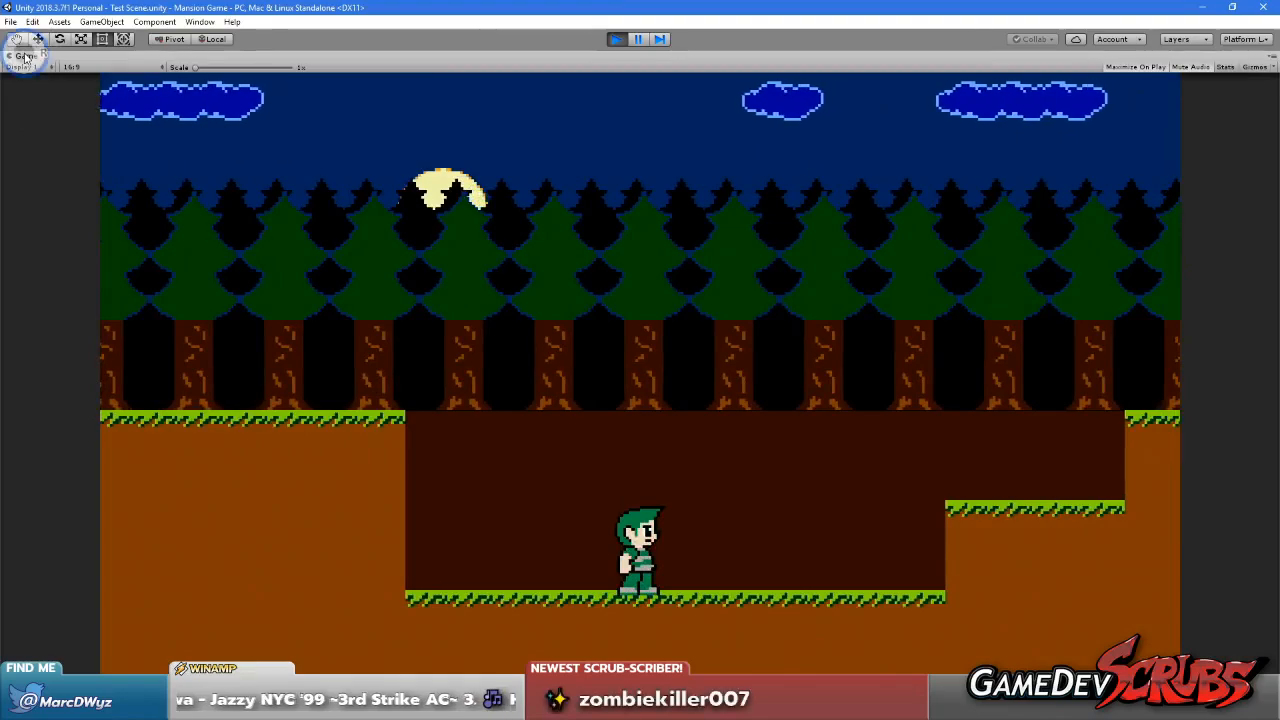
Restore the Game view to its docked size and frame the running level in the Scene view
{"action": "left_click", "coordinate": [40, 91]}
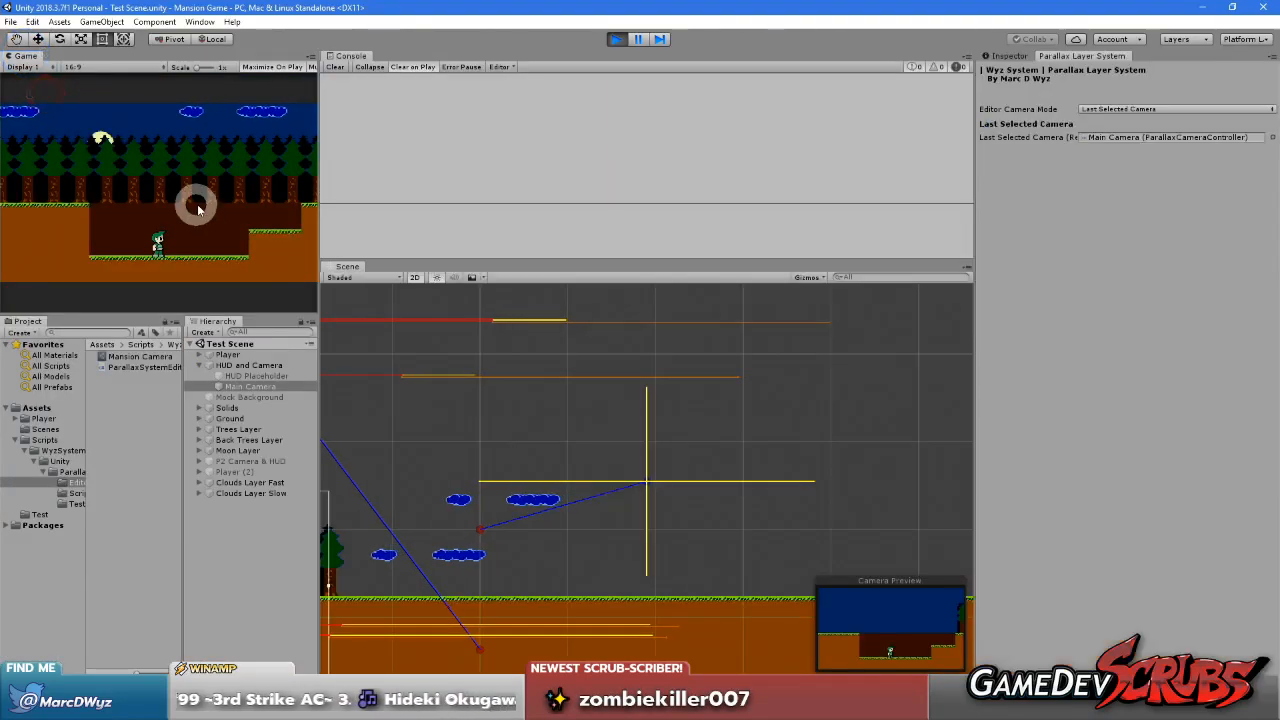
{"action": "scroll", "coordinate": [563, 491], "scroll_direction": "down", "scroll_amount": 3}
{"action": "middle_click_drag", "start_coordinate": [916, 479], "coordinate": [916, 480]}
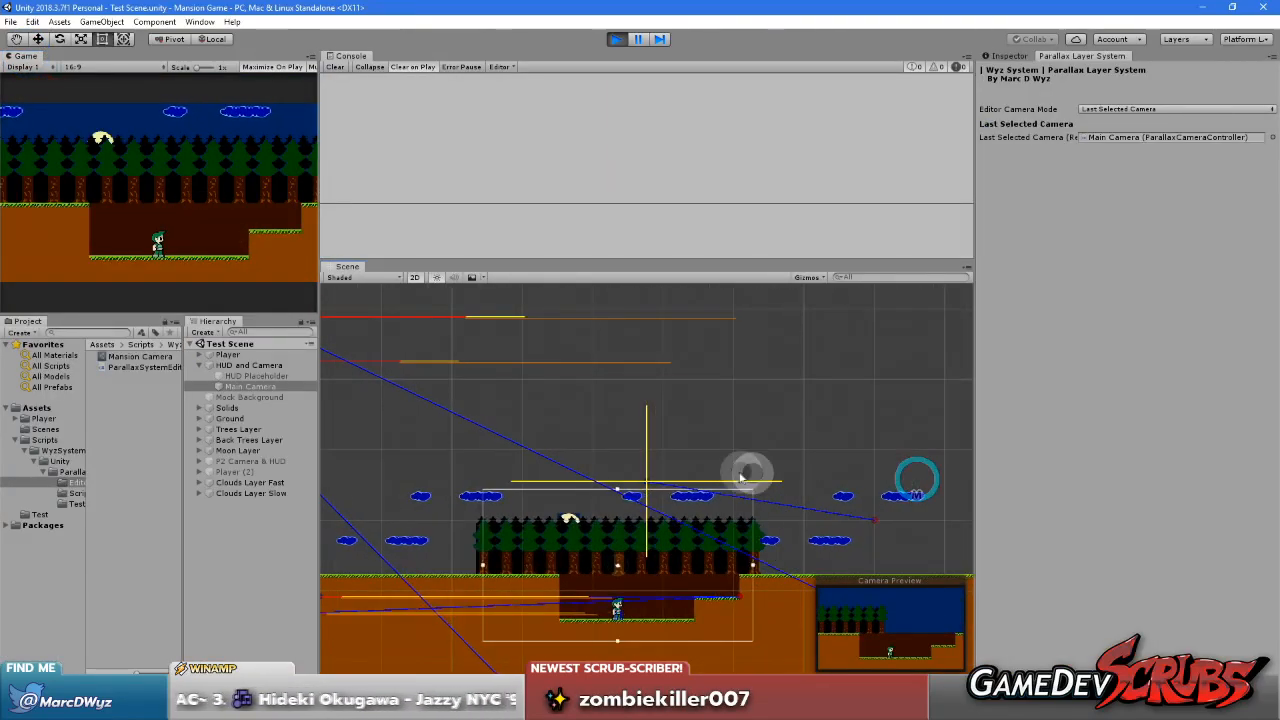
{"action": "middle_click_drag", "start_coordinate": [750, 509], "coordinate": [791, 463]}
{"action": "scroll", "coordinate": [757, 463], "scroll_direction": "down", "scroll_amount": 1}
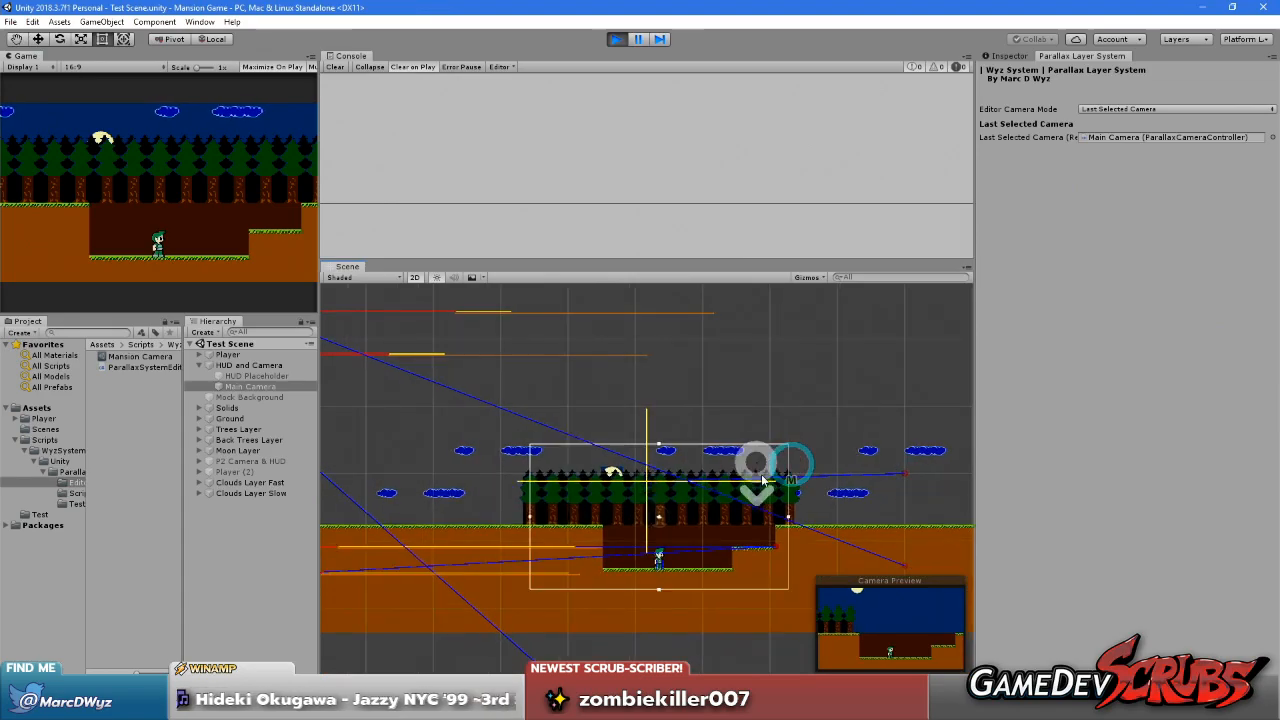
Select Last Selected Camera as the editor camera mode and frame the main camera's bounds in the Scene view
{"action": "left_click", "coordinate": [1100, 108]}
{"action": "left_click", "coordinate": [1113, 137]}
{"action": "middle_click_drag", "start_coordinate": [747, 440], "coordinate": [725, 405]}
{"action": "scroll", "coordinate": [694, 390], "scroll_direction": "down", "scroll_amount": 2}
{"action": "scroll", "coordinate": [711, 383], "scroll_direction": "up", "scroll_amount": 3}
Play-test the level by walking and jumping the character in both directions to observe the parallax layers following the camera
{"action": "left_click", "coordinate": [265, 226]}
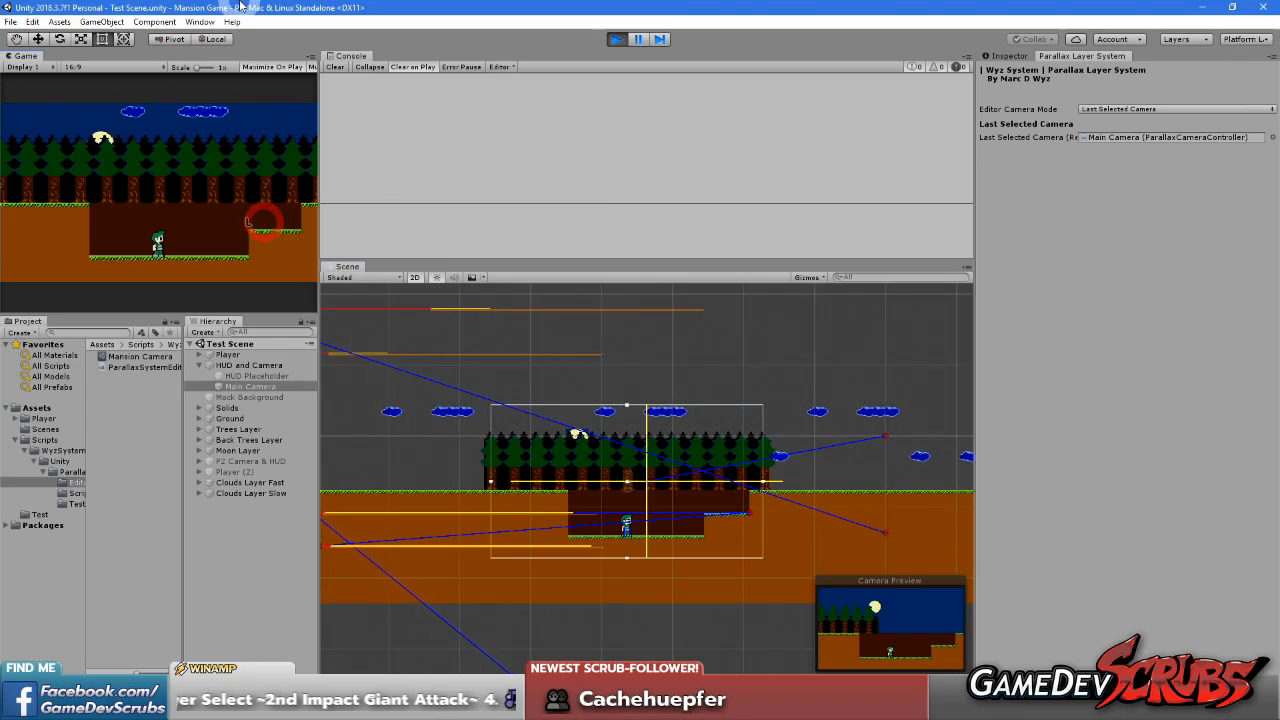
{"action": "key", "text": "Right"}
{"action": "key", "text": "space"}
{"action": "key", "text": "space"}
{"action": "key", "text": "Right"}
{"action": "key", "text": "Right"}
{"action": "key", "text": "Left"}
{"action": "key", "text": "space"}
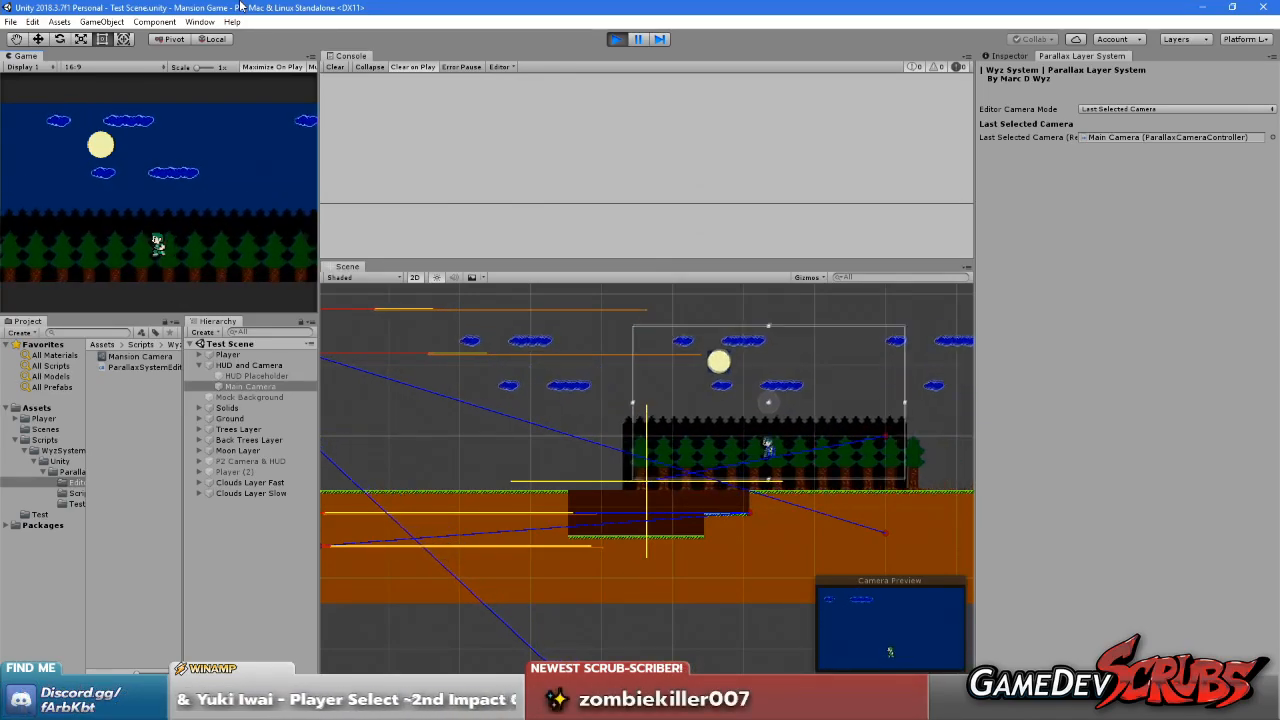
{"action": "key", "text": "Left"}
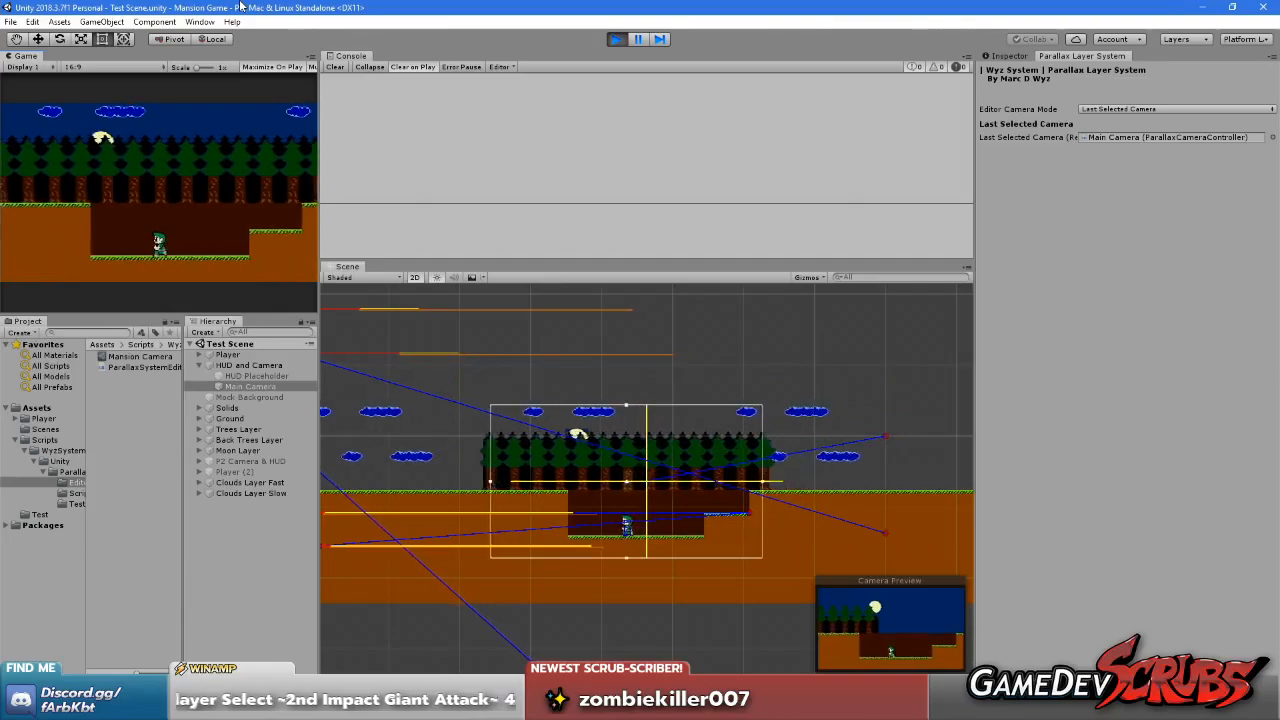
{"action": "key", "text": "Left"}
{"action": "key", "text": "space"}
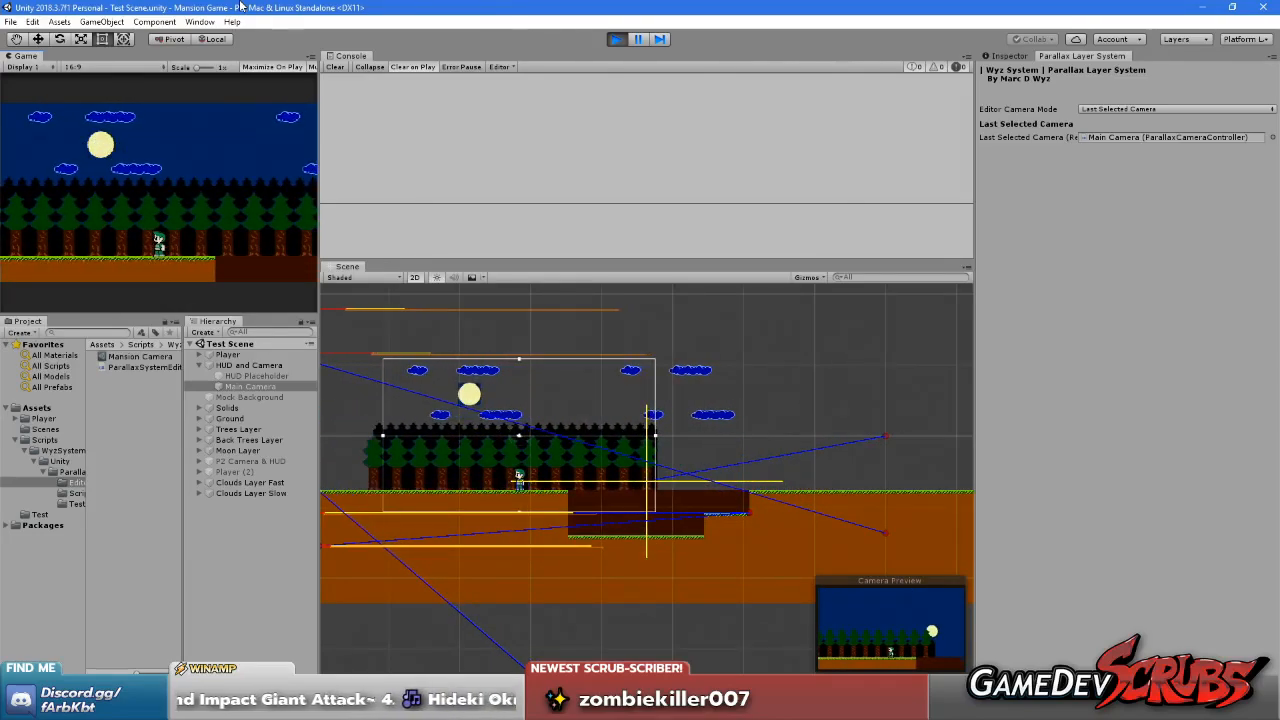
{"action": "key", "text": "Right"}
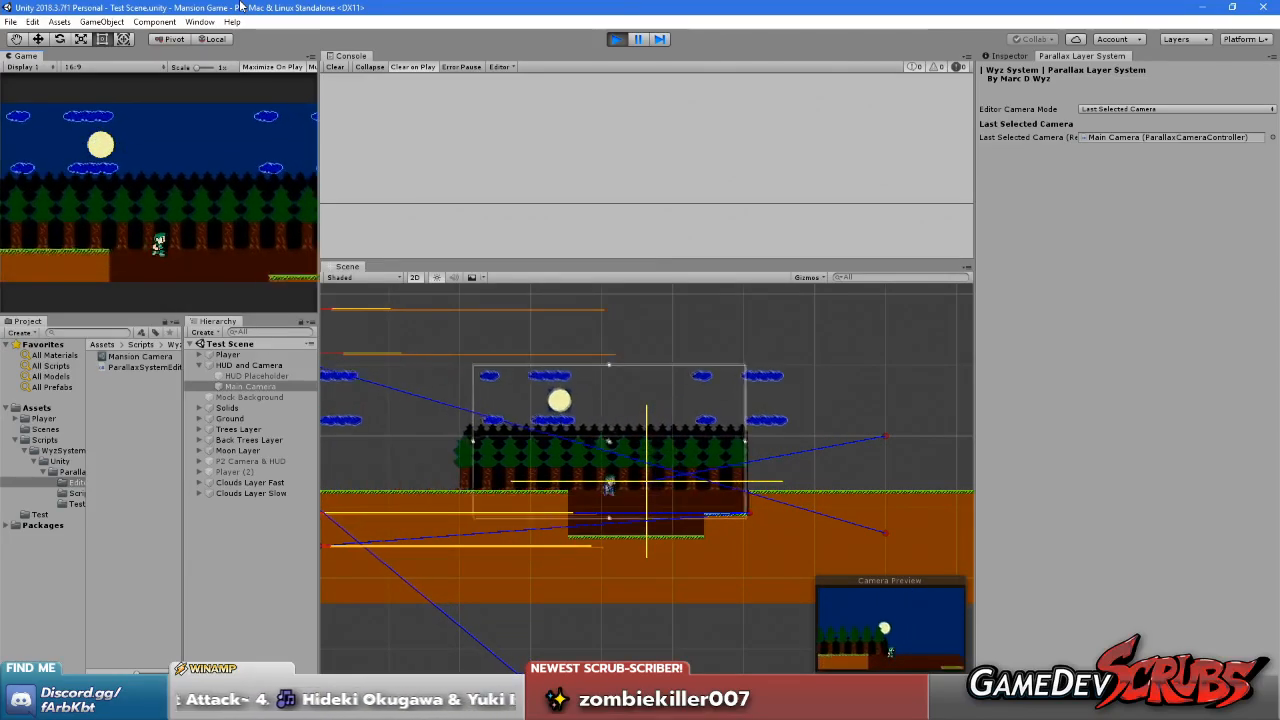
{"action": "key", "text": "Right"}
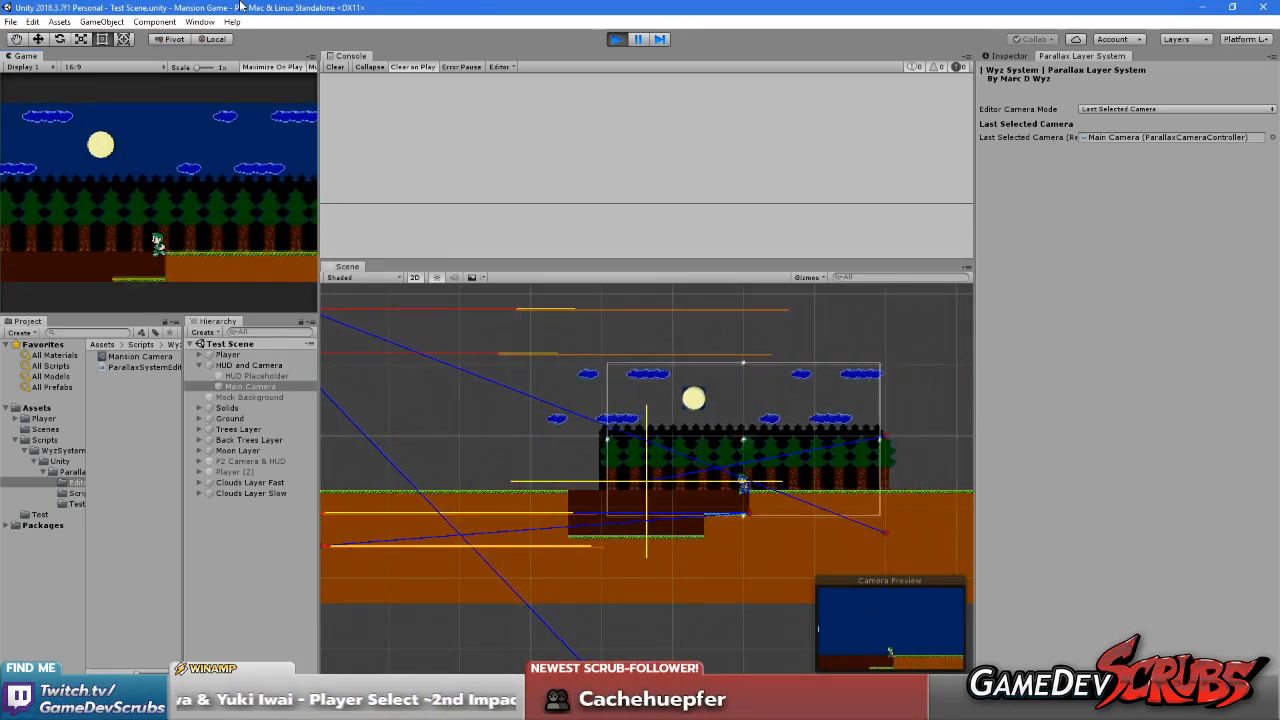
{"action": "key", "text": "Left"}
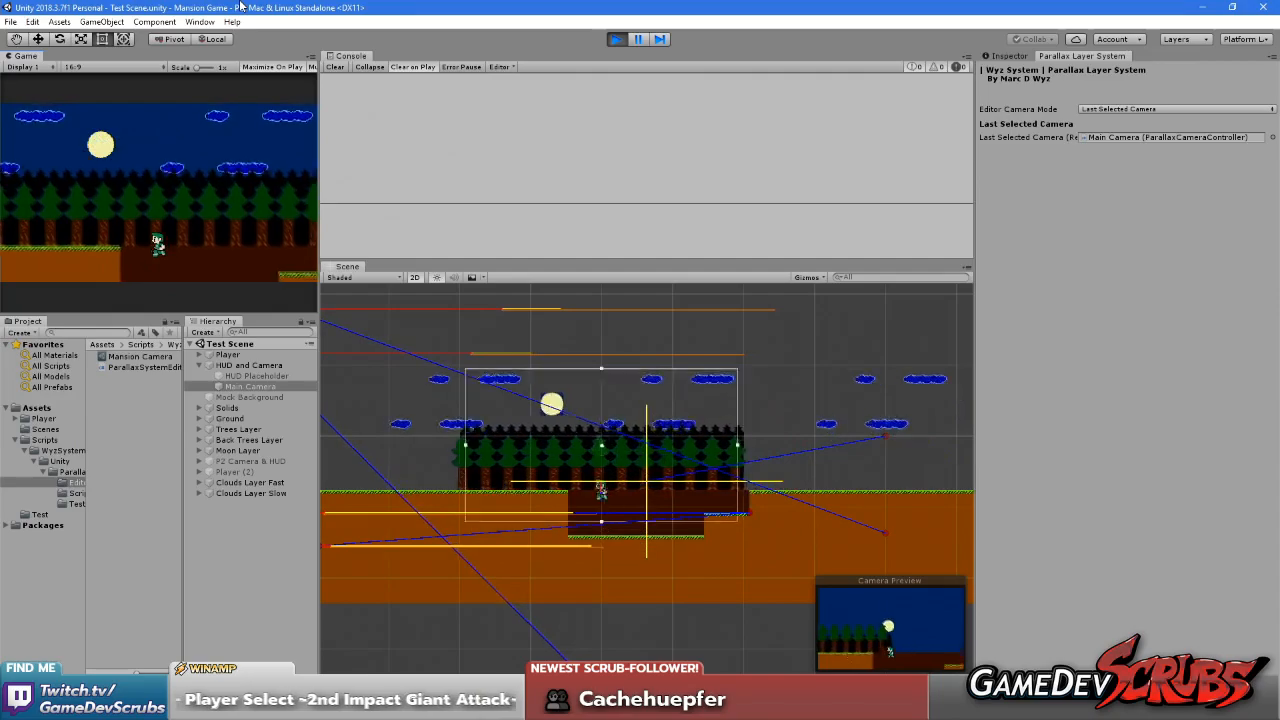
{"action": "key", "text": "Right"}
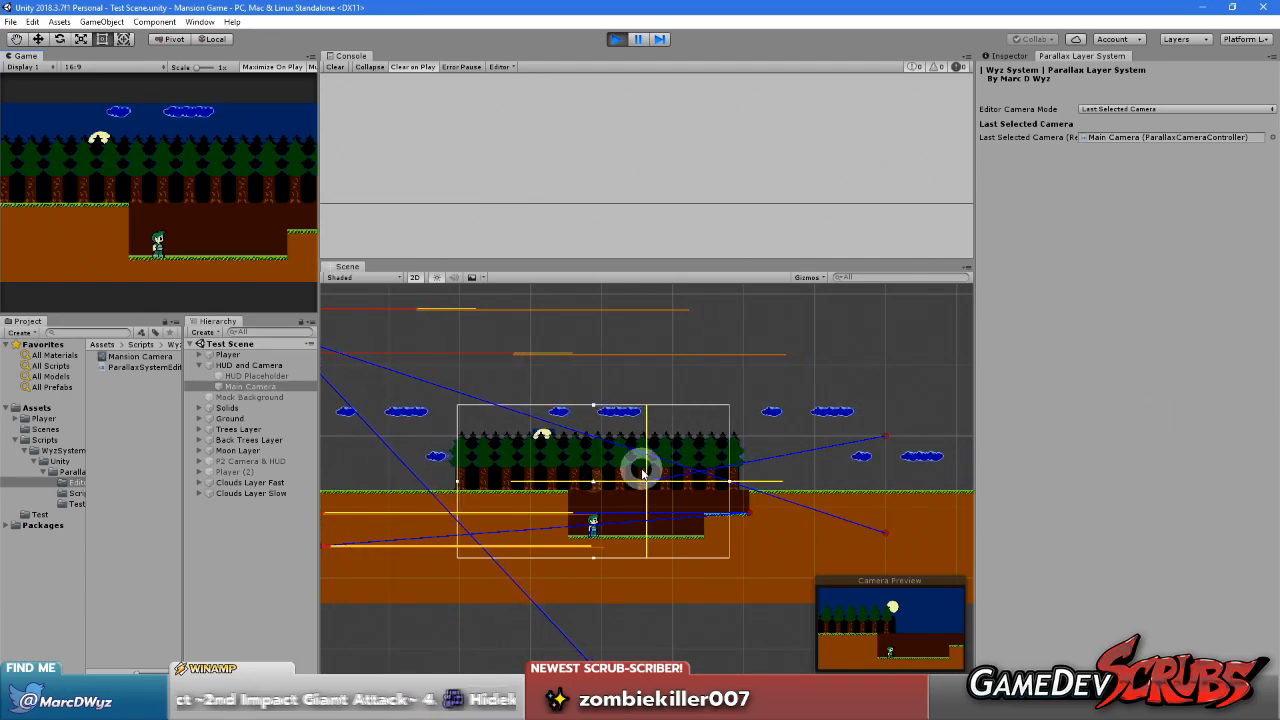
Inspect the parallax layers and camera bounds around the player in the Scene view and stop play mode
{"action": "middle_click_drag", "start_coordinate": [644, 474], "coordinate": [595, 517]}
{"action": "scroll", "coordinate": [536, 522], "scroll_direction": "up", "scroll_amount": 4}
{"action": "scroll", "coordinate": [575, 507], "scroll_direction": "up", "scroll_amount": 3}
{"action": "scroll", "coordinate": [575, 507], "scroll_direction": "up", "scroll_amount": 1}
{"action": "scroll", "coordinate": [576, 502], "scroll_direction": "down", "scroll_amount": 2}
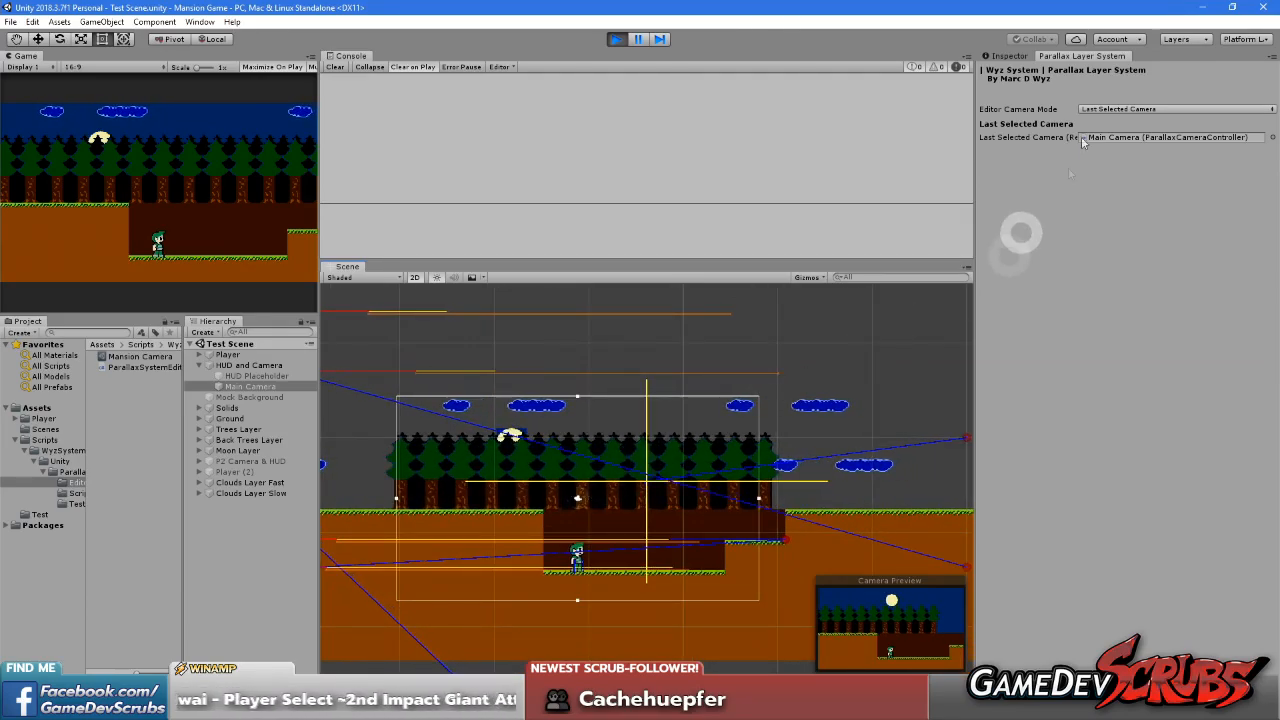
{"action": "left_click", "coordinate": [616, 39]}
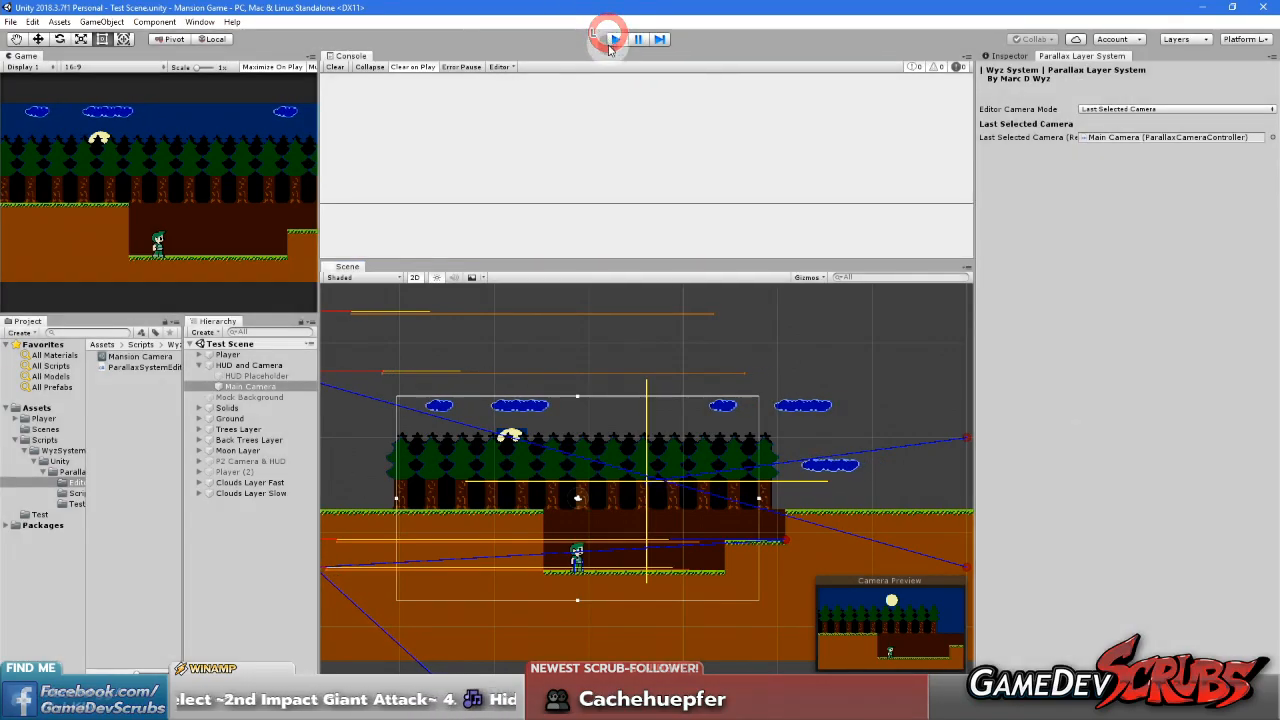
Set the editor camera mode of the parallax system to Mock Camera
{"action": "scroll", "coordinate": [615, 500], "scroll_direction": "down", "scroll_amount": 2}
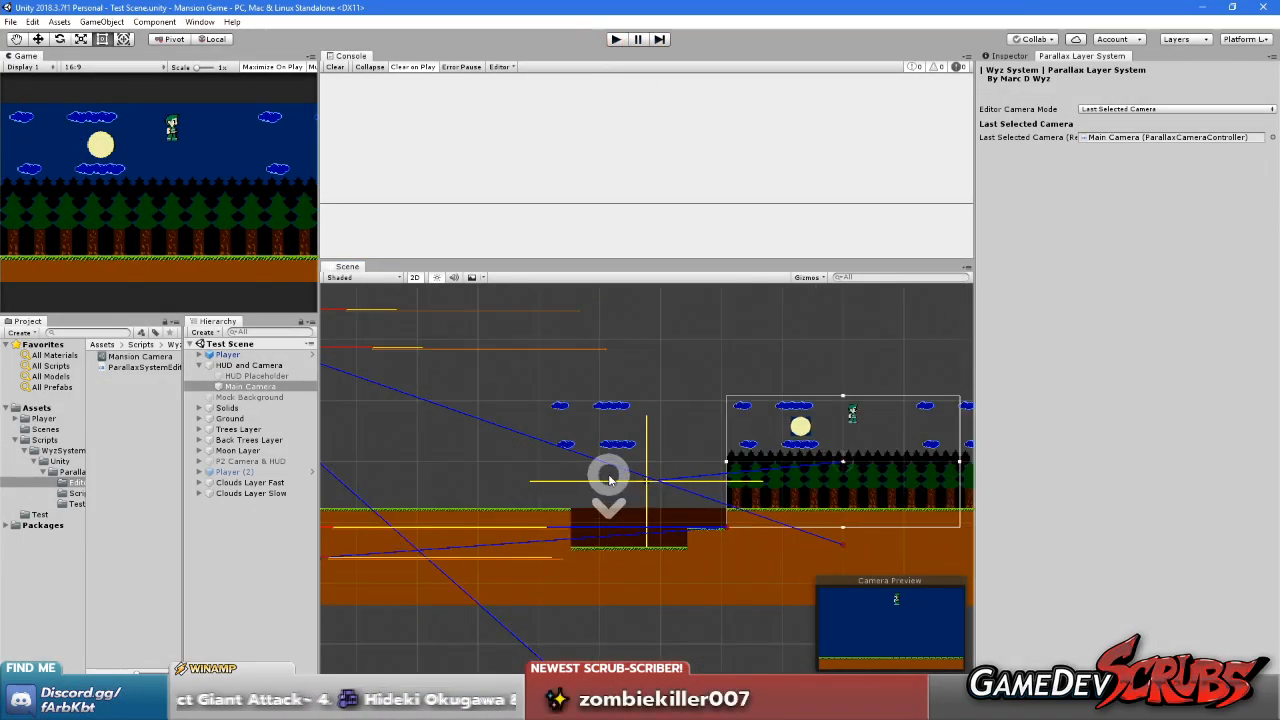
{"action": "left_click", "coordinate": [1110, 108]}
{"action": "left_click", "coordinate": [1124, 123]}
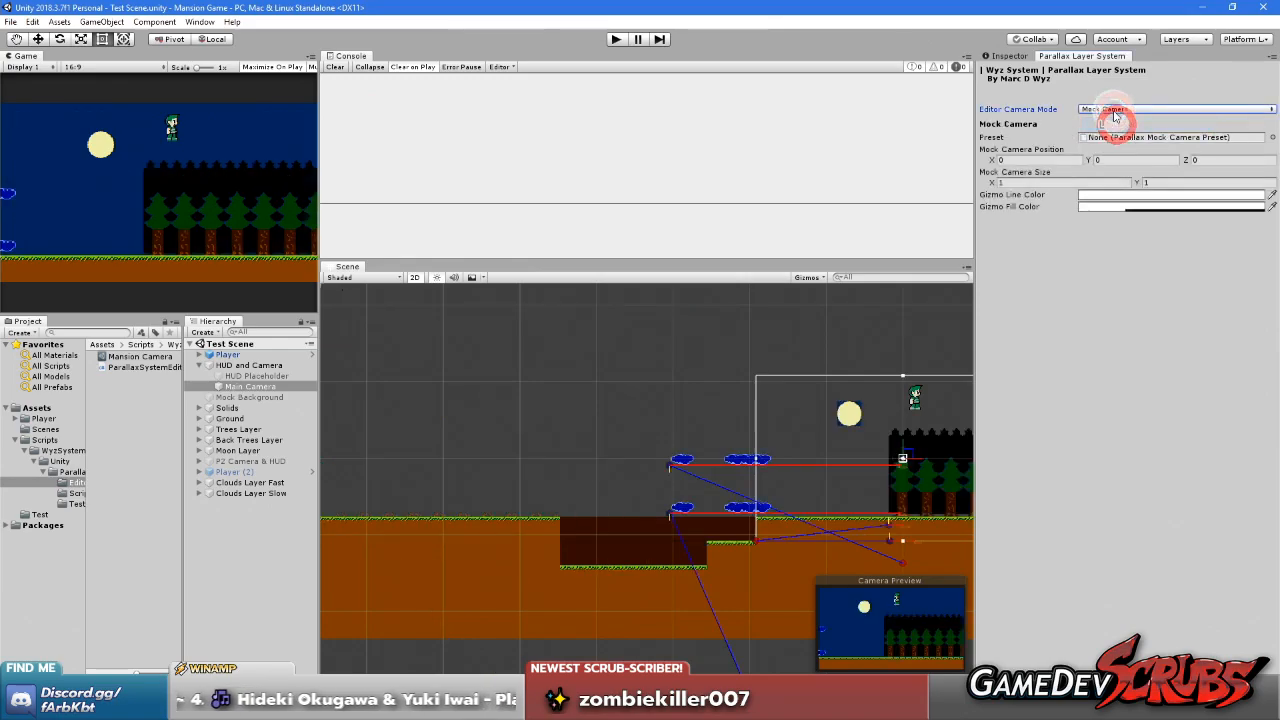
Move the mock camera to about X -9.68, Y 0.52 in the Scene view
{"action": "middle_click_drag", "start_coordinate": [749, 414], "coordinate": [397, 411]}
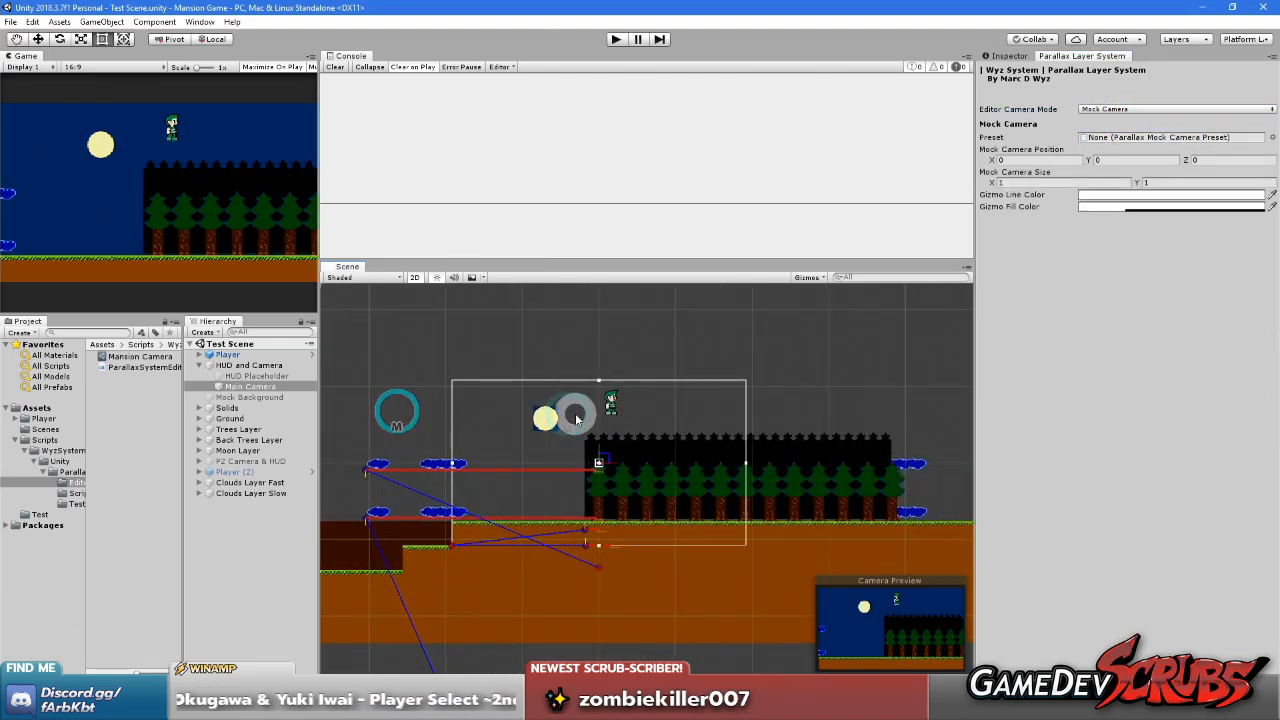
{"action": "middle_click_drag", "start_coordinate": [559, 412], "coordinate": [462, 415]}
{"action": "left_click_drag", "start_coordinate": [509, 462], "coordinate": [434, 451]}
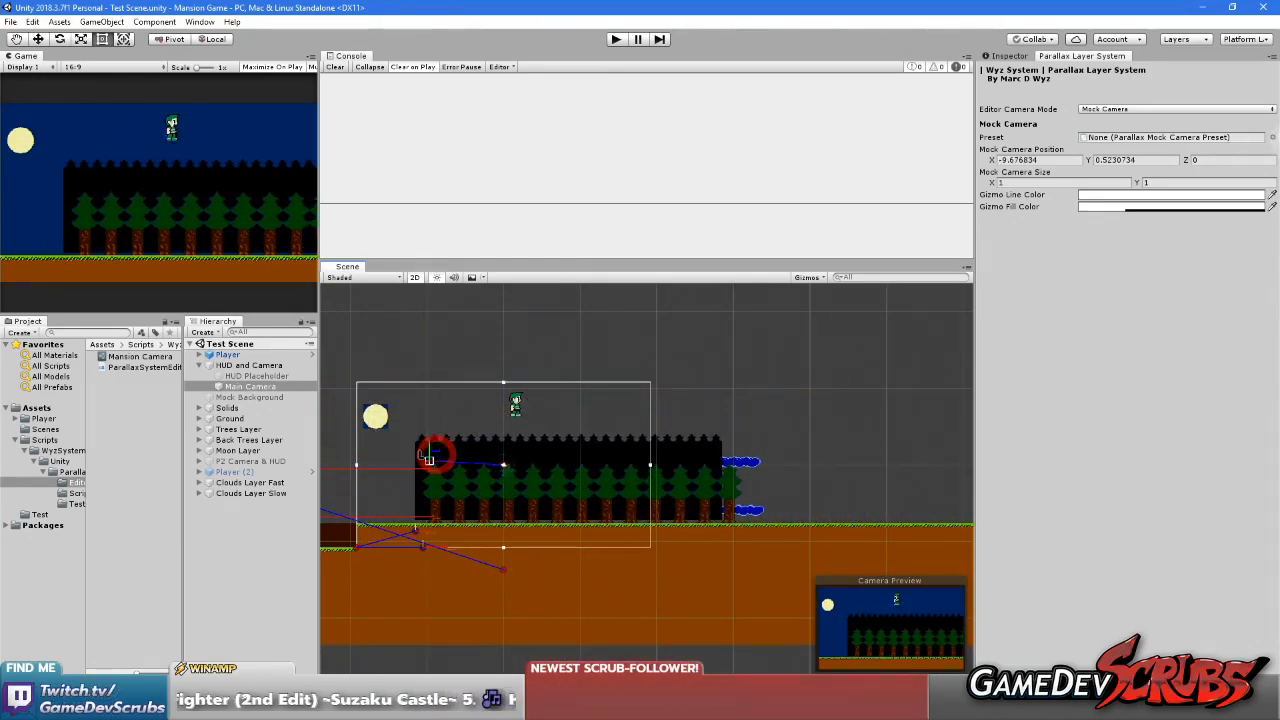
Assign the Mansion Camera preset to the mock camera and shift it across the level to preview the parallax
{"action": "left_click", "coordinate": [1271, 138]}
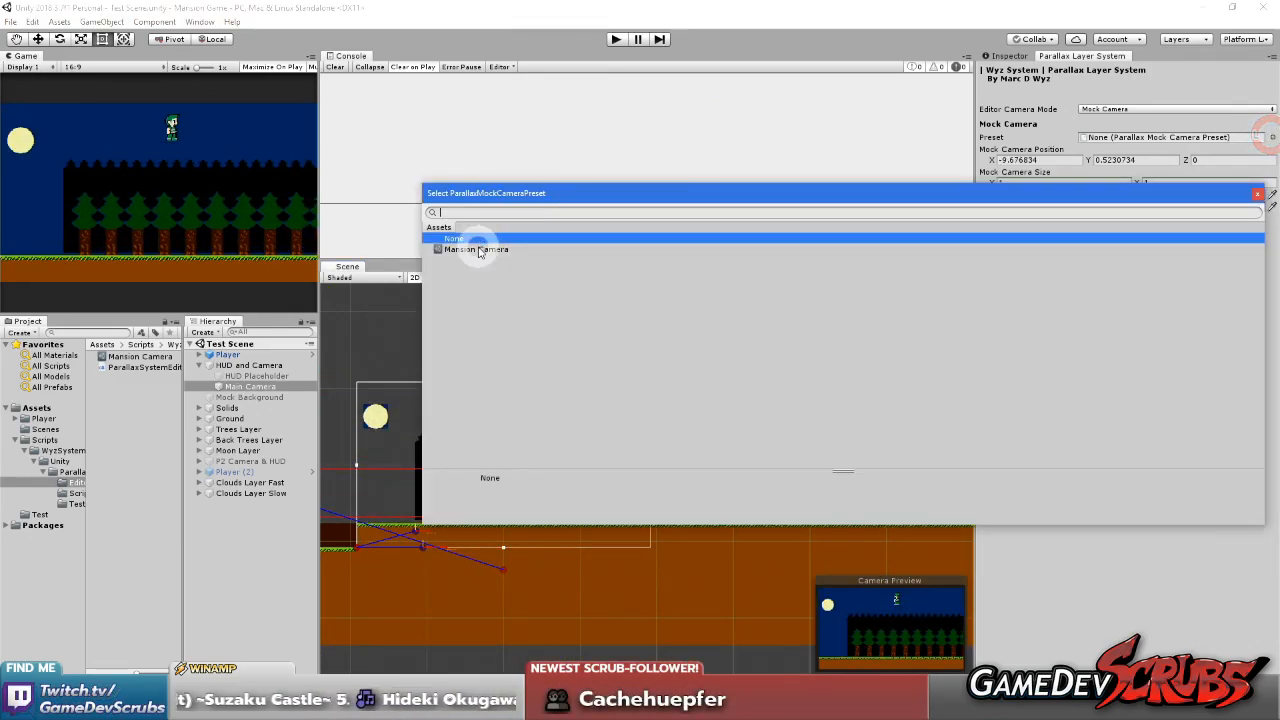
{"action": "double_click", "coordinate": [477, 249]}
{"action": "left_click_drag", "start_coordinate": [509, 485], "coordinate": [480, 480]}
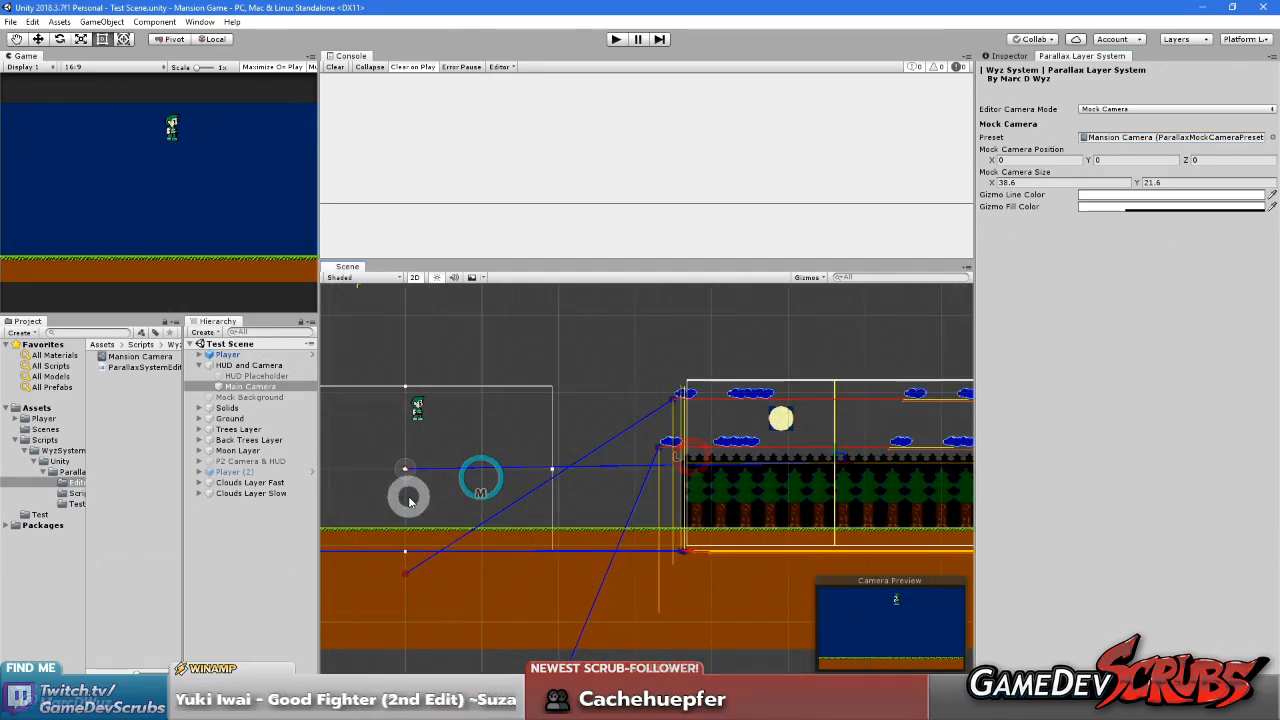
{"action": "left_click_drag", "start_coordinate": [576, 467], "coordinate": [529, 437]}
{"action": "middle_click_drag", "start_coordinate": [431, 443], "coordinate": [757, 447]}
{"action": "middle_click_drag", "start_coordinate": [658, 453], "coordinate": [352, 383]}
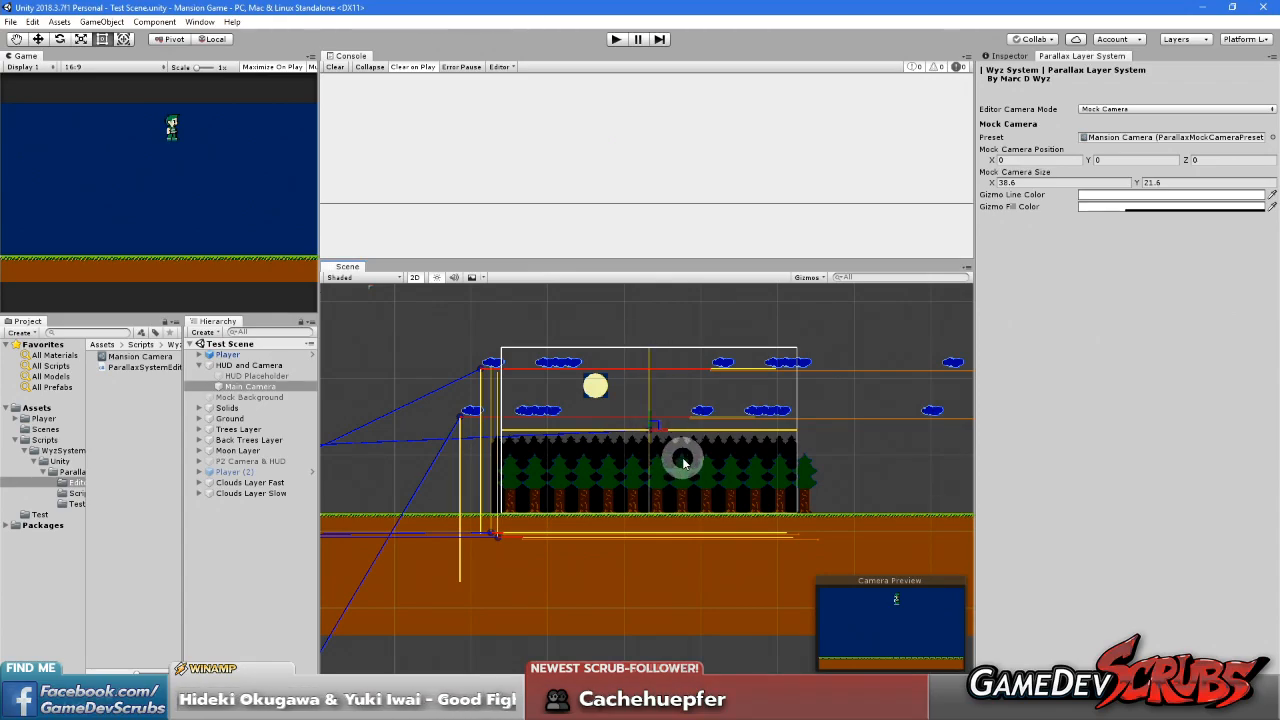
Reposition the mock camera around the tree line and compare how the cloud, moon and tree layers shift
{"action": "scroll", "coordinate": [684, 462], "scroll_direction": "down", "scroll_amount": 3}
{"action": "scroll", "coordinate": [640, 436], "scroll_direction": "up", "scroll_amount": 4}
{"action": "middle_click_drag", "start_coordinate": [612, 451], "coordinate": [597, 476]}
{"action": "right_click_drag", "start_coordinate": [645, 446], "coordinate": [600, 430]}
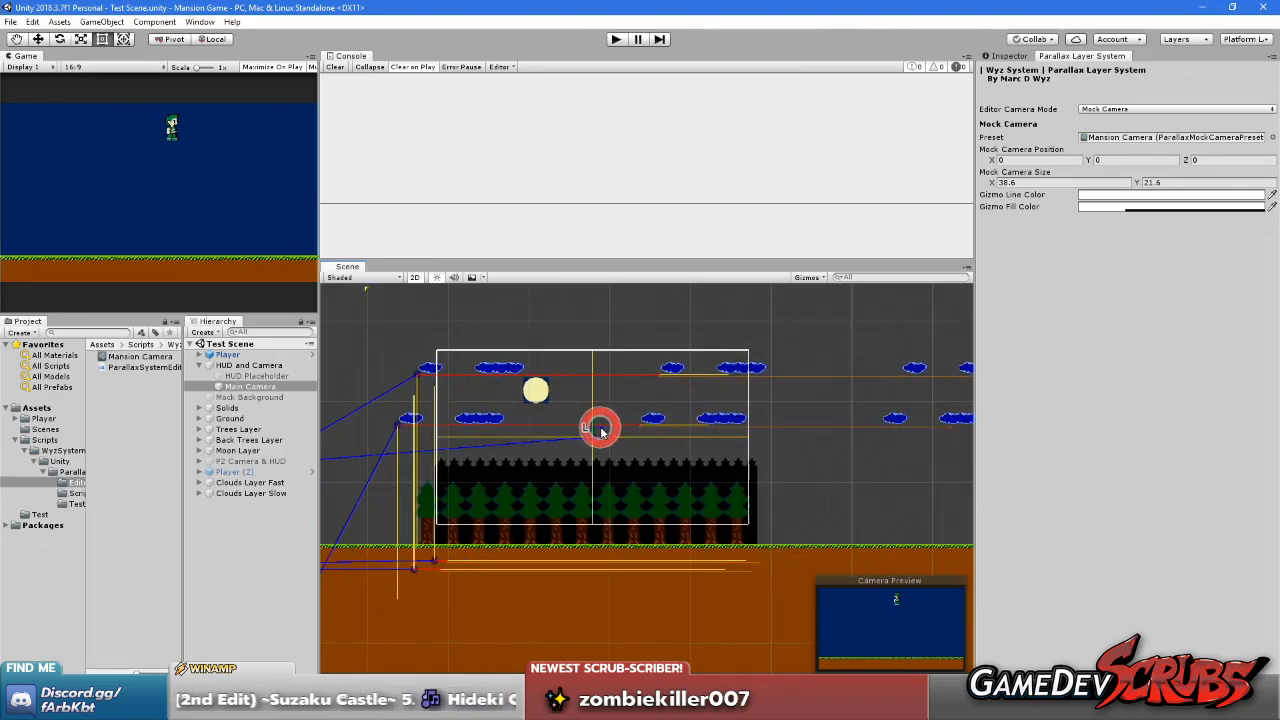
{"action": "scroll", "coordinate": [432, 524], "scroll_direction": "up", "scroll_amount": 8}
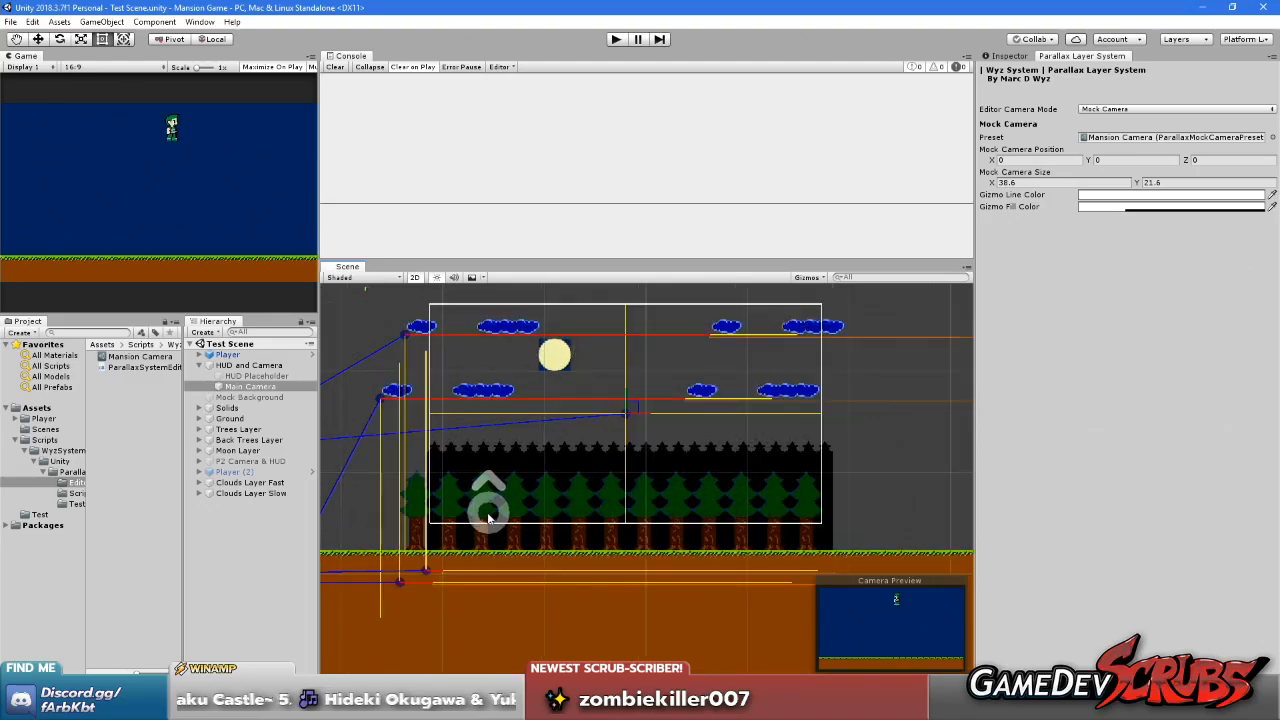
{"action": "scroll", "coordinate": [588, 491], "scroll_direction": "down", "scroll_amount": 5}
{"action": "middle_click_drag", "start_coordinate": [640, 491], "coordinate": [526, 511]}
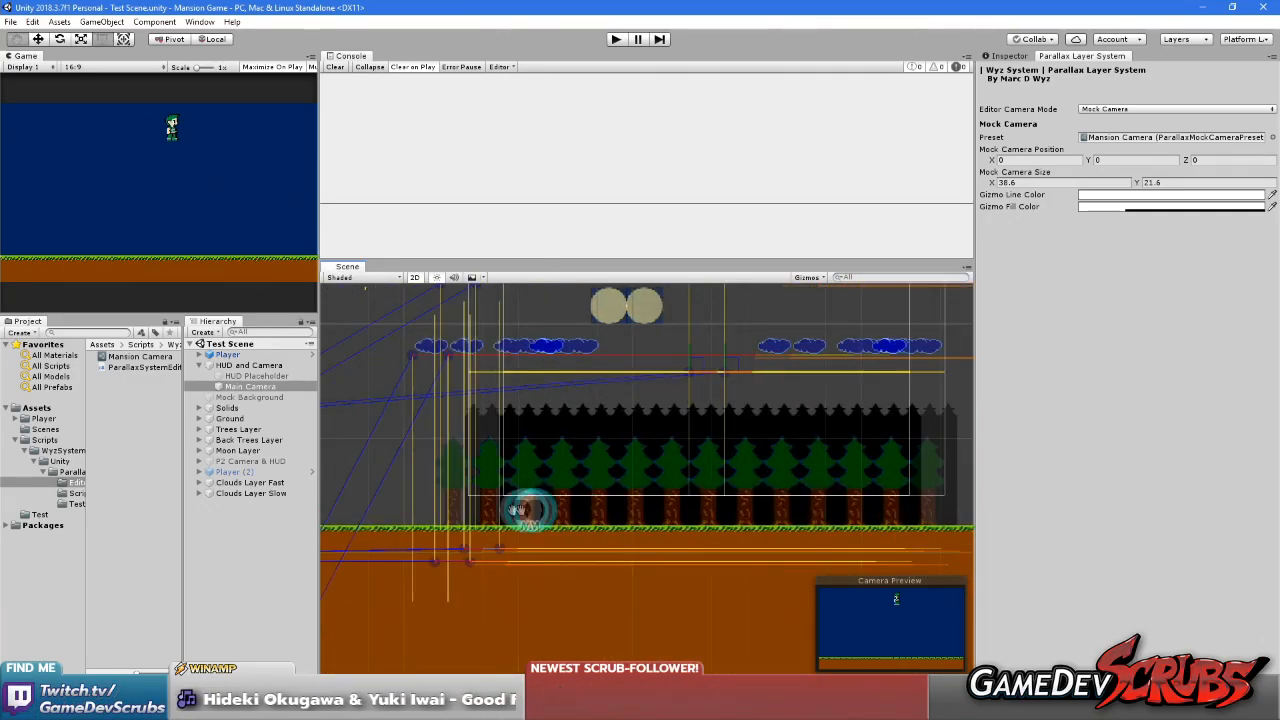
{"action": "middle_click_drag", "start_coordinate": [725, 461], "coordinate": [878, 457]}
{"action": "middle_click_drag", "start_coordinate": [678, 434], "coordinate": [642, 473]}
{"action": "scroll", "coordinate": [602, 377], "scroll_direction": "down", "scroll_amount": 4}
{"action": "middle_click_drag", "start_coordinate": [714, 434], "coordinate": [635, 434]}
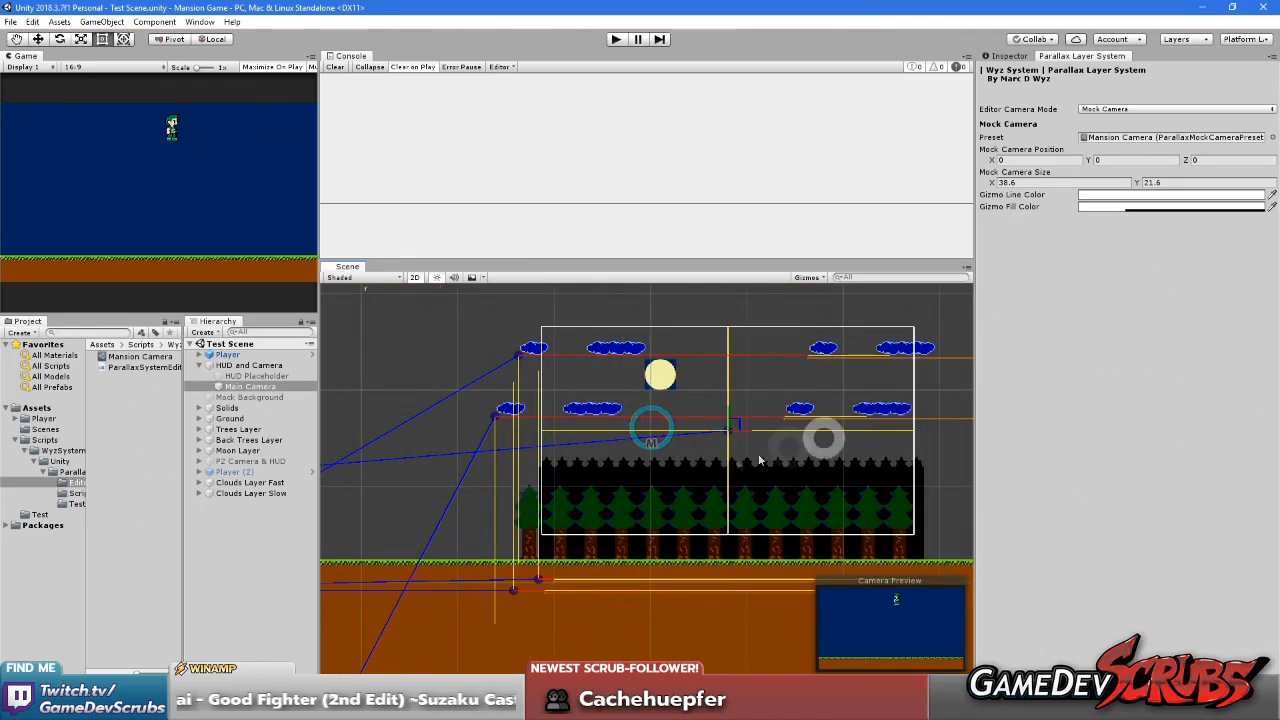
Move the mock camera back over the player and main camera, to about X 0.68, Y 4.65
{"action": "scroll", "coordinate": [722, 458], "scroll_direction": "up", "scroll_amount": 1}
{"action": "left_click_drag", "start_coordinate": [736, 425], "coordinate": [604, 428]}
{"action": "middle_click_drag", "start_coordinate": [615, 562], "coordinate": [774, 564]}
{"action": "scroll", "coordinate": [673, 507], "scroll_direction": "down", "scroll_amount": 1}
{"action": "scroll", "coordinate": [672, 507], "scroll_direction": "down", "scroll_amount": 3}
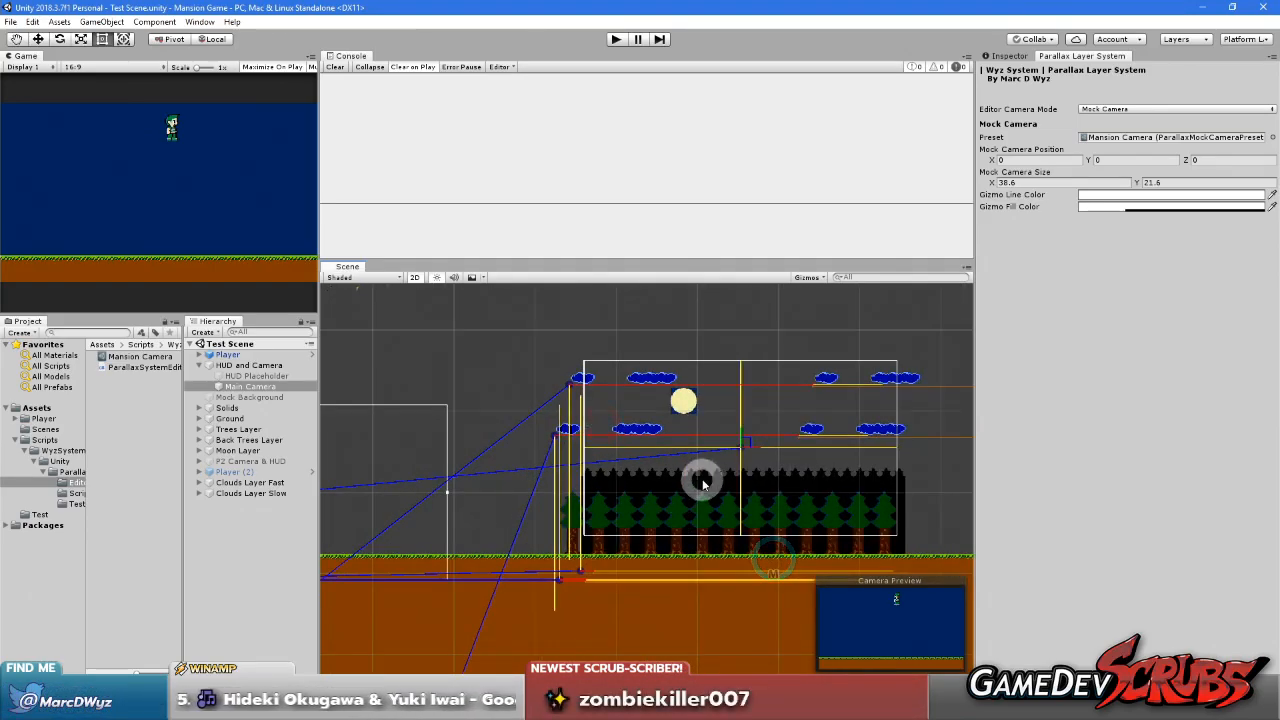
{"action": "left_click_drag", "start_coordinate": [748, 442], "coordinate": [509, 435]}
{"action": "middle_click_drag", "start_coordinate": [560, 514], "coordinate": [816, 511]}
{"action": "left_click_drag", "start_coordinate": [776, 430], "coordinate": [563, 445]}
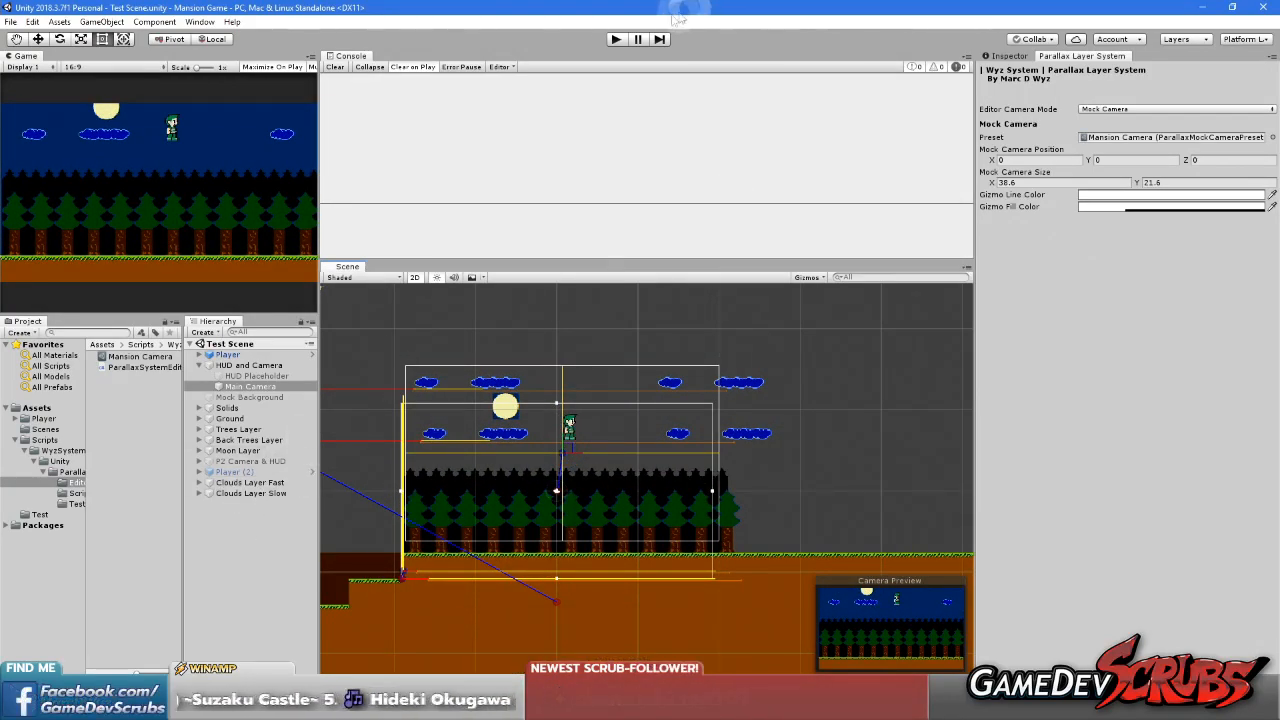
Save the scene and the project
{"action": "left_click", "coordinate": [10, 21]}
{"action": "left_click", "coordinate": [30, 71]}
{"action": "left_click", "coordinate": [10, 21]}
{"action": "left_click", "coordinate": [42, 132]}
Show the WyzSystem folder in File Explorer and select the Parallax Scrolling System folder inside WyzSystem > Unity
{"action": "right_click", "coordinate": [30, 451]}
{"action": "left_click", "coordinate": [114, 157]}
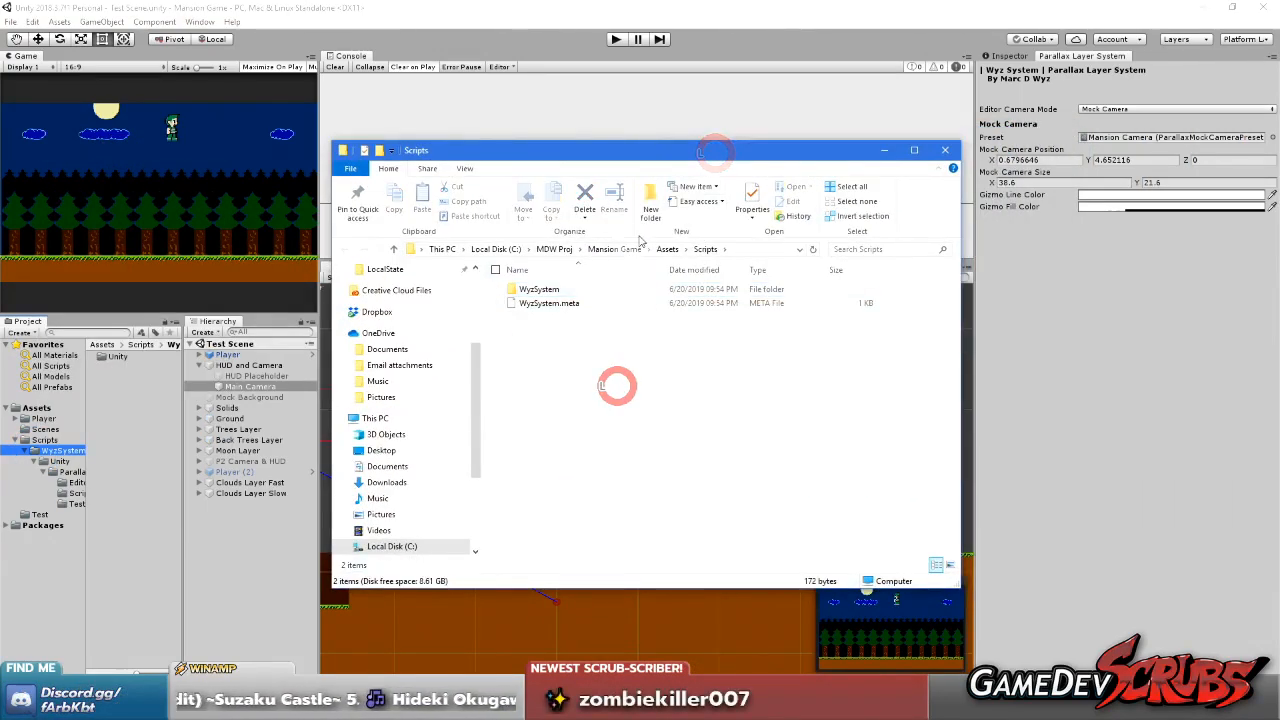
{"action": "double_click", "coordinate": [540, 290]}
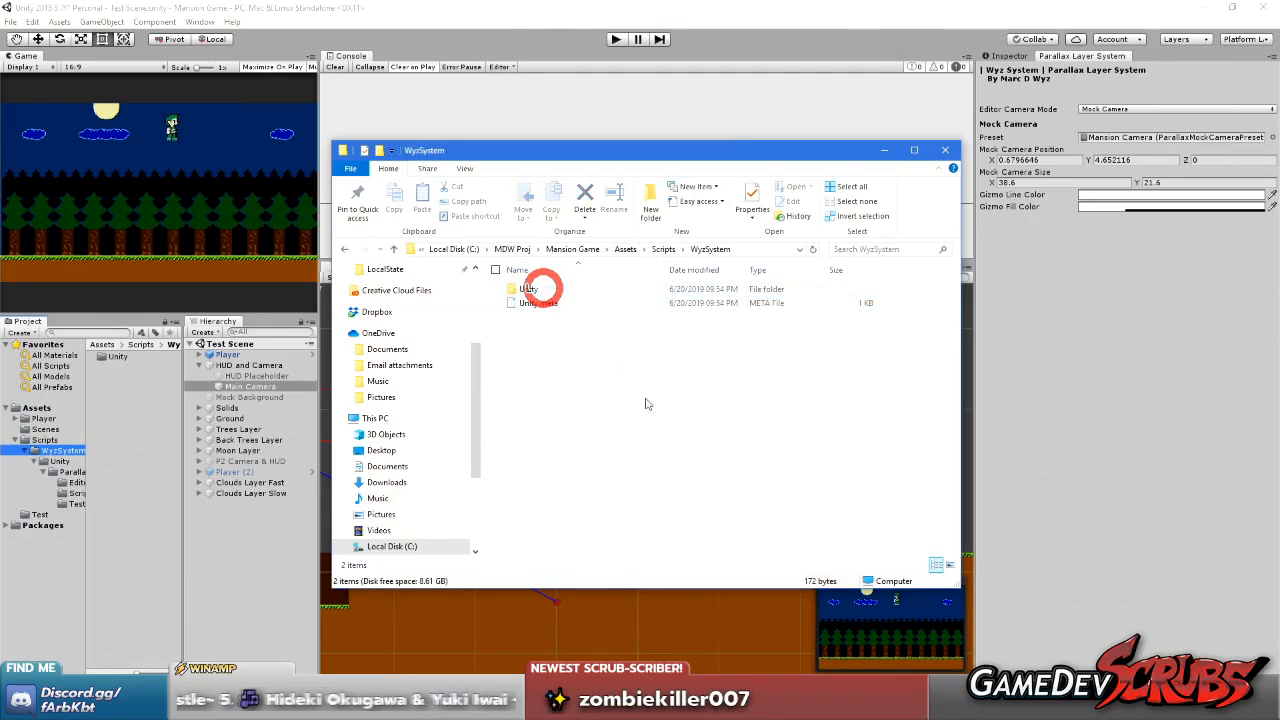
{"action": "left_click_drag", "start_coordinate": [592, 393], "coordinate": [510, 245]}
{"action": "left_click", "coordinate": [547, 350]}
{"action": "left_click", "coordinate": [527, 290]}
{"action": "double_click", "coordinate": [527, 290]}
{"action": "left_click", "coordinate": [559, 290]}
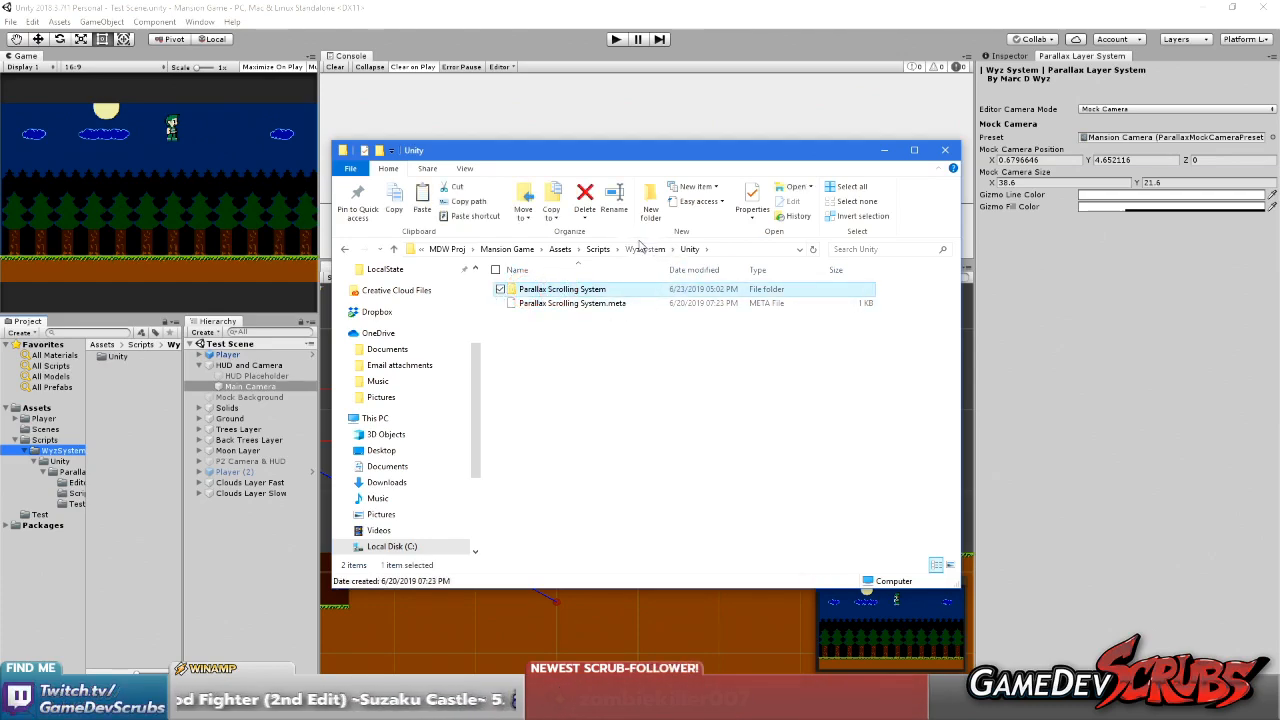
Go to the Pocket Fighter EX project in File Explorer and open its Assets > Scripts folder
{"action": "scroll", "coordinate": [415, 370], "scroll_direction": "up", "scroll_amount": 3}
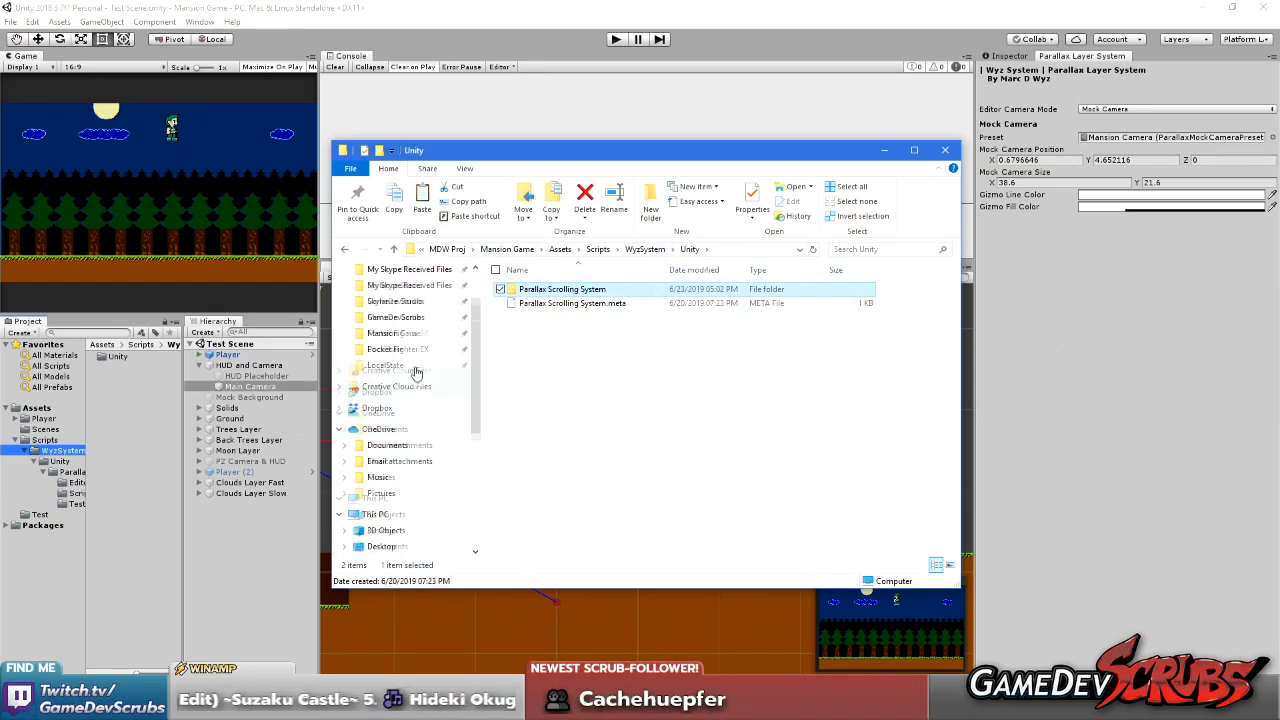
{"action": "left_click", "coordinate": [398, 408]}
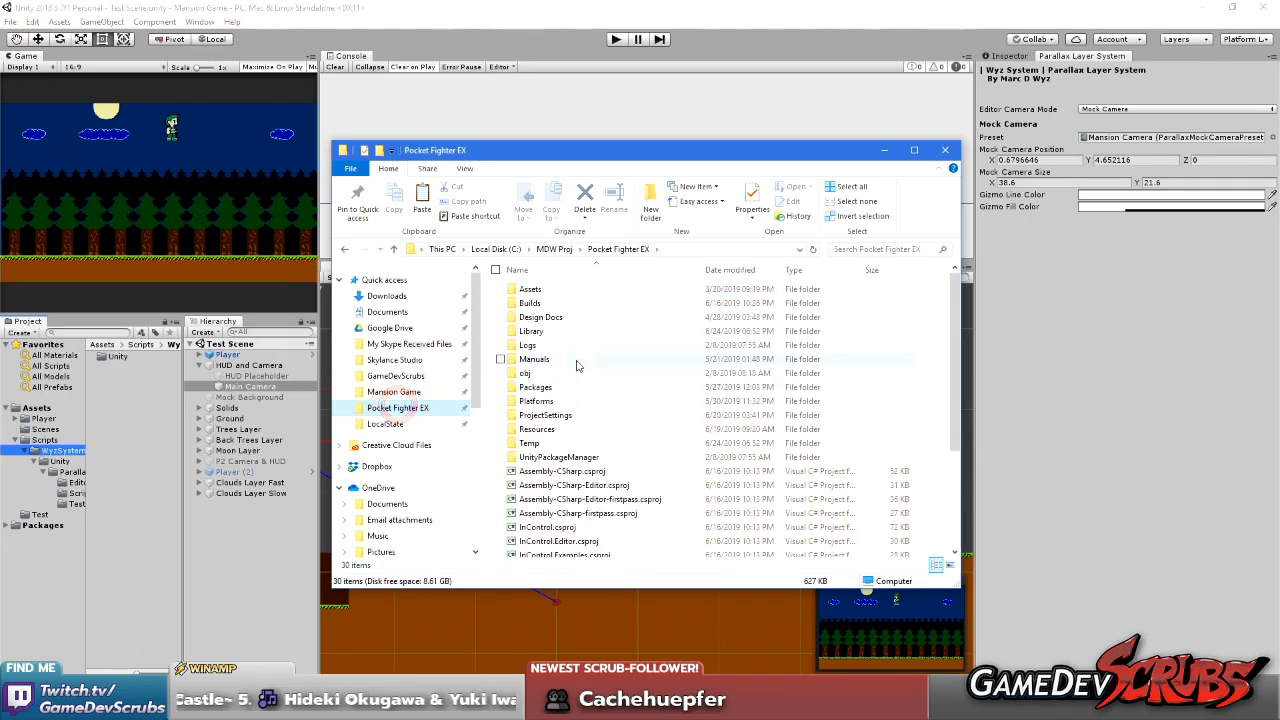
{"action": "double_click", "coordinate": [540, 429]}
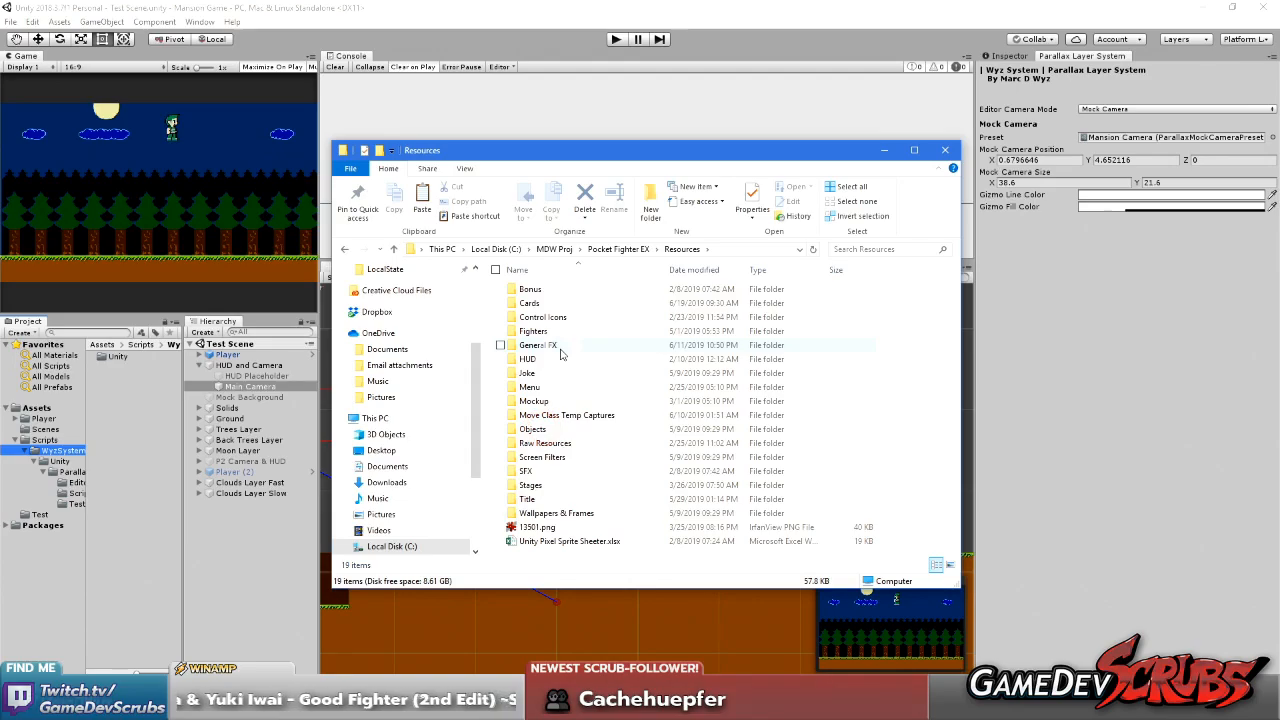
{"action": "left_click", "coordinate": [618, 249]}
{"action": "left_click", "coordinate": [530, 289]}
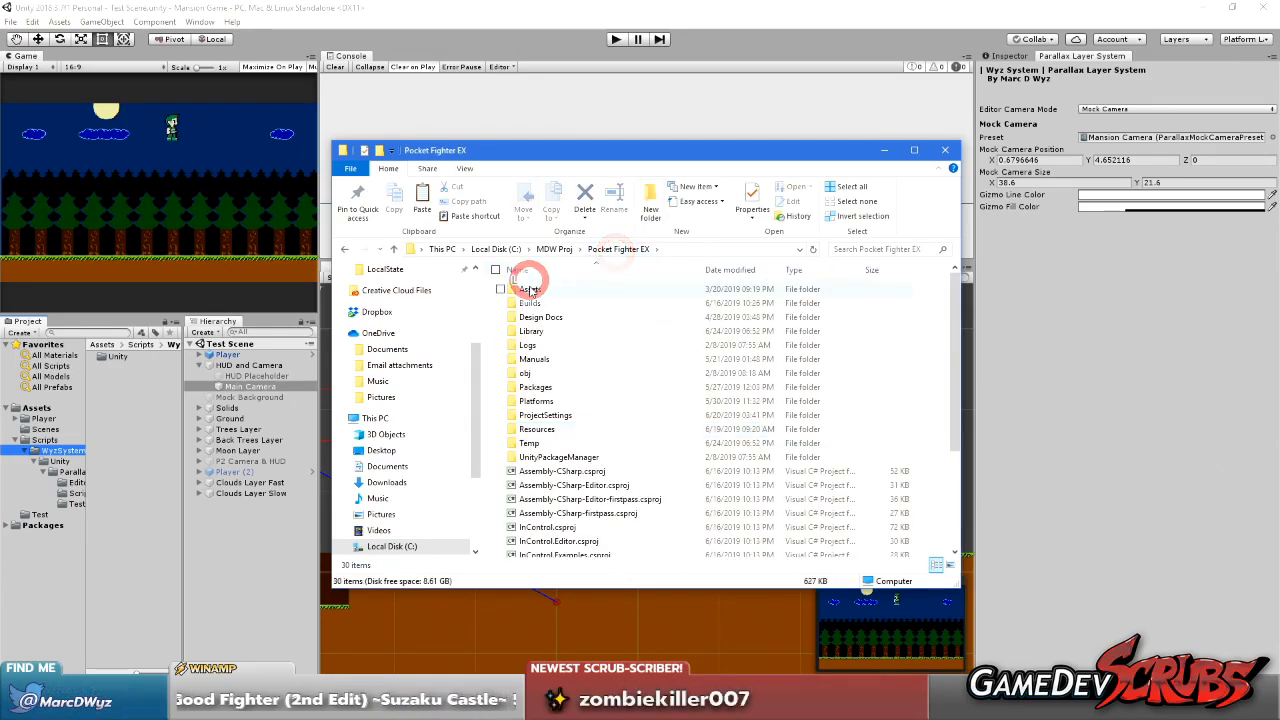
{"action": "double_click", "coordinate": [530, 289]}
{"action": "scroll", "coordinate": [525, 285], "scroll_direction": "down", "scroll_amount": 5}
{"action": "left_click", "coordinate": [535, 412]}
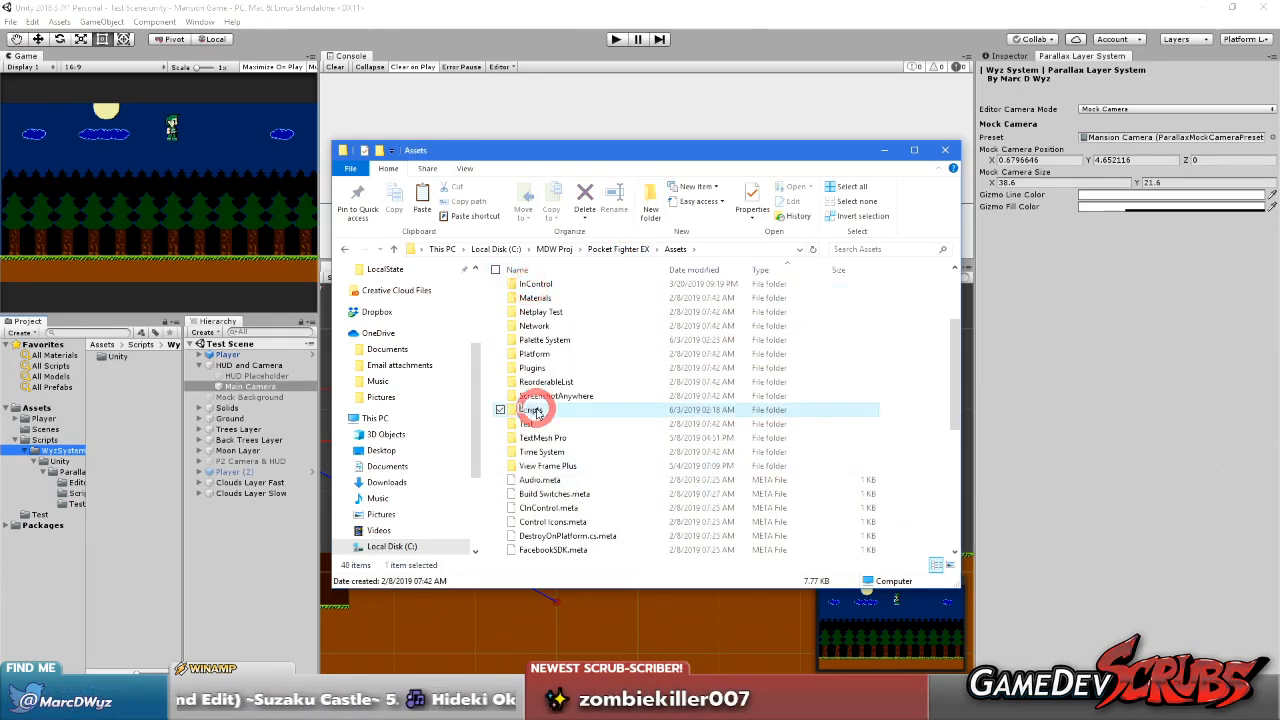
{"action": "double_click", "coordinate": [535, 411]}
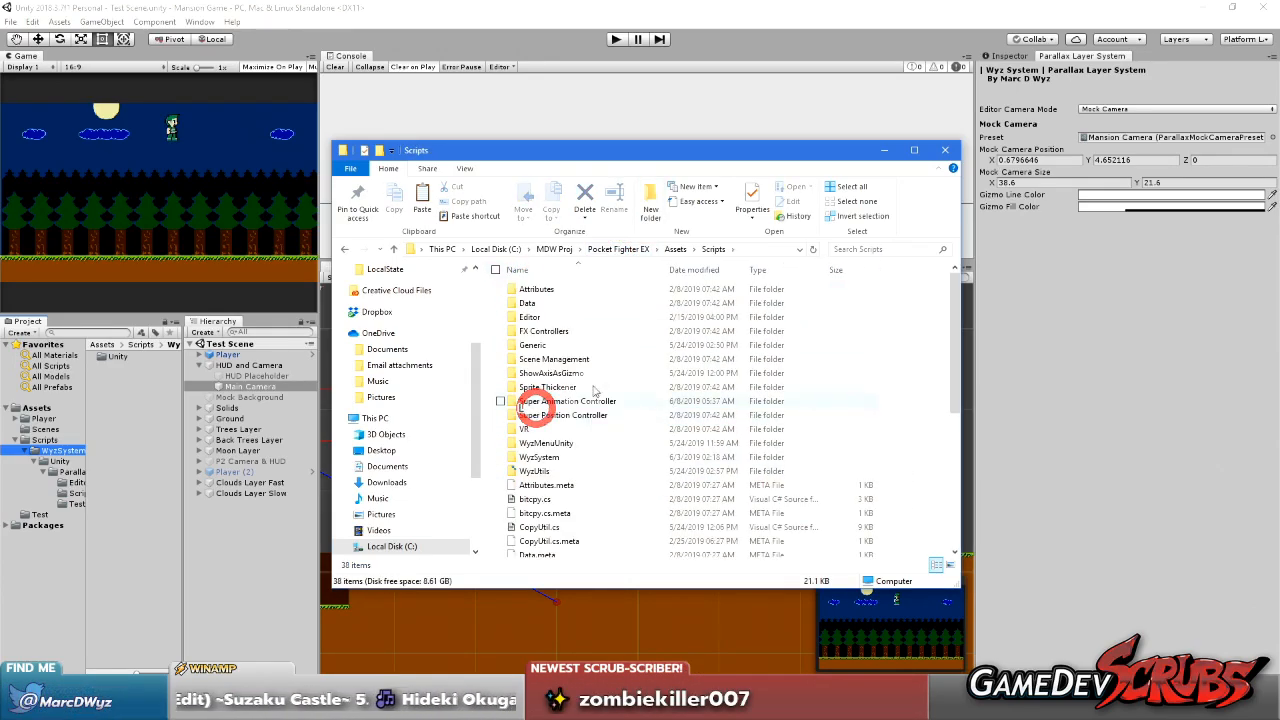
Paste the copied Parallax Scrolling System folder into WyzSystem > Unity in the Pocket Fighter EX project
{"action": "double_click", "coordinate": [552, 457]}
{"action": "double_click", "coordinate": [524, 290]}
{"action": "left_click", "coordinate": [589, 404]}
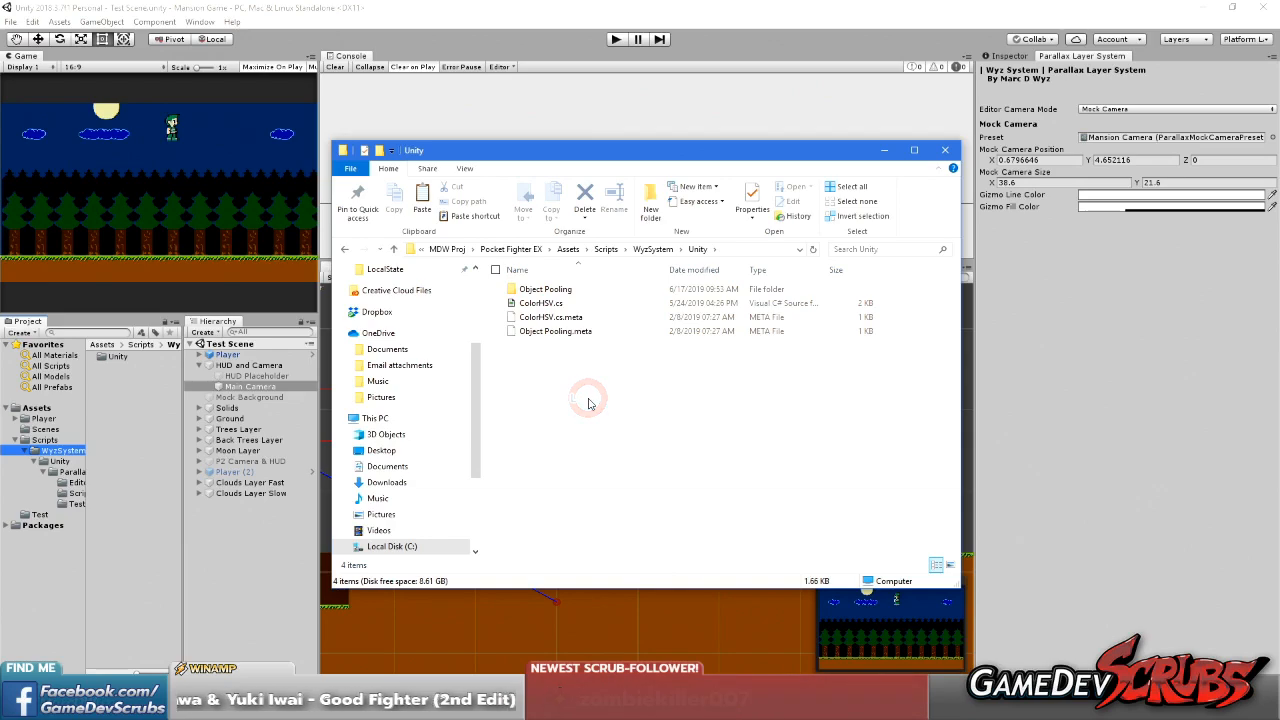
{"action": "key", "text": "ctrl+v"}
Search the pasted Parallax Scrolling System folder for *.meta, delete all the matching files, and return to the folder
{"action": "double_click", "coordinate": [556, 303]}
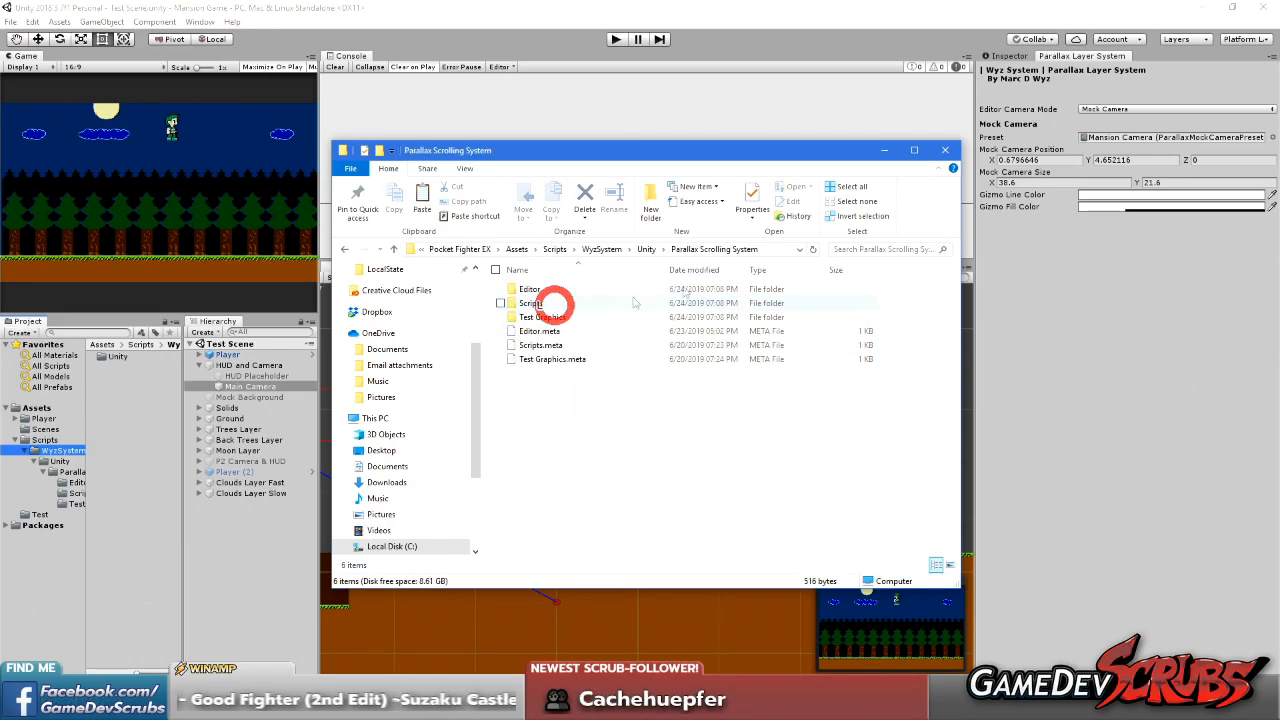
{"action": "left_click", "coordinate": [878, 248]}
{"action": "type", "text": "*"}
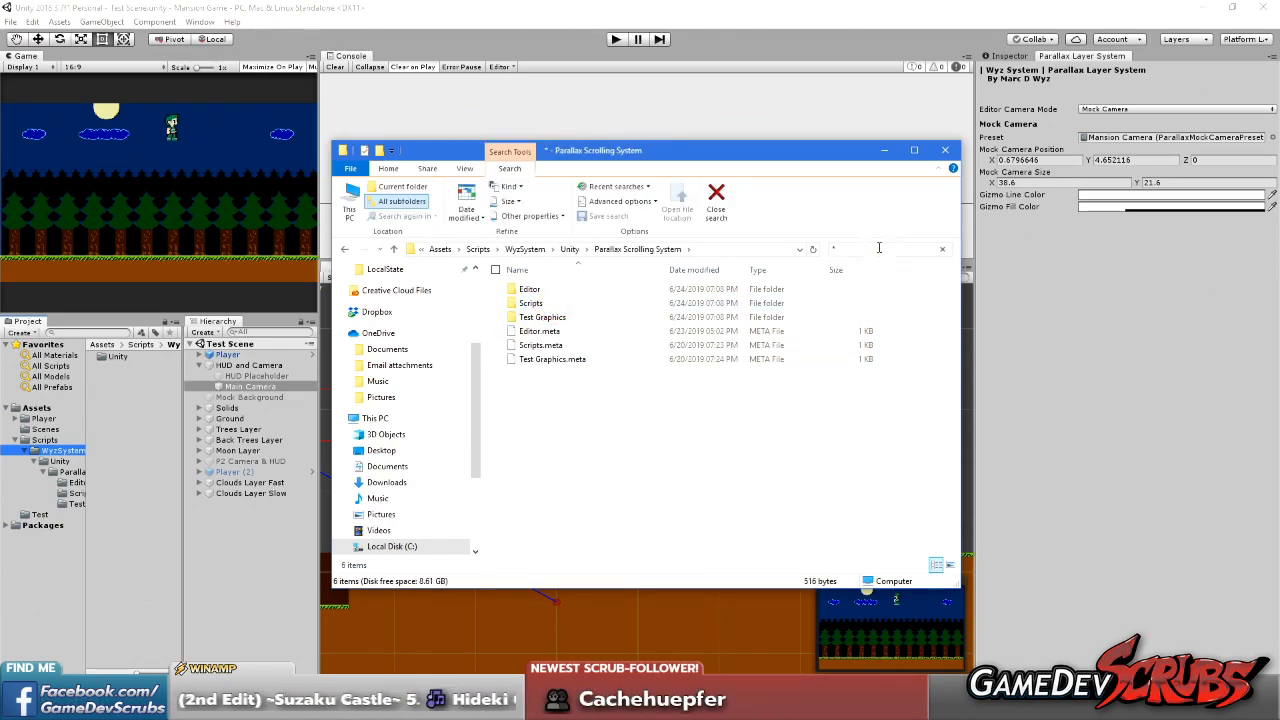
{"action": "type", "text": ".meta"}
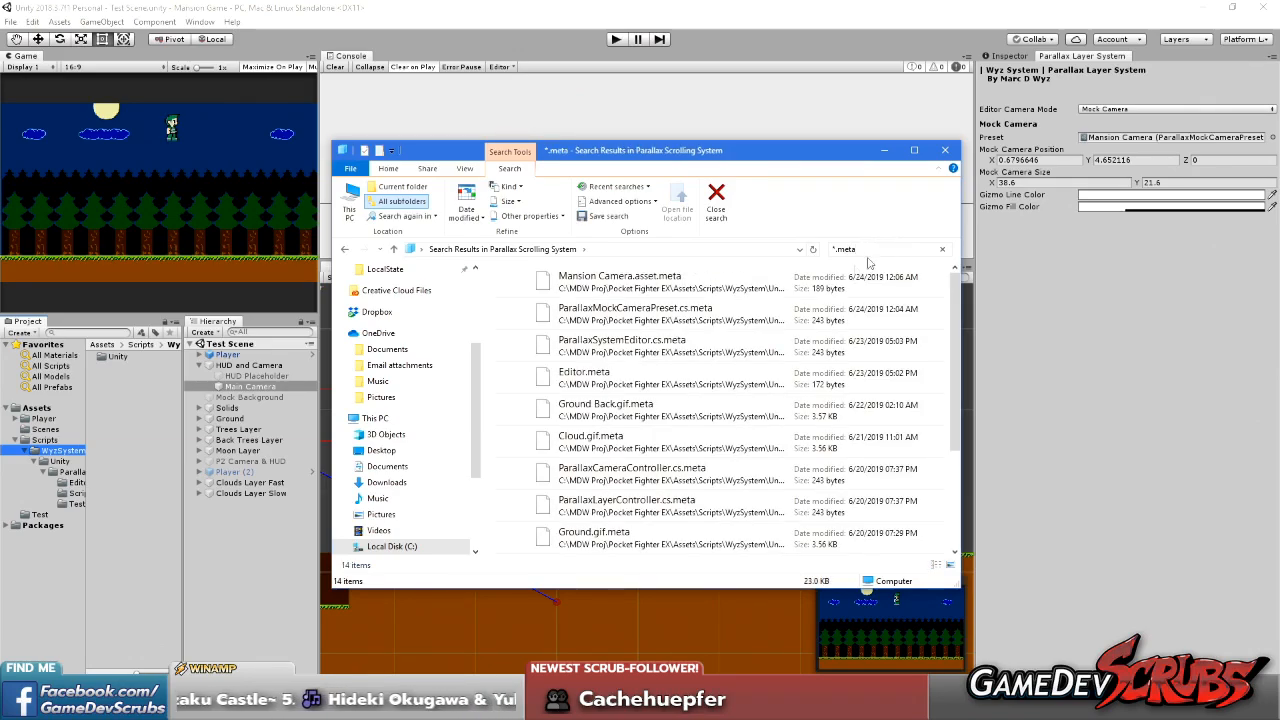
{"action": "left_click", "coordinate": [686, 289]}
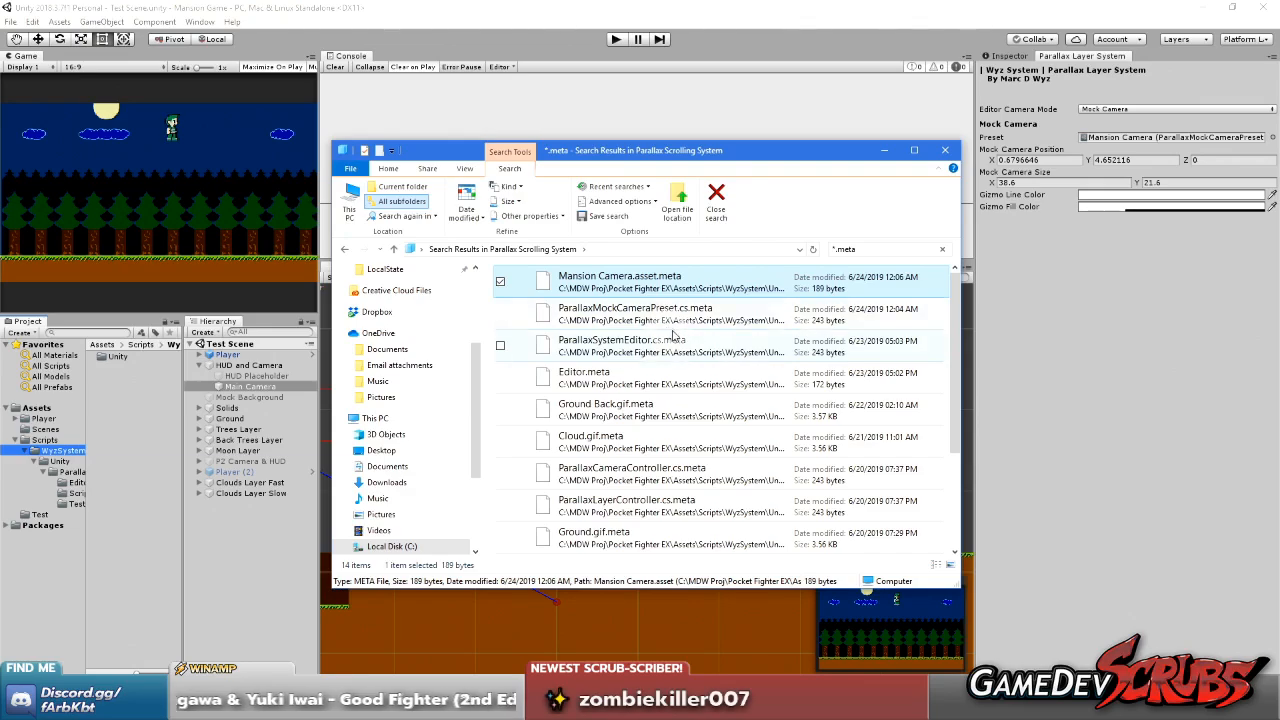
{"action": "scroll", "coordinate": [670, 330], "scroll_direction": "down", "scroll_amount": 3}
{"action": "left_click", "coordinate": [638, 548], "text": "shift"}
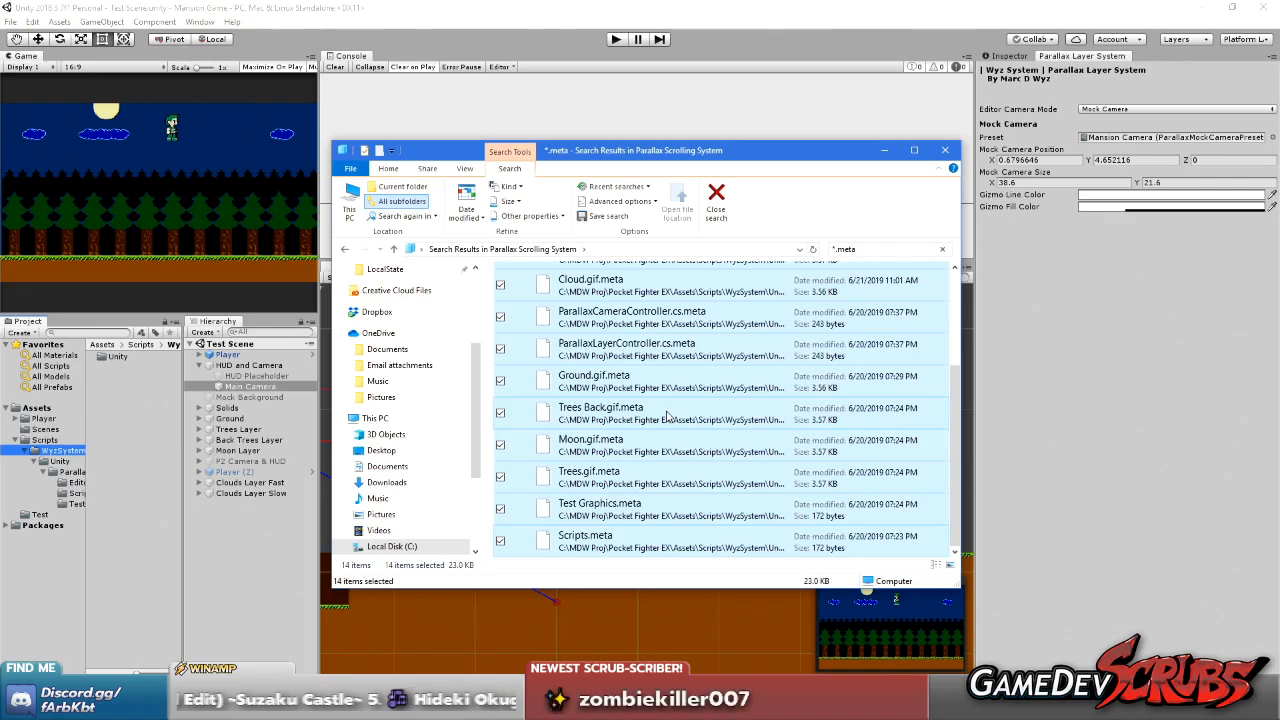
{"action": "scroll", "coordinate": [645, 395], "scroll_direction": "up", "scroll_amount": 2}
{"action": "left_click", "coordinate": [652, 328]}
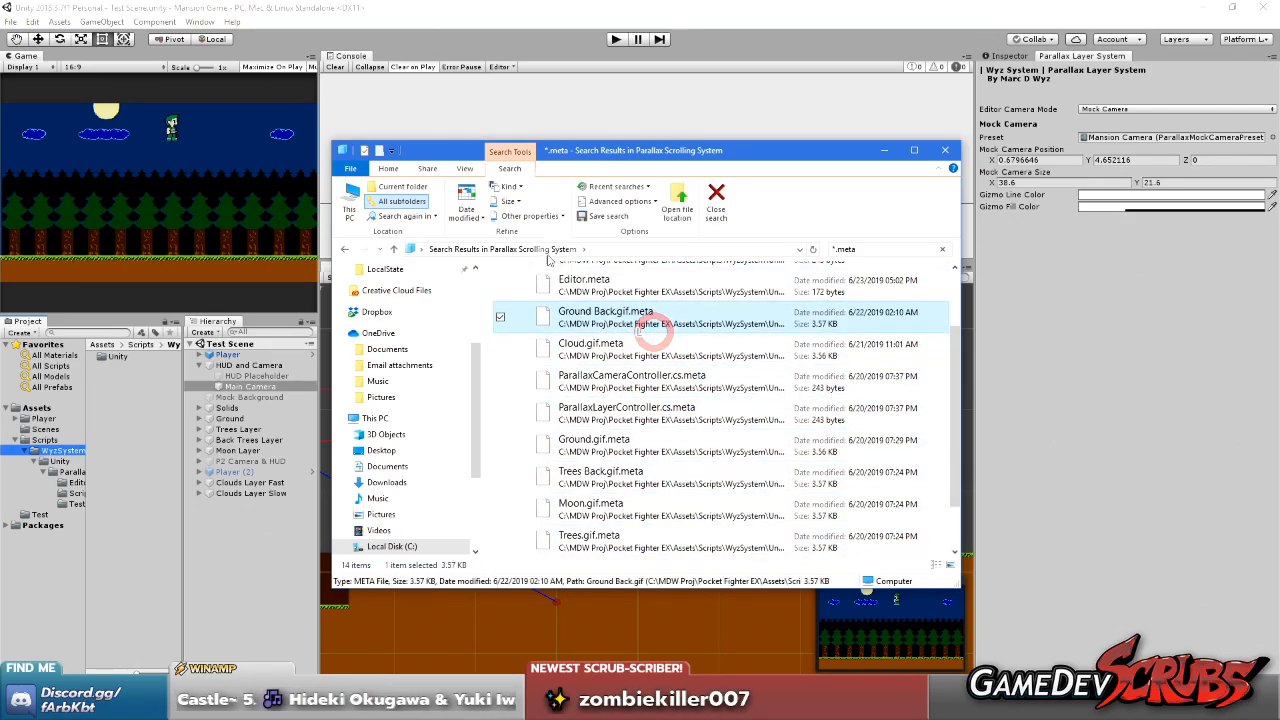
{"action": "left_click", "coordinate": [345, 250]}
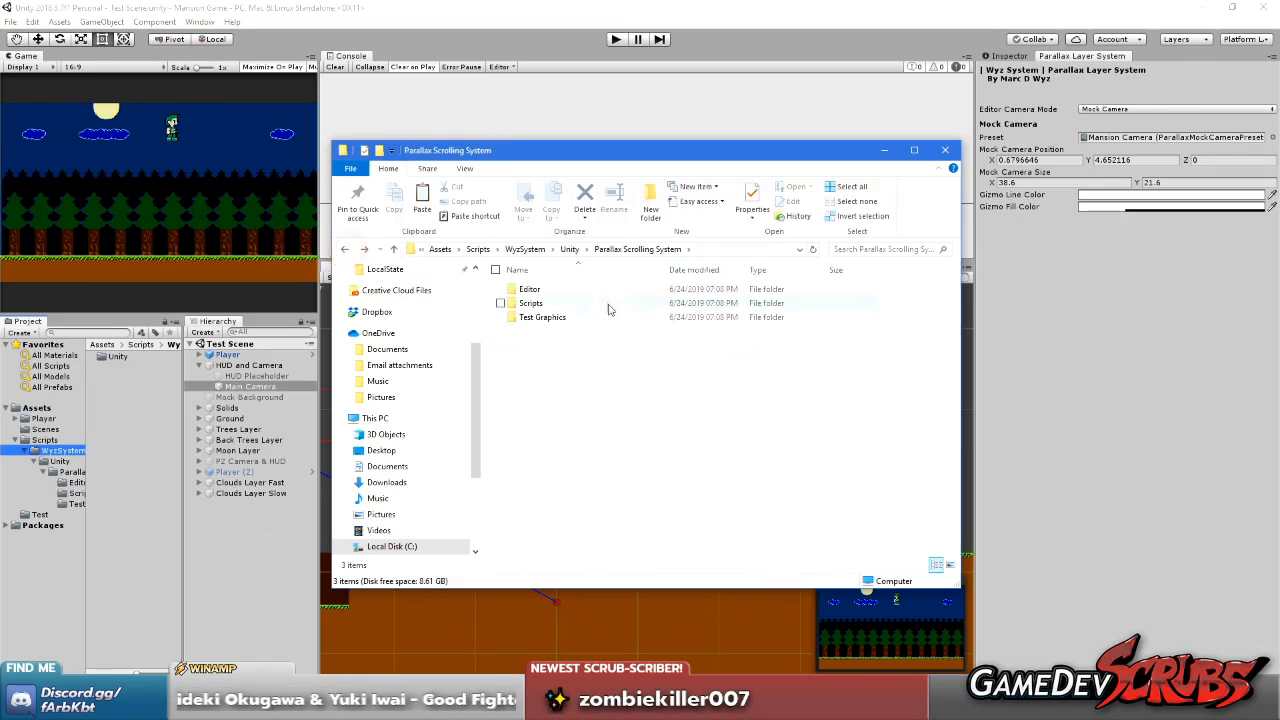
Delete Mansion Camera.asset from the Editor subfolder, check the Scripts and Test Graphics subfolders, and go back to the Unity folder
{"action": "double_click", "coordinate": [530, 290]}
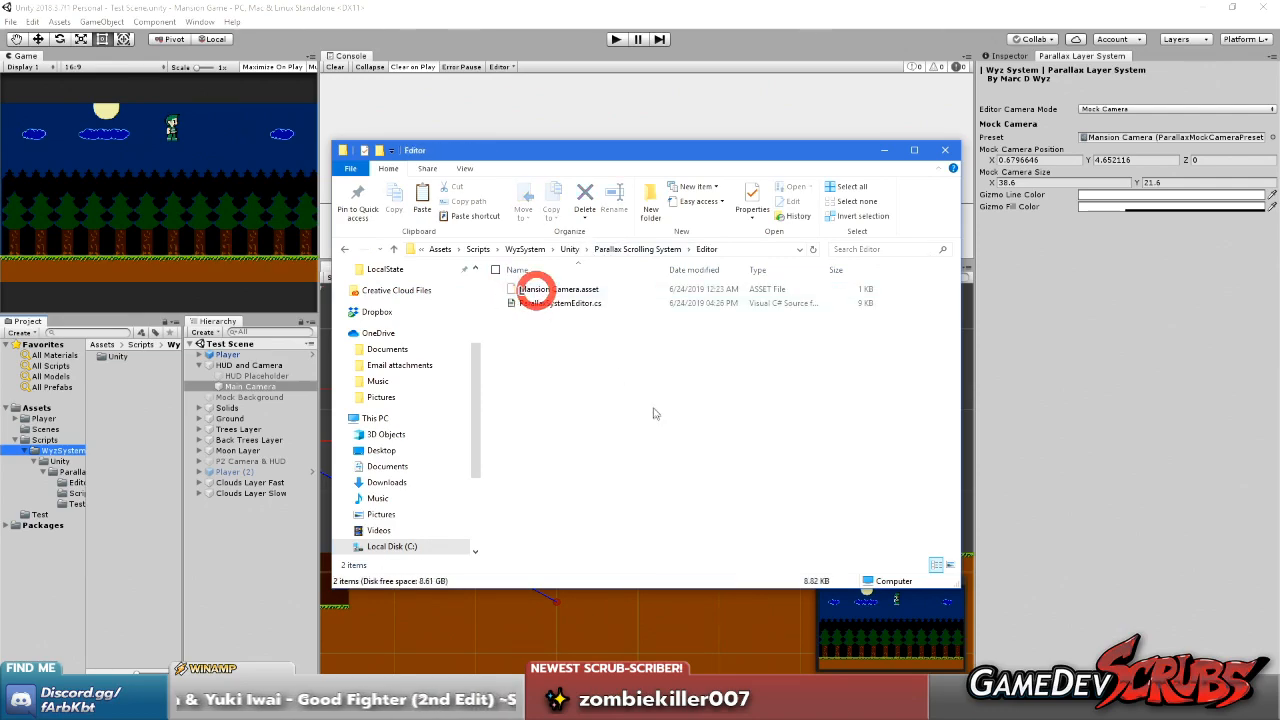
{"action": "left_click", "coordinate": [540, 289]}
{"action": "key", "text": "Delete"}
{"action": "key", "text": "alt+Left"}
{"action": "double_click", "coordinate": [545, 304]}
{"action": "key", "text": "alt+Left"}
{"action": "double_click", "coordinate": [555, 320]}
{"action": "key", "text": "alt+Left"}
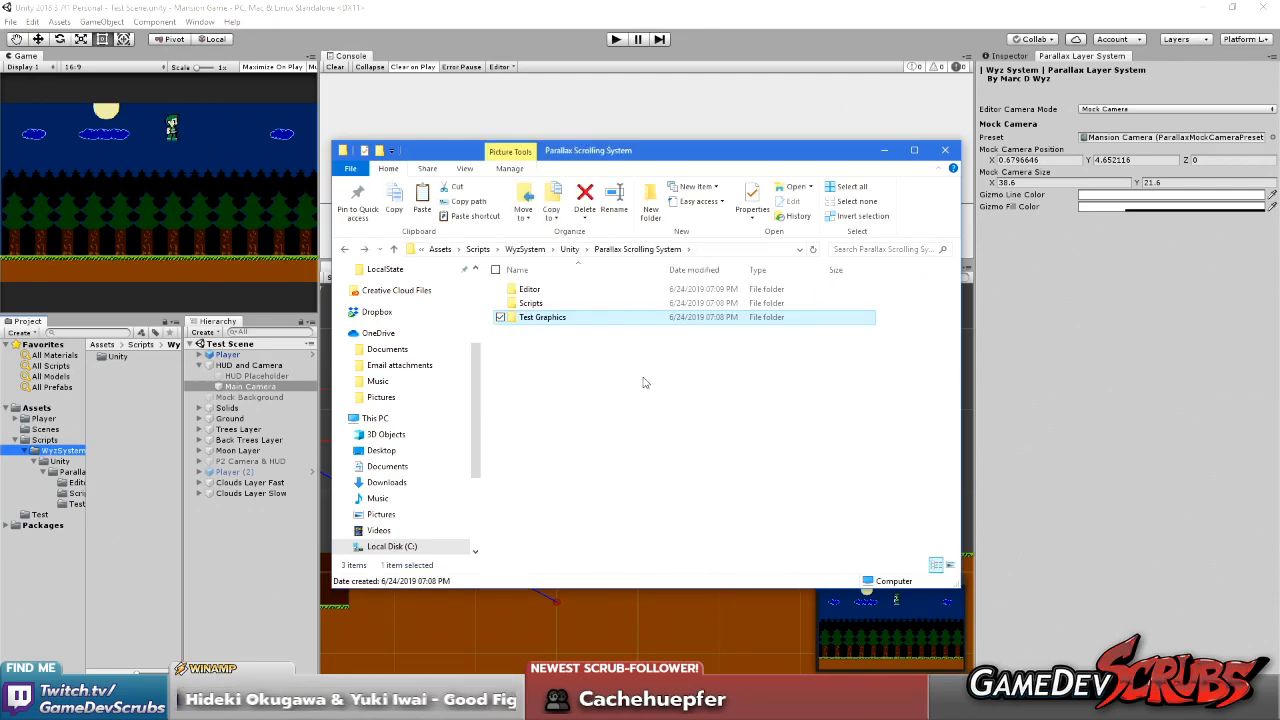
{"action": "key", "text": "alt+Left"}
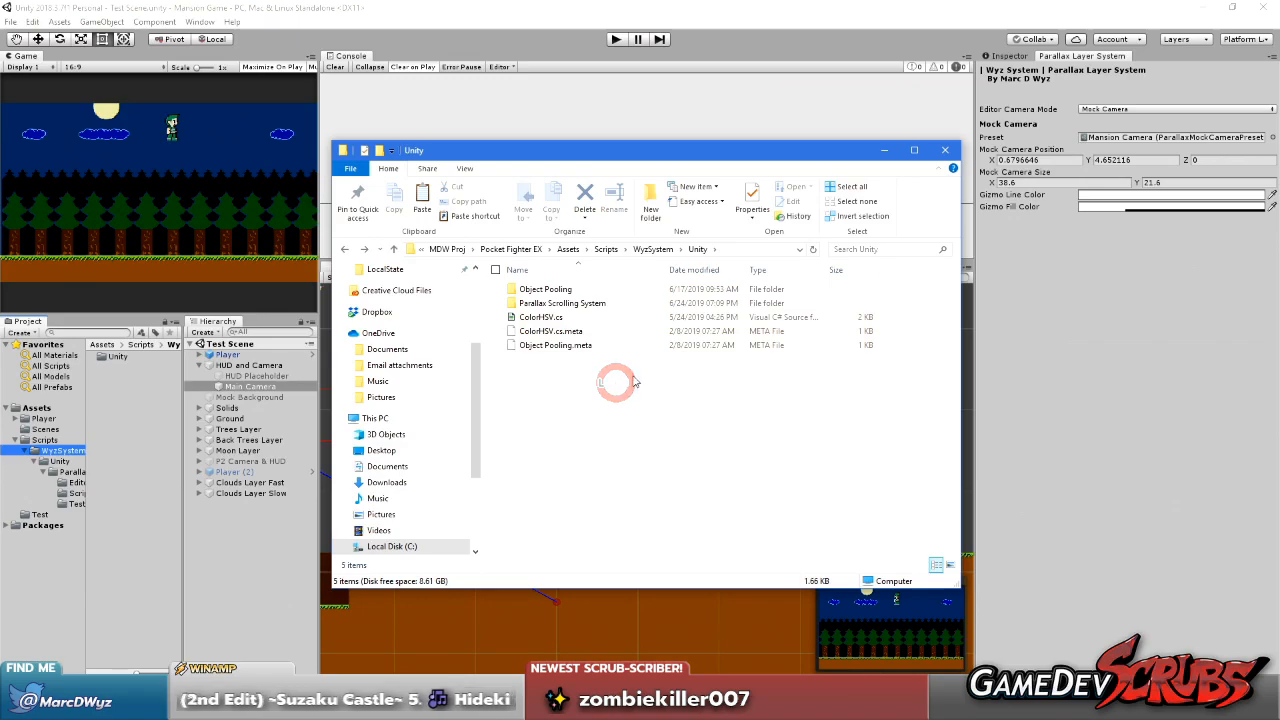
Switch to the Pocket Fighter EX project in Unity and examine the code in ParallaxCameraController.cs behind the compile error
{"action": "left_click", "coordinate": [884, 149]}
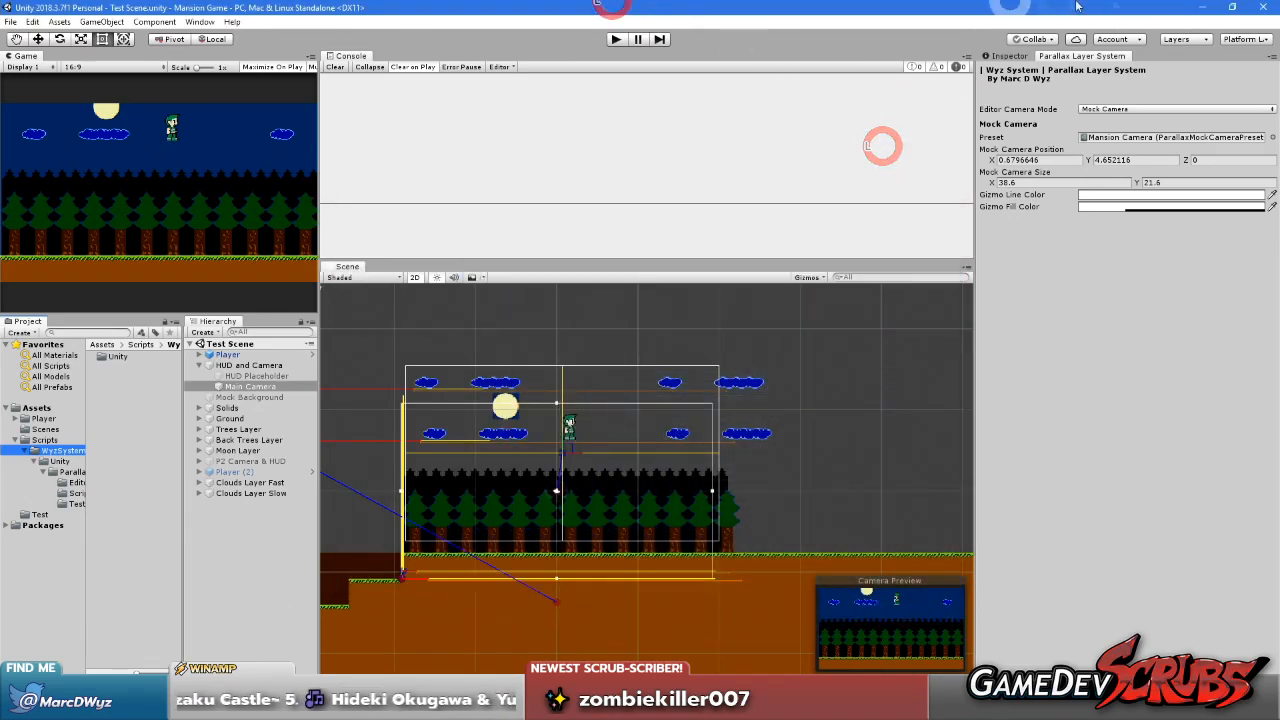
{"action": "left_click", "coordinate": [1196, 9]}
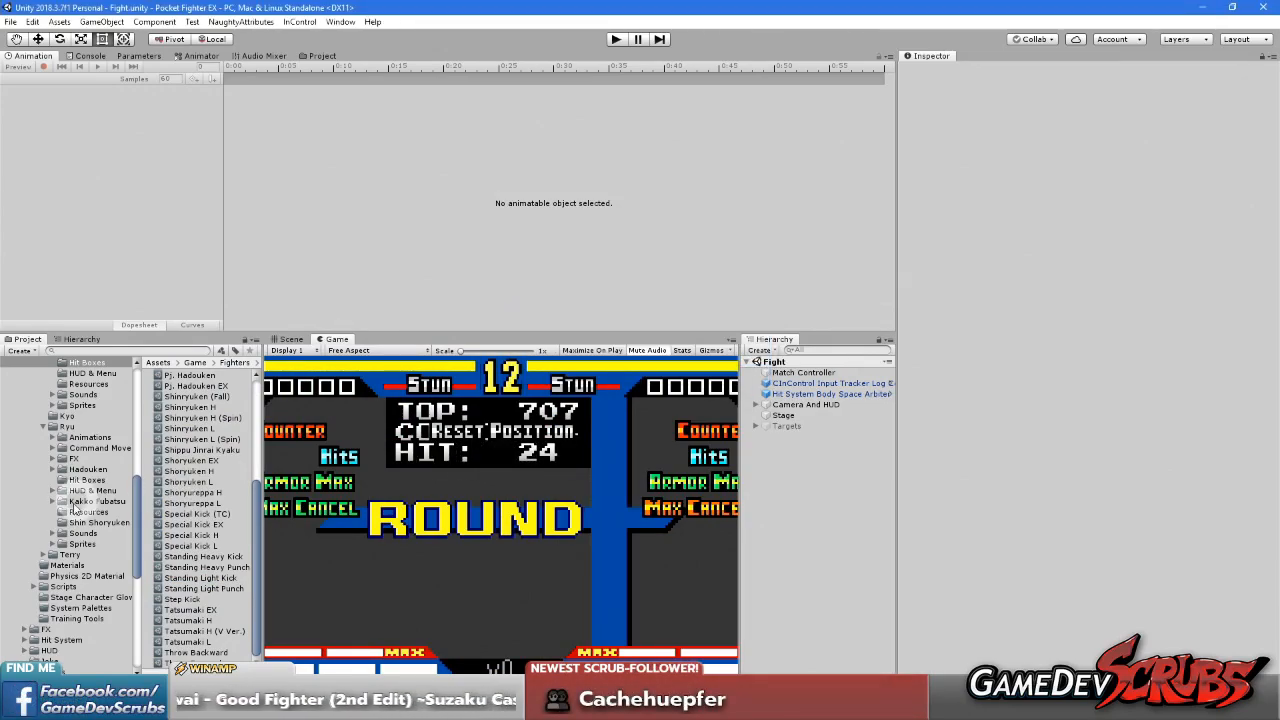
{"action": "double_click", "coordinate": [335, 684]}
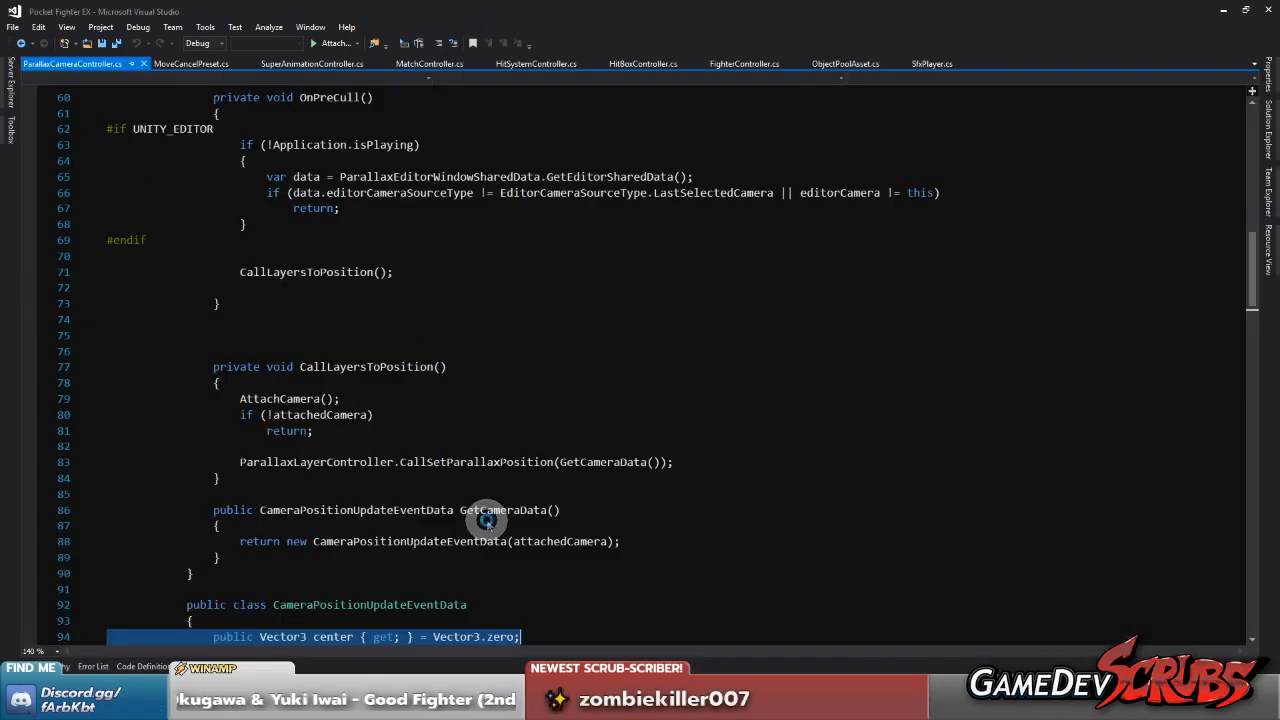
{"action": "left_click", "coordinate": [743, 393]}
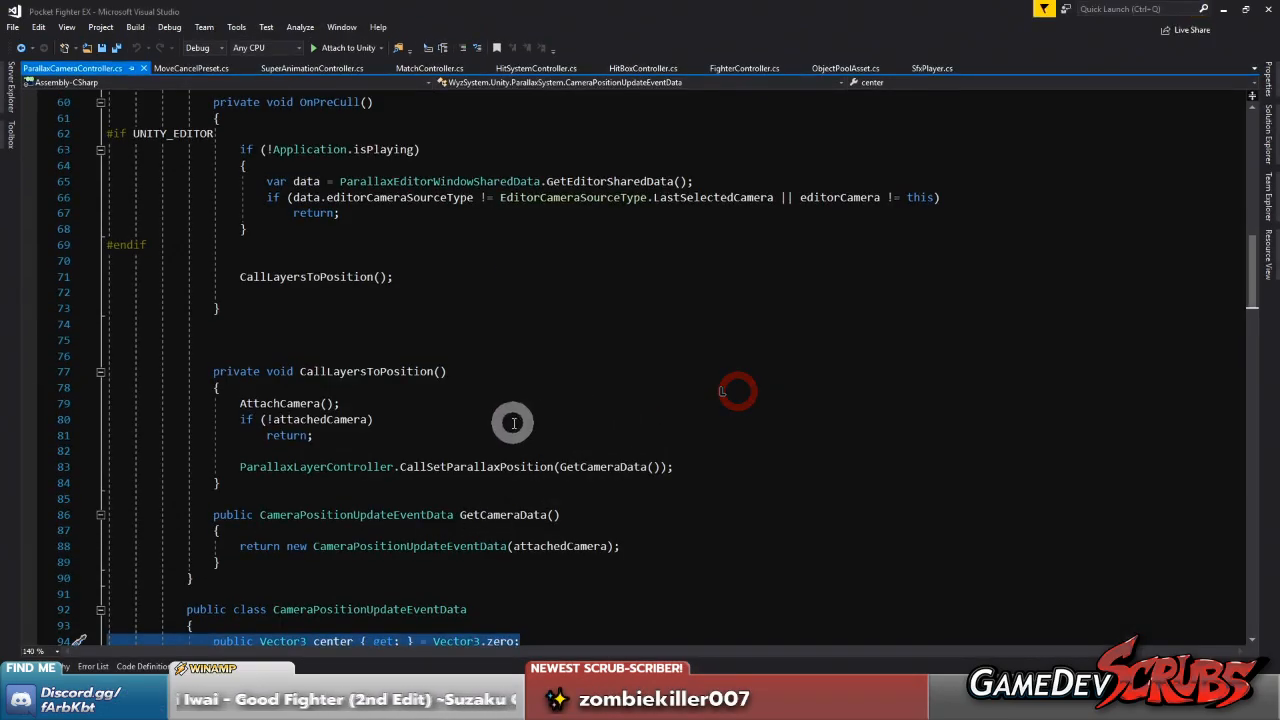
{"action": "scroll", "coordinate": [506, 415], "scroll_direction": "down", "scroll_amount": 3}
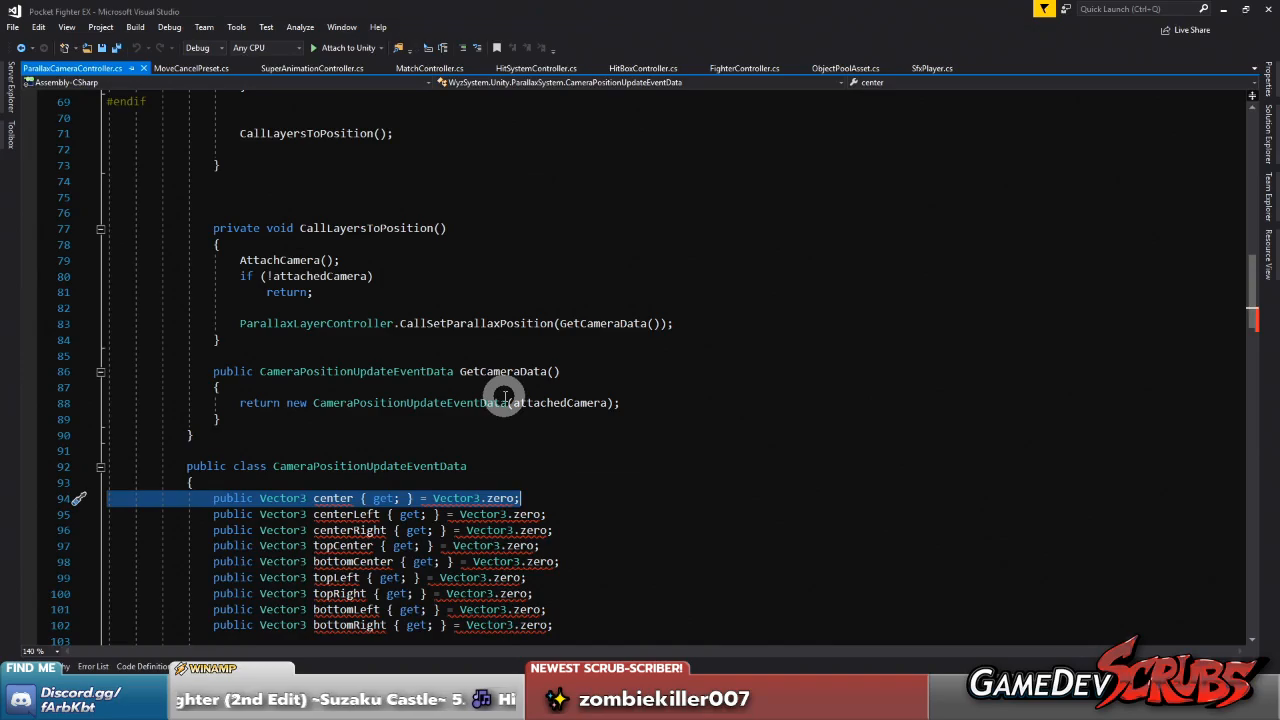
{"action": "scroll", "coordinate": [505, 397], "scroll_direction": "down", "scroll_amount": 3}
{"action": "key", "text": "alt+Tab"}
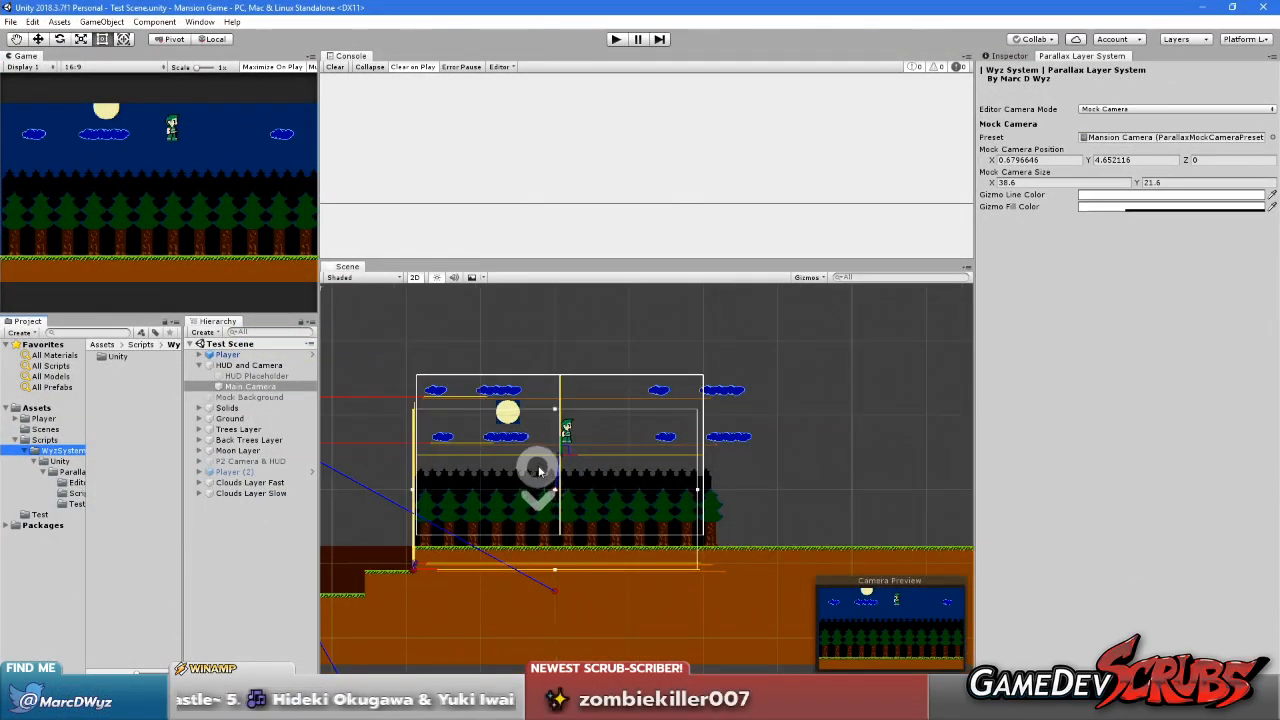
{"action": "scroll", "coordinate": [539, 470], "scroll_direction": "down", "scroll_amount": 1}
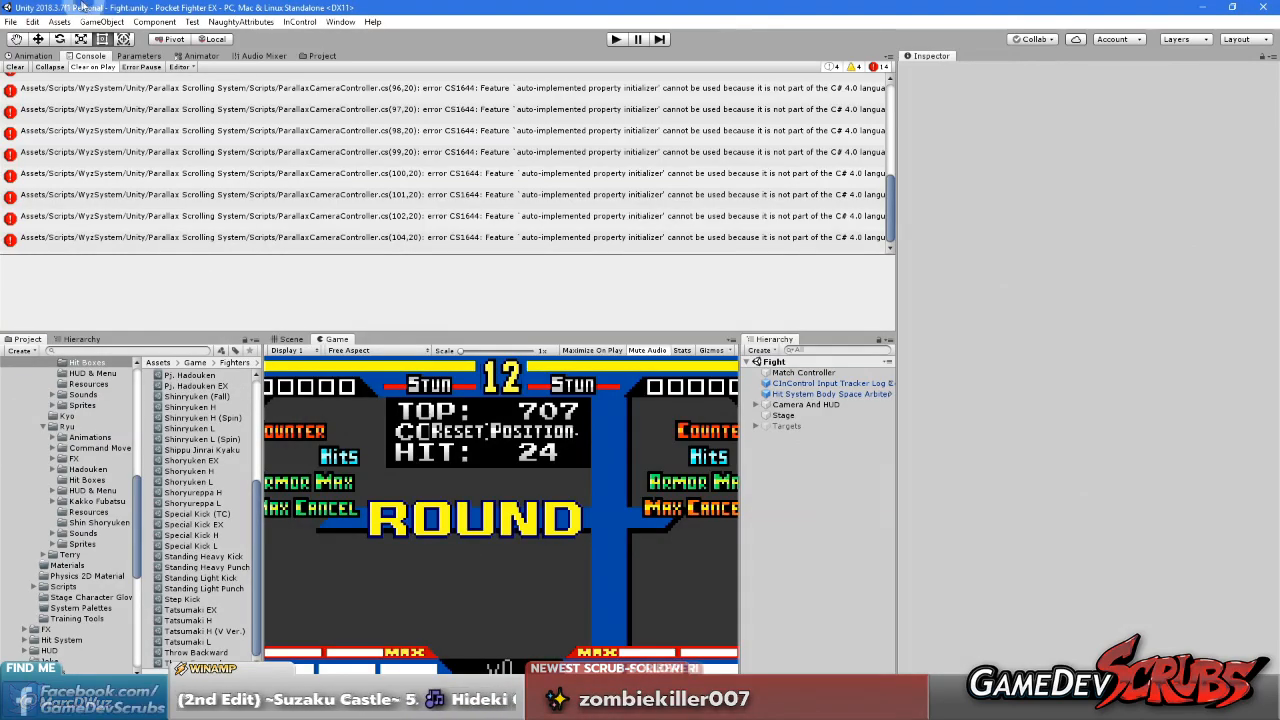
Look through the Project Settings pages, from Editor to TextMesh Pro, for the scripting runtime option
{"action": "left_click", "coordinate": [34, 21]}
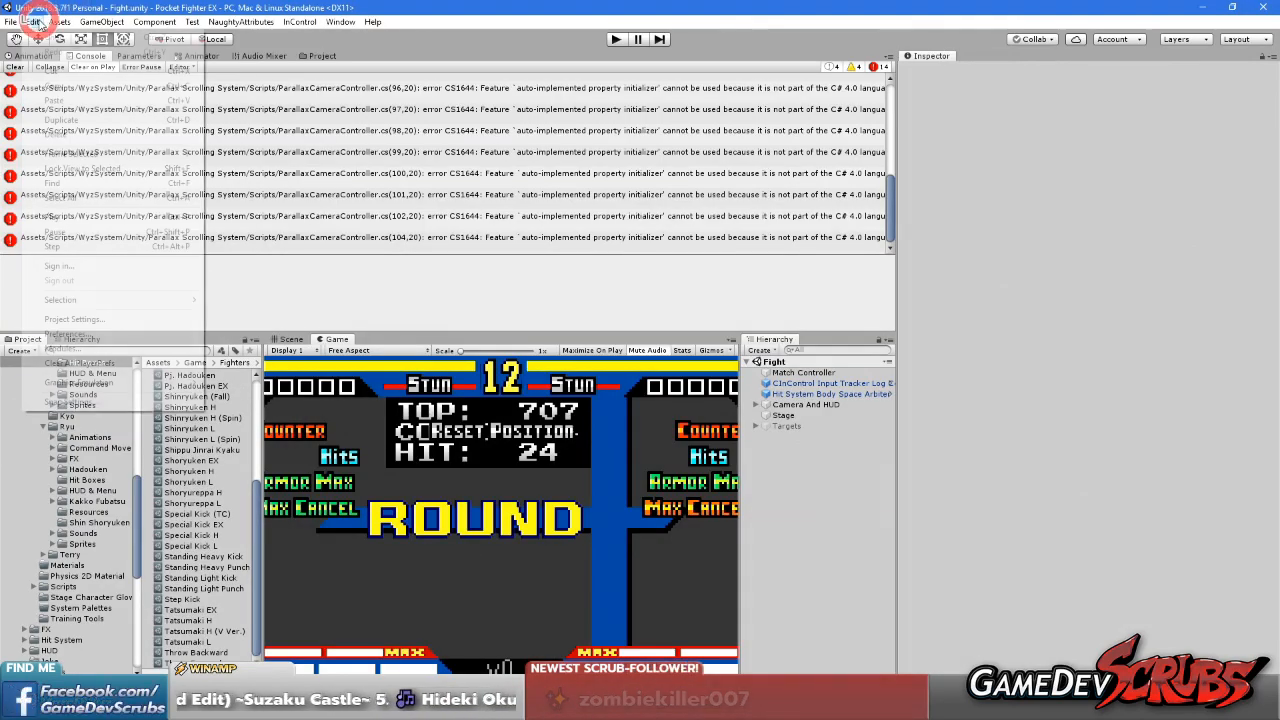
{"action": "left_click", "coordinate": [86, 321]}
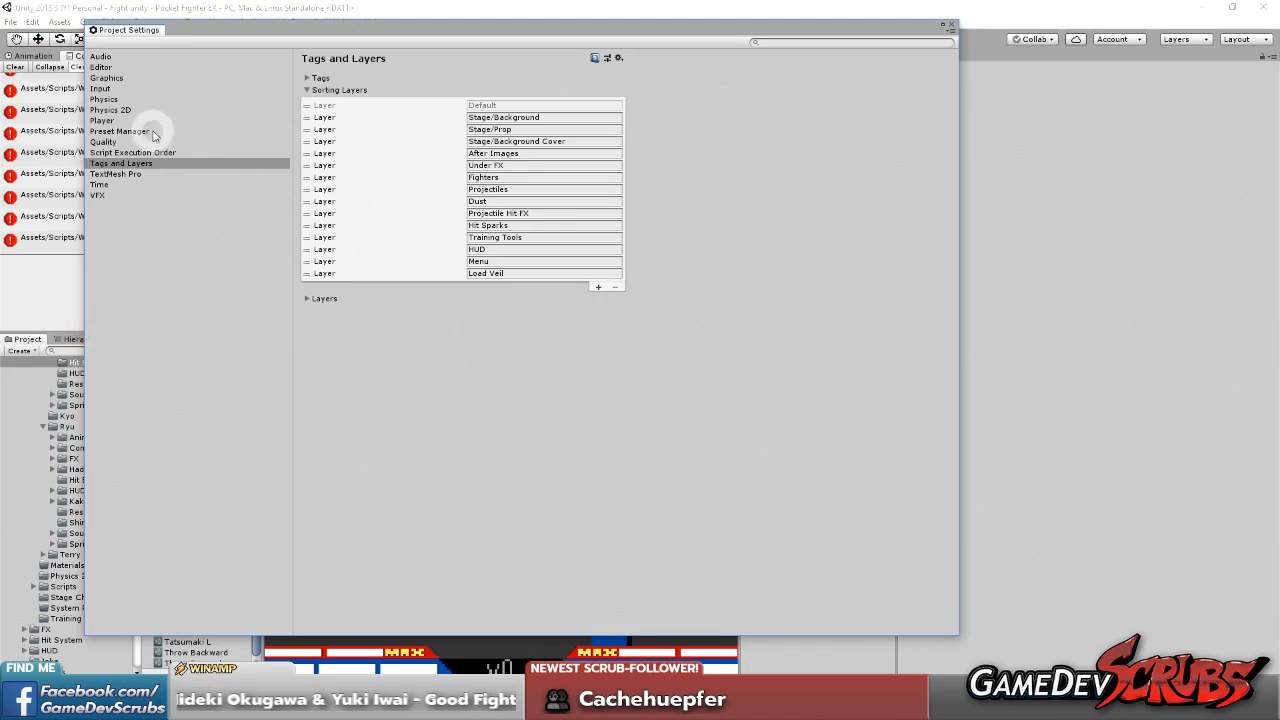
{"action": "left_click", "coordinate": [101, 67]}
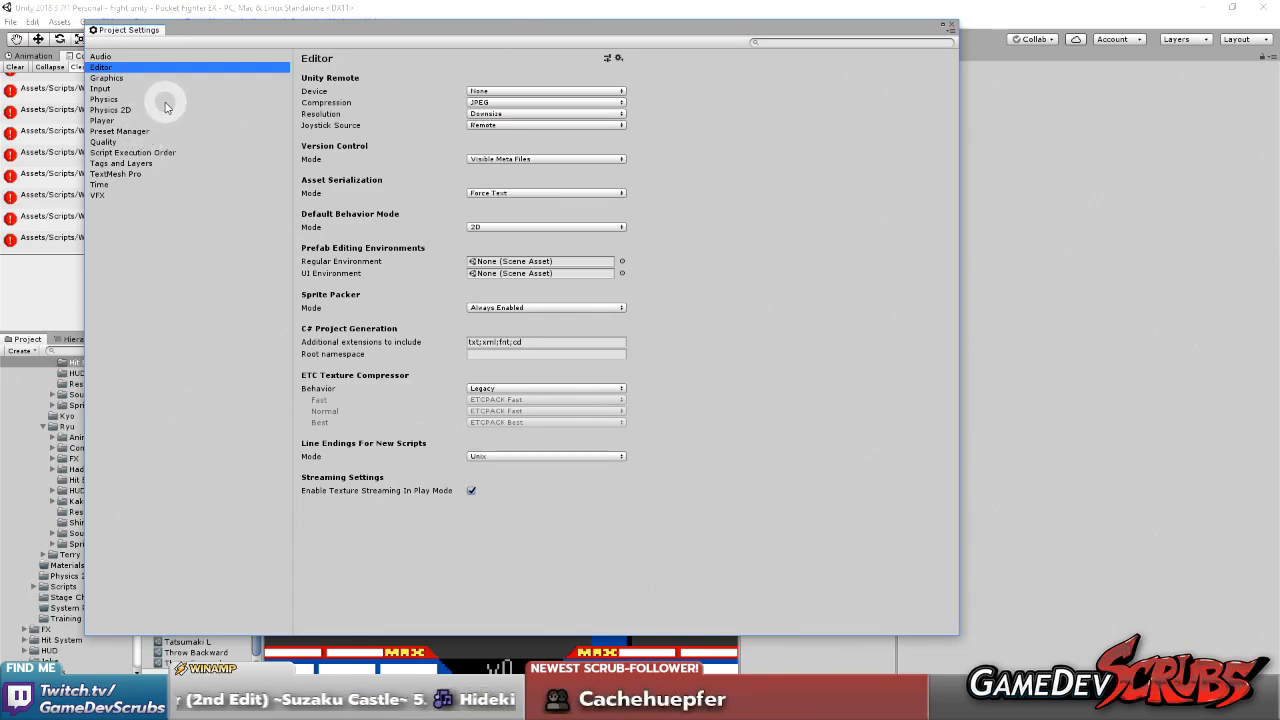
{"action": "left_click", "coordinate": [145, 132]}
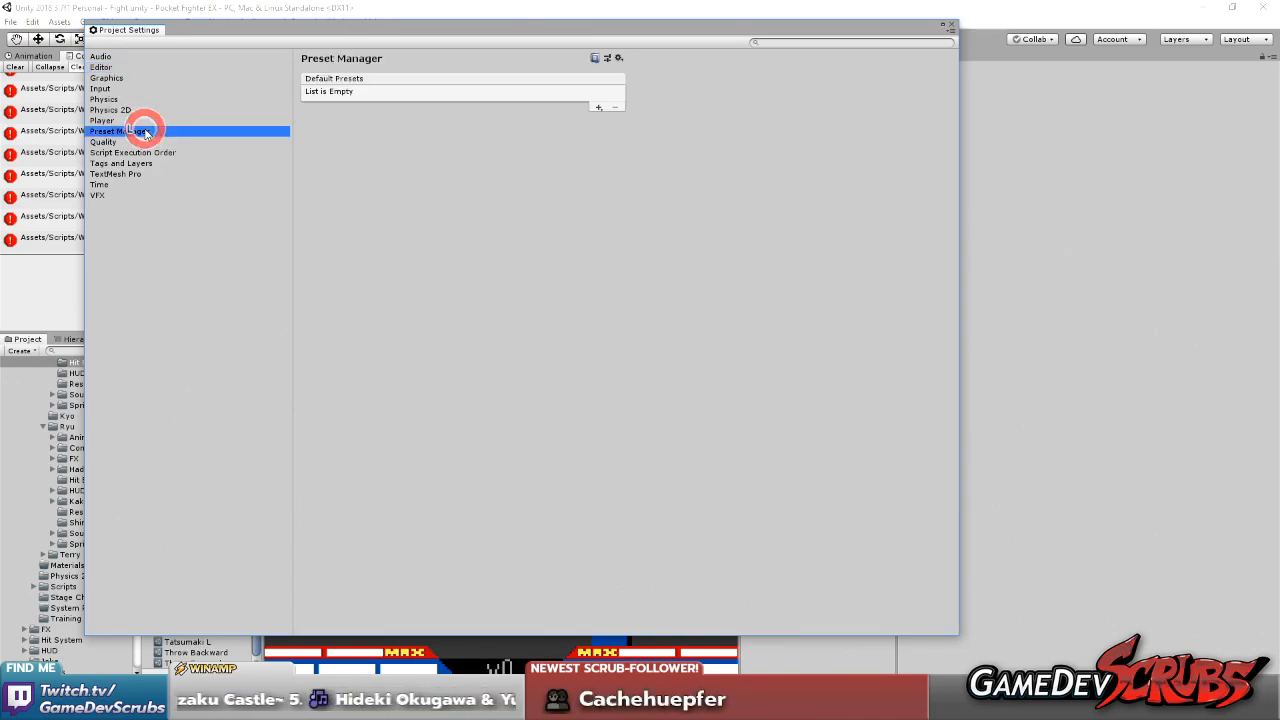
{"action": "left_click", "coordinate": [128, 143]}
{"action": "left_click", "coordinate": [145, 152]}
{"action": "left_click", "coordinate": [138, 164]}
{"action": "left_click", "coordinate": [125, 174]}
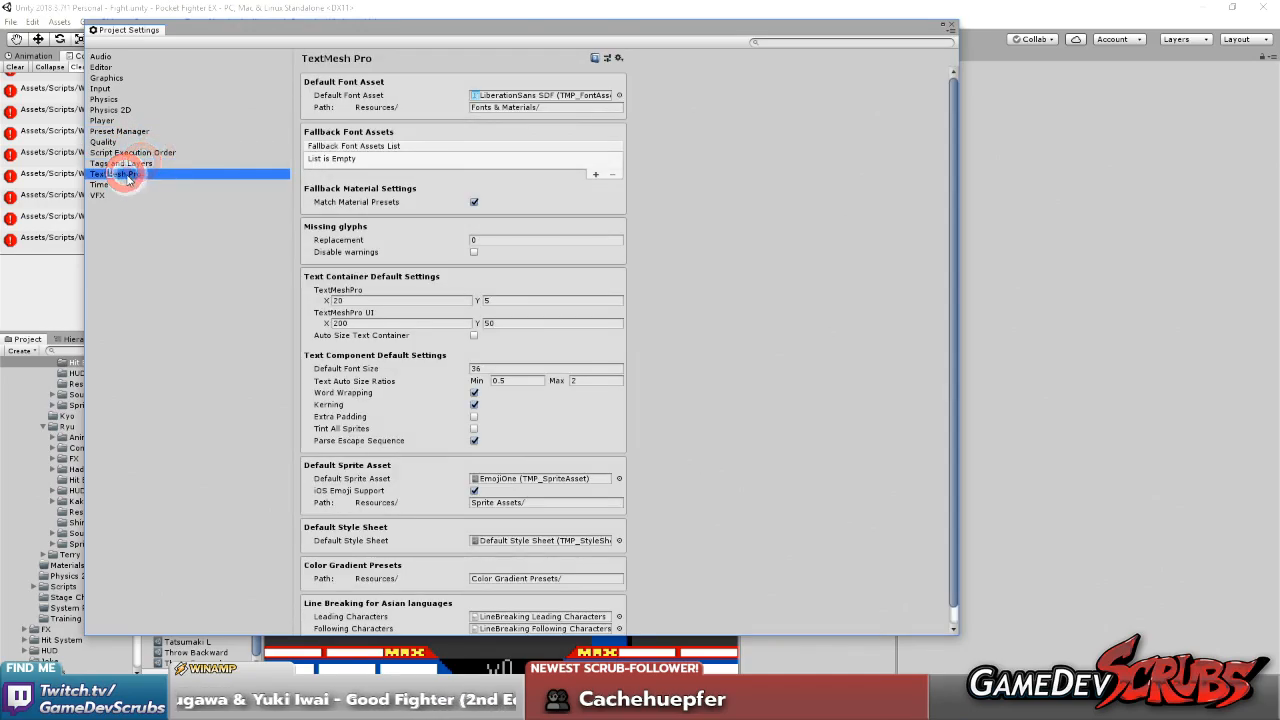
{"action": "scroll", "coordinate": [423, 251], "scroll_direction": "down", "scroll_amount": 1}
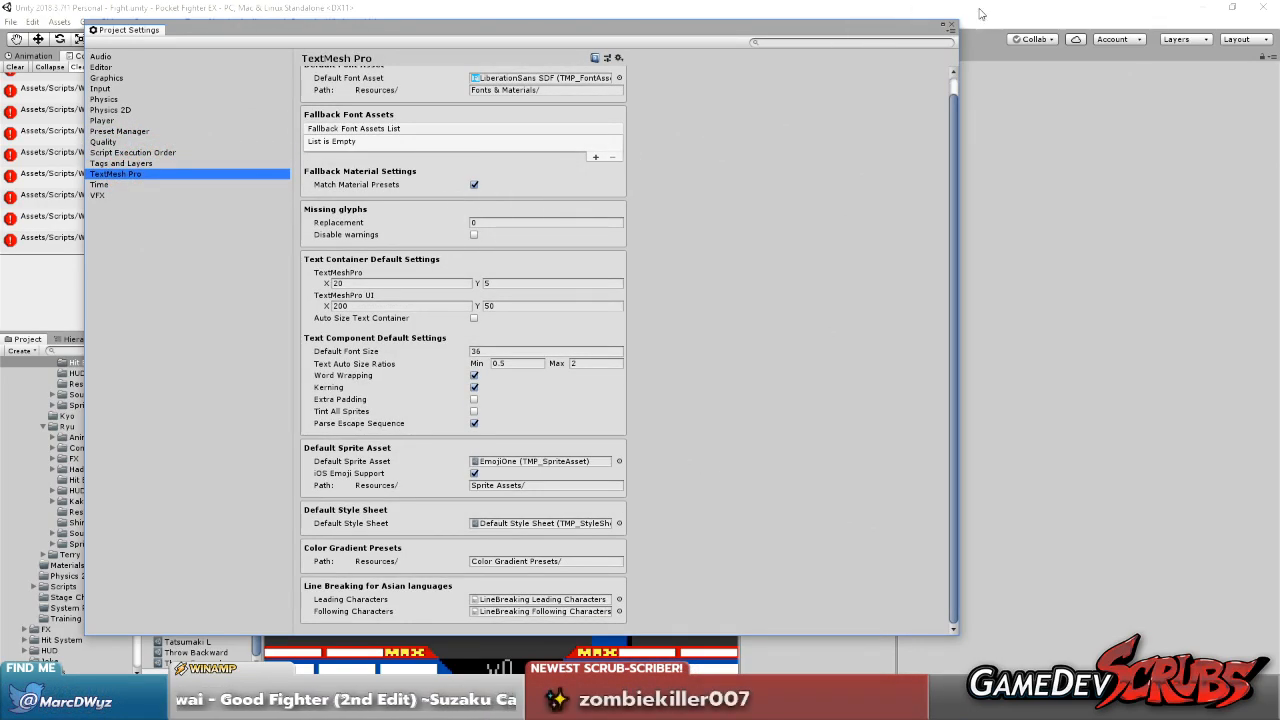
{"action": "left_click", "coordinate": [951, 27]}
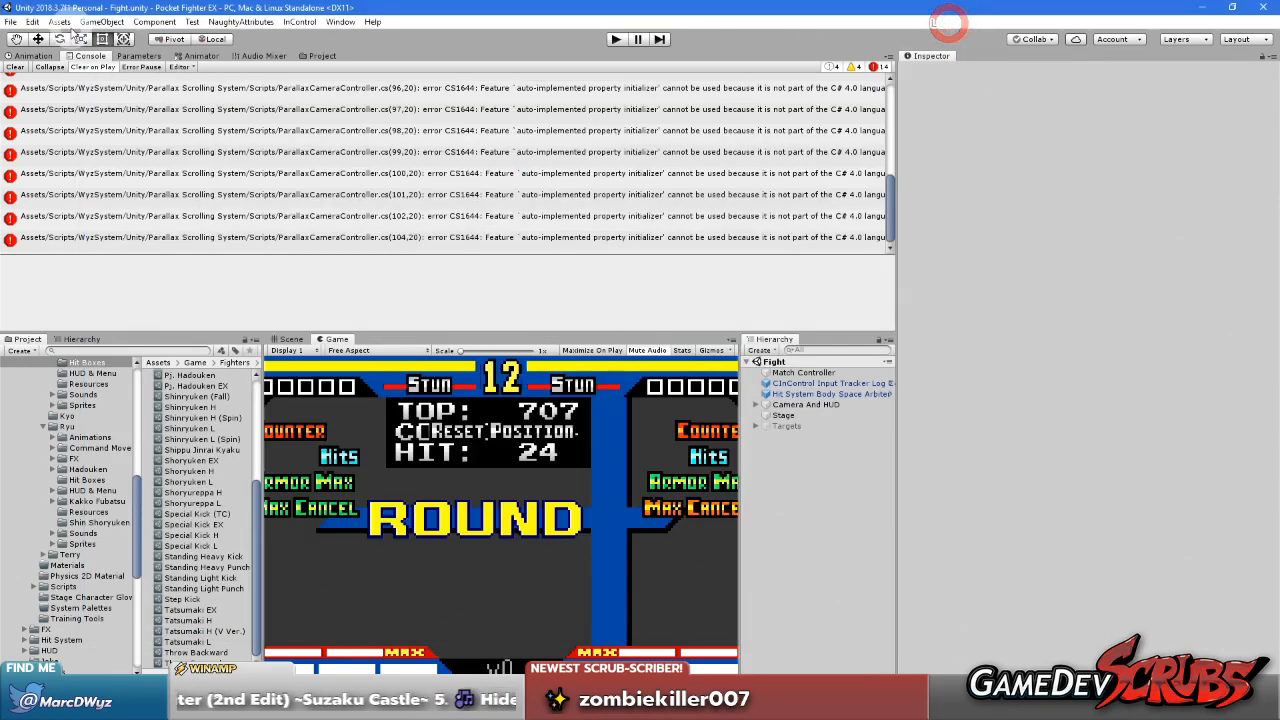
Open the Player Settings from the Build Settings and expand Other Settings to its Configuration section
{"action": "left_click", "coordinate": [10, 21]}
{"action": "left_click", "coordinate": [50, 154]}
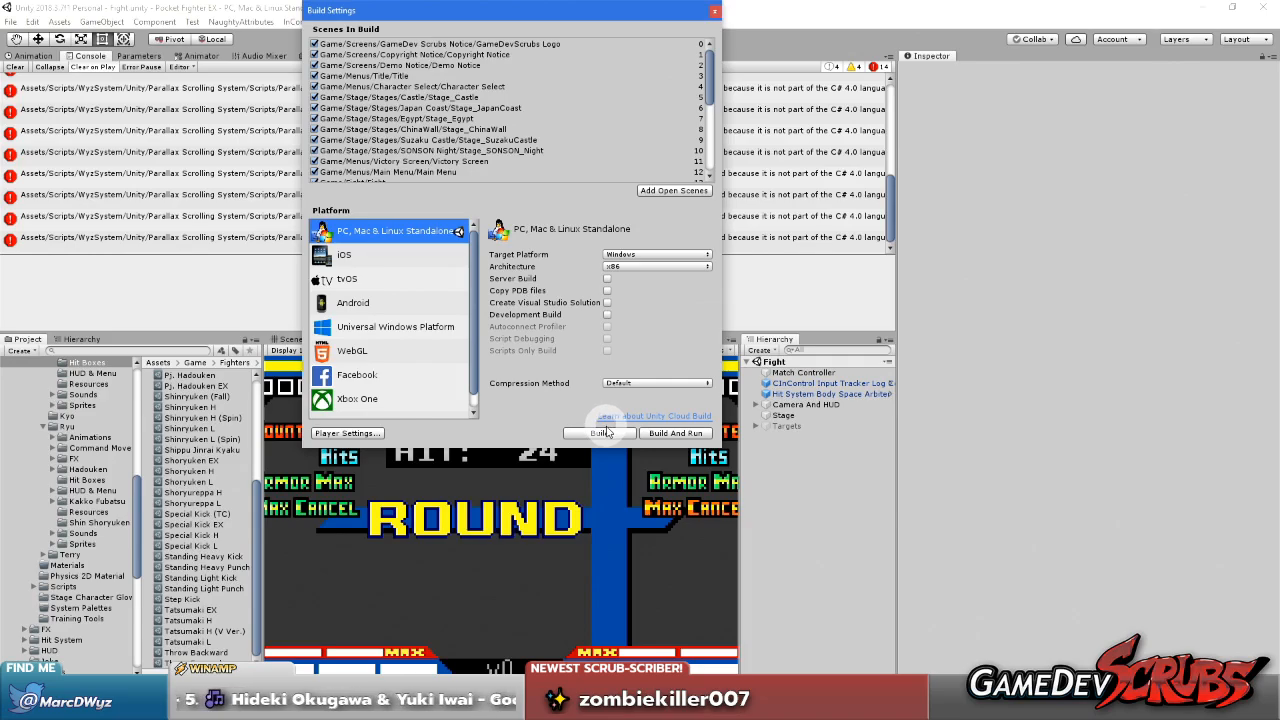
{"action": "left_click", "coordinate": [371, 438]}
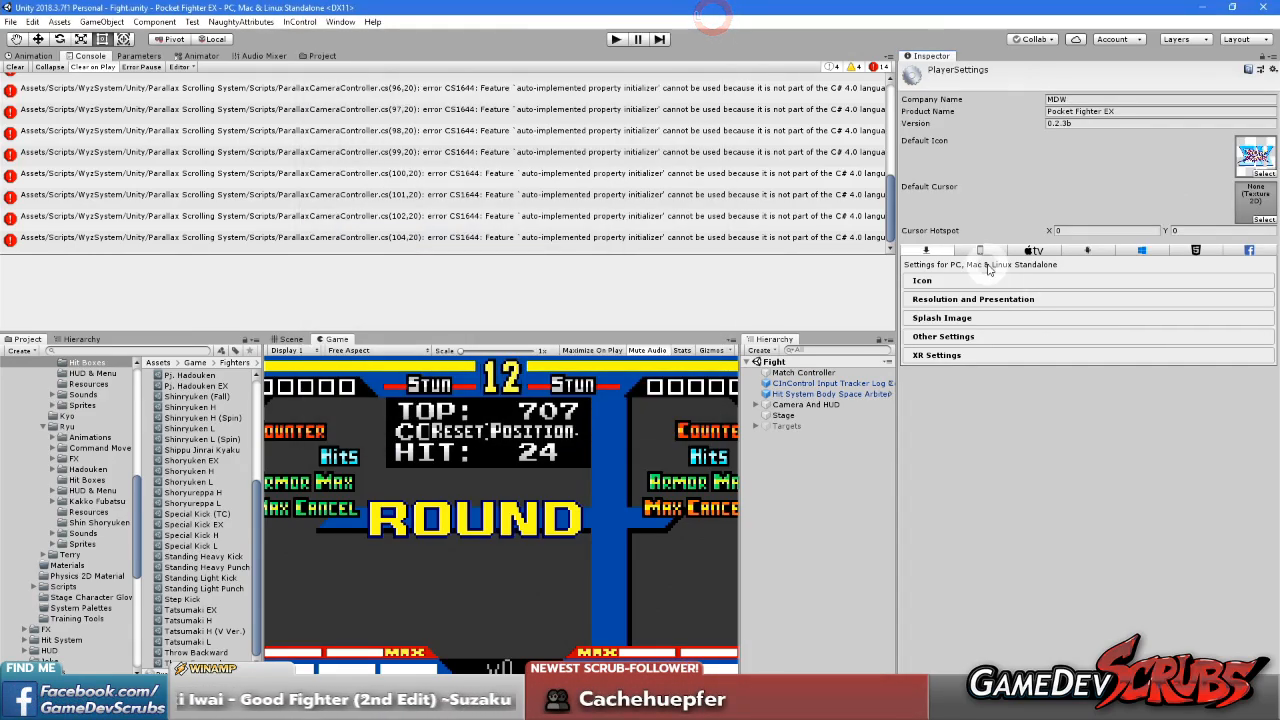
{"action": "left_click", "coordinate": [948, 337]}
{"action": "scroll", "coordinate": [978, 342], "scroll_direction": "down", "scroll_amount": 3}
{"action": "scroll", "coordinate": [980, 344], "scroll_direction": "down", "scroll_amount": 3}
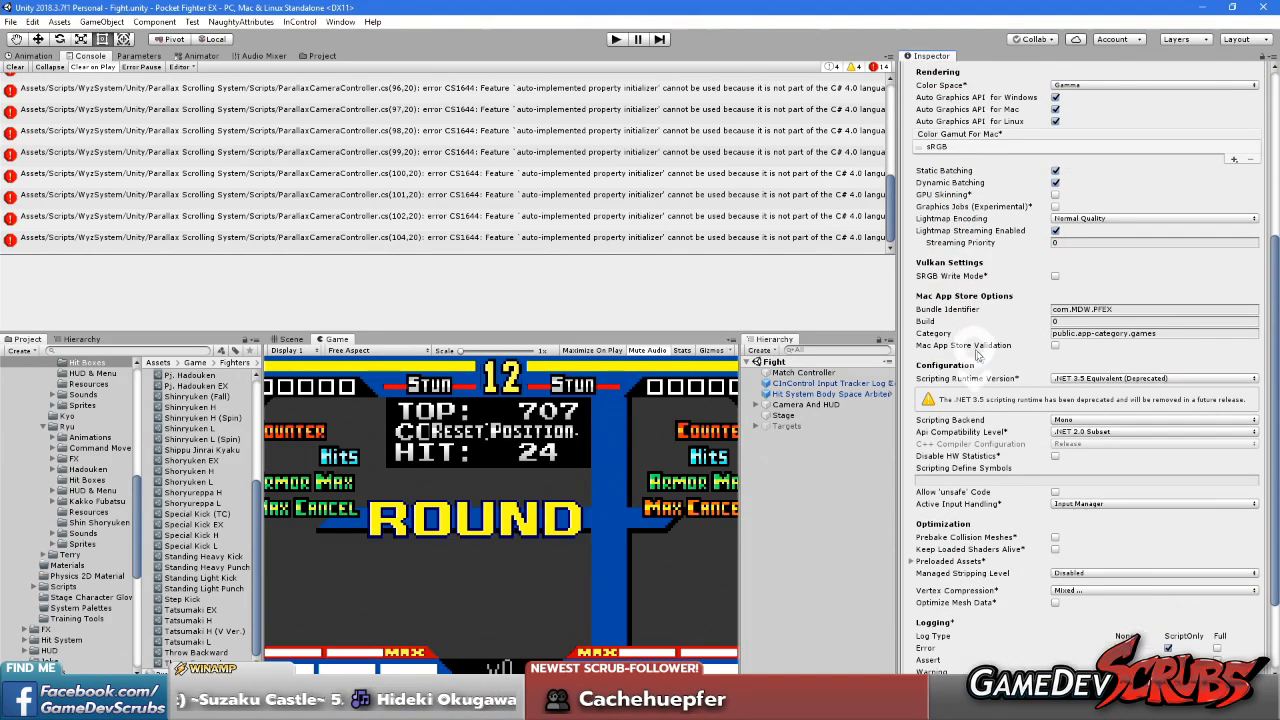
{"action": "left_click", "coordinate": [1089, 420]}
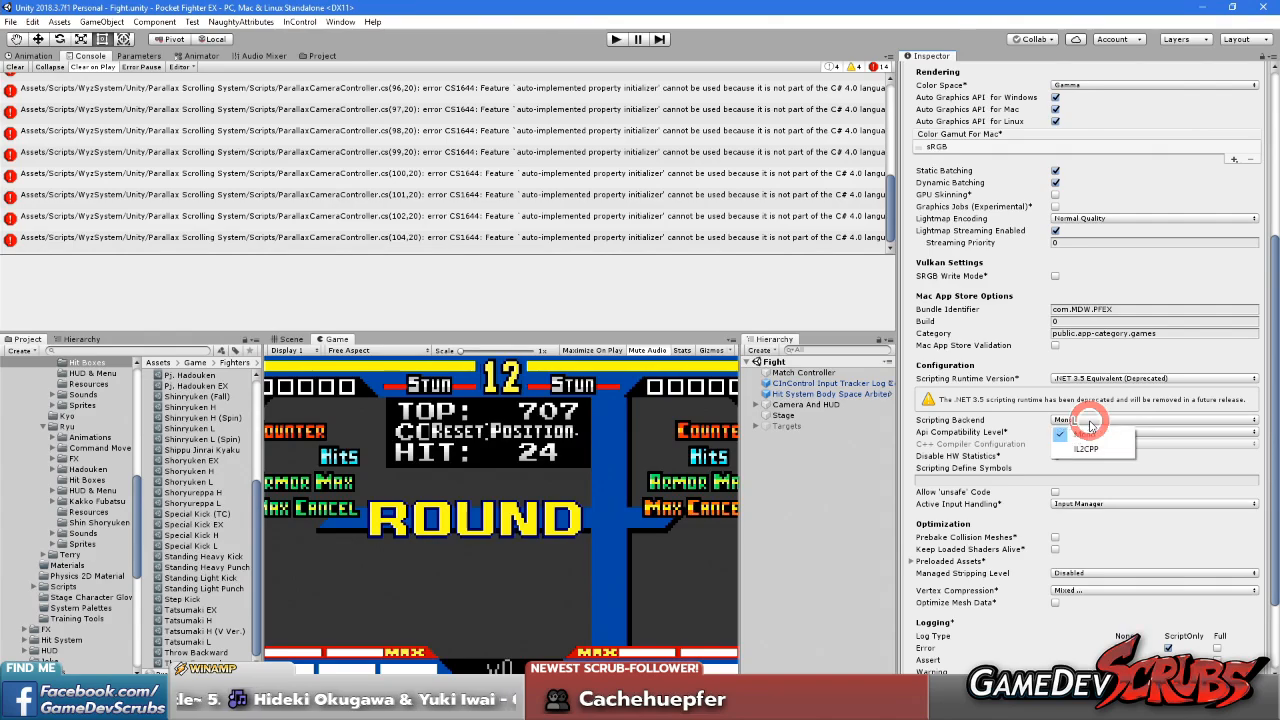
{"action": "left_click", "coordinate": [1090, 419]}
{"action": "left_click", "coordinate": [1129, 430]}
{"action": "left_click", "coordinate": [1129, 431]}
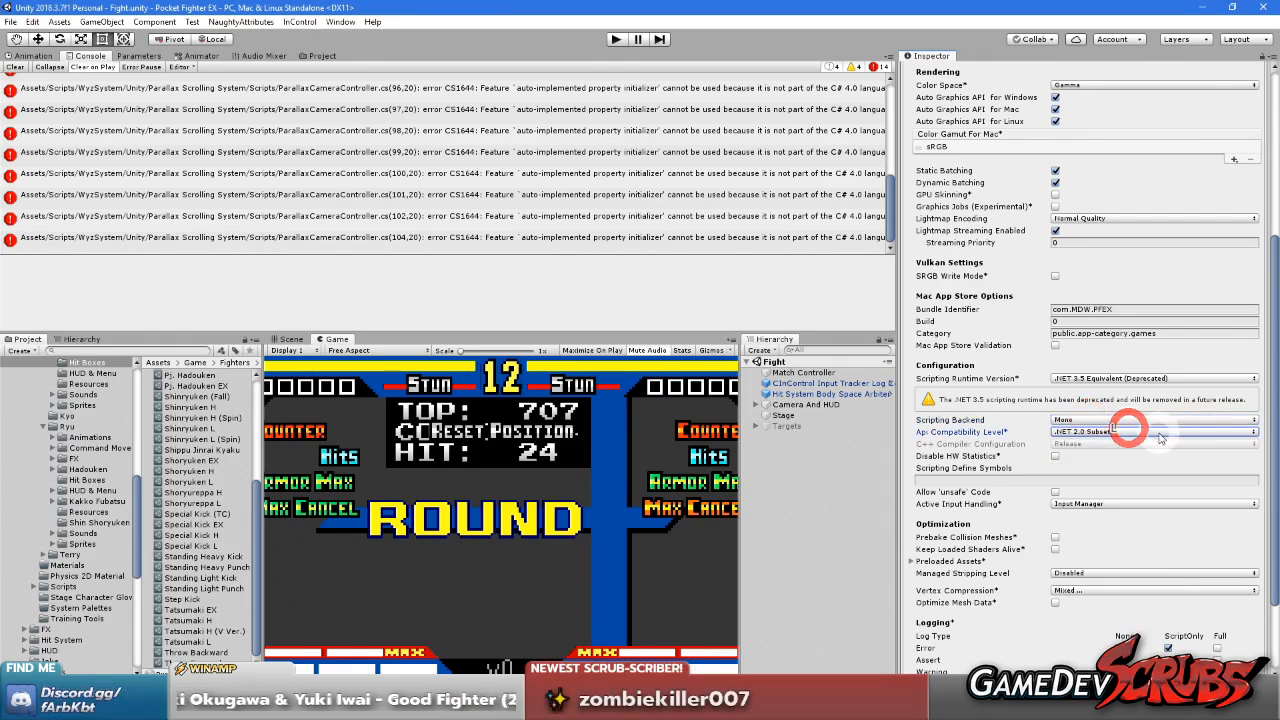
Set the Scripting Runtime Version to .NET 4.x Equivalent and restart the editor
{"action": "left_click", "coordinate": [1106, 380]}
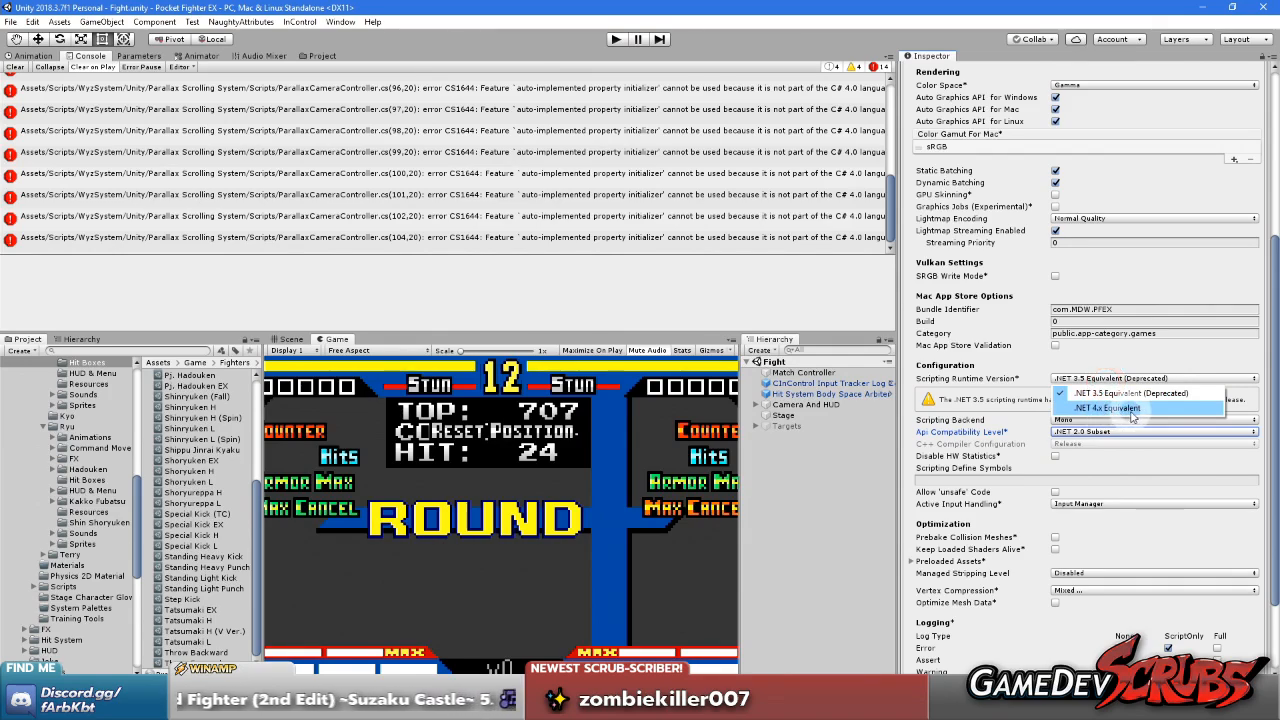
{"action": "left_click", "coordinate": [1112, 410]}
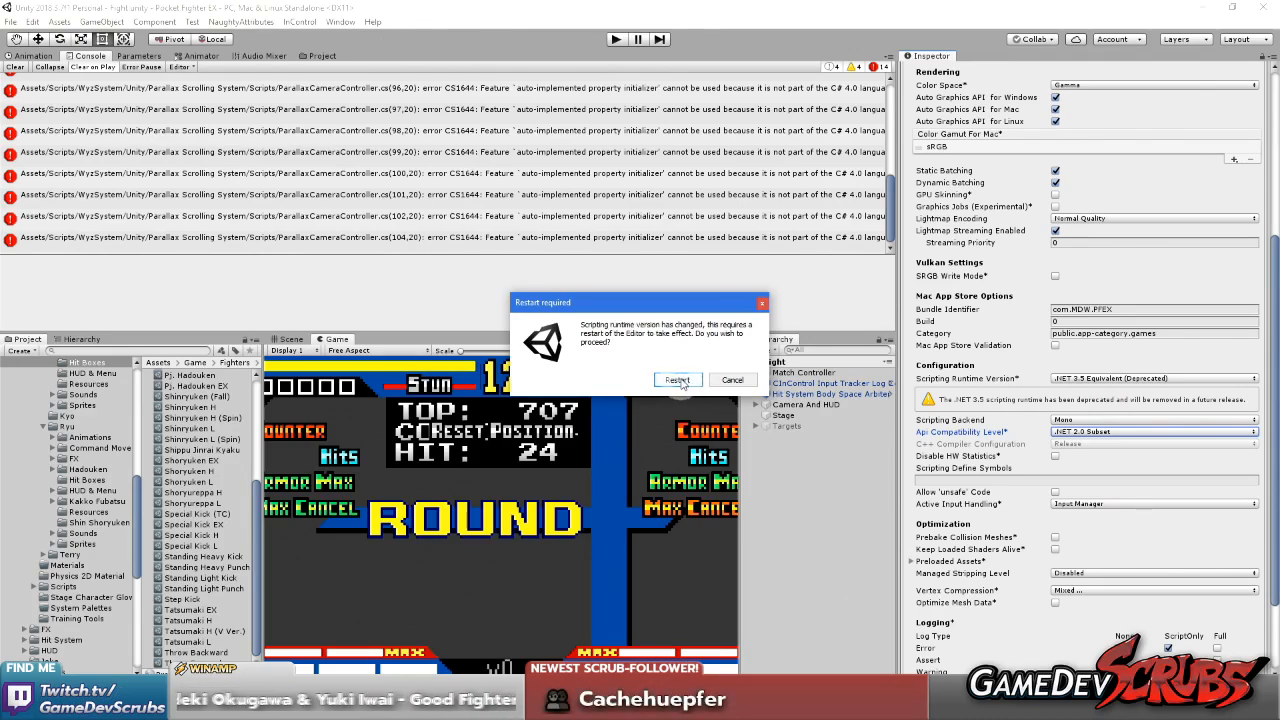
{"action": "left_click", "coordinate": [677, 380]}
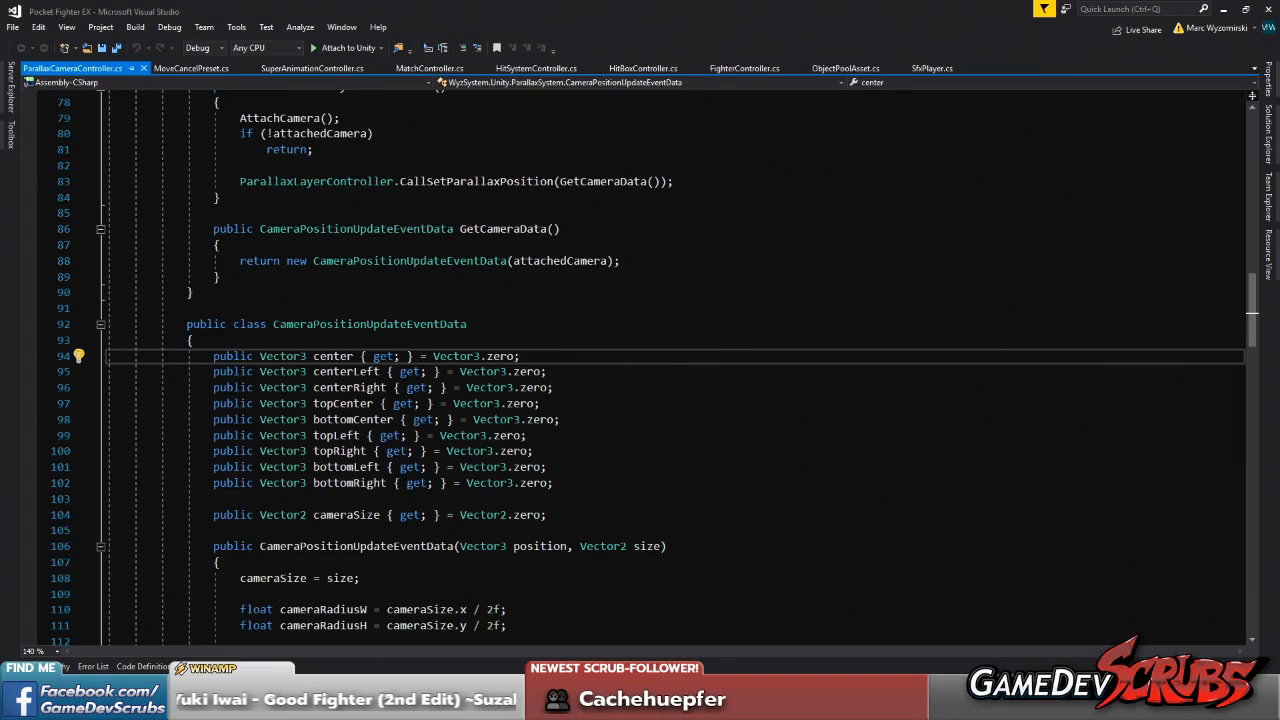
Return to the restarted Pocket Fighter EX project in Unity and clear the console
{"action": "key", "text": "alt+Tab"}
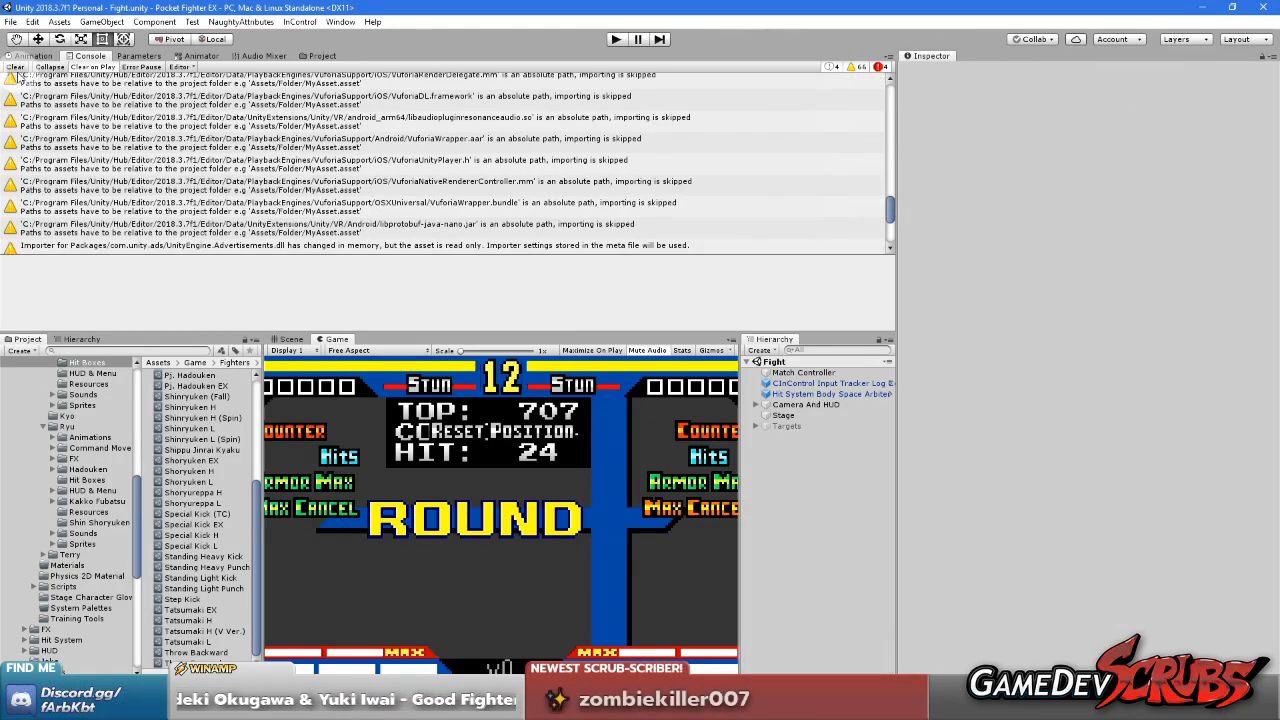
{"action": "left_click", "coordinate": [15, 67]}
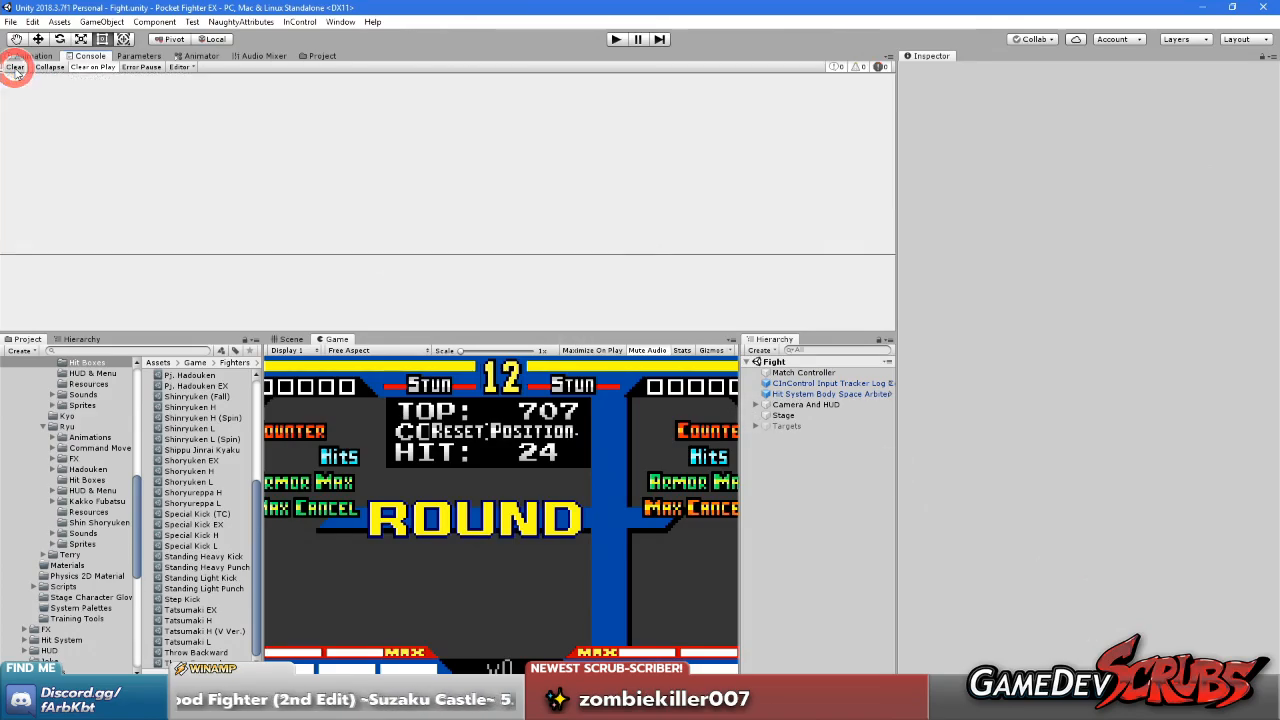
Run the game and choose Change Character from the training menu
{"action": "left_click", "coordinate": [616, 39]}
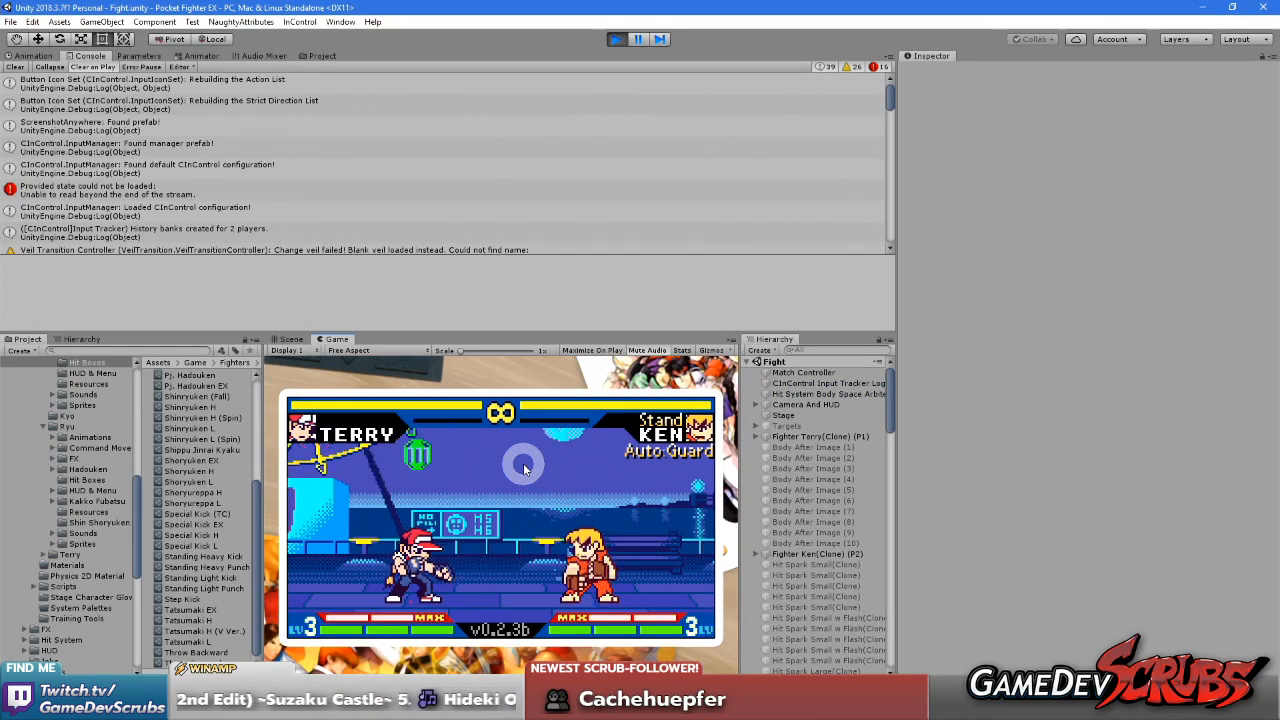
{"action": "key", "text": "Up"}
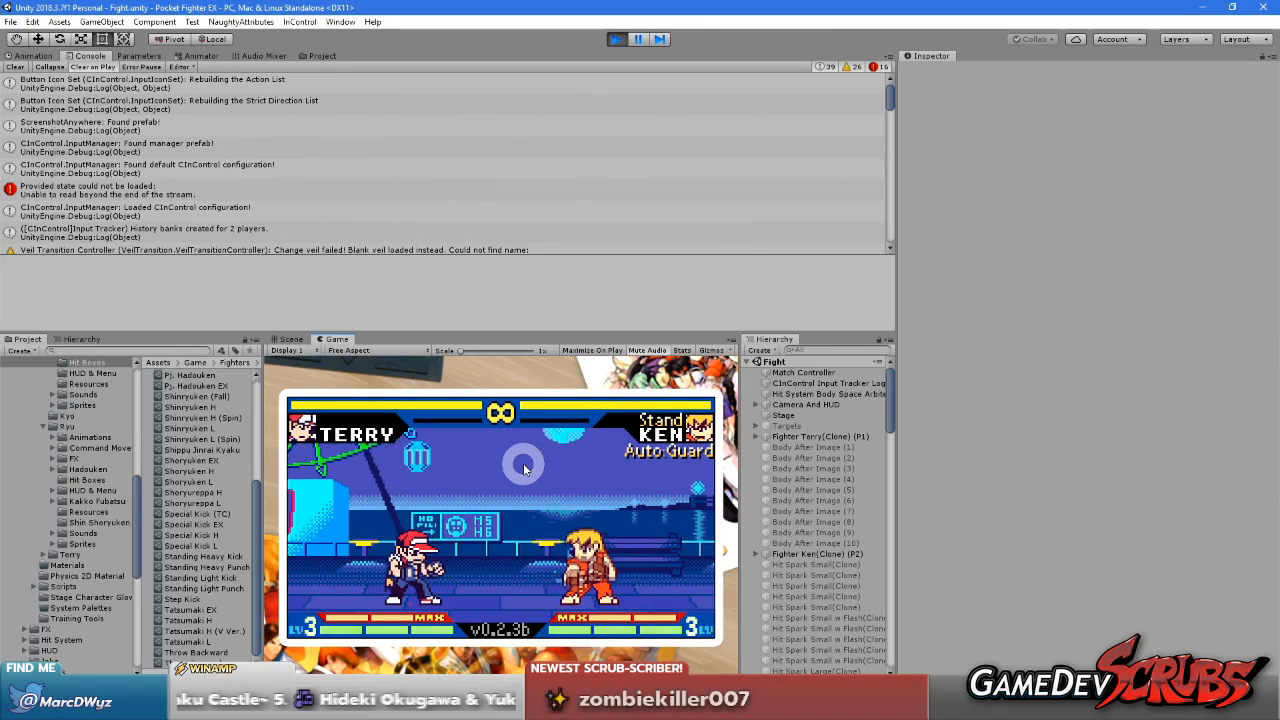
{"action": "key", "text": "Up"}
{"action": "key", "text": "Return"}
{"action": "key", "text": "Down"}
{"action": "key", "text": "Down"}
{"action": "key", "text": "Down"}
{"action": "key", "text": "Down"}
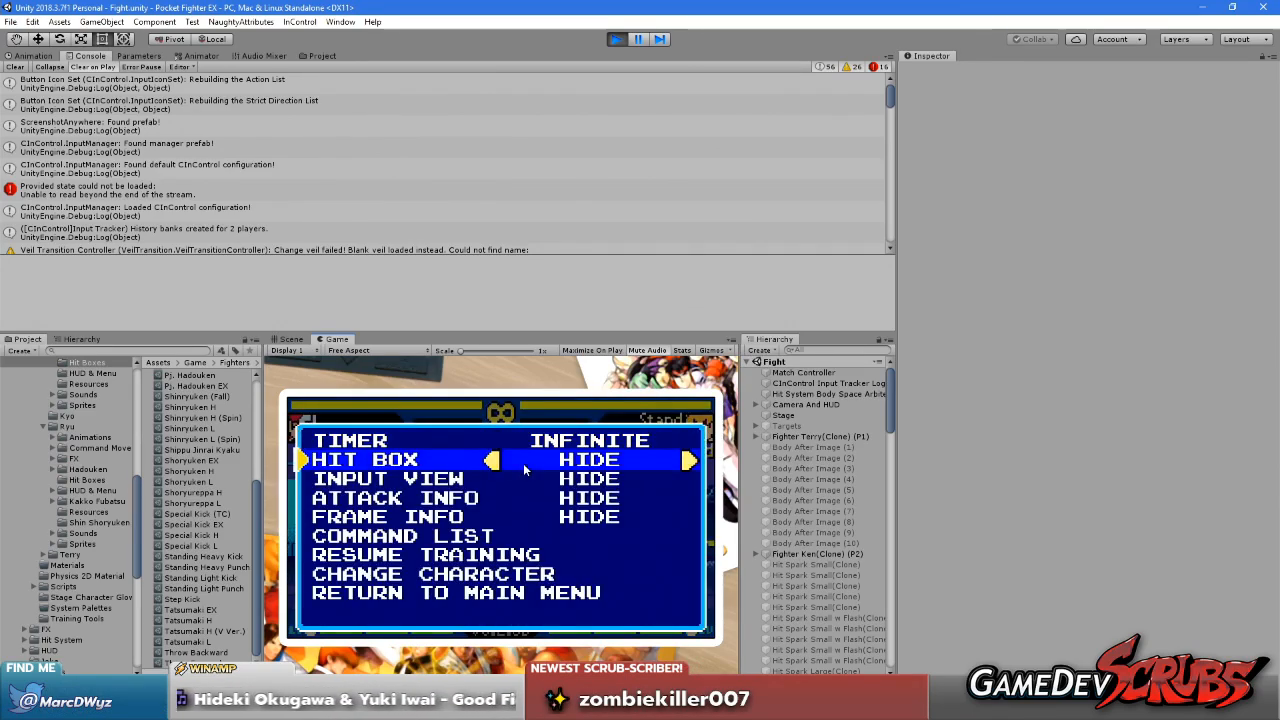
{"action": "key", "text": "Down"}
{"action": "key", "text": "Down"}
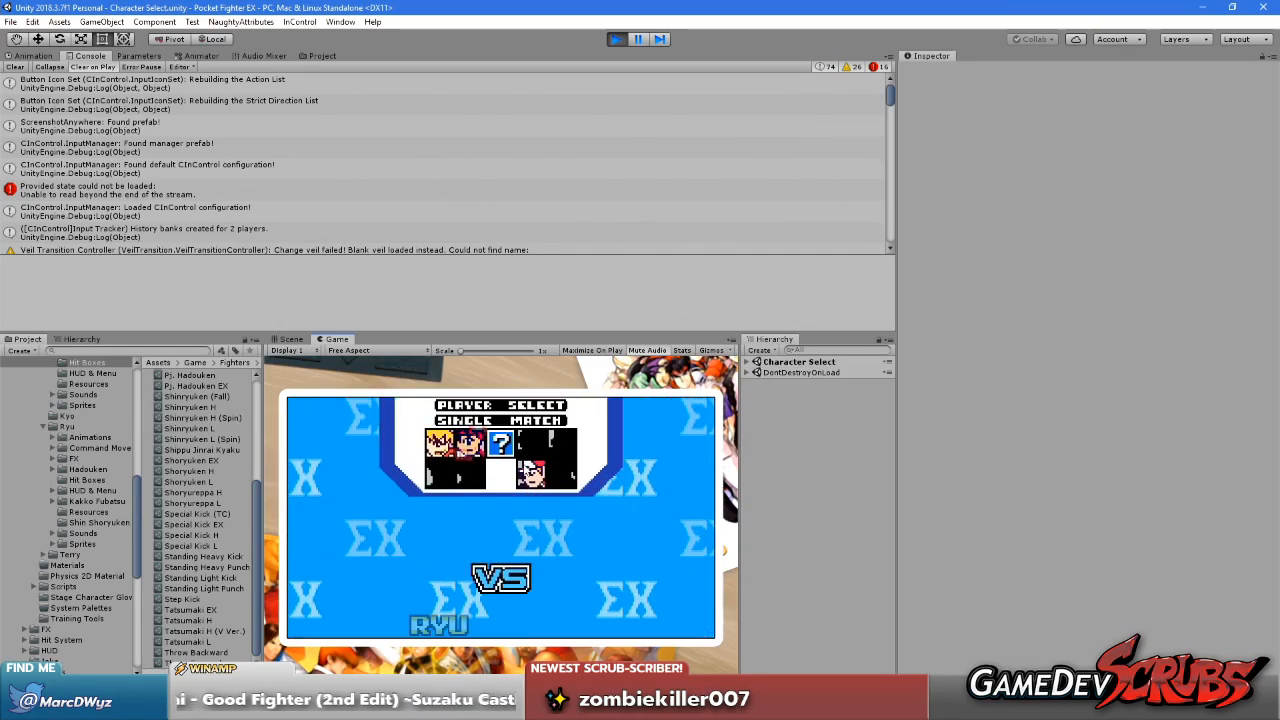
Choose Ryu against Ken and start a test match on the Suzaku Castle stage
{"action": "key", "text": "Right"}
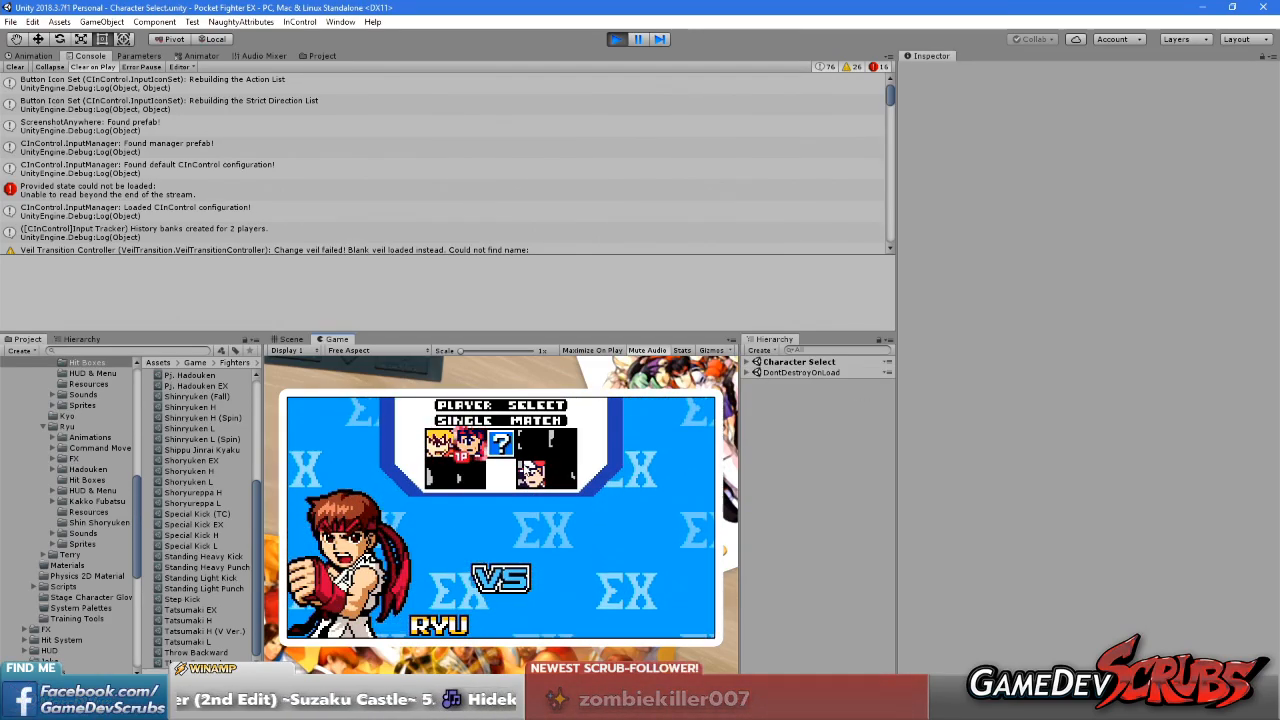
{"action": "key", "text": "Right"}
{"action": "key", "text": "Left"}
{"action": "key", "text": "Left"}
{"action": "key", "text": "Return"}
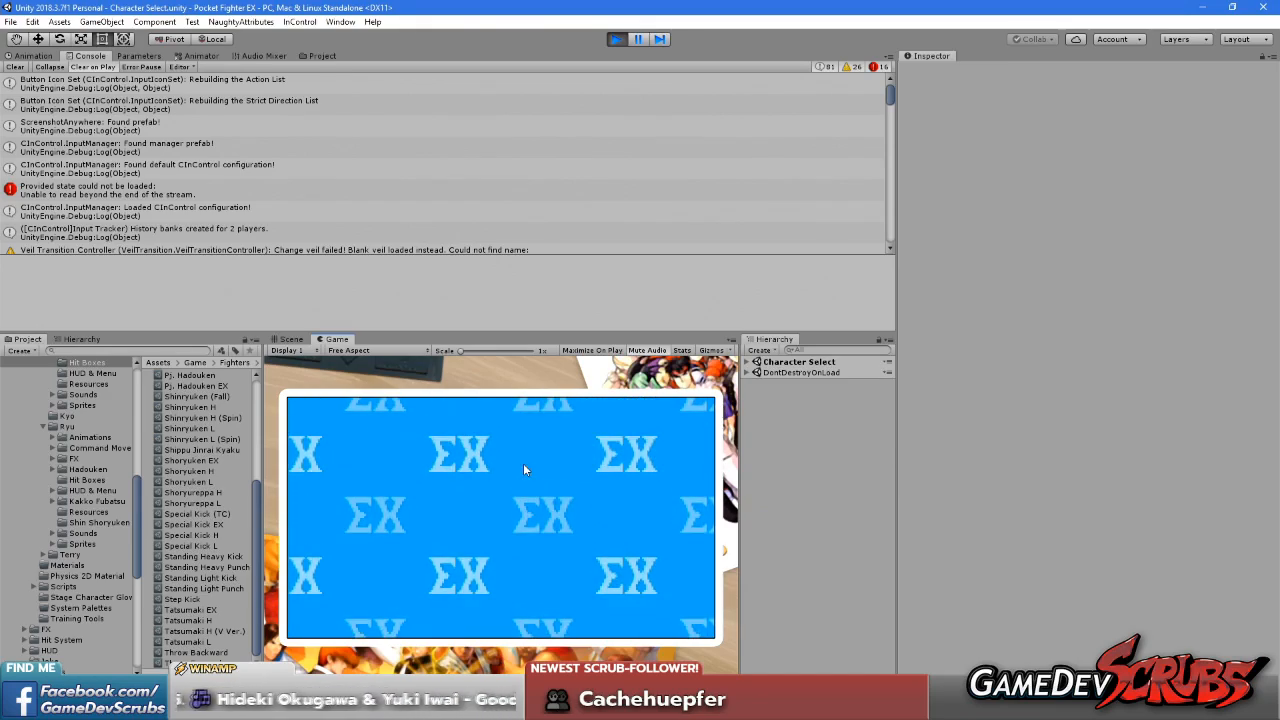
{"action": "key", "text": "Right"}
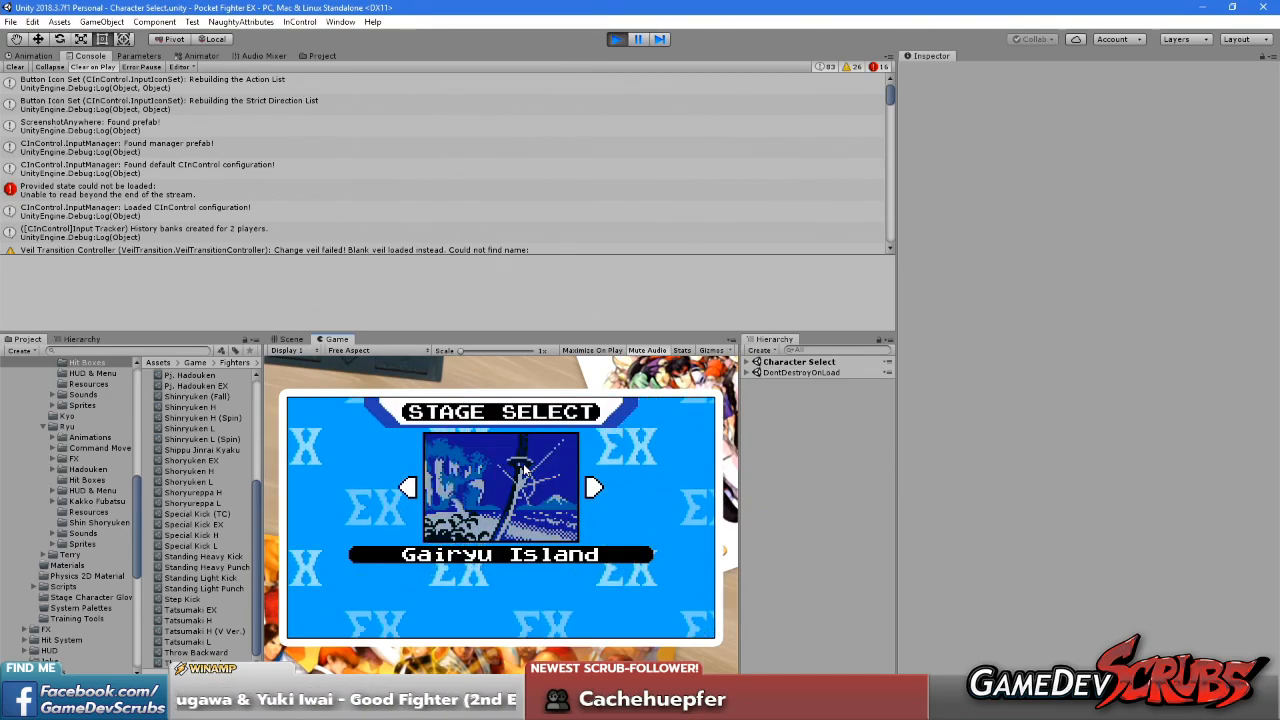
{"action": "key", "text": "Right"}
{"action": "key", "text": "Return"}
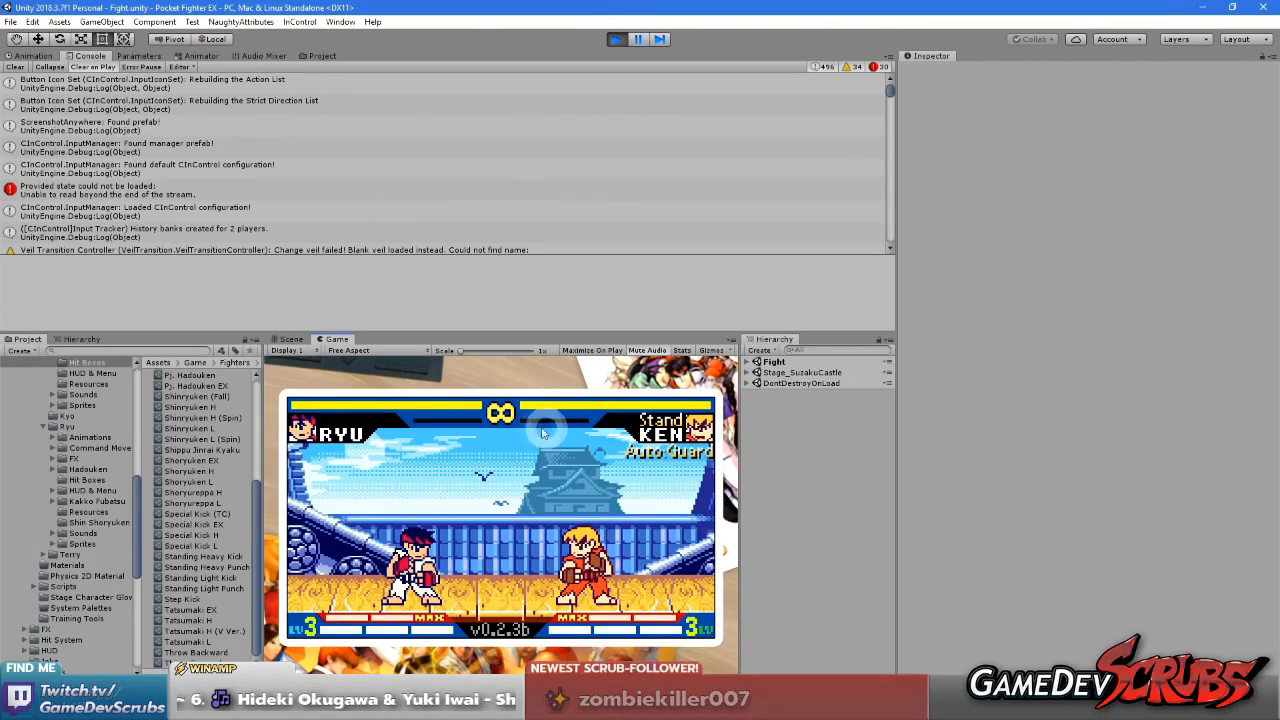
Stop the game, clear the console, and save both the scene and the project
{"action": "left_click", "coordinate": [616, 38]}
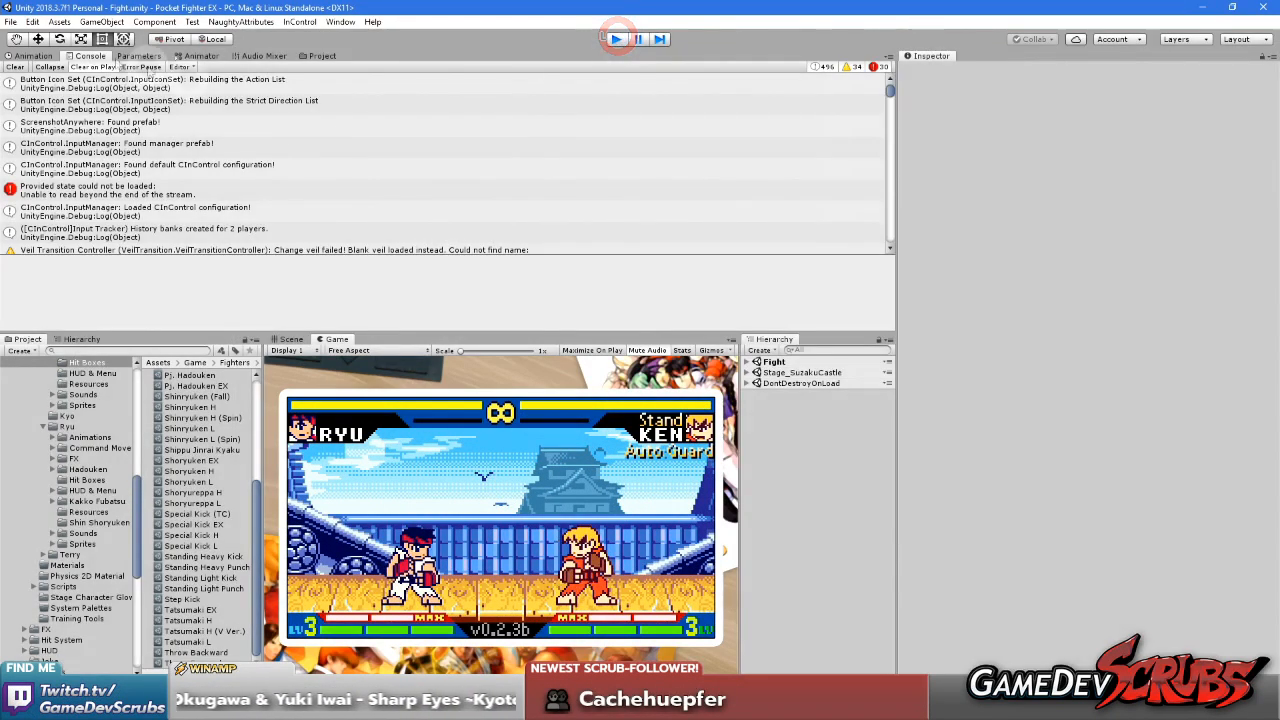
{"action": "left_click", "coordinate": [15, 67]}
{"action": "left_click", "coordinate": [10, 21]}
{"action": "left_click", "coordinate": [24, 71]}
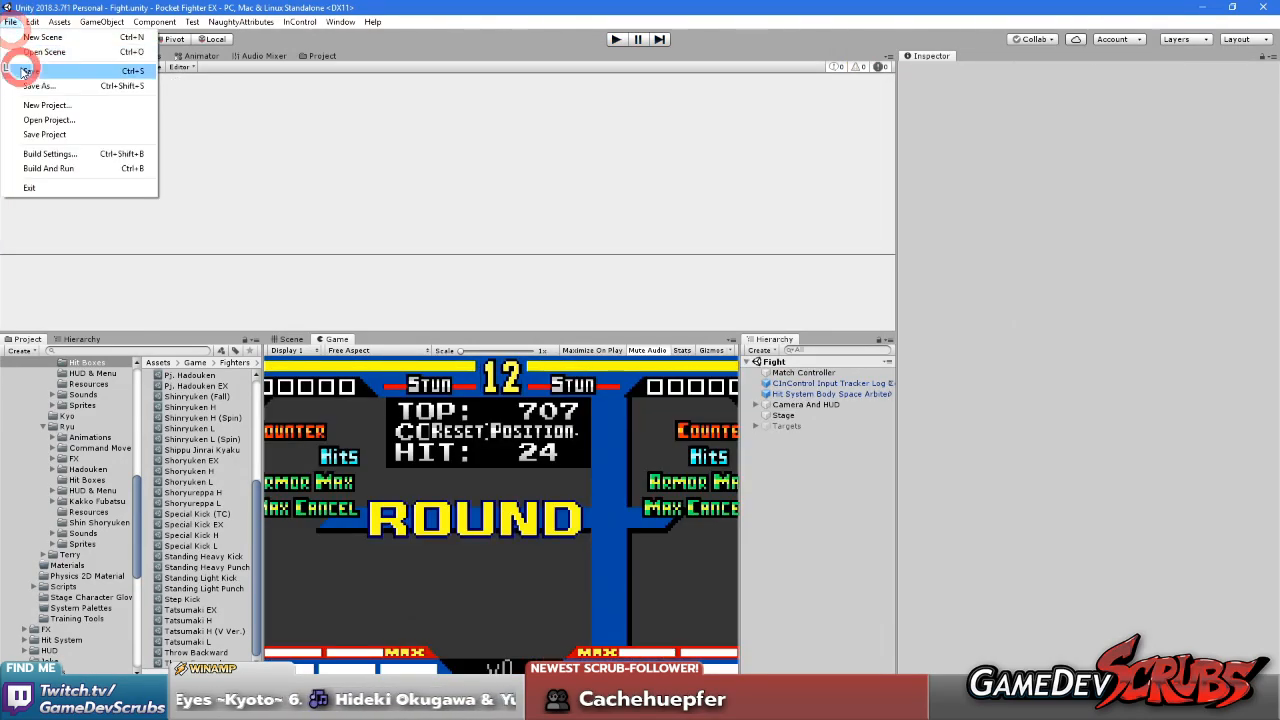
{"action": "left_click", "coordinate": [49, 132]}
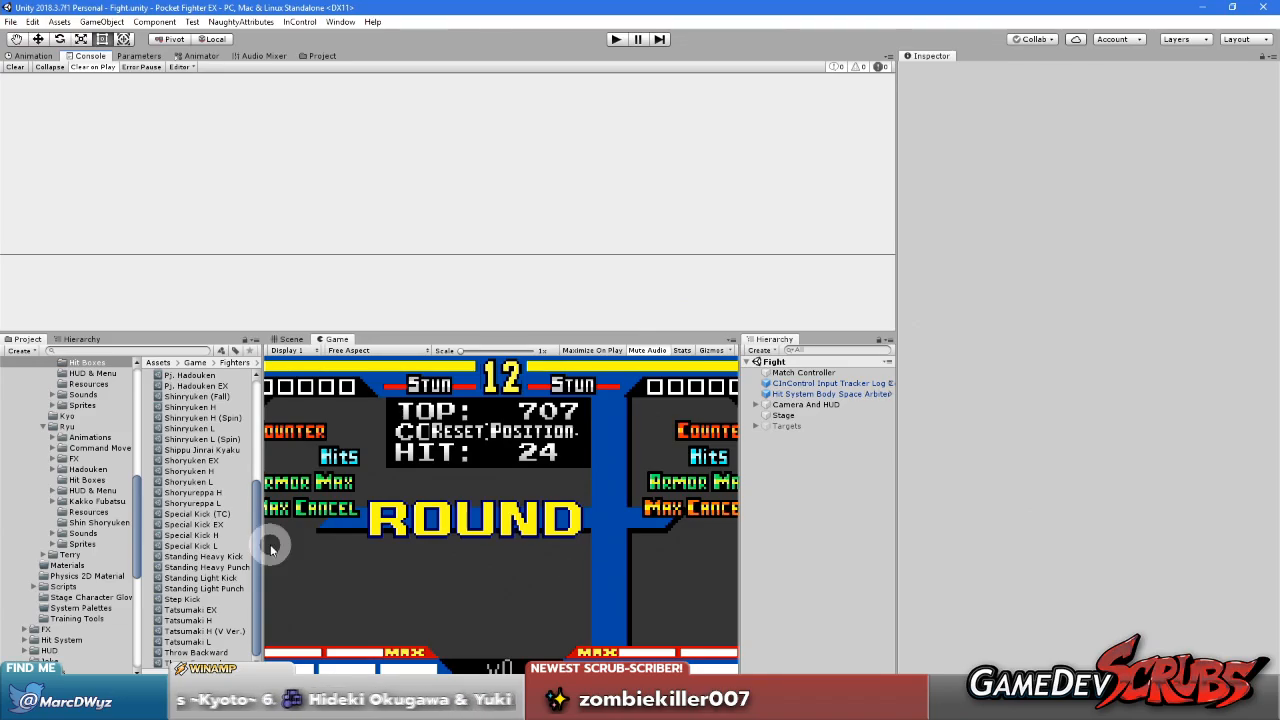
Dock the WyzSystem Parallax Layer System window beside the Inspector and set its Editor Camera Mode to Mock Camera
{"action": "left_click", "coordinate": [290, 339]}
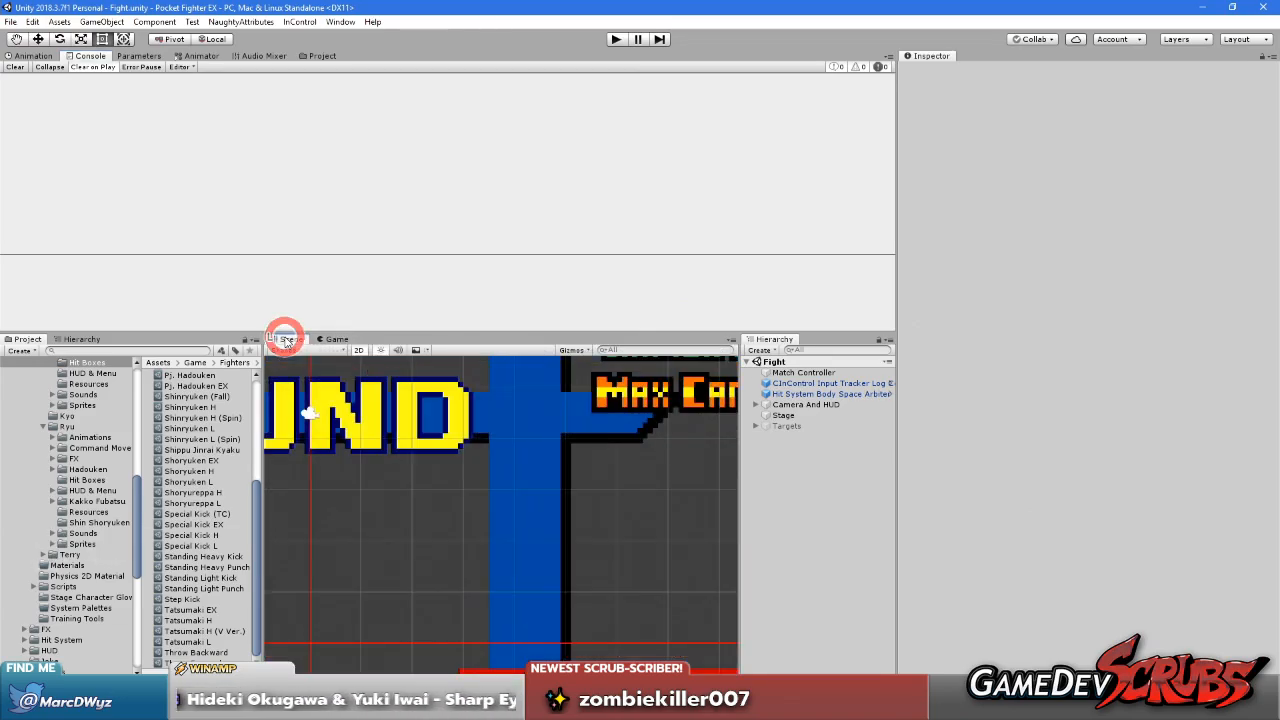
{"action": "scroll", "coordinate": [375, 452], "scroll_direction": "down", "scroll_amount": 4}
{"action": "scroll", "coordinate": [365, 453], "scroll_direction": "down", "scroll_amount": 3}
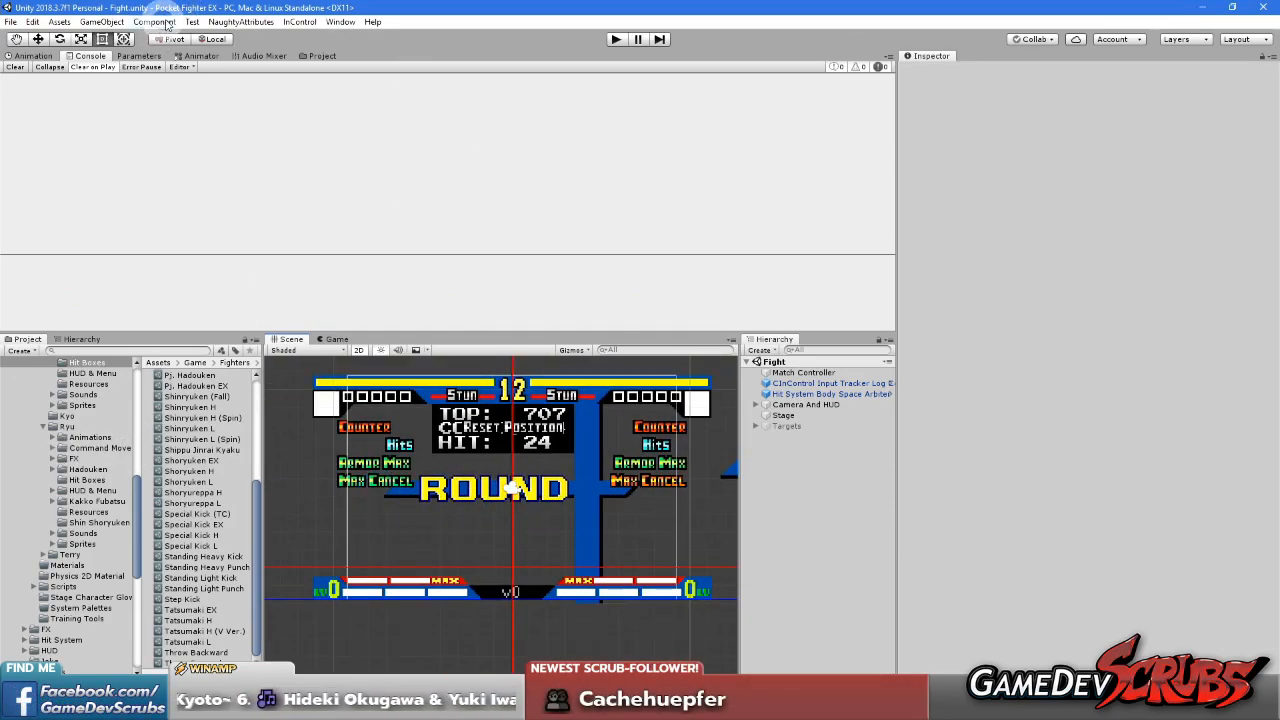
{"action": "left_click", "coordinate": [340, 21]}
{"action": "left_click", "coordinate": [356, 70]}
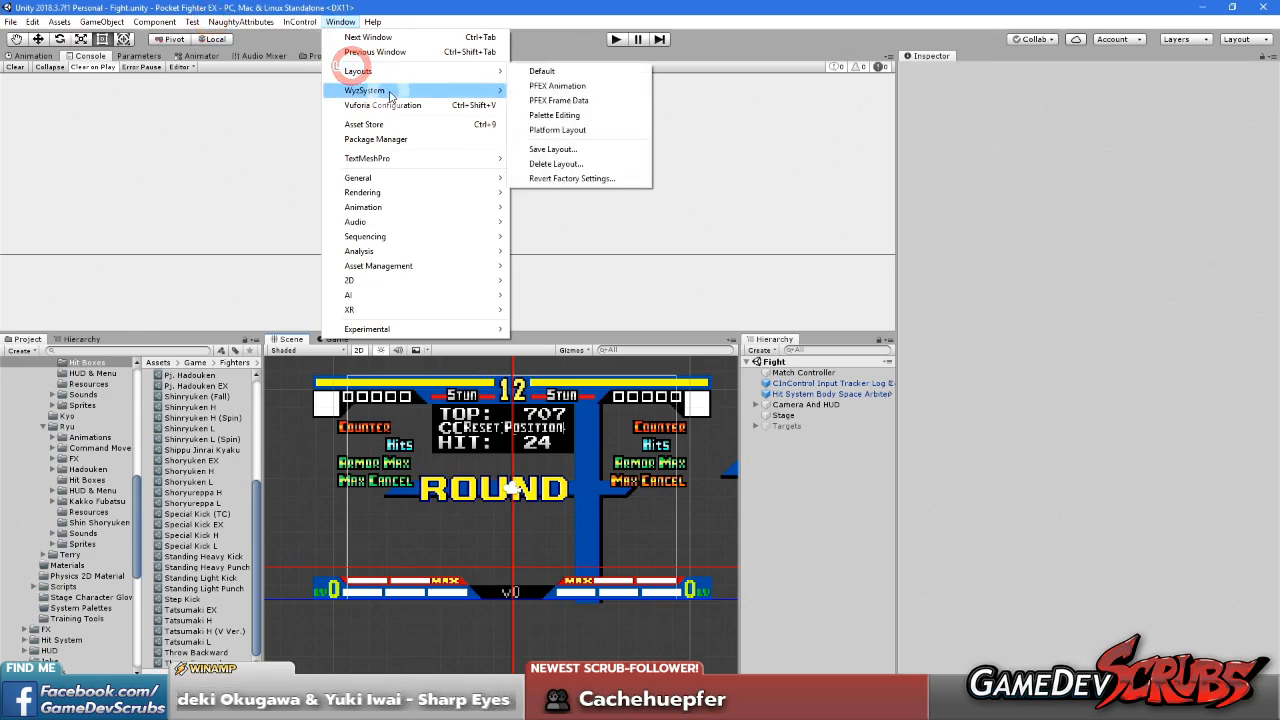
{"action": "mouse_move", "coordinate": [390, 91]}
{"action": "left_click", "coordinate": [586, 92]}
{"action": "left_click_drag", "start_coordinate": [1110, 89], "coordinate": [1012, 50]}
{"action": "left_click", "coordinate": [1033, 108]}
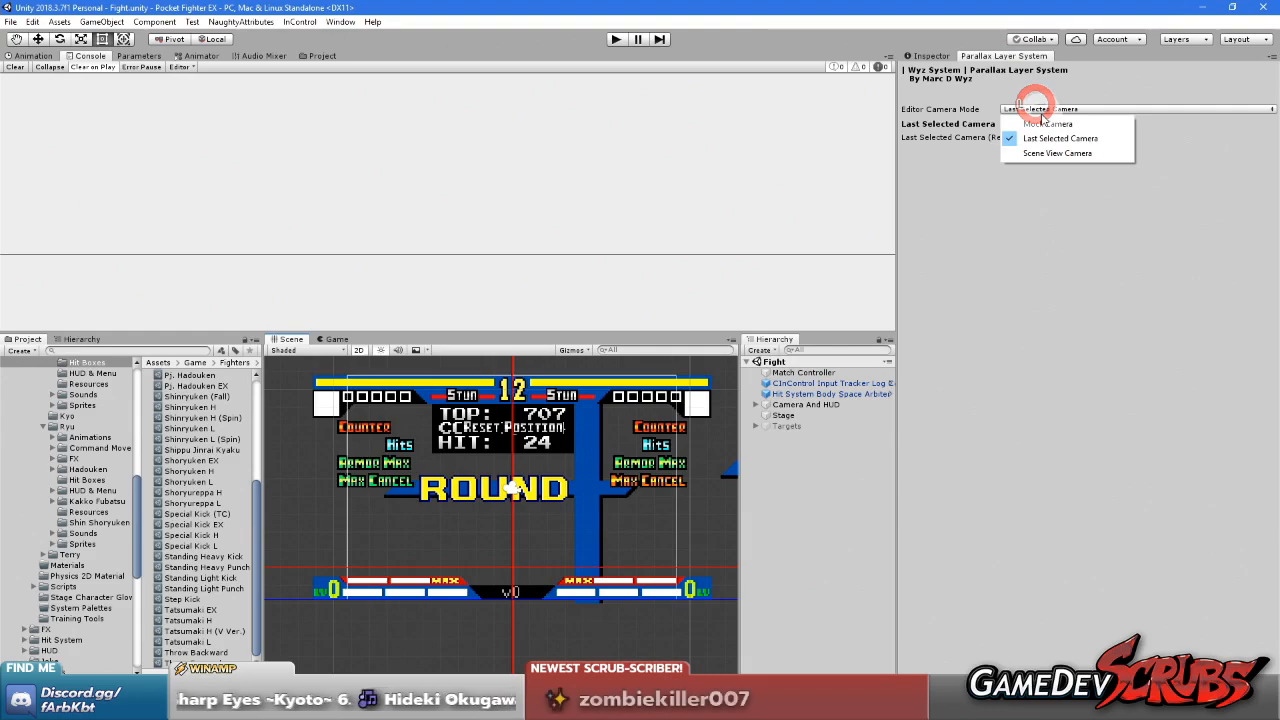
{"action": "left_click", "coordinate": [1046, 124]}
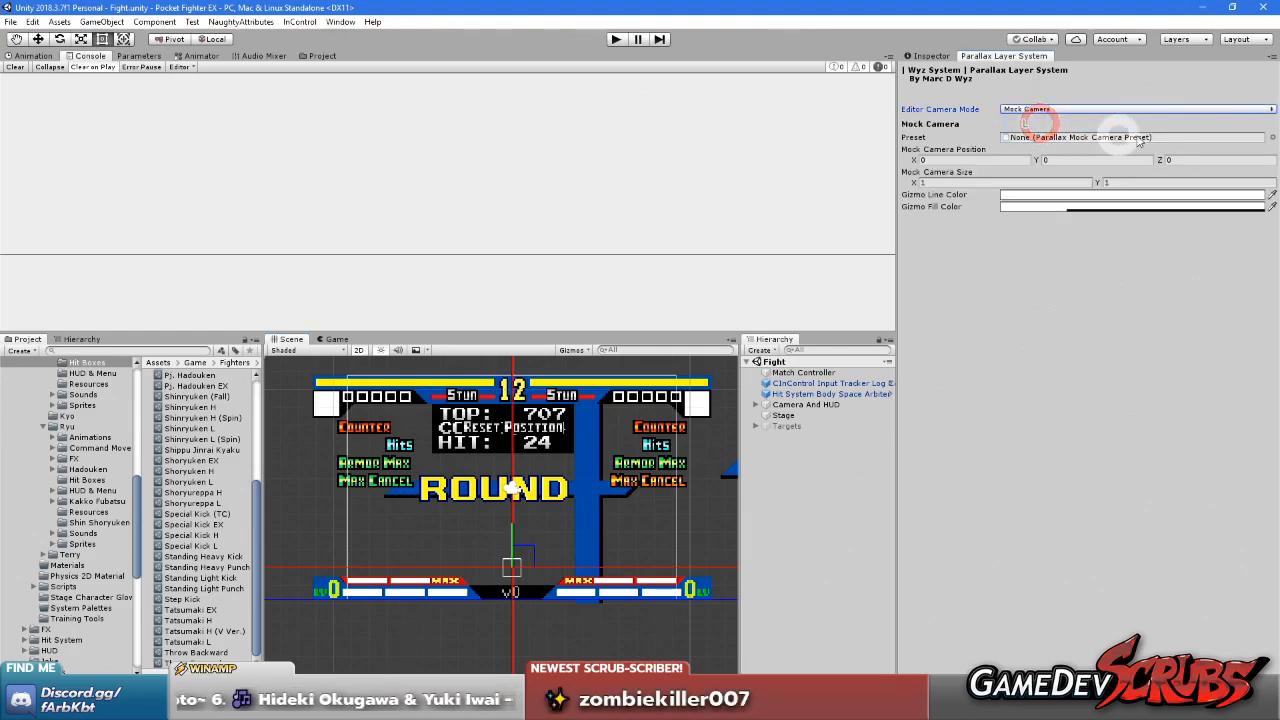
Collapse the nested Fighters folder and open the Game/Stage folder in the project assets
{"action": "scroll", "coordinate": [80, 520], "scroll_direction": "up", "scroll_amount": 5}
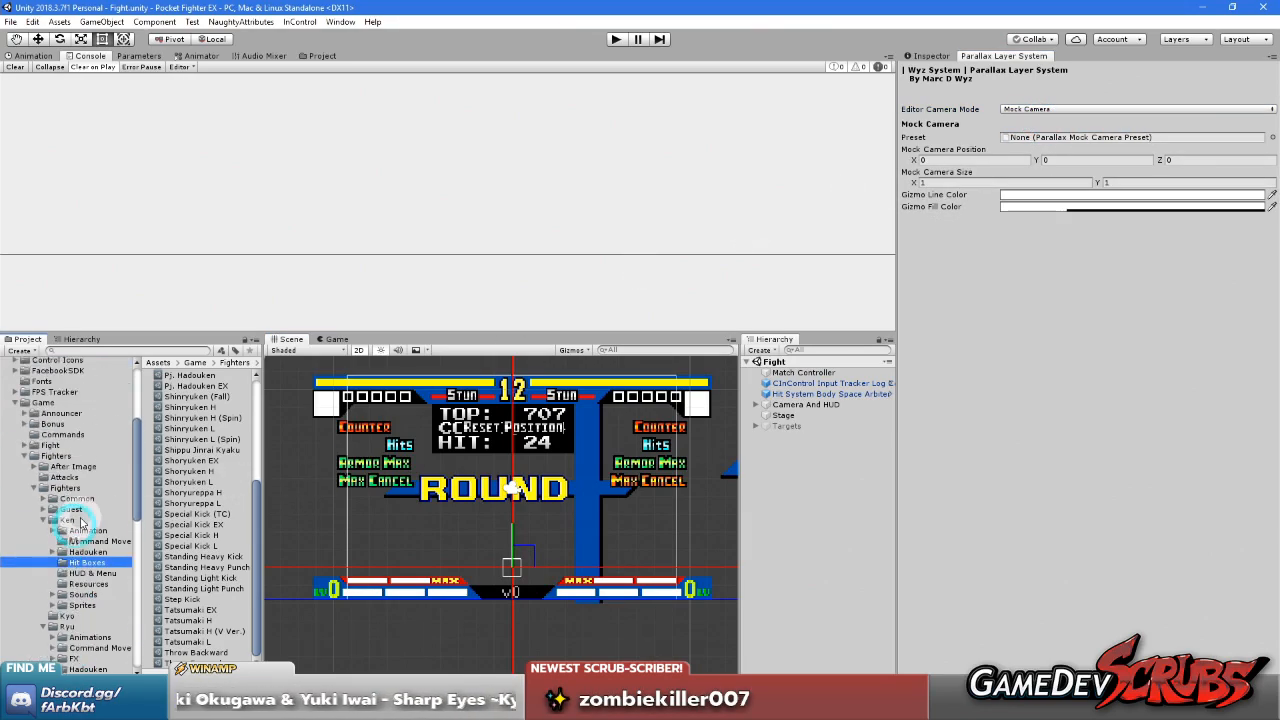
{"action": "scroll", "coordinate": [84, 515], "scroll_direction": "down", "scroll_amount": 8}
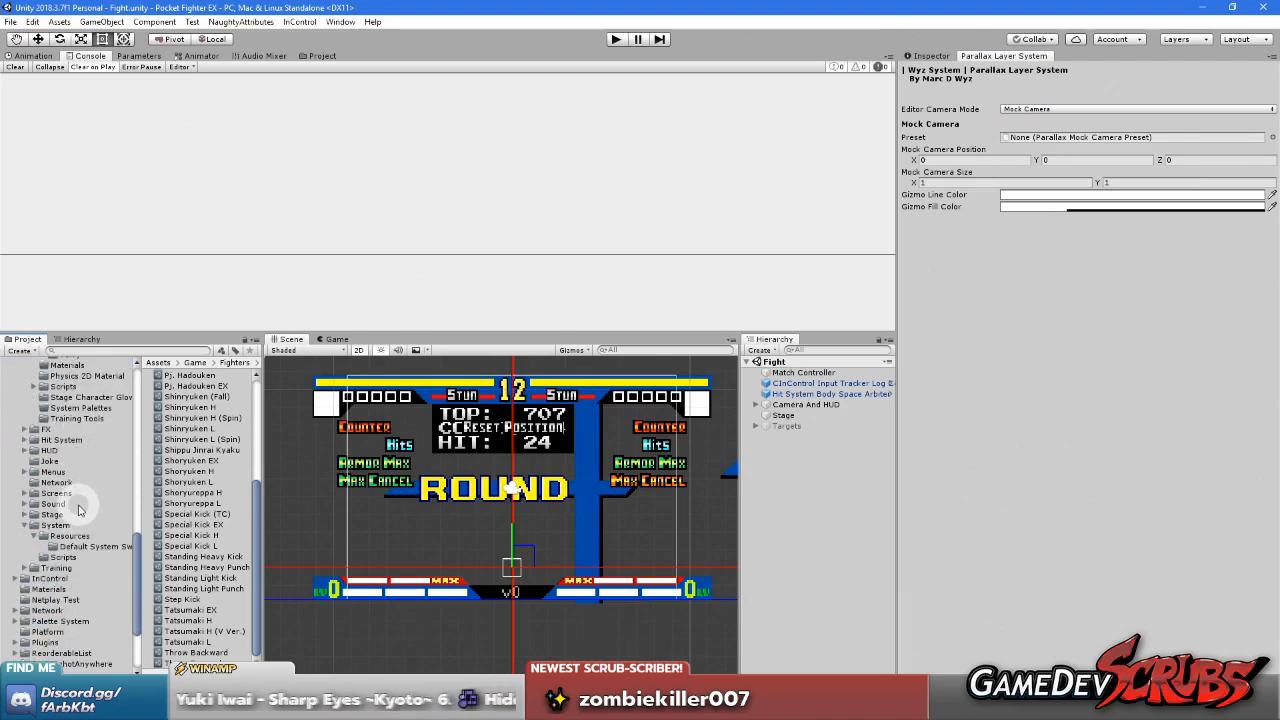
{"action": "scroll", "coordinate": [76, 525], "scroll_direction": "up", "scroll_amount": 4}
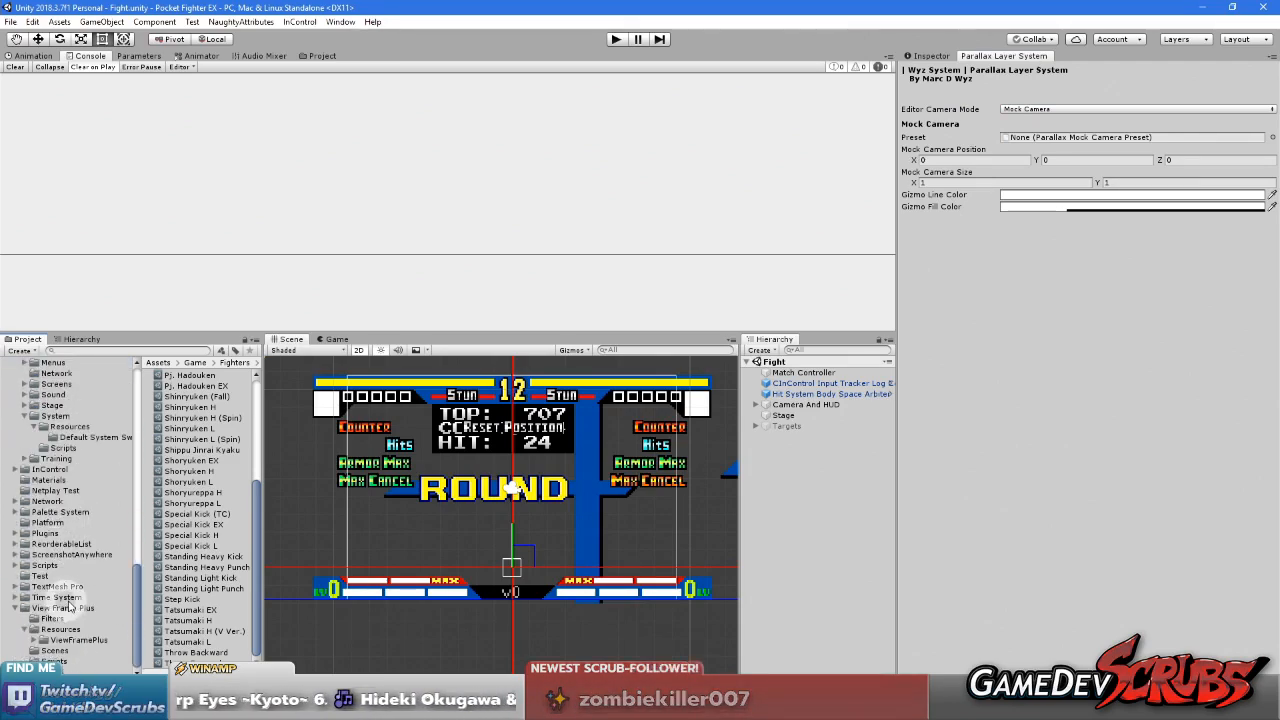
{"action": "scroll", "coordinate": [60, 560], "scroll_direction": "up", "scroll_amount": 7}
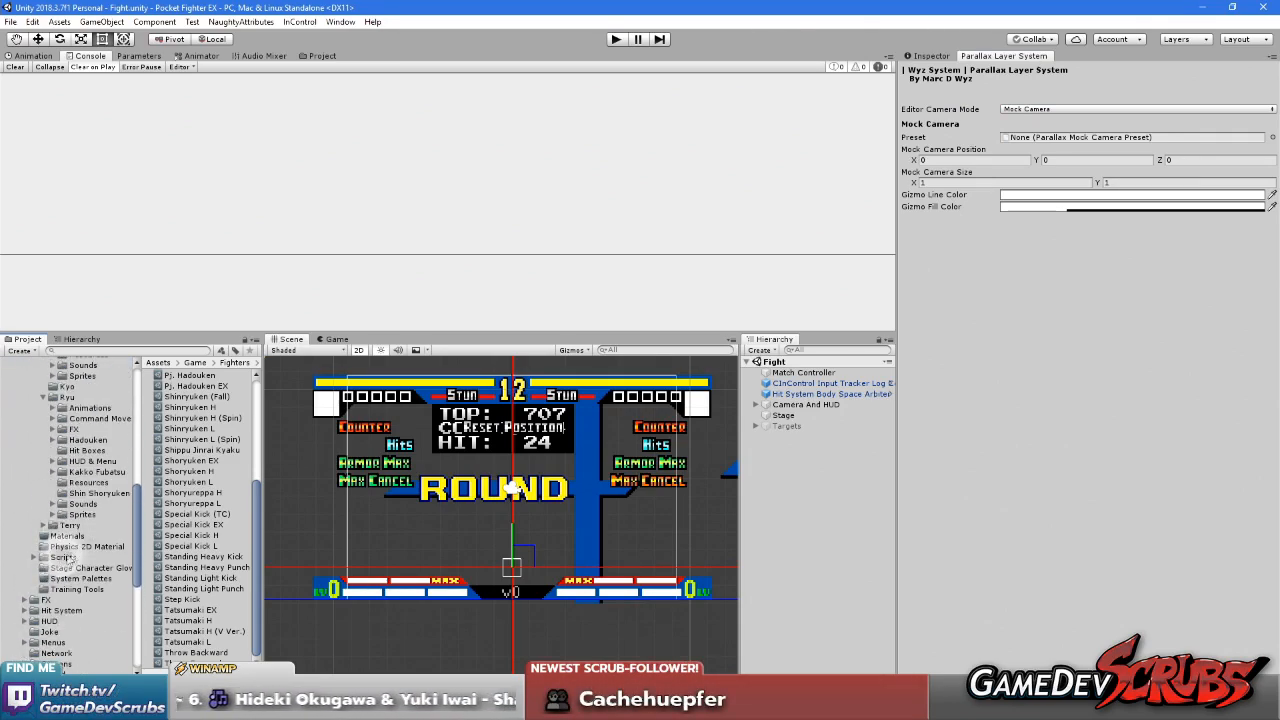
{"action": "scroll", "coordinate": [55, 490], "scroll_direction": "up", "scroll_amount": 2}
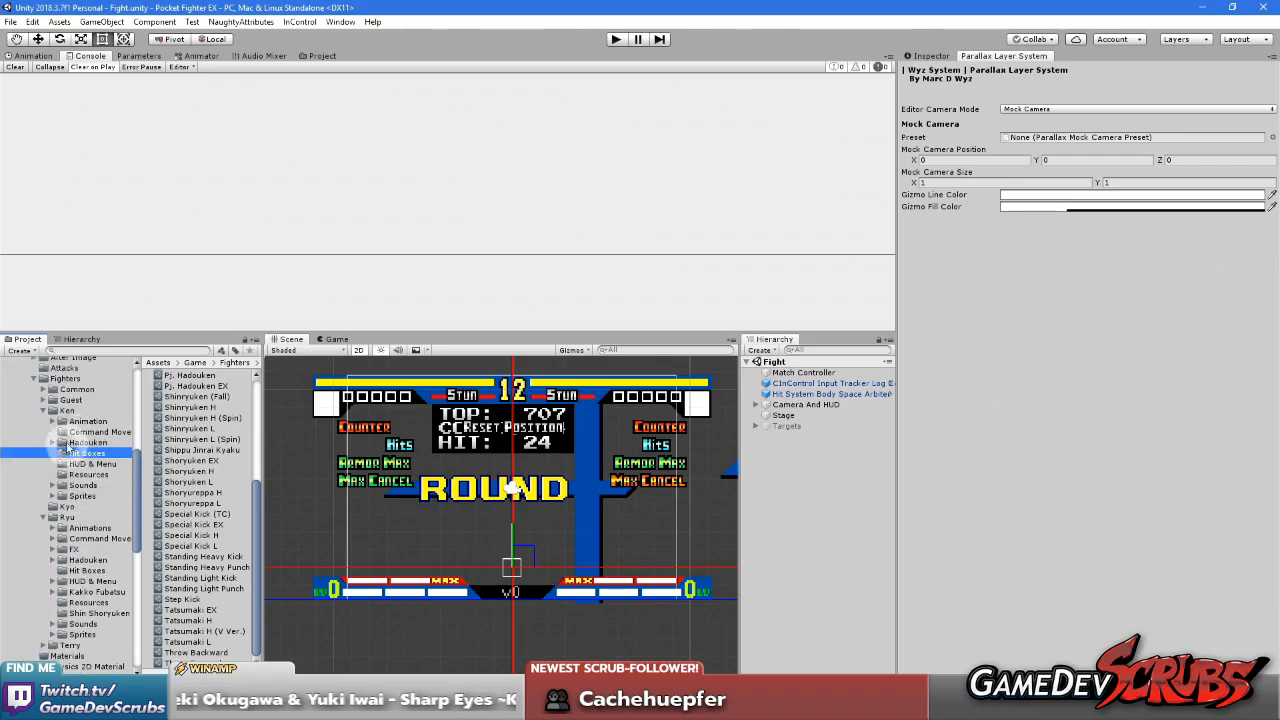
{"action": "left_click", "coordinate": [33, 378]}
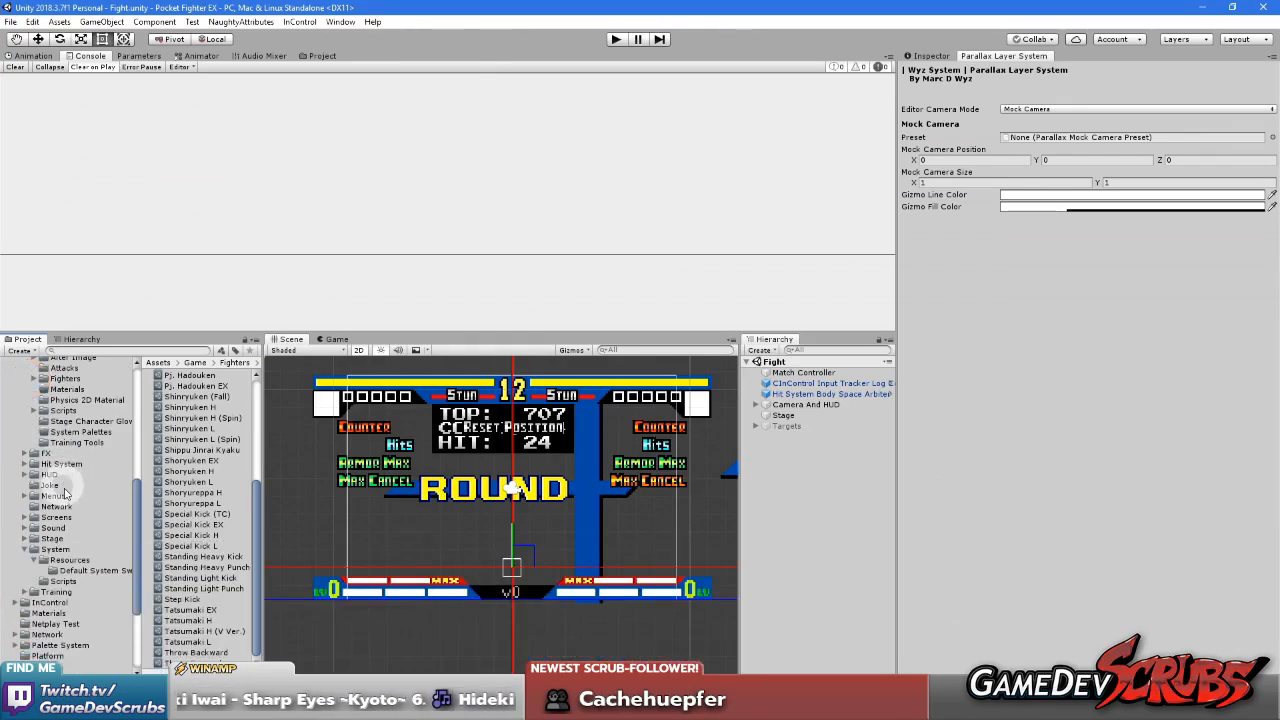
{"action": "left_click", "coordinate": [52, 538]}
Create a Parallax System Mock Camera Preset named "Stage Mock Camera" in the Stage folder
{"action": "right_click", "coordinate": [185, 503]}
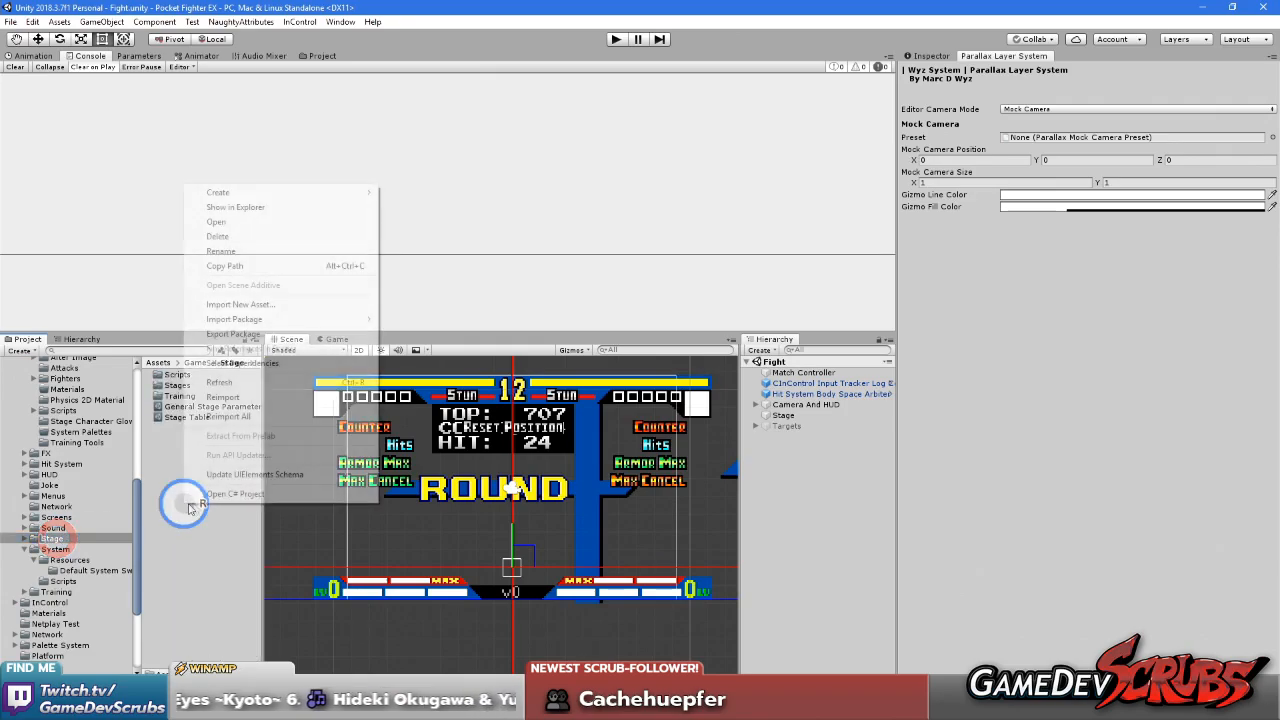
{"action": "left_click", "coordinate": [255, 192]}
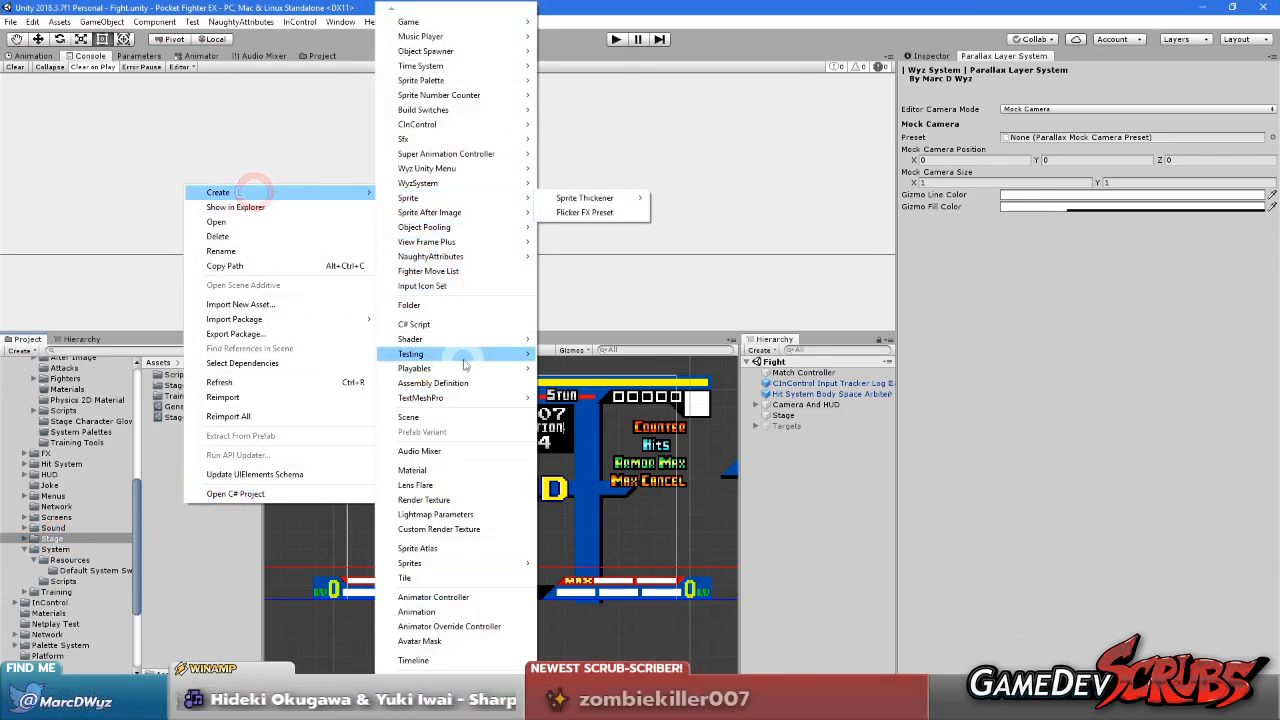
{"action": "mouse_move", "coordinate": [479, 82]}
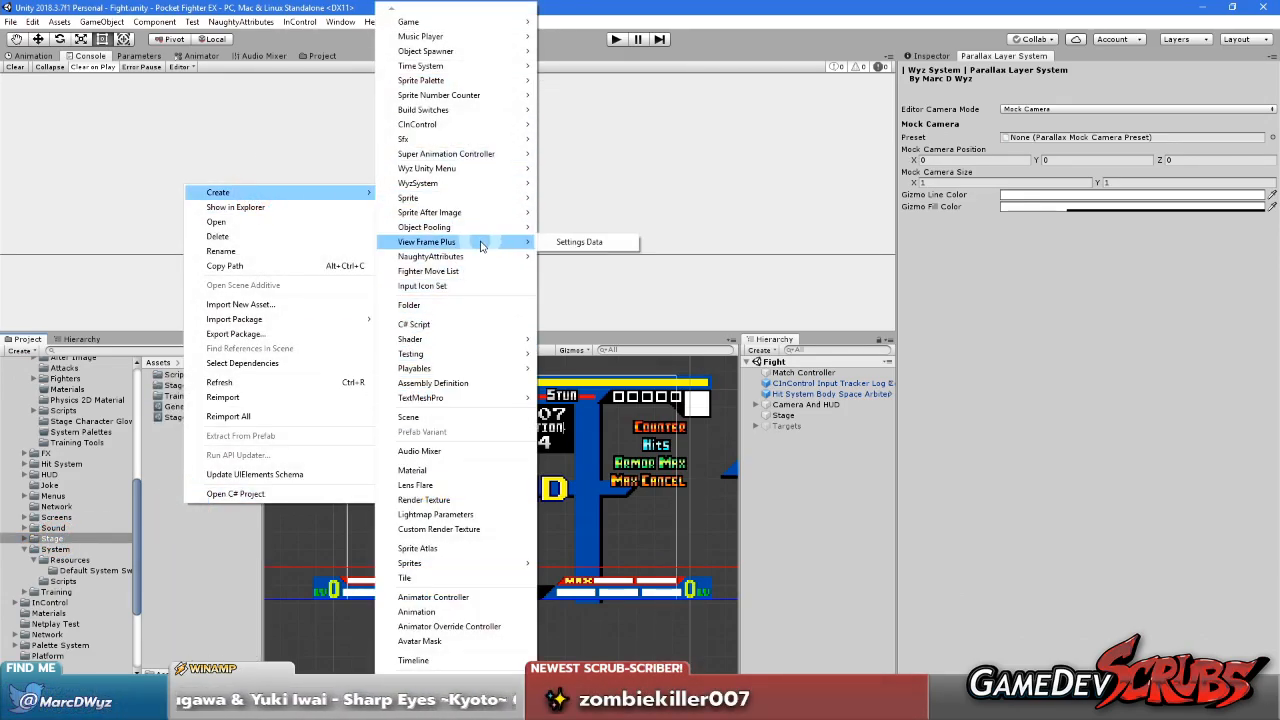
{"action": "left_click", "coordinate": [476, 178]}
{"action": "left_click", "coordinate": [578, 182]}
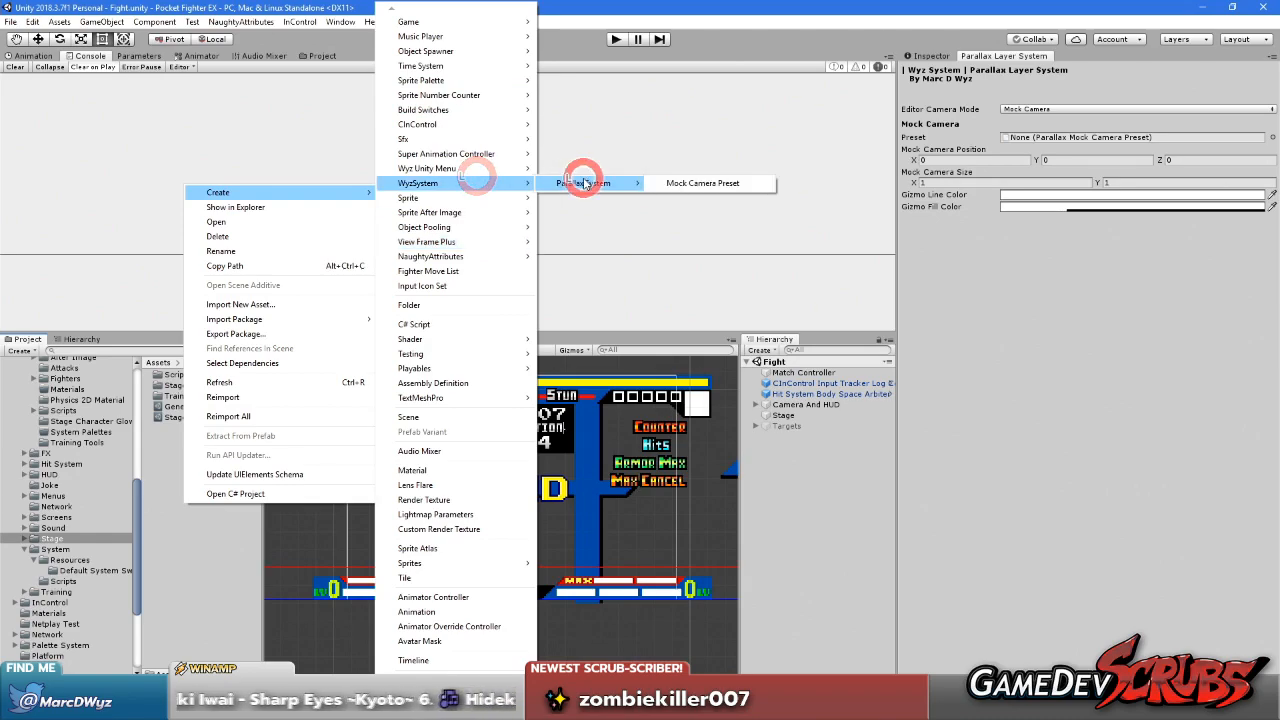
{"action": "left_click", "coordinate": [700, 183]}
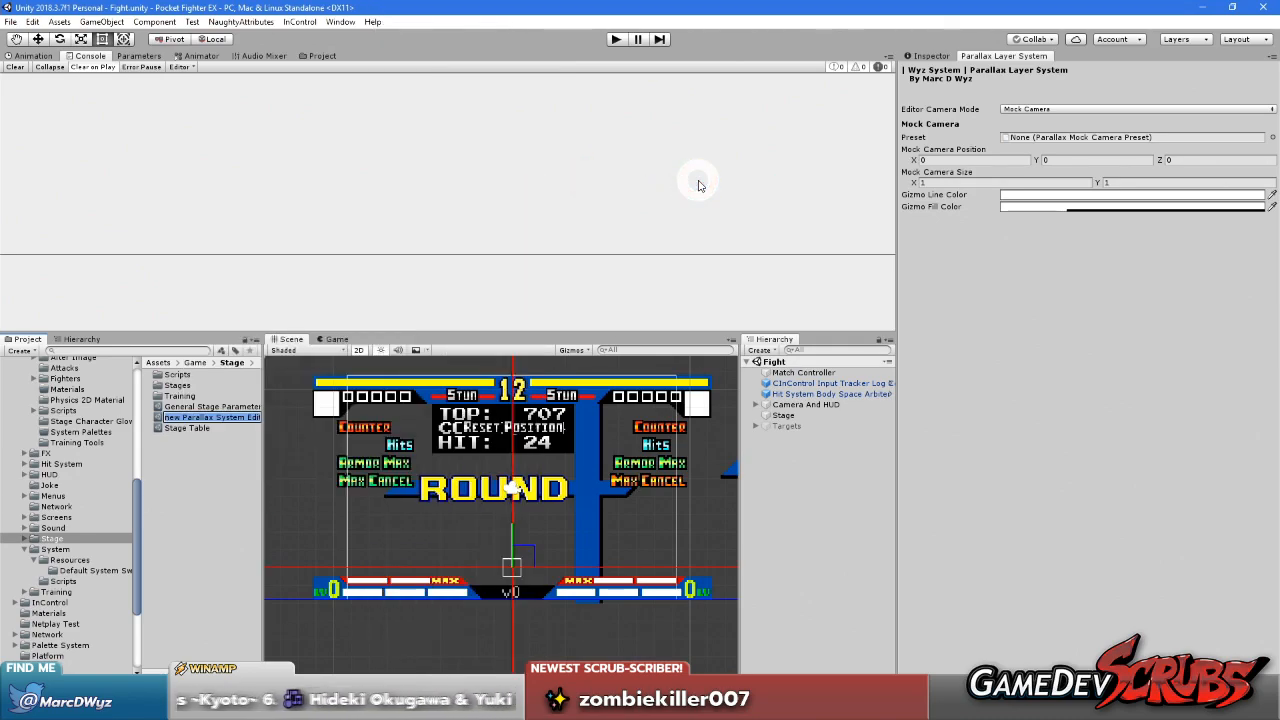
{"action": "type", "text": "Stage"}
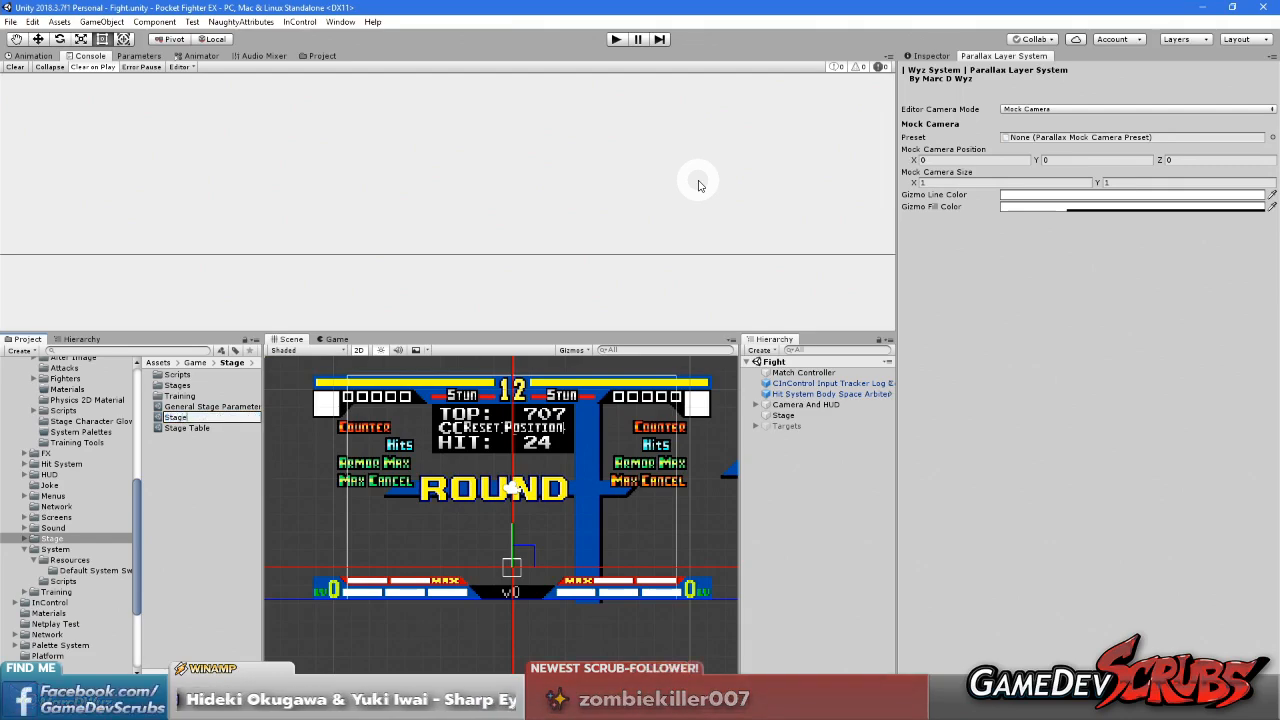
{"action": "type", "text": " Mock Camera"}
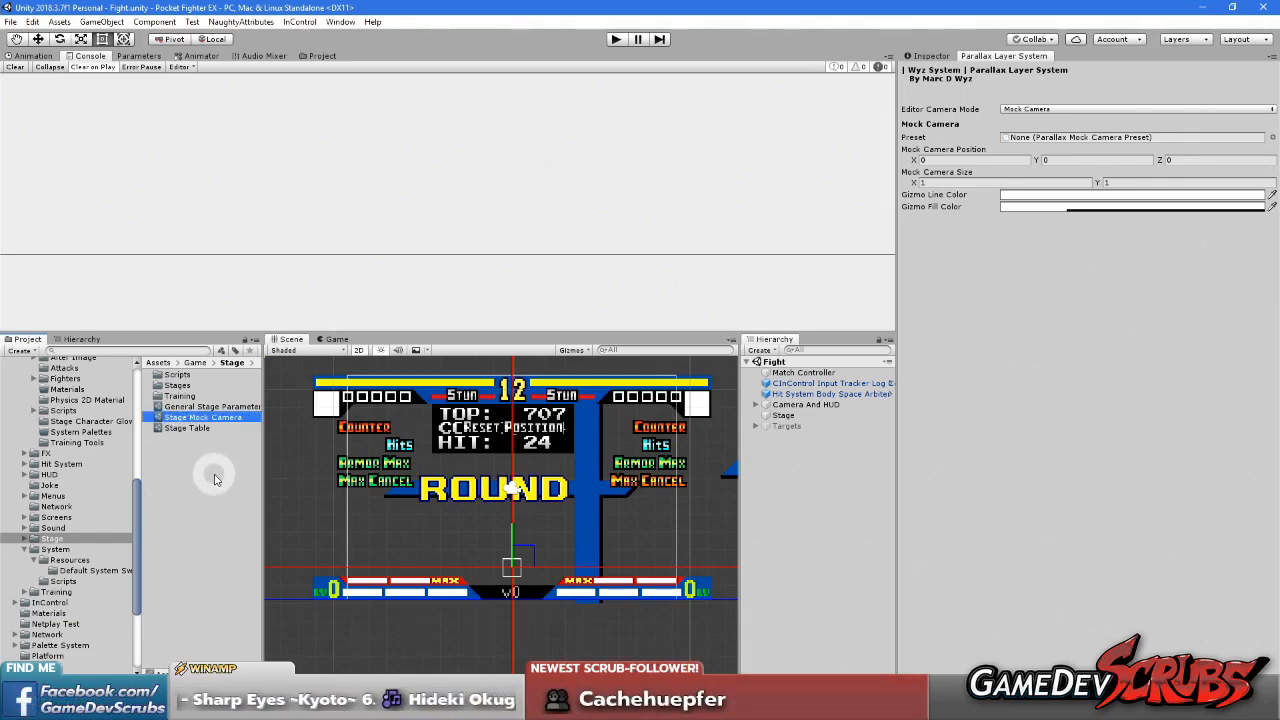
{"action": "left_click", "coordinate": [188, 444]}
{"action": "left_click", "coordinate": [195, 417]}
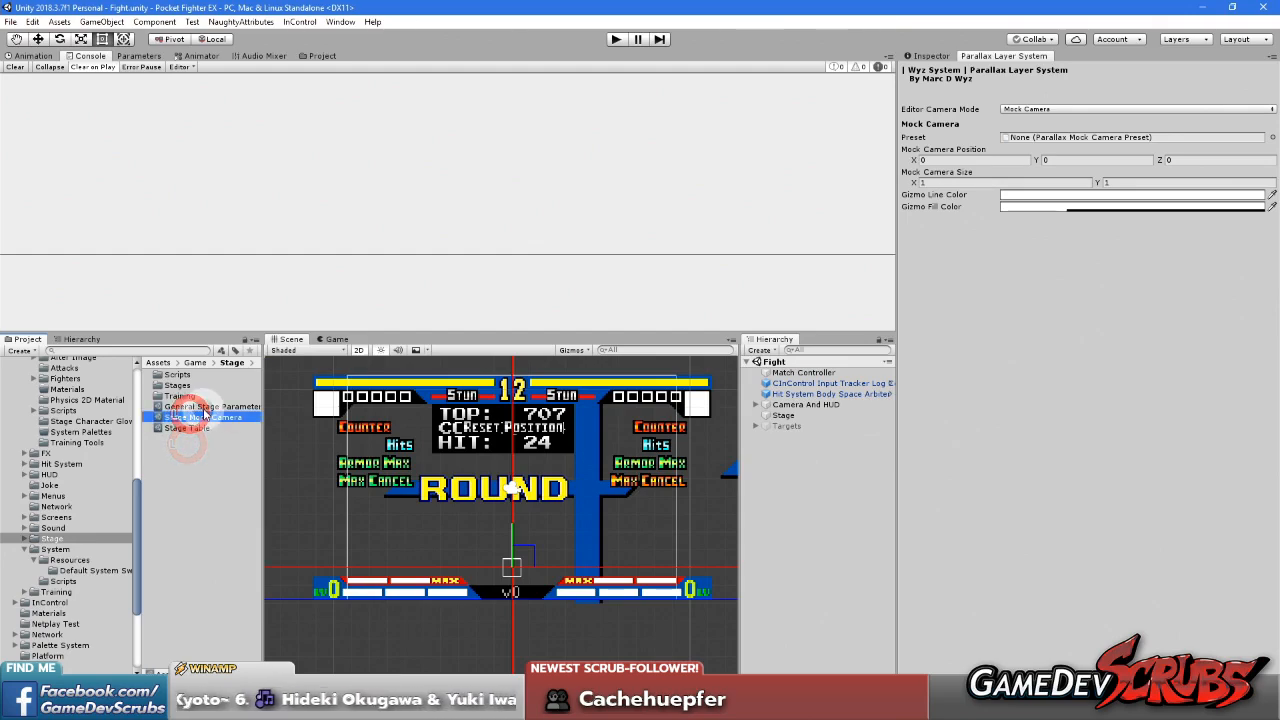
Check the Pocket Fighter EX Base resolution in the game view and set the Mock Camera Size to X 22.4, Y 12.6
{"action": "left_click", "coordinate": [332, 339]}
{"action": "left_click", "coordinate": [292, 351]}
{"action": "left_click", "coordinate": [420, 410]}
{"action": "left_click", "coordinate": [369, 349]}
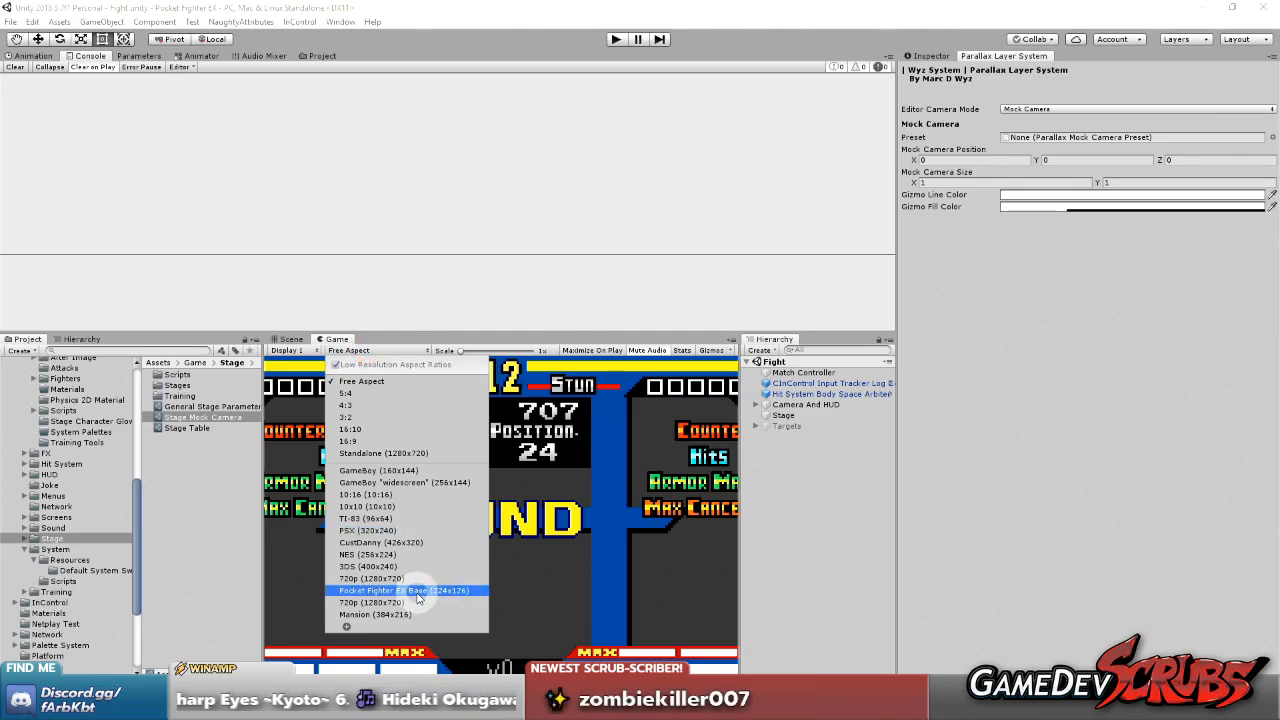
{"action": "left_click", "coordinate": [968, 157]}
{"action": "left_click", "coordinate": [952, 184]}
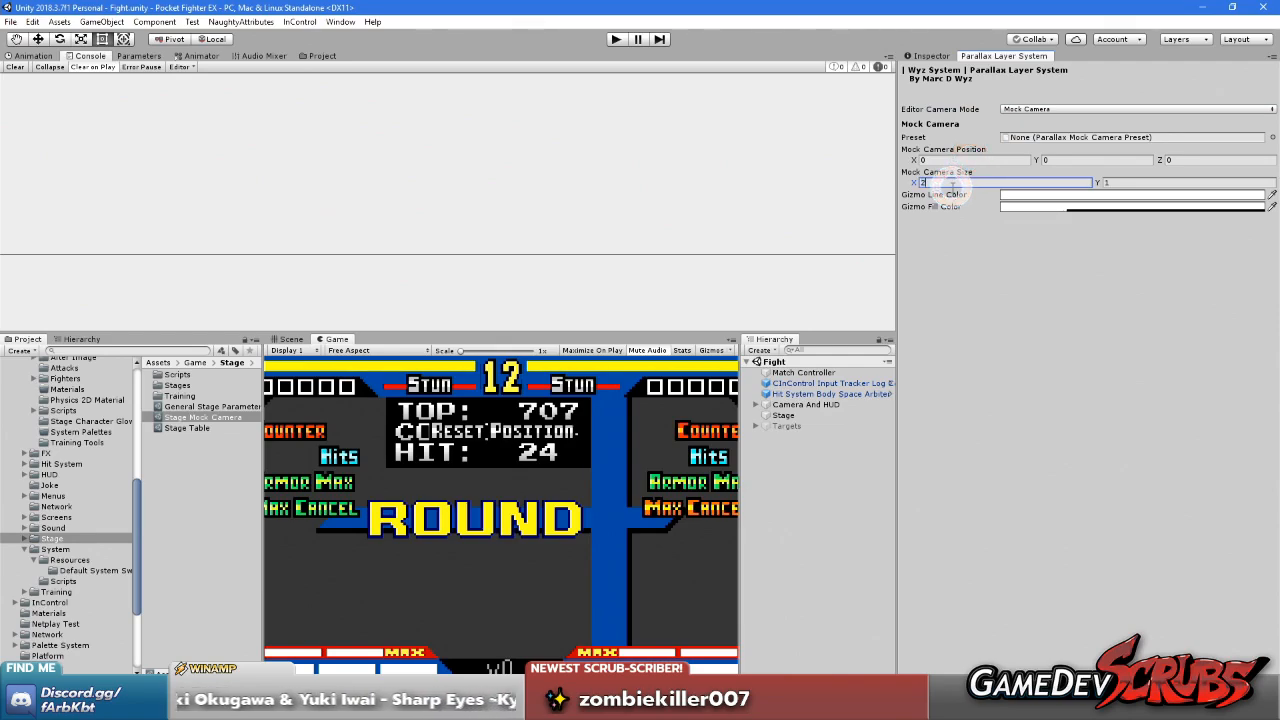
{"action": "type", "text": "12.6"}
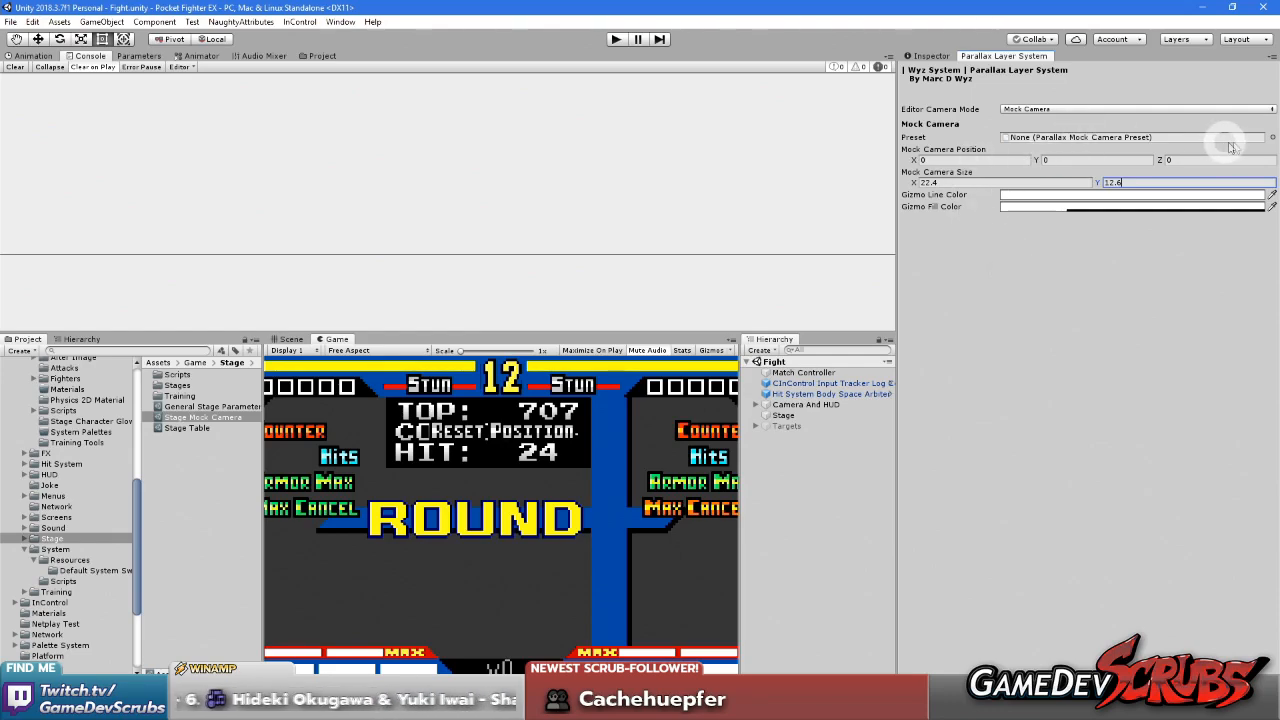
{"action": "left_click", "coordinate": [1272, 140]}
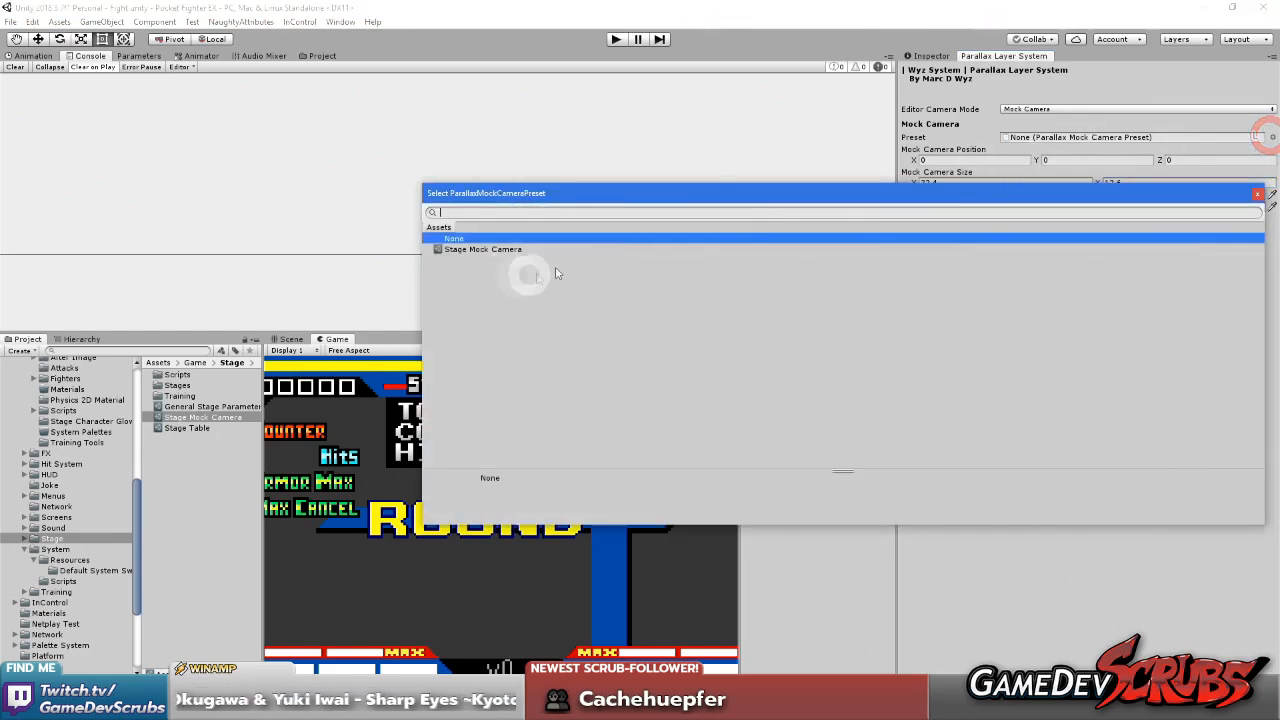
{"action": "left_click", "coordinate": [1258, 193]}
Set the Stage Mock Camera preset's Camera Size to X 22.4, Y 12.6
{"action": "left_click", "coordinate": [940, 182]}
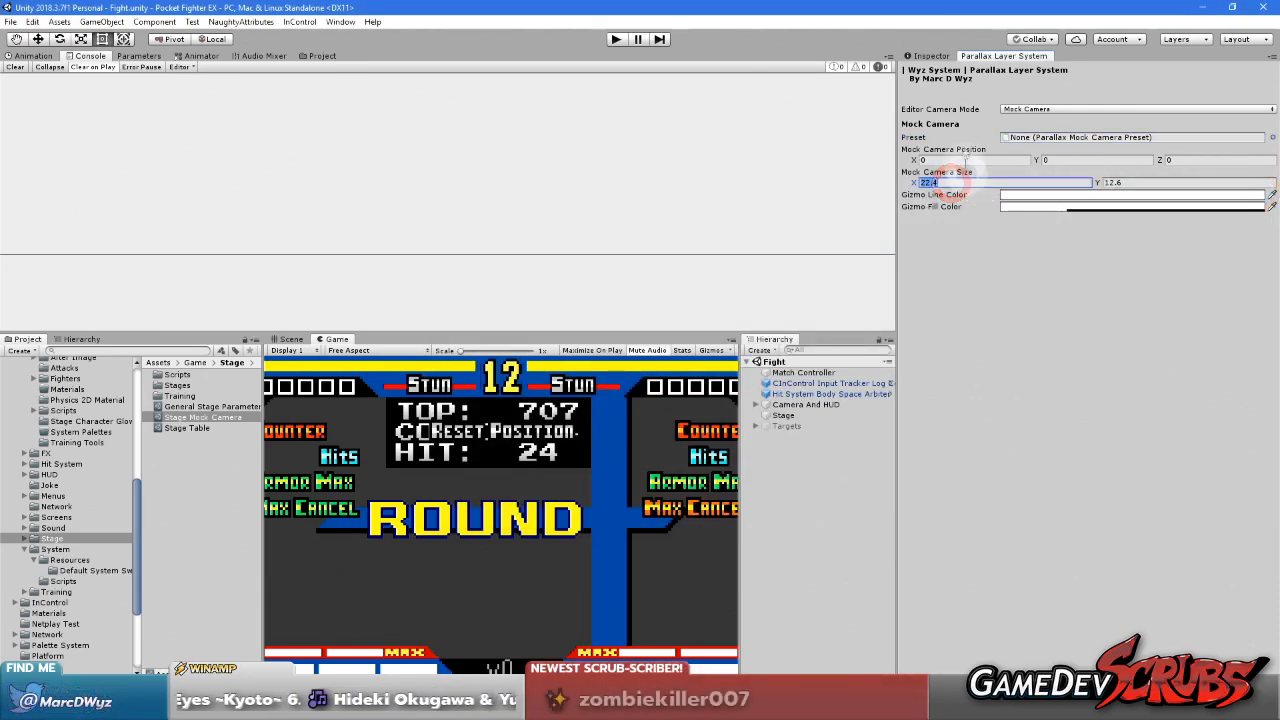
{"action": "left_click", "coordinate": [928, 58]}
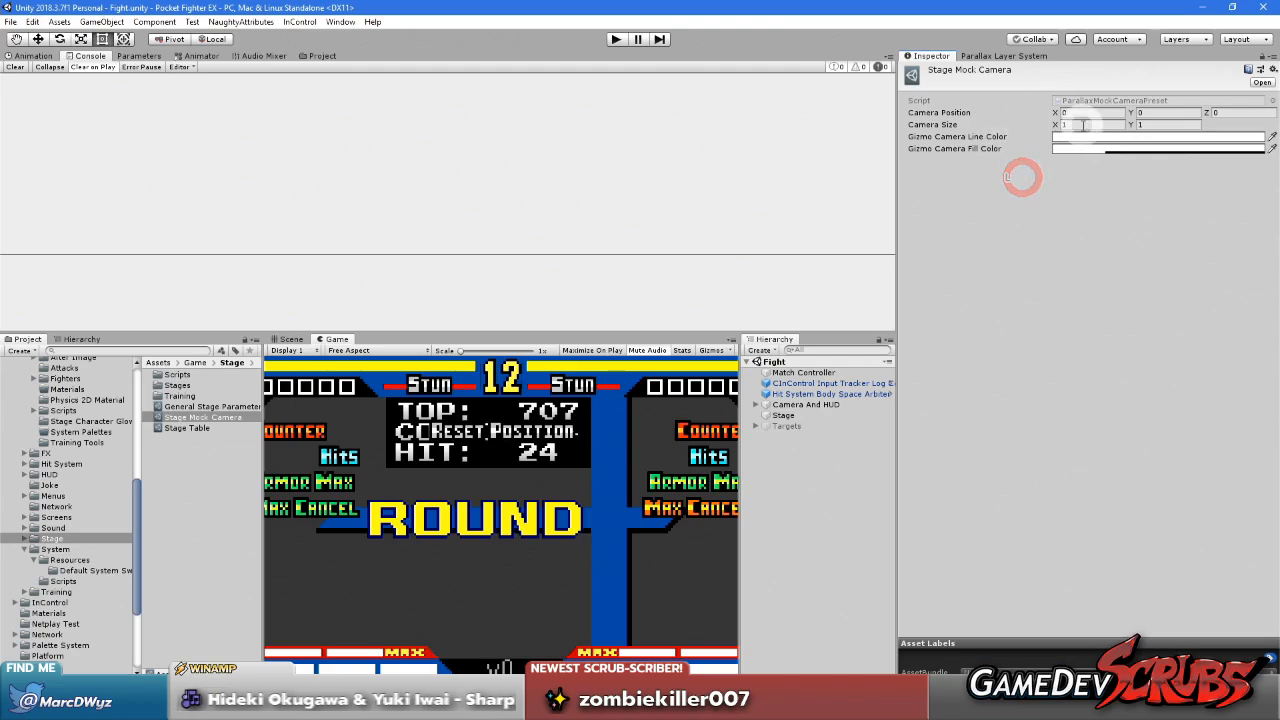
{"action": "left_click", "coordinate": [1154, 126]}
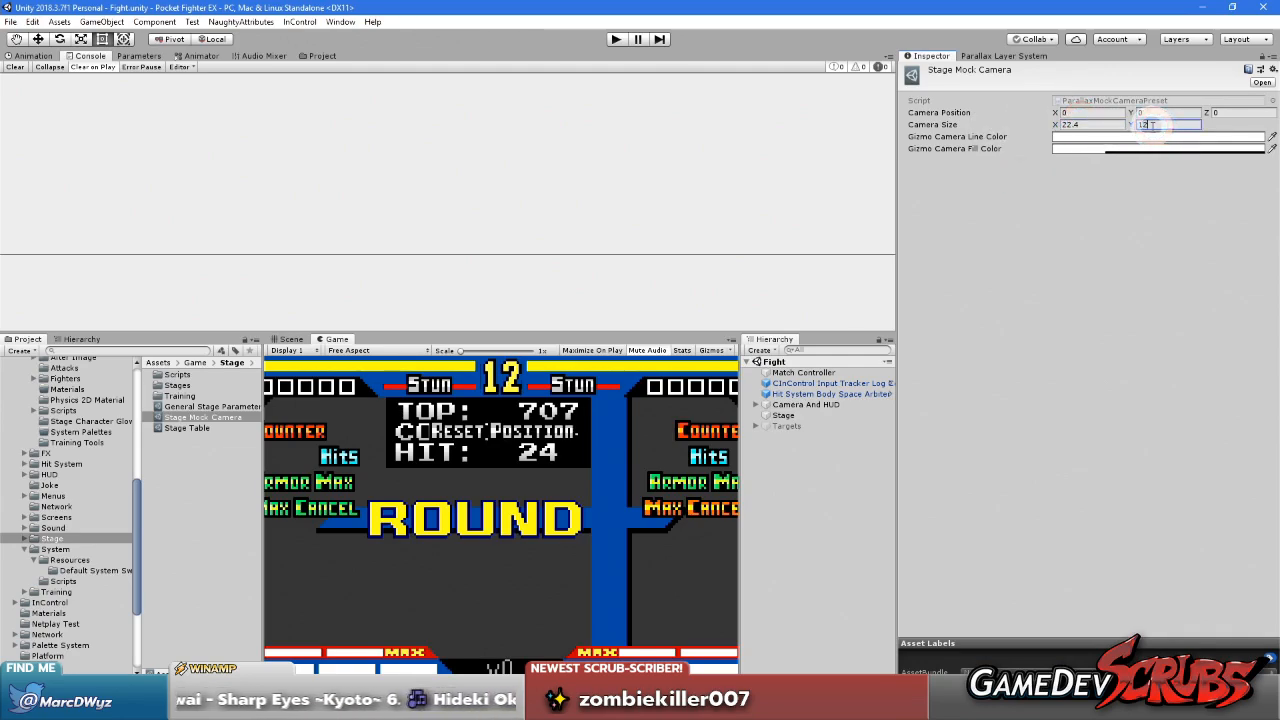
{"action": "left_click", "coordinate": [1106, 223]}
Assign the Stage Mock Camera preset as the Parallax Layer System's mock camera Preset
{"action": "left_click", "coordinate": [993, 57]}
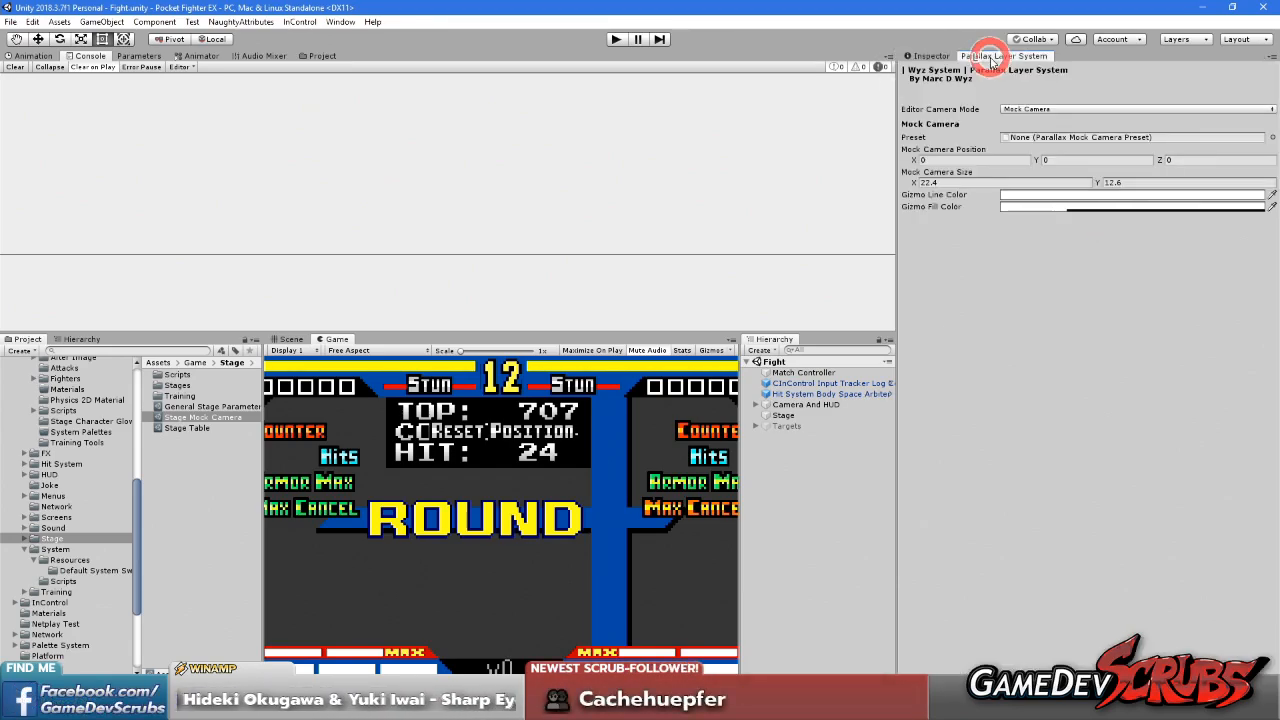
{"action": "left_click", "coordinate": [1265, 148]}
{"action": "left_click", "coordinate": [528, 245]}
{"action": "double_click", "coordinate": [514, 249]}
{"action": "left_click", "coordinate": [1040, 255]}
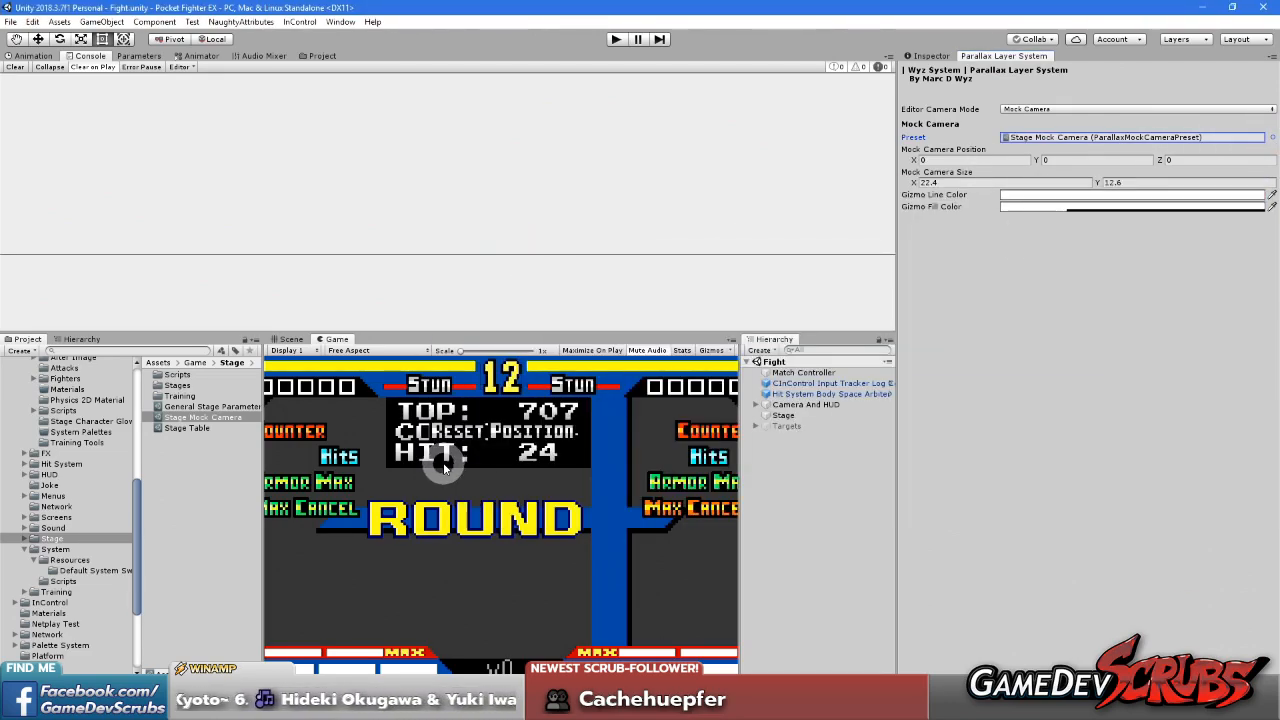
Open the Stage_SuzakuCastle scene from the Stage/Stages/Suzaku Castle folder and show it in the Scene view
{"action": "left_click", "coordinate": [22, 538]}
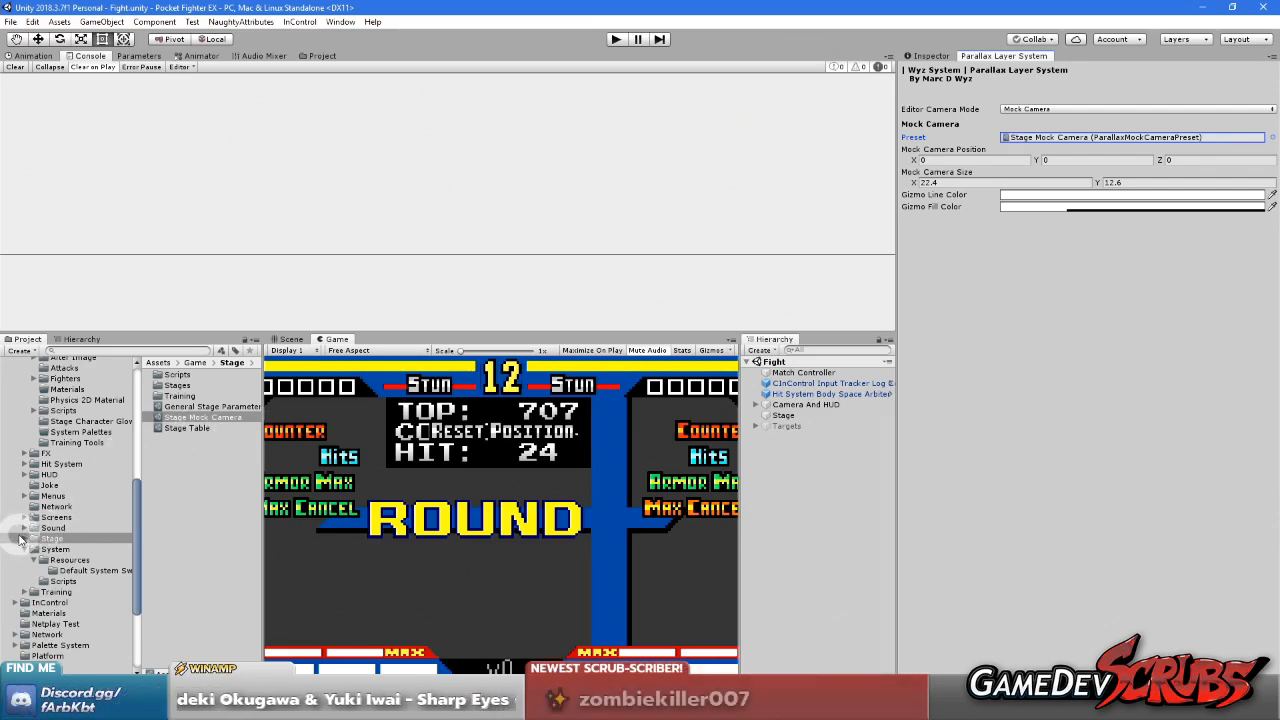
{"action": "scroll", "coordinate": [35, 540], "scroll_direction": "down", "scroll_amount": 4}
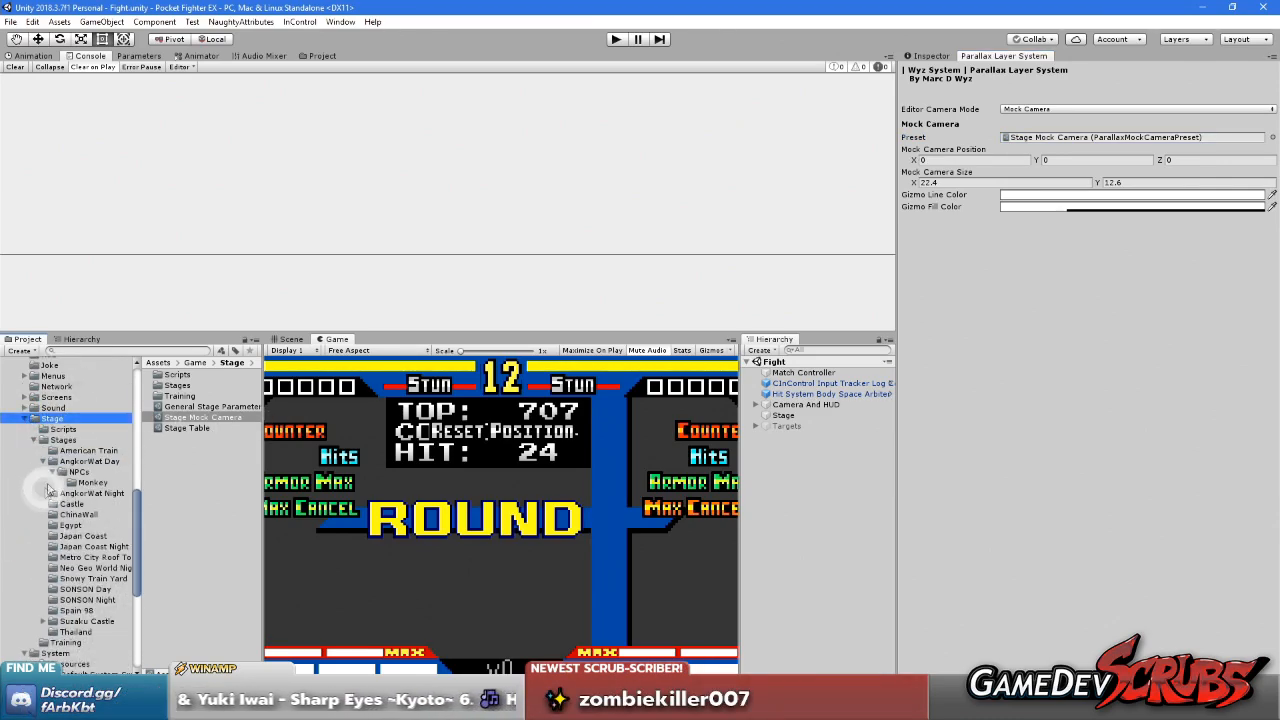
{"action": "left_click", "coordinate": [43, 461]}
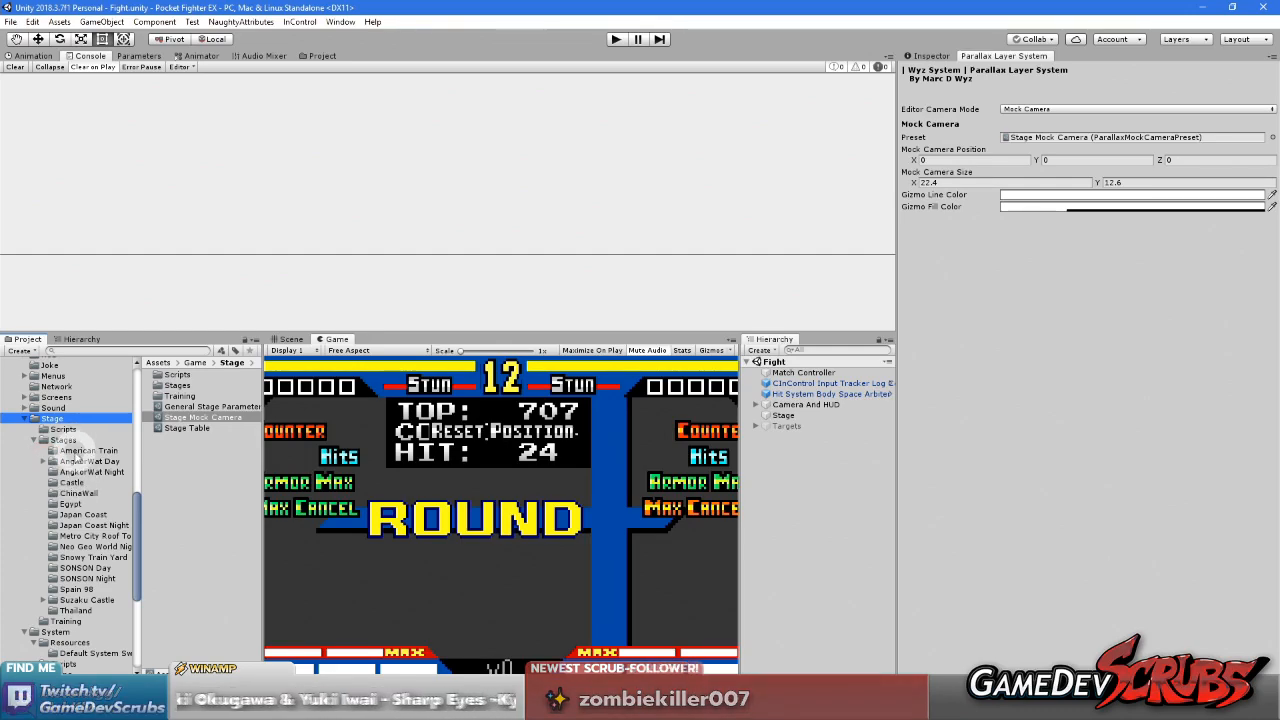
{"action": "left_click", "coordinate": [78, 600]}
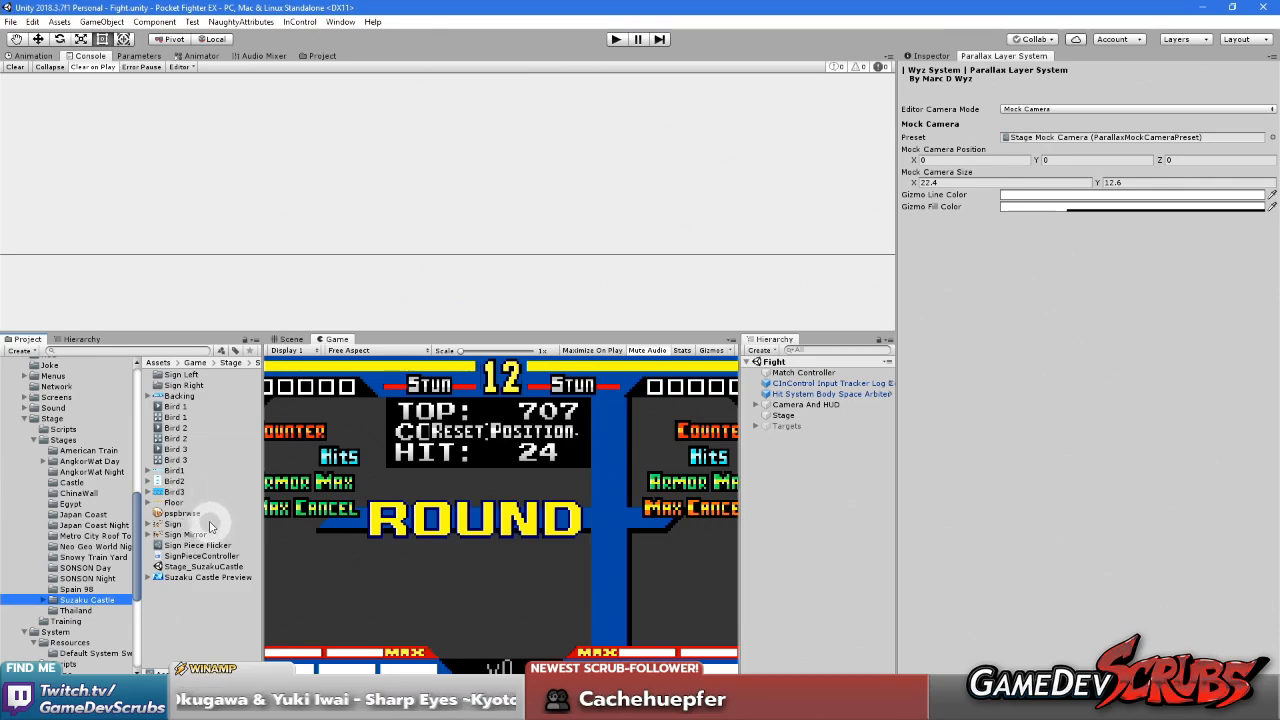
{"action": "double_click", "coordinate": [204, 566]}
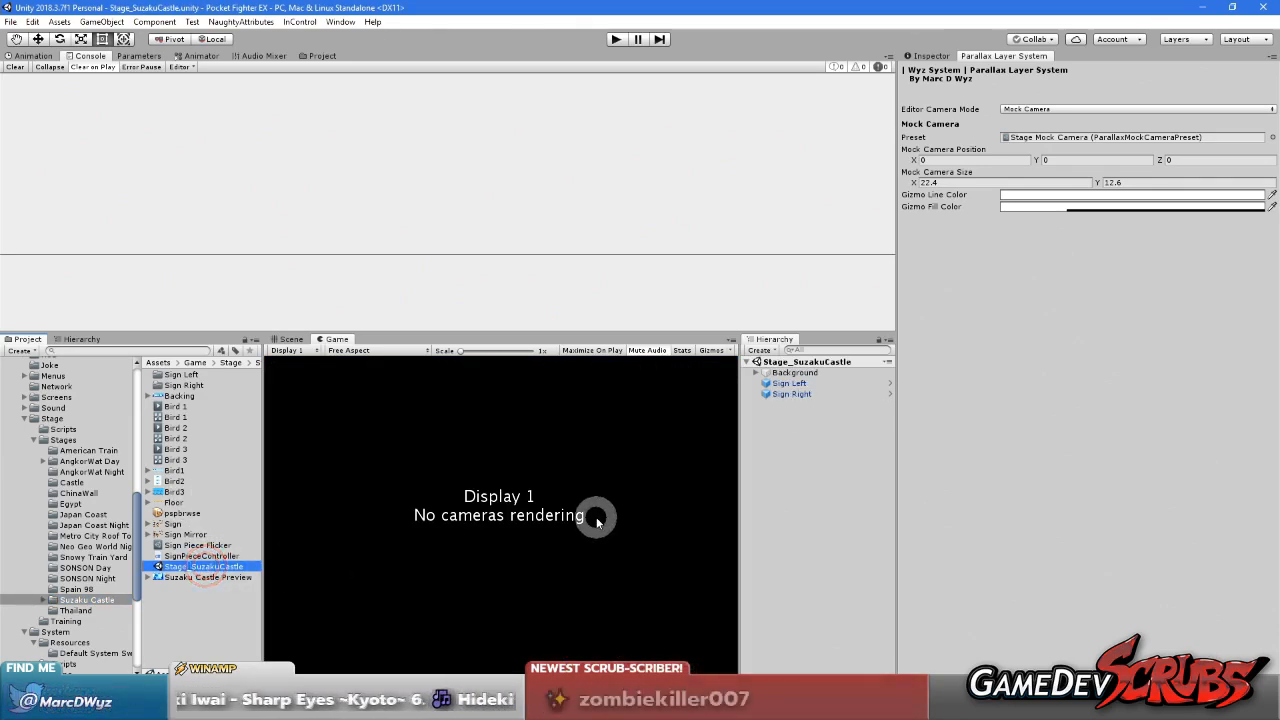
{"action": "left_click", "coordinate": [290, 340]}
{"action": "scroll", "coordinate": [430, 457], "scroll_direction": "down", "scroll_amount": 10}
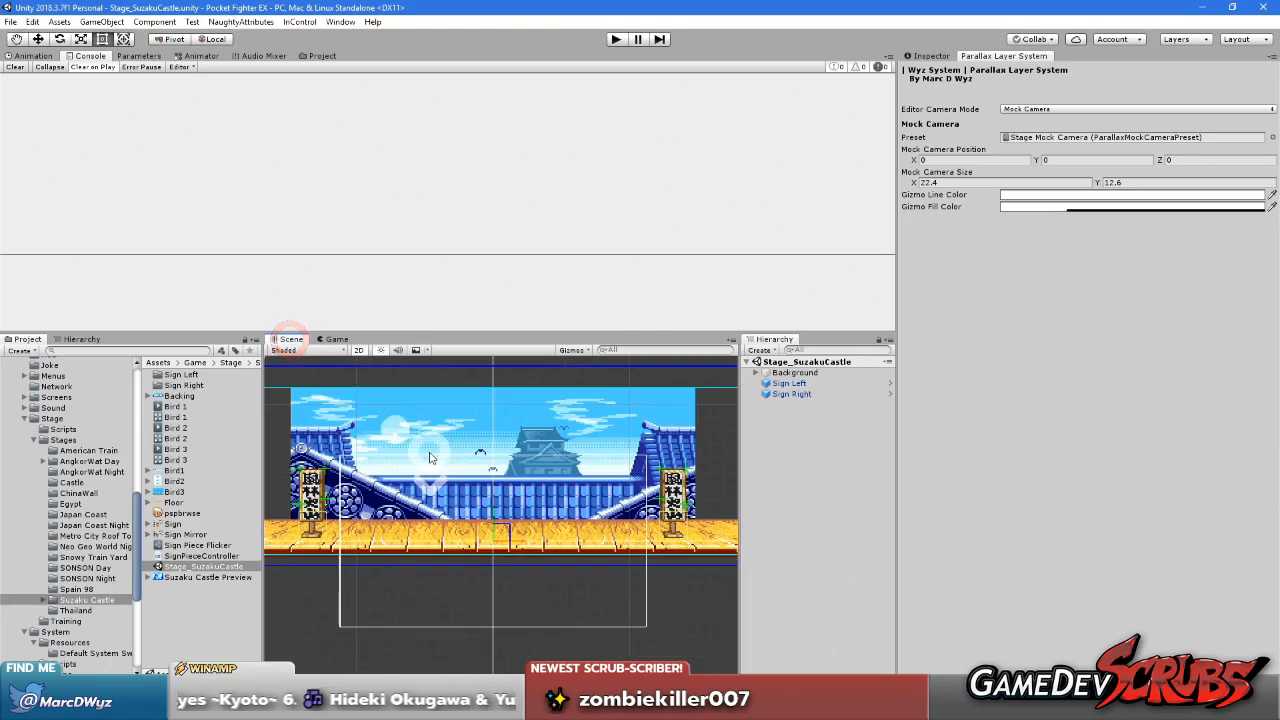
Remove the Factor Scrolling Controller 2D component from the Back Group object
{"action": "middle_click_drag", "start_coordinate": [433, 465], "coordinate": [560, 497]}
{"action": "left_click", "coordinate": [530, 458]}
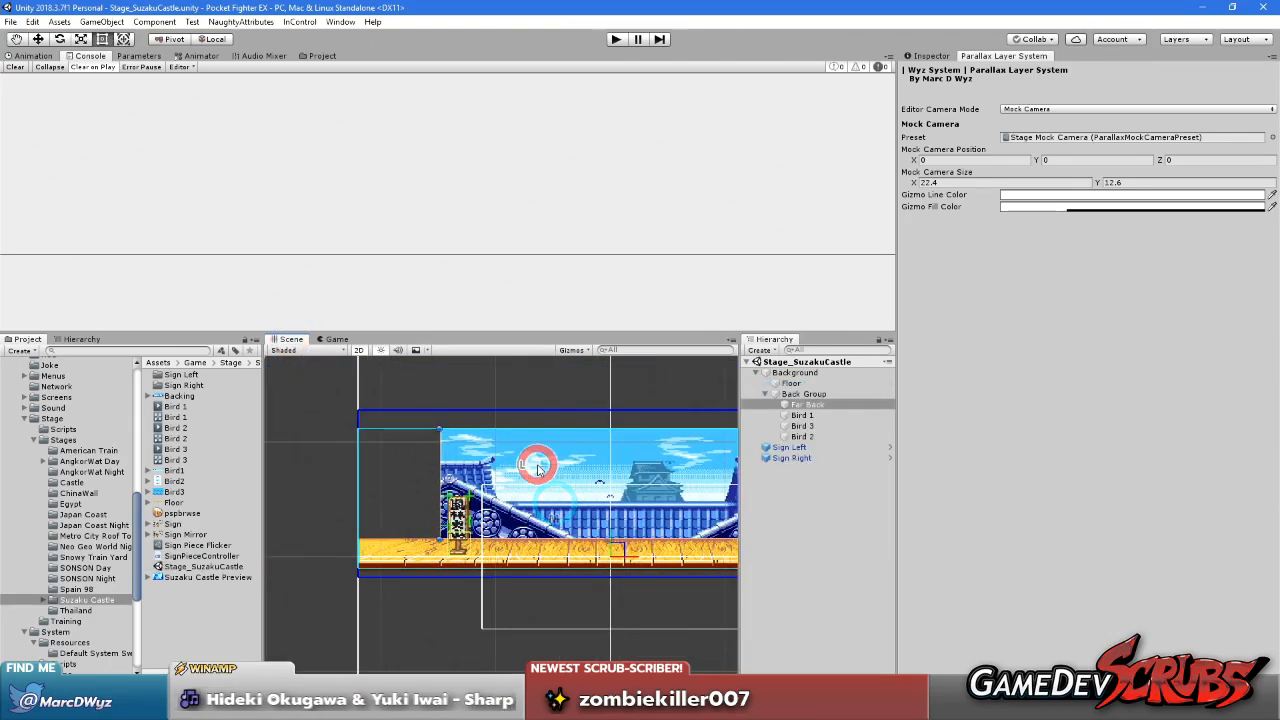
{"action": "left_click", "coordinate": [800, 415]}
{"action": "left_click", "coordinate": [801, 395]}
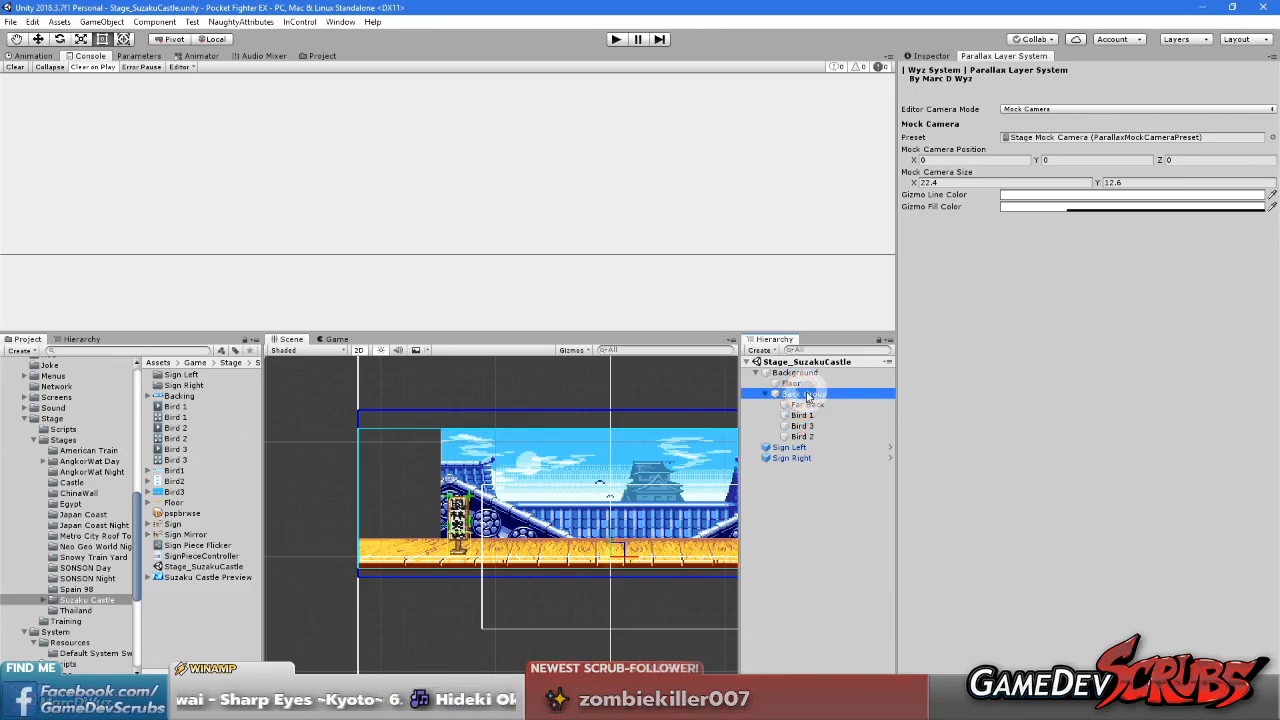
{"action": "left_click", "coordinate": [932, 55]}
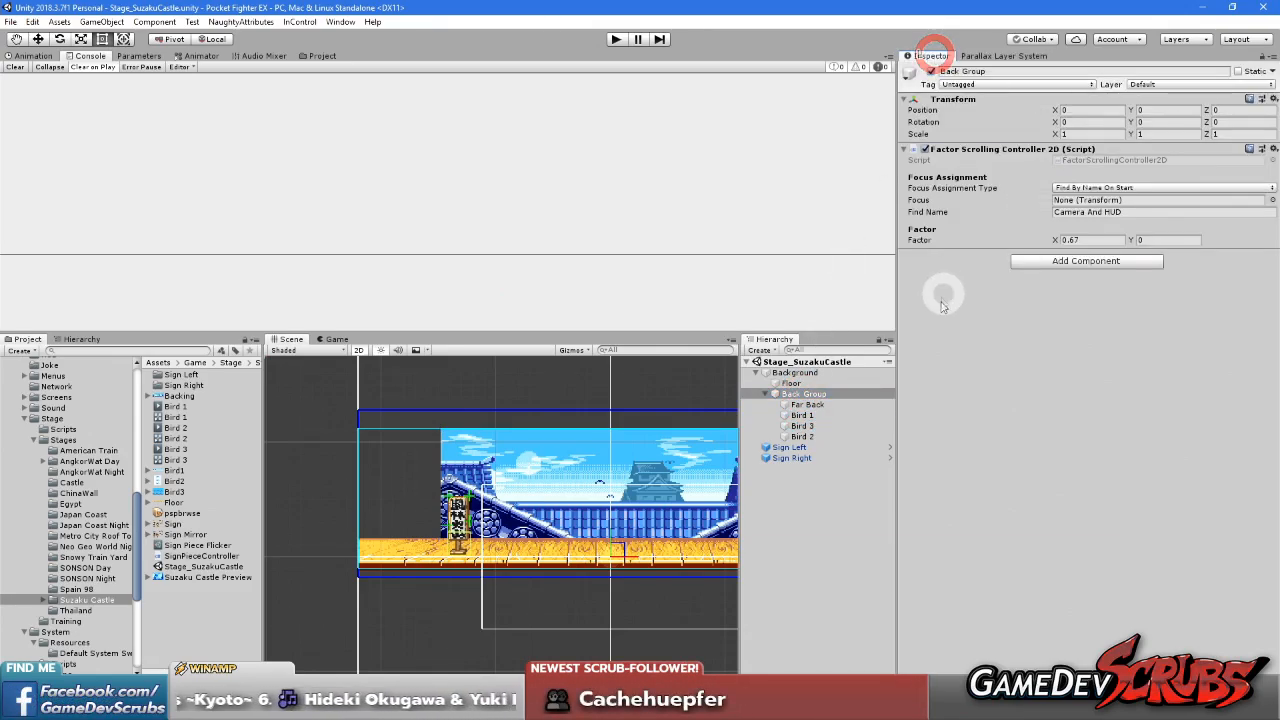
{"action": "right_click", "coordinate": [985, 152]}
{"action": "left_click", "coordinate": [1031, 172]}
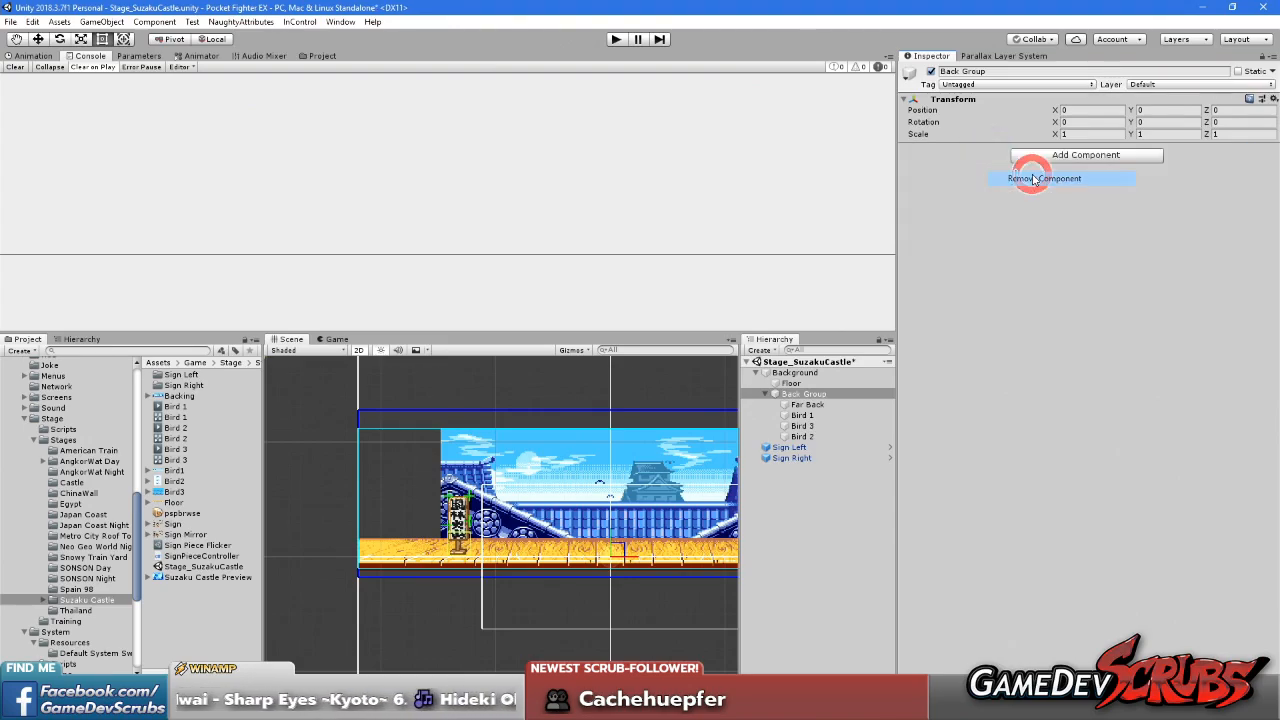
Remove the Factor Scrolling Steps Controller 2D component from the Floor object
{"action": "left_click", "coordinate": [796, 384]}
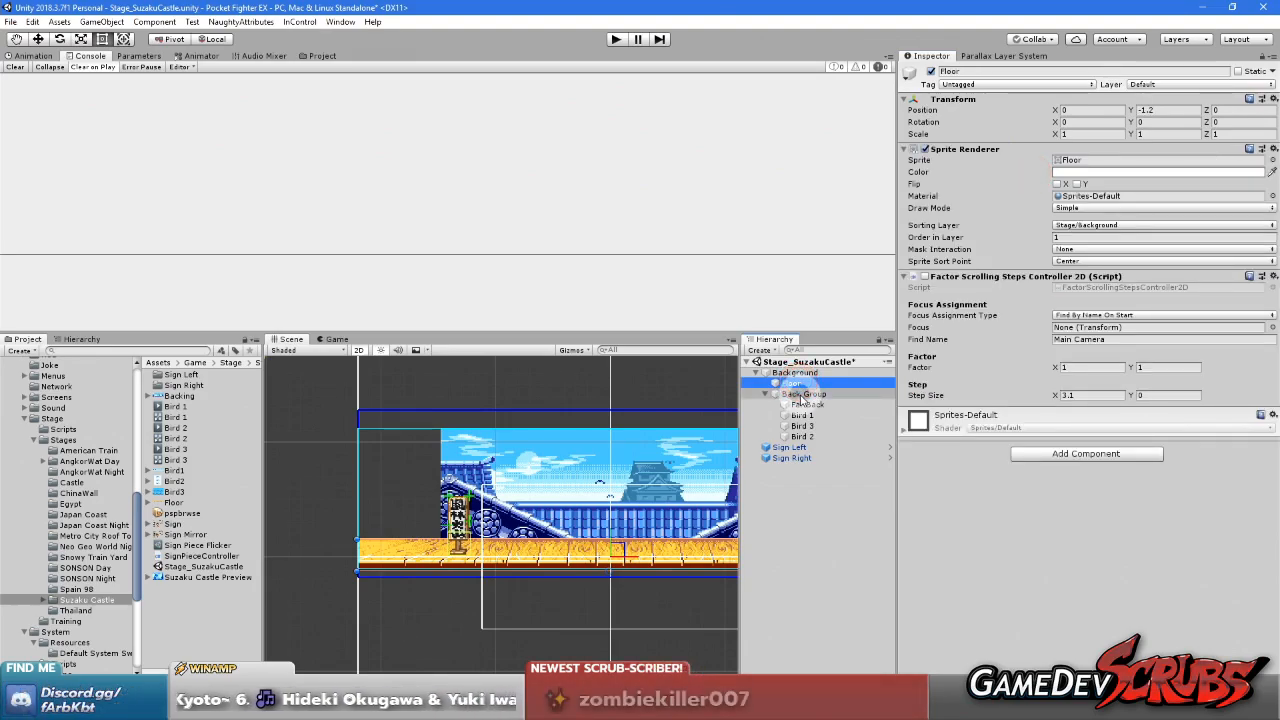
{"action": "right_click", "coordinate": [1005, 282]}
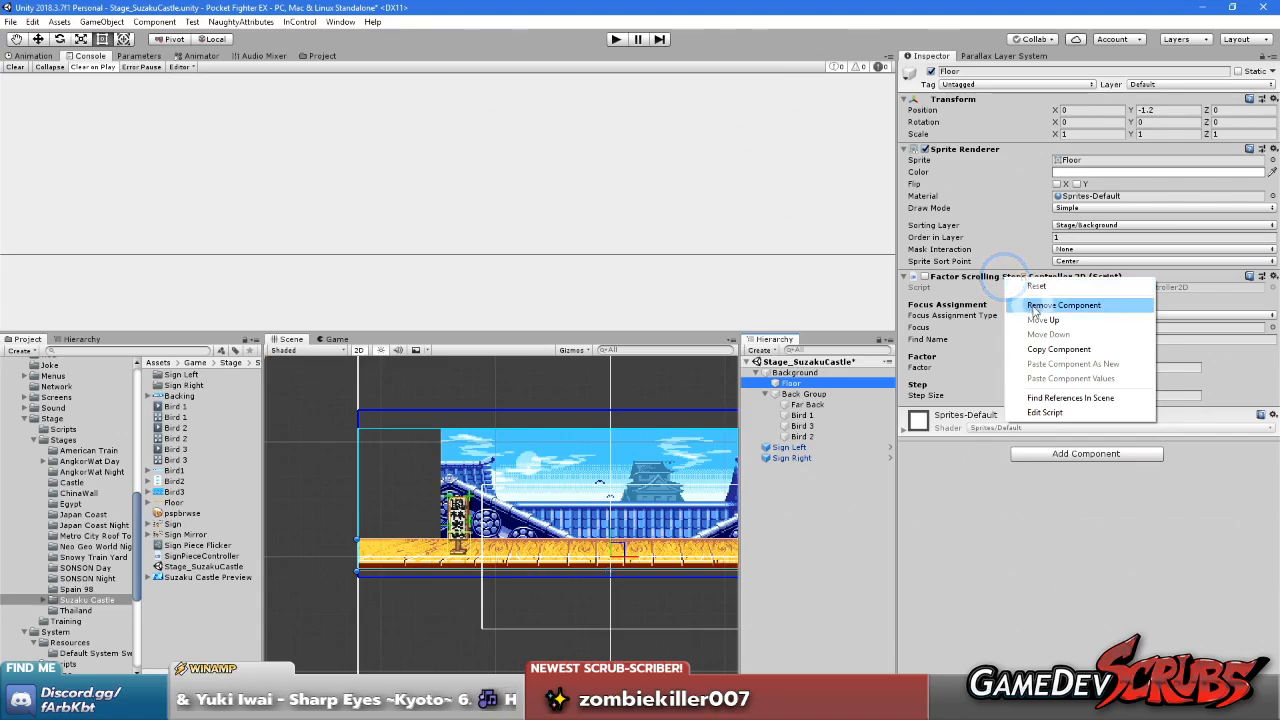
{"action": "left_click", "coordinate": [1034, 306]}
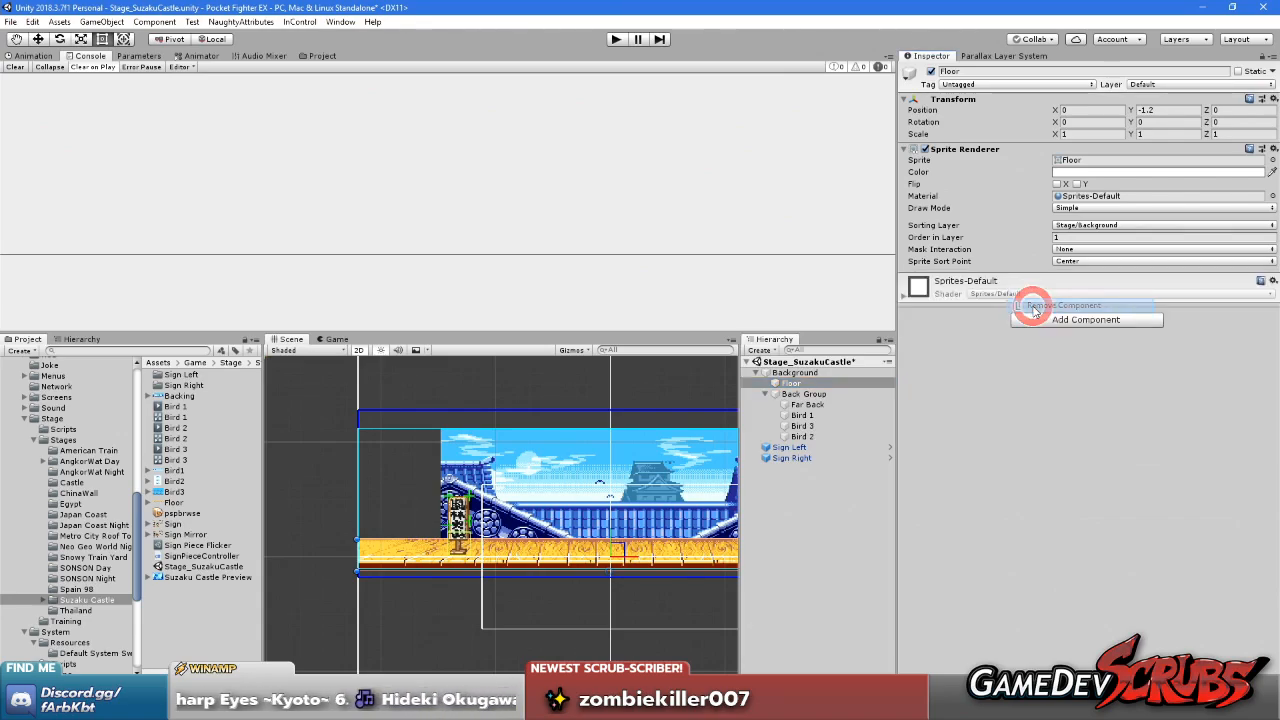
Add a Parallax Layer Controller component to the Back Group object
{"action": "left_click", "coordinate": [790, 373]}
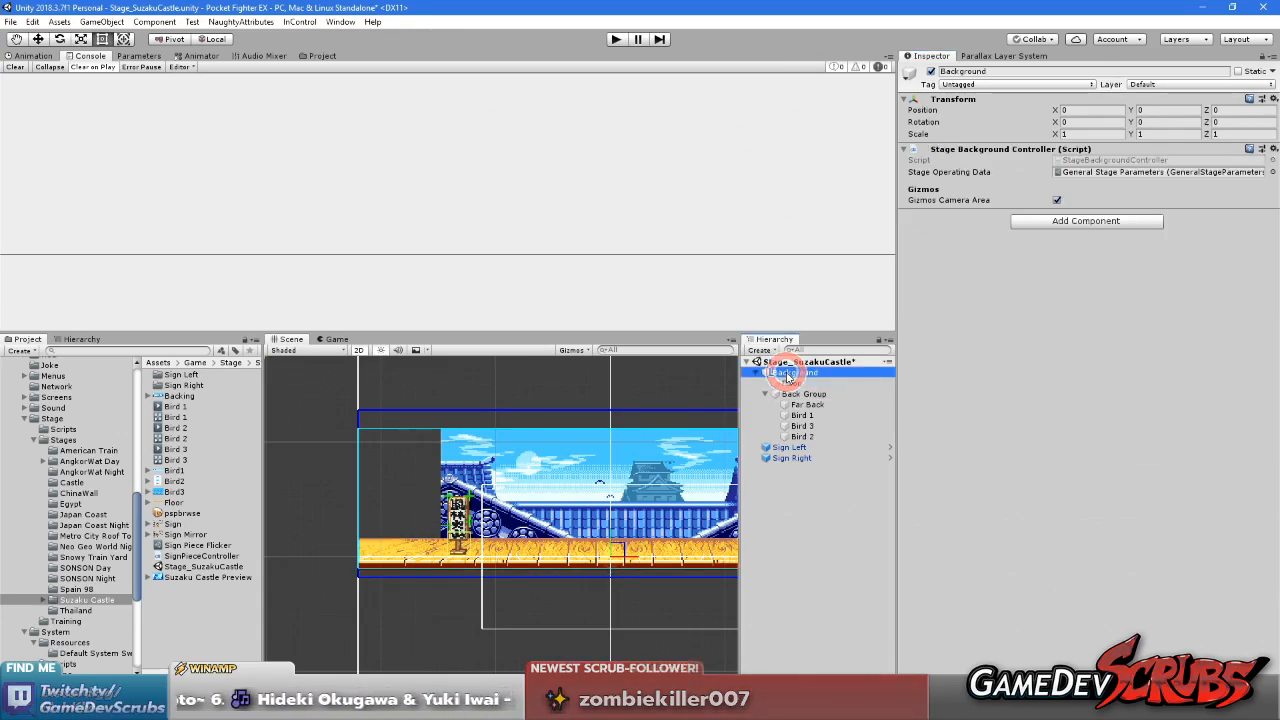
{"action": "left_click", "coordinate": [797, 394]}
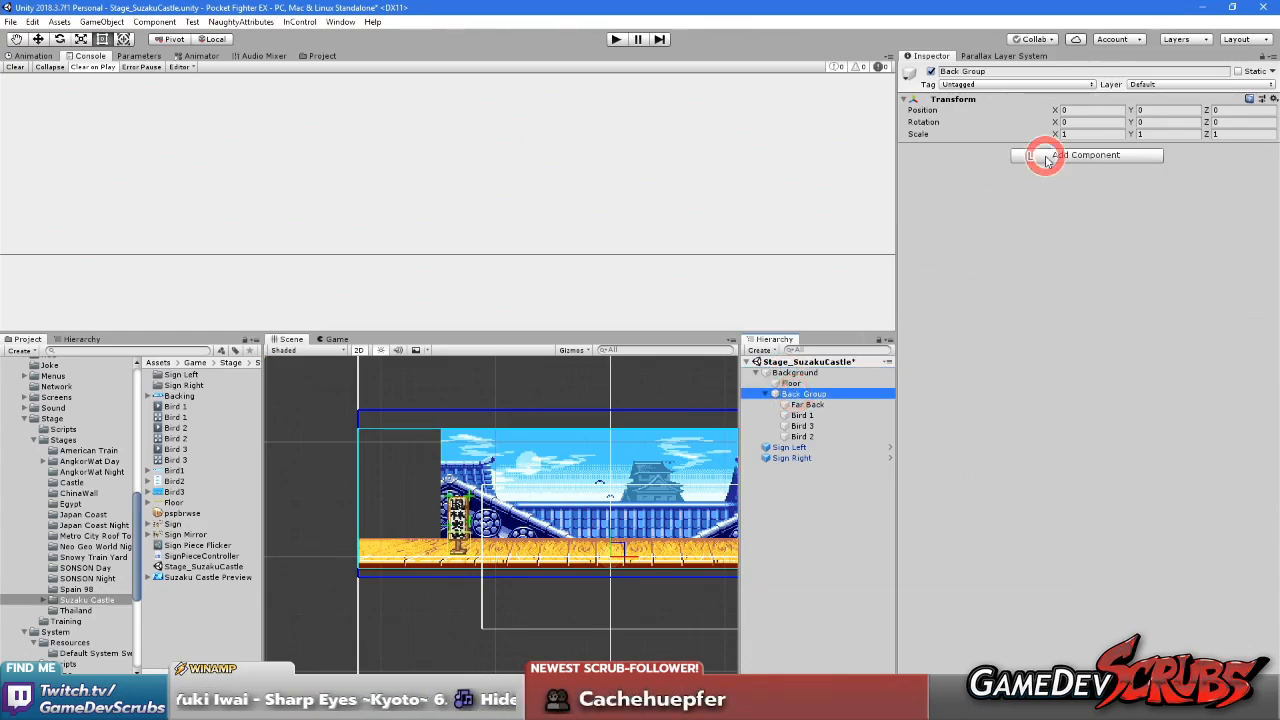
{"action": "left_click", "coordinate": [1045, 156]}
{"action": "type", "text": "paralla"}
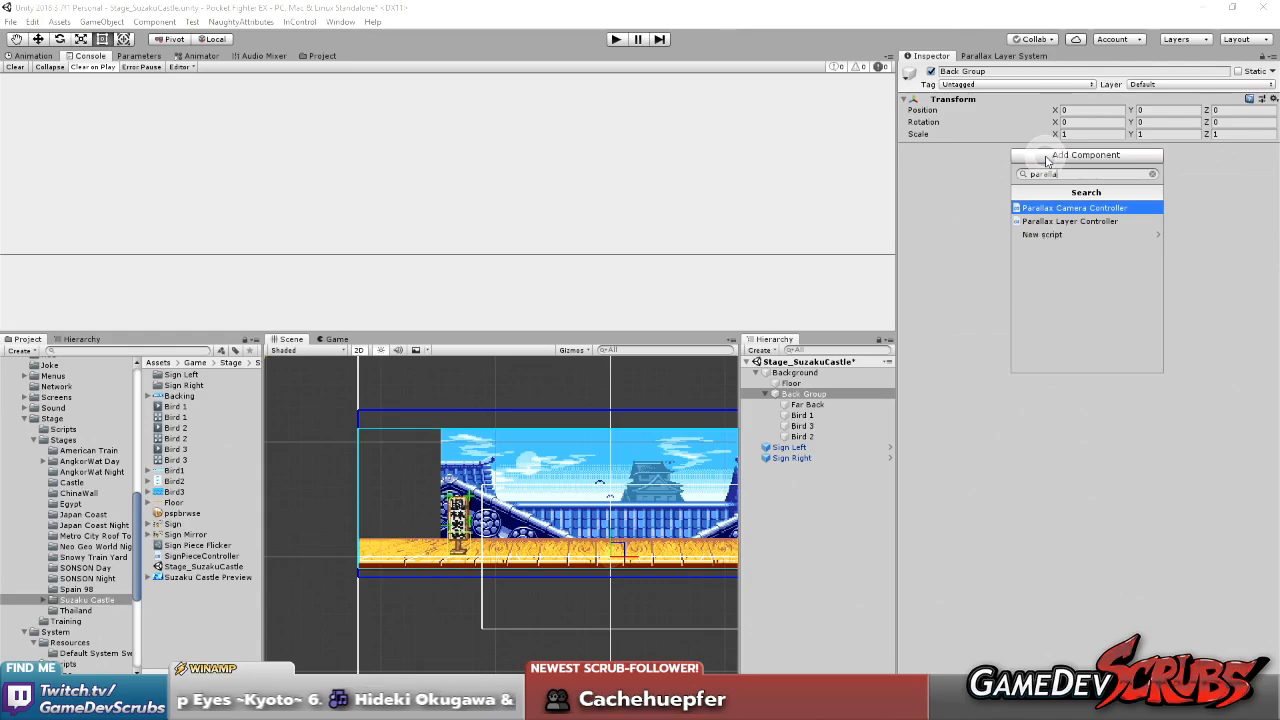
{"action": "key", "text": "Down"}
{"action": "key", "text": "Return"}
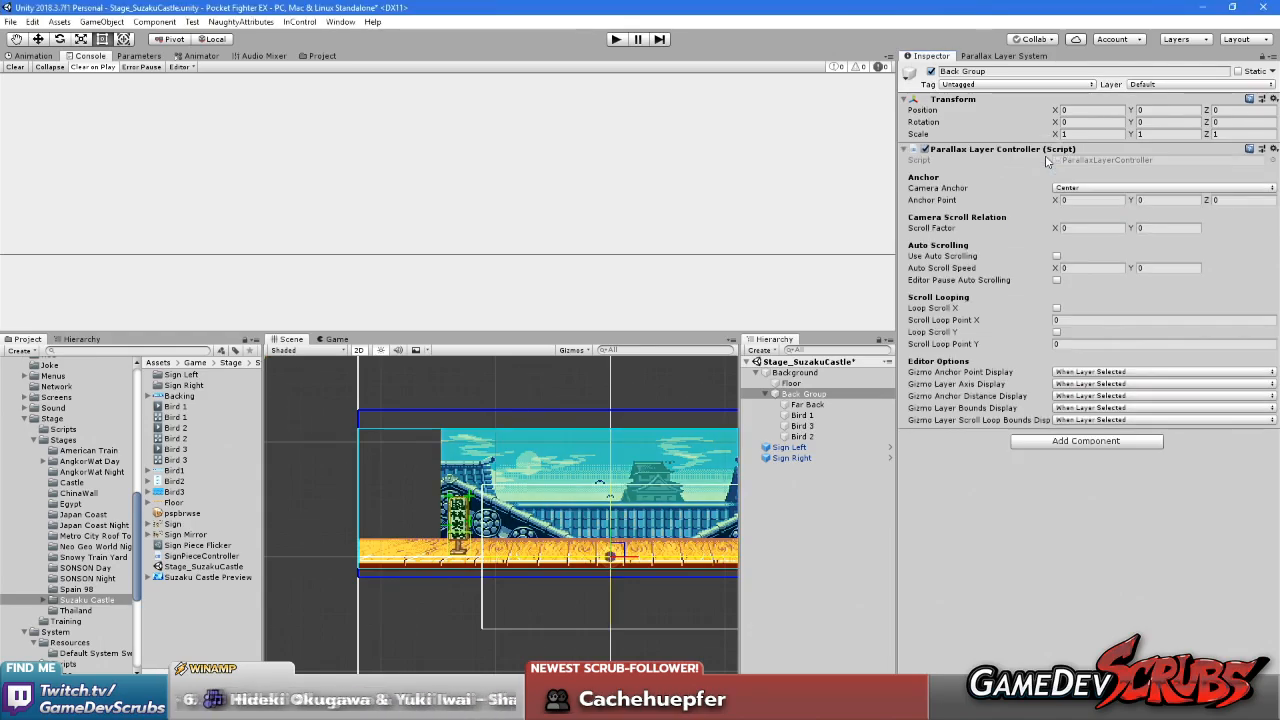
Set the Back Group's Gizmo Layer Bounds Display to Not Displayed
{"action": "scroll", "coordinate": [369, 634], "scroll_direction": "down", "scroll_amount": 1}
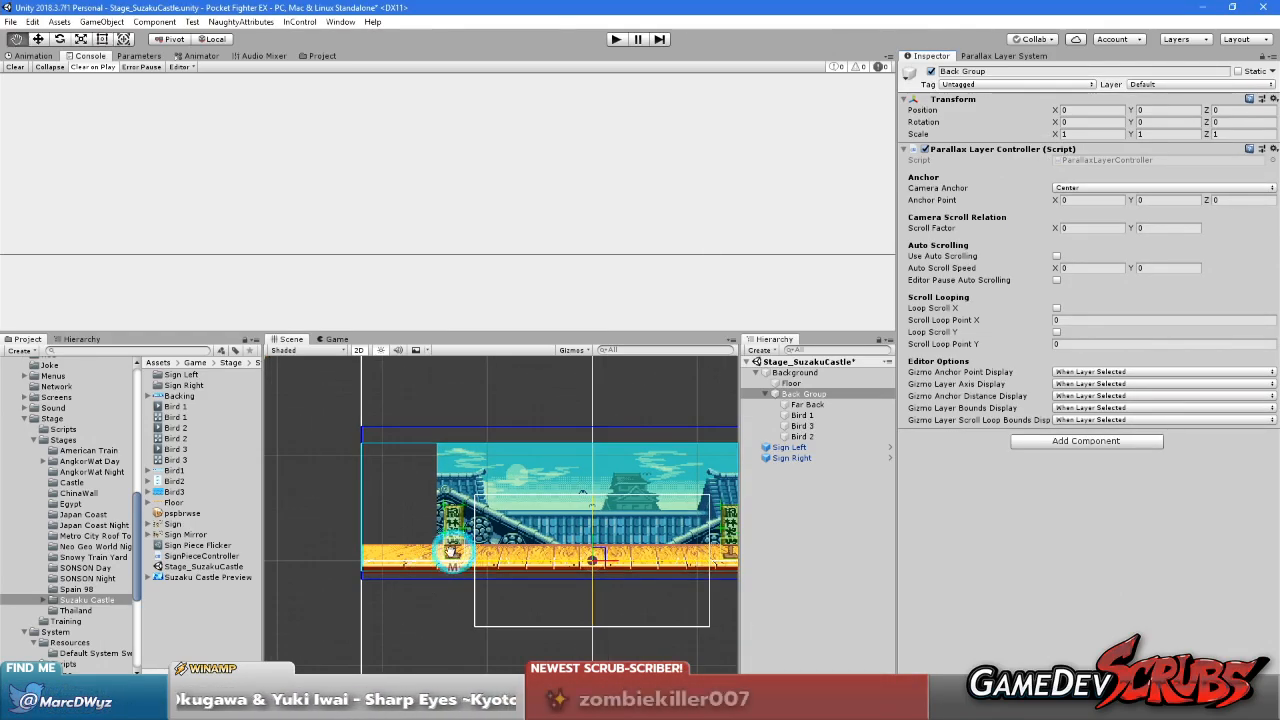
{"action": "middle_click_drag", "start_coordinate": [451, 551], "coordinate": [369, 550]}
{"action": "scroll", "coordinate": [453, 550], "scroll_direction": "up", "scroll_amount": 1}
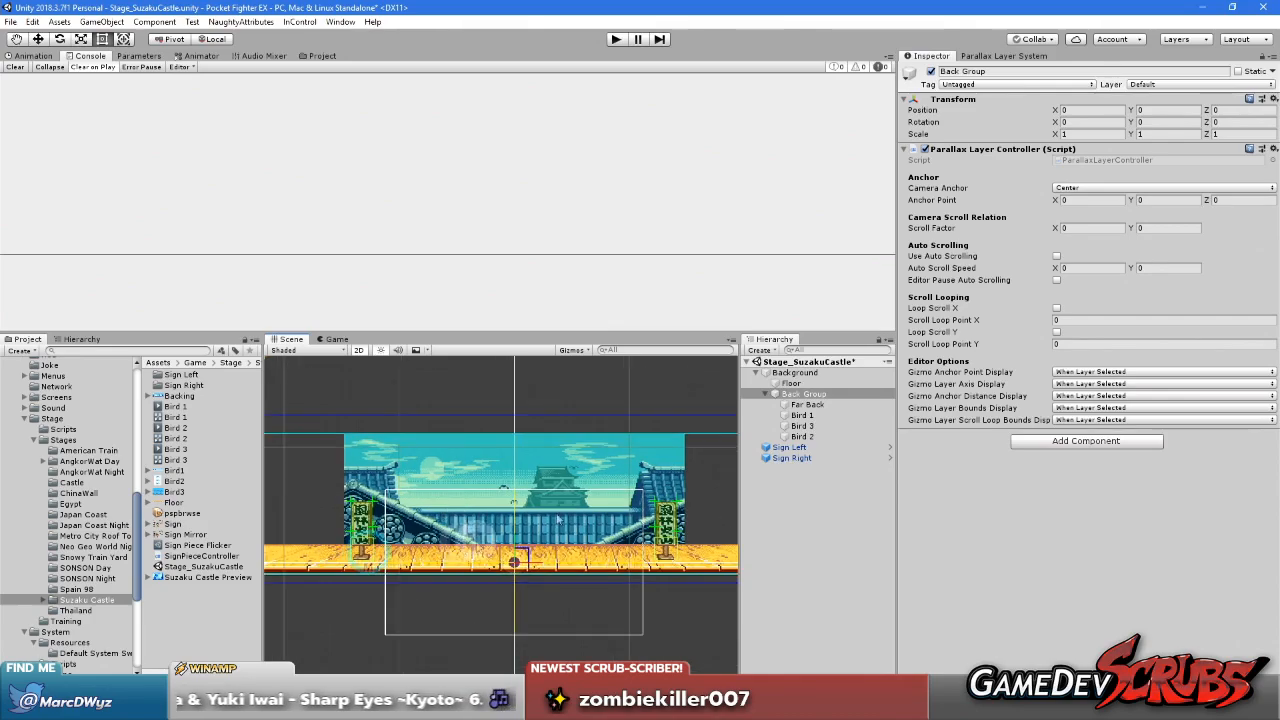
{"action": "left_click", "coordinate": [1103, 409]}
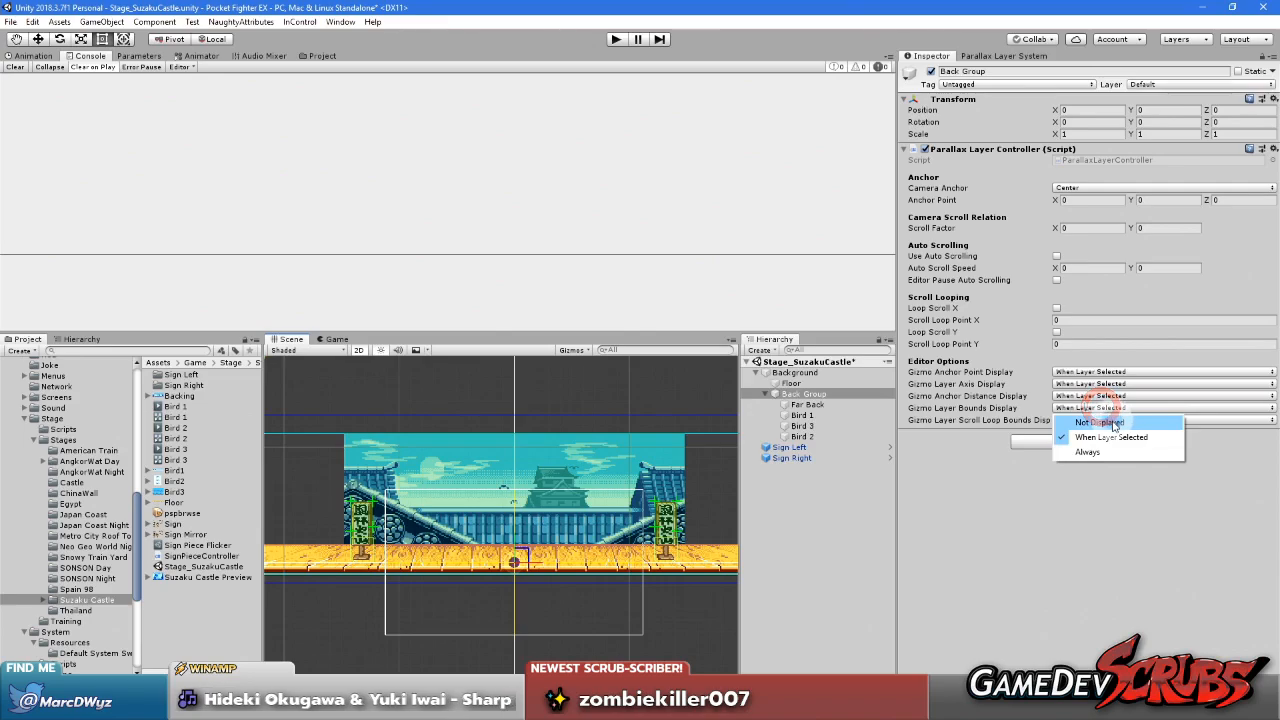
{"action": "left_click", "coordinate": [1100, 423]}
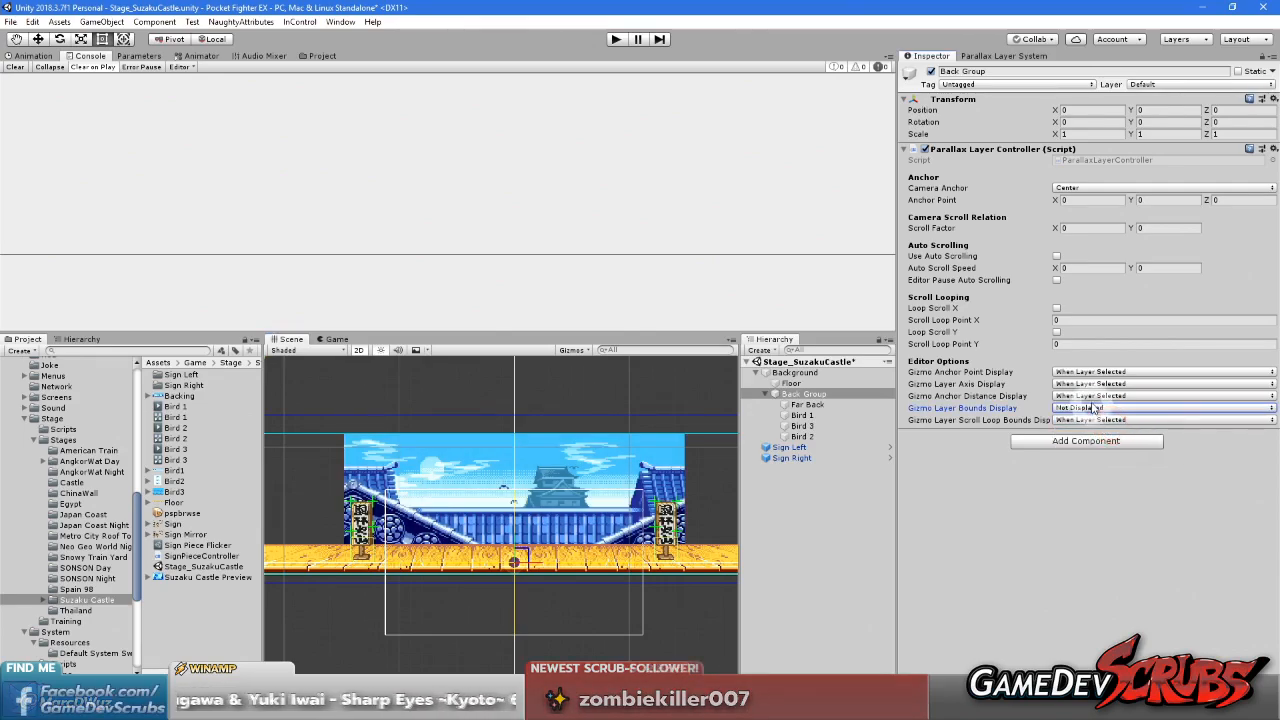
Set the Back Group's Gizmo Anchor Distance, Layer Axis and Anchor Point displays to Always
{"action": "left_click", "coordinate": [1077, 397]}
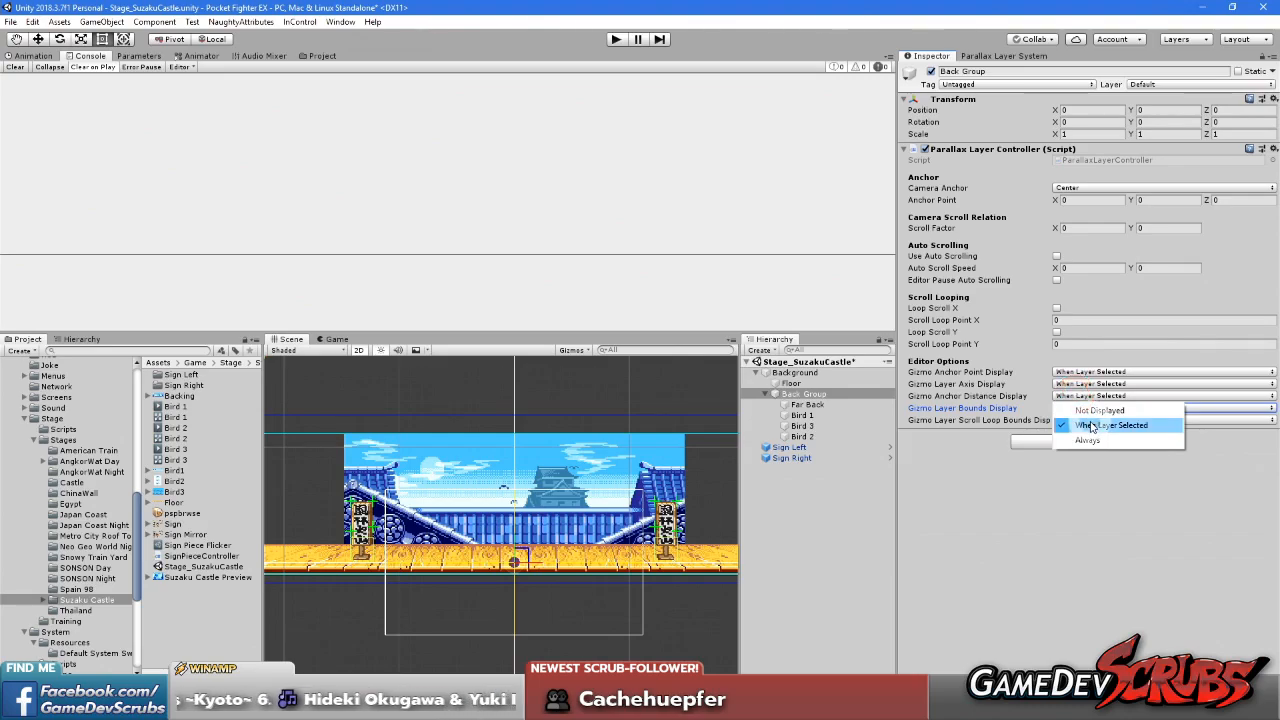
{"action": "left_click", "coordinate": [1088, 440]}
{"action": "left_click", "coordinate": [1088, 383]}
{"action": "left_click", "coordinate": [1105, 428]}
{"action": "left_click", "coordinate": [1090, 371]}
{"action": "left_click", "coordinate": [1092, 411]}
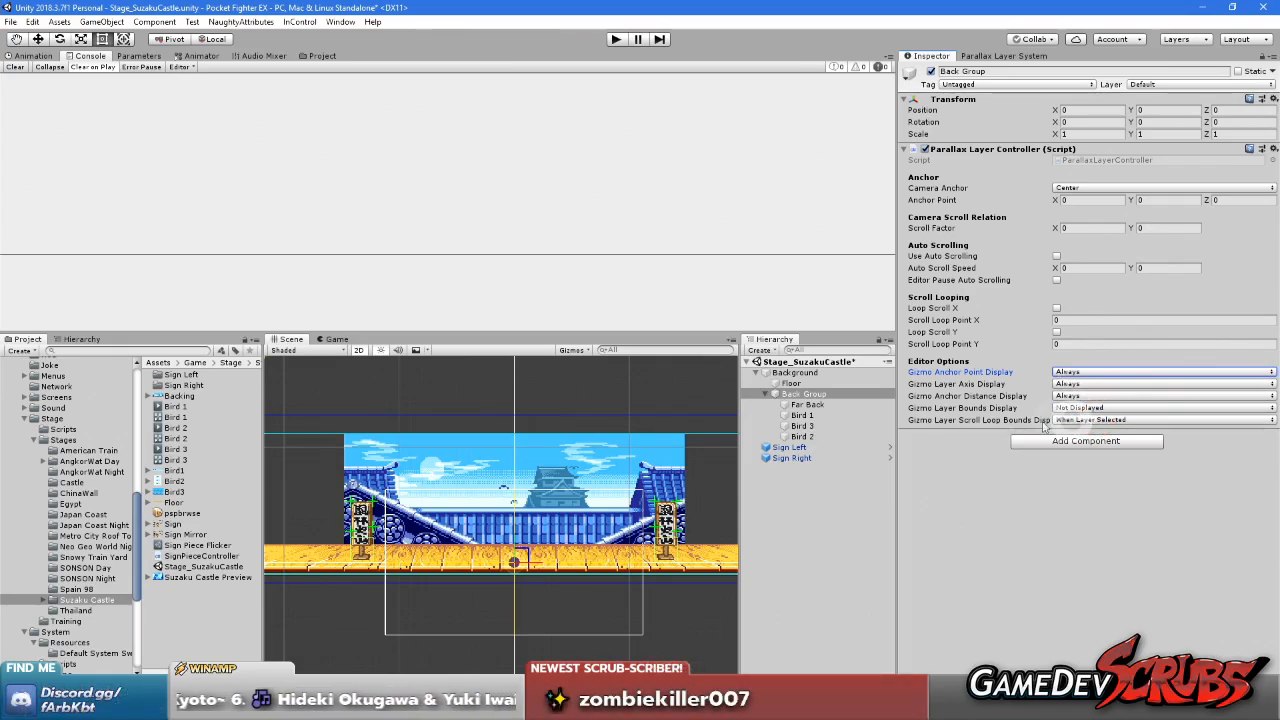
Set the Back Group's Camera Anchor to Bottom Center in its Parallax Layer Controller
{"action": "middle_click_drag", "start_coordinate": [473, 527], "coordinate": [557, 524]}
{"action": "scroll", "coordinate": [575, 516], "scroll_direction": "up", "scroll_amount": 2}
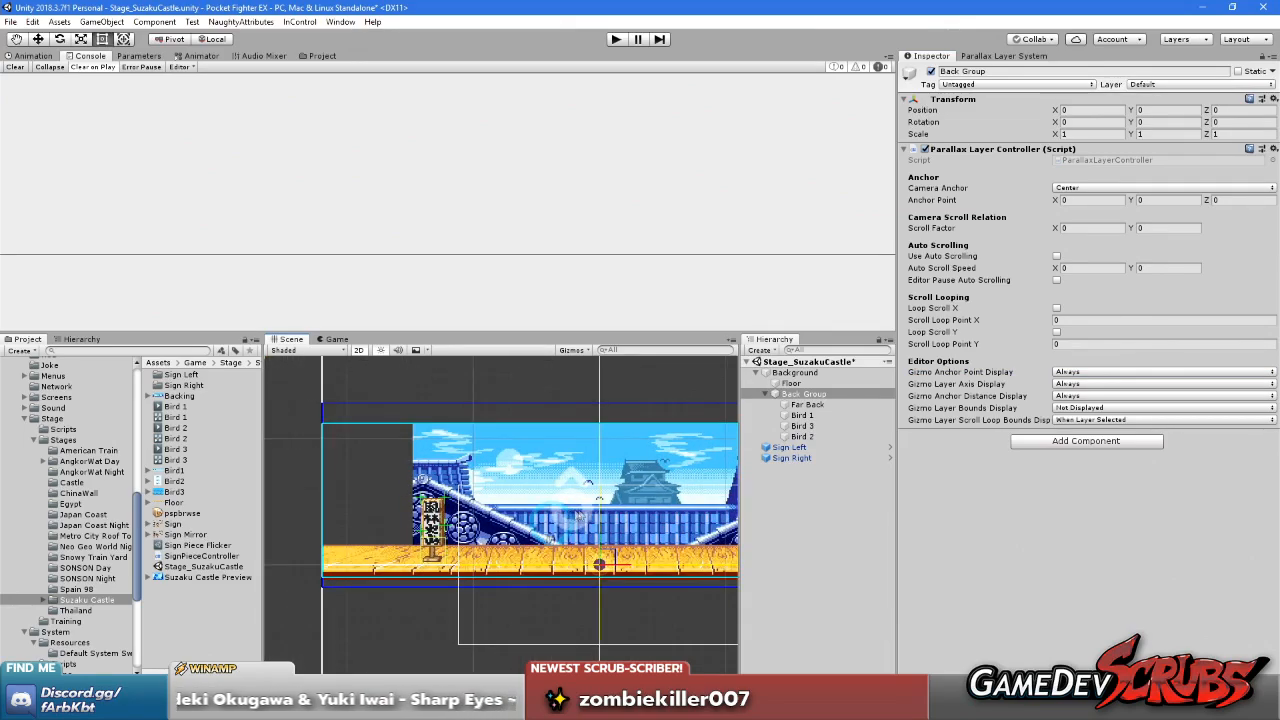
{"action": "left_click", "coordinate": [795, 384]}
{"action": "left_click", "coordinate": [808, 394]}
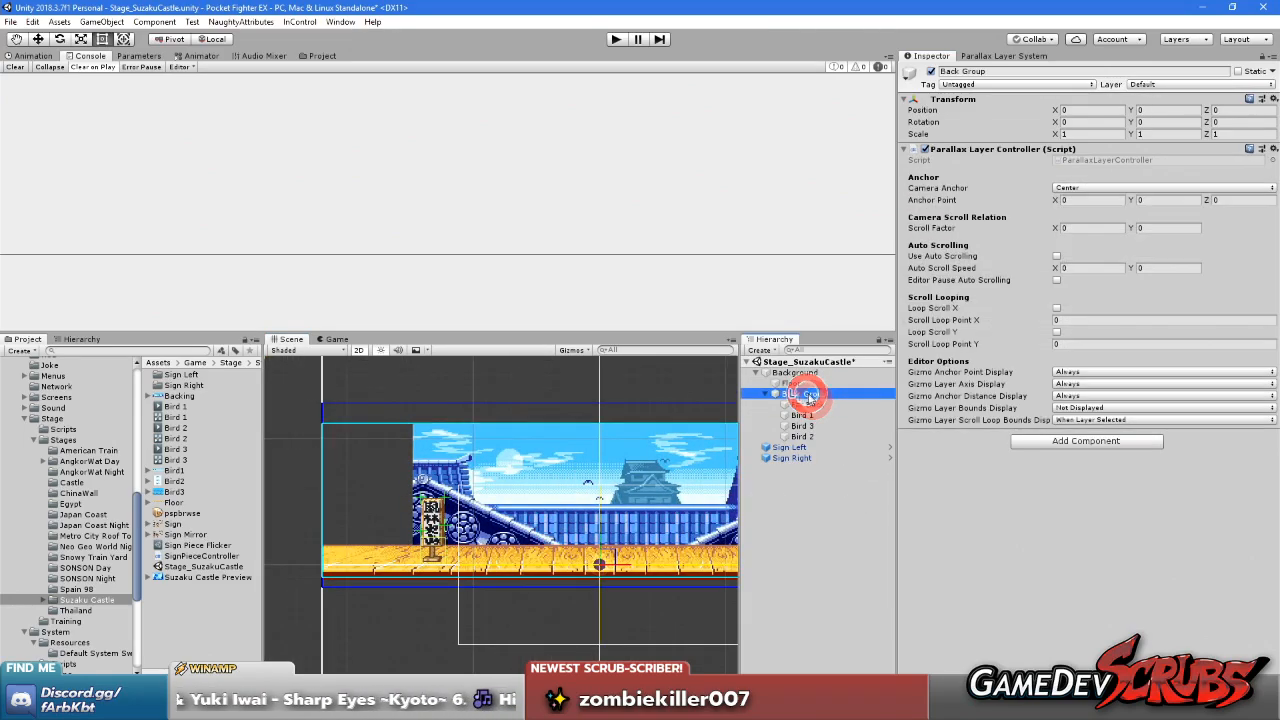
{"action": "left_click", "coordinate": [1068, 188]}
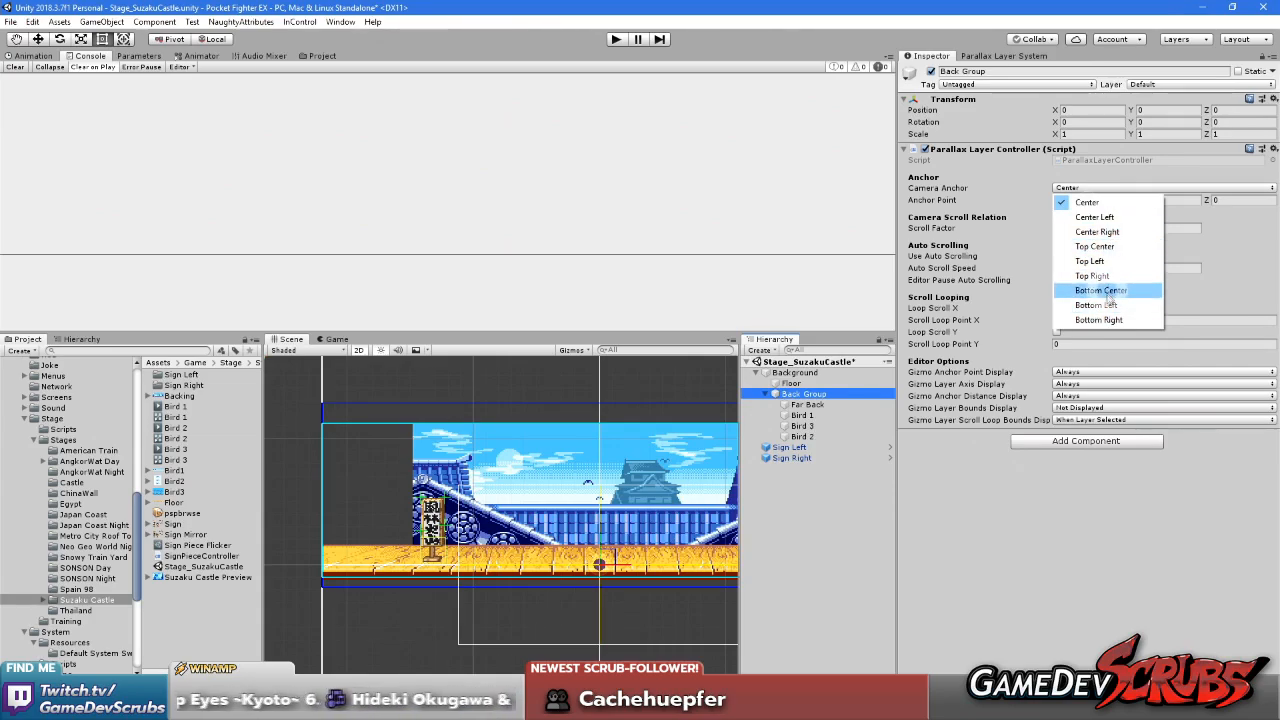
{"action": "left_click", "coordinate": [1110, 290]}
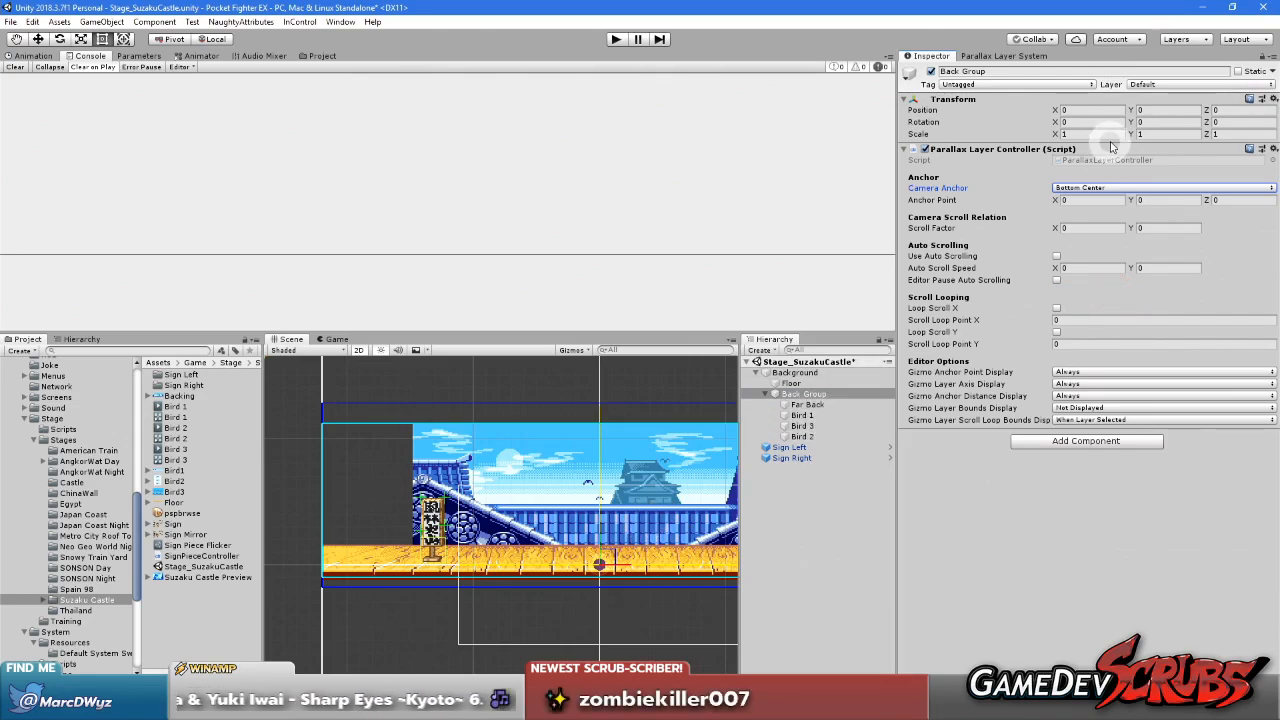
With Back Group selected, move the mock camera upward in the scene so its frame covers the castle backdrop
{"action": "left_click", "coordinate": [810, 404]}
{"action": "left_click", "coordinate": [814, 394]}
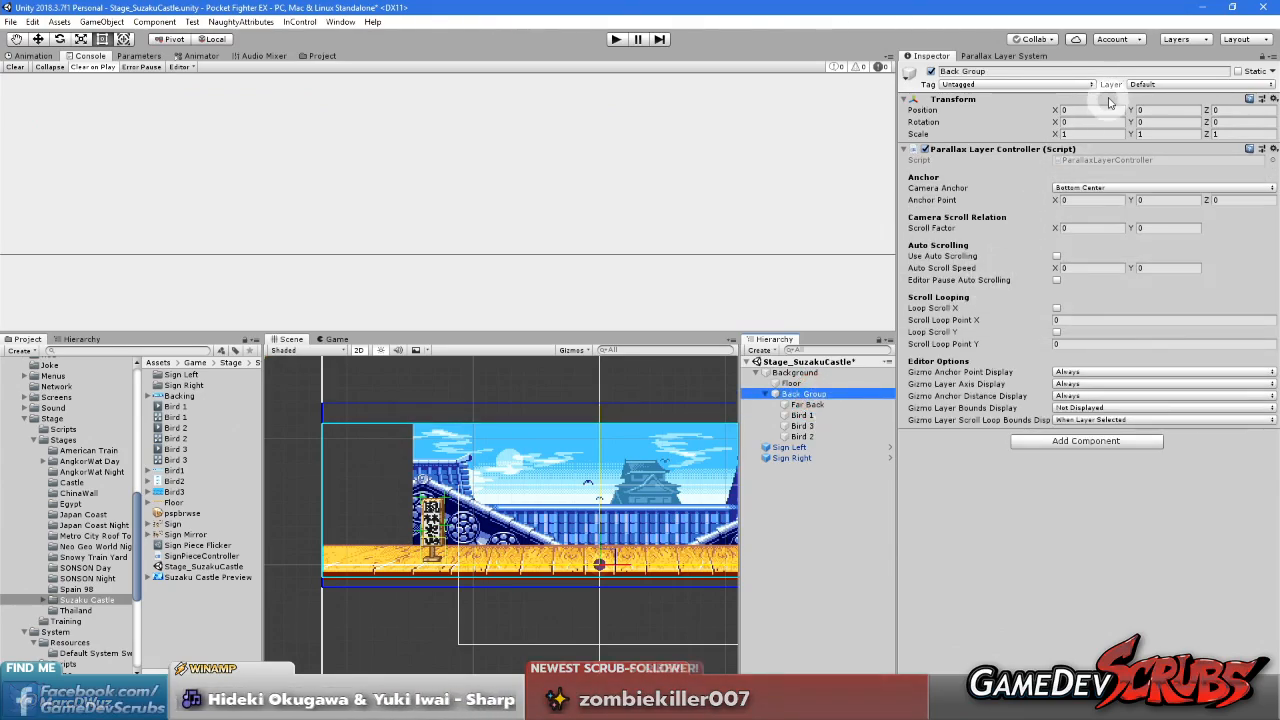
{"action": "middle_click_drag", "start_coordinate": [612, 562], "coordinate": [592, 545]}
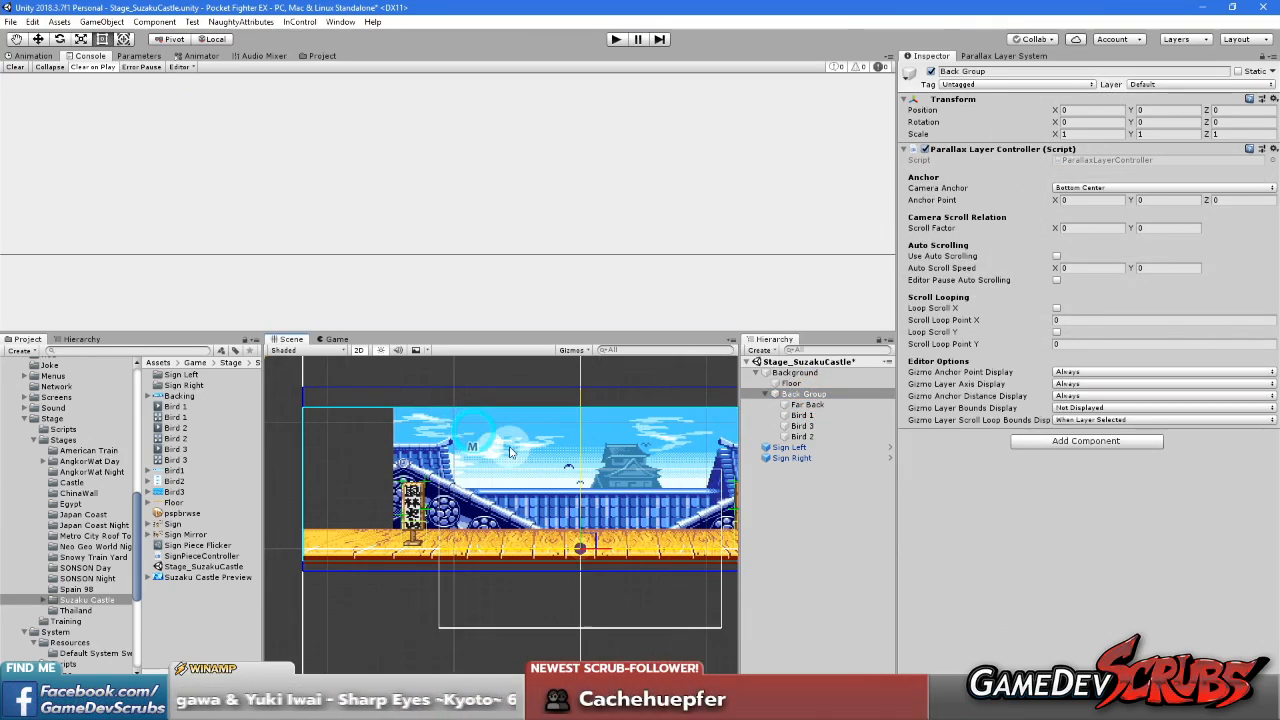
{"action": "left_click_drag", "start_coordinate": [592, 545], "coordinate": [586, 484]}
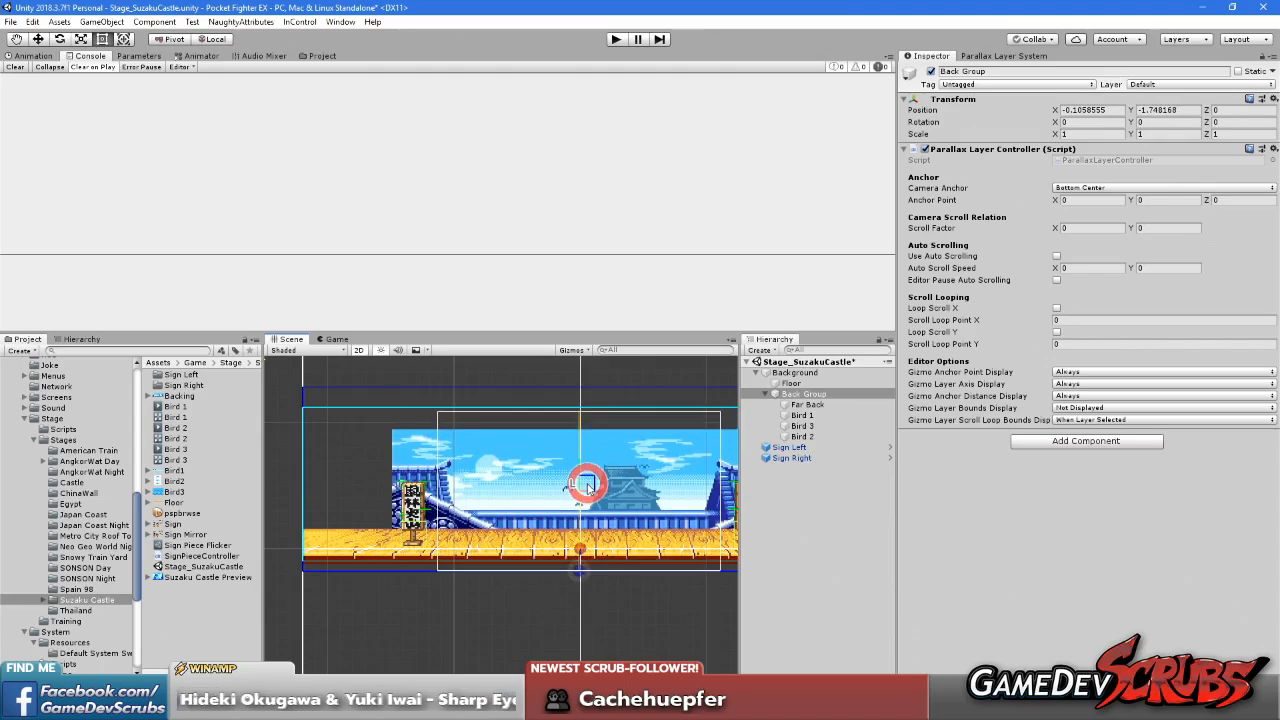
Set the Back Group's Scroll Factor to X 0.5 and Y 1, shifting the mock camera slightly across the backdrop
{"action": "left_click", "coordinate": [1088, 268]}
{"action": "left_click", "coordinate": [1176, 268]}
{"action": "left_click", "coordinate": [1153, 228]}
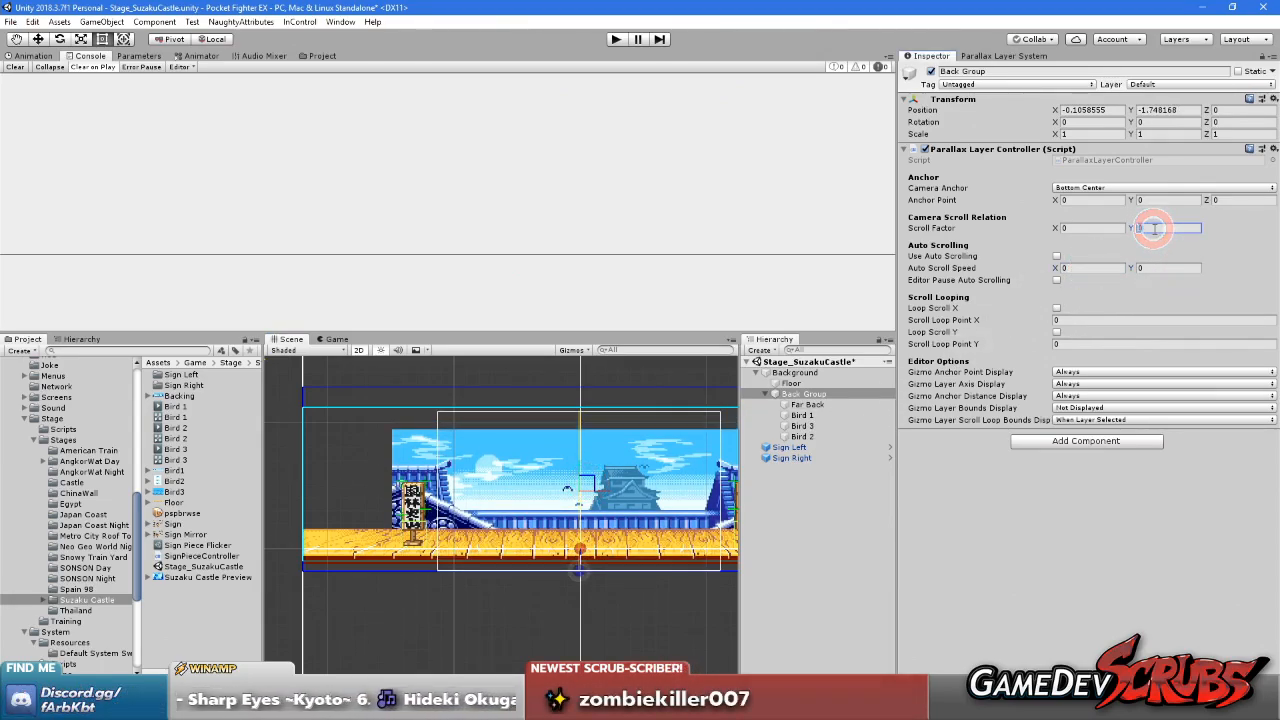
{"action": "left_click", "coordinate": [1069, 229]}
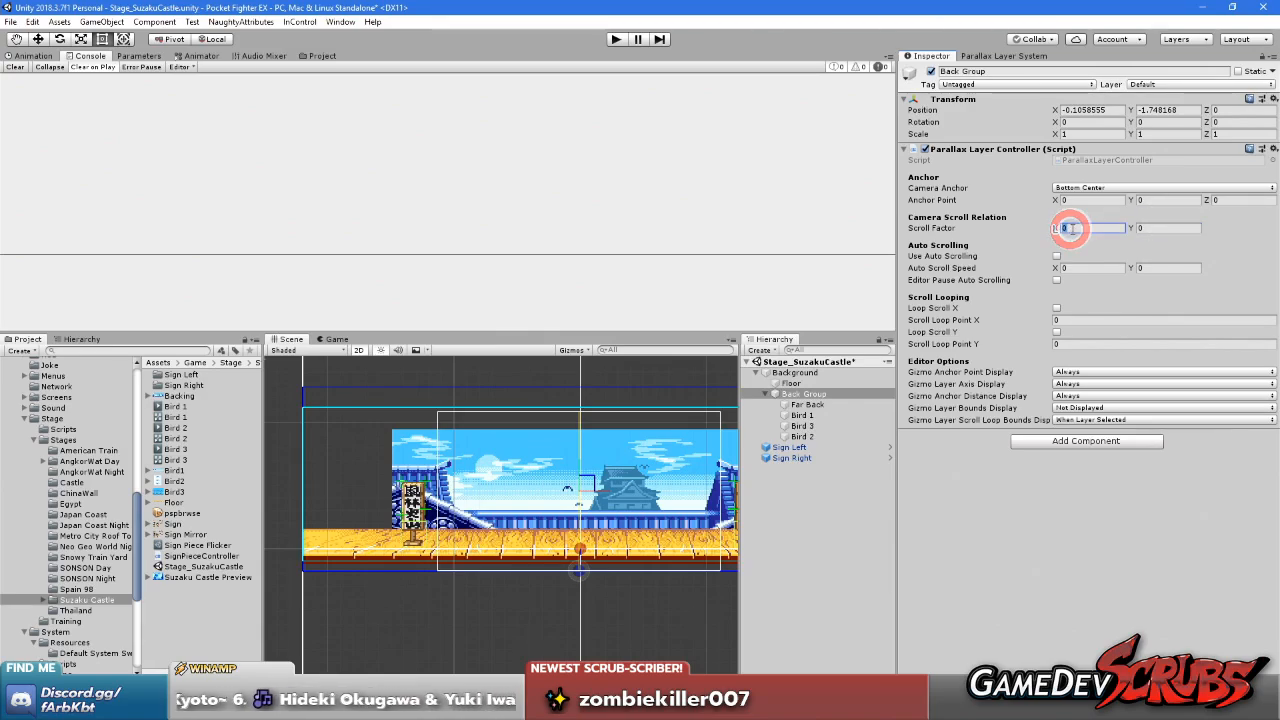
{"action": "left_click", "coordinate": [632, 480]}
{"action": "left_click_drag", "start_coordinate": [632, 480], "coordinate": [560, 495]}
{"action": "left_click", "coordinate": [1155, 228]}
{"action": "left_click", "coordinate": [1094, 228]}
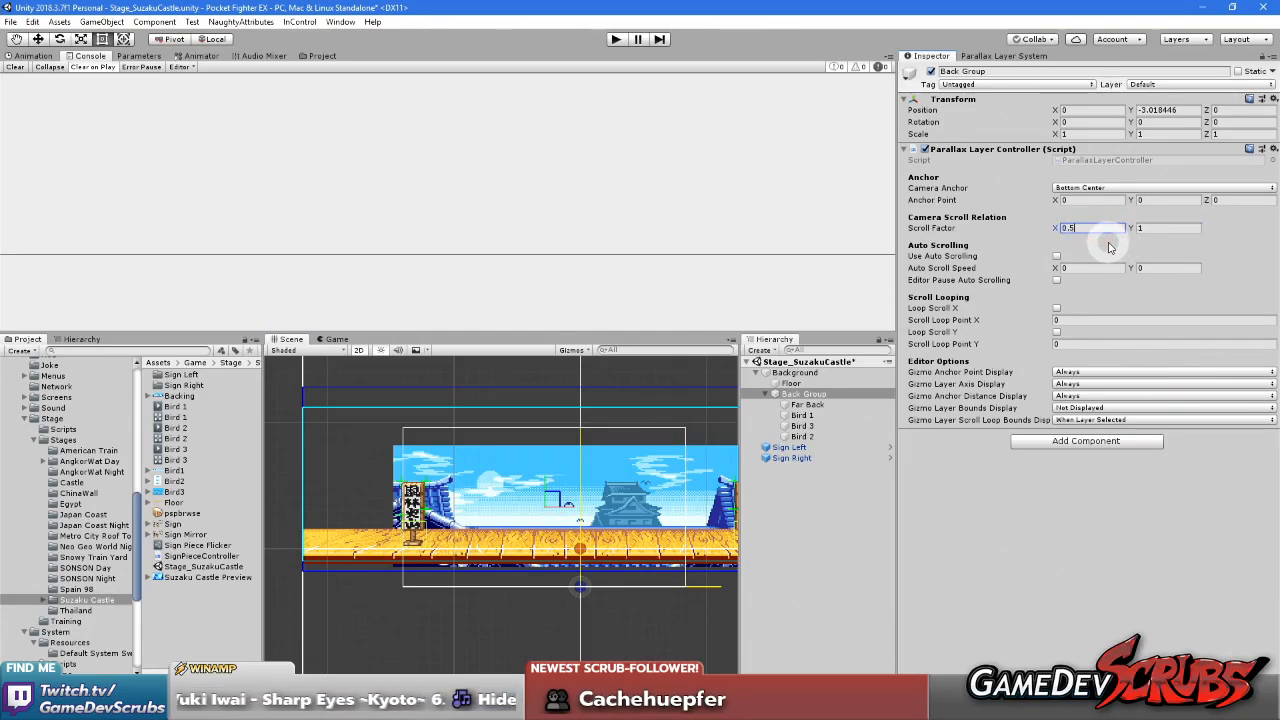
Move the mock camera to the stage's left edge and try a Scroll Factor X of 0.3 on the Back Group
{"action": "left_click", "coordinate": [493, 497]}
{"action": "left_click_drag", "start_coordinate": [493, 497], "coordinate": [448, 500]}
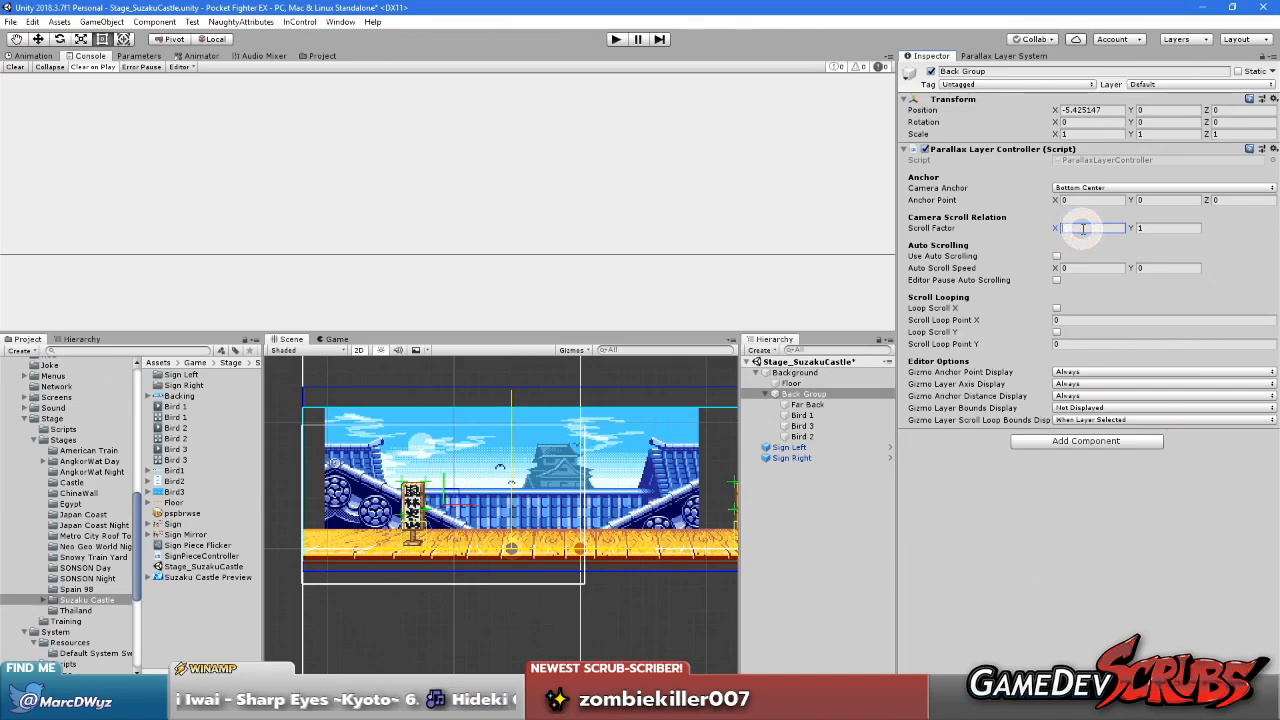
{"action": "type", "text": "25"}
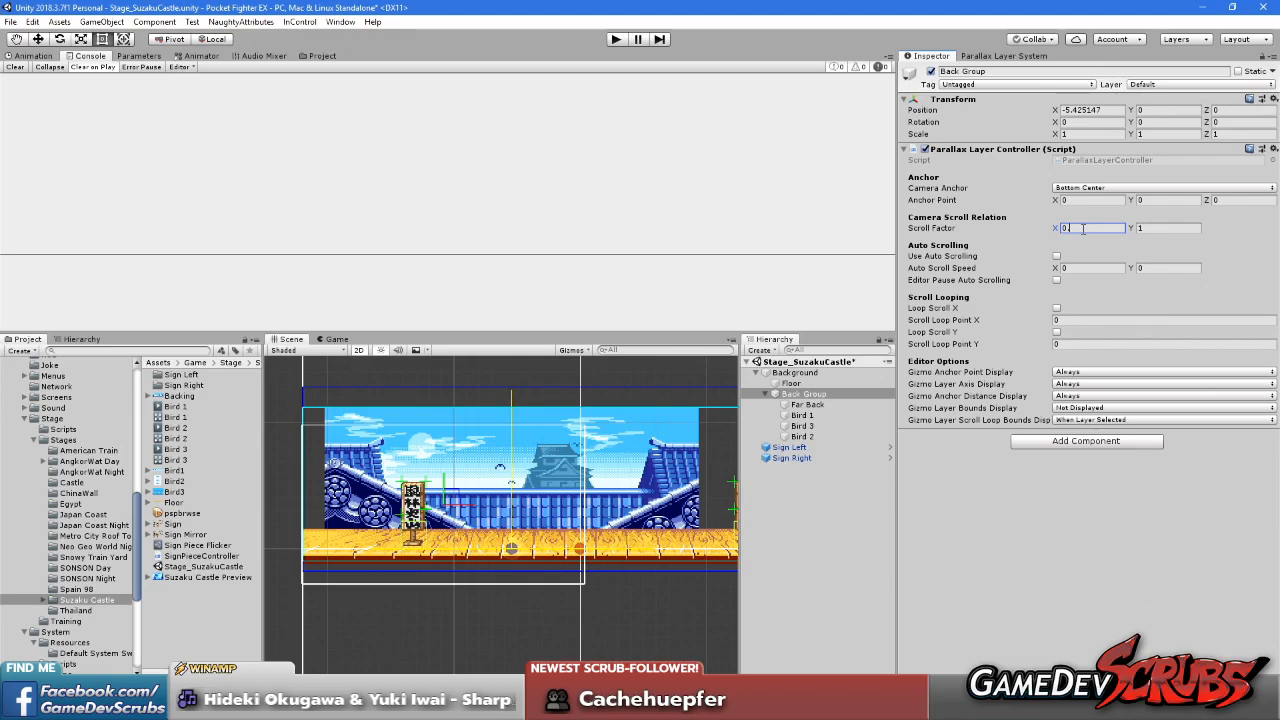
{"action": "mouse_move", "coordinate": [537, 486]}
{"action": "middle_mouse_down"}
{"action": "mouse_move", "coordinate": [477, 486]}
{"action": "mouse_move", "coordinate": [535, 485]}
{"action": "middle_mouse_up"}
{"action": "left_click", "coordinate": [1001, 57]}
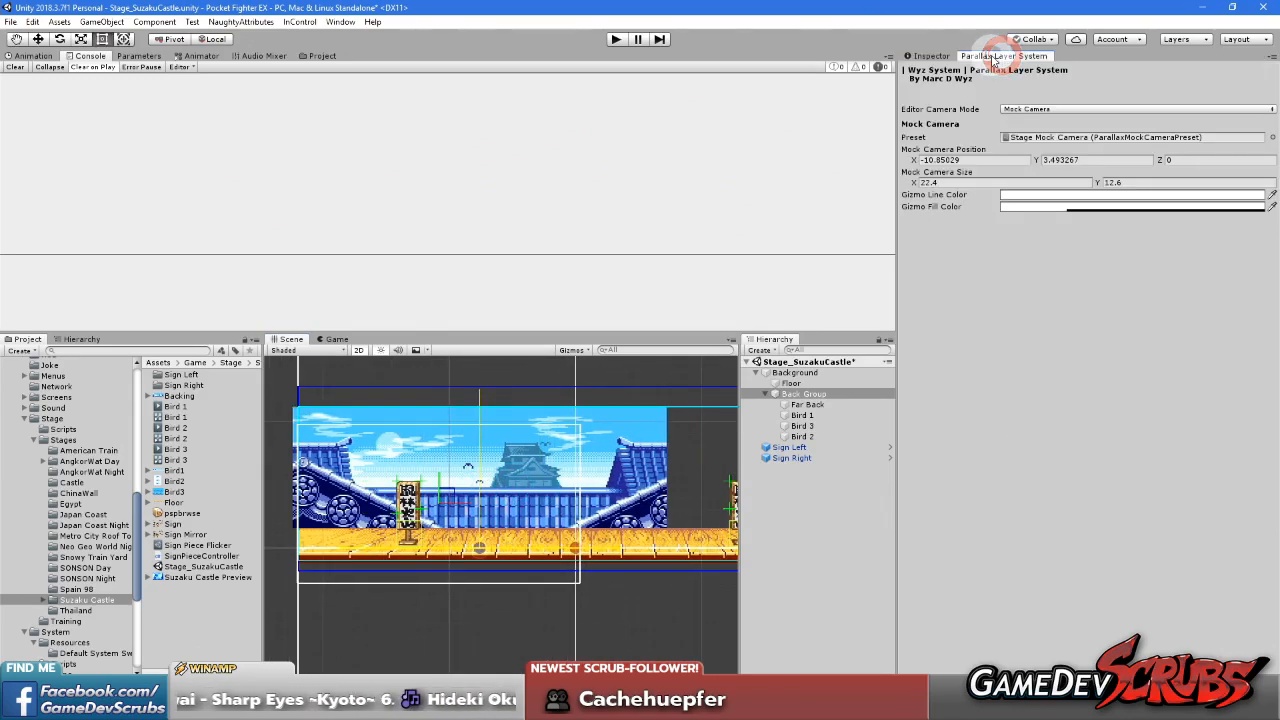
{"action": "left_click", "coordinate": [926, 57]}
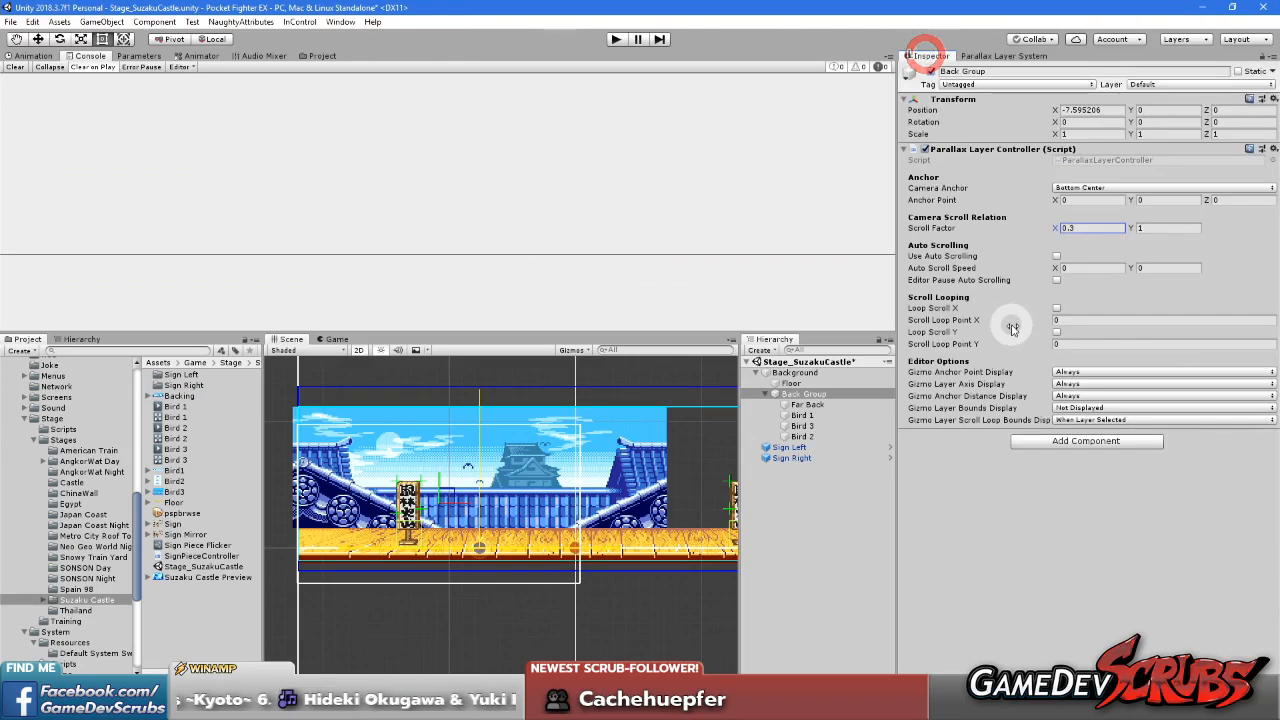
Try a Scroll Factor X of 0.4 on the Back Group and refresh the layer position
{"action": "left_click", "coordinate": [1092, 228]}
{"action": "type", "text": "0.4"}
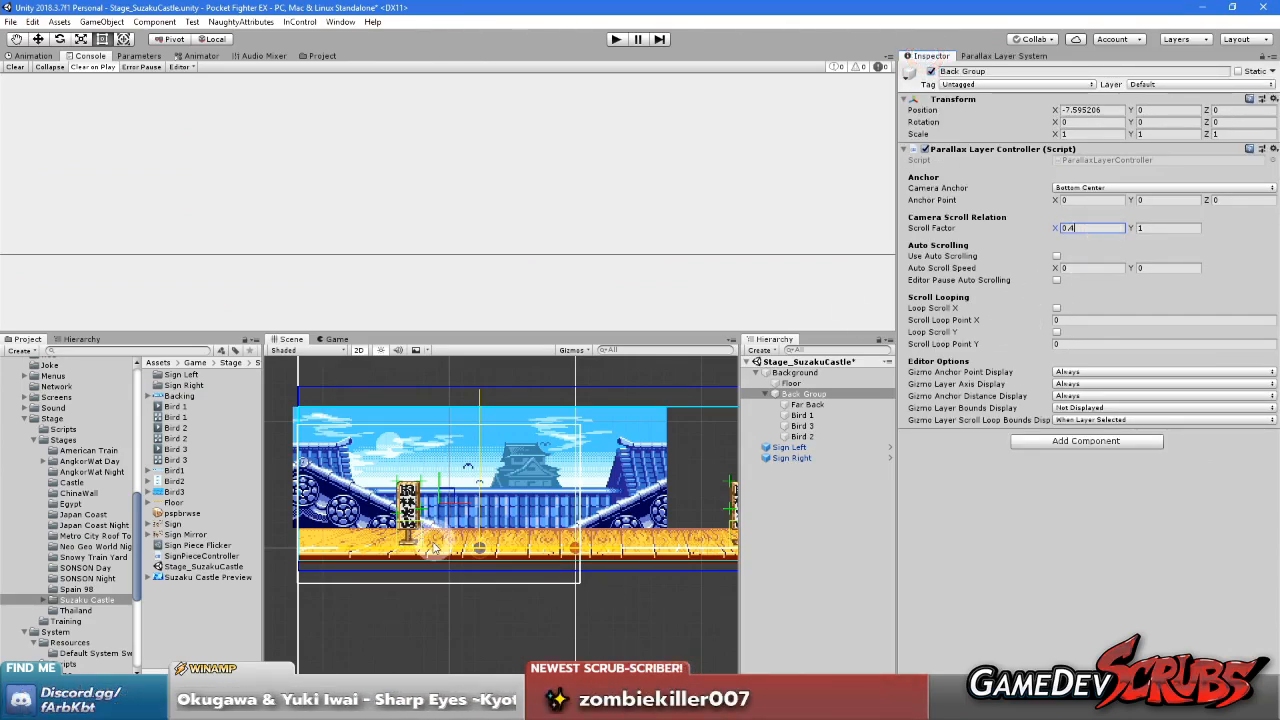
{"action": "key", "text": "Return"}
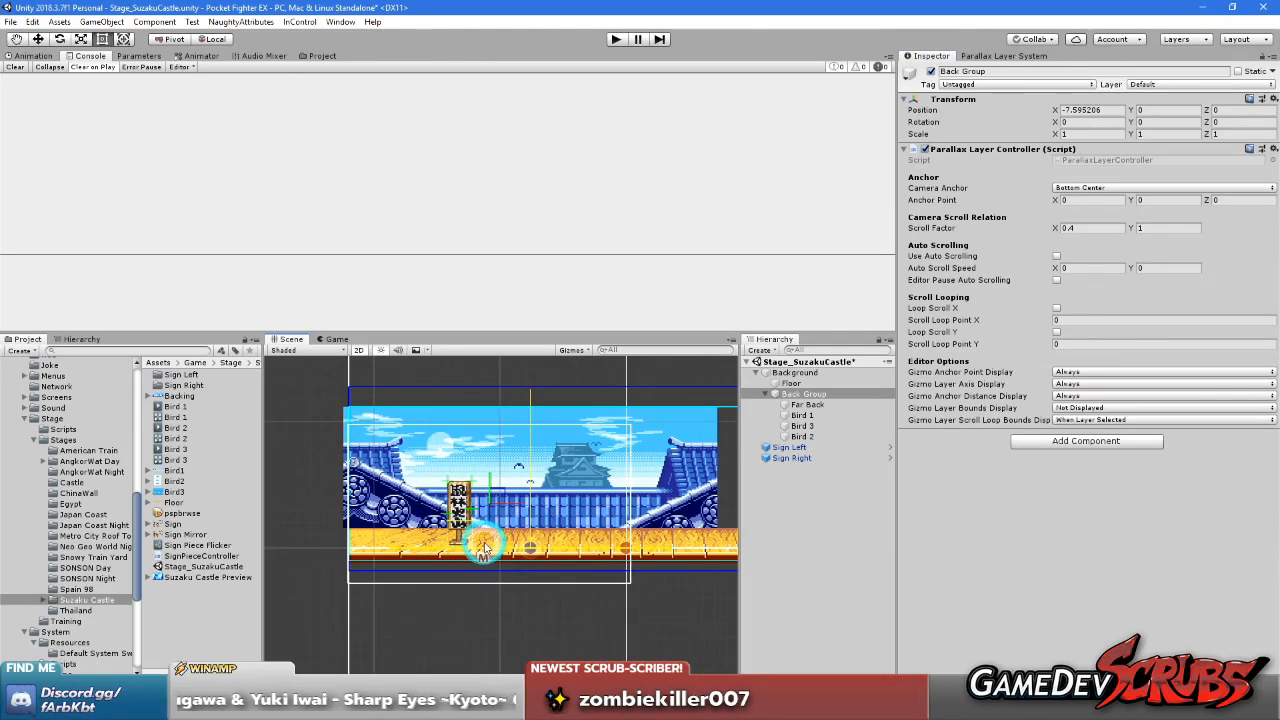
{"action": "left_click", "coordinate": [995, 56]}
{"action": "left_click", "coordinate": [933, 57]}
Try a Scroll Factor X of 0.35 on the Back Group and refresh the layer position
{"action": "left_click", "coordinate": [1092, 228]}
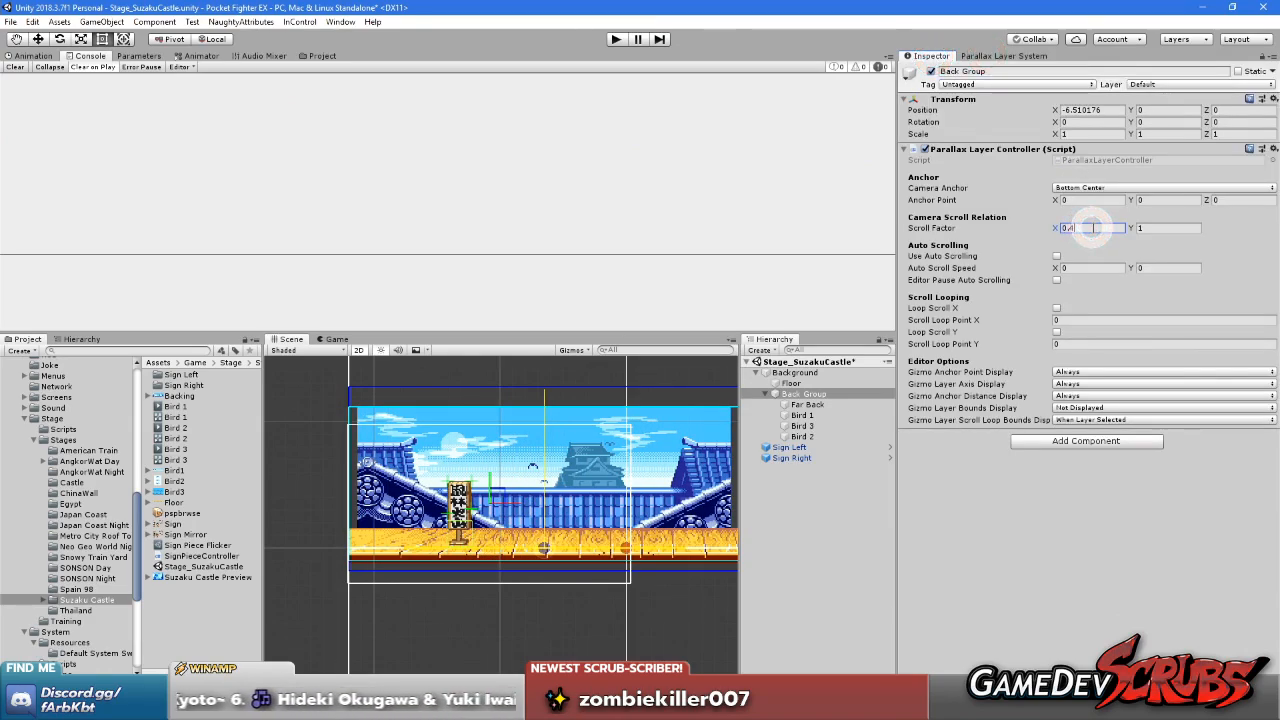
{"action": "type", "text": "0.35"}
{"action": "left_click", "coordinate": [990, 57]}
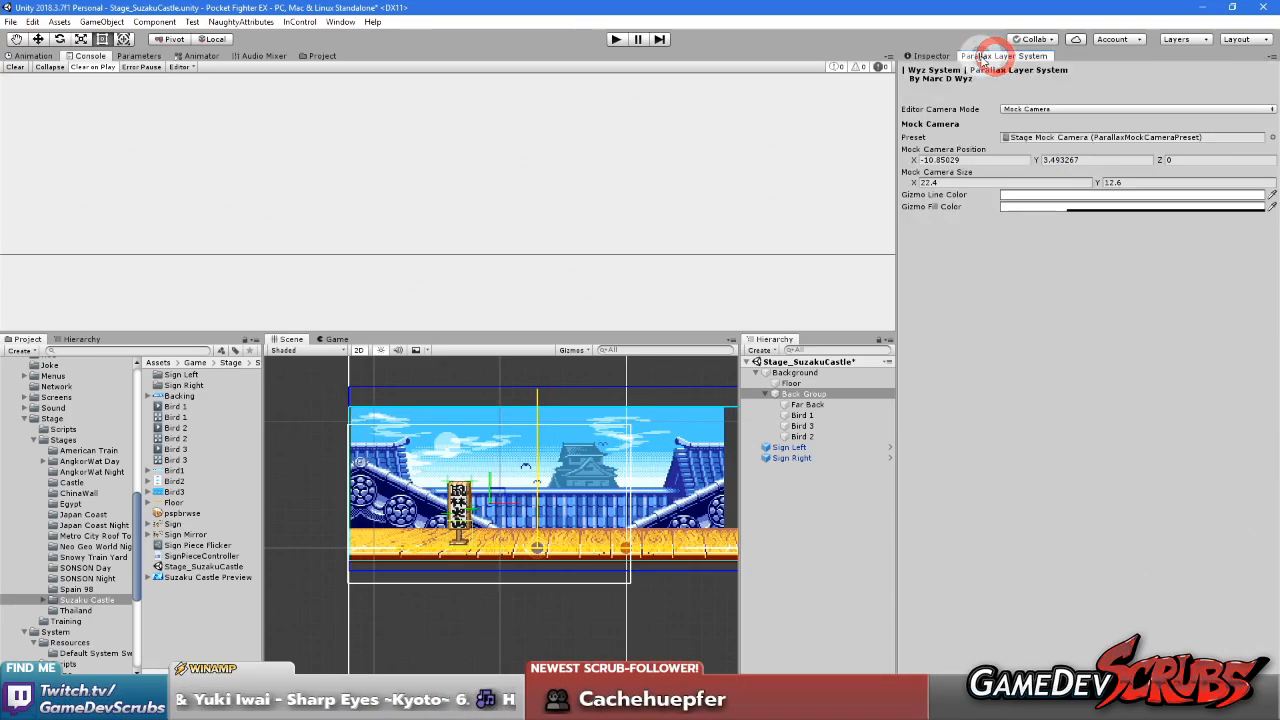
{"action": "left_click", "coordinate": [943, 57]}
Set the Back Group's Scroll Factor X to 0.33 and check the backdrop's alignment at the stage's left edge
{"action": "left_click", "coordinate": [1094, 228]}
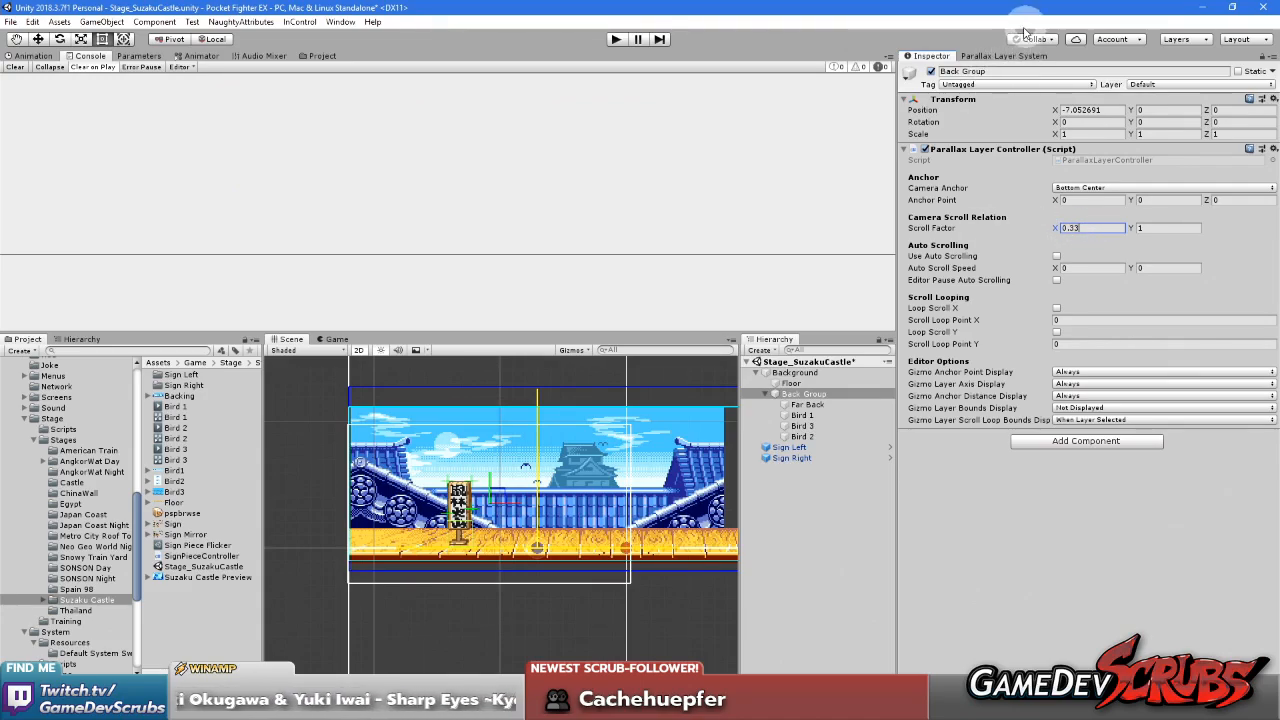
{"action": "left_click", "coordinate": [995, 56]}
{"action": "scroll", "coordinate": [409, 462], "scroll_direction": "up", "scroll_amount": 5}
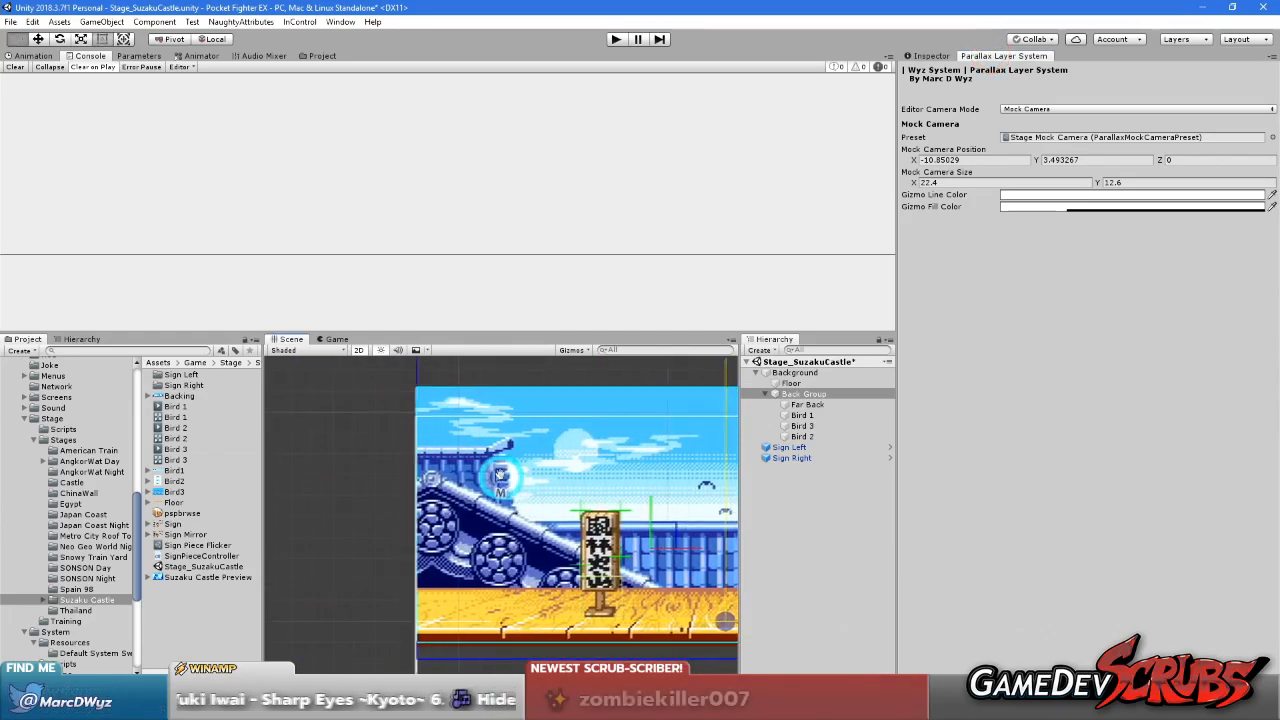
{"action": "scroll", "coordinate": [486, 448], "scroll_direction": "down", "scroll_amount": 5}
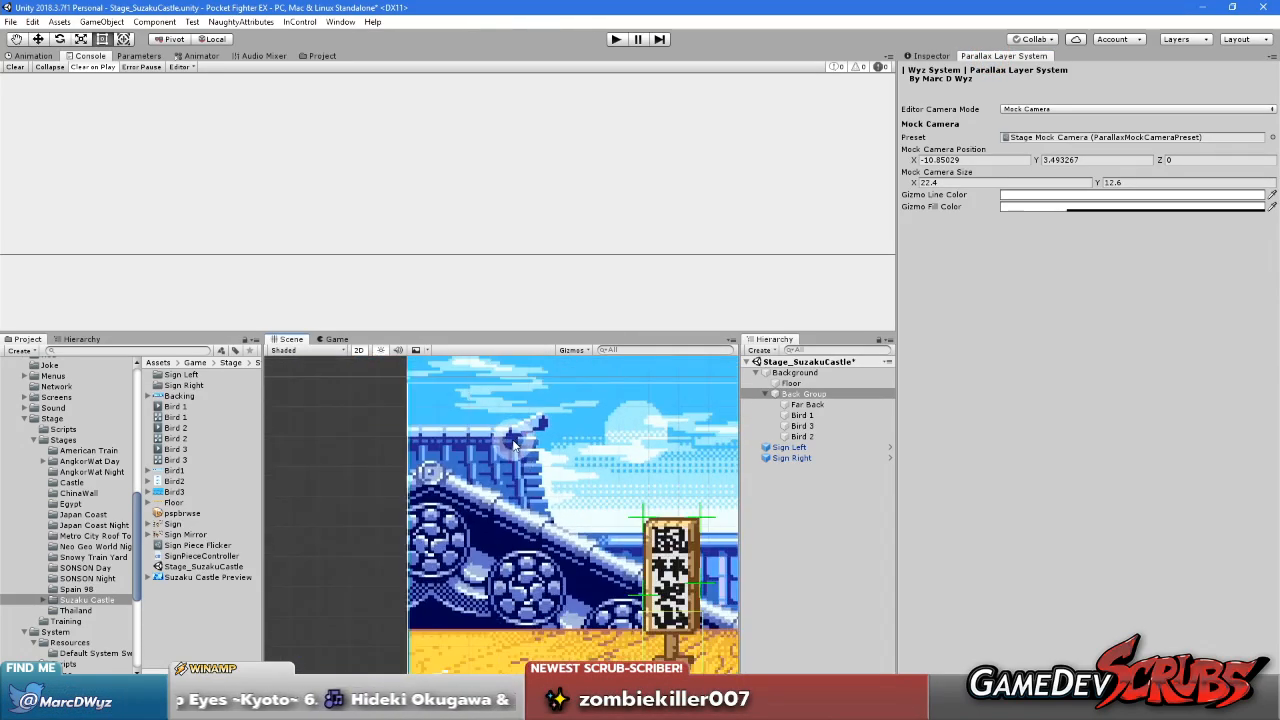
{"action": "left_click", "coordinate": [933, 56]}
{"action": "left_click", "coordinate": [1034, 570]}
Move the mock camera back and forth between both stage ends to examine the Back Group's horizontal scrolling
{"action": "middle_click_drag", "start_coordinate": [575, 527], "coordinate": [461, 527]}
{"action": "scroll", "coordinate": [645, 527], "scroll_direction": "down", "scroll_amount": 5}
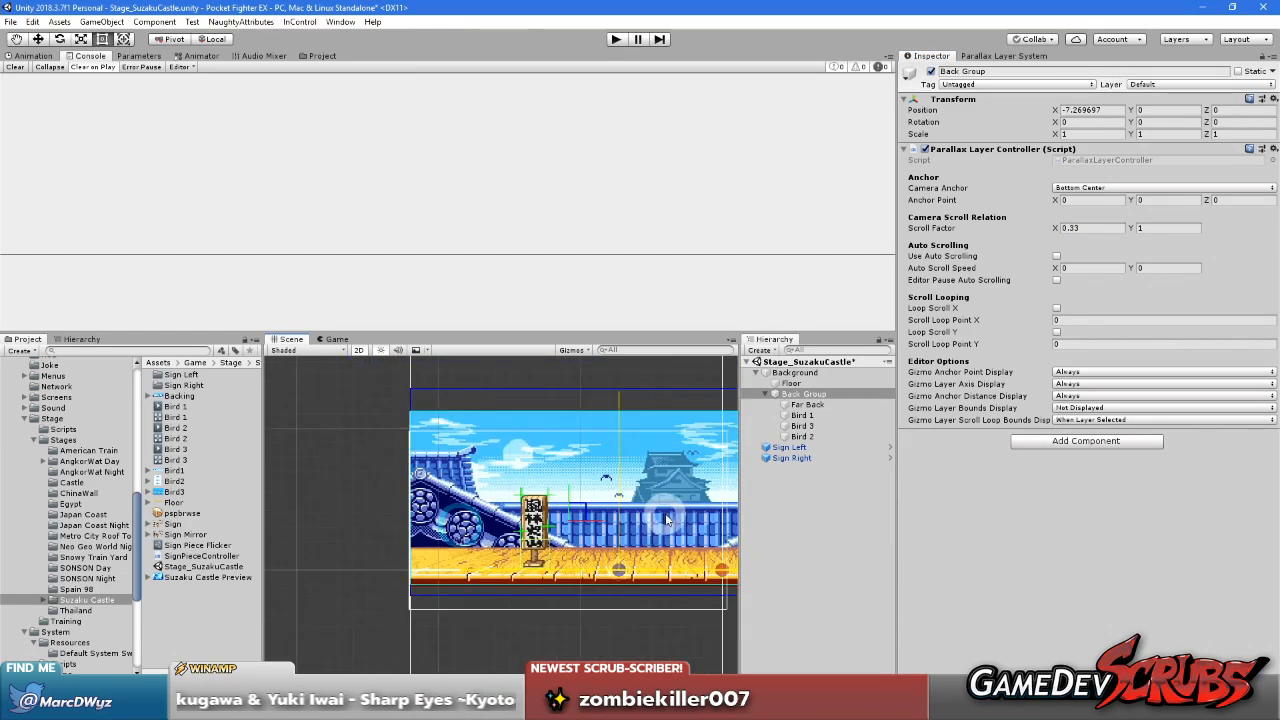
{"action": "middle_click_drag", "start_coordinate": [595, 520], "coordinate": [533, 525]}
{"action": "left_click_drag", "start_coordinate": [515, 518], "coordinate": [679, 517]}
{"action": "middle_click_drag", "start_coordinate": [685, 518], "coordinate": [487, 522]}
{"action": "left_click_drag", "start_coordinate": [464, 520], "coordinate": [616, 519]}
{"action": "middle_click_drag", "start_coordinate": [645, 520], "coordinate": [495, 522]}
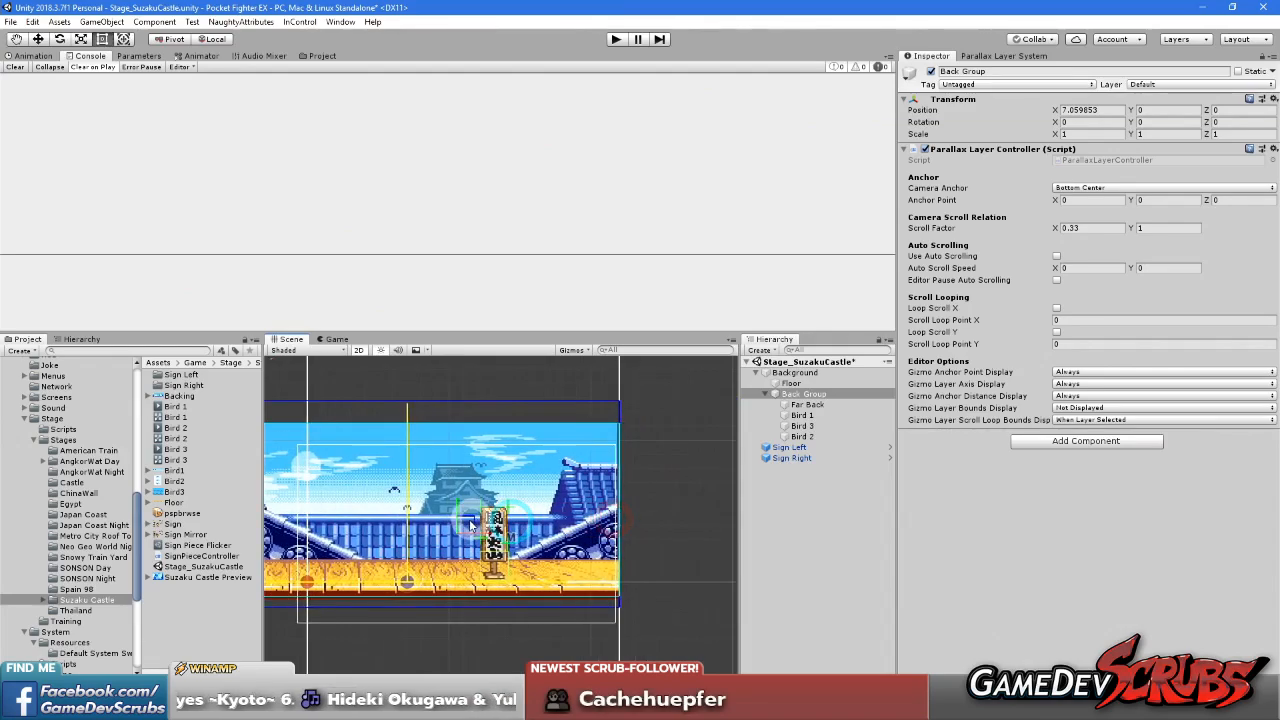
{"action": "left_click_drag", "start_coordinate": [465, 530], "coordinate": [360, 523]}
{"action": "middle_click_drag", "start_coordinate": [302, 519], "coordinate": [493, 526]}
{"action": "scroll", "coordinate": [586, 535], "scroll_direction": "down", "scroll_amount": 6}
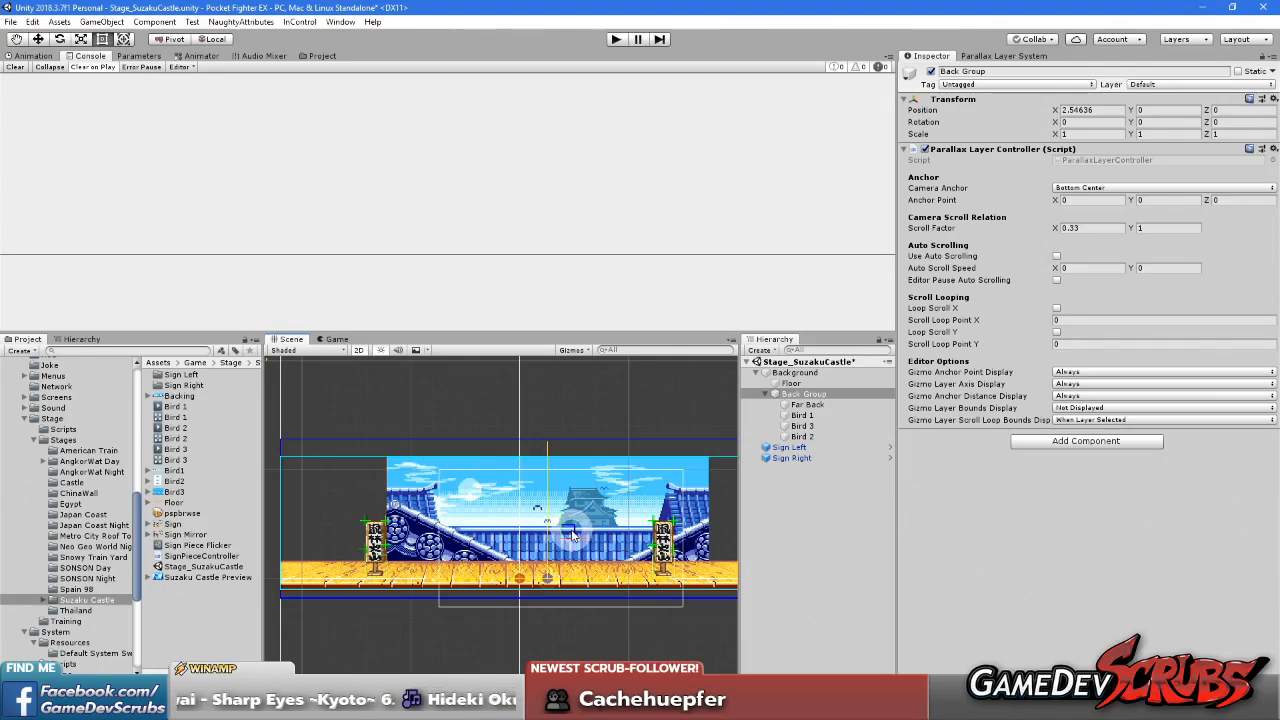
Move the mock camera to the stage's upper left corner and try a Scroll Factor Y of 0.9 on the Back Group
{"action": "left_click", "coordinate": [575, 532]}
{"action": "left_click_drag", "start_coordinate": [575, 532], "coordinate": [409, 504]}
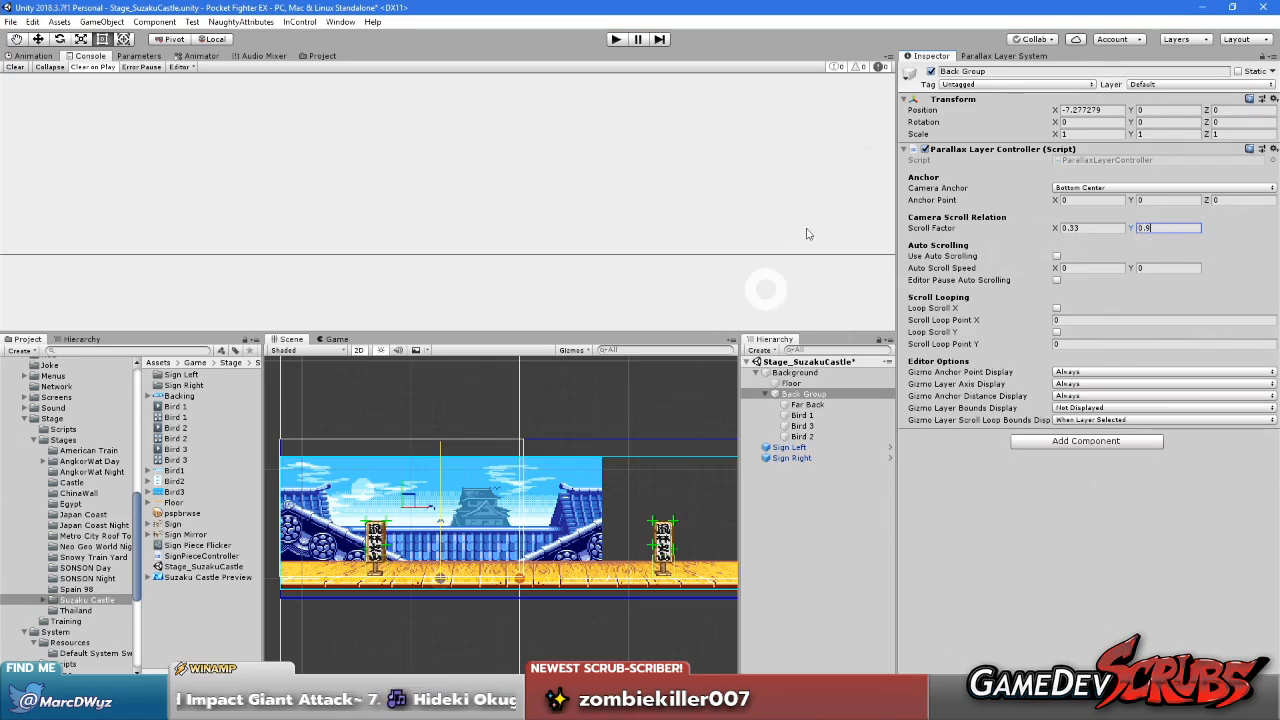
{"action": "left_click", "coordinate": [968, 57]}
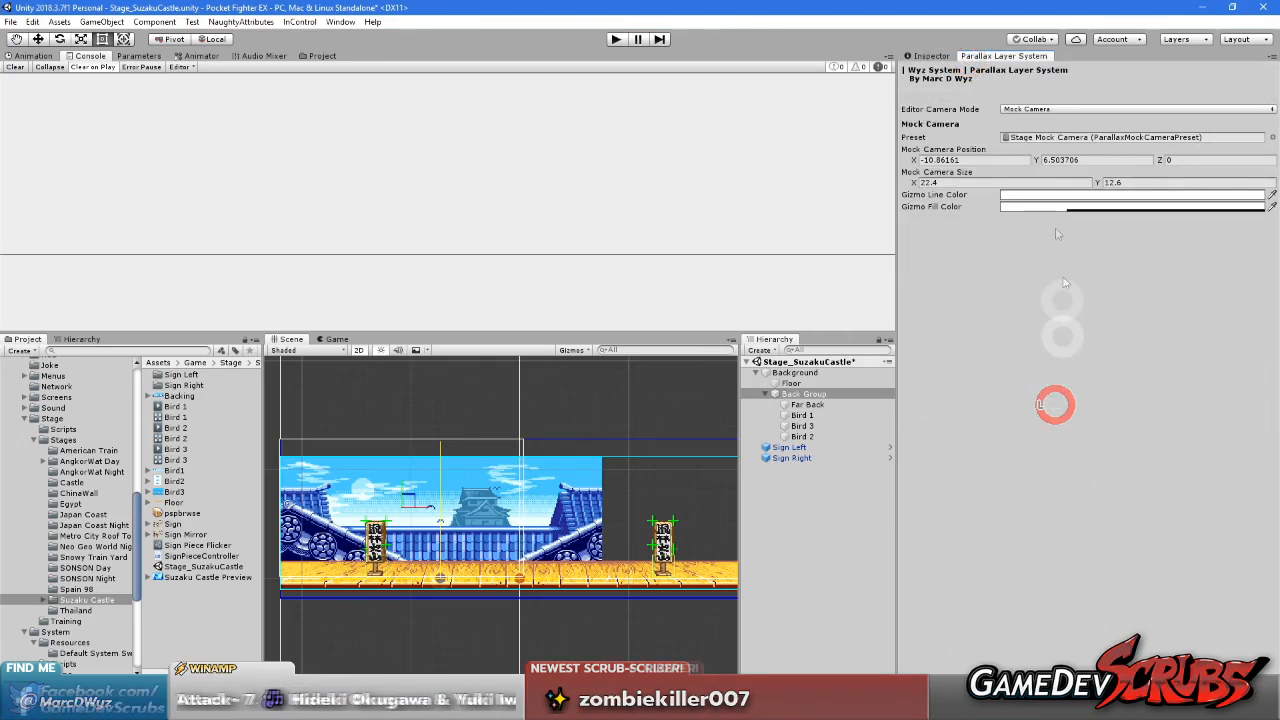
{"action": "left_click", "coordinate": [930, 56]}
{"action": "left_click", "coordinate": [1152, 227]}
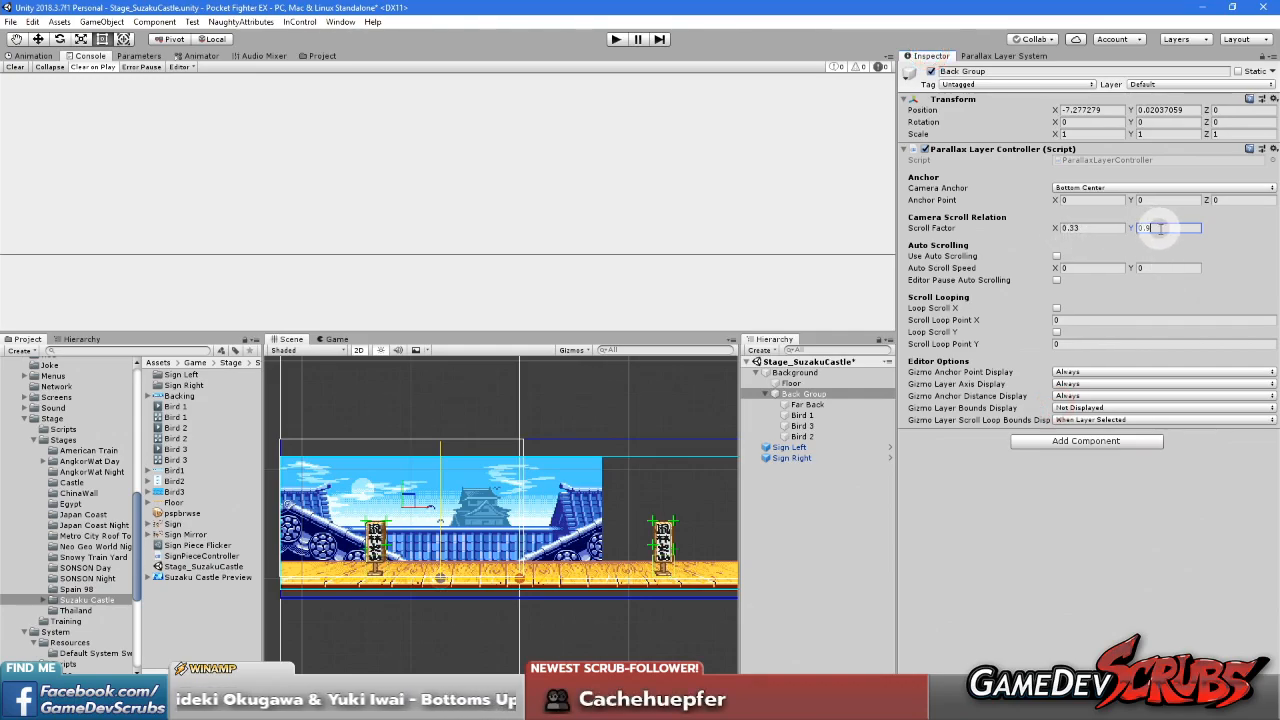
{"action": "middle_click_drag", "start_coordinate": [516, 548], "coordinate": [595, 510]}
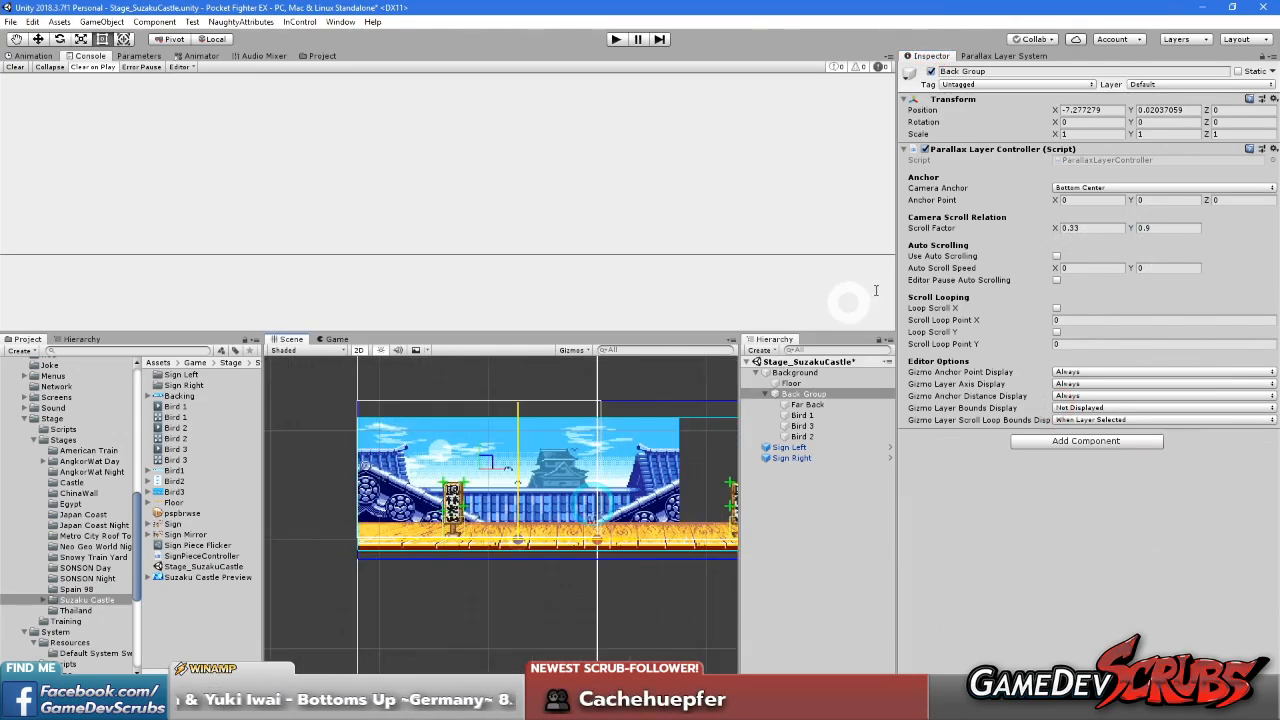
{"action": "left_click", "coordinate": [1004, 56]}
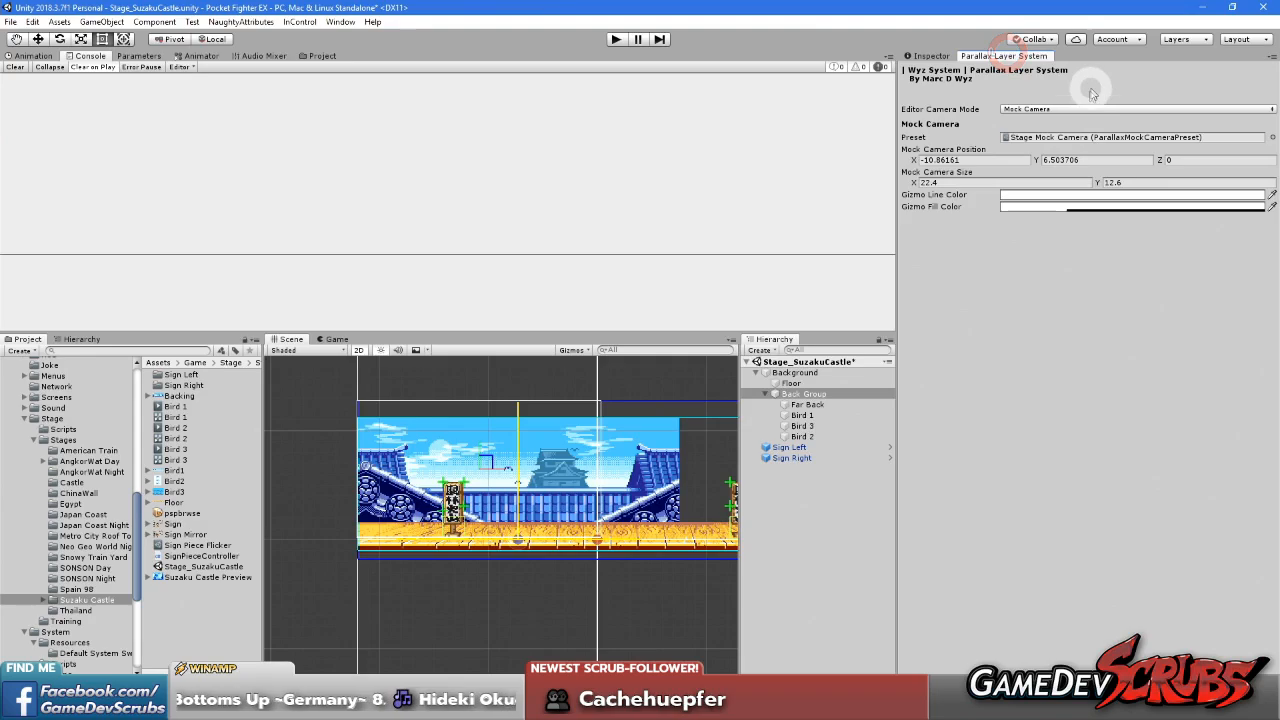
{"action": "middle_click_drag", "start_coordinate": [560, 438], "coordinate": [521, 437]}
{"action": "mouse_move", "coordinate": [446, 462]}
{"action": "left_mouse_down"}
{"action": "mouse_move", "coordinate": [446, 491]}
{"action": "mouse_move", "coordinate": [443, 303]}
{"action": "mouse_move", "coordinate": [443, 537]}
{"action": "mouse_move", "coordinate": [447, 466]}
{"action": "left_mouse_up"}
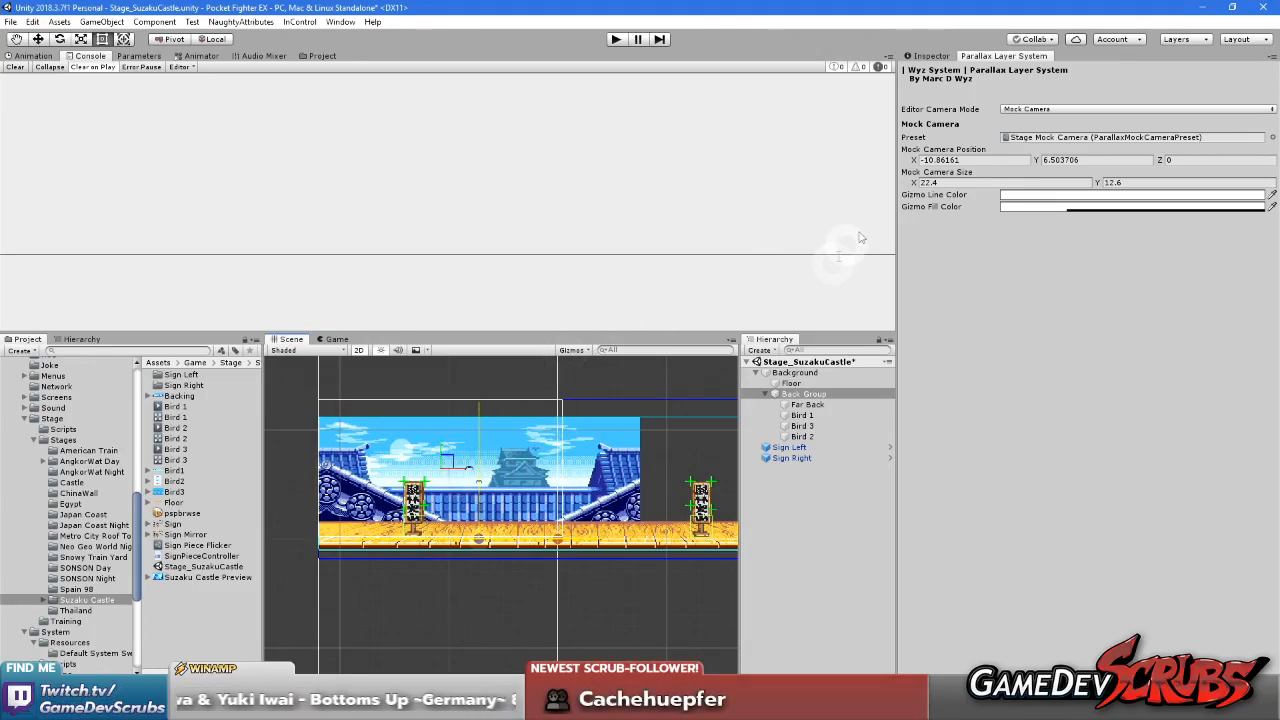
Try a Scroll Factor Y of 0.5 on the Back Group and refresh the layer position
{"action": "left_click", "coordinate": [932, 56]}
{"action": "left_click", "coordinate": [1170, 227]}
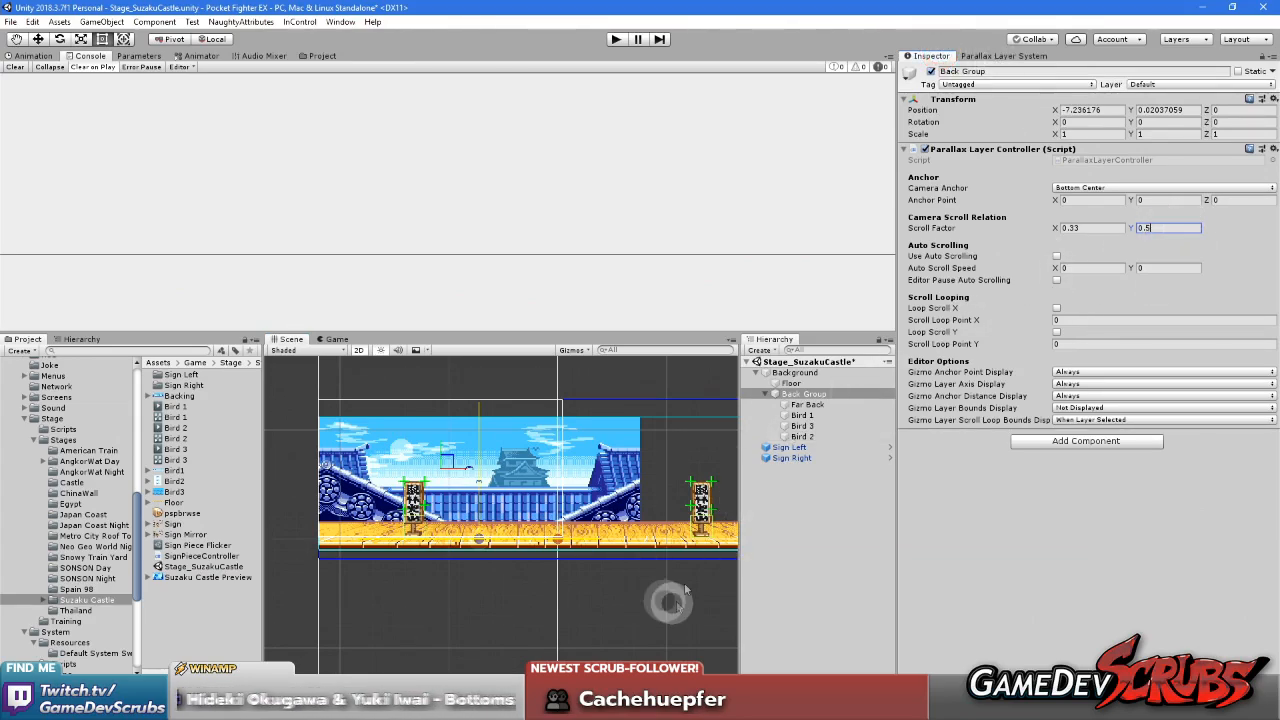
{"action": "left_click", "coordinate": [1003, 56]}
{"action": "left_click", "coordinate": [932, 56]}
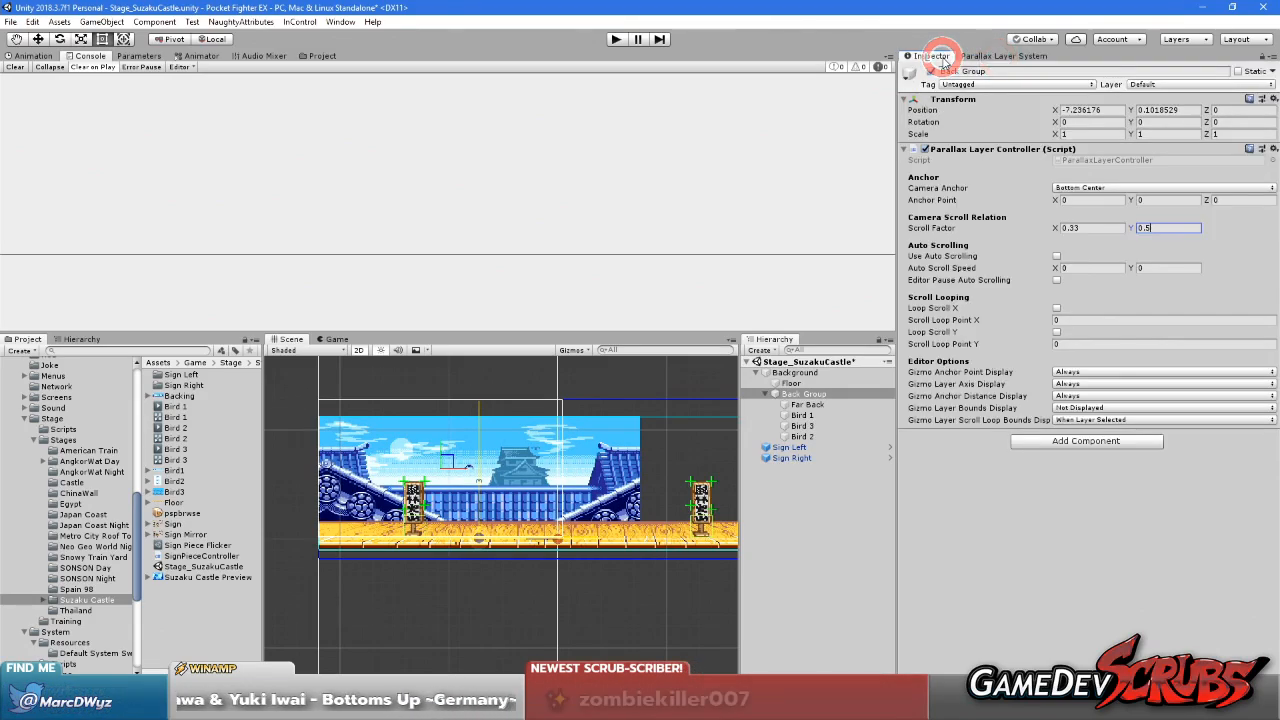
{"action": "left_click", "coordinate": [1003, 56]}
{"action": "left_click", "coordinate": [930, 56]}
Try a Scroll Factor Y of 0.2 on the Back Group and lower the mock camera to the floor
{"action": "left_click", "coordinate": [1165, 228]}
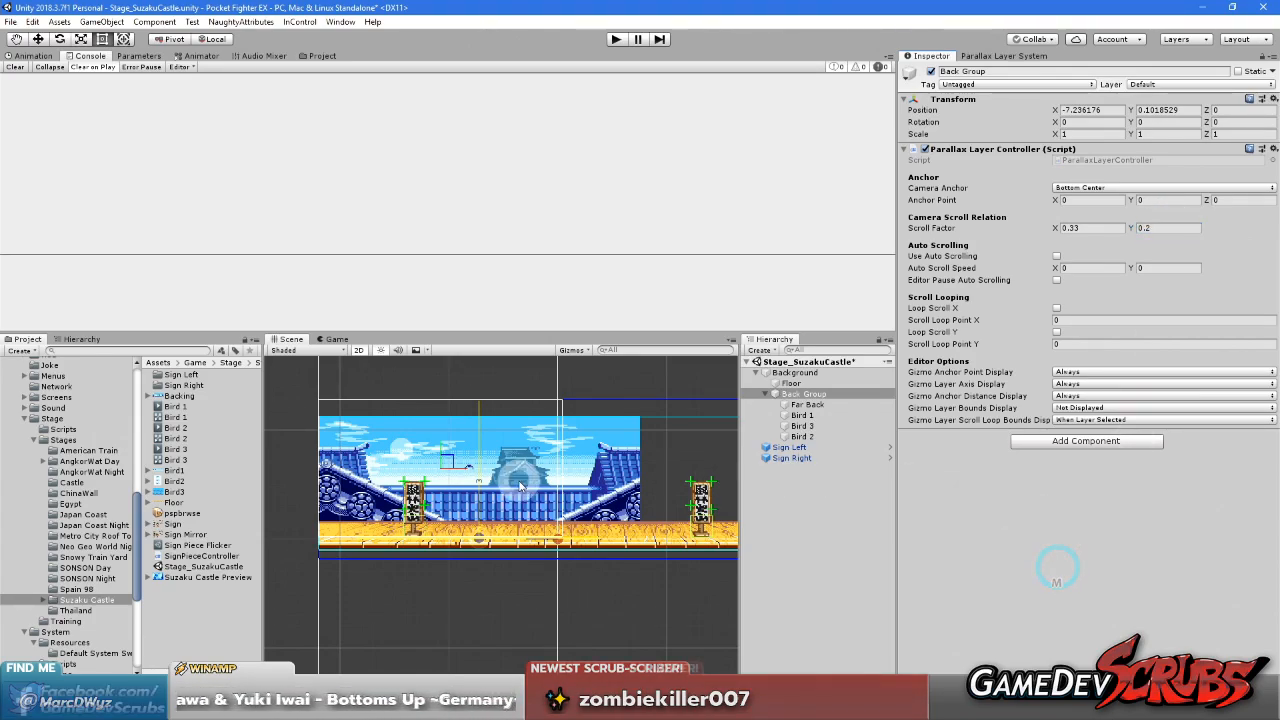
{"action": "left_click", "coordinate": [996, 56]}
{"action": "left_click", "coordinate": [930, 56]}
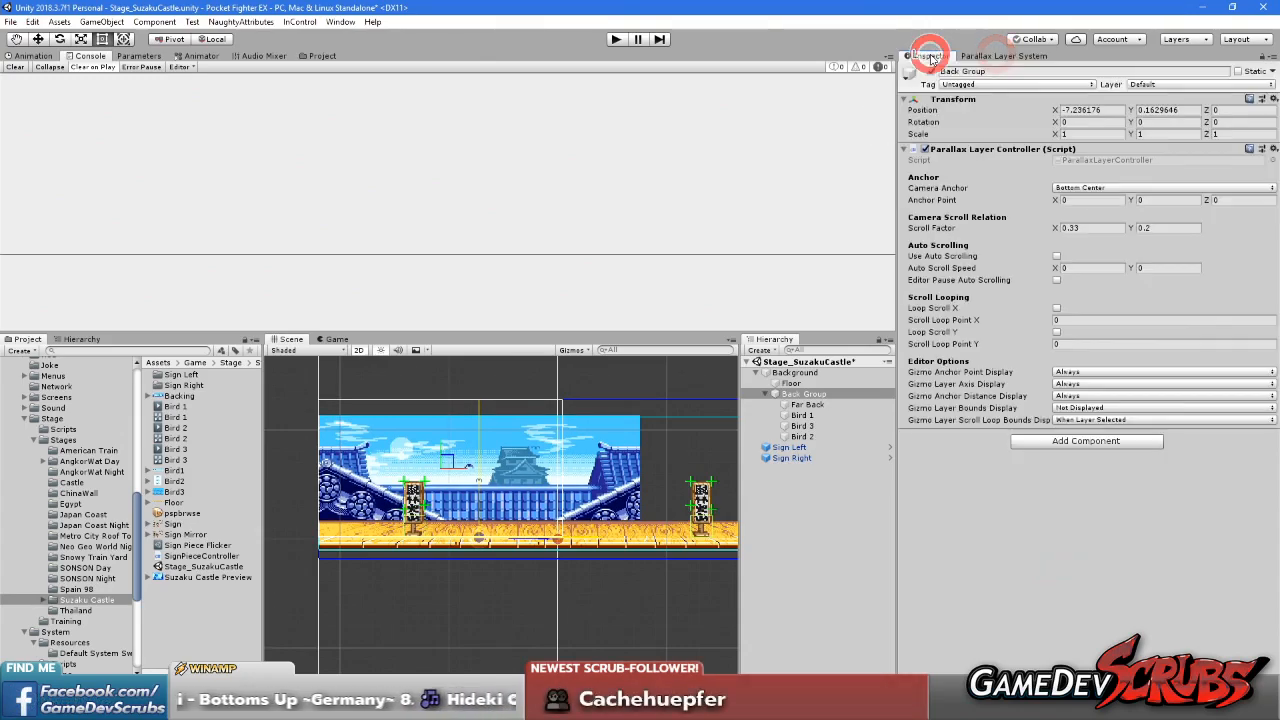
{"action": "middle_click_drag", "start_coordinate": [471, 468], "coordinate": [519, 510]}
{"action": "mouse_move", "coordinate": [495, 505]}
{"action": "left_mouse_down"}
{"action": "mouse_move", "coordinate": [493, 395]}
{"action": "mouse_move", "coordinate": [494, 518]}
{"action": "left_mouse_up"}
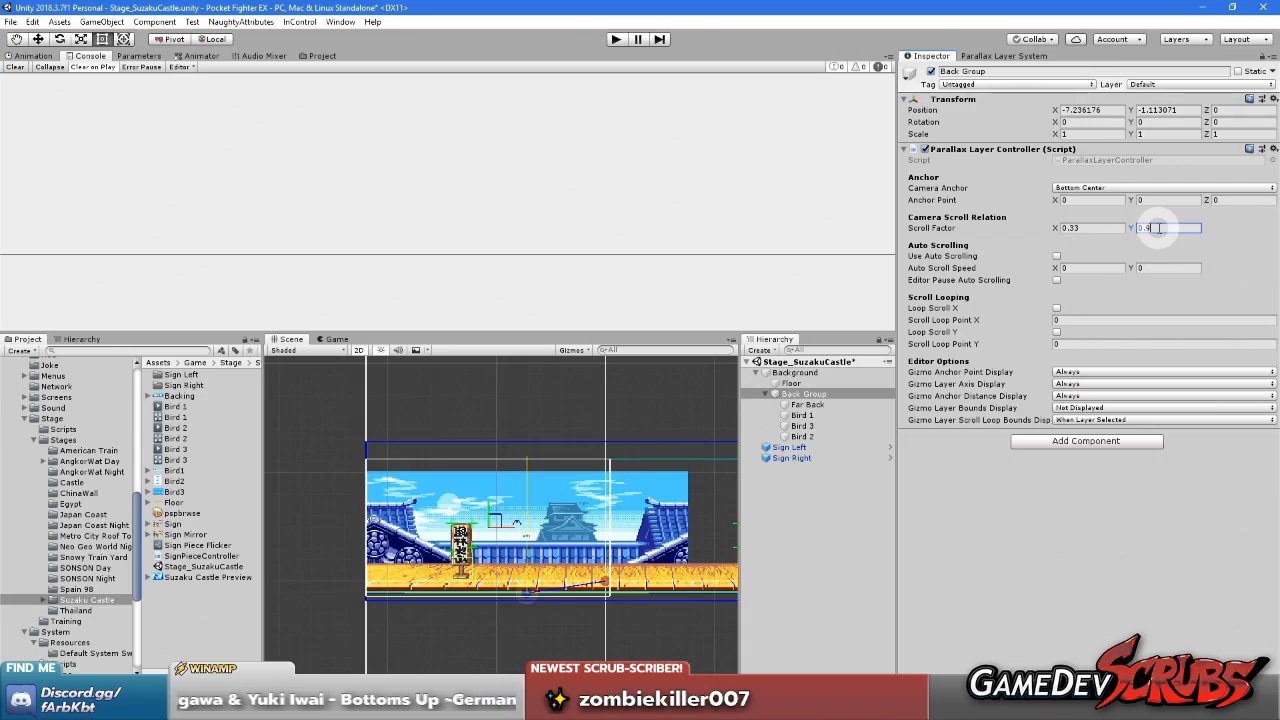
Set the Back Group's Scroll Factor Y to 0.9 and raise the mock camera near the stage's left edge
{"action": "left_click_drag", "start_coordinate": [494, 515], "coordinate": [492, 515]}
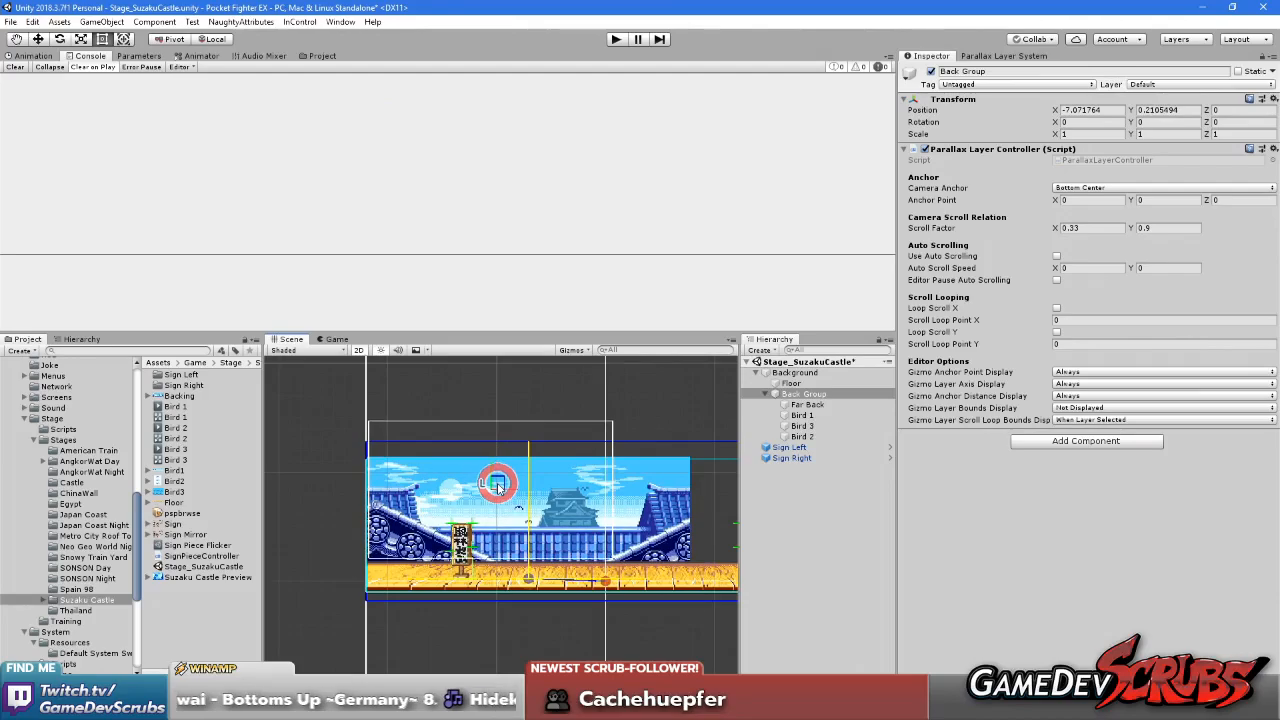
{"action": "scroll", "coordinate": [497, 493], "scroll_direction": "up", "scroll_amount": 5}
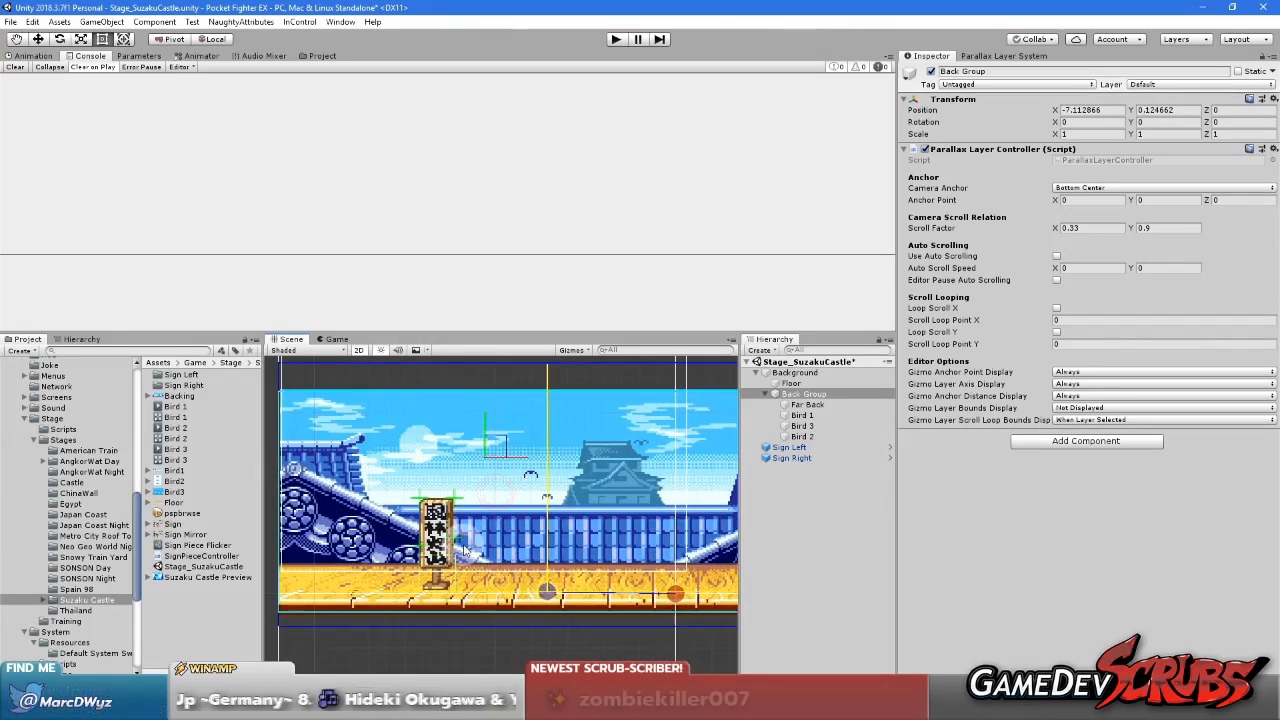
{"action": "scroll", "coordinate": [502, 520], "scroll_direction": "down", "scroll_amount": 3}
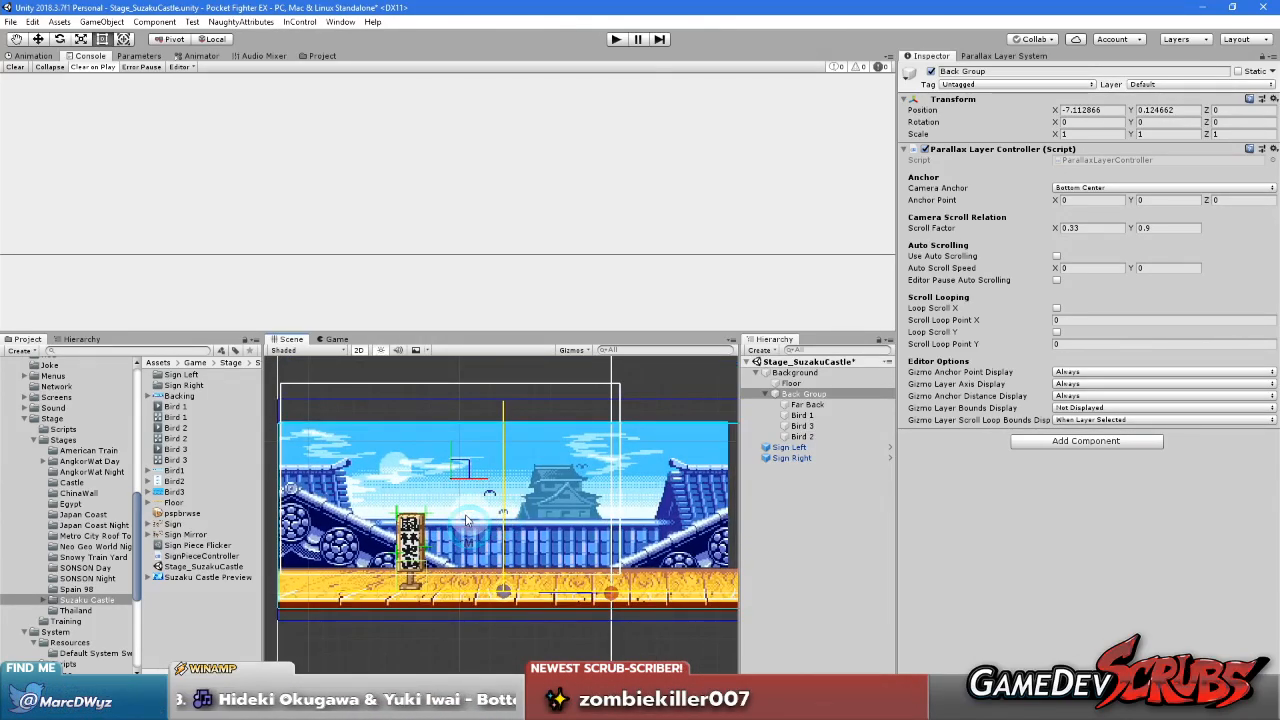
Move the mock camera above the stage and toward its middle to examine the Back Group's offset from the floor
{"action": "left_click_drag", "start_coordinate": [457, 470], "coordinate": [496, 342]}
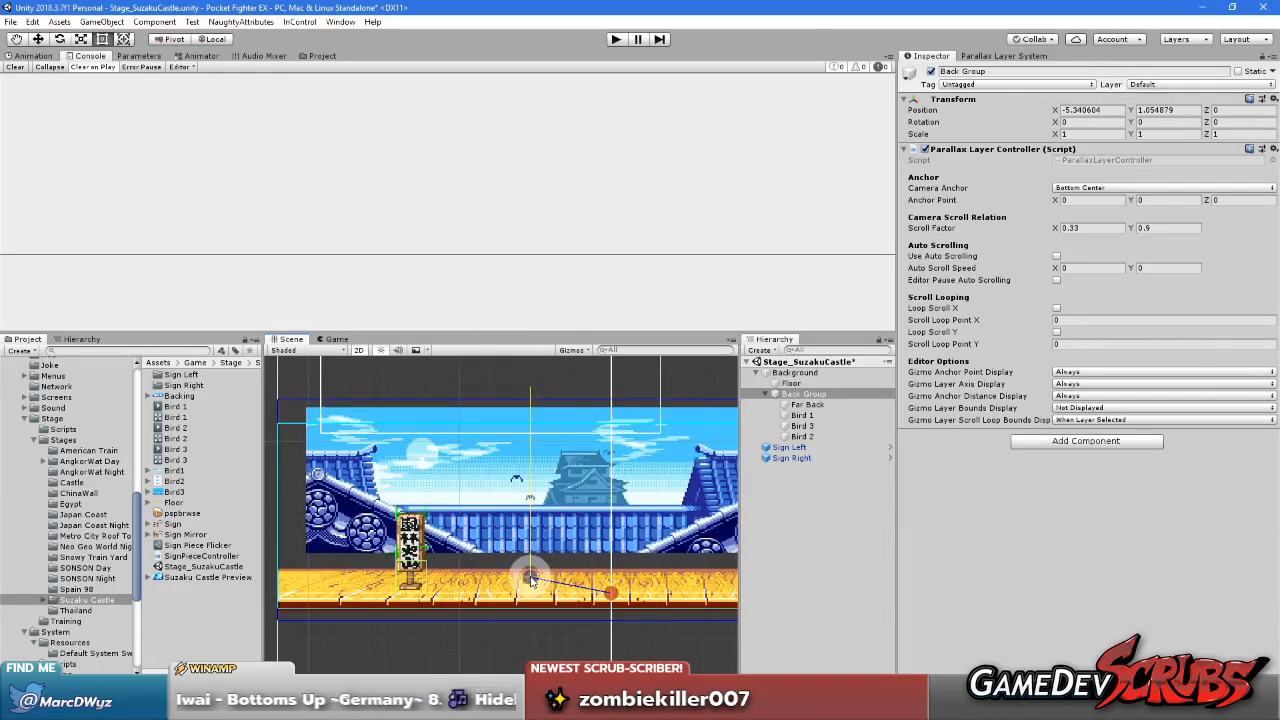
{"action": "scroll", "coordinate": [579, 582], "scroll_direction": "up", "scroll_amount": 5}
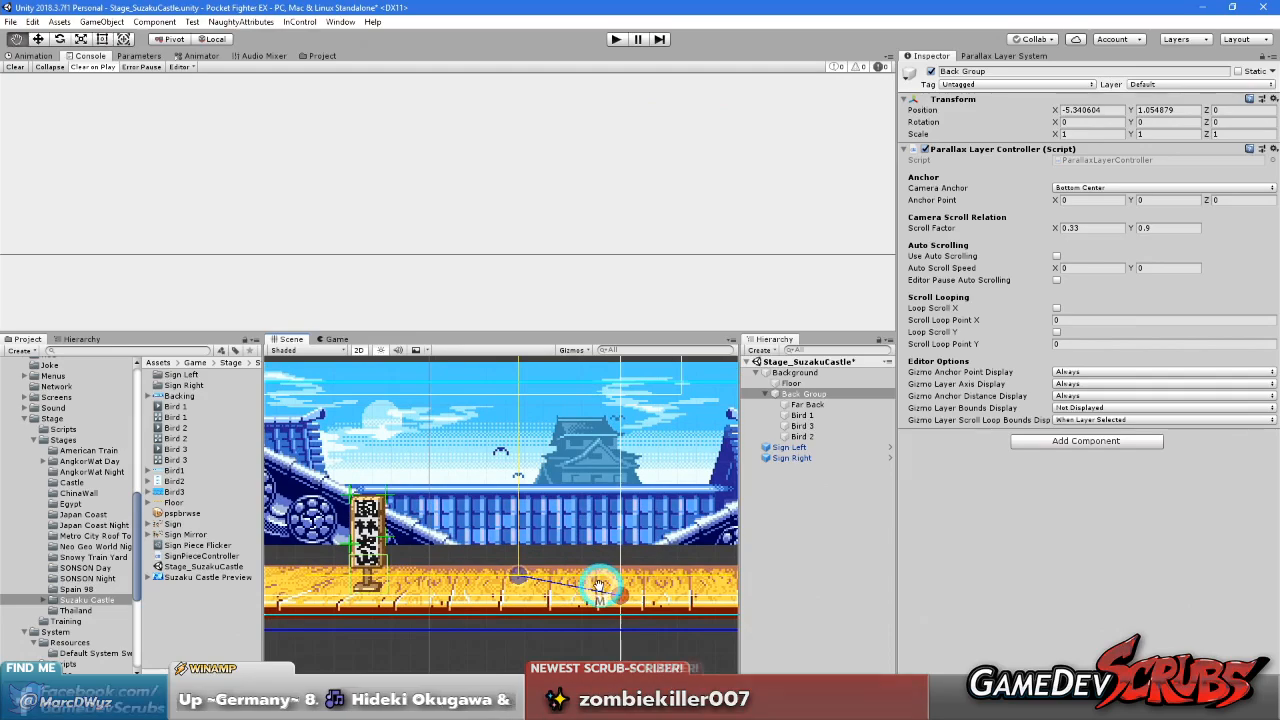
{"action": "middle_click_drag", "start_coordinate": [600, 586], "coordinate": [410, 581]}
{"action": "scroll", "coordinate": [483, 516], "scroll_direction": "down", "scroll_amount": 5}
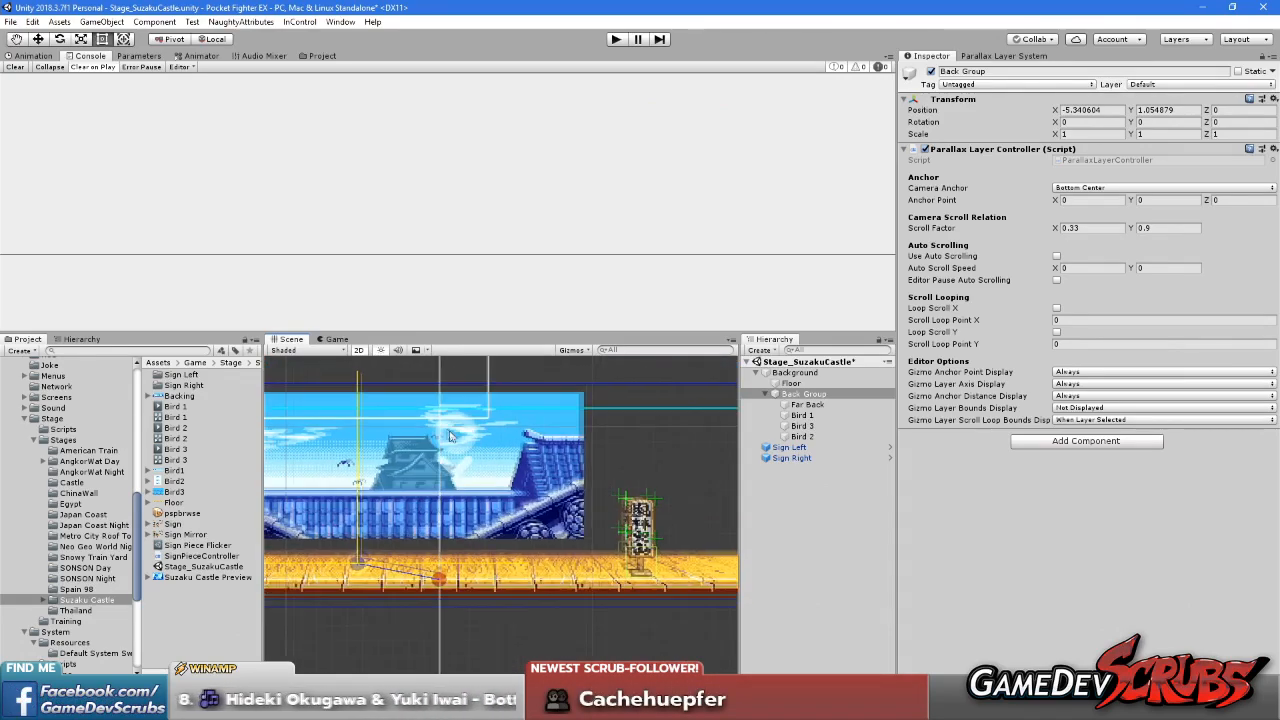
{"action": "middle_click_drag", "start_coordinate": [483, 516], "coordinate": [500, 531]}
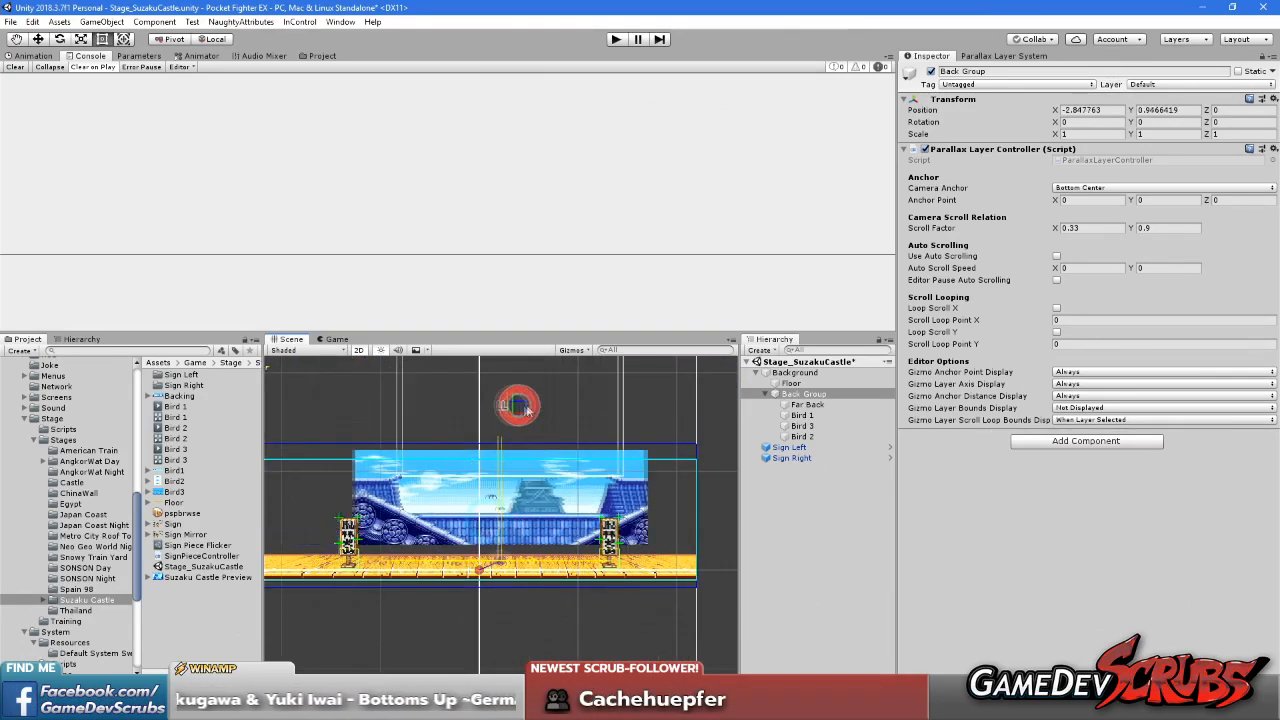
Move the mock camera high above the stage's left side and back to its centre near the floor to examine the Back Group's scrolling
{"action": "left_click_drag", "start_coordinate": [371, 367], "coordinate": [417, 180]}
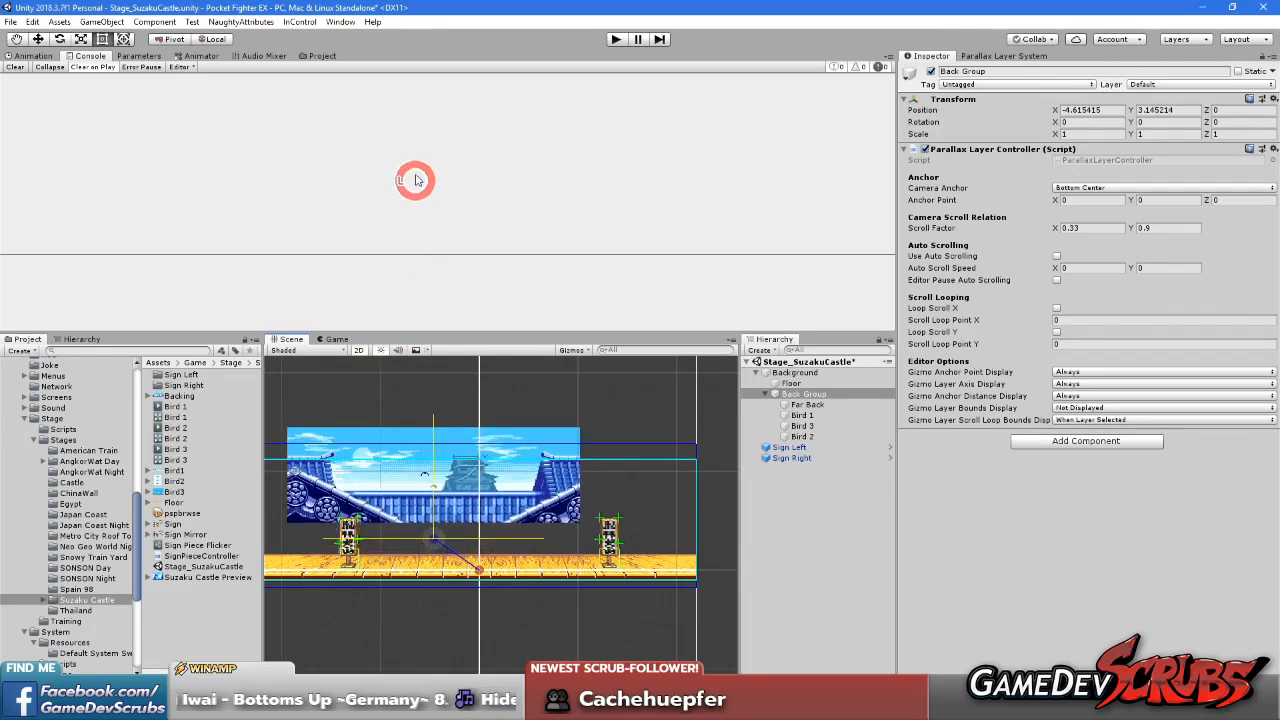
{"action": "left_click_drag", "start_coordinate": [426, 447], "coordinate": [481, 519]}
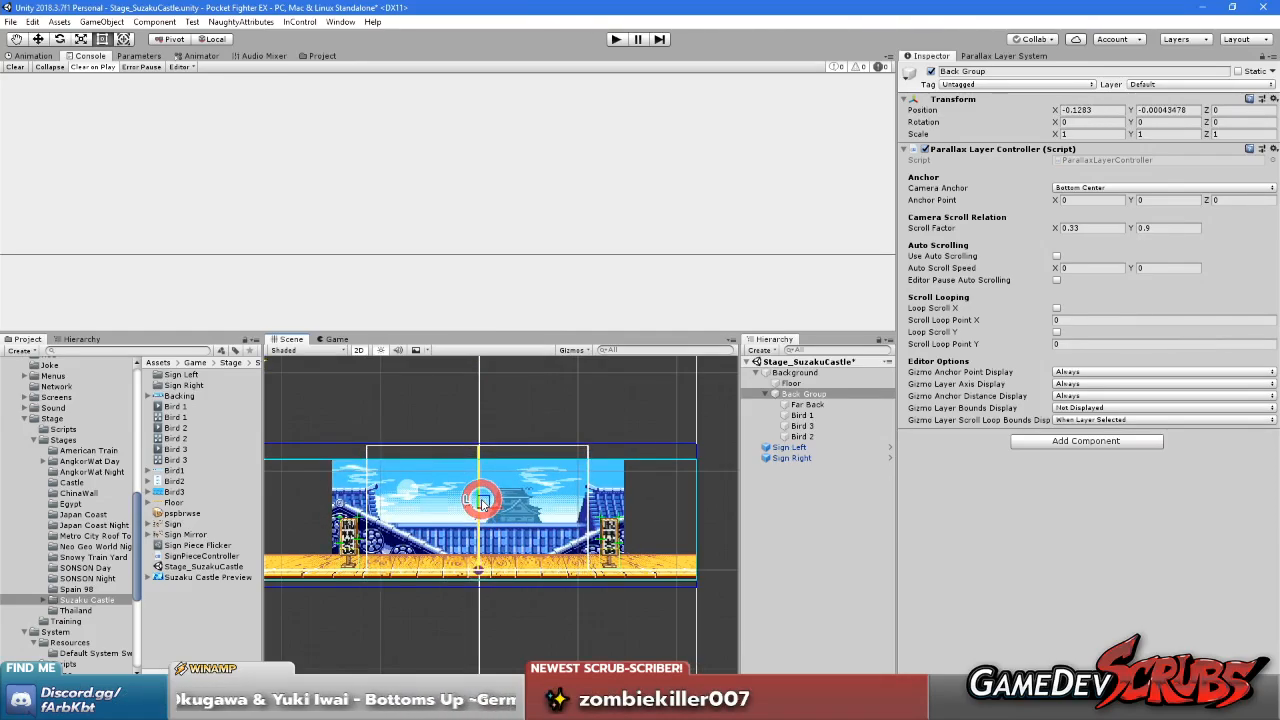
{"action": "scroll", "coordinate": [481, 514], "scroll_direction": "up", "scroll_amount": 5}
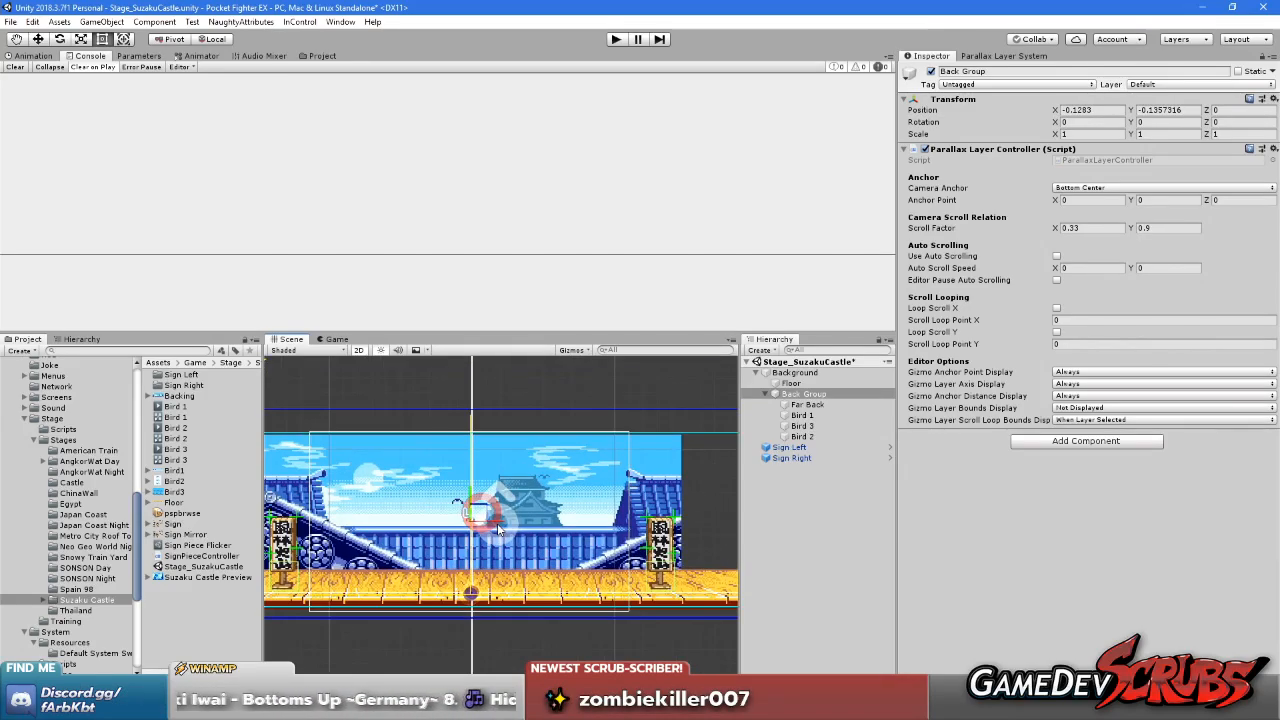
{"action": "scroll", "coordinate": [515, 550], "scroll_direction": "down", "scroll_amount": 2}
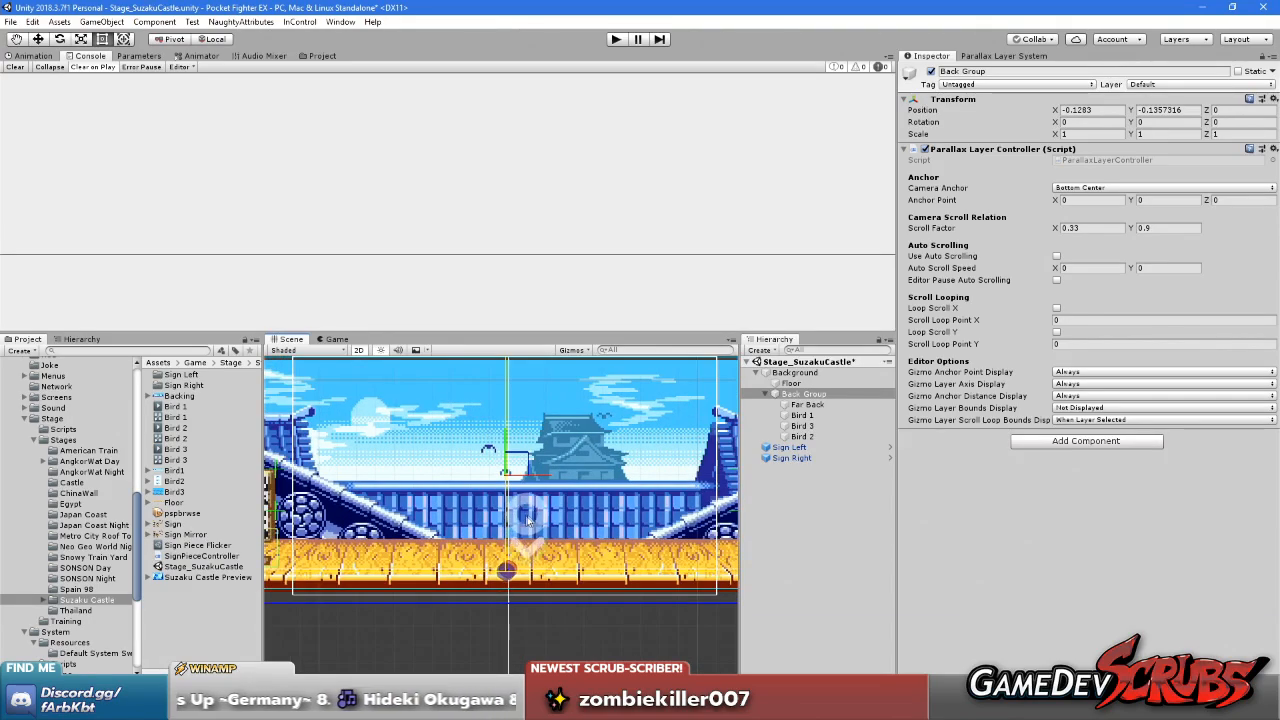
{"action": "mouse_move", "coordinate": [547, 507]}
{"action": "left_mouse_down"}
{"action": "mouse_move", "coordinate": [543, 486]}
{"action": "mouse_move", "coordinate": [547, 499]}
{"action": "left_mouse_up"}
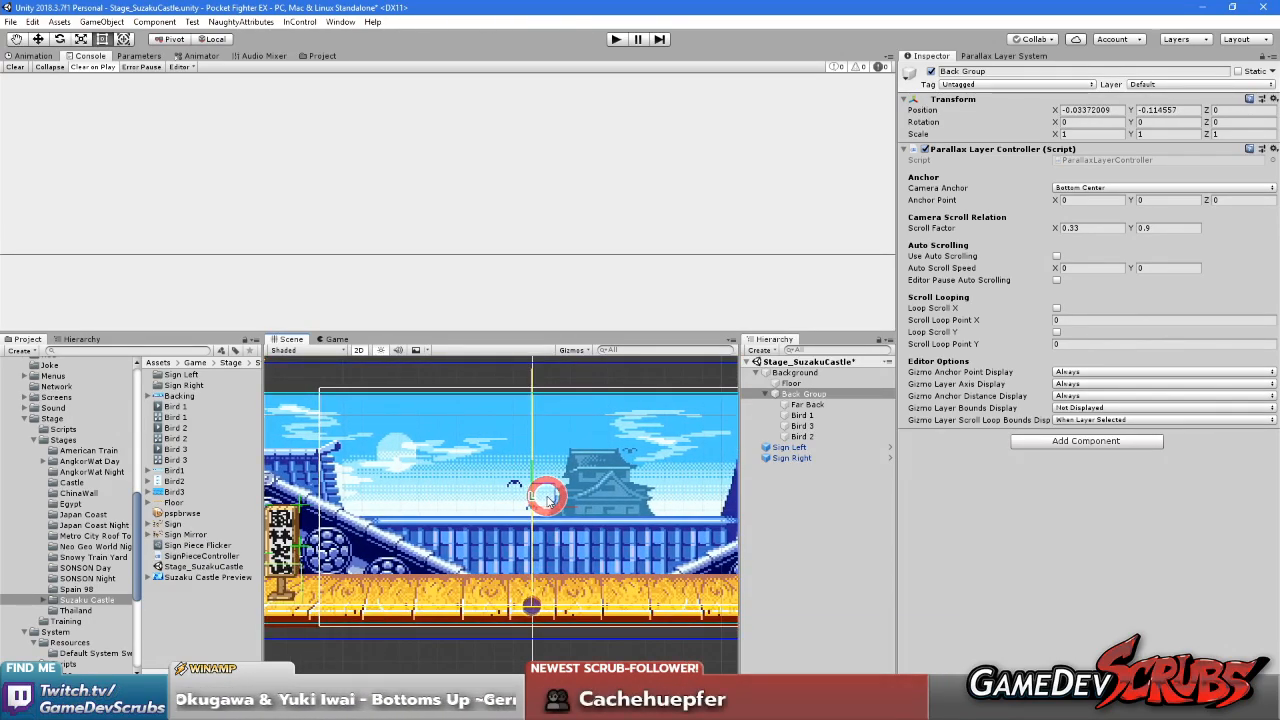
Set the mock camera position to X 0 and Y 4.49 in the Parallax Layer System
{"action": "left_click", "coordinate": [995, 56]}
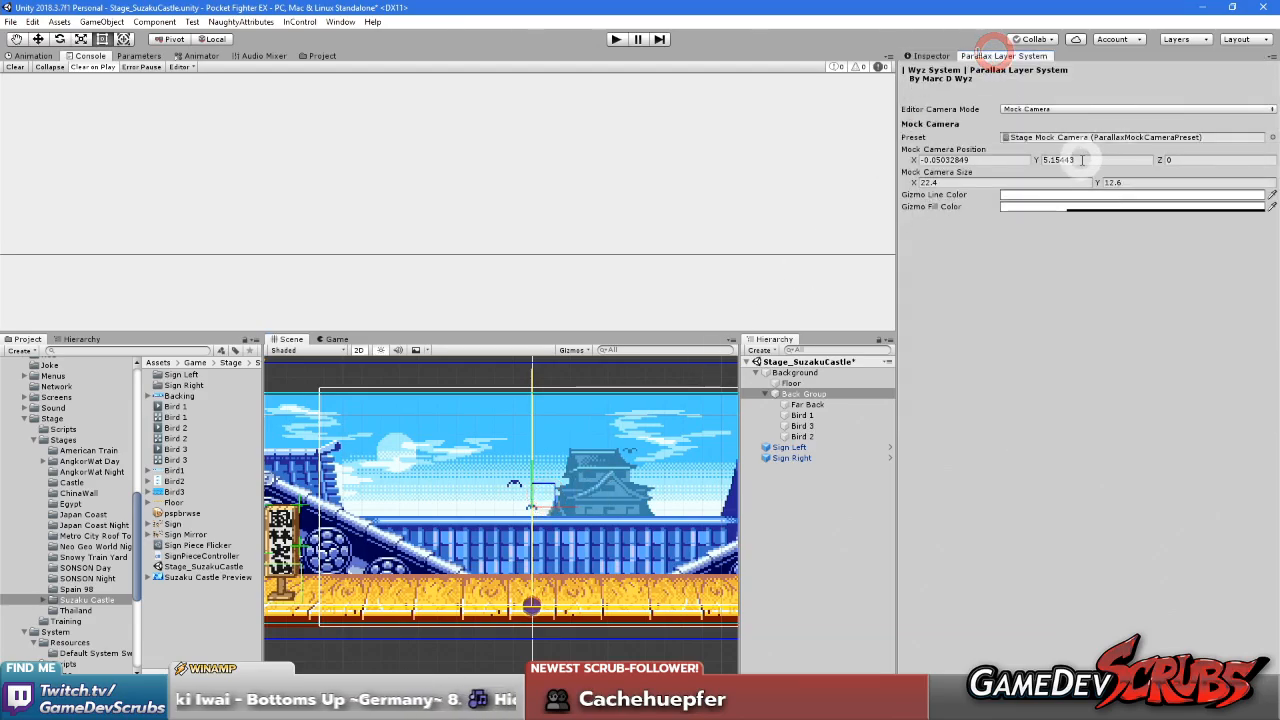
{"action": "type", "text": "0"}
{"action": "left_click", "coordinate": [970, 160]}
{"action": "type", "text": "0"}
{"action": "left_click_drag", "start_coordinate": [1040, 160], "coordinate": [1153, 192]}
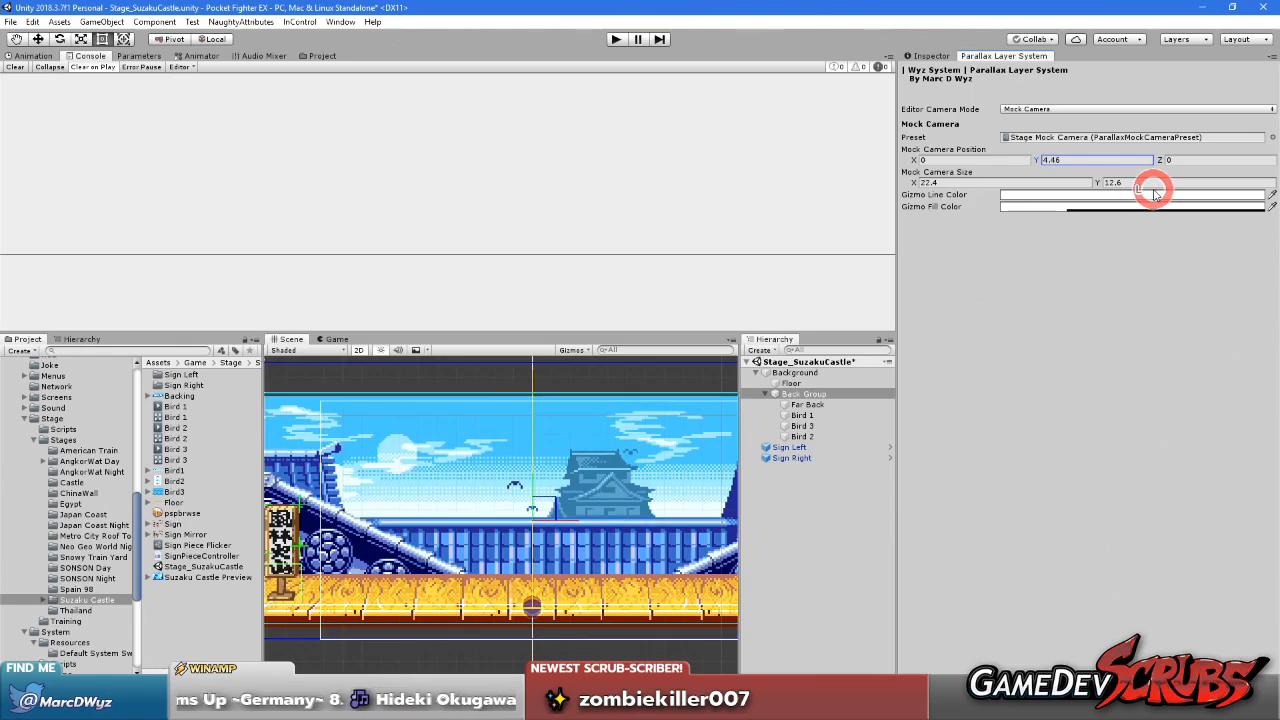
{"action": "middle_click_drag", "start_coordinate": [650, 484], "coordinate": [630, 472]}
{"action": "left_click_drag", "start_coordinate": [1040, 165], "coordinate": [1055, 187]}
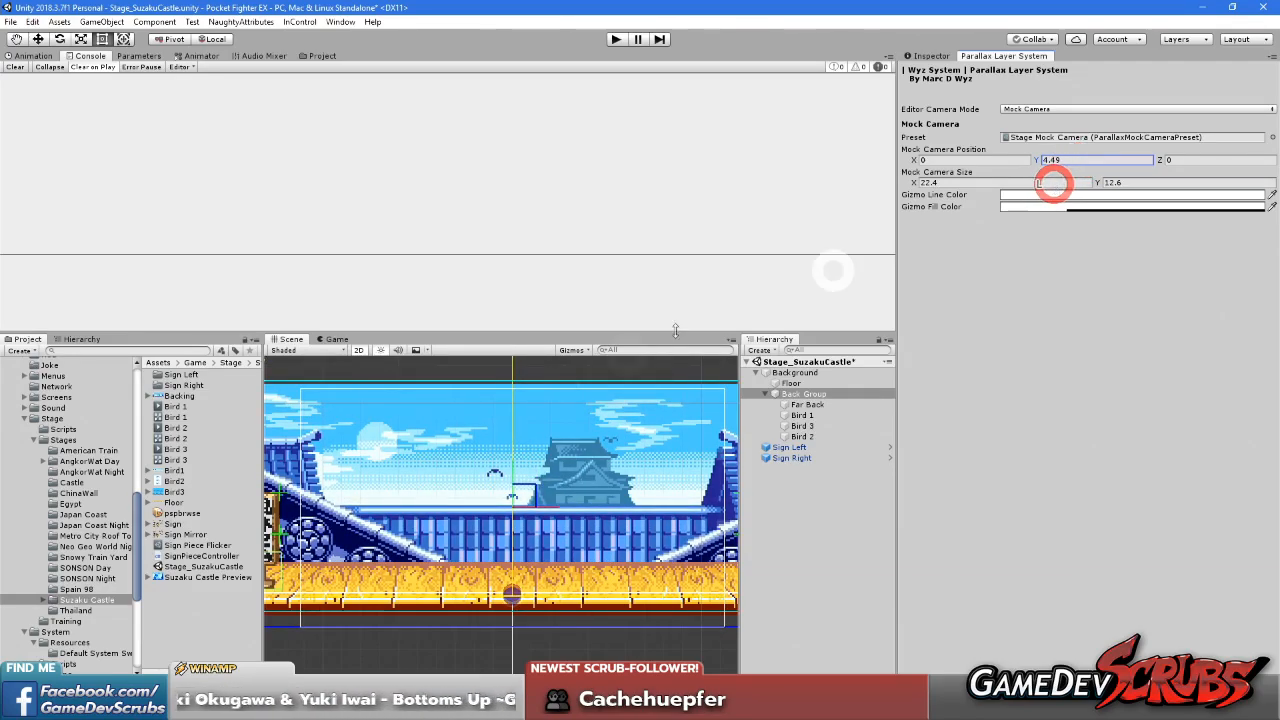
Examine how the mock camera frame lines up with the floor, the Back Group and the stage bounds
{"action": "scroll", "coordinate": [382, 506], "scroll_direction": "up", "scroll_amount": 5}
{"action": "middle_click_drag", "start_coordinate": [297, 635], "coordinate": [429, 480]}
{"action": "scroll", "coordinate": [443, 506], "scroll_direction": "up", "scroll_amount": 12}
{"action": "scroll", "coordinate": [508, 497], "scroll_direction": "down", "scroll_amount": 10}
{"action": "middle_click_drag", "start_coordinate": [528, 484], "coordinate": [249, 553]}
{"action": "scroll", "coordinate": [437, 530], "scroll_direction": "down", "scroll_amount": 5}
{"action": "middle_click_drag", "start_coordinate": [443, 494], "coordinate": [478, 513]}
{"action": "scroll", "coordinate": [471, 542], "scroll_direction": "down", "scroll_amount": 2}
{"action": "scroll", "coordinate": [444, 500], "scroll_direction": "up", "scroll_amount": 3}
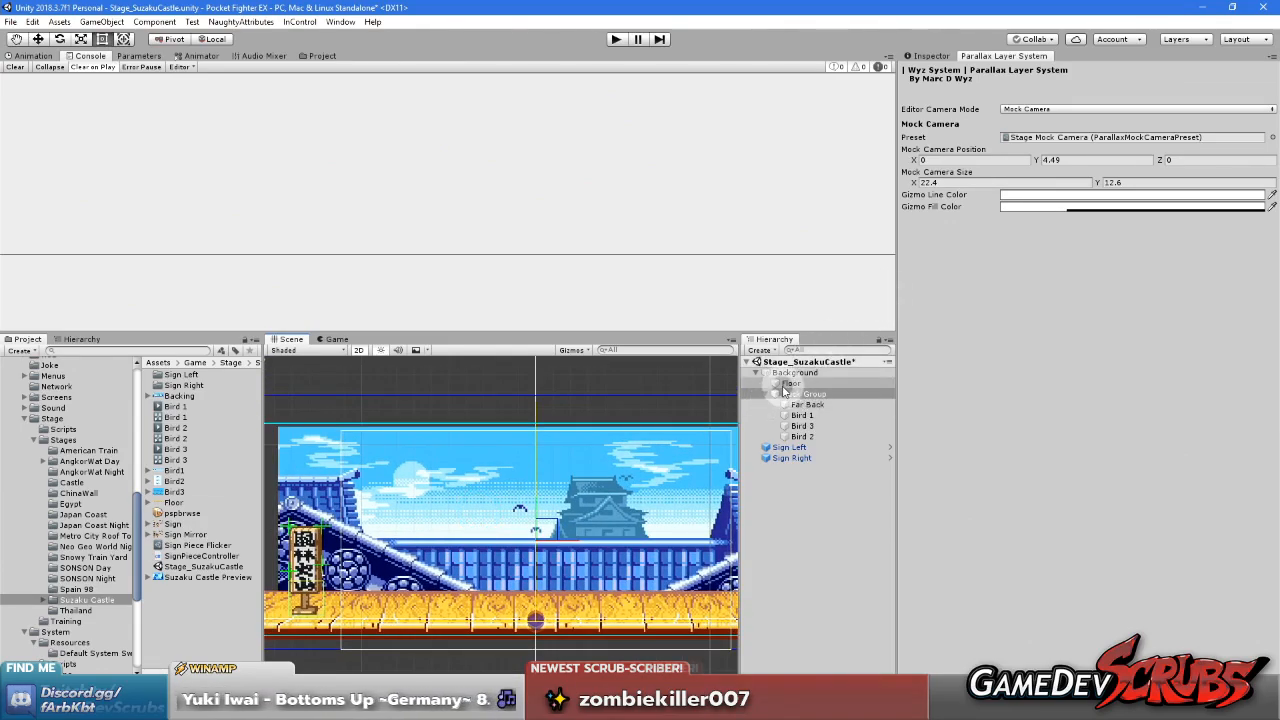
Try an Anchor Point Y of 1.5 on the Back Group's parallax layer controller
{"action": "left_click", "coordinate": [798, 393]}
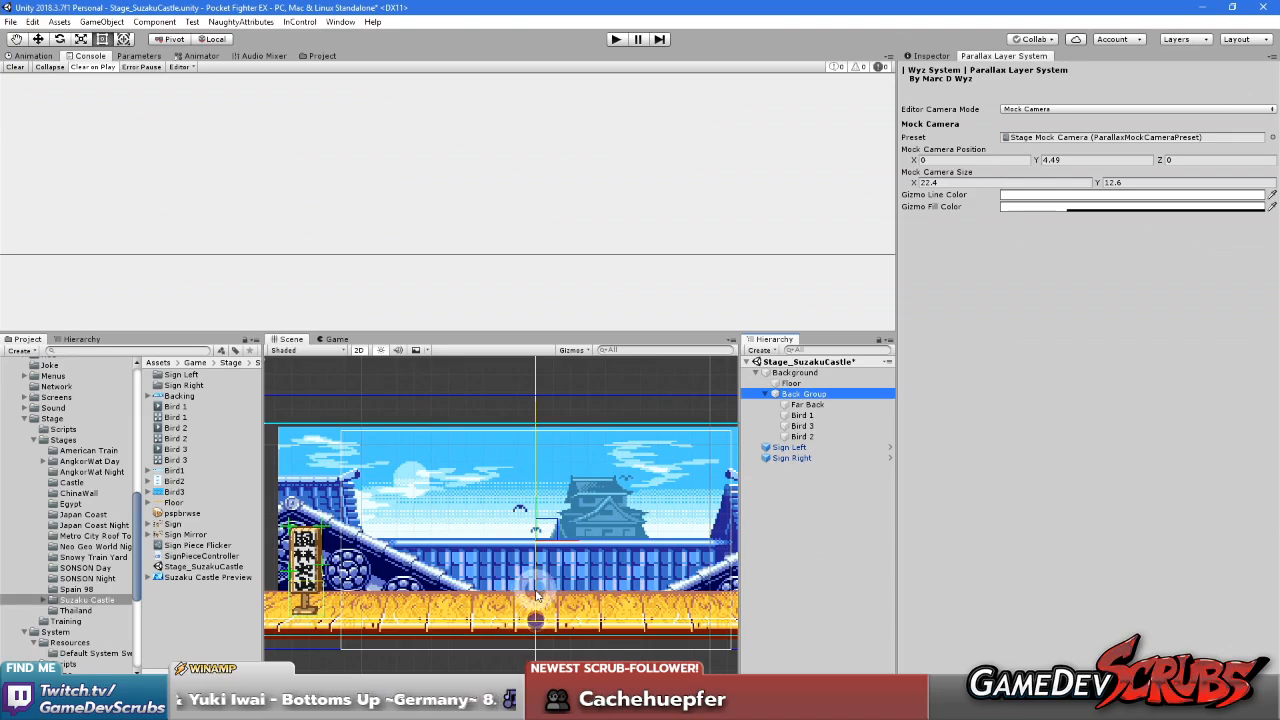
{"action": "left_click", "coordinate": [801, 404]}
{"action": "left_click", "coordinate": [803, 394]}
{"action": "left_click", "coordinate": [932, 56]}
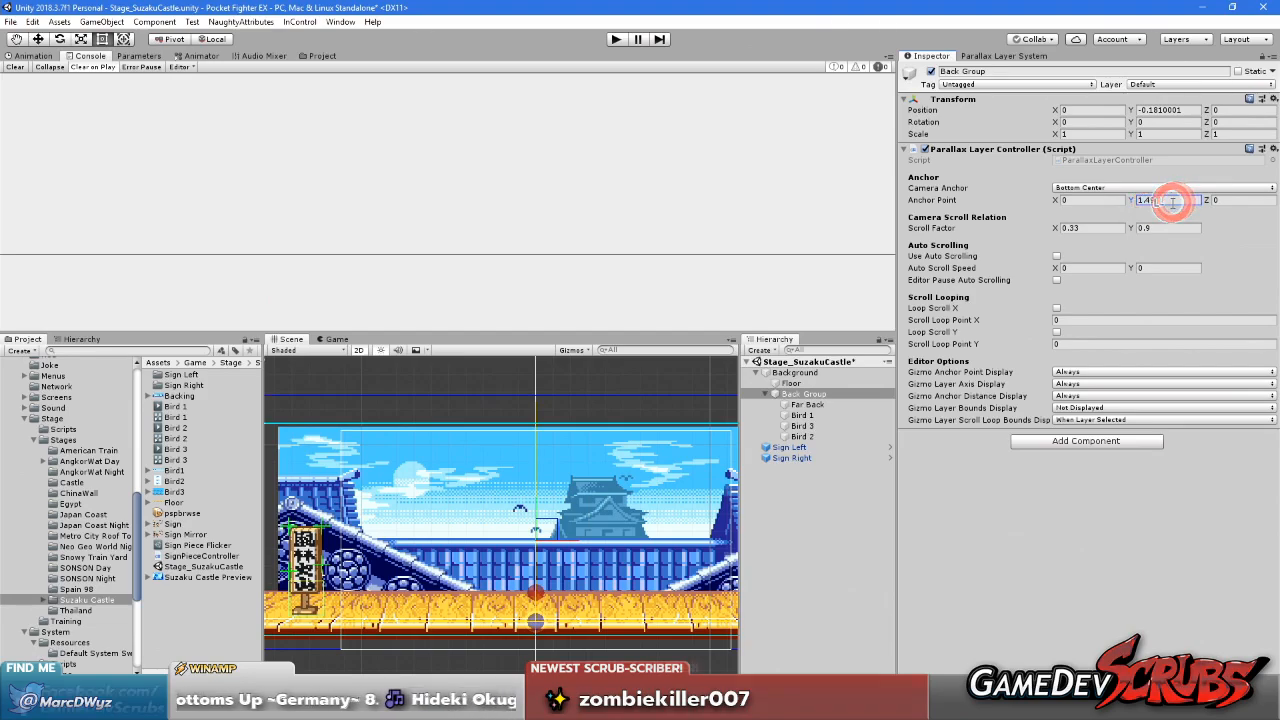
{"action": "type", "text": "1.5"}
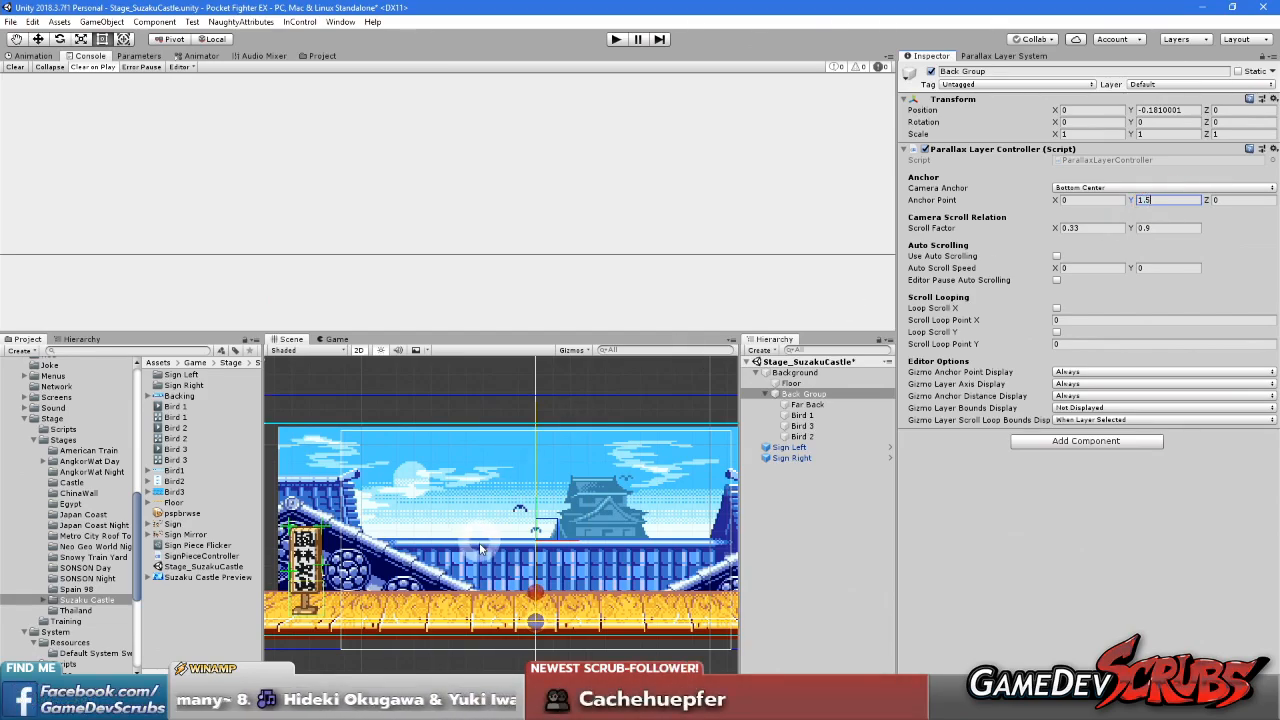
Set the Back Group's Anchor Point Y to 1.6 to match the floor's back edge
{"action": "scroll", "coordinate": [481, 549], "scroll_direction": "up", "scroll_amount": 15}
{"action": "middle_click", "coordinate": [541, 595]}
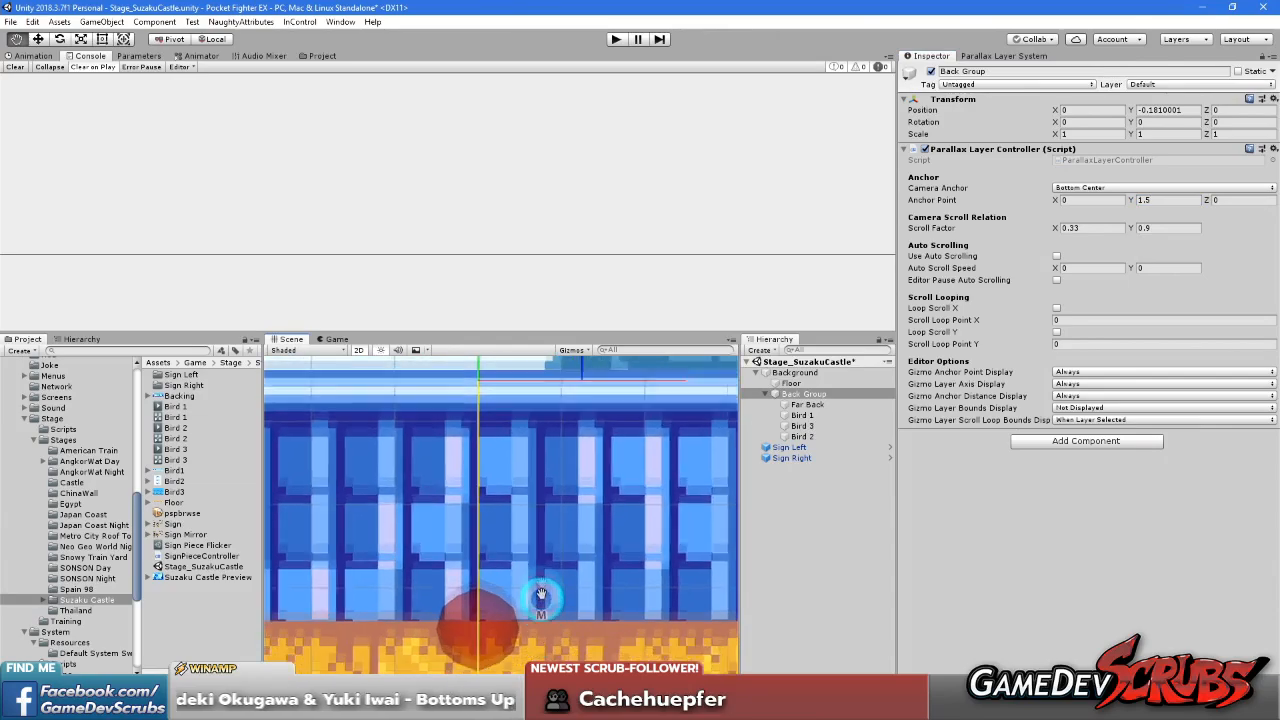
{"action": "middle_click_drag", "start_coordinate": [541, 595], "coordinate": [541, 550]}
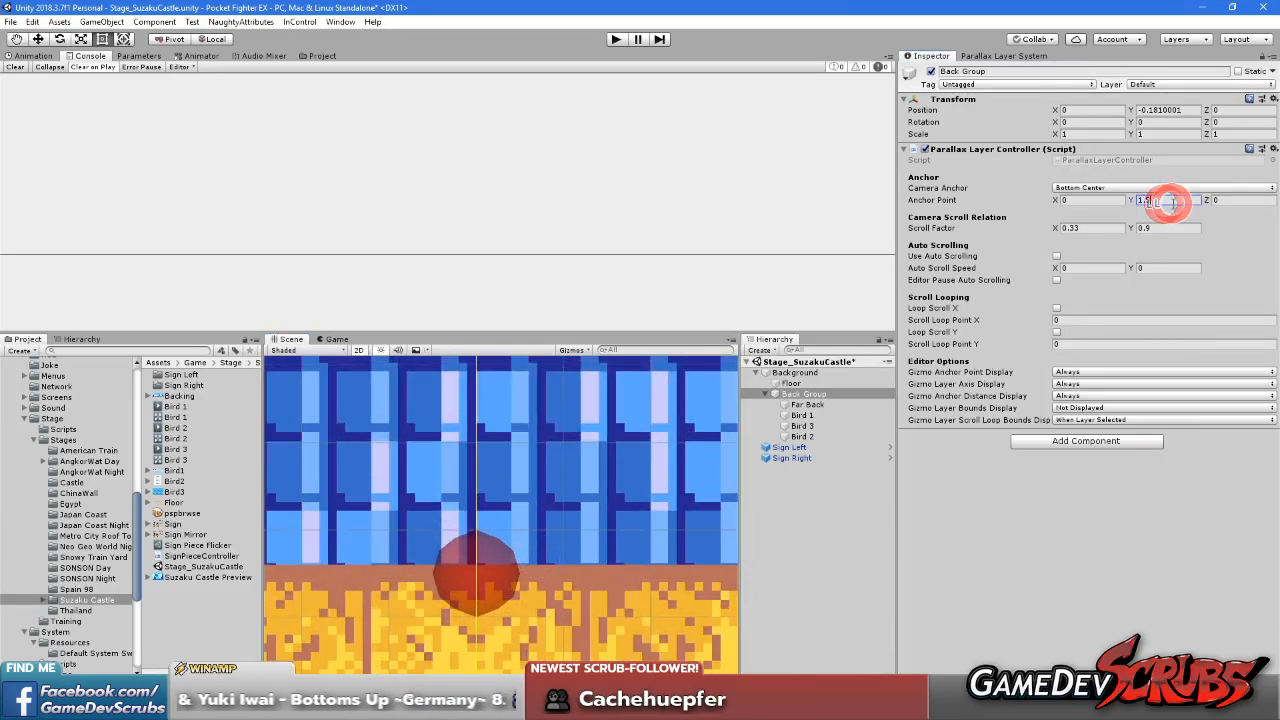
{"action": "type", "text": "1.6"}
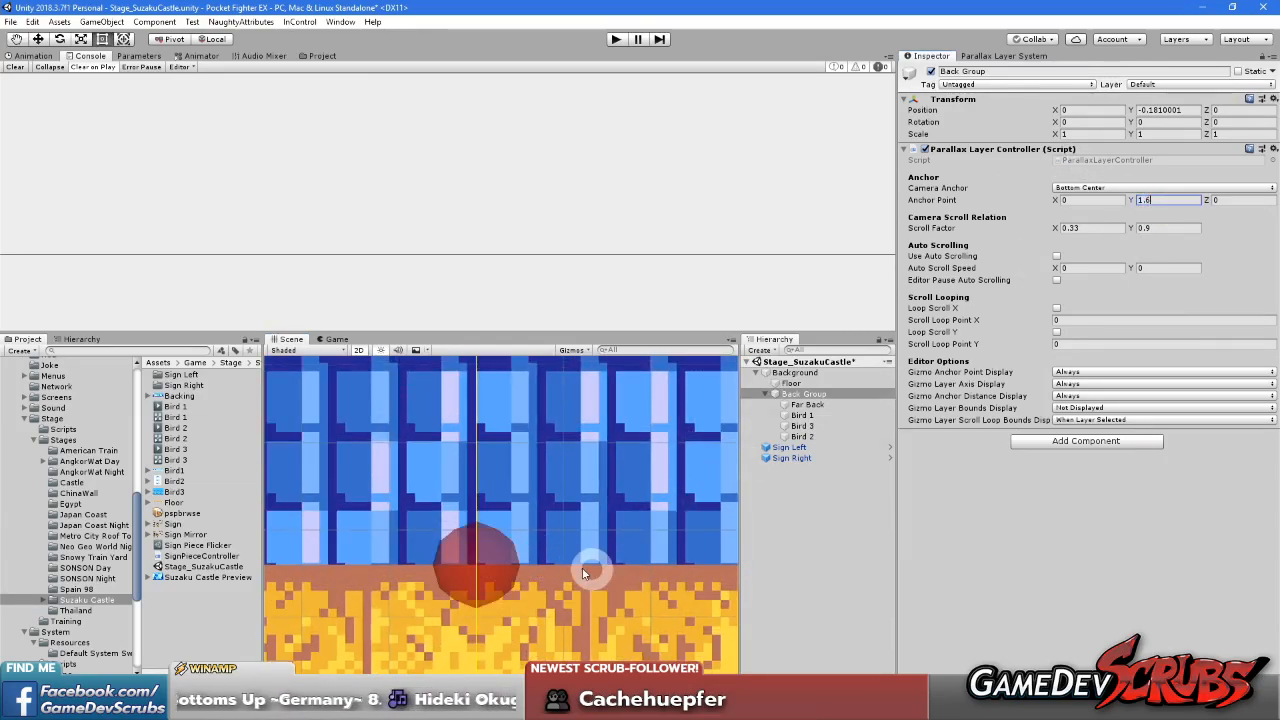
Refresh the Back Group's parallax position and examine its offset from the floor
{"action": "scroll", "coordinate": [586, 569], "scroll_direction": "down", "scroll_amount": 10}
{"action": "scroll", "coordinate": [526, 565], "scroll_direction": "down", "scroll_amount": 2}
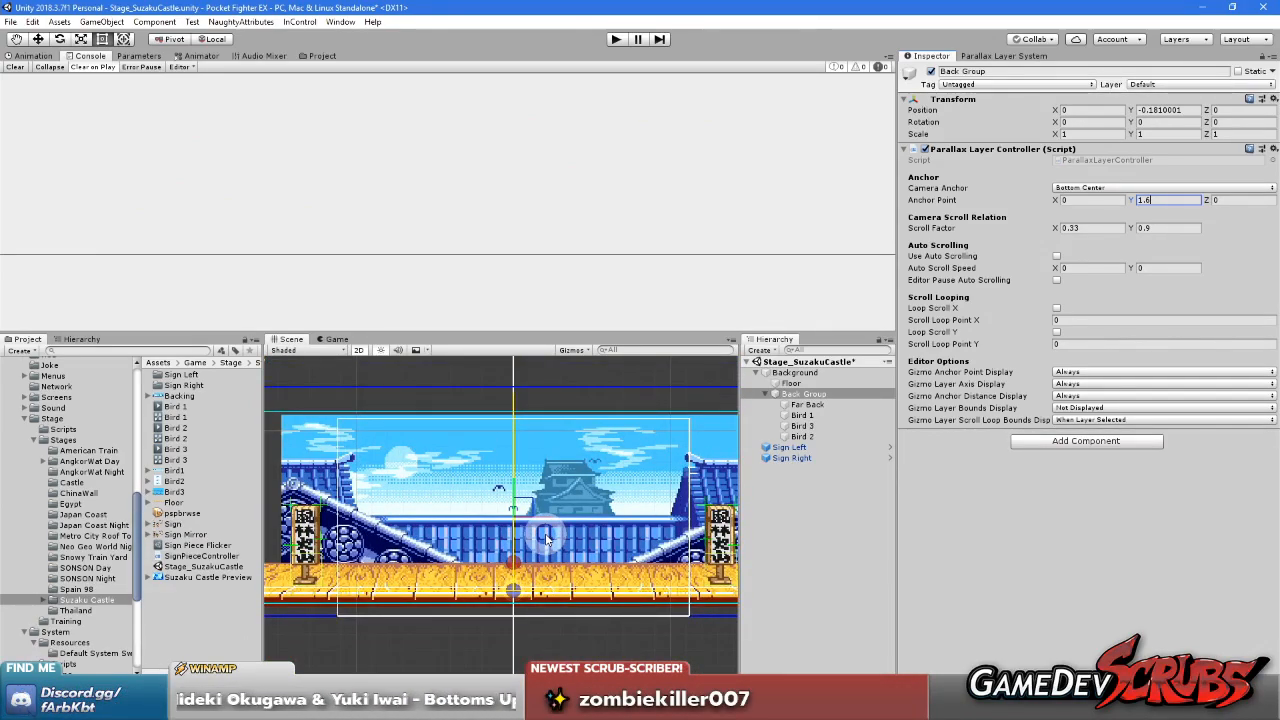
{"action": "middle_click_drag", "start_coordinate": [551, 533], "coordinate": [542, 551]}
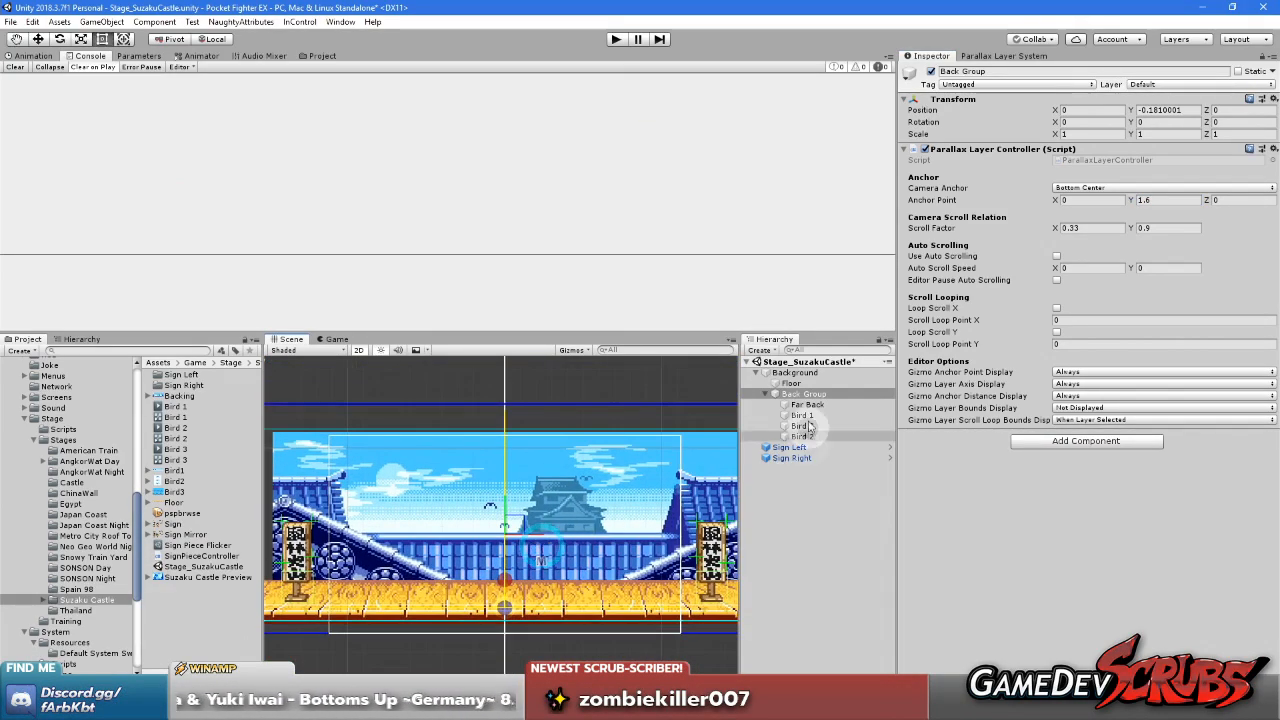
{"action": "left_click", "coordinate": [987, 57]}
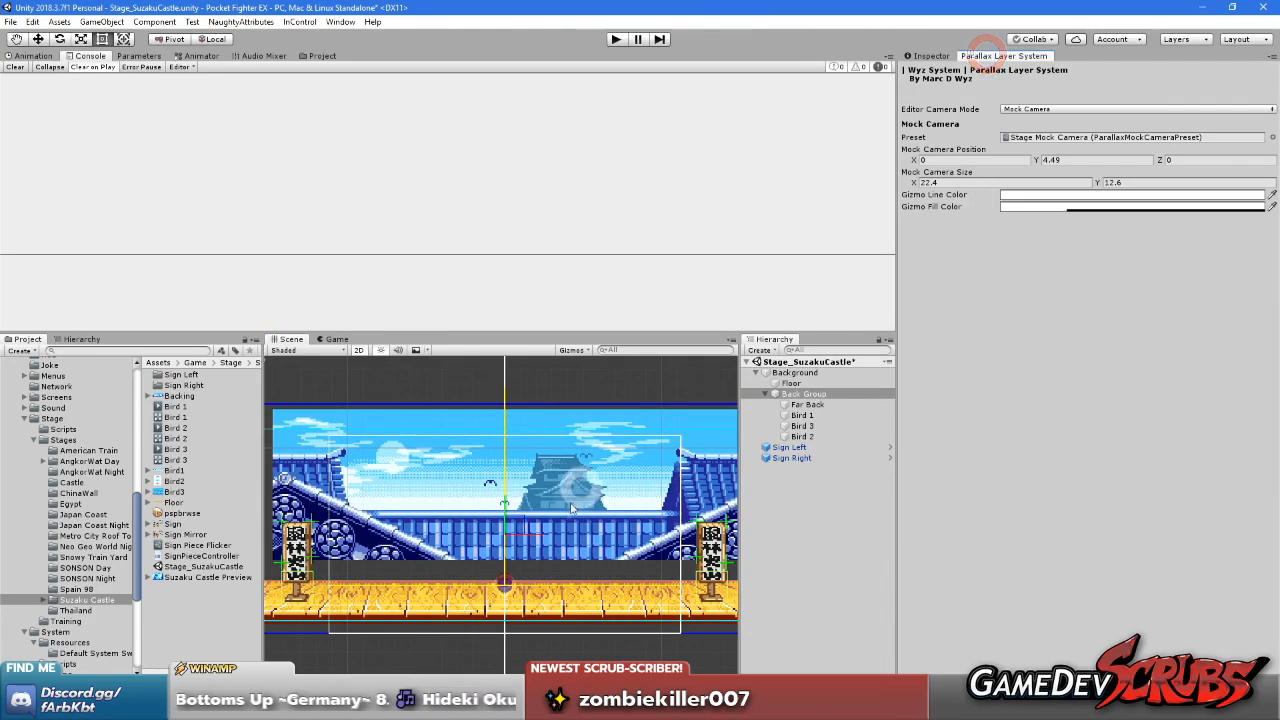
{"action": "scroll", "coordinate": [535, 570], "scroll_direction": "up", "scroll_amount": 4}
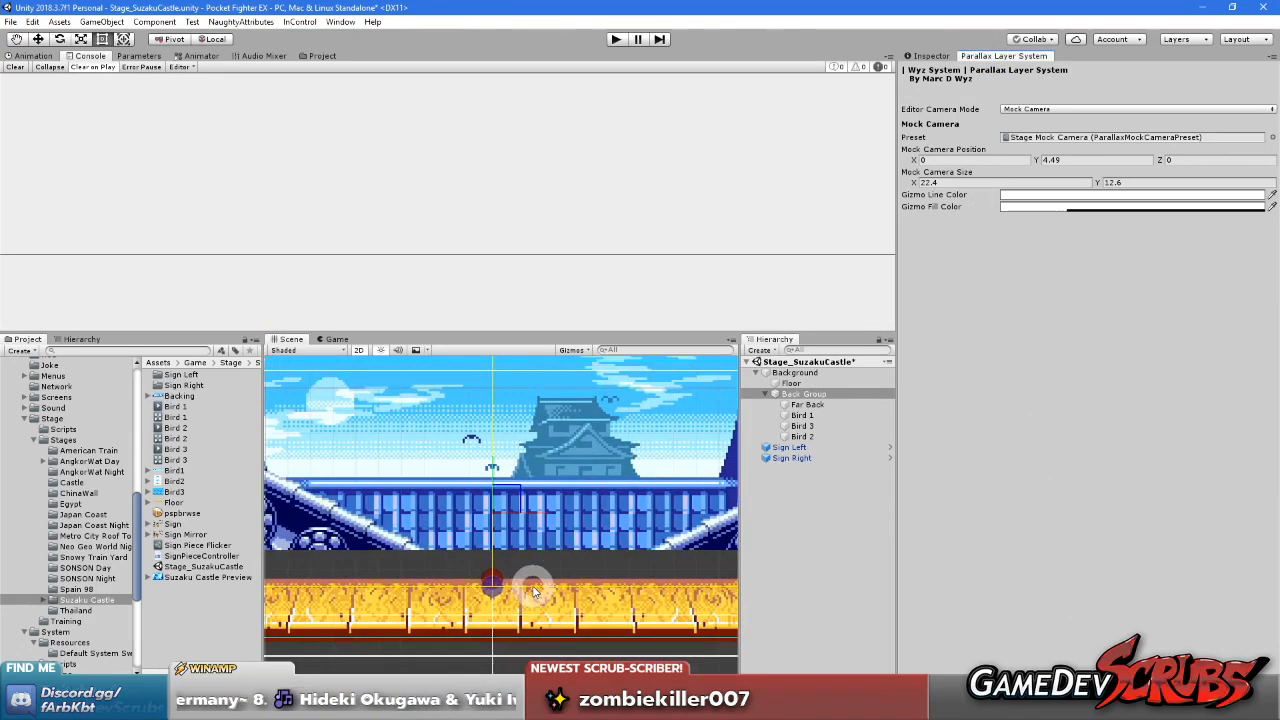
{"action": "scroll", "coordinate": [528, 585], "scroll_direction": "down", "scroll_amount": 1}
{"action": "scroll", "coordinate": [517, 578], "scroll_direction": "down", "scroll_amount": 3}
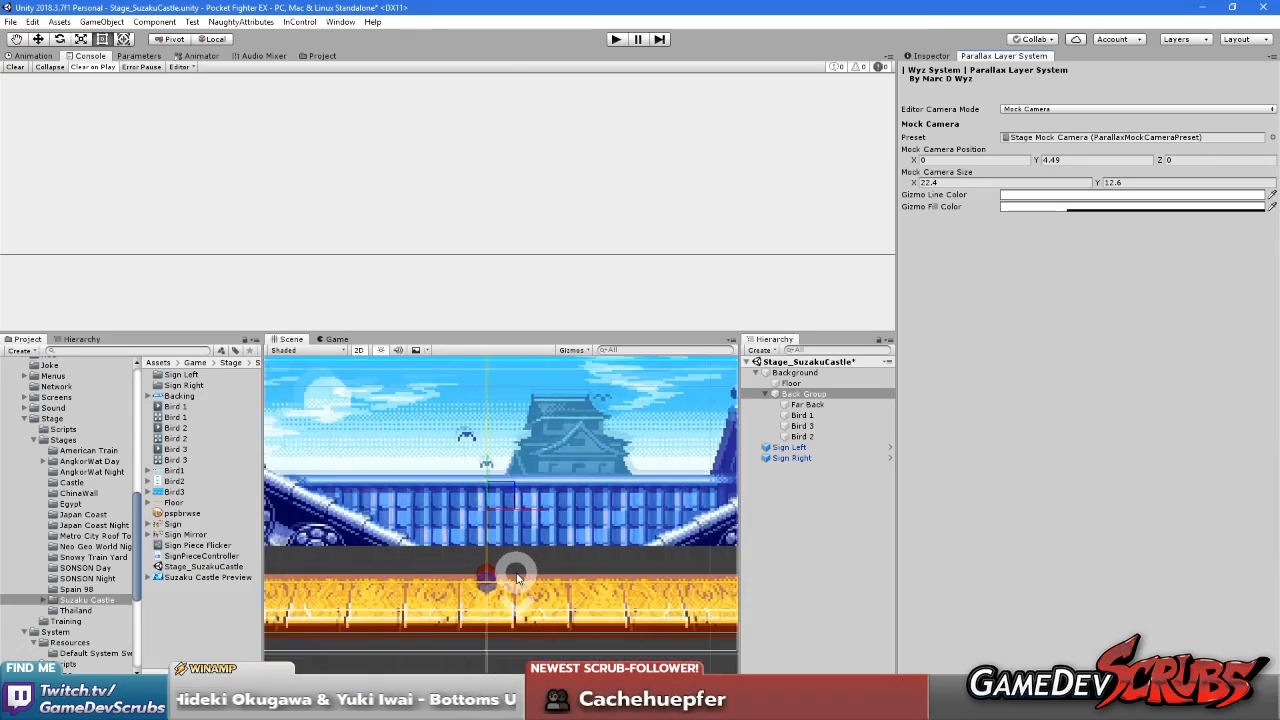
{"action": "middle_click_drag", "start_coordinate": [535, 578], "coordinate": [540, 590]}
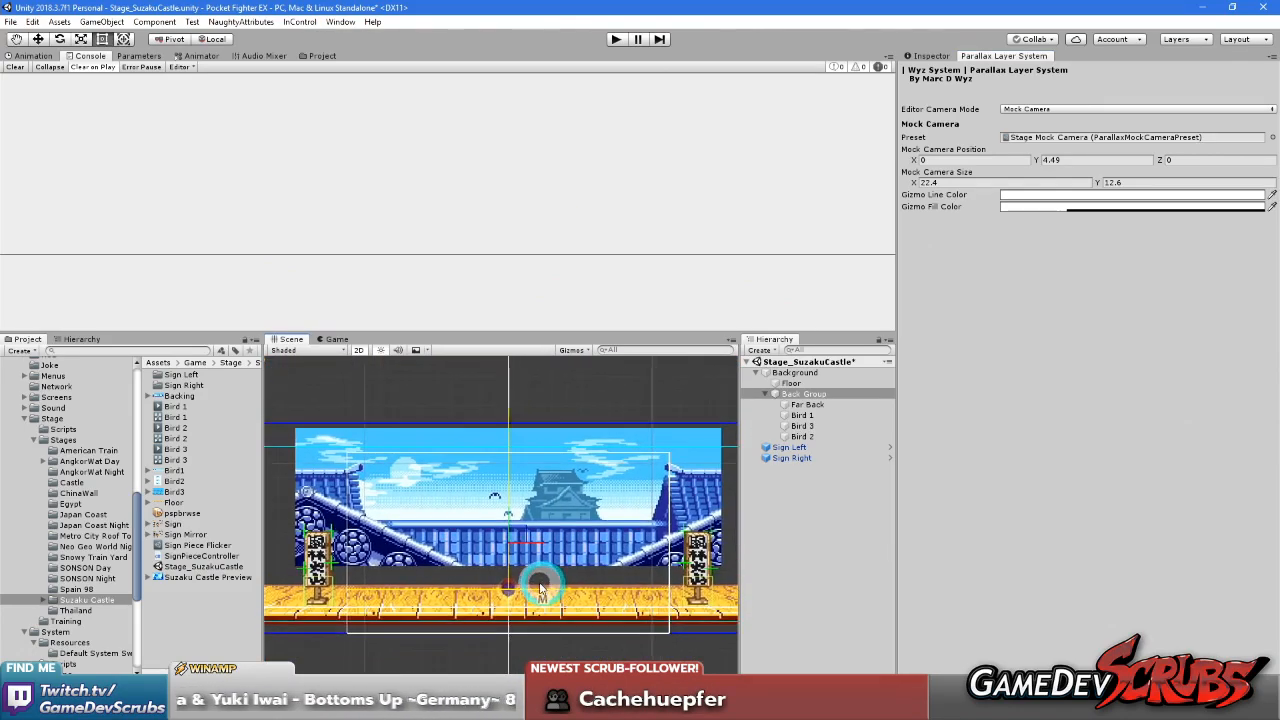
Set the Back Group's Scroll Factor Y to 0 and refresh its parallax position
{"action": "left_click", "coordinate": [803, 395]}
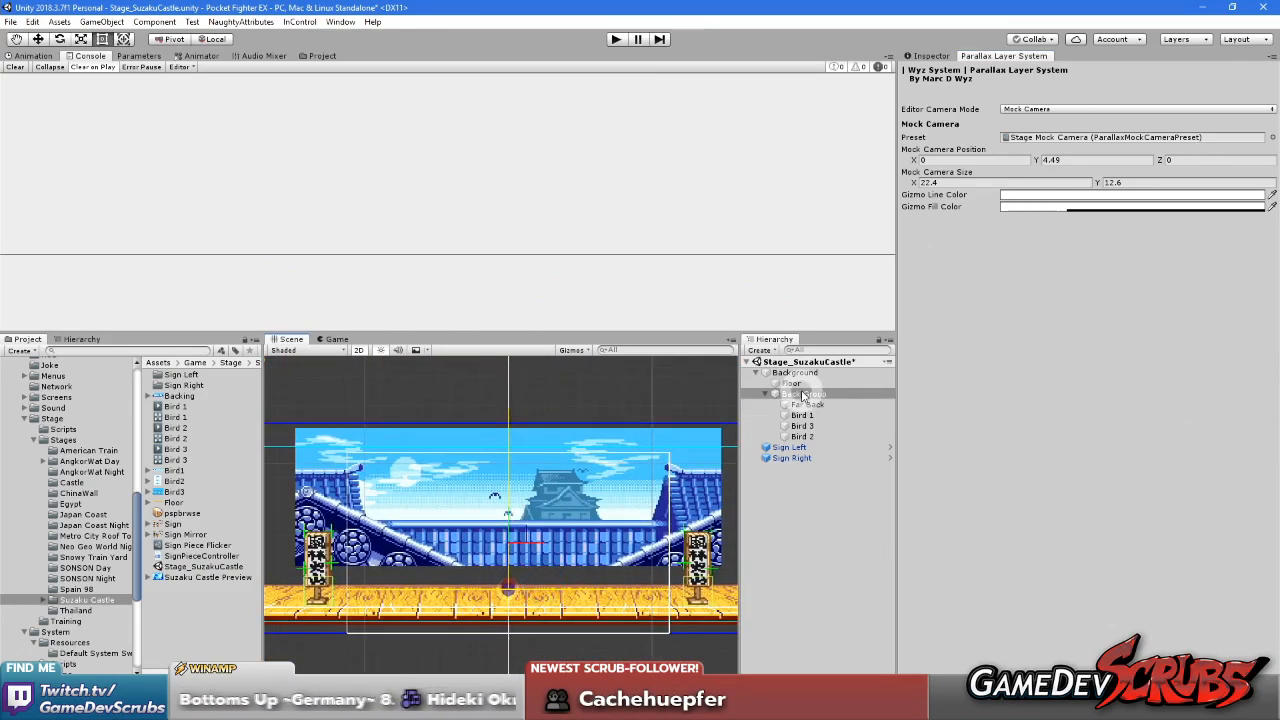
{"action": "left_click", "coordinate": [801, 396]}
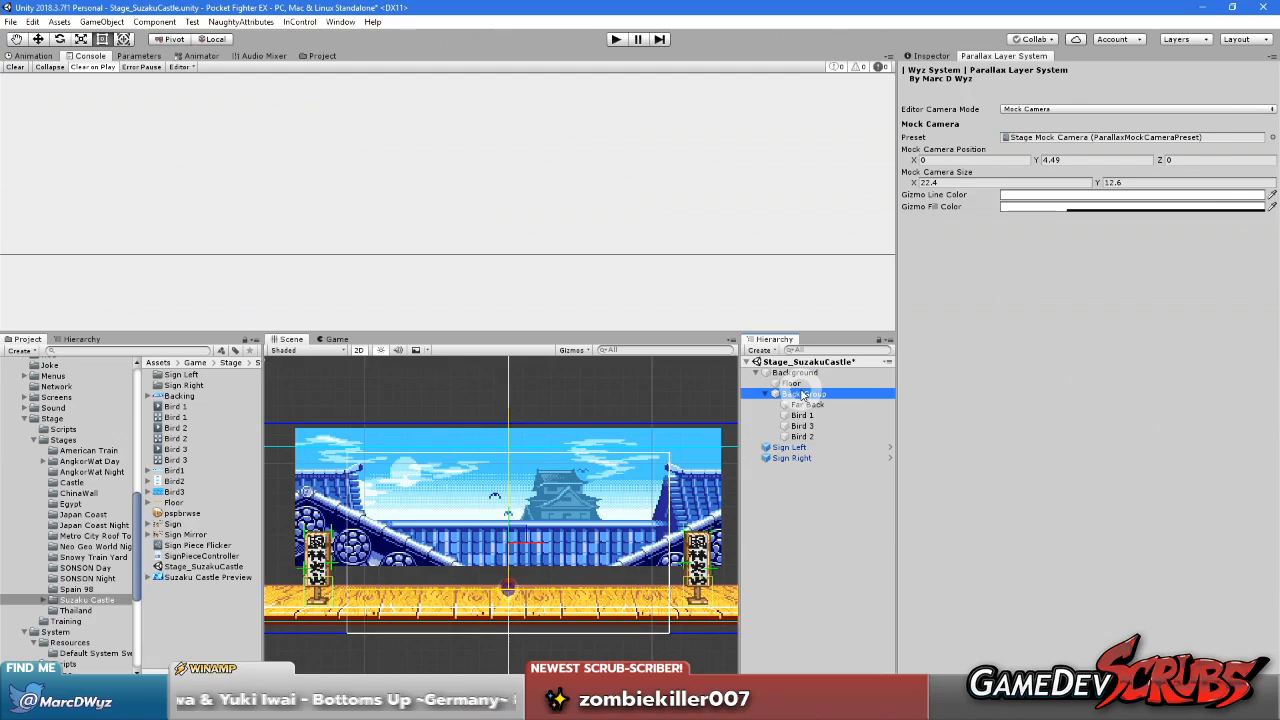
{"action": "left_click", "coordinate": [925, 56]}
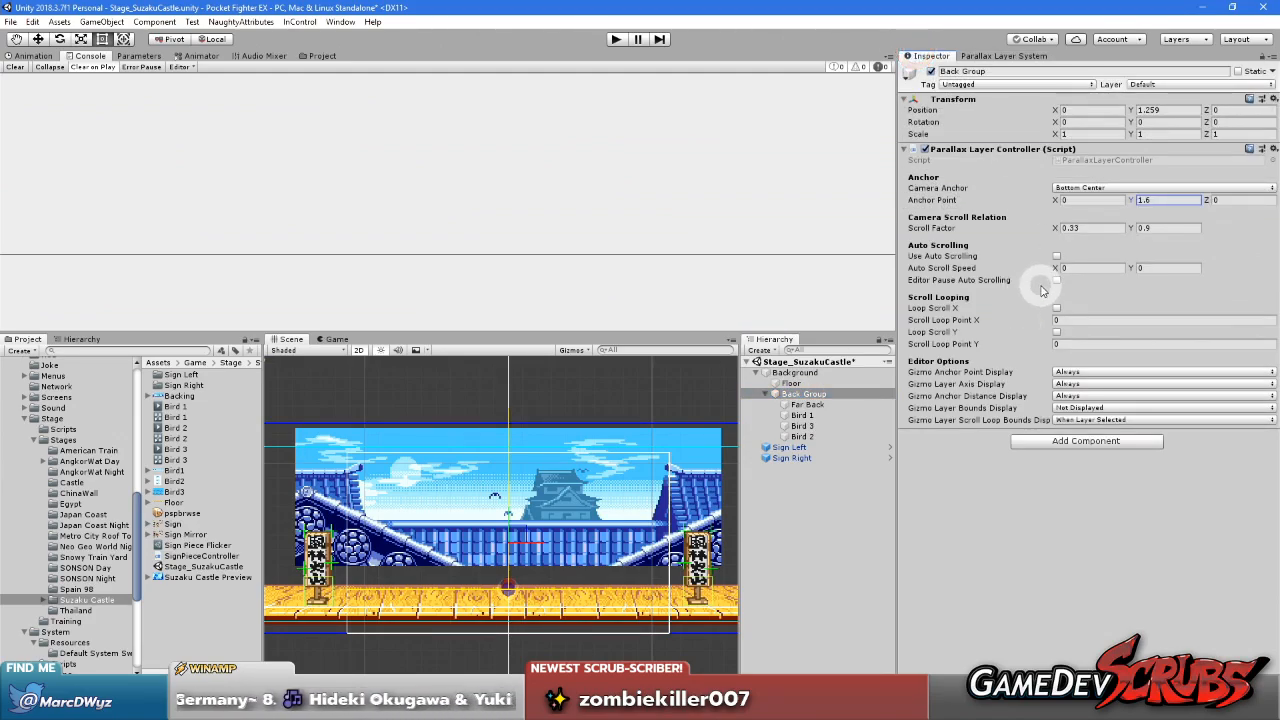
{"action": "left_click", "coordinate": [1156, 228]}
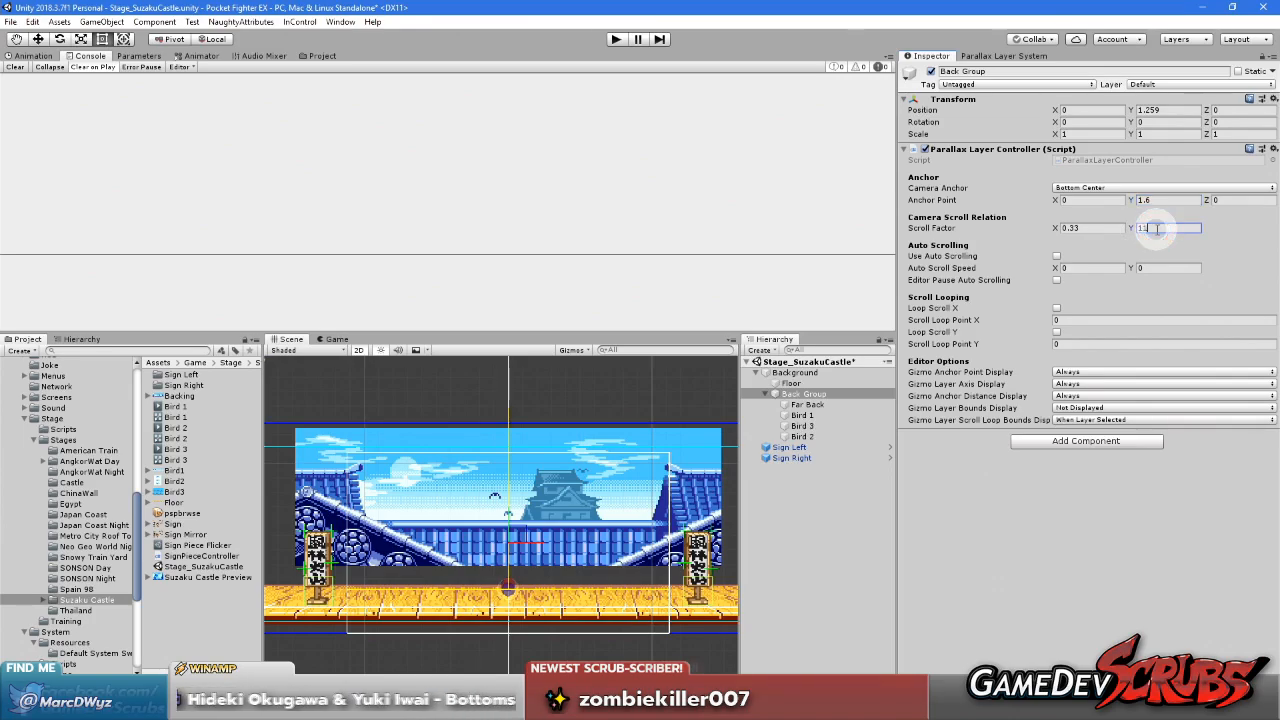
{"action": "double_click", "coordinate": [1163, 230]}
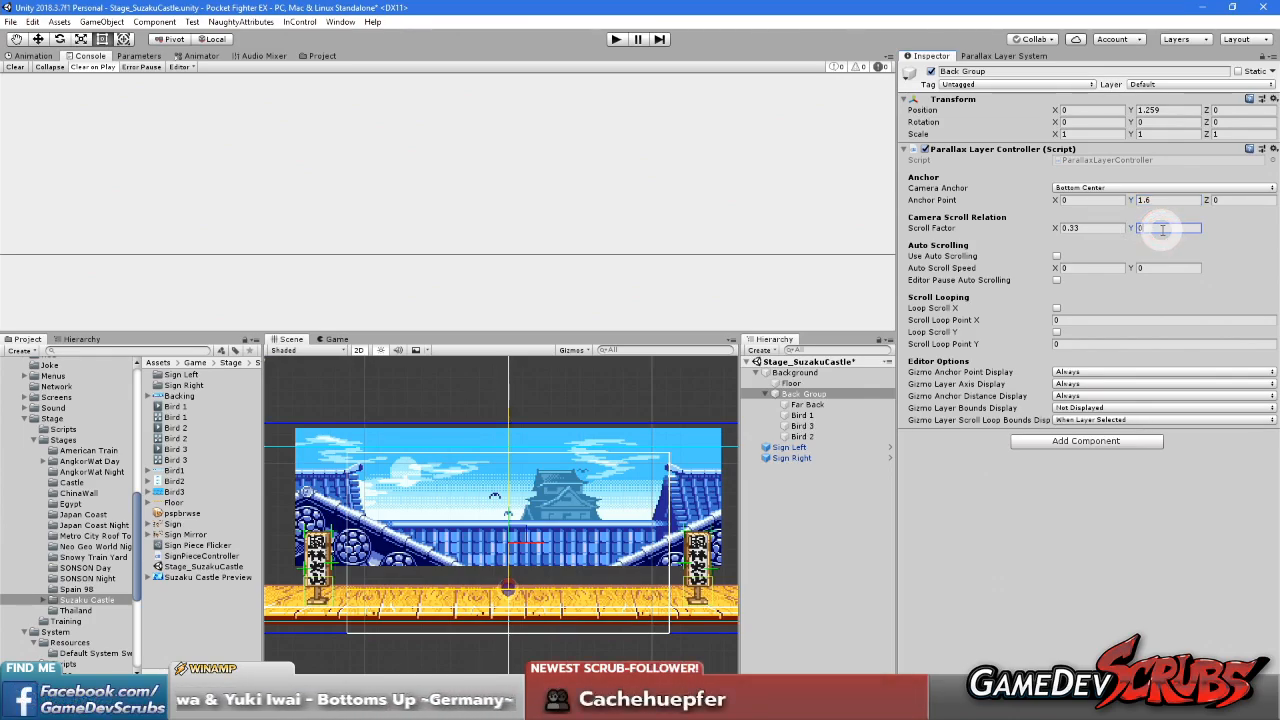
{"action": "left_click", "coordinate": [951, 197]}
{"action": "left_click", "coordinate": [978, 56]}
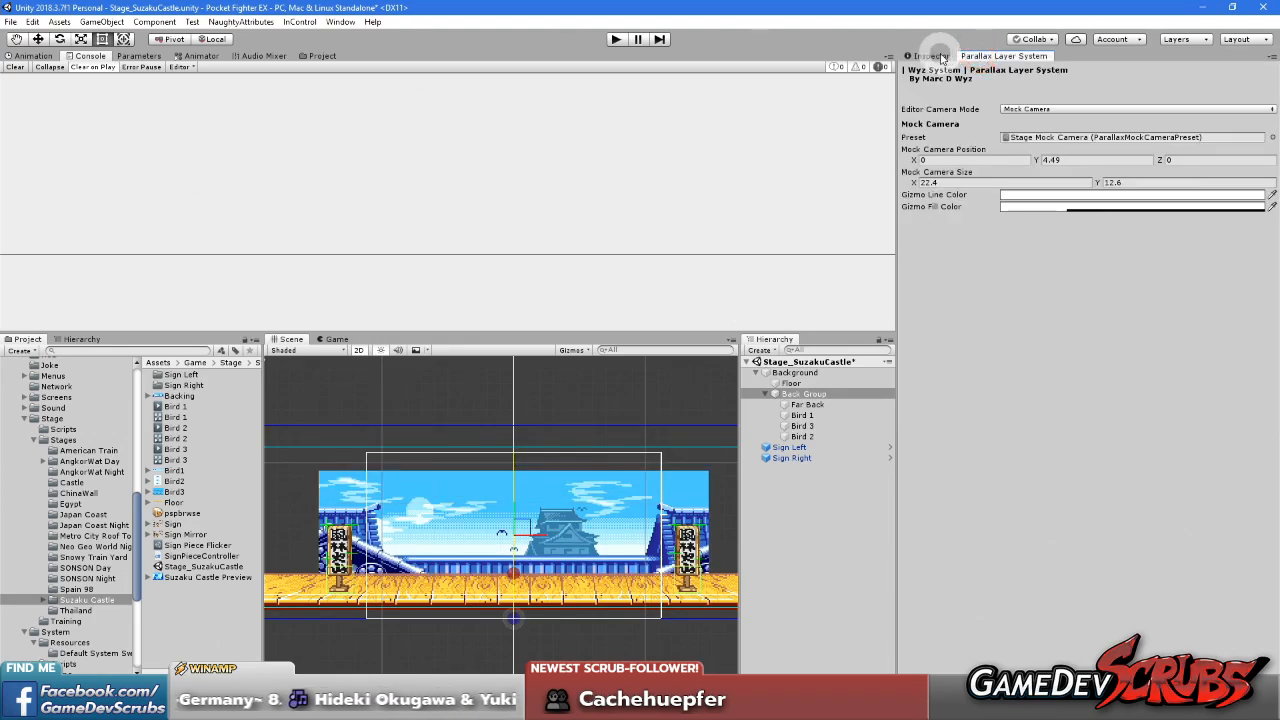
{"action": "left_click", "coordinate": [941, 58]}
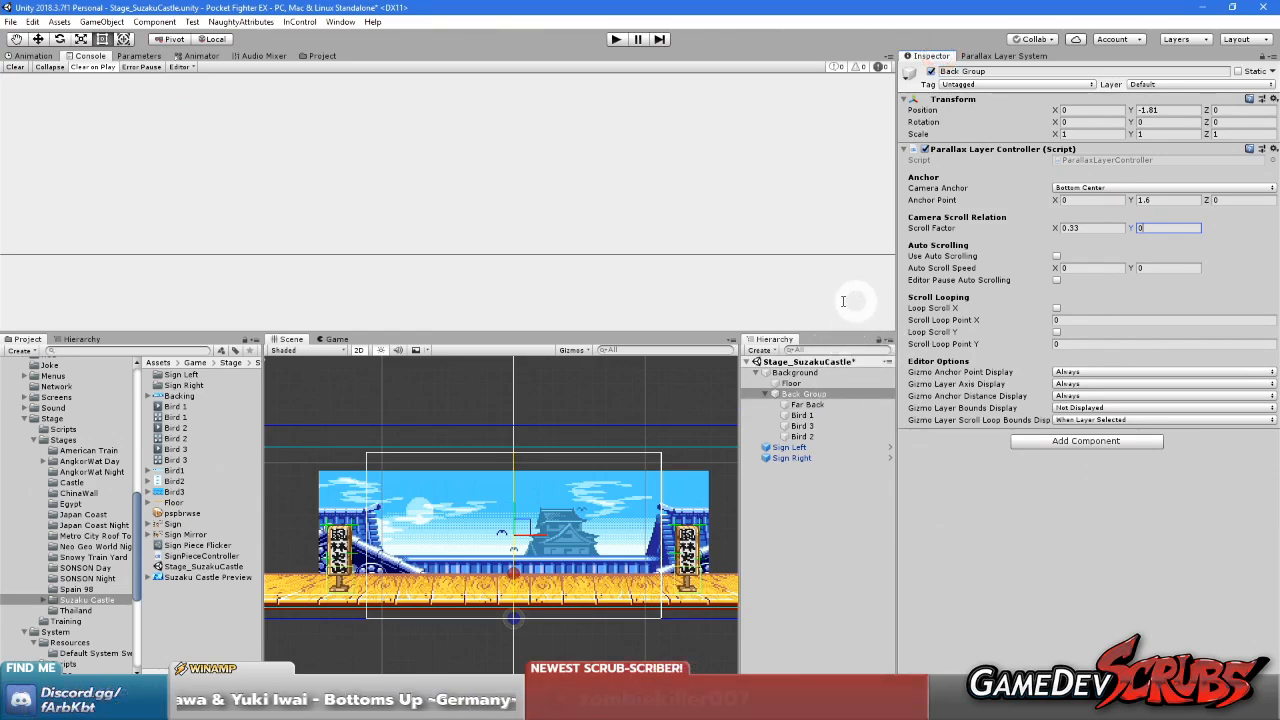
Select the Far Back sprite and compare its position with the anchor point and the floor's back edge
{"action": "left_click", "coordinate": [800, 405]}
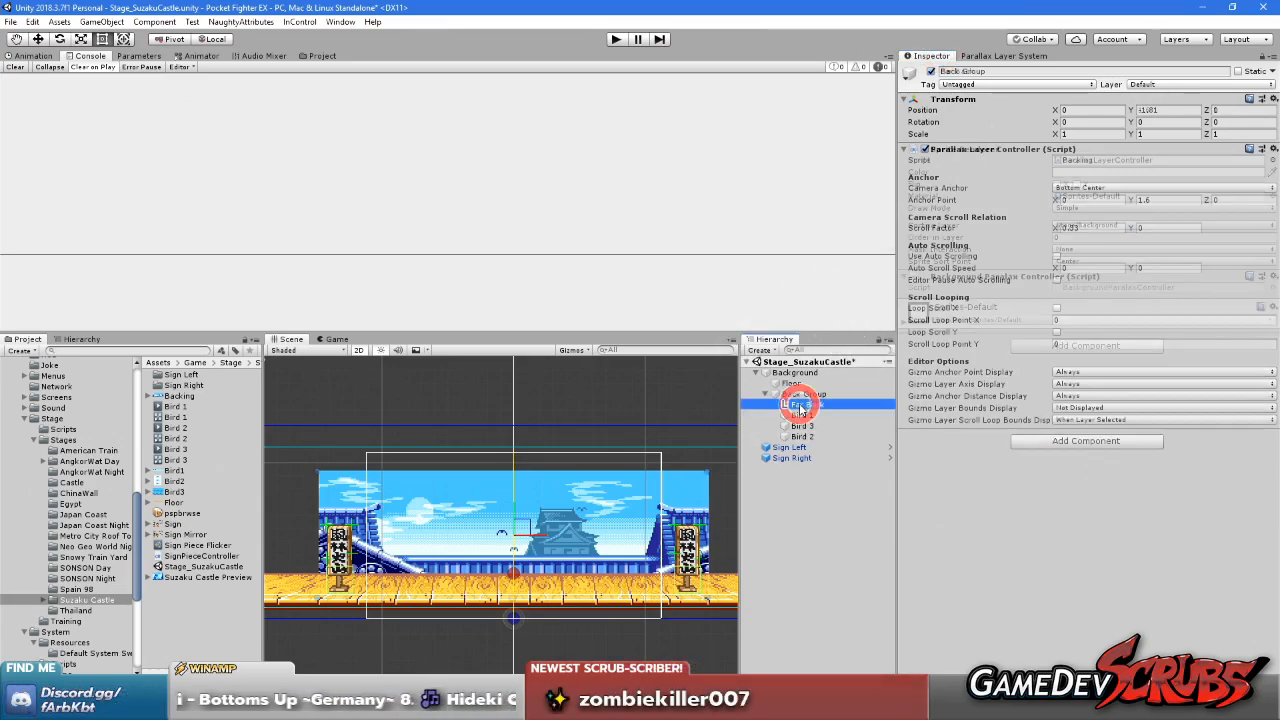
{"action": "scroll", "coordinate": [579, 544], "scroll_direction": "up", "scroll_amount": 2}
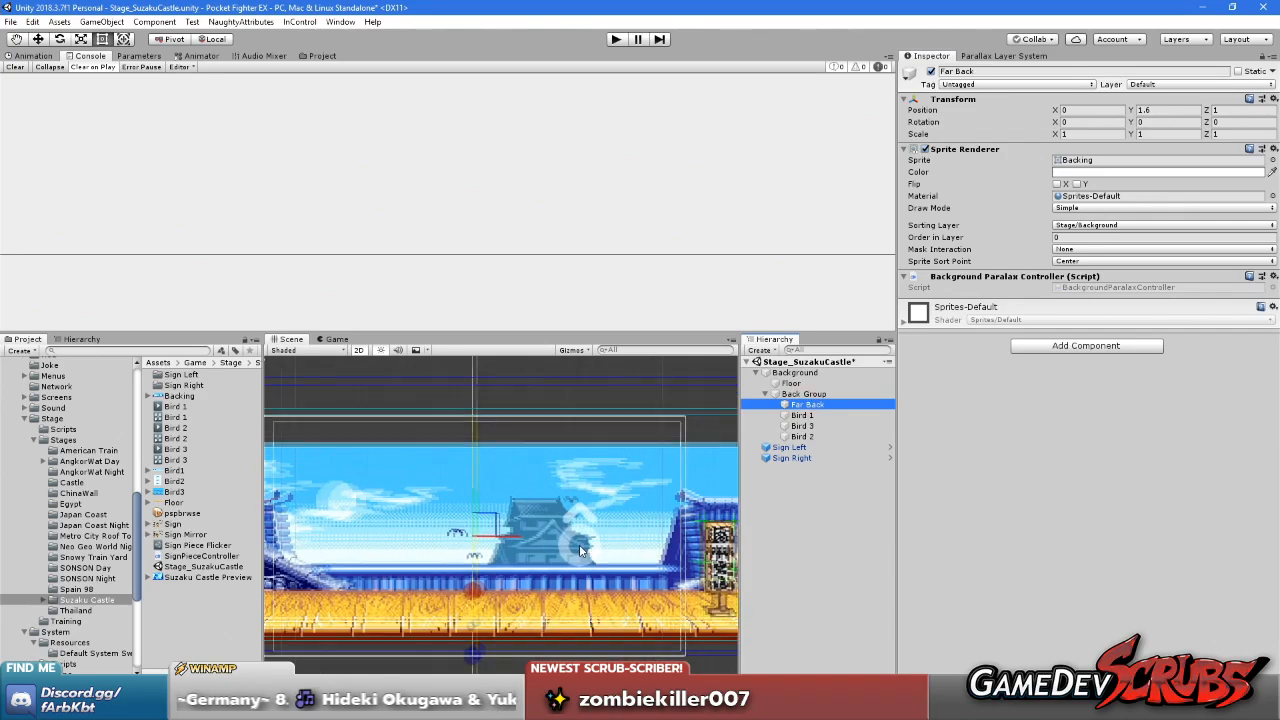
{"action": "scroll", "coordinate": [597, 529], "scroll_direction": "up", "scroll_amount": 5}
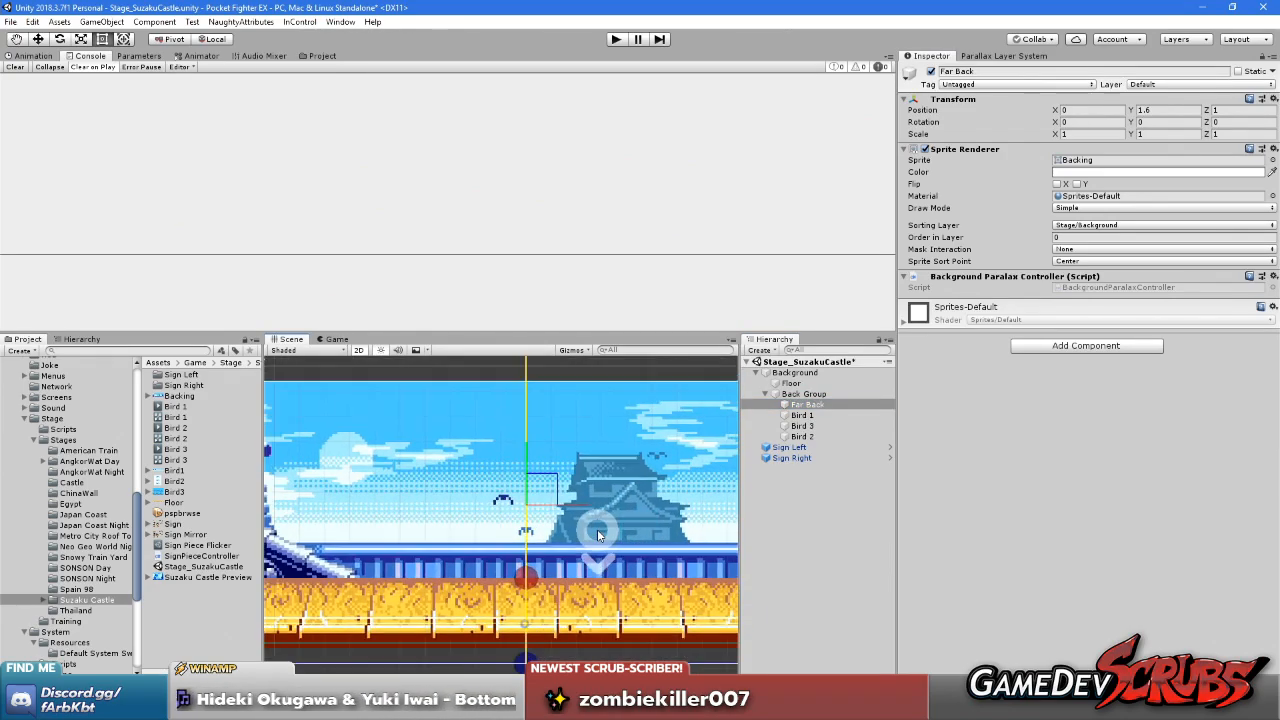
{"action": "scroll", "coordinate": [597, 529], "scroll_direction": "down", "scroll_amount": 1}
{"action": "left_click", "coordinate": [1010, 239]}
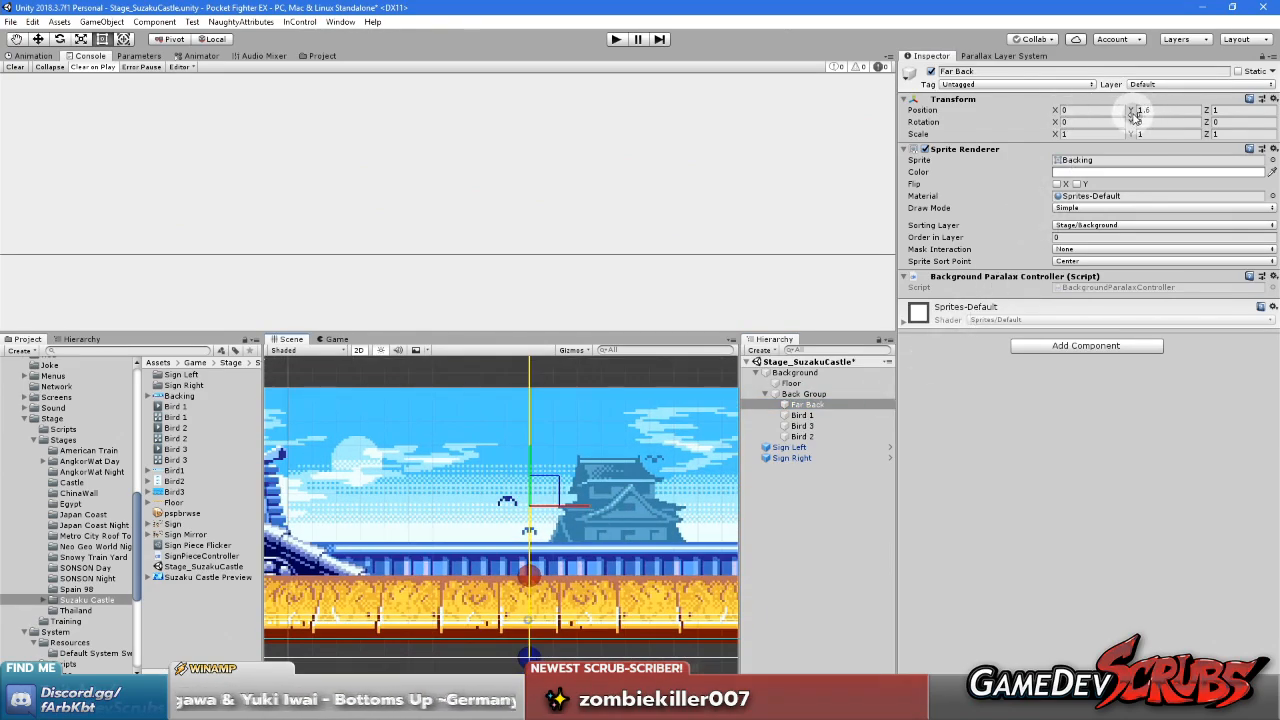
{"action": "left_click", "coordinate": [838, 437]}
Compare the Back Group's Y position with that of its Far Back sprite
{"action": "left_click", "coordinate": [810, 396]}
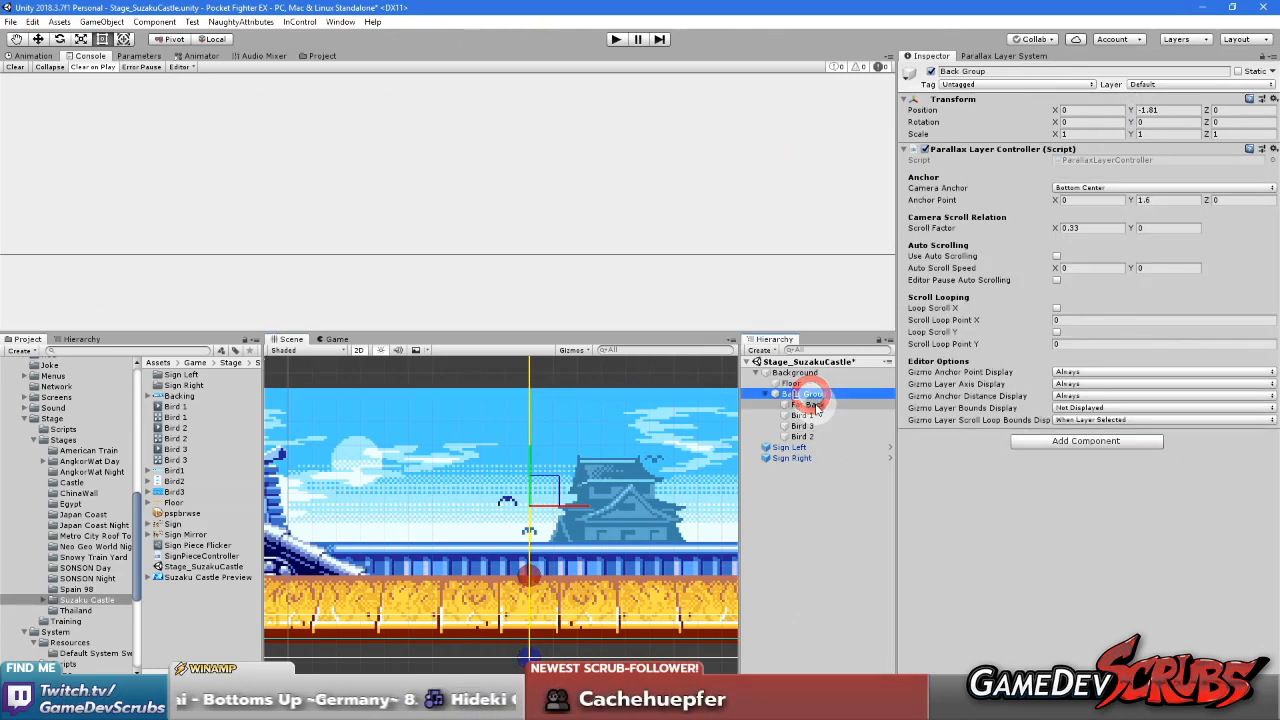
{"action": "left_click", "coordinate": [1170, 111]}
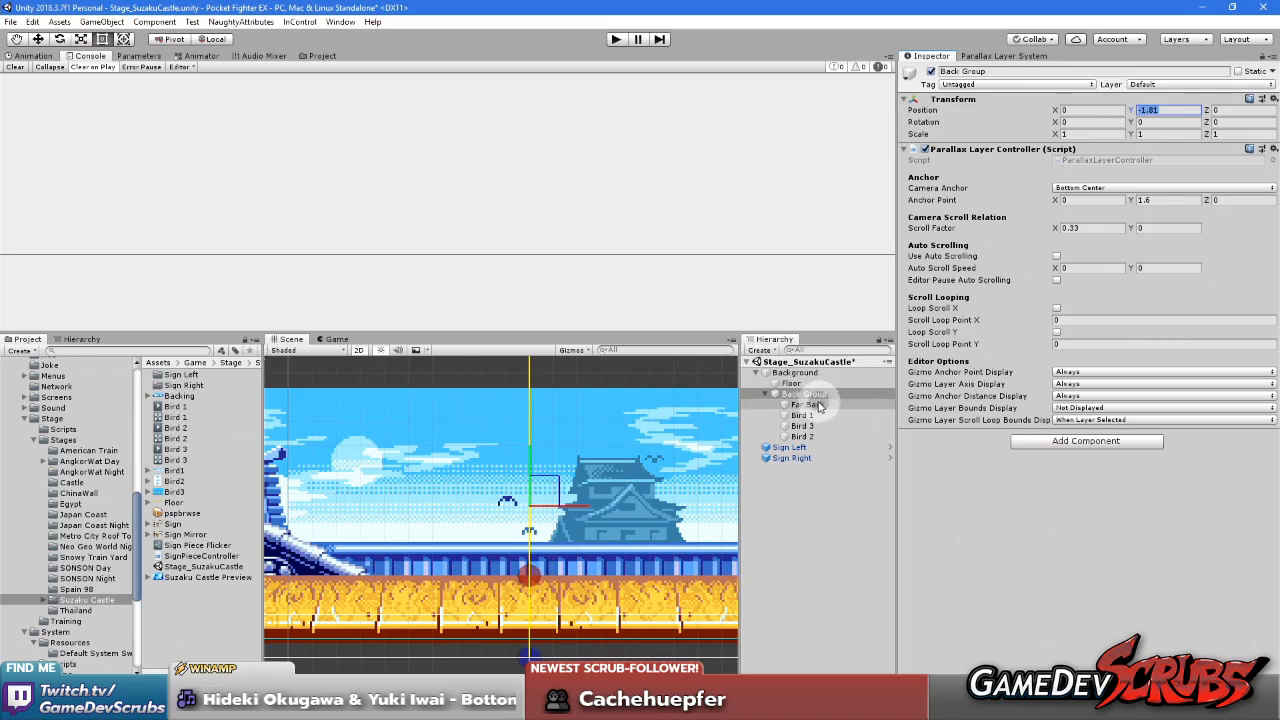
{"action": "scroll", "coordinate": [518, 567], "scroll_direction": "up", "scroll_amount": 3}
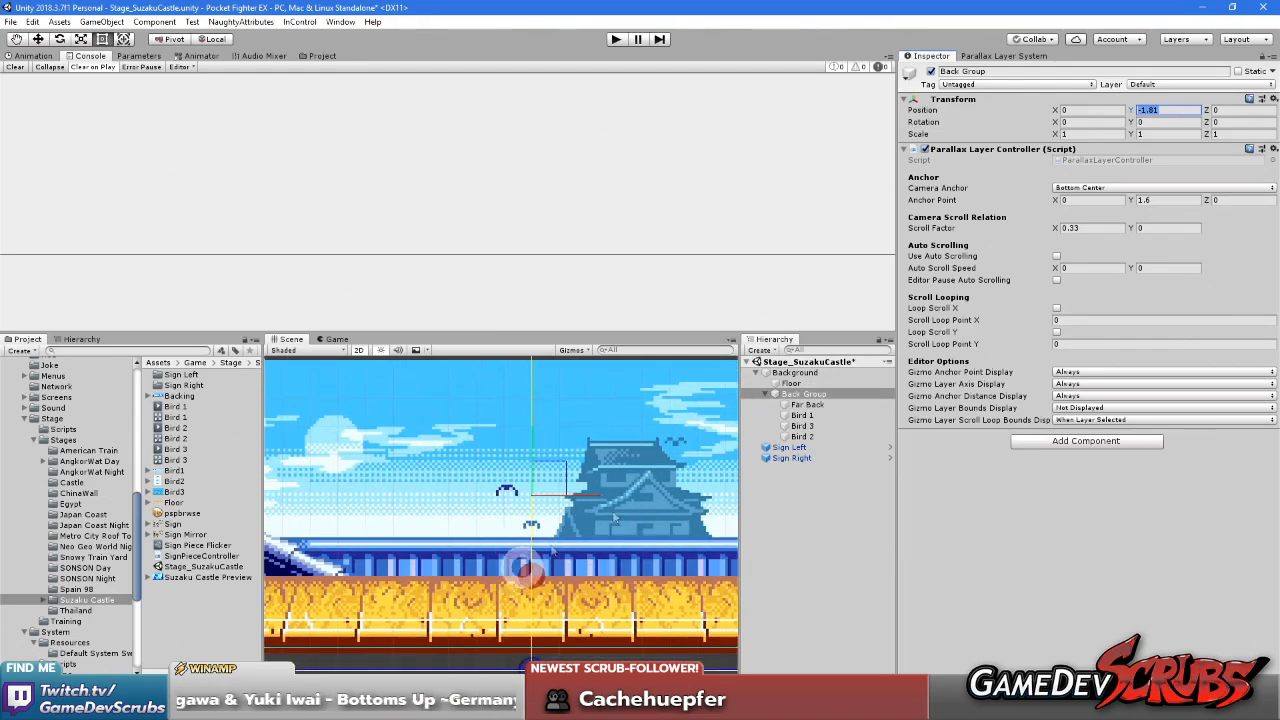
{"action": "left_click", "coordinate": [799, 407]}
{"action": "left_click", "coordinate": [801, 394]}
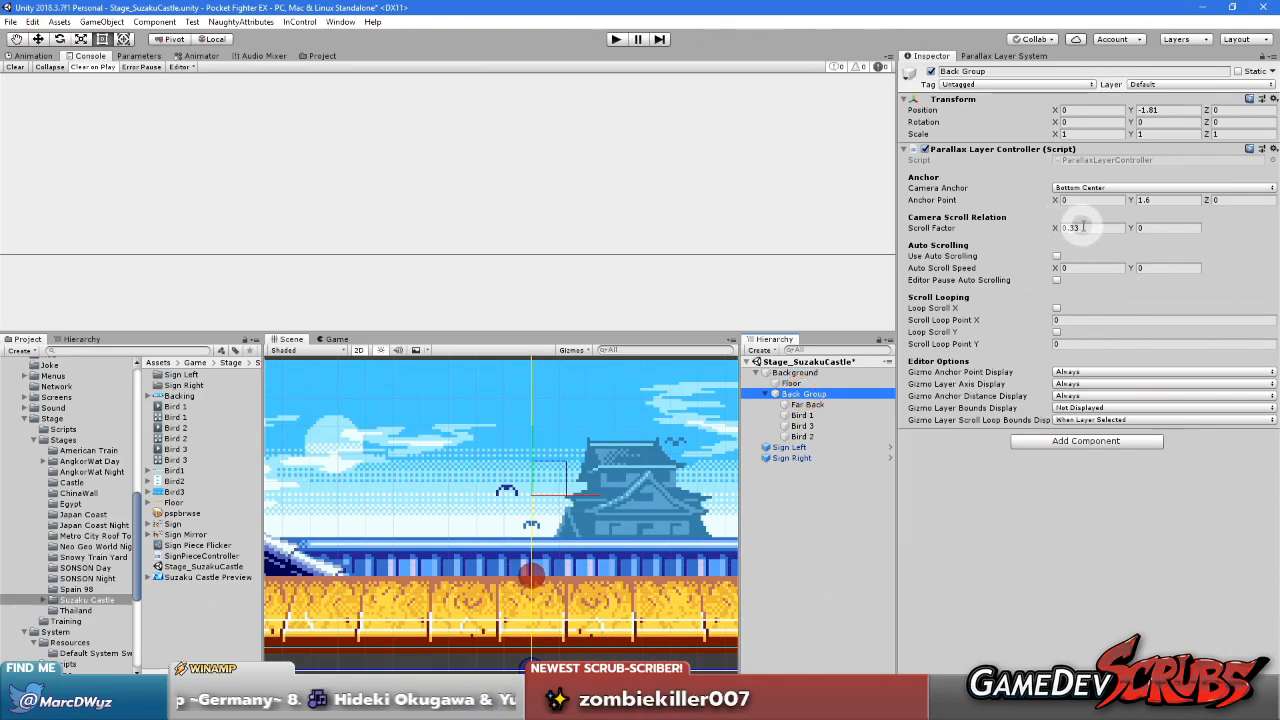
Set the Back Group's Scroll Factor to 0 in both X and Y
{"action": "left_click", "coordinate": [1082, 227]}
{"action": "type", "text": "1"}
{"action": "left_click", "coordinate": [1153, 227]}
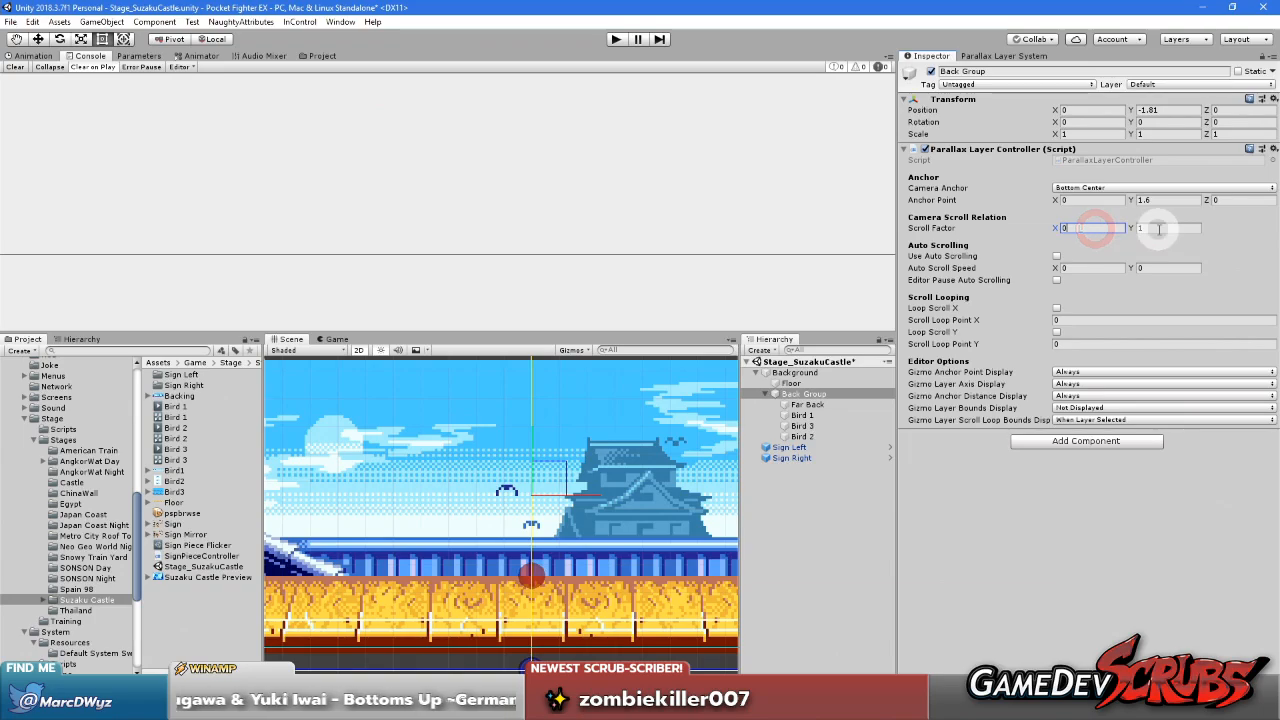
{"action": "left_click", "coordinate": [988, 55]}
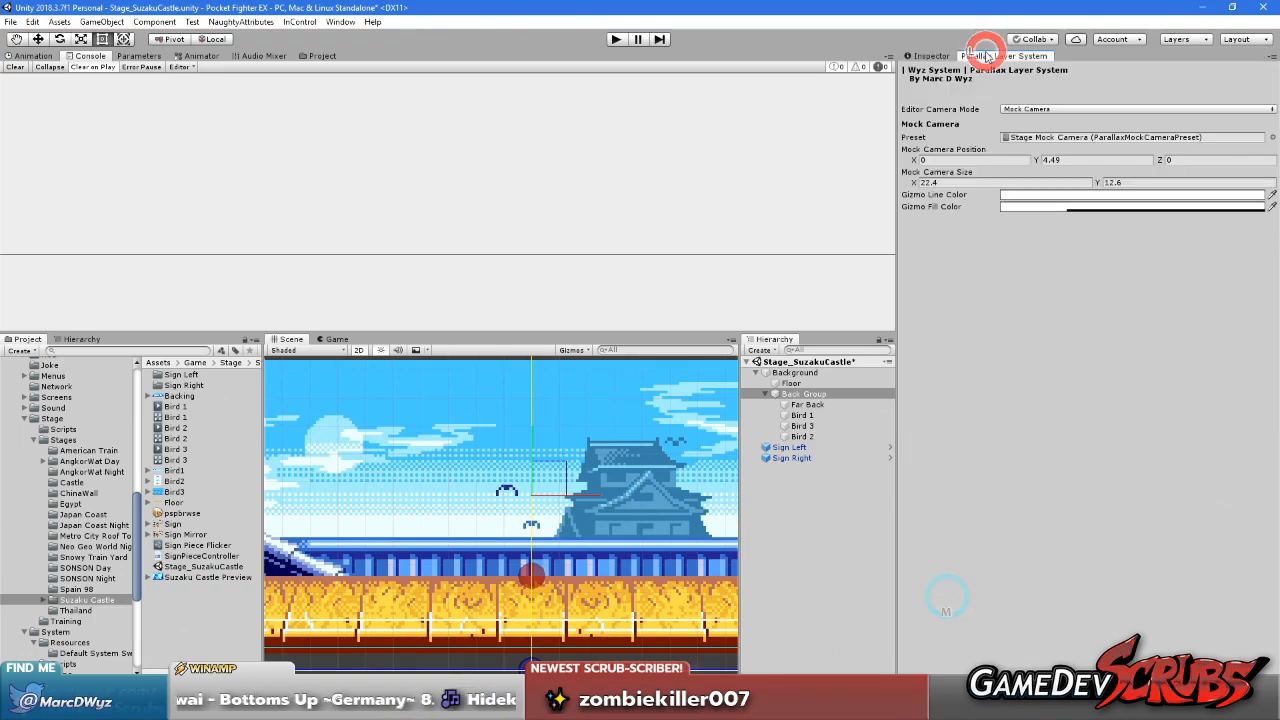
{"action": "left_click", "coordinate": [934, 55]}
Raise the Far Back sprite to Position Y 3.4 so its lower edge meets the floor's back edge
{"action": "scroll", "coordinate": [563, 546], "scroll_direction": "down", "scroll_amount": 7}
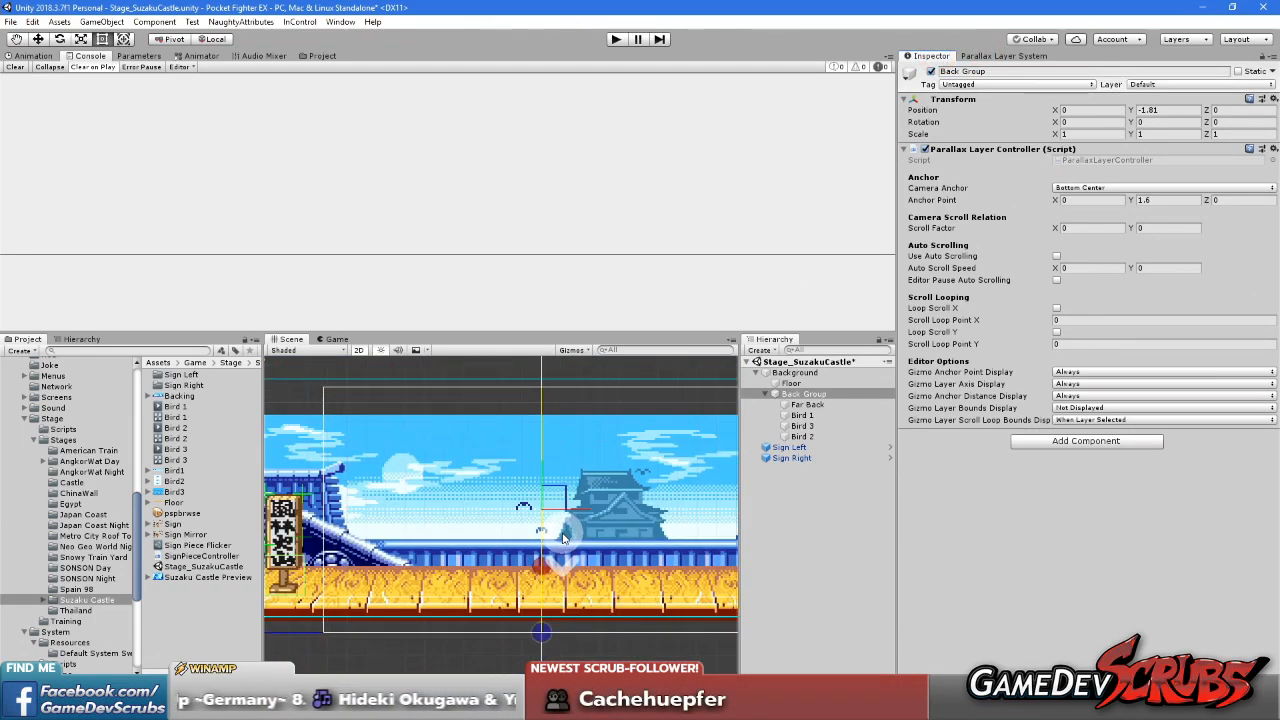
{"action": "scroll", "coordinate": [581, 532], "scroll_direction": "up", "scroll_amount": 3}
{"action": "scroll", "coordinate": [582, 537], "scroll_direction": "up", "scroll_amount": 1}
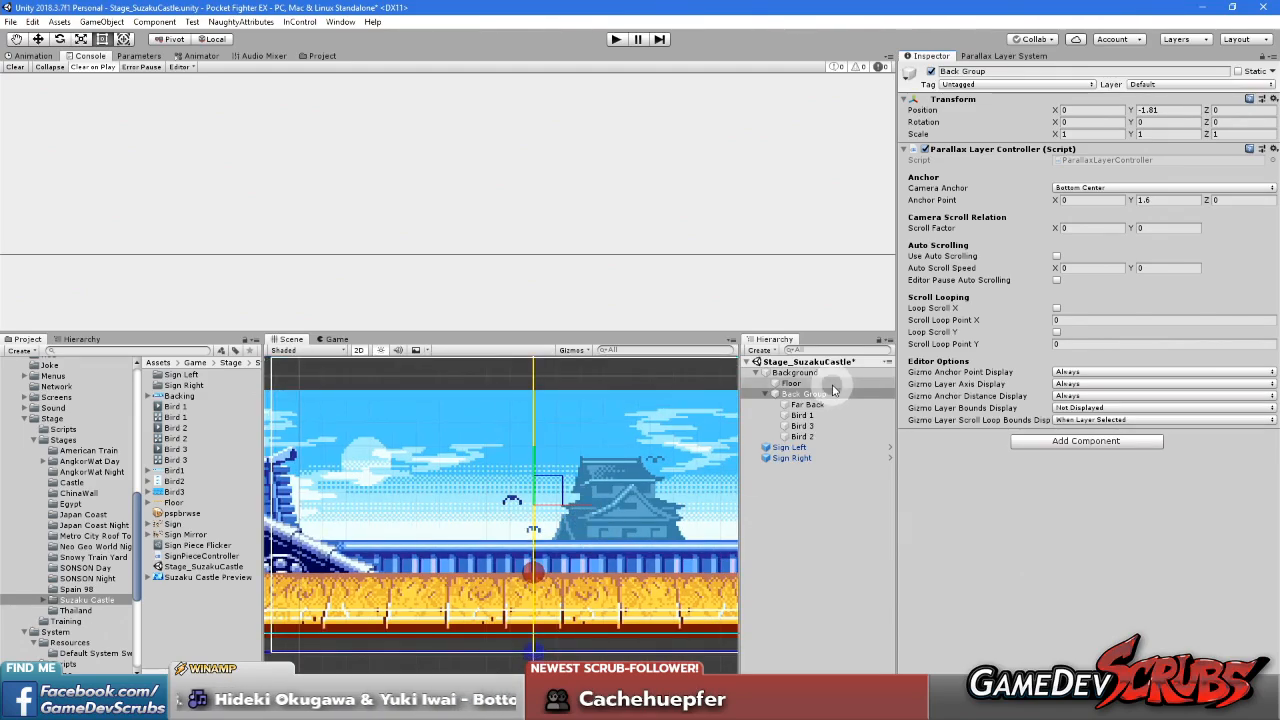
{"action": "left_click", "coordinate": [801, 404]}
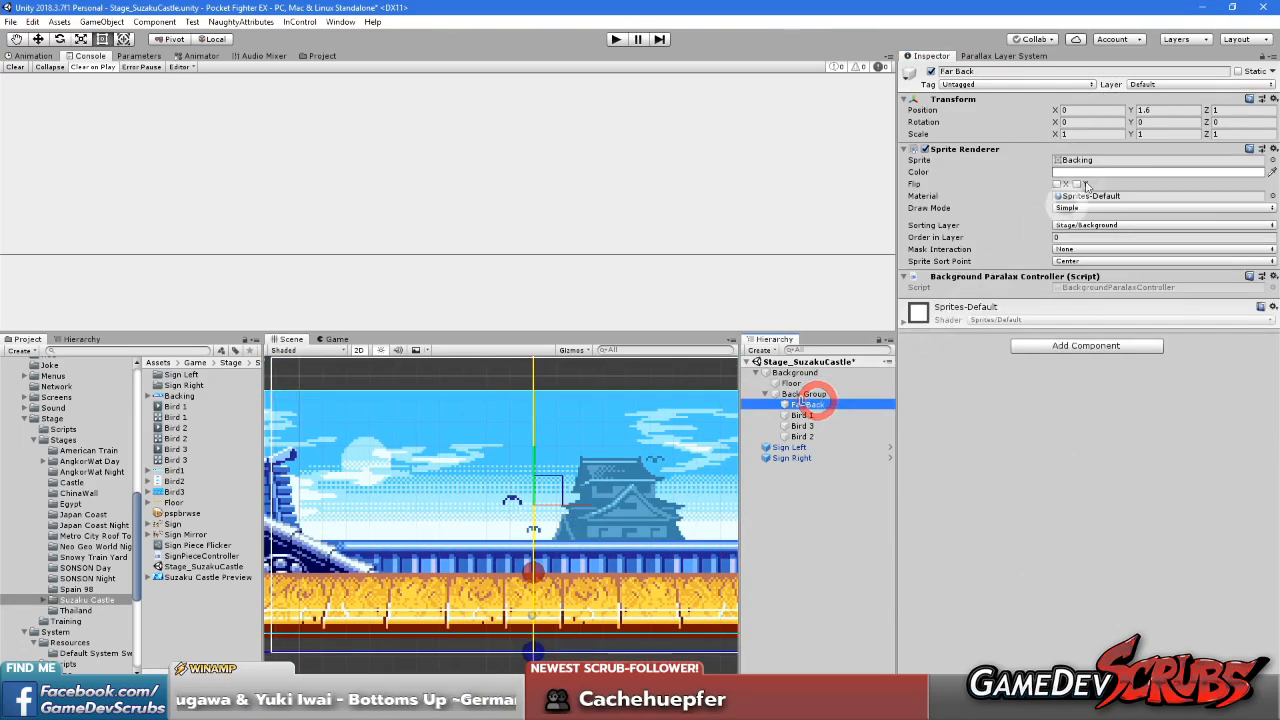
{"action": "left_click_drag", "start_coordinate": [1128, 110], "coordinate": [1180, 120]}
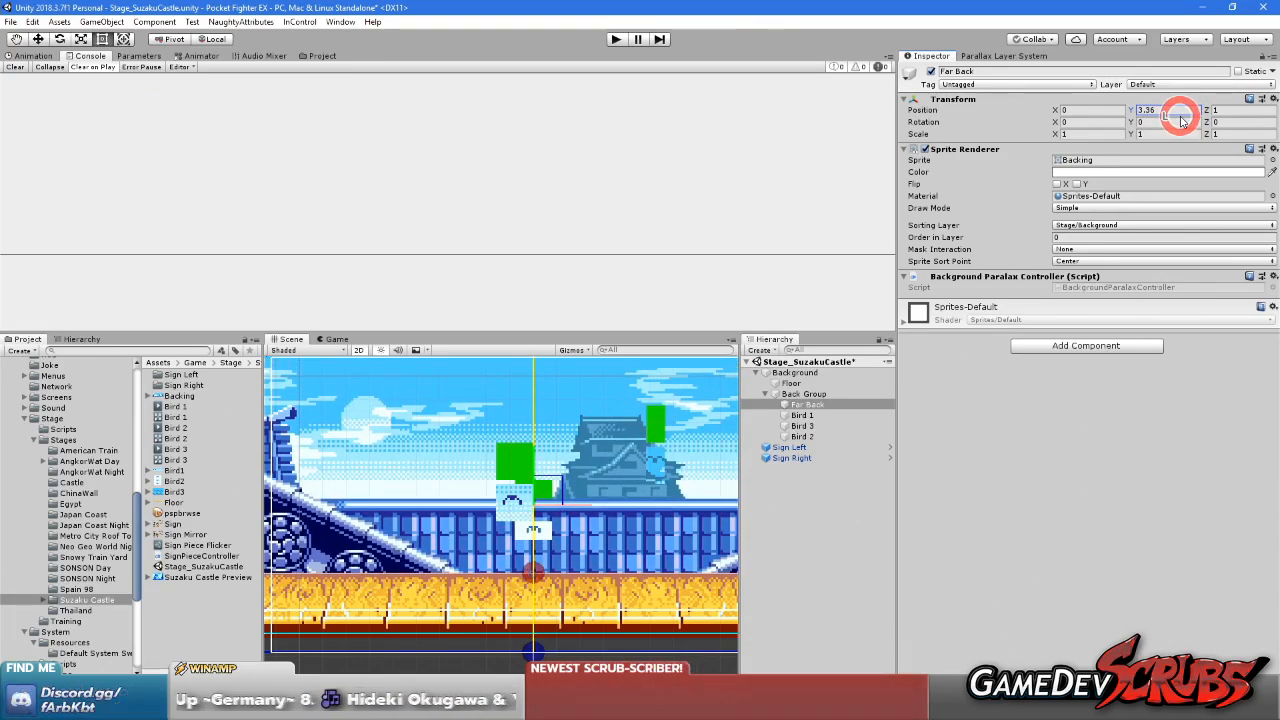
{"action": "left_click_drag", "start_coordinate": [1181, 120], "coordinate": [1181, 120]}
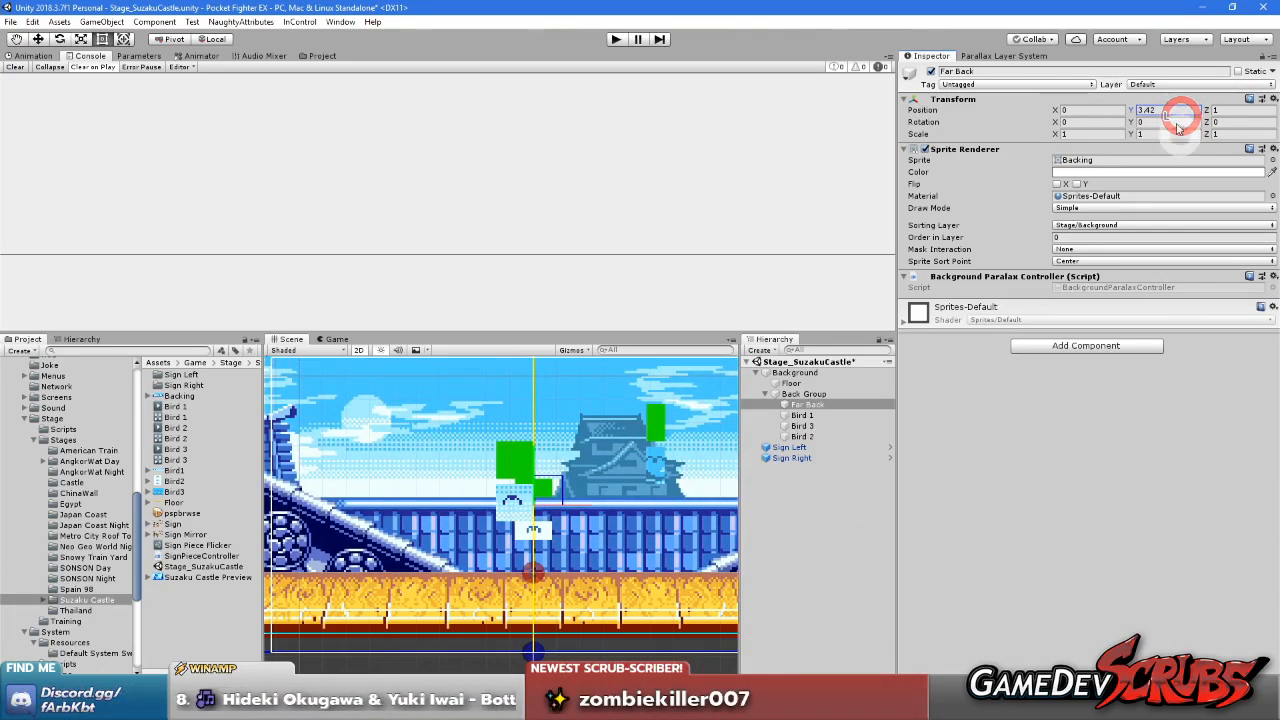
{"action": "scroll", "coordinate": [540, 480], "scroll_direction": "up", "scroll_amount": 5}
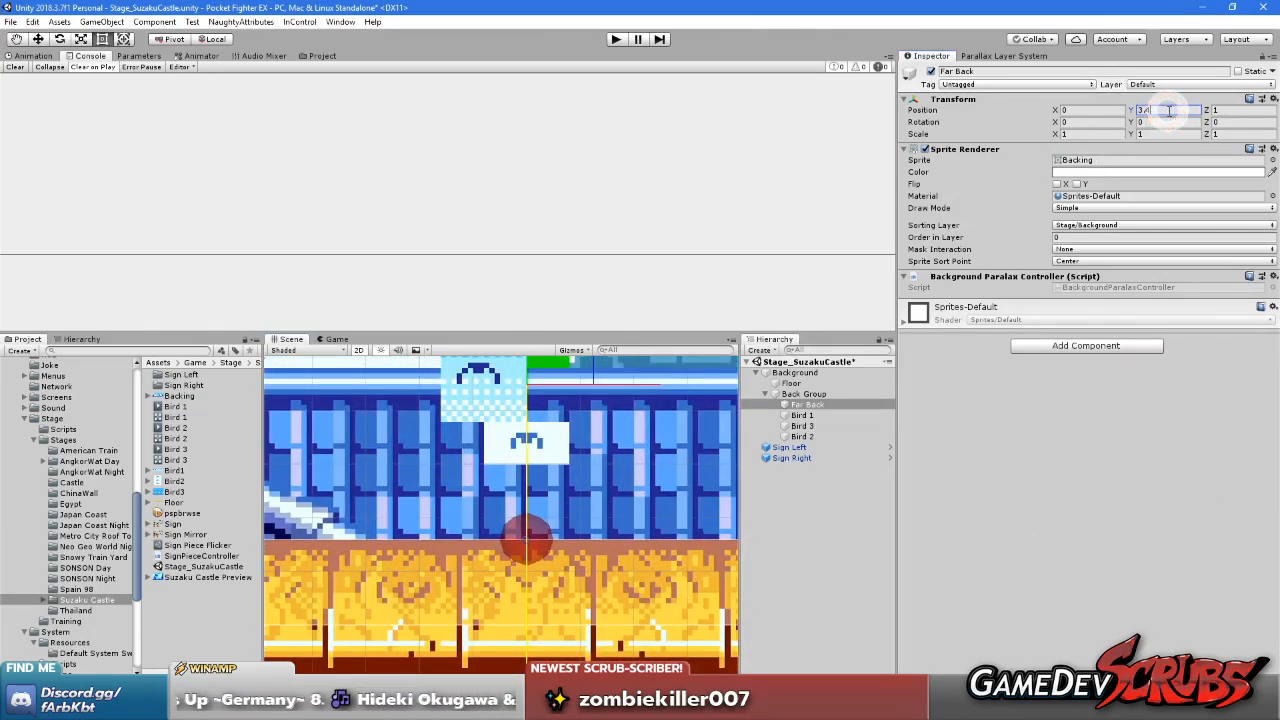
{"action": "key", "text": "BackSpace"}
{"action": "type", "text": "5"}
{"action": "key", "text": "BackSpace"}
{"action": "type", "text": "4"}
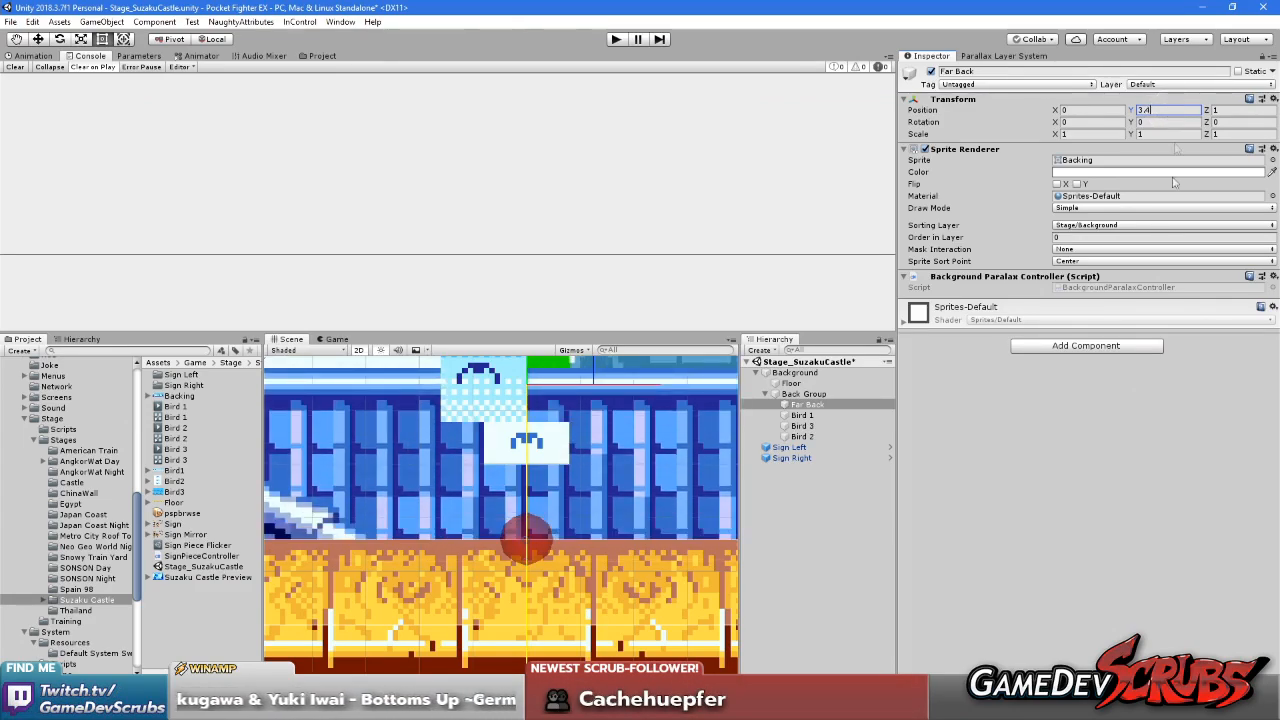
Deactivate the Bird 1, Bird 2 and Bird 3 objects in the Back Group
{"action": "scroll", "coordinate": [610, 500], "scroll_direction": "down", "scroll_amount": 5}
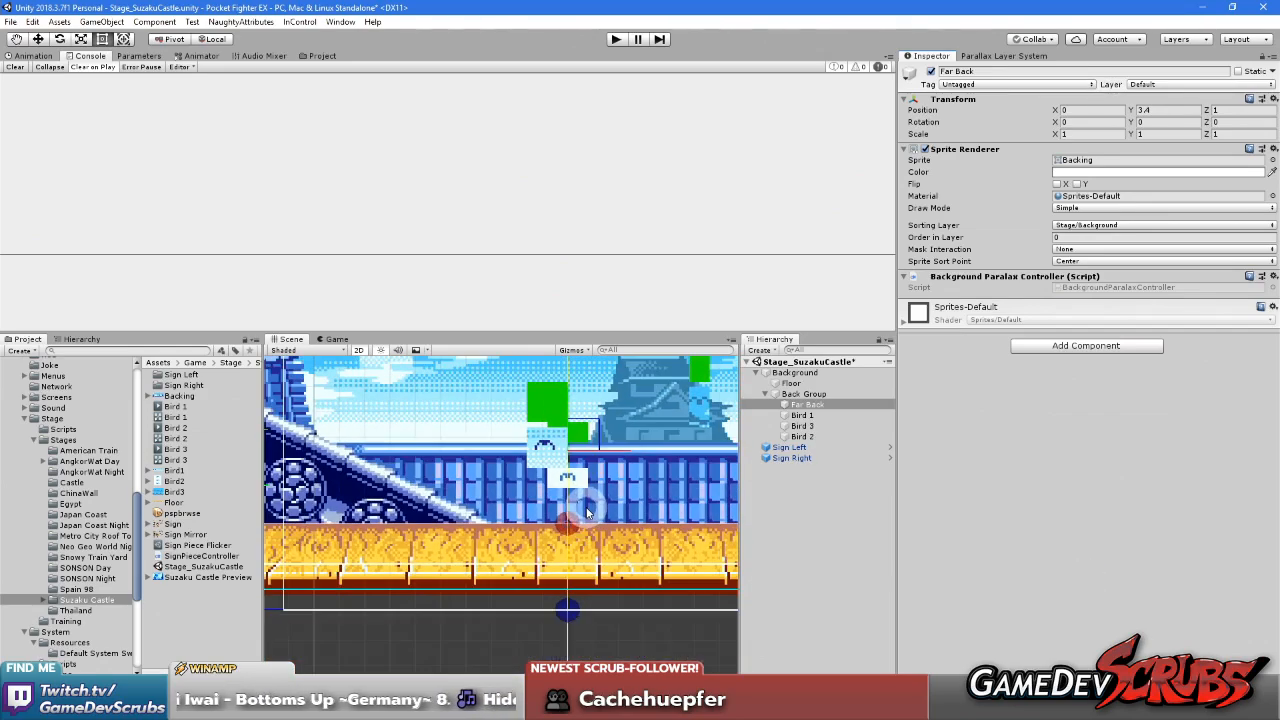
{"action": "scroll", "coordinate": [641, 461], "scroll_direction": "up", "scroll_amount": 2}
{"action": "left_click", "coordinate": [801, 415]}
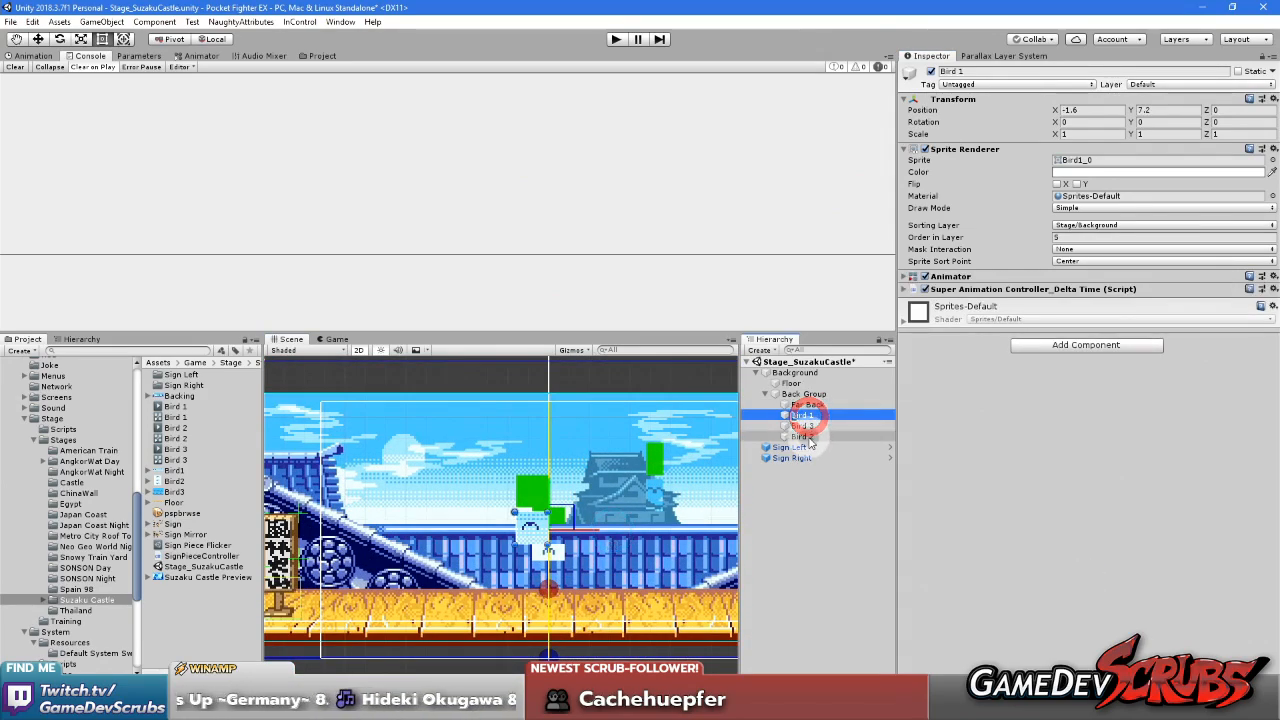
{"action": "left_click", "coordinate": [804, 436], "text": "shift"}
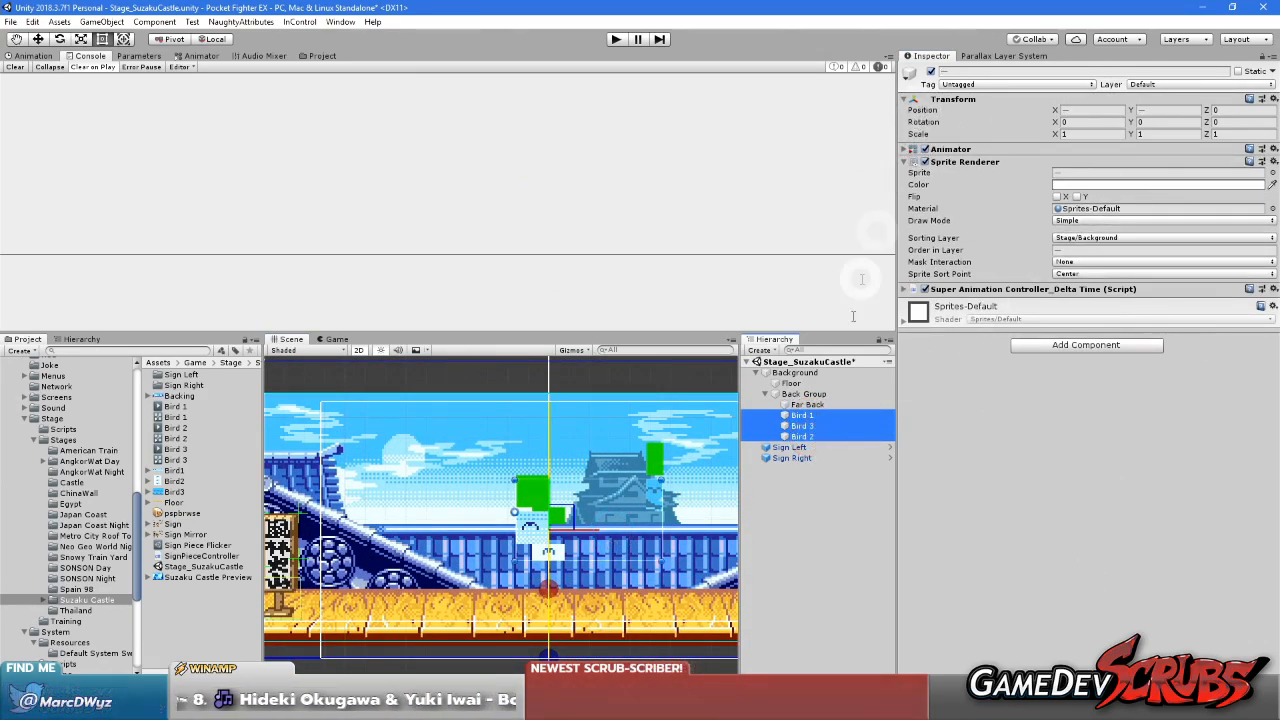
{"action": "left_click", "coordinate": [931, 71]}
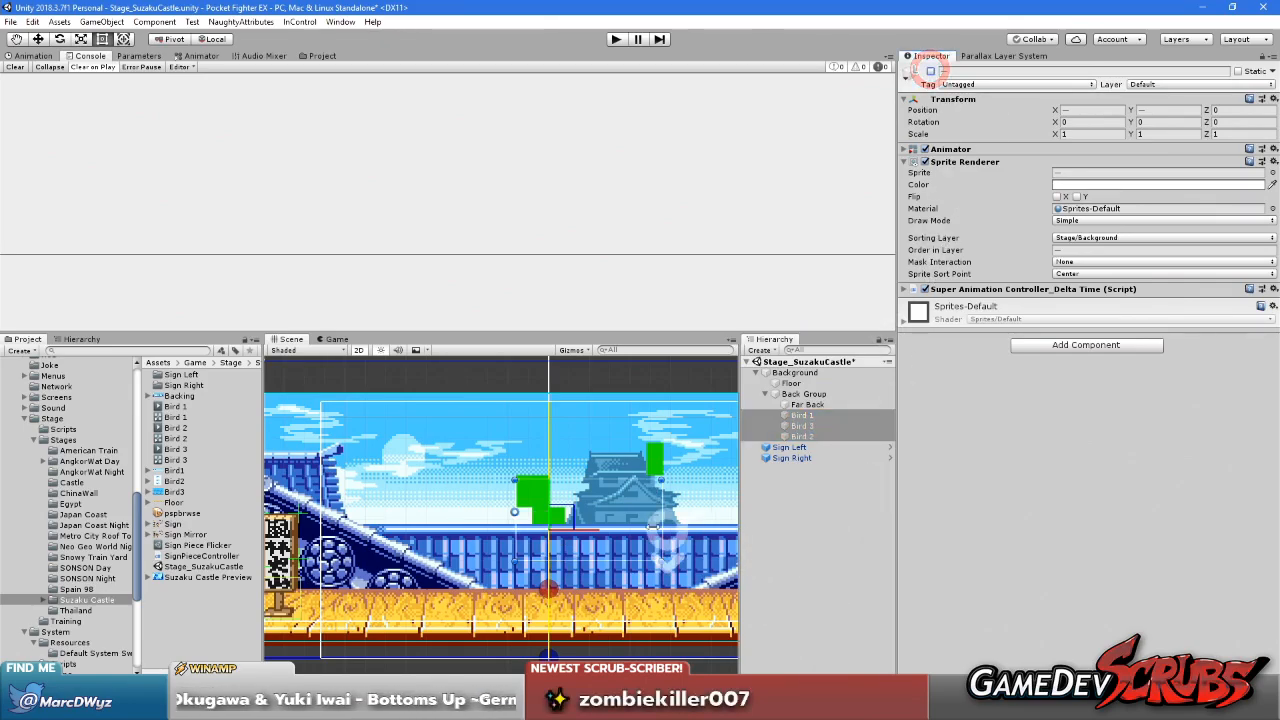
{"action": "scroll", "coordinate": [690, 560], "scroll_direction": "down", "scroll_amount": 1}
{"action": "left_click", "coordinate": [807, 571]}
Examine the Far Back sprite's alignment with the anchor point and floor edge, and frame the whole Back Group
{"action": "left_click", "coordinate": [807, 404]}
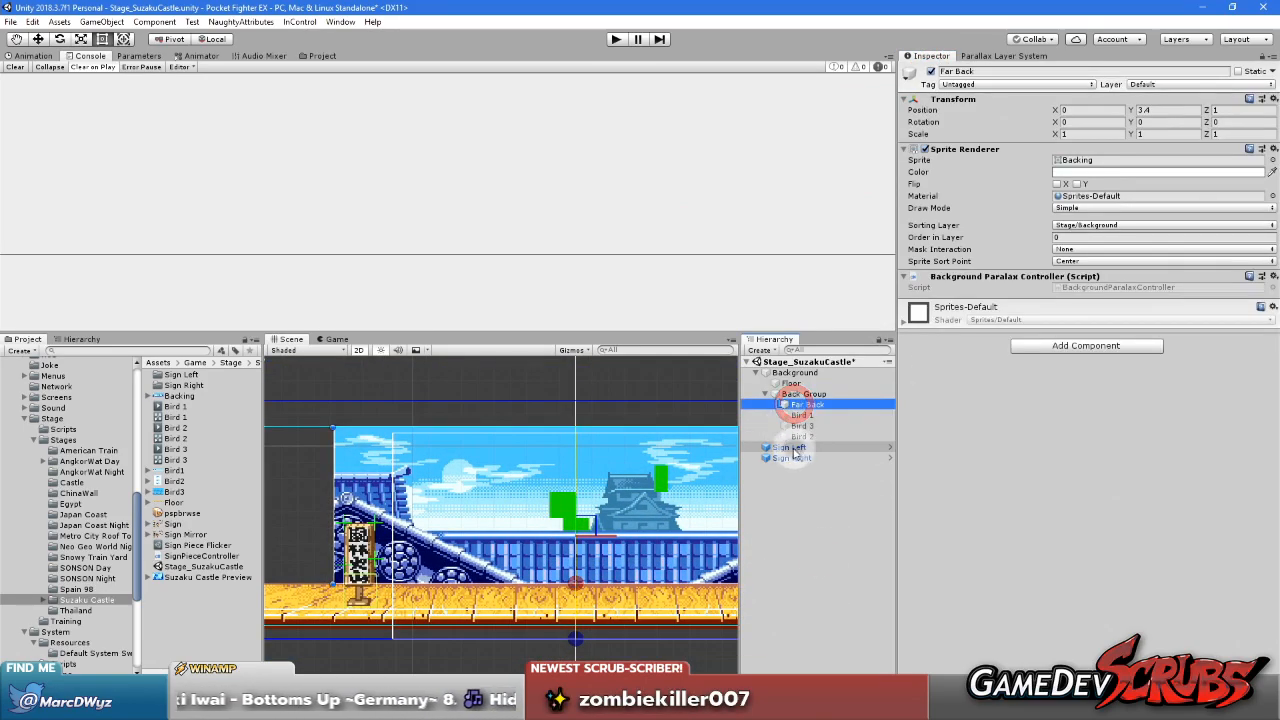
{"action": "scroll", "coordinate": [560, 600], "scroll_direction": "up", "scroll_amount": 6}
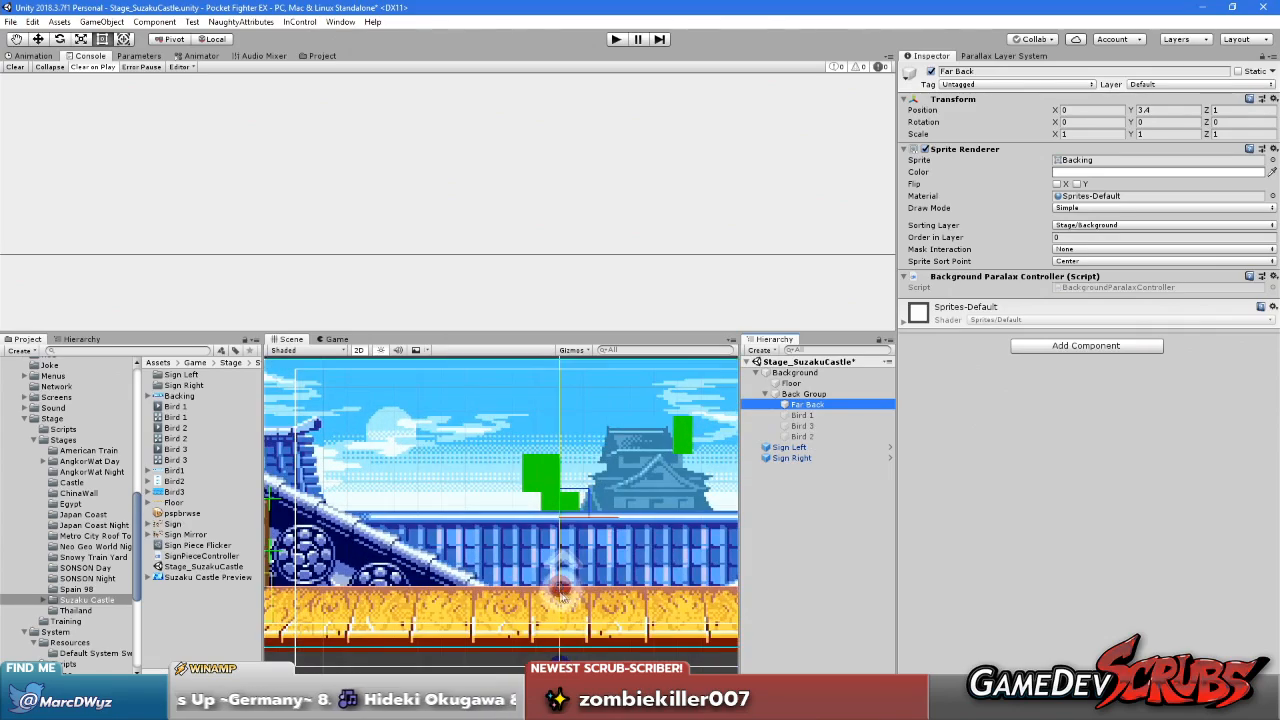
{"action": "scroll", "coordinate": [560, 602], "scroll_direction": "up", "scroll_amount": 4}
{"action": "middle_click_drag", "start_coordinate": [588, 621], "coordinate": [585, 572]}
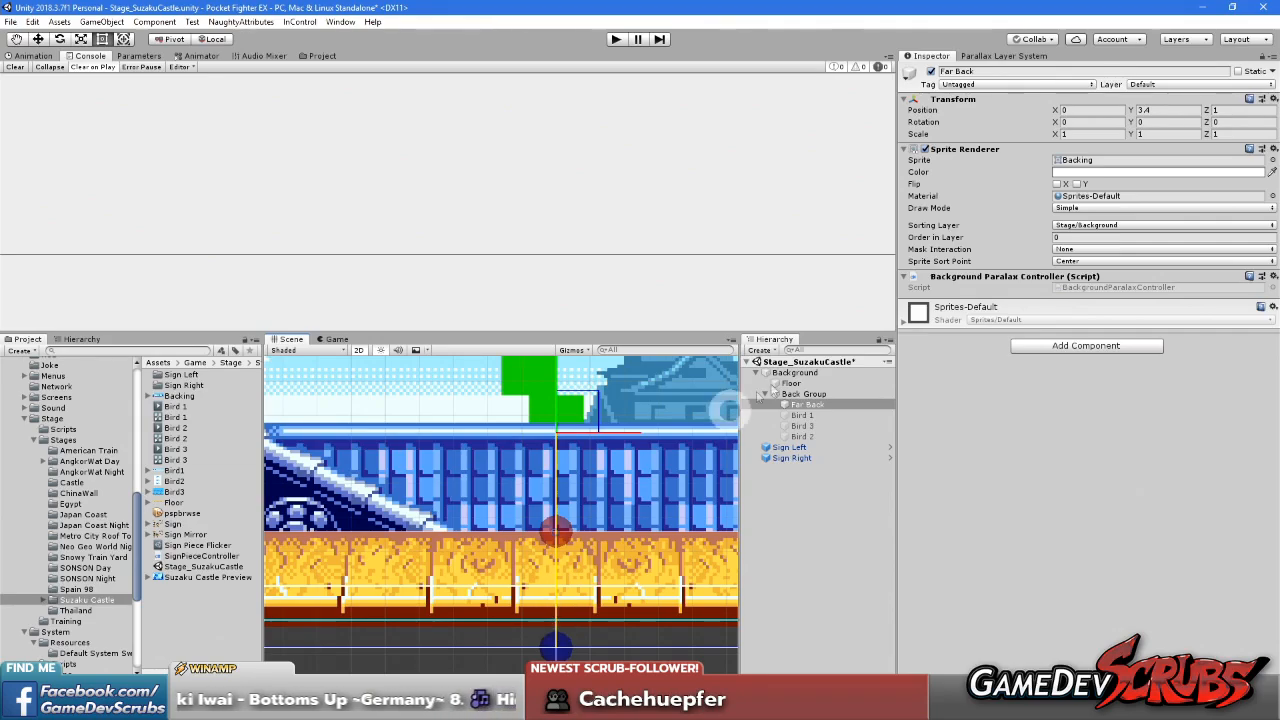
{"action": "left_click", "coordinate": [807, 396]}
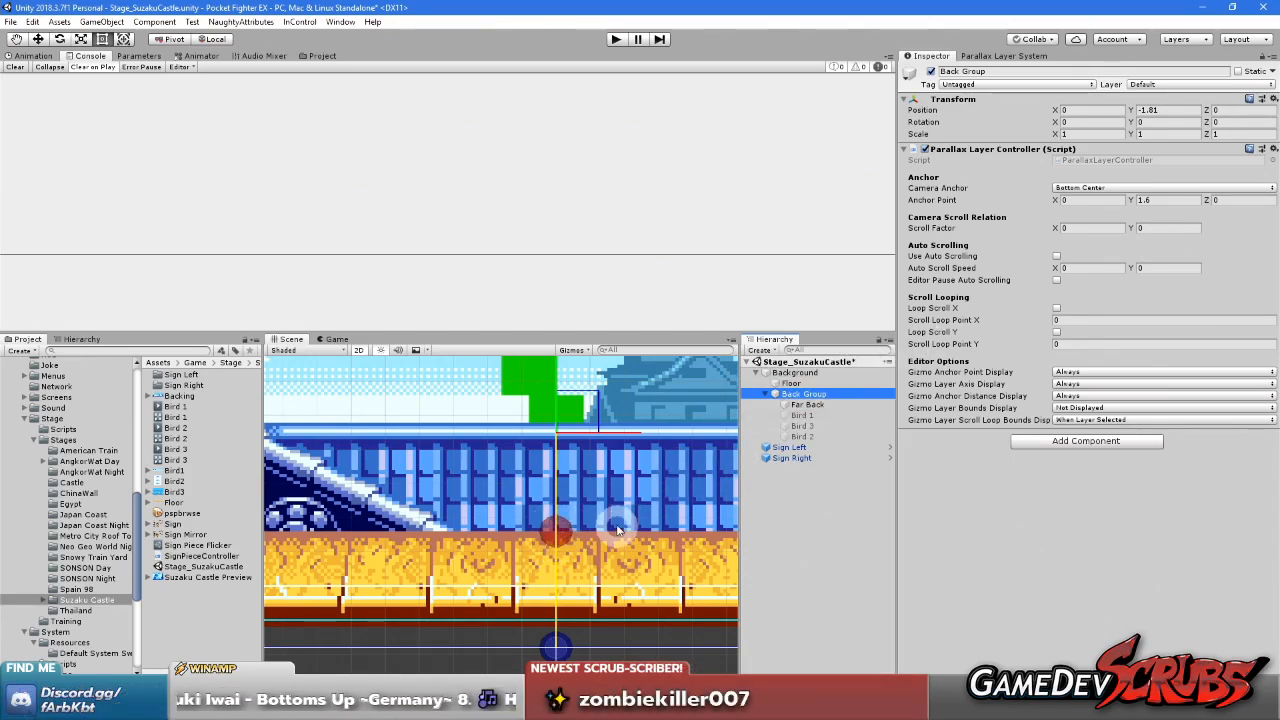
{"action": "left_click", "coordinate": [806, 404]}
{"action": "left_click", "coordinate": [806, 395]}
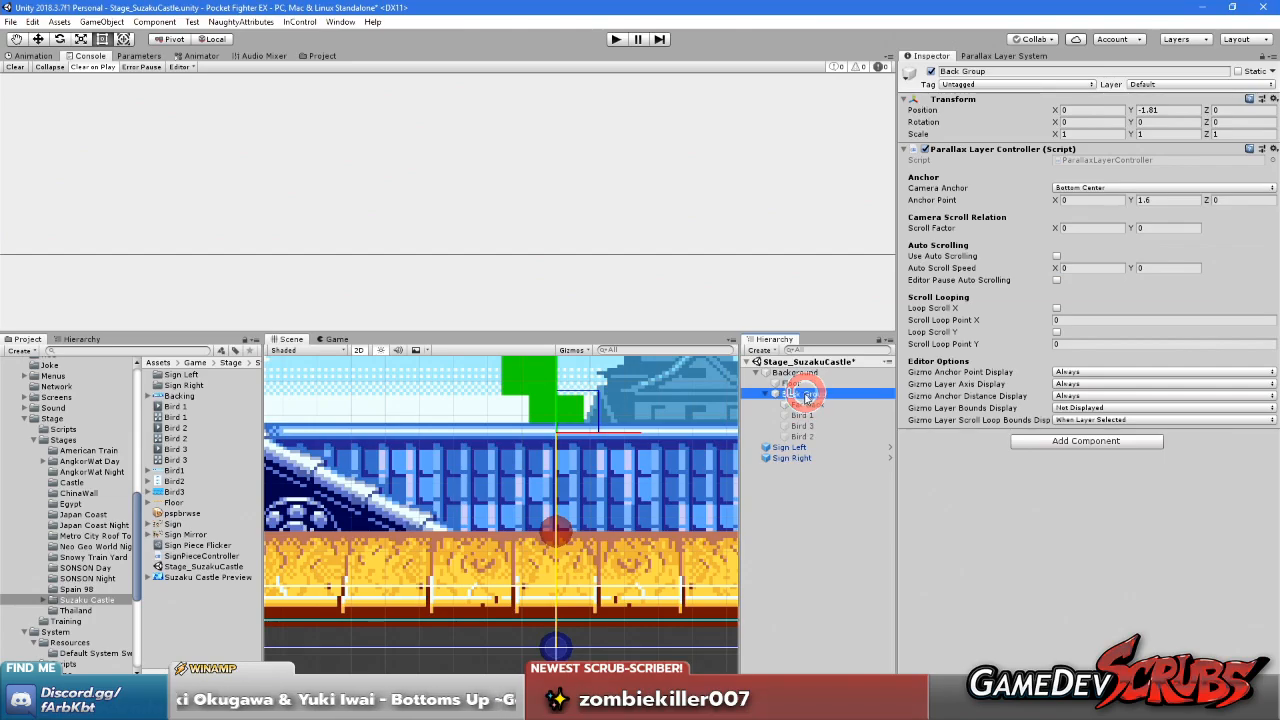
{"action": "key", "text": "f"}
{"action": "scroll", "coordinate": [538, 505], "scroll_direction": "down", "scroll_amount": 4}
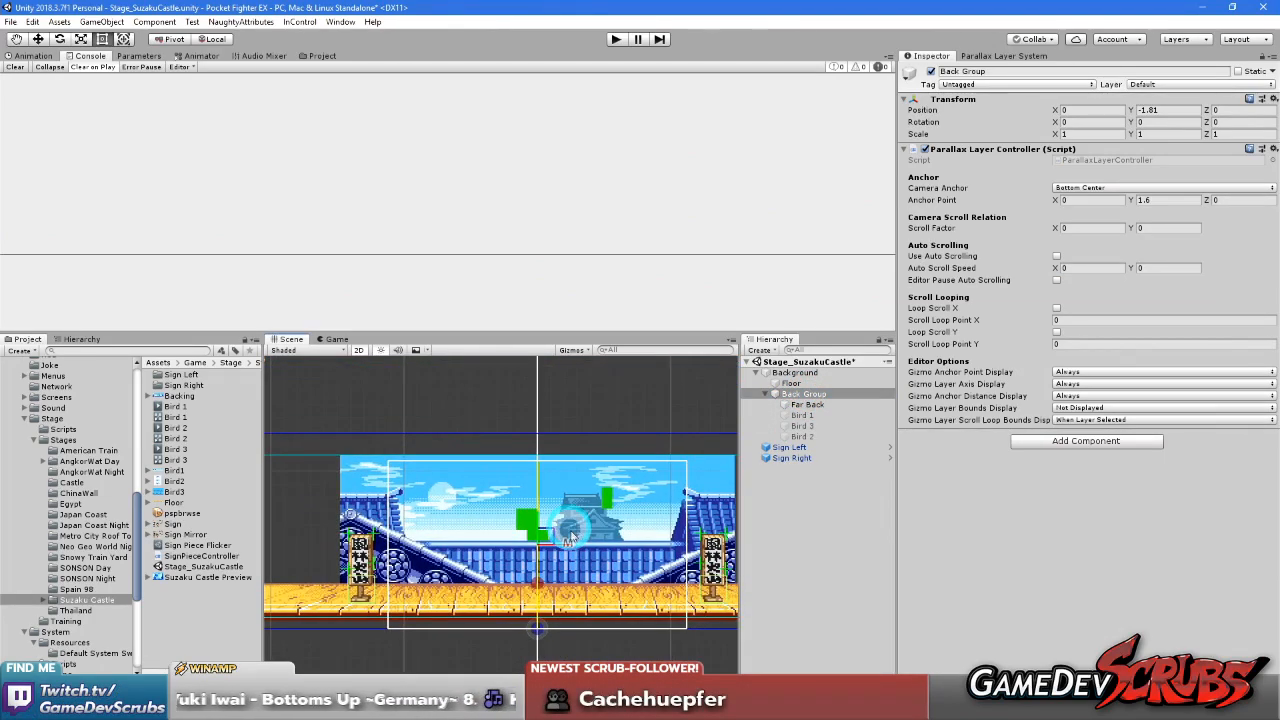
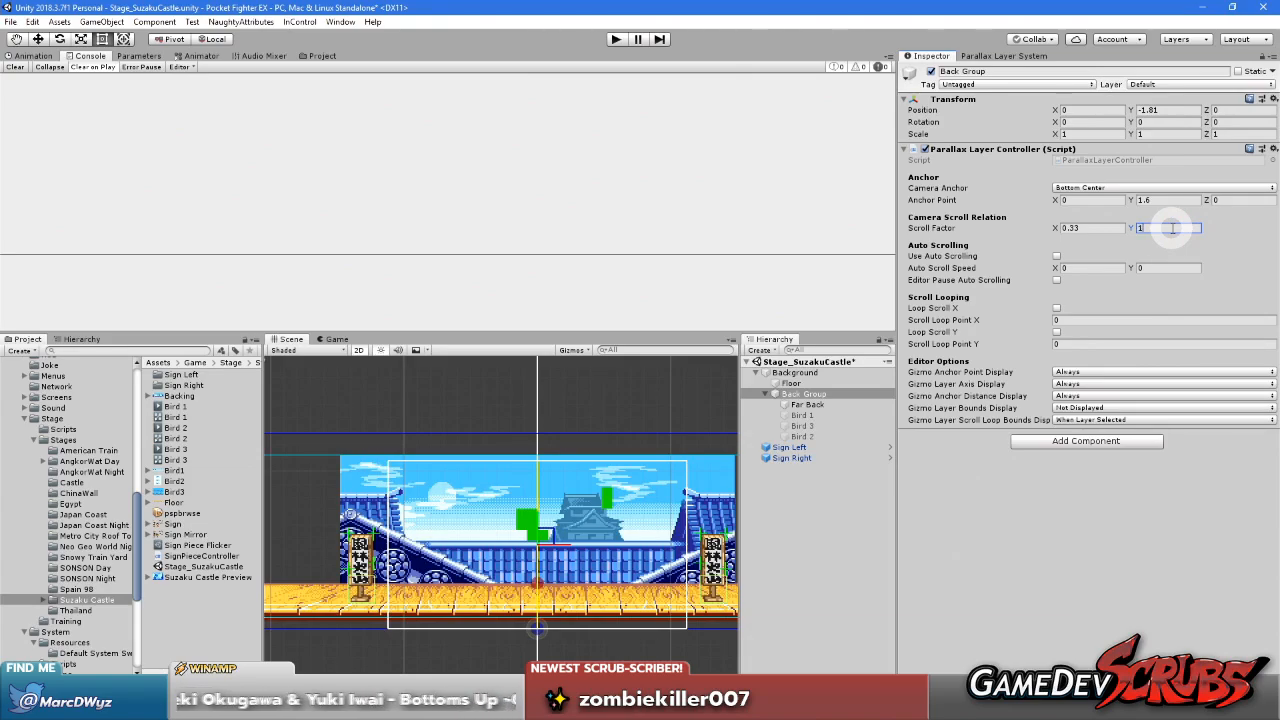
Move the mock camera around the stage centre to test how the Back Group scrolls
{"action": "left_click", "coordinate": [1004, 55]}
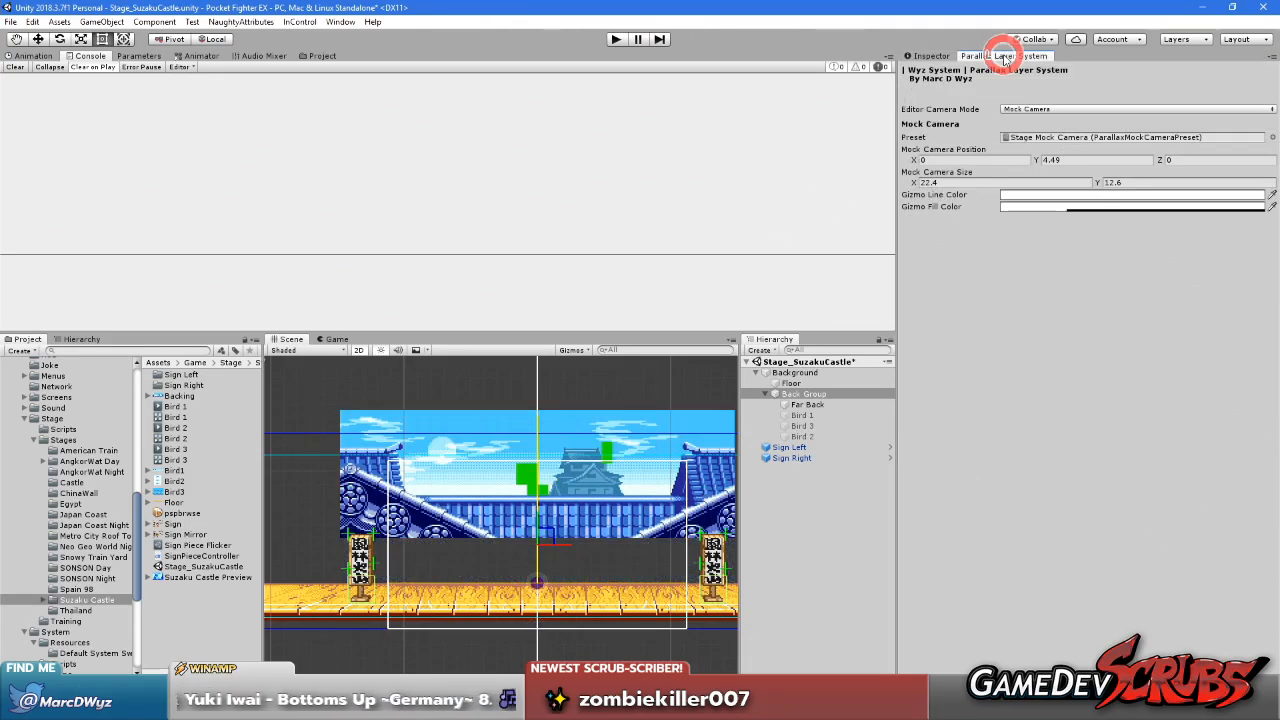
{"action": "left_click", "coordinate": [547, 538]}
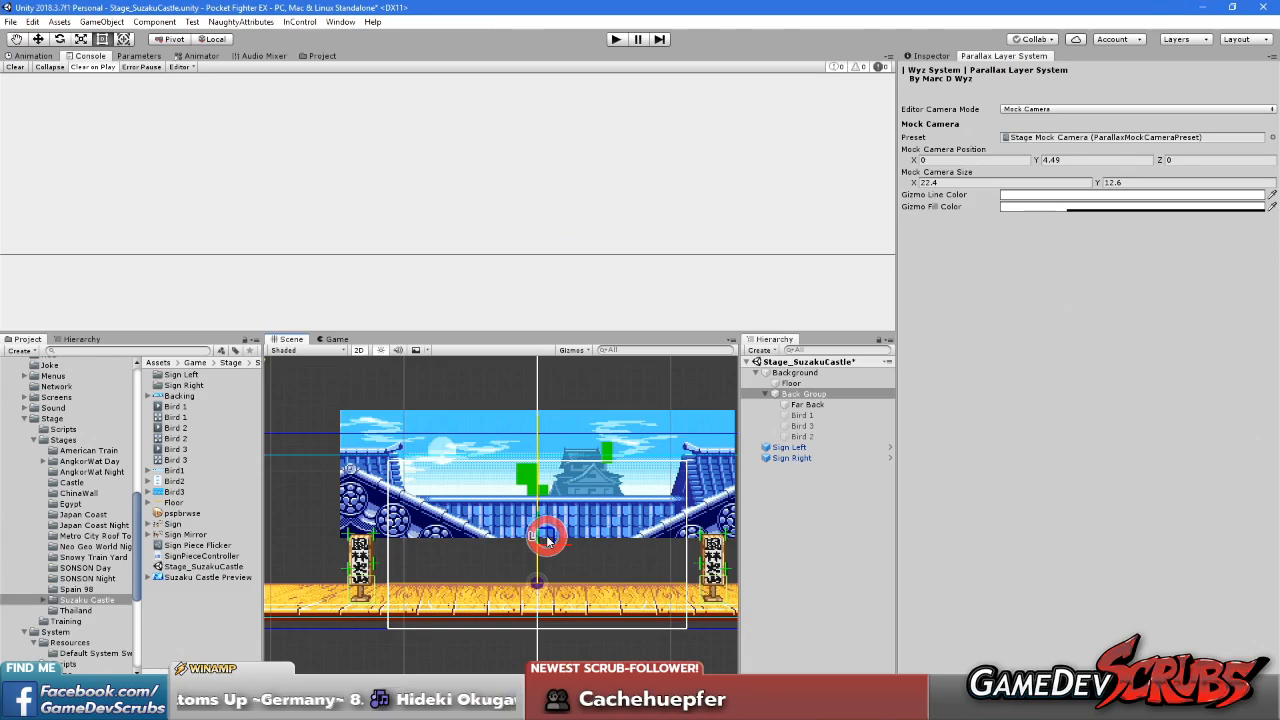
{"action": "mouse_move", "coordinate": [547, 540]}
{"action": "left_mouse_down"}
{"action": "mouse_move", "coordinate": [548, 588]}
{"action": "mouse_move", "coordinate": [543, 553]}
{"action": "mouse_move", "coordinate": [563, 517]}
{"action": "mouse_move", "coordinate": [529, 623]}
{"action": "mouse_move", "coordinate": [582, 382]}
{"action": "mouse_move", "coordinate": [443, 586]}
{"action": "mouse_move", "coordinate": [537, 329]}
{"action": "mouse_move", "coordinate": [651, 500]}
{"action": "mouse_move", "coordinate": [487, 533]}
{"action": "mouse_move", "coordinate": [546, 449]}
{"action": "mouse_move", "coordinate": [523, 523]}
{"action": "mouse_move", "coordinate": [557, 491]}
{"action": "mouse_move", "coordinate": [555, 516]}
{"action": "left_mouse_up"}
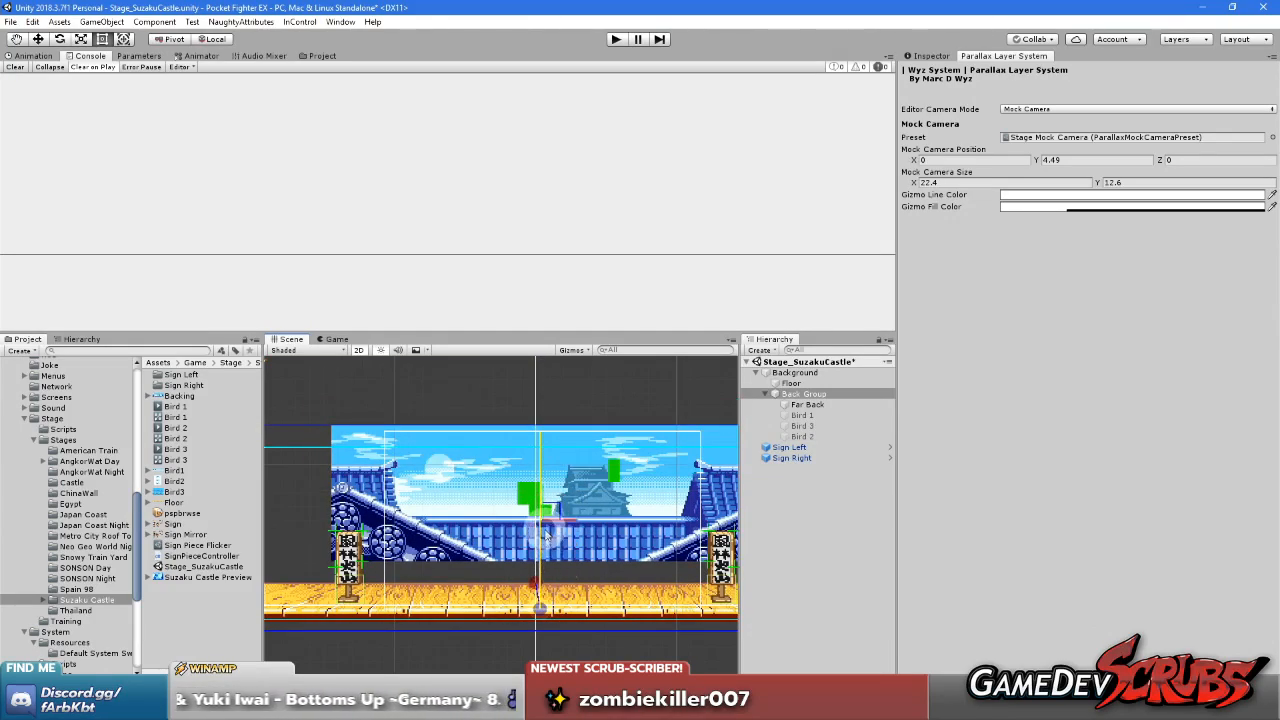
{"action": "left_click_drag", "start_coordinate": [565, 512], "coordinate": [545, 537]}
Set the mock camera's position to X 0 and Y 4.5
{"action": "scroll", "coordinate": [525, 628], "scroll_direction": "up", "scroll_amount": 8}
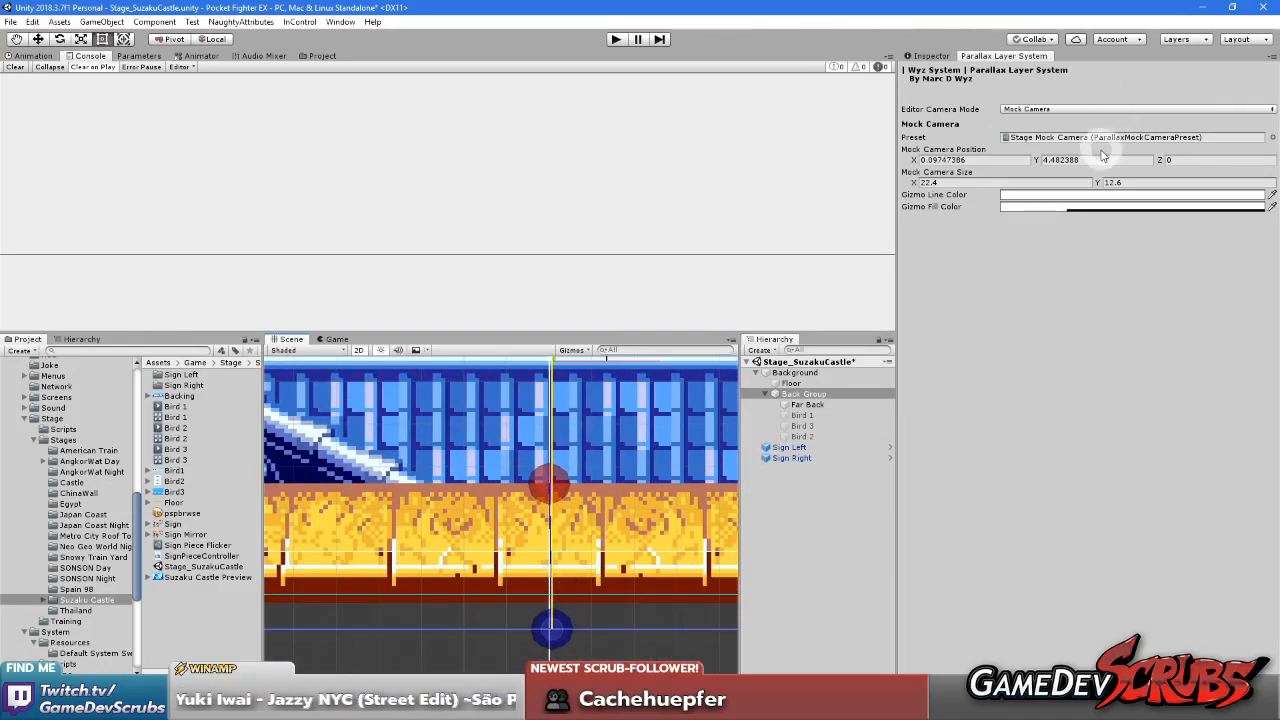
{"action": "left_click", "coordinate": [986, 160]}
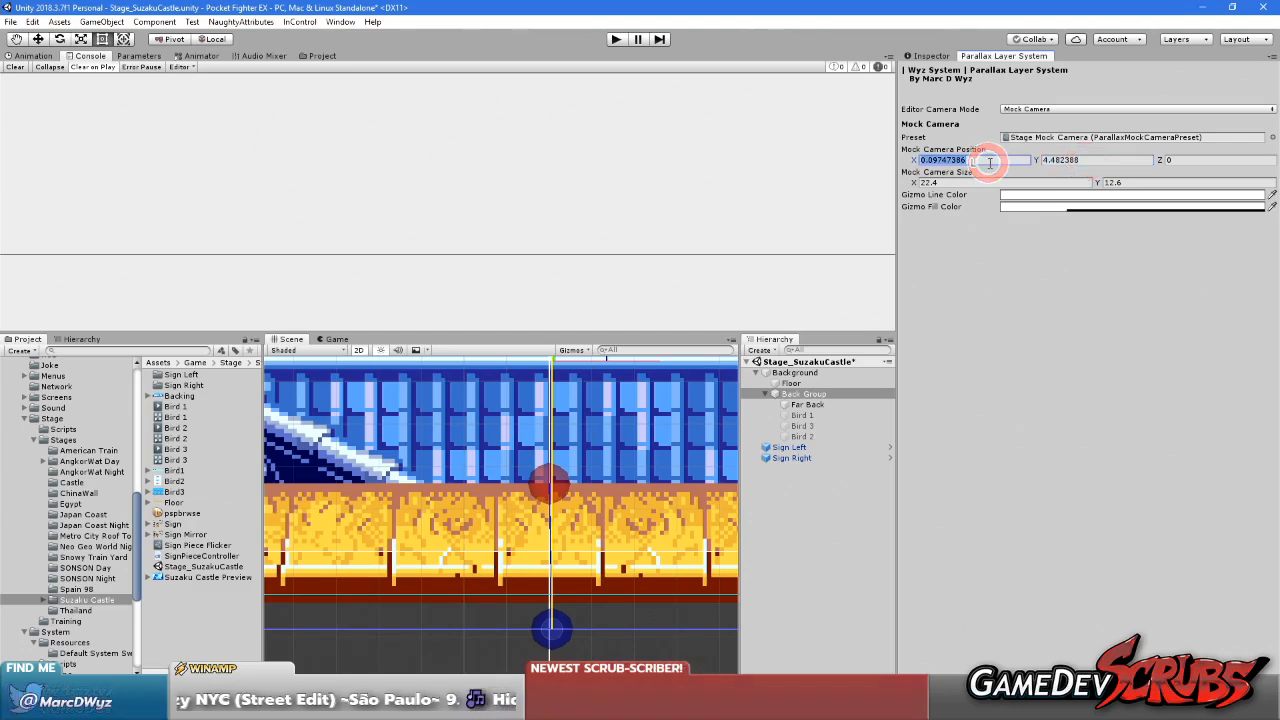
{"action": "type", "text": "0"}
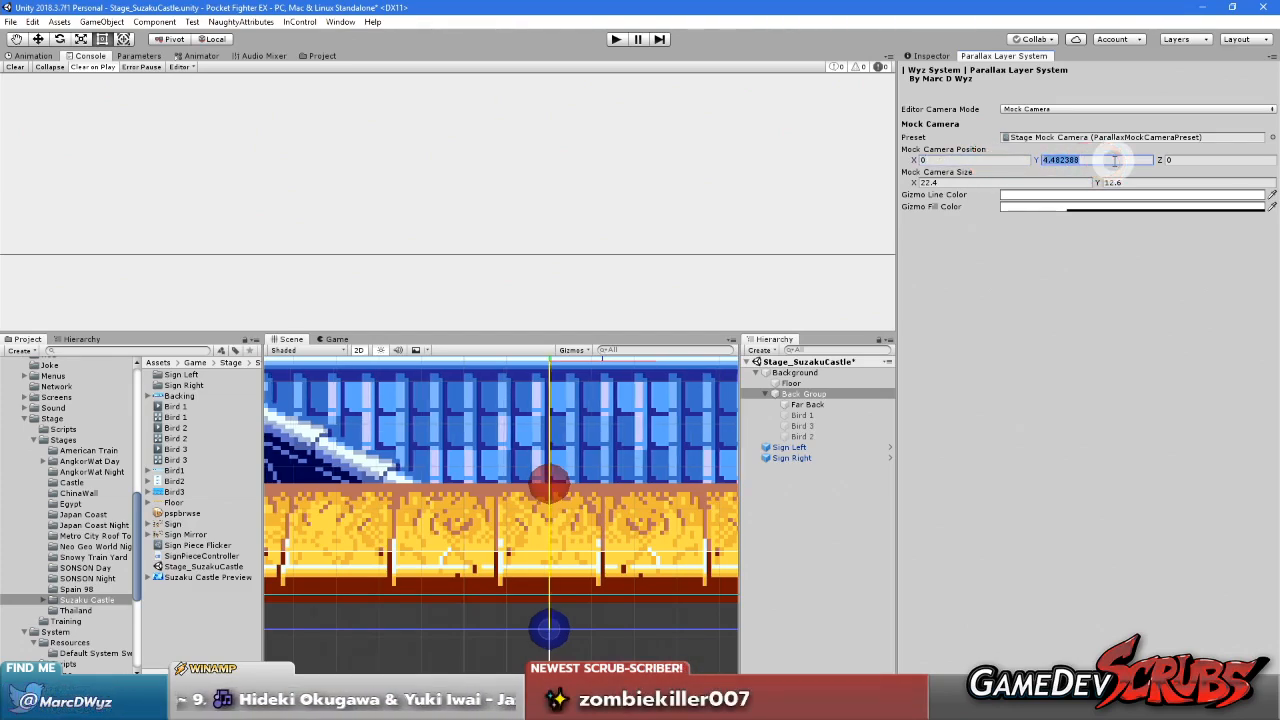
{"action": "scroll", "coordinate": [590, 503], "scroll_direction": "down", "scroll_amount": 12}
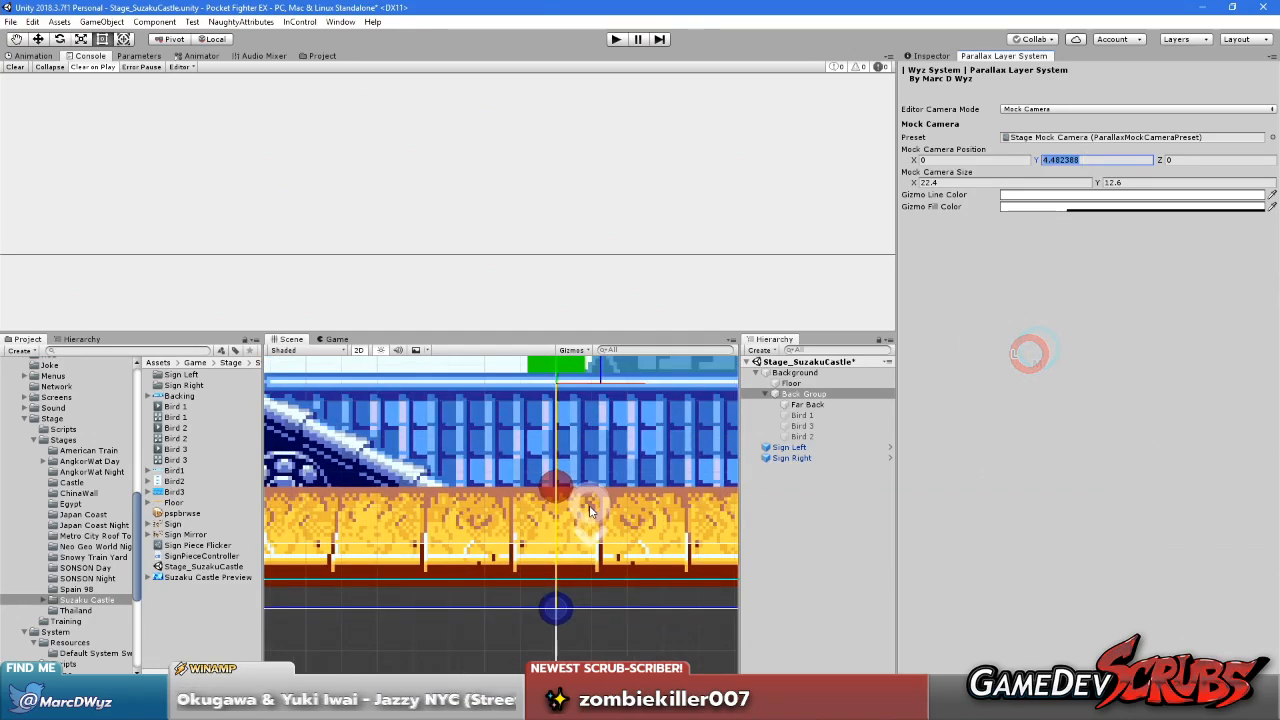
{"action": "scroll", "coordinate": [571, 452], "scroll_direction": "down", "scroll_amount": 1}
{"action": "scroll", "coordinate": [571, 452], "scroll_direction": "down", "scroll_amount": 7}
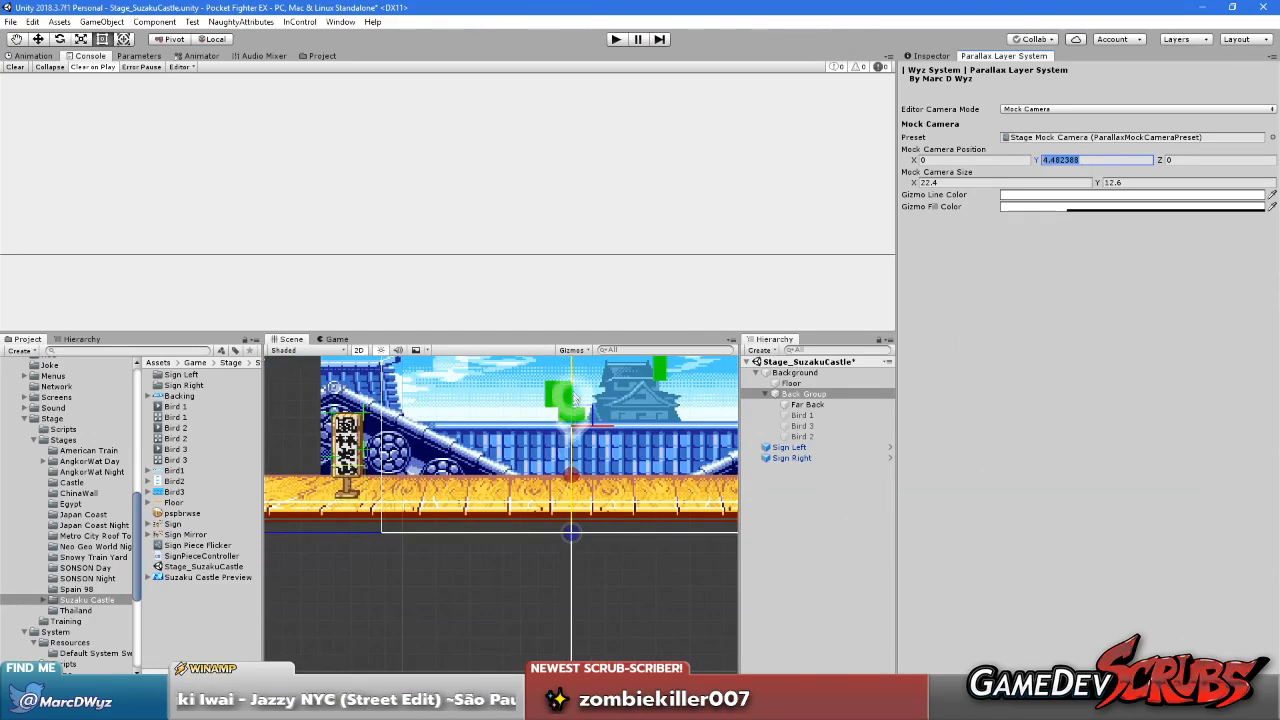
{"action": "mouse_move", "coordinate": [572, 395]}
{"action": "left_mouse_down"}
{"action": "mouse_move", "coordinate": [570, 376]}
{"action": "mouse_move", "coordinate": [575, 396]}
{"action": "left_mouse_up"}
{"action": "scroll", "coordinate": [570, 533], "scroll_direction": "up", "scroll_amount": 10}
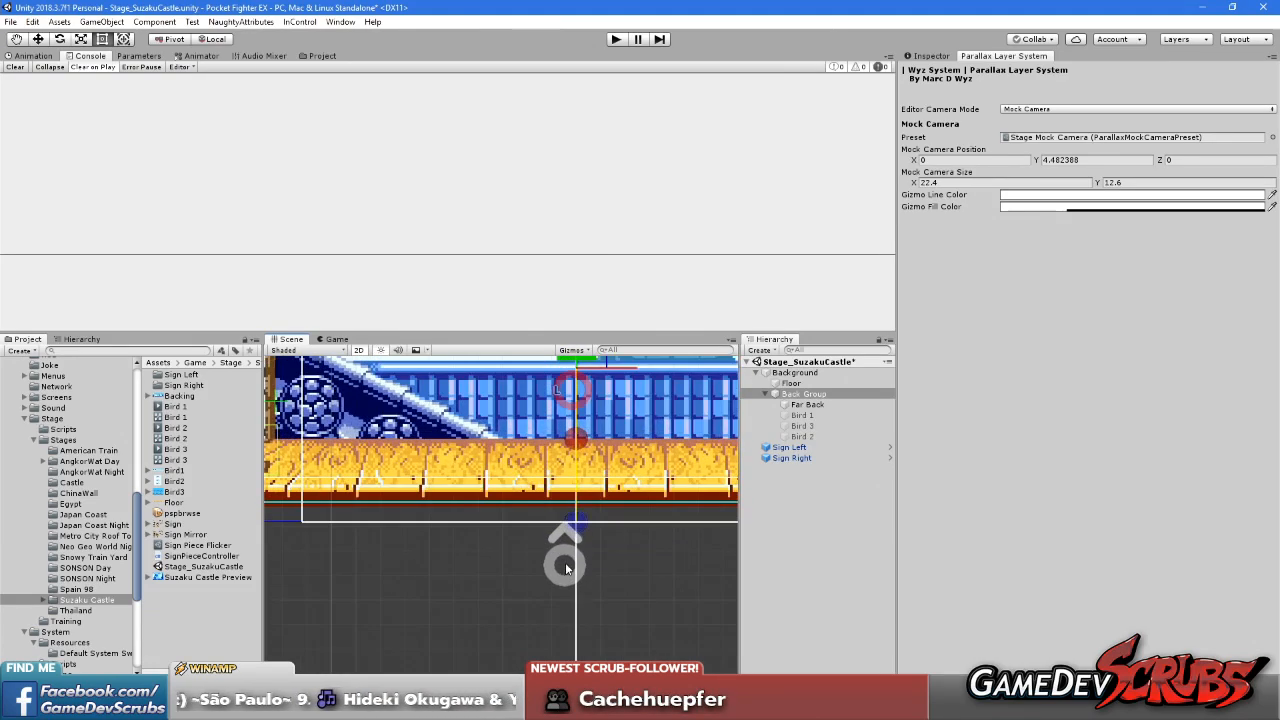
{"action": "scroll", "coordinate": [591, 519], "scroll_direction": "up", "scroll_amount": 3}
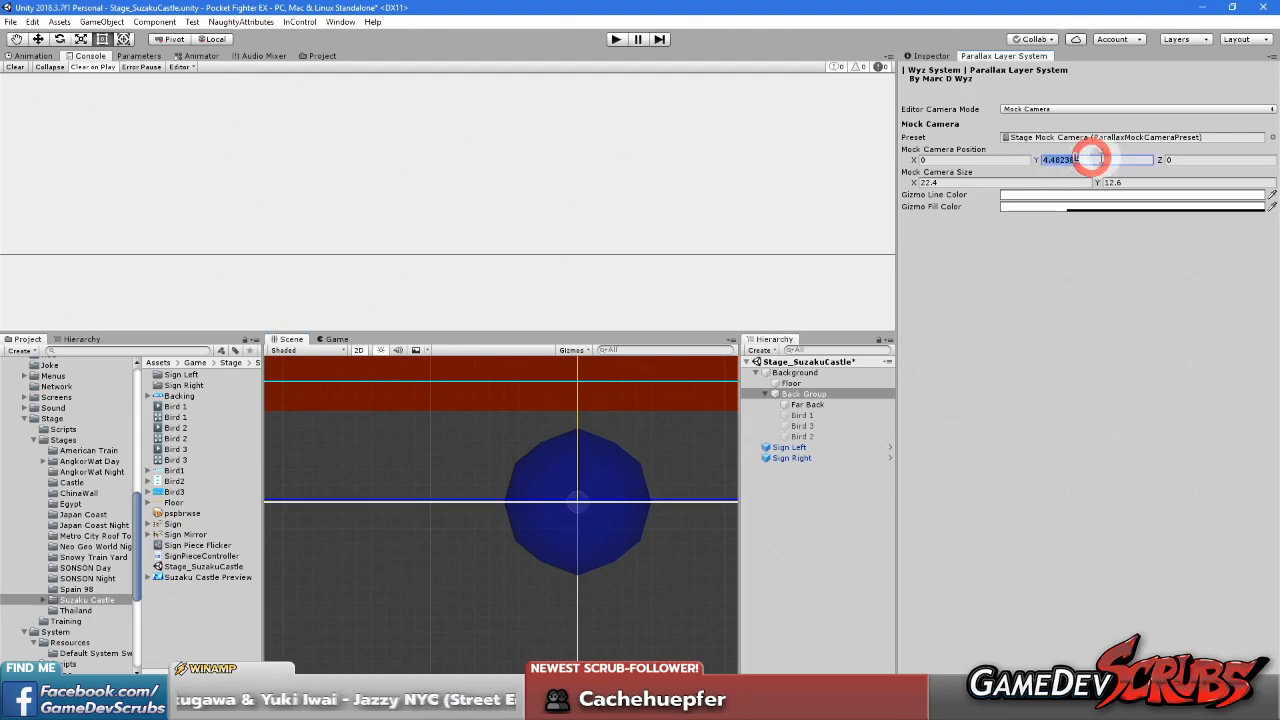
{"action": "double_click", "coordinate": [1105, 160]}
{"action": "type", "text": "5"}
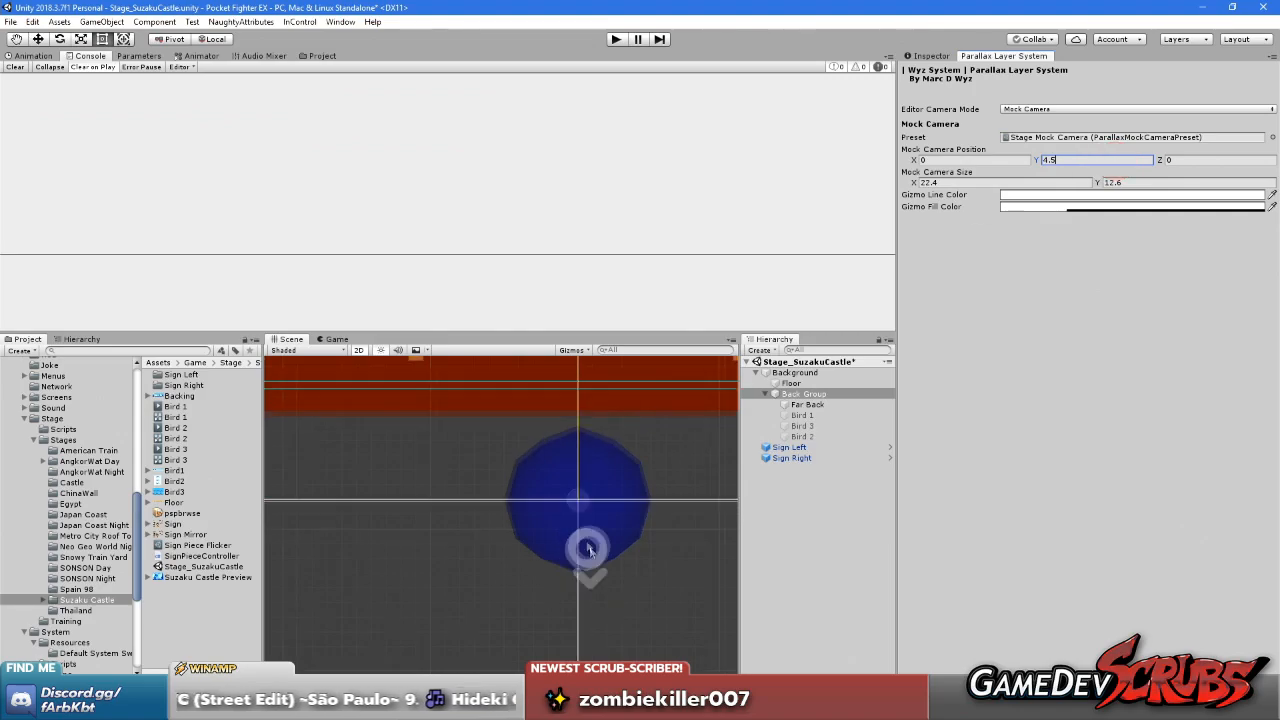
{"action": "scroll", "coordinate": [584, 515], "scroll_direction": "down", "scroll_amount": 5}
{"action": "middle_click_drag", "start_coordinate": [595, 474], "coordinate": [574, 572]}
{"action": "scroll", "coordinate": [573, 571], "scroll_direction": "down", "scroll_amount": 6}
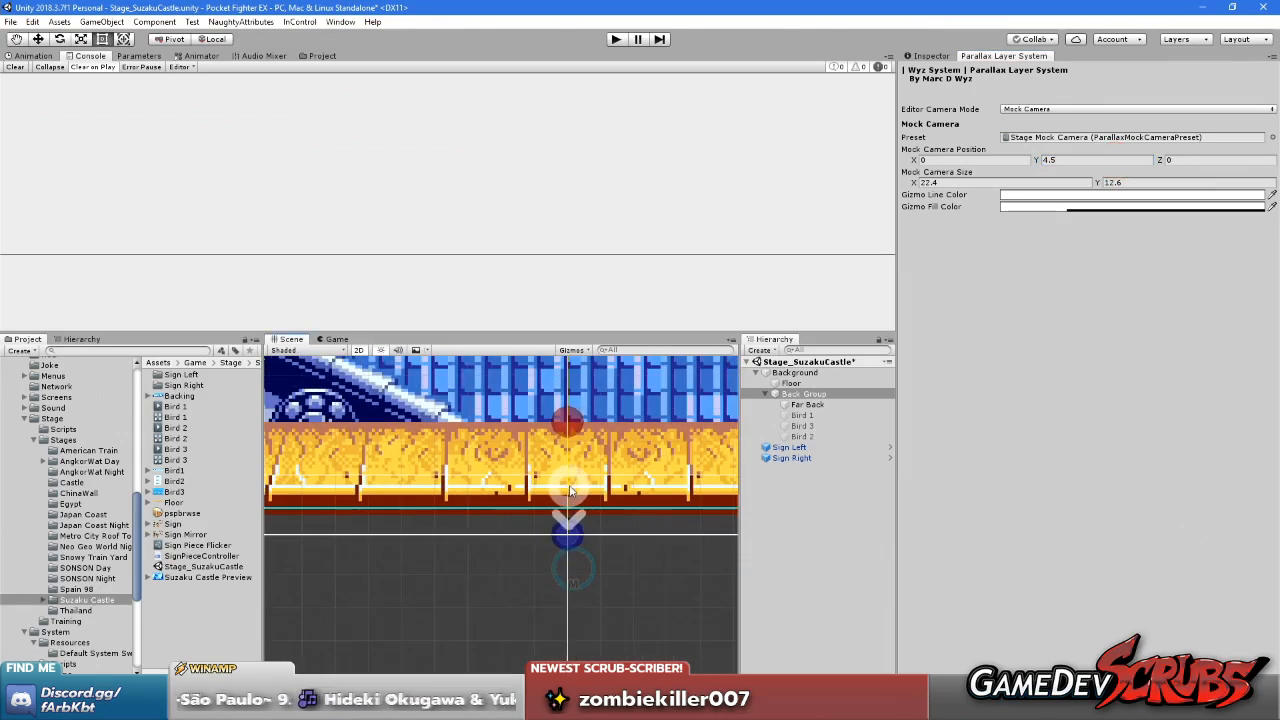
{"action": "scroll", "coordinate": [588, 438], "scroll_direction": "up", "scroll_amount": 3}
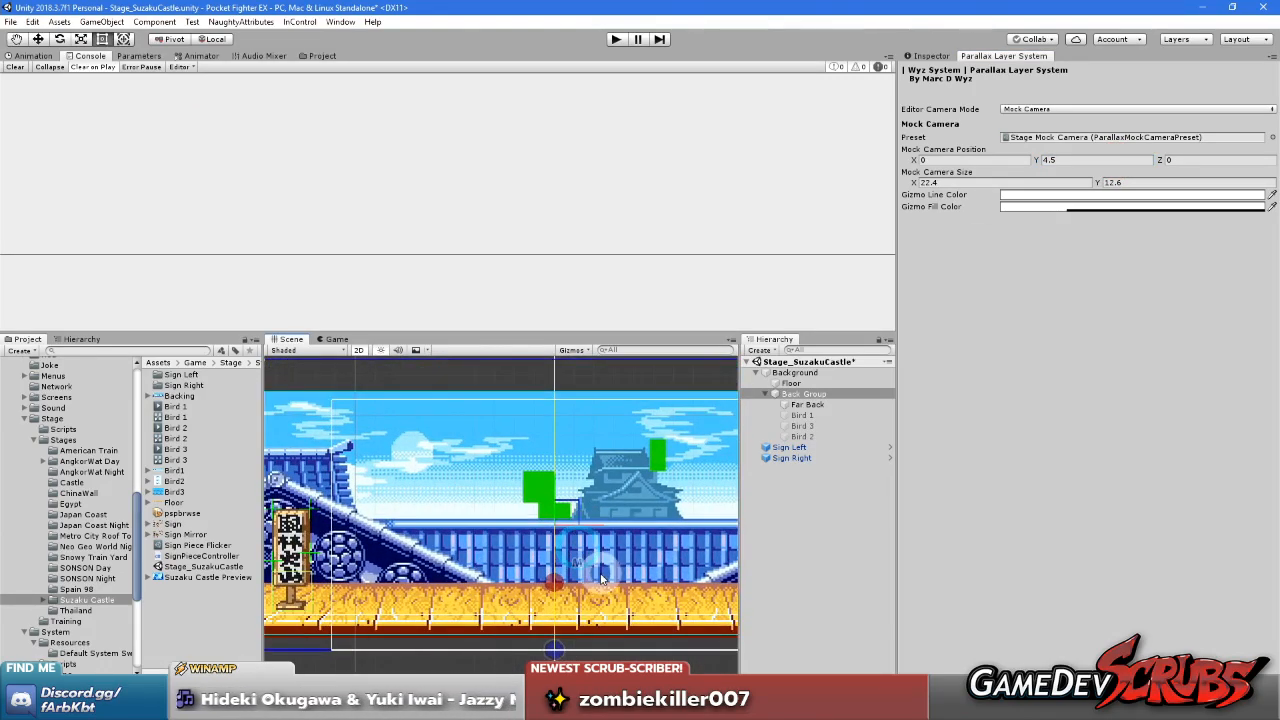
Try the Far Back sprite at Position Y 3.92 inside the Back Group, and return it to 3.4
{"action": "left_click", "coordinate": [808, 395]}
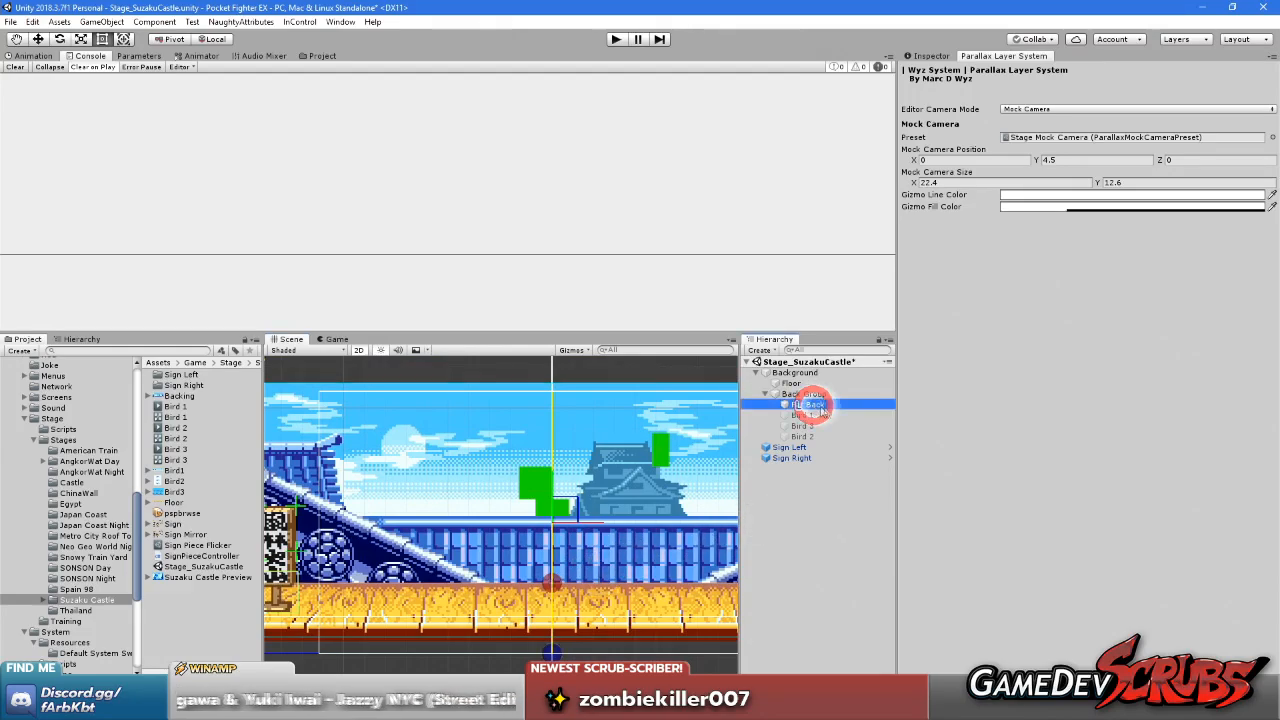
{"action": "left_click", "coordinate": [931, 56]}
{"action": "left_click", "coordinate": [816, 404]}
{"action": "left_click", "coordinate": [812, 396]}
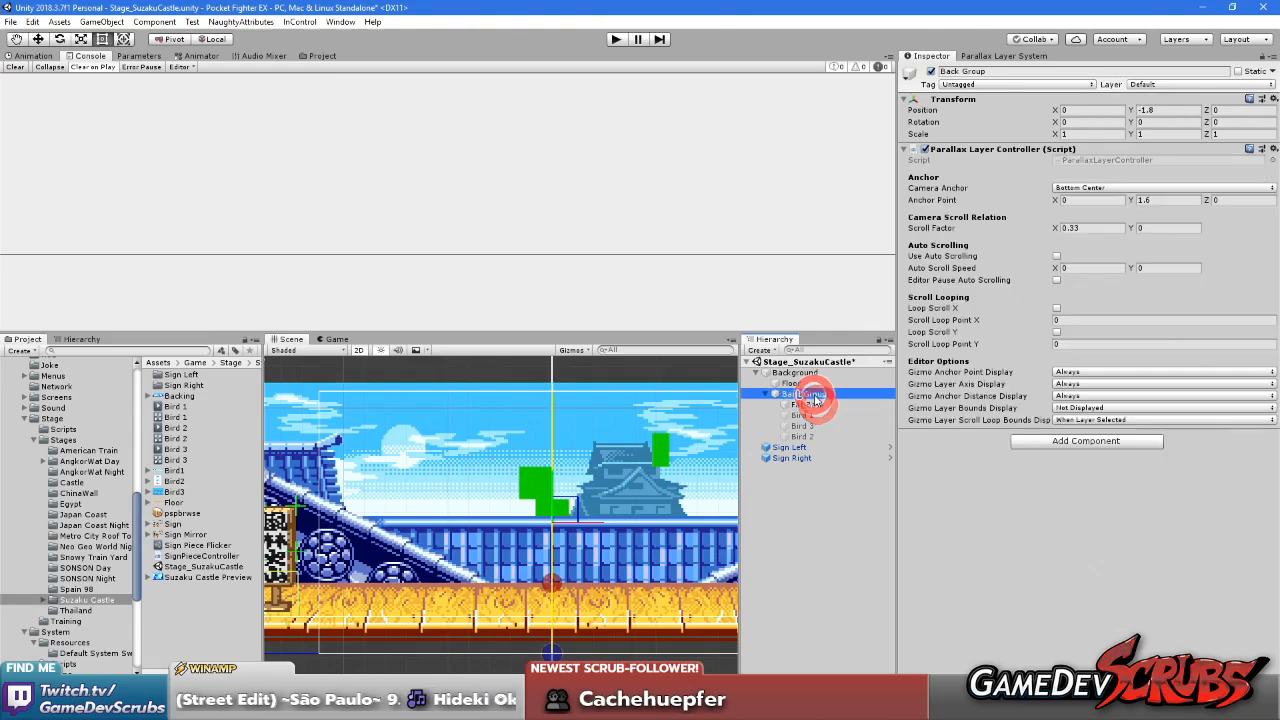
{"action": "scroll", "coordinate": [549, 490], "scroll_direction": "up", "scroll_amount": 8}
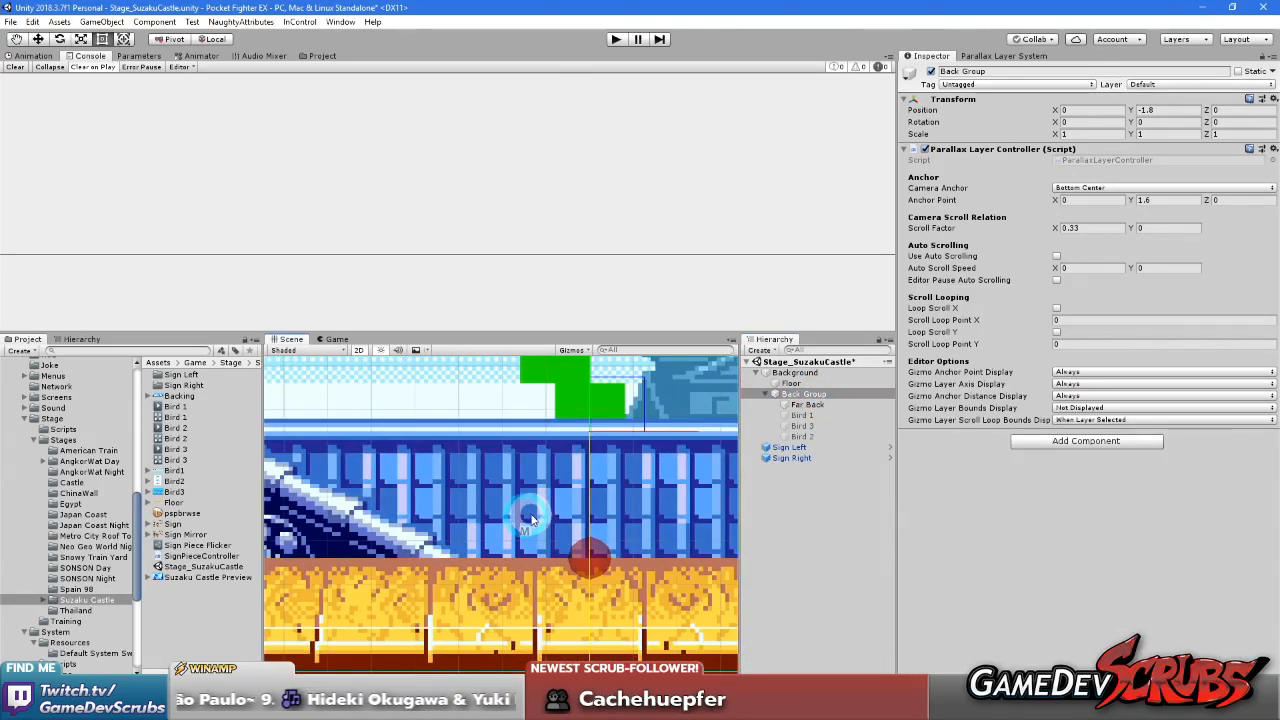
{"action": "left_click", "coordinate": [808, 404]}
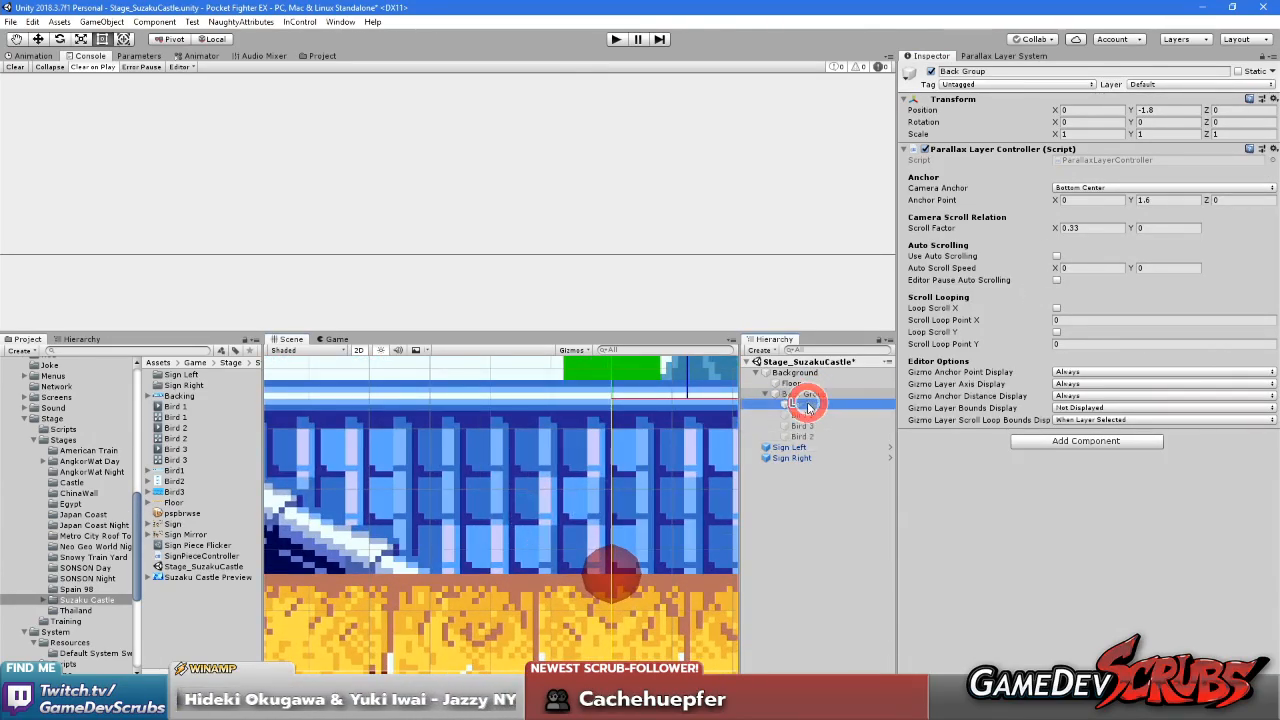
{"action": "left_click", "coordinate": [1138, 110]}
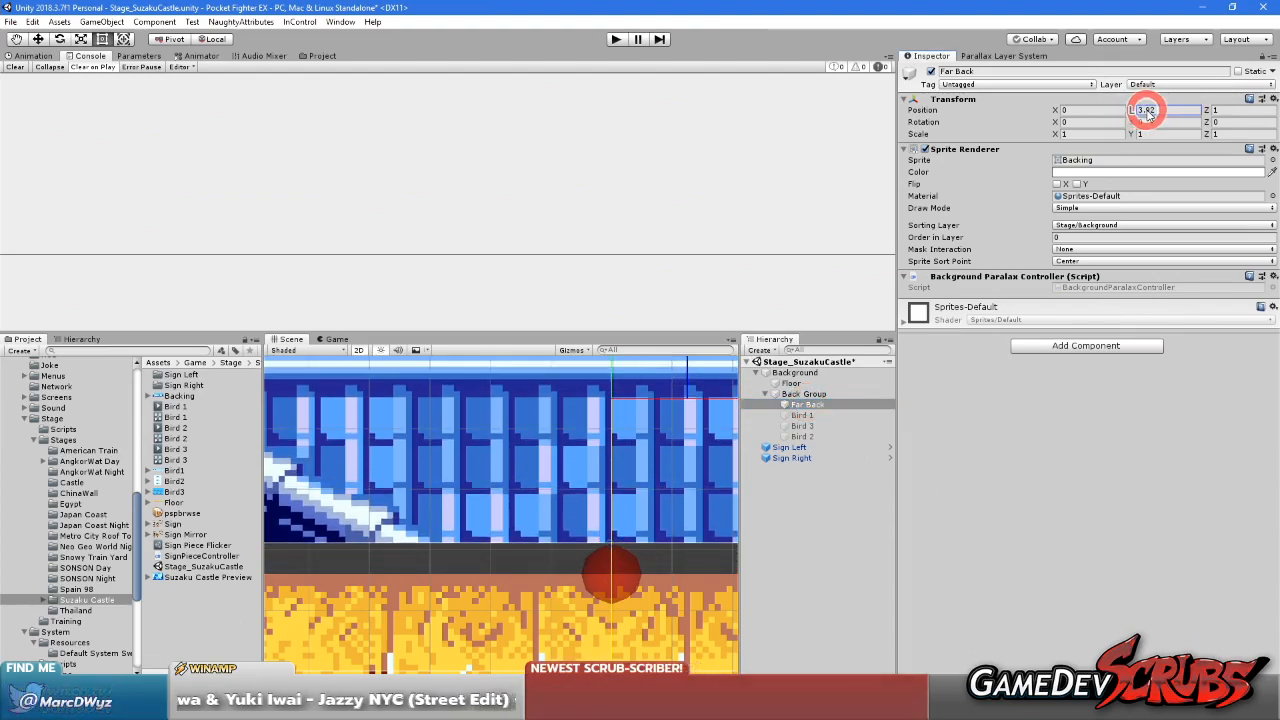
{"action": "scroll", "coordinate": [611, 570], "scroll_direction": "down", "scroll_amount": 9}
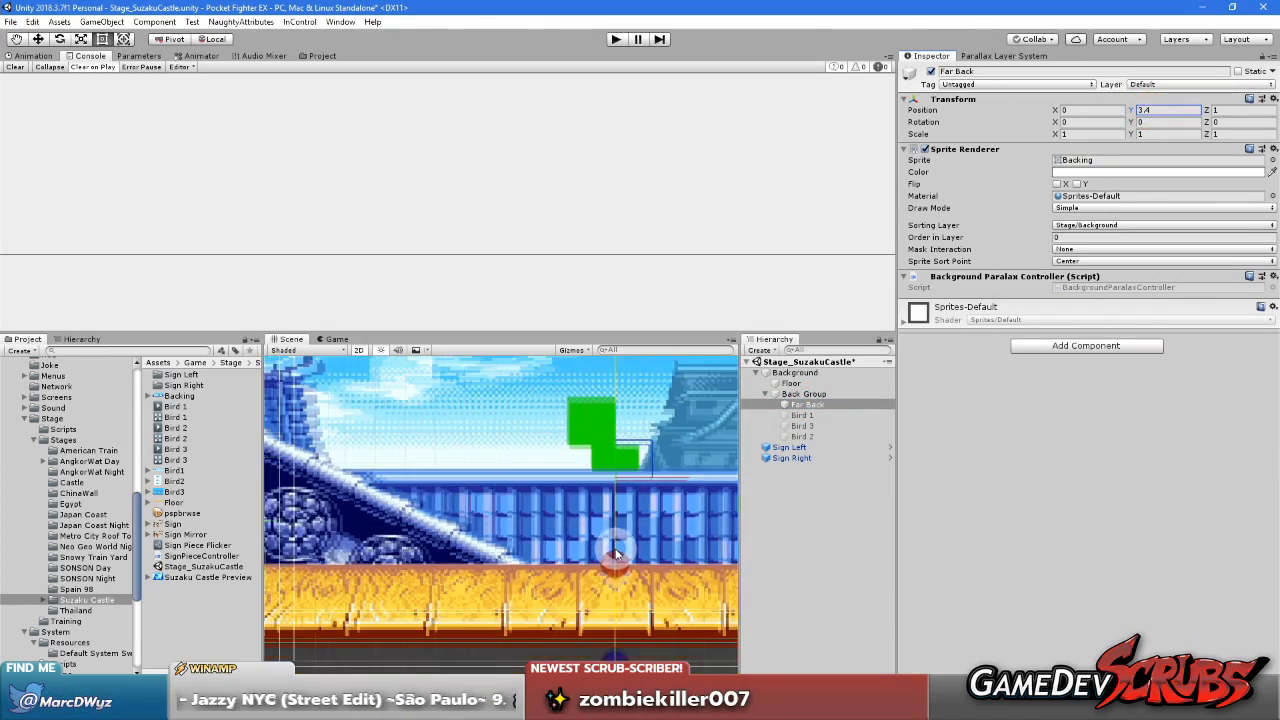
{"action": "middle_click_drag", "start_coordinate": [643, 540], "coordinate": [577, 551]}
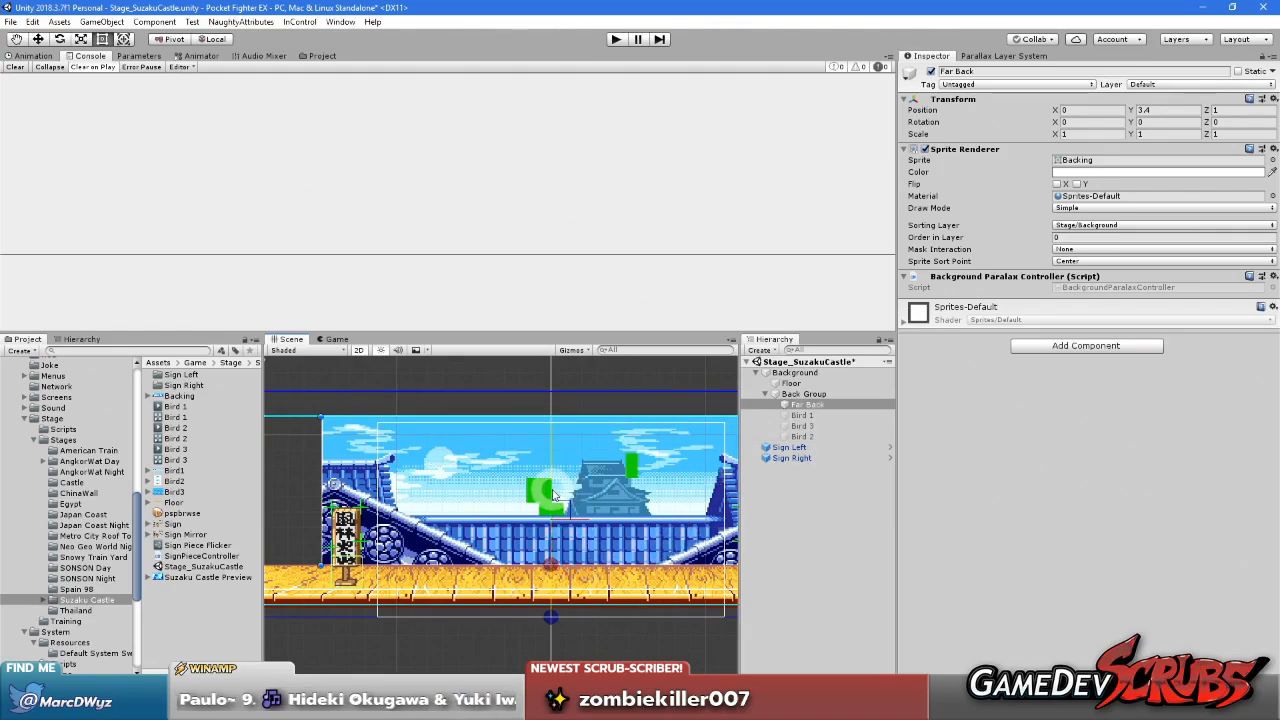
Raise the mock camera to about Y 9.6 to test the Back Group's vertical scrolling
{"action": "left_click", "coordinate": [810, 393]}
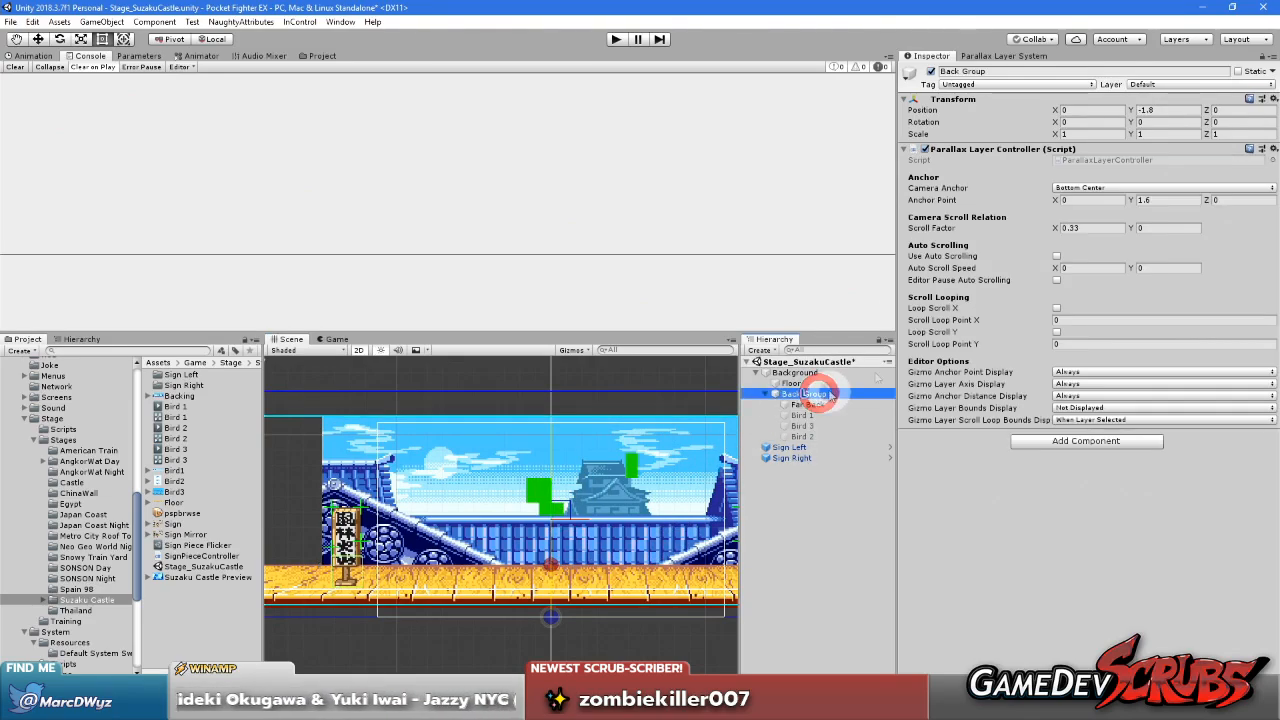
{"action": "left_click", "coordinate": [1158, 227]}
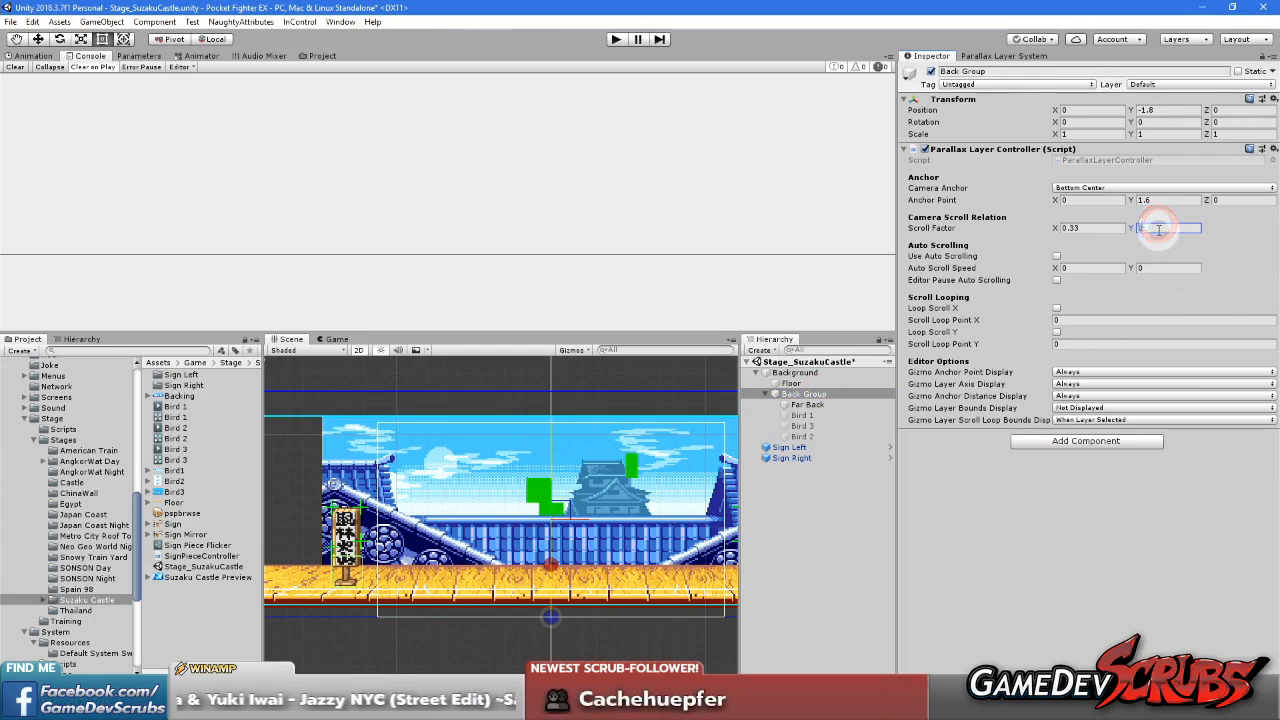
{"action": "left_click", "coordinate": [802, 515]}
{"action": "left_click", "coordinate": [808, 393]}
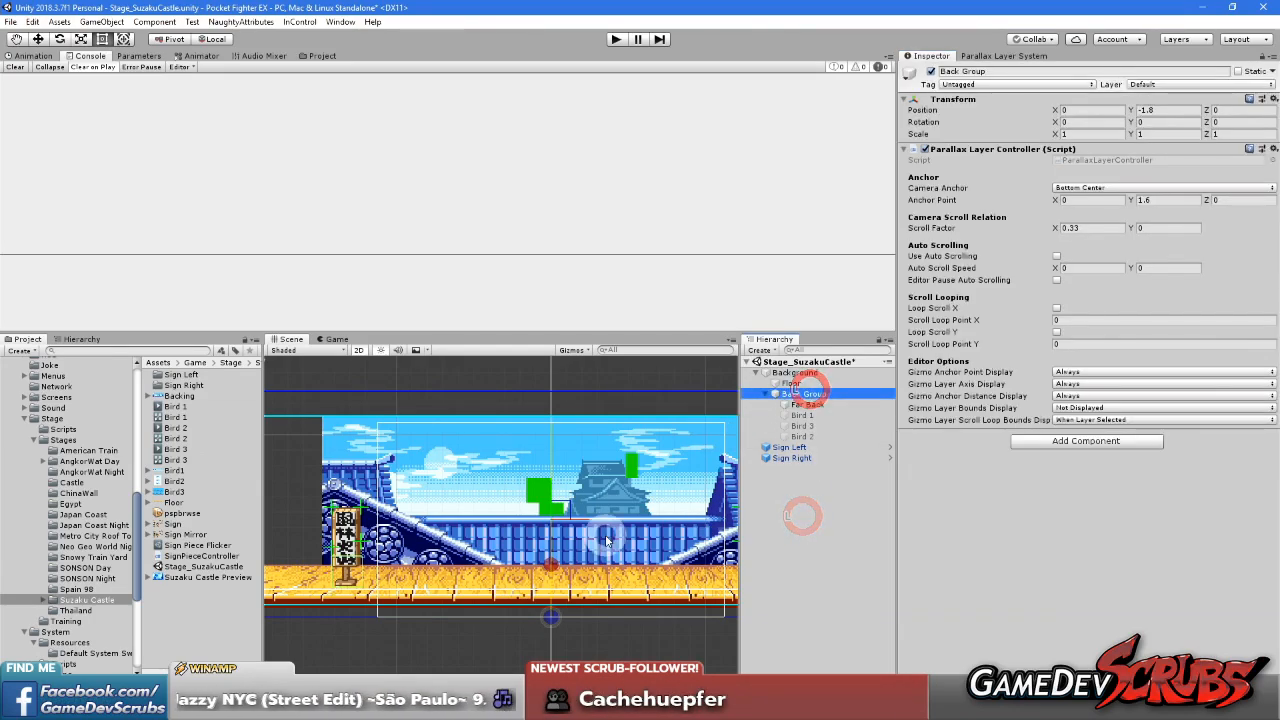
{"action": "left_click_drag", "start_coordinate": [553, 497], "coordinate": [556, 418]}
{"action": "left_click", "coordinate": [558, 425]}
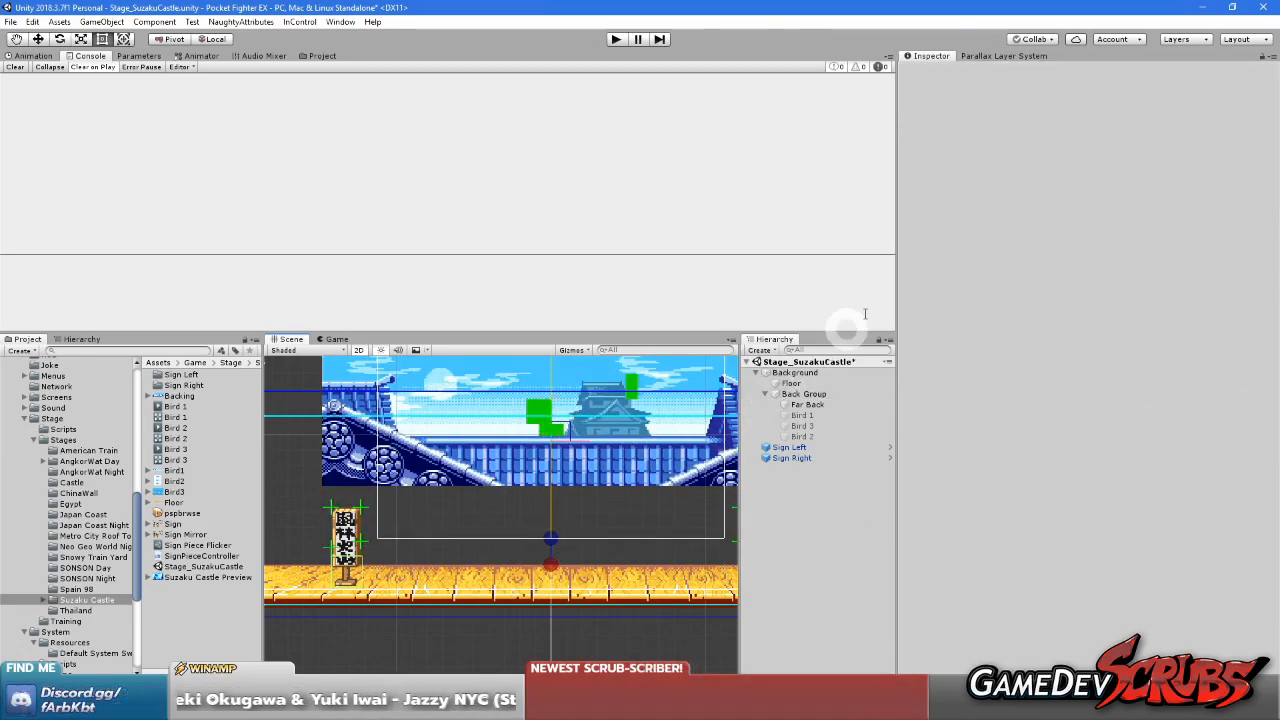
Return the mock camera to Position Y 4.5
{"action": "left_click", "coordinate": [1018, 55]}
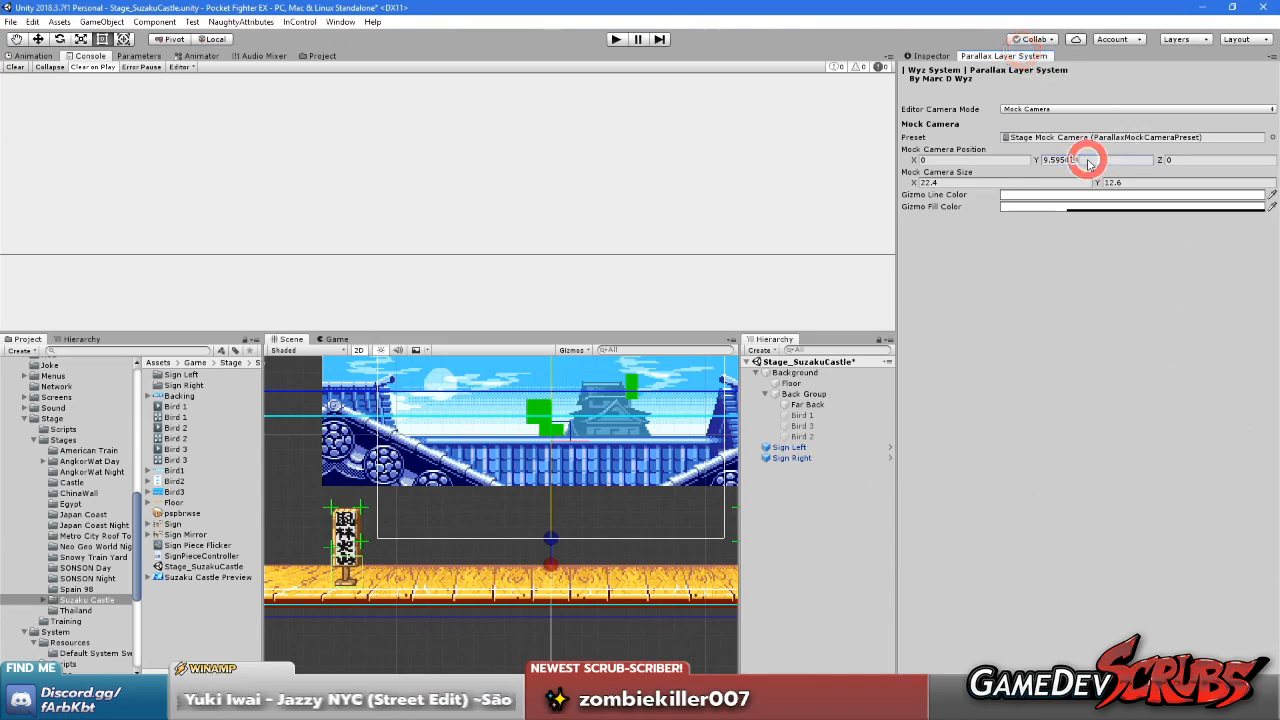
{"action": "type", "text": "4"}
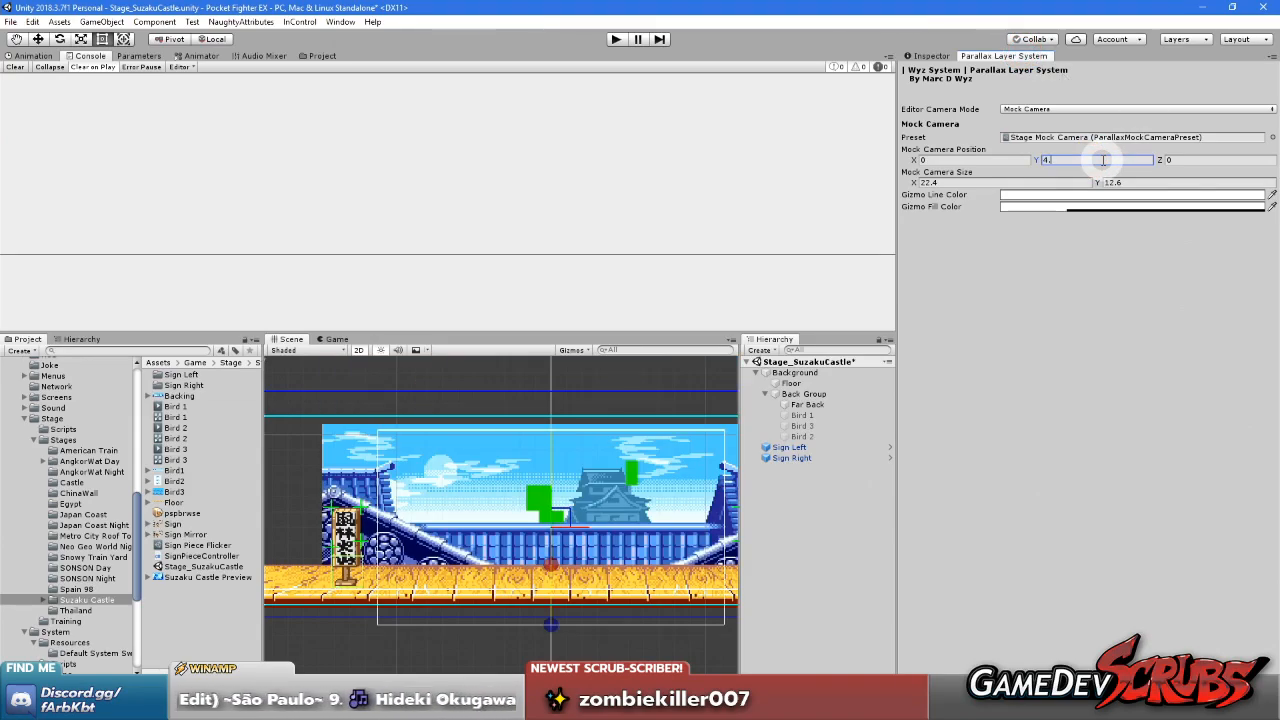
{"action": "type", "text": ".5"}
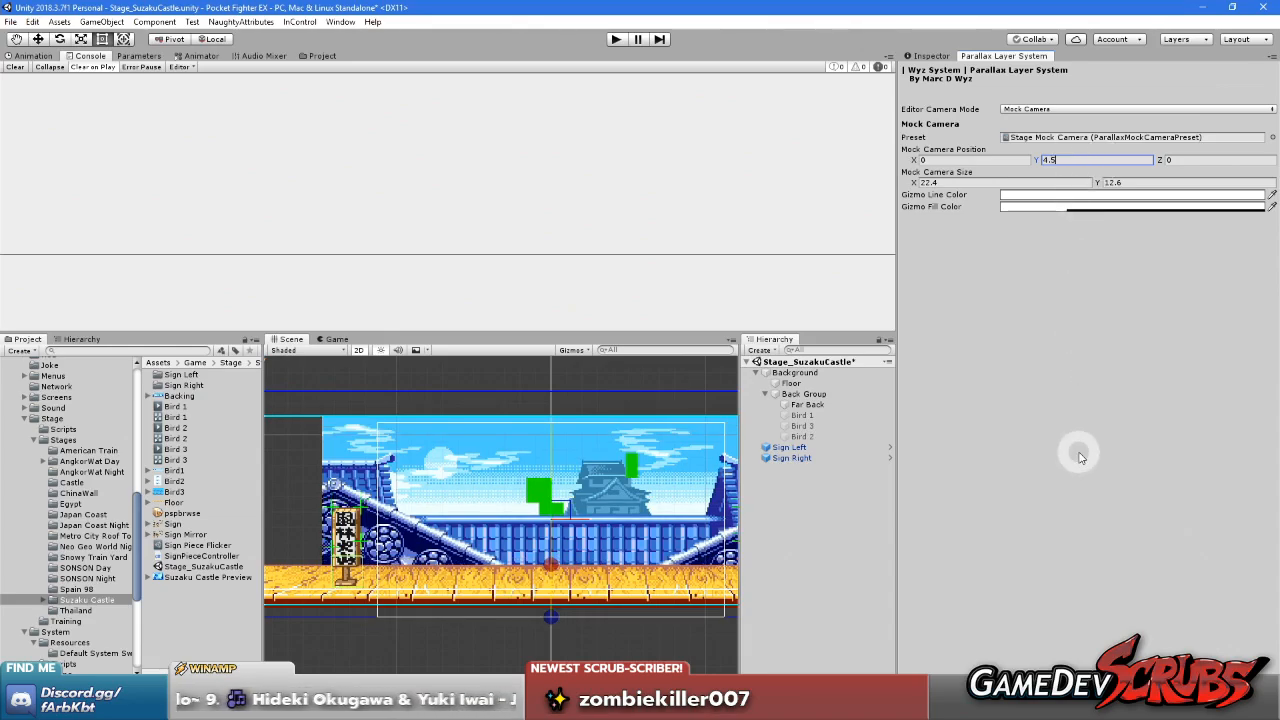
Examine the Back Group's settings and how the Far Back sprite's lower edge lines up with the floor and anchor point
{"action": "left_click", "coordinate": [934, 58]}
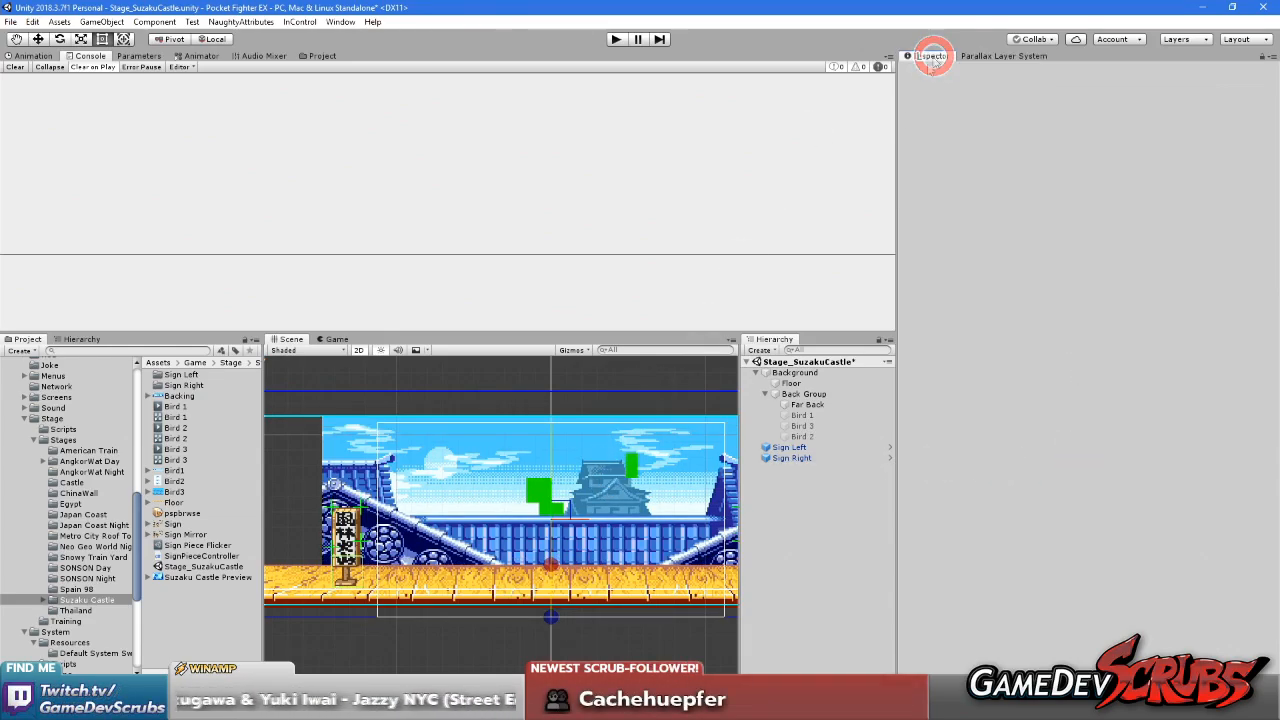
{"action": "left_click", "coordinate": [797, 390]}
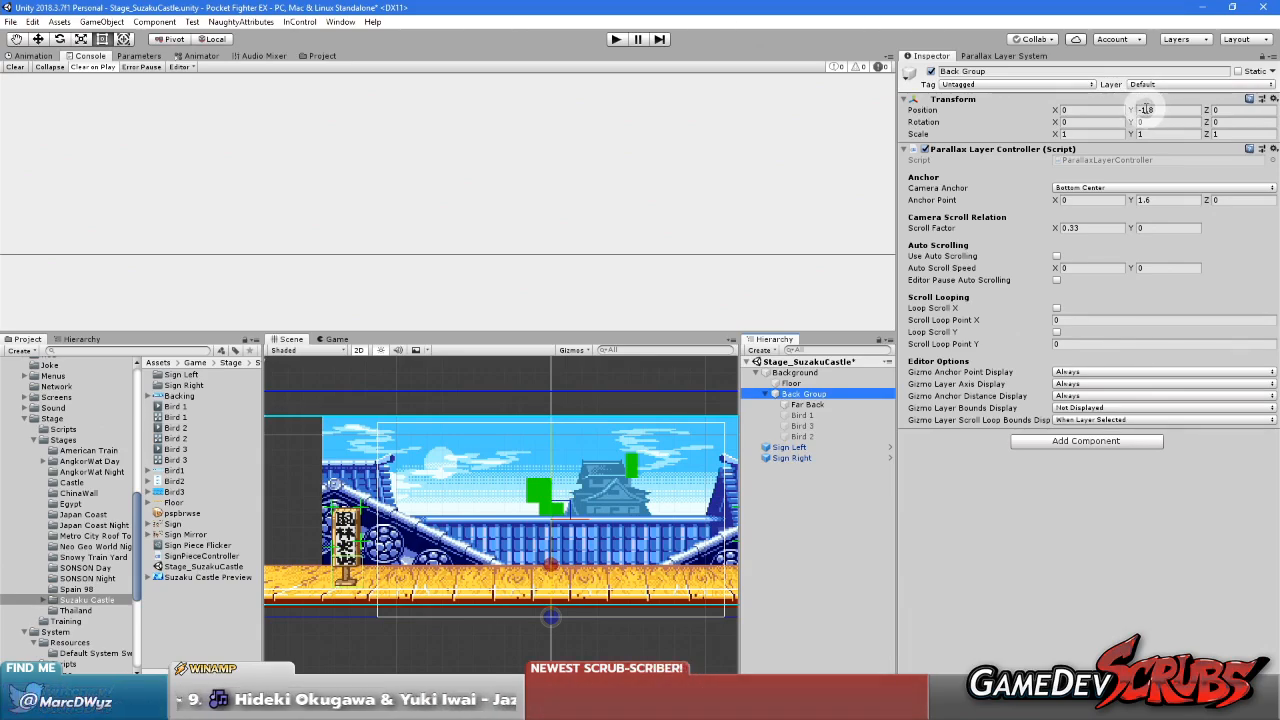
{"action": "left_click", "coordinate": [810, 404]}
{"action": "scroll", "coordinate": [560, 500], "scroll_direction": "up", "scroll_amount": 8}
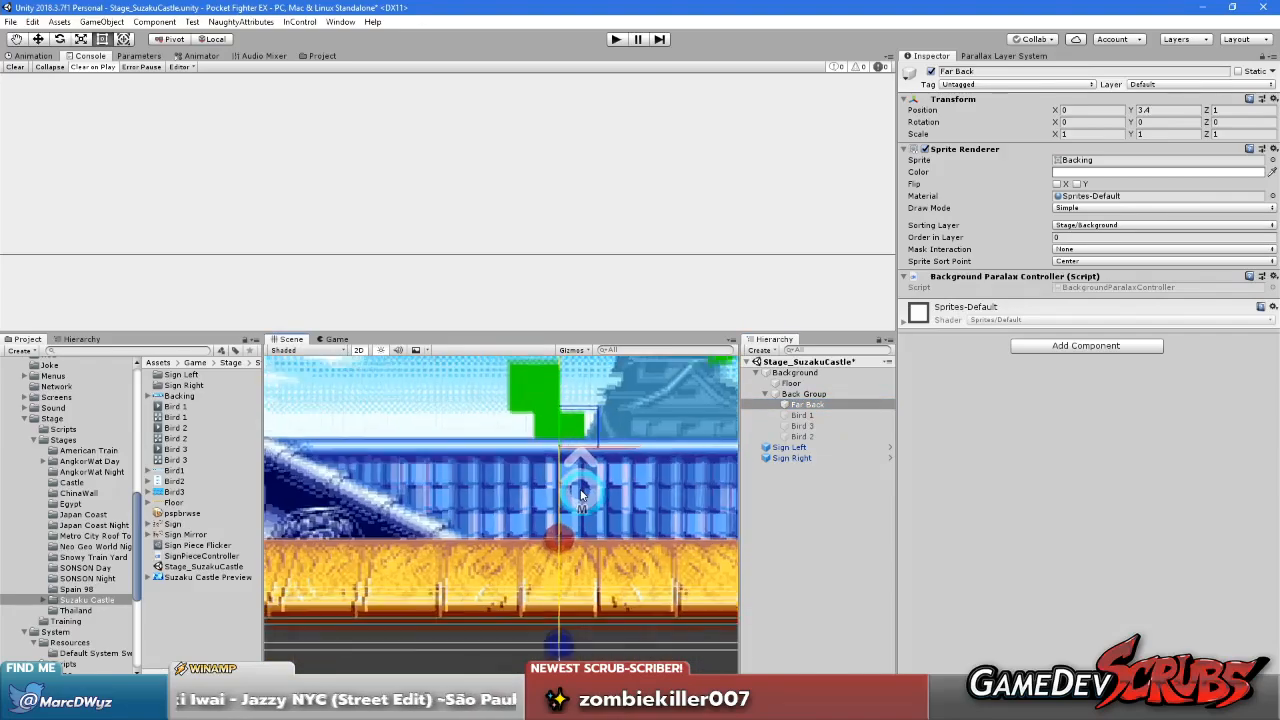
{"action": "middle_click_drag", "start_coordinate": [604, 513], "coordinate": [601, 471]}
{"action": "scroll", "coordinate": [601, 471], "scroll_direction": "down", "scroll_amount": 2}
{"action": "scroll", "coordinate": [601, 471], "scroll_direction": "up", "scroll_amount": 3}
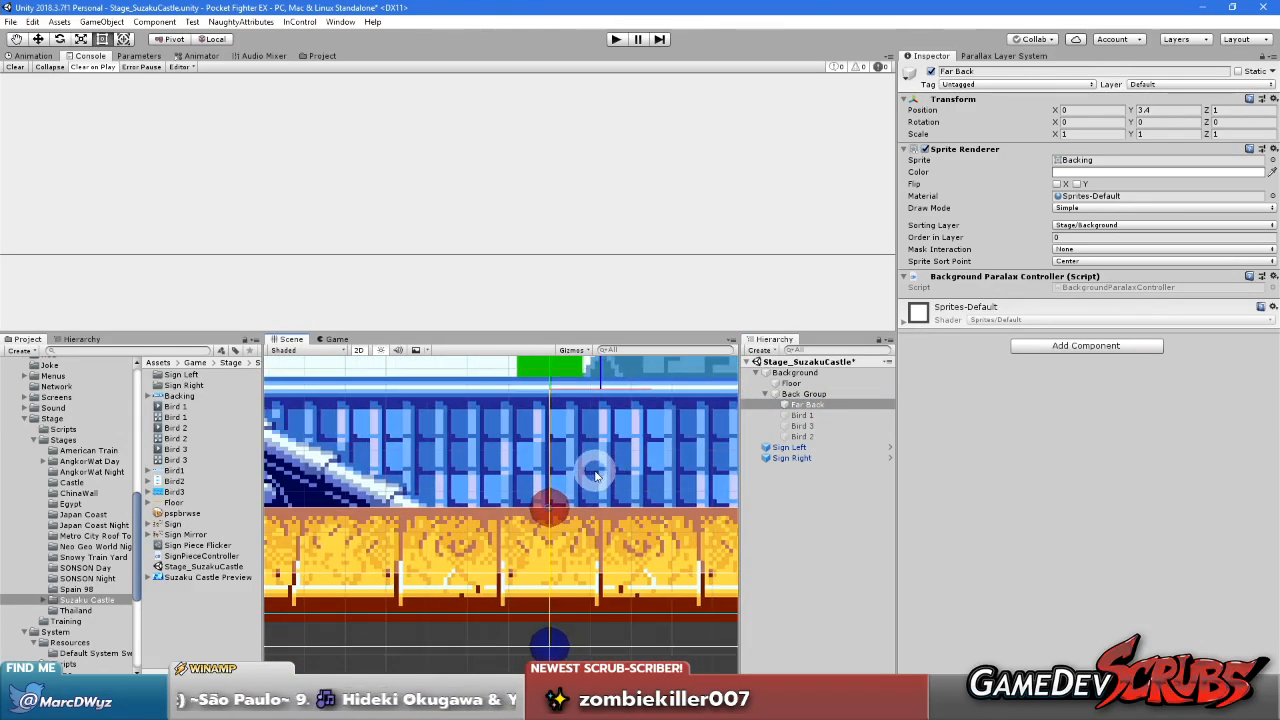
{"action": "scroll", "coordinate": [600, 468], "scroll_direction": "down", "scroll_amount": 2}
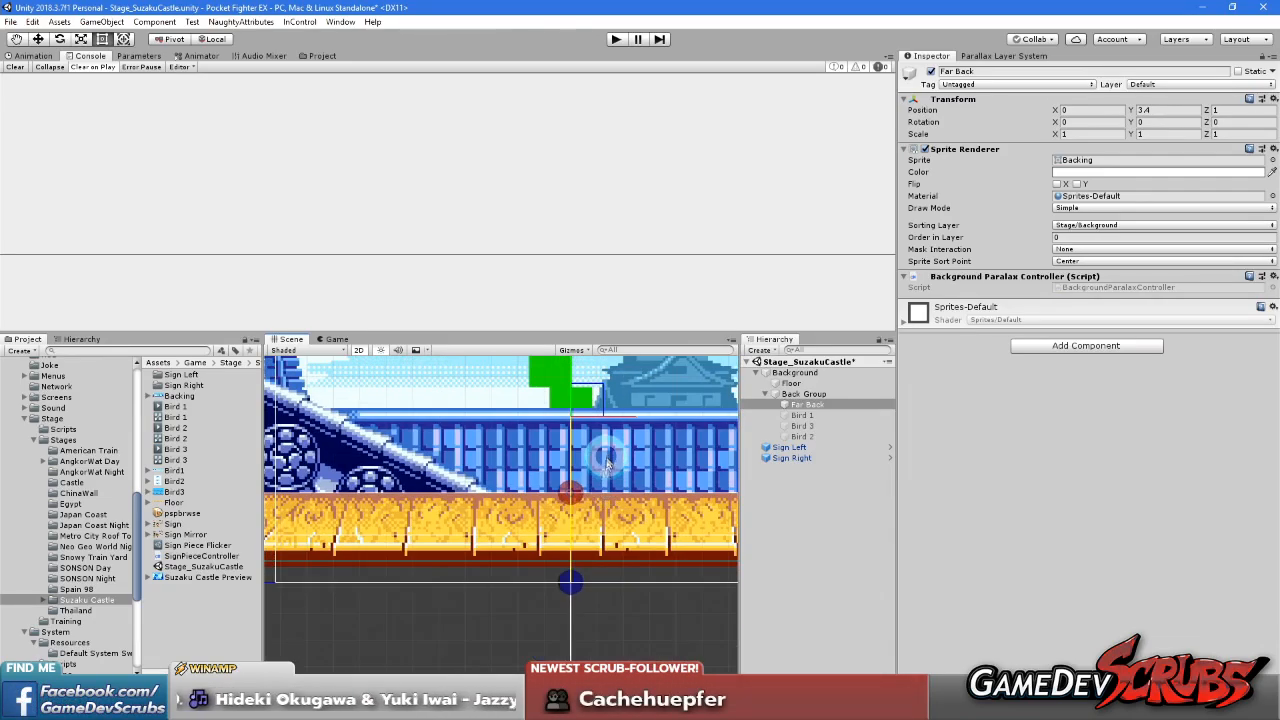
Set the Back Group's vertical Scroll Factor to 0.5
{"action": "left_click", "coordinate": [811, 394]}
{"action": "scroll", "coordinate": [602, 447], "scroll_direction": "down", "scroll_amount": 4}
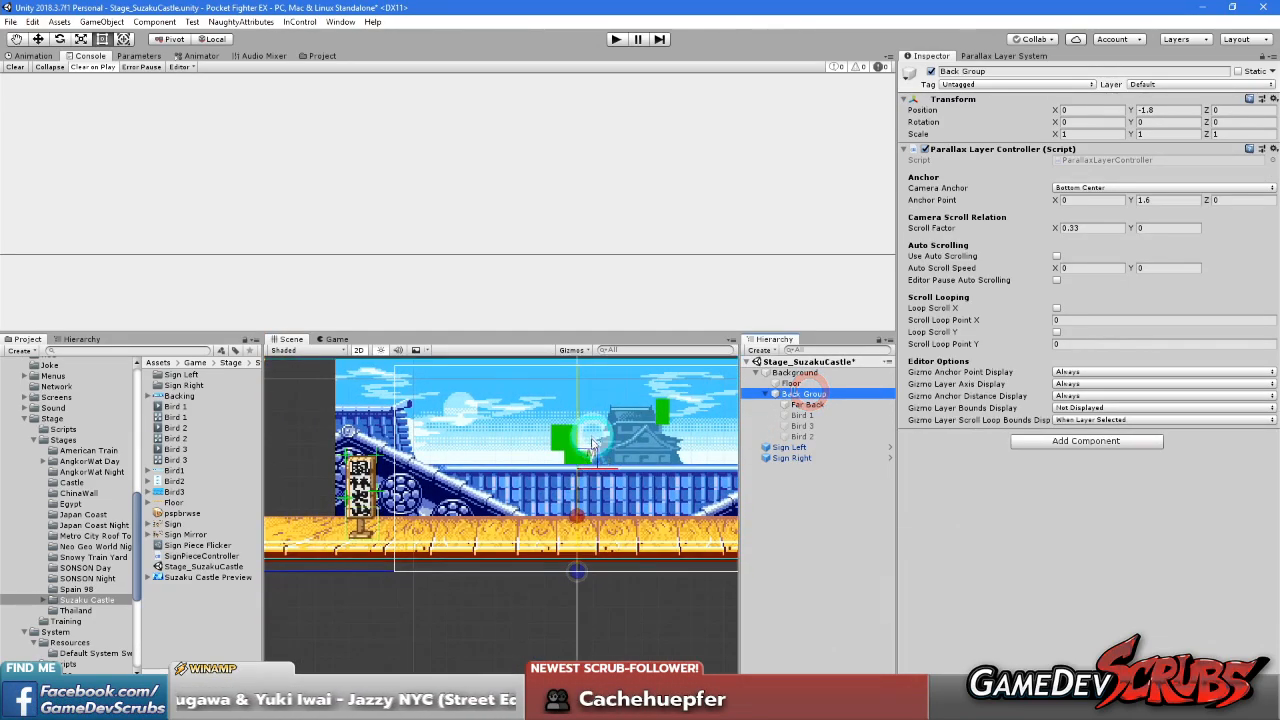
{"action": "middle_click_drag", "start_coordinate": [592, 440], "coordinate": [590, 488]}
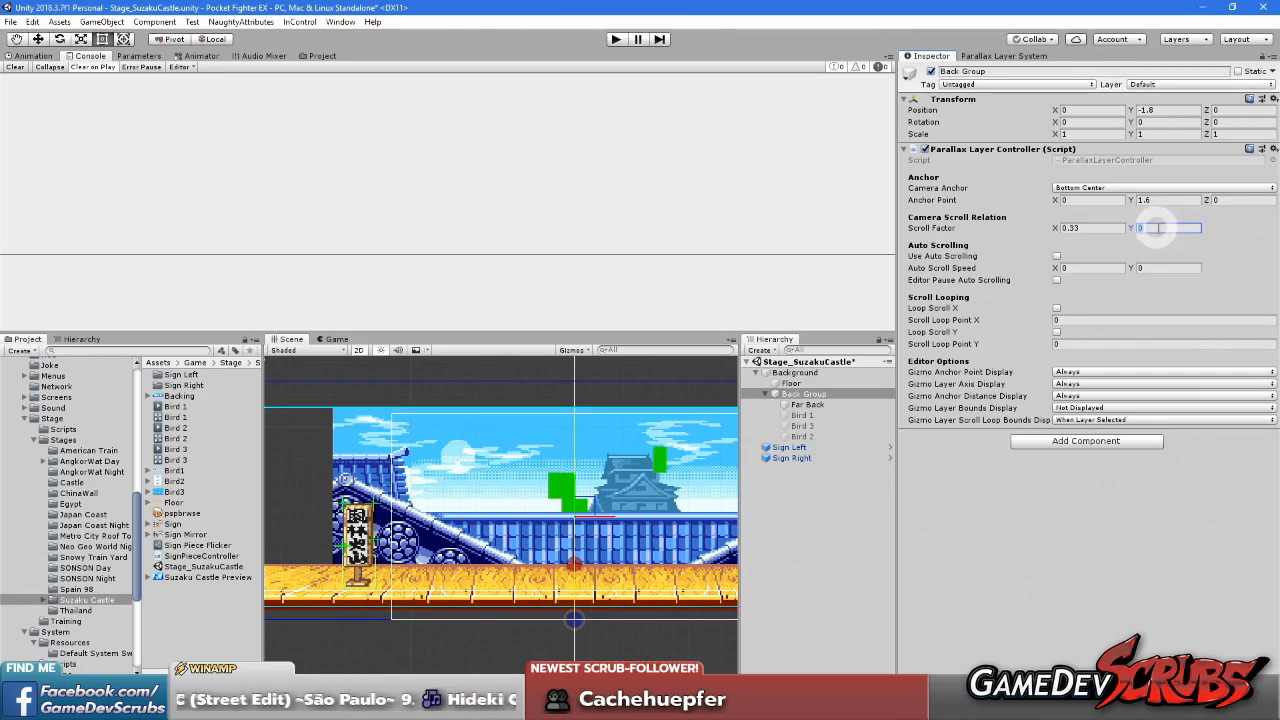
{"action": "type", "text": "0.5"}
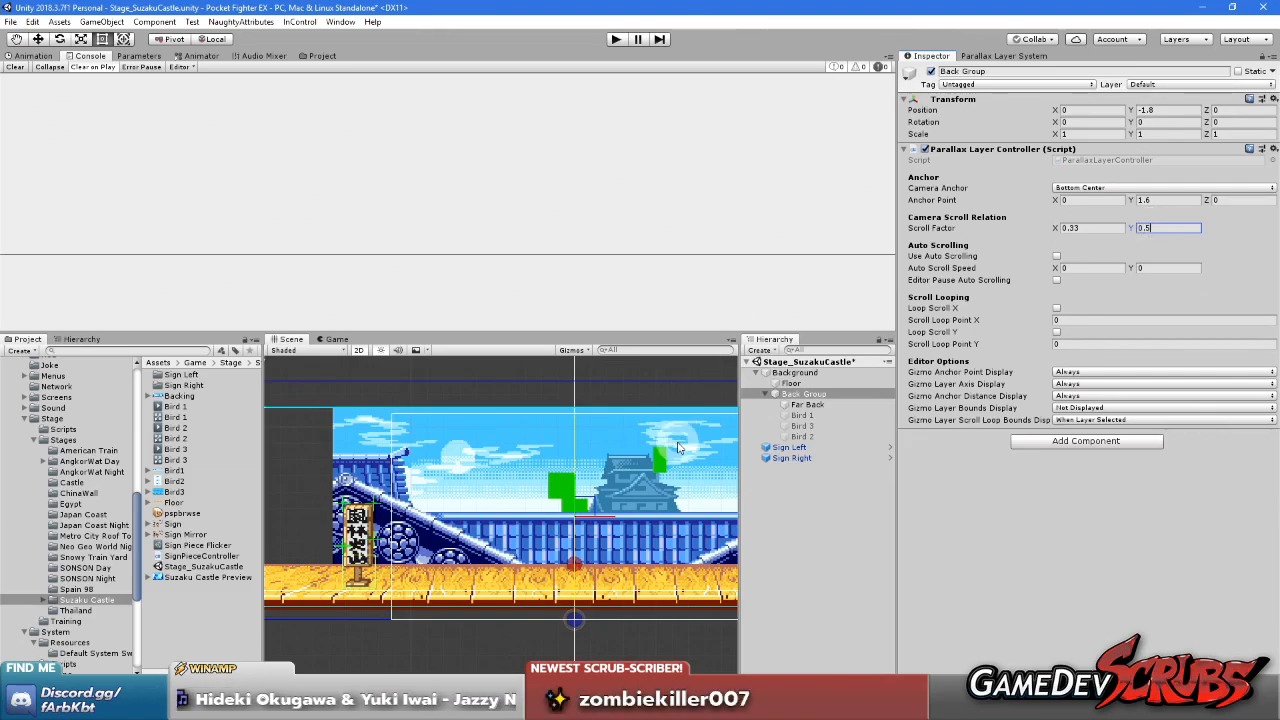
Raise the mock camera to about Y 6.5 and set the Back Group's vertical Scroll Factor to 0.25
{"action": "left_click_drag", "start_coordinate": [576, 494], "coordinate": [589, 460]}
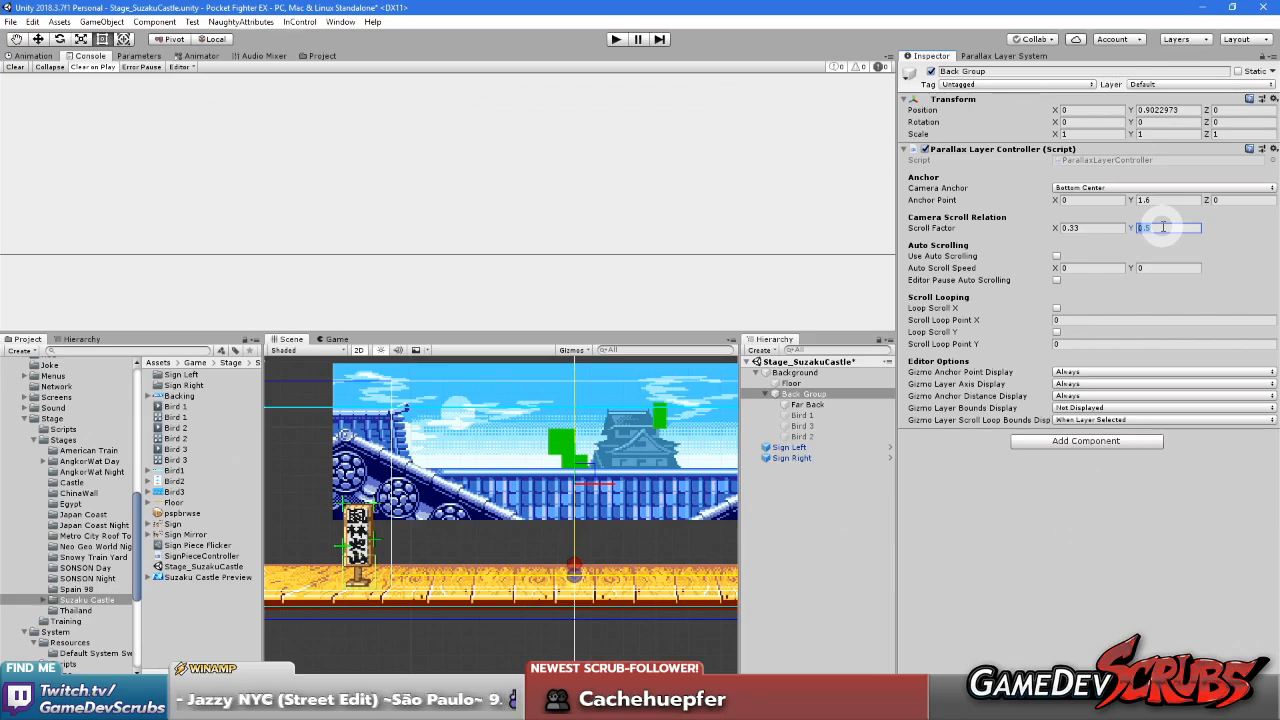
{"action": "left_click", "coordinate": [1163, 228]}
{"action": "type", "text": "0.25"}
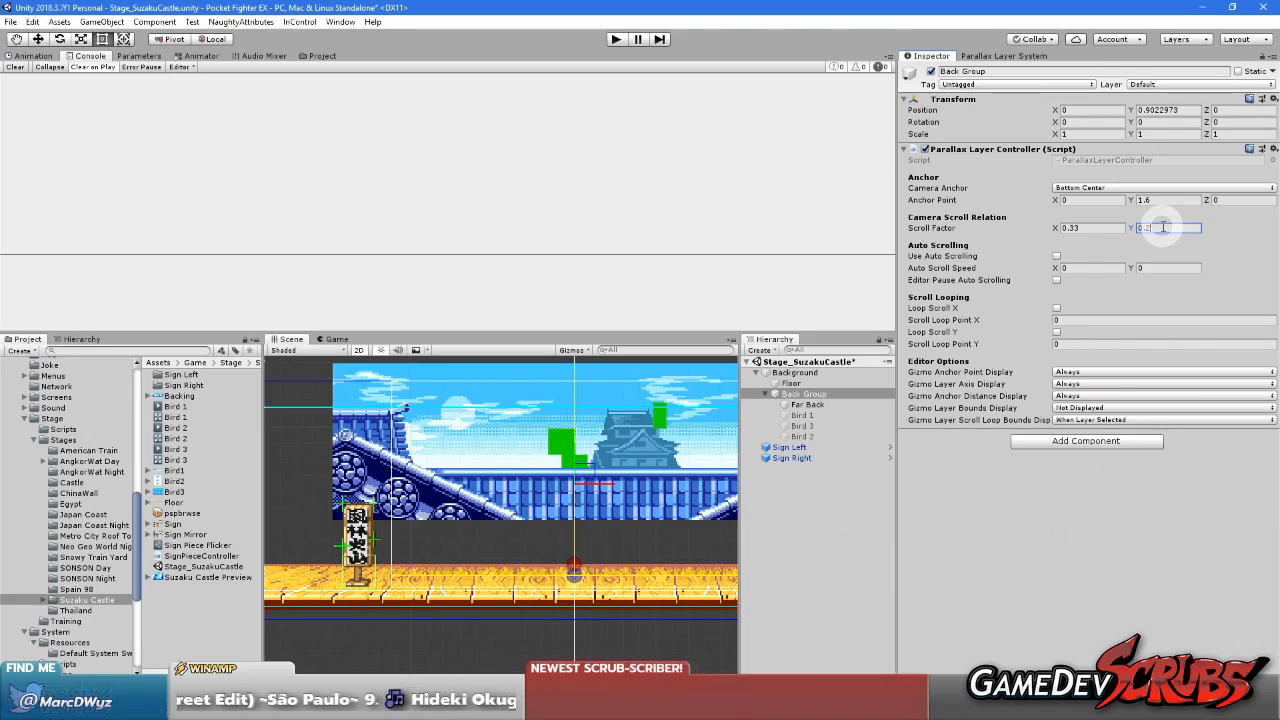
{"action": "left_click", "coordinate": [868, 560]}
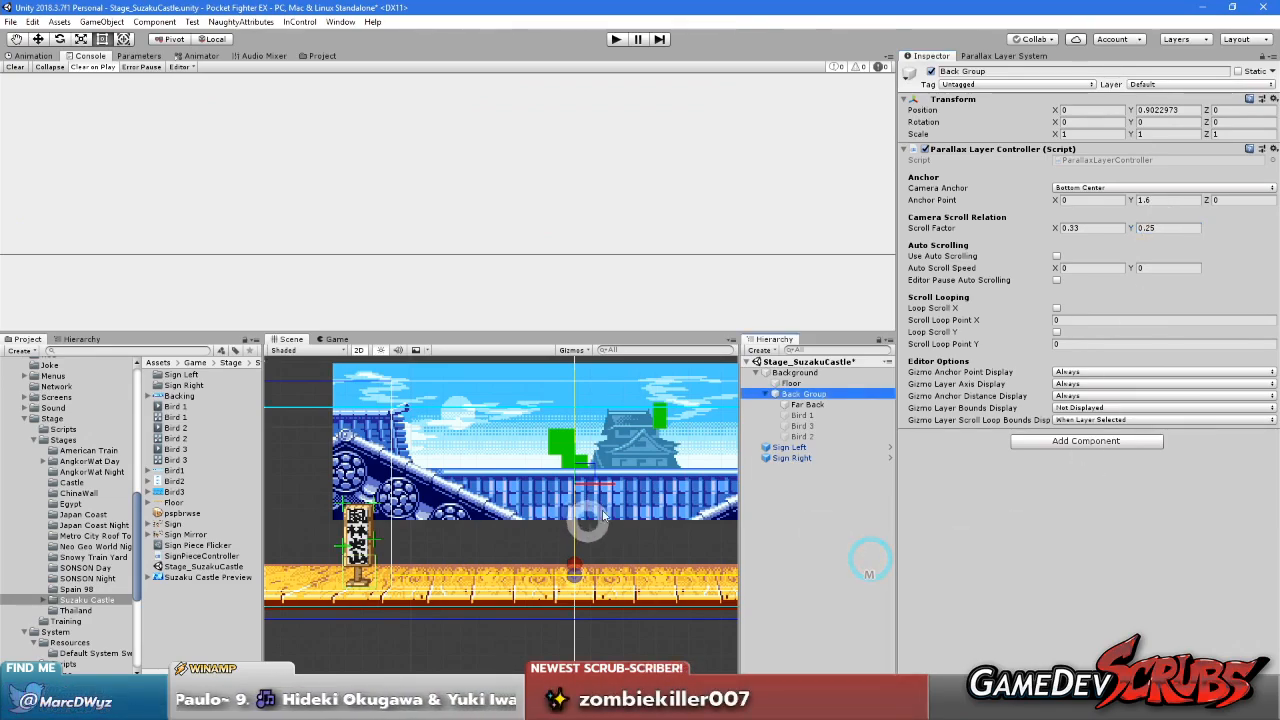
{"action": "left_click", "coordinate": [995, 55]}
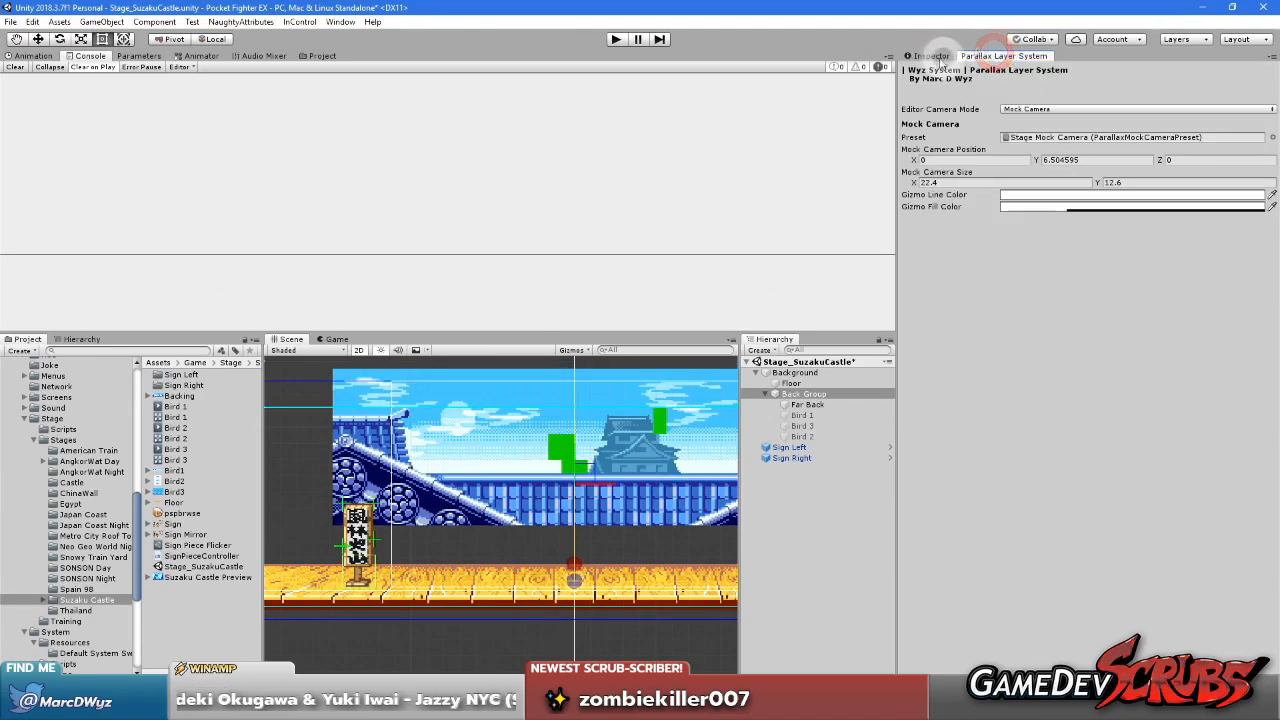
Try a vertical Scroll Factor of 0.1 on the Back Group and check it against the mock camera's position
{"action": "left_click", "coordinate": [930, 56]}
{"action": "left_click", "coordinate": [1163, 228]}
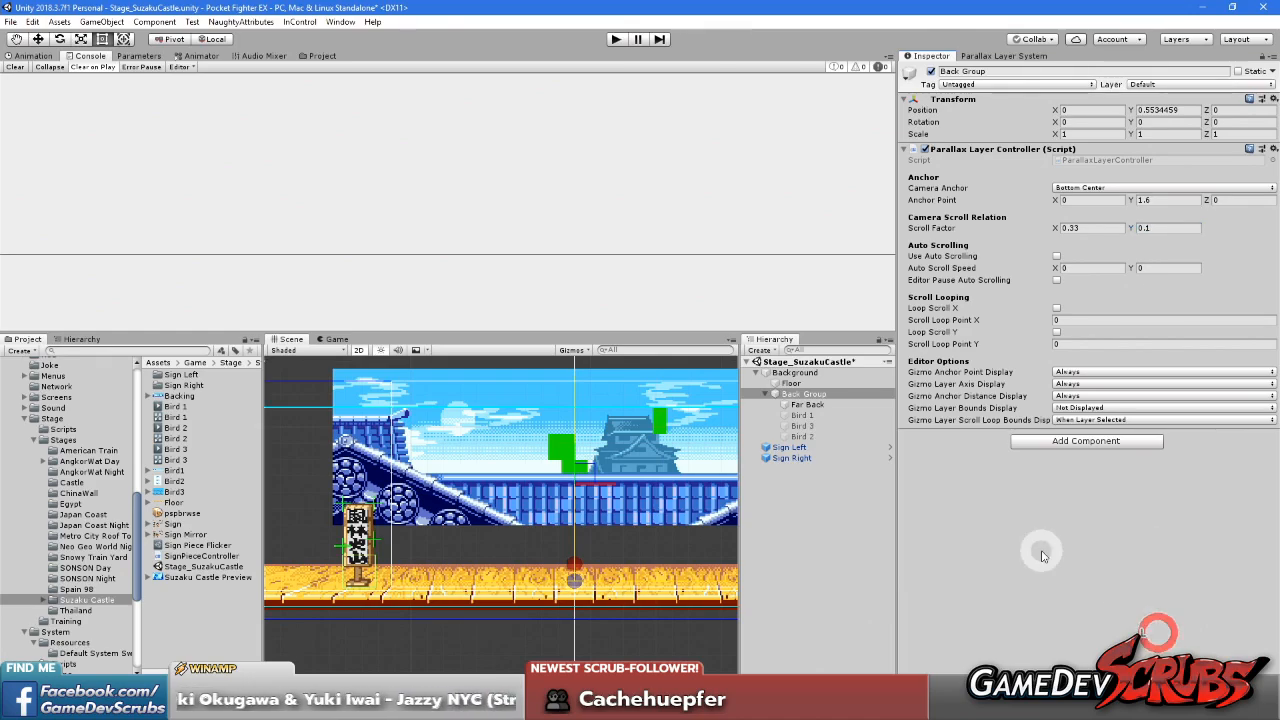
{"action": "left_click", "coordinate": [990, 56]}
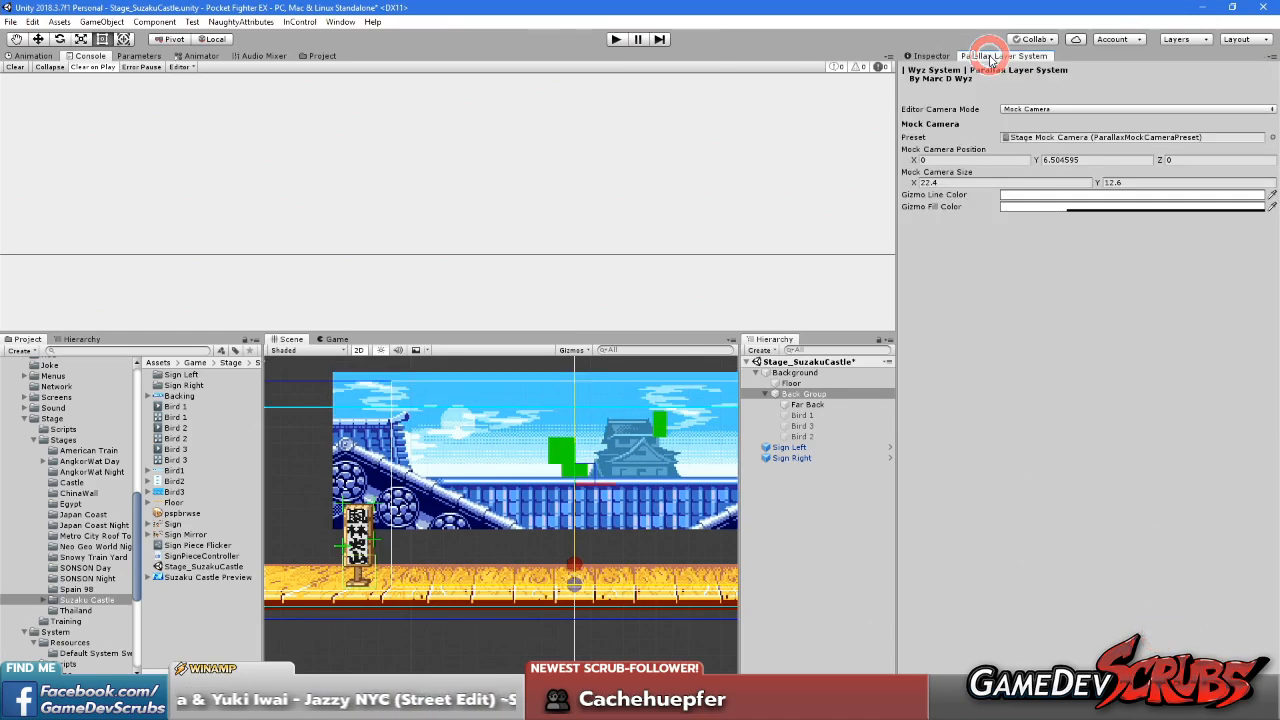
{"action": "left_click", "coordinate": [934, 56]}
{"action": "mouse_move", "coordinate": [573, 445]}
{"action": "left_mouse_down"}
{"action": "mouse_move", "coordinate": [575, 400]}
{"action": "mouse_move", "coordinate": [580, 502]}
{"action": "mouse_move", "coordinate": [580, 372]}
{"action": "mouse_move", "coordinate": [587, 451]}
{"action": "mouse_move", "coordinate": [580, 443]}
{"action": "left_mouse_up"}
{"action": "left_click", "coordinate": [995, 56]}
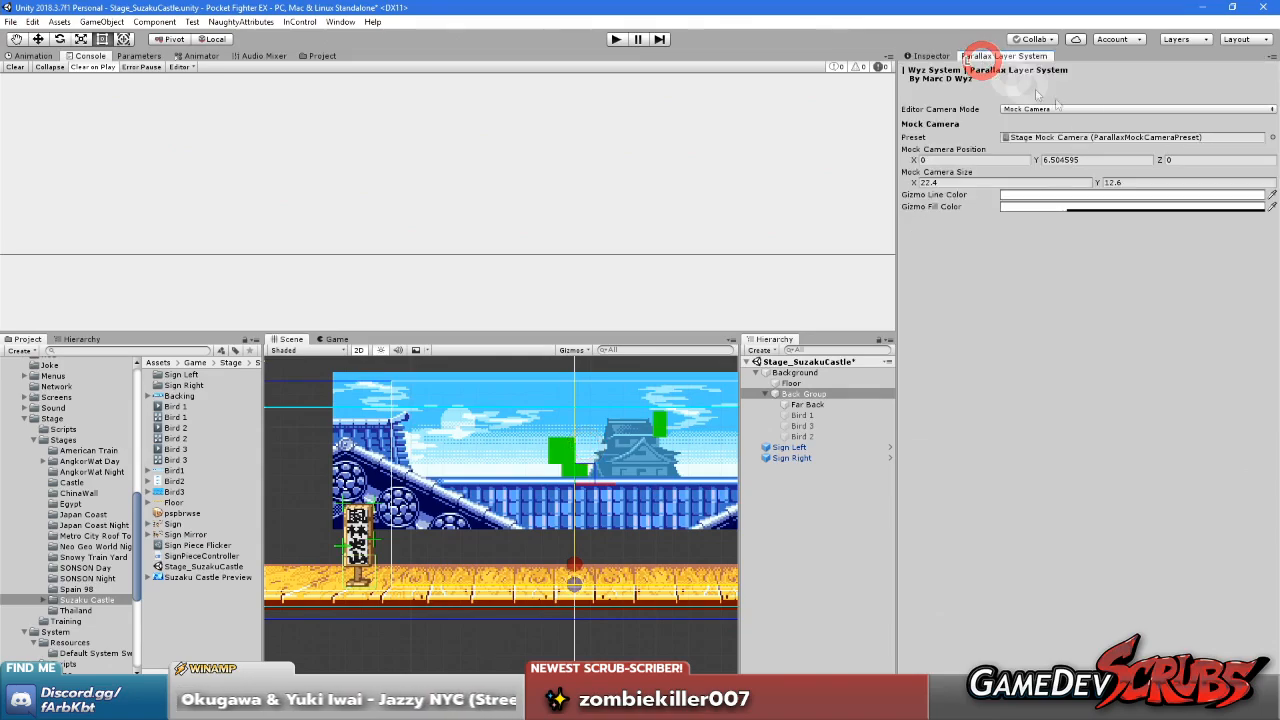
{"action": "left_click", "coordinate": [931, 57]}
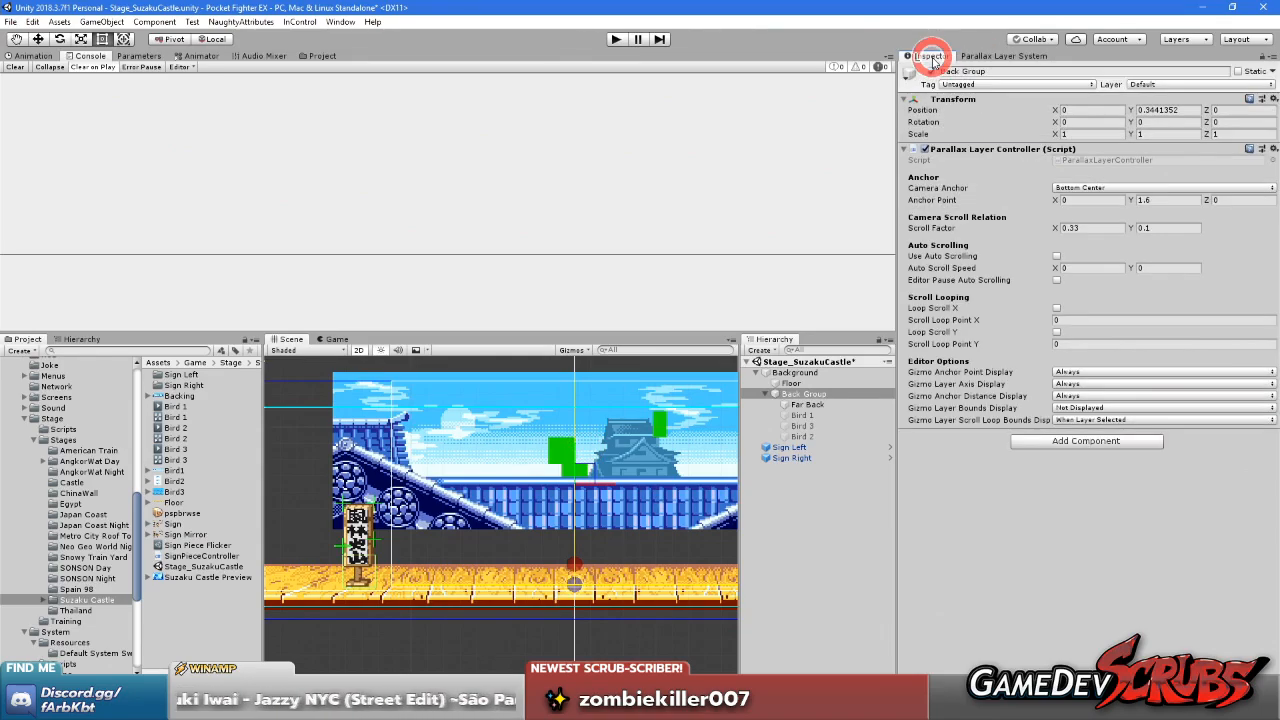
Set the Back Group's vertical Scroll Factor back to 0.25 and check its vertical scrolling by moving the mock camera
{"action": "left_click", "coordinate": [1158, 228]}
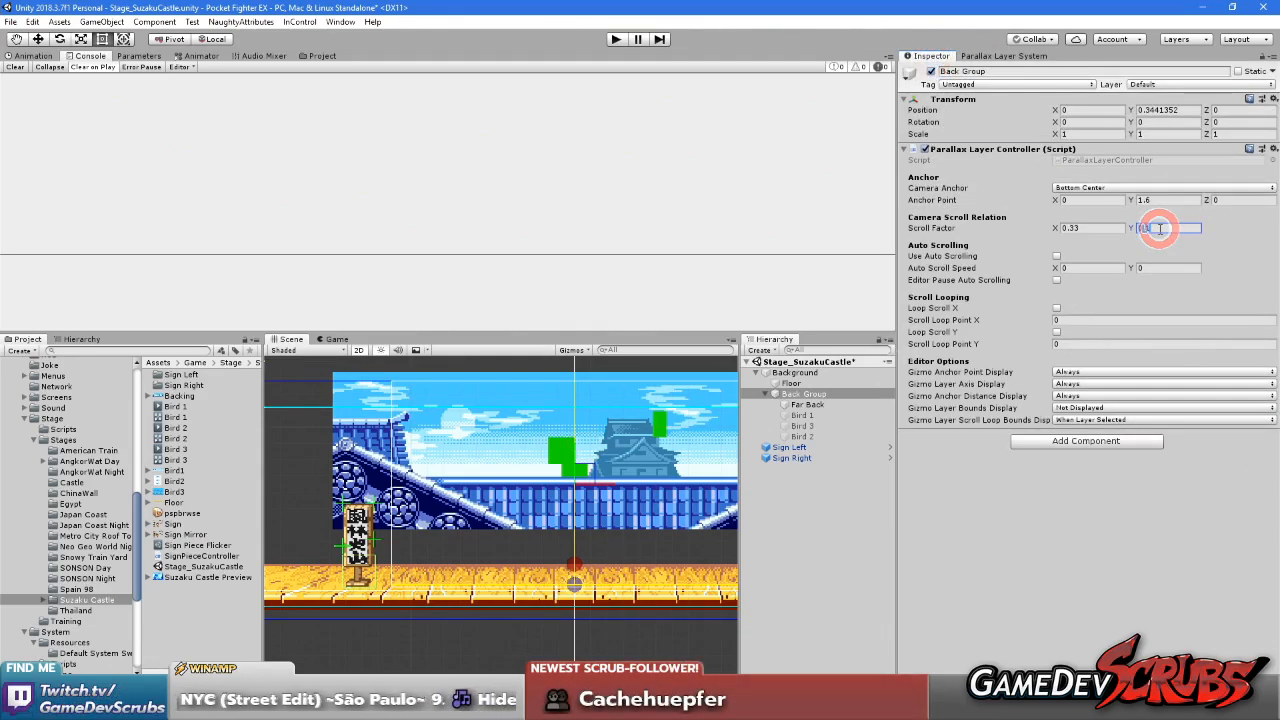
{"action": "type", "text": "0.25"}
{"action": "left_click", "coordinate": [1112, 590]}
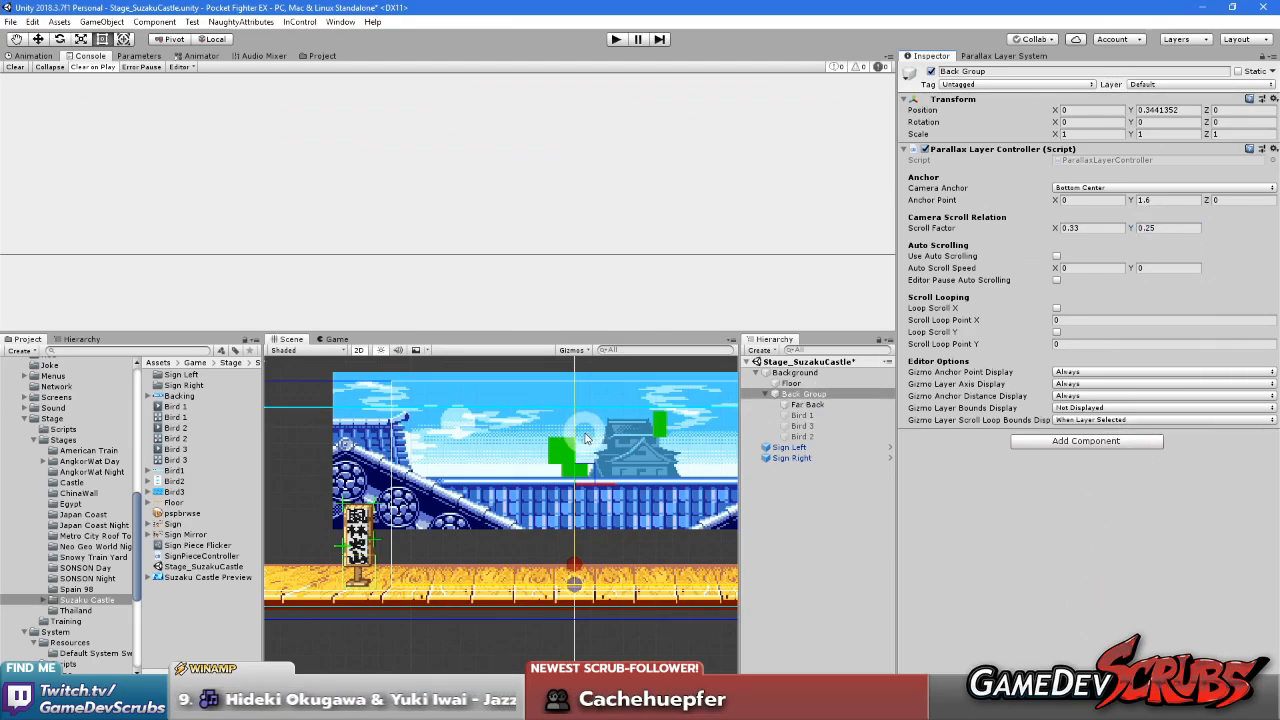
{"action": "mouse_move", "coordinate": [576, 462]}
{"action": "left_mouse_down"}
{"action": "mouse_move", "coordinate": [583, 357]}
{"action": "mouse_move", "coordinate": [574, 409]}
{"action": "mouse_move", "coordinate": [594, 512]}
{"action": "mouse_move", "coordinate": [603, 372]}
{"action": "mouse_move", "coordinate": [591, 523]}
{"action": "mouse_move", "coordinate": [593, 441]}
{"action": "mouse_move", "coordinate": [597, 461]}
{"action": "left_mouse_up"}
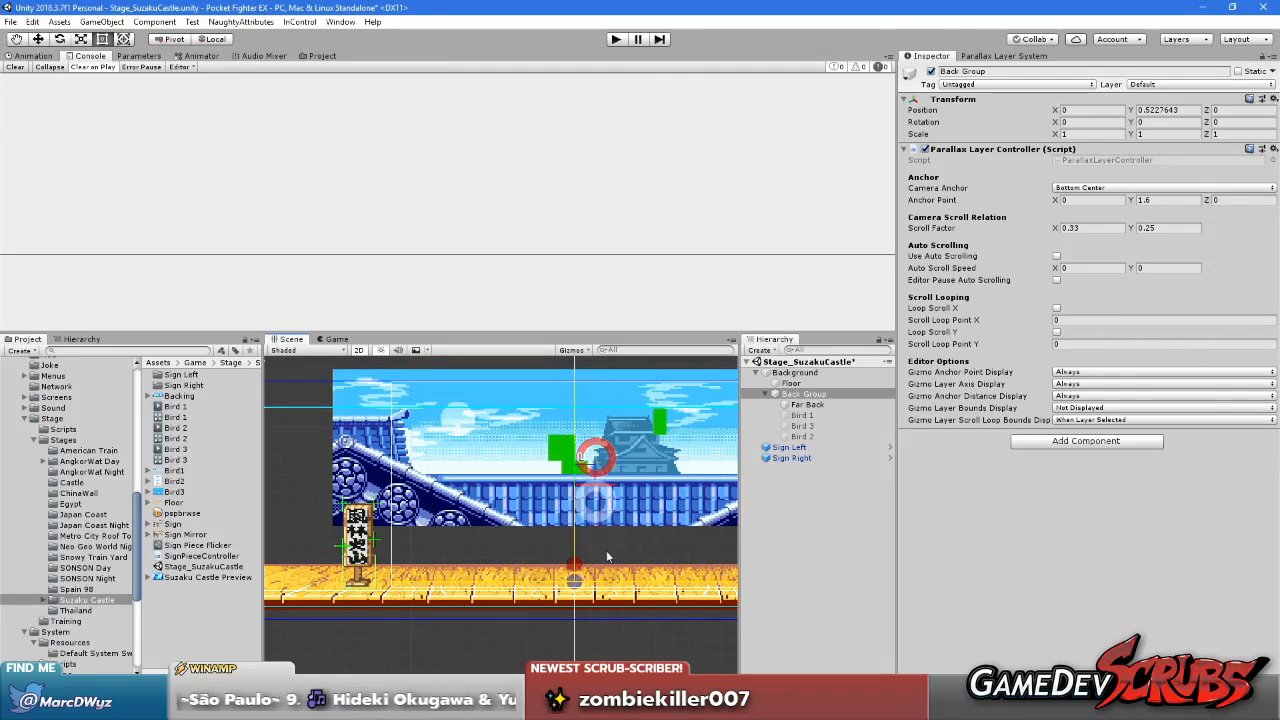
{"action": "scroll", "coordinate": [606, 550], "scroll_direction": "down", "scroll_amount": 2}
{"action": "middle_click_drag", "start_coordinate": [620, 611], "coordinate": [598, 572]}
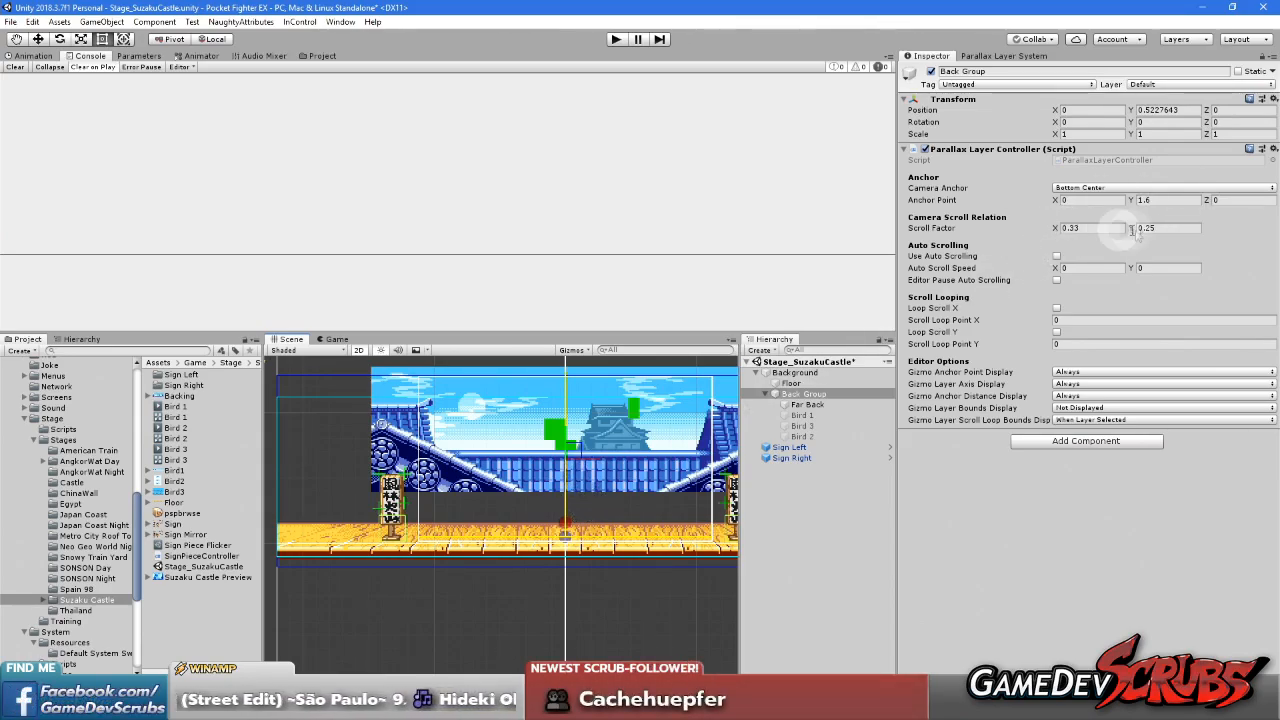
{"action": "middle_click_drag", "start_coordinate": [520, 492], "coordinate": [490, 525]}
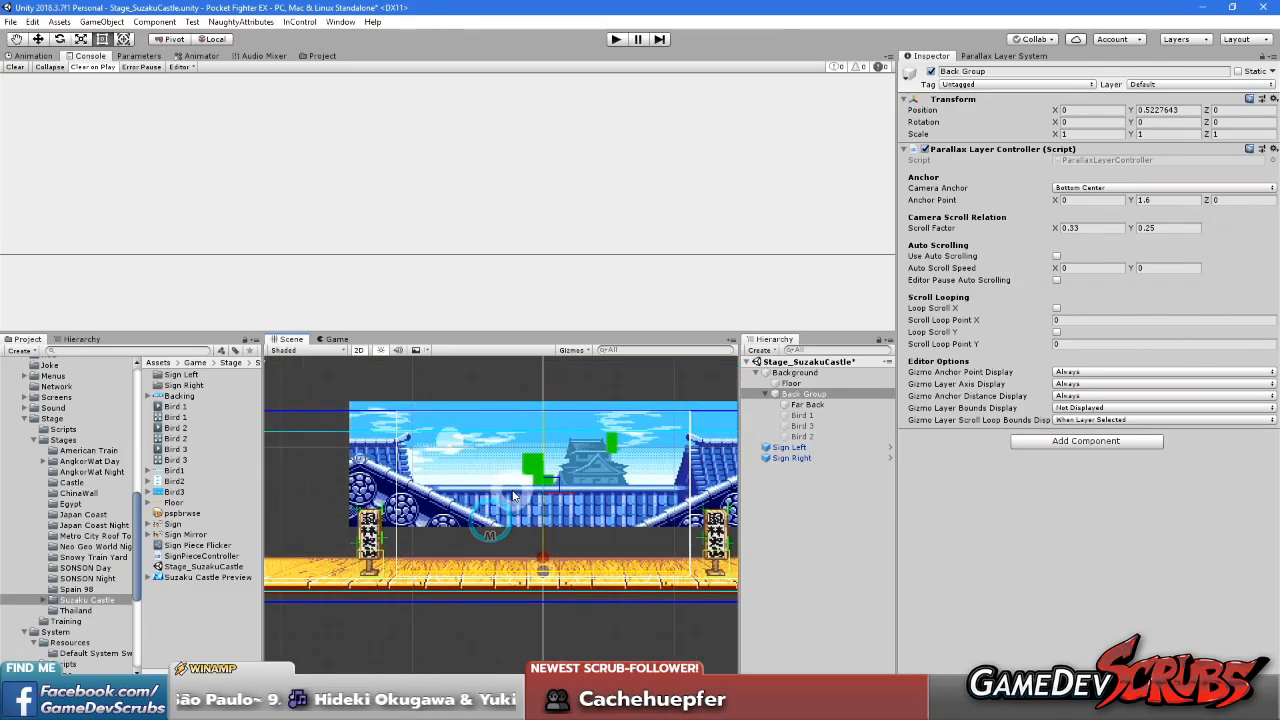
{"action": "scroll", "coordinate": [517, 500], "scroll_direction": "up", "scroll_amount": 2}
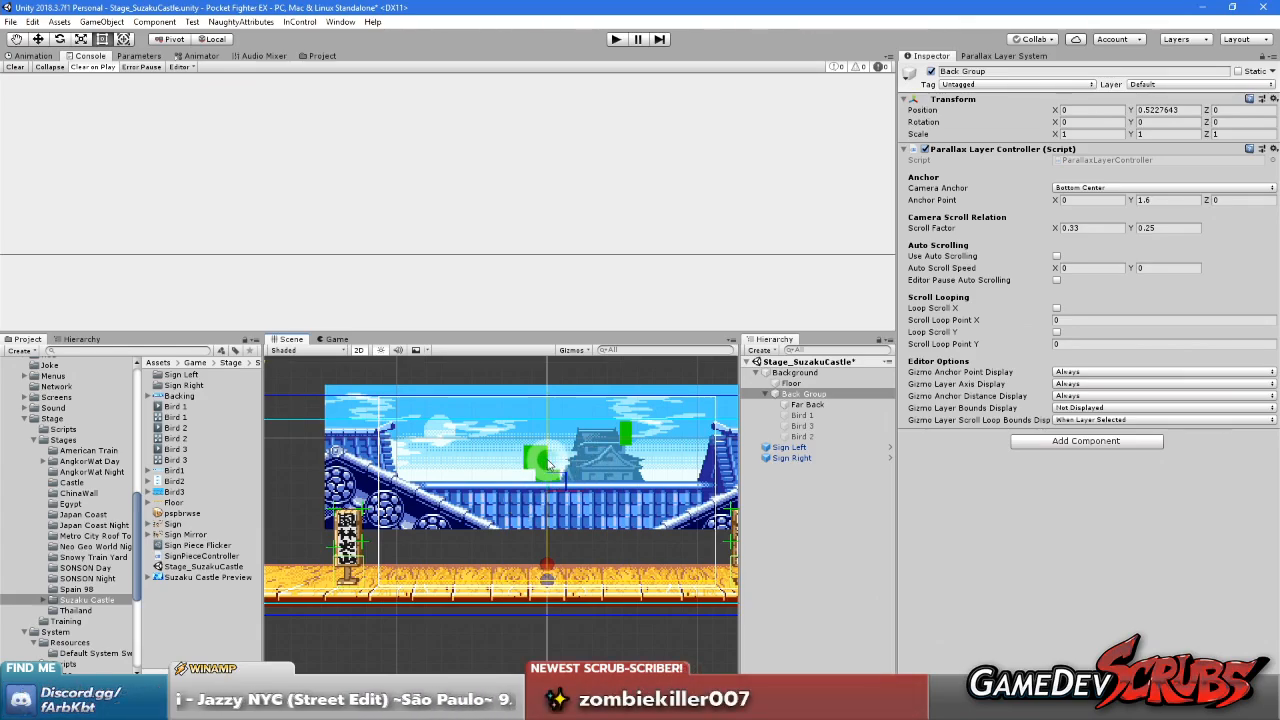
Lower the mock camera to about Y 4.47 and set the Back Group's Anchor Point Y to -1.62
{"action": "left_click_drag", "start_coordinate": [548, 465], "coordinate": [552, 493]}
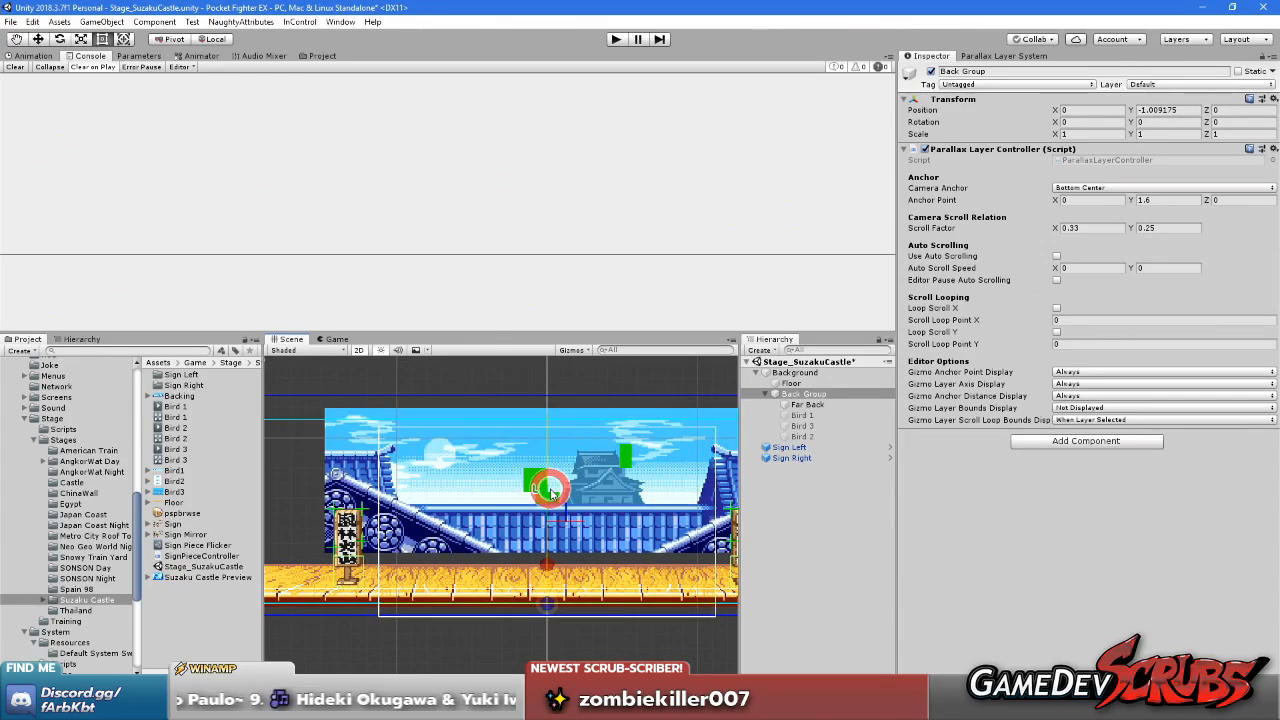
{"action": "left_click_drag", "start_coordinate": [551, 493], "coordinate": [551, 491]}
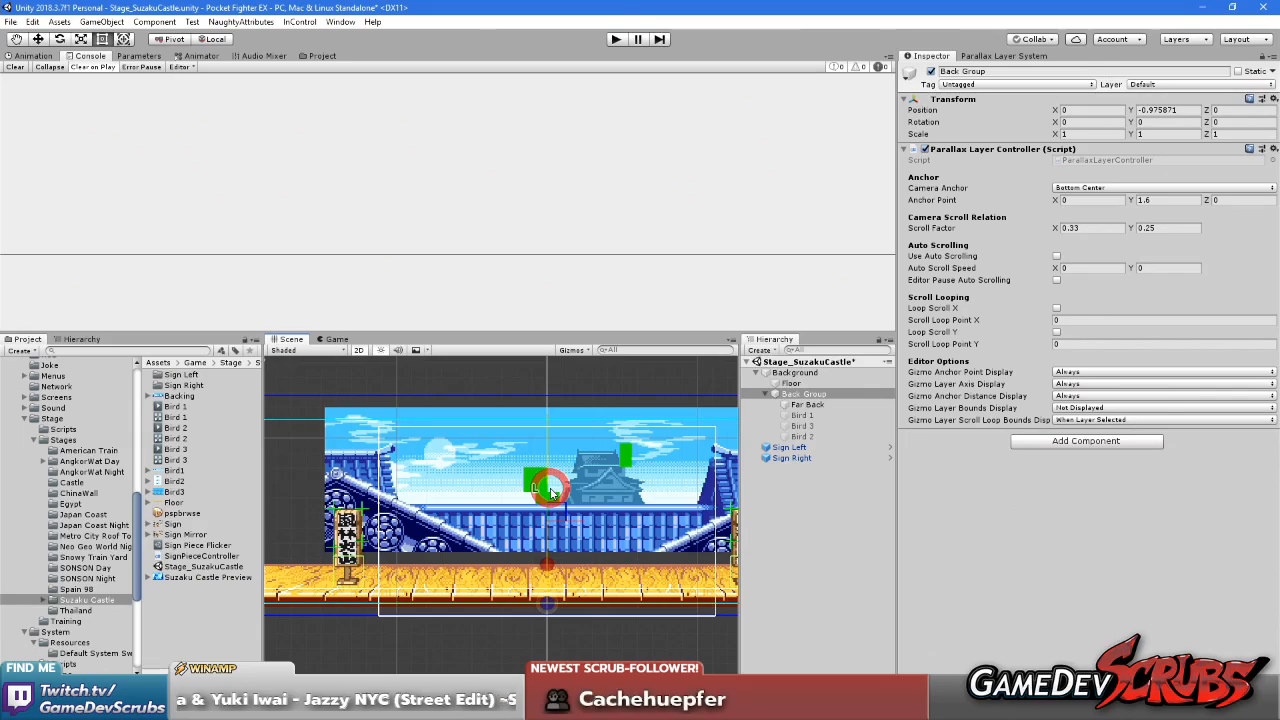
{"action": "left_click", "coordinate": [1081, 224]}
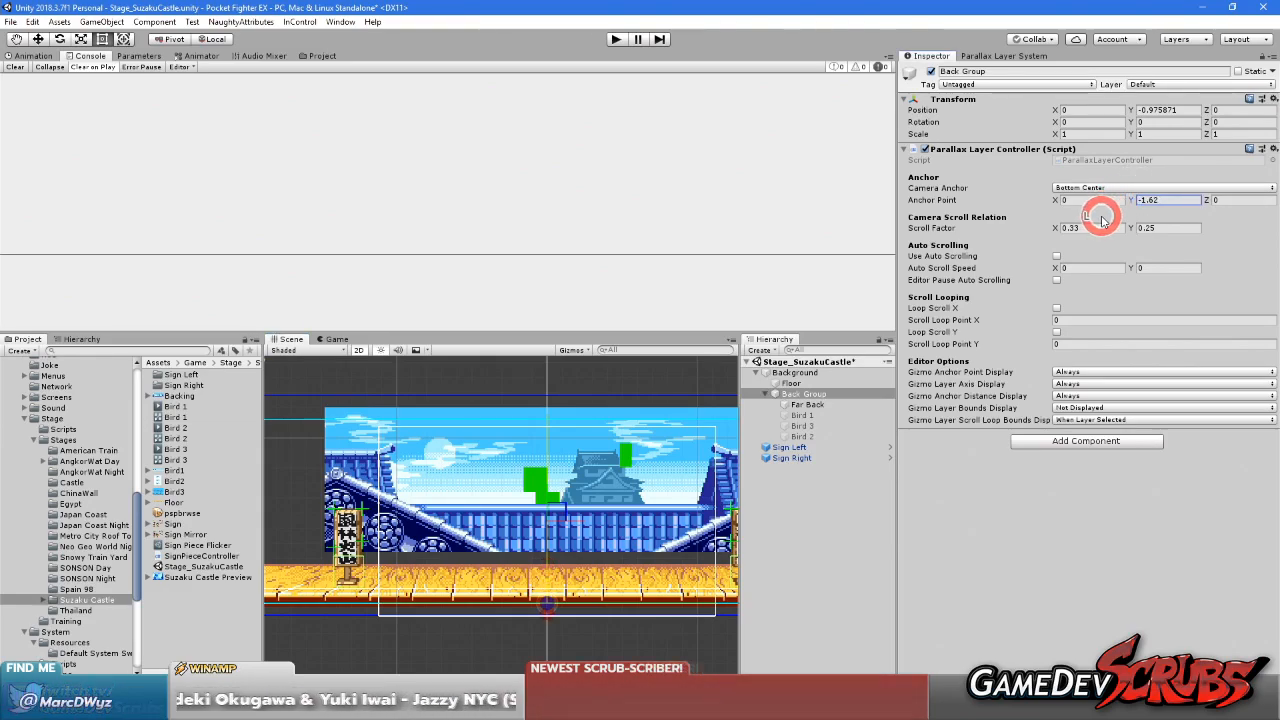
{"action": "left_click", "coordinate": [978, 55]}
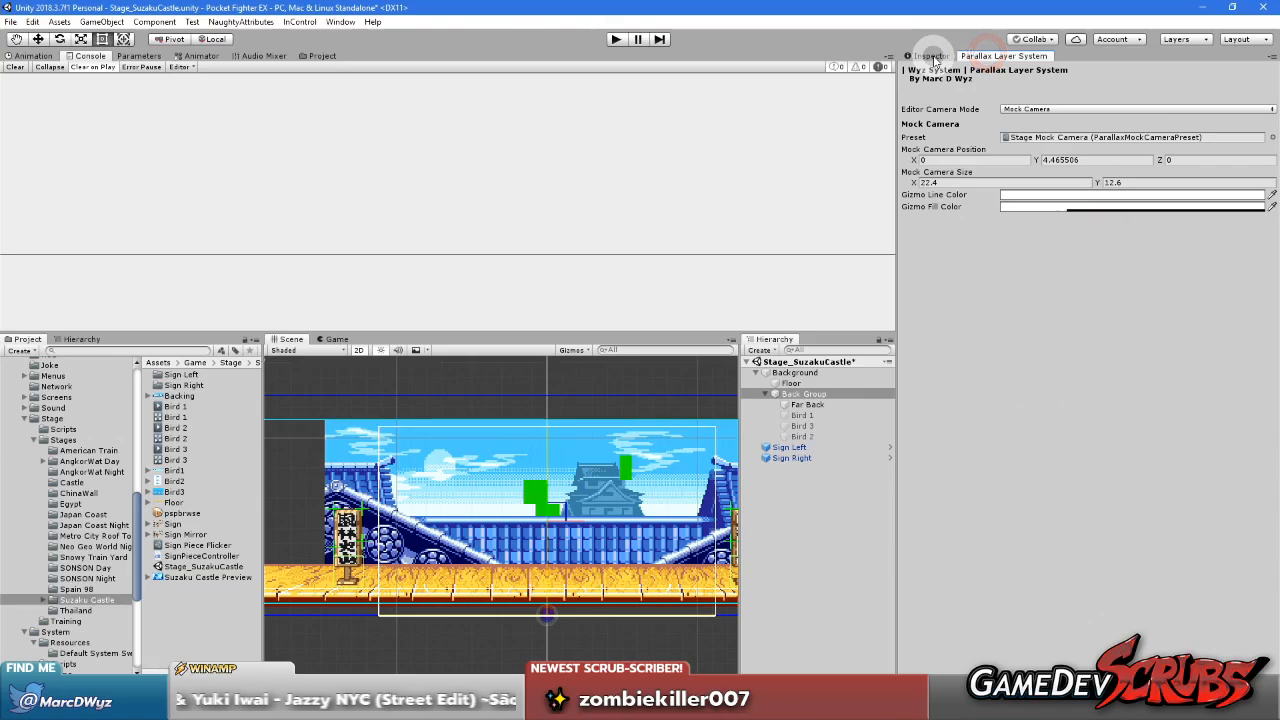
{"action": "scroll", "coordinate": [560, 560], "scroll_direction": "up", "scroll_amount": 8}
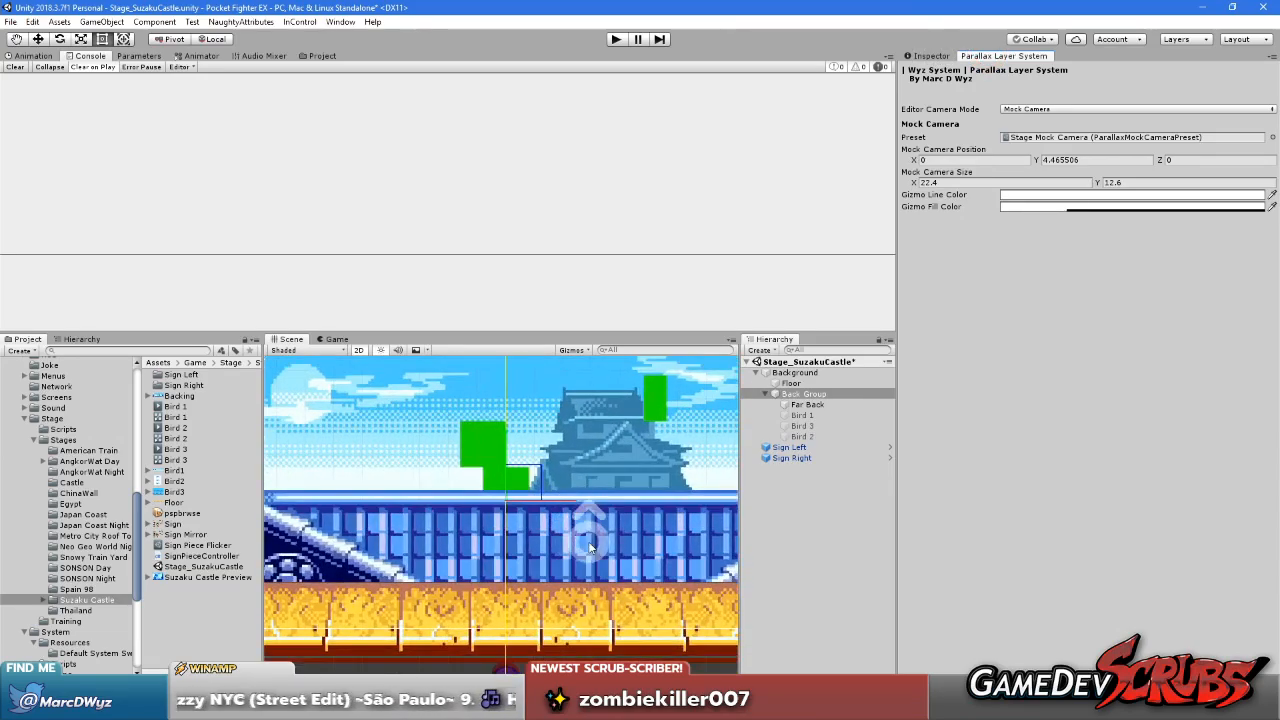
{"action": "scroll", "coordinate": [560, 560], "scroll_direction": "down", "scroll_amount": 8}
Set the Back Group's Anchor Point Y to -1.6 and check how its lower edge meets the floor
{"action": "left_click", "coordinate": [1005, 103]}
{"action": "left_click", "coordinate": [930, 56]}
{"action": "type", "text": "-1.6"}
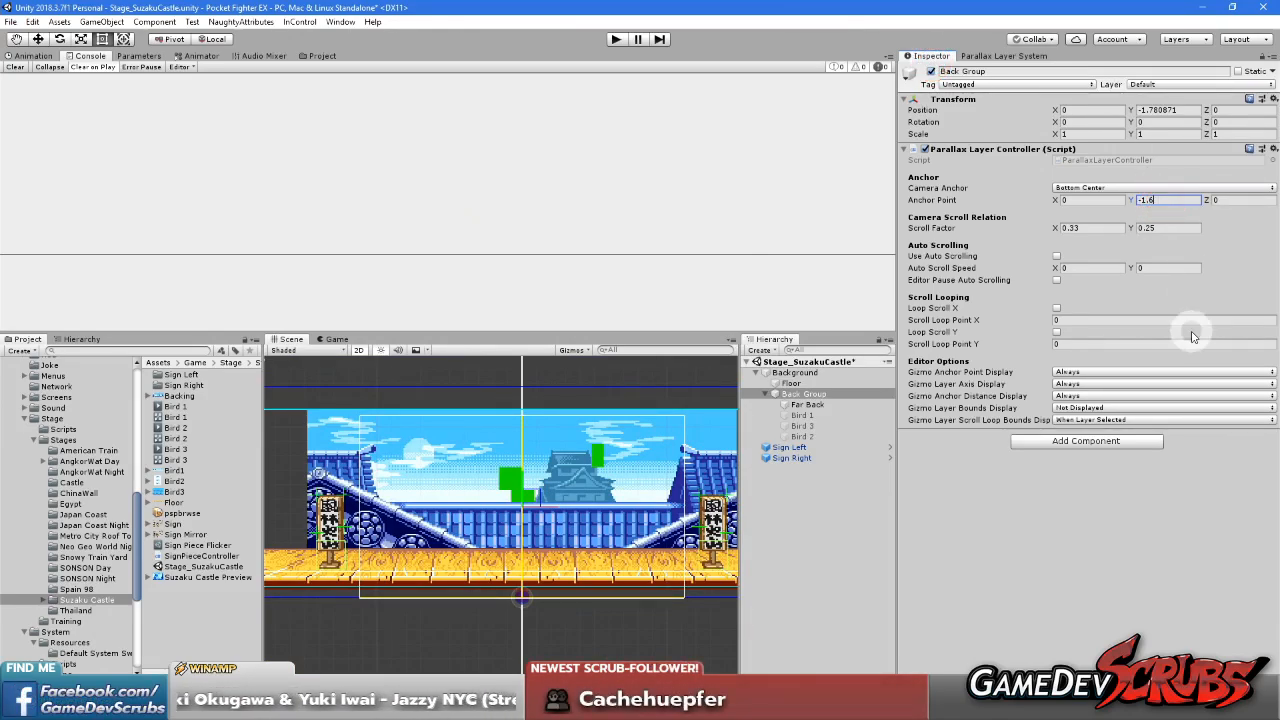
{"action": "left_click", "coordinate": [1088, 520]}
{"action": "scroll", "coordinate": [473, 543], "scroll_direction": "up", "scroll_amount": 2}
{"action": "scroll", "coordinate": [531, 511], "scroll_direction": "up", "scroll_amount": 3}
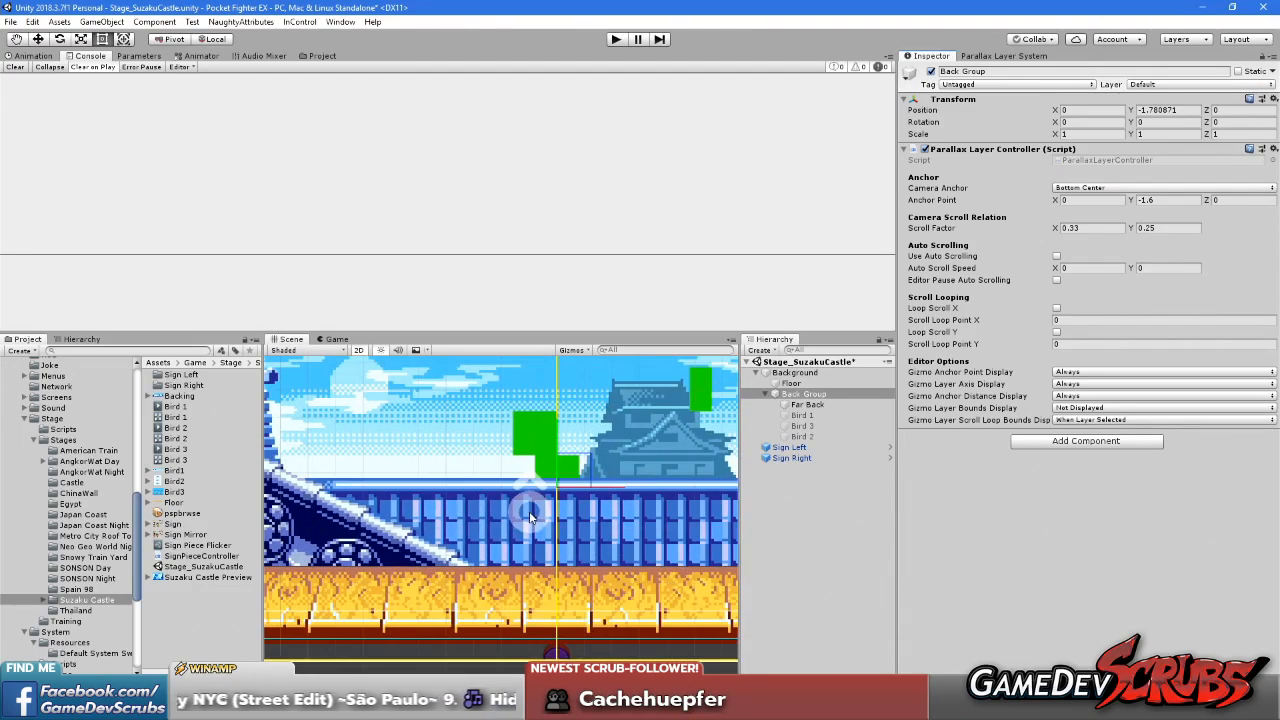
{"action": "scroll", "coordinate": [531, 511], "scroll_direction": "up", "scroll_amount": 1}
{"action": "scroll", "coordinate": [531, 511], "scroll_direction": "down", "scroll_amount": 6}
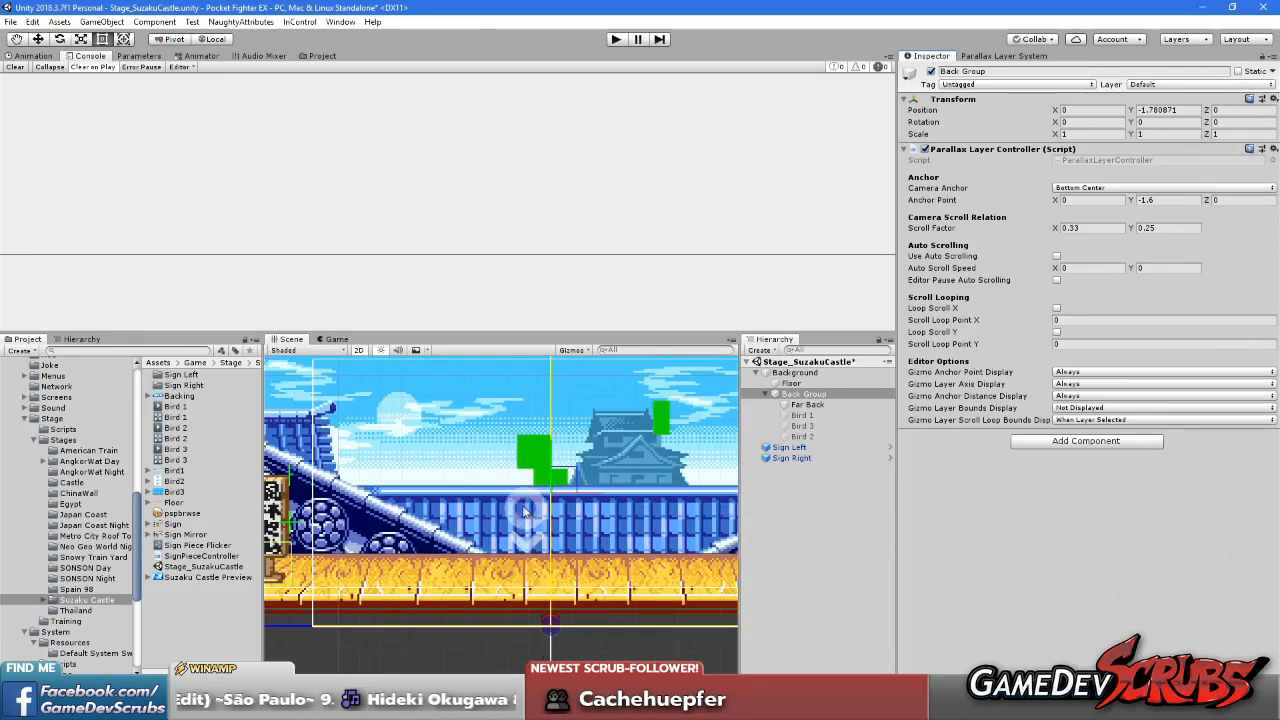
Raise the mock camera and examine the gap between the Back Group's lower edge and the floor
{"action": "left_click", "coordinate": [988, 56]}
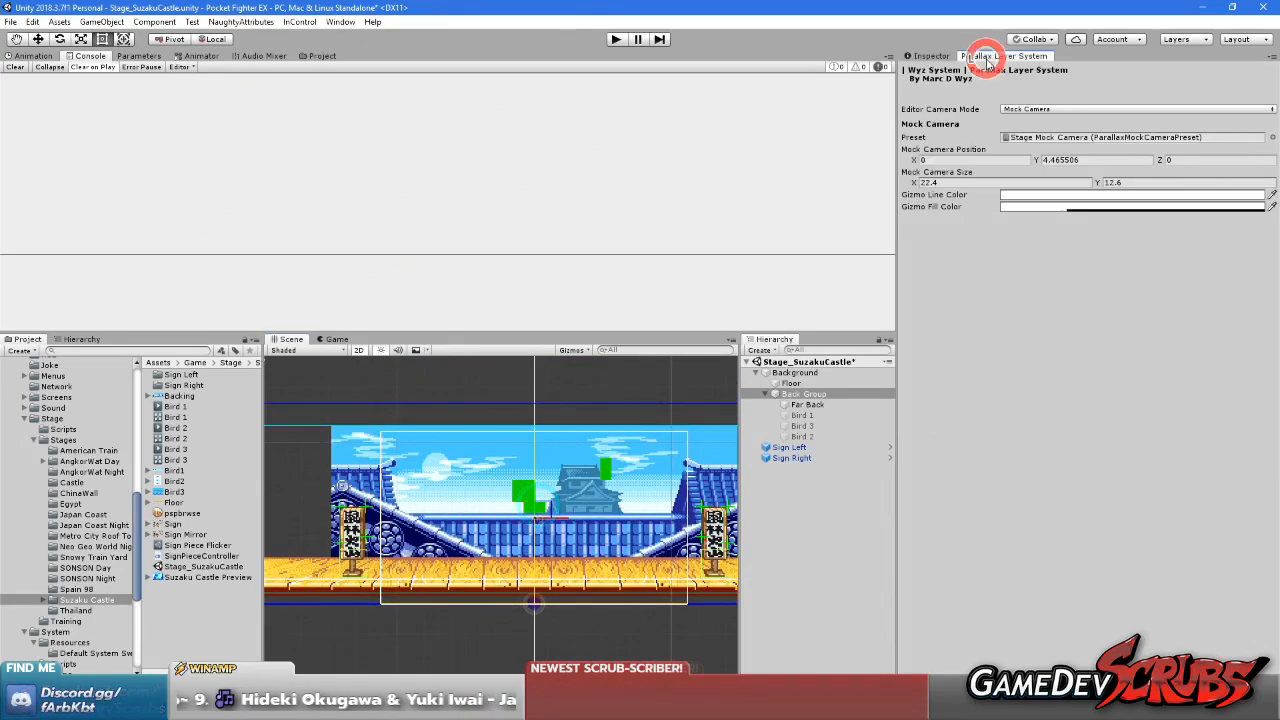
{"action": "left_click", "coordinate": [535, 480]}
{"action": "mouse_move", "coordinate": [535, 482]}
{"action": "left_mouse_down"}
{"action": "mouse_move", "coordinate": [537, 466]}
{"action": "mouse_move", "coordinate": [541, 494]}
{"action": "mouse_move", "coordinate": [548, 470]}
{"action": "left_mouse_up"}
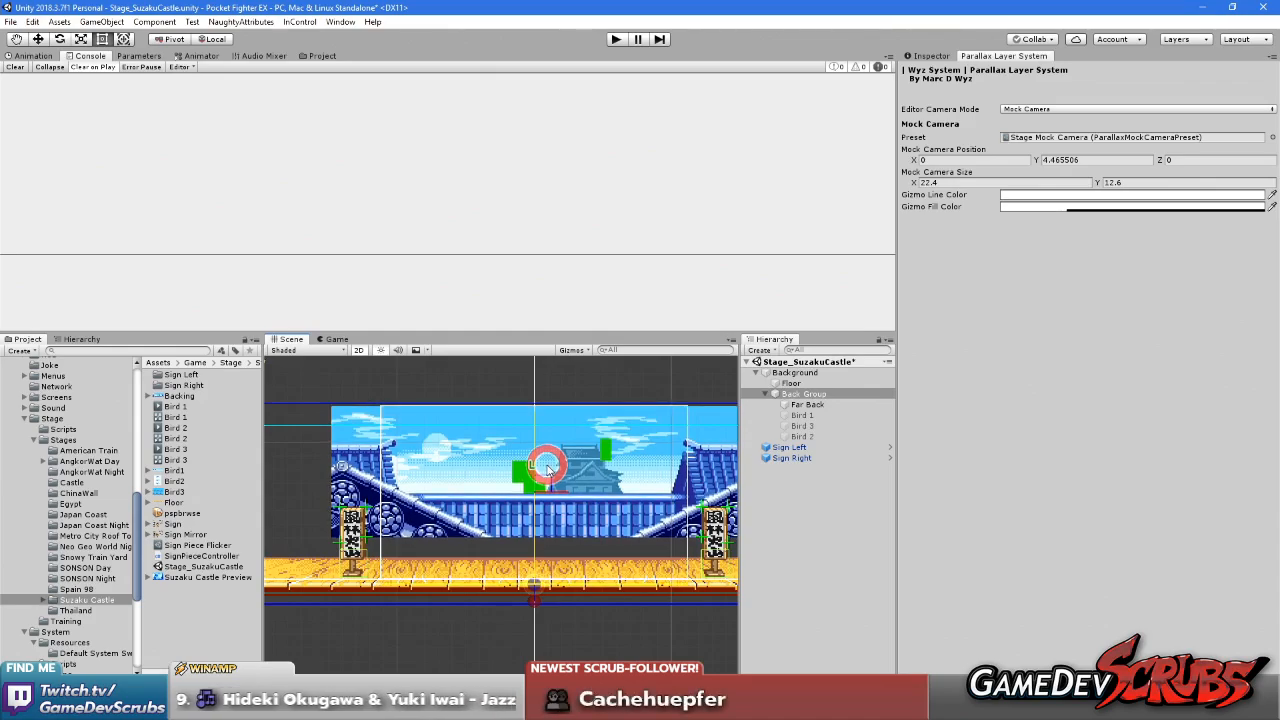
{"action": "scroll", "coordinate": [533, 515], "scroll_direction": "up", "scroll_amount": 3}
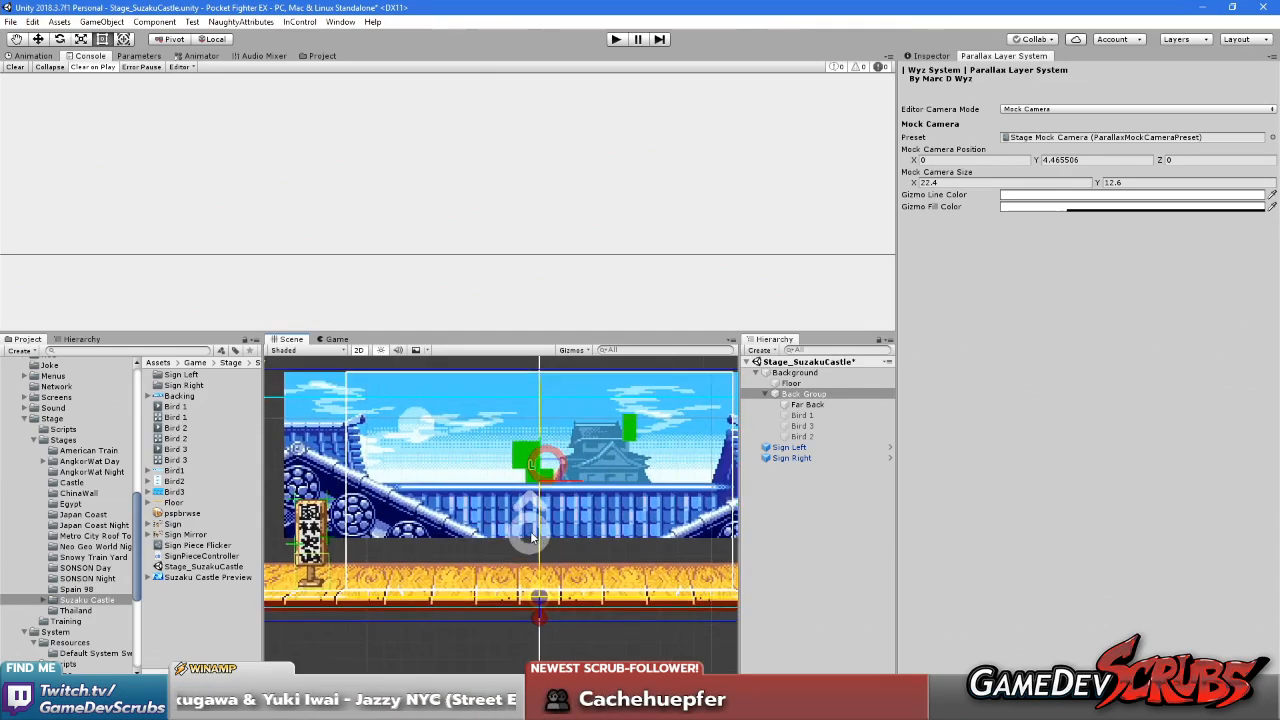
{"action": "scroll", "coordinate": [540, 498], "scroll_direction": "down", "scroll_amount": 4}
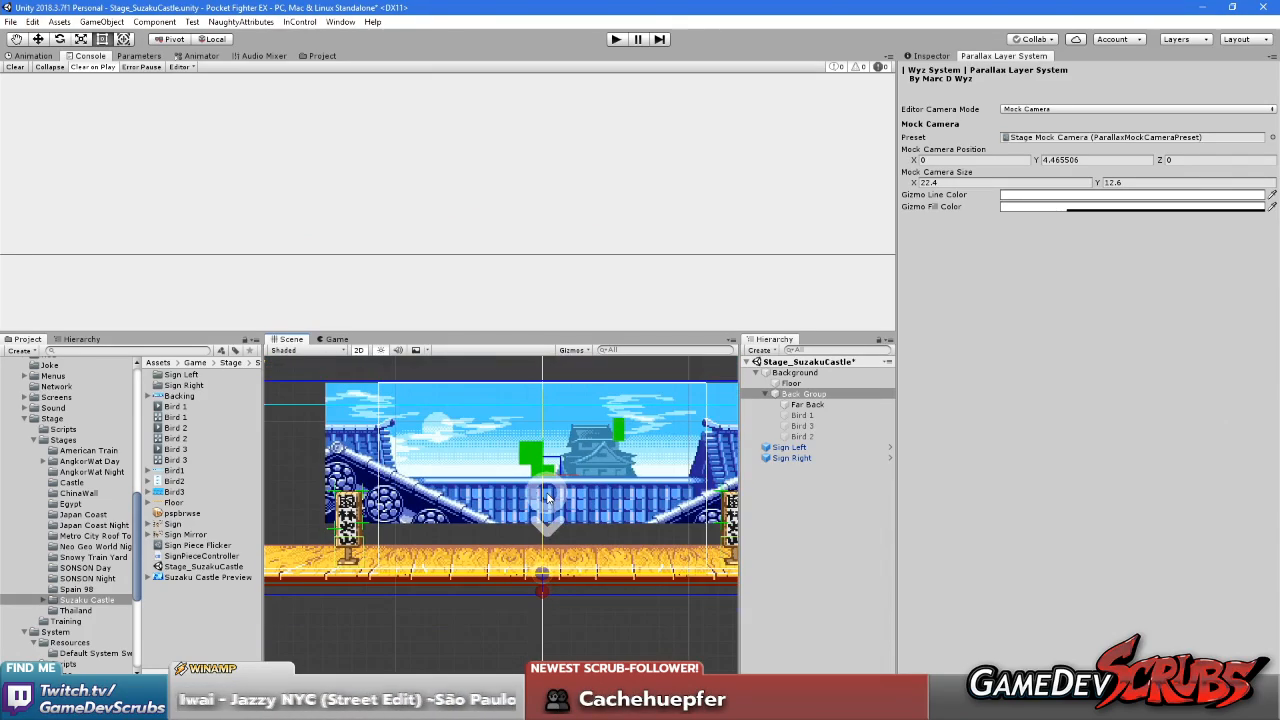
{"action": "scroll", "coordinate": [541, 487], "scroll_direction": "up", "scroll_amount": 2}
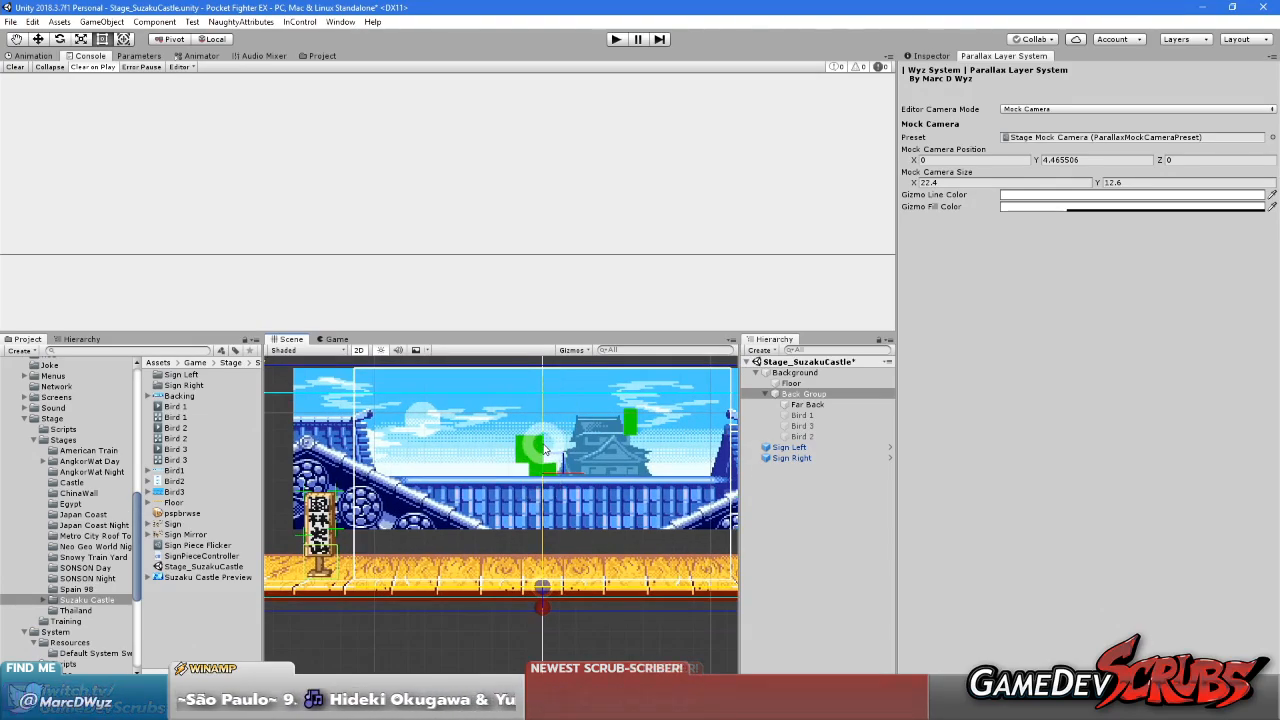
{"action": "scroll", "coordinate": [545, 445], "scroll_direction": "down", "scroll_amount": 1}
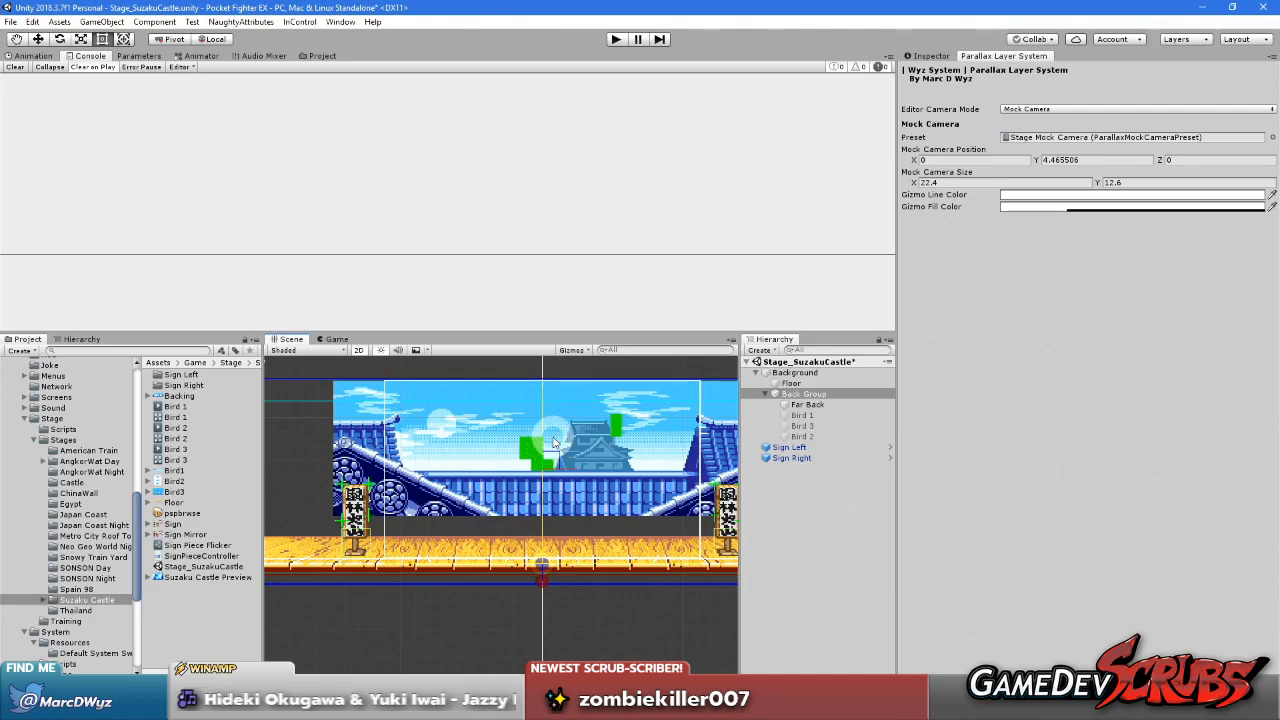
{"action": "scroll", "coordinate": [357, 441], "scroll_direction": "up", "scroll_amount": 1}
Lower the mock camera to its starting height and raise it again to compare the Back Group's movement
{"action": "middle_click_drag", "start_coordinate": [357, 441], "coordinate": [385, 422]}
{"action": "middle_click_drag", "start_coordinate": [549, 435], "coordinate": [451, 438]}
{"action": "left_click_drag", "start_coordinate": [545, 457], "coordinate": [543, 480]}
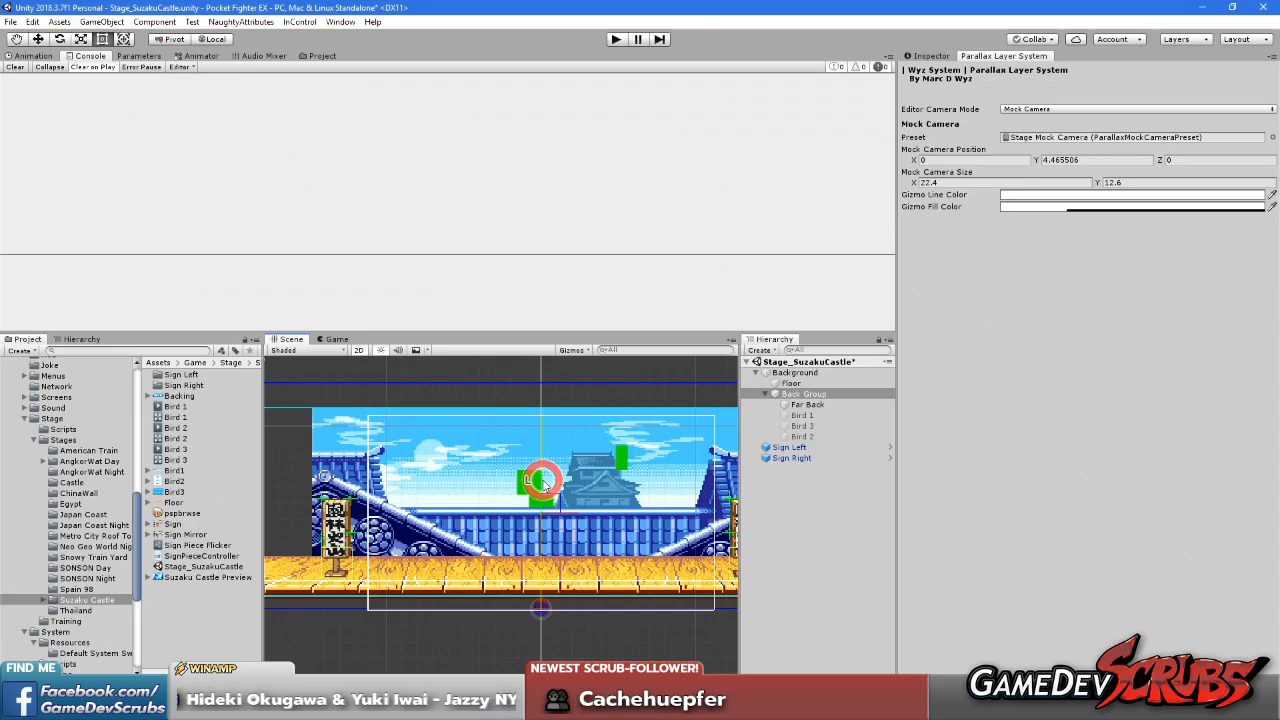
{"action": "left_click_drag", "start_coordinate": [543, 481], "coordinate": [540, 452]}
Play-test the scene briefly and save Stage_SuzakuCastle
{"action": "left_click", "coordinate": [619, 40]}
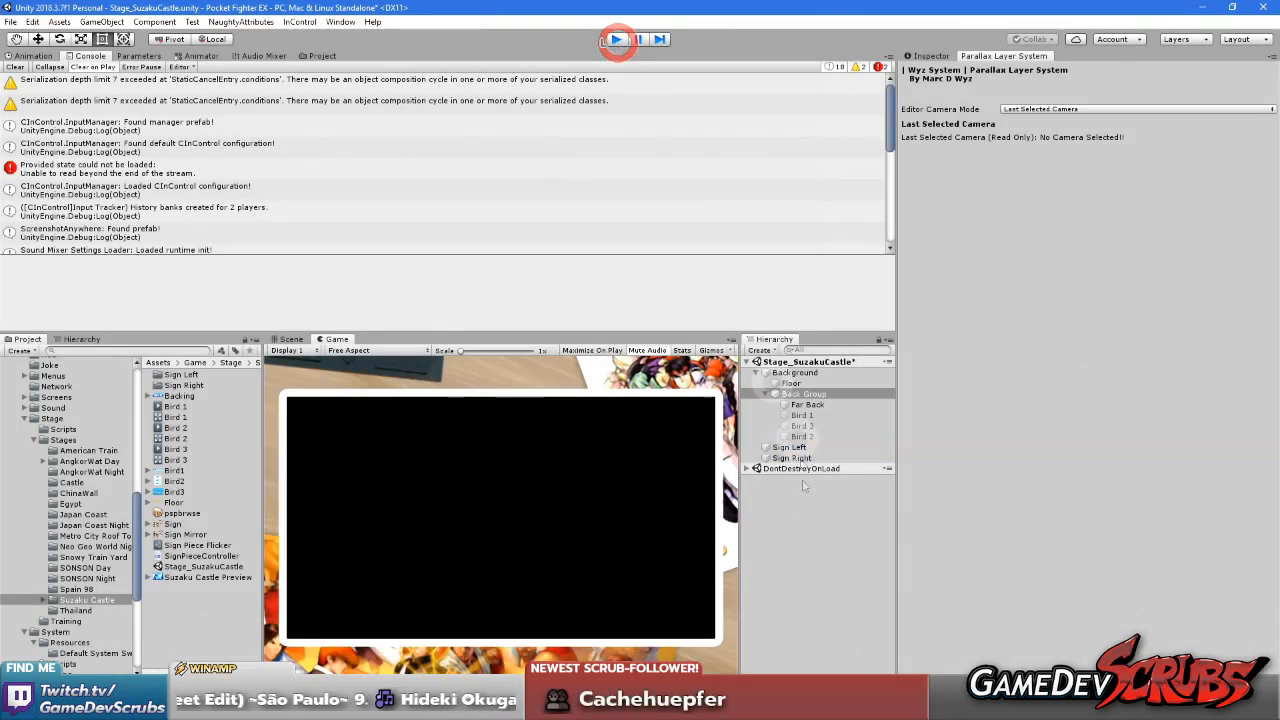
{"action": "left_click", "coordinate": [827, 536]}
{"action": "key", "text": "ctrl+s"}
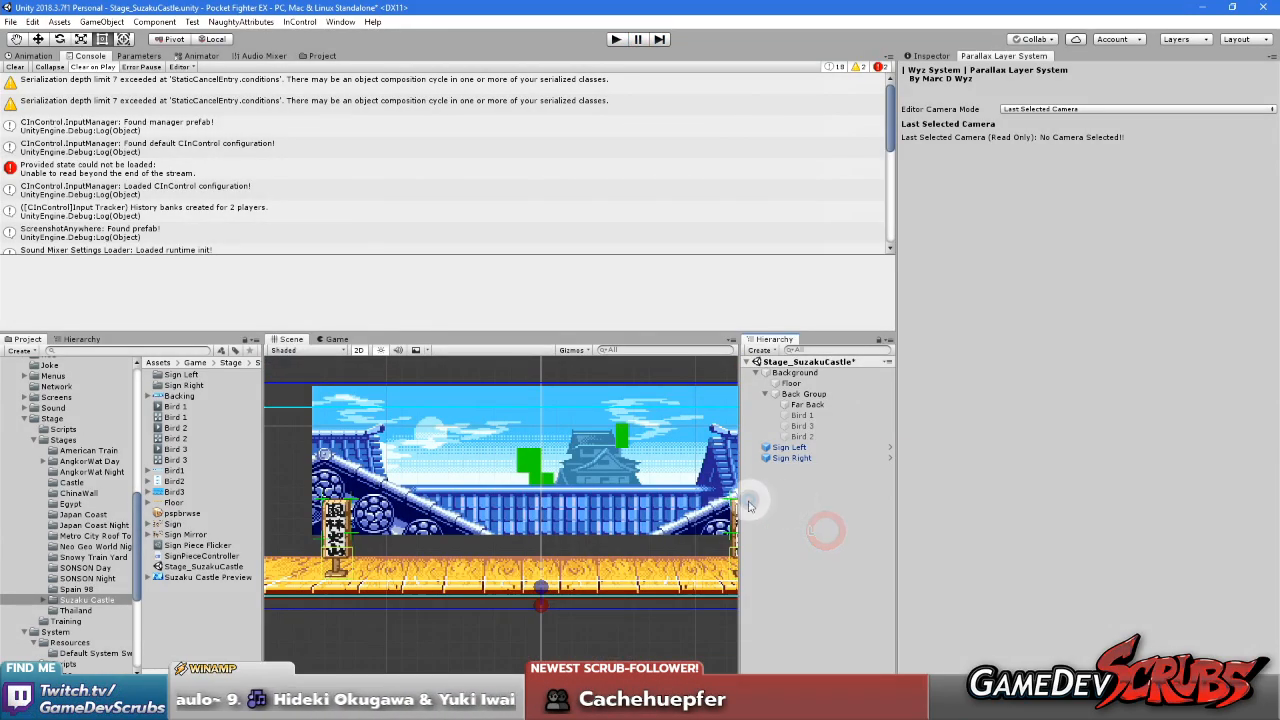
Open the Fight scene from the Game project's Fight folder
{"action": "left_click", "coordinate": [55, 419]}
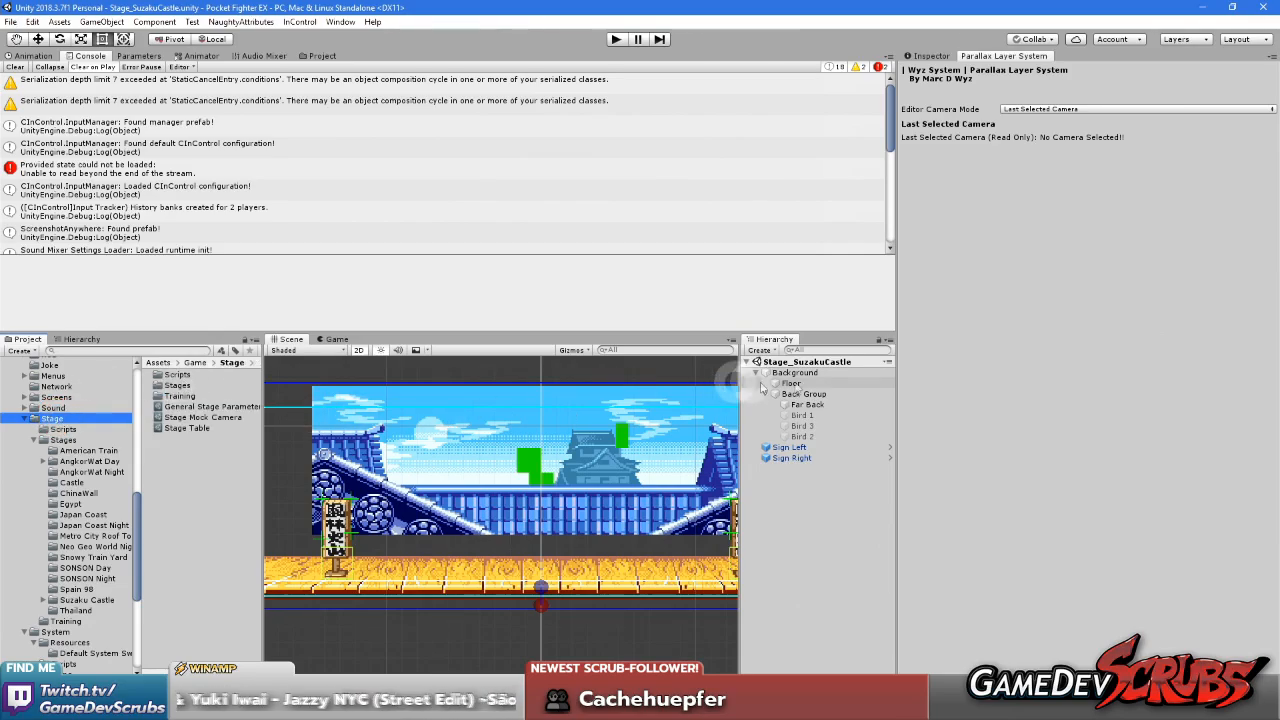
{"action": "right_click", "coordinate": [818, 365]}
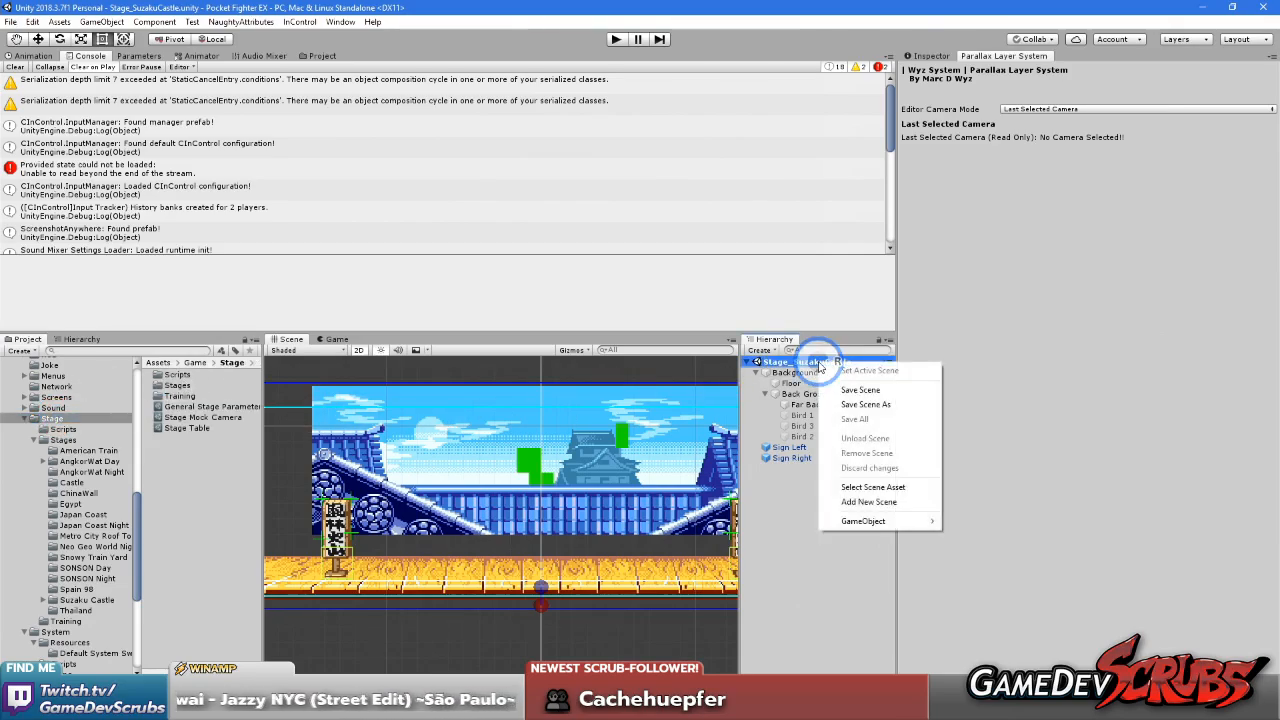
{"action": "left_click", "coordinate": [783, 545]}
{"action": "scroll", "coordinate": [75, 402], "scroll_direction": "up", "scroll_amount": 6}
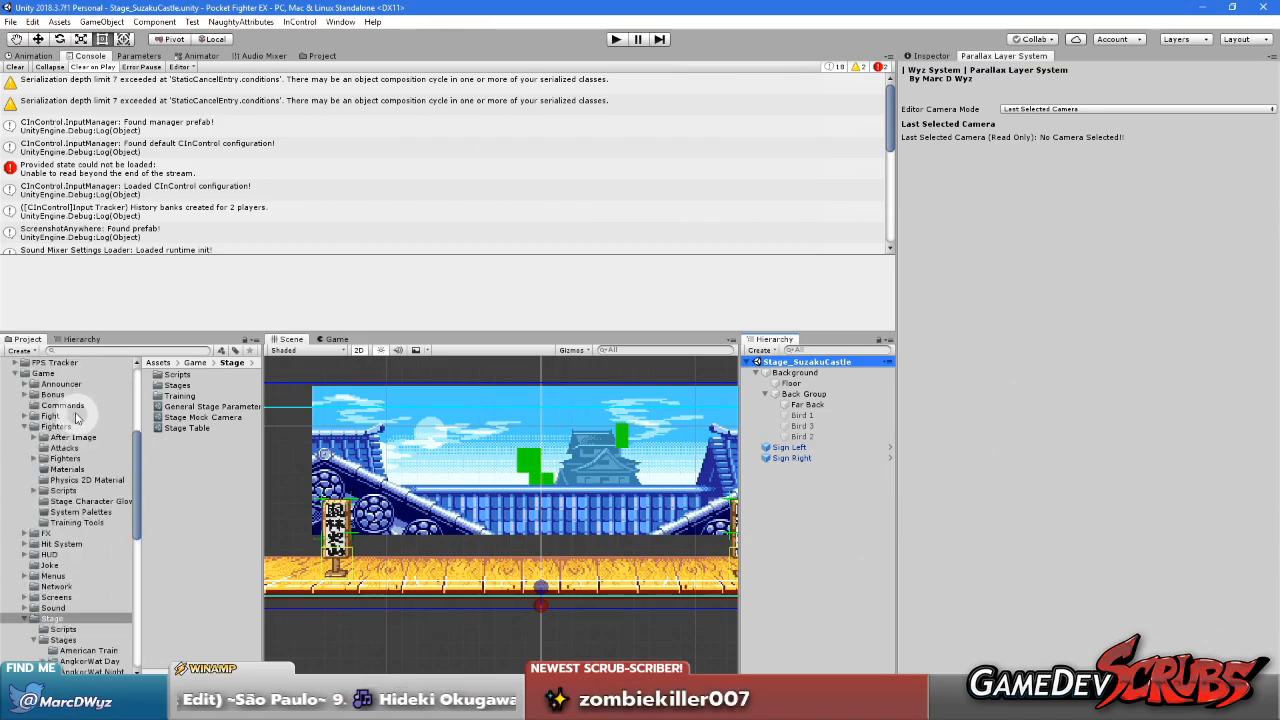
{"action": "left_click", "coordinate": [48, 416]}
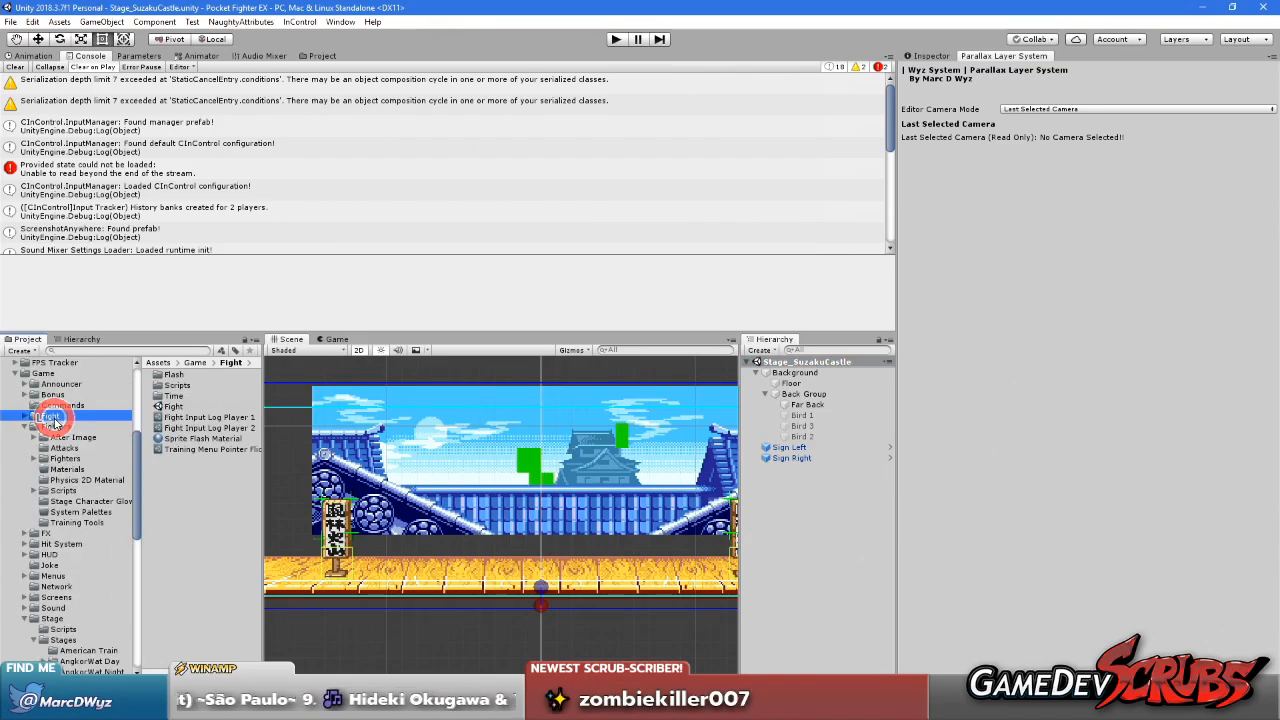
{"action": "double_click", "coordinate": [173, 406]}
Run the Fight scene and leave the running match for the Player Select screen
{"action": "left_click", "coordinate": [616, 39]}
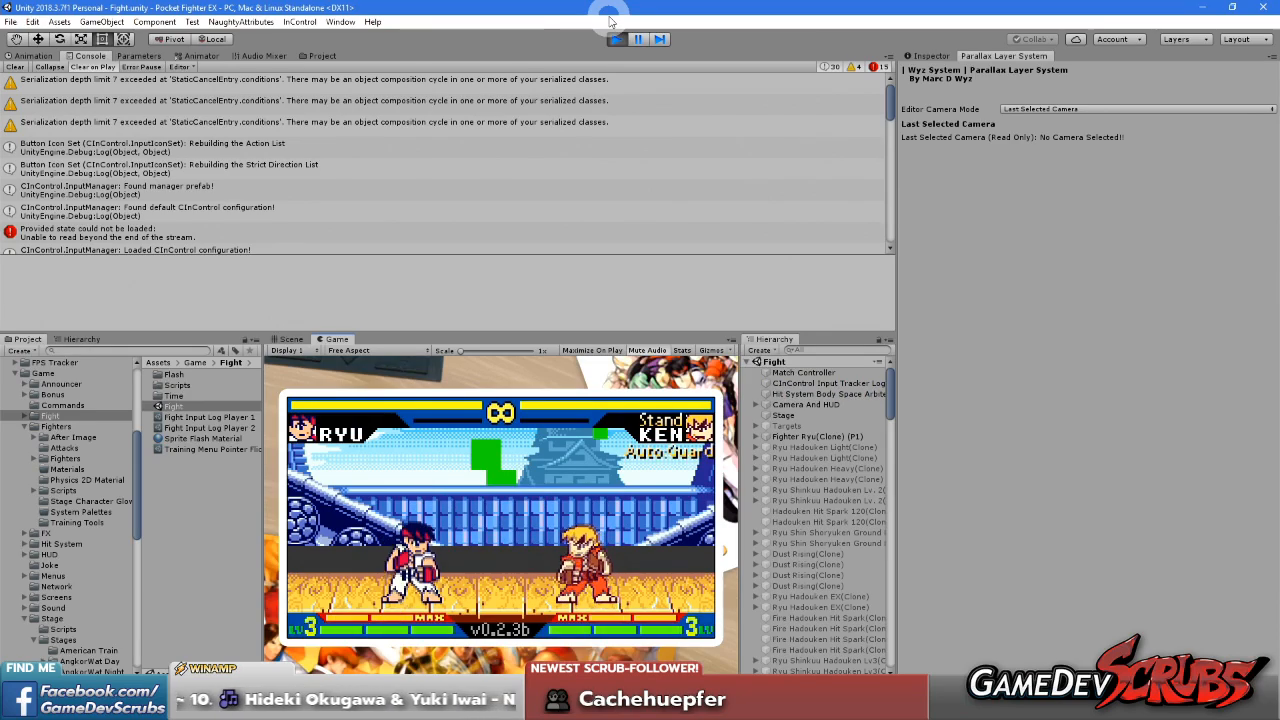
{"action": "key", "text": "Return"}
{"action": "key", "text": "Down"}
{"action": "key", "text": "Down"}
{"action": "key", "text": "Down"}
{"action": "key", "text": "Down"}
{"action": "key", "text": "Down"}
{"action": "key", "text": "Down"}
{"action": "key", "text": "Down"}
{"action": "key", "text": "Return"}
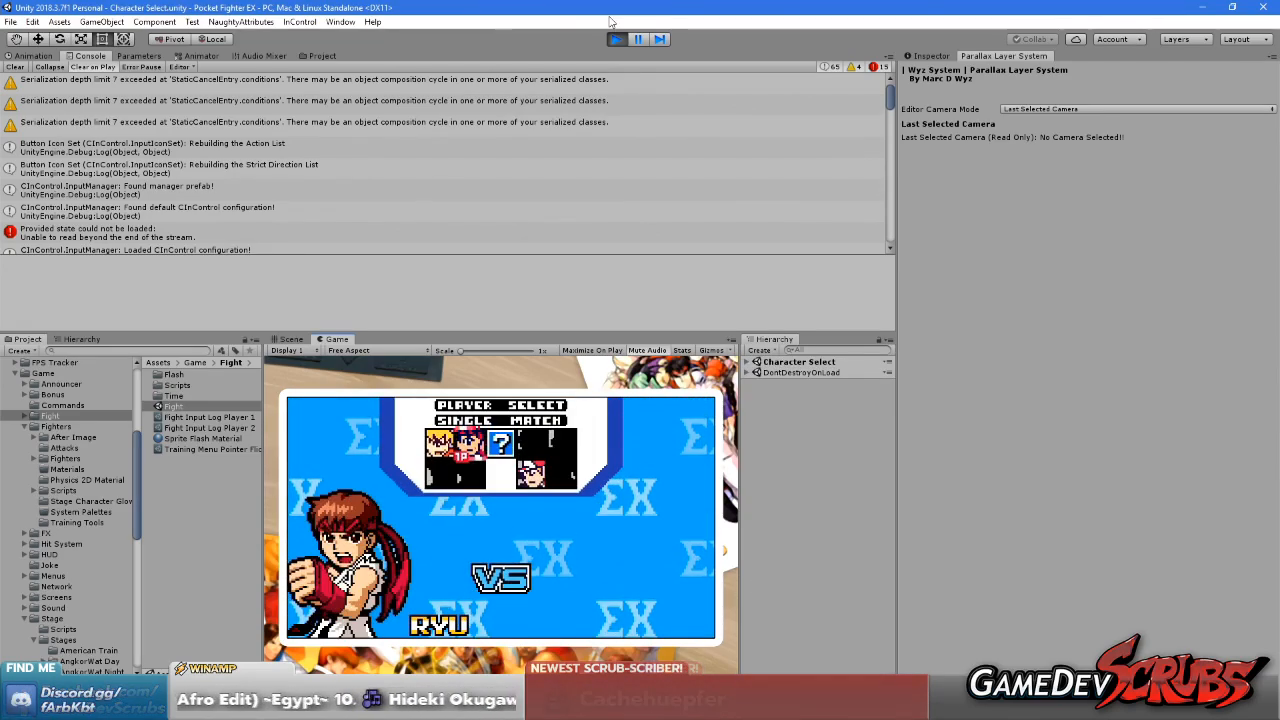
Start a Ryu versus Ken match on Suzaku Castle and stop the play test
{"action": "key", "text": "Return"}
{"action": "key", "text": "Left"}
{"action": "key", "text": "Left"}
{"action": "key", "text": "Return"}
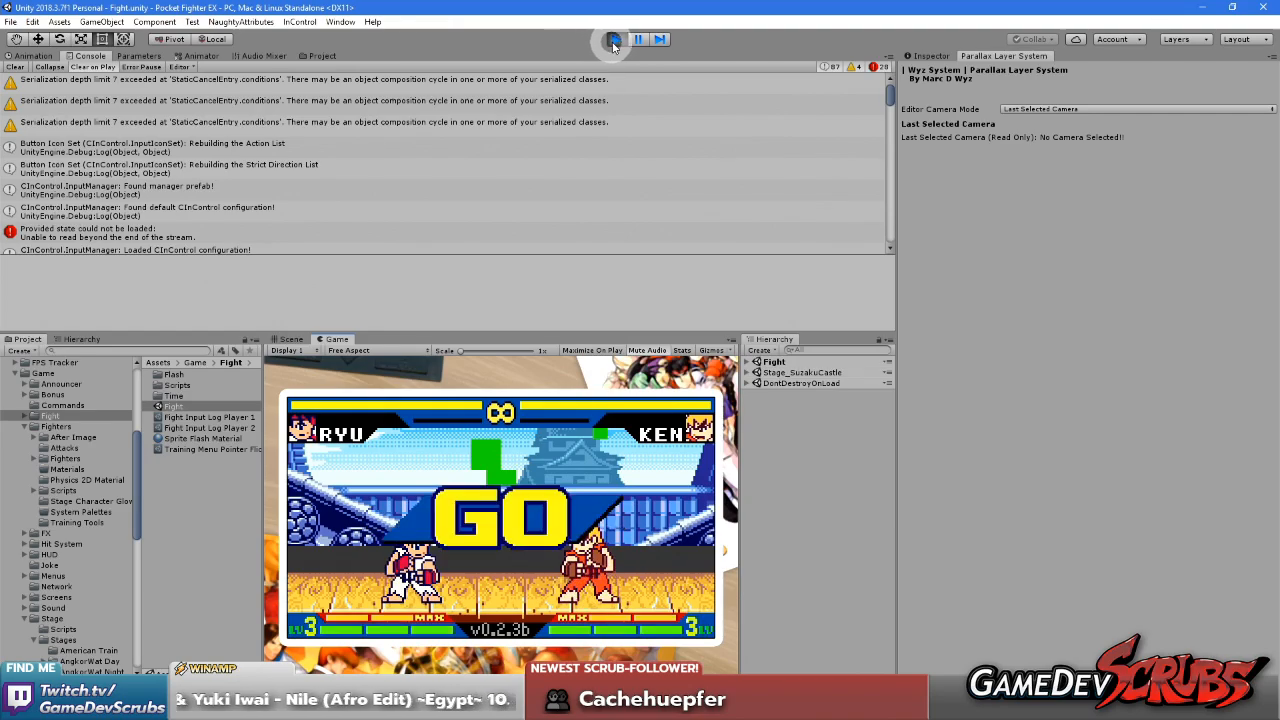
{"action": "left_click", "coordinate": [612, 40]}
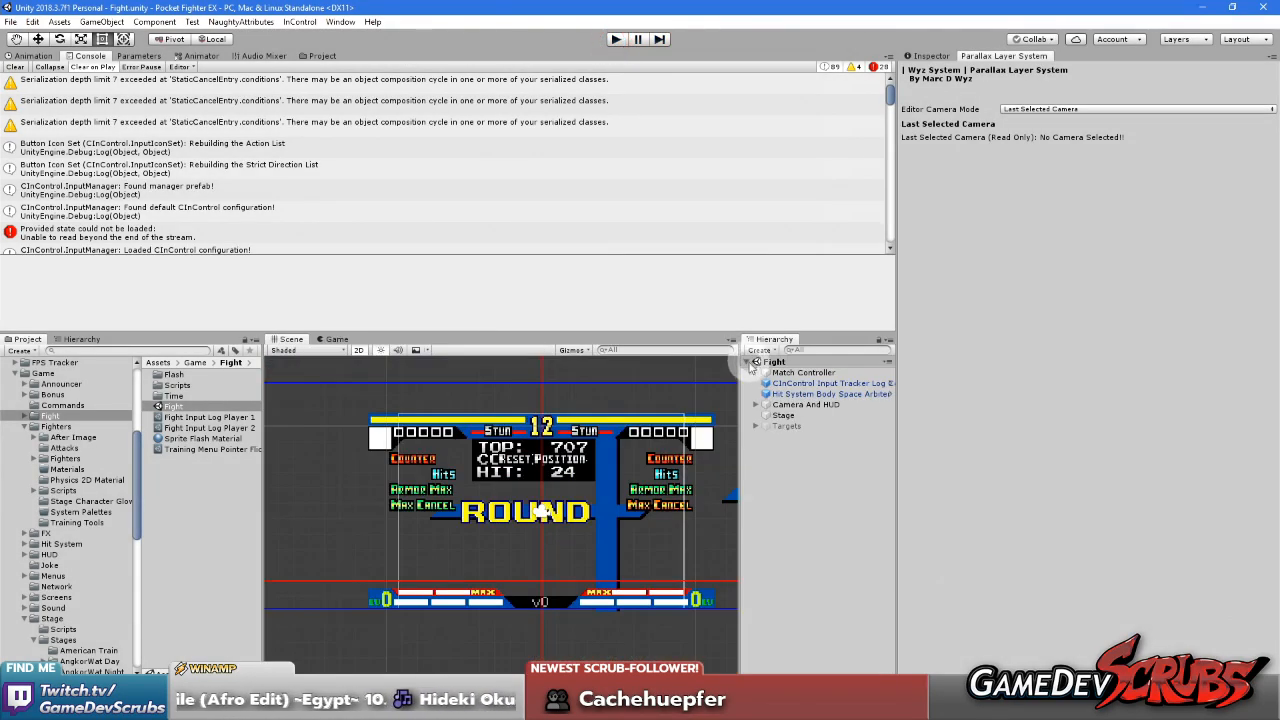
Add a Parallax Camera Controller component to the Main Camera under Camera And HUD and save the Fight scene
{"action": "left_click", "coordinate": [756, 405]}
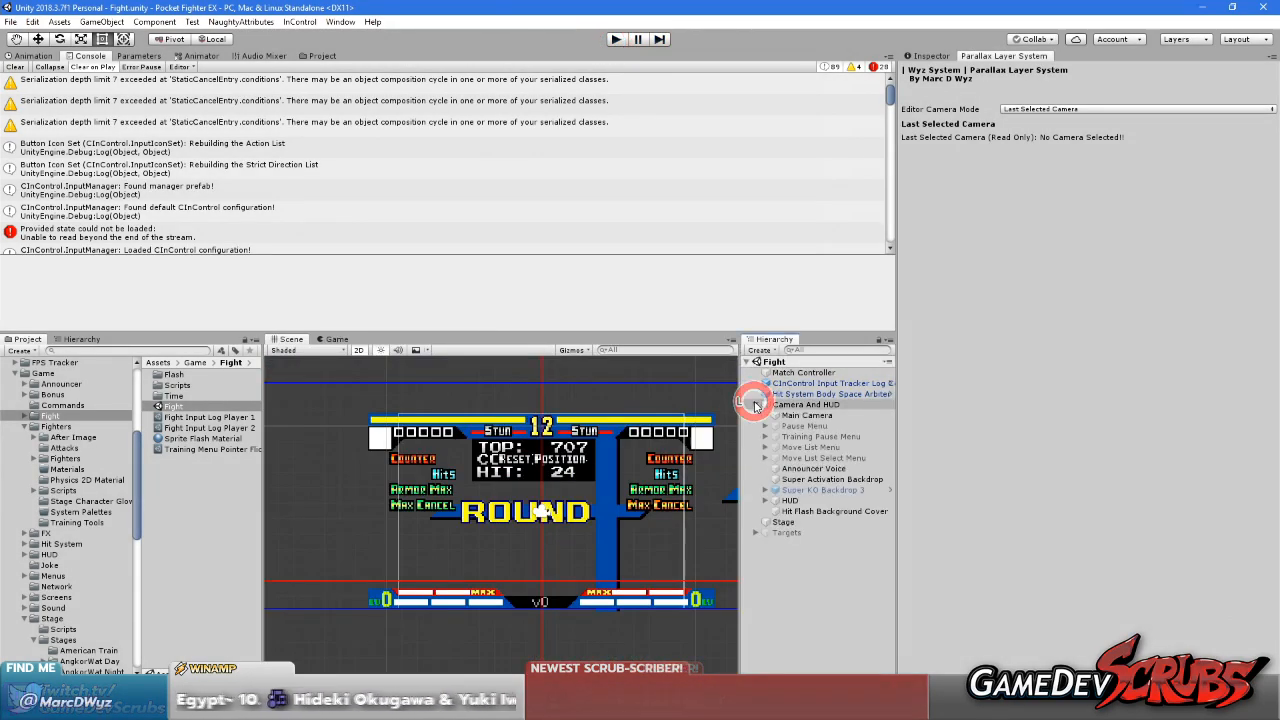
{"action": "left_click", "coordinate": [810, 416]}
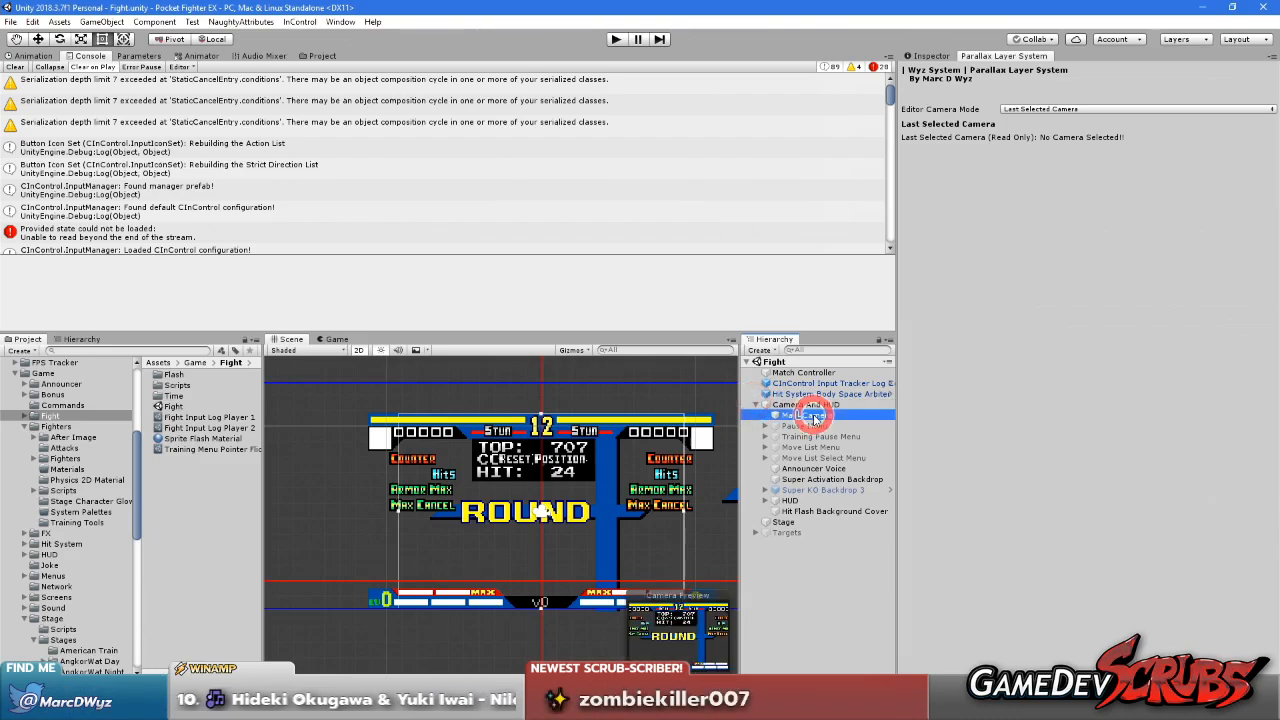
{"action": "left_click", "coordinate": [929, 57]}
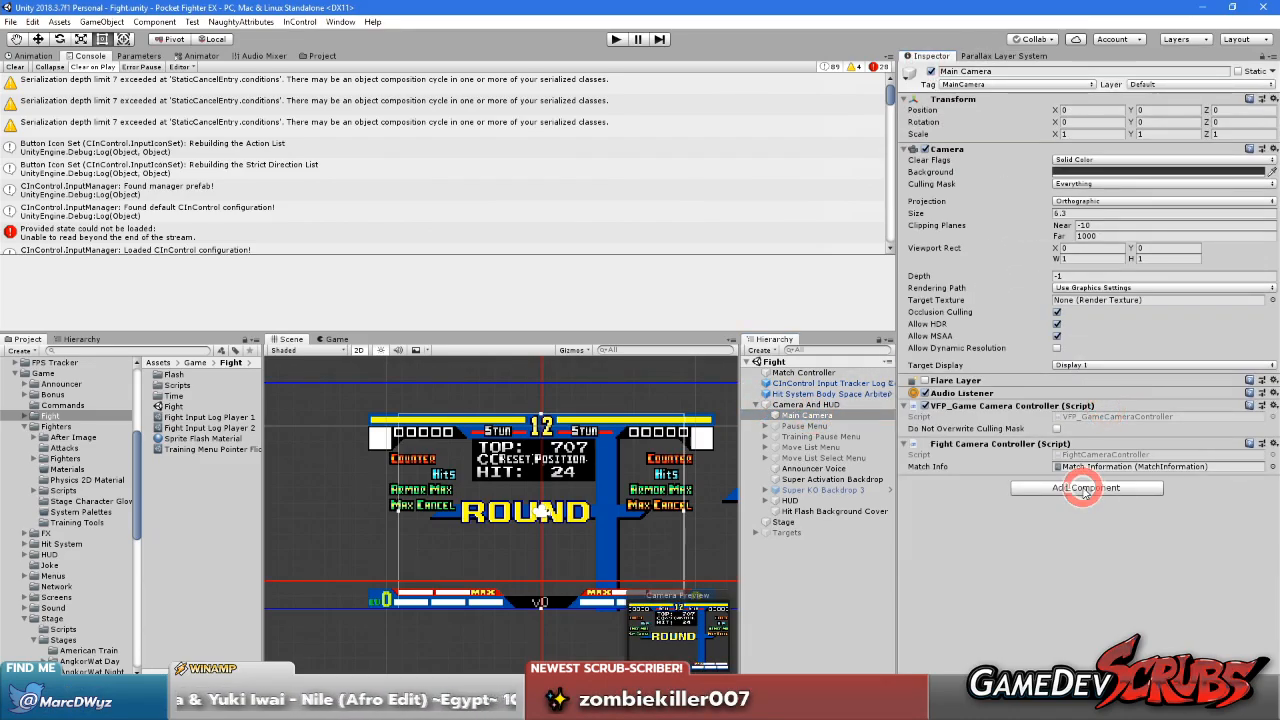
{"action": "left_click", "coordinate": [1083, 488]}
{"action": "type", "text": "para"}
{"action": "key", "text": "Down"}
{"action": "key", "text": "Up"}
{"action": "key", "text": "Return"}
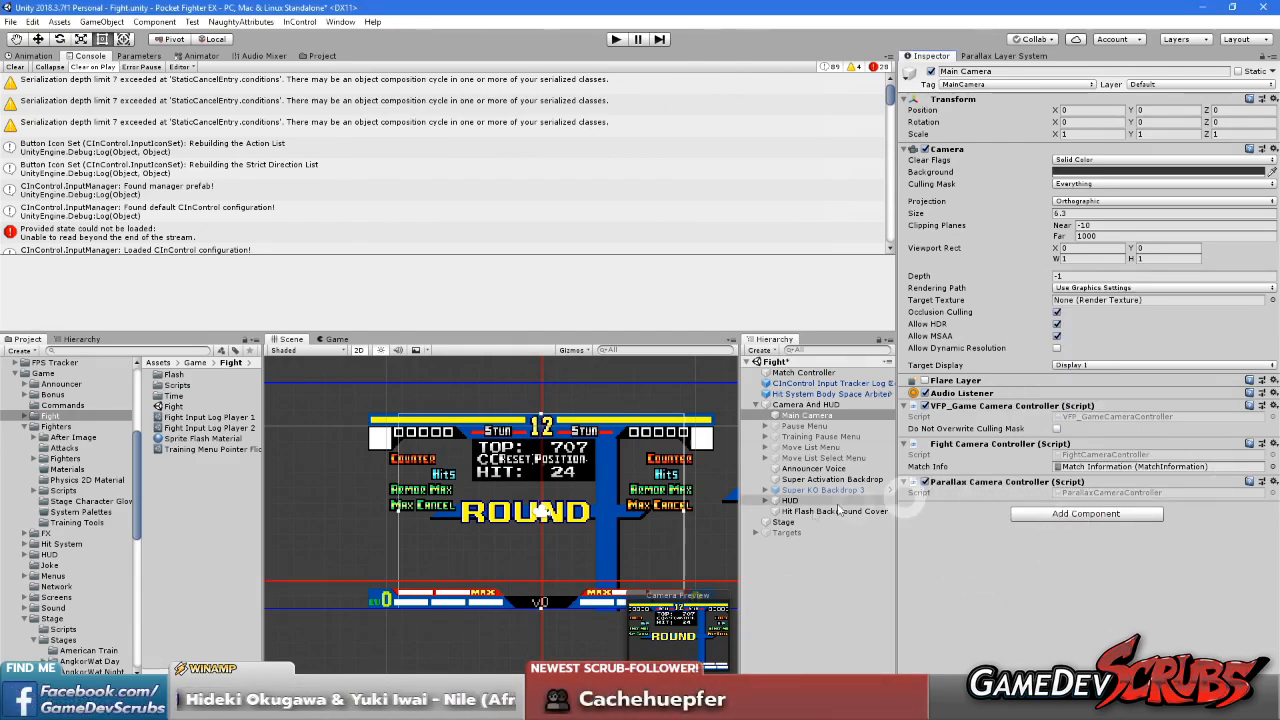
{"action": "left_click", "coordinate": [749, 361]}
{"action": "left_click", "coordinate": [828, 490]}
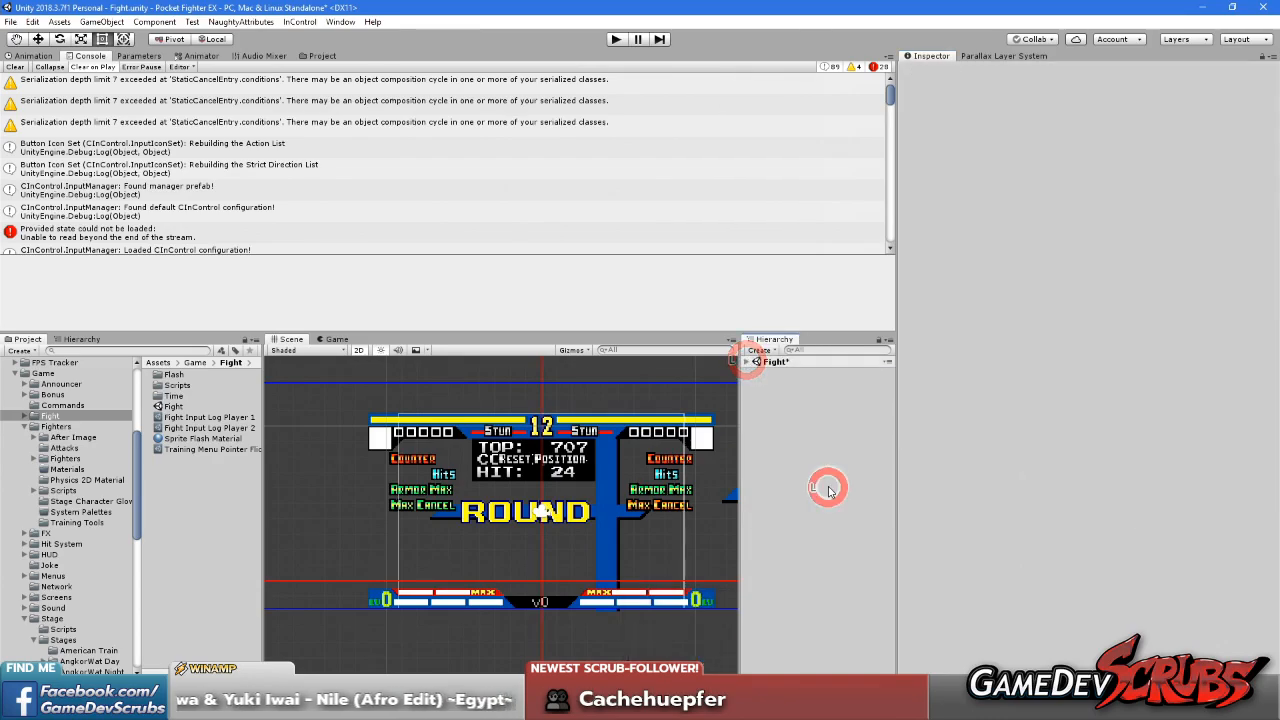
Add the Stage_SuzakuCastle scene alongside Fight in the hierarchy and unload it there
{"action": "scroll", "coordinate": [90, 495], "scroll_direction": "down", "scroll_amount": 8}
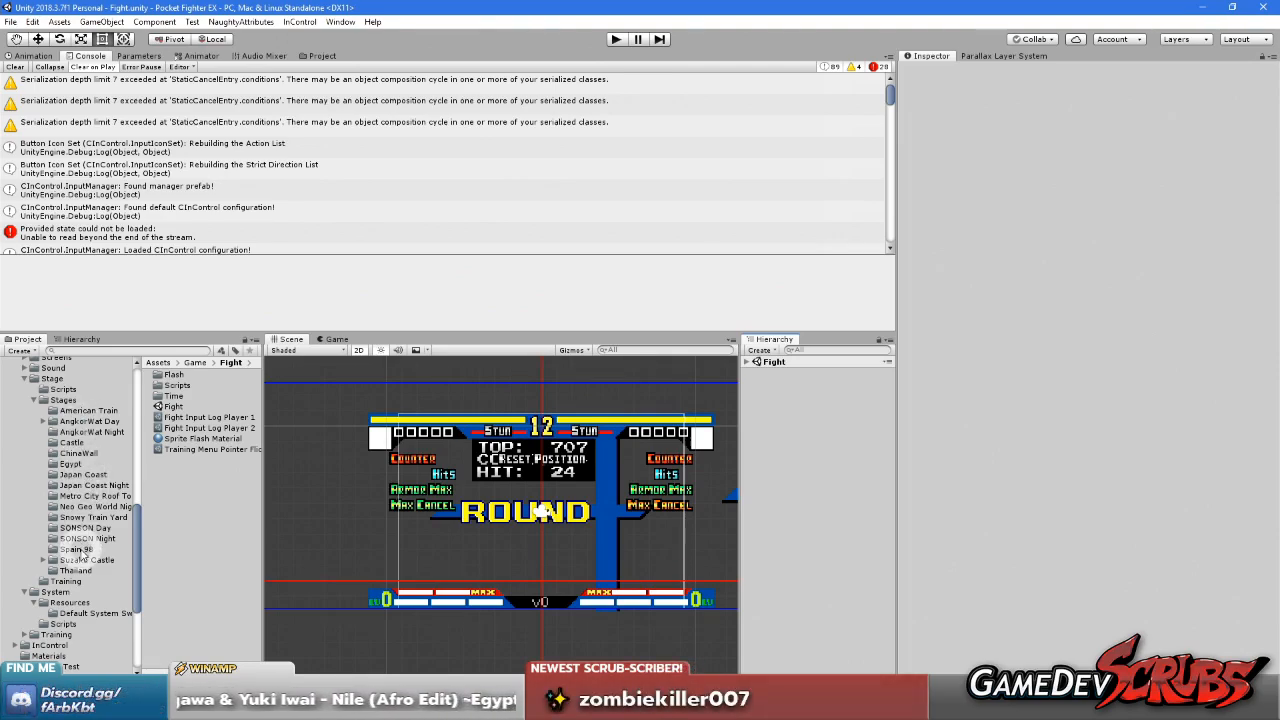
{"action": "left_click", "coordinate": [82, 561]}
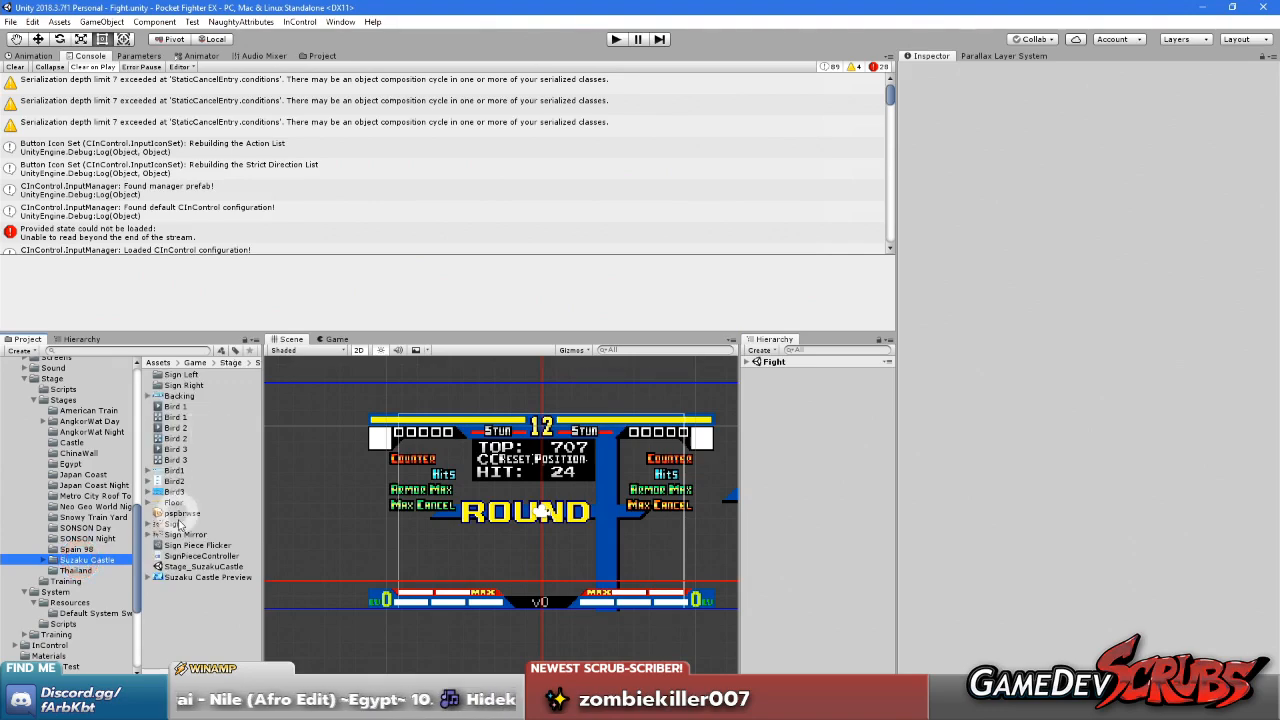
{"action": "left_click_drag", "start_coordinate": [200, 566], "coordinate": [862, 457]}
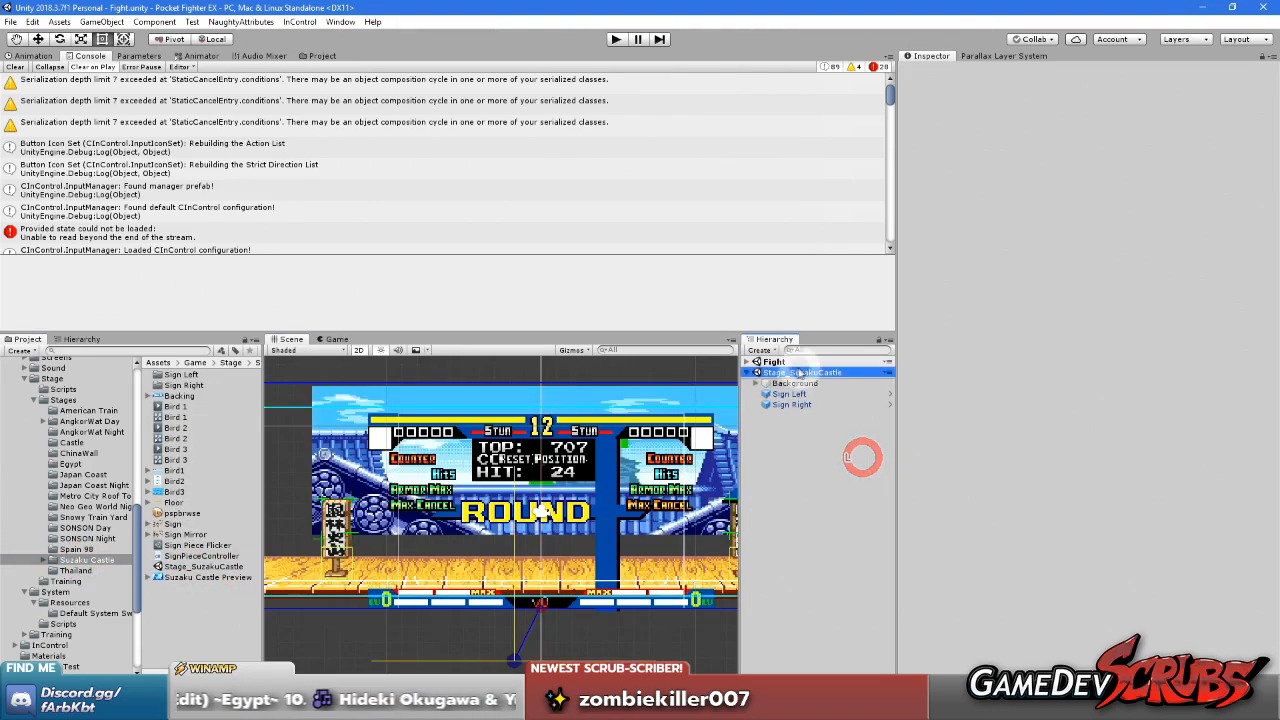
{"action": "right_click", "coordinate": [779, 377]}
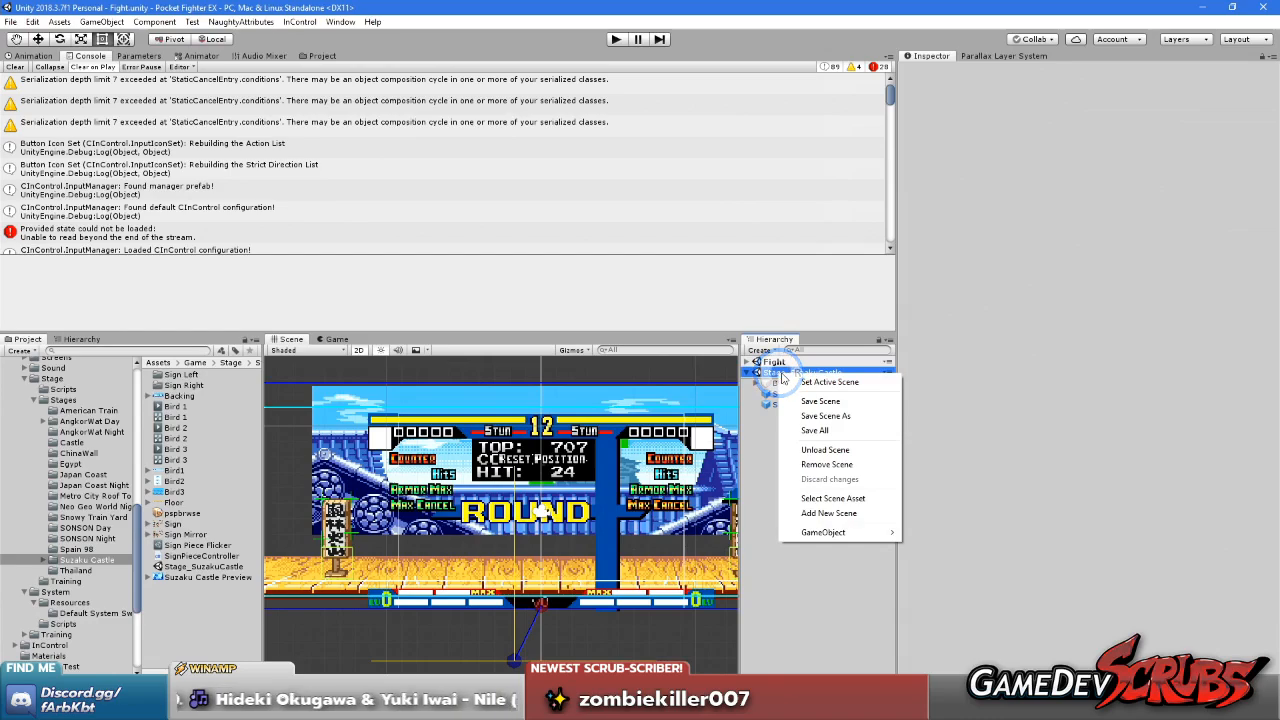
{"action": "left_click", "coordinate": [842, 455]}
Play-test the Fight scene and check the parallax movement of Suzaku Castle's background during the match
{"action": "left_click", "coordinate": [616, 39]}
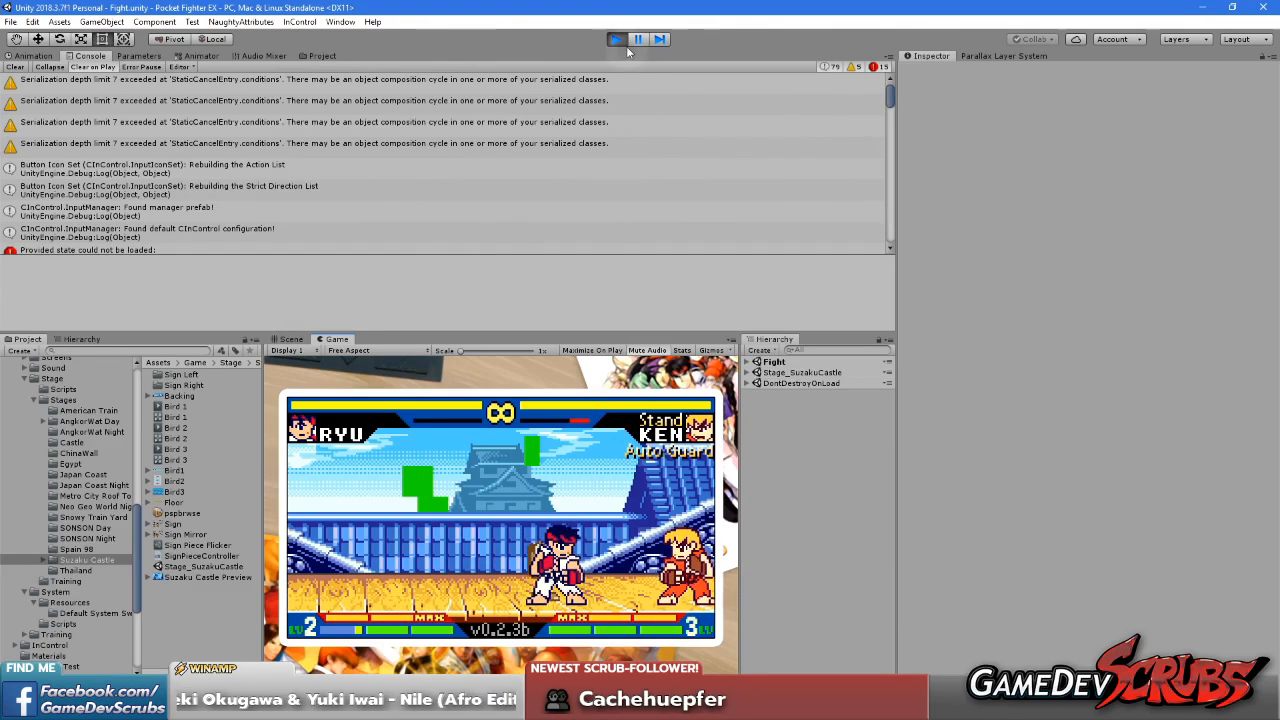
{"action": "left_click", "coordinate": [617, 40]}
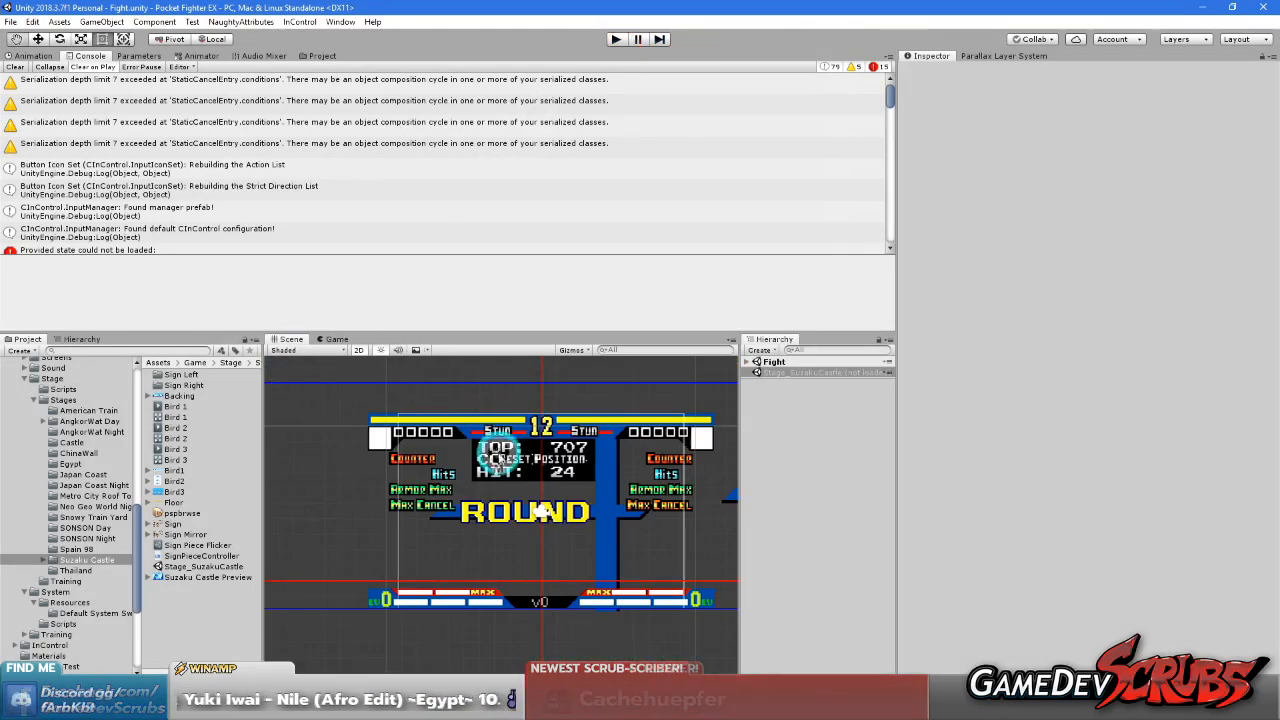
{"action": "middle_click_drag", "start_coordinate": [499, 455], "coordinate": [439, 455]}
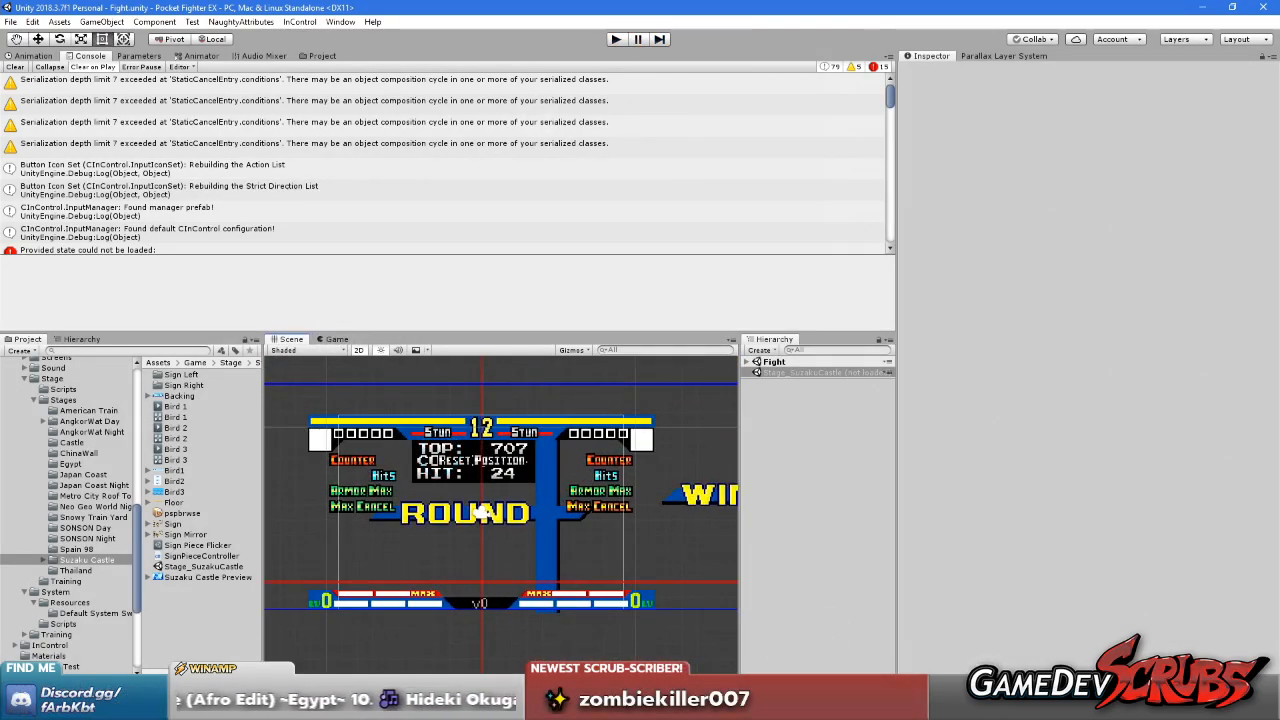
Switch to Paint Shop Pro and open suzakulayers.png from the Suzaku Castle folder under Resources\Stages
{"action": "key", "text": "alt+Tab"}
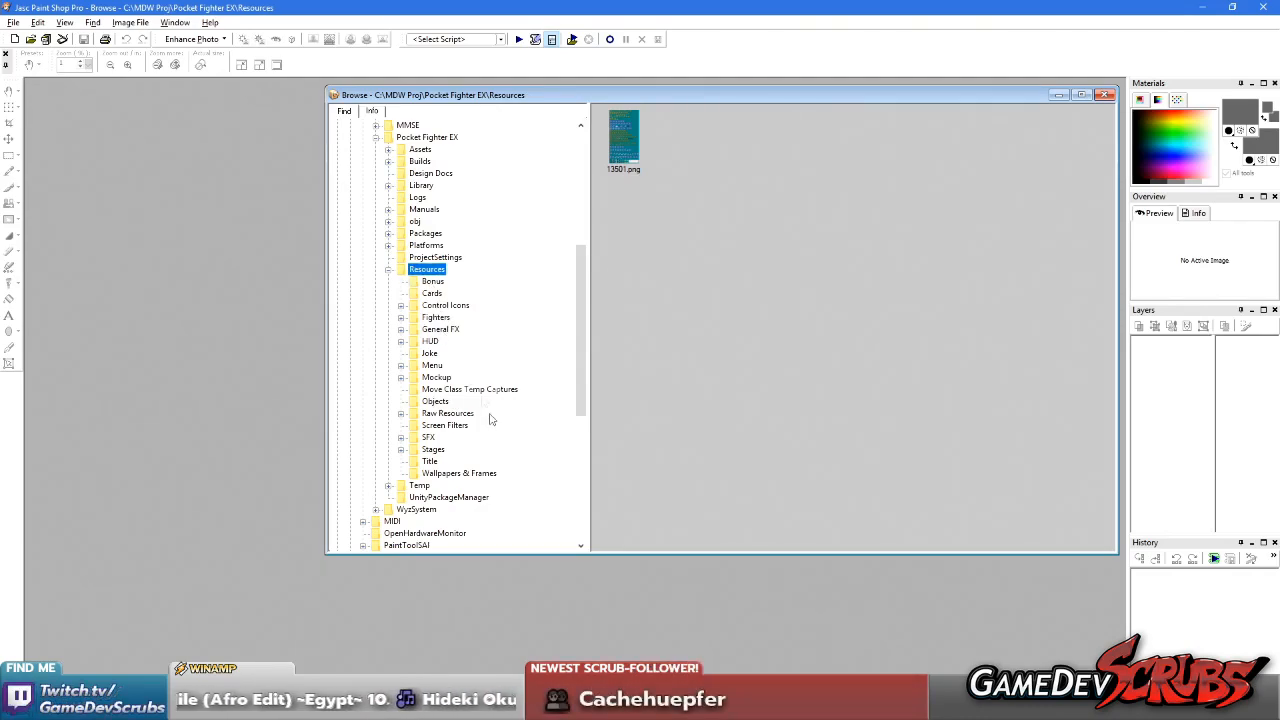
{"action": "double_click", "coordinate": [432, 449]}
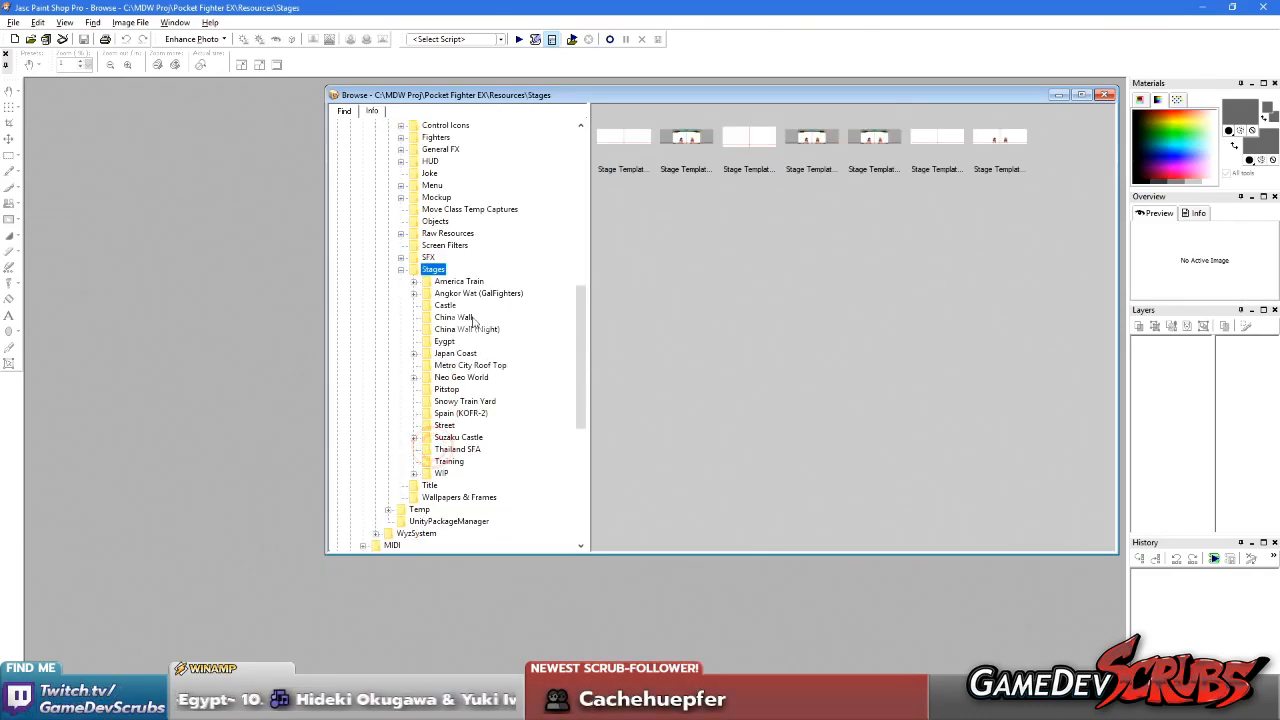
{"action": "left_click", "coordinate": [457, 437]}
{"action": "double_click", "coordinate": [638, 150]}
Sample the image's magenta backing colour as both the foreground and background colour
{"action": "key", "text": "e"}
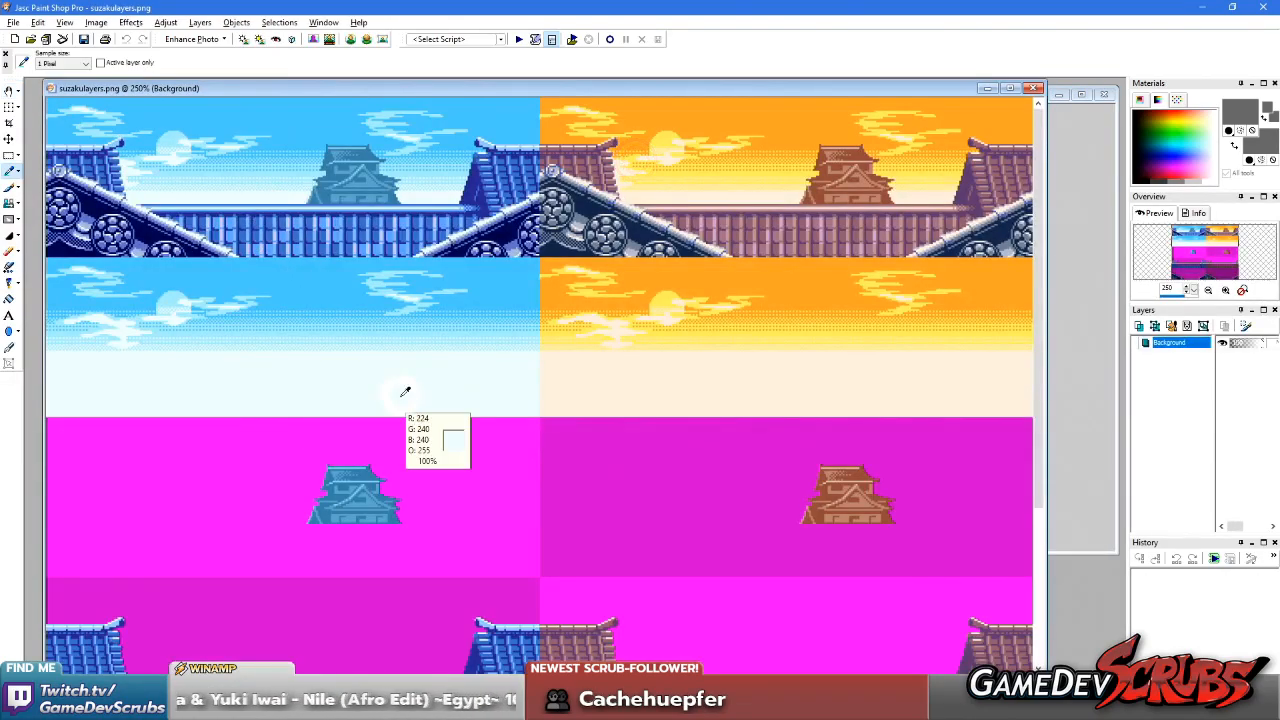
{"action": "left_click", "coordinate": [204, 490]}
{"action": "right_click", "coordinate": [206, 490]}
Examine the separate castle and tiled wall layers, marking out part of the blue wall block with a rectangular selection
{"action": "key", "text": "s"}
{"action": "scroll", "coordinate": [282, 474], "scroll_direction": "up", "scroll_amount": 2}
{"action": "scroll", "coordinate": [298, 476], "scroll_direction": "up", "scroll_amount": 2}
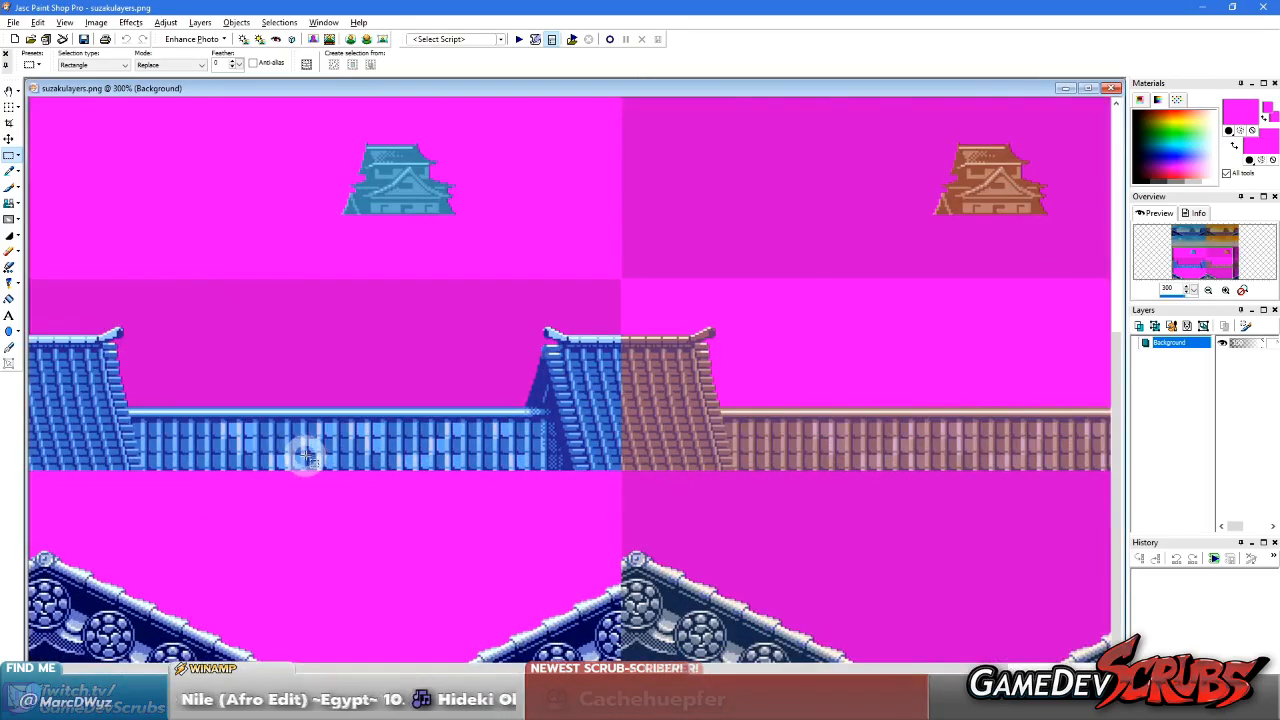
{"action": "left_click_drag", "start_coordinate": [310, 184], "coordinate": [634, 434]}
{"action": "scroll", "coordinate": [785, 333], "scroll_direction": "up", "scroll_amount": 2}
{"action": "scroll", "coordinate": [663, 286], "scroll_direction": "down", "scroll_amount": 2}
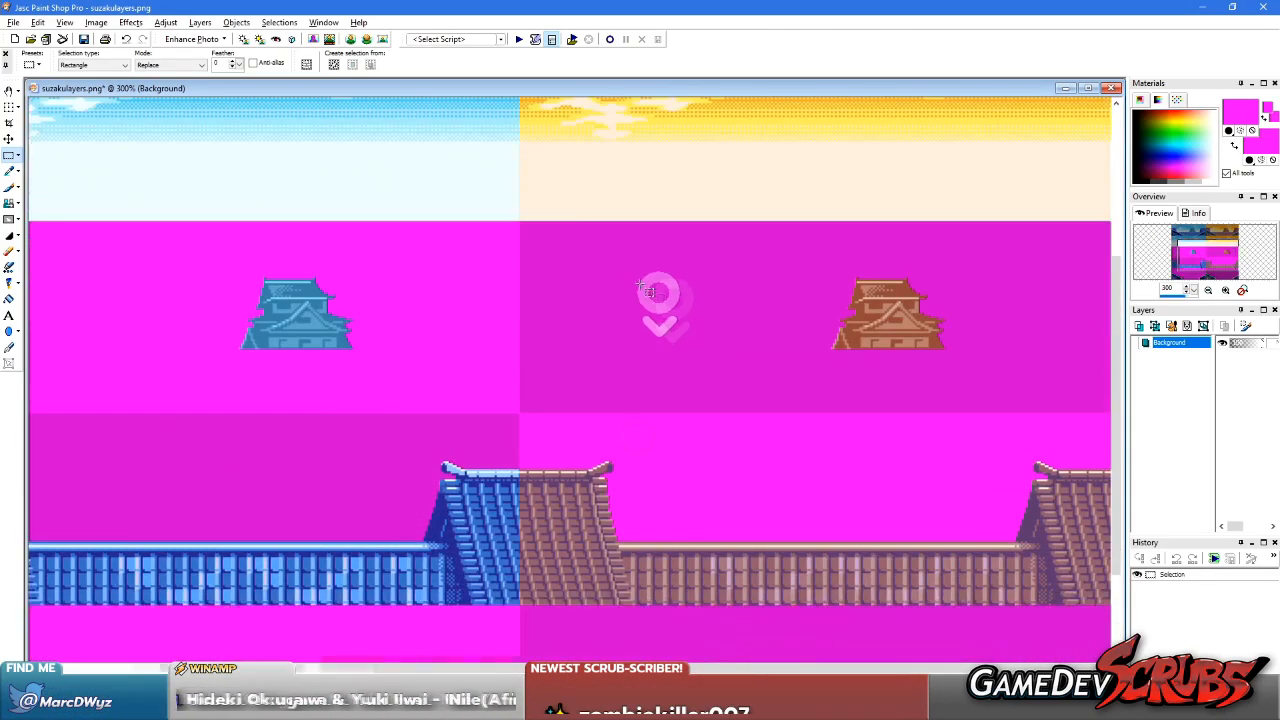
{"action": "scroll", "coordinate": [685, 340], "scroll_direction": "up", "scroll_amount": 2}
{"action": "scroll", "coordinate": [417, 271], "scroll_direction": "down", "scroll_amount": 2}
{"action": "scroll", "coordinate": [370, 292], "scroll_direction": "down", "scroll_amount": 1}
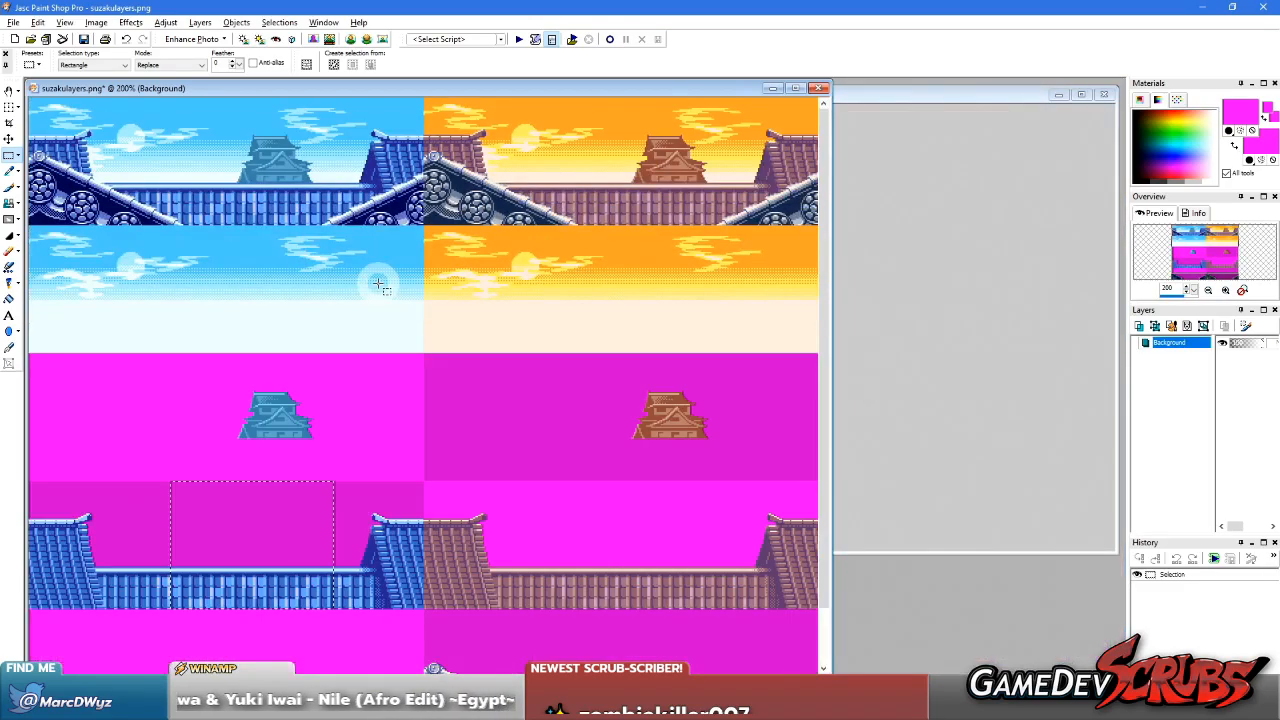
Clear the selection and compare the combined blue scene with its separate wall and roof layers
{"action": "scroll", "coordinate": [370, 285], "scroll_direction": "up", "scroll_amount": 1}
{"action": "scroll", "coordinate": [357, 287], "scroll_direction": "up", "scroll_amount": 1}
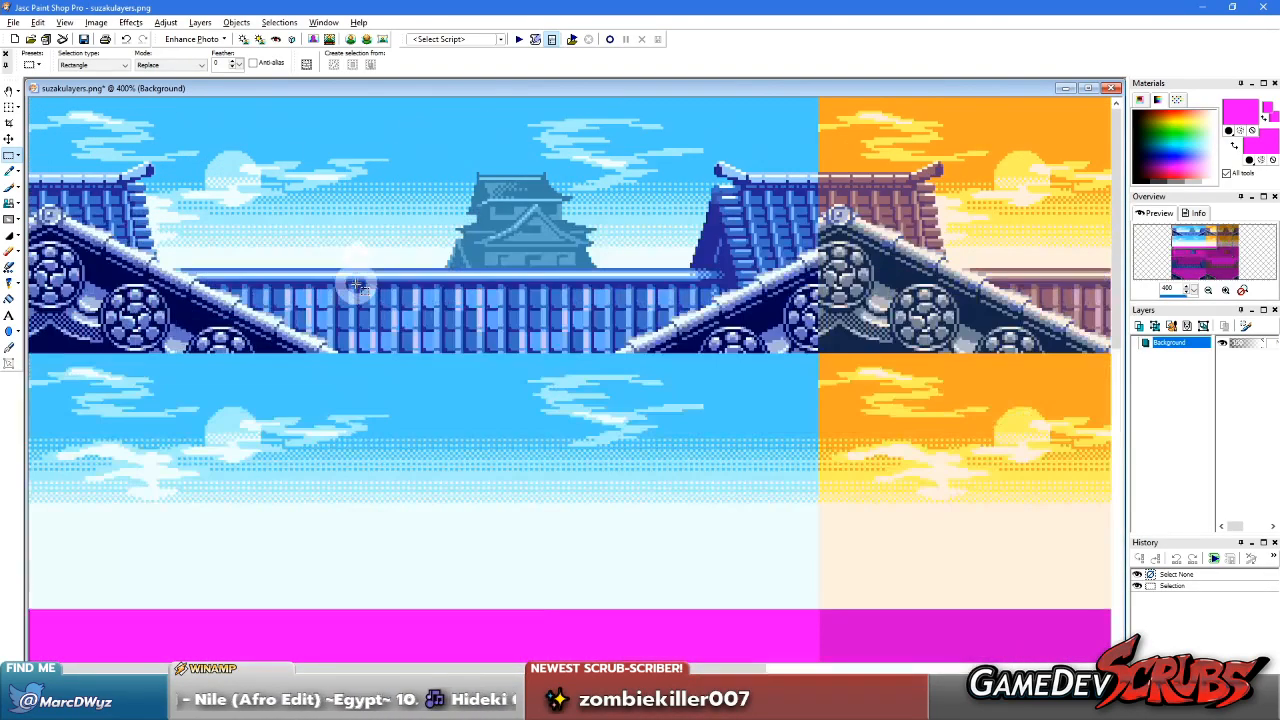
{"action": "left_click_drag", "start_coordinate": [649, 315], "coordinate": [688, 328]}
{"action": "left_click", "coordinate": [817, 280]}
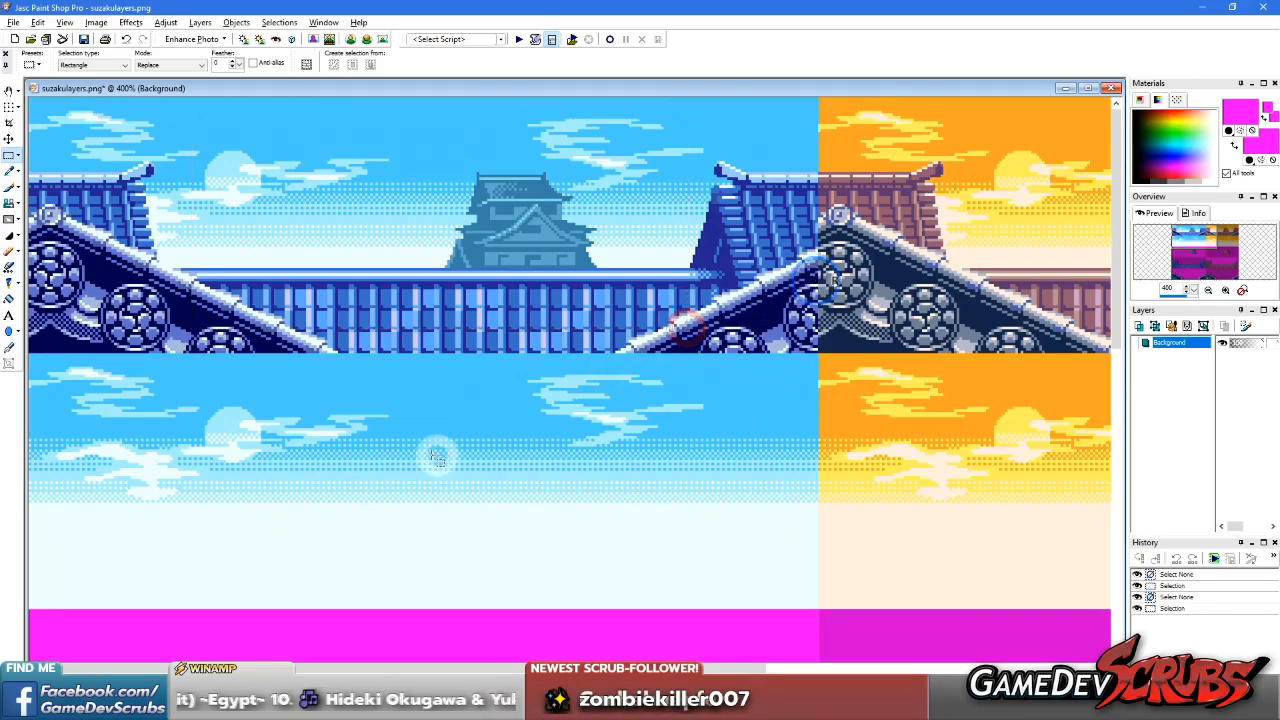
{"action": "scroll", "coordinate": [441, 458], "scroll_direction": "down", "scroll_amount": 2}
{"action": "scroll", "coordinate": [322, 470], "scroll_direction": "up", "scroll_amount": 2}
{"action": "scroll", "coordinate": [370, 505], "scroll_direction": "up", "scroll_amount": 1}
{"action": "scroll", "coordinate": [369, 515], "scroll_direction": "down", "scroll_amount": 1}
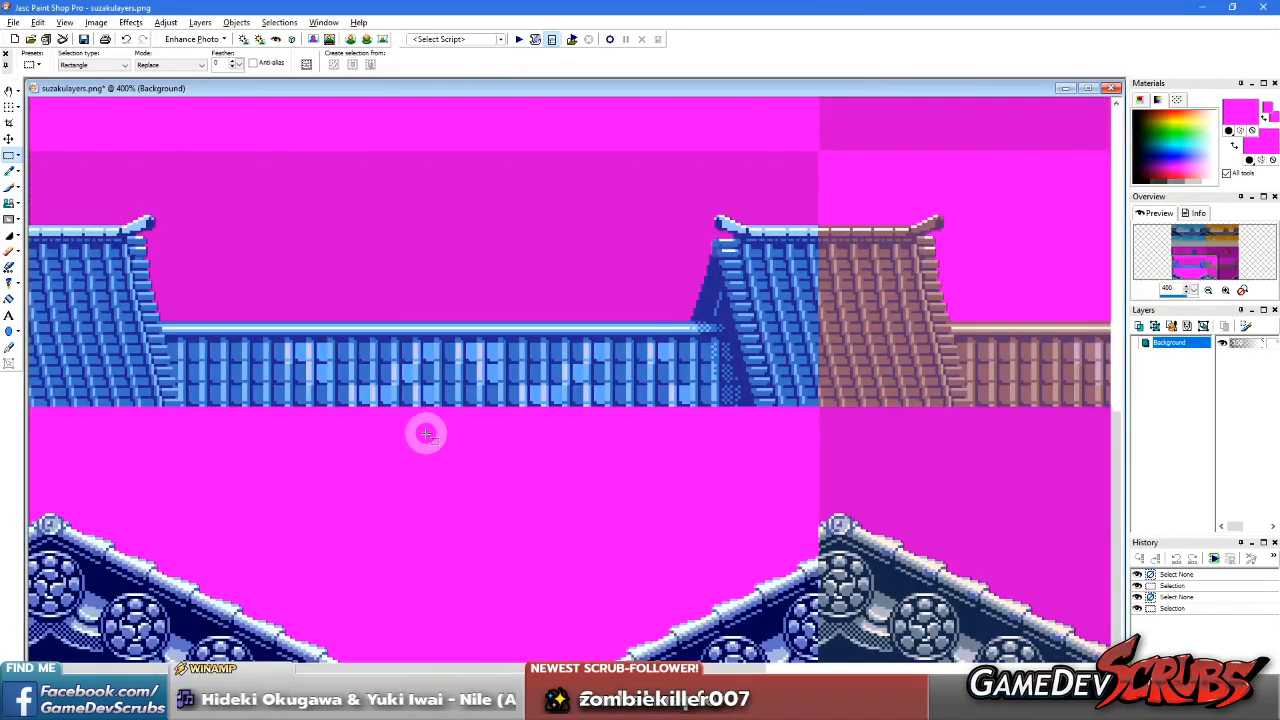
{"action": "scroll", "coordinate": [398, 431], "scroll_direction": "down", "scroll_amount": 1}
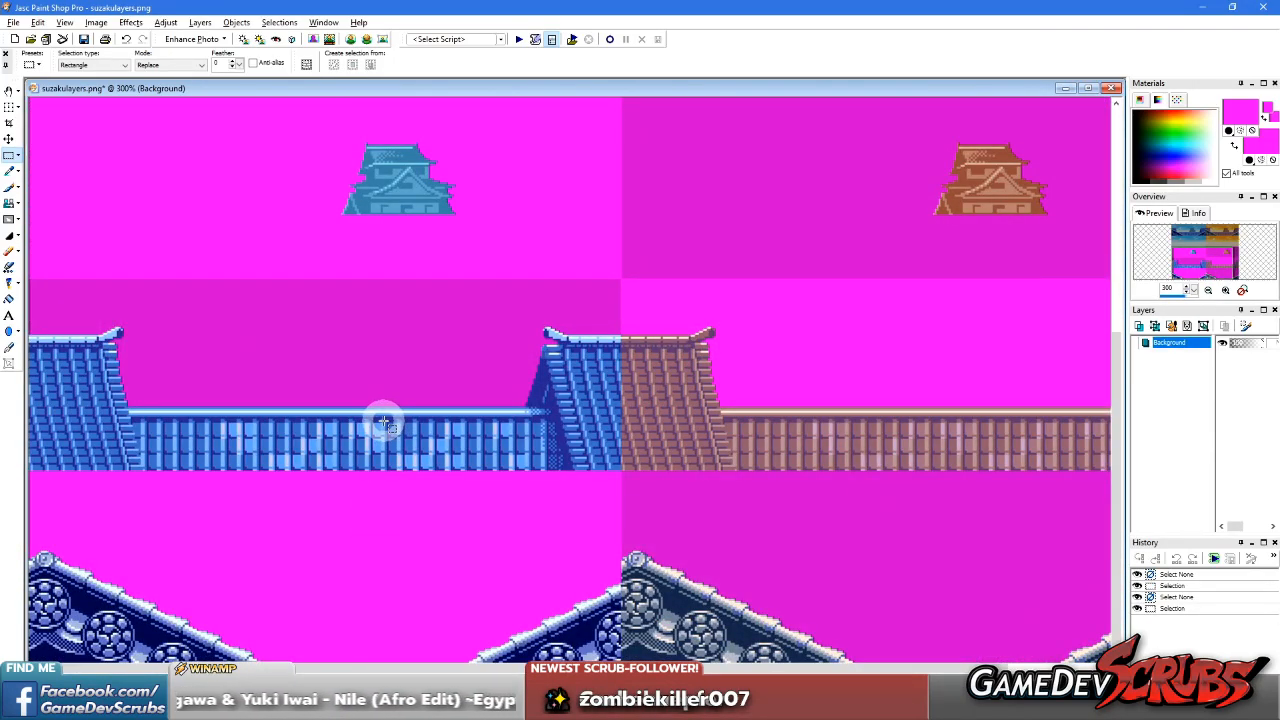
{"action": "scroll", "coordinate": [380, 420], "scroll_direction": "down", "scroll_amount": 1}
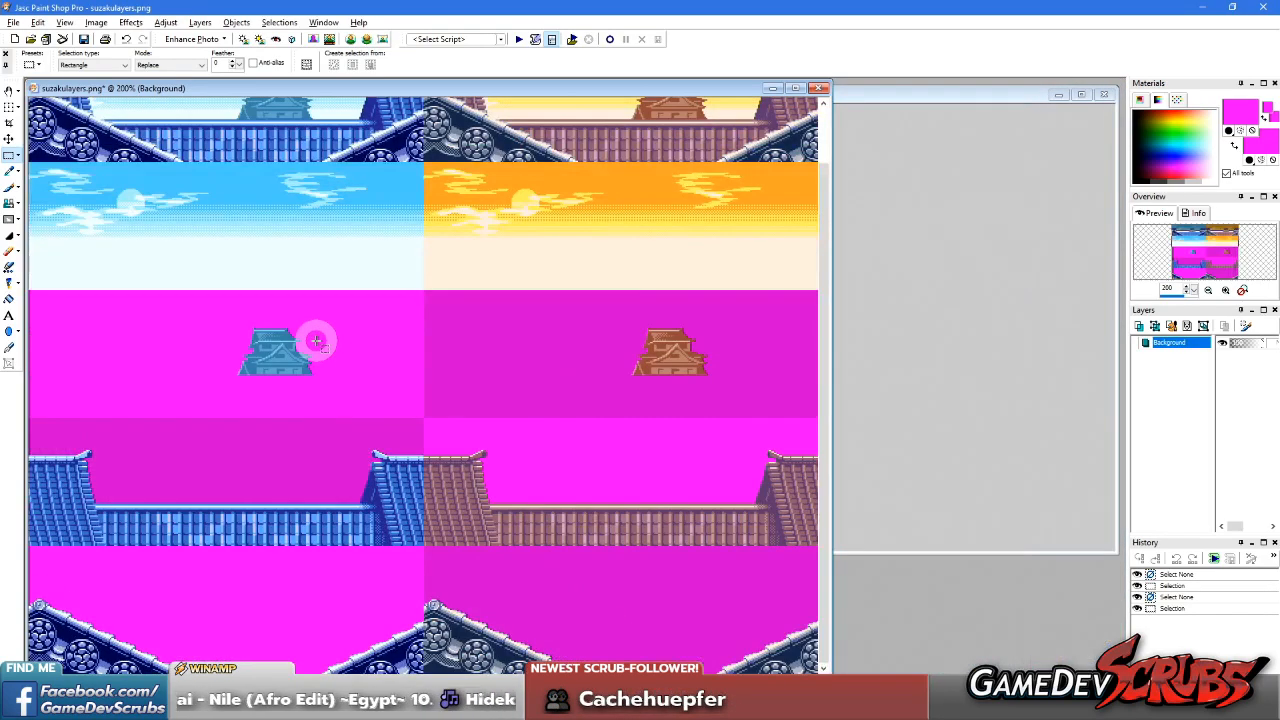
Select the whole blue daytime sky layer with a rectangular selection and copy it into a new image
{"action": "scroll", "coordinate": [380, 420], "scroll_direction": "up", "scroll_amount": 2}
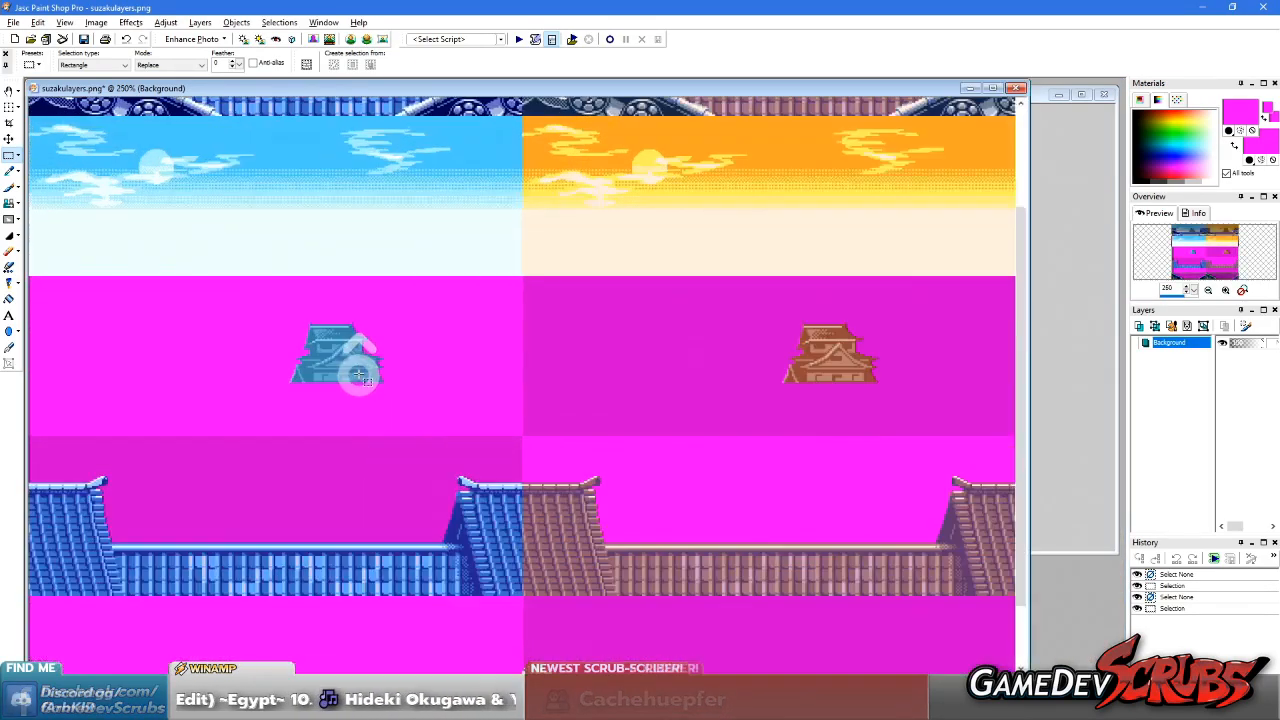
{"action": "scroll", "coordinate": [340, 380], "scroll_direction": "up", "scroll_amount": 1}
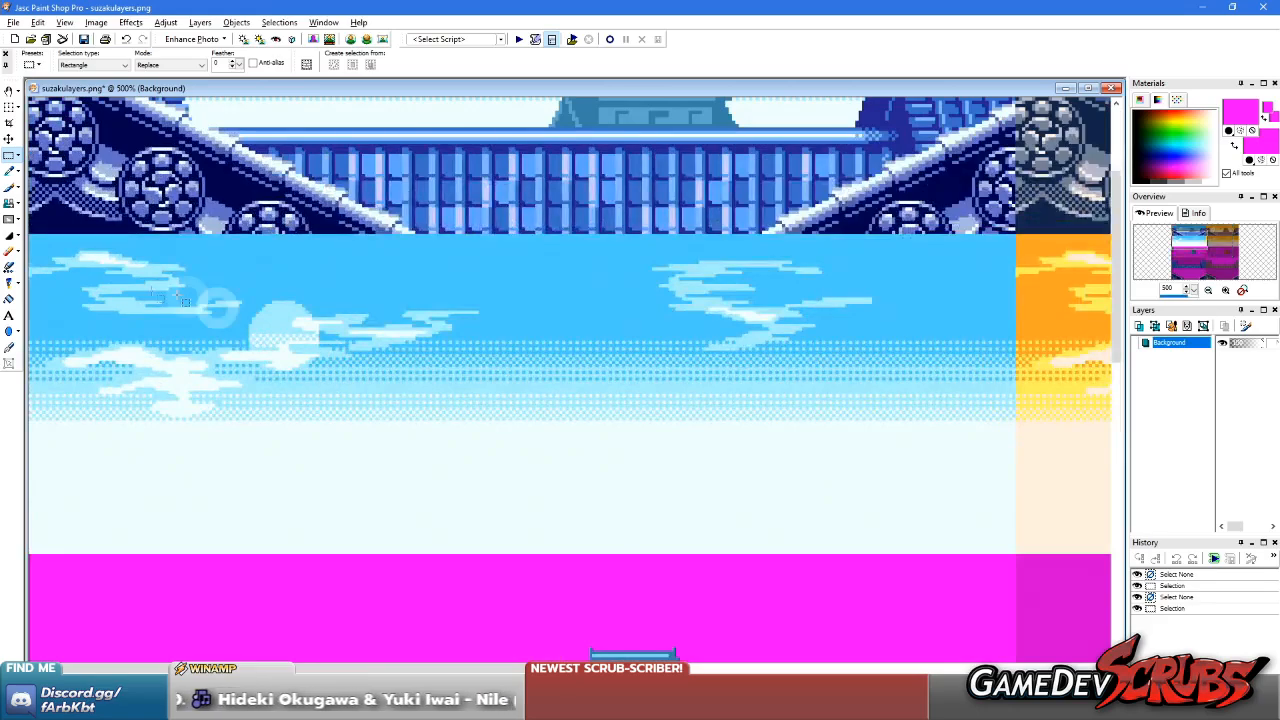
{"action": "left_click_drag", "start_coordinate": [36, 243], "coordinate": [1043, 556]}
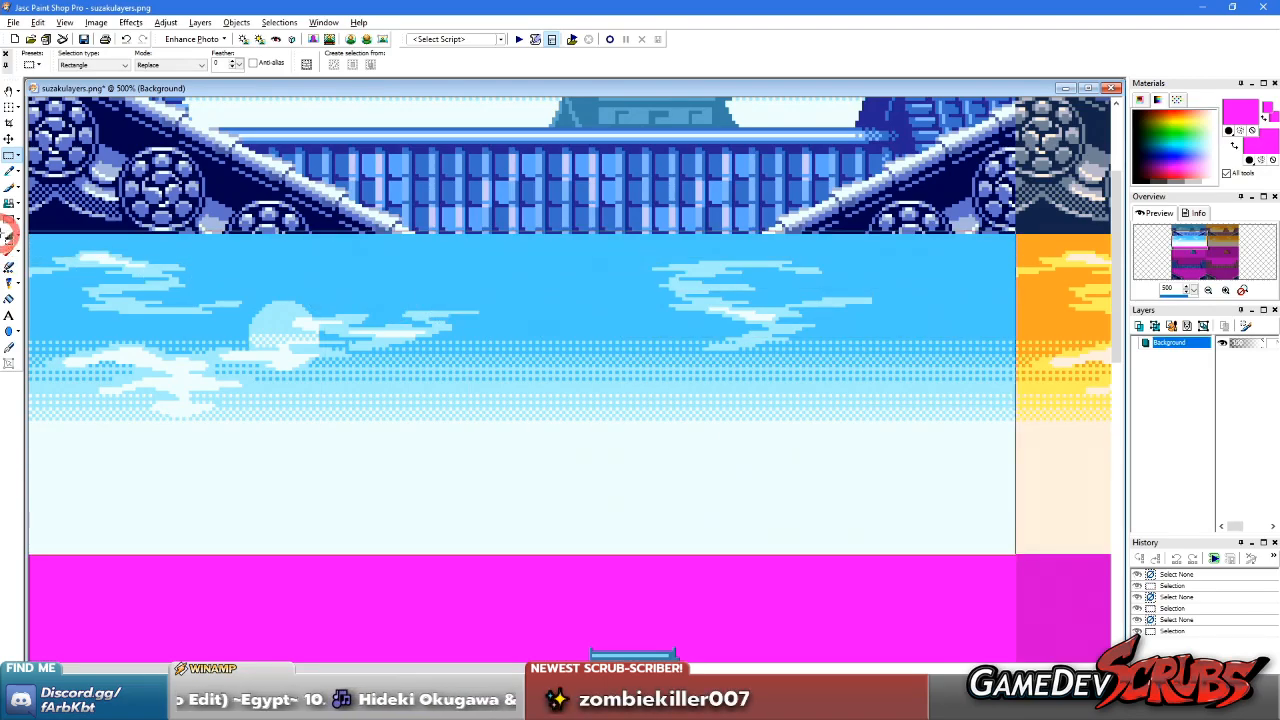
{"action": "scroll", "coordinate": [365, 330], "scroll_direction": "down", "scroll_amount": 1}
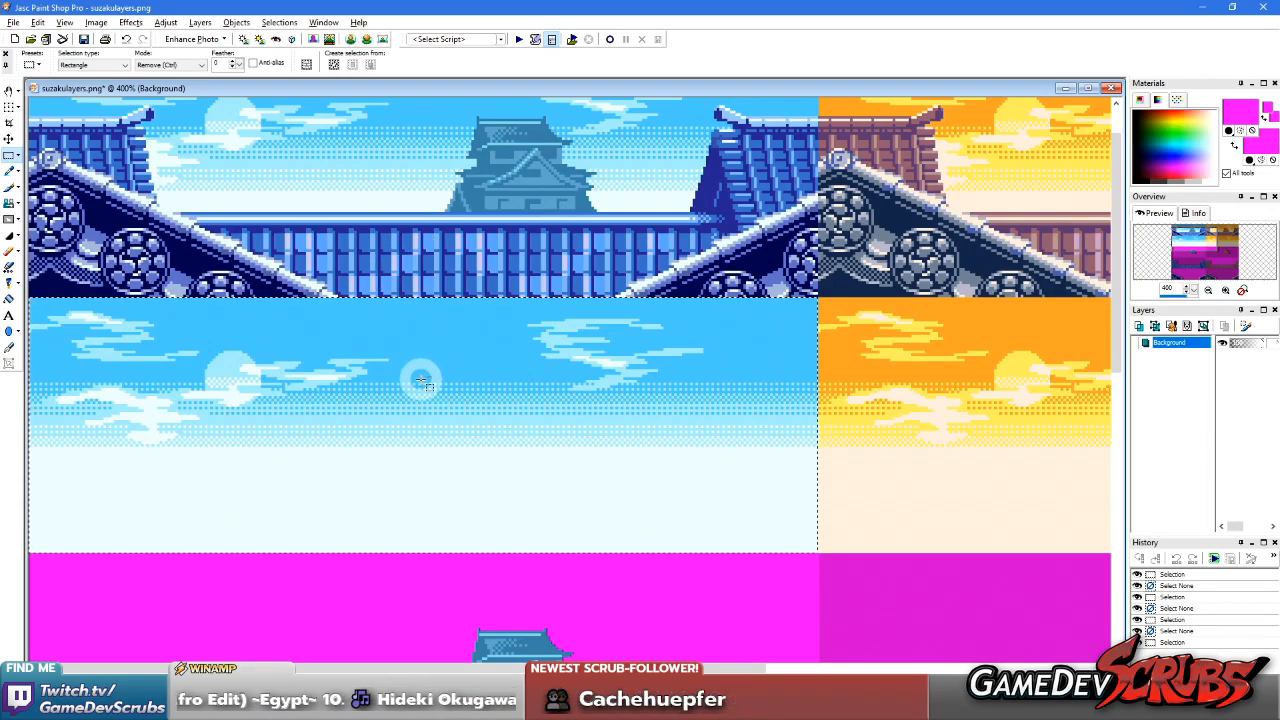
{"action": "key", "text": "ctrl+c"}
{"action": "key", "text": "ctrl+v"}
Start saving the new sky image and browse to Pocket Fighter EX\Resources\Stages\Suzaku Castle\Day
{"action": "left_click", "coordinate": [14, 22]}
{"action": "left_click", "coordinate": [30, 127]}
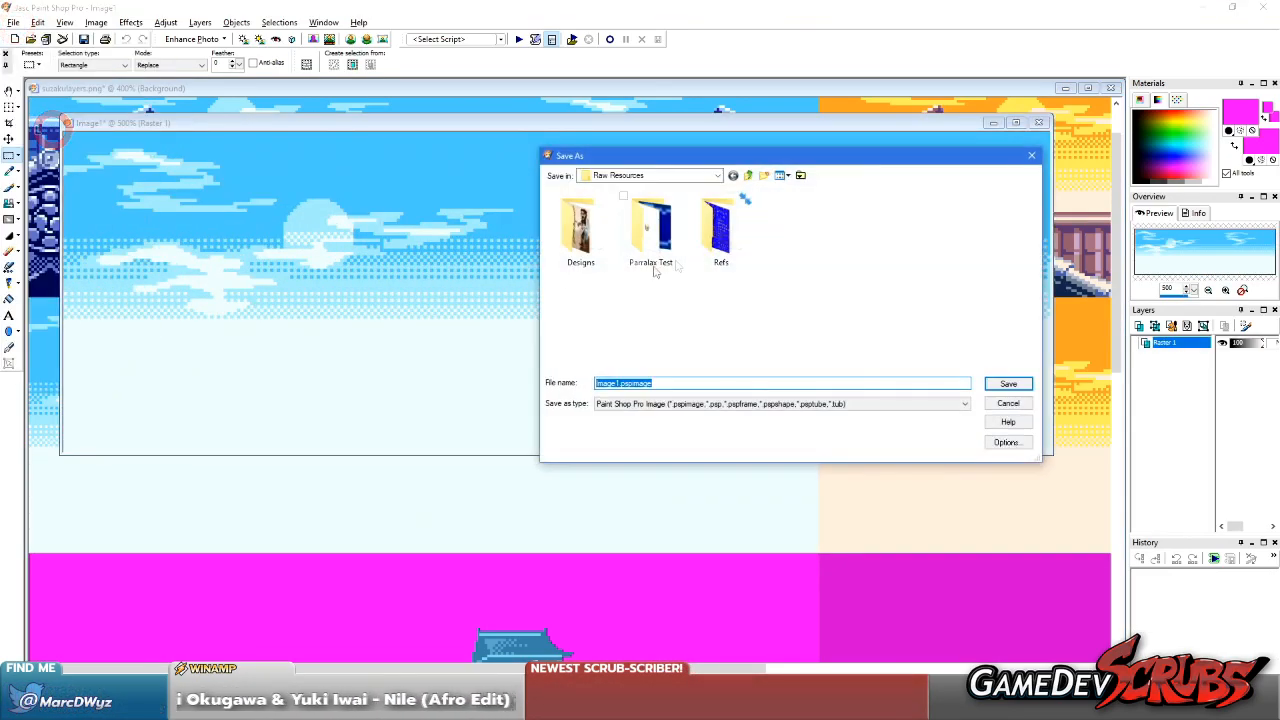
{"action": "left_click", "coordinate": [718, 175]}
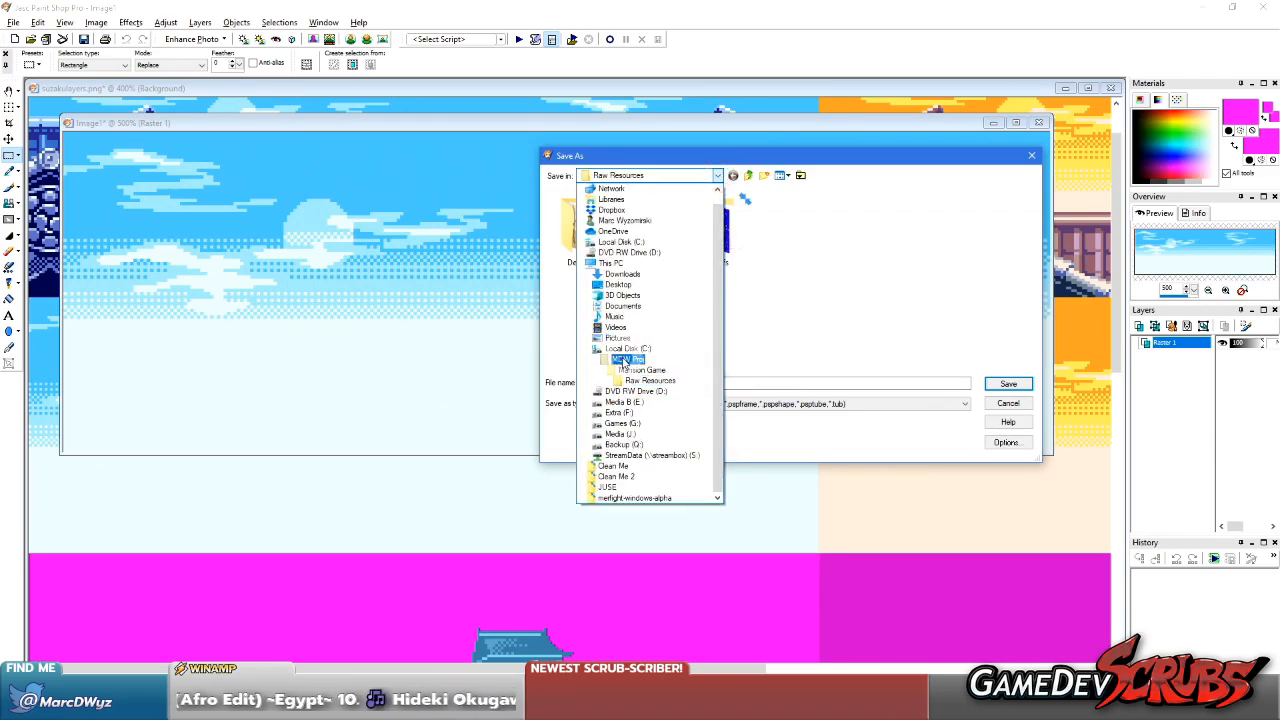
{"action": "left_click", "coordinate": [624, 359]}
{"action": "double_click", "coordinate": [605, 254]}
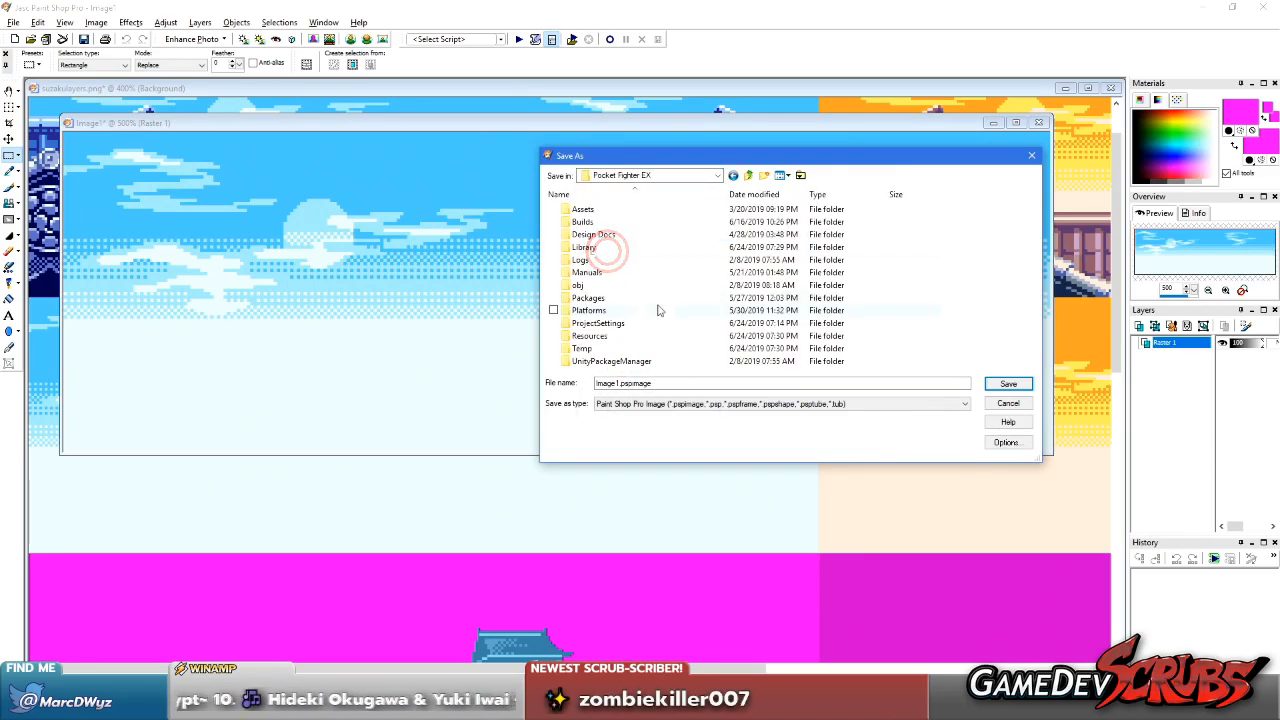
{"action": "left_click", "coordinate": [590, 336]}
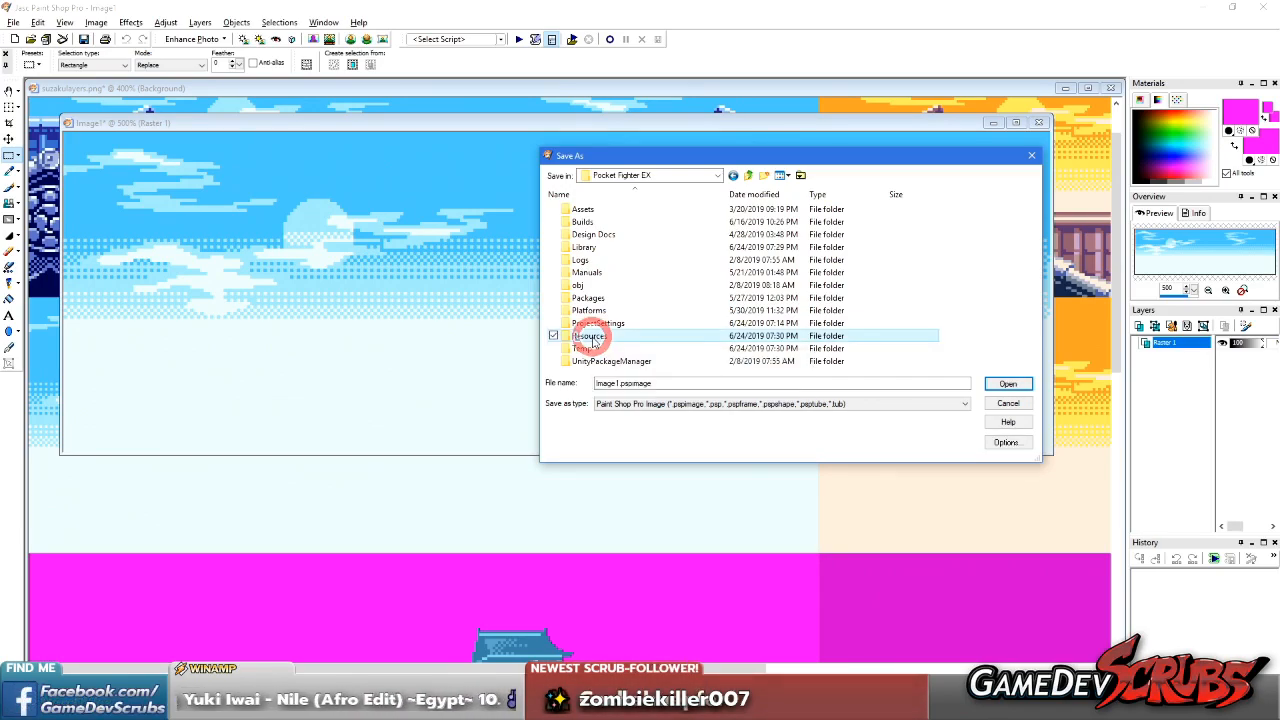
{"action": "double_click", "coordinate": [590, 336]}
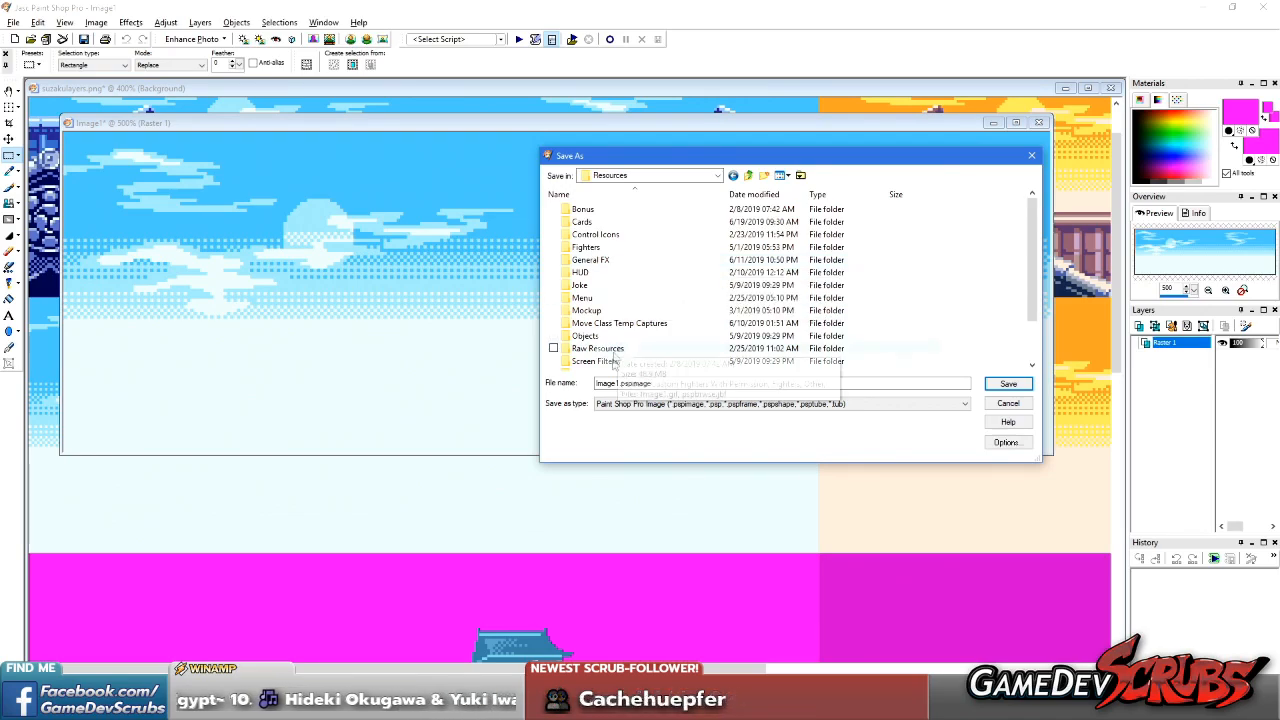
{"action": "scroll", "coordinate": [600, 338], "scroll_direction": "down", "scroll_amount": 2}
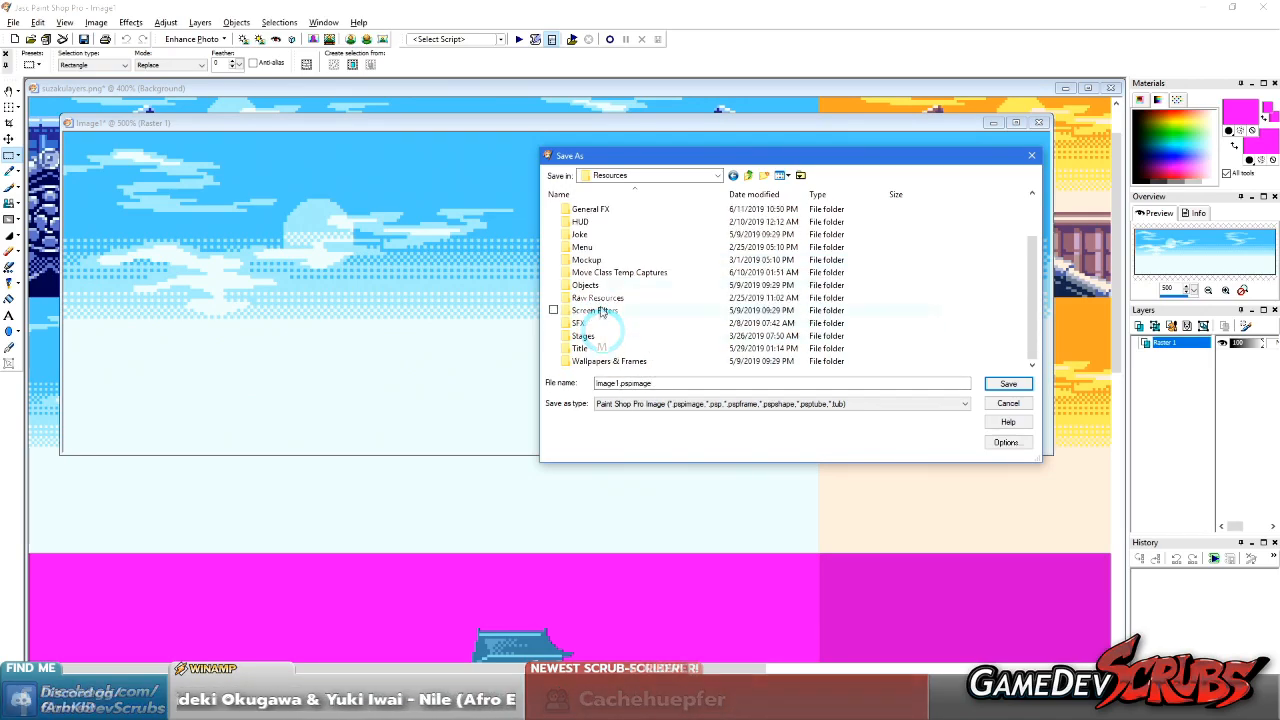
{"action": "double_click", "coordinate": [583, 336]}
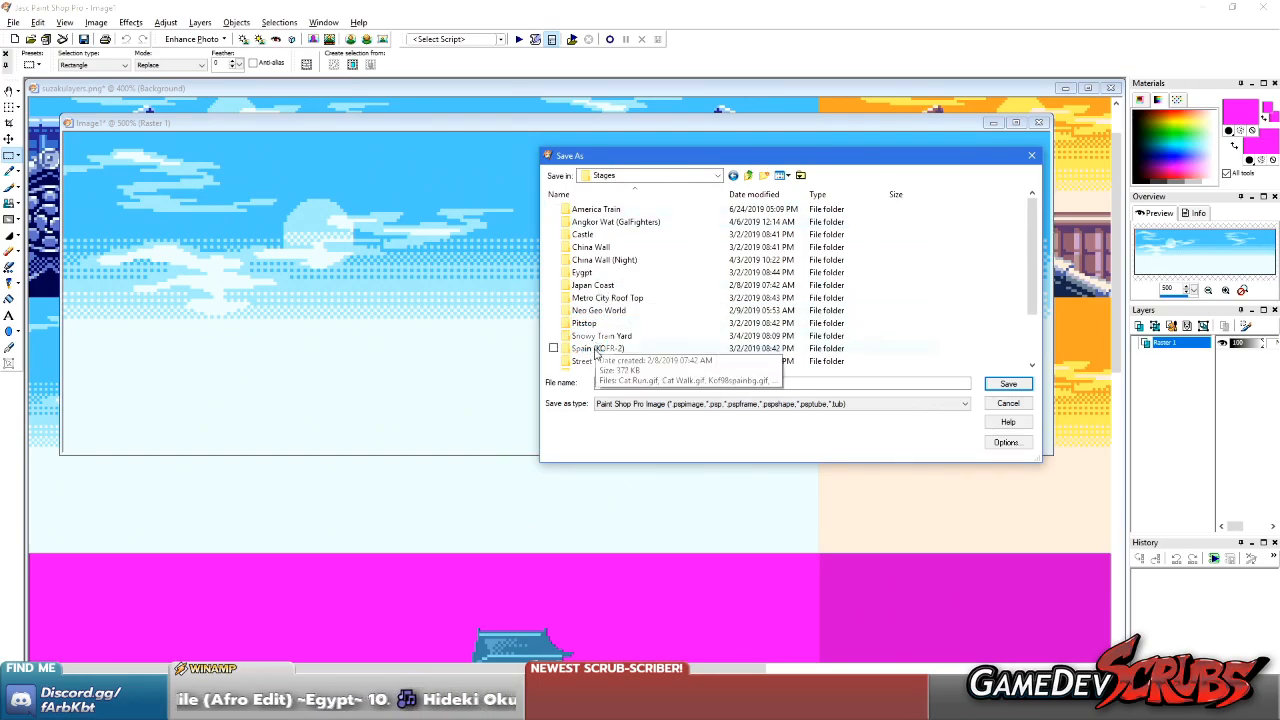
{"action": "scroll", "coordinate": [605, 335], "scroll_direction": "down", "scroll_amount": 2}
{"action": "double_click", "coordinate": [605, 311]}
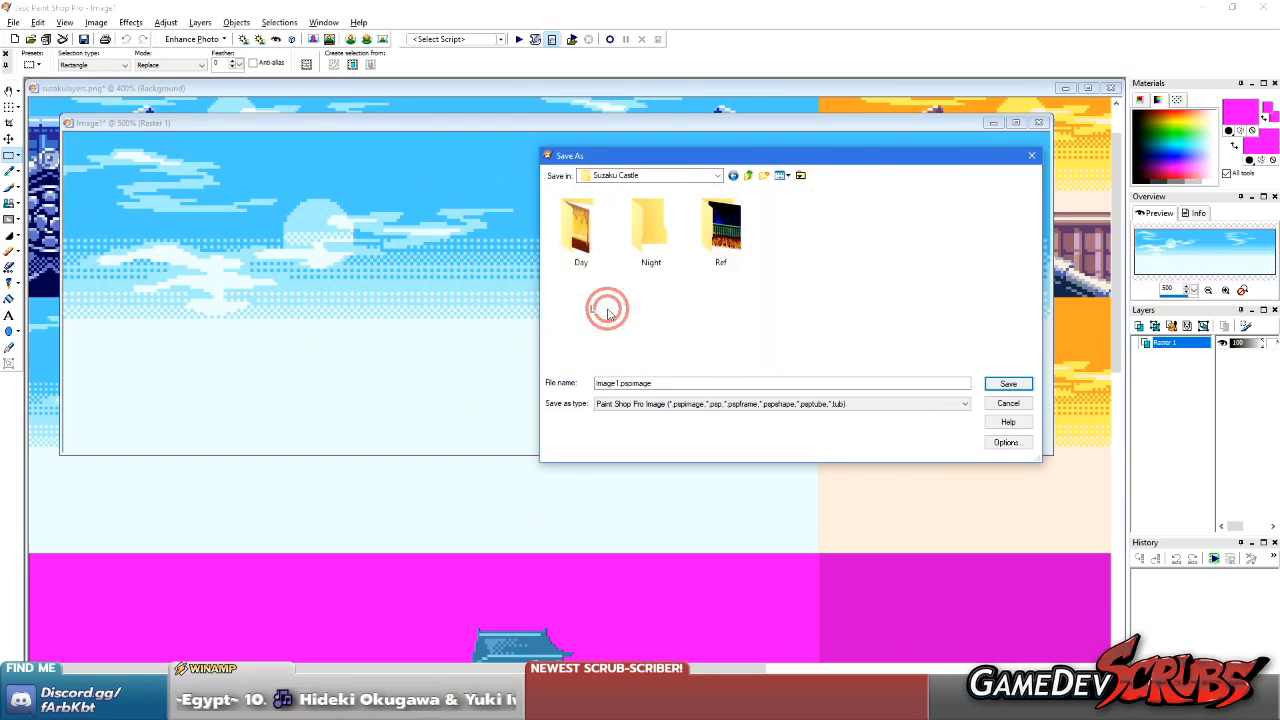
{"action": "double_click", "coordinate": [588, 236]}
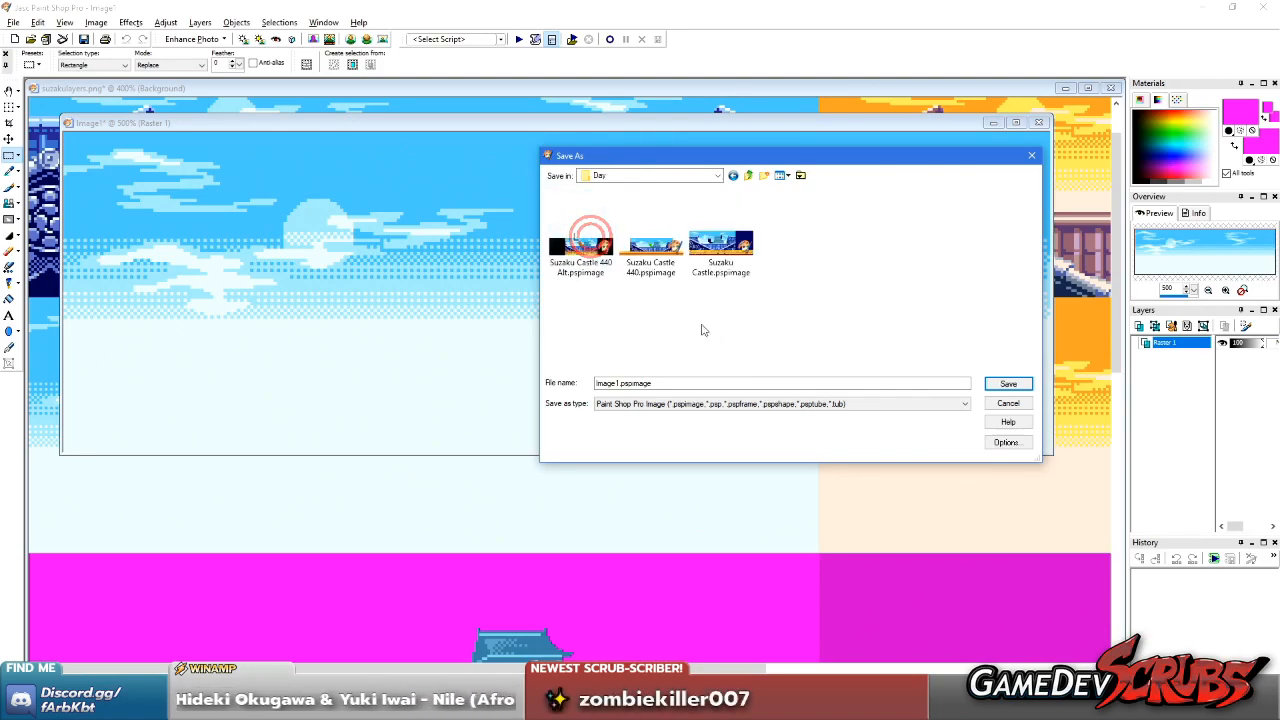
Save the sky image as a Portable Network Graphics file named SCastle Back Day, and close it
{"action": "left_click", "coordinate": [648, 404]}
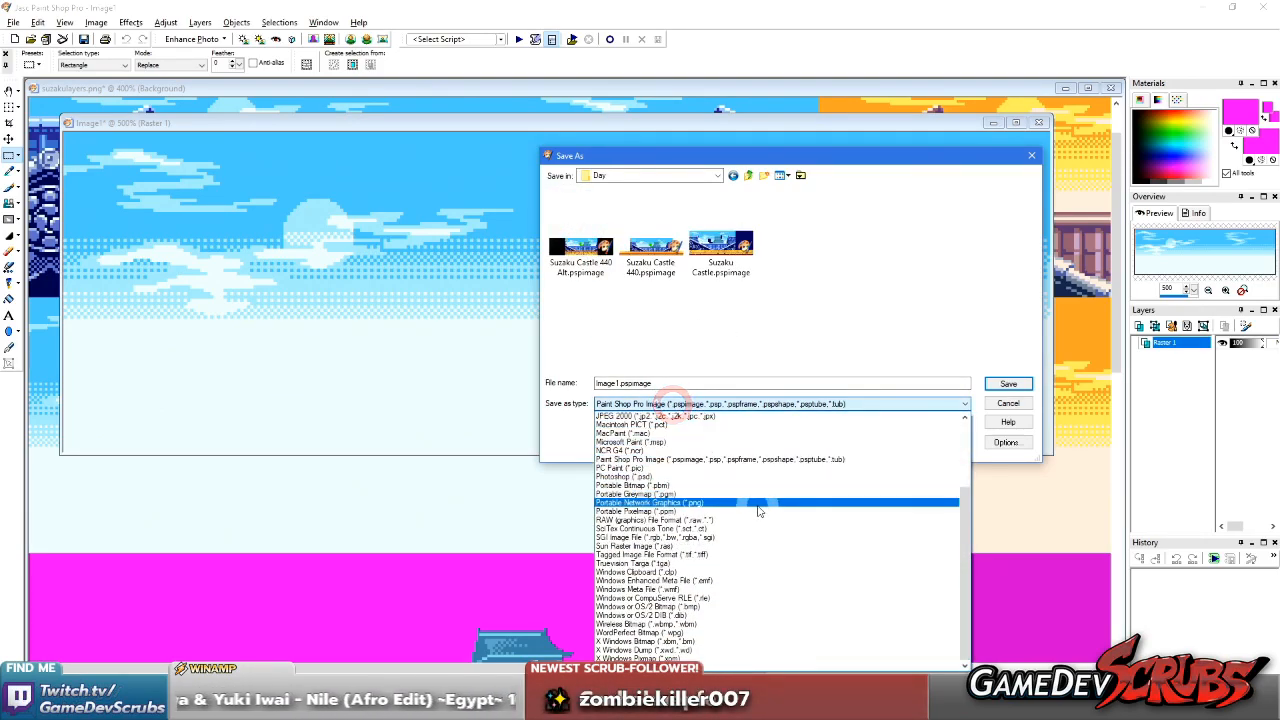
{"action": "left_click", "coordinate": [756, 503]}
{"action": "left_click_drag", "start_coordinate": [647, 385], "coordinate": [541, 382]}
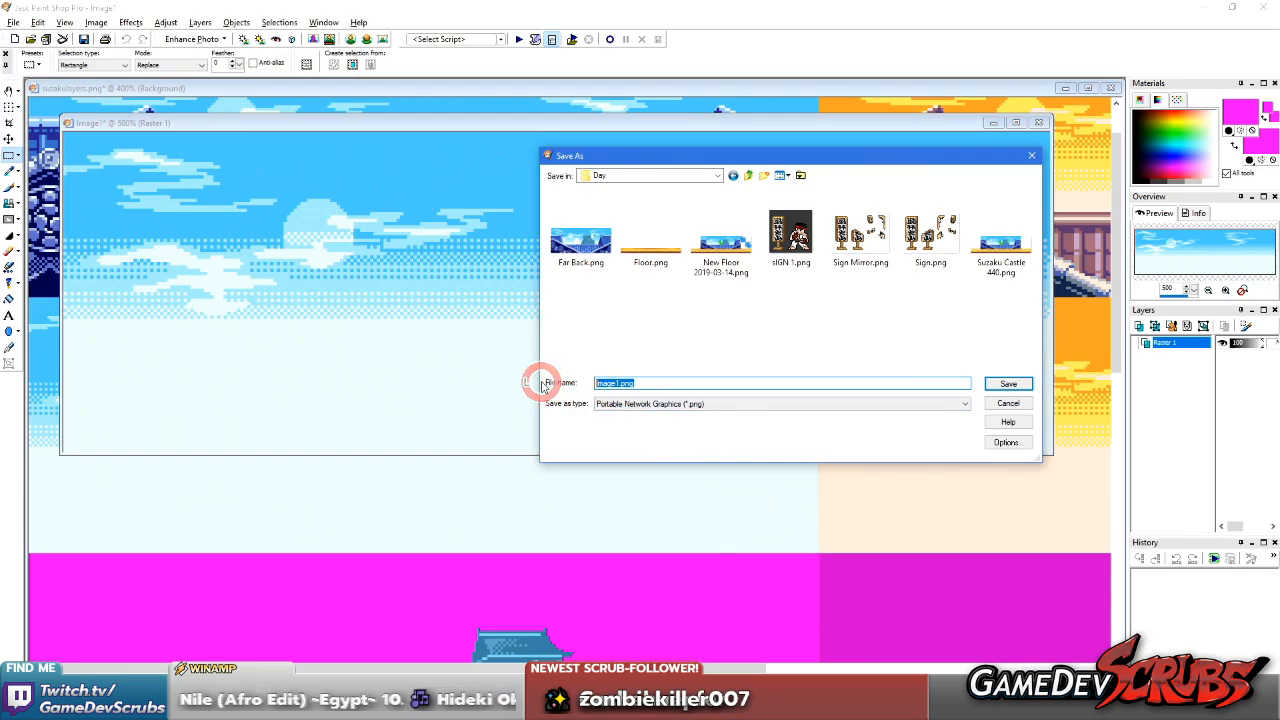
{"action": "type", "text": "SCastle Back Day"}
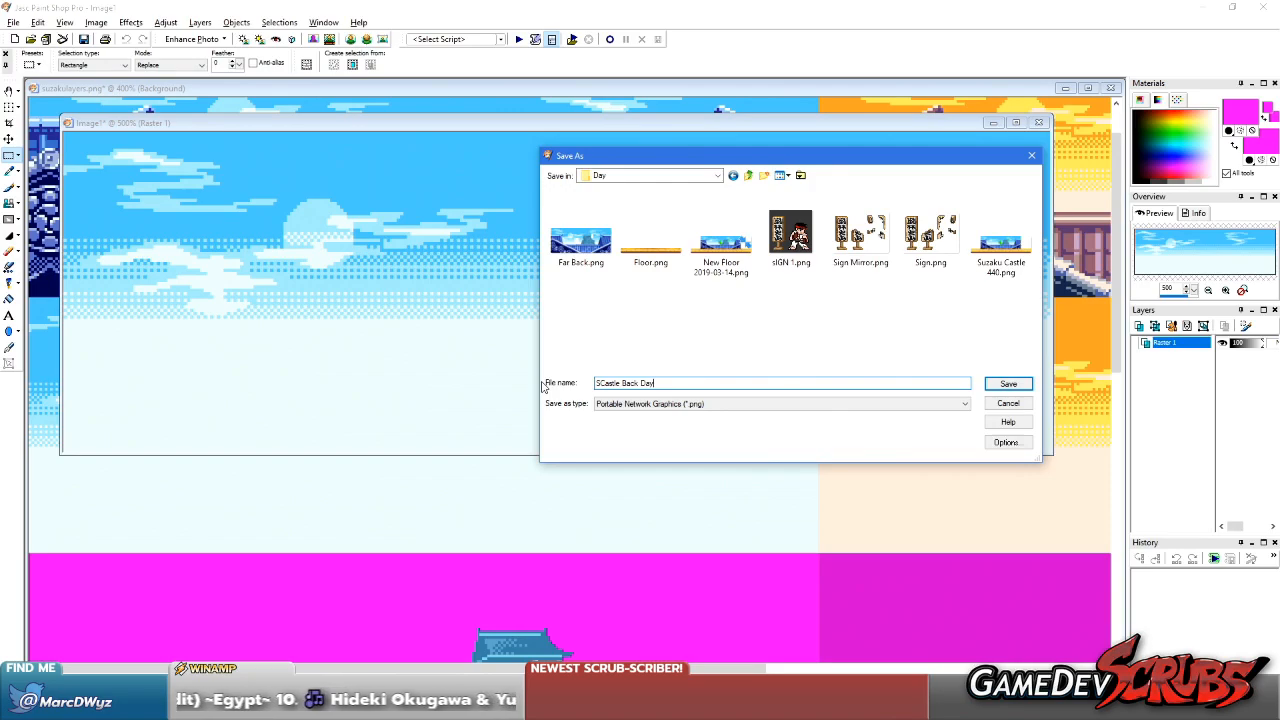
{"action": "key", "text": "Return"}
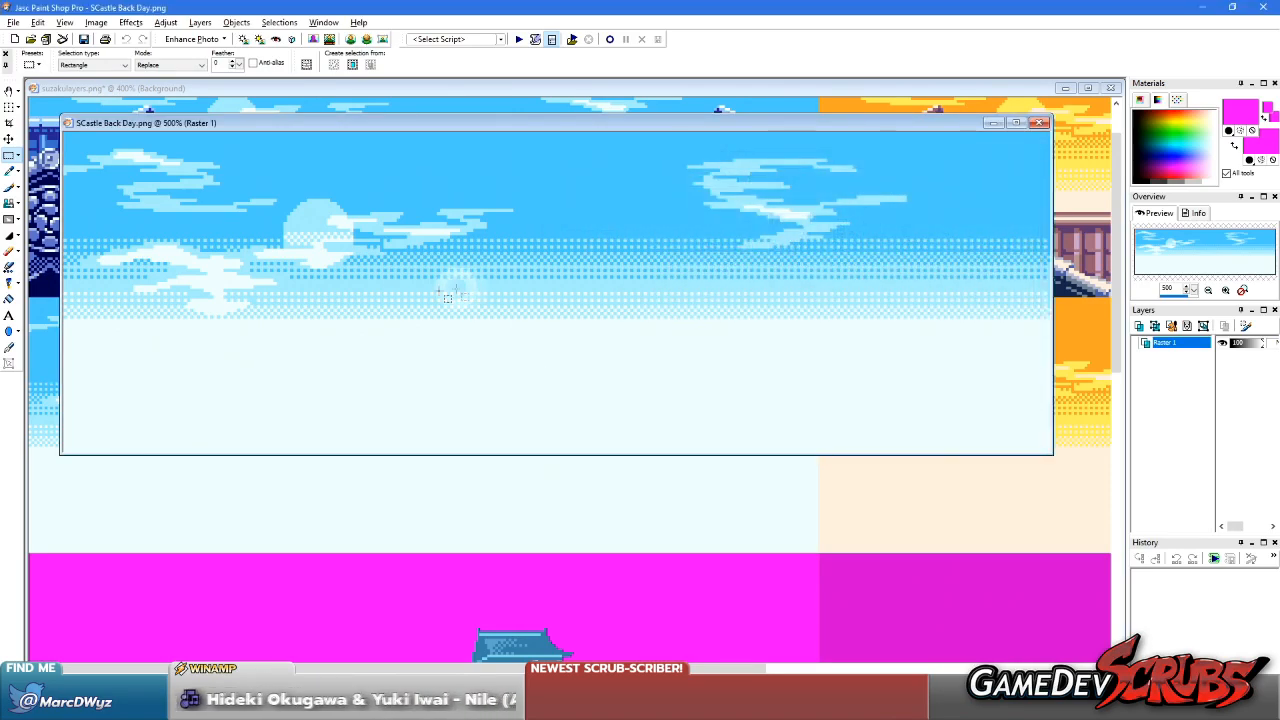
{"action": "left_click", "coordinate": [1040, 122]}
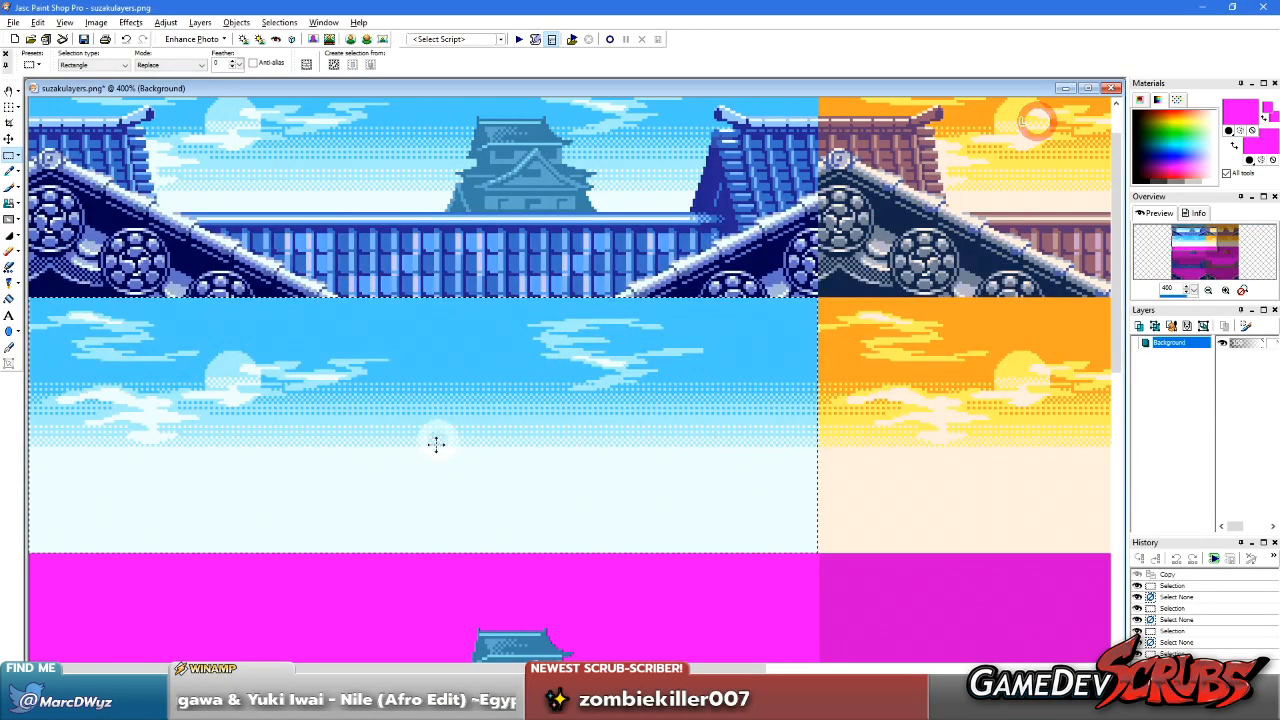
Move the selection frame onto the blue castle block and copy that block into a new image
{"action": "scroll", "coordinate": [366, 292], "scroll_direction": "down", "scroll_amount": 1}
{"action": "scroll", "coordinate": [366, 292], "scroll_direction": "up", "scroll_amount": 1}
{"action": "scroll", "coordinate": [366, 299], "scroll_direction": "down", "scroll_amount": 3}
{"action": "right_click_drag", "start_coordinate": [297, 282], "coordinate": [301, 408]}
{"action": "scroll", "coordinate": [299, 410], "scroll_direction": "up", "scroll_amount": 12}
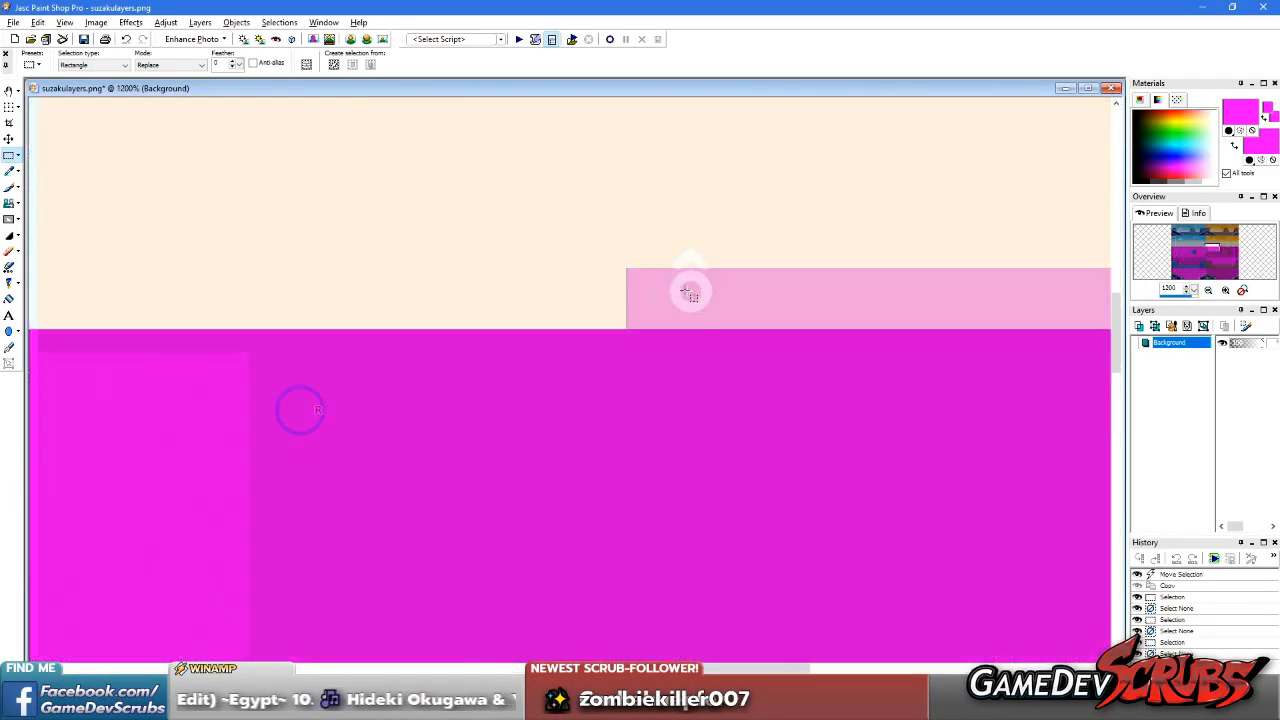
{"action": "scroll", "coordinate": [761, 246], "scroll_direction": "down", "scroll_amount": 1}
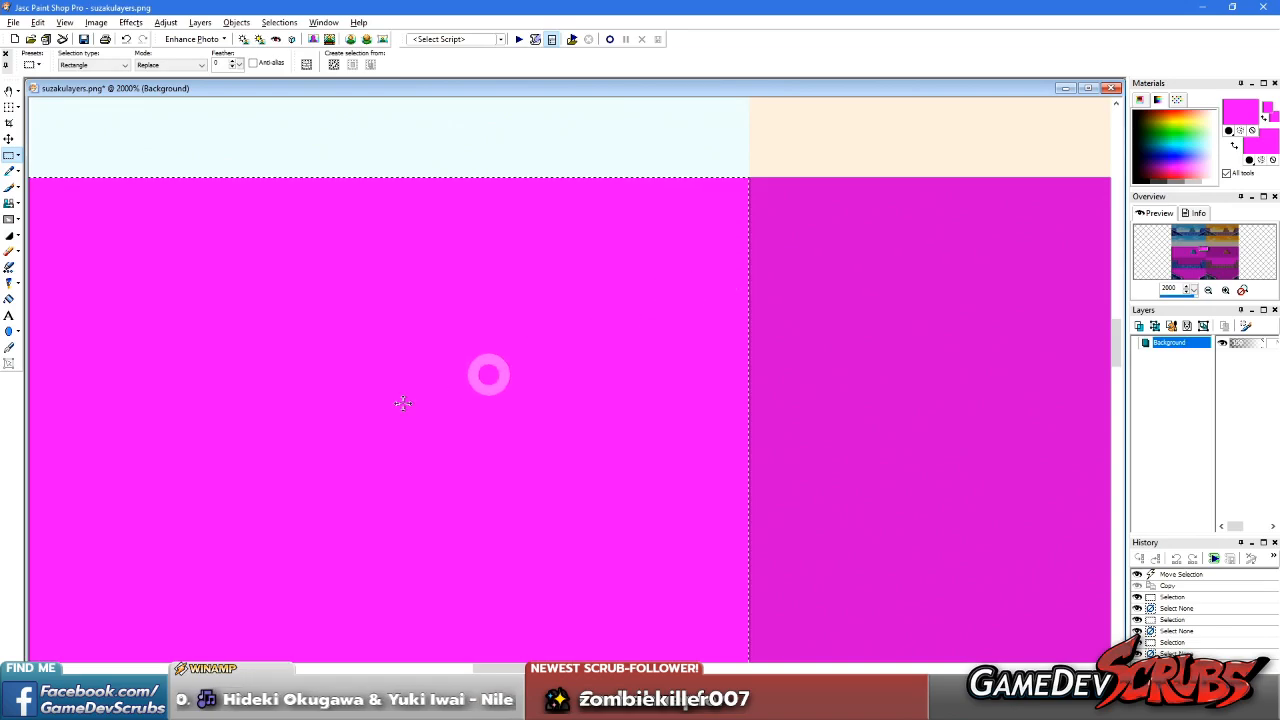
{"action": "scroll", "coordinate": [220, 400], "scroll_direction": "down", "scroll_amount": 7}
{"action": "key", "text": "ctrl+v"}
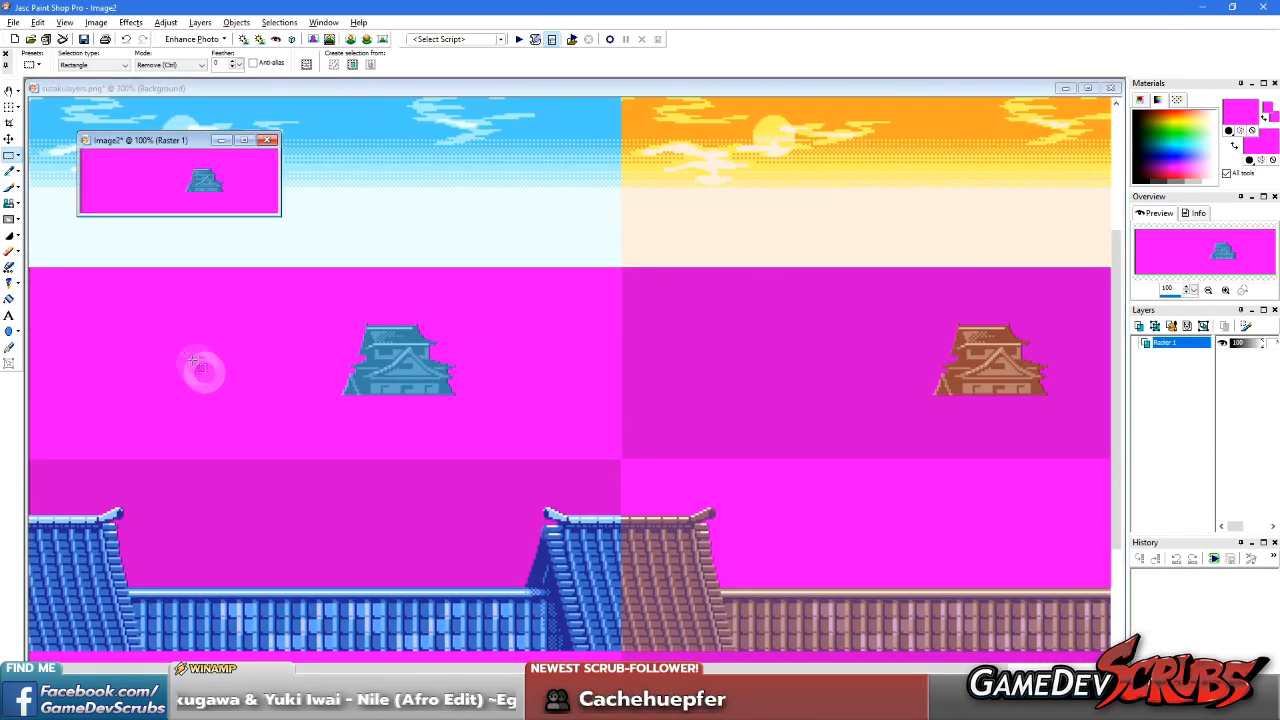
{"action": "scroll", "coordinate": [155, 185], "scroll_direction": "up", "scroll_amount": 4}
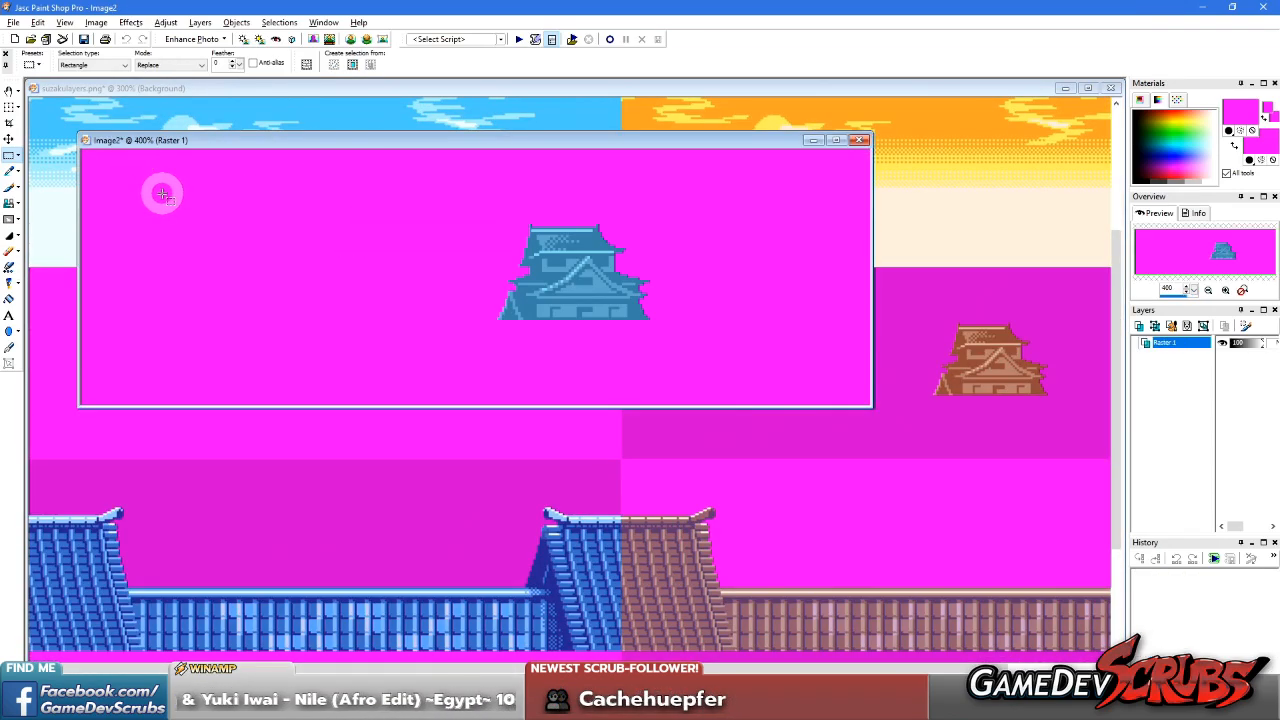
{"action": "left_click", "coordinate": [14, 22]}
{"action": "left_click", "coordinate": [59, 150]}
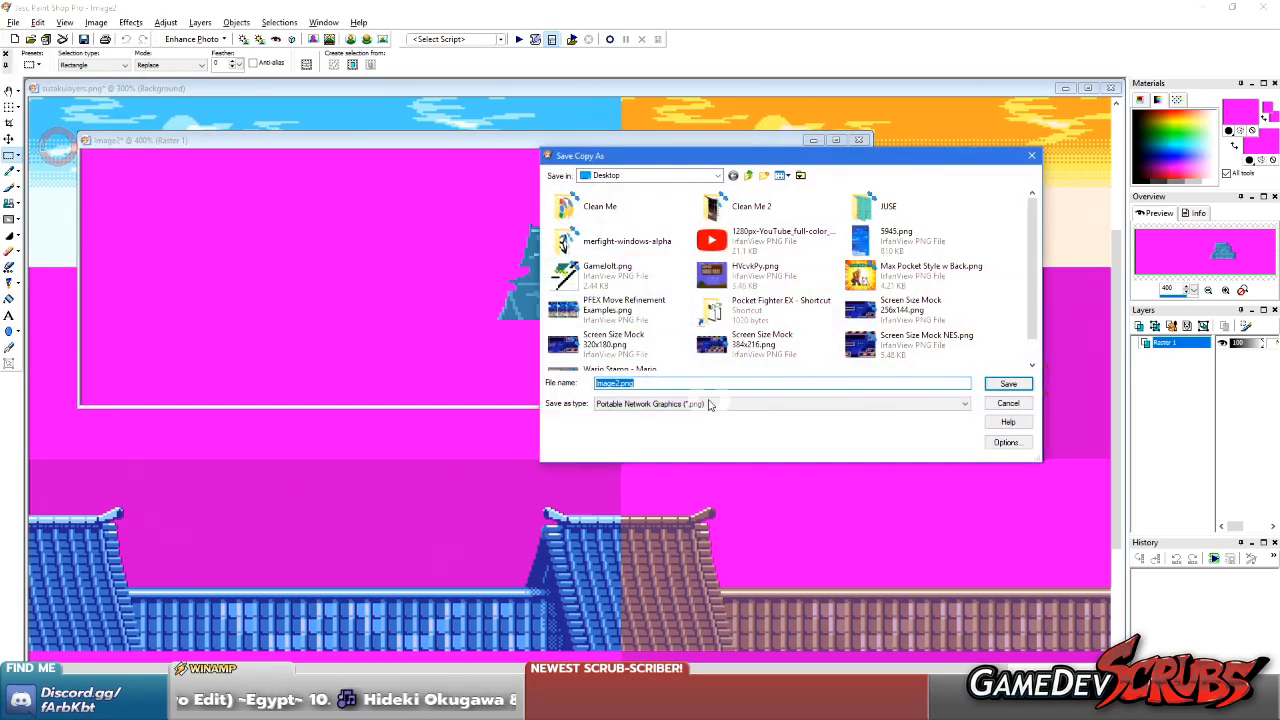
{"action": "key", "text": "Escape"}
{"action": "left_click", "coordinate": [14, 22]}
{"action": "left_click", "coordinate": [401, 276]}
Reduce the castle image's colour depth to 16 colours using Optimized Octree and Nearest color
{"action": "left_click", "coordinate": [96, 22]}
{"action": "left_click", "coordinate": [160, 229]}
{"action": "left_click", "coordinate": [258, 245]}
{"action": "left_click", "coordinate": [795, 356]}
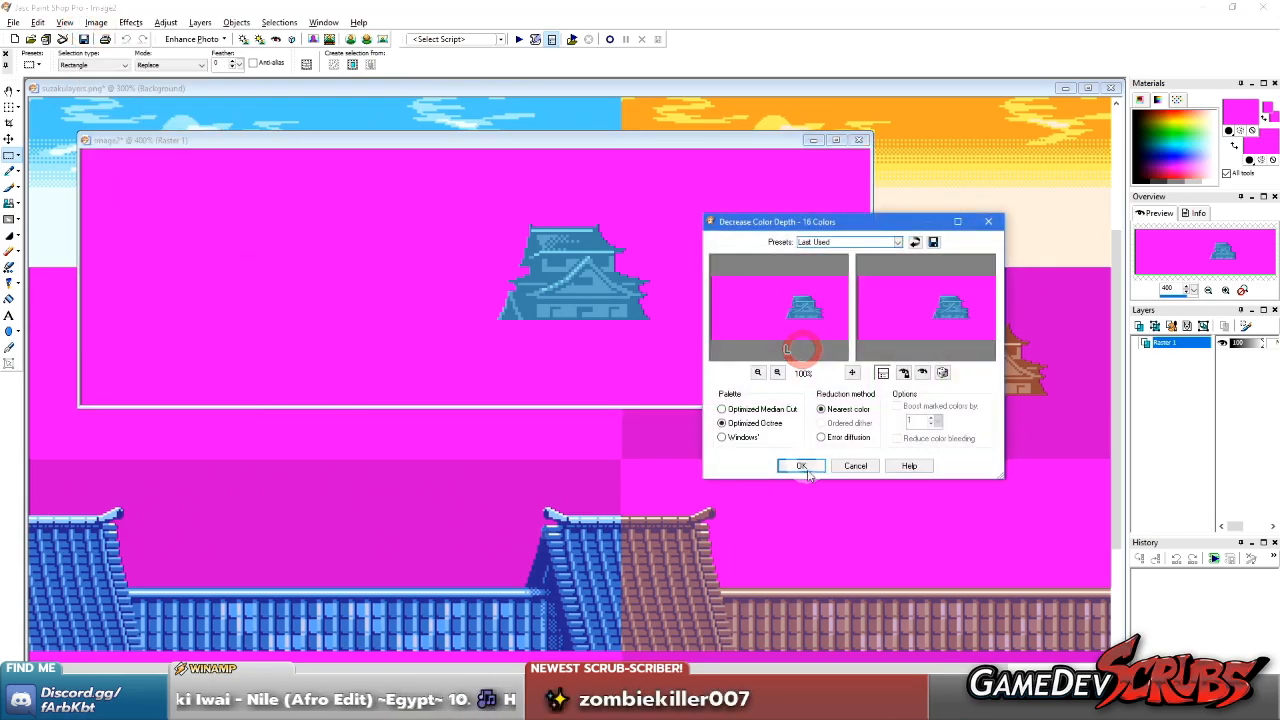
{"action": "left_click", "coordinate": [800, 465]}
Set the castle image's palette transparency to the magenta backing colour, palette entry 2
{"action": "left_click", "coordinate": [96, 22]}
{"action": "left_click", "coordinate": [180, 213]}
{"action": "left_click", "coordinate": [285, 259]}
{"action": "left_click", "coordinate": [503, 266]}
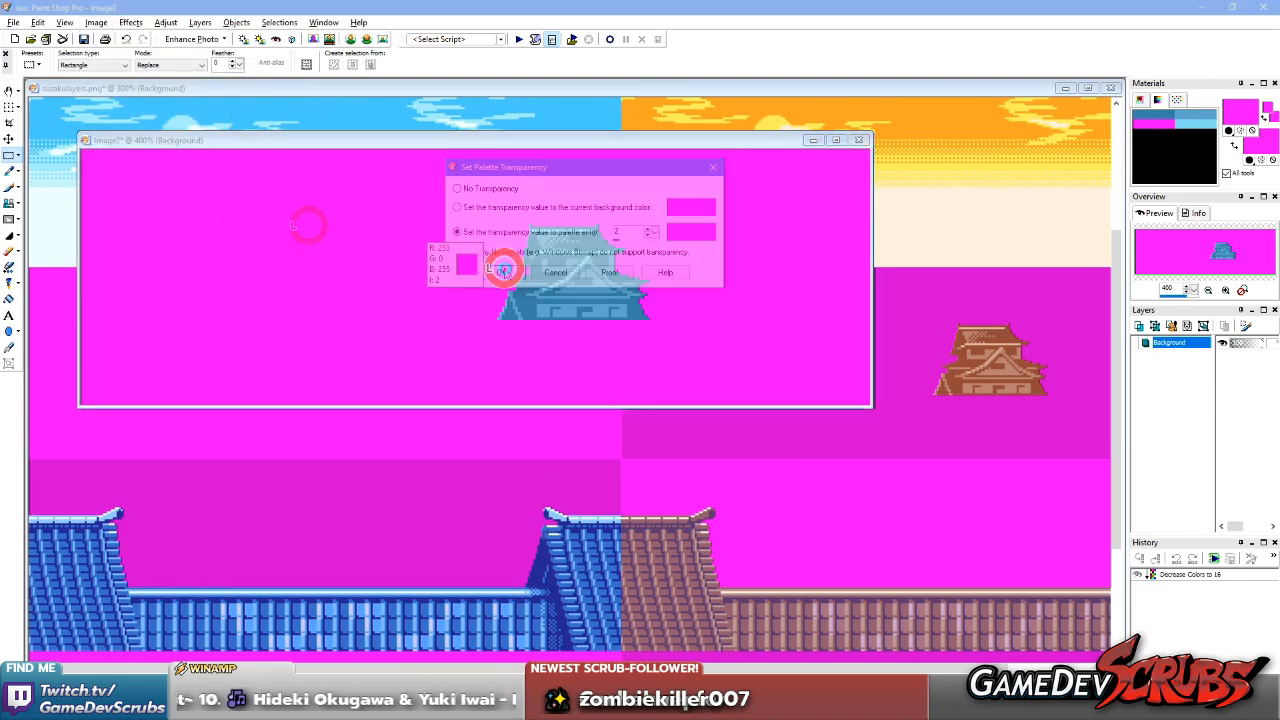
Save the castle image in the Day folder as a CompuServe GIF named SCastle Castle Day, and close it
{"action": "left_click", "coordinate": [10, 21]}
{"action": "left_click", "coordinate": [45, 126]}
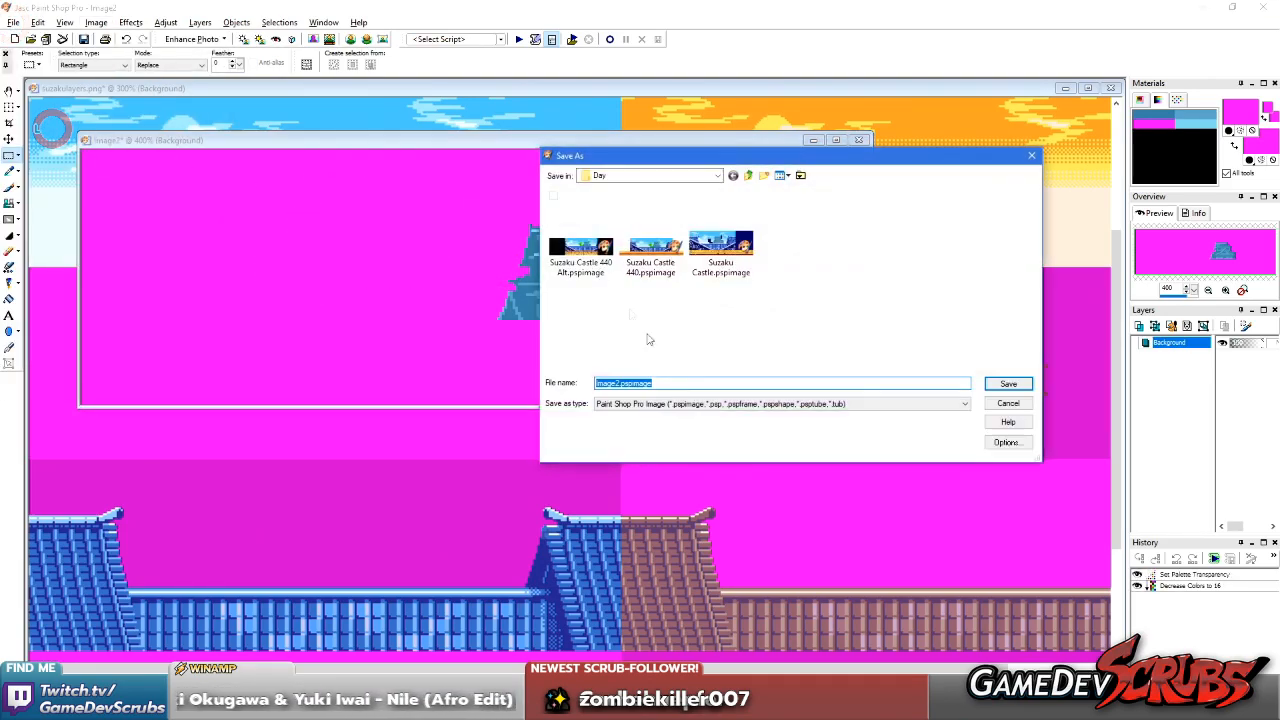
{"action": "left_click", "coordinate": [770, 403]}
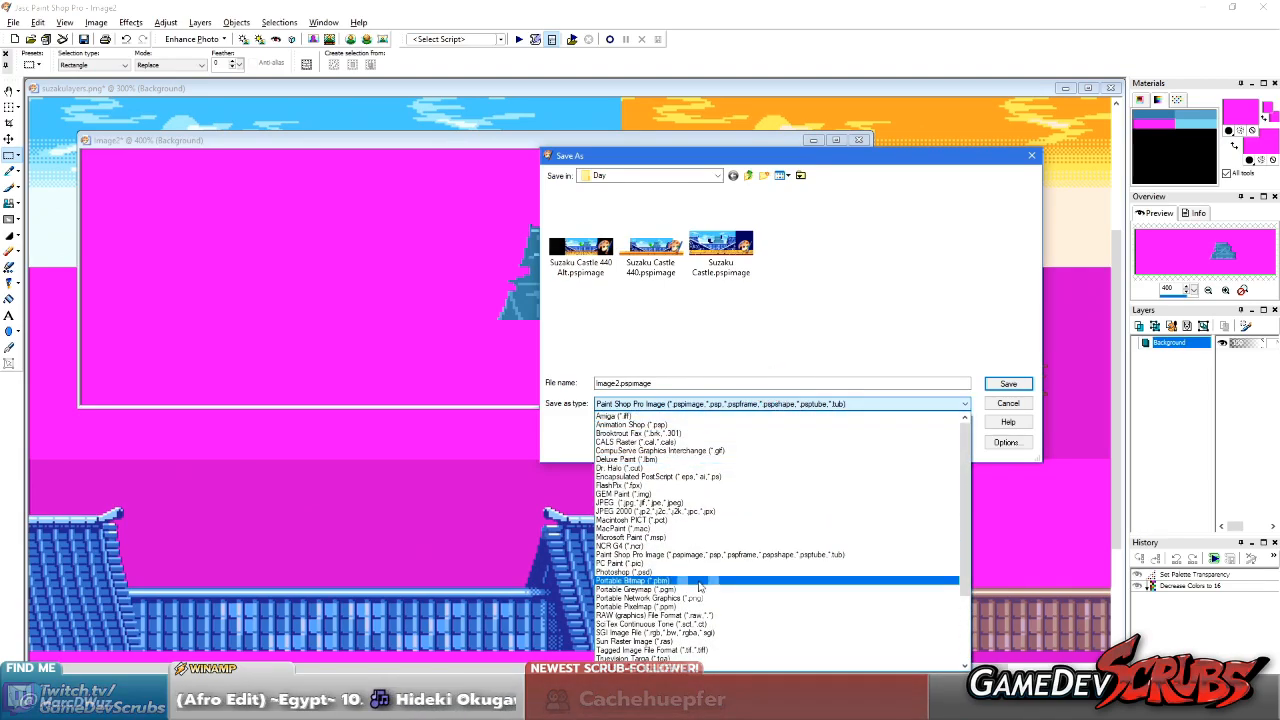
{"action": "left_click", "coordinate": [712, 450]}
{"action": "left_click_drag", "start_coordinate": [634, 381], "coordinate": [537, 383]}
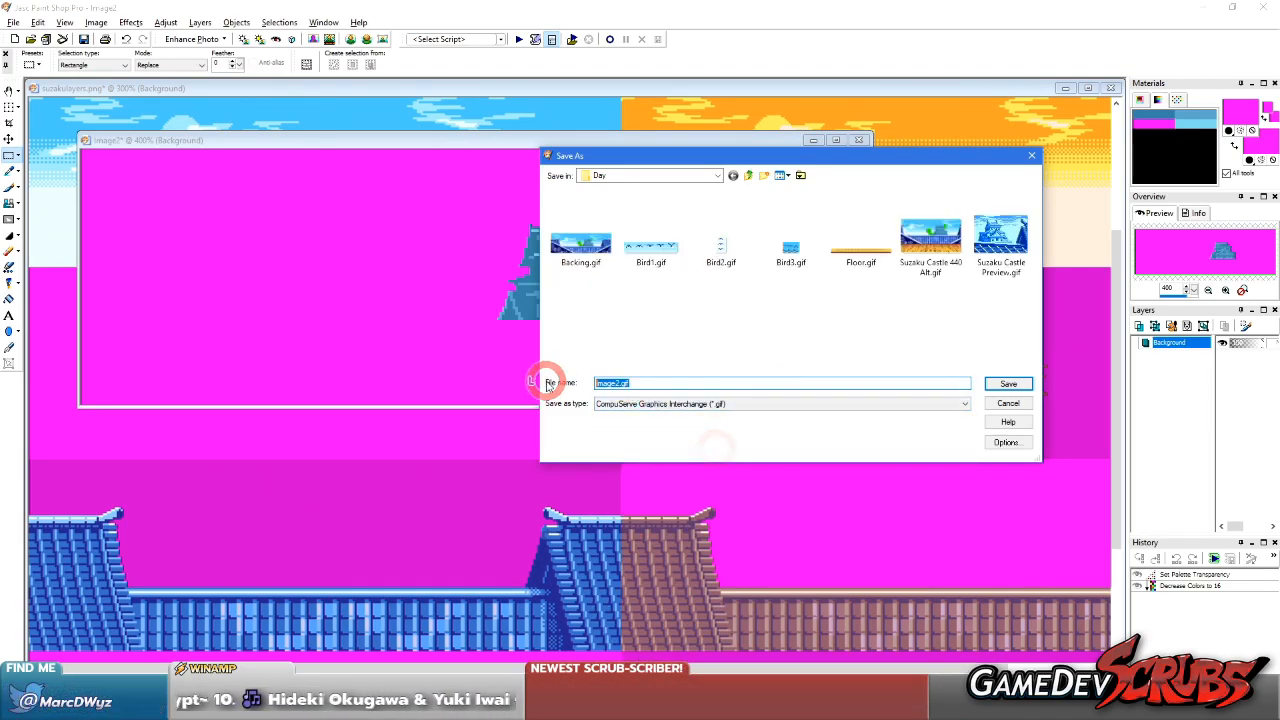
{"action": "type", "text": "SCastle "}
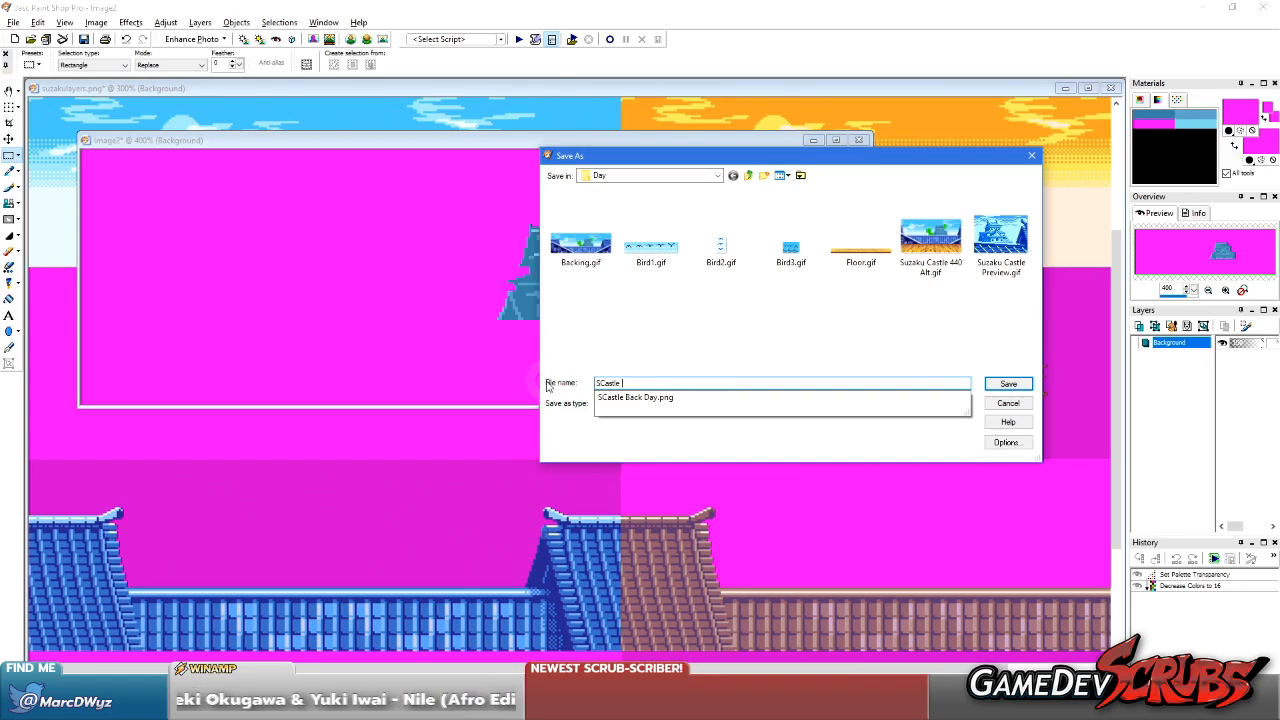
{"action": "type", "text": "Castle Day"}
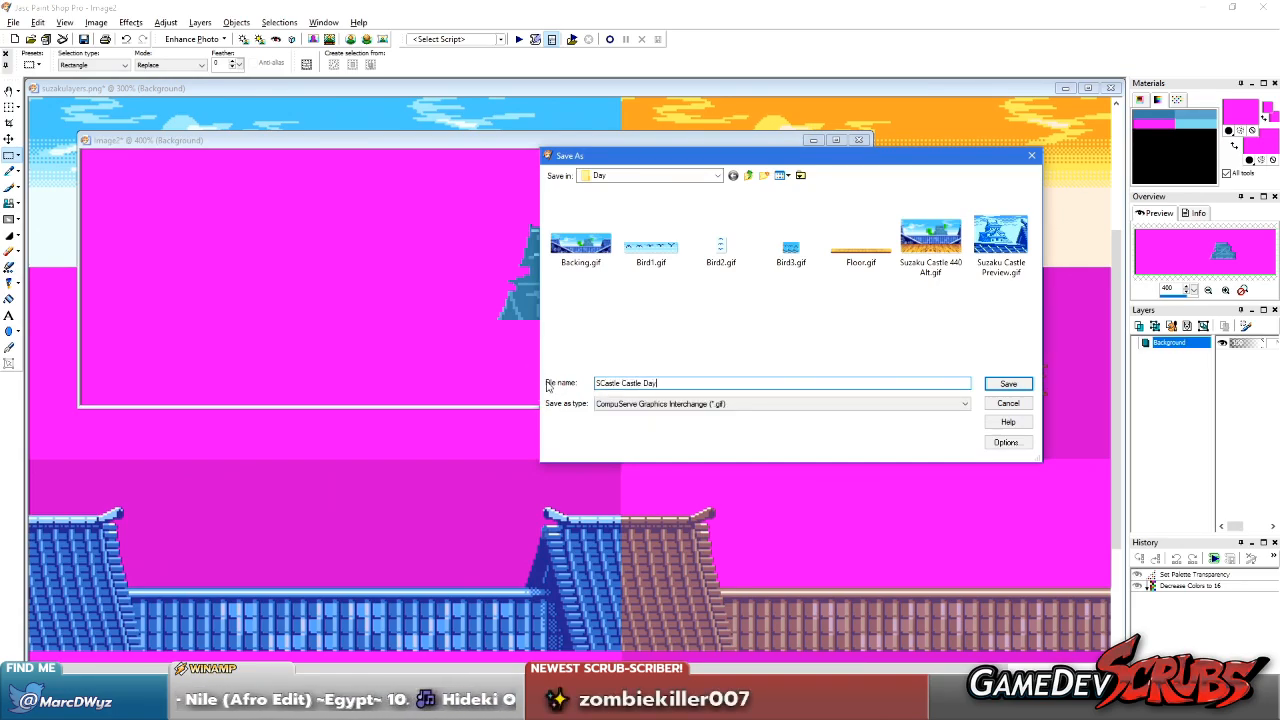
{"action": "key", "text": "Return"}
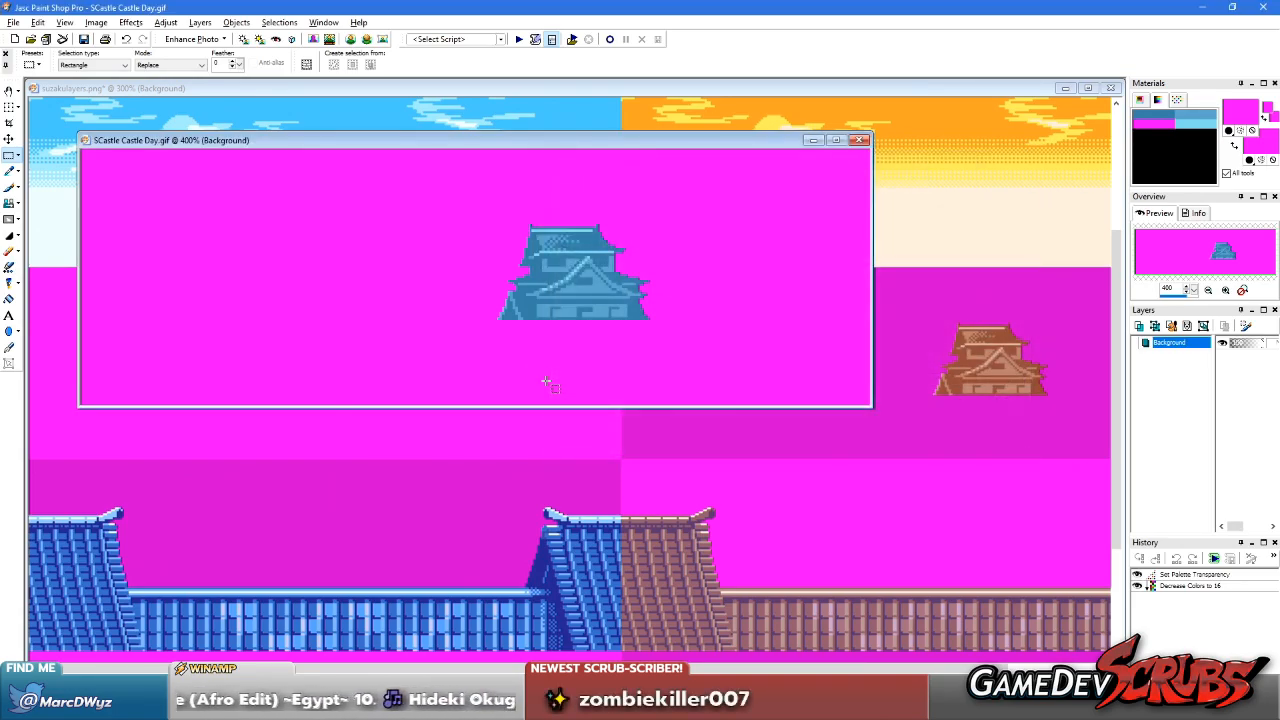
{"action": "left_click", "coordinate": [859, 140]}
Move the selection frame onto the blue tiled-roof block below the castle and copy that block into a new image
{"action": "scroll", "coordinate": [429, 443], "scroll_direction": "up", "scroll_amount": 2}
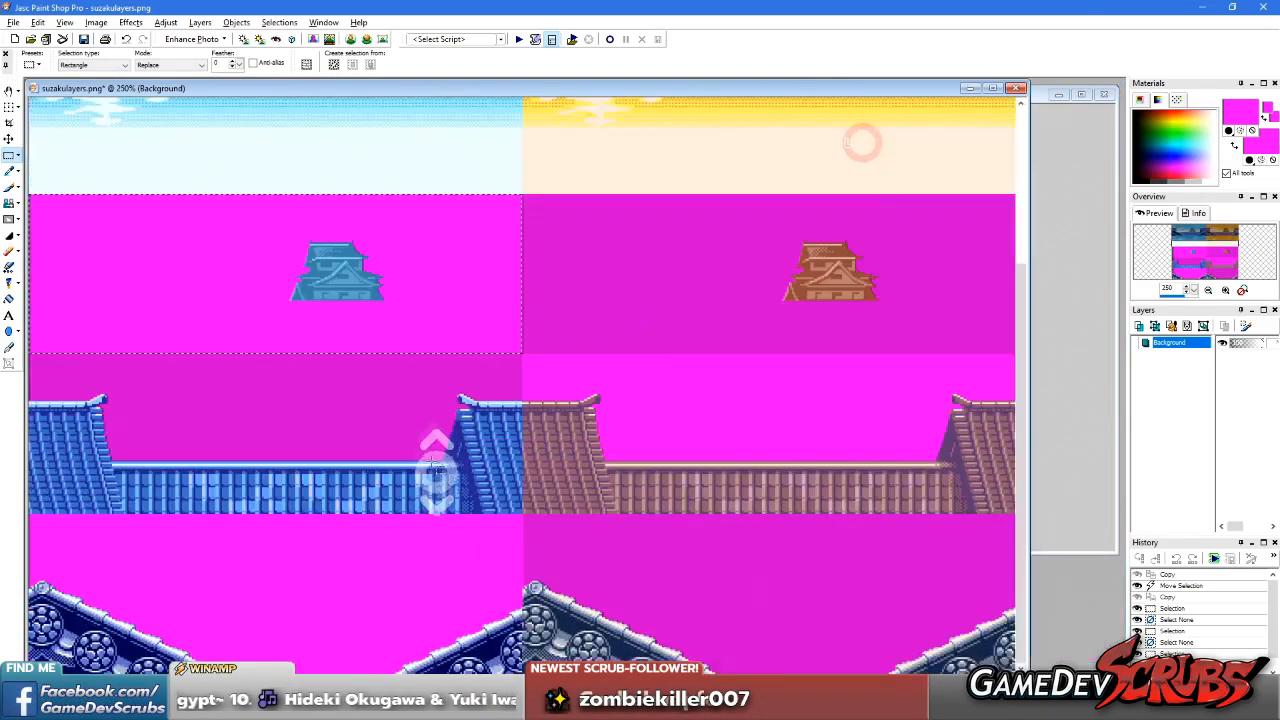
{"action": "scroll", "coordinate": [351, 251], "scroll_direction": "up", "scroll_amount": 5}
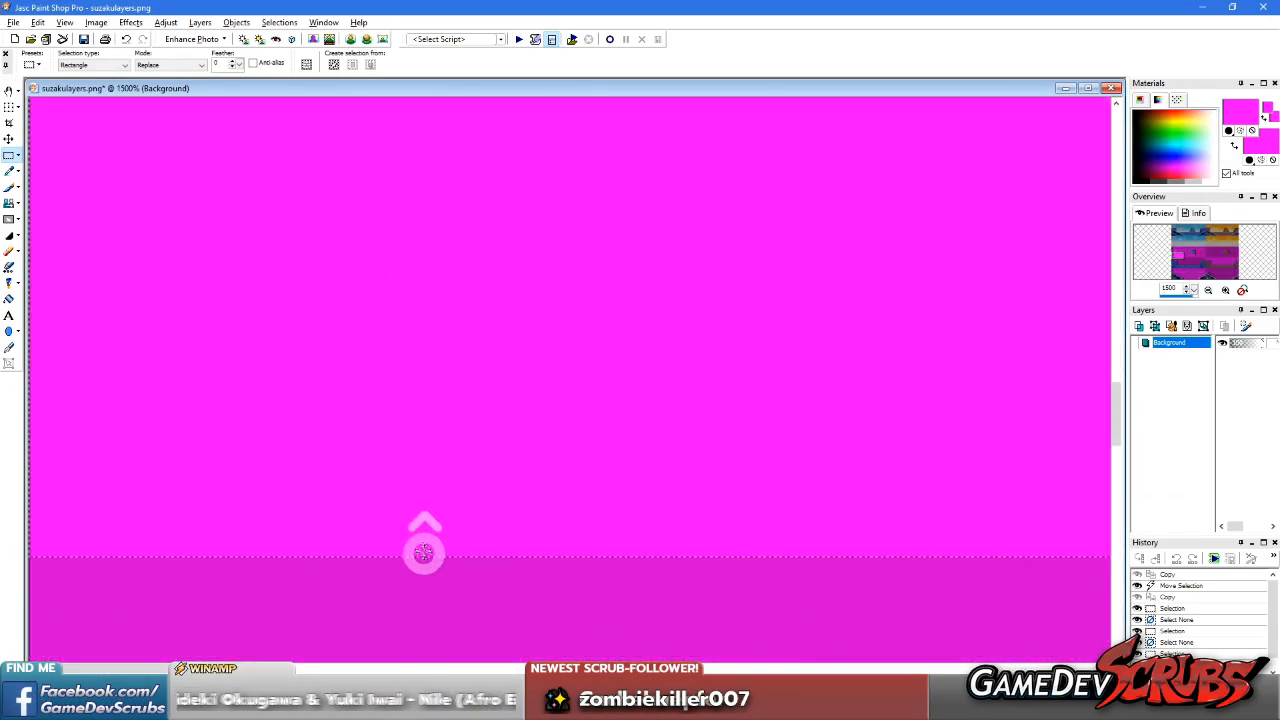
{"action": "scroll", "coordinate": [345, 373], "scroll_direction": "down", "scroll_amount": 6}
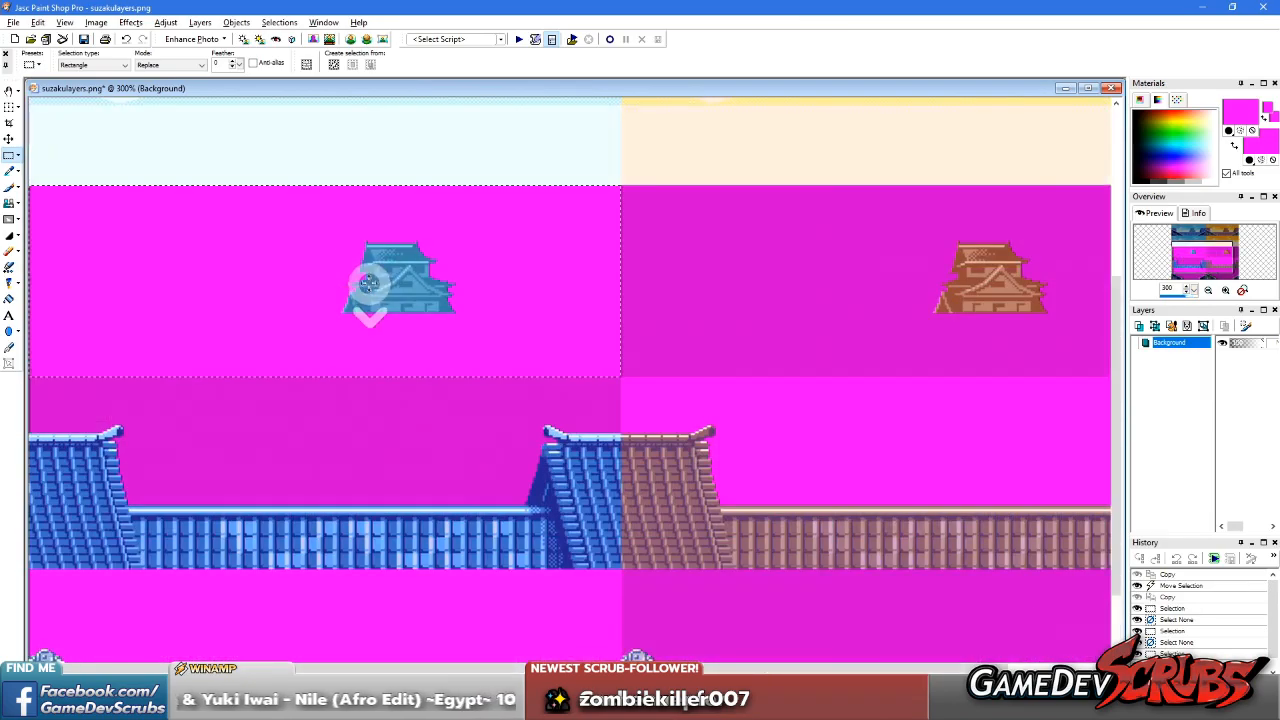
{"action": "right_click", "coordinate": [371, 430]}
{"action": "right_click", "coordinate": [343, 447]}
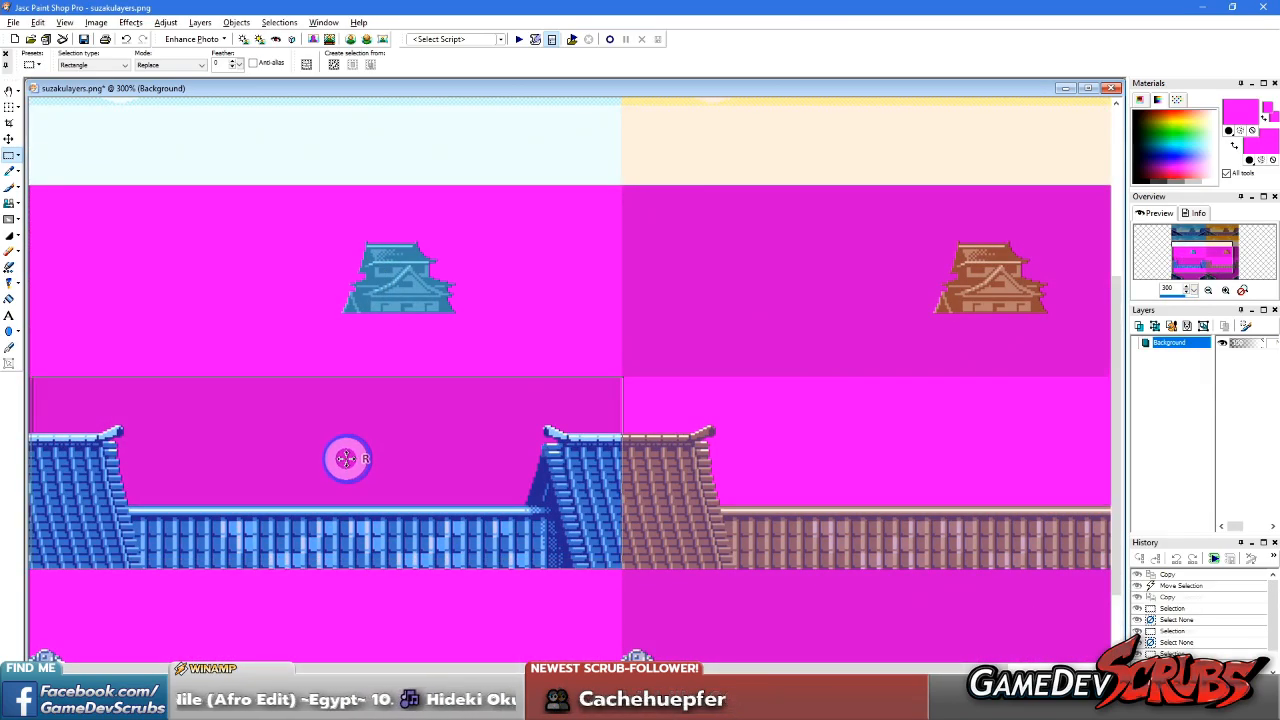
{"action": "scroll", "coordinate": [530, 436], "scroll_direction": "up", "scroll_amount": 9}
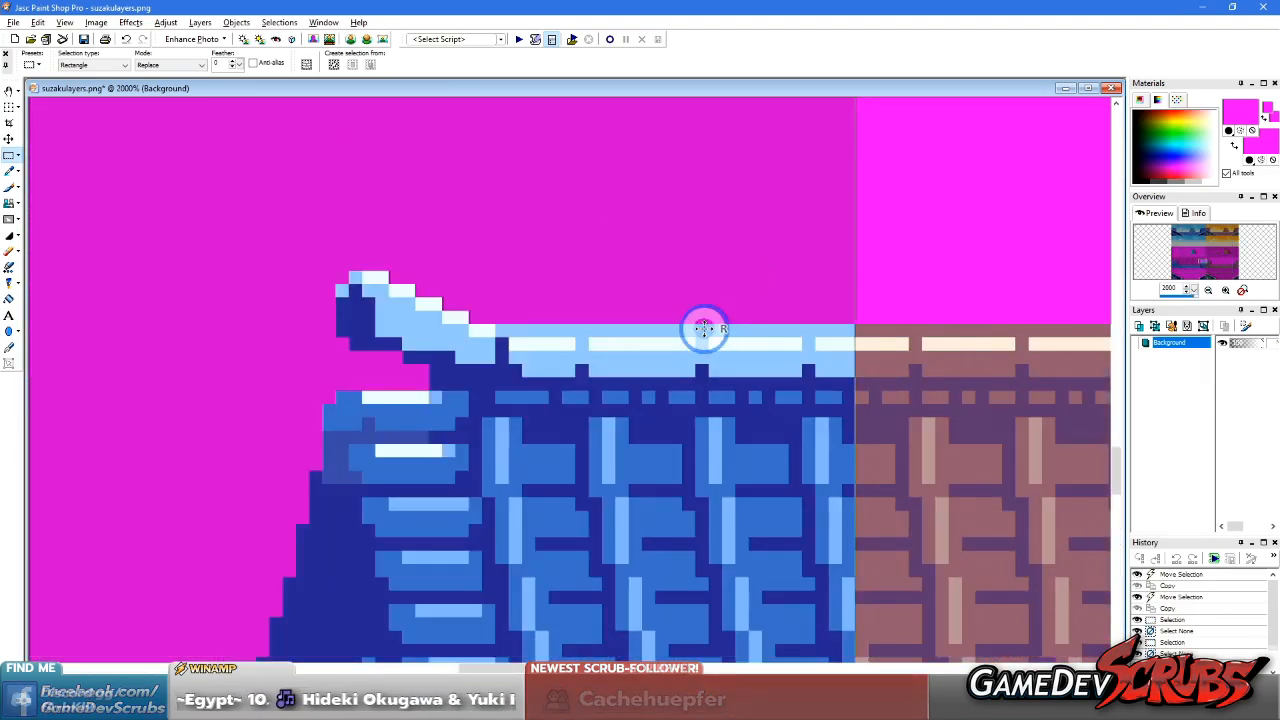
{"action": "scroll", "coordinate": [704, 329], "scroll_direction": "down", "scroll_amount": 8}
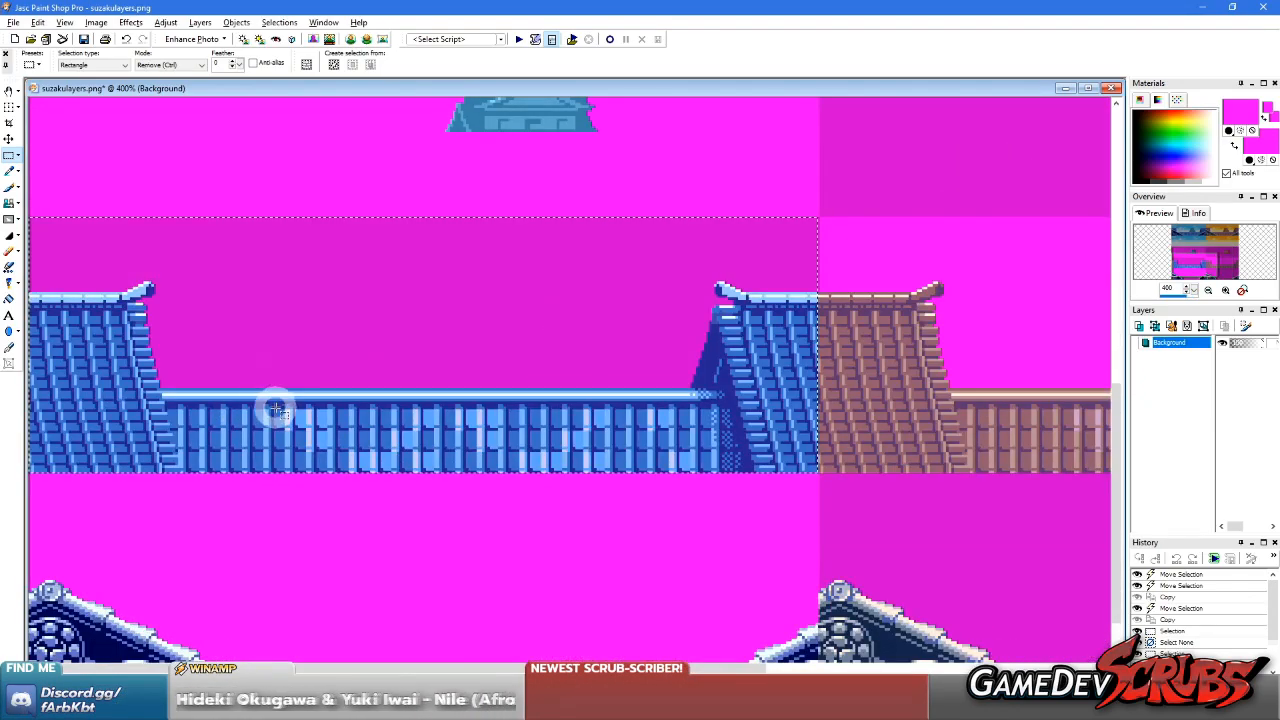
{"action": "key", "text": "ctrl+c"}
{"action": "key", "text": "ctrl+v"}
Reduce the tiled-roof image's colour depth to 16 colours
{"action": "left_click", "coordinate": [97, 22]}
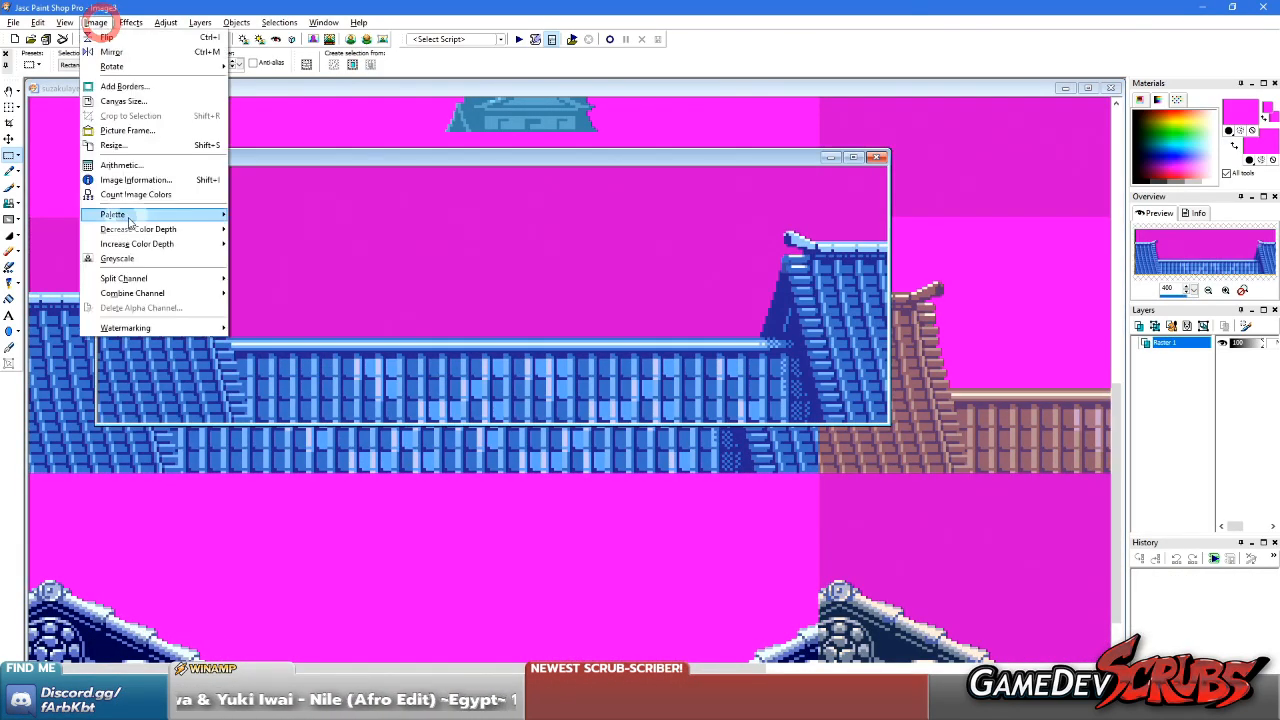
{"action": "left_click", "coordinate": [132, 214]}
{"action": "left_click", "coordinate": [160, 229]}
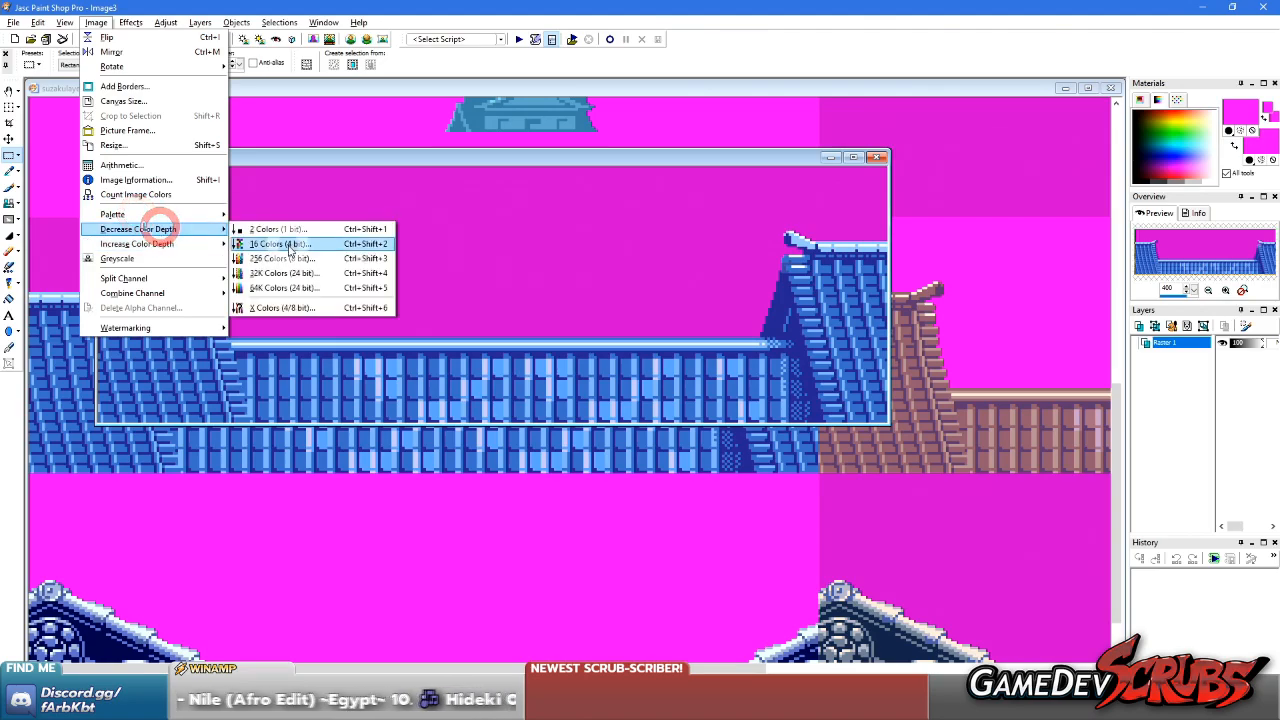
{"action": "left_click", "coordinate": [286, 243]}
{"action": "left_click", "coordinate": [782, 356]}
{"action": "left_click", "coordinate": [801, 465]}
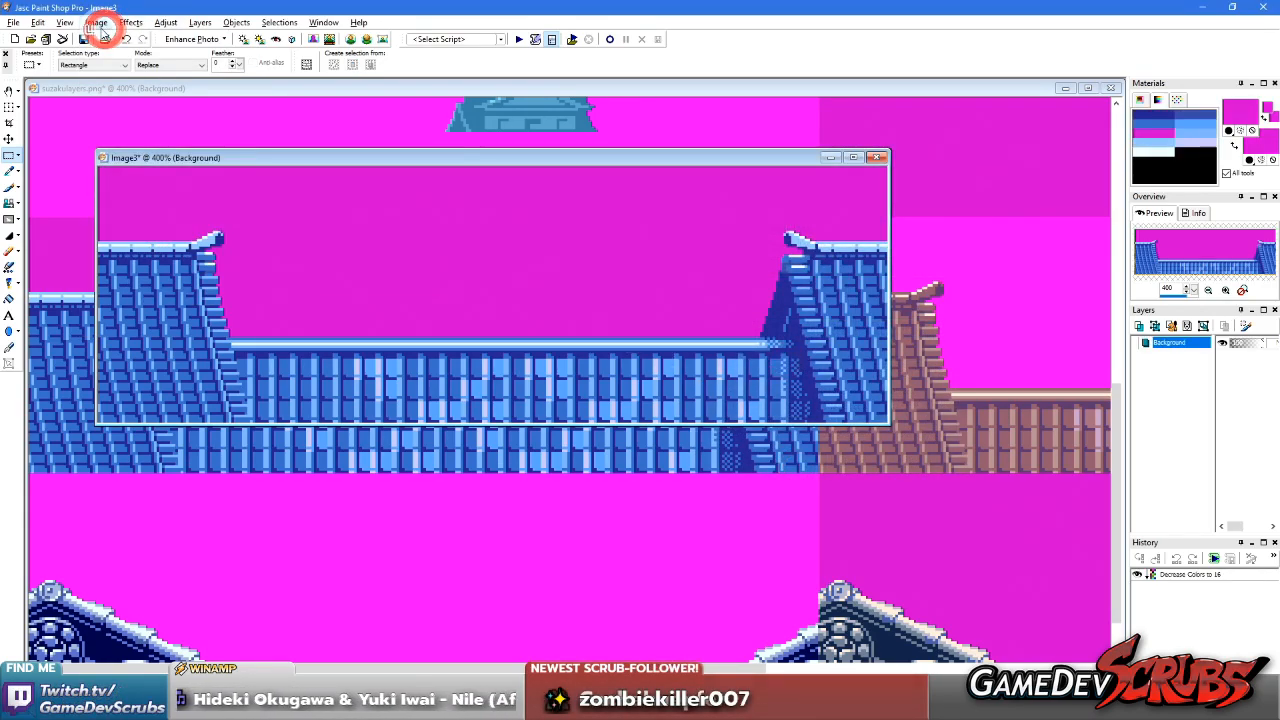
Set the tiled-roof image's palette transparency to the dark magenta backing colour, palette entry 4
{"action": "left_click", "coordinate": [98, 23]}
{"action": "left_click", "coordinate": [188, 214]}
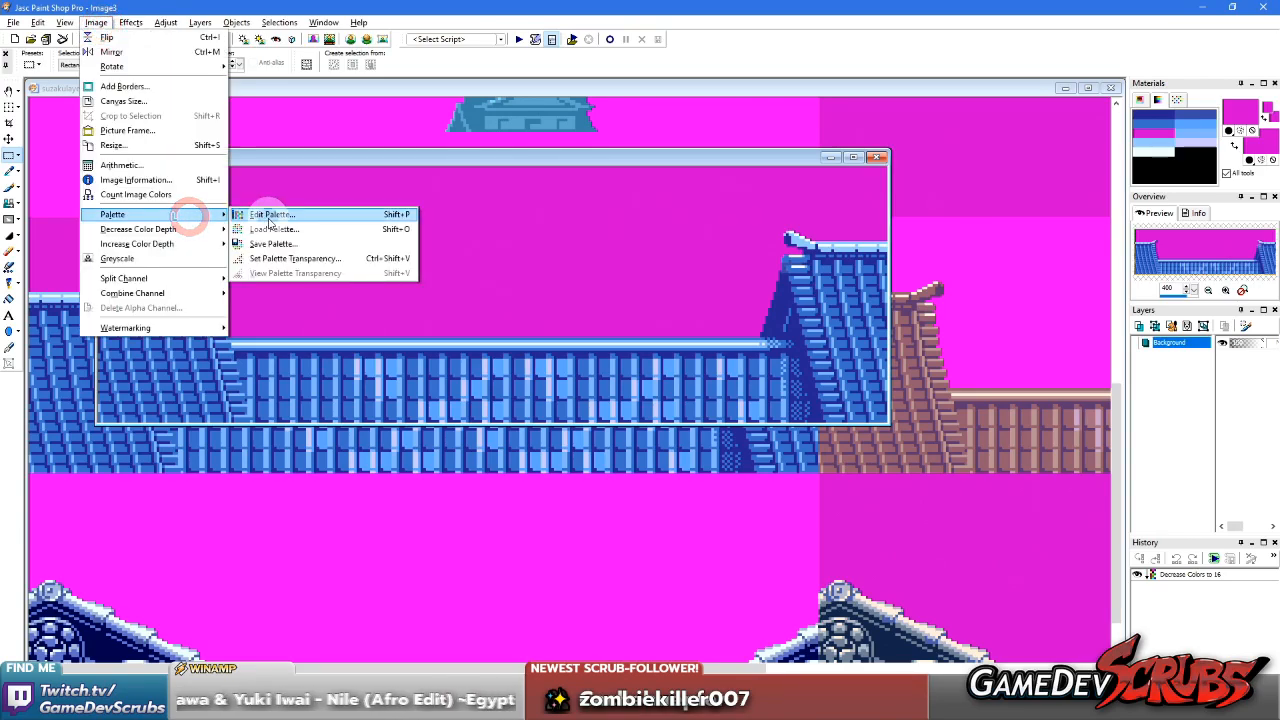
{"action": "left_click", "coordinate": [293, 258]}
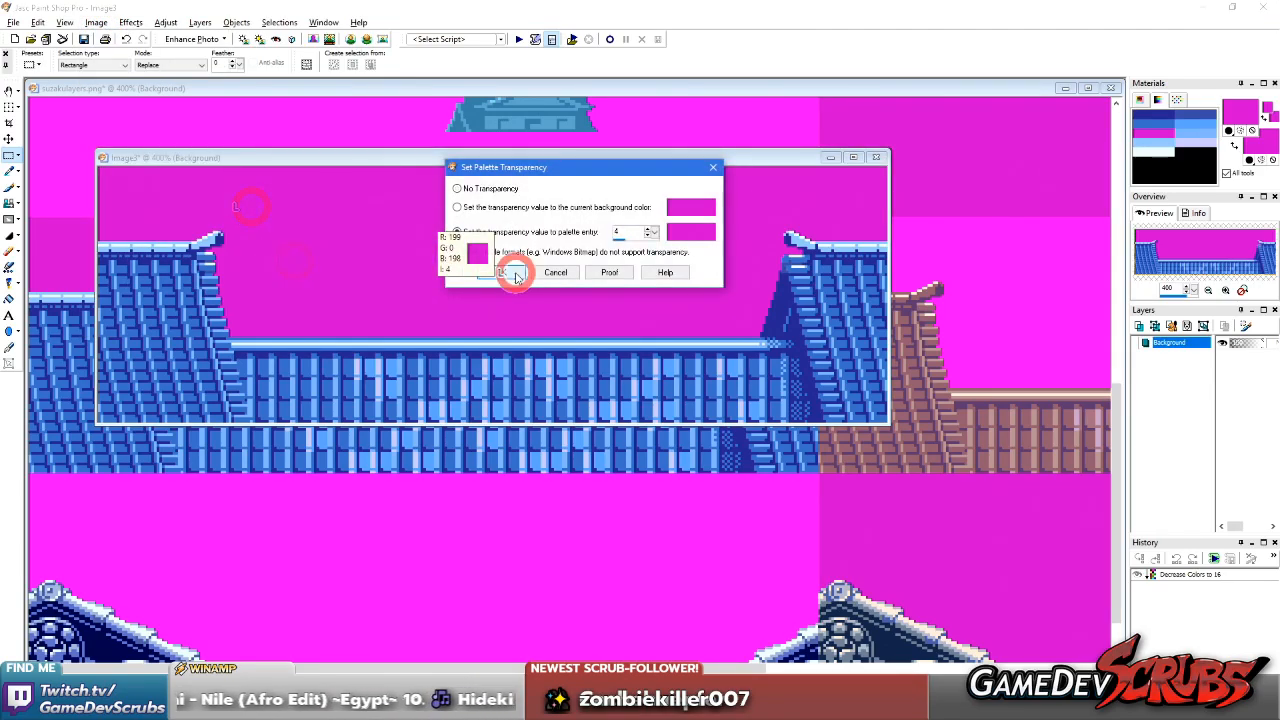
{"action": "left_click", "coordinate": [515, 274]}
Save the tiled-roof image in the Day folder as a CompuServe GIF named SCastle Back Roof Day, and close it
{"action": "left_click", "coordinate": [13, 22]}
{"action": "left_click", "coordinate": [57, 124]}
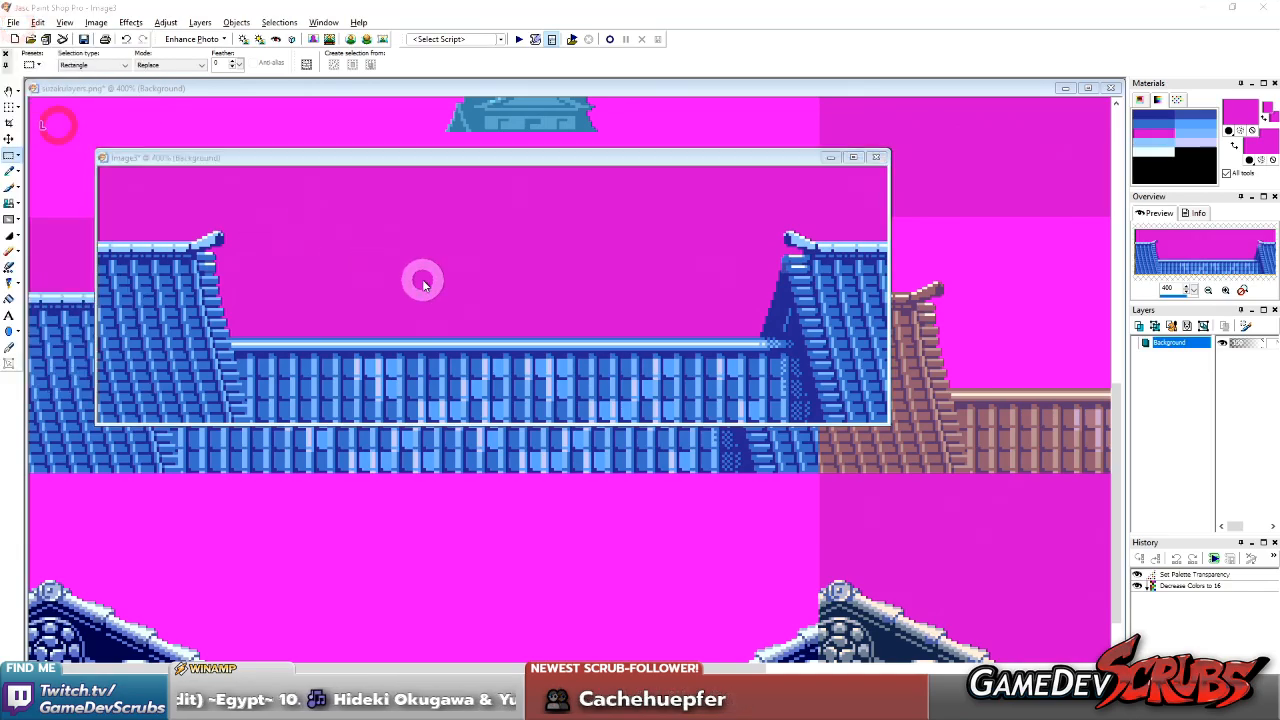
{"action": "left_click", "coordinate": [680, 403]}
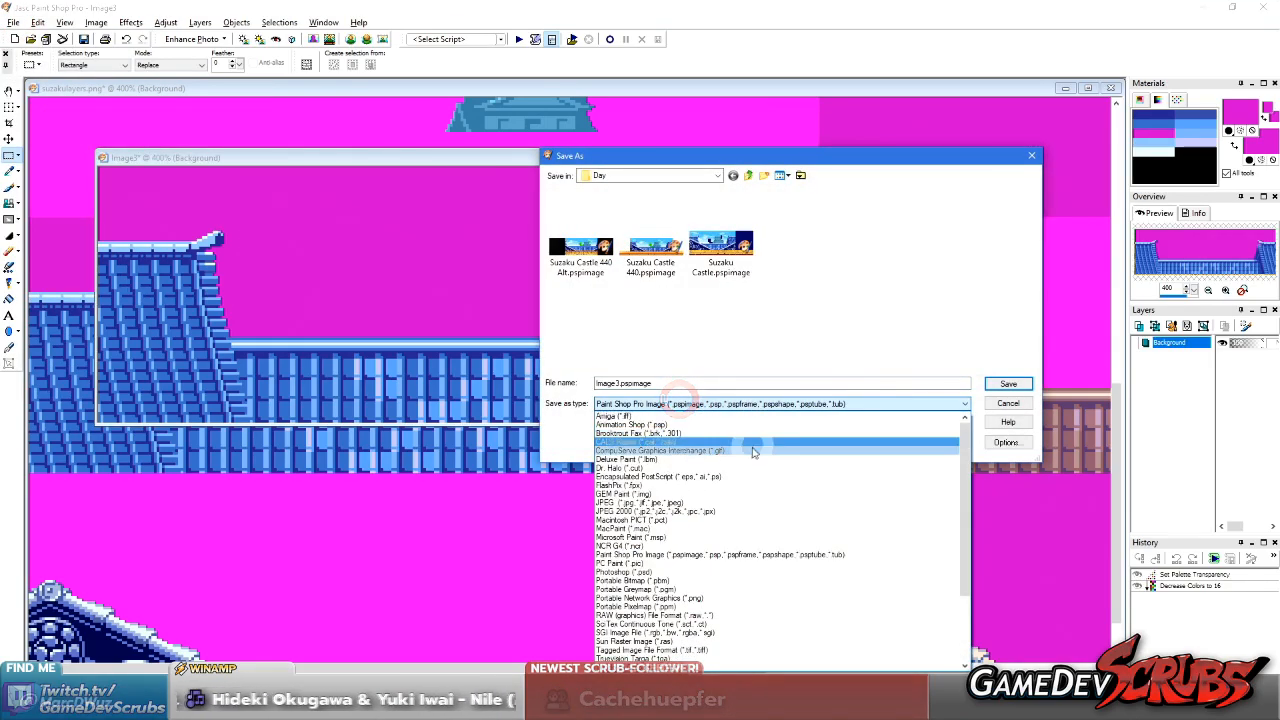
{"action": "left_click", "coordinate": [755, 451]}
{"action": "left_click_drag", "start_coordinate": [643, 383], "coordinate": [519, 387]}
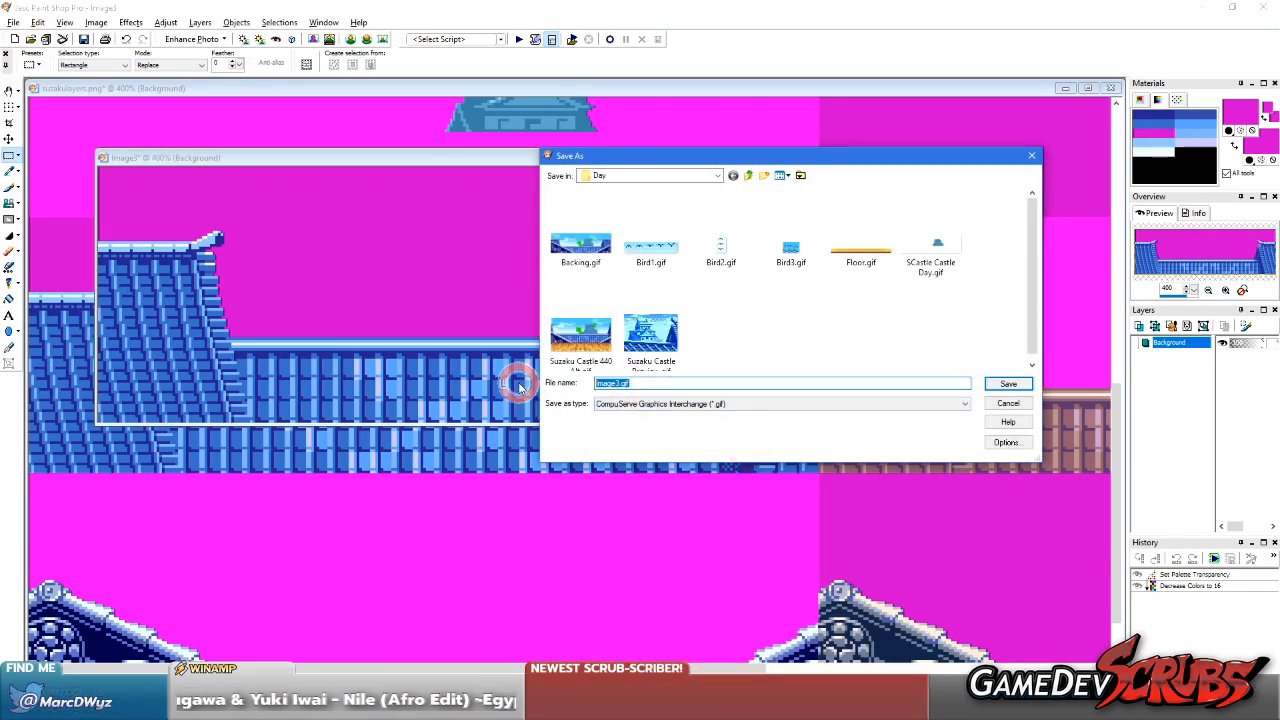
{"action": "type", "text": "SCastle"}
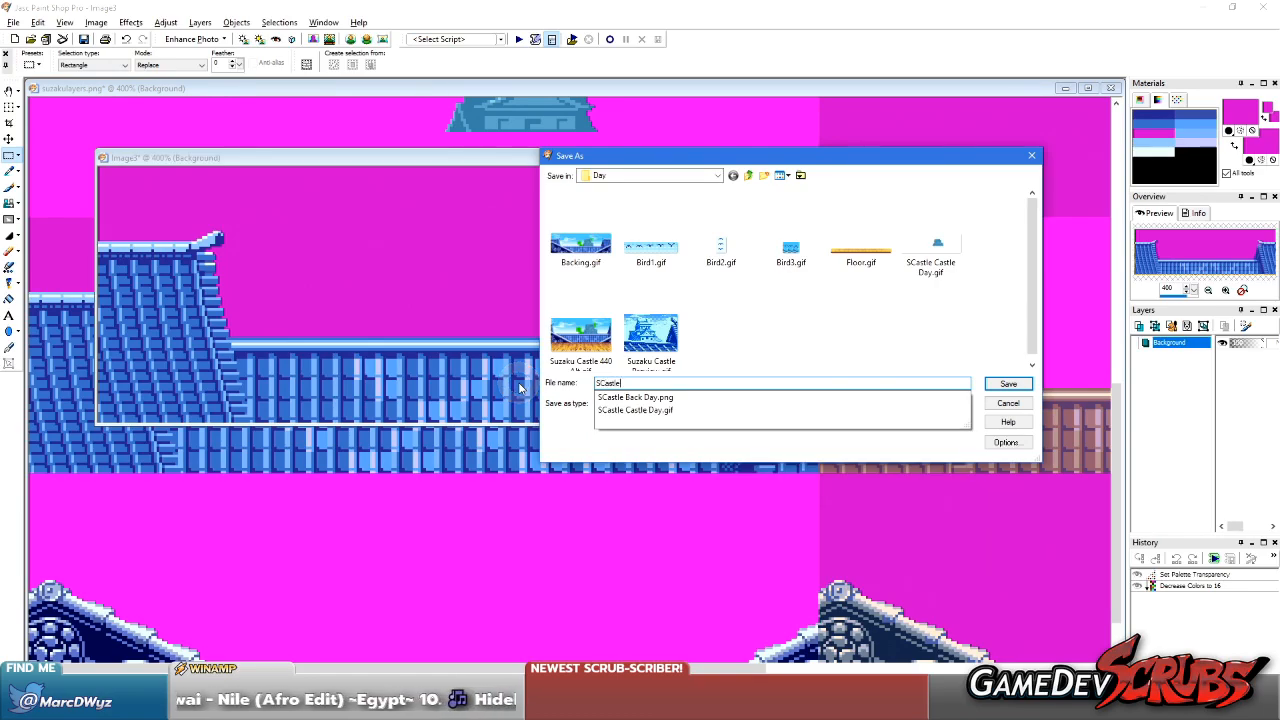
{"action": "type", "text": " Mid Day"}
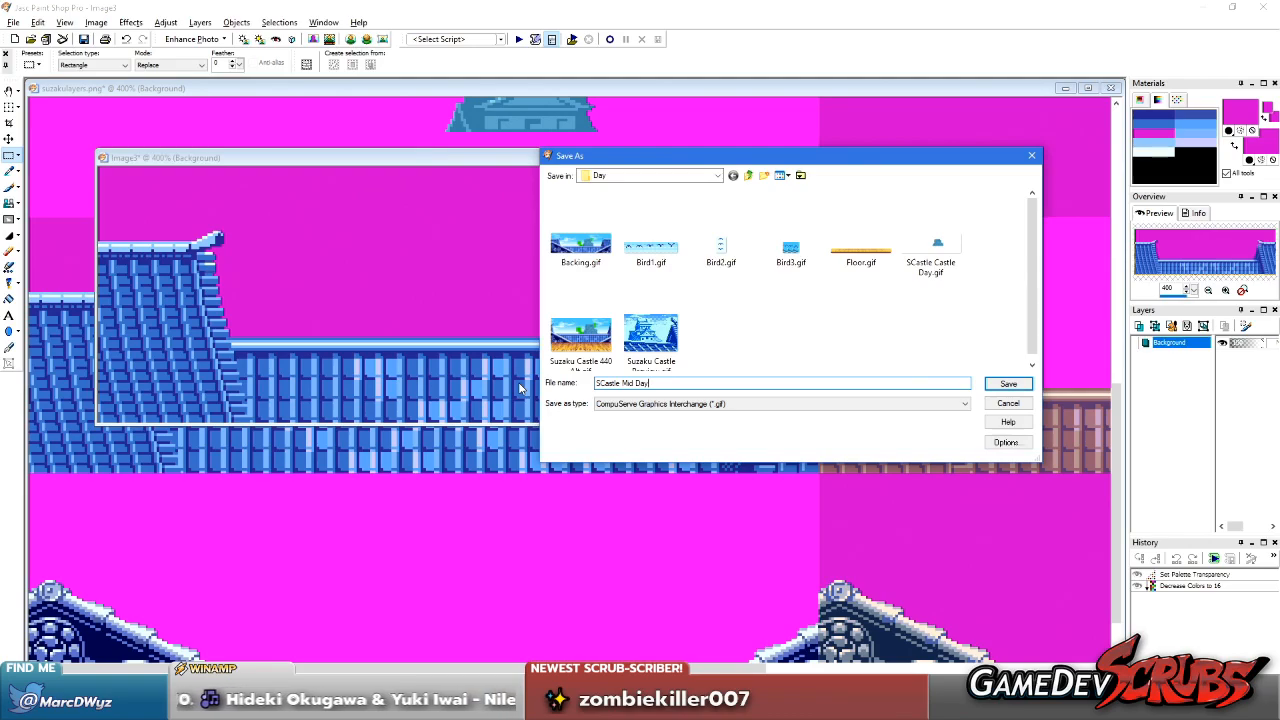
{"action": "key", "text": "Left"}
{"action": "key", "text": "Left"}
{"action": "key", "text": "Left"}
{"action": "key", "text": "Left"}
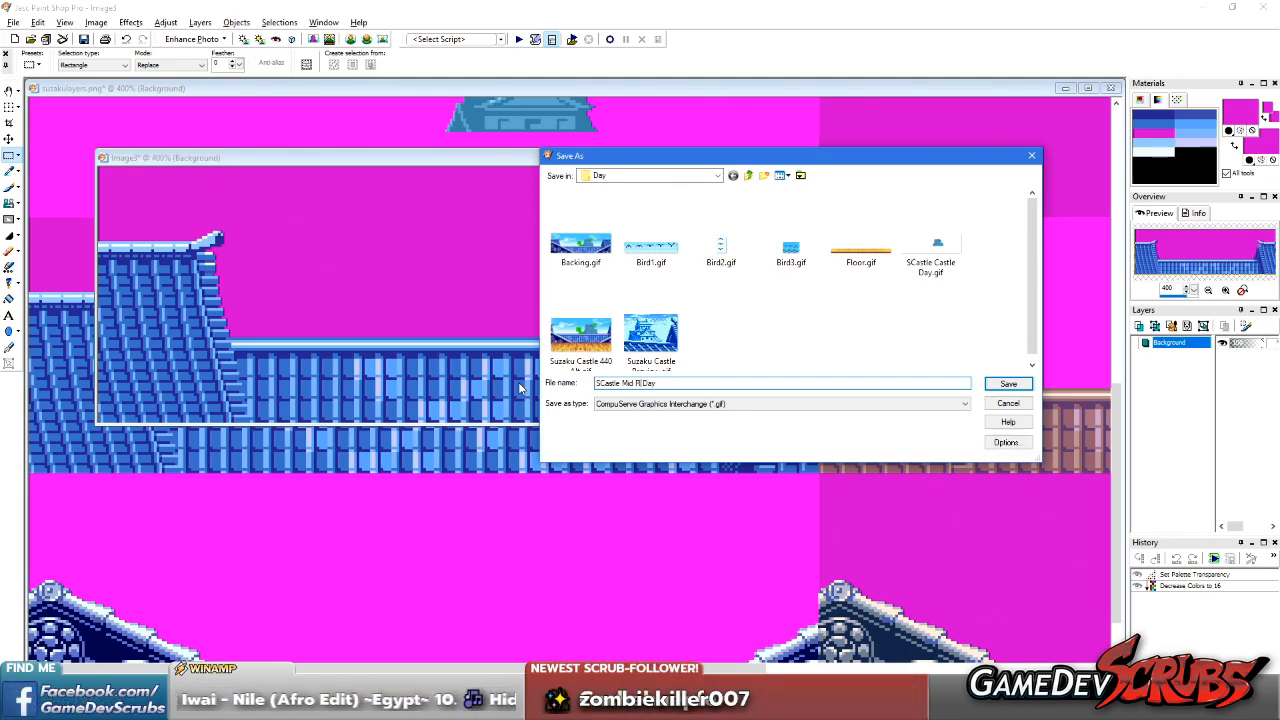
{"action": "key", "text": "BackSpace"}
{"action": "type", "text": "Back Fl"}
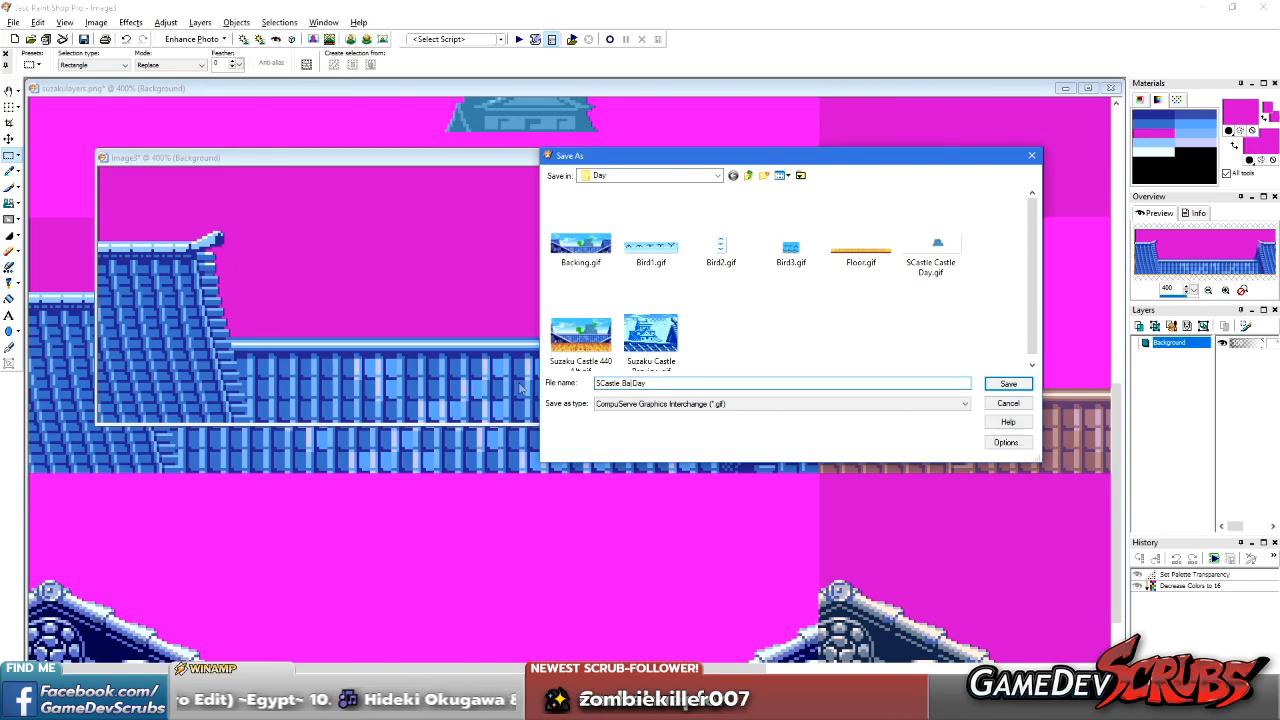
{"action": "type", "text": "oof"}
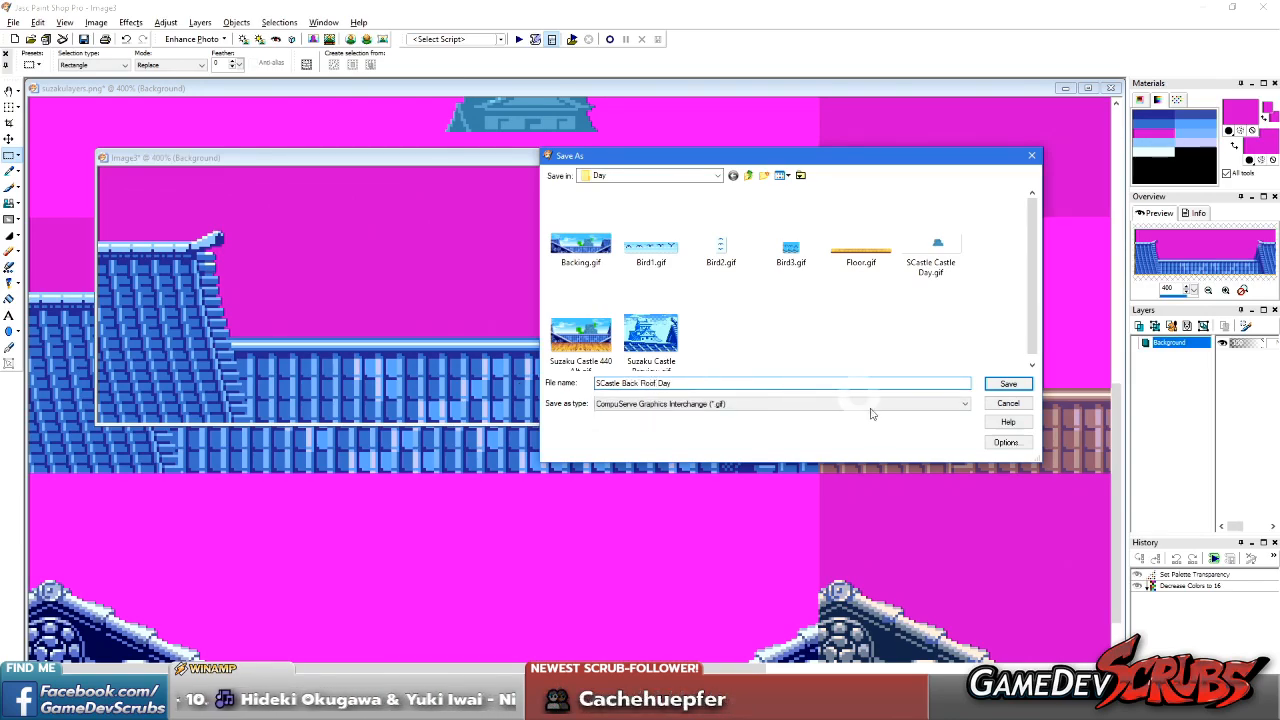
{"action": "left_click", "coordinate": [1005, 385]}
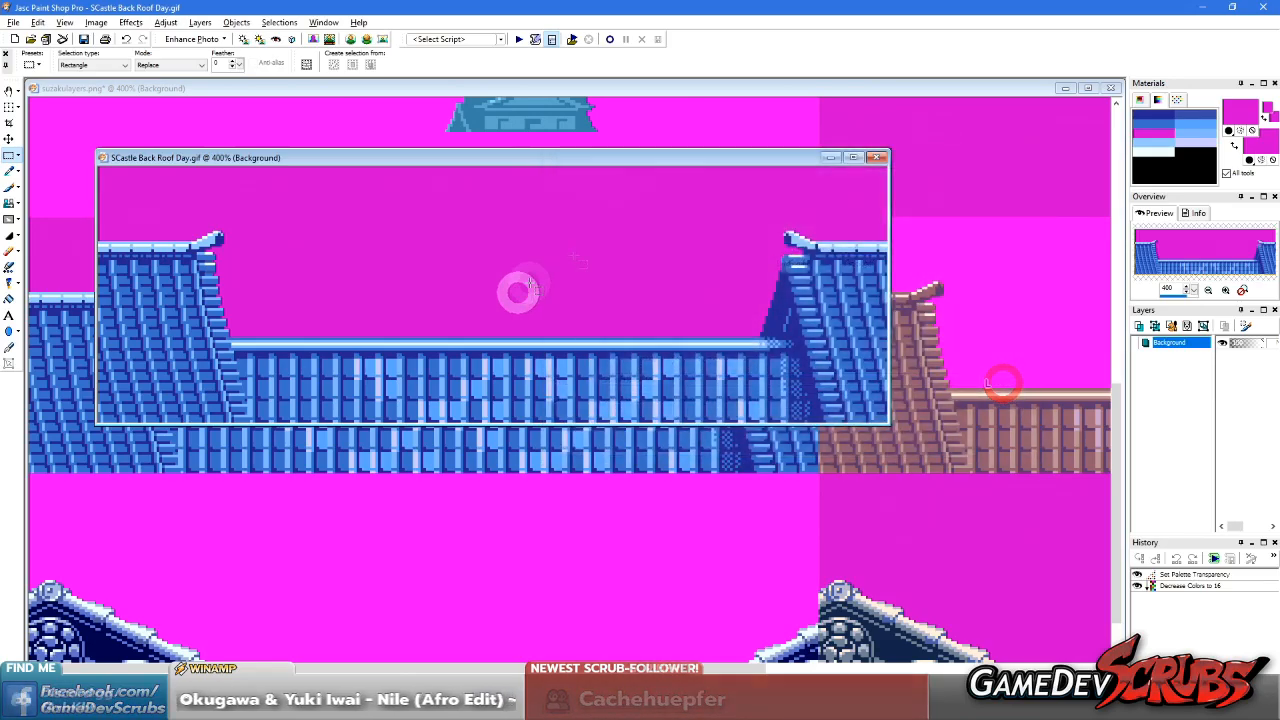
{"action": "left_click", "coordinate": [880, 150]}
Move the selection frame onto the blue block with the ornamented sloping roof edges and copy that block into a new image
{"action": "scroll", "coordinate": [385, 497], "scroll_direction": "up", "scroll_amount": 2}
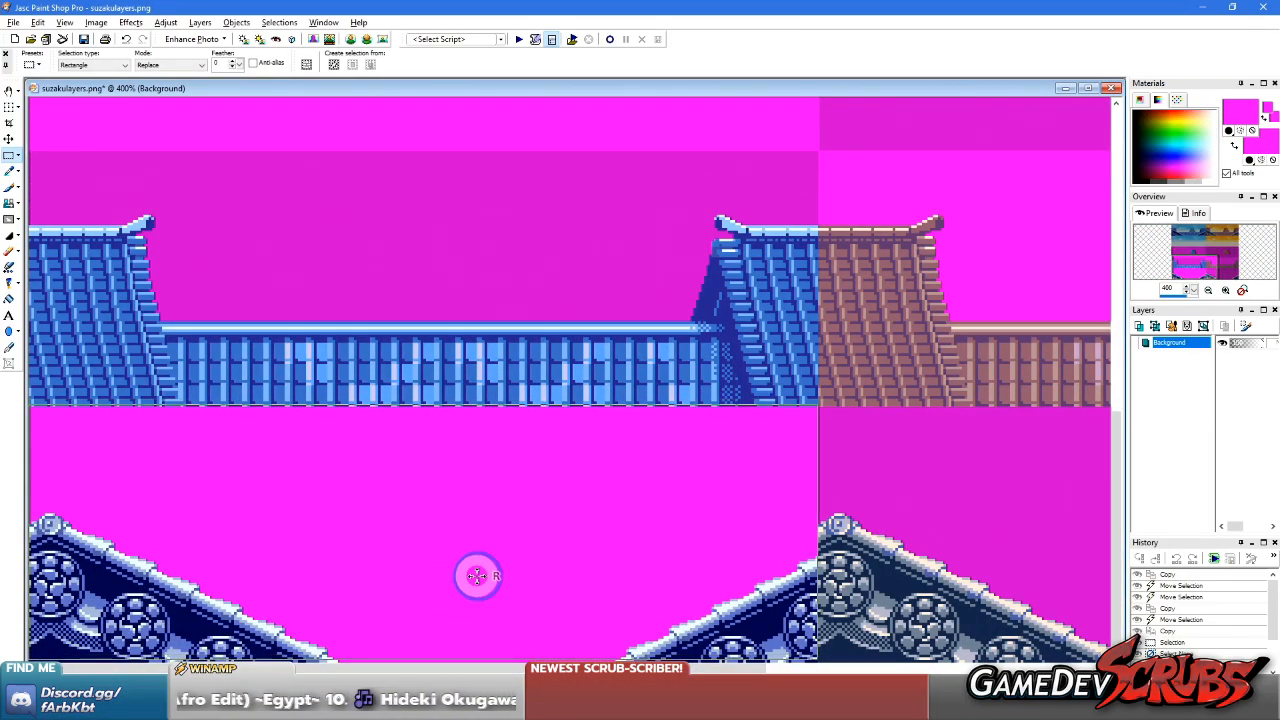
{"action": "scroll", "coordinate": [477, 573], "scroll_direction": "up", "scroll_amount": 1}
{"action": "scroll", "coordinate": [300, 502], "scroll_direction": "down", "scroll_amount": 1}
{"action": "scroll", "coordinate": [263, 525], "scroll_direction": "up", "scroll_amount": 1}
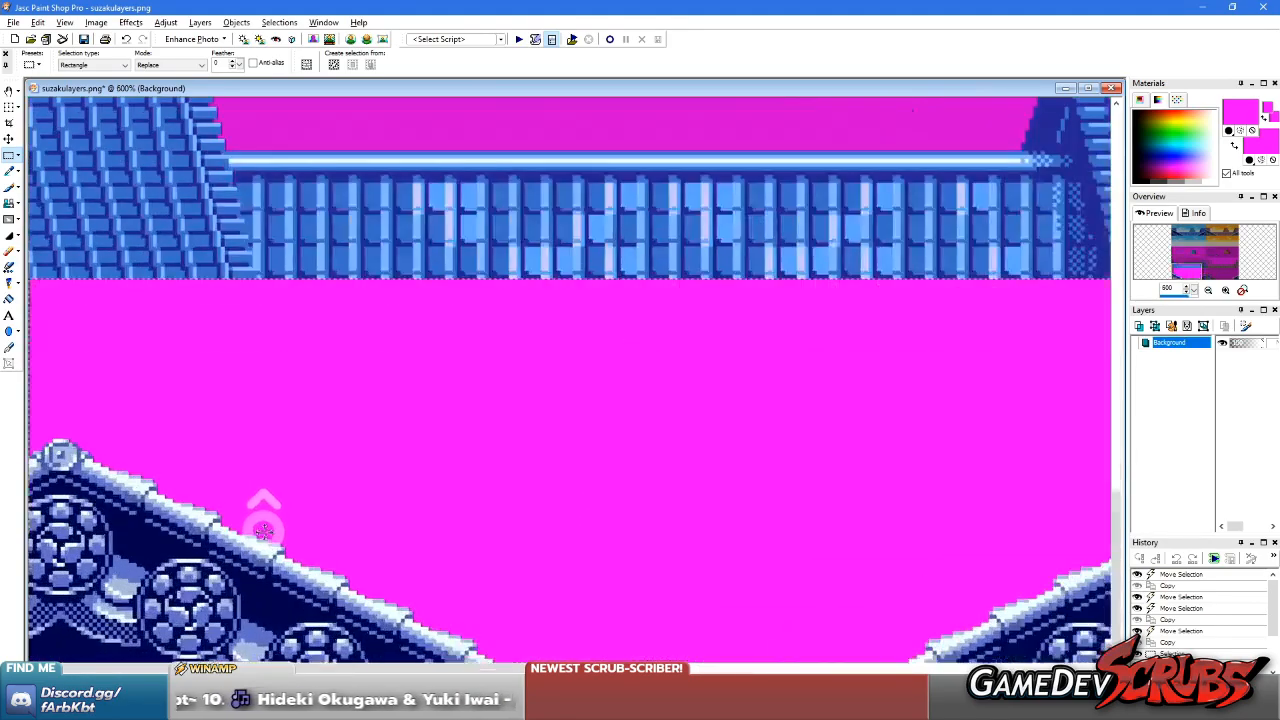
{"action": "key", "text": "ctrl+c"}
{"action": "key", "text": "ctrl+v"}
{"action": "scroll", "coordinate": [228, 241], "scroll_direction": "up", "scroll_amount": 1}
{"action": "scroll", "coordinate": [228, 241], "scroll_direction": "up", "scroll_amount": 2}
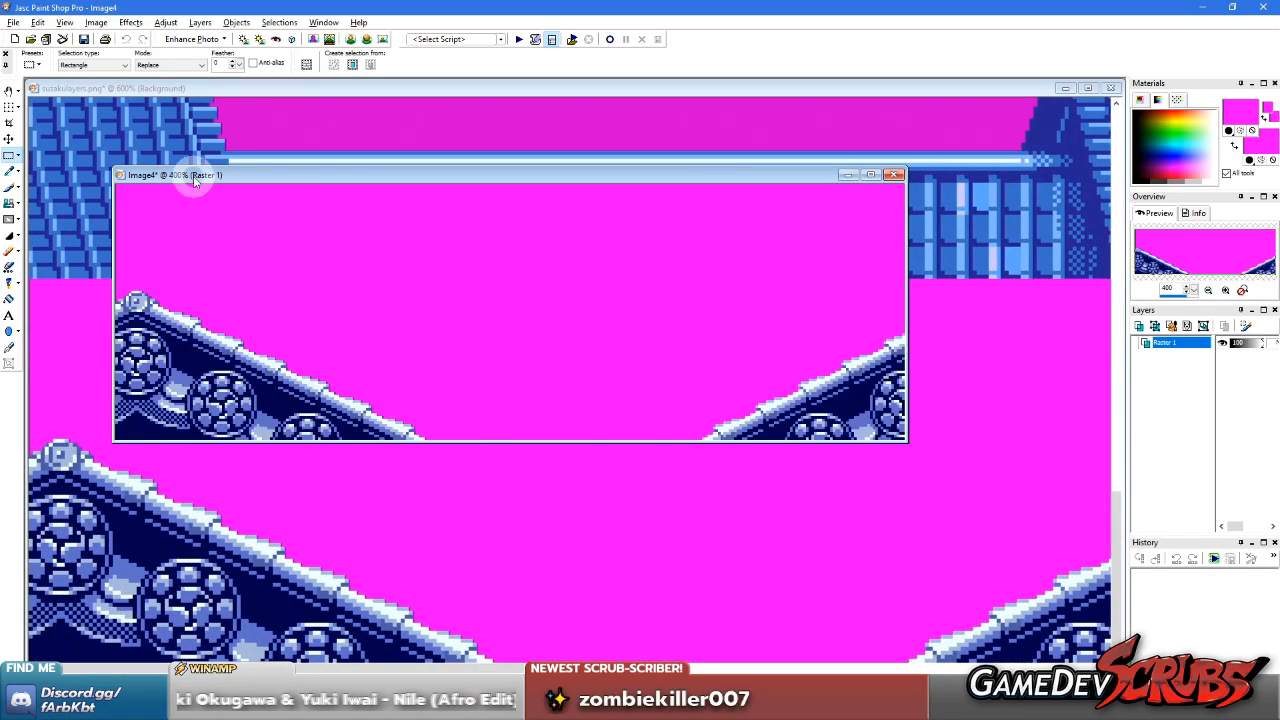
Reduce the sloping-roof image's colour depth to 16 colours using Optimized Octree and Nearest color
{"action": "left_click", "coordinate": [92, 23]}
{"action": "left_click", "coordinate": [168, 214]}
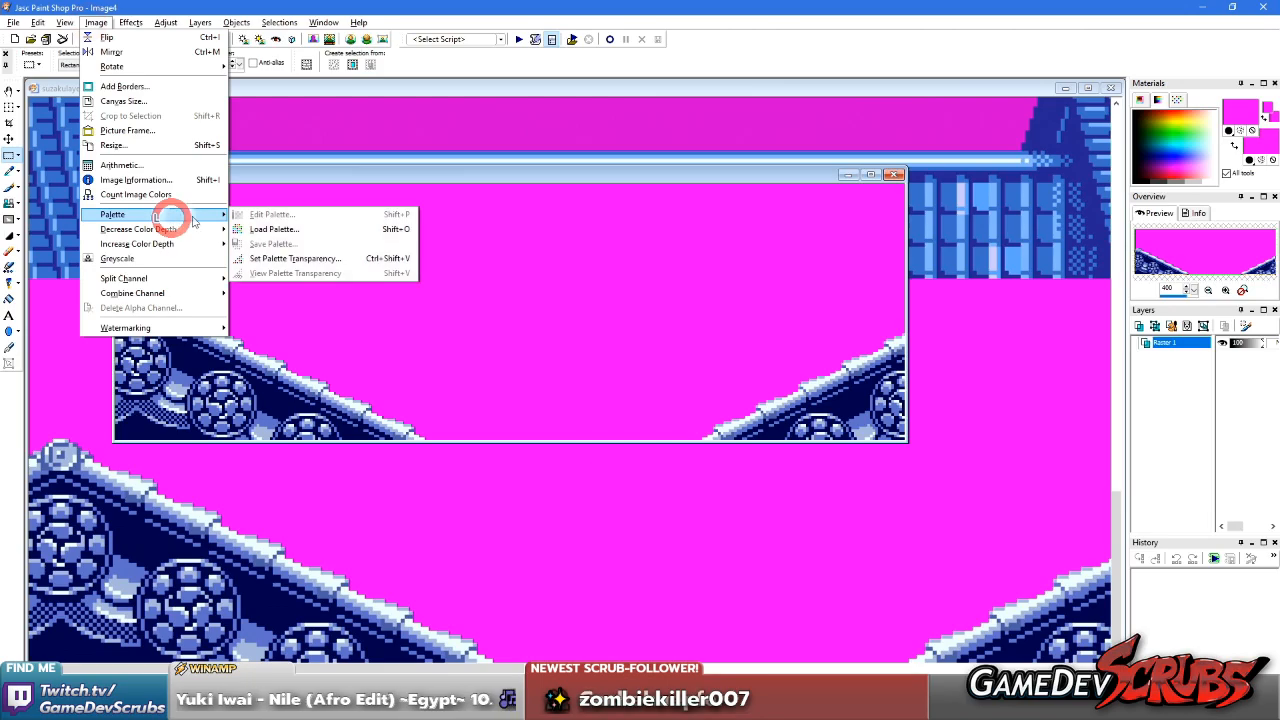
{"action": "left_click", "coordinate": [143, 229]}
{"action": "left_click", "coordinate": [257, 244]}
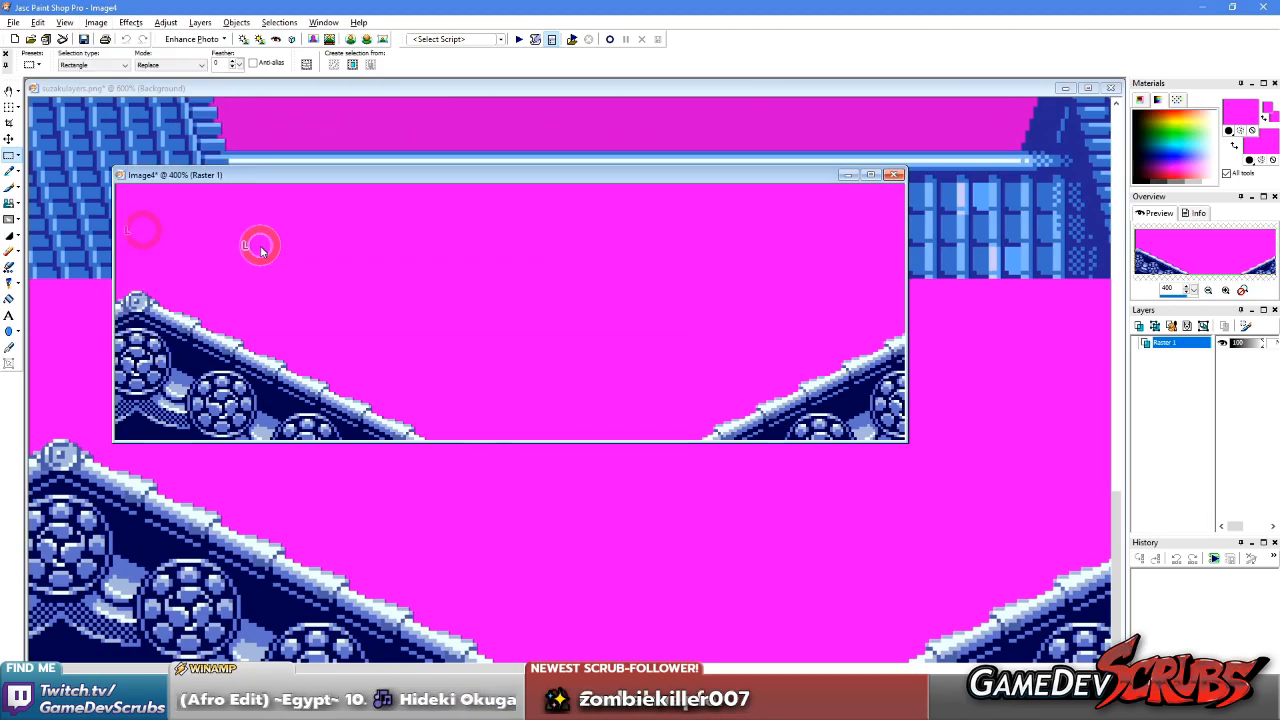
{"action": "left_click", "coordinate": [790, 355]}
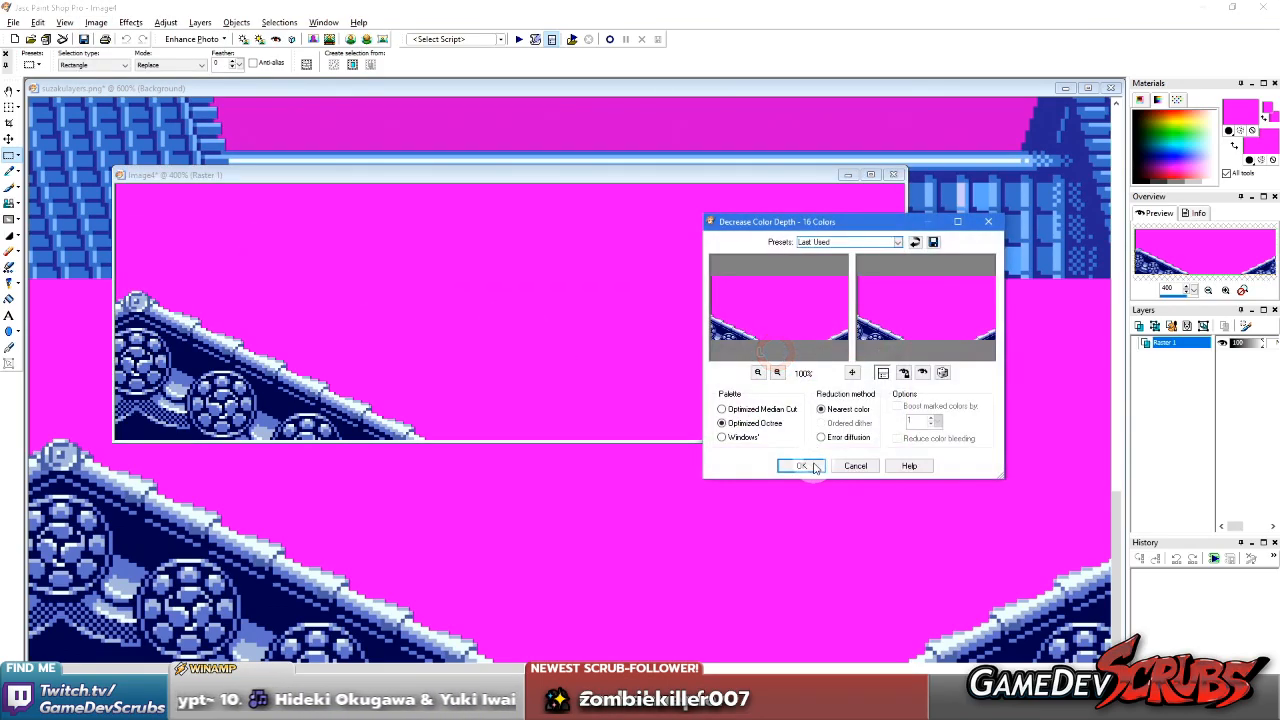
{"action": "left_click", "coordinate": [801, 466]}
Set the sloping-roof image's palette transparency to its magenta backing colour
{"action": "left_click", "coordinate": [96, 23]}
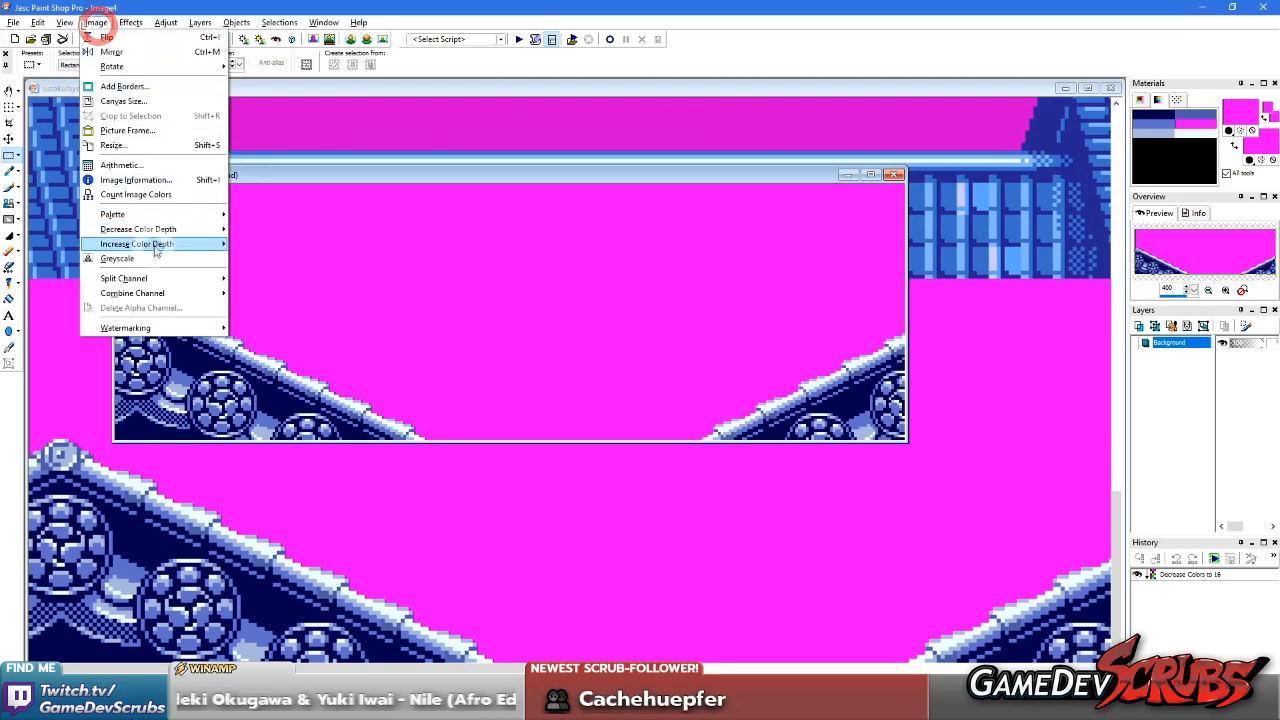
{"action": "left_click", "coordinate": [149, 213]}
{"action": "left_click", "coordinate": [266, 257]}
{"action": "left_click", "coordinate": [367, 258]}
{"action": "left_click", "coordinate": [500, 272]}
Save the sloping-roof image in the Day folder as a CompuServe GIF named SCastle Mid Roof Day, and close it
{"action": "left_click", "coordinate": [13, 22]}
{"action": "left_click", "coordinate": [38, 130]}
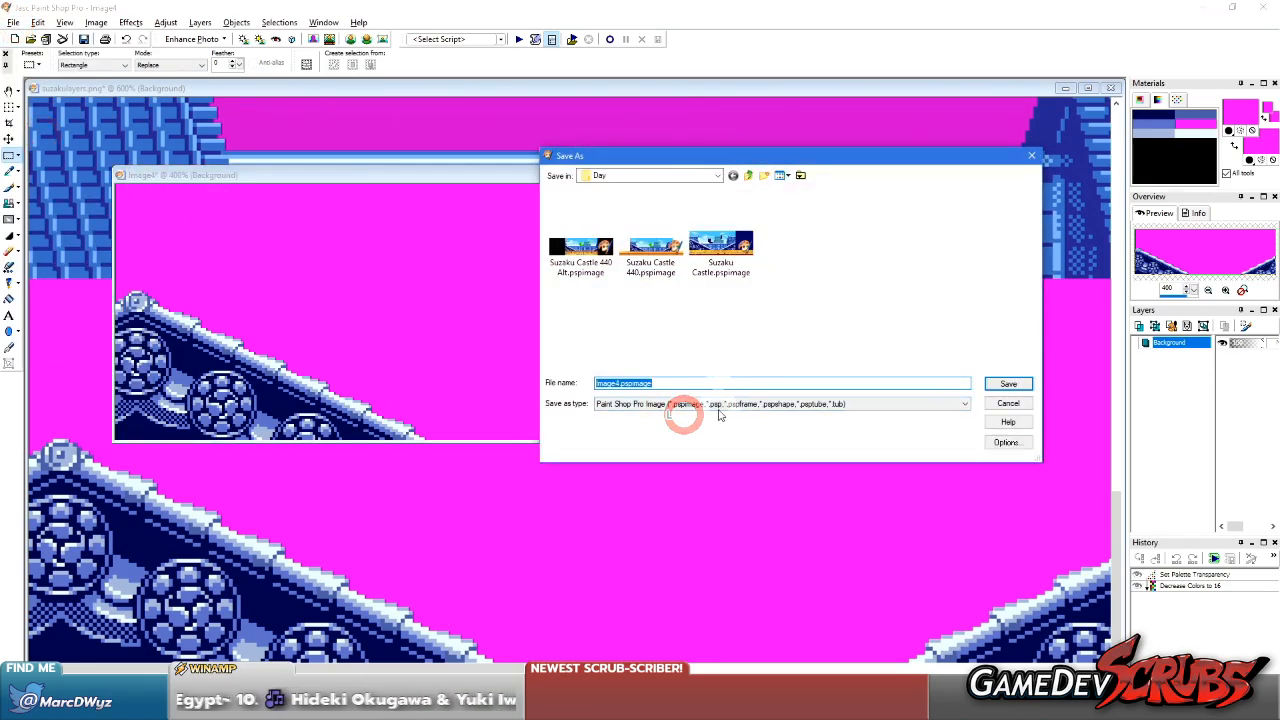
{"action": "left_click", "coordinate": [718, 414]}
{"action": "left_click", "coordinate": [723, 446]}
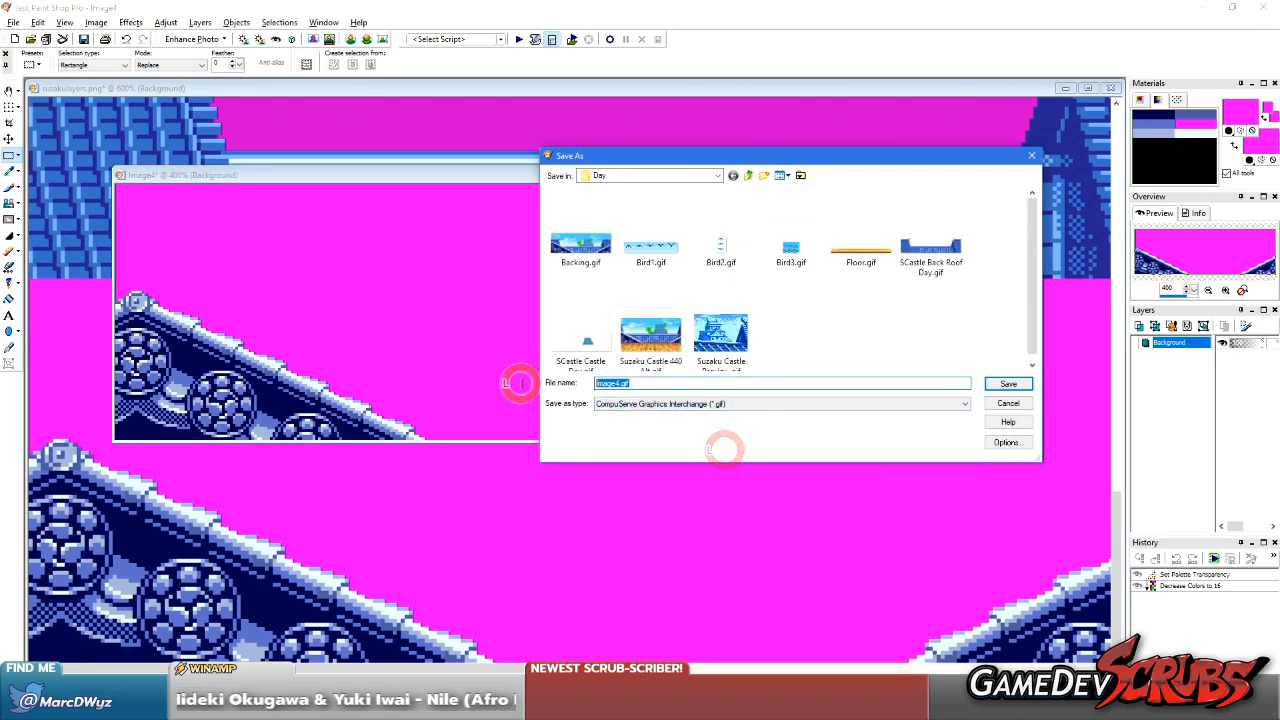
{"action": "type", "text": "SCastle Mid R"}
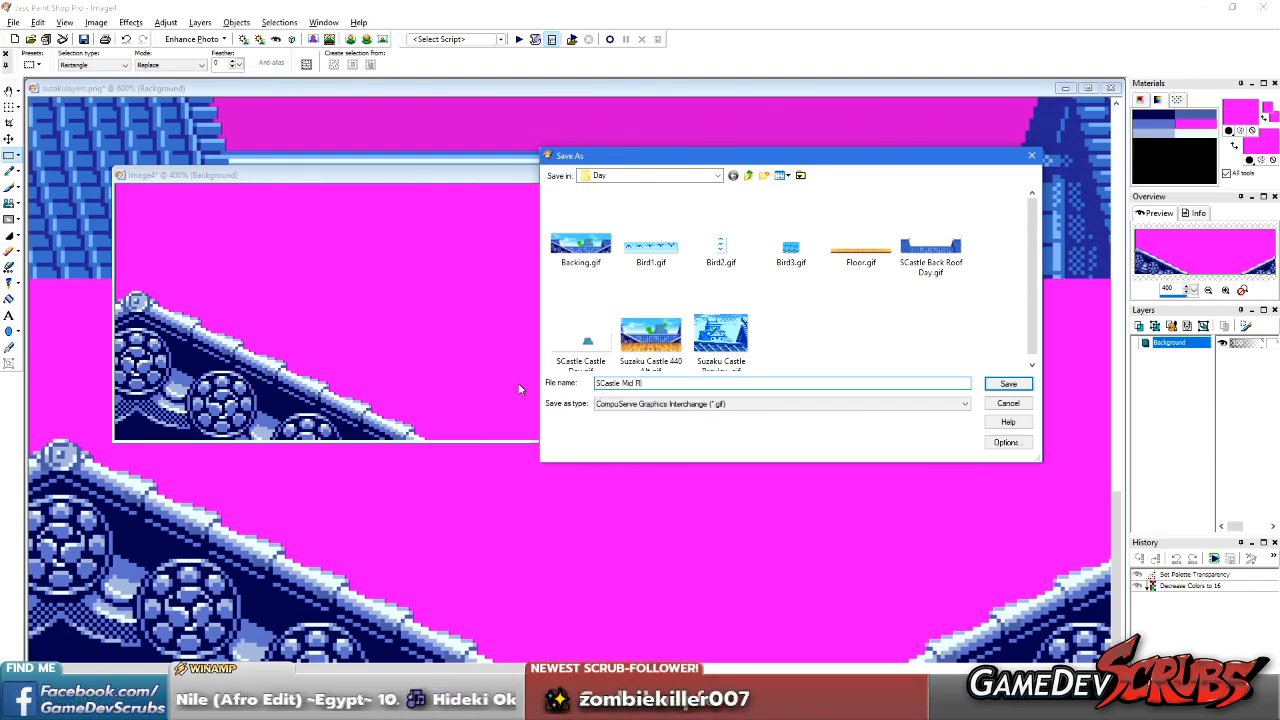
{"action": "type", "text": "oof Da"}
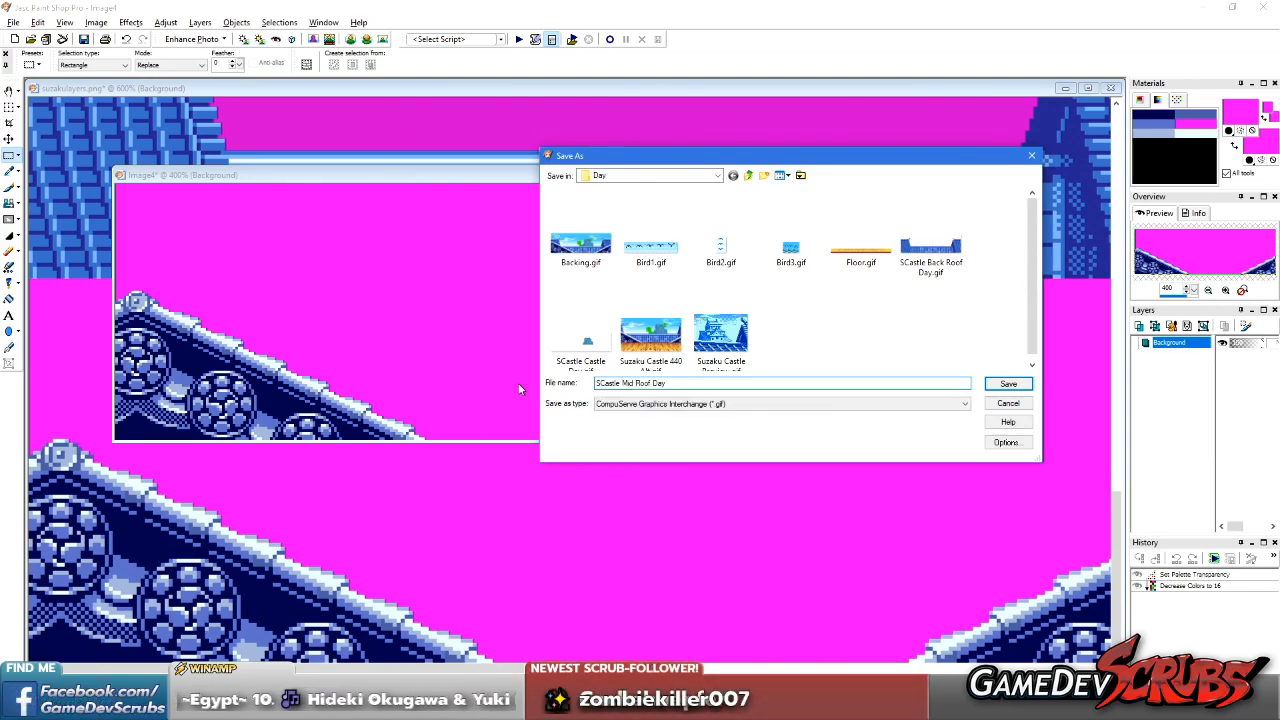
{"action": "type", "text": "y"}
{"action": "key", "text": "Return"}
{"action": "scroll", "coordinate": [510, 300], "scroll_direction": "down", "scroll_amount": 2}
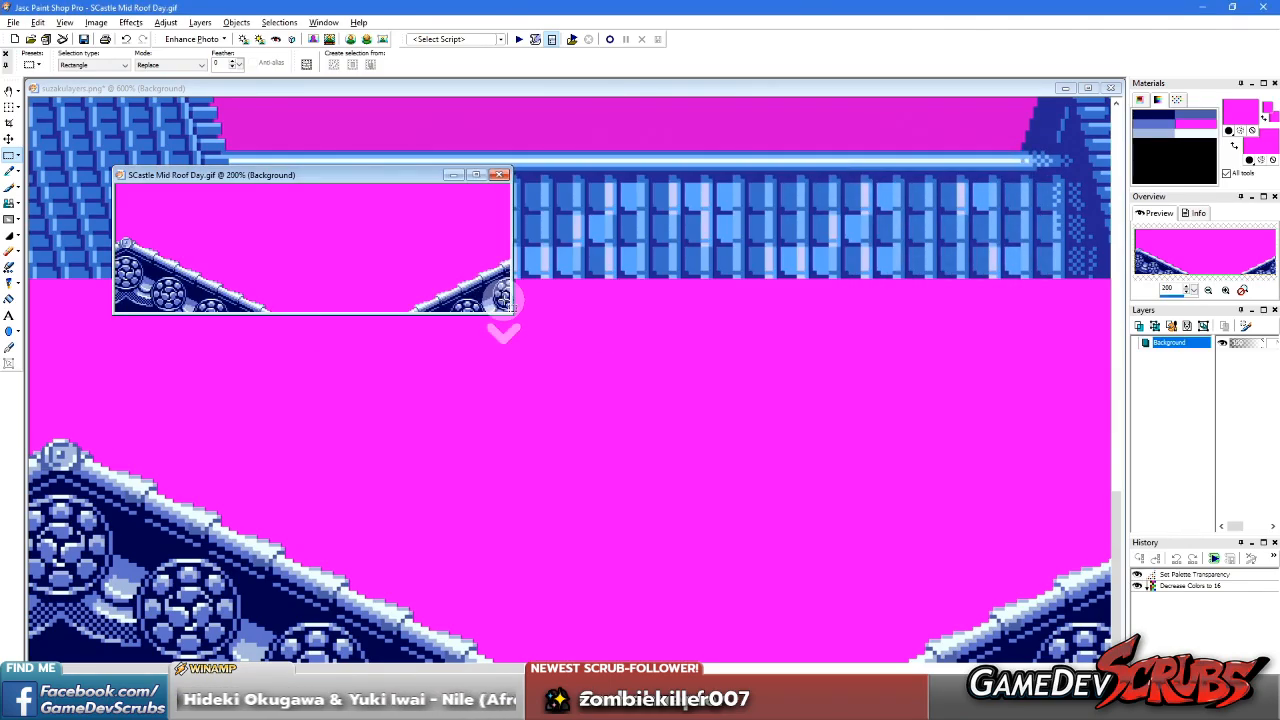
{"action": "left_click", "coordinate": [501, 175]}
{"action": "scroll", "coordinate": [534, 314], "scroll_direction": "down", "scroll_amount": 4}
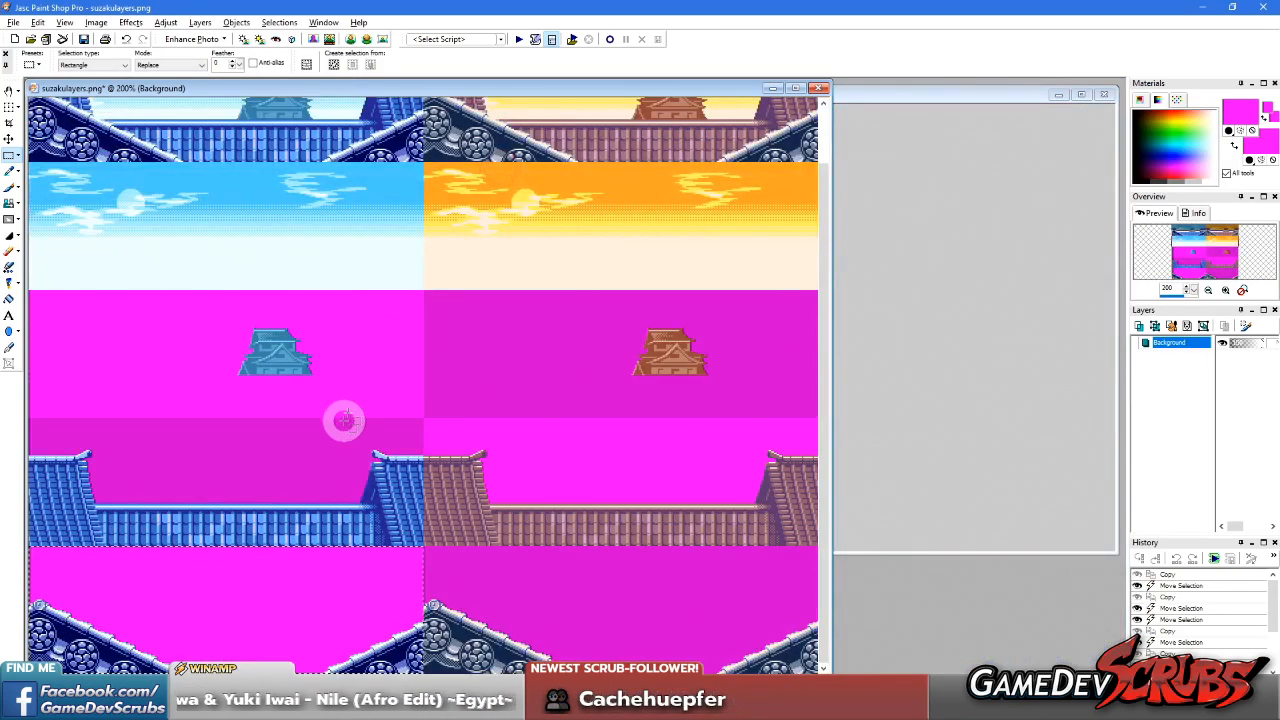
{"action": "scroll", "coordinate": [353, 358], "scroll_direction": "up", "scroll_amount": 2}
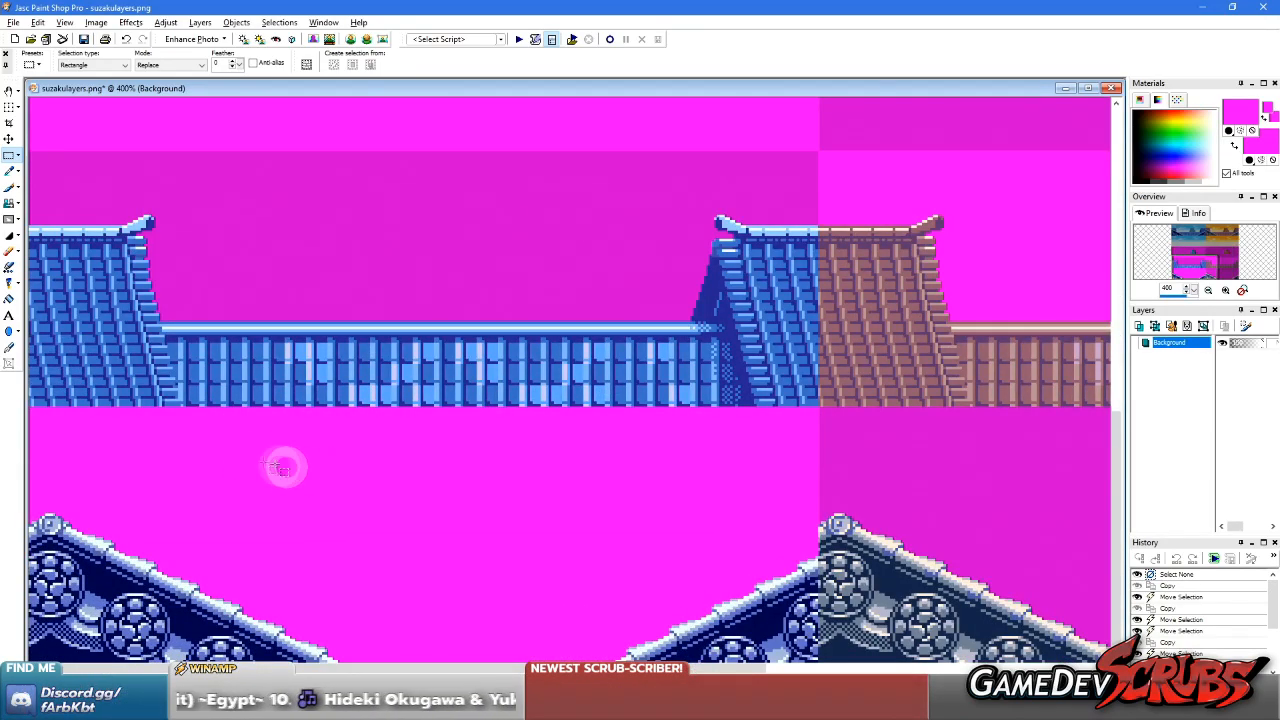
{"action": "scroll", "coordinate": [283, 463], "scroll_direction": "down", "scroll_amount": 3}
{"action": "scroll", "coordinate": [174, 329], "scroll_direction": "up", "scroll_amount": 2}
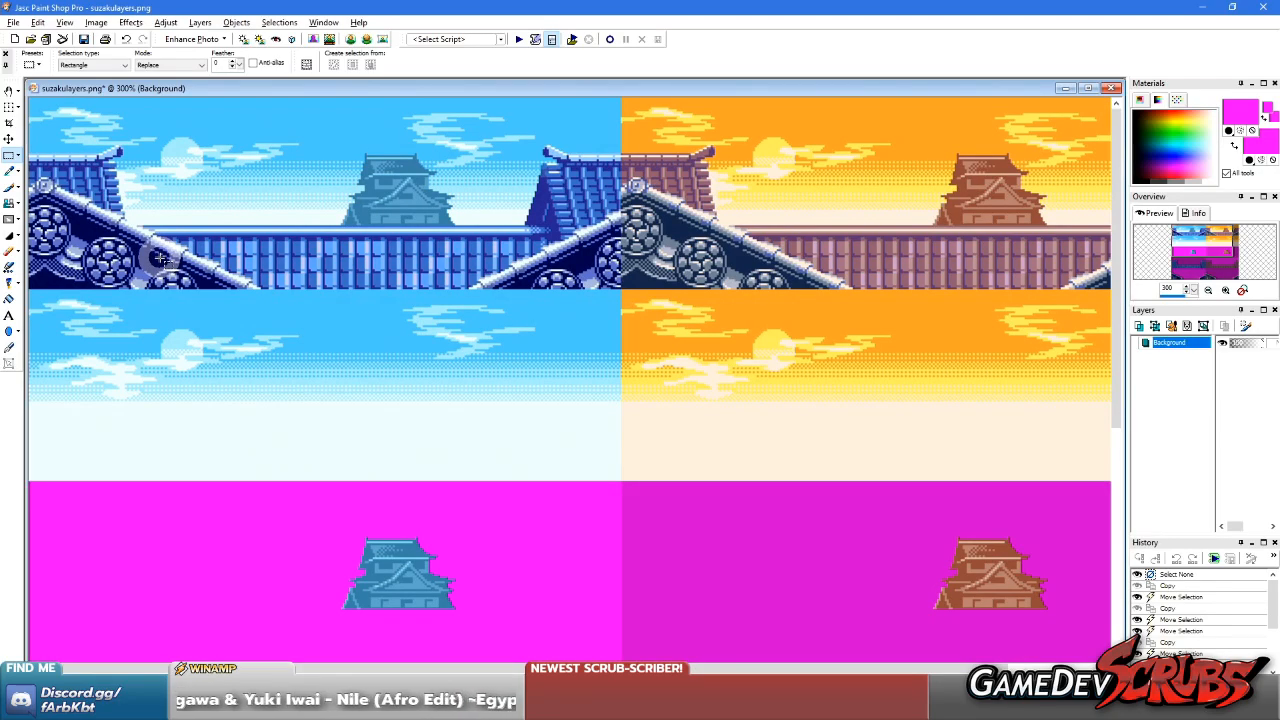
Compare the separated sky, castle and roof layers in suzakulayers.png with the composed day and sunset scenes
{"action": "scroll", "coordinate": [74, 220], "scroll_direction": "up", "scroll_amount": 2}
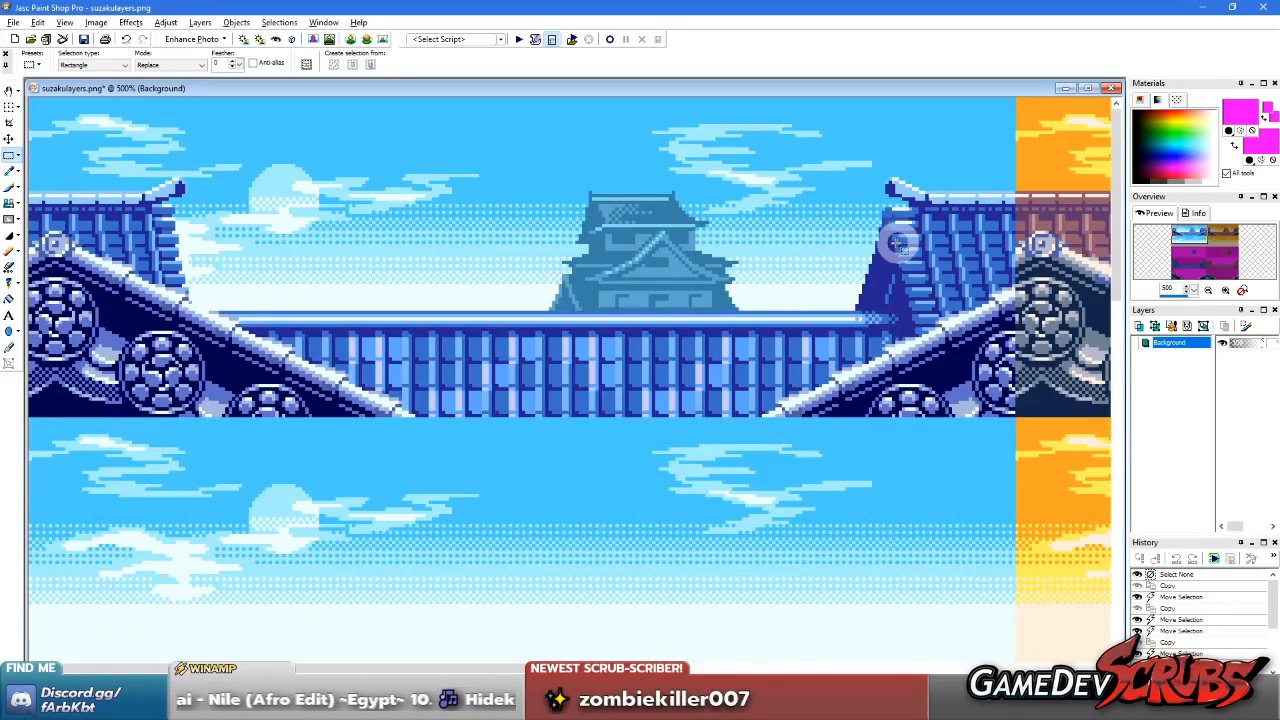
{"action": "scroll", "coordinate": [489, 451], "scroll_direction": "up", "scroll_amount": 1}
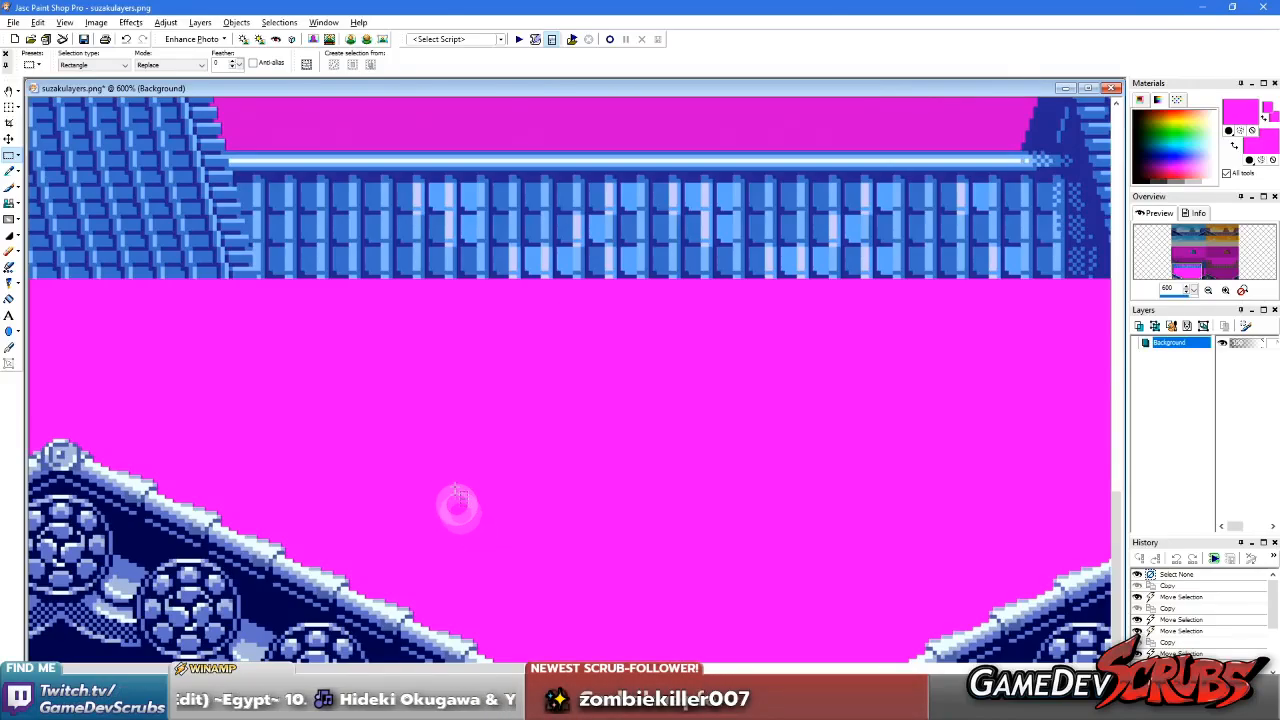
{"action": "scroll", "coordinate": [455, 495], "scroll_direction": "down", "scroll_amount": 2}
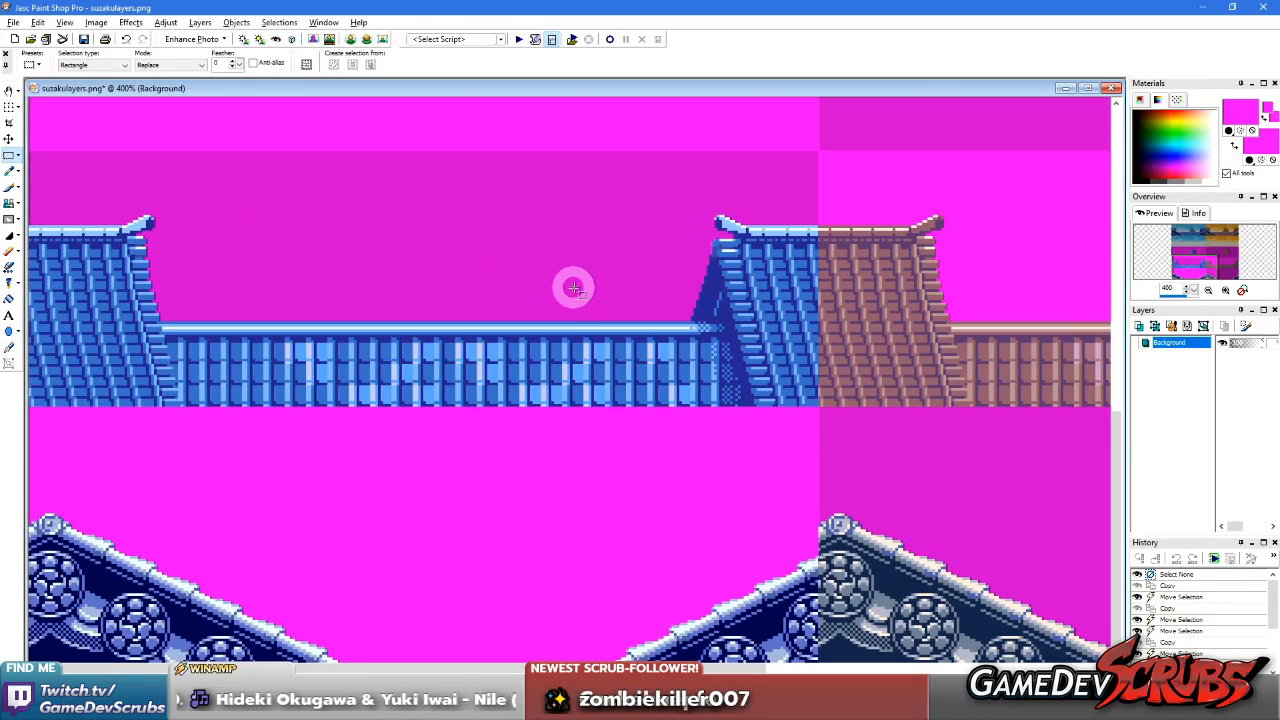
{"action": "scroll", "coordinate": [574, 289], "scroll_direction": "down", "scroll_amount": 2}
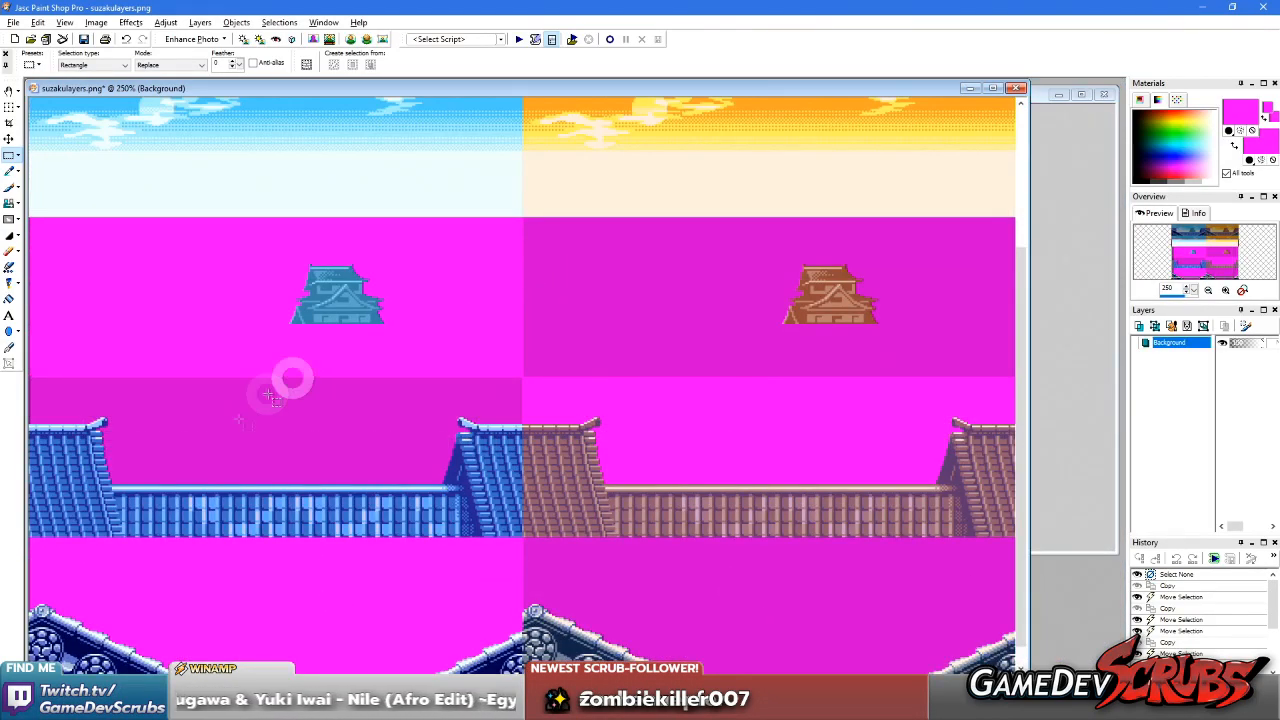
{"action": "scroll", "coordinate": [286, 518], "scroll_direction": "up", "scroll_amount": 4}
{"action": "scroll", "coordinate": [300, 485], "scroll_direction": "down", "scroll_amount": 2}
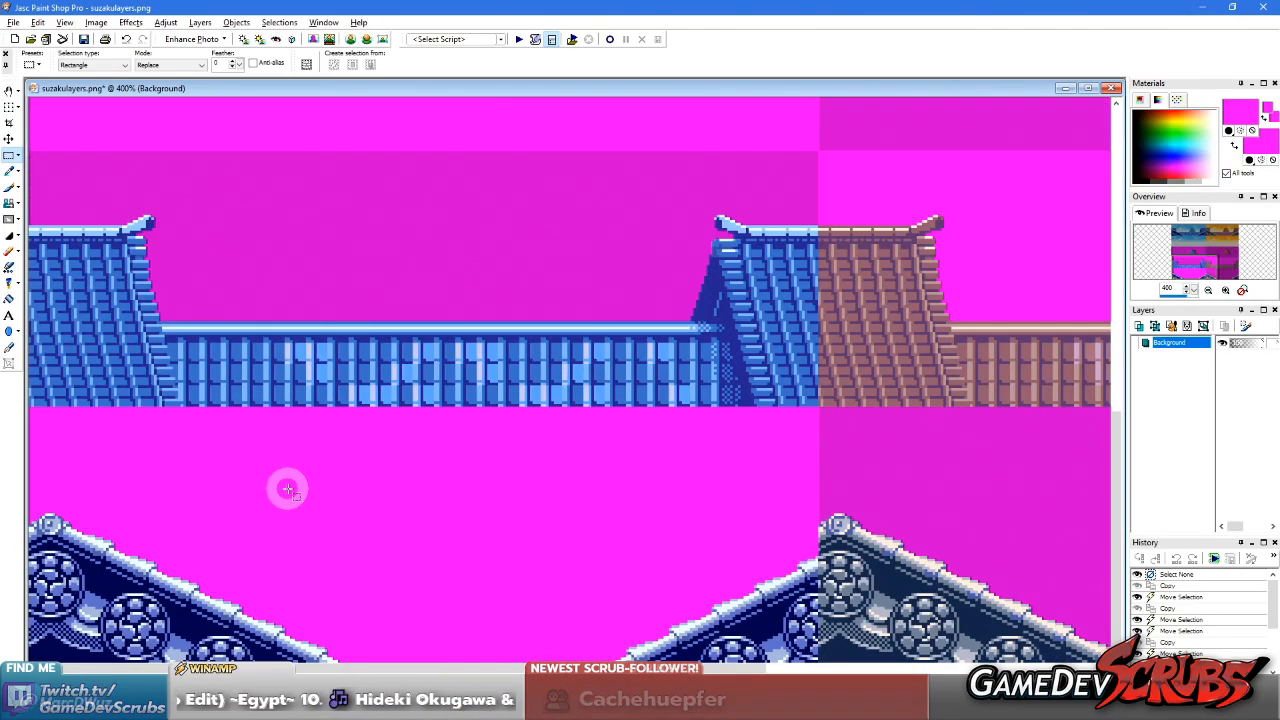
{"action": "scroll", "coordinate": [282, 460], "scroll_direction": "down", "scroll_amount": 1}
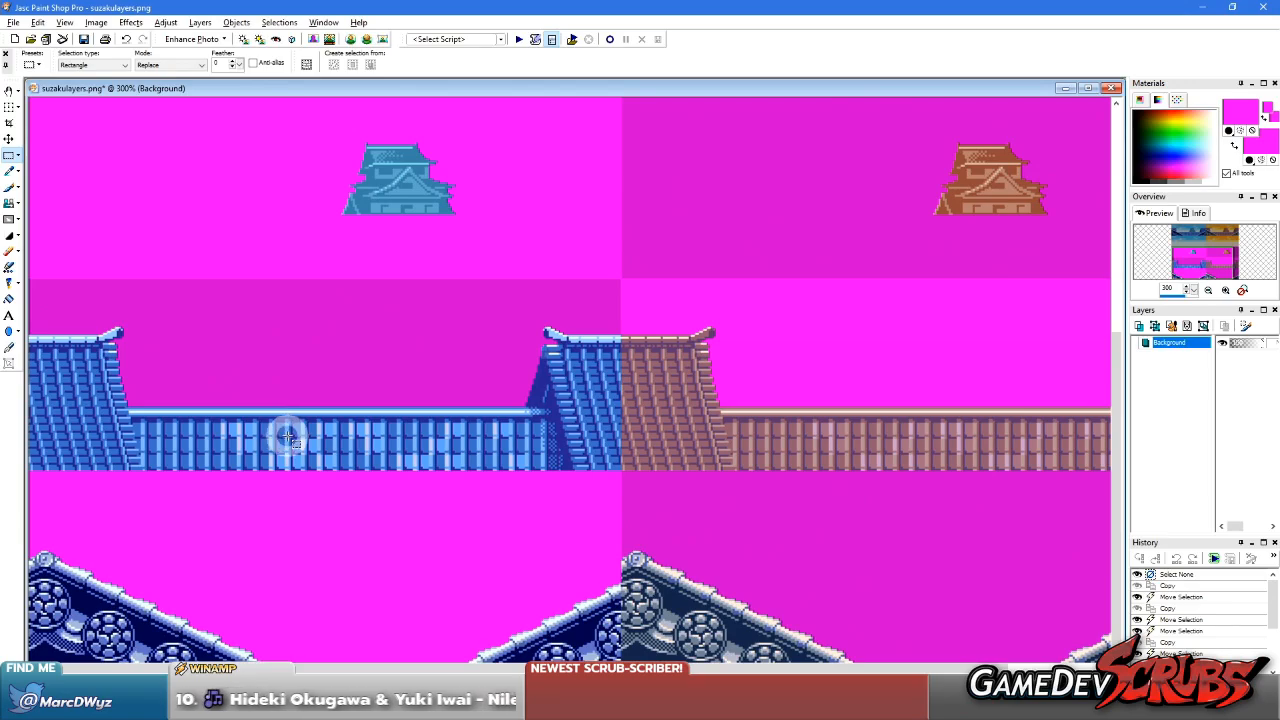
{"action": "scroll", "coordinate": [287, 437], "scroll_direction": "down", "scroll_amount": 1}
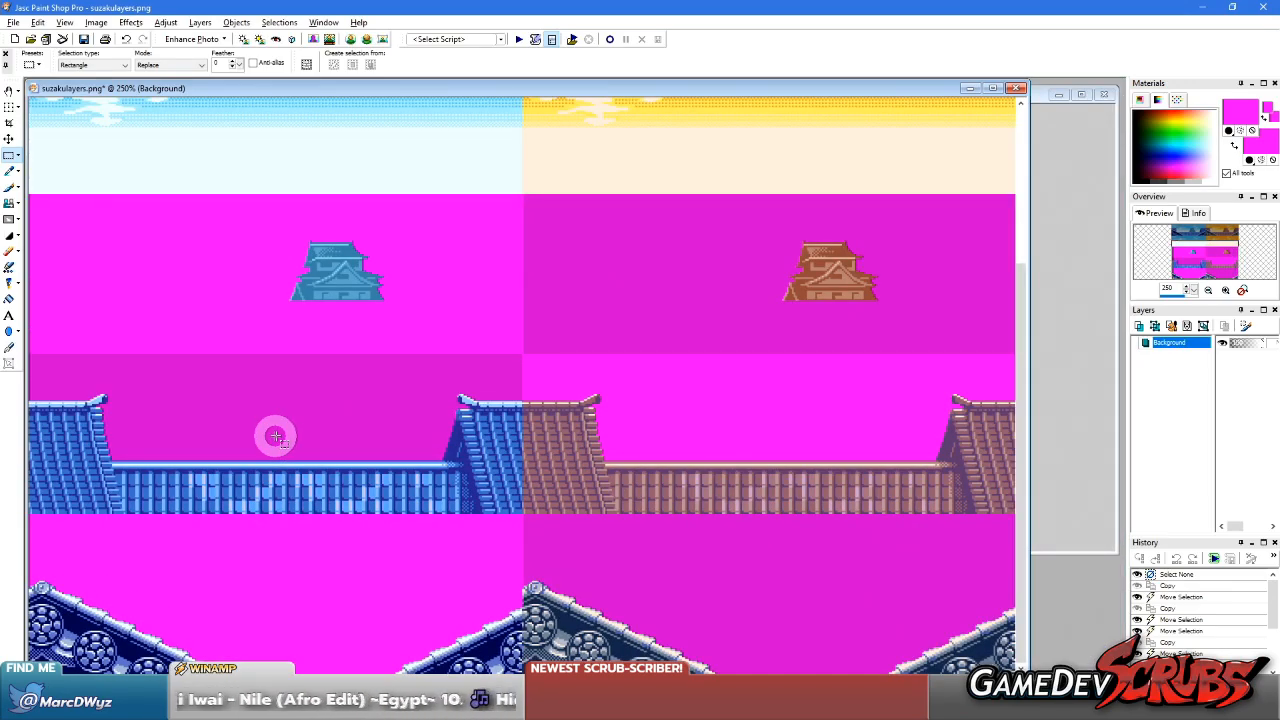
{"action": "scroll", "coordinate": [188, 432], "scroll_direction": "down", "scroll_amount": 1}
{"action": "scroll", "coordinate": [185, 405], "scroll_direction": "down", "scroll_amount": 1}
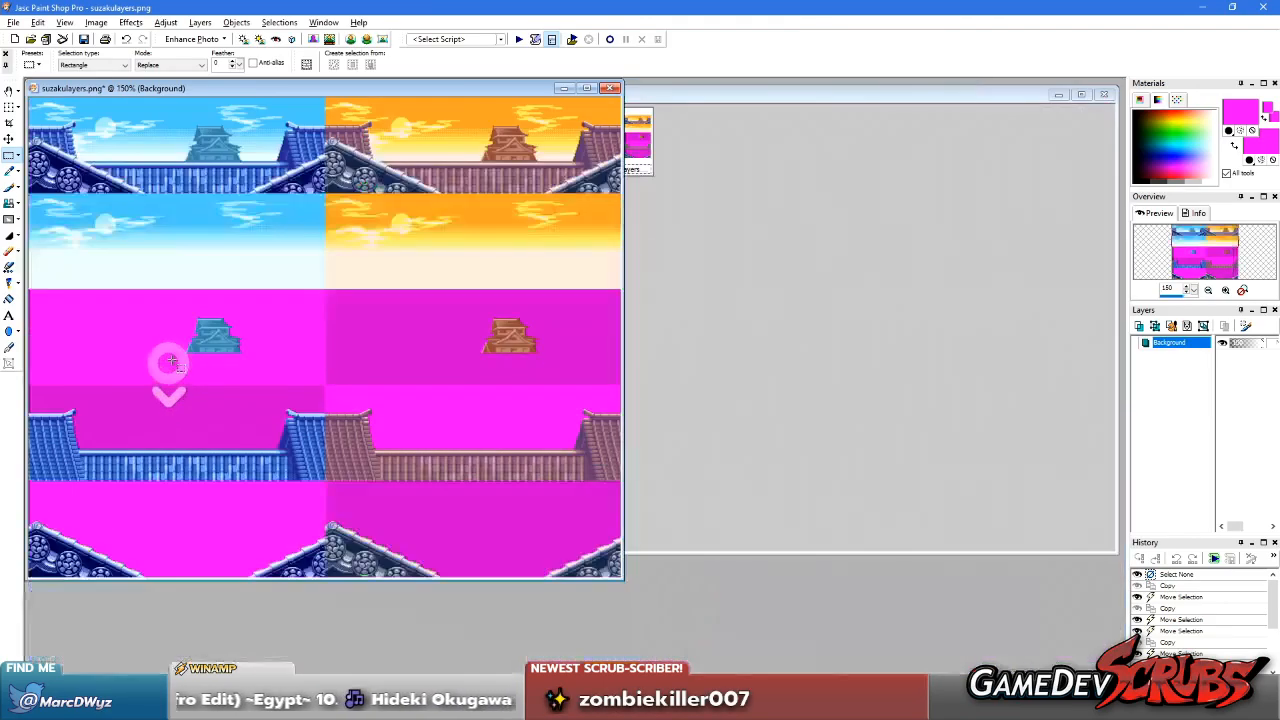
{"action": "scroll", "coordinate": [171, 314], "scroll_direction": "up", "scroll_amount": 2}
{"action": "scroll", "coordinate": [322, 570], "scroll_direction": "up", "scroll_amount": 2}
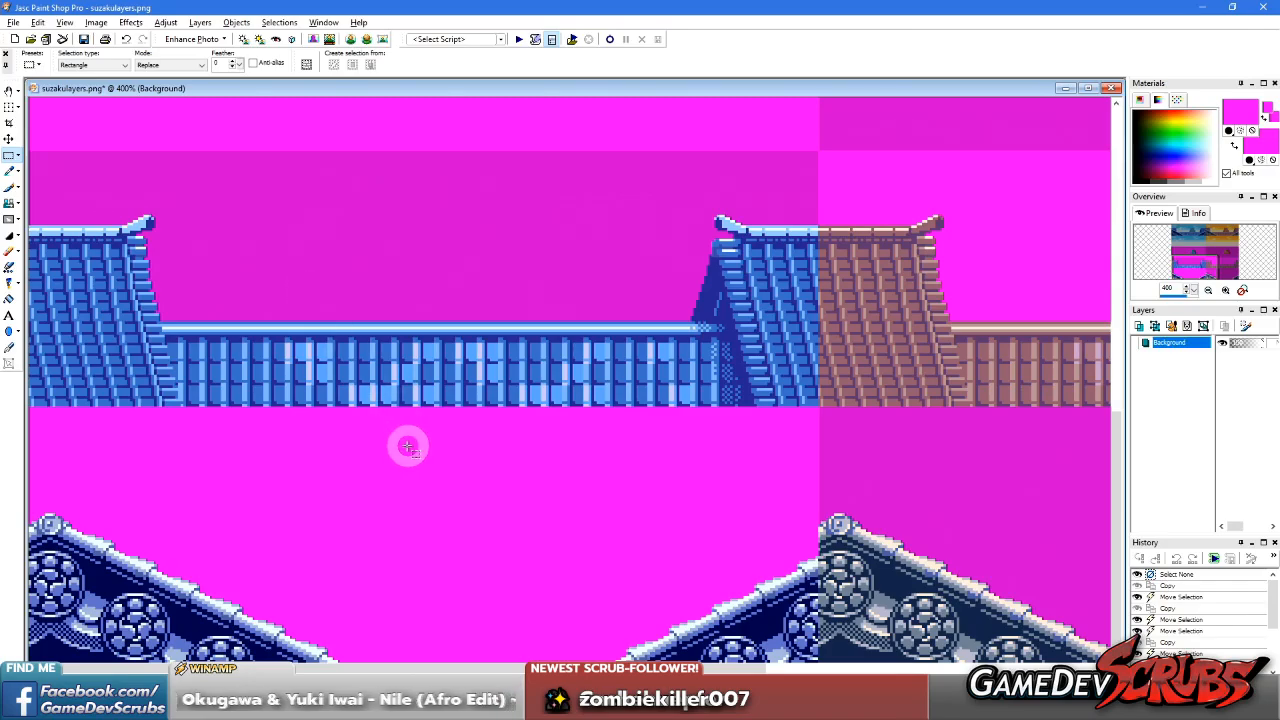
{"action": "scroll", "coordinate": [408, 447], "scroll_direction": "down", "scroll_amount": 2}
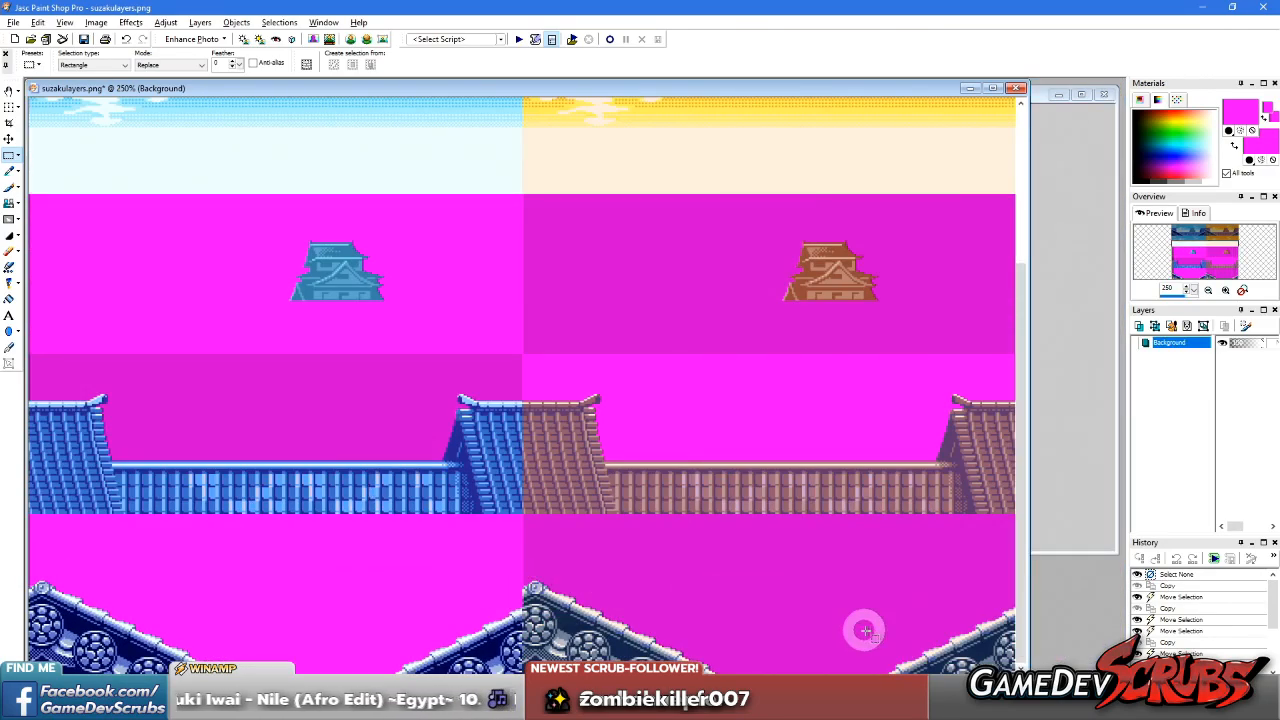
Switch to the Pocket Fighter EX project in Unity and delete the Backing sprite from the Suzaku Castle stage folder
{"action": "key", "text": "alt+Tab"}
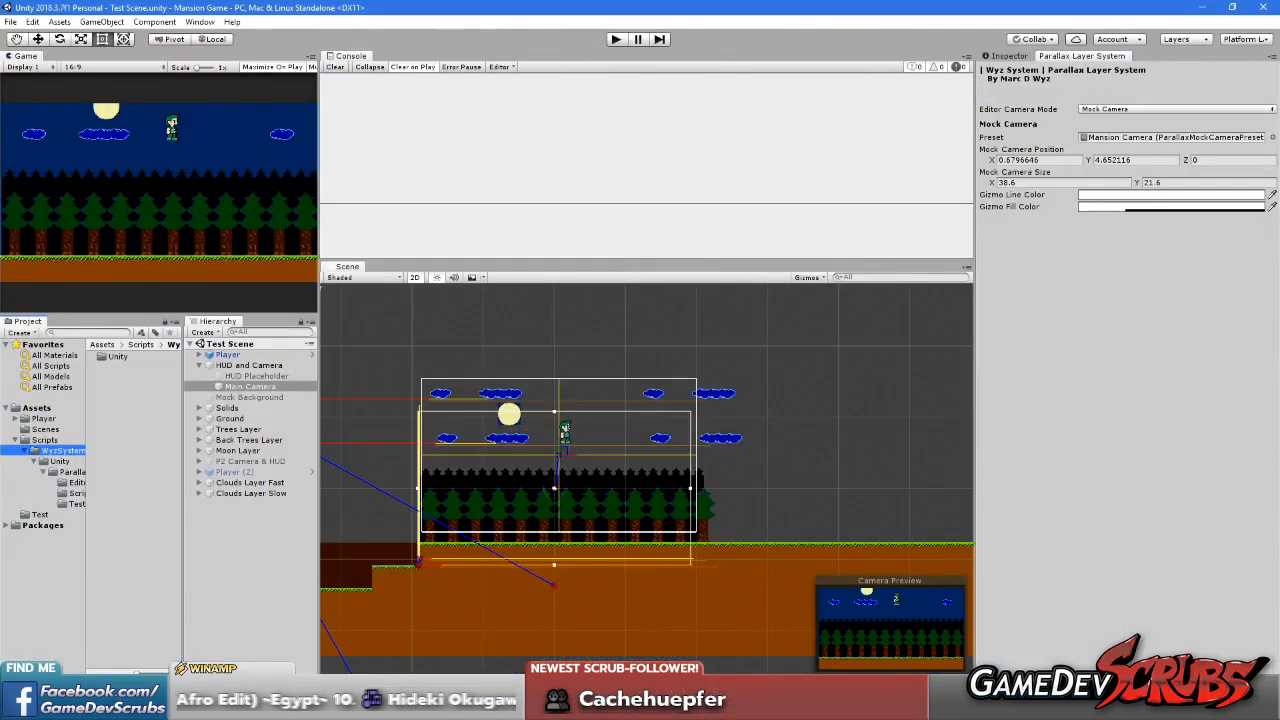
{"action": "key", "text": "alt+Tab"}
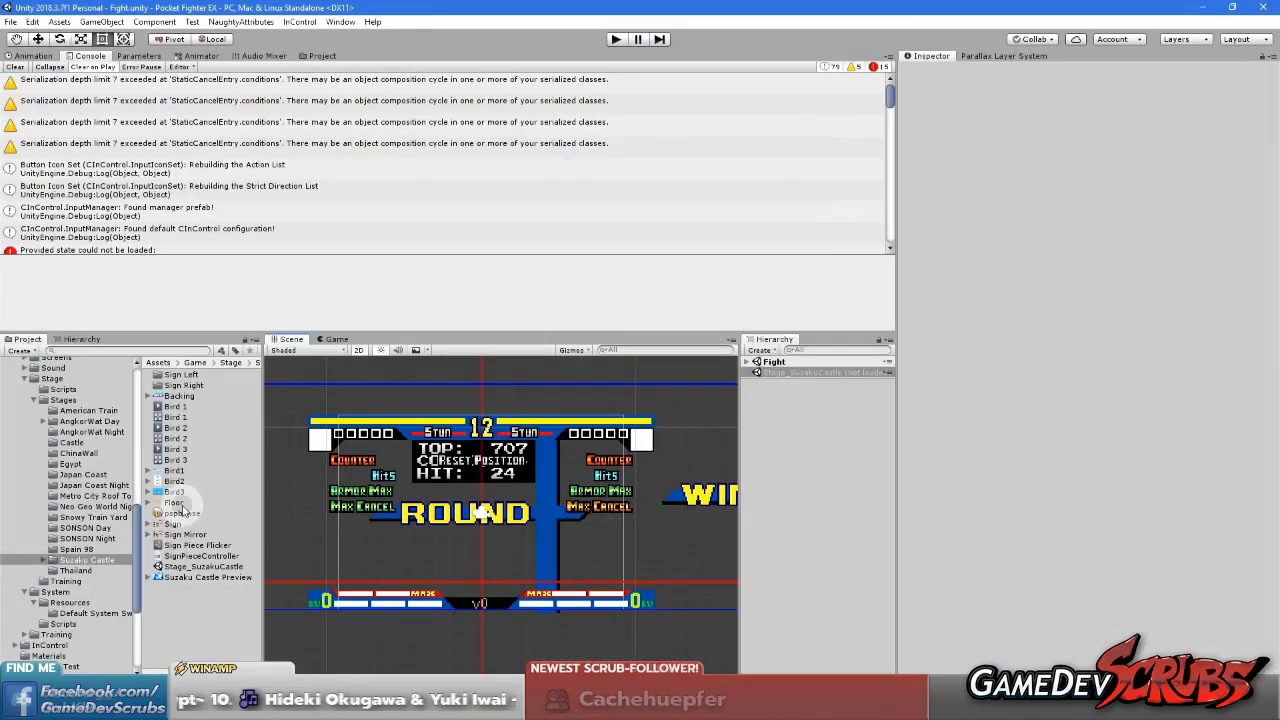
{"action": "left_click", "coordinate": [205, 617]}
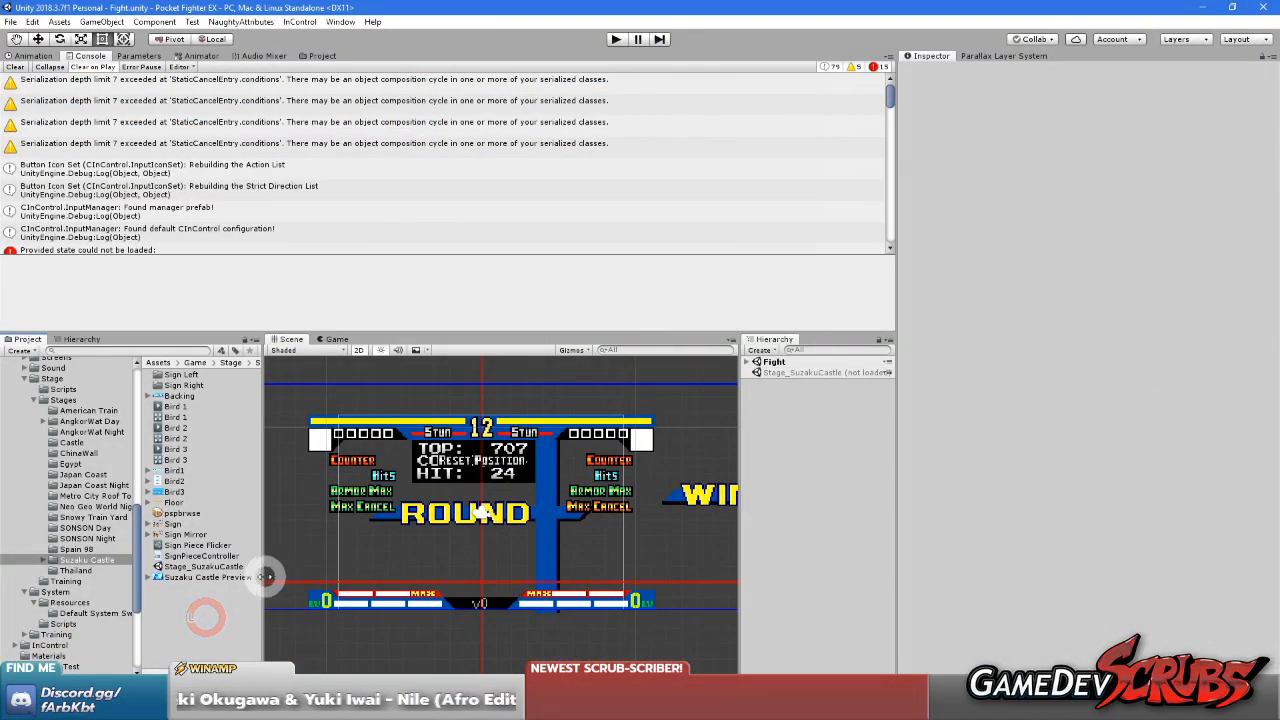
{"action": "left_click_drag", "start_coordinate": [268, 577], "coordinate": [321, 575]}
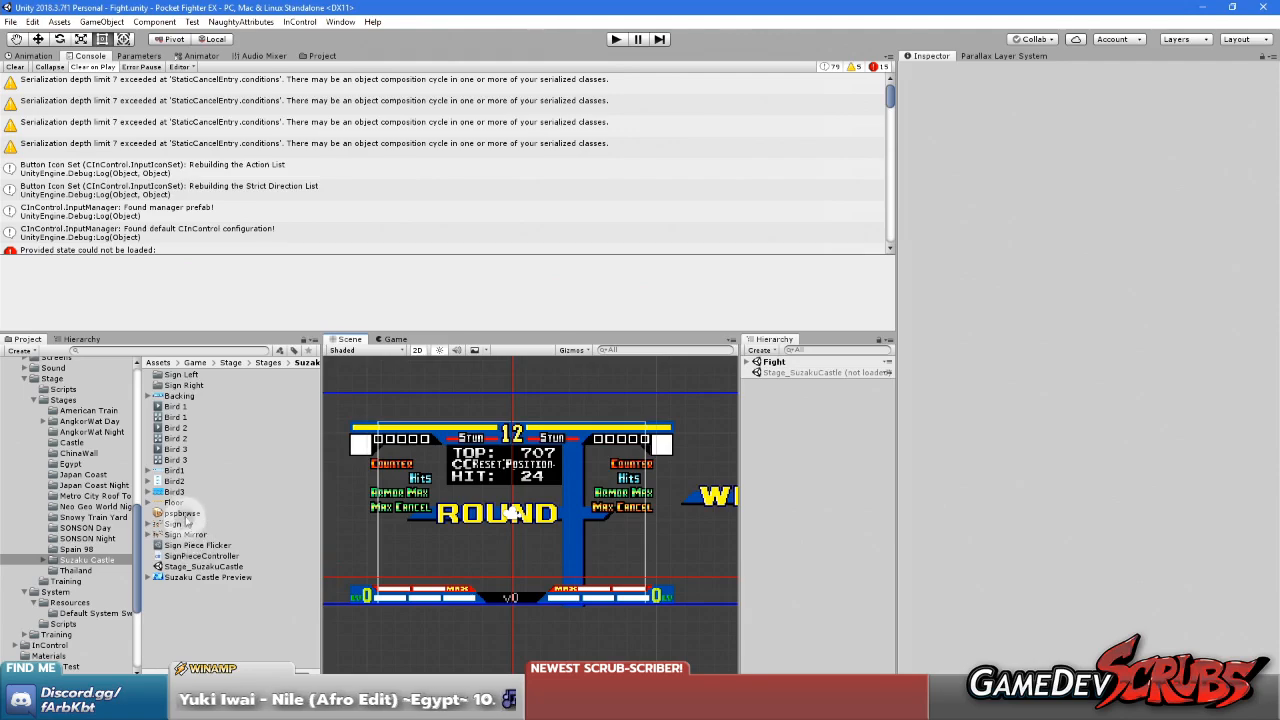
{"action": "left_click", "coordinate": [195, 396]}
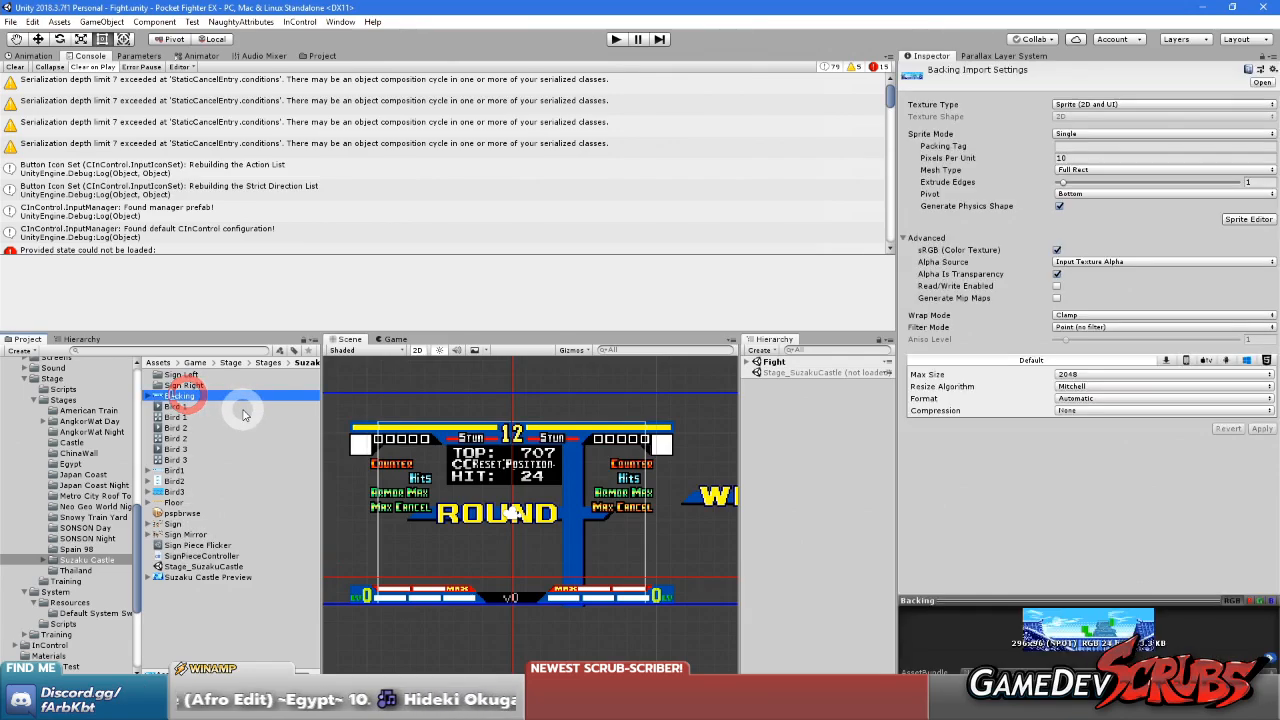
{"action": "key", "text": "Delete"}
{"action": "left_click", "coordinate": [675, 385]}
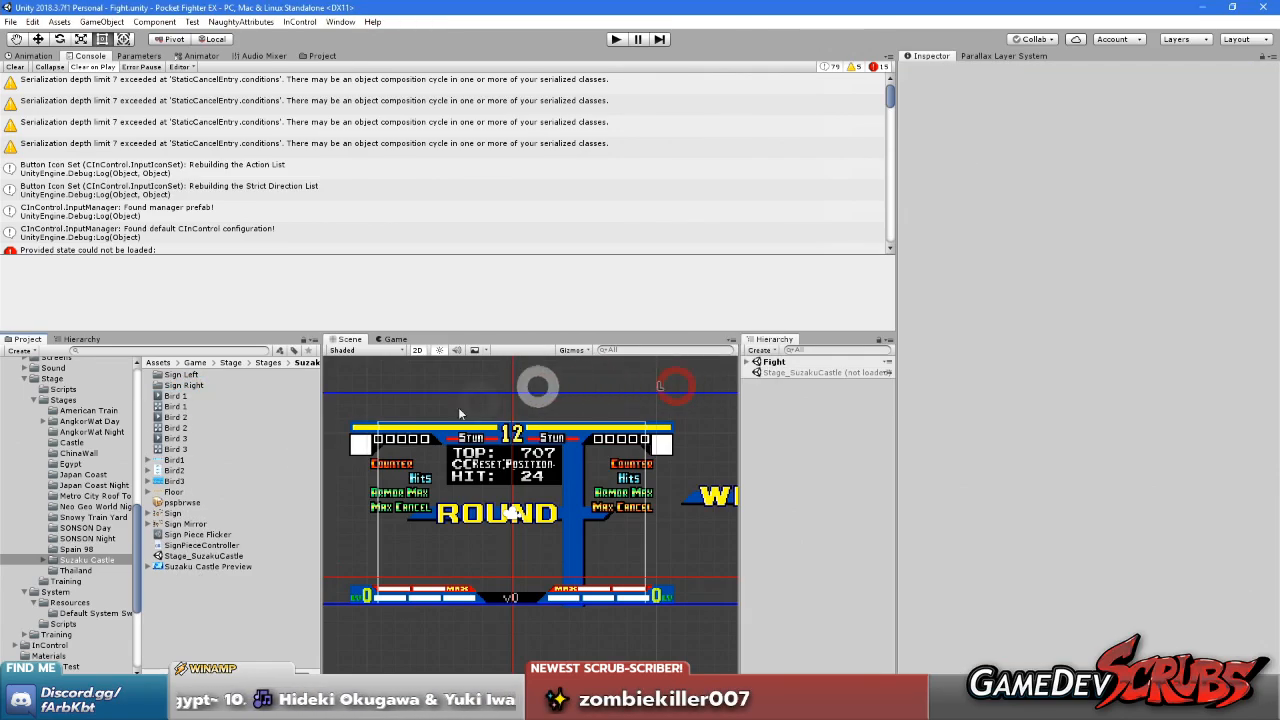
Rename the Suzaku Castle stage folder as Suzaku Castle Day
{"action": "left_click", "coordinate": [243, 640]}
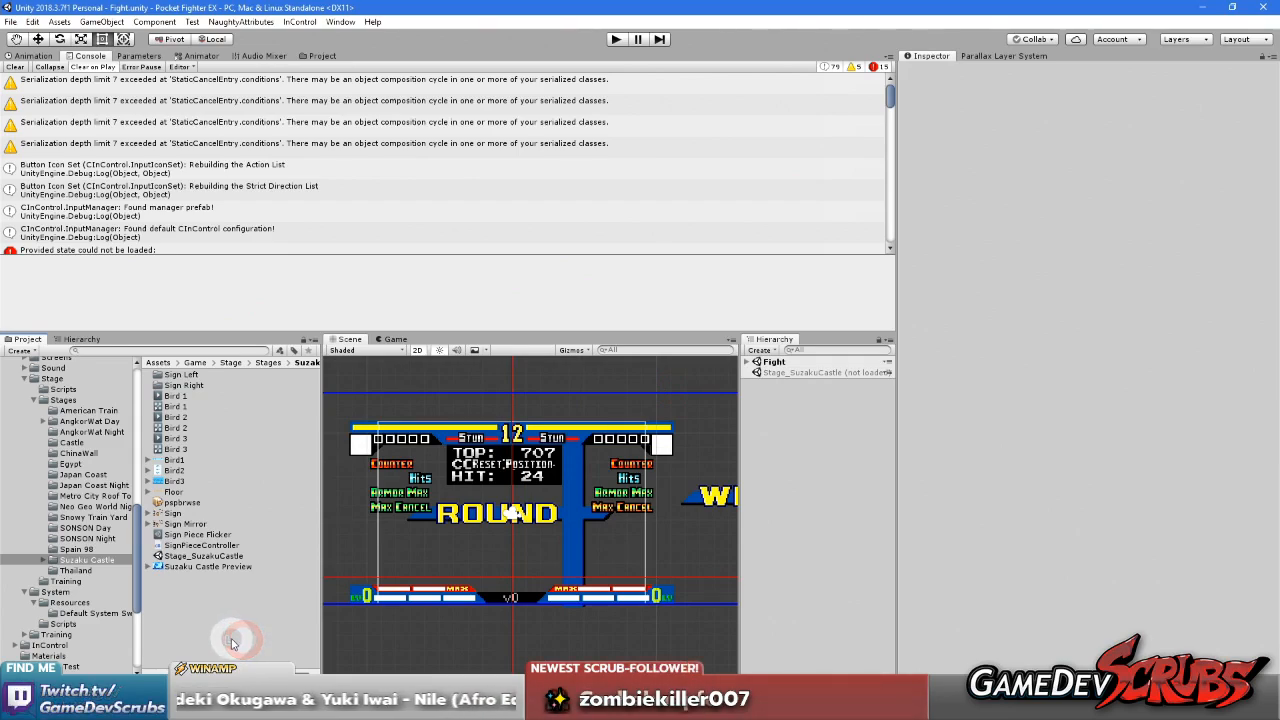
{"action": "left_click", "coordinate": [108, 561]}
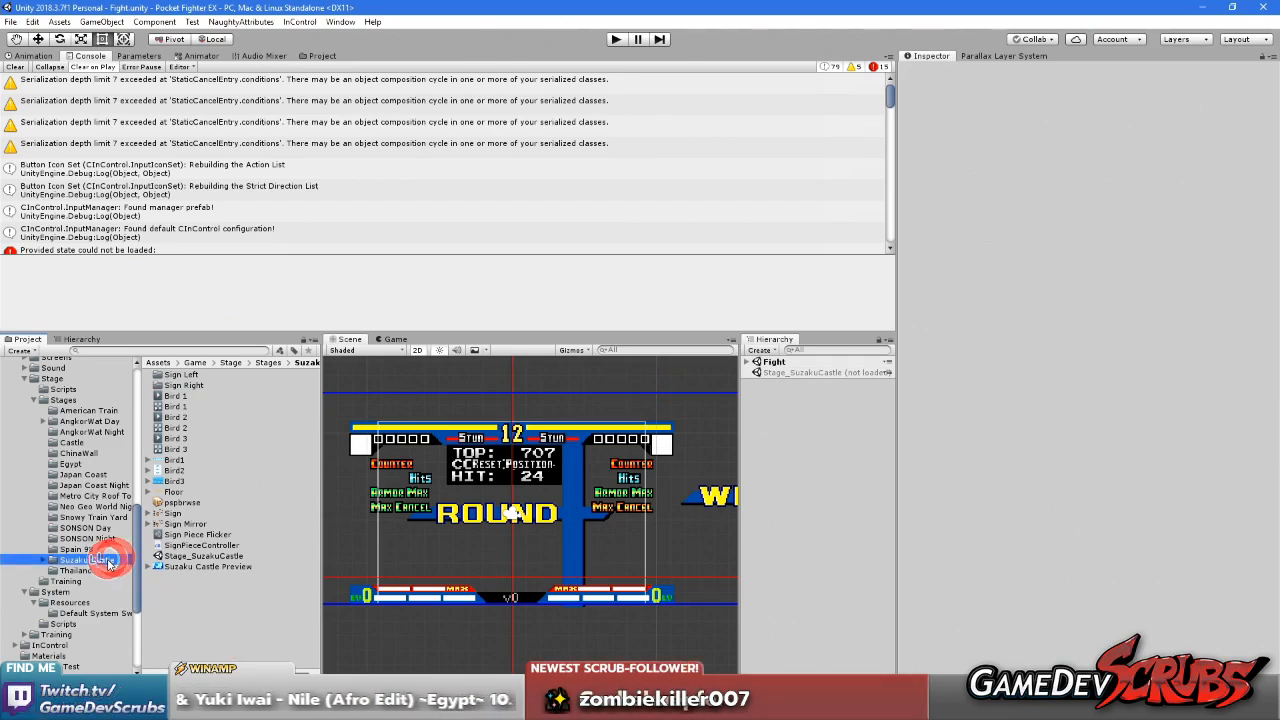
{"action": "left_click", "coordinate": [116, 561]}
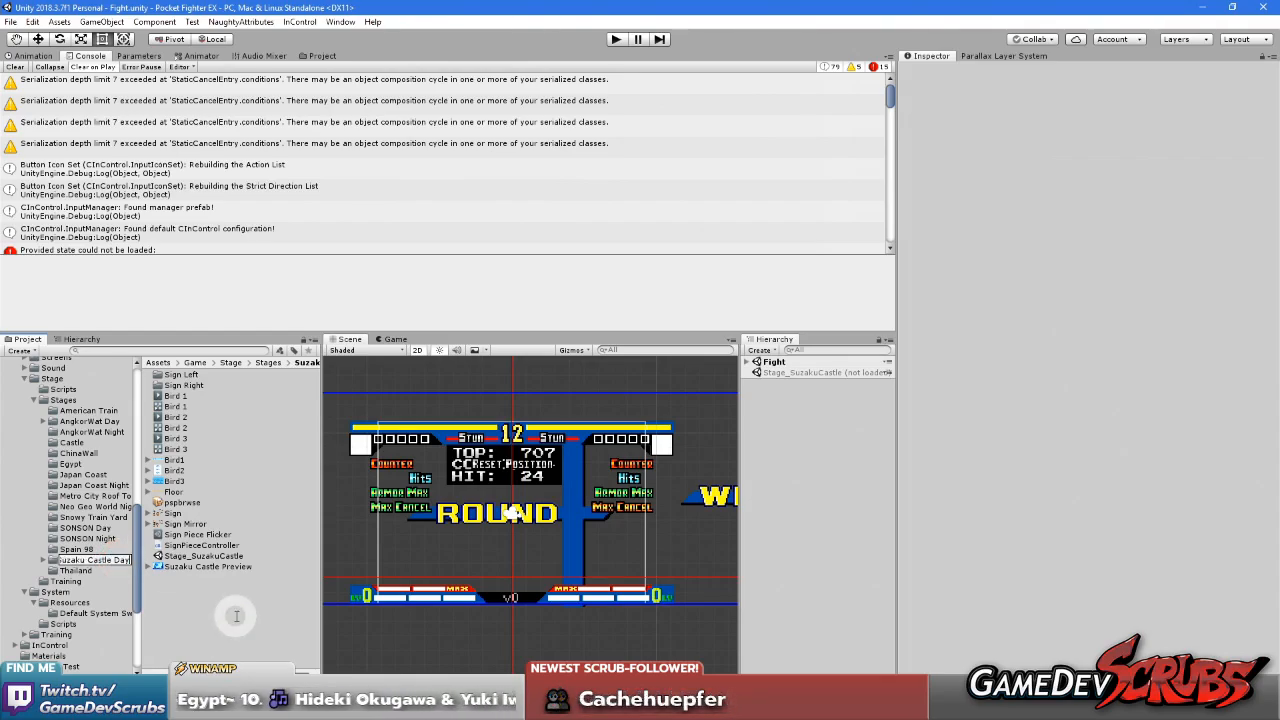
Switch to the File Explorer window showing Pocket Fighter EX's WyzSystem Unity scripts folder
{"action": "left_click", "coordinate": [708, 706]}
{"action": "left_click", "coordinate": [968, 706]}
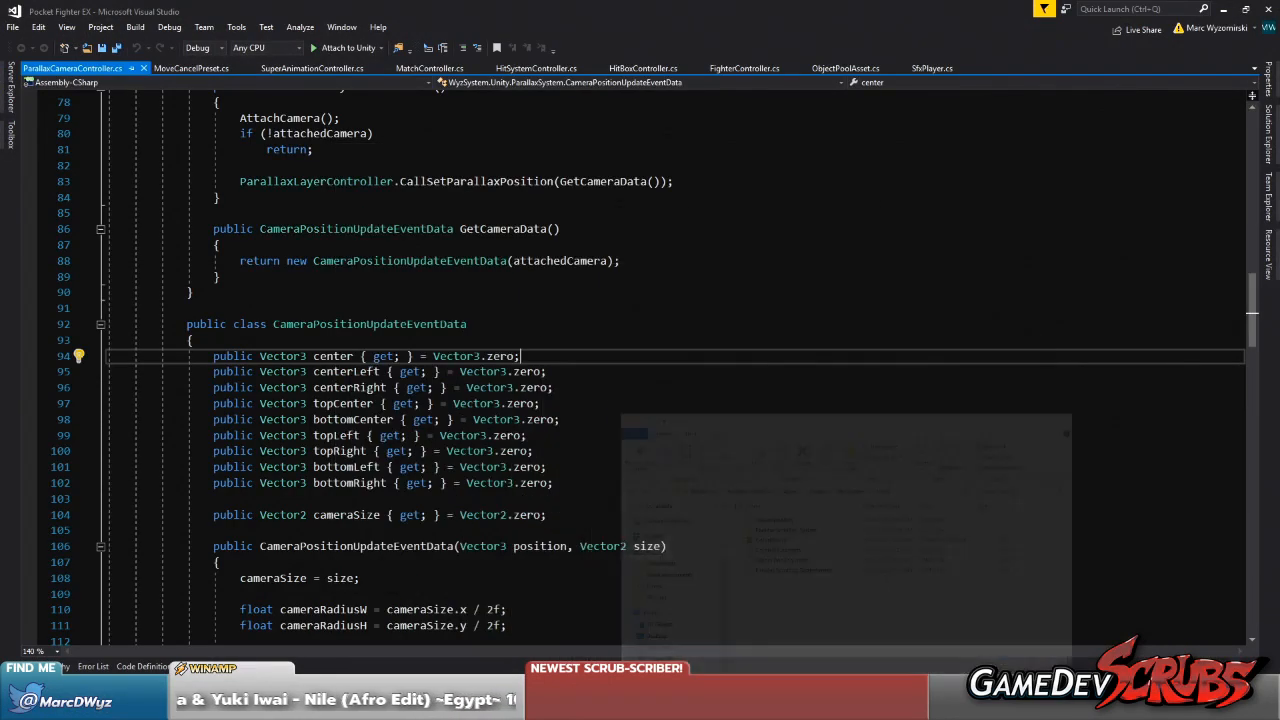
{"action": "left_click", "coordinate": [800, 706]}
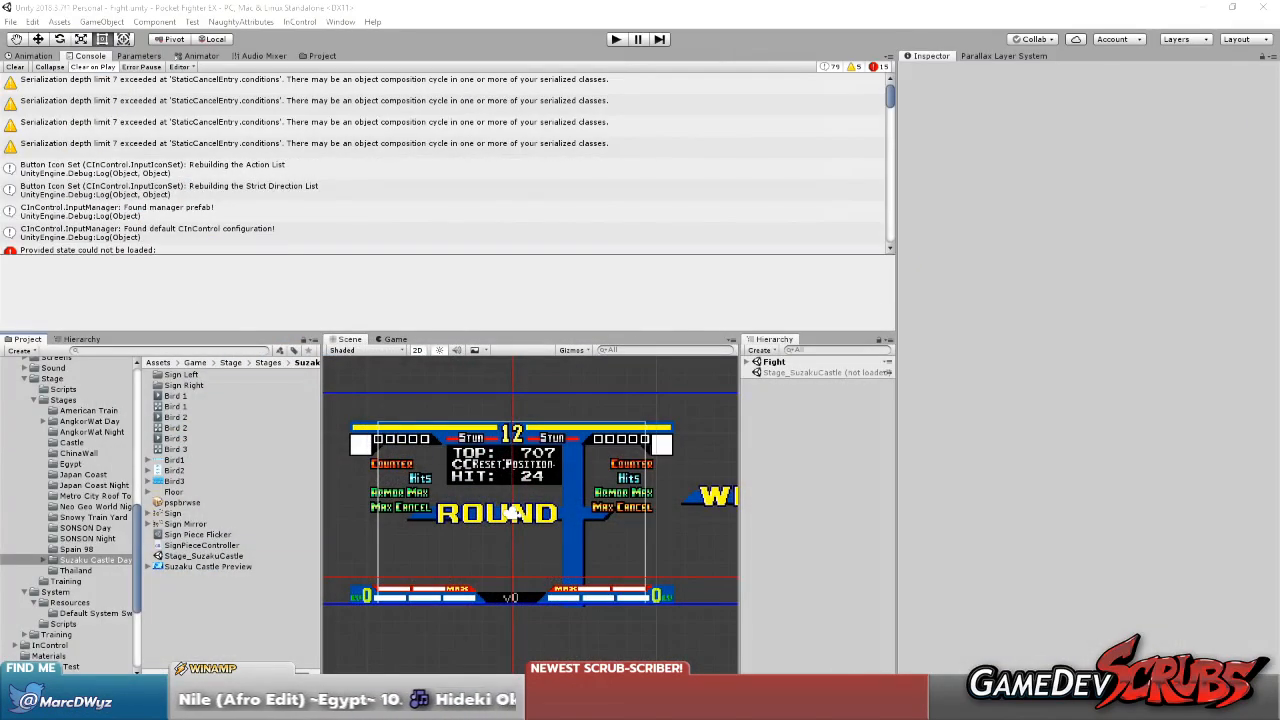
{"action": "mouse_move", "coordinate": [892, 706]}
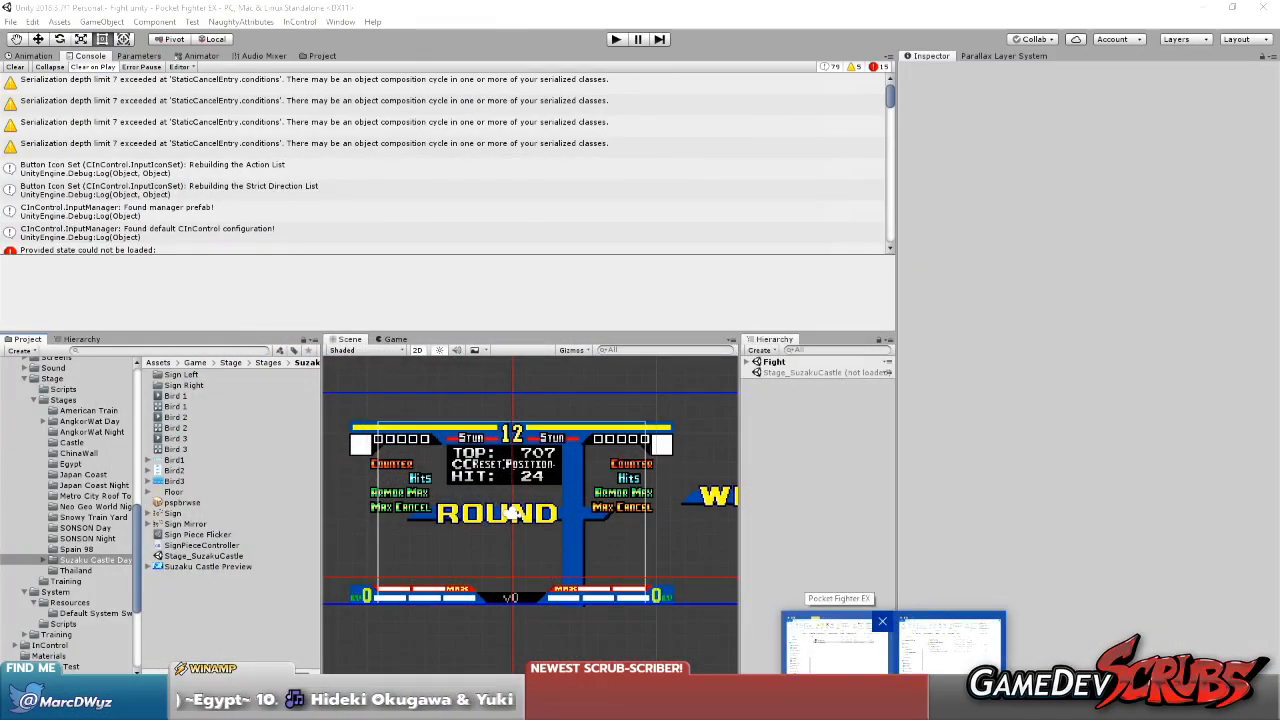
{"action": "left_click", "coordinate": [835, 645]}
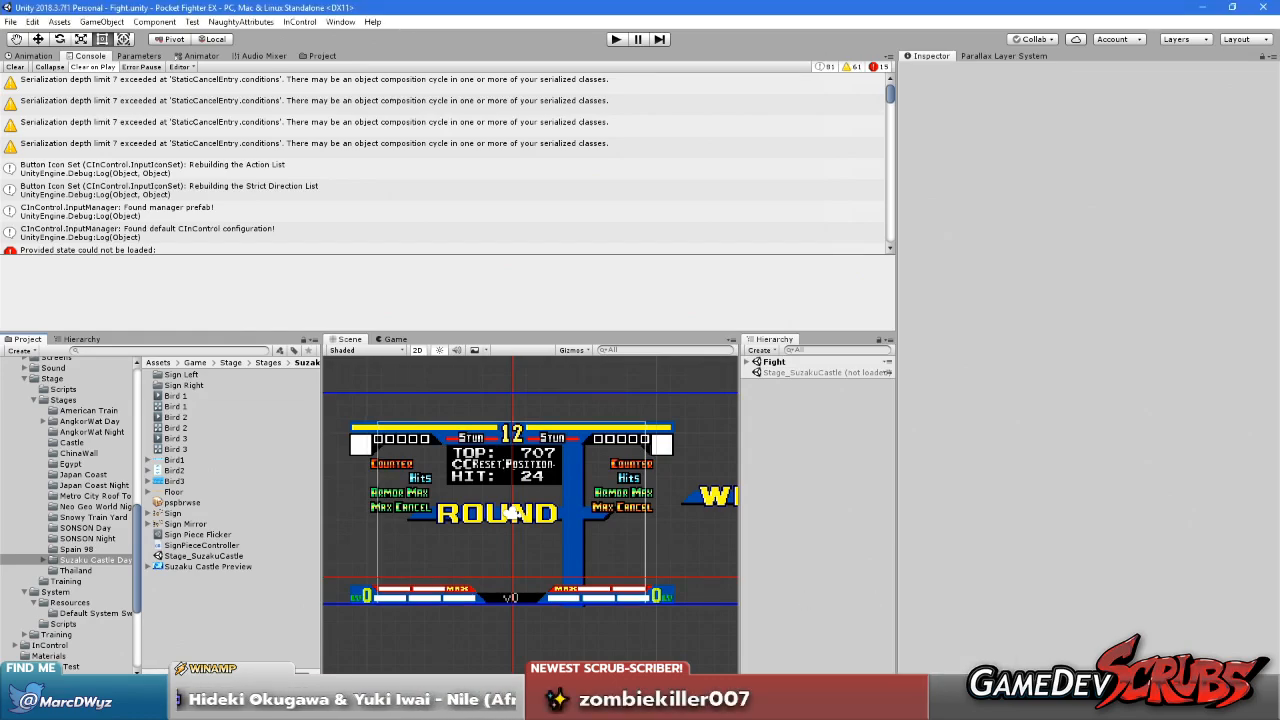
{"action": "left_click", "coordinate": [838, 706]}
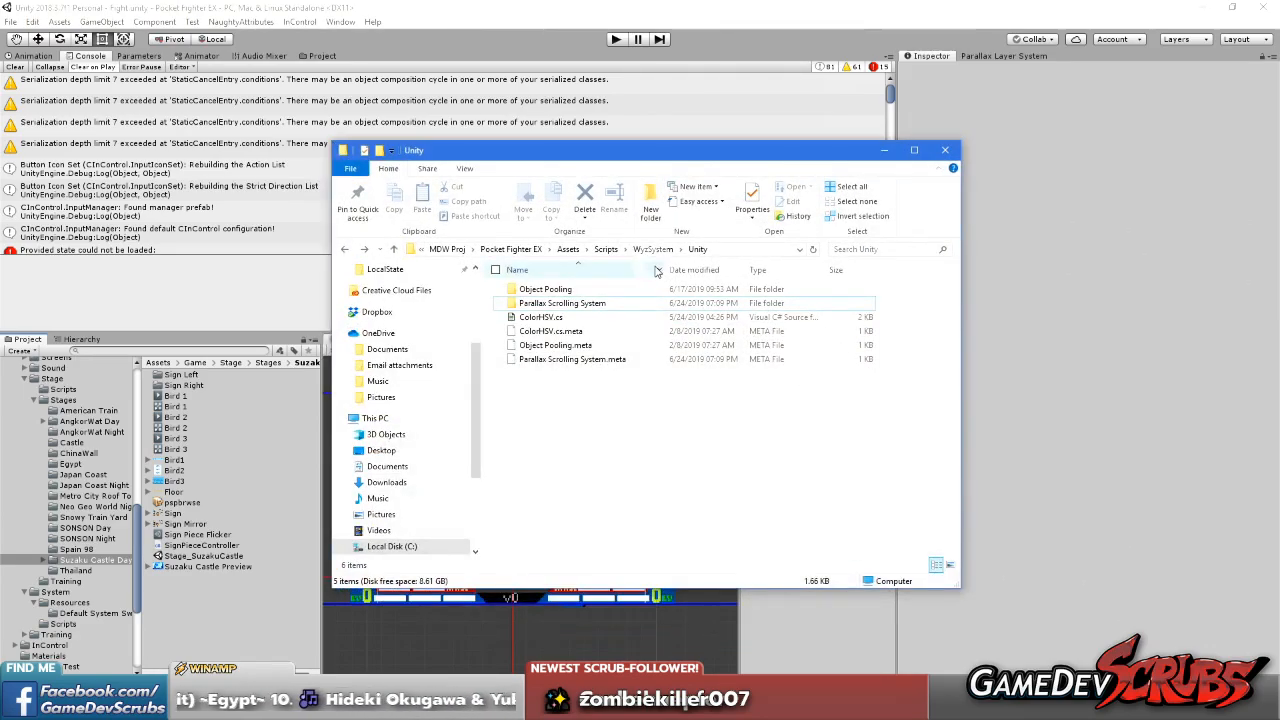
Open the Suzaku Castle Day folder inside the project's Resources\Stages folder and maximize the window
{"action": "left_click", "coordinate": [512, 249]}
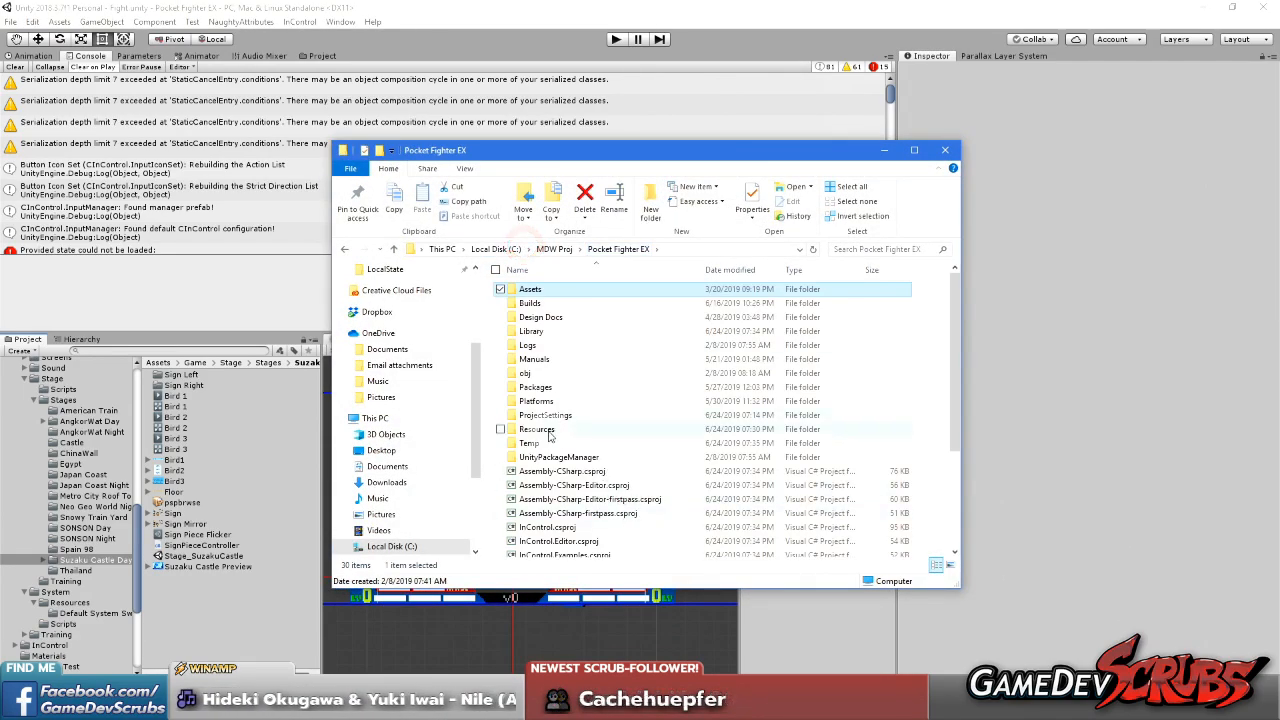
{"action": "double_click", "coordinate": [548, 428]}
{"action": "double_click", "coordinate": [530, 485]}
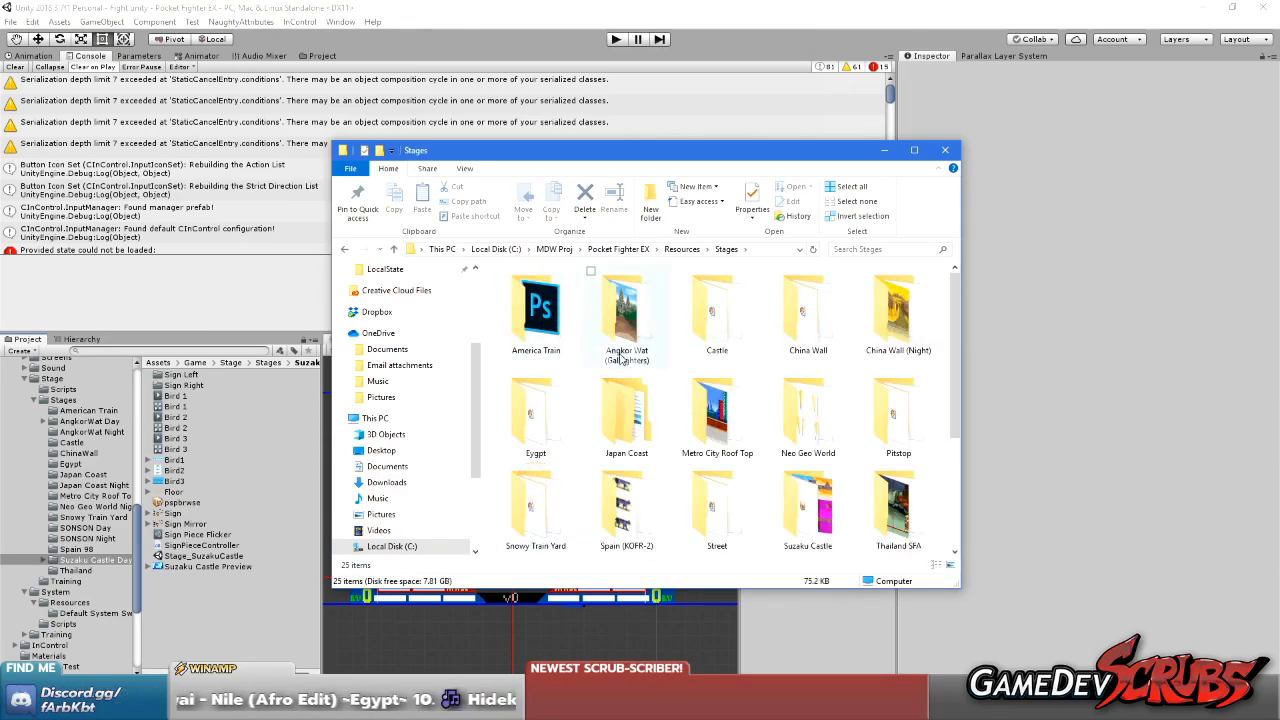
{"action": "left_click", "coordinate": [618, 340]}
{"action": "type", "text": "su"}
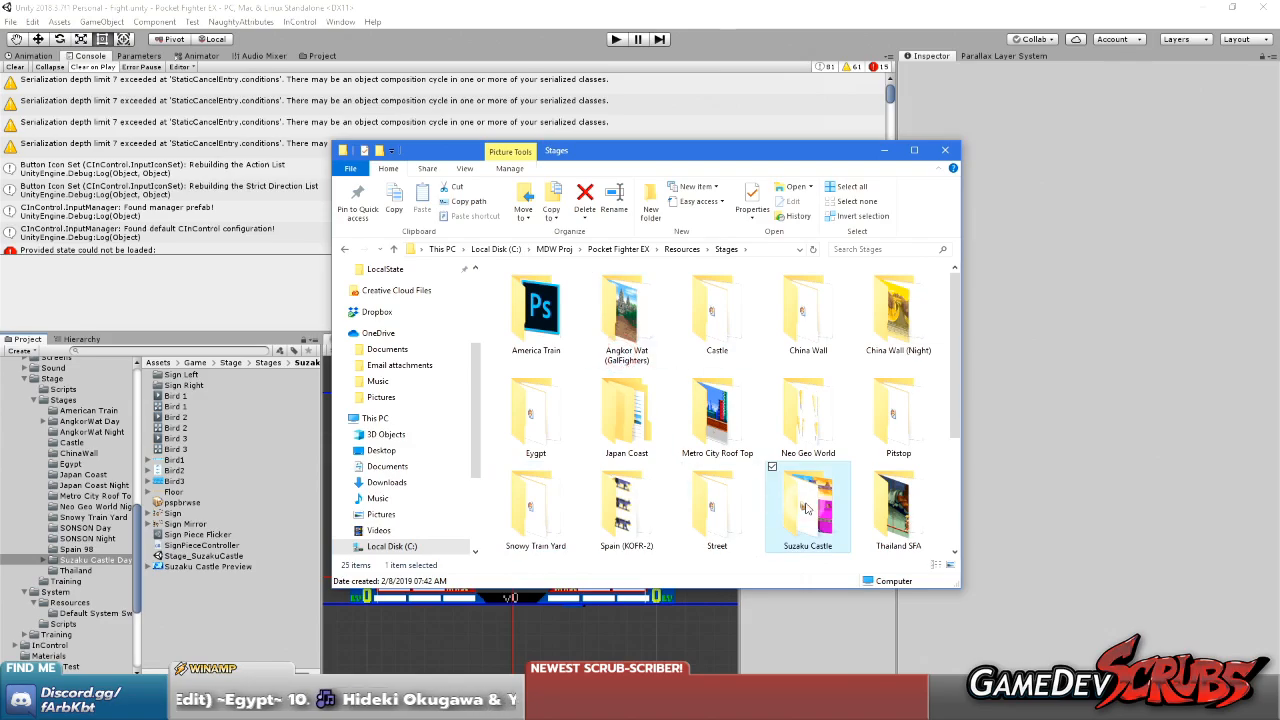
{"action": "double_click", "coordinate": [806, 508]}
{"action": "left_click_drag", "start_coordinate": [626, 153], "coordinate": [793, 118]}
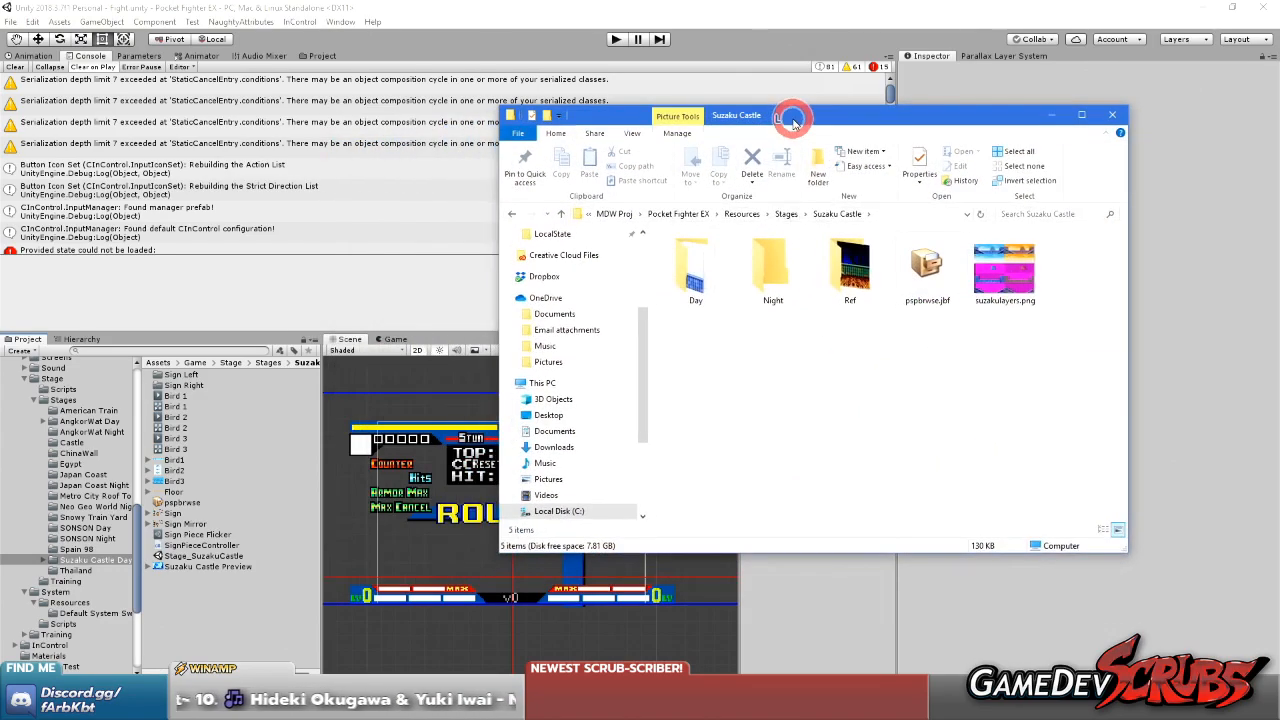
{"action": "double_click", "coordinate": [690, 270]}
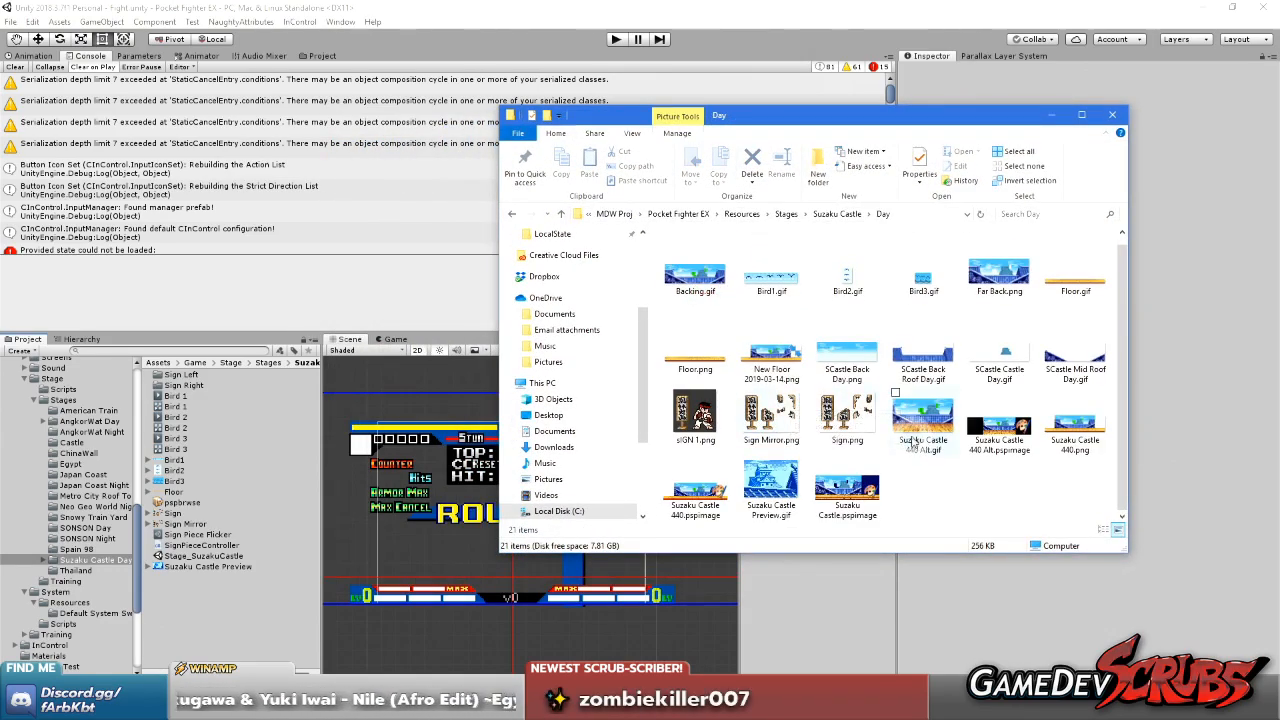
{"action": "double_click", "coordinate": [951, 114]}
Create a new folder named OLD inside the Day folder
{"action": "right_click", "coordinate": [491, 340]}
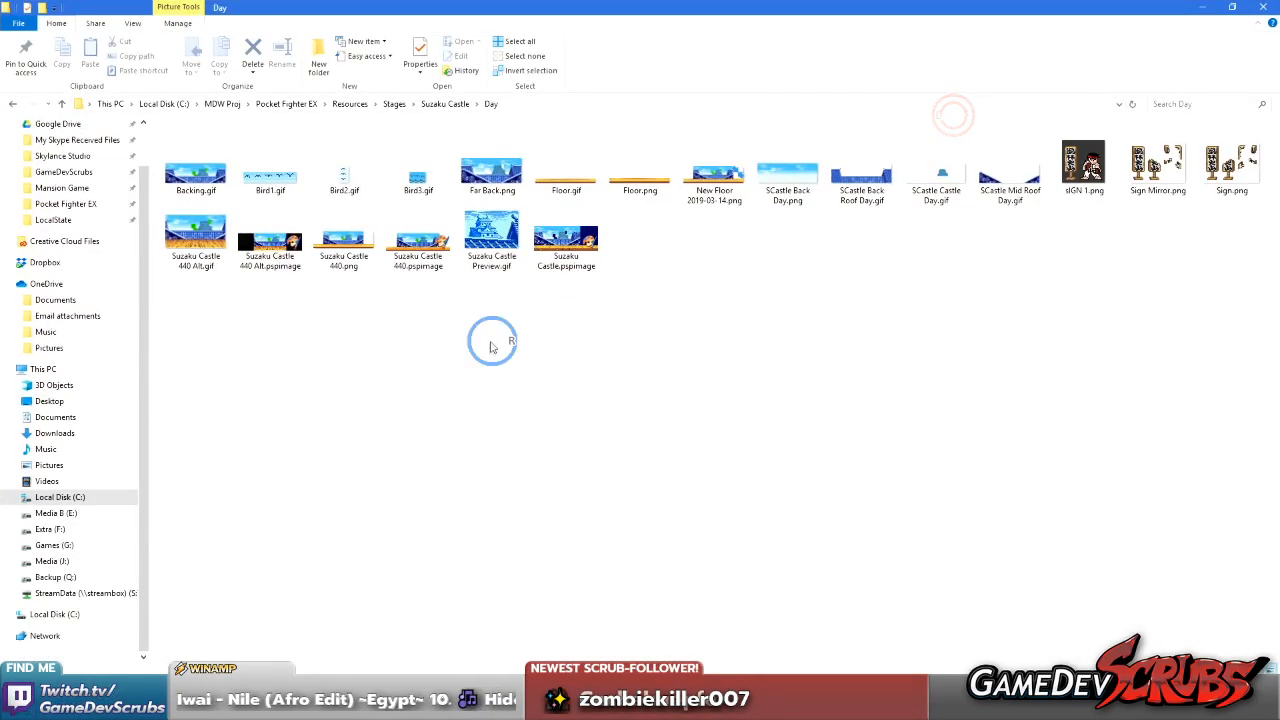
{"action": "left_click", "coordinate": [432, 570]}
{"action": "left_click", "coordinate": [543, 368]}
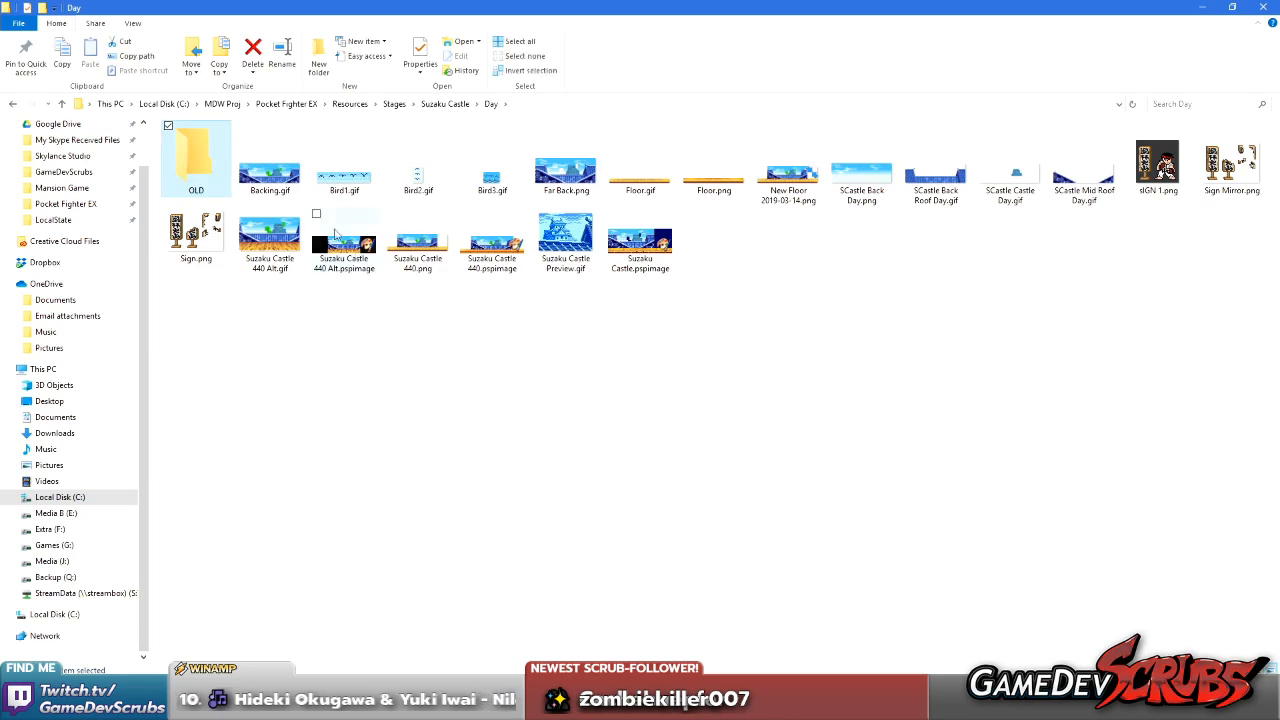
Move the Backing, Bird1–Bird3, Far Back, New Floor 2019-03-14, all Suzaku Castle 440 files and Suzaku Castle.pspimage into the OLD folder
{"action": "left_click", "coordinate": [283, 177]}
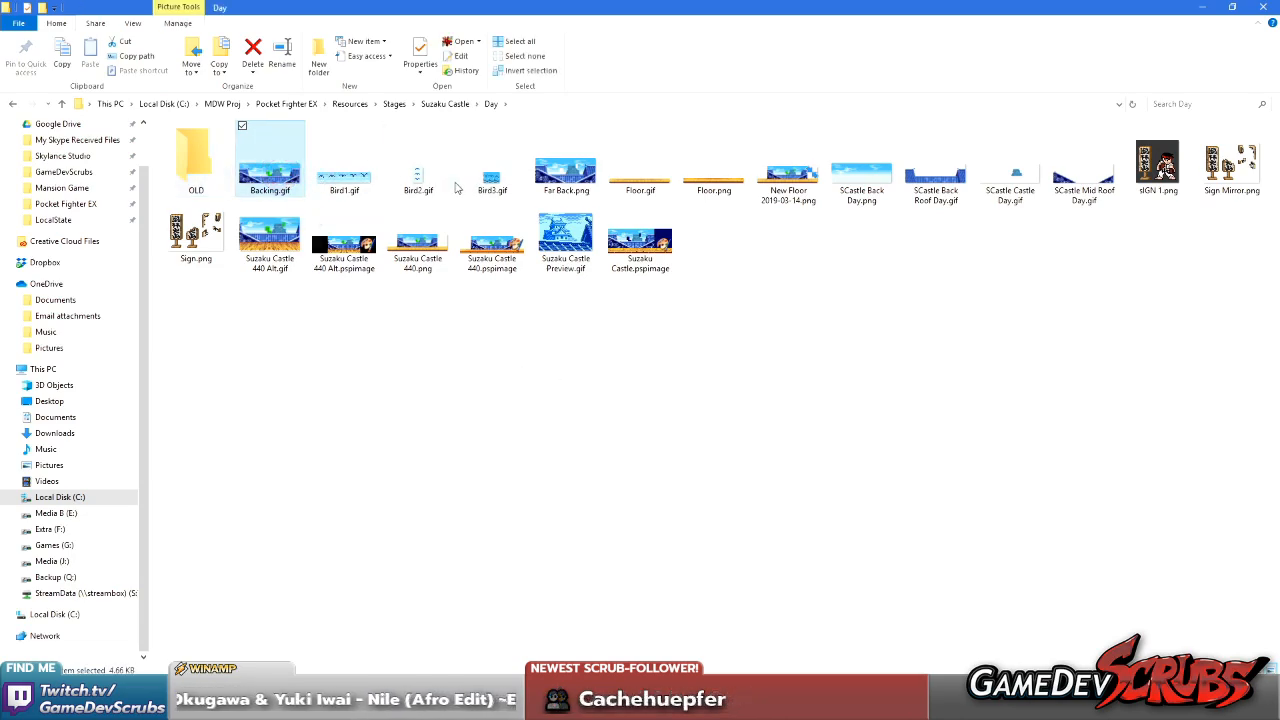
{"action": "left_click", "coordinate": [555, 185], "text": "shift"}
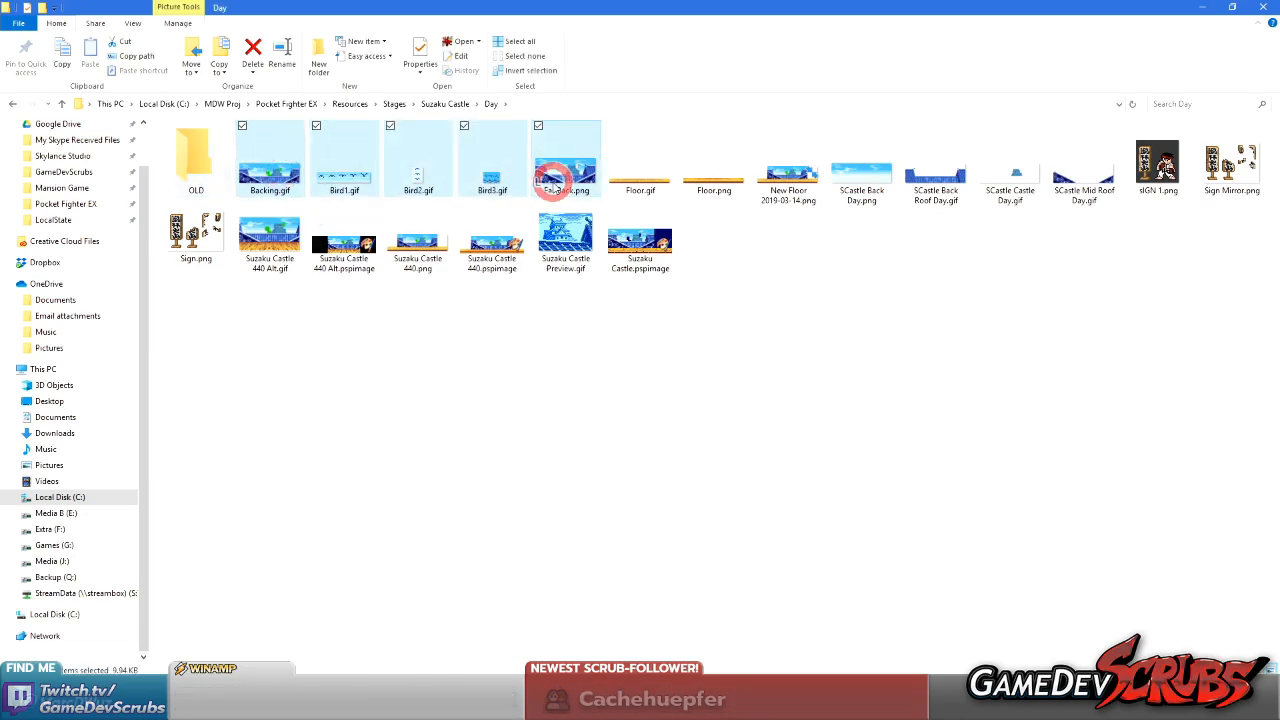
{"action": "left_click", "coordinate": [641, 184], "text": "shift"}
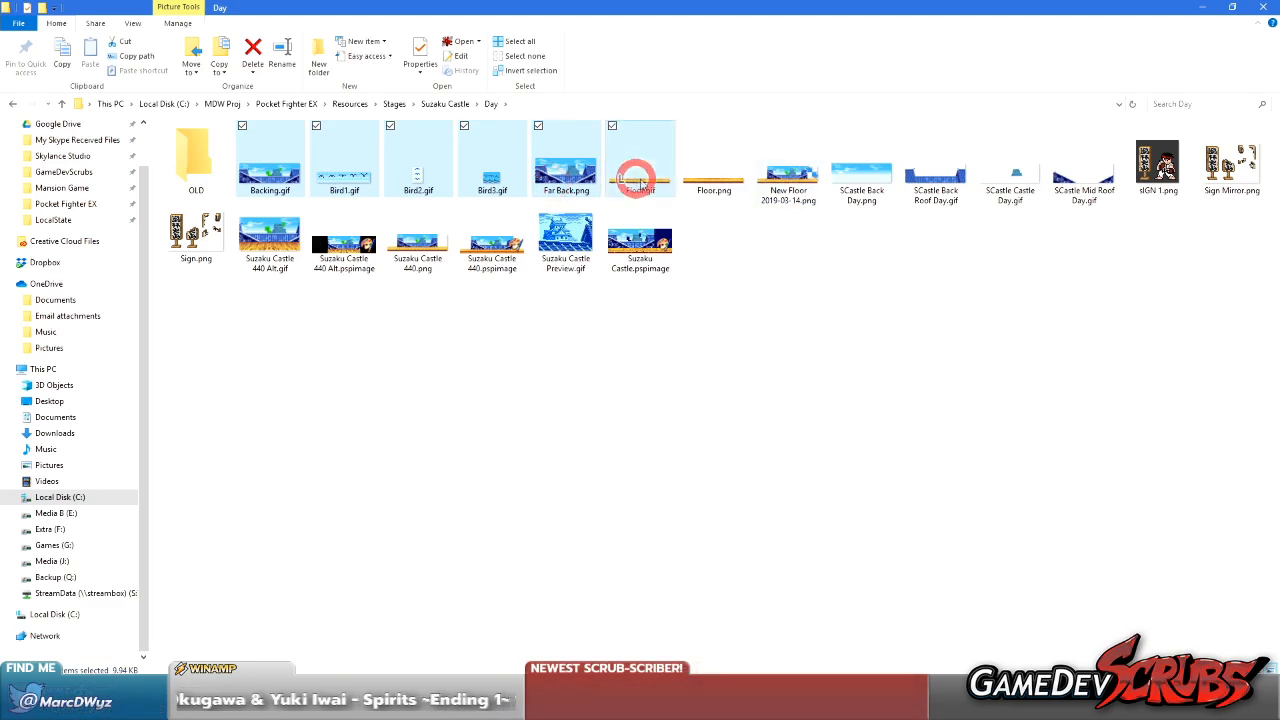
{"action": "left_click", "coordinate": [765, 208], "text": "shift"}
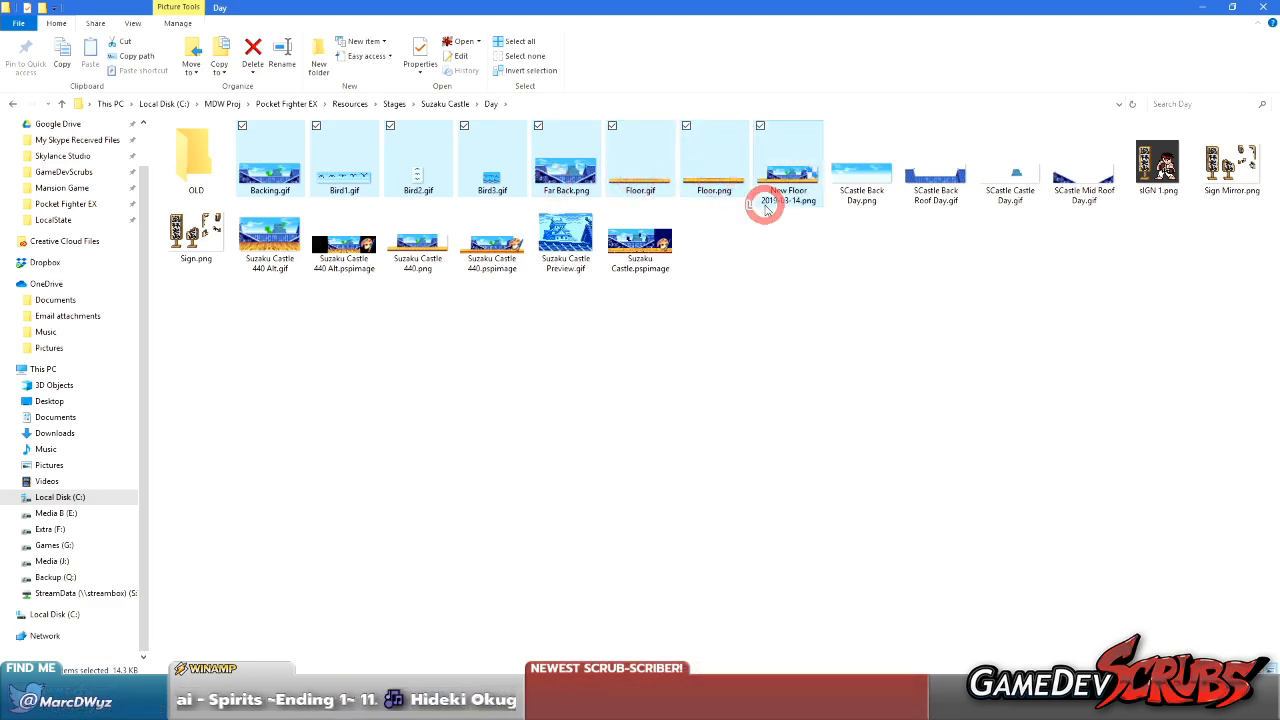
{"action": "left_click", "coordinate": [714, 185], "text": "ctrl"}
{"action": "left_click", "coordinate": [640, 185], "text": "ctrl"}
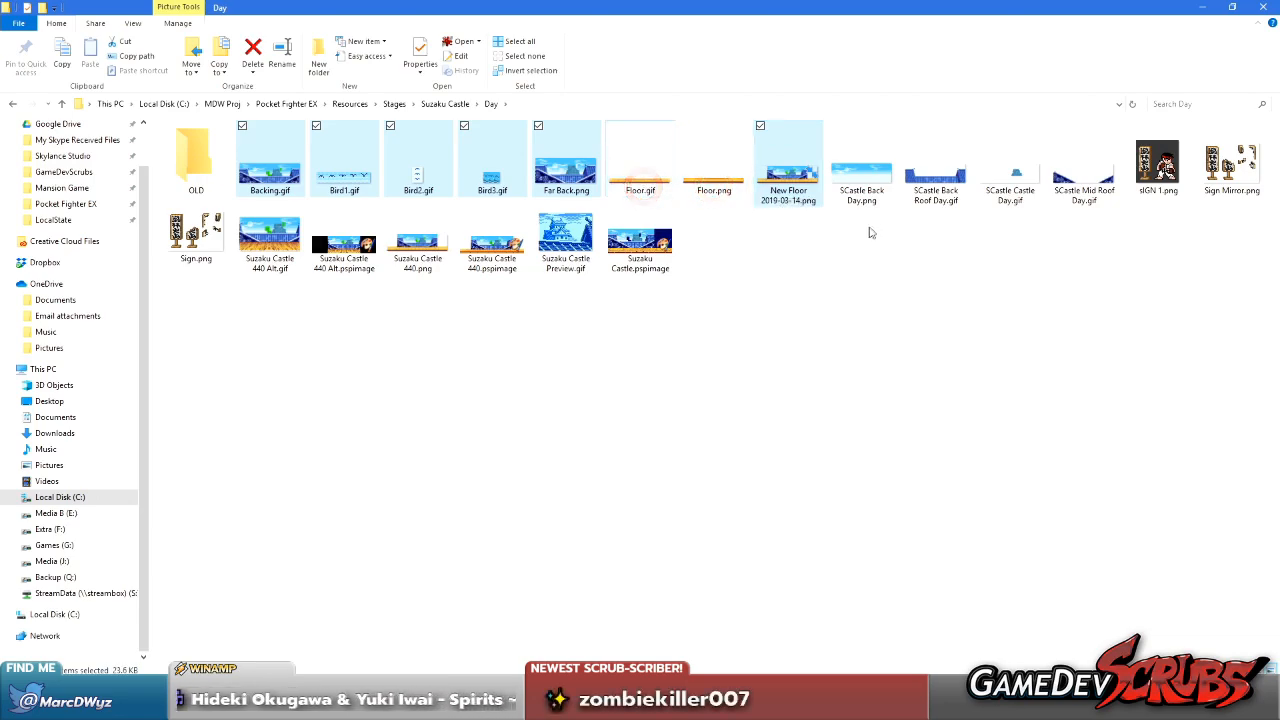
{"action": "left_click", "coordinate": [1163, 172], "text": "ctrl"}
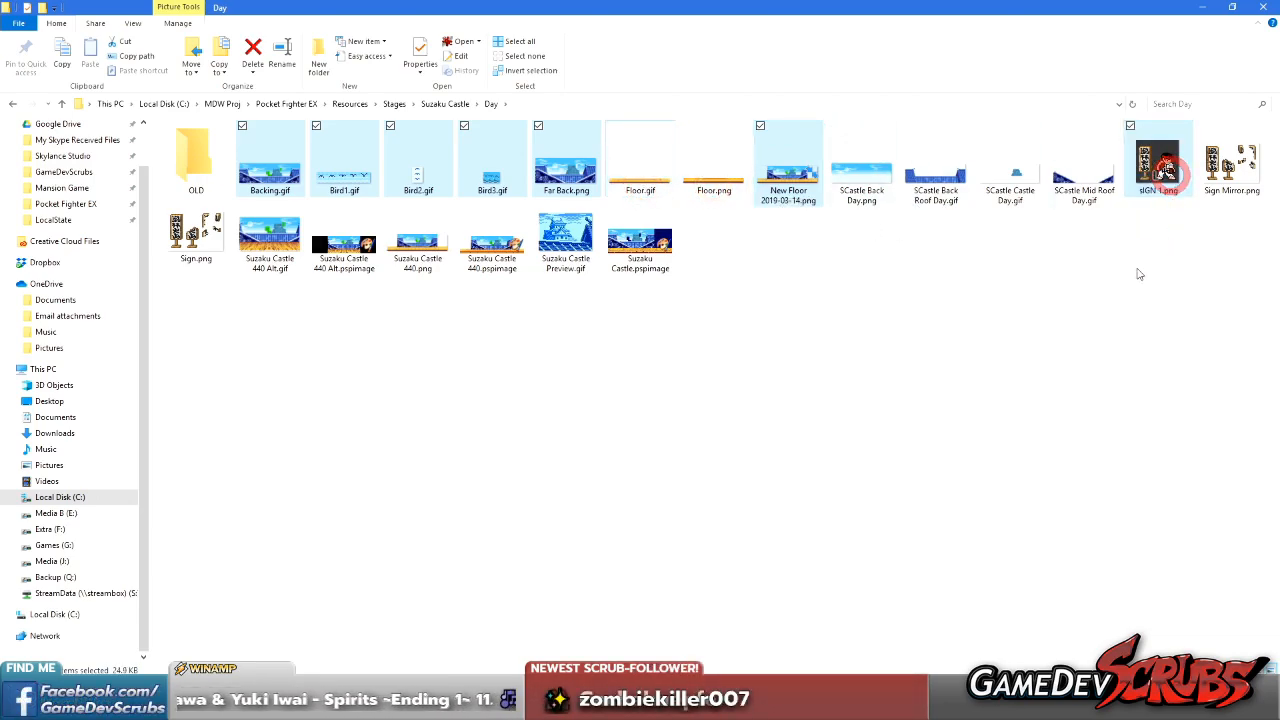
{"action": "left_click", "coordinate": [1160, 158], "text": "ctrl"}
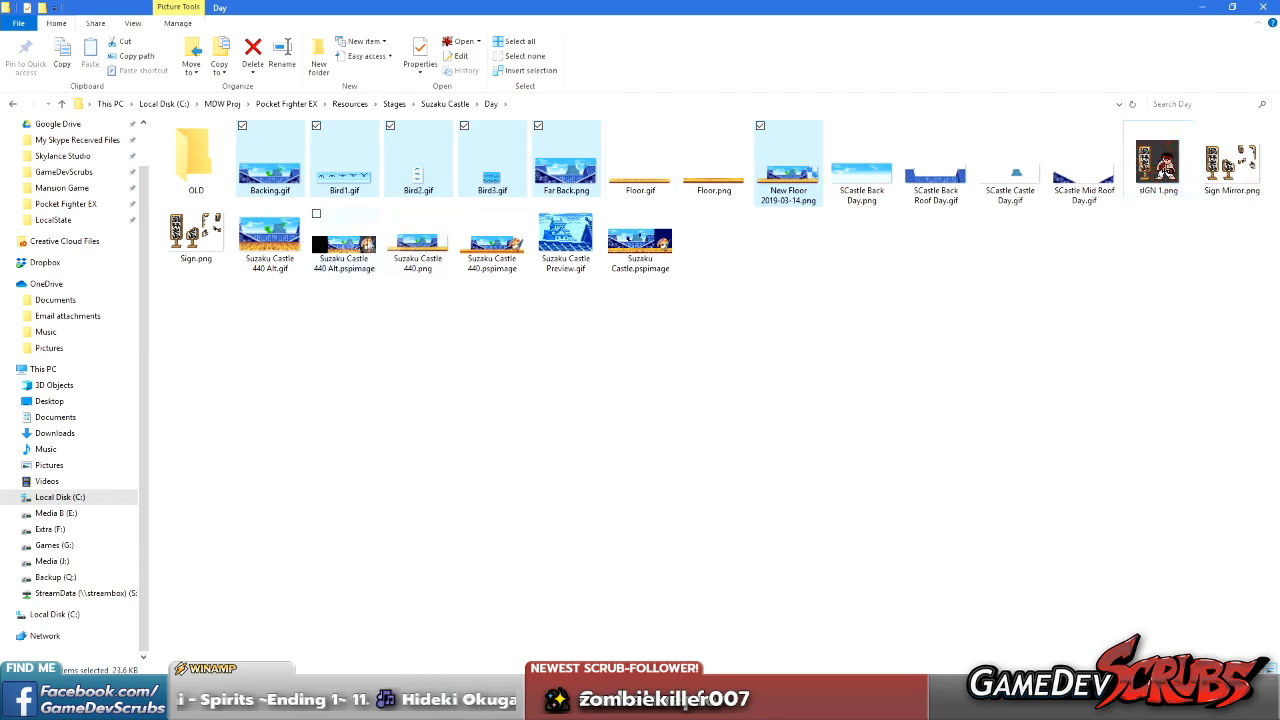
{"action": "left_click", "coordinate": [268, 256], "text": "ctrl"}
{"action": "left_click", "coordinate": [344, 256], "text": "ctrl"}
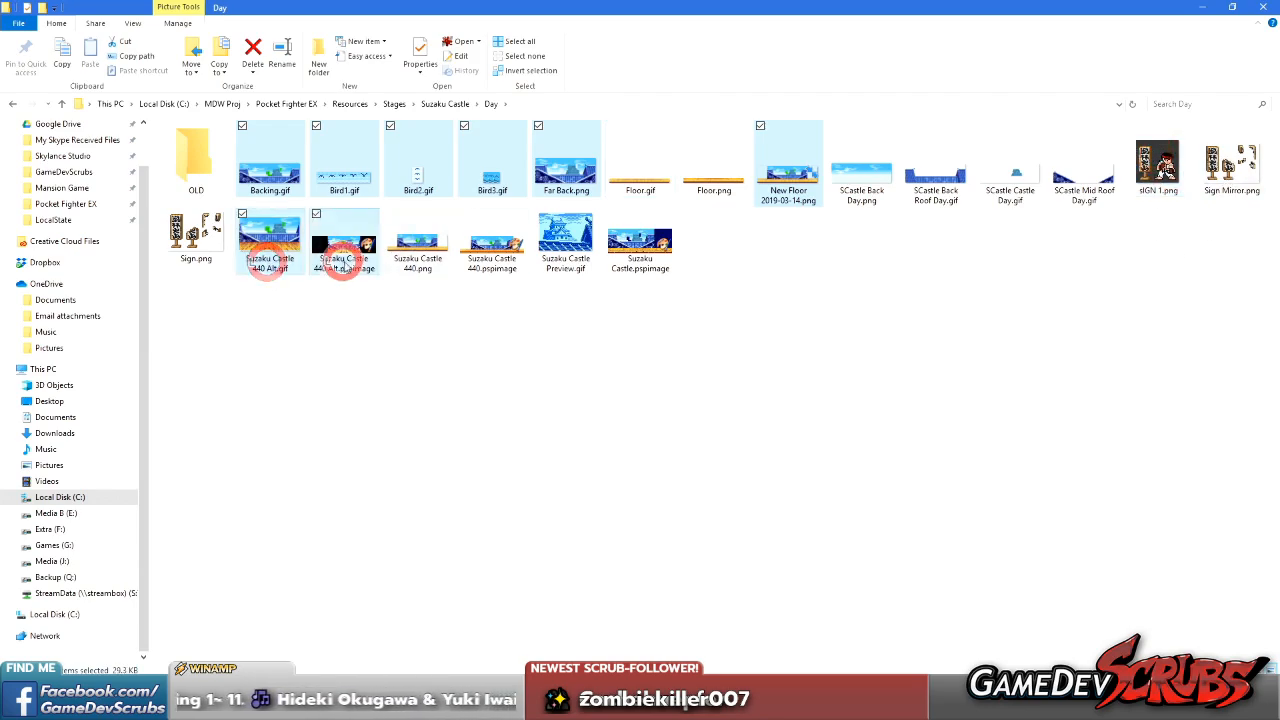
{"action": "left_click", "coordinate": [418, 262], "text": "ctrl"}
{"action": "left_click", "coordinate": [490, 262], "text": "ctrl"}
{"action": "left_click", "coordinate": [652, 262], "text": "ctrl"}
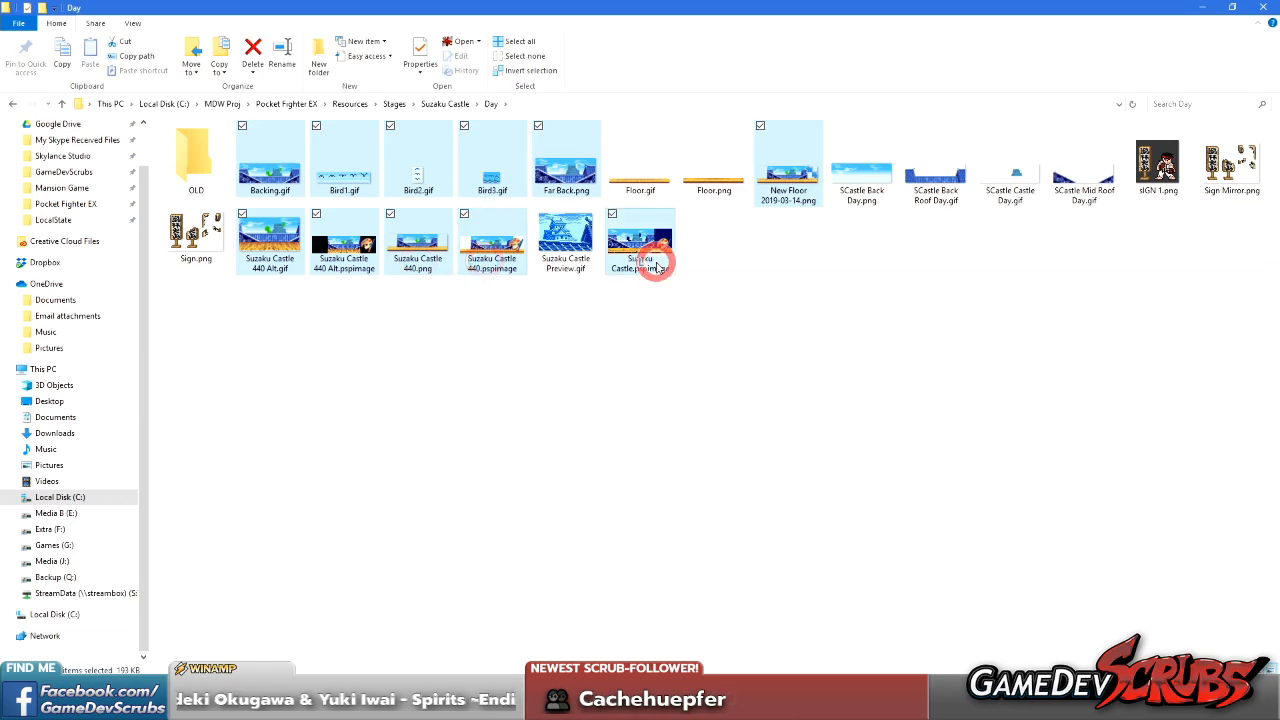
{"action": "left_click_drag", "start_coordinate": [336, 200], "coordinate": [198, 166]}
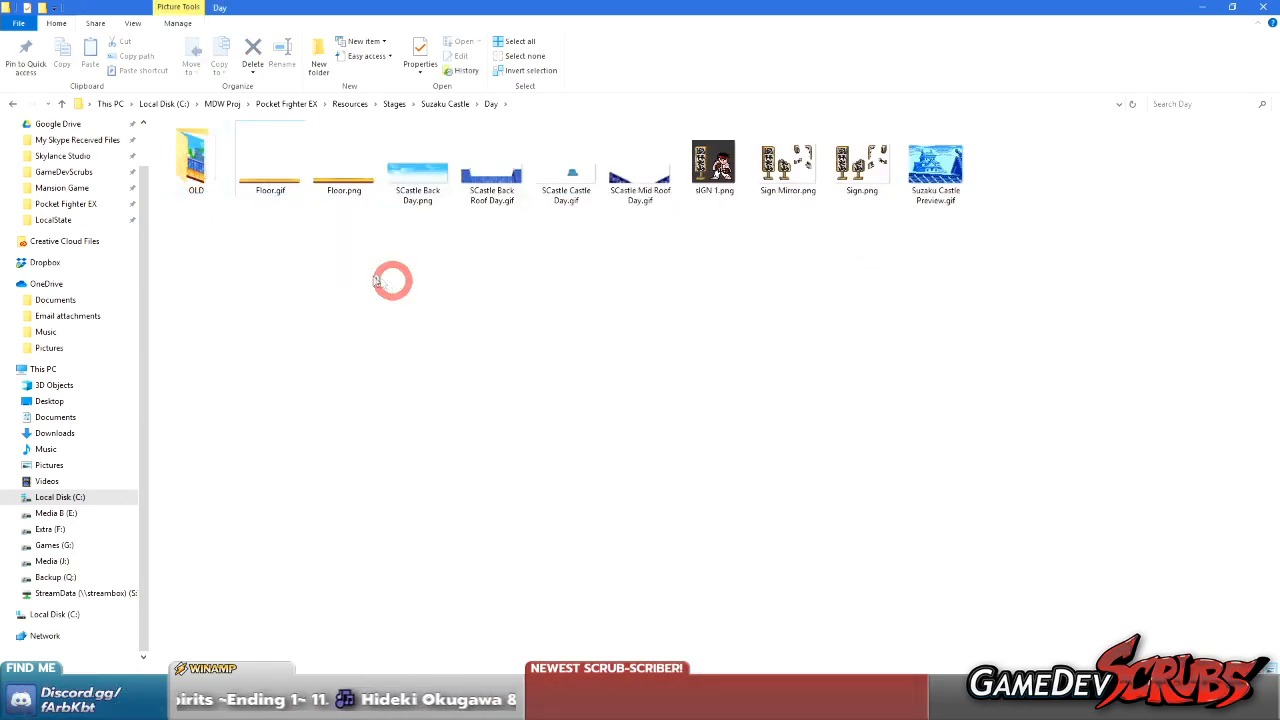
Preview the smaller floor image and move Floor.png into the OLD folder
{"action": "double_click", "coordinate": [277, 187]}
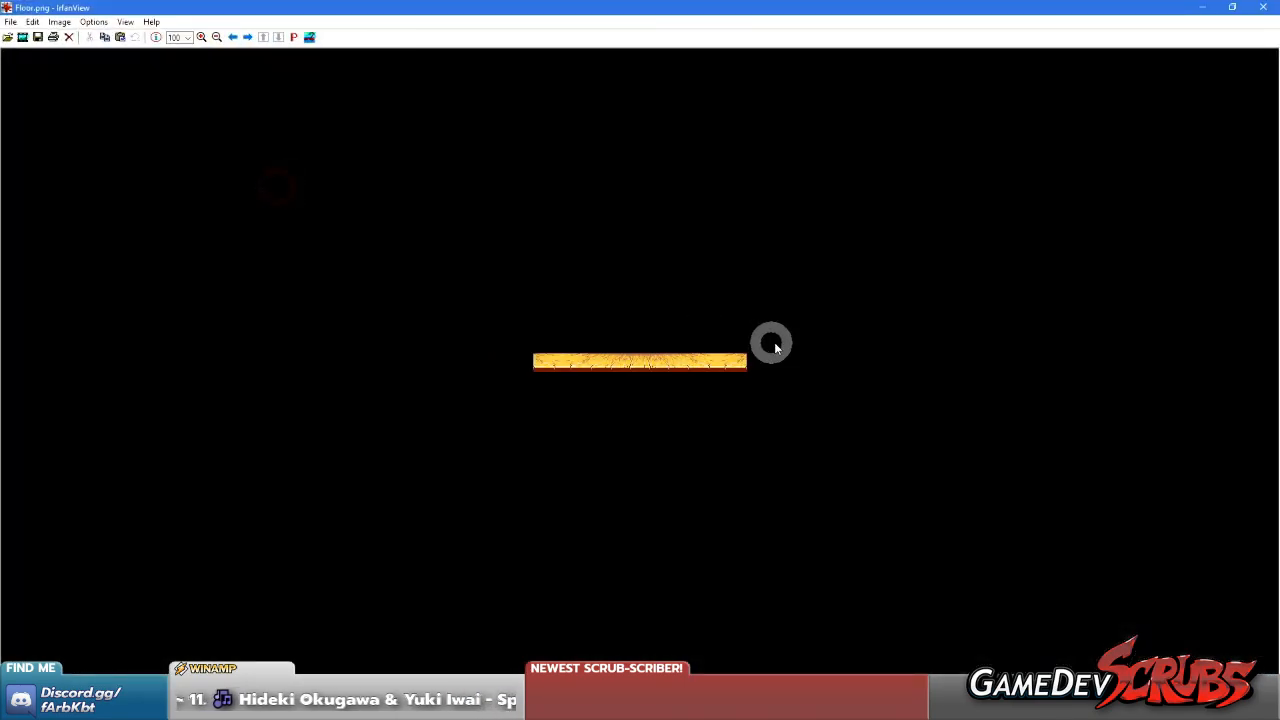
{"action": "left_click", "coordinate": [1263, 7]}
{"action": "left_click", "coordinate": [432, 278]}
{"action": "left_click_drag", "start_coordinate": [365, 183], "coordinate": [194, 163]}
Inspect the wooden planks of Floor.gif up close in IrfanView and close the viewer
{"action": "double_click", "coordinate": [268, 172]}
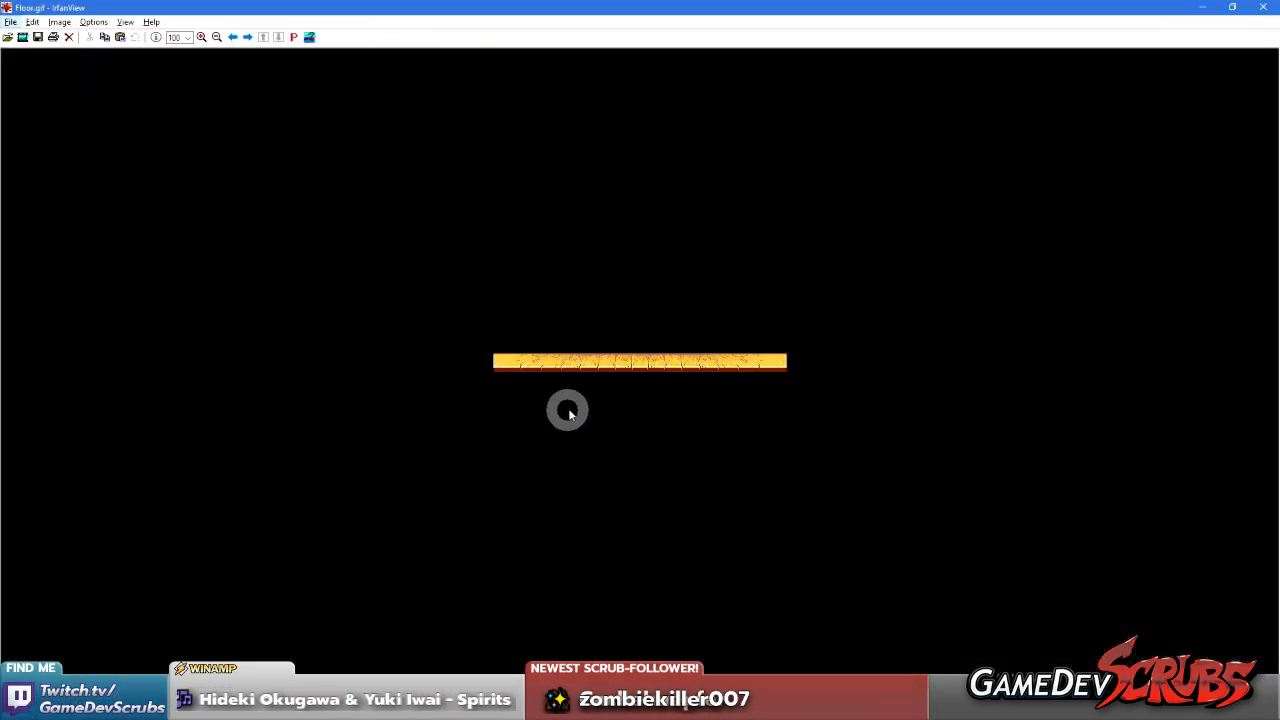
{"action": "scroll", "coordinate": [561, 391], "scroll_direction": "up", "scroll_amount": 6}
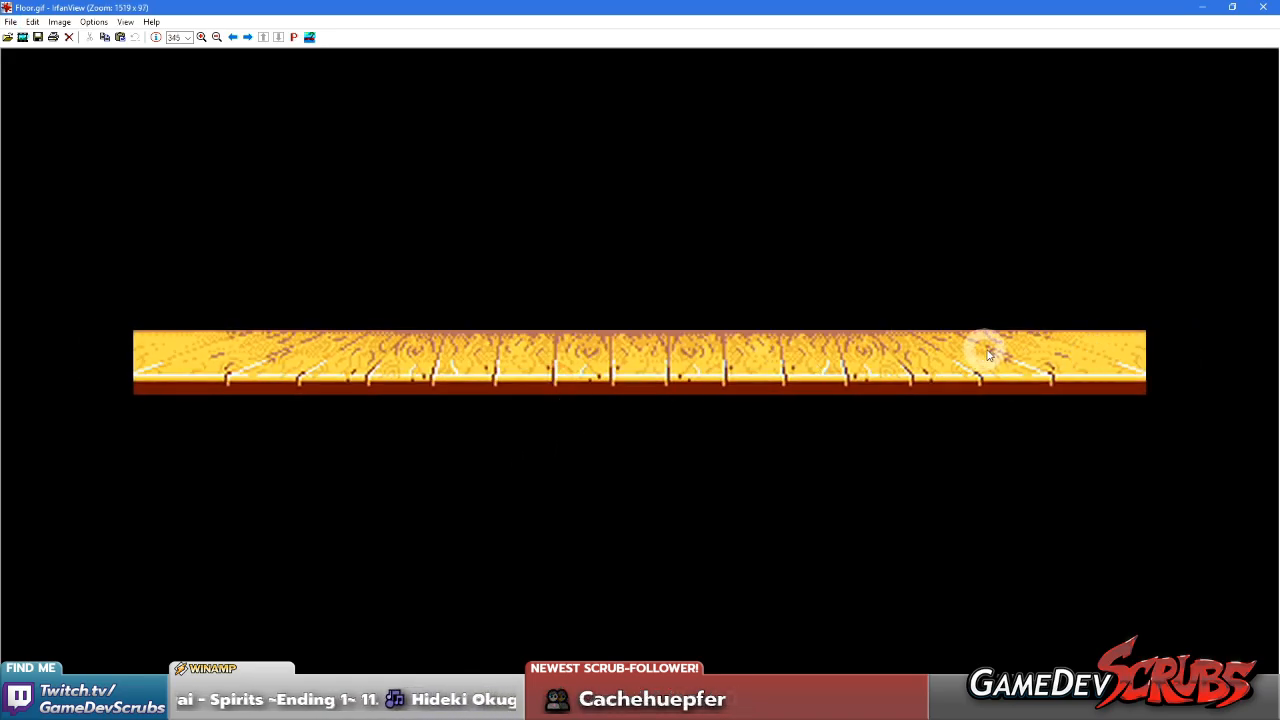
{"action": "left_click", "coordinate": [384, 466]}
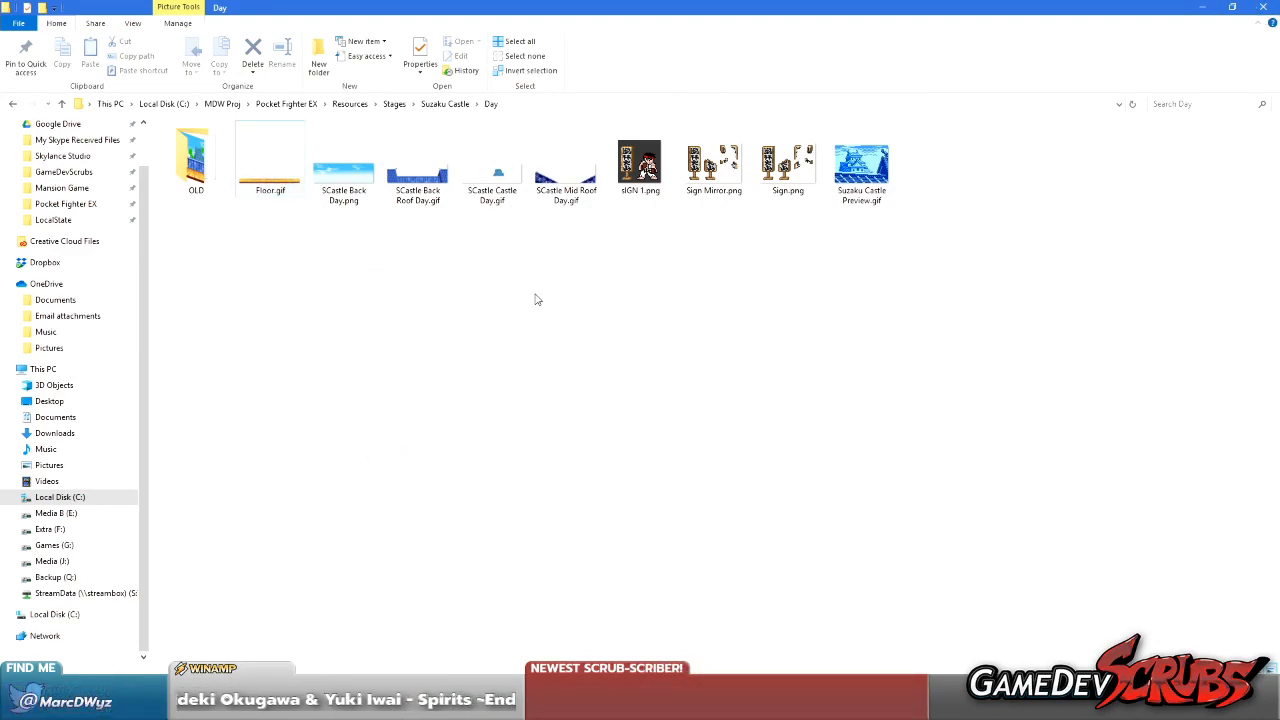
Import the four SCastle Day images (Back, Back Roof, Castle and Mid Roof) into Unity's Suzaku Castle Day folder
{"action": "left_click_drag", "start_coordinate": [367, 228], "coordinate": [575, 183]}
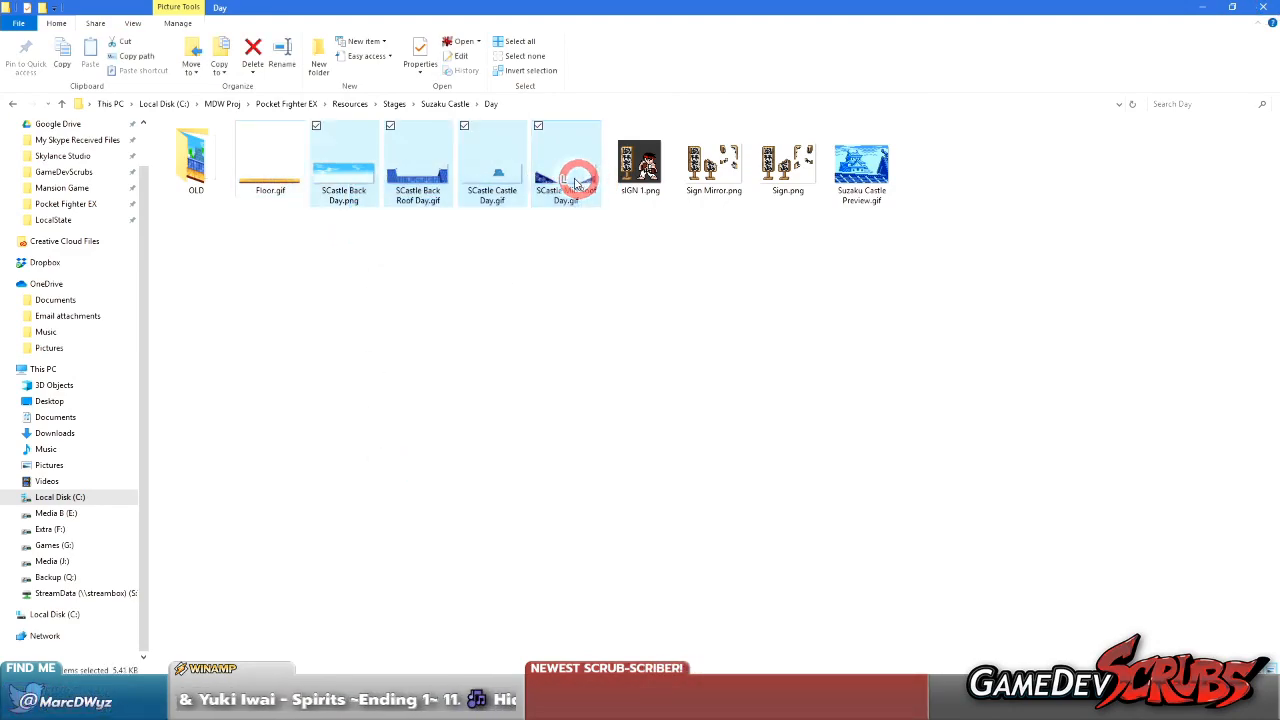
{"action": "left_click_drag", "start_coordinate": [706, 10], "coordinate": [962, 76]}
{"action": "left_click_drag", "start_coordinate": [1005, 247], "coordinate": [228, 616]}
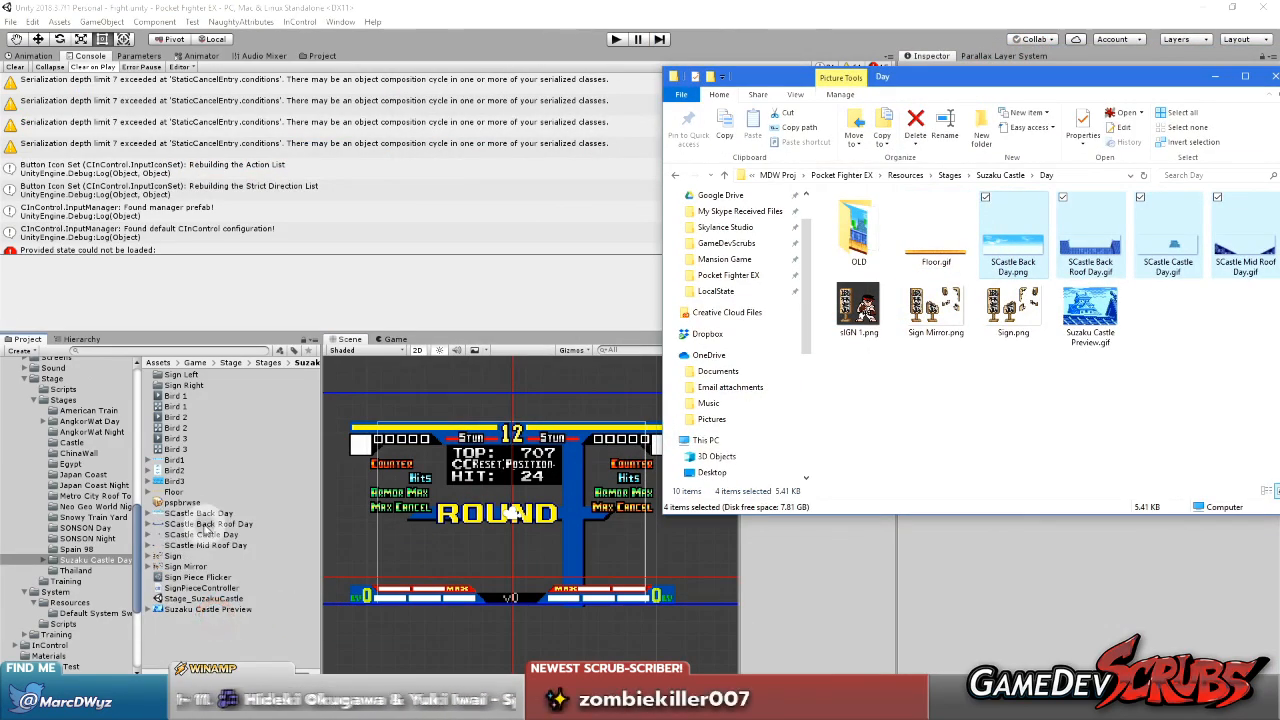
Set all four imported SCastle textures to 10 pixels per unit with a Bottom pivot
{"action": "left_click", "coordinate": [197, 513]}
{"action": "left_click", "coordinate": [205, 545], "text": "shift"}
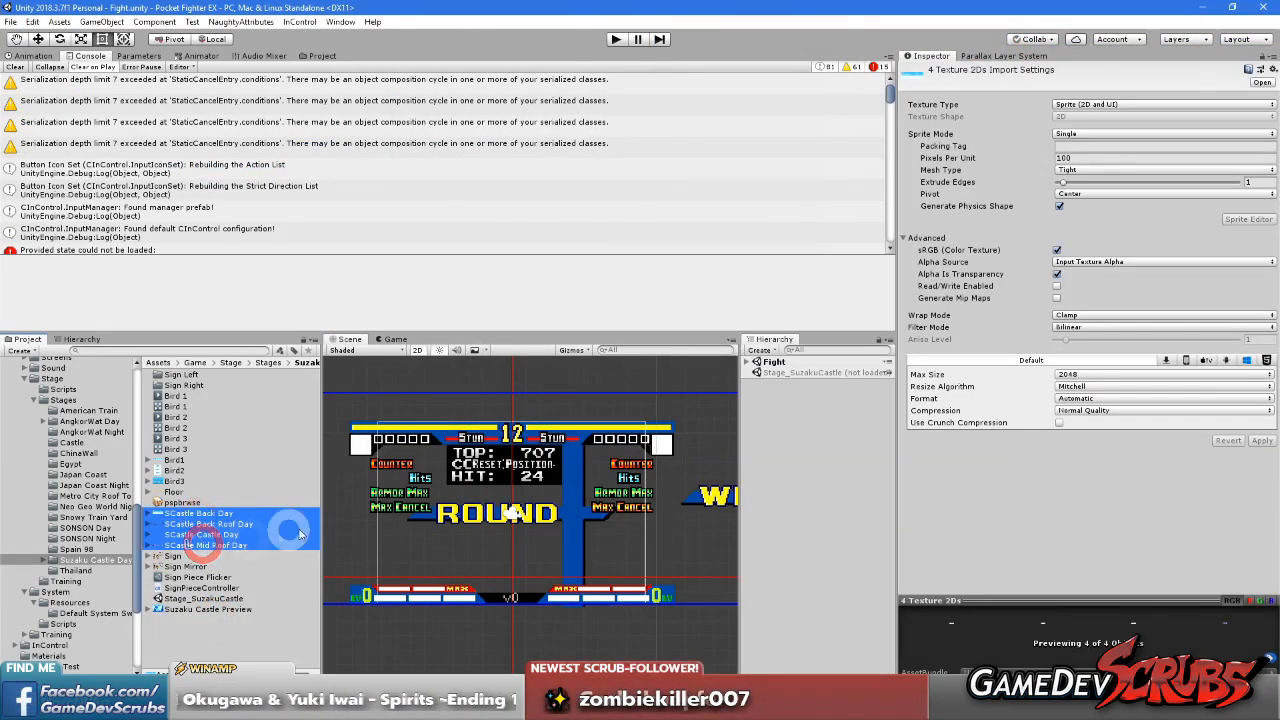
{"action": "left_click", "coordinate": [1081, 157]}
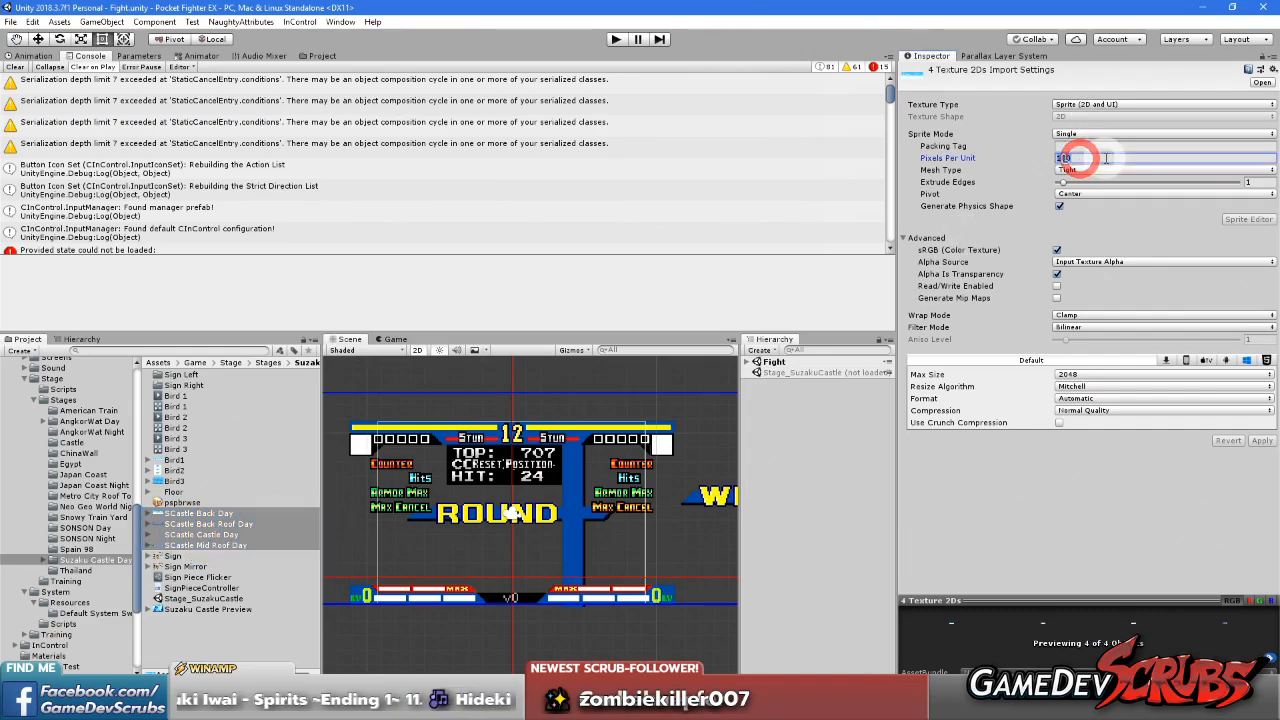
{"action": "left_click", "coordinate": [1072, 136]}
{"action": "left_click", "coordinate": [1080, 148]}
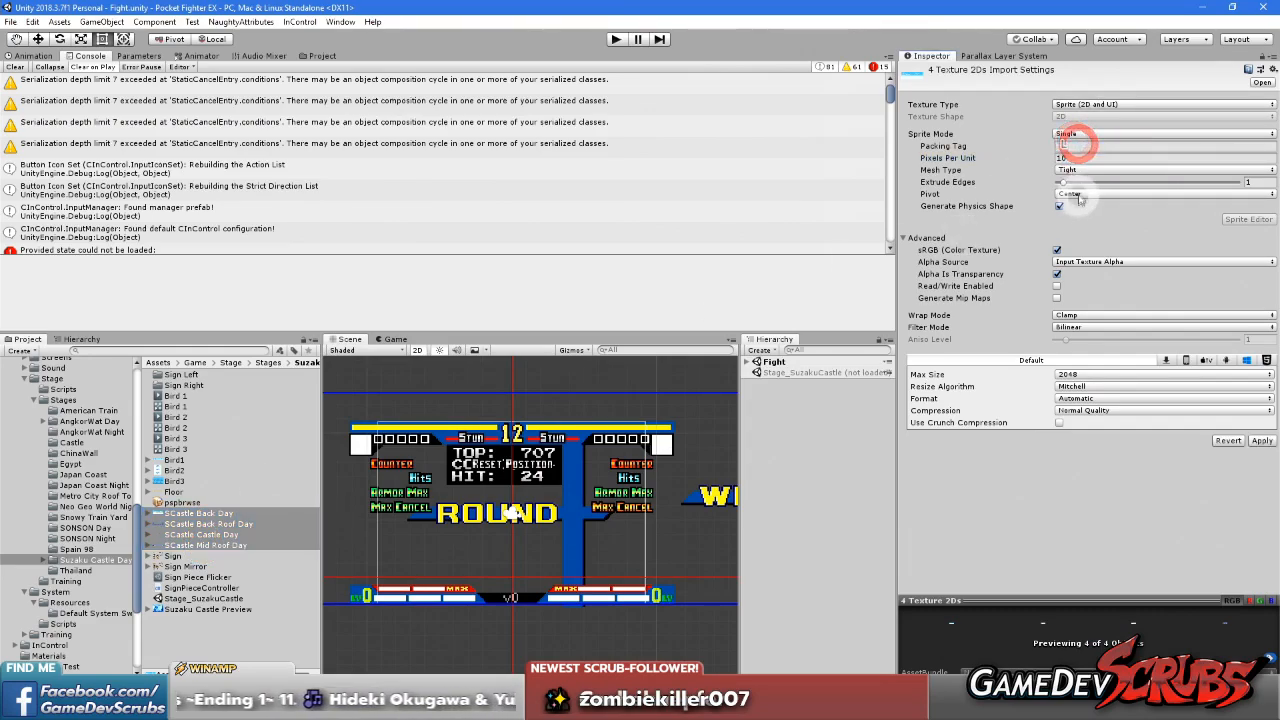
{"action": "left_click", "coordinate": [1075, 193]}
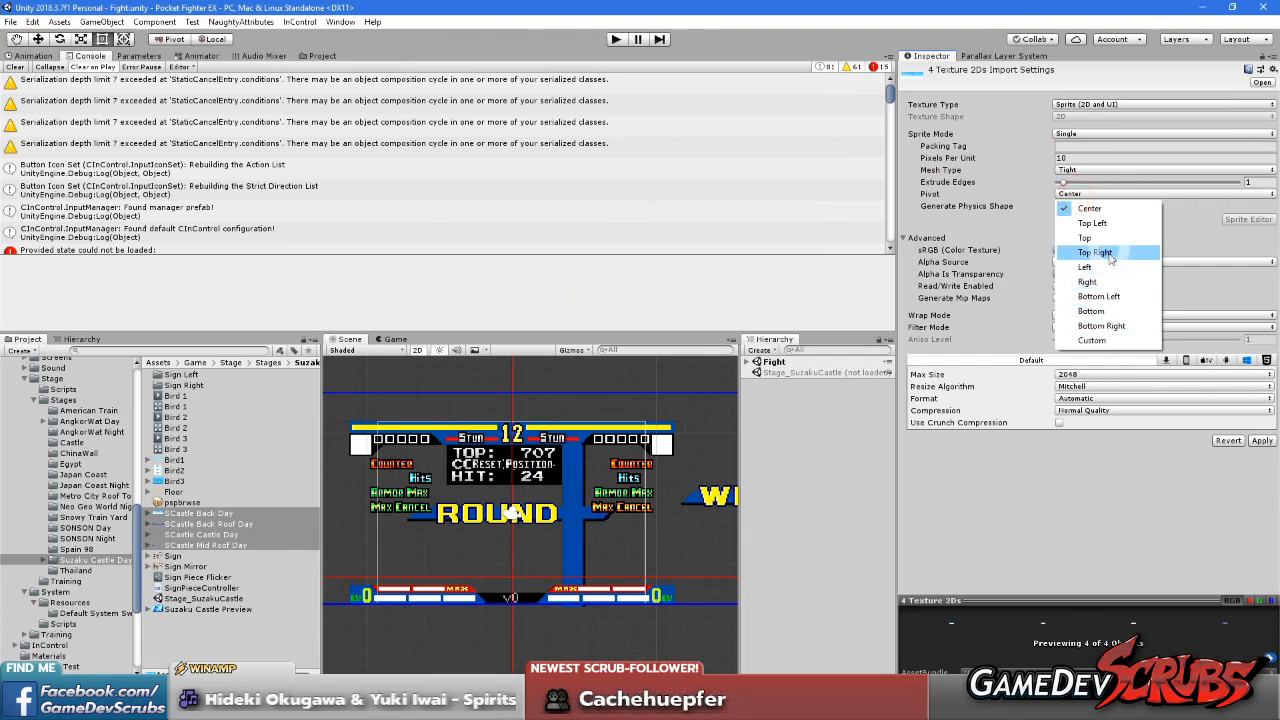
{"action": "left_click", "coordinate": [1103, 208]}
{"action": "left_click", "coordinate": [1100, 194]}
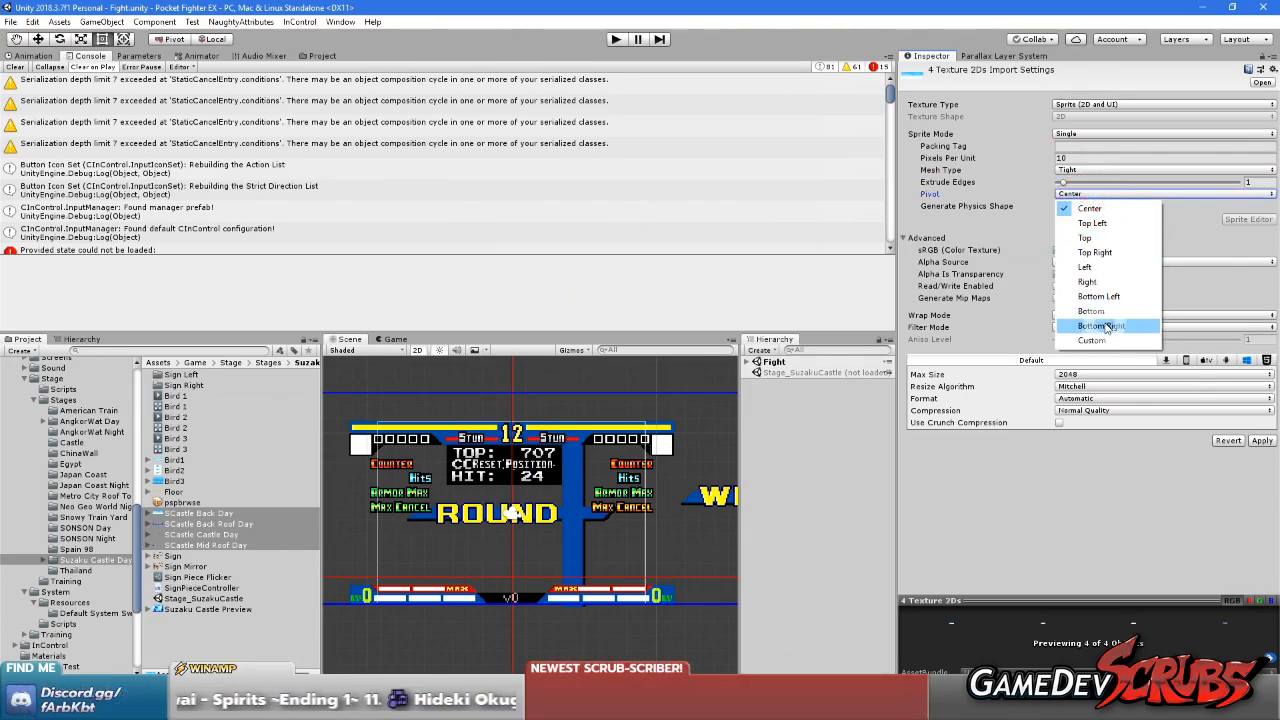
{"action": "left_click", "coordinate": [1106, 311]}
Disable physics shape generation for the four textures, set Full Rect mesh, Point (no filter) filtering and no compression, and apply the settings
{"action": "left_click", "coordinate": [1059, 206]}
{"action": "left_click", "coordinate": [1078, 169]}
{"action": "left_click", "coordinate": [1086, 185]}
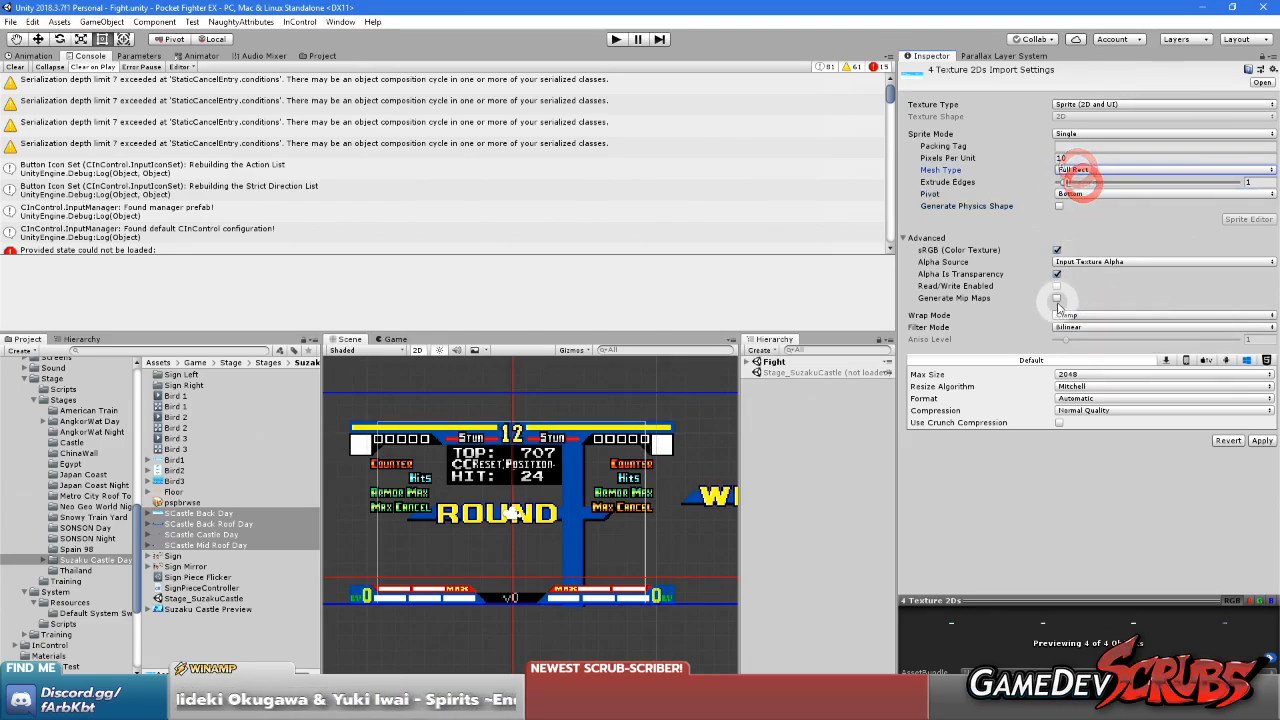
{"action": "left_click", "coordinate": [1079, 326]}
{"action": "left_click", "coordinate": [1077, 340]}
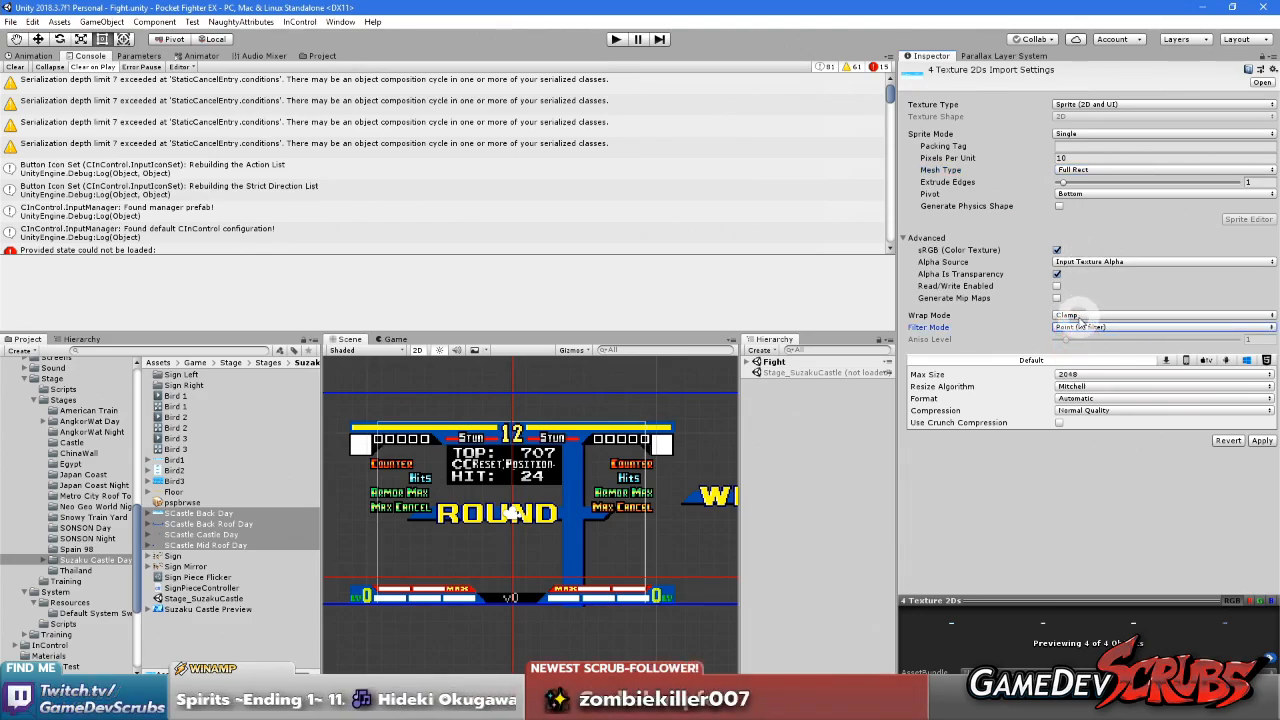
{"action": "left_click", "coordinate": [1087, 411]}
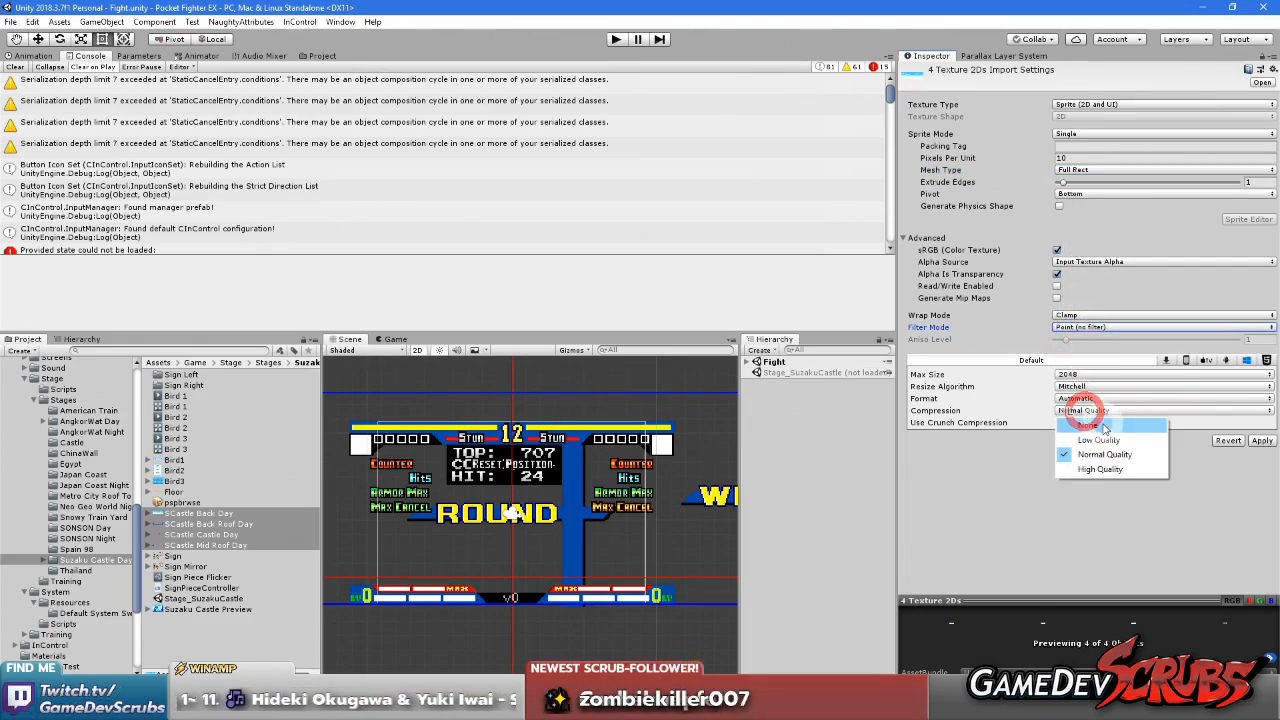
{"action": "left_click", "coordinate": [1100, 428]}
{"action": "left_click", "coordinate": [1258, 429]}
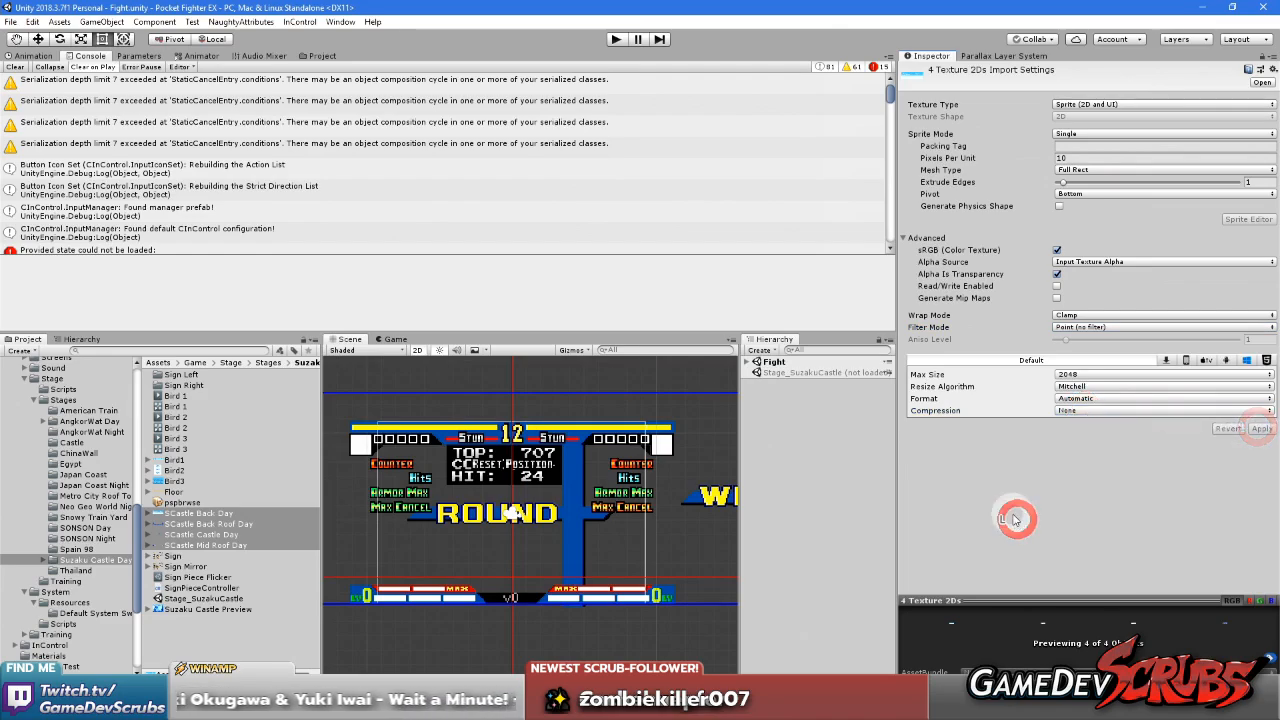
Review the previews and import settings of the individual SCastle textures
{"action": "left_click", "coordinate": [205, 513]}
{"action": "key", "text": "Down"}
{"action": "key", "text": "Down"}
{"action": "key", "text": "Down"}
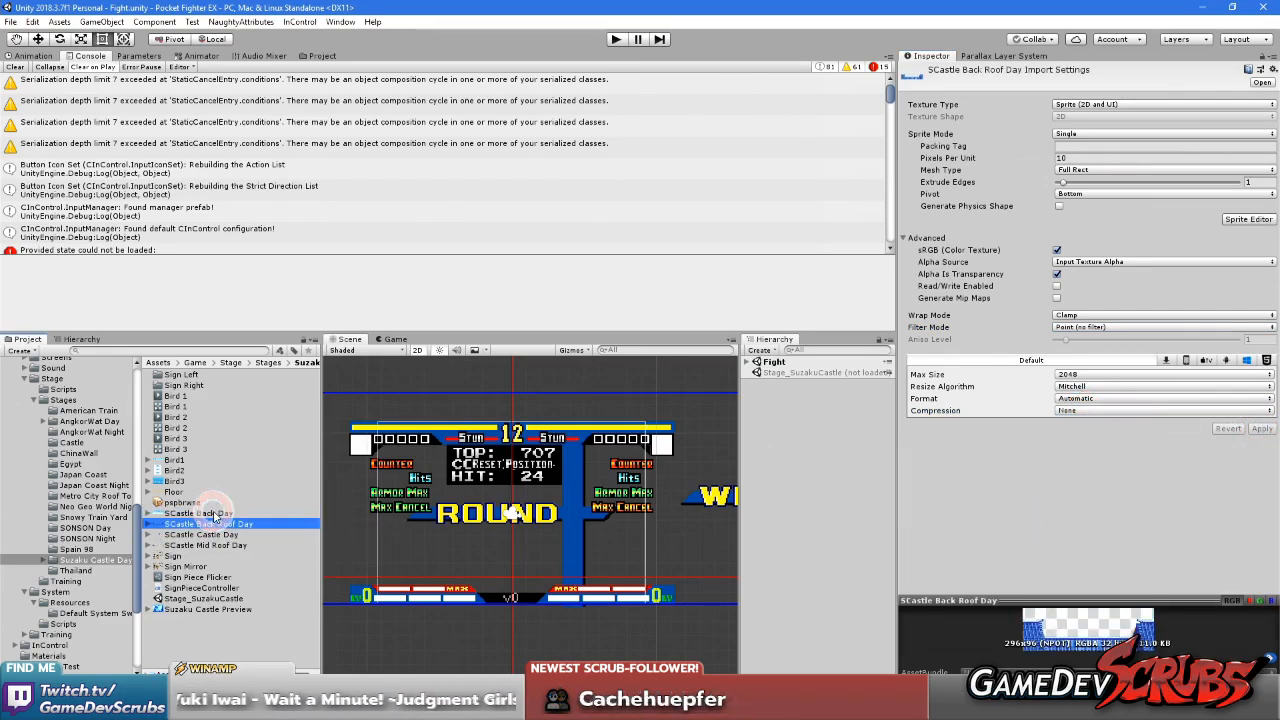
{"action": "key", "text": "Up"}
{"action": "key", "text": "Up"}
{"action": "key", "text": "Up"}
Load the Stage_SuzakuCastle scene and unload the Fight scene
{"action": "right_click", "coordinate": [785, 372]}
{"action": "left_click", "coordinate": [790, 376]}
{"action": "right_click", "coordinate": [786, 362]}
{"action": "left_click", "coordinate": [830, 443]}
{"action": "left_click", "coordinate": [779, 371]}
Rename the Far Back object inside the Background's Back Group as Sky
{"action": "scroll", "coordinate": [629, 503], "scroll_direction": "down", "scroll_amount": 1}
{"action": "middle_click_drag", "start_coordinate": [573, 511], "coordinate": [649, 500]}
{"action": "left_click", "coordinate": [775, 384]}
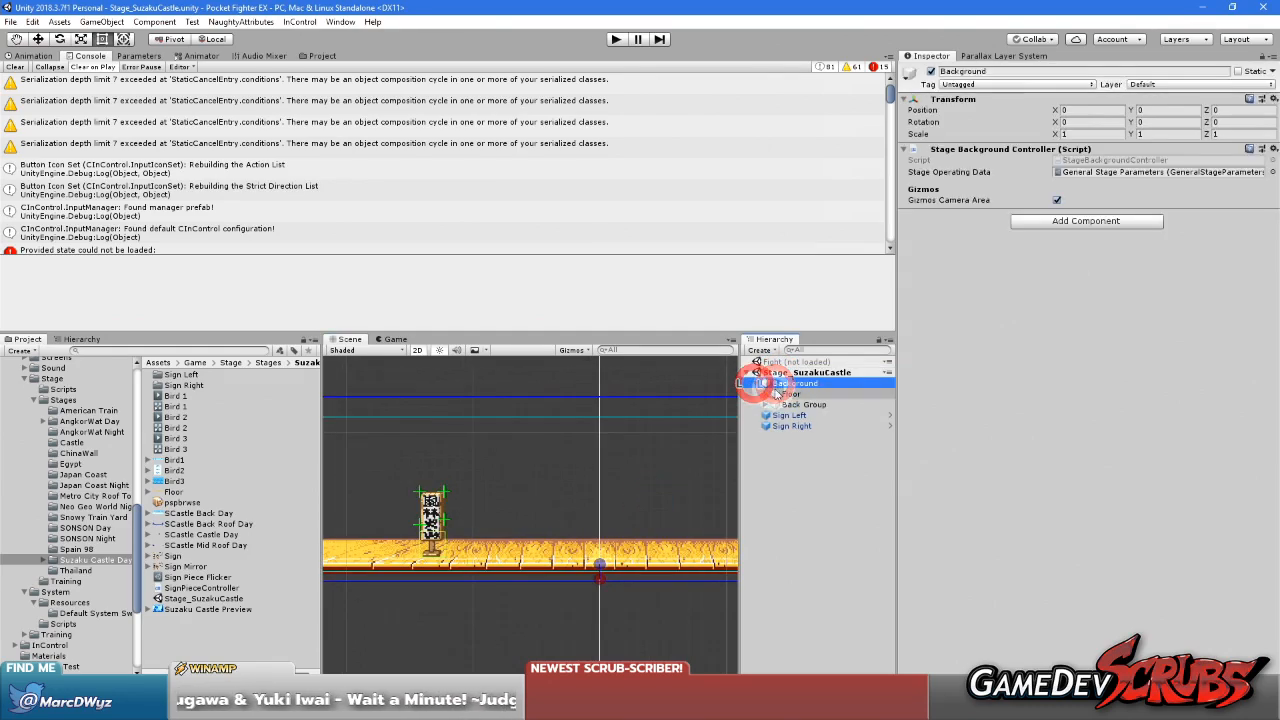
{"action": "left_click", "coordinate": [757, 384]}
{"action": "left_click", "coordinate": [767, 404]}
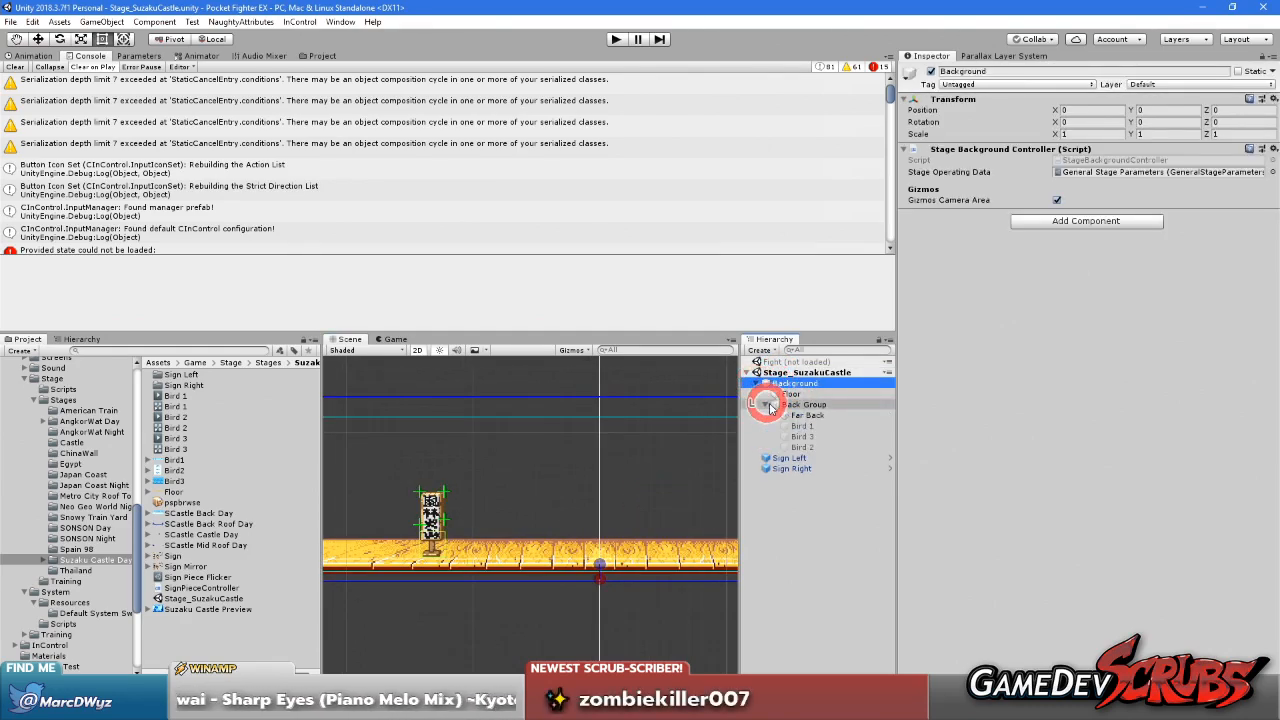
{"action": "left_click", "coordinate": [806, 414]}
{"action": "middle_click_drag", "start_coordinate": [571, 491], "coordinate": [614, 466]}
{"action": "left_click", "coordinate": [805, 416]}
{"action": "left_click", "coordinate": [805, 417]}
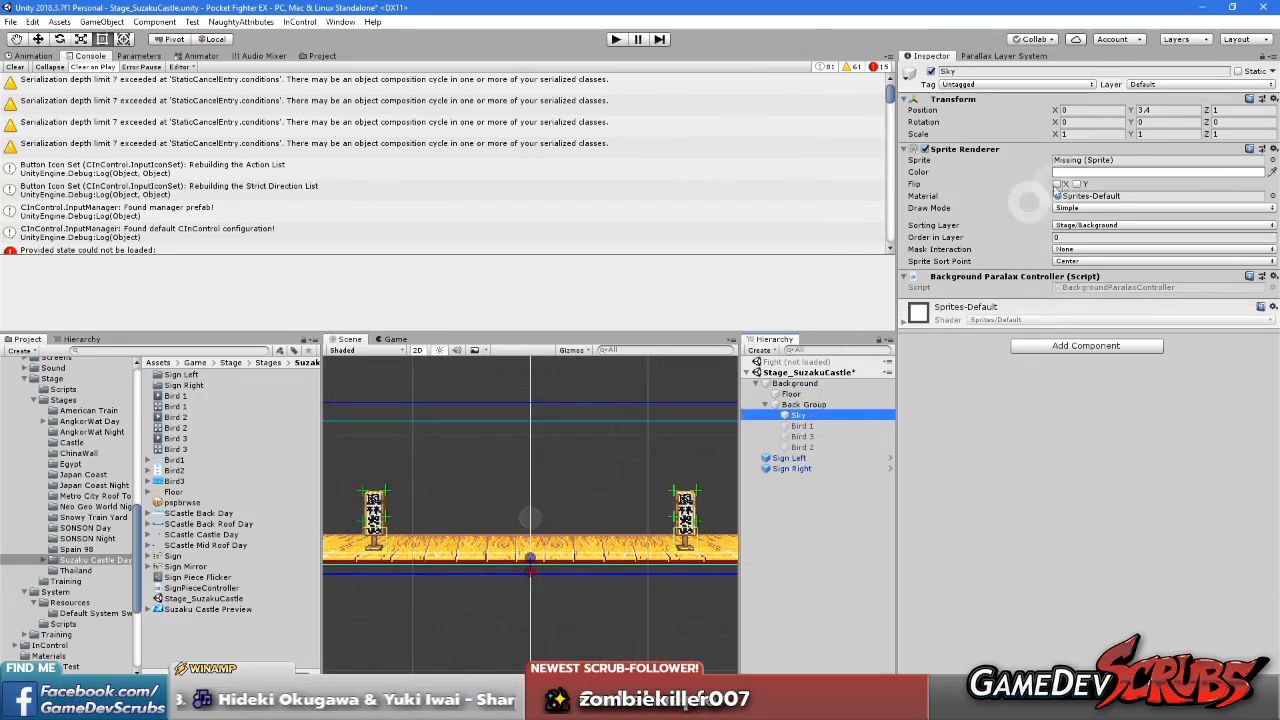
Assign the SCastle Back Day sprite to the Sky object, searching the sprites for Scast
{"action": "left_click", "coordinate": [1272, 160]}
{"action": "type", "text": "Scast"}
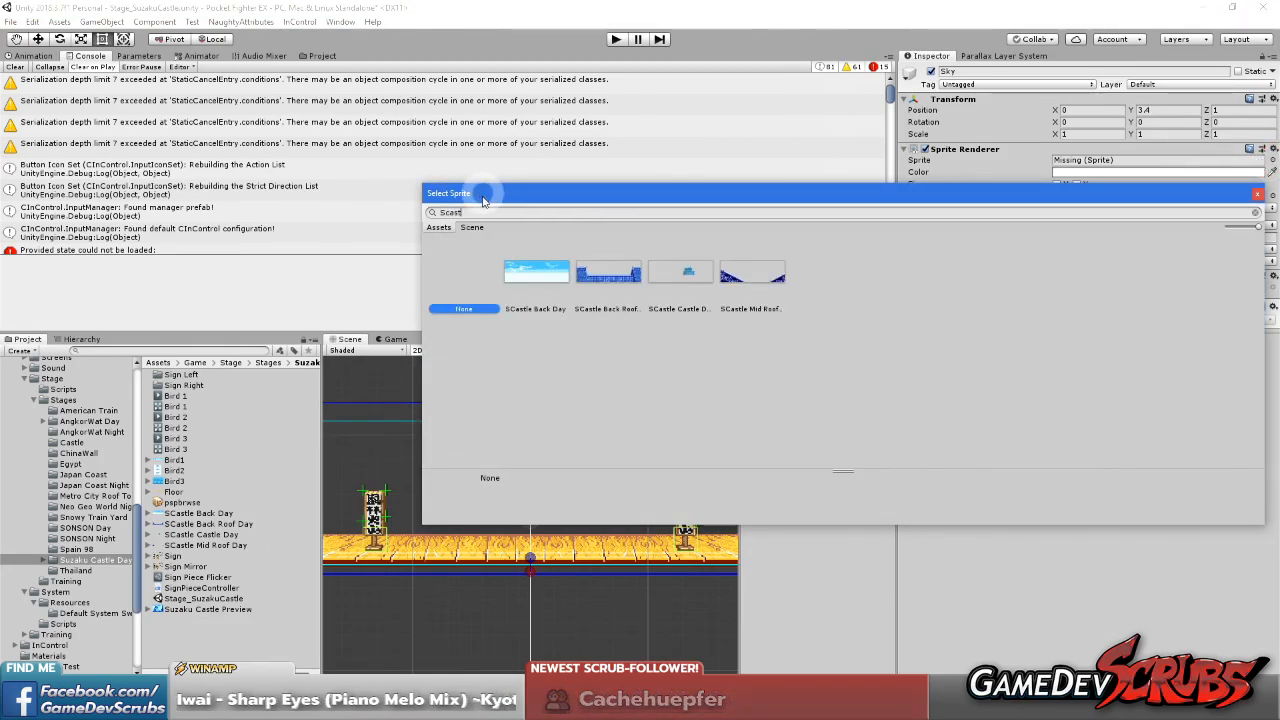
{"action": "double_click", "coordinate": [536, 278]}
Check how the new sky fits above the stage floor and show the Back Group's Parallax Layer Controller settings
{"action": "scroll", "coordinate": [488, 488], "scroll_direction": "up", "scroll_amount": 2}
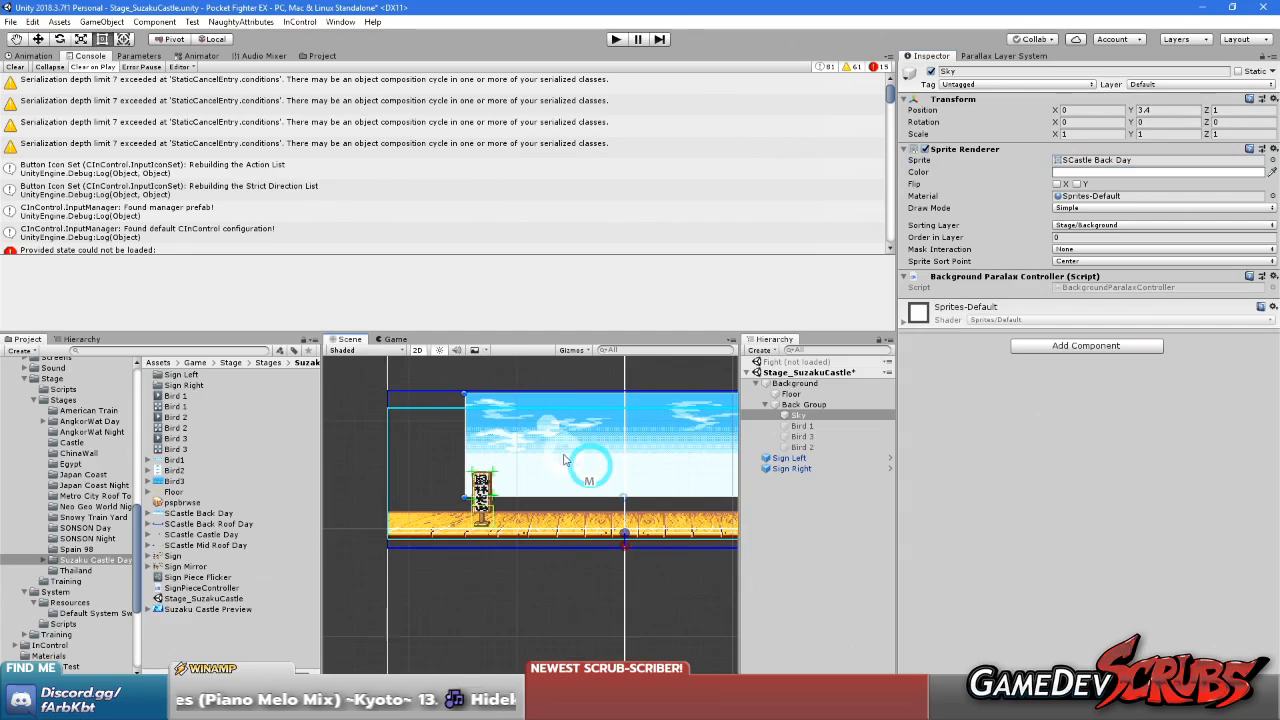
{"action": "middle_click_drag", "start_coordinate": [612, 459], "coordinate": [521, 457]}
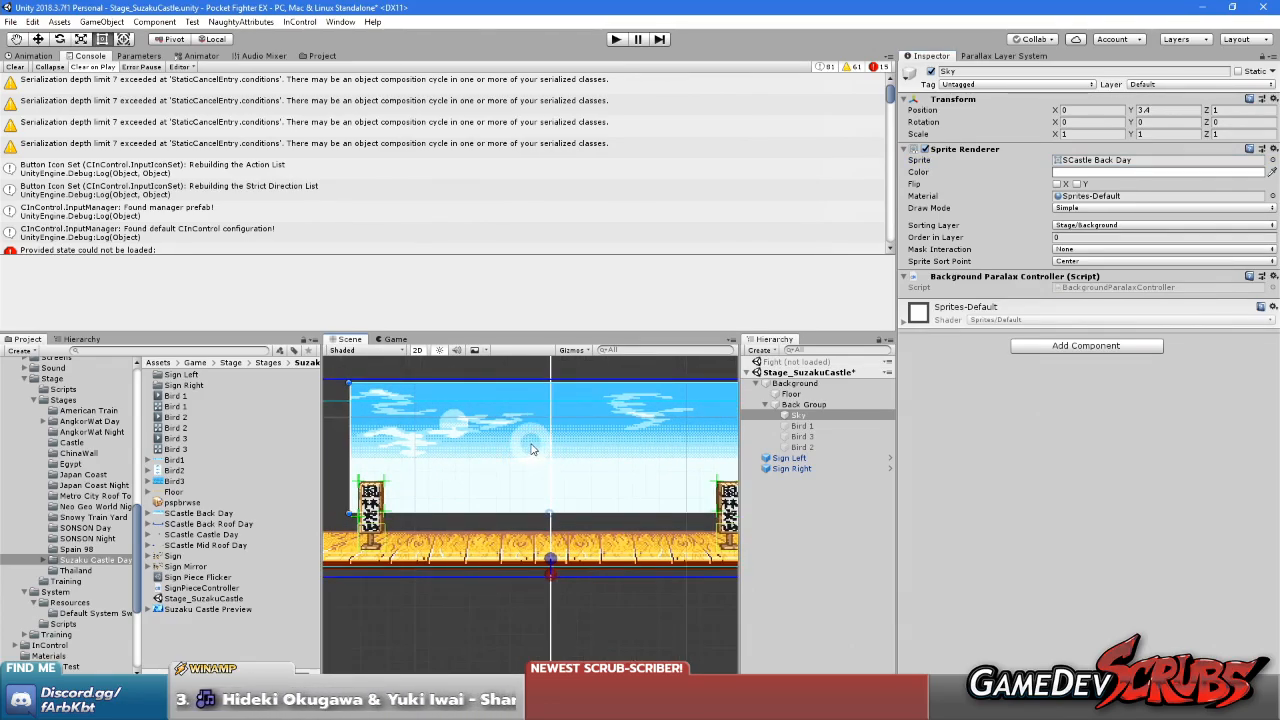
{"action": "scroll", "coordinate": [520, 445], "scroll_direction": "down", "scroll_amount": 2}
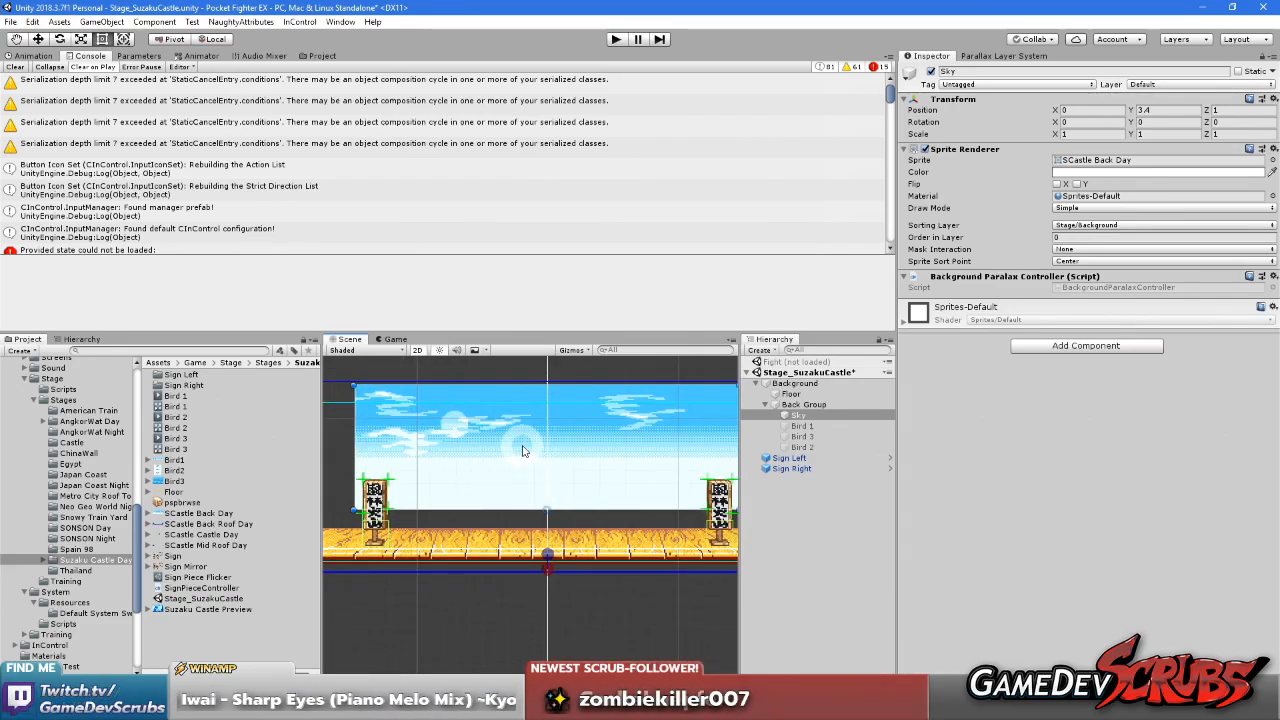
{"action": "middle_click_drag", "start_coordinate": [522, 450], "coordinate": [596, 447]}
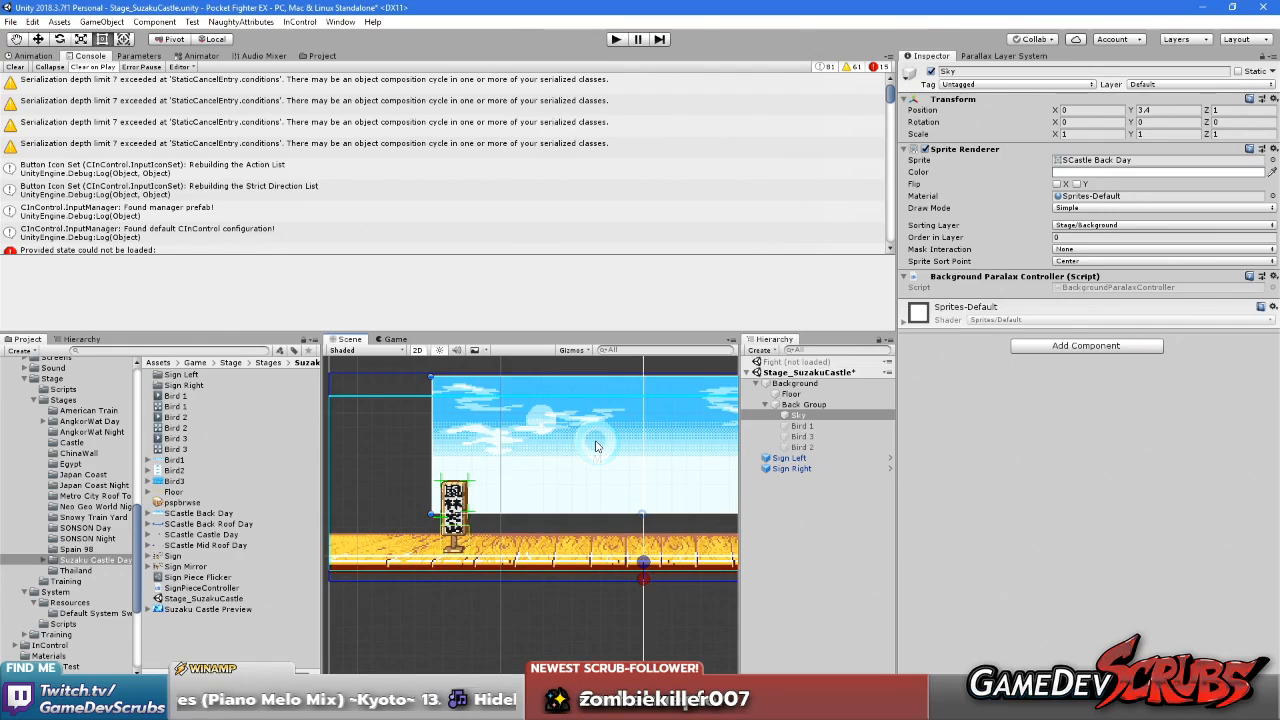
{"action": "left_click", "coordinate": [804, 404]}
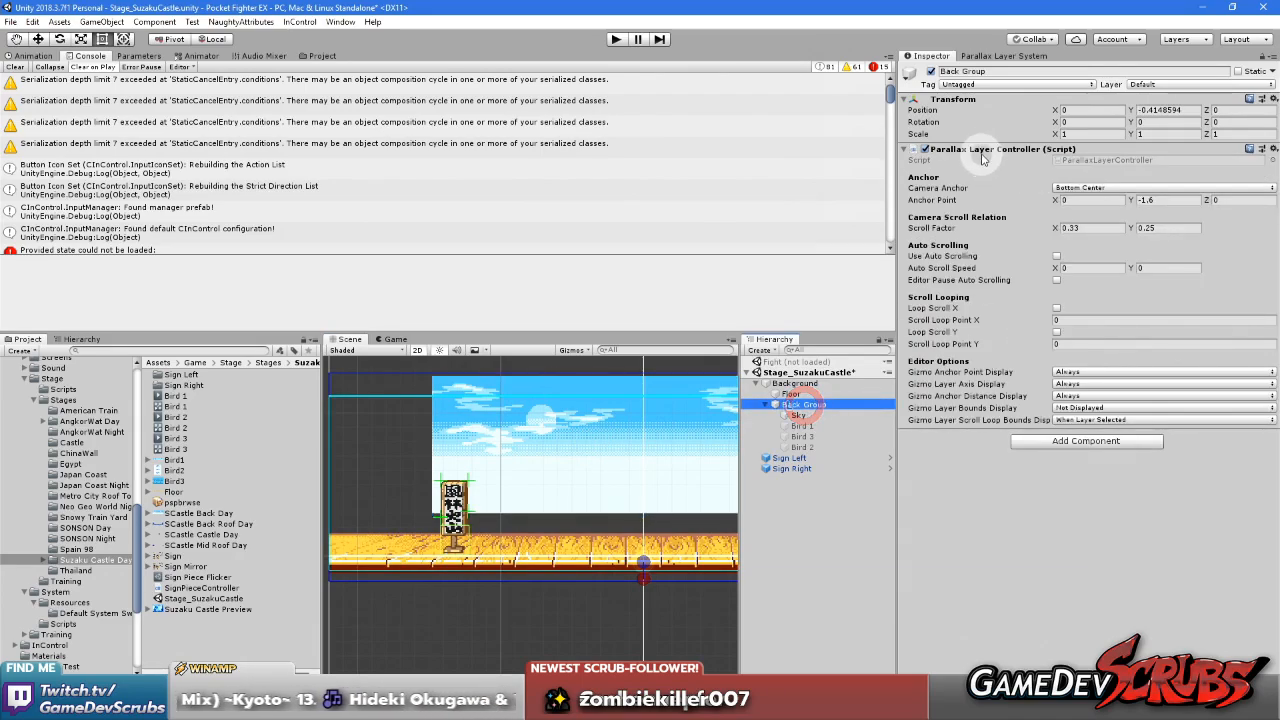
Copy the Back Group's Parallax Layer Controller component and remove it from the Back Group
{"action": "right_click", "coordinate": [998, 156]}
{"action": "left_click", "coordinate": [1040, 222]}
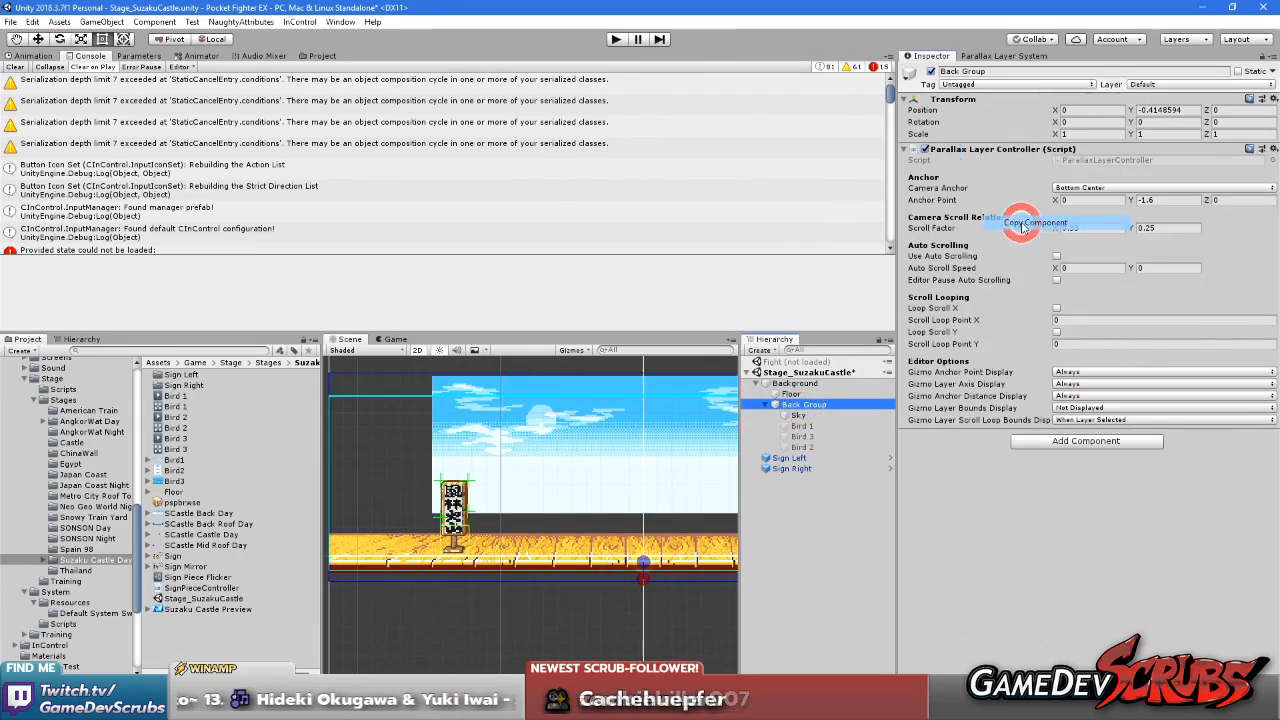
{"action": "right_click", "coordinate": [974, 150]}
{"action": "left_click", "coordinate": [1015, 170]}
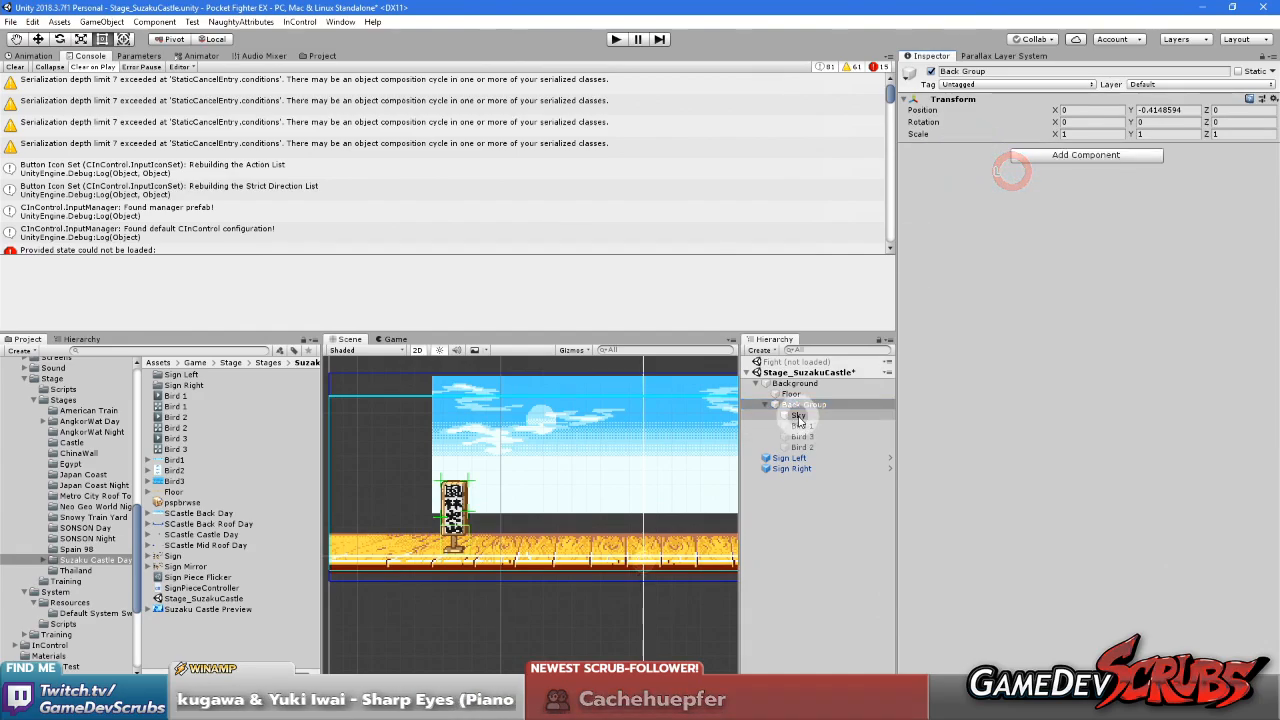
Move the Sky object out of the Back Group to sit directly under Background and set its Y position to 0
{"action": "left_click", "coordinate": [798, 416]}
{"action": "left_click_drag", "start_coordinate": [798, 418], "coordinate": [797, 404]}
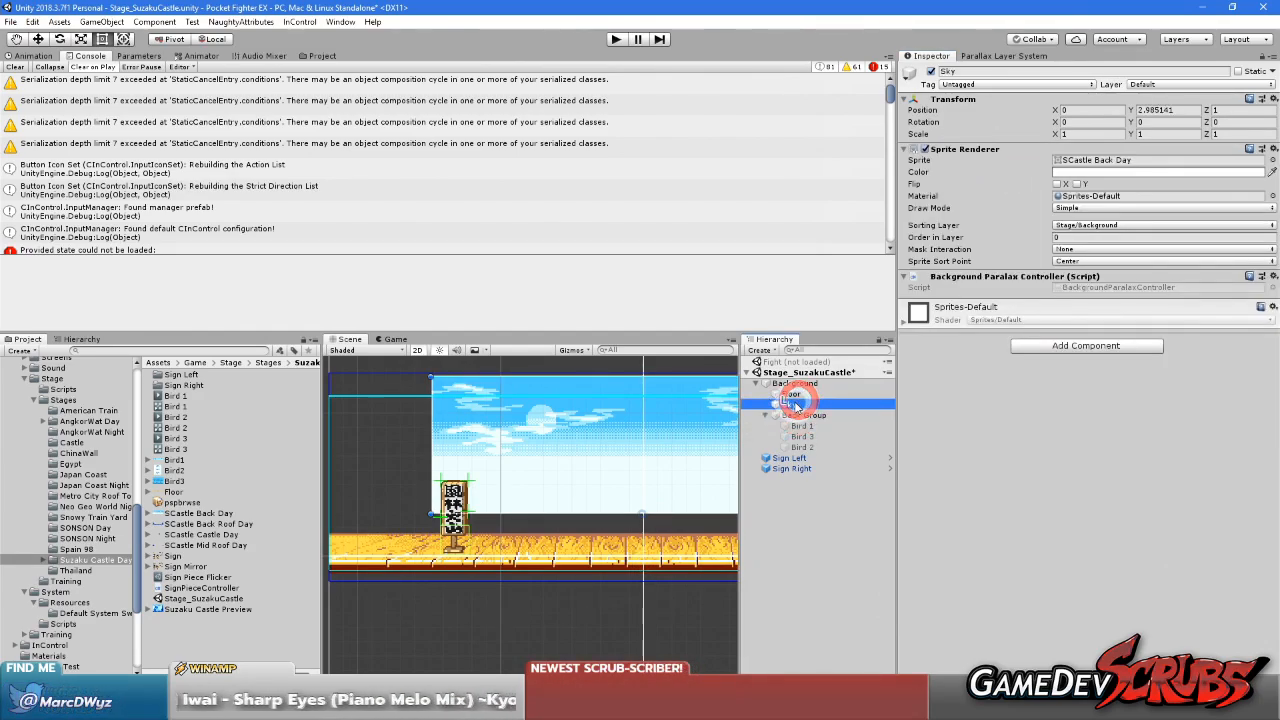
{"action": "left_click", "coordinate": [1168, 110]}
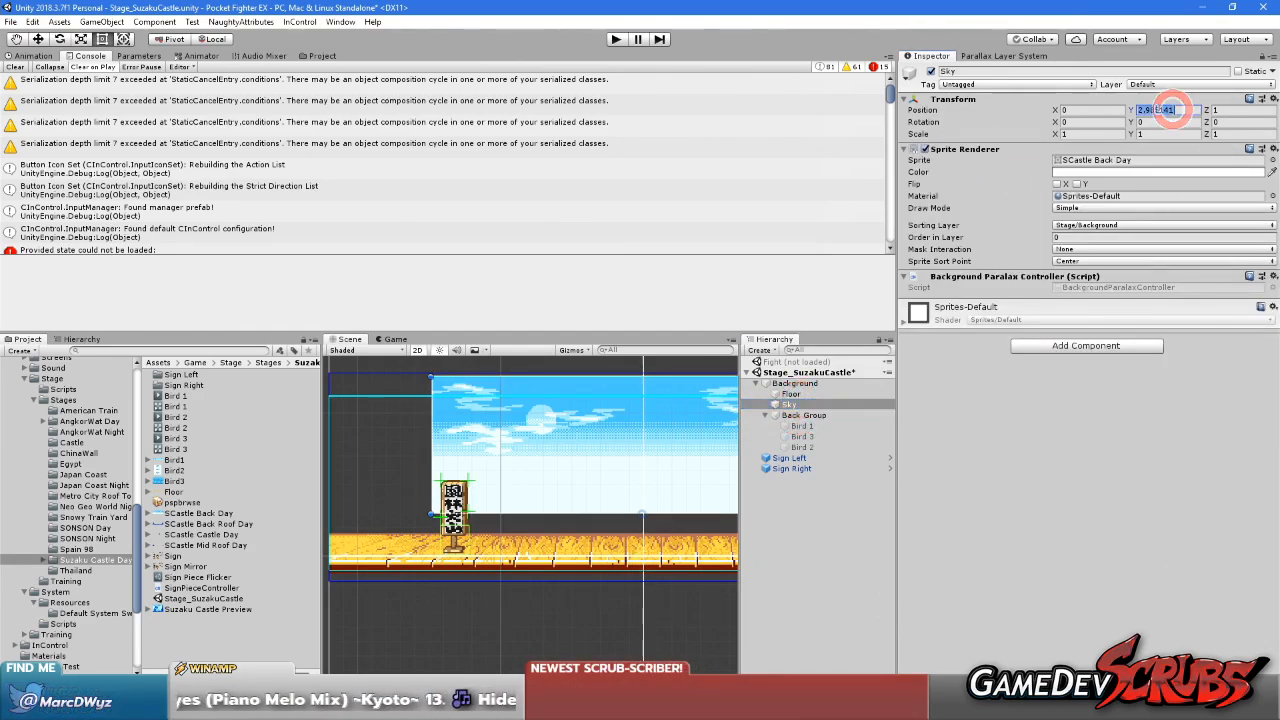
{"action": "type", "text": "0"}
{"action": "middle_click_drag", "start_coordinate": [620, 474], "coordinate": [562, 467]}
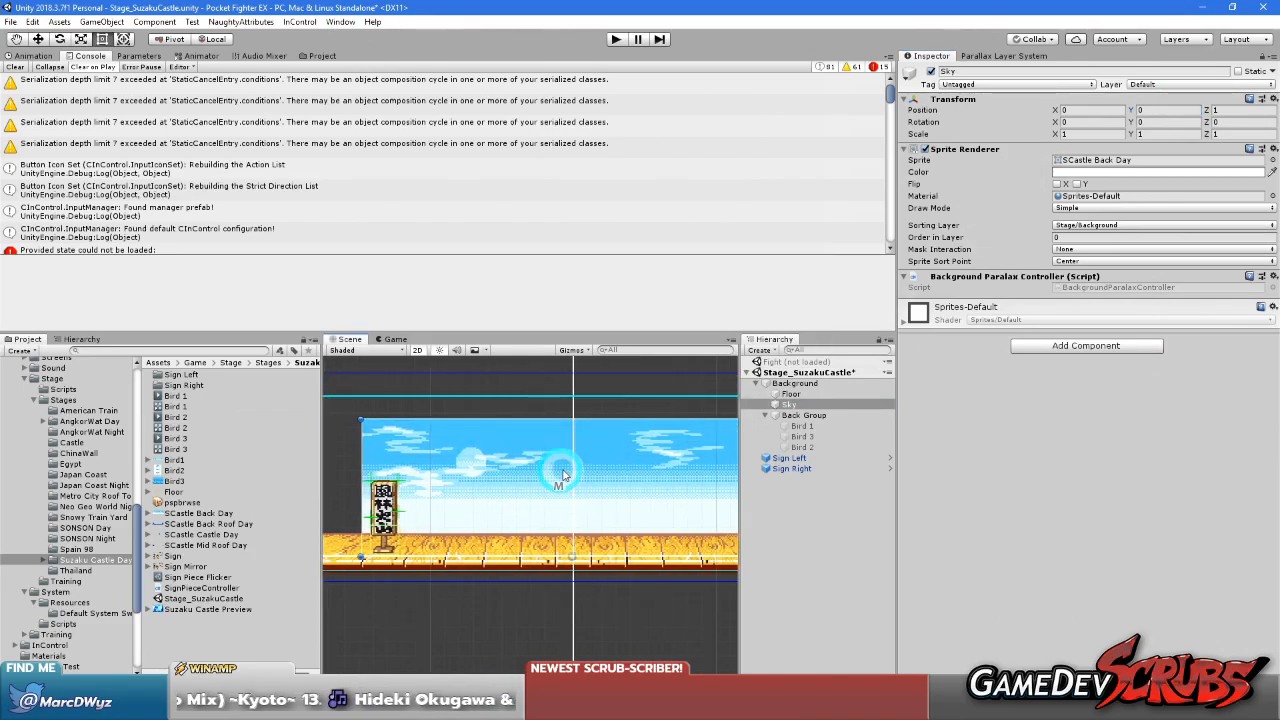
{"action": "scroll", "coordinate": [572, 465], "scroll_direction": "down", "scroll_amount": 4}
{"action": "scroll", "coordinate": [584, 443], "scroll_direction": "up", "scroll_amount": 1}
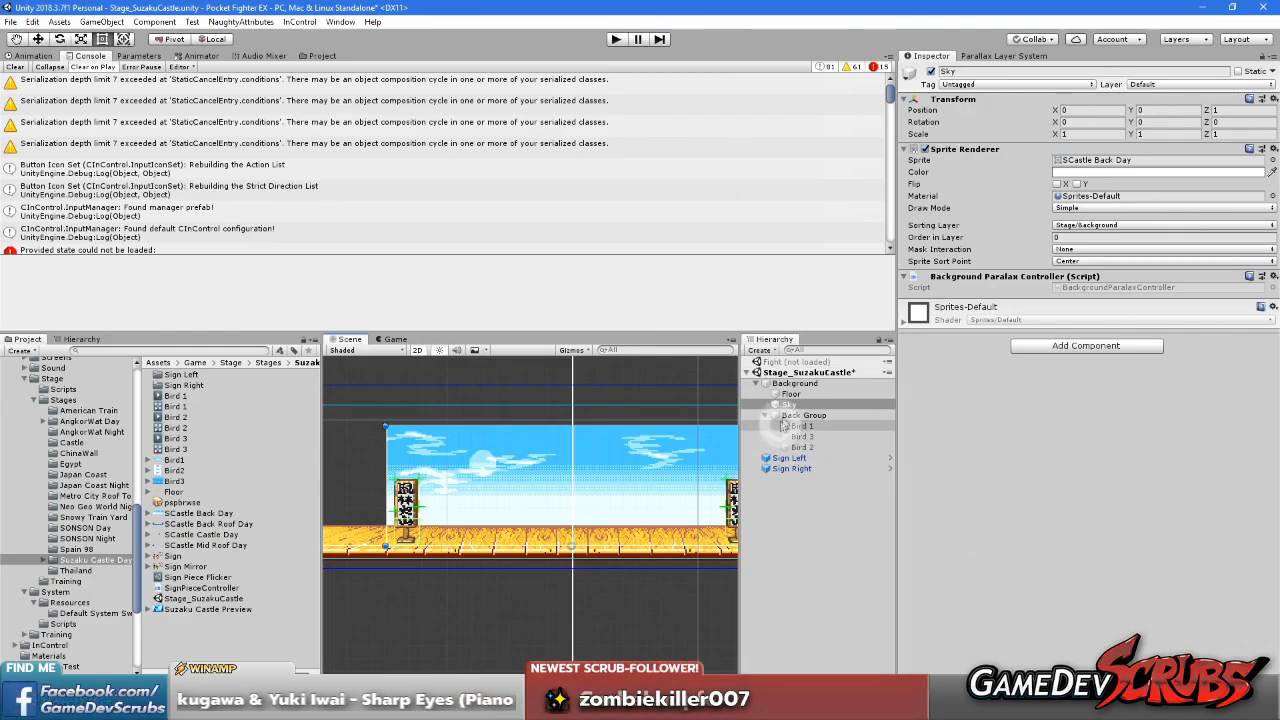
Replace Sky's Background Paralax Controller component with the copied Parallax Layer Controller, pasted as new
{"action": "right_click", "coordinate": [983, 283]}
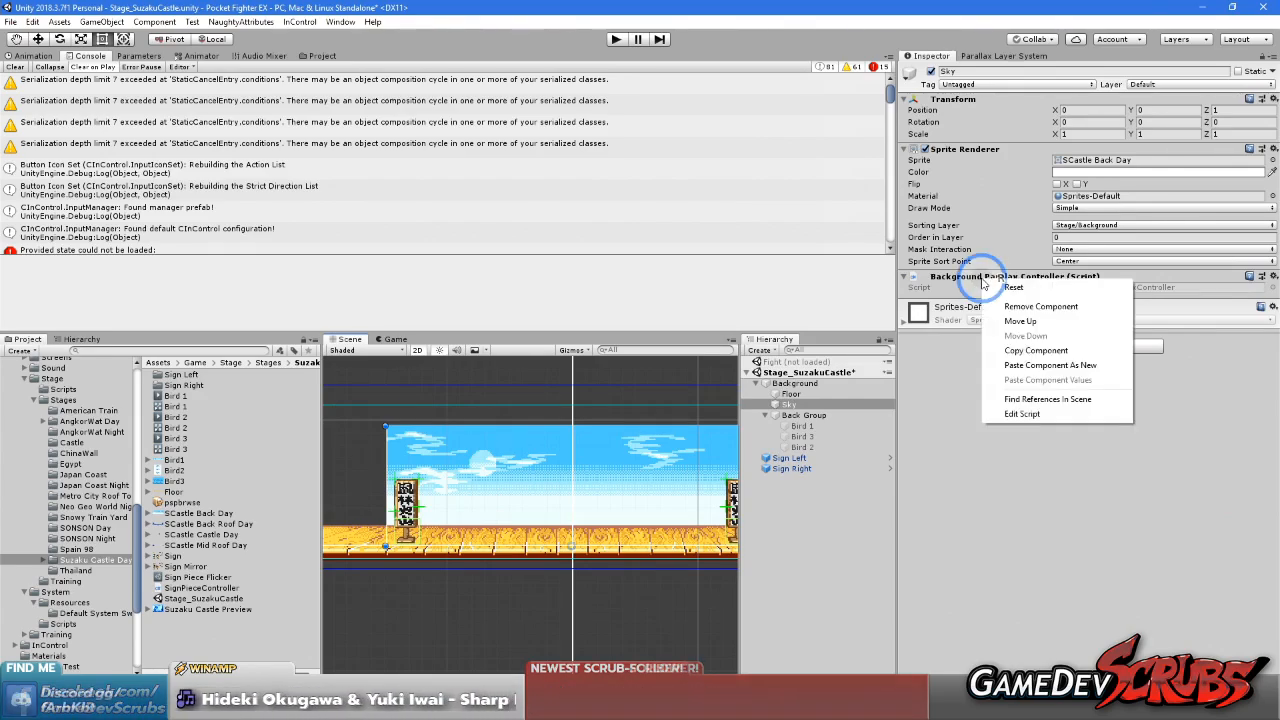
{"action": "left_click", "coordinate": [1043, 367]}
{"action": "right_click", "coordinate": [1065, 277]}
{"action": "left_click", "coordinate": [1132, 300]}
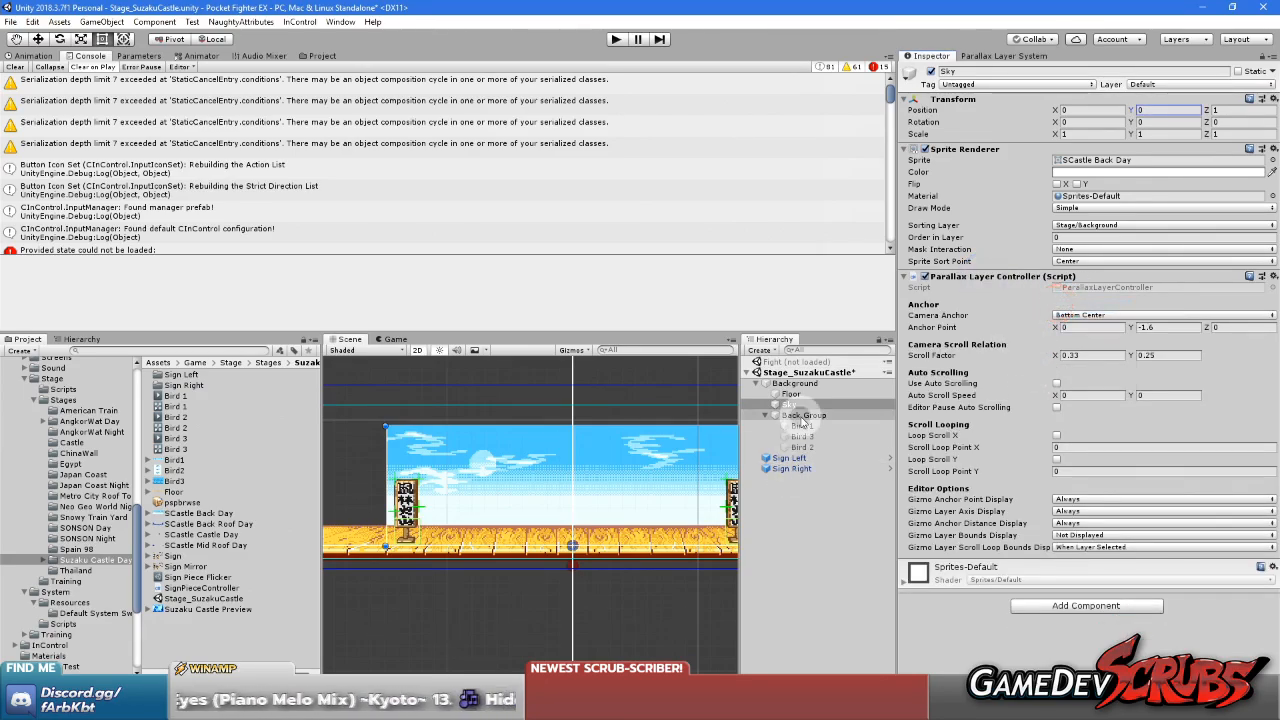
Inspect the components of the bird objects inside the Back Group and collapse the group
{"action": "left_click", "coordinate": [803, 426]}
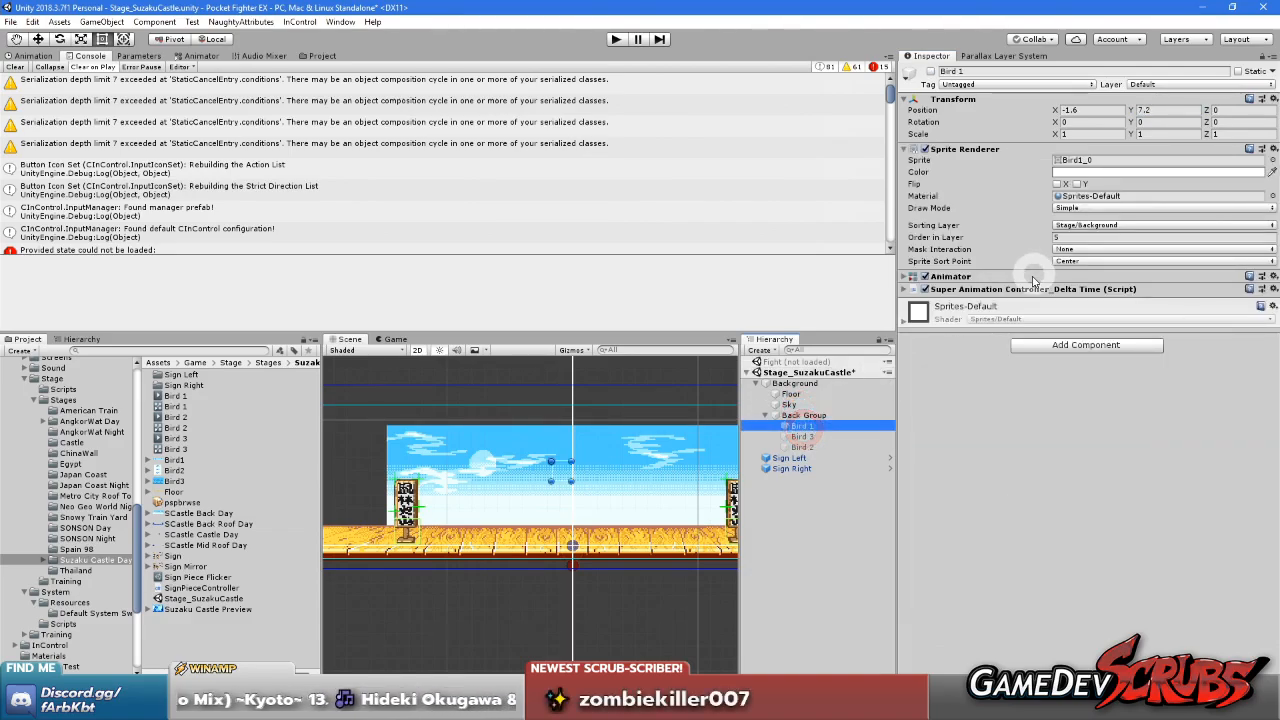
{"action": "left_click", "coordinate": [804, 438]}
{"action": "left_click", "coordinate": [782, 416]}
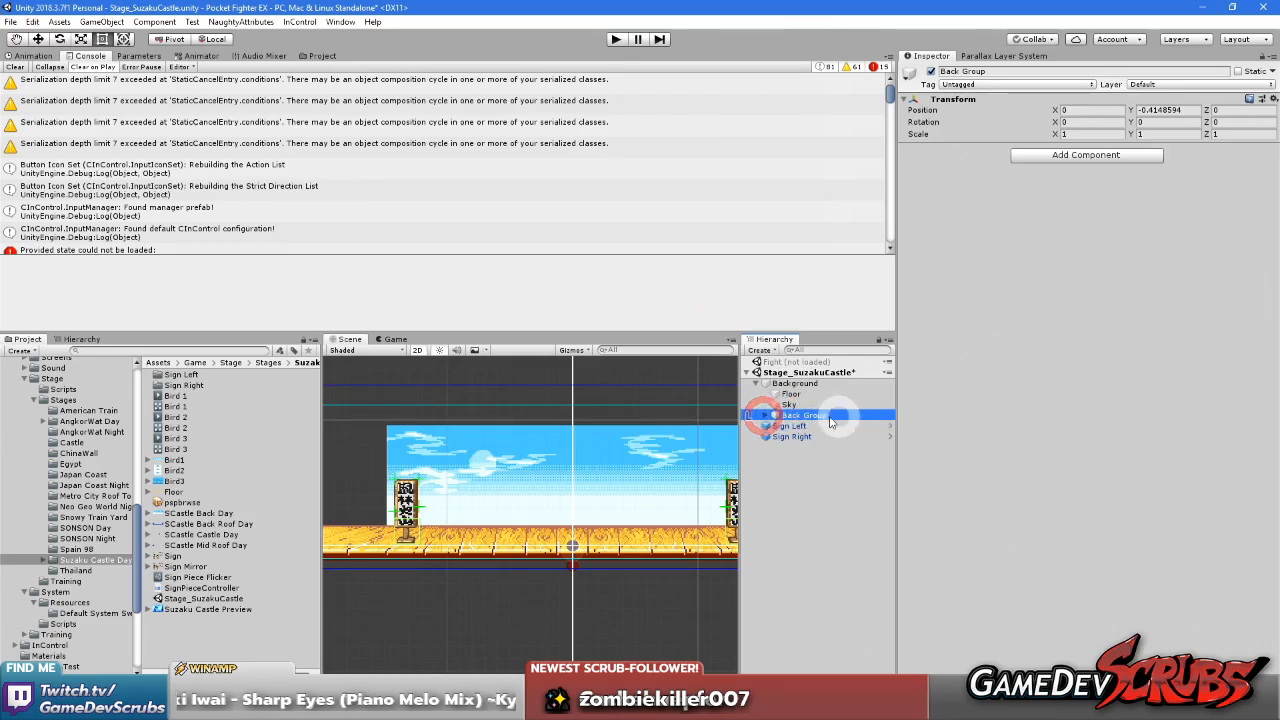
Set the Scroll Factor of Sky's Parallax Layer Controller to 0 on both X and Y
{"action": "left_click", "coordinate": [787, 404]}
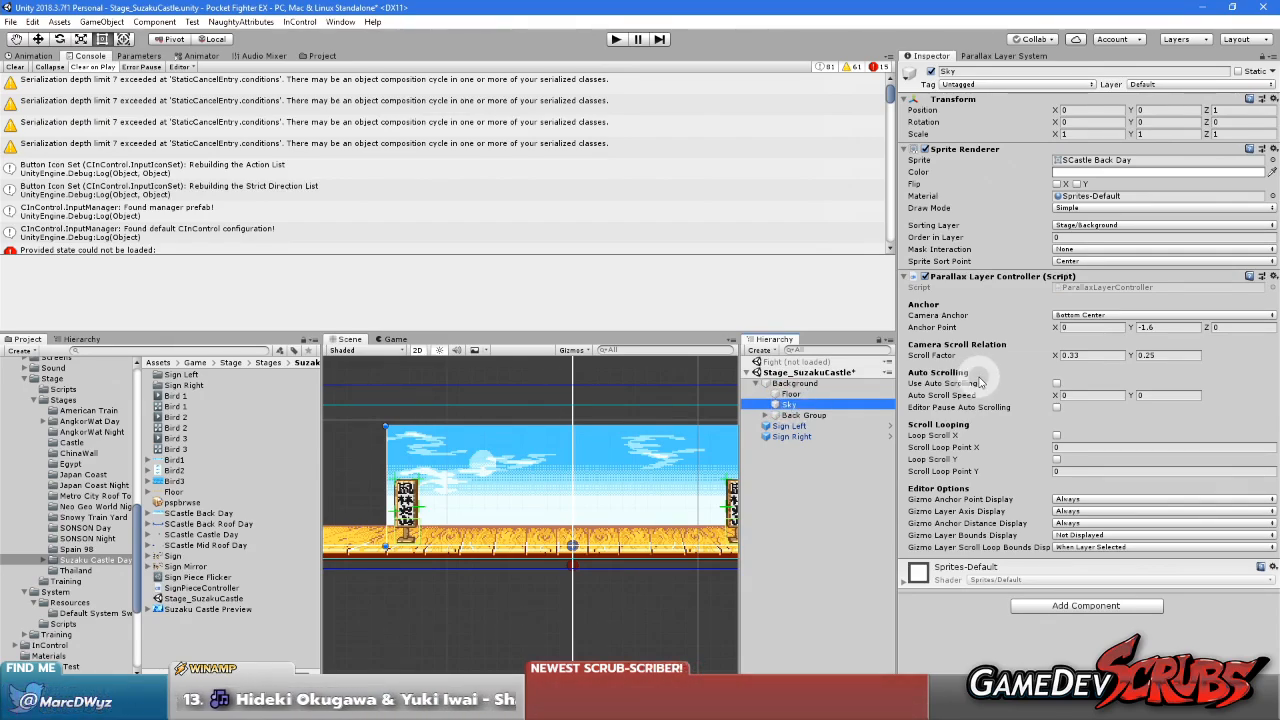
{"action": "scroll", "coordinate": [600, 476], "scroll_direction": "down", "scroll_amount": 2}
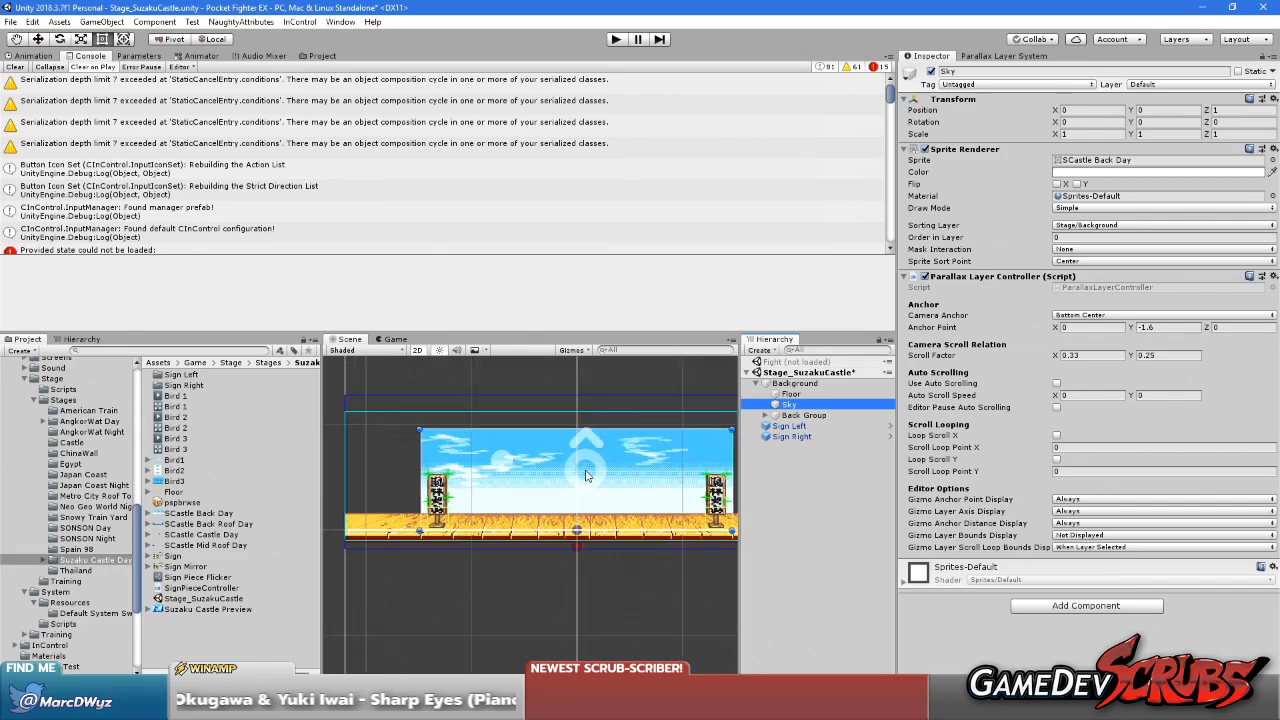
{"action": "scroll", "coordinate": [606, 472], "scroll_direction": "up", "scroll_amount": 1}
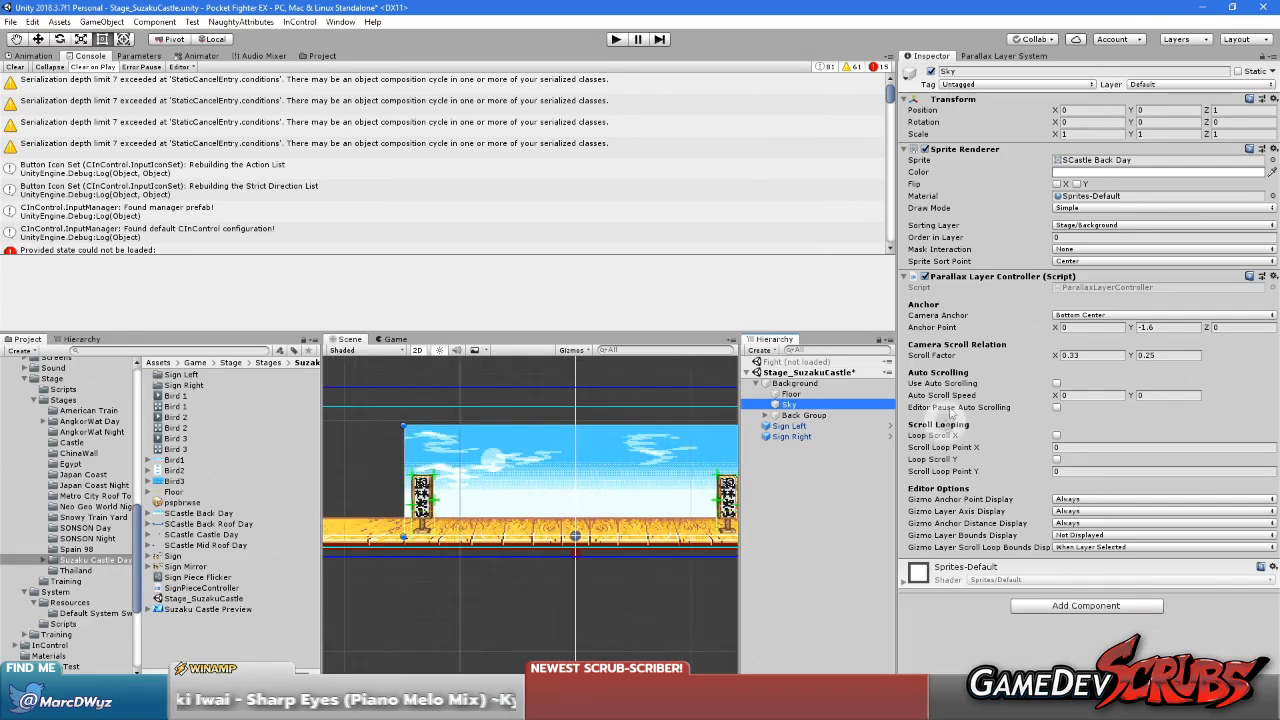
{"action": "right_click", "coordinate": [1011, 276]}
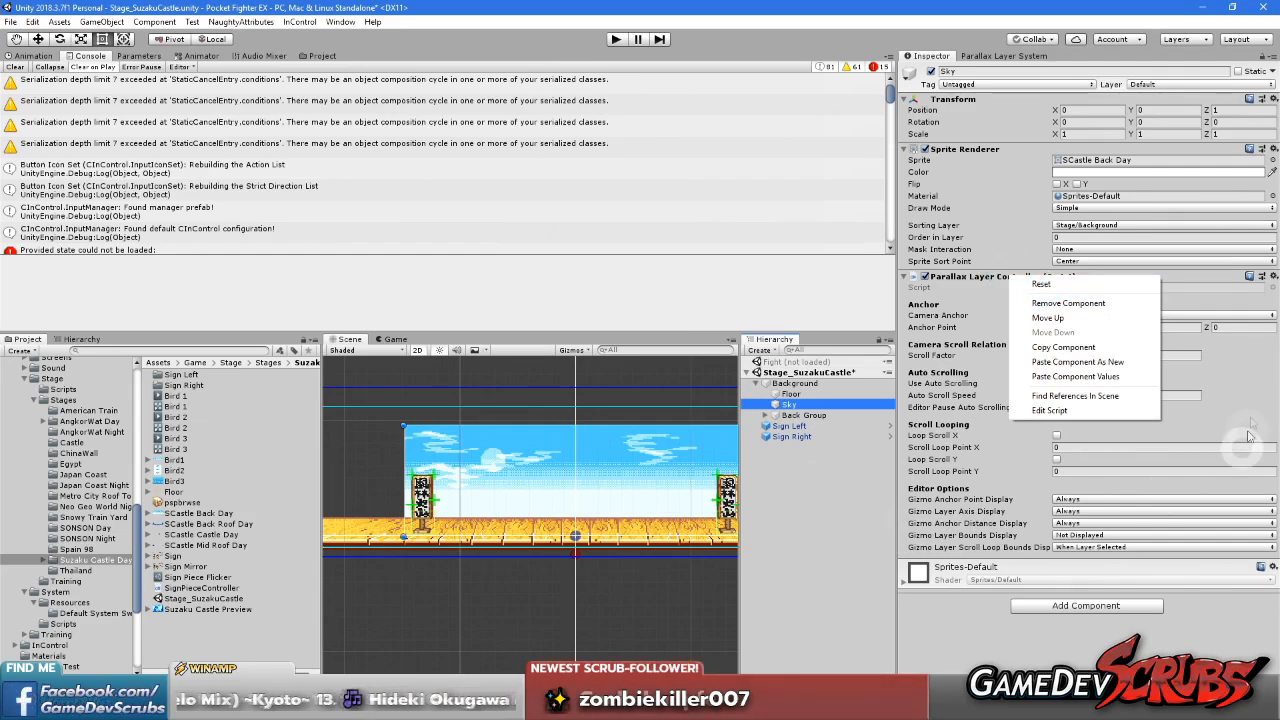
{"action": "left_click", "coordinate": [1190, 352]}
{"action": "type", "text": "1"}
{"action": "left_click", "coordinate": [1104, 356]}
{"action": "left_click", "coordinate": [1163, 356]}
{"action": "type", "text": "0"}
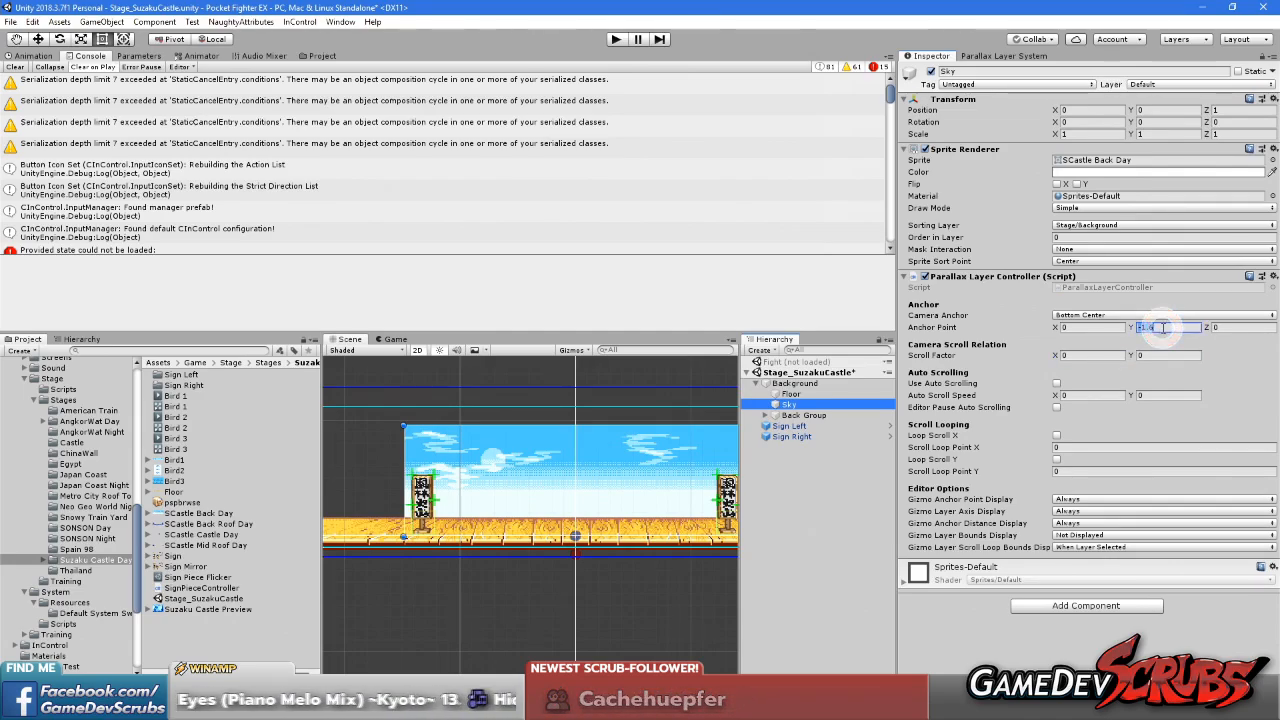
{"action": "type", "text": "0"}
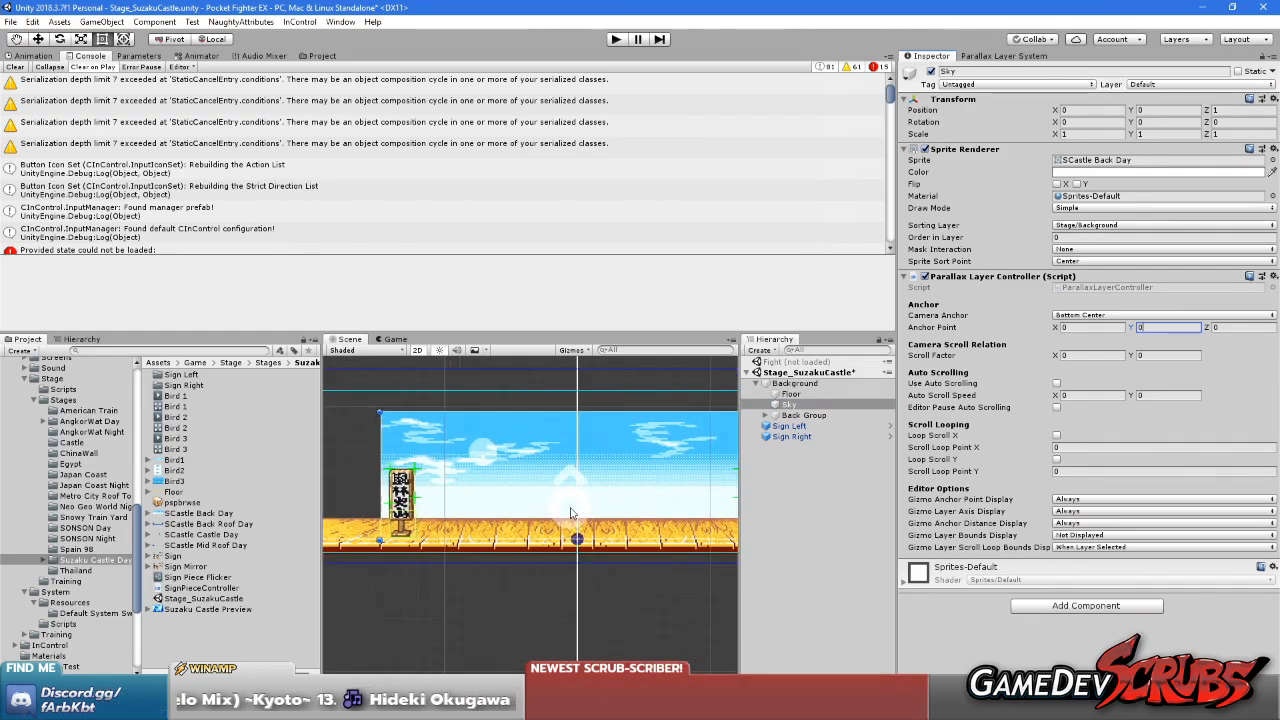
Set Sky's parallax Anchor Point Y to 0 and its Camera Anchor to Top Center
{"action": "left_click", "coordinate": [1105, 315]}
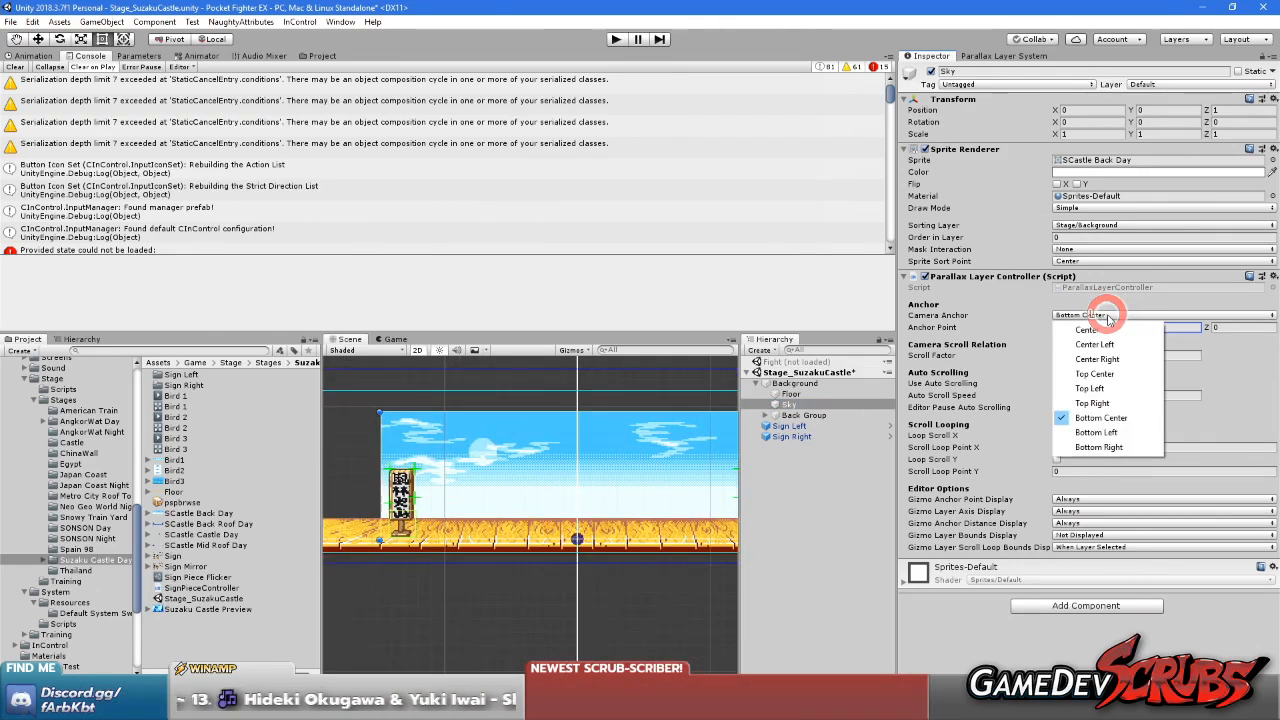
{"action": "left_click", "coordinate": [1103, 372]}
{"action": "left_click", "coordinate": [610, 449]}
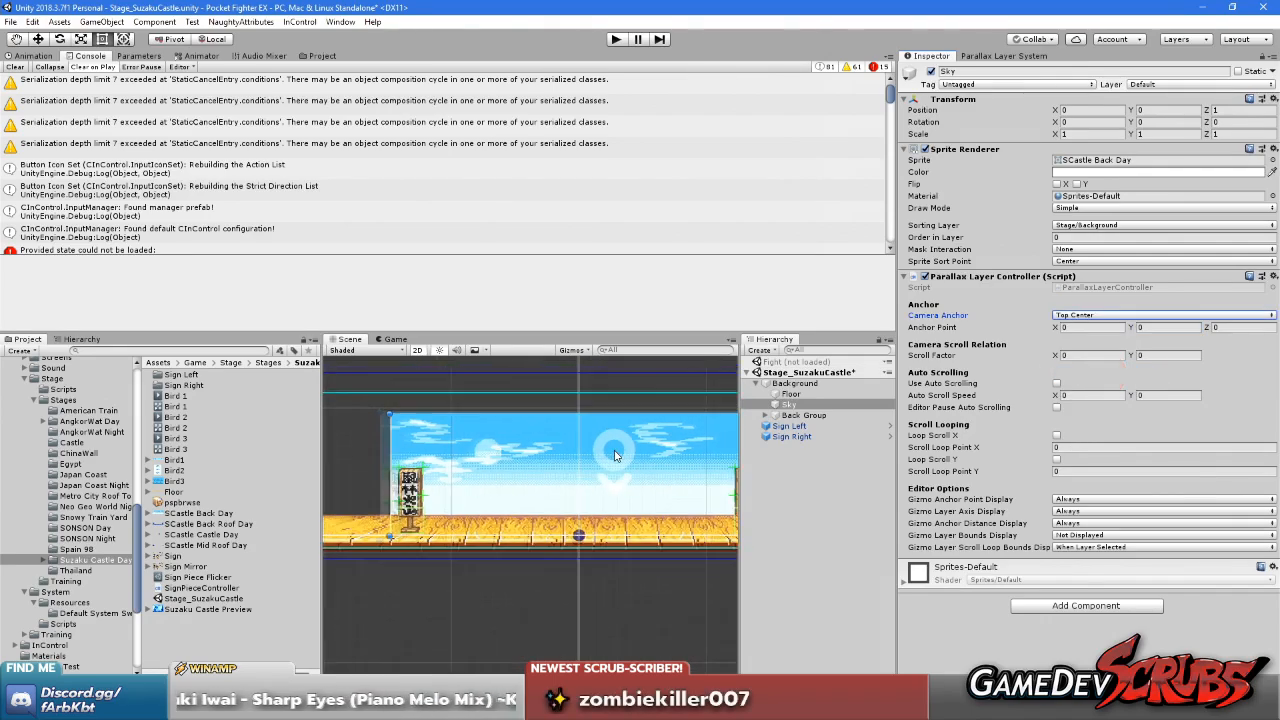
Switch the Parallax Layer System's Editor Camera Mode to Mock Camera and check the sky's placement over the stage
{"action": "left_click", "coordinate": [1003, 56]}
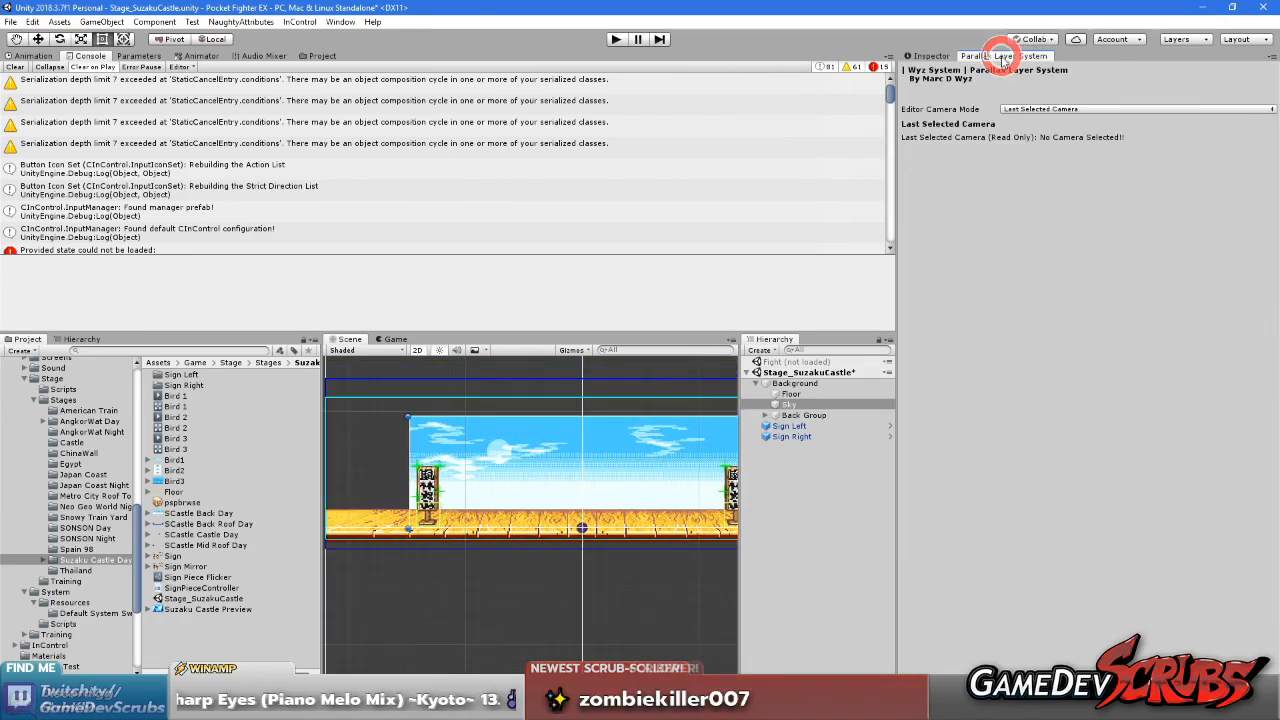
{"action": "left_click", "coordinate": [1023, 108]}
{"action": "left_click", "coordinate": [1050, 124]}
{"action": "middle_click_drag", "start_coordinate": [606, 476], "coordinate": [566, 503]}
{"action": "scroll", "coordinate": [591, 499], "scroll_direction": "down", "scroll_amount": 1}
{"action": "scroll", "coordinate": [591, 499], "scroll_direction": "down", "scroll_amount": 1}
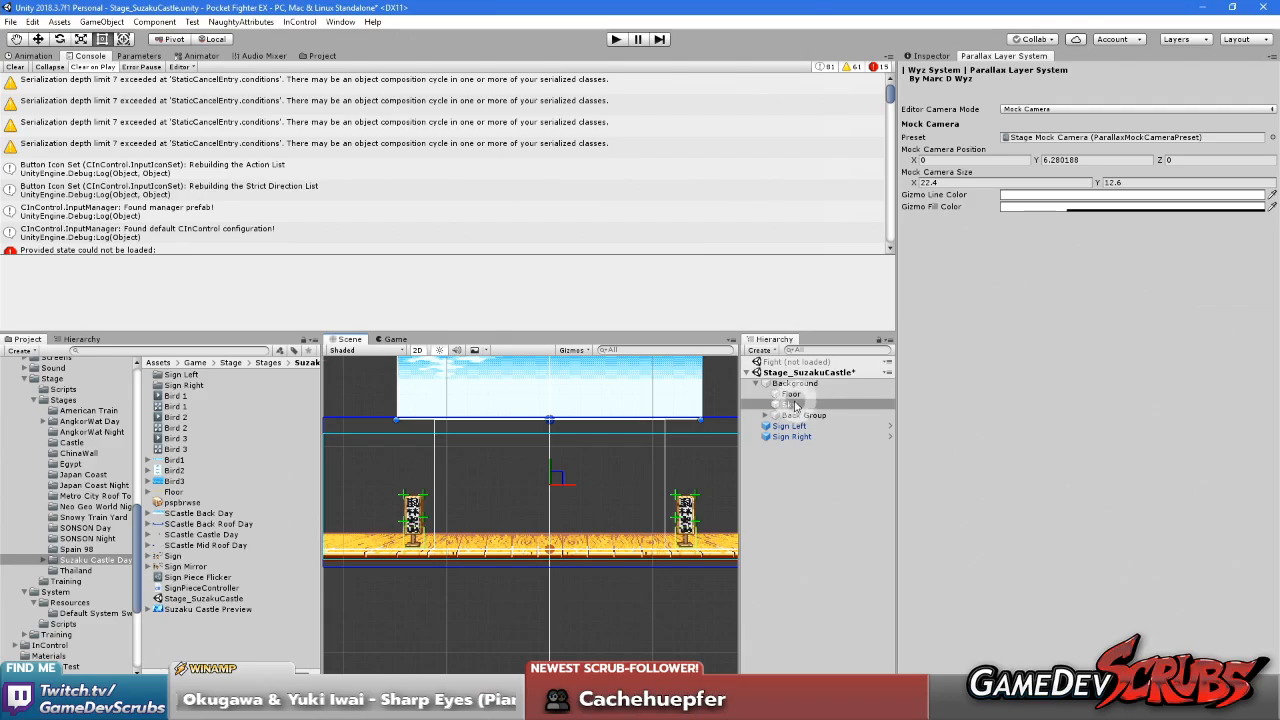
Raise the mock camera in the scene to about Y 6.54, aligning its upper edge with the stage's upper bound
{"action": "scroll", "coordinate": [507, 463], "scroll_direction": "up", "scroll_amount": 2}
{"action": "middle_click_drag", "start_coordinate": [496, 465], "coordinate": [511, 516]}
{"action": "scroll", "coordinate": [545, 494], "scroll_direction": "up", "scroll_amount": 1}
{"action": "scroll", "coordinate": [560, 499], "scroll_direction": "up", "scroll_amount": 1}
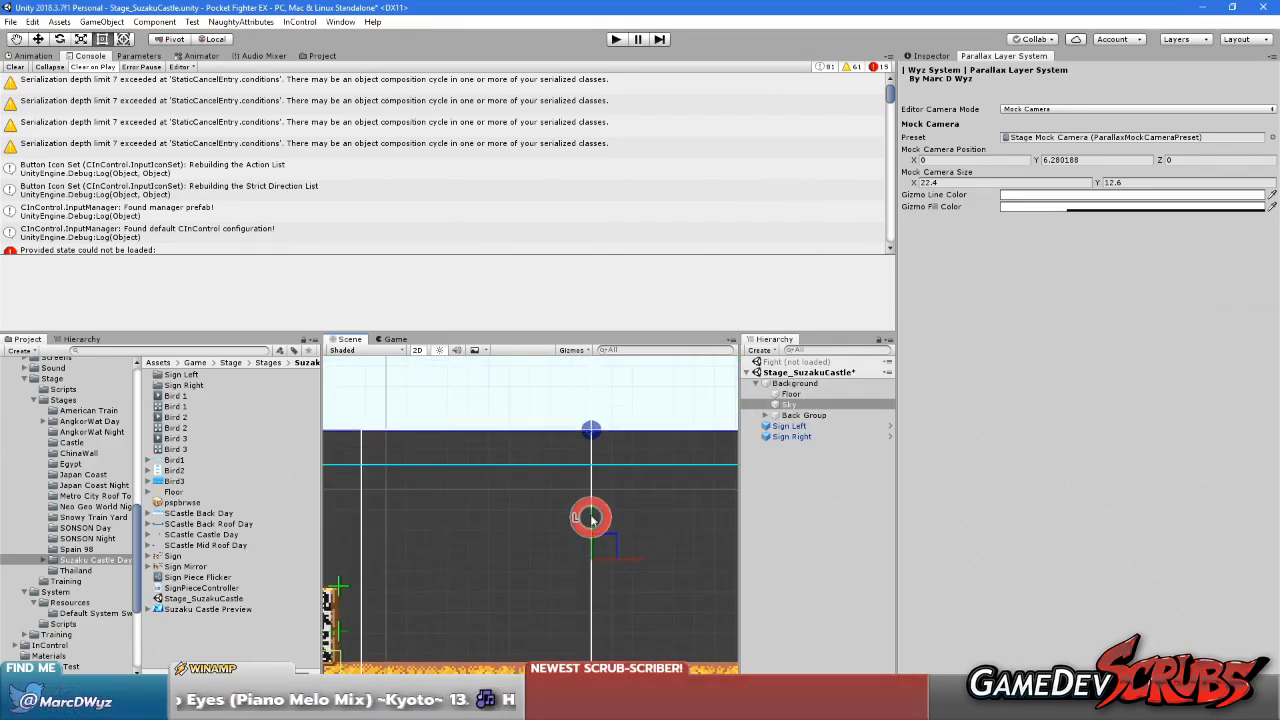
{"action": "left_click_drag", "start_coordinate": [592, 528], "coordinate": [593, 525]}
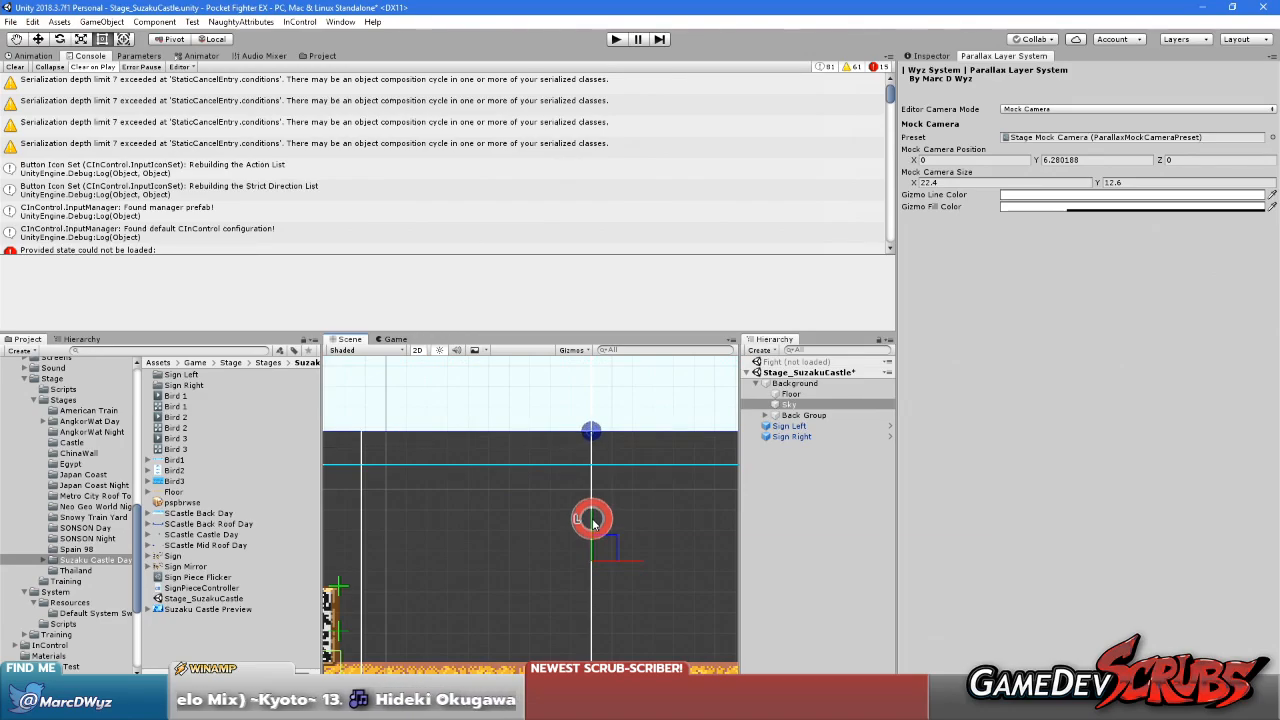
{"action": "scroll", "coordinate": [547, 498], "scroll_direction": "down", "scroll_amount": 4}
{"action": "middle_click_drag", "start_coordinate": [546, 532], "coordinate": [500, 488]}
{"action": "scroll", "coordinate": [500, 488], "scroll_direction": "down", "scroll_amount": 2}
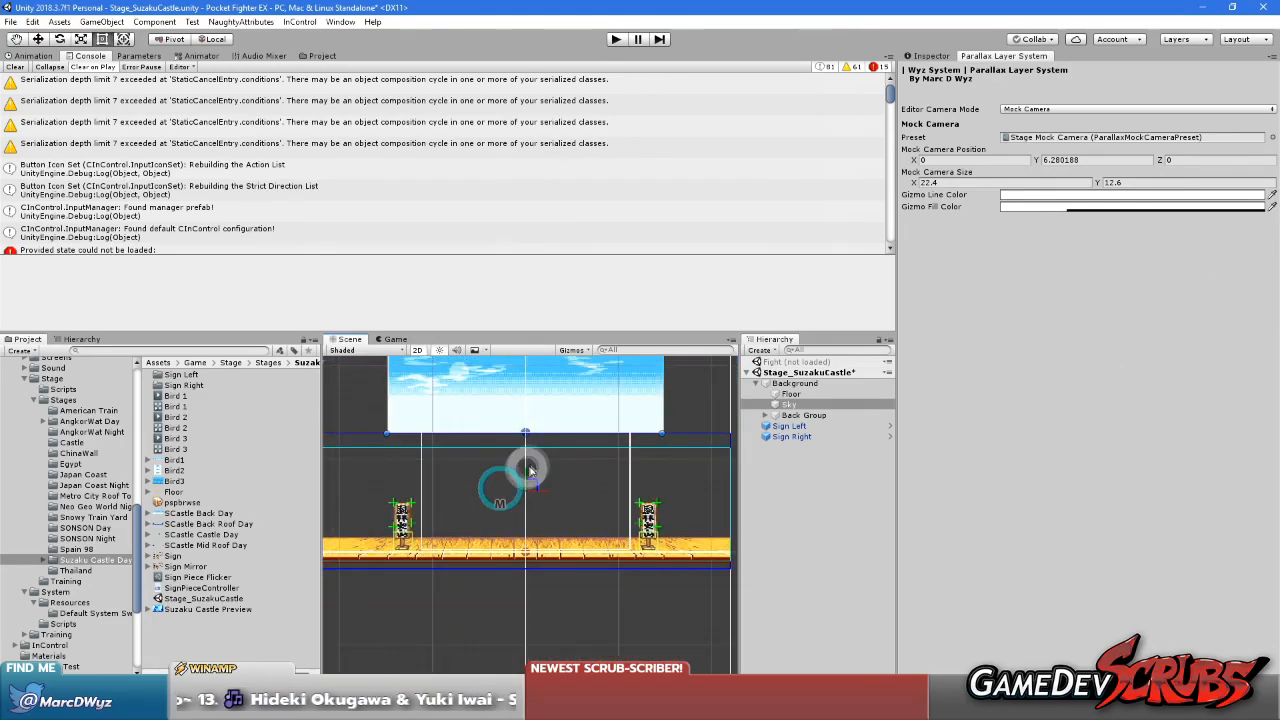
Nest a copy of the Sky object inside Sky with the help of an empty child object, and delete that empty object
{"action": "left_click", "coordinate": [811, 404]}
{"action": "mouse_move", "coordinate": [811, 404]}
{"action": "left_mouse_down"}
{"action": "mouse_move", "coordinate": [804, 388]}
{"action": "mouse_move", "coordinate": [794, 404]}
{"action": "left_mouse_up"}
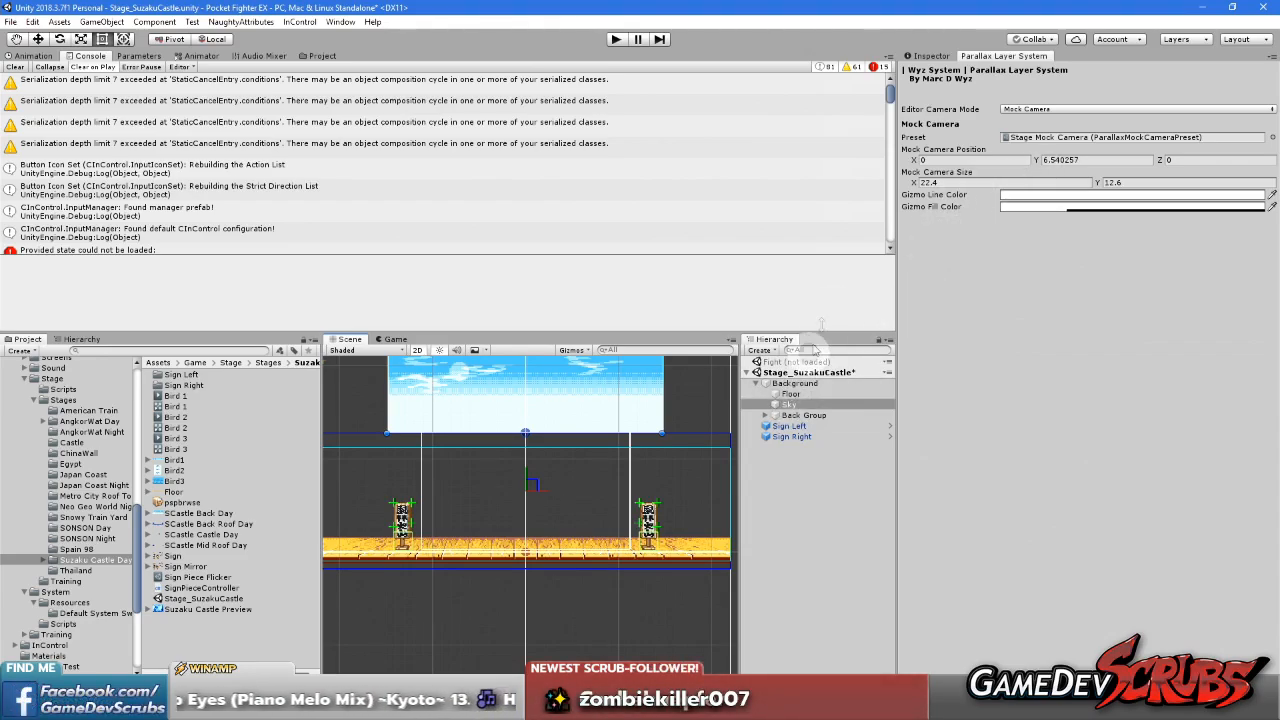
{"action": "left_click", "coordinate": [929, 56]}
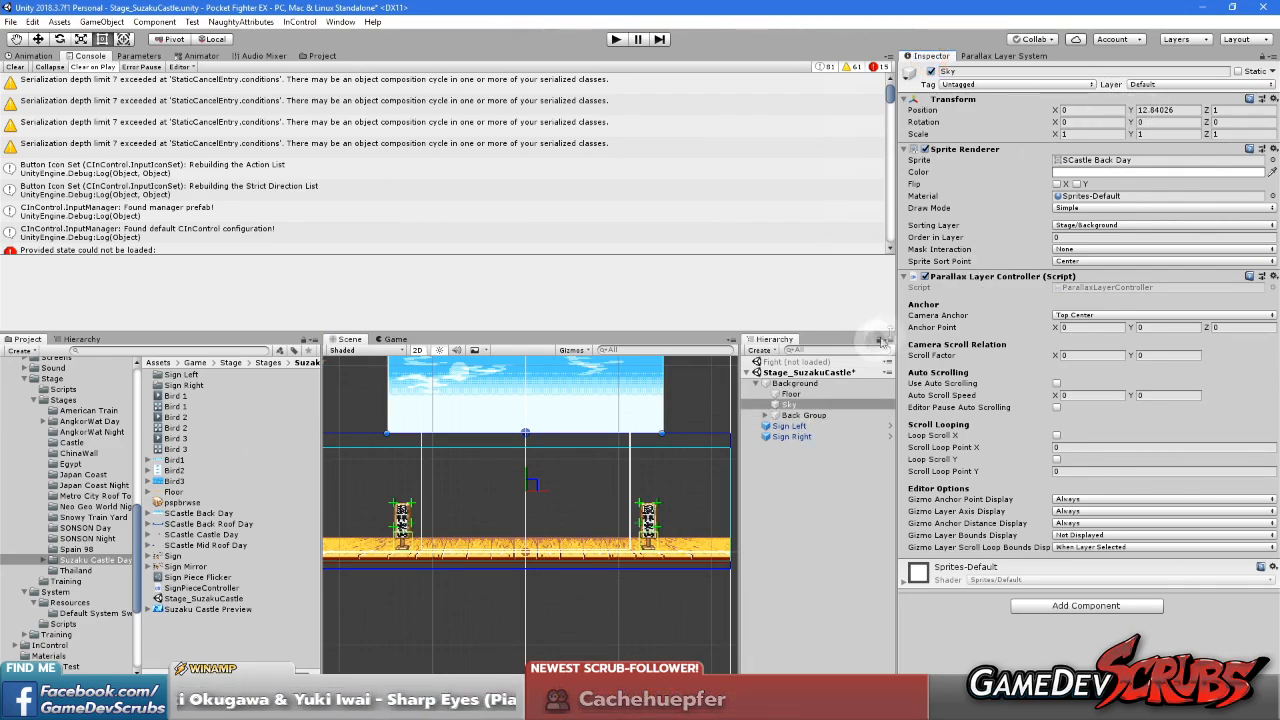
{"action": "left_click", "coordinate": [795, 466]}
{"action": "left_click", "coordinate": [790, 404]}
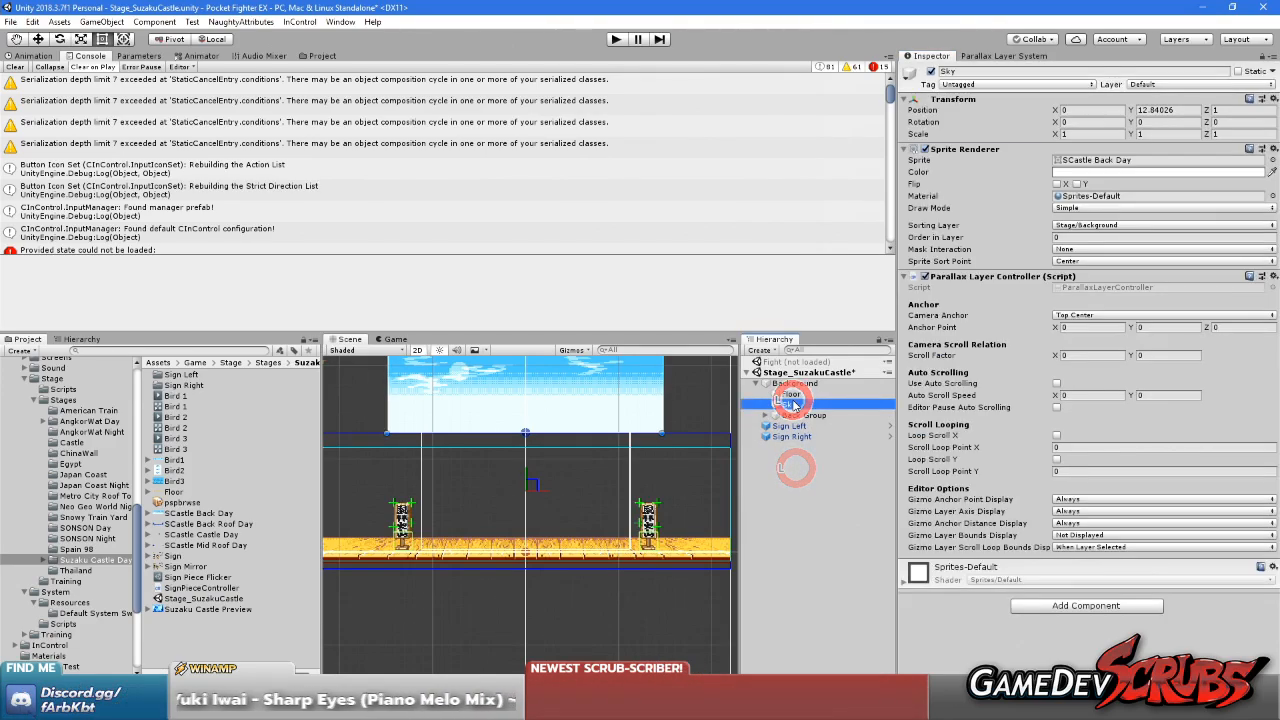
{"action": "right_click", "coordinate": [792, 404]}
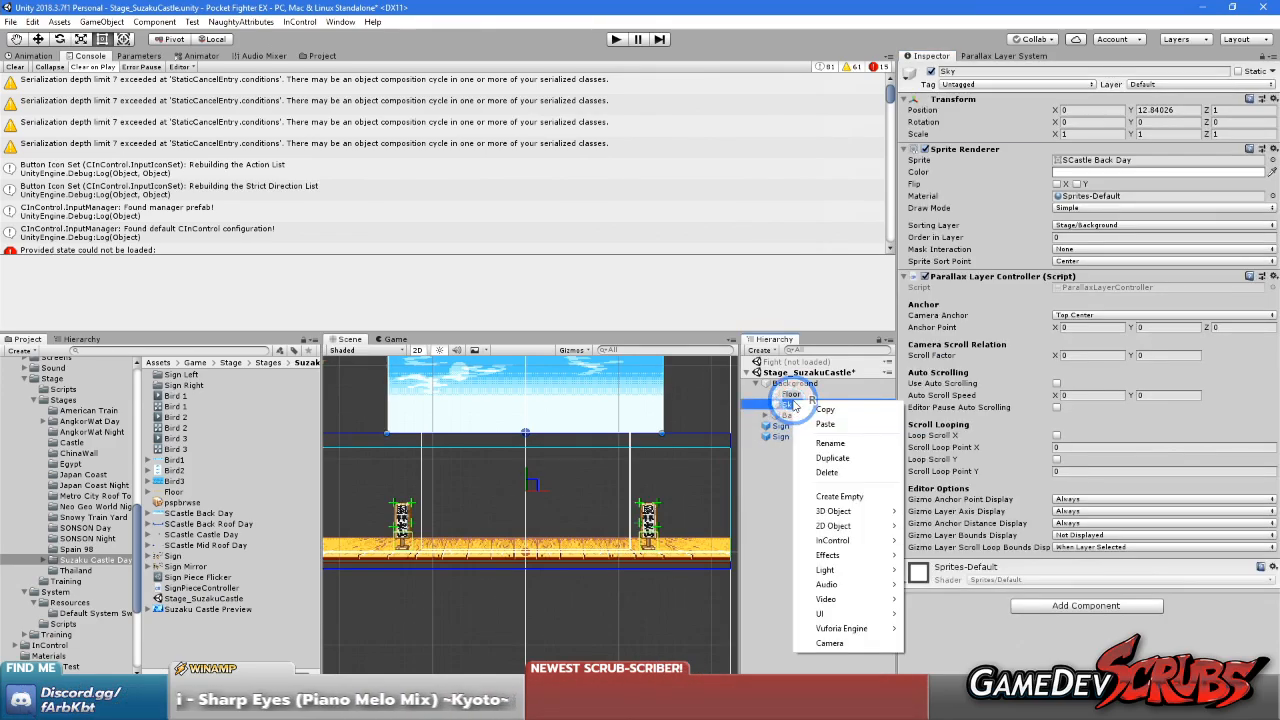
{"action": "left_click", "coordinate": [840, 497]}
{"action": "right_click", "coordinate": [798, 414]}
{"action": "right_click", "coordinate": [788, 406]}
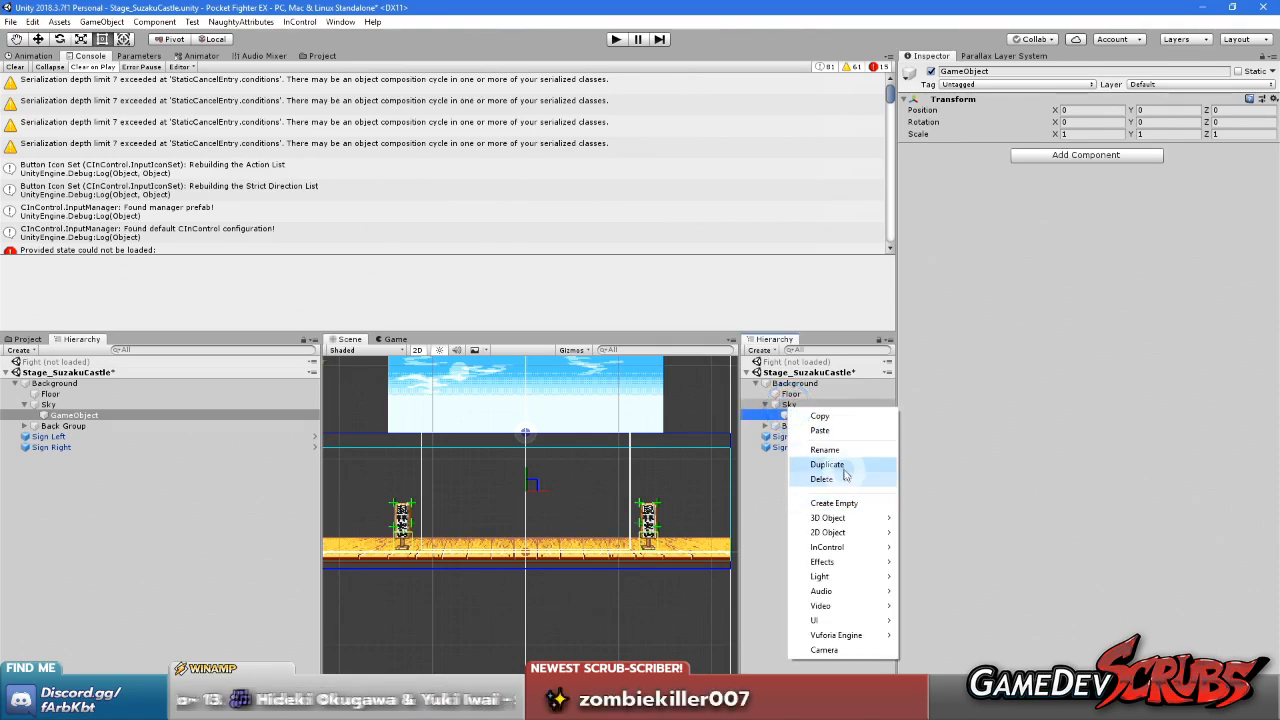
{"action": "left_click", "coordinate": [832, 435]}
{"action": "left_click", "coordinate": [803, 415]}
{"action": "key", "text": "Delete"}
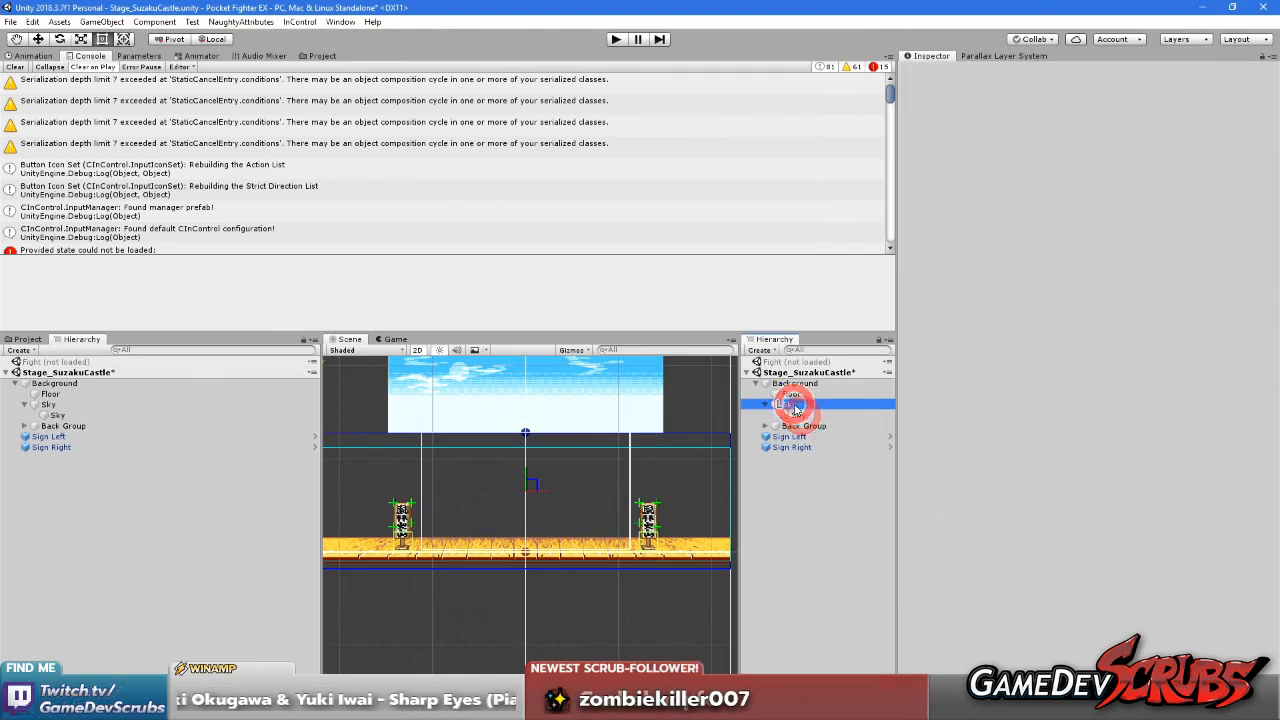
Rename the parent Sky object as Sky Layer and remove its Sprite Renderer component
{"action": "left_click", "coordinate": [791, 406]}
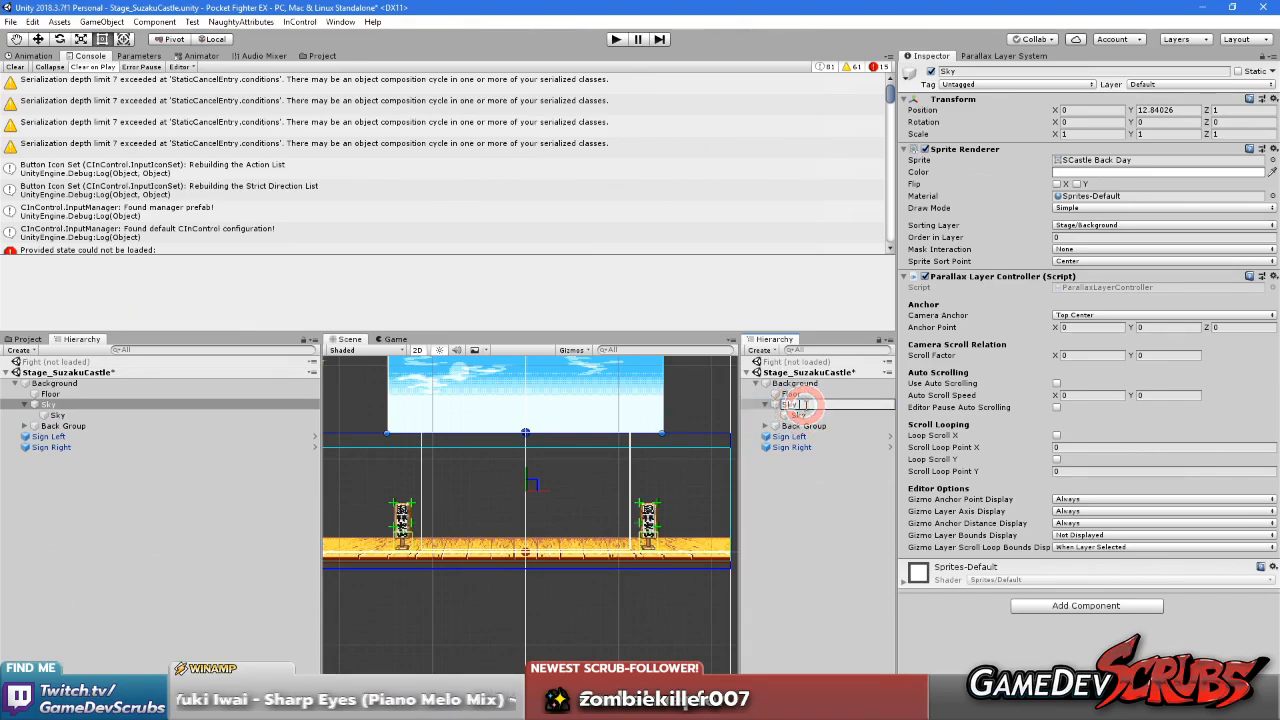
{"action": "right_click", "coordinate": [972, 150]}
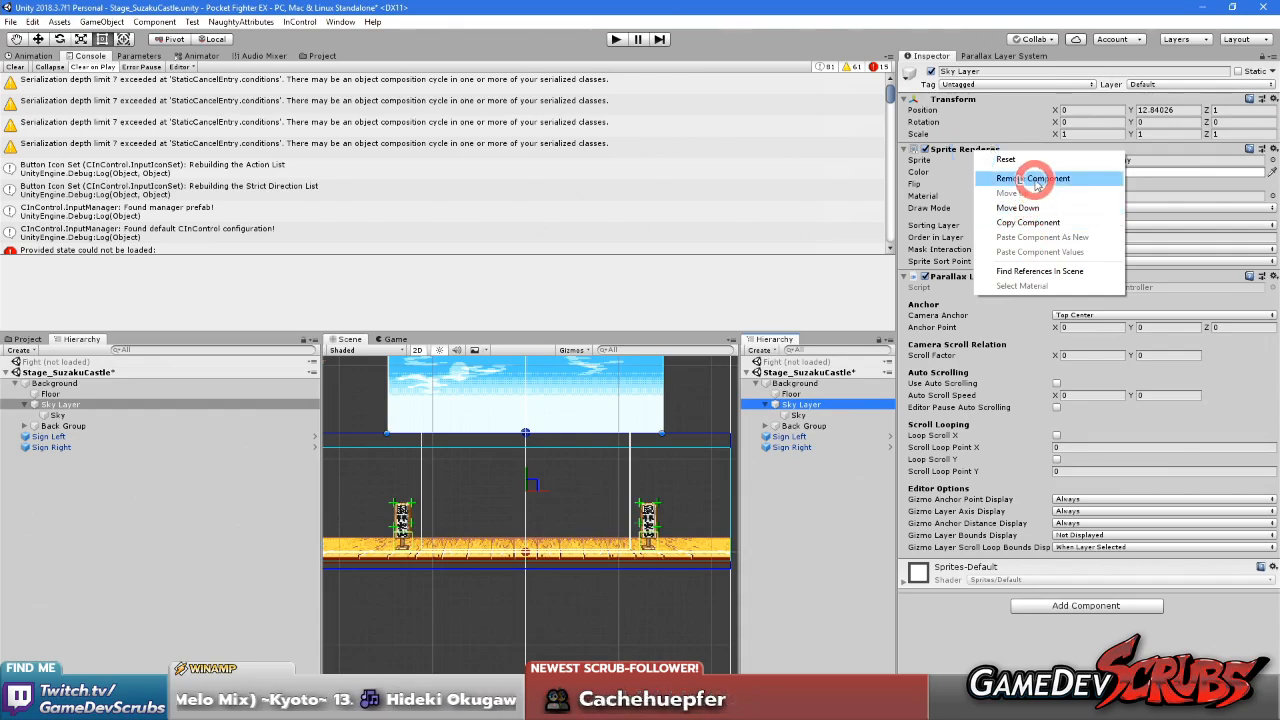
{"action": "left_click", "coordinate": [1036, 180]}
Remove the Parallax Layer Controller component from the Sky object nested inside Sky Layer
{"action": "left_click", "coordinate": [793, 415]}
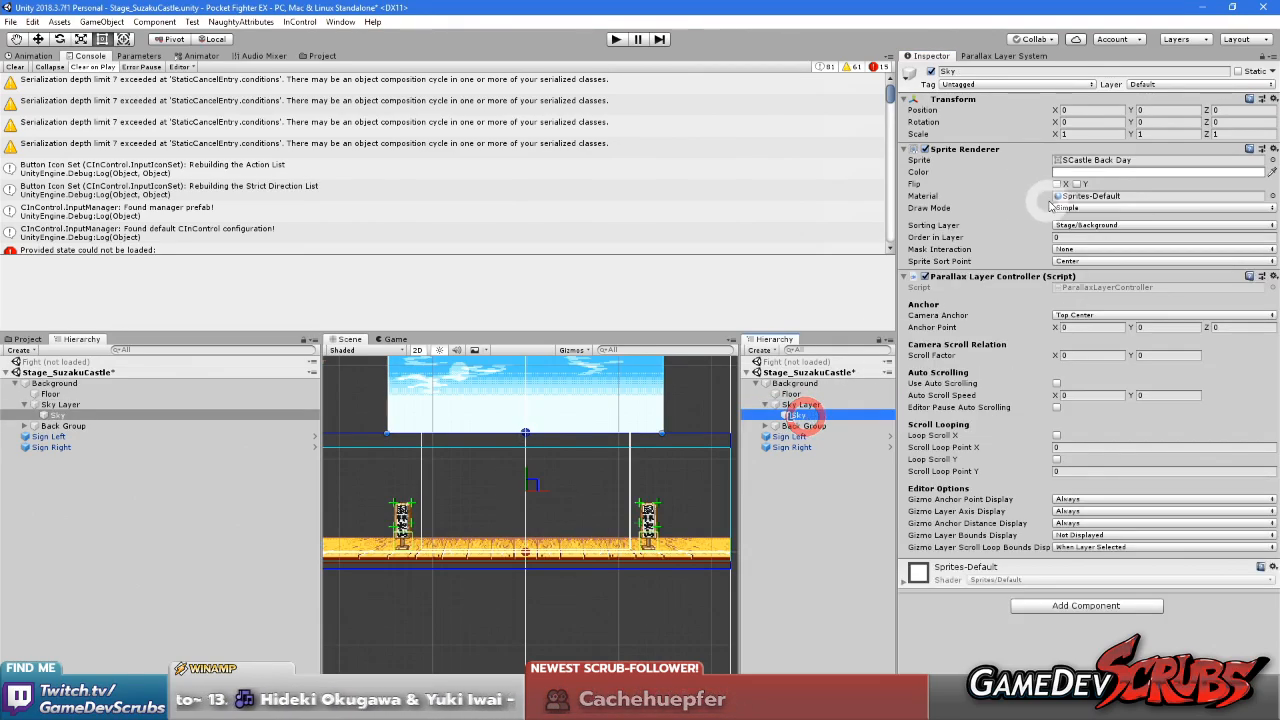
{"action": "right_click", "coordinate": [986, 276]}
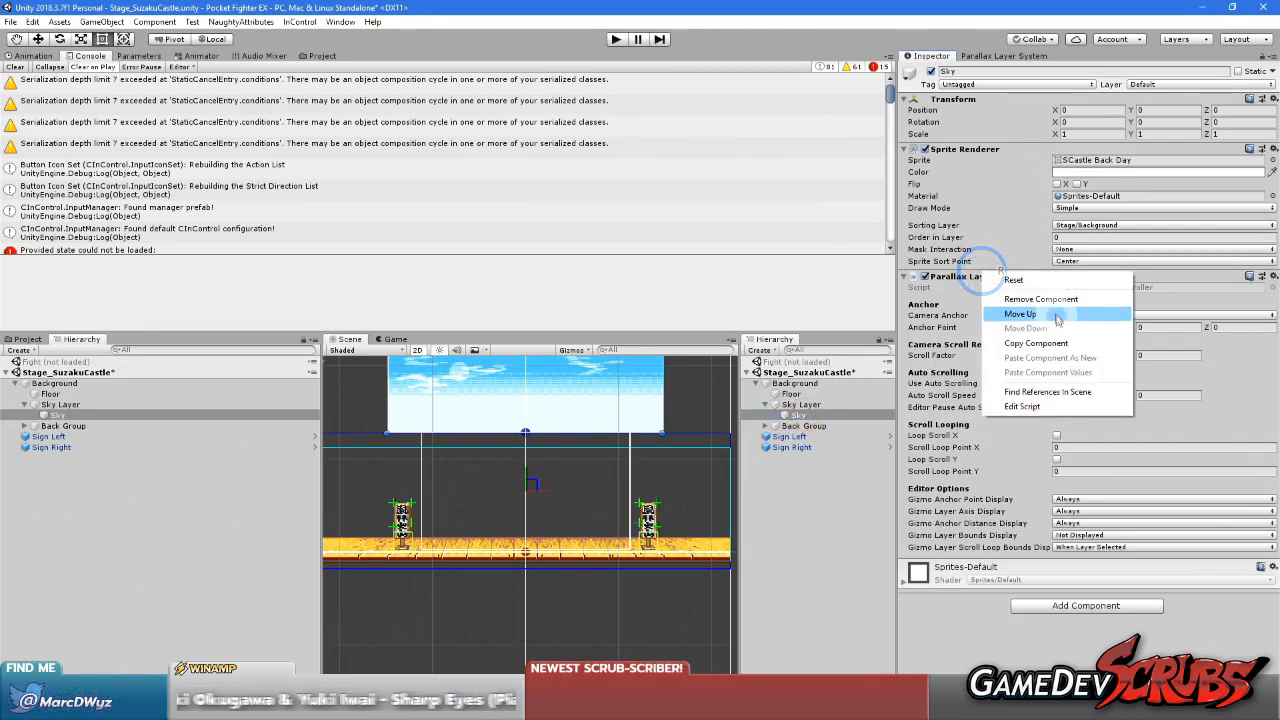
{"action": "left_click", "coordinate": [1045, 298]}
{"action": "left_click", "coordinate": [853, 411]}
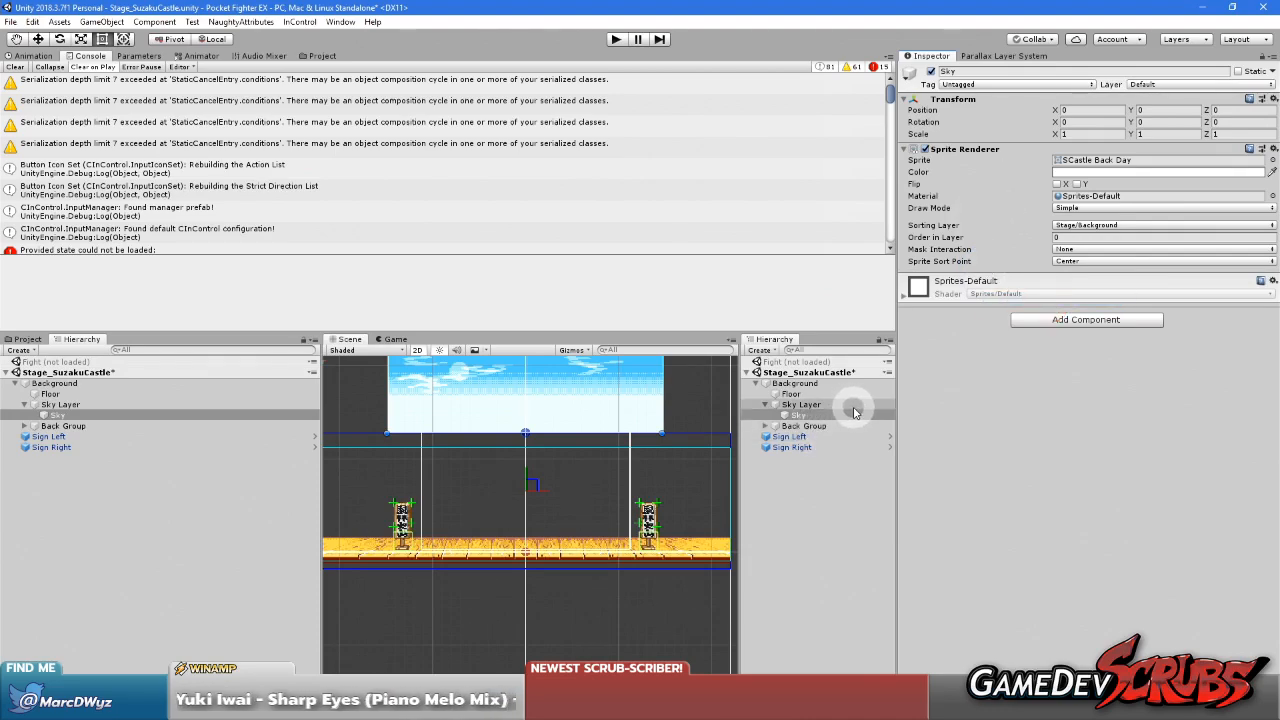
{"action": "left_click", "coordinate": [818, 405]}
{"action": "left_click", "coordinate": [797, 415]}
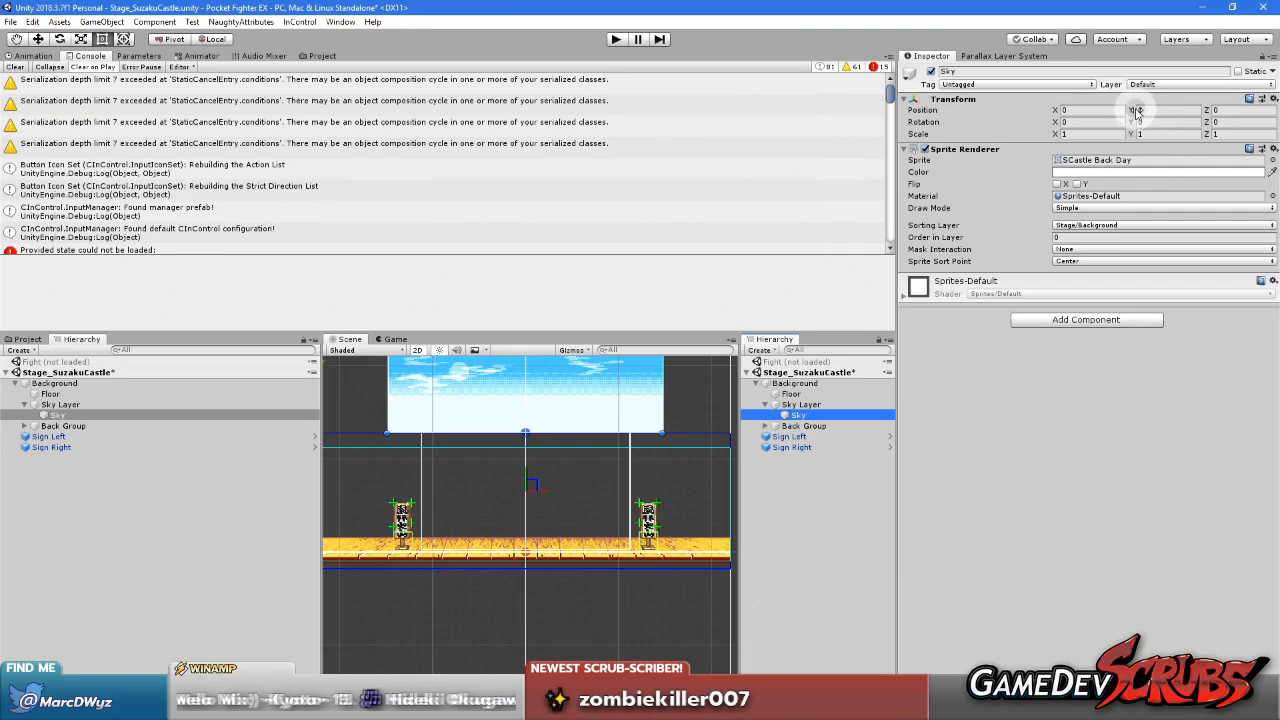
Lower the Sky object nested in Sky Layer to Y -9.6, lining its upper edge up with the stage's upper bound
{"action": "left_click_drag", "start_coordinate": [1133, 110], "coordinate": [943, 208]}
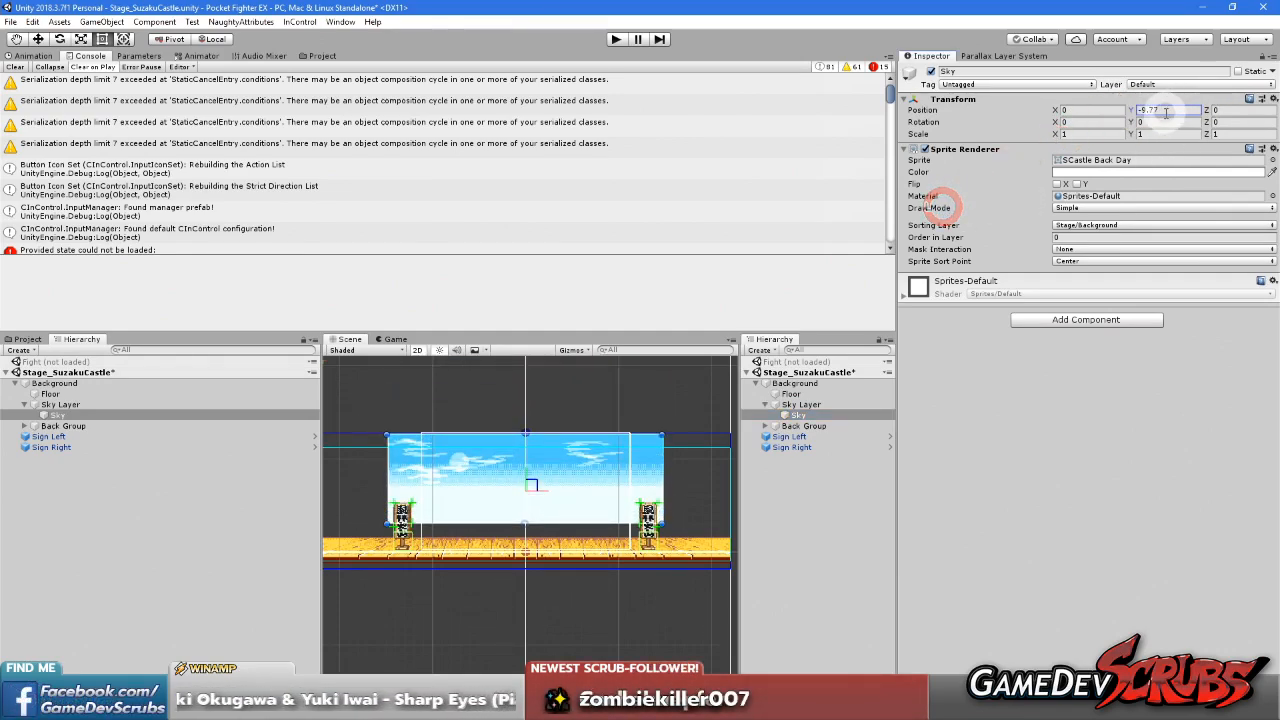
{"action": "scroll", "coordinate": [500, 529], "scroll_direction": "up", "scroll_amount": 5}
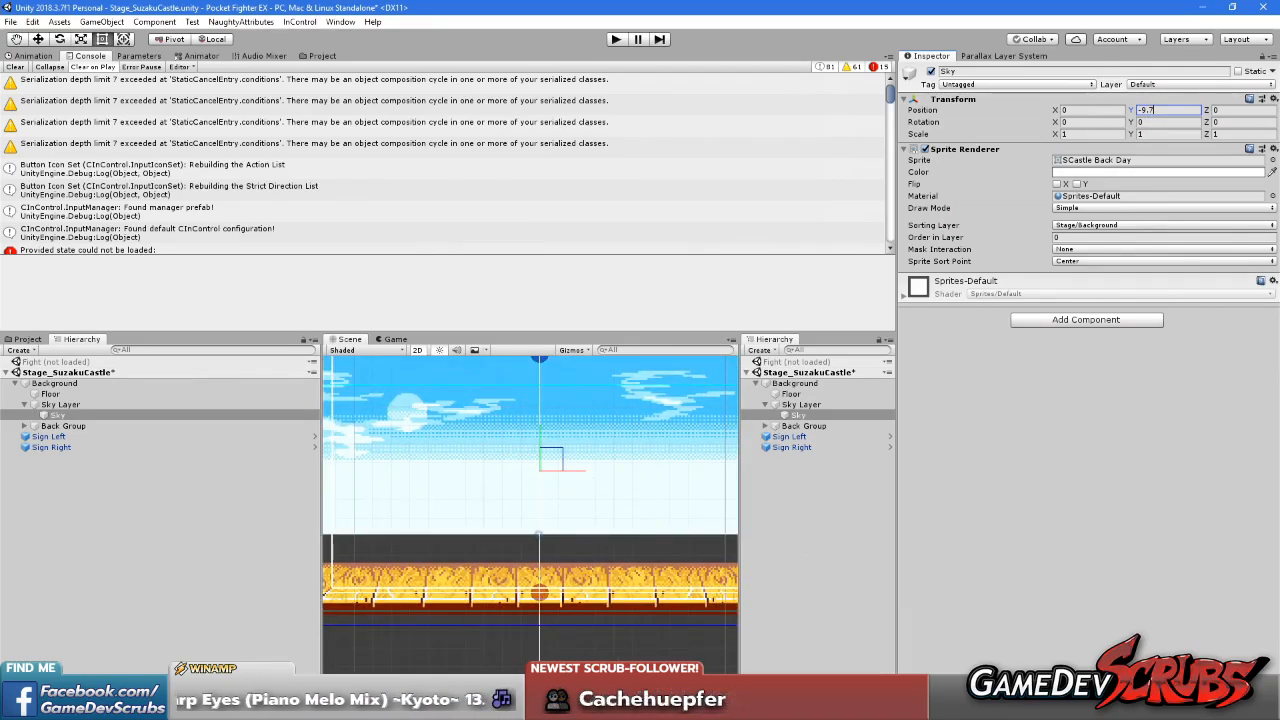
{"action": "key", "text": "alt+Tab"}
{"action": "scroll", "coordinate": [424, 252], "scroll_direction": "down", "scroll_amount": 4}
{"action": "scroll", "coordinate": [336, 207], "scroll_direction": "up", "scroll_amount": 6}
{"action": "right_click", "coordinate": [501, 384]}
{"action": "scroll", "coordinate": [500, 480], "scroll_direction": "up", "scroll_amount": 2}
{"action": "mouse_move", "coordinate": [509, 141]}
{"action": "left_mouse_down"}
{"action": "mouse_move", "coordinate": [714, 623]}
{"action": "mouse_move", "coordinate": [708, 649]}
{"action": "left_mouse_up"}
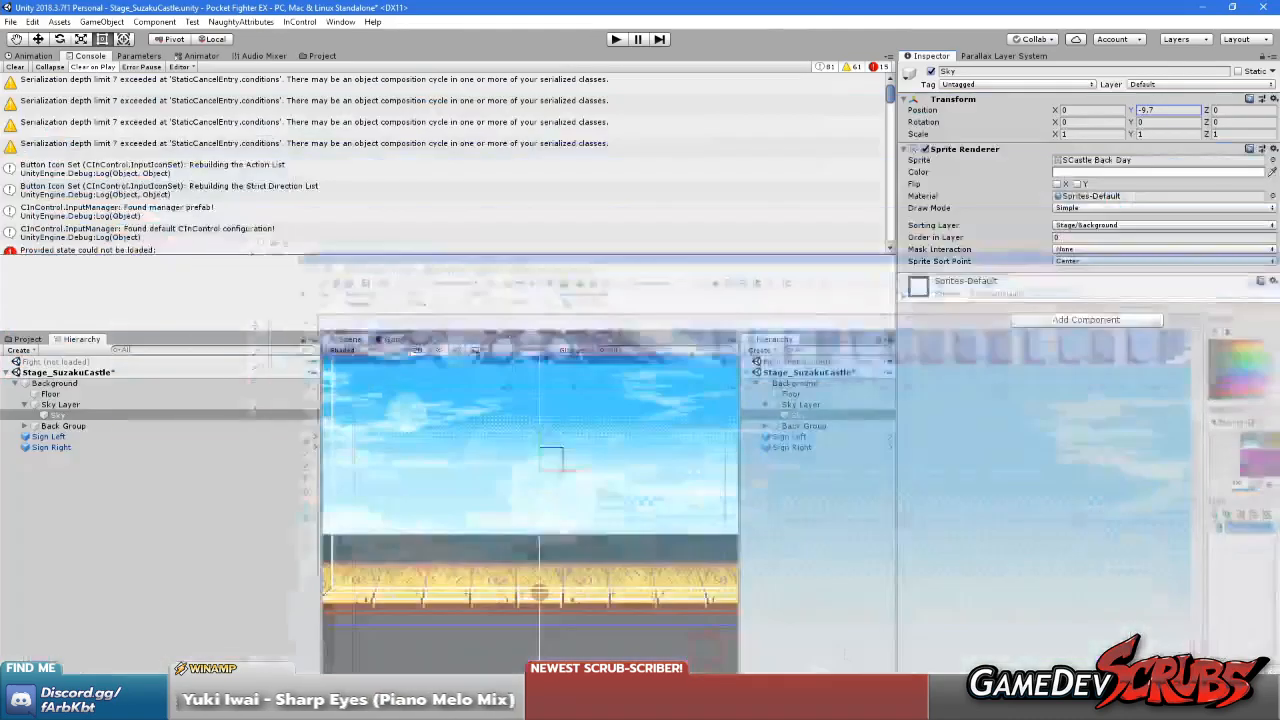
{"action": "key", "text": "alt+Tab"}
{"action": "left_click", "coordinate": [1167, 114]}
{"action": "key", "text": "BackSpace"}
{"action": "type", "text": "6"}
{"action": "scroll", "coordinate": [446, 443], "scroll_direction": "up", "scroll_amount": 5}
{"action": "middle_click_drag", "start_coordinate": [486, 422], "coordinate": [543, 466]}
{"action": "scroll", "coordinate": [617, 453], "scroll_direction": "up", "scroll_amount": 3}
{"action": "scroll", "coordinate": [580, 493], "scroll_direction": "down", "scroll_amount": 5}
{"action": "scroll", "coordinate": [575, 525], "scroll_direction": "down", "scroll_amount": 1}
{"action": "scroll", "coordinate": [544, 460], "scroll_direction": "down", "scroll_amount": 8}
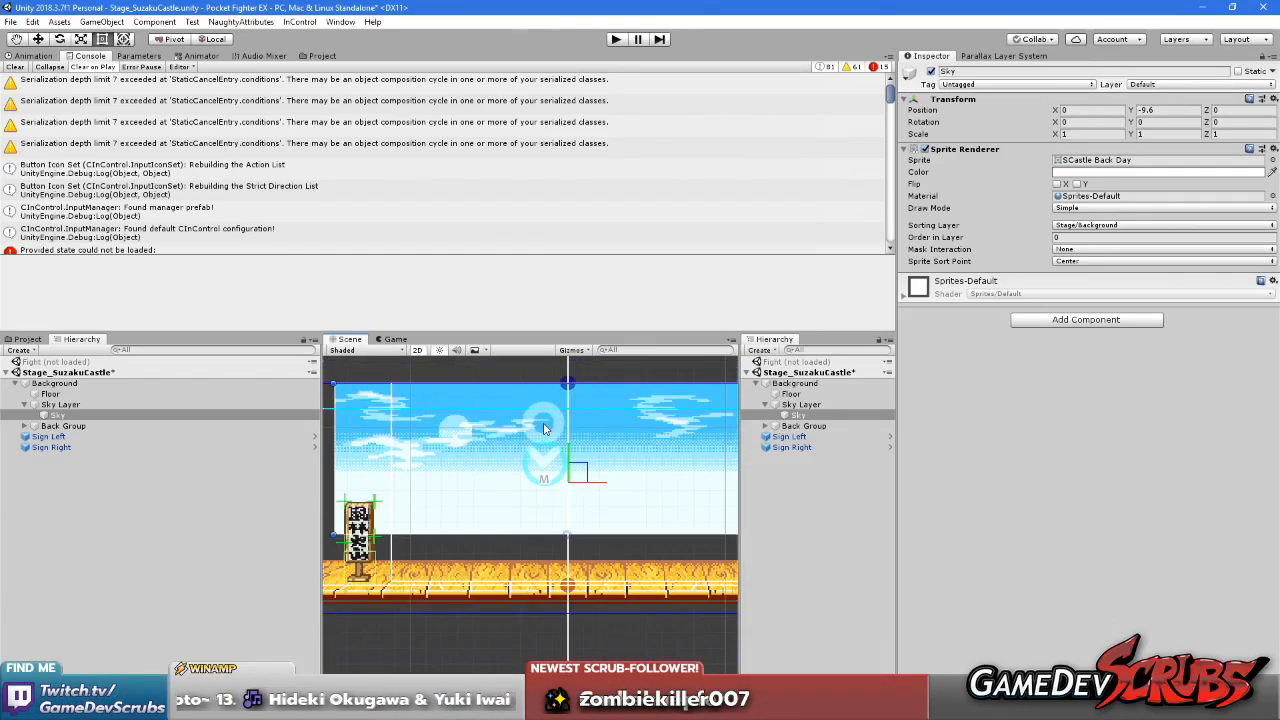
Nudge the mock camera slightly down in the scene until Sky Layer sits at about Y 12.66, and check the game view
{"action": "left_click", "coordinate": [801, 404]}
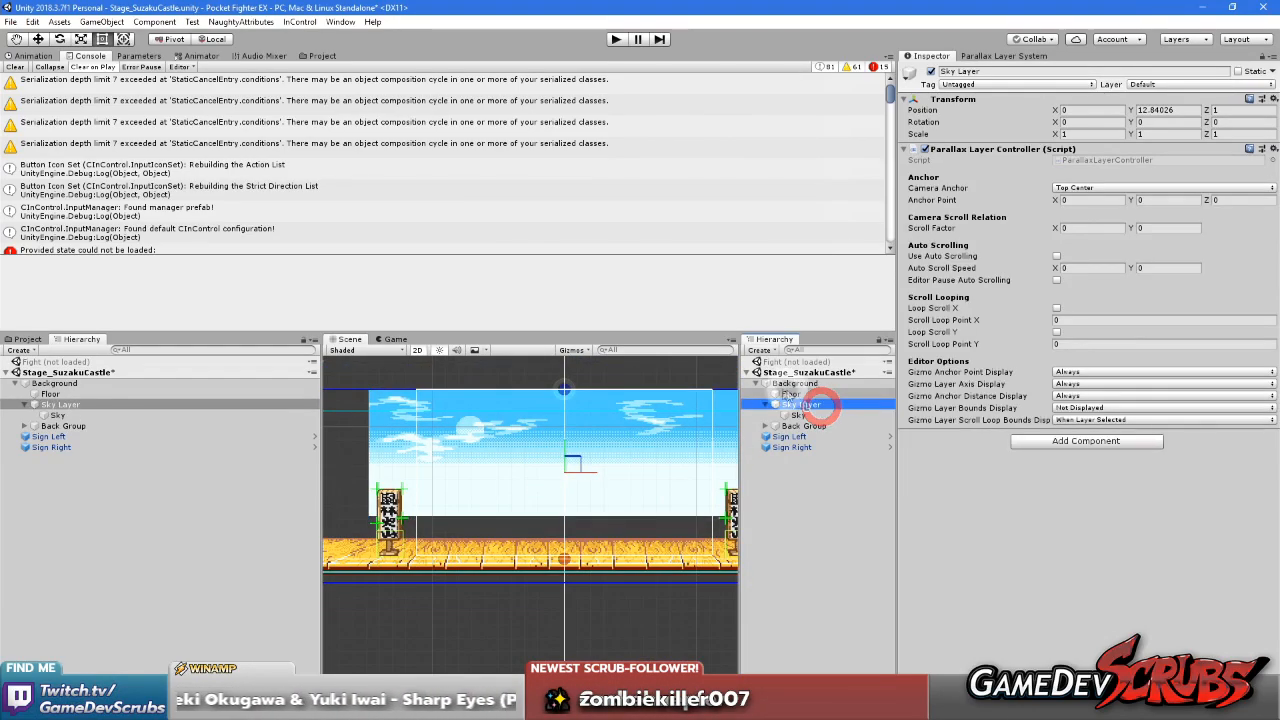
{"action": "scroll", "coordinate": [615, 442], "scroll_direction": "down", "scroll_amount": 1}
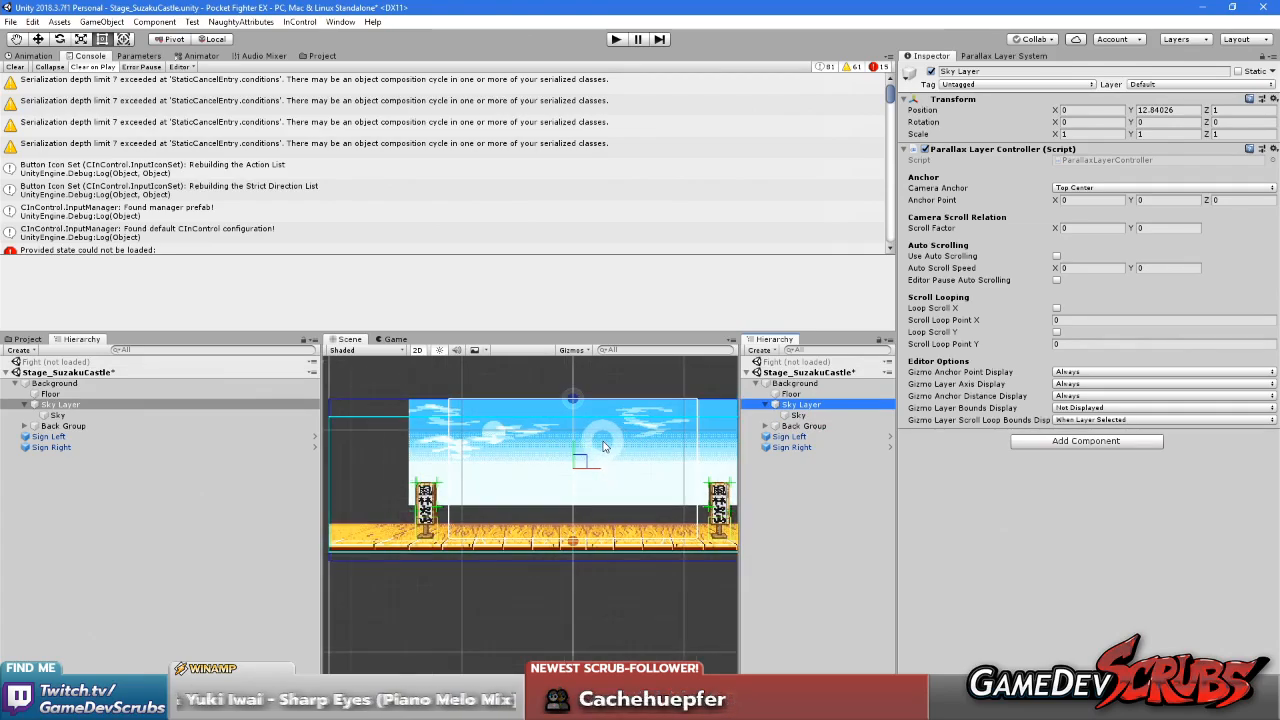
{"action": "scroll", "coordinate": [595, 442], "scroll_direction": "up", "scroll_amount": 2}
{"action": "mouse_move", "coordinate": [567, 442]}
{"action": "left_mouse_down"}
{"action": "mouse_move", "coordinate": [565, 466]}
{"action": "mouse_move", "coordinate": [570, 446]}
{"action": "left_mouse_up"}
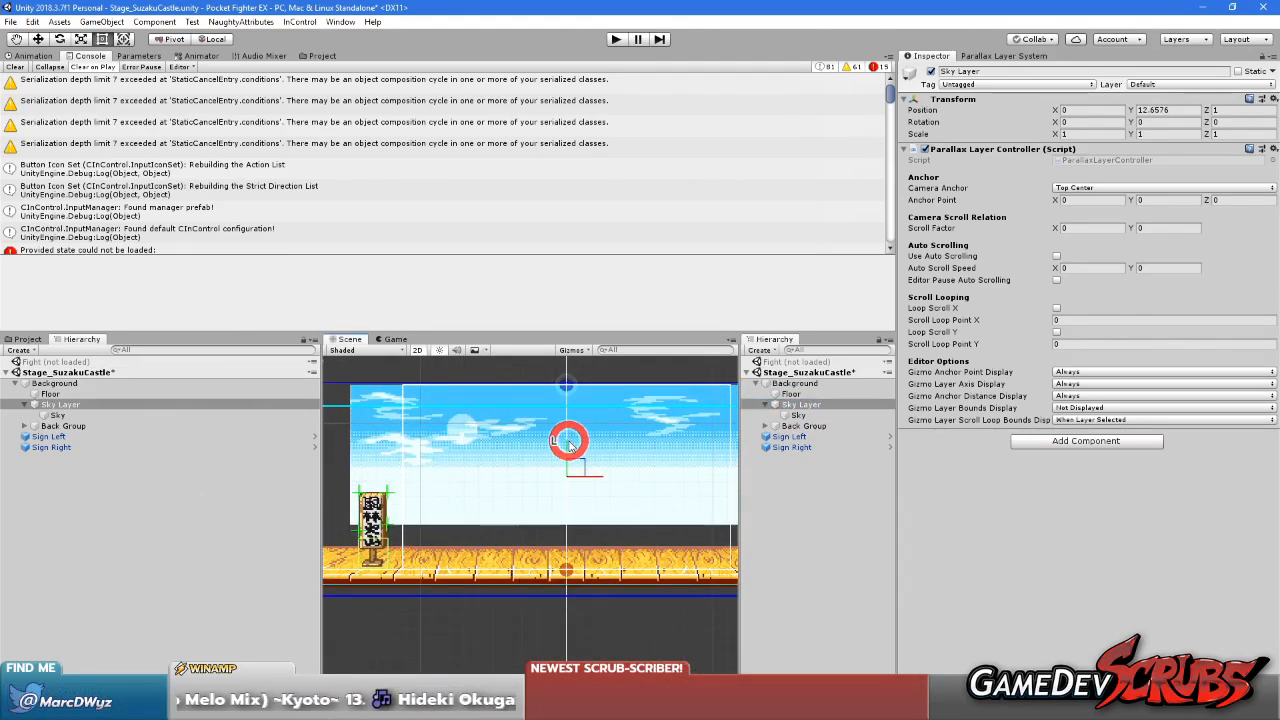
{"action": "left_click", "coordinate": [394, 339]}
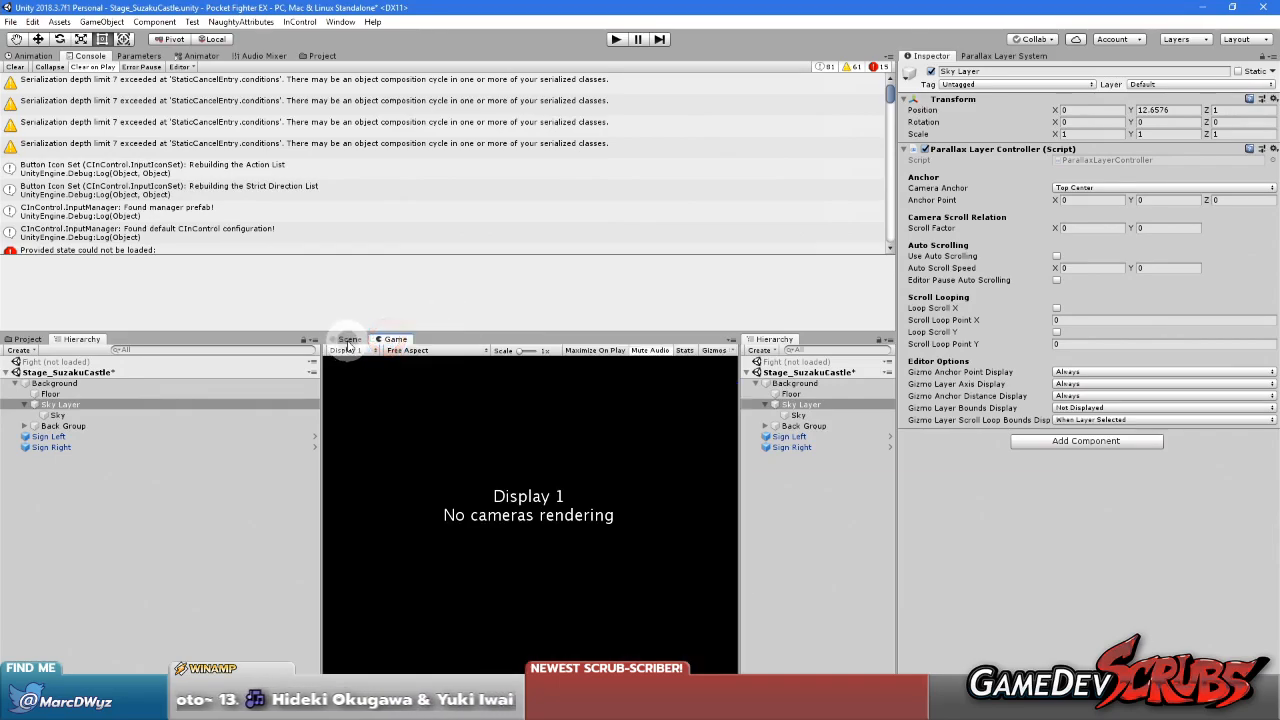
{"action": "left_click", "coordinate": [348, 343]}
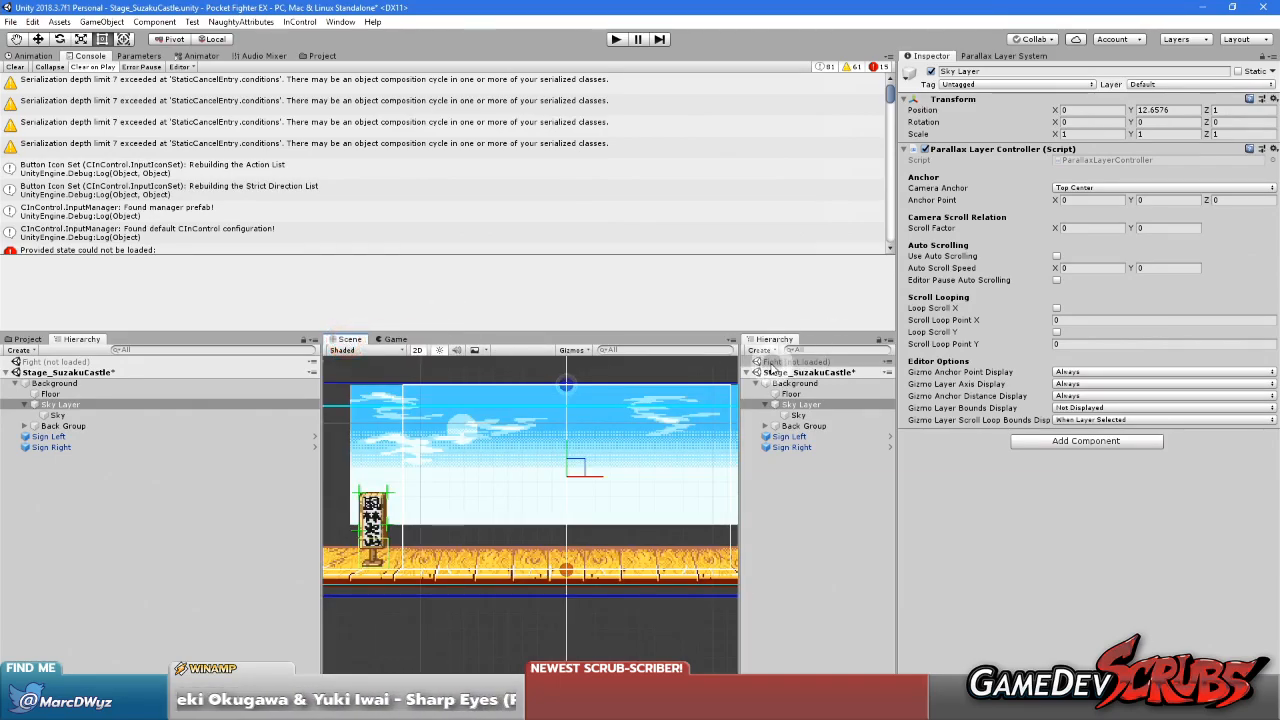
{"action": "left_click", "coordinate": [778, 362]}
{"action": "left_click", "coordinate": [826, 623]}
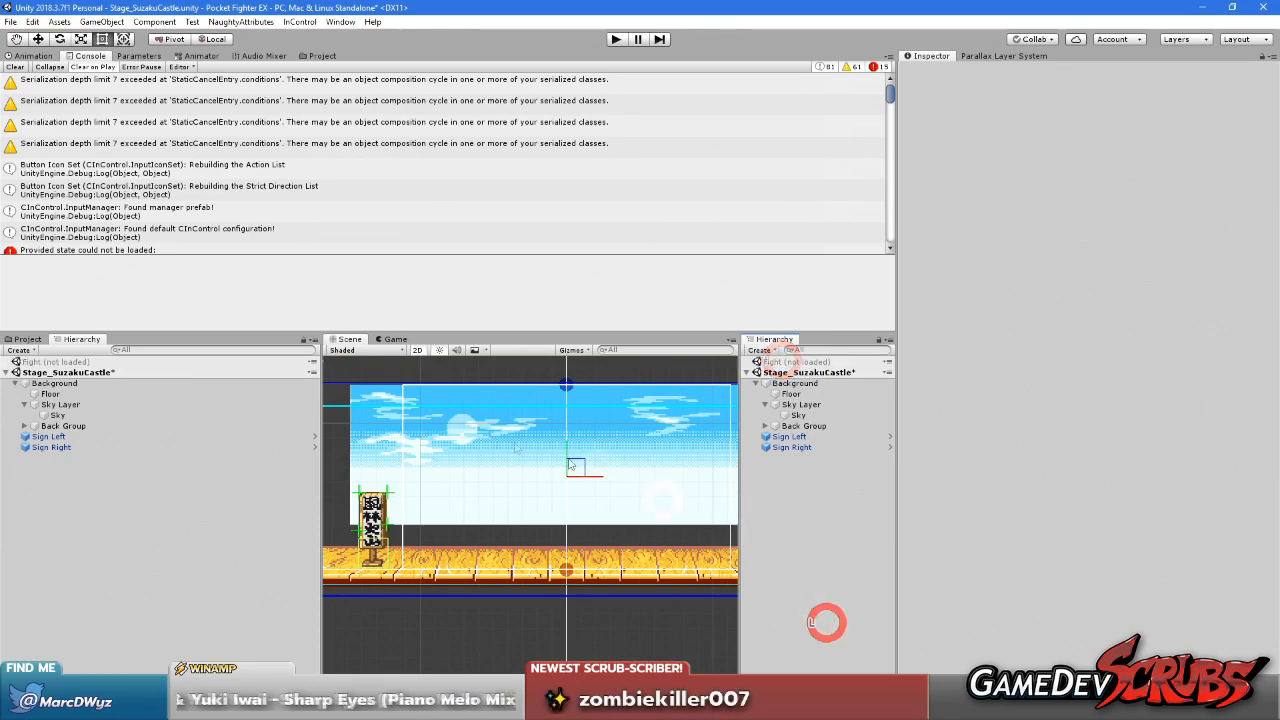
Examine how the daytime sky lines up with the mock camera and the stage bounds, shifting the camera in the scene
{"action": "scroll", "coordinate": [567, 449], "scroll_direction": "up", "scroll_amount": 4}
{"action": "left_click", "coordinate": [572, 447]}
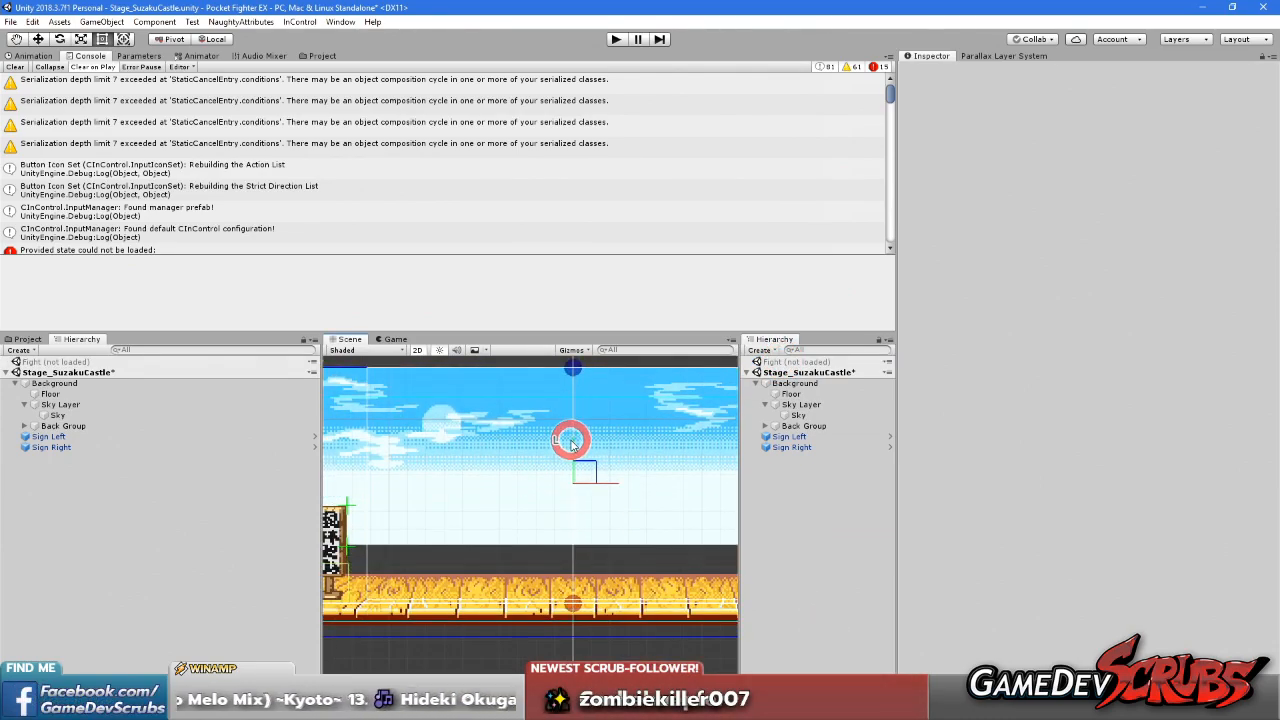
{"action": "scroll", "coordinate": [572, 452], "scroll_direction": "down", "scroll_amount": 3}
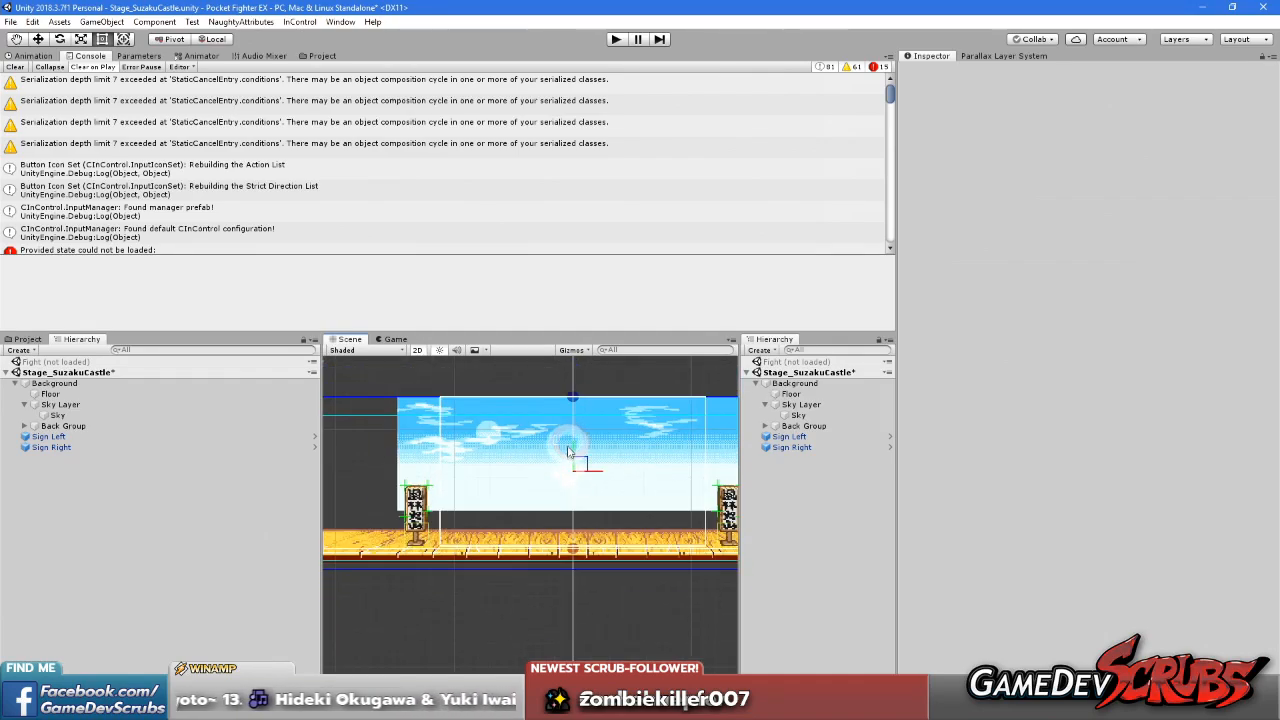
{"action": "left_click_drag", "start_coordinate": [595, 470], "coordinate": [570, 476]}
{"action": "scroll", "coordinate": [591, 477], "scroll_direction": "down", "scroll_amount": 8}
{"action": "scroll", "coordinate": [591, 477], "scroll_direction": "up", "scroll_amount": 4}
{"action": "scroll", "coordinate": [573, 478], "scroll_direction": "up", "scroll_amount": 1}
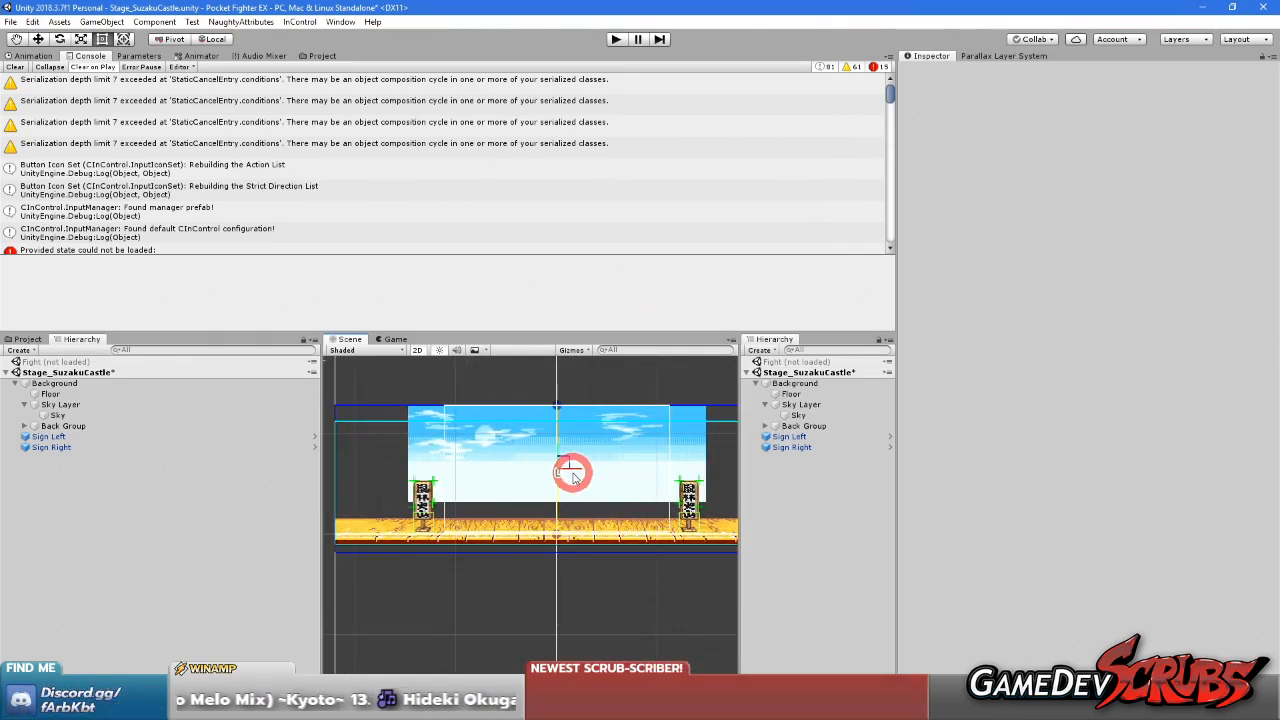
{"action": "mouse_move", "coordinate": [566, 476]}
{"action": "left_mouse_down"}
{"action": "mouse_move", "coordinate": [457, 471]}
{"action": "mouse_move", "coordinate": [515, 485]}
{"action": "mouse_move", "coordinate": [689, 477]}
{"action": "mouse_move", "coordinate": [563, 480]}
{"action": "mouse_move", "coordinate": [576, 488]}
{"action": "left_mouse_up"}
Save the Stage_SuzakuCastle scene with its new Sky Layer setup
{"action": "right_click", "coordinate": [786, 376]}
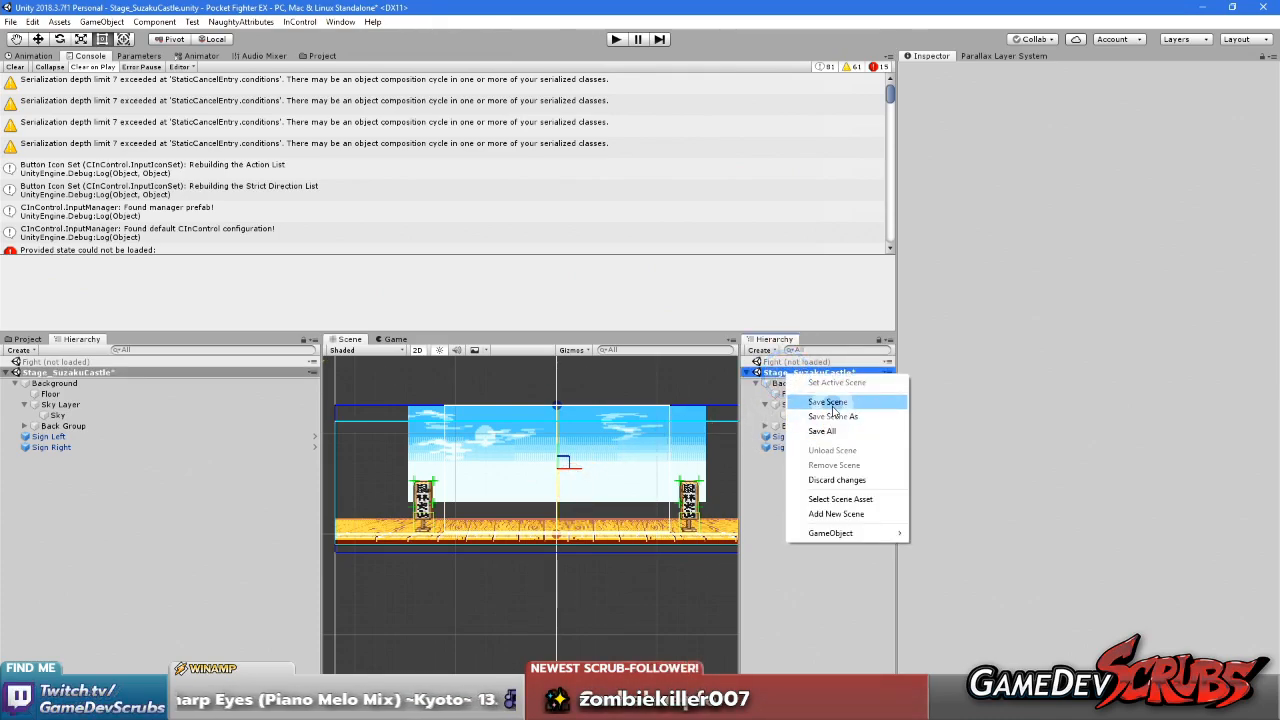
{"action": "left_click", "coordinate": [833, 410]}
{"action": "right_click", "coordinate": [810, 376]}
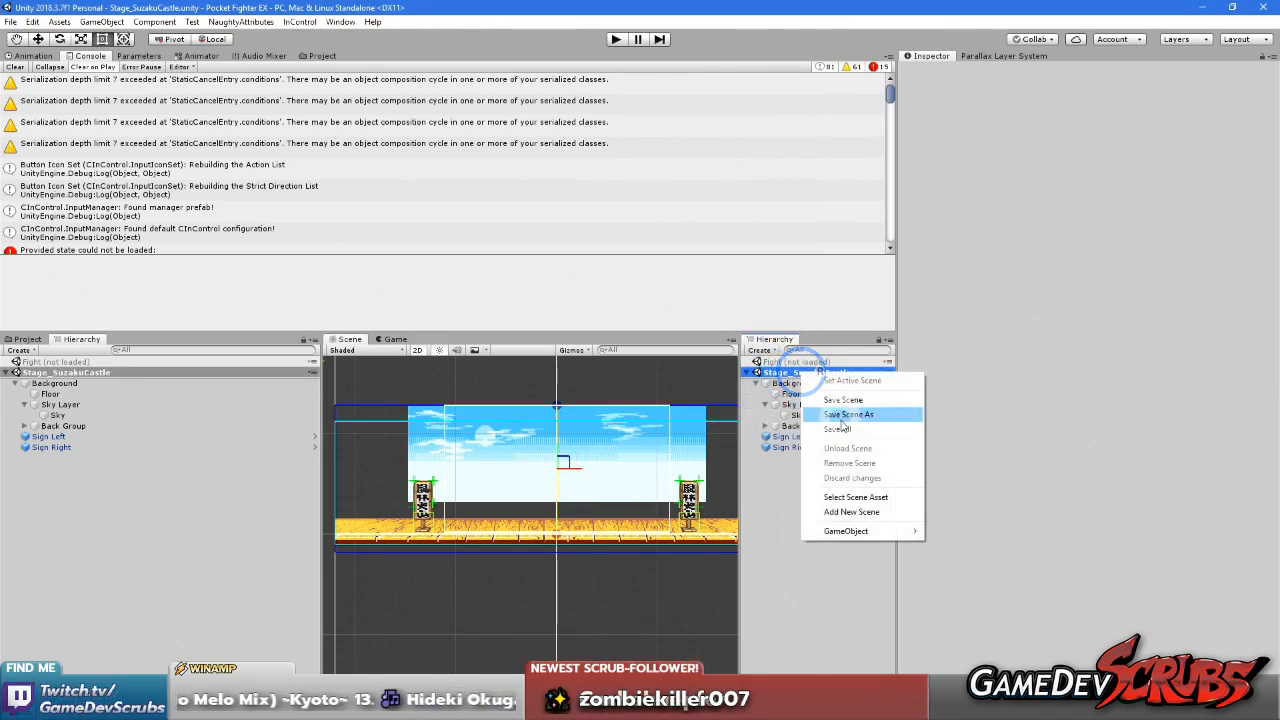
{"action": "right_click", "coordinate": [792, 362]}
{"action": "left_click", "coordinate": [829, 373]}
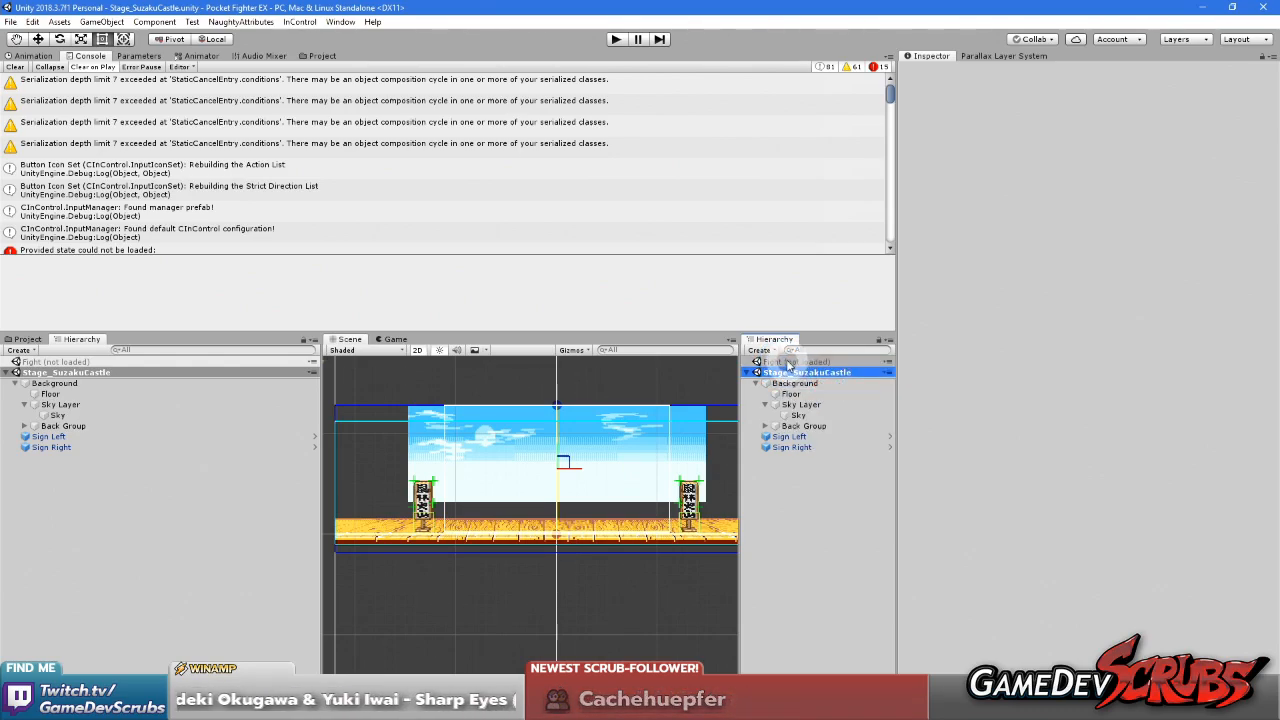
Load the Fight scene in place of Stage_SuzakuCastle, unloading the stage, and start play mode
{"action": "right_click", "coordinate": [789, 364]}
{"action": "left_click", "coordinate": [812, 366]}
{"action": "right_click", "coordinate": [803, 437]}
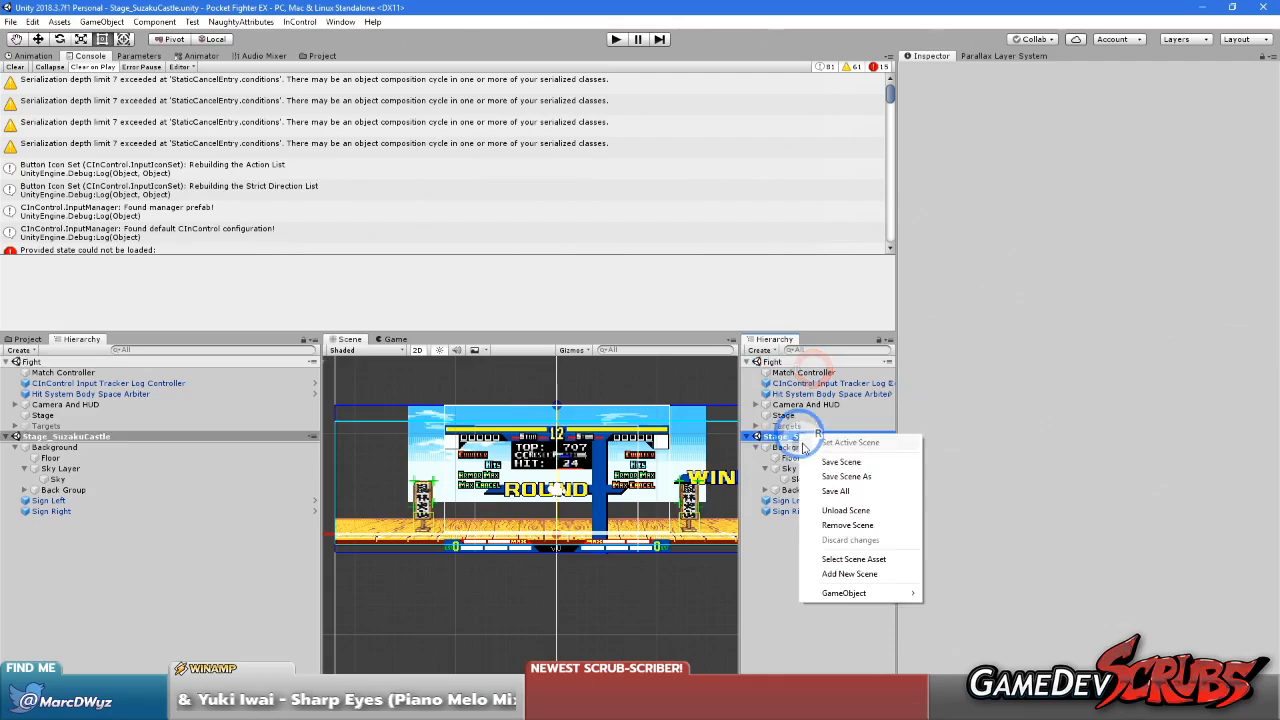
{"action": "left_click", "coordinate": [838, 511]}
{"action": "left_click", "coordinate": [616, 39]}
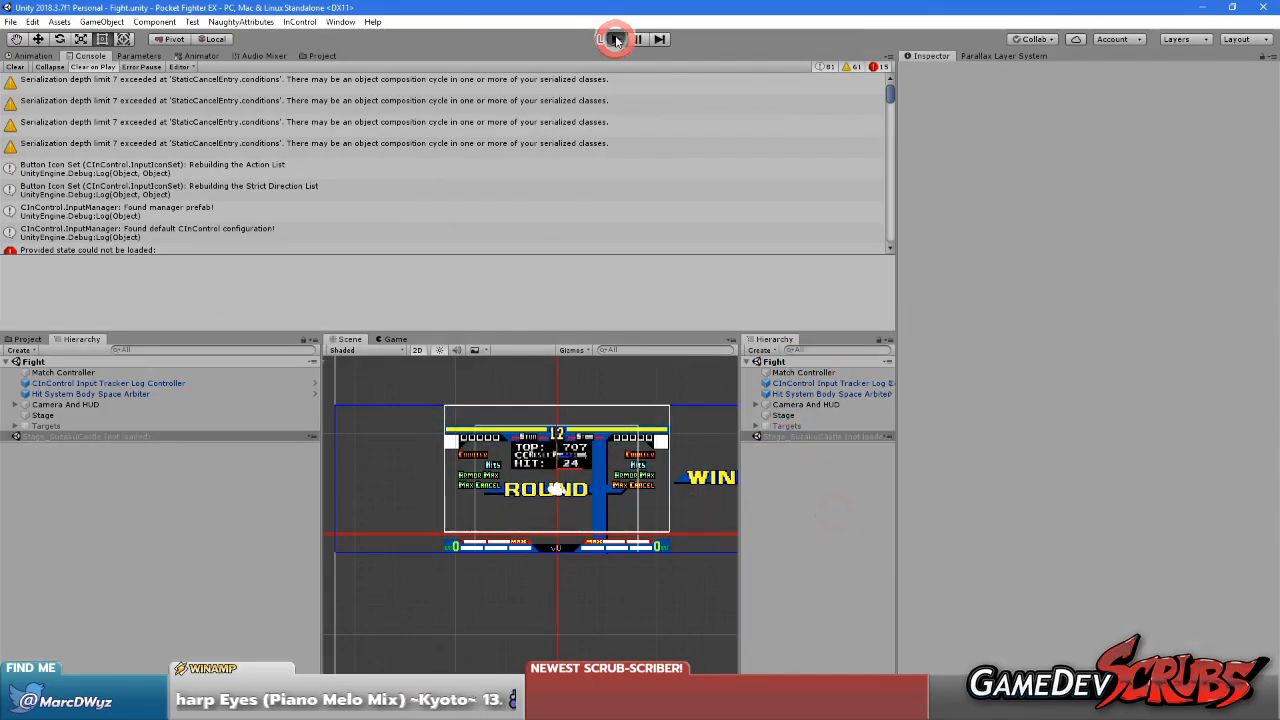
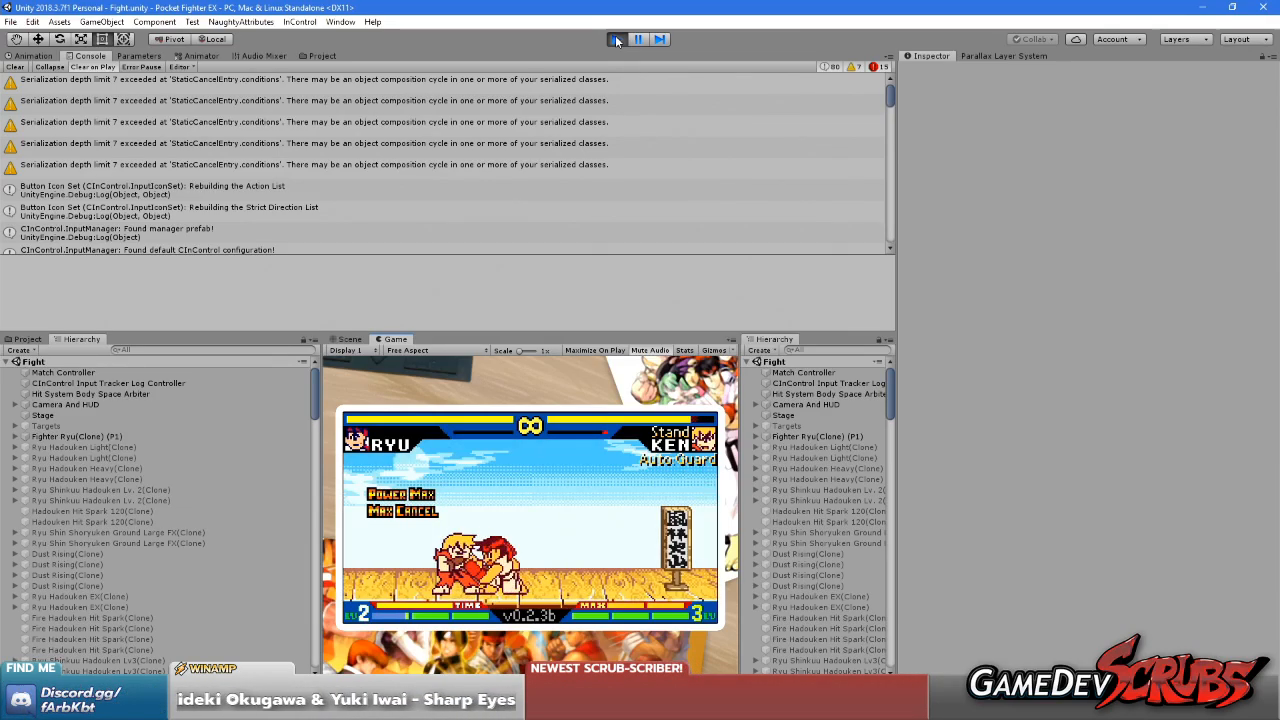
Stop play mode, compare the game and scene views, and enlarge the scene view by narrowing the neighbouring hierarchy
{"action": "left_click", "coordinate": [616, 40]}
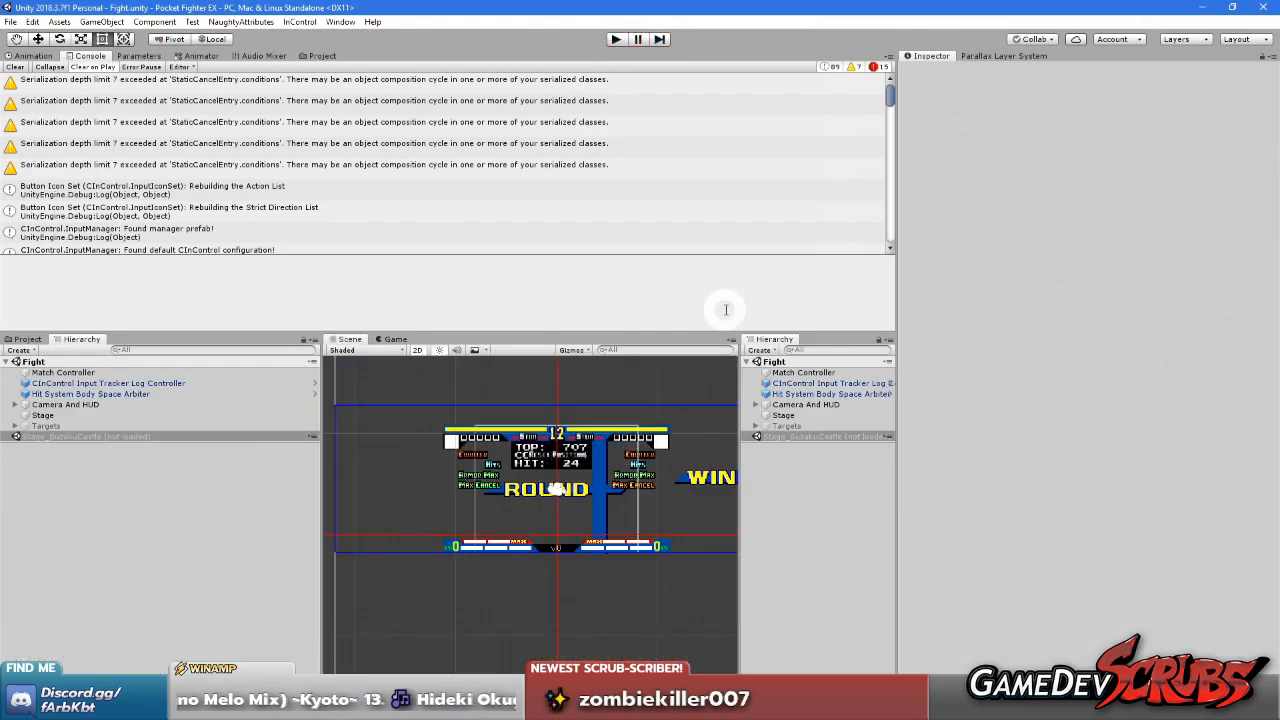
{"action": "left_click", "coordinate": [399, 341]}
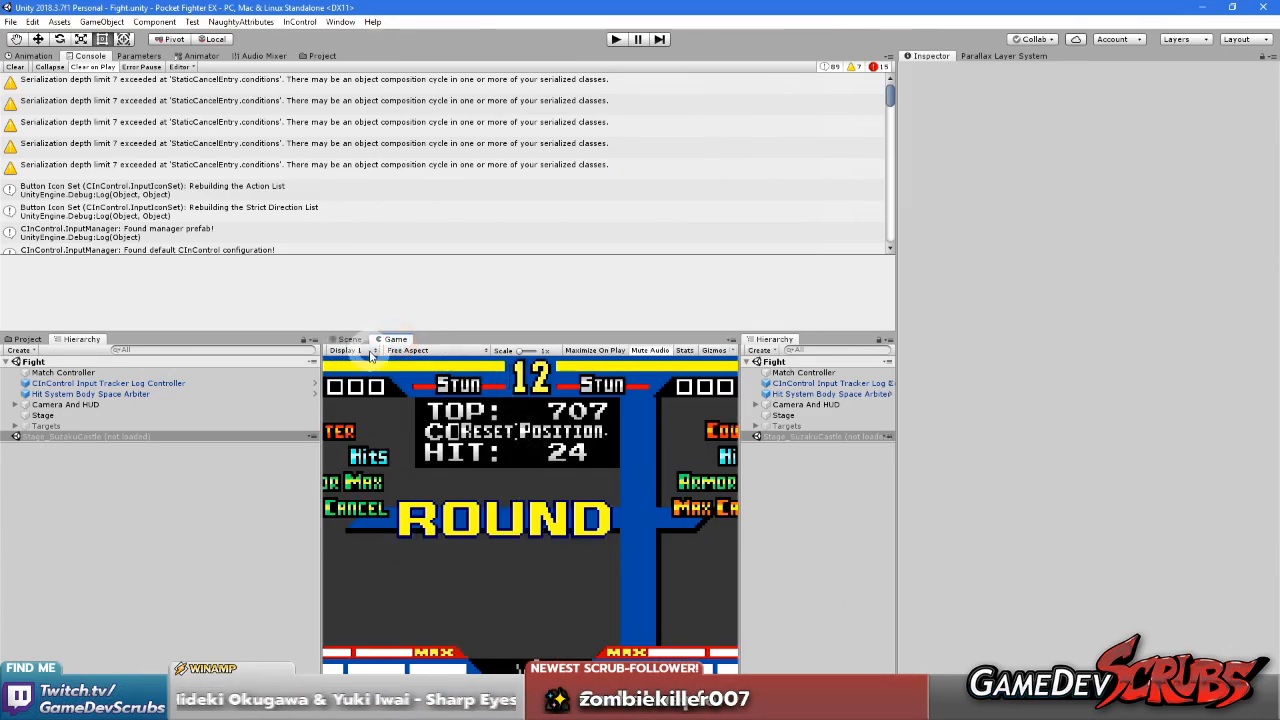
{"action": "left_click", "coordinate": [348, 339]}
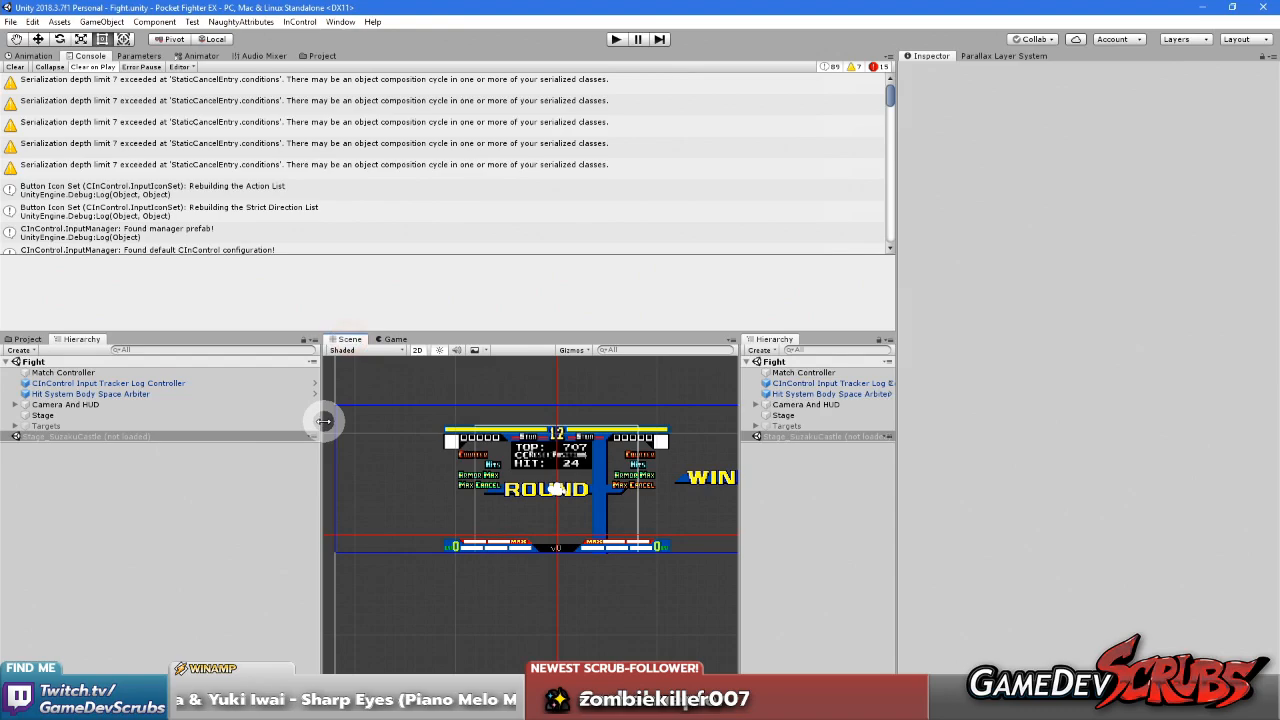
{"action": "left_click_drag", "start_coordinate": [321, 423], "coordinate": [208, 440]}
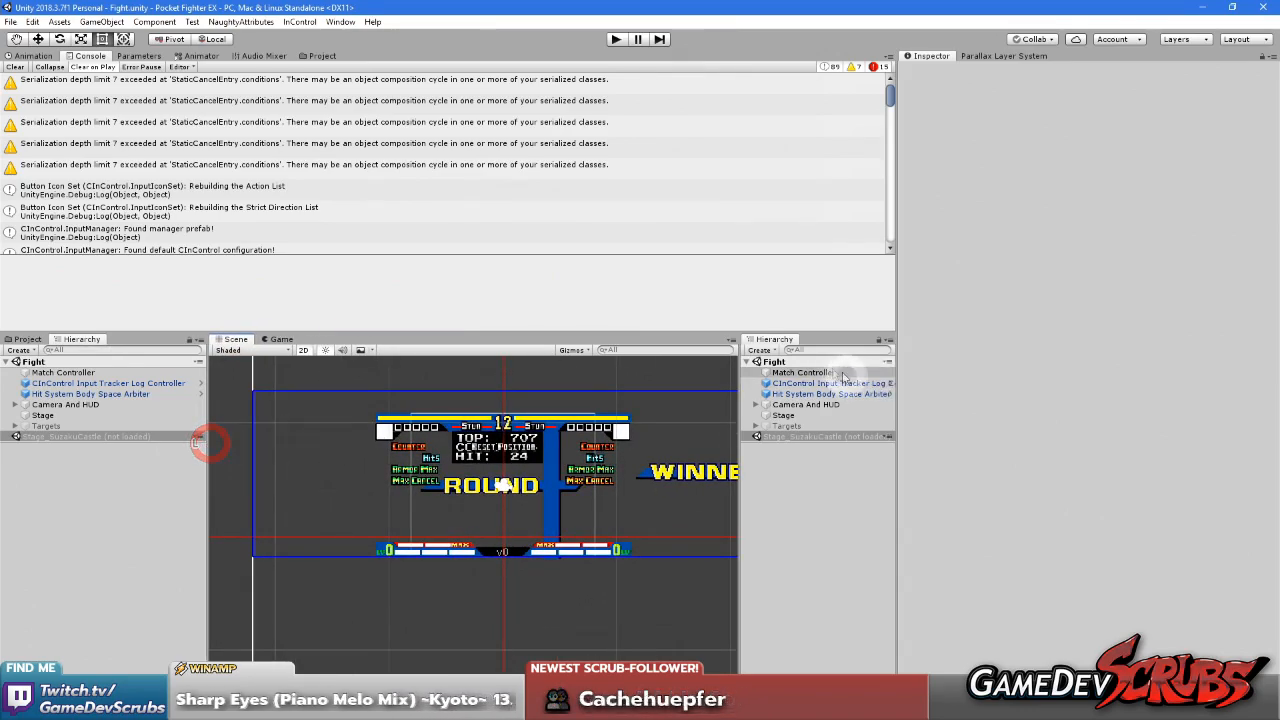
{"action": "left_click_drag", "start_coordinate": [897, 379], "coordinate": [910, 378]}
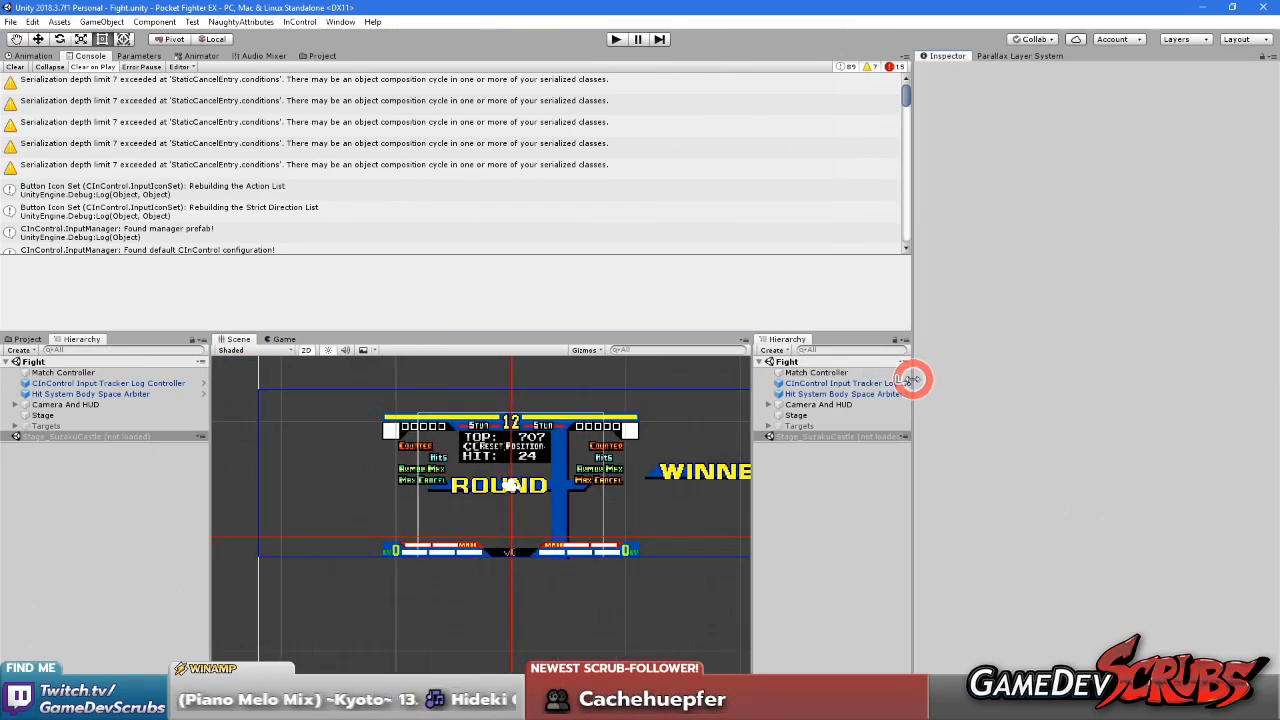
Load the Stage_SuzakuCastle scene again and unload the Fight scene
{"action": "right_click", "coordinate": [795, 437]}
{"action": "right_click", "coordinate": [802, 363]}
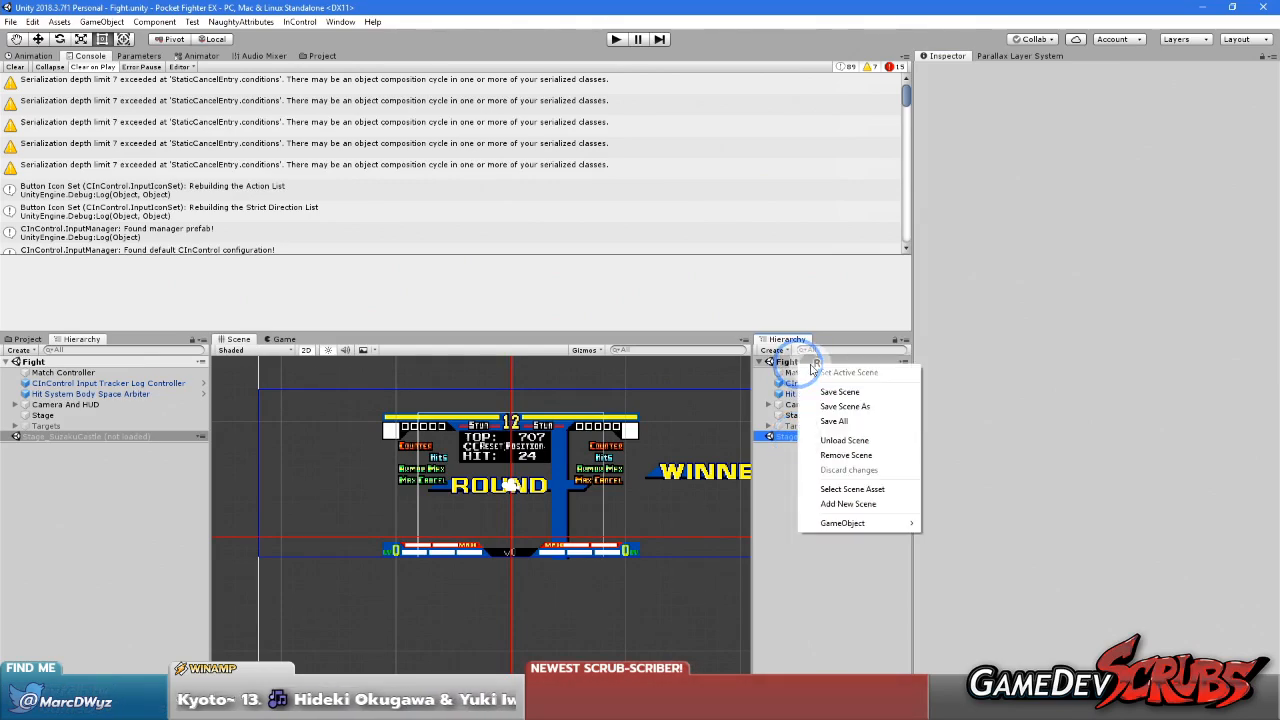
{"action": "left_click", "coordinate": [832, 440]}
{"action": "right_click", "coordinate": [822, 438]}
{"action": "left_click", "coordinate": [860, 449]}
{"action": "right_click", "coordinate": [818, 361]}
{"action": "left_click", "coordinate": [866, 437]}
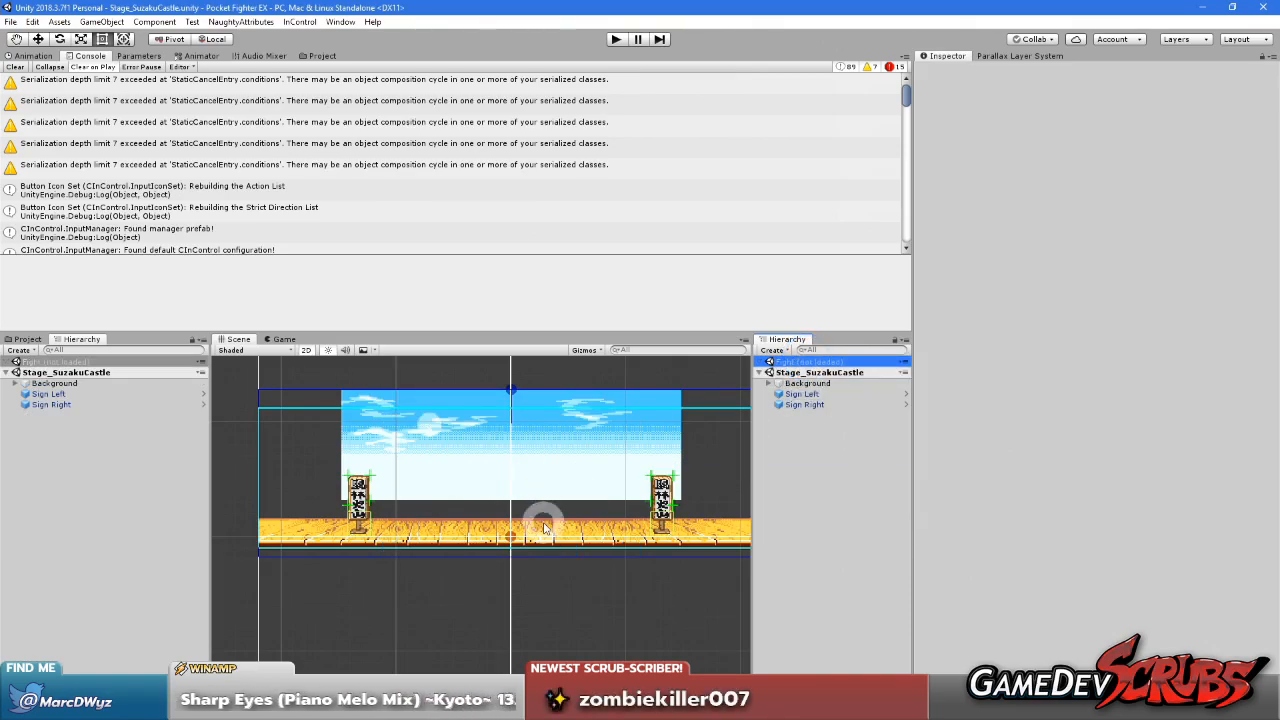
Set the Parallax Layer System's editor camera mode to Mock Camera and its mock camera Y position to 4.3
{"action": "scroll", "coordinate": [535, 503], "scroll_direction": "up", "scroll_amount": 2}
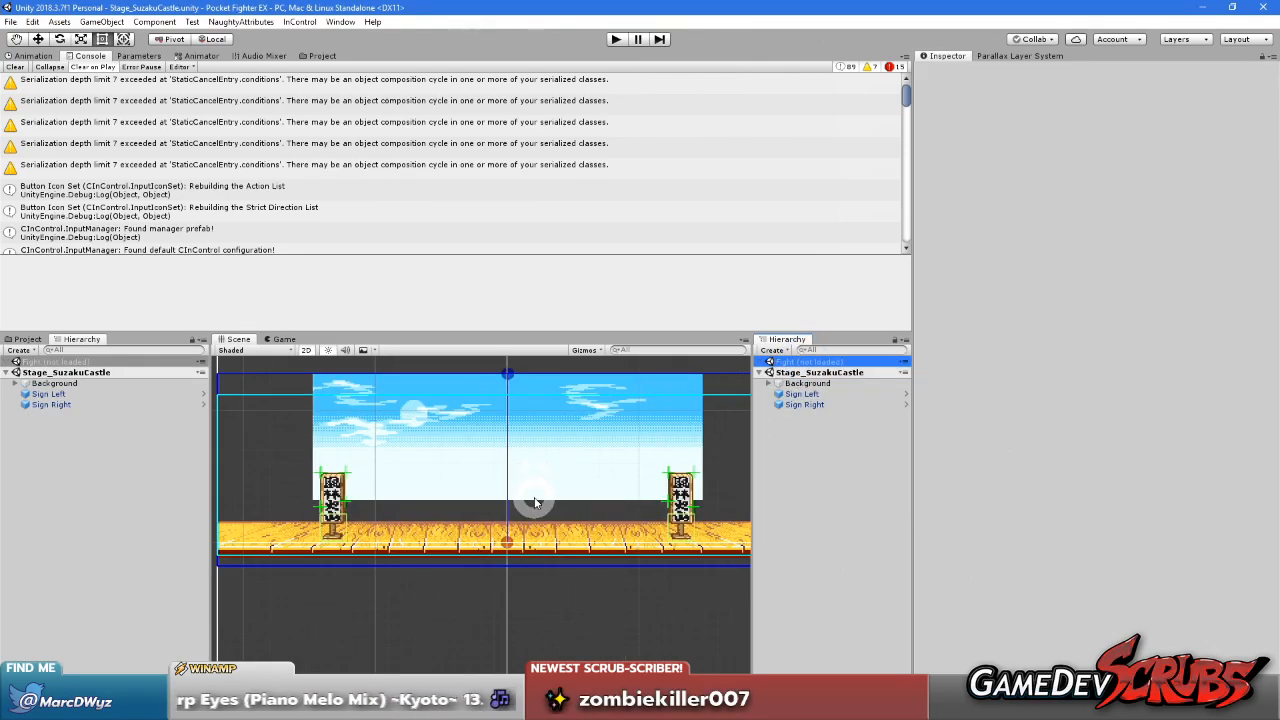
{"action": "left_click", "coordinate": [1034, 58]}
{"action": "left_click", "coordinate": [1047, 109]}
{"action": "left_click", "coordinate": [1050, 134]}
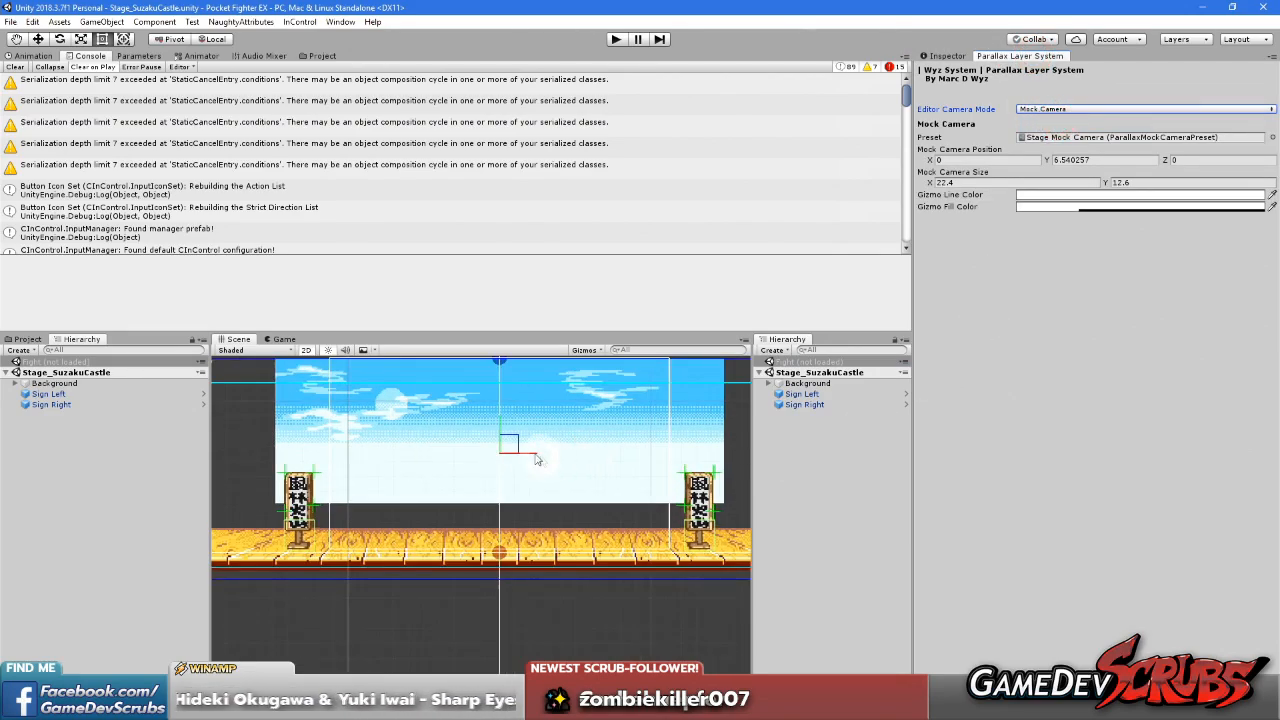
{"action": "left_click", "coordinate": [1095, 159]}
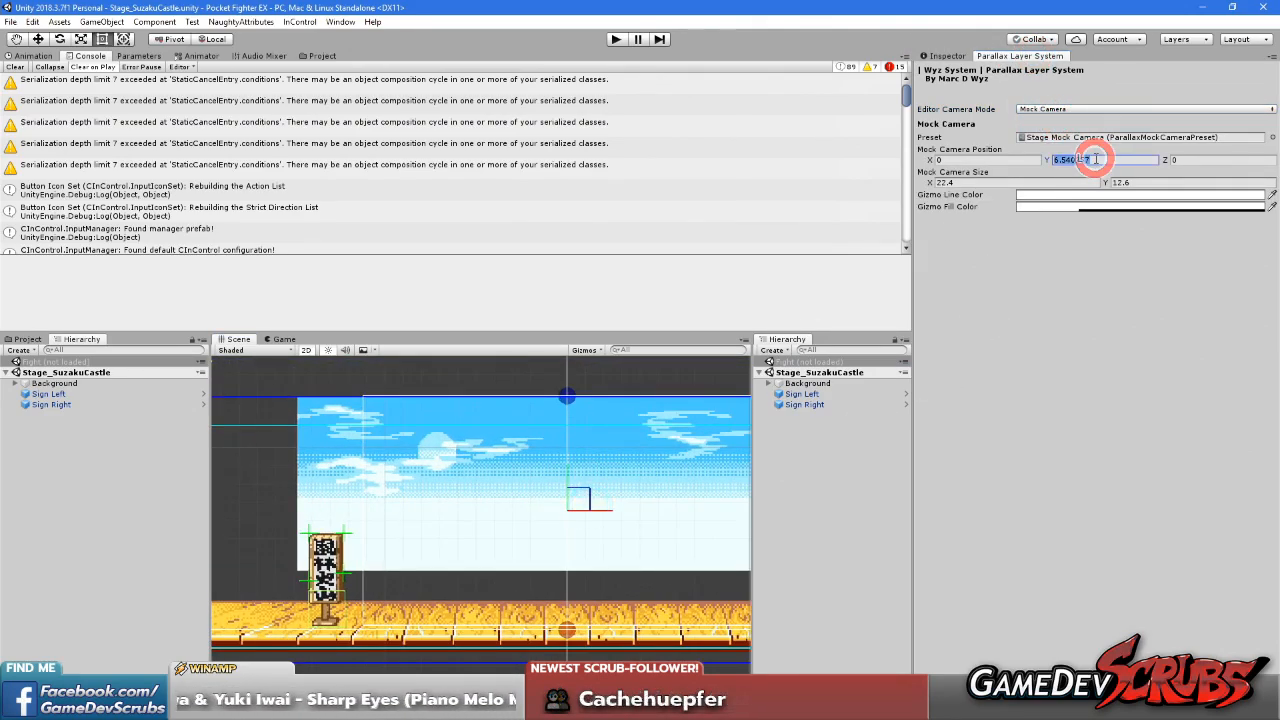
{"action": "type", "text": "4.3"}
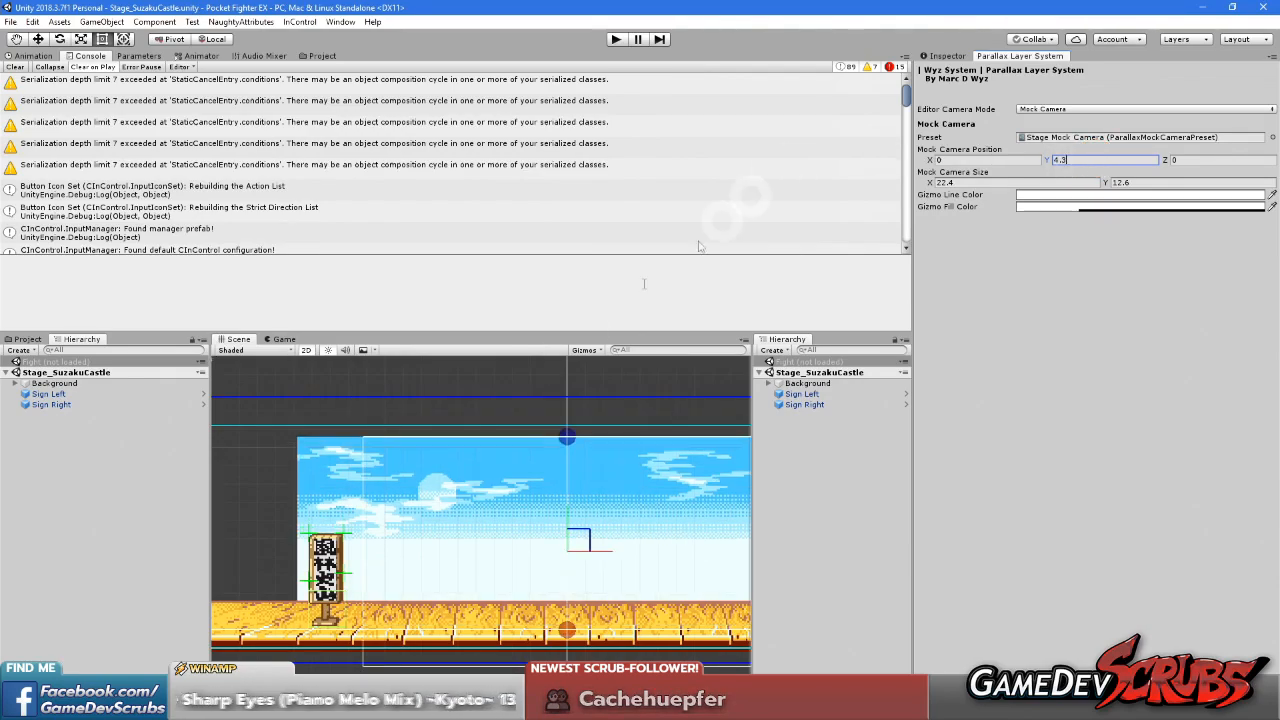
Refine the mock camera's Y position to 4.5, aligning its lower edge with the blue stage bound below the floor
{"action": "middle_click_drag", "start_coordinate": [537, 573], "coordinate": [557, 445]}
{"action": "scroll", "coordinate": [559, 481], "scroll_direction": "up", "scroll_amount": 12}
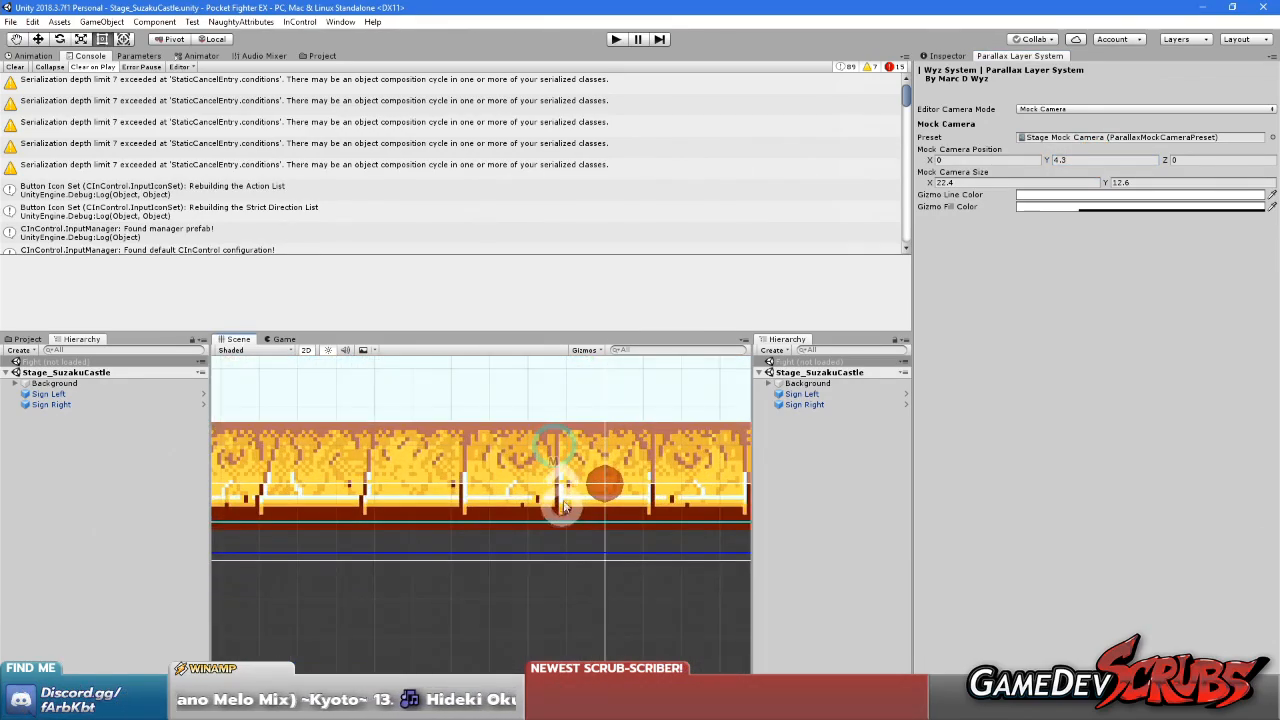
{"action": "type", "text": "4.2"}
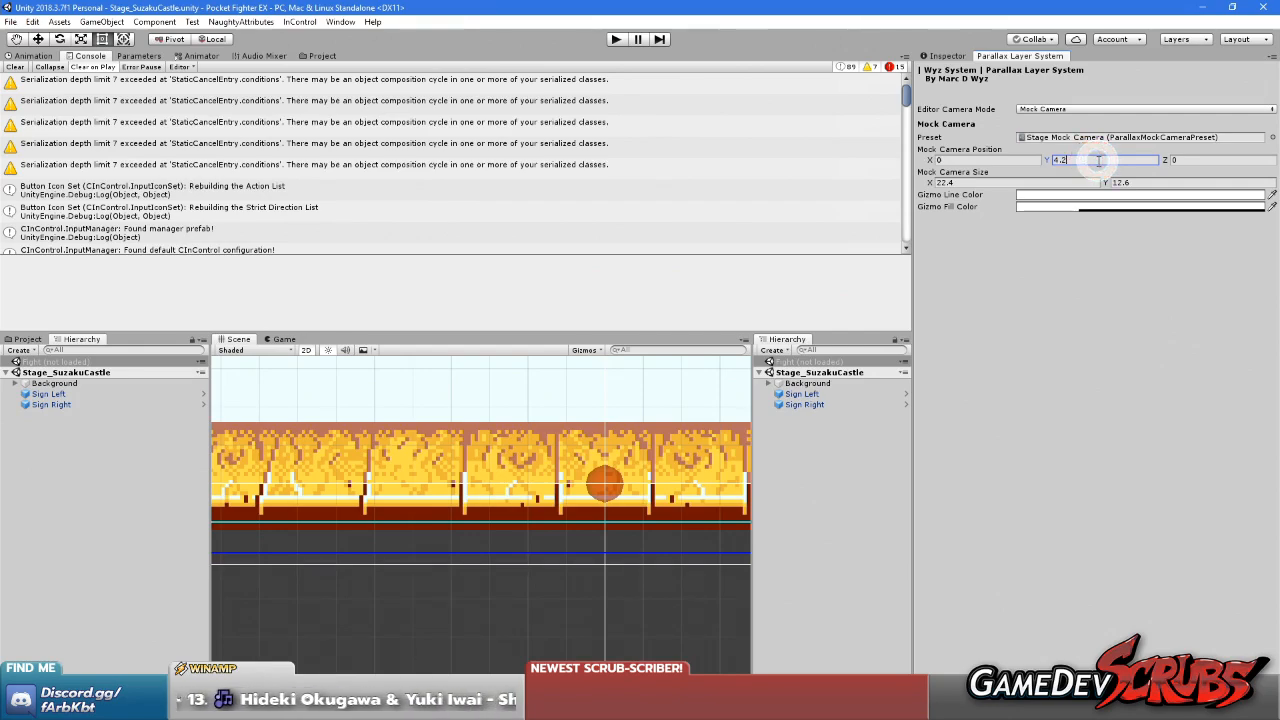
{"action": "key", "text": "BackSpace"}
{"action": "type", "text": "4"}
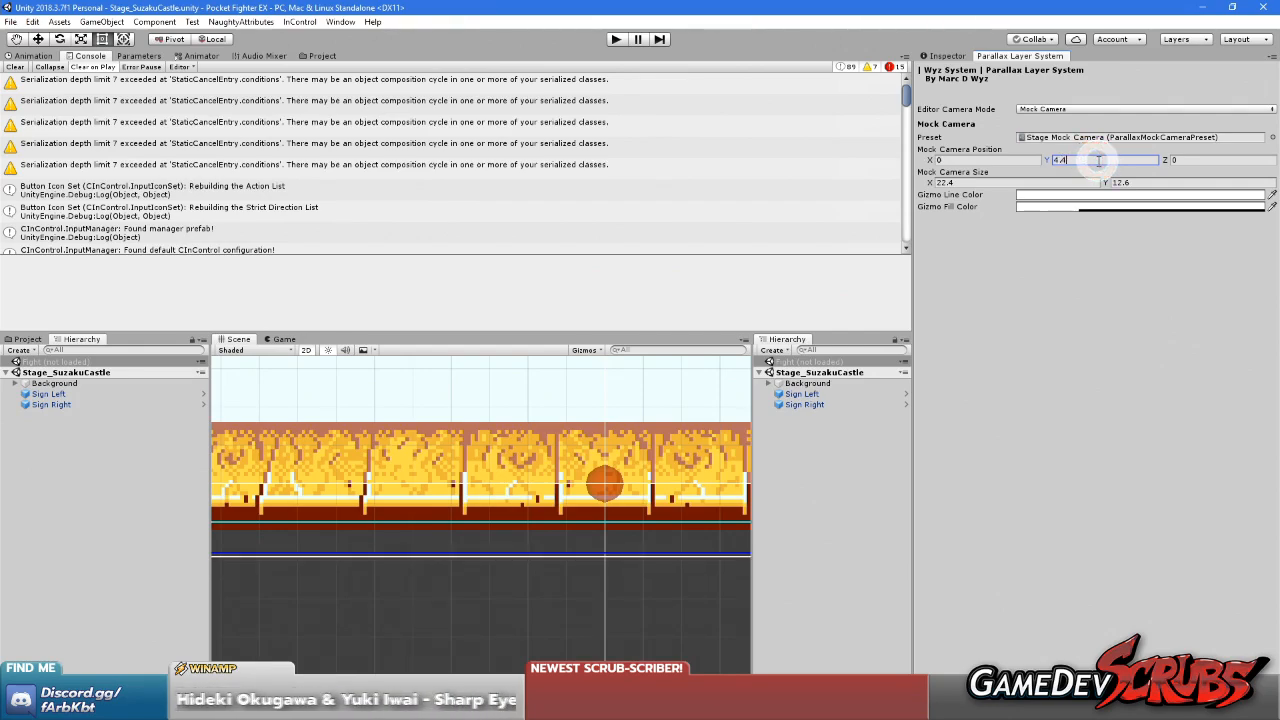
{"action": "key", "text": "BackSpace"}
{"action": "type", "text": "5"}
Examine how the mock camera frame lines up with the sky, the floor and the stage bounds
{"action": "scroll", "coordinate": [565, 418], "scroll_direction": "down", "scroll_amount": 5}
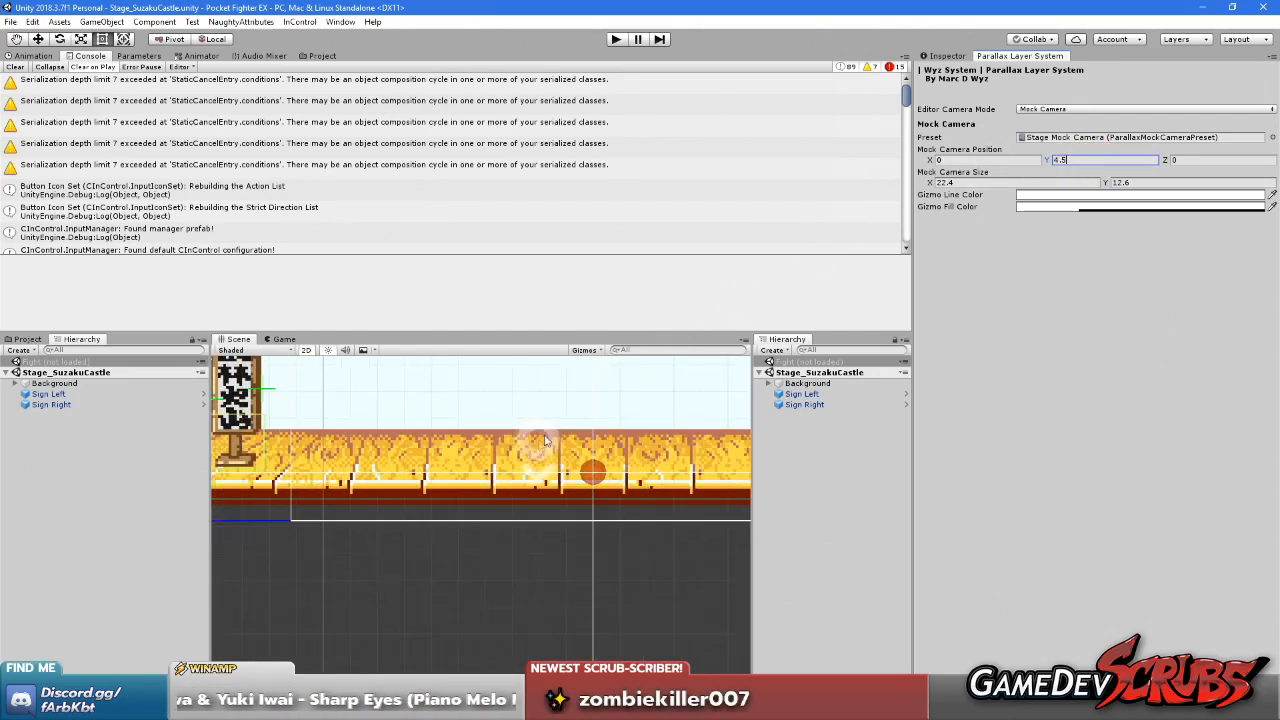
{"action": "scroll", "coordinate": [565, 418], "scroll_direction": "up", "scroll_amount": 10}
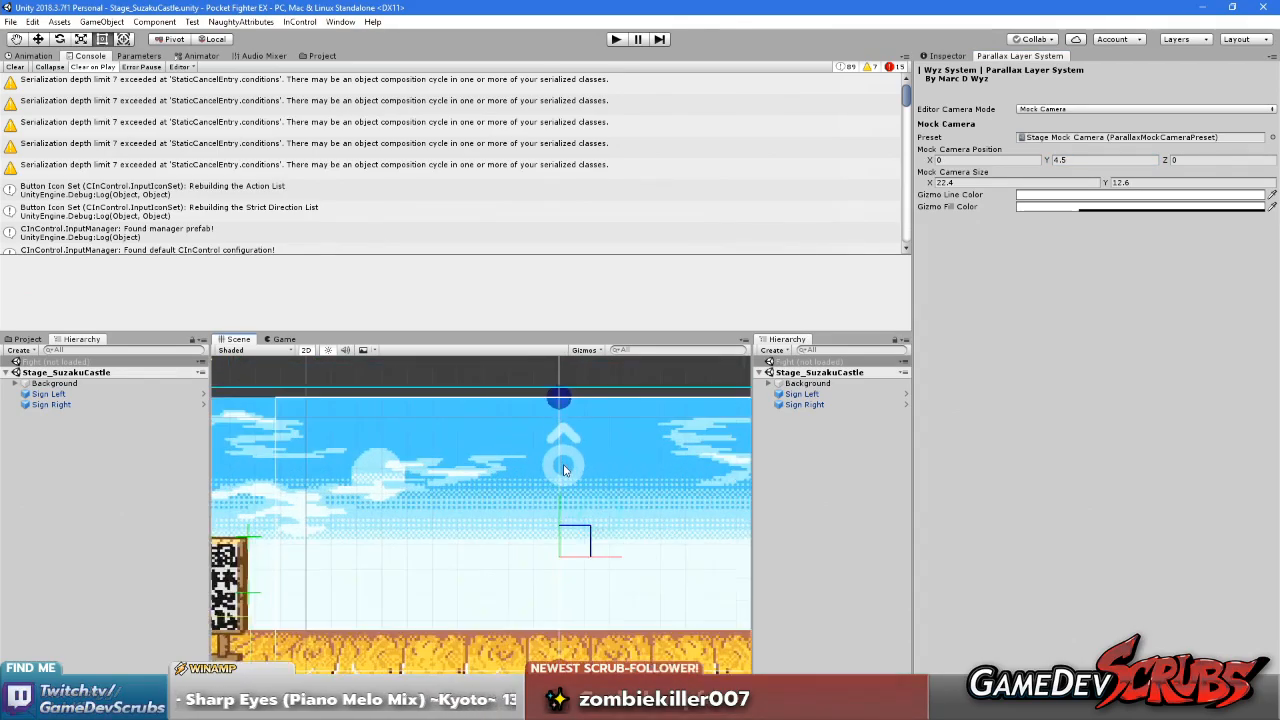
{"action": "middle_click_drag", "start_coordinate": [490, 431], "coordinate": [605, 451]}
{"action": "scroll", "coordinate": [588, 548], "scroll_direction": "down", "scroll_amount": 8}
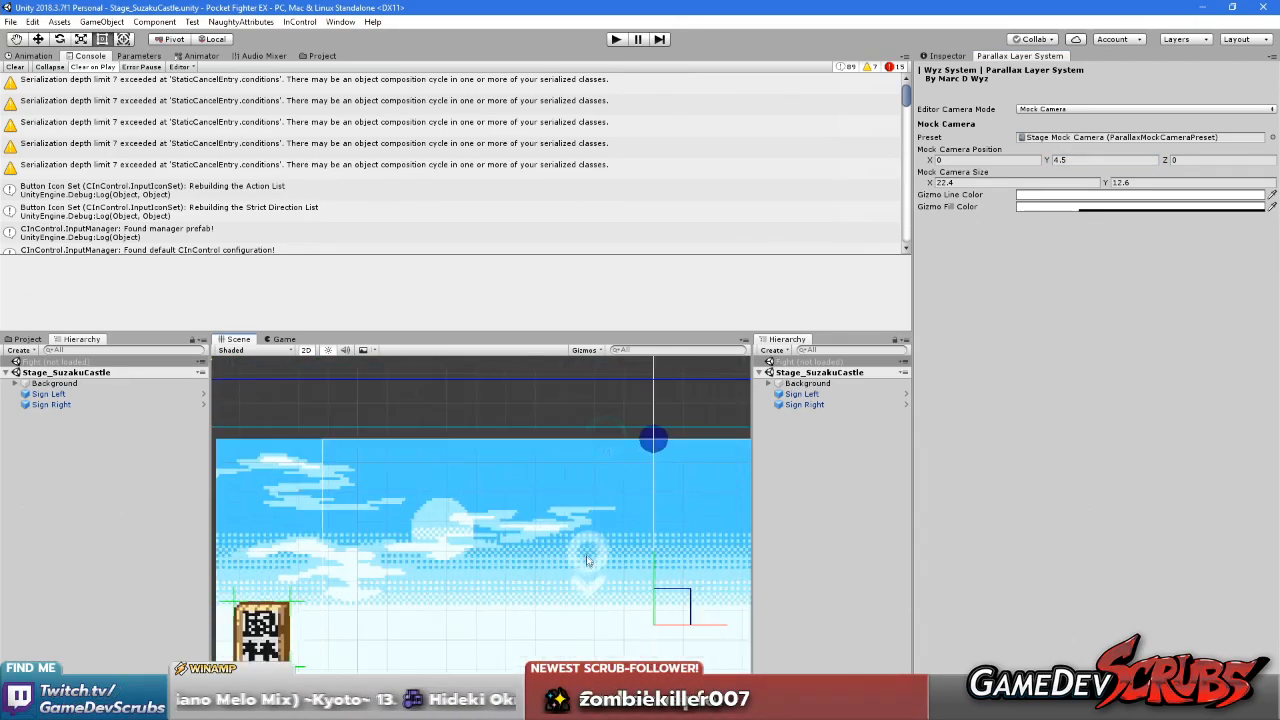
{"action": "middle_click_drag", "start_coordinate": [591, 543], "coordinate": [541, 484]}
{"action": "scroll", "coordinate": [549, 449], "scroll_direction": "down", "scroll_amount": 10}
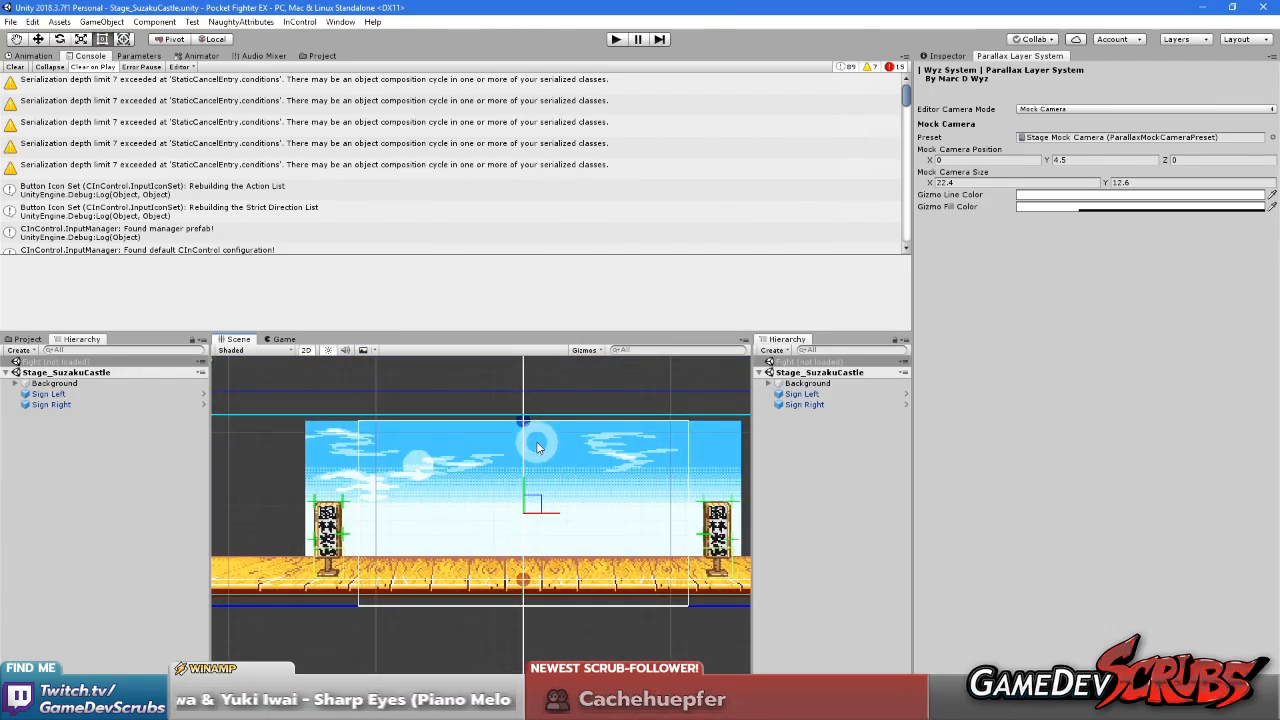
{"action": "scroll", "coordinate": [541, 482], "scroll_direction": "down", "scroll_amount": 4}
{"action": "scroll", "coordinate": [545, 491], "scroll_direction": "up", "scroll_amount": 3}
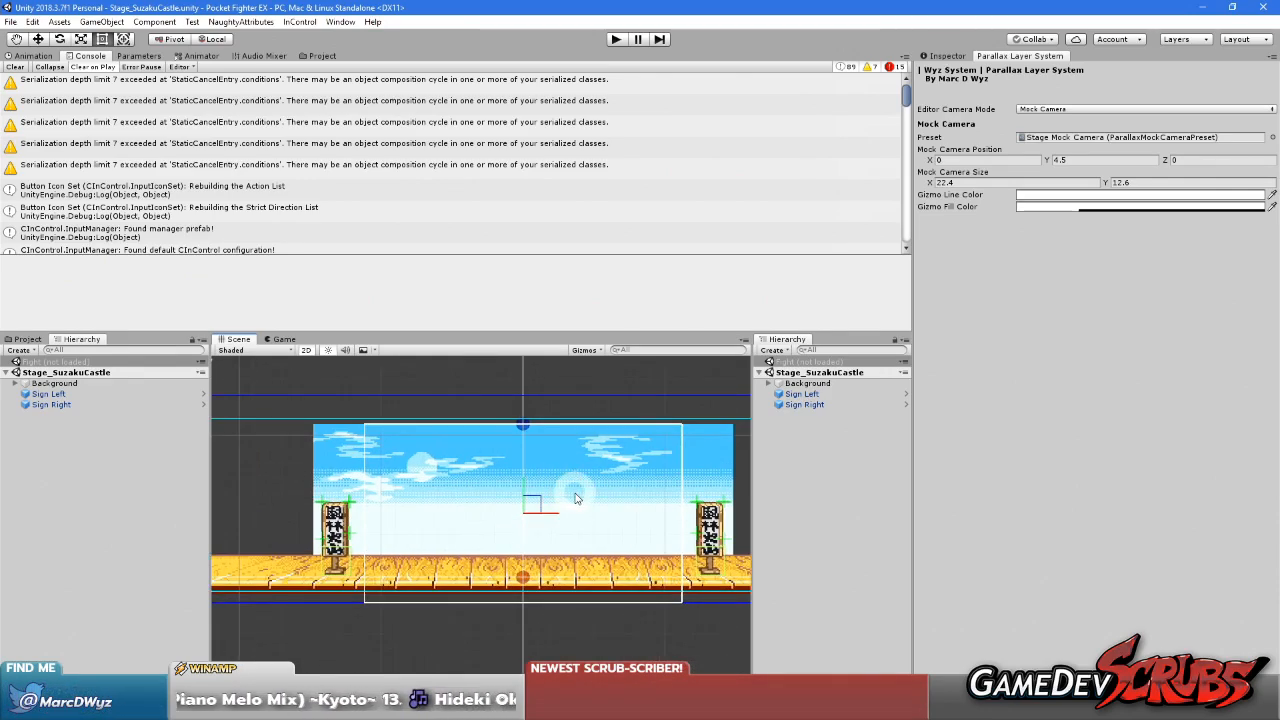
Create an empty child object under Background and name it Roof Close Layer
{"action": "left_click", "coordinate": [778, 384]}
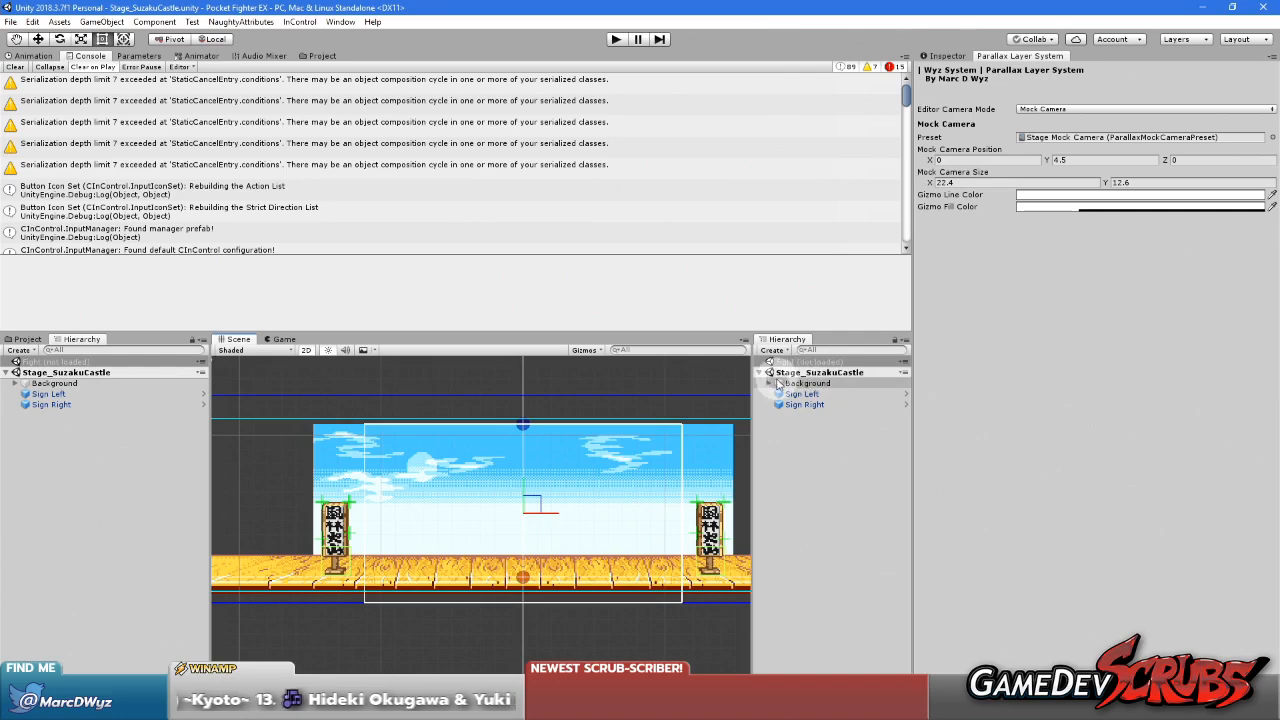
{"action": "left_click", "coordinate": [767, 383]}
{"action": "left_click", "coordinate": [811, 385]}
{"action": "right_click", "coordinate": [811, 385]}
{"action": "left_click", "coordinate": [779, 498]}
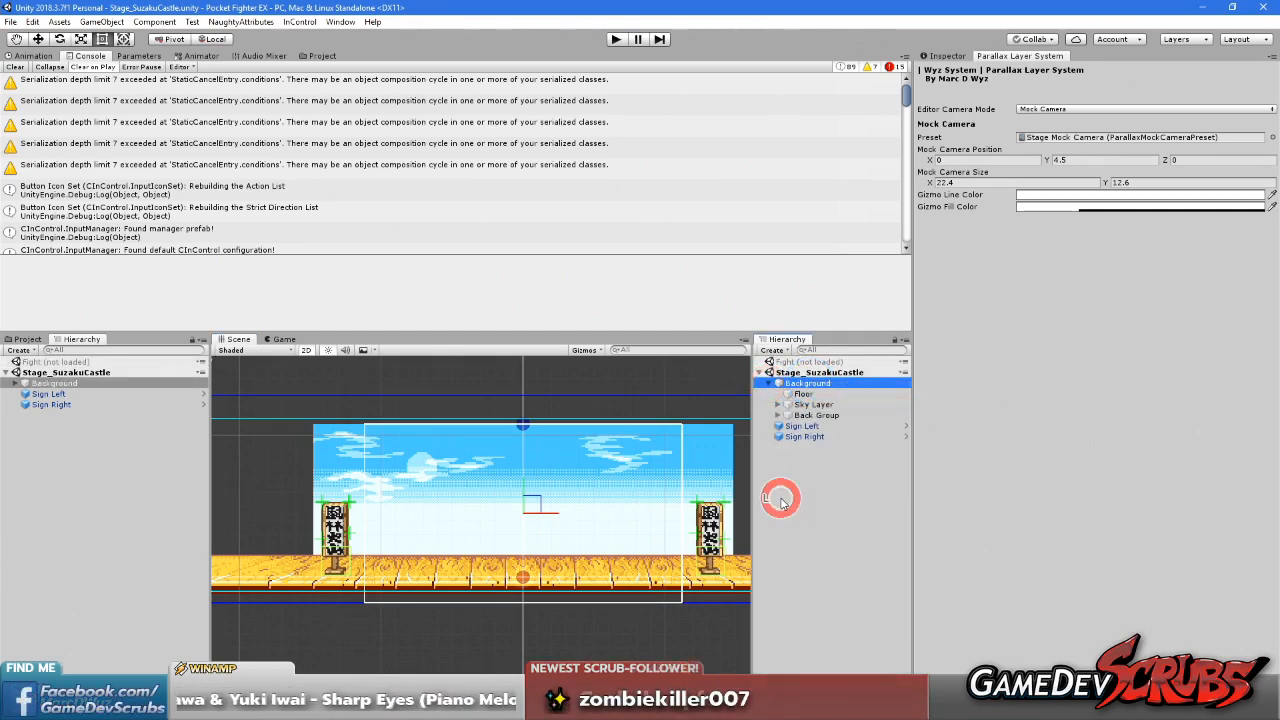
{"action": "right_click", "coordinate": [822, 384]}
{"action": "left_click", "coordinate": [870, 483]}
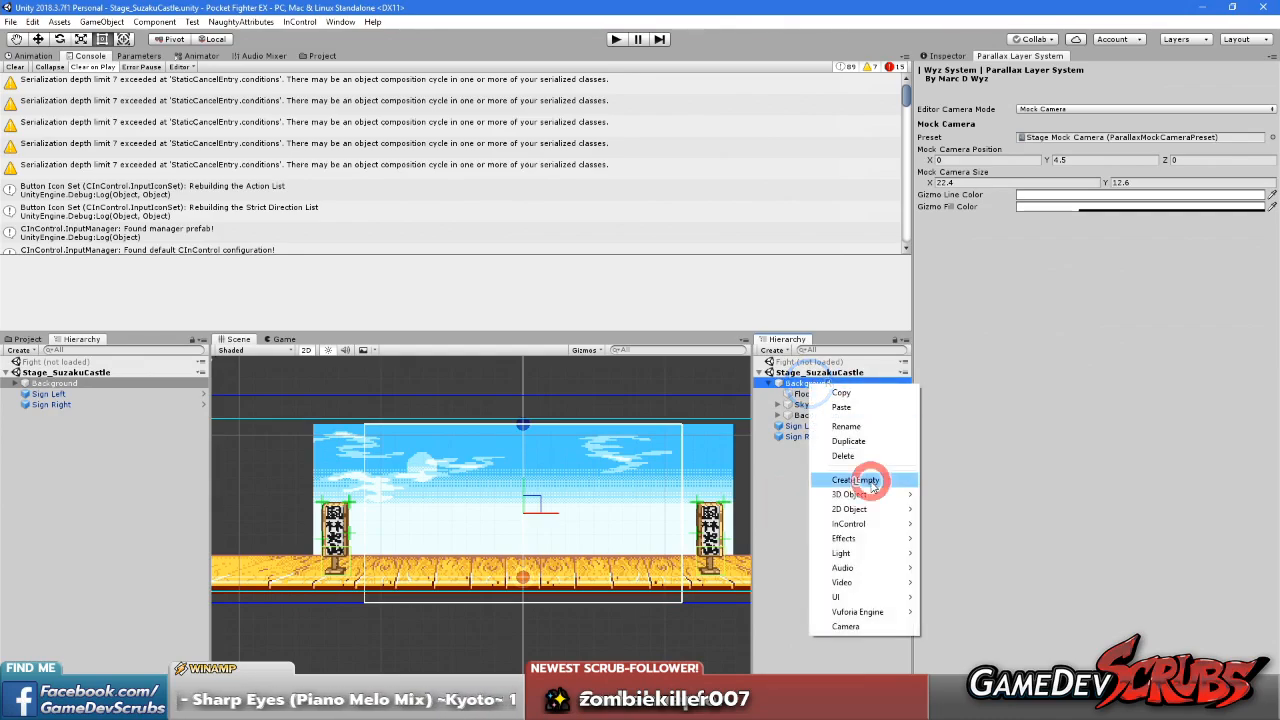
{"action": "left_click", "coordinate": [820, 426]}
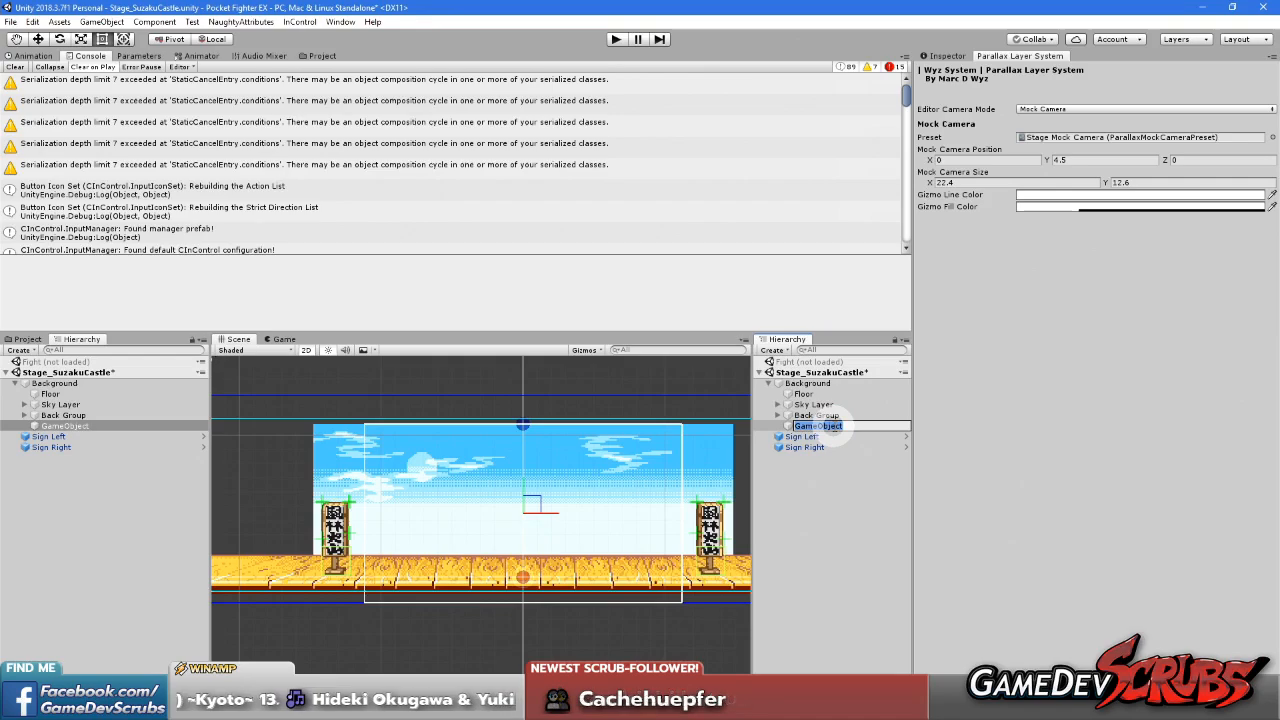
{"action": "type", "text": "Roof Close Layer"}
{"action": "key", "text": "Return"}
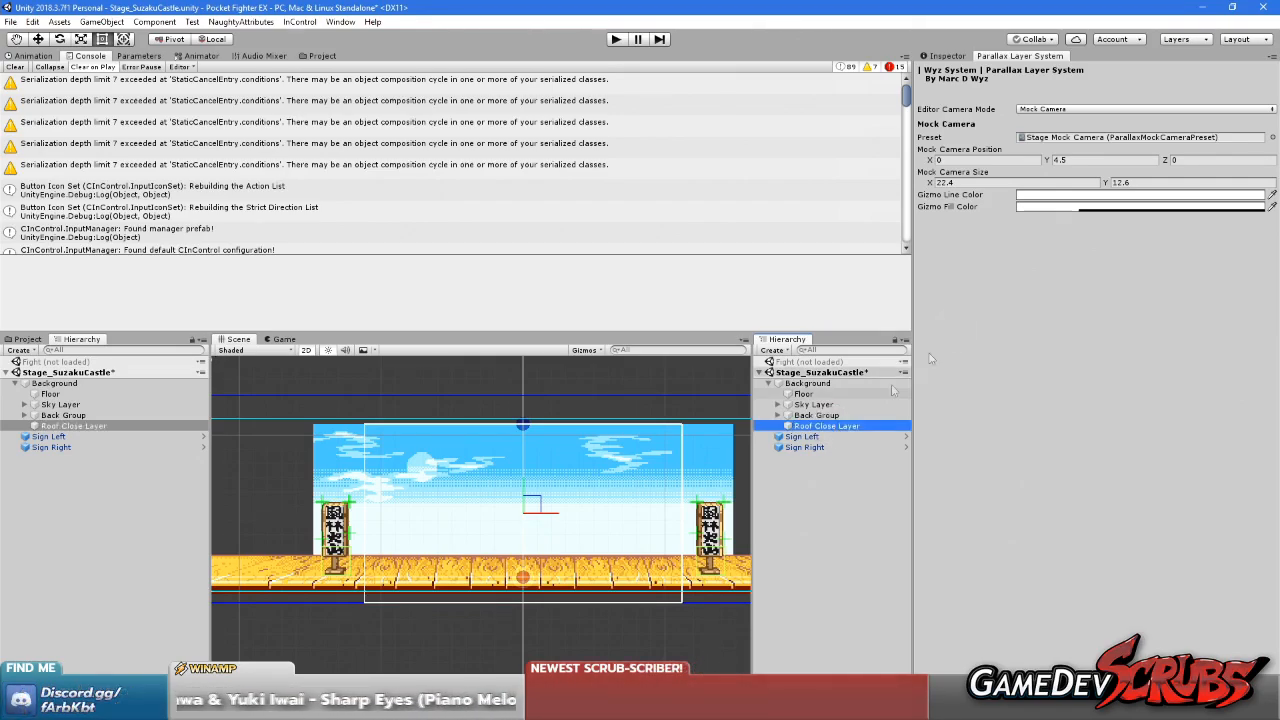
Add a Parallax Layer Controller to Roof Close Layer and set its camera anchor to Bottom Center
{"action": "left_click", "coordinate": [946, 57]}
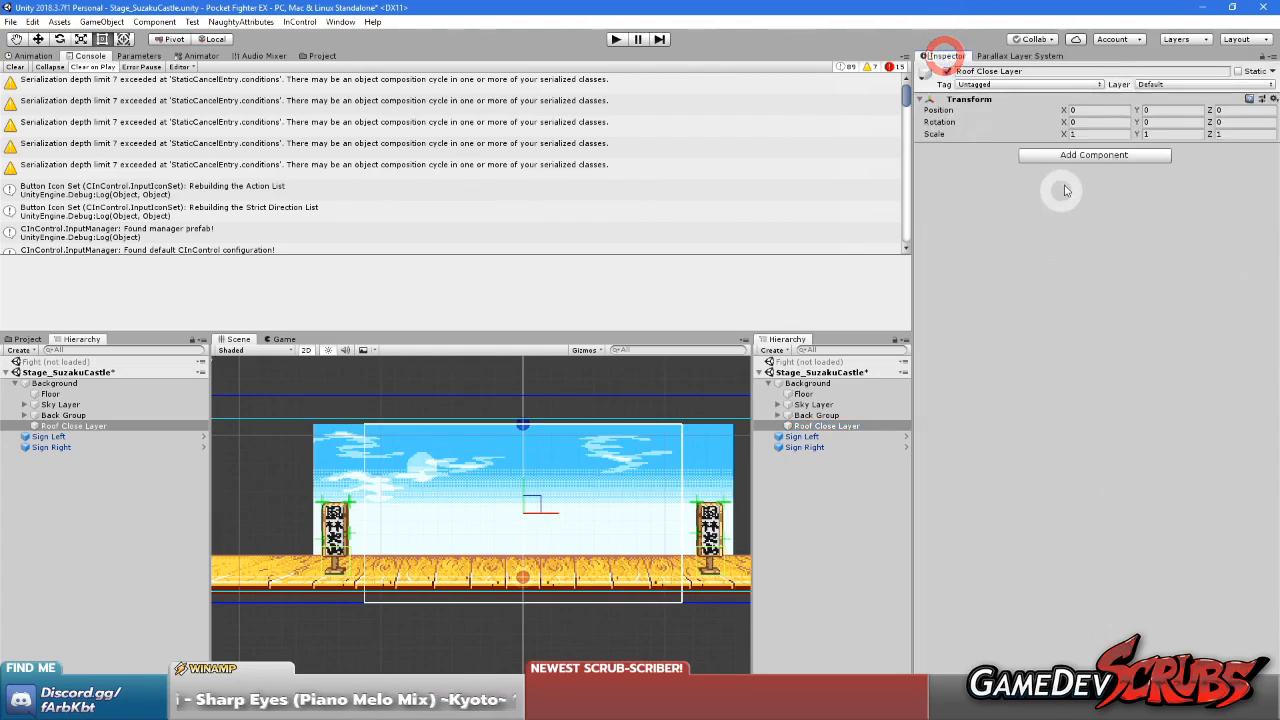
{"action": "left_click", "coordinate": [1080, 155]}
{"action": "key", "text": "Down"}
{"action": "key", "text": "Return"}
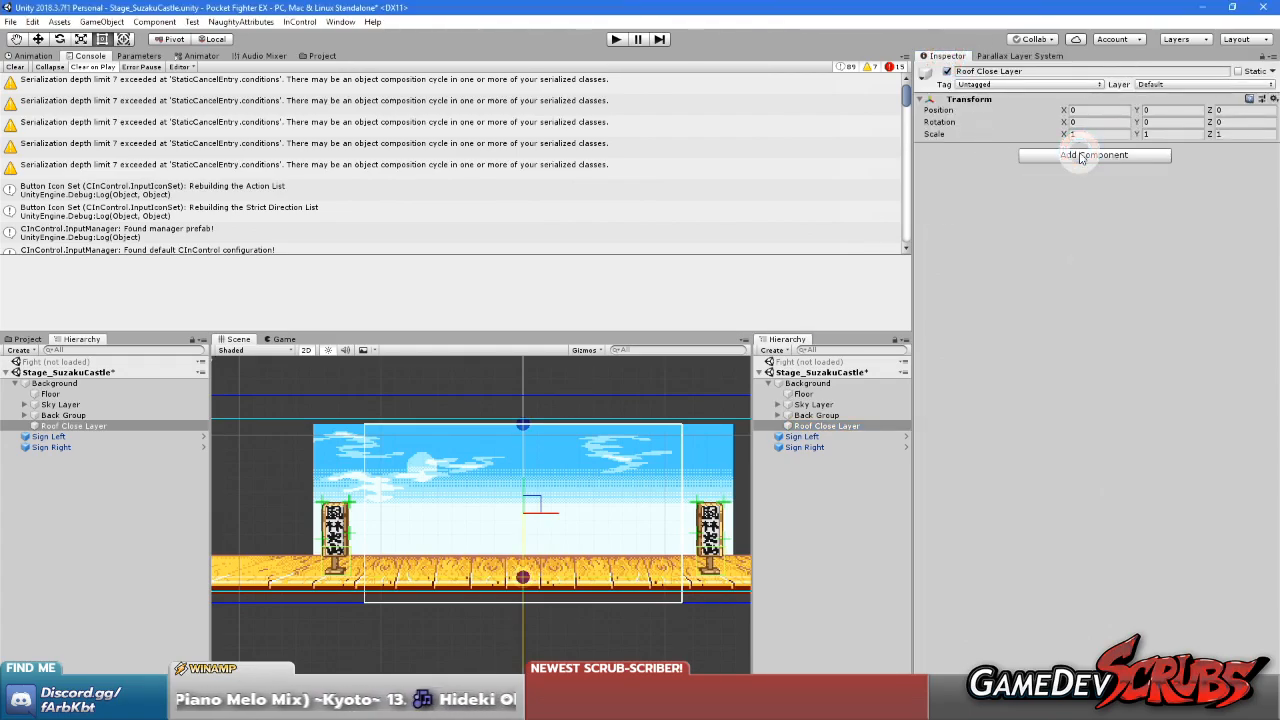
{"action": "left_click", "coordinate": [1098, 189]}
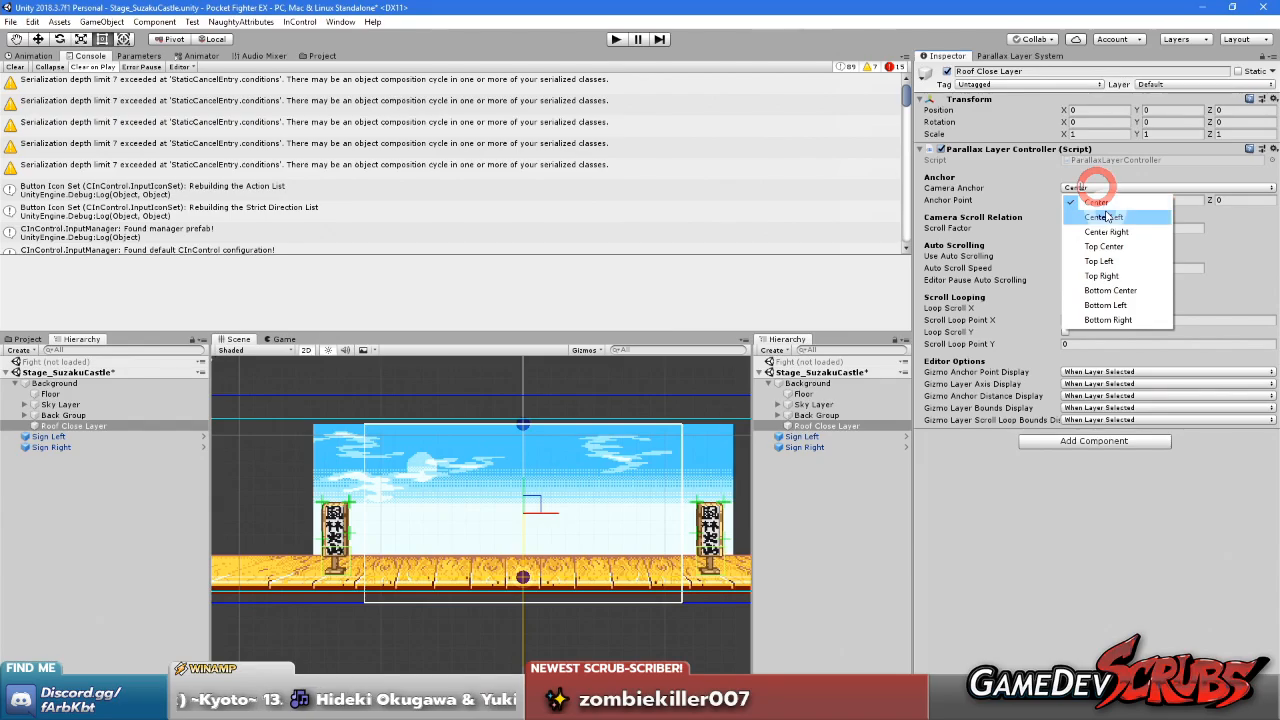
{"action": "left_click", "coordinate": [1112, 290]}
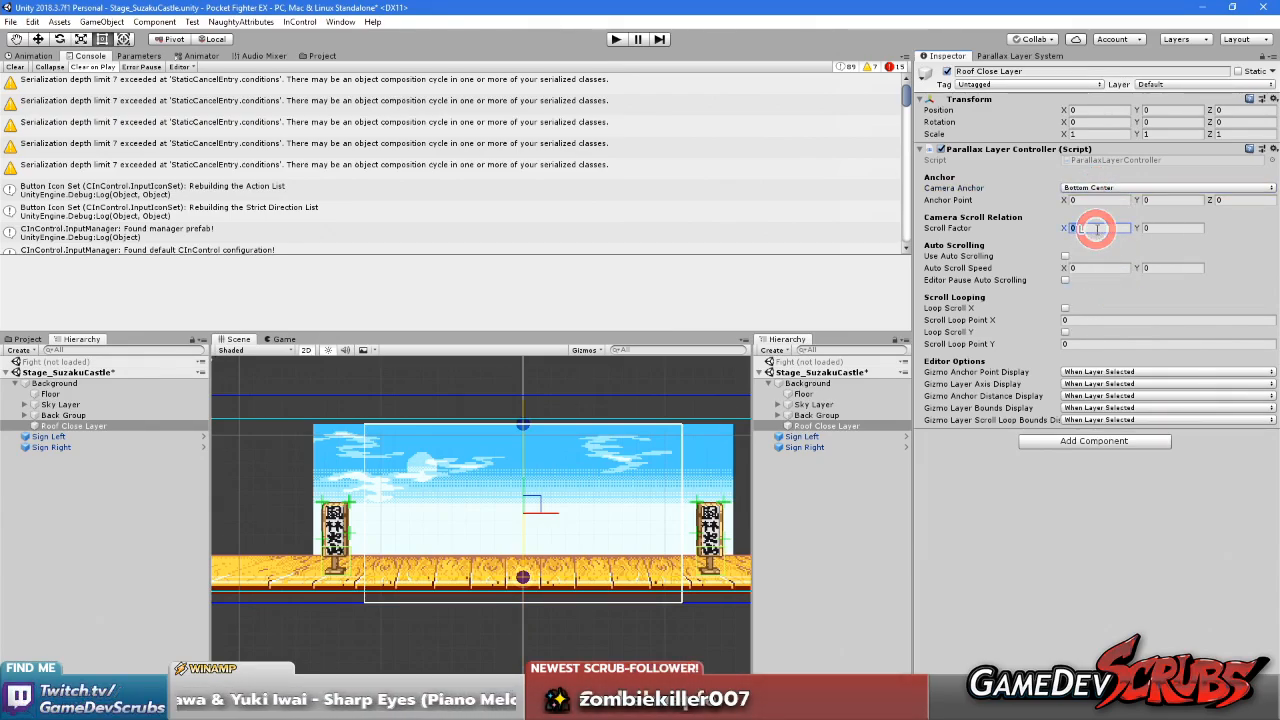
Set Roof Close Layer's scroll factor to X 0.33 and Y 1
{"action": "left_click", "coordinate": [1017, 566]}
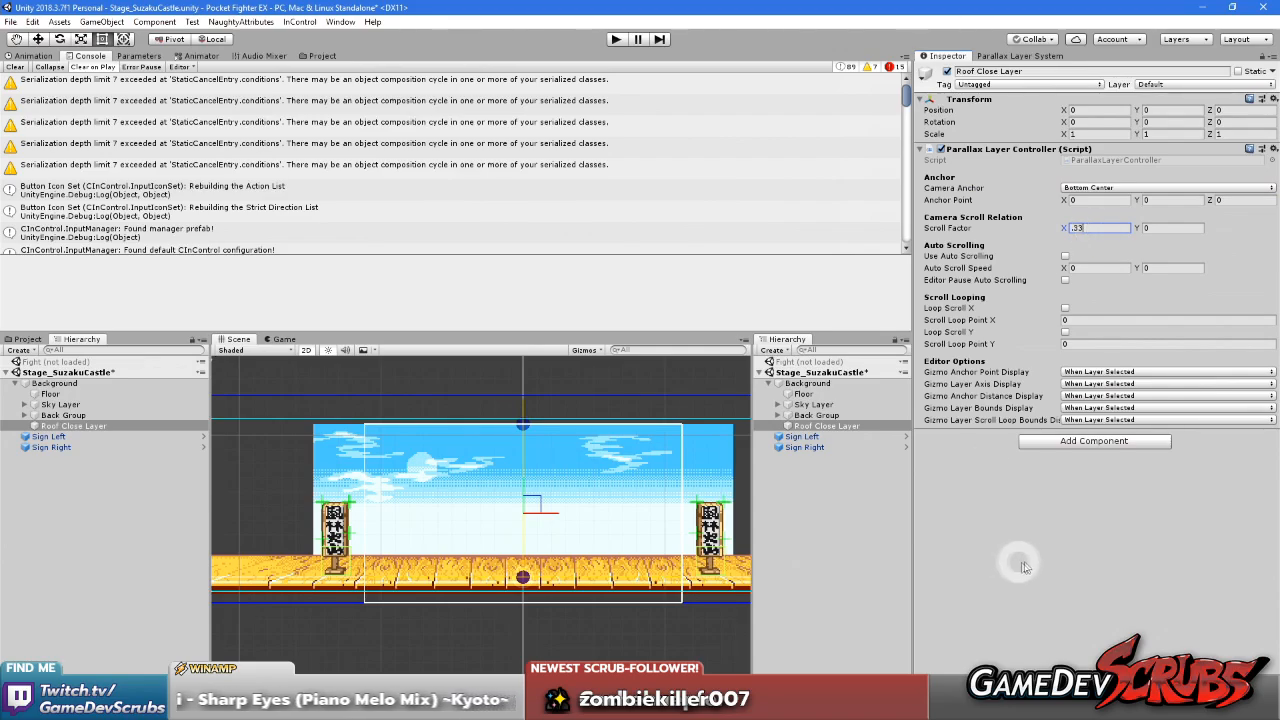
{"action": "left_click", "coordinate": [1139, 229]}
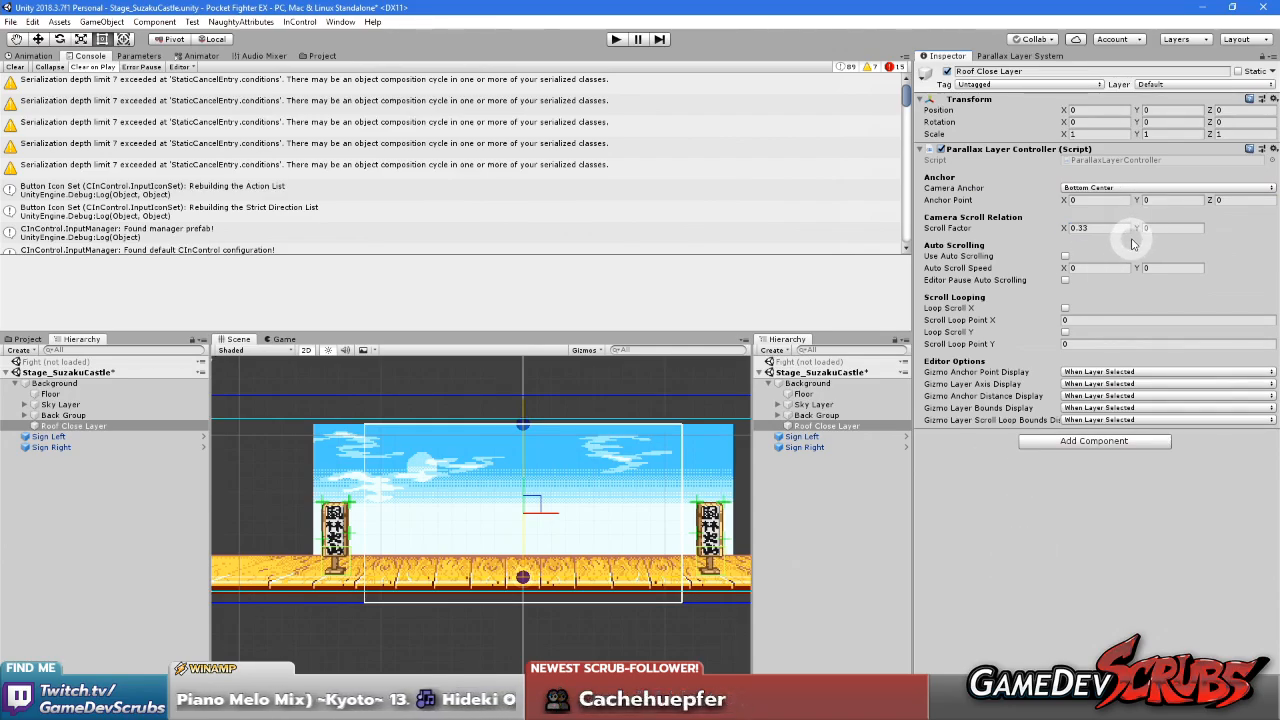
{"action": "type", "text": "1"}
{"action": "left_click", "coordinate": [1070, 535]}
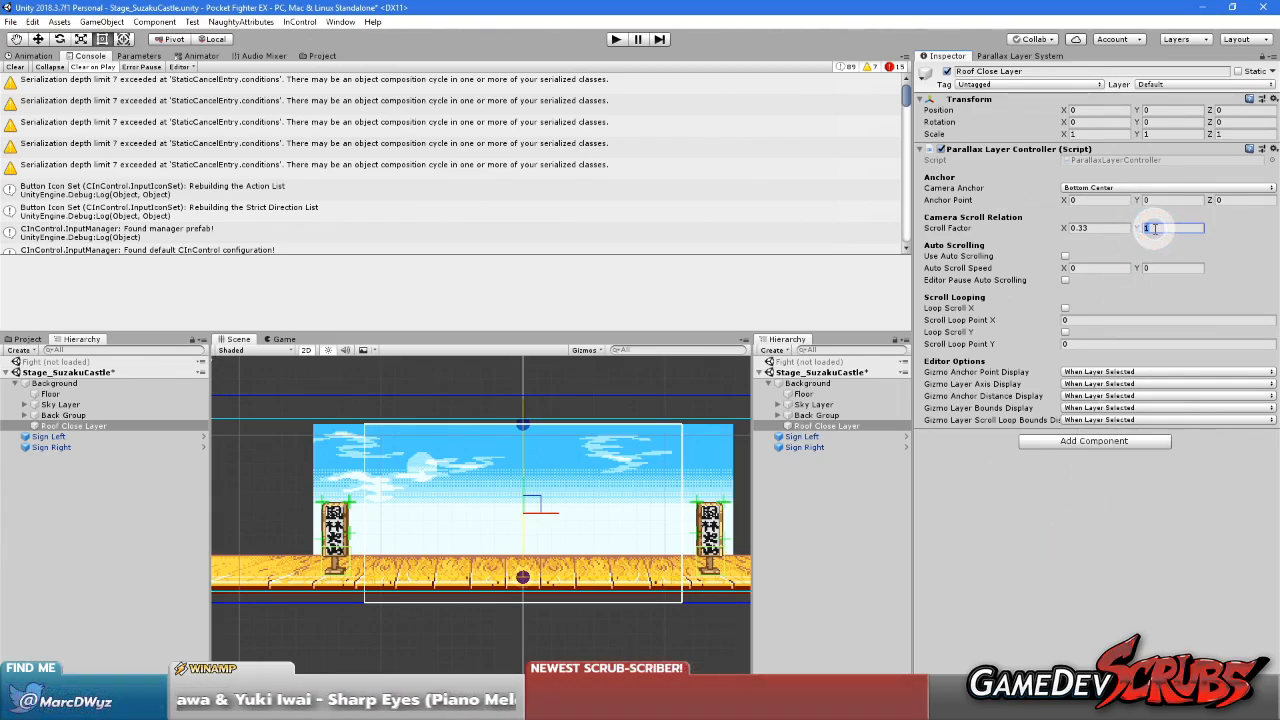
{"action": "left_click", "coordinate": [1055, 522]}
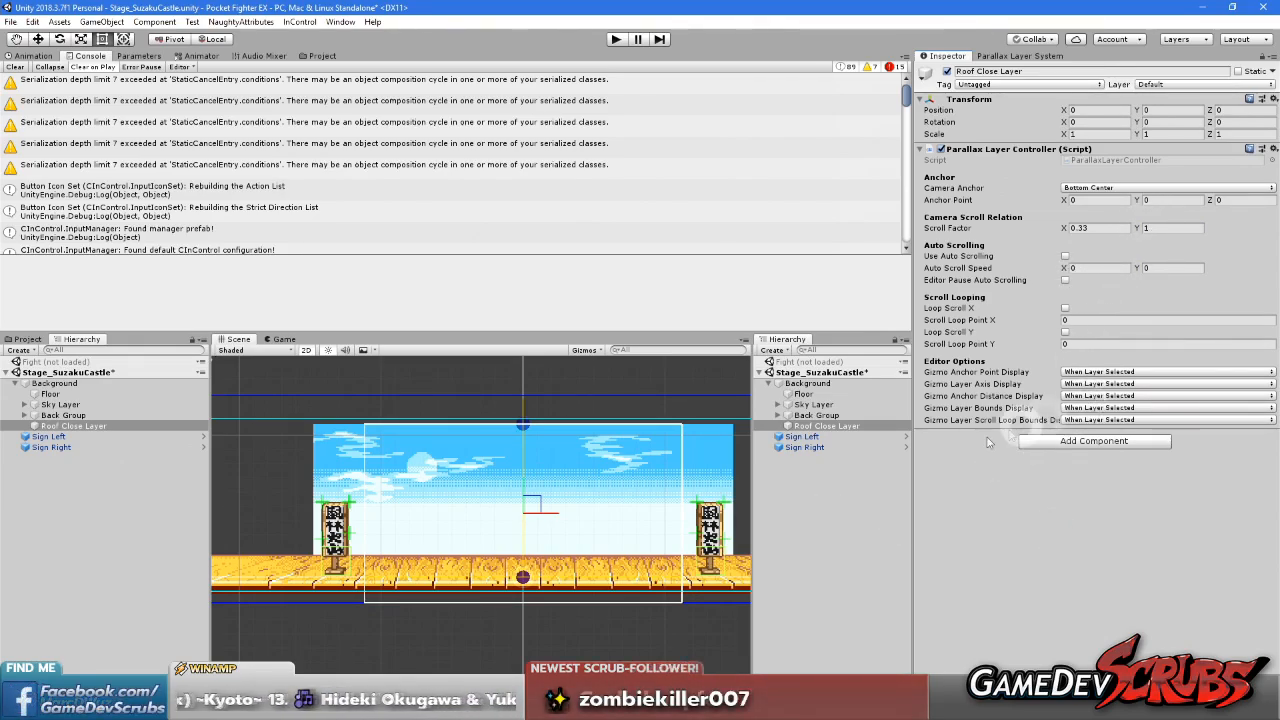
Create an empty child object under Roof Close Layer and add a Sprite Renderer component to it
{"action": "right_click", "coordinate": [848, 425]}
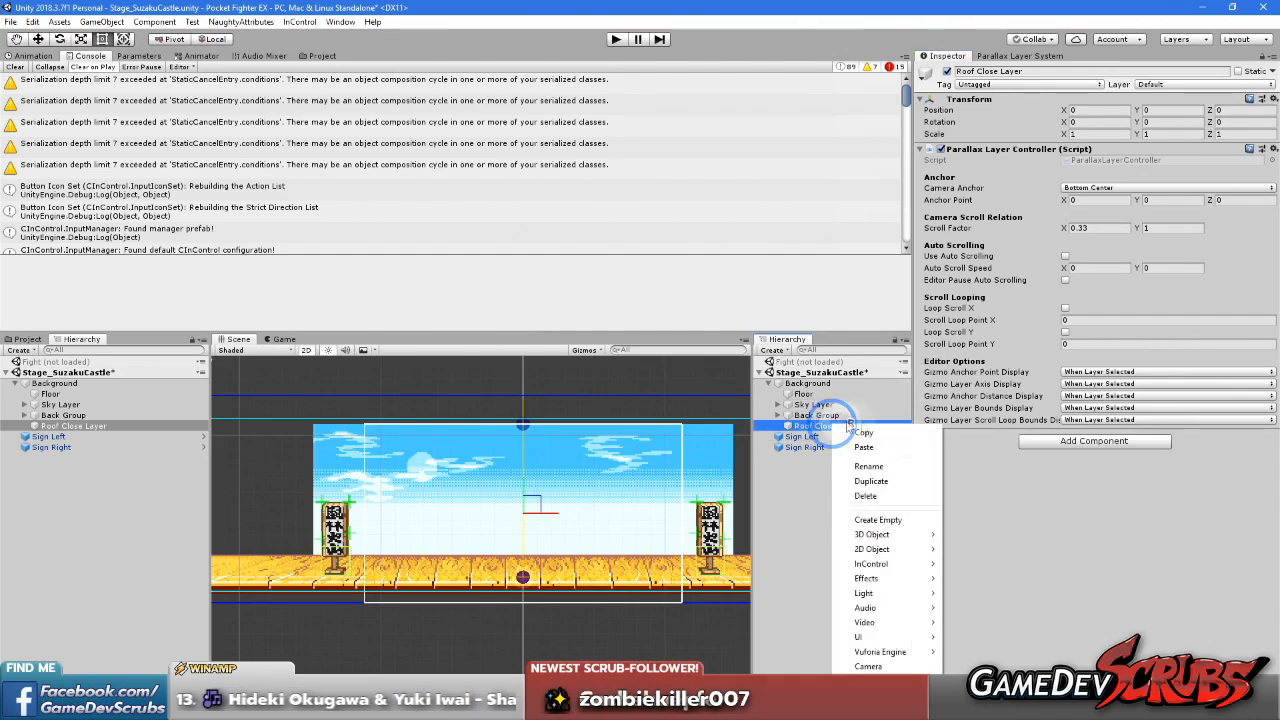
{"action": "left_click", "coordinate": [877, 520]}
{"action": "left_click", "coordinate": [1077, 157]}
{"action": "type", "text": "sprite"}
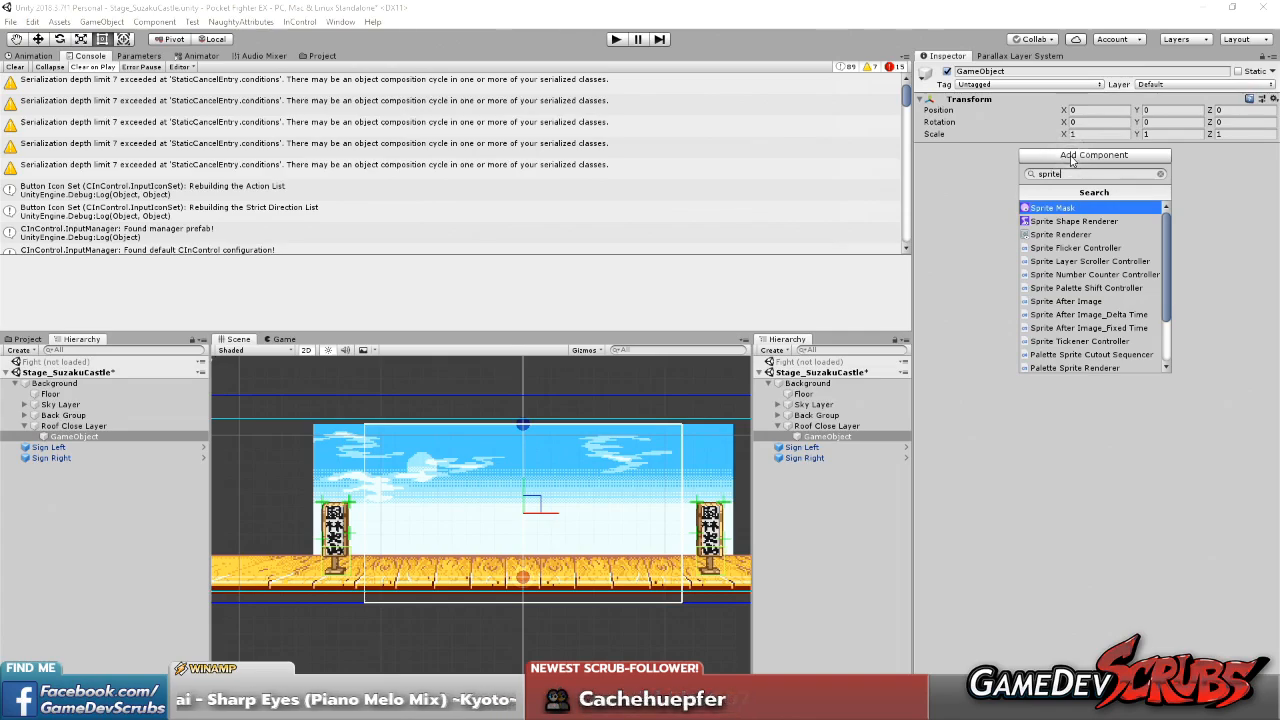
{"action": "key", "text": "Down"}
{"action": "key", "text": "Down"}
{"action": "key", "text": "Return"}
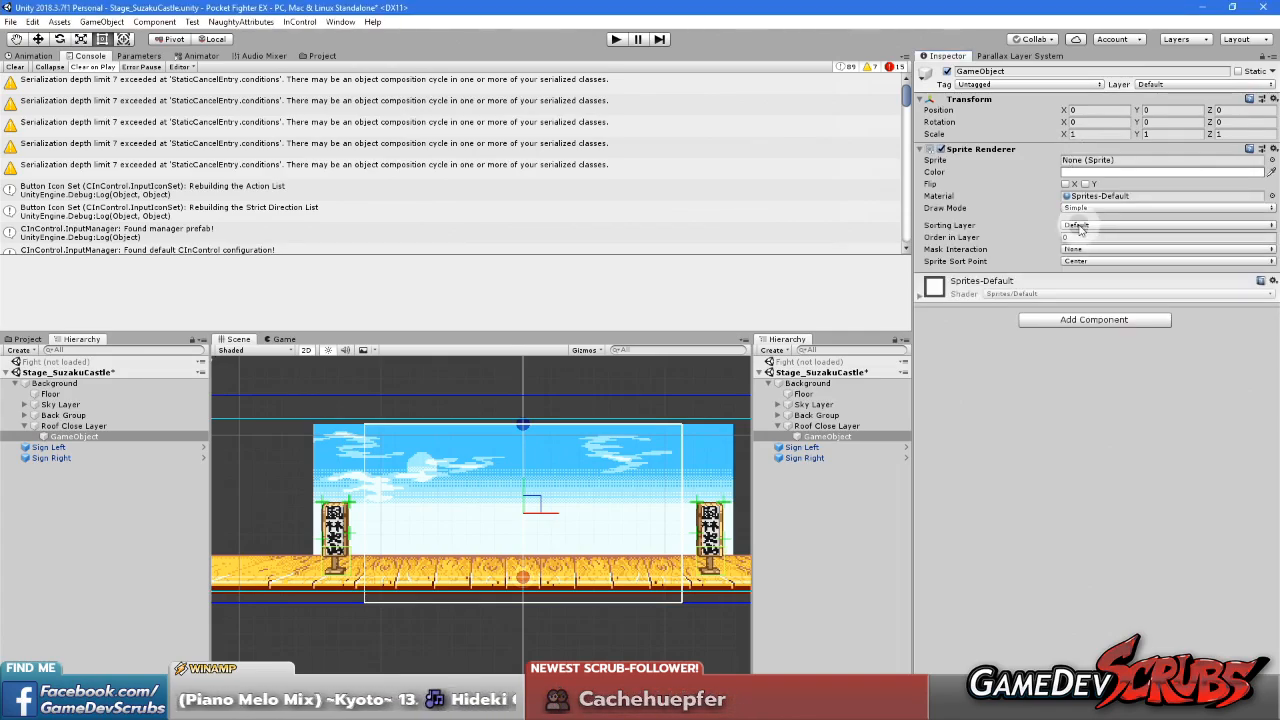
Set the sorting layer of Roof Close Layer's child sprite to Stage/Background
{"action": "left_click", "coordinate": [1079, 226]}
{"action": "left_click", "coordinate": [1117, 254]}
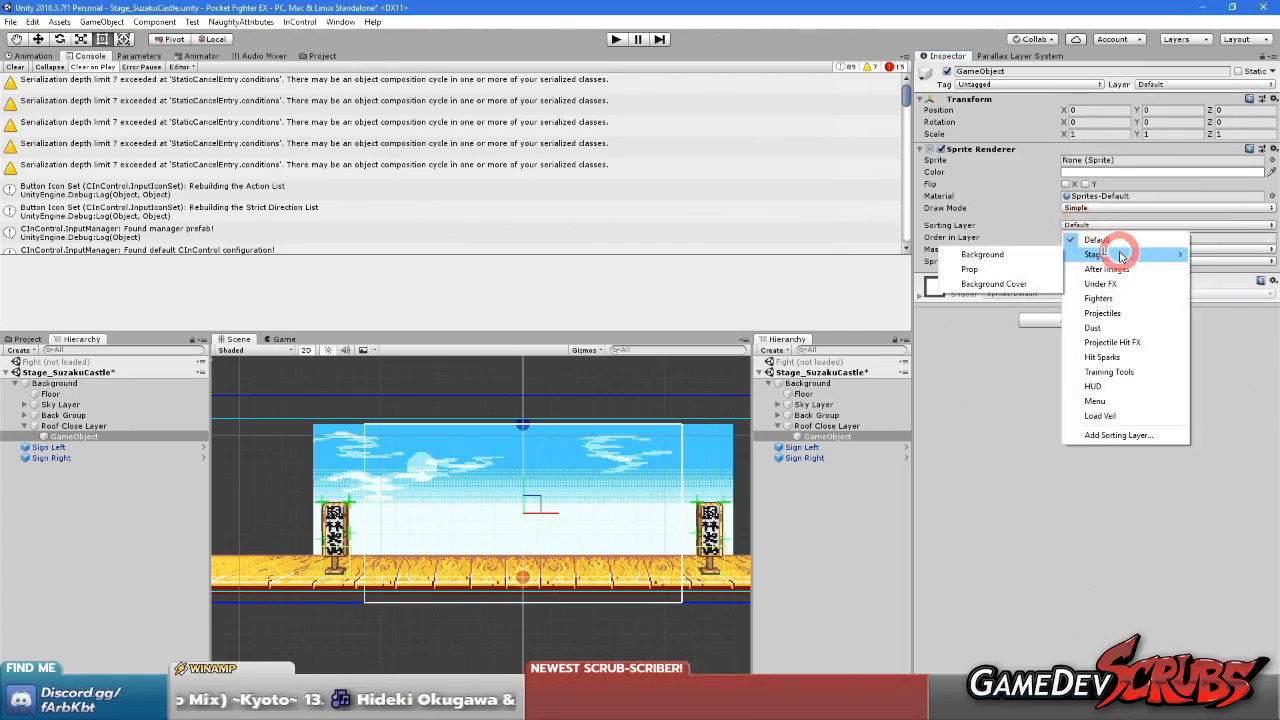
{"action": "left_click", "coordinate": [984, 254]}
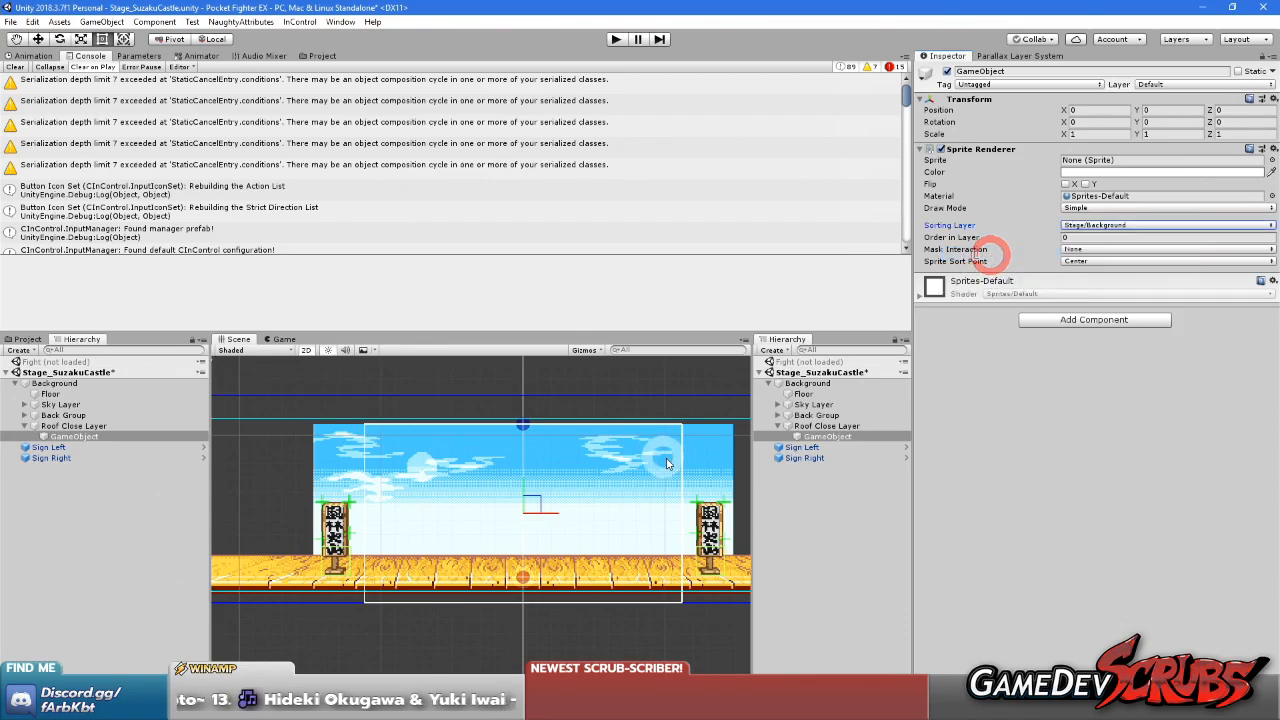
Set the order in layer of the Sky sprite under Sky Layer to -10
{"action": "left_click", "coordinate": [778, 404]}
{"action": "left_click", "coordinate": [810, 415]}
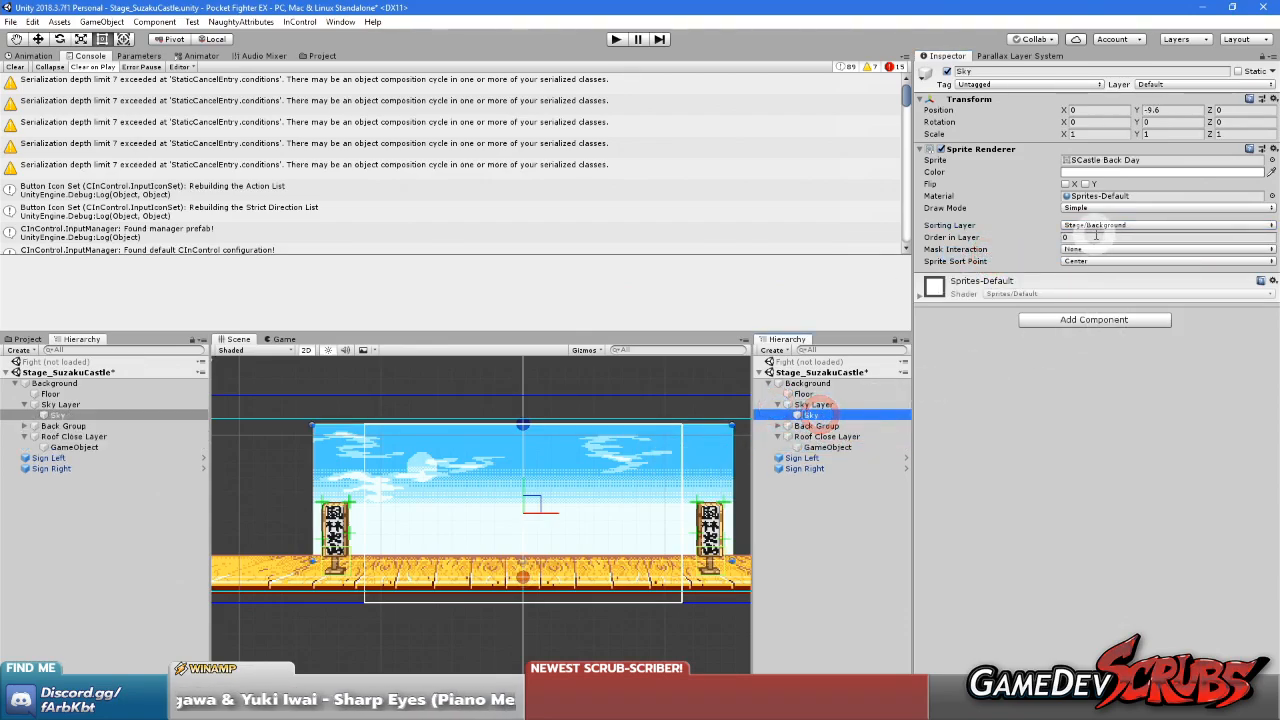
{"action": "left_click", "coordinate": [1095, 236]}
{"action": "type", "text": "-10"}
{"action": "left_click", "coordinate": [1092, 500]}
Set the order in layer of Roof Close Layer's child to -1 and rename it Roof
{"action": "left_click", "coordinate": [830, 447]}
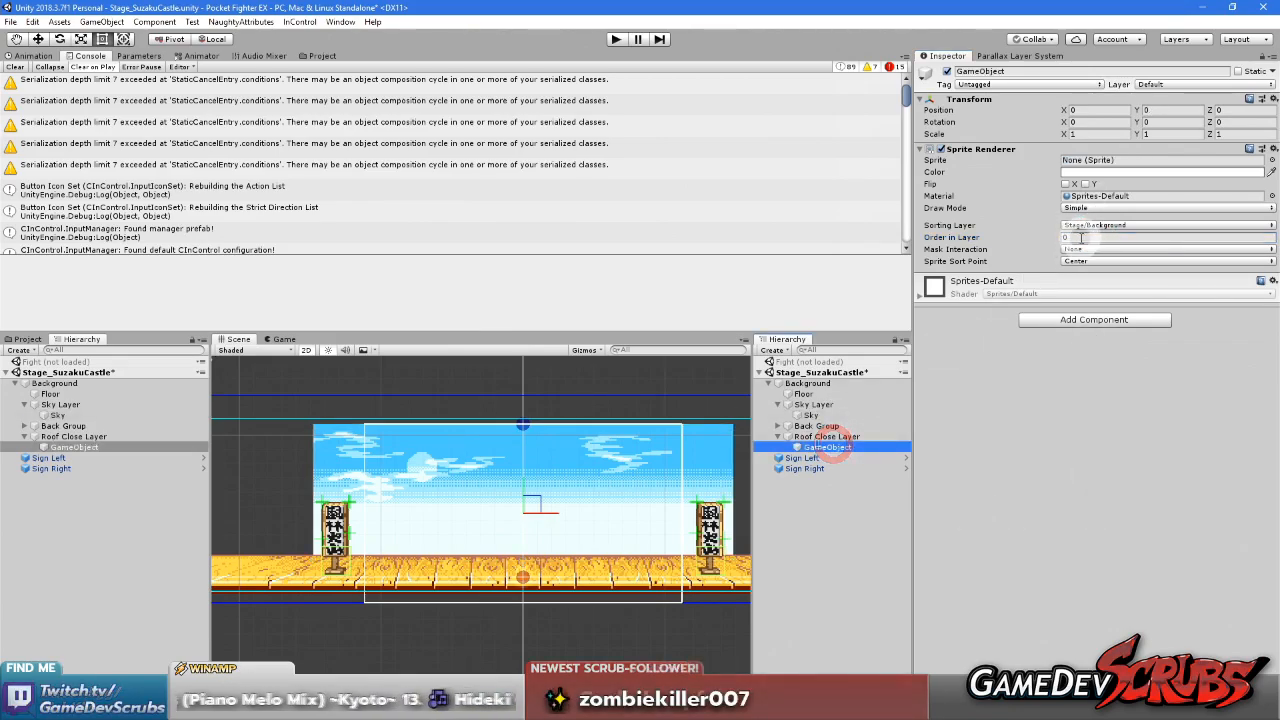
{"action": "left_click", "coordinate": [1081, 237]}
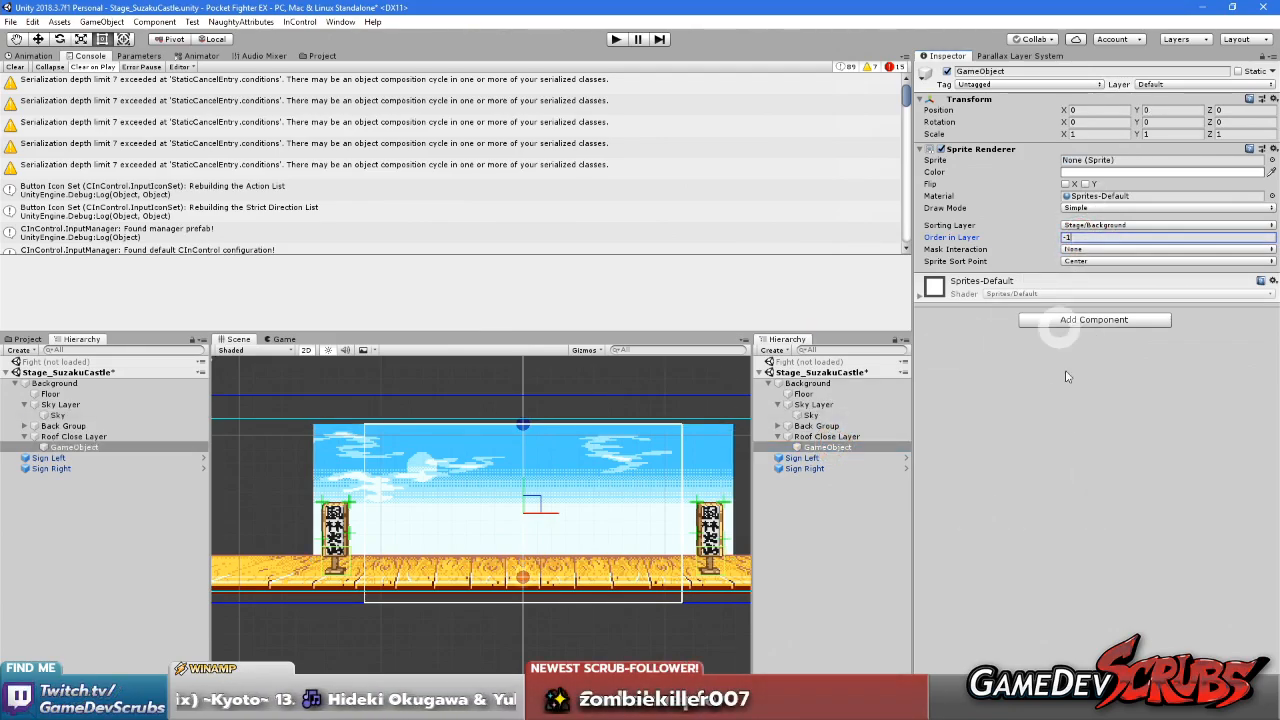
{"action": "left_click", "coordinate": [826, 447]}
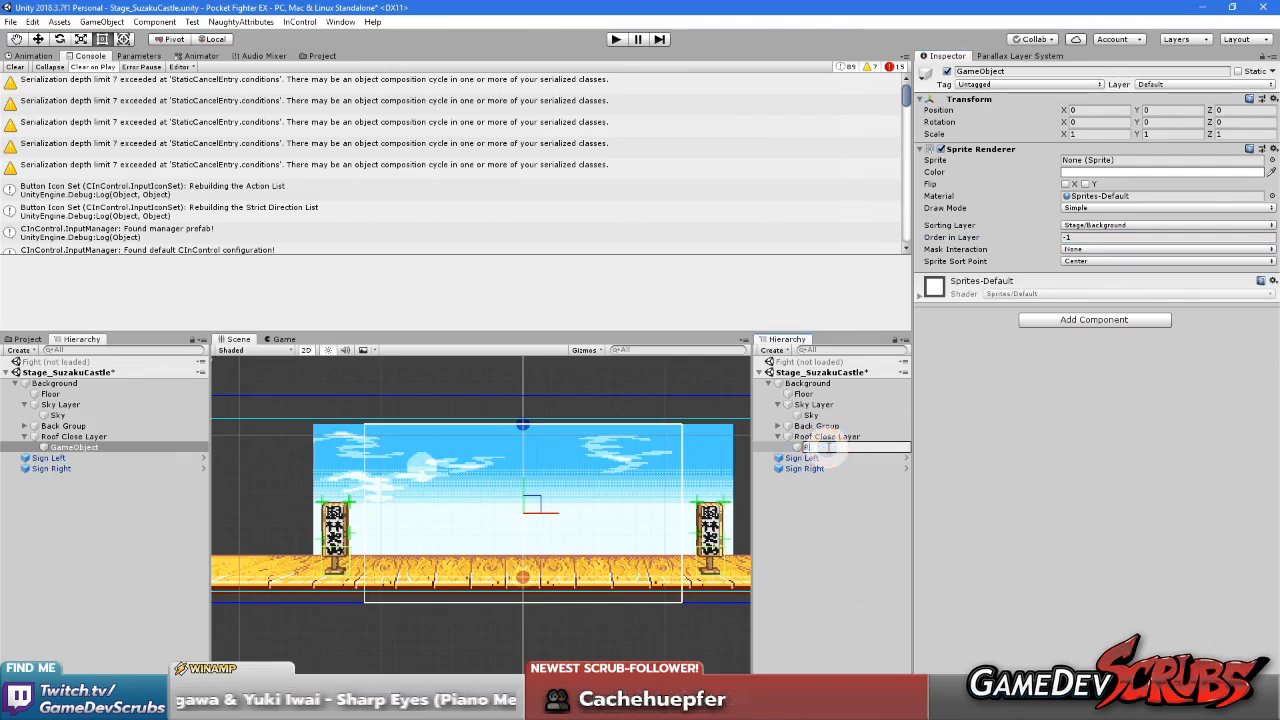
Set the order in layer of the Floor sprite to 1
{"action": "left_click", "coordinate": [266, 565]}
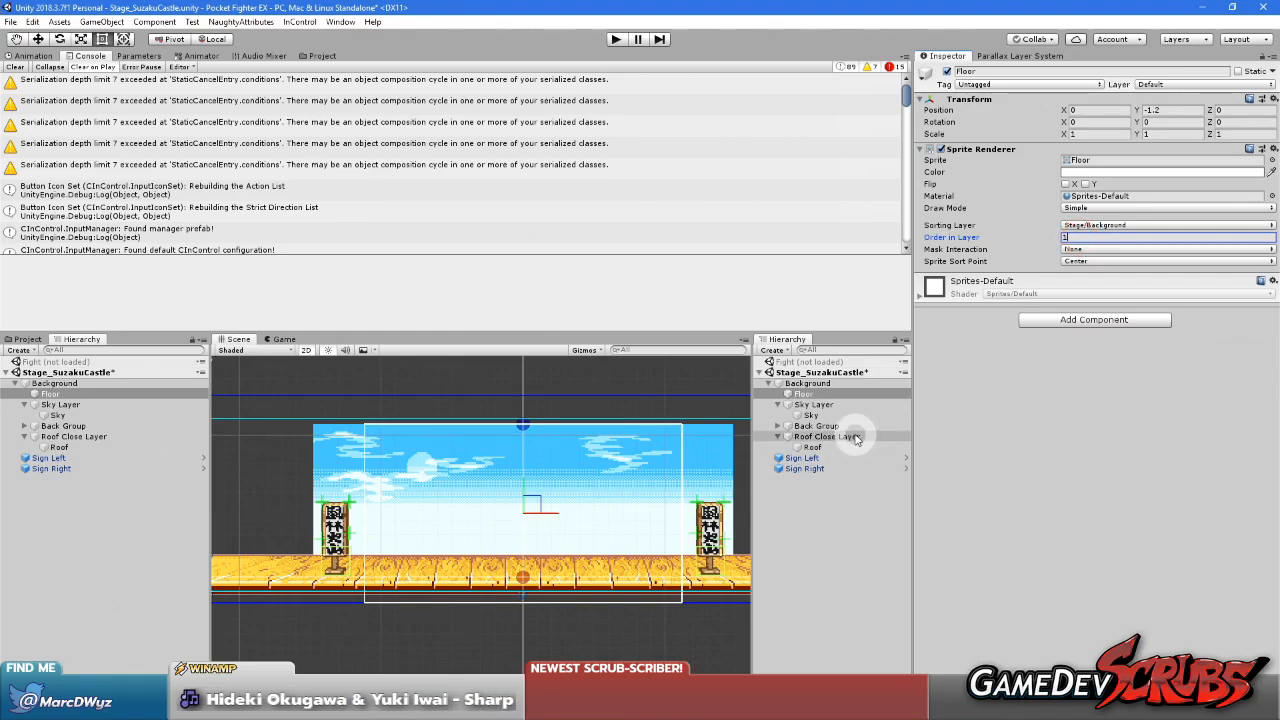
Assign the SCastle Mid Roof Day sprite to the Roof object under Roof Close Layer
{"action": "left_click", "coordinate": [816, 447]}
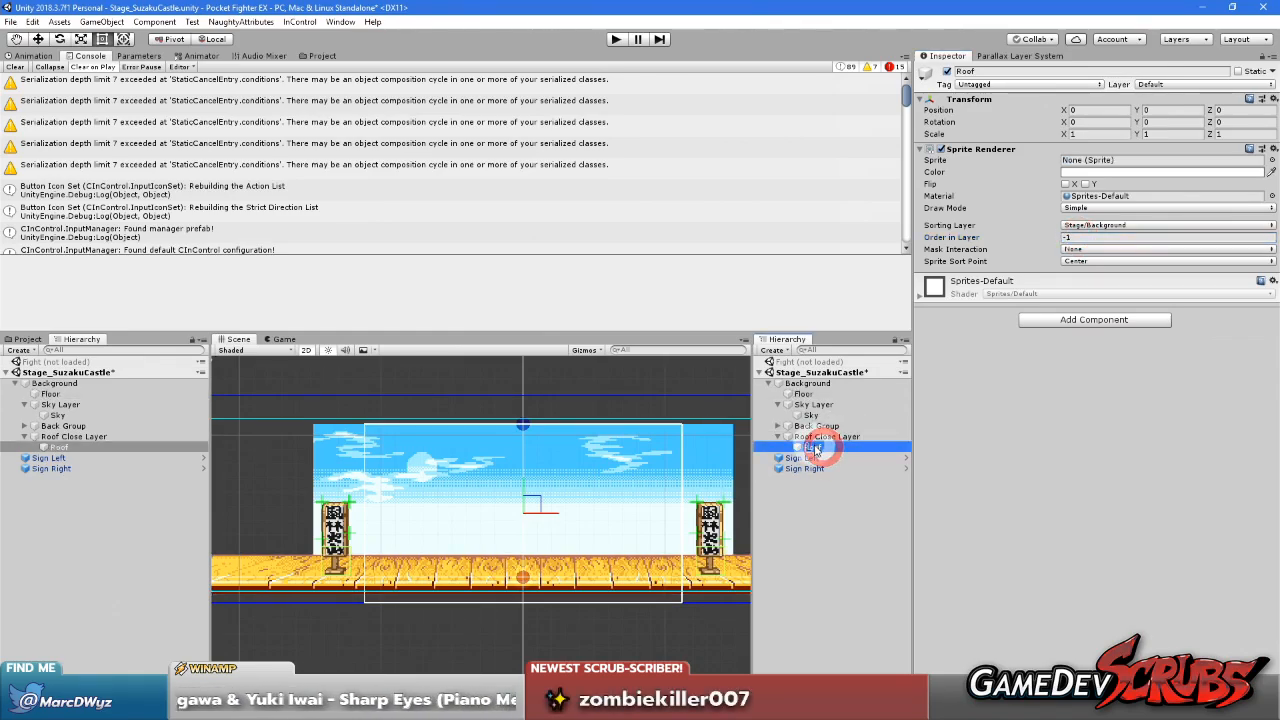
{"action": "left_click", "coordinate": [1272, 161]}
{"action": "type", "text": "sca"}
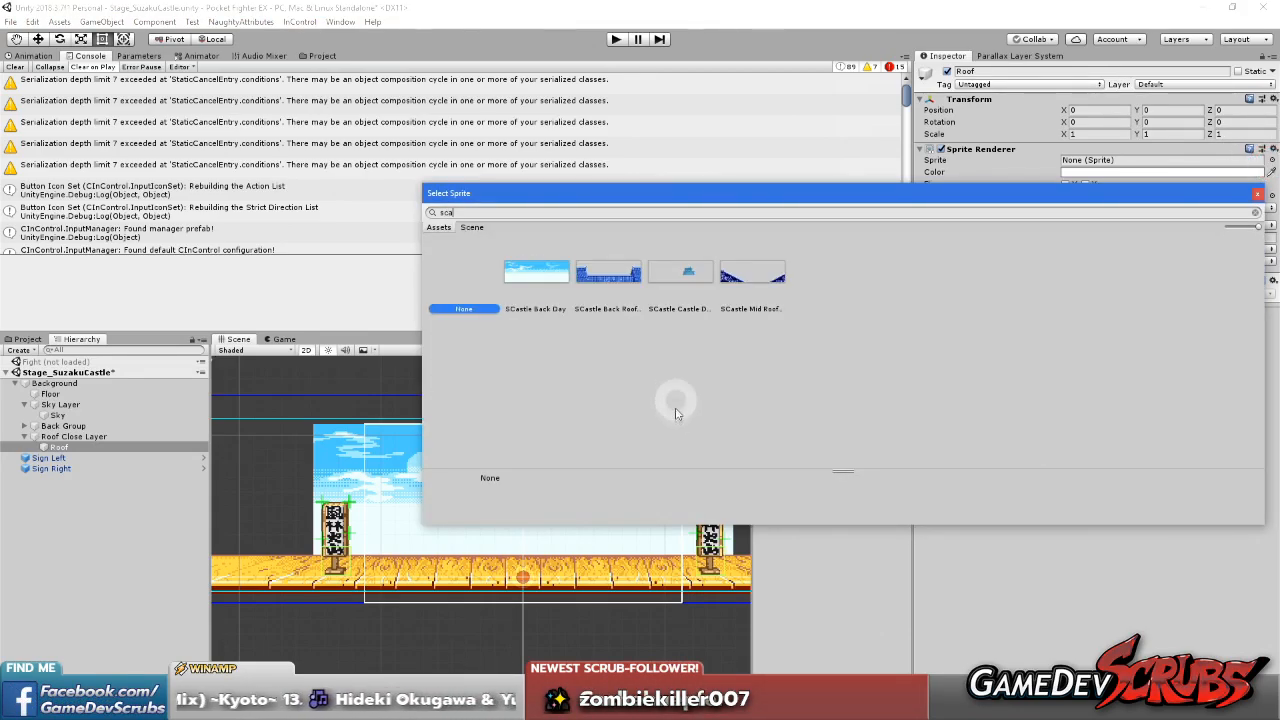
{"action": "double_click", "coordinate": [608, 271]}
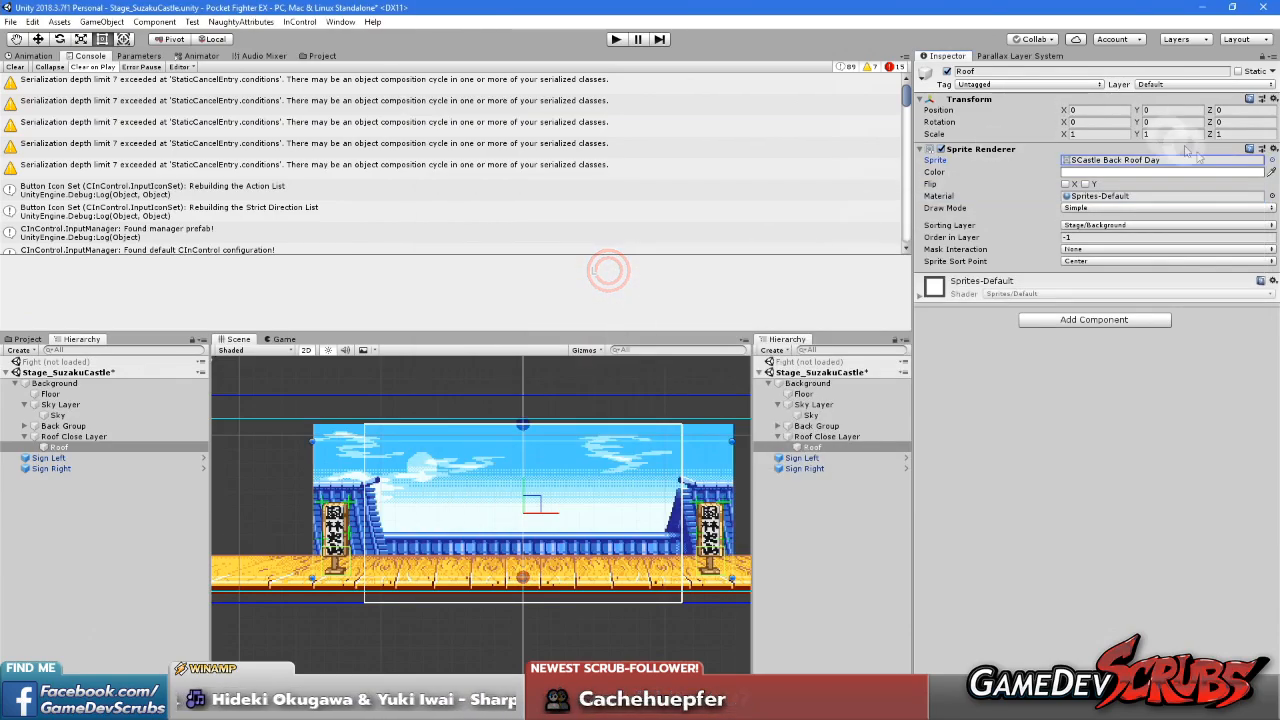
{"action": "left_click", "coordinate": [1273, 161]}
{"action": "double_click", "coordinate": [993, 352]}
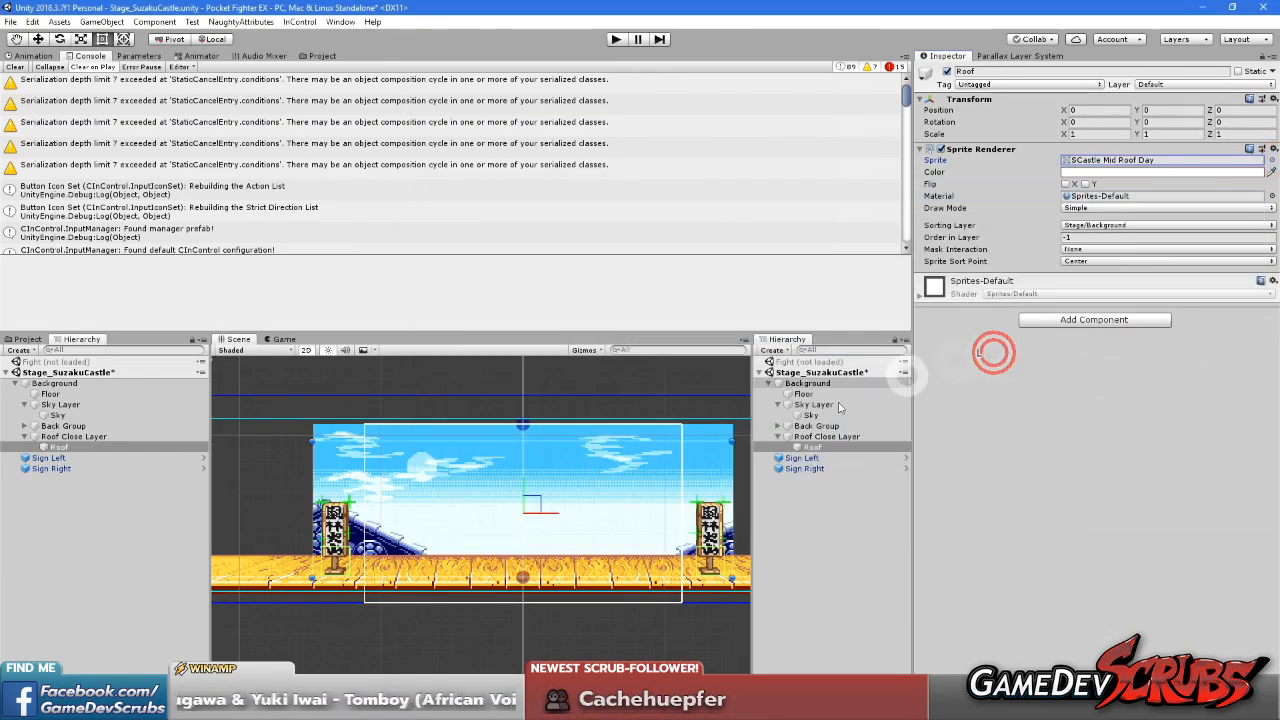
Raise the Roof sprite to Y position 1.6 so its base meets the wooden floor's upper edge
{"action": "scroll", "coordinate": [512, 558], "scroll_direction": "up", "scroll_amount": 3}
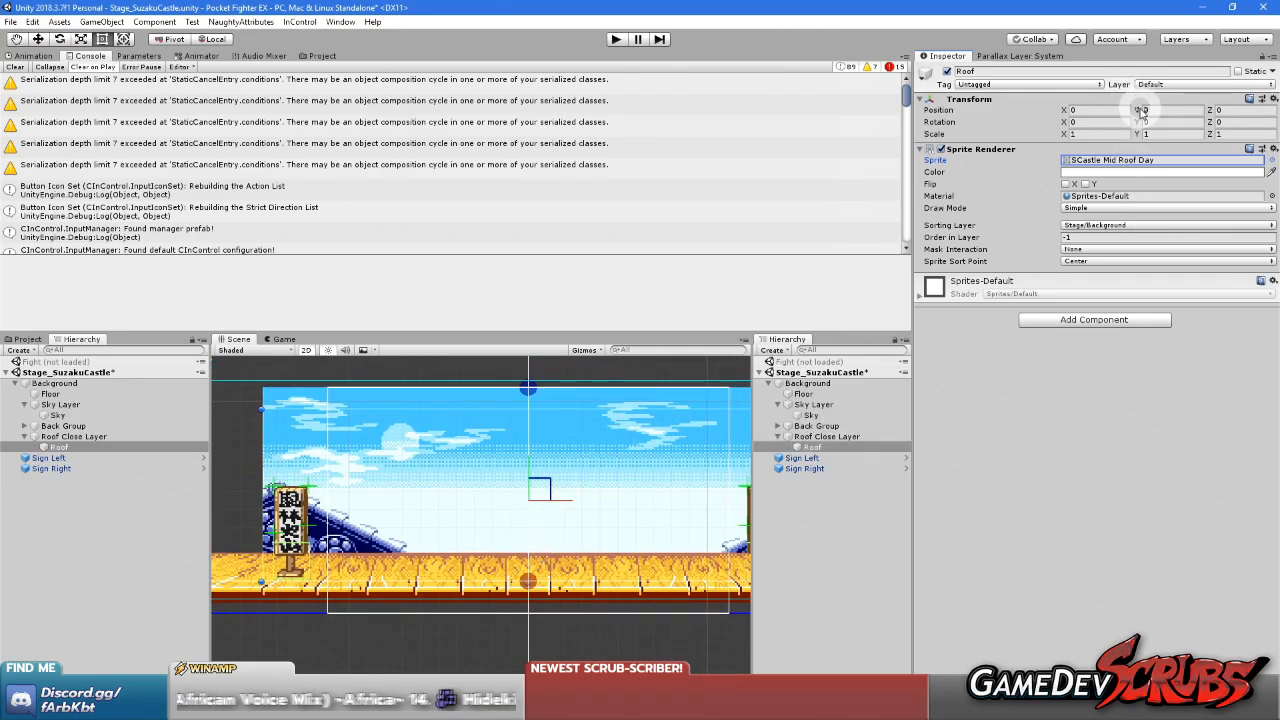
{"action": "left_click_drag", "start_coordinate": [1139, 112], "coordinate": [1180, 113]}
{"action": "scroll", "coordinate": [650, 530], "scroll_direction": "up", "scroll_amount": 5}
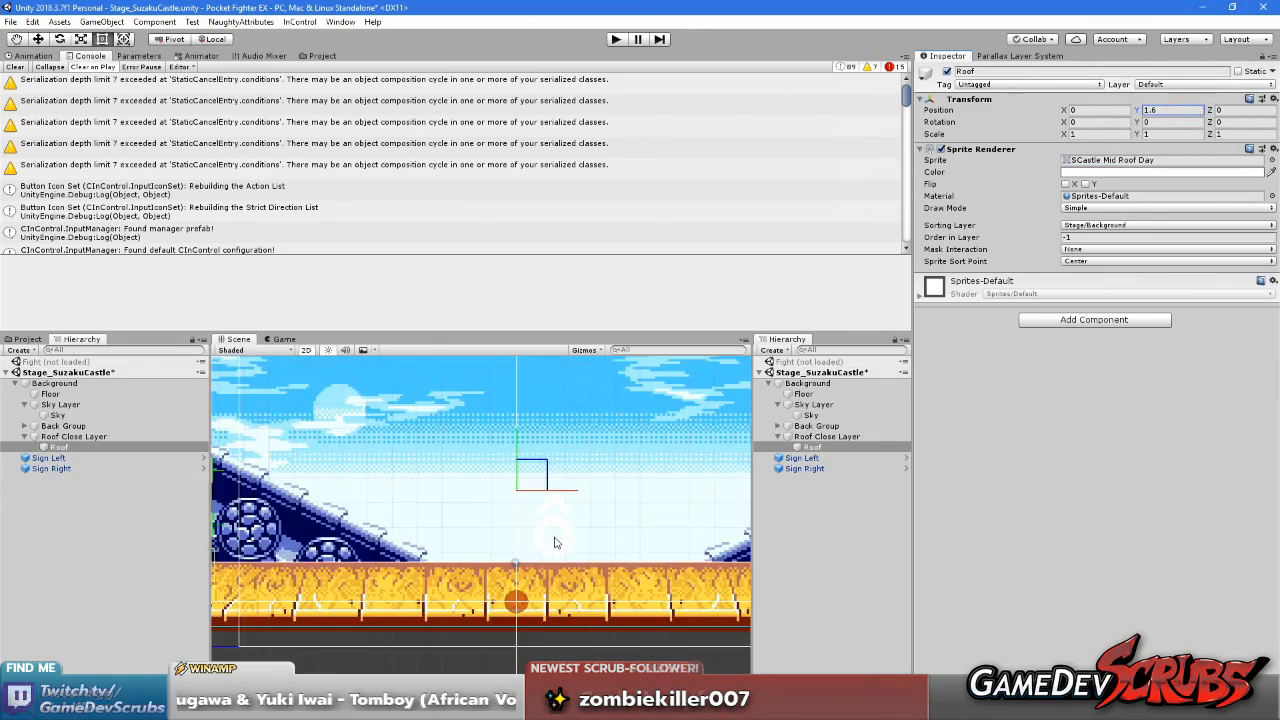
{"action": "scroll", "coordinate": [636, 525], "scroll_direction": "down", "scroll_amount": 2}
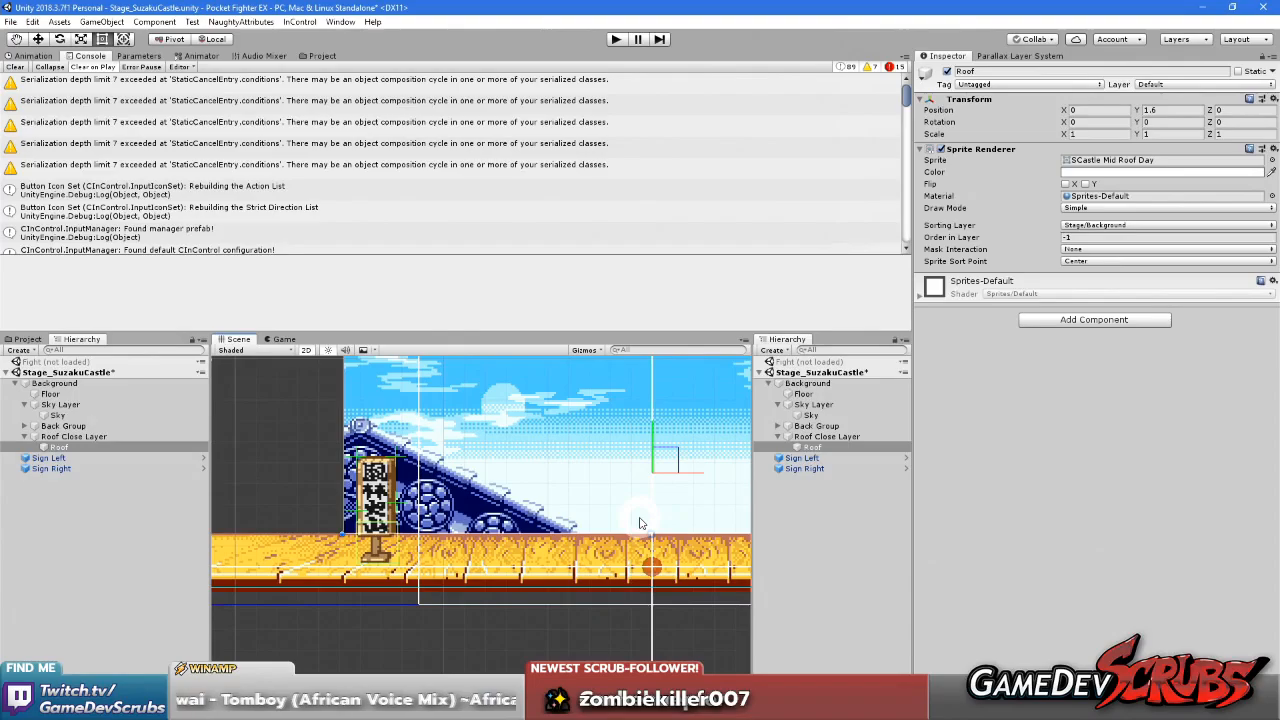
{"action": "scroll", "coordinate": [640, 522], "scroll_direction": "down", "scroll_amount": 4}
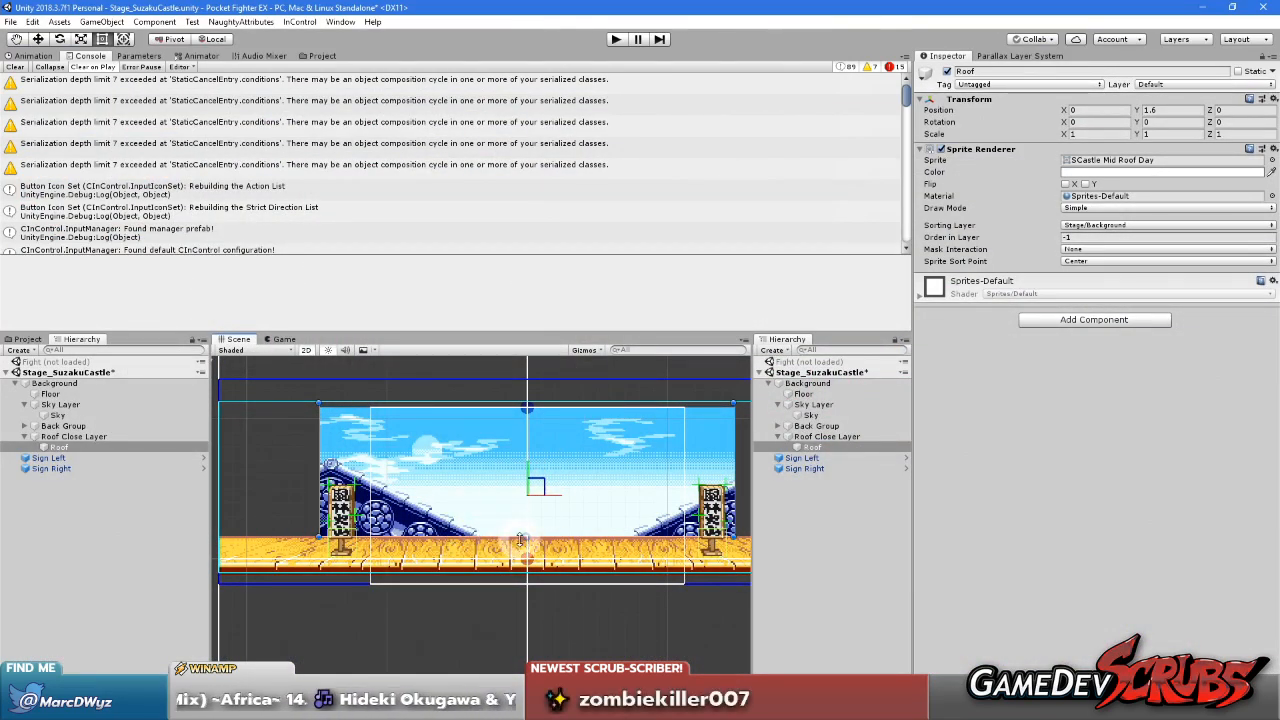
Inspect Roof Close Layer's parallax by shifting the mock camera horizontally, and return the camera's X position to 0
{"action": "left_click", "coordinate": [820, 438]}
{"action": "left_click", "coordinate": [815, 447]}
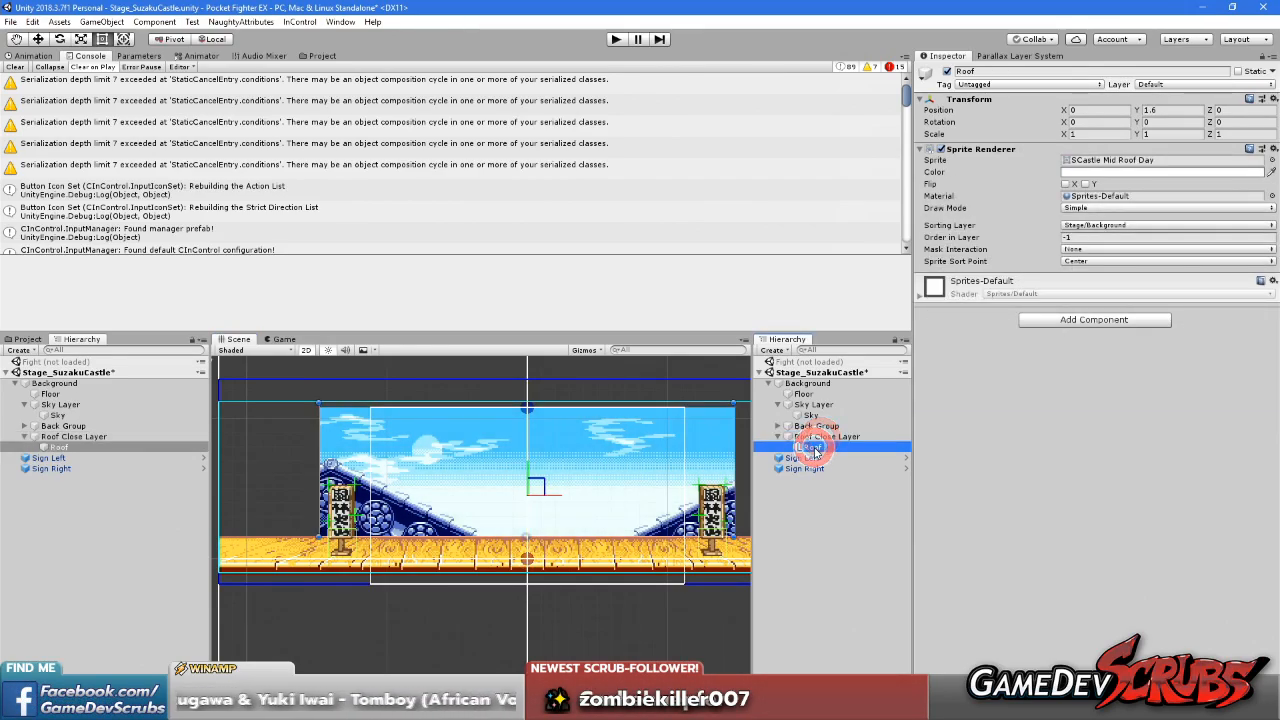
{"action": "left_click", "coordinate": [838, 438]}
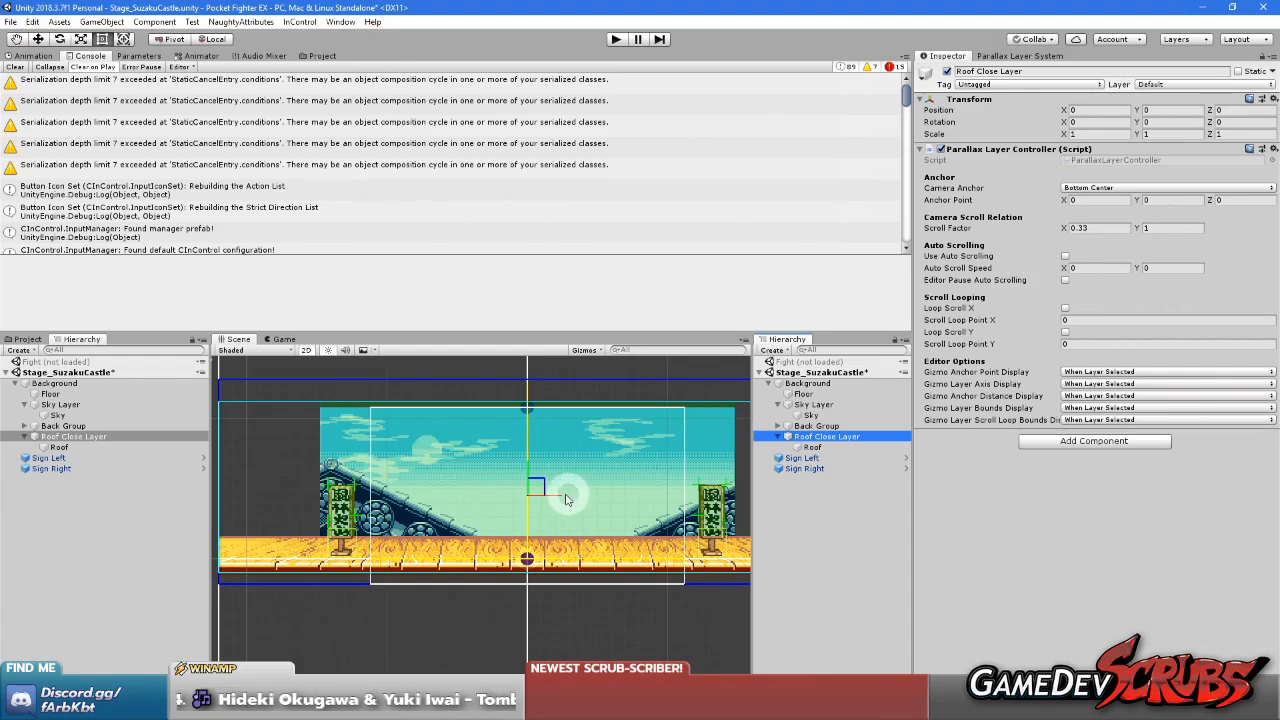
{"action": "mouse_move", "coordinate": [557, 500]}
{"action": "left_mouse_down"}
{"action": "mouse_move", "coordinate": [400, 497]}
{"action": "mouse_move", "coordinate": [680, 514]}
{"action": "mouse_move", "coordinate": [408, 508]}
{"action": "mouse_move", "coordinate": [640, 515]}
{"action": "mouse_move", "coordinate": [546, 523]}
{"action": "left_mouse_up"}
{"action": "left_click", "coordinate": [1028, 57]}
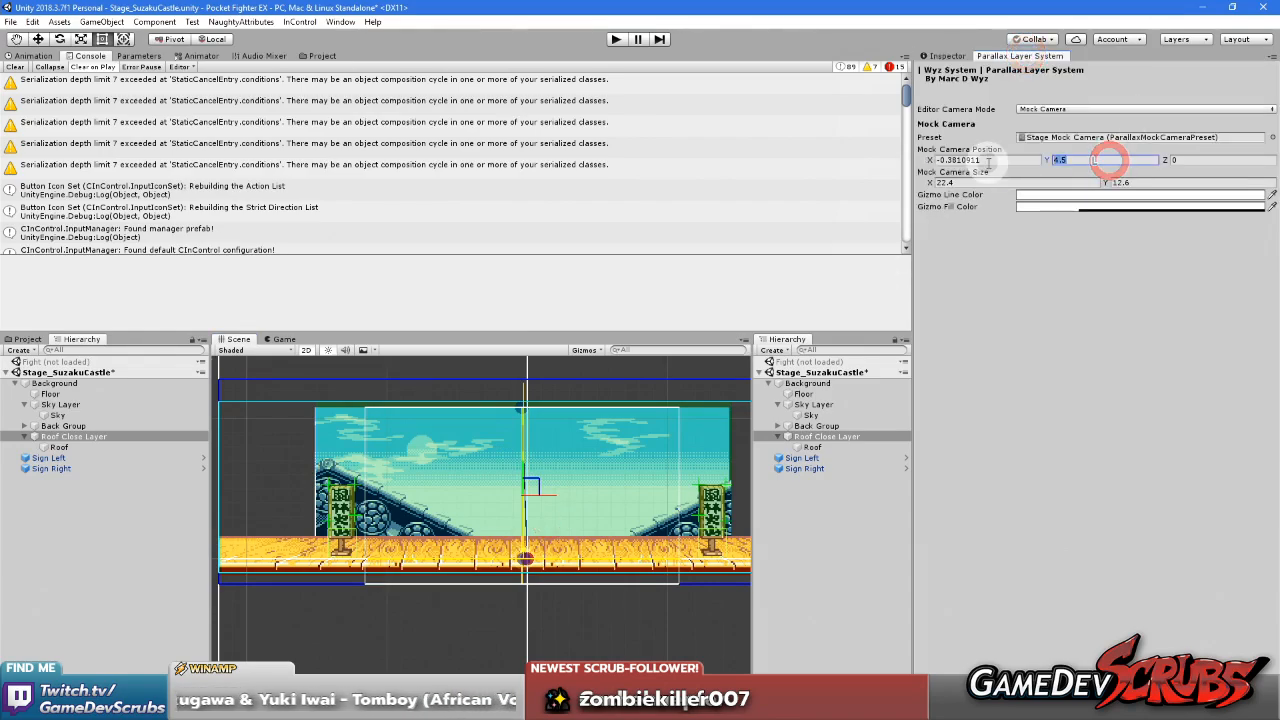
{"action": "left_click", "coordinate": [988, 163]}
{"action": "type", "text": "0"}
{"action": "left_click", "coordinate": [1072, 418]}
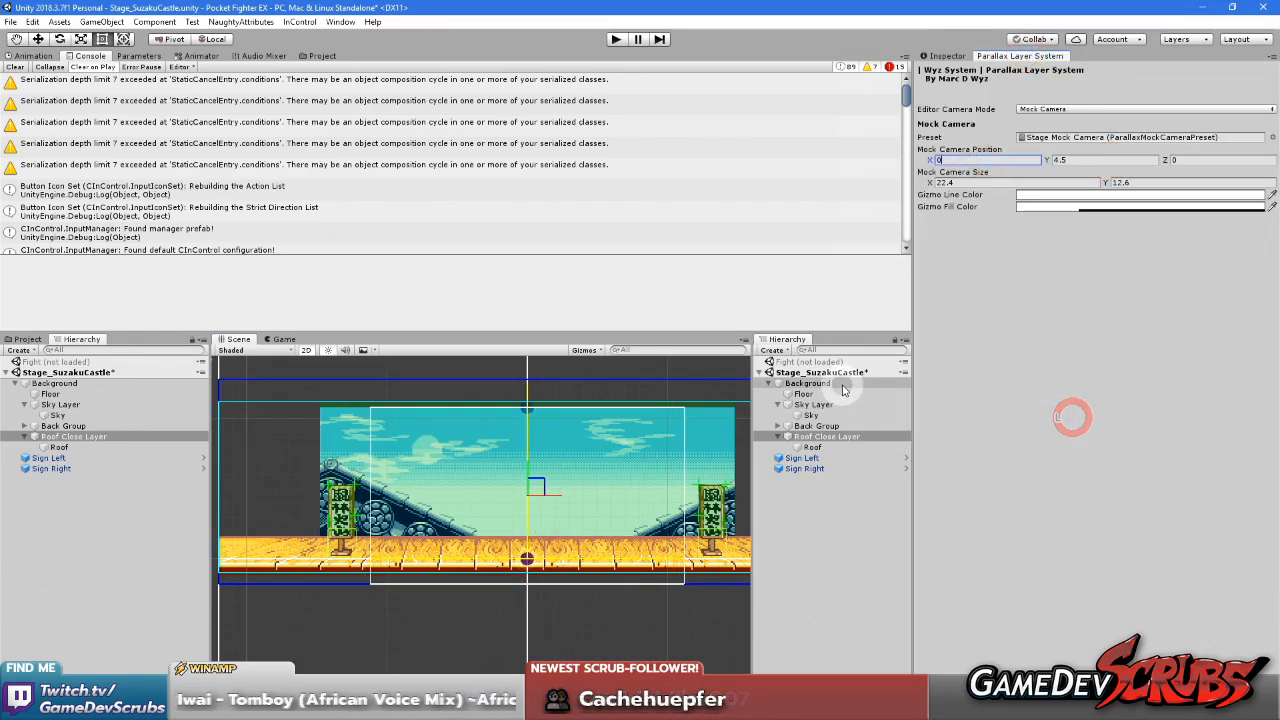
Save the Stage_SuzakuCastle scene and load the Fight scene alongside it
{"action": "left_click", "coordinate": [848, 556]}
{"action": "right_click", "coordinate": [838, 372]}
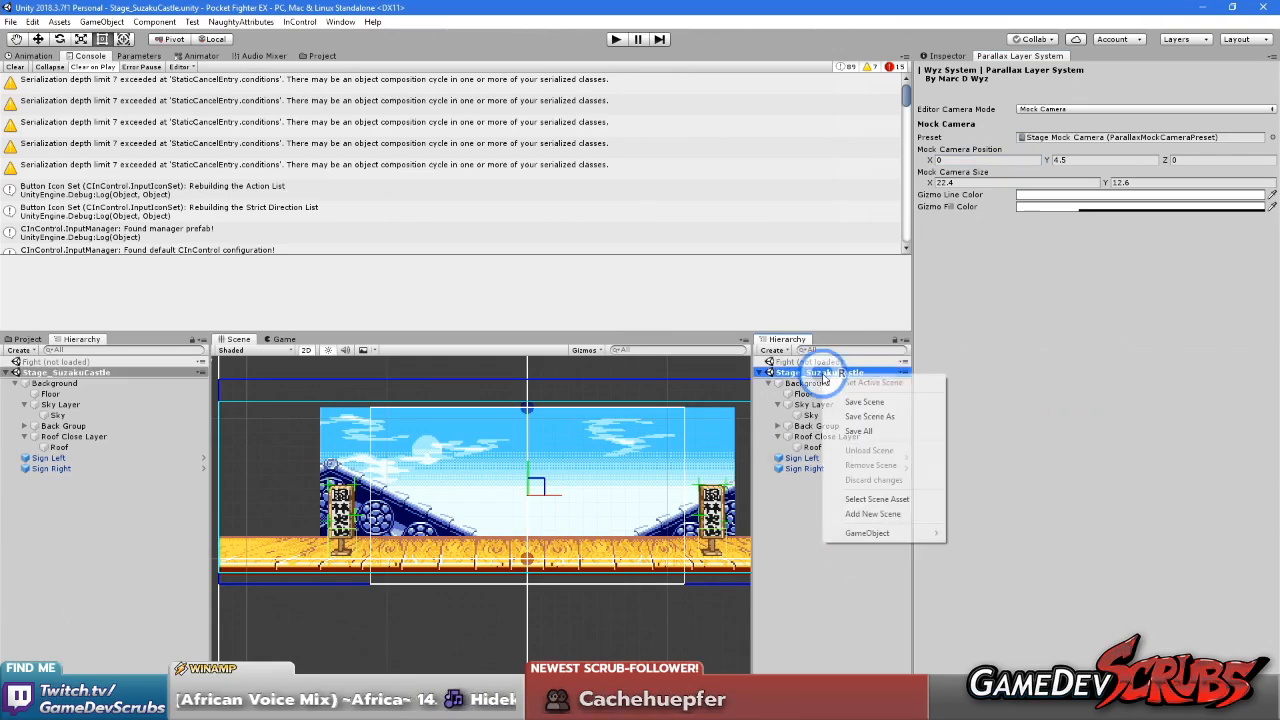
{"action": "right_click", "coordinate": [822, 360]}
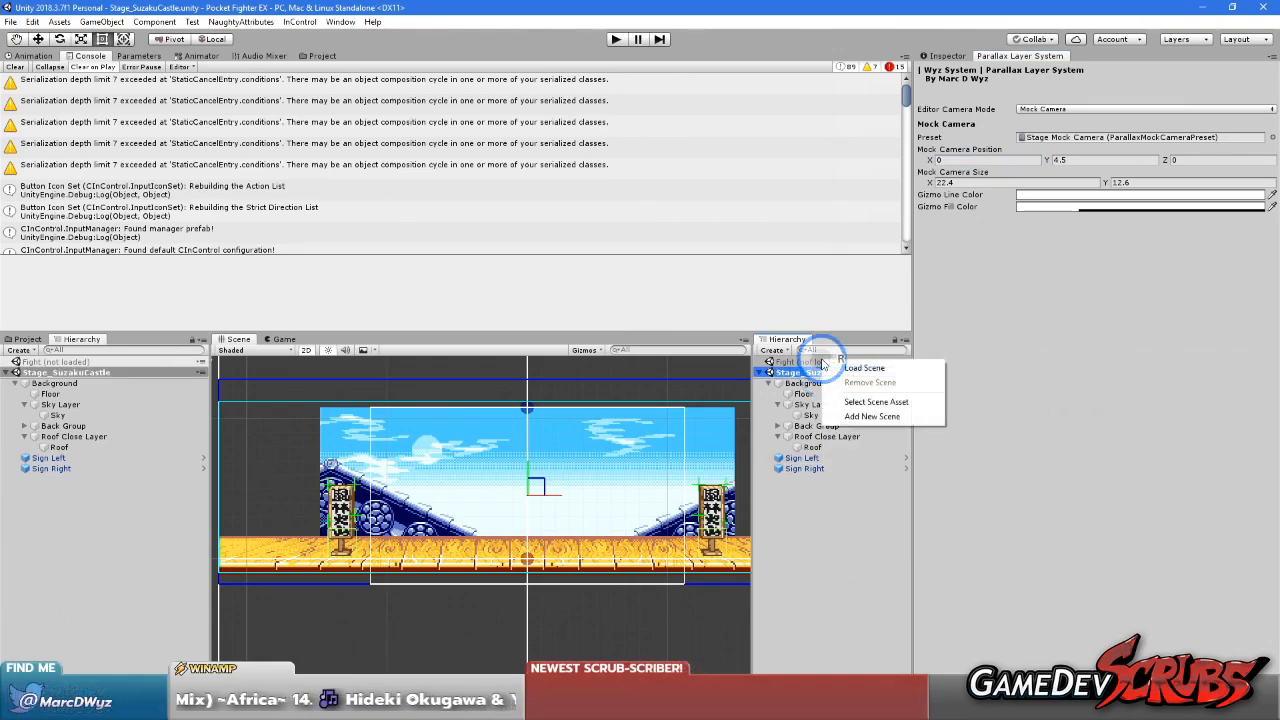
{"action": "left_click", "coordinate": [857, 367]}
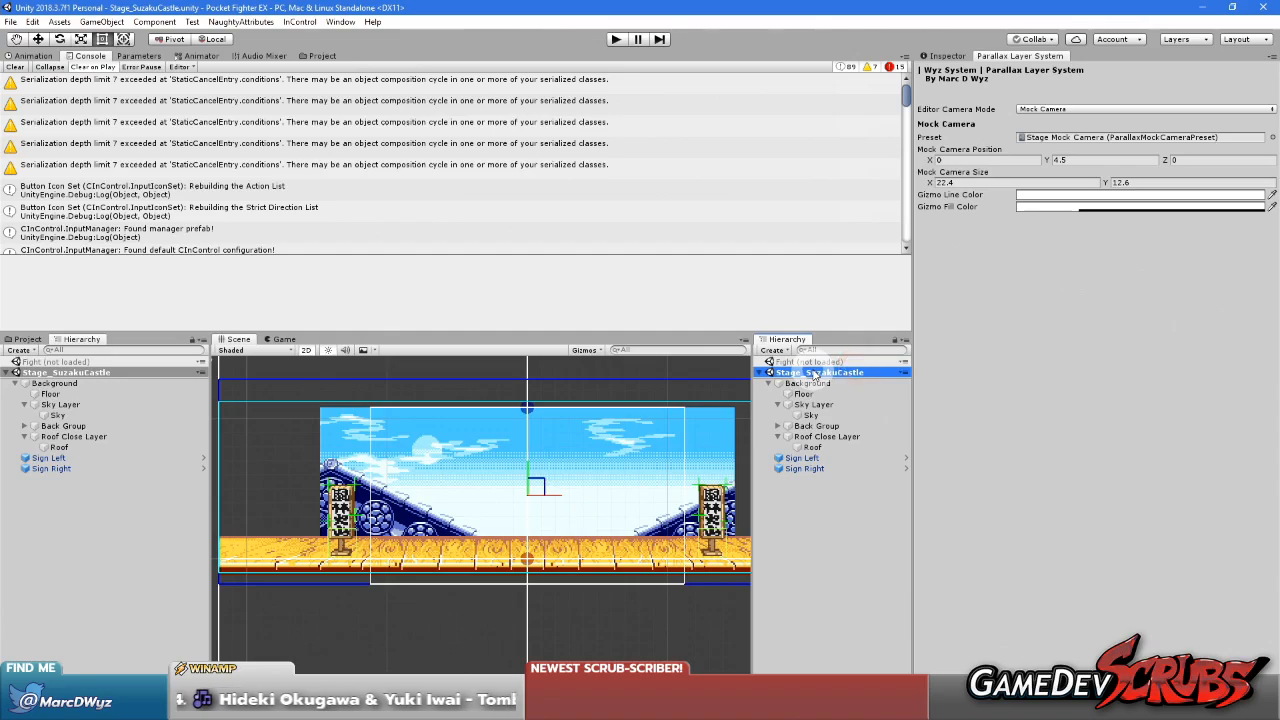
{"action": "right_click", "coordinate": [812, 361]}
{"action": "left_click", "coordinate": [840, 367]}
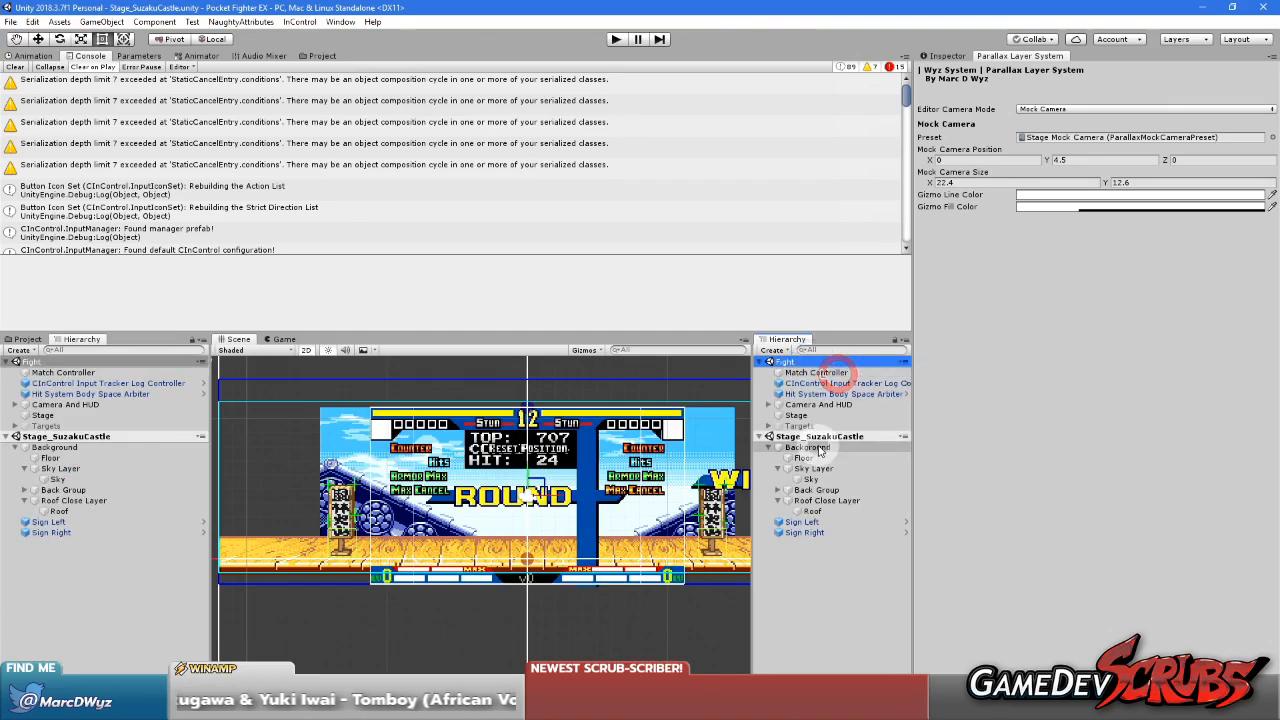
Unload the Stage_SuzakuCastle scene and playtest the fight to check the close roof's scrolling
{"action": "right_click", "coordinate": [812, 437]}
{"action": "left_click", "coordinate": [854, 514]}
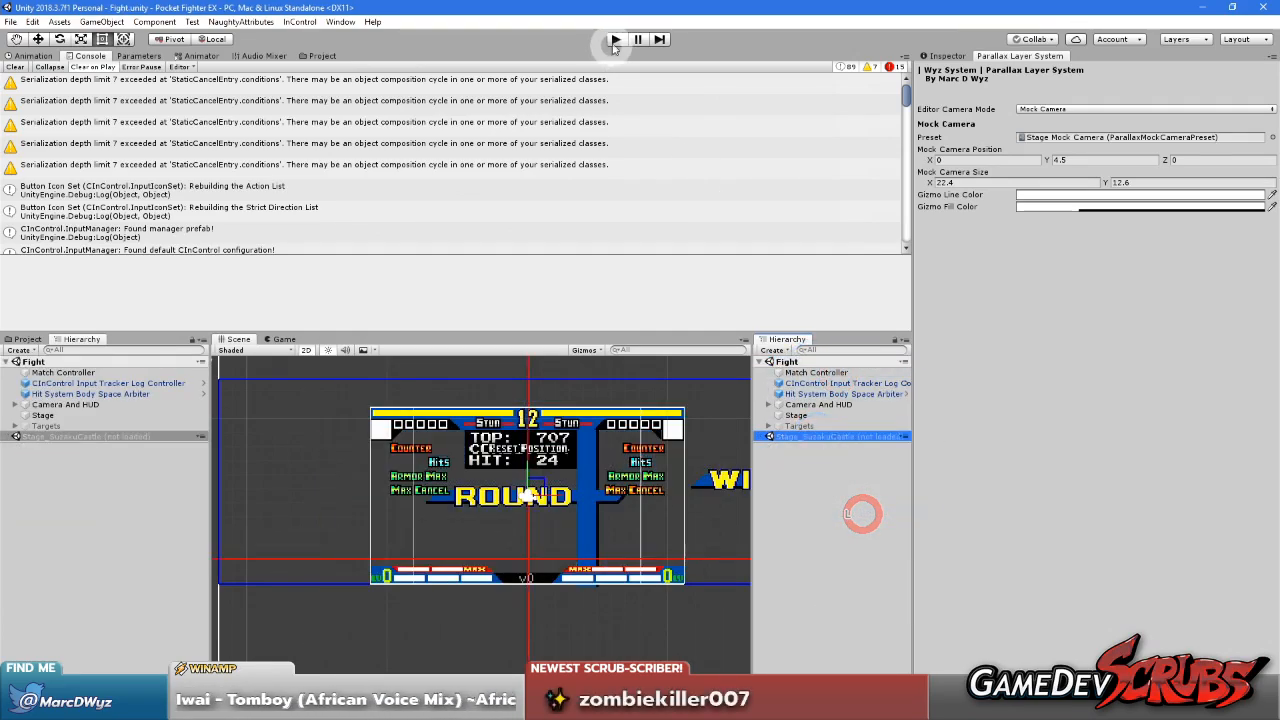
{"action": "left_click", "coordinate": [614, 40]}
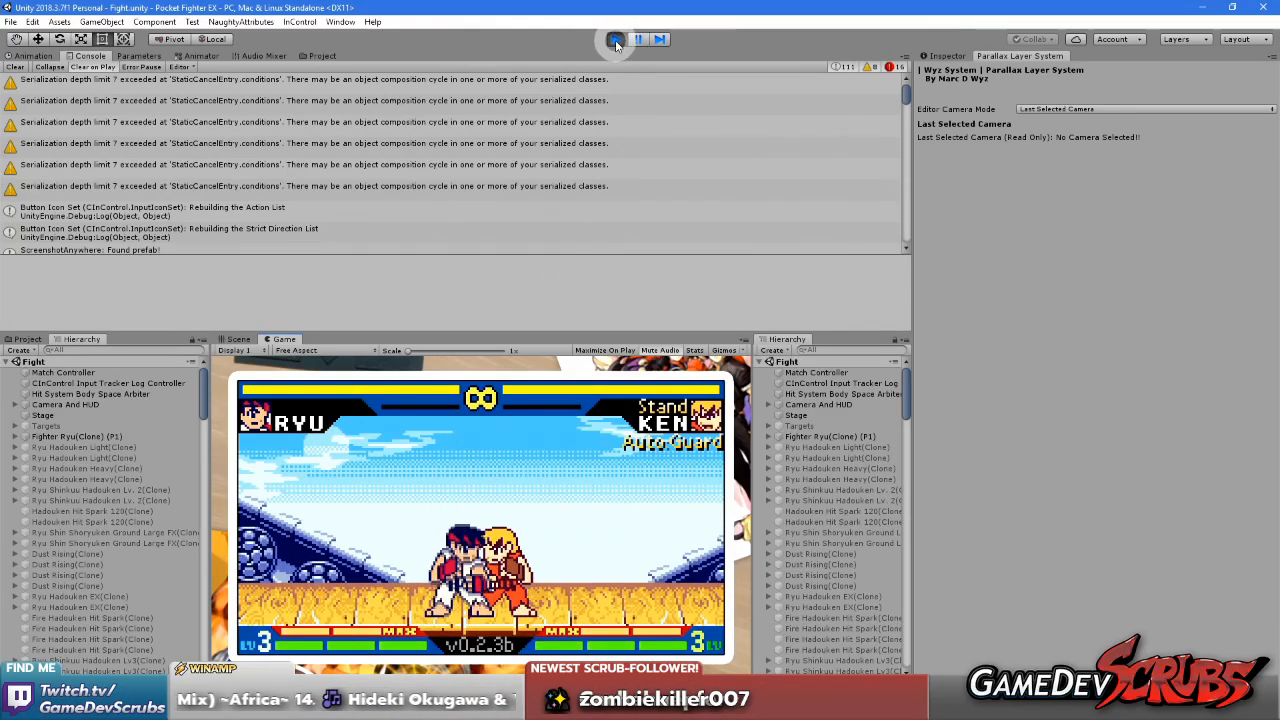
{"action": "left_click", "coordinate": [615, 39]}
Reload the Stage_SuzakuCastle scene and unload the Fight scene
{"action": "right_click", "coordinate": [810, 437]}
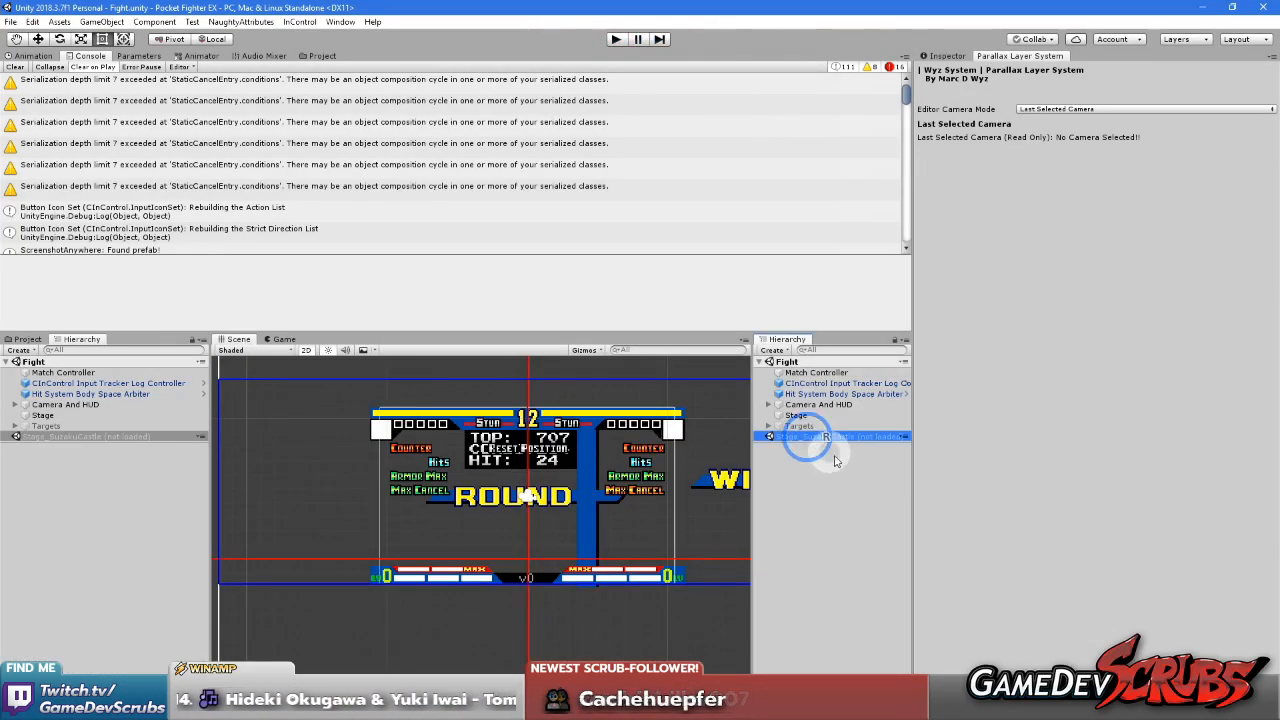
{"action": "left_click", "coordinate": [848, 446]}
{"action": "right_click", "coordinate": [800, 361]}
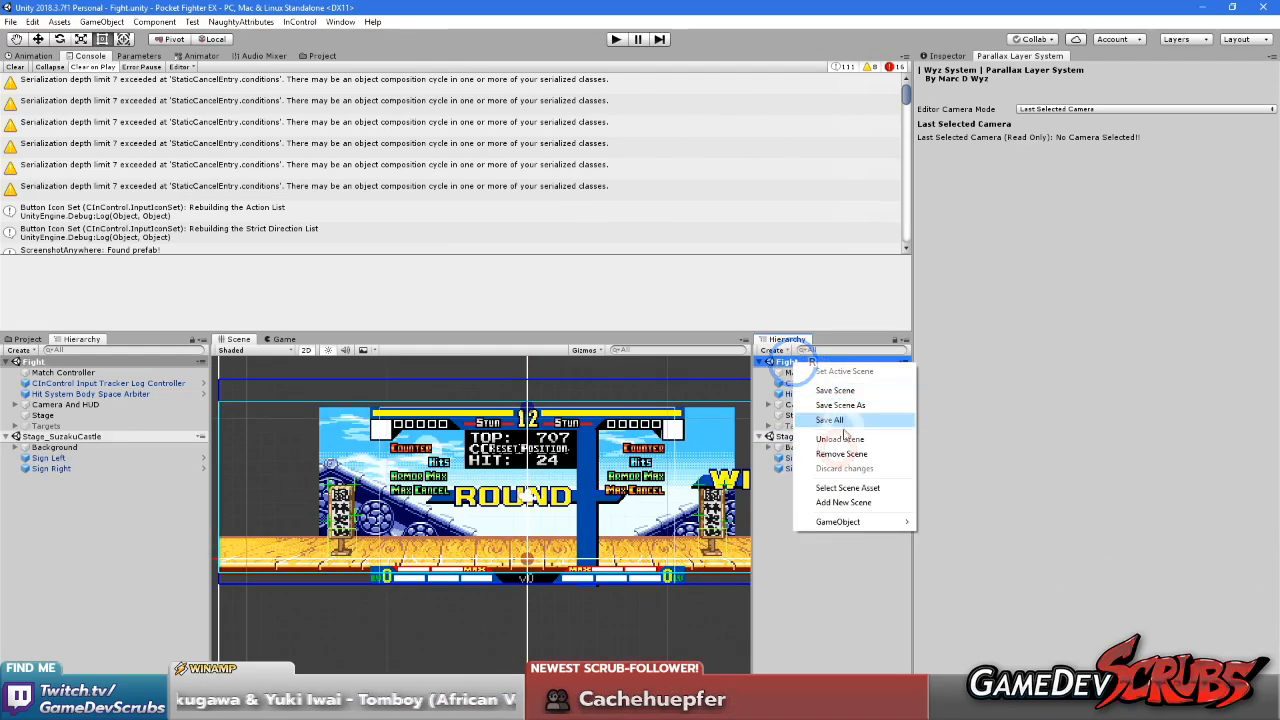
{"action": "left_click", "coordinate": [843, 441]}
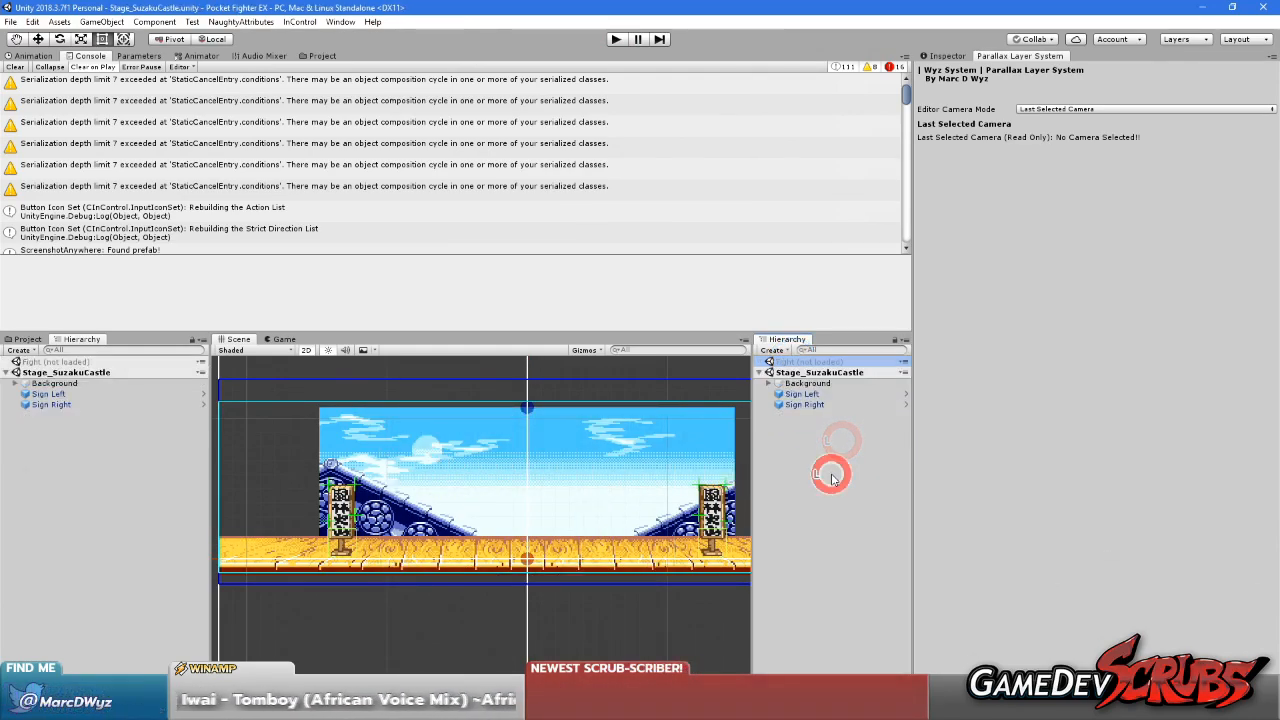
Create an empty child object under Background and name it Roof Far Layer
{"action": "left_click", "coordinate": [768, 383]}
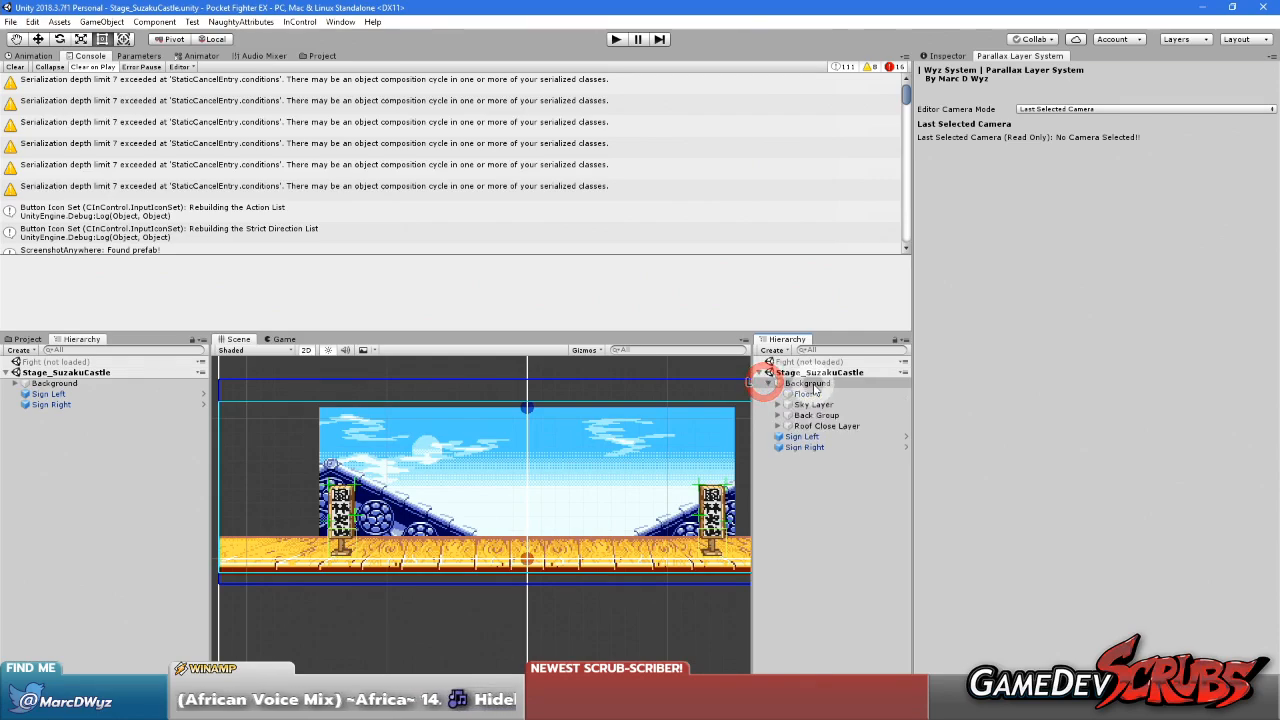
{"action": "right_click", "coordinate": [812, 384]}
{"action": "left_click", "coordinate": [858, 479]}
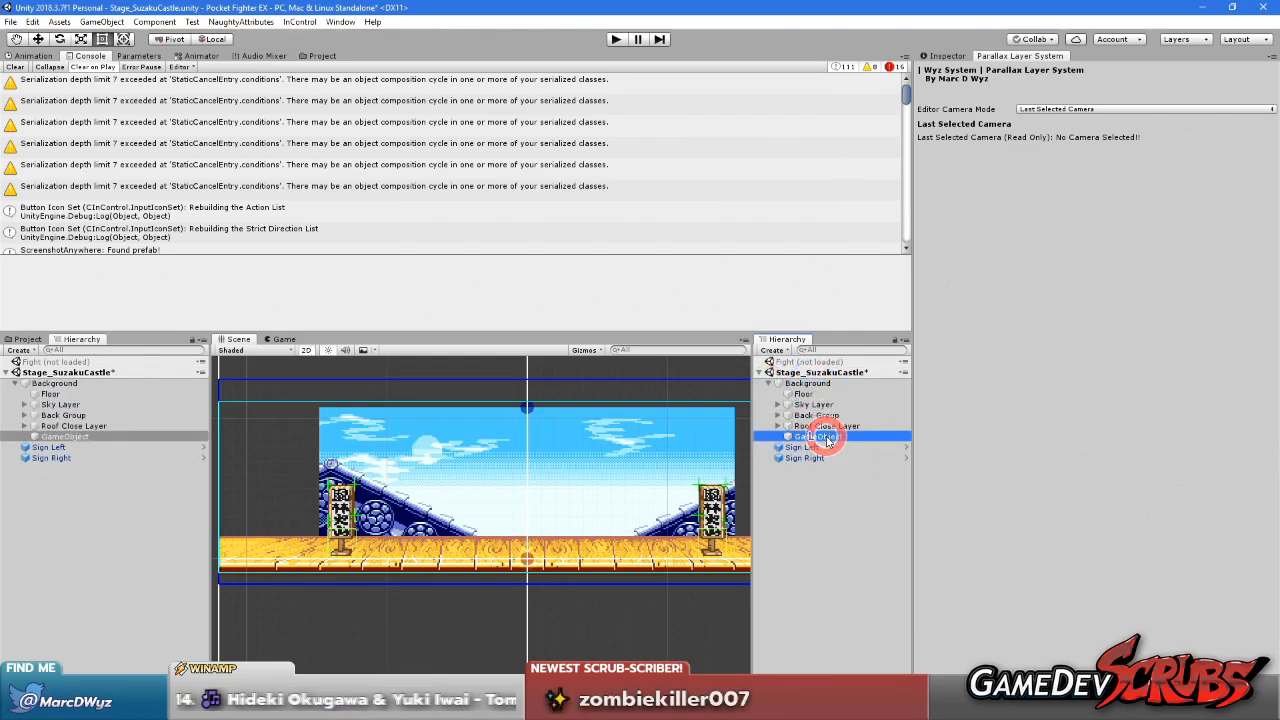
{"action": "type", "text": "Roof Far Layer"}
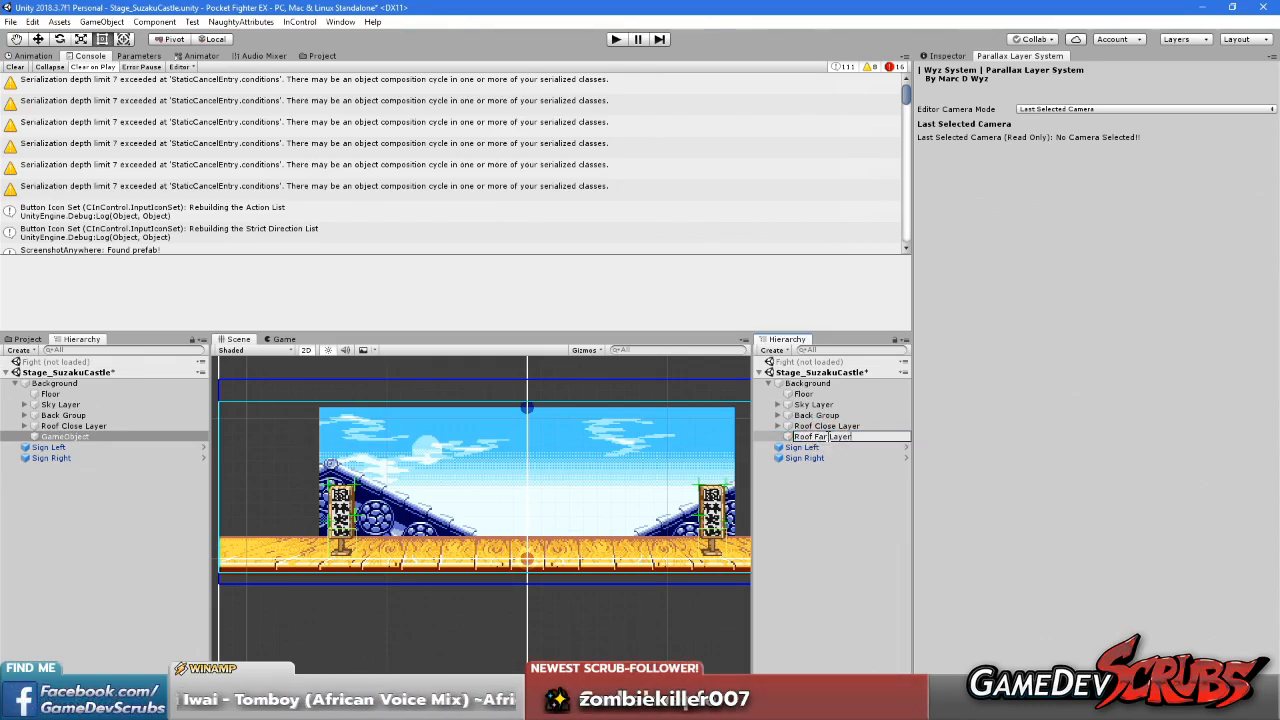
Create an empty child object under Roof Far Layer and name it Roof
{"action": "right_click", "coordinate": [828, 441]}
{"action": "left_click", "coordinate": [868, 531]}
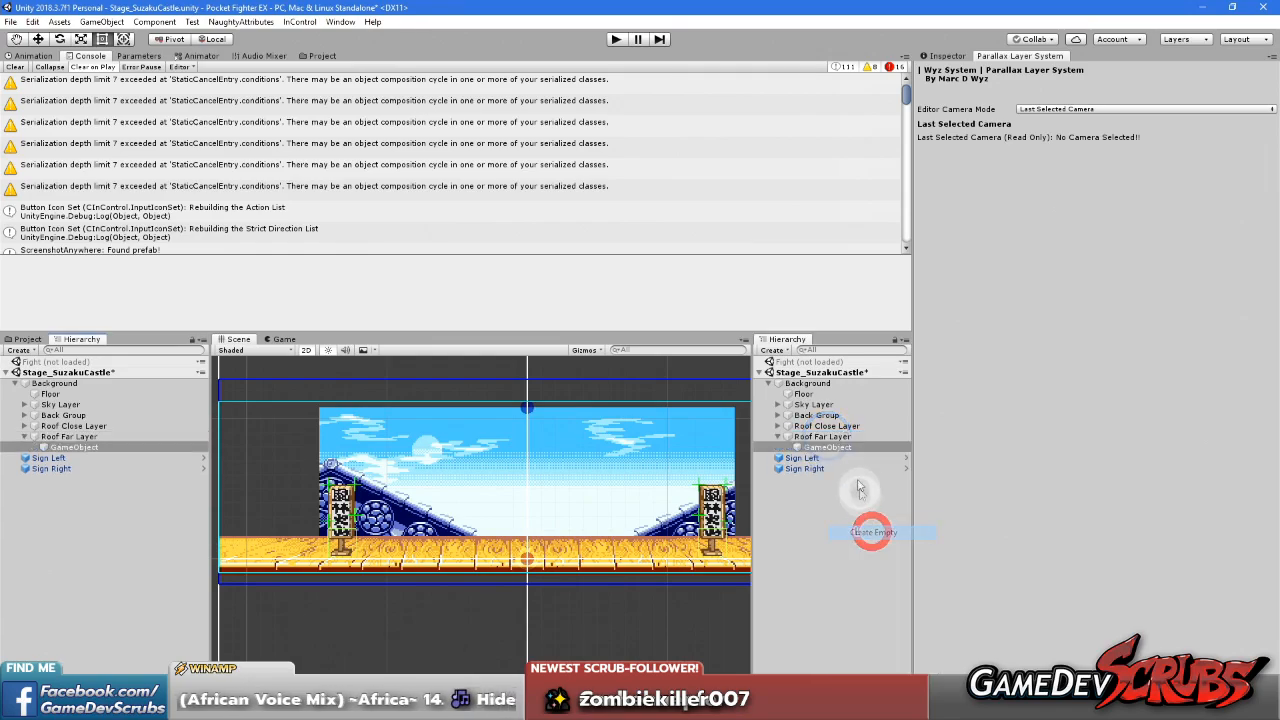
{"action": "left_click", "coordinate": [830, 450]}
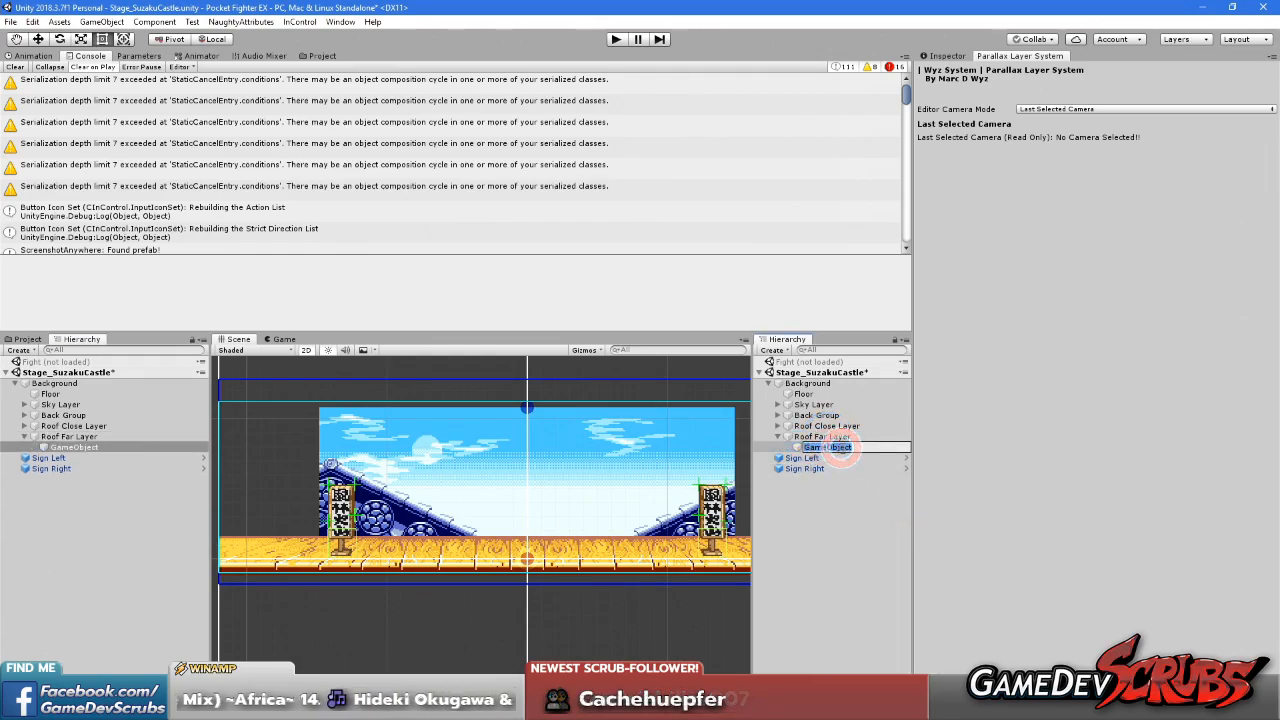
{"action": "left_click", "coordinate": [994, 198]}
{"action": "left_click", "coordinate": [904, 256]}
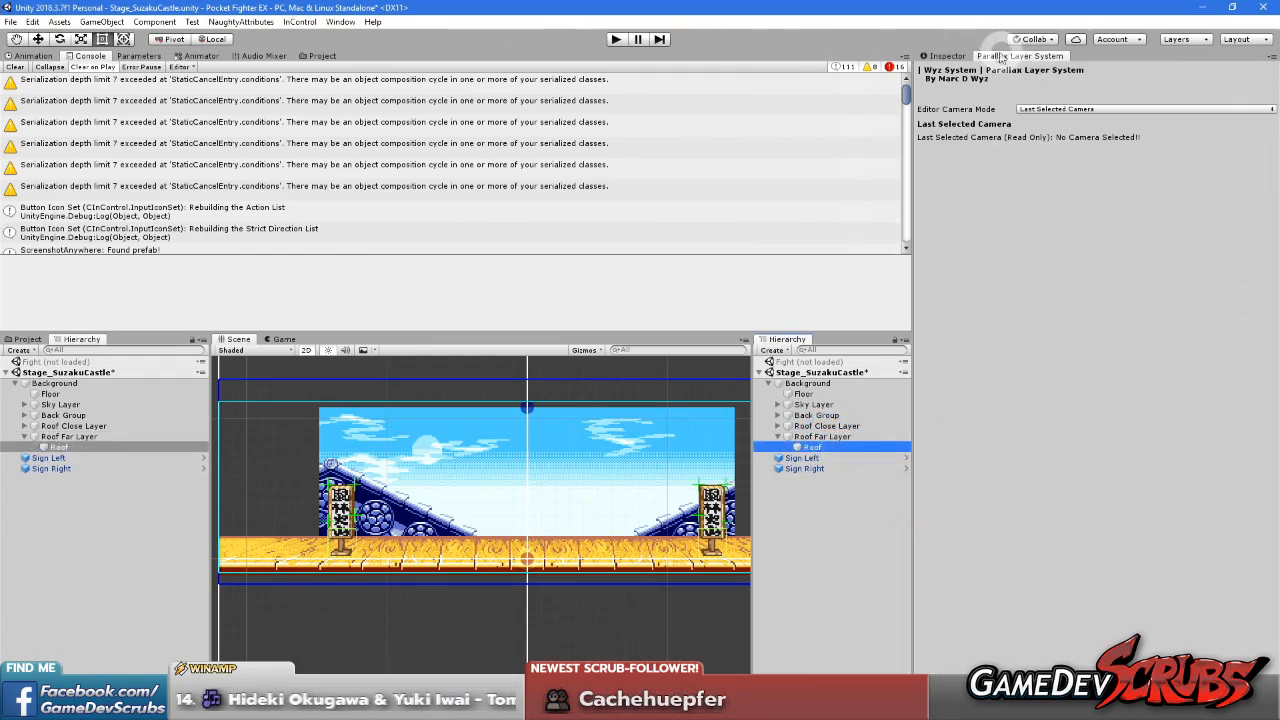
Set the parallax system's editor camera mode to Mock Camera
{"action": "left_click", "coordinate": [944, 56]}
{"action": "left_click", "coordinate": [1013, 56]}
{"action": "left_click", "coordinate": [1076, 110]}
{"action": "left_click", "coordinate": [1080, 125]}
Add a Sprite Renderer to the Roof object under Roof Far Layer and assign the SCastle Back Roof Day sprite
{"action": "left_click", "coordinate": [941, 55]}
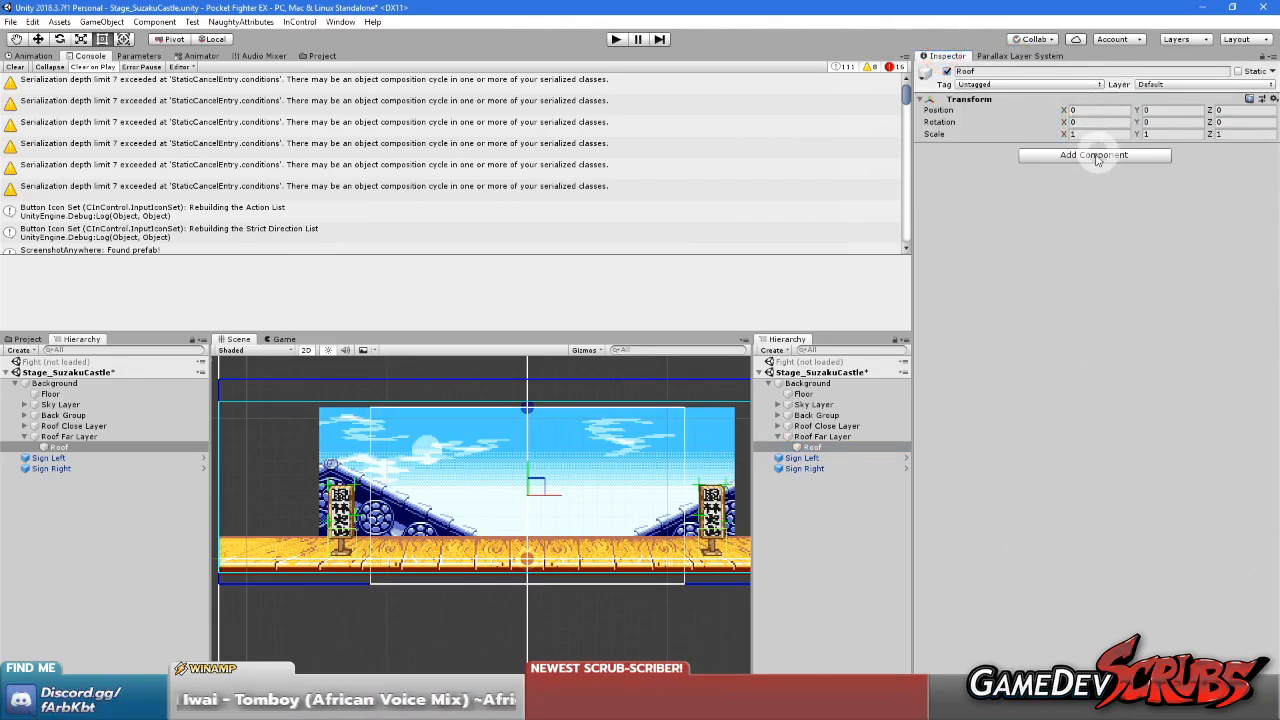
{"action": "left_click", "coordinate": [1097, 156]}
{"action": "key", "text": "Down"}
{"action": "key", "text": "Down"}
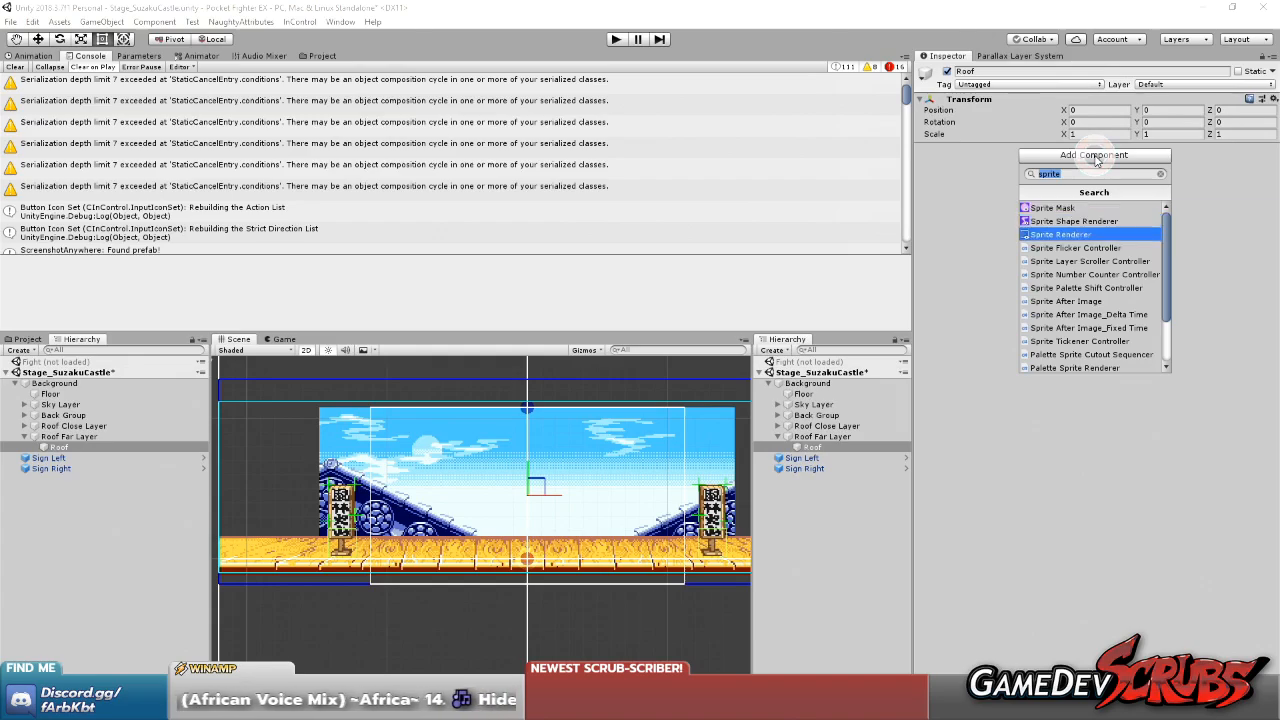
{"action": "key", "text": "Return"}
{"action": "left_click", "coordinate": [1272, 160]}
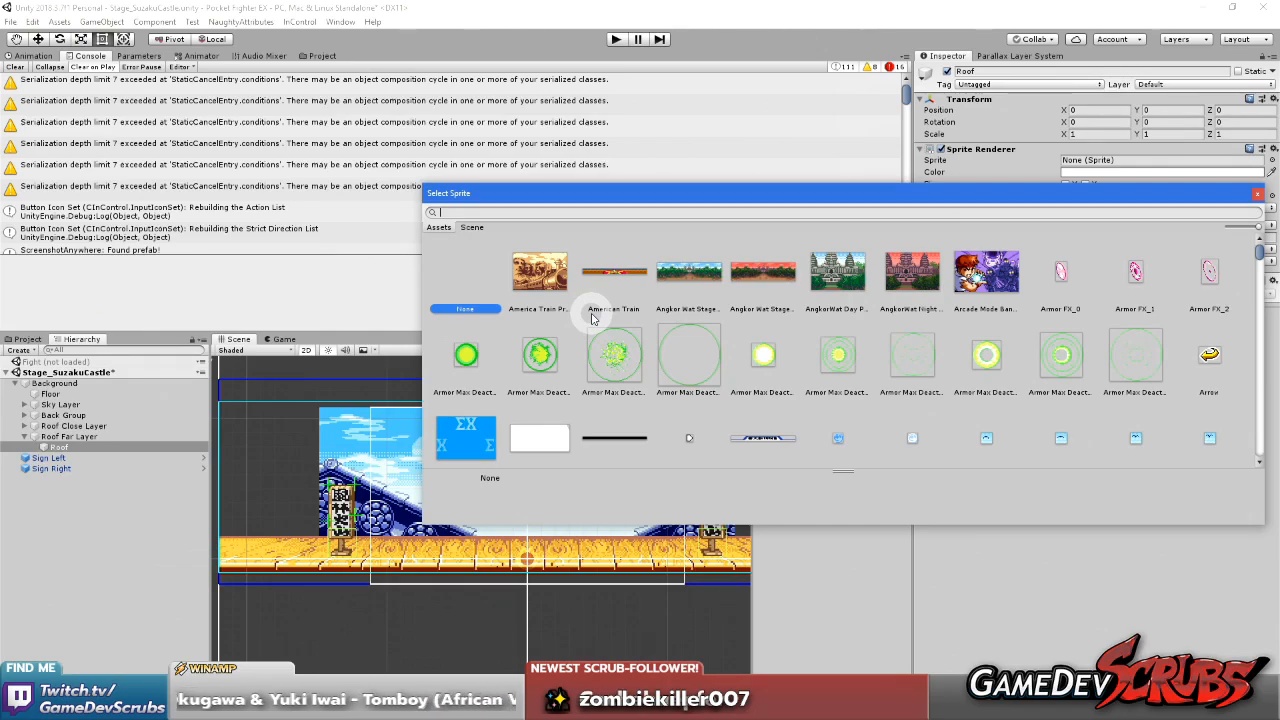
{"action": "type", "text": "scas"}
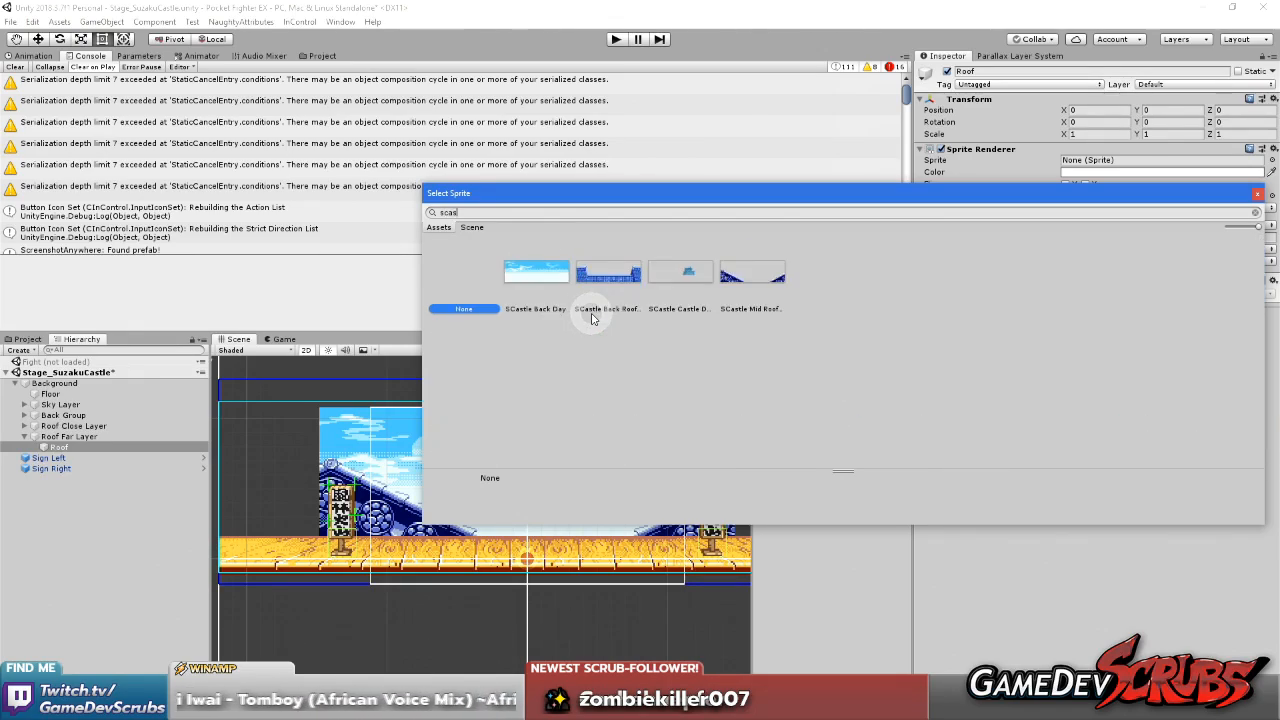
{"action": "double_click", "coordinate": [589, 283]}
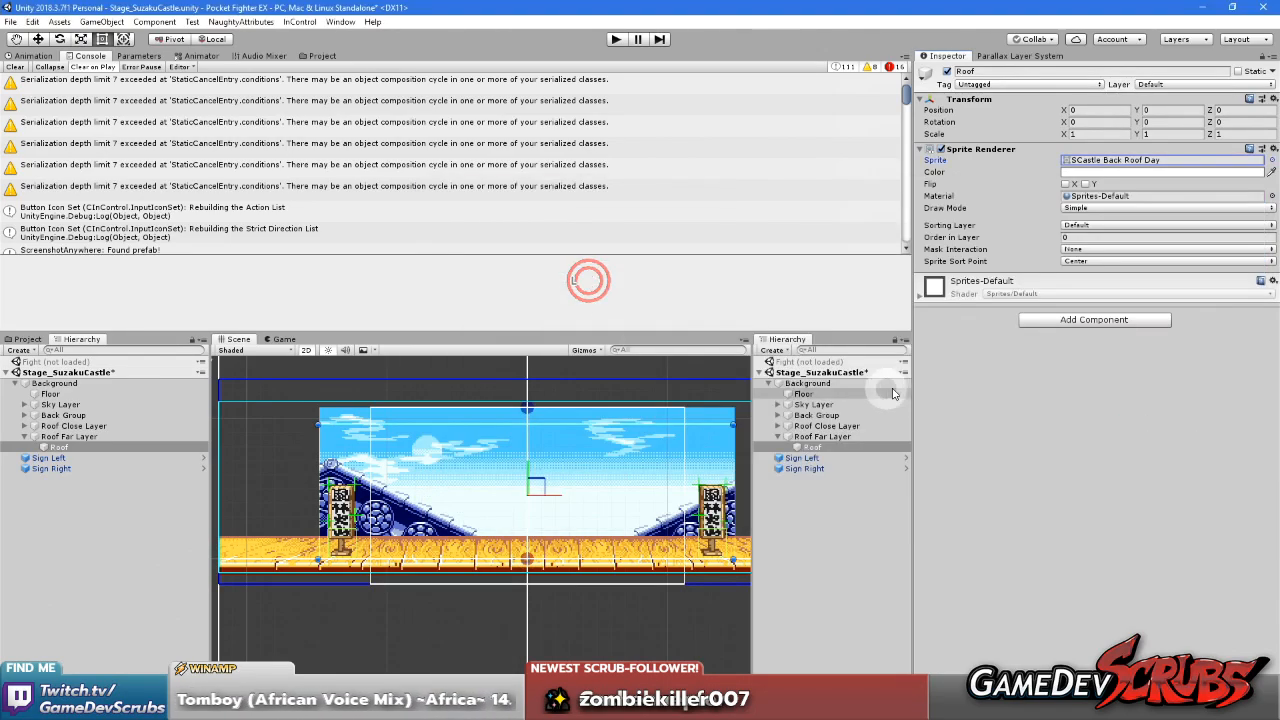
Set the Roof sprite's sorting layer to Stage/Background and its order in layer to -2
{"action": "left_click", "coordinate": [1082, 224]}
{"action": "mouse_move", "coordinate": [1095, 254]}
{"action": "left_click", "coordinate": [1015, 253]}
{"action": "left_click", "coordinate": [1080, 240]}
{"action": "type", "text": "-2"}
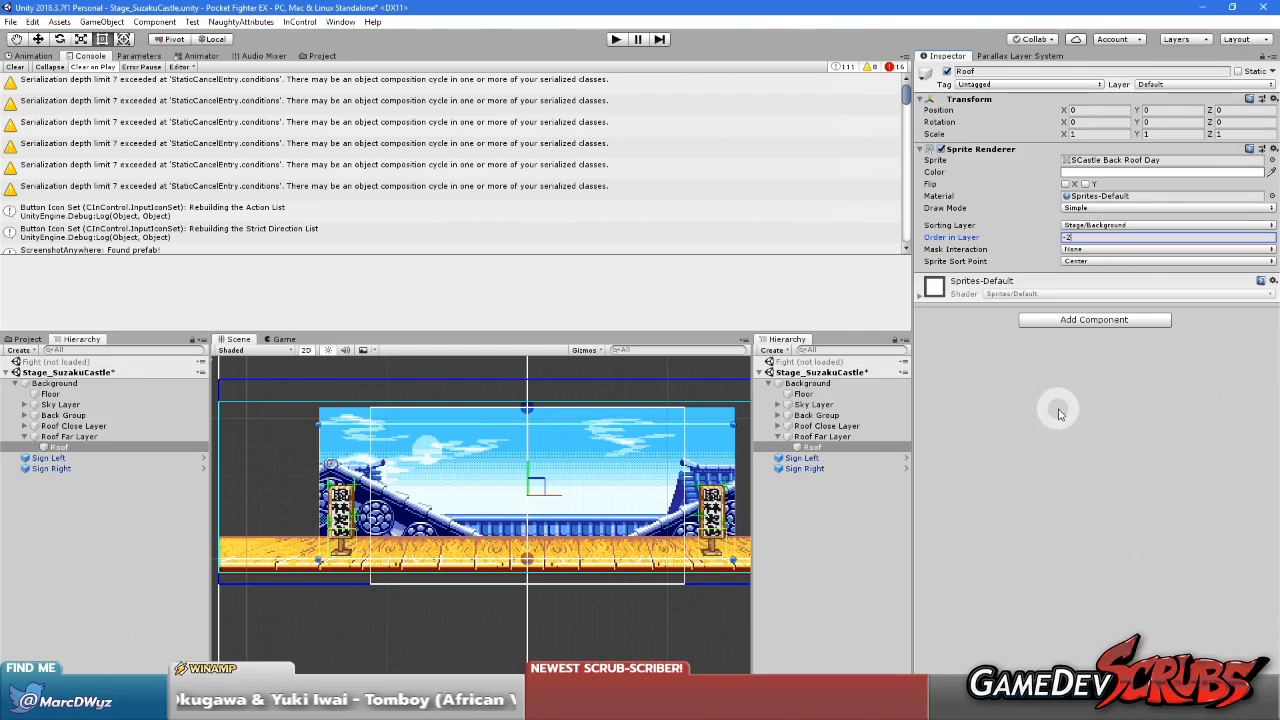
Add a Parallax Layer Controller to Roof Far Layer and set its camera anchor to Bottom Center
{"action": "left_click", "coordinate": [820, 437]}
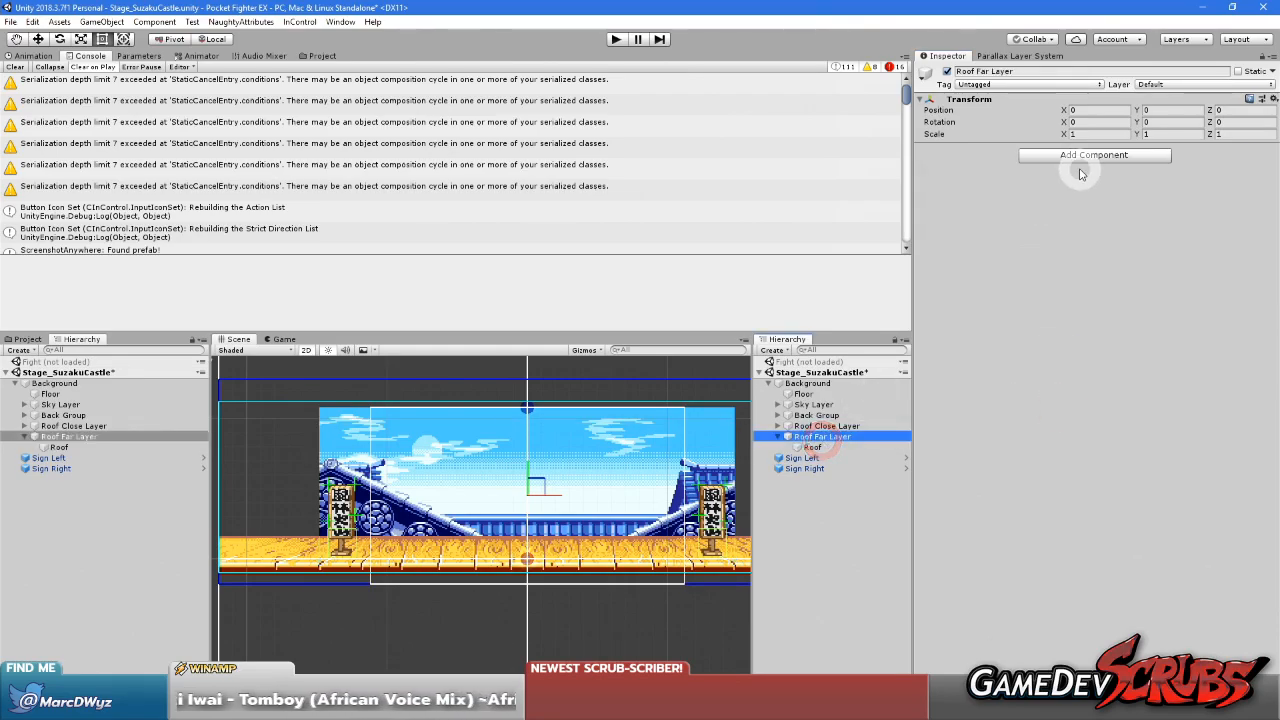
{"action": "left_click", "coordinate": [1080, 157]}
{"action": "type", "text": "paral"}
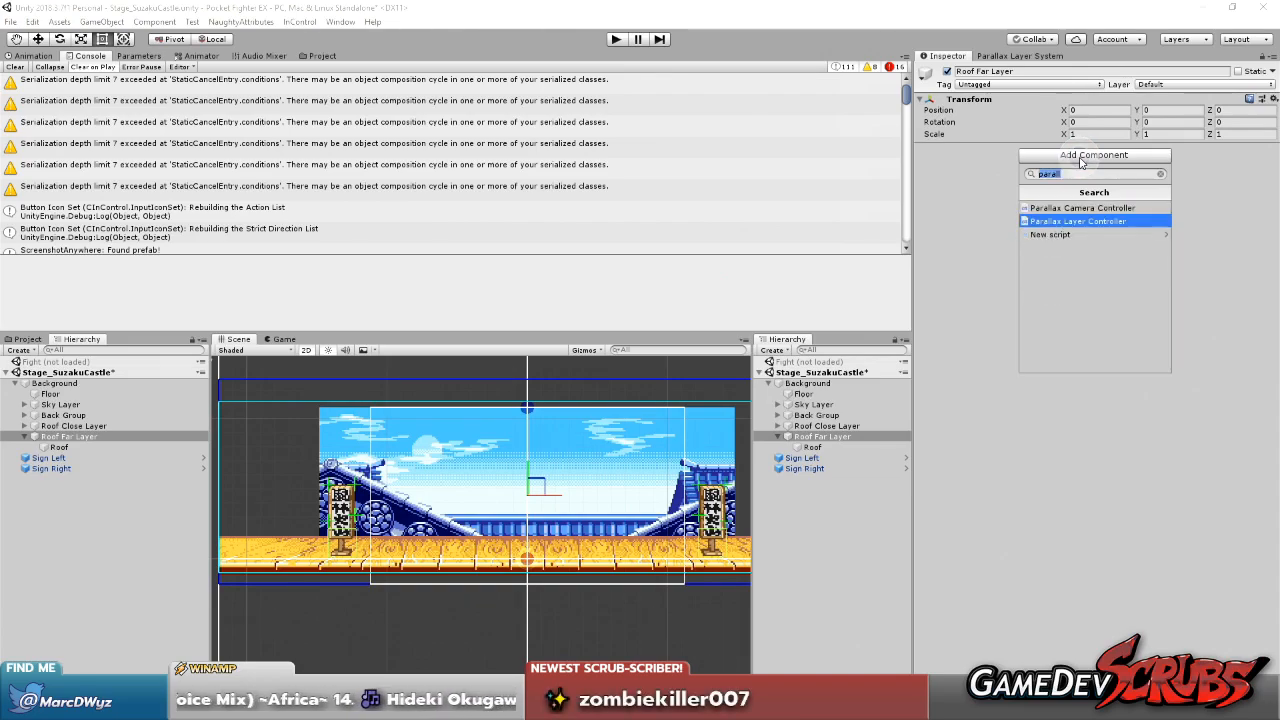
{"action": "left_click", "coordinate": [1078, 221]}
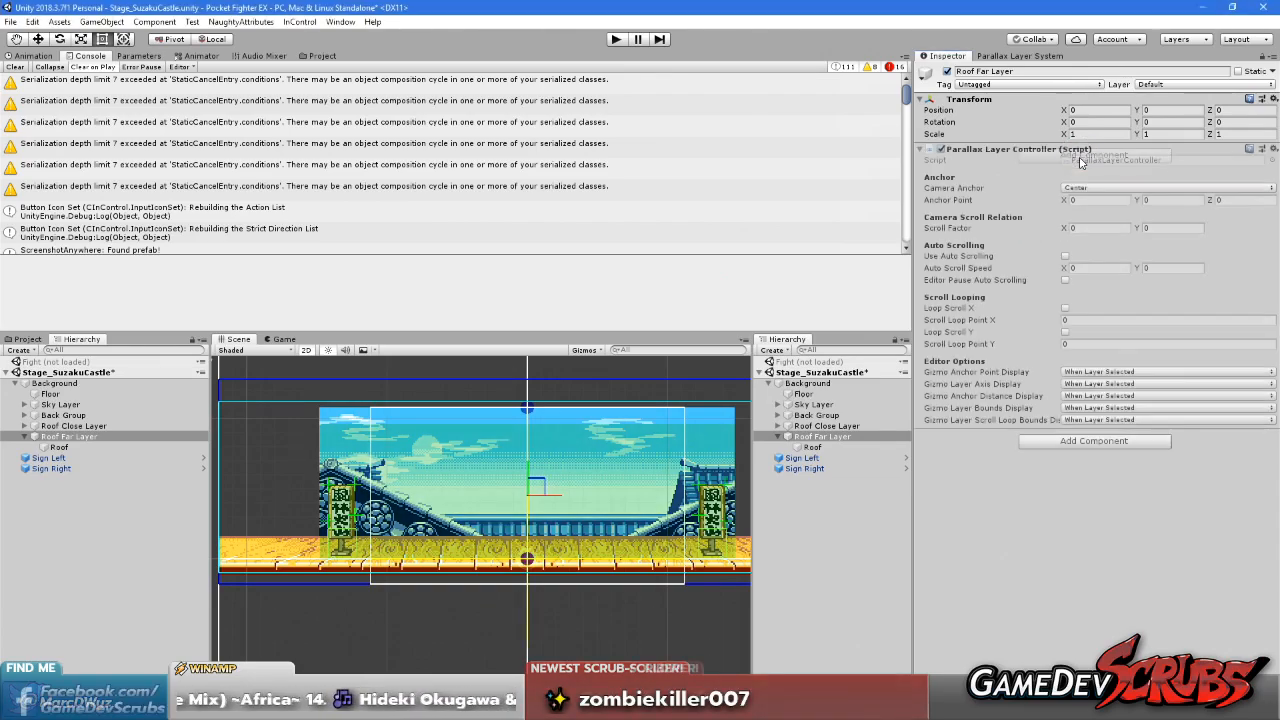
{"action": "left_click", "coordinate": [1085, 187]}
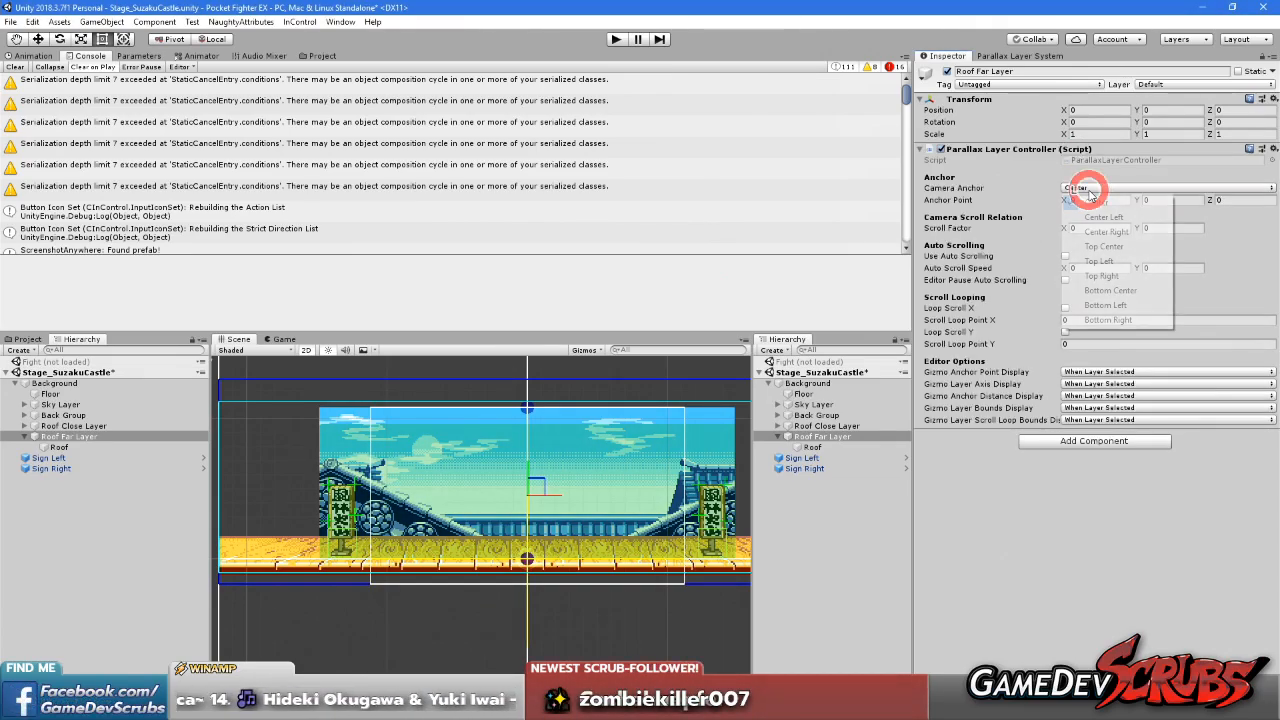
{"action": "left_click", "coordinate": [1124, 291]}
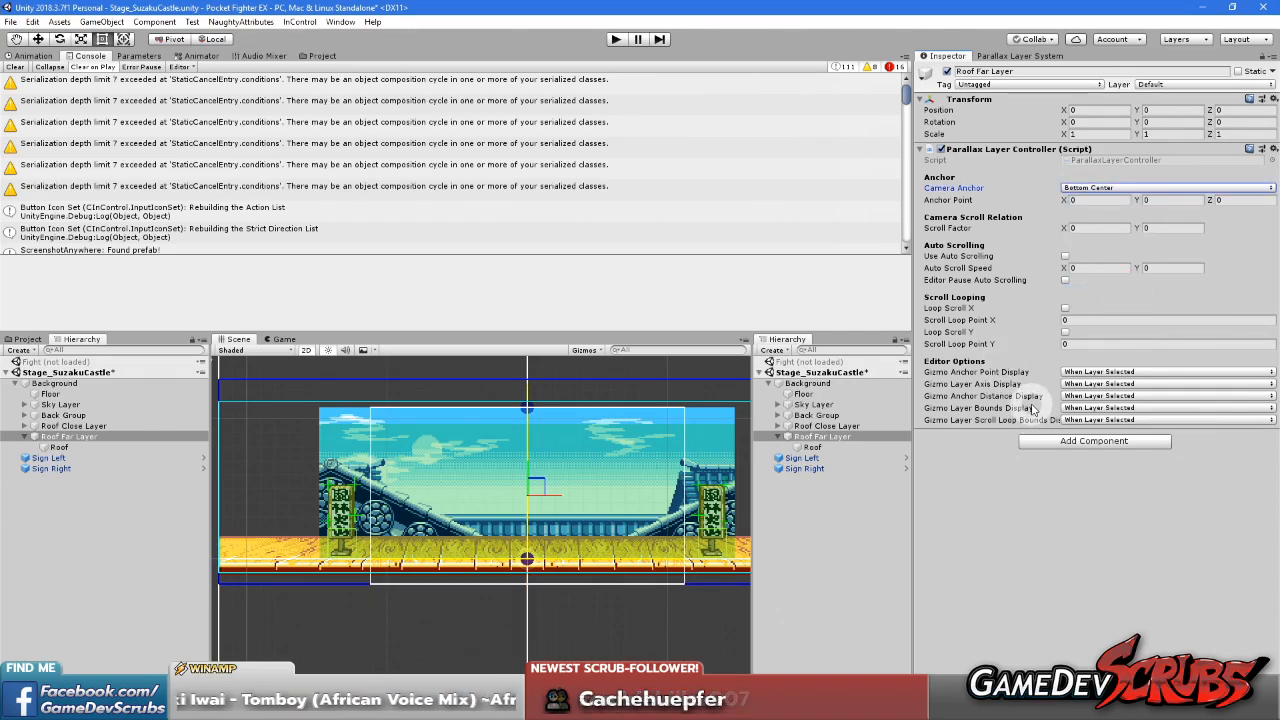
Set Roof Far Layer's scroll factor to 0.5 on X and 0 on Y
{"action": "left_click", "coordinate": [1079, 228]}
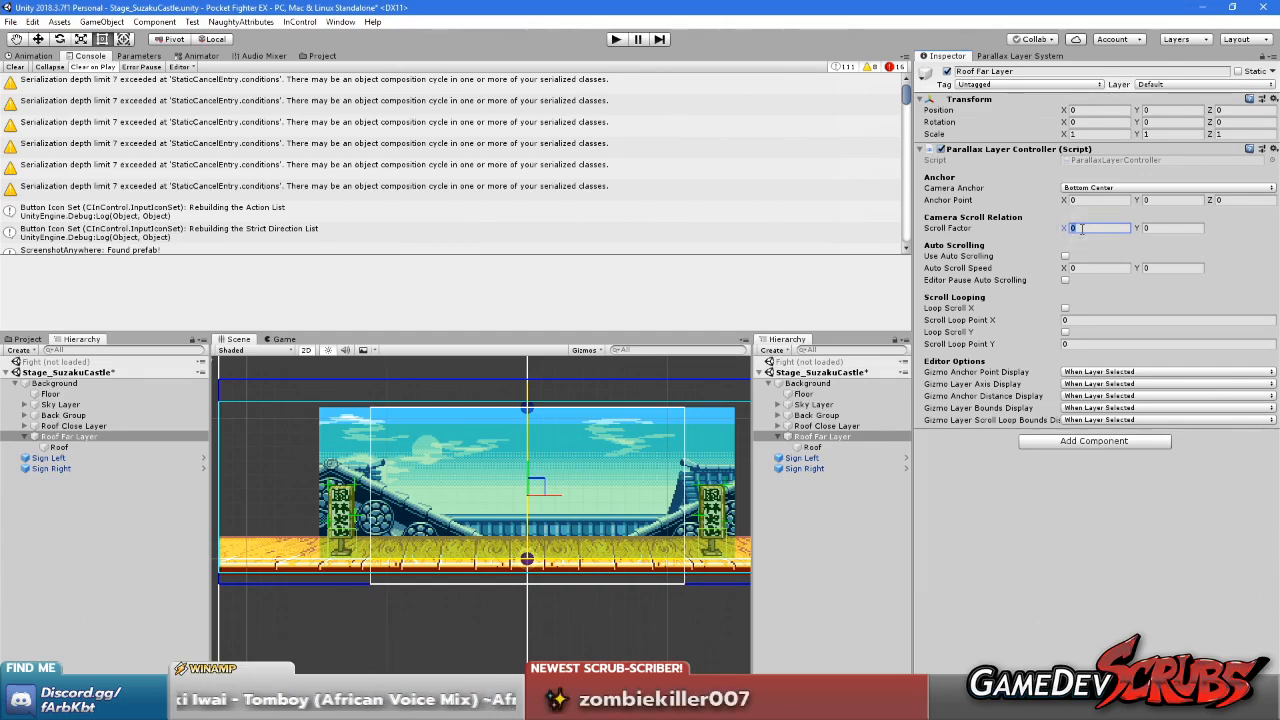
{"action": "type", "text": "0.5"}
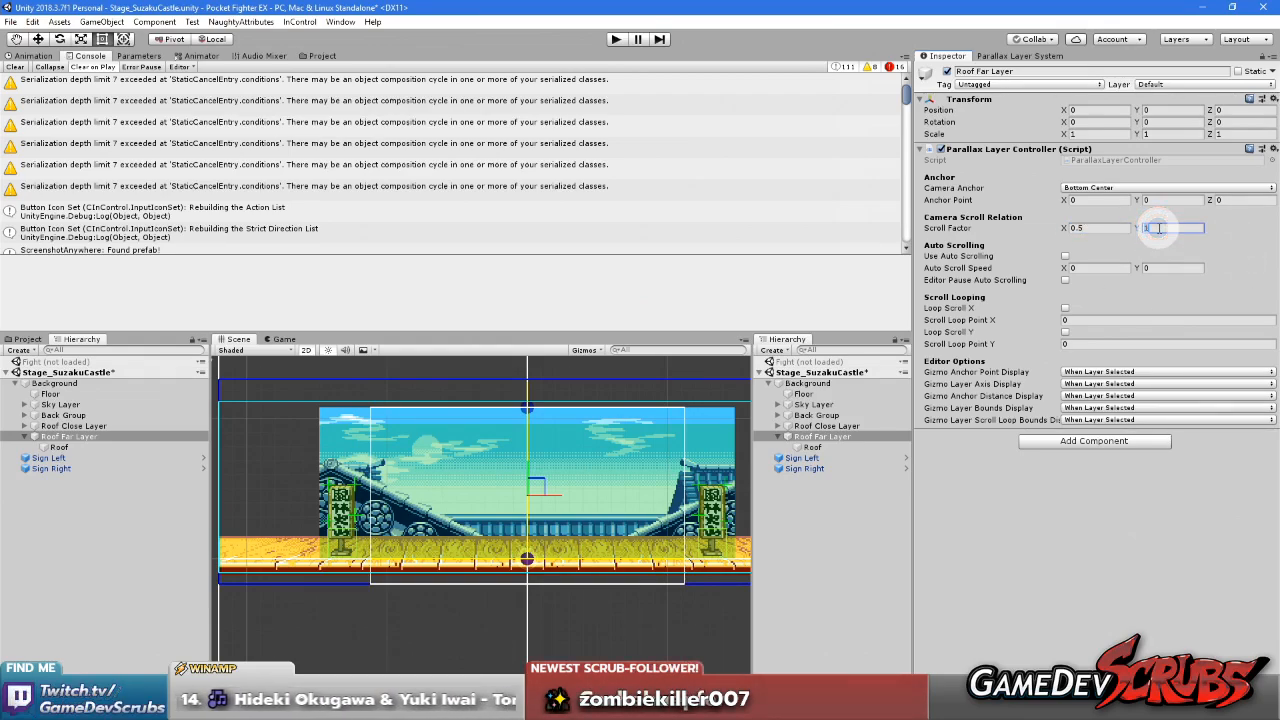
{"action": "left_click", "coordinate": [1100, 549]}
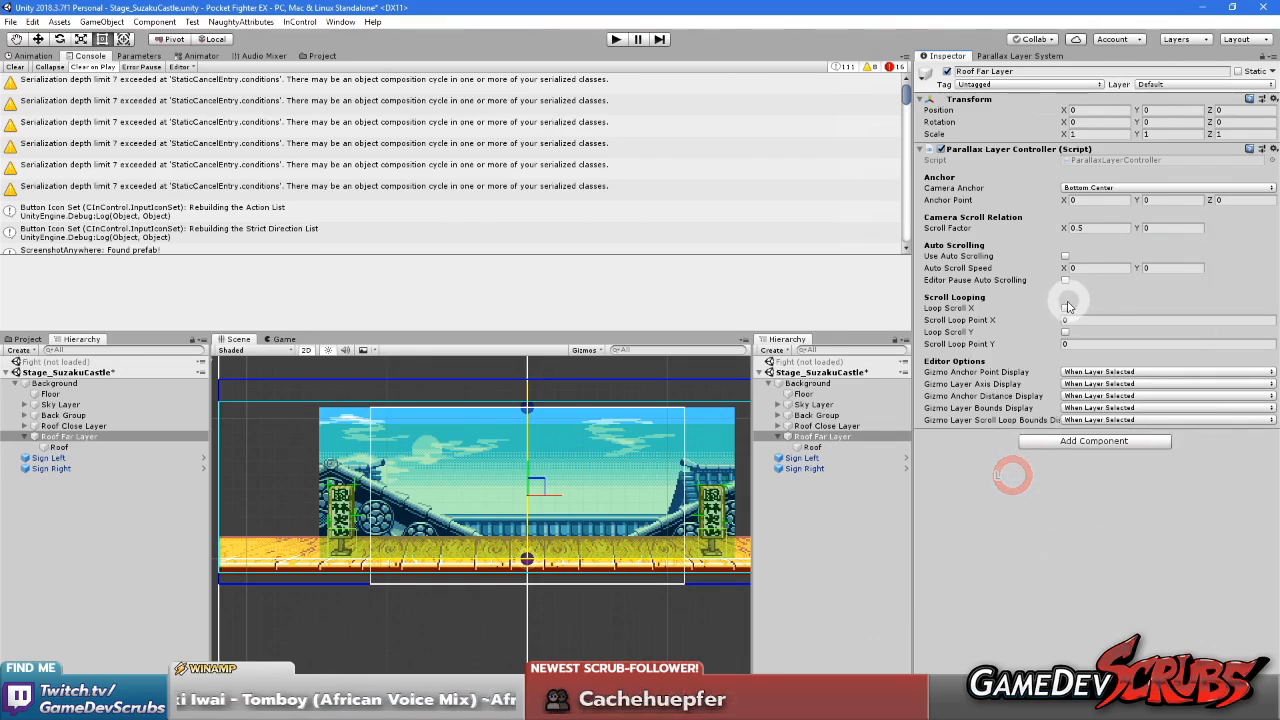
Examine the far roof sprite against the floor and compare the parallax settings of Roof Far Layer and Roof Close Layer
{"action": "left_click", "coordinate": [811, 447]}
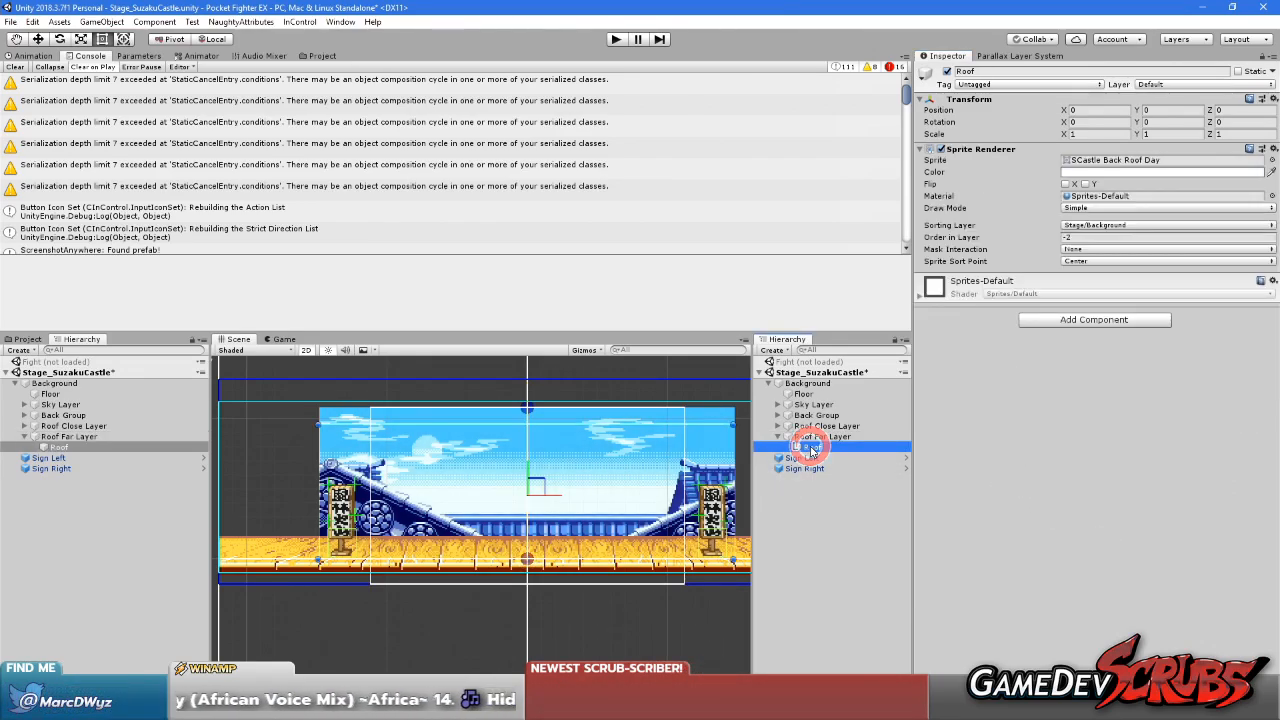
{"action": "scroll", "coordinate": [424, 564], "scroll_direction": "up", "scroll_amount": 11}
{"action": "middle_click_drag", "start_coordinate": [534, 523], "coordinate": [454, 595]}
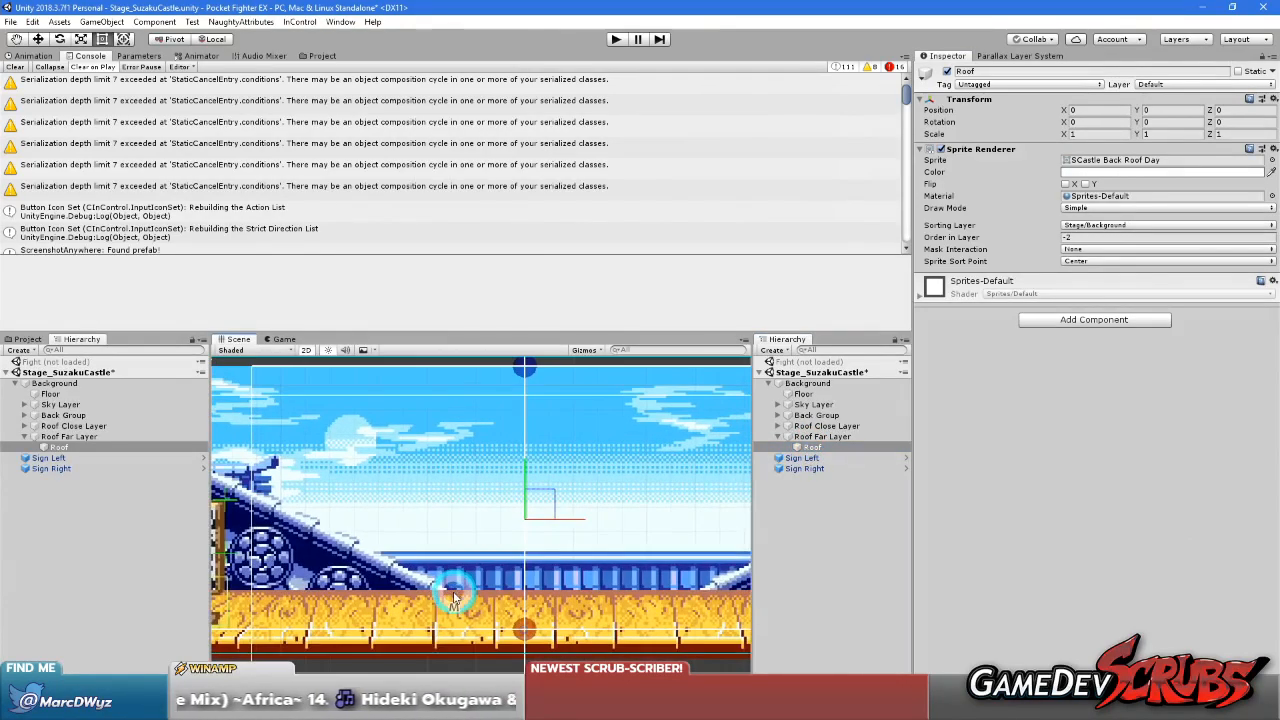
{"action": "scroll", "coordinate": [487, 562], "scroll_direction": "down", "scroll_amount": 5}
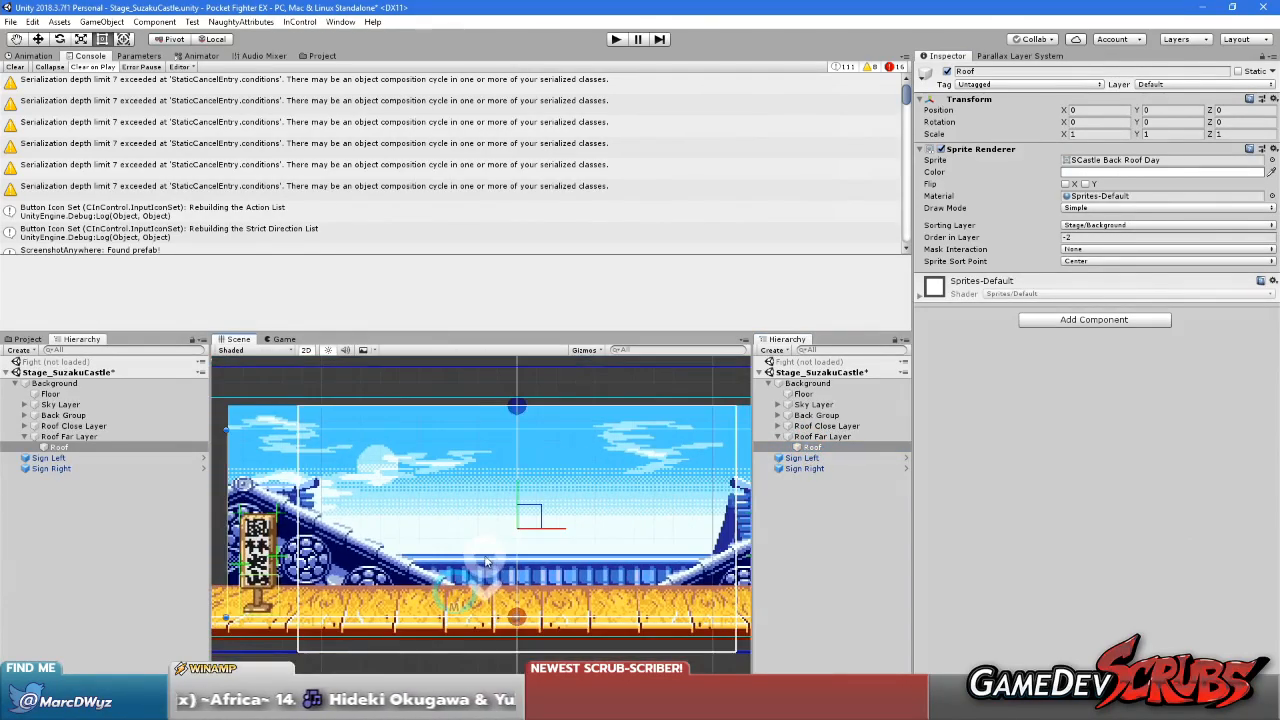
{"action": "left_click", "coordinate": [818, 437]}
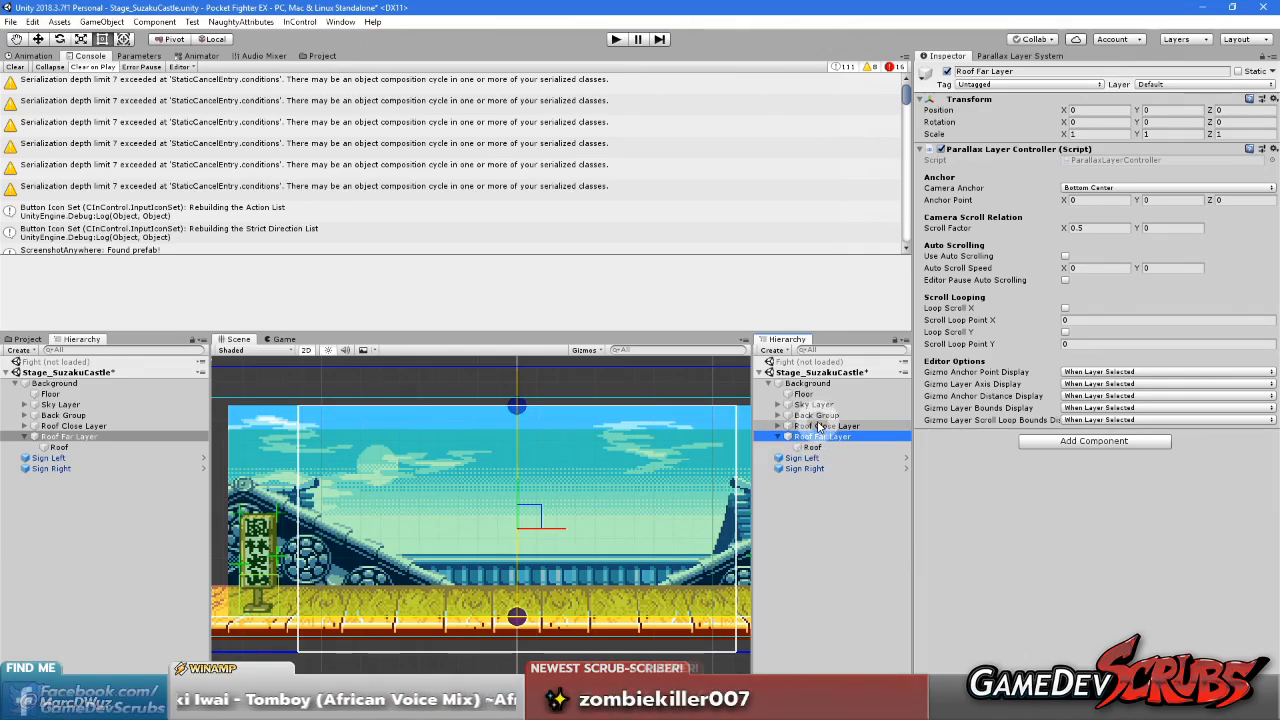
{"action": "left_click", "coordinate": [818, 426]}
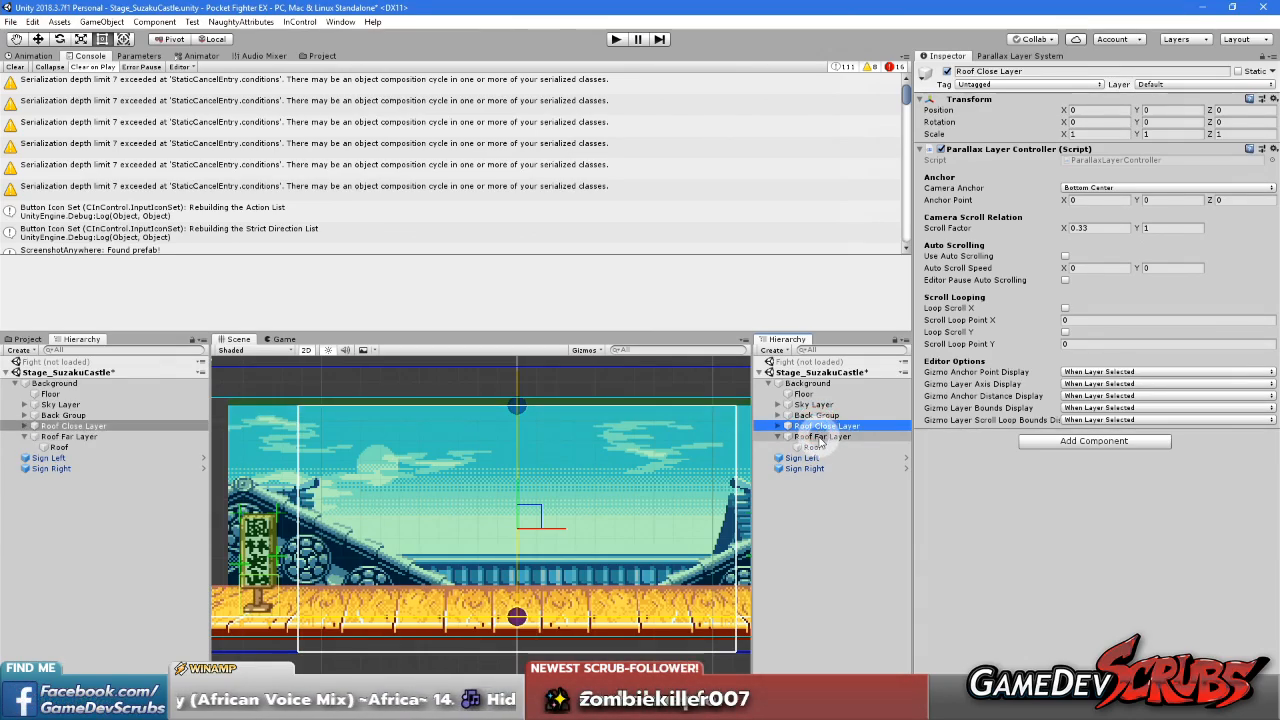
{"action": "left_click", "coordinate": [818, 437]}
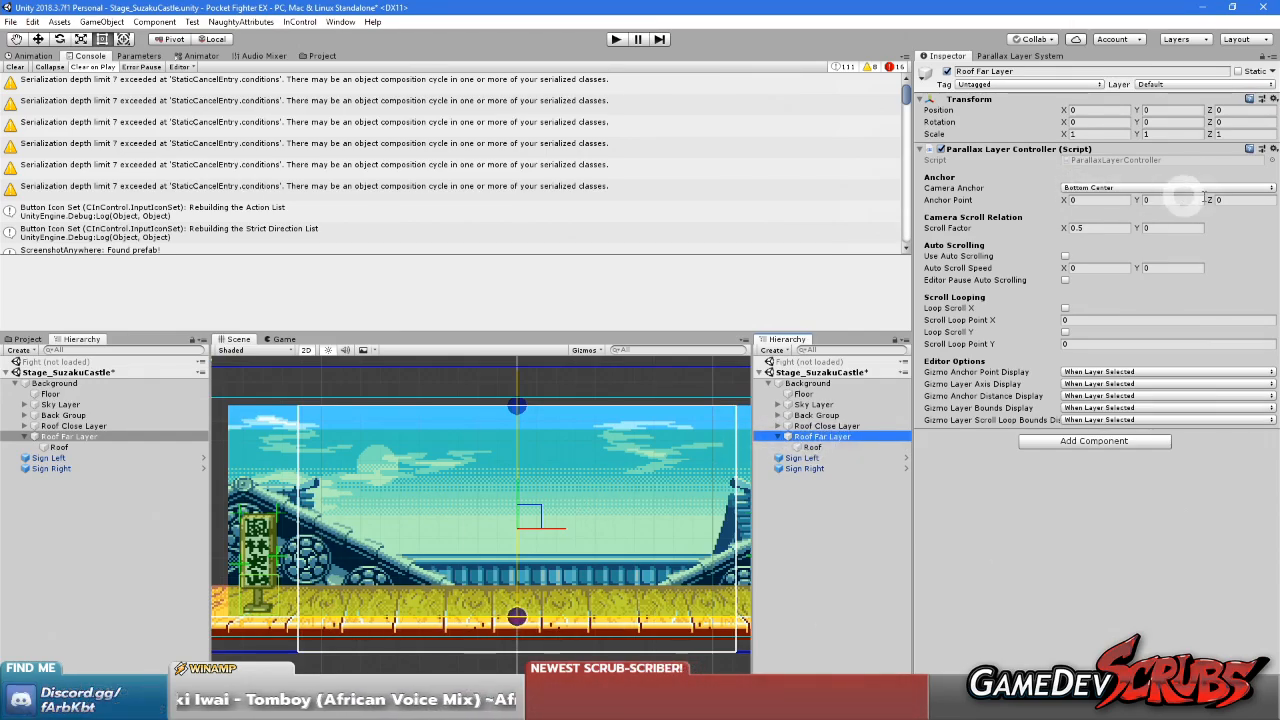
Set the Y position of the Roof object under Roof Far Layer to 1.6, trying neighbouring values first
{"action": "left_click", "coordinate": [813, 448]}
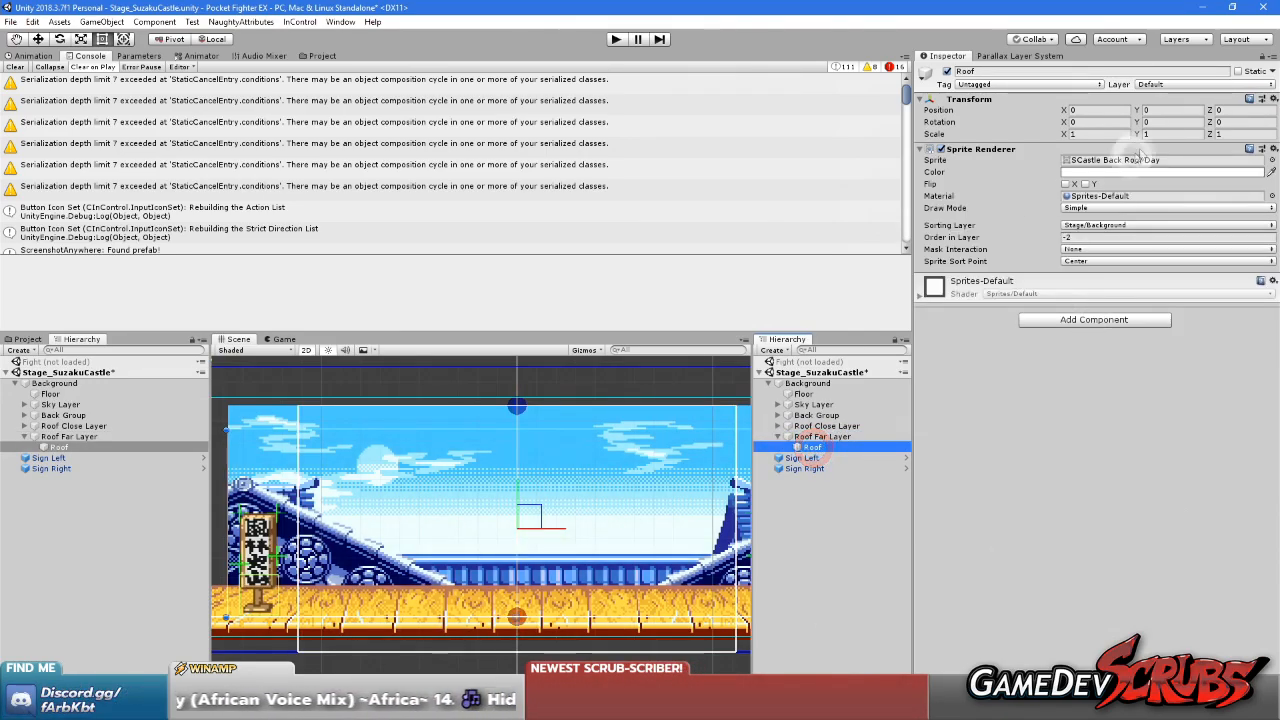
{"action": "left_click_drag", "start_coordinate": [1145, 110], "coordinate": [1180, 120]}
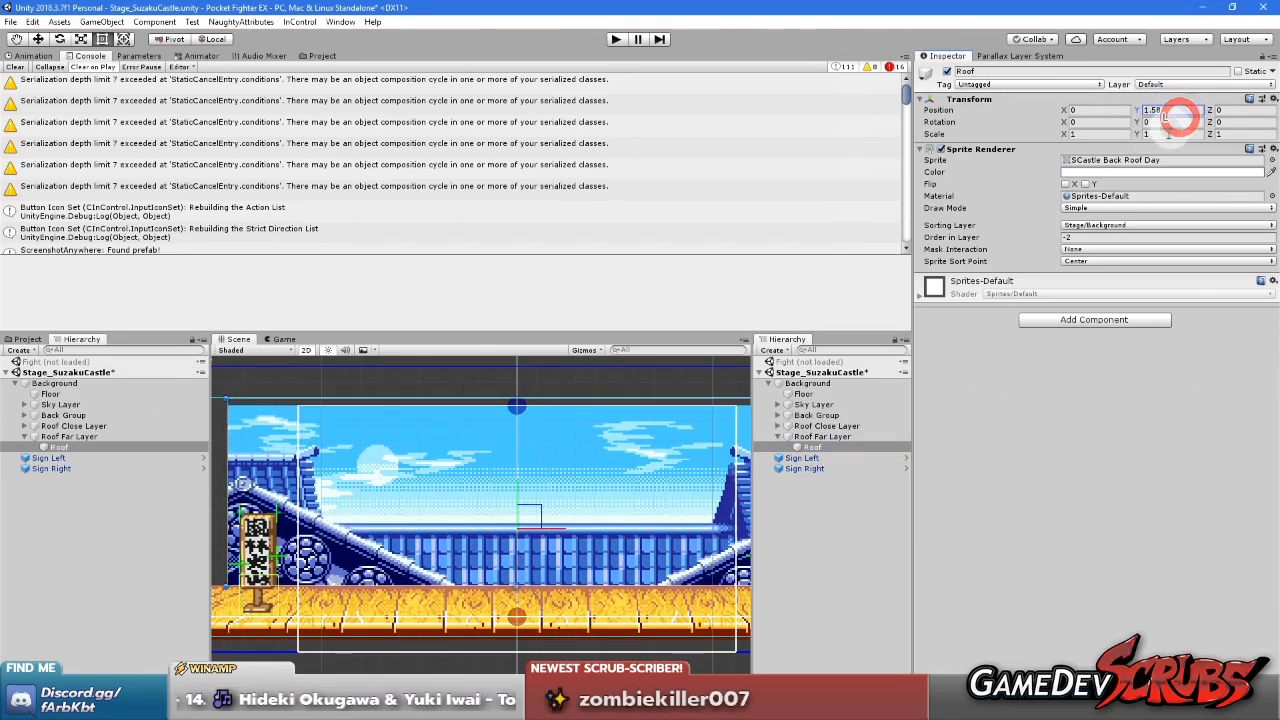
{"action": "key", "text": "BackSpace"}
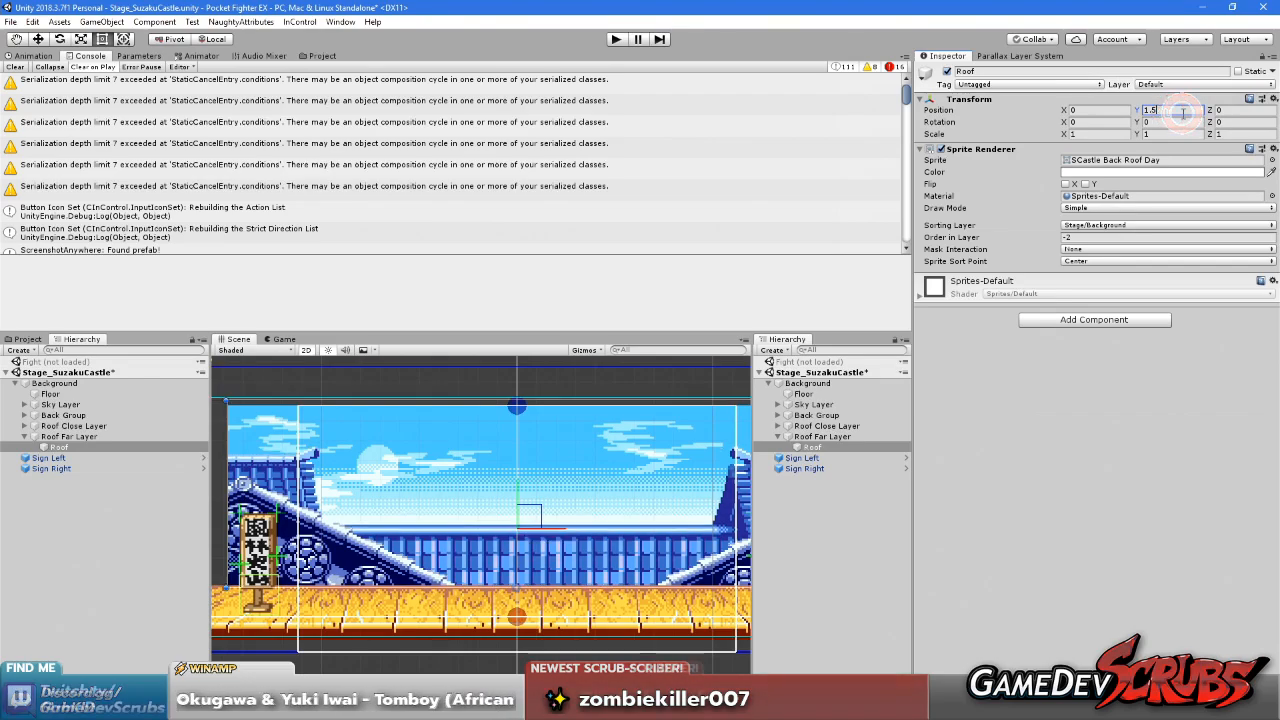
{"action": "key", "text": "BackSpace"}
{"action": "type", "text": "4"}
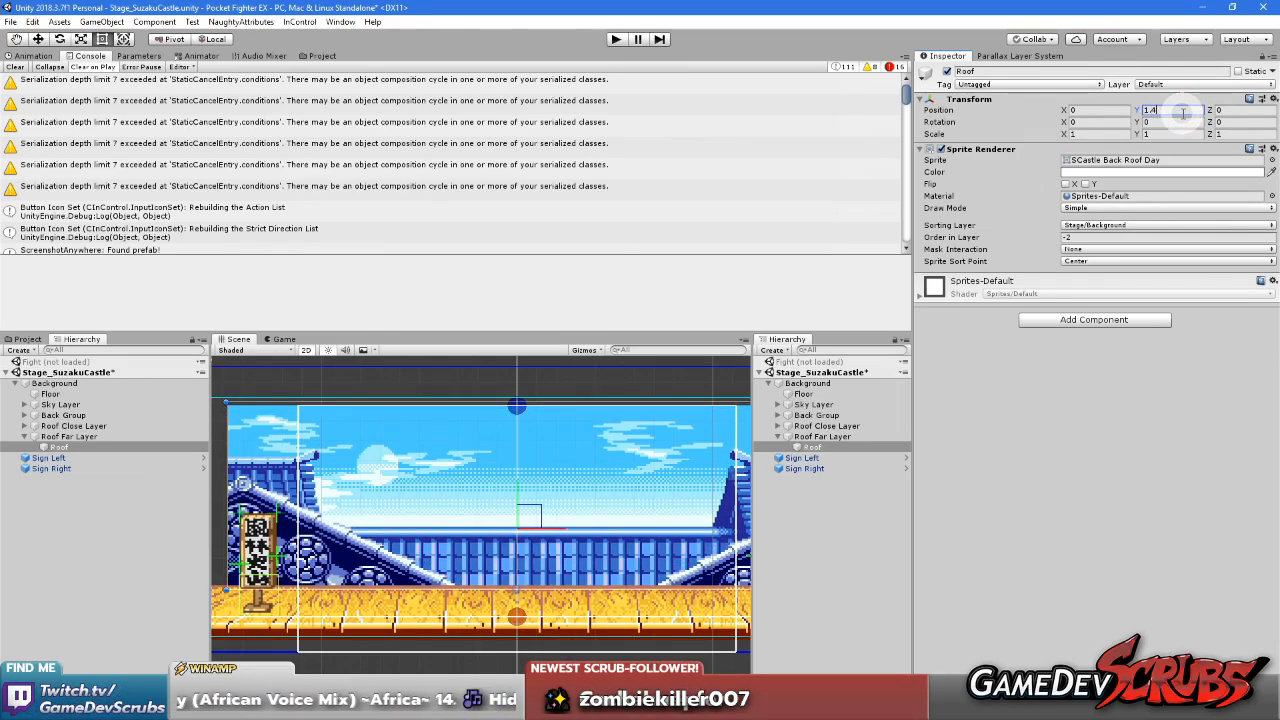
{"action": "key", "text": "BackSpace"}
{"action": "type", "text": "6"}
{"action": "key", "text": "BackSpace"}
{"action": "type", "text": "7"}
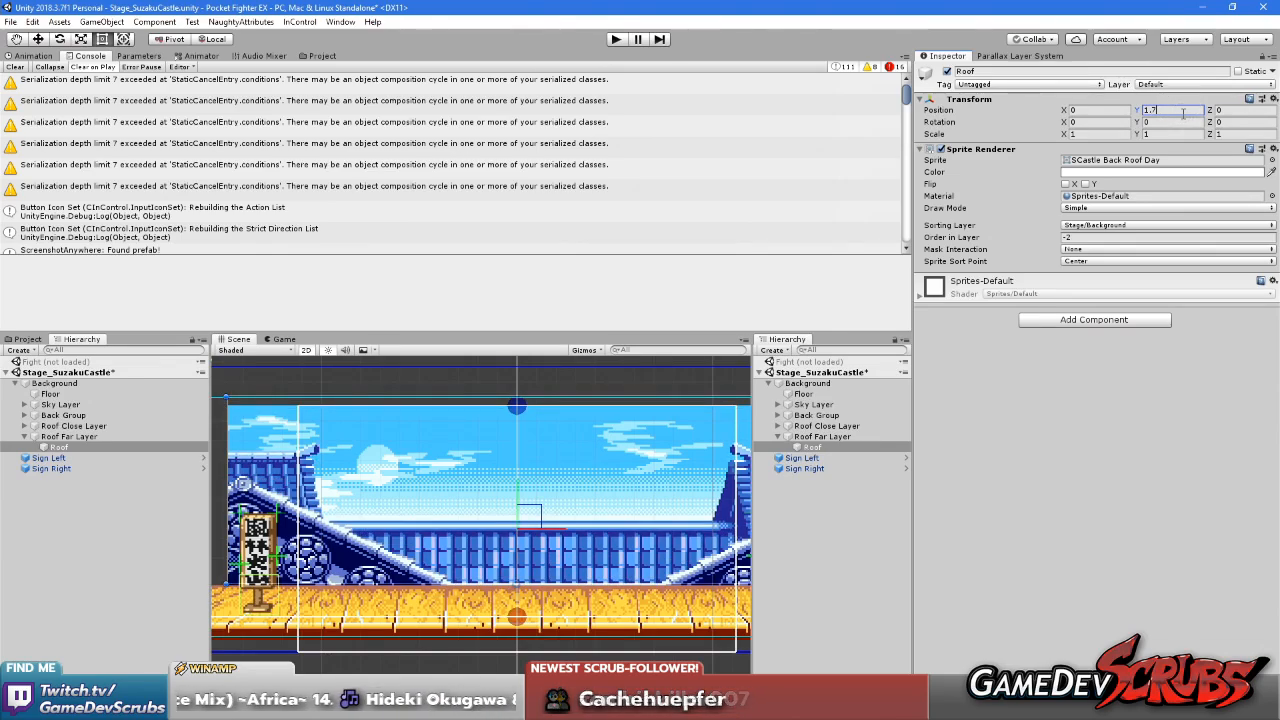
{"action": "key", "text": "BackSpace"}
{"action": "type", "text": "6"}
{"action": "scroll", "coordinate": [630, 506], "scroll_direction": "down", "scroll_amount": 5}
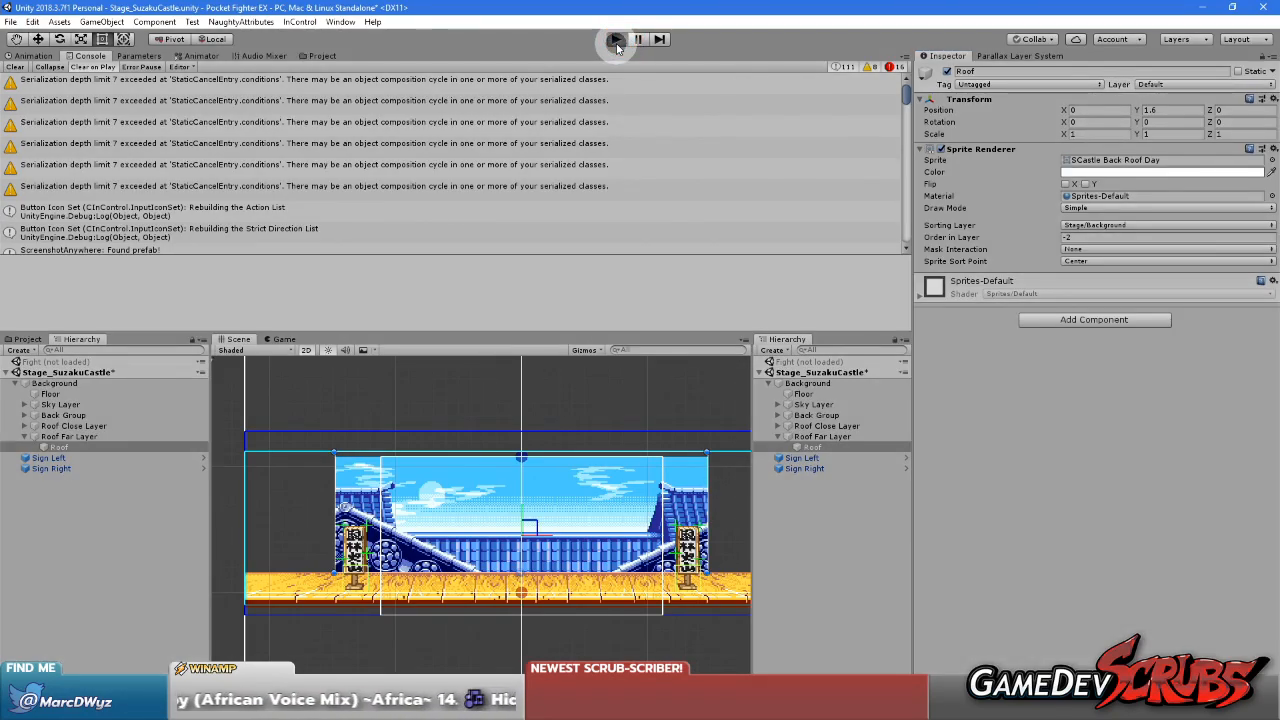
Try to run the Stage_SuzakuCastle scene in play mode
{"action": "left_click", "coordinate": [616, 40]}
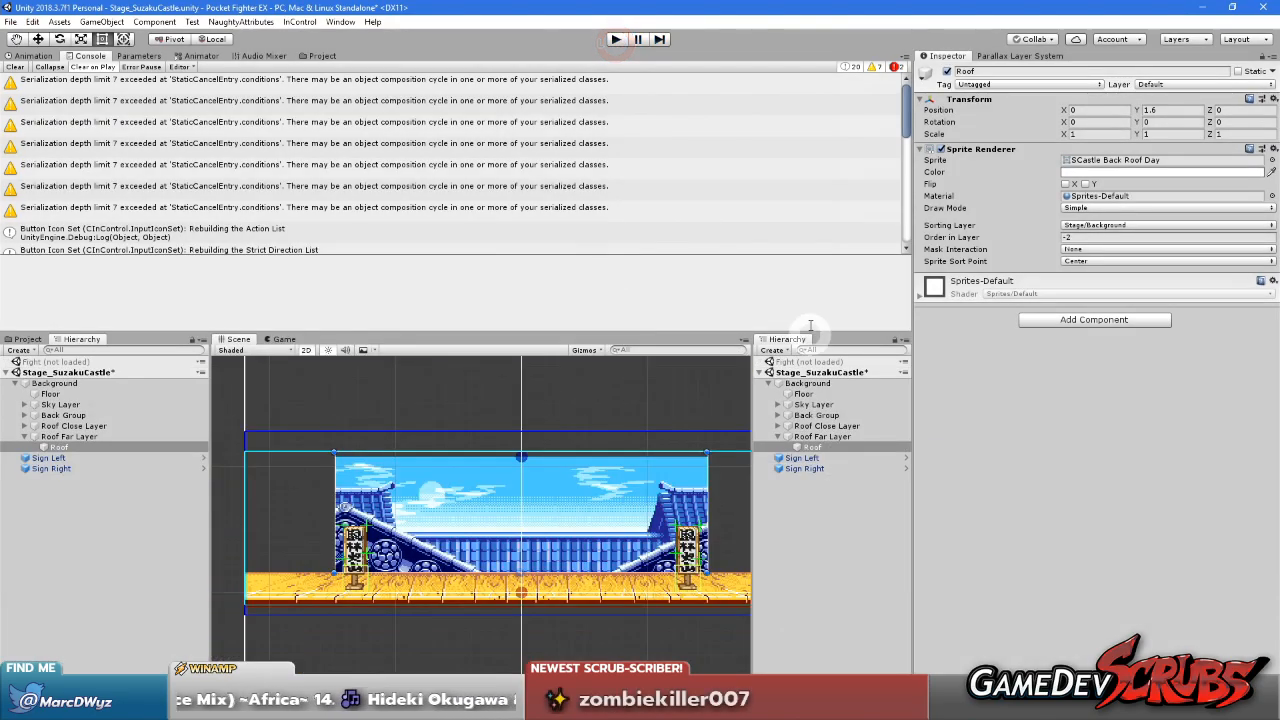
{"action": "left_click", "coordinate": [865, 607]}
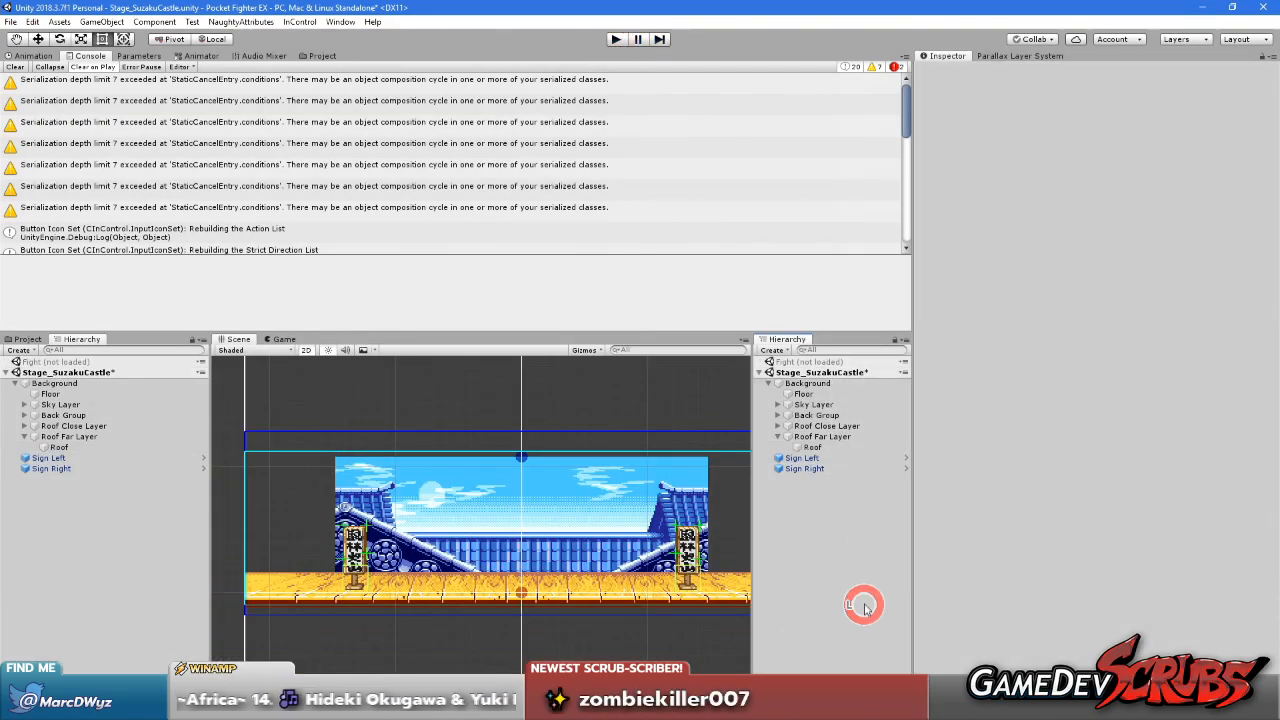
{"action": "right_click", "coordinate": [814, 372]}
{"action": "left_click", "coordinate": [793, 492]}
Set the parallax editor camera mode to Mock Camera and move the mock camera to X -6.8
{"action": "left_click", "coordinate": [990, 52]}
{"action": "left_click", "coordinate": [1048, 110]}
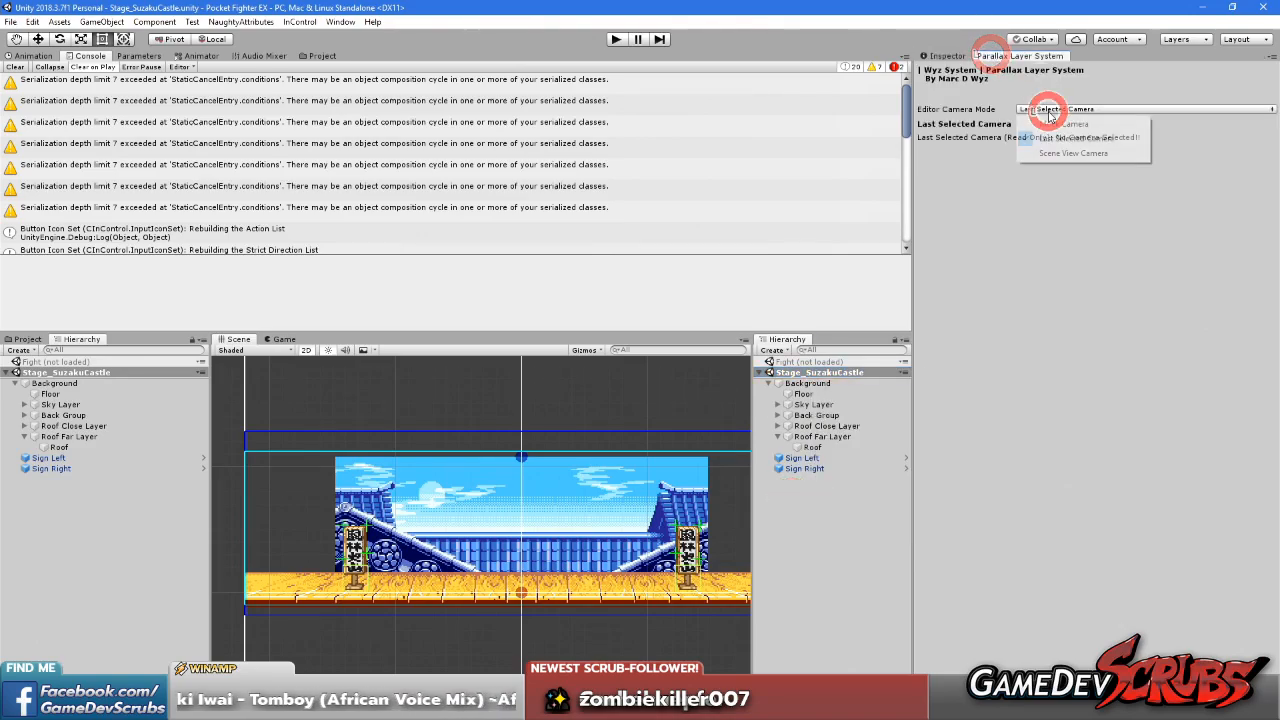
{"action": "left_click", "coordinate": [1060, 125]}
{"action": "scroll", "coordinate": [618, 490], "scroll_direction": "up", "scroll_amount": 4}
{"action": "middle_click_drag", "start_coordinate": [602, 489], "coordinate": [705, 481]}
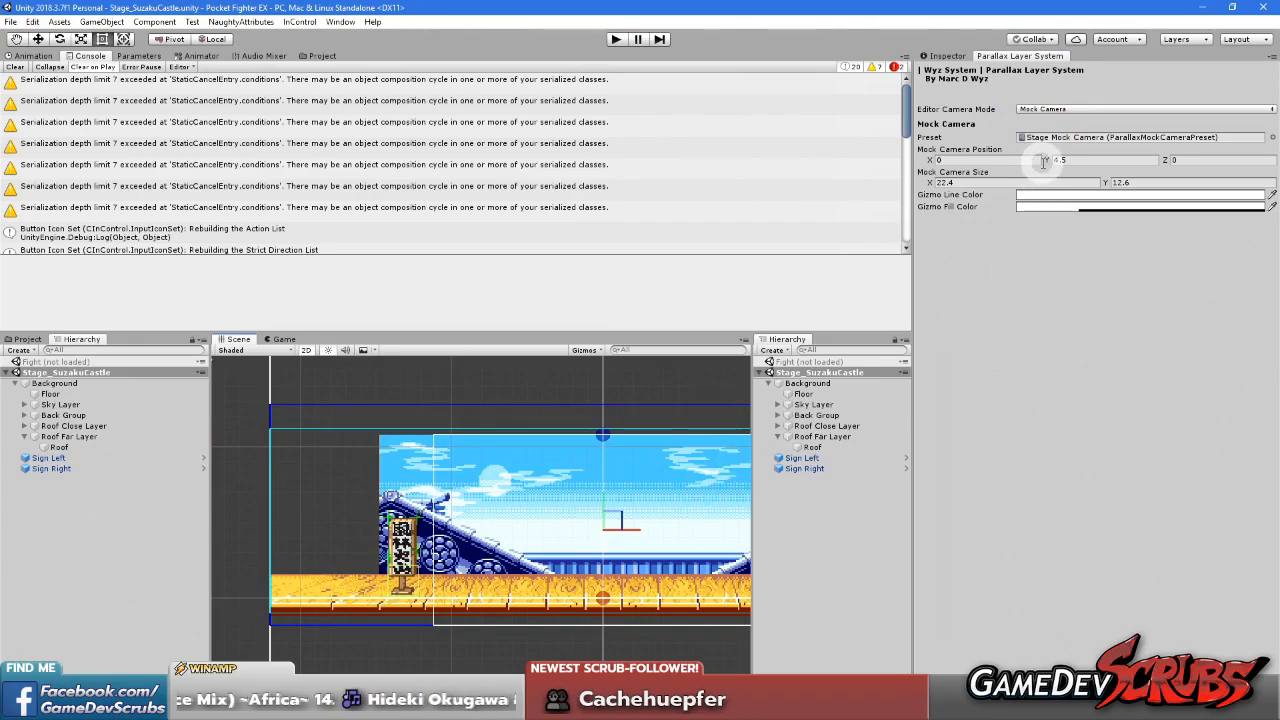
{"action": "left_click_drag", "start_coordinate": [930, 160], "coordinate": [777, 203]}
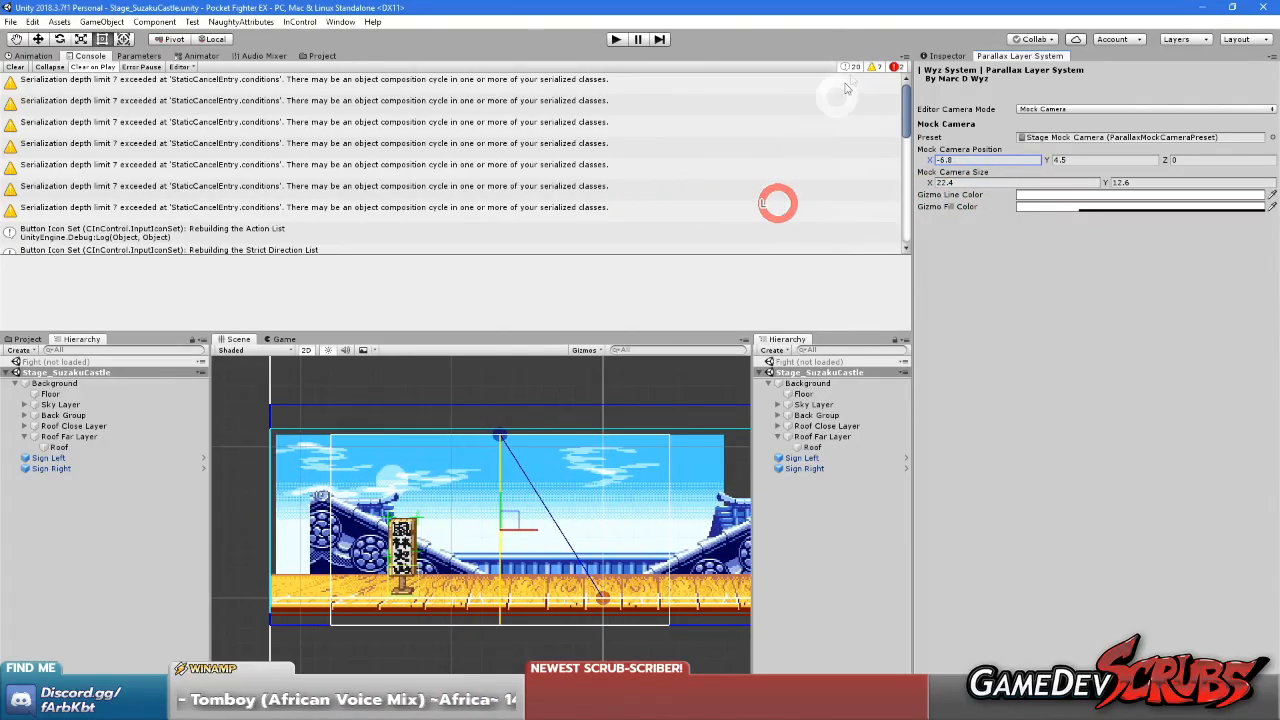
Raise the Roof object under Roof Far Layer to a Y position of about 3.43
{"action": "left_click", "coordinate": [815, 438]}
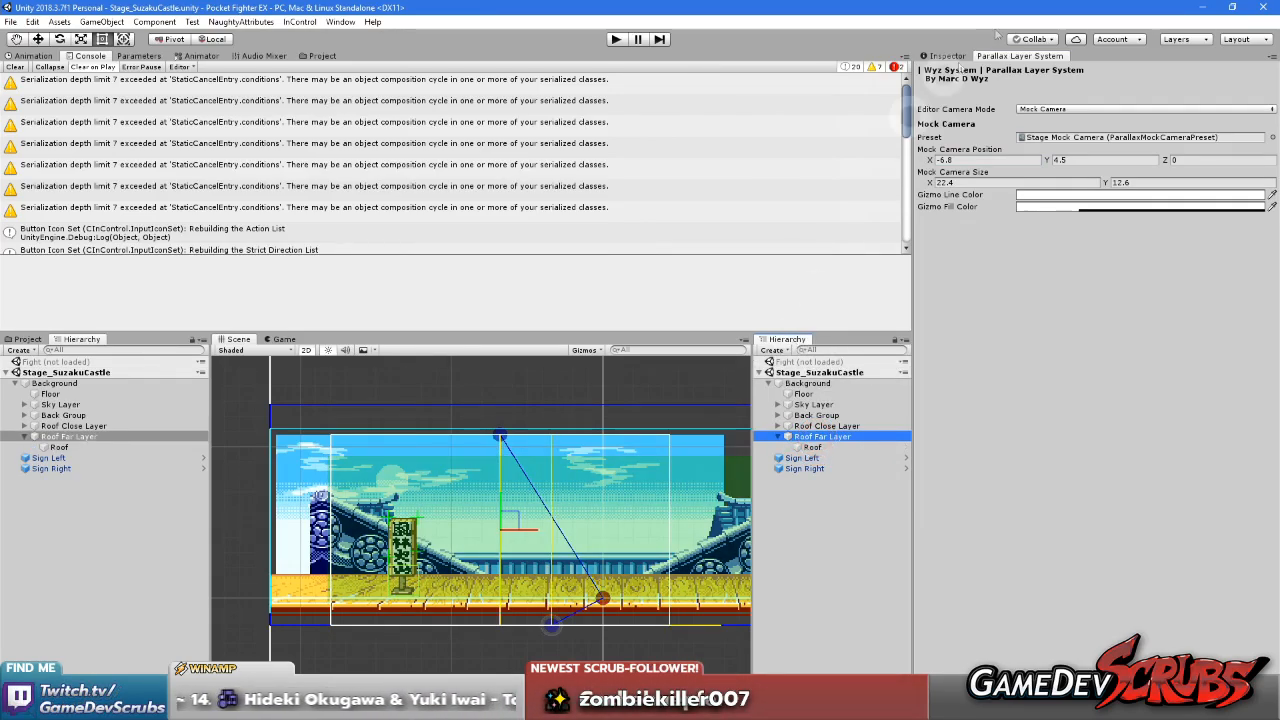
{"action": "left_click", "coordinate": [945, 56]}
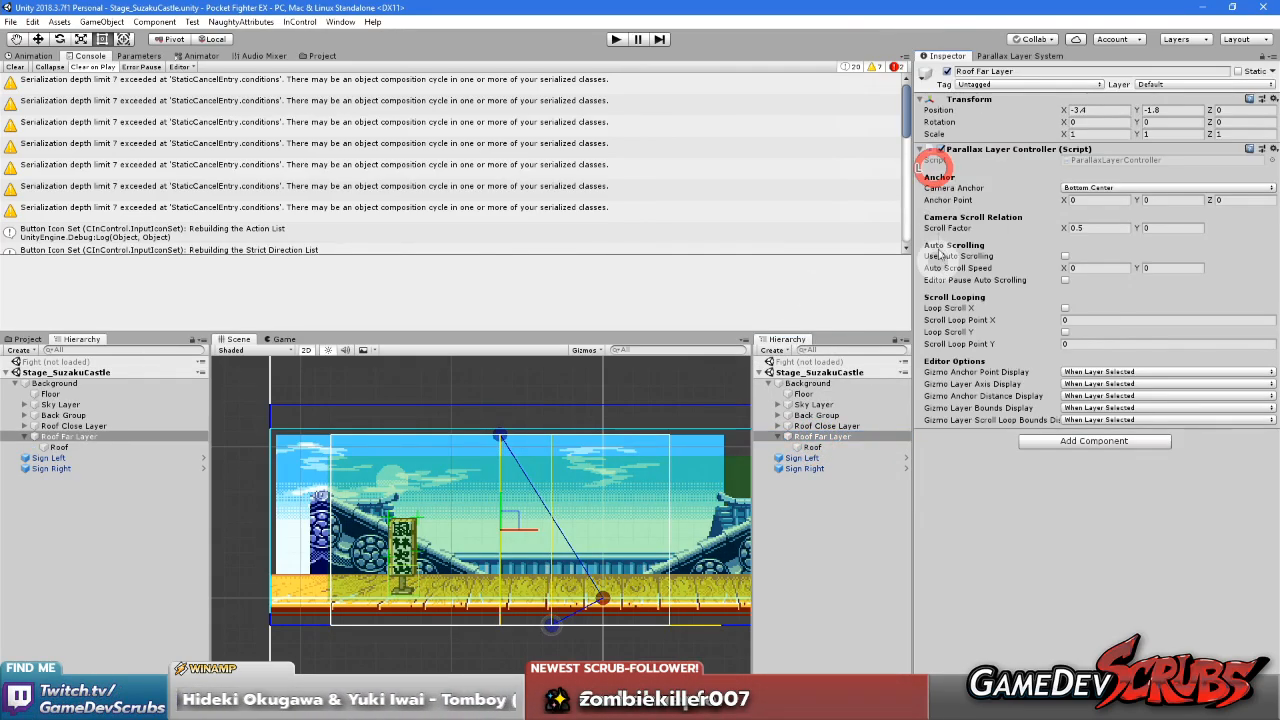
{"action": "left_click", "coordinate": [818, 447]}
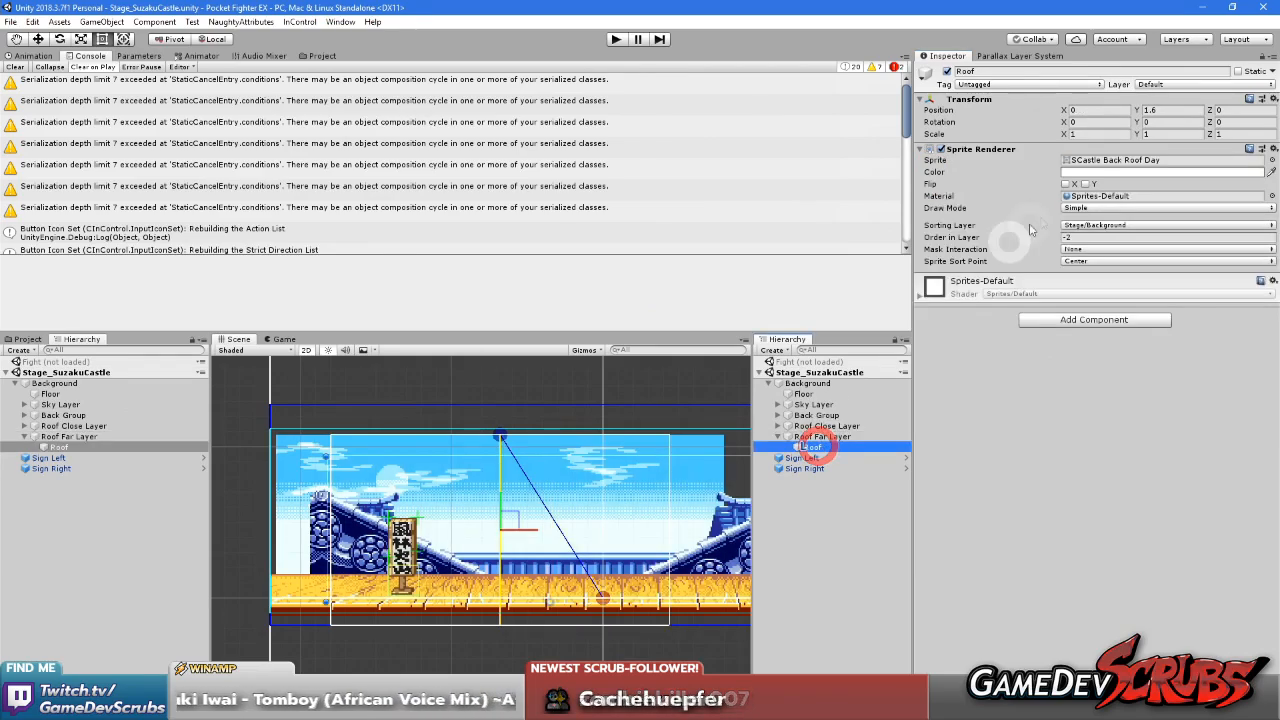
{"action": "left_click_drag", "start_coordinate": [1140, 113], "coordinate": [1185, 117]}
{"action": "scroll", "coordinate": [520, 462], "scroll_direction": "up", "scroll_amount": 5}
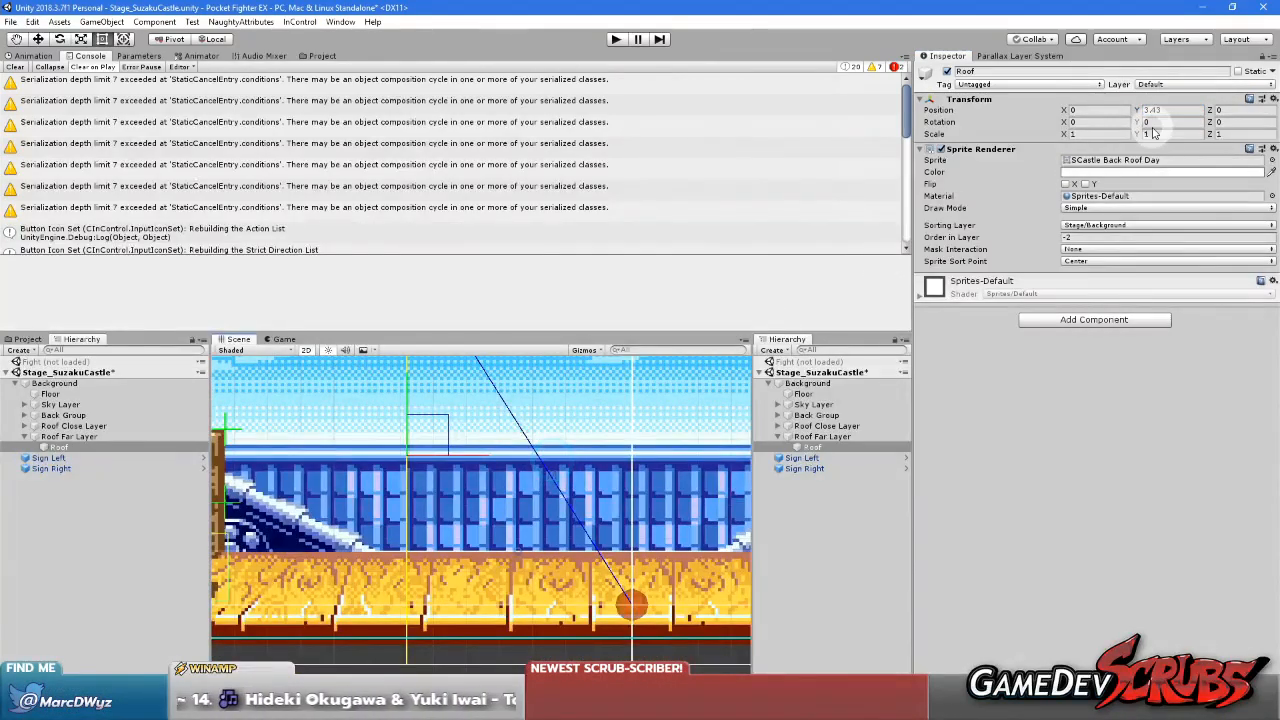
Set the Roof object's Y position under Roof Far Layer to 3.4, comparing it with 3.3 and 3.5
{"action": "key", "text": "BackSpace"}
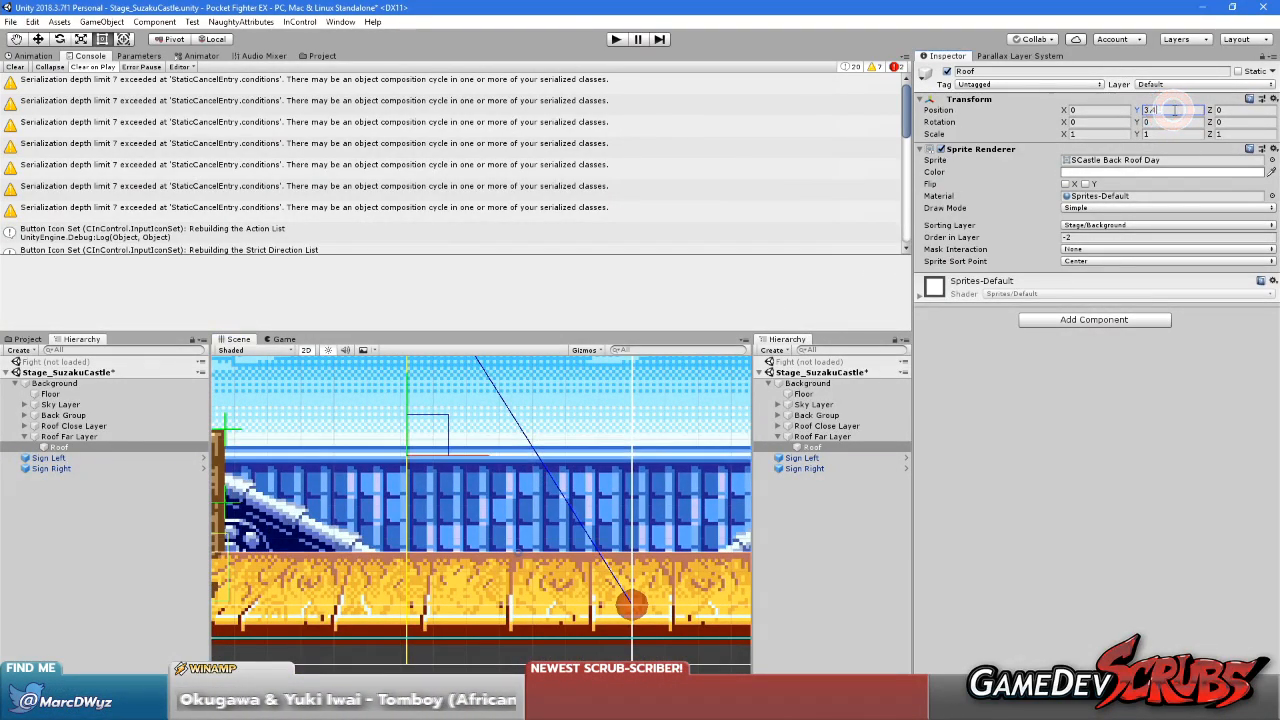
{"action": "key", "text": "BackSpace"}
{"action": "type", "text": "3"}
{"action": "key", "text": "BackSpace"}
{"action": "type", "text": "4"}
{"action": "key", "text": "BackSpace"}
{"action": "type", "text": "5"}
{"action": "key", "text": "BackSpace"}
{"action": "type", "text": "4"}
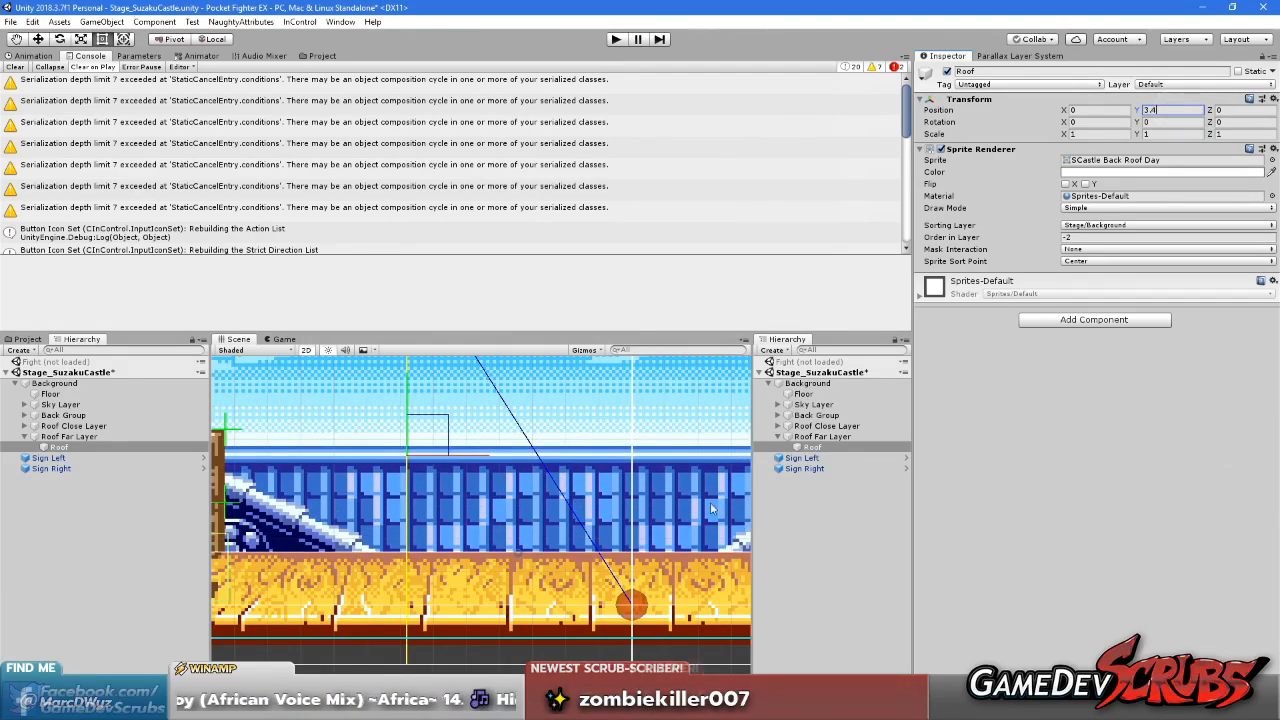
{"action": "scroll", "coordinate": [560, 525], "scroll_direction": "down", "scroll_amount": 4}
{"action": "middle_click_drag", "start_coordinate": [560, 525], "coordinate": [615, 518]}
{"action": "left_click", "coordinate": [1059, 508]}
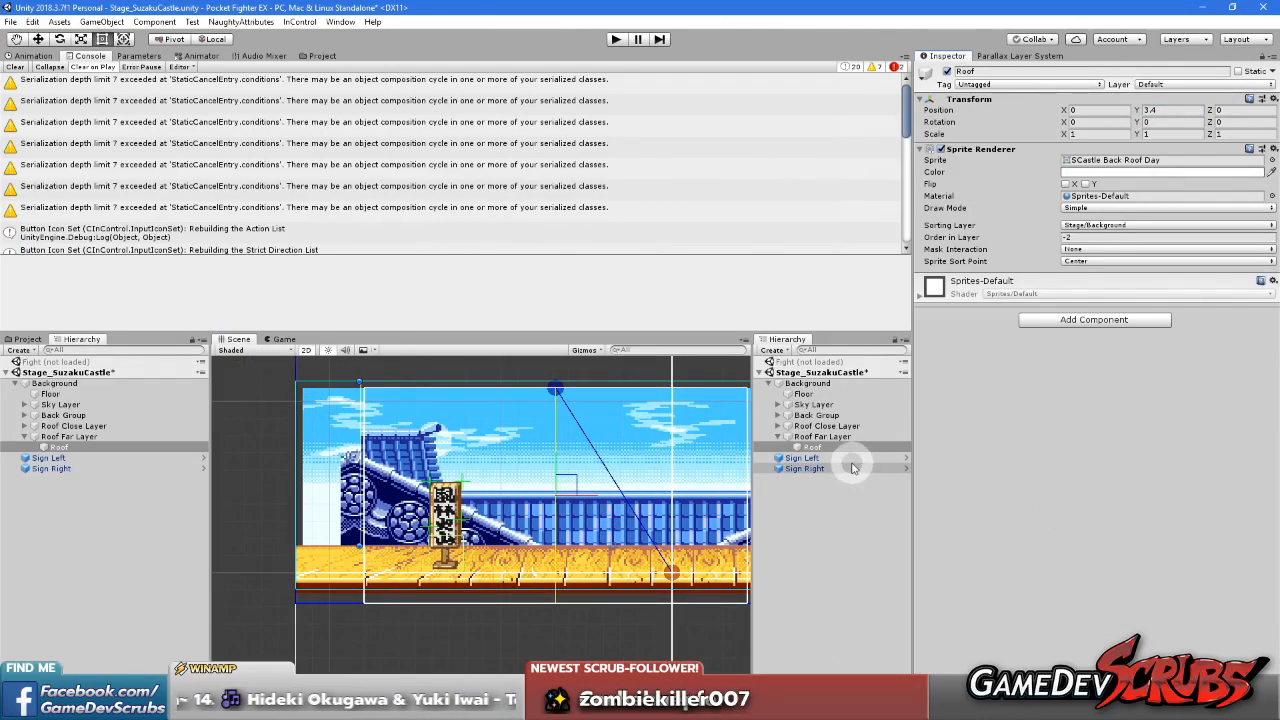
{"action": "left_click_drag", "start_coordinate": [583, 496], "coordinate": [543, 494]}
{"action": "key", "text": "ctrl+z"}
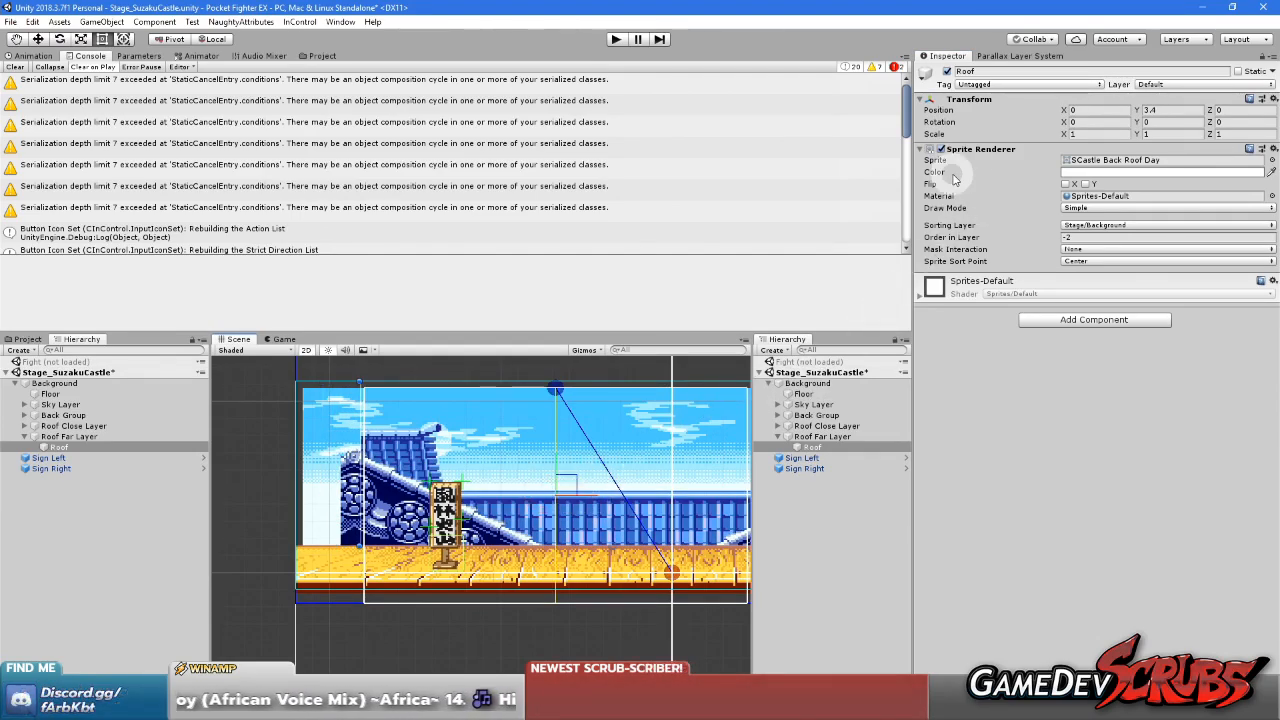
Move the mock camera to X -10.71 to check the roofs at the far side of the stage
{"action": "left_click", "coordinate": [1018, 55]}
{"action": "left_click_drag", "start_coordinate": [929, 163], "coordinate": [859, 169]}
{"action": "scroll", "coordinate": [678, 426], "scroll_direction": "down", "scroll_amount": 9}
{"action": "middle_click_drag", "start_coordinate": [630, 454], "coordinate": [497, 467]}
{"action": "scroll", "coordinate": [517, 440], "scroll_direction": "down", "scroll_amount": 2}
{"action": "scroll", "coordinate": [508, 432], "scroll_direction": "up", "scroll_amount": 2}
Set Roof Far Layer's X scroll factor to 0.1 and preview it with the mock camera at X -3.47
{"action": "left_click", "coordinate": [820, 437]}
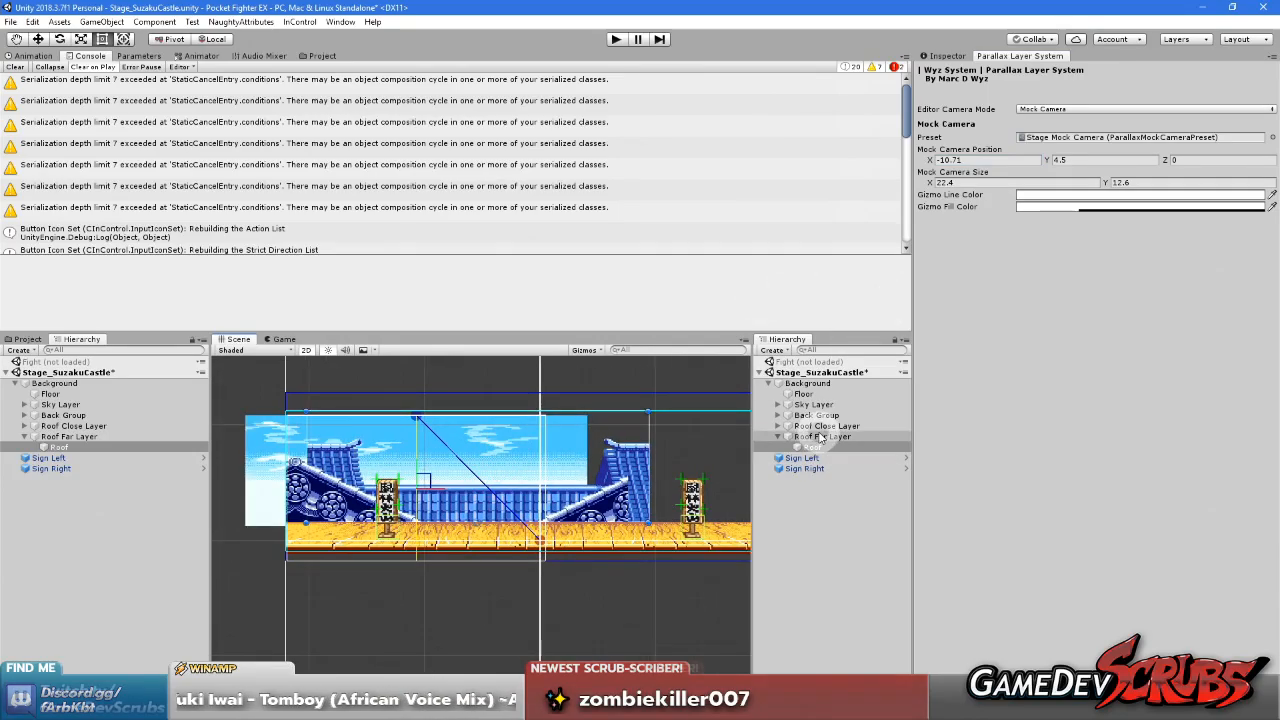
{"action": "left_click", "coordinate": [947, 56]}
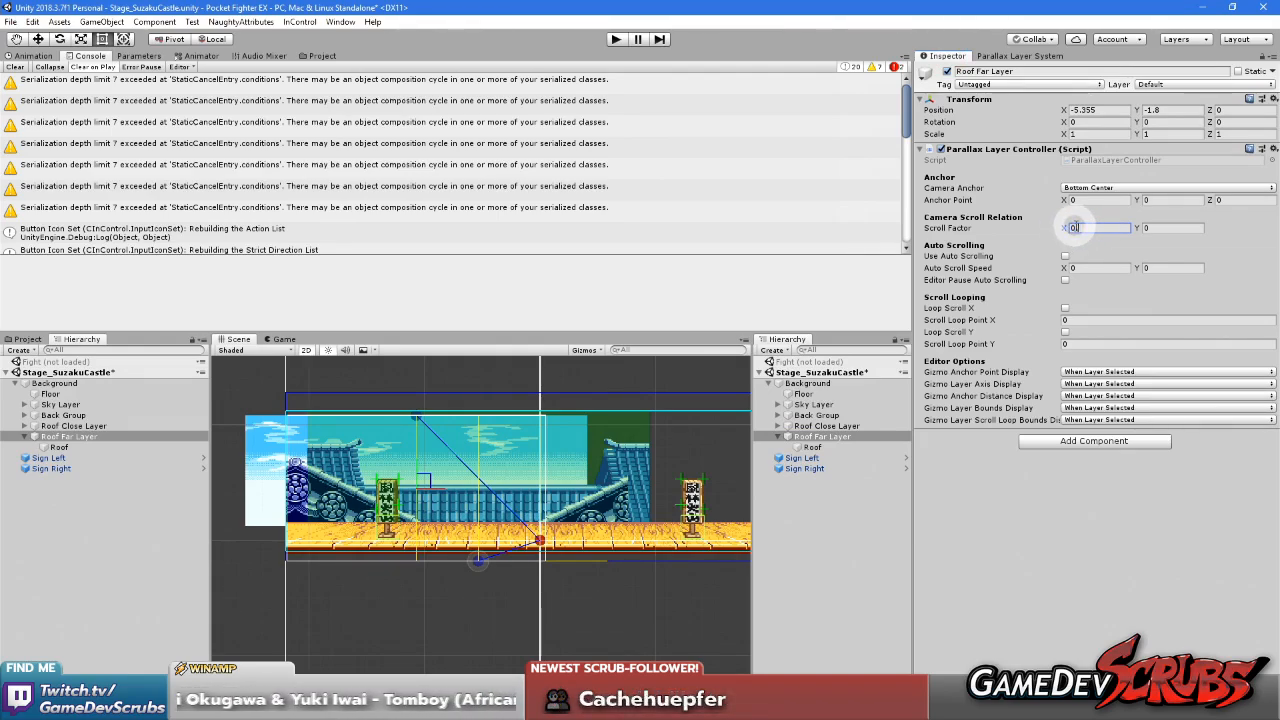
{"action": "type", "text": ".1"}
{"action": "left_click", "coordinate": [1088, 540]}
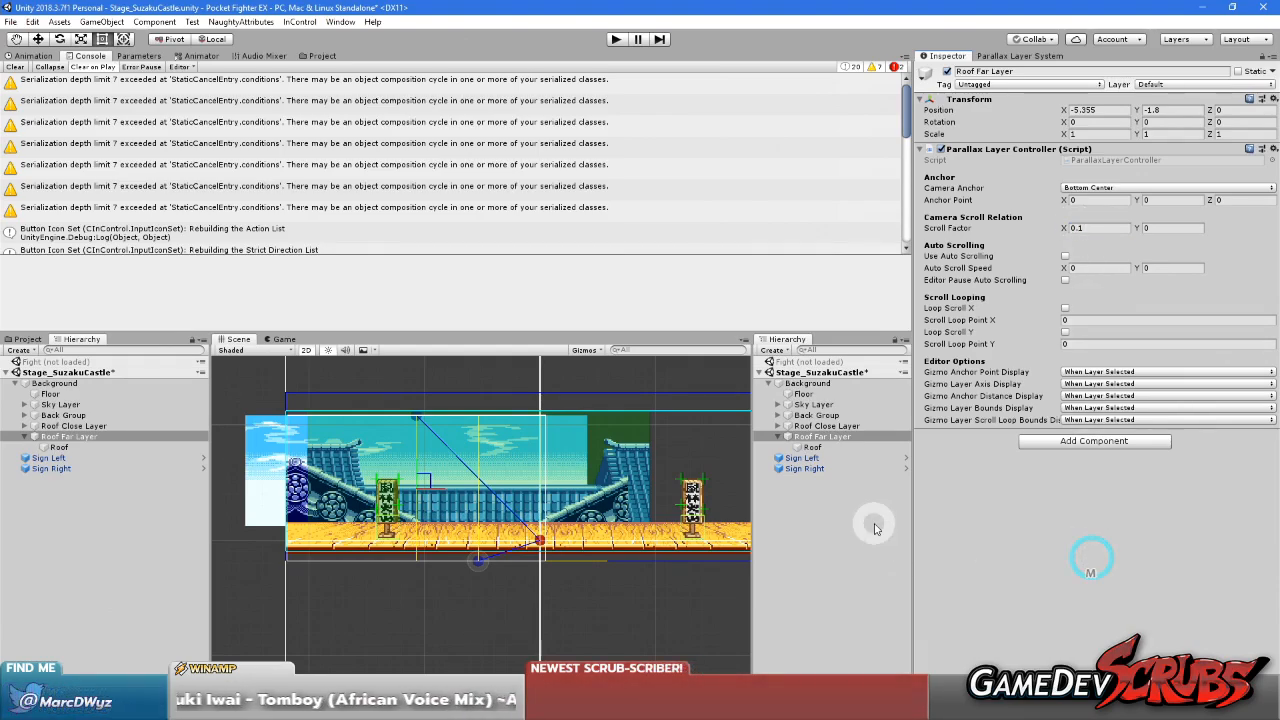
{"action": "left_click", "coordinate": [1017, 57]}
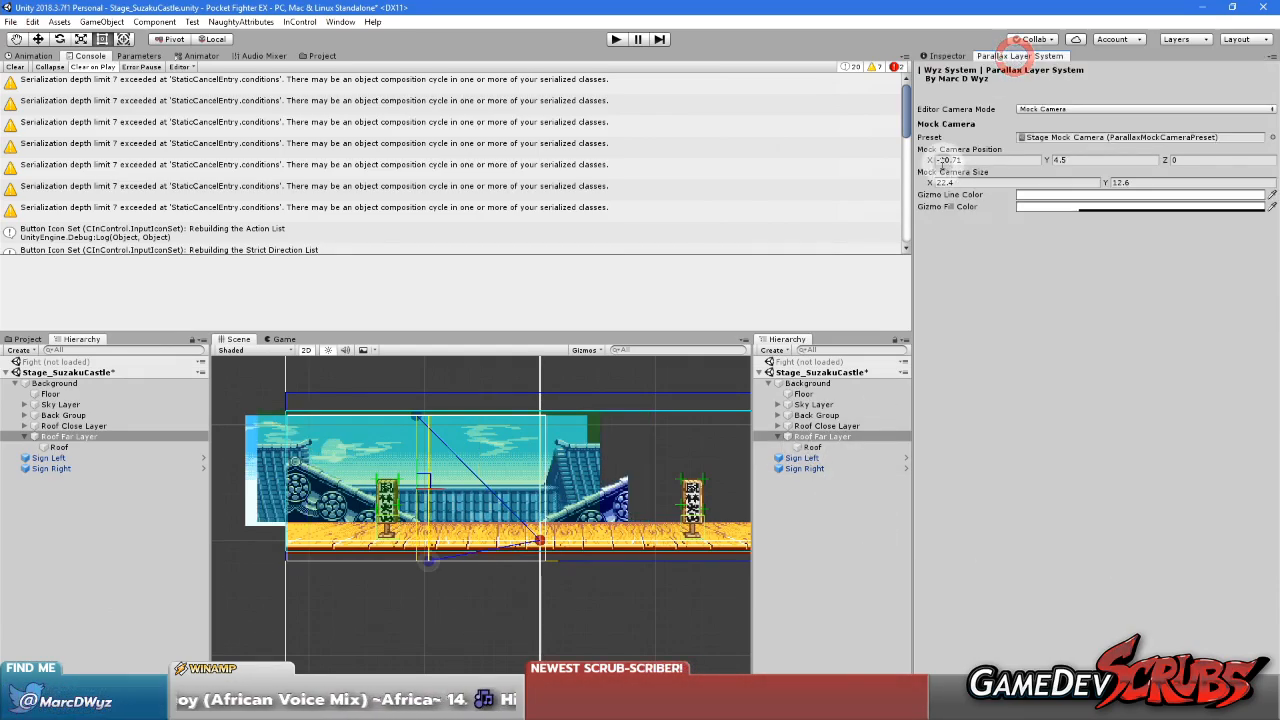
{"action": "mouse_move", "coordinate": [929, 162]}
{"action": "left_mouse_down"}
{"action": "mouse_move", "coordinate": [1083, 166]}
{"action": "mouse_move", "coordinate": [943, 174]}
{"action": "mouse_move", "coordinate": [923, 163]}
{"action": "mouse_move", "coordinate": [929, 177]}
{"action": "mouse_move", "coordinate": [1020, 177]}
{"action": "mouse_move", "coordinate": [946, 177]}
{"action": "mouse_move", "coordinate": [975, 185]}
{"action": "mouse_move", "coordinate": [1094, 180]}
{"action": "mouse_move", "coordinate": [926, 181]}
{"action": "left_mouse_up"}
Set Roof Far Layer's X scroll factor to 0.2 and move the mock camera to X -10.85
{"action": "left_click", "coordinate": [822, 436]}
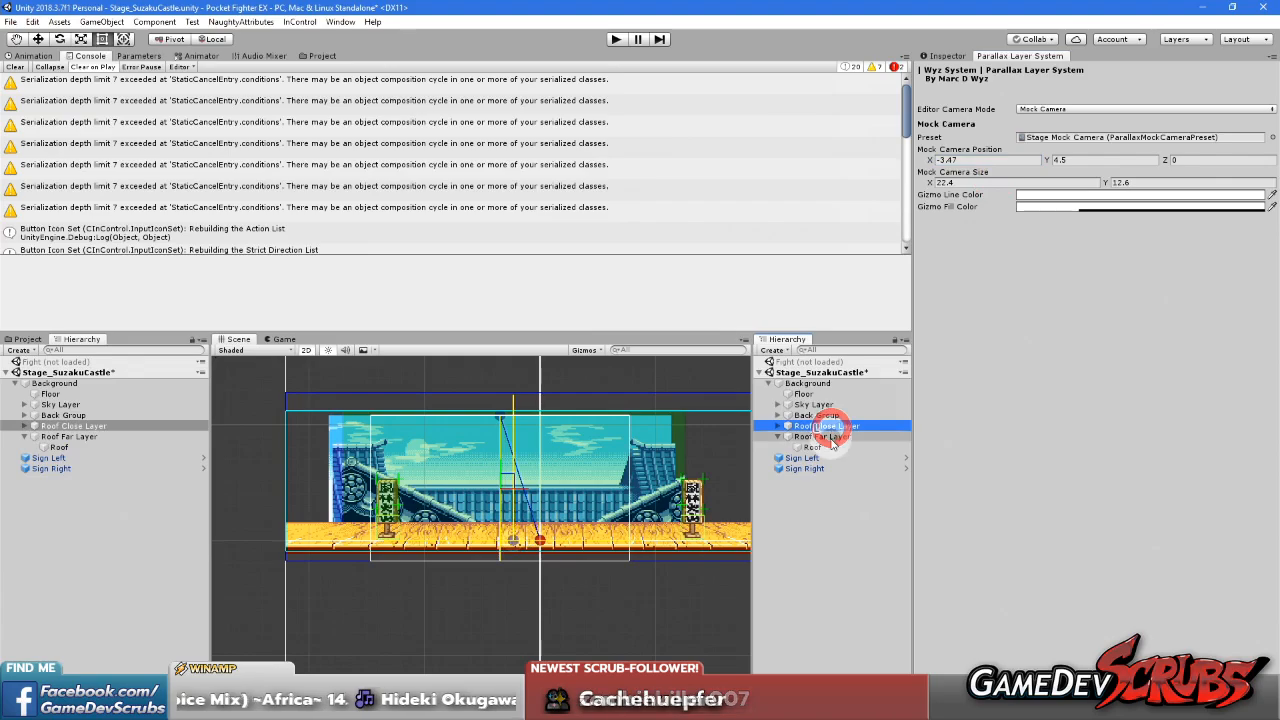
{"action": "left_click", "coordinate": [945, 56]}
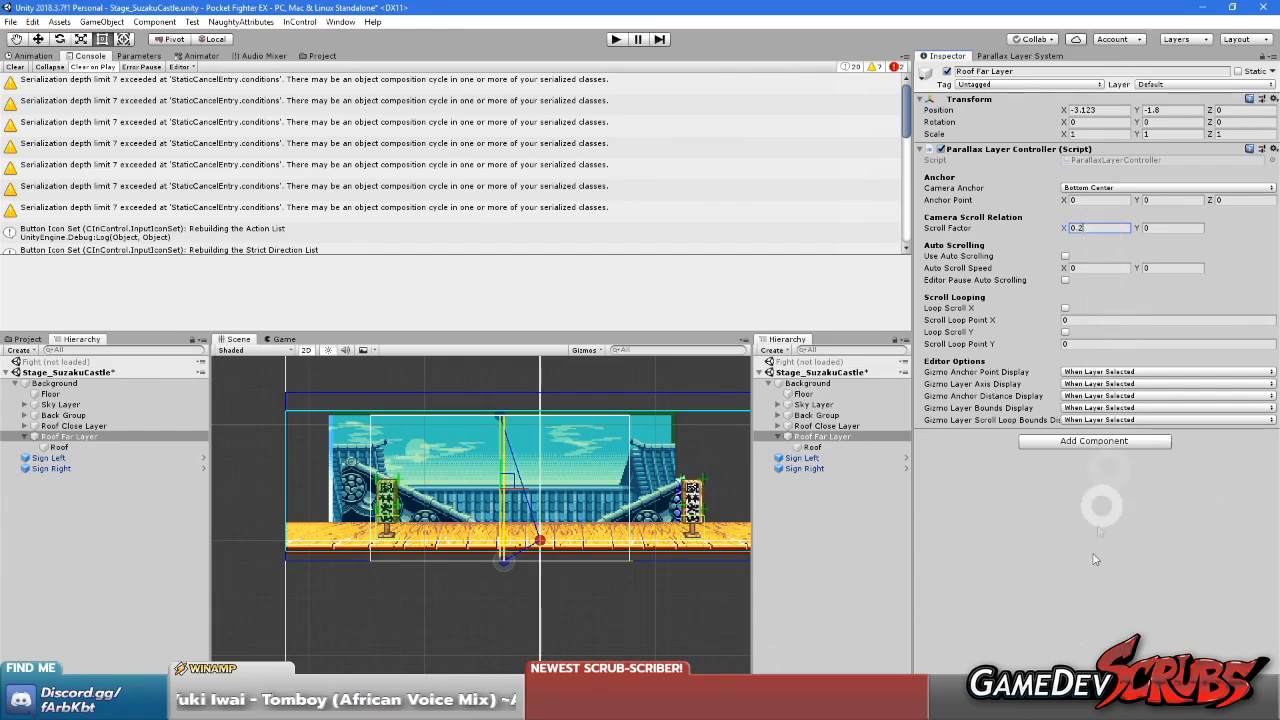
{"action": "left_click", "coordinate": [1003, 57]}
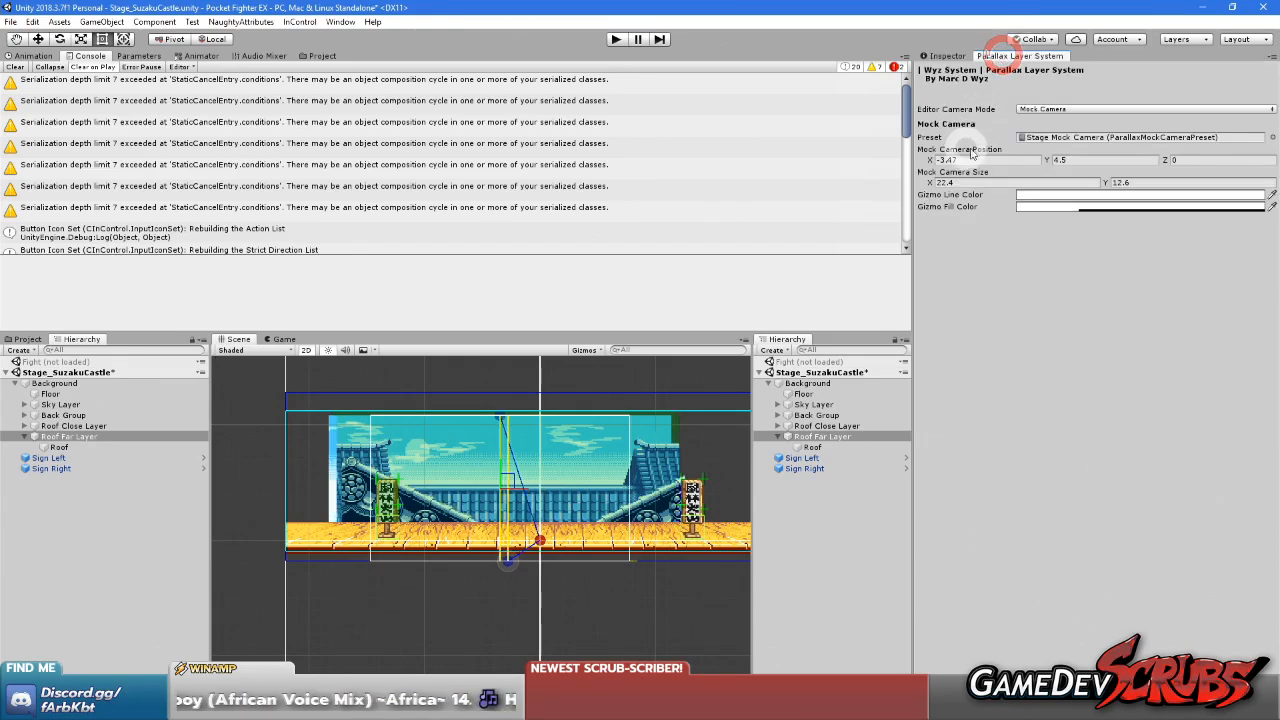
{"action": "left_click_drag", "start_coordinate": [932, 163], "coordinate": [895, 219]}
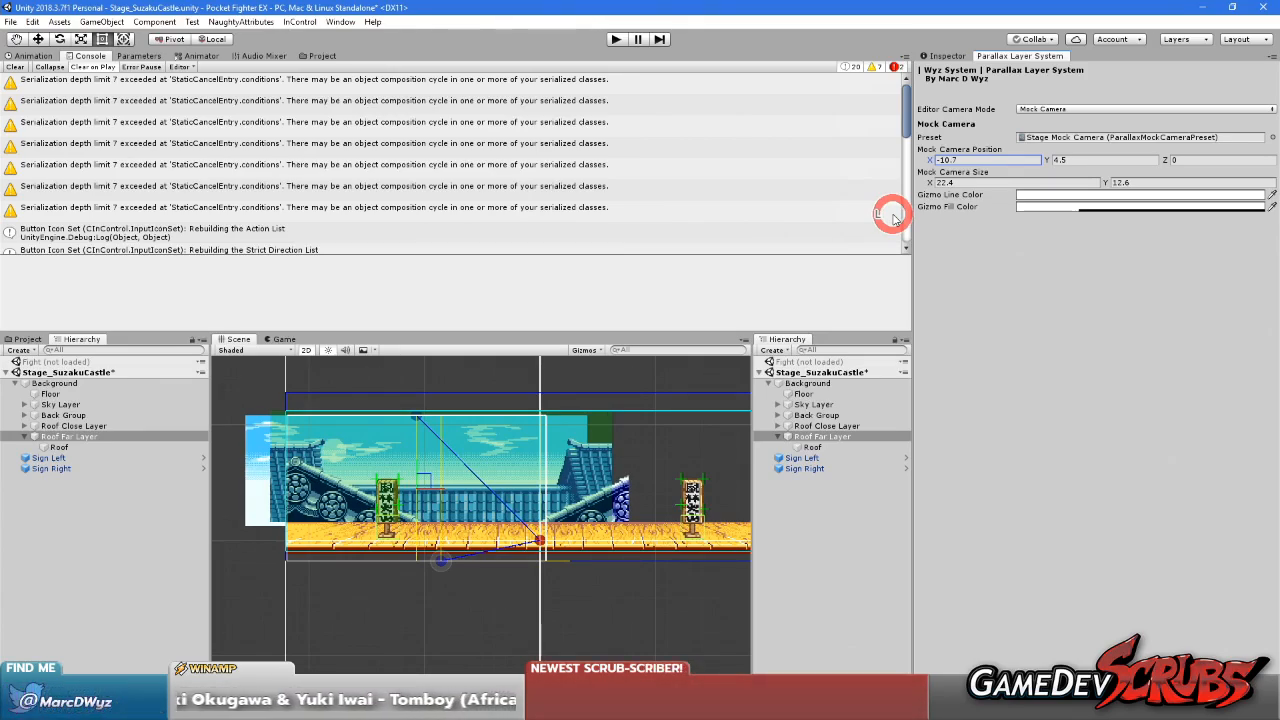
{"action": "mouse_move", "coordinate": [893, 217]}
{"action": "left_mouse_down"}
{"action": "mouse_move", "coordinate": [1038, 222]}
{"action": "mouse_move", "coordinate": [866, 217]}
{"action": "mouse_move", "coordinate": [1055, 229]}
{"action": "mouse_move", "coordinate": [897, 234]}
{"action": "mouse_move", "coordinate": [1057, 234]}
{"action": "mouse_move", "coordinate": [901, 236]}
{"action": "left_mouse_up"}
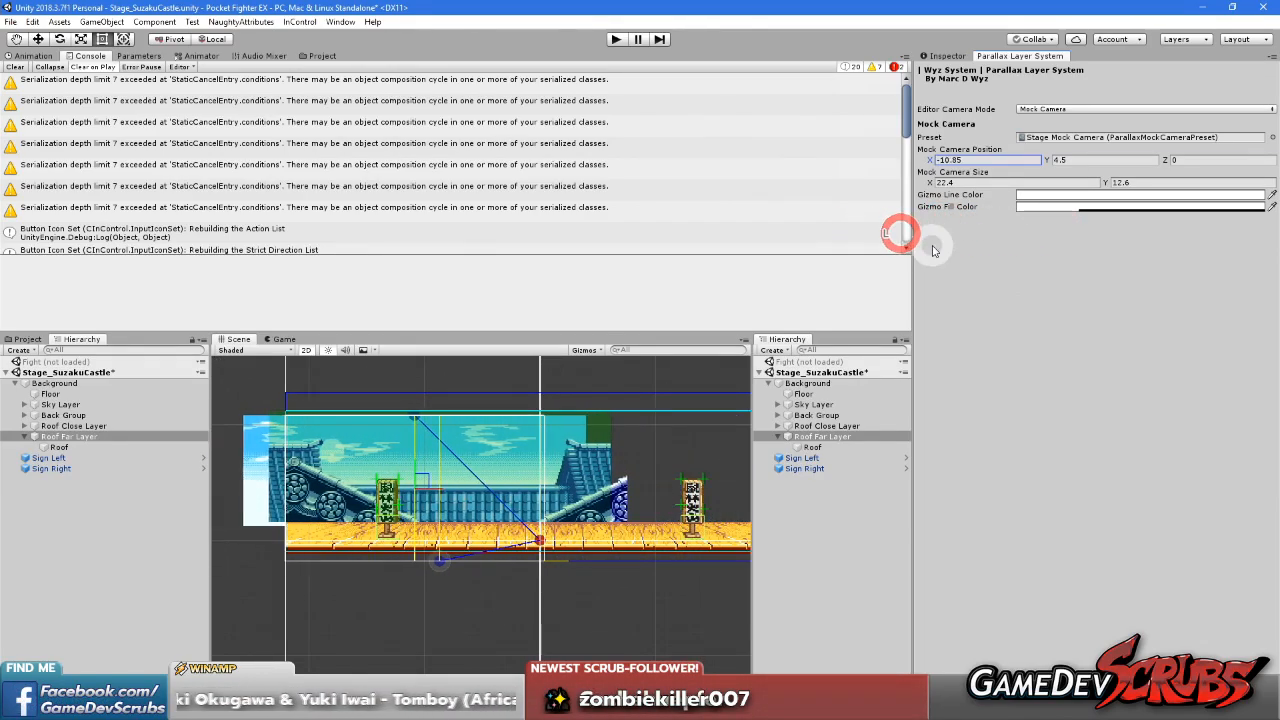
Load and unload the Fight scene once and try to run Stage_SuzakuCastle on its own in play mode
{"action": "left_click", "coordinate": [946, 56]}
{"action": "left_click", "coordinate": [861, 530]}
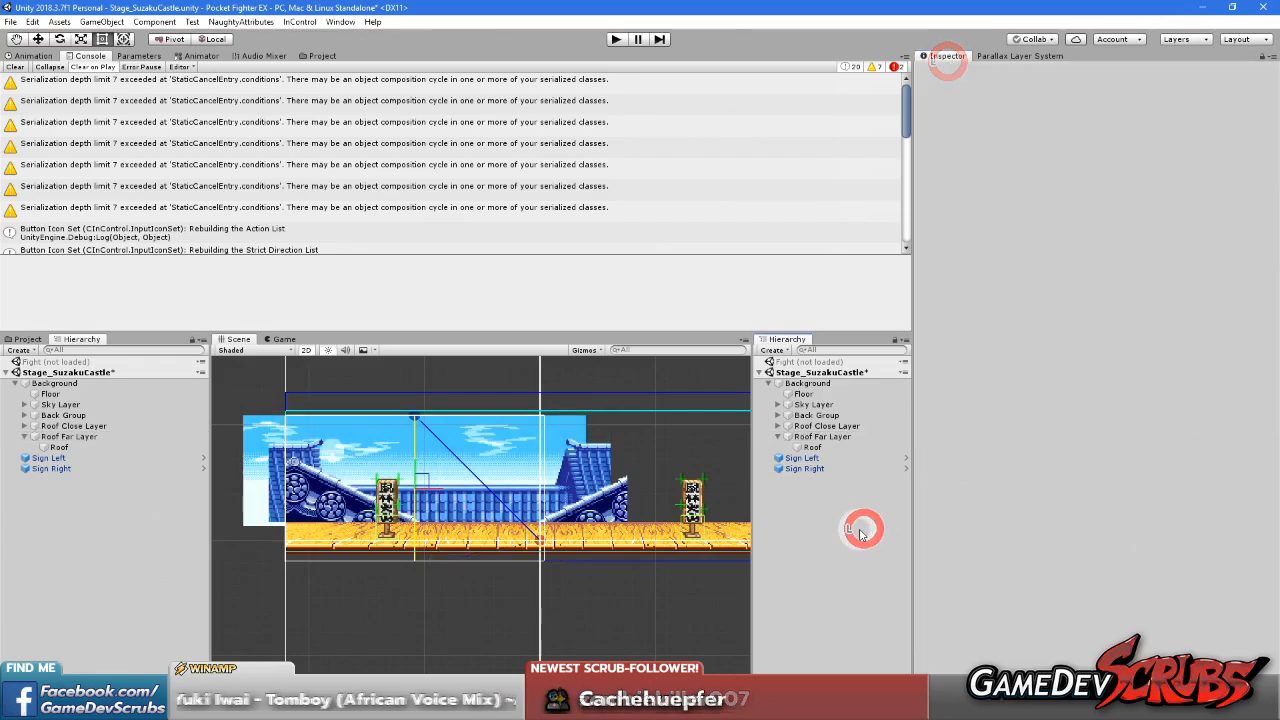
{"action": "right_click", "coordinate": [841, 362]}
{"action": "left_click", "coordinate": [864, 371]}
{"action": "right_click", "coordinate": [821, 372]}
{"action": "right_click", "coordinate": [806, 363]}
{"action": "right_click", "coordinate": [793, 431]}
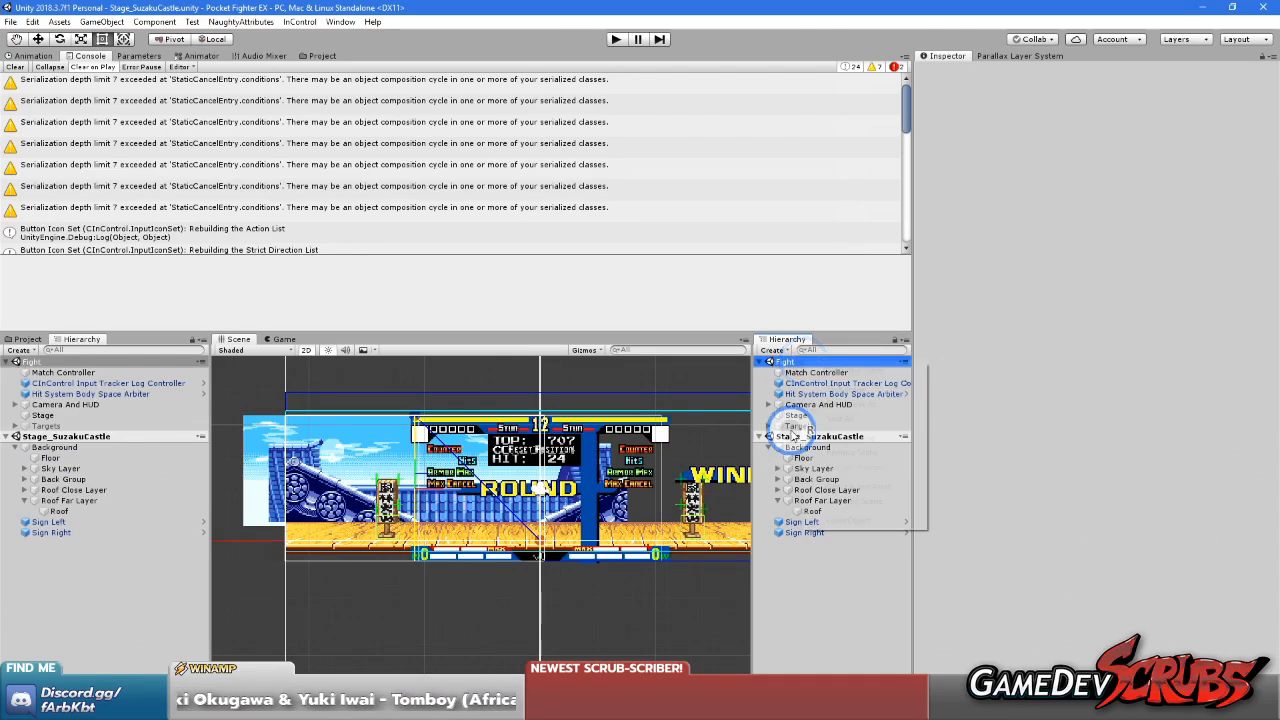
{"action": "right_click", "coordinate": [790, 432]}
{"action": "left_click", "coordinate": [836, 513]}
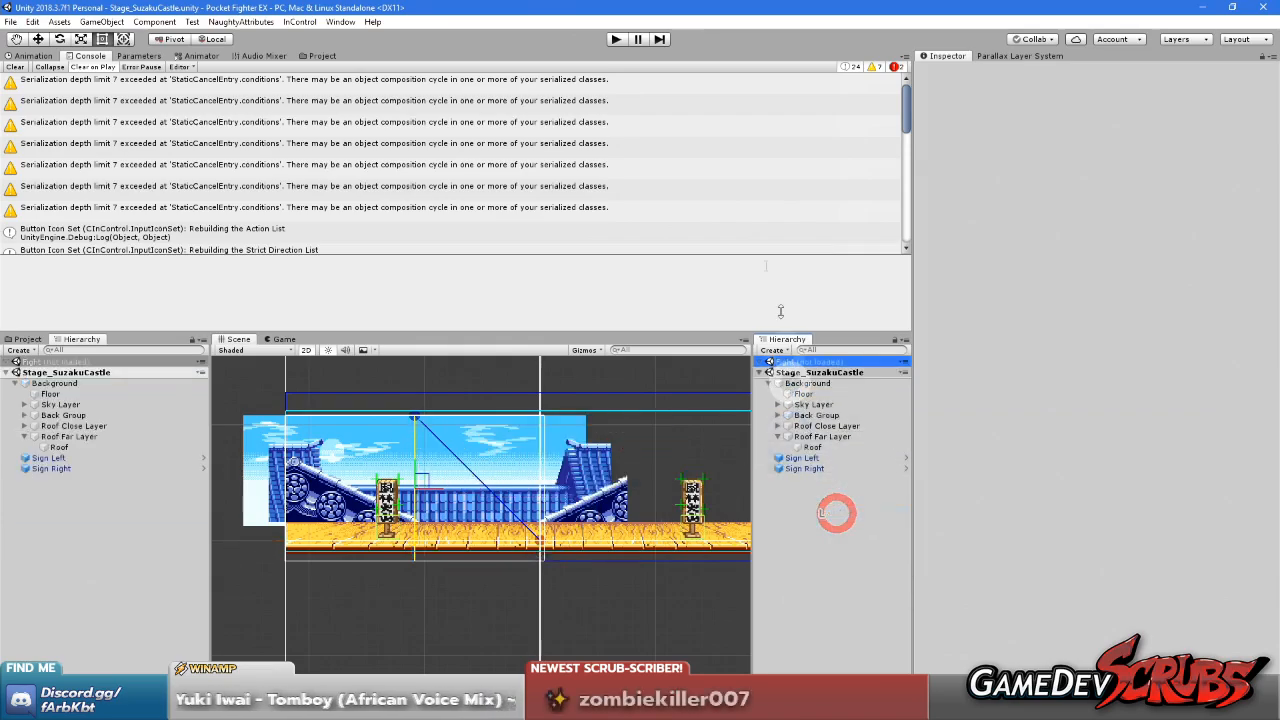
{"action": "left_click", "coordinate": [617, 39]}
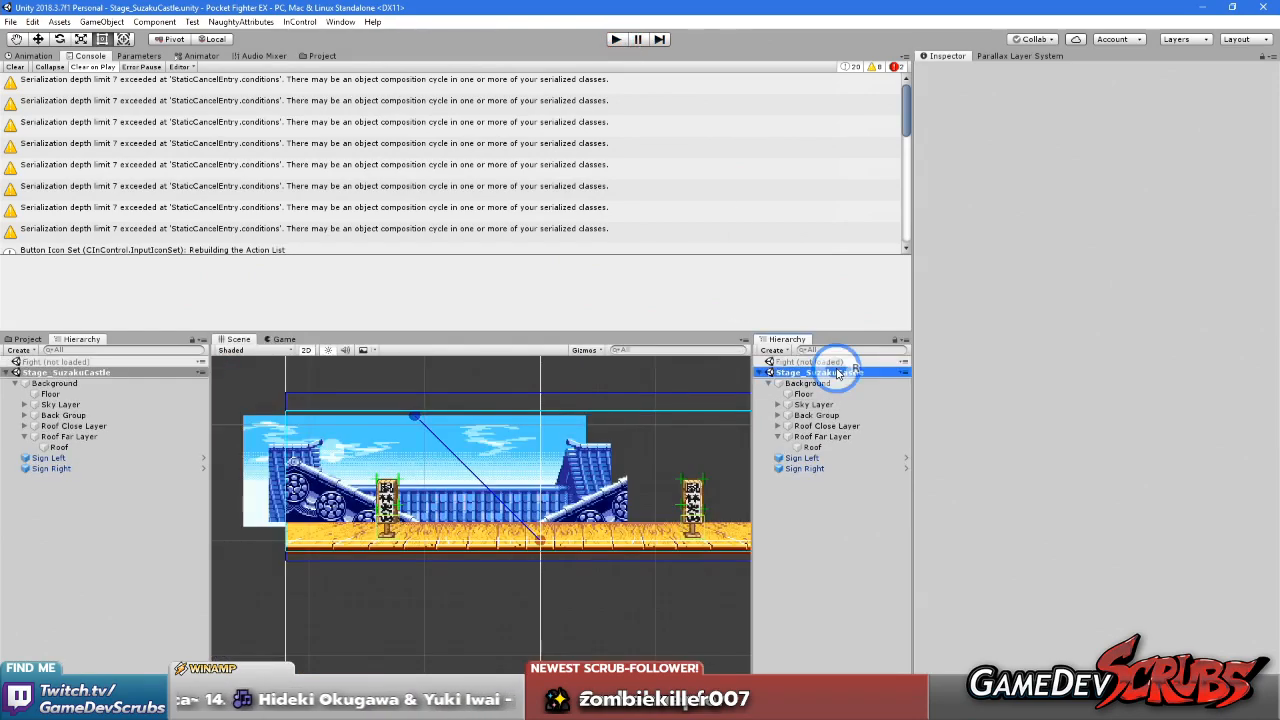
Load the Fight scene alongside Stage_SuzakuCastle
{"action": "right_click", "coordinate": [832, 372]}
{"action": "right_click", "coordinate": [796, 361]}
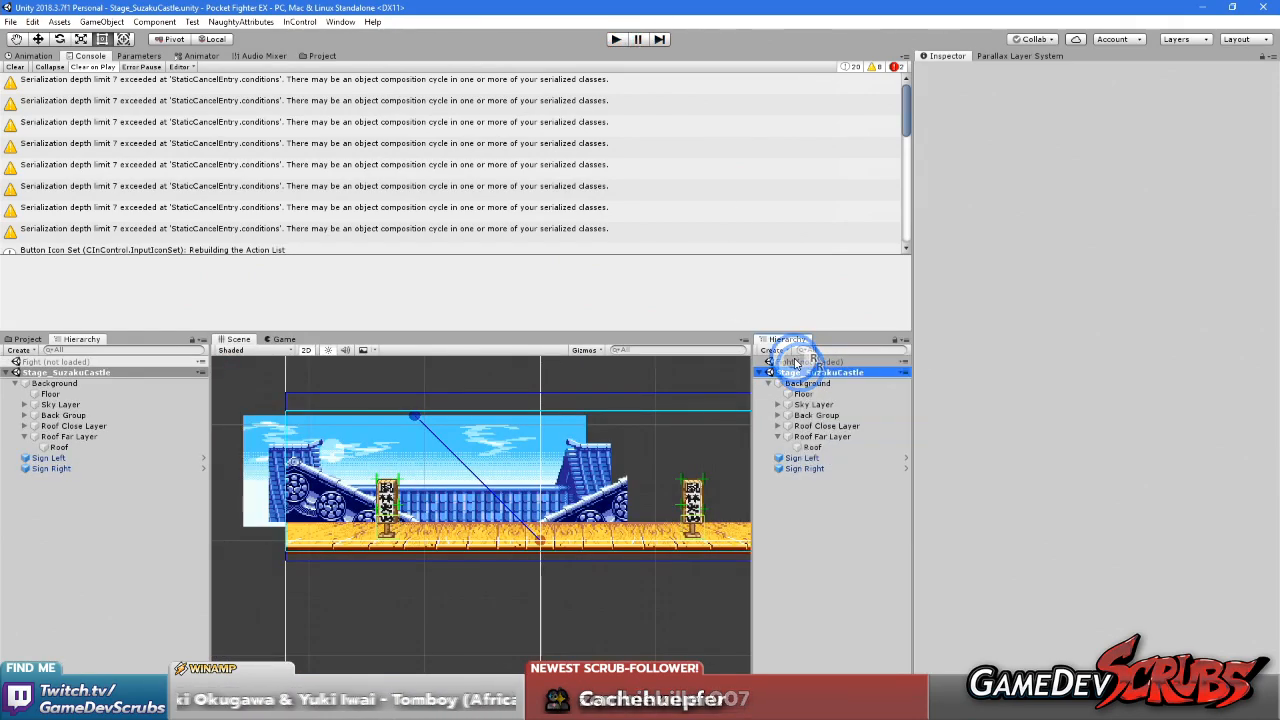
{"action": "left_click", "coordinate": [825, 370]}
{"action": "right_click", "coordinate": [803, 363]}
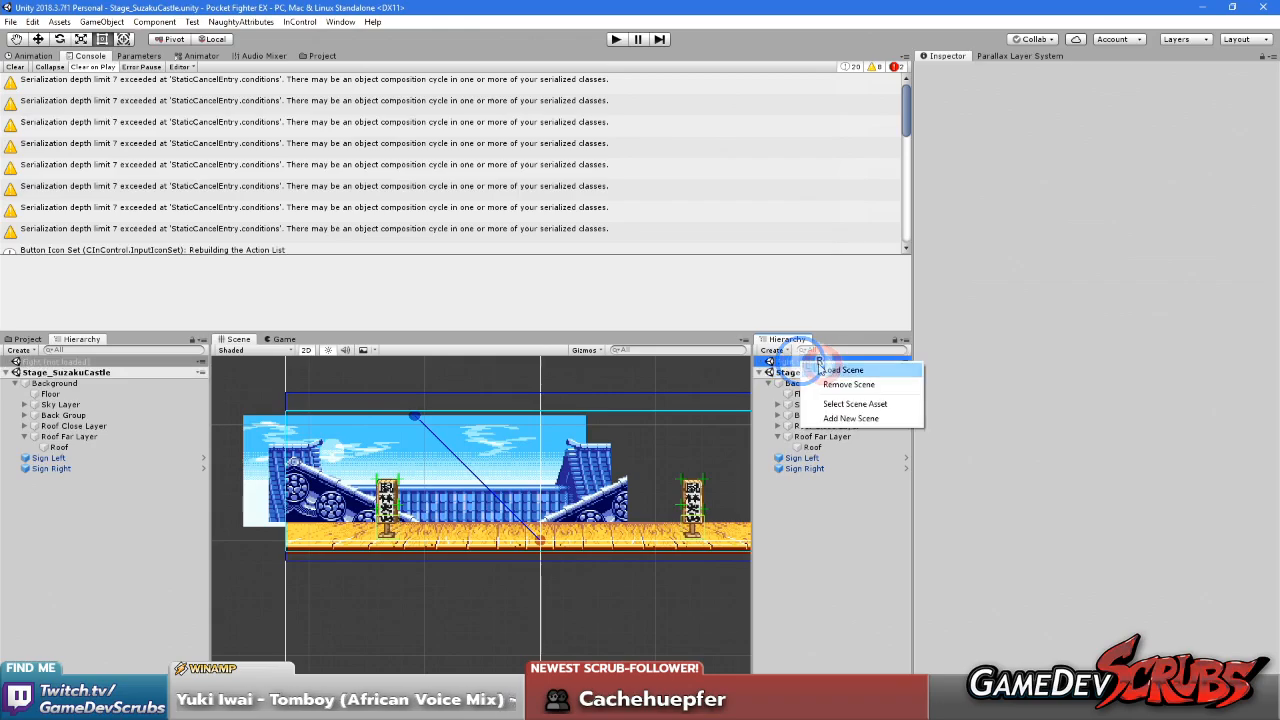
{"action": "left_click", "coordinate": [828, 369]}
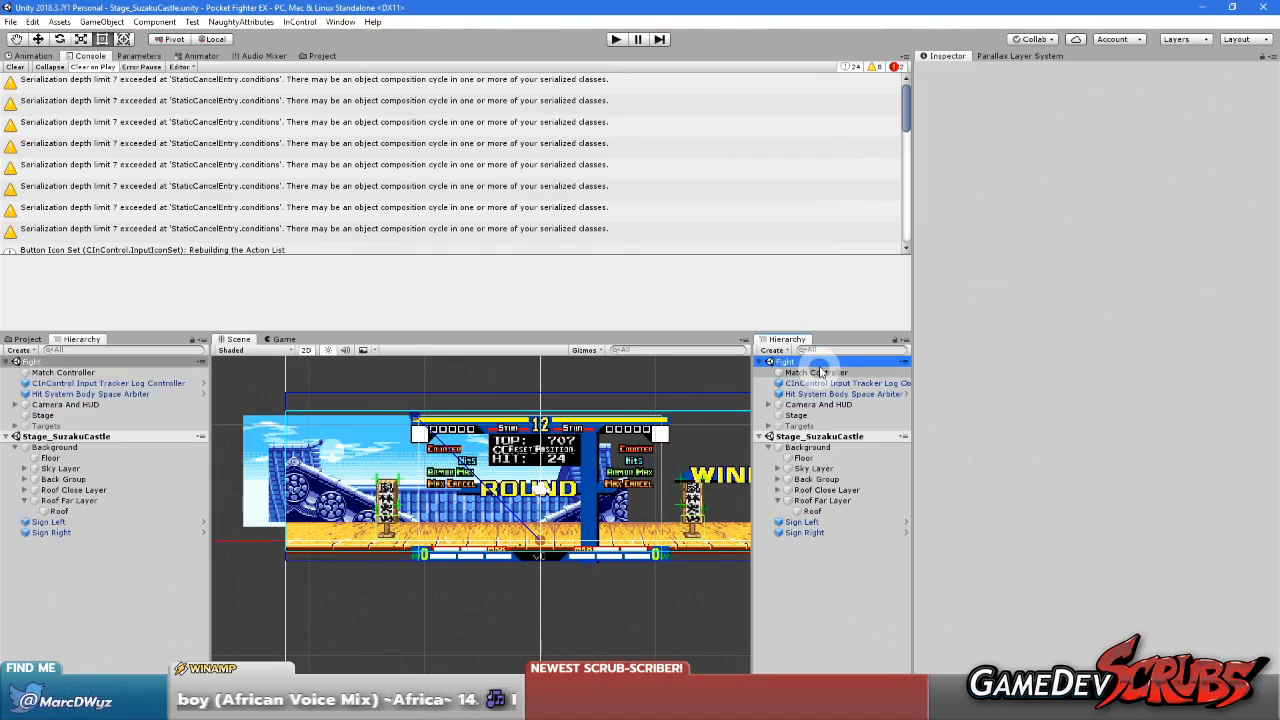
Unload the Stage_SuzakuCastle scene and play-test the Fight scene to check the castle stage's parallax, stopping play mode when done
{"action": "left_click", "coordinate": [815, 437]}
{"action": "right_click", "coordinate": [815, 437]}
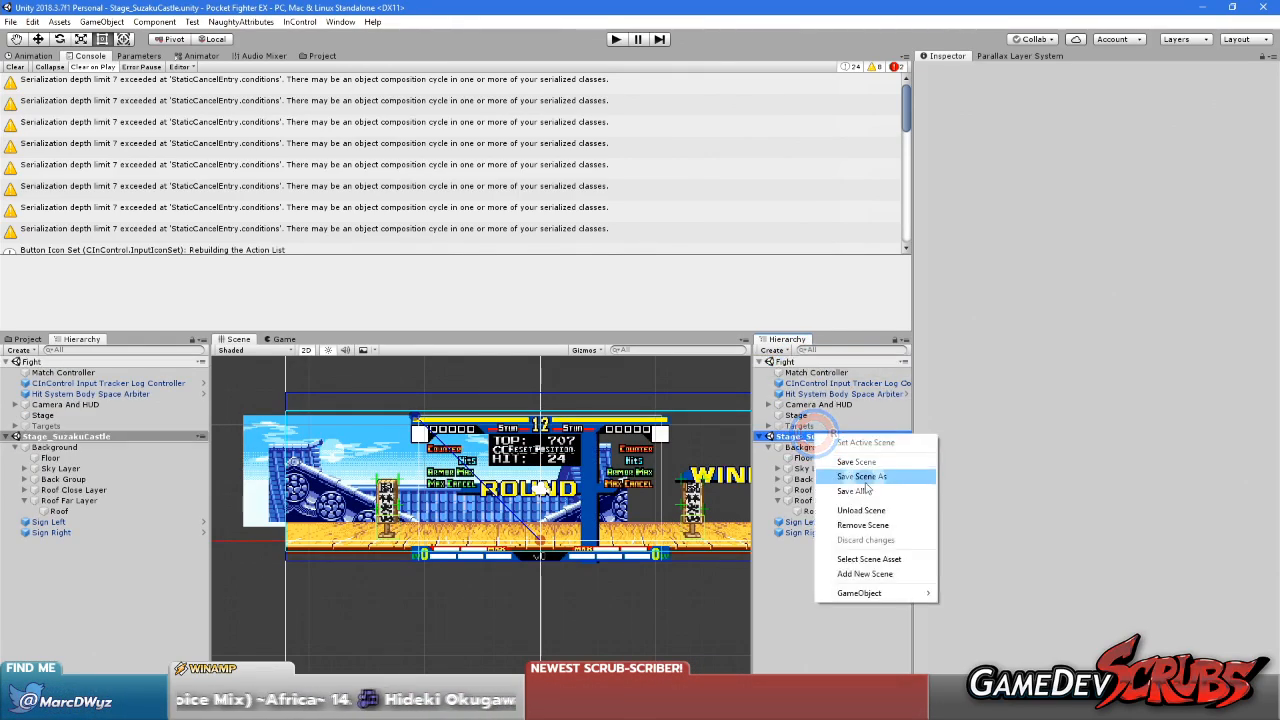
{"action": "left_click", "coordinate": [866, 507]}
{"action": "left_click", "coordinate": [617, 40]}
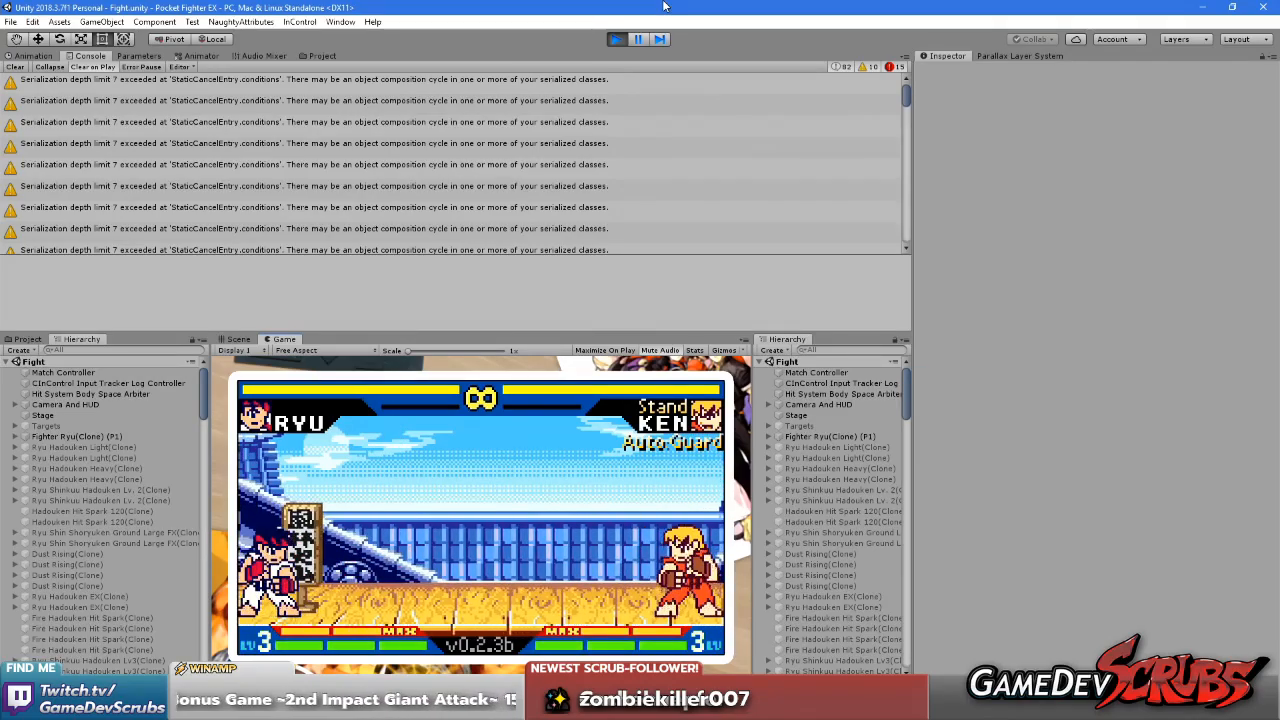
{"action": "left_click", "coordinate": [614, 40]}
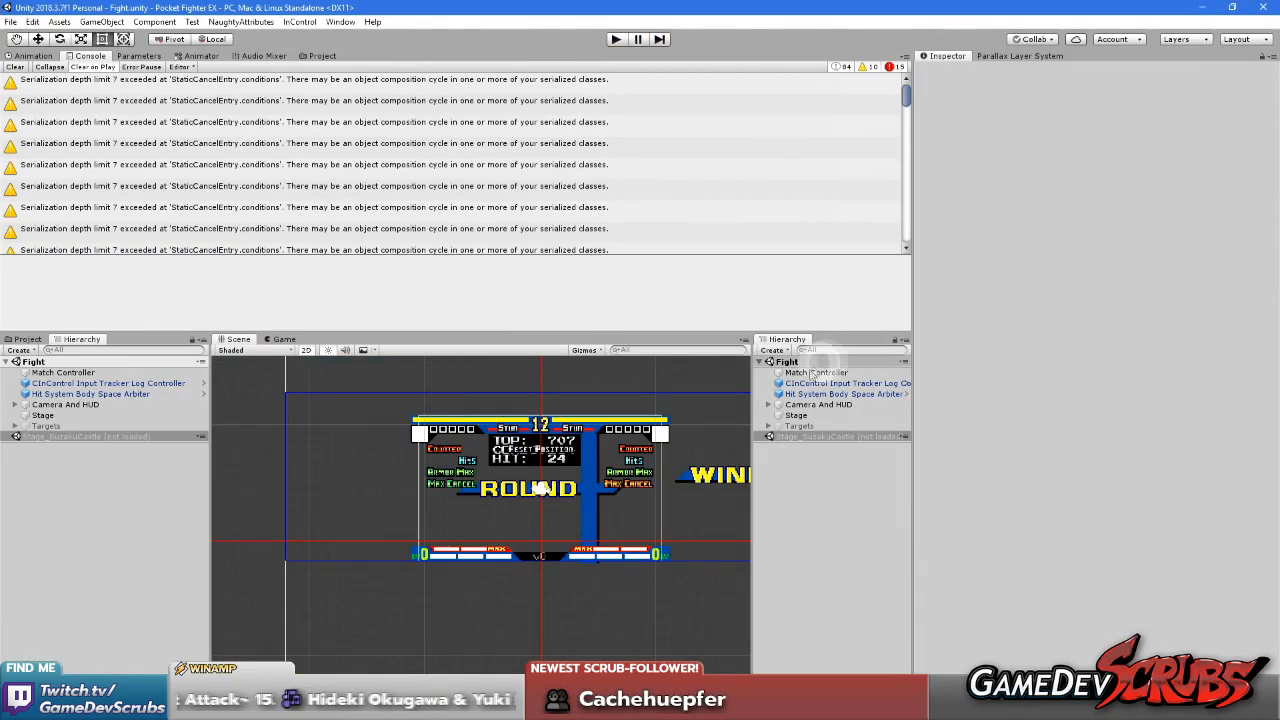
Load the Stage_SuzakuCastle scene again and unload the Fight scene
{"action": "right_click", "coordinate": [822, 437]}
{"action": "left_click", "coordinate": [836, 446]}
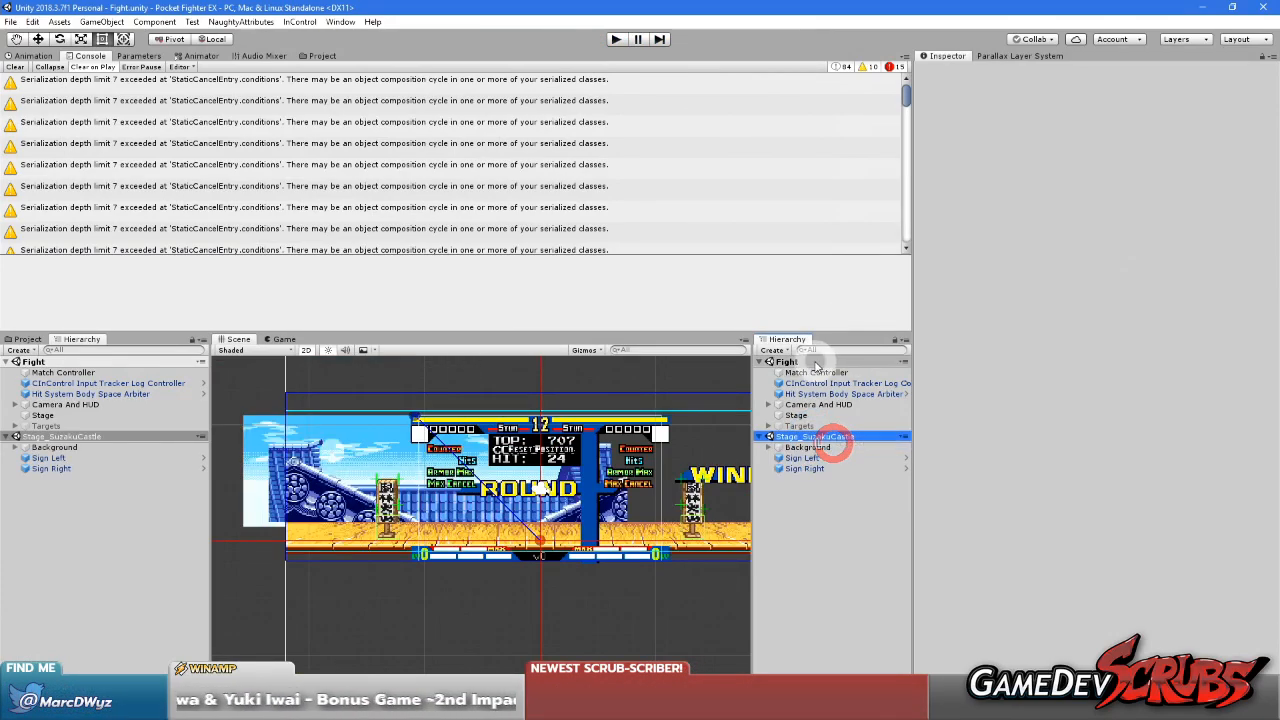
{"action": "right_click", "coordinate": [810, 358]}
{"action": "left_click", "coordinate": [853, 439]}
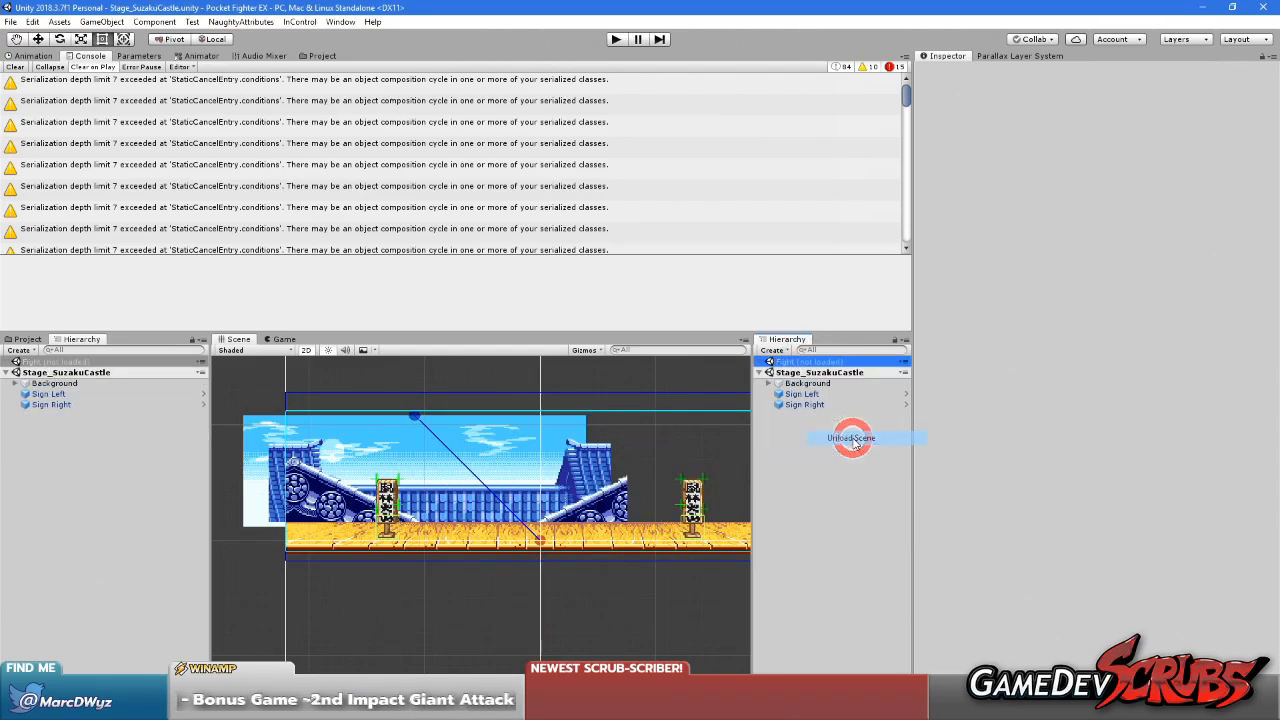
Select Roof Far Layer under Background and set the parallax editor camera mode to Mock Camera
{"action": "left_click", "coordinate": [768, 383]}
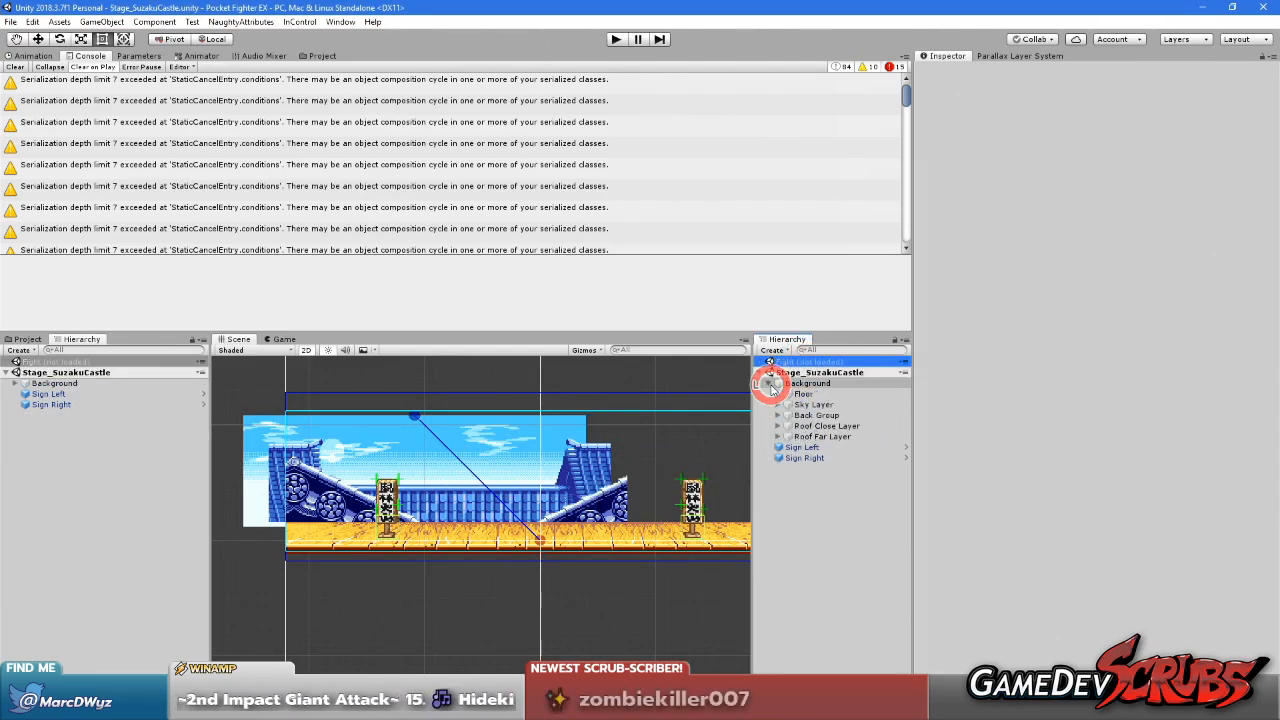
{"action": "scroll", "coordinate": [450, 472], "scroll_direction": "up", "scroll_amount": 2}
{"action": "scroll", "coordinate": [476, 487], "scroll_direction": "up", "scroll_amount": 1}
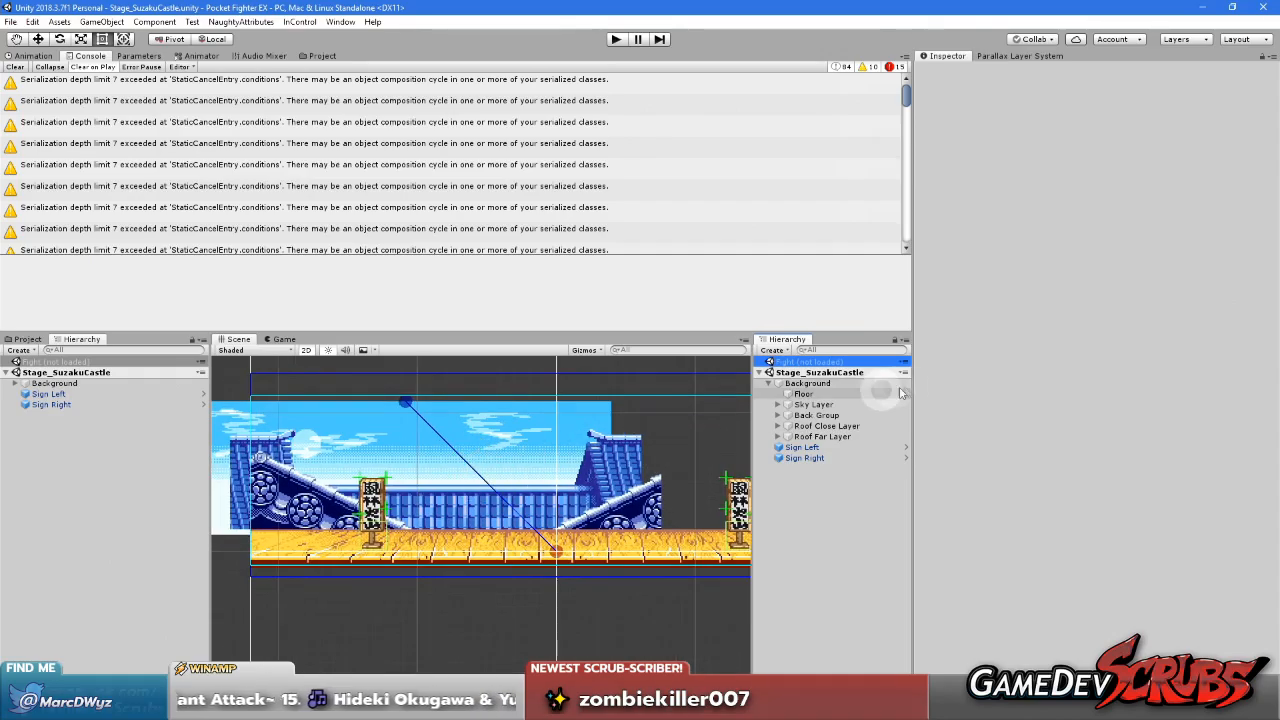
{"action": "left_click", "coordinate": [826, 437]}
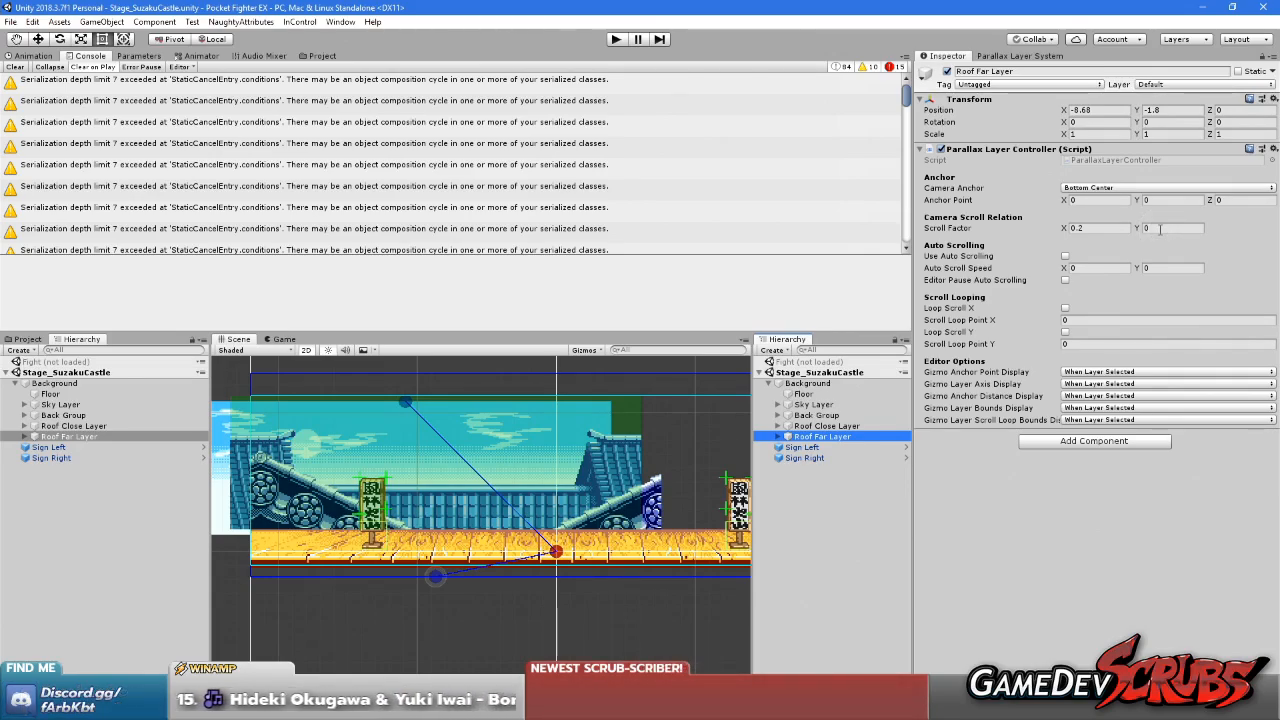
{"action": "left_click", "coordinate": [1020, 56]}
{"action": "left_click", "coordinate": [1043, 108]}
{"action": "left_click", "coordinate": [1048, 118]}
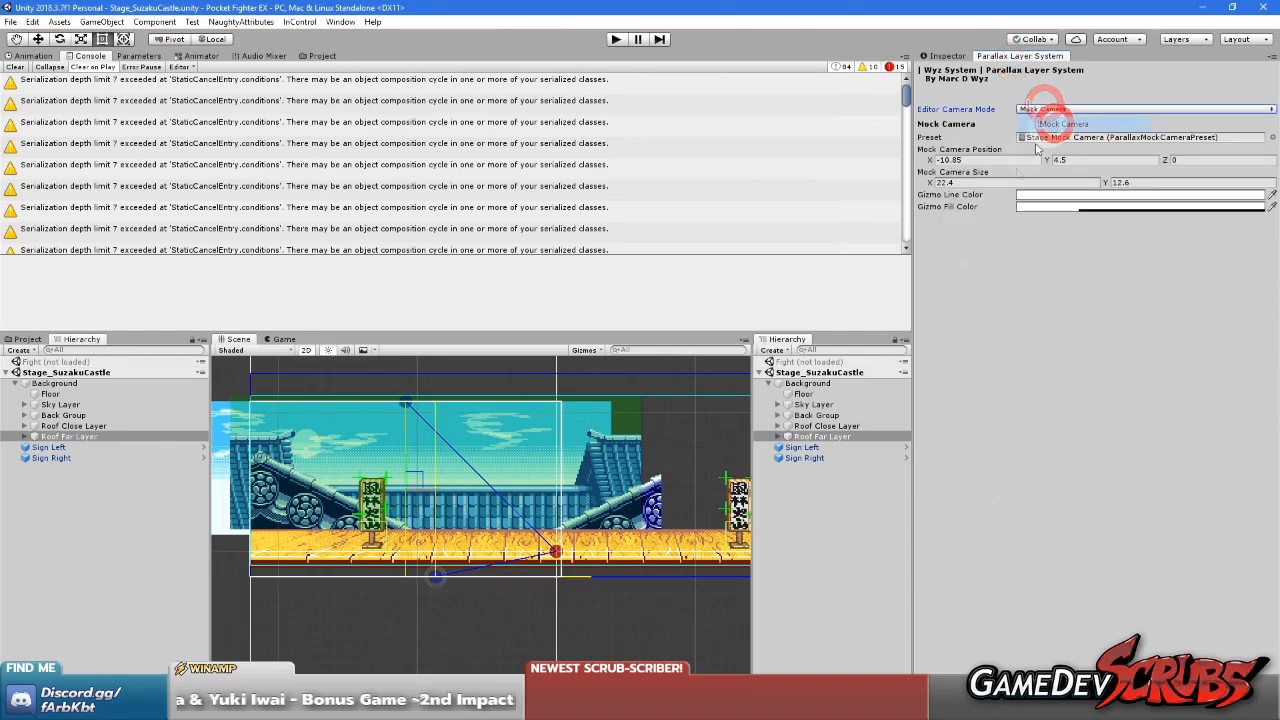
Select the Roof object under Roof Far Layer and move the mock camera to about X -5.32, Y 7.81
{"action": "left_click", "coordinate": [778, 437]}
{"action": "left_click", "coordinate": [812, 447]}
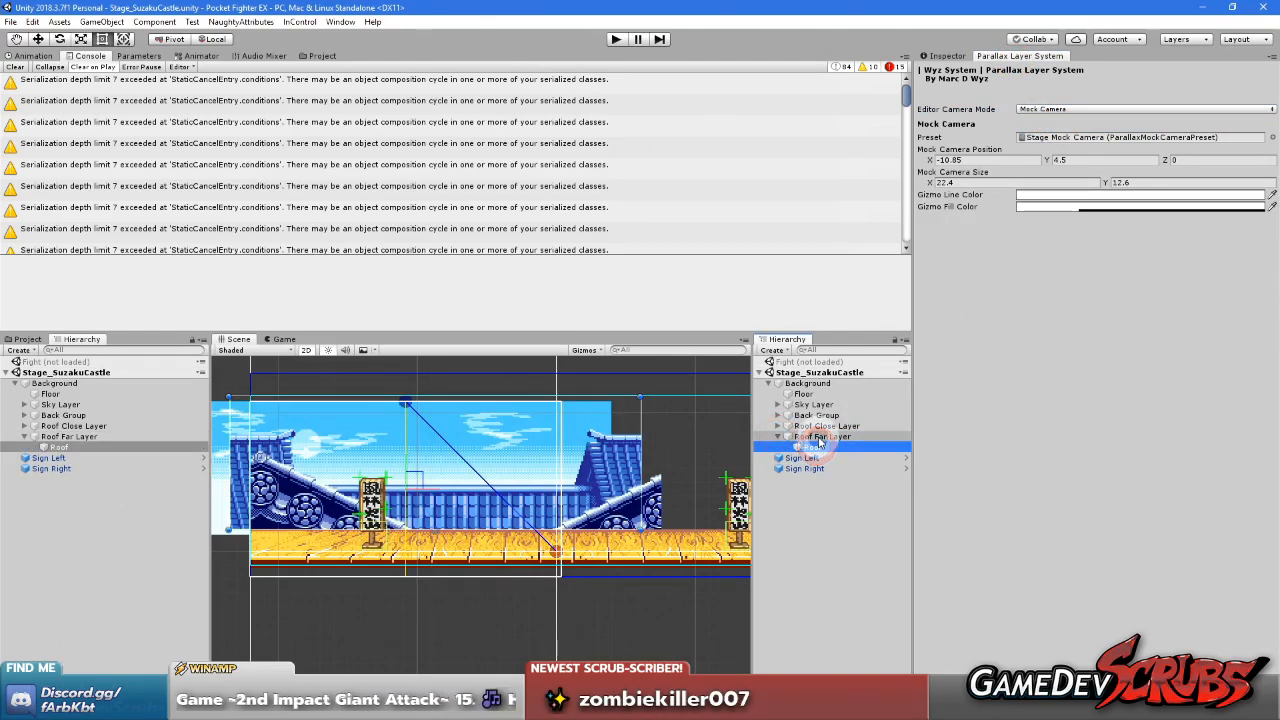
{"action": "middle_click_drag", "start_coordinate": [430, 475], "coordinate": [459, 477]}
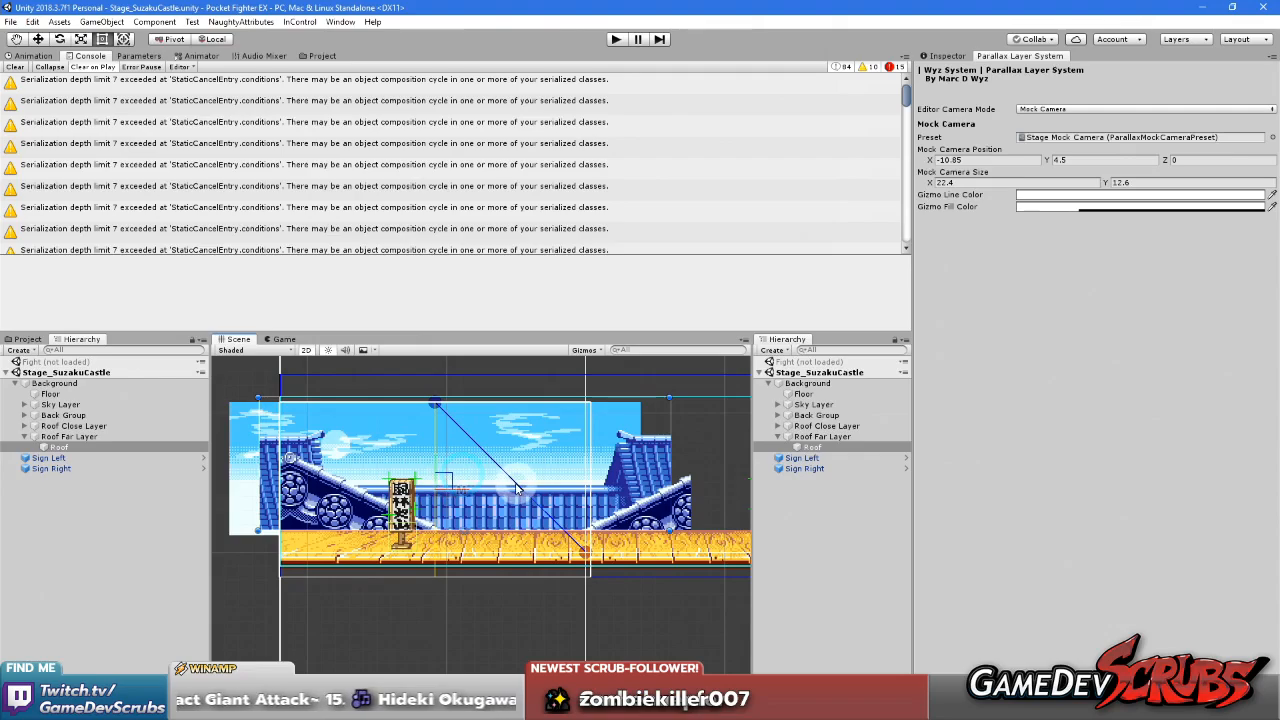
{"action": "left_click_drag", "start_coordinate": [455, 485], "coordinate": [516, 486]}
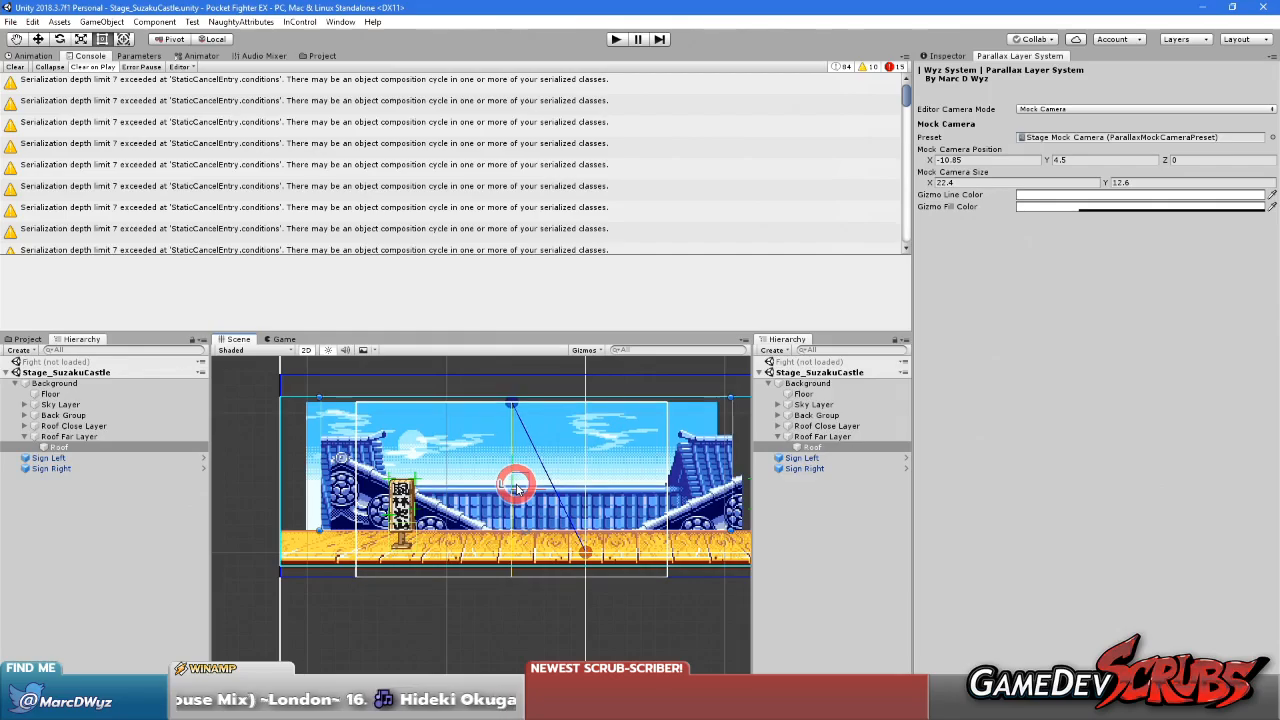
{"action": "scroll", "coordinate": [529, 512], "scroll_direction": "up", "scroll_amount": 8}
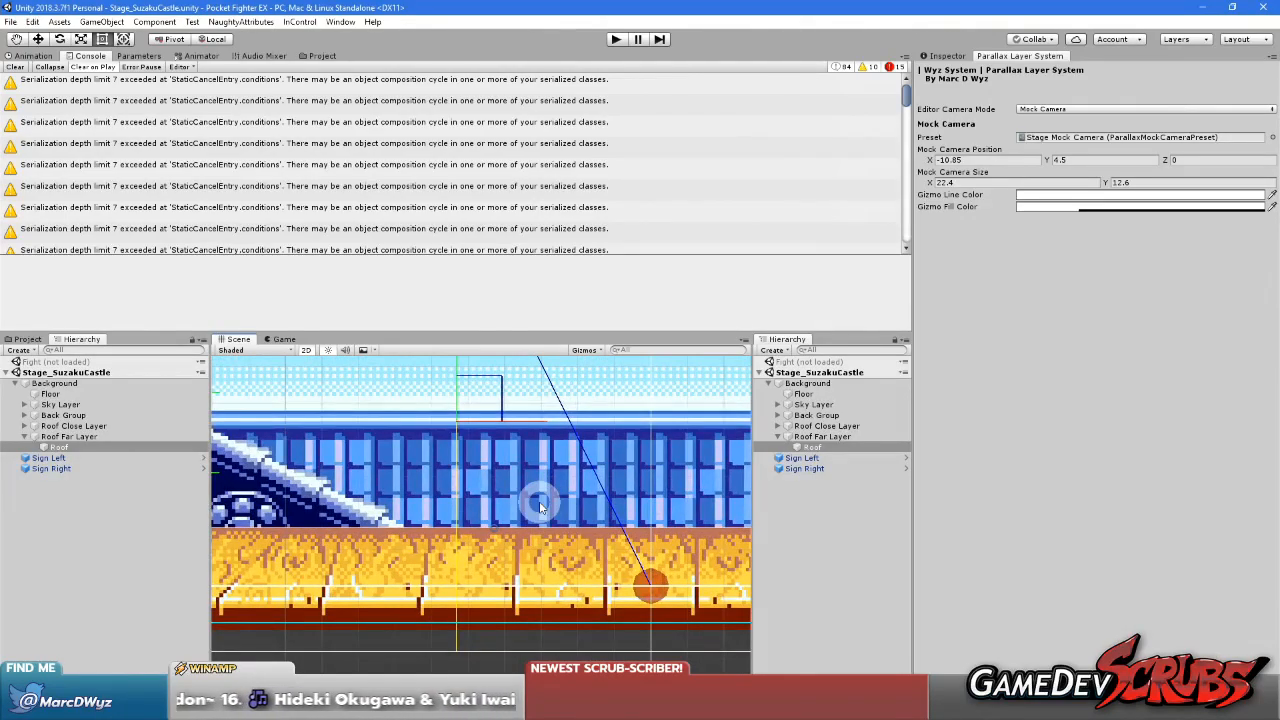
{"action": "scroll", "coordinate": [517, 470], "scroll_direction": "down", "scroll_amount": 6}
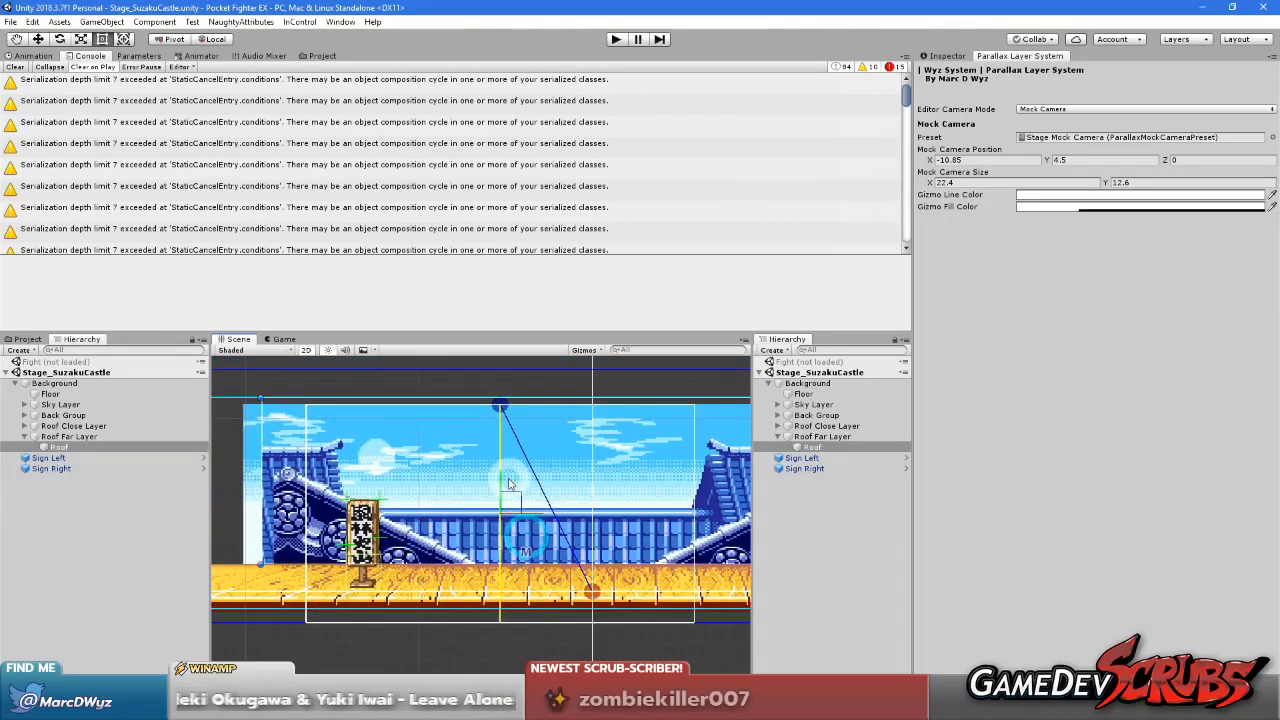
{"action": "left_click_drag", "start_coordinate": [501, 481], "coordinate": [501, 420]}
{"action": "left_click", "coordinate": [918, 316]}
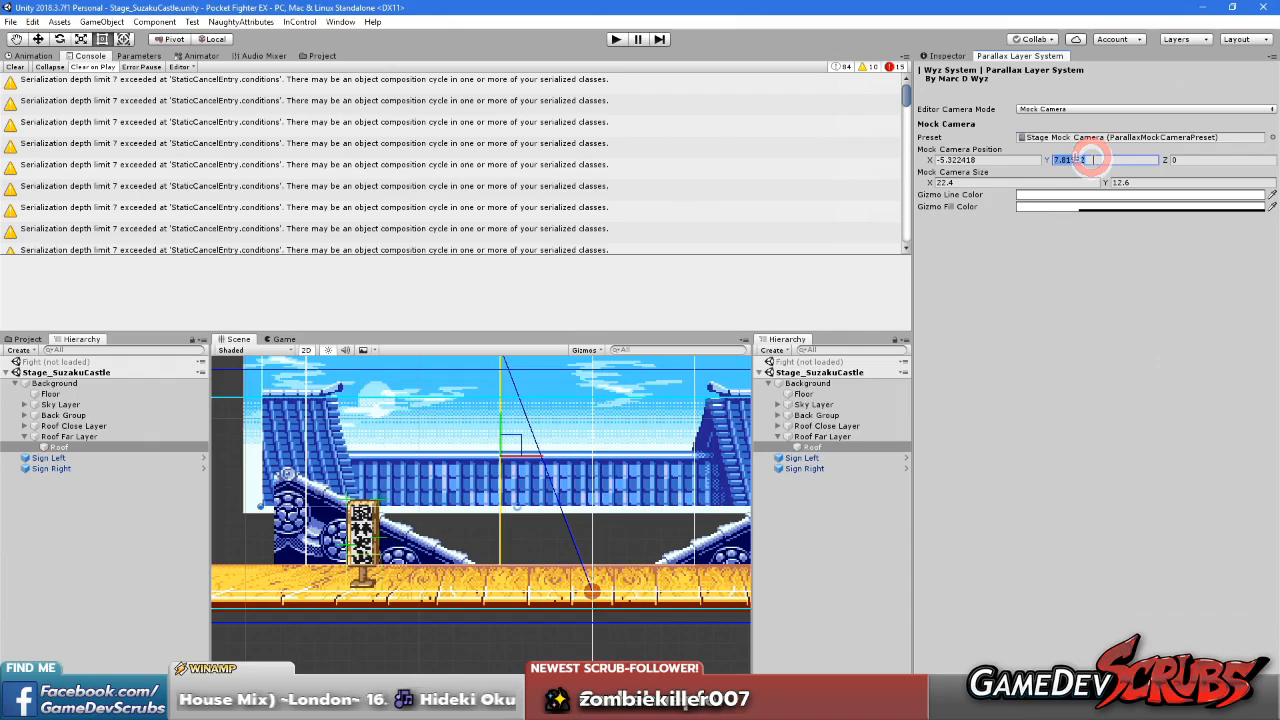
Set the mock camera position to X 0, Y 4.5
{"action": "type", "text": "4.3"}
{"action": "key", "text": "BackSpace"}
{"action": "type", "text": "5"}
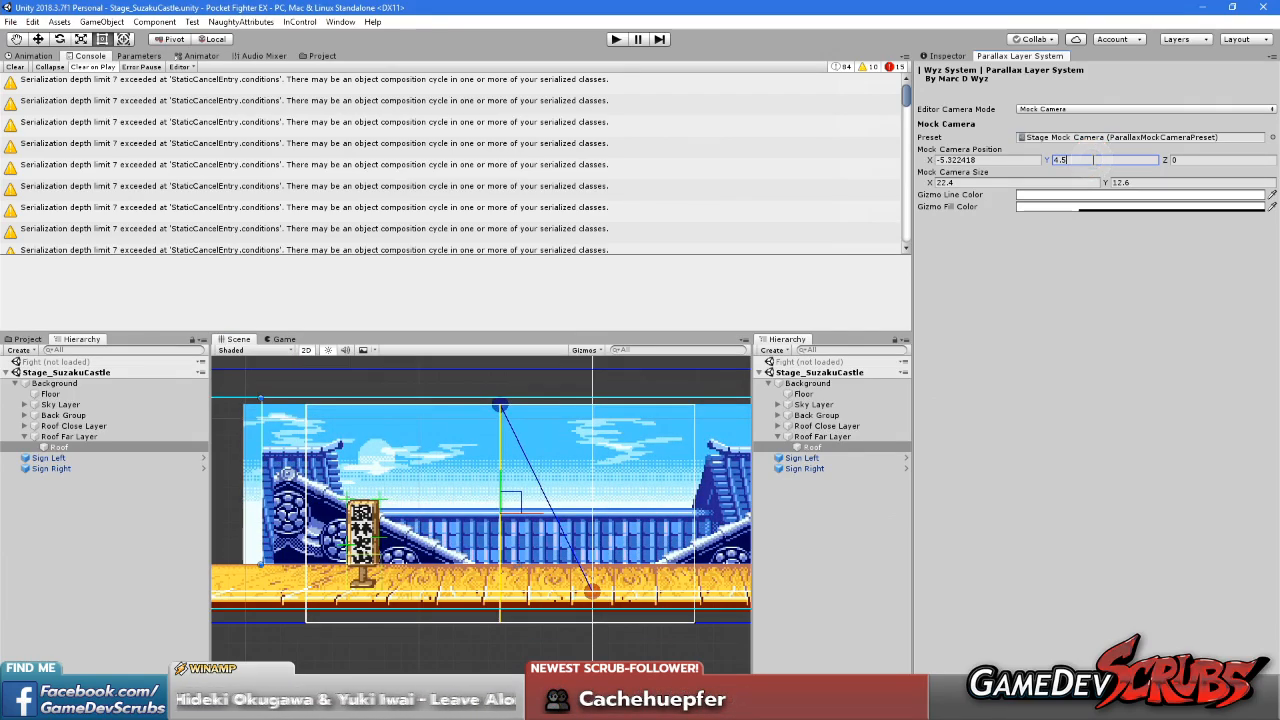
{"action": "left_click", "coordinate": [1163, 403]}
{"action": "left_click", "coordinate": [986, 160]}
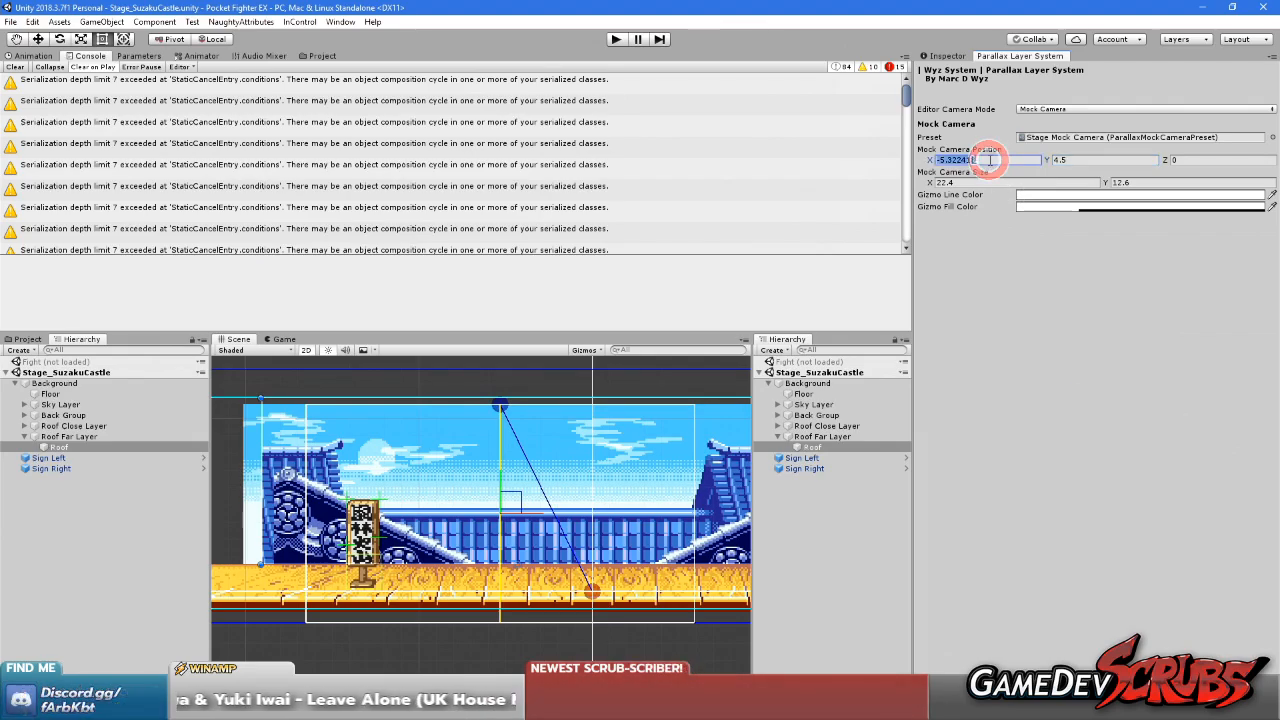
{"action": "type", "text": "0"}
Set the vertical scroll factor of Roof Far Layer to 1
{"action": "left_click", "coordinate": [822, 437]}
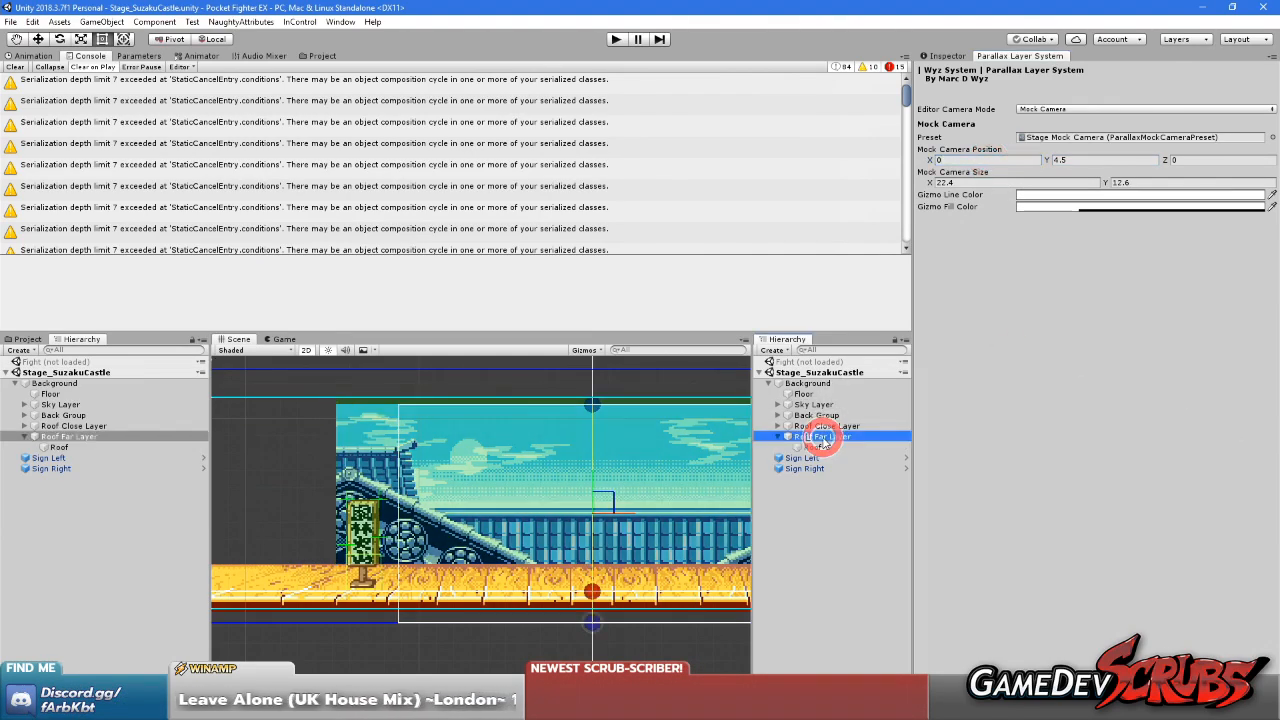
{"action": "left_click", "coordinate": [947, 56]}
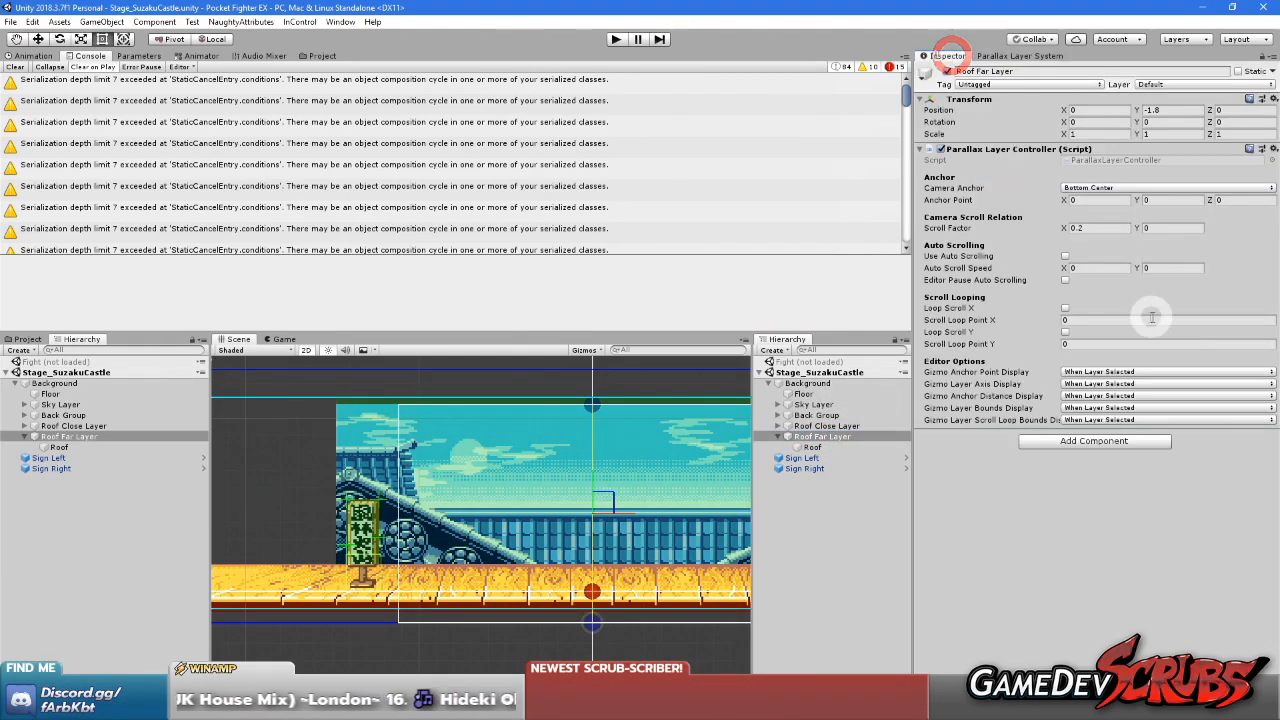
{"action": "type", "text": "1"}
{"action": "left_click", "coordinate": [1068, 522]}
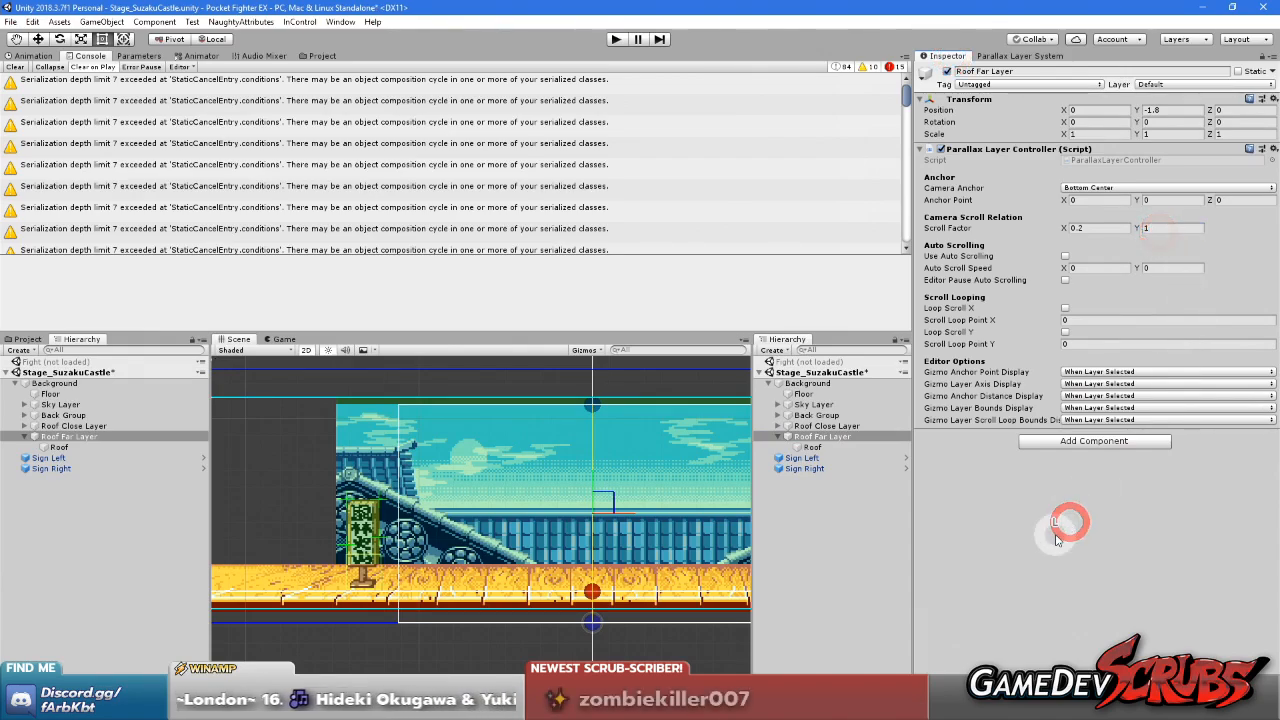
Start and stop play mode briefly to refresh the castle scene, and set the parallax editor camera mode back to Mock Camera
{"action": "left_click", "coordinate": [618, 39]}
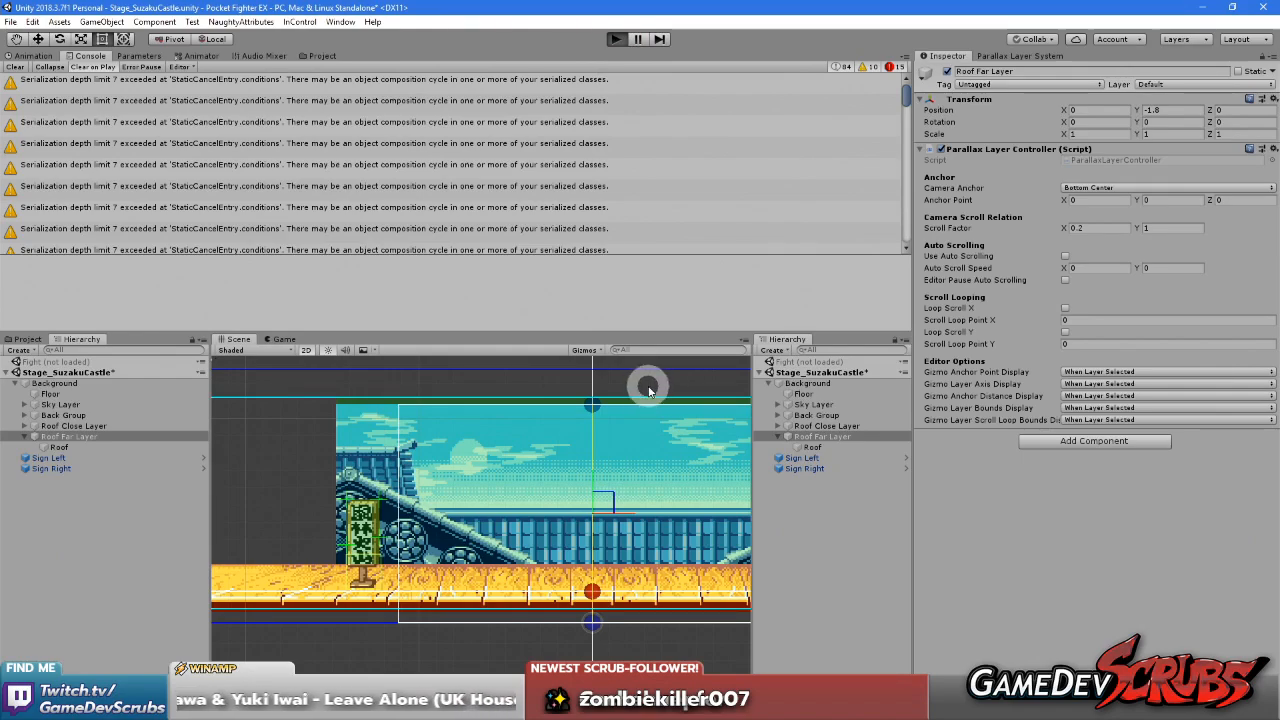
{"action": "left_click", "coordinate": [615, 39]}
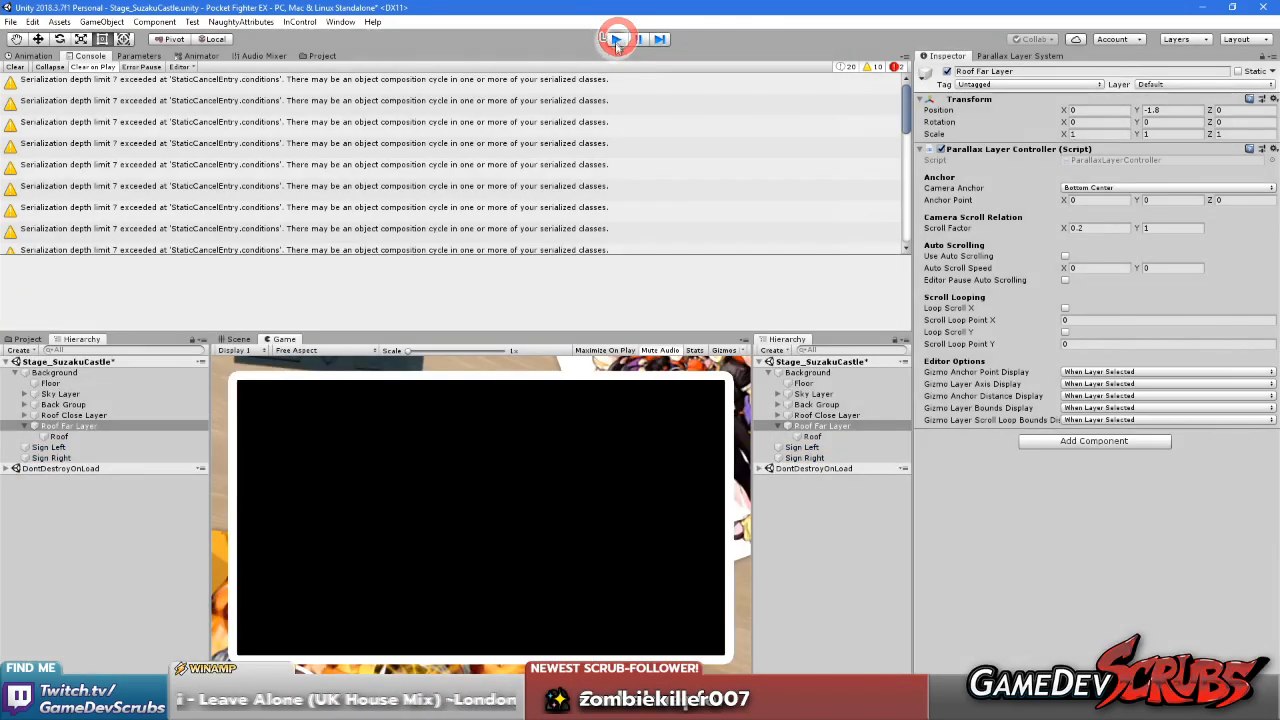
{"action": "middle_click_drag", "start_coordinate": [641, 440], "coordinate": [612, 480]}
{"action": "left_click", "coordinate": [1005, 56]}
{"action": "left_click", "coordinate": [1058, 109]}
{"action": "left_click", "coordinate": [1060, 118]}
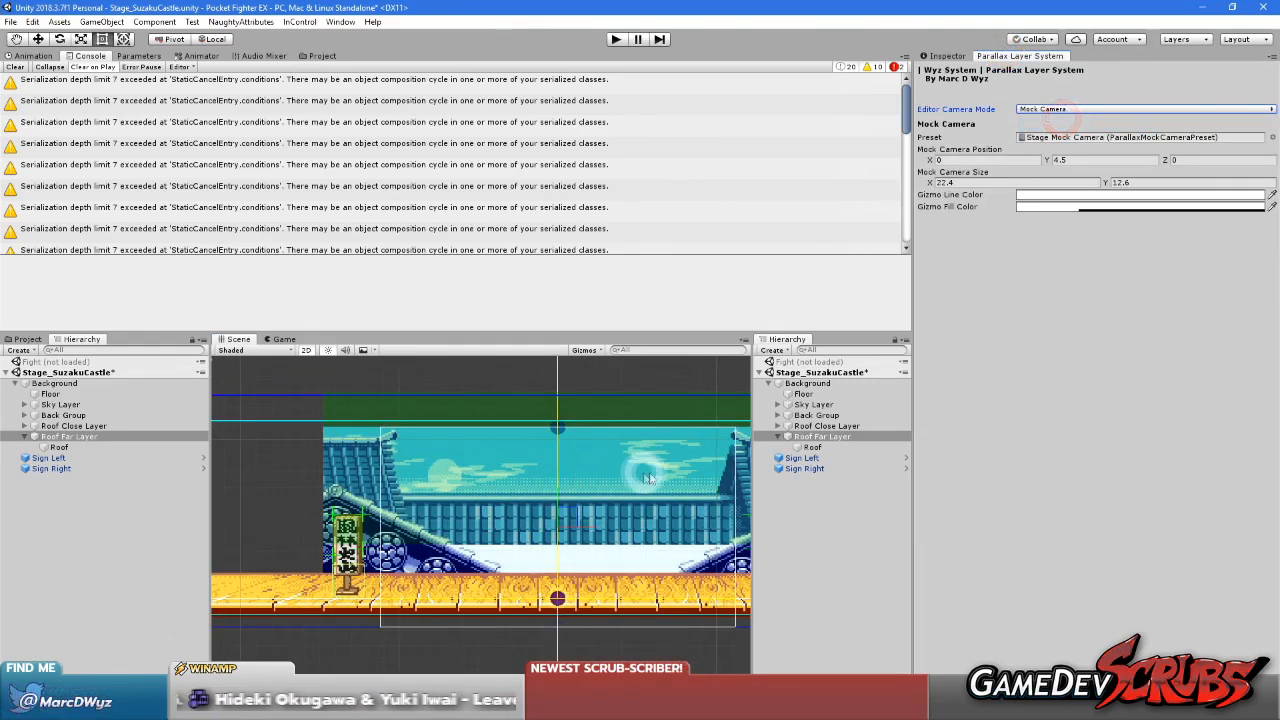
Check the vertical scrolling of Roof Far Layer by moving the mock camera up and down, leaving it at X 0, Y 4.48
{"action": "left_click", "coordinate": [812, 437]}
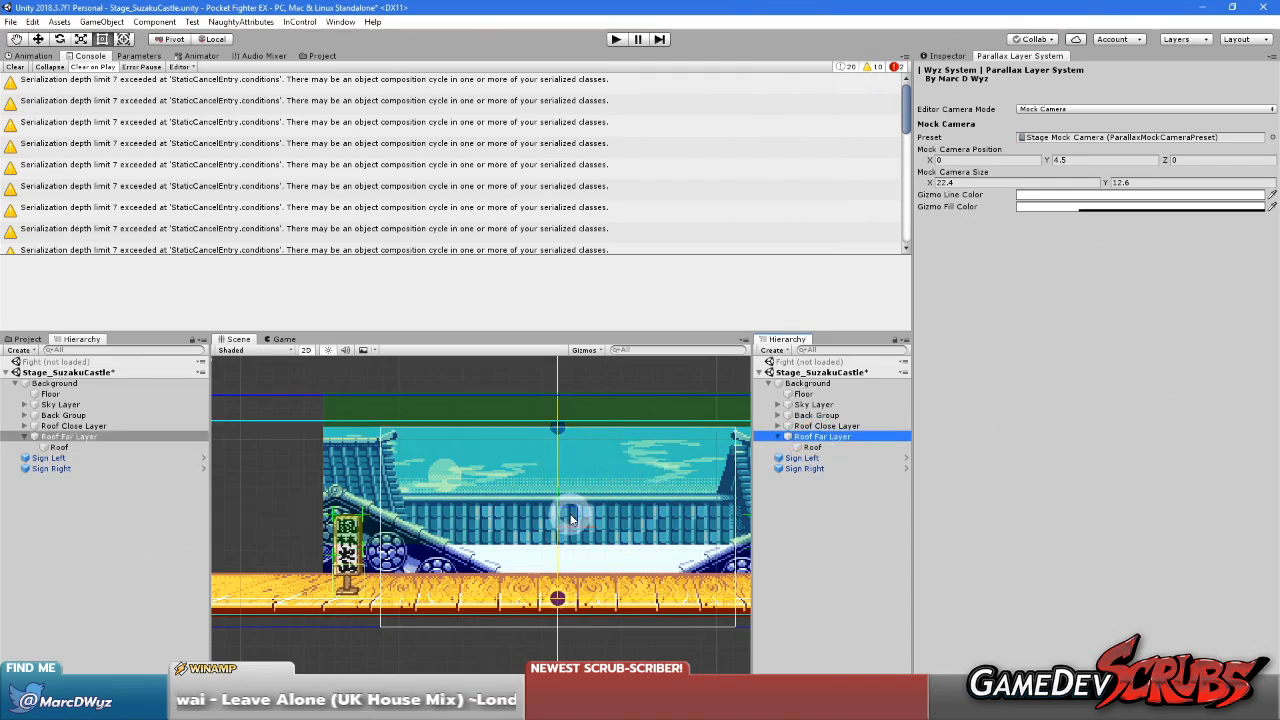
{"action": "left_click_drag", "start_coordinate": [560, 502], "coordinate": [560, 484]}
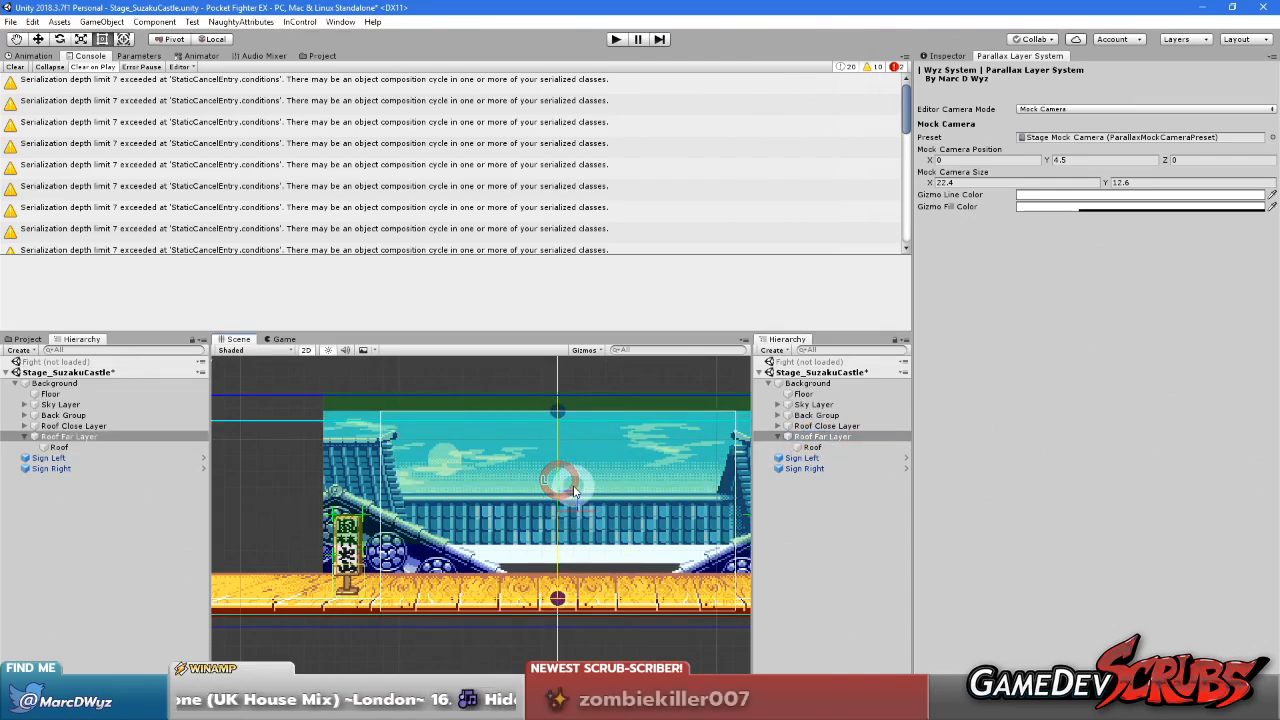
{"action": "left_click", "coordinate": [560, 484]}
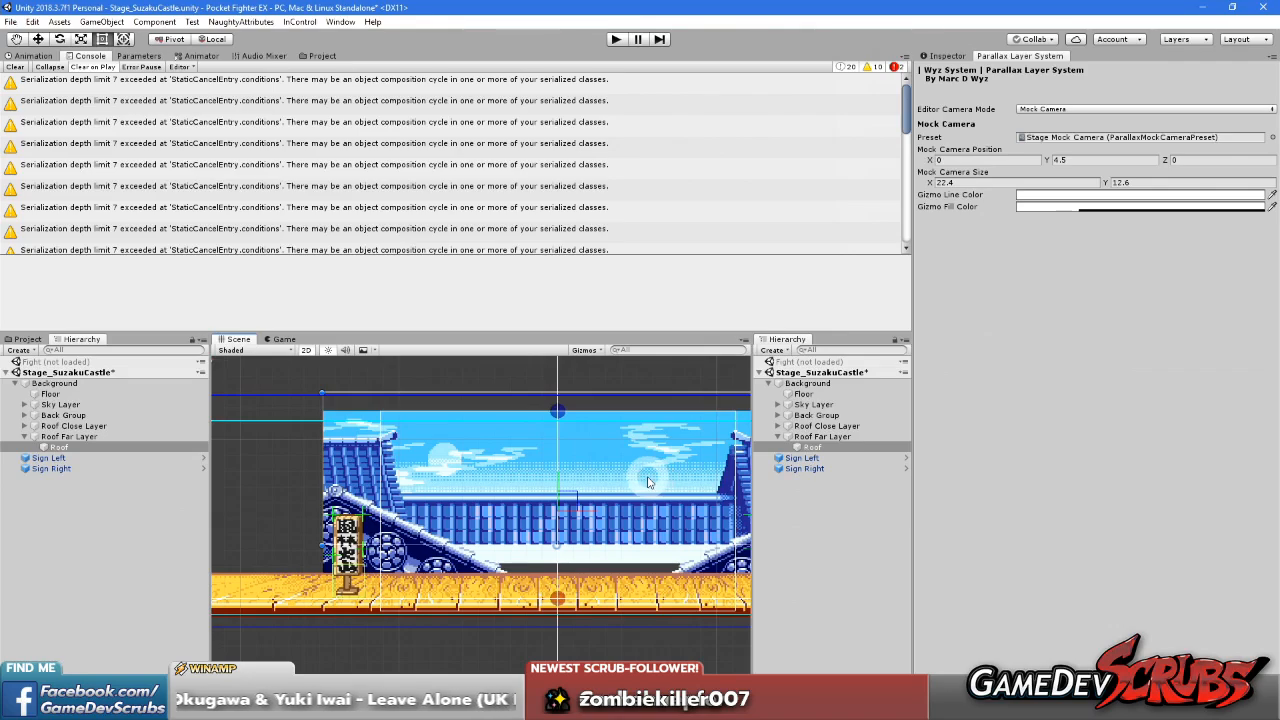
{"action": "left_click", "coordinate": [946, 55]}
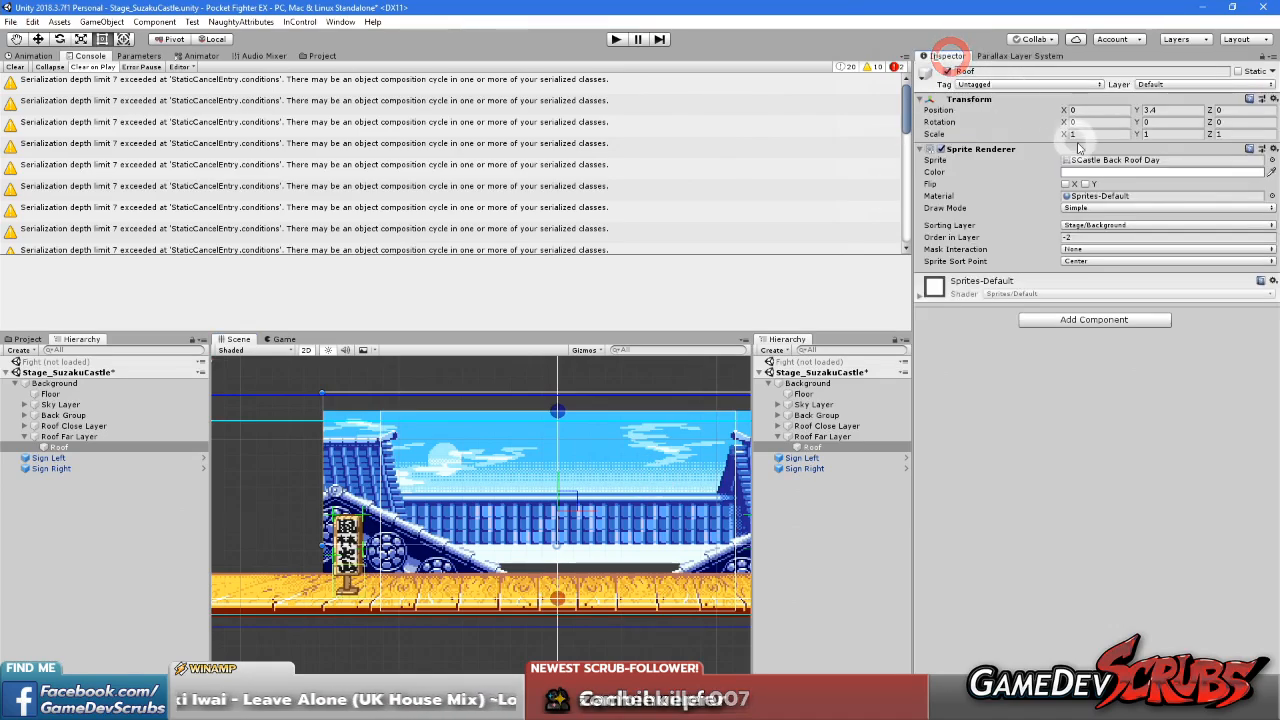
{"action": "middle_click_drag", "start_coordinate": [663, 412], "coordinate": [479, 509]}
{"action": "middle_click_drag", "start_coordinate": [573, 495], "coordinate": [712, 408]}
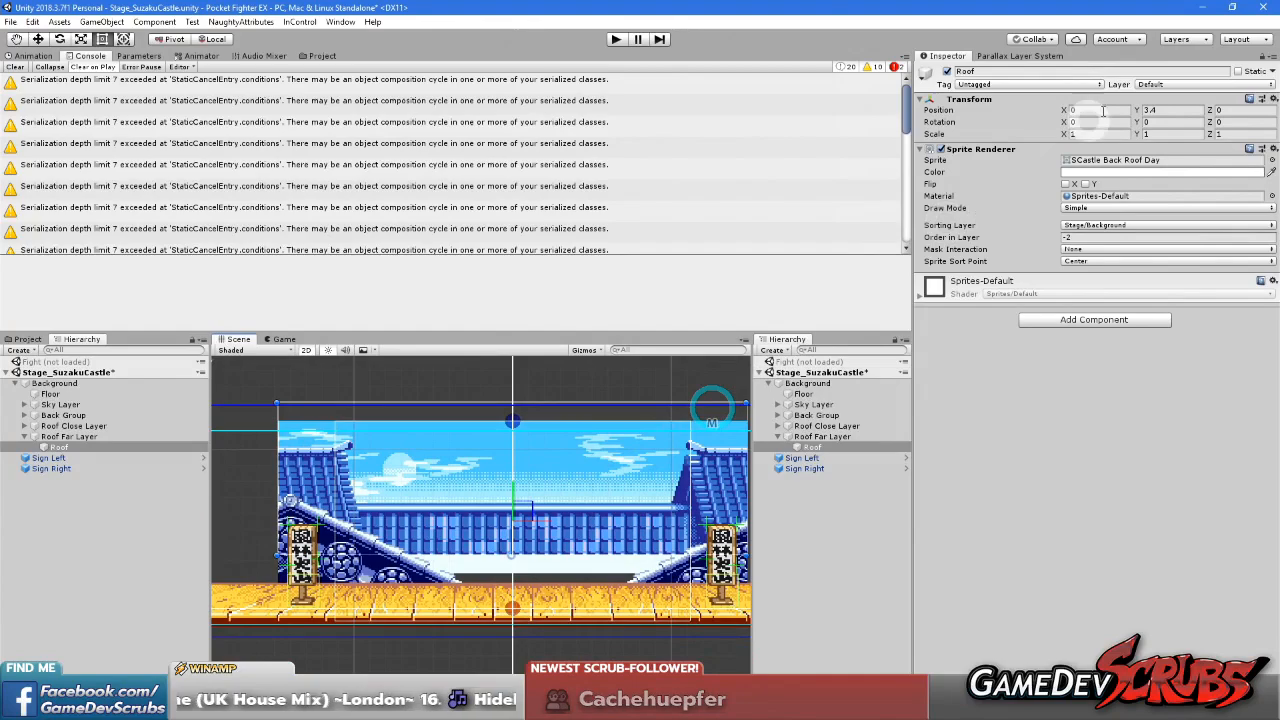
{"action": "left_click", "coordinate": [1012, 55]}
{"action": "left_click_drag", "start_coordinate": [1046, 162], "coordinate": [1027, 168]}
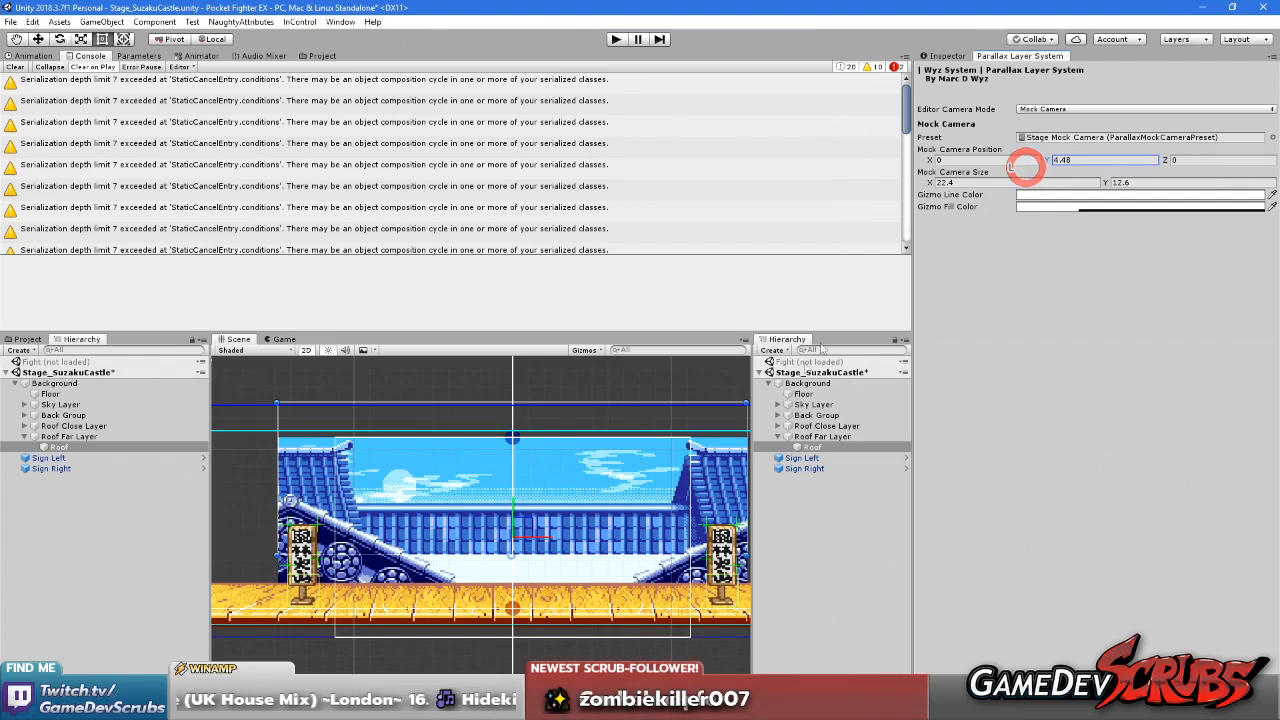
Compare the transform and parallax settings of Roof Far Layer with those of Roof Close Layer
{"action": "left_click", "coordinate": [812, 437]}
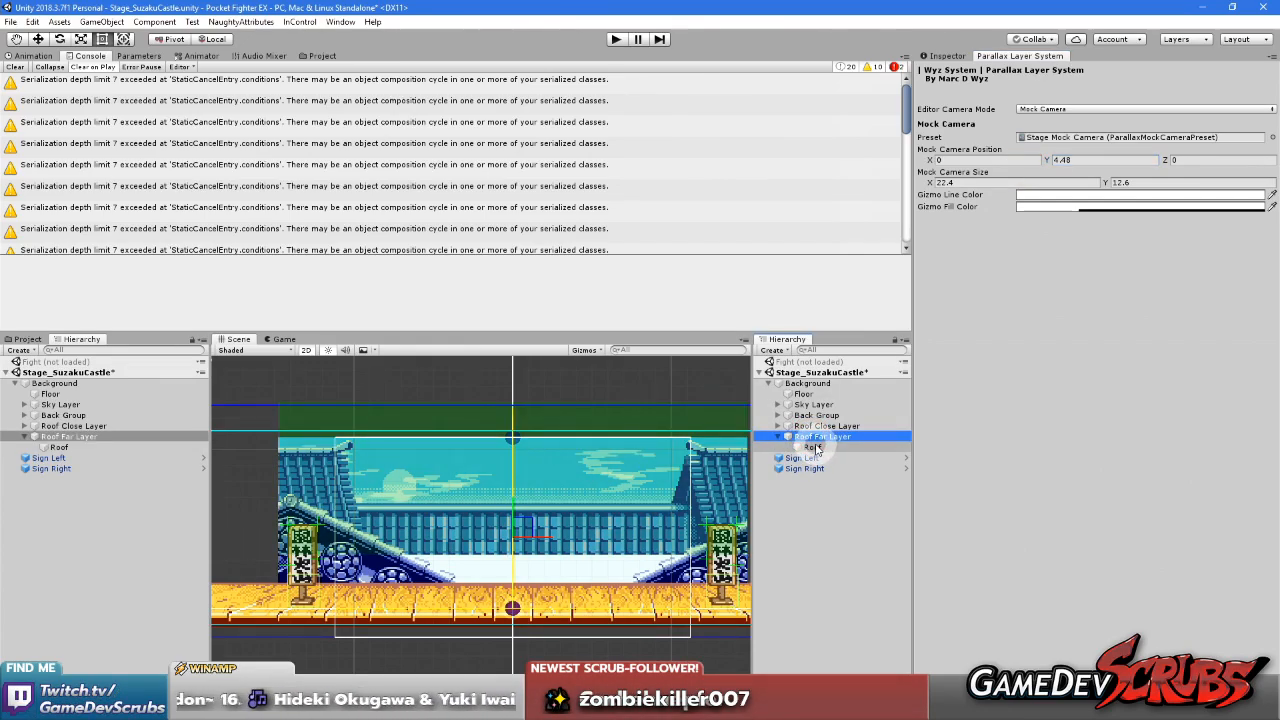
{"action": "left_click", "coordinate": [820, 426]}
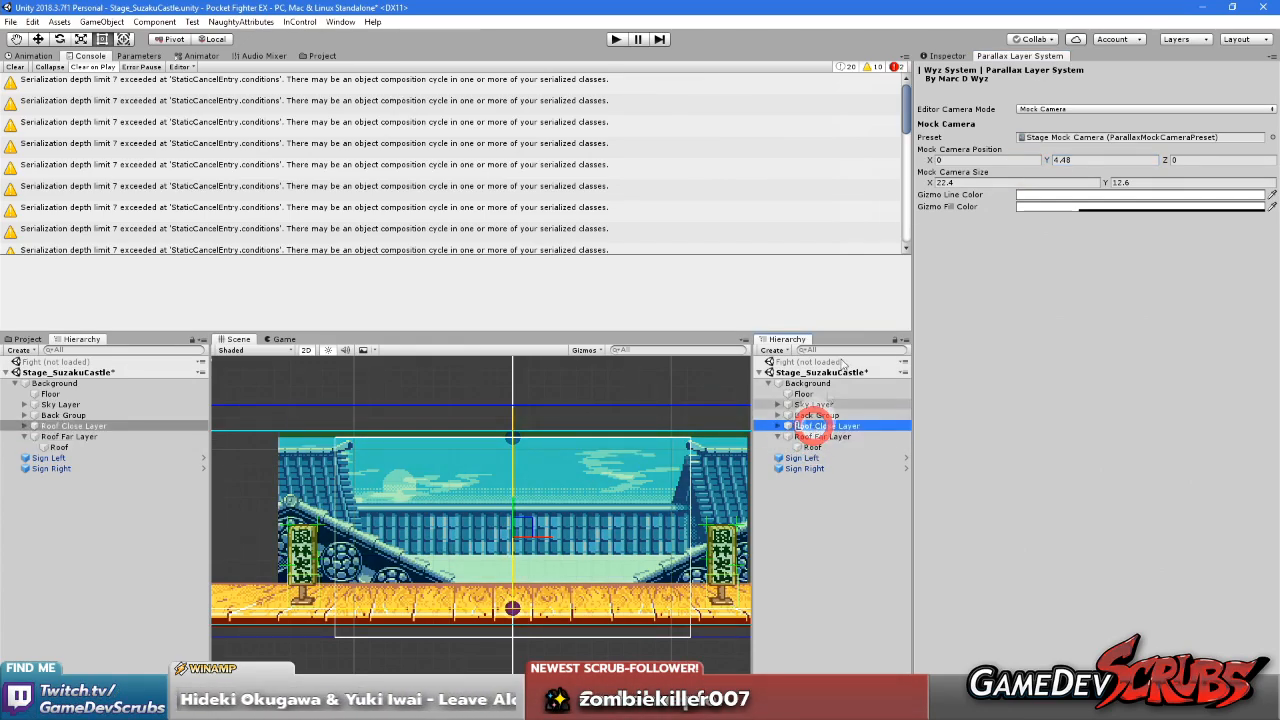
{"action": "left_click", "coordinate": [948, 56]}
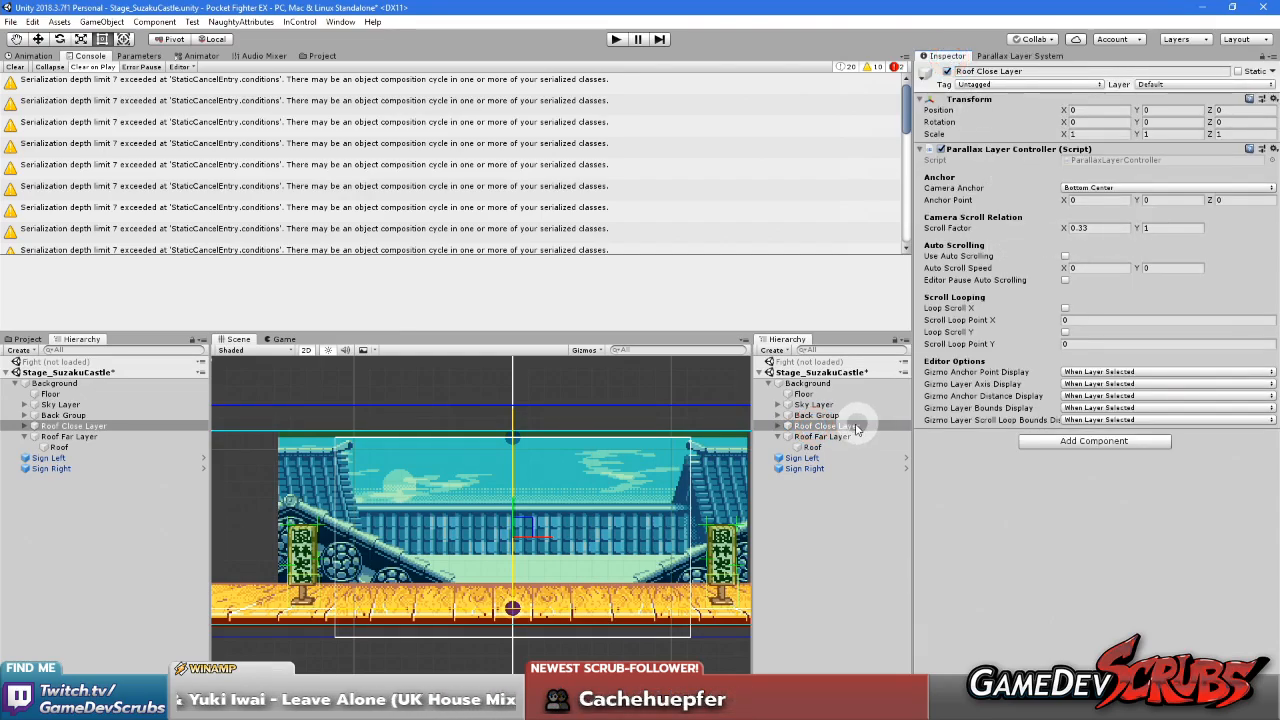
{"action": "left_click", "coordinate": [846, 437]}
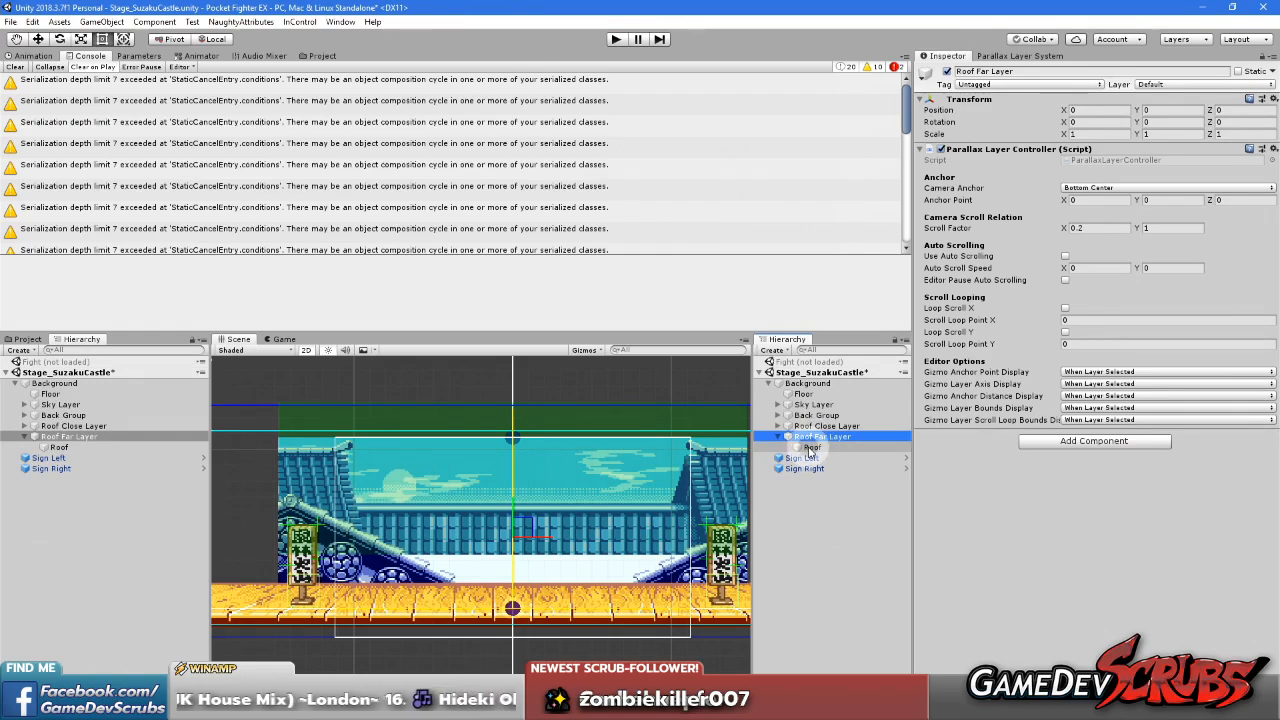
{"action": "left_click", "coordinate": [810, 447]}
{"action": "left_click", "coordinate": [812, 437]}
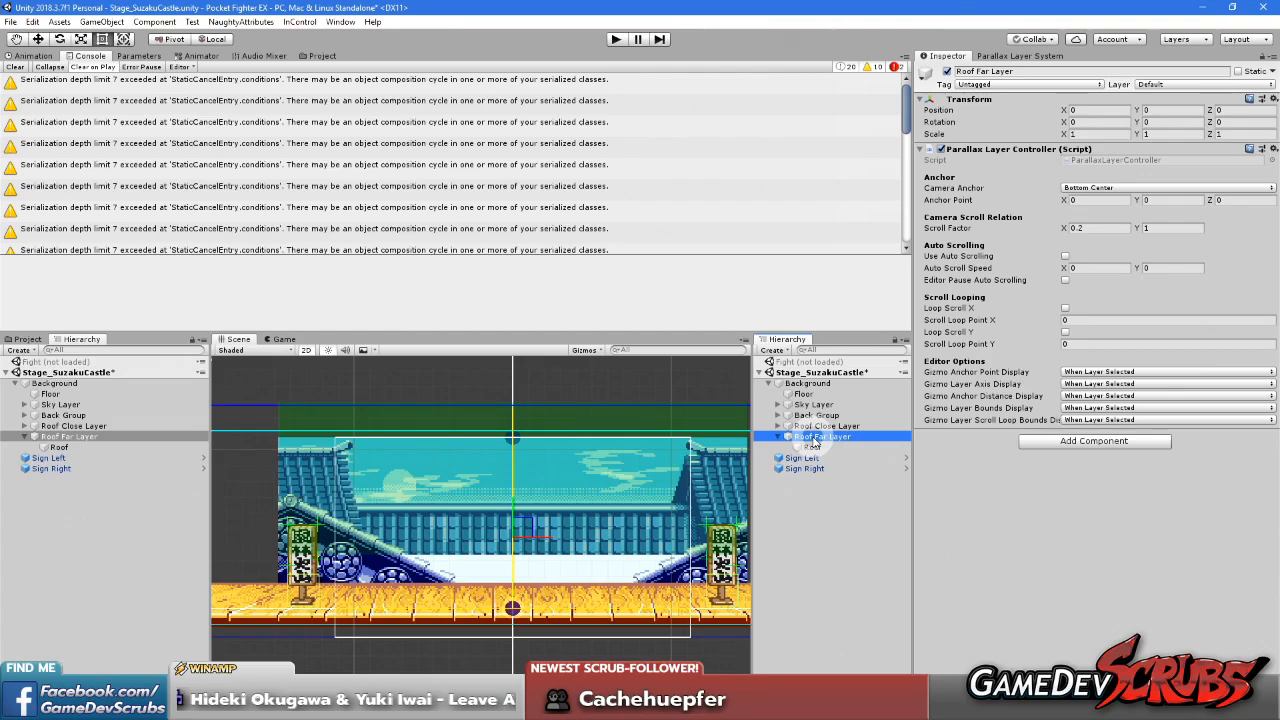
Lower the Roof object under Roof Far Layer to Y position 1.6, lining it up with the floor, and deselect it
{"action": "left_click", "coordinate": [812, 447]}
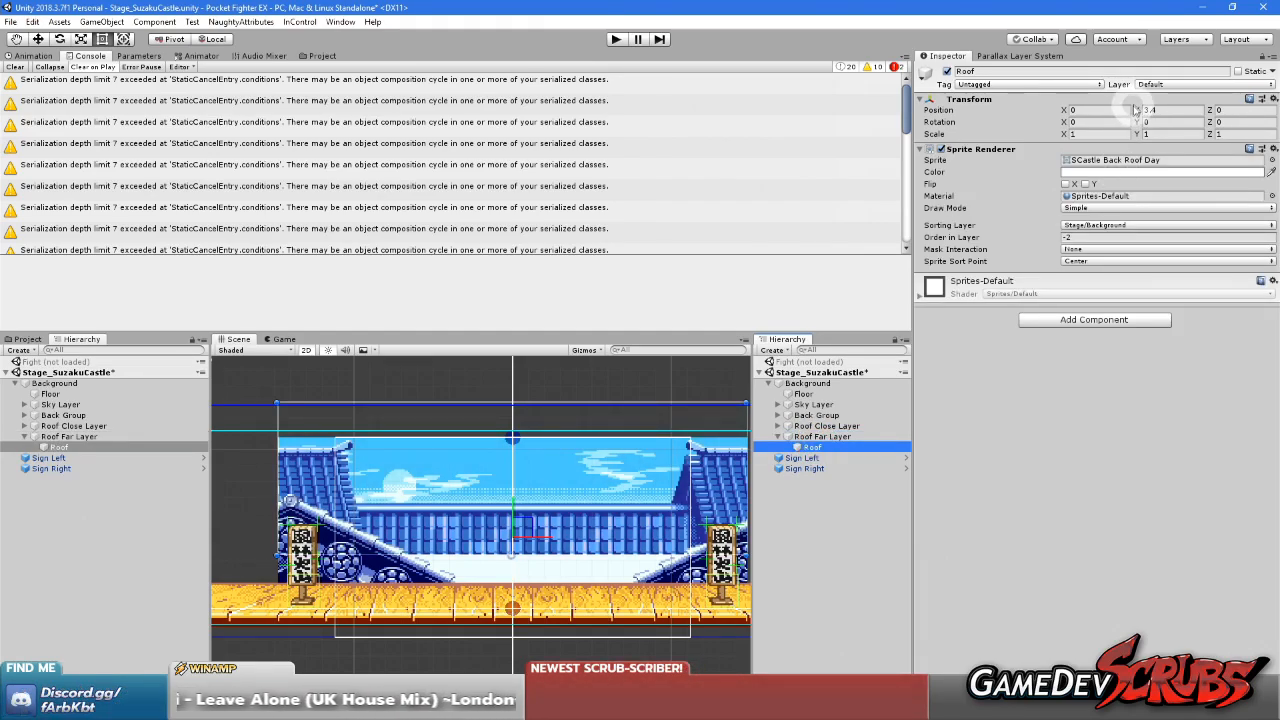
{"action": "left_click_drag", "start_coordinate": [1138, 112], "coordinate": [1123, 120]}
{"action": "scroll", "coordinate": [518, 554], "scroll_direction": "up", "scroll_amount": 10}
{"action": "middle_click_drag", "start_coordinate": [563, 598], "coordinate": [588, 516]}
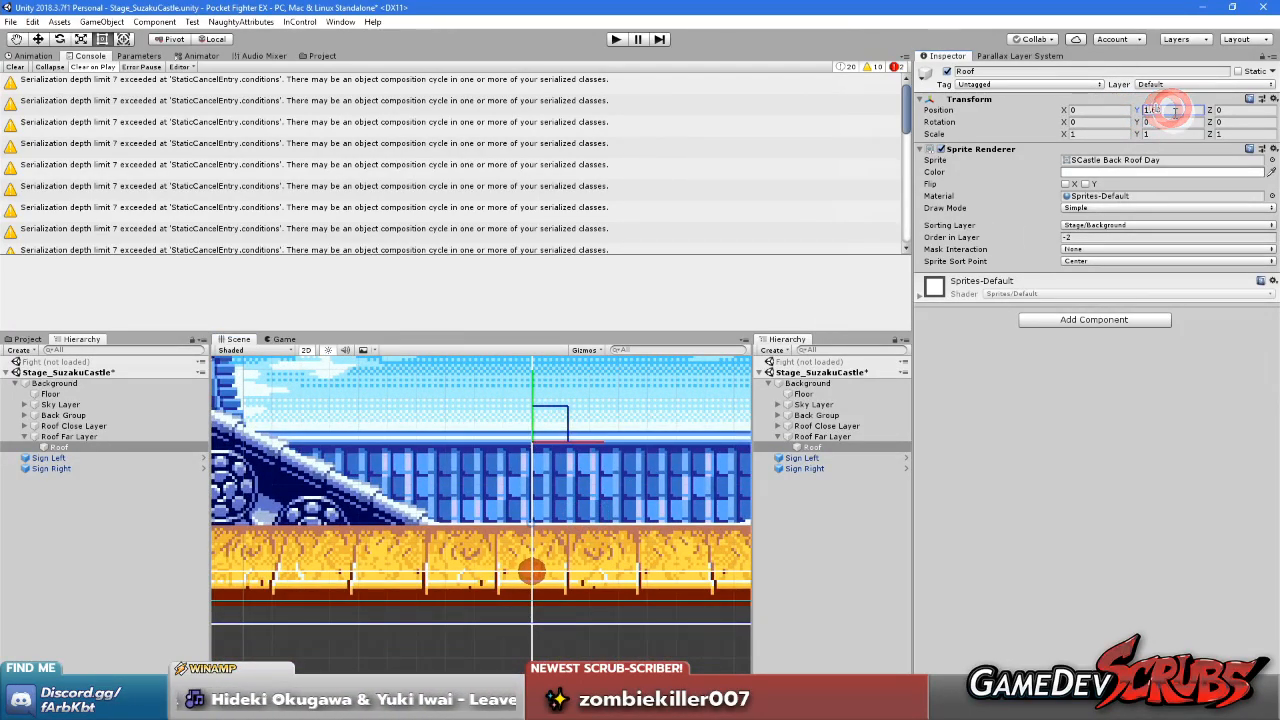
{"action": "type", "text": "1.6"}
{"action": "scroll", "coordinate": [583, 480], "scroll_direction": "down", "scroll_amount": 5}
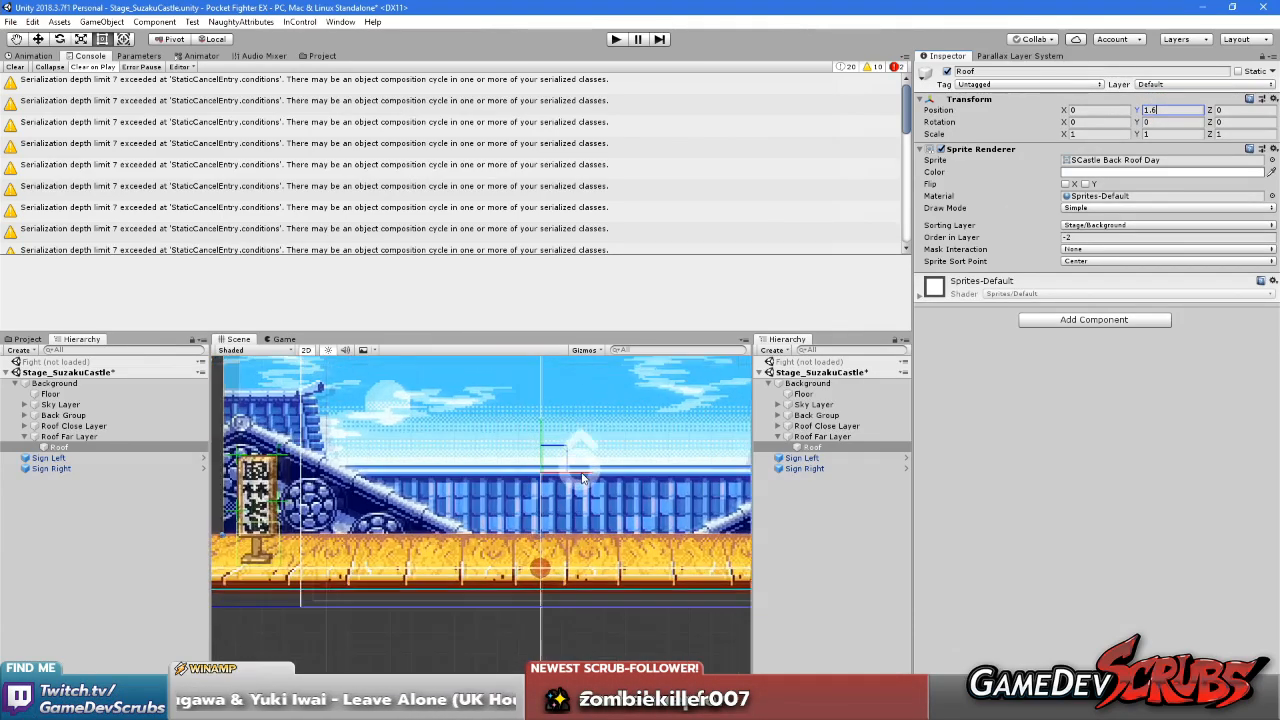
{"action": "scroll", "coordinate": [583, 480], "scroll_direction": "up", "scroll_amount": 3}
{"action": "key", "text": "BackSpace"}
{"action": "type", "text": "7"}
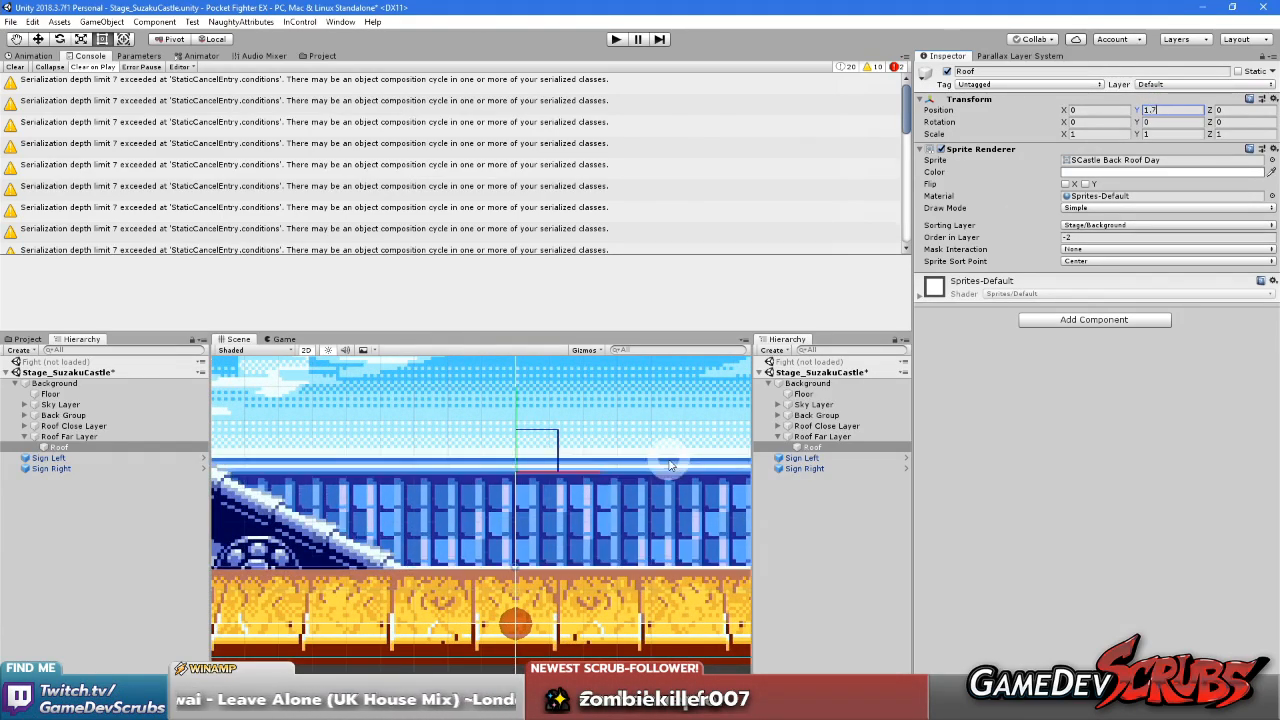
{"action": "key", "text": "BackSpace"}
{"action": "type", "text": "6"}
{"action": "scroll", "coordinate": [660, 465], "scroll_direction": "down", "scroll_amount": 4}
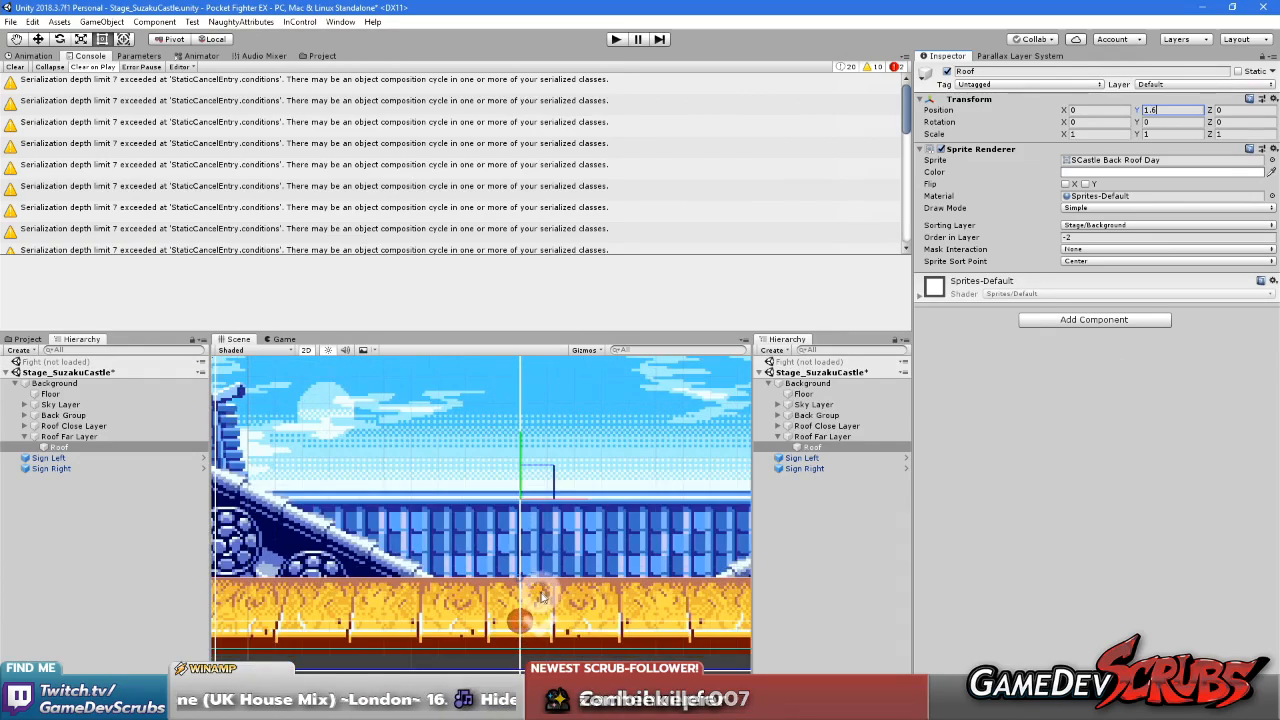
{"action": "left_click", "coordinate": [818, 539]}
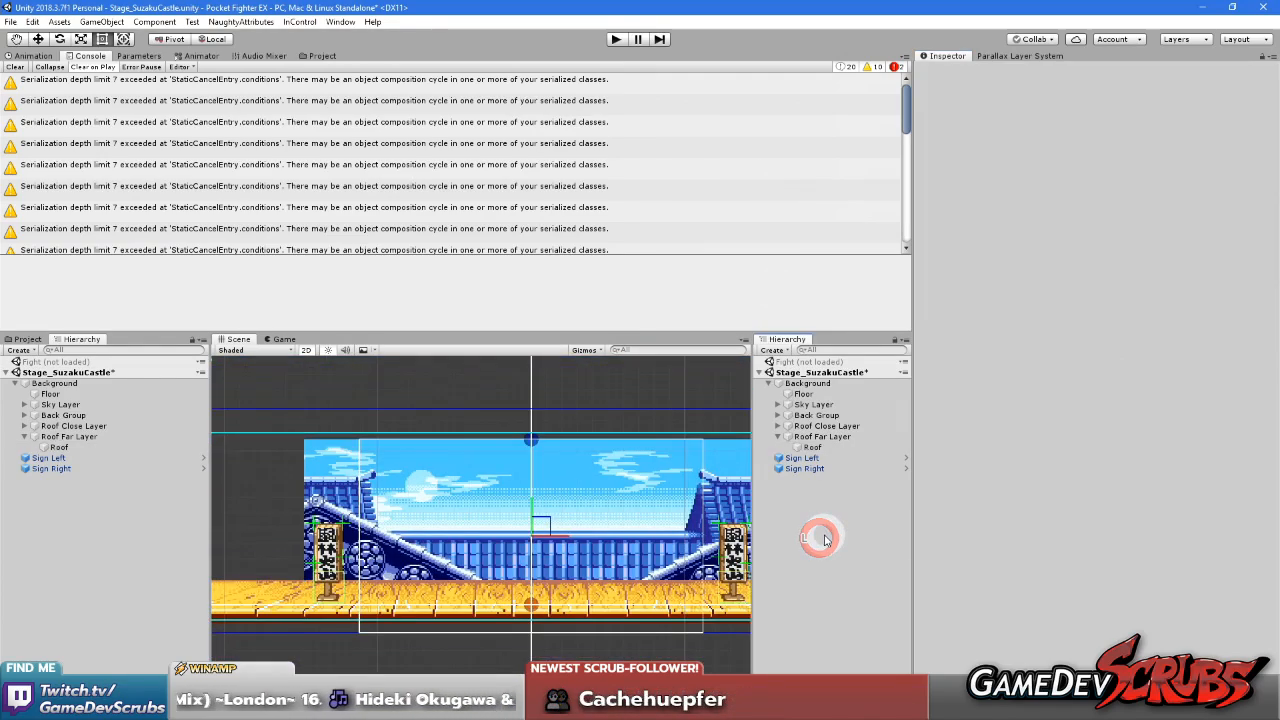
Preview the castle's parallax by moving the mock camera around, leaving it at about X -1.21, Y 4.52
{"action": "left_click", "coordinate": [1014, 56]}
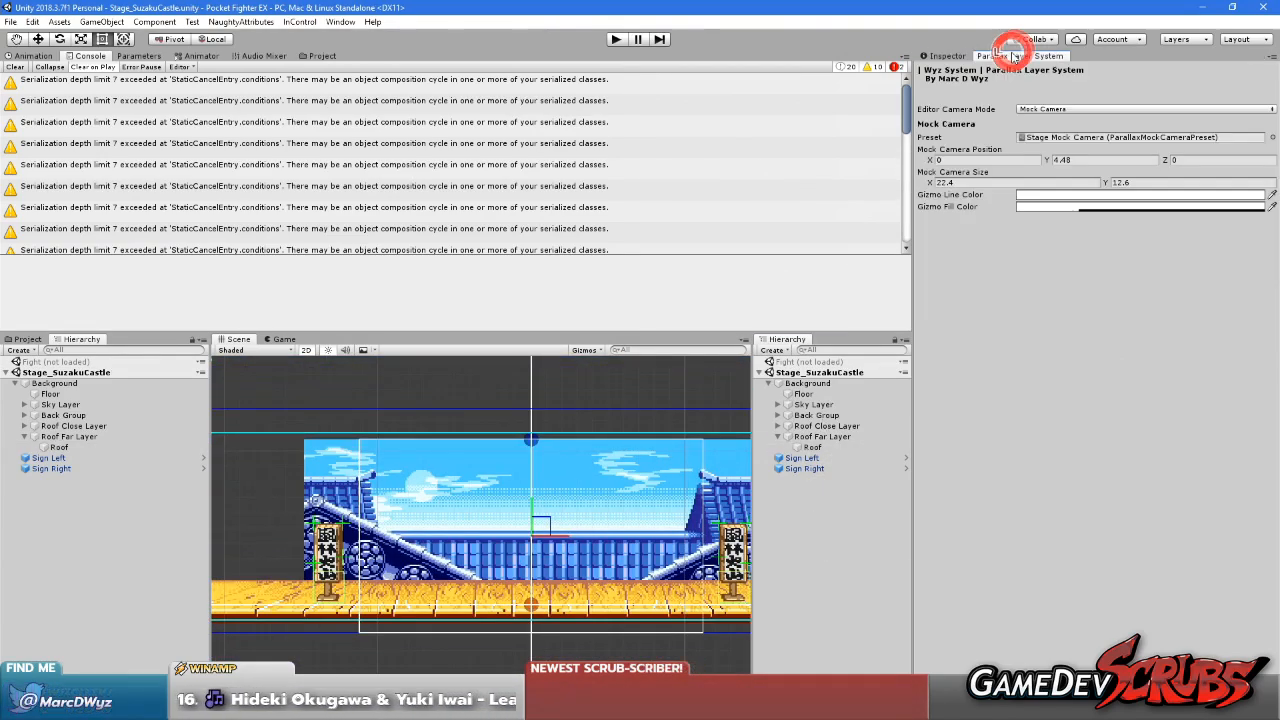
{"action": "mouse_move", "coordinate": [1050, 163]}
{"action": "left_mouse_down"}
{"action": "mouse_move", "coordinate": [1074, 162]}
{"action": "mouse_move", "coordinate": [1063, 167]}
{"action": "left_mouse_up"}
{"action": "left_click_drag", "start_coordinate": [935, 160], "coordinate": [913, 180]}
{"action": "left_click_drag", "start_coordinate": [1048, 163], "coordinate": [1040, 168]}
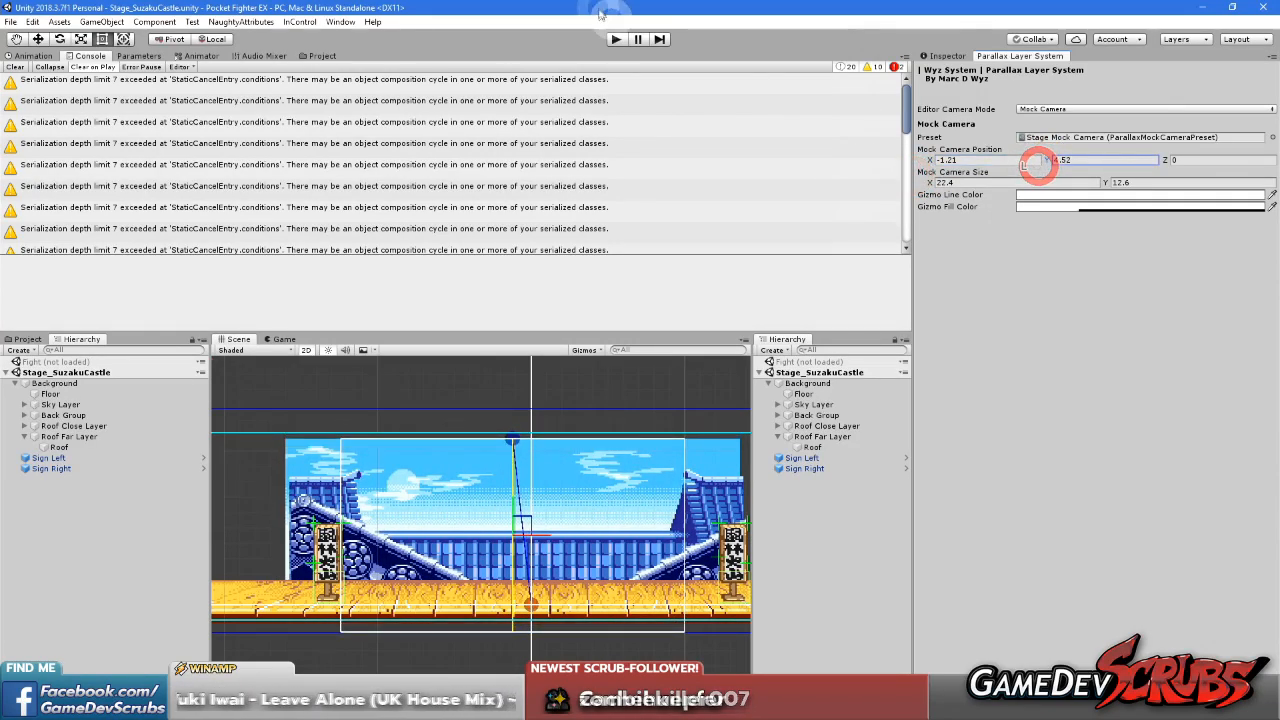
Load the Fight scene in place of Stage_SuzakuCastle and play-test the castle stage's roof scrolling, ending play mode when done
{"action": "right_click", "coordinate": [831, 362]}
{"action": "left_click", "coordinate": [843, 374]}
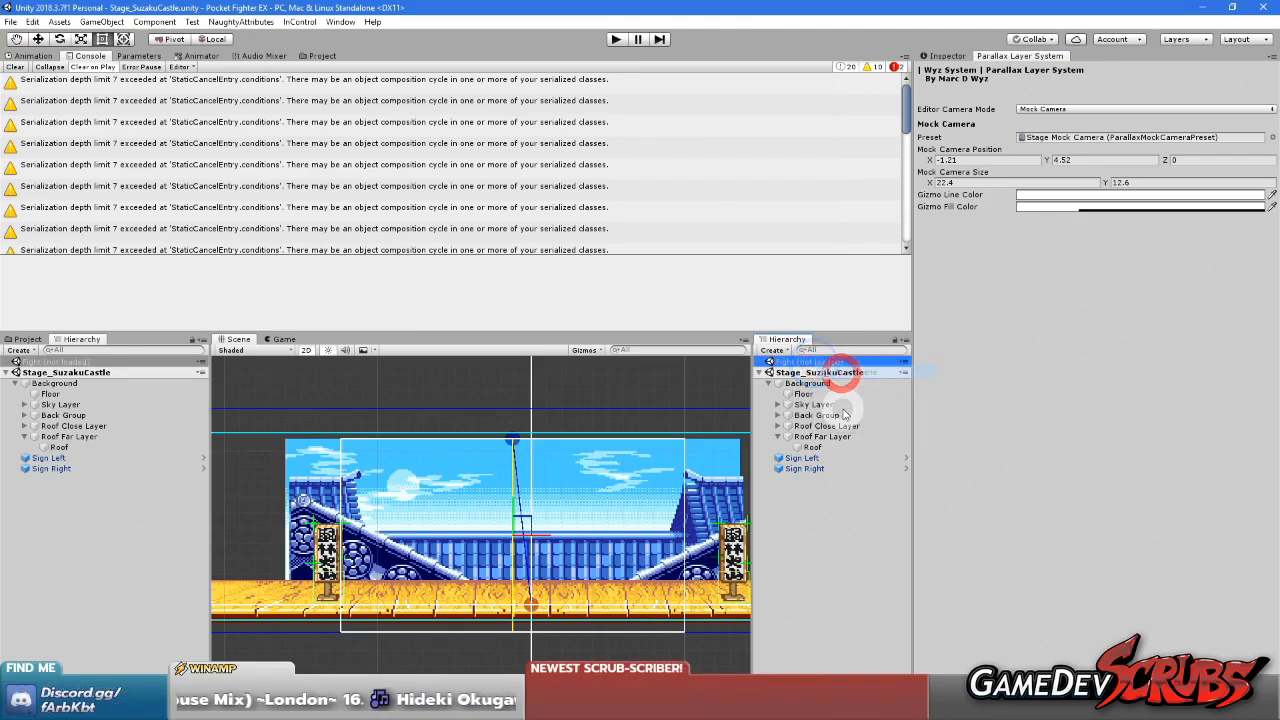
{"action": "right_click", "coordinate": [826, 436]}
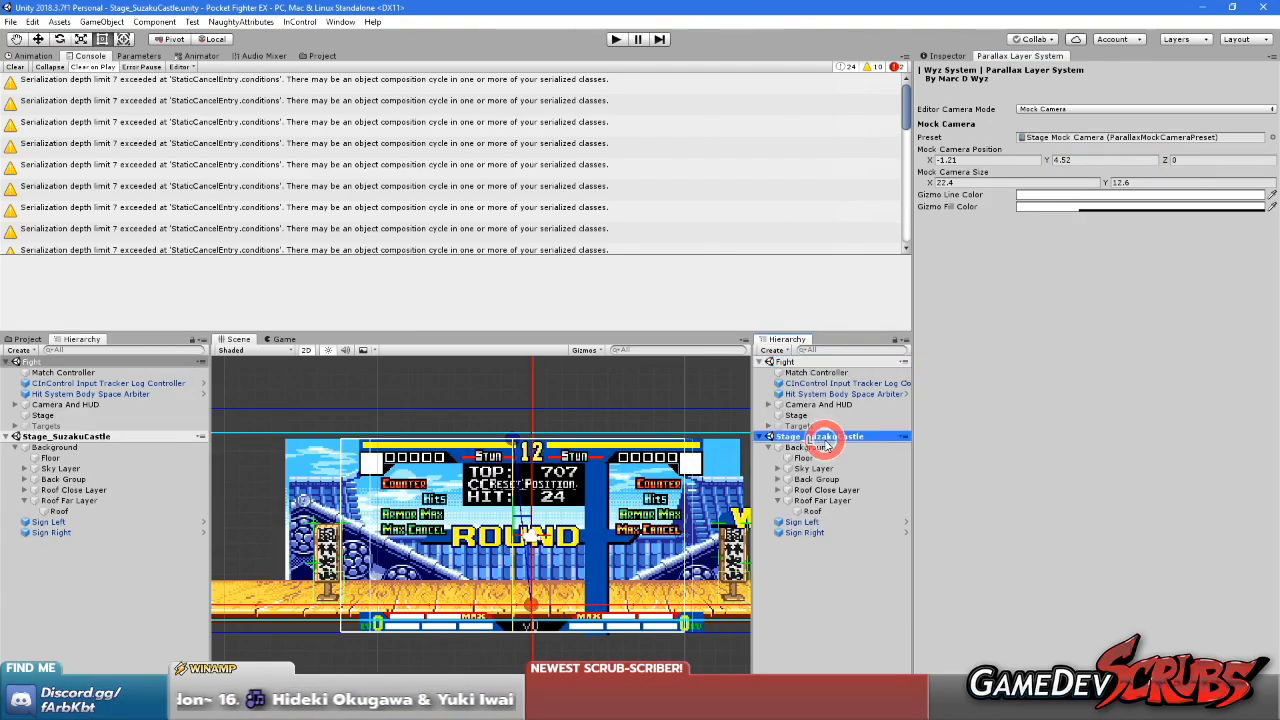
{"action": "left_click", "coordinate": [869, 516]}
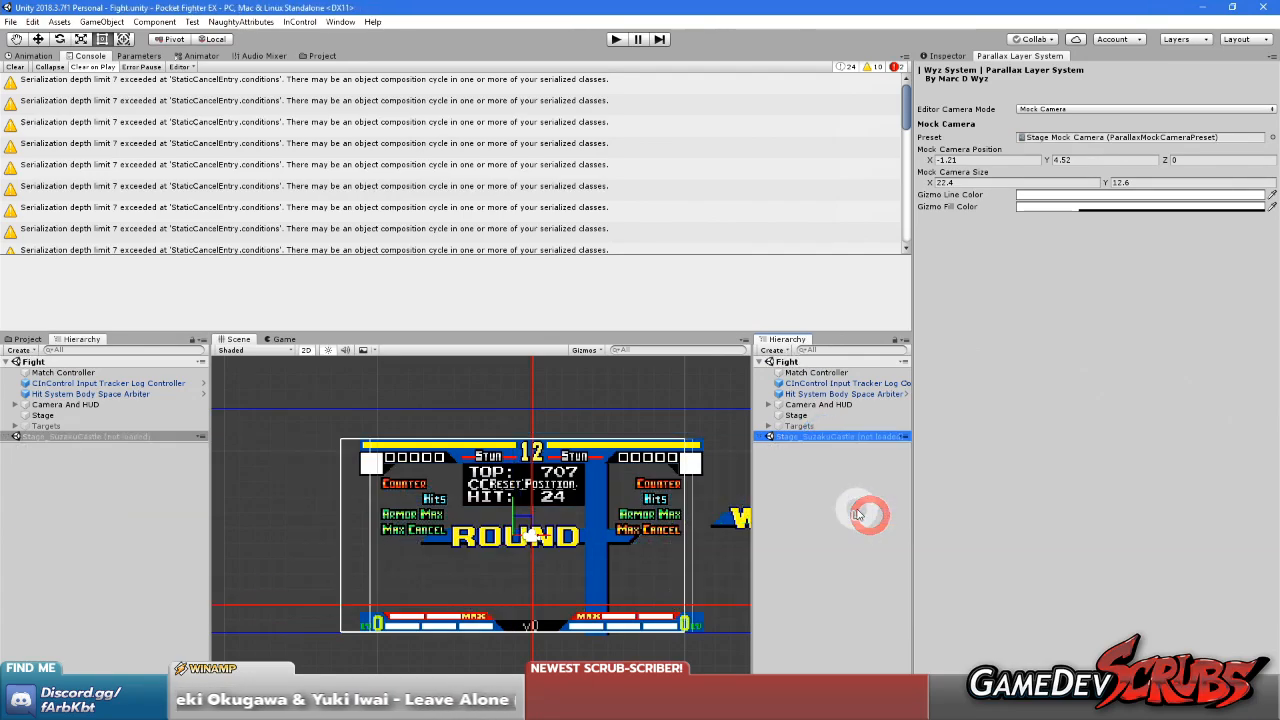
{"action": "left_click", "coordinate": [617, 39]}
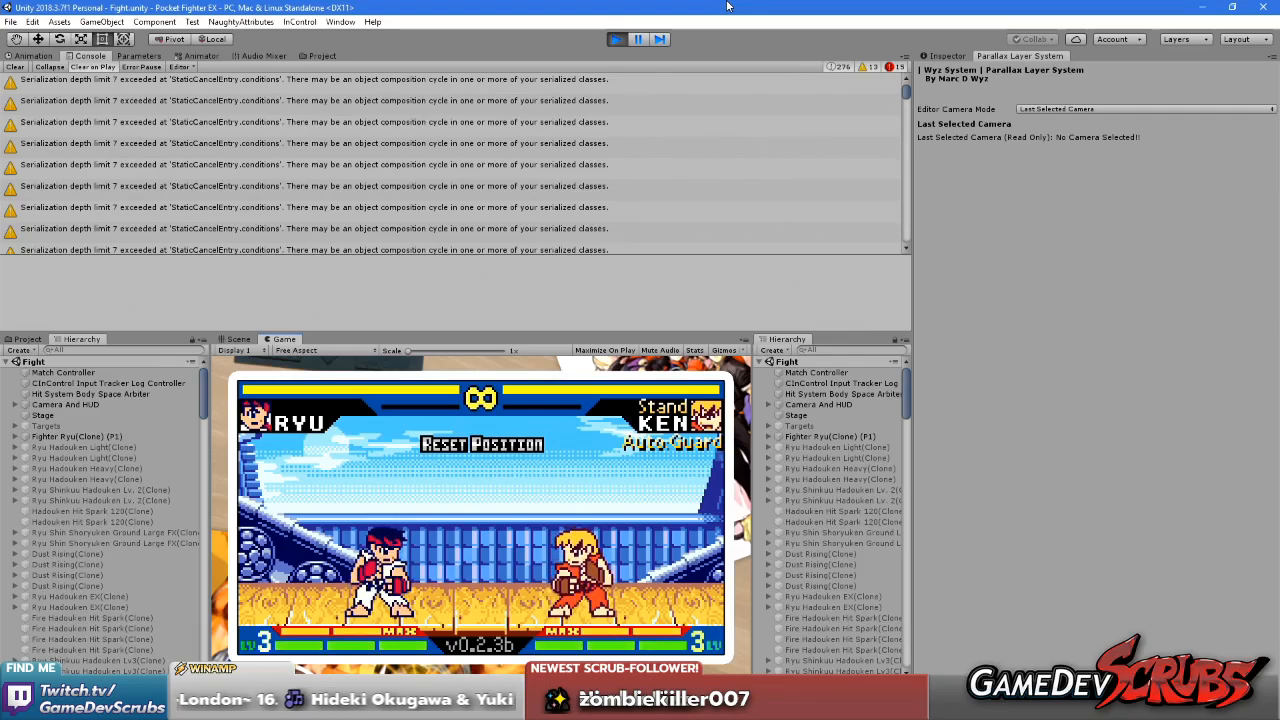
{"action": "left_click", "coordinate": [618, 38]}
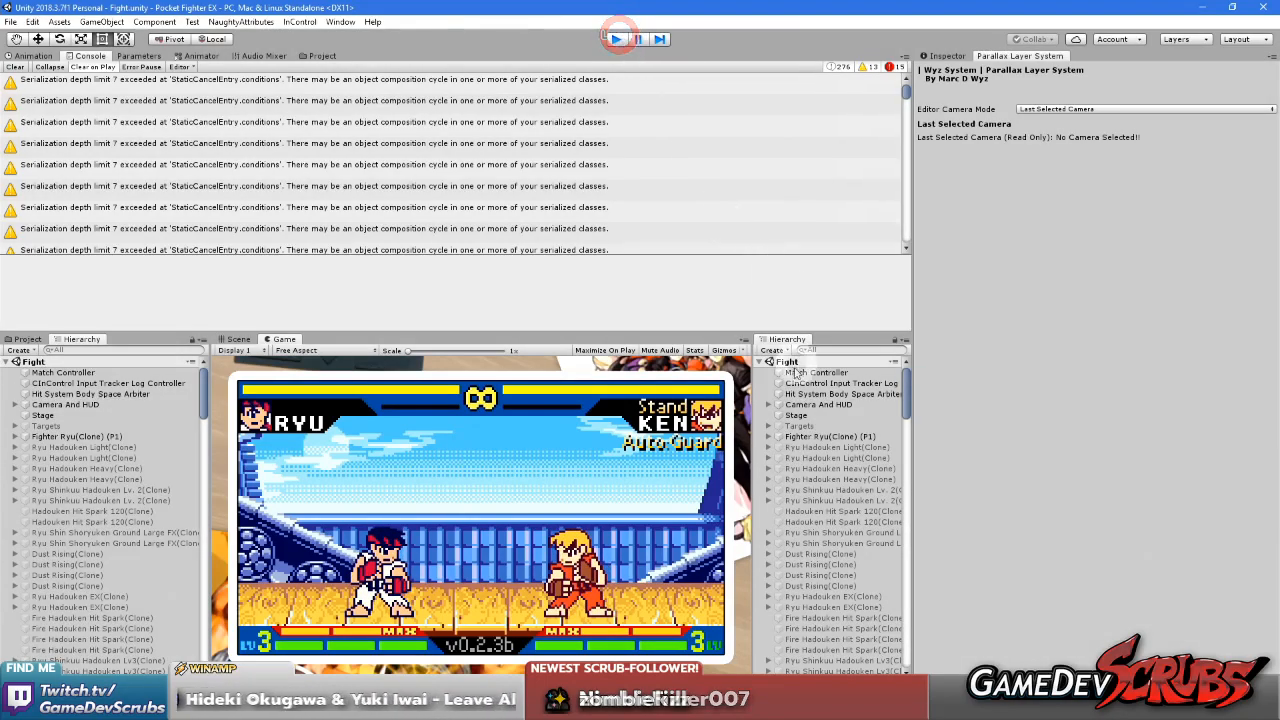
Load the Stage_SuzakuCastle scene again for editing and unload the Fight scene
{"action": "right_click", "coordinate": [794, 436]}
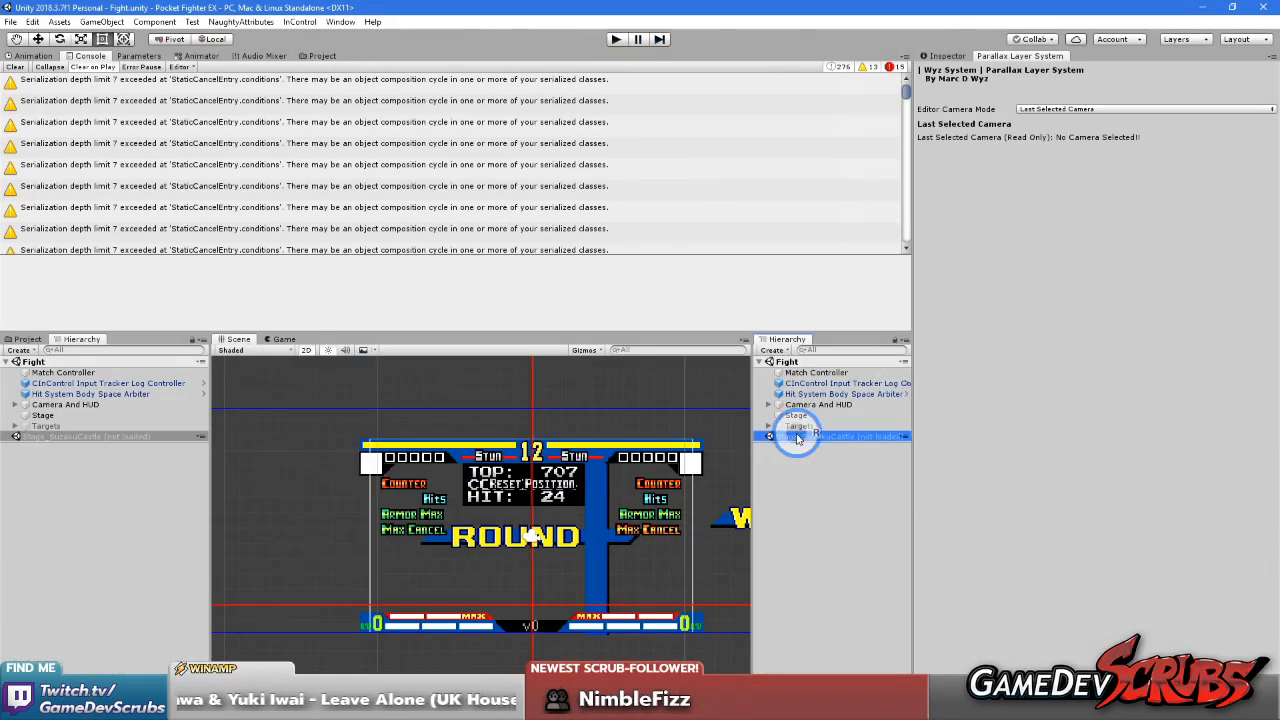
{"action": "left_click", "coordinate": [829, 451]}
{"action": "right_click", "coordinate": [800, 363]}
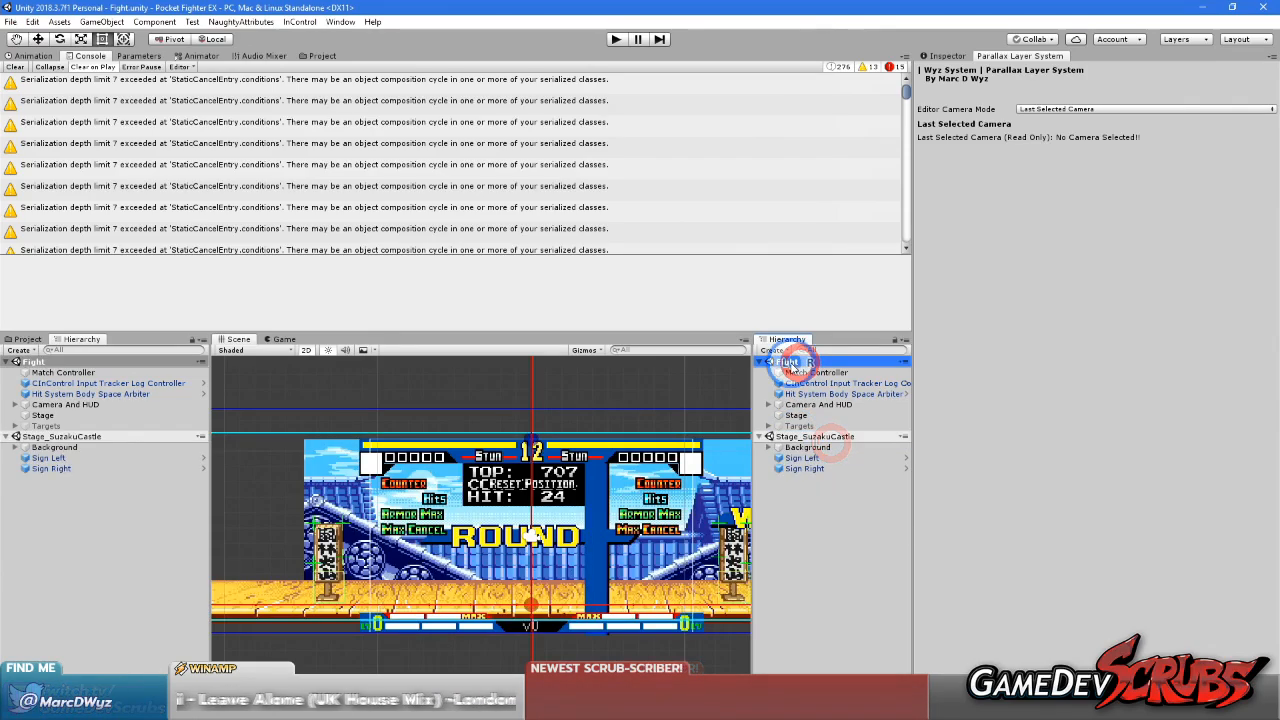
{"action": "left_click", "coordinate": [851, 441]}
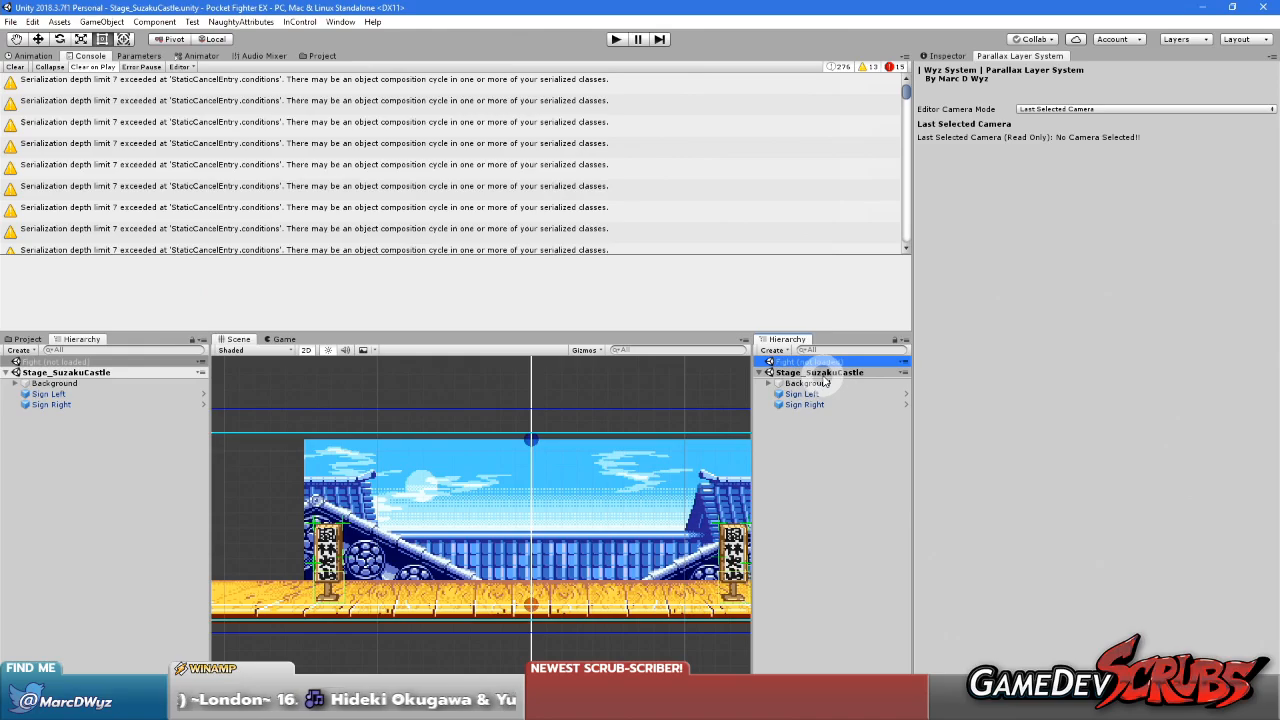
Switch the Parallax Layer System's editor camera mode to Mock Camera and set its position to X 0, Y 4.5
{"action": "left_click", "coordinate": [800, 373]}
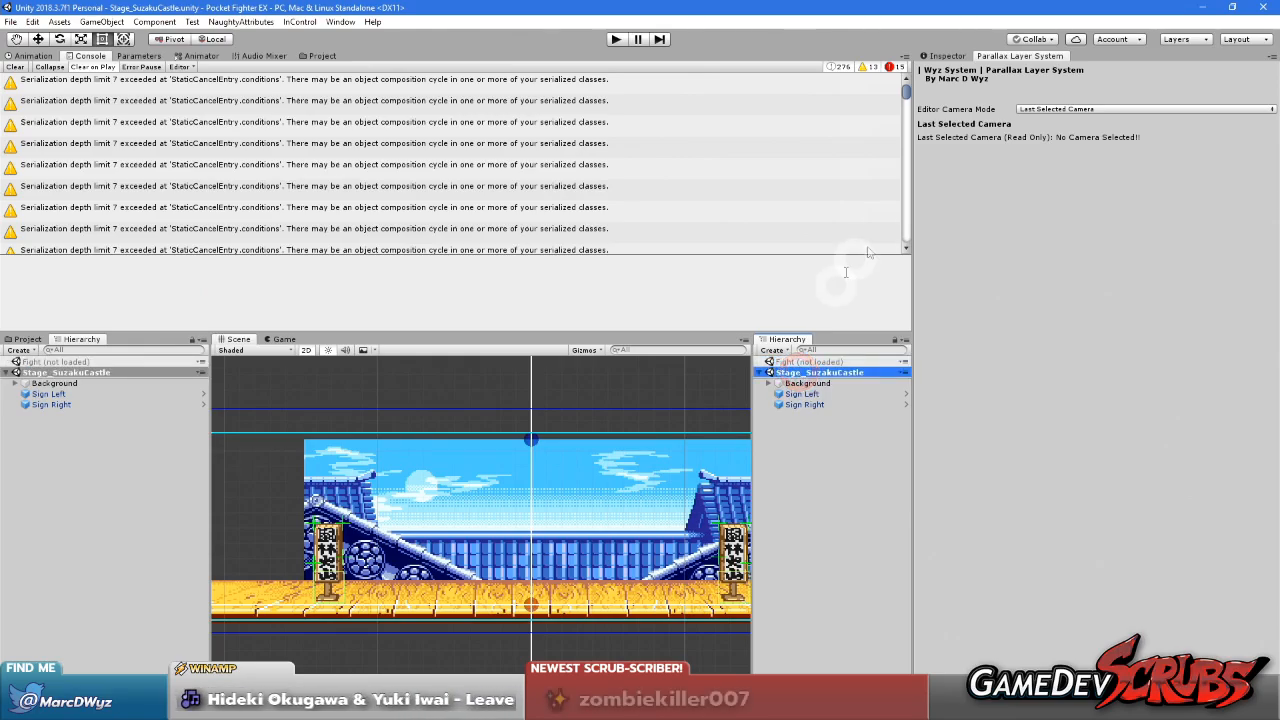
{"action": "left_click", "coordinate": [1040, 107]}
{"action": "left_click", "coordinate": [1050, 124]}
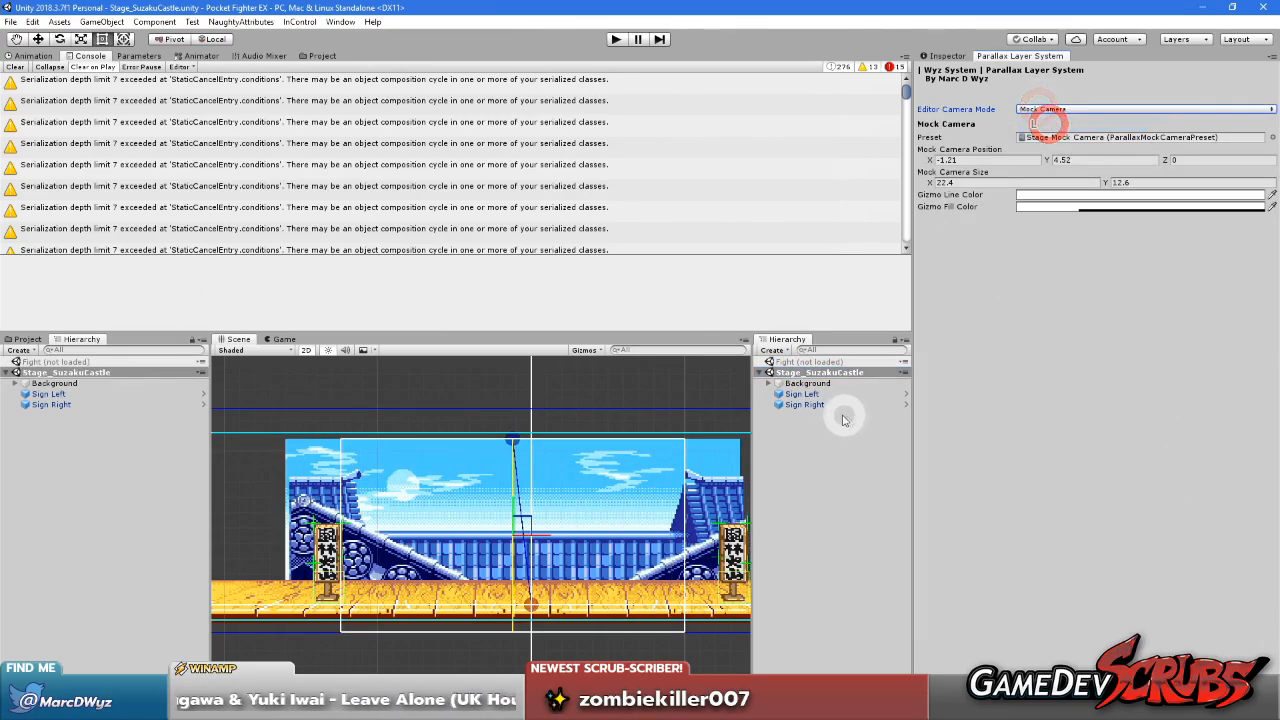
{"action": "left_click", "coordinate": [1068, 160]}
{"action": "type", "text": "4.5"}
{"action": "left_click", "coordinate": [990, 160]}
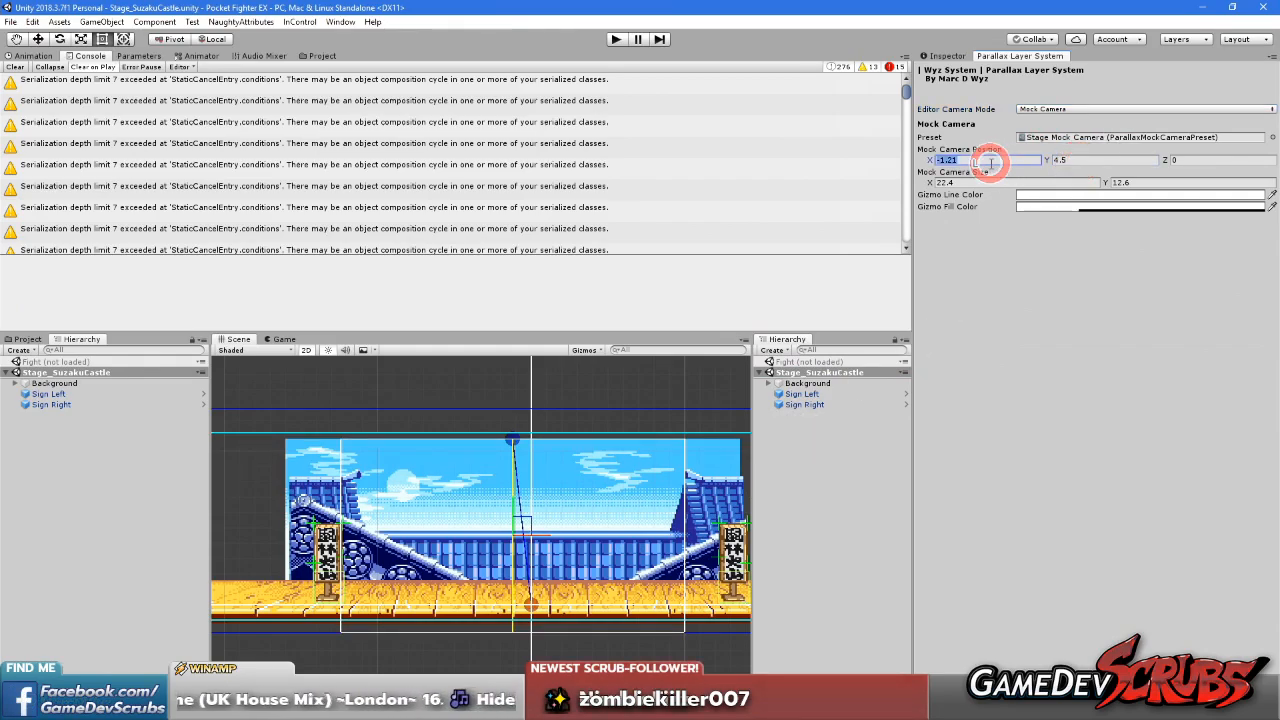
{"action": "type", "text": "0"}
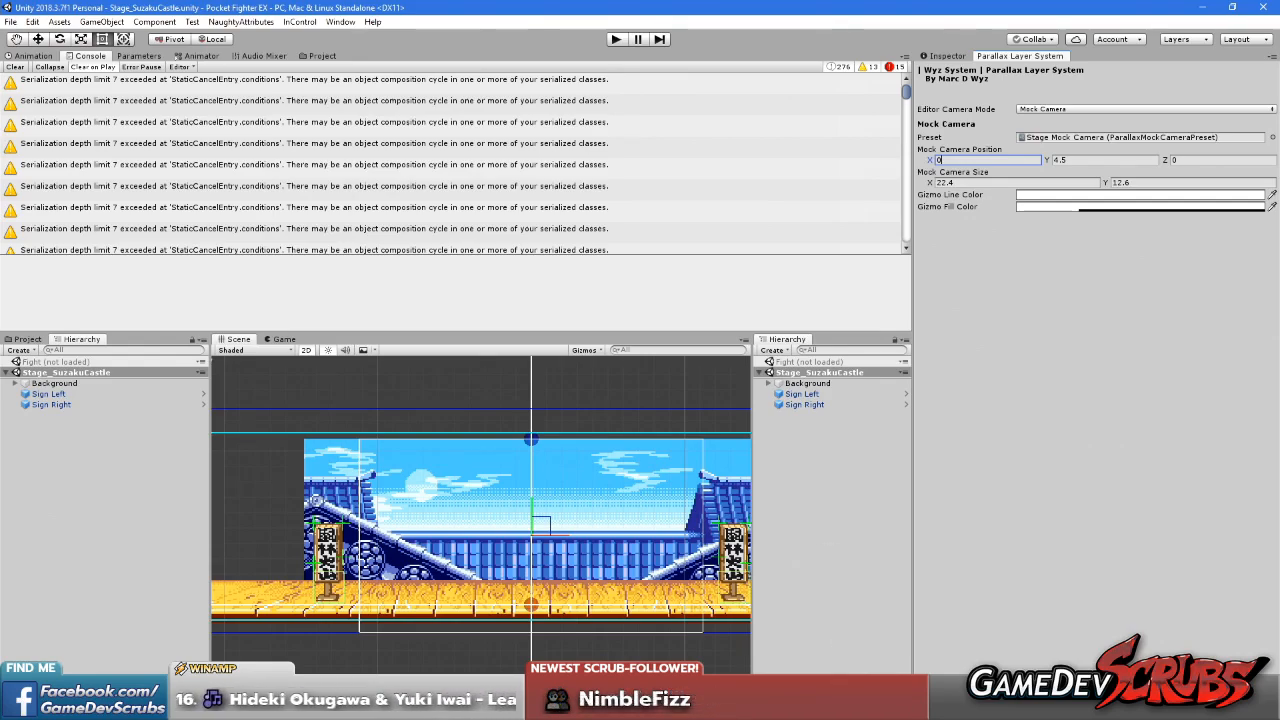
{"action": "middle_click_drag", "start_coordinate": [490, 552], "coordinate": [432, 556]}
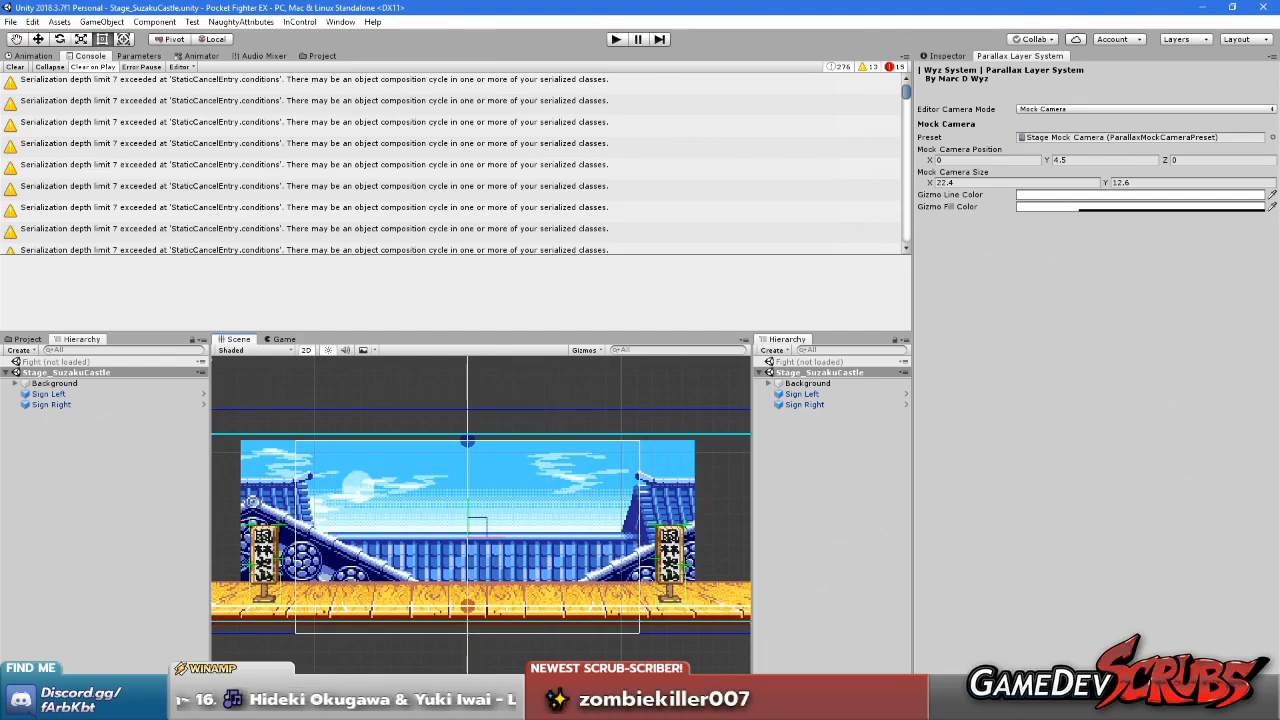
{"action": "mouse_move", "coordinate": [839, 708]}
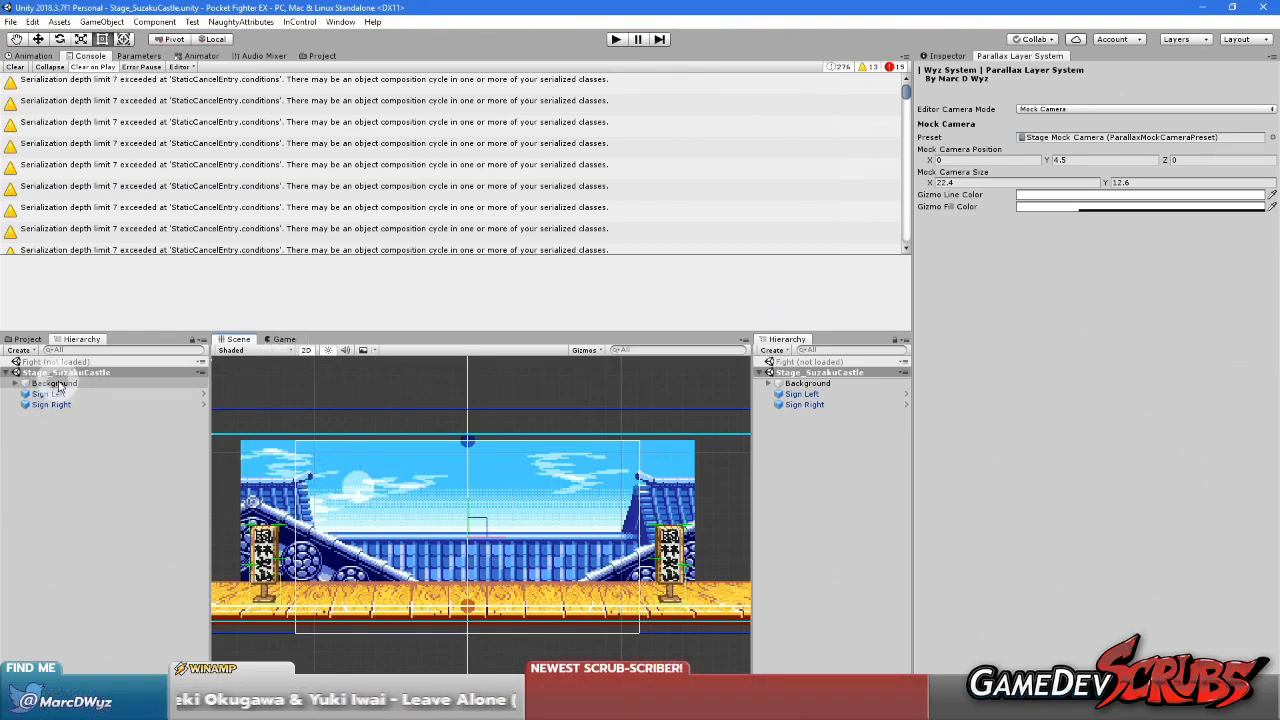
Create an empty object under Background in Stage_SuzakuCastle and name it Tower Layer
{"action": "left_click", "coordinate": [768, 383]}
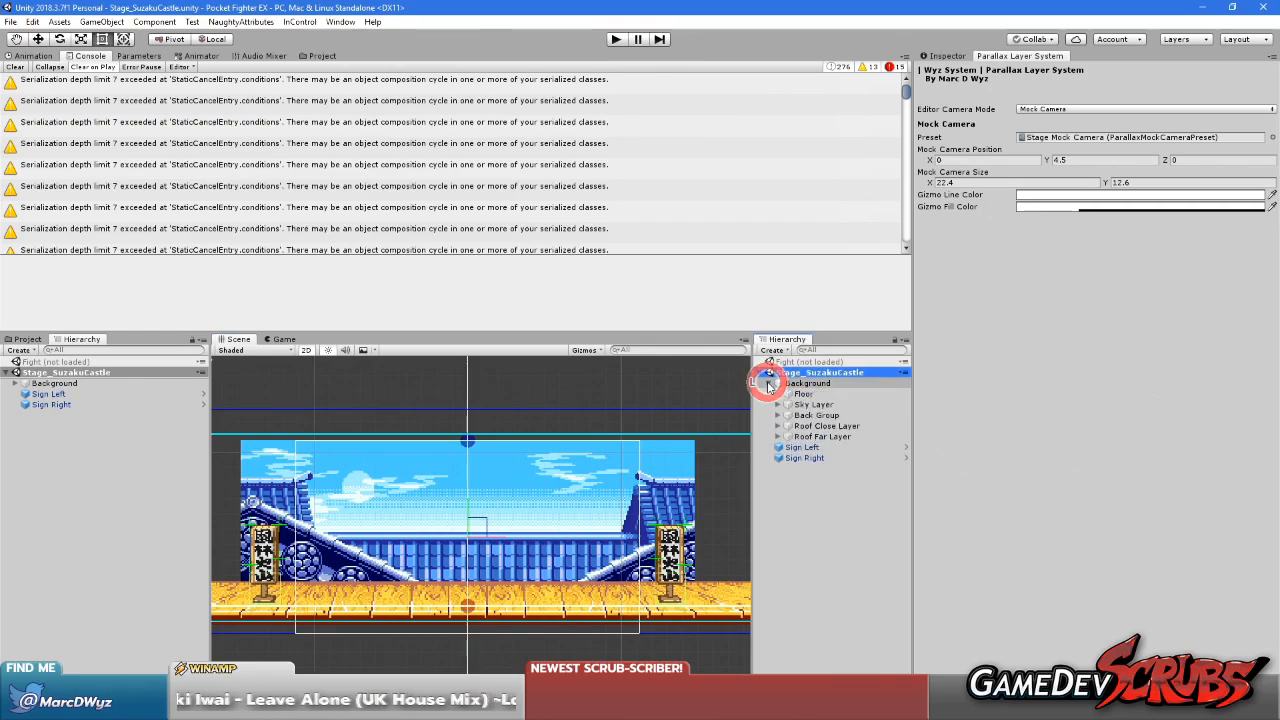
{"action": "left_click", "coordinate": [27, 339]}
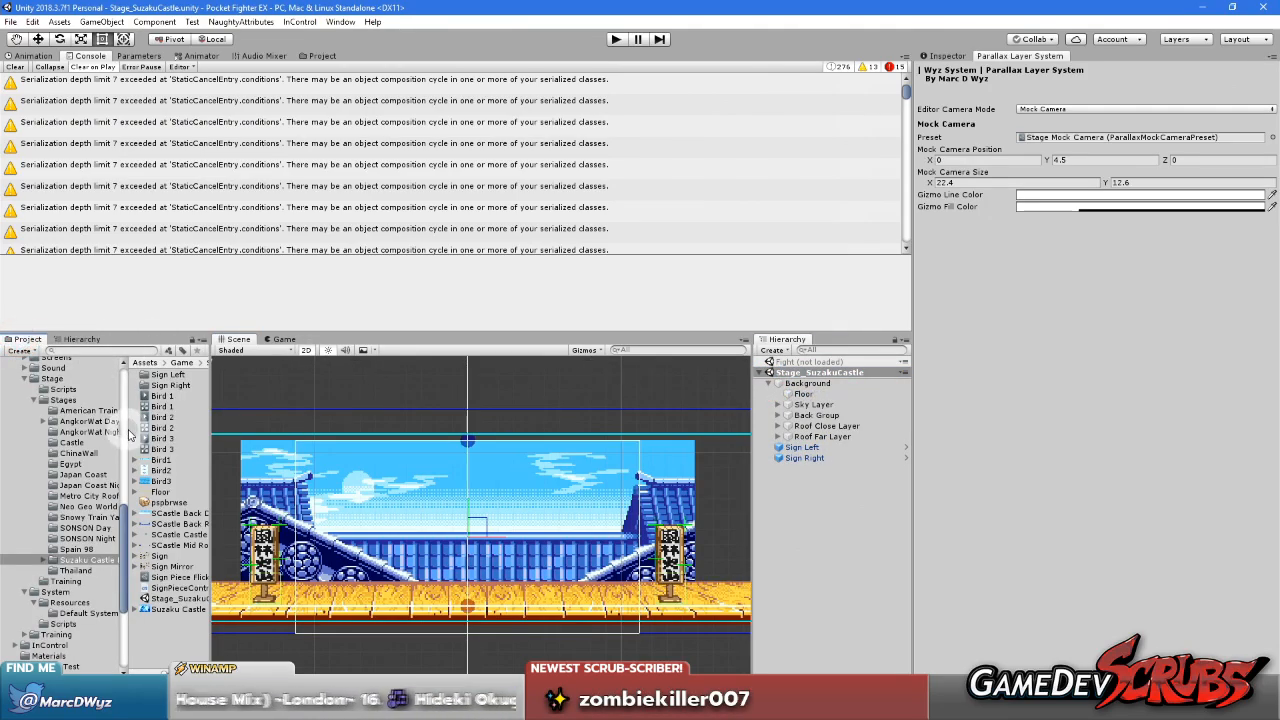
{"action": "left_click_drag", "start_coordinate": [125, 433], "coordinate": [121, 432]}
{"action": "left_click_drag", "start_coordinate": [206, 432], "coordinate": [241, 435]}
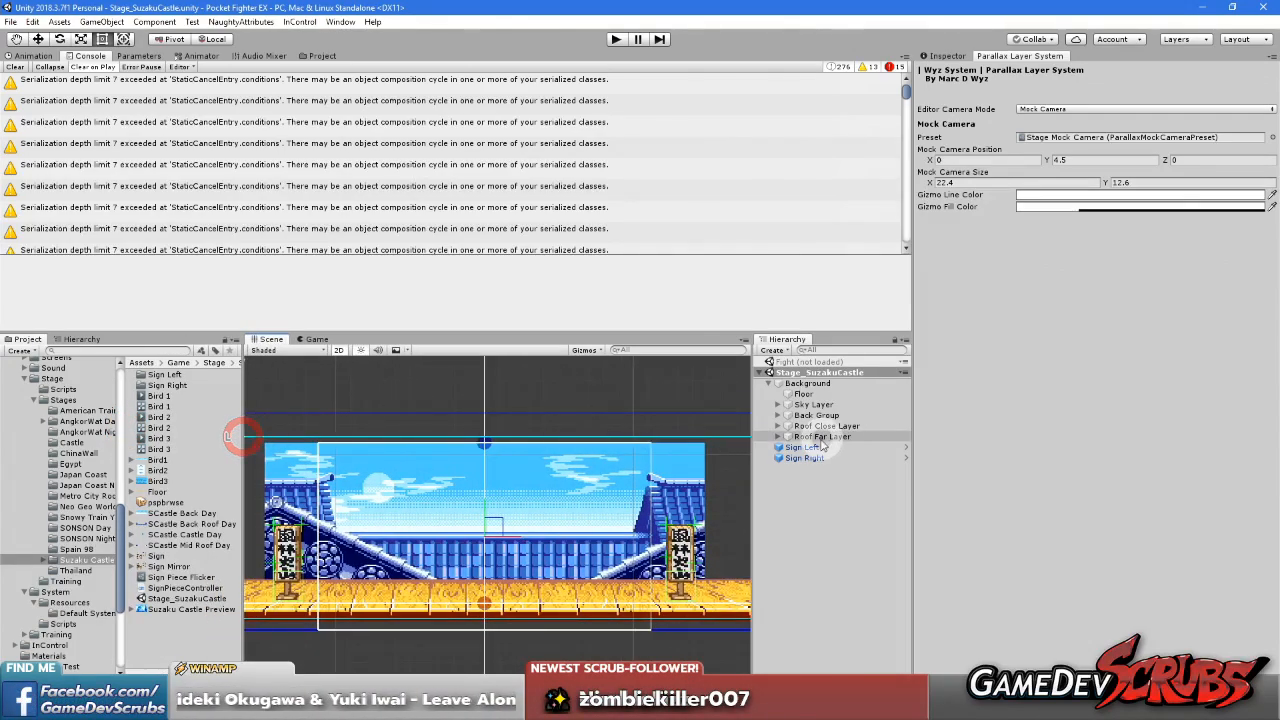
{"action": "right_click", "coordinate": [815, 384]}
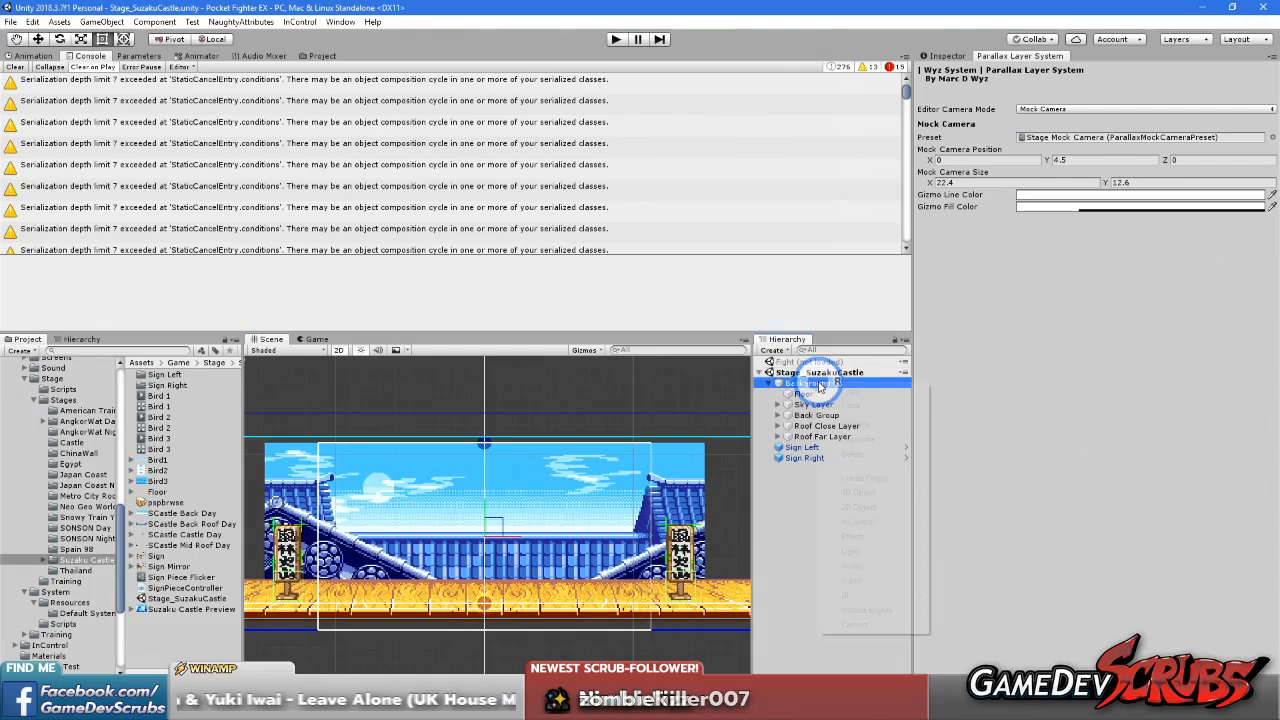
{"action": "left_click", "coordinate": [865, 478]}
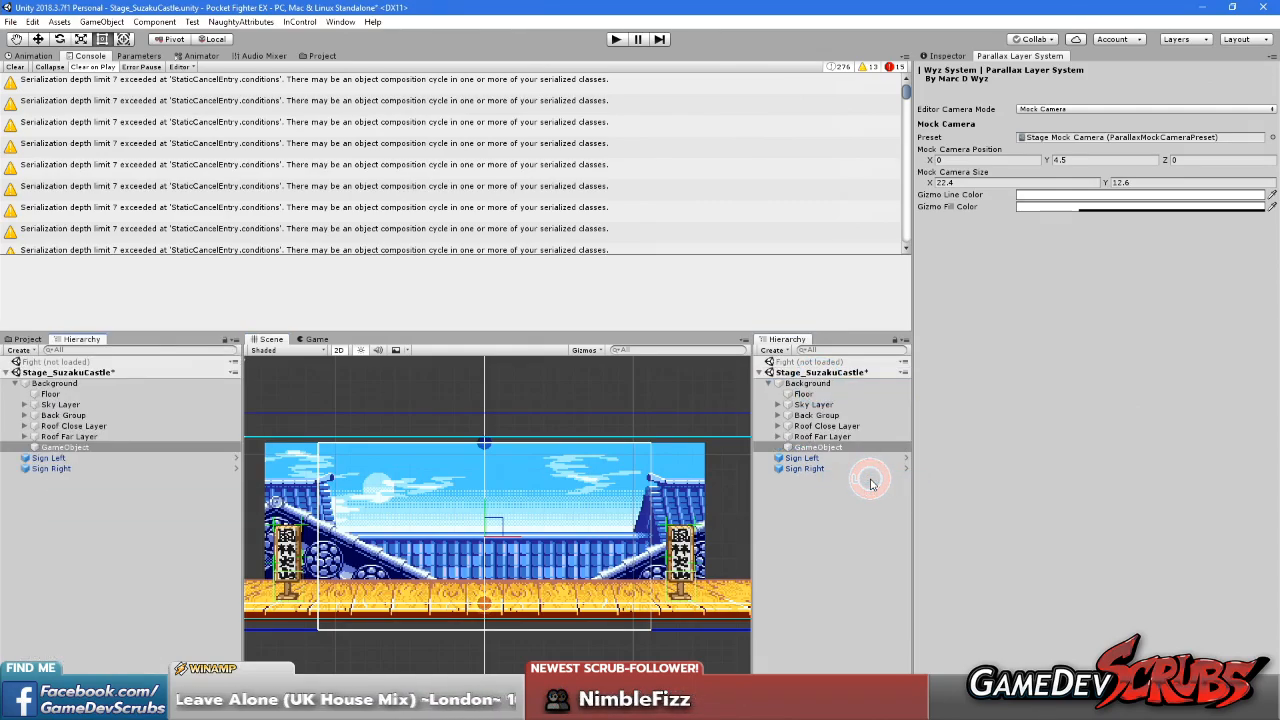
{"action": "left_click", "coordinate": [826, 447]}
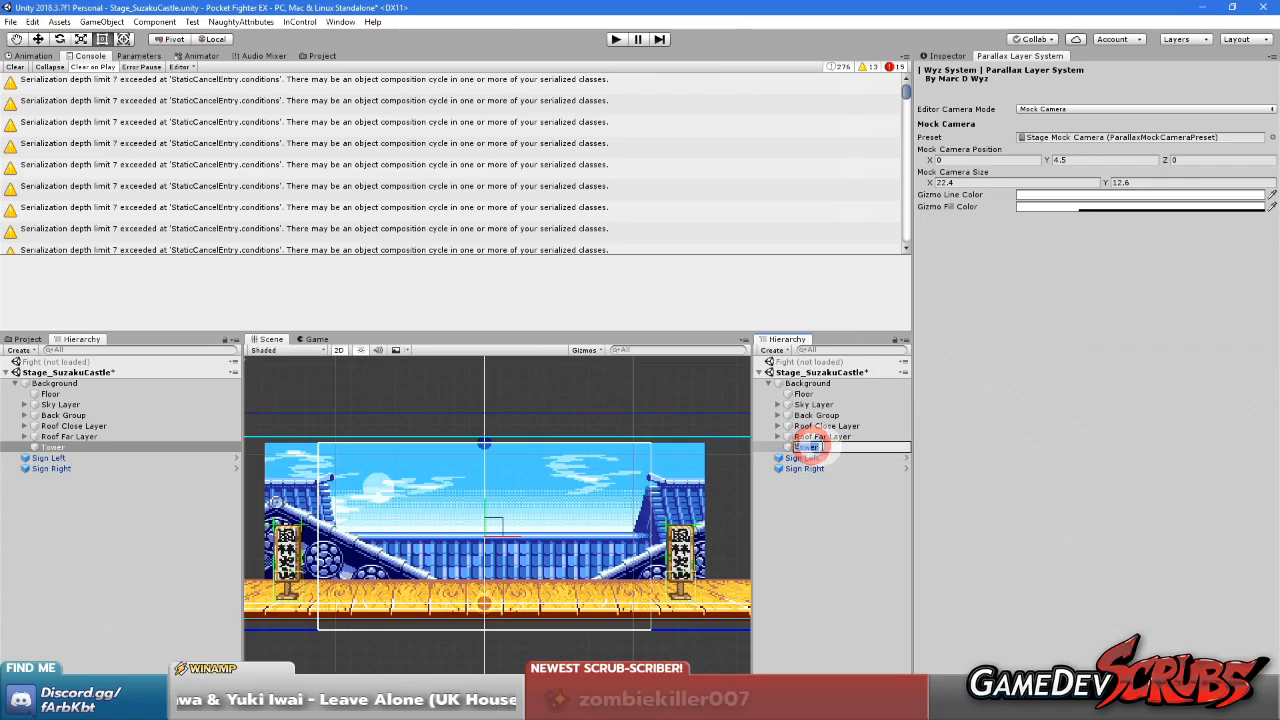
{"action": "left_click", "coordinate": [820, 447]}
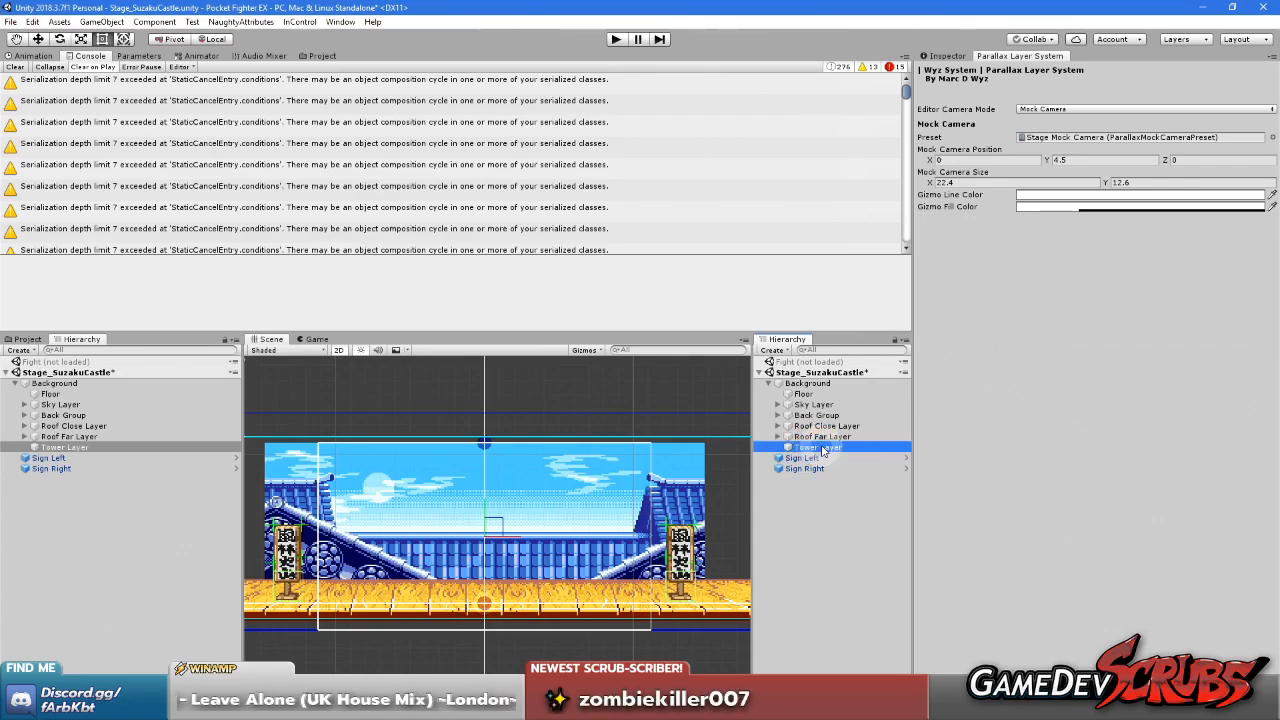
Create an empty child object under Tower Layer and name it Tower
{"action": "right_click", "coordinate": [830, 447]}
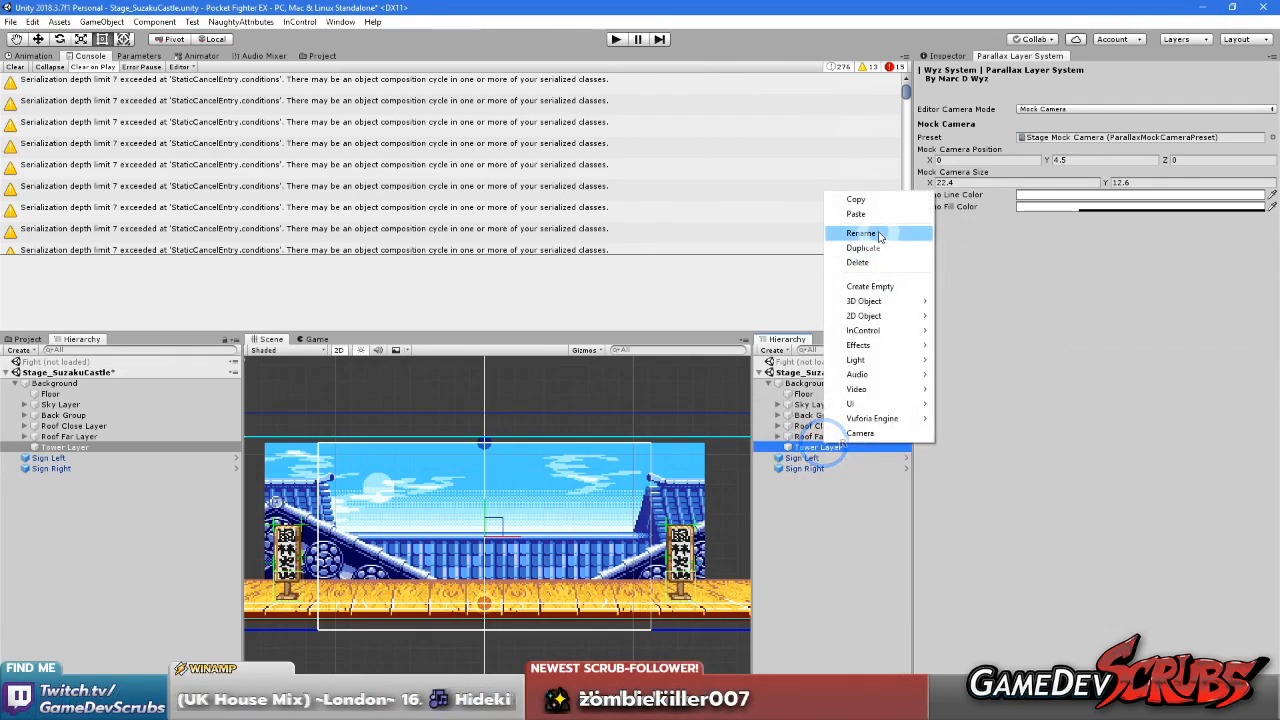
{"action": "left_click", "coordinate": [870, 286]}
{"action": "left_click", "coordinate": [822, 458]}
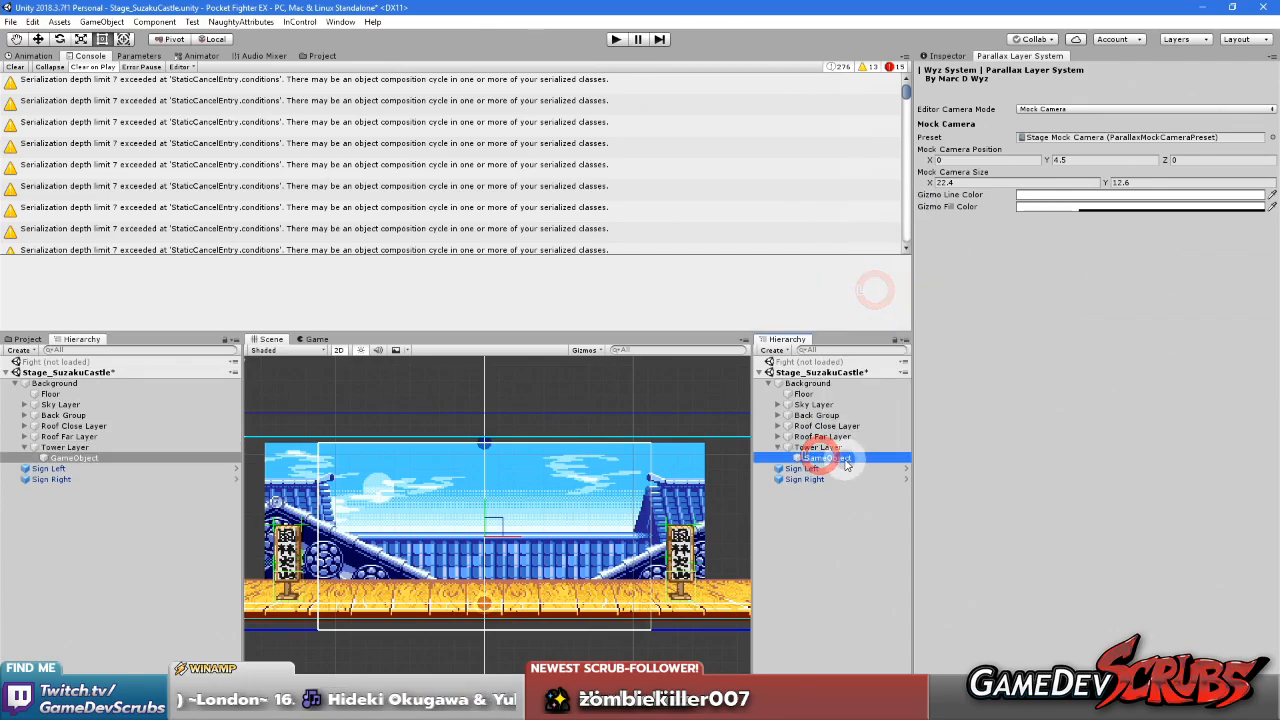
{"action": "type", "text": "Tower"}
{"action": "key", "text": "Return"}
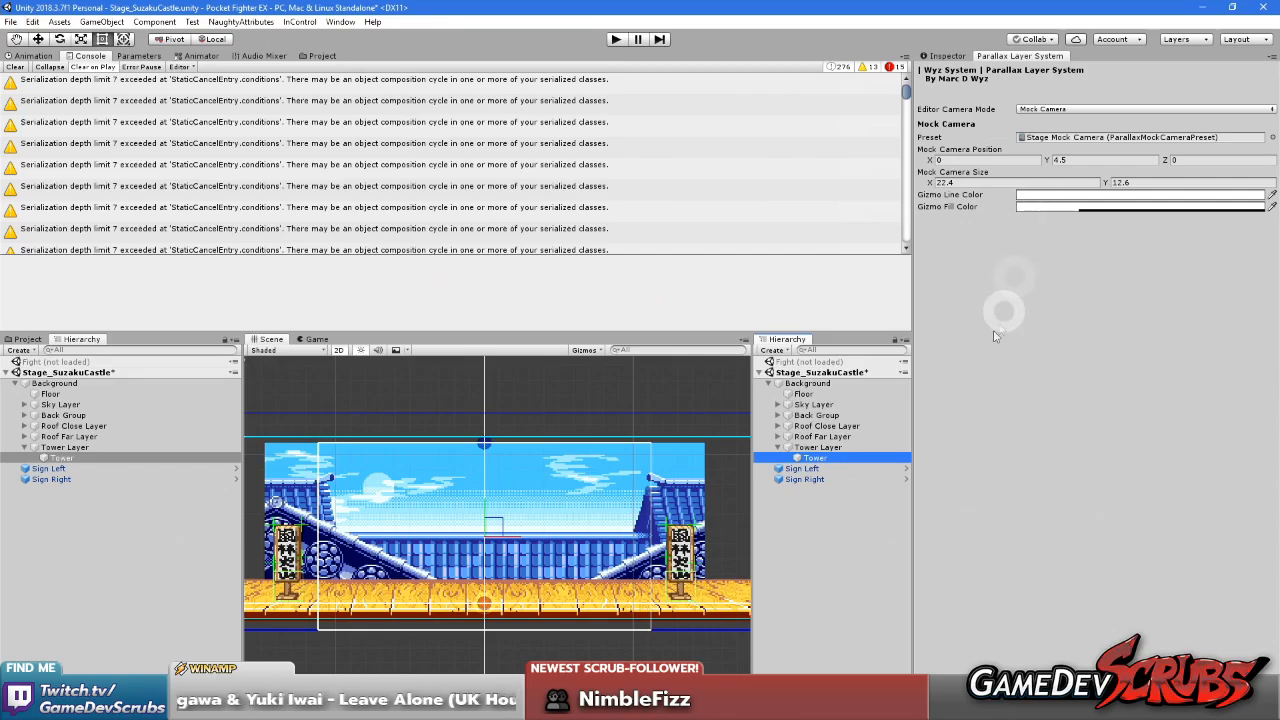
Add a Sprite Renderer component to the Tower object
{"action": "left_click", "coordinate": [946, 56]}
{"action": "left_click", "coordinate": [1135, 154]}
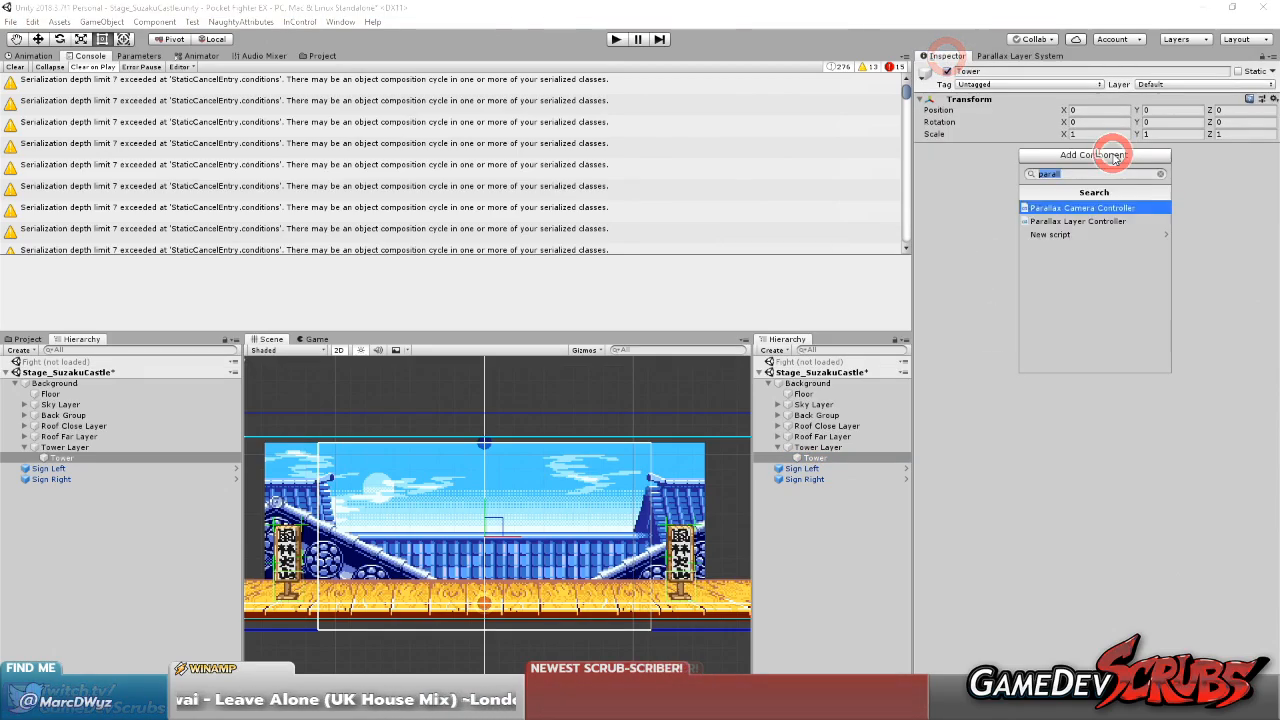
{"action": "type", "text": "spri"}
{"action": "key", "text": "Down"}
{"action": "key", "text": "Down"}
{"action": "key", "text": "Down"}
{"action": "key", "text": "Down"}
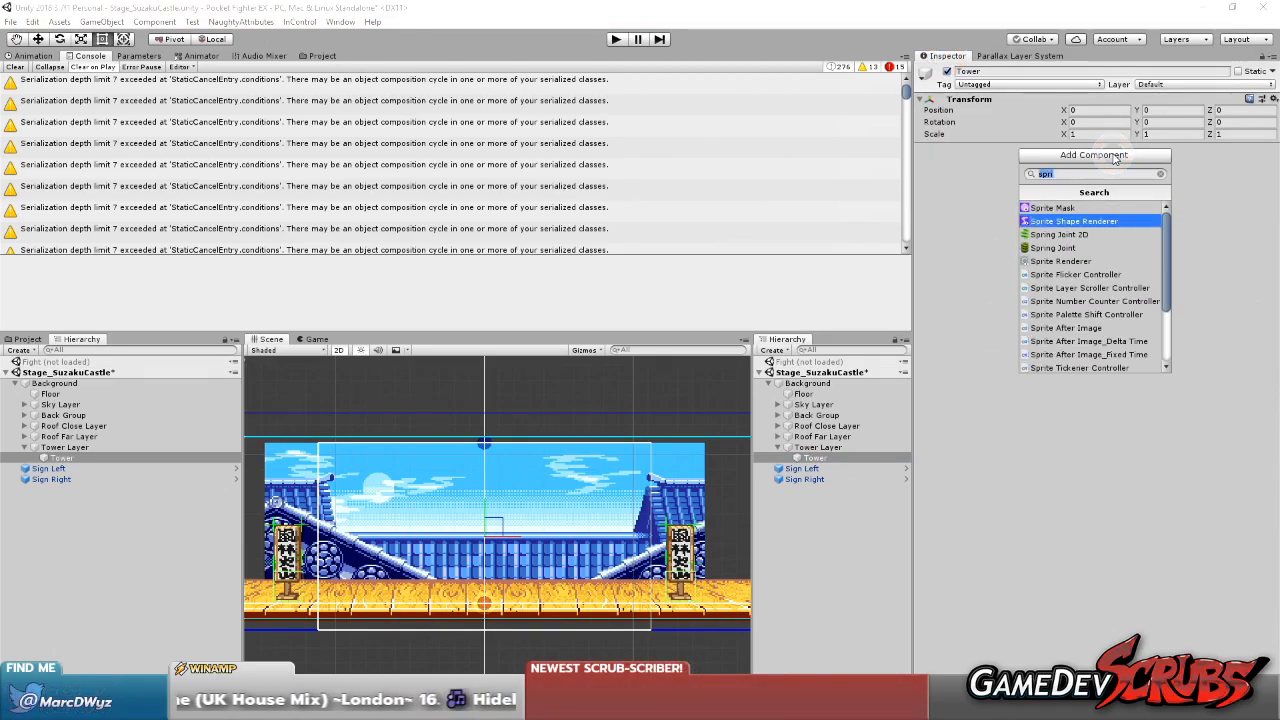
{"action": "key", "text": "Return"}
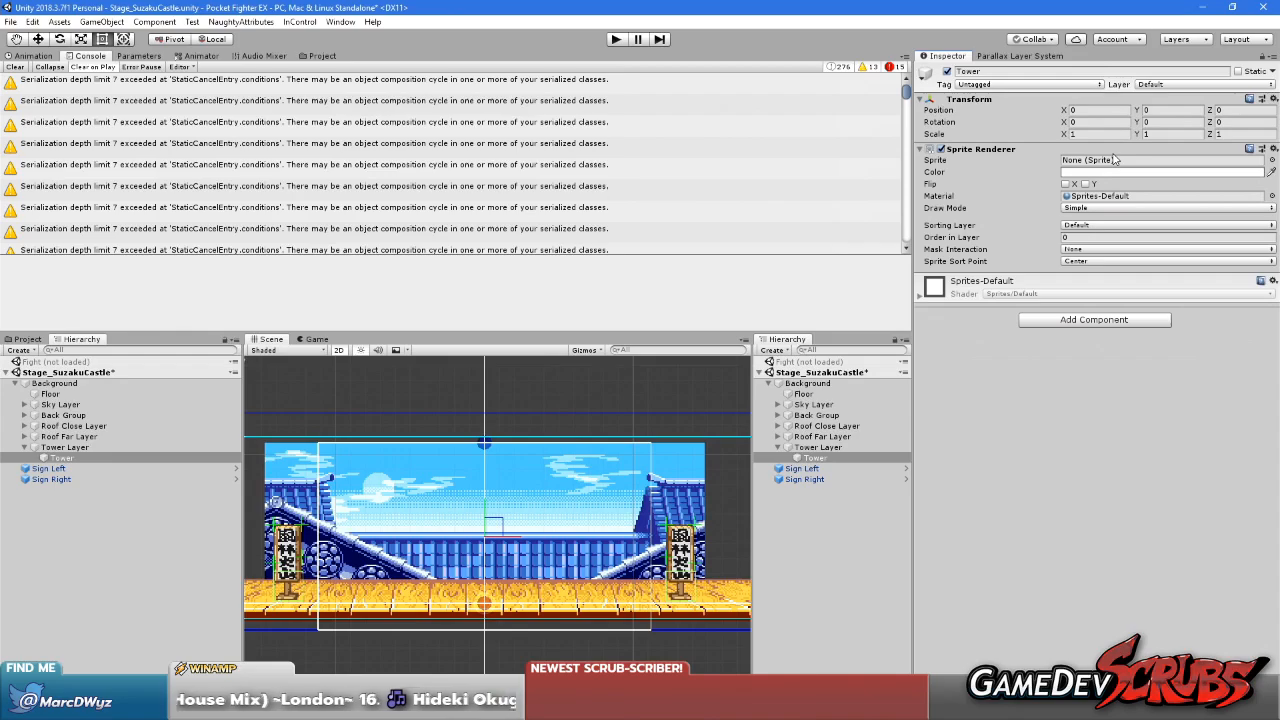
Assign the SCastle Castle Day sprite to Tower's Sprite Renderer
{"action": "left_click", "coordinate": [1271, 160]}
{"action": "type", "text": "sca"}
{"action": "double_click", "coordinate": [688, 300]}
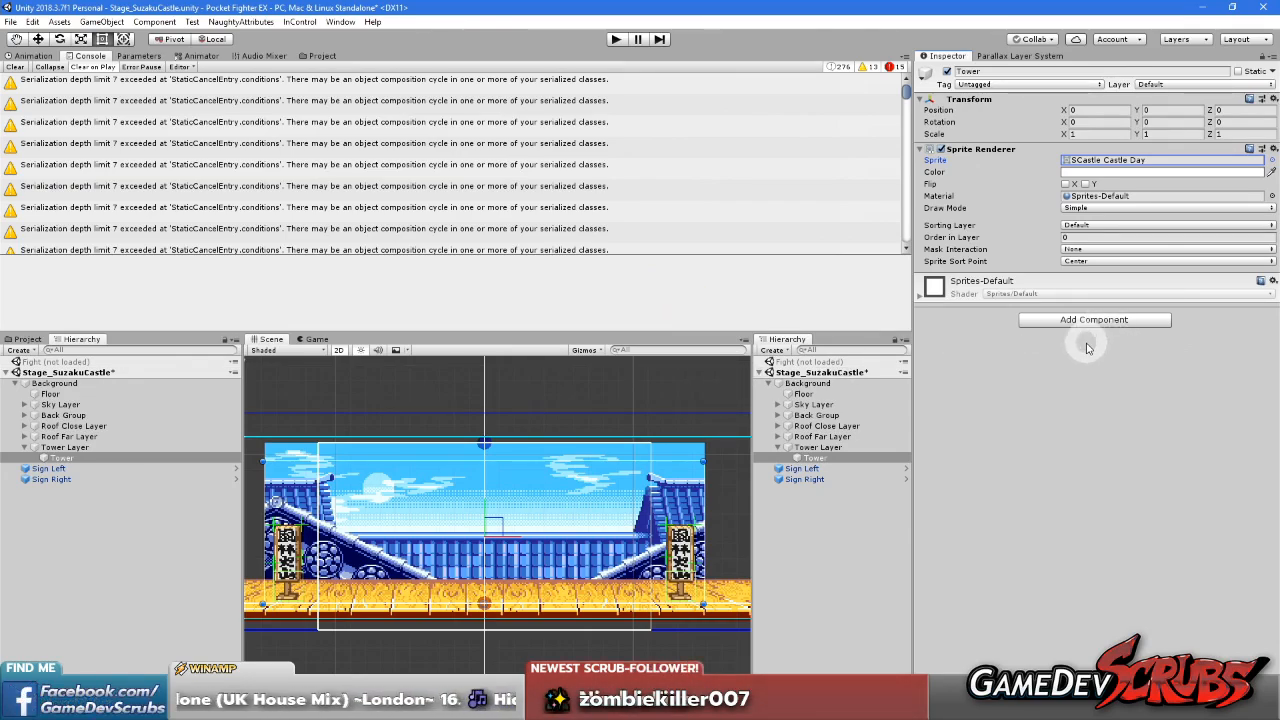
Switch to Paint Shop Pro, look over the castle layers in suzakulayers.png, and open the image browser
{"action": "left_click", "coordinate": [570, 706]}
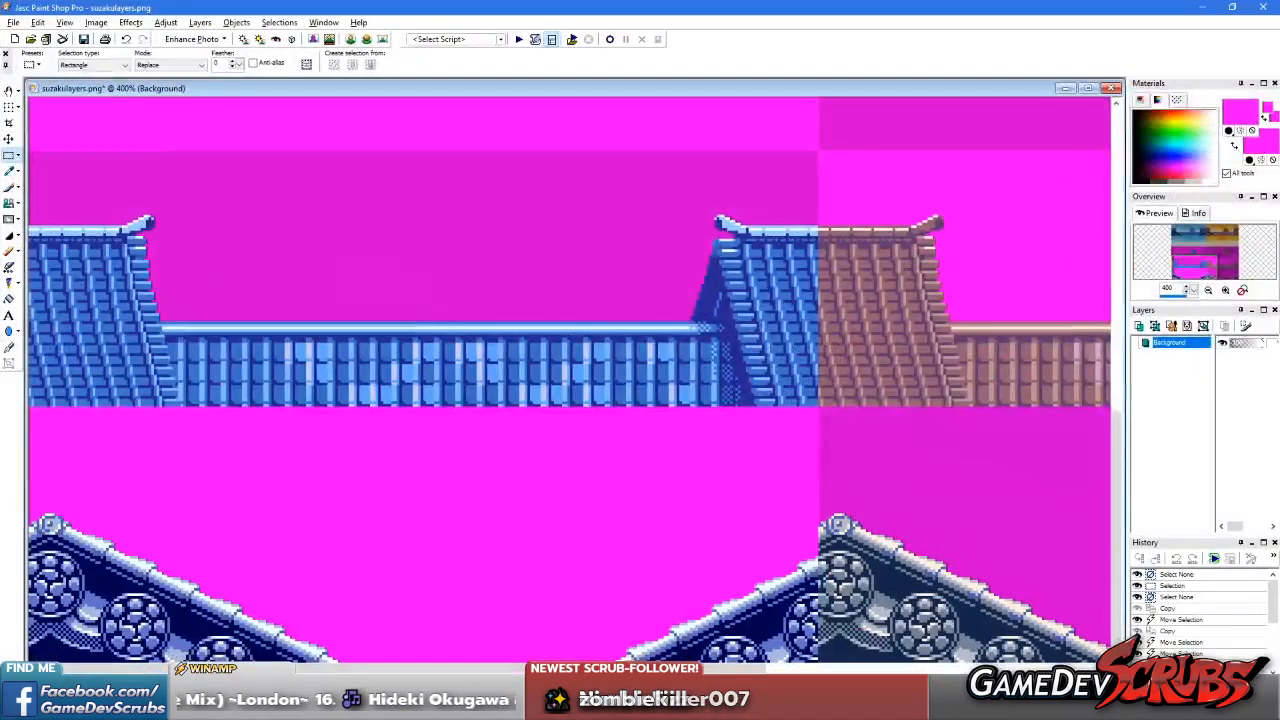
{"action": "scroll", "coordinate": [555, 504], "scroll_direction": "down", "scroll_amount": 4}
{"action": "scroll", "coordinate": [410, 355], "scroll_direction": "up", "scroll_amount": 3}
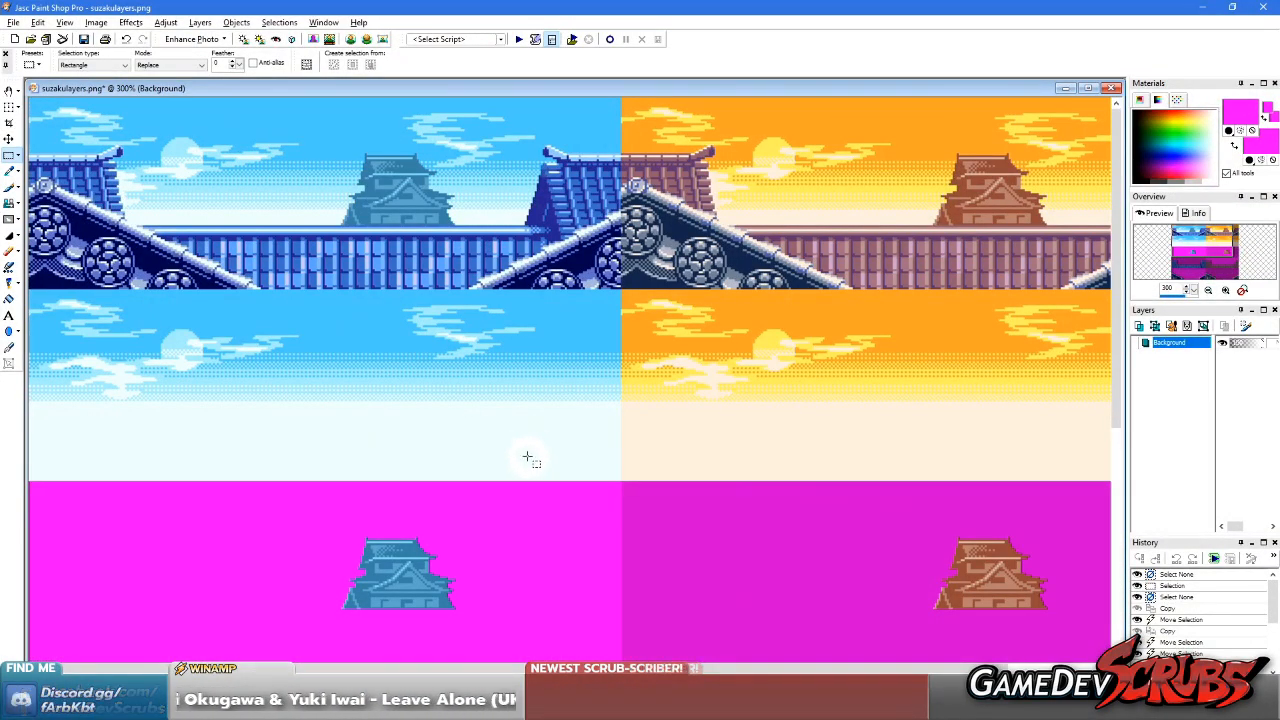
{"action": "scroll", "coordinate": [540, 490], "scroll_direction": "down", "scroll_amount": 1}
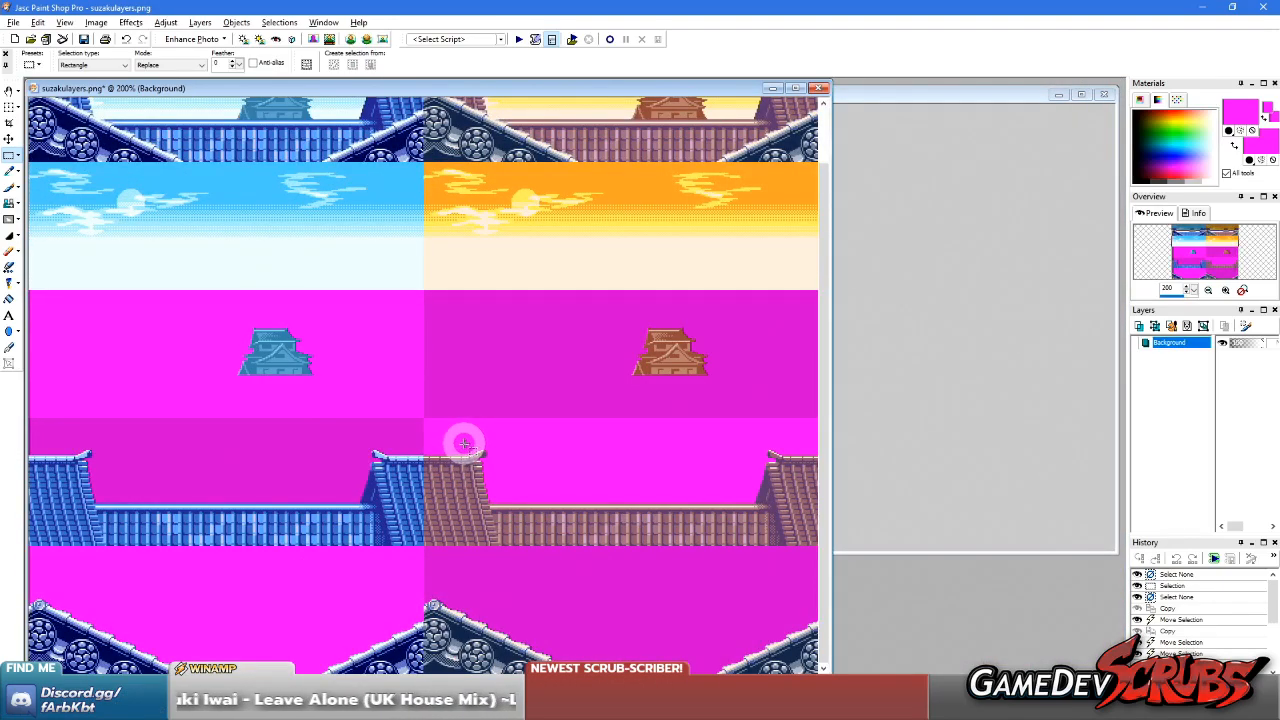
{"action": "scroll", "coordinate": [375, 390], "scroll_direction": "down", "scroll_amount": 1}
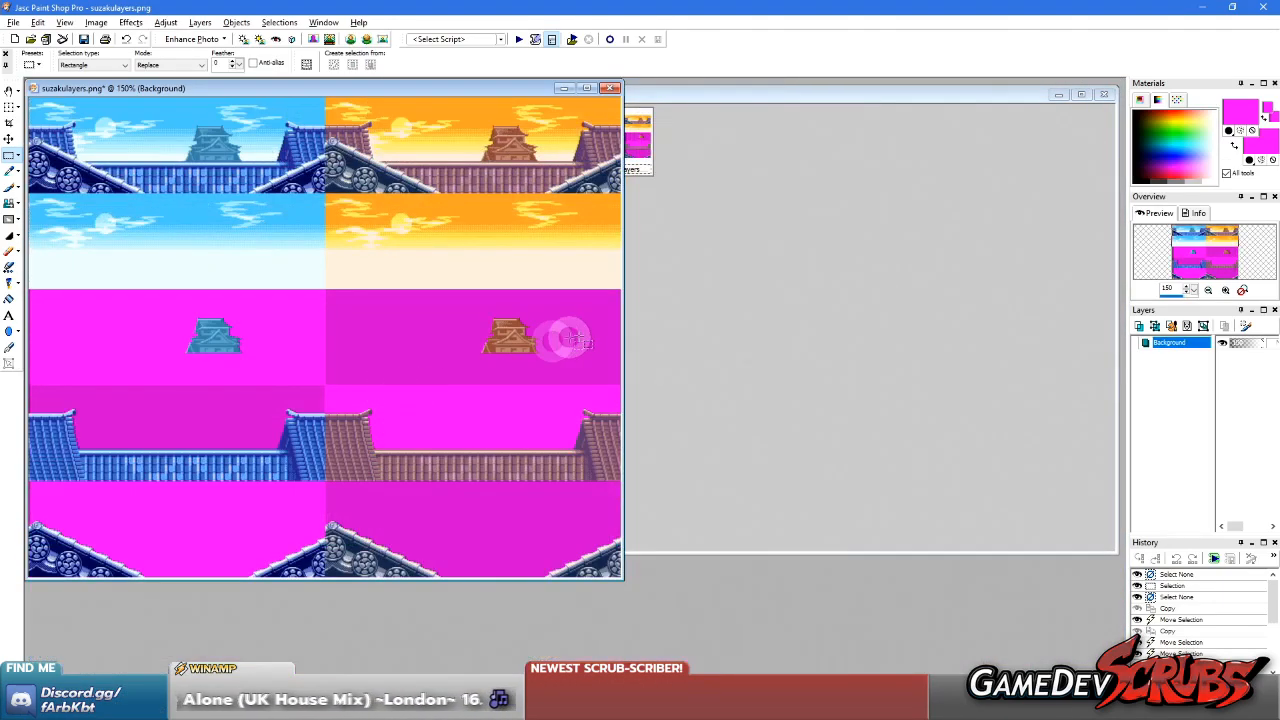
{"action": "key", "text": "ctrl+b"}
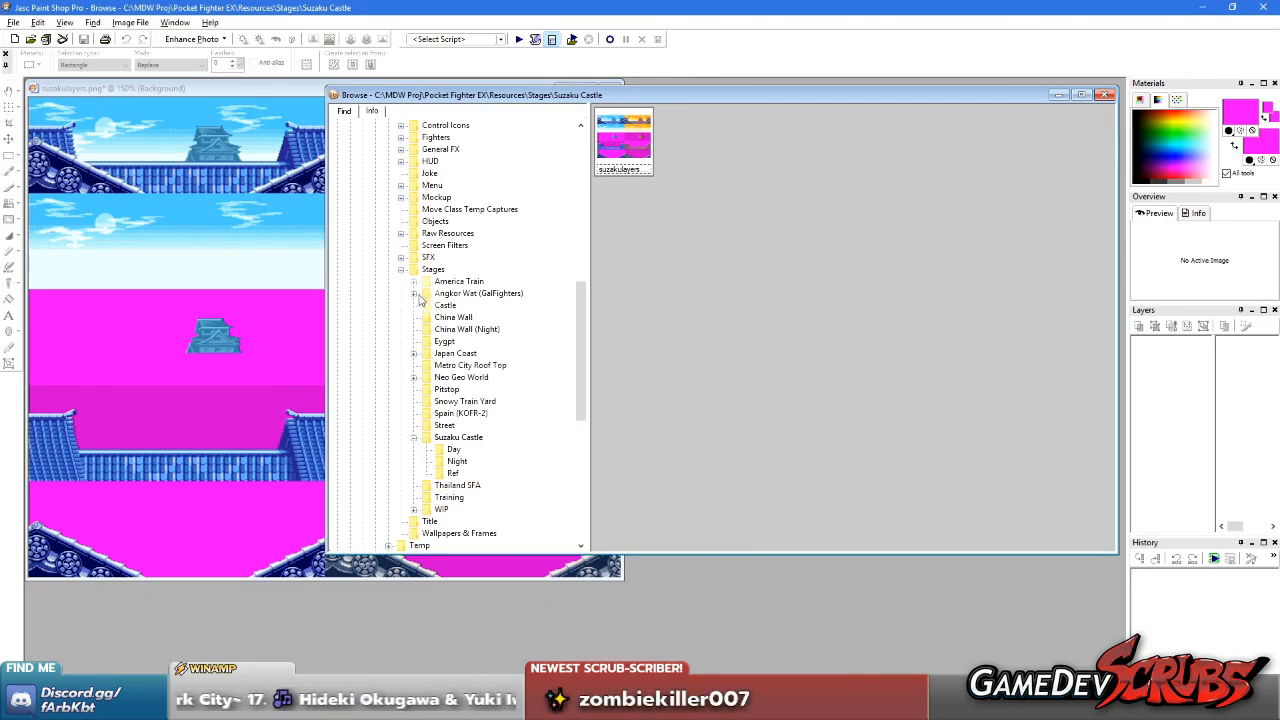
Browse to the project's Assets\Game\Stage\Stages\Suzaku Castle Day folder and open SCastle Castle Day.gif
{"action": "scroll", "coordinate": [418, 288], "scroll_direction": "up", "scroll_amount": 7}
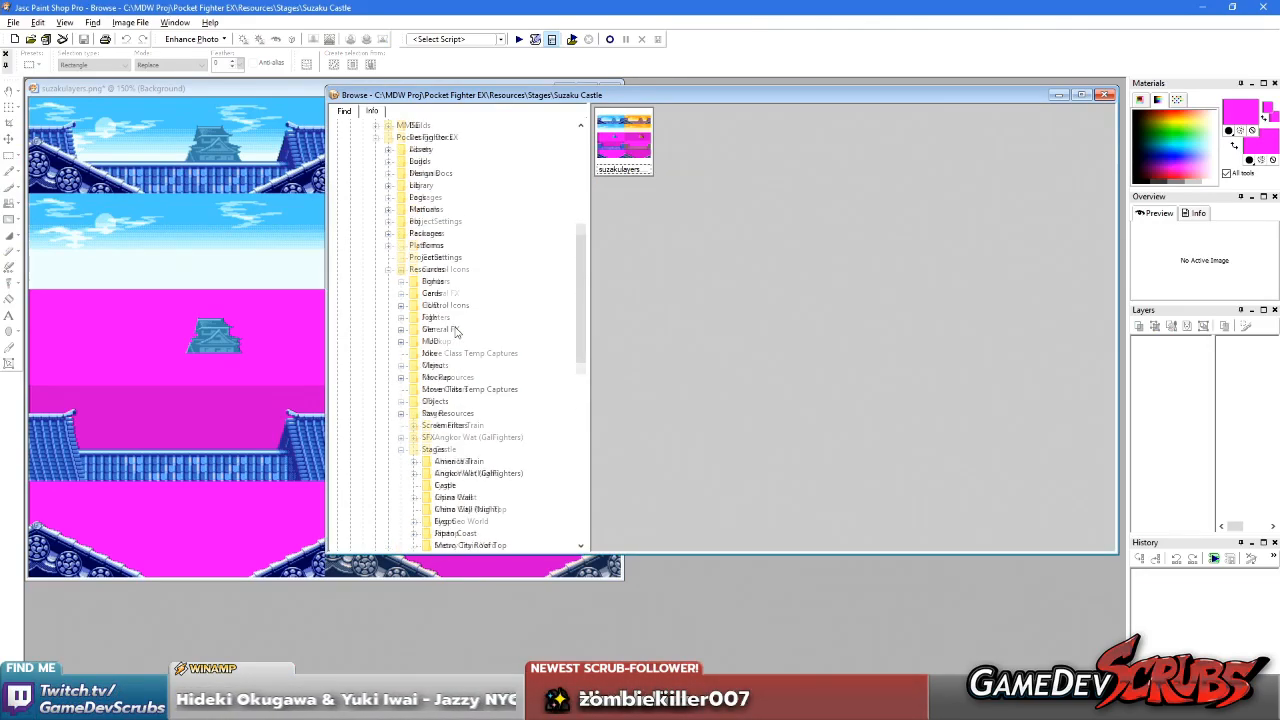
{"action": "left_click", "coordinate": [388, 222]}
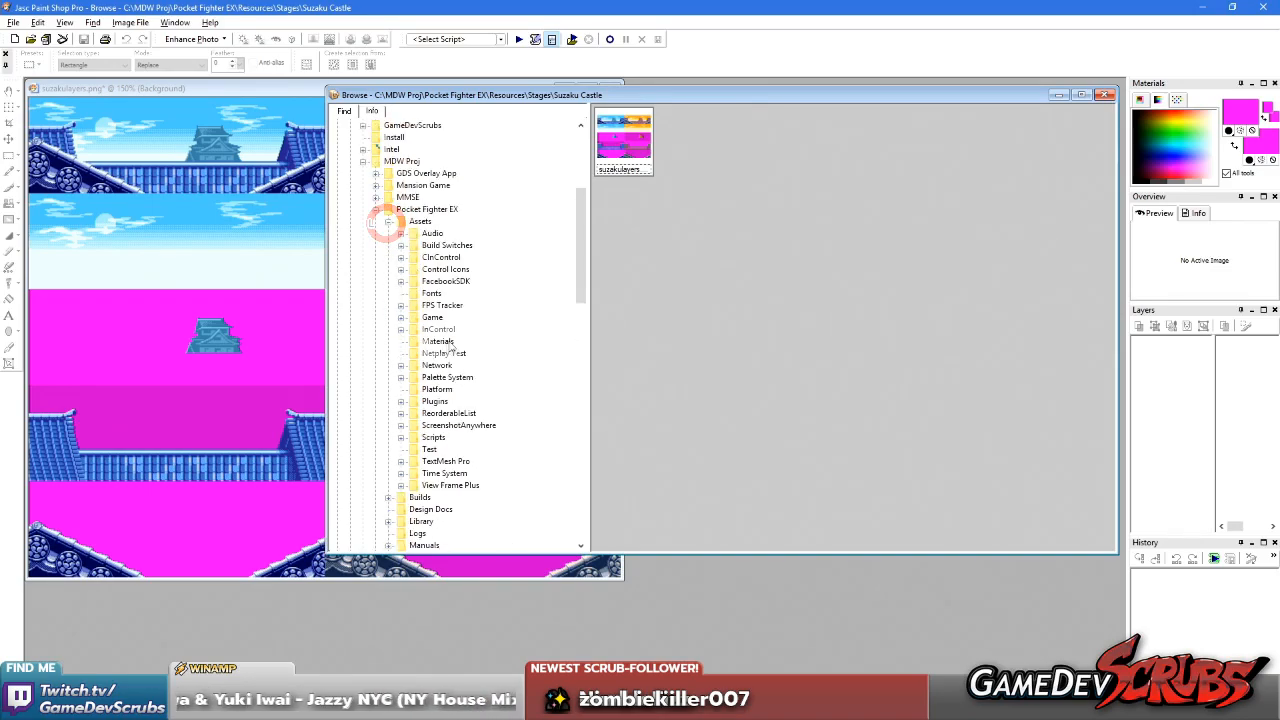
{"action": "scroll", "coordinate": [458, 330], "scroll_direction": "down", "scroll_amount": 3}
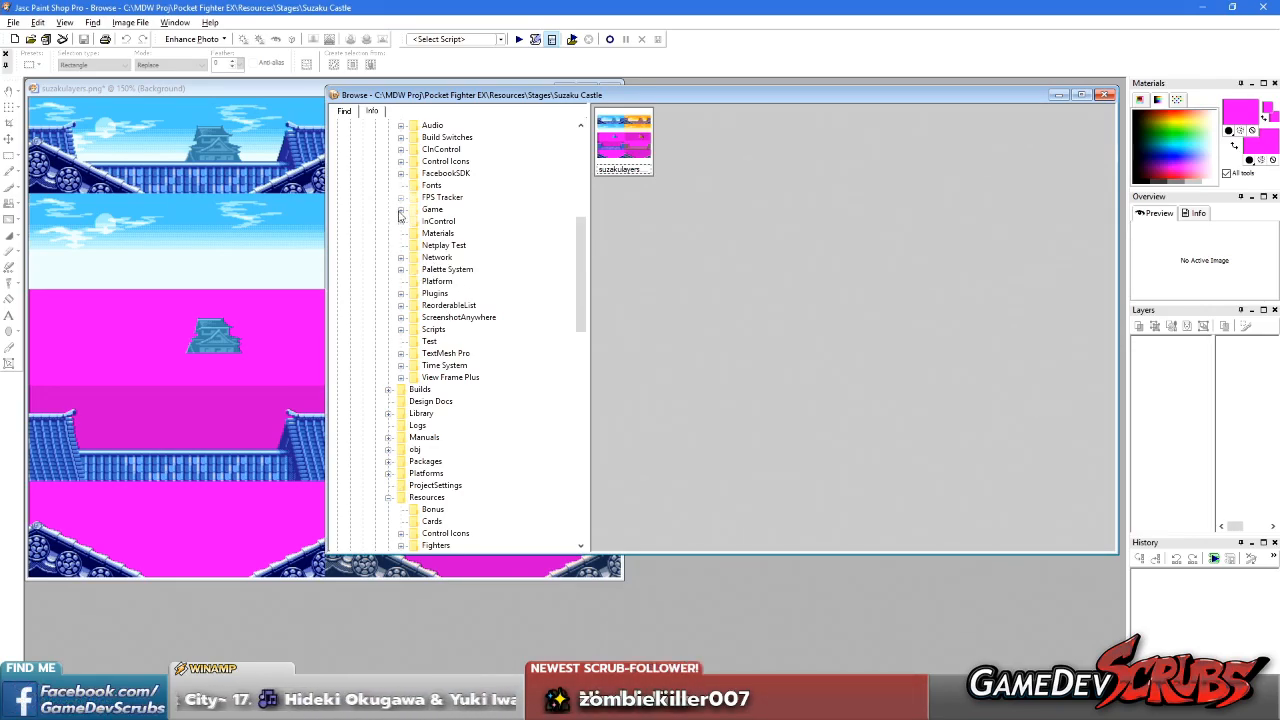
{"action": "left_click", "coordinate": [400, 210]}
{"action": "left_click", "coordinate": [413, 377]}
{"action": "scroll", "coordinate": [420, 375], "scroll_direction": "down", "scroll_amount": 3}
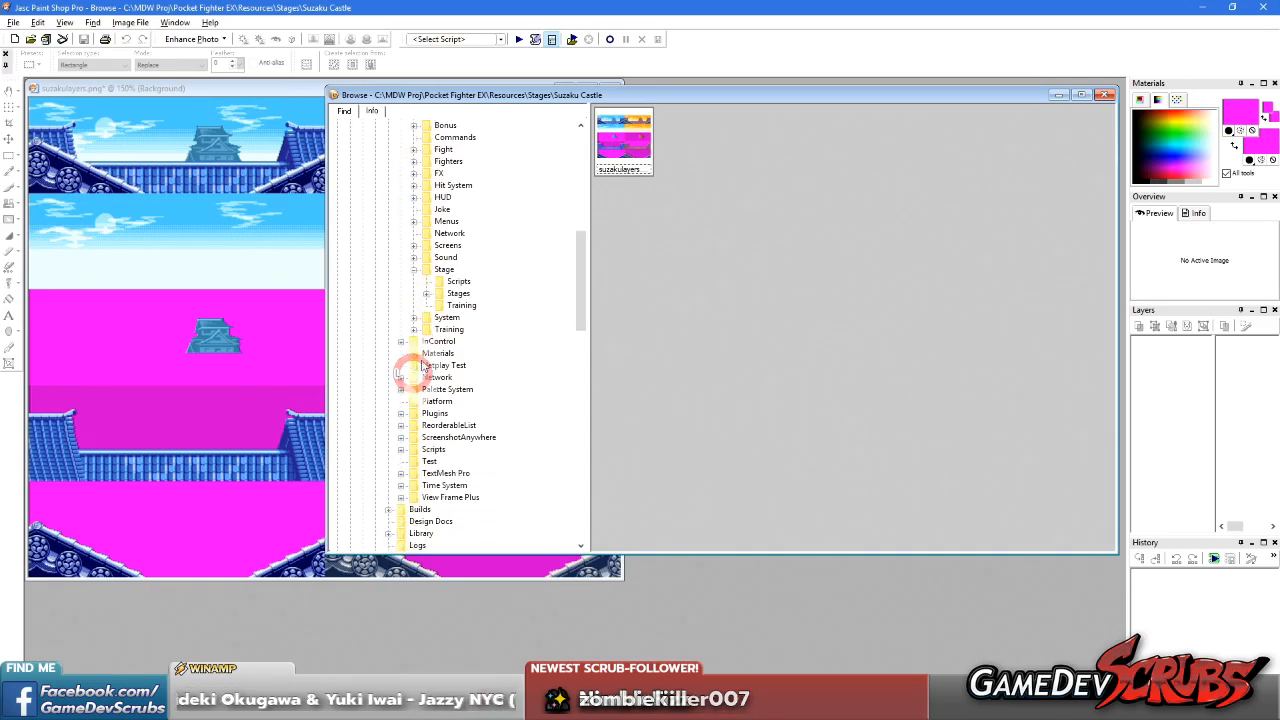
{"action": "left_click", "coordinate": [427, 296]}
{"action": "scroll", "coordinate": [500, 305], "scroll_direction": "down", "scroll_amount": 2}
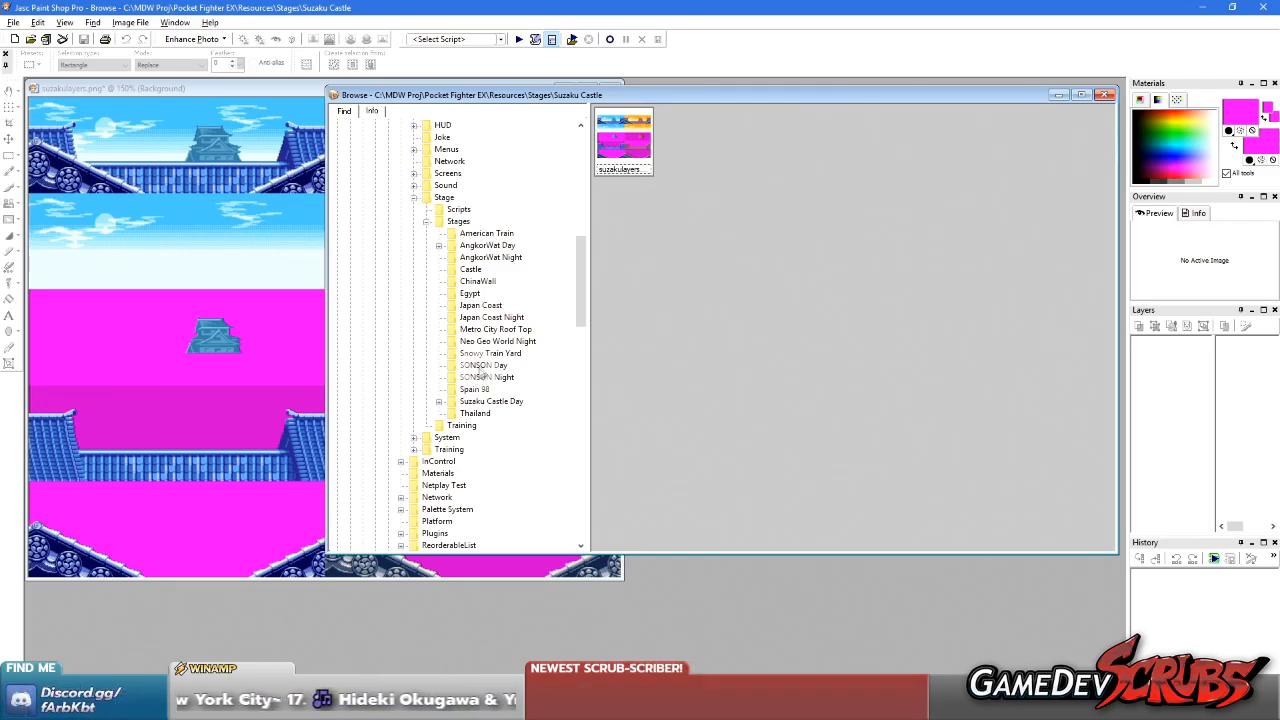
{"action": "left_click", "coordinate": [478, 413]}
{"action": "left_click", "coordinate": [476, 401]}
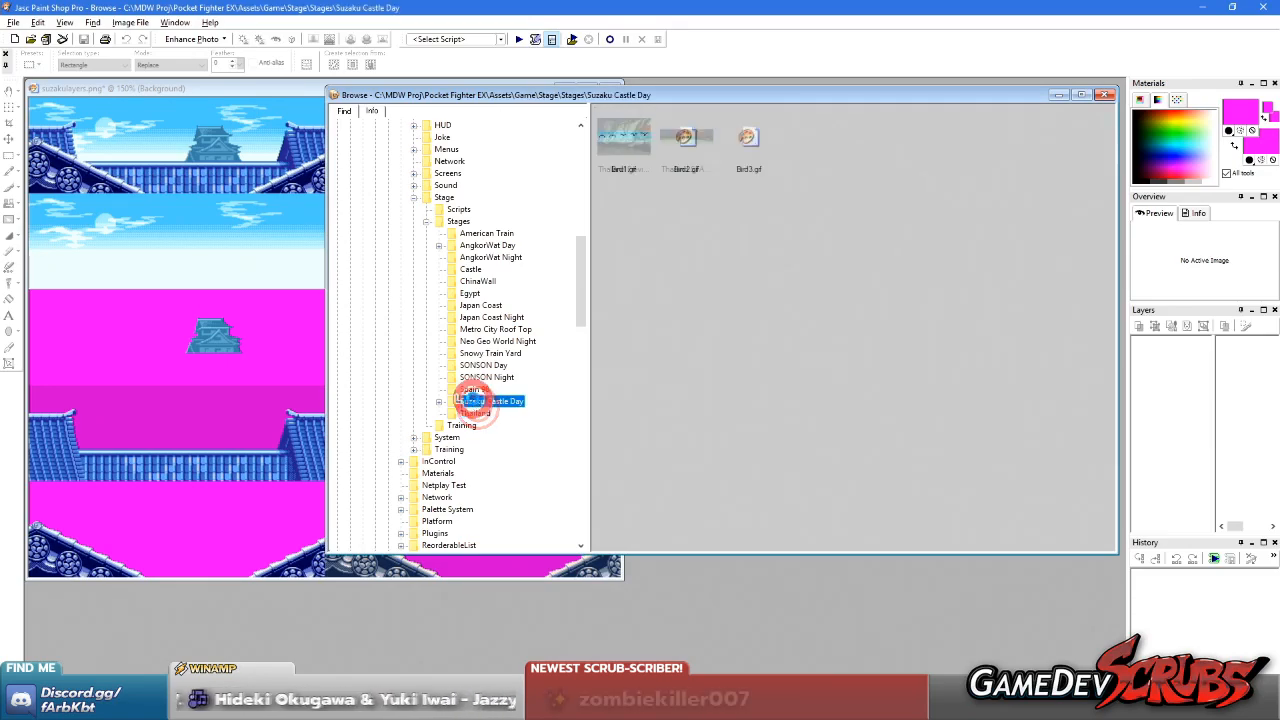
{"action": "double_click", "coordinate": [1003, 137]}
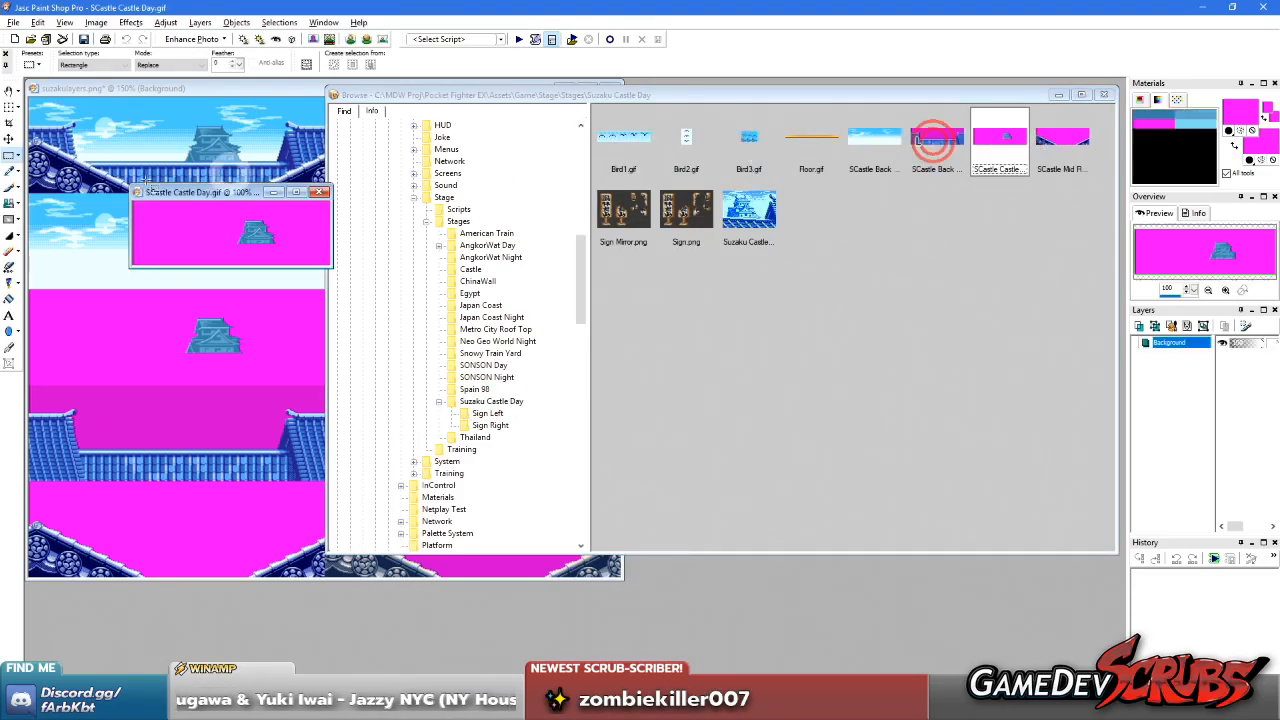
Crop SCastle Castle Day.gif tightly around the castle to 57 × 36 pixels
{"action": "key", "text": "r"}
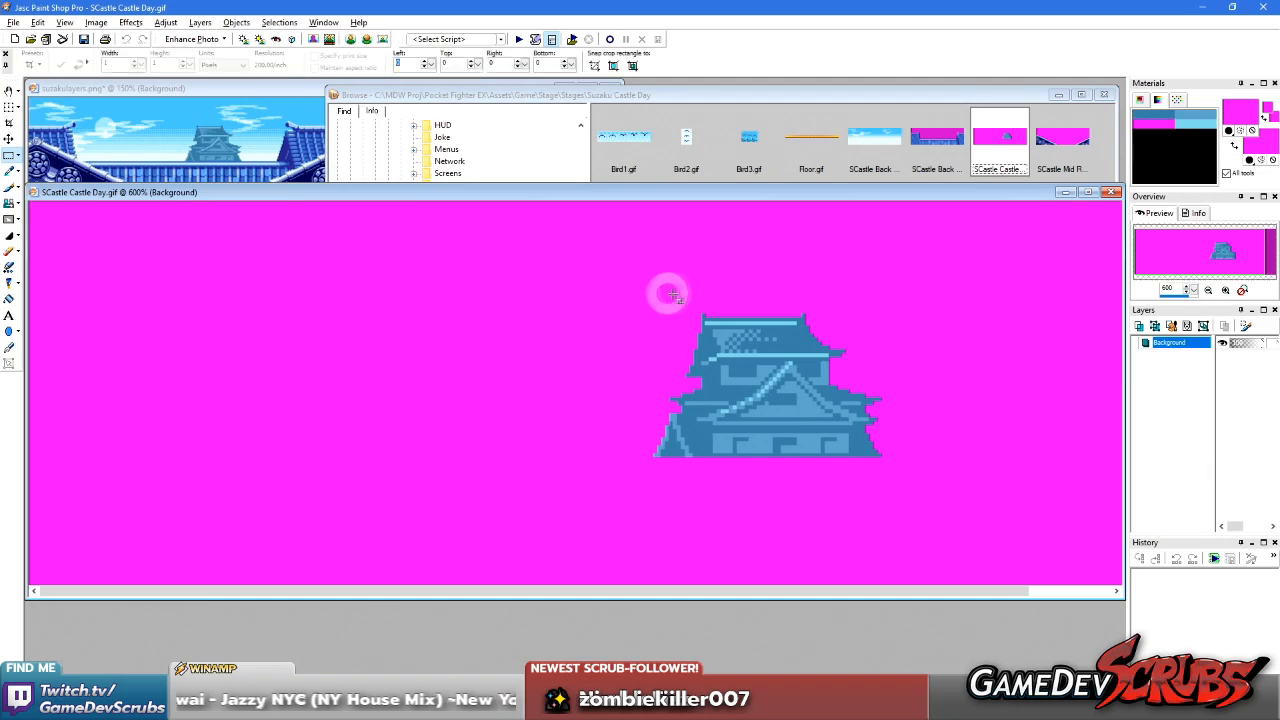
{"action": "scroll", "coordinate": [677, 333], "scroll_direction": "up", "scroll_amount": 5}
{"action": "scroll", "coordinate": [429, 420], "scroll_direction": "down", "scroll_amount": 1}
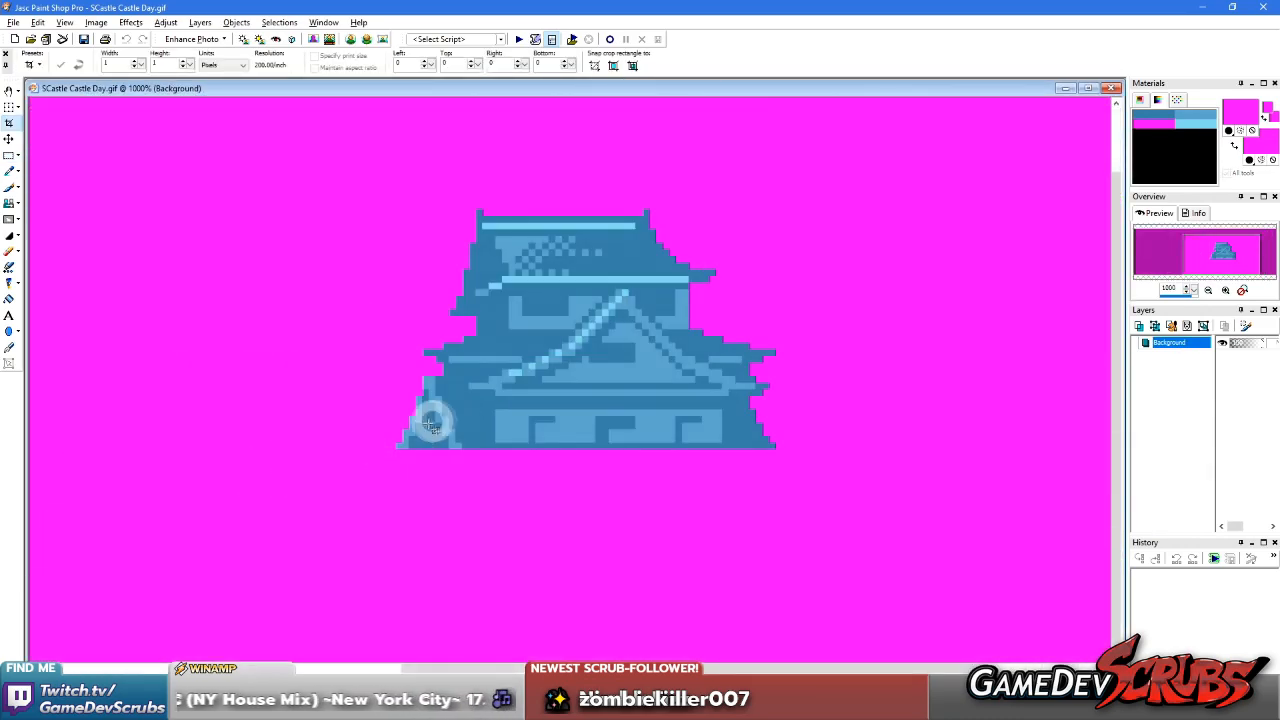
{"action": "left_click_drag", "start_coordinate": [395, 449], "coordinate": [775, 210]}
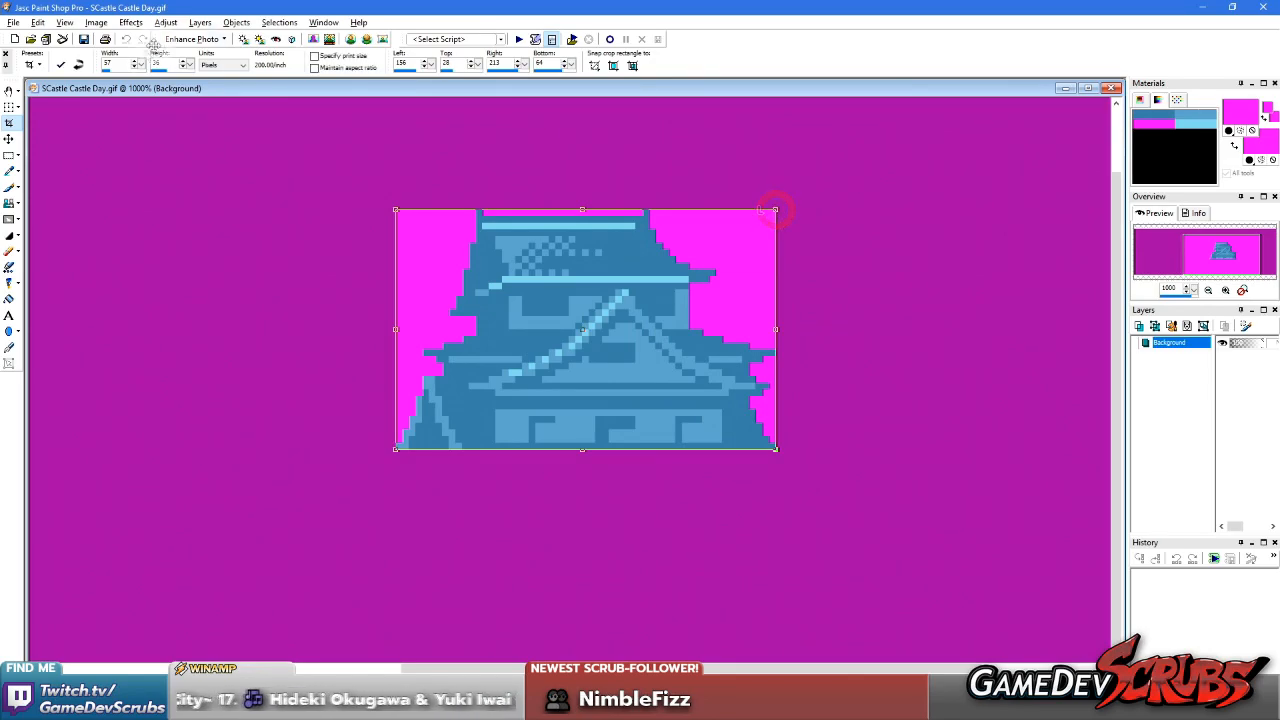
{"action": "left_click", "coordinate": [60, 65]}
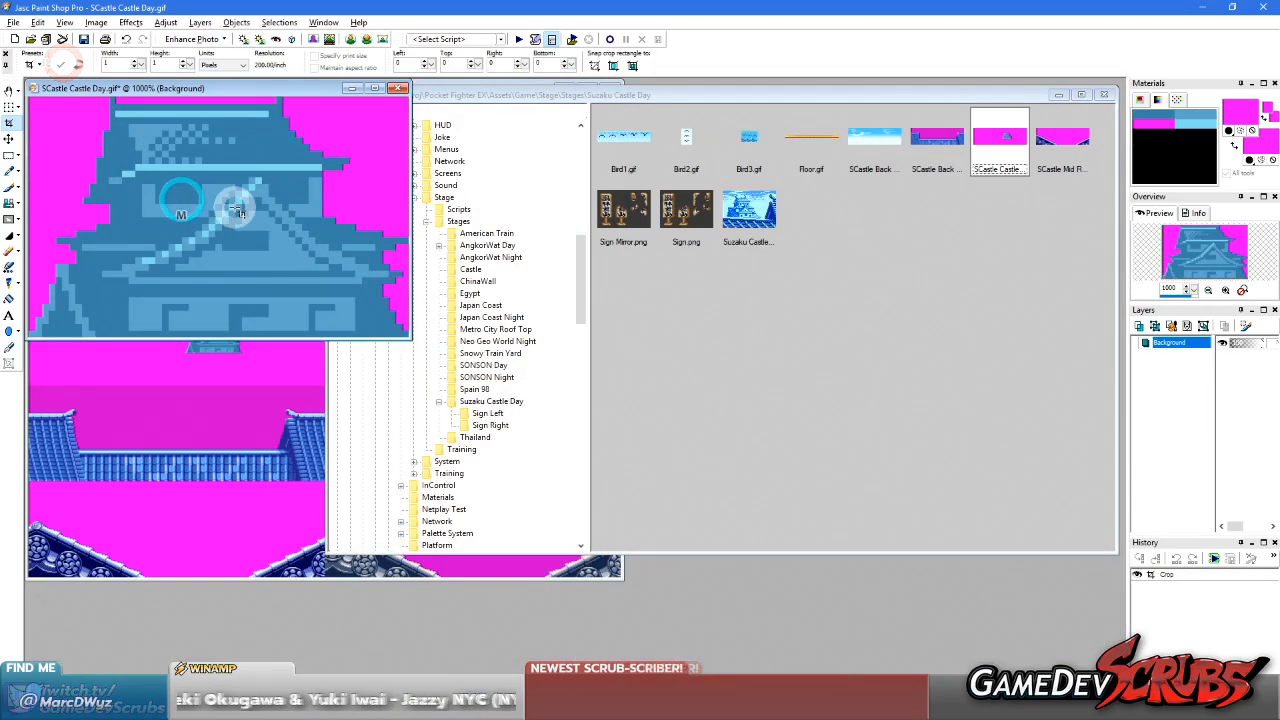
Save the cropped SCastle Castle Day.gif, close the image and switch back to Unity
{"action": "scroll", "coordinate": [238, 211], "scroll_direction": "up", "scroll_amount": 1}
{"action": "key", "text": "e"}
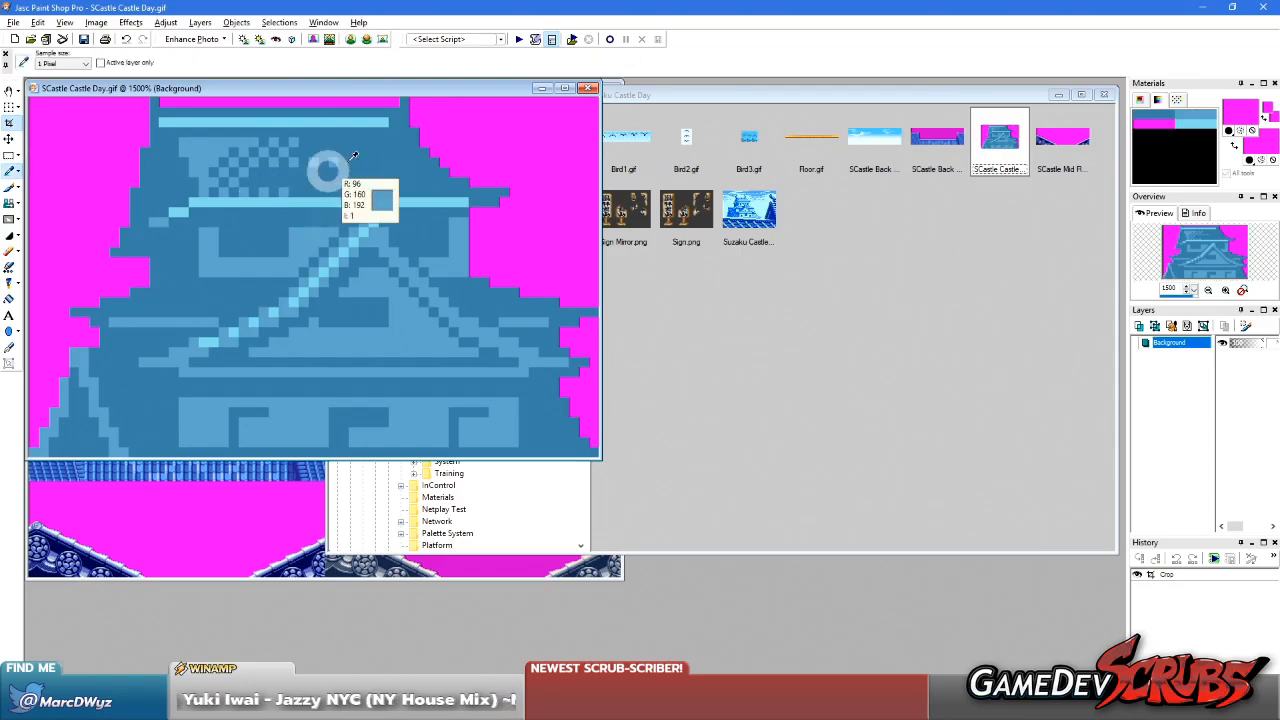
{"action": "left_click", "coordinate": [591, 88]}
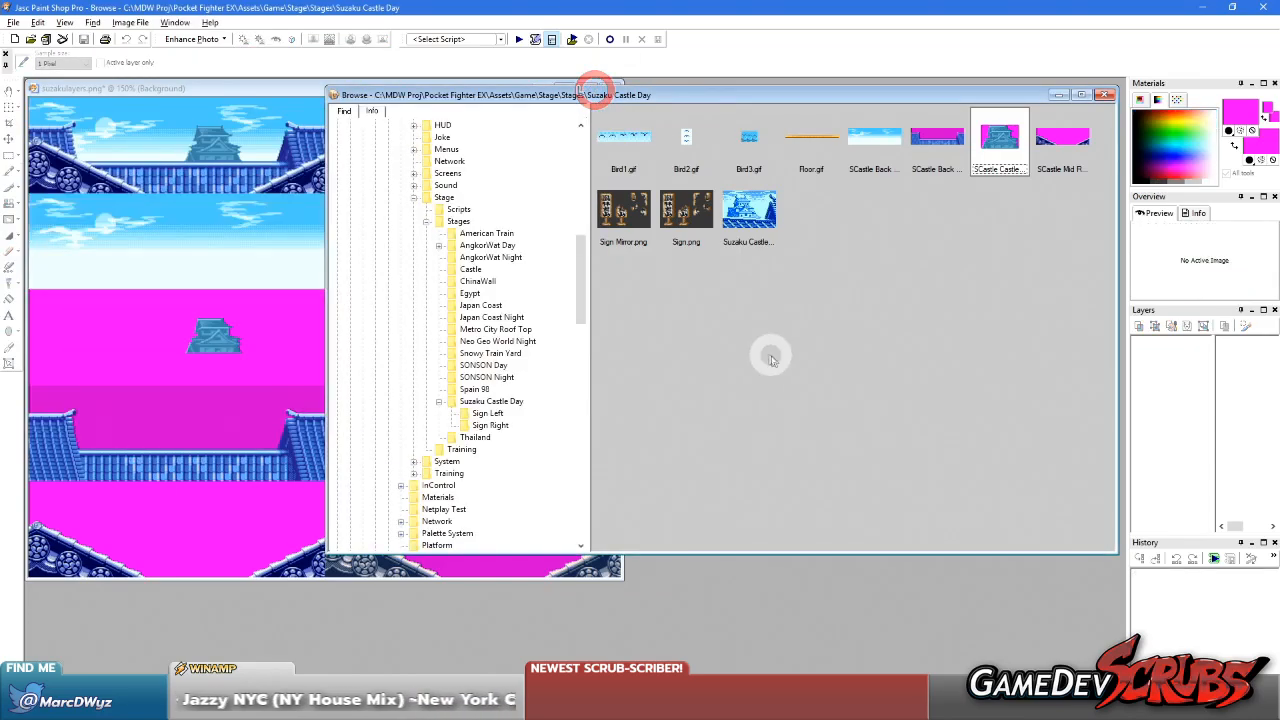
{"action": "left_click", "coordinate": [1205, 7]}
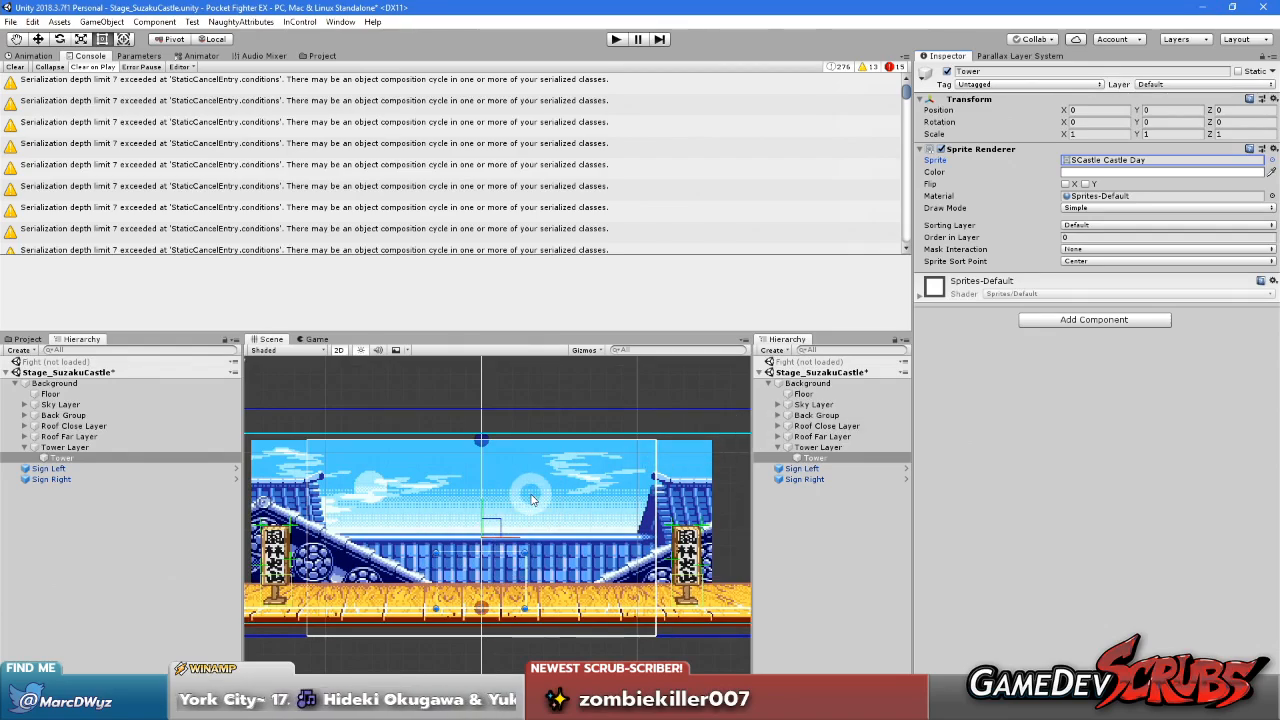
Add a Parallax Layer Controller component to the Tower Layer object
{"action": "scroll", "coordinate": [533, 502], "scroll_direction": "up", "scroll_amount": 1}
{"action": "scroll", "coordinate": [530, 502], "scroll_direction": "up", "scroll_amount": 1}
{"action": "left_click", "coordinate": [843, 447]}
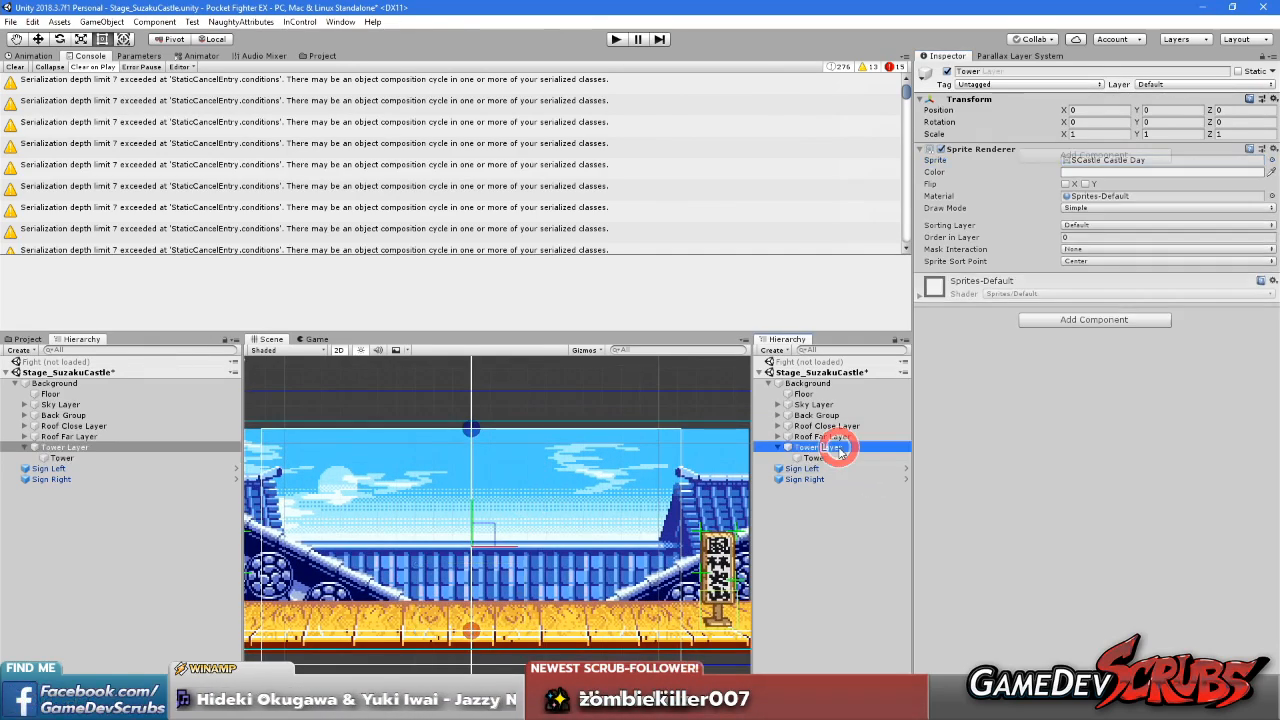
{"action": "left_click", "coordinate": [1065, 157]}
{"action": "type", "text": "pa"}
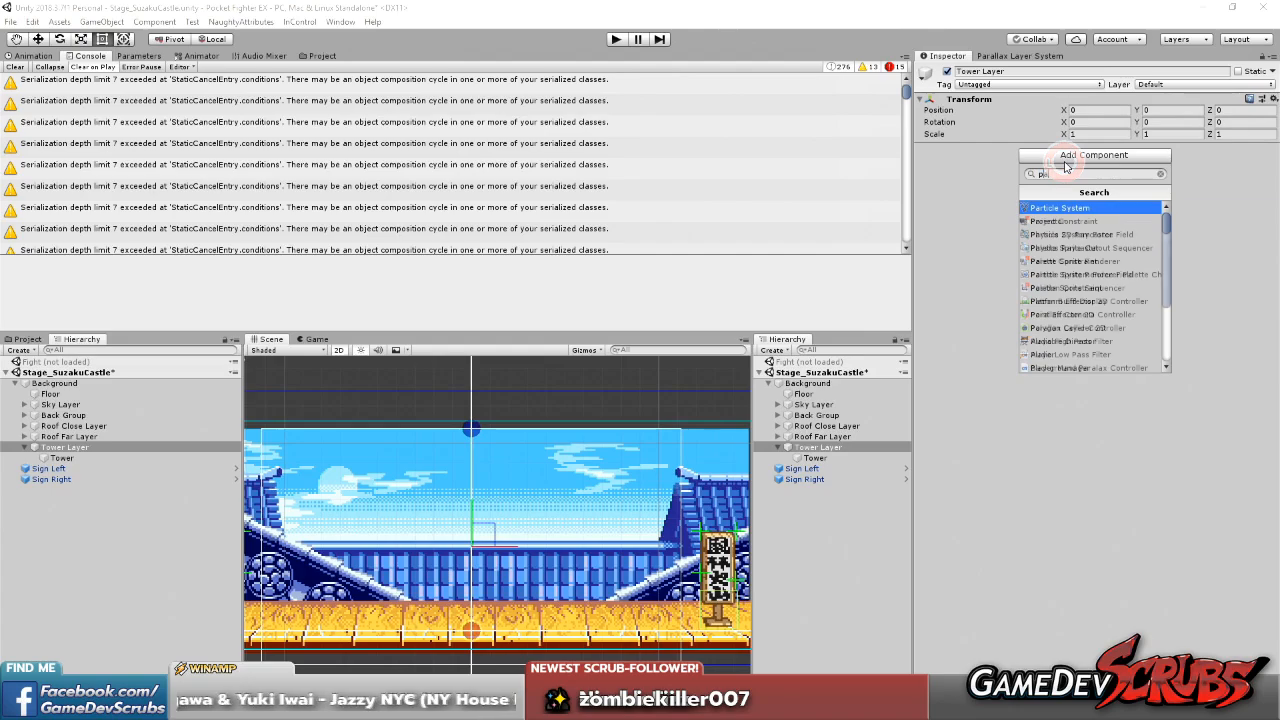
{"action": "type", "text": "rall"}
{"action": "key", "text": "Down"}
{"action": "key", "text": "Return"}
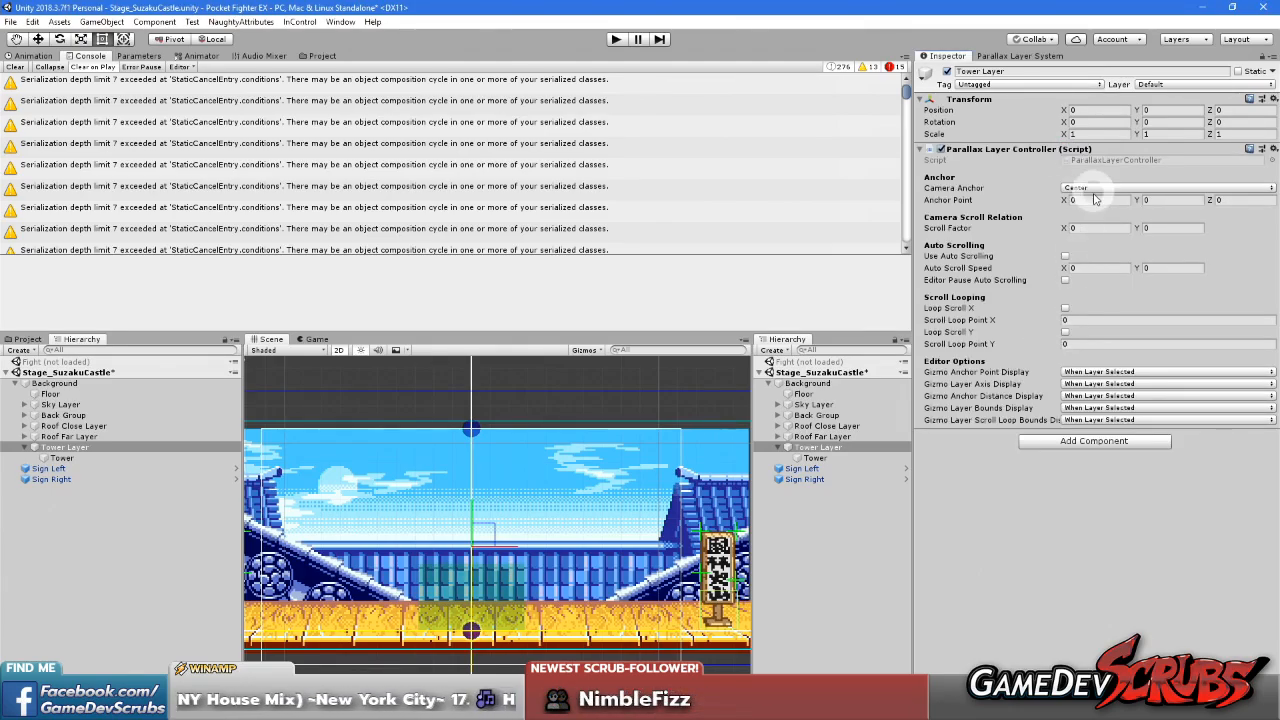
Set Tower Layer's Camera Anchor to Bottom Center and its Anchor Point Y to 4.8, then check the Parallax Layer System's mock camera
{"action": "left_click", "coordinate": [1087, 190]}
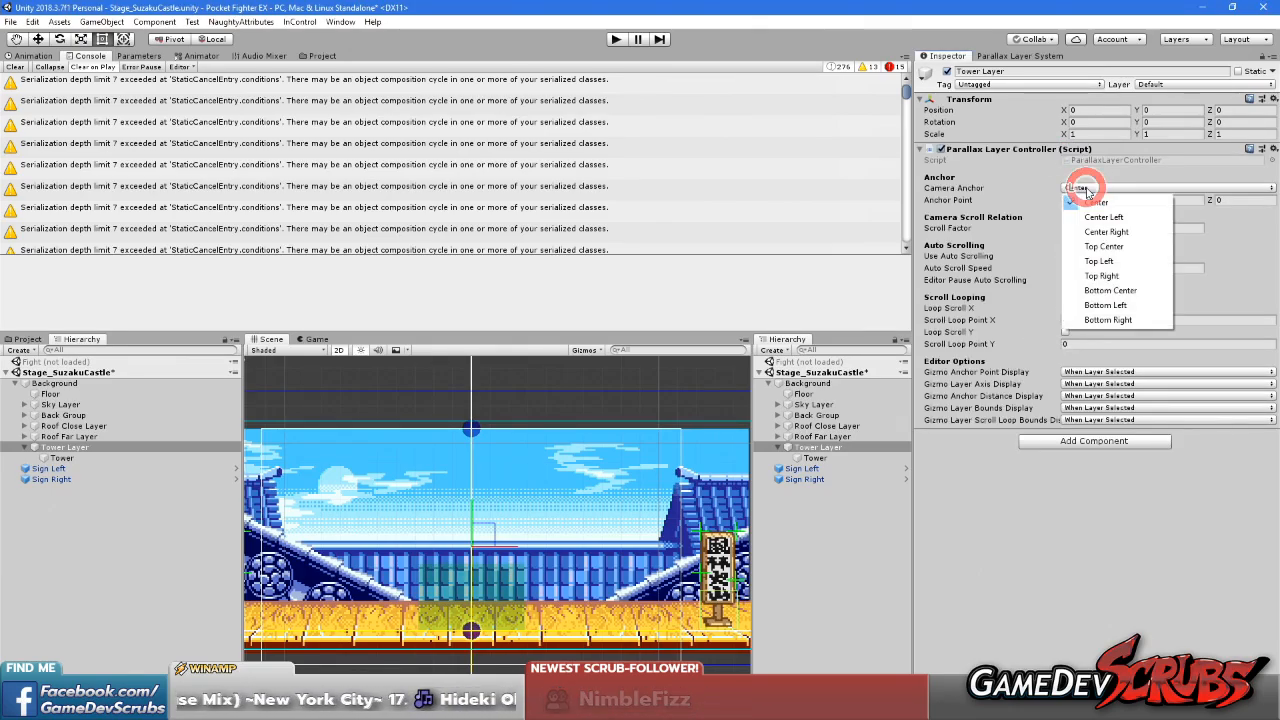
{"action": "left_click", "coordinate": [1122, 291]}
{"action": "left_click_drag", "start_coordinate": [1141, 203], "coordinate": [1234, 205]}
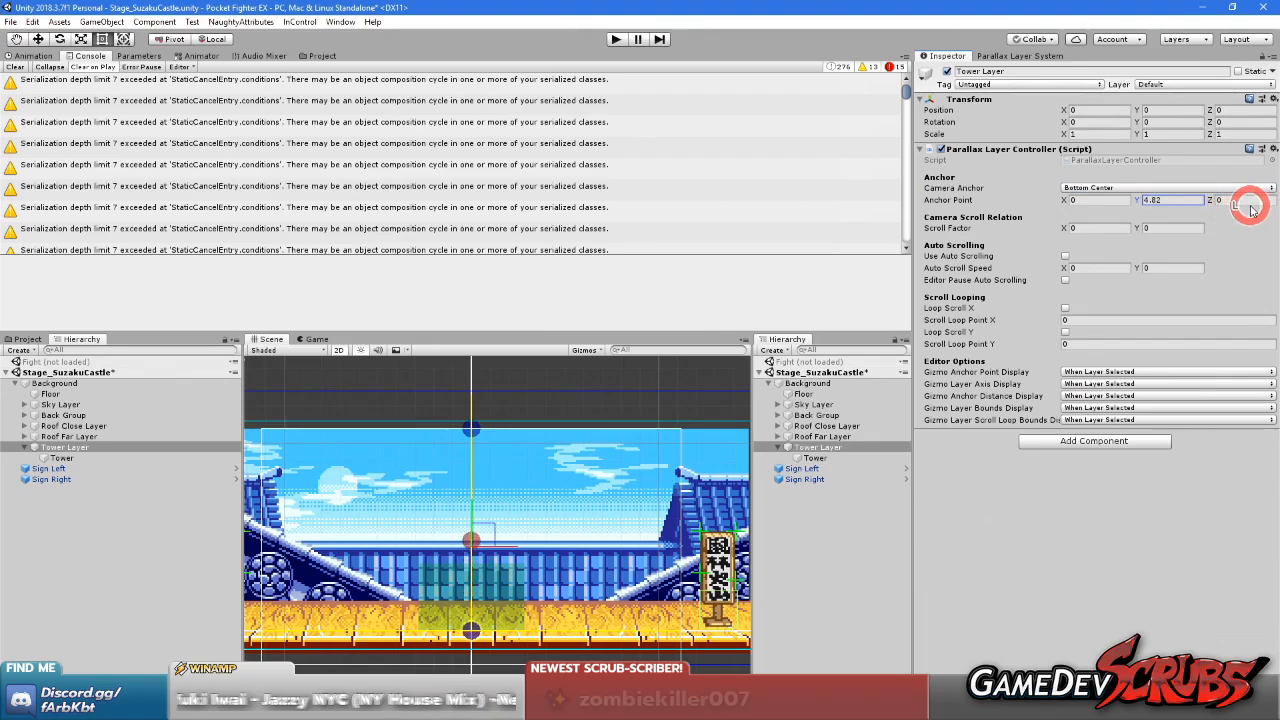
{"action": "left_click", "coordinate": [1170, 203]}
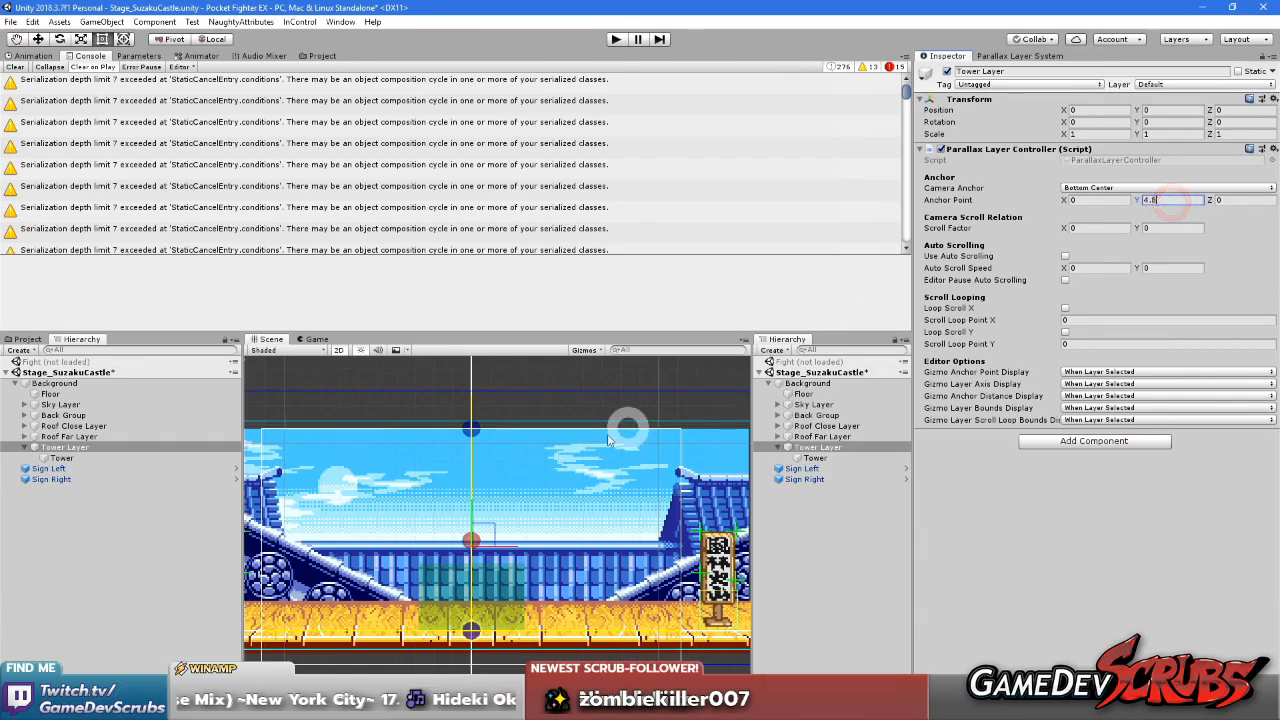
{"action": "scroll", "coordinate": [500, 530], "scroll_direction": "up", "scroll_amount": 5}
{"action": "scroll", "coordinate": [500, 551], "scroll_direction": "down", "scroll_amount": 8}
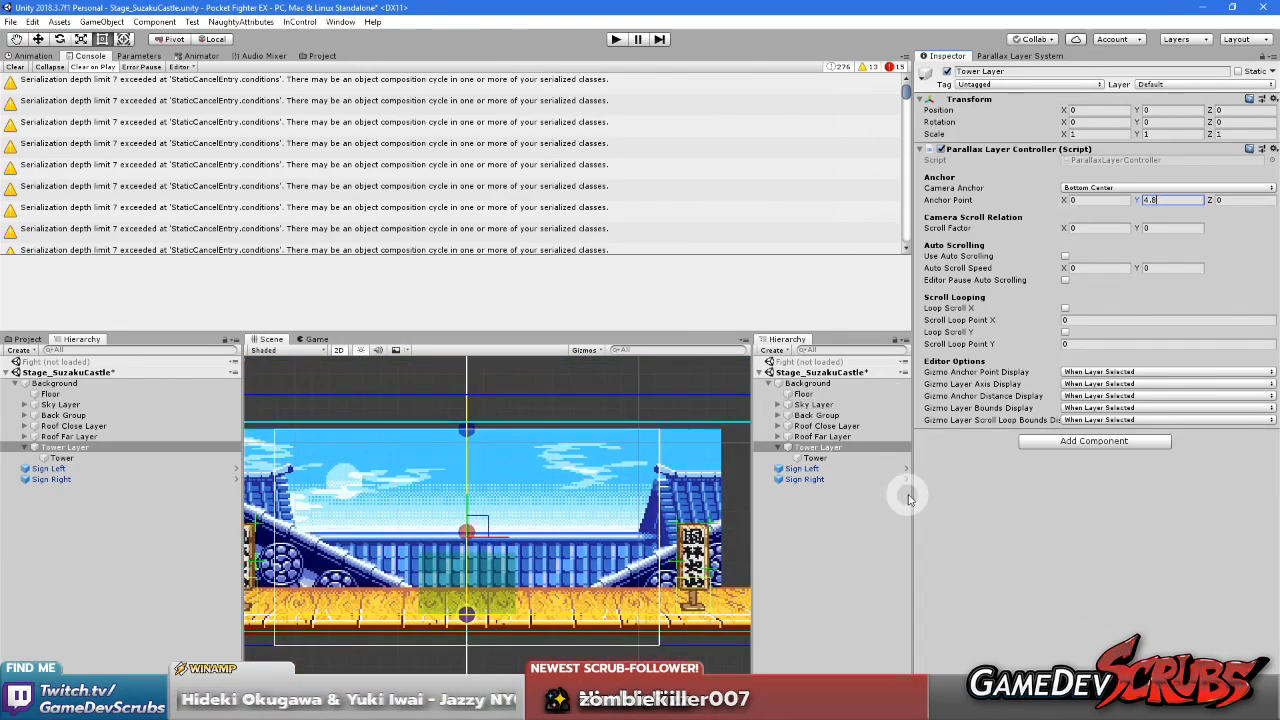
{"action": "left_click", "coordinate": [990, 56]}
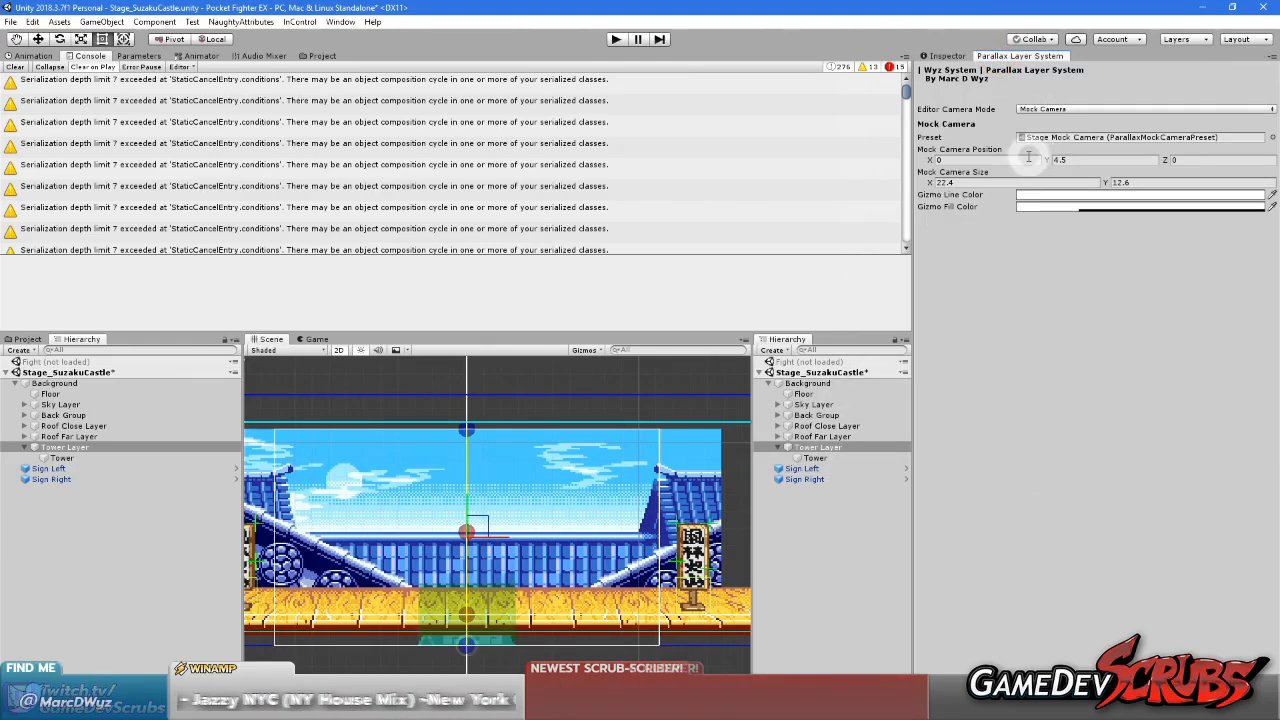
{"action": "scroll", "coordinate": [600, 540], "scroll_direction": "up", "scroll_amount": 2}
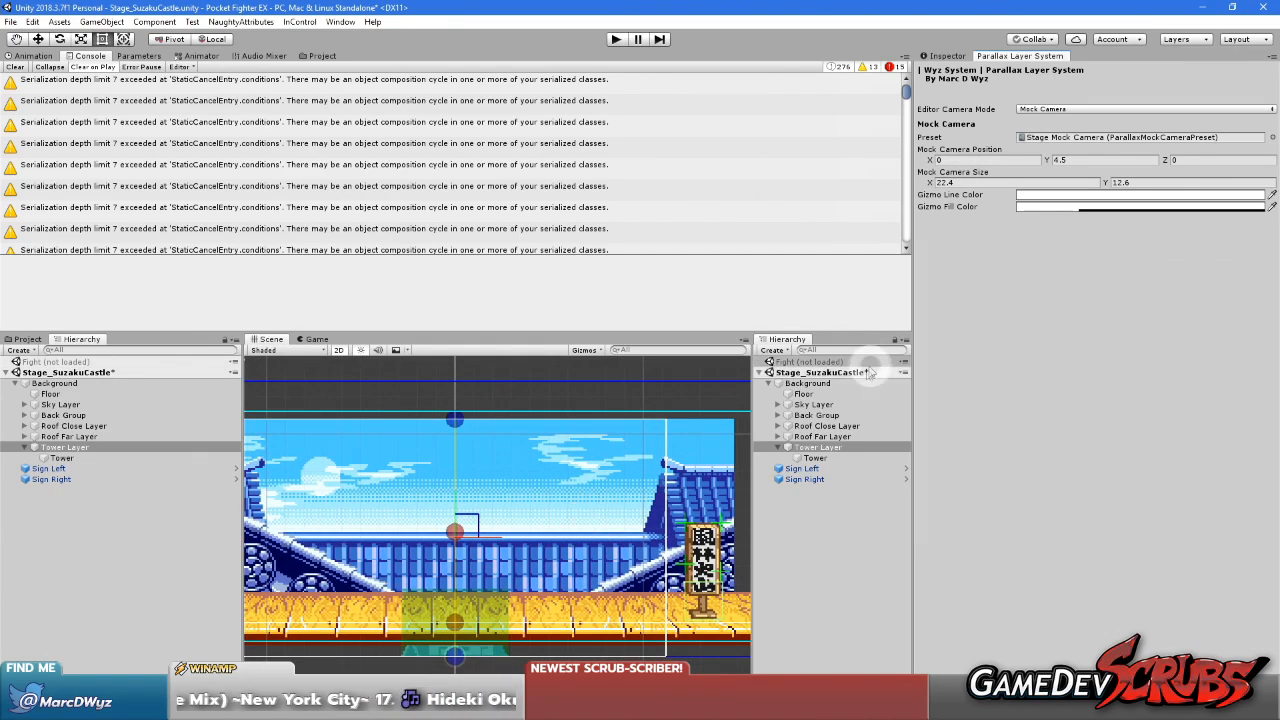
Set the Tower sprite's Sorting Layer to Stage/Background Cover and its Order in Layer to -4
{"action": "left_click", "coordinate": [822, 436]}
{"action": "left_click", "coordinate": [815, 457]}
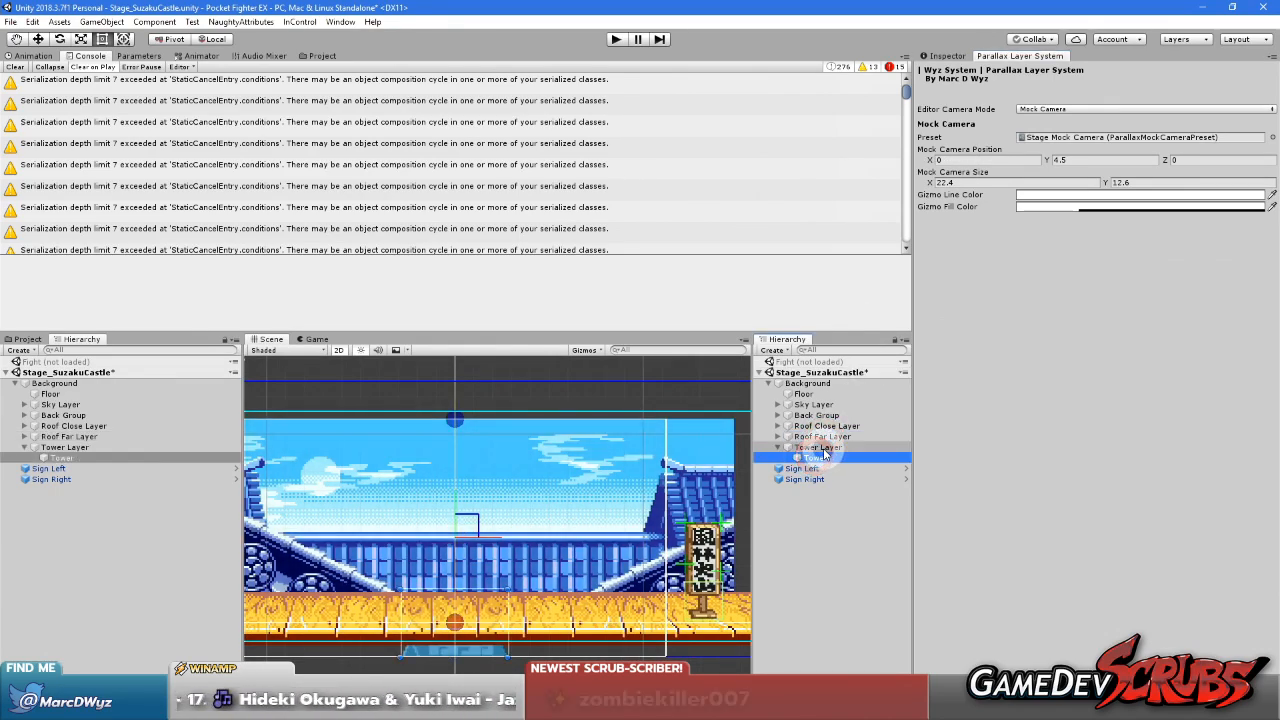
{"action": "left_click", "coordinate": [937, 58]}
{"action": "left_click", "coordinate": [1077, 226]}
{"action": "mouse_move", "coordinate": [1100, 256]}
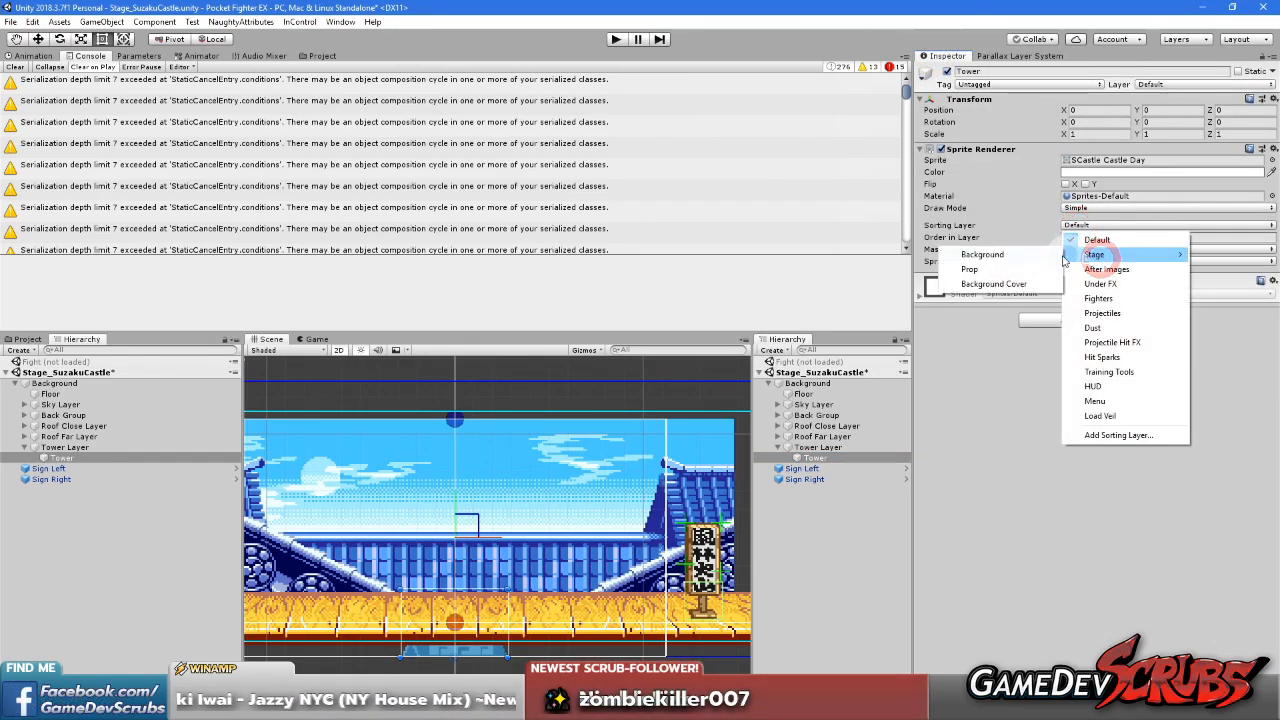
{"action": "left_click", "coordinate": [1000, 284]}
{"action": "left_click", "coordinate": [1100, 239]}
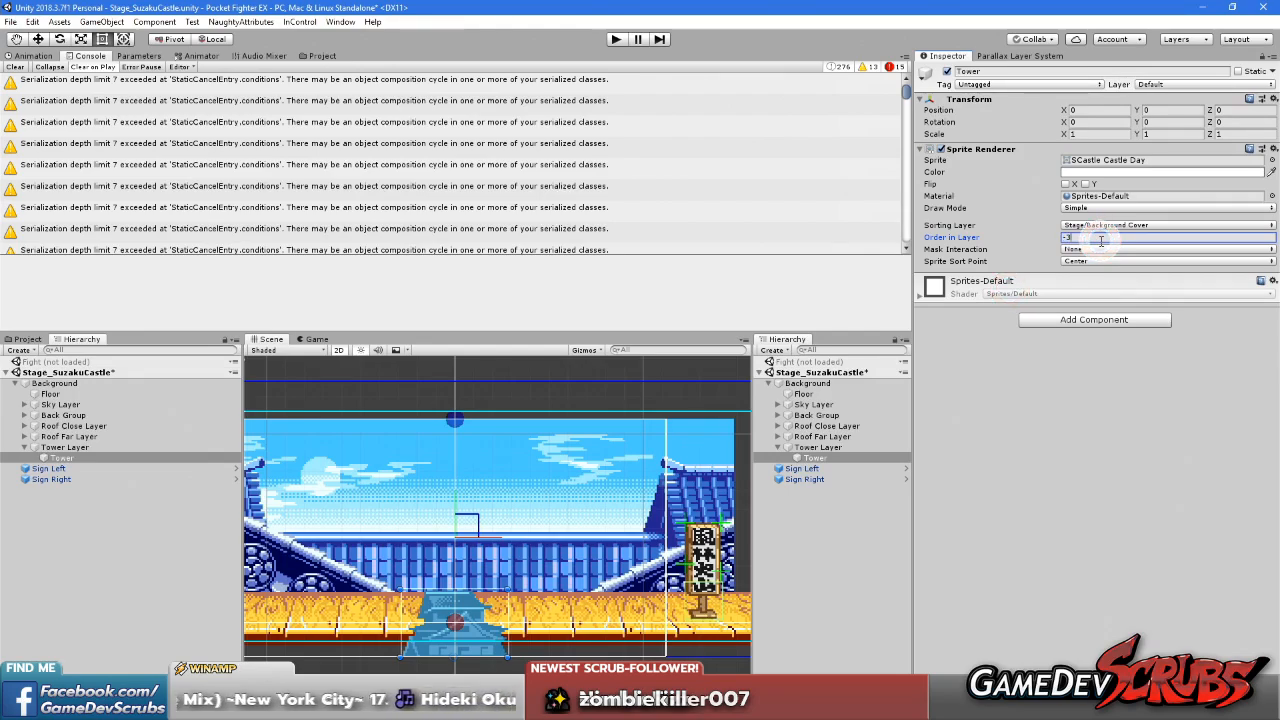
{"action": "type", "text": "-3"}
{"action": "key", "text": "BackSpace"}
{"action": "type", "text": "4"}
{"action": "left_click", "coordinate": [1073, 381]}
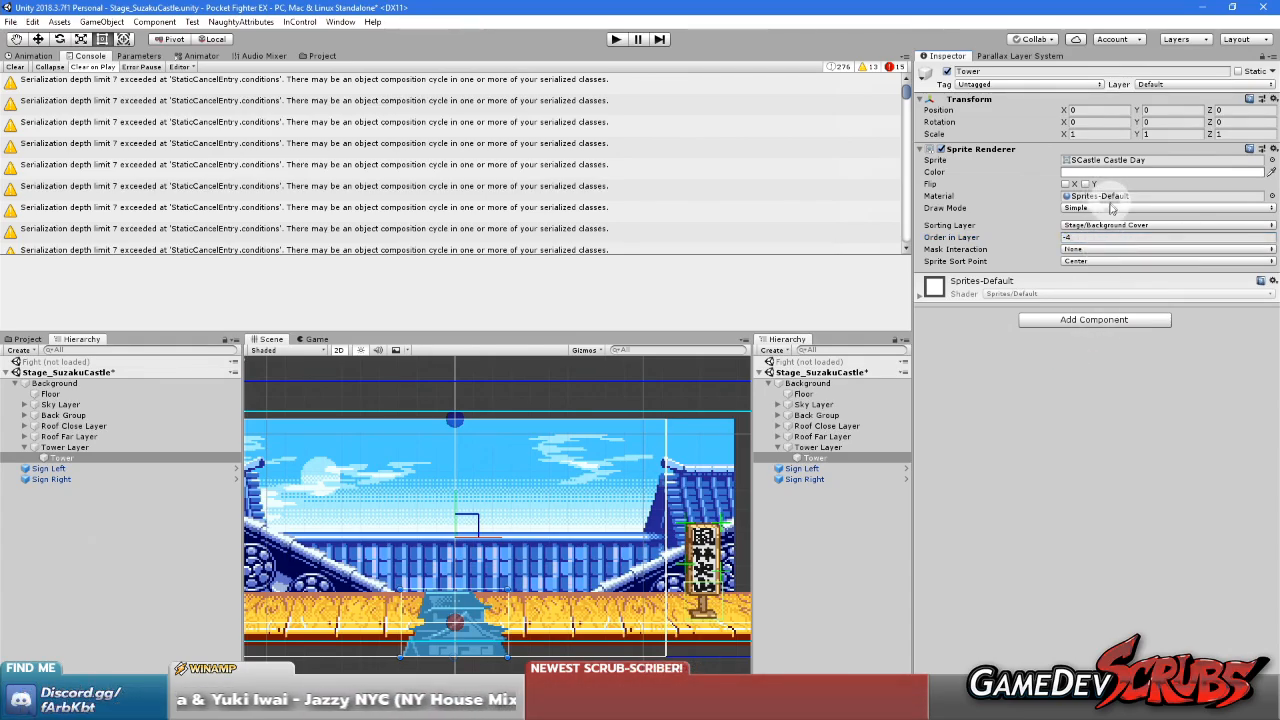
Raise Tower to a Y position of 6.55 and change its Sorting Layer to Stage/Background
{"action": "left_click_drag", "start_coordinate": [1140, 112], "coordinate": [12, 116]}
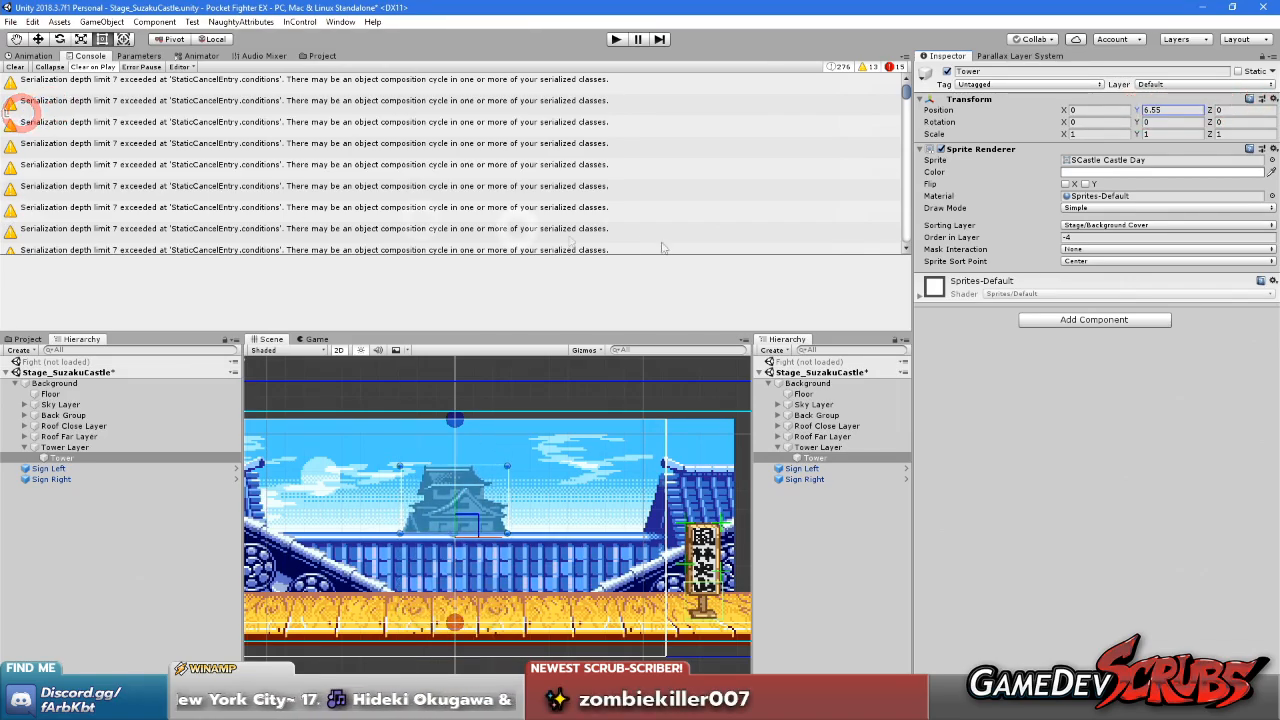
{"action": "left_click", "coordinate": [1157, 224]}
{"action": "mouse_move", "coordinate": [1118, 256]}
{"action": "left_click", "coordinate": [1000, 250]}
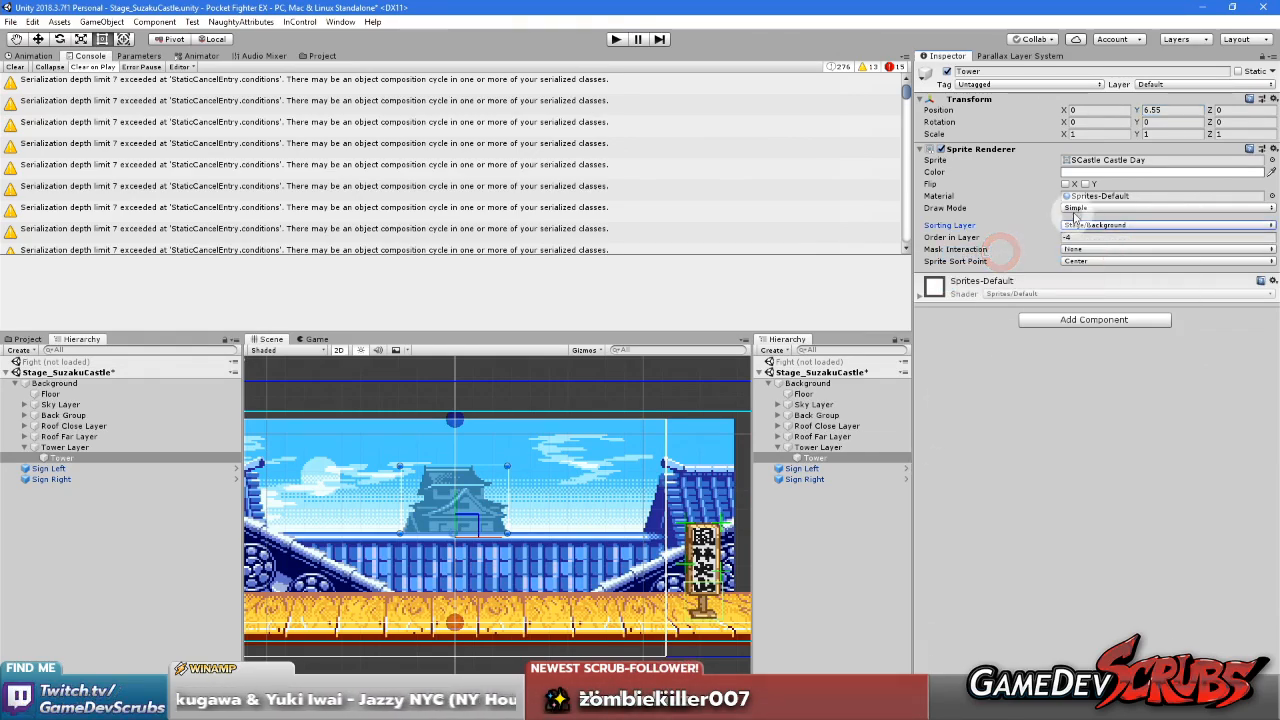
Align Tower with the roof line by setting its position to X 3.2 and Y 6.6
{"action": "left_click", "coordinate": [1141, 112]}
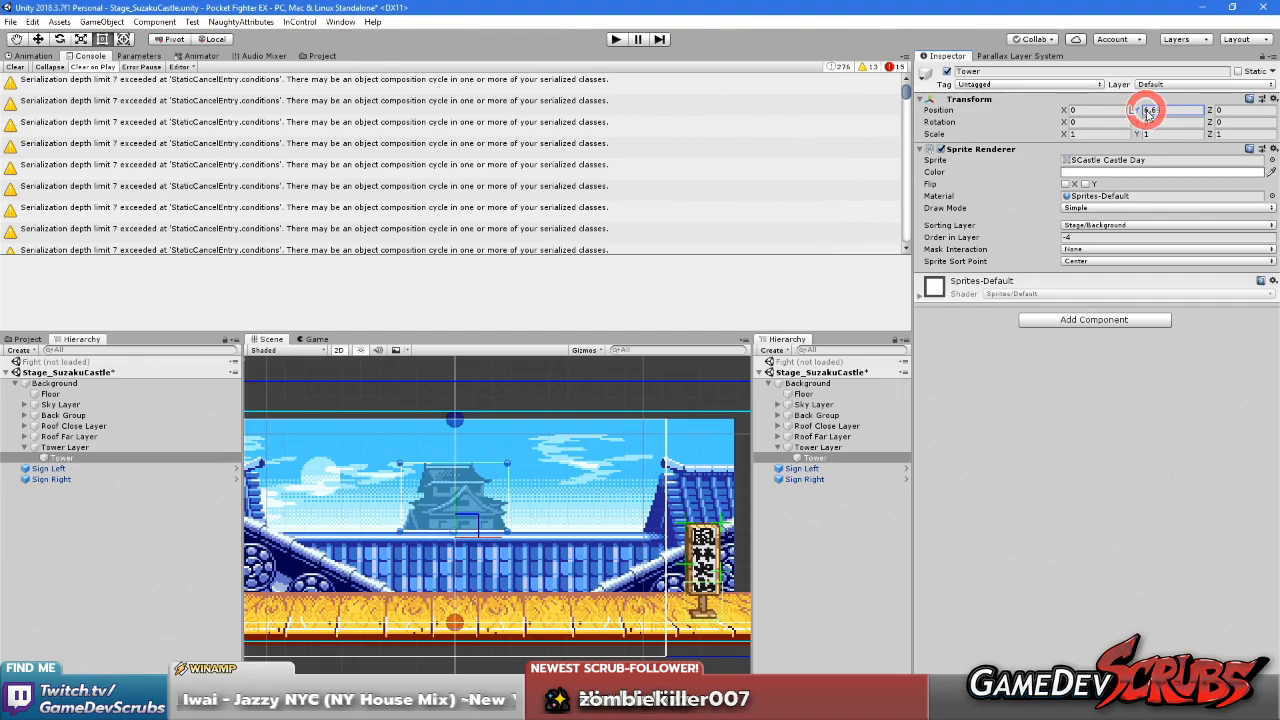
{"action": "scroll", "coordinate": [506, 450], "scroll_direction": "up", "scroll_amount": 2}
{"action": "scroll", "coordinate": [490, 500], "scroll_direction": "up", "scroll_amount": 5}
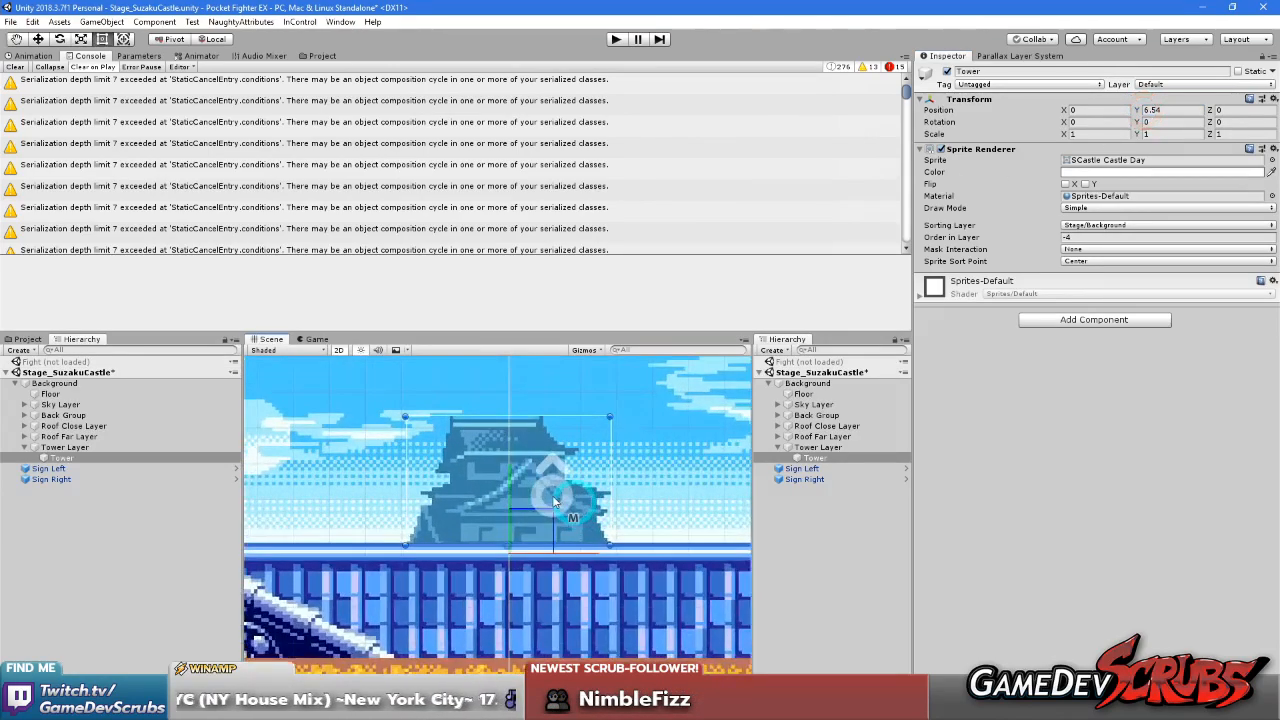
{"action": "left_click_drag", "start_coordinate": [1137, 109], "coordinate": [1144, 113]}
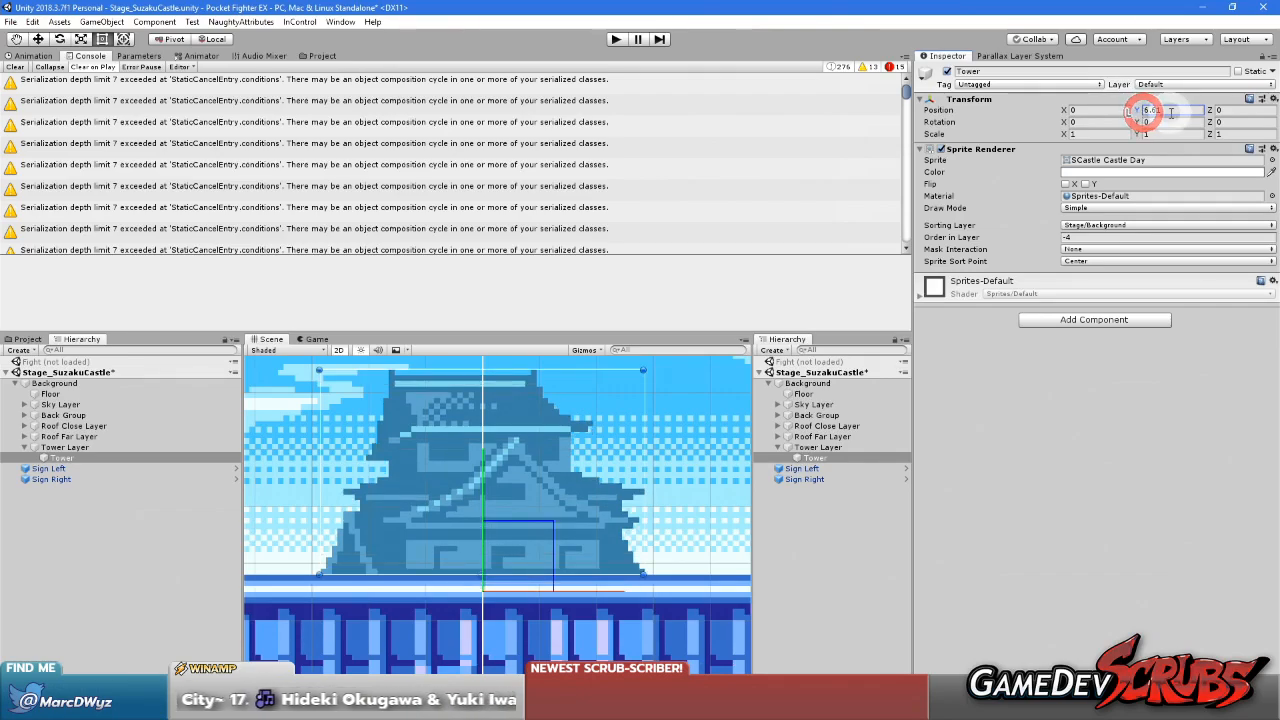
{"action": "key", "text": "BackSpace"}
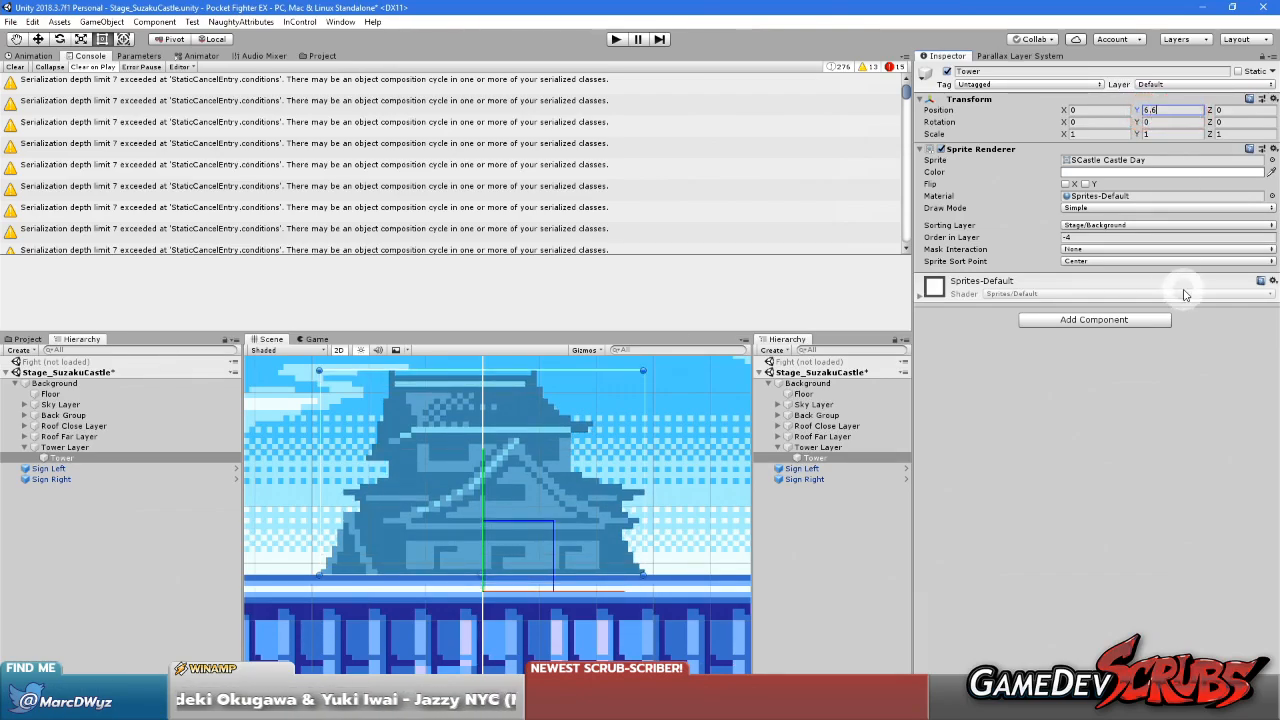
{"action": "scroll", "coordinate": [648, 392], "scroll_direction": "down", "scroll_amount": 10}
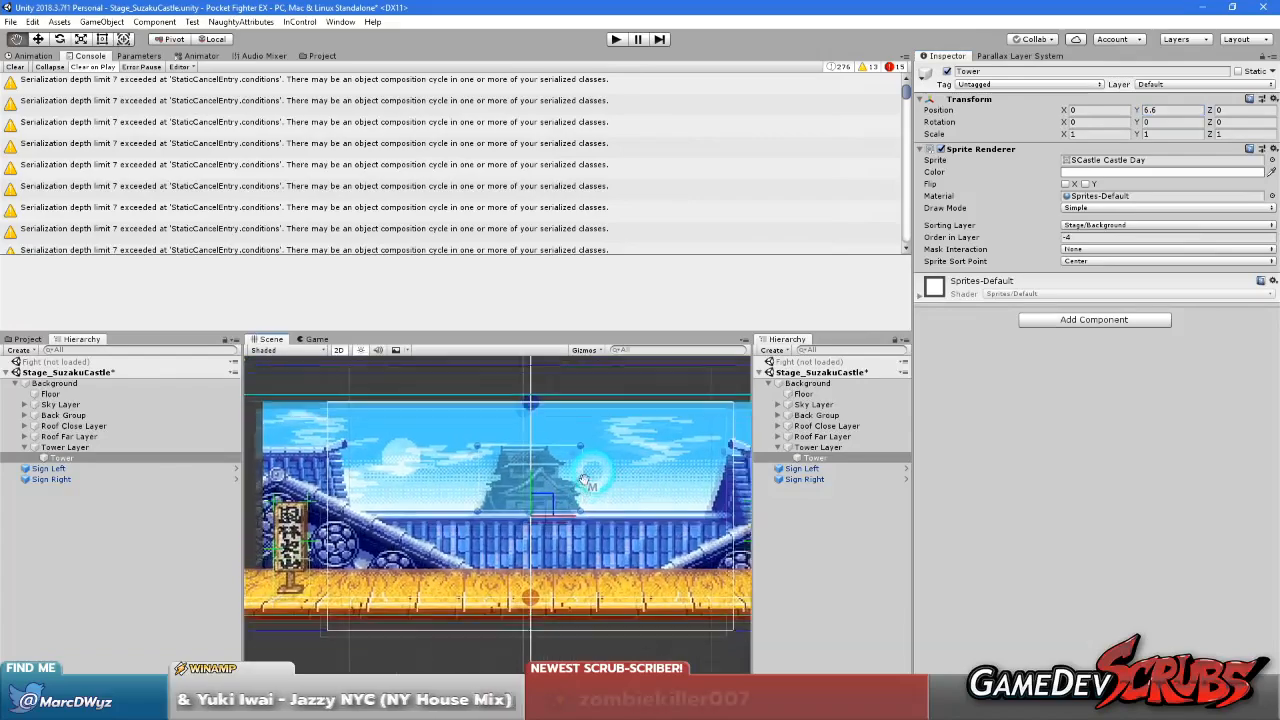
{"action": "left_click_drag", "start_coordinate": [1065, 112], "coordinate": [1103, 114]}
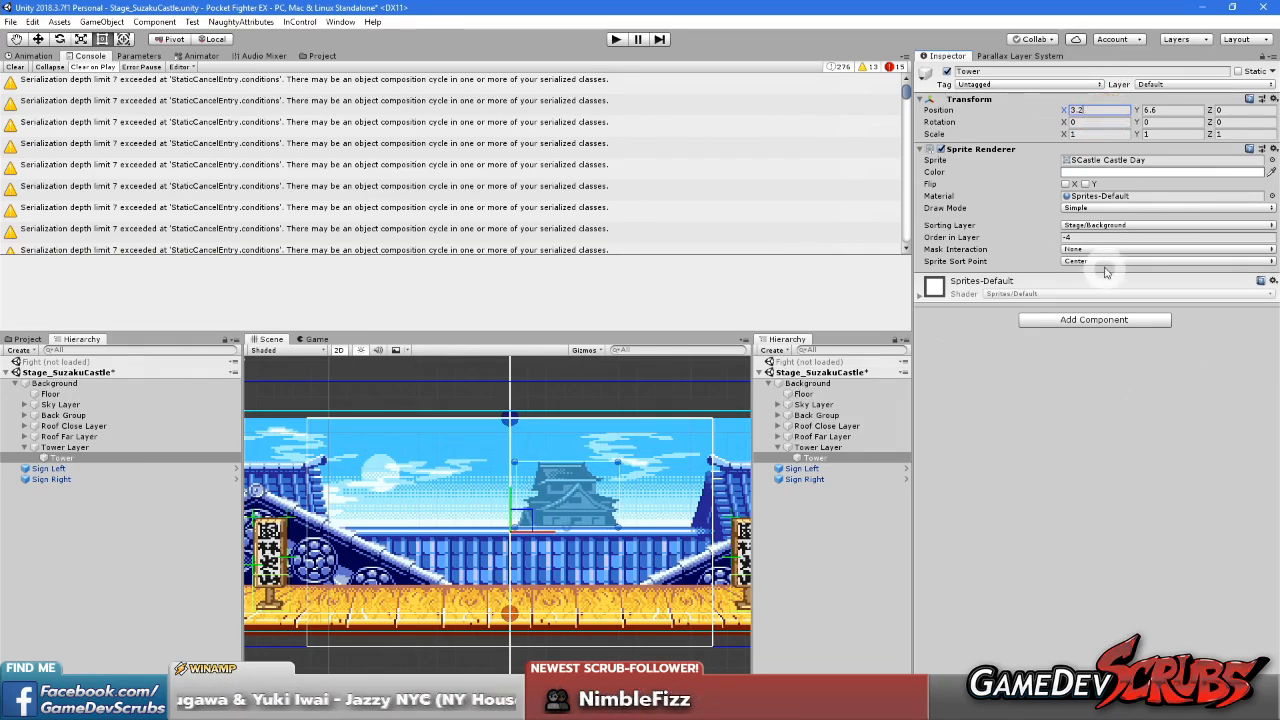
Compare with Roof Far Layer's scroll settings and set Tower Layer's Scroll Factor to X 0.1 and Y 1
{"action": "left_click", "coordinate": [833, 449]}
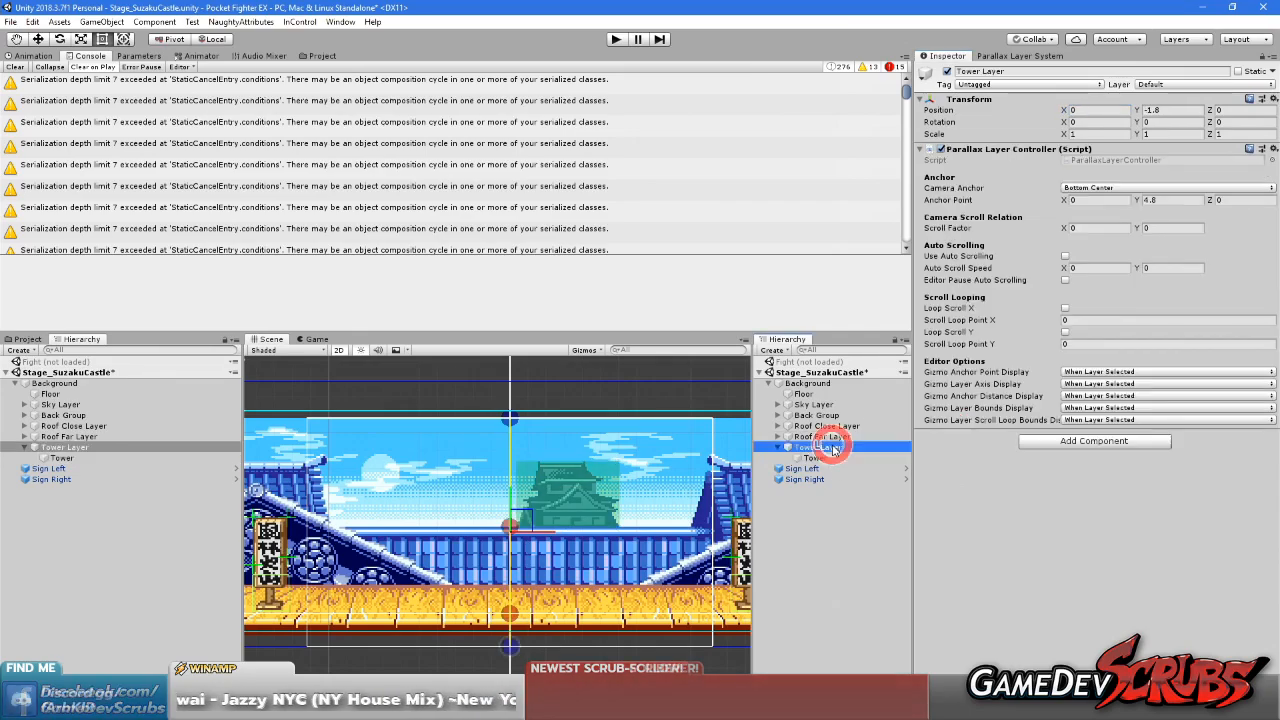
{"action": "left_click", "coordinate": [1153, 227]}
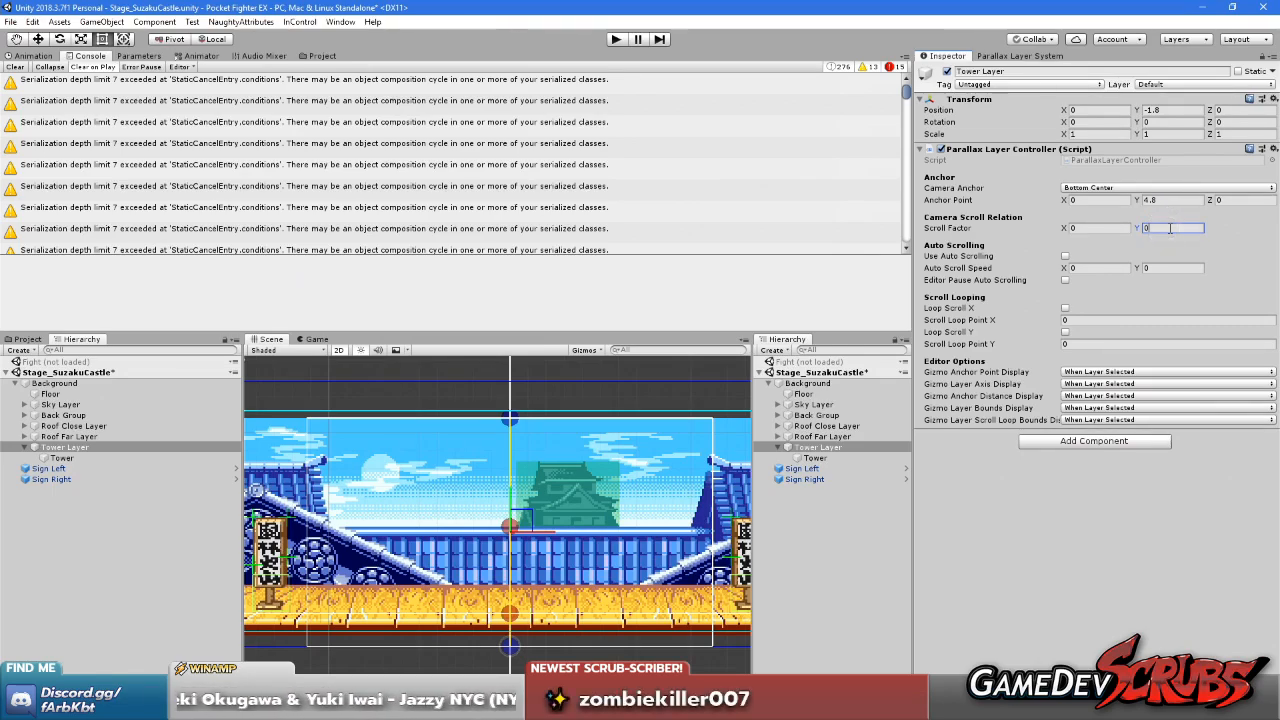
{"action": "left_click", "coordinate": [838, 447]}
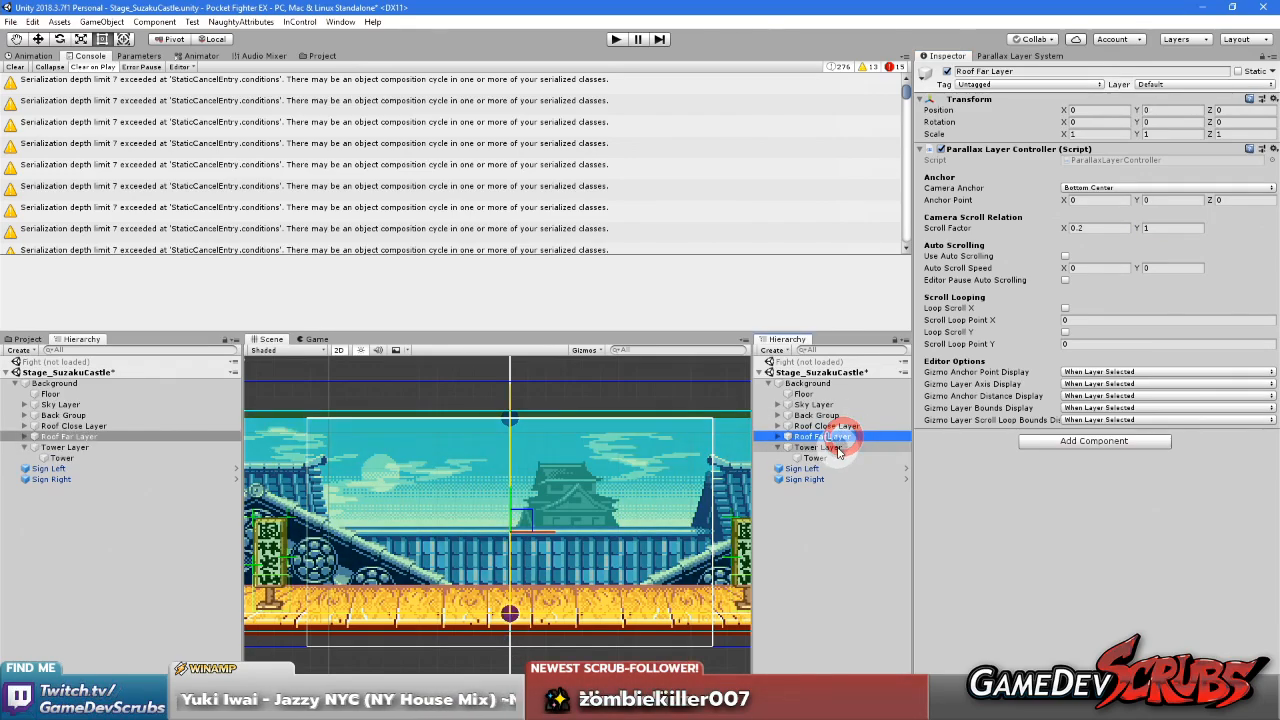
{"action": "left_click", "coordinate": [1165, 228]}
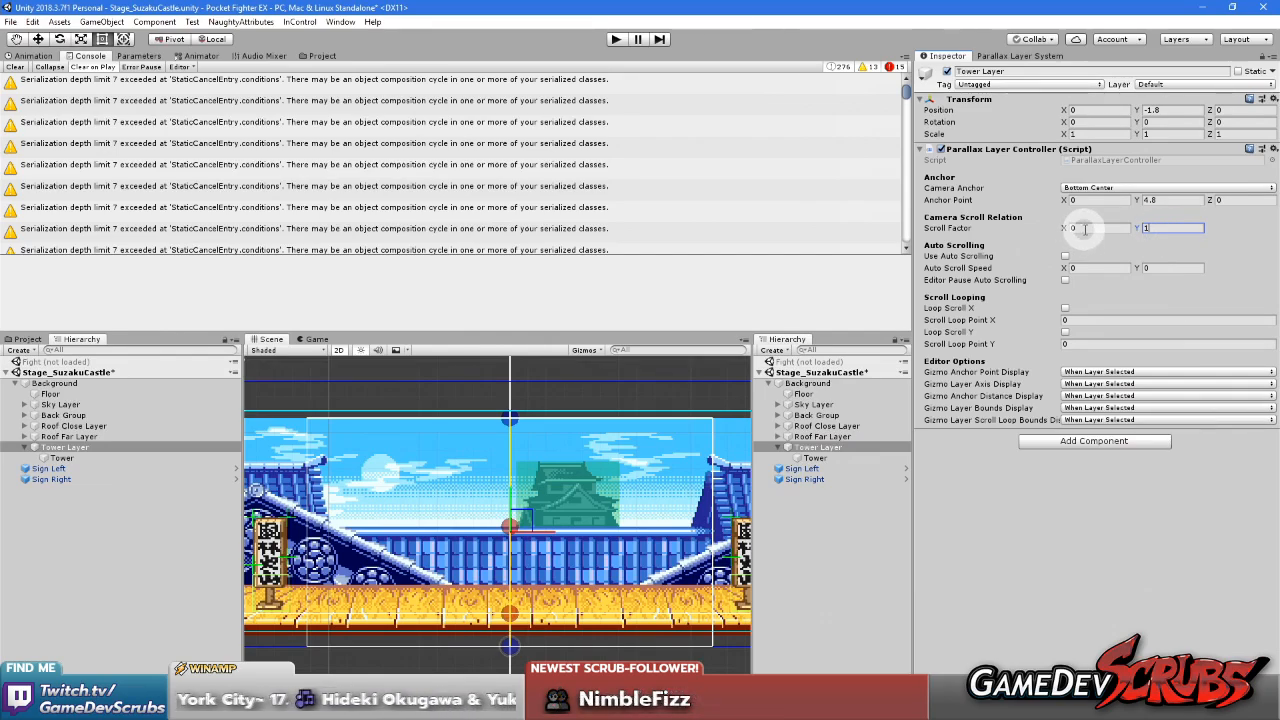
{"action": "type", "text": ".1"}
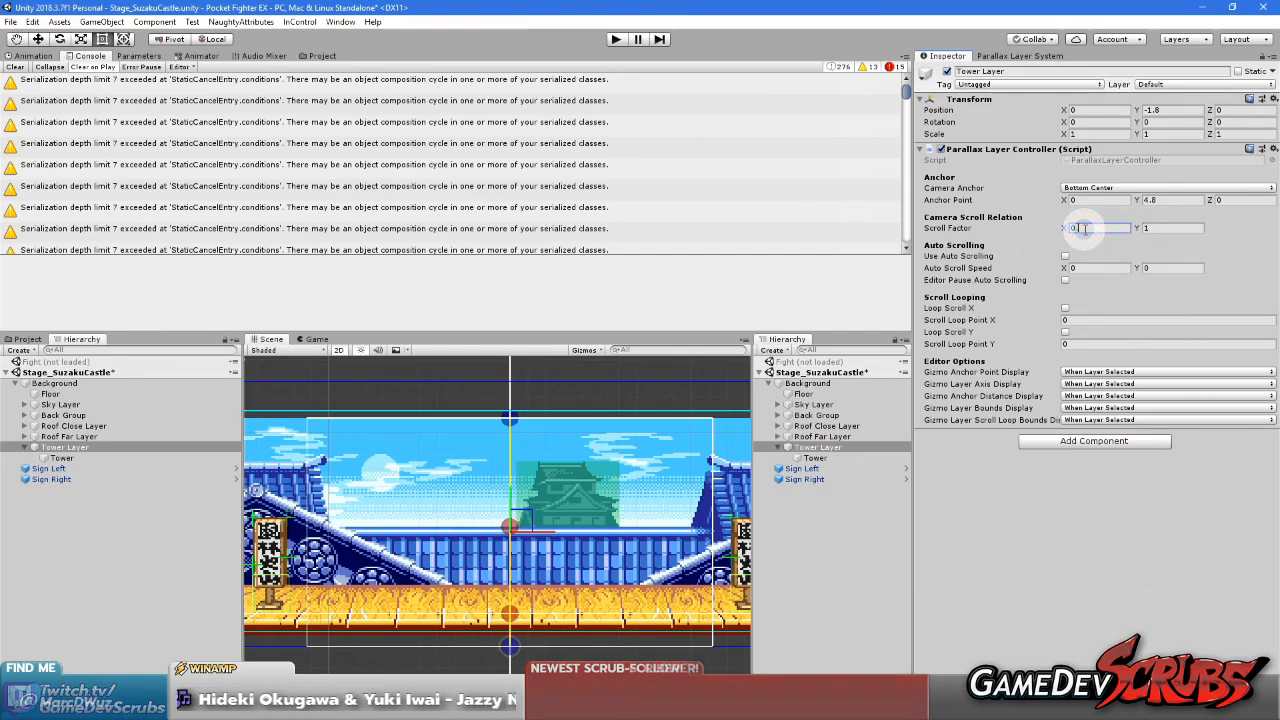
{"action": "left_click", "coordinate": [1065, 560]}
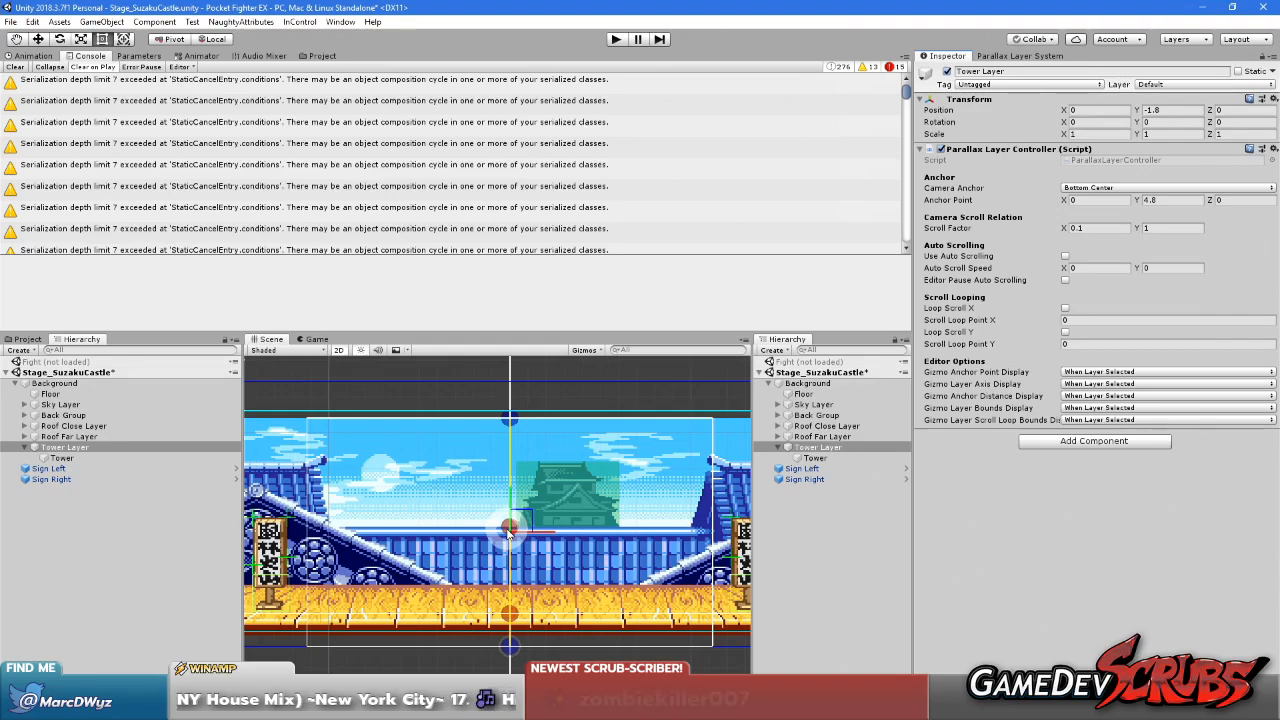
Examine the mock camera settings and compare the position values of Tower Layer and its Tower child
{"action": "left_click", "coordinate": [851, 549]}
{"action": "left_click", "coordinate": [1038, 58]}
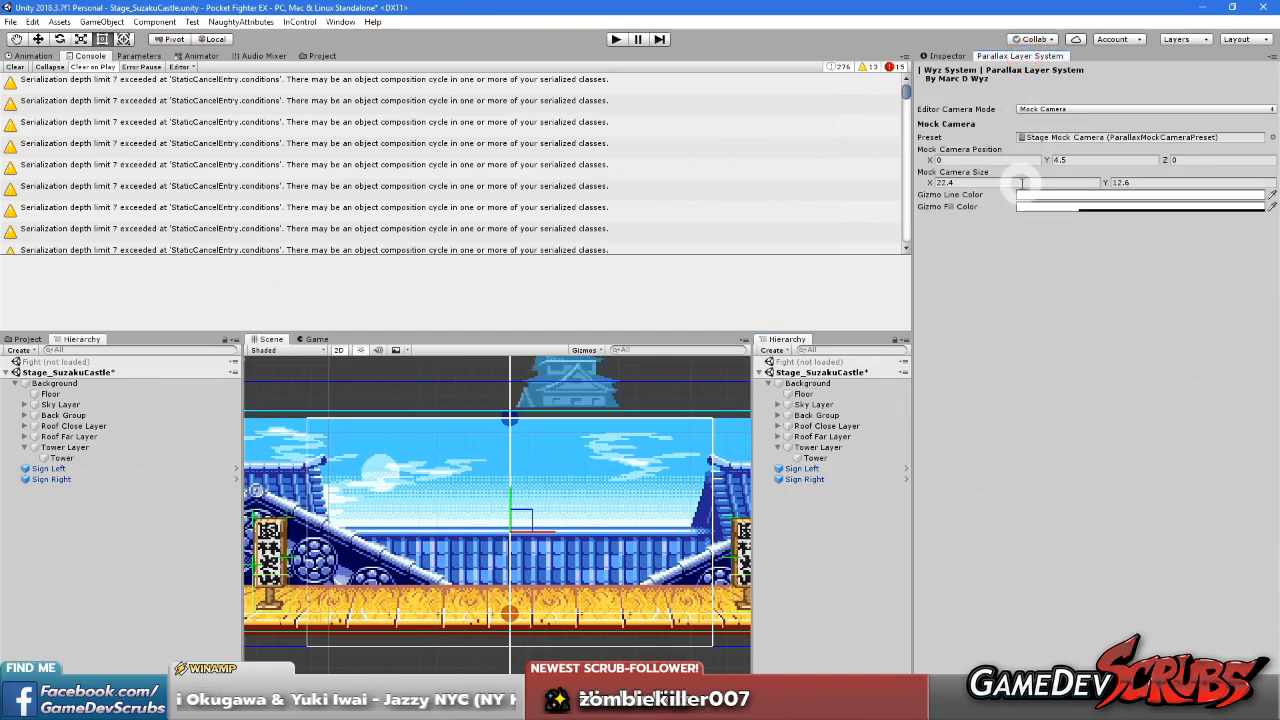
{"action": "left_click", "coordinate": [818, 566]}
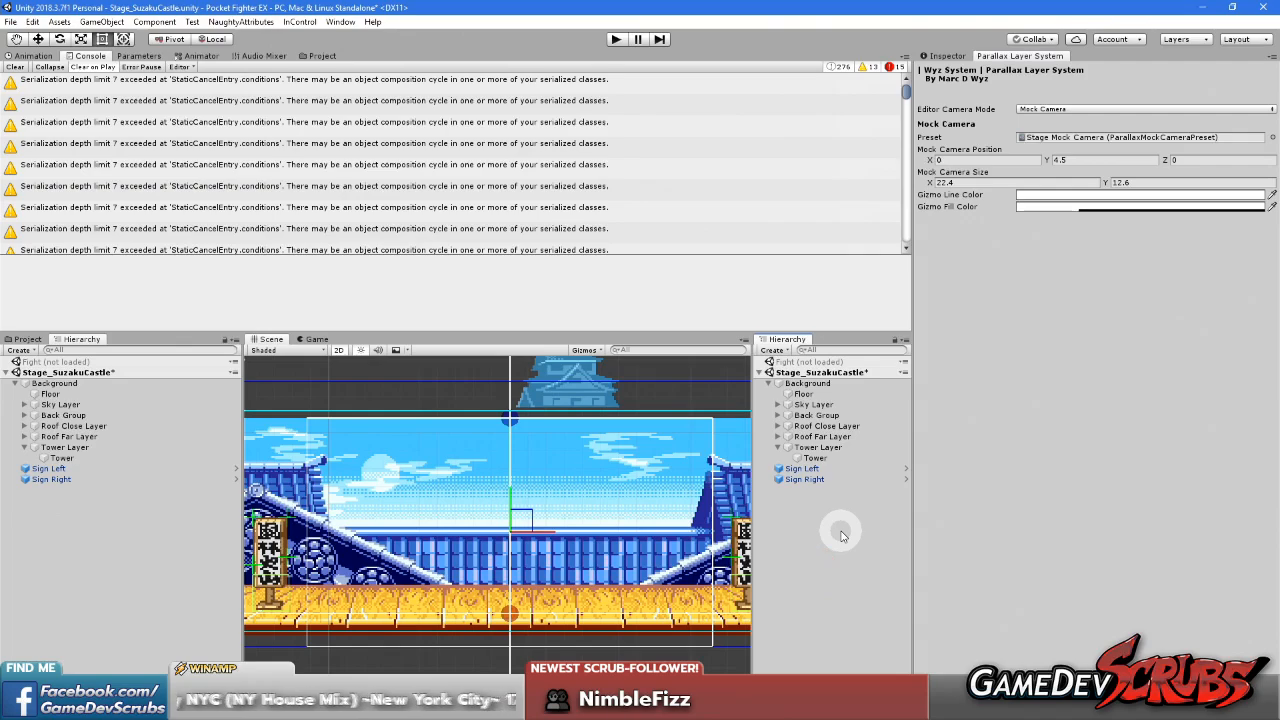
{"action": "left_click", "coordinate": [818, 446]}
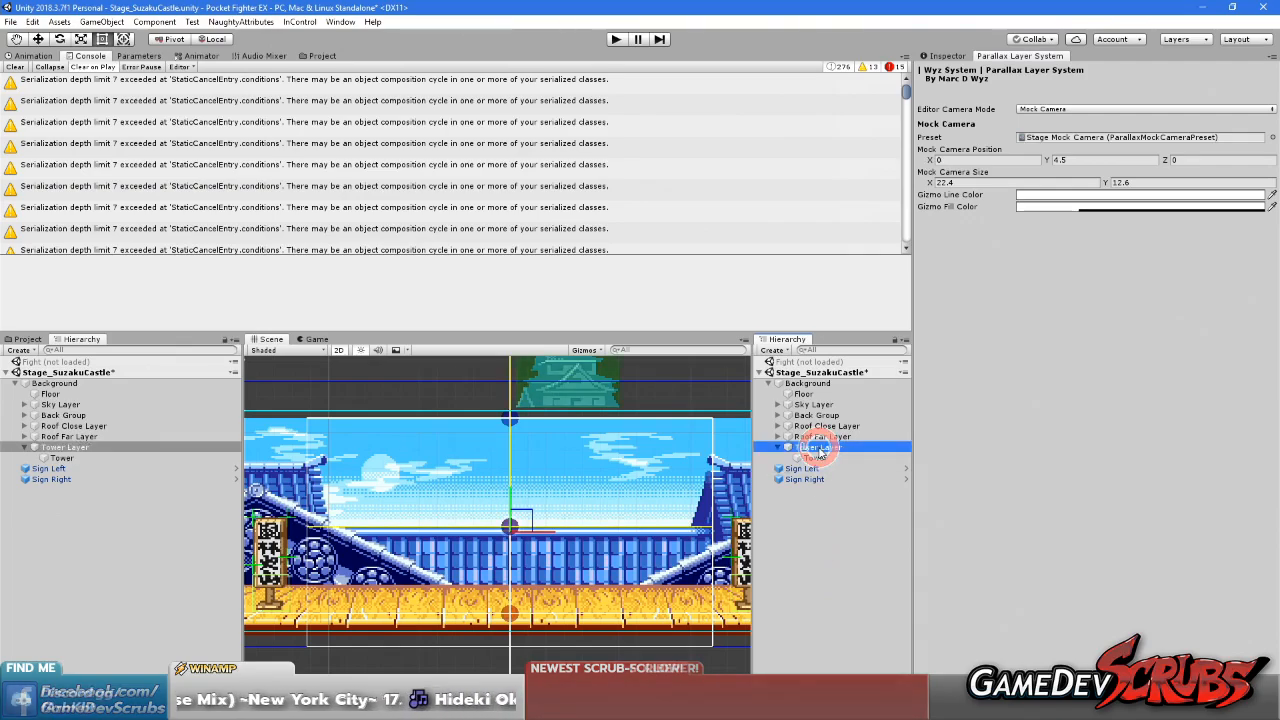
{"action": "left_click", "coordinate": [940, 56]}
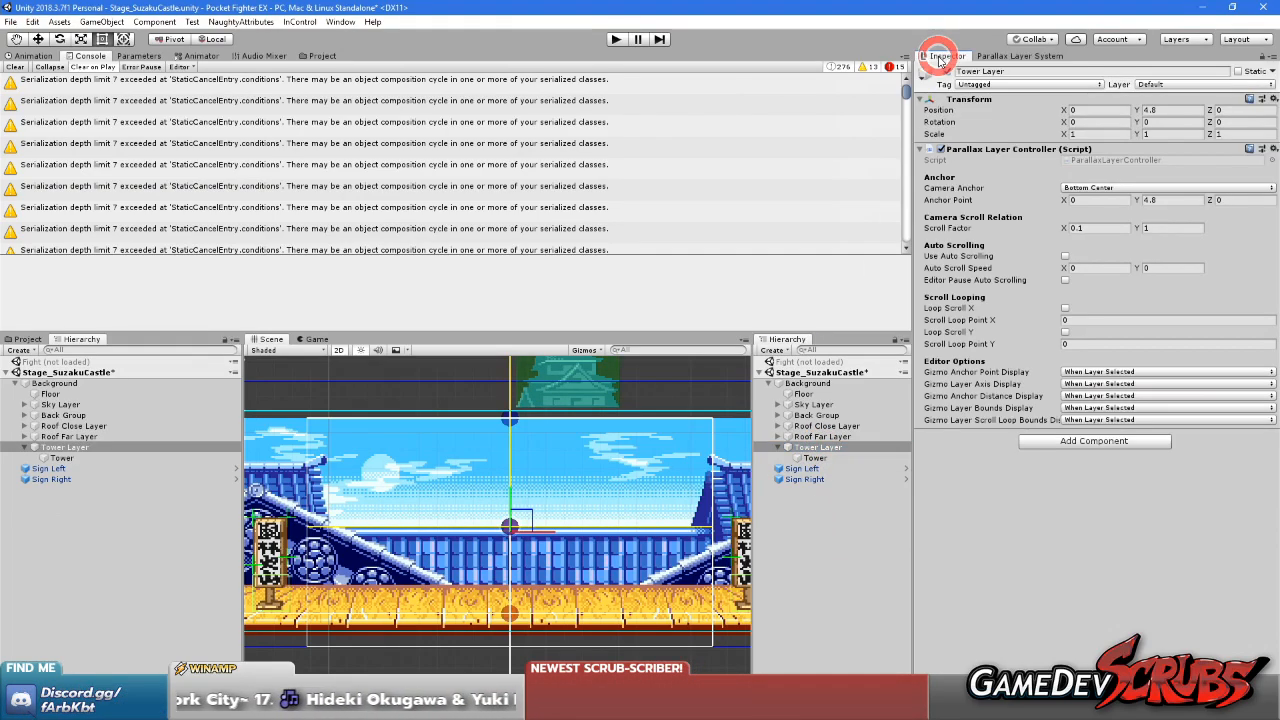
{"action": "left_click", "coordinate": [818, 458]}
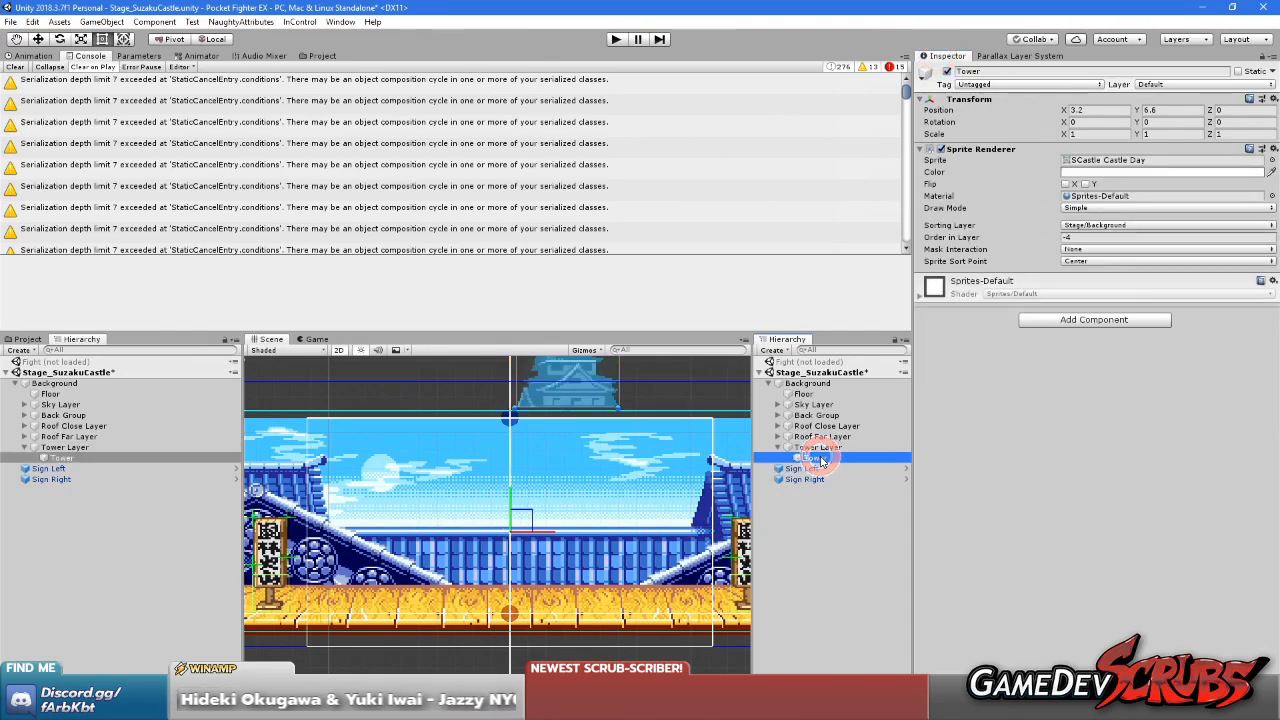
{"action": "left_click", "coordinate": [818, 447]}
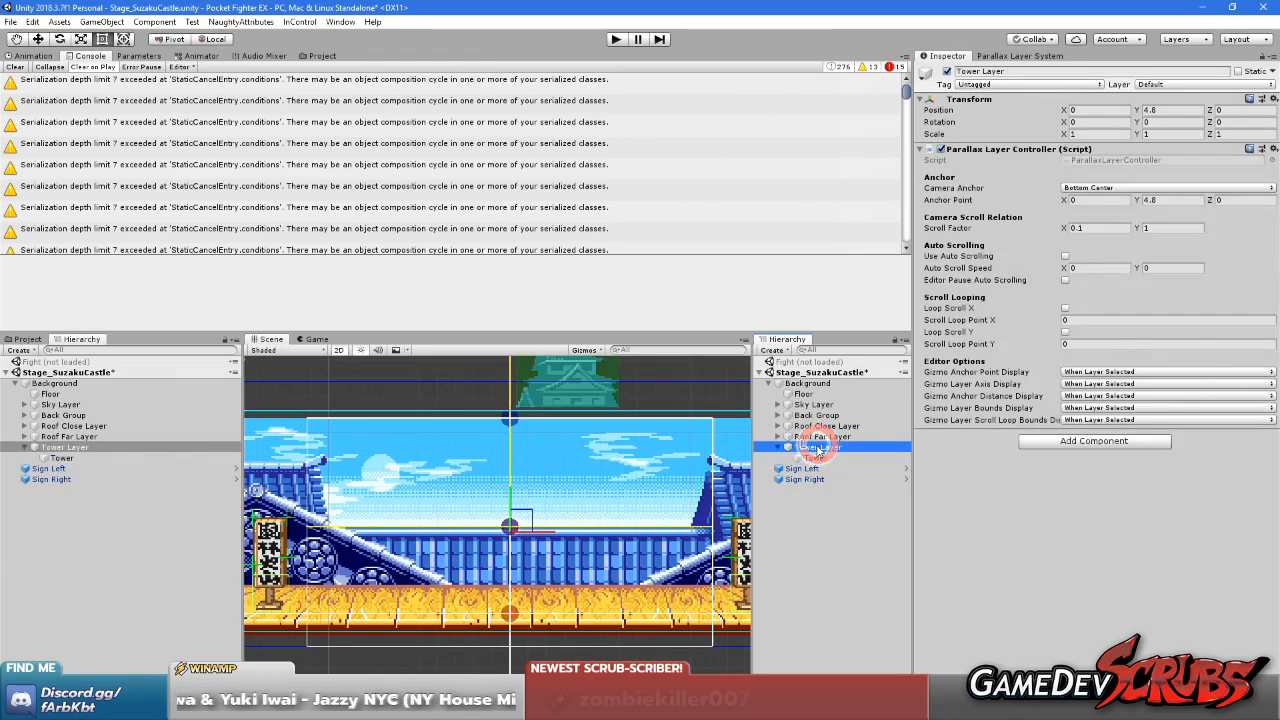
{"action": "left_click", "coordinate": [811, 461]}
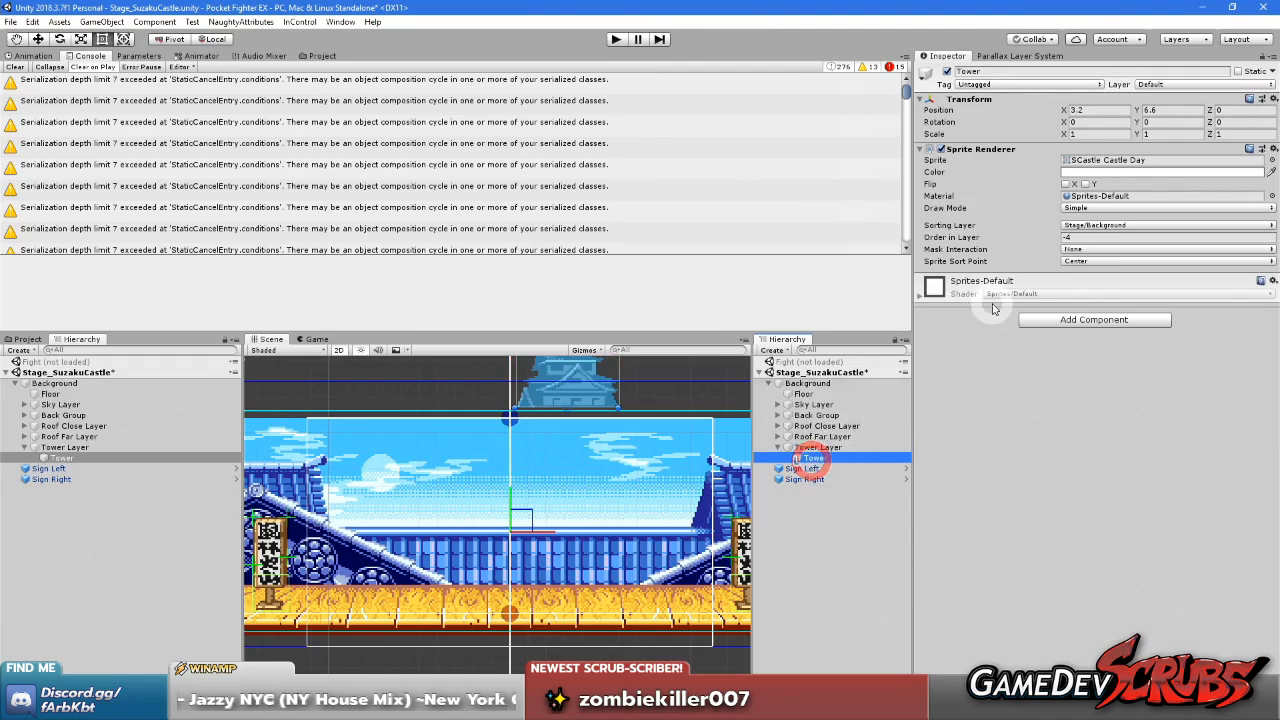
{"action": "left_click", "coordinate": [825, 448]}
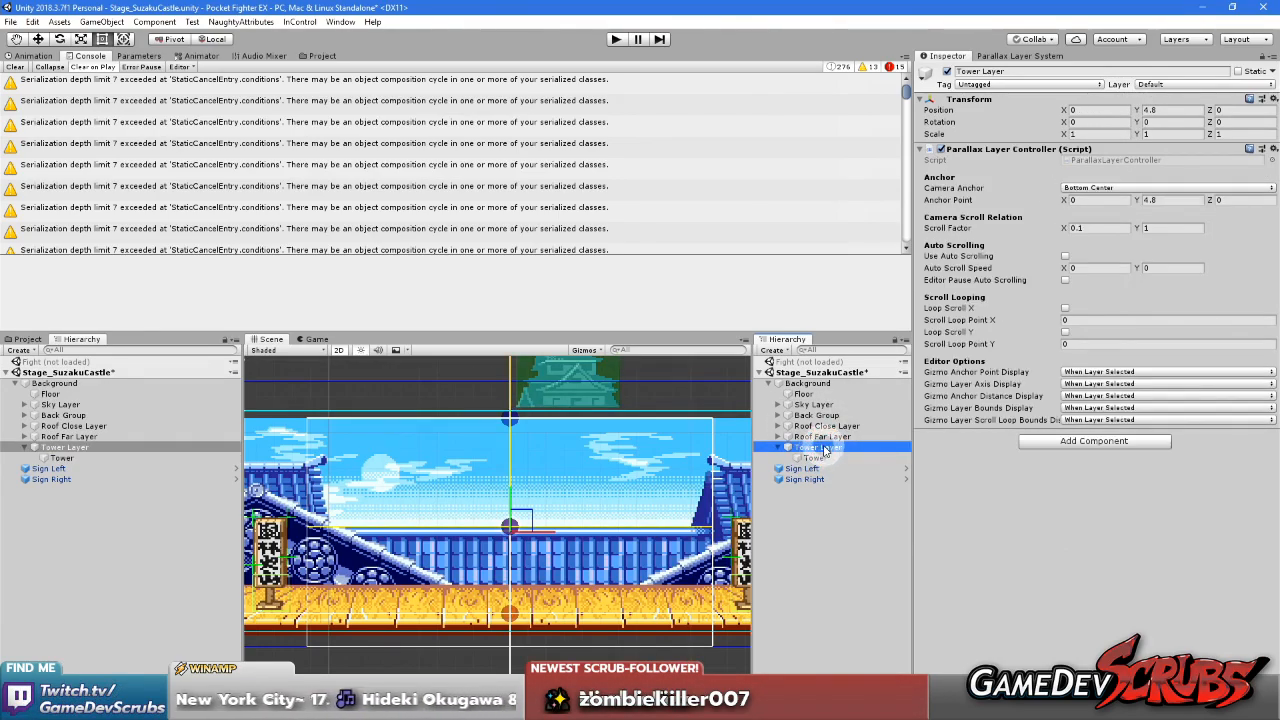
Set the Tower object's Y position to 0 to bring it back down to the roof line
{"action": "left_click", "coordinate": [820, 459]}
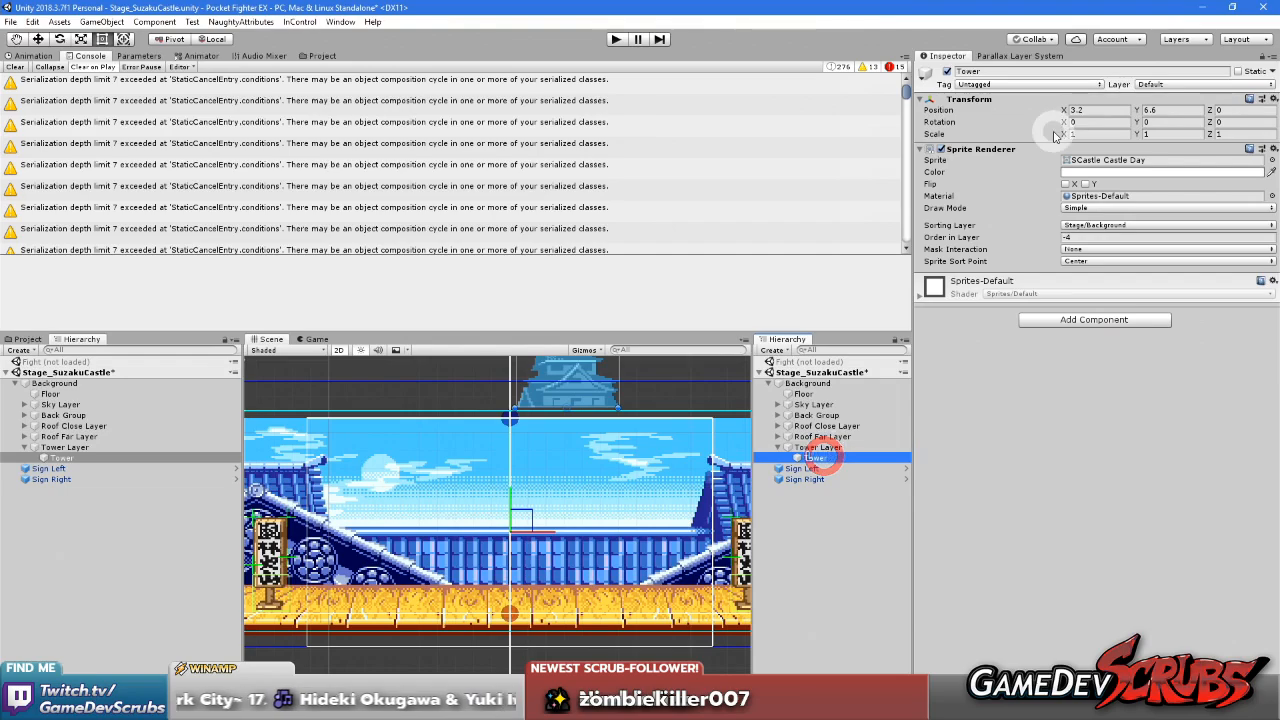
{"action": "left_click", "coordinate": [1157, 110]}
{"action": "type", "text": "0"}
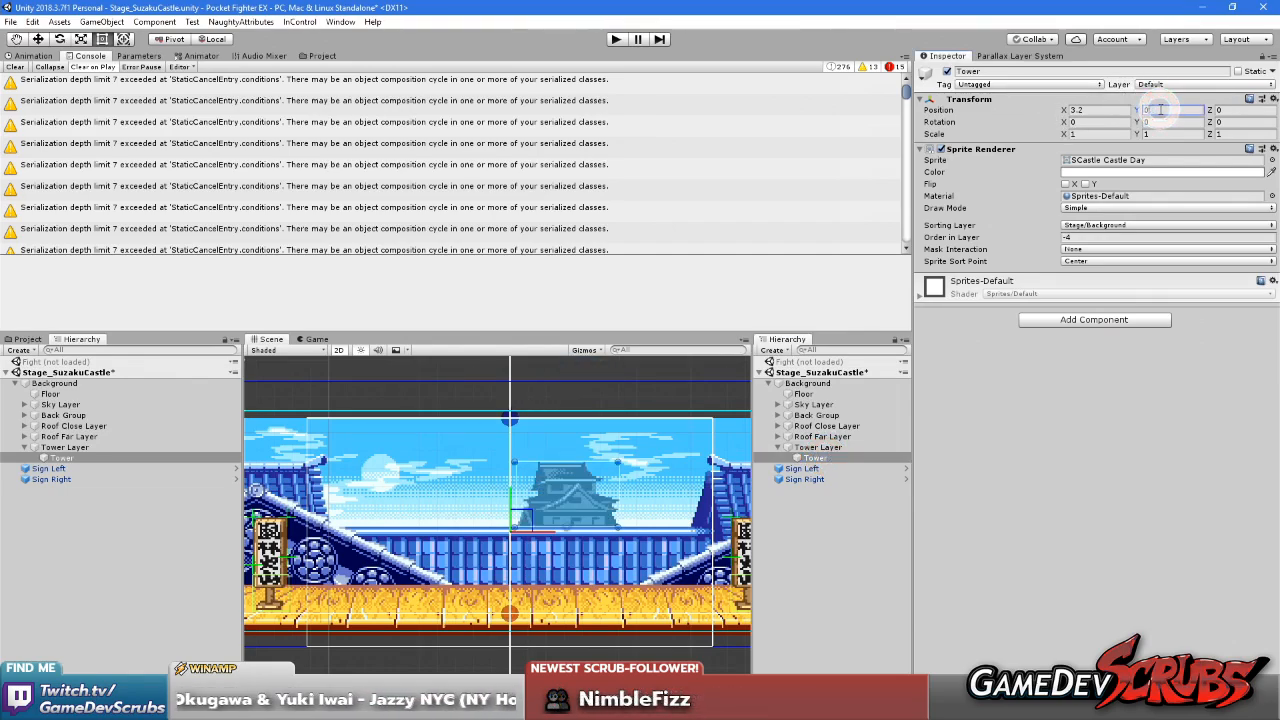
{"action": "left_click", "coordinate": [1033, 494]}
{"action": "left_click", "coordinate": [889, 450]}
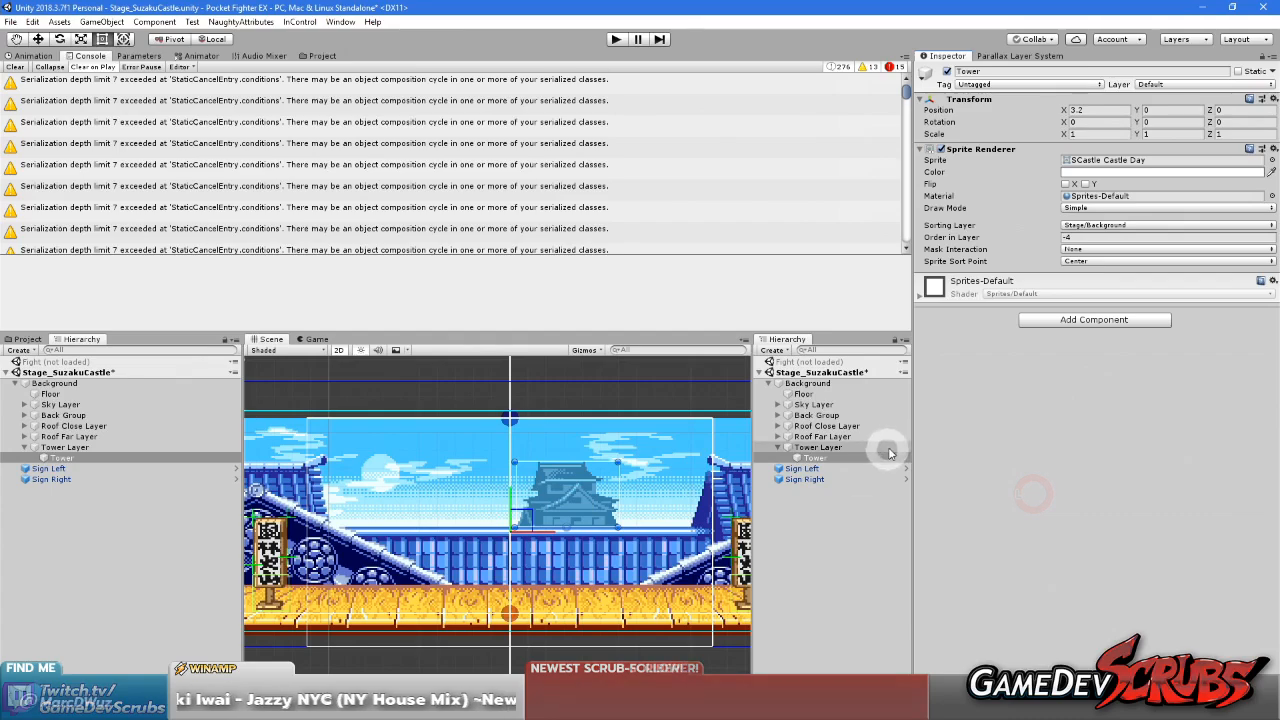
{"action": "left_click", "coordinate": [871, 562]}
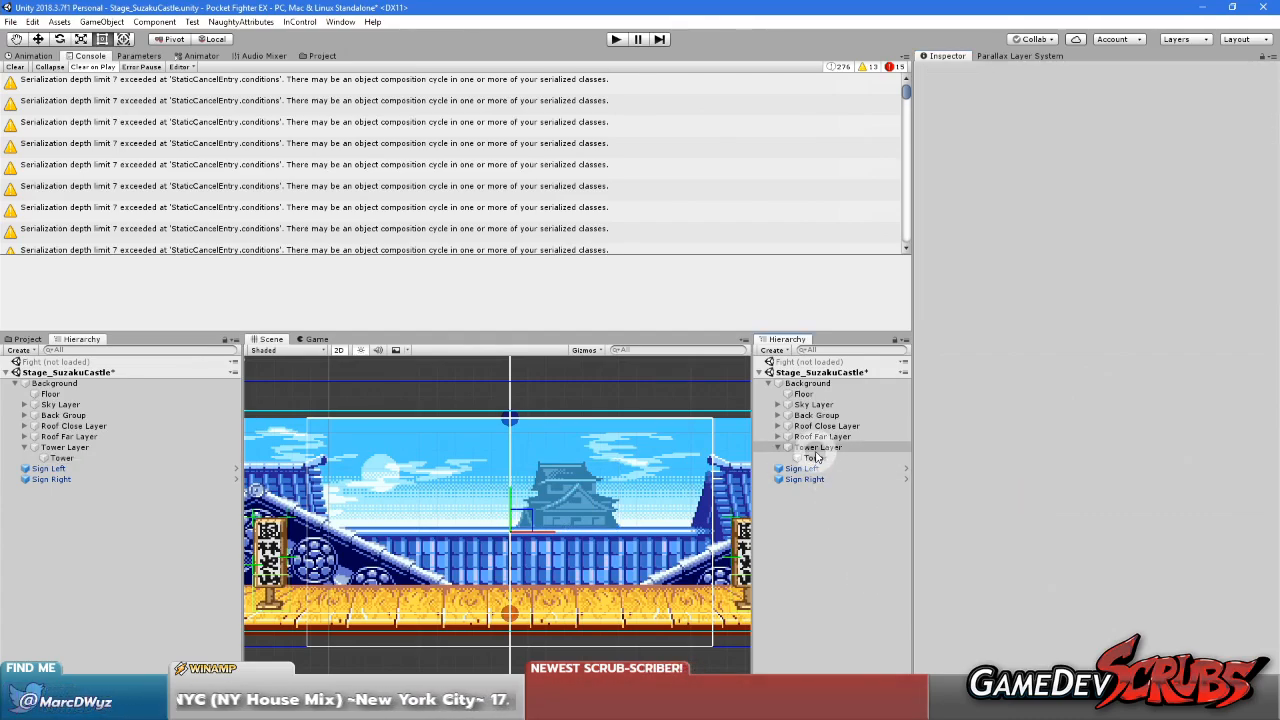
Test horizontal scrolling by shifting the mock camera's X position, leaving it at 0.28, and set its X size to 0
{"action": "left_click", "coordinate": [993, 55]}
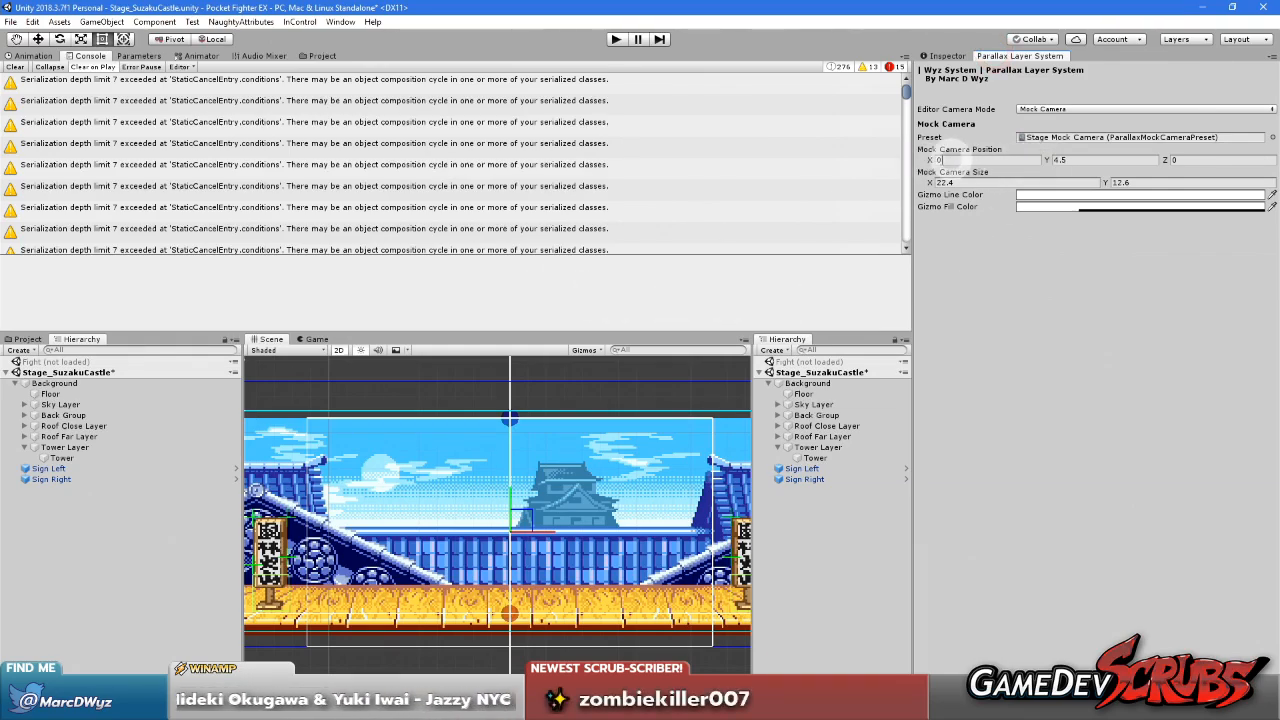
{"action": "left_click_drag", "start_coordinate": [929, 160], "coordinate": [935, 207]}
{"action": "left_click", "coordinate": [1003, 186]}
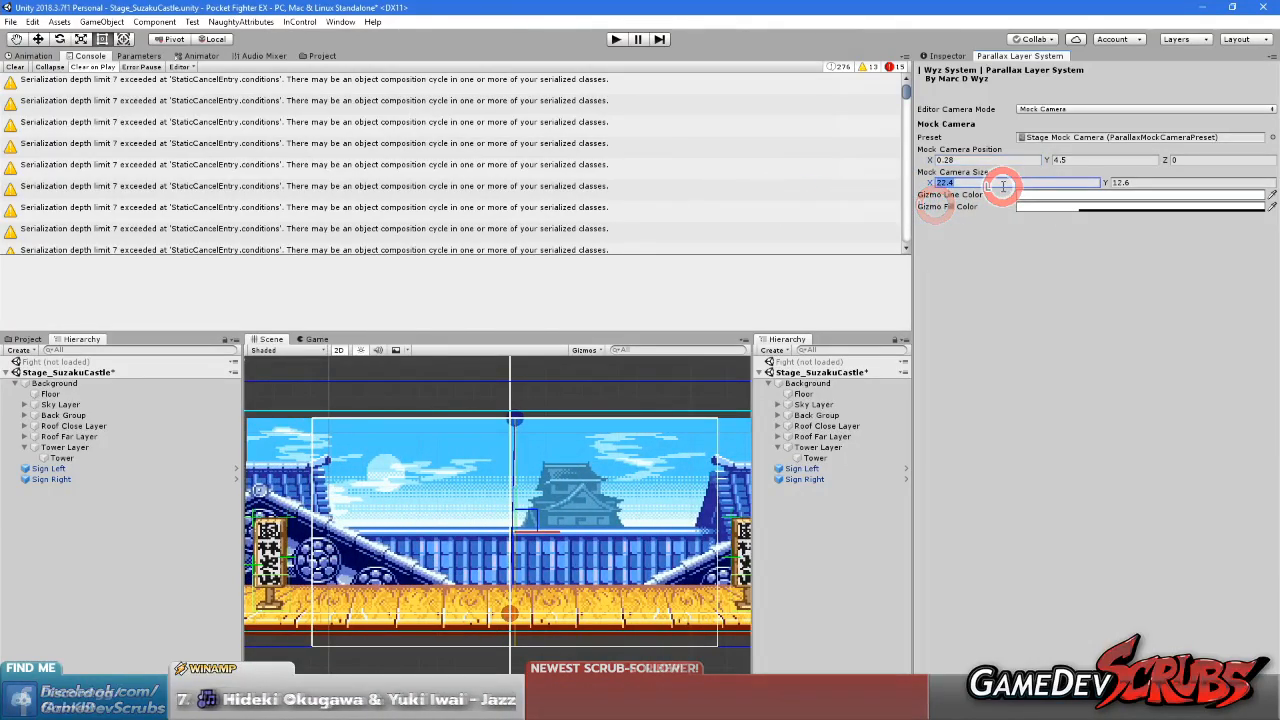
{"action": "type", "text": "0"}
{"action": "left_click", "coordinate": [1021, 330]}
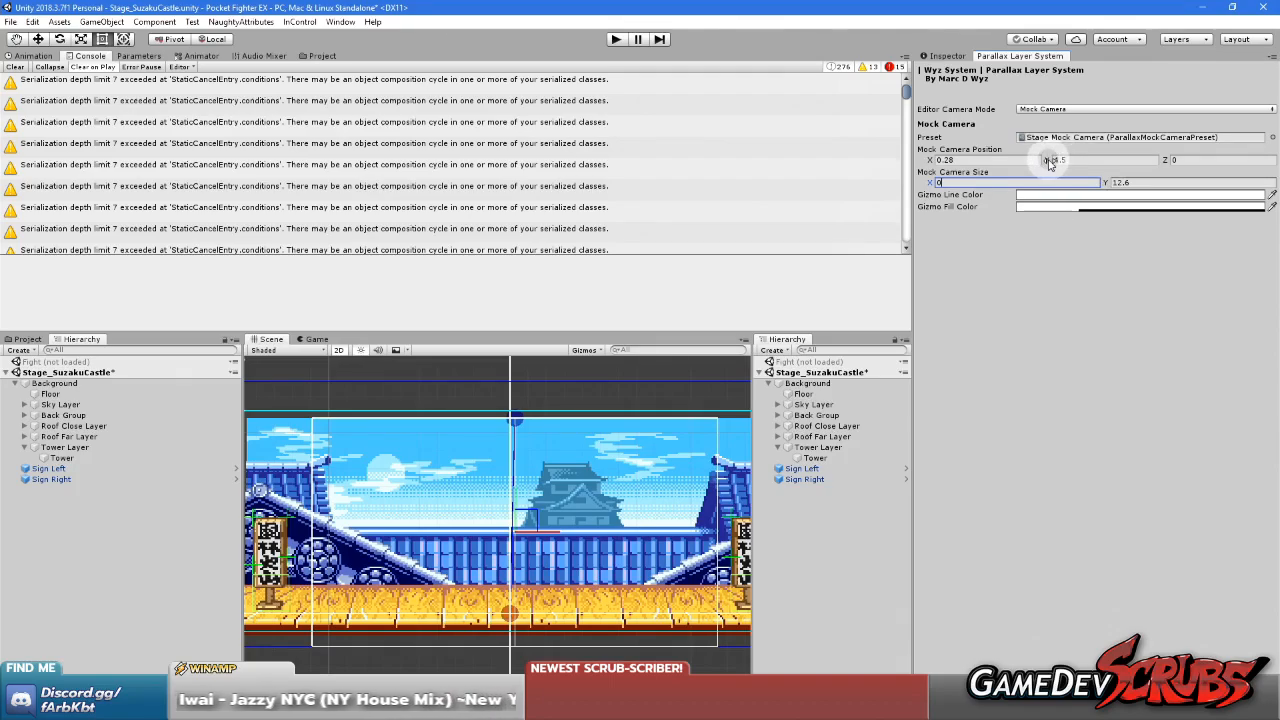
Test vertical scrolling by raising the mock camera to Y 6.78, and return its Y position to 4.5
{"action": "left_click_drag", "start_coordinate": [1050, 162], "coordinate": [1100, 160]}
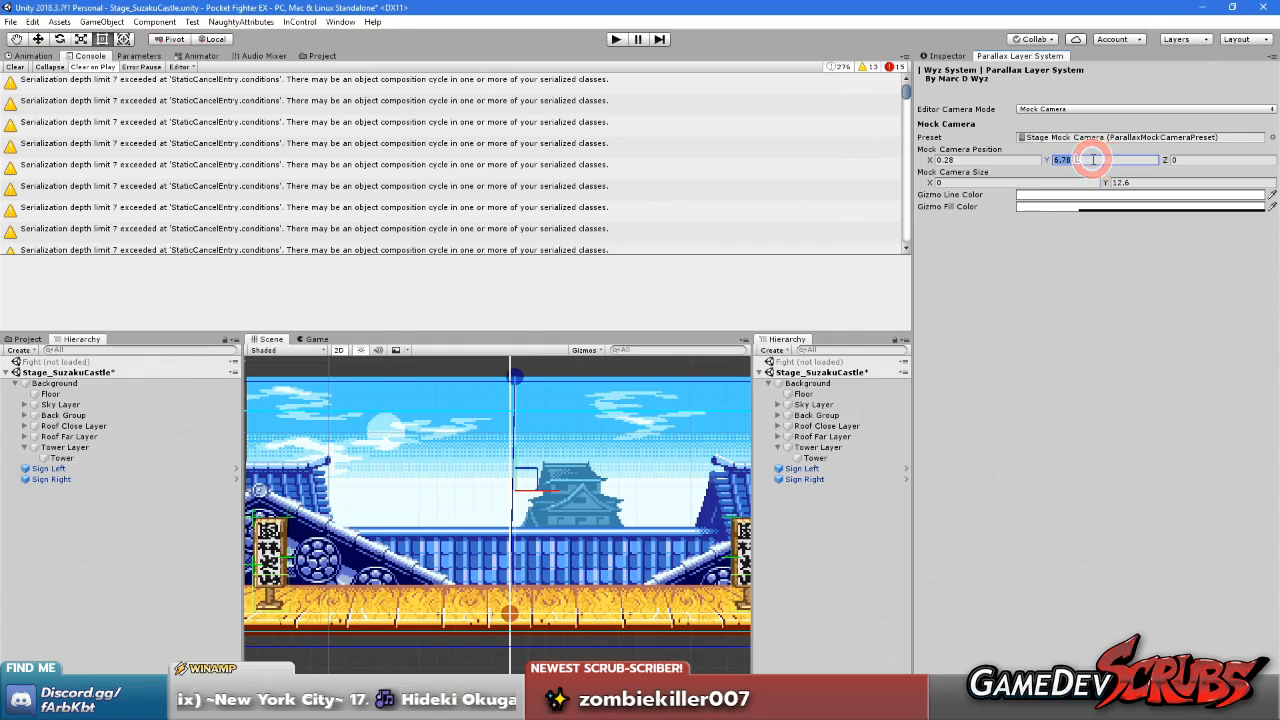
{"action": "type", "text": "4.5"}
{"action": "left_click", "coordinate": [1088, 373]}
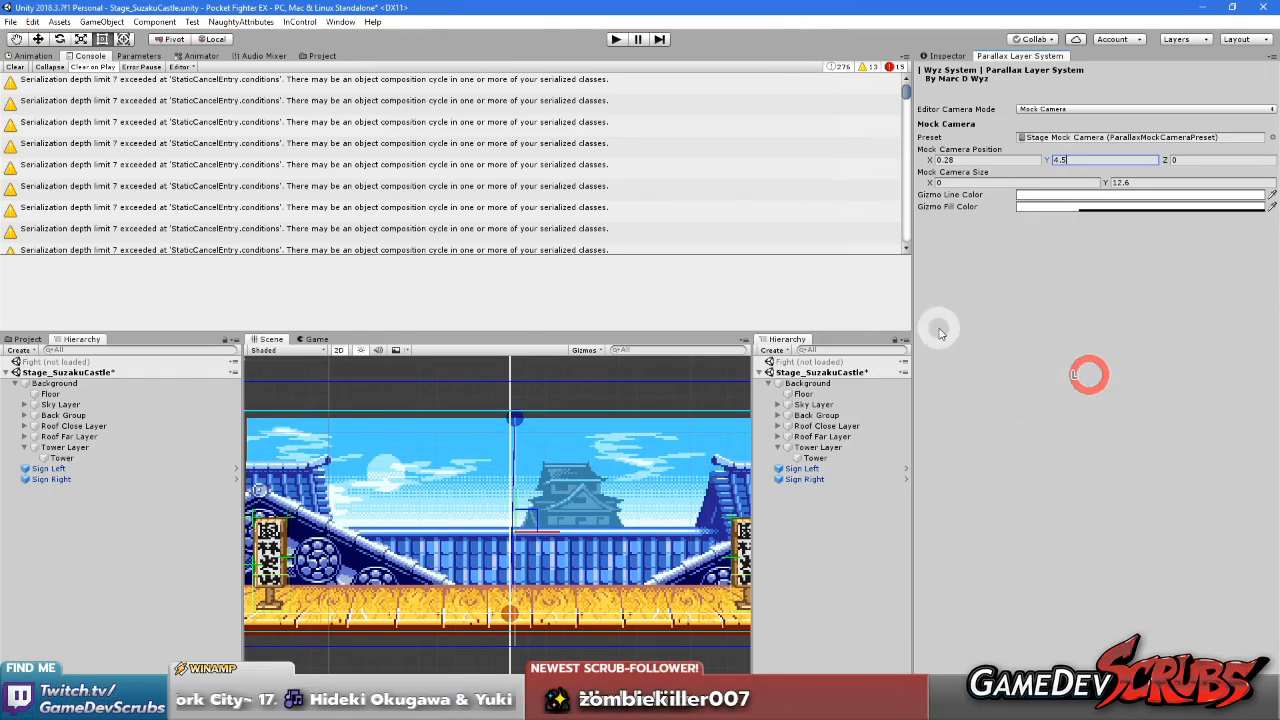
Save the Stage_SuzakuCastle scene
{"action": "left_click", "coordinate": [952, 55]}
{"action": "left_click", "coordinate": [841, 373]}
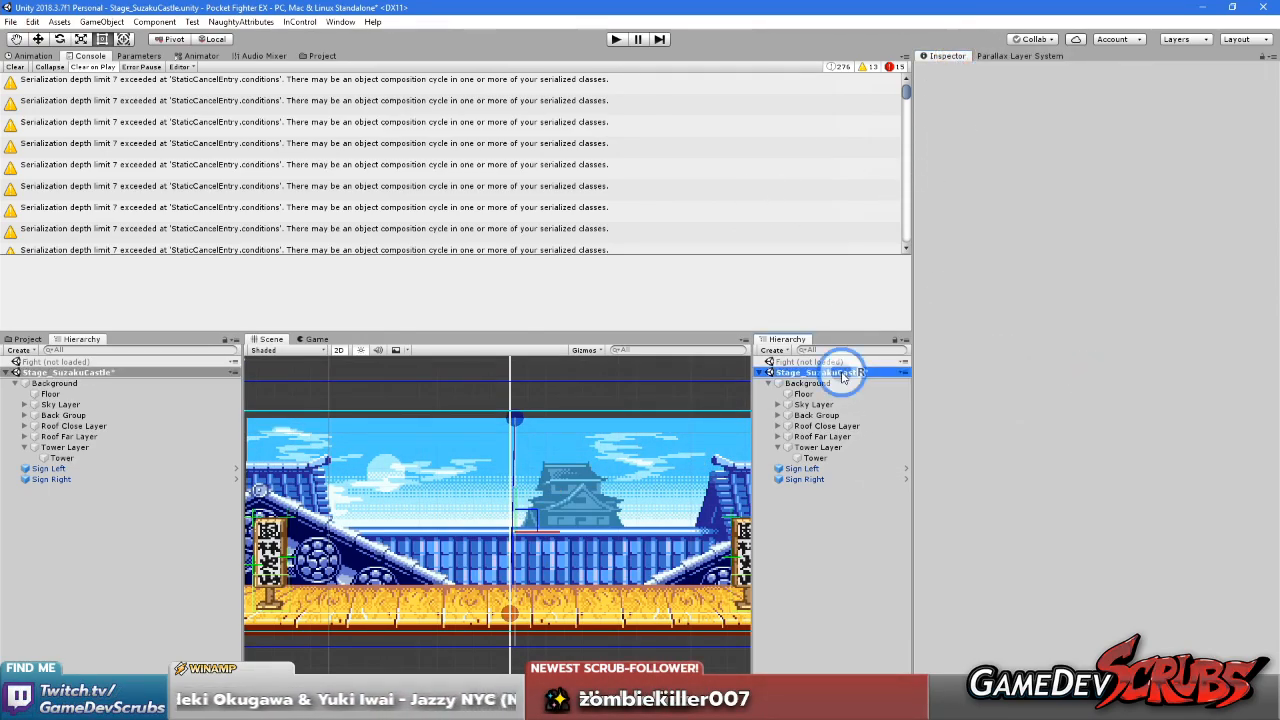
{"action": "right_click", "coordinate": [843, 374]}
{"action": "left_click", "coordinate": [872, 401]}
{"action": "right_click", "coordinate": [829, 372]}
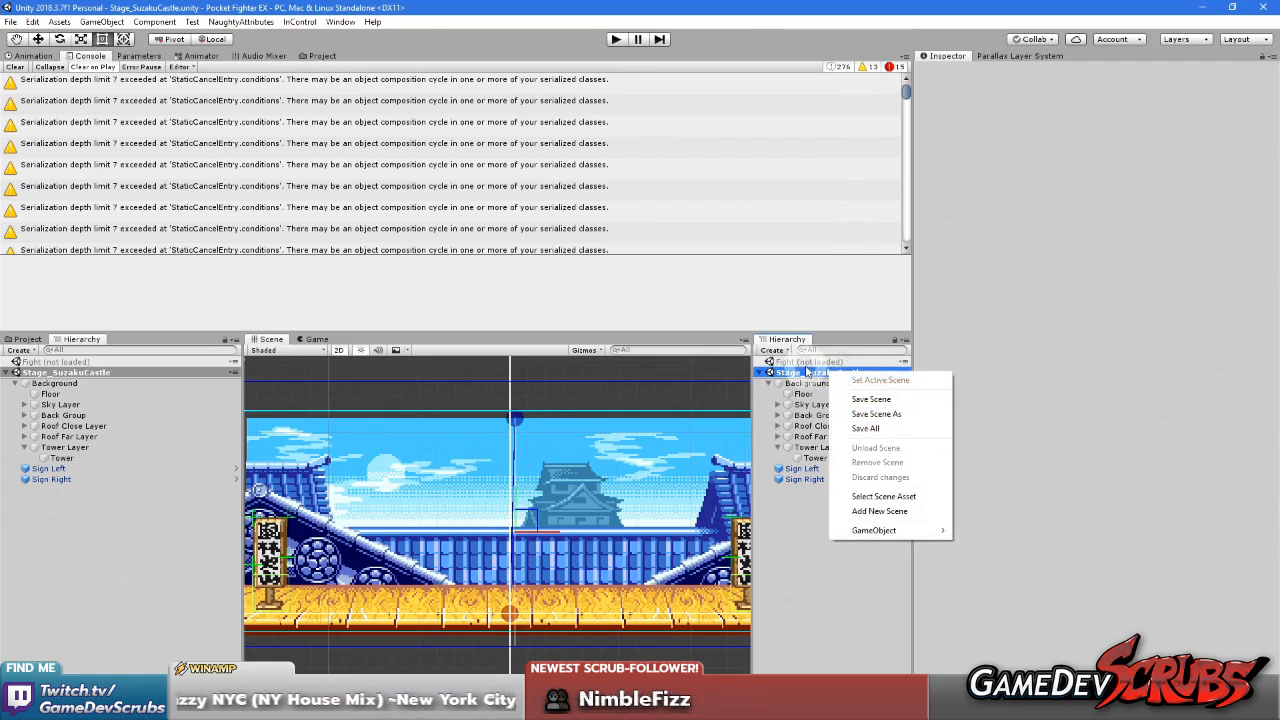
Load the Fight scene alongside the castle stage
{"action": "left_click", "coordinate": [808, 362]}
{"action": "right_click", "coordinate": [812, 361]}
{"action": "left_click", "coordinate": [843, 364]}
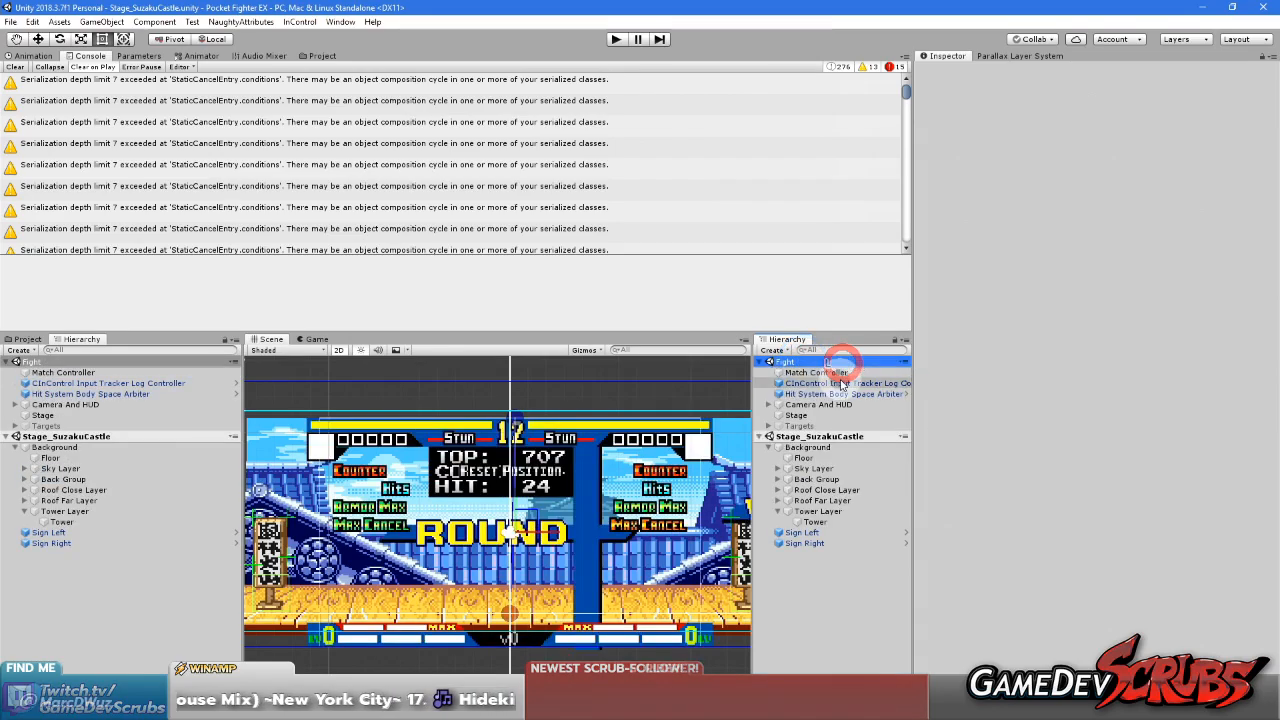
Unload the Stage_SuzakuCastle scene and start Play mode from the Fight scene
{"action": "right_click", "coordinate": [829, 436]}
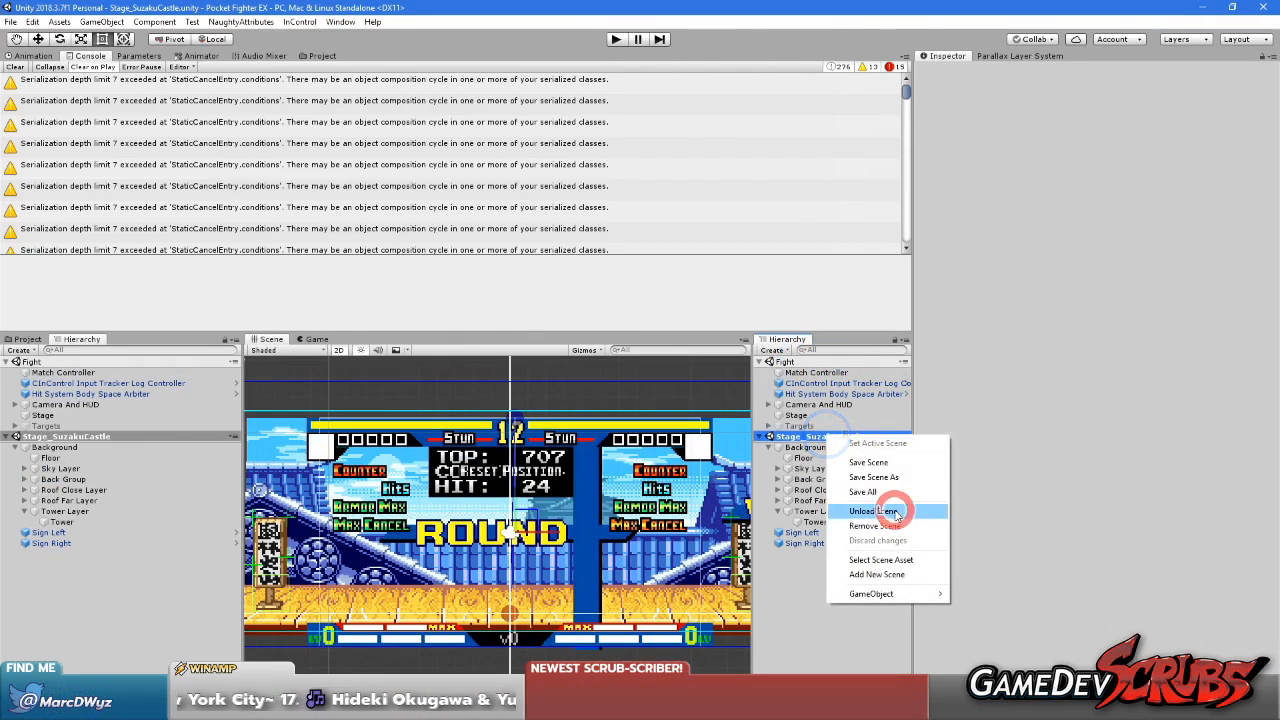
{"action": "left_click", "coordinate": [895, 513]}
{"action": "left_click", "coordinate": [616, 39]}
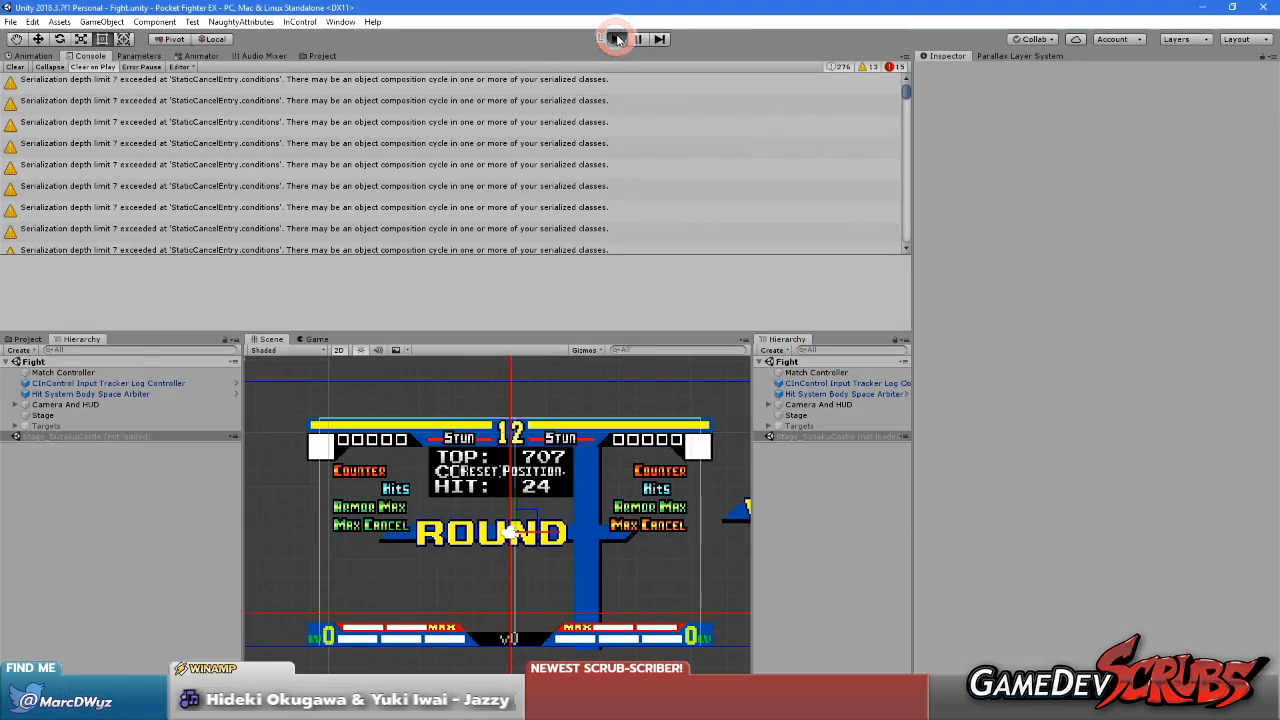
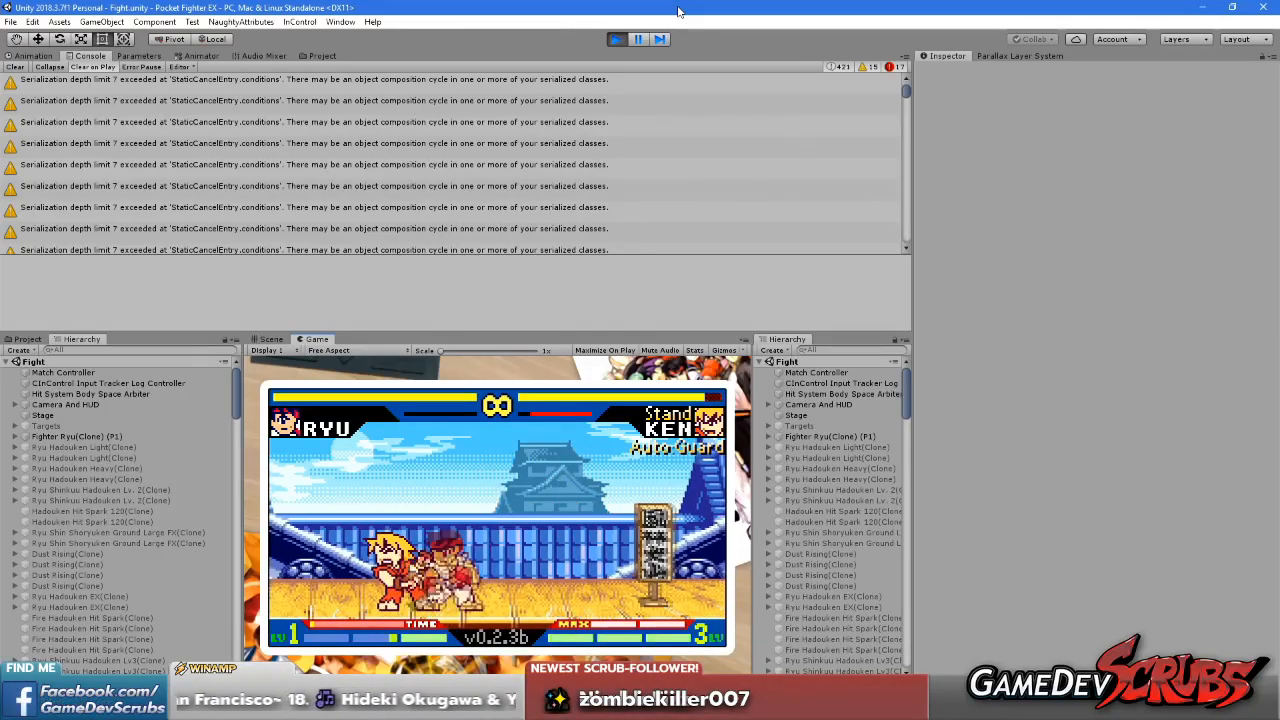
Maximize the Game view to test the castle stage in the fight, and stop Play mode
{"action": "right_click", "coordinate": [326, 338]}
{"action": "left_click", "coordinate": [360, 374]}
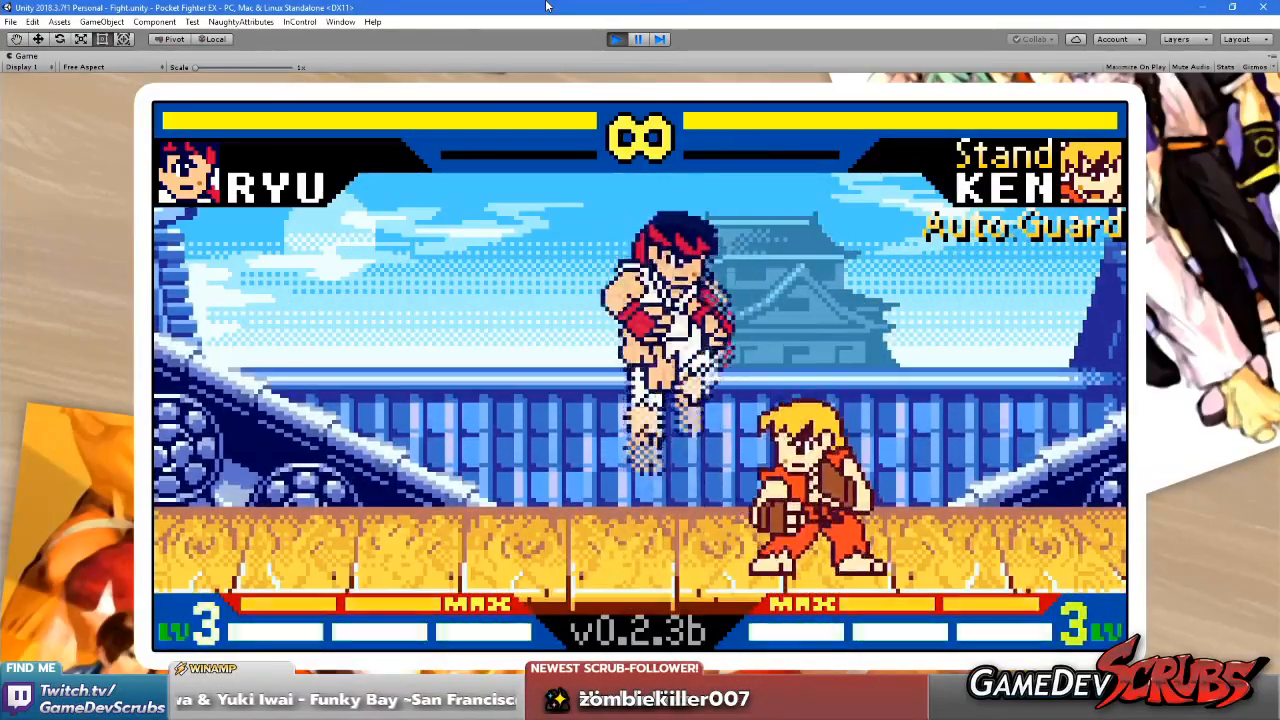
{"action": "left_click", "coordinate": [614, 39]}
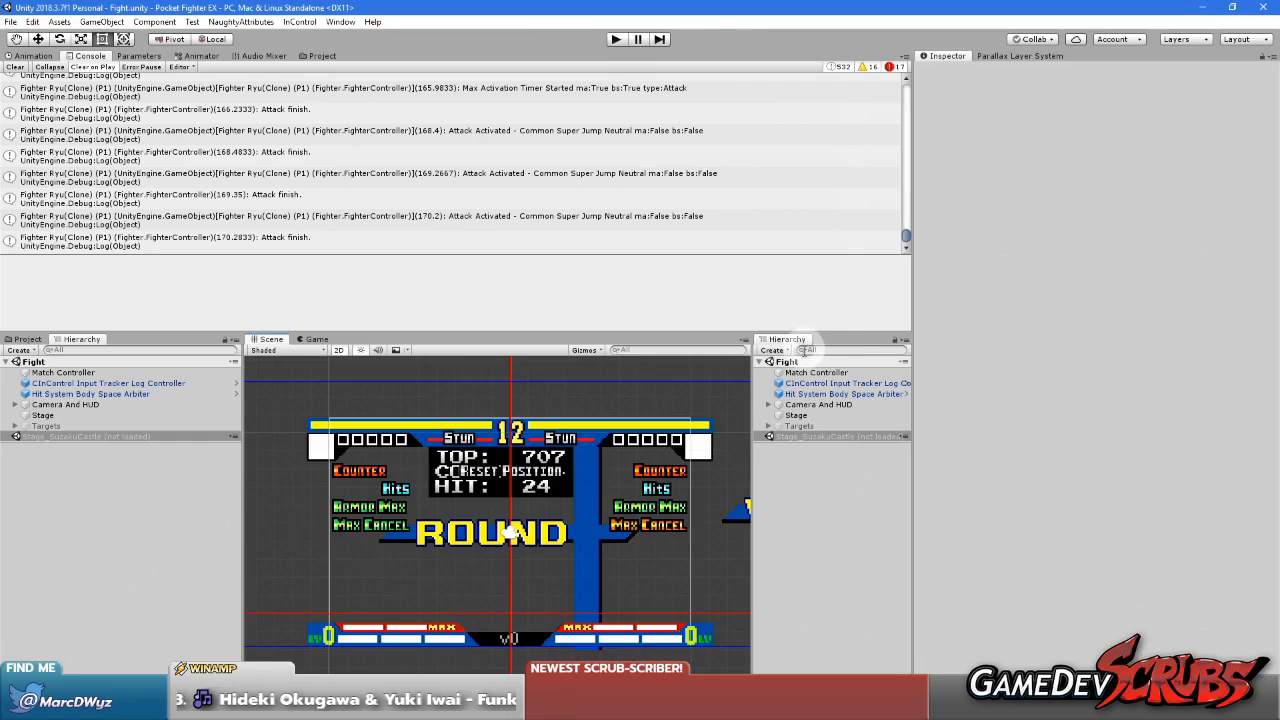
Load the Stage_SuzakuCastle scene and unload the Fight scene
{"action": "right_click", "coordinate": [788, 361]}
{"action": "left_click", "coordinate": [787, 440]}
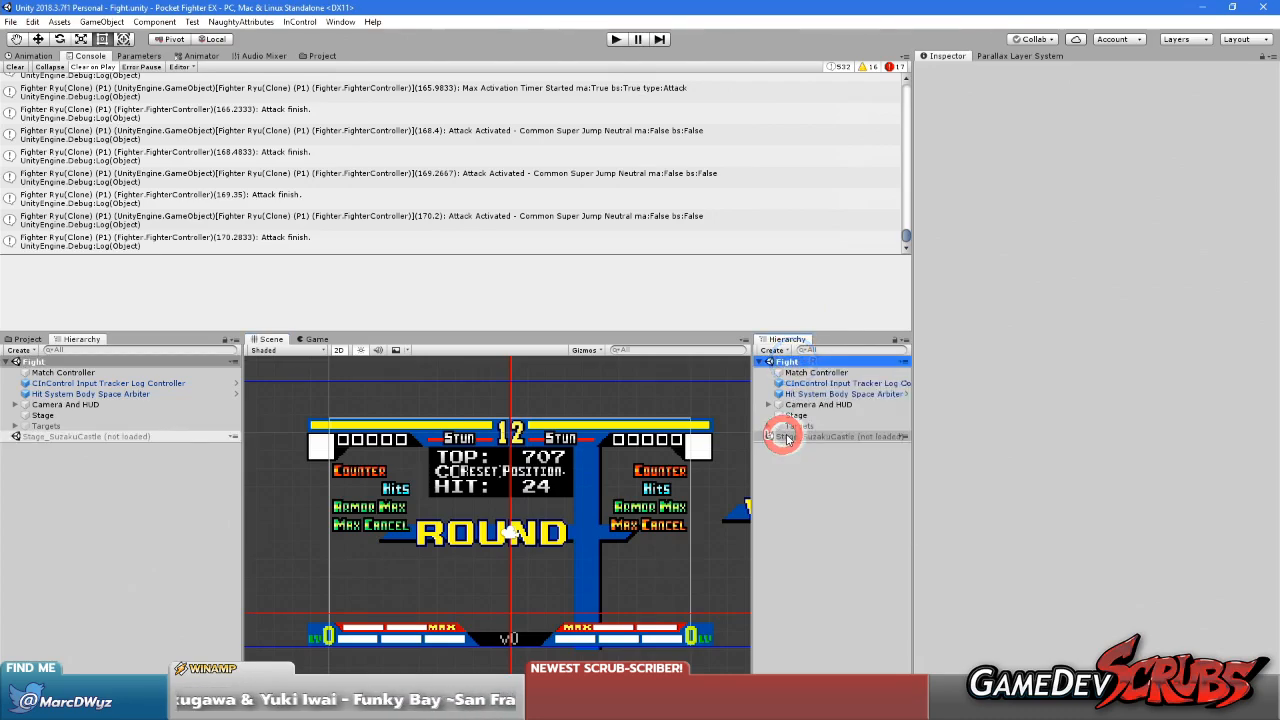
{"action": "right_click", "coordinate": [790, 439]}
{"action": "left_click", "coordinate": [830, 444]}
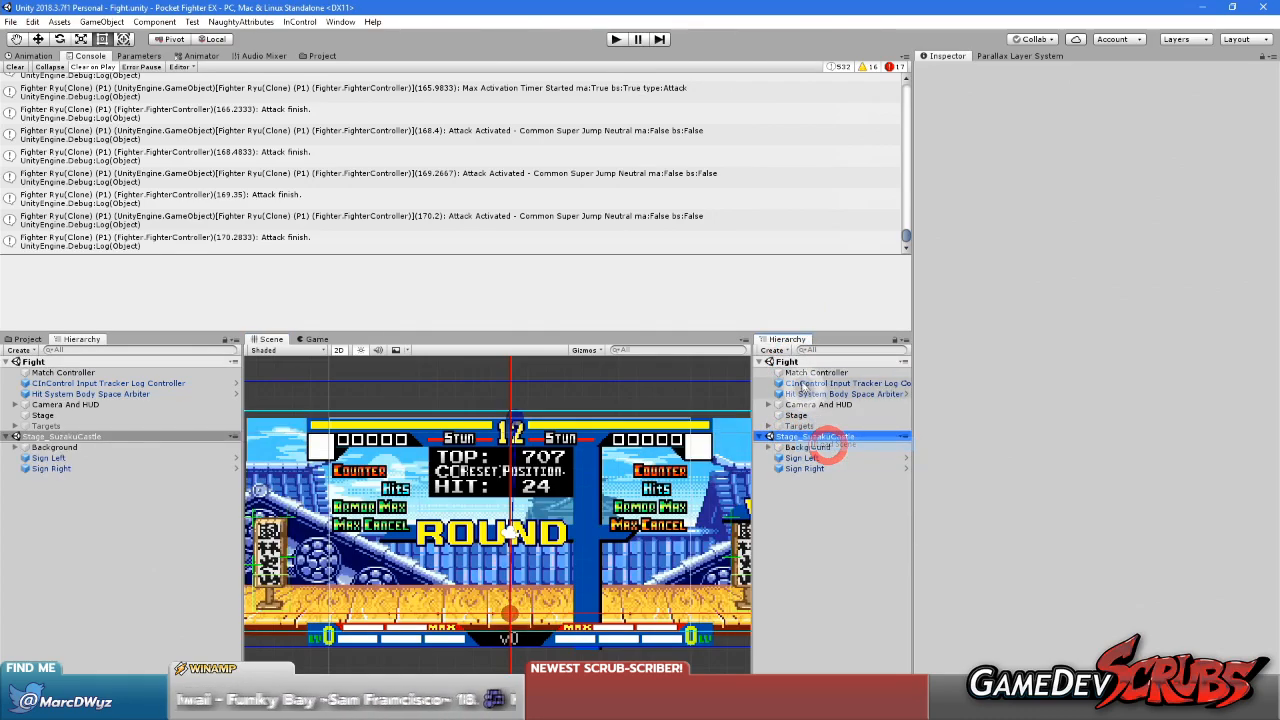
{"action": "right_click", "coordinate": [798, 361]}
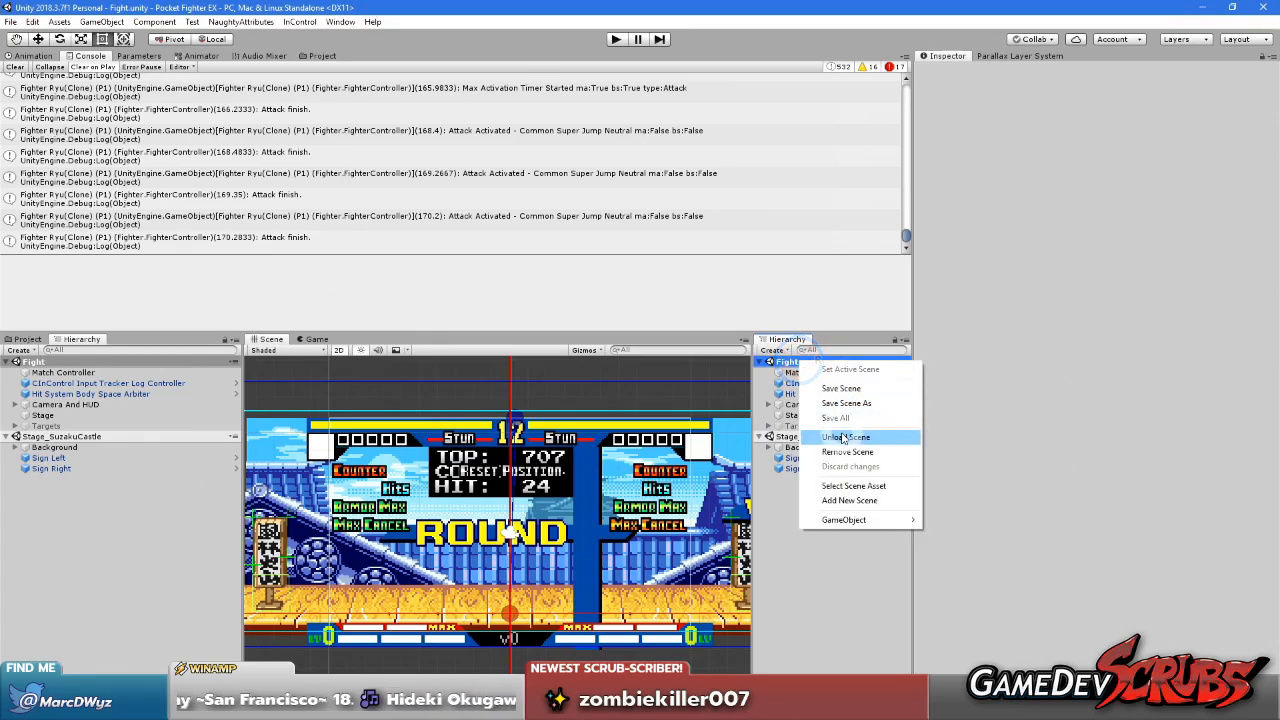
{"action": "left_click", "coordinate": [840, 437]}
Set the vertical scroll factor of the Background's Sky Layer to 1, leaving auto scrolling off
{"action": "left_click", "coordinate": [775, 385]}
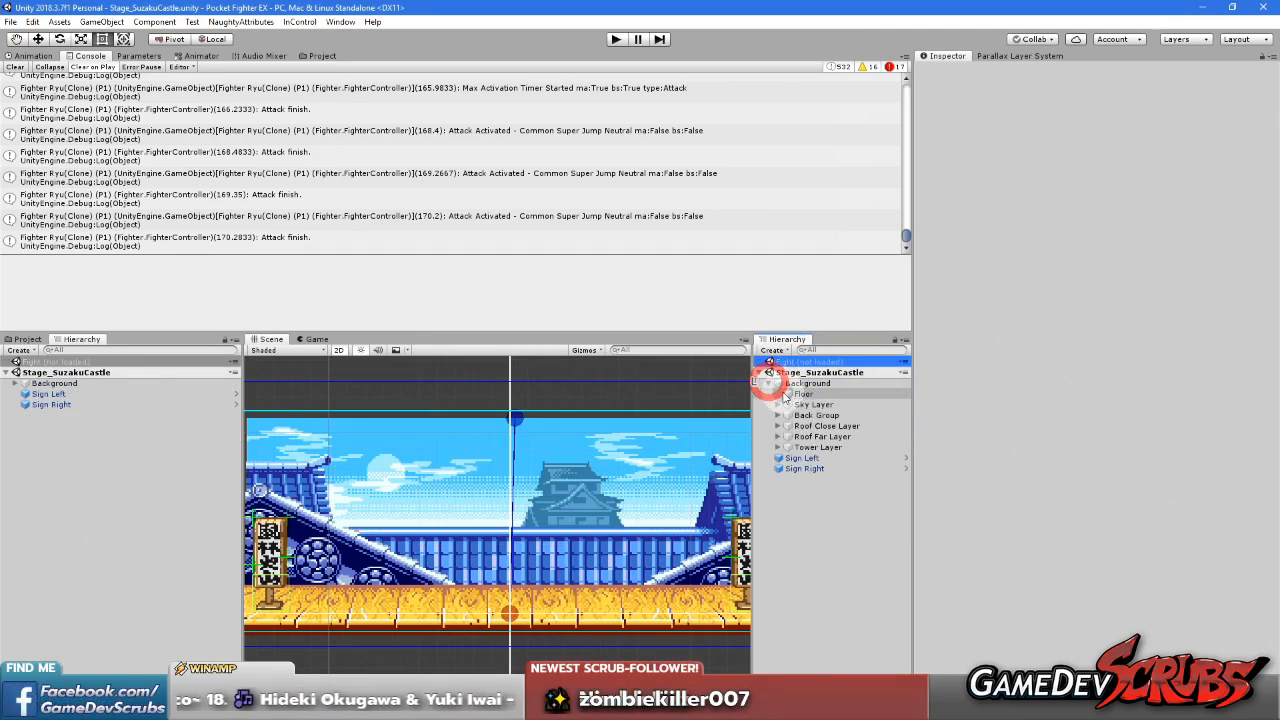
{"action": "left_click", "coordinate": [790, 404]}
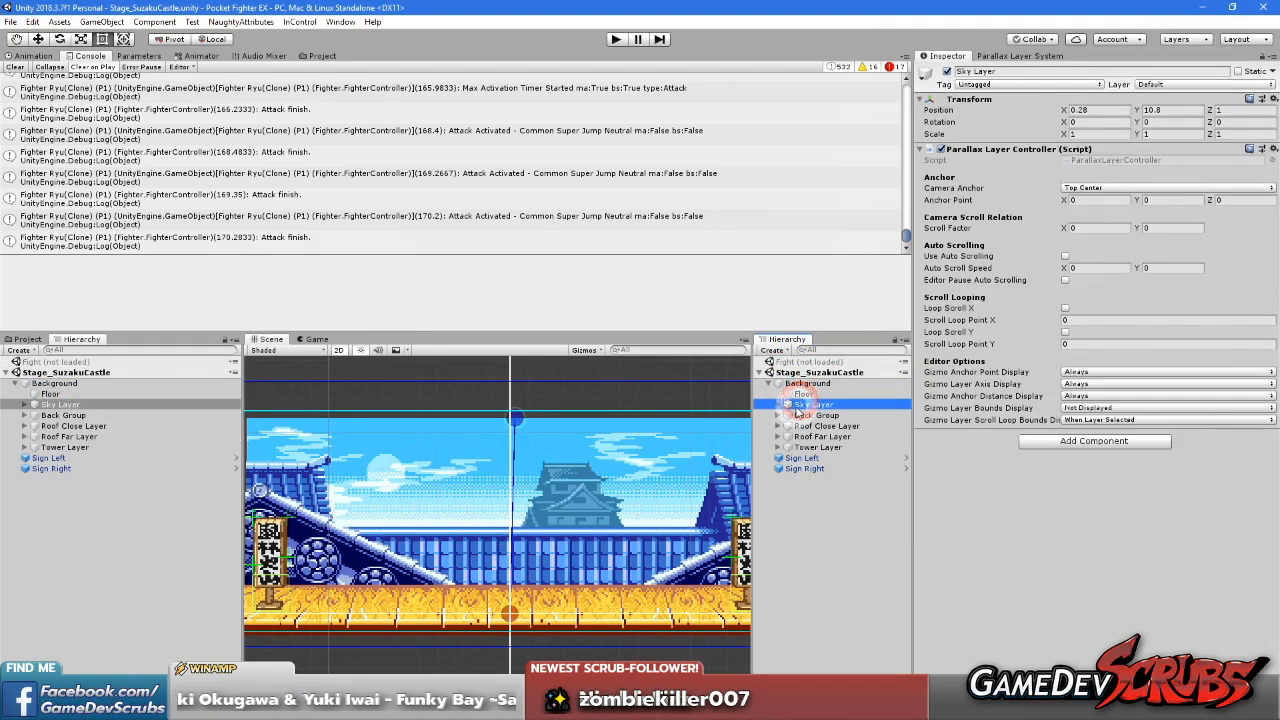
{"action": "left_click", "coordinate": [1160, 229]}
{"action": "type", "text": "1"}
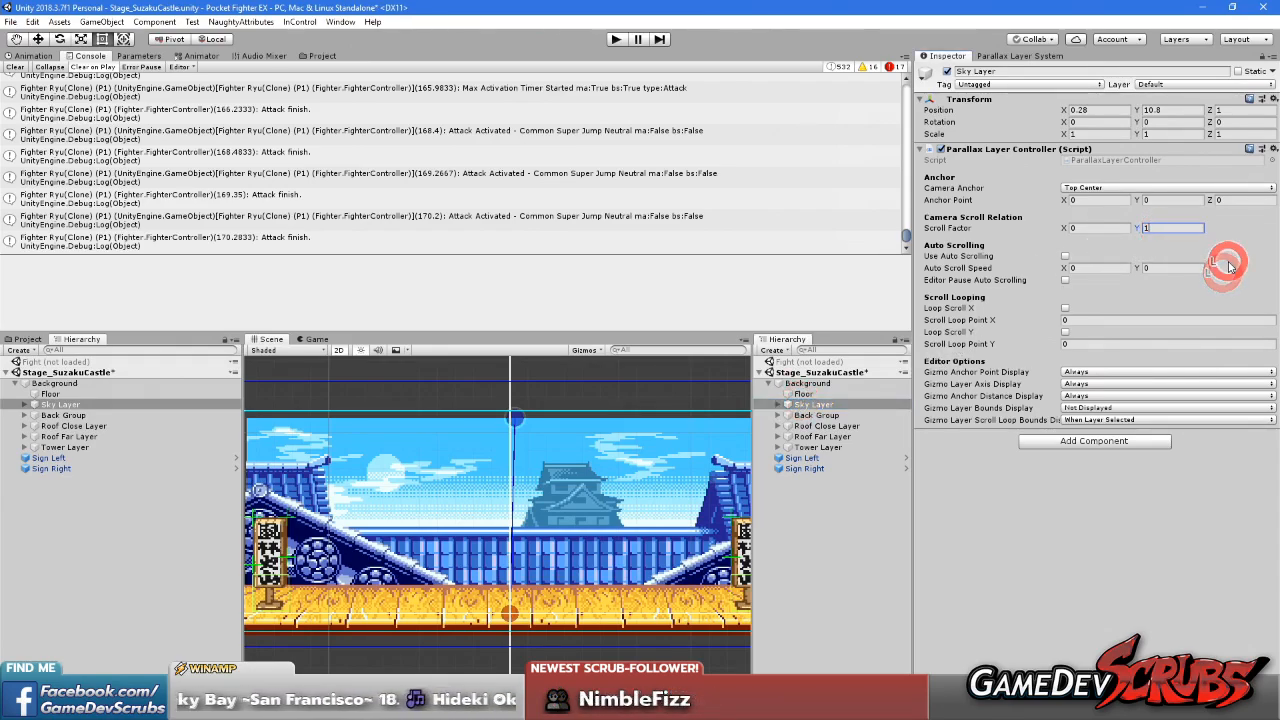
{"action": "left_click", "coordinate": [1065, 256]}
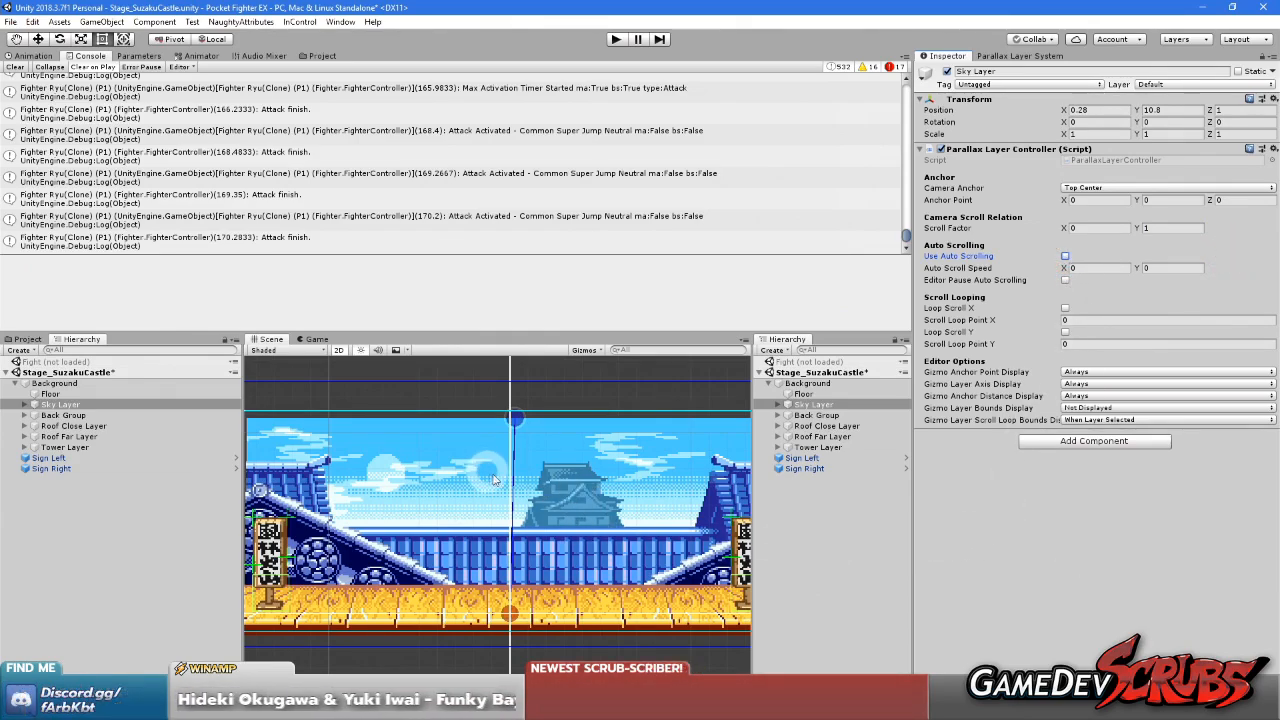
Set the Parallax Layer System's editor camera mode to Mock Camera
{"action": "scroll", "coordinate": [530, 456], "scroll_direction": "down", "scroll_amount": 4}
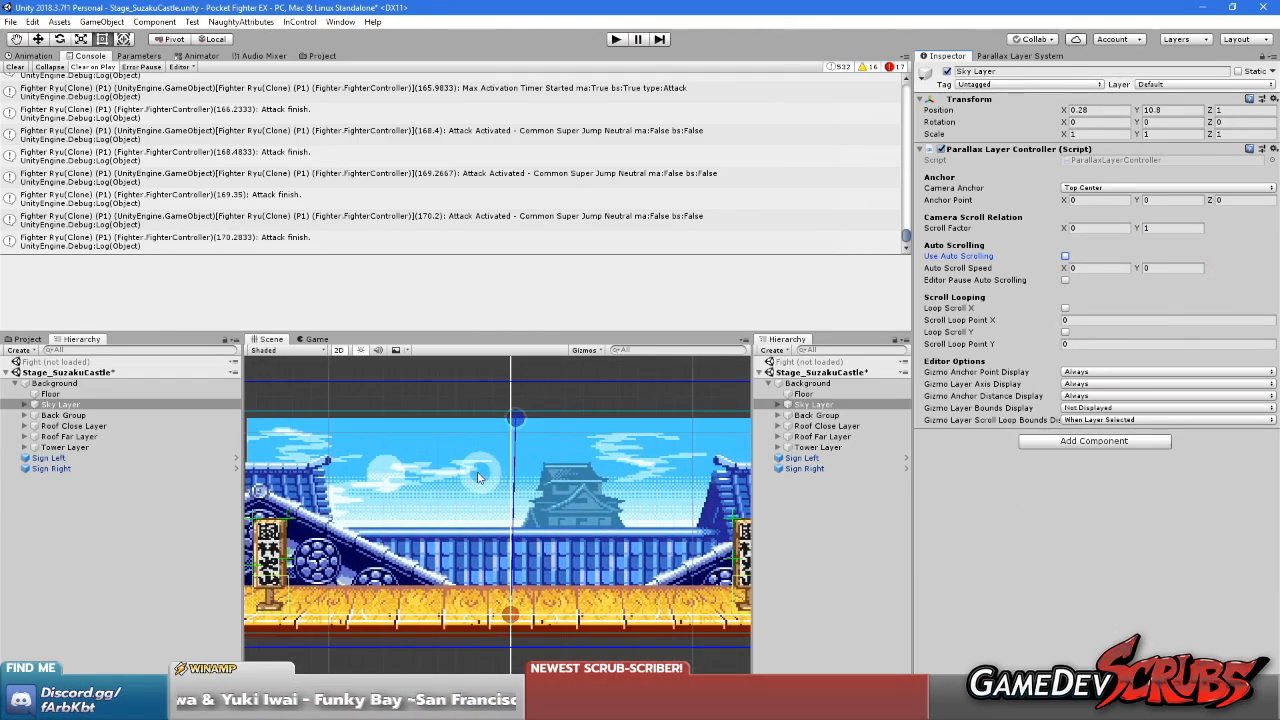
{"action": "scroll", "coordinate": [475, 479], "scroll_direction": "up", "scroll_amount": 3}
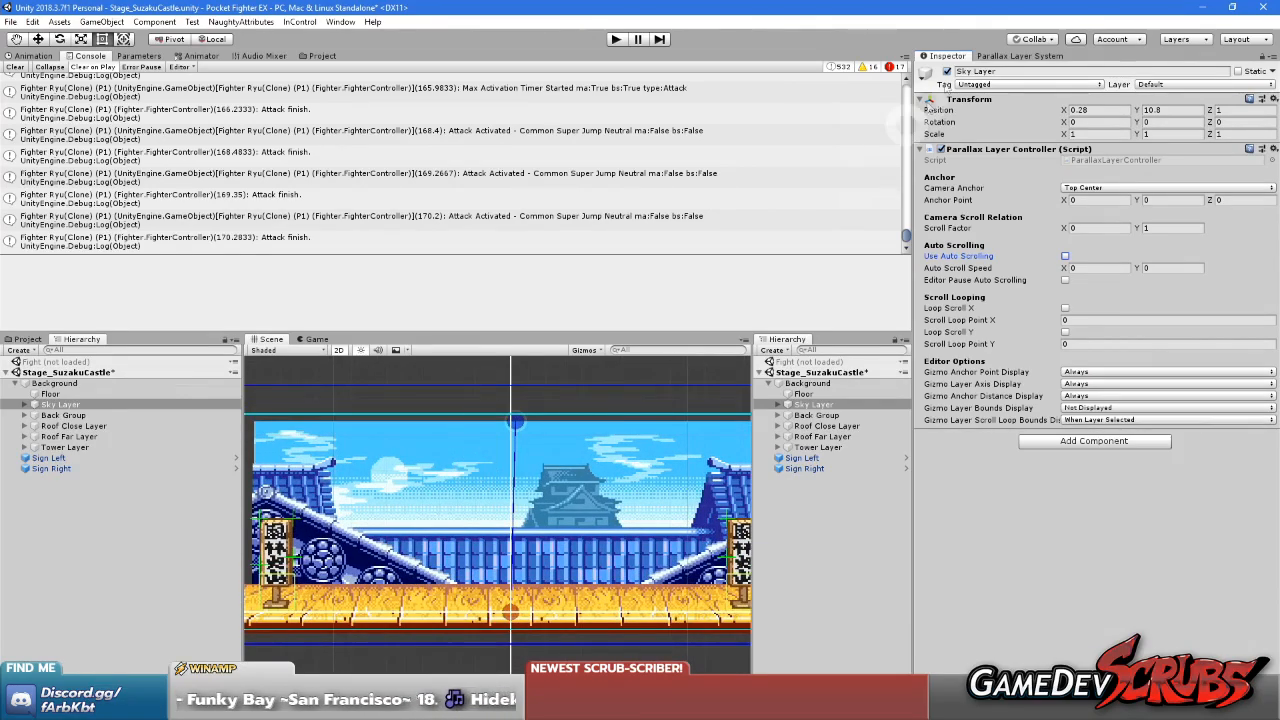
{"action": "left_click", "coordinate": [1012, 56]}
{"action": "left_click", "coordinate": [1028, 108]}
{"action": "left_click", "coordinate": [1025, 120]}
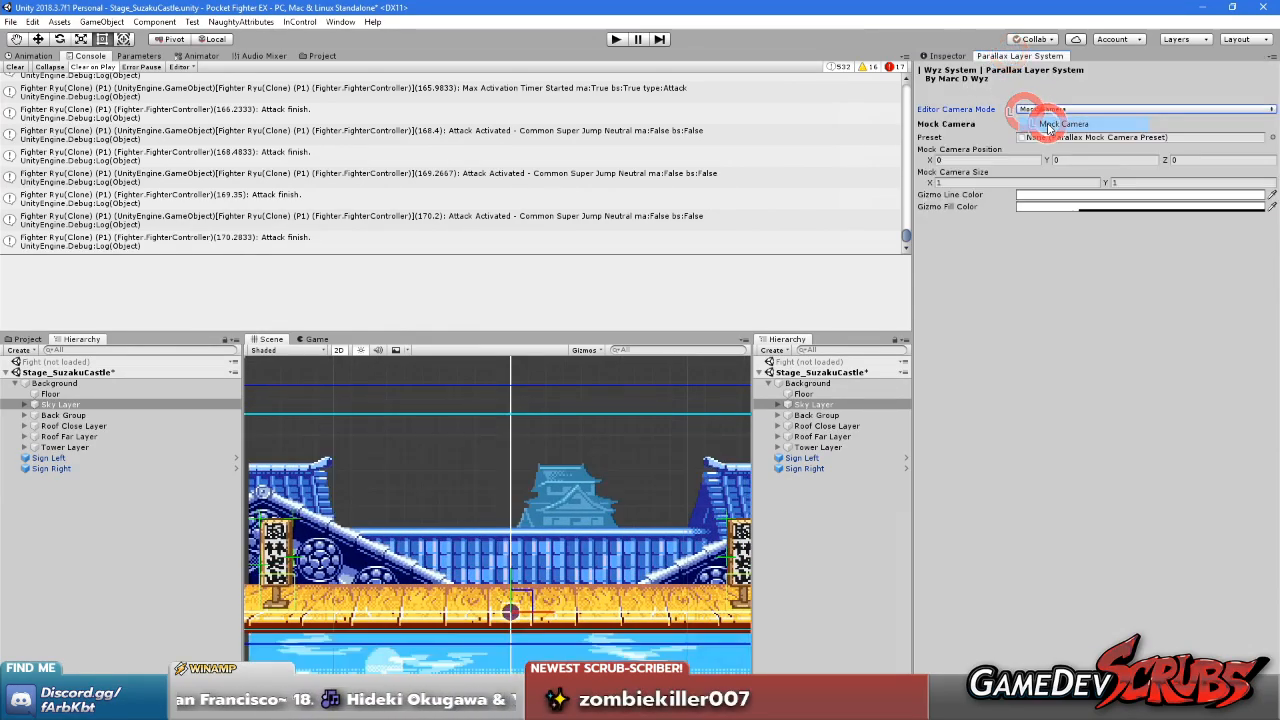
{"action": "scroll", "coordinate": [663, 505], "scroll_direction": "up", "scroll_amount": 2}
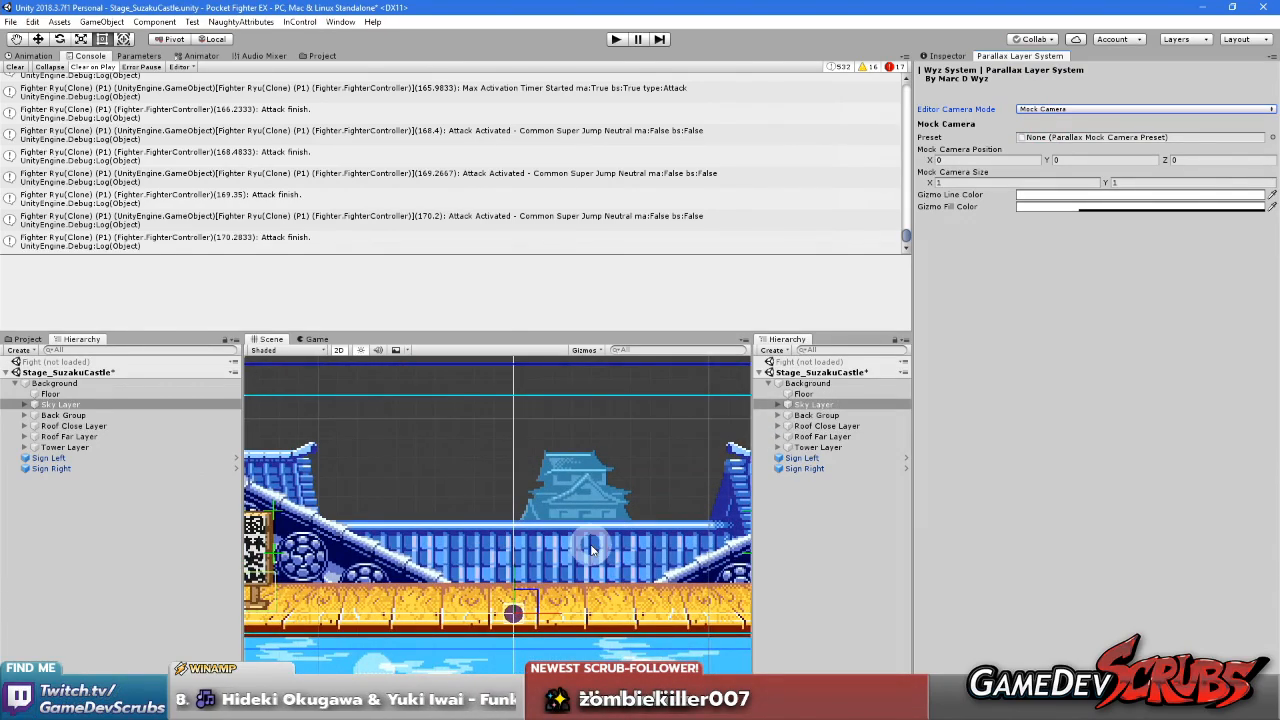
{"action": "scroll", "coordinate": [604, 518], "scroll_direction": "down", "scroll_amount": 6}
{"action": "scroll", "coordinate": [600, 516], "scroll_direction": "up", "scroll_amount": 3}
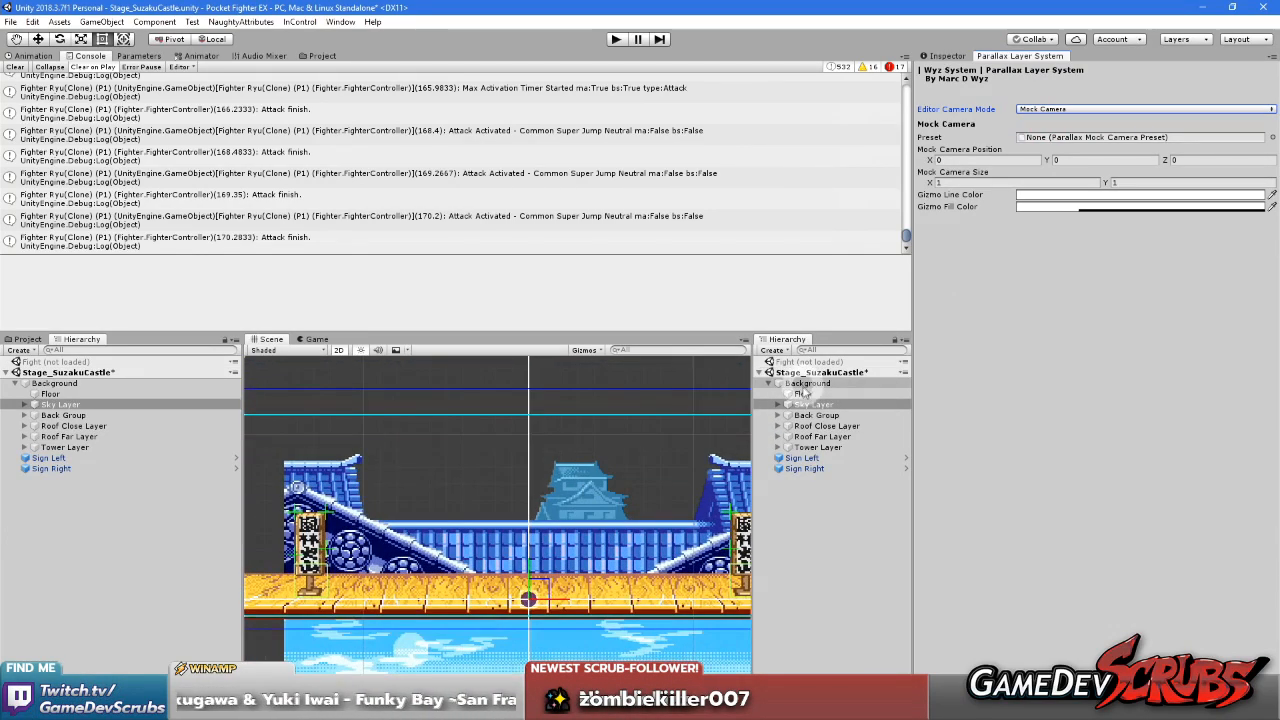
Set the Sky Layer's anchor point Y to 11.2, at the light blue guide line above the stage
{"action": "left_click", "coordinate": [947, 56]}
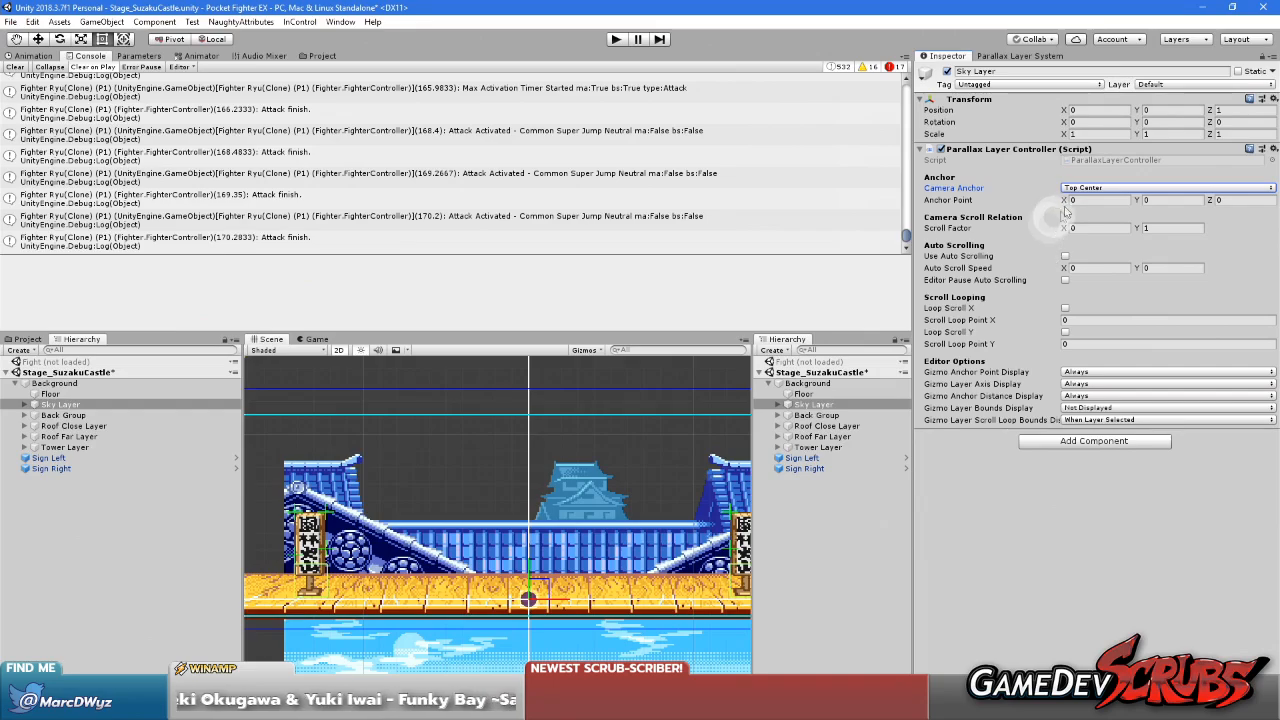
{"action": "left_click_drag", "start_coordinate": [1137, 202], "coordinate": [166, 236]}
{"action": "scroll", "coordinate": [425, 380], "scroll_direction": "up", "scroll_amount": 6}
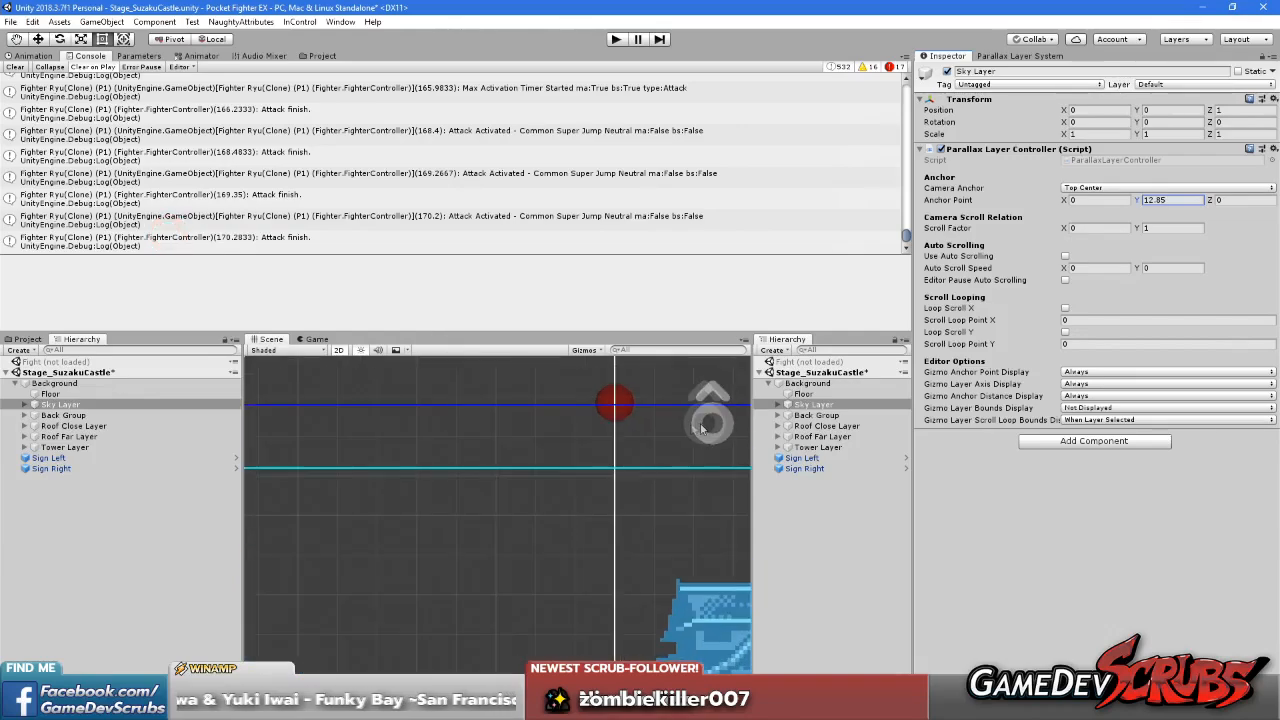
{"action": "left_click", "coordinate": [1152, 199]}
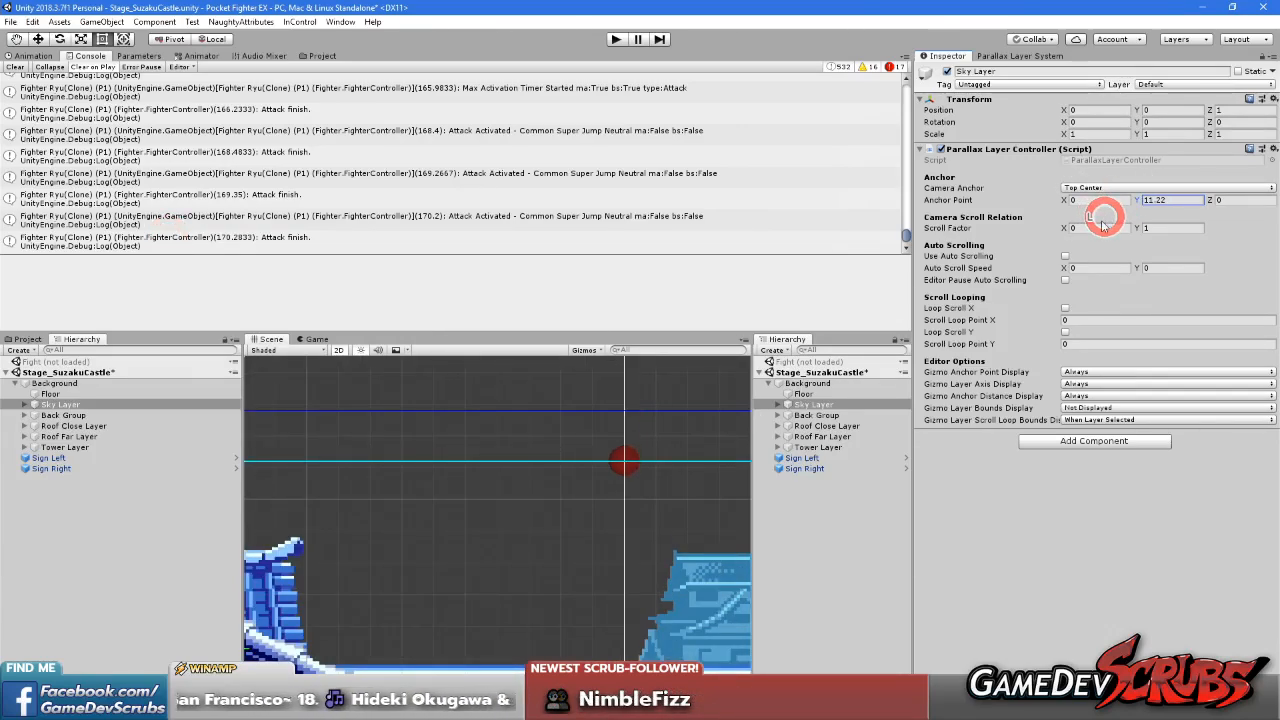
{"action": "scroll", "coordinate": [630, 460], "scroll_direction": "up", "scroll_amount": 5}
{"action": "left_click", "coordinate": [1170, 200]}
{"action": "scroll", "coordinate": [530, 505], "scroll_direction": "down", "scroll_amount": 8}
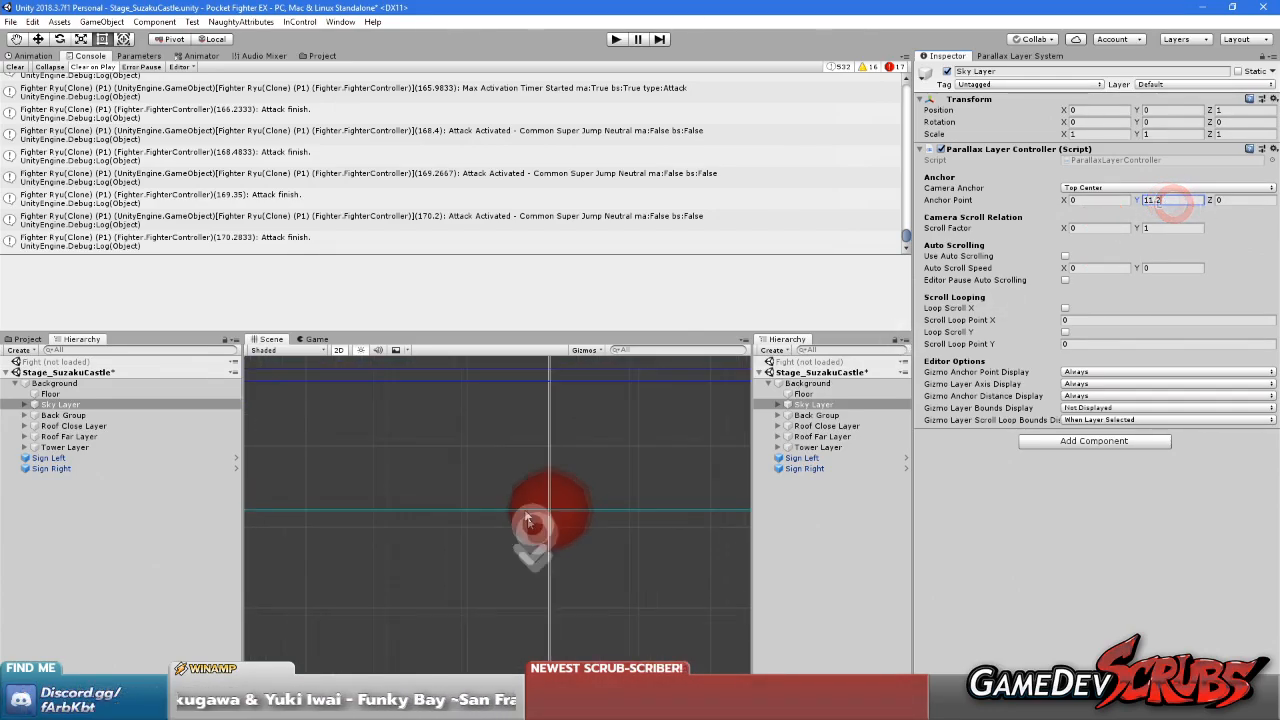
{"action": "scroll", "coordinate": [533, 500], "scroll_direction": "down", "scroll_amount": 5}
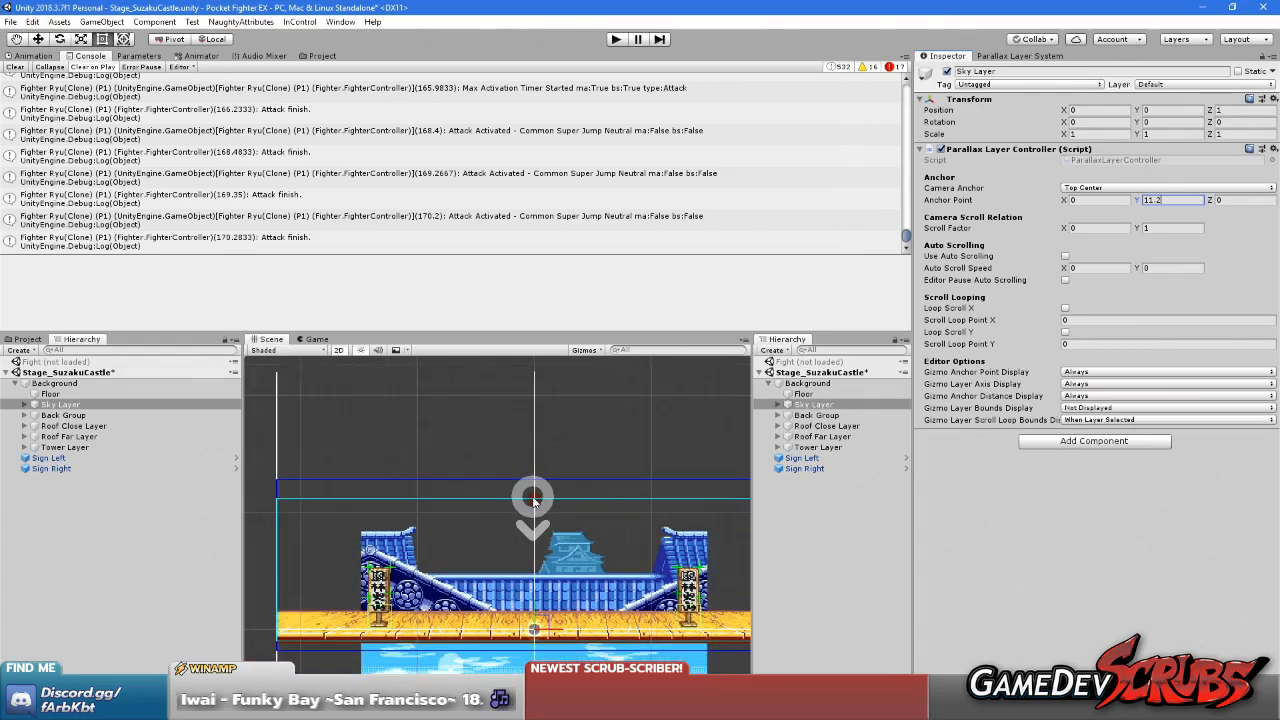
Assign the Stage Mock Camera preset to the Parallax Layer System's mock camera
{"action": "left_click", "coordinate": [1030, 56]}
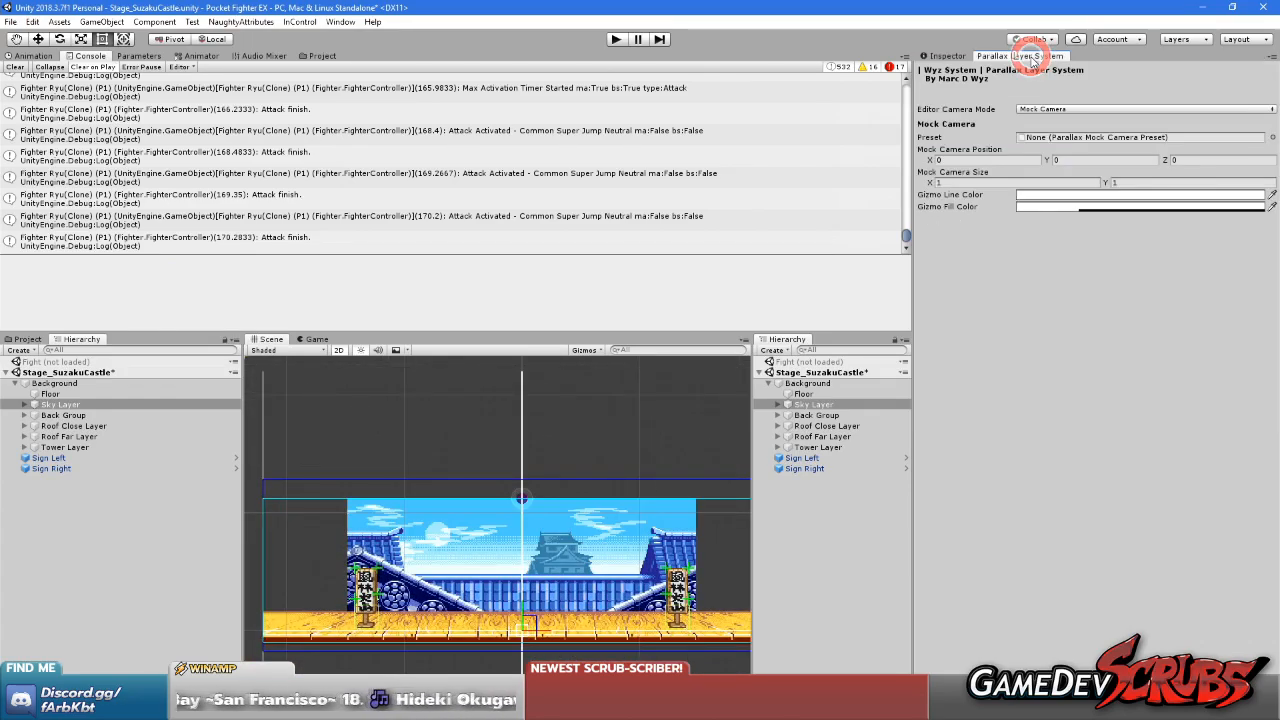
{"action": "scroll", "coordinate": [566, 538], "scroll_direction": "up", "scroll_amount": 6}
{"action": "scroll", "coordinate": [566, 538], "scroll_direction": "down", "scroll_amount": 6}
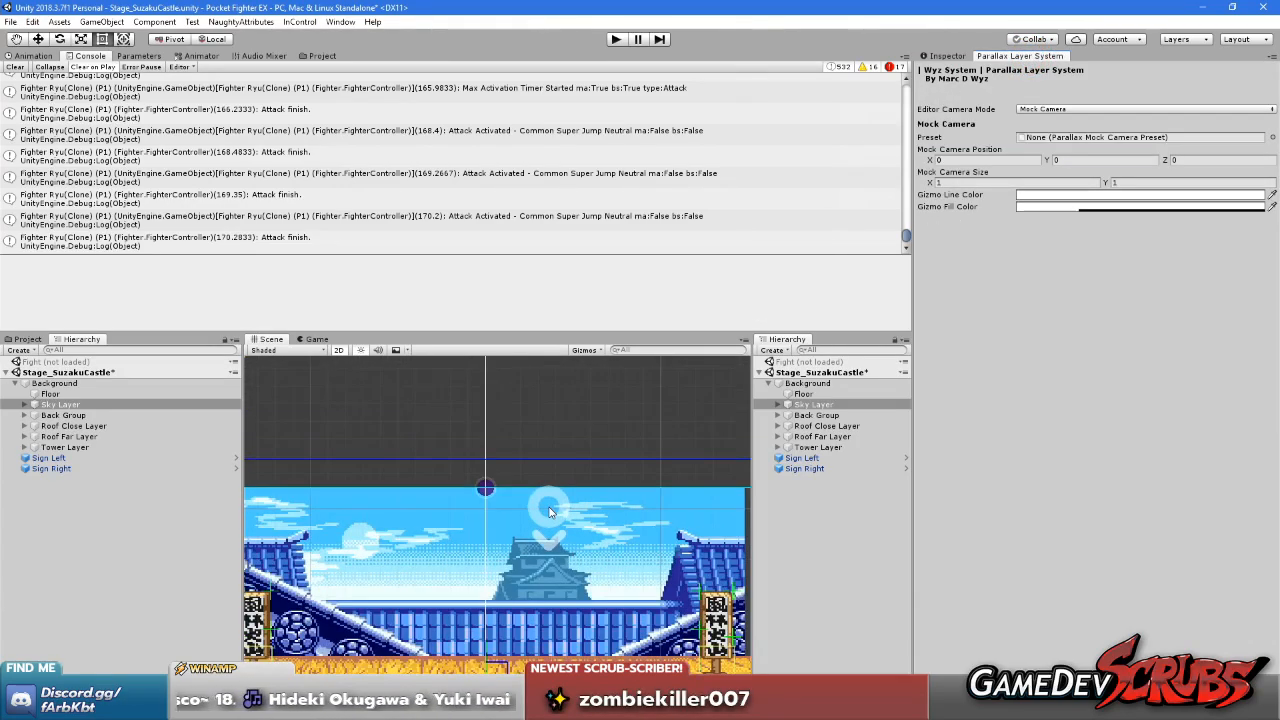
{"action": "left_click", "coordinate": [1045, 160]}
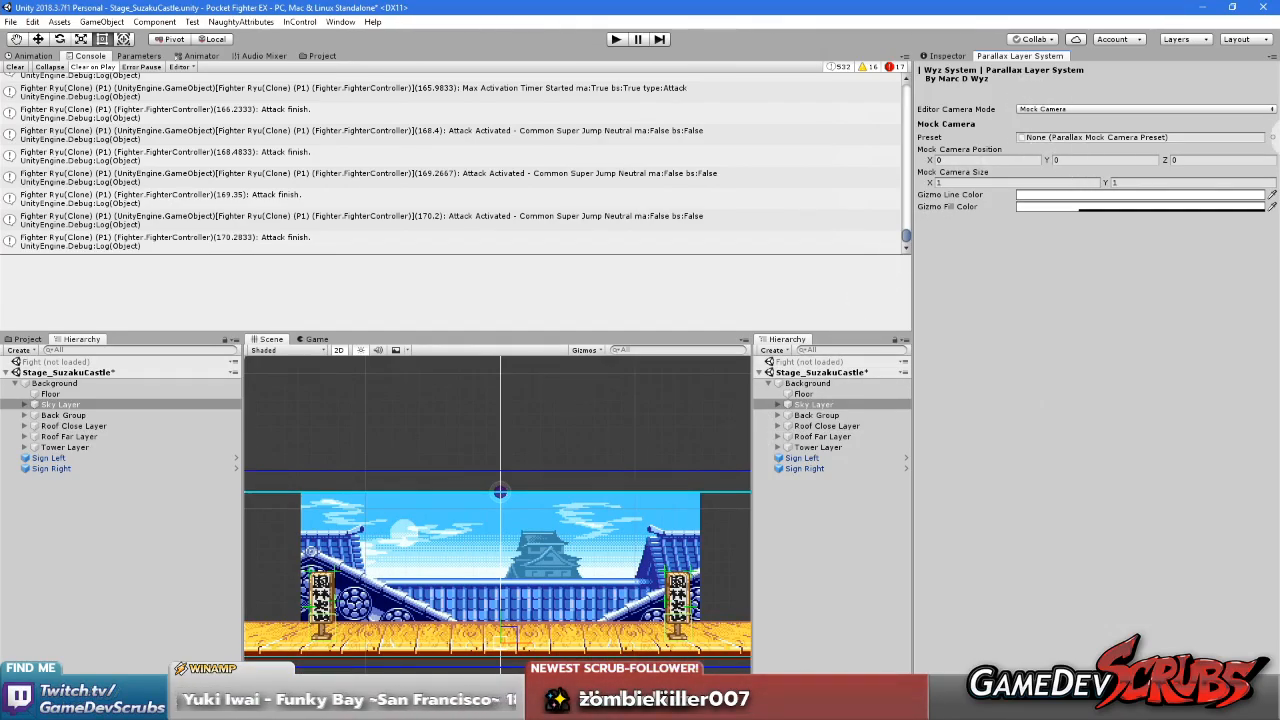
{"action": "left_click", "coordinate": [1271, 138]}
{"action": "double_click", "coordinate": [525, 250]}
{"action": "left_click", "coordinate": [1040, 302]}
{"action": "left_click", "coordinate": [555, 457]}
{"action": "scroll", "coordinate": [560, 500], "scroll_direction": "up", "scroll_amount": 5}
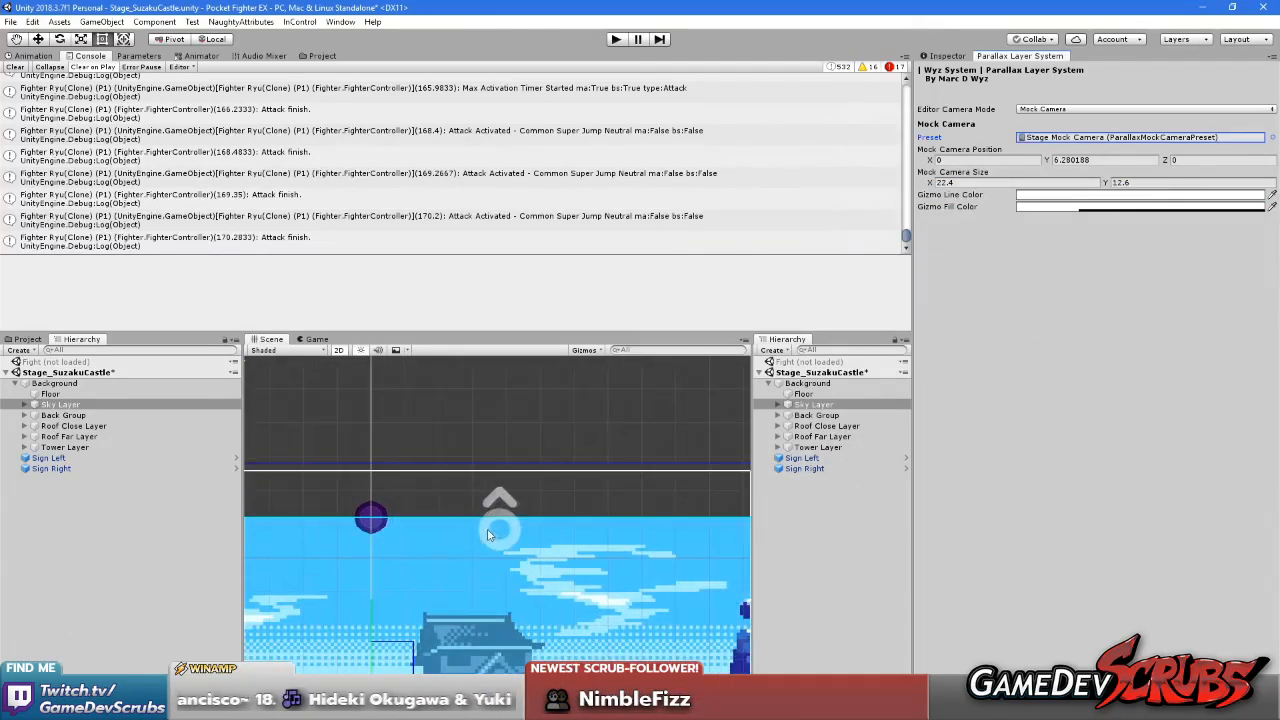
Set the mock camera's Y position to 4.5 and check its frame against the sky
{"action": "scroll", "coordinate": [617, 522], "scroll_direction": "down", "scroll_amount": 6}
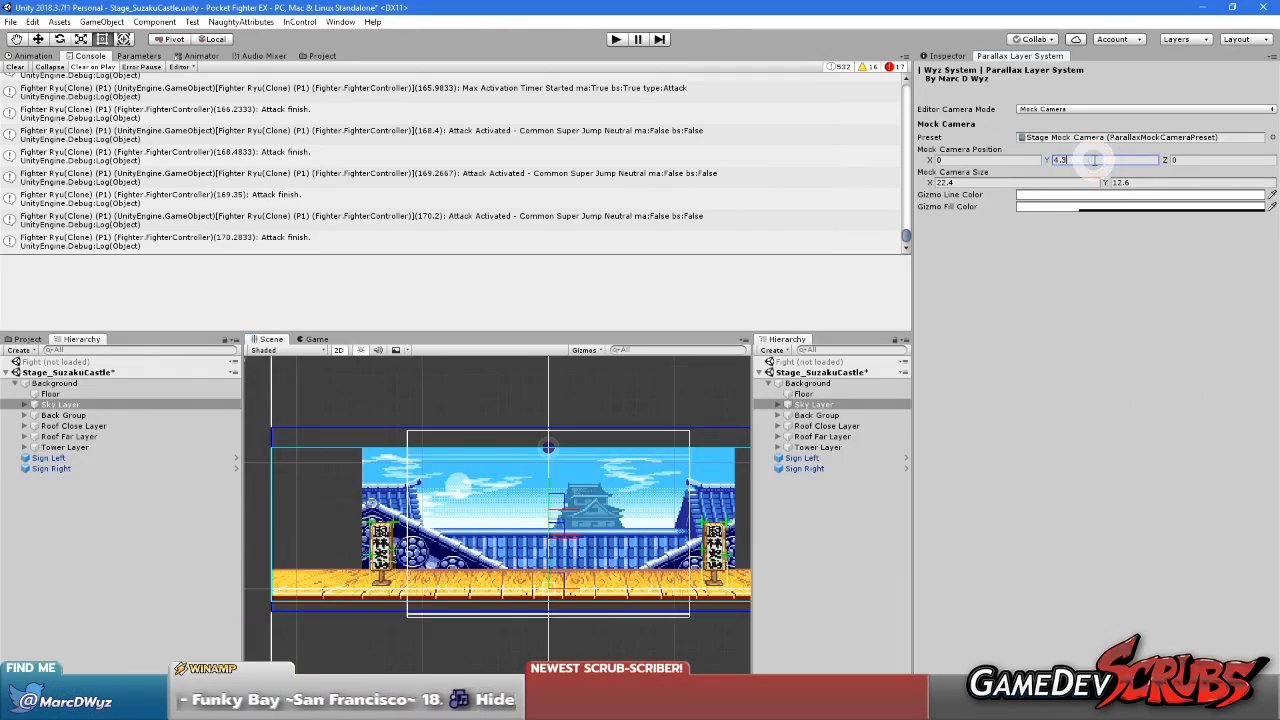
{"action": "scroll", "coordinate": [627, 590], "scroll_direction": "down", "scroll_amount": 2}
{"action": "scroll", "coordinate": [580, 531], "scroll_direction": "up", "scroll_amount": 4}
{"action": "middle_click_drag", "start_coordinate": [565, 532], "coordinate": [467, 529]}
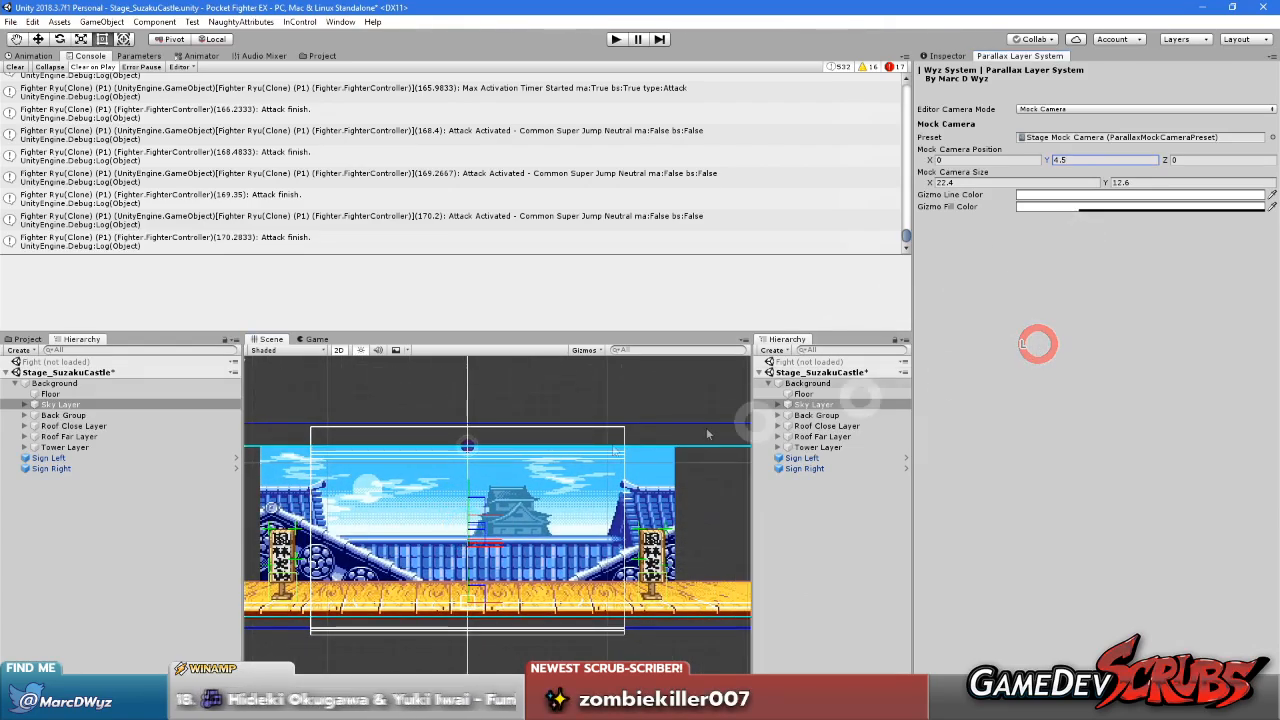
{"action": "left_click", "coordinate": [316, 339]}
{"action": "left_click", "coordinate": [271, 339]}
{"action": "scroll", "coordinate": [453, 502], "scroll_direction": "up", "scroll_amount": 2}
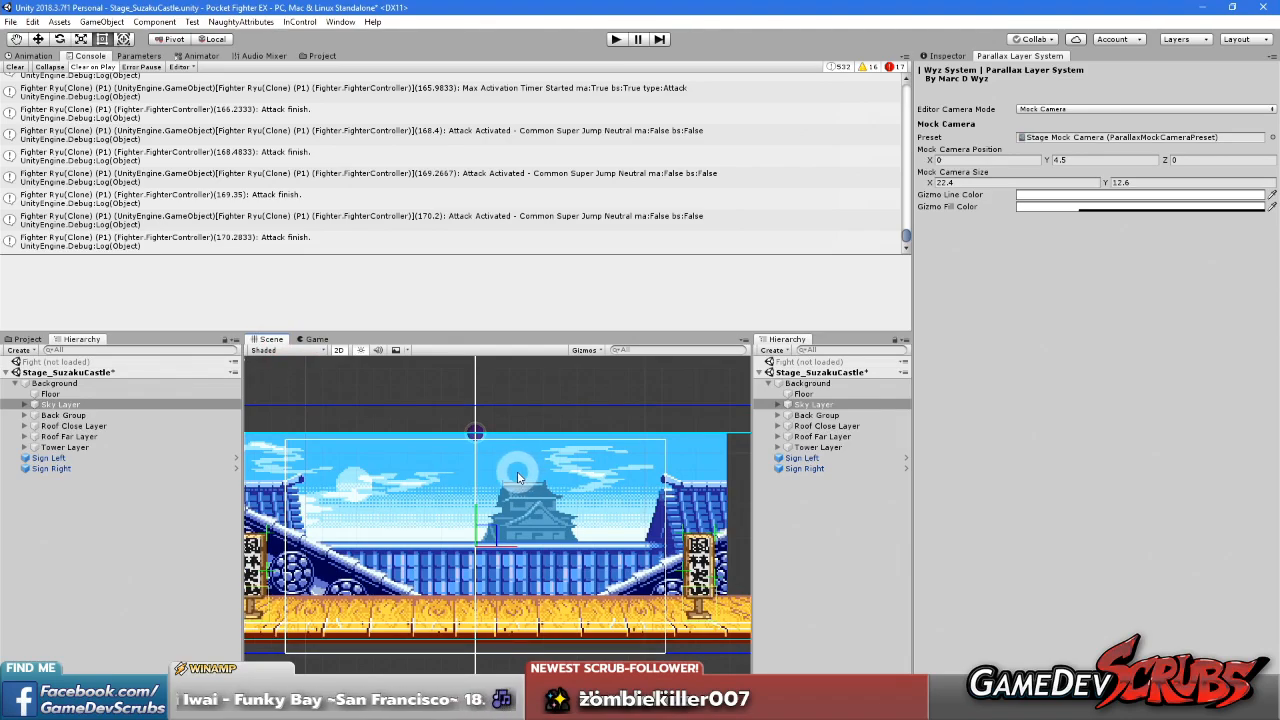
{"action": "scroll", "coordinate": [513, 477], "scroll_direction": "down", "scroll_amount": 2}
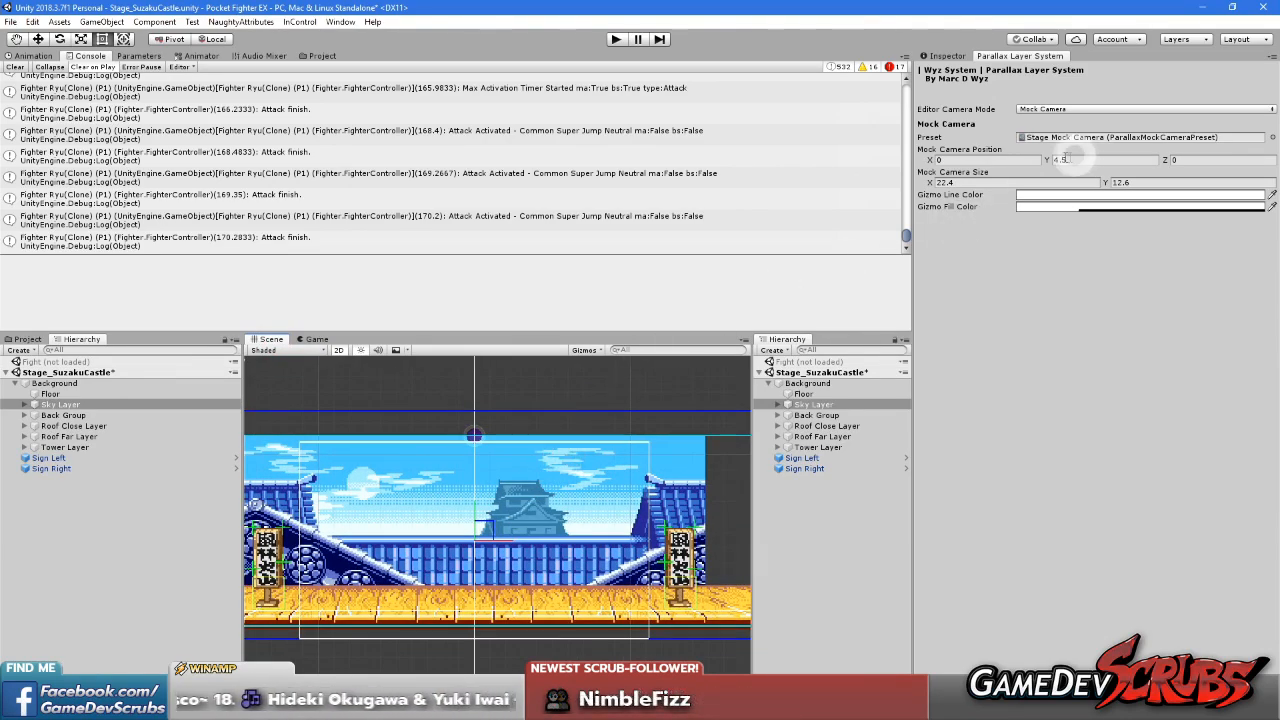
Raise the mock camera's Y position to 6.4 to test vertical scrolling
{"action": "left_click_drag", "start_coordinate": [1049, 163], "coordinate": [1066, 163]}
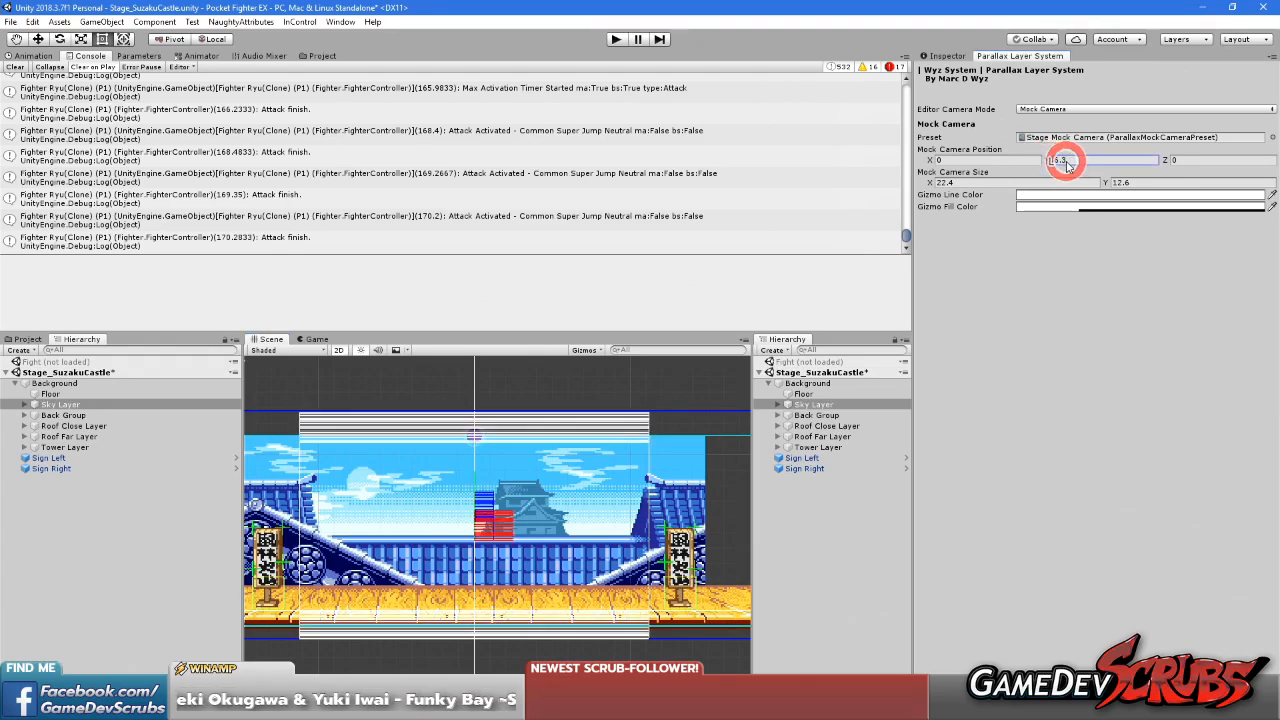
{"action": "left_click", "coordinate": [300, 339]}
{"action": "left_click", "coordinate": [262, 339]}
{"action": "left_click", "coordinate": [316, 339]}
{"action": "left_click", "coordinate": [268, 339]}
{"action": "left_click", "coordinate": [1100, 160]}
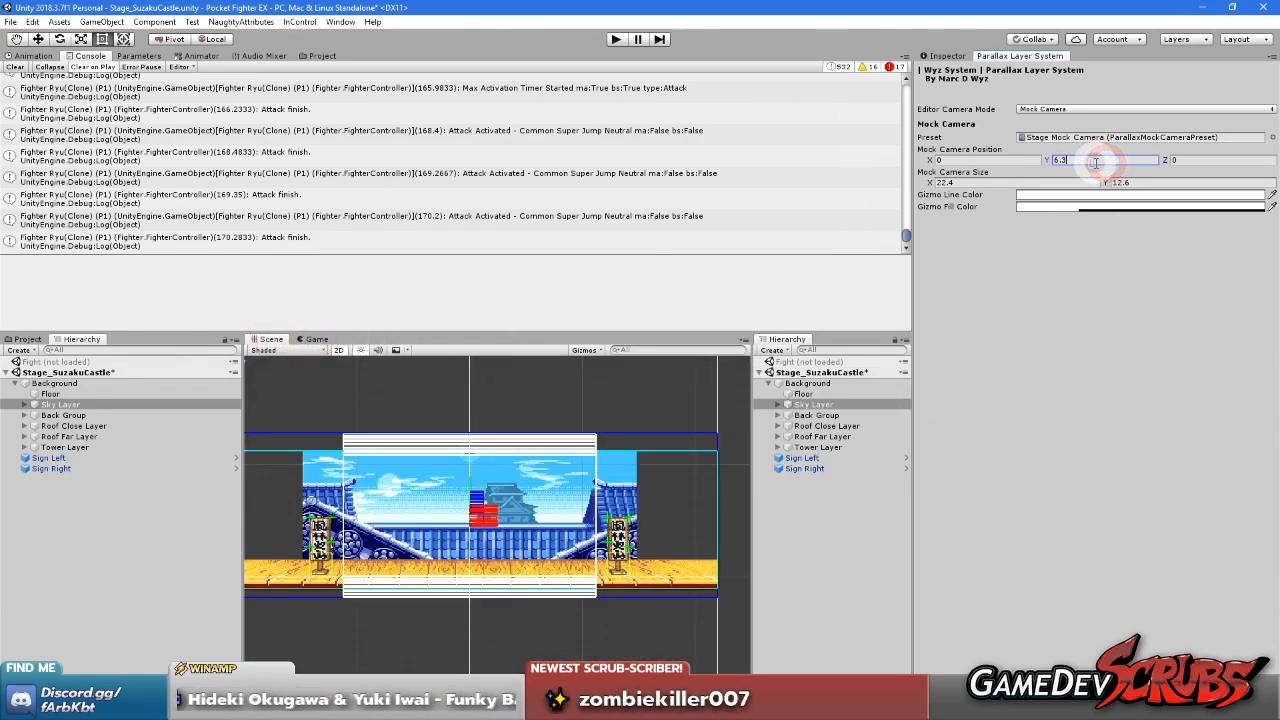
{"action": "type", "text": "6.4"}
{"action": "left_click", "coordinate": [1120, 389]}
Switch the editor camera mode to Last Selected Camera and back to Mock Camera, and refresh the scene view
{"action": "left_click", "coordinate": [1071, 108]}
{"action": "left_click", "coordinate": [1070, 138]}
{"action": "left_click", "coordinate": [1050, 110]}
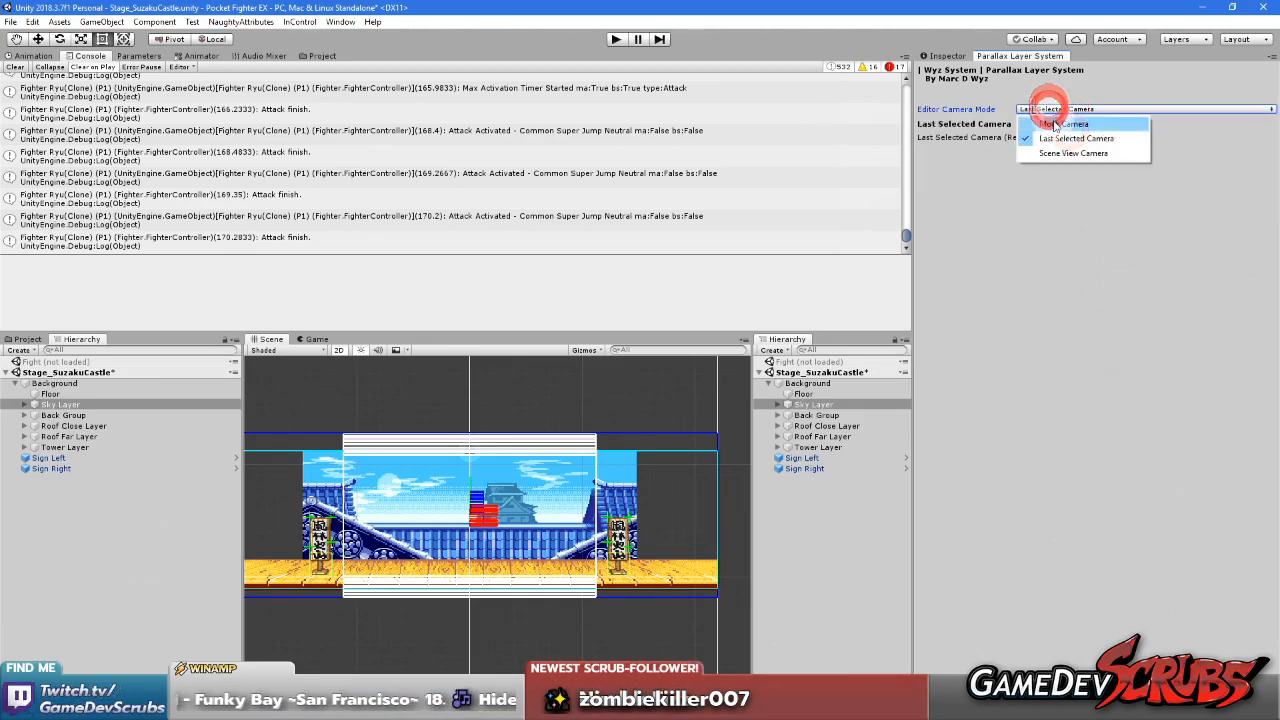
{"action": "left_click", "coordinate": [1052, 123]}
{"action": "left_click", "coordinate": [314, 340]}
{"action": "left_click", "coordinate": [267, 340]}
Examine the sky's upper edge and anchor point against the mock camera frame in the scene
{"action": "scroll", "coordinate": [434, 468], "scroll_direction": "up", "scroll_amount": 10}
{"action": "middle_click_drag", "start_coordinate": [473, 518], "coordinate": [488, 429]}
{"action": "scroll", "coordinate": [510, 453], "scroll_direction": "down", "scroll_amount": 5}
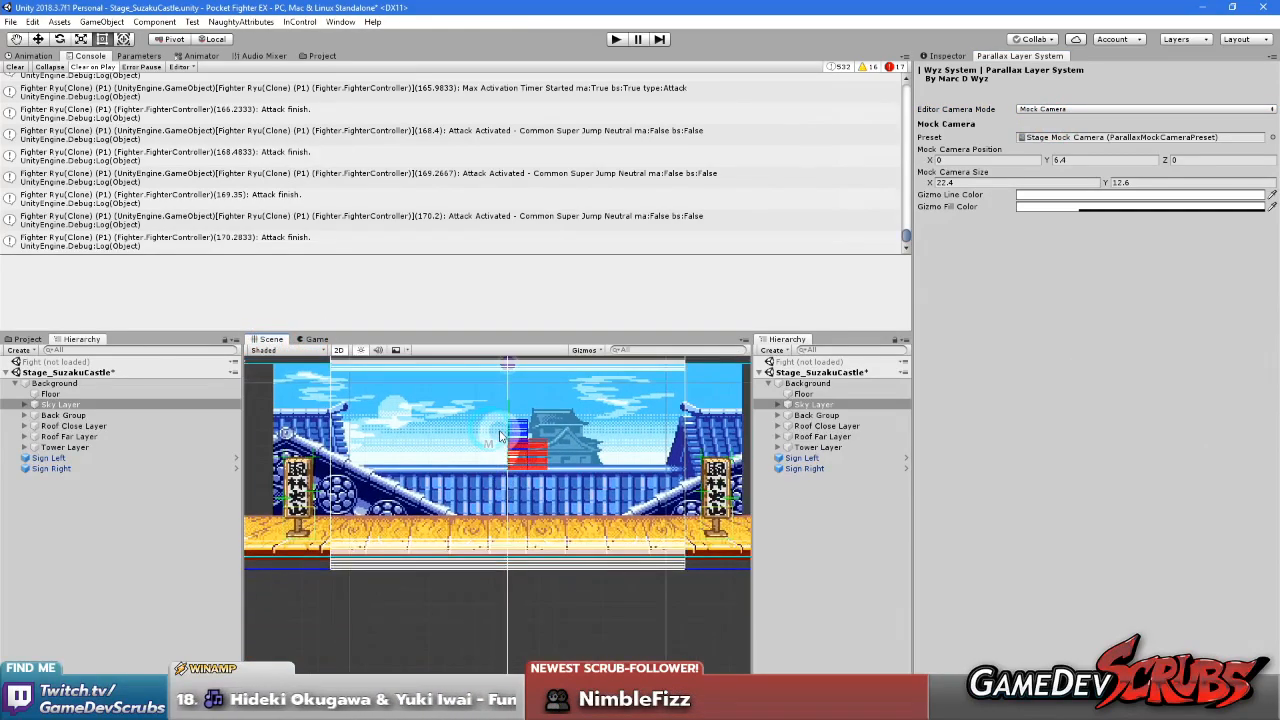
{"action": "left_click", "coordinate": [813, 517]}
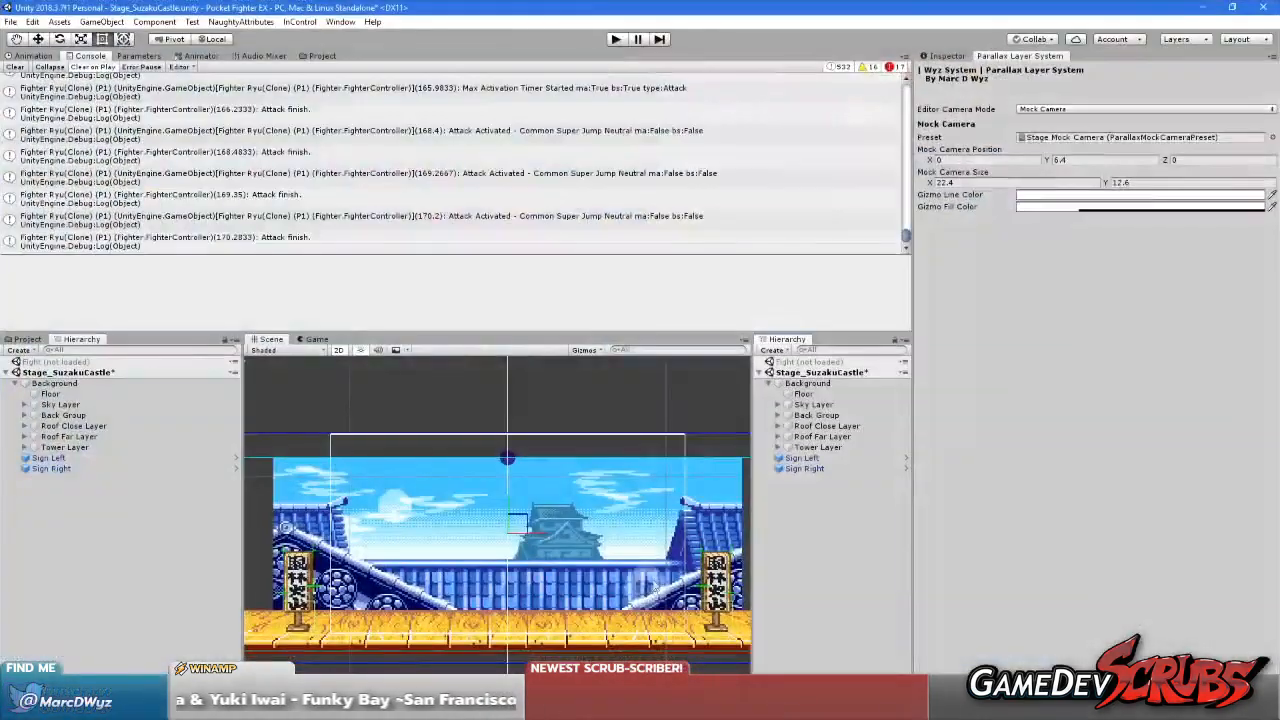
{"action": "scroll", "coordinate": [560, 517], "scroll_direction": "up", "scroll_amount": 3}
{"action": "scroll", "coordinate": [555, 516], "scroll_direction": "up", "scroll_amount": 8}
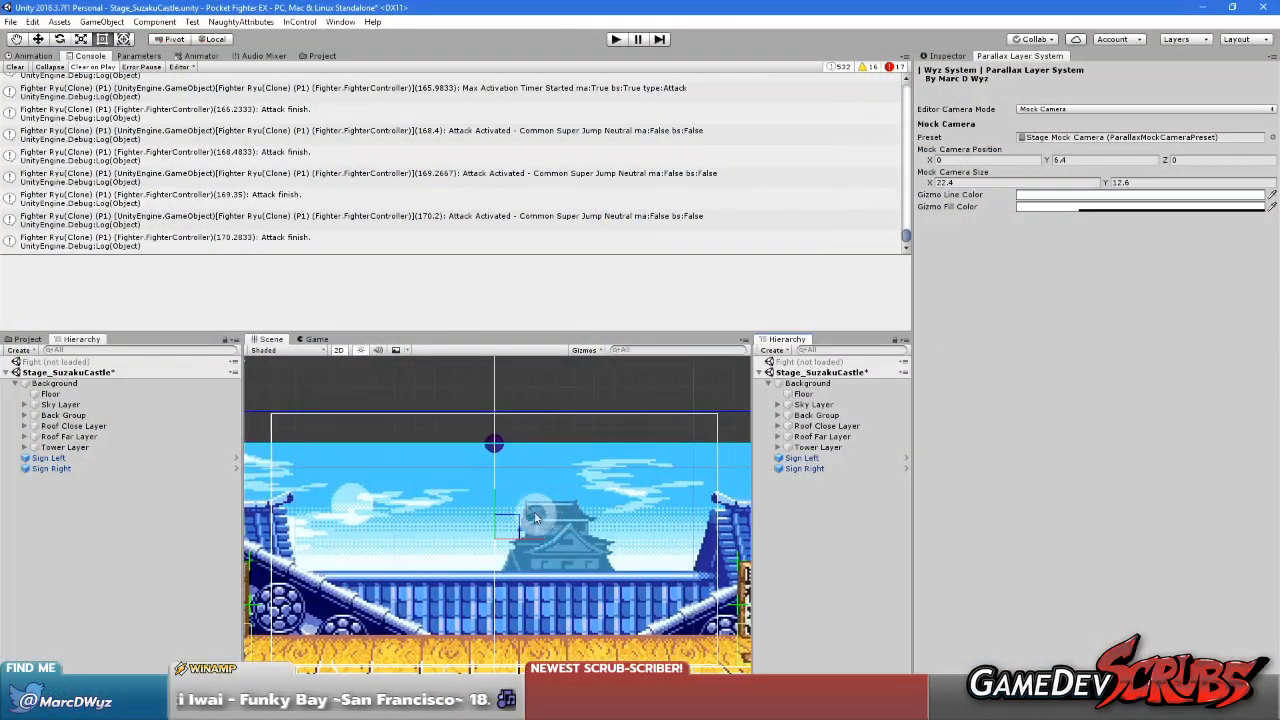
{"action": "scroll", "coordinate": [542, 513], "scroll_direction": "down", "scroll_amount": 8}
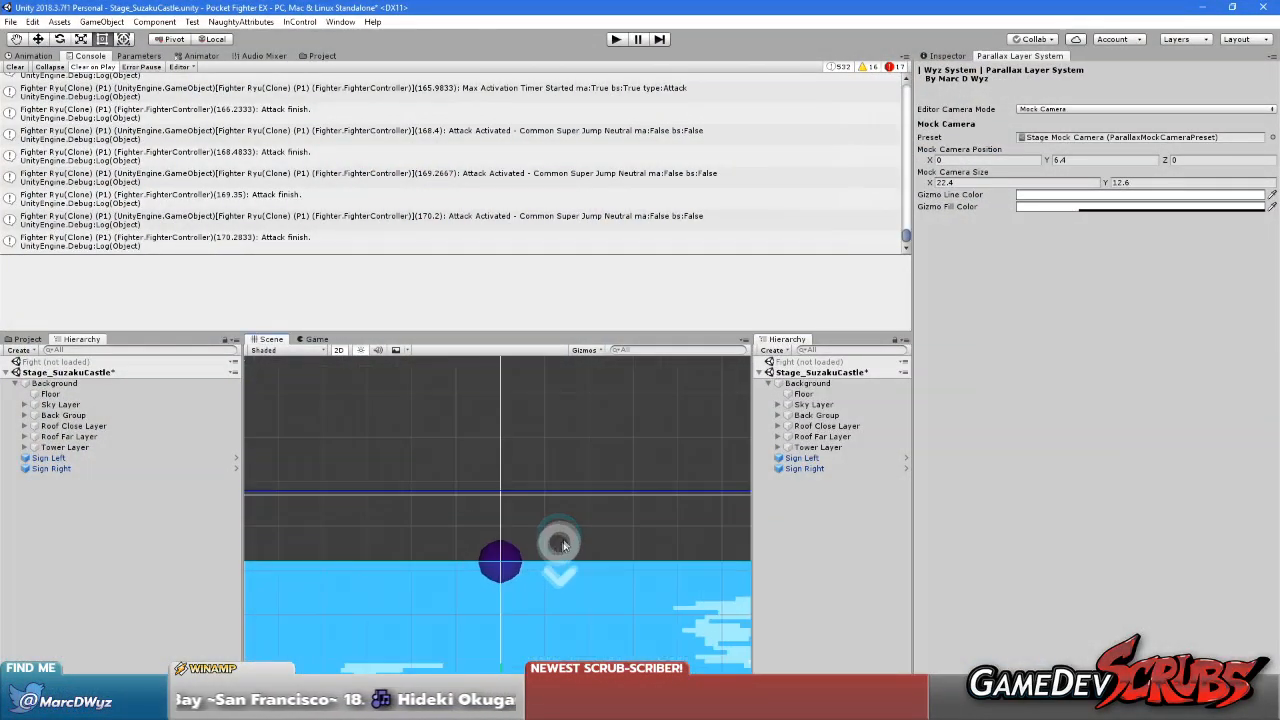
{"action": "middle_click_drag", "start_coordinate": [573, 518], "coordinate": [563, 514]}
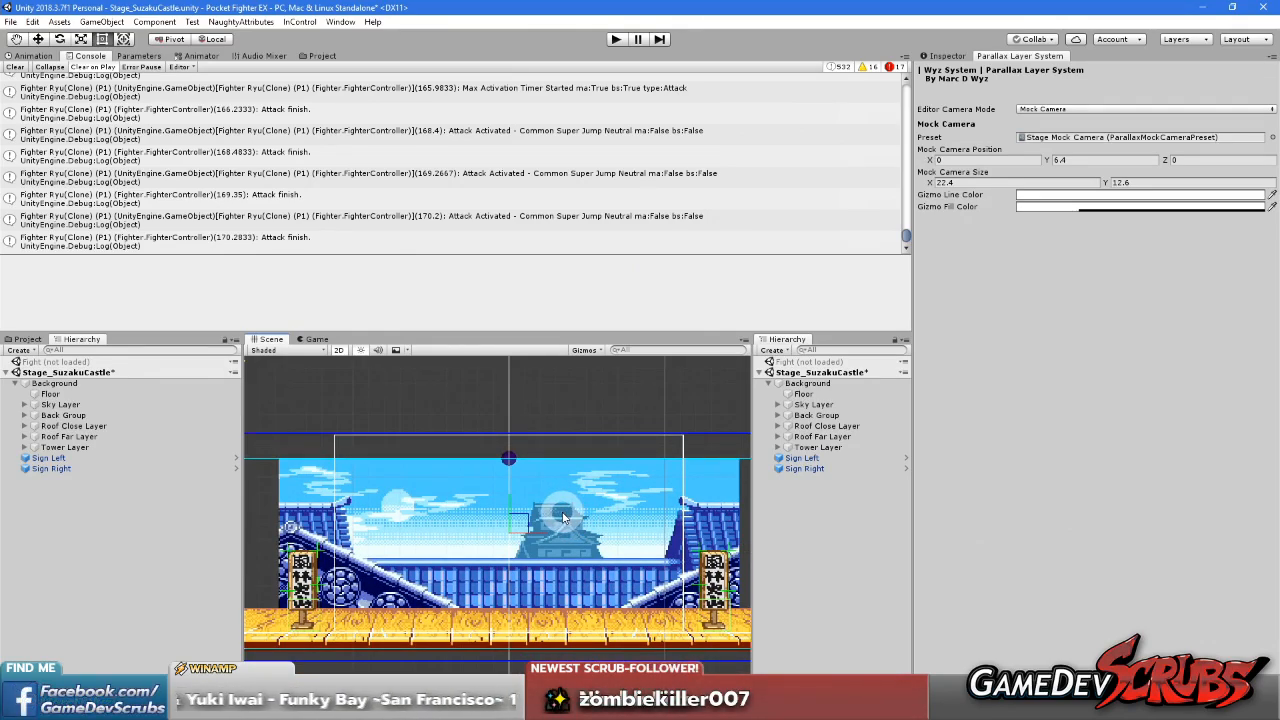
Set the mock camera's Y position to 4.3 and check its frame against the sky and roof layers
{"action": "scroll", "coordinate": [551, 504], "scroll_direction": "down", "scroll_amount": 2}
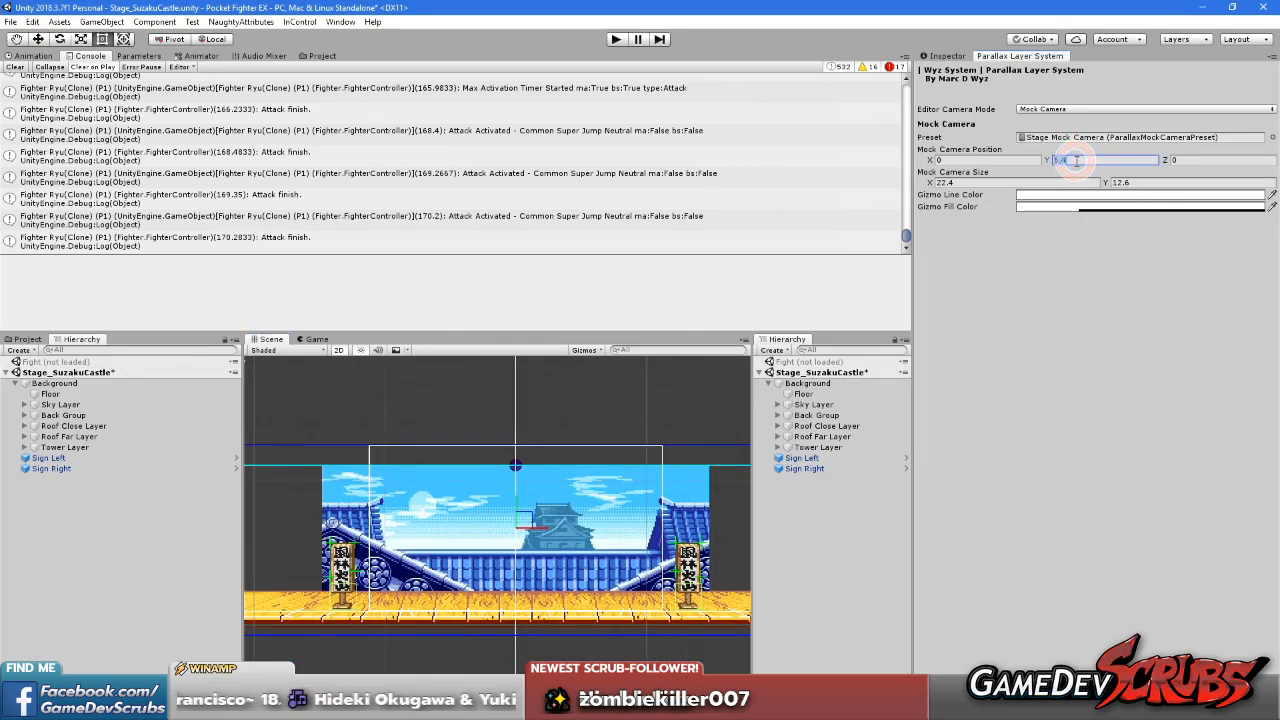
{"action": "scroll", "coordinate": [530, 490], "scroll_direction": "up", "scroll_amount": 4}
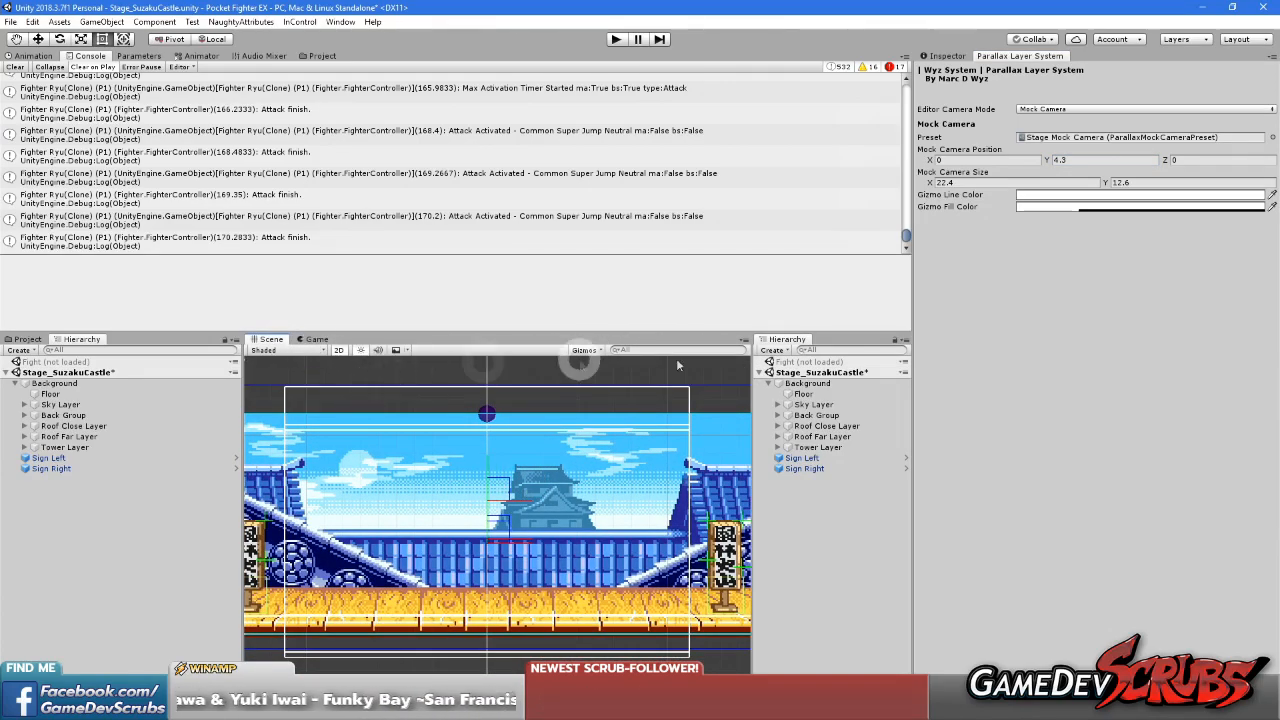
{"action": "scroll", "coordinate": [552, 471], "scroll_direction": "down", "scroll_amount": 3}
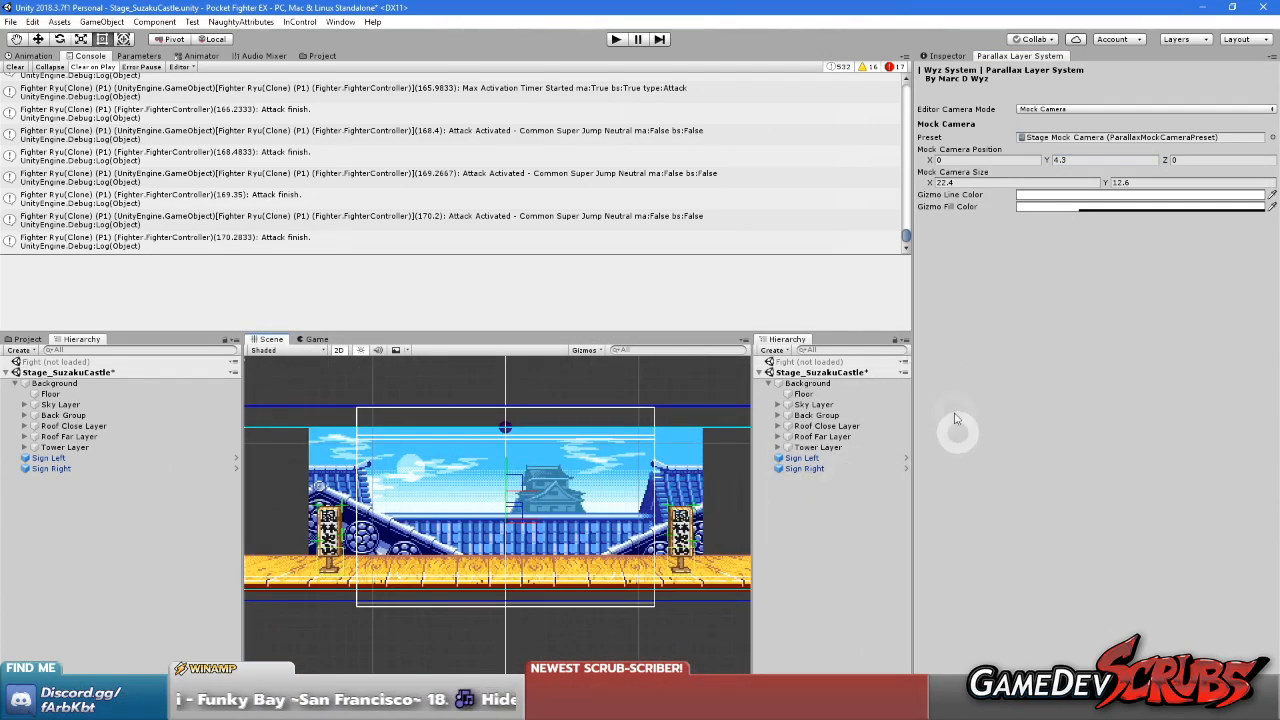
{"action": "left_click", "coordinate": [24, 57]}
{"action": "left_click", "coordinate": [79, 57]}
{"action": "middle_click_drag", "start_coordinate": [681, 483], "coordinate": [708, 532]}
{"action": "scroll", "coordinate": [606, 477], "scroll_direction": "up", "scroll_amount": 3}
{"action": "middle_click_drag", "start_coordinate": [606, 477], "coordinate": [603, 408]}
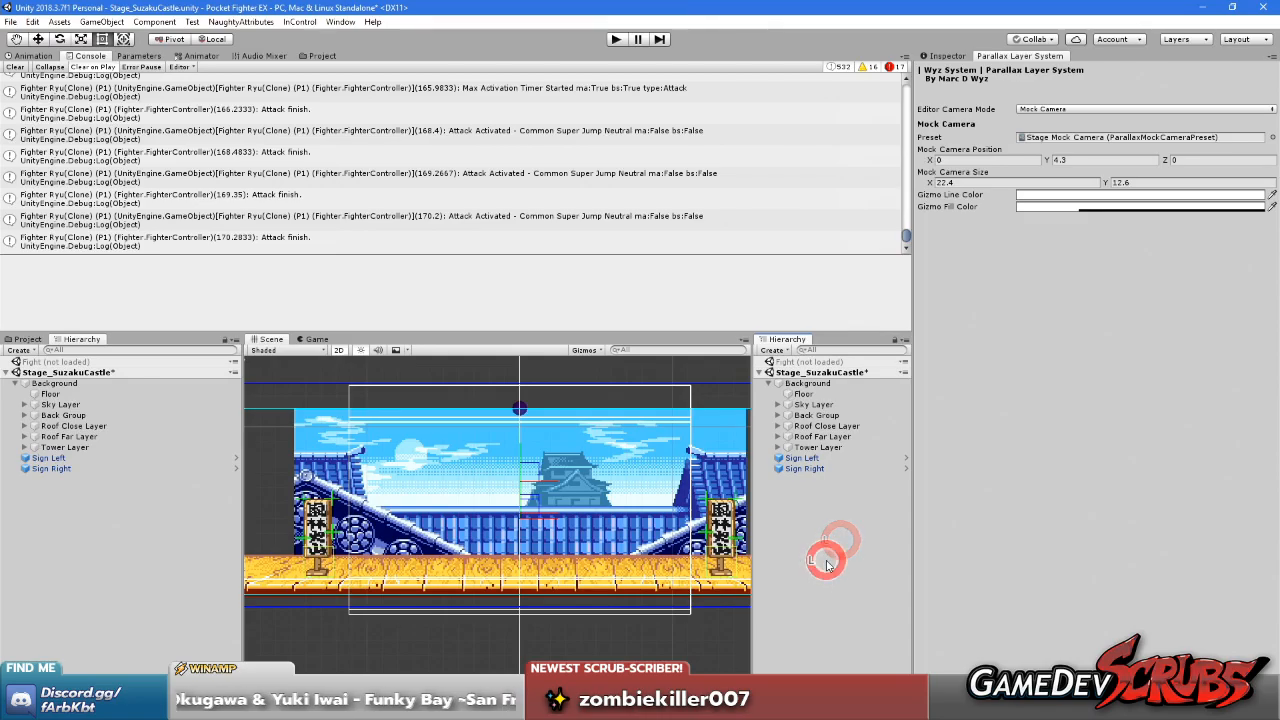
Save the Suzaku Castle stage and load the Fight scene alongside it
{"action": "key", "text": "ctrl+s"}
{"action": "scroll", "coordinate": [585, 497], "scroll_direction": "up", "scroll_amount": 1}
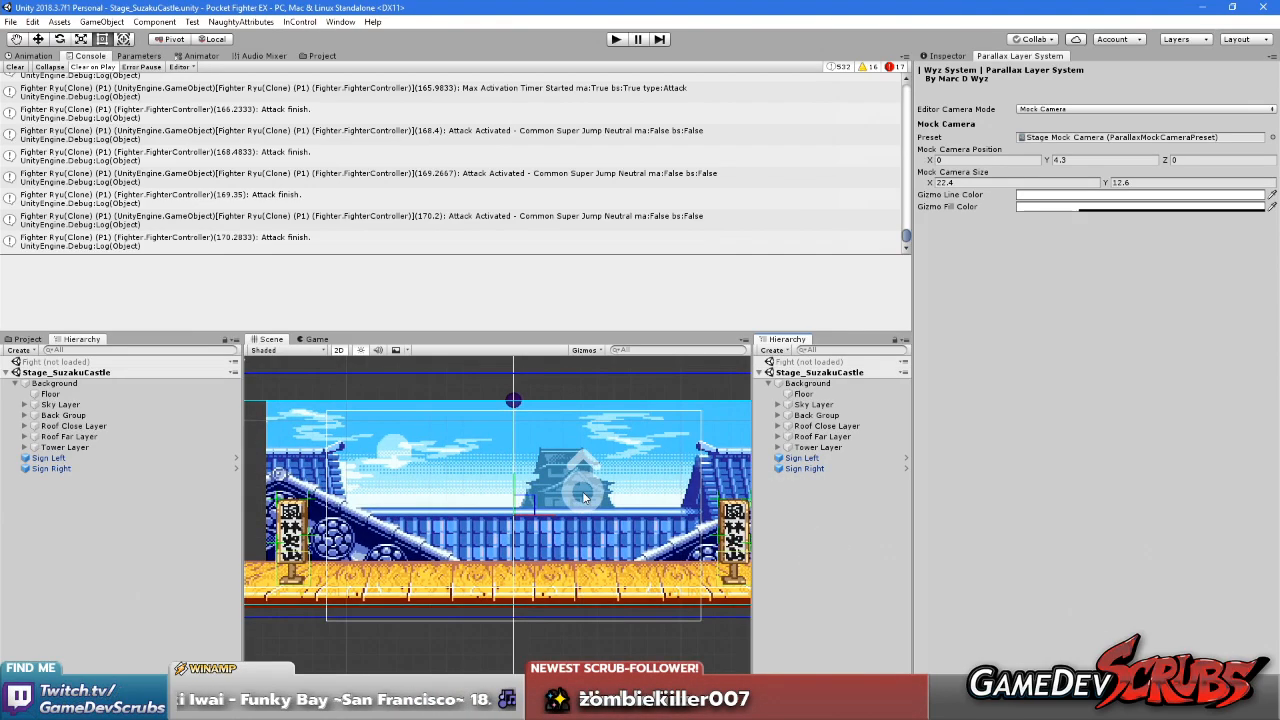
{"action": "right_click", "coordinate": [797, 374]}
{"action": "left_click", "coordinate": [808, 362]}
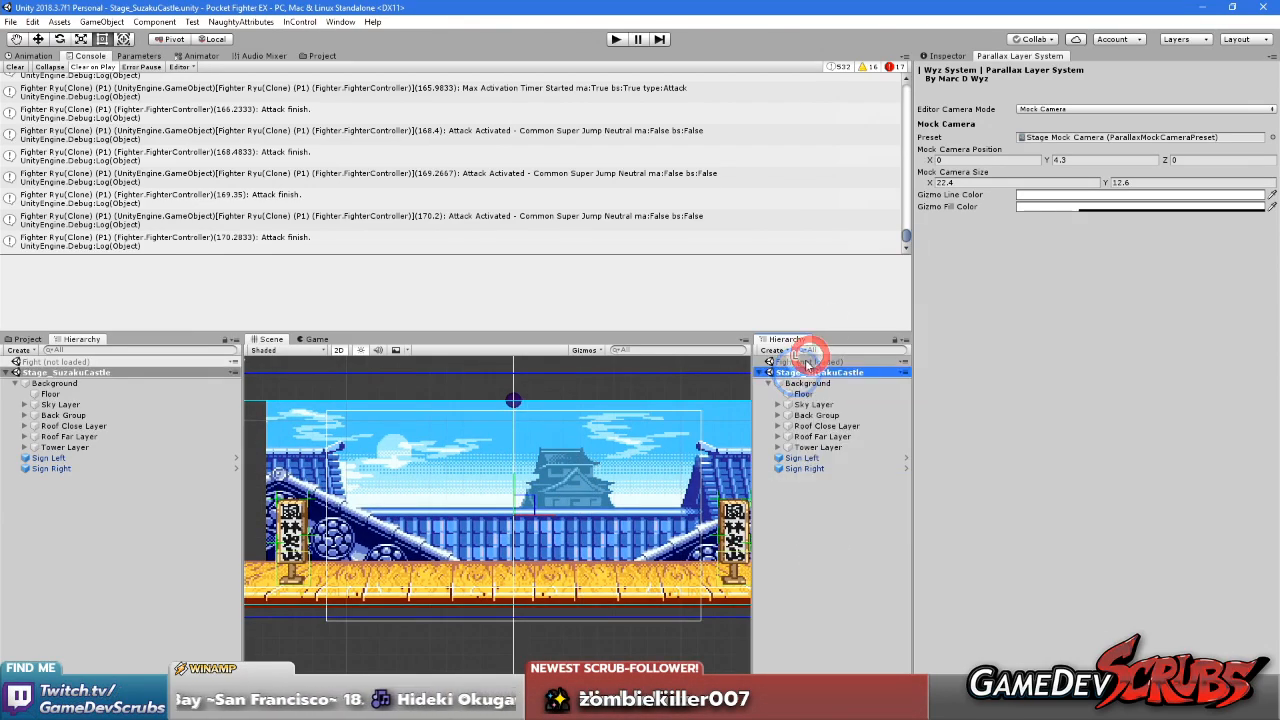
{"action": "right_click", "coordinate": [812, 362]}
{"action": "left_click", "coordinate": [838, 370]}
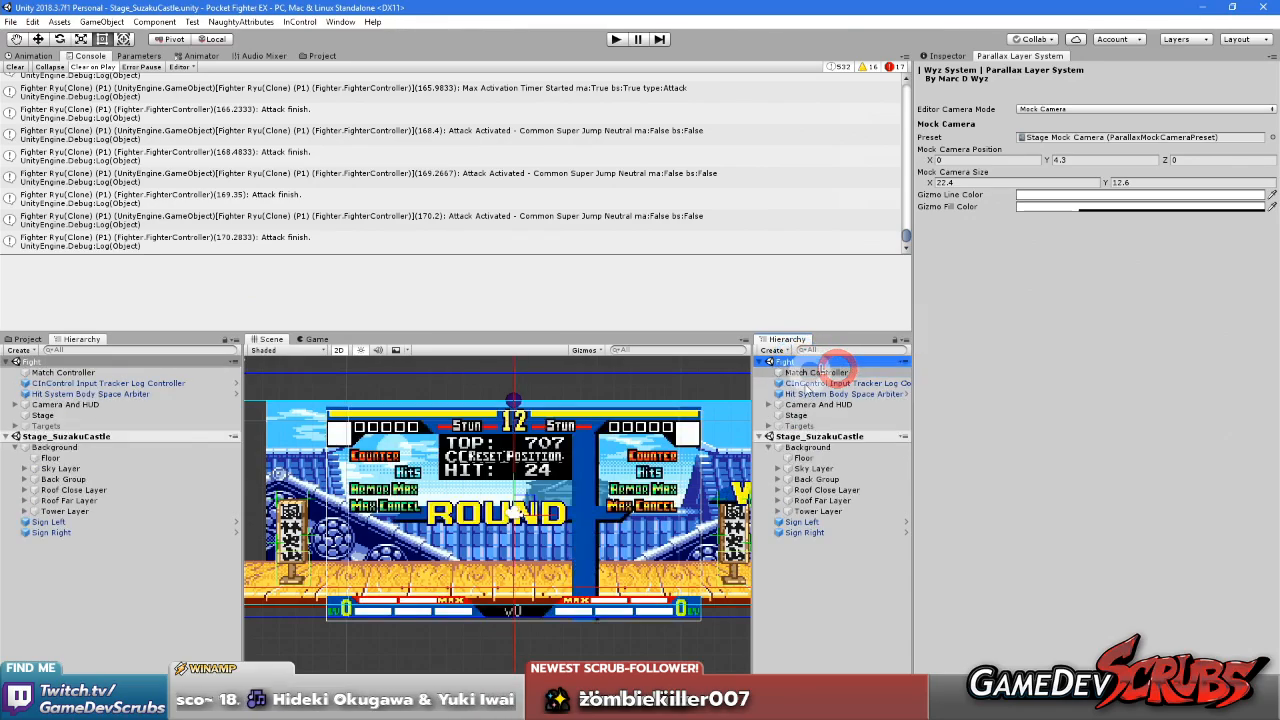
Unload the Stage_SuzakuCastle scene and start the game in play mode
{"action": "left_click", "coordinate": [806, 436]}
{"action": "right_click", "coordinate": [818, 437]}
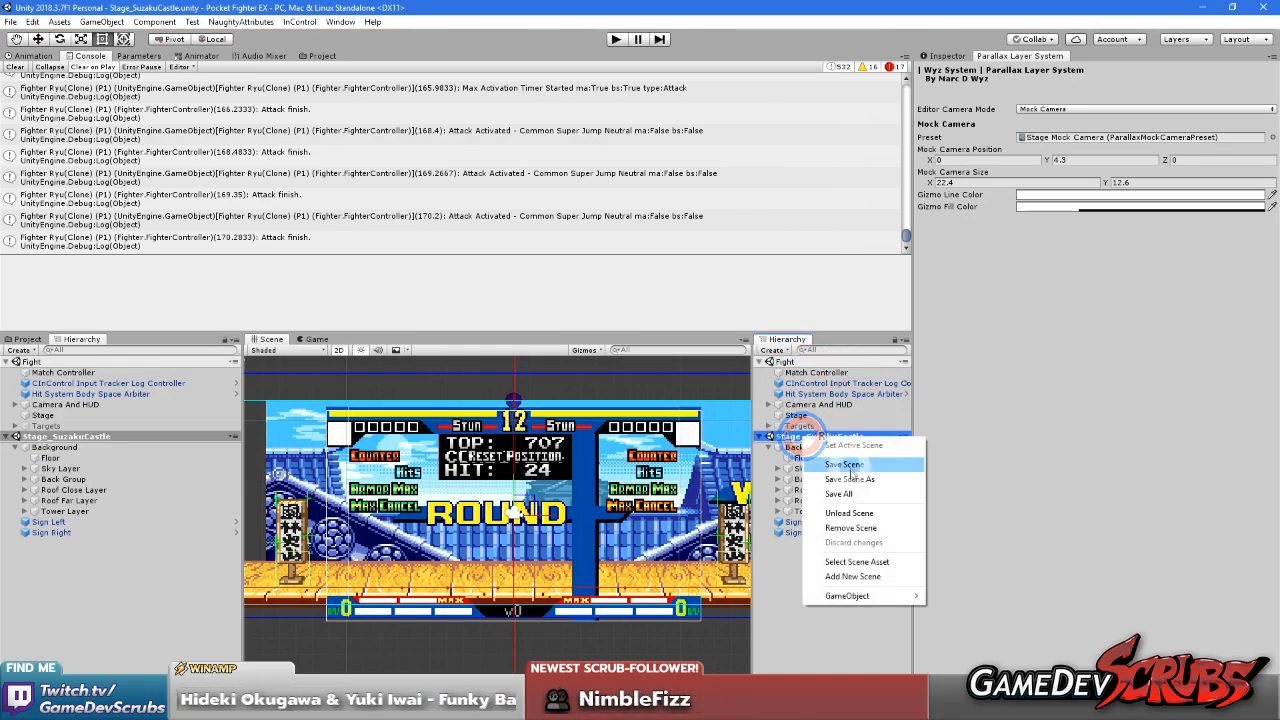
{"action": "left_click", "coordinate": [849, 512]}
{"action": "left_click", "coordinate": [616, 38]}
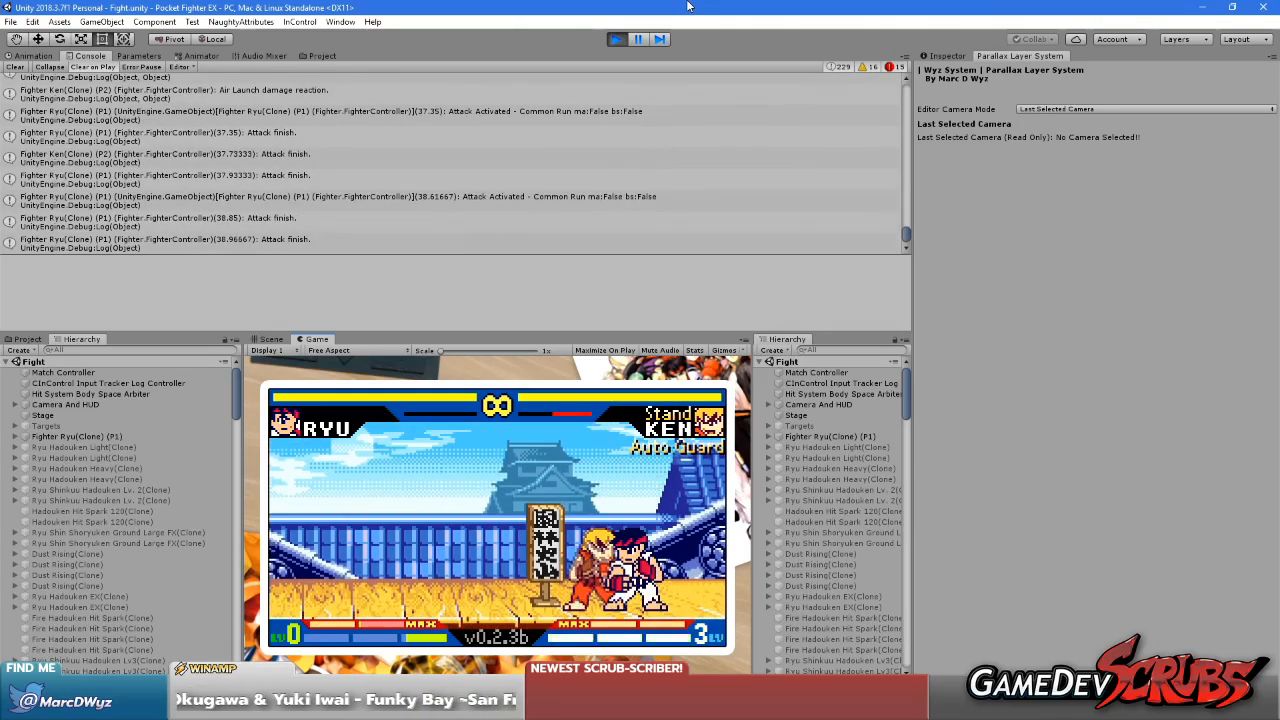
Select the Sky Layer under Suzaku Castle's Background in the running game and show its parallax properties
{"action": "left_click", "coordinate": [758, 363]}
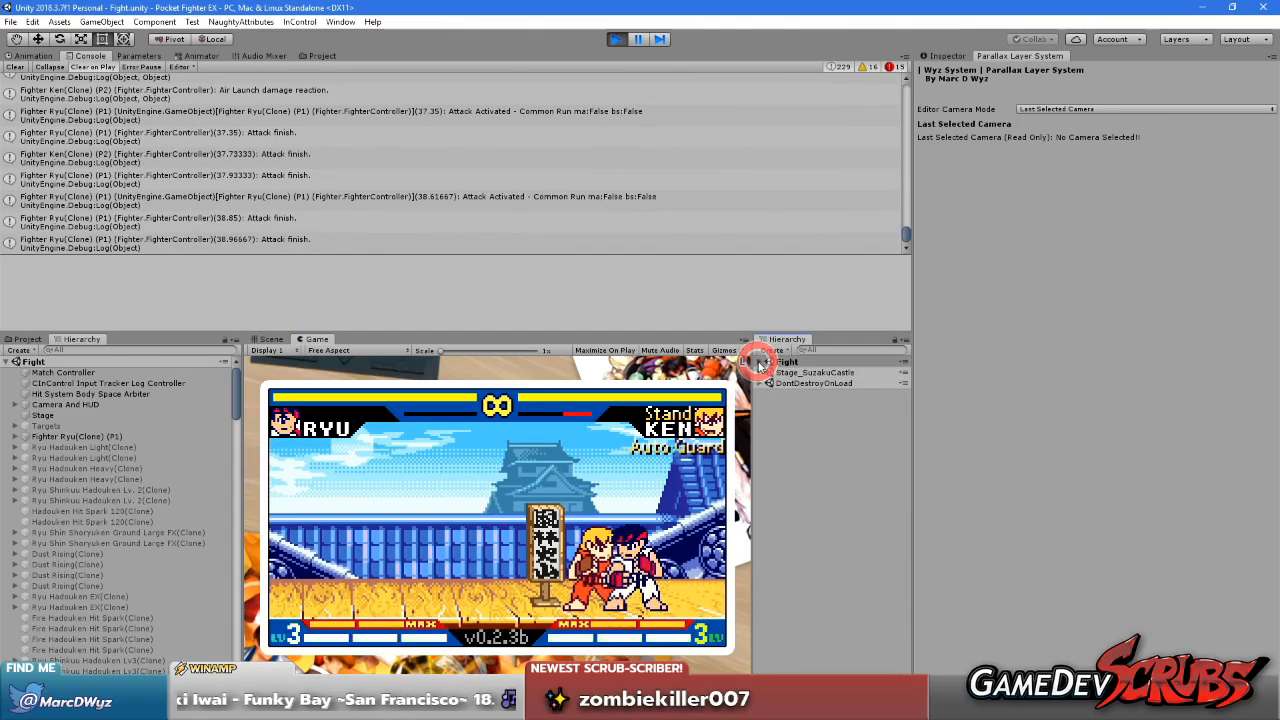
{"action": "left_click", "coordinate": [760, 372]}
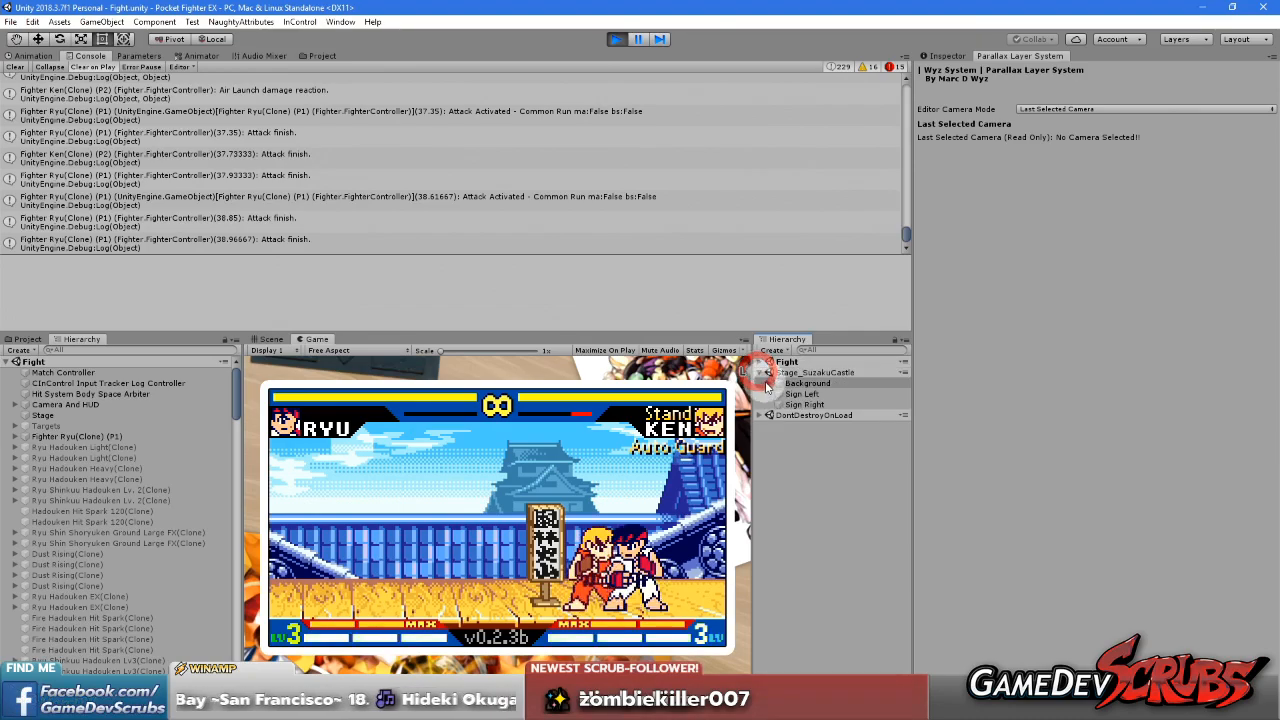
{"action": "left_click", "coordinate": [769, 384]}
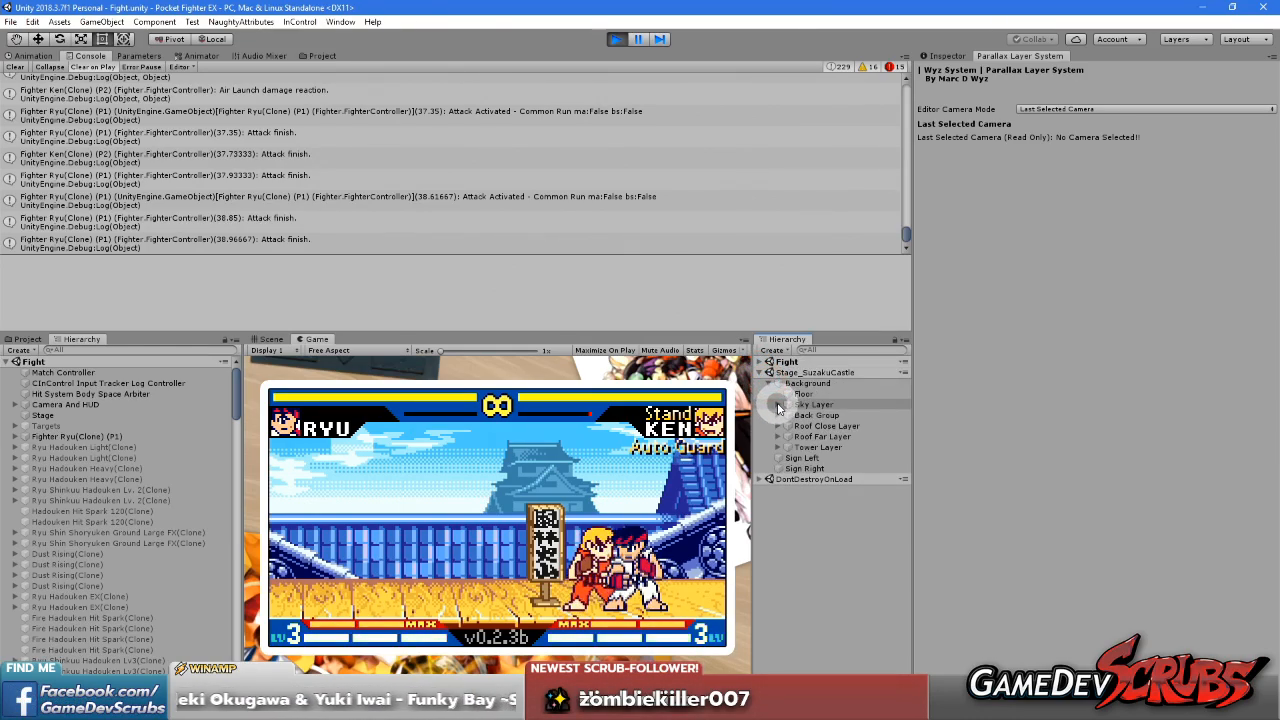
{"action": "left_click", "coordinate": [779, 405]}
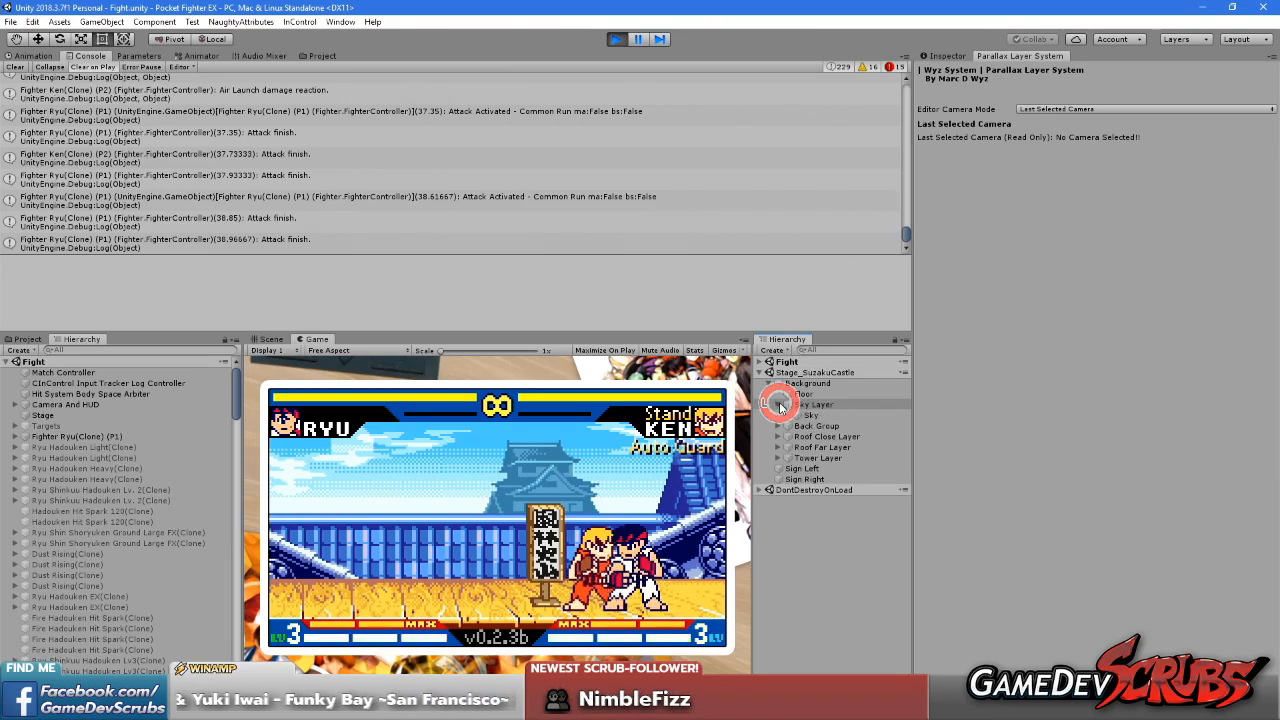
{"action": "left_click", "coordinate": [779, 405]}
{"action": "left_click", "coordinate": [805, 404]}
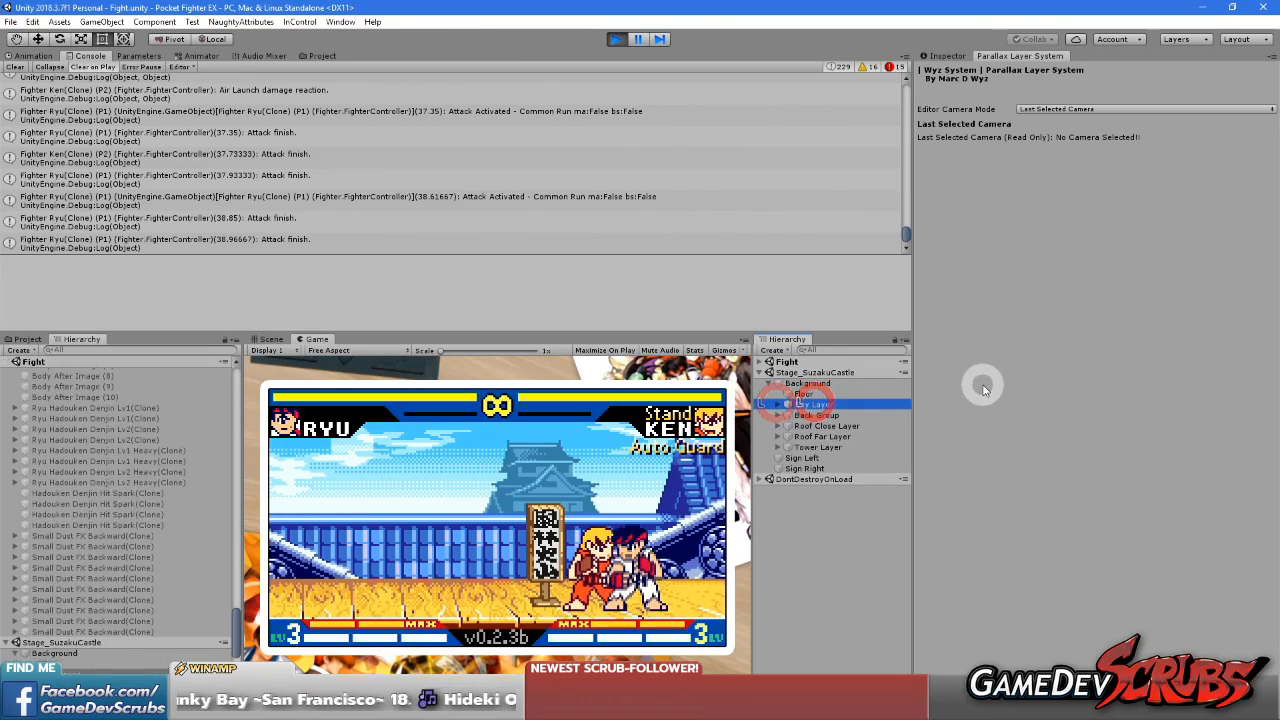
{"action": "left_click", "coordinate": [940, 57]}
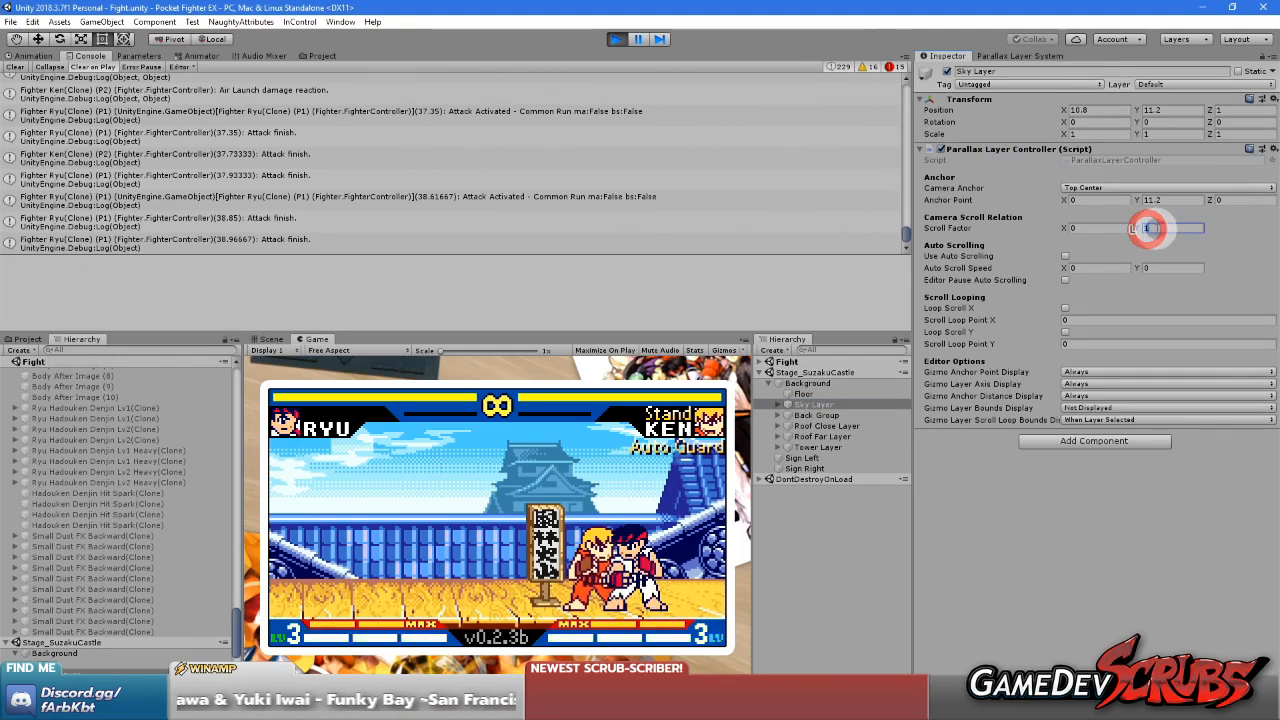
Set the Sky Layer's vertical scroll factor to 0.9 and test it by jumping with Ryu
{"action": "type", "text": "0.9"}
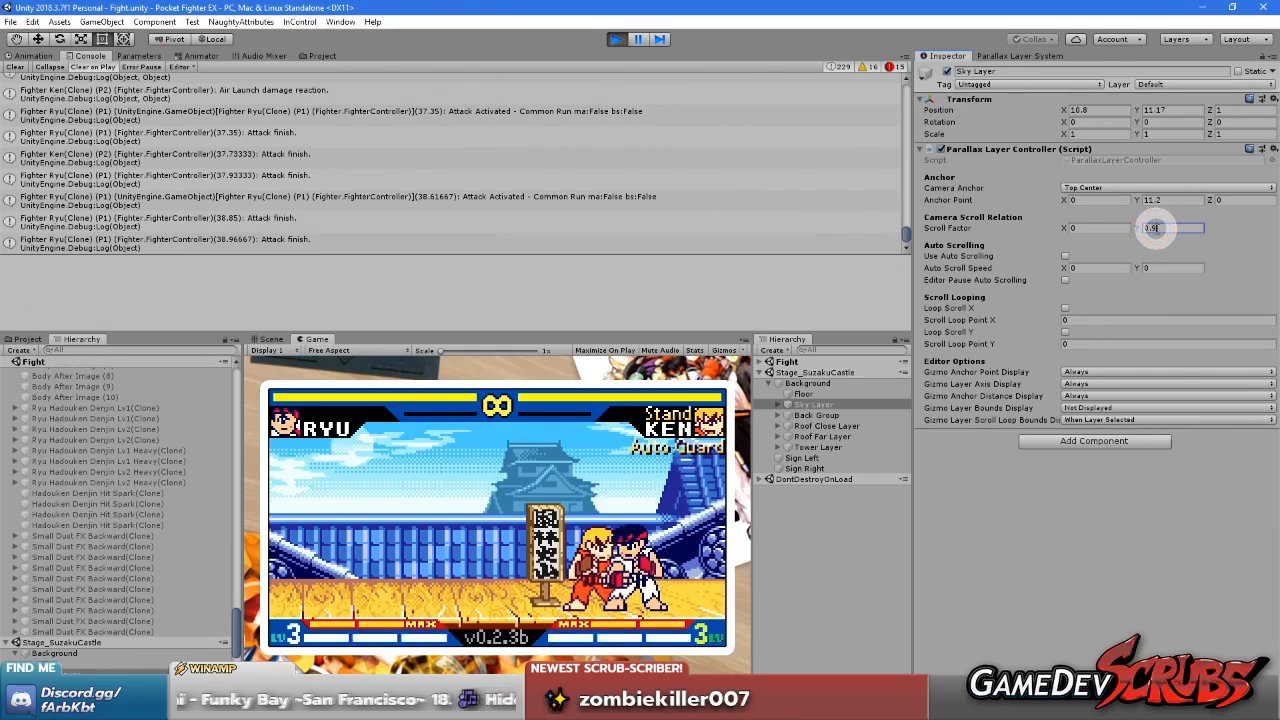
{"action": "left_click", "coordinate": [500, 503]}
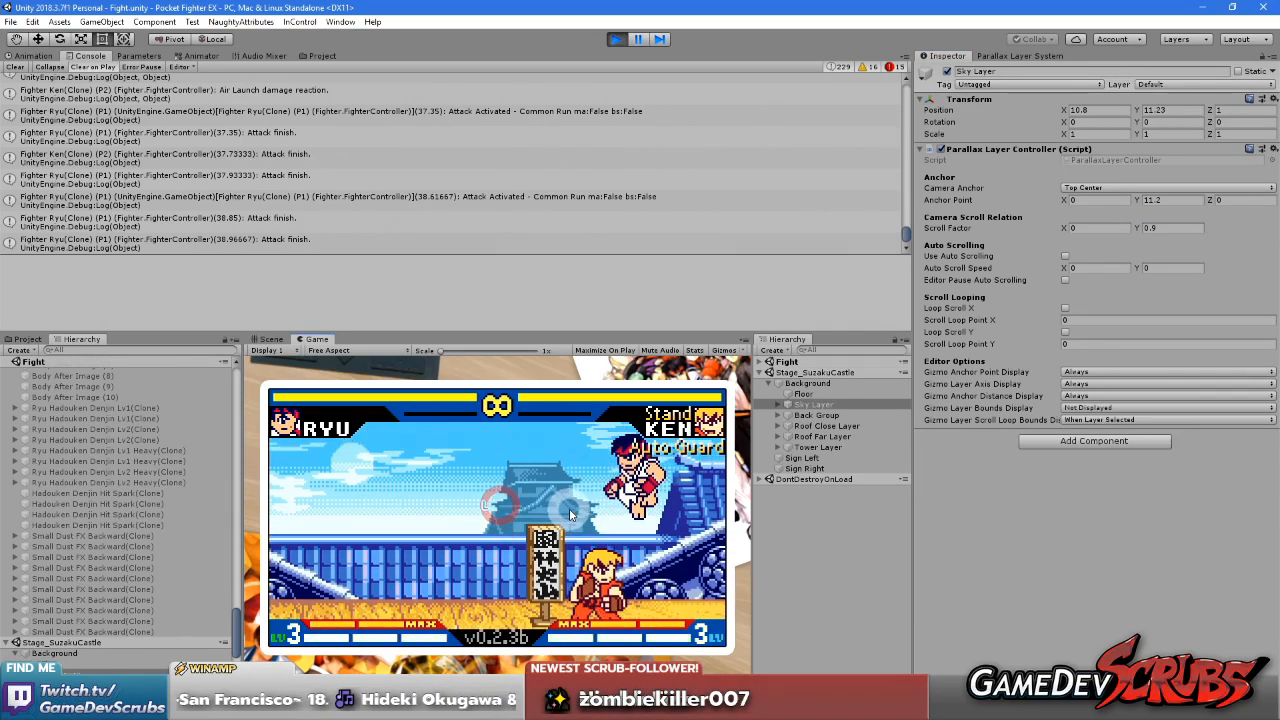
{"action": "key", "text": "Up"}
{"action": "key", "text": "Up"}
{"action": "key", "text": "Up"}
{"action": "key", "text": "Up"}
Reduce the Sky Layer's vertical scroll factor to 0.8 and make Ryu jump to test it
{"action": "left_click", "coordinate": [1172, 225]}
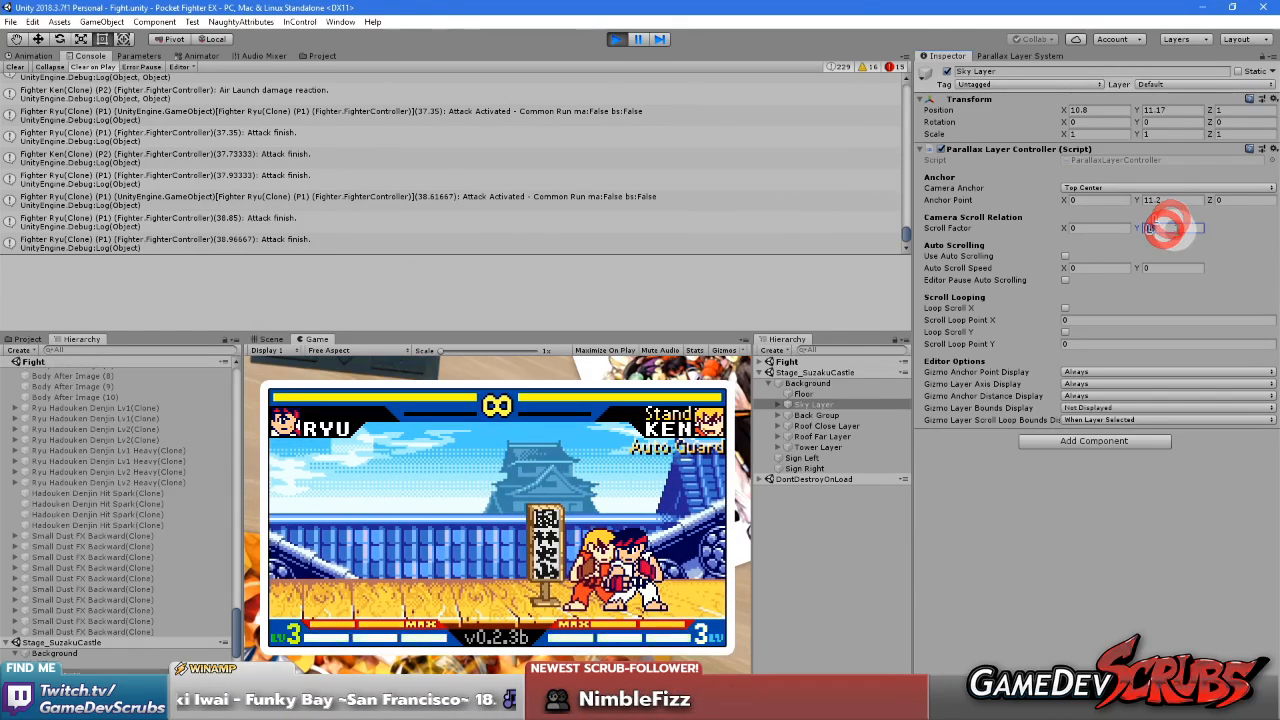
{"action": "left_click", "coordinate": [463, 565]}
{"action": "key", "text": "Up"}
{"action": "key", "text": "Up"}
{"action": "key", "text": "Up"}
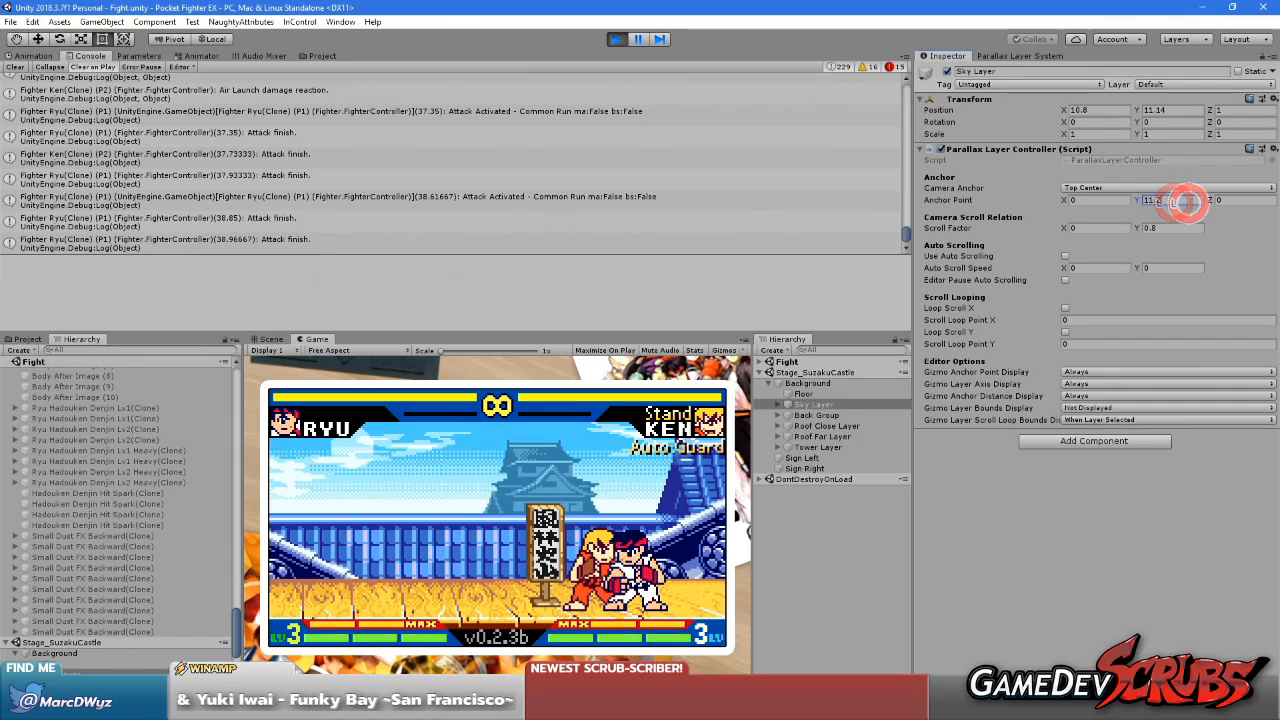
Set the Sky Layer's anchor point Y to 10.8 and return control to the running match
{"action": "type", "text": "11"}
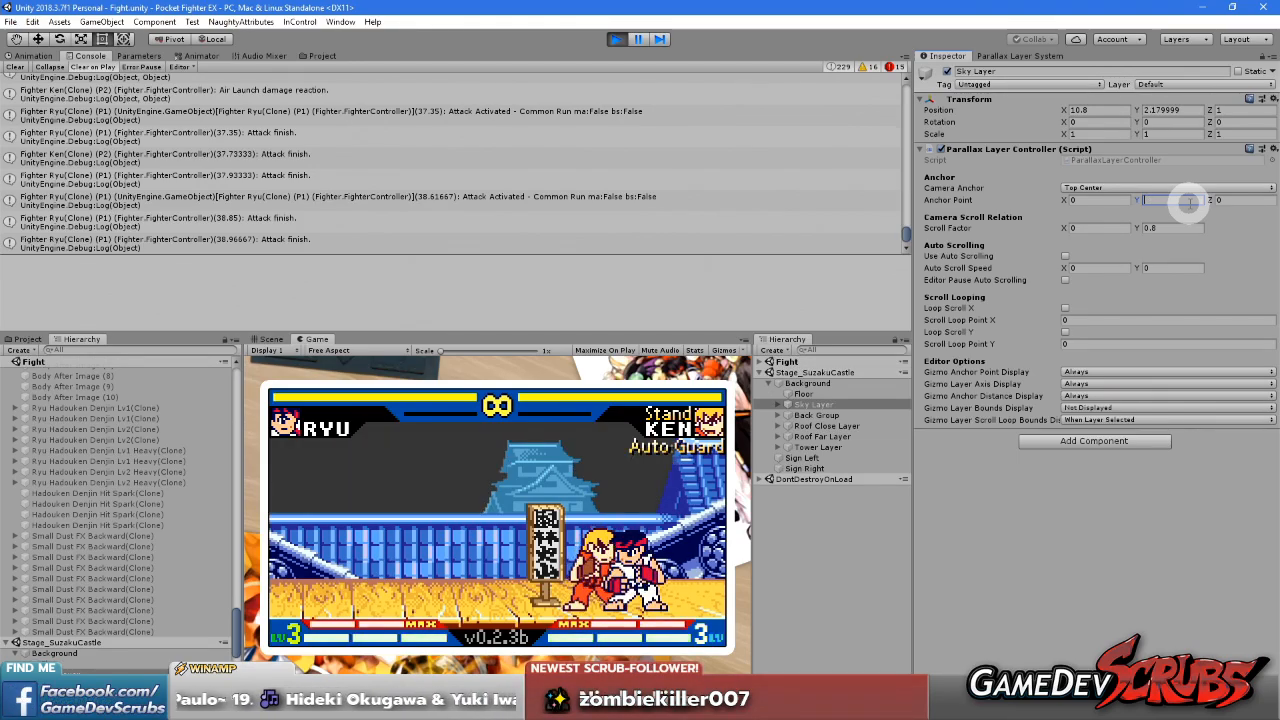
{"action": "key", "text": "BackSpace"}
{"action": "type", "text": "0"}
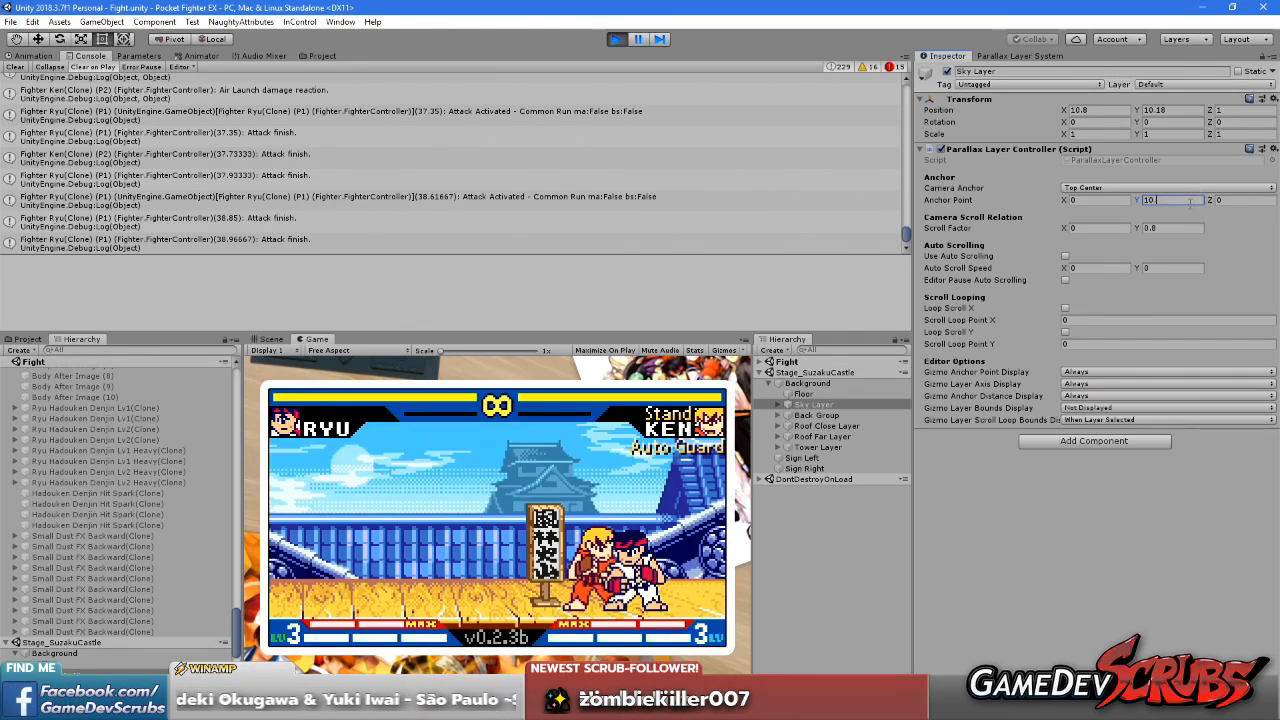
{"action": "type", "text": ".8"}
{"action": "left_click", "coordinate": [494, 592]}
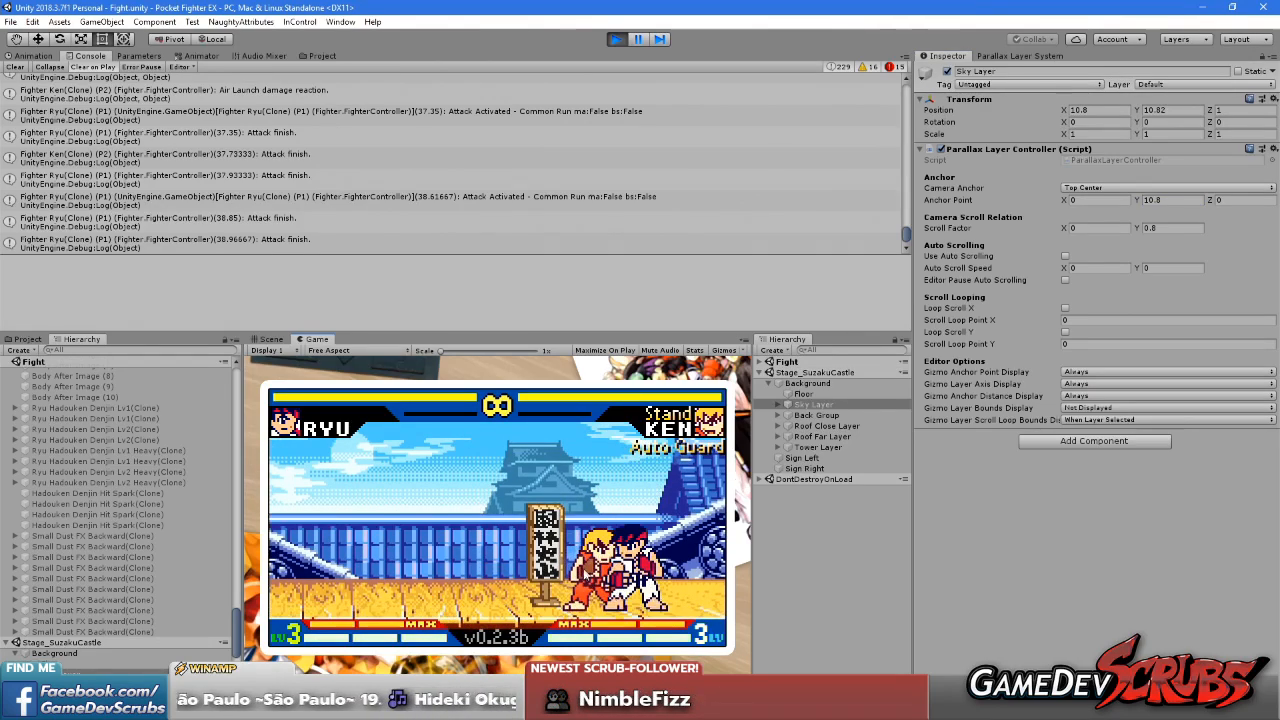
Try a vertical scroll factor of 0.7 on the Sky Layer and check it with repeated jumps
{"action": "left_click", "coordinate": [1172, 227]}
{"action": "type", "text": "0.7"}
{"action": "left_click", "coordinate": [548, 543]}
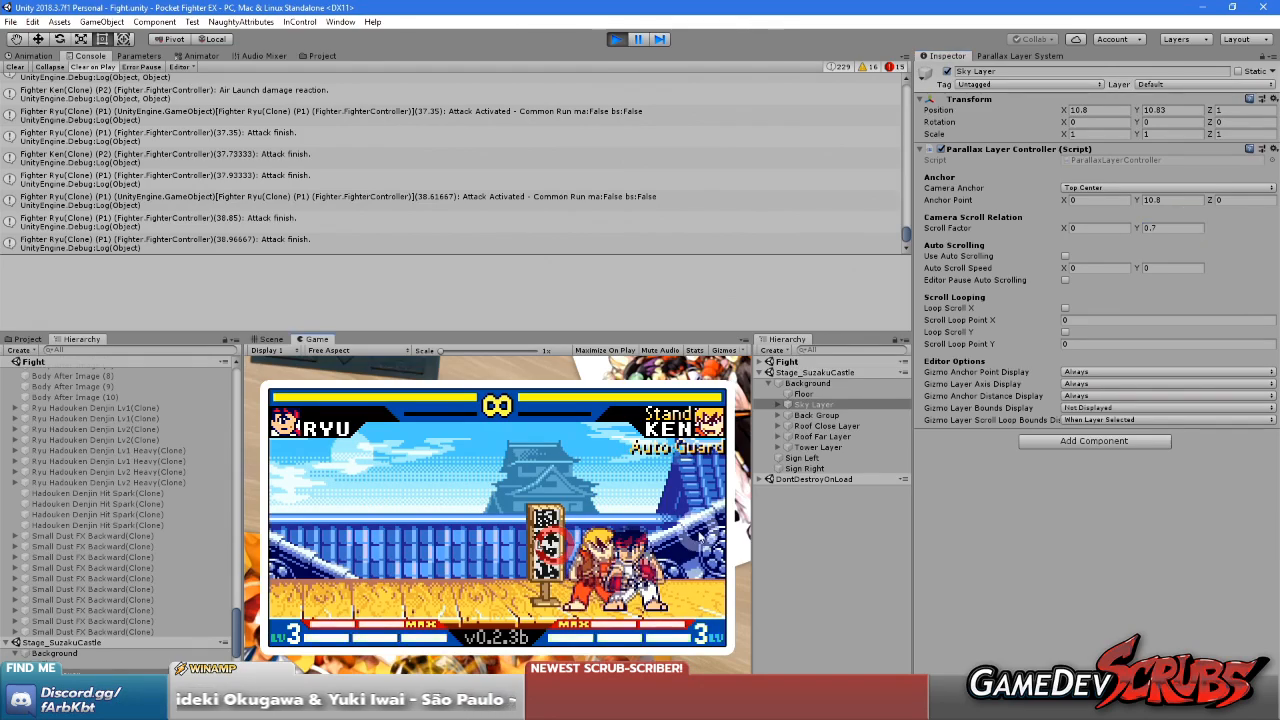
{"action": "key", "text": "w"}
{"action": "key", "text": "w"}
{"action": "key", "text": "w"}
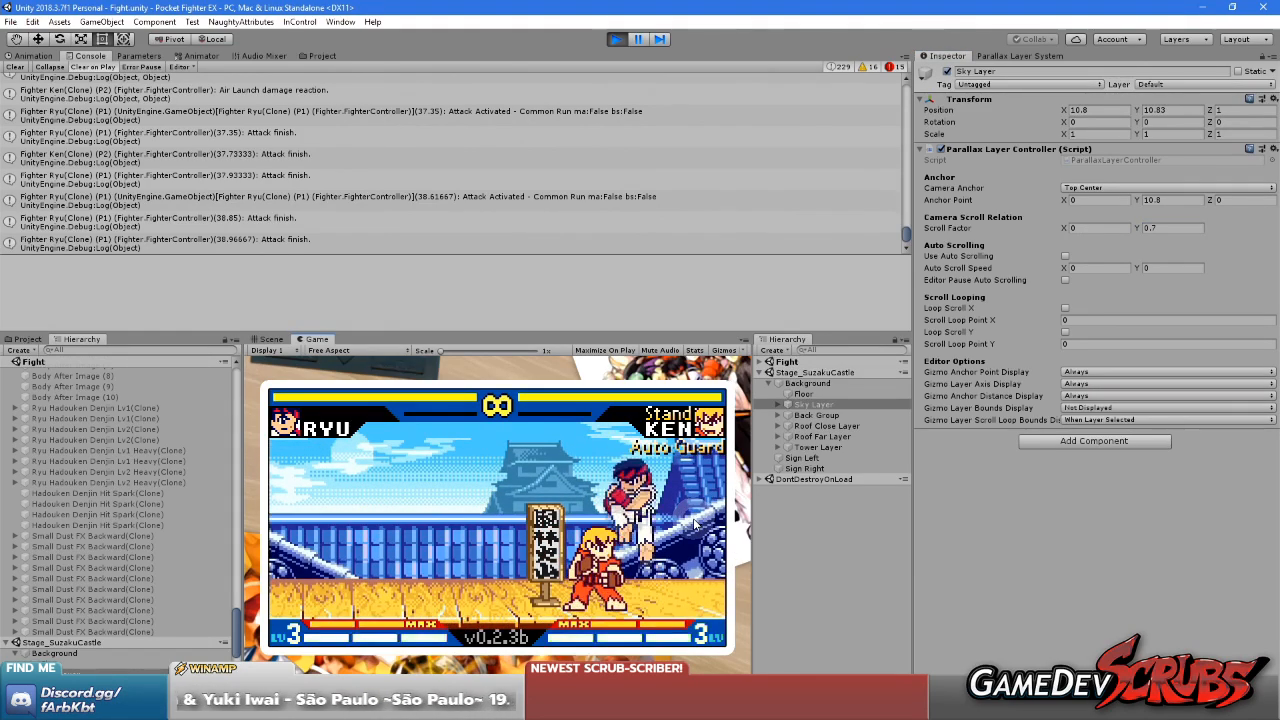
{"action": "key", "text": "w"}
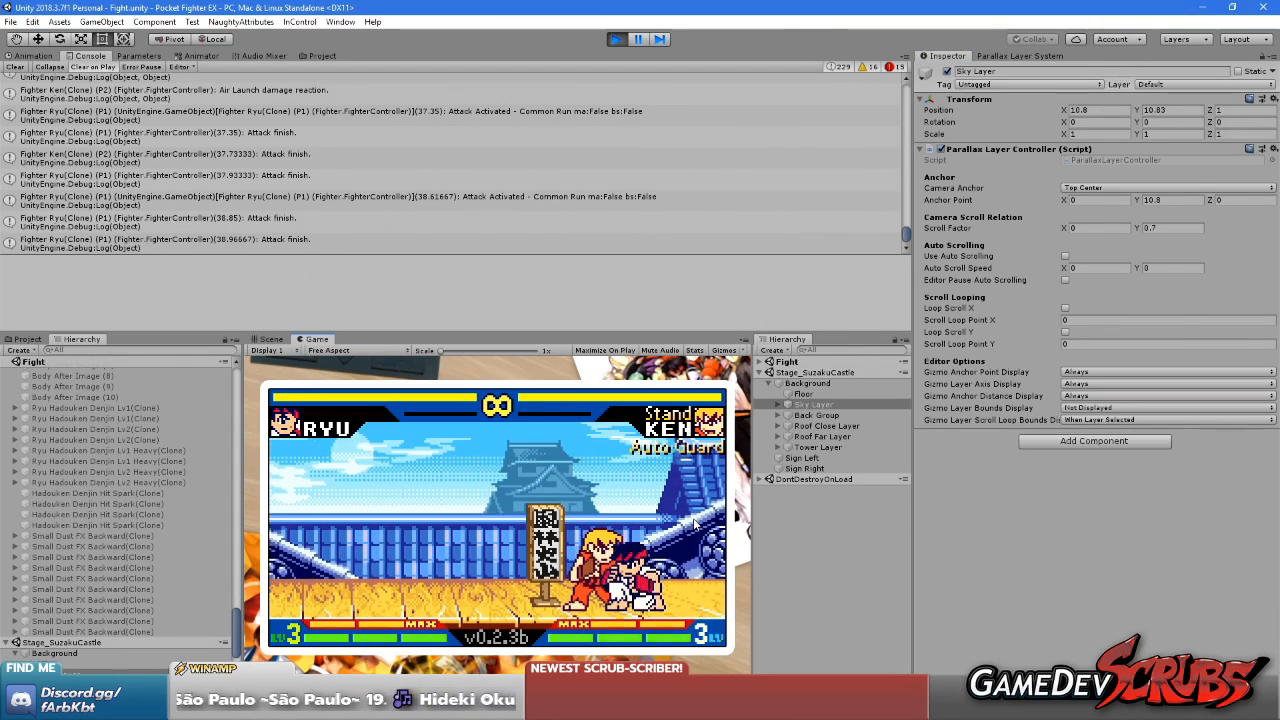
{"action": "key", "text": "w"}
Play-test the stage by moving Ryu around, jumping and attacking Ken to check the background's parallax scrolling
{"action": "key", "text": "w"}
{"action": "key", "text": "a"}
{"action": "key", "text": "a"}
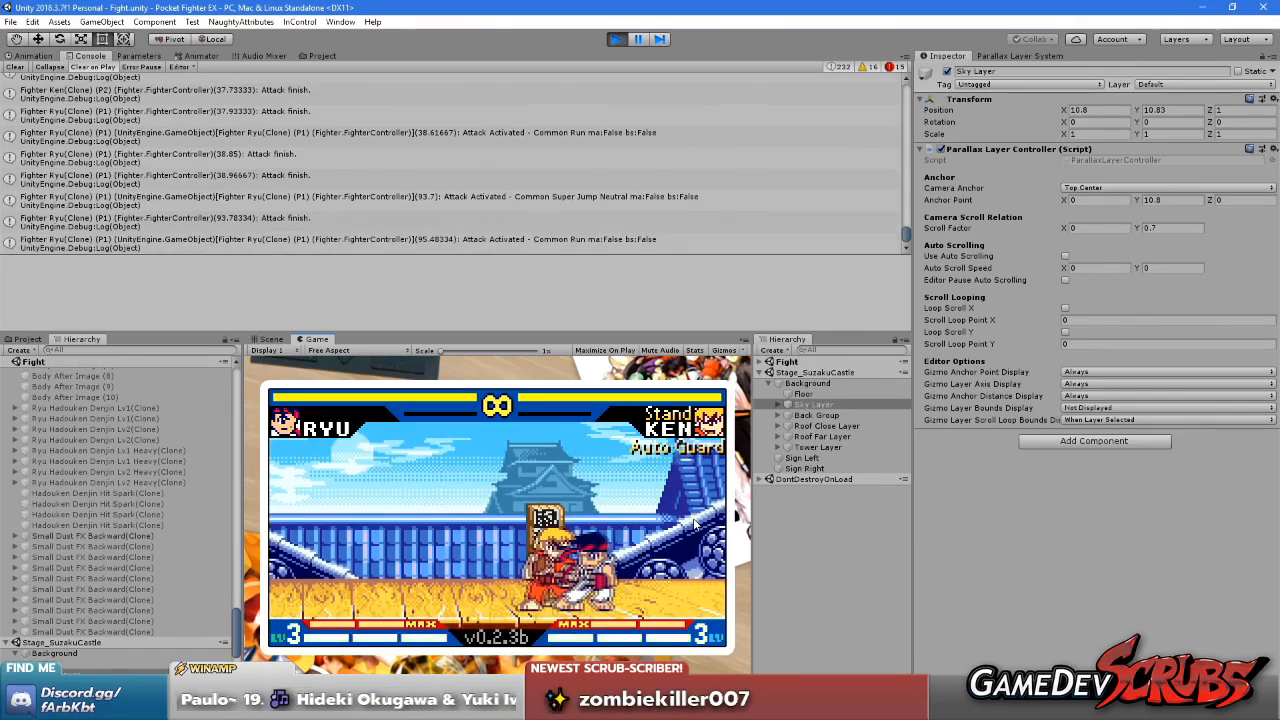
{"action": "key", "text": "l"}
{"action": "key", "text": "a"}
{"action": "key", "text": "a"}
{"action": "key", "text": "w"}
{"action": "key", "text": "d"}
{"action": "key", "text": "d"}
{"action": "key", "text": "s"}
{"action": "key", "text": "d"}
{"action": "key", "text": "s"}
{"action": "key", "text": "d"}
{"action": "key", "text": "u"}
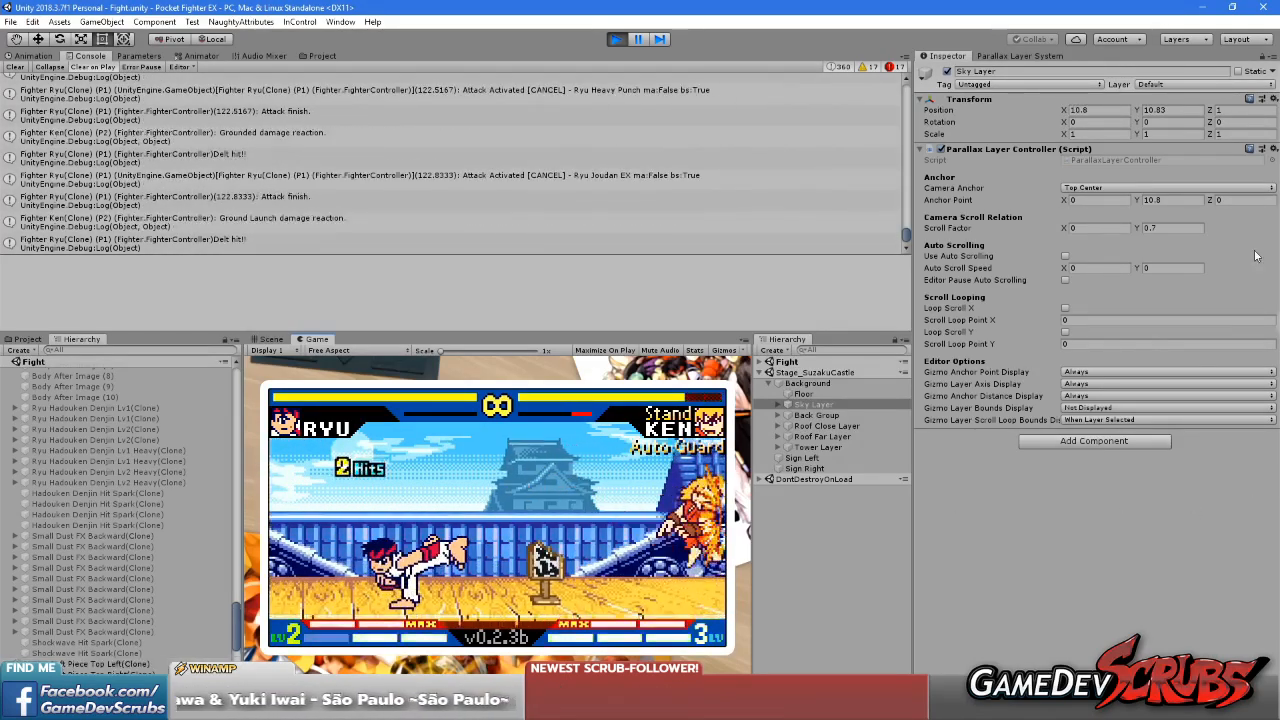
Set the Sky Layer's vertical scroll factor to 0.75 and maximize the Game view
{"action": "left_click", "coordinate": [1180, 228]}
{"action": "type", "text": "0.8"}
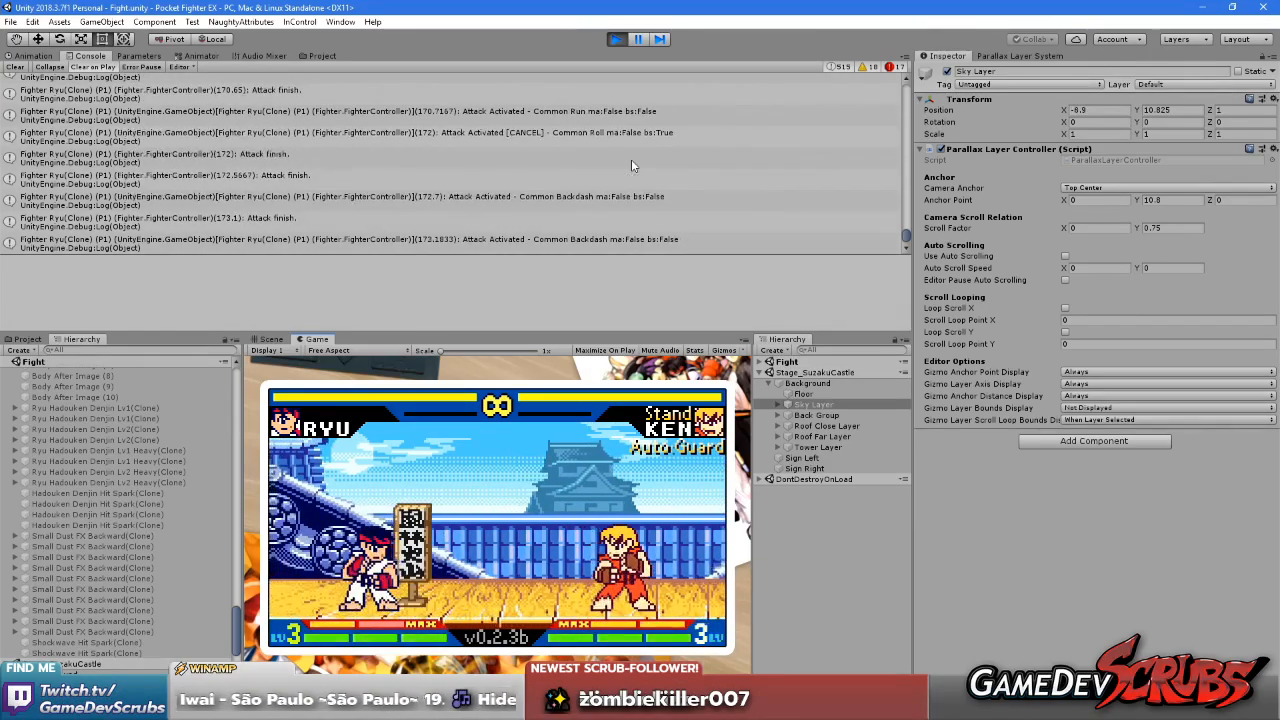
{"action": "right_click", "coordinate": [335, 340]}
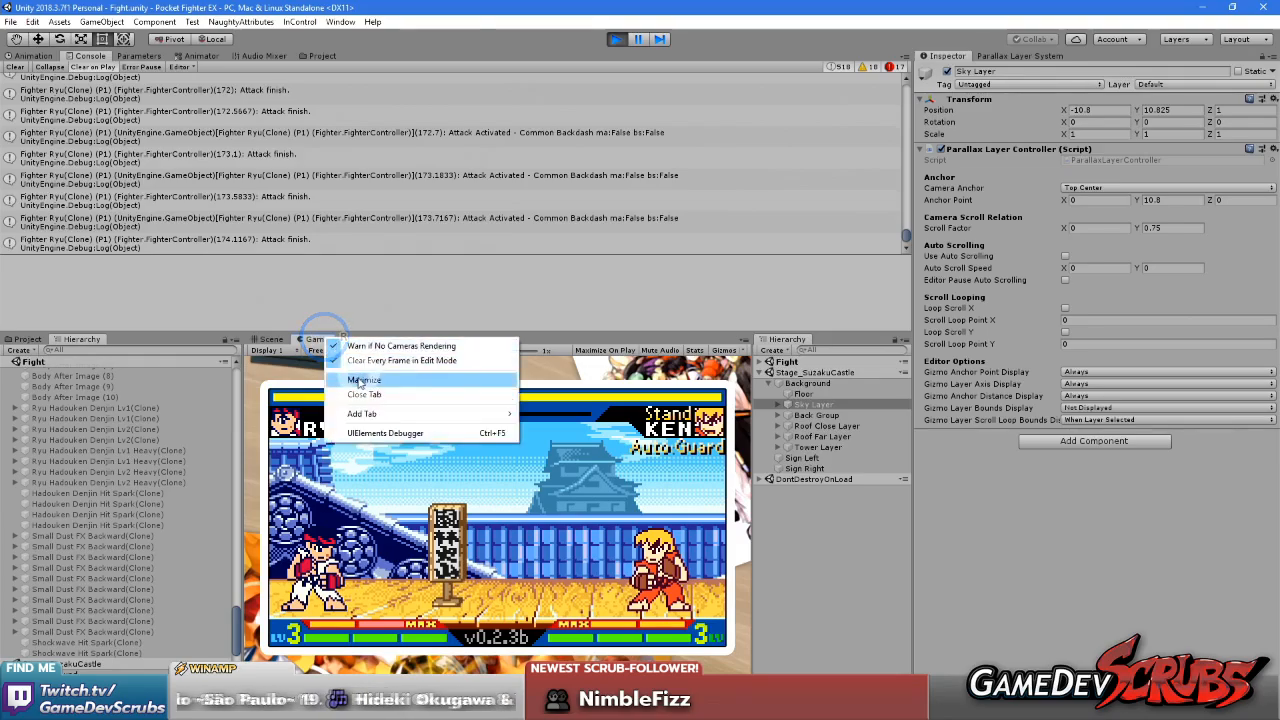
{"action": "left_click", "coordinate": [360, 378]}
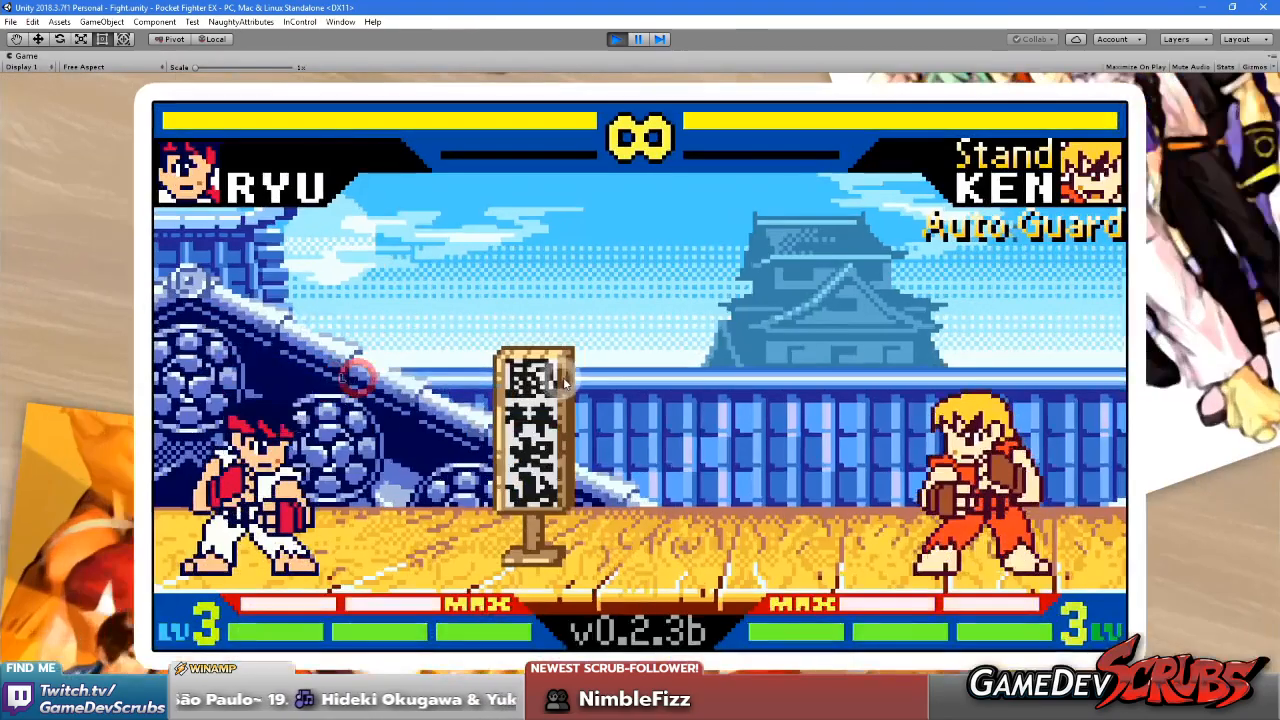
Examine the sky, tower and roof scrolling in the enlarged game by moving Ryu across the stage and jumping
{"action": "left_click", "coordinate": [346, 424]}
{"action": "key", "text": "Right"}
{"action": "key", "text": "Right"}
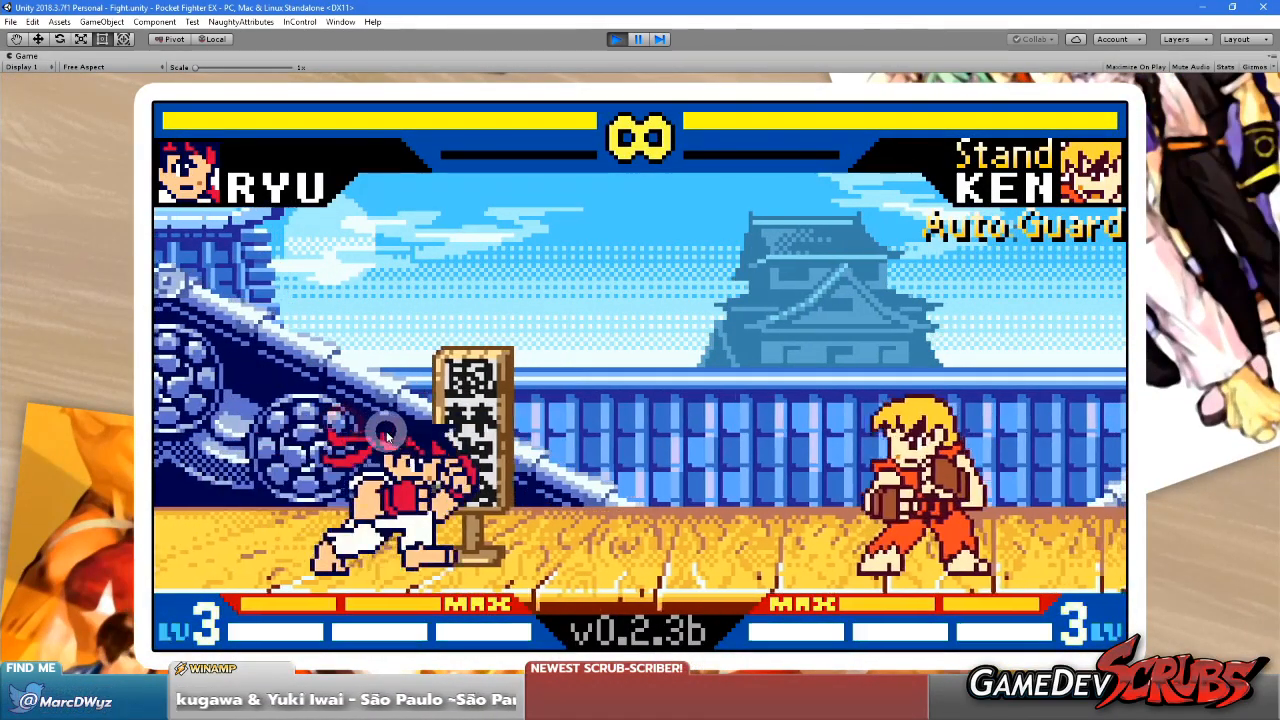
{"action": "key", "text": "Up"}
{"action": "key", "text": "Right"}
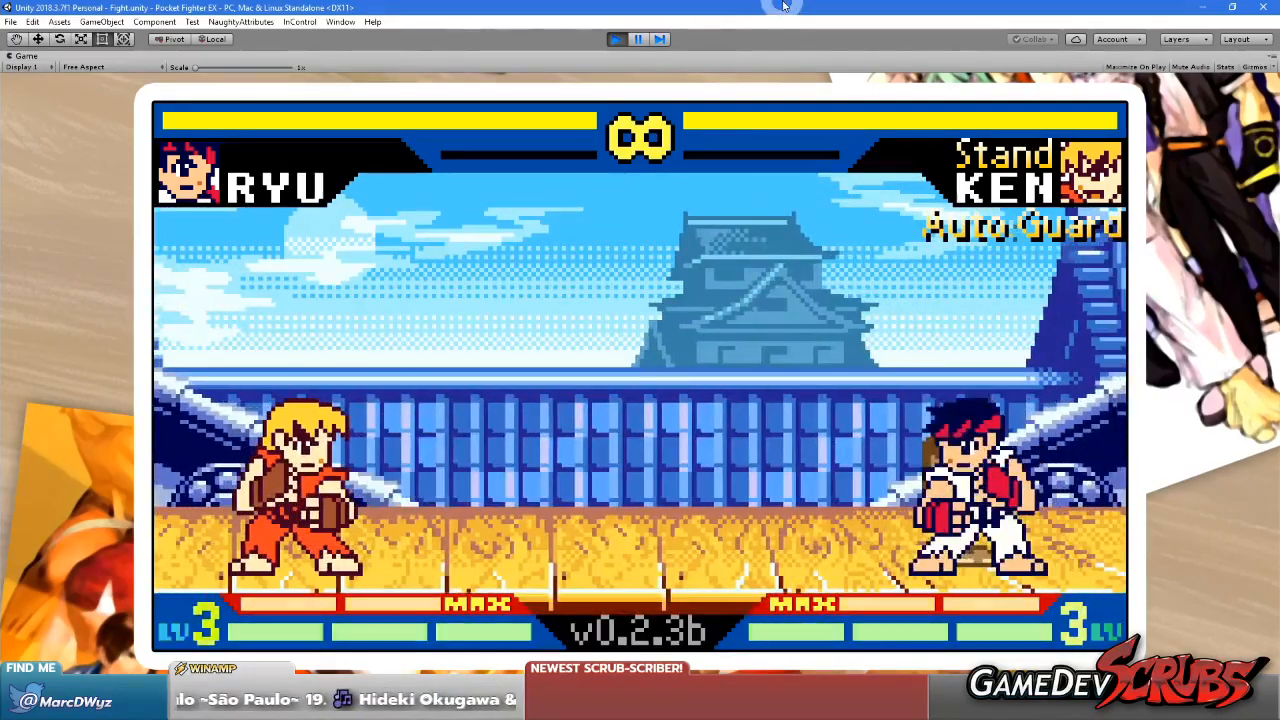
{"action": "key", "text": "Left"}
{"action": "key", "text": "Left"}
{"action": "key", "text": "Right"}
{"action": "key", "text": "Right"}
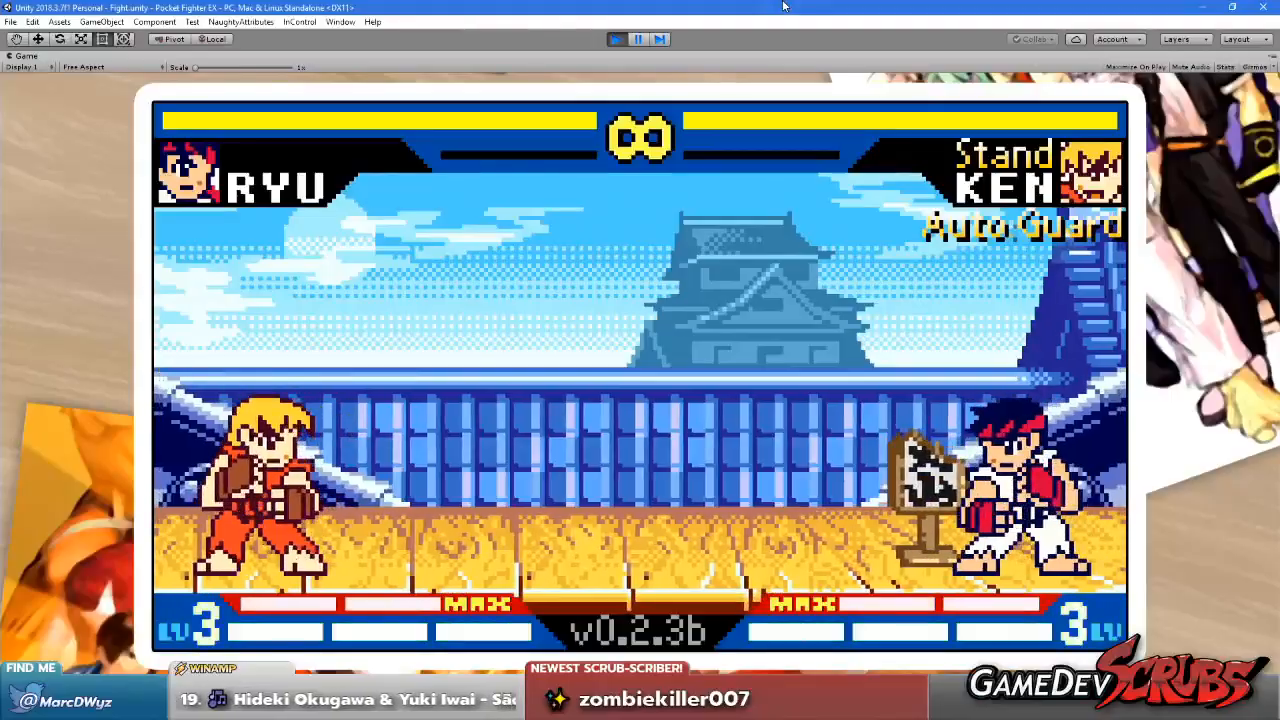
{"action": "key", "text": "Up"}
{"action": "key", "text": "Left"}
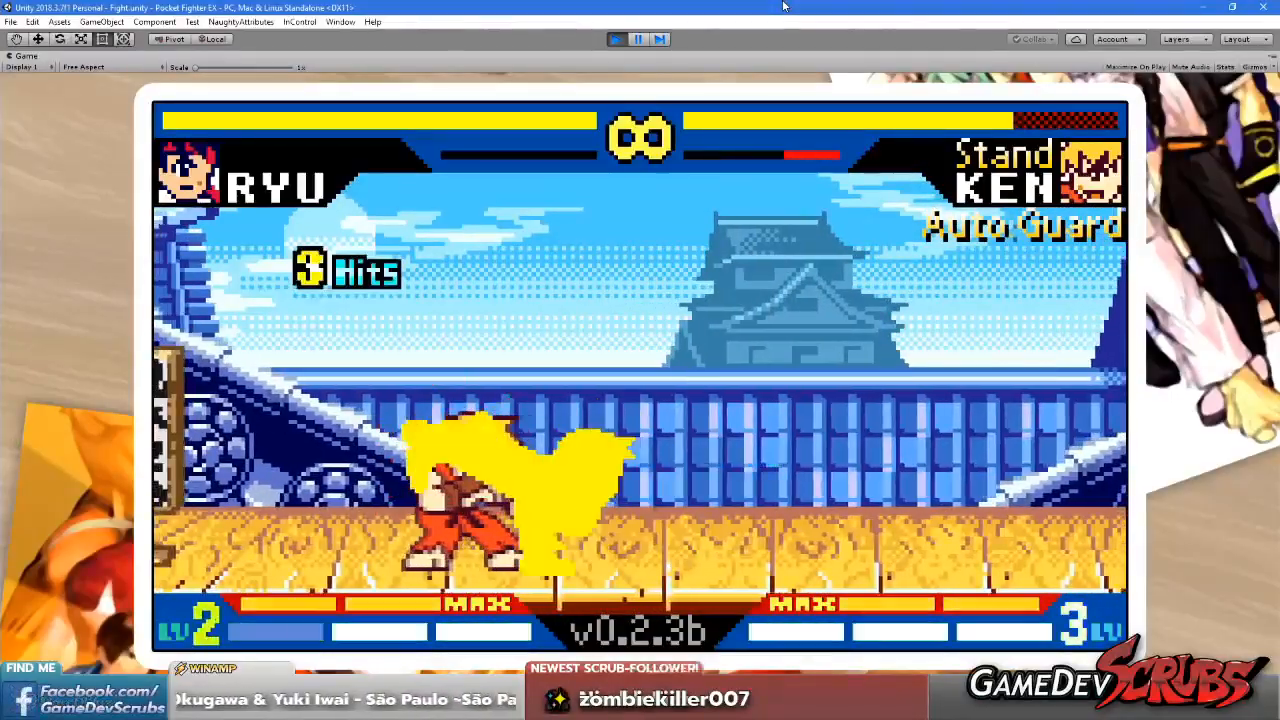
{"action": "key", "text": "Left"}
{"action": "key", "text": "Left"}
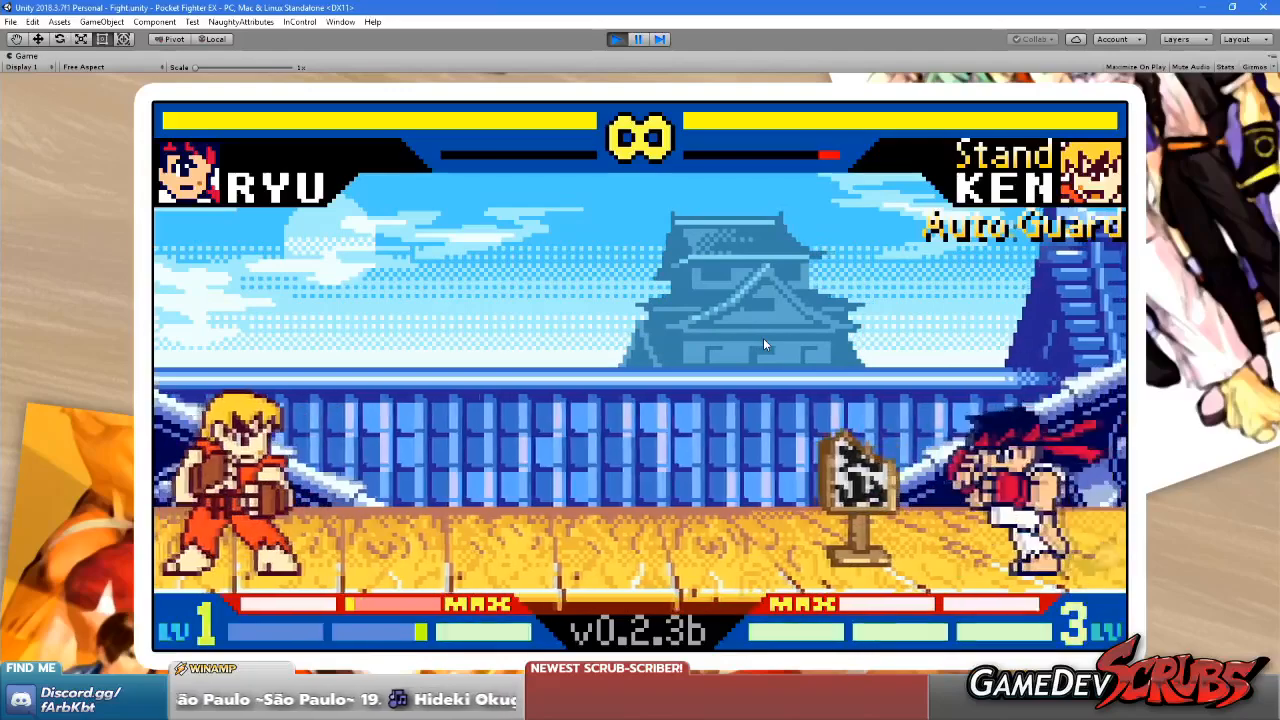
Restore the Game view to its normal size and copy the Sky Layer's Parallax Layer Controller component
{"action": "right_click", "coordinate": [26, 56]}
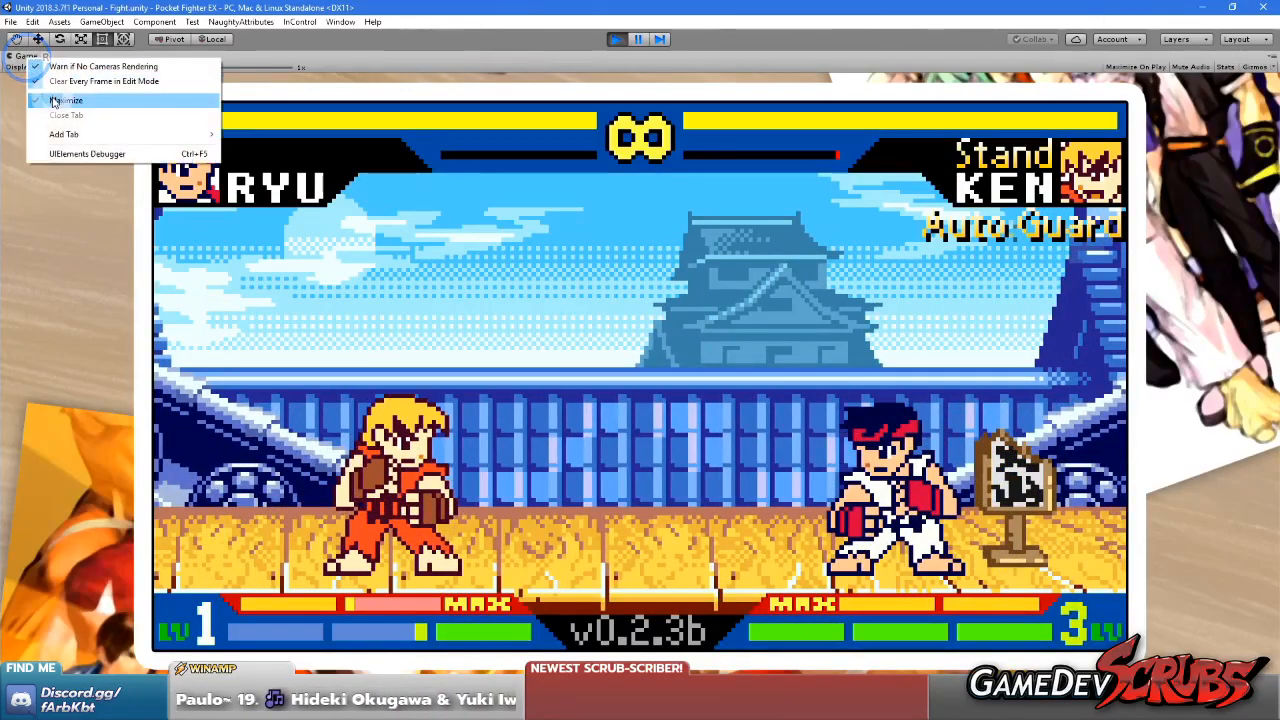
{"action": "left_click", "coordinate": [60, 100]}
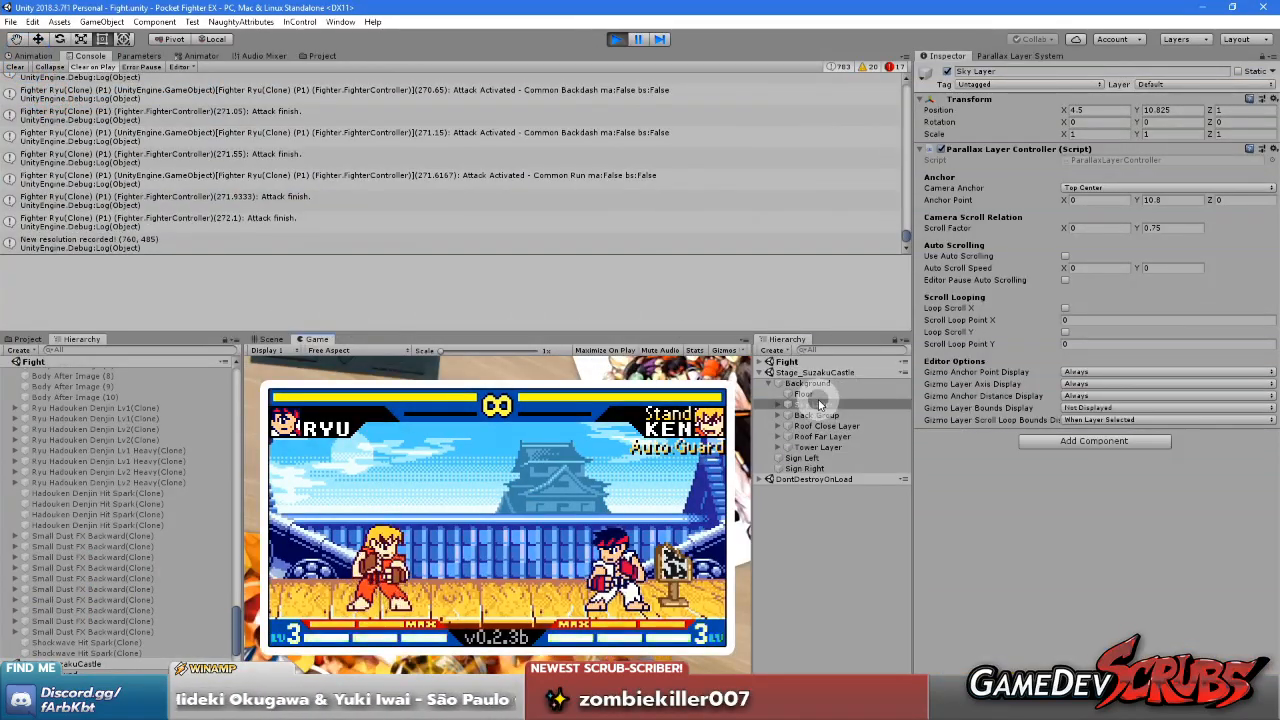
{"action": "left_click_drag", "start_coordinate": [815, 392], "coordinate": [819, 403]}
{"action": "right_click", "coordinate": [1015, 149]}
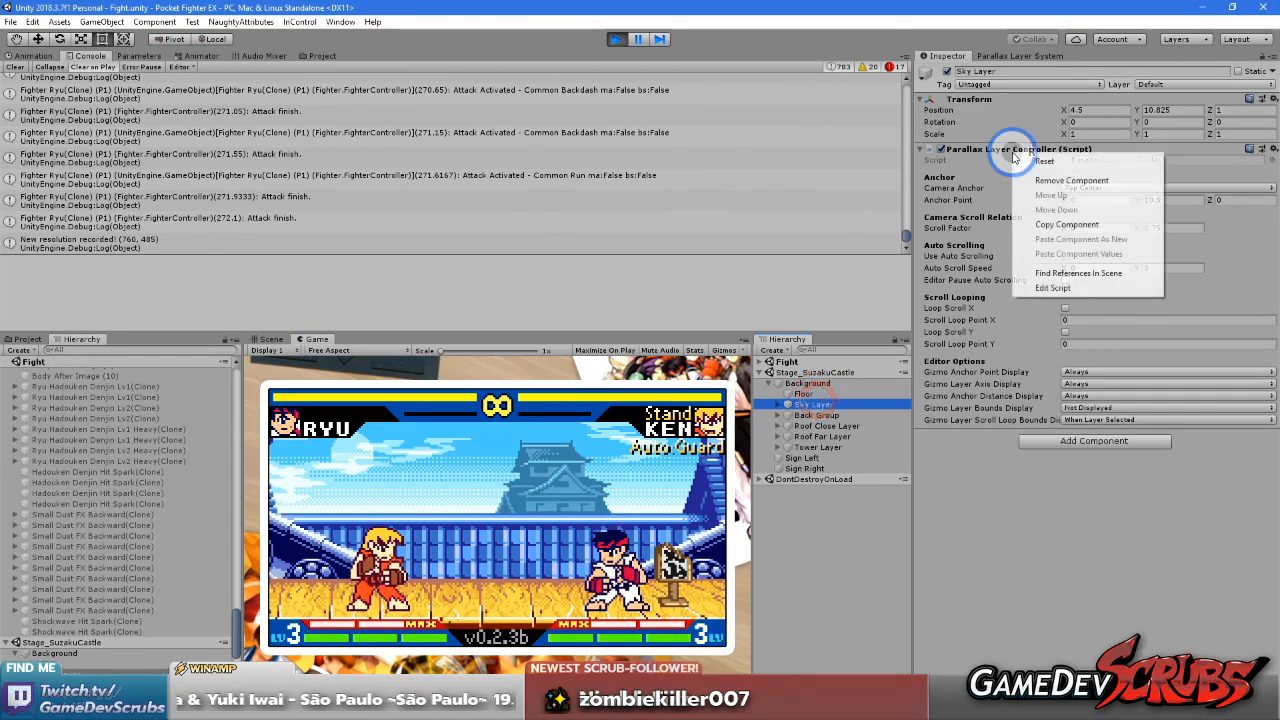
{"action": "right_click", "coordinate": [988, 148]}
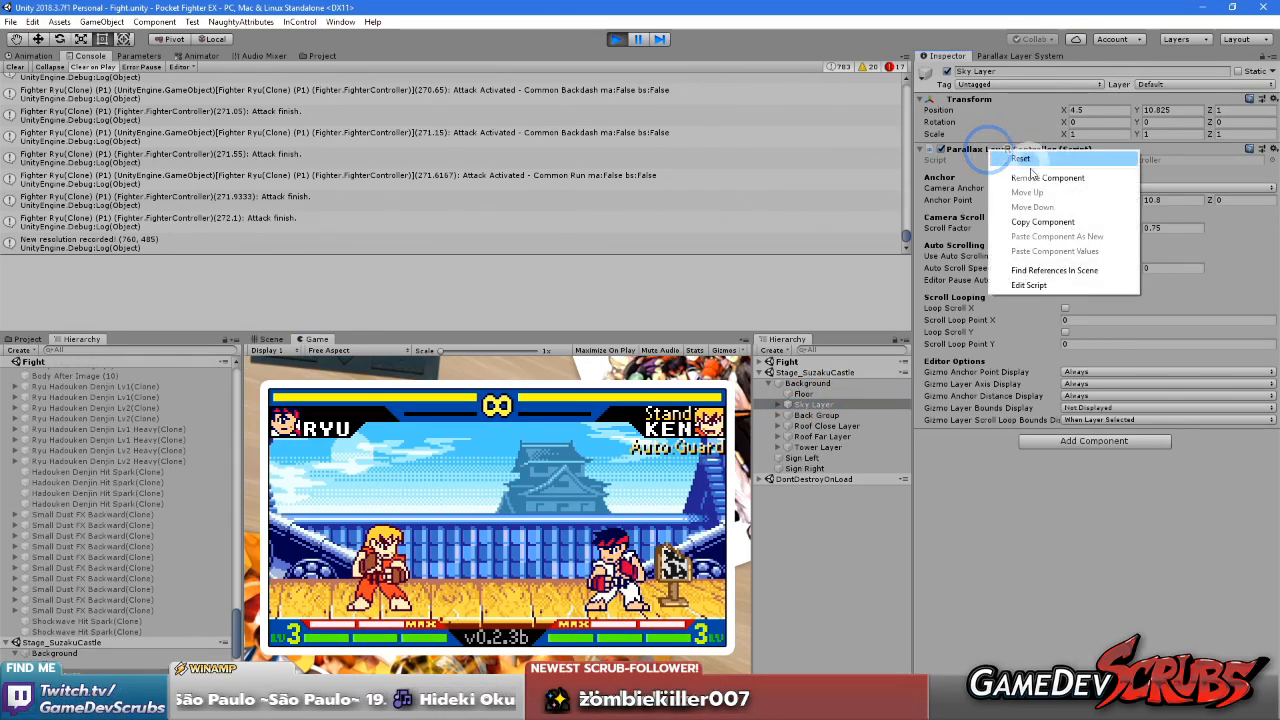
{"action": "left_click", "coordinate": [1040, 222]}
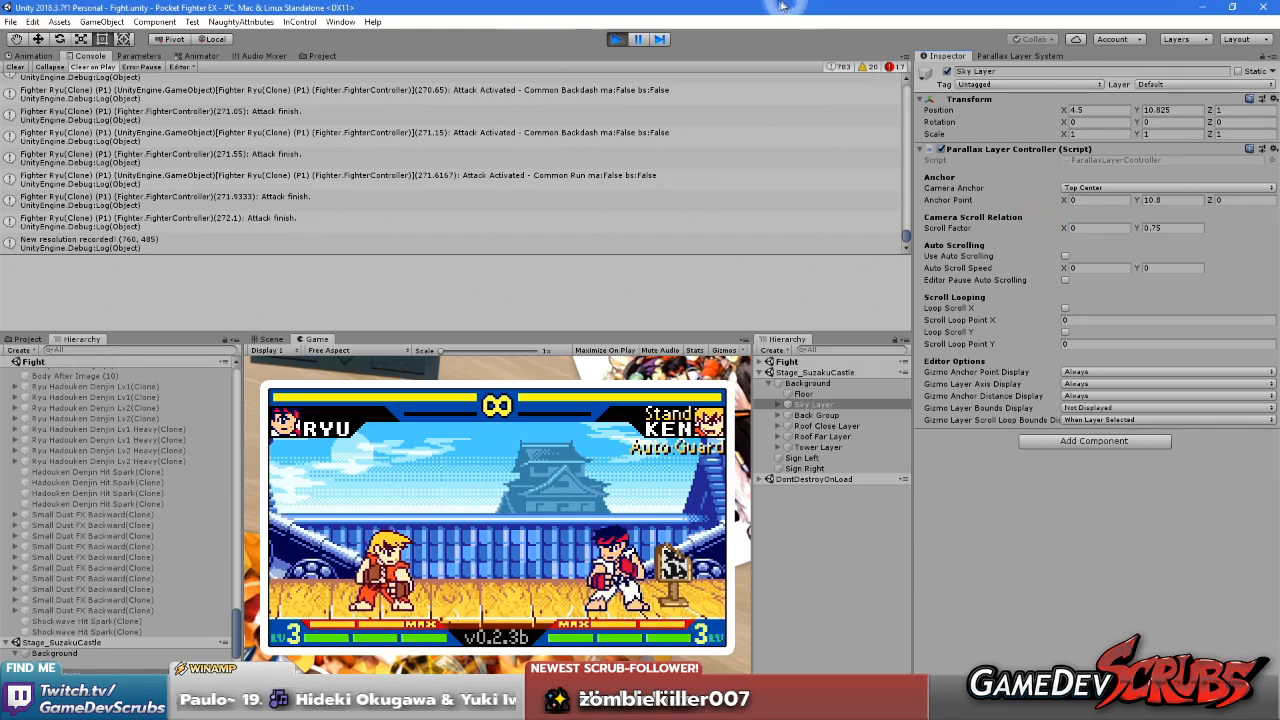
Stop play mode, load the Stage_SuzakuCastle scene and paste the copied component values onto its Sky Layer's Parallax Layer Controller
{"action": "left_click", "coordinate": [617, 39]}
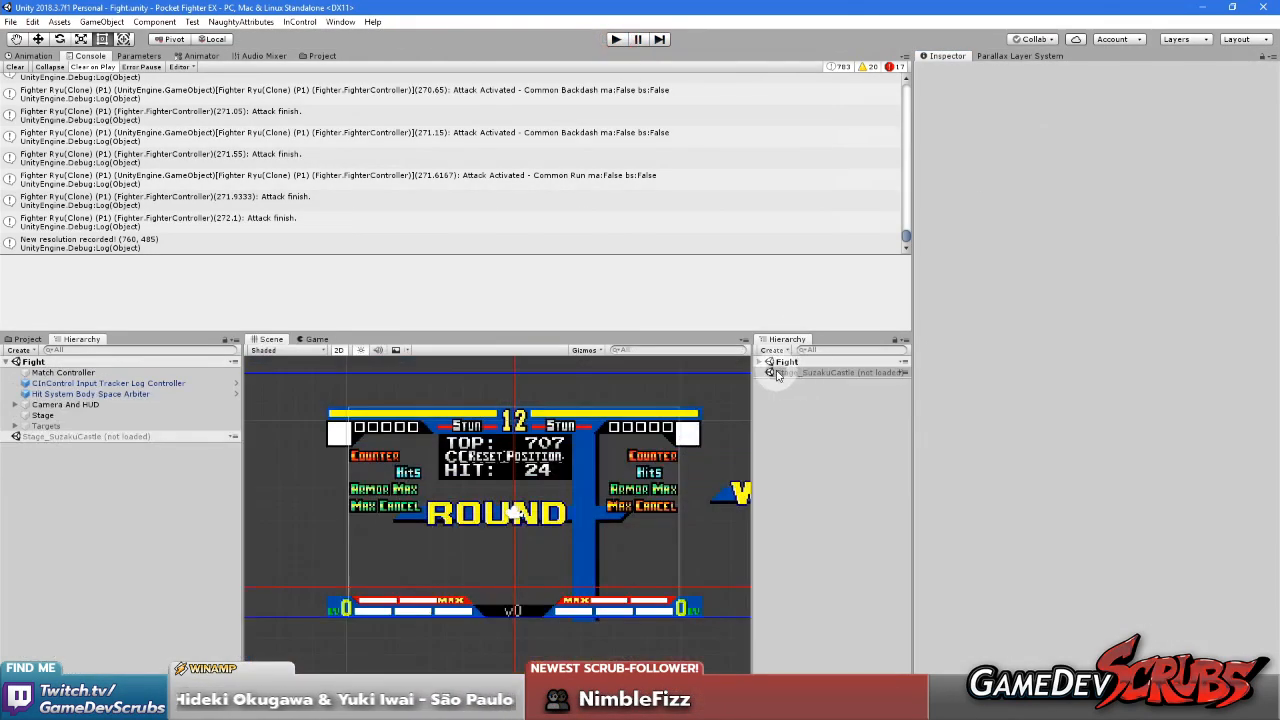
{"action": "left_click", "coordinate": [830, 381]}
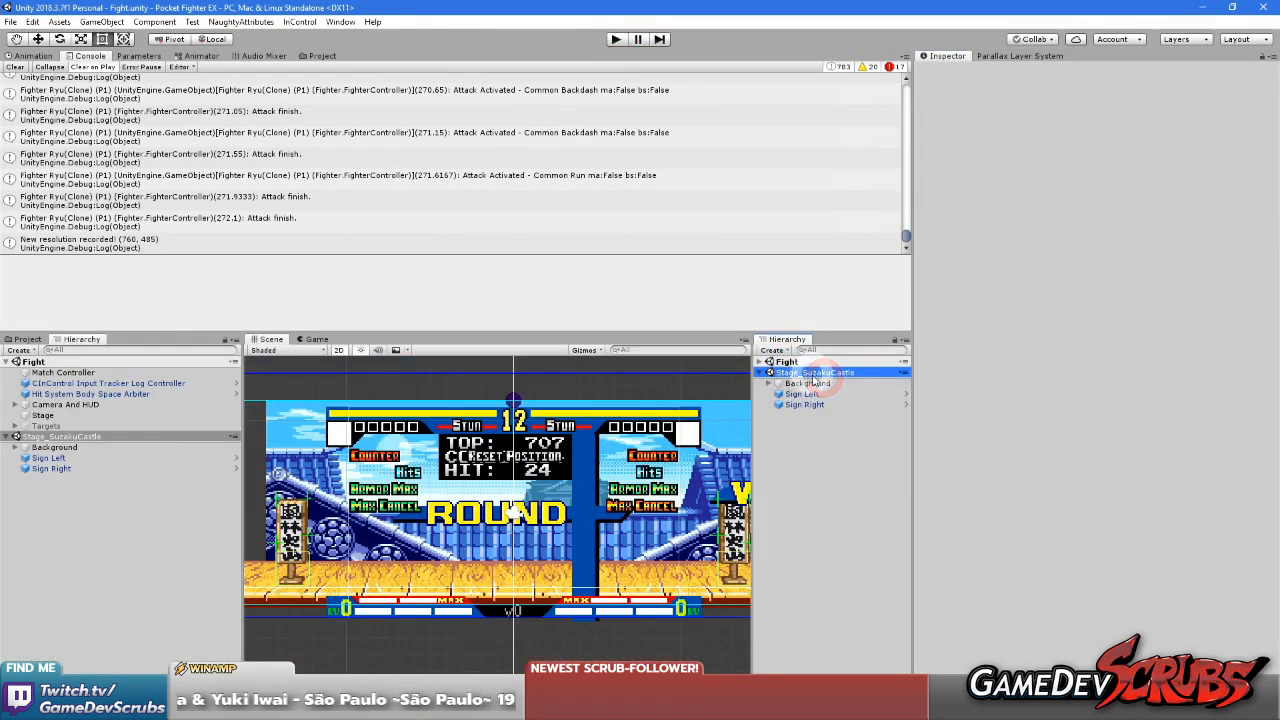
{"action": "left_click", "coordinate": [826, 405]}
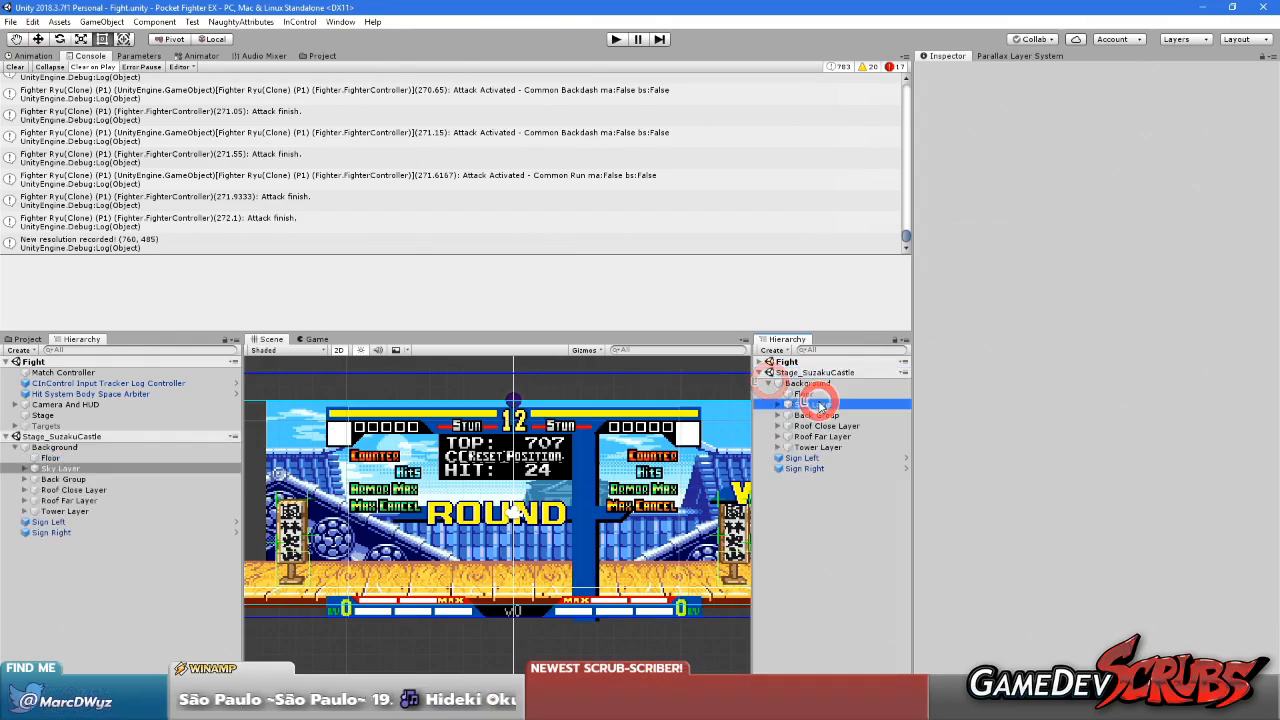
{"action": "right_click", "coordinate": [985, 152]}
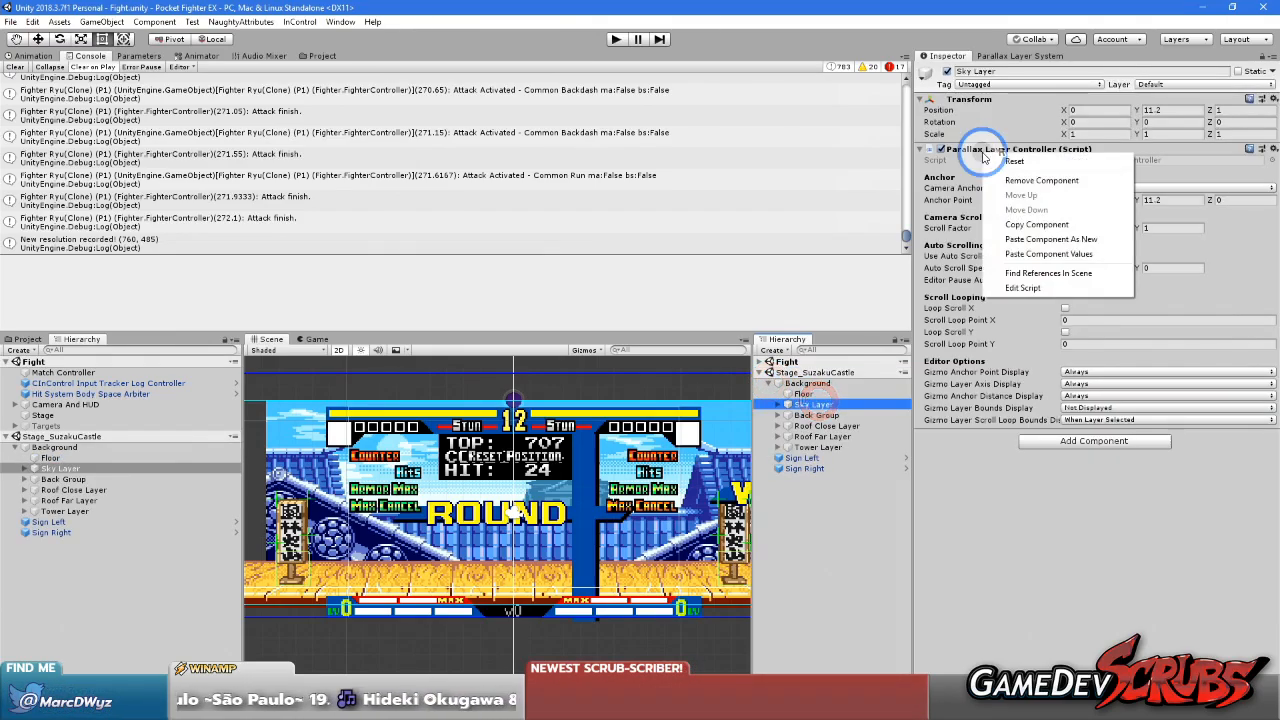
{"action": "left_click", "coordinate": [1058, 256]}
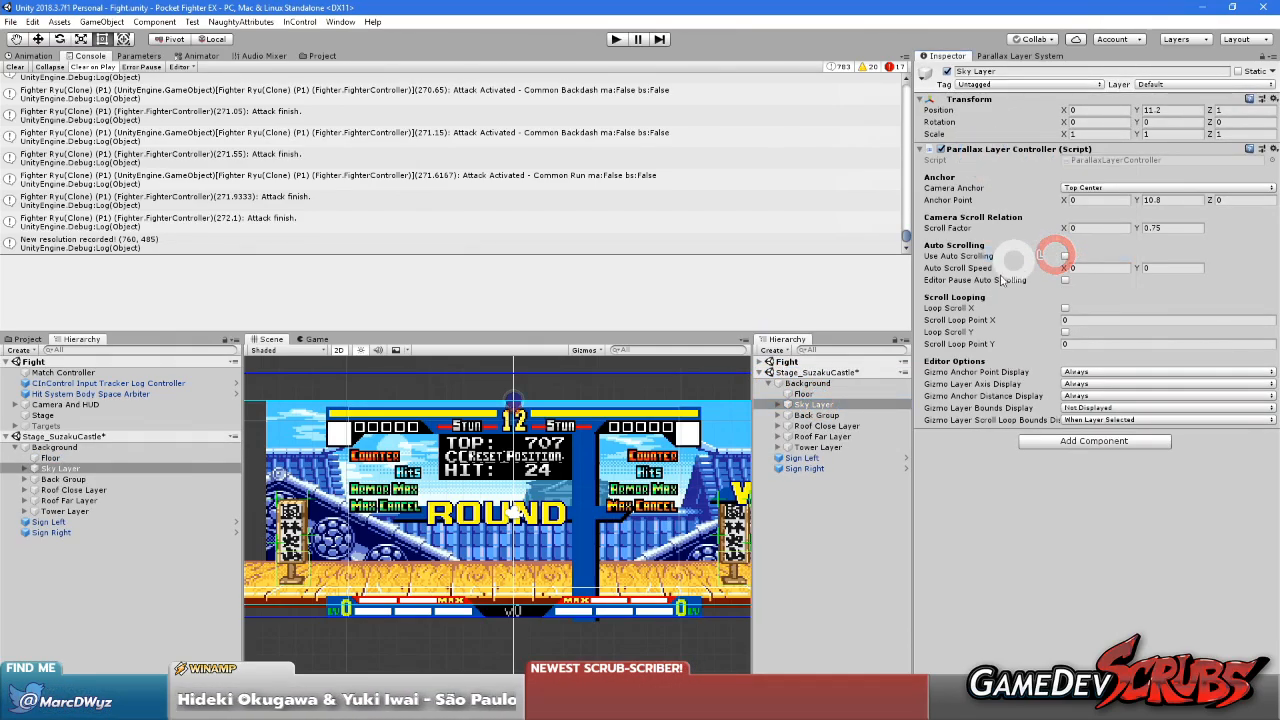
Save and unload the Stage_SuzakuCastle scene, then run the Fight scene again
{"action": "left_click", "coordinate": [833, 540]}
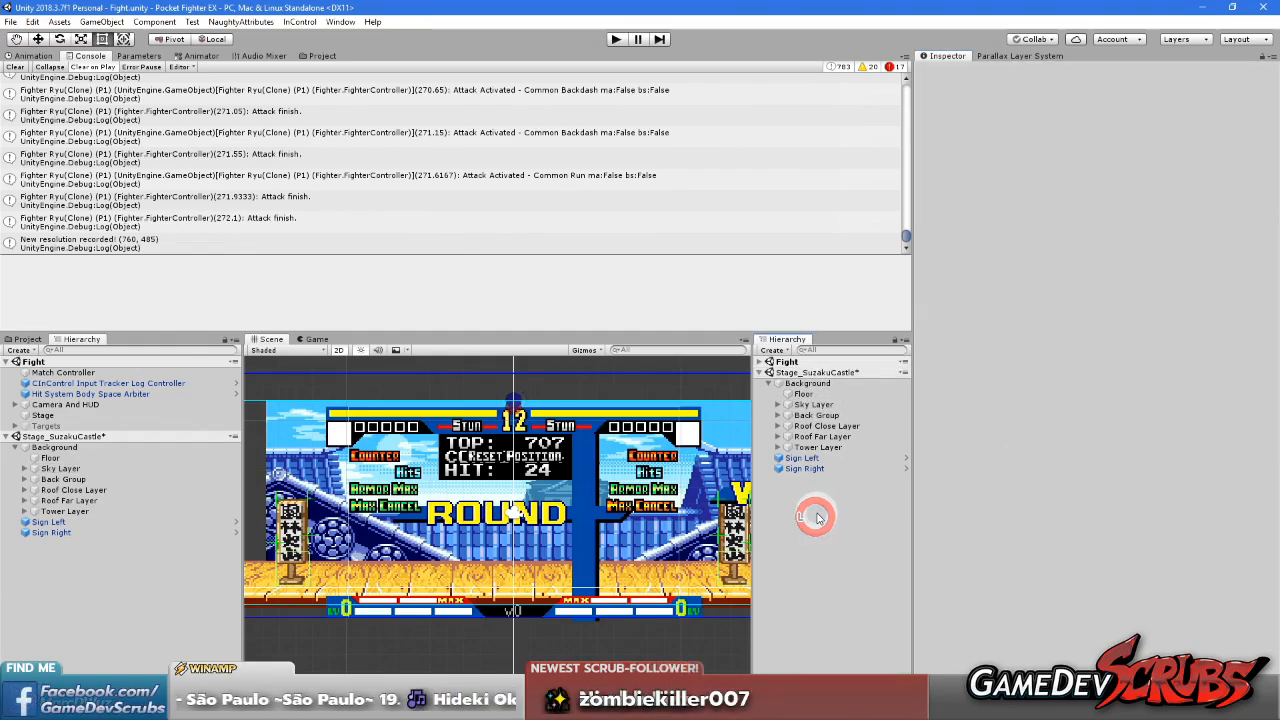
{"action": "right_click", "coordinate": [822, 374]}
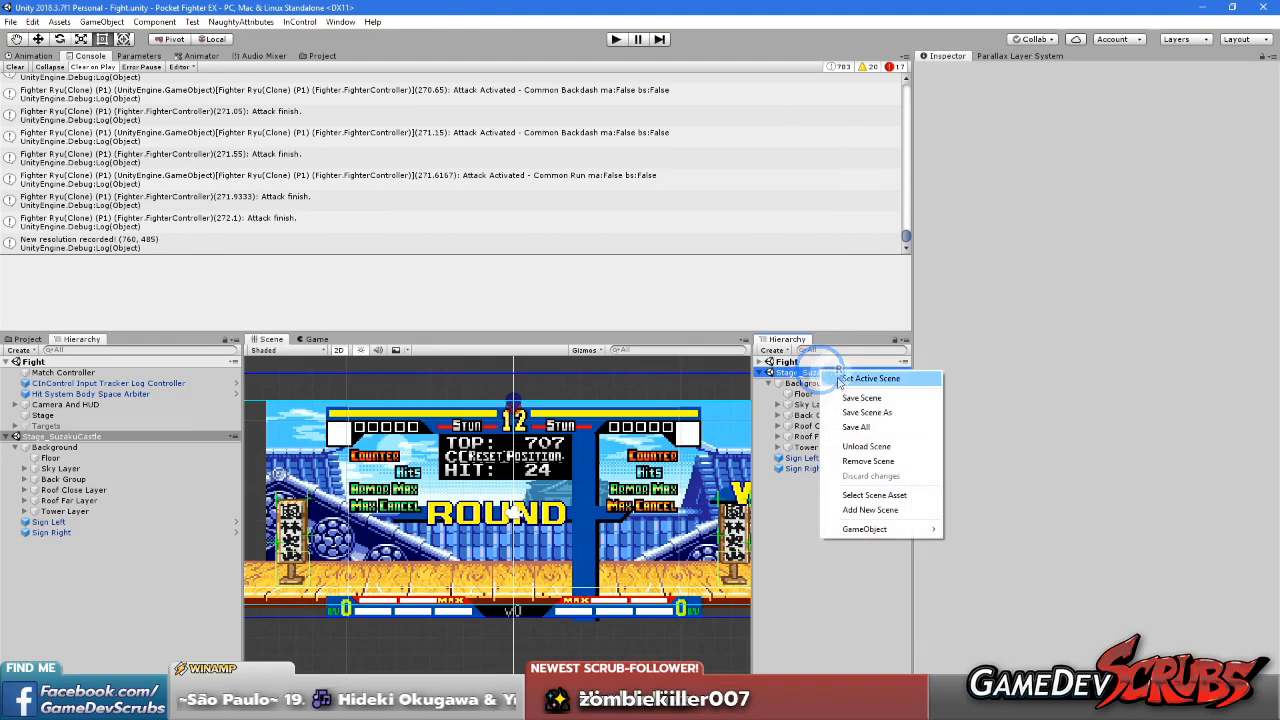
{"action": "left_click", "coordinate": [860, 448]}
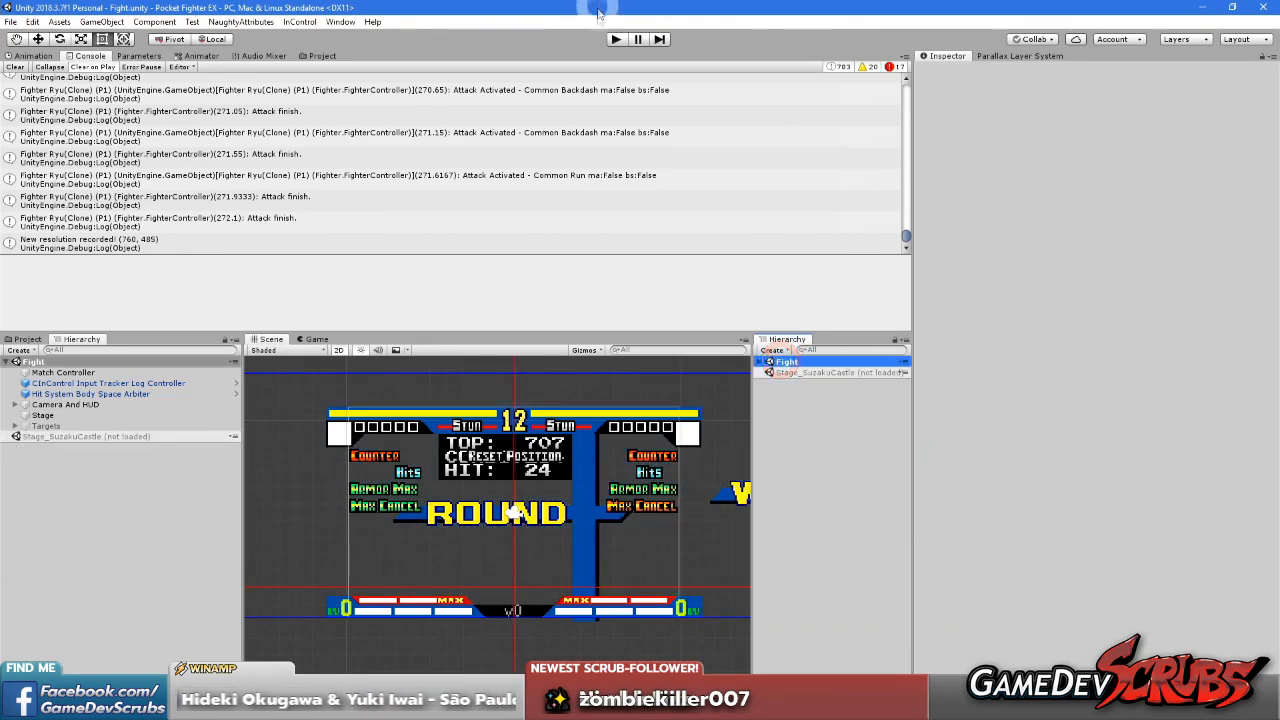
{"action": "left_click", "coordinate": [613, 39]}
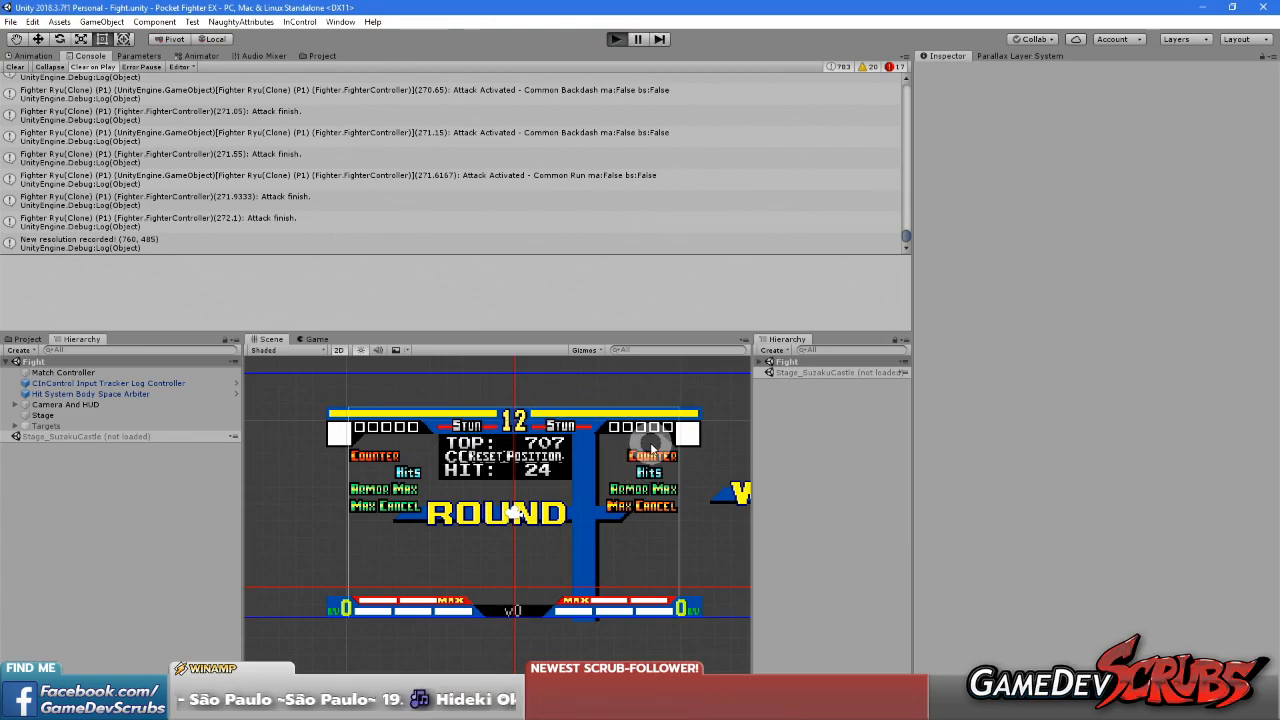
{"action": "key", "text": "ctrl+p"}
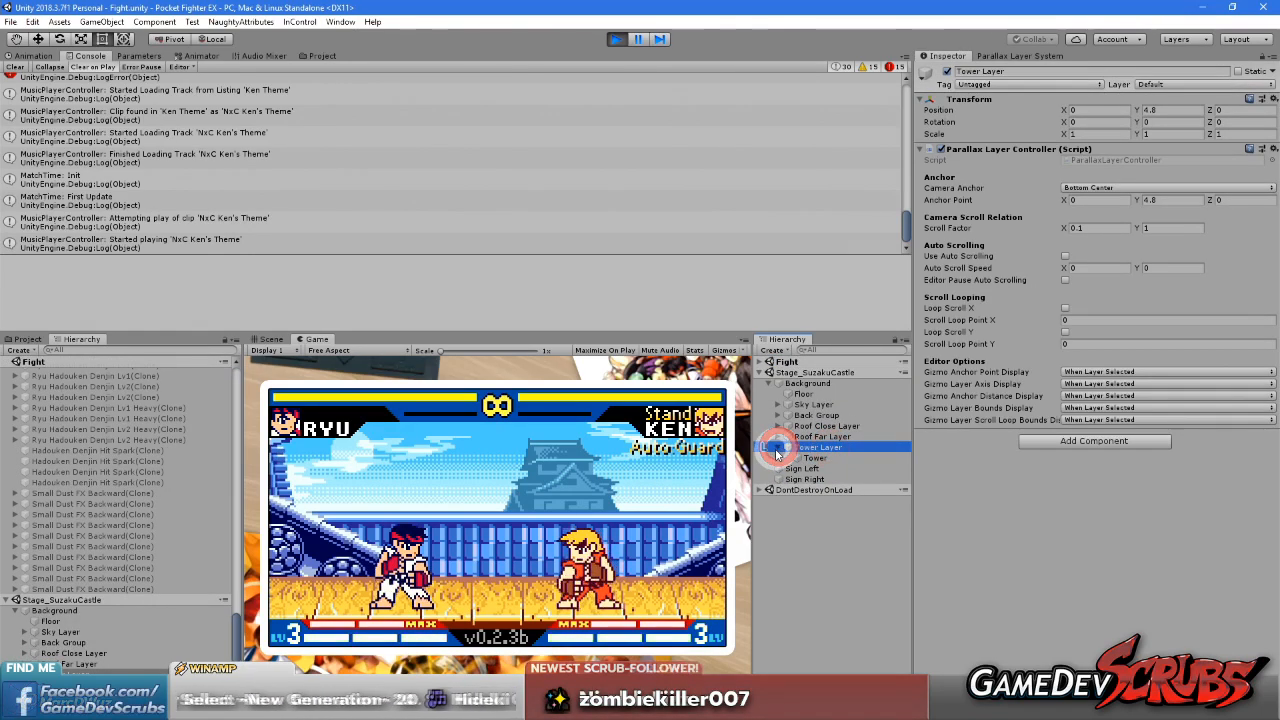
Examine the castle tower's scrolling by dashing and jumping Ryu across the stage
{"action": "key", "text": "a"}
{"action": "key", "text": "a"}
{"action": "key", "text": "d"}
{"action": "key", "text": "d"}
{"action": "key", "text": "w"}
{"action": "key", "text": "d"}
{"action": "key", "text": "d"}
{"action": "key", "text": "a"}
{"action": "key", "text": "a"}
Try a horizontal scroll factor of 0.05 on the Tower Layer and check it by dashing Ryu both ways
{"action": "left_click", "coordinate": [1101, 232]}
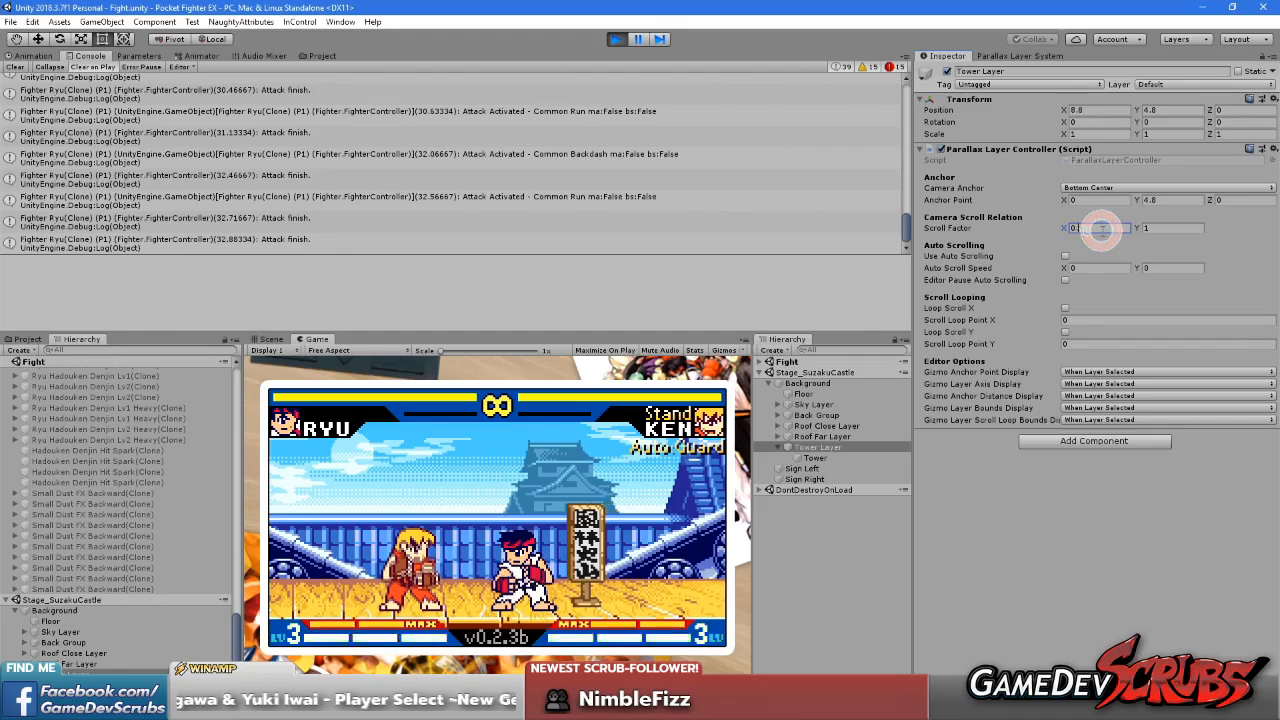
{"action": "key", "text": "d"}
{"action": "key", "text": "d"}
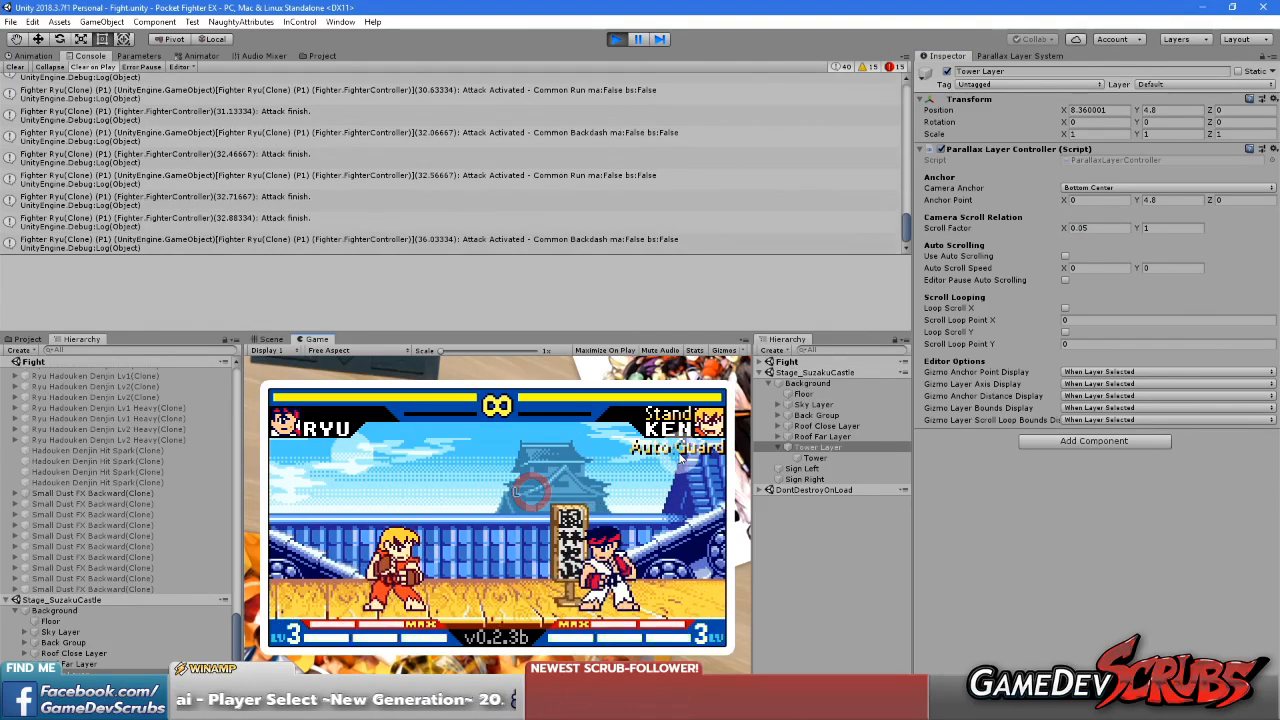
{"action": "key", "text": "a"}
{"action": "key", "text": "a"}
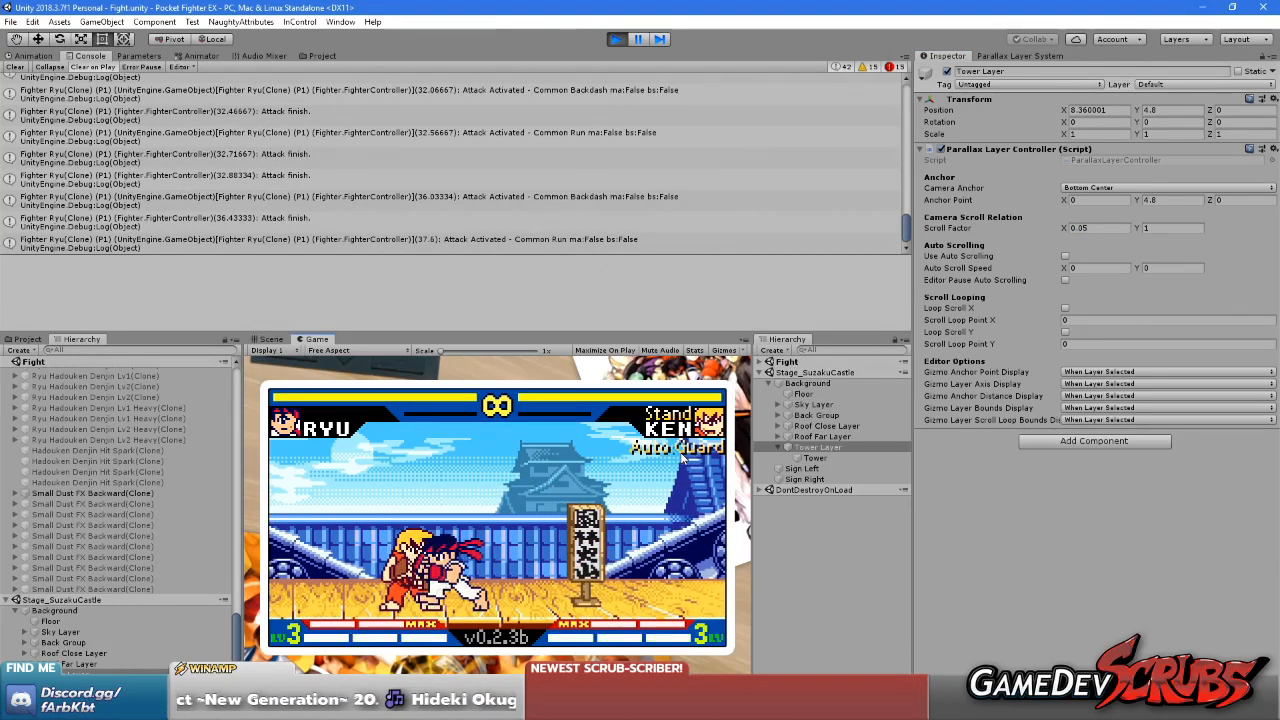
{"action": "key", "text": "a"}
{"action": "key", "text": "a"}
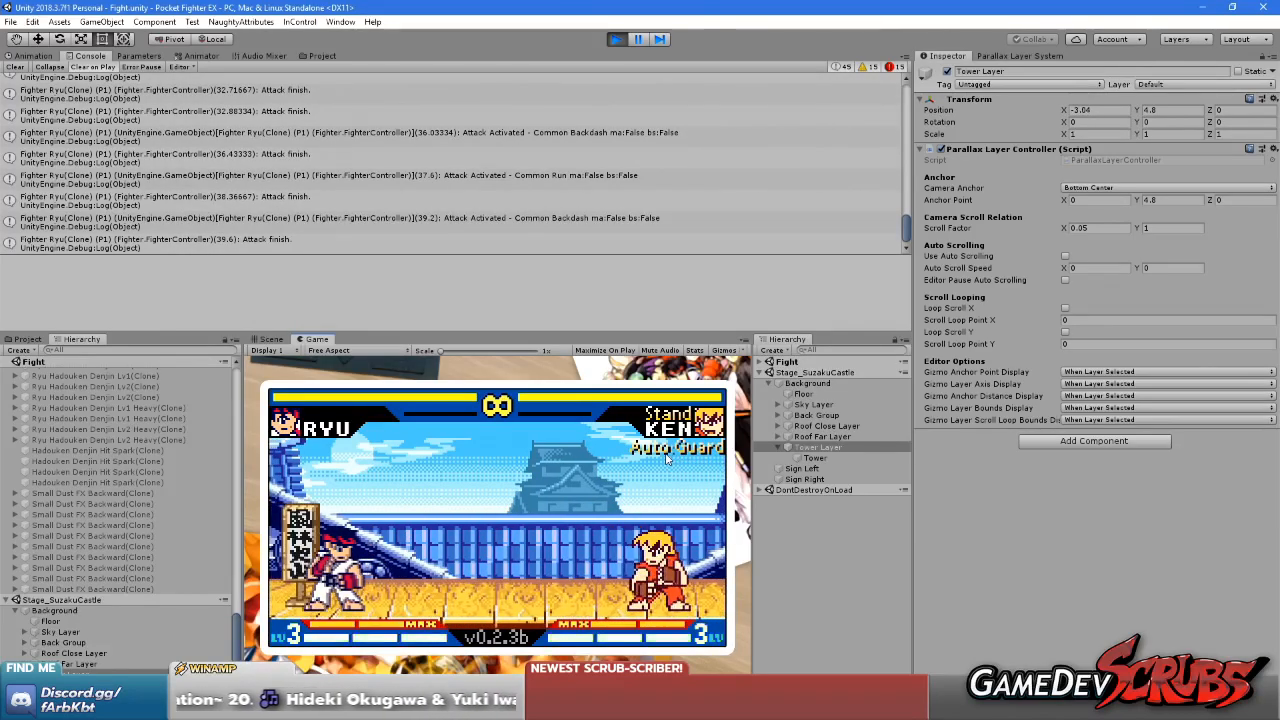
{"action": "key", "text": "d"}
{"action": "key", "text": "d"}
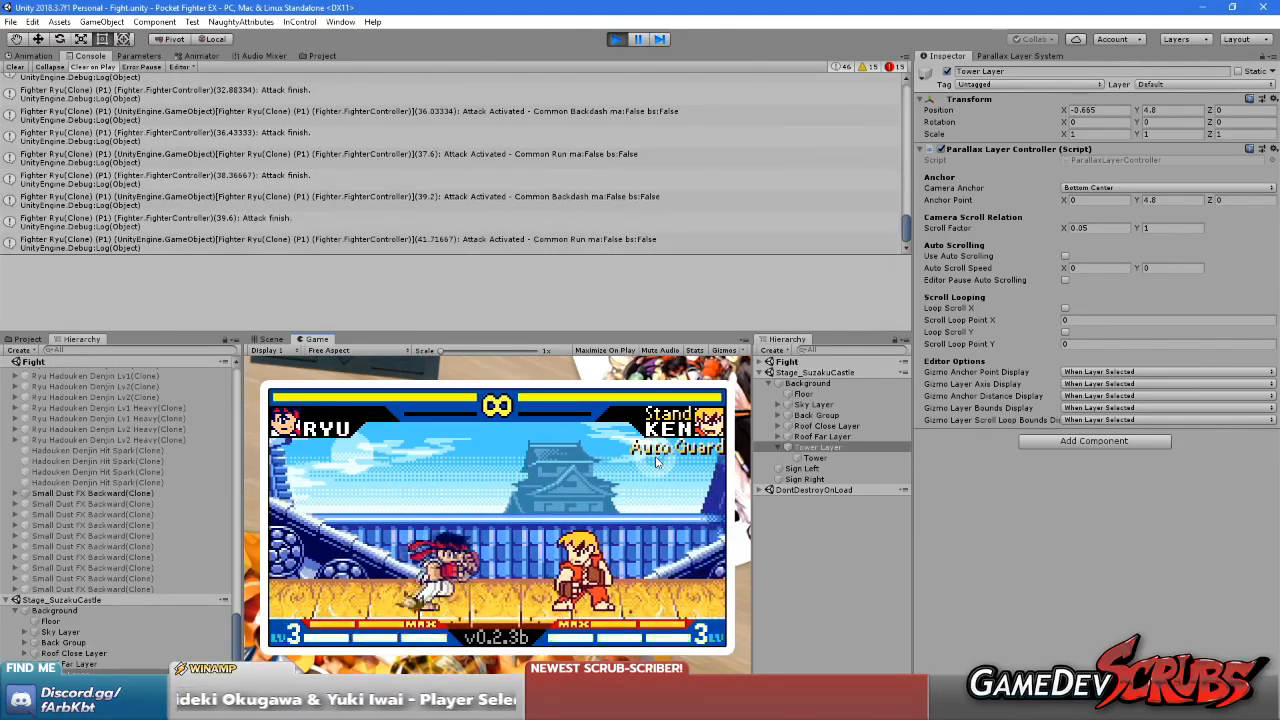
Examine how the tower shifts against the sky and roofs while Ryu repeatedly jumps over Ken, runs and backdashes
{"action": "key", "text": "w"}
{"action": "key", "text": "d"}
{"action": "key", "text": "d"}
{"action": "key", "text": "a"}
{"action": "key", "text": "a"}
{"action": "key", "text": "w"}
{"action": "key", "text": "a"}
{"action": "key", "text": "a"}
{"action": "key", "text": "a"}
{"action": "key", "text": "a"}
{"action": "key", "text": "a"}
{"action": "key", "text": "a"}
{"action": "key", "text": "d"}
{"action": "key", "text": "d"}
{"action": "key", "text": "w"}
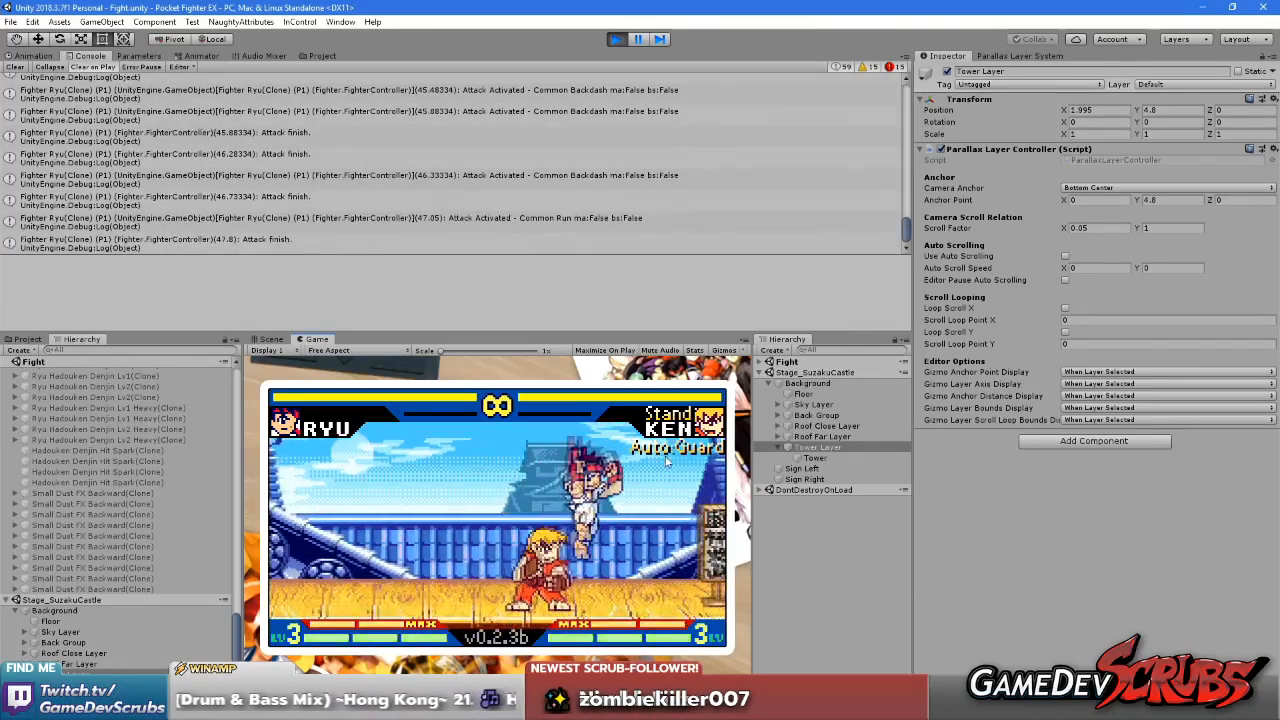
{"action": "key", "text": "d"}
{"action": "key", "text": "d"}
{"action": "key", "text": "d"}
{"action": "key", "text": "d"}
{"action": "key", "text": "d"}
{"action": "key", "text": "d"}
{"action": "key", "text": "a"}
{"action": "key", "text": "a"}
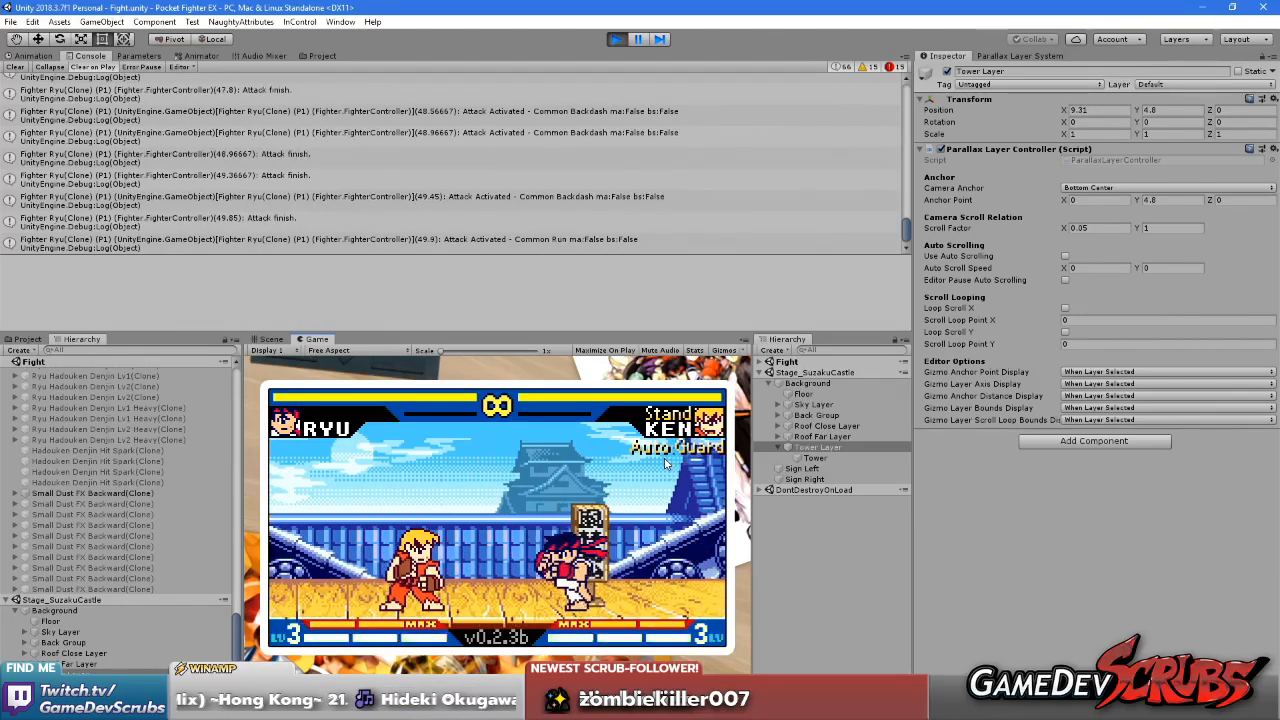
{"action": "key", "text": "w"}
{"action": "key", "text": "a"}
{"action": "key", "text": "a"}
{"action": "key", "text": "a"}
{"action": "key", "text": "a"}
{"action": "key", "text": "a"}
{"action": "key", "text": "a"}
{"action": "key", "text": "d"}
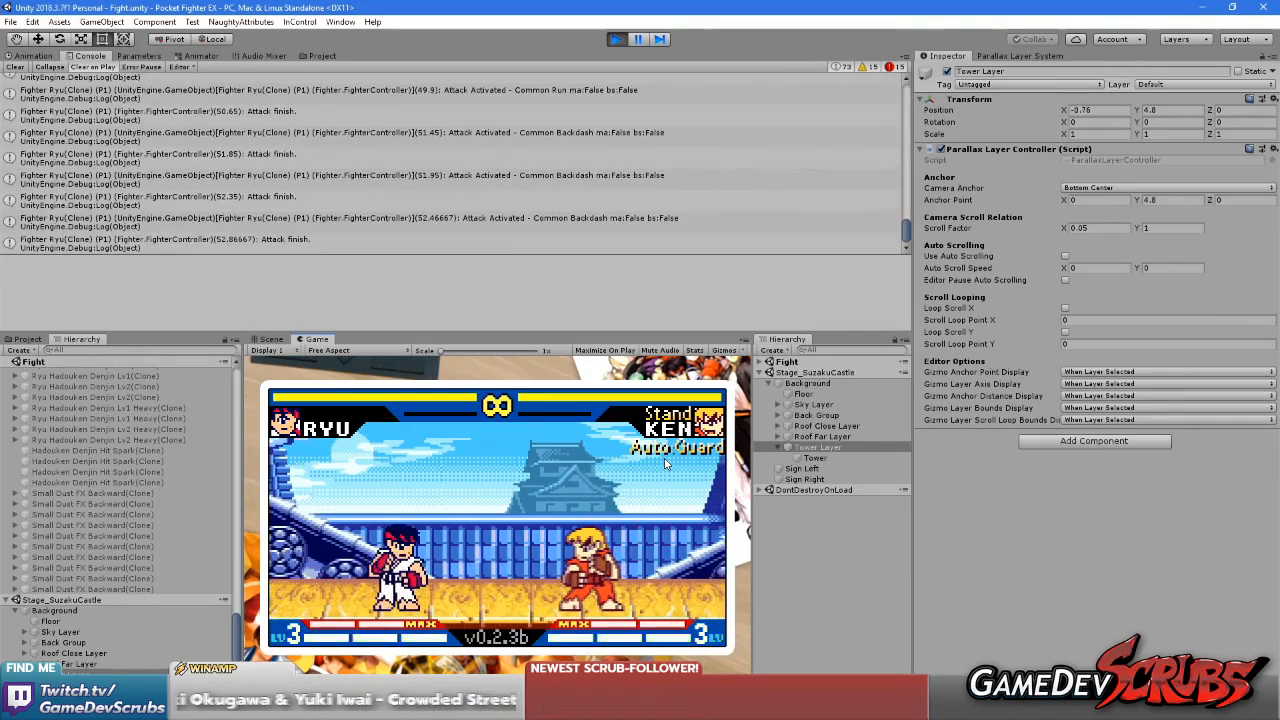
{"action": "key", "text": "a"}
{"action": "key", "text": "d"}
{"action": "key", "text": "w"}
{"action": "key", "text": "d"}
{"action": "key", "text": "a"}
{"action": "key", "text": "a"}
{"action": "key", "text": "w"}
{"action": "key", "text": "a"}
{"action": "key", "text": "a"}
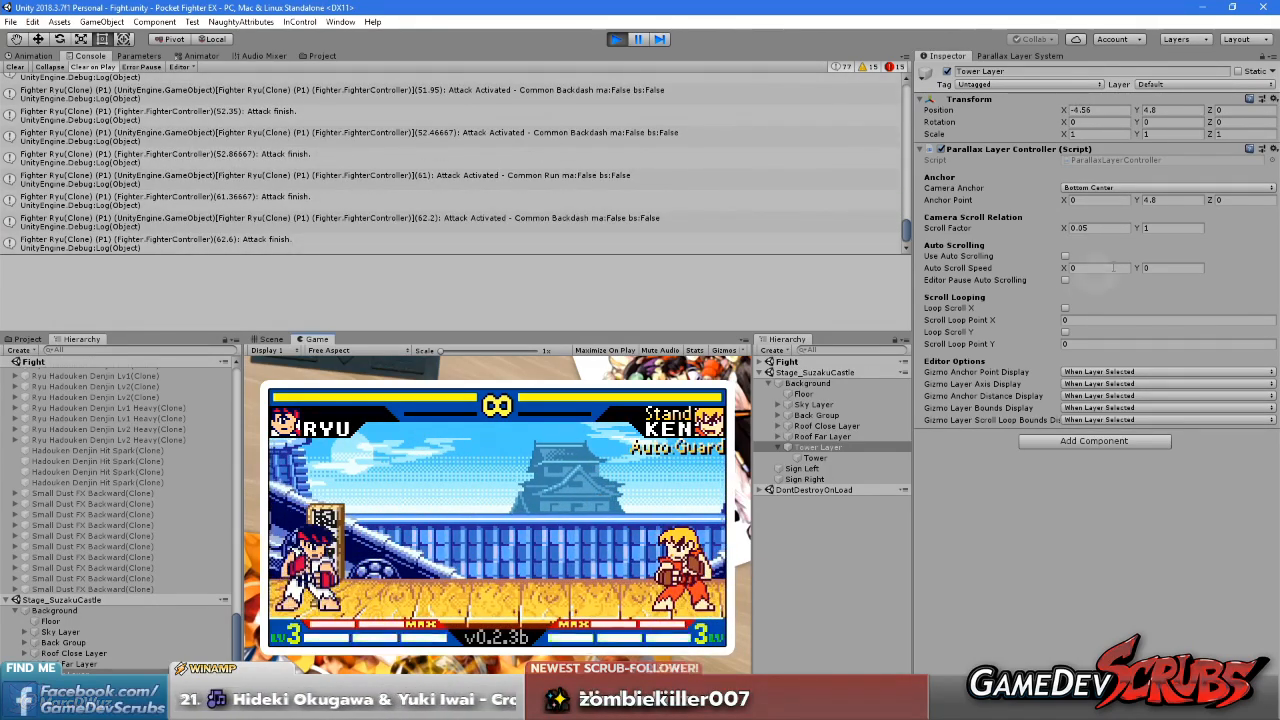
Set the Tower Layer's horizontal scroll factor to 0 and check it by moving Ryu back and forth
{"action": "type", "text": "0"}
{"action": "left_click", "coordinate": [608, 555]}
{"action": "key", "text": "d"}
{"action": "key", "text": "d"}
{"action": "key", "text": "w"}
{"action": "key", "text": "d"}
{"action": "key", "text": "d"}
{"action": "key", "text": "d"}
{"action": "key", "text": "d"}
{"action": "key", "text": "a"}
{"action": "key", "text": "a"}
{"action": "key", "text": "a"}
{"action": "key", "text": "a"}
{"action": "key", "text": "a"}
{"action": "key", "text": "a"}
{"action": "key", "text": "a"}
{"action": "key", "text": "a"}
Examine the tower against the scrolling roofs and signs by running, backdashing and jumping Ryu between both sides of the stage
{"action": "key", "text": "d"}
{"action": "key", "text": "d"}
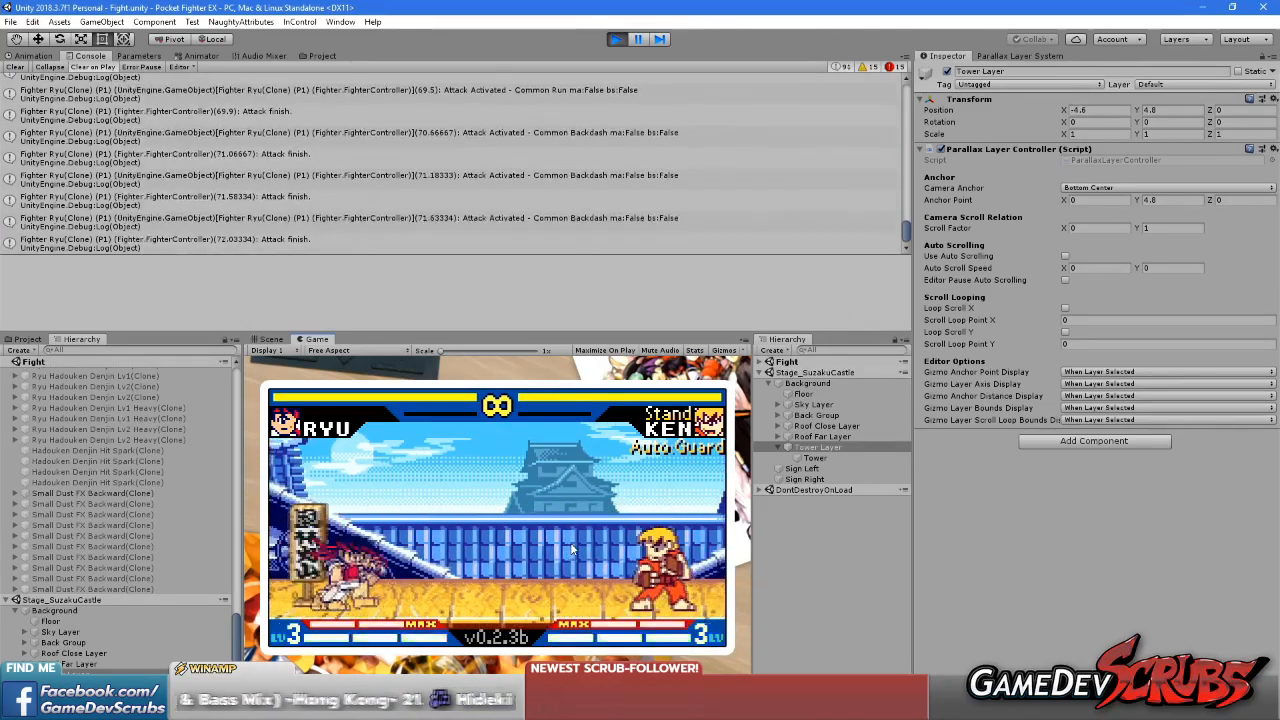
{"action": "key", "text": "w"}
{"action": "key", "text": "d"}
{"action": "key", "text": "d"}
{"action": "key", "text": "d"}
{"action": "key", "text": "d"}
{"action": "key", "text": "a"}
{"action": "key", "text": "a"}
{"action": "key", "text": "w"}
{"action": "key", "text": "a"}
{"action": "key", "text": "a"}
{"action": "key", "text": "a"}
{"action": "key", "text": "a"}
{"action": "key", "text": "a"}
{"action": "key", "text": "a"}
{"action": "key", "text": "d"}
{"action": "key", "text": "d"}
{"action": "key", "text": "w"}
{"action": "key", "text": "d"}
{"action": "key", "text": "d"}
{"action": "key", "text": "d"}
{"action": "key", "text": "d"}
{"action": "key", "text": "d"}
{"action": "key", "text": "d"}
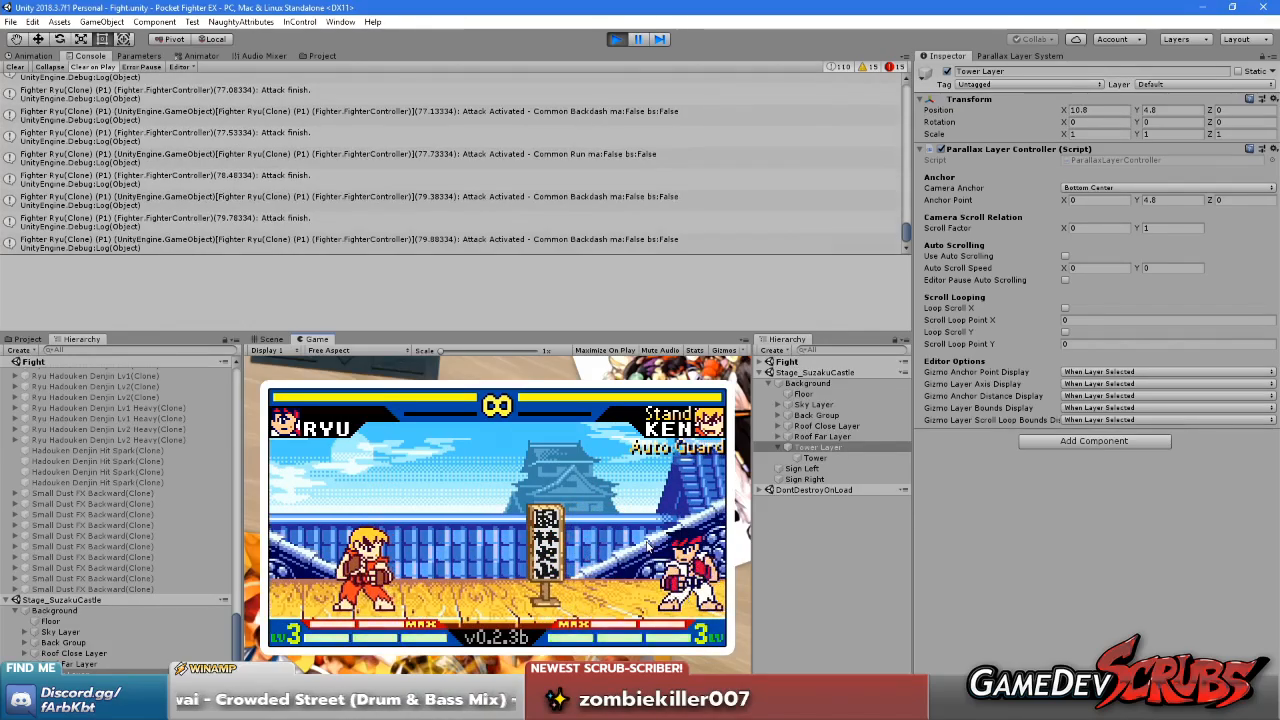
Play-test the background during combat by hitting Ken with Ryu's punches, kicks, a throw, special moves and Max activation
{"action": "key", "text": "w"}
{"action": "key", "text": "i"}
{"action": "key", "text": "s"}
{"action": "key", "text": "i"}
{"action": "key", "text": "k"}
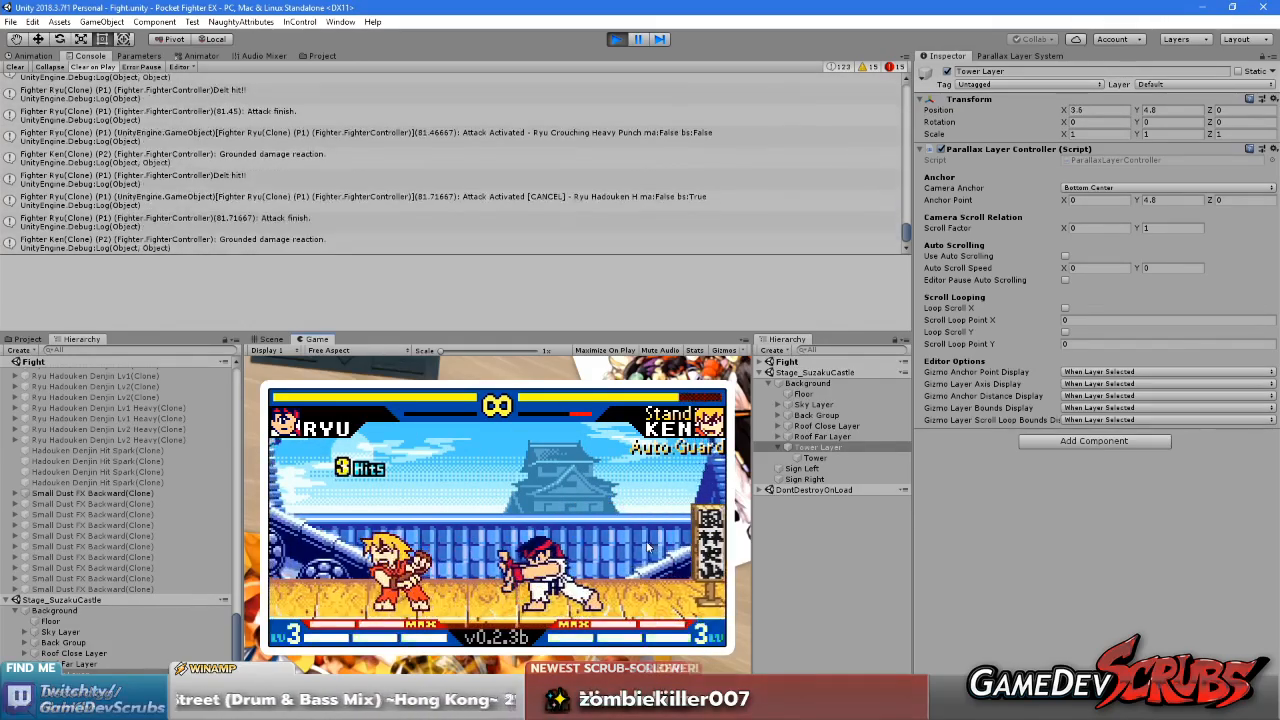
{"action": "key", "text": "a"}
{"action": "key", "text": "a"}
{"action": "key", "text": "i"}
{"action": "key", "text": "k"}
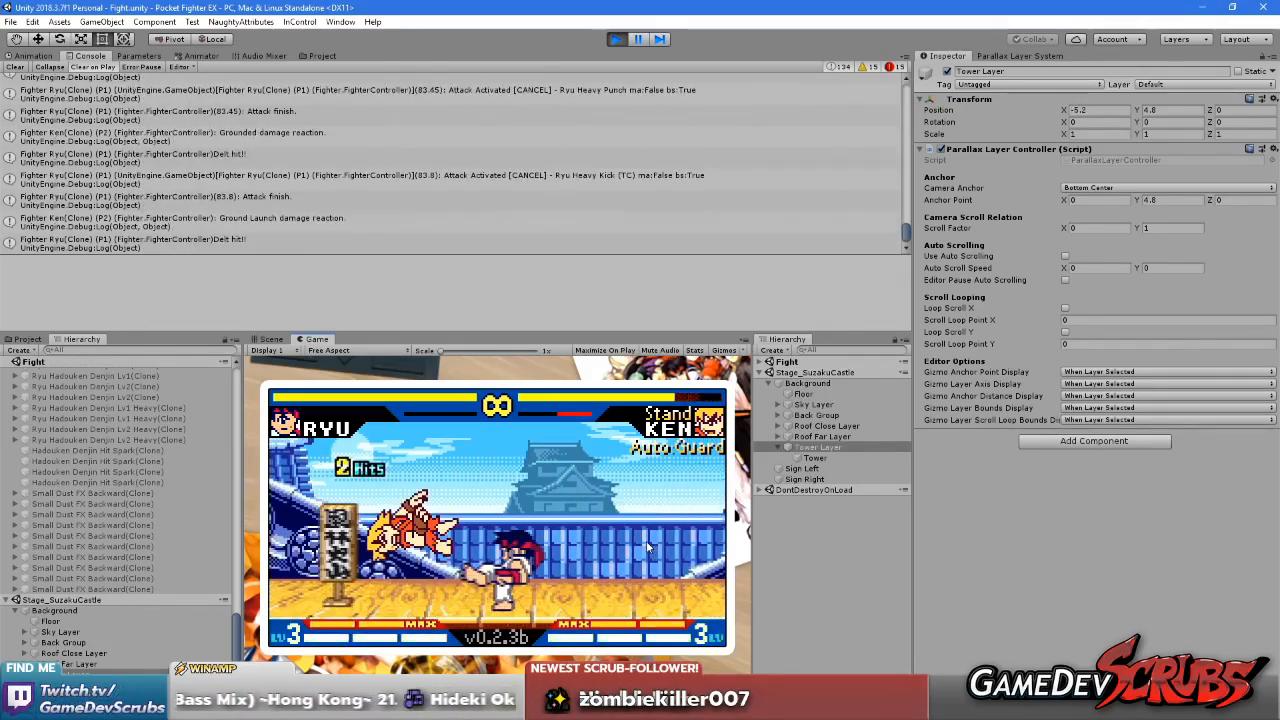
{"action": "key", "text": "a"}
{"action": "key", "text": "a"}
{"action": "key", "text": "s"}
{"action": "key", "text": "a"}
{"action": "key", "text": "a"}
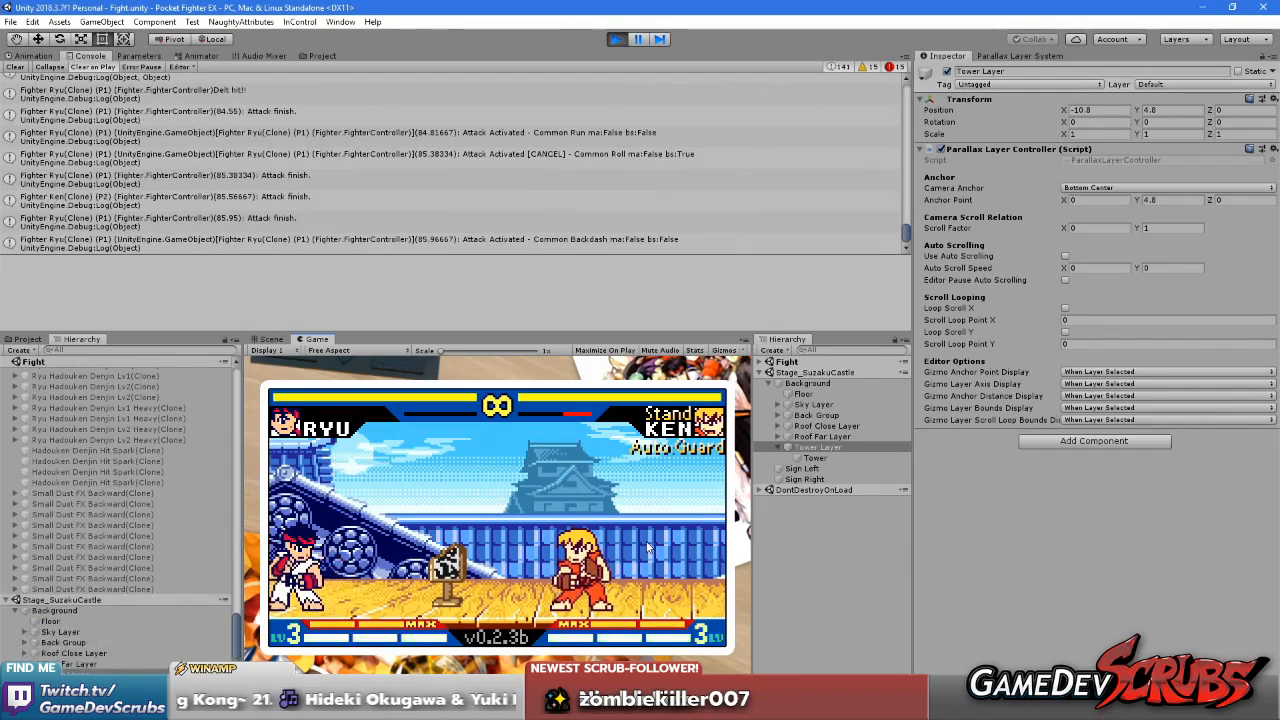
{"action": "key", "text": "d"}
{"action": "key", "text": "d"}
{"action": "key", "text": "a"}
{"action": "key", "text": "i"}
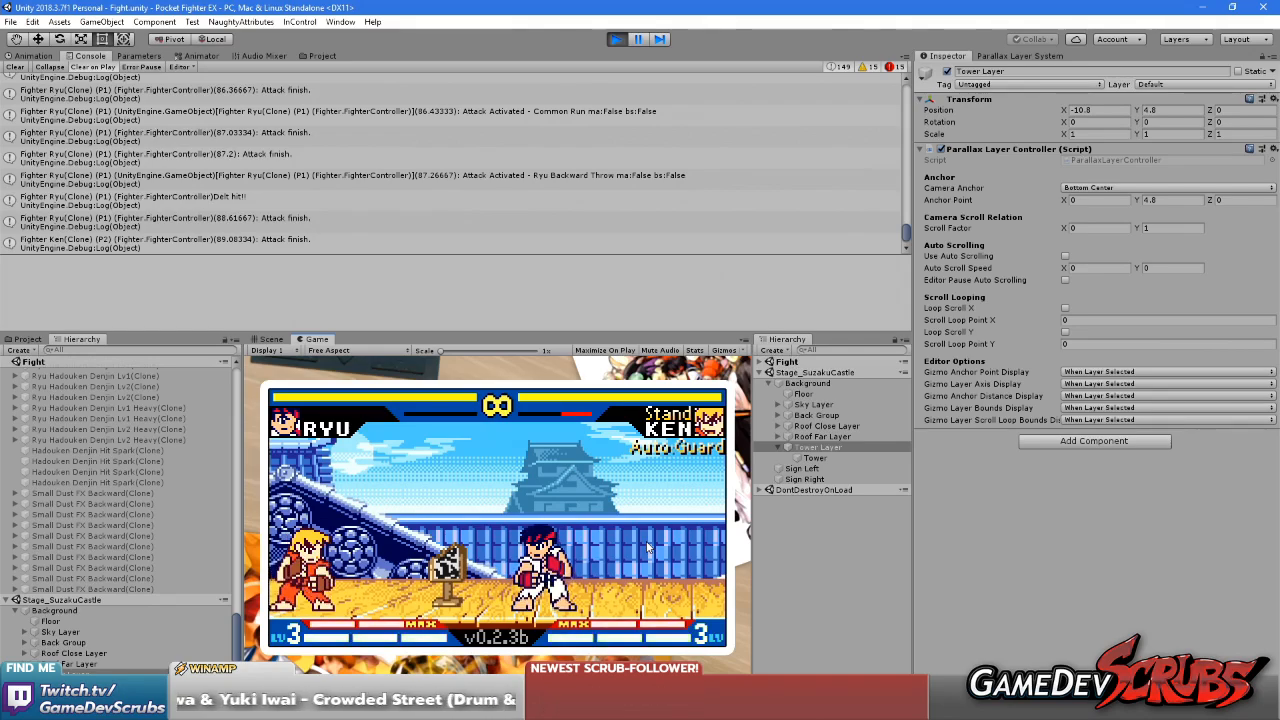
{"action": "key", "text": "w"}
{"action": "key", "text": "a"}
{"action": "key", "text": "i"}
{"action": "key", "text": "s"}
{"action": "key", "text": "d"}
{"action": "key", "text": "k"}
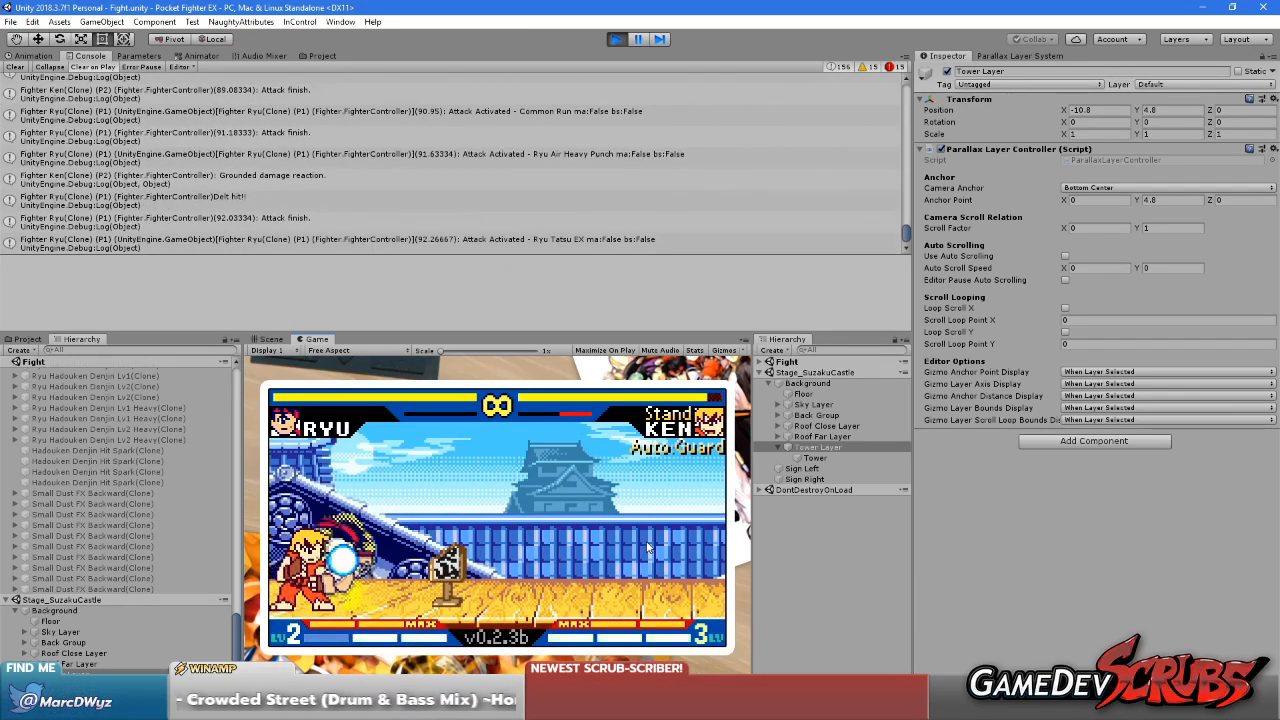
{"action": "key", "text": "a"}
{"action": "key", "text": "i"}
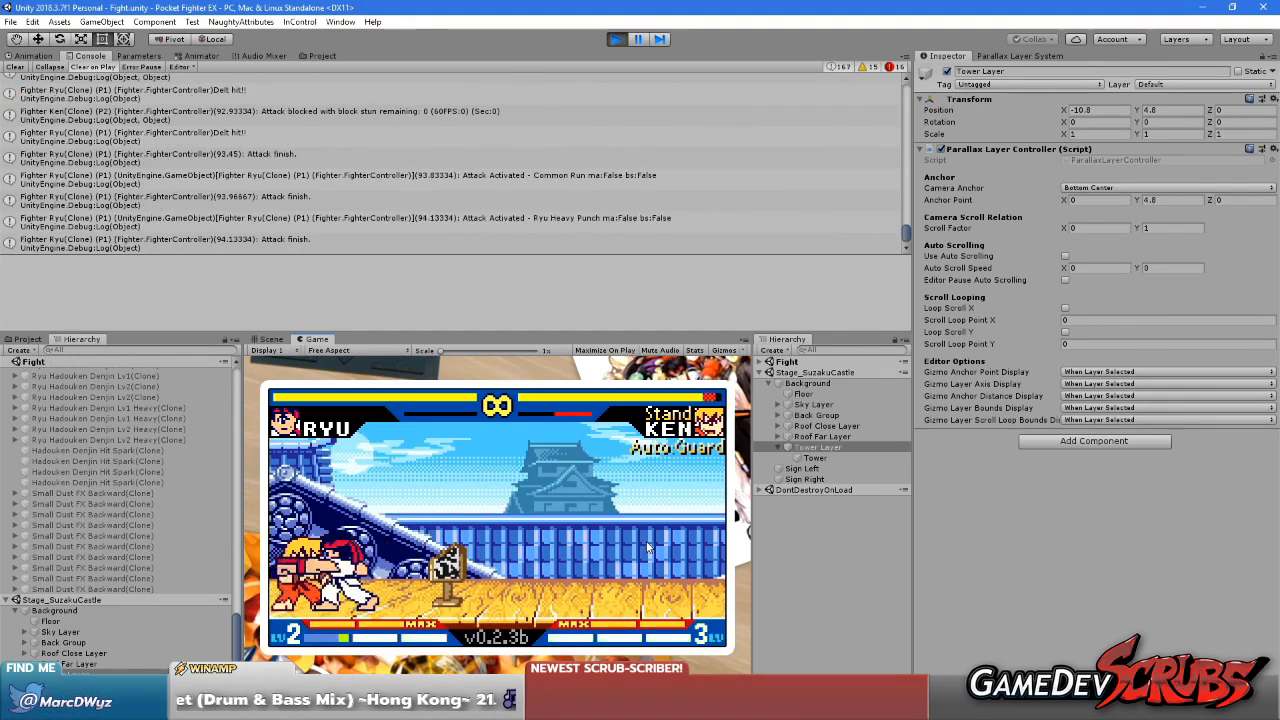
{"action": "key", "text": "d"}
{"action": "key", "text": "s"}
{"action": "key", "text": "a"}
{"action": "key", "text": "k"}
{"action": "key", "text": "i"}
{"action": "key", "text": "k"}
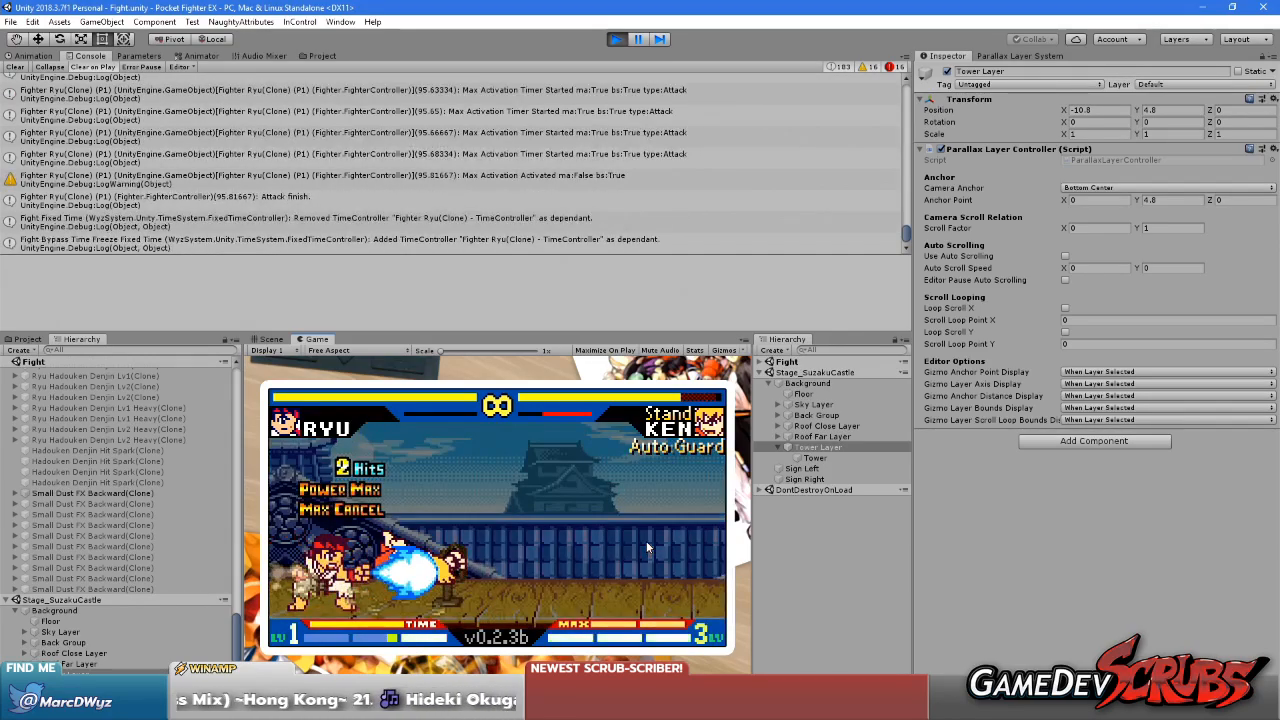
Reset the fighters' positions and check the stage with a forward run and a jumping light punch
{"action": "key", "text": "BackSpace"}
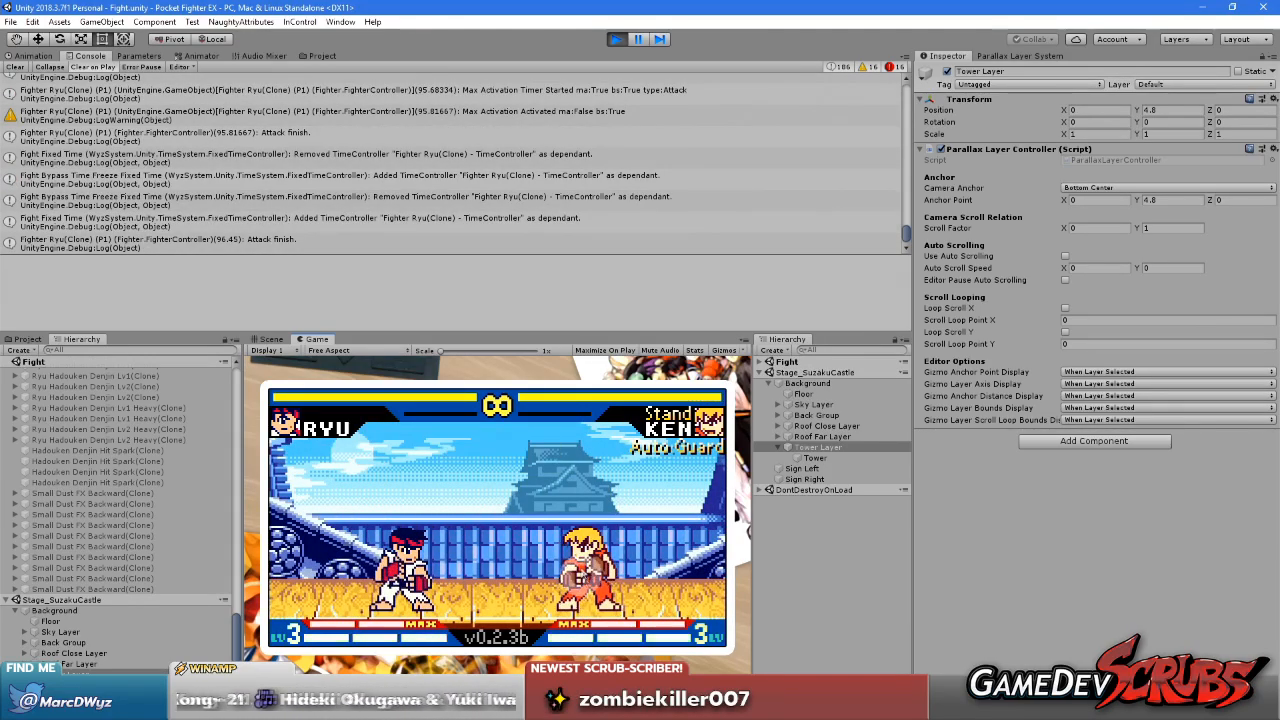
{"action": "key", "text": "d"}
{"action": "key", "text": "d"}
{"action": "key", "text": "w"}
{"action": "key", "text": "u"}
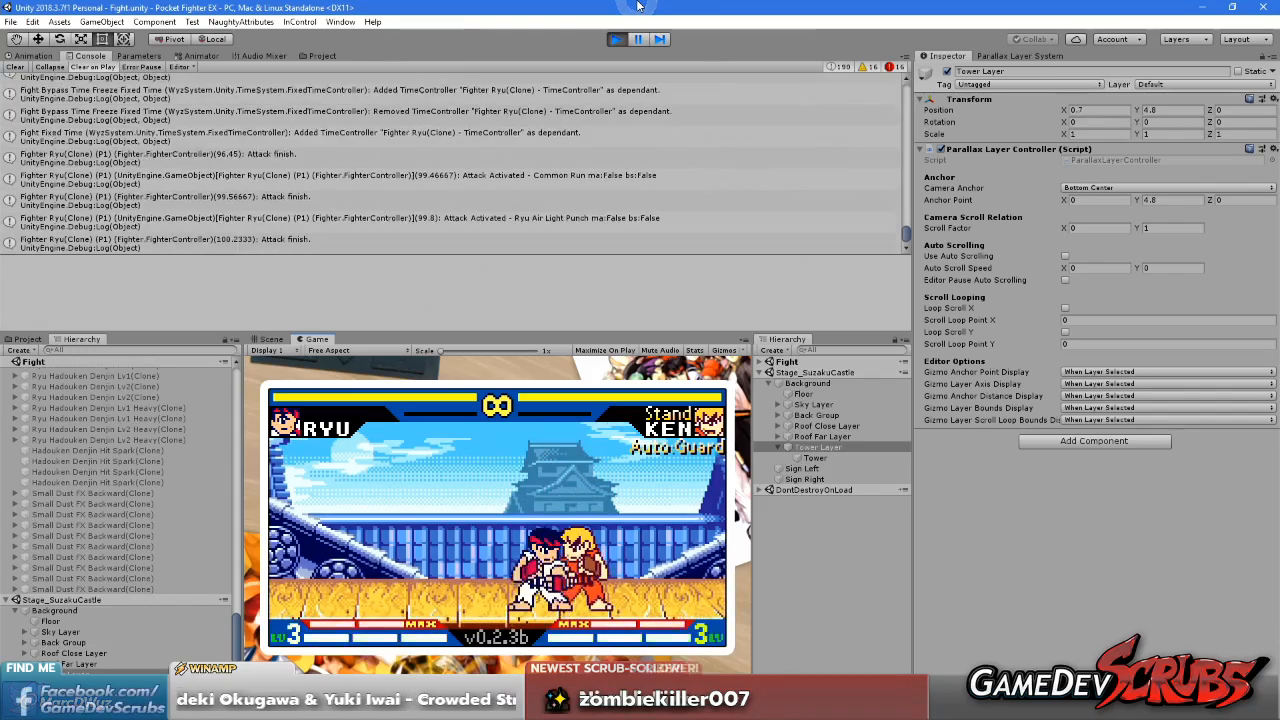
Play-test the stage by running and rolling Ryu past Ken and attacking him with a heavy punch
{"action": "key", "text": "d"}
{"action": "key", "text": "i"}
{"action": "key", "text": "a"}
{"action": "key", "text": "a"}
{"action": "key", "text": "d"}
{"action": "key", "text": "d"}
{"action": "key", "text": "a"}
{"action": "key", "text": "a"}
{"action": "key", "text": "i"}
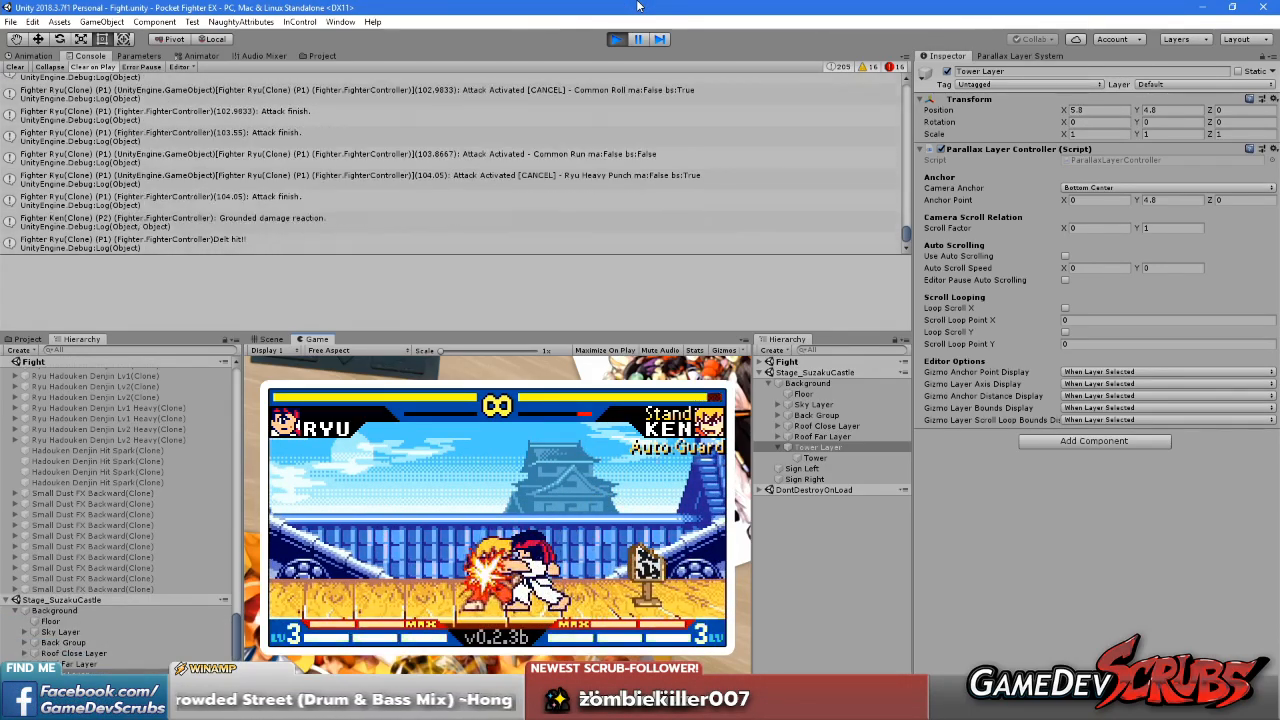
Examine the scrolling background while Ryu moves, jumps and attacks Ken with kicks, punches and the EX Joudan special
{"action": "key", "text": "k"}
{"action": "key", "text": "d"}
{"action": "key", "text": "d"}
{"action": "key", "text": "s"}
{"action": "key", "text": "a"}
{"action": "key", "text": "i"}
{"action": "key", "text": "a"}
{"action": "key", "text": "a"}
{"action": "key", "text": "w"}
{"action": "key", "text": "k"}
{"action": "key", "text": "s"}
{"action": "key", "text": "i"}
{"action": "key", "text": "s"}
{"action": "key", "text": "a"}
{"action": "key", "text": "i"}
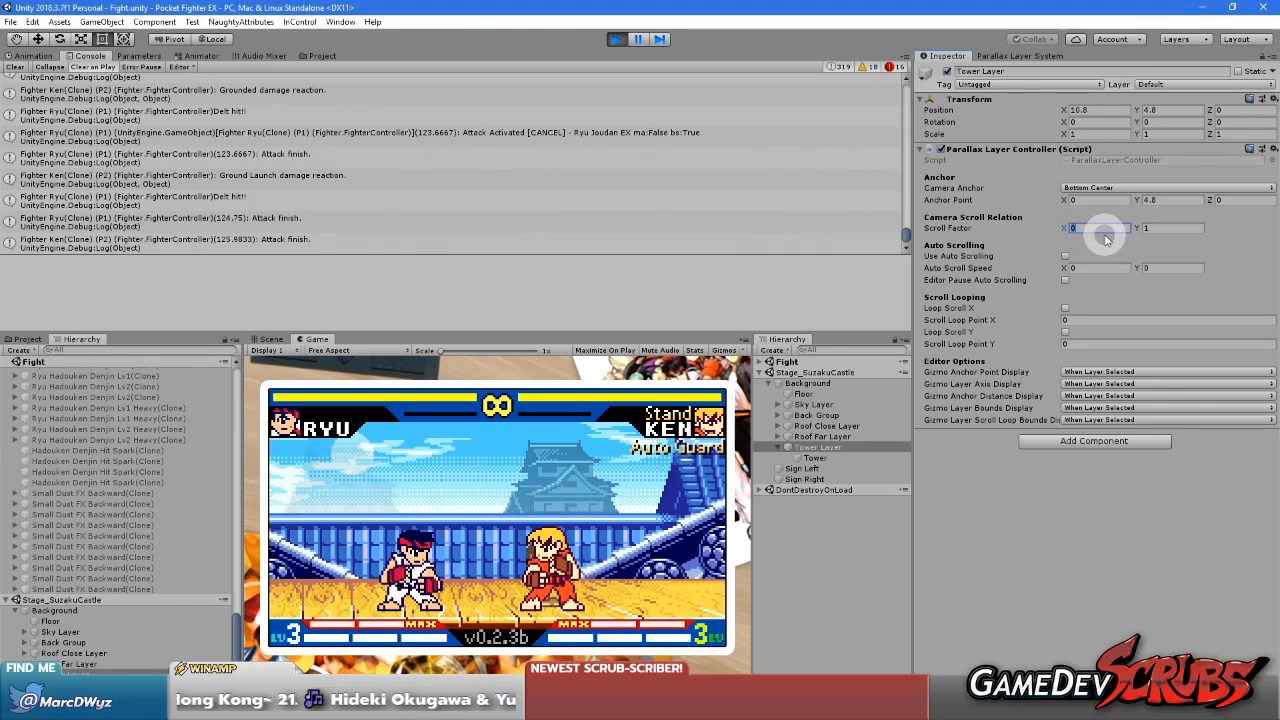
Set the Tower Layer's horizontal scroll factor to 0.05 and play-test the stage in a maximized Game view
{"action": "type", "text": "1"}
{"action": "left_click", "coordinate": [690, 280]}
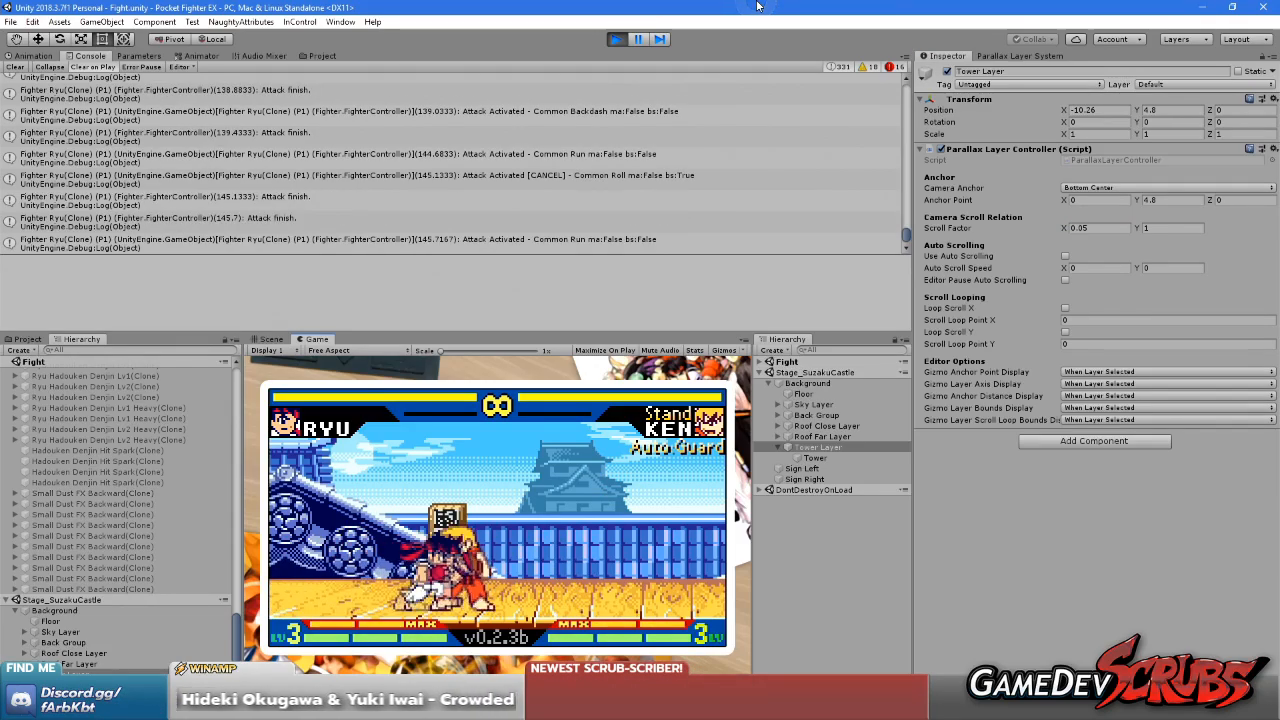
{"action": "right_click", "coordinate": [322, 340]}
{"action": "left_click", "coordinate": [365, 389]}
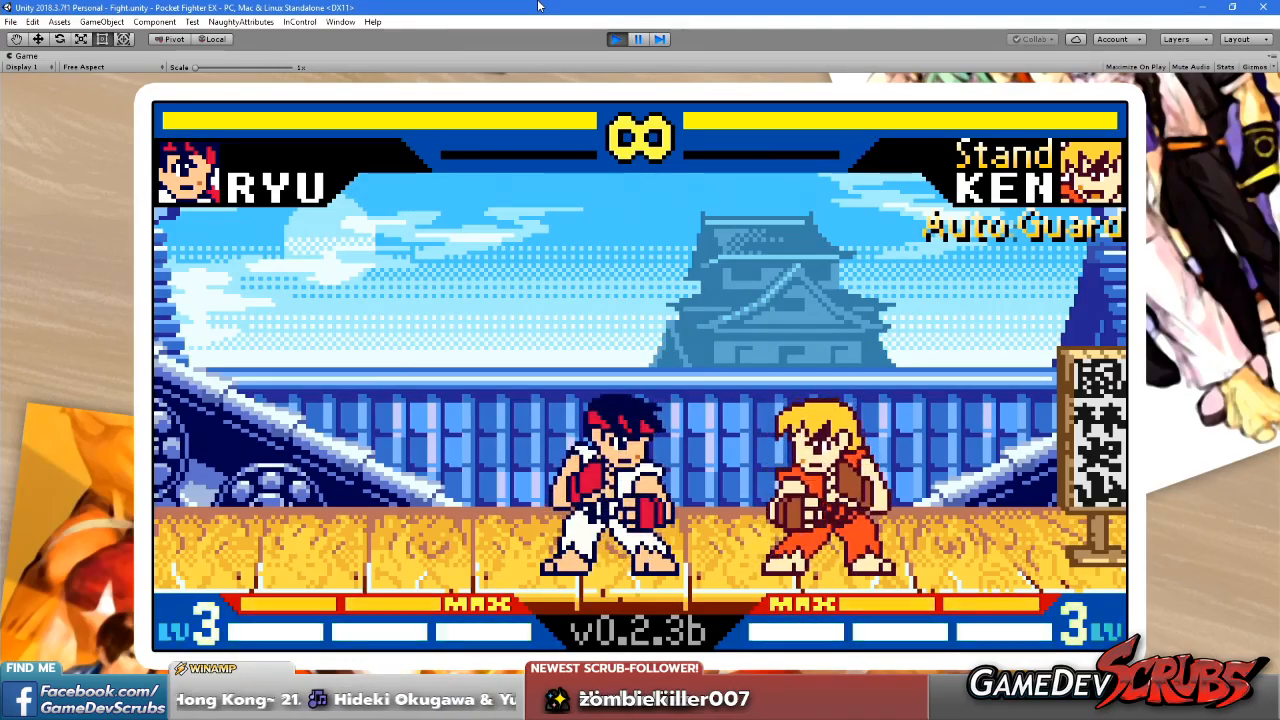
{"action": "left_click", "coordinate": [730, 481]}
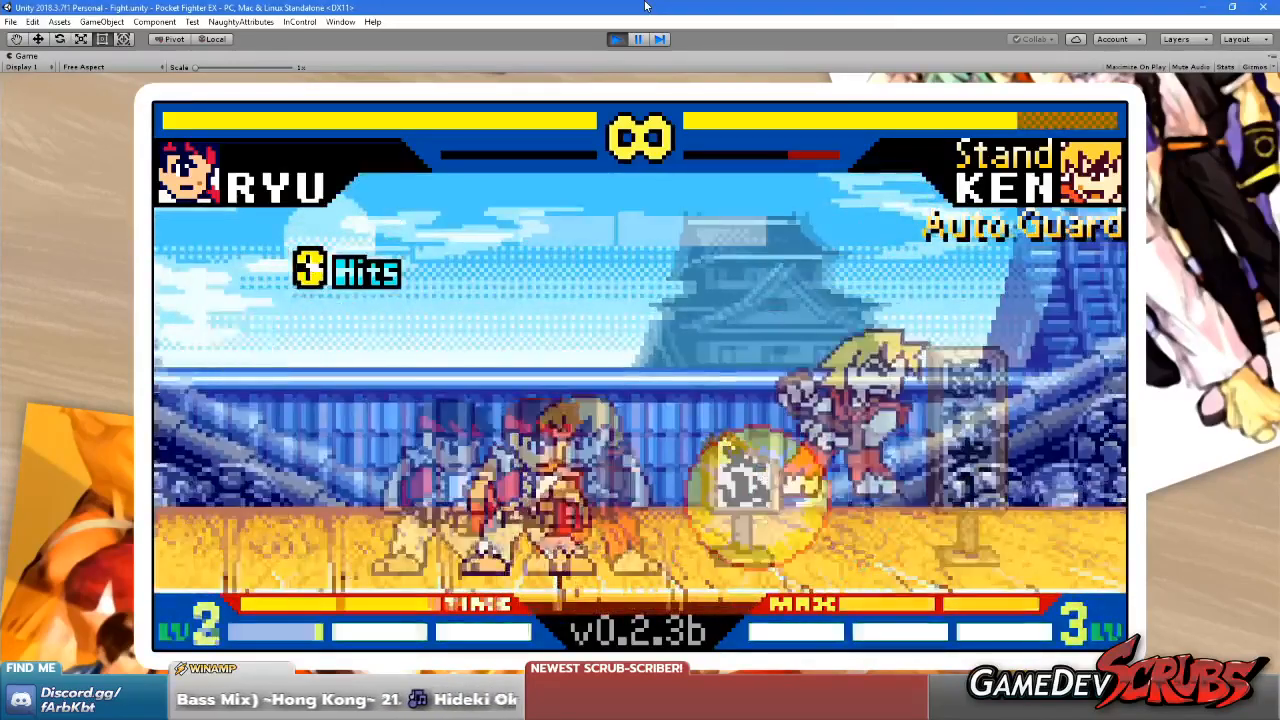
Restore the editor layout and compare the tower's appearance between the Scene and Game views
{"action": "right_click", "coordinate": [28, 56]}
{"action": "left_click", "coordinate": [66, 95]}
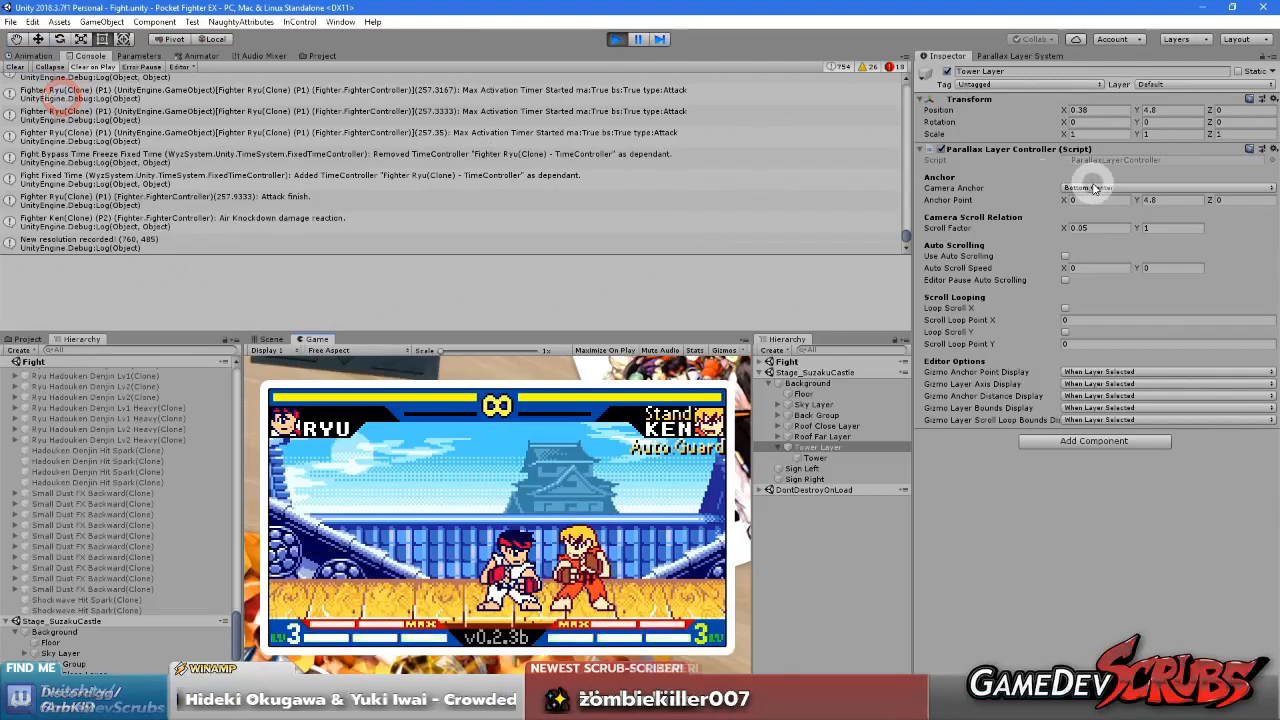
{"action": "left_click", "coordinate": [271, 339]}
{"action": "scroll", "coordinate": [600, 495], "scroll_direction": "up", "scroll_amount": 5}
{"action": "scroll", "coordinate": [600, 495], "scroll_direction": "down", "scroll_amount": 8}
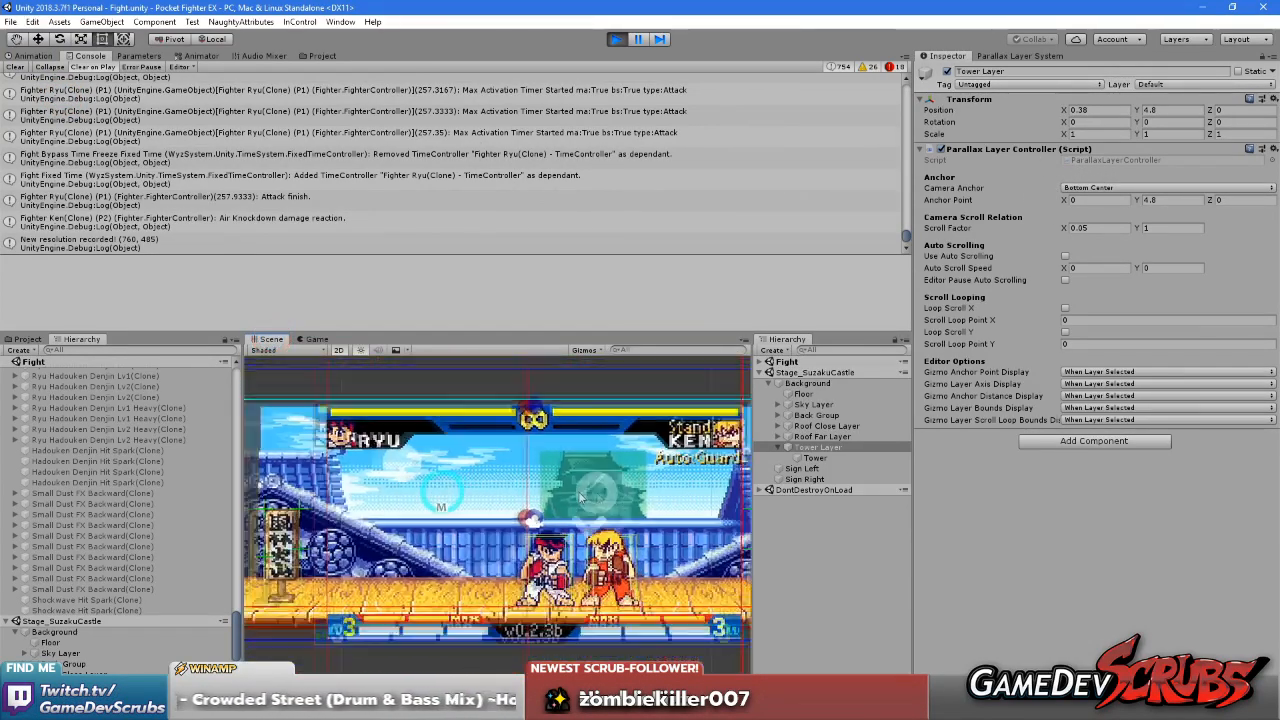
{"action": "scroll", "coordinate": [600, 495], "scroll_direction": "up", "scroll_amount": 5}
{"action": "left_click", "coordinate": [312, 339]}
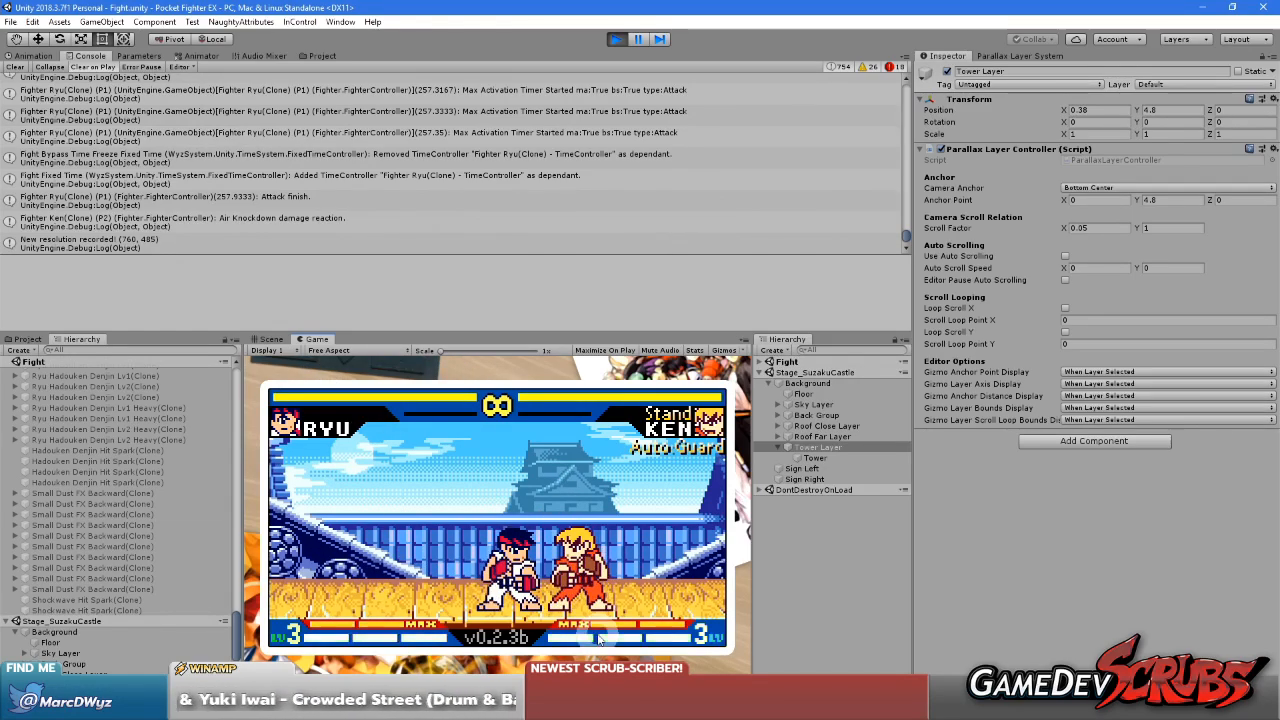
Examine the stage layers against the camera bounds in the Scene view and look over the Game view's resolution presets
{"action": "left_click", "coordinate": [268, 339]}
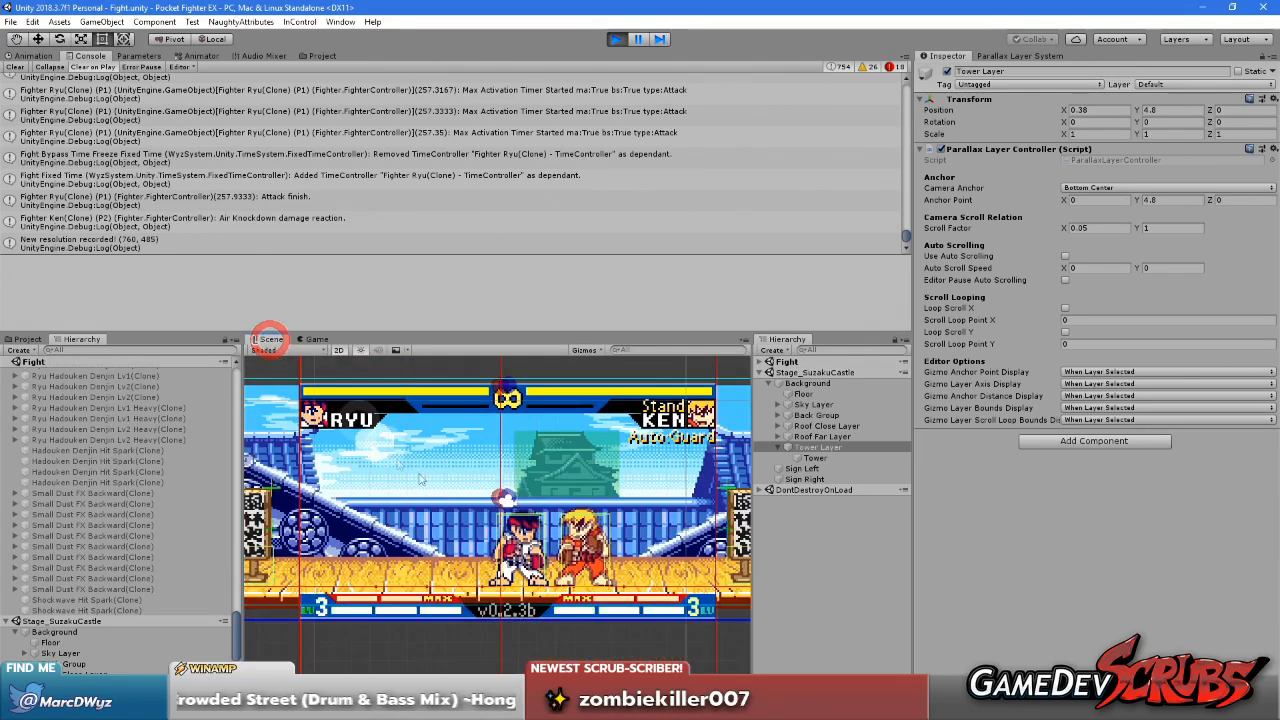
{"action": "scroll", "coordinate": [512, 640], "scroll_direction": "down", "scroll_amount": 3}
{"action": "scroll", "coordinate": [456, 505], "scroll_direction": "up", "scroll_amount": 7}
{"action": "scroll", "coordinate": [456, 503], "scroll_direction": "down", "scroll_amount": 4}
{"action": "middle_click_drag", "start_coordinate": [482, 607], "coordinate": [484, 418]}
{"action": "scroll", "coordinate": [457, 591], "scroll_direction": "up", "scroll_amount": 4}
{"action": "middle_click_drag", "start_coordinate": [450, 588], "coordinate": [444, 479]}
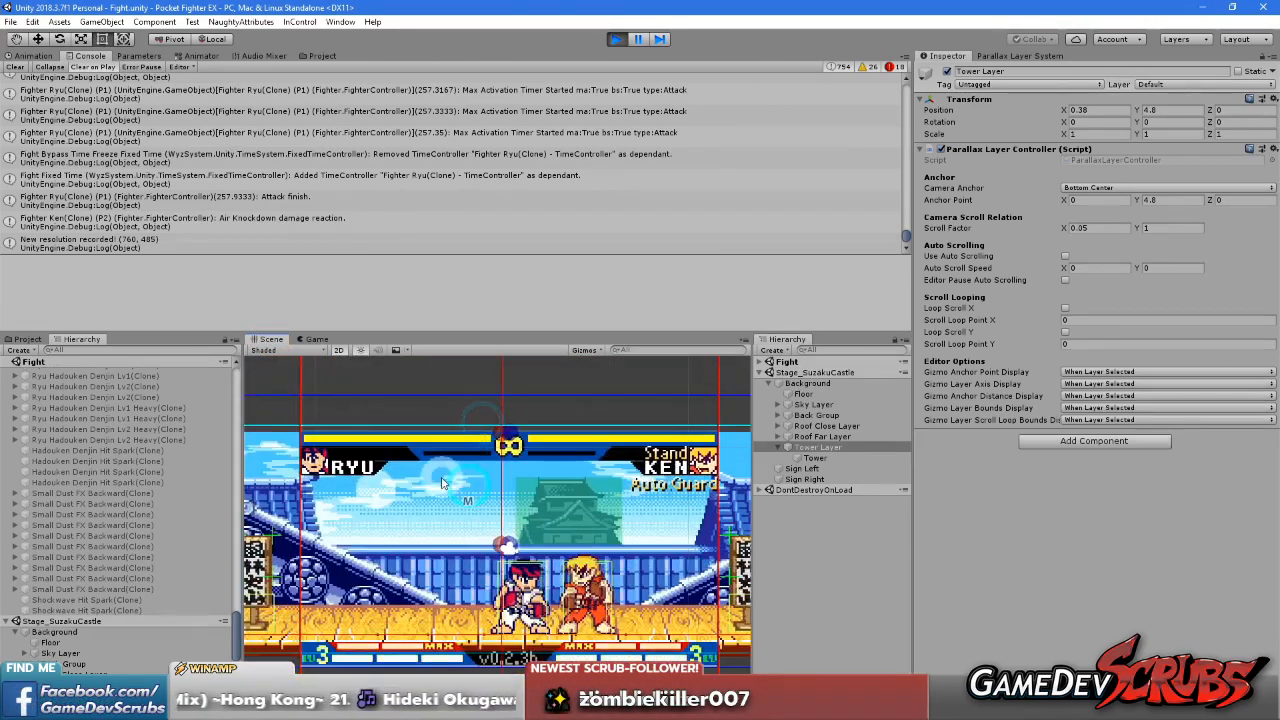
{"action": "scroll", "coordinate": [444, 474], "scroll_direction": "down", "scroll_amount": 4}
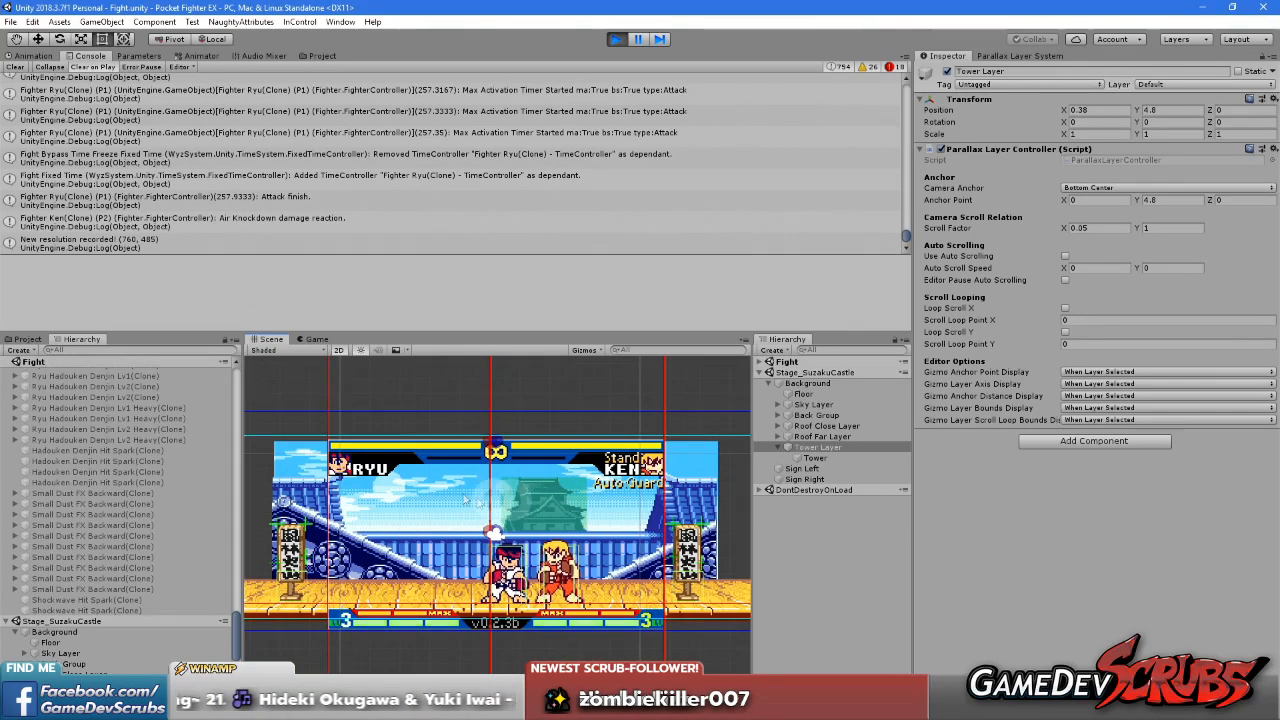
{"action": "left_click", "coordinate": [315, 339]}
{"action": "left_click", "coordinate": [316, 350]}
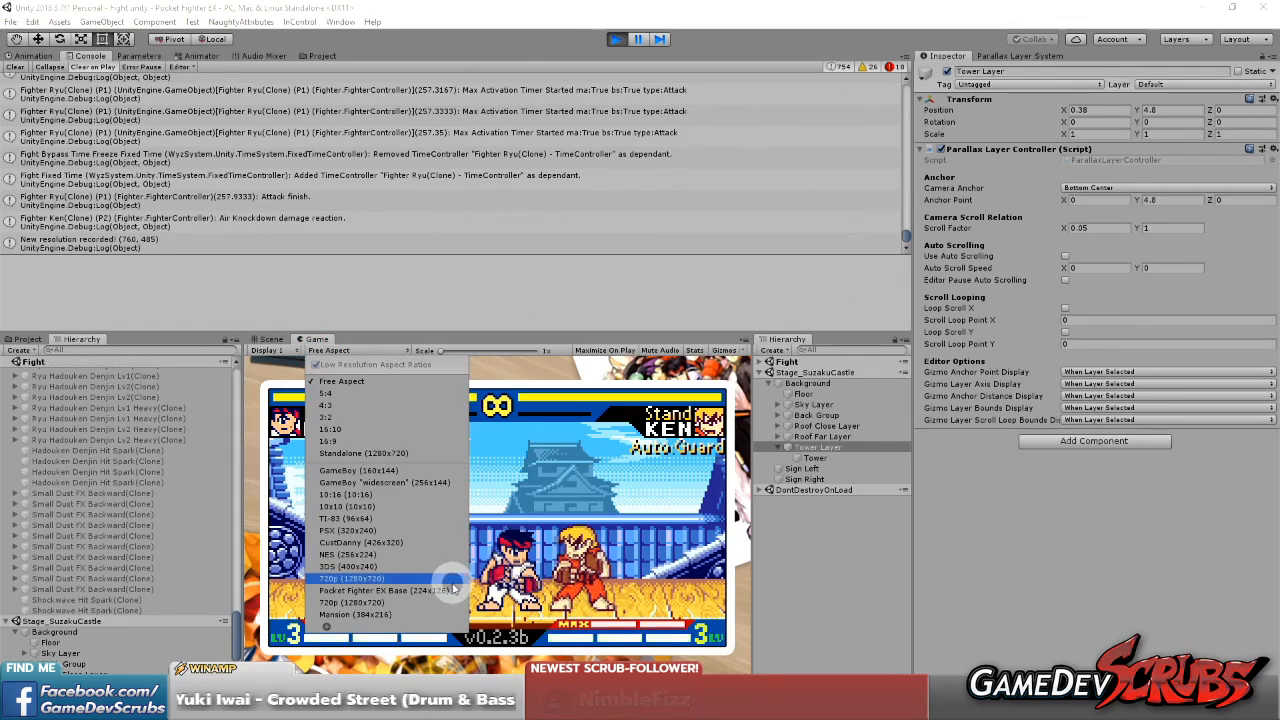
{"action": "left_click", "coordinate": [302, 358]}
Examine the framed game screen with its border and wallpaper in the Scene view
{"action": "left_click", "coordinate": [268, 339]}
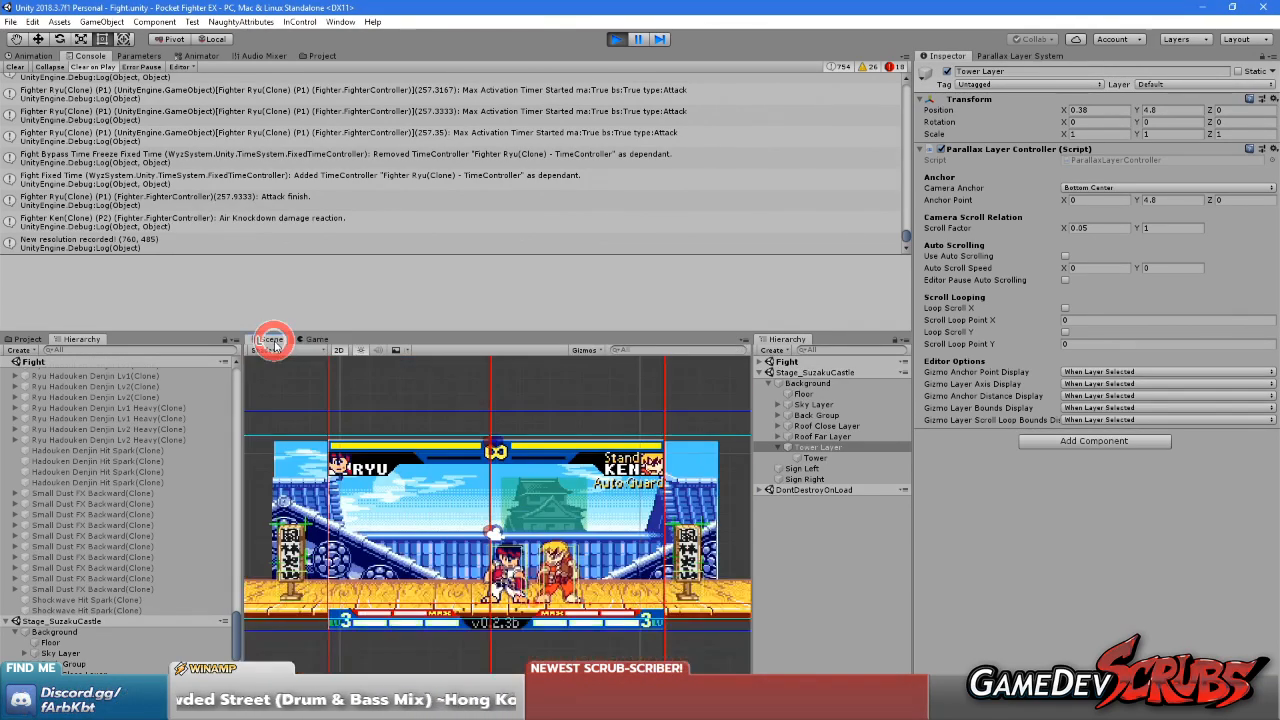
{"action": "scroll", "coordinate": [466, 500], "scroll_direction": "down", "scroll_amount": 3}
{"action": "middle_click_drag", "start_coordinate": [475, 455], "coordinate": [443, 608]}
{"action": "scroll", "coordinate": [438, 539], "scroll_direction": "up", "scroll_amount": 4}
{"action": "scroll", "coordinate": [438, 539], "scroll_direction": "up", "scroll_amount": 2}
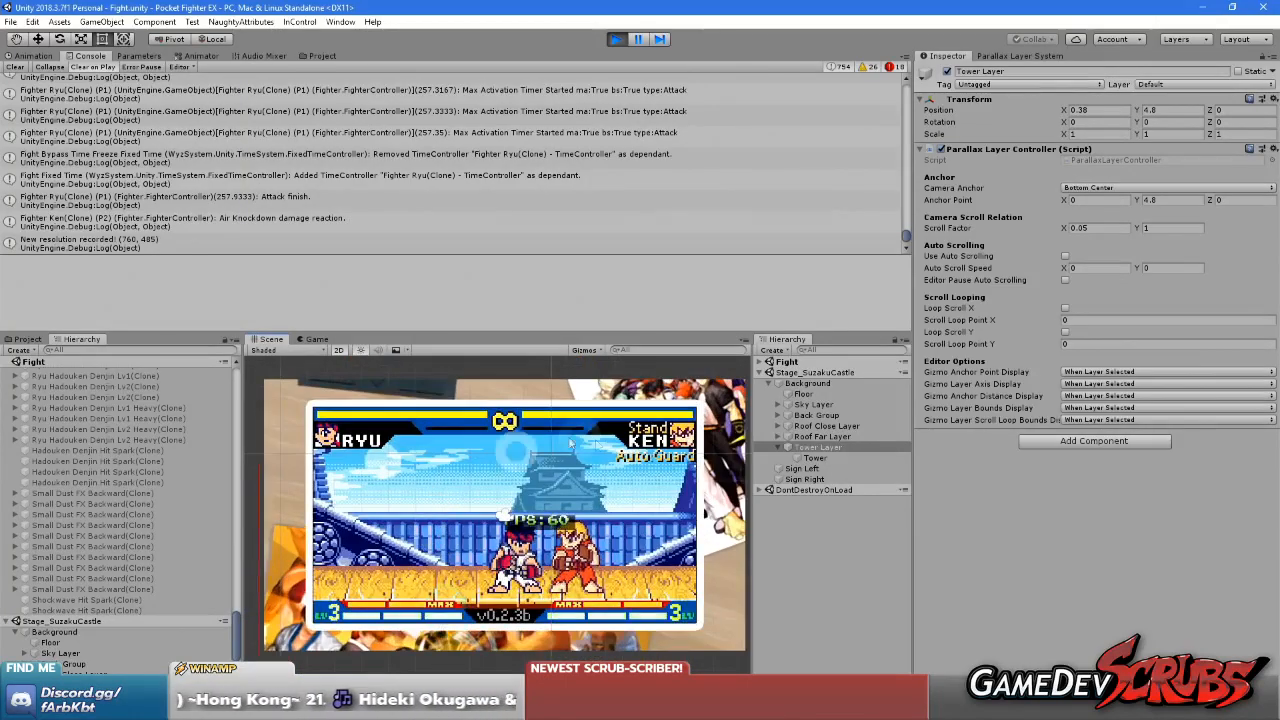
{"action": "scroll", "coordinate": [440, 537], "scroll_direction": "up", "scroll_amount": 1}
{"action": "middle_click_drag", "start_coordinate": [376, 420], "coordinate": [364, 393]}
{"action": "middle_click_drag", "start_coordinate": [403, 490], "coordinate": [364, 497]}
{"action": "middle_click_drag", "start_coordinate": [515, 450], "coordinate": [627, 463]}
{"action": "scroll", "coordinate": [626, 462], "scroll_direction": "down", "scroll_amount": 2}
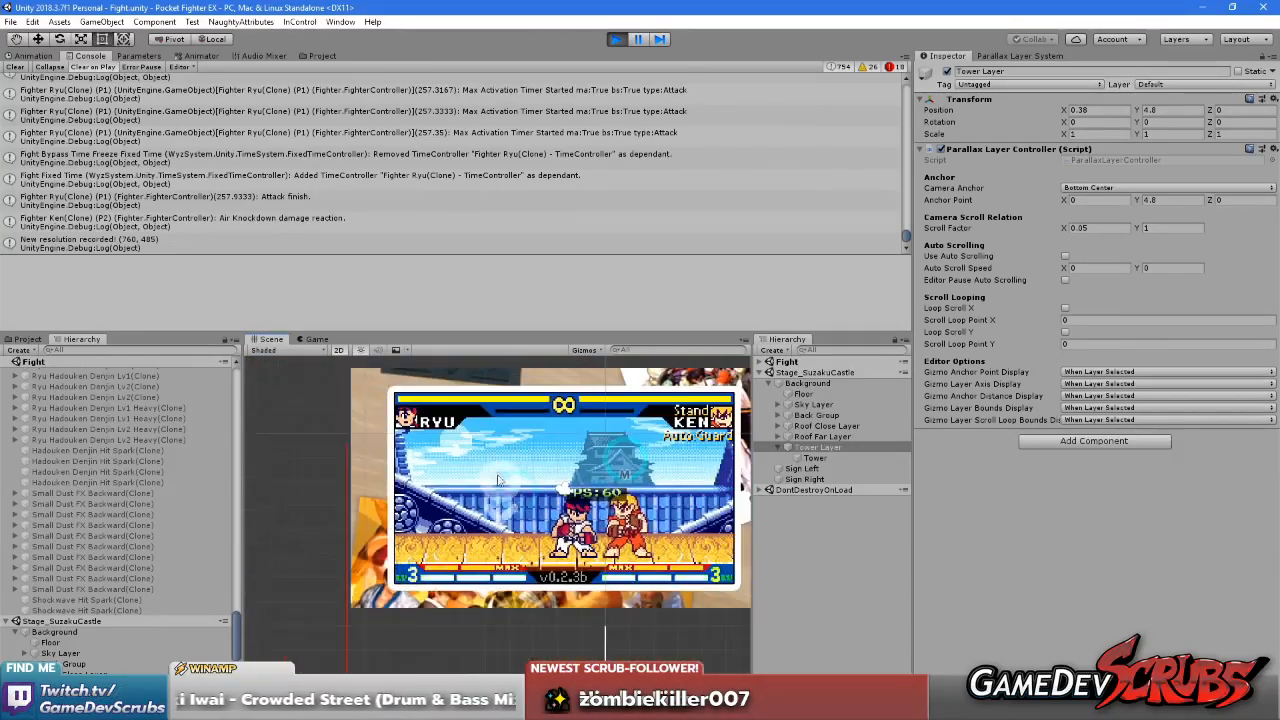
Maximize the Game view, look over its resolution presets and keep Free Aspect
{"action": "left_click", "coordinate": [314, 339]}
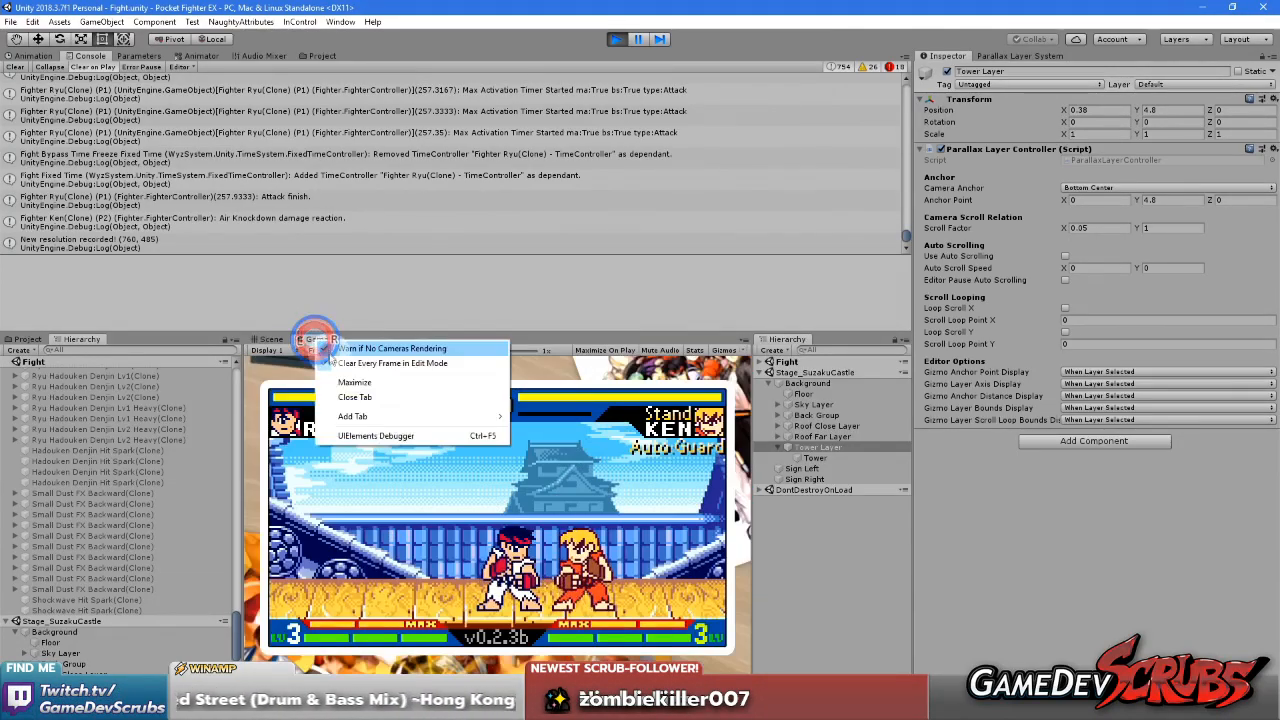
{"action": "left_click", "coordinate": [352, 383]}
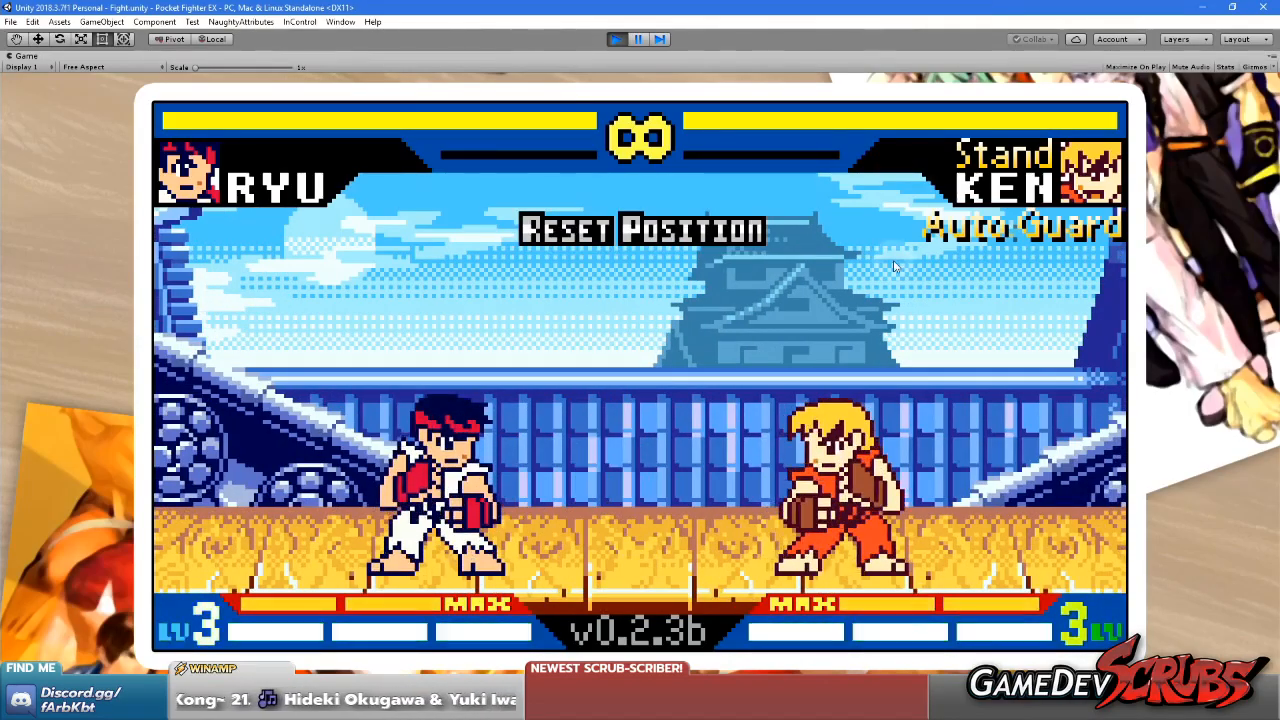
{"action": "left_click", "coordinate": [653, 350]}
{"action": "left_click", "coordinate": [107, 65]}
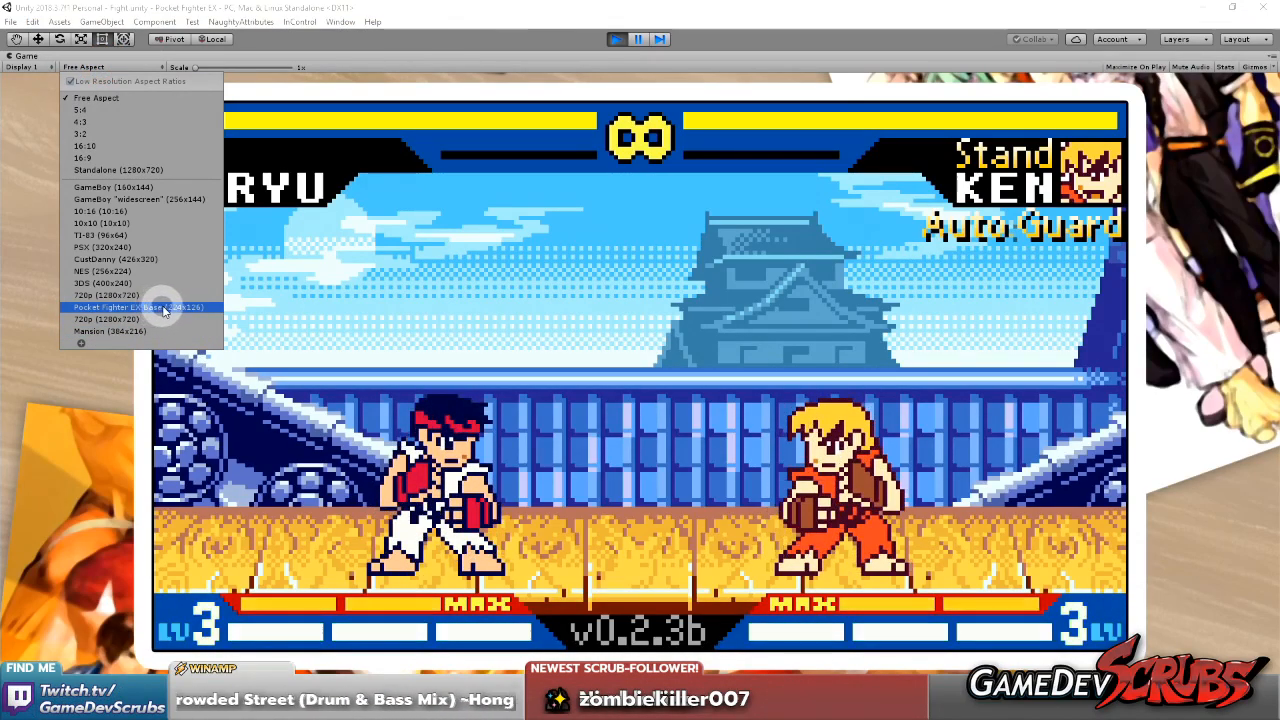
{"action": "left_click", "coordinate": [526, 362]}
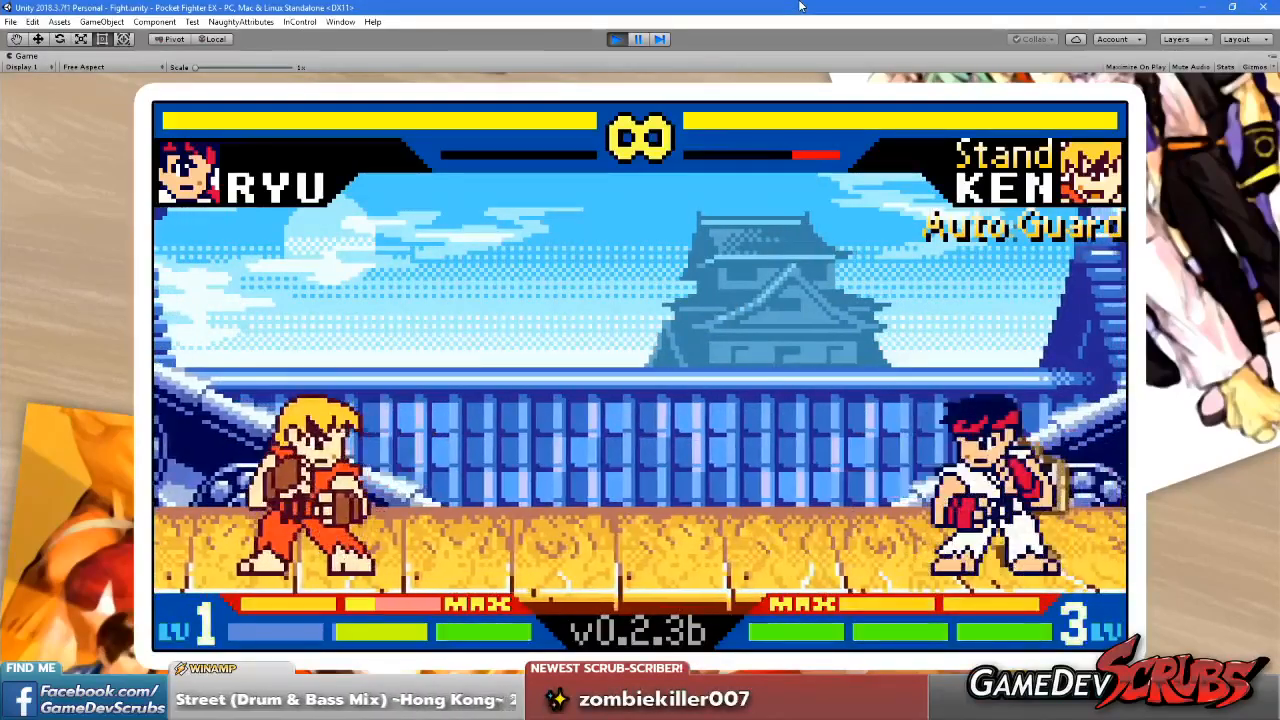
Inspect the tower's movement against the sky and roofs during play, and restore the editor layout
{"action": "left_click", "coordinate": [676, 338]}
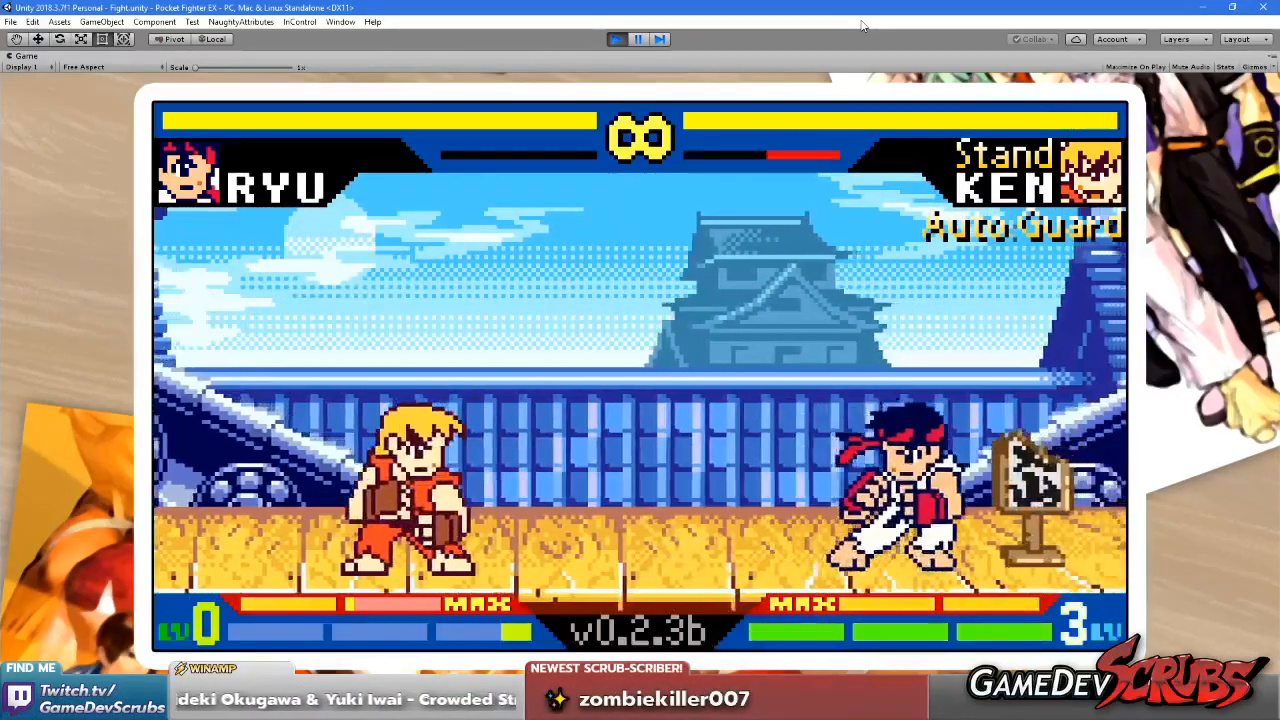
{"action": "left_click", "coordinate": [680, 337]}
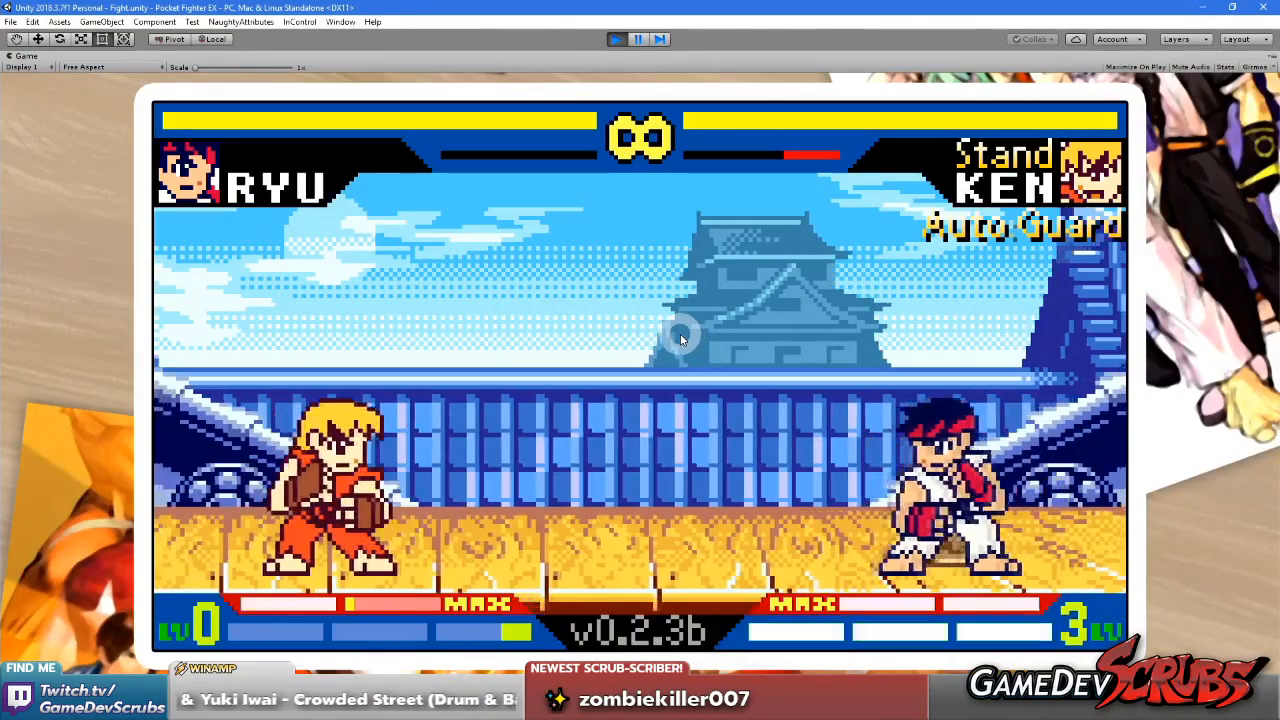
{"action": "left_click", "coordinate": [689, 332]}
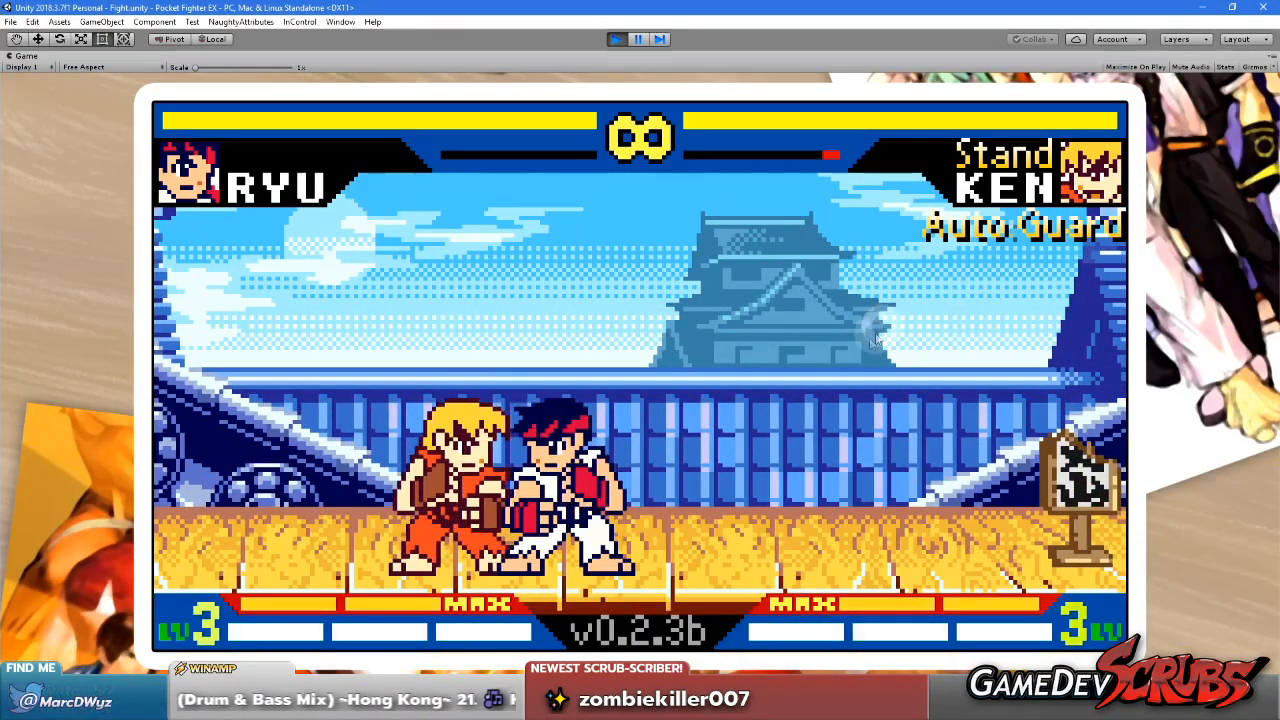
{"action": "left_click", "coordinate": [825, 362]}
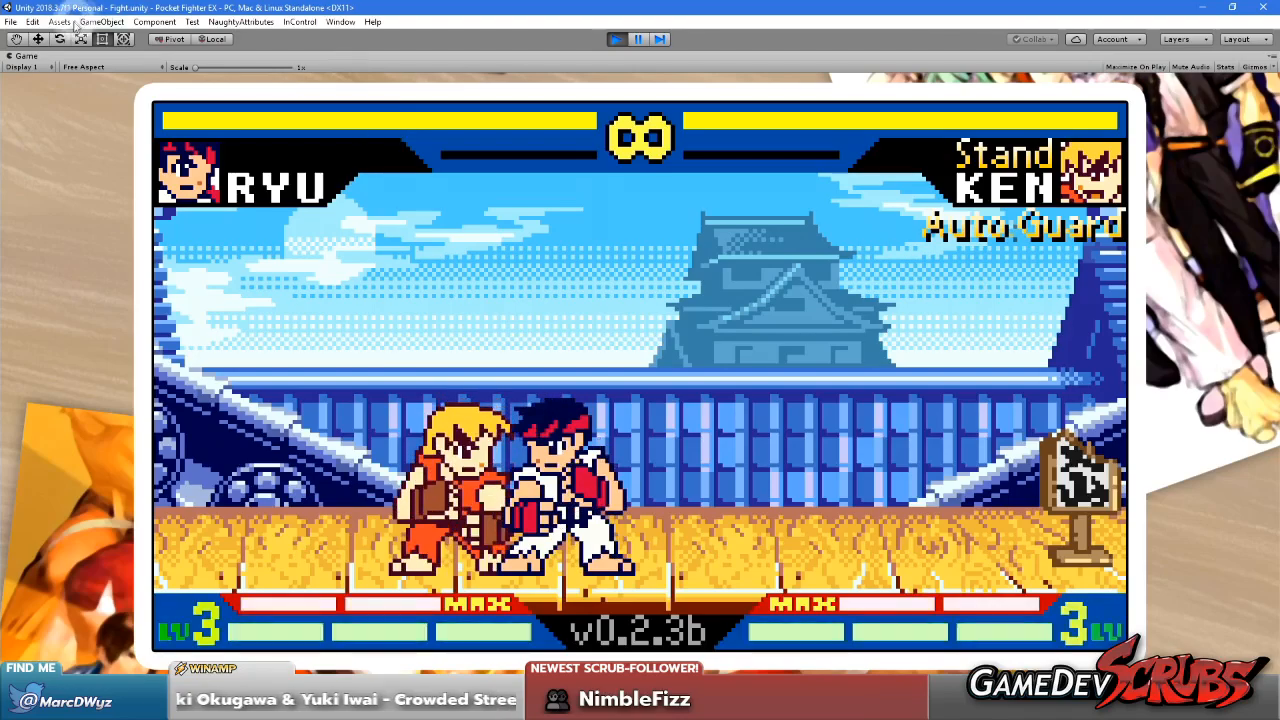
{"action": "right_click", "coordinate": [30, 56]}
{"action": "left_click", "coordinate": [63, 101]}
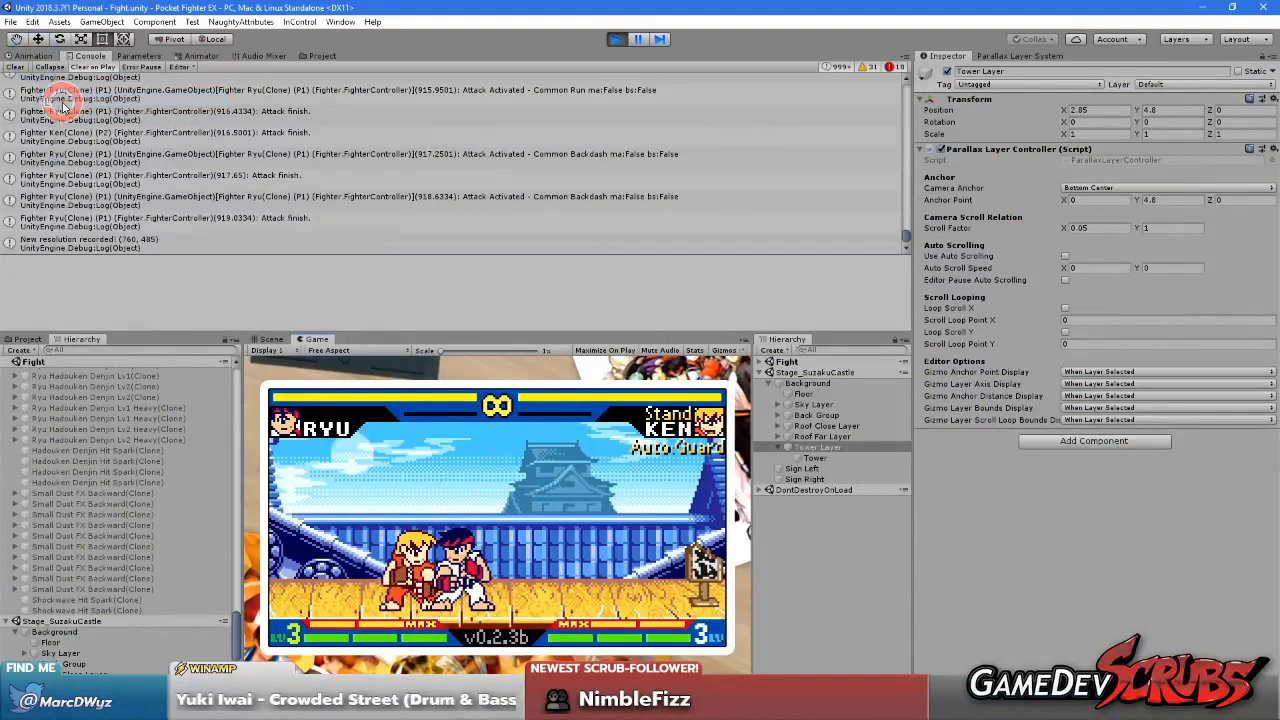
Change the SCastle Castle Day sprite's filter mode to Bilinear and apply the import settings
{"action": "left_click", "coordinate": [30, 339]}
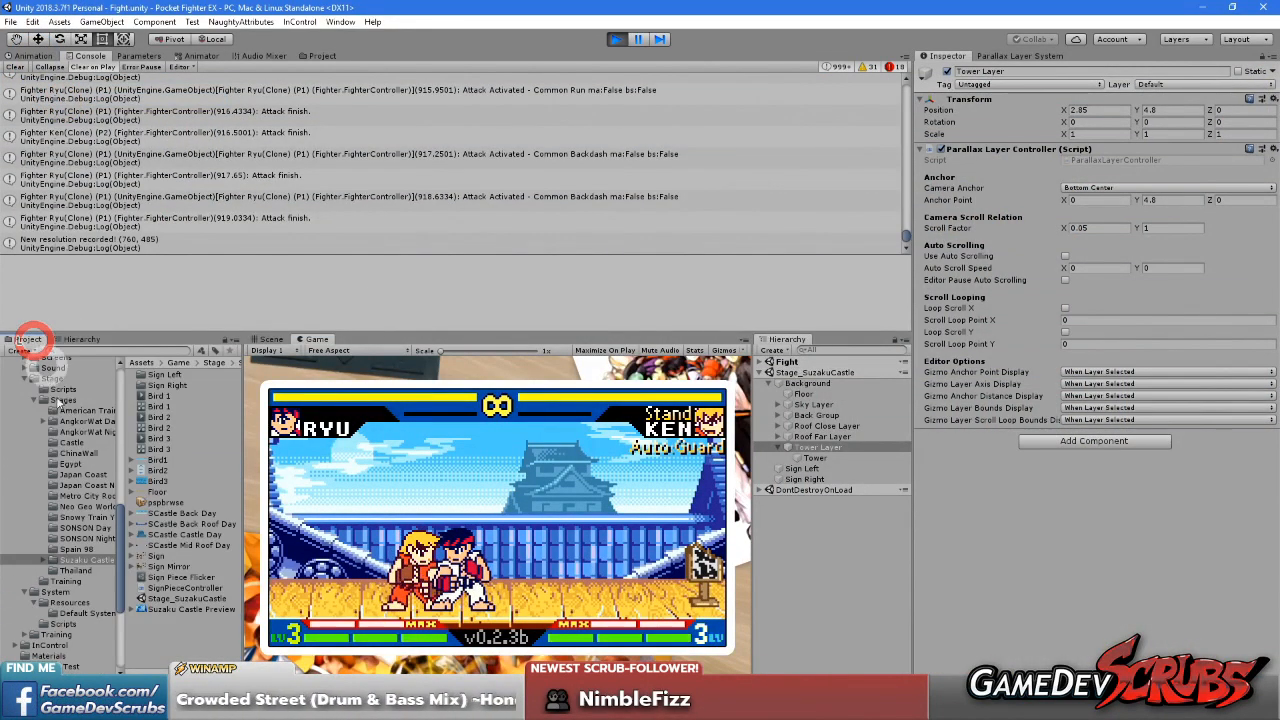
{"action": "left_click", "coordinate": [175, 535]}
{"action": "left_click", "coordinate": [1109, 322]}
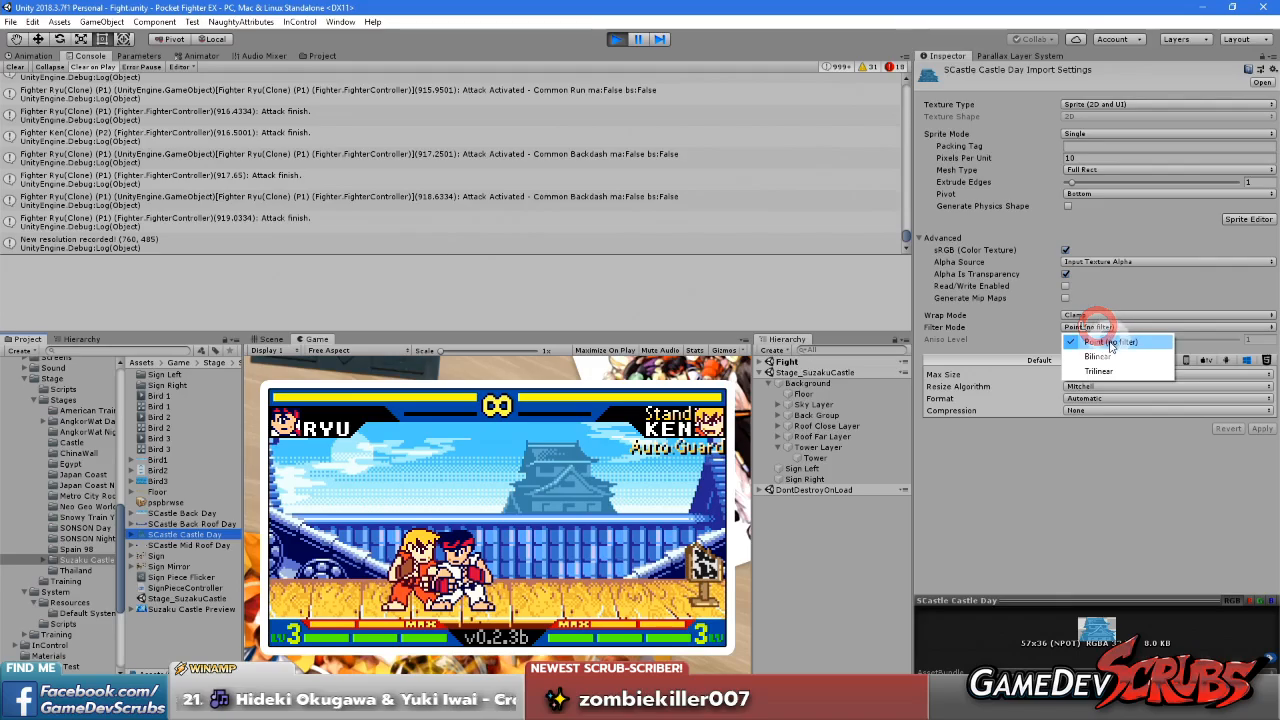
{"action": "left_click", "coordinate": [1112, 358]}
{"action": "left_click", "coordinate": [1256, 430]}
Check the filtered tower by dashing and running Ryu in the maximized Game view, and restore the editor layout
{"action": "right_click", "coordinate": [312, 338]}
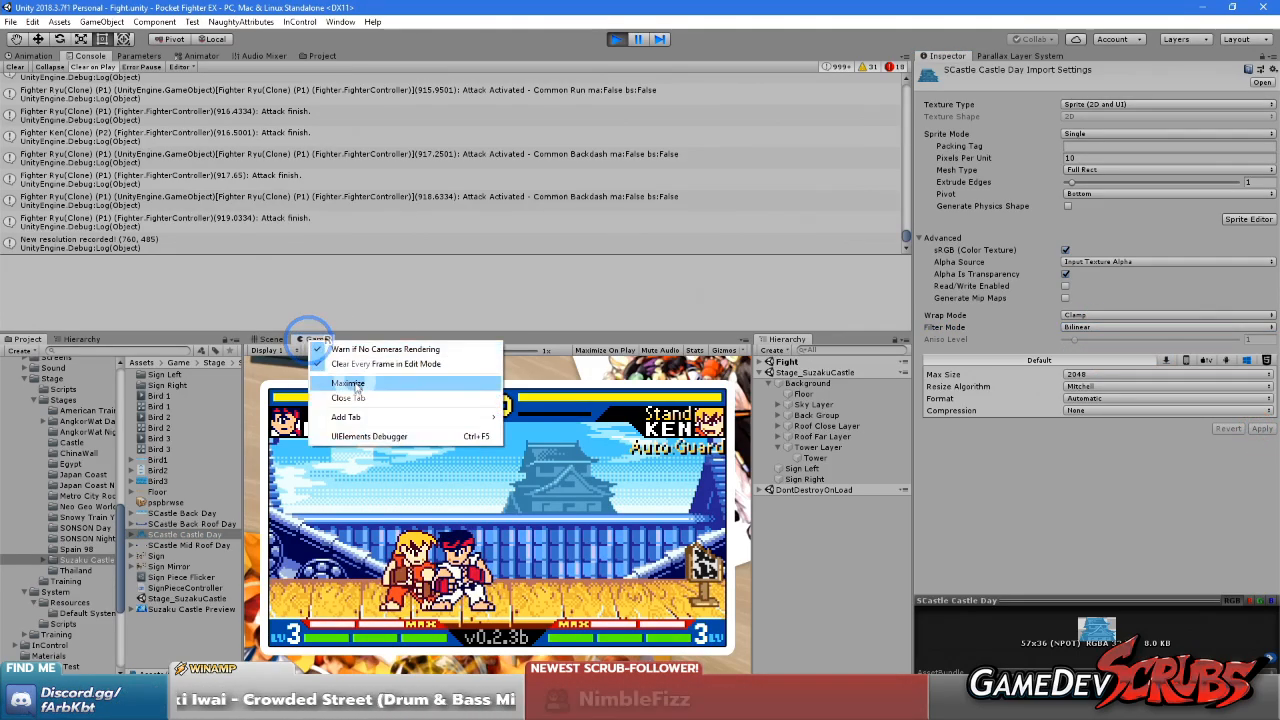
{"action": "left_click", "coordinate": [348, 384]}
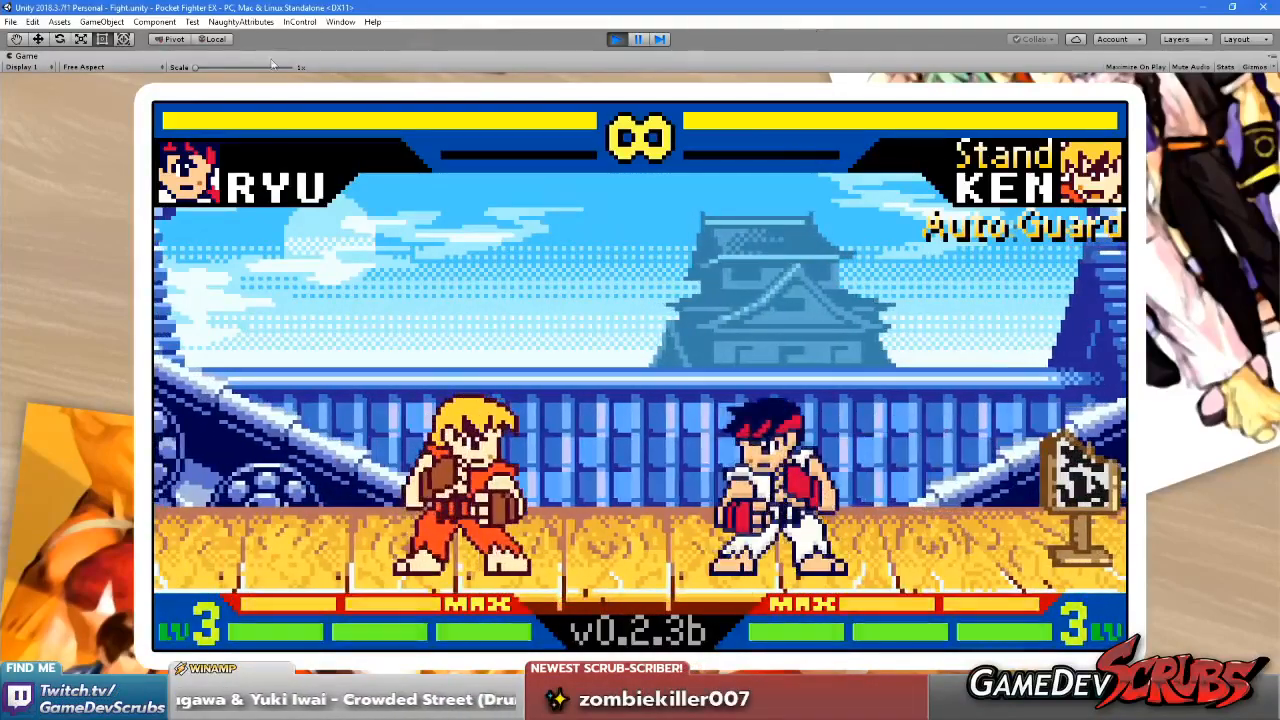
{"action": "right_click", "coordinate": [26, 56]}
{"action": "left_click", "coordinate": [50, 93]}
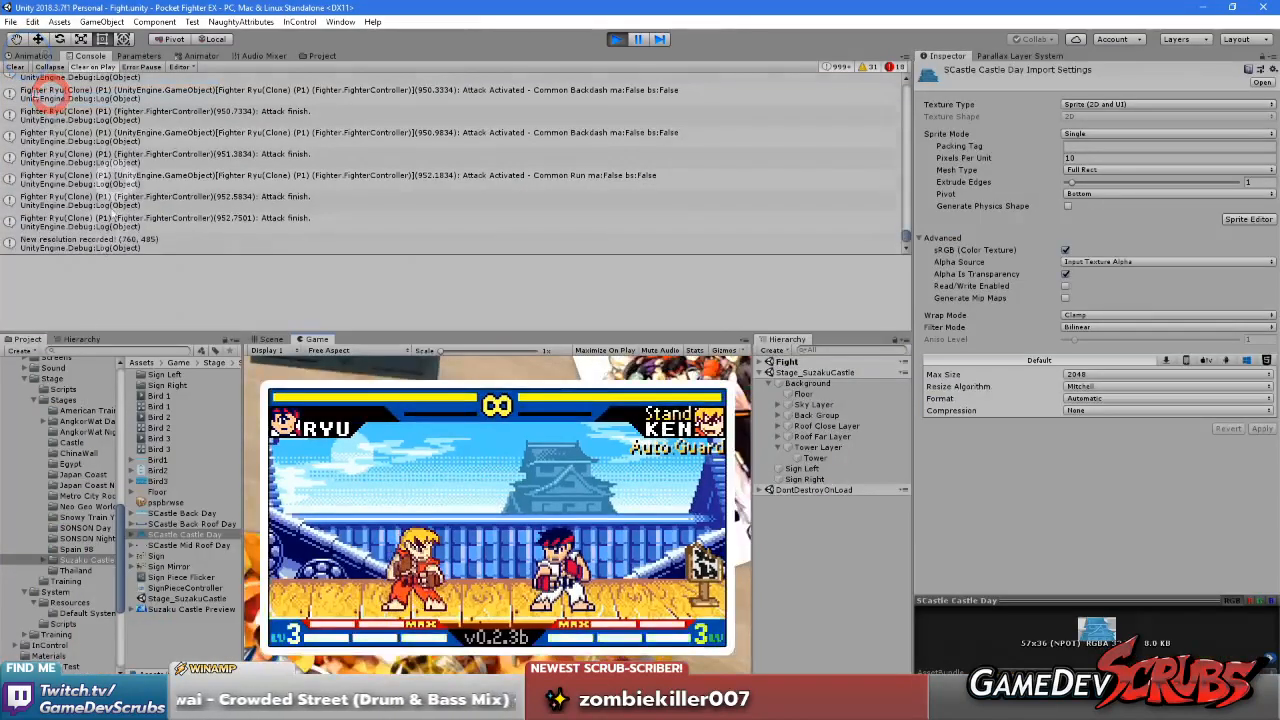
Find the ViewFramePlus render texture in the View Frame Plus folder and set its width to 448
{"action": "scroll", "coordinate": [43, 486], "scroll_direction": "down", "scroll_amount": 5}
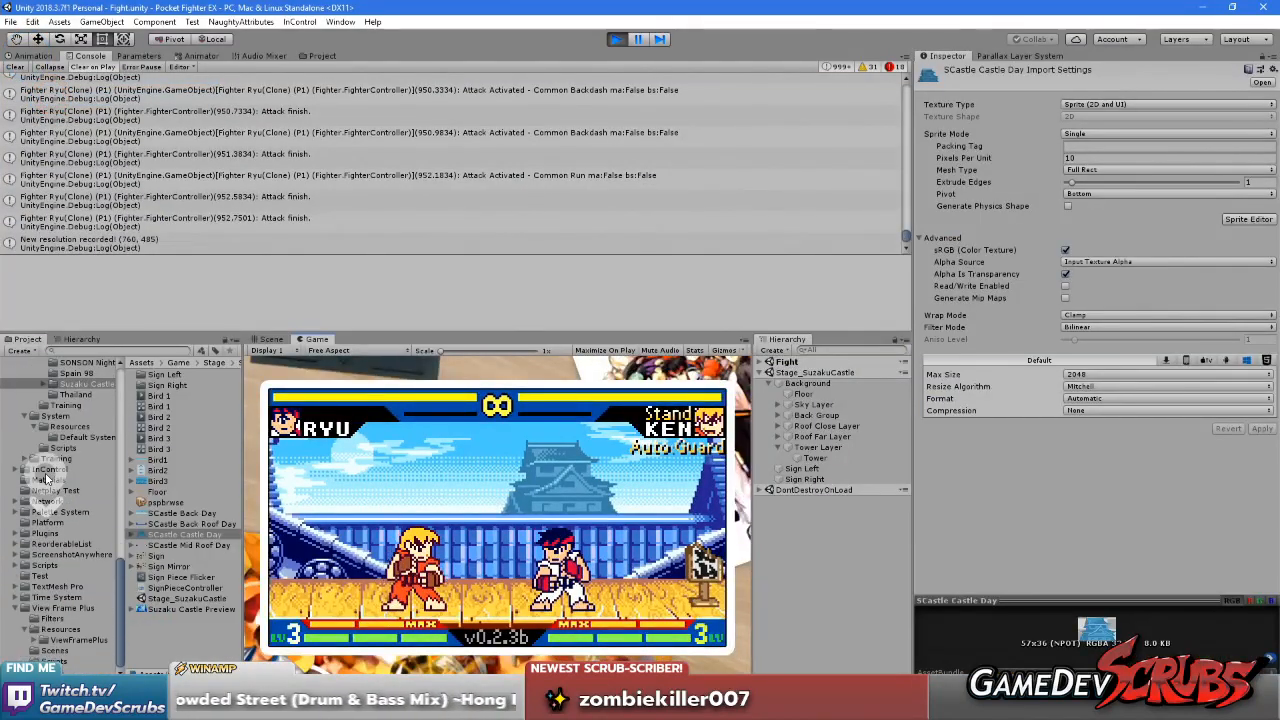
{"action": "left_click", "coordinate": [76, 640]}
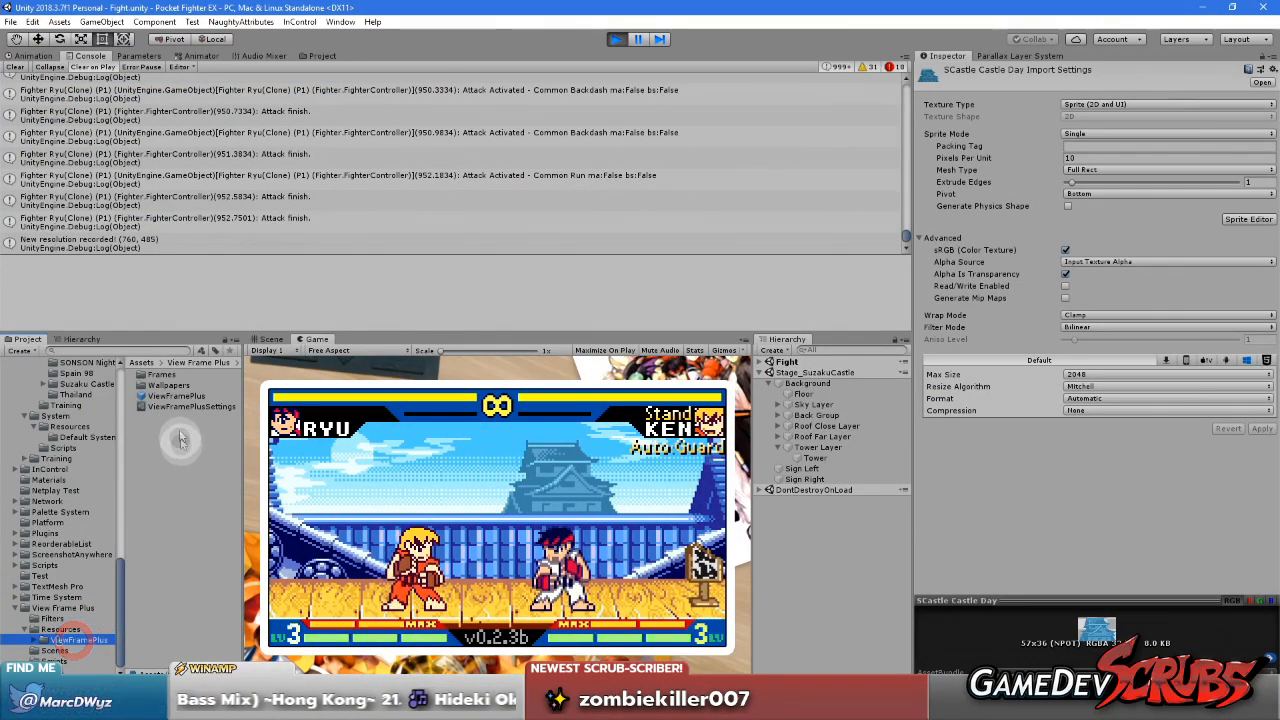
{"action": "left_click", "coordinate": [62, 631]}
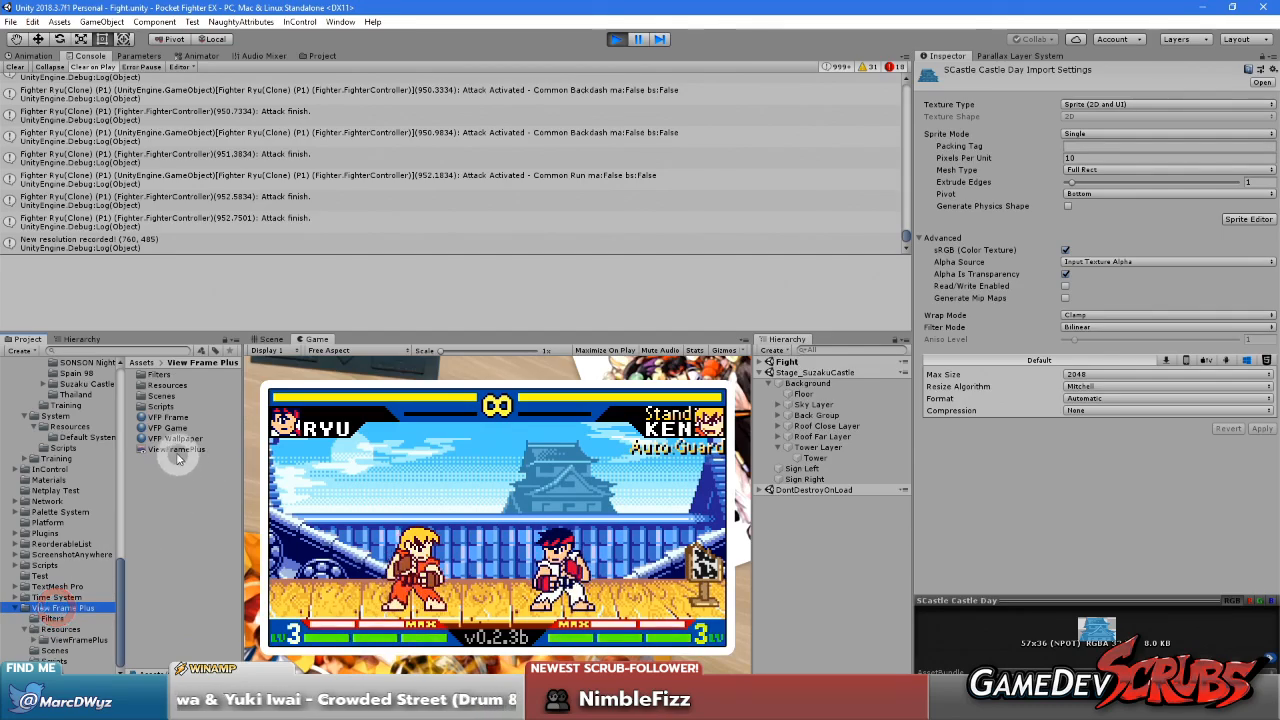
{"action": "left_click", "coordinate": [177, 449]}
{"action": "left_click", "coordinate": [1100, 112]}
{"action": "type", "text": "448"}
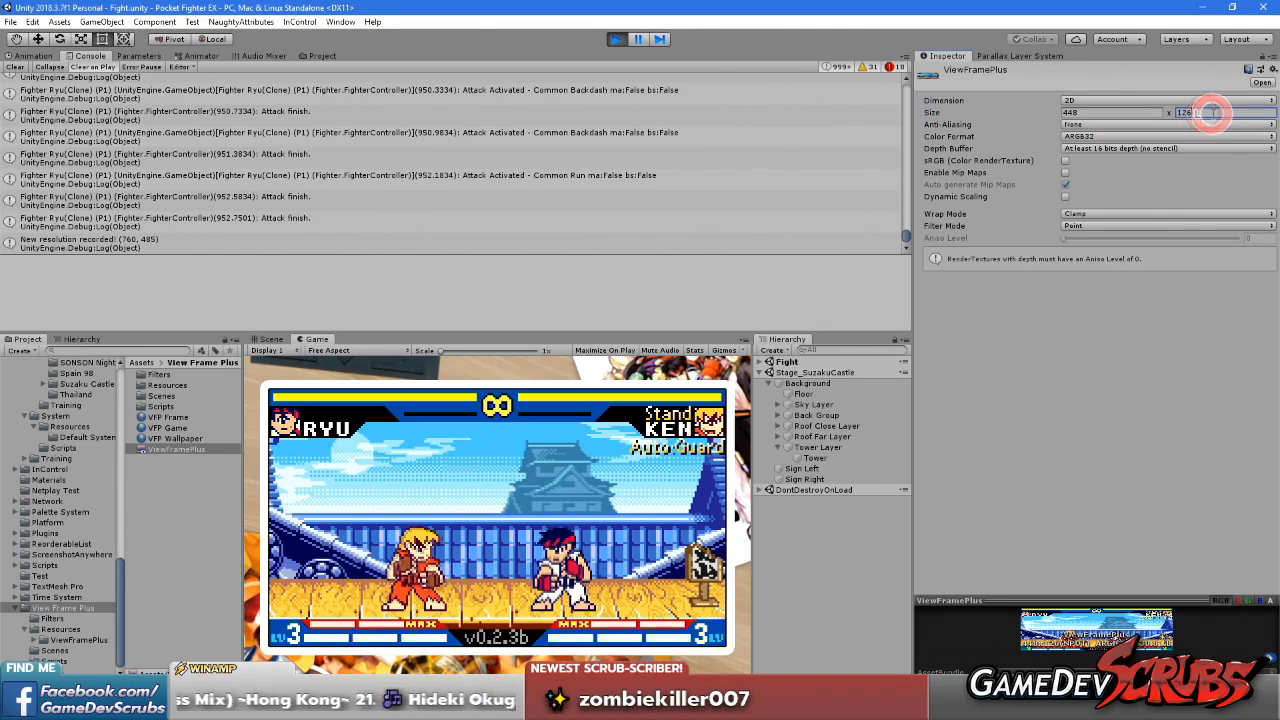
Maximize the Game view and examine the resized rendering while moving Ryu between both sides of the stage
{"action": "right_click", "coordinate": [310, 334]}
{"action": "left_click", "coordinate": [345, 382]}
{"action": "key", "text": "Right"}
{"action": "key", "text": "Left"}
{"action": "key", "text": "Up"}
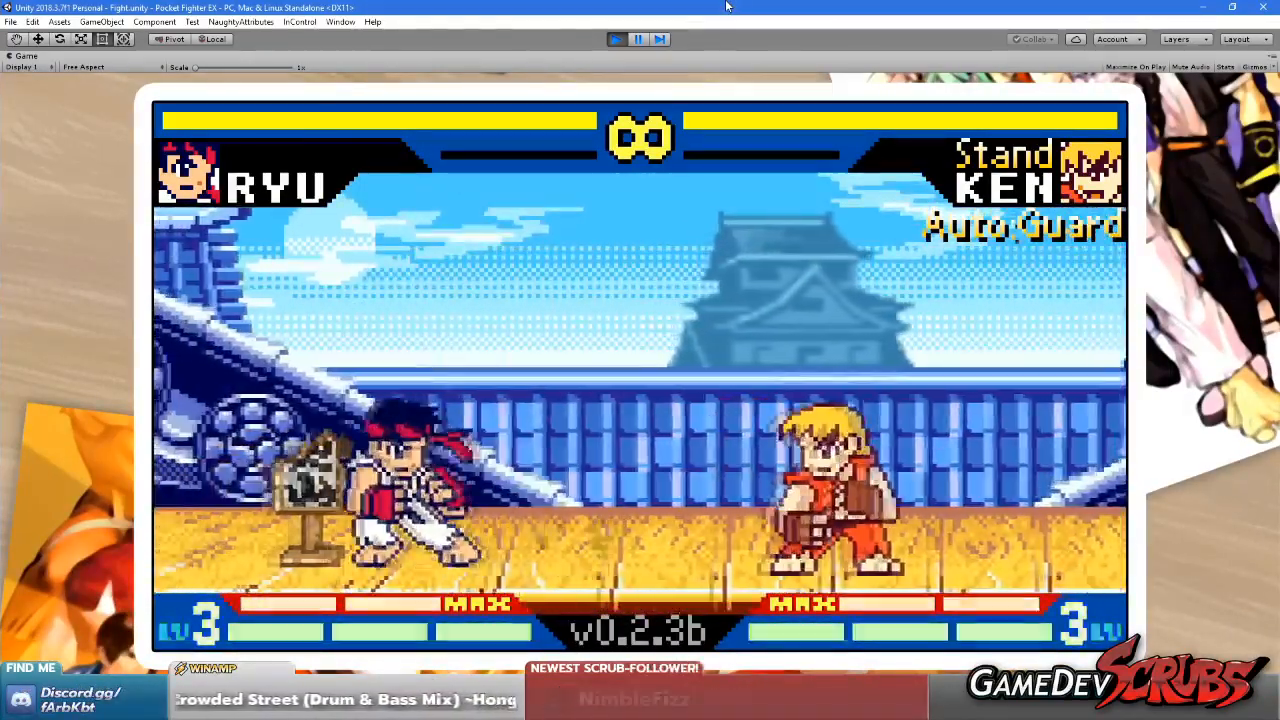
{"action": "key", "text": "Left"}
{"action": "key", "text": "Right"}
{"action": "key", "text": "Up"}
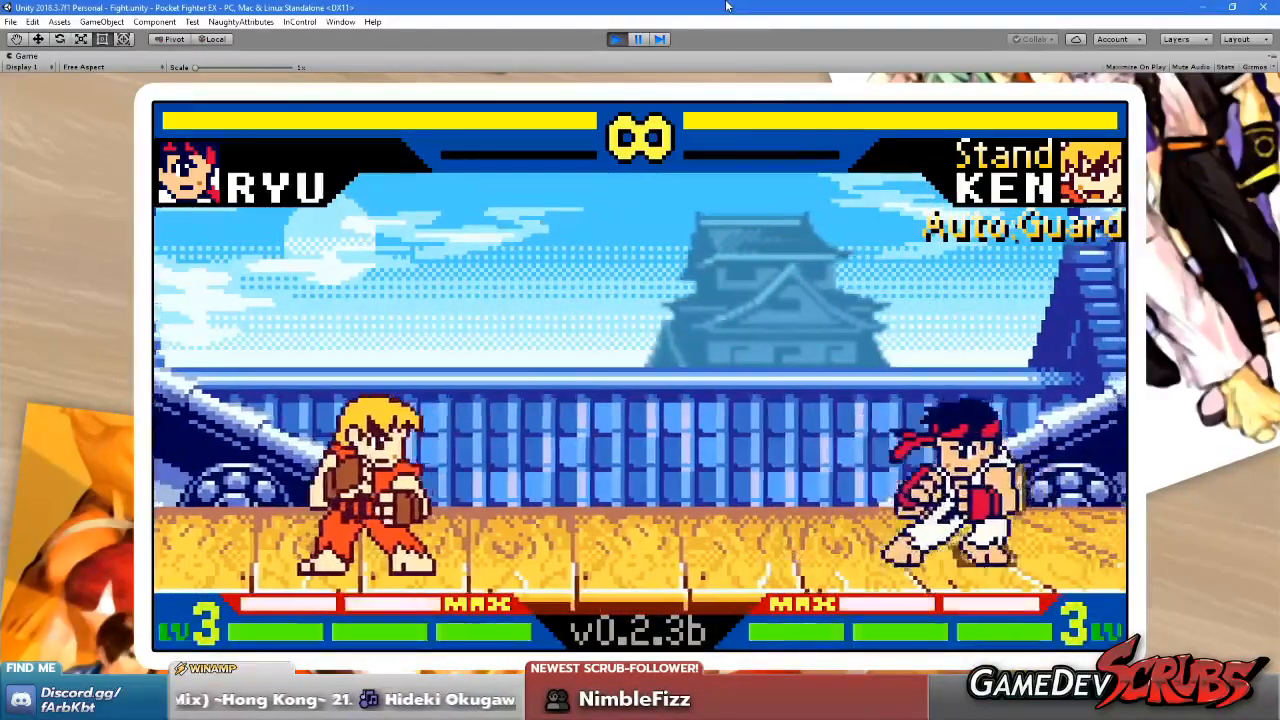
Check the tower's rendering in the maximized Game view while jumping, running and attacking with Ryu across the stage
{"action": "key", "text": "Right"}
{"action": "key", "text": "Left"}
{"action": "key", "text": "Up"}
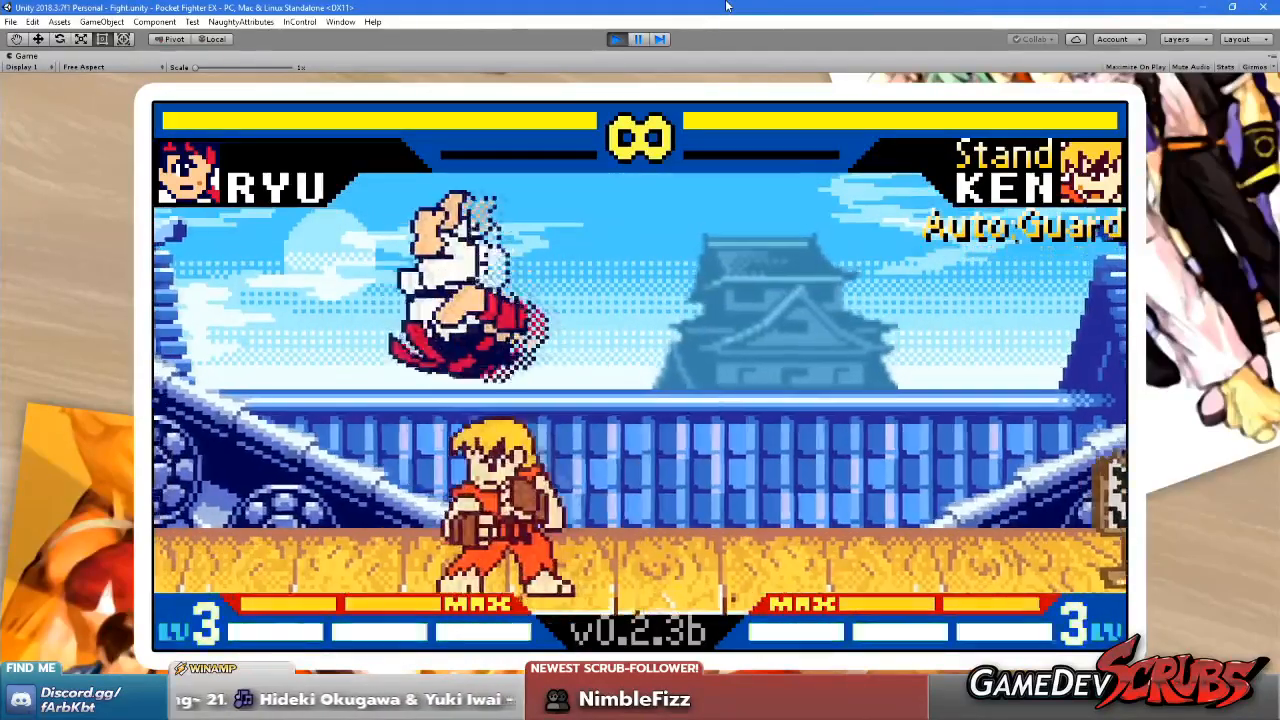
{"action": "key", "text": "Left"}
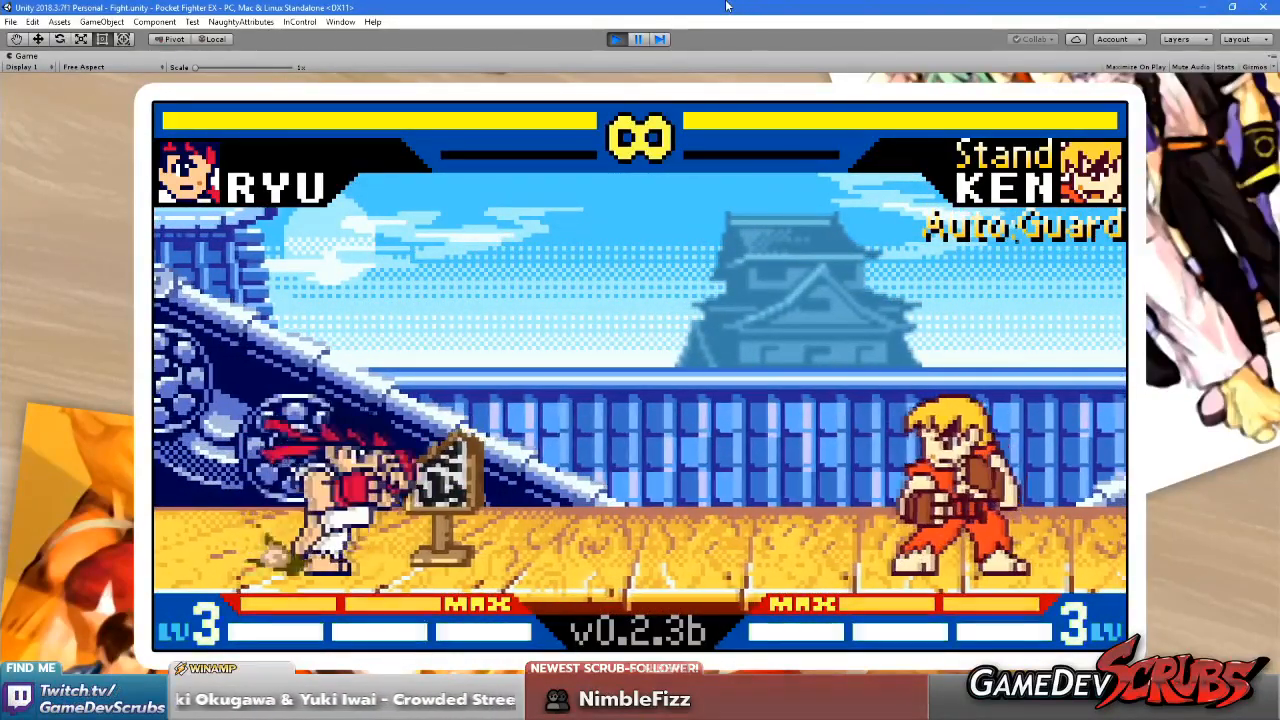
{"action": "key", "text": "Right"}
{"action": "key", "text": "Up"}
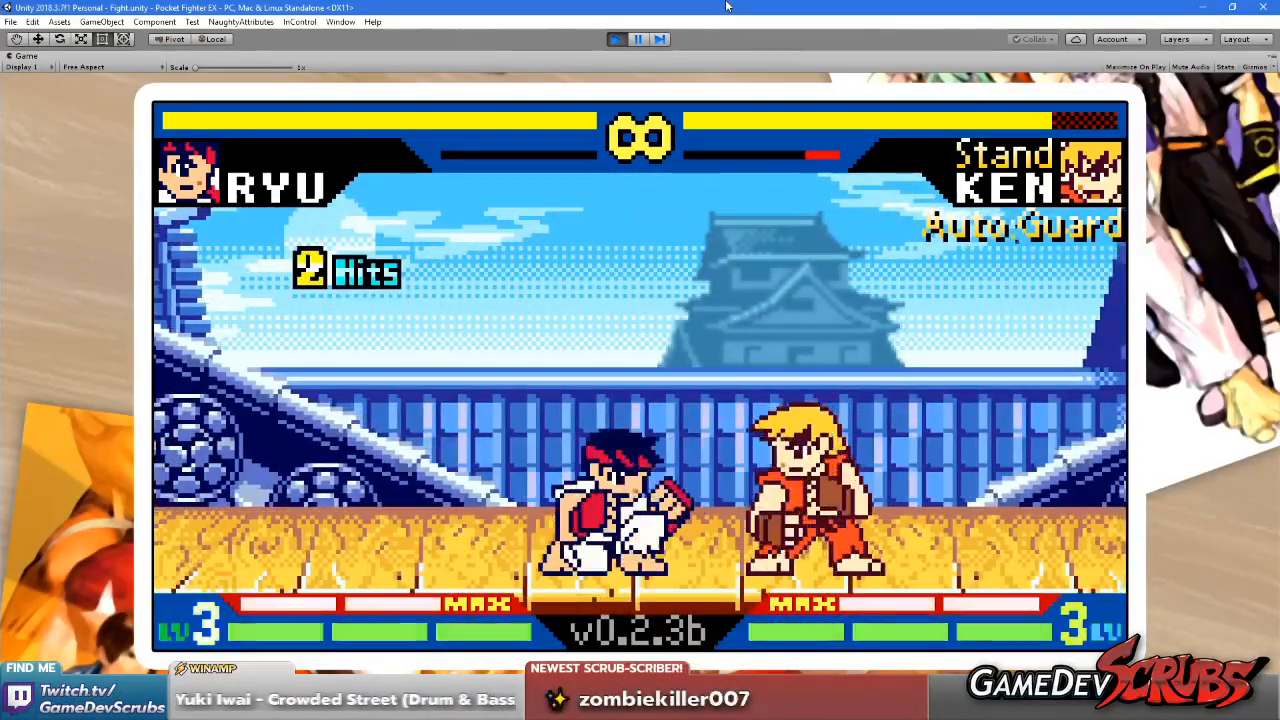
{"action": "key", "text": "Down"}
{"action": "key", "text": "Right"}
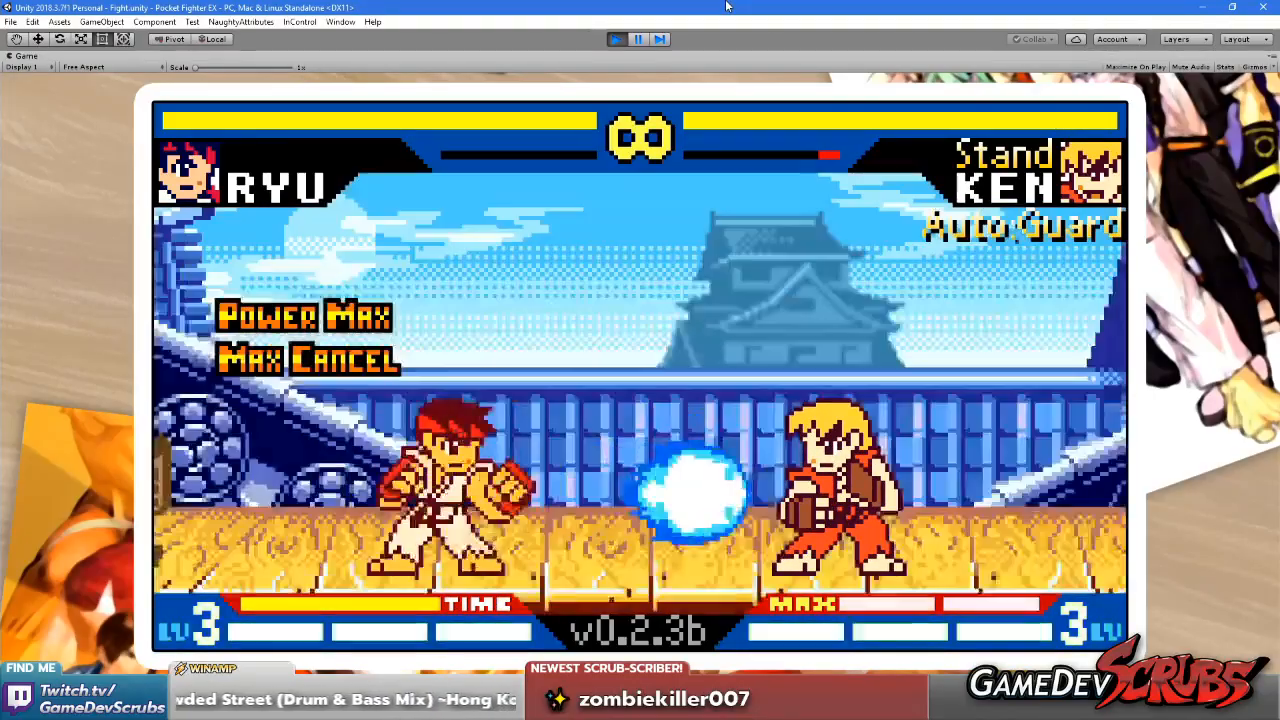
{"action": "key", "text": "Right"}
{"action": "key", "text": "Down"}
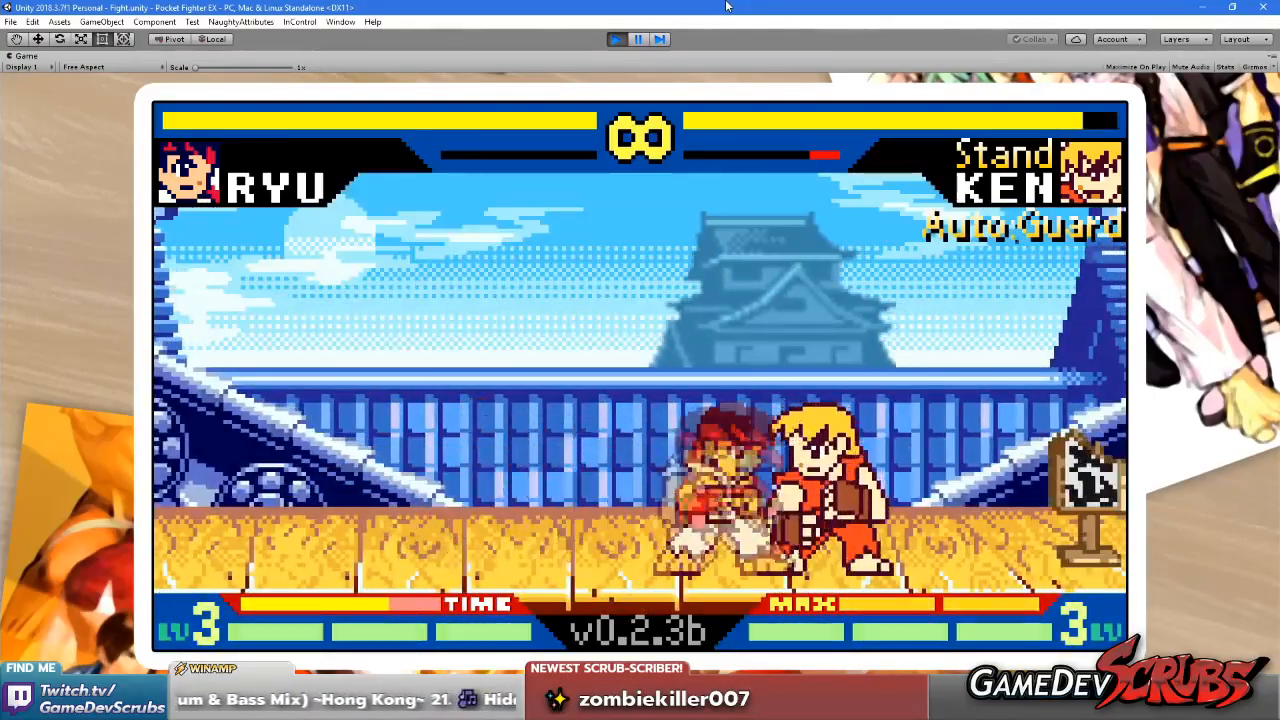
{"action": "key", "text": "Down"}
{"action": "key", "text": "Right"}
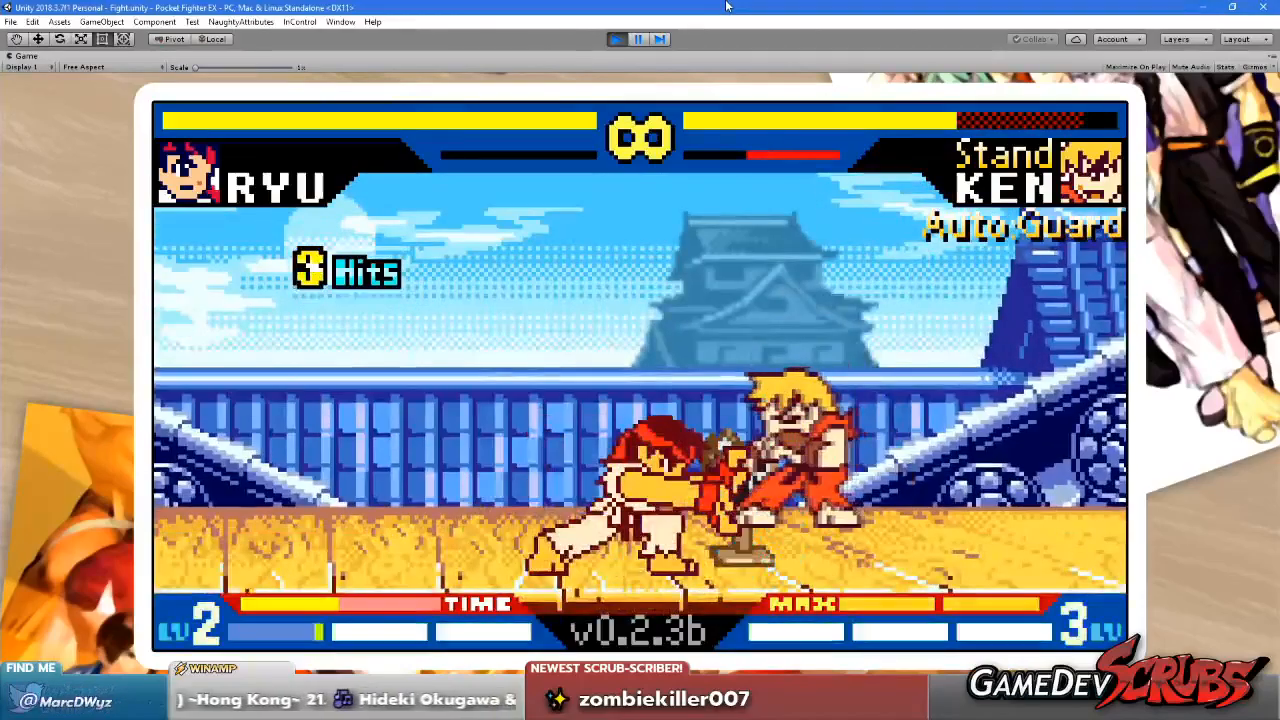
{"action": "key", "text": "Right"}
{"action": "key", "text": "Up"}
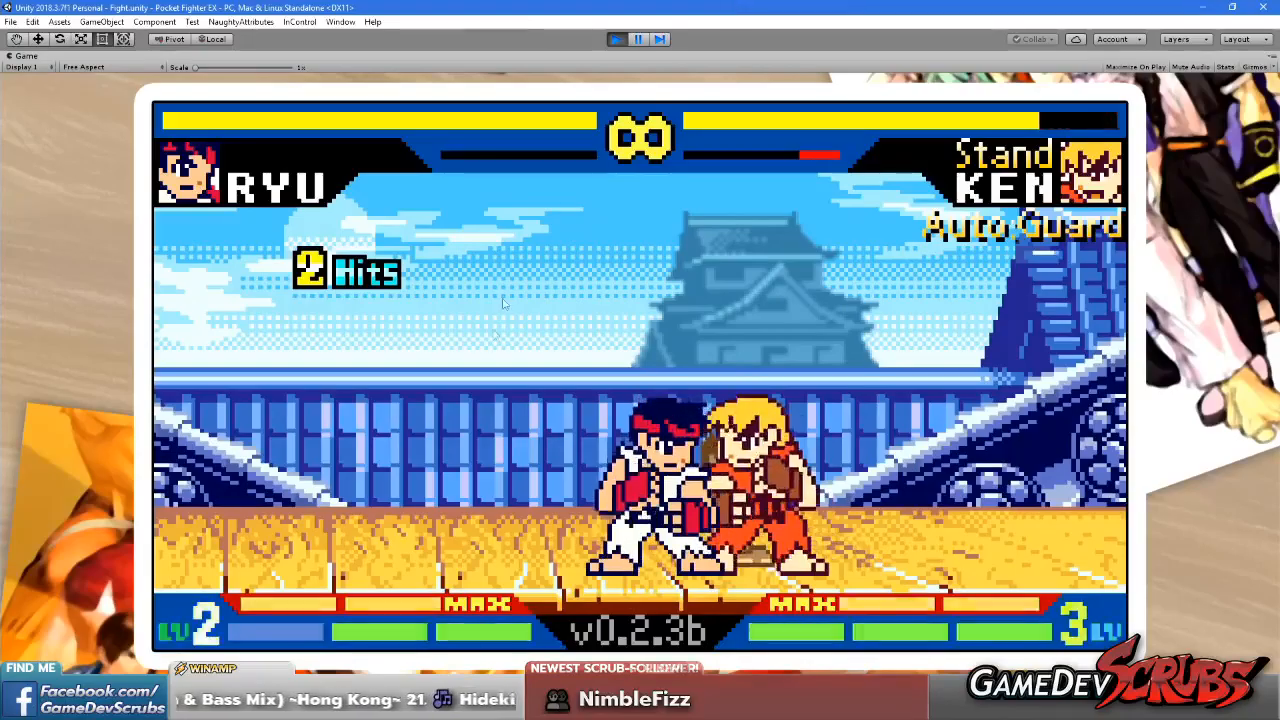
{"action": "left_click", "coordinate": [671, 295]}
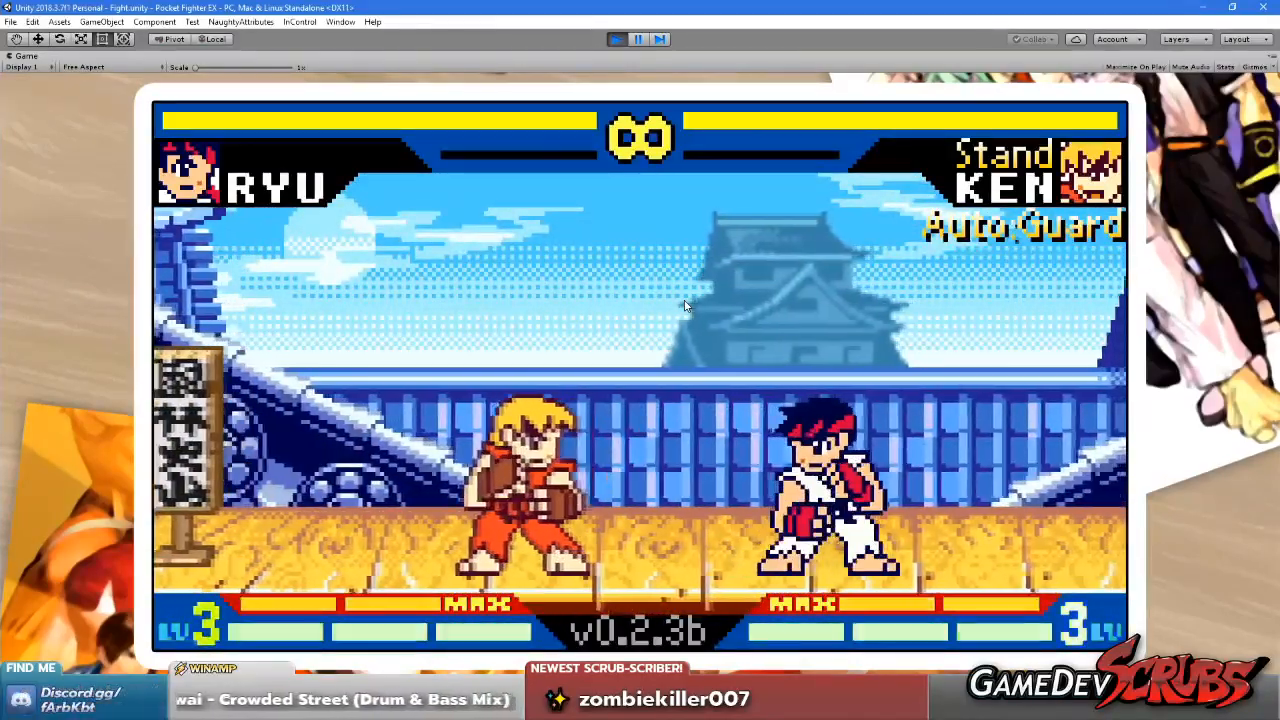
{"action": "left_click", "coordinate": [886, 303]}
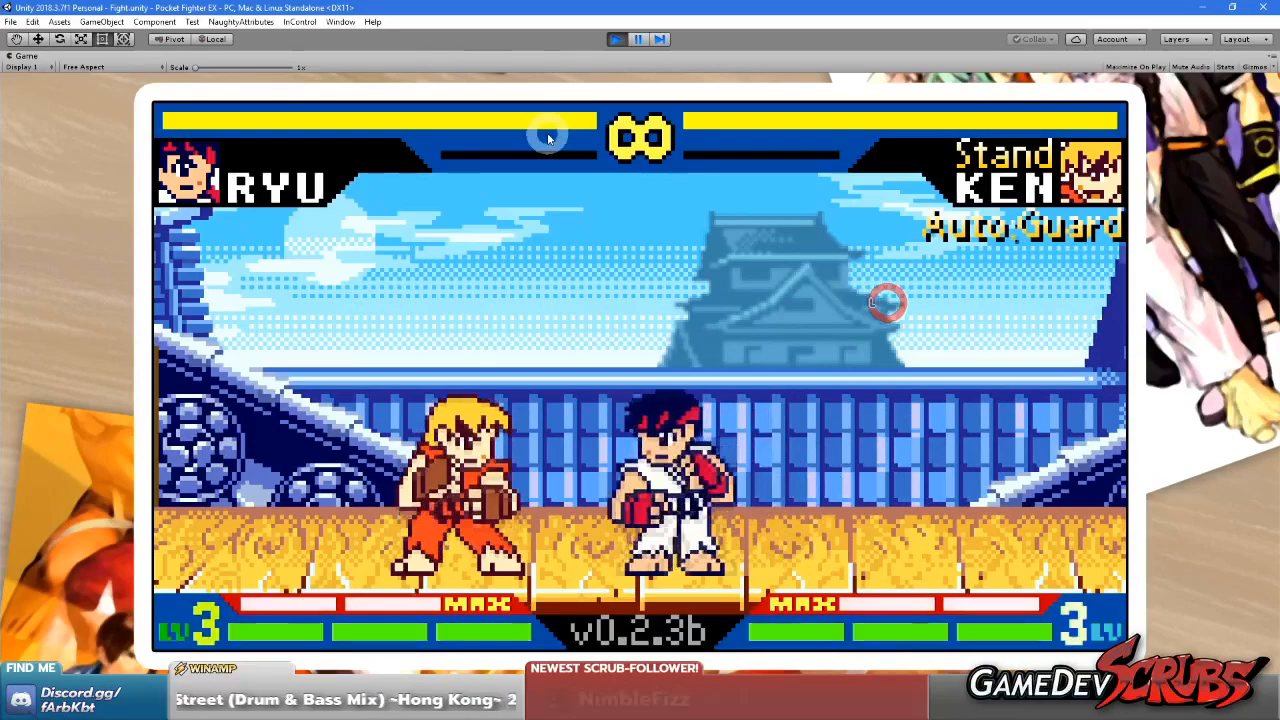
Restore the editor layout and set the ViewFramePlus render texture's size to 224 x 126
{"action": "right_click", "coordinate": [19, 60]}
{"action": "left_click", "coordinate": [41, 95]}
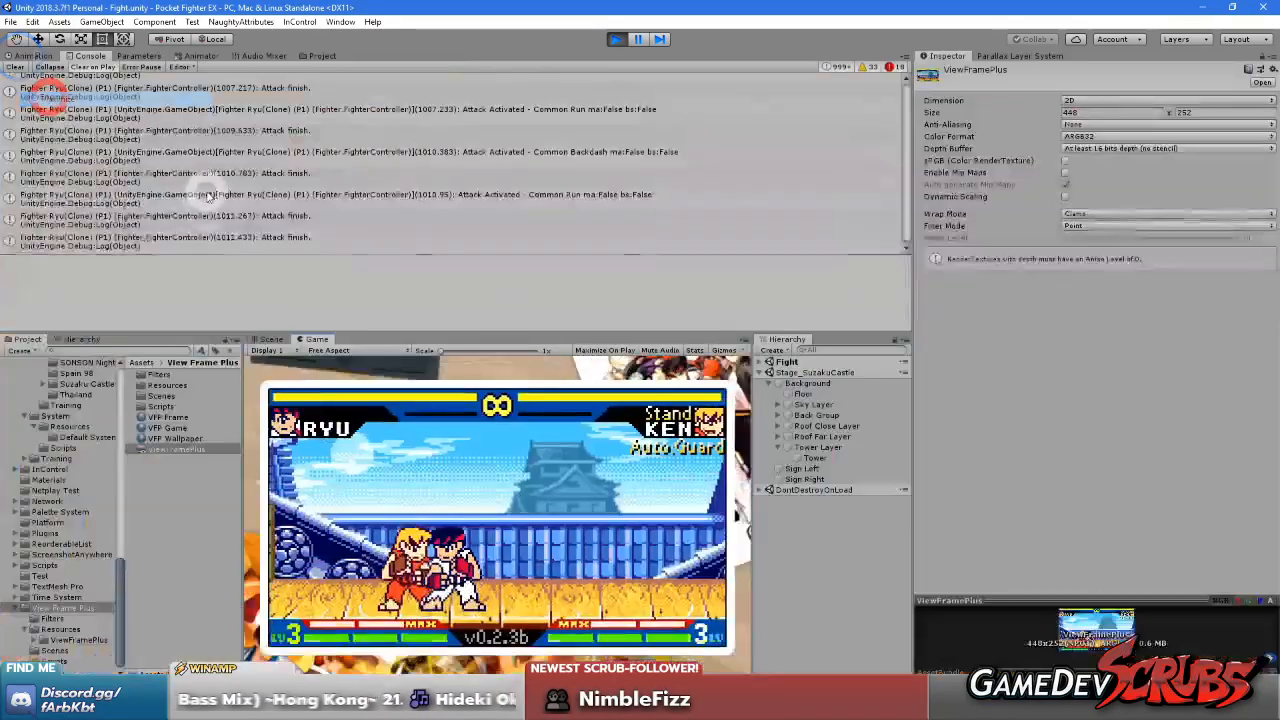
{"action": "left_click", "coordinate": [180, 453]}
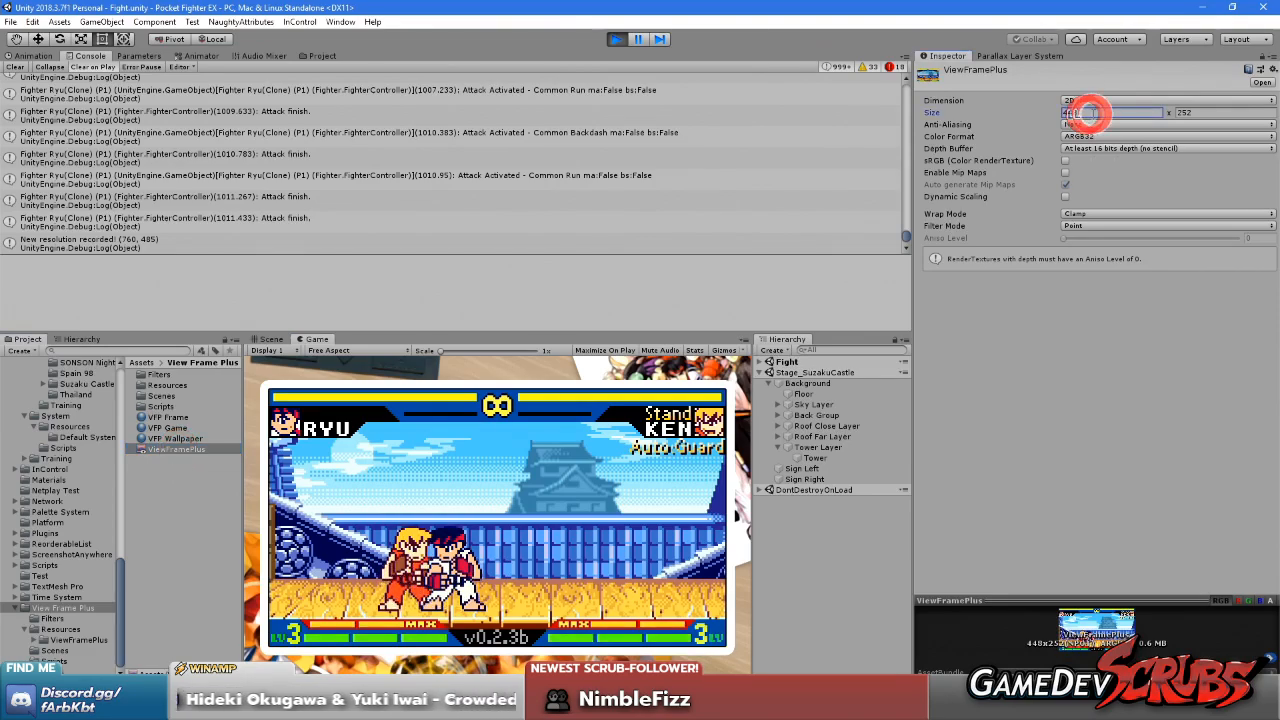
{"action": "left_click", "coordinate": [1212, 112]}
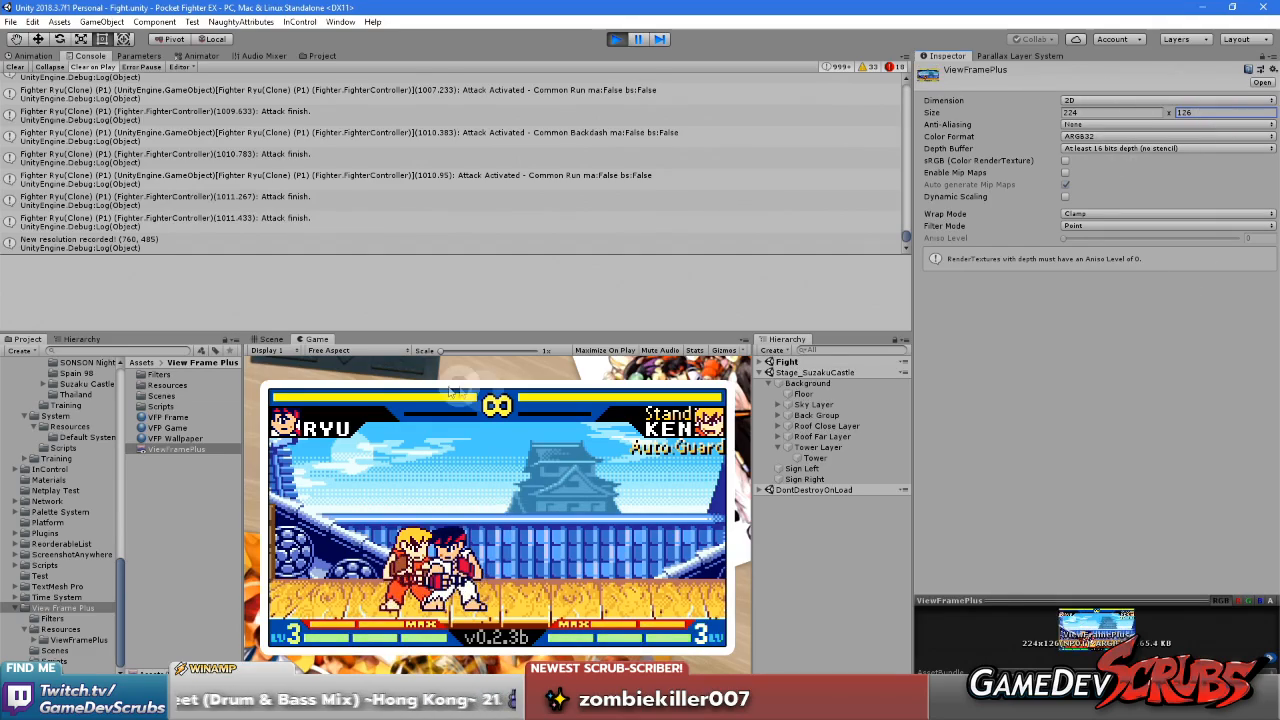
Find the SCastle Castle Day sprite in the Suzaku Castle folder and change its filter mode to Point (no filter)
{"action": "scroll", "coordinate": [100, 560], "scroll_direction": "up", "scroll_amount": 5}
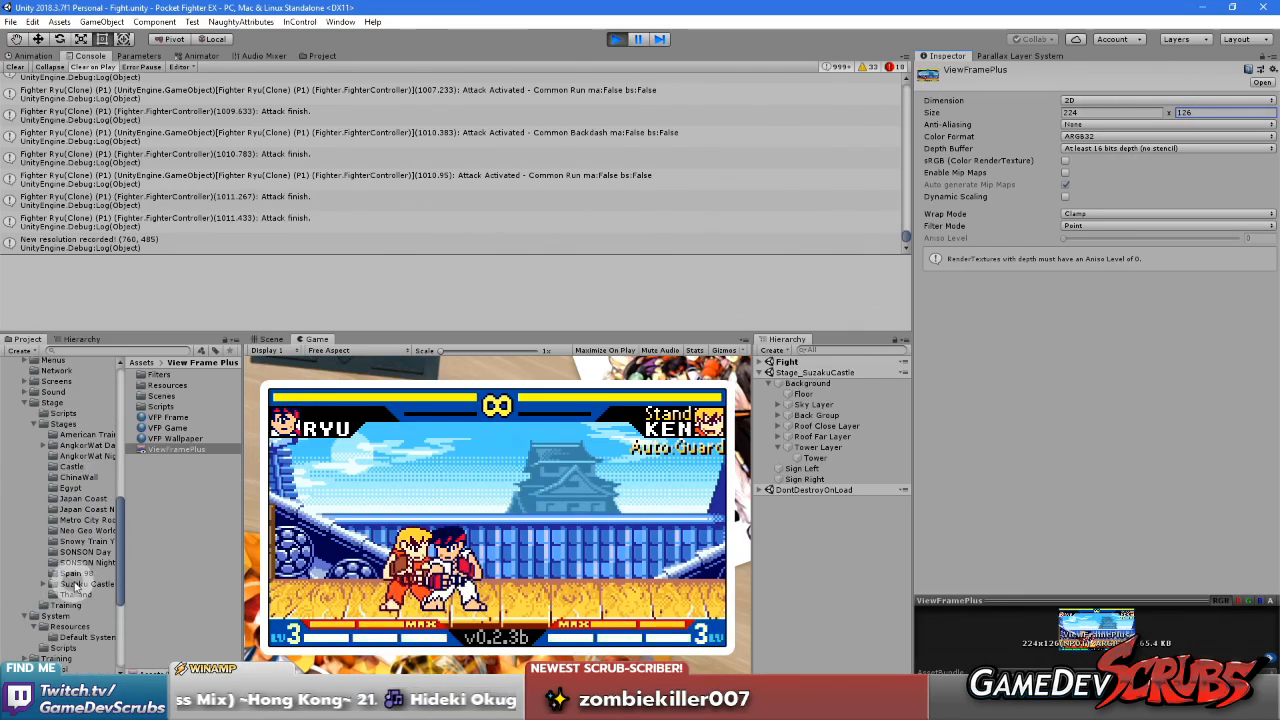
{"action": "left_click", "coordinate": [77, 588]}
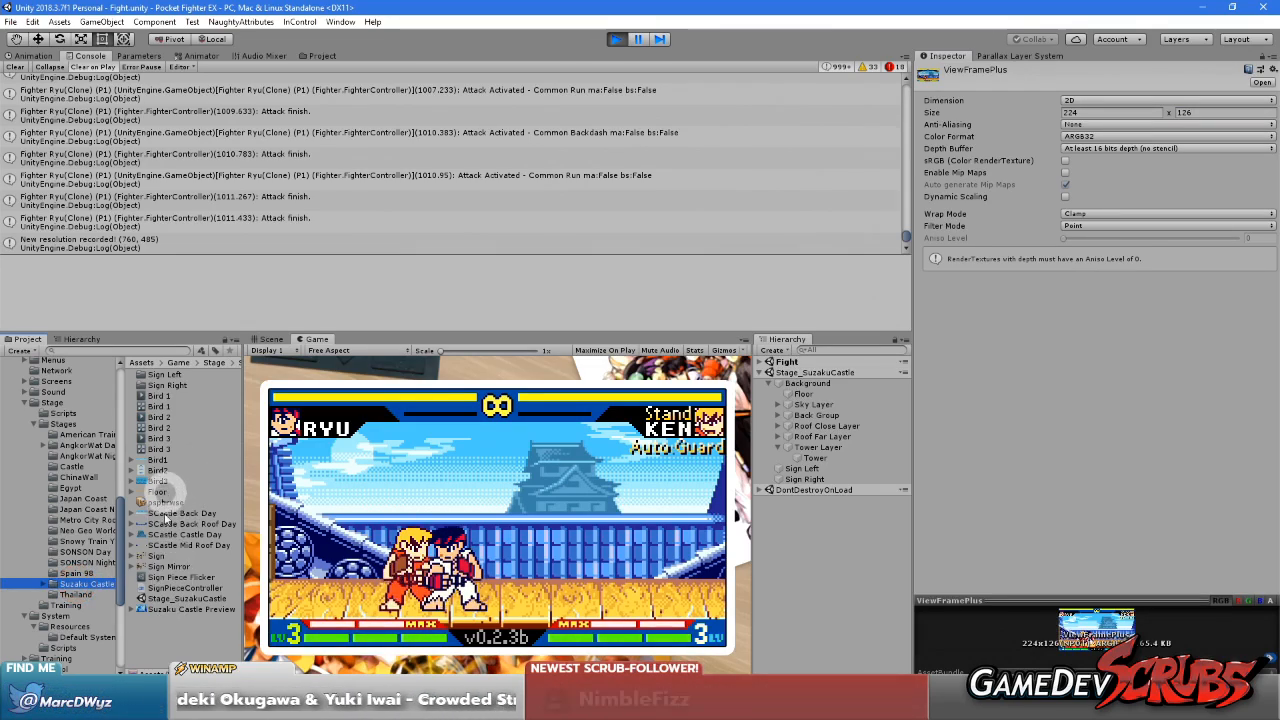
{"action": "left_click", "coordinate": [166, 535]}
{"action": "left_click", "coordinate": [1094, 330]}
{"action": "left_click", "coordinate": [1090, 337]}
Maximize the Game view and examine how the tower, roofs and fighters render at the reduced resolution
{"action": "right_click", "coordinate": [308, 340]}
{"action": "left_click", "coordinate": [347, 371]}
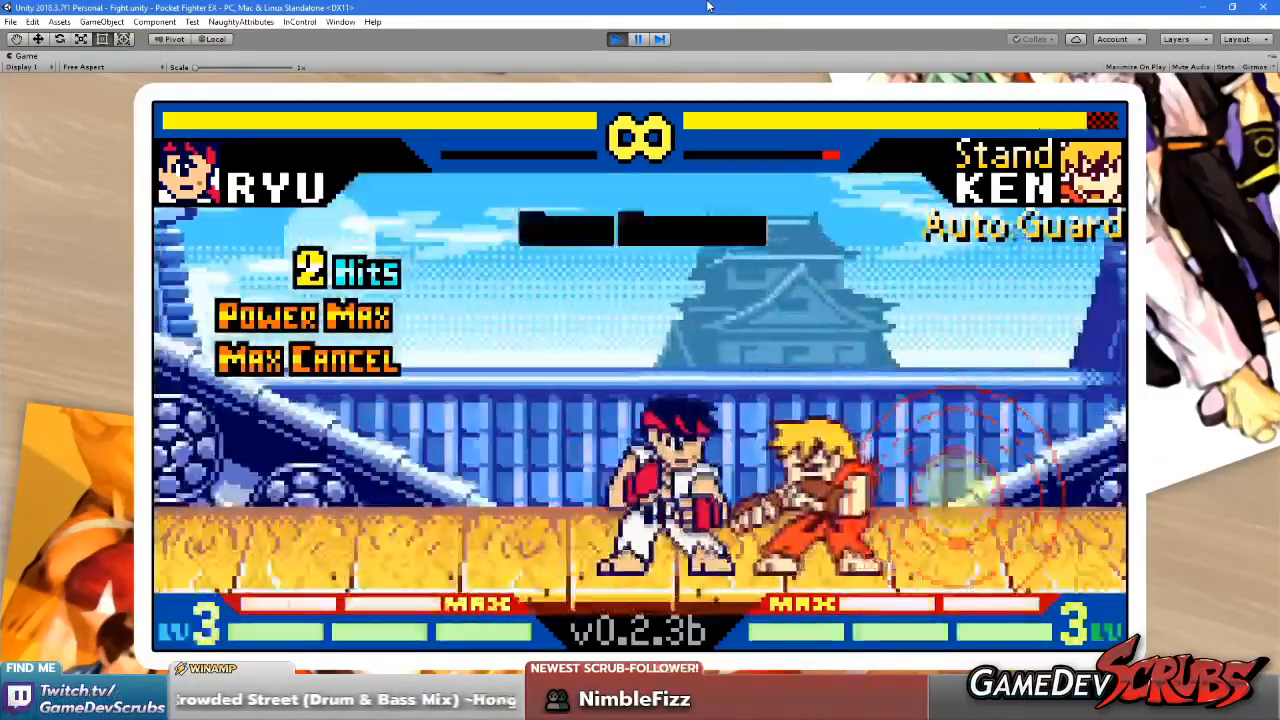
{"action": "left_click", "coordinate": [668, 338]}
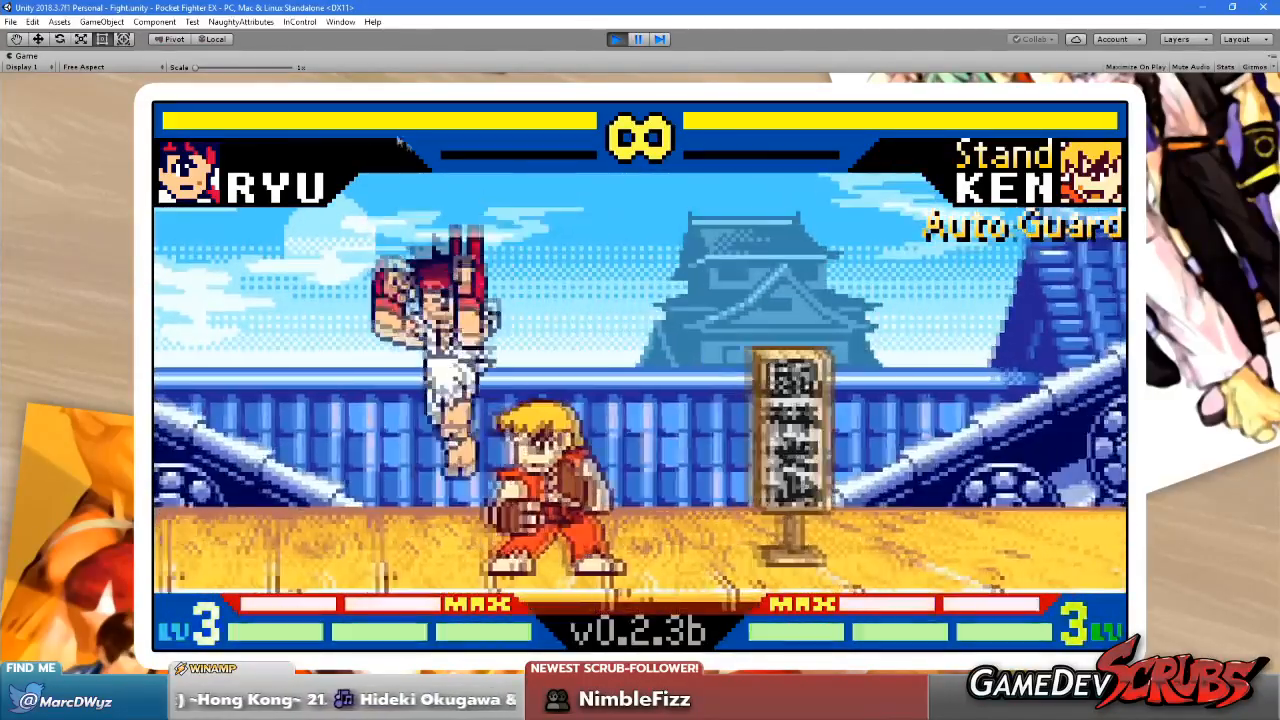
{"action": "left_click", "coordinate": [389, 271]}
{"action": "left_click", "coordinate": [611, 289]}
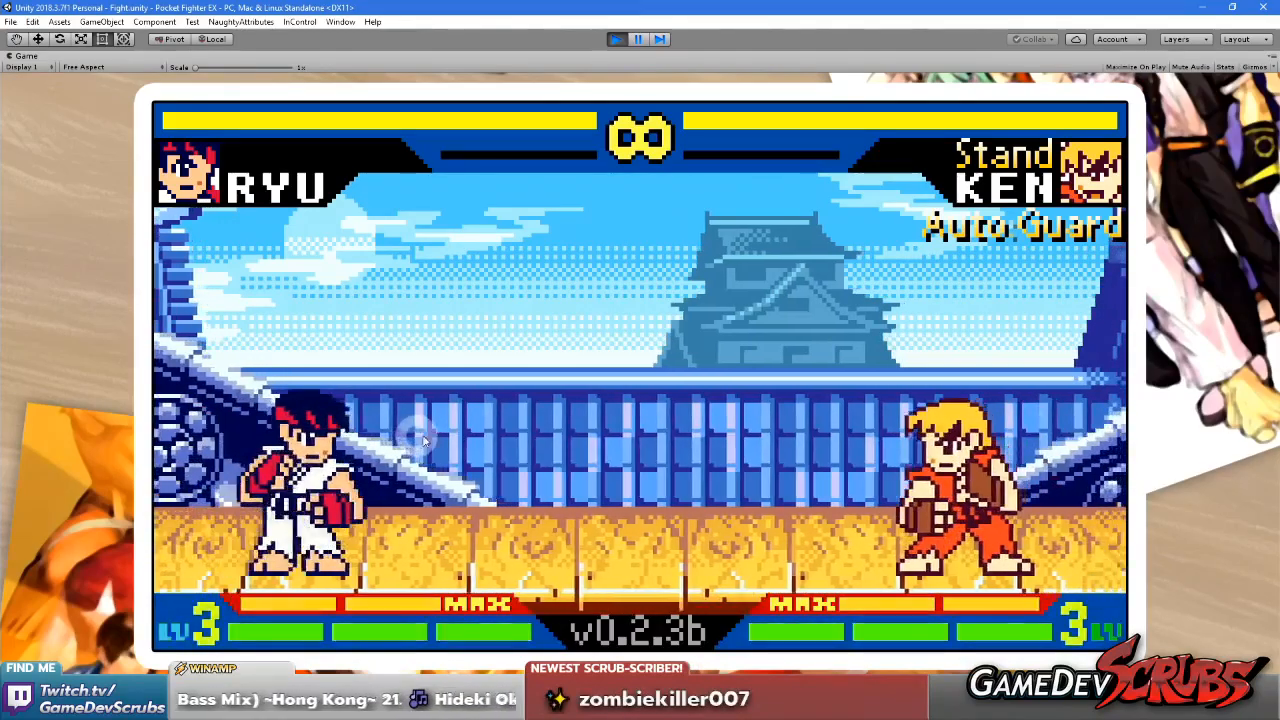
{"action": "left_click", "coordinate": [530, 526]}
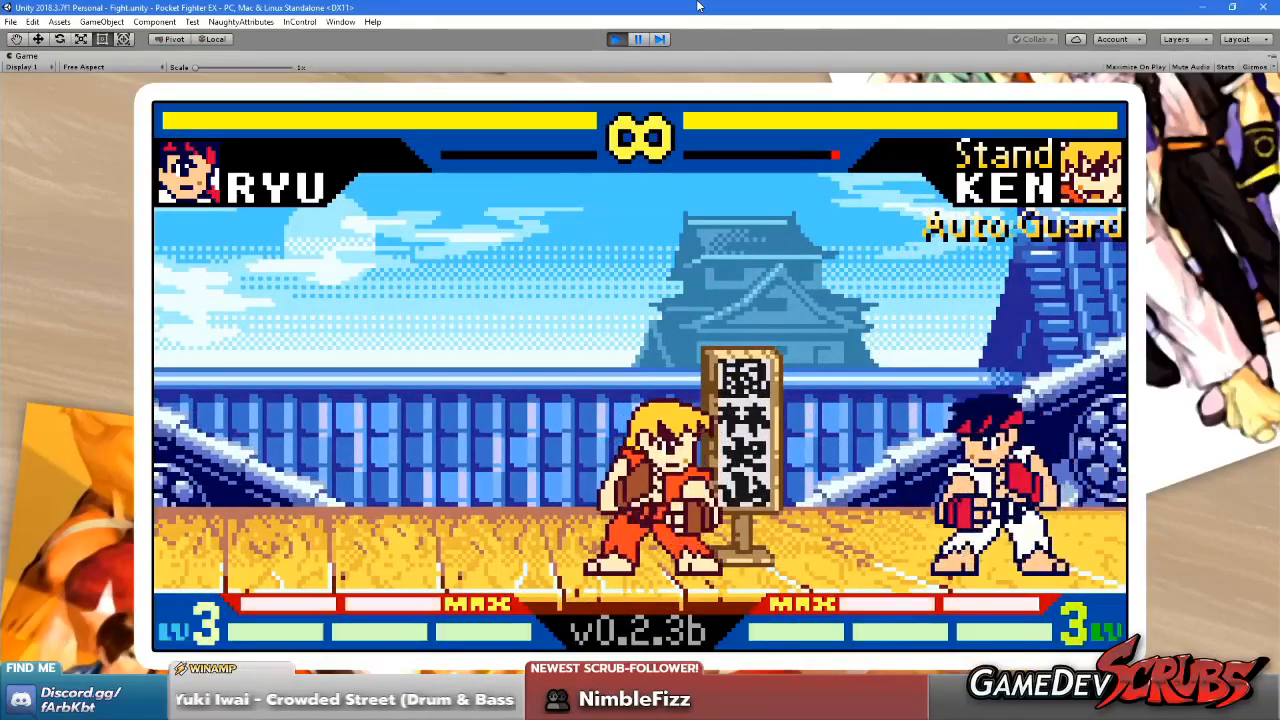
{"action": "left_click", "coordinate": [906, 482]}
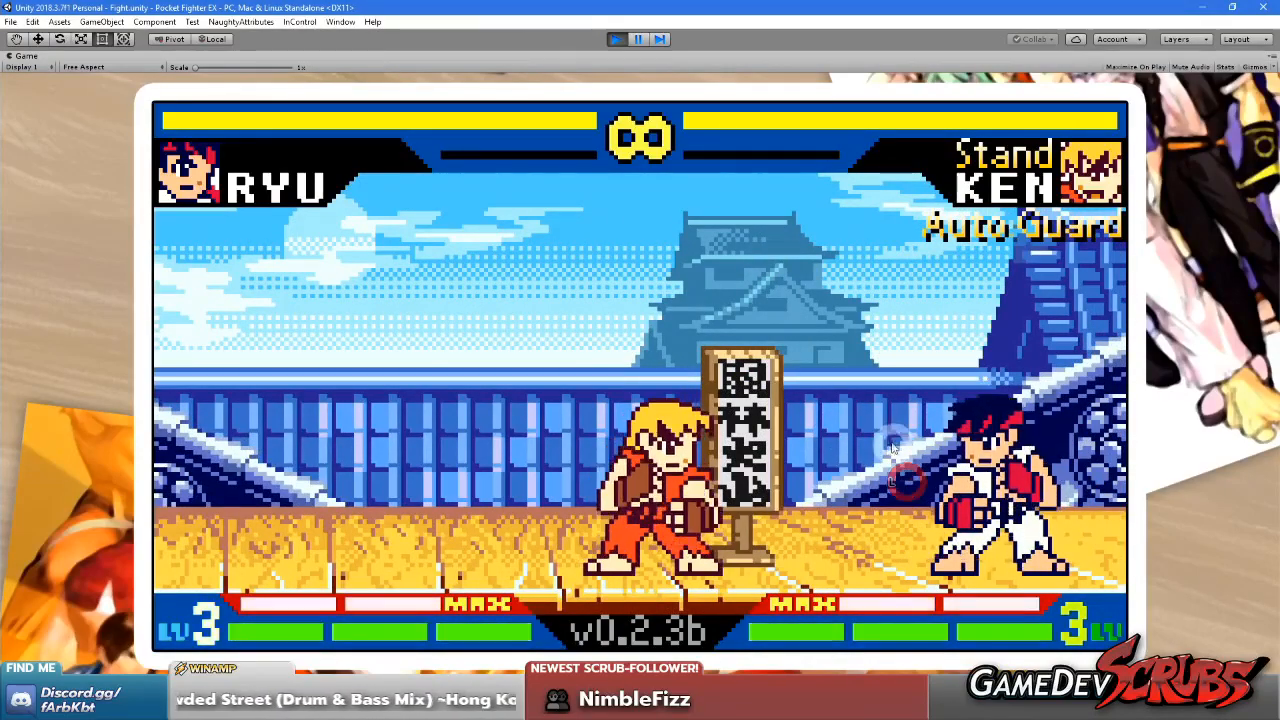
{"action": "left_click", "coordinate": [840, 420]}
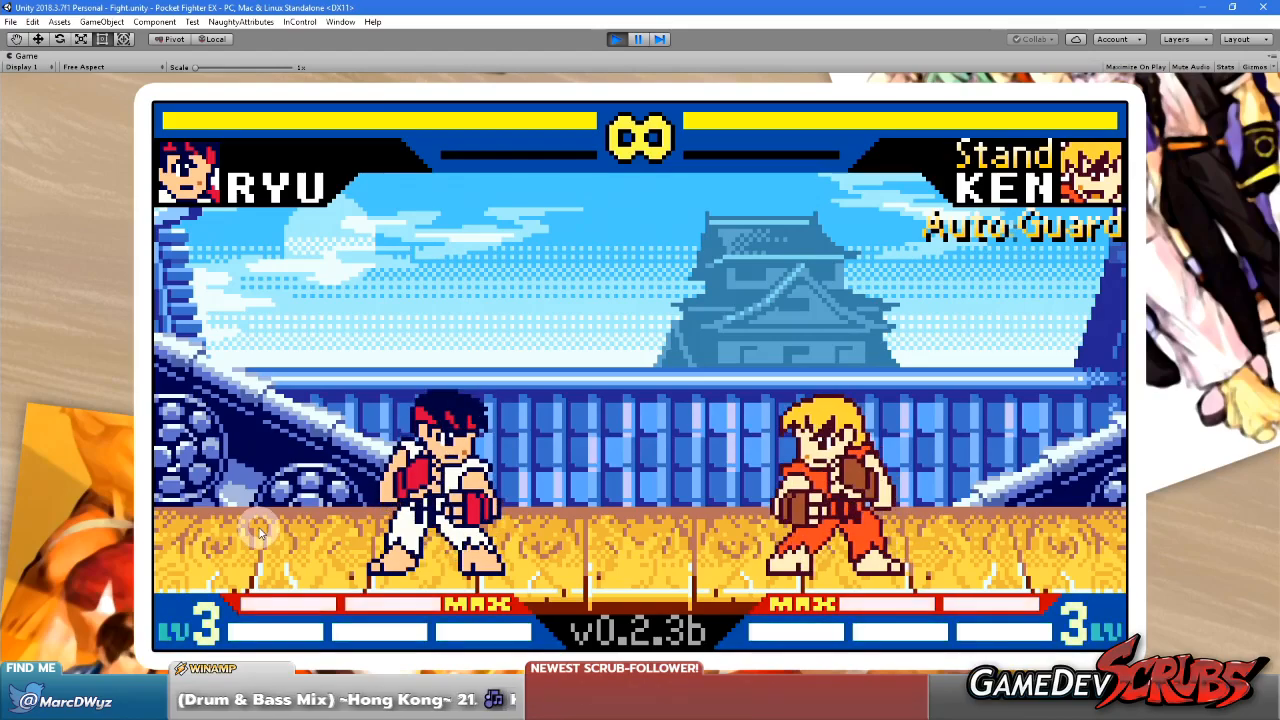
Restore the editor layout and discard the SCastle Castle Day sprite's unapplied import settings when switching to the roof layers
{"action": "right_click", "coordinate": [26, 56]}
{"action": "left_click", "coordinate": [72, 98]}
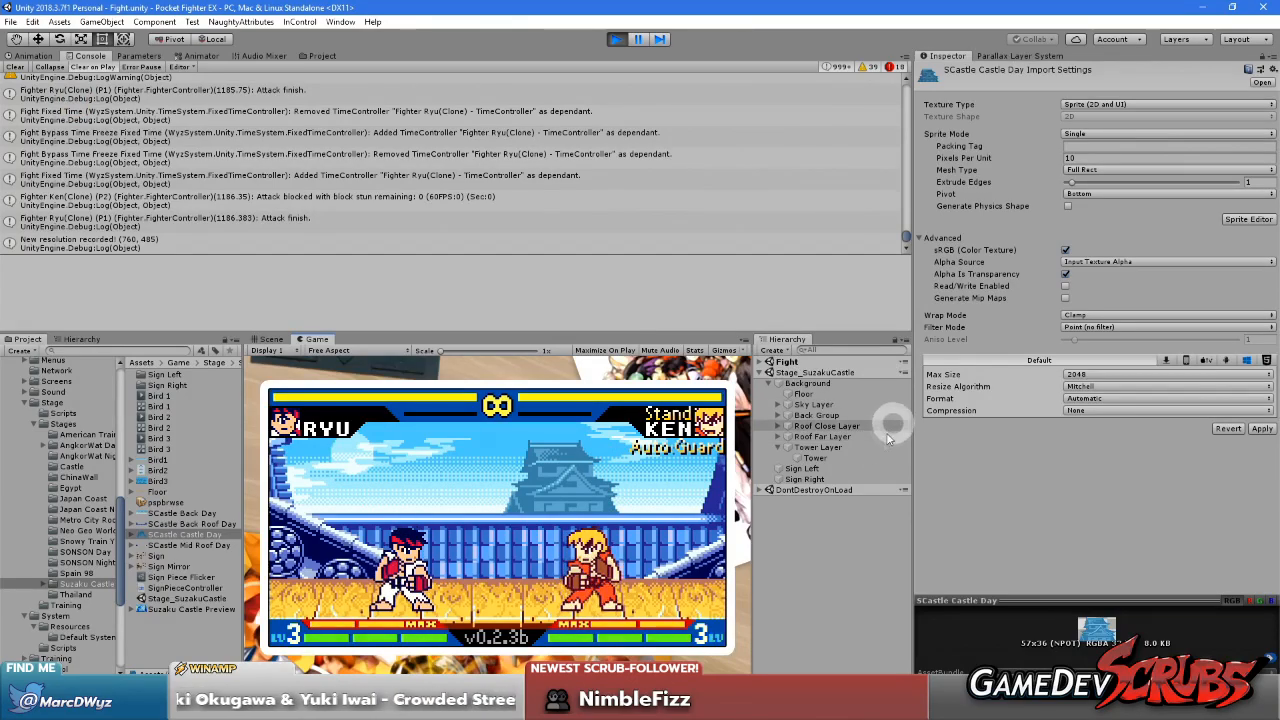
{"action": "left_click", "coordinate": [822, 437]}
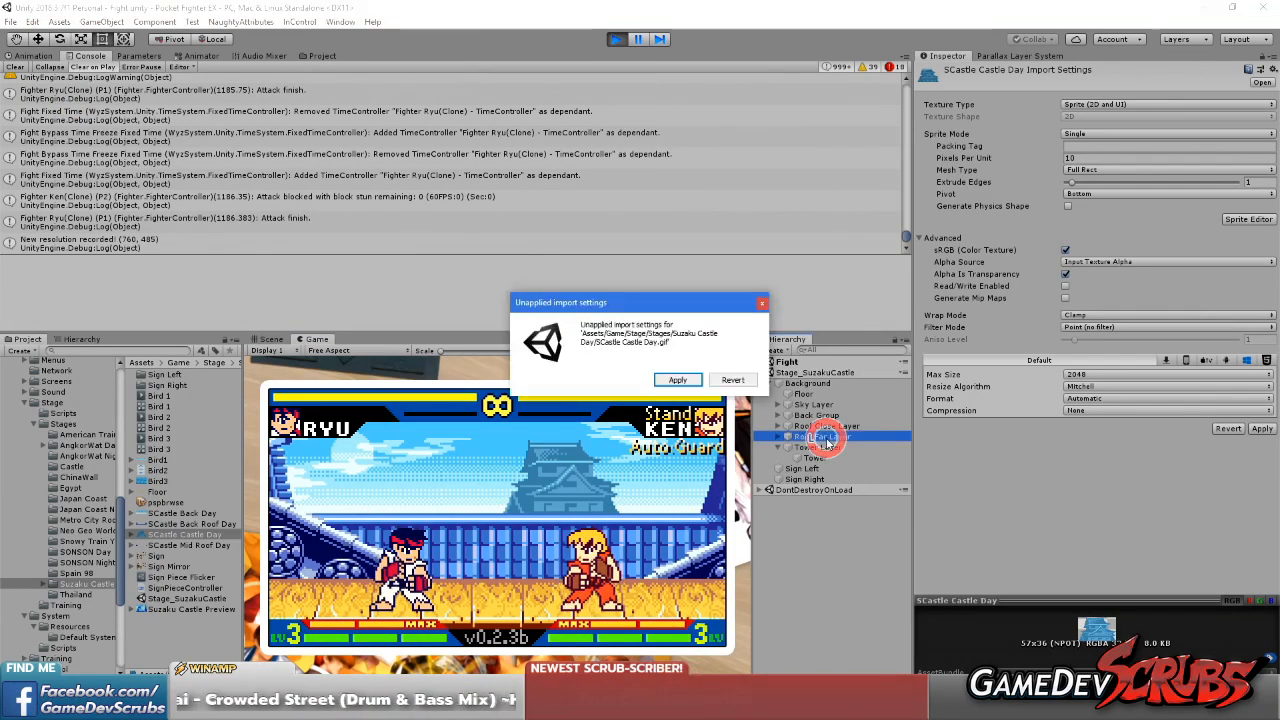
{"action": "left_click", "coordinate": [733, 382]}
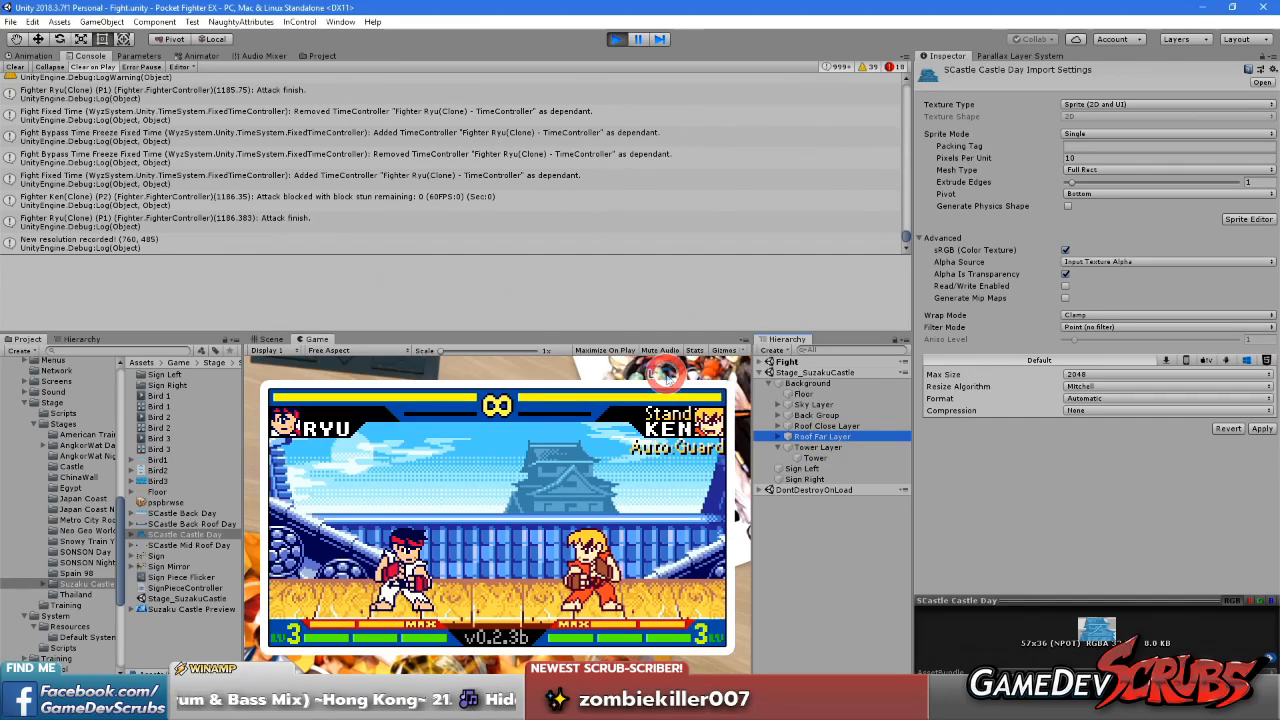
Set the Roof Close Layer's X scroll factor to 0 and test it by running and backdashing with Ryu
{"action": "left_click", "coordinate": [857, 427]}
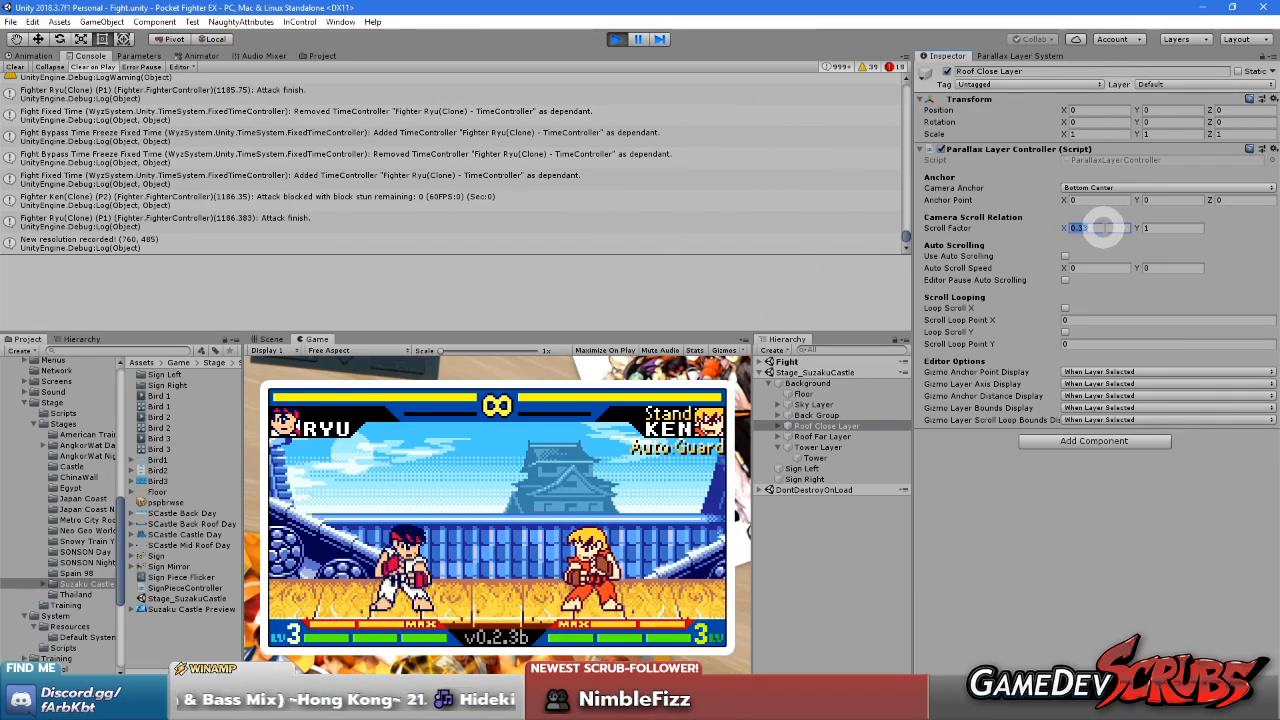
{"action": "left_click", "coordinate": [490, 553]}
{"action": "key", "text": "d"}
{"action": "key", "text": "d"}
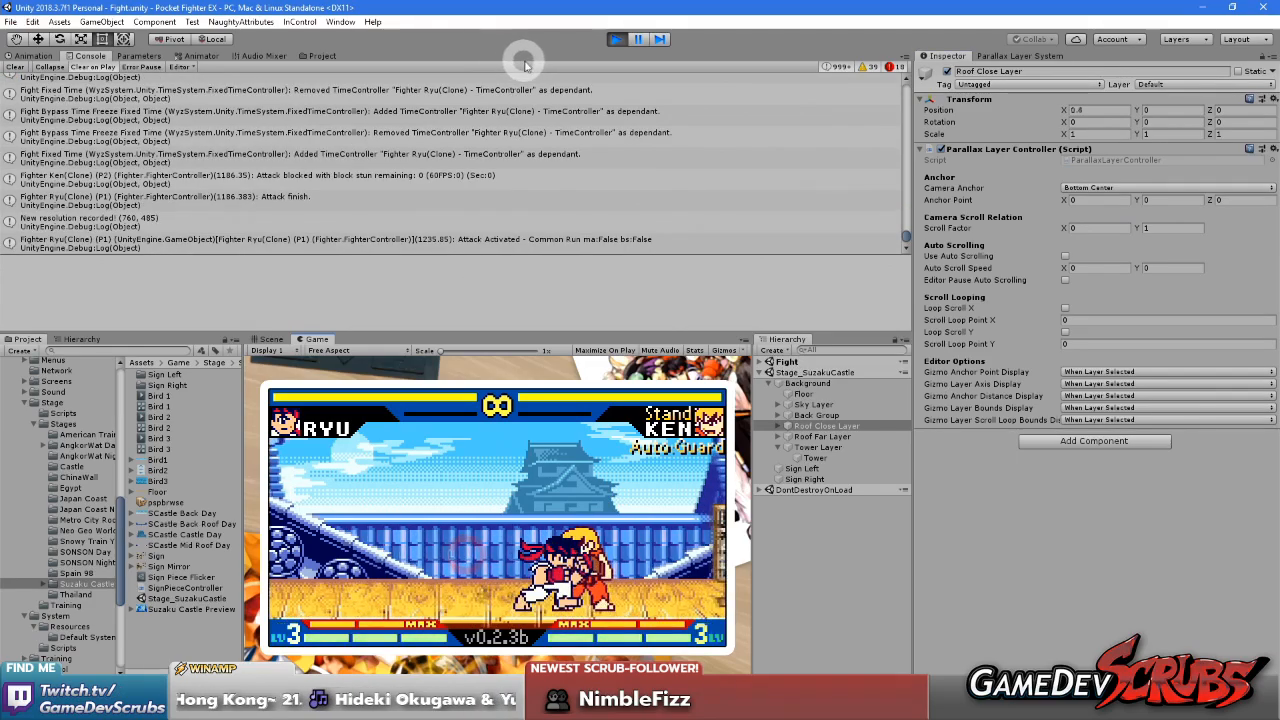
{"action": "key", "text": "a"}
{"action": "key", "text": "a"}
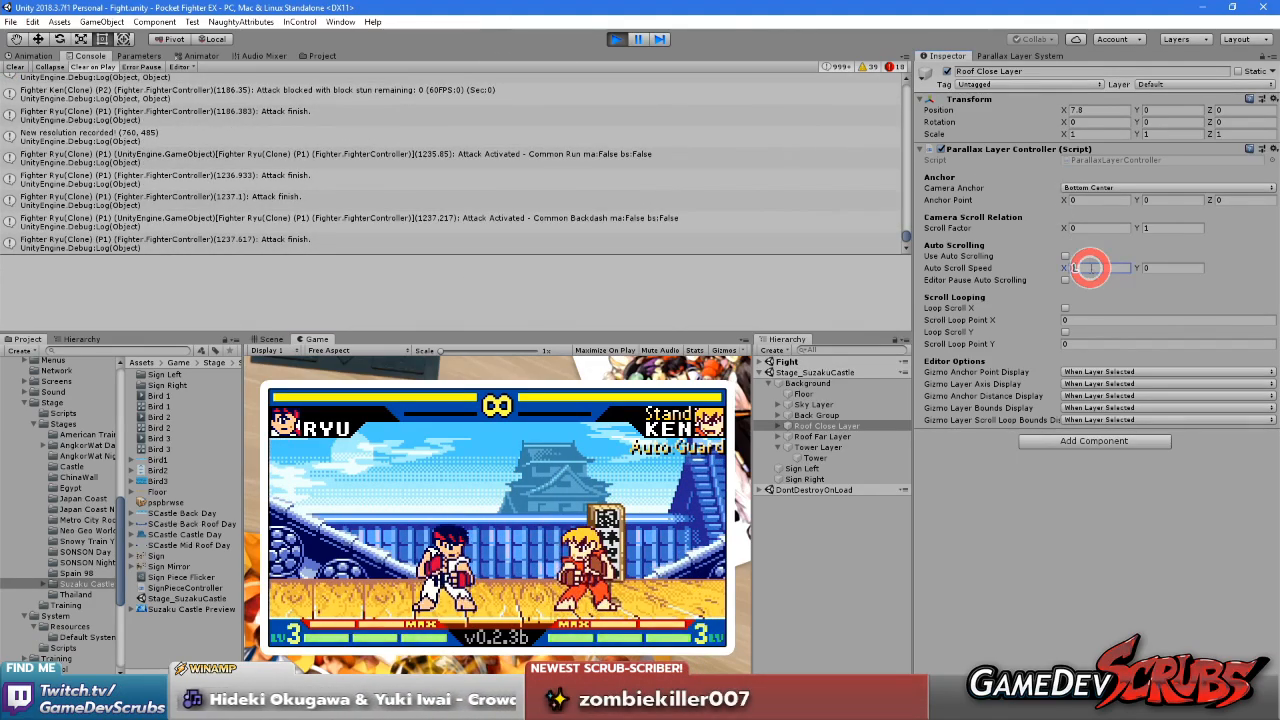
Set the Roof Close Layer's X scroll factor to 1 and test it by running Ryu across the stage
{"action": "type", "text": "1"}
{"action": "key", "text": "d"}
{"action": "key", "text": "d"}
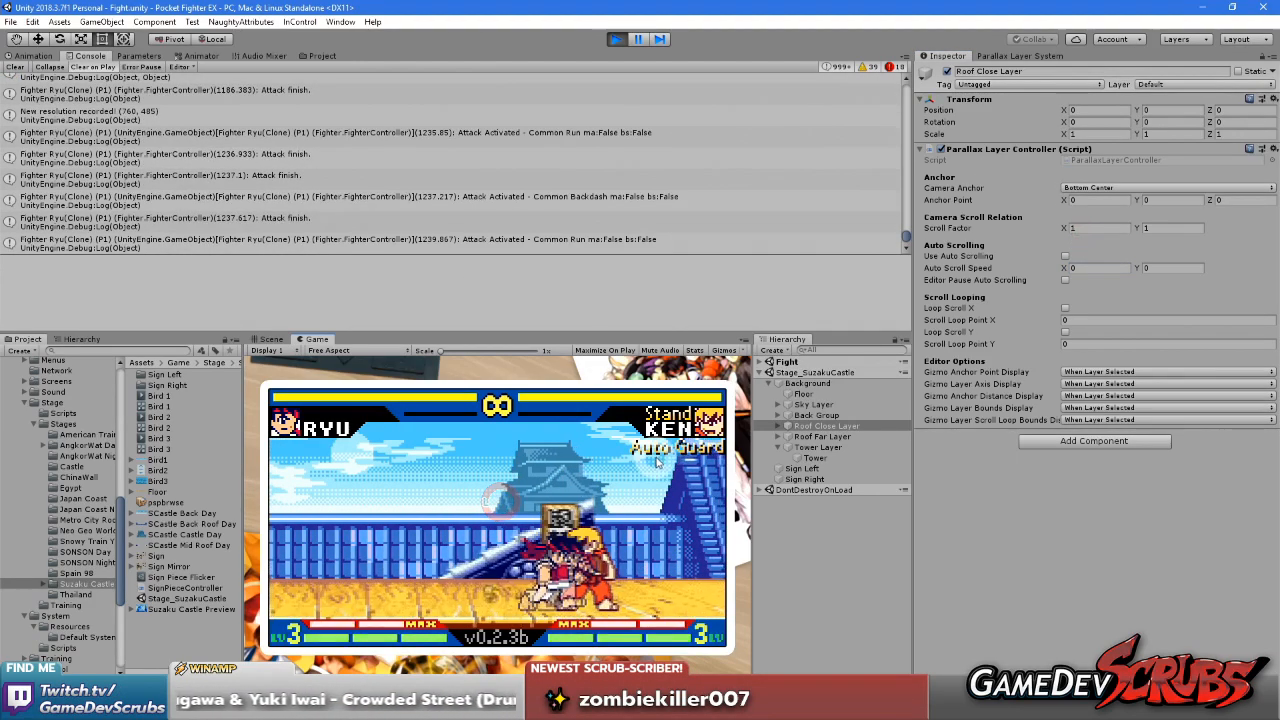
{"action": "key", "text": "d"}
{"action": "key", "text": "d"}
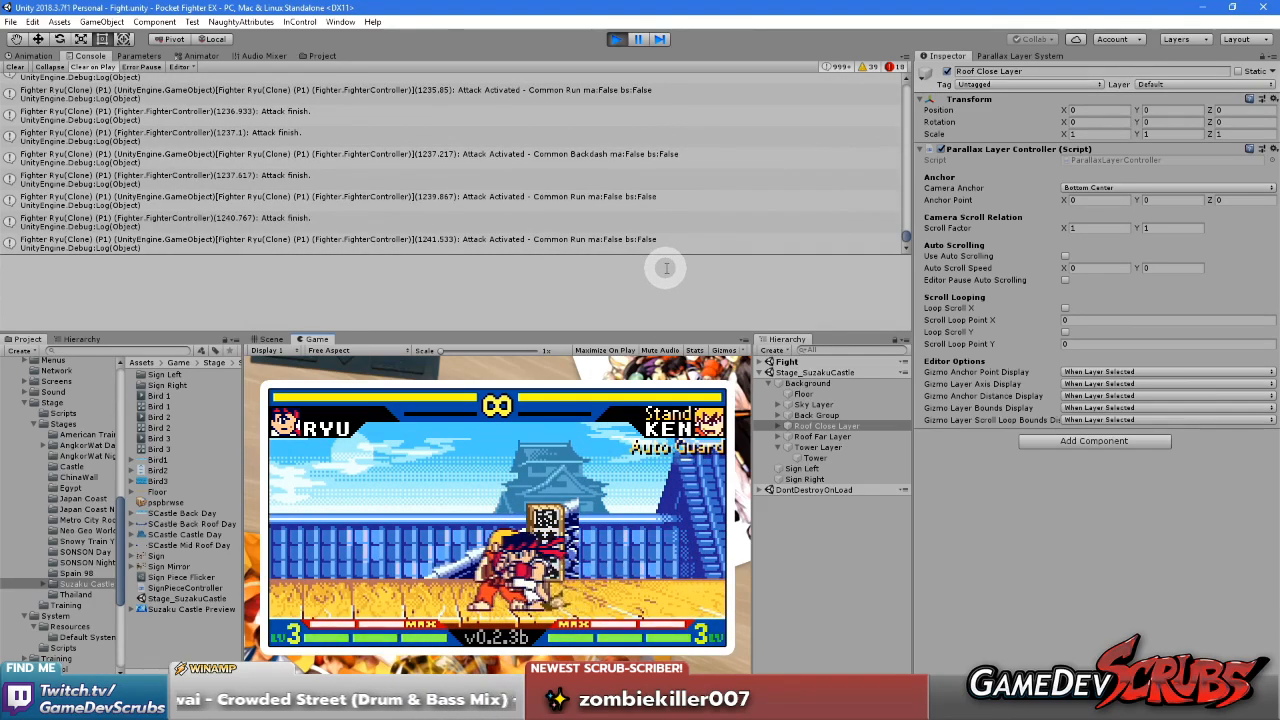
{"action": "key", "text": "w"}
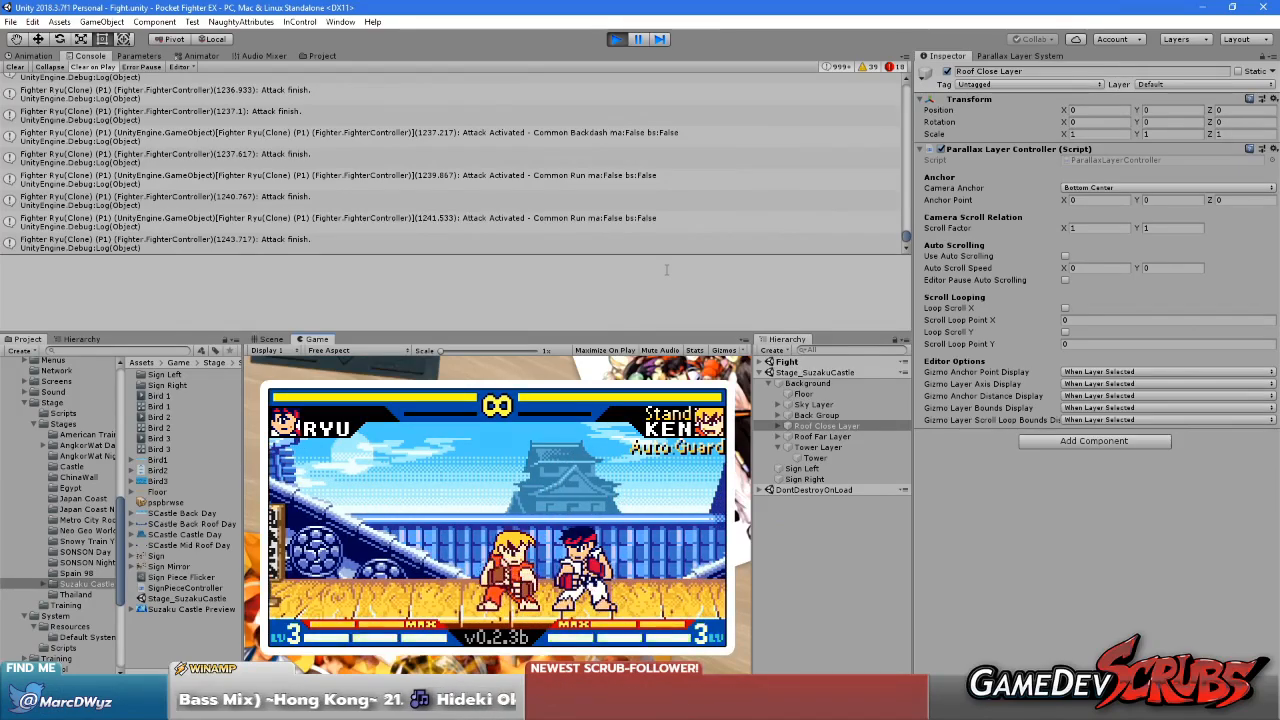
Set the Roof Close Layer's X scroll factor to 0.75 and test it by dashing and jumping Ryu between both sides
{"action": "key", "text": "w"}
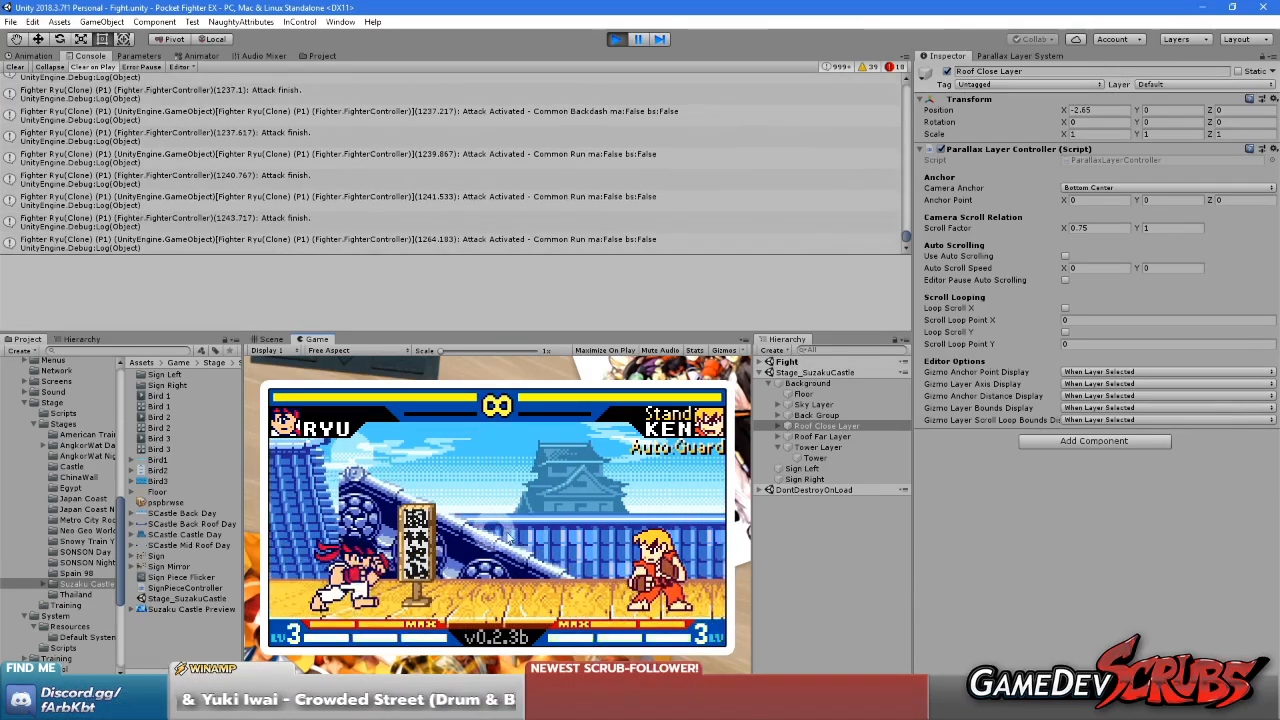
{"action": "key", "text": "Right"}
{"action": "key", "text": "Right"}
{"action": "key", "text": "Right"}
{"action": "key", "text": "Right"}
{"action": "key", "text": "Right"}
{"action": "key", "text": "Right"}
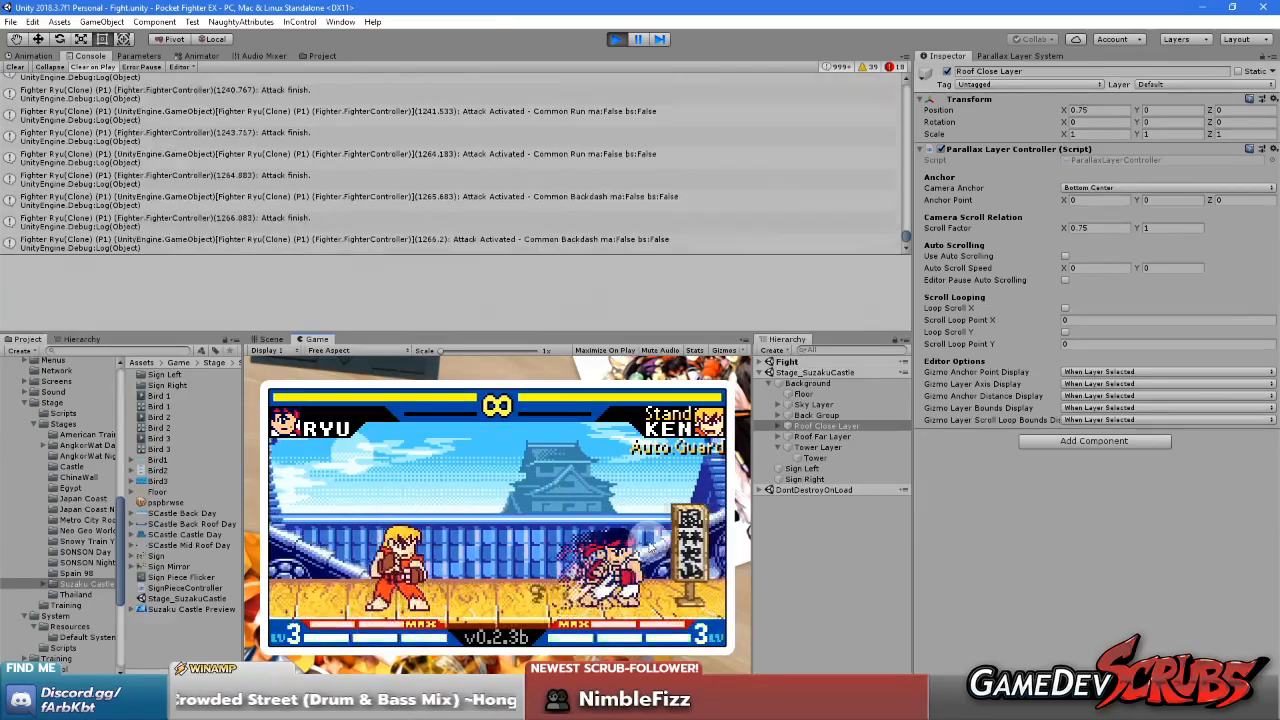
{"action": "key", "text": "Left"}
{"action": "key", "text": "Left"}
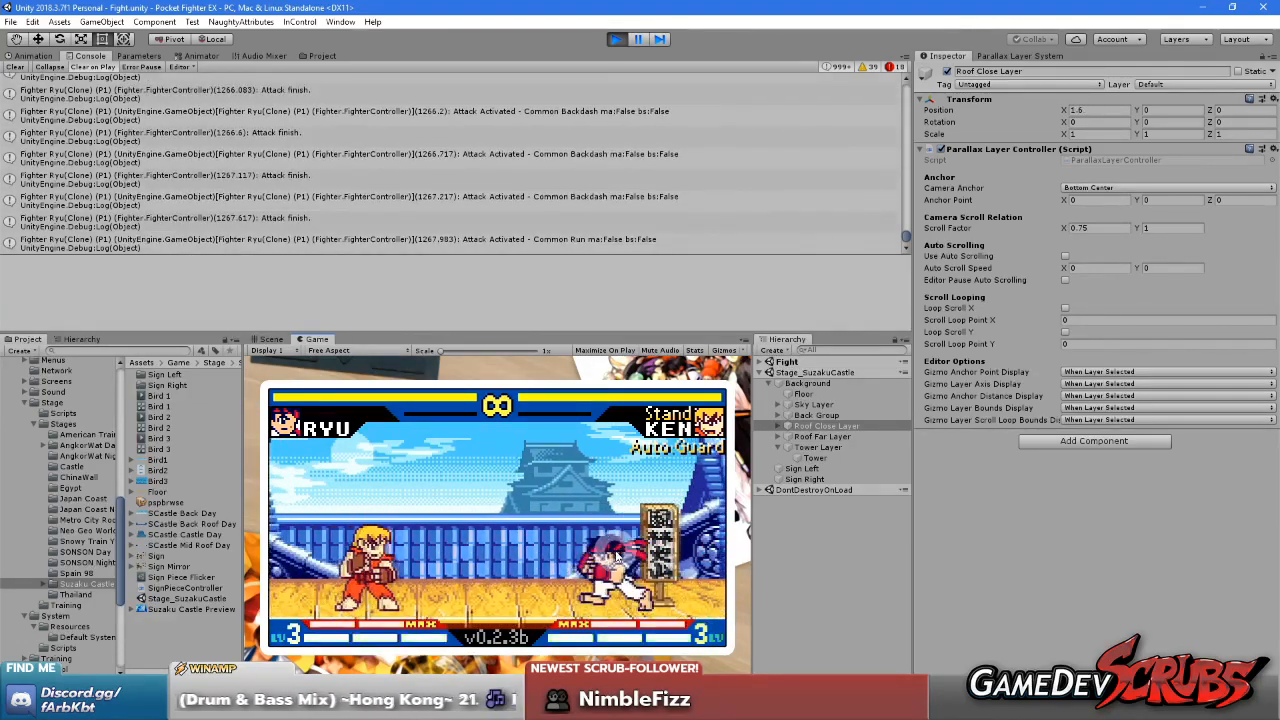
{"action": "key", "text": "Up"}
{"action": "key", "text": "Left"}
{"action": "key", "text": "Left"}
{"action": "key", "text": "Left"}
{"action": "key", "text": "Left"}
{"action": "key", "text": "Left"}
{"action": "key", "text": "Left"}
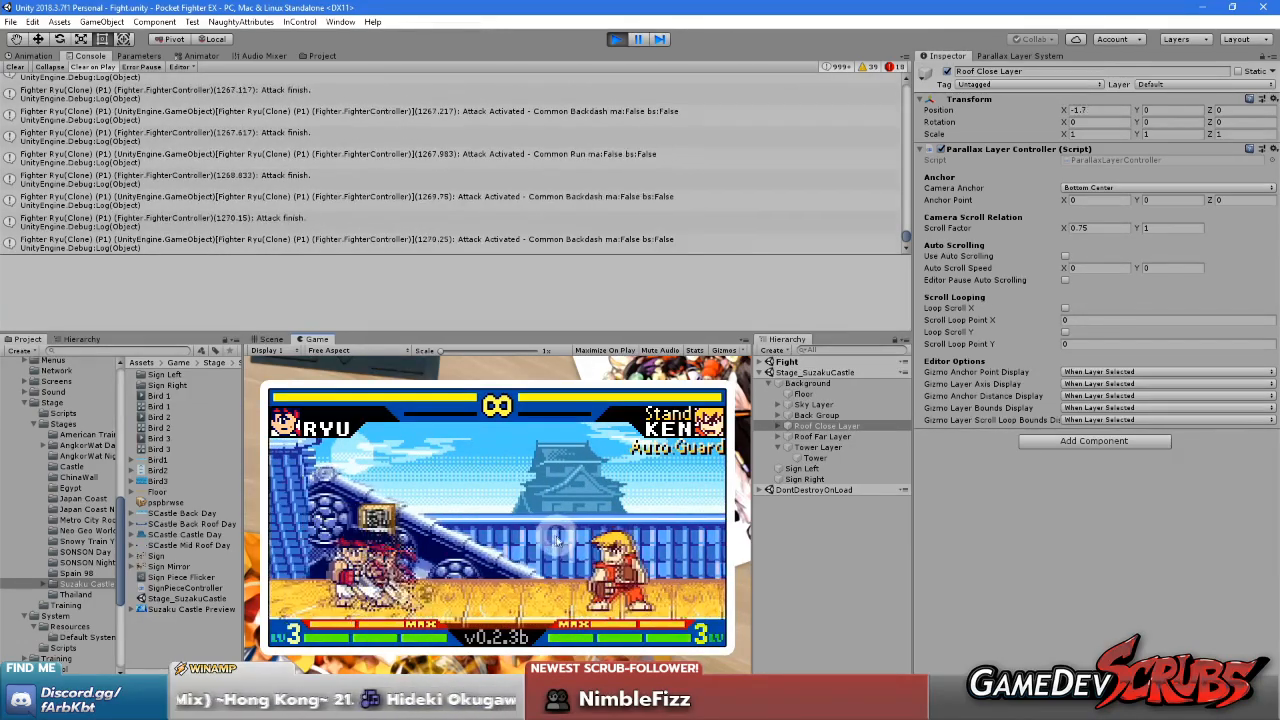
{"action": "key", "text": "Right"}
{"action": "key", "text": "Right"}
{"action": "key", "text": "Left"}
{"action": "key", "text": "Left"}
{"action": "key", "text": "Right"}
{"action": "key", "text": "Right"}
{"action": "key", "text": "Up"}
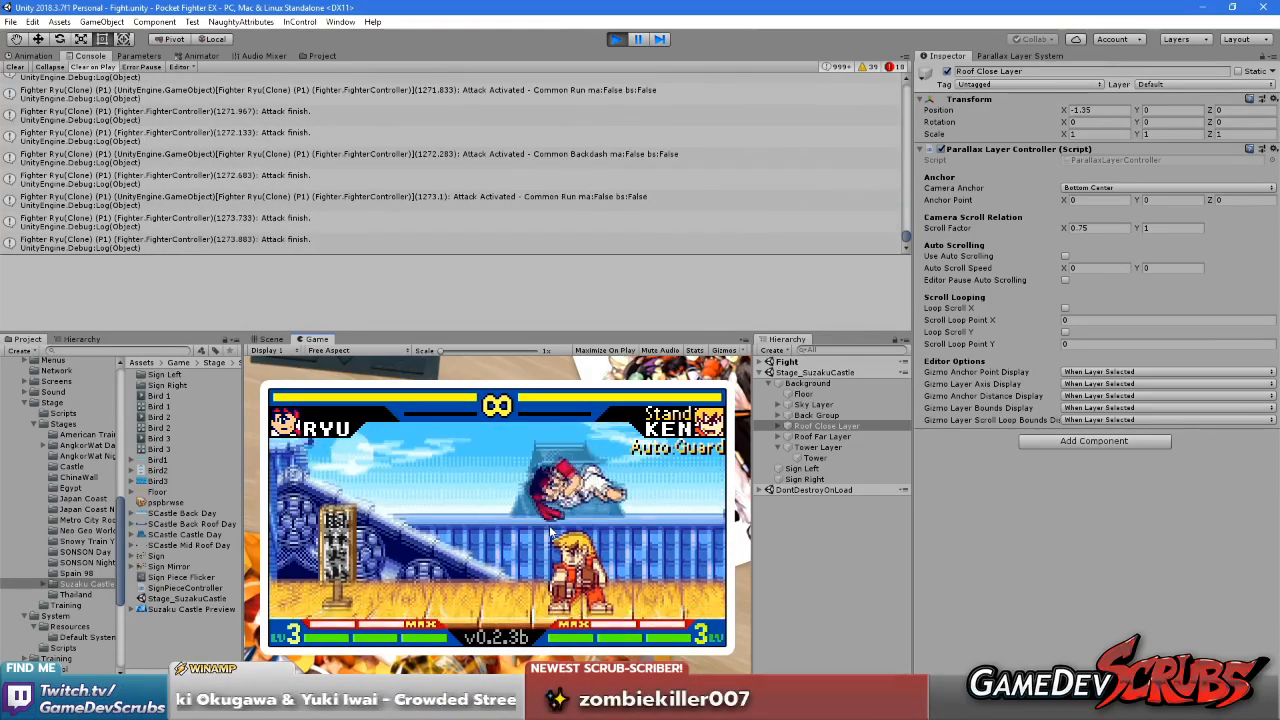
{"action": "key", "text": "Right"}
{"action": "key", "text": "Left"}
{"action": "key", "text": "Up"}
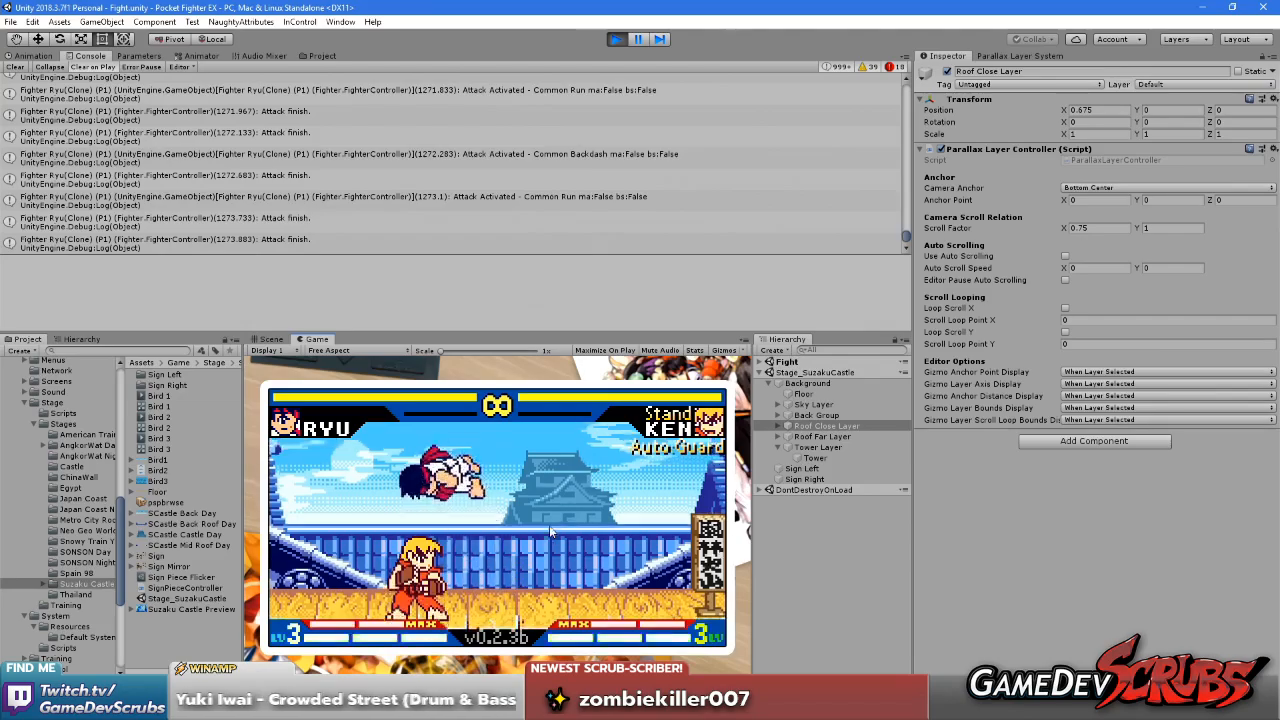
Check the roof layer's scrolling by running, jumping and backdashing Ryu between both ends of the stage, and stop play mode
{"action": "key", "text": "Left"}
{"action": "key", "text": "Right"}
{"action": "key", "text": "Right"}
{"action": "key", "text": "Up"}
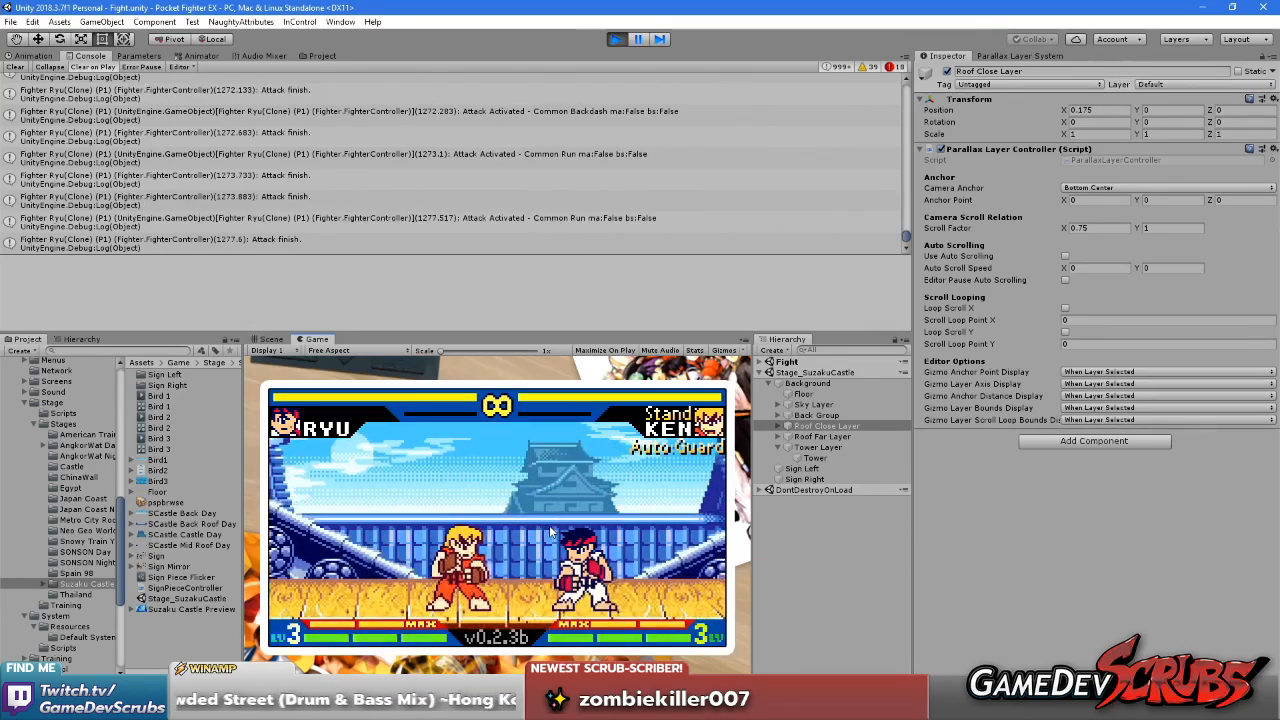
{"action": "key", "text": "Left"}
{"action": "key", "text": "Left"}
{"action": "key", "text": "Up"}
{"action": "key", "text": "Left"}
{"action": "key", "text": "Right"}
{"action": "key", "text": "Right"}
{"action": "key", "text": "Up"}
{"action": "key", "text": "Right"}
{"action": "left_click", "coordinate": [611, 518]}
{"action": "key", "text": "Left"}
{"action": "key", "text": "Left"}
{"action": "key", "text": "Up"}
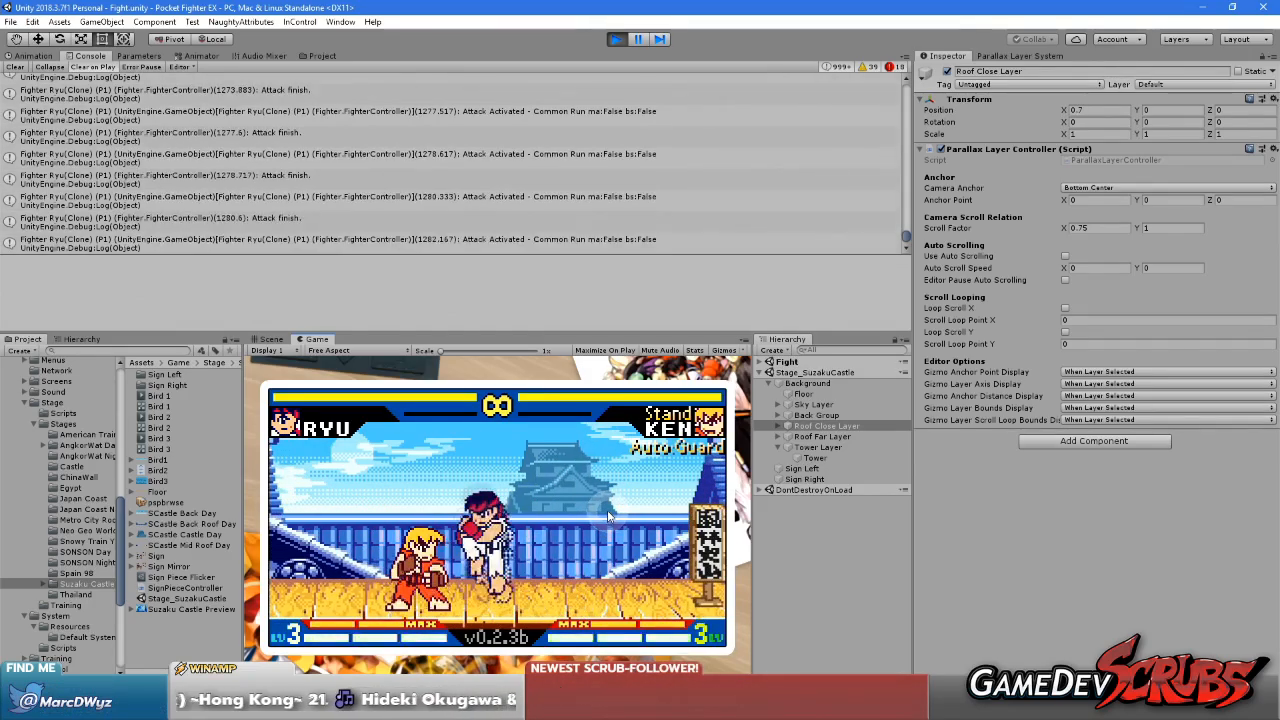
{"action": "key", "text": "Left"}
{"action": "key", "text": "Left"}
{"action": "key", "text": "Right"}
{"action": "key", "text": "Right"}
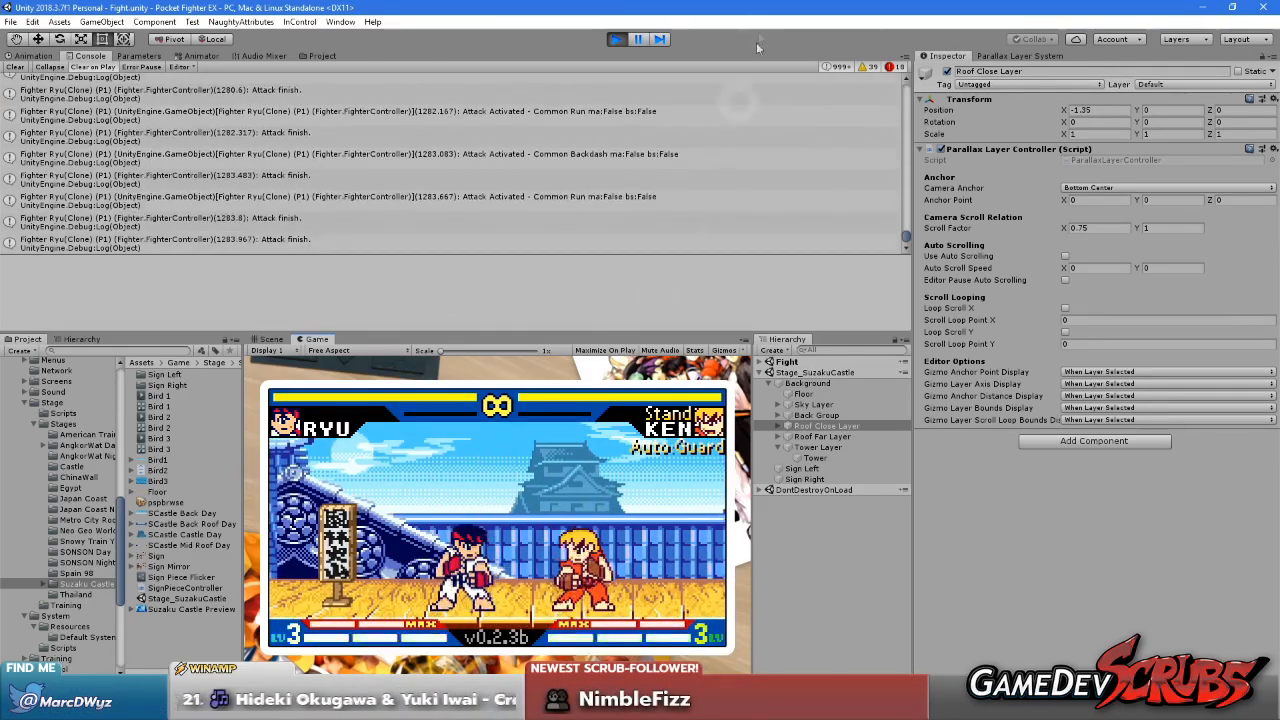
{"action": "left_click", "coordinate": [614, 39]}
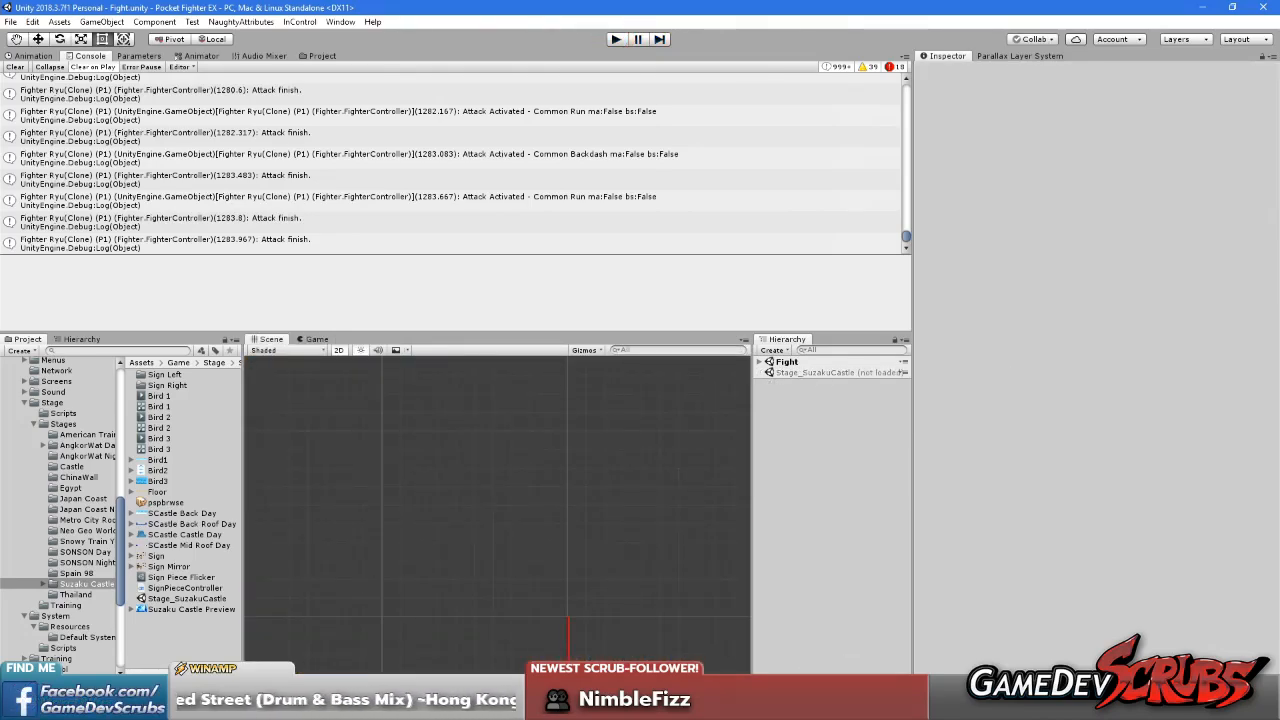
Launch Paint Shop Pro and open its image browser
{"action": "key", "text": "super"}
{"action": "type", "text": "paint"}
{"action": "key", "text": "Return"}
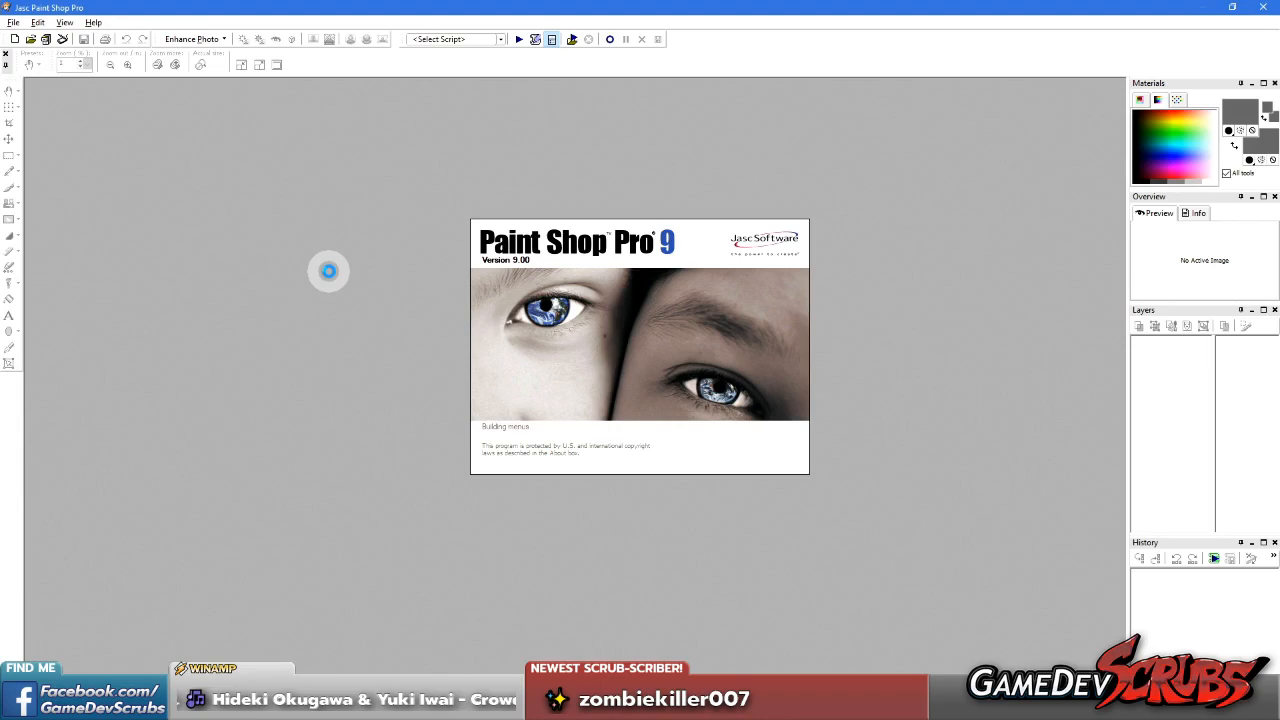
{"action": "left_click", "coordinate": [47, 40]}
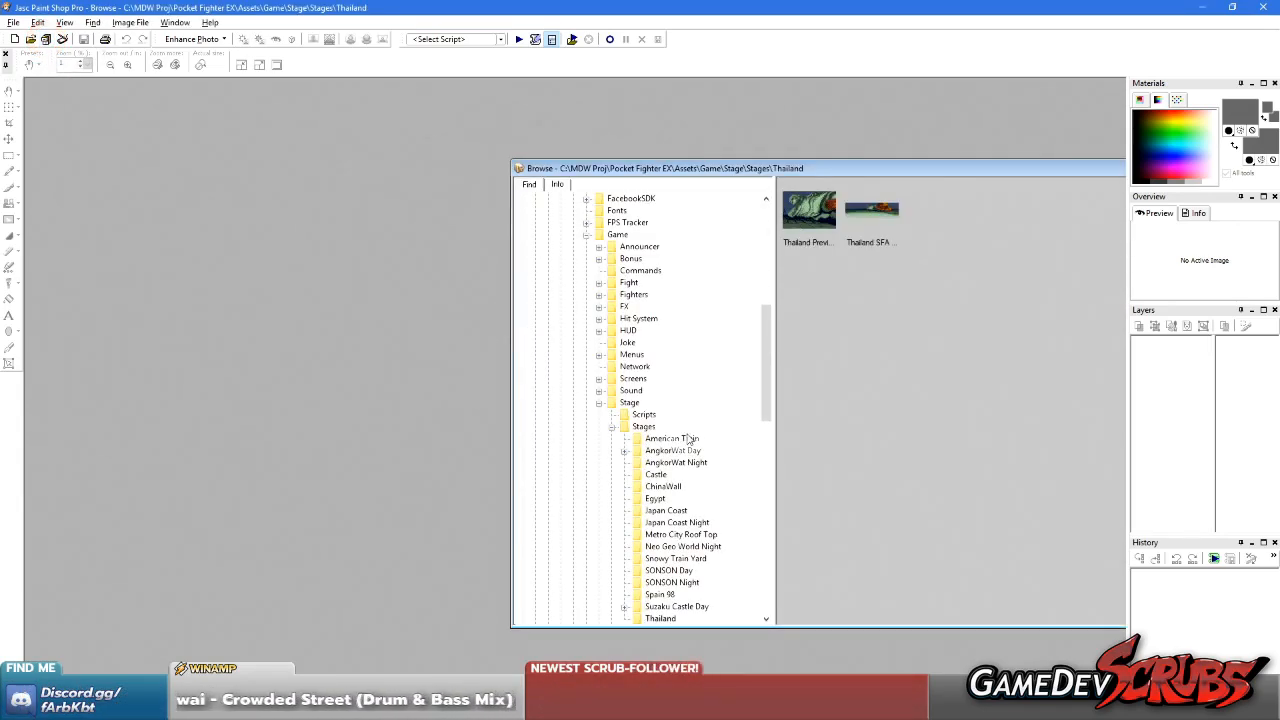
Browse to the Suzaku Castle Day folder in the project's Stages folder
{"action": "scroll", "coordinate": [687, 433], "scroll_direction": "down", "scroll_amount": 2}
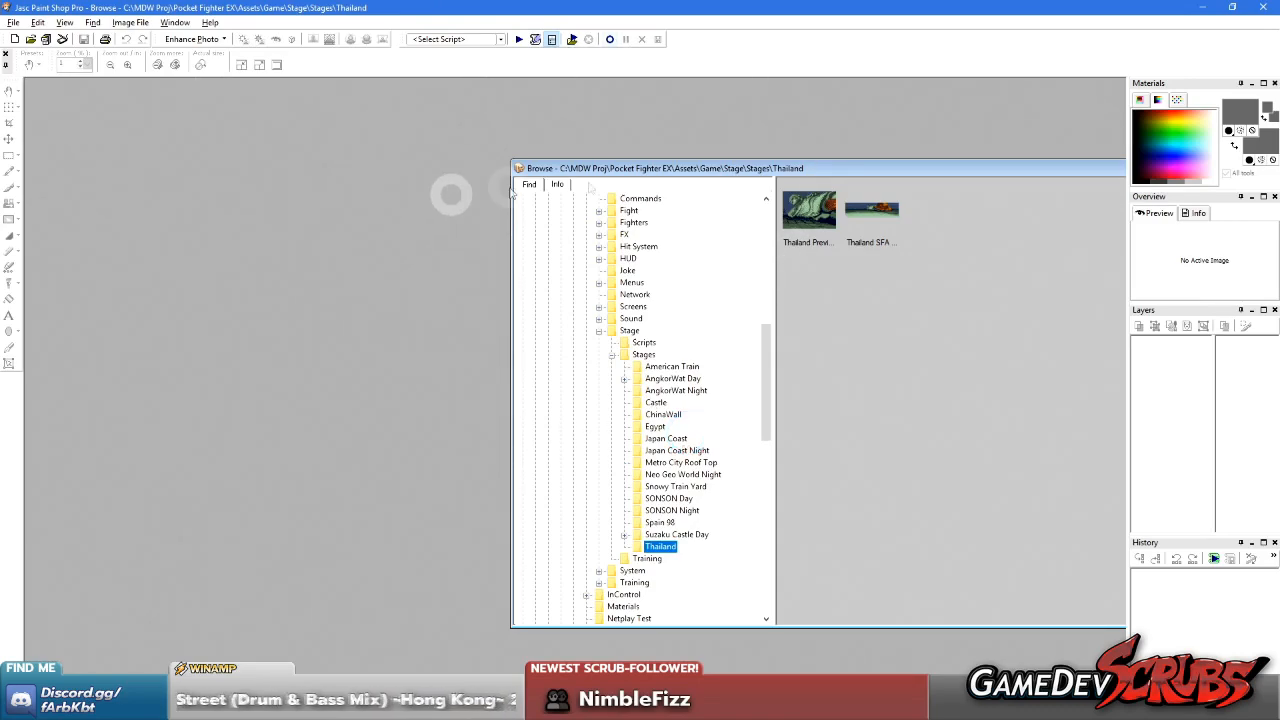
{"action": "left_click_drag", "start_coordinate": [781, 174], "coordinate": [593, 170]}
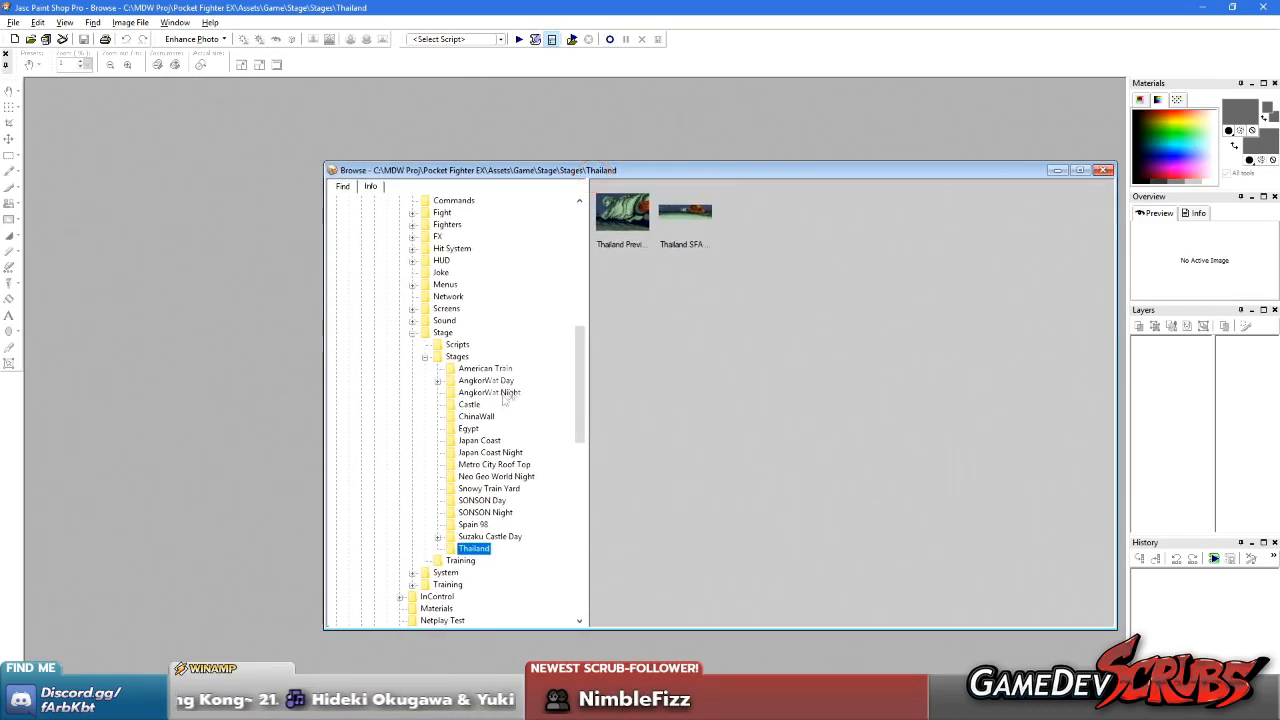
{"action": "scroll", "coordinate": [483, 408], "scroll_direction": "down", "scroll_amount": 3}
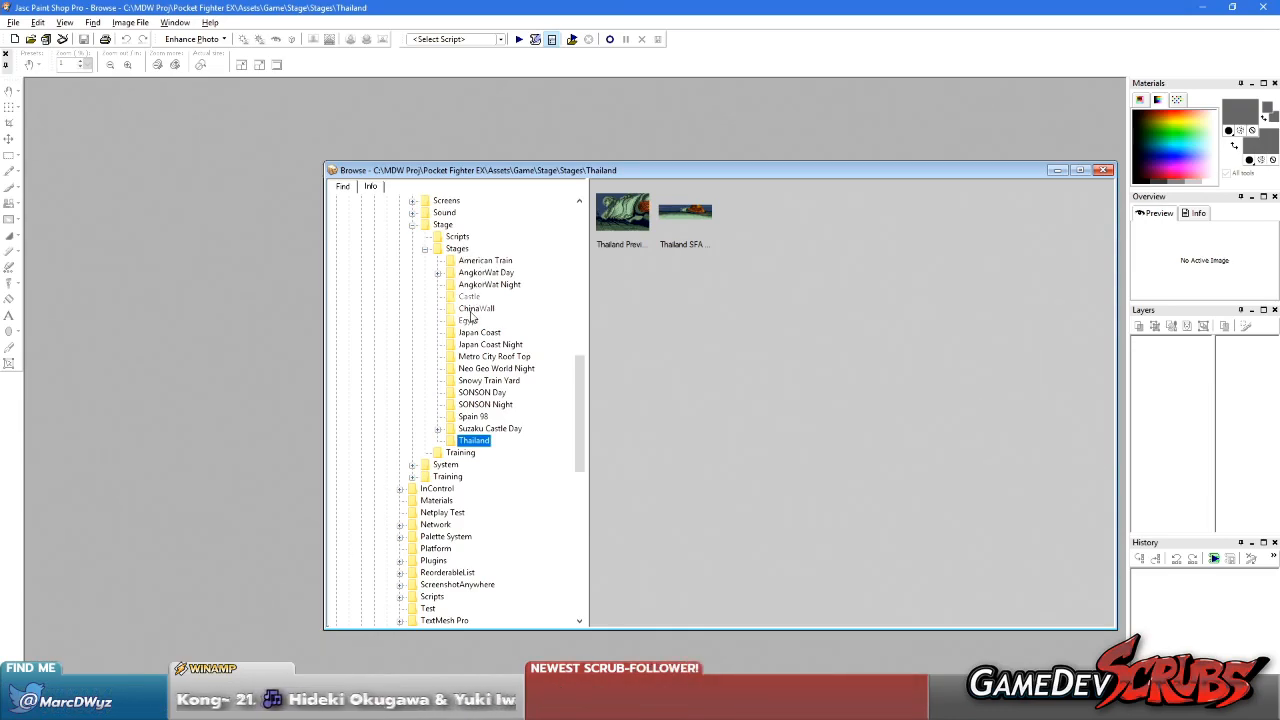
{"action": "left_click", "coordinate": [470, 298]}
{"action": "left_click", "coordinate": [475, 428]}
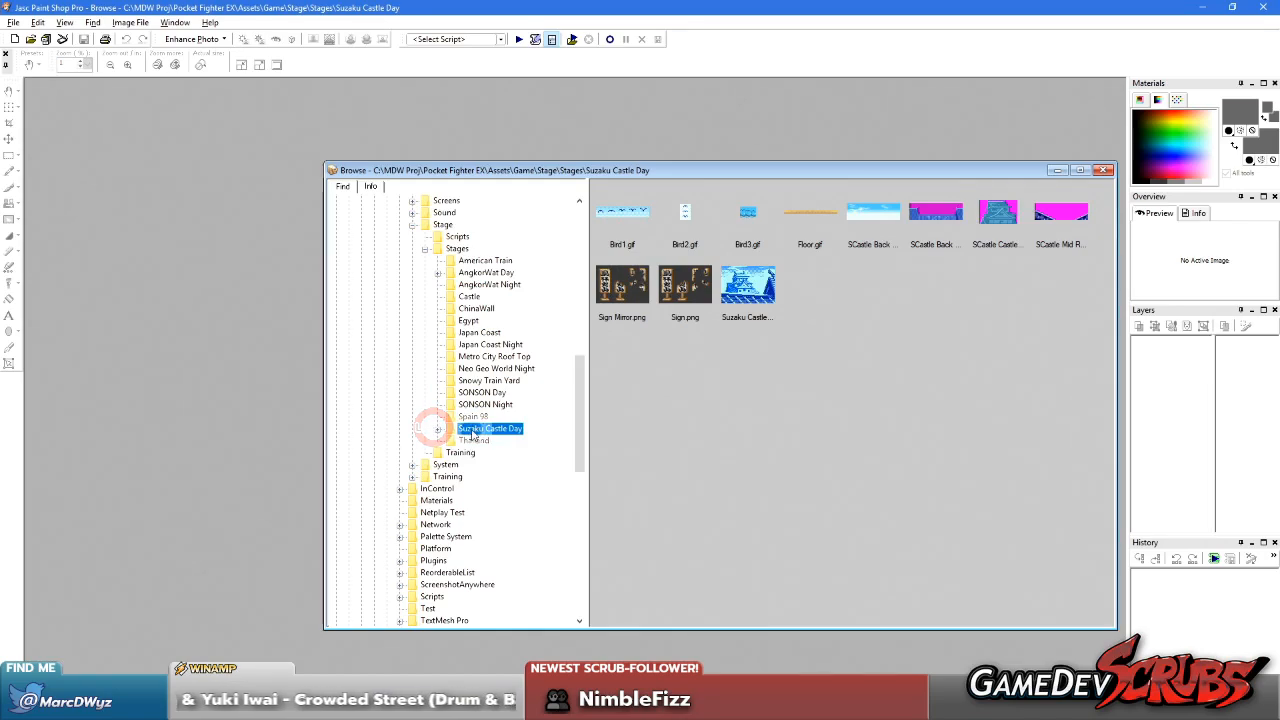
{"action": "left_click", "coordinate": [437, 429]}
{"action": "left_click", "coordinate": [487, 440]}
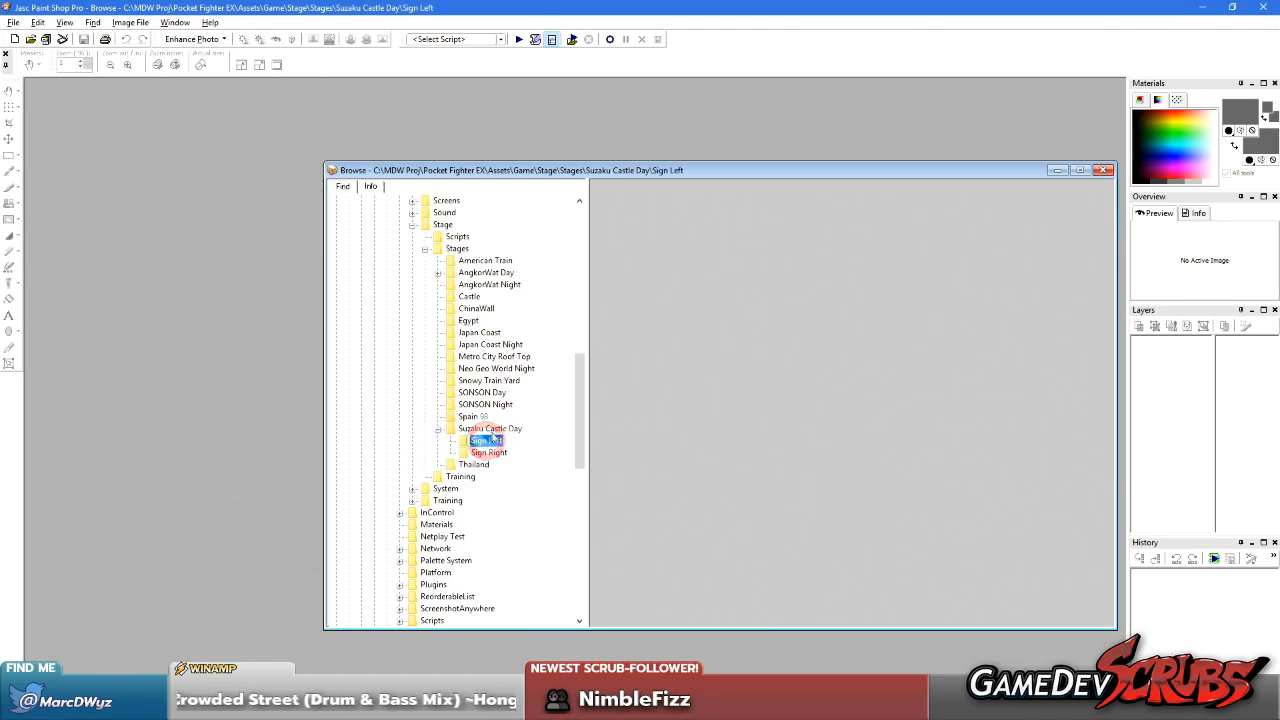
{"action": "left_click", "coordinate": [490, 430]}
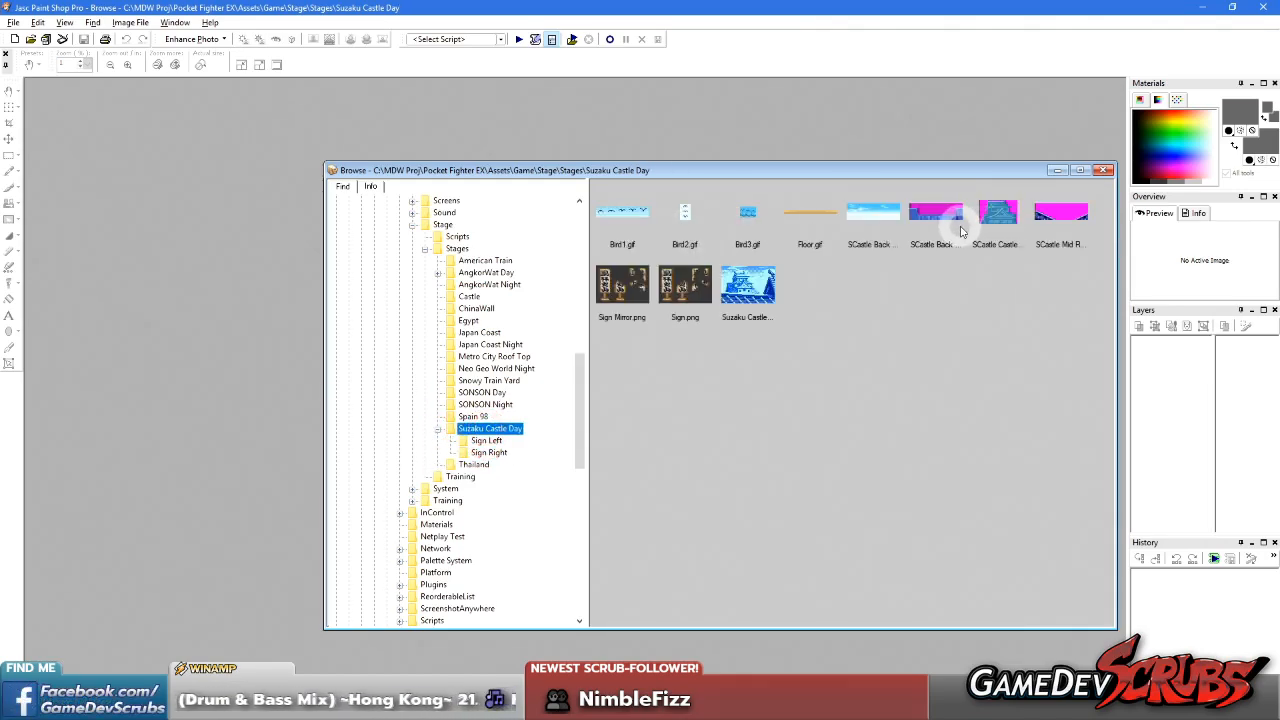
Open SCastle Mid Roof Day.gif and save a copy as SCastle Mid Roof Day Right.gif
{"action": "double_click", "coordinate": [1060, 212]}
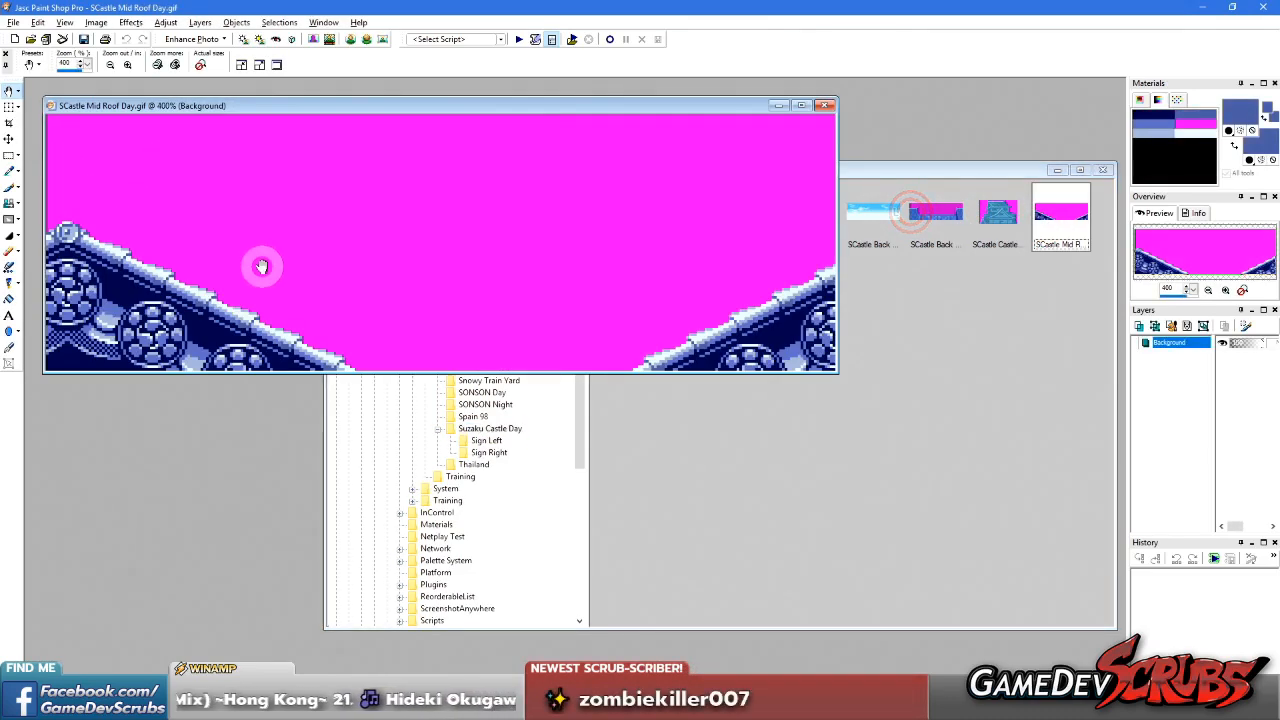
{"action": "left_click", "coordinate": [12, 22]}
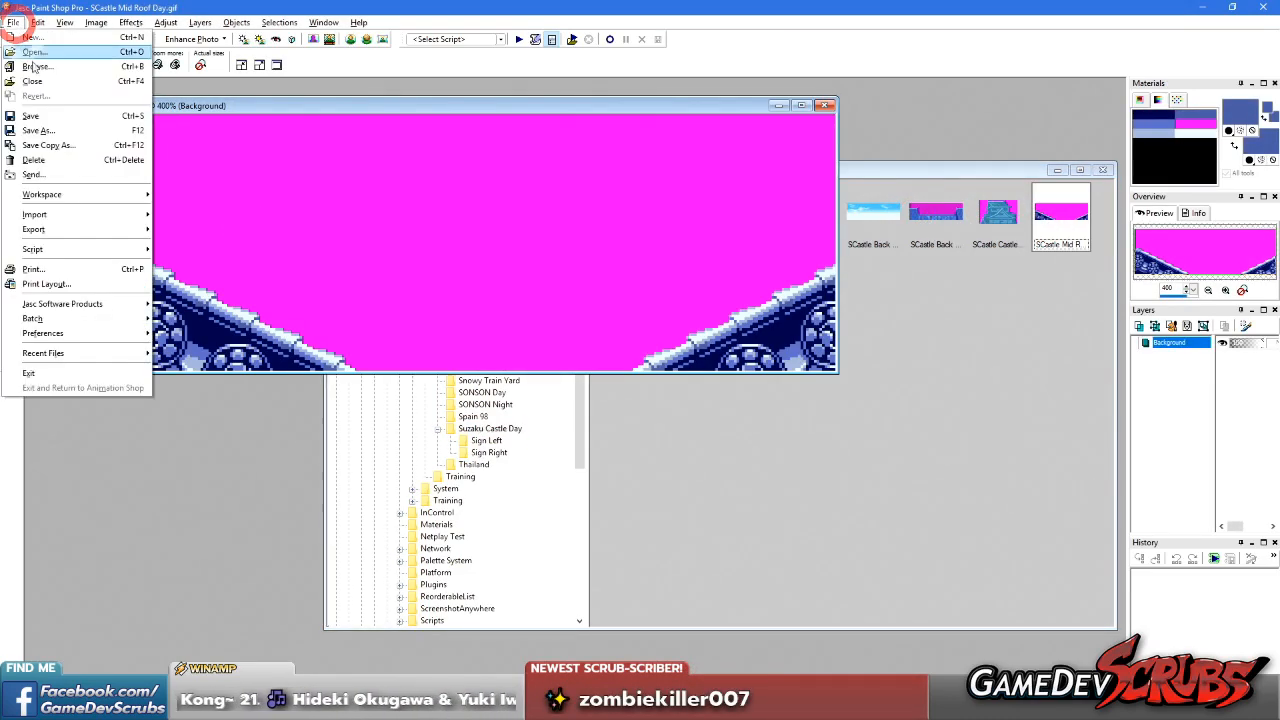
{"action": "left_click", "coordinate": [49, 126]}
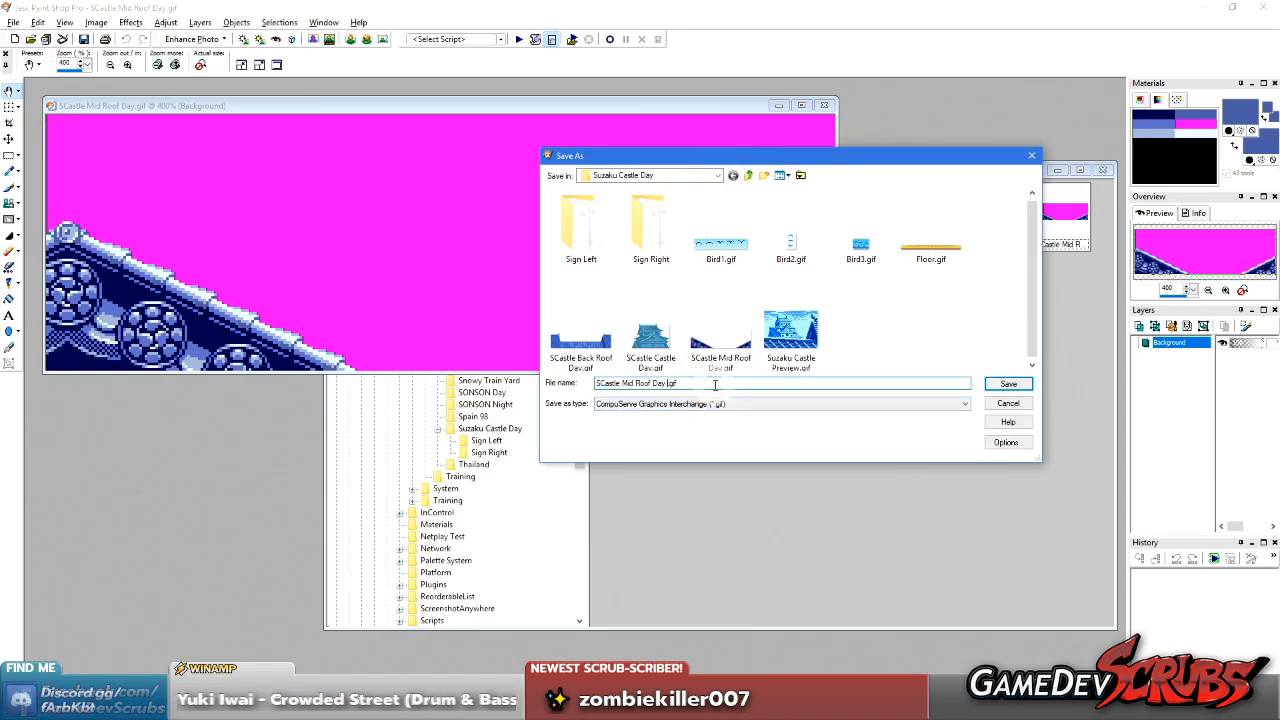
{"action": "key", "text": "Return"}
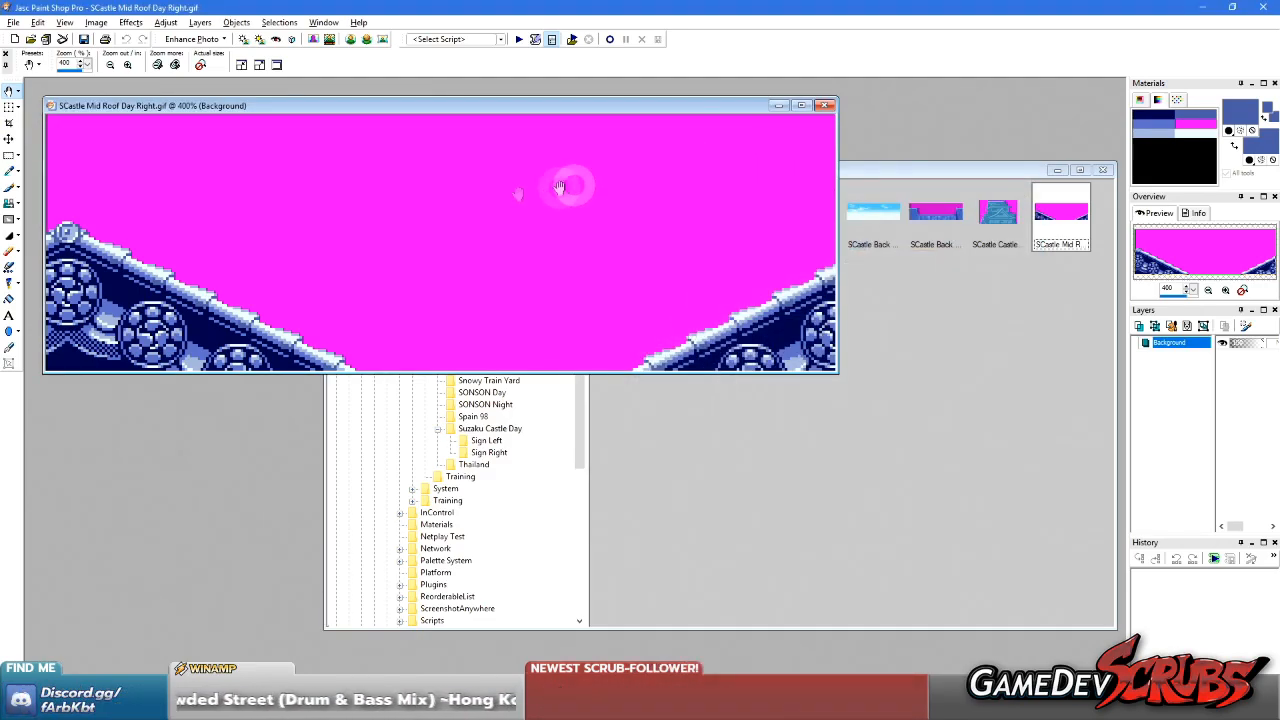
Crop SCastle Mid Roof Day Right.gif to the right-hand roof piece at 76 × 40 pixels, save it and close it
{"action": "key", "text": "r"}
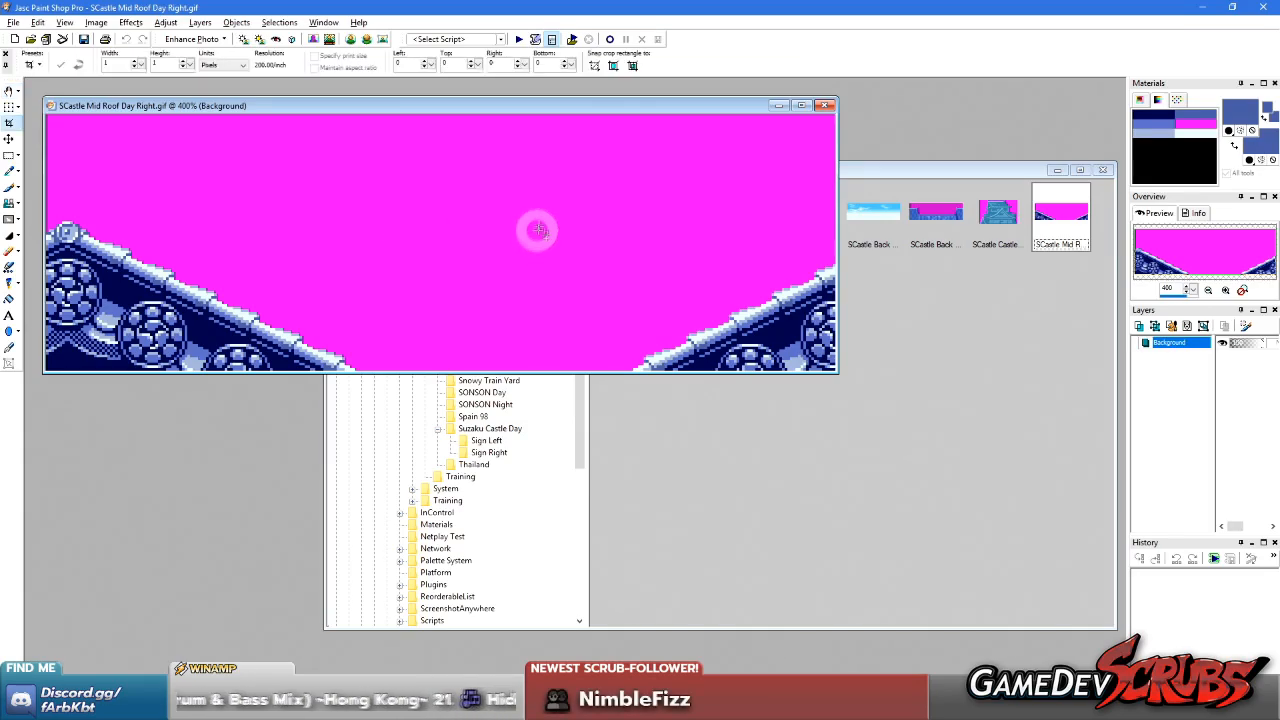
{"action": "left_click_drag", "start_coordinate": [540, 207], "coordinate": [1209, 553]}
{"action": "scroll", "coordinate": [522, 280], "scroll_direction": "up", "scroll_amount": 5}
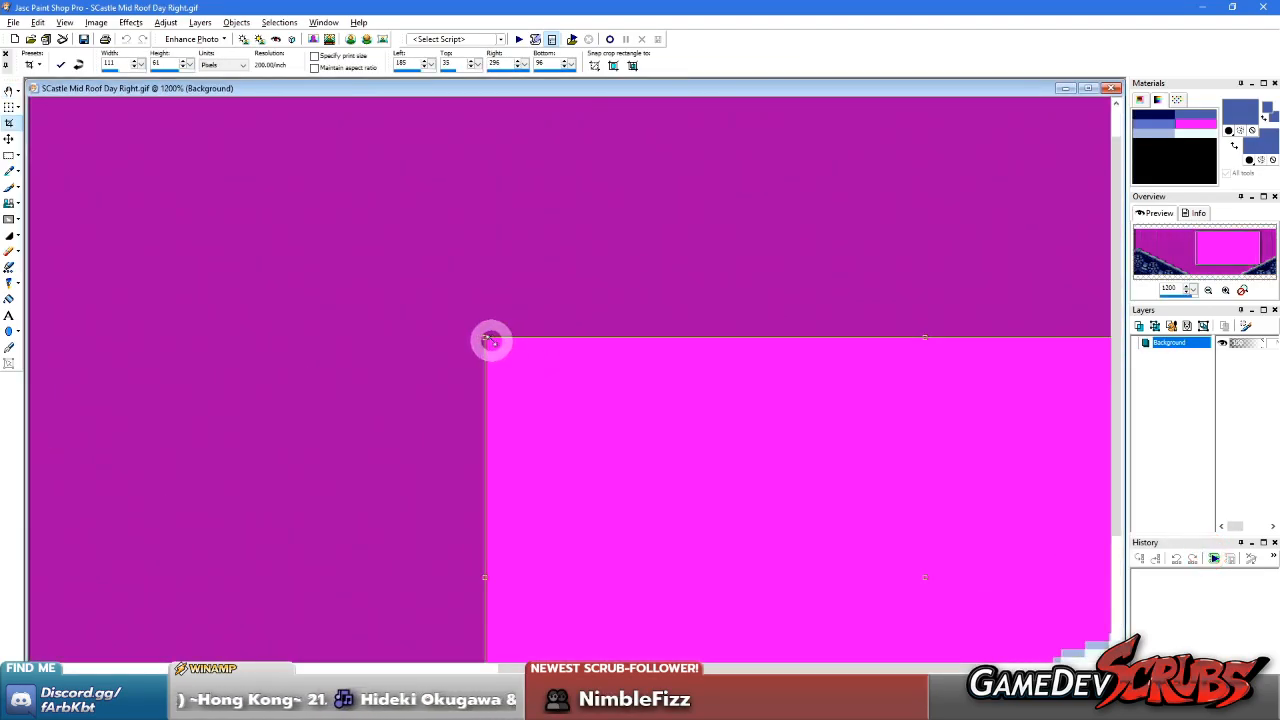
{"action": "left_click_drag", "start_coordinate": [486, 338], "coordinate": [760, 440]}
{"action": "scroll", "coordinate": [843, 486], "scroll_direction": "up", "scroll_amount": 2}
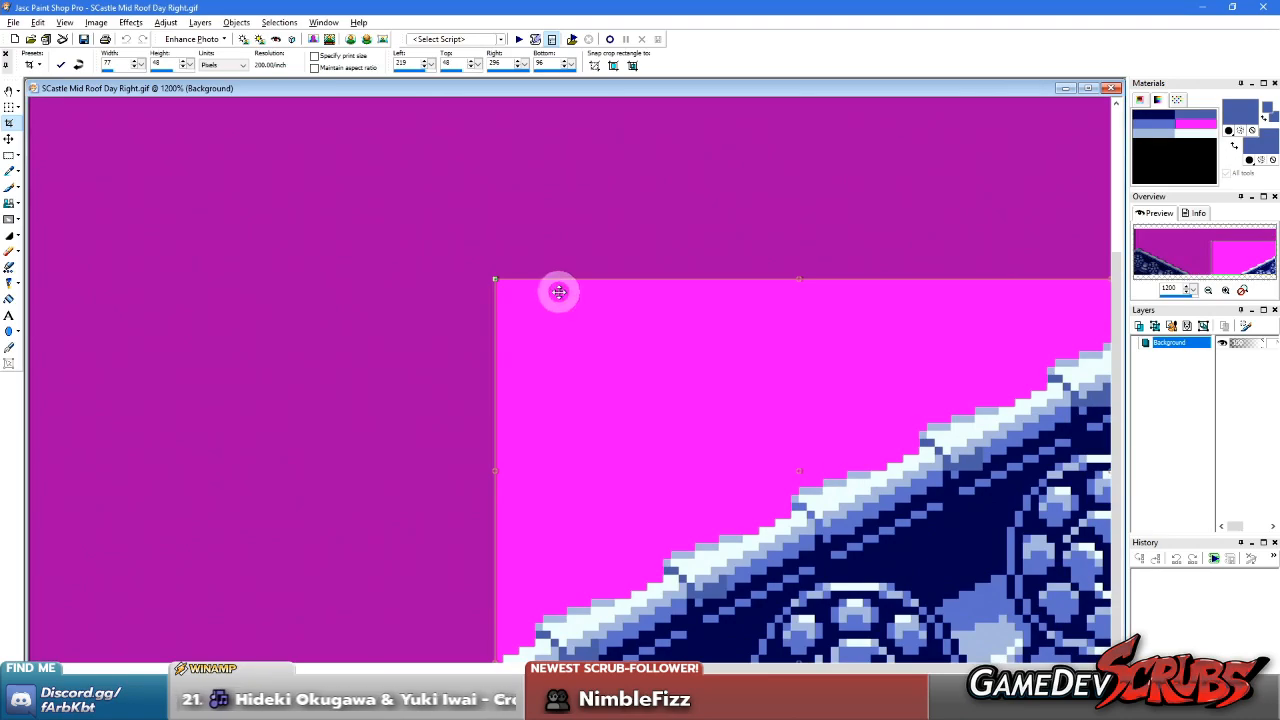
{"action": "scroll", "coordinate": [629, 500], "scroll_direction": "down", "scroll_amount": 1}
{"action": "left_click_drag", "start_coordinate": [596, 342], "coordinate": [608, 318]}
{"action": "scroll", "coordinate": [1005, 378], "scroll_direction": "down", "scroll_amount": 1}
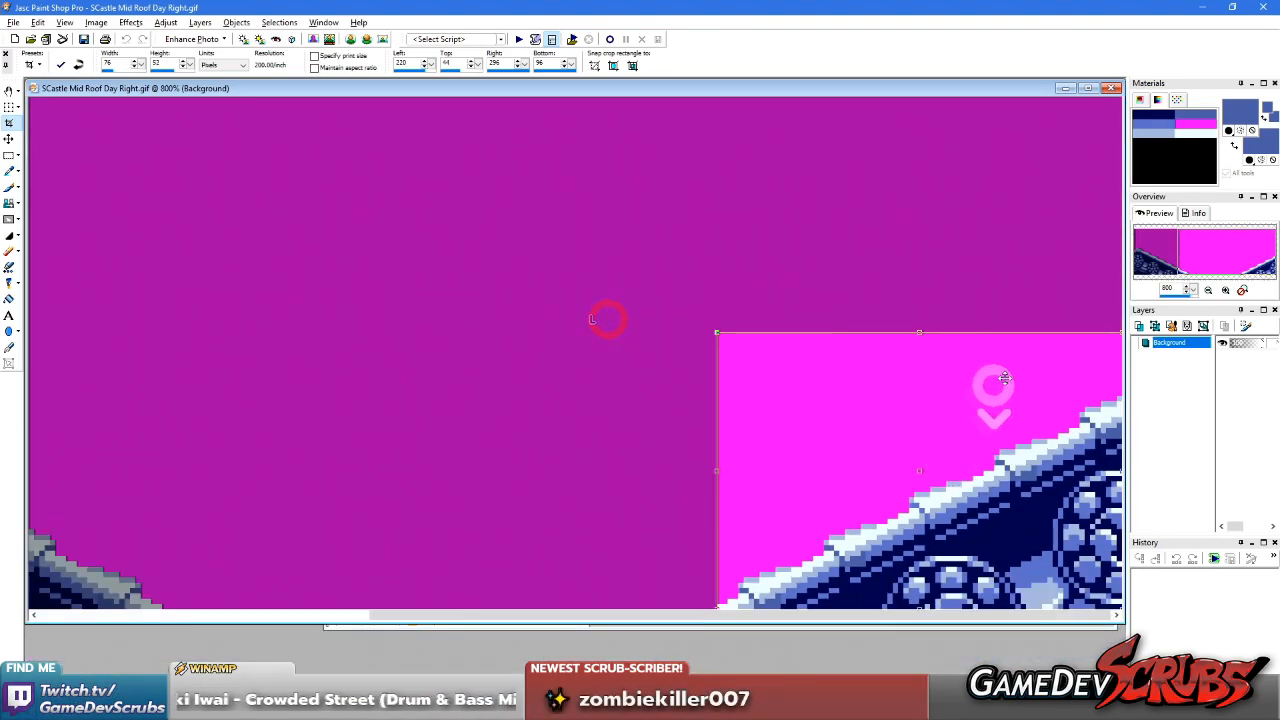
{"action": "left_click_drag", "start_coordinate": [1002, 332], "coordinate": [1000, 400]}
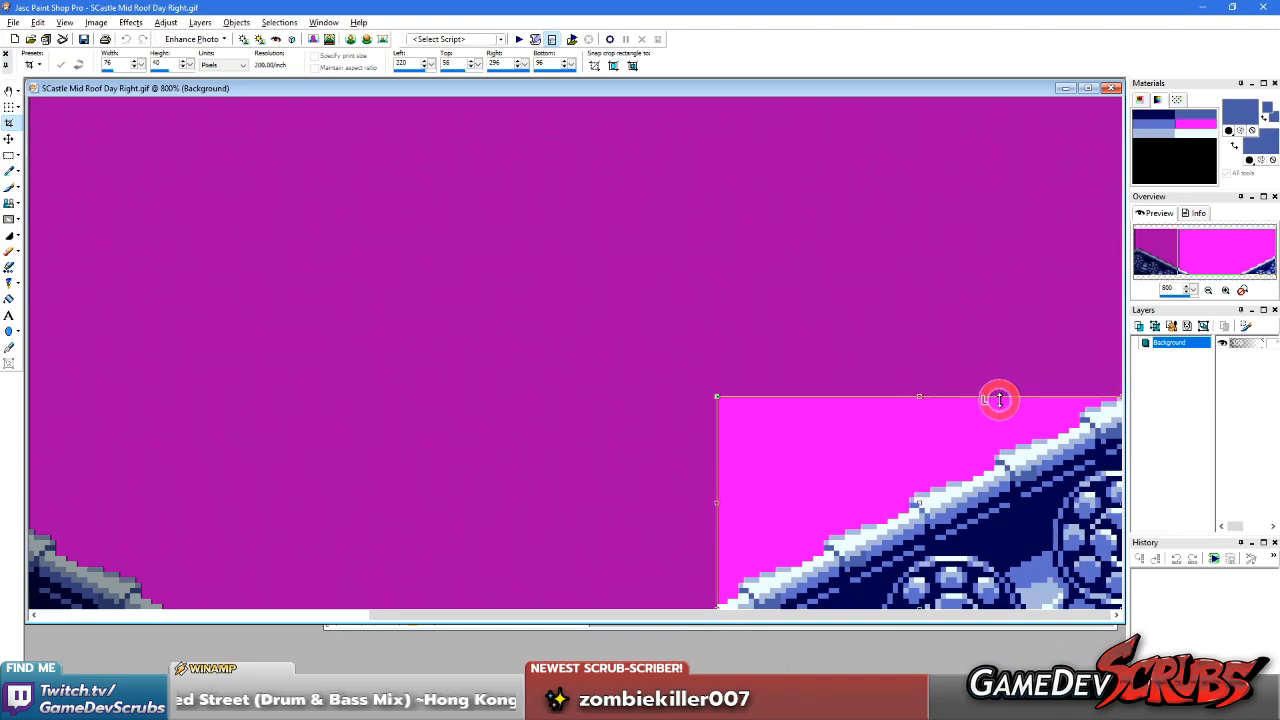
{"action": "scroll", "coordinate": [714, 375], "scroll_direction": "down", "scroll_amount": 2}
{"action": "left_click", "coordinate": [61, 65]}
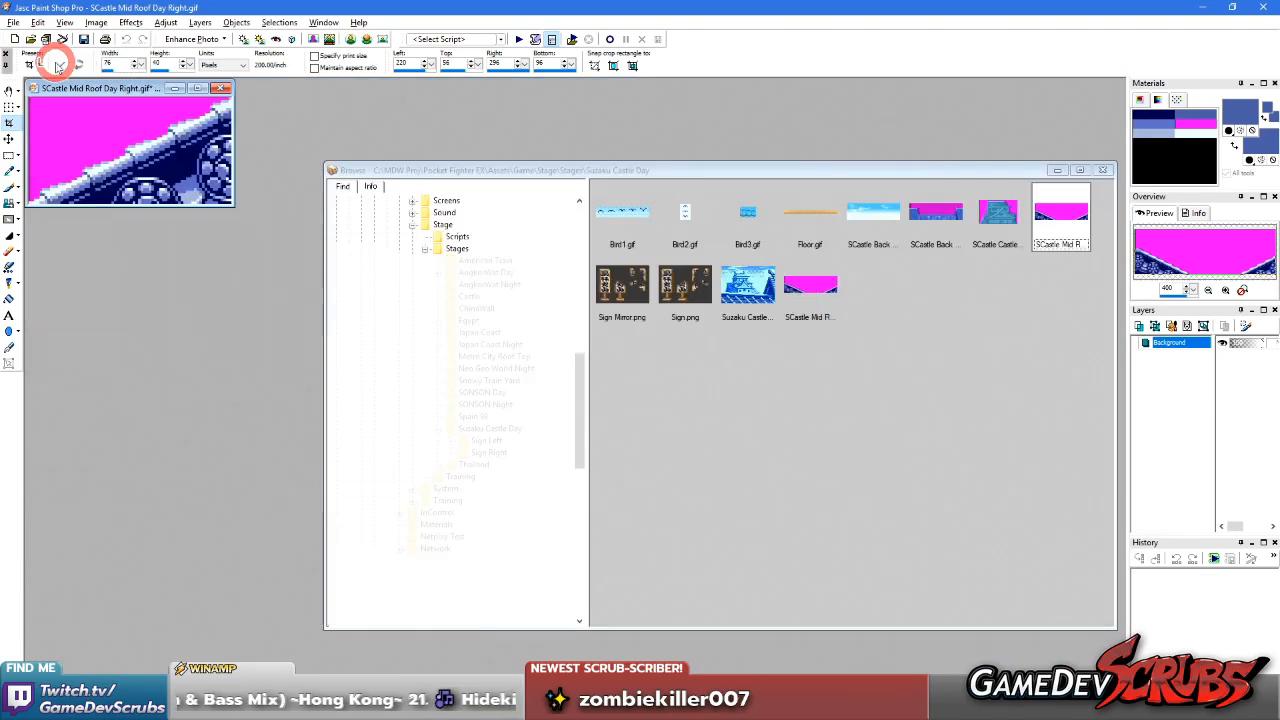
{"action": "scroll", "coordinate": [213, 183], "scroll_direction": "up", "scroll_amount": 2}
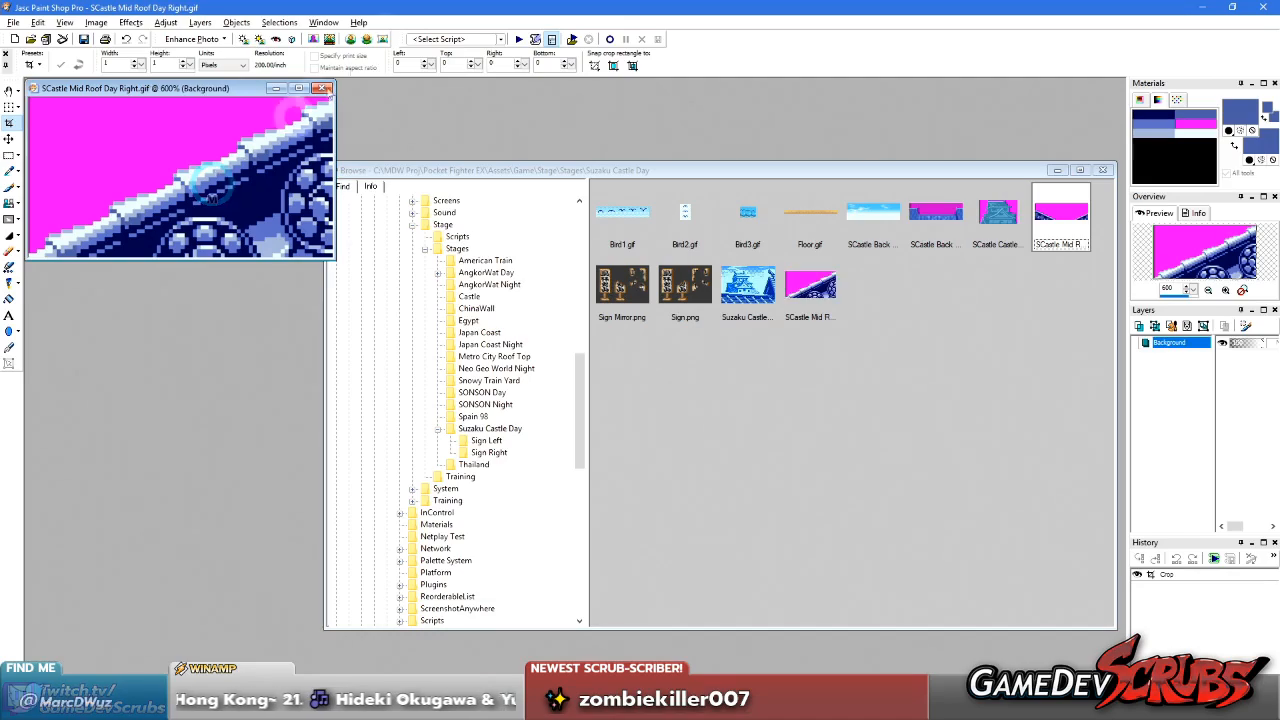
{"action": "left_click", "coordinate": [322, 88]}
Reopen SCastle Mid Roof Day.gif, crop it to the left-hand roof piece at 116 × 56 pixels, save it and close it
{"action": "double_click", "coordinate": [1045, 225]}
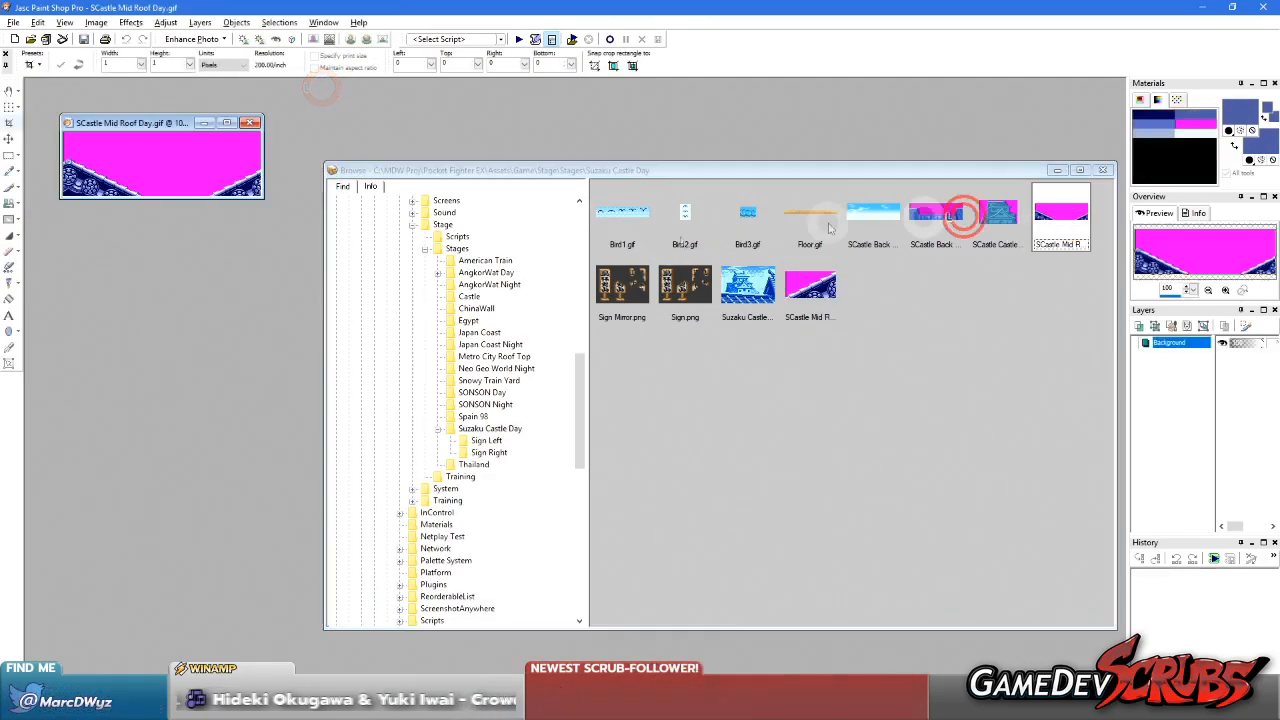
{"action": "left_click_drag", "start_coordinate": [361, 186], "coordinate": [175, 378]}
{"action": "scroll", "coordinate": [566, 251], "scroll_direction": "up", "scroll_amount": 3}
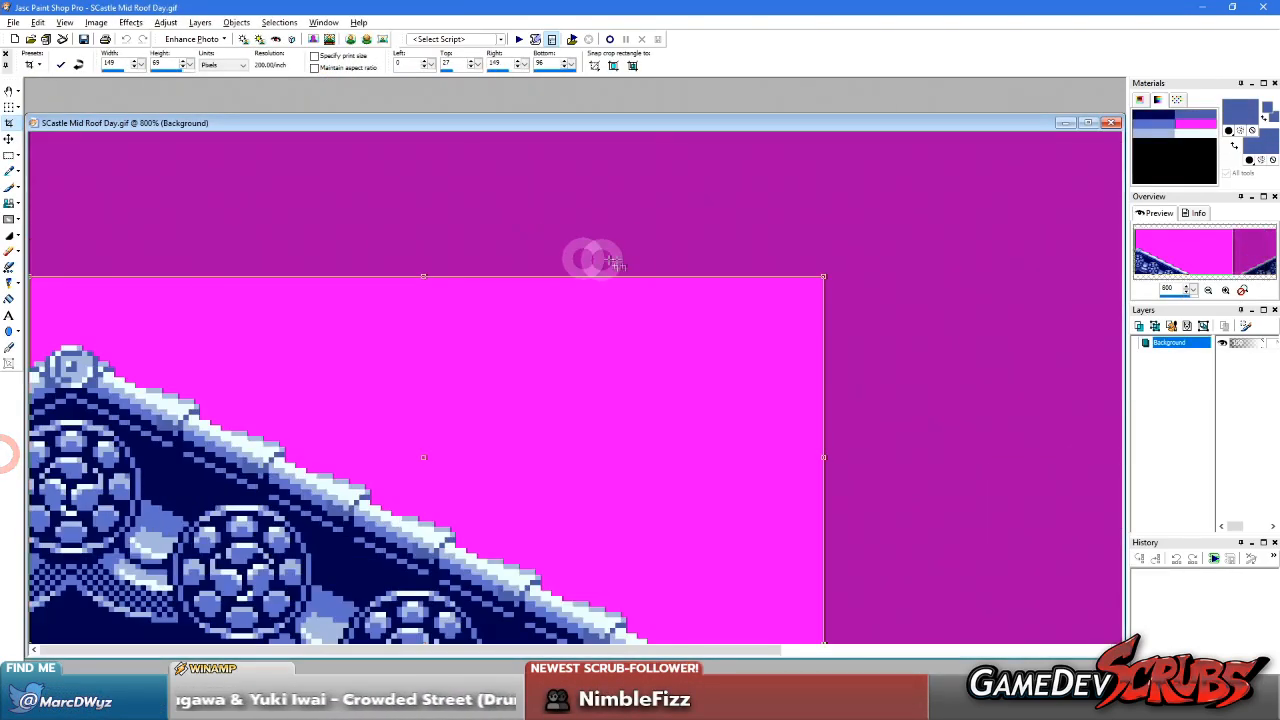
{"action": "left_click_drag", "start_coordinate": [557, 277], "coordinate": [551, 349]}
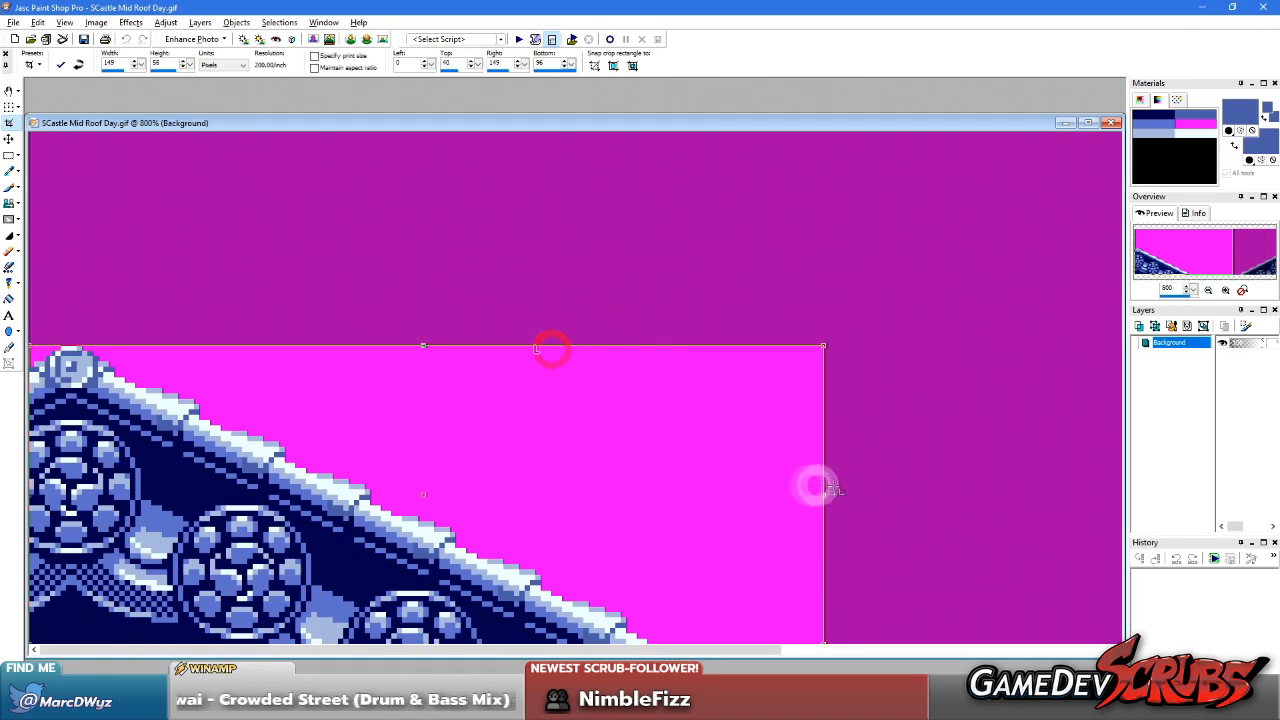
{"action": "left_click_drag", "start_coordinate": [822, 465], "coordinate": [649, 464]}
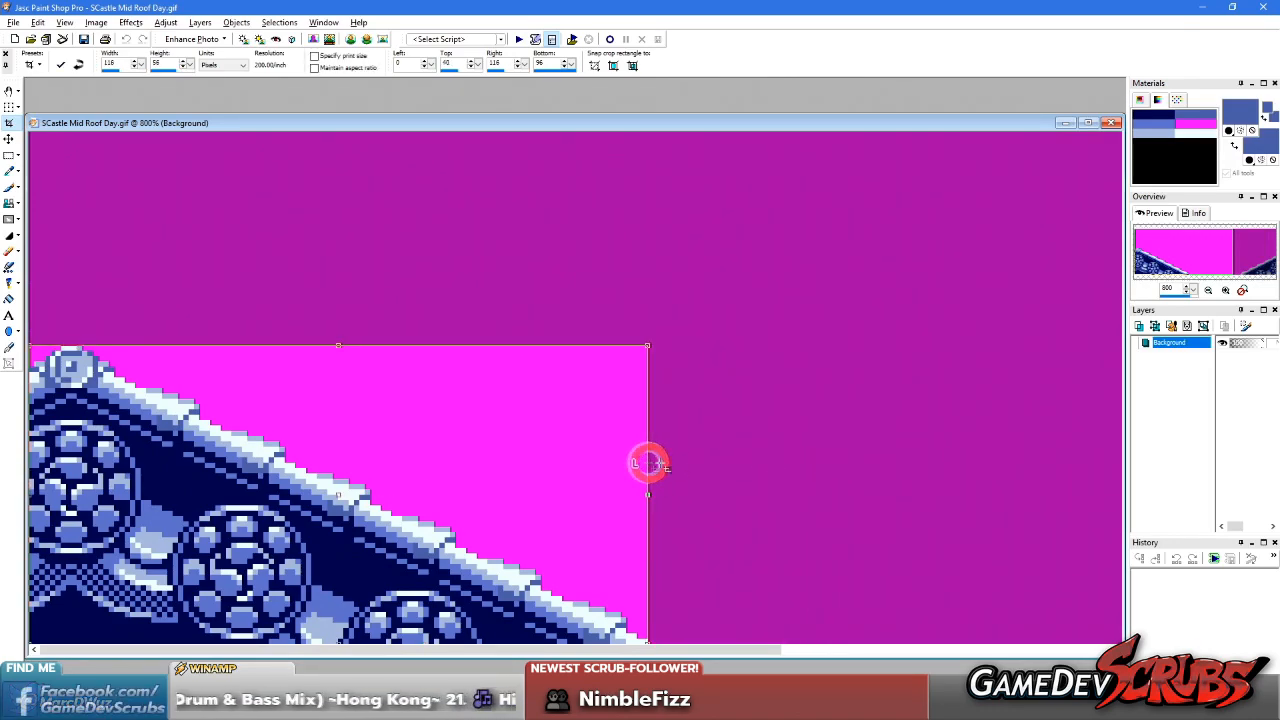
{"action": "left_click", "coordinate": [61, 64]}
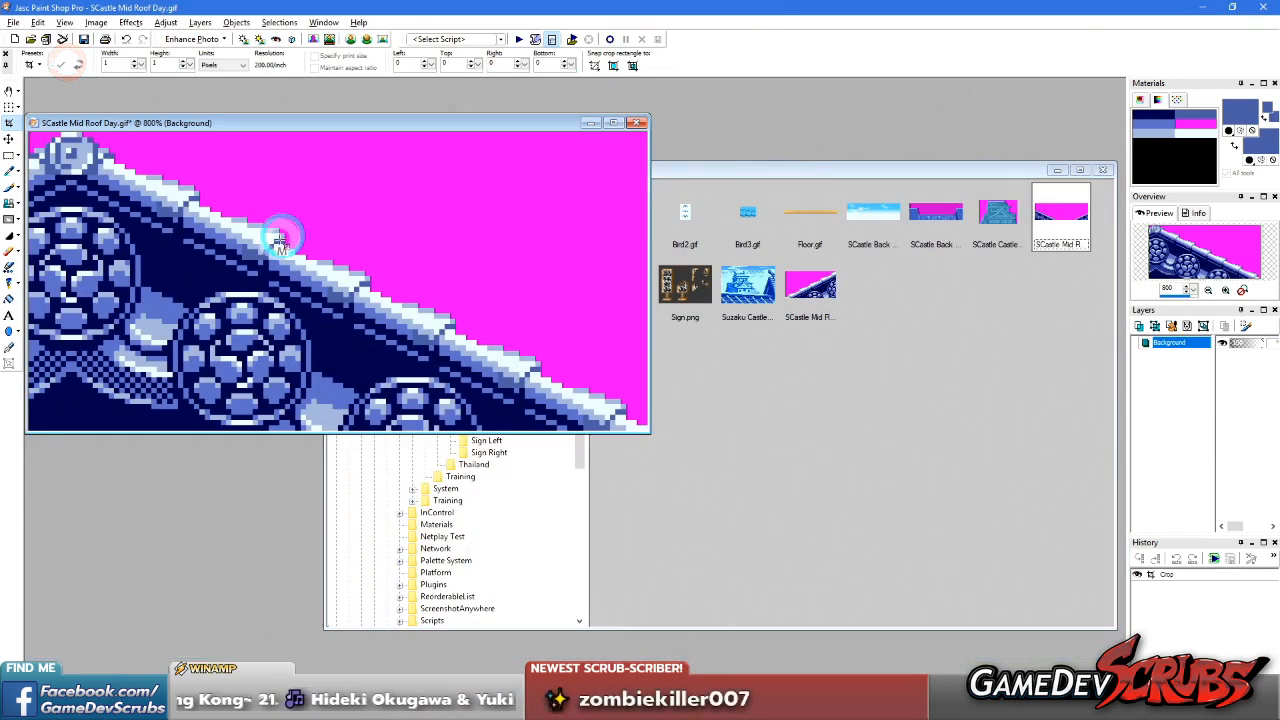
{"action": "left_click", "coordinate": [416, 185]}
{"action": "left_click", "coordinate": [633, 123]}
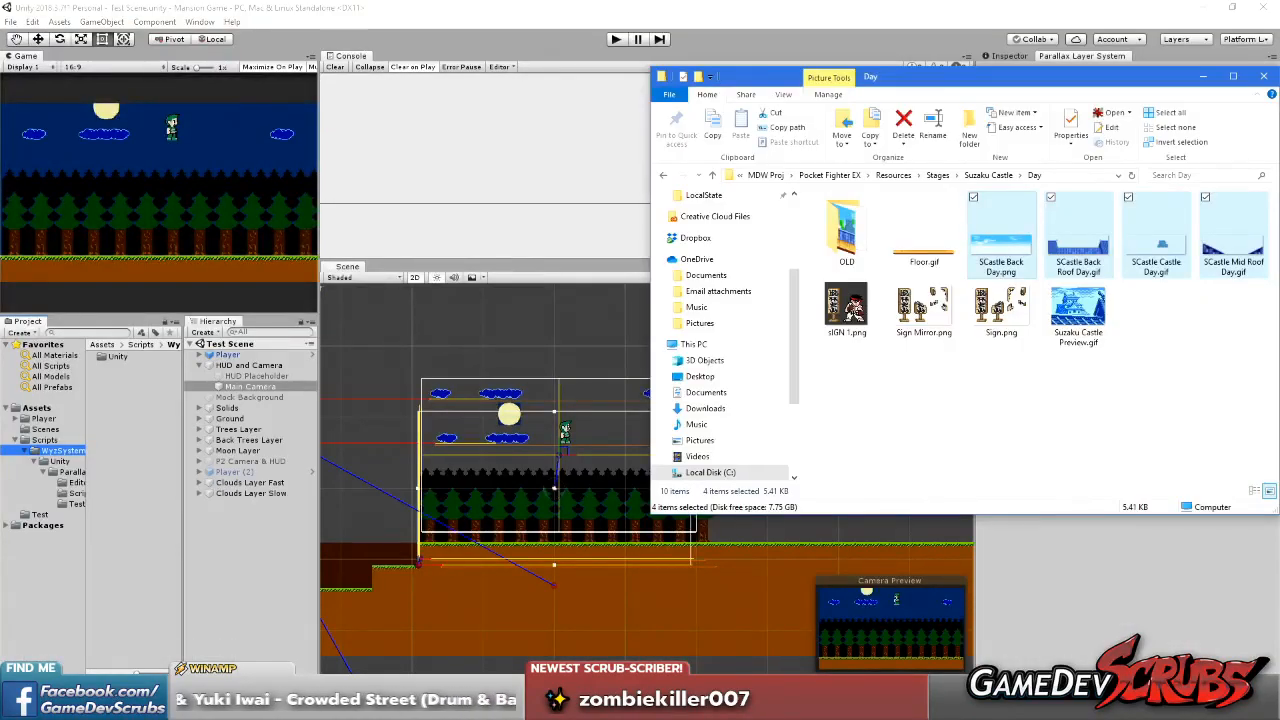
Minimize the Mansion Game project and switch back to the Pocket Fighter EX project in Unity
{"action": "left_click", "coordinate": [1068, 390]}
{"action": "left_click_drag", "start_coordinate": [1008, 68], "coordinate": [735, 80]}
{"action": "right_click", "coordinate": [822, 385]}
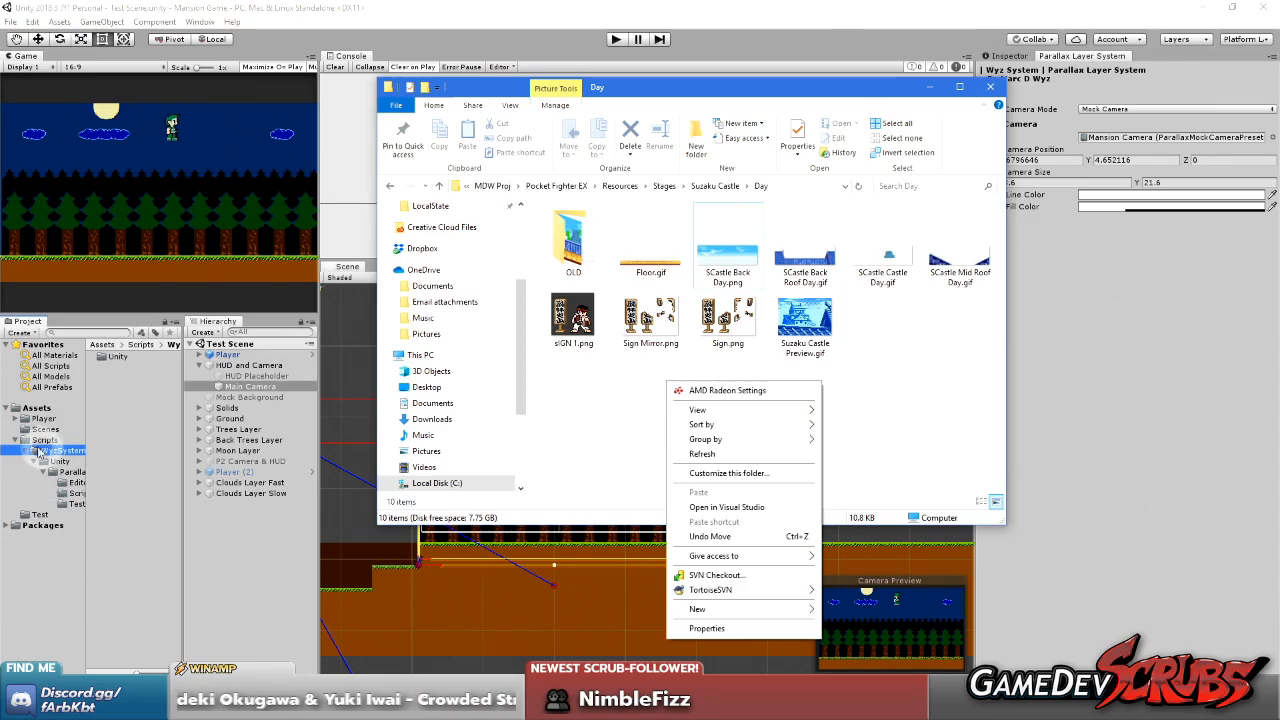
{"action": "left_click", "coordinate": [1205, 7]}
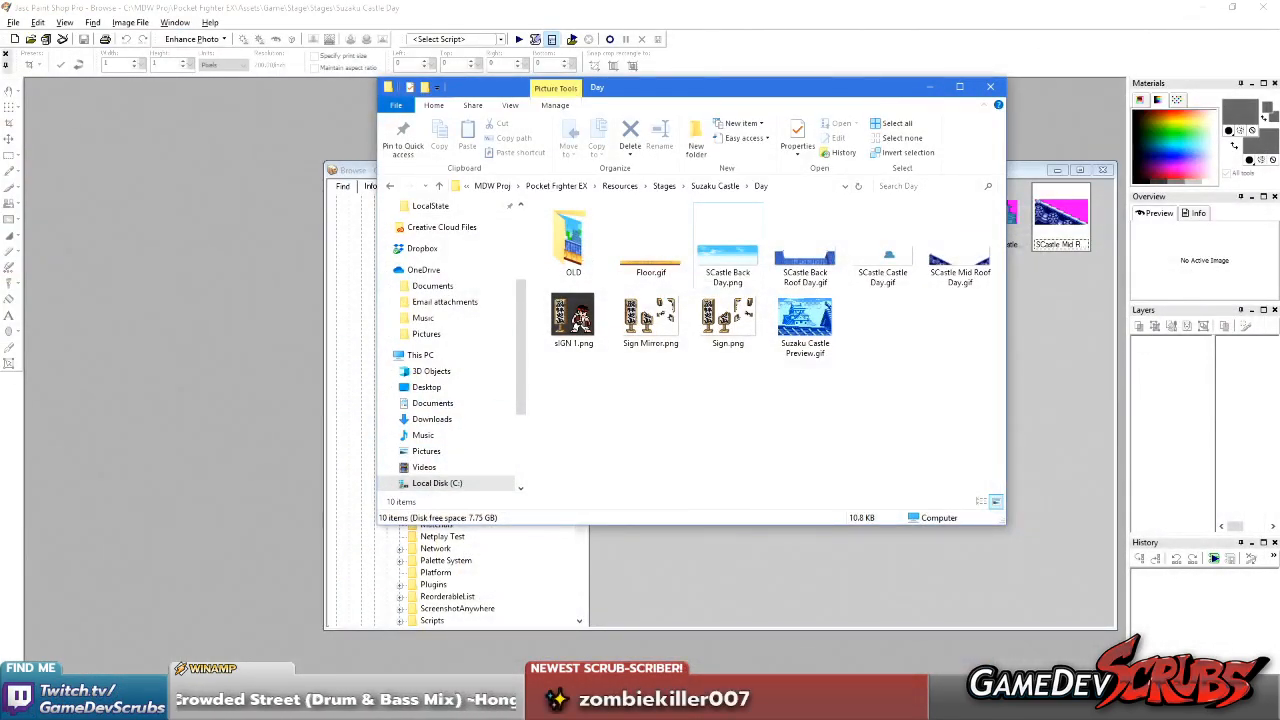
{"action": "left_click", "coordinate": [230, 706]}
{"action": "left_click", "coordinate": [200, 706]}
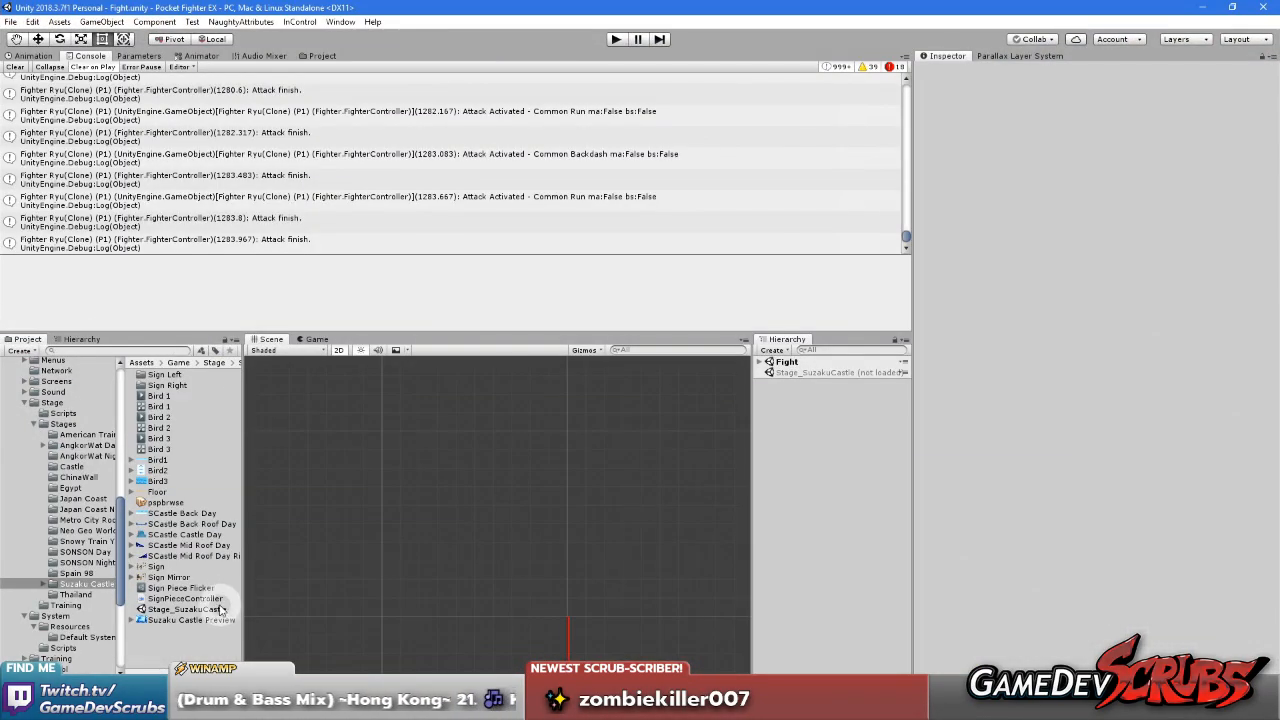
Set the pixels per unit of both SCastle Mid Roof Day sprites to 10 and apply the import settings
{"action": "left_click_drag", "start_coordinate": [245, 577], "coordinate": [267, 577]}
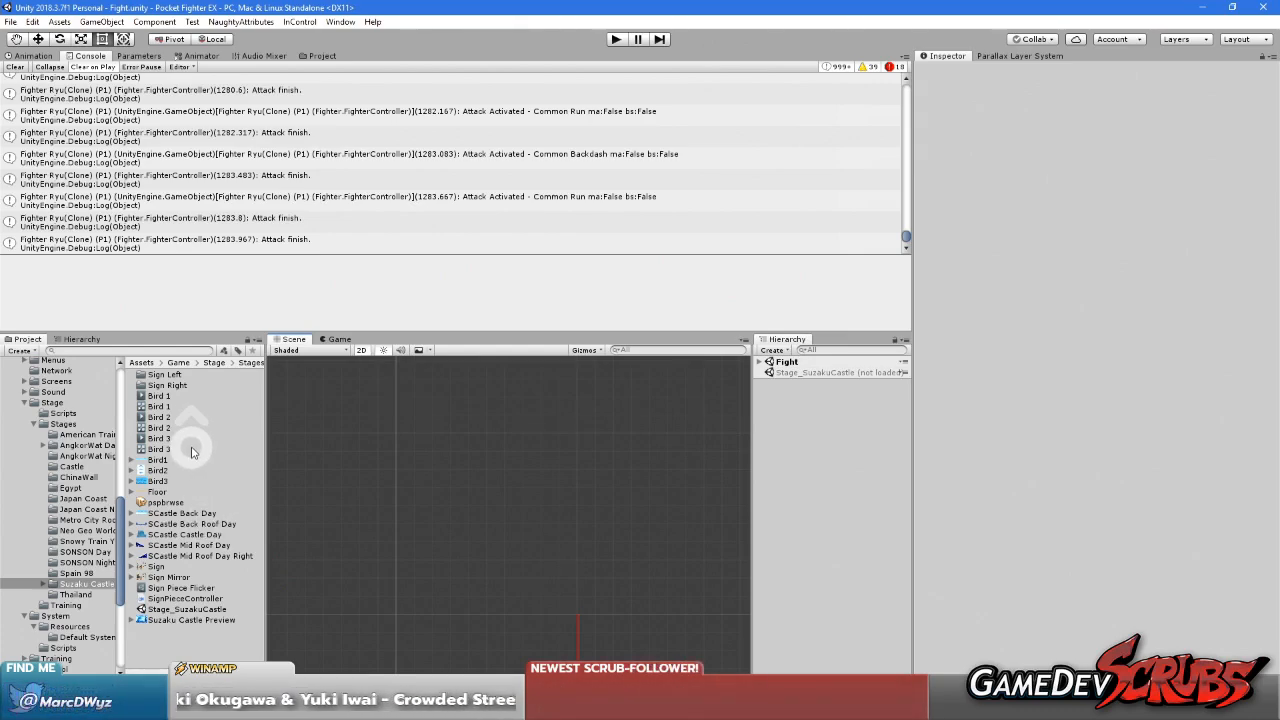
{"action": "left_click", "coordinate": [190, 545]}
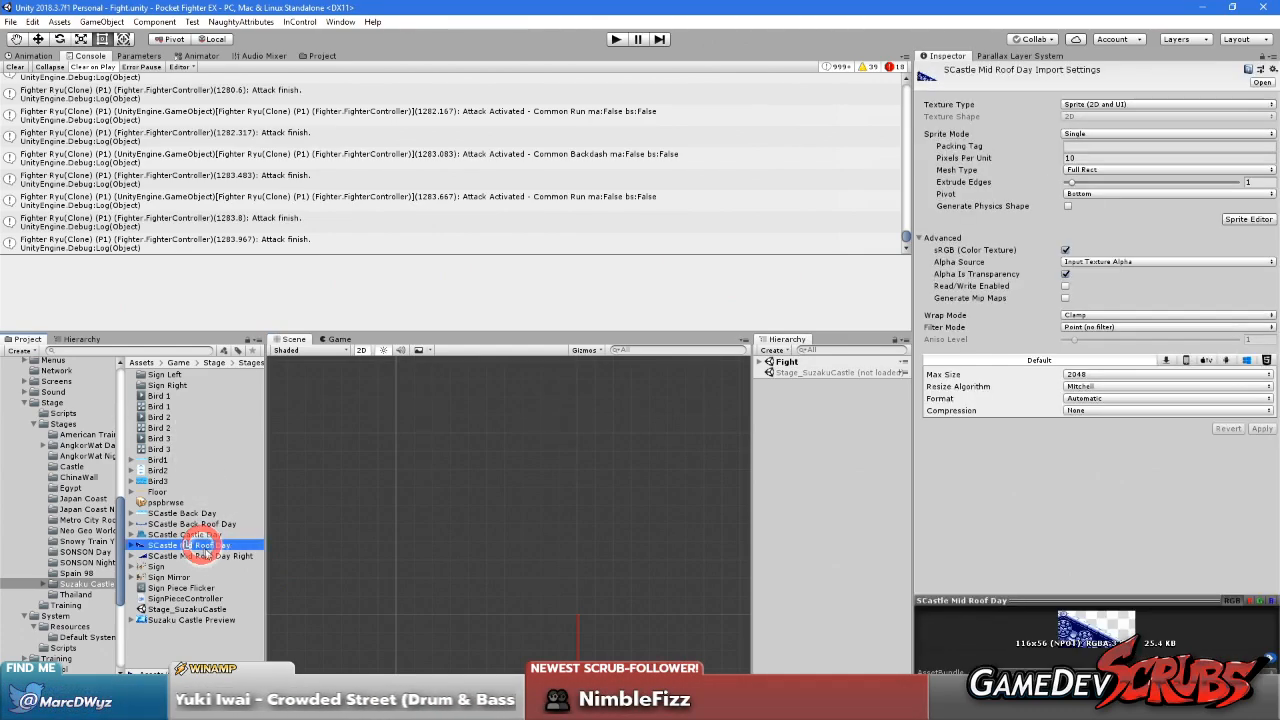
{"action": "left_click", "coordinate": [1090, 160]}
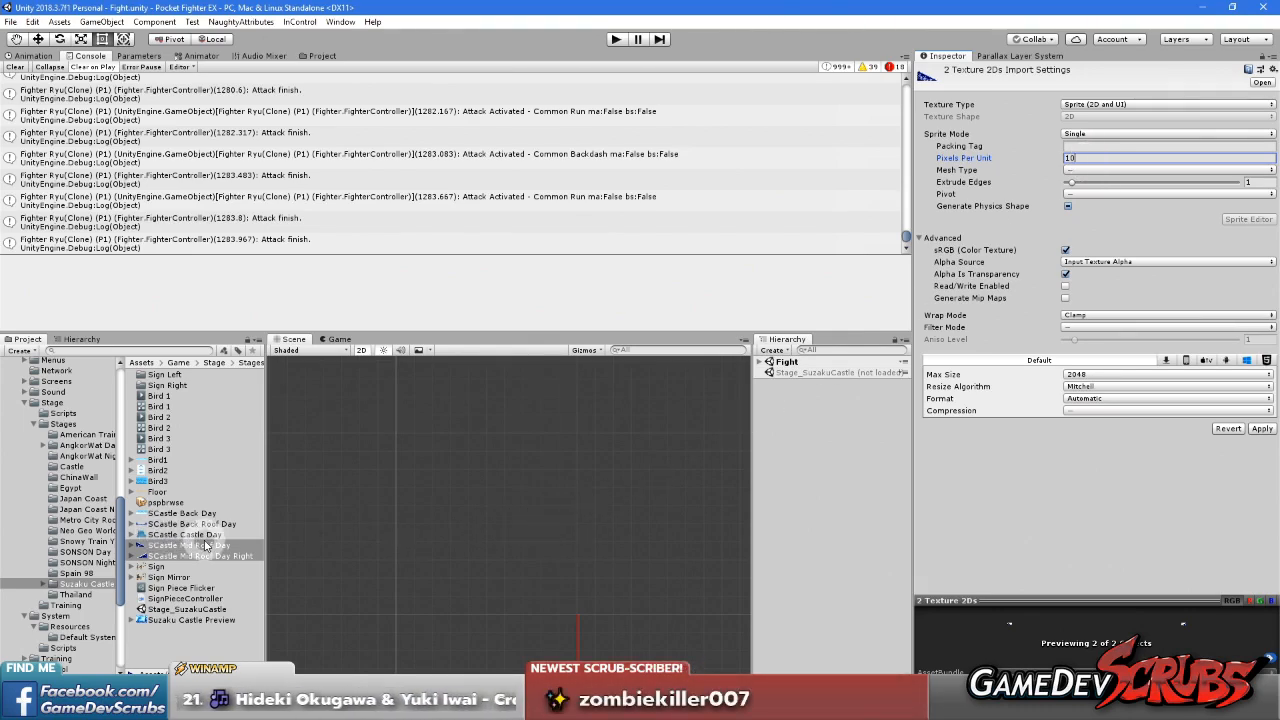
{"action": "left_click", "coordinate": [226, 653]}
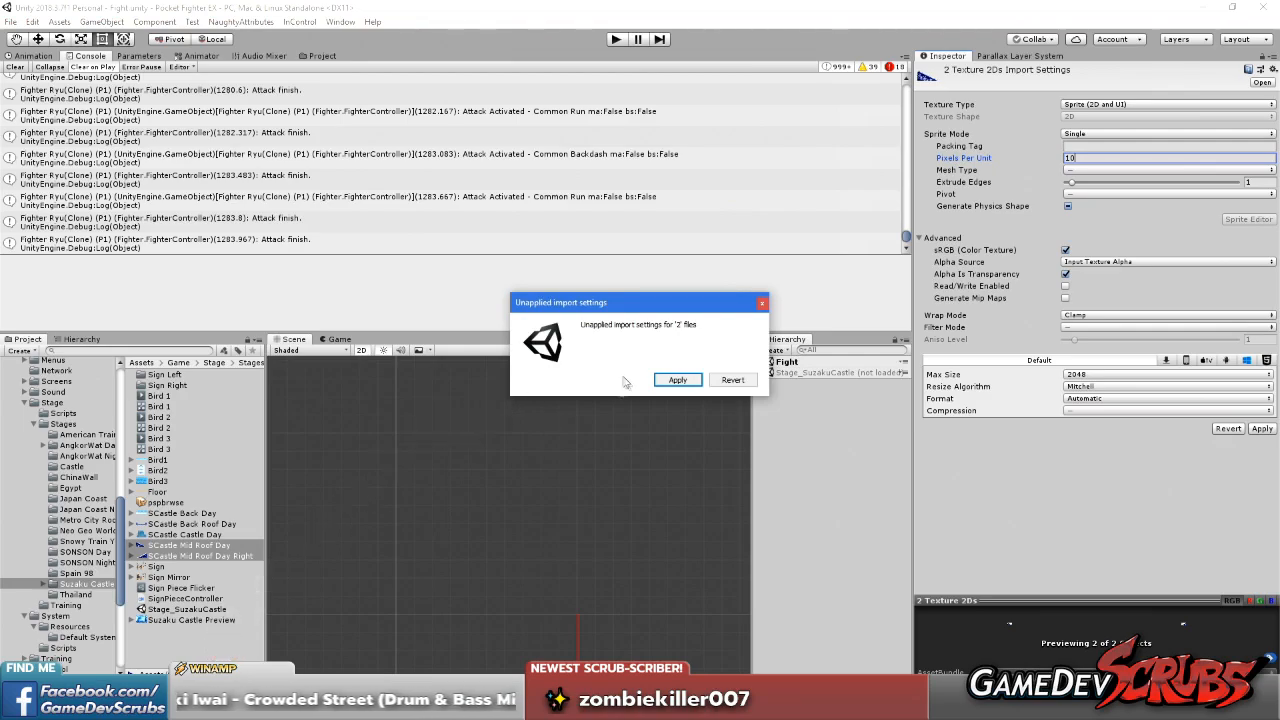
{"action": "left_click", "coordinate": [672, 381]}
Rename the SCastle Mid Roof Day sprite as SCastle Mid Roof Day Left
{"action": "left_click", "coordinate": [175, 555]}
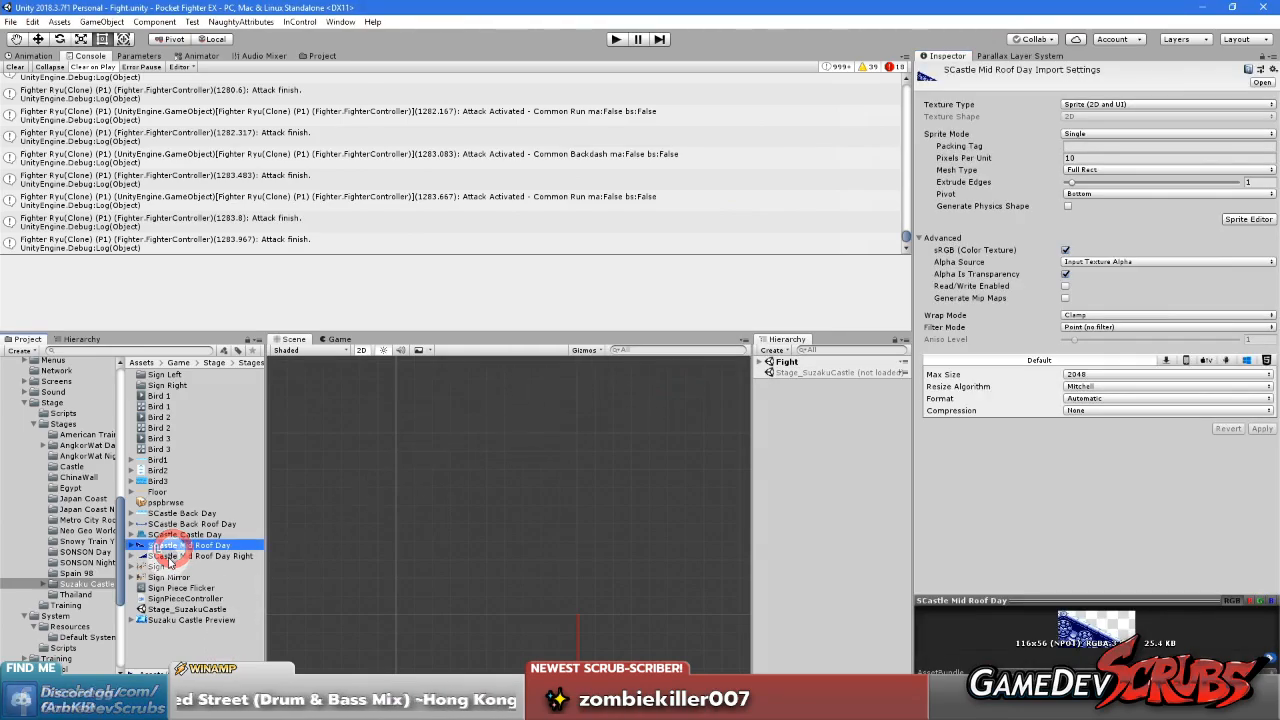
{"action": "left_click", "coordinate": [175, 545]}
{"action": "left_click", "coordinate": [227, 548]}
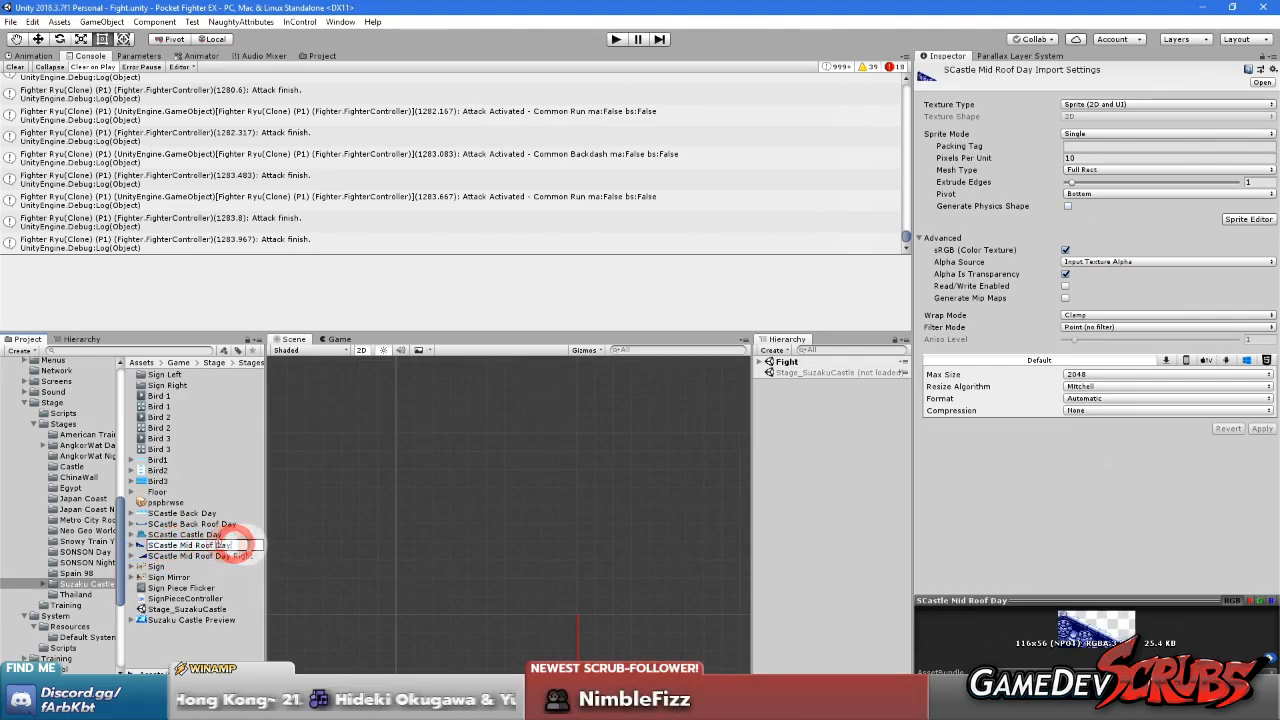
{"action": "type", "text": "Left"}
{"action": "key", "text": "Return"}
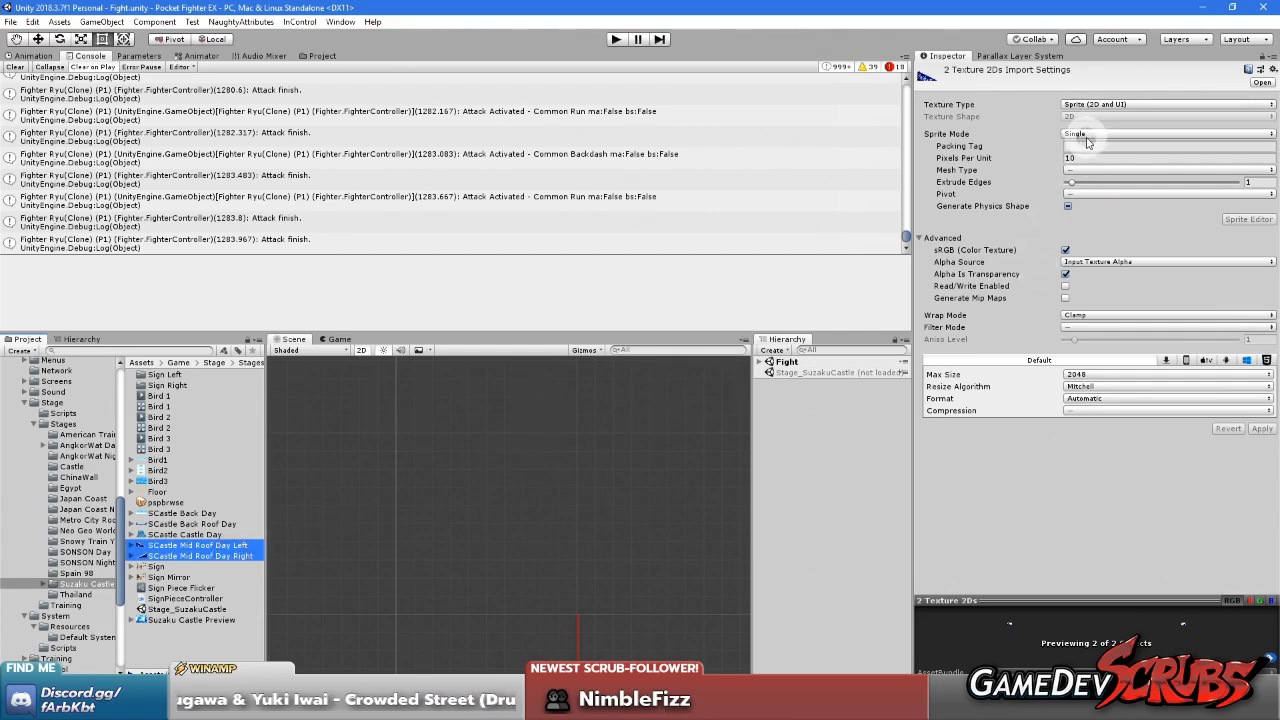
Give both mid roof sprites a Full Rect mesh, Center pivot, no physics shape, Point (no filter) filtering and no compression, and apply
{"action": "left_click", "coordinate": [1078, 170]}
{"action": "left_click", "coordinate": [1095, 181]}
{"action": "left_click", "coordinate": [1089, 196]}
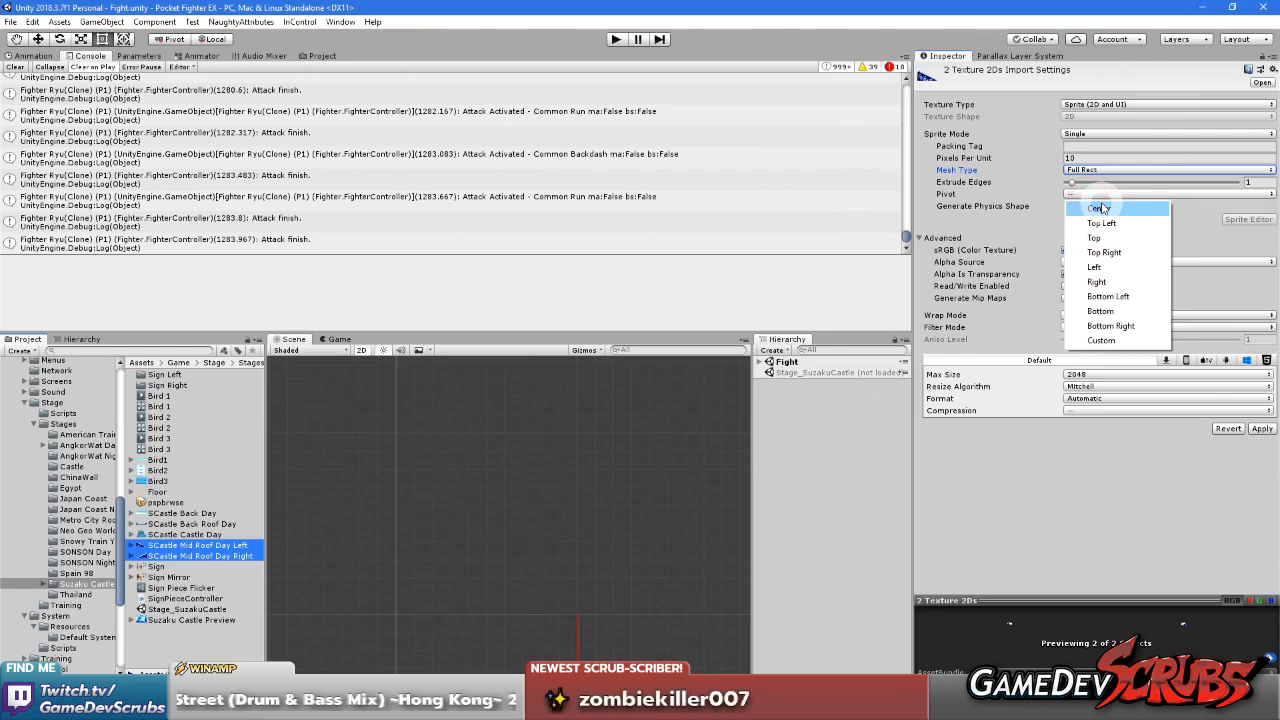
{"action": "left_click", "coordinate": [1088, 206]}
{"action": "left_click", "coordinate": [1068, 206]}
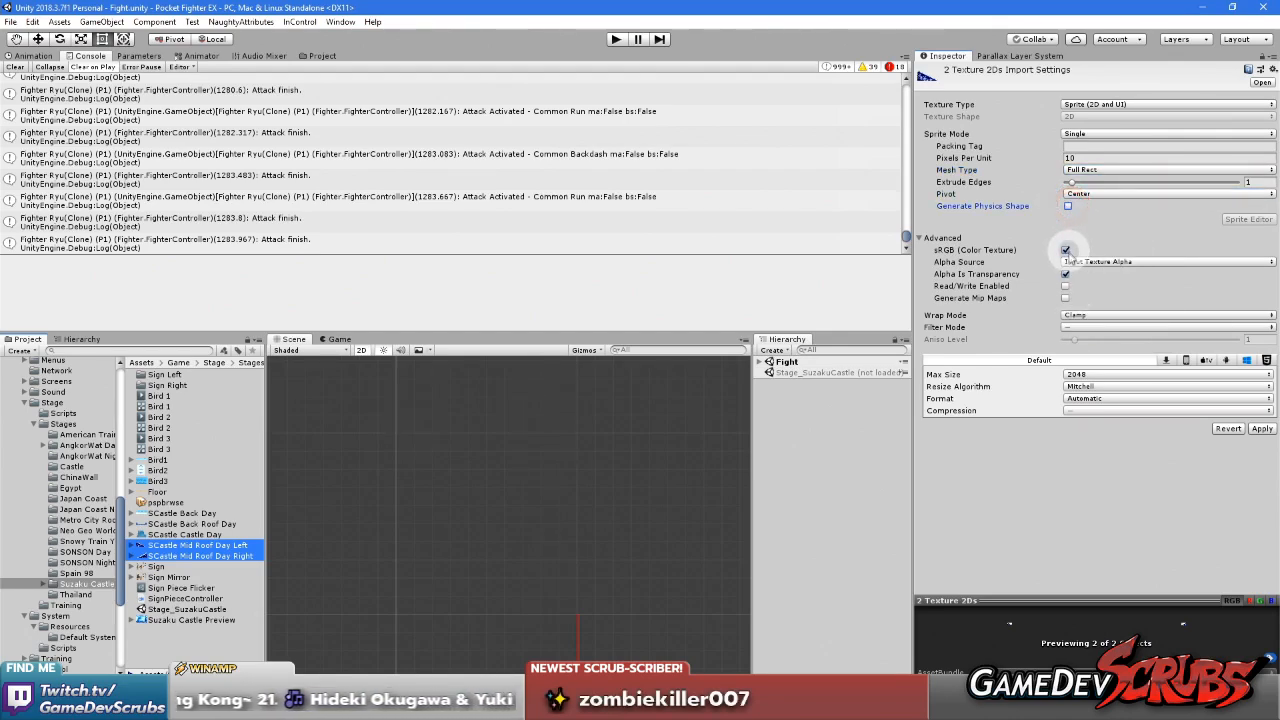
{"action": "left_click", "coordinate": [1080, 327]}
{"action": "left_click", "coordinate": [1085, 340]}
{"action": "left_click", "coordinate": [1093, 410]}
{"action": "left_click", "coordinate": [1098, 424]}
{"action": "left_click", "coordinate": [1261, 428]}
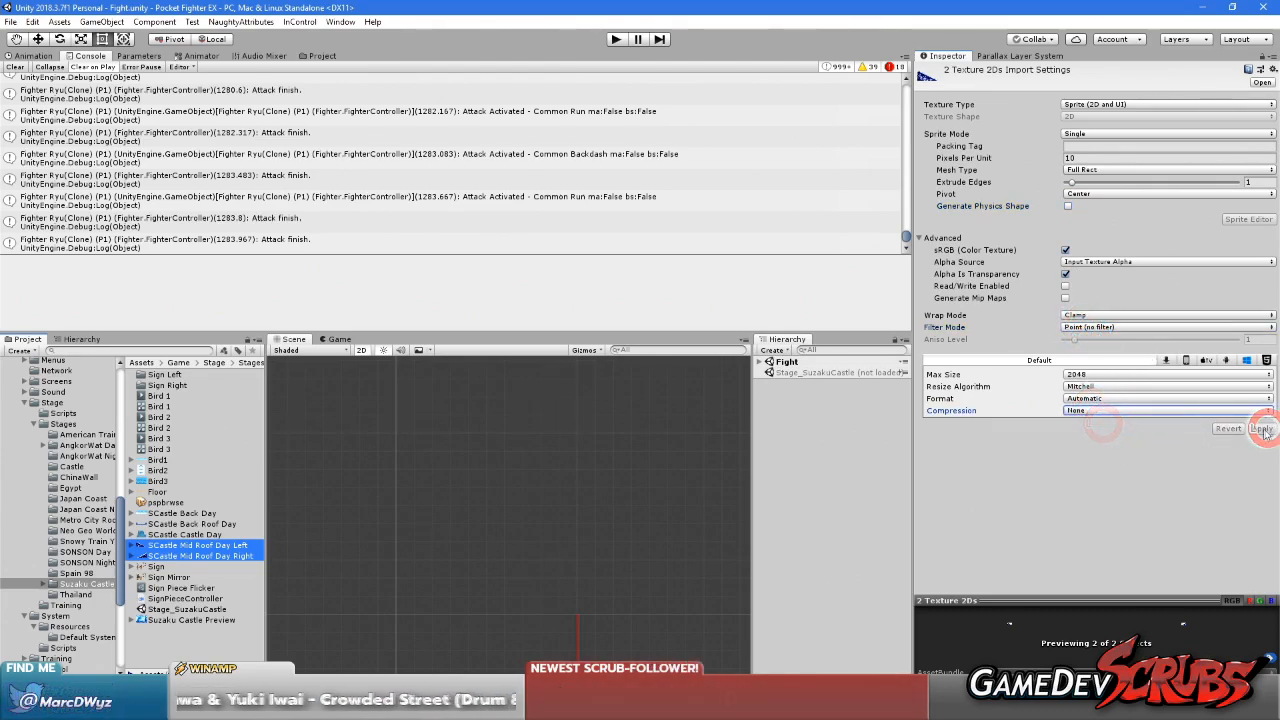
Set the pivot of the right mid roof sprite to Bottom Right and the left one to Bottom Left, applying both
{"action": "left_click", "coordinate": [211, 557]}
{"action": "left_click", "coordinate": [1104, 194]}
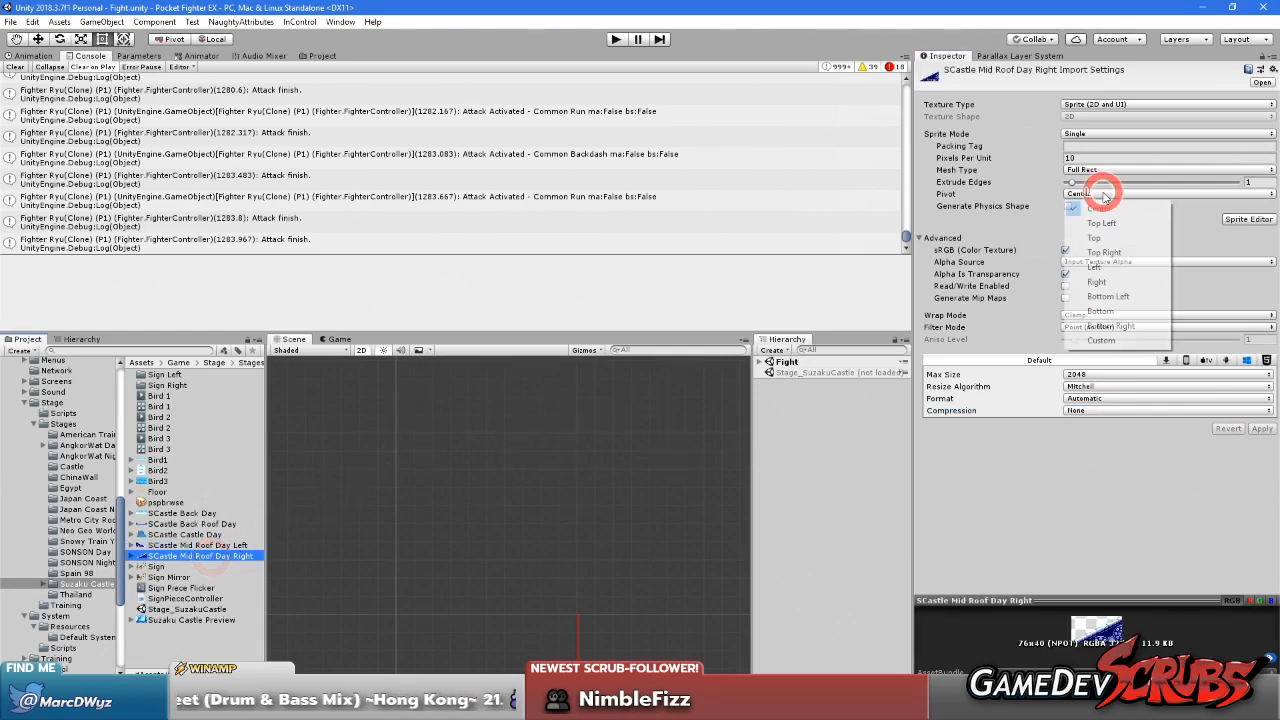
{"action": "left_click", "coordinate": [1135, 328]}
{"action": "left_click", "coordinate": [205, 545]}
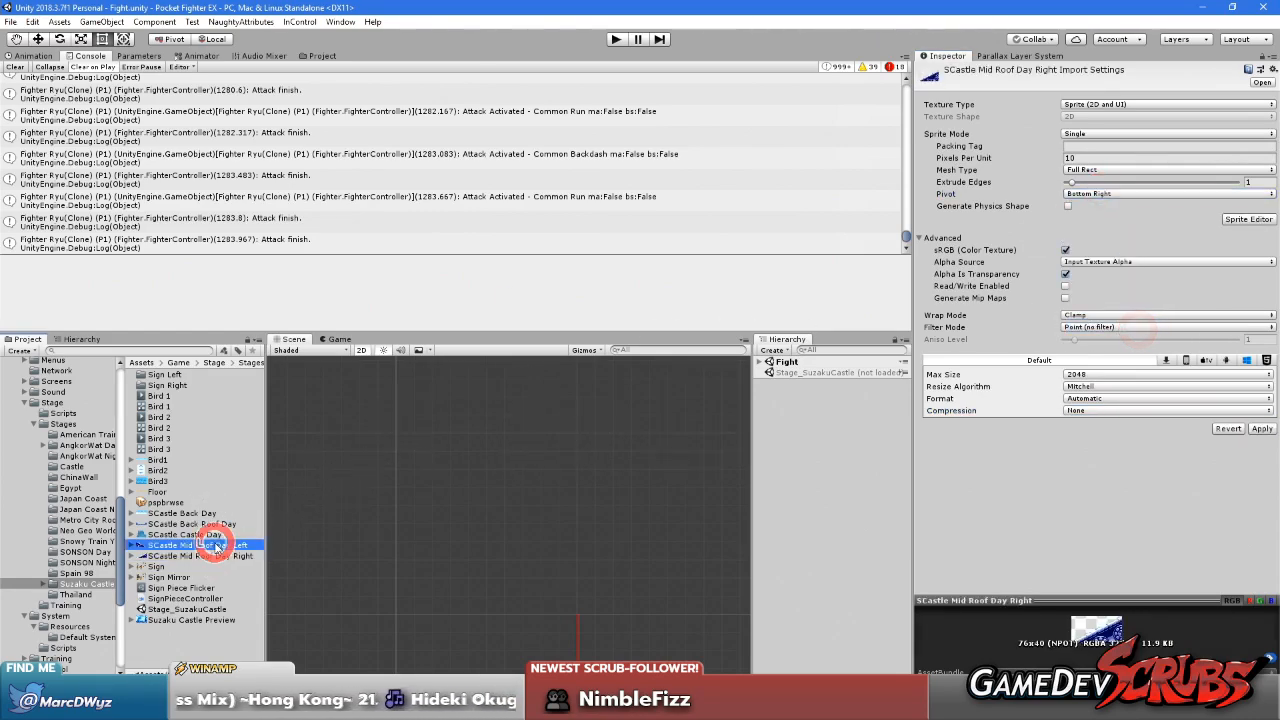
{"action": "left_click", "coordinate": [679, 381]}
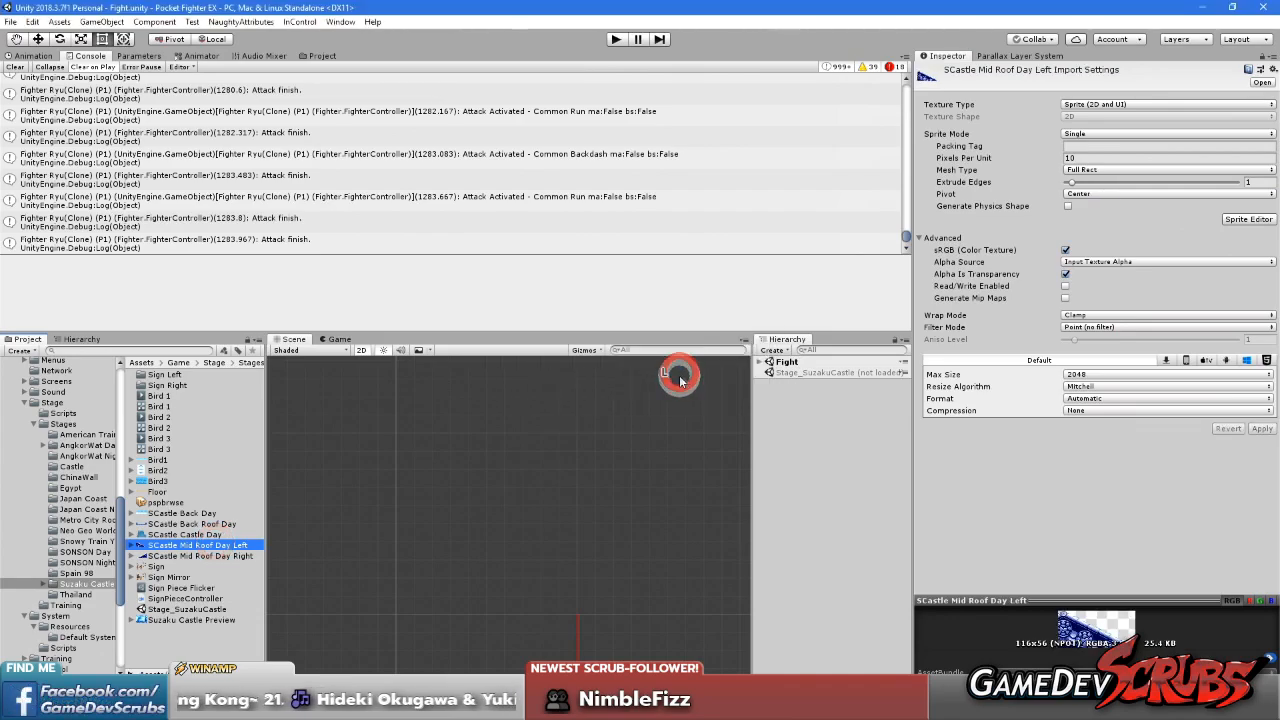
{"action": "left_click", "coordinate": [1084, 193]}
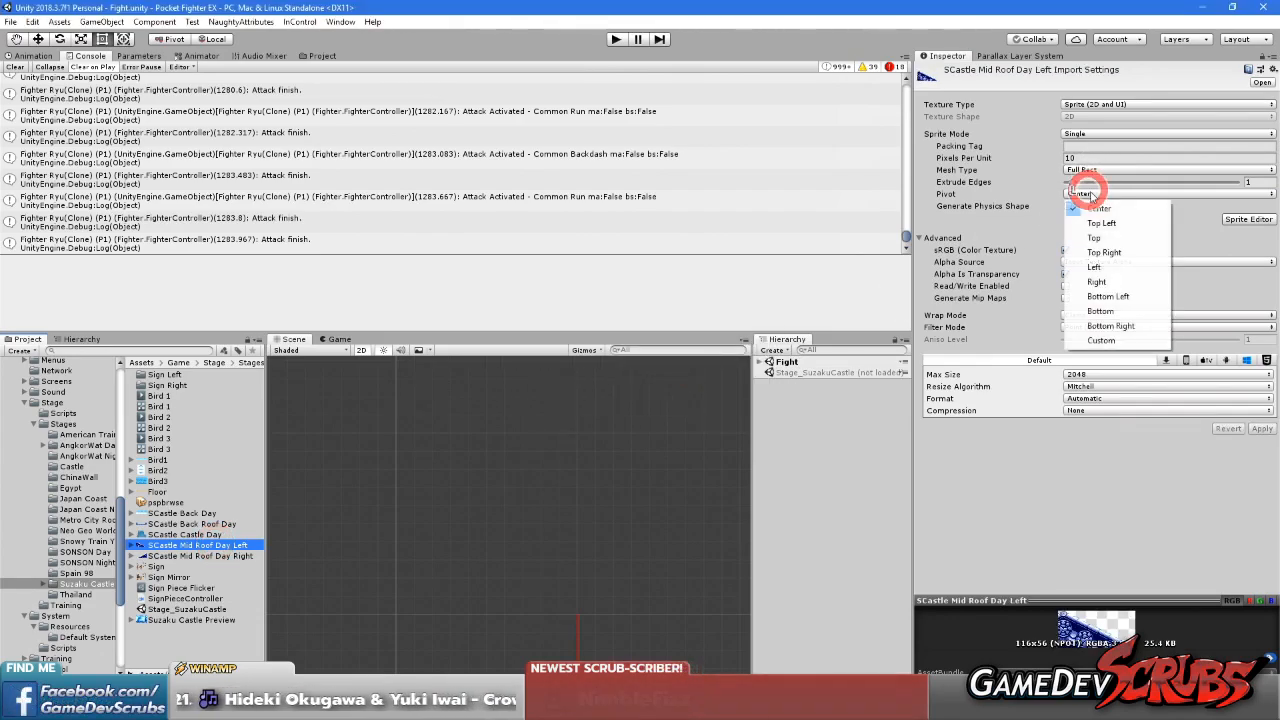
{"action": "left_click", "coordinate": [1105, 297]}
{"action": "left_click", "coordinate": [188, 643]}
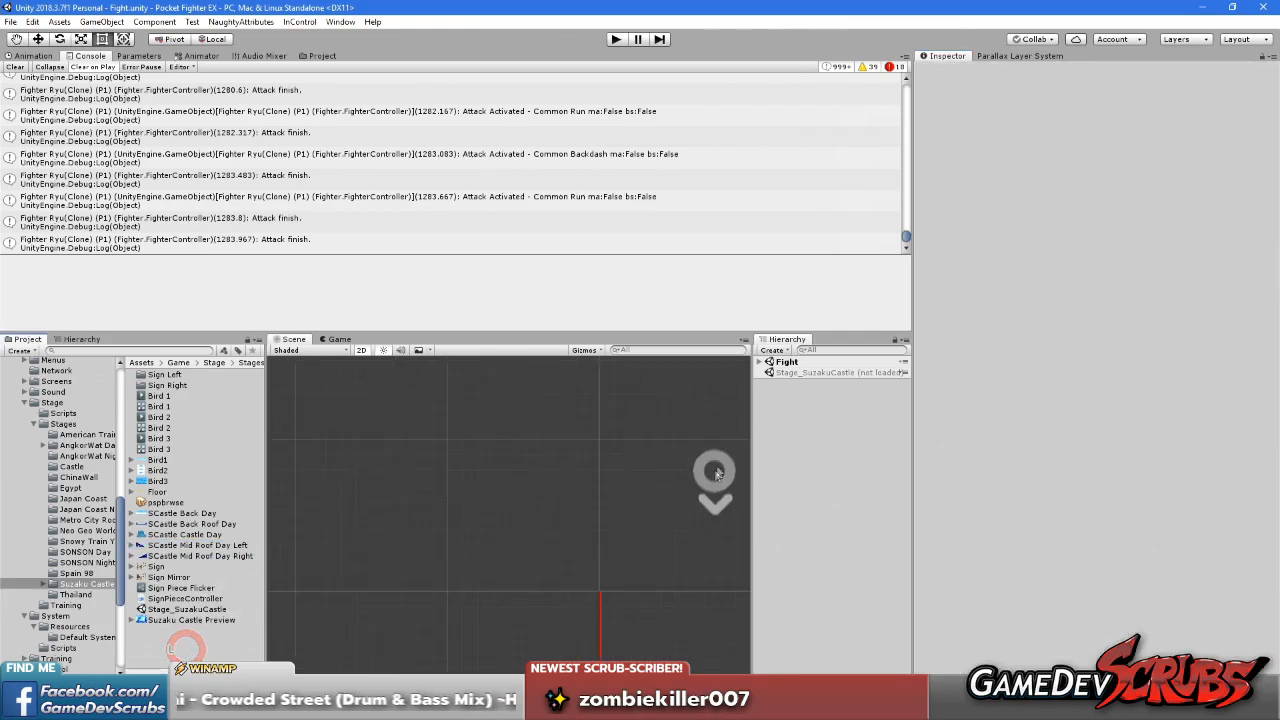
Load the Stage_SuzakuCastle scene and unload the Fight scene
{"action": "right_click", "coordinate": [815, 372]}
{"action": "left_click", "coordinate": [838, 384]}
{"action": "right_click", "coordinate": [790, 361]}
{"action": "left_click", "coordinate": [830, 437]}
{"action": "scroll", "coordinate": [640, 480], "scroll_direction": "down", "scroll_amount": 6}
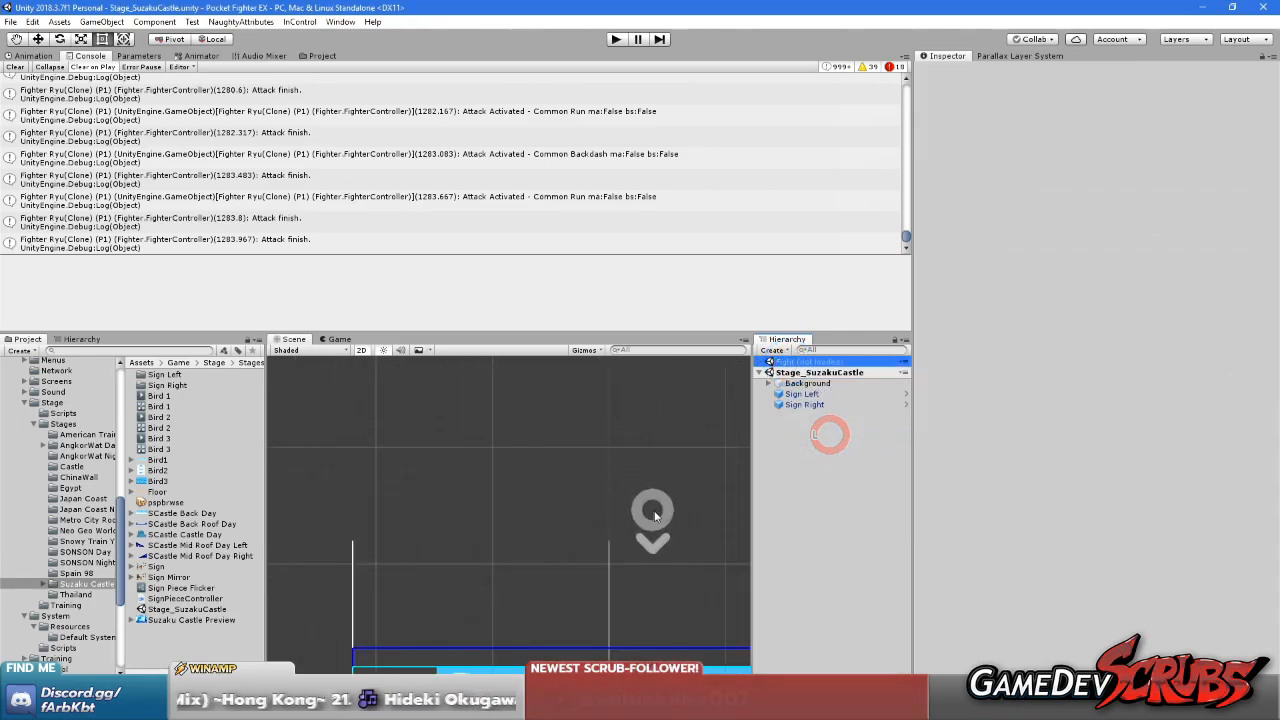
{"action": "middle_click_drag", "start_coordinate": [652, 509], "coordinate": [517, 417]}
{"action": "scroll", "coordinate": [554, 463], "scroll_direction": "down", "scroll_amount": 7}
{"action": "middle_click_drag", "start_coordinate": [540, 560], "coordinate": [565, 457]}
{"action": "scroll", "coordinate": [537, 486], "scroll_direction": "up", "scroll_amount": 1}
{"action": "scroll", "coordinate": [537, 488], "scroll_direction": "up", "scroll_amount": 4}
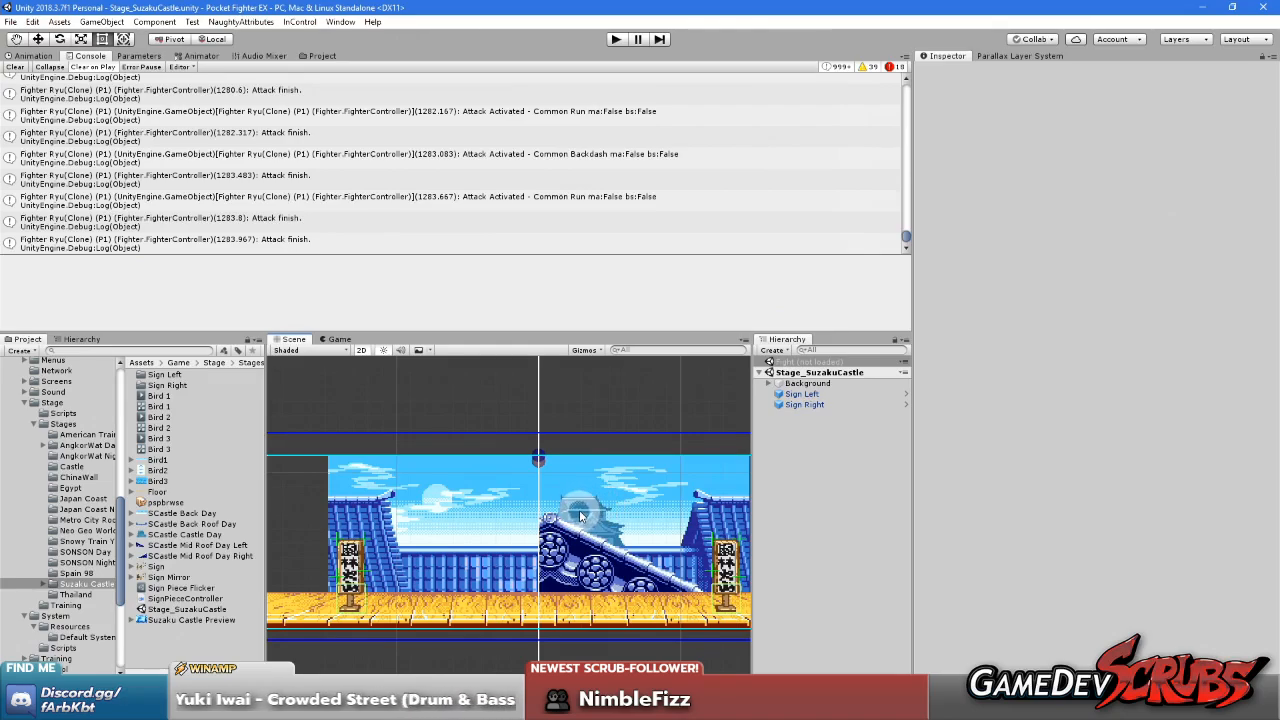
{"action": "scroll", "coordinate": [544, 521], "scroll_direction": "down", "scroll_amount": 1}
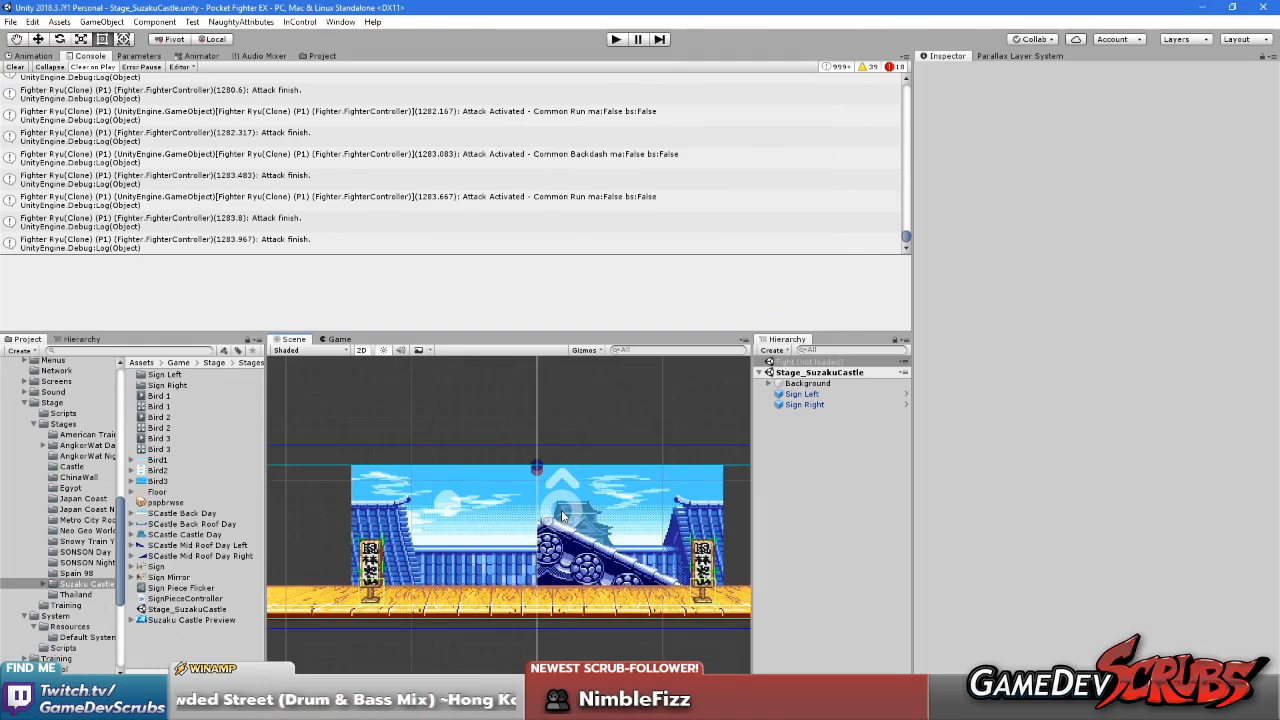
Rename the Roof Close Layer in the Background group as Roof Close Layer Left
{"action": "left_click", "coordinate": [768, 384]}
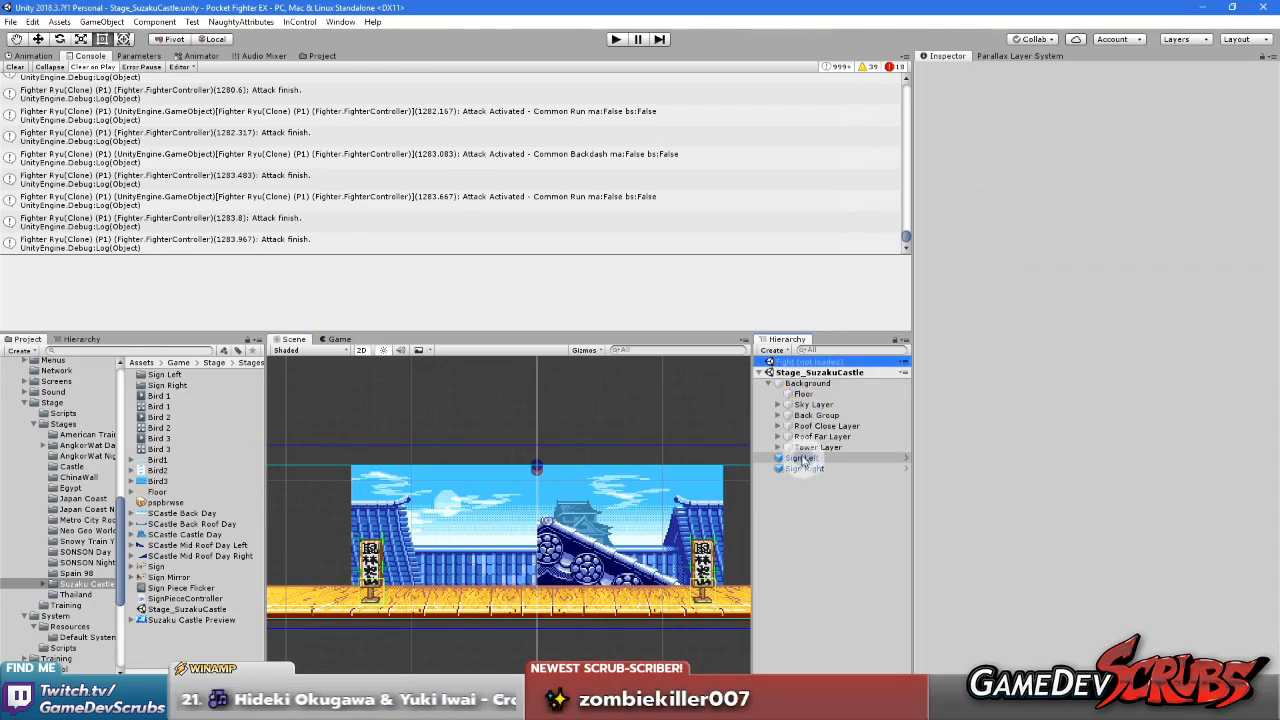
{"action": "left_click", "coordinate": [812, 437]}
{"action": "left_click", "coordinate": [828, 426]}
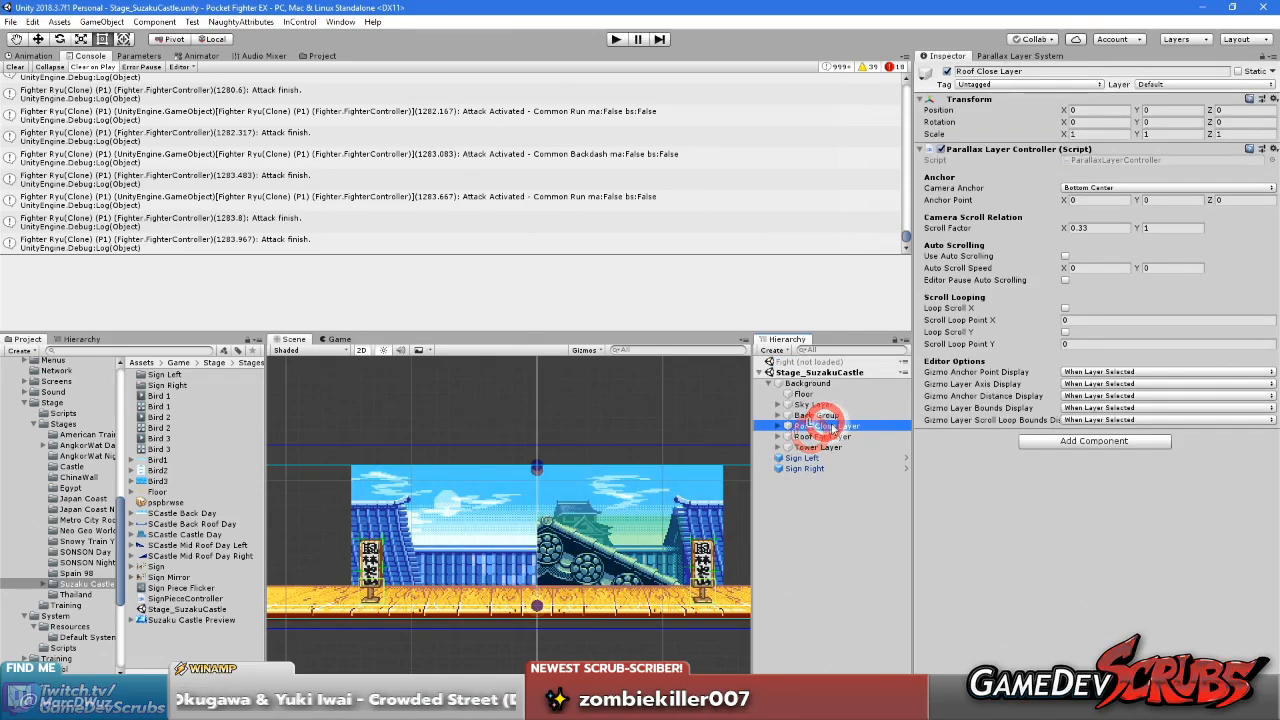
{"action": "left_click", "coordinate": [868, 426]}
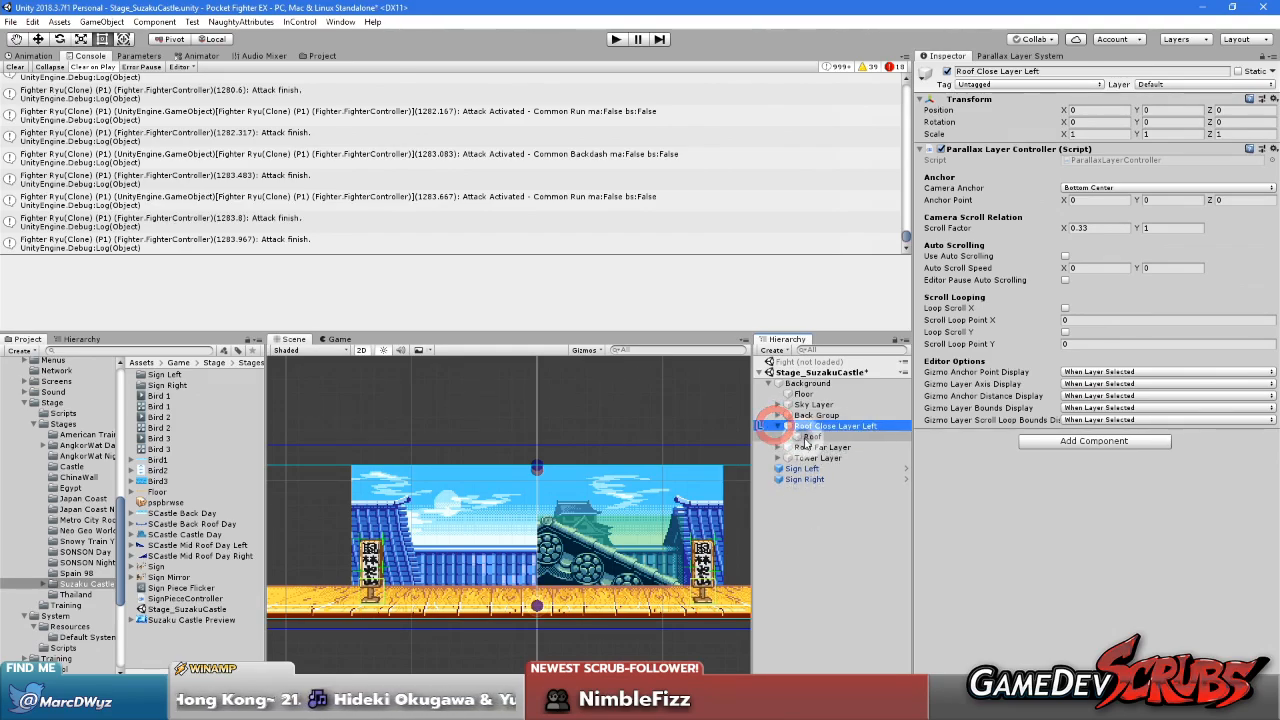
Switch the parallax editor camera mode to Mock Camera and assign the Stage Mock Camera preset
{"action": "left_click", "coordinate": [808, 437]}
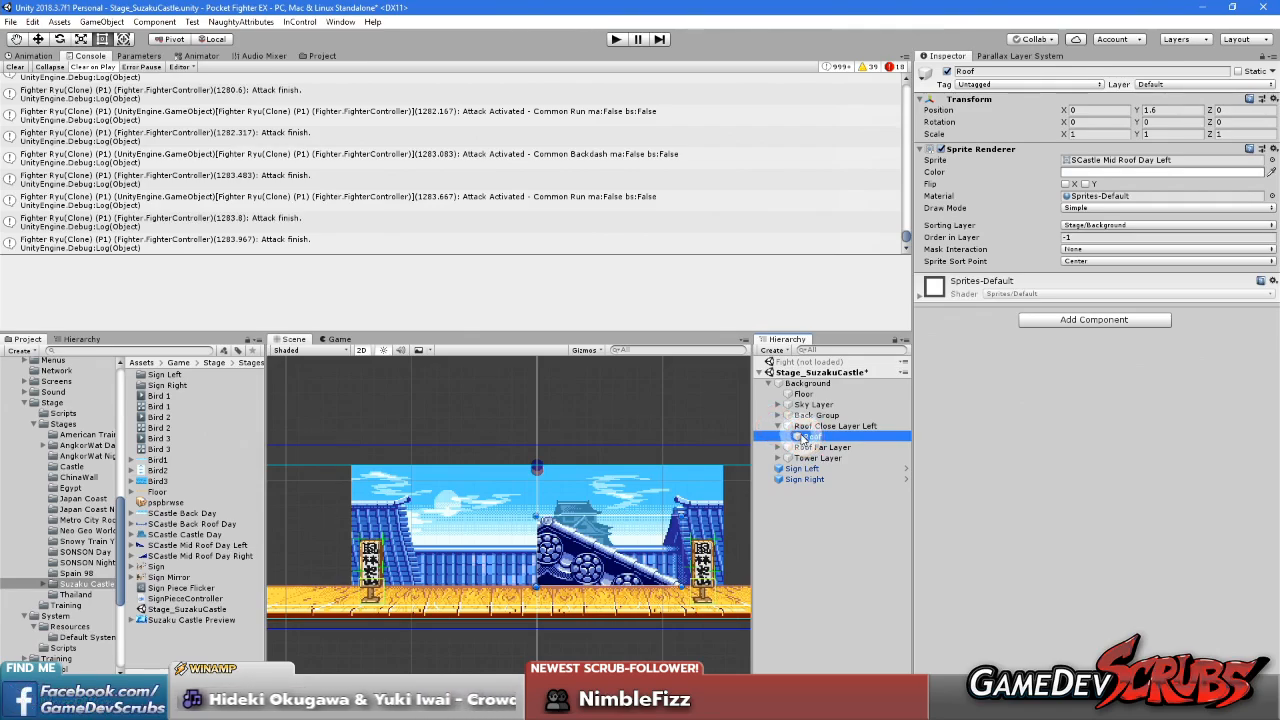
{"action": "left_click", "coordinate": [999, 57]}
{"action": "left_click", "coordinate": [1051, 110]}
{"action": "left_click", "coordinate": [1052, 131]}
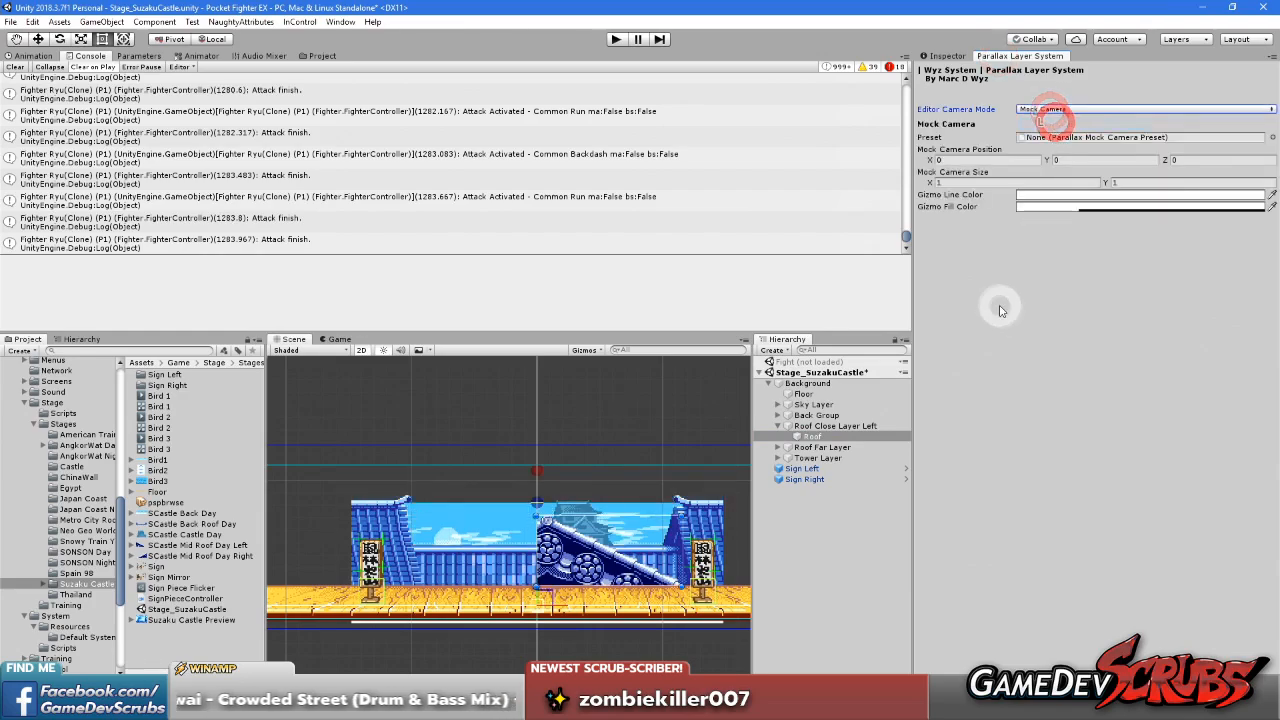
{"action": "left_click", "coordinate": [1271, 137]}
{"action": "left_click", "coordinate": [563, 236]}
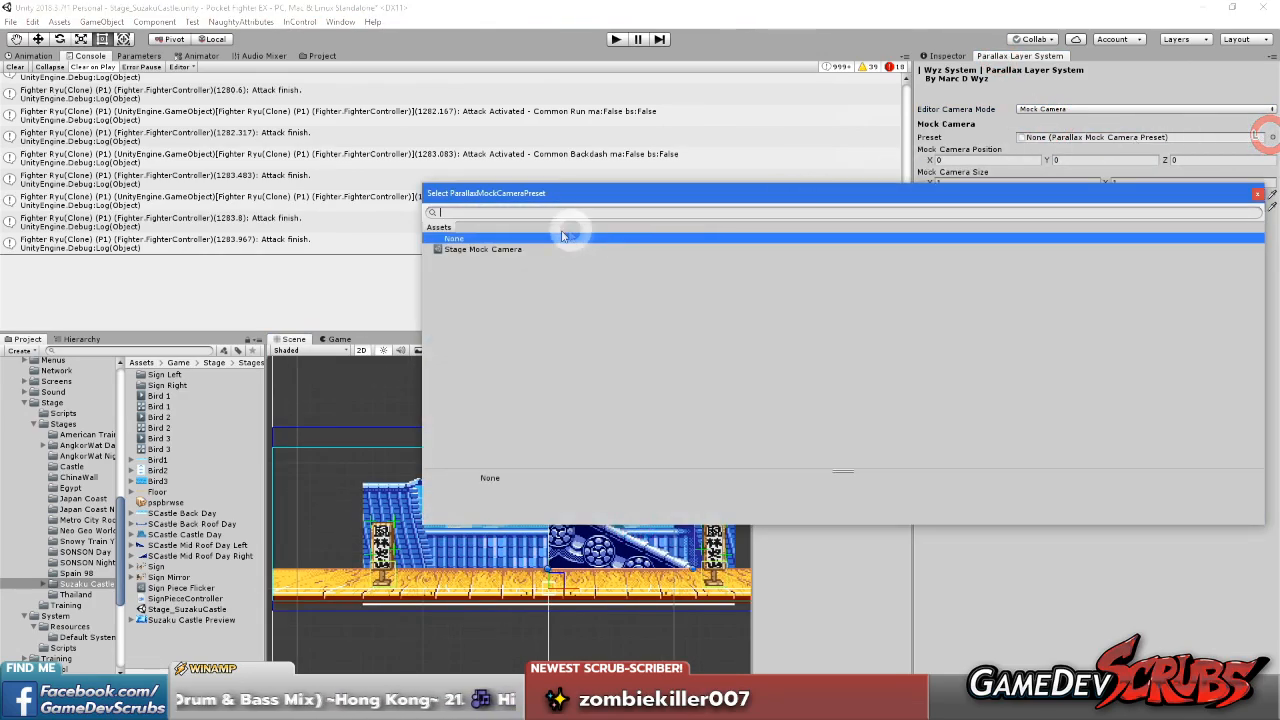
{"action": "double_click", "coordinate": [509, 251]}
Move the mock camera to the left end of the stage, at about X -10.8, undoing any accidental roof move
{"action": "scroll", "coordinate": [488, 519], "scroll_direction": "up", "scroll_amount": 1}
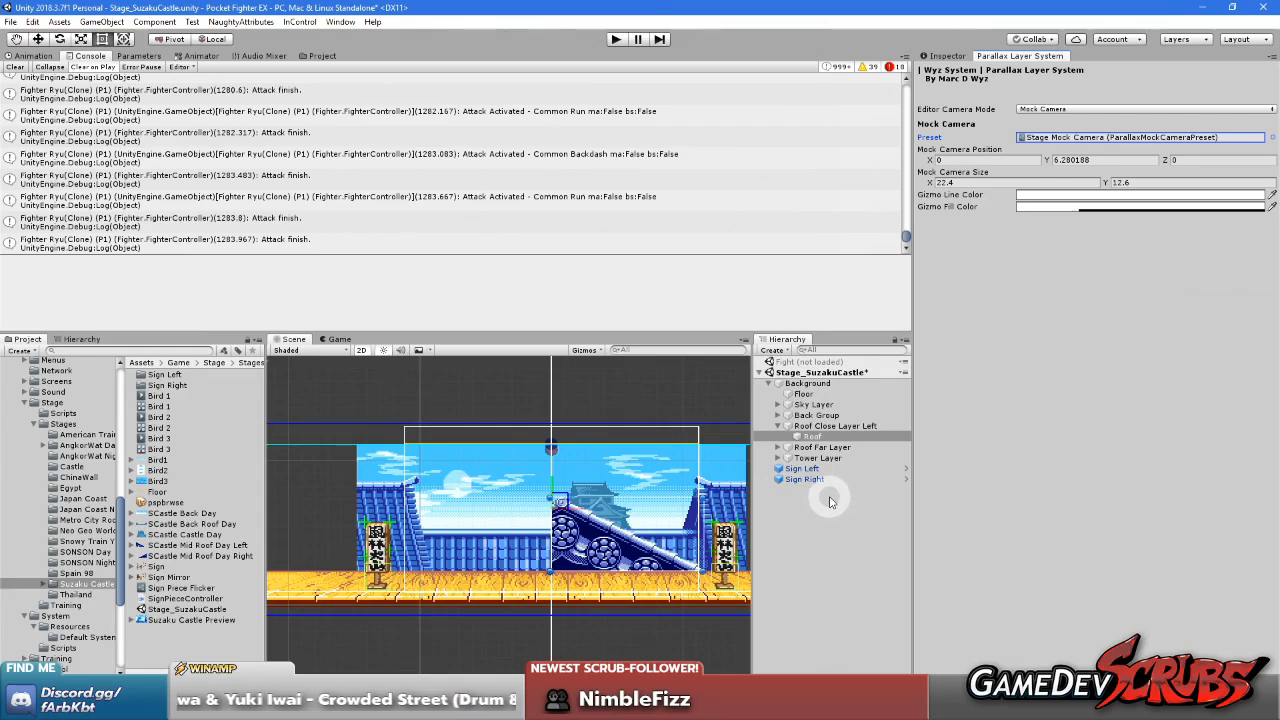
{"action": "scroll", "coordinate": [510, 530], "scroll_direction": "up", "scroll_amount": 2}
{"action": "mouse_move", "coordinate": [503, 540]}
{"action": "middle_mouse_down"}
{"action": "mouse_move", "coordinate": [575, 535]}
{"action": "mouse_move", "coordinate": [528, 538]}
{"action": "middle_mouse_up"}
{"action": "middle_click_drag", "start_coordinate": [458, 504], "coordinate": [518, 498]}
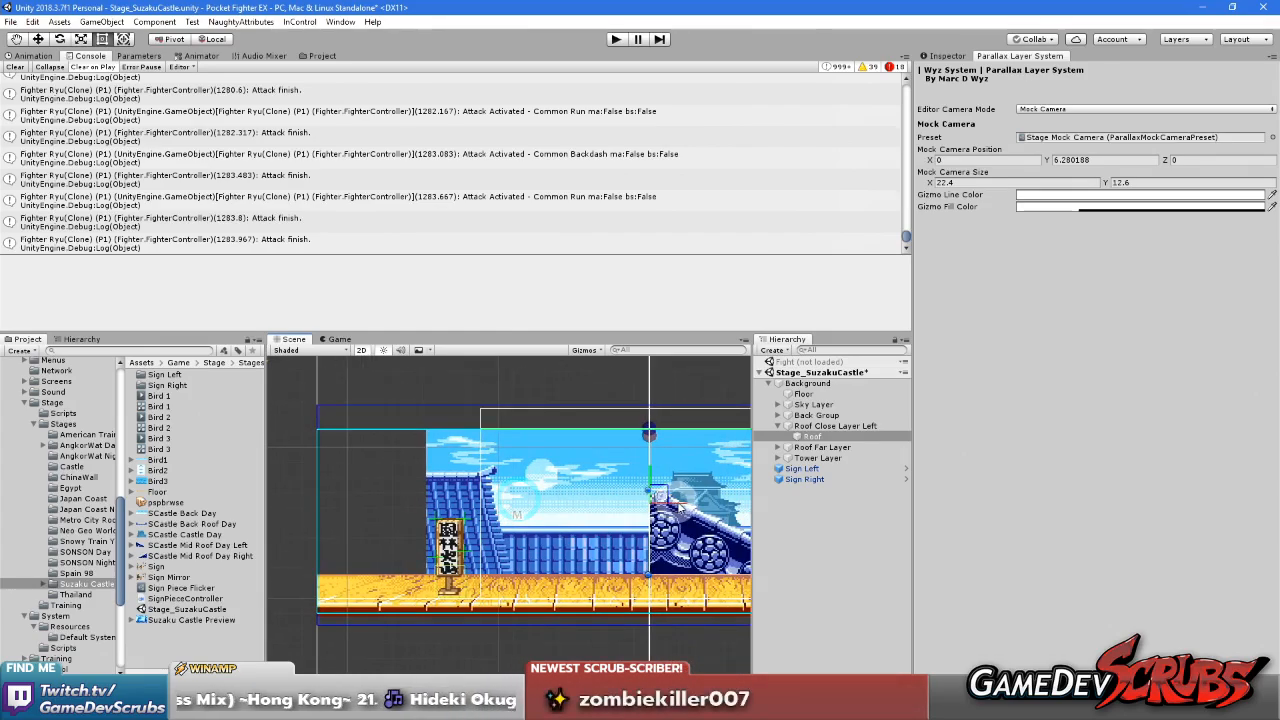
{"action": "left_click_drag", "start_coordinate": [684, 505], "coordinate": [670, 506]}
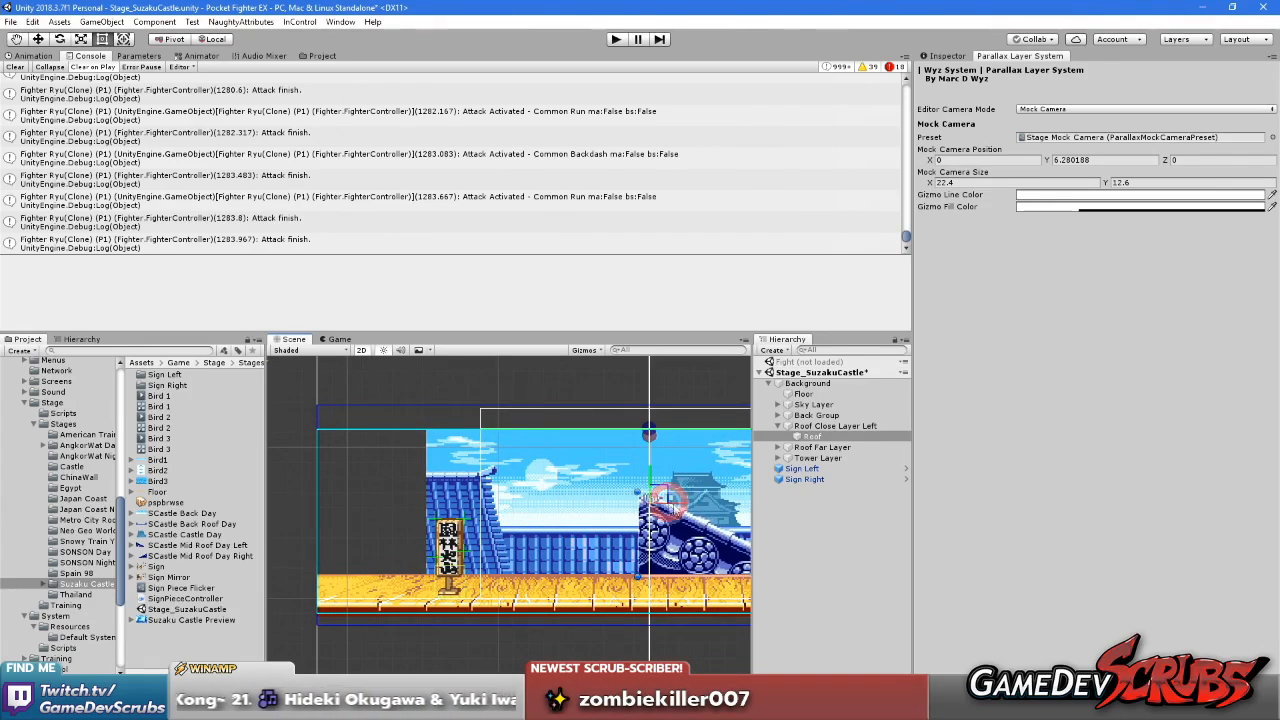
{"action": "key", "text": "ctrl+z"}
{"action": "left_click_drag", "start_coordinate": [660, 500], "coordinate": [501, 507]}
Set the mock camera position to X -10.8 and Y 4.5
{"action": "left_click", "coordinate": [946, 55]}
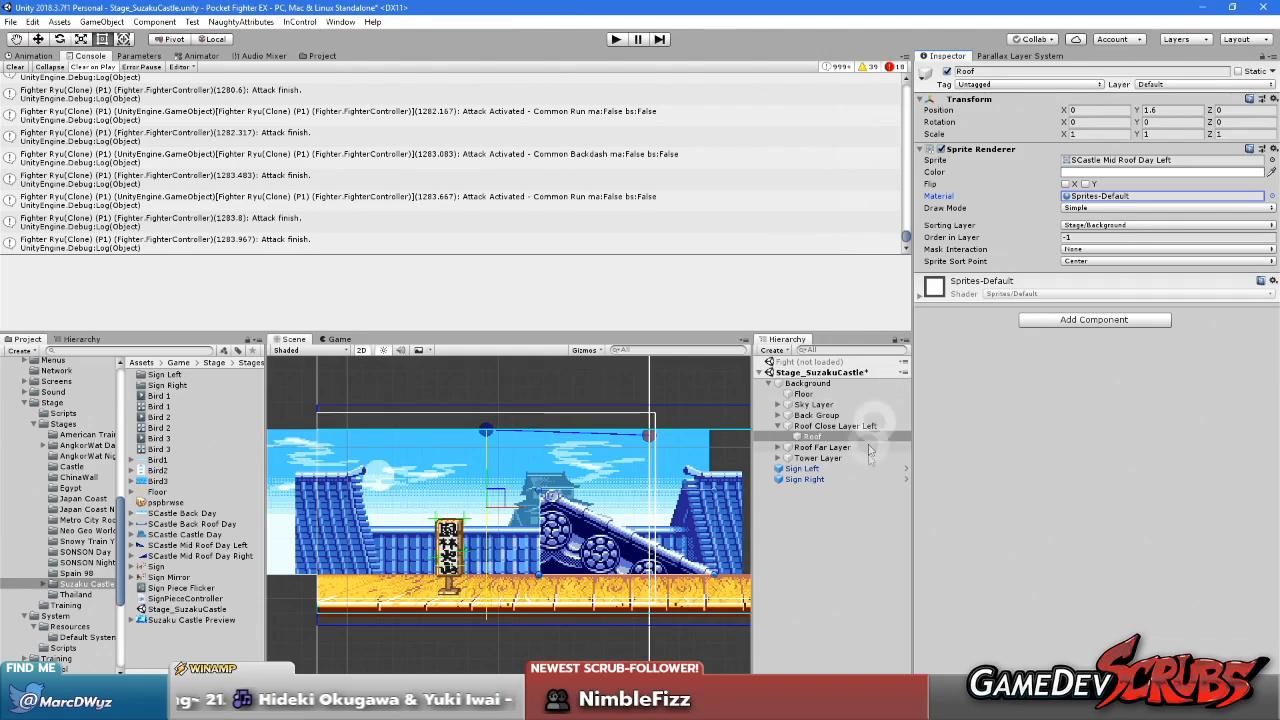
{"action": "left_click", "coordinate": [1020, 55]}
{"action": "left_click", "coordinate": [1110, 158]}
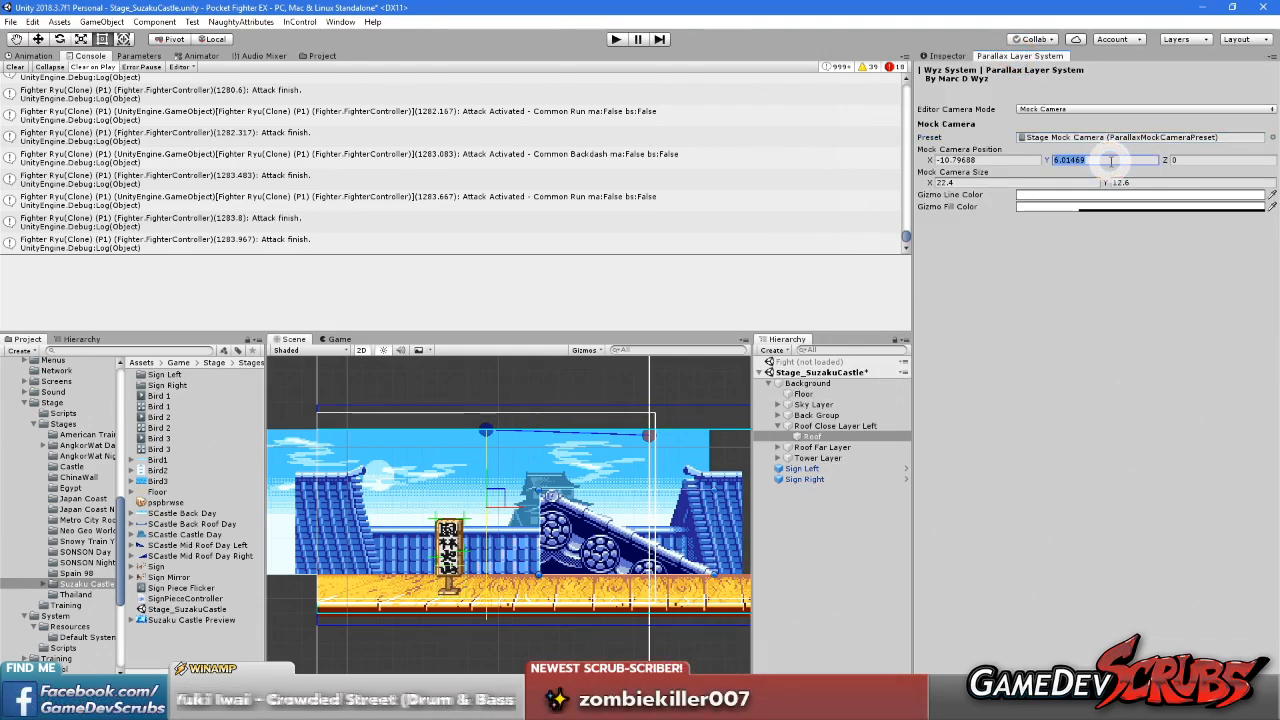
{"action": "type", "text": "4.5"}
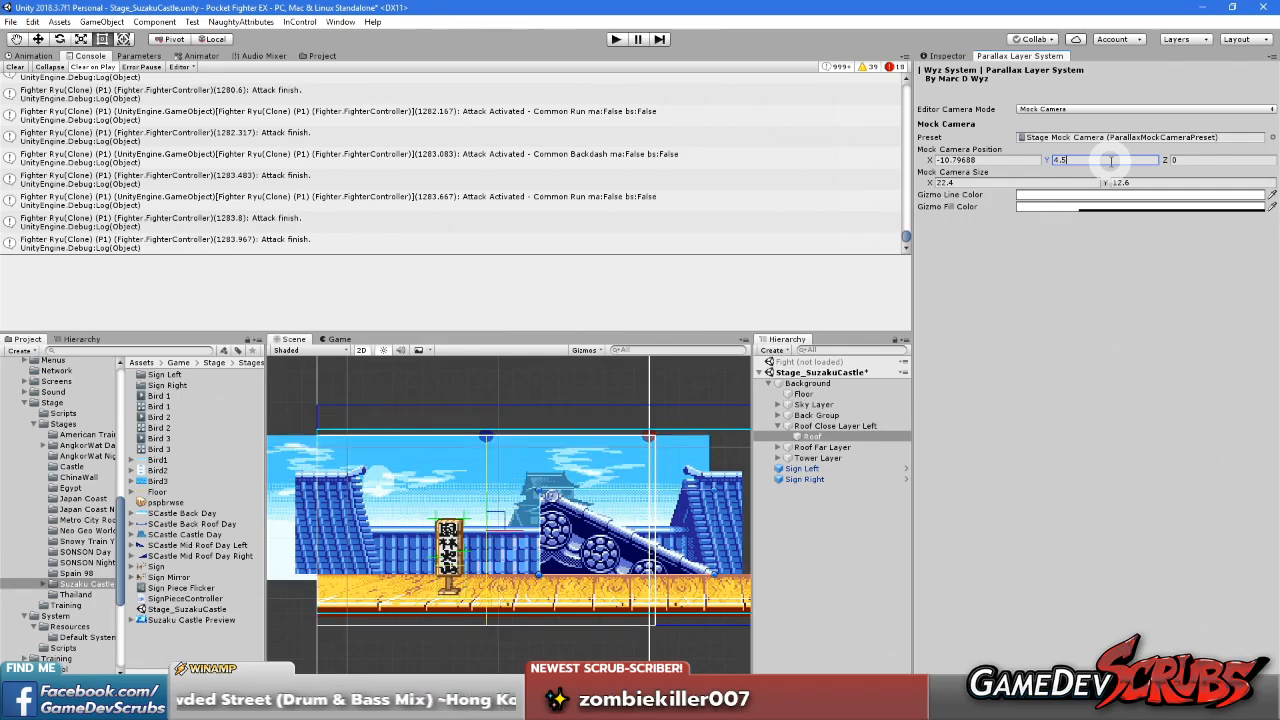
{"action": "left_click", "coordinate": [581, 350]}
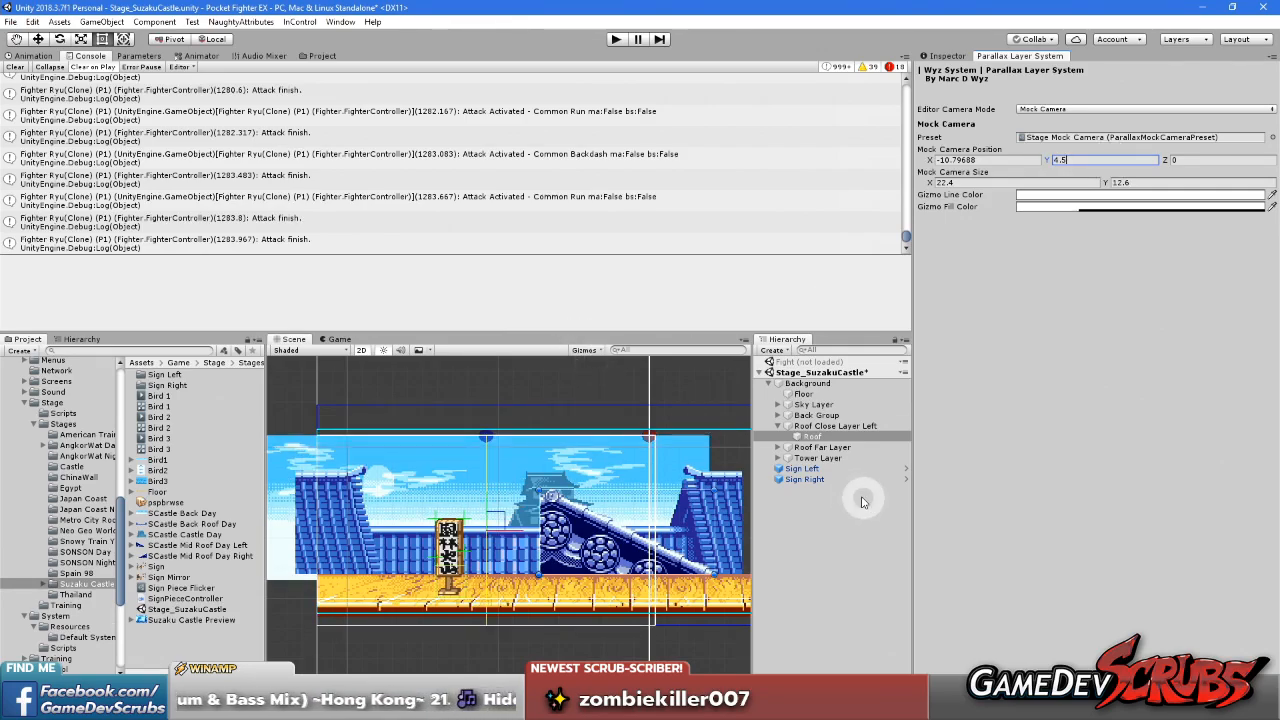
{"action": "left_click", "coordinate": [801, 428]}
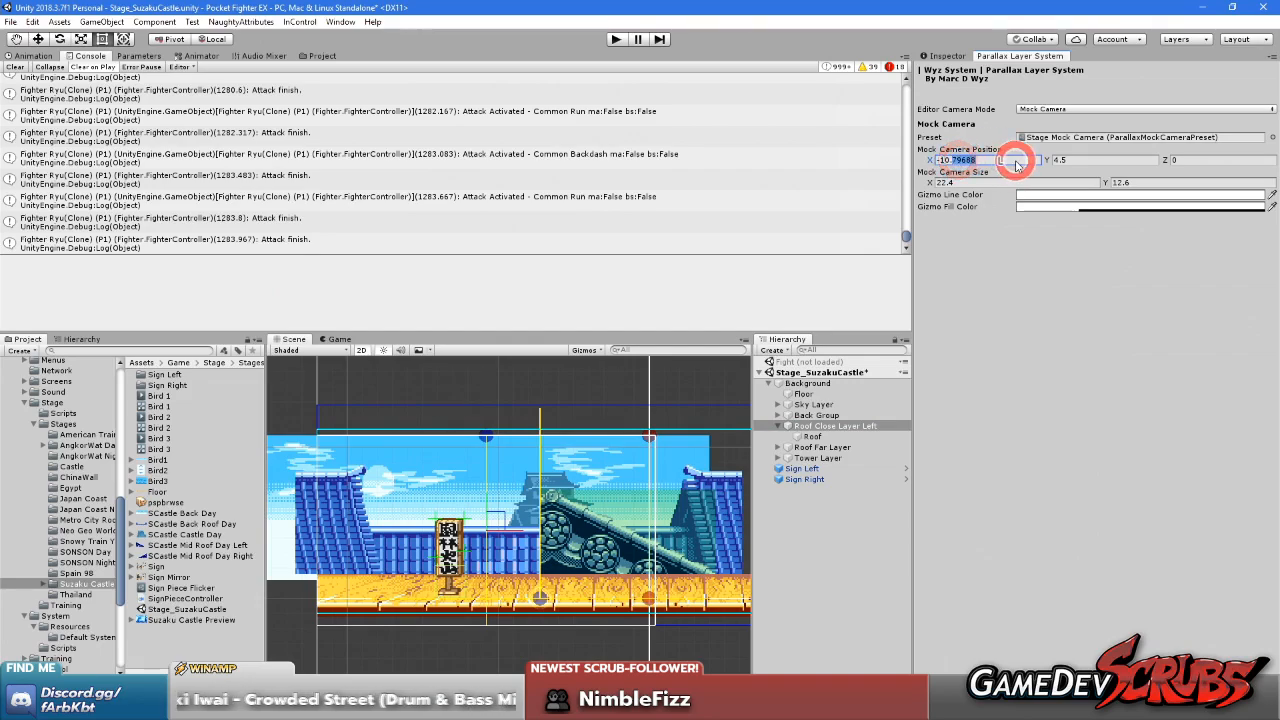
{"action": "left_click", "coordinate": [967, 452]}
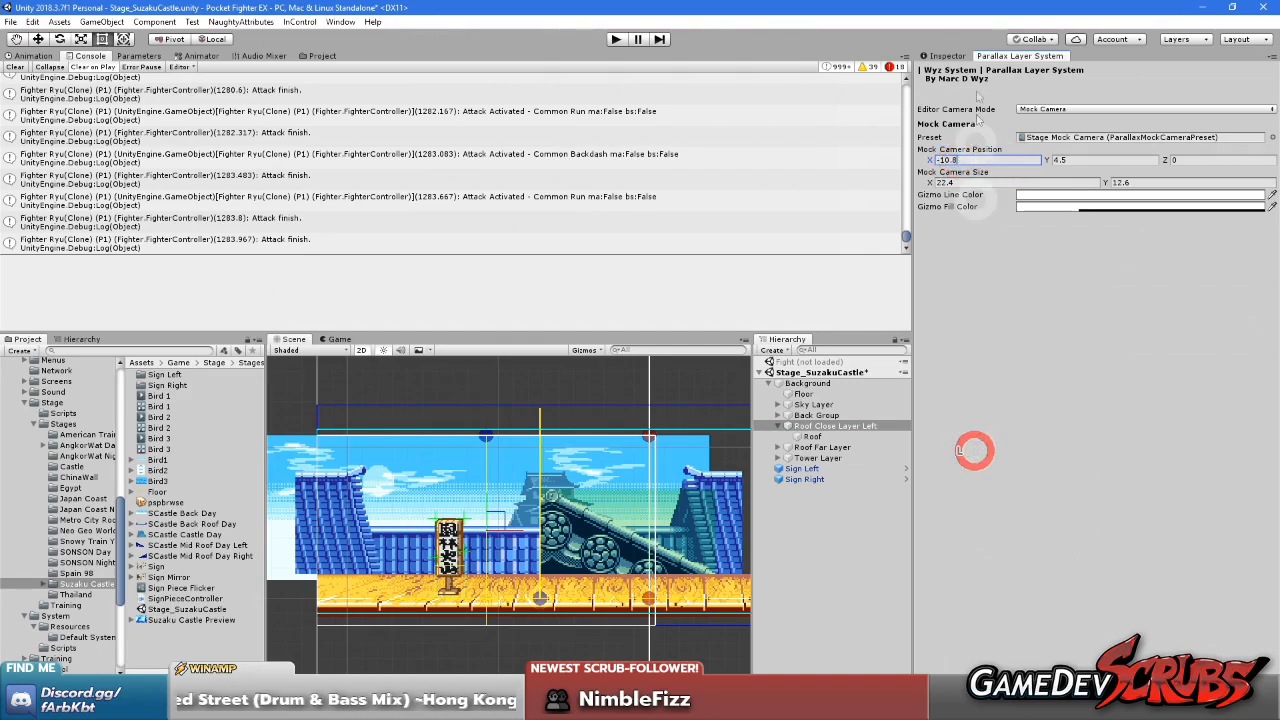
Shift the anchor point of Roof Close Layer Left to X -22.12, at the stage's left edge
{"action": "left_click", "coordinate": [946, 53]}
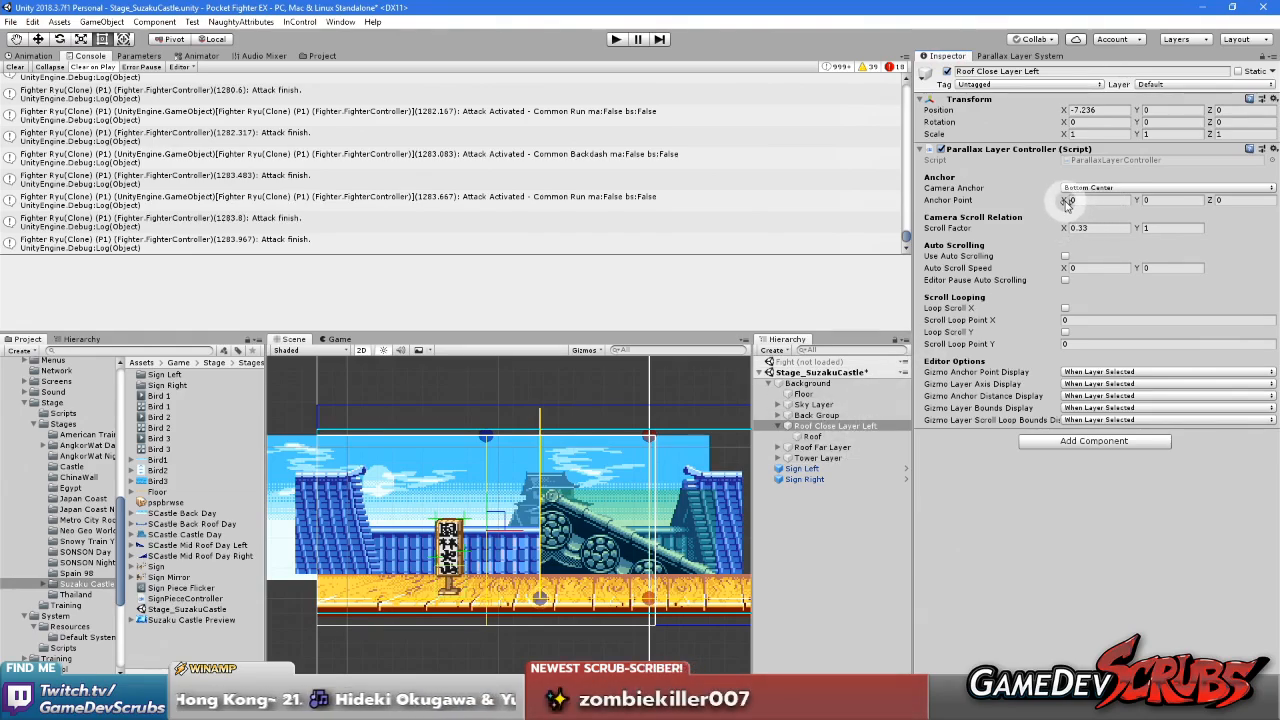
{"action": "left_click_drag", "start_coordinate": [740, 215], "coordinate": [587, 228]}
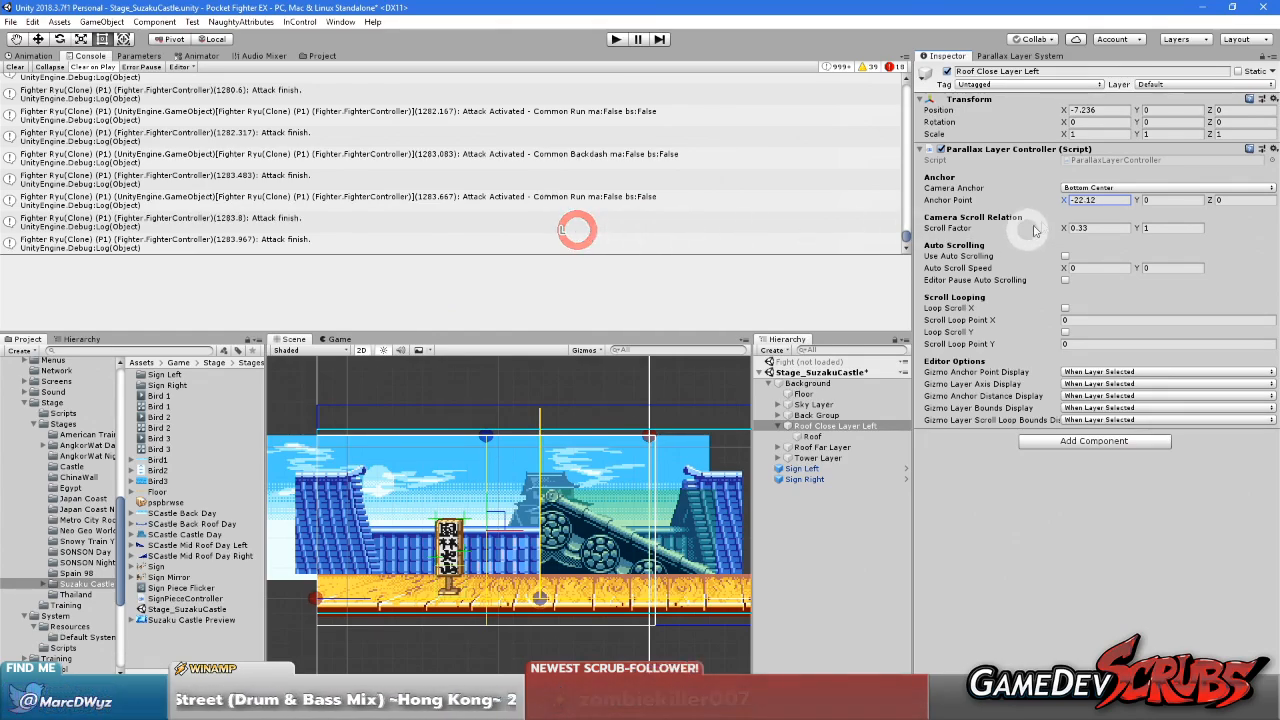
Set the anchor point X of Roof Close Layer Left to -22
{"action": "left_click", "coordinate": [1107, 200]}
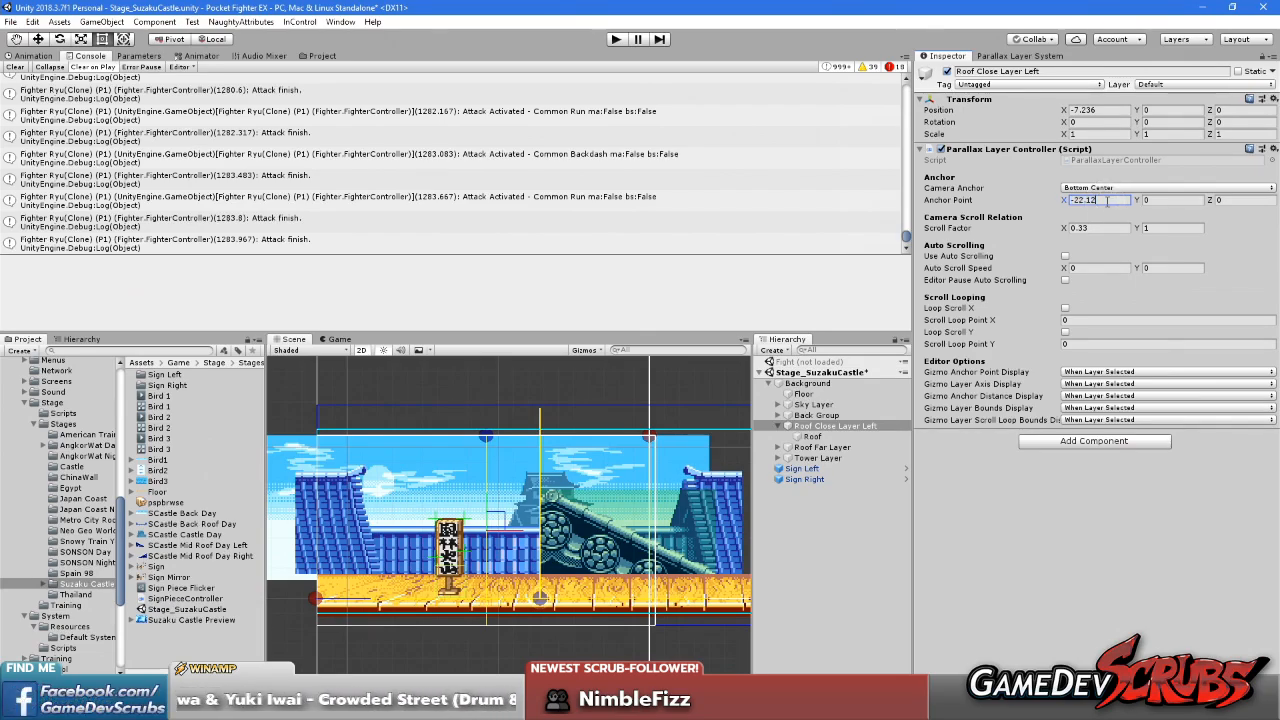
{"action": "scroll", "coordinate": [330, 566], "scroll_direction": "up", "scroll_amount": 10}
{"action": "scroll", "coordinate": [502, 569], "scroll_direction": "down", "scroll_amount": 10}
{"action": "scroll", "coordinate": [511, 486], "scroll_direction": "down", "scroll_amount": 6}
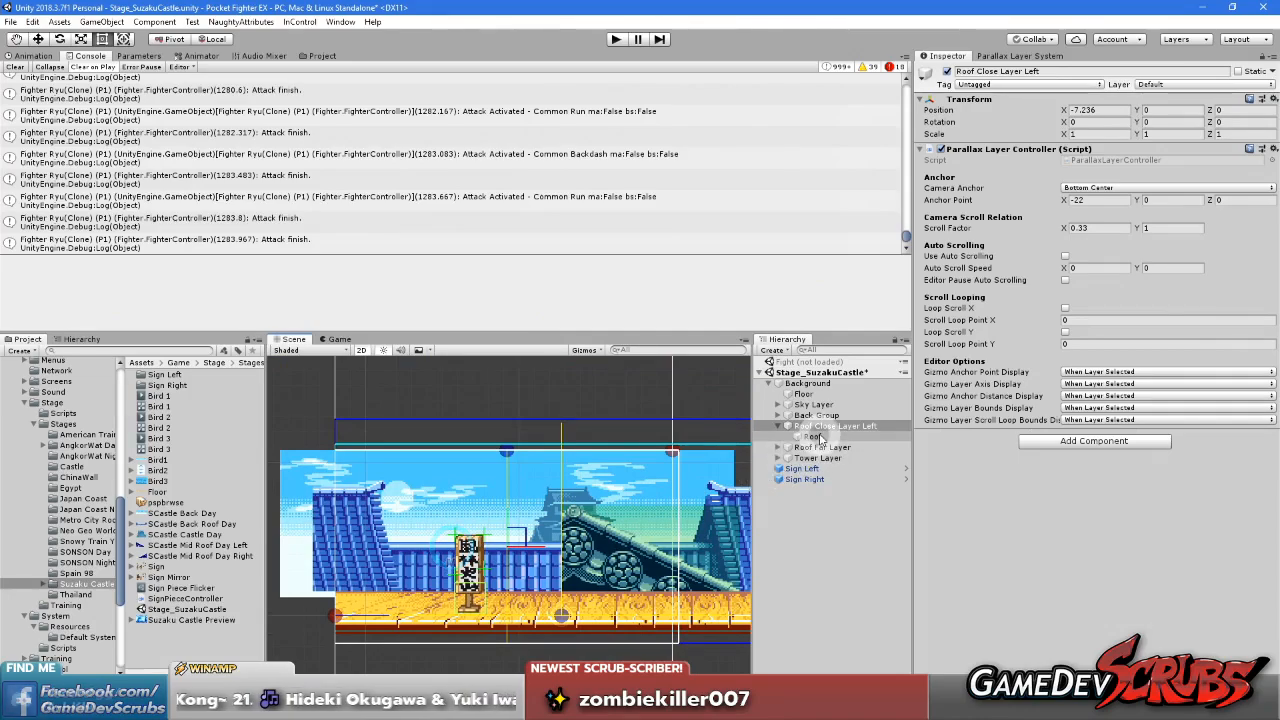
Shift the Roof sprite inside Roof Close Layer Left to the stage's left edge, with its X position at -14.8
{"action": "left_click", "coordinate": [814, 437]}
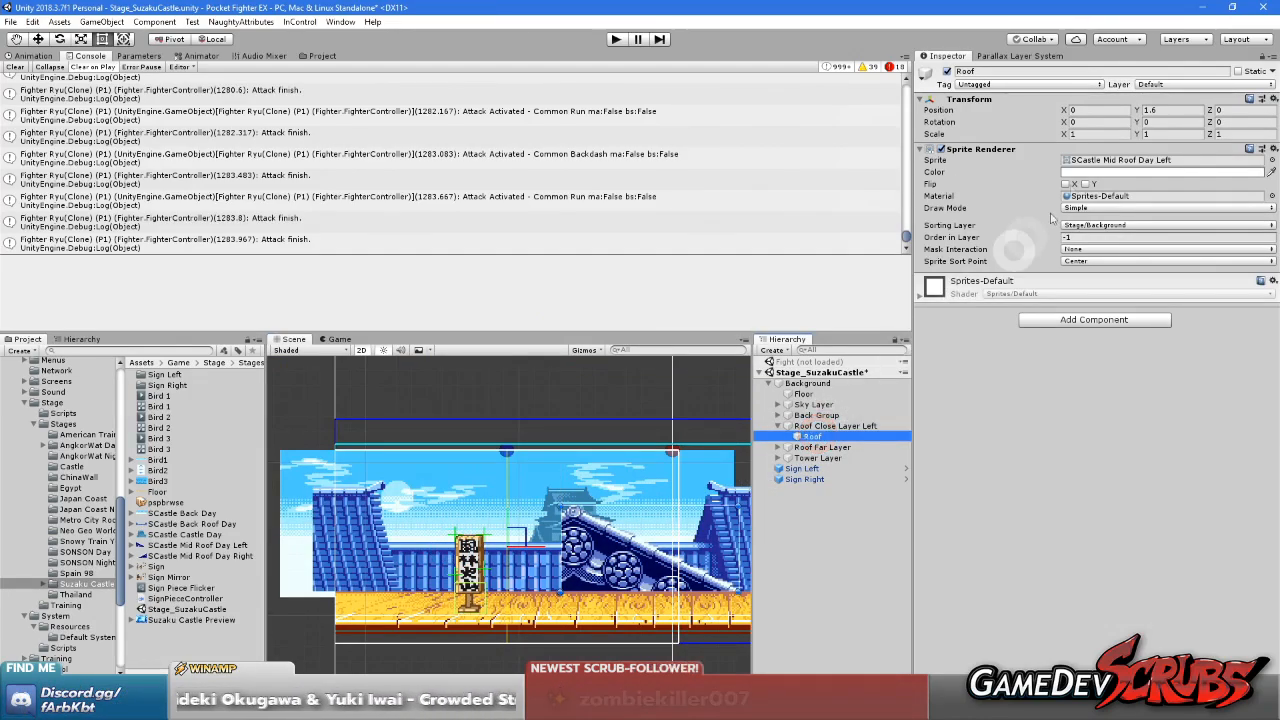
{"action": "left_click_drag", "start_coordinate": [1067, 112], "coordinate": [741, 137]}
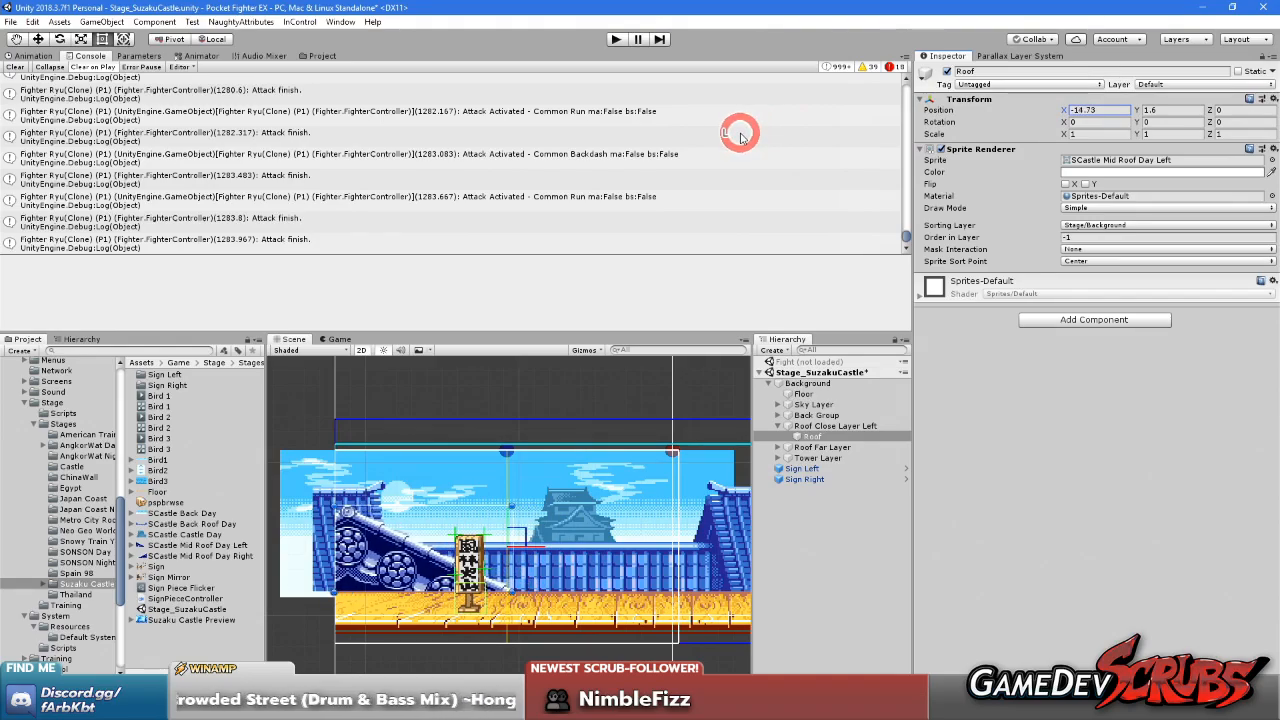
{"action": "scroll", "coordinate": [422, 418], "scroll_direction": "up", "scroll_amount": 10}
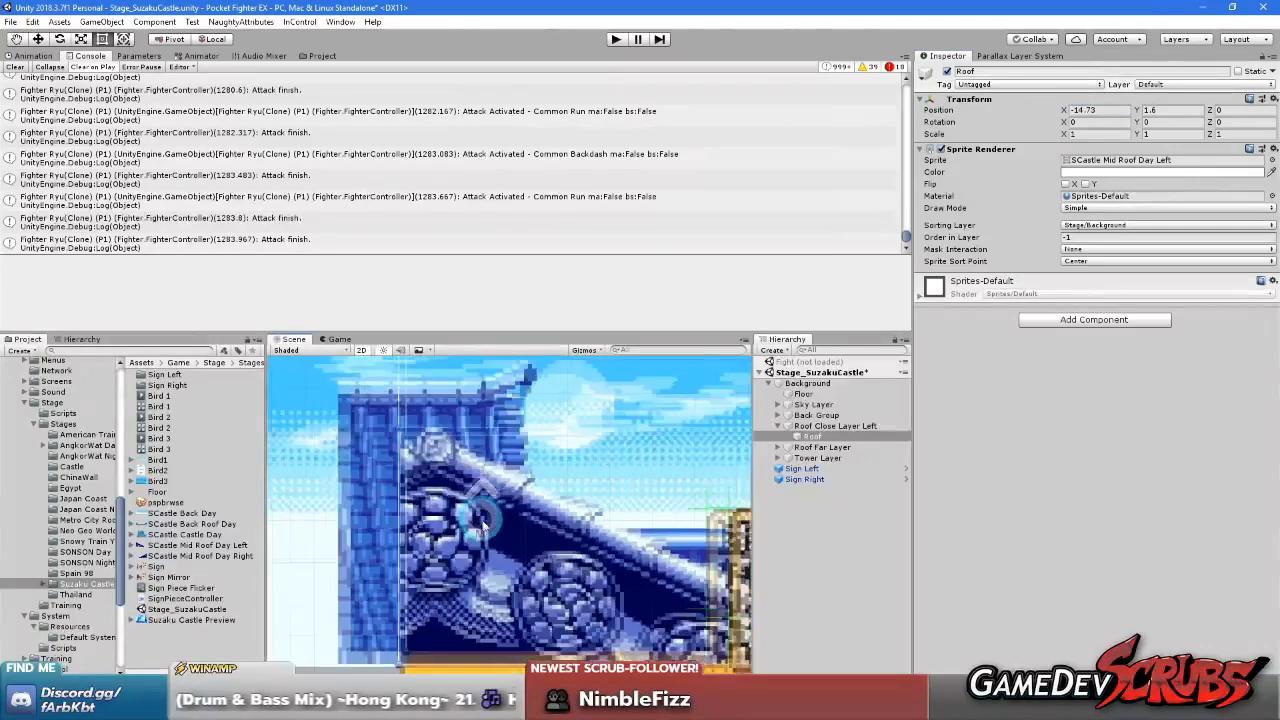
{"action": "left_click_drag", "start_coordinate": [1068, 113], "coordinate": [1068, 114]}
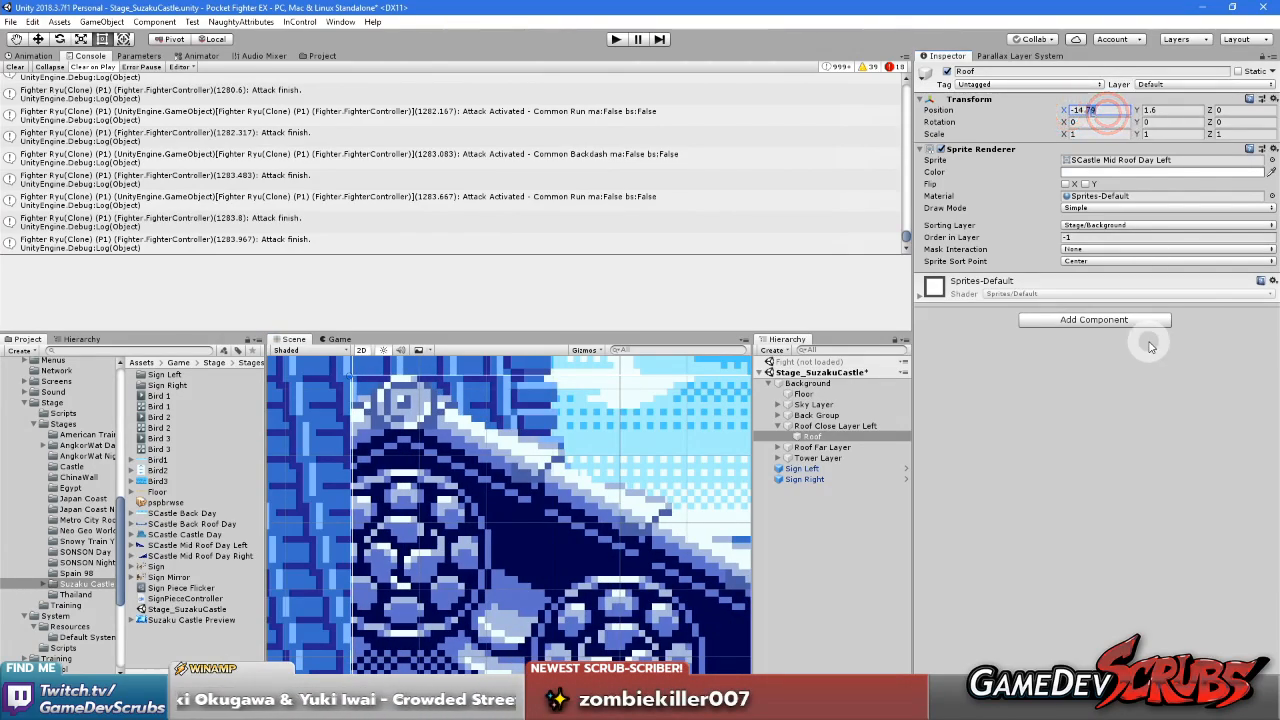
{"action": "type", "text": "-14"}
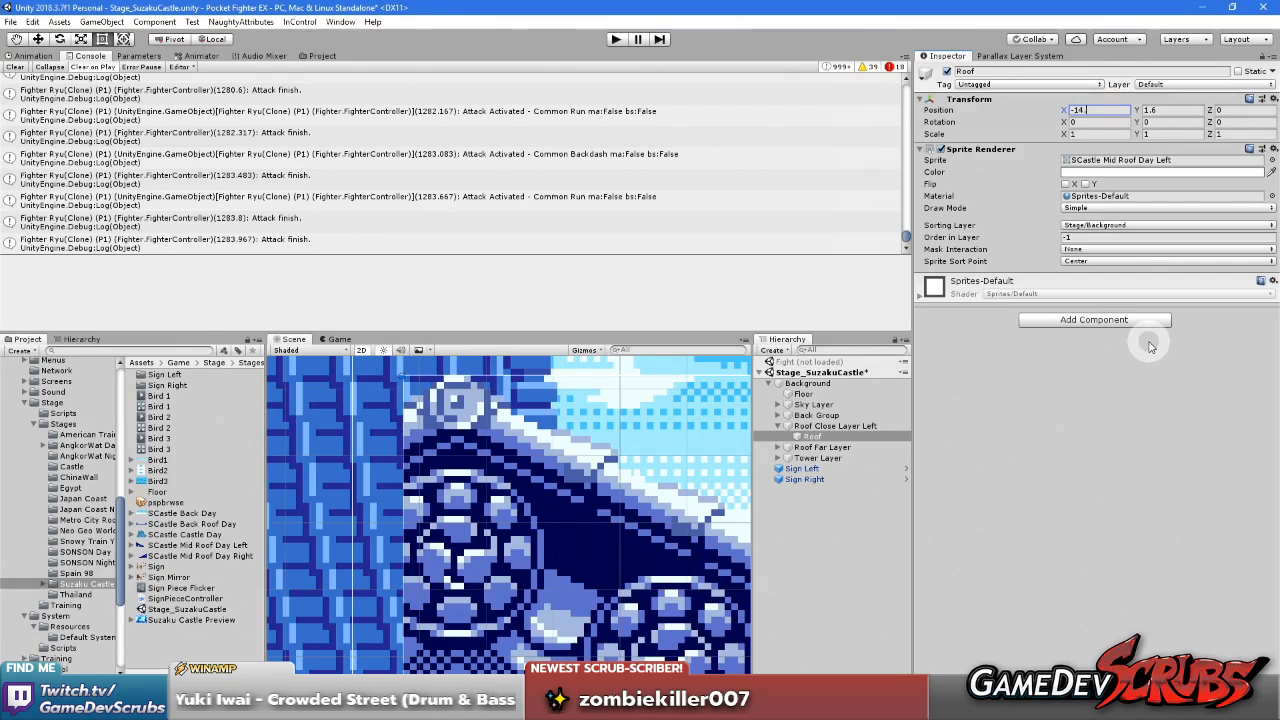
{"action": "type", "text": ".8"}
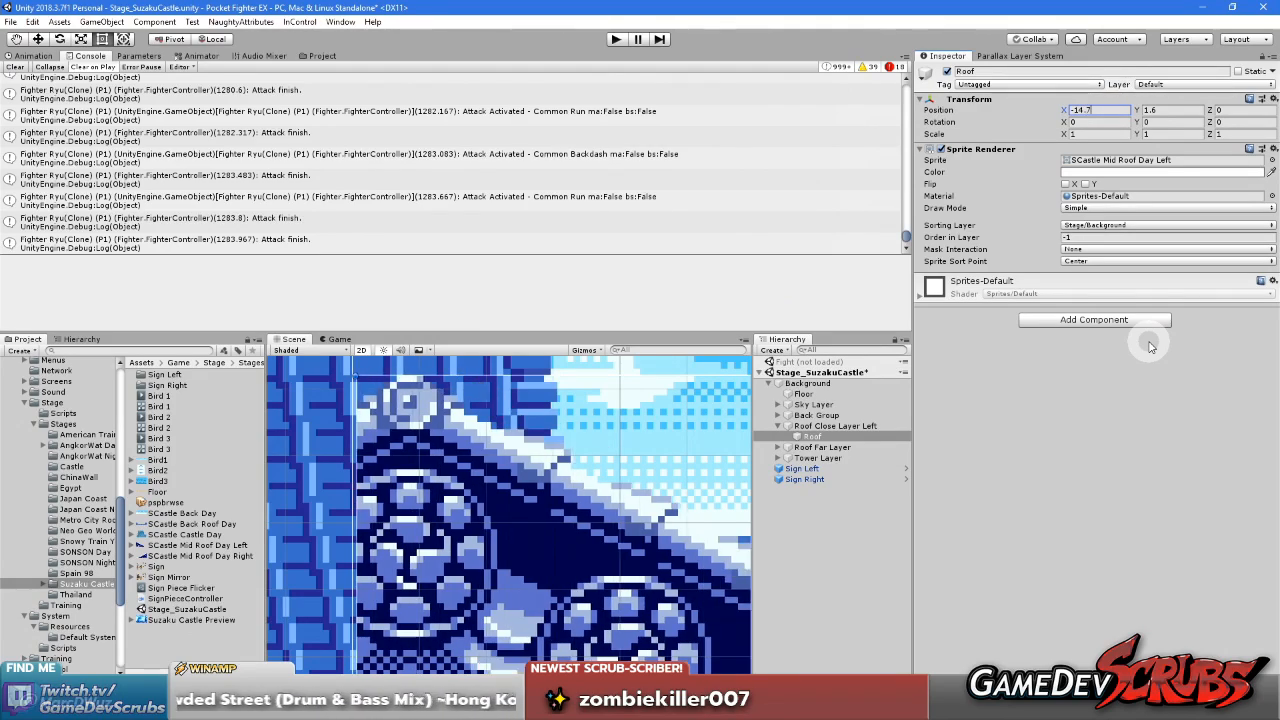
{"action": "scroll", "coordinate": [705, 503], "scroll_direction": "down", "scroll_amount": 8}
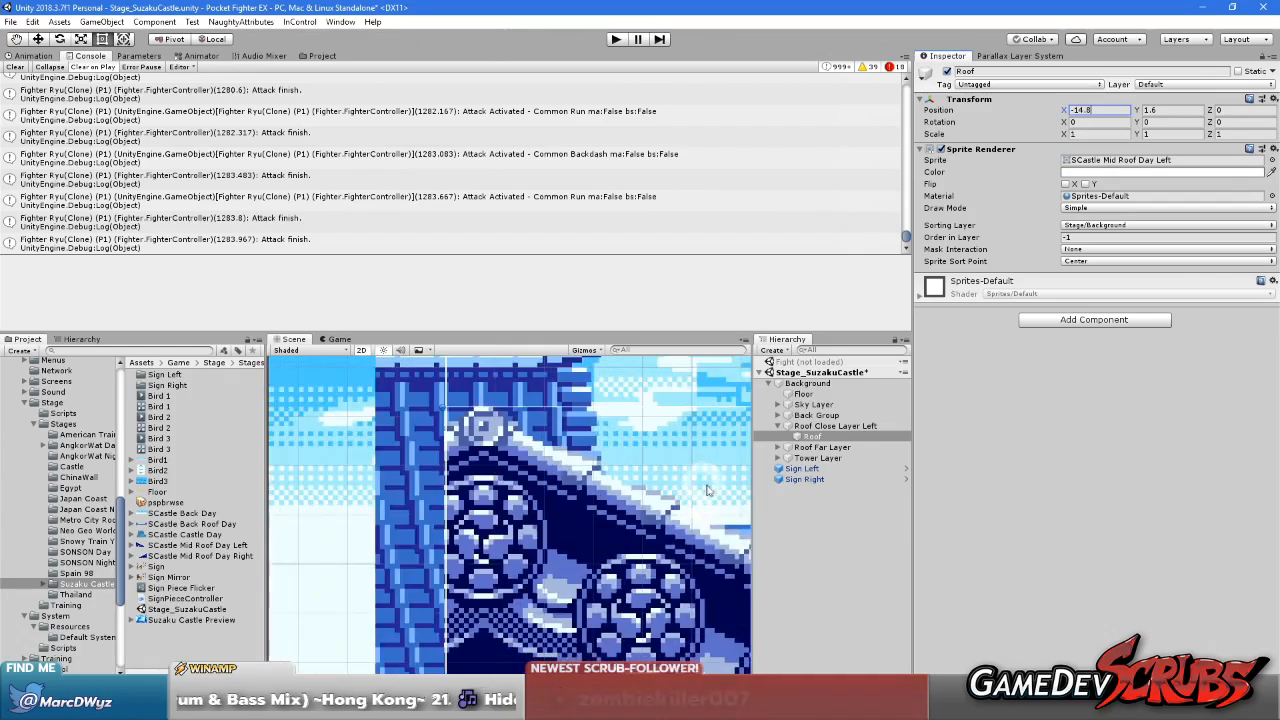
{"action": "scroll", "coordinate": [705, 503], "scroll_direction": "down", "scroll_amount": 3}
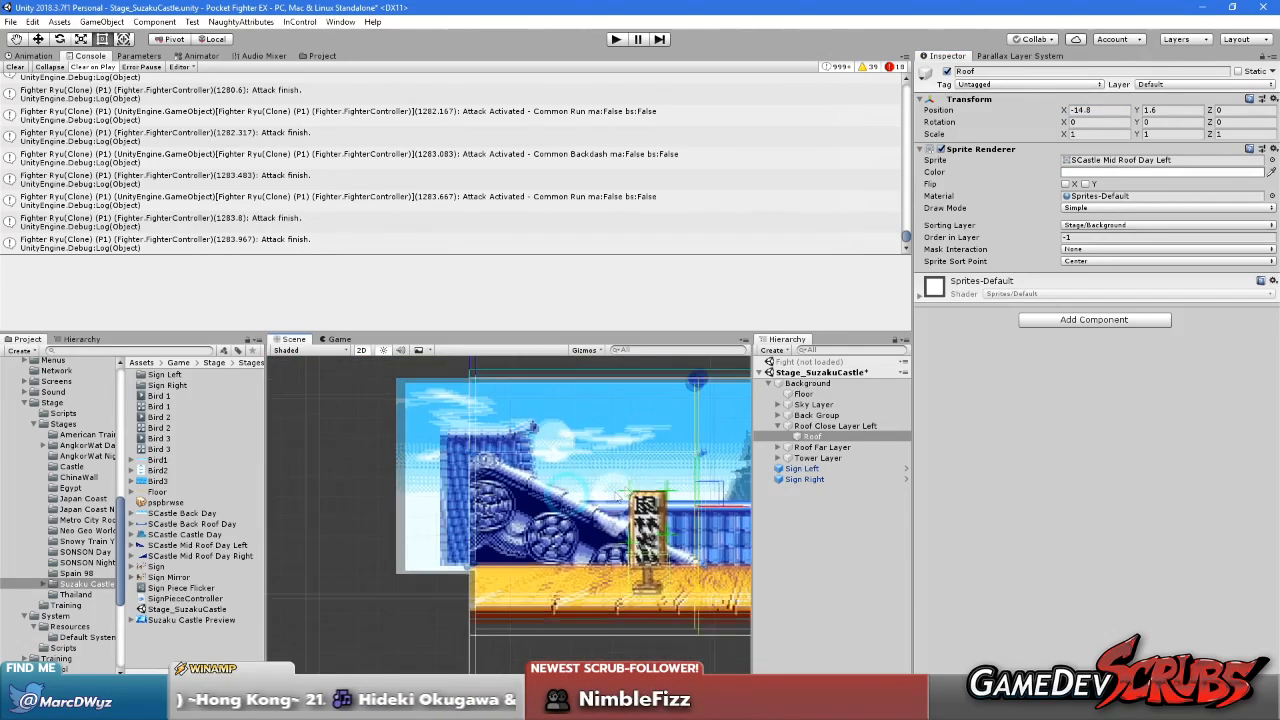
Check the roof layer against the mock camera settings and reset the Roof sprite's X position to 0
{"action": "left_click", "coordinate": [821, 428]}
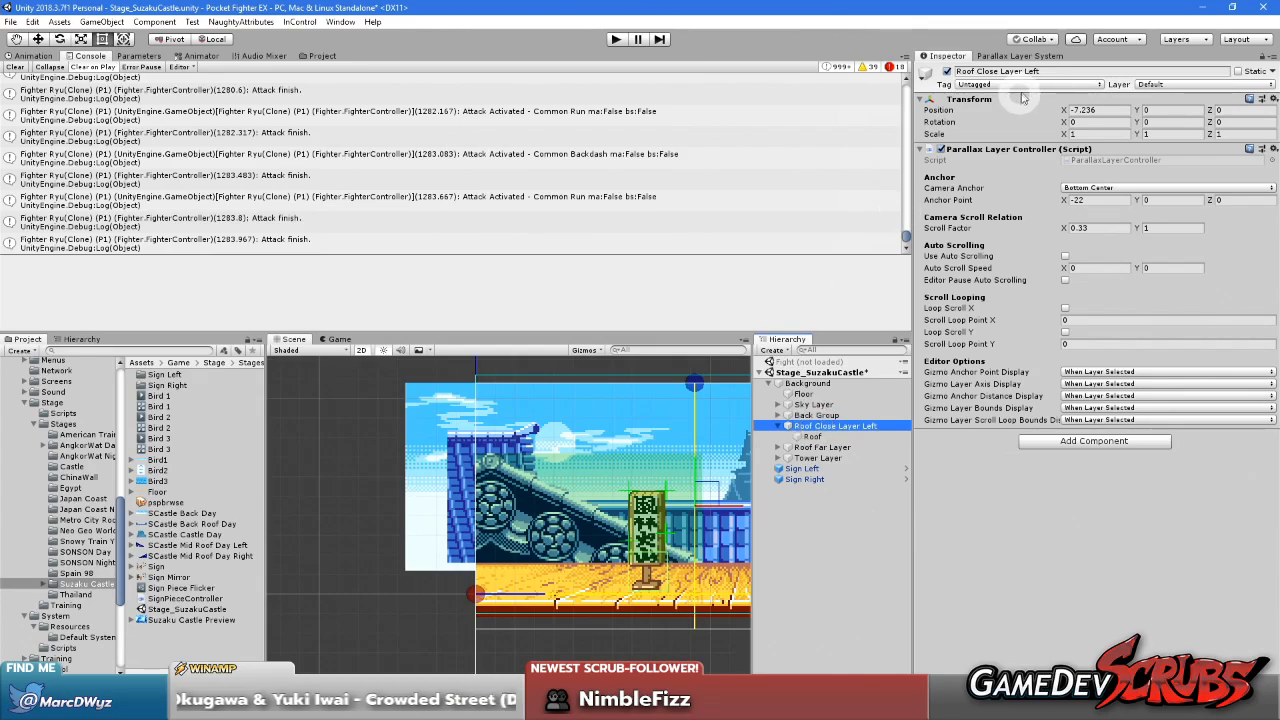
{"action": "left_click", "coordinate": [1010, 56]}
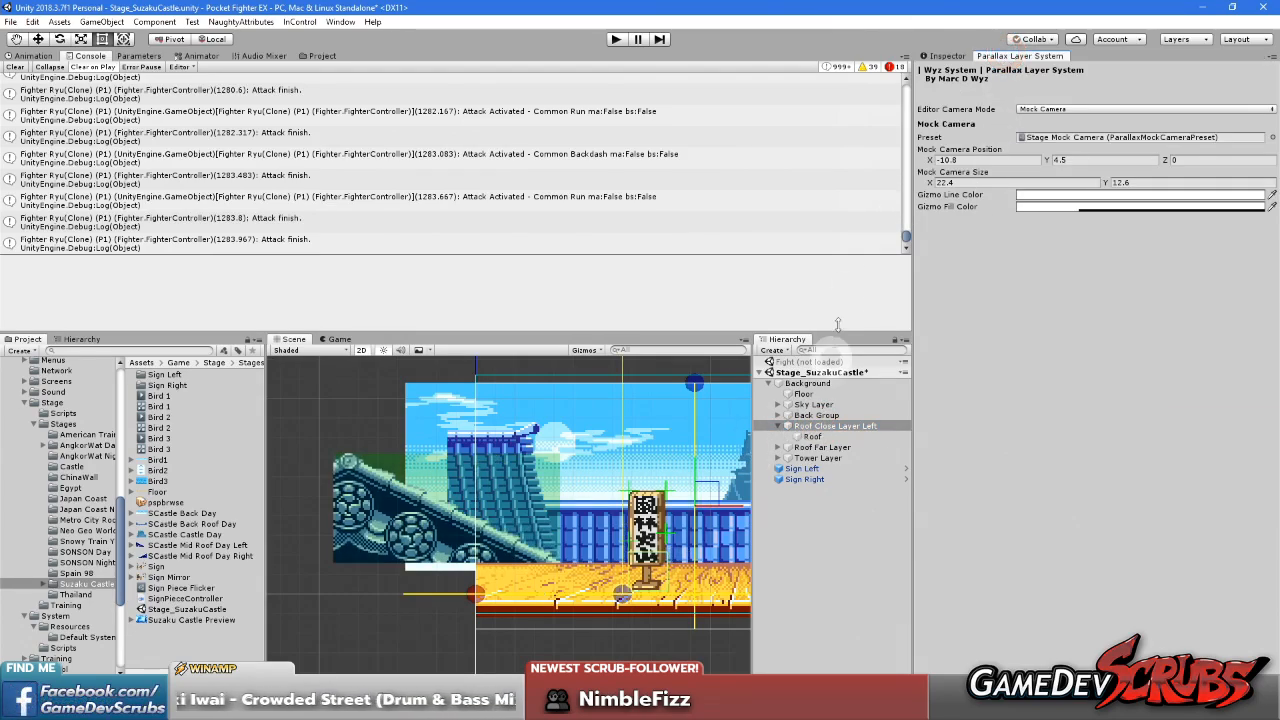
{"action": "left_click", "coordinate": [810, 436]}
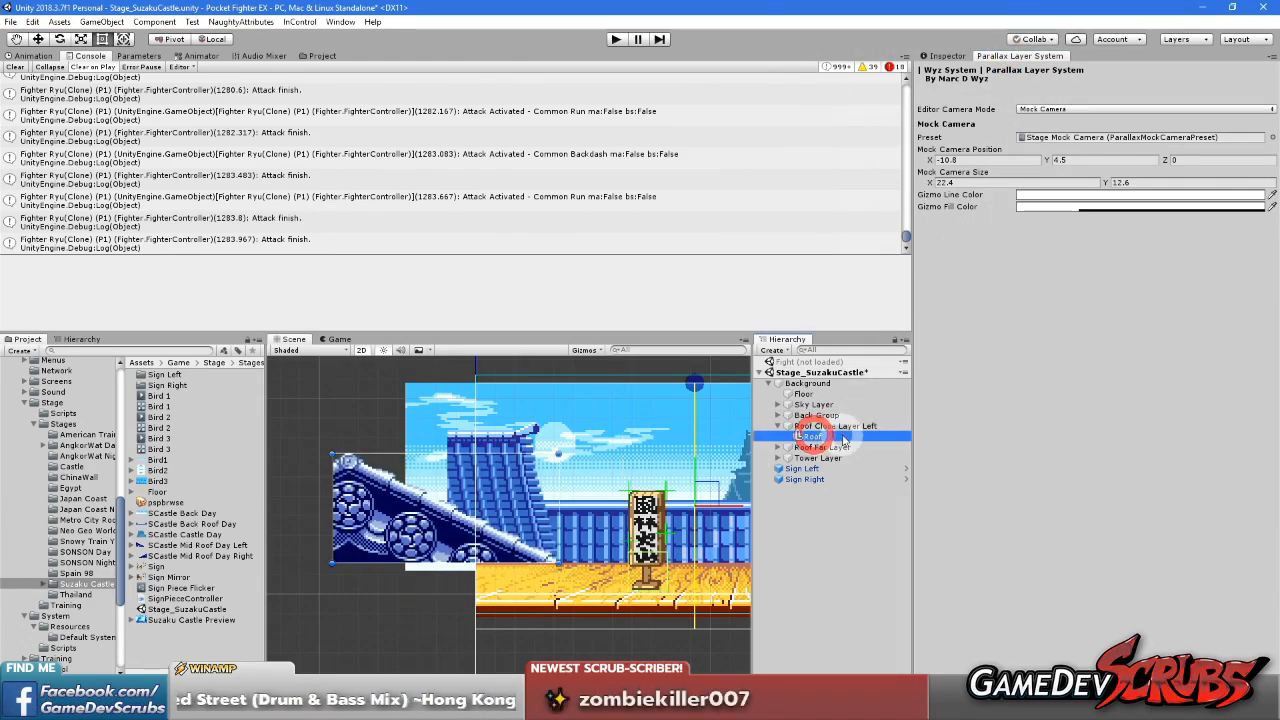
{"action": "left_click", "coordinate": [939, 57]}
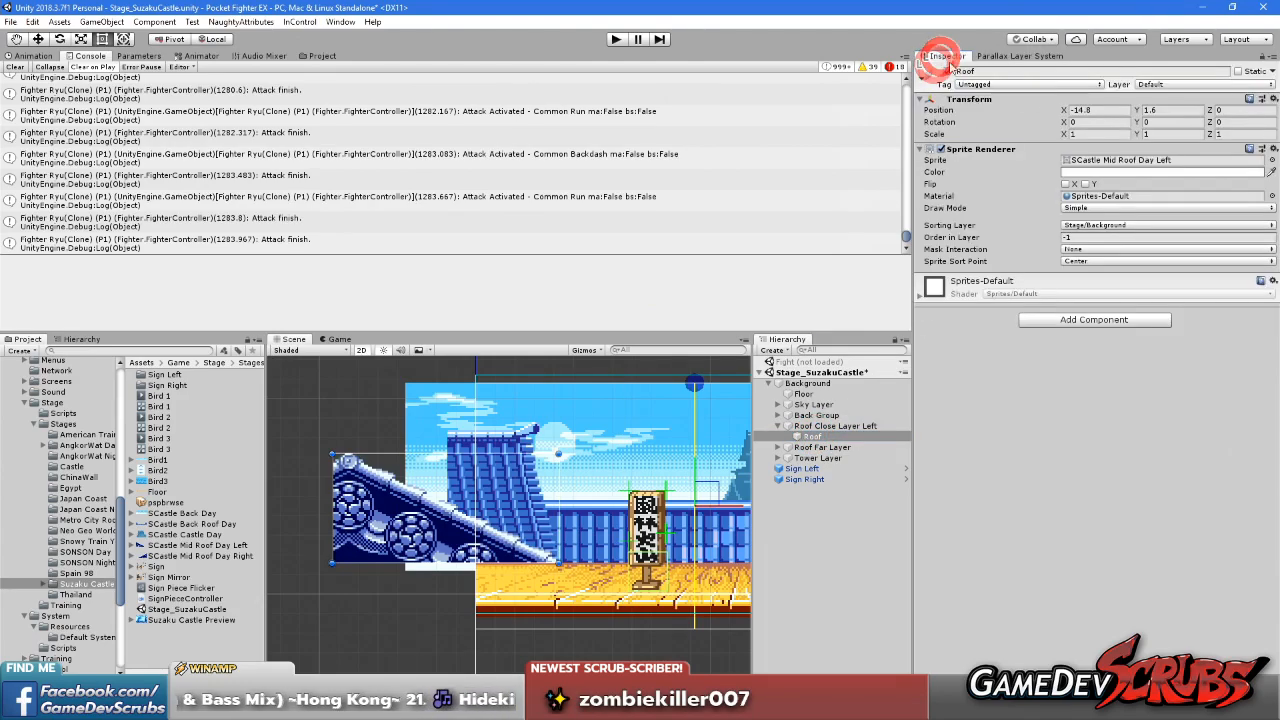
{"action": "type", "text": "0"}
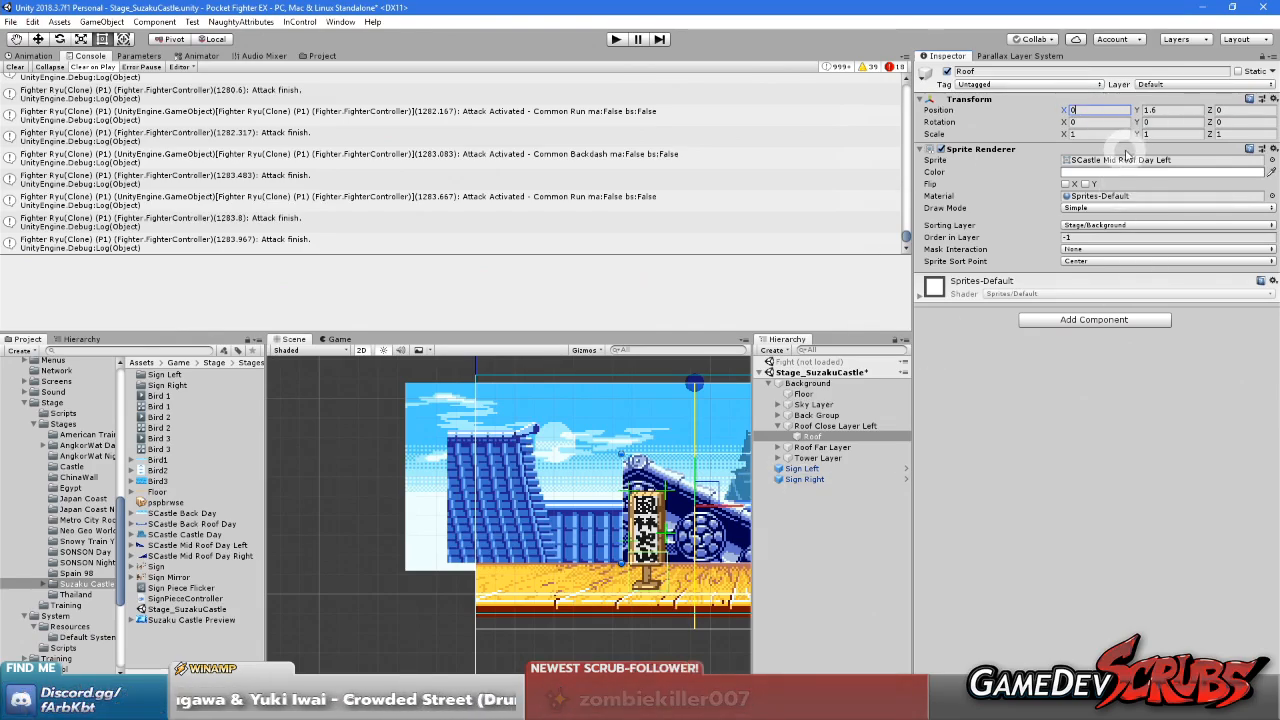
Reselect Mock Camera as the parallax system's editor camera mode
{"action": "left_click", "coordinate": [1012, 57]}
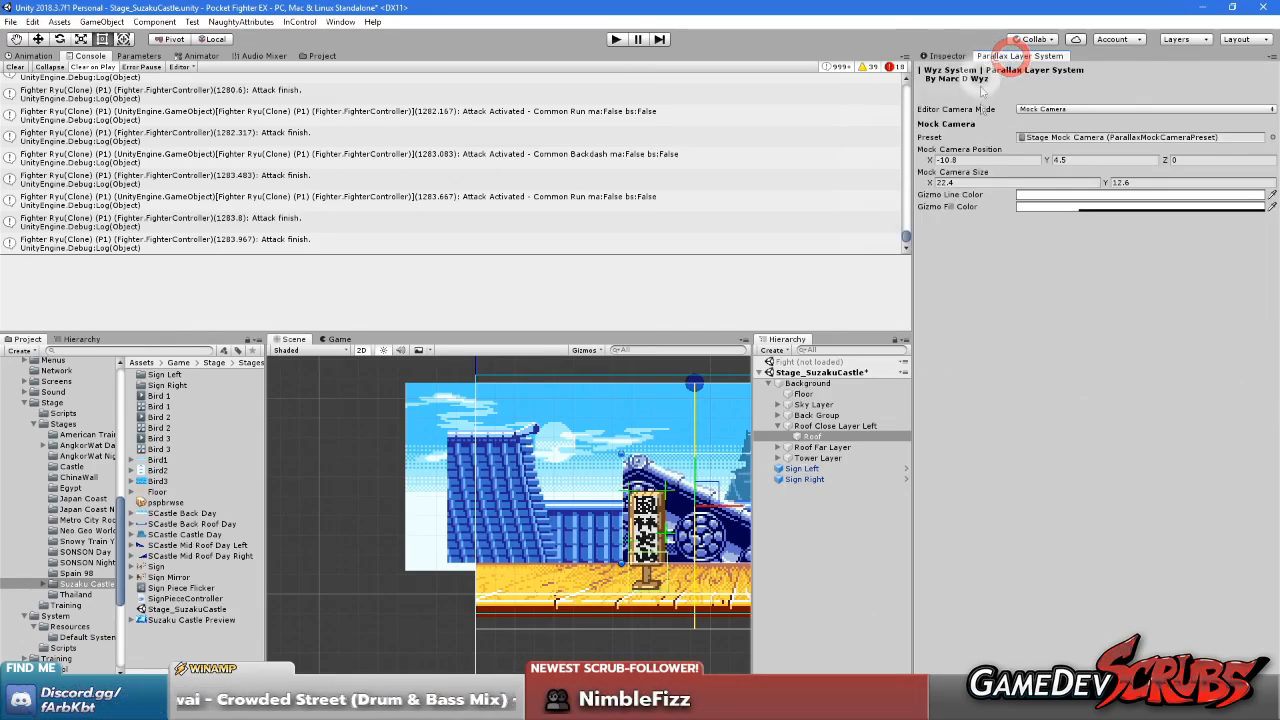
{"action": "left_click", "coordinate": [1050, 110]}
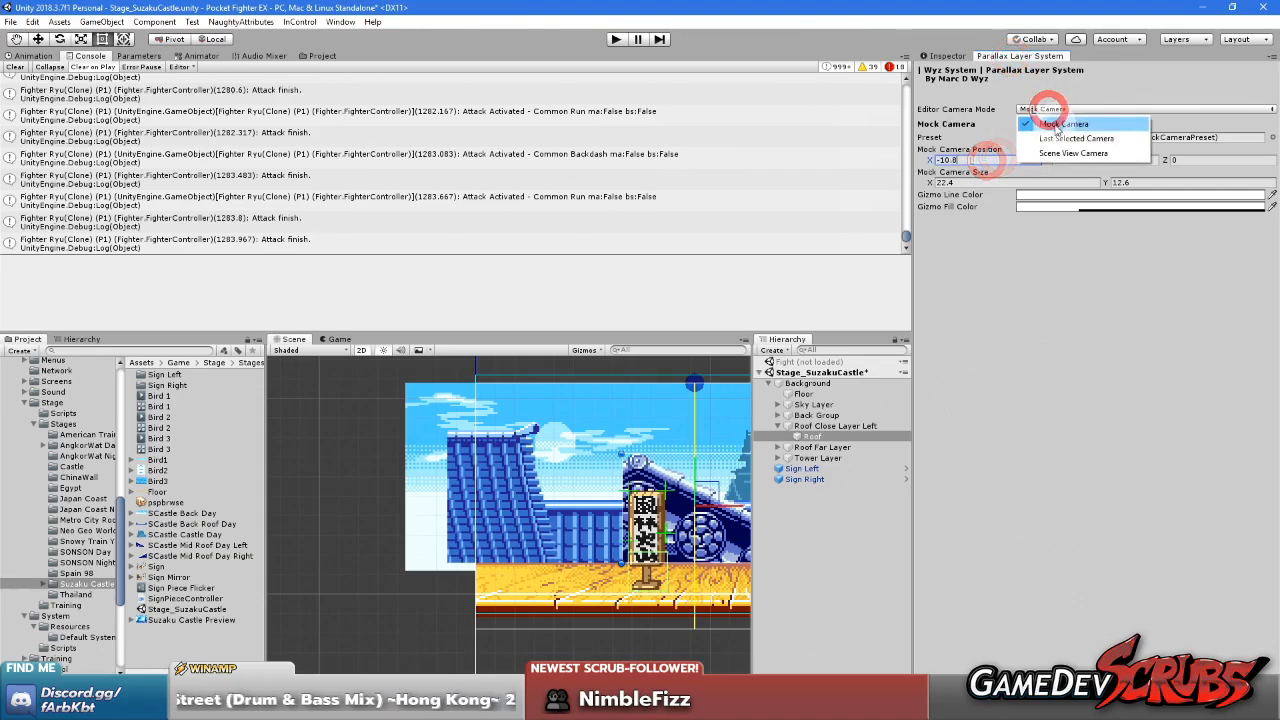
{"action": "left_click", "coordinate": [1051, 134]}
{"action": "left_click", "coordinate": [1051, 109]}
{"action": "left_click", "coordinate": [1050, 122]}
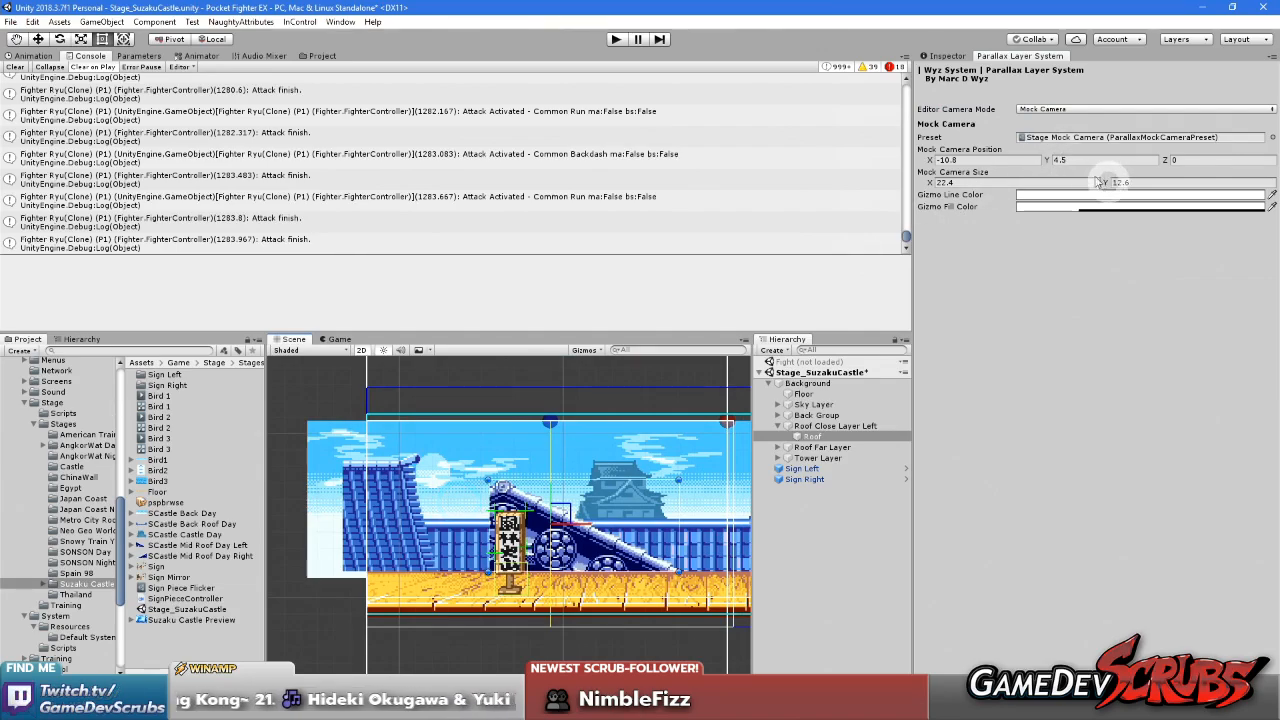
Change the camera anchor of Roof Close Layer Left to Bottom Left and check the roof's placement at the stage edge
{"action": "left_click", "coordinate": [946, 56]}
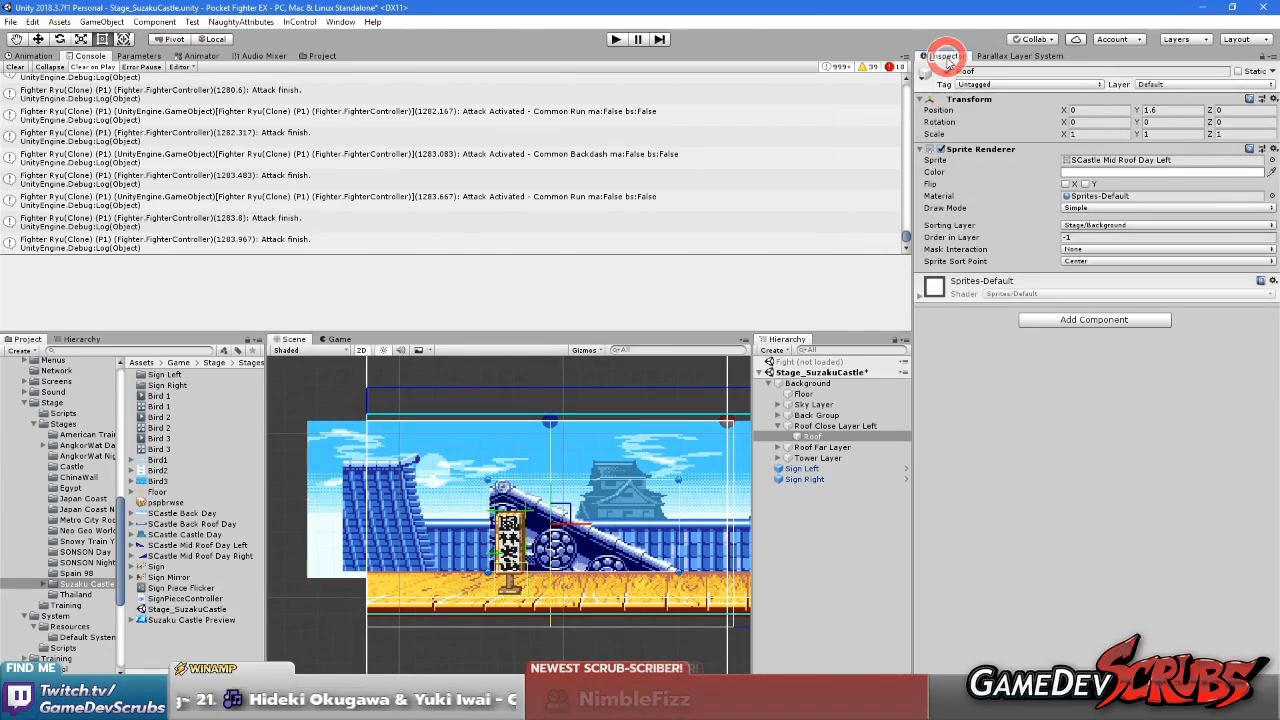
{"action": "left_click", "coordinate": [820, 426]}
{"action": "left_click", "coordinate": [815, 436]}
{"action": "left_click", "coordinate": [824, 427]}
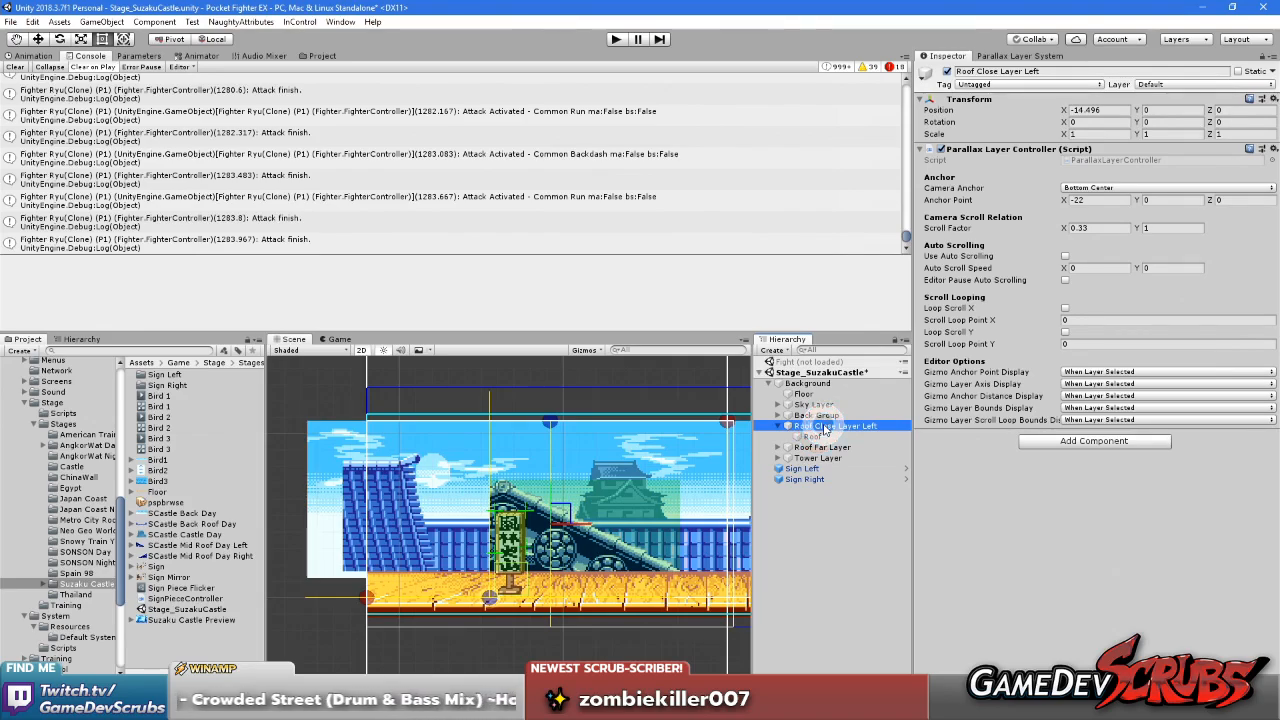
{"action": "left_click", "coordinate": [1100, 189]}
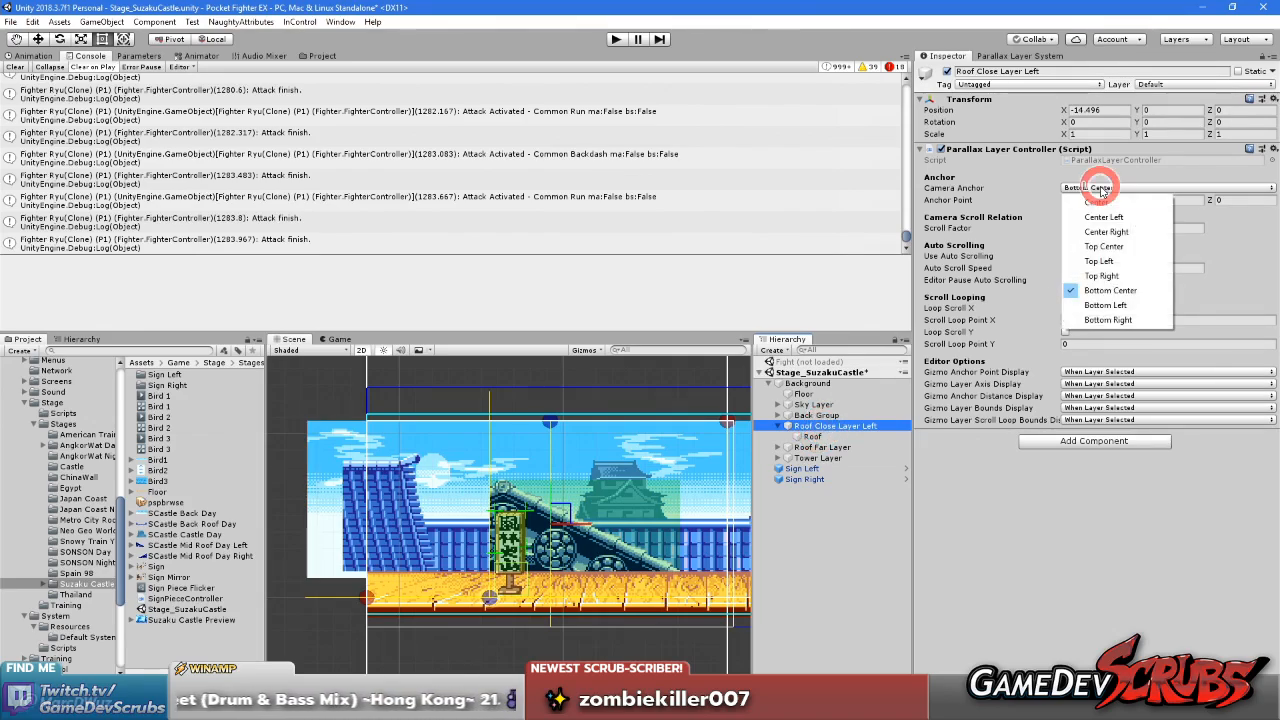
{"action": "left_click", "coordinate": [1106, 305]}
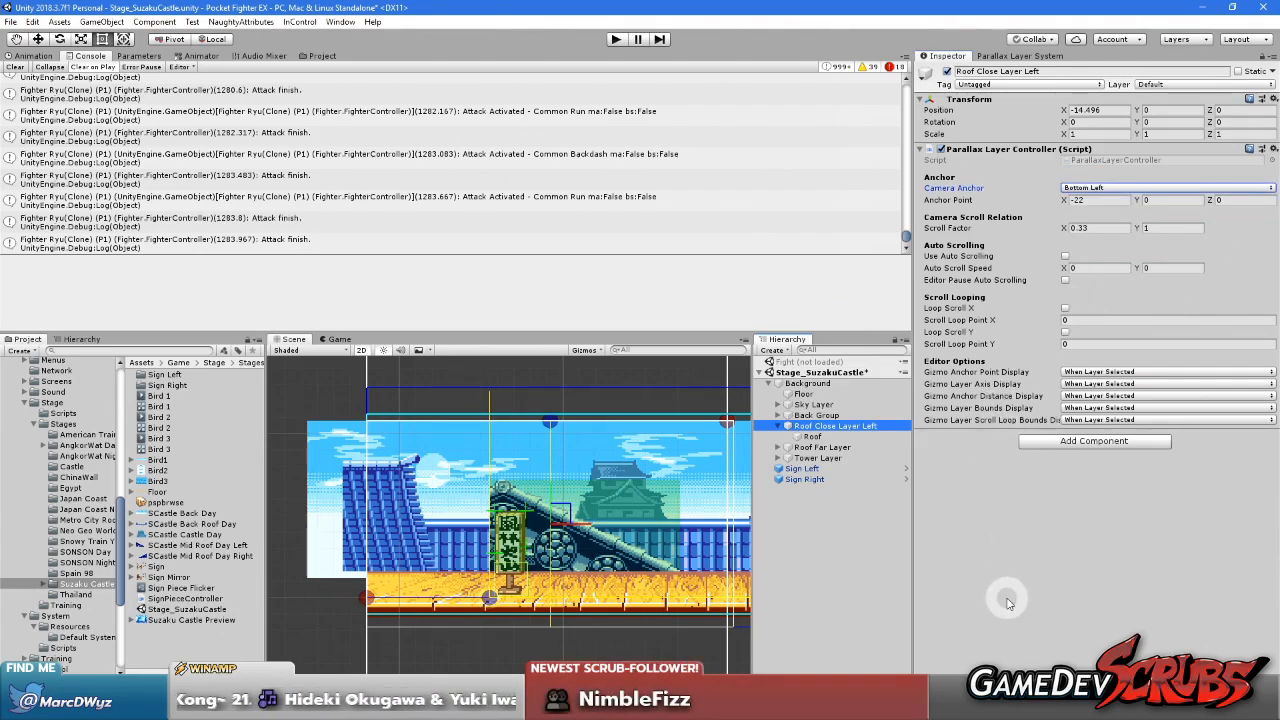
{"action": "left_click", "coordinate": [1025, 57]}
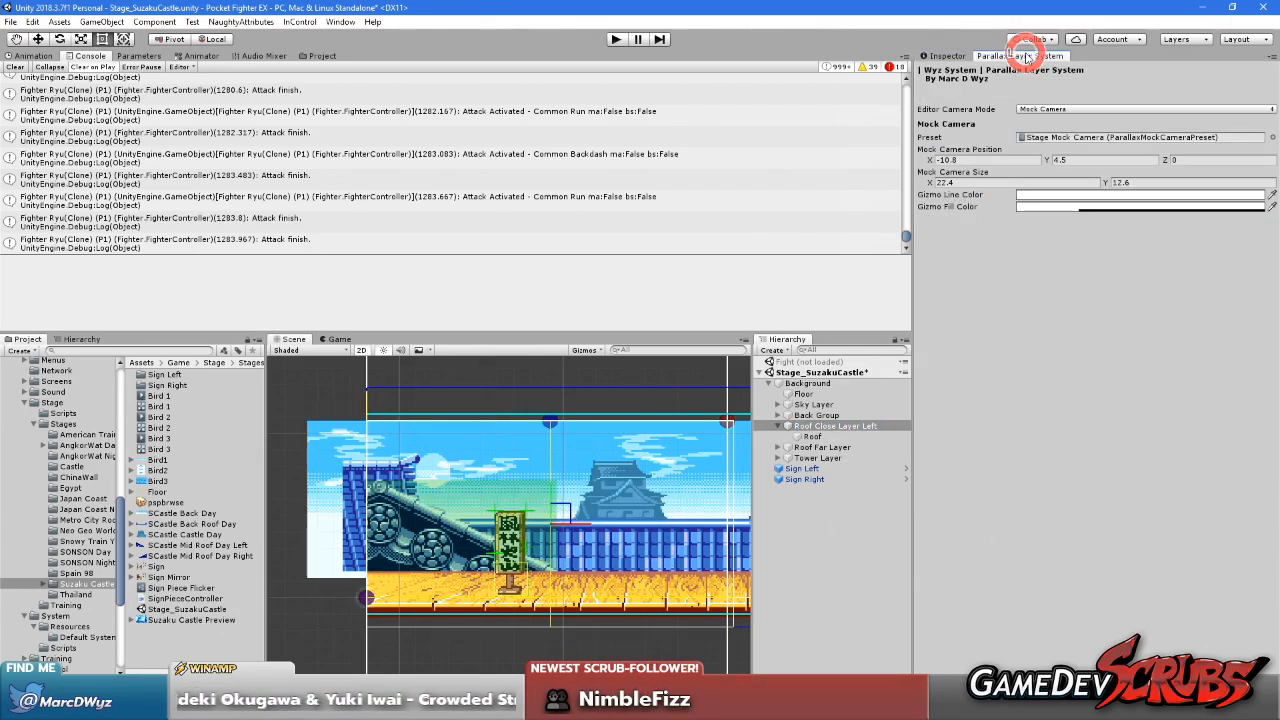
{"action": "scroll", "coordinate": [570, 568], "scroll_direction": "up", "scroll_amount": 5}
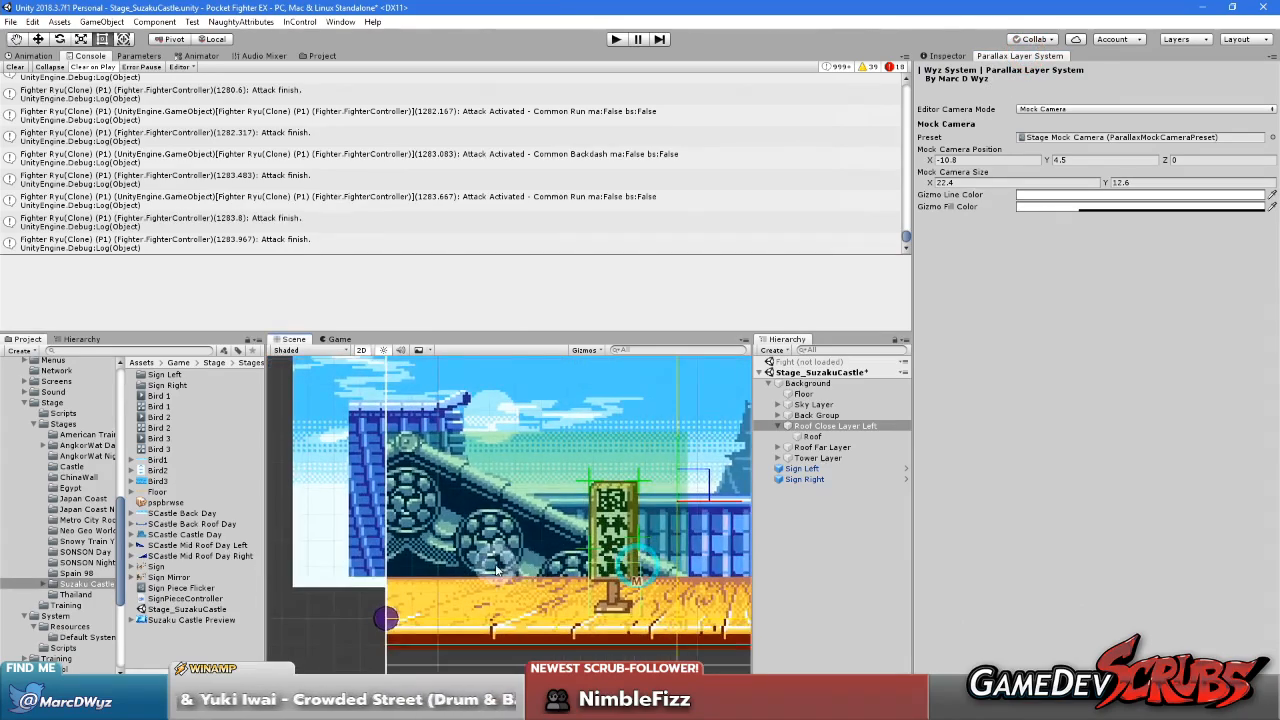
Set the horizontal scroll factor of Roof Close Layer Left to 0.75
{"action": "left_click", "coordinate": [866, 426]}
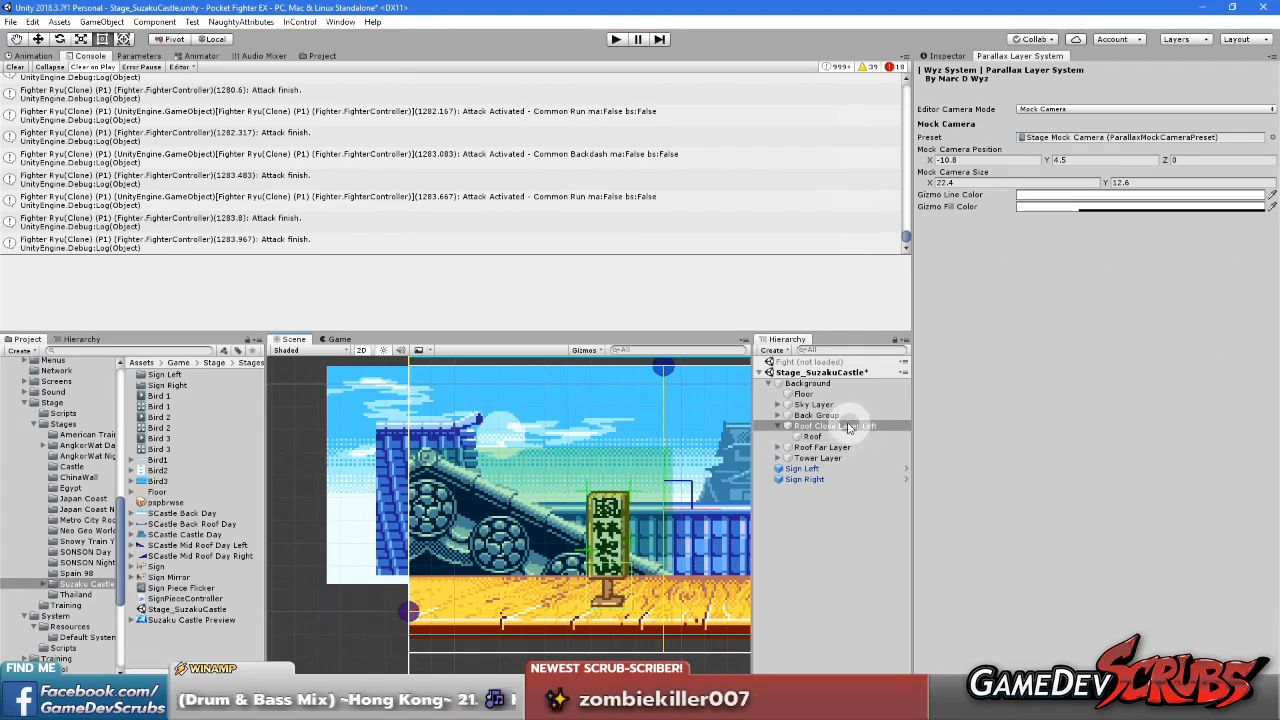
{"action": "scroll", "coordinate": [529, 482], "scroll_direction": "down", "scroll_amount": 4}
{"action": "middle_click_drag", "start_coordinate": [527, 482], "coordinate": [422, 486]}
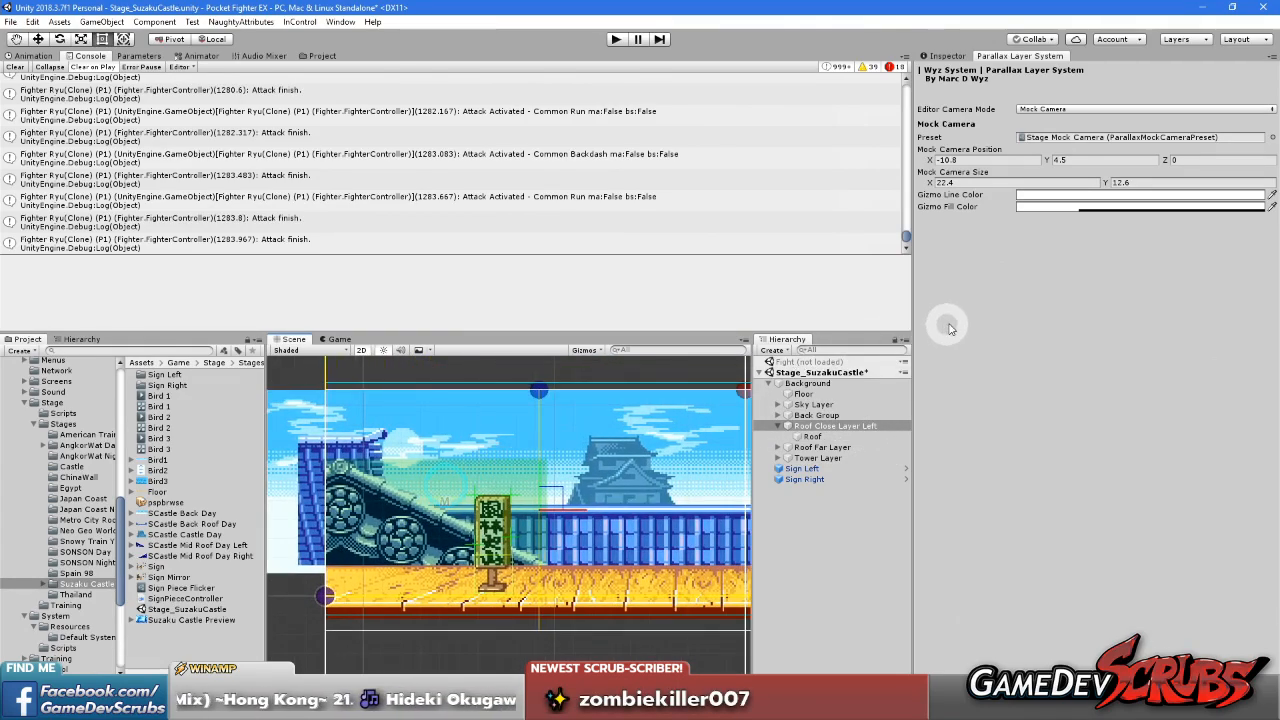
{"action": "left_click", "coordinate": [820, 428]}
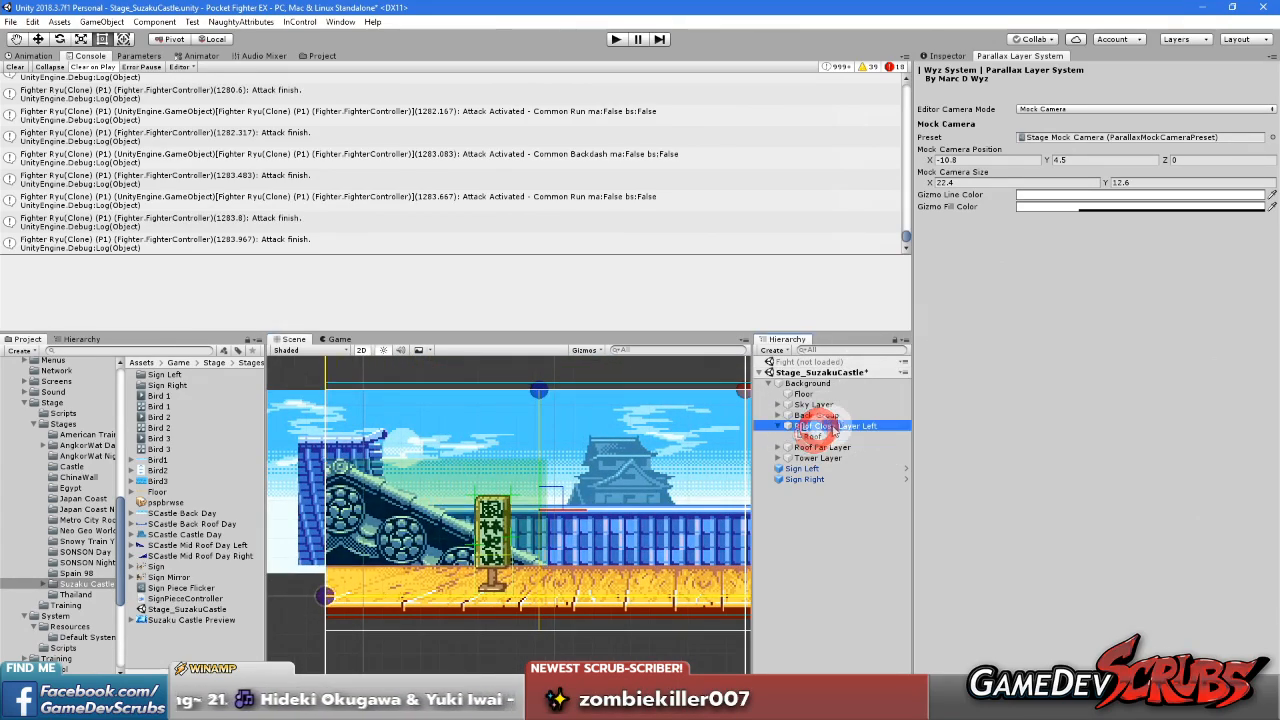
{"action": "left_click", "coordinate": [940, 56]}
{"action": "left_click", "coordinate": [1097, 229]}
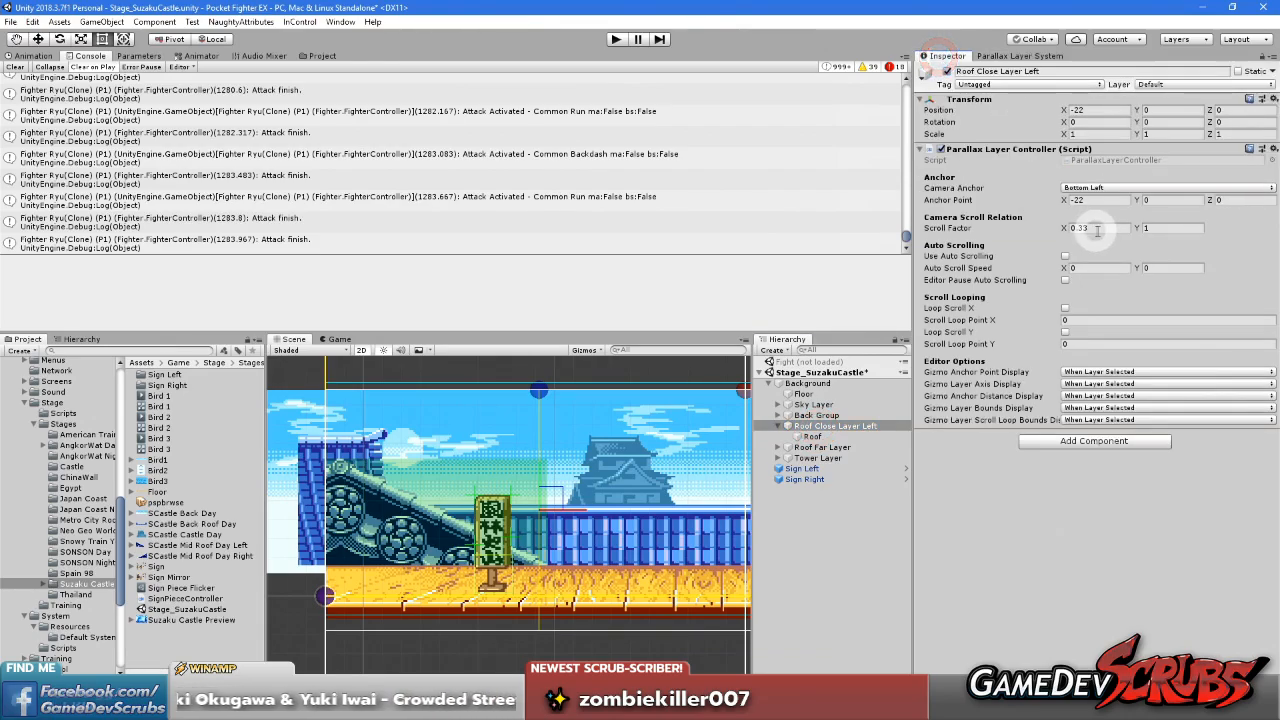
{"action": "left_click", "coordinate": [1097, 228]}
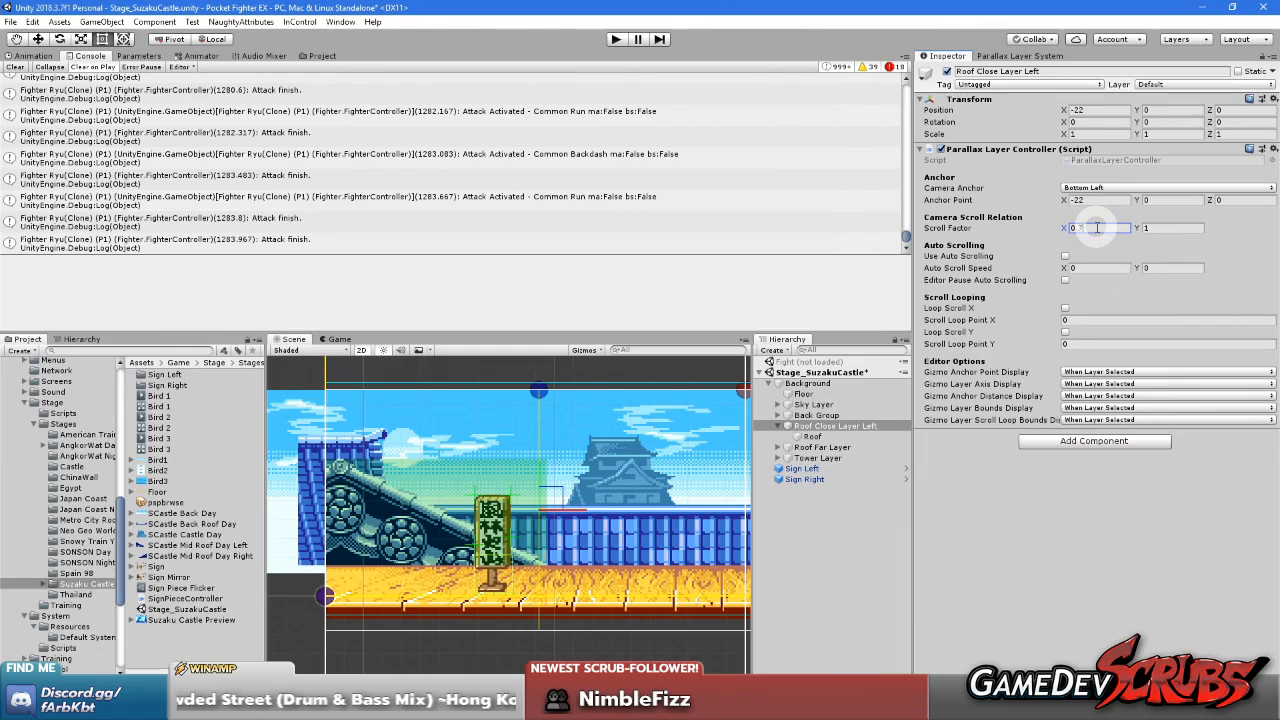
{"action": "left_click", "coordinate": [1062, 604]}
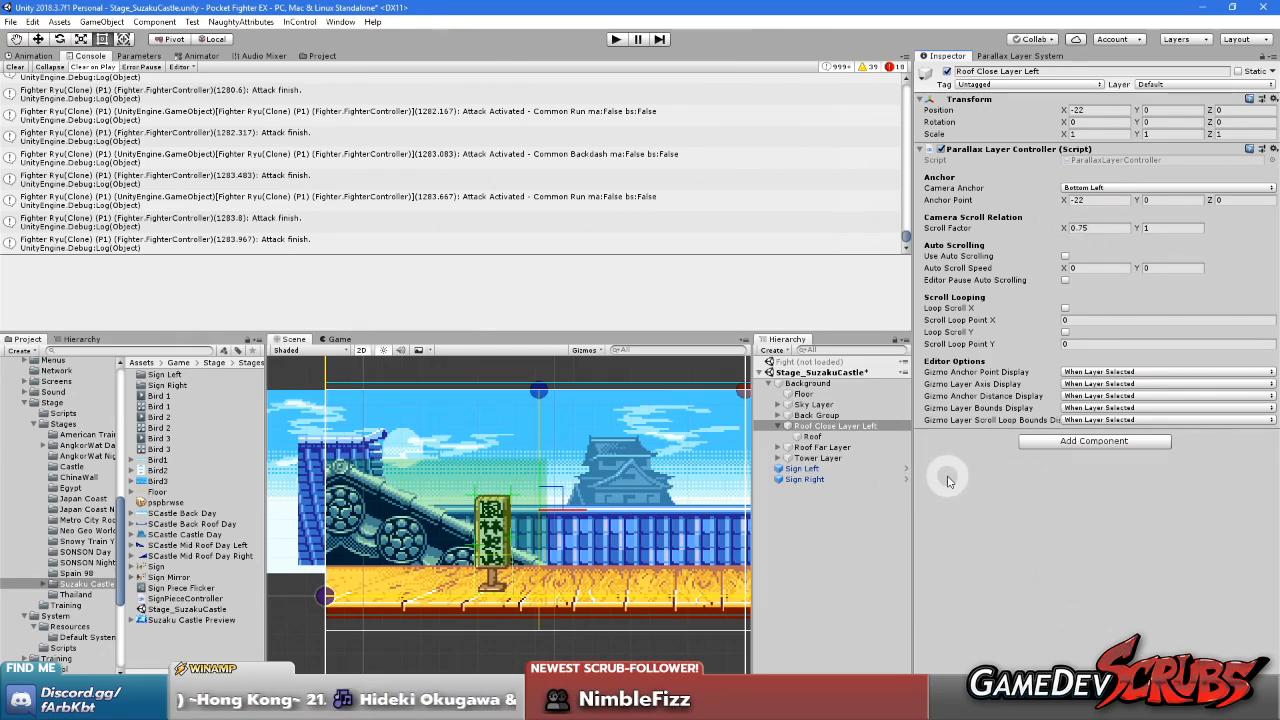
Slide the mock camera to about X -0.4 to preview how the left close roof scrolls, and deselect the layer
{"action": "scroll", "coordinate": [672, 526], "scroll_direction": "down", "scroll_amount": 2}
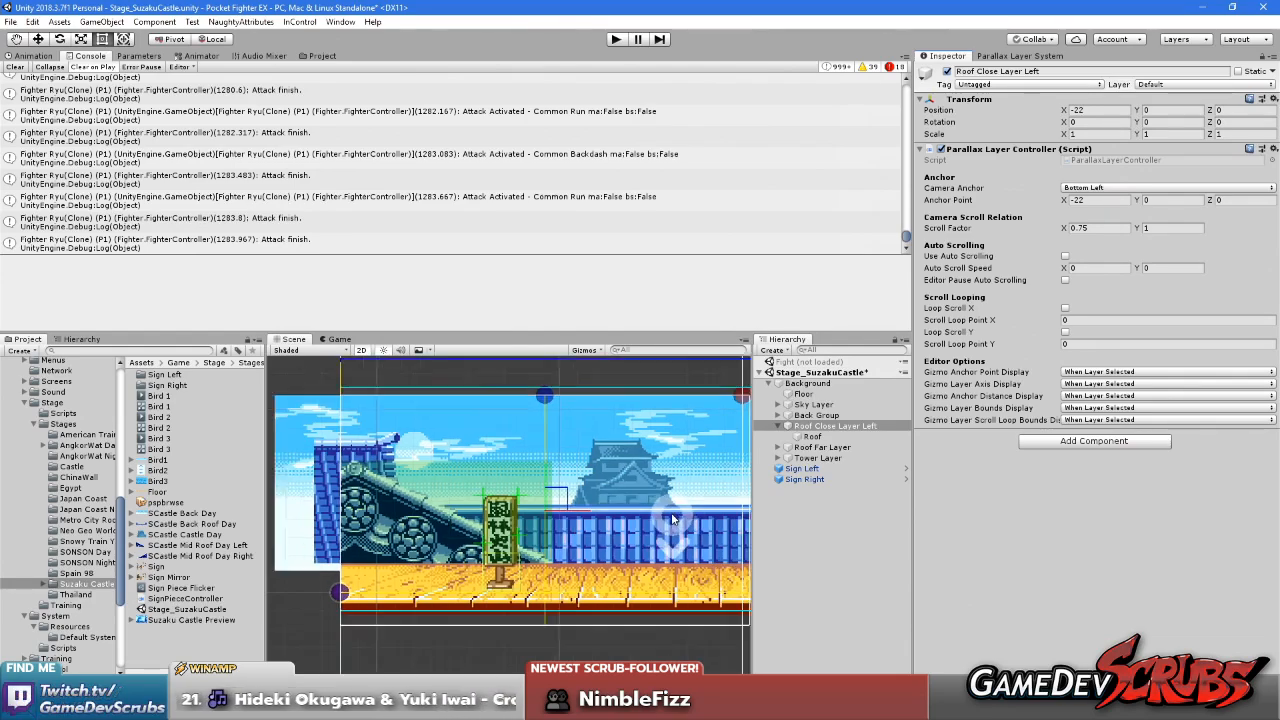
{"action": "middle_click_drag", "start_coordinate": [683, 470], "coordinate": [606, 471]}
{"action": "left_click", "coordinate": [1010, 56]}
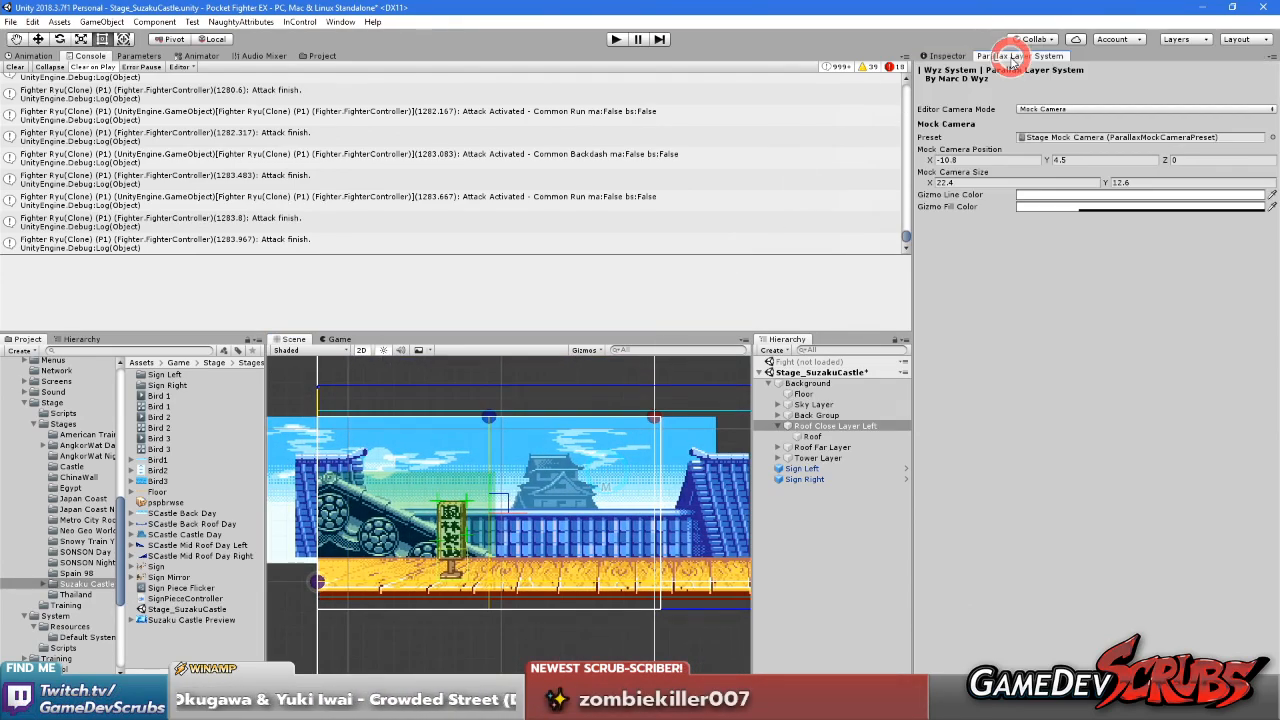
{"action": "left_click_drag", "start_coordinate": [929, 162], "coordinate": [1005, 193]}
{"action": "left_click", "coordinate": [833, 545]}
Load the Fight scene and unload the Stage_SuzakuCastle scene
{"action": "right_click", "coordinate": [816, 366]}
{"action": "left_click", "coordinate": [813, 366]}
{"action": "right_click", "coordinate": [813, 362]}
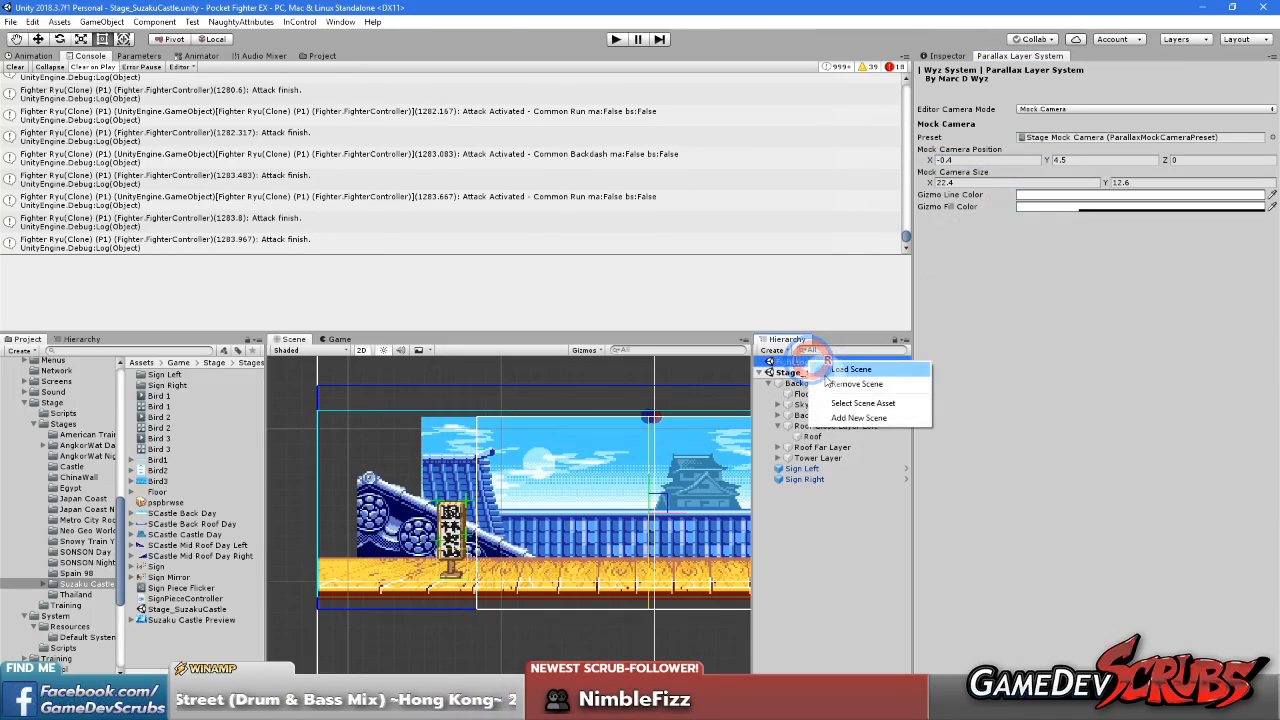
{"action": "left_click", "coordinate": [836, 370]}
{"action": "right_click", "coordinate": [808, 437]}
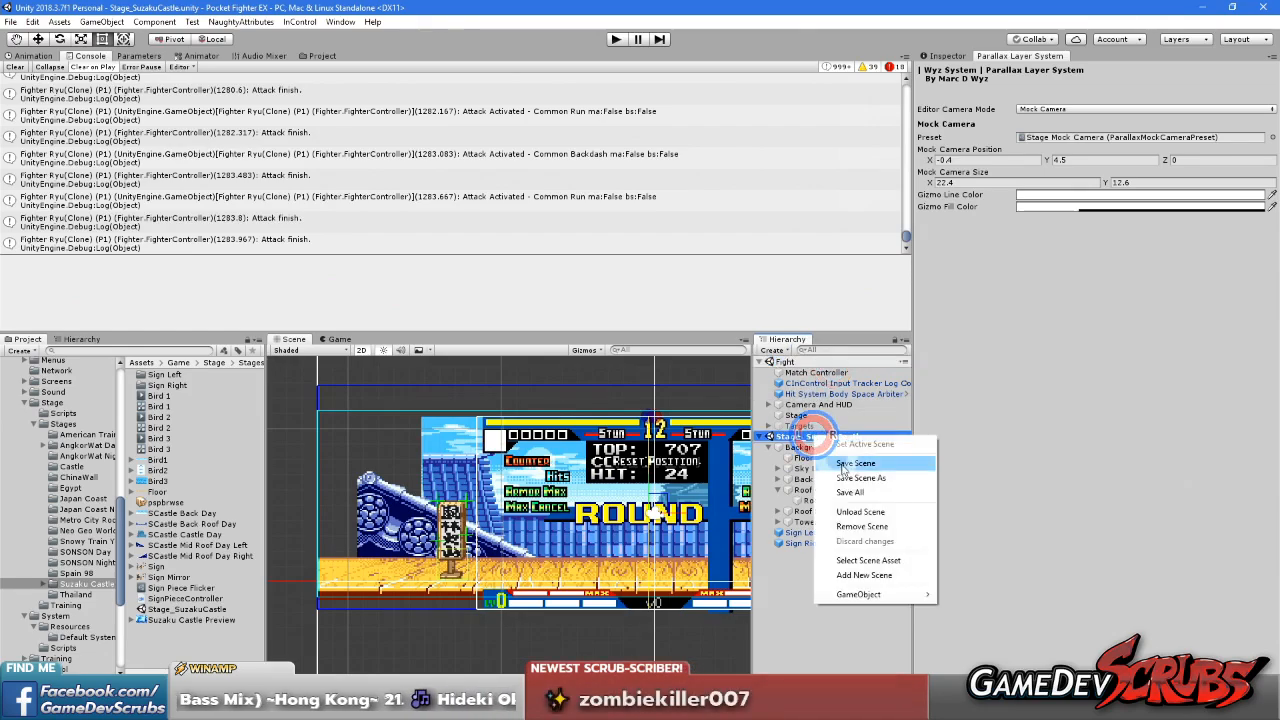
{"action": "left_click", "coordinate": [848, 512]}
Run the game and move Ryu back and forth across Suzaku Castle to check the left roof's scrolling, maximizing the game view
{"action": "left_click", "coordinate": [613, 40]}
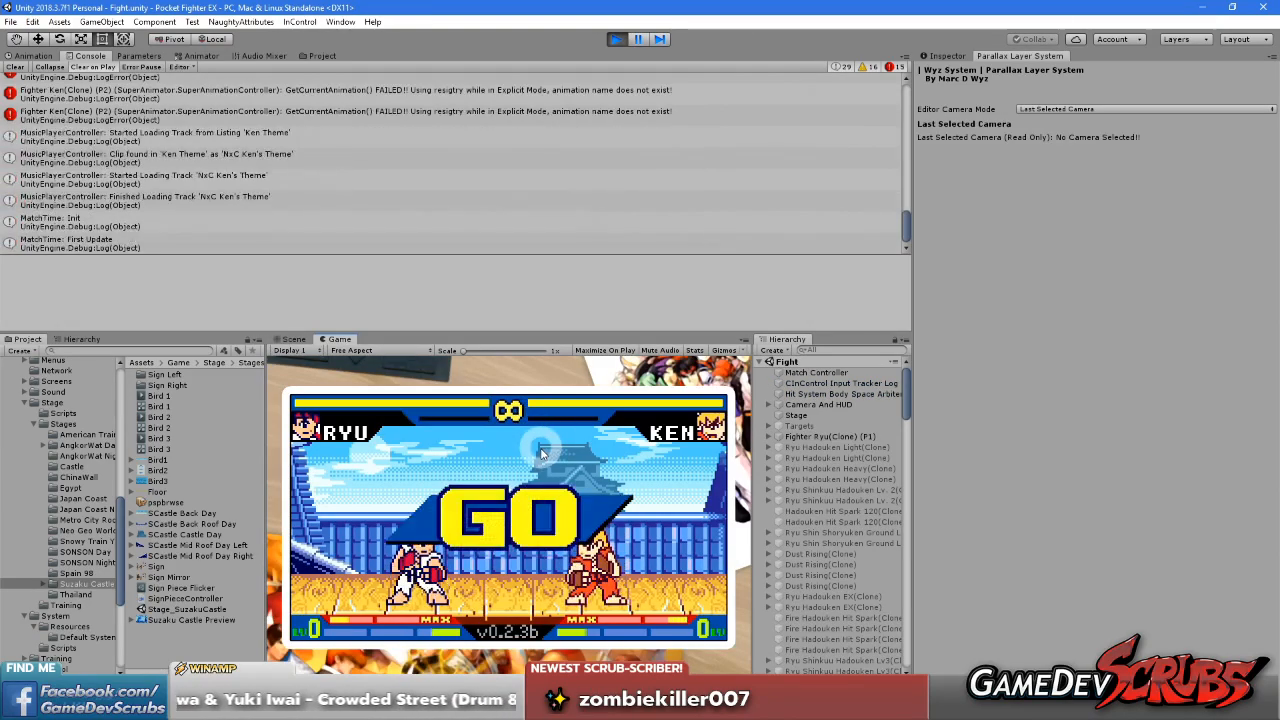
{"action": "key", "text": "Left"}
{"action": "key", "text": "Left"}
{"action": "key", "text": "Right"}
{"action": "key", "text": "Right"}
{"action": "key", "text": "Up"}
{"action": "key", "text": "Right"}
{"action": "key", "text": "Right"}
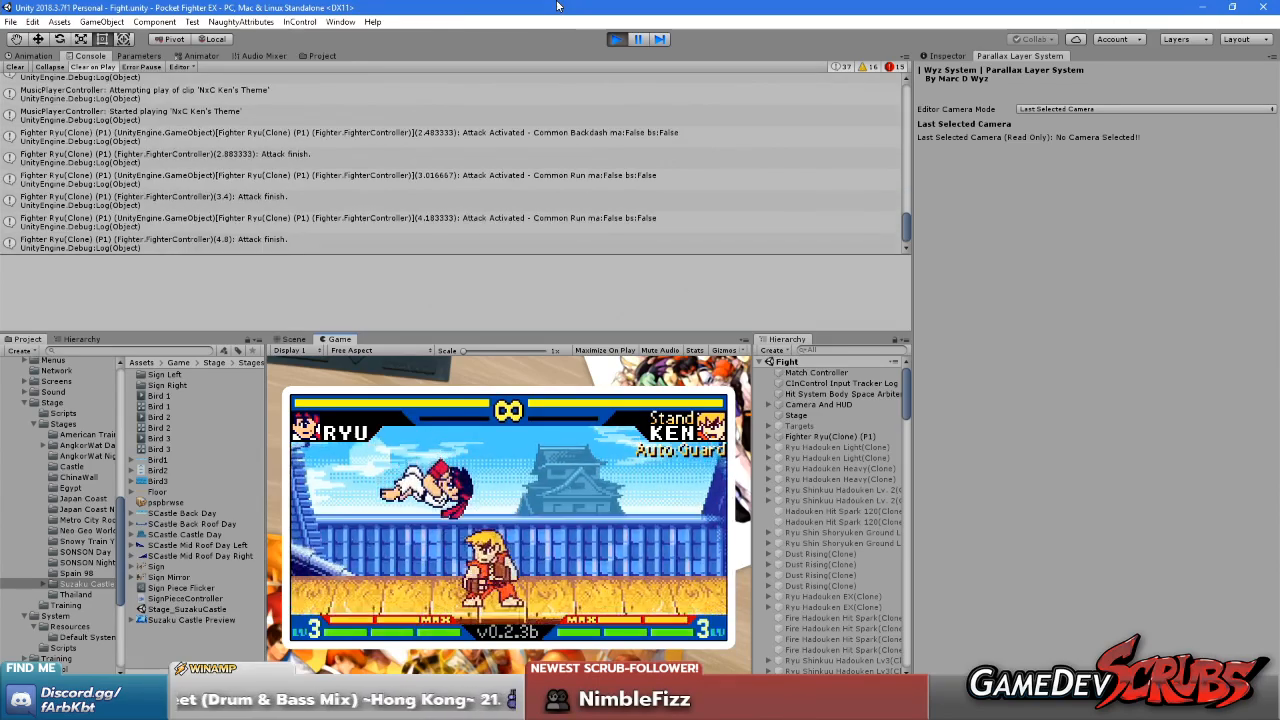
{"action": "key", "text": "Right"}
{"action": "key", "text": "Up"}
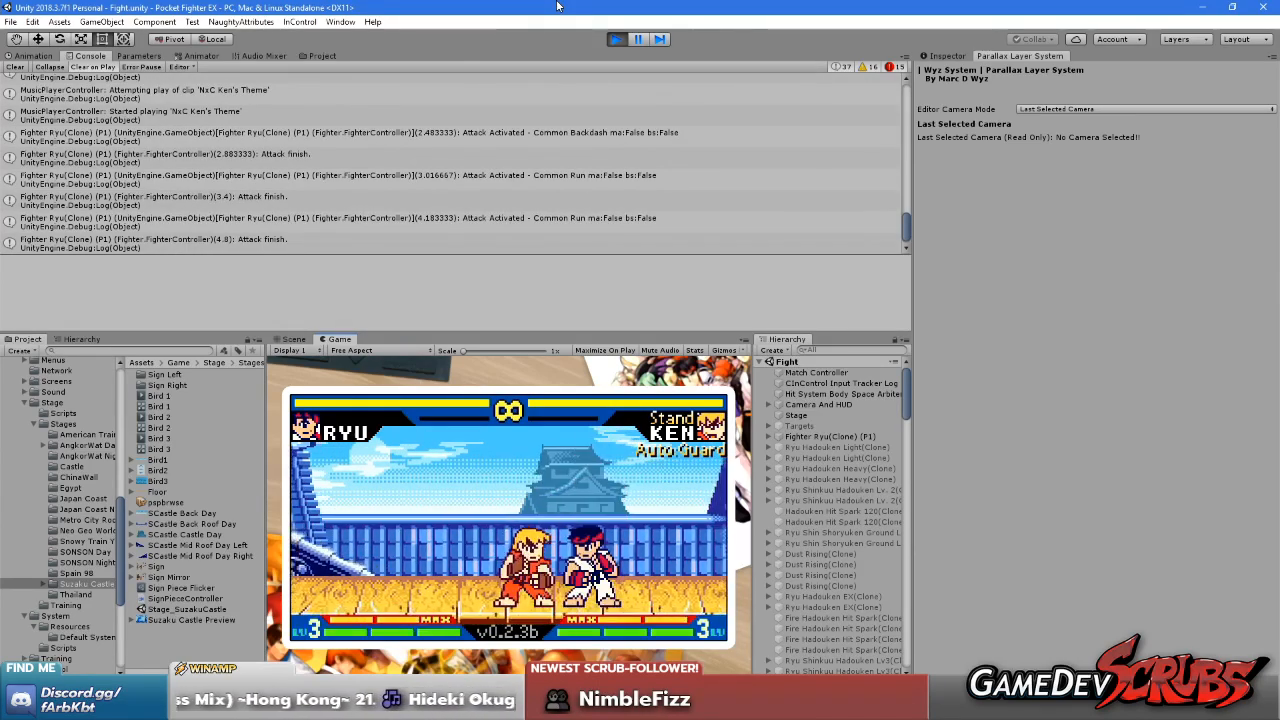
{"action": "key", "text": "Left"}
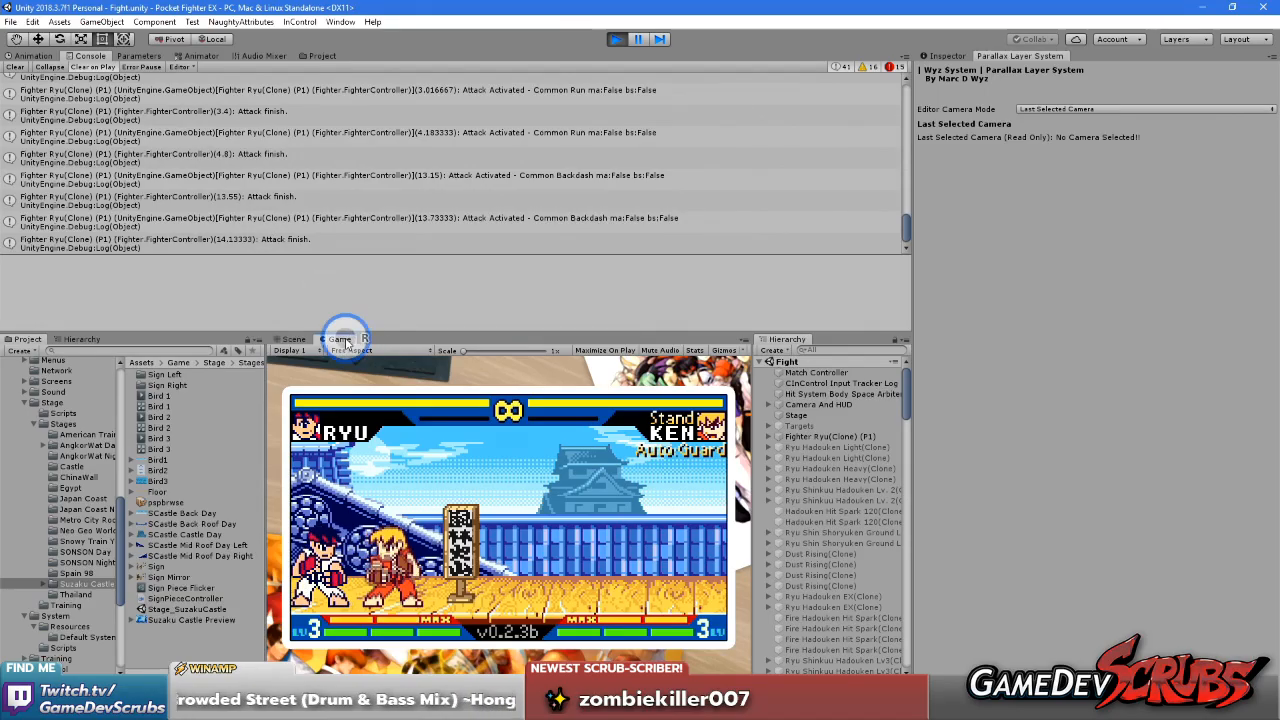
{"action": "left_click", "coordinate": [385, 382]}
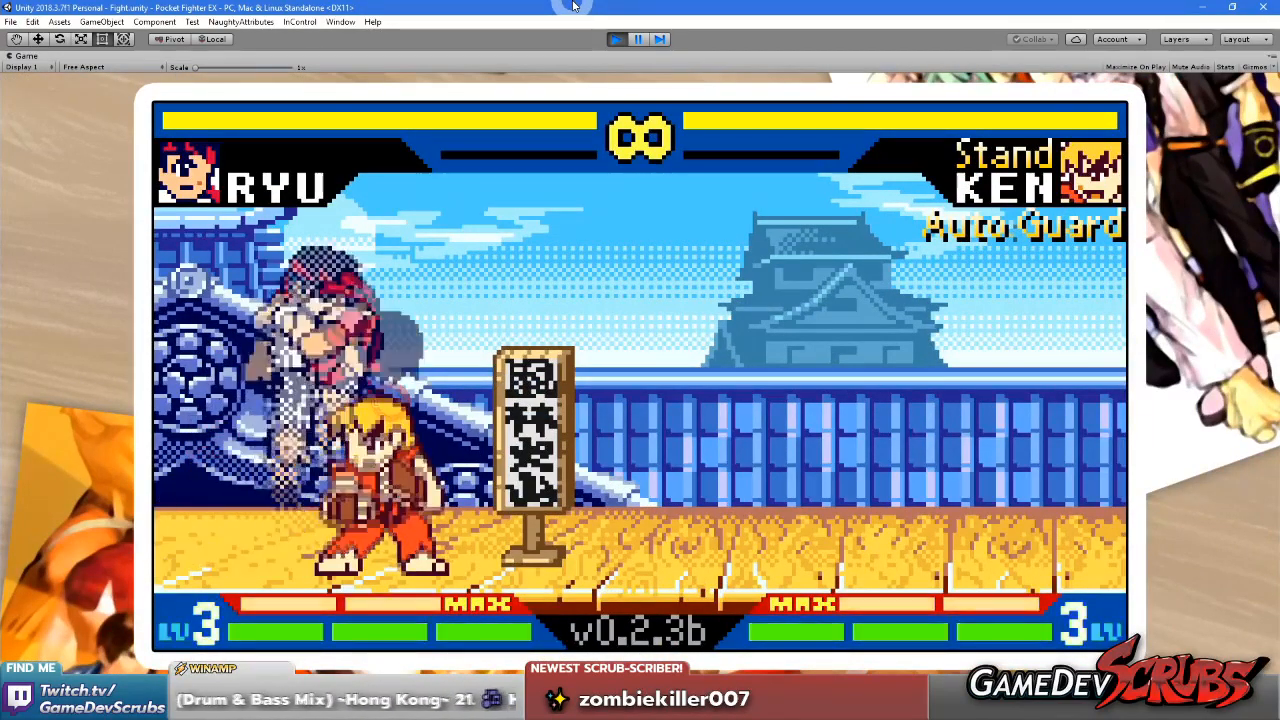
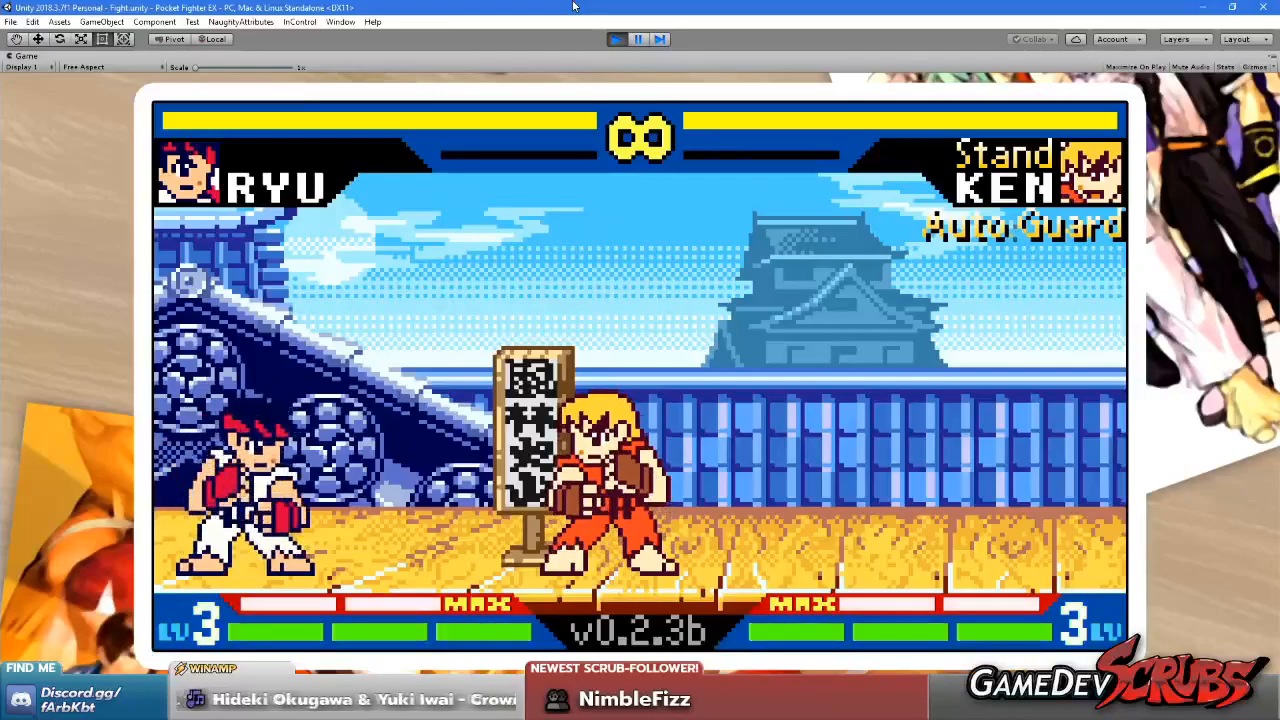
Restore the maximized Game view to its normal size and stop play mode
{"action": "right_click", "coordinate": [28, 55]}
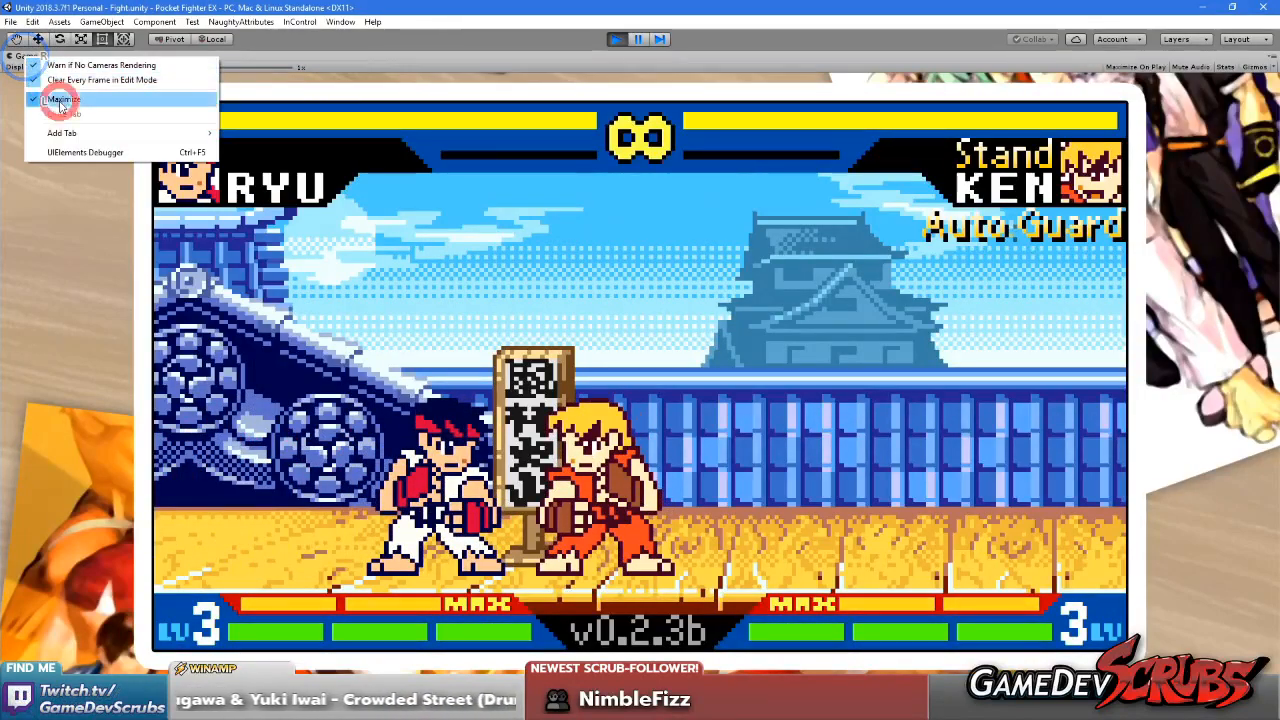
{"action": "left_click", "coordinate": [50, 101]}
{"action": "left_click", "coordinate": [619, 39]}
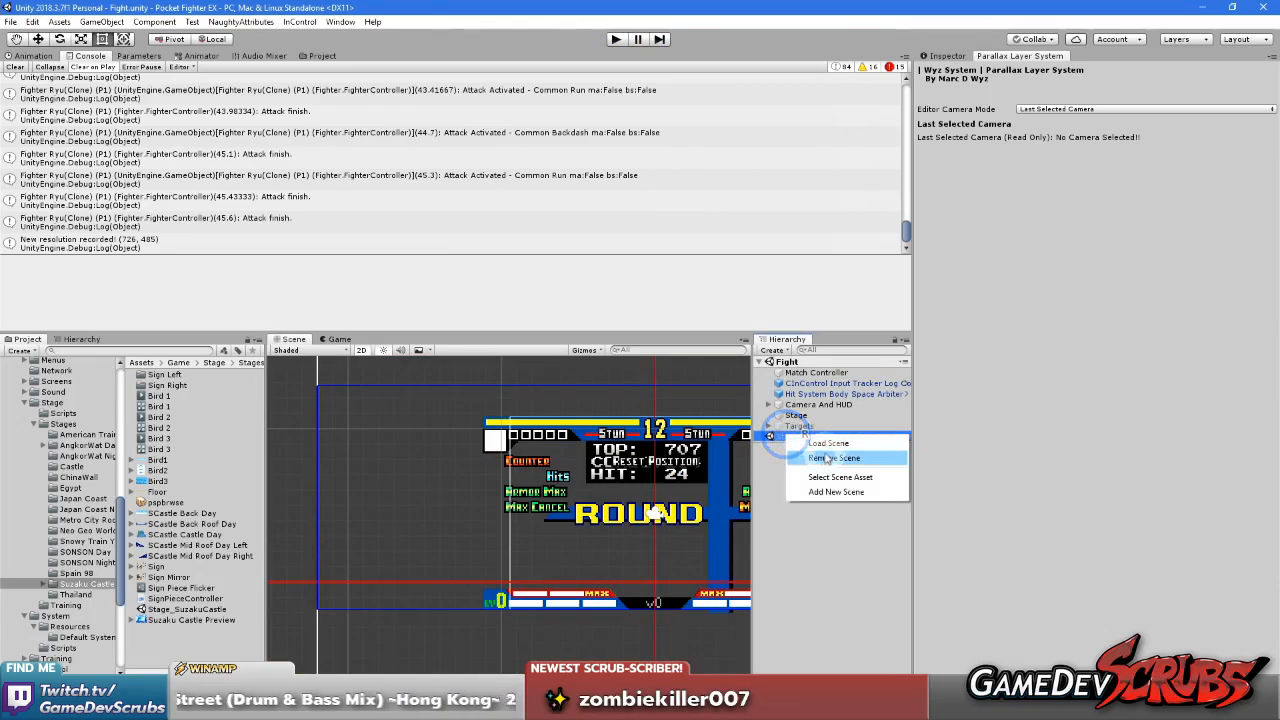
Load the Stage_SuzakuCastle scene and unload the Fight scene
{"action": "left_click", "coordinate": [828, 444]}
{"action": "right_click", "coordinate": [789, 362]}
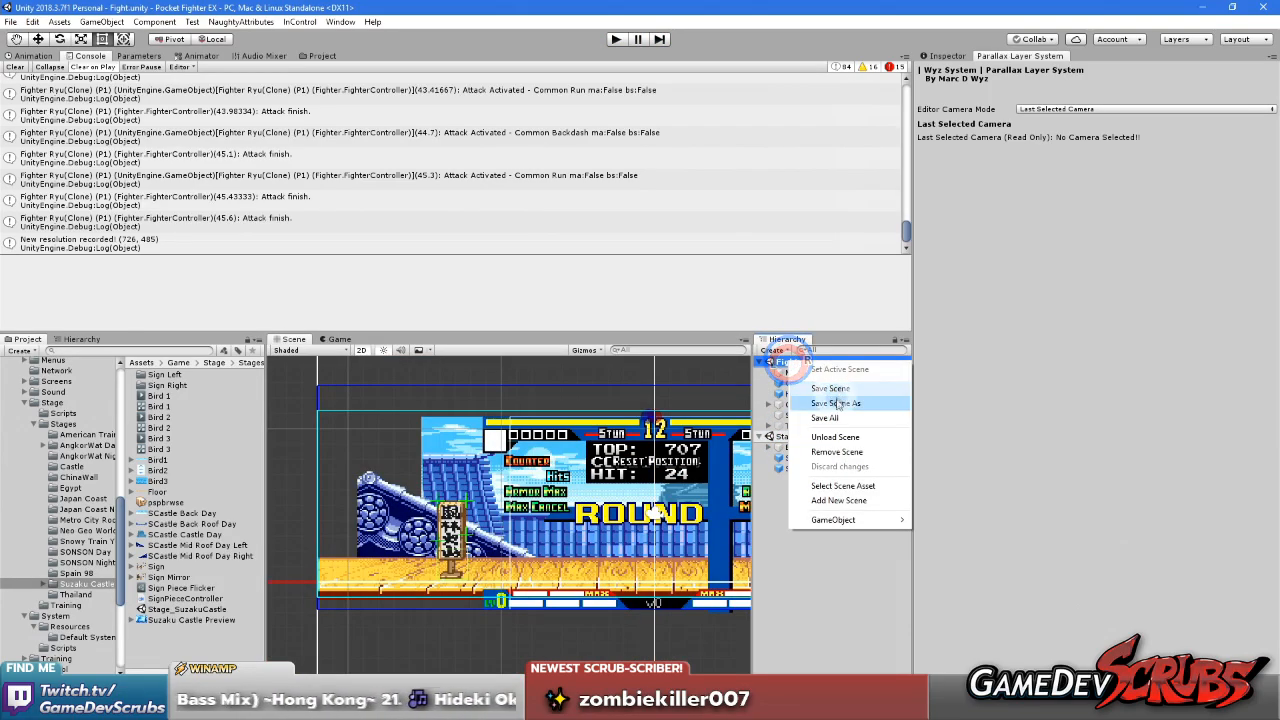
{"action": "left_click", "coordinate": [838, 438]}
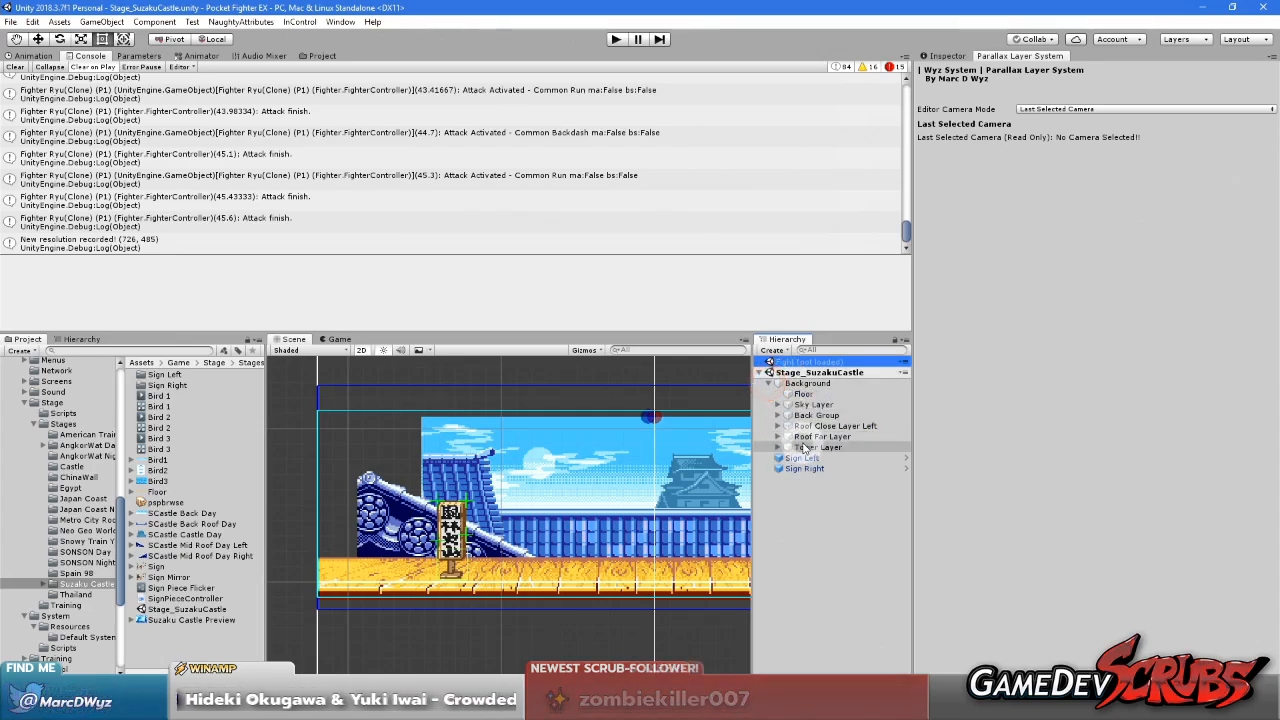
Duplicate Roof Close Layer Left, place the copy directly below the original and rename it Roof Close Layer Right
{"action": "left_click", "coordinate": [828, 427]}
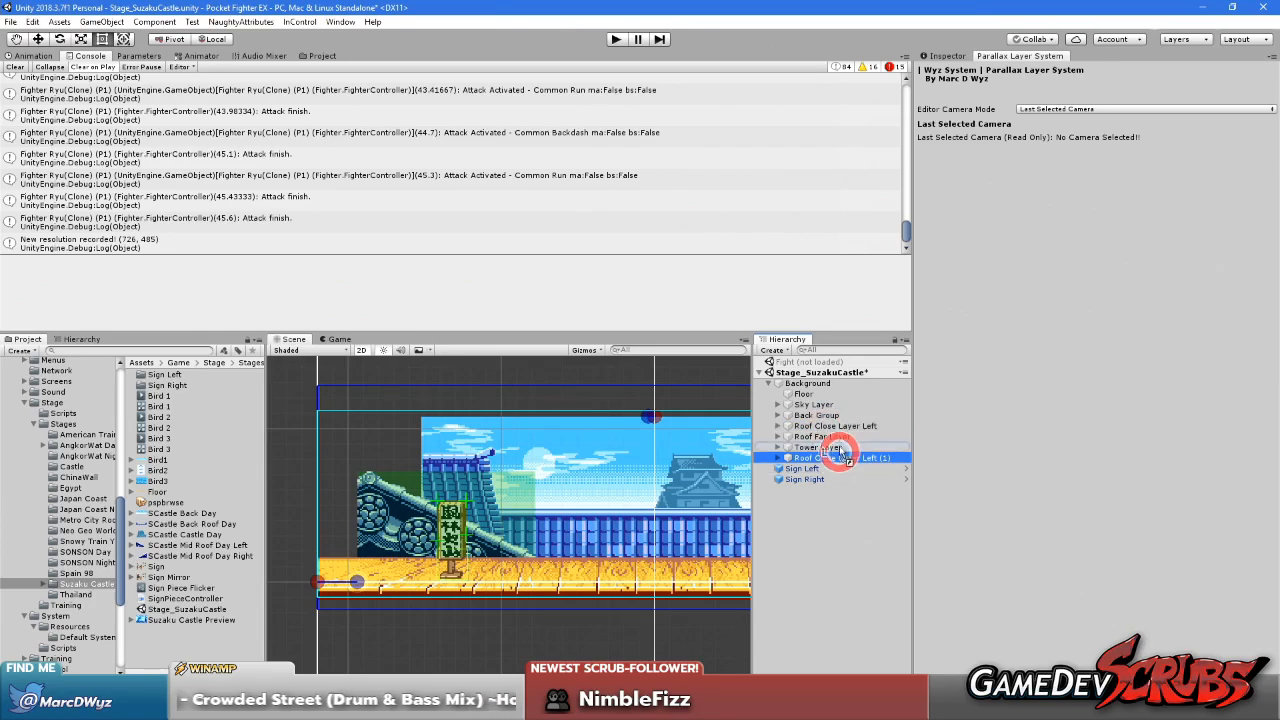
{"action": "left_click_drag", "start_coordinate": [844, 439], "coordinate": [918, 440]}
{"action": "double_click", "coordinate": [868, 438]}
{"action": "type", "text": "Right"}
{"action": "key", "text": "Return"}
{"action": "mouse_move", "coordinate": [537, 550]}
{"action": "middle_mouse_down"}
{"action": "mouse_move", "coordinate": [434, 548]}
{"action": "mouse_move", "coordinate": [518, 560]}
{"action": "middle_mouse_up"}
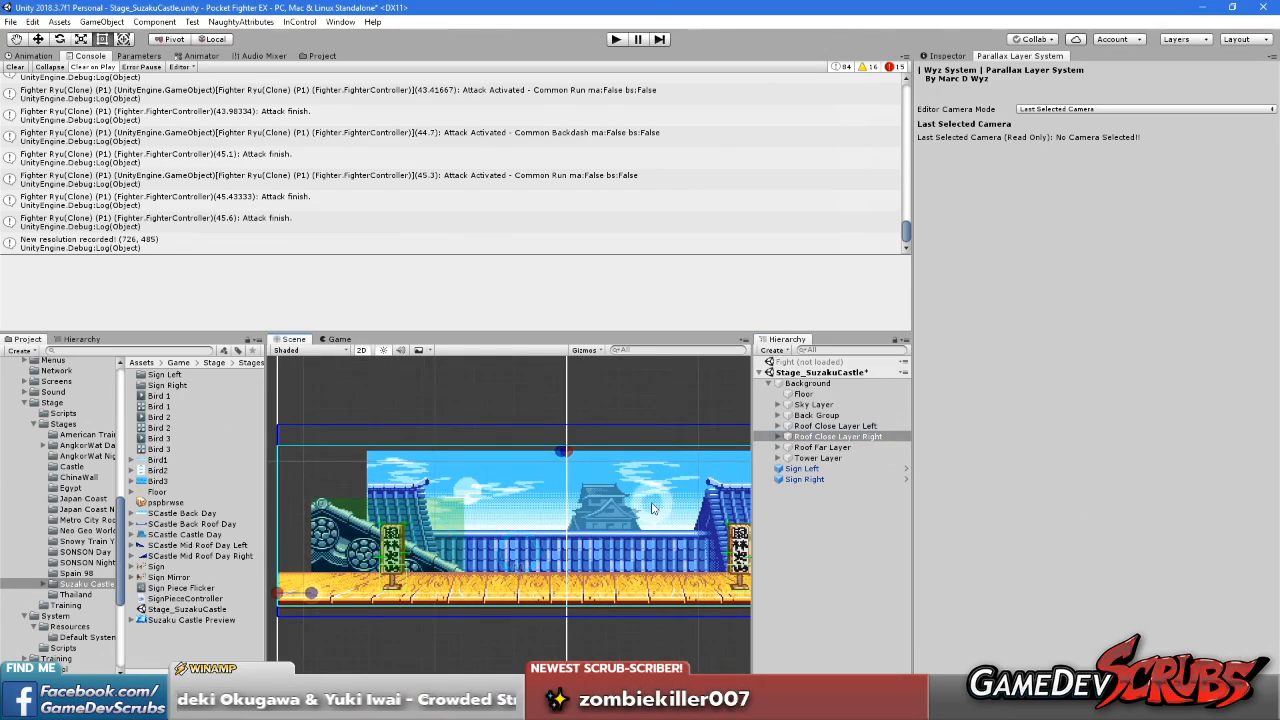
Set the parallax system's editor camera mode to Mock Camera with the Stage Mock Camera preset
{"action": "left_click", "coordinate": [777, 437]}
{"action": "left_click", "coordinate": [812, 447]}
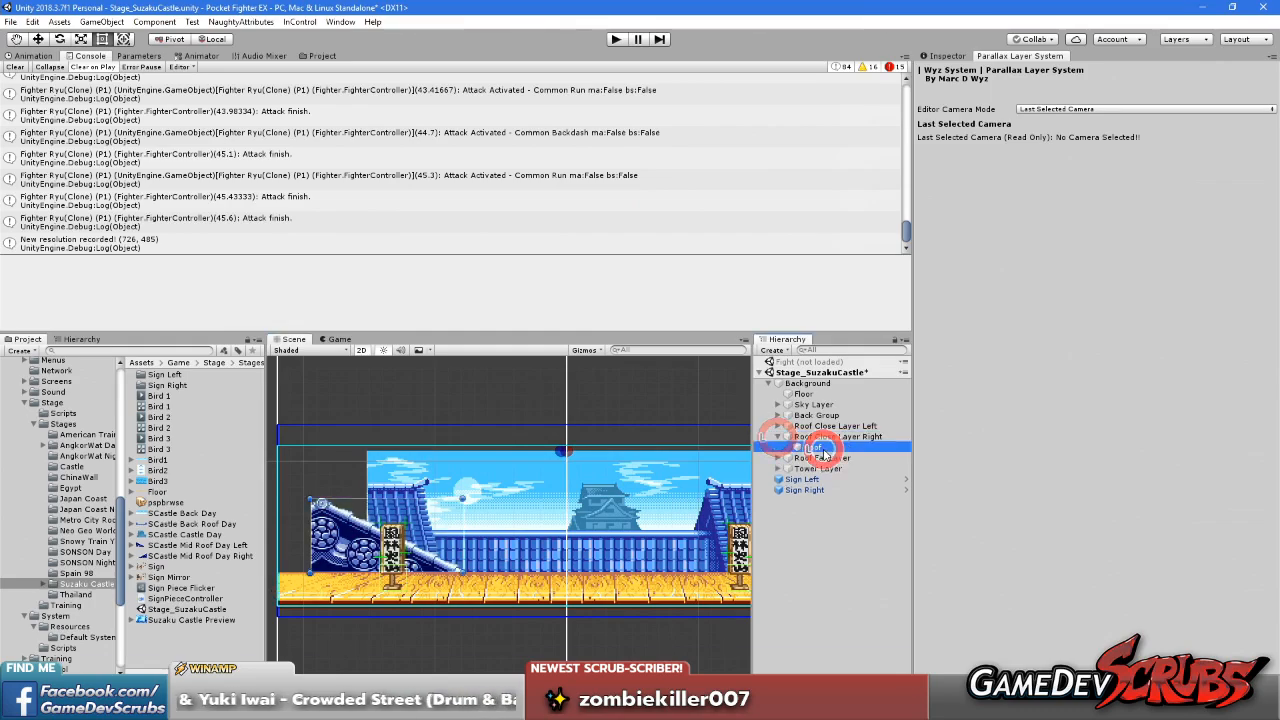
{"action": "left_click", "coordinate": [946, 57]}
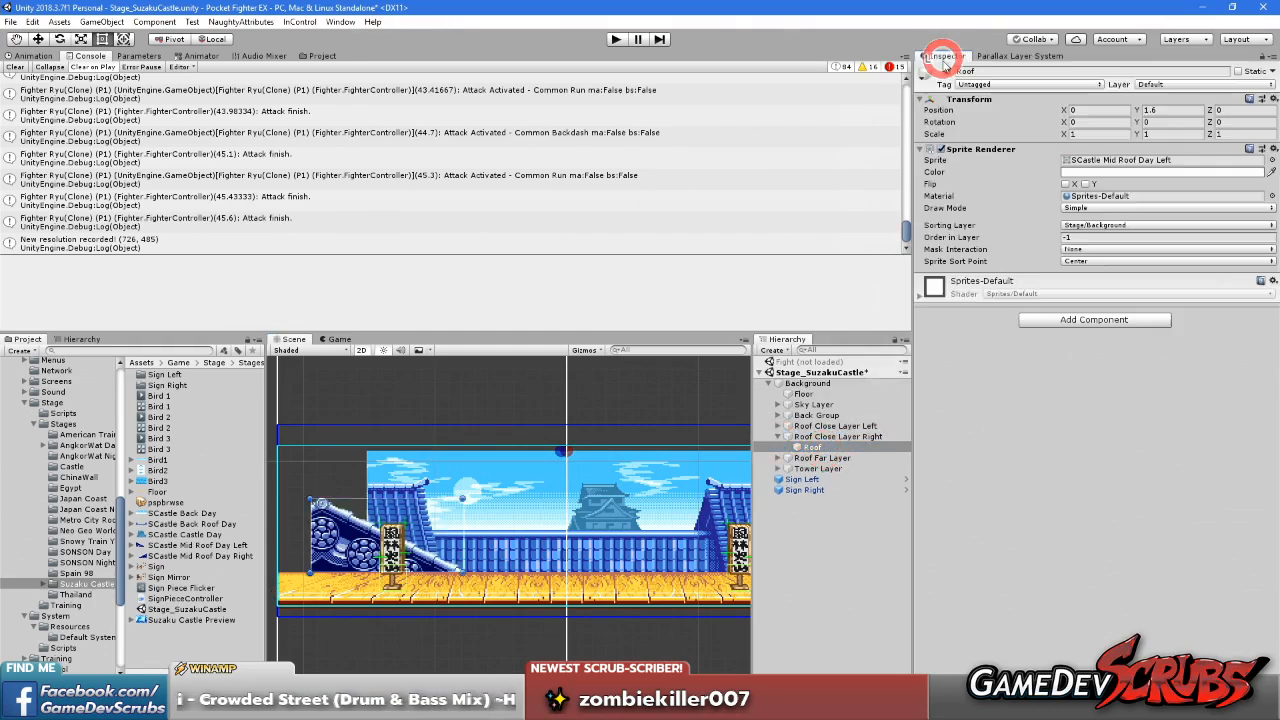
{"action": "left_click", "coordinate": [996, 55]}
{"action": "left_click", "coordinate": [1043, 108]}
{"action": "left_click", "coordinate": [1045, 120]}
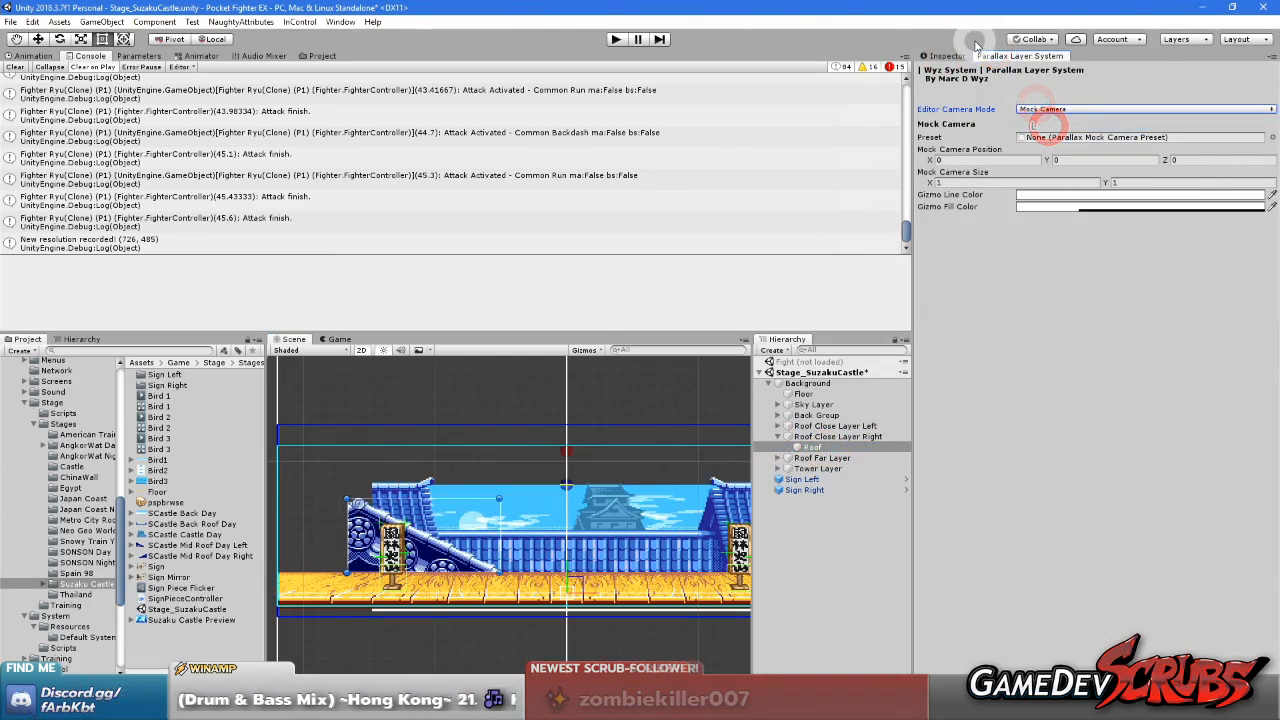
{"action": "left_click", "coordinate": [1259, 137]}
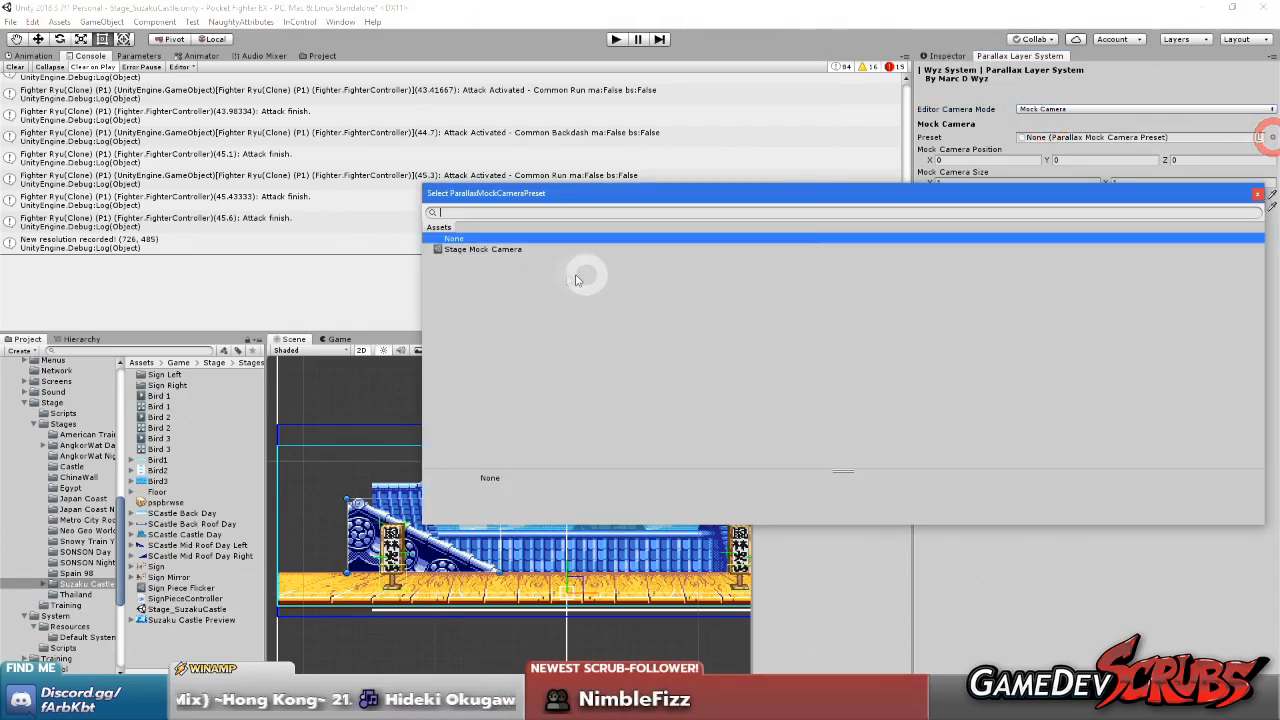
{"action": "double_click", "coordinate": [516, 250]}
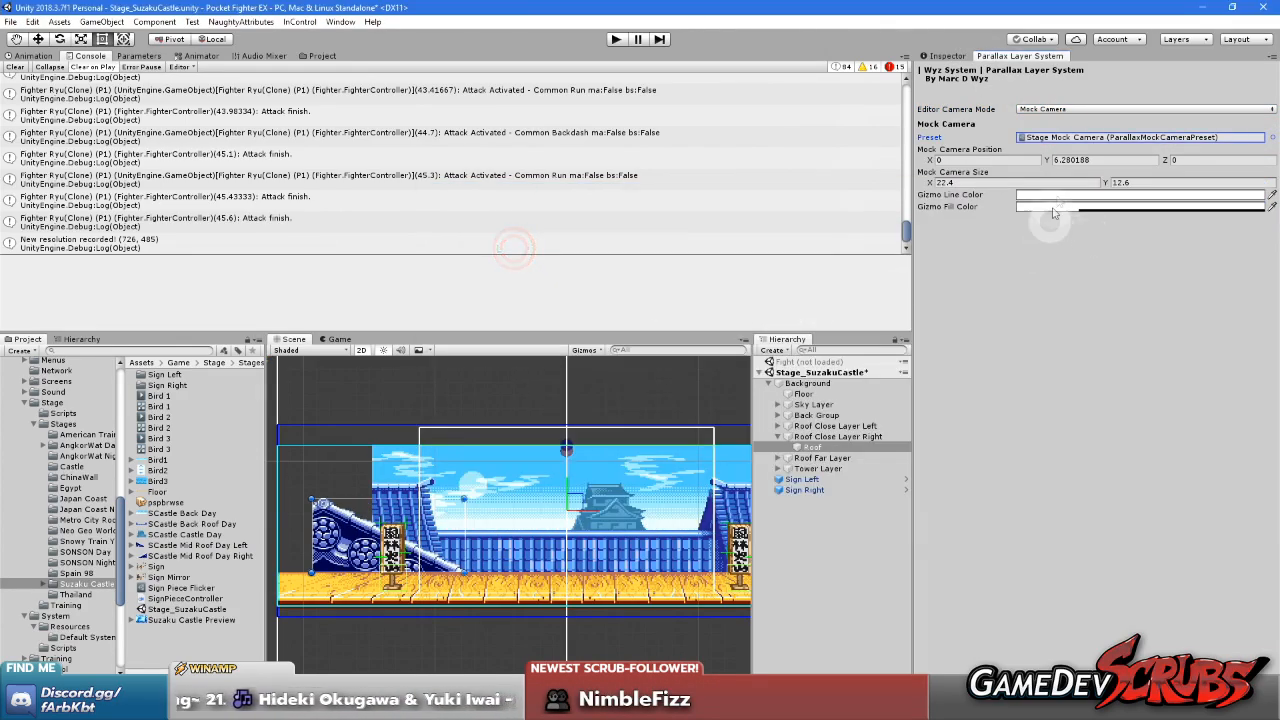
Set the mock camera position to X 10.8 and Y 4.5 so it sits at the stage's right end
{"action": "type", "text": "4.5"}
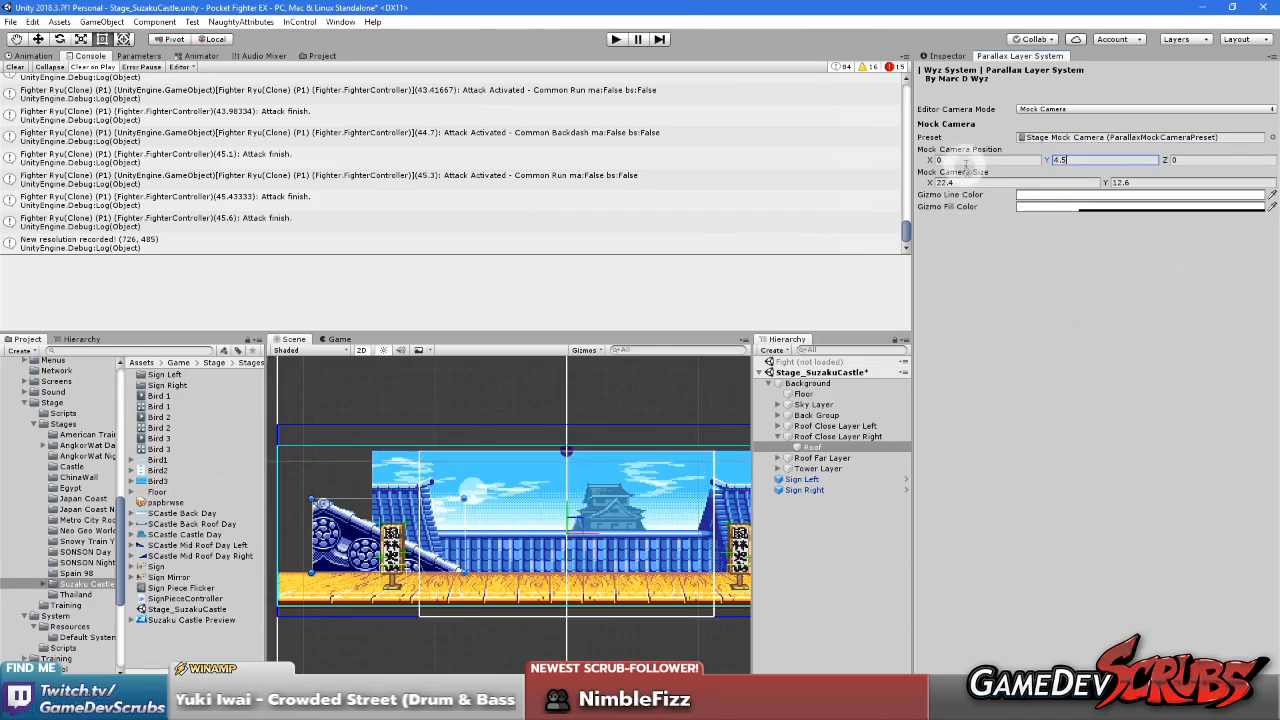
{"action": "type", "text": "10"}
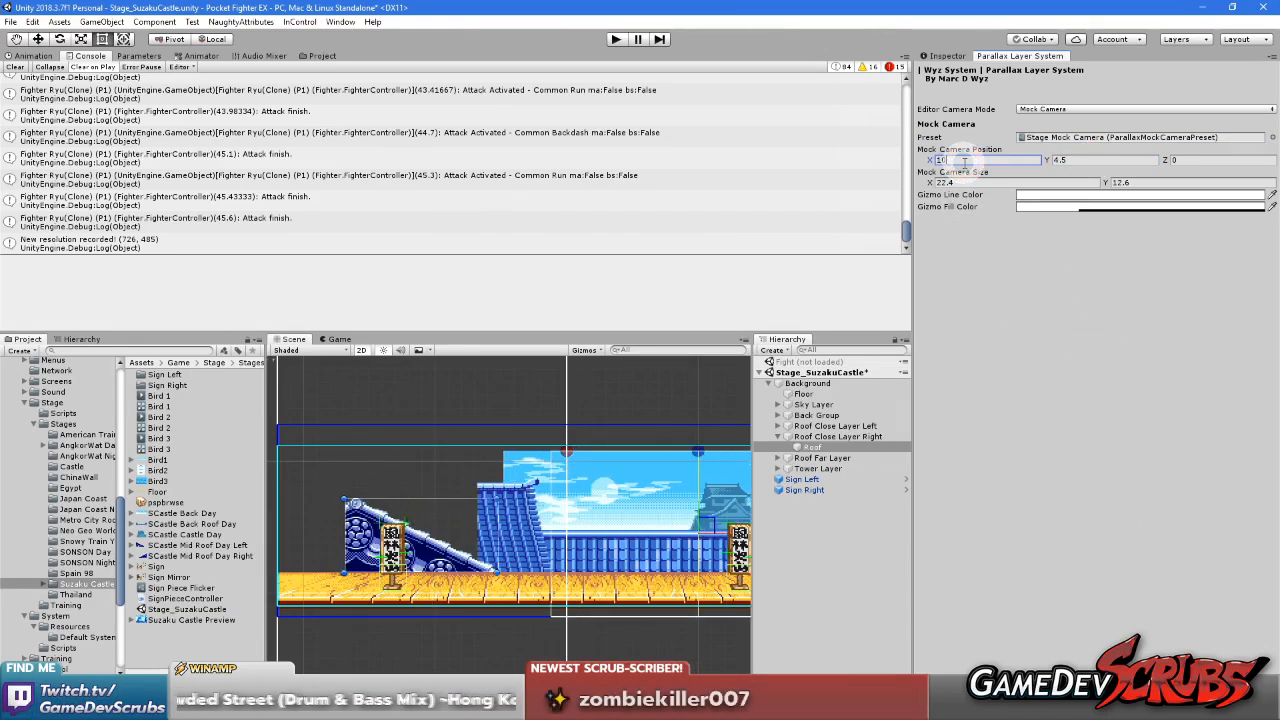
{"action": "type", "text": "."}
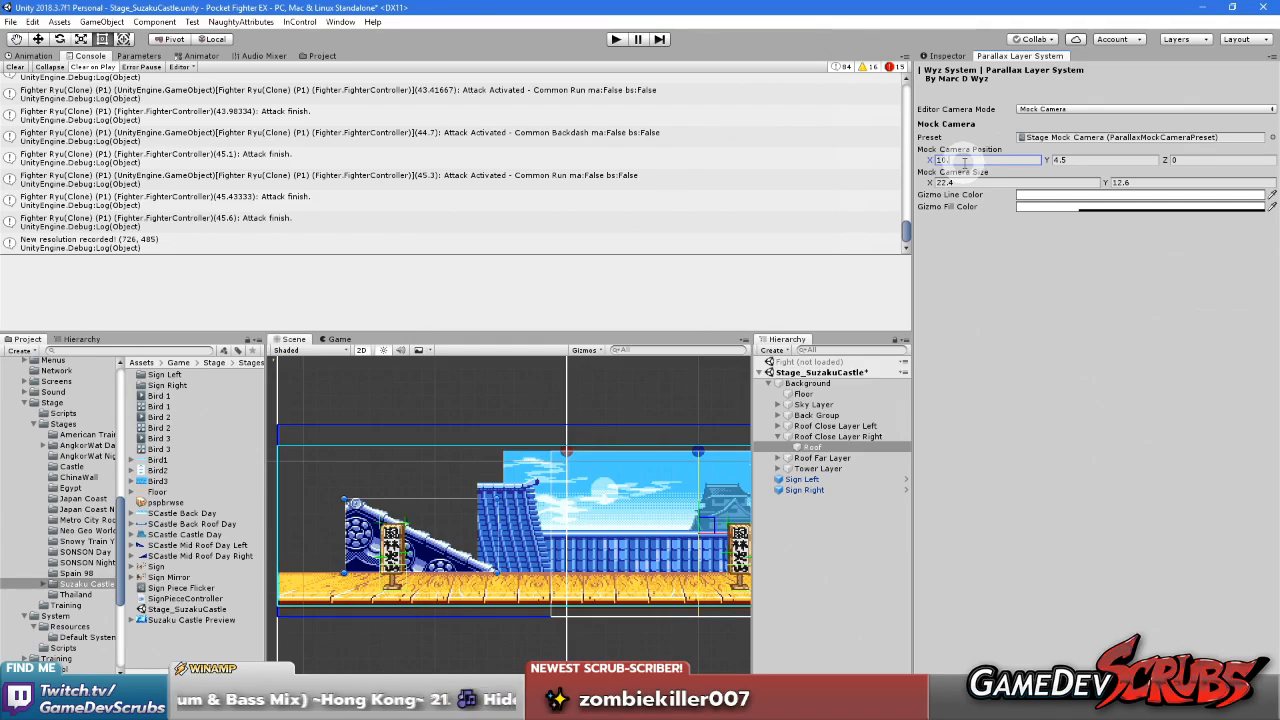
{"action": "type", "text": "2"}
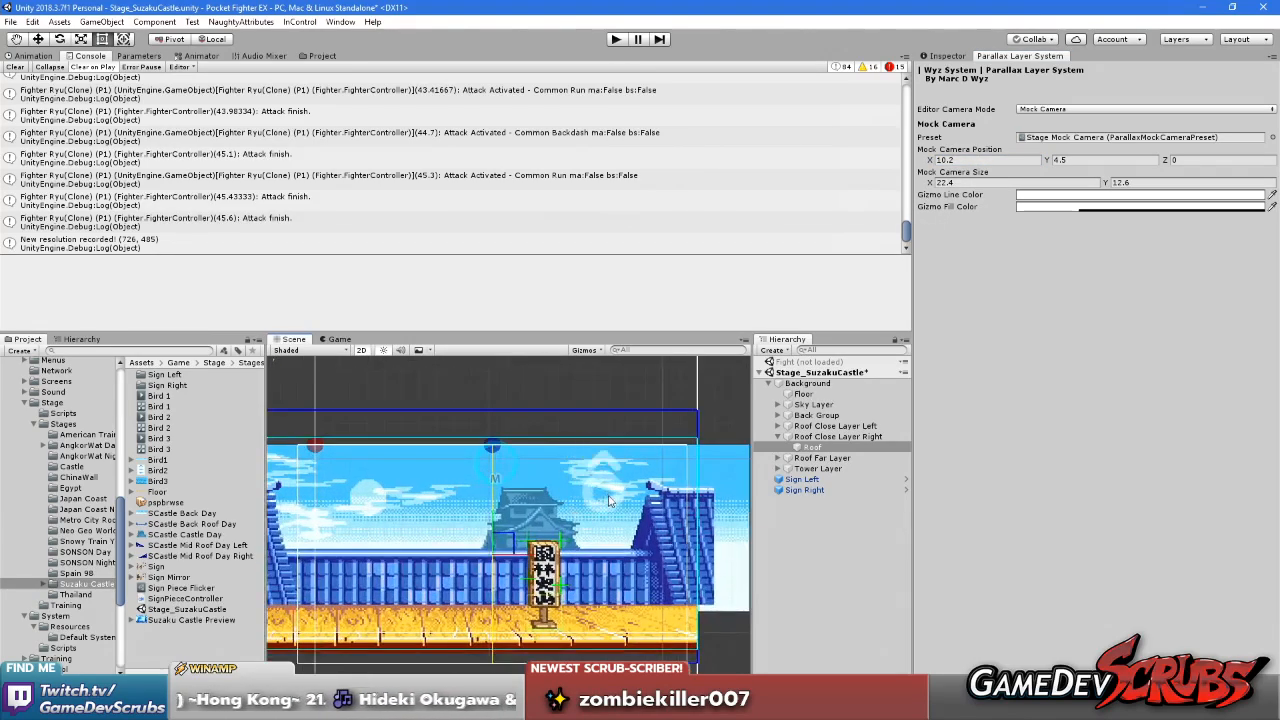
{"action": "middle_click_drag", "start_coordinate": [610, 501], "coordinate": [527, 509]}
{"action": "scroll", "coordinate": [588, 441], "scroll_direction": "up", "scroll_amount": 2}
{"action": "key", "text": "BackSpace"}
{"action": "type", "text": "3"}
{"action": "key", "text": "BackSpace"}
{"action": "type", "text": "4"}
{"action": "key", "text": "BackSpace"}
{"action": "type", "text": "5"}
{"action": "key", "text": "BackSpace"}
{"action": "type", "text": "6"}
{"action": "key", "text": "BackSpace"}
{"action": "type", "text": "7"}
{"action": "key", "text": "BackSpace"}
{"action": "type", "text": "8"}
{"action": "scroll", "coordinate": [420, 495], "scroll_direction": "down", "scroll_amount": 7}
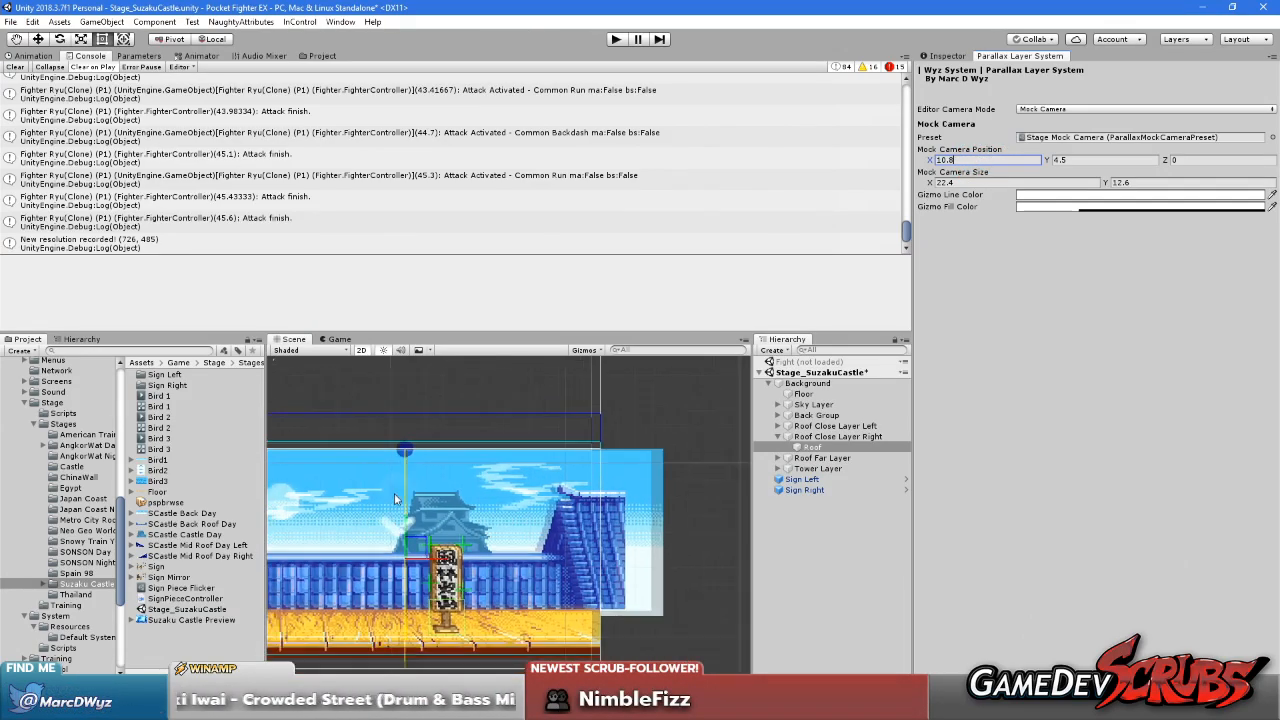
{"action": "middle_click_drag", "start_coordinate": [464, 494], "coordinate": [601, 487]}
{"action": "left_click", "coordinate": [1084, 463]}
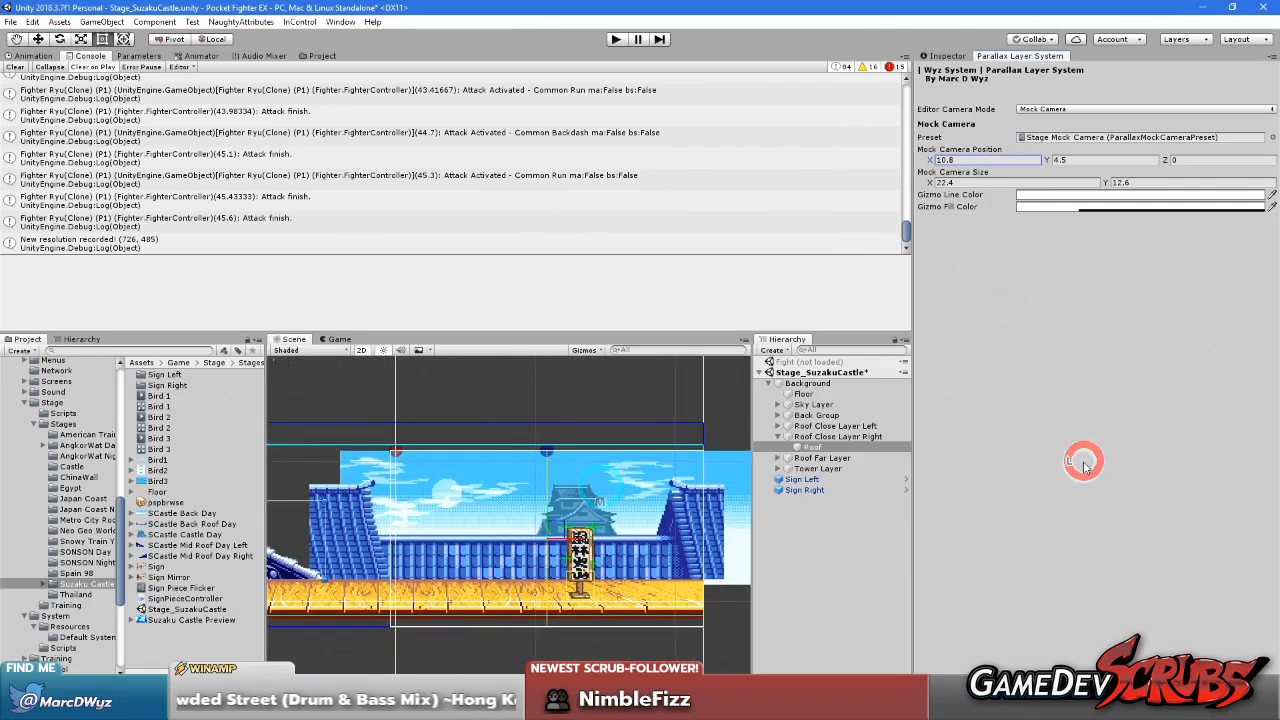
Change the sprite of the Roof object under Roof Close Layer Right to SCastle Mid Roof Day Right
{"action": "left_click", "coordinate": [826, 438]}
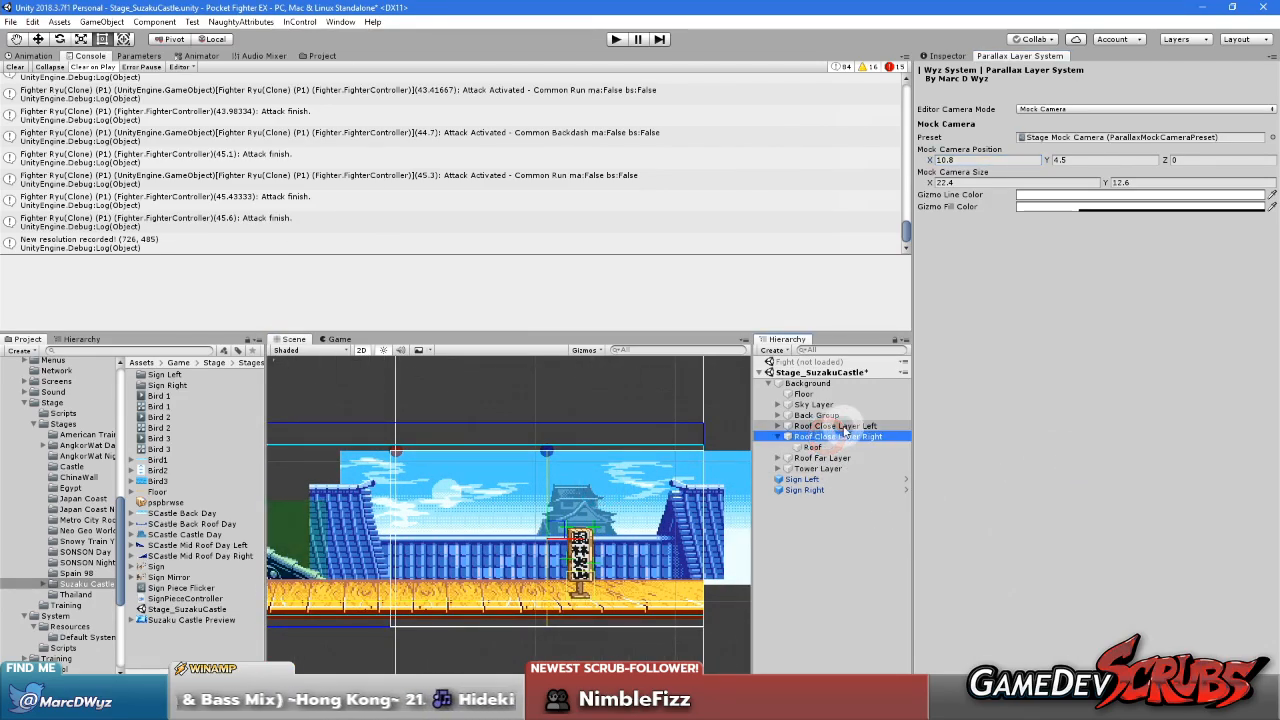
{"action": "left_click", "coordinate": [811, 448]}
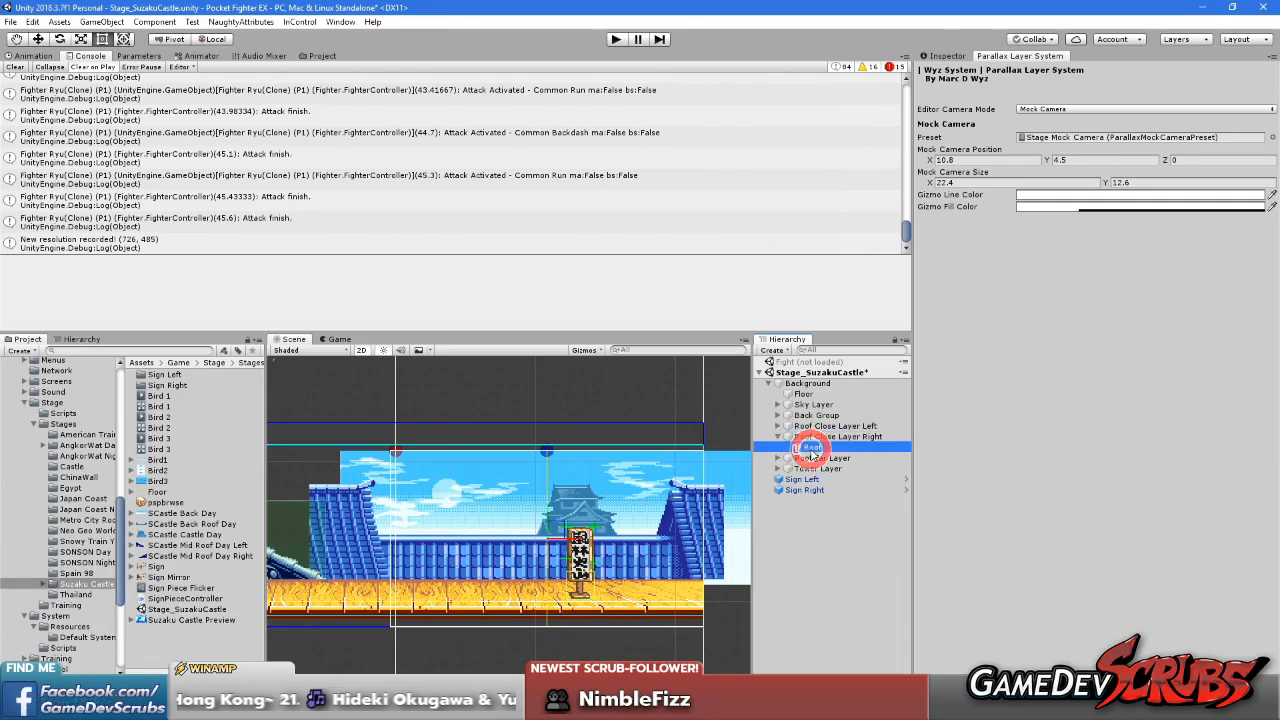
{"action": "left_click", "coordinate": [971, 51]}
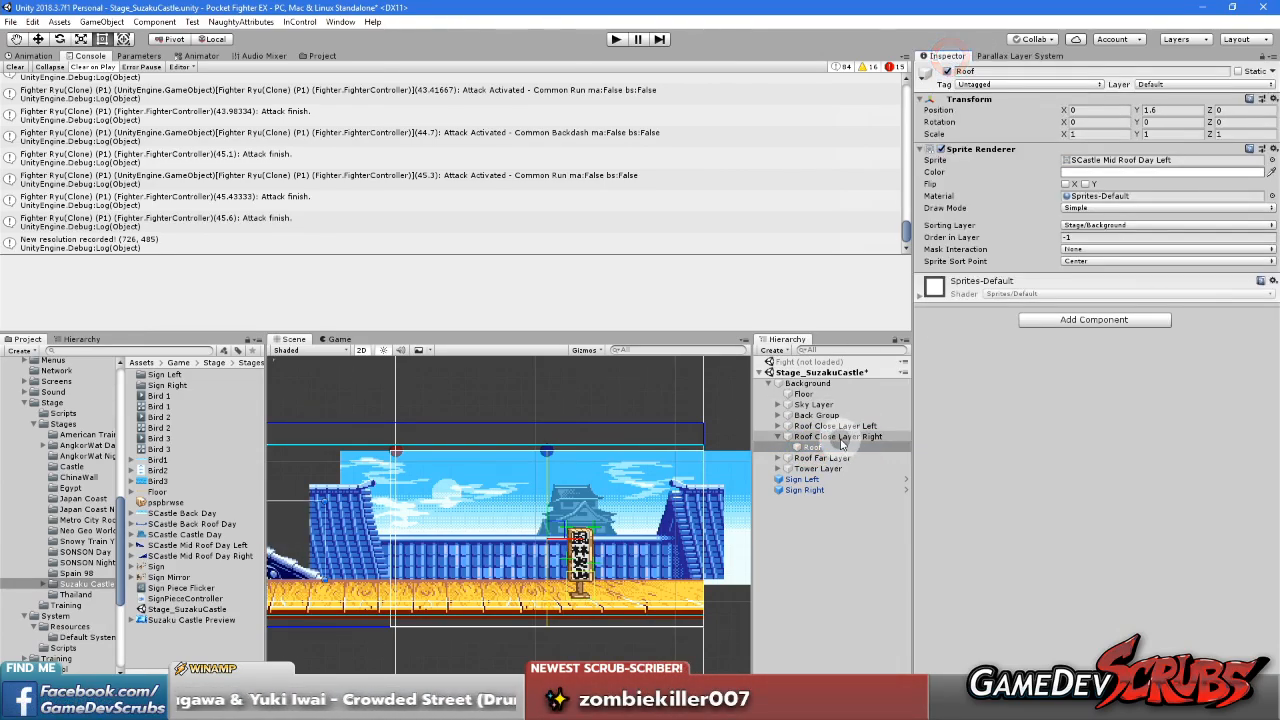
{"action": "left_click", "coordinate": [1271, 160]}
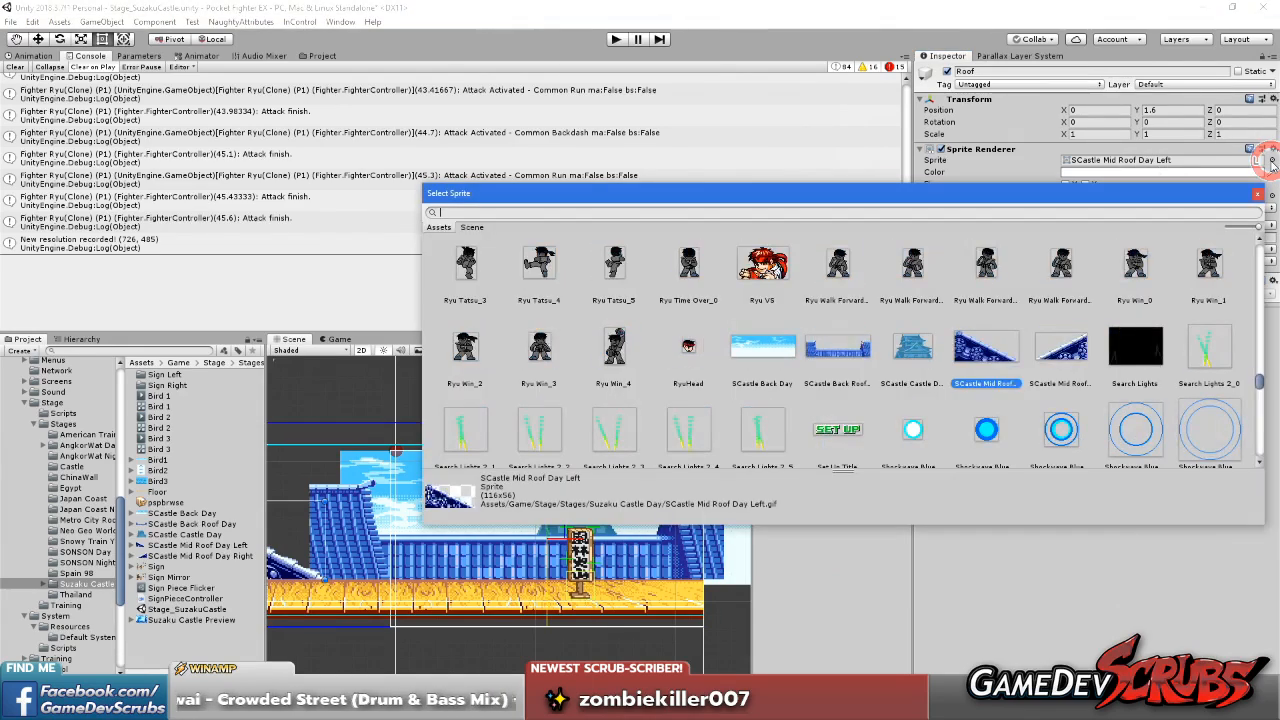
{"action": "double_click", "coordinate": [1065, 372]}
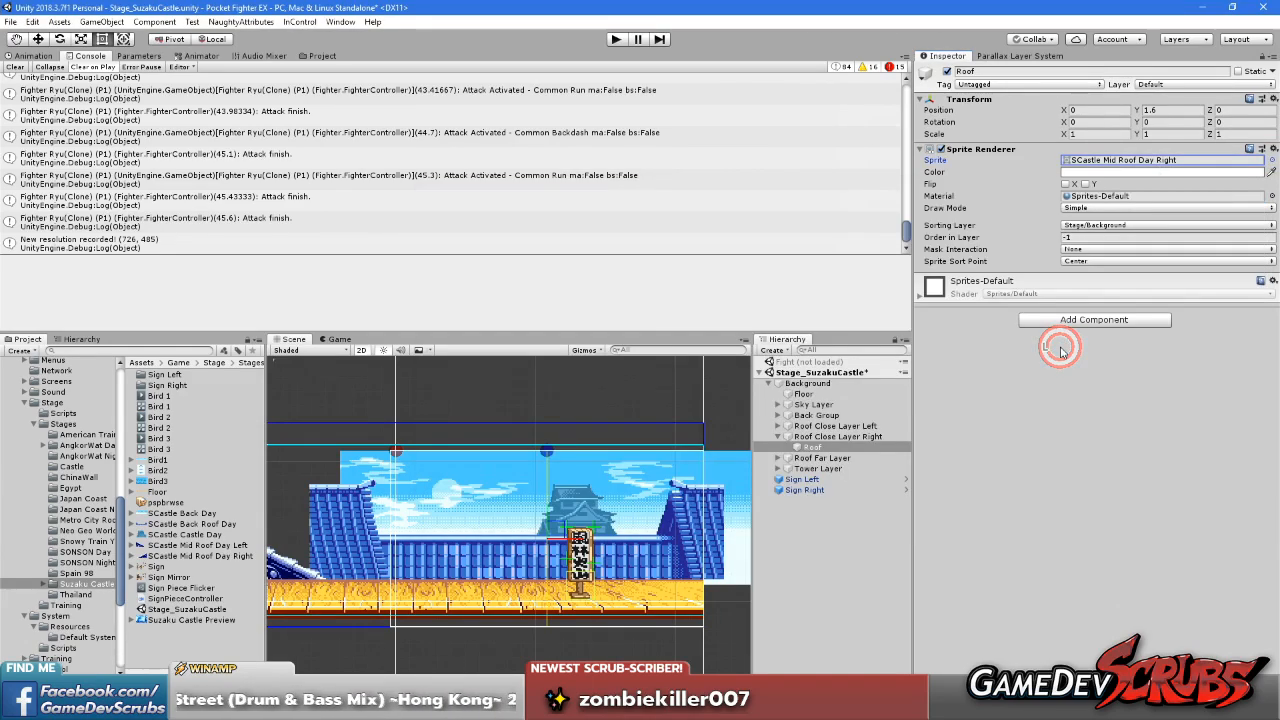
Set Roof Close Layer Right's anchor point X to 22 and its camera anchor to Bottom Right
{"action": "left_click", "coordinate": [1000, 56]}
{"action": "left_click", "coordinate": [958, 56]}
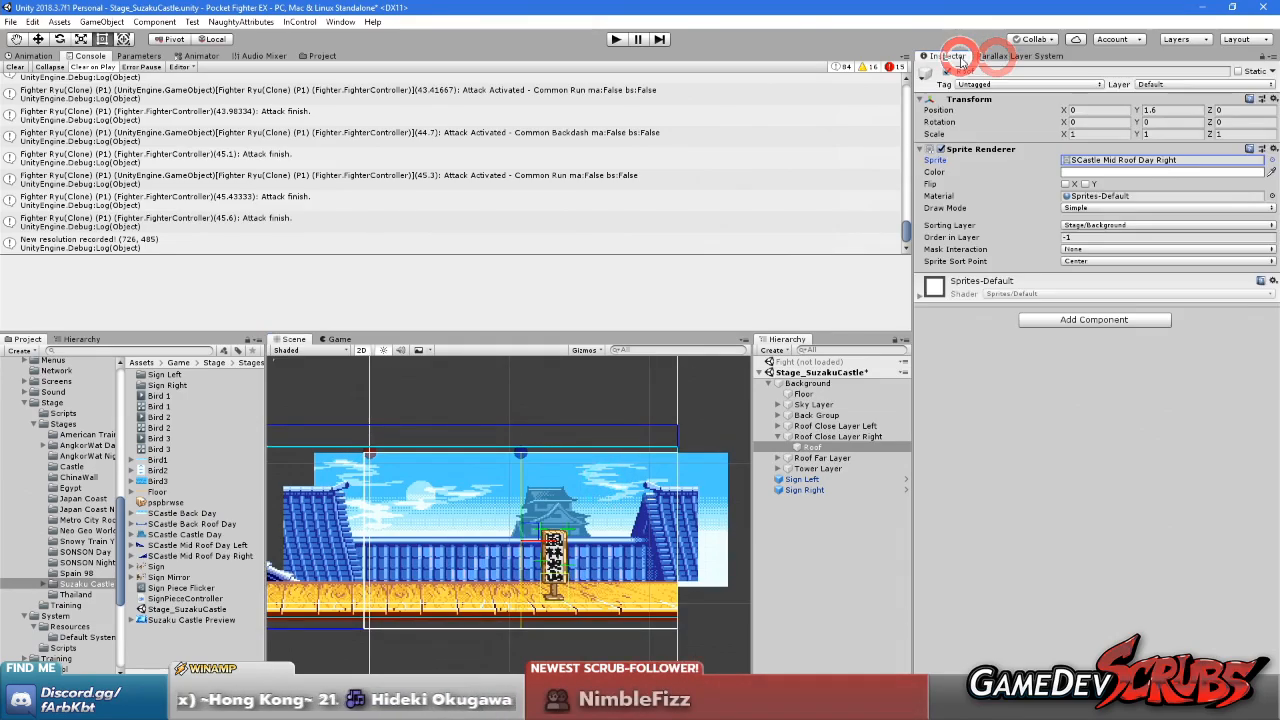
{"action": "left_click", "coordinate": [838, 436]}
{"action": "left_click", "coordinate": [1069, 201]}
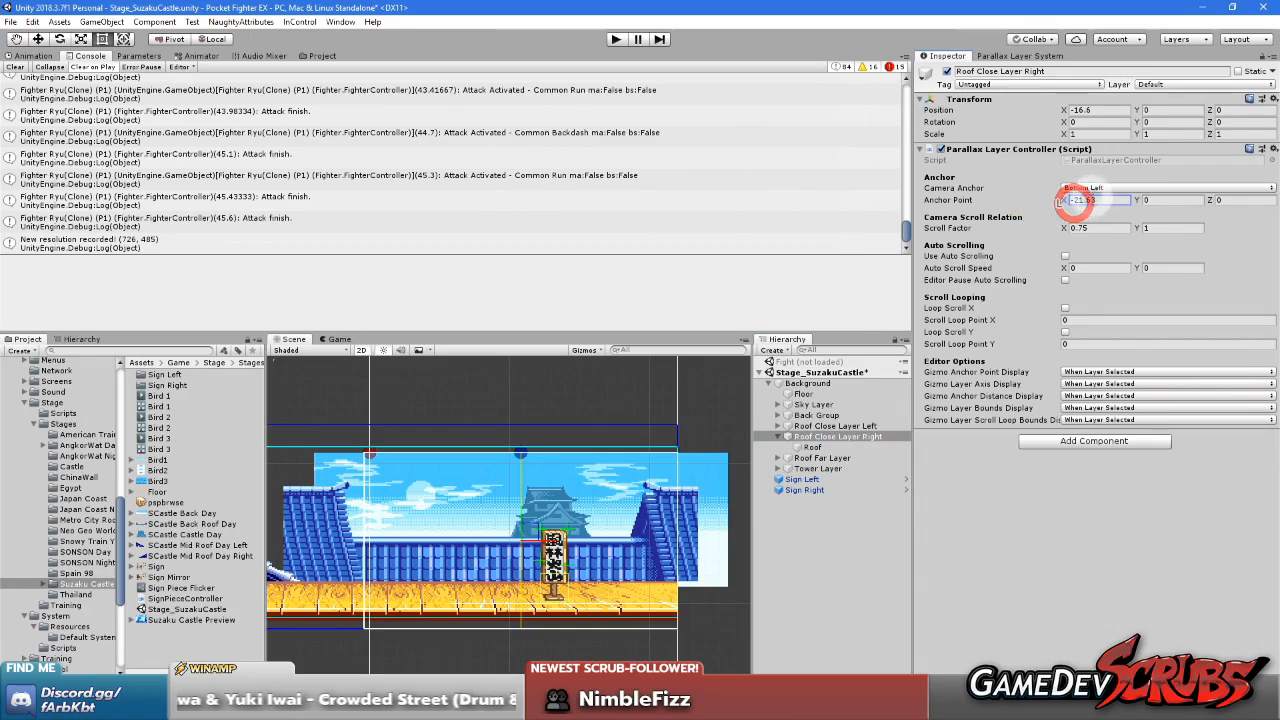
{"action": "type", "text": "22"}
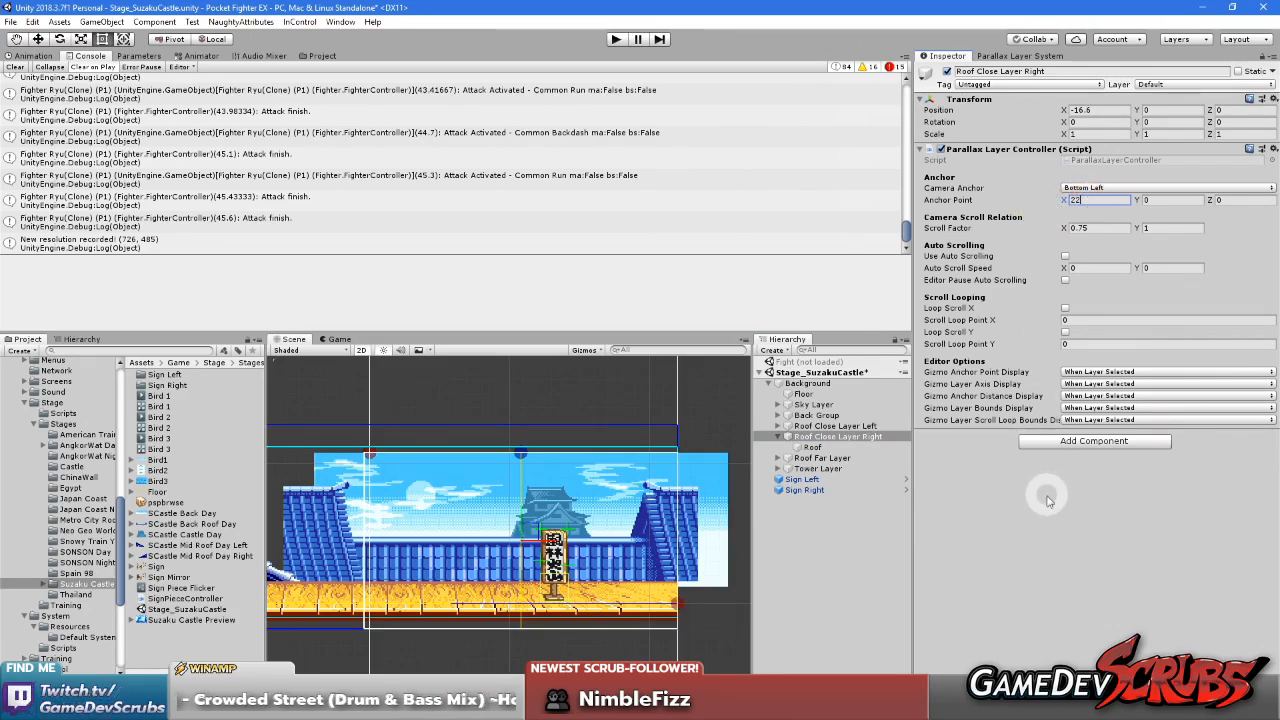
{"action": "left_click", "coordinate": [1084, 187]}
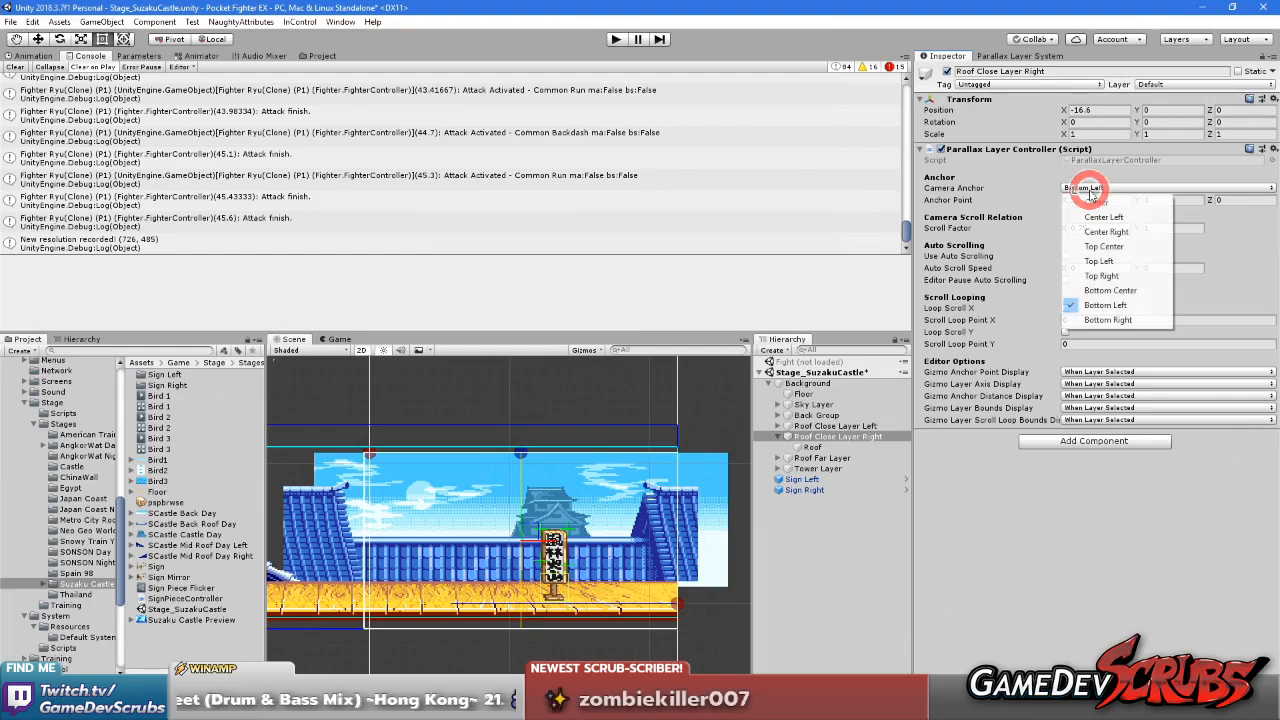
{"action": "left_click", "coordinate": [1104, 319]}
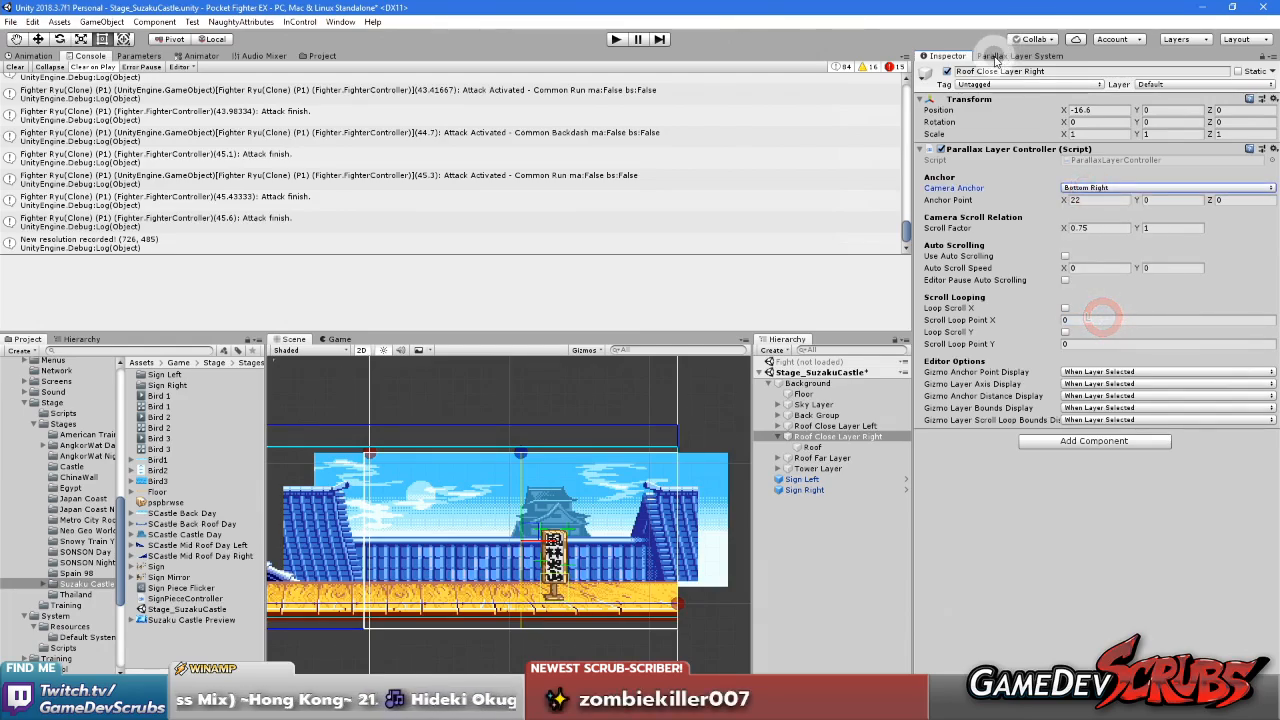
Check the right roof's placement against the mock camera and save the Stage_SuzakuCastle scene
{"action": "left_click", "coordinate": [995, 57]}
{"action": "scroll", "coordinate": [663, 538], "scroll_direction": "up", "scroll_amount": 4}
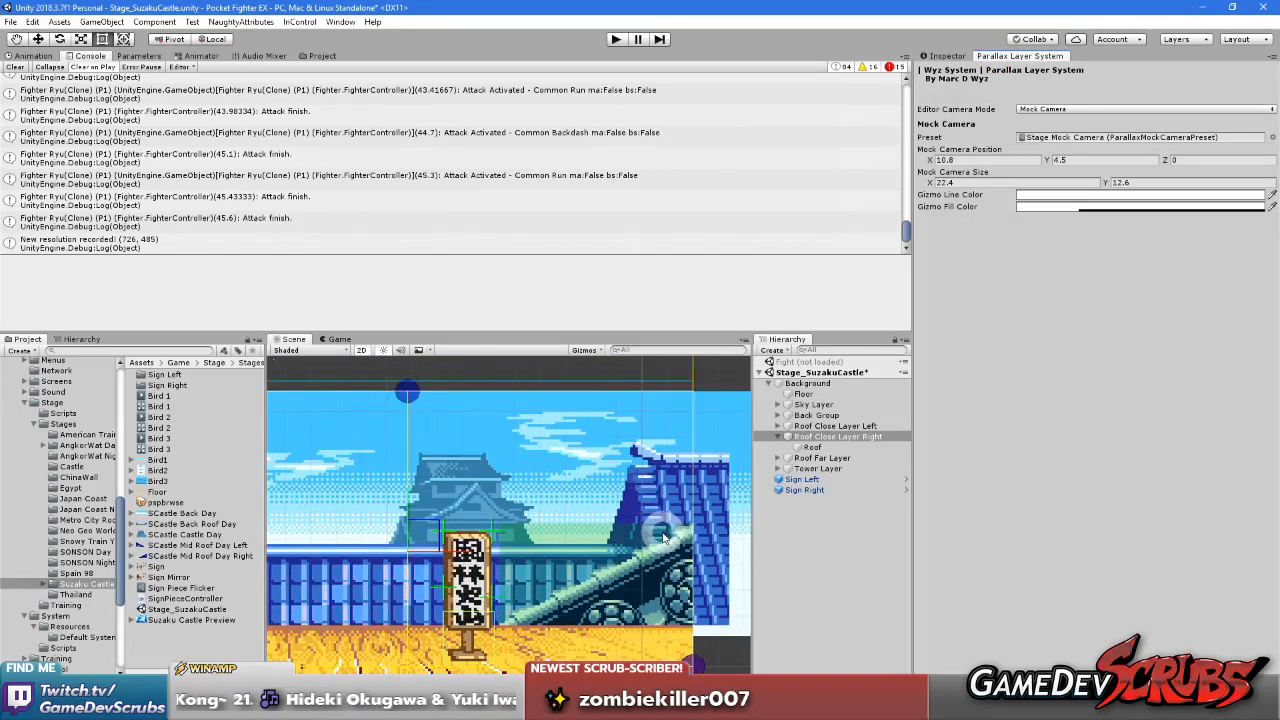
{"action": "scroll", "coordinate": [663, 538], "scroll_direction": "down", "scroll_amount": 5}
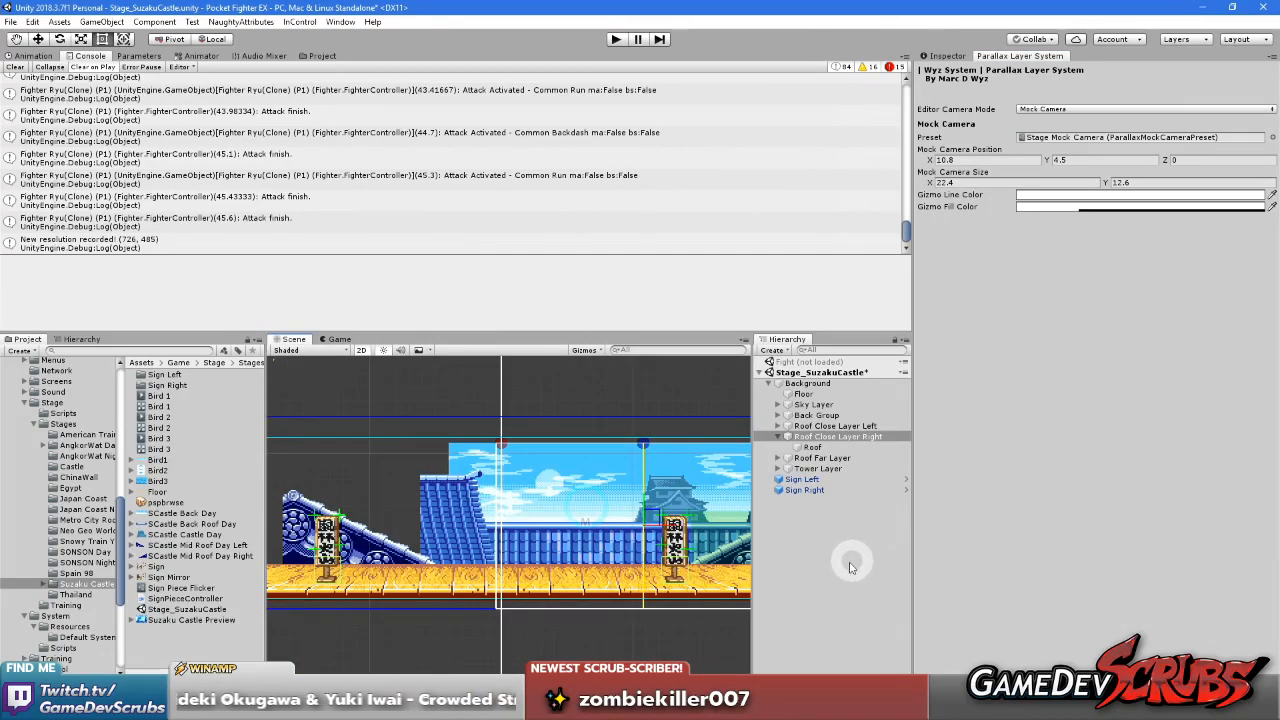
{"action": "left_click", "coordinate": [847, 561]}
{"action": "key", "text": "ctrl+s"}
{"action": "scroll", "coordinate": [583, 523], "scroll_direction": "down", "scroll_amount": 3}
{"action": "scroll", "coordinate": [583, 523], "scroll_direction": "up", "scroll_amount": 2}
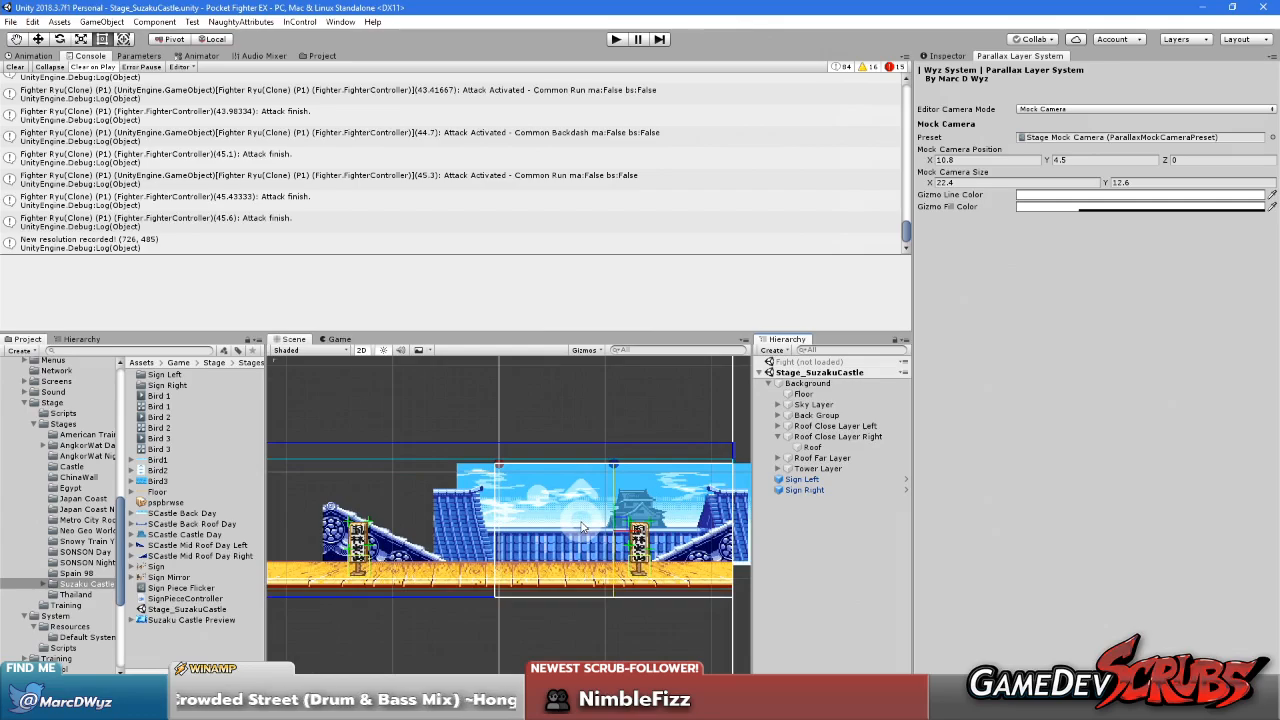
Sweep the mock camera's X position back and forth between about -10.9 and 0.6 to examine the parallax of both close roofs
{"action": "left_click", "coordinate": [1005, 173]}
{"action": "left_click_drag", "start_coordinate": [932, 160], "coordinate": [815, 197]}
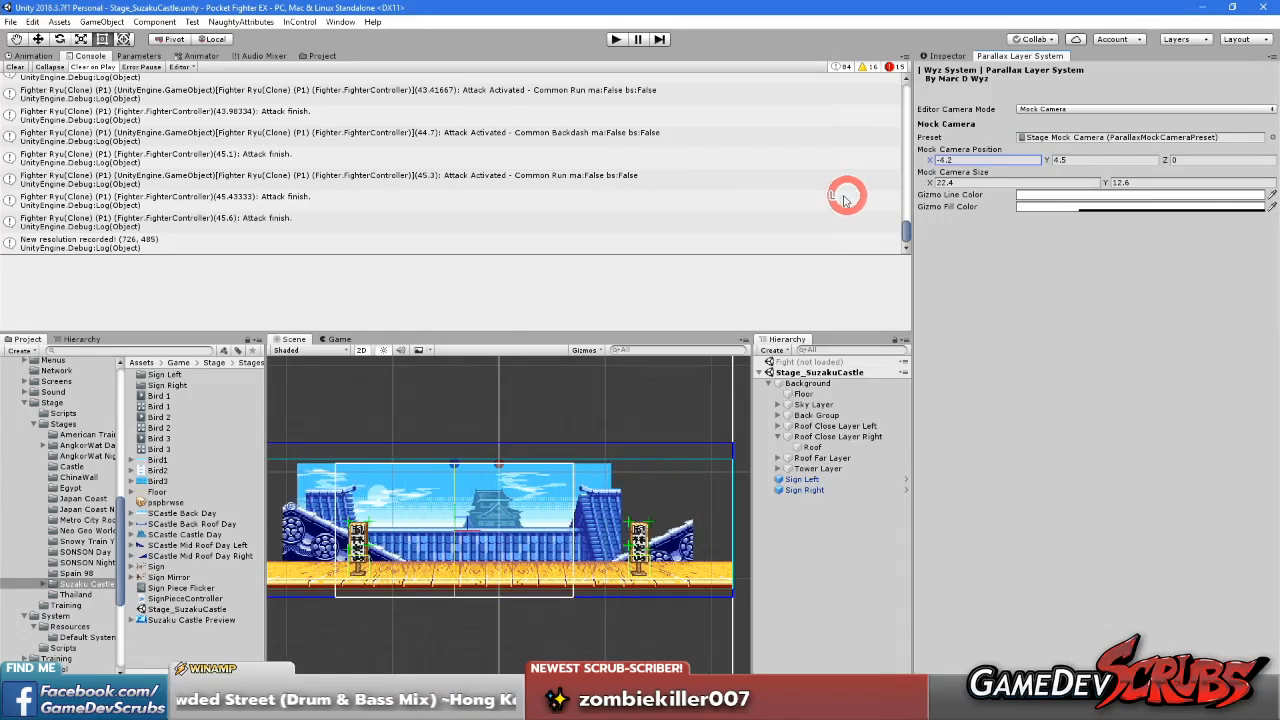
{"action": "left_click_drag", "start_coordinate": [794, 197], "coordinate": [838, 200]}
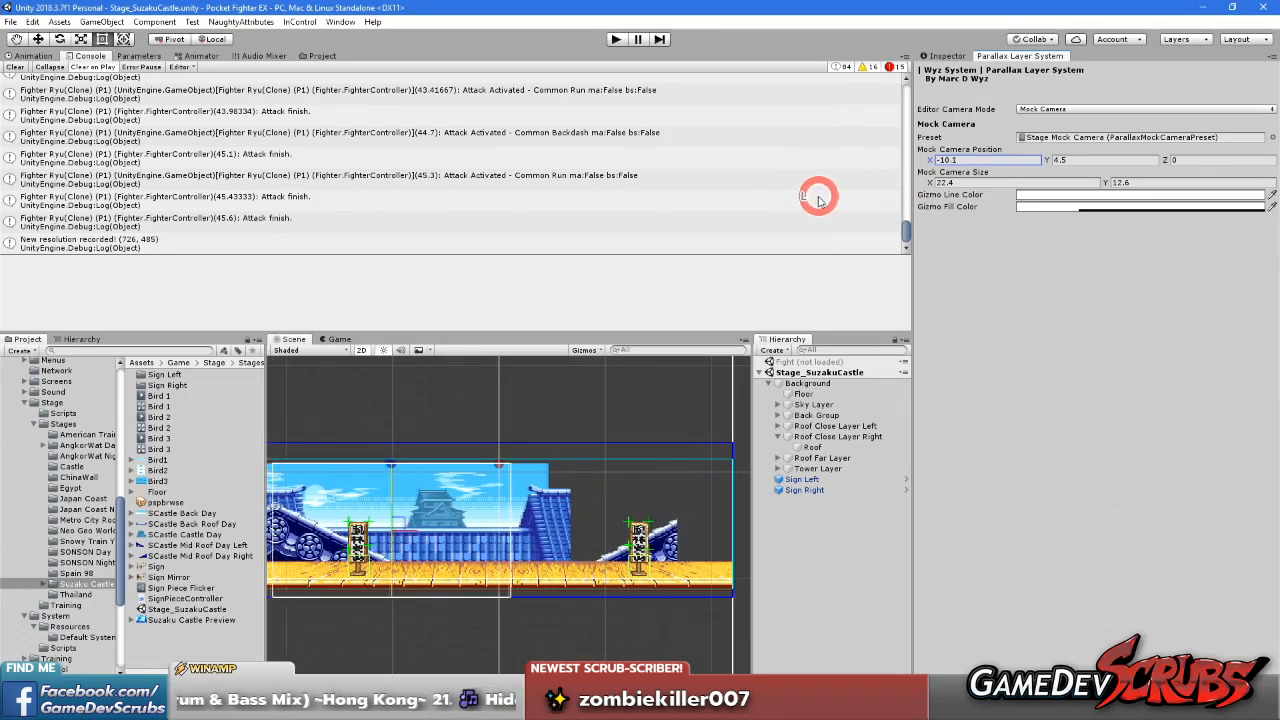
{"action": "left_click_drag", "start_coordinate": [815, 200], "coordinate": [816, 201]}
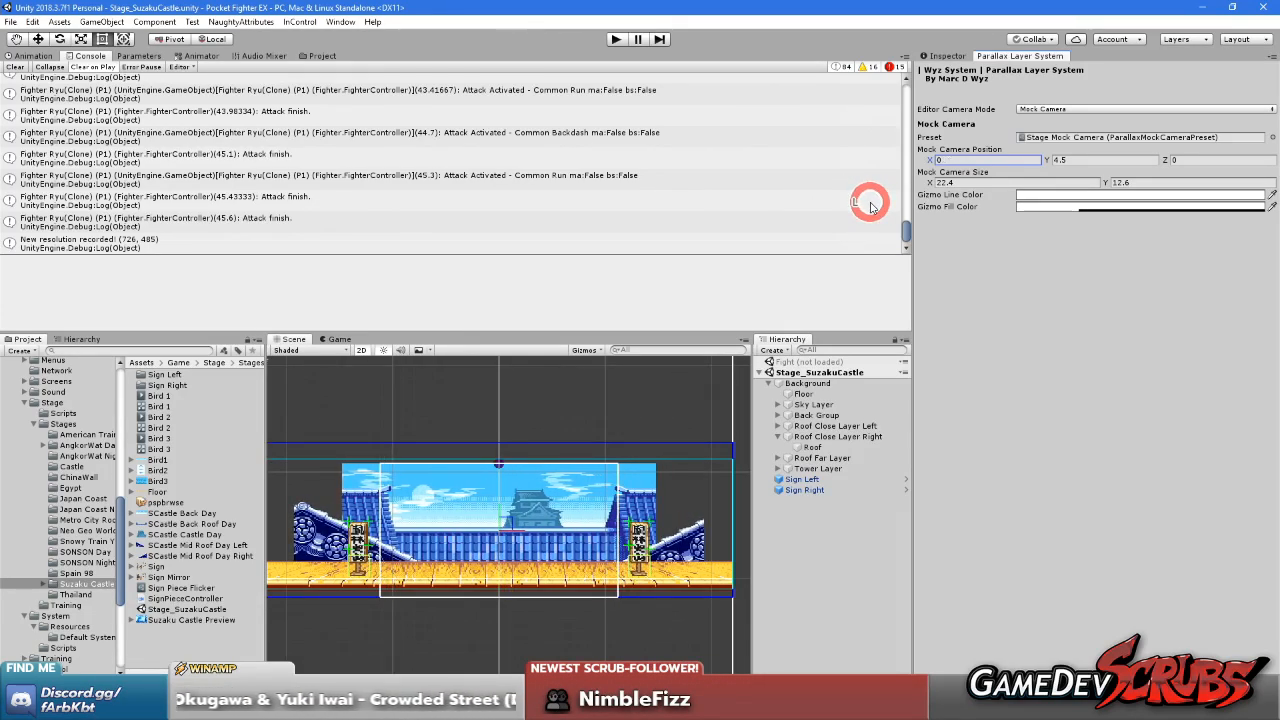
{"action": "left_click_drag", "start_coordinate": [908, 203], "coordinate": [797, 203]}
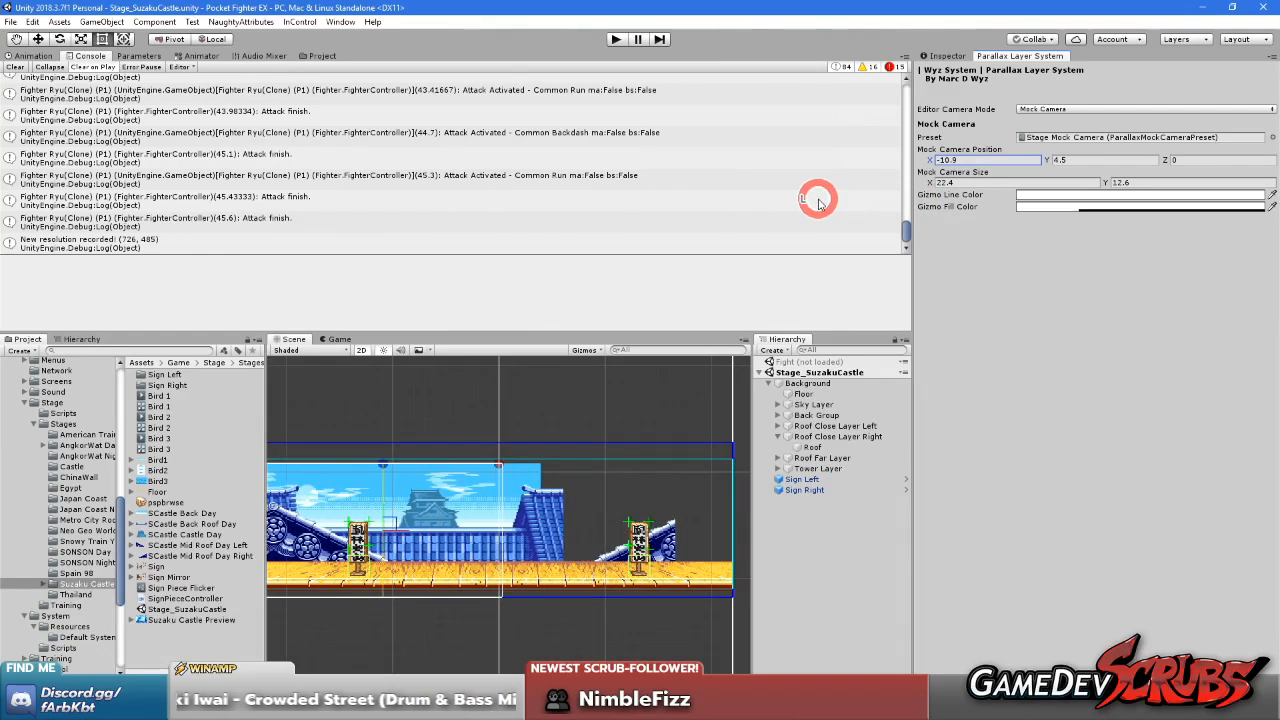
{"action": "left_click_drag", "start_coordinate": [903, 197], "coordinate": [873, 209]}
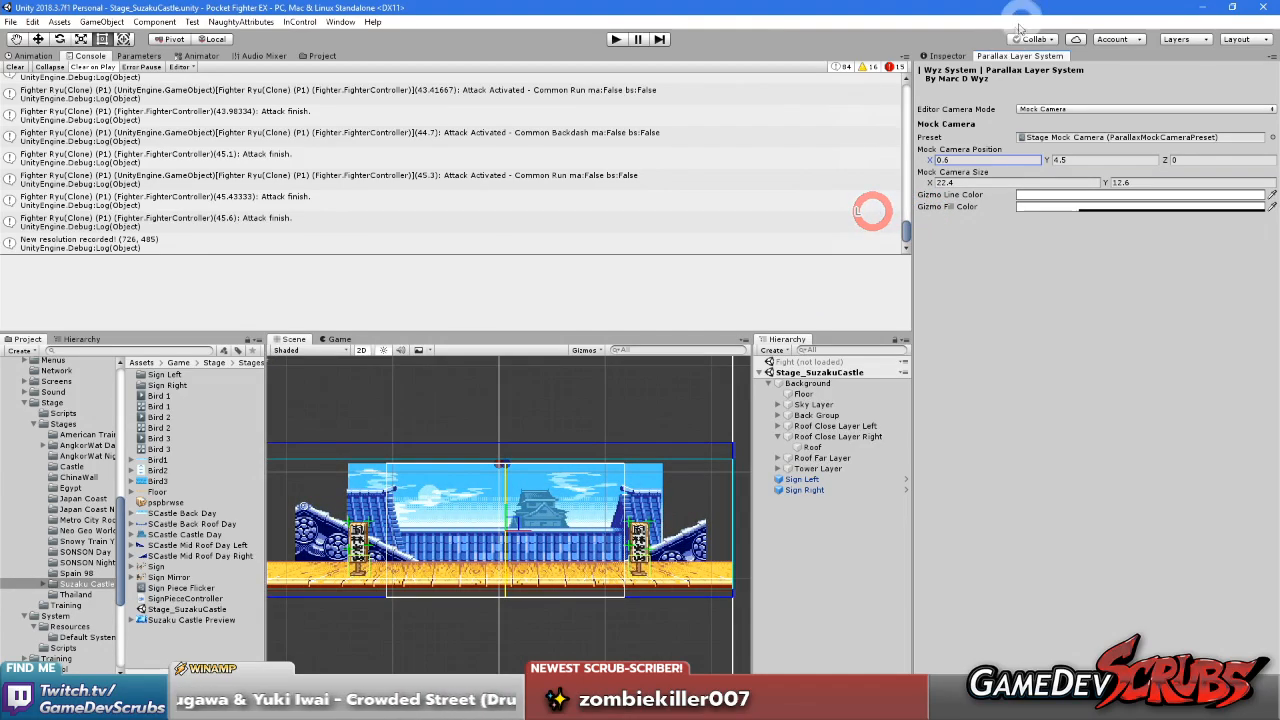
Load the Fight scene and unload the Stage_SuzakuCastle scene
{"action": "left_click", "coordinate": [938, 57]}
{"action": "left_click", "coordinate": [852, 548]}
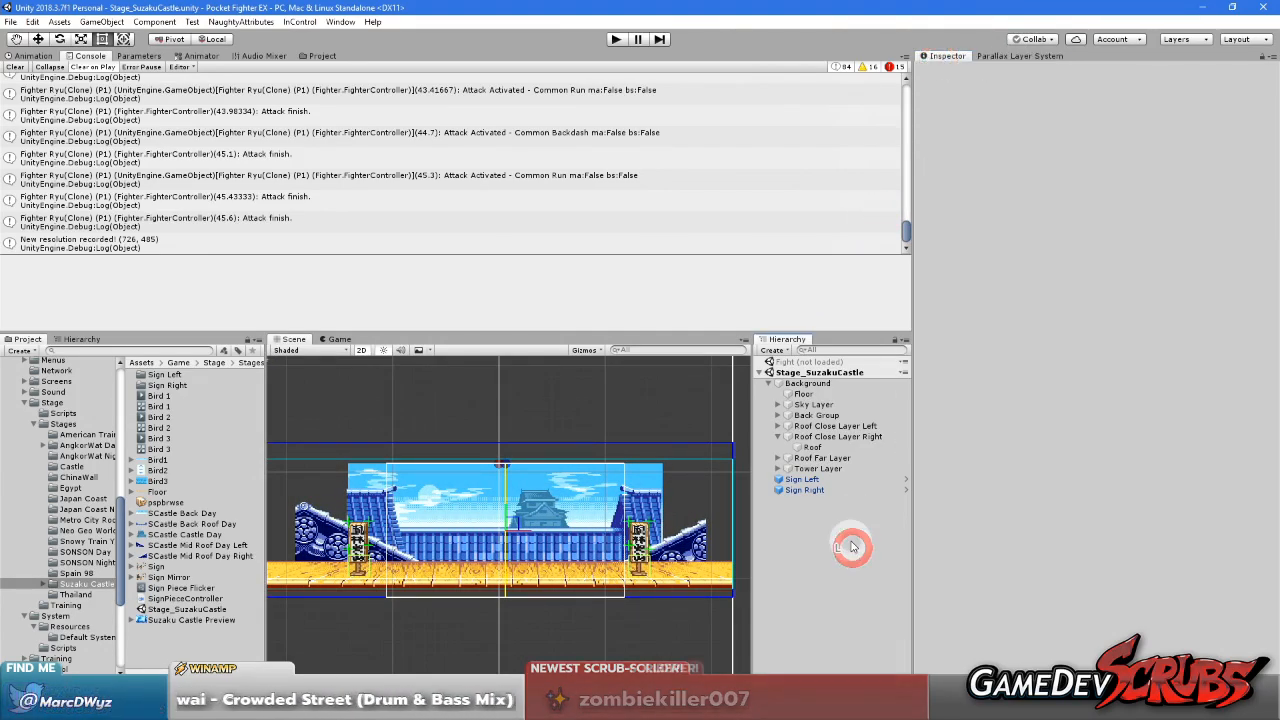
{"action": "right_click", "coordinate": [815, 362]}
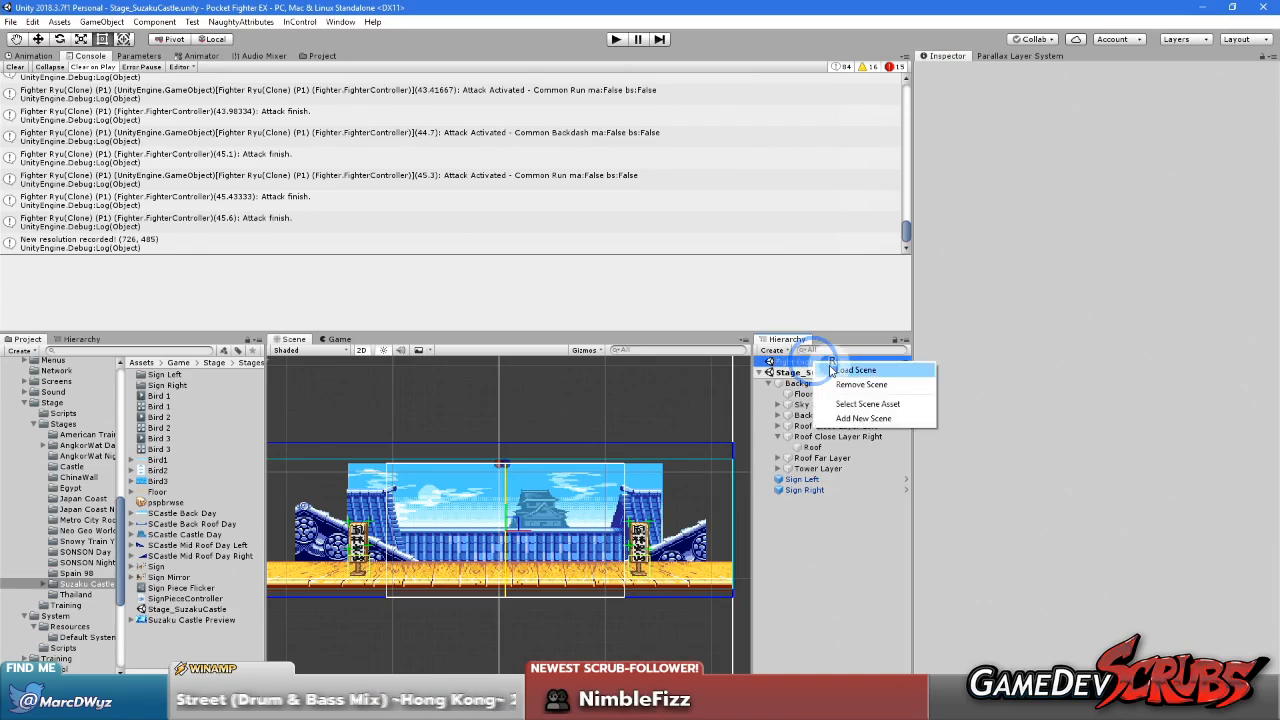
{"action": "left_click", "coordinate": [850, 364]}
{"action": "left_click", "coordinate": [818, 437]}
{"action": "right_click", "coordinate": [818, 437]}
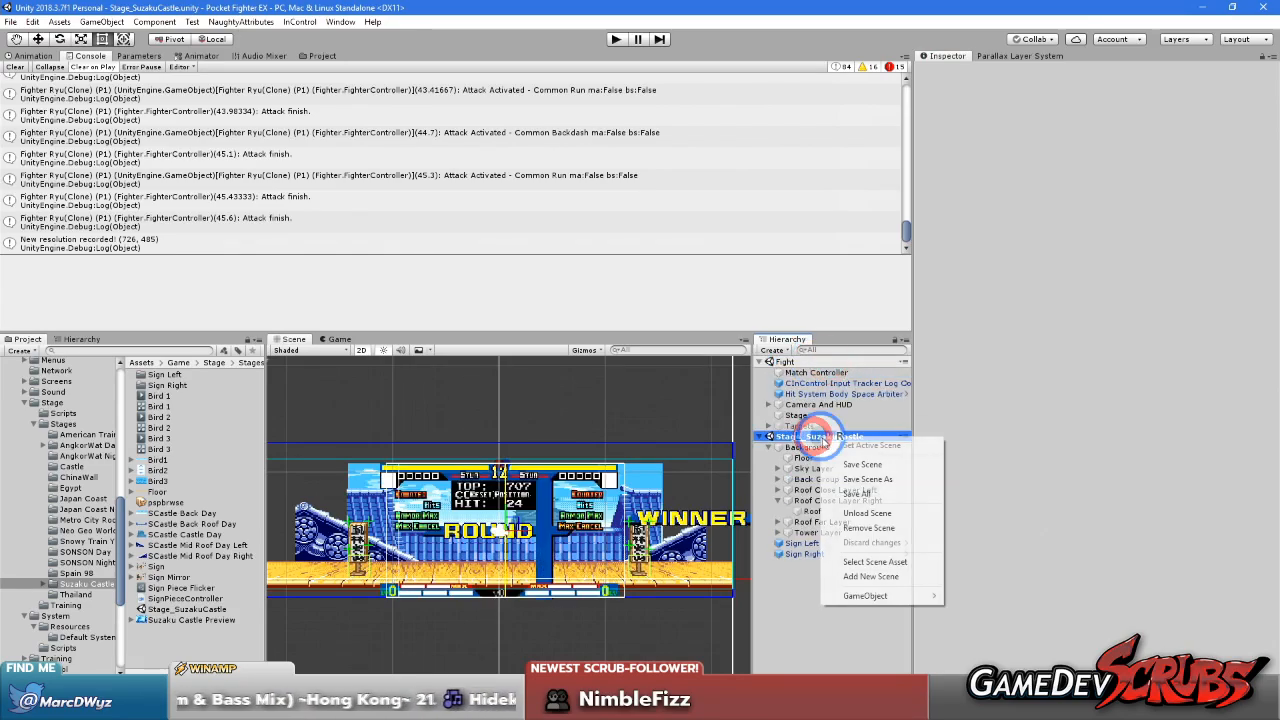
{"action": "left_click", "coordinate": [871, 512]}
Start the Fight scene in play mode and maximize the Game view
{"action": "left_click", "coordinate": [618, 39]}
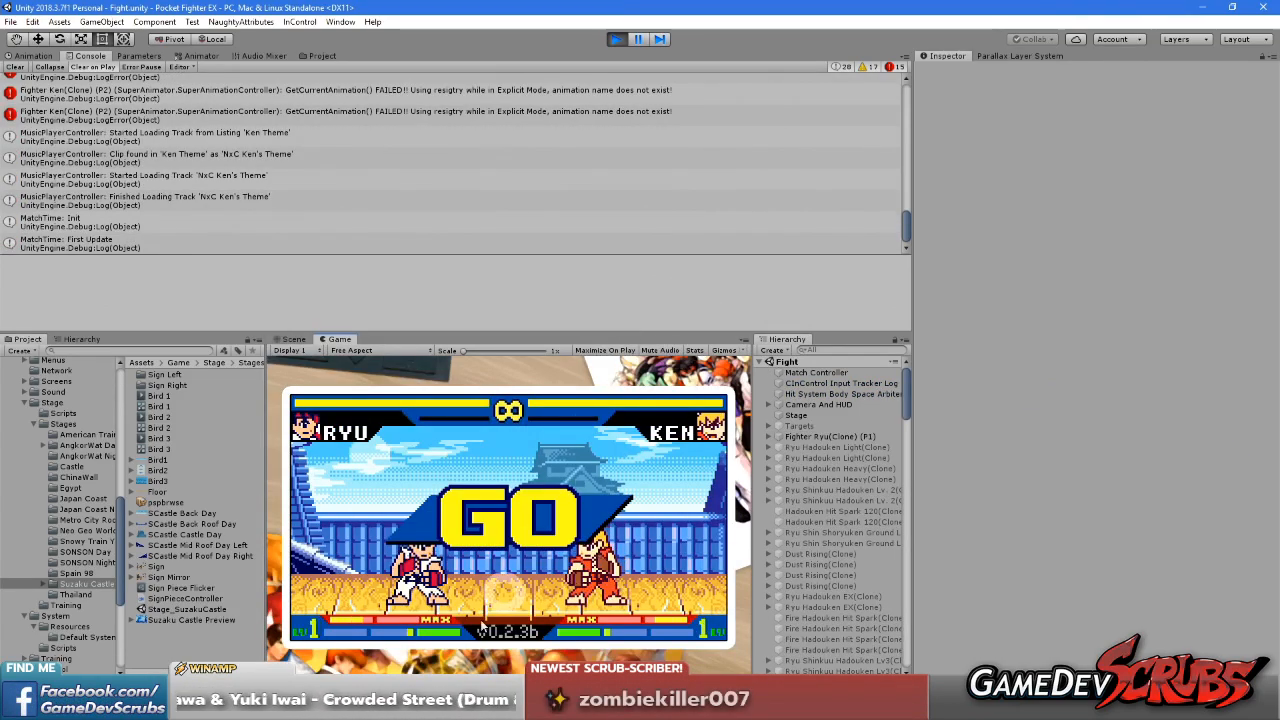
{"action": "right_click", "coordinate": [337, 339]}
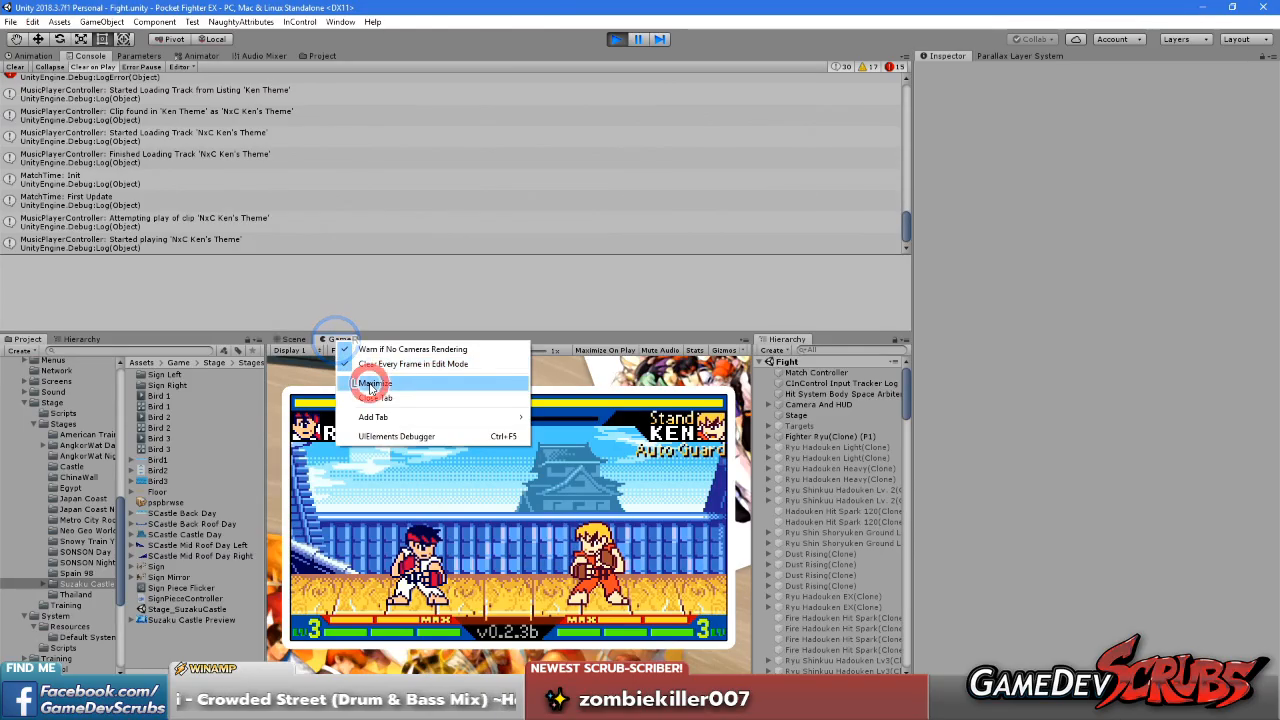
{"action": "left_click", "coordinate": [366, 378]}
Move and attack with Ryu across the stage in both directions to examine the scrolling of the roof layers in a match
{"action": "key", "text": "Right"}
{"action": "key", "text": "Up"}
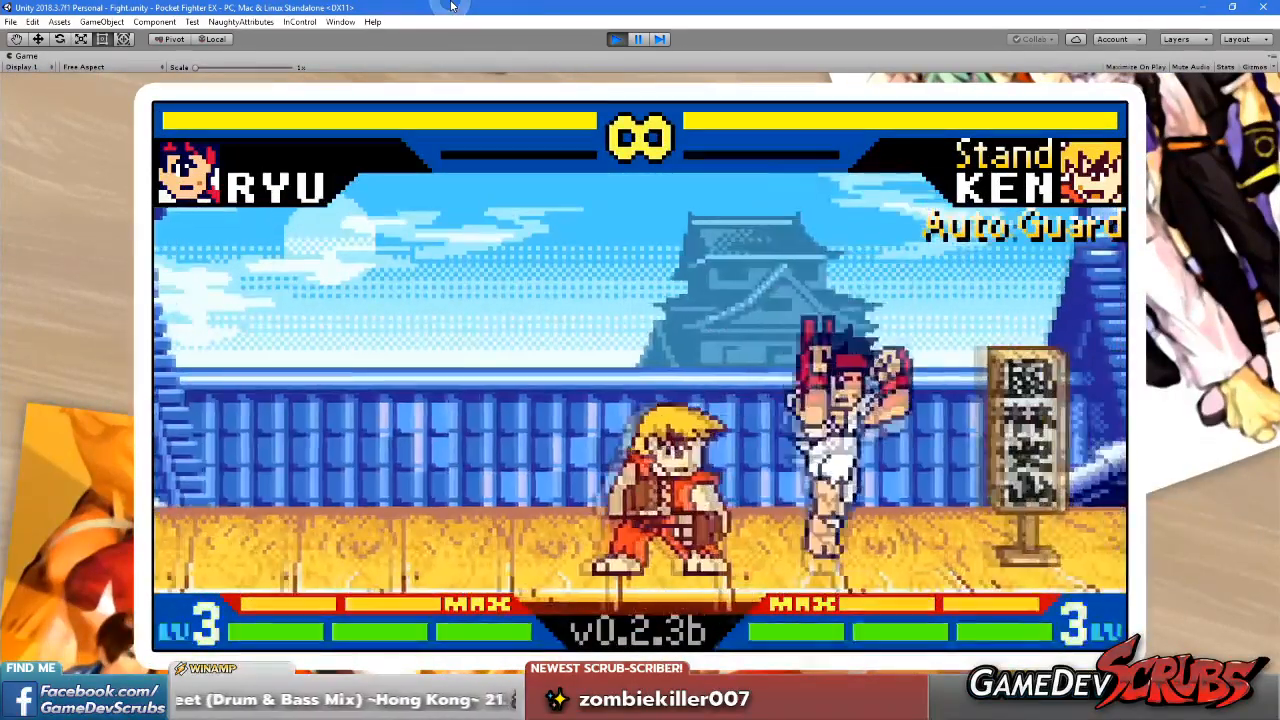
{"action": "key", "text": "Right"}
{"action": "key", "text": "Left"}
{"action": "key", "text": "Left"}
{"action": "key", "text": "Up"}
{"action": "key", "text": "x"}
{"action": "key", "text": "Right"}
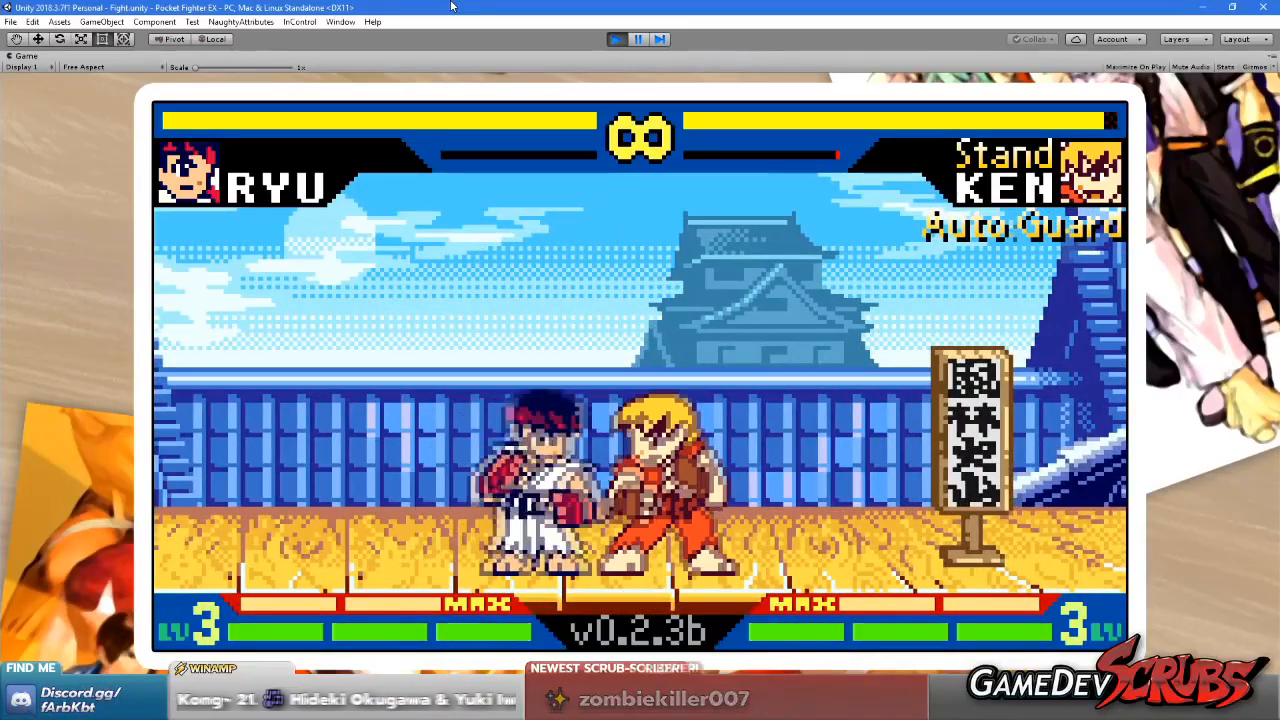
{"action": "key", "text": "x"}
{"action": "key", "text": "Right"}
{"action": "key", "text": "x"}
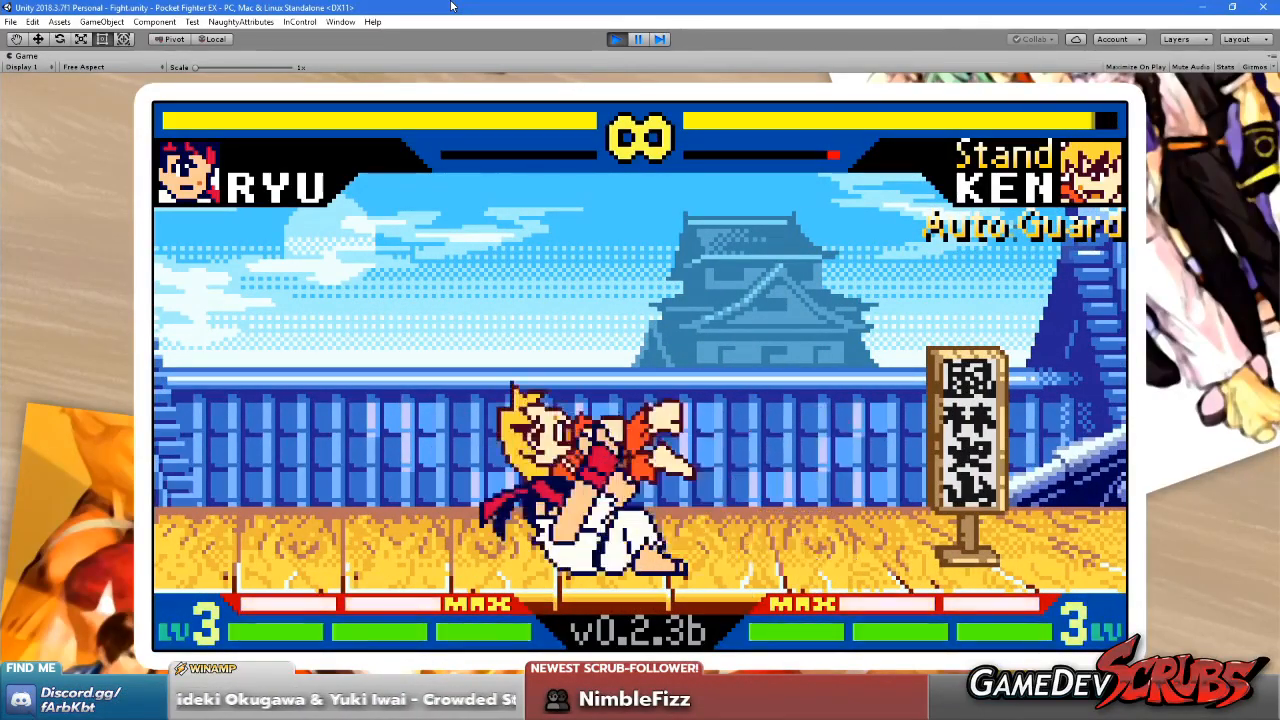
{"action": "key", "text": "Left"}
{"action": "key", "text": "Up"}
{"action": "key", "text": "x"}
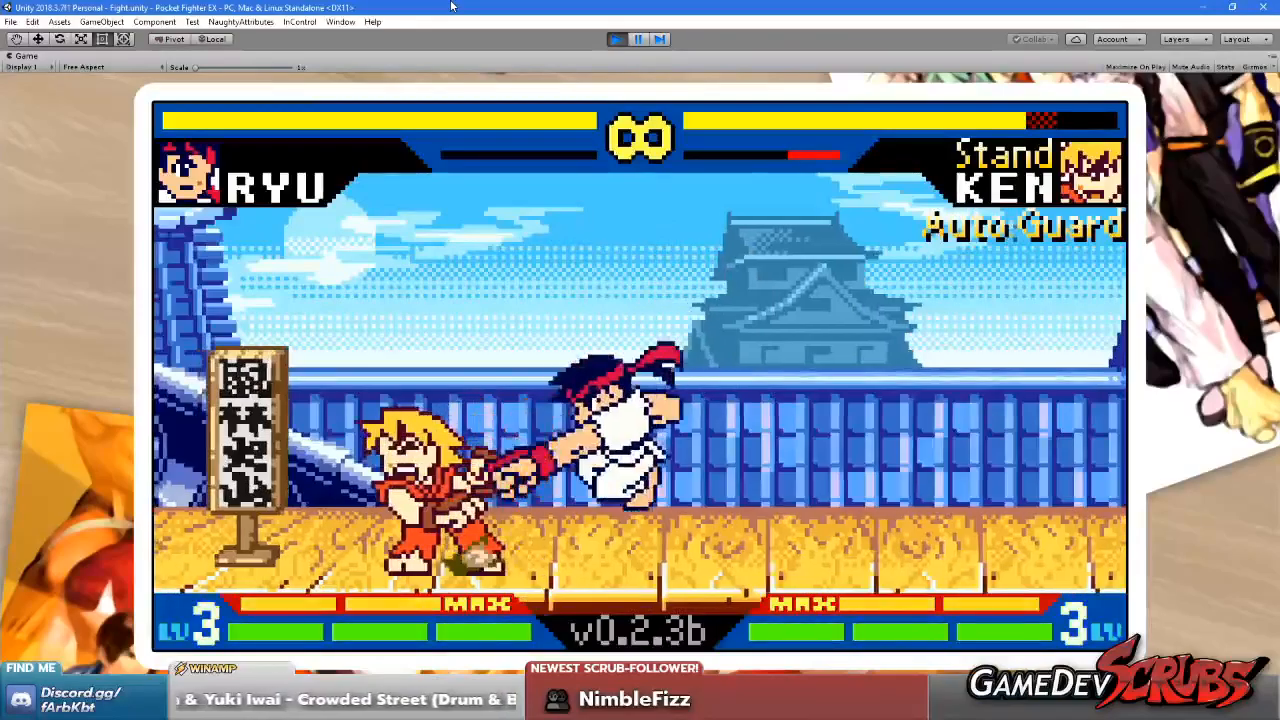
{"action": "key", "text": "x"}
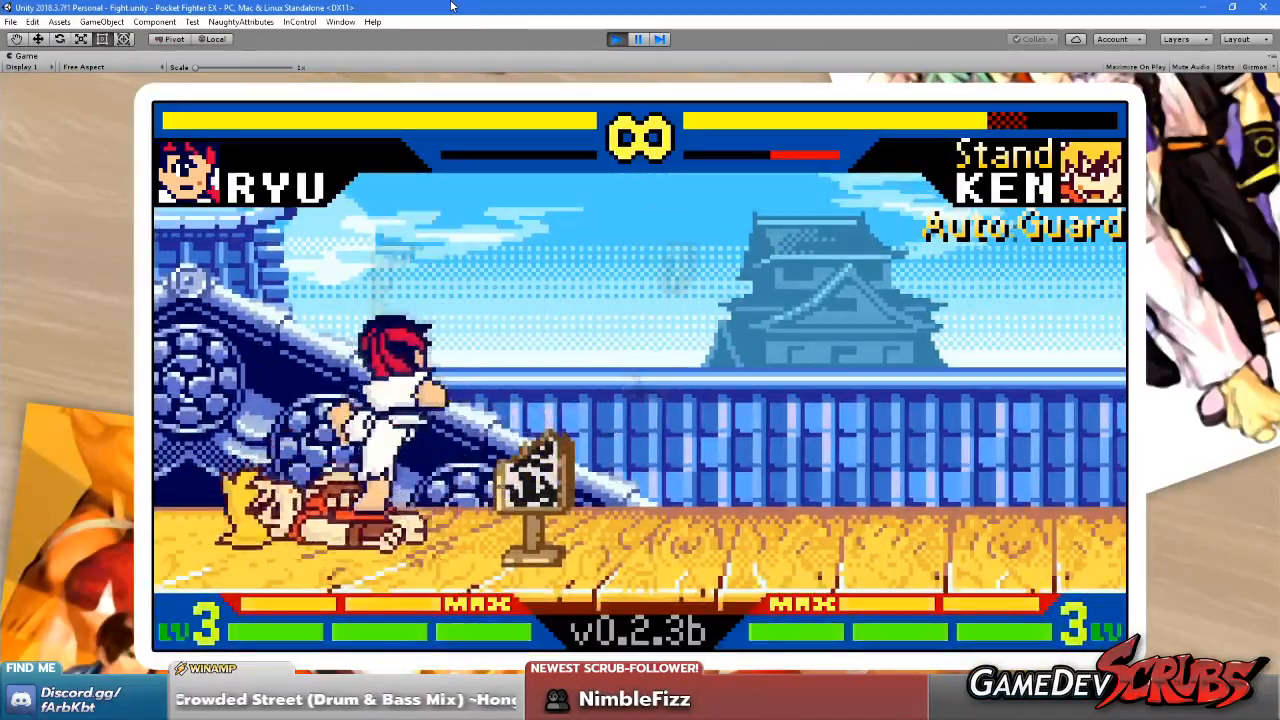
{"action": "key", "text": "x"}
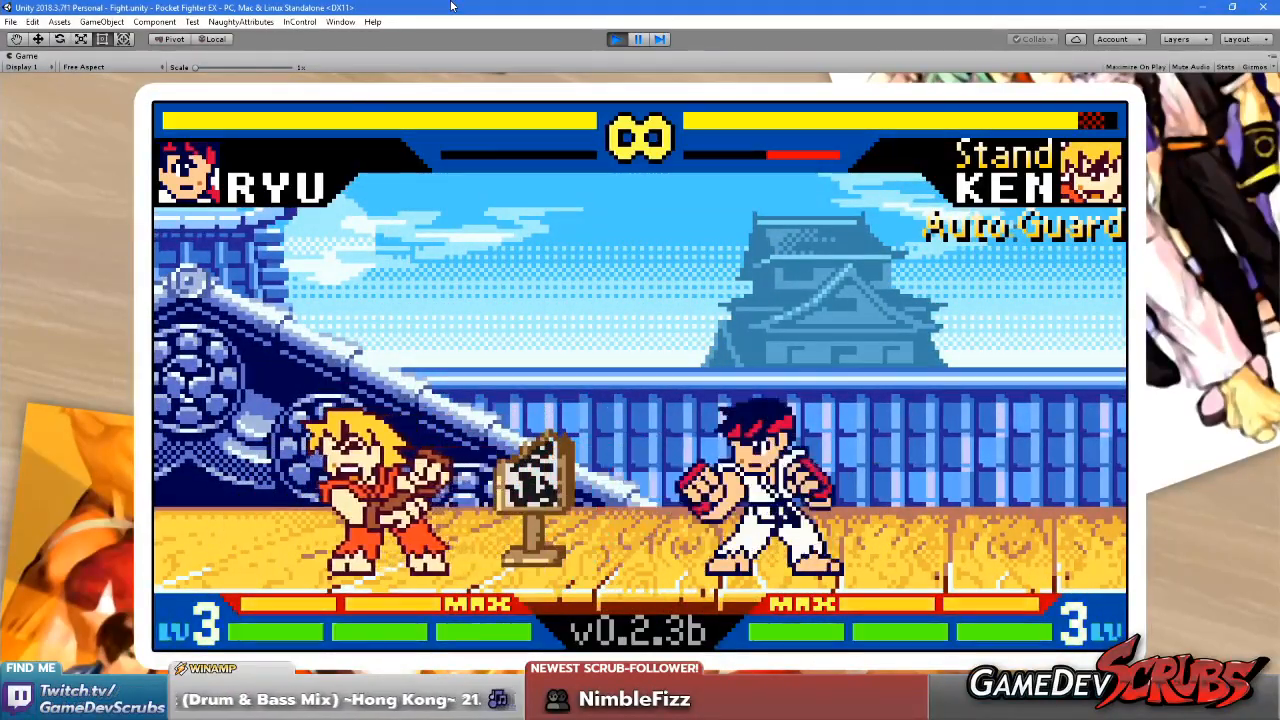
{"action": "key", "text": "Left"}
{"action": "key", "text": "Up"}
{"action": "key", "text": "x"}
{"action": "key", "text": "x"}
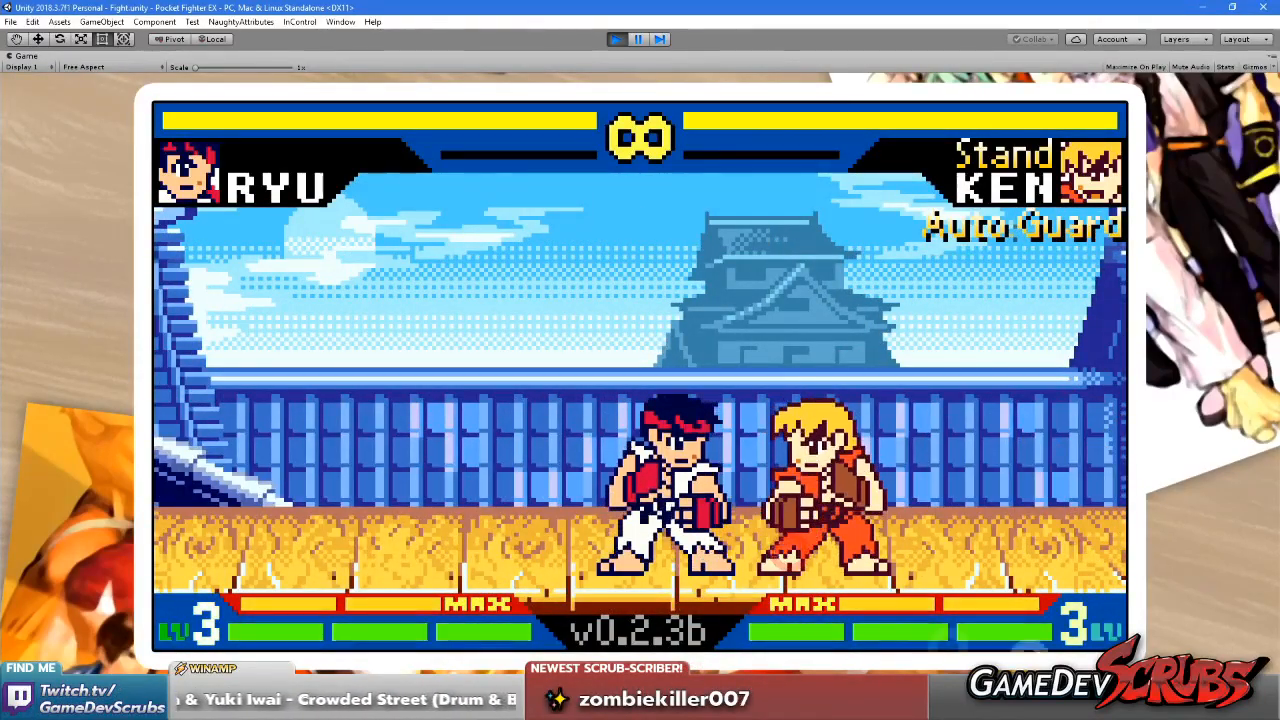
{"action": "left_click", "coordinate": [945, 706]}
{"action": "left_click", "coordinate": [945, 706]}
{"action": "left_click", "coordinate": [474, 485]}
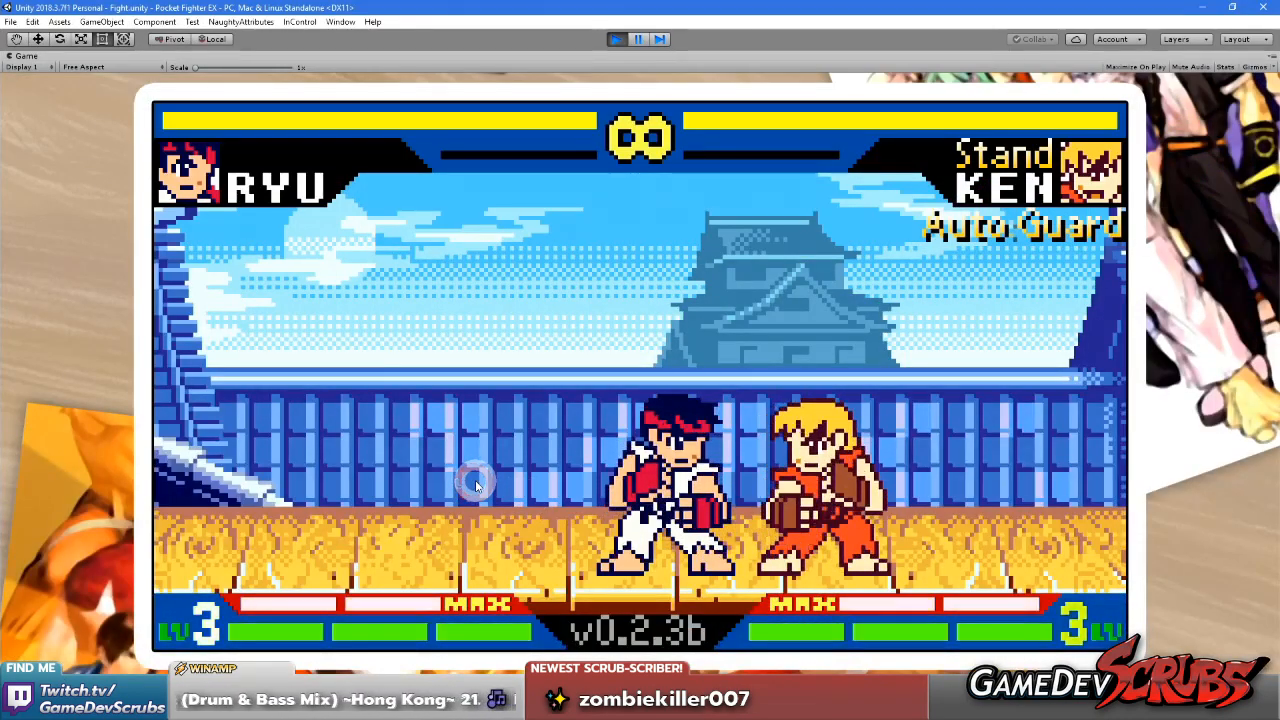
{"action": "left_click", "coordinate": [480, 485]}
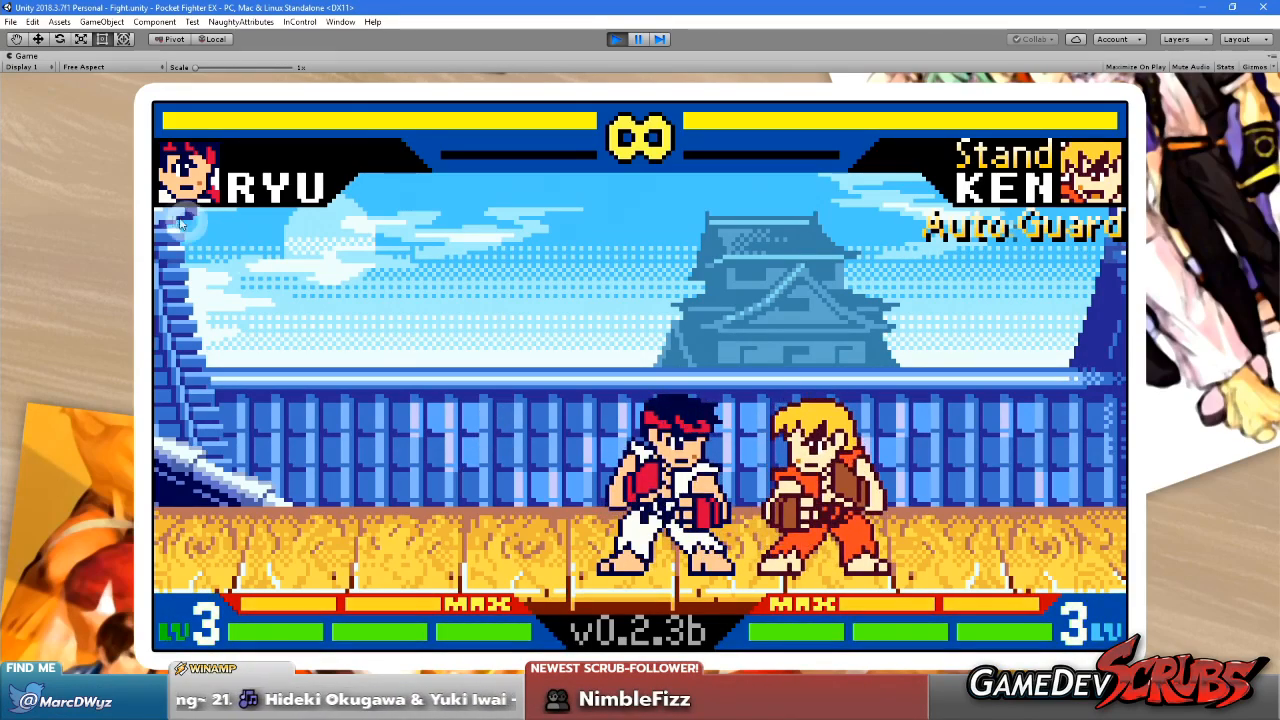
Restore the Game view to its normal size and stop play mode
{"action": "right_click", "coordinate": [27, 56]}
{"action": "left_click", "coordinate": [80, 94]}
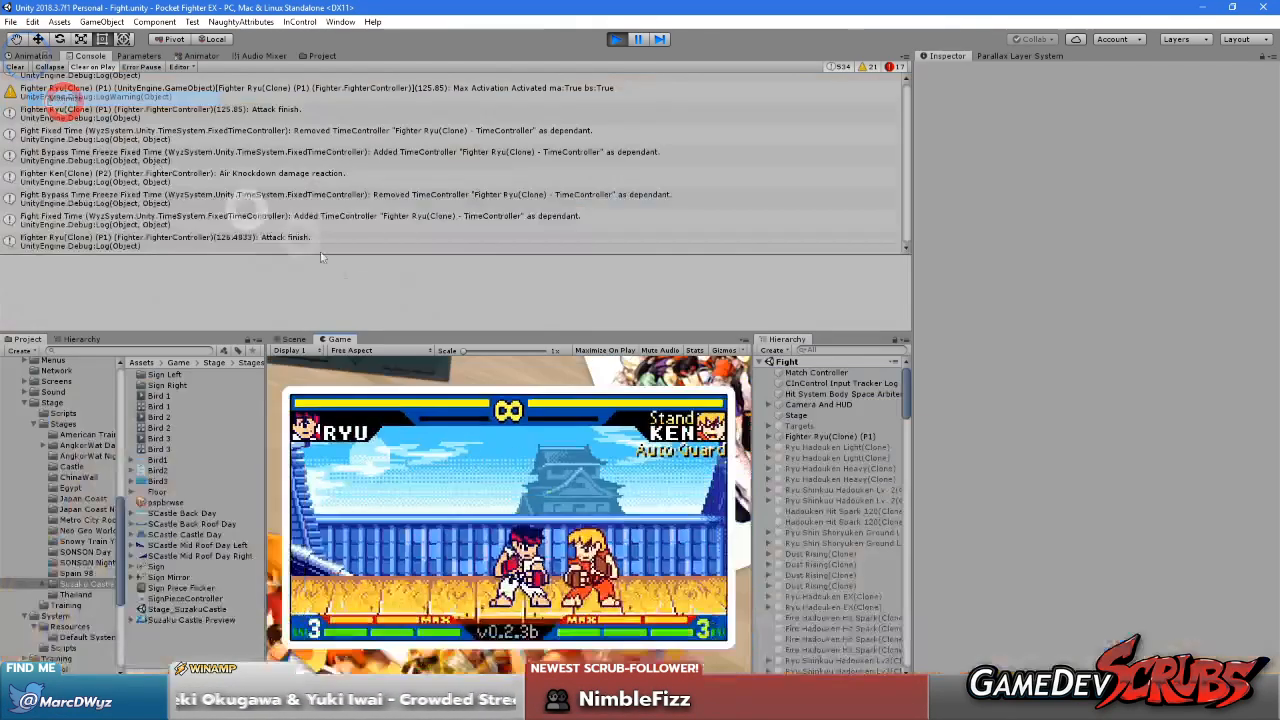
{"action": "left_click", "coordinate": [614, 38]}
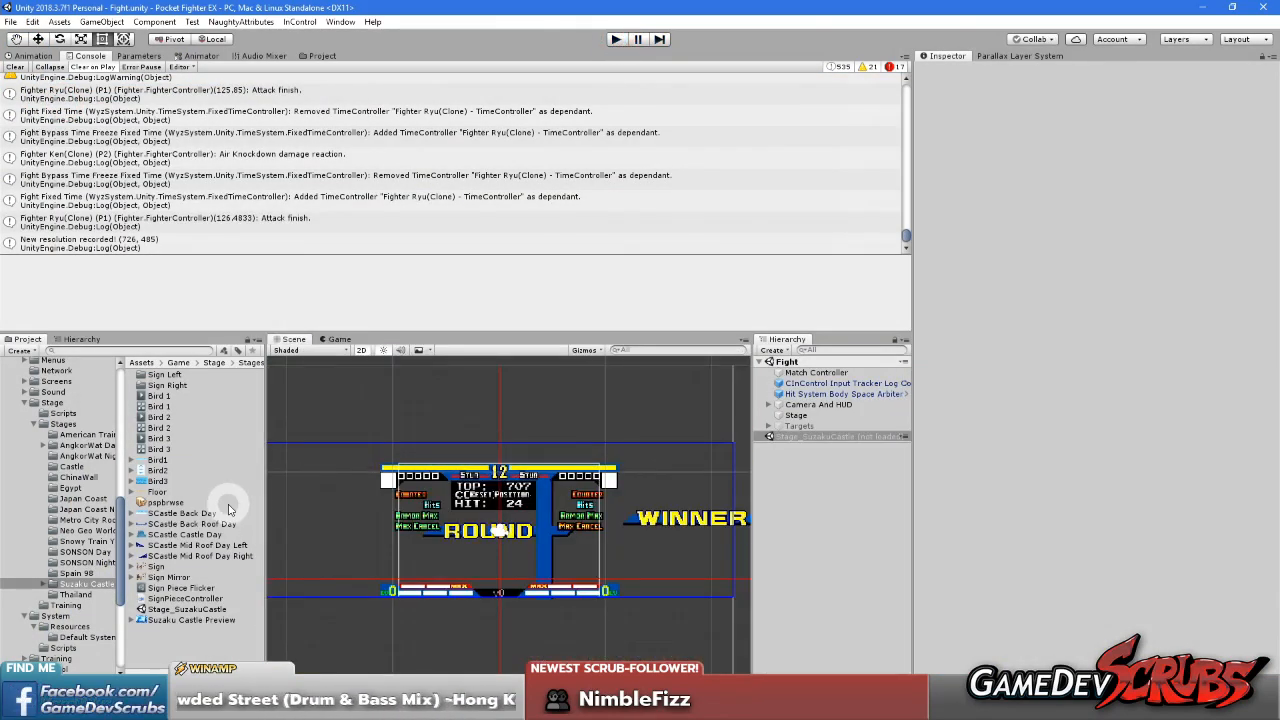
Give the SCastle Back Roof Day sprite a left border of 64 and a right border of 49 in the Sprite Editor and apply it
{"action": "left_click", "coordinate": [183, 523]}
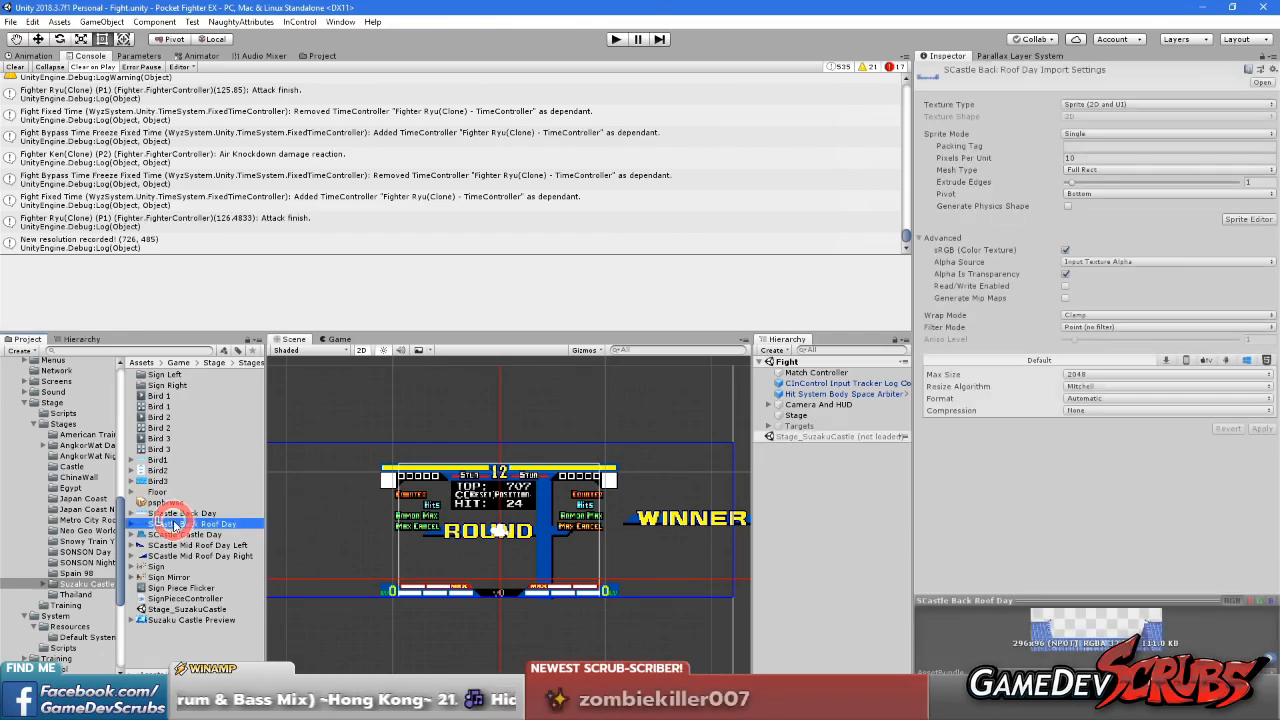
{"action": "left_click", "coordinate": [1239, 221]}
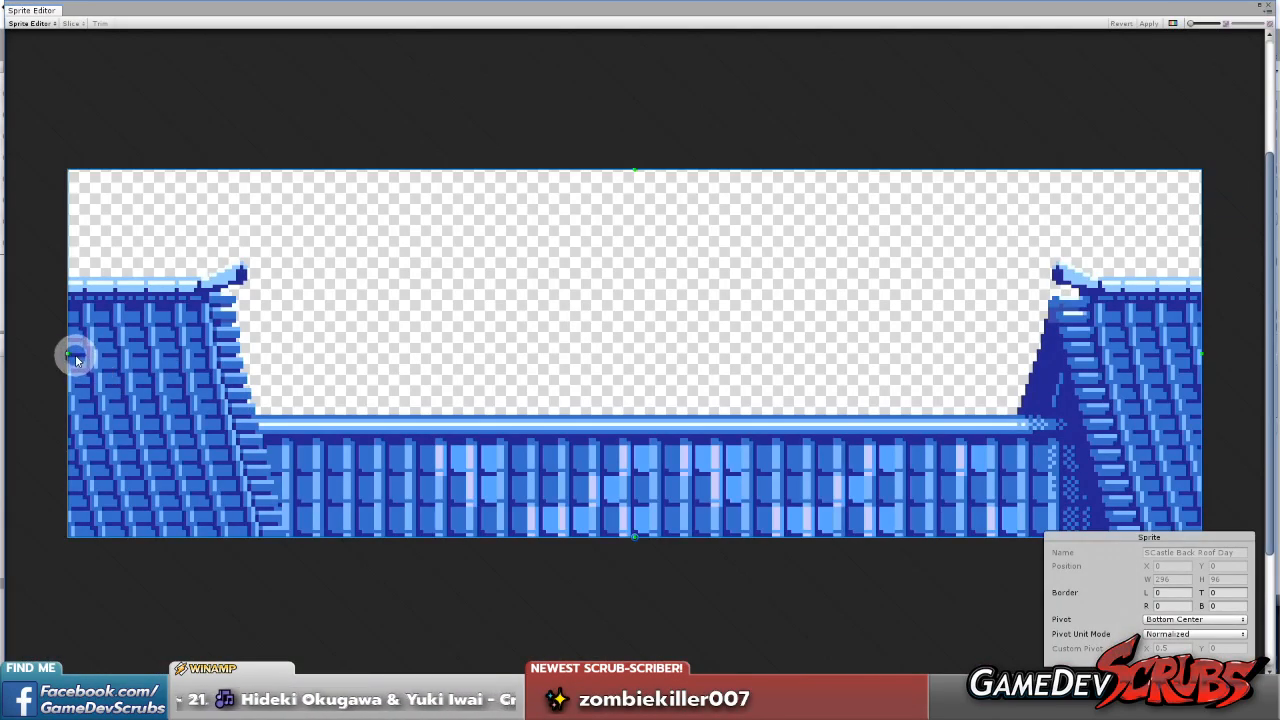
{"action": "left_click_drag", "start_coordinate": [68, 352], "coordinate": [312, 369]}
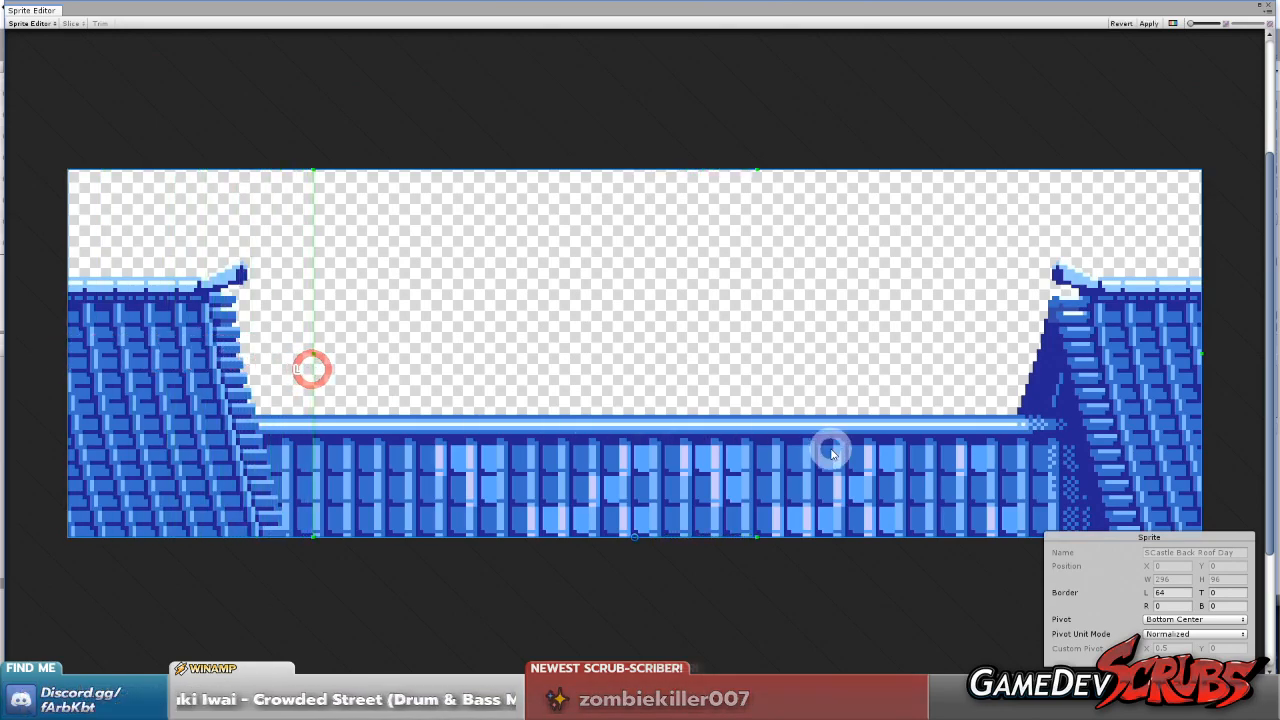
{"action": "left_click_drag", "start_coordinate": [1201, 352], "coordinate": [1006, 366]}
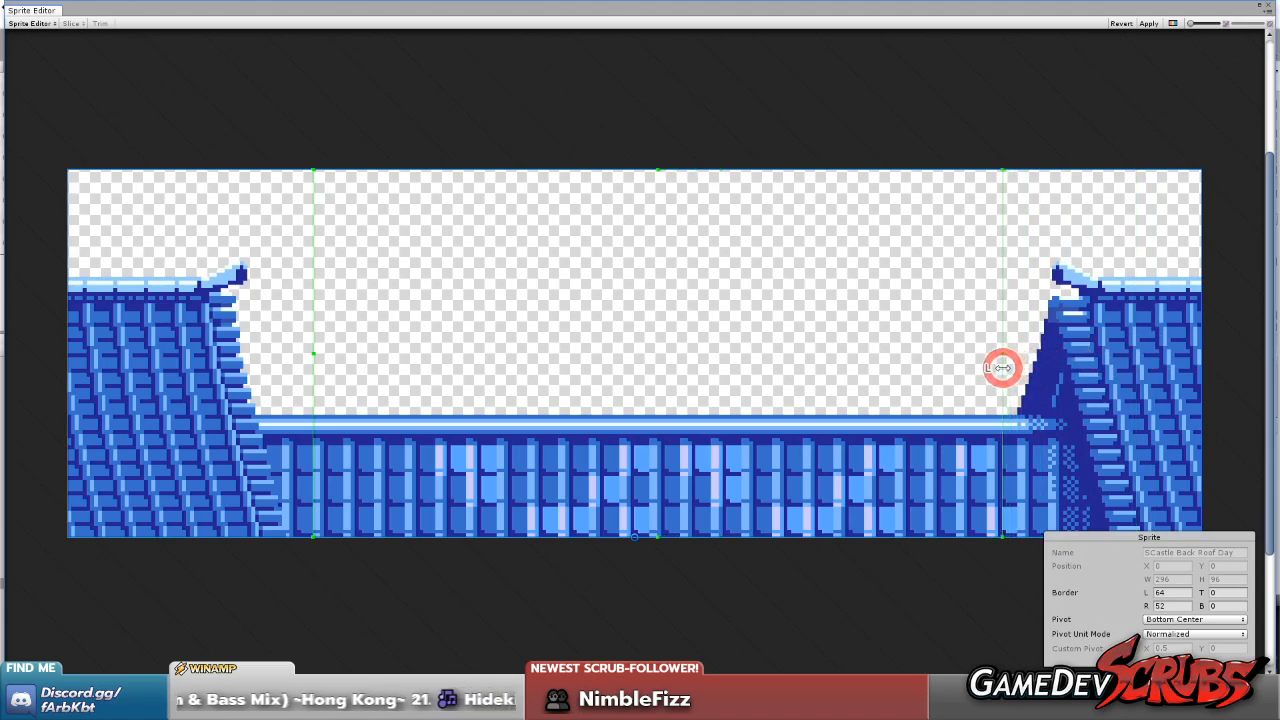
{"action": "left_click_drag", "start_coordinate": [1002, 368], "coordinate": [1013, 368]}
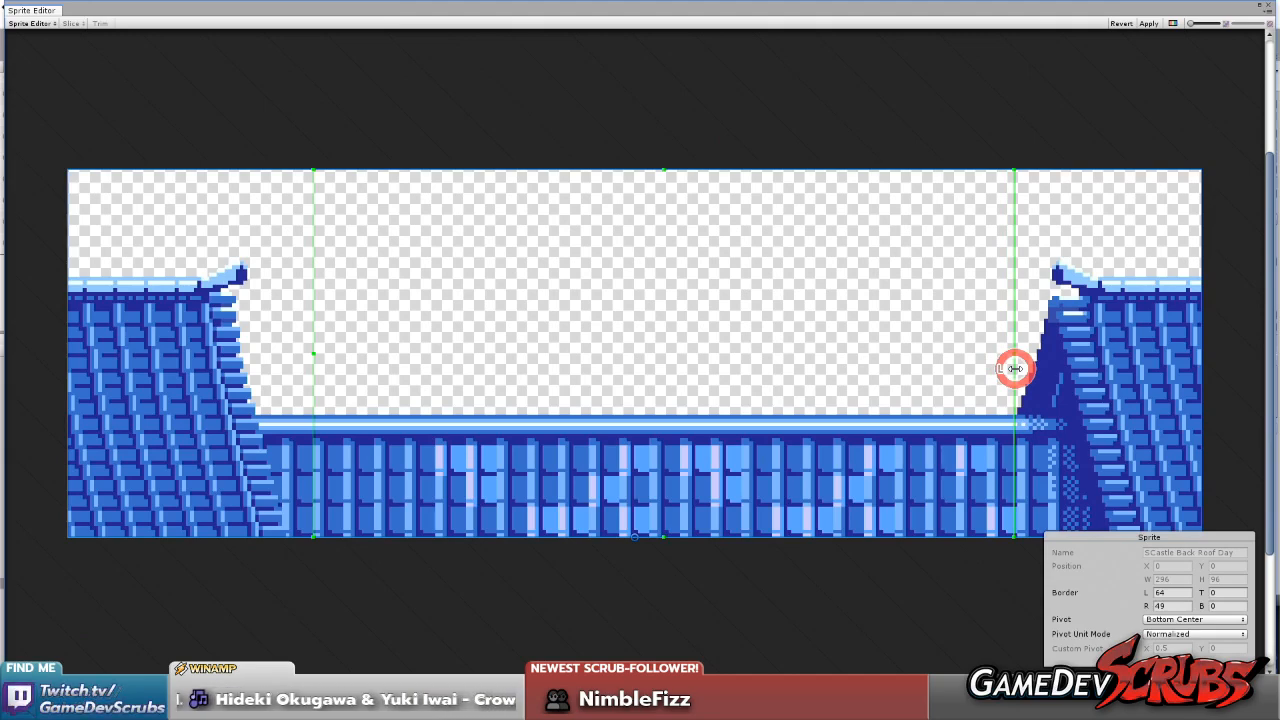
{"action": "left_click_drag", "start_coordinate": [1015, 369], "coordinate": [1015, 369]}
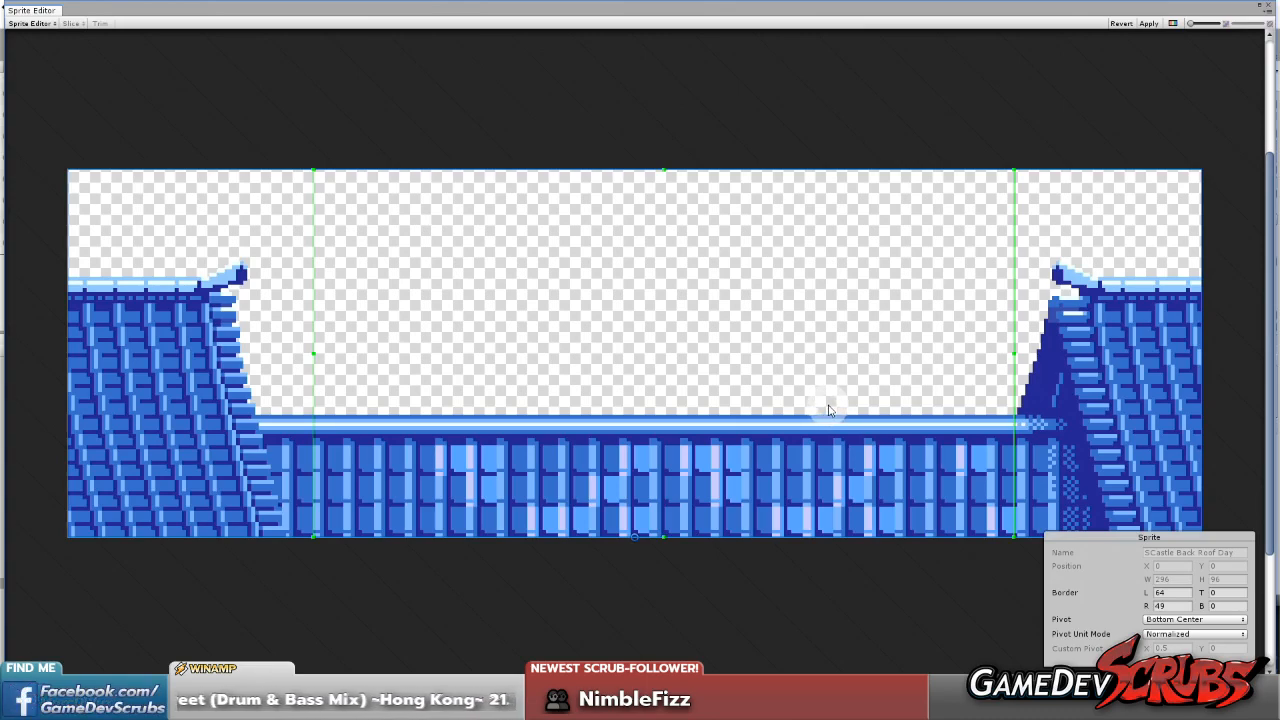
{"action": "left_click", "coordinate": [1148, 23]}
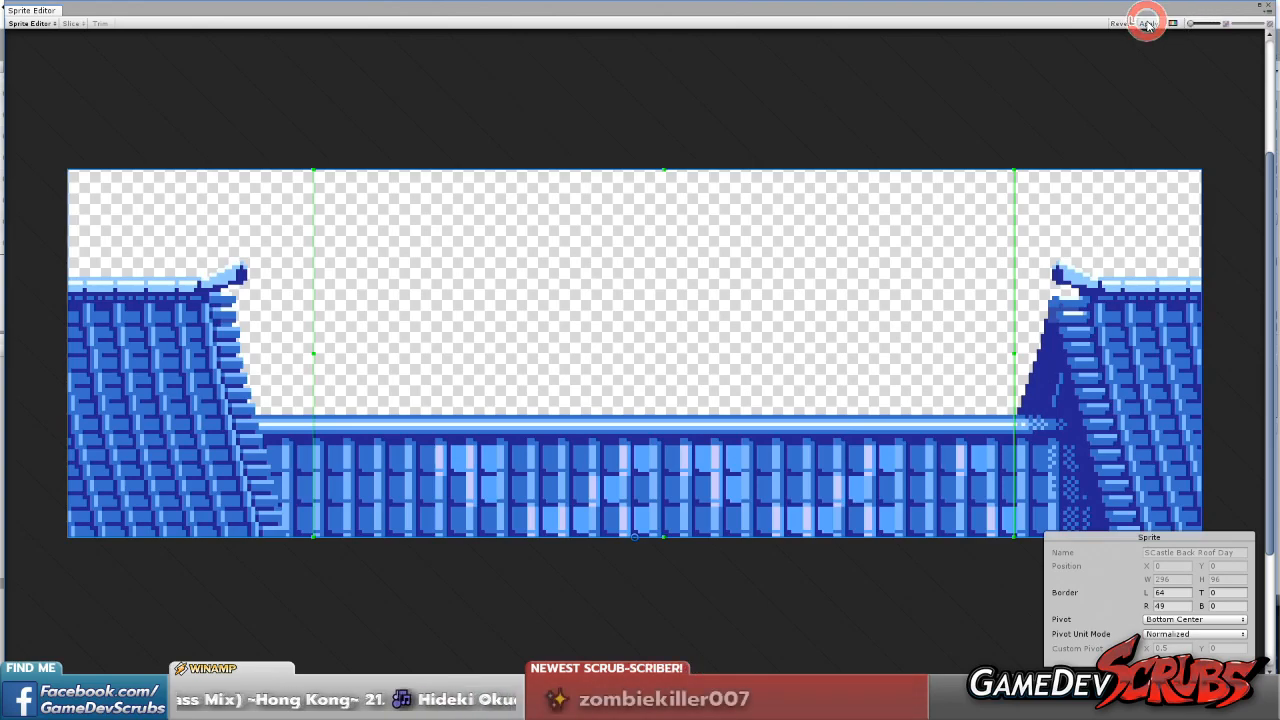
{"action": "left_click", "coordinate": [1268, 9]}
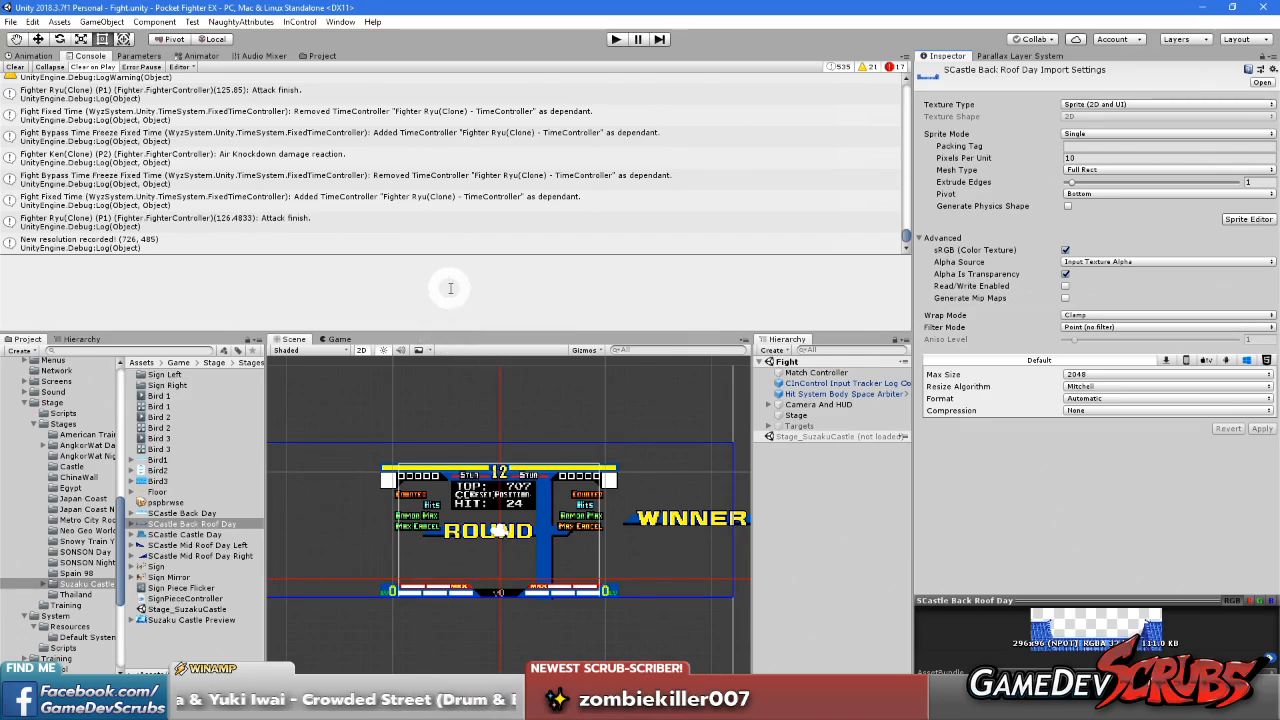
Run the Fight scene briefly to check the back roof in the match, and stop play mode
{"action": "left_click", "coordinate": [615, 39]}
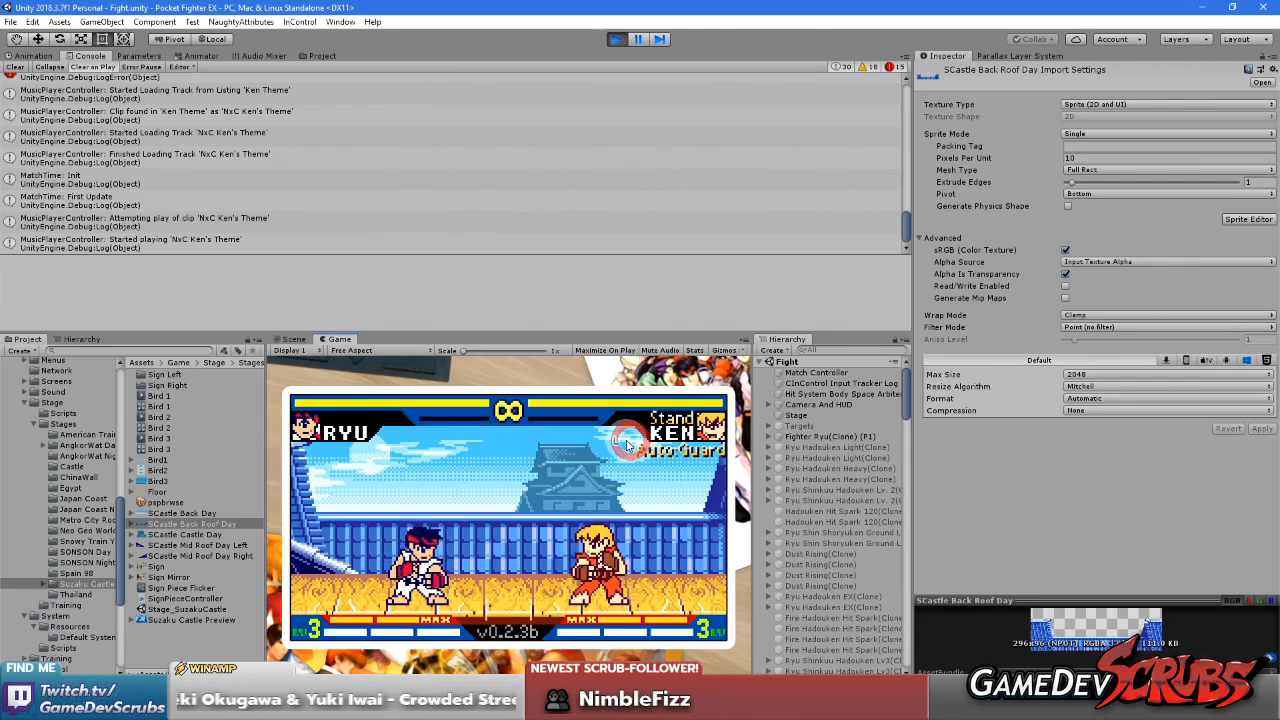
{"action": "left_click", "coordinate": [616, 39]}
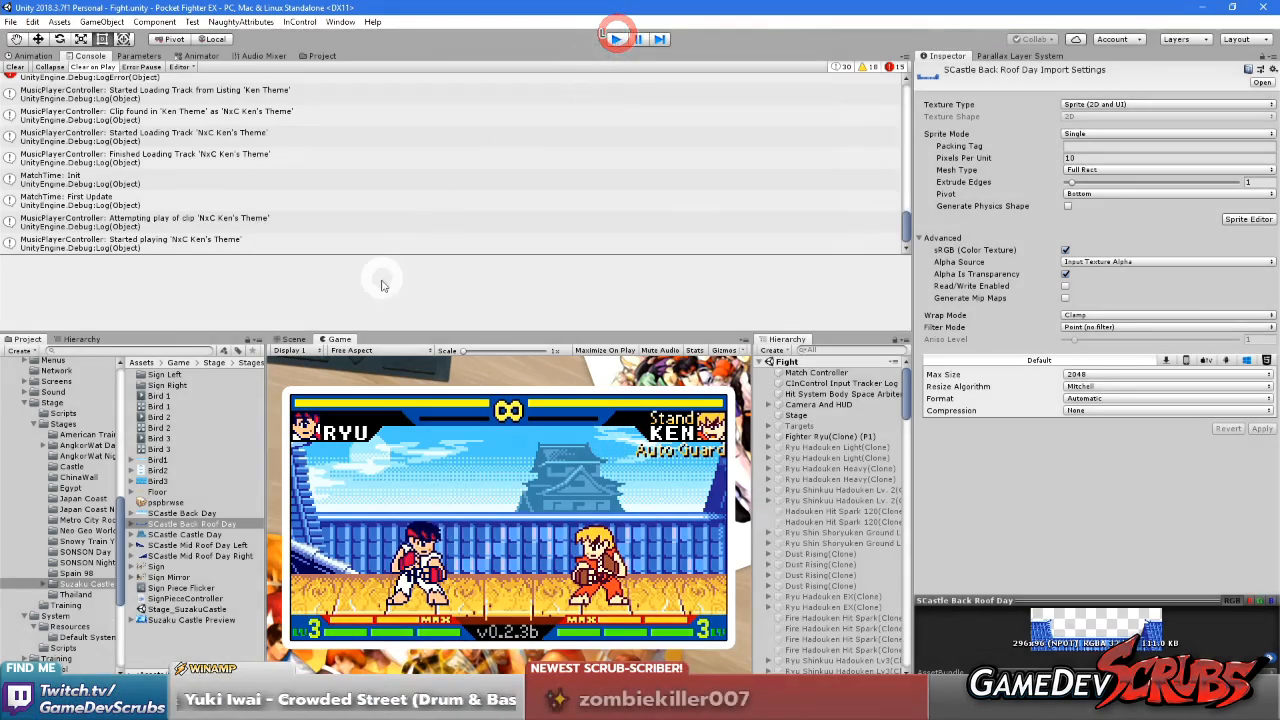
Load the Stage_SuzakuCastle scene again and unload the Fight scene
{"action": "left_click", "coordinate": [795, 362]}
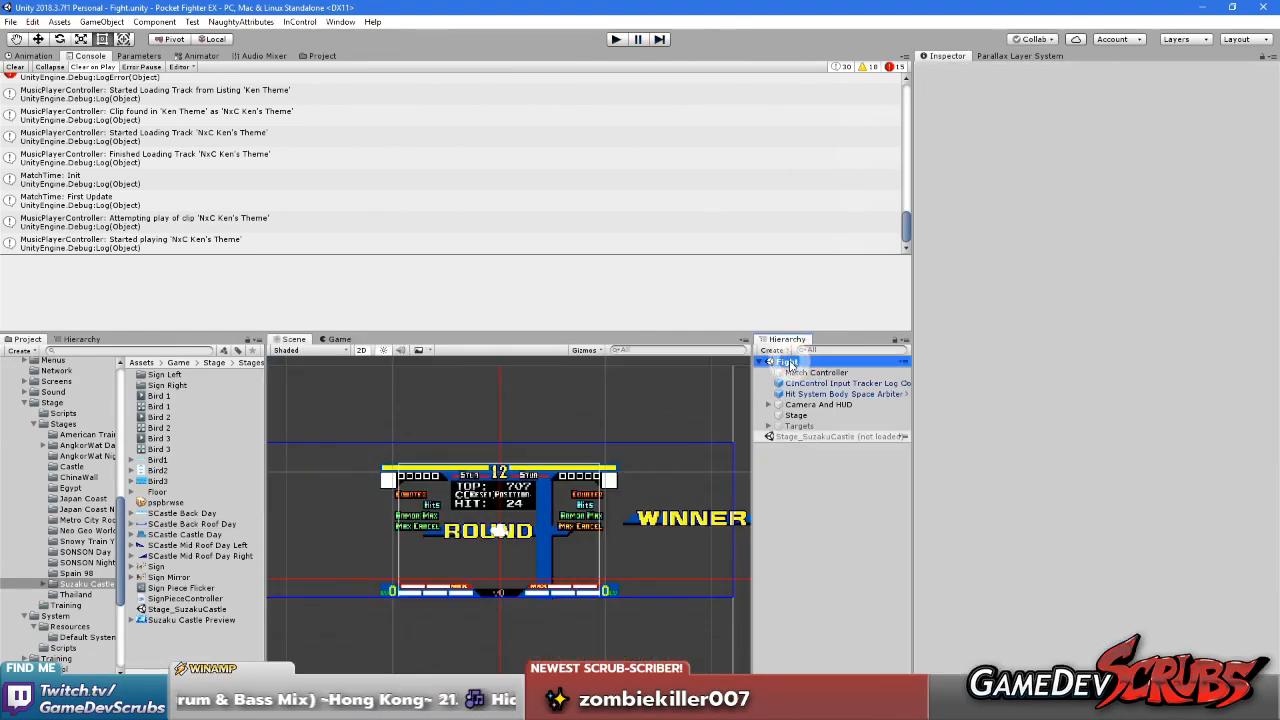
{"action": "right_click", "coordinate": [808, 436]}
{"action": "left_click", "coordinate": [840, 449]}
{"action": "left_click", "coordinate": [789, 350]}
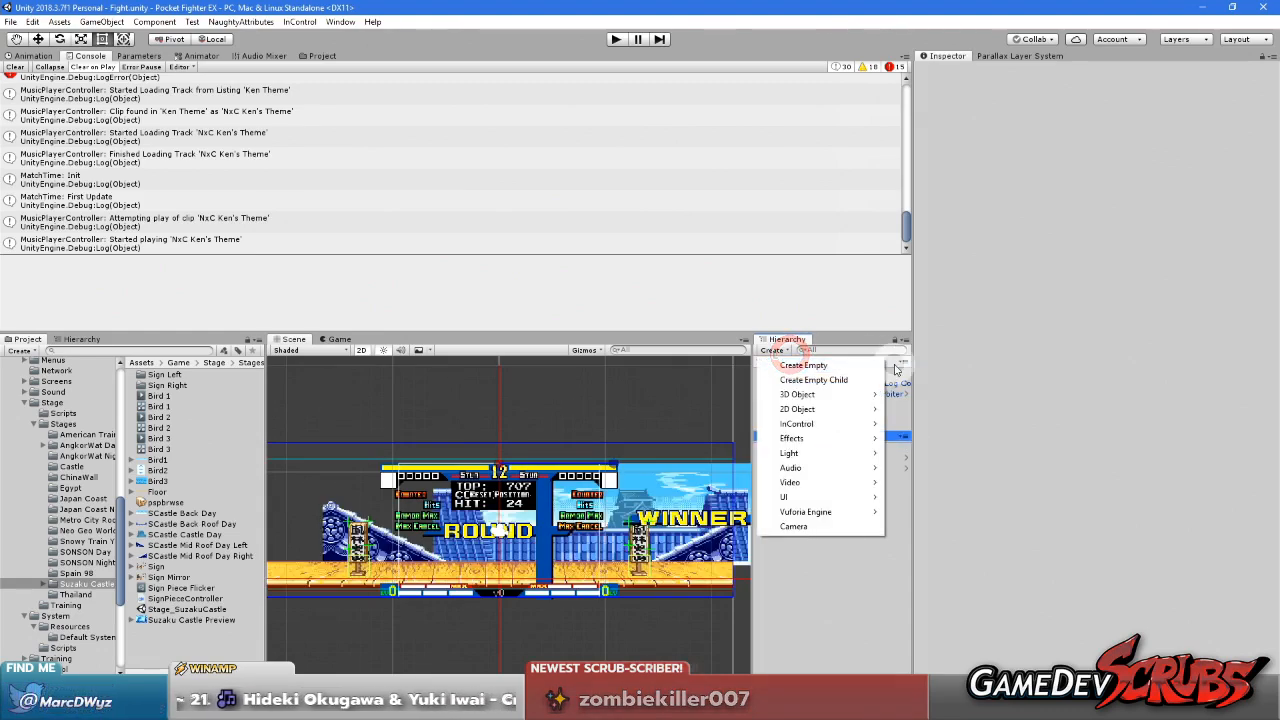
{"action": "left_click", "coordinate": [893, 364]}
{"action": "right_click", "coordinate": [890, 362]}
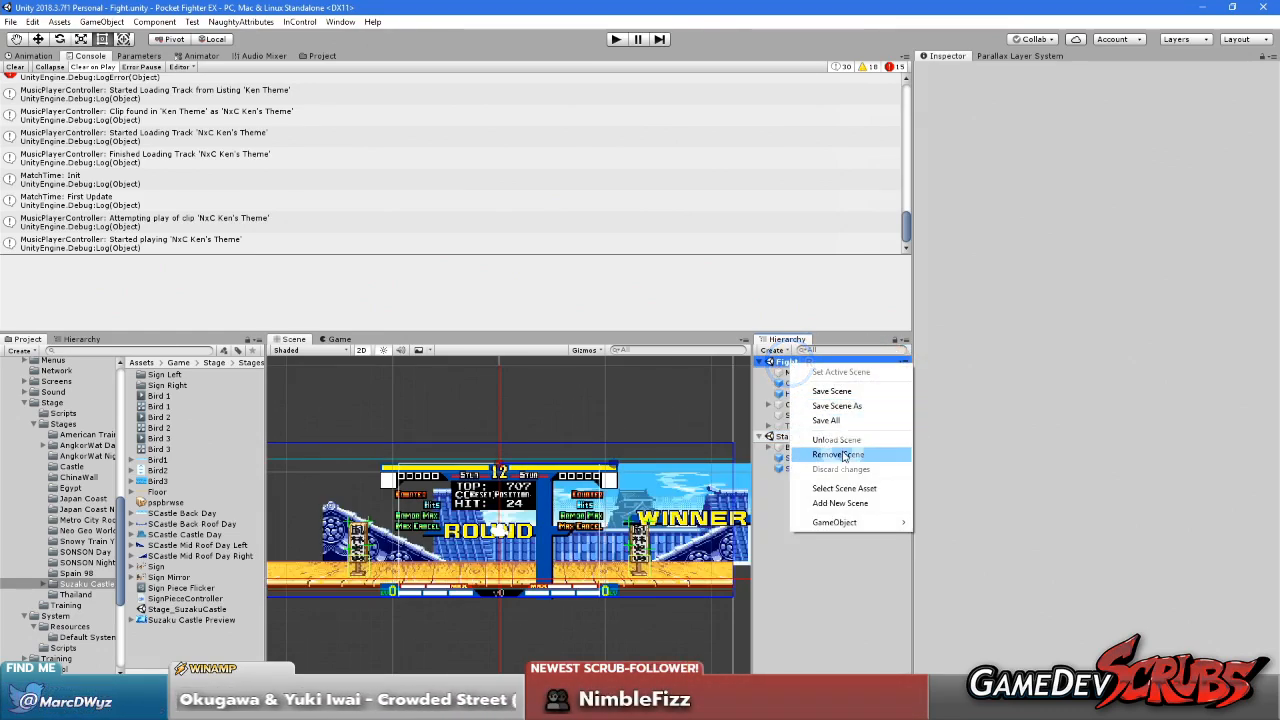
{"action": "left_click", "coordinate": [838, 441]}
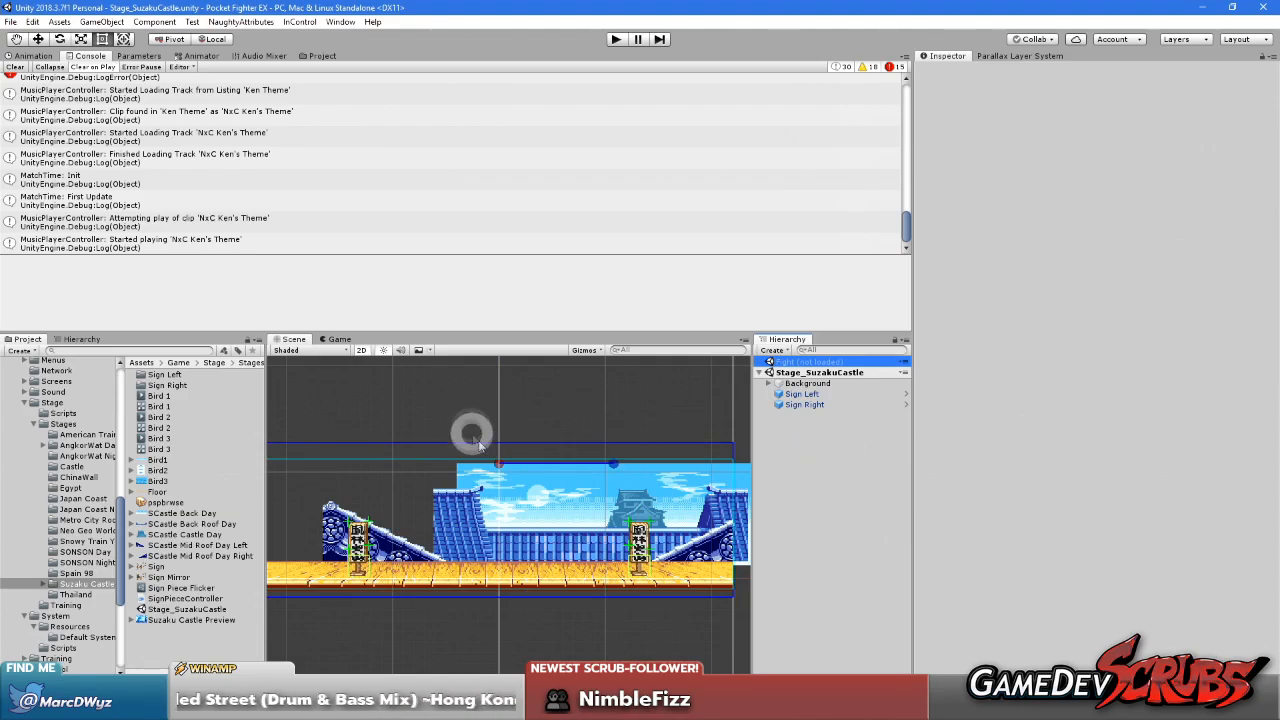
Select the Roof object under Roof Far Layer in the scene
{"action": "scroll", "coordinate": [545, 483], "scroll_direction": "up", "scroll_amount": 2}
{"action": "middle_click_drag", "start_coordinate": [543, 483], "coordinate": [451, 487]}
{"action": "left_click", "coordinate": [333, 545]}
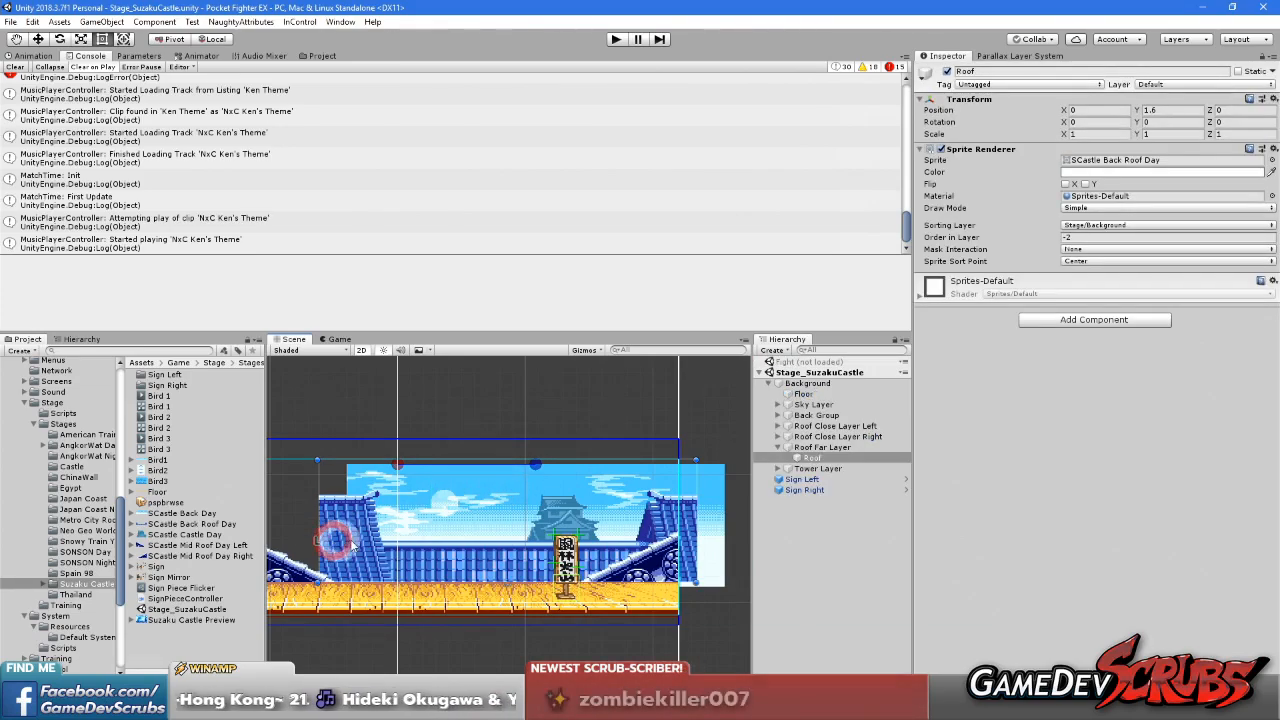
{"action": "middle_click_drag", "start_coordinate": [439, 517], "coordinate": [542, 511]}
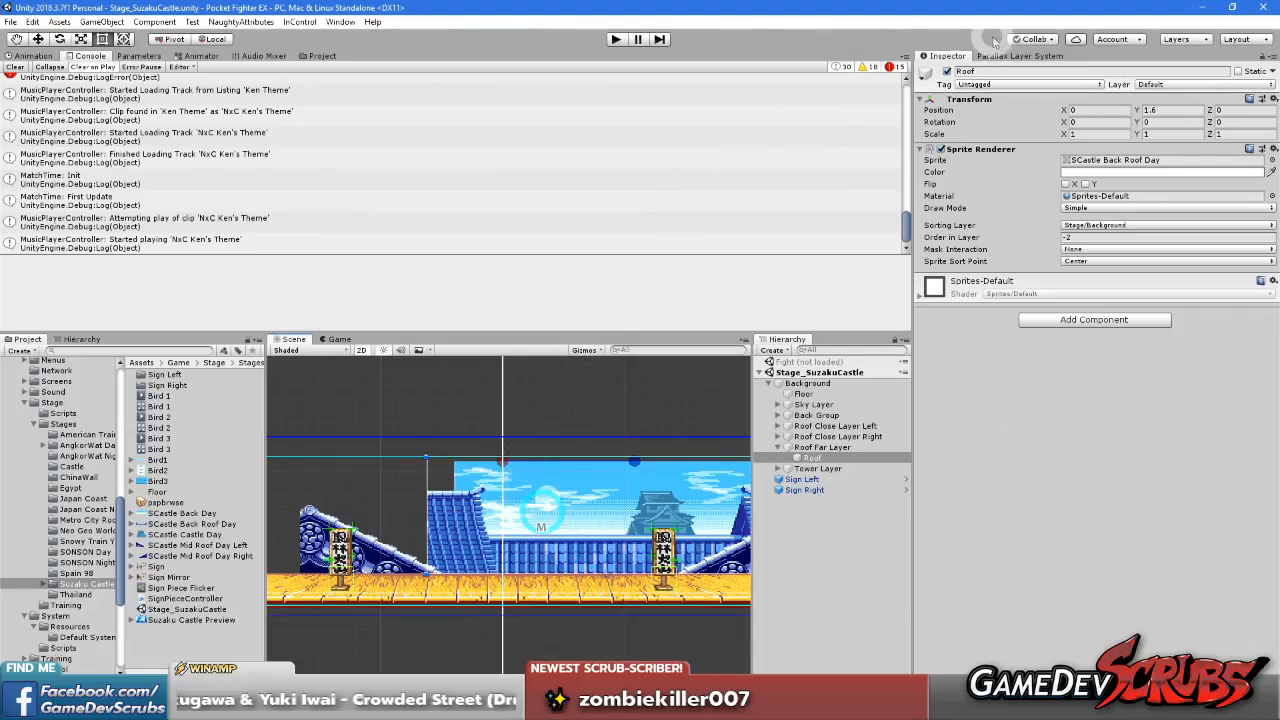
Set the Parallax Layer System's editor camera mode to Mock Camera and assign the Stage Mock Camera preset
{"action": "left_click", "coordinate": [1003, 55]}
{"action": "left_click", "coordinate": [1037, 112]}
{"action": "left_click", "coordinate": [1130, 135]}
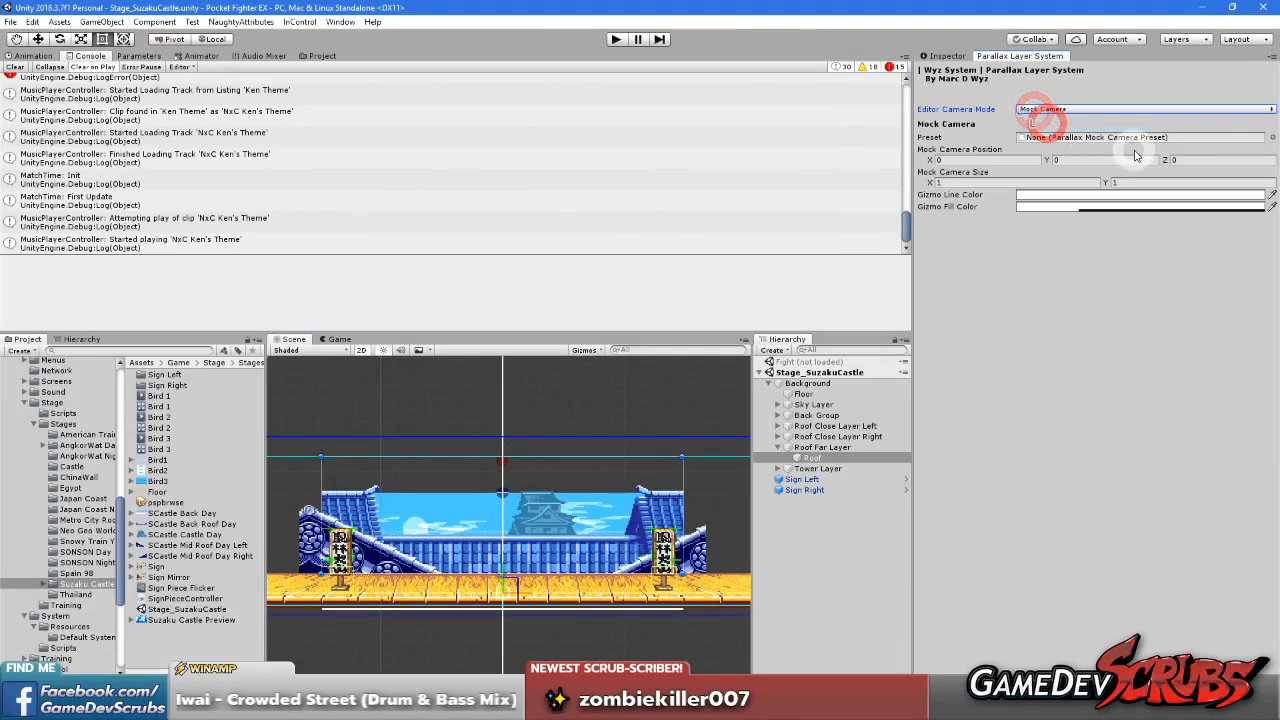
{"action": "left_click", "coordinate": [1271, 138]}
{"action": "double_click", "coordinate": [506, 249]}
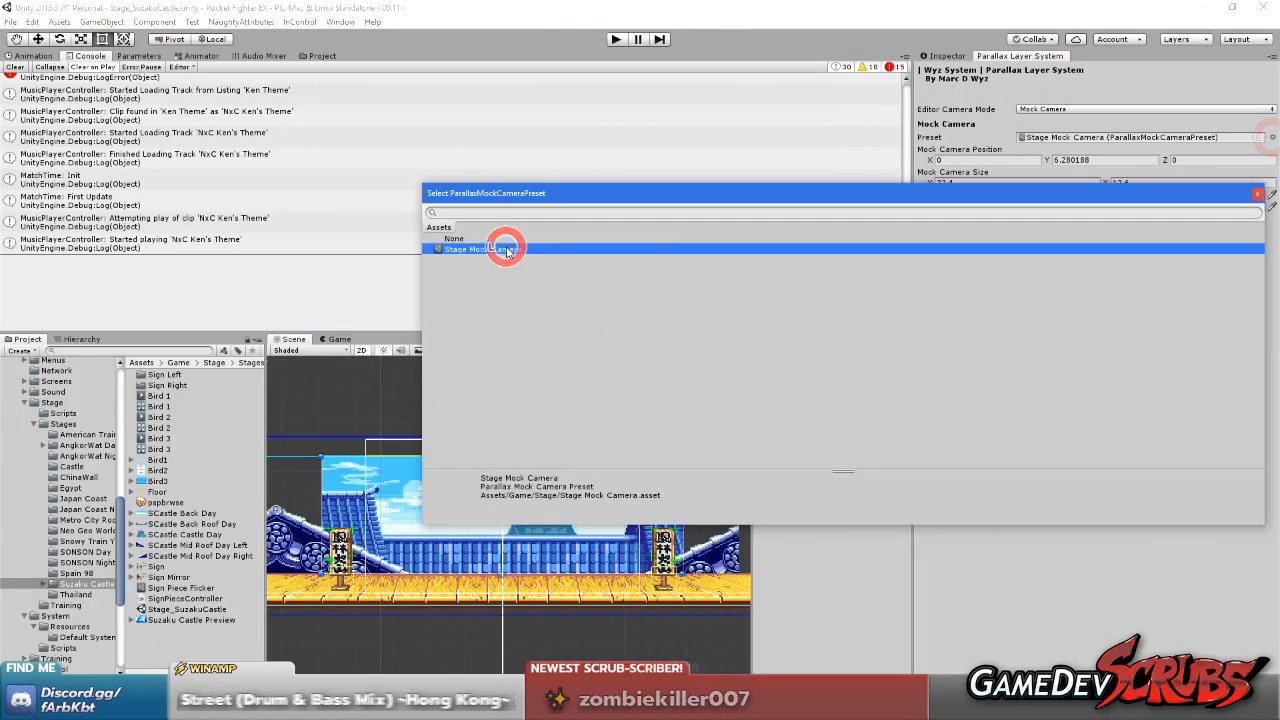
Set the mock camera's Y position to 4.5
{"action": "left_click", "coordinate": [1094, 160]}
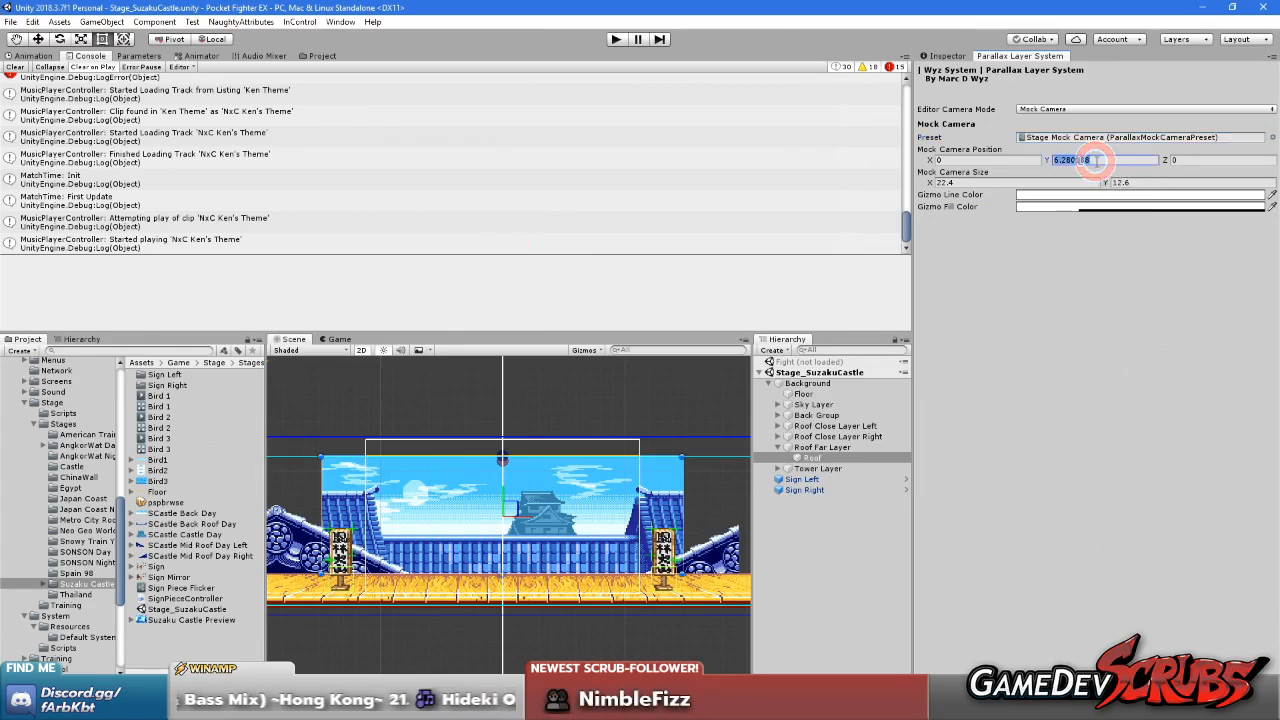
{"action": "type", "text": "4.5"}
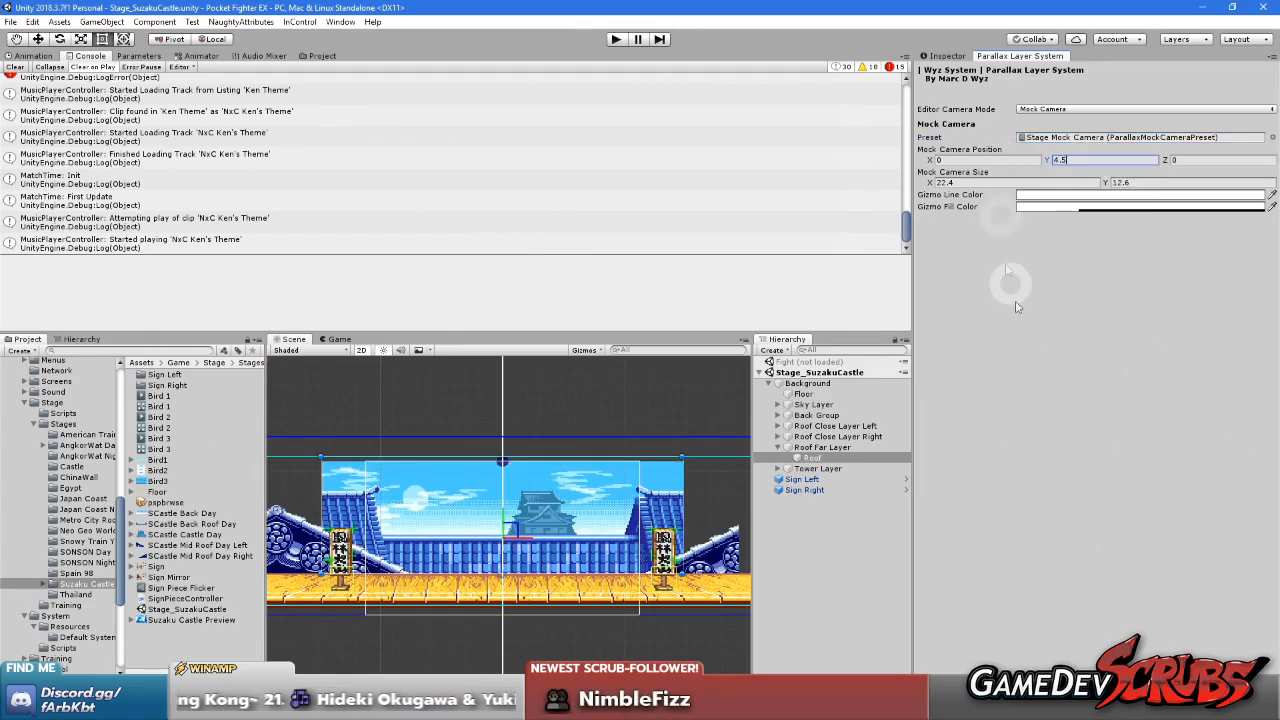
{"action": "mouse_move", "coordinate": [567, 525]}
{"action": "middle_mouse_down"}
{"action": "mouse_move", "coordinate": [602, 435]}
{"action": "mouse_move", "coordinate": [561, 523]}
{"action": "middle_mouse_up"}
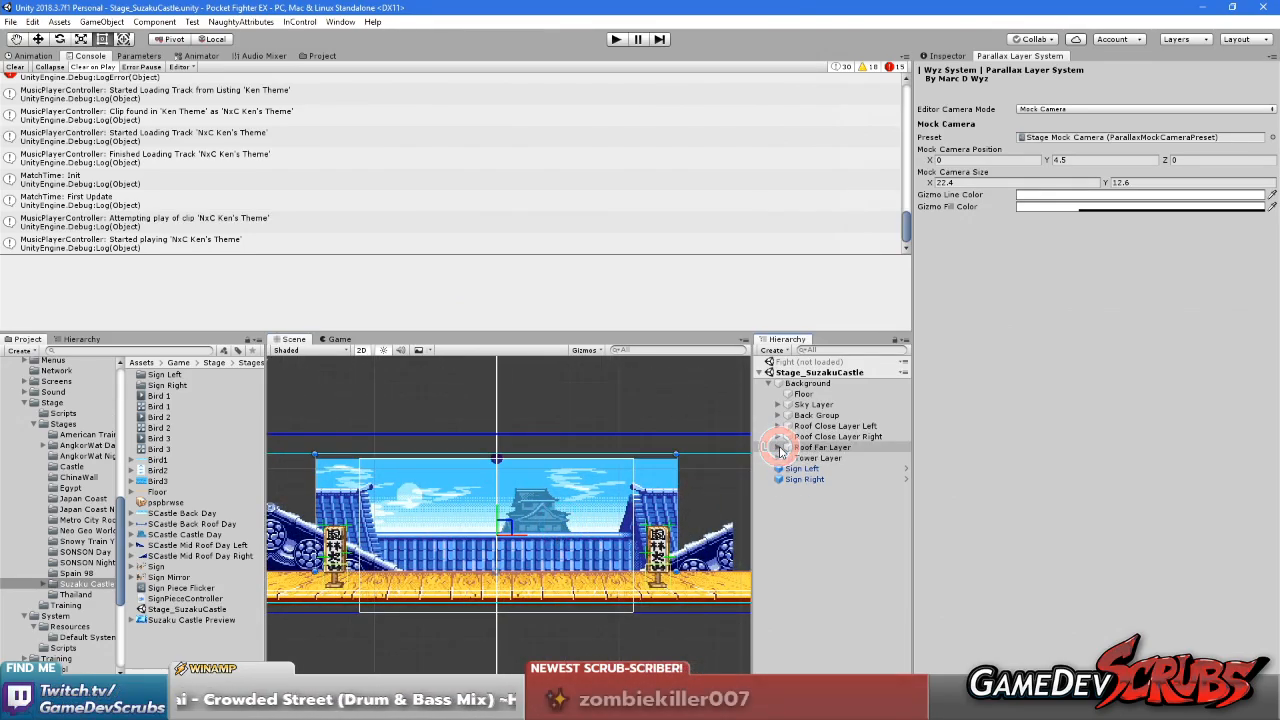
Select the Roof object under Roof Far Layer and show its component properties
{"action": "left_click", "coordinate": [778, 447]}
{"action": "left_click", "coordinate": [815, 448]}
{"action": "left_click", "coordinate": [812, 458]}
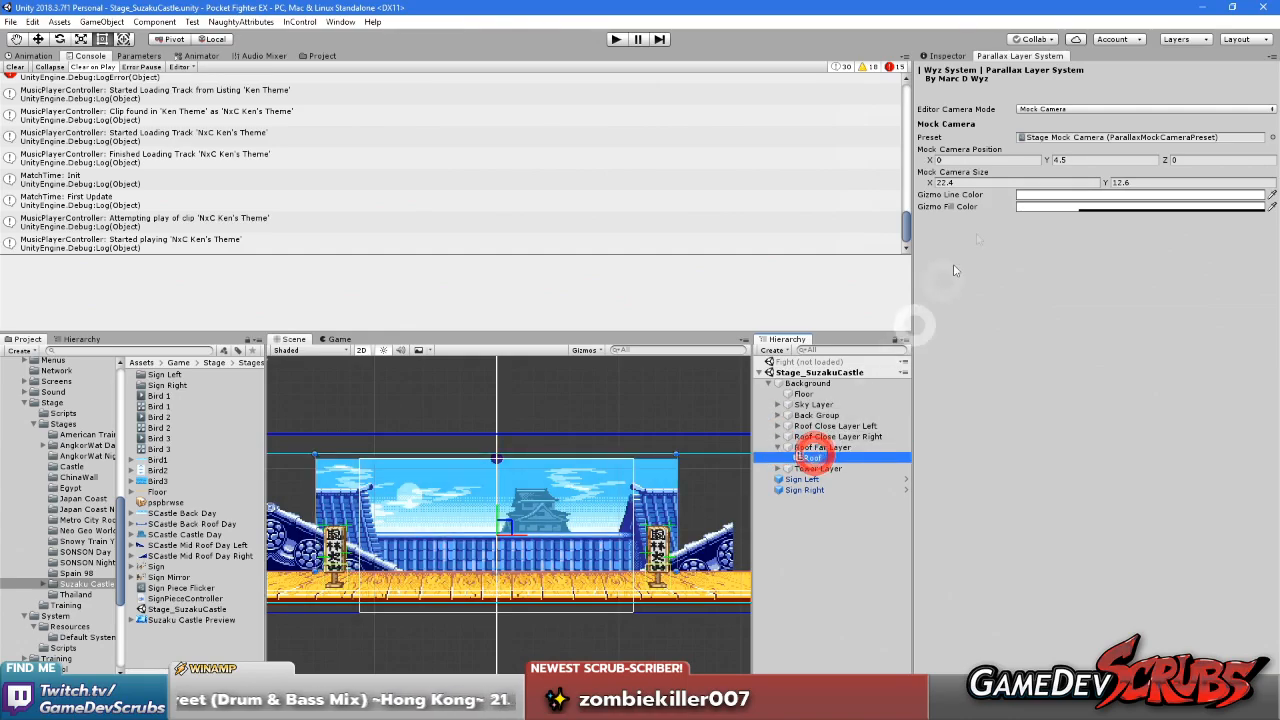
{"action": "left_click", "coordinate": [946, 56]}
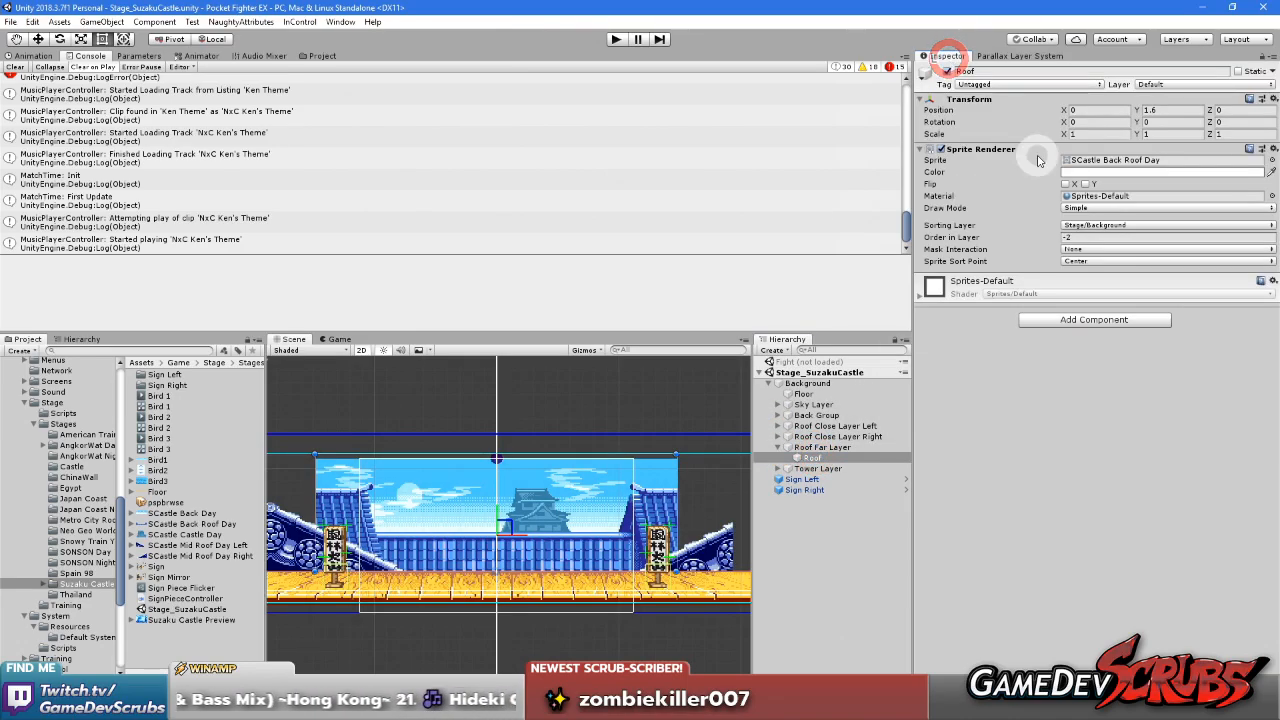
Try the Sliced draw mode on the Roof sprite and vary its width
{"action": "left_click", "coordinate": [1086, 209]}
{"action": "left_click", "coordinate": [1096, 238]}
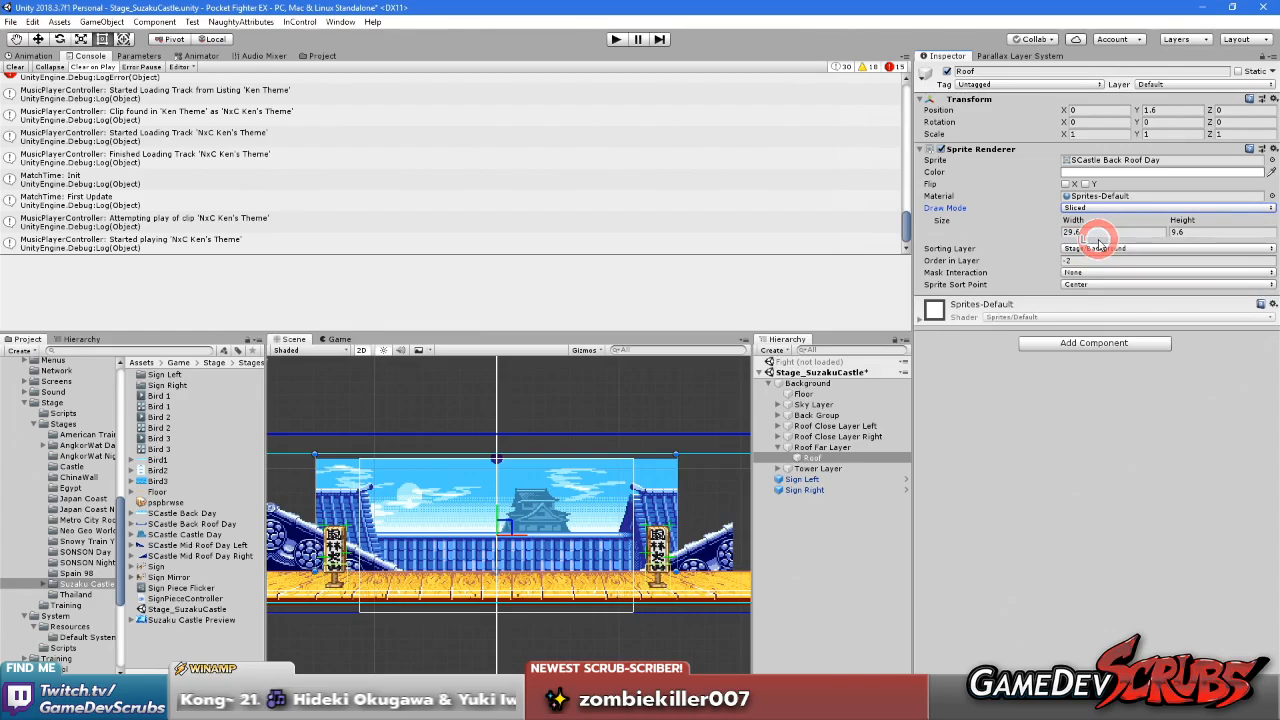
{"action": "left_click_drag", "start_coordinate": [1080, 229], "coordinate": [830, 226]}
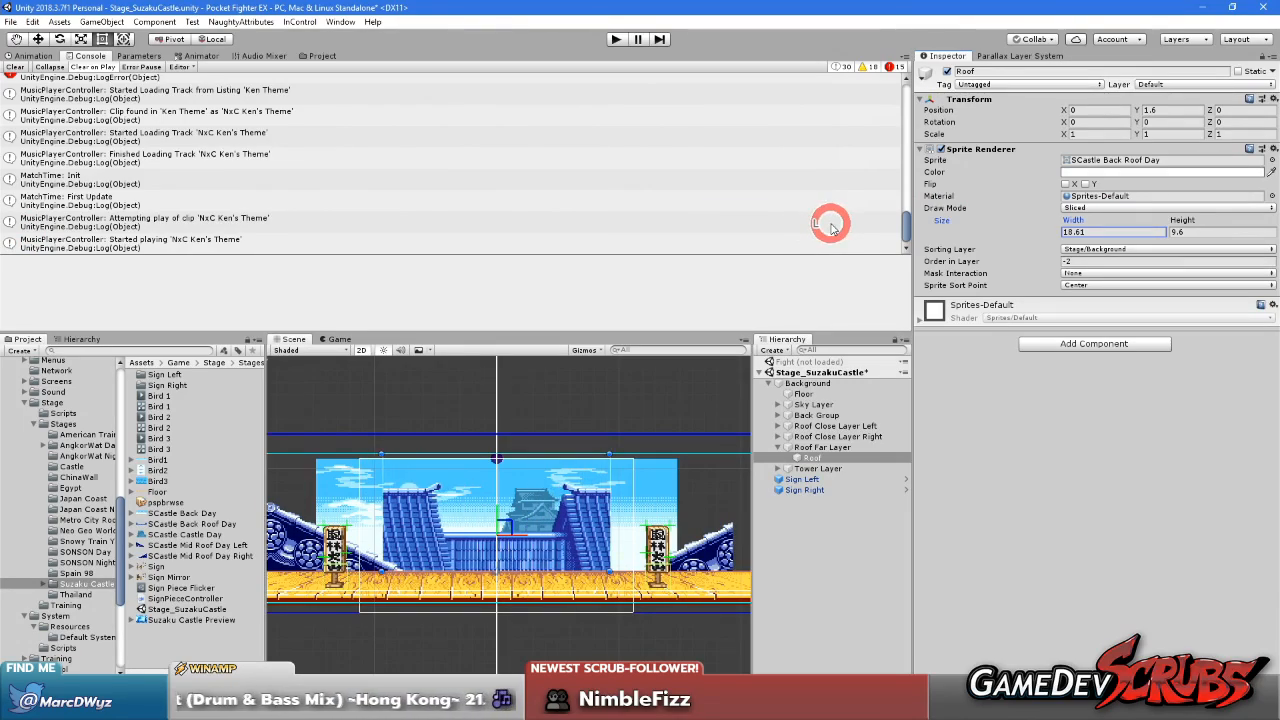
{"action": "left_click_drag", "start_coordinate": [830, 226], "coordinate": [958, 247]}
Change the Roof sprite's draw mode to Tiled and stretch its width to 32.5
{"action": "left_click", "coordinate": [1108, 208]}
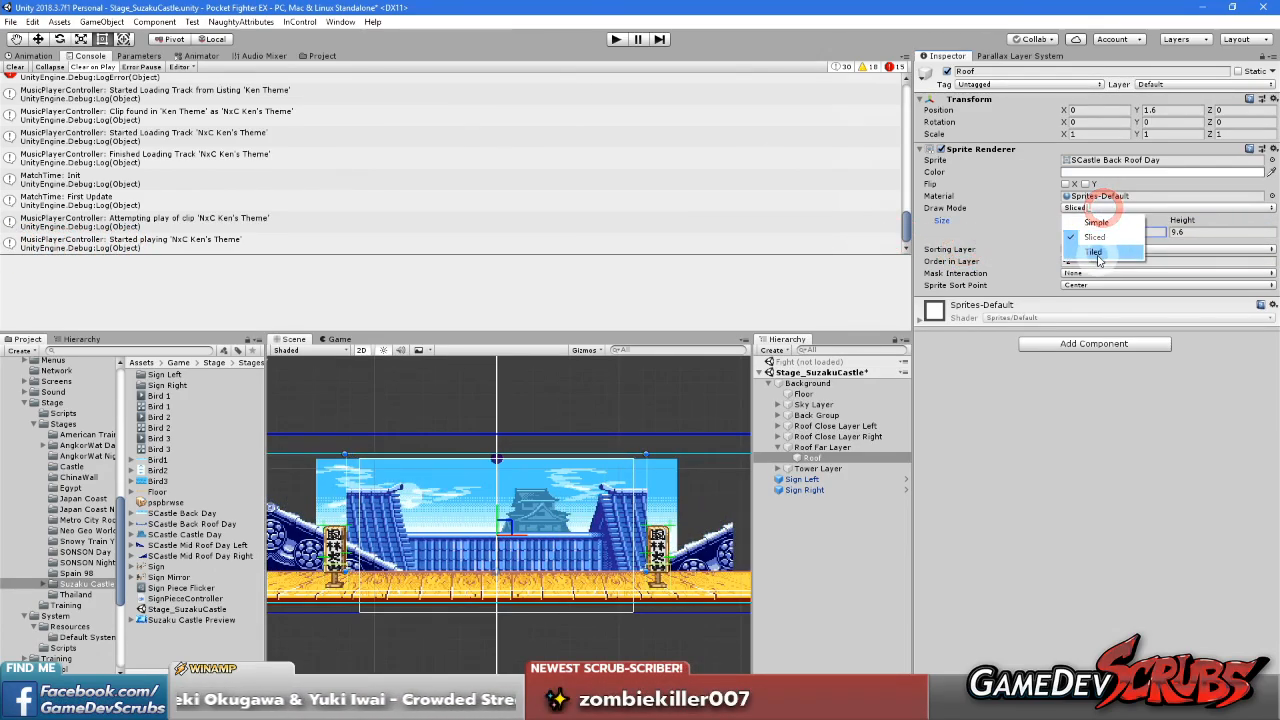
{"action": "left_click", "coordinate": [1096, 252]}
{"action": "left_click_drag", "start_coordinate": [1078, 222], "coordinate": [1018, 240]}
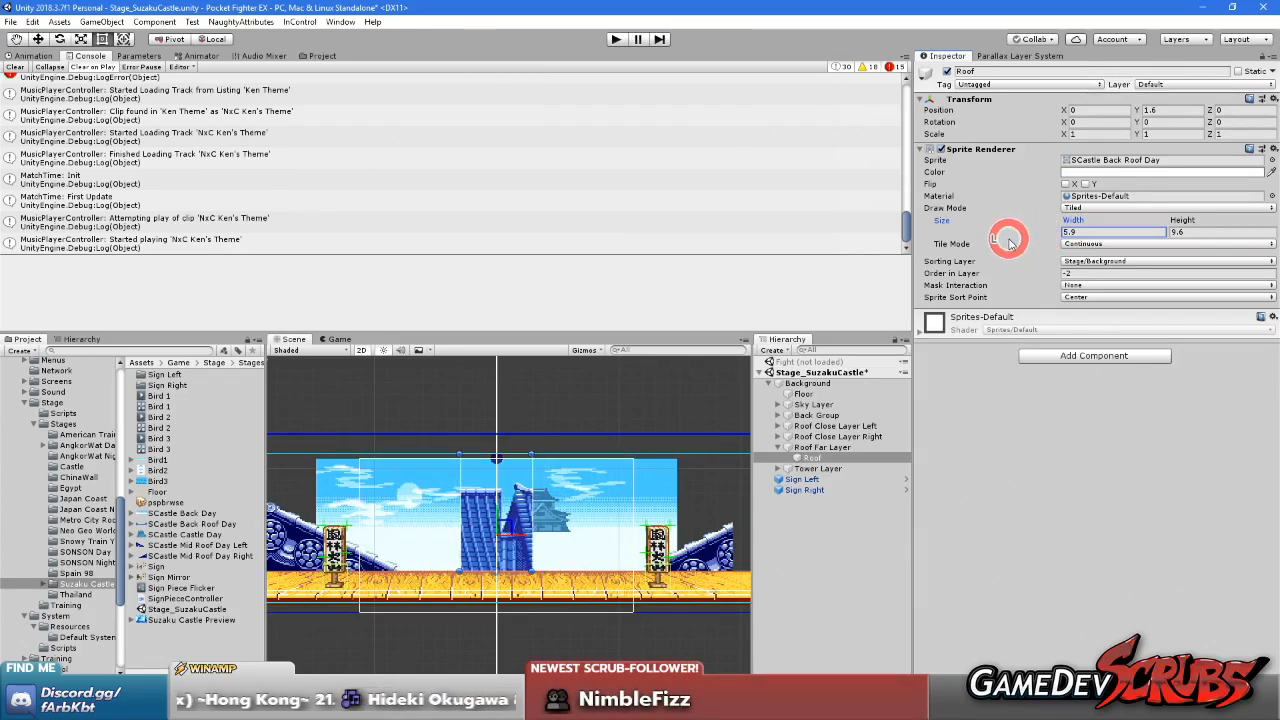
{"action": "left_click_drag", "start_coordinate": [1052, 243], "coordinate": [1107, 250]}
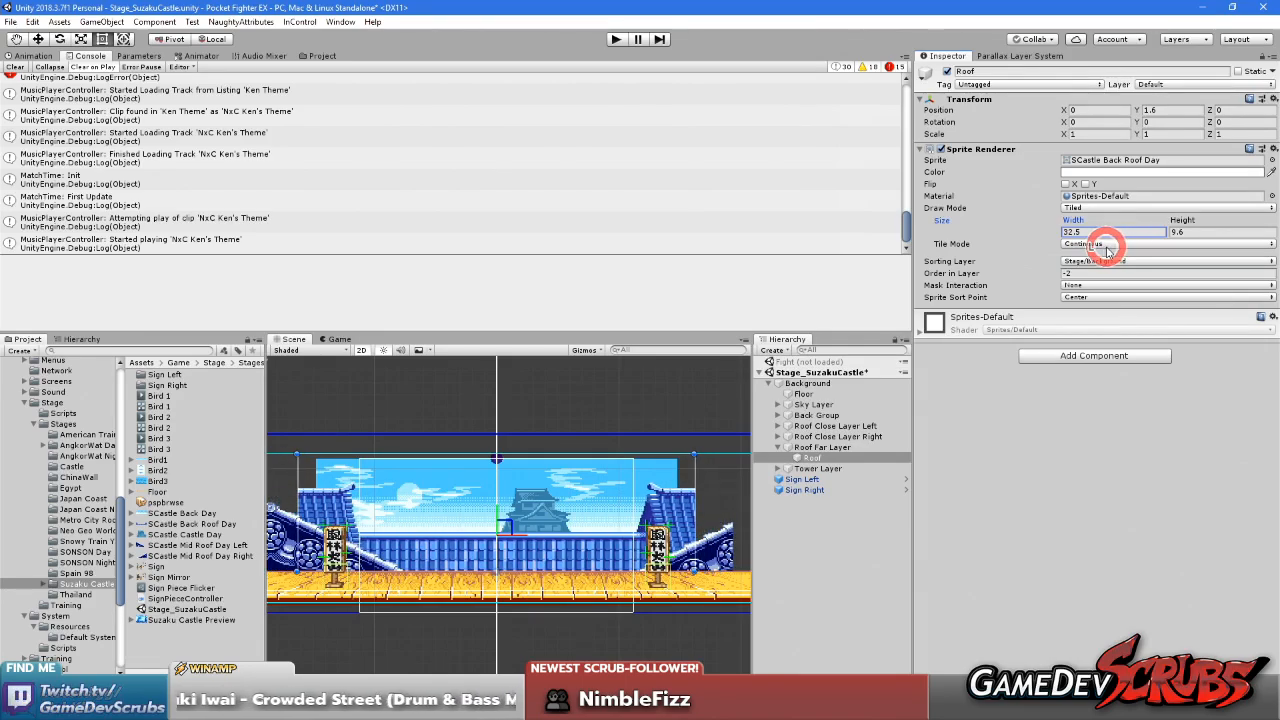
{"action": "scroll", "coordinate": [553, 457], "scroll_direction": "down", "scroll_amount": 5}
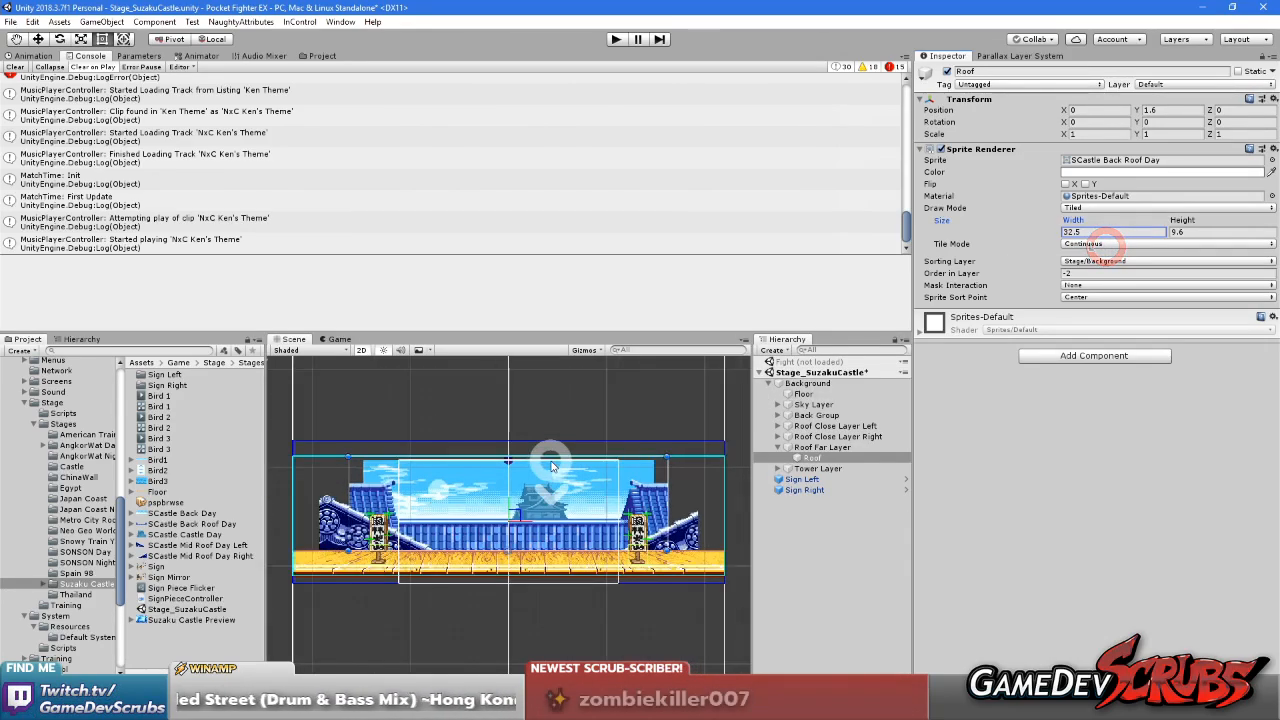
{"action": "middle_click_drag", "start_coordinate": [557, 456], "coordinate": [580, 481]}
{"action": "scroll", "coordinate": [589, 474], "scroll_direction": "up", "scroll_amount": 3}
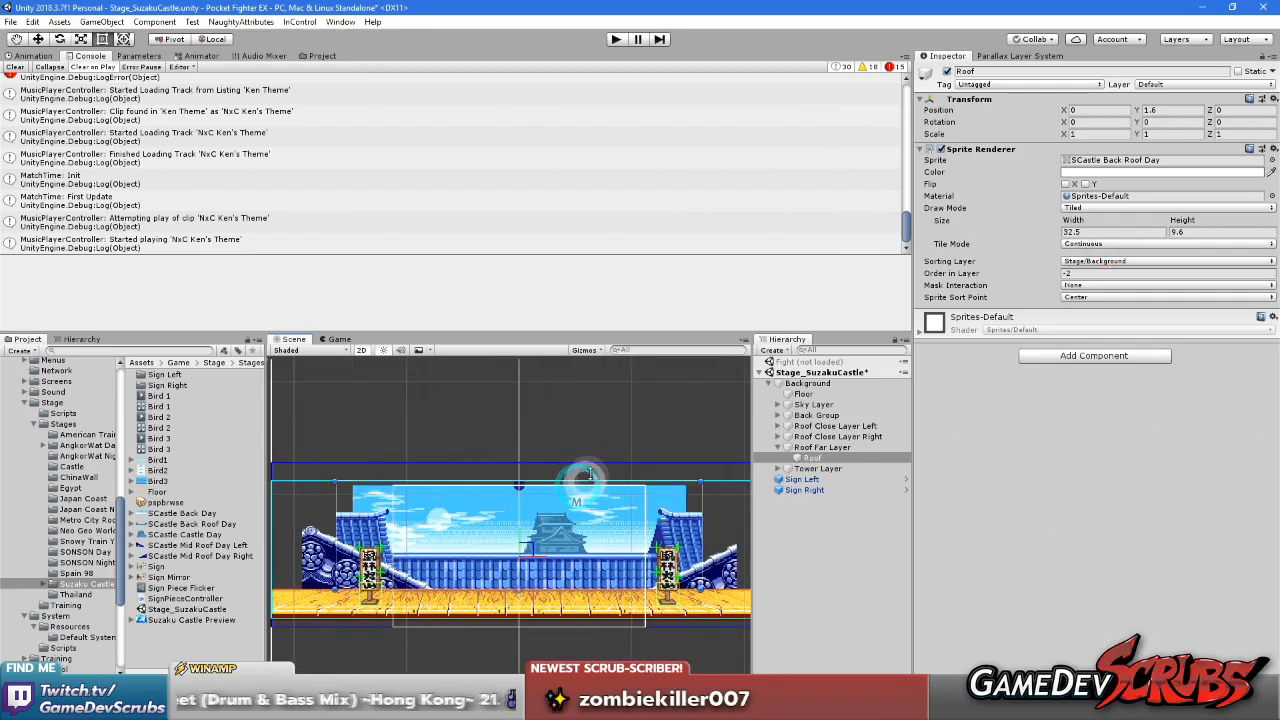
Reduce the Roof's tiled width to 30.3 while checking its edge against the mock camera frame
{"action": "left_click", "coordinate": [1076, 220]}
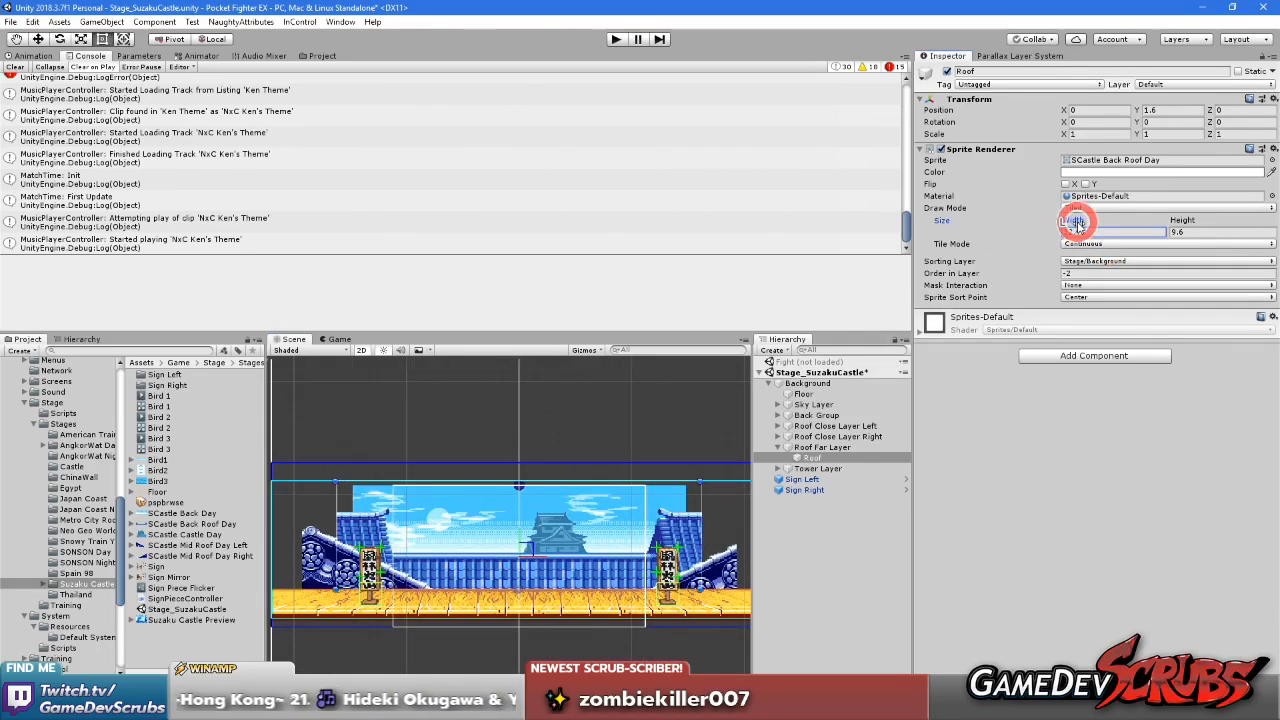
{"action": "left_click_drag", "start_coordinate": [1078, 222], "coordinate": [1075, 222]}
{"action": "scroll", "coordinate": [646, 494], "scroll_direction": "up", "scroll_amount": 6}
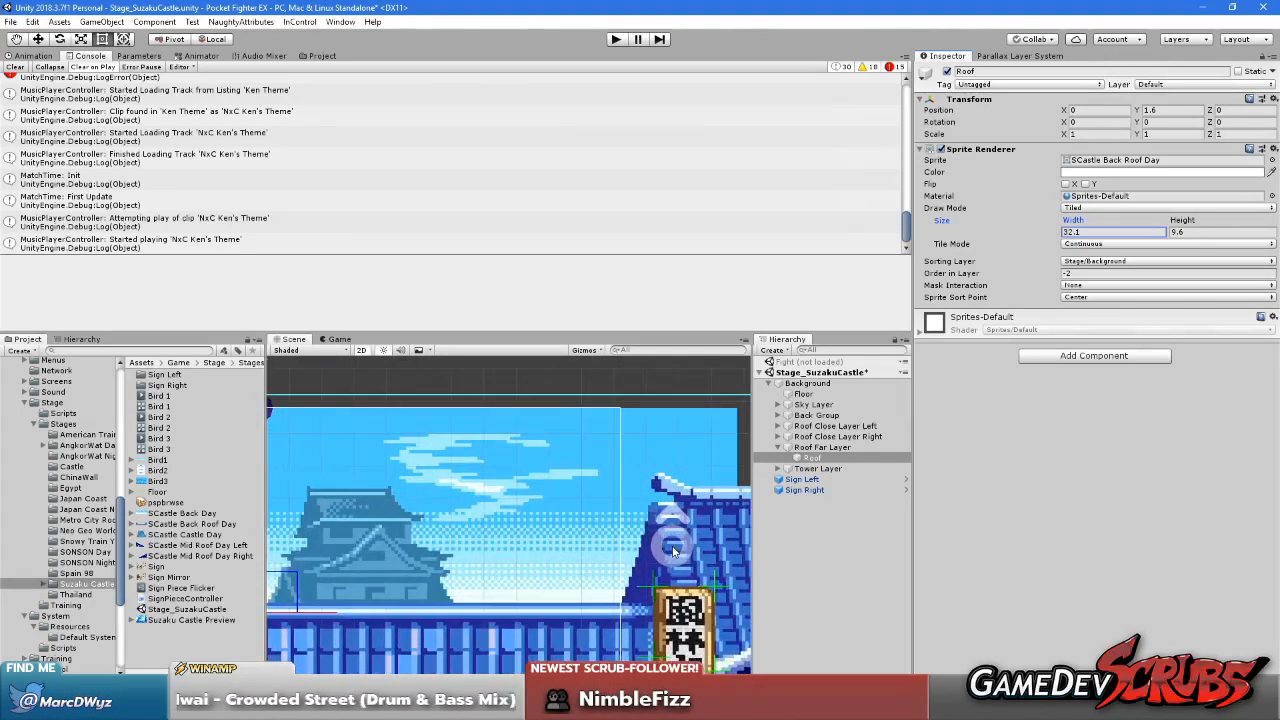
{"action": "scroll", "coordinate": [673, 551], "scroll_direction": "up", "scroll_amount": 4}
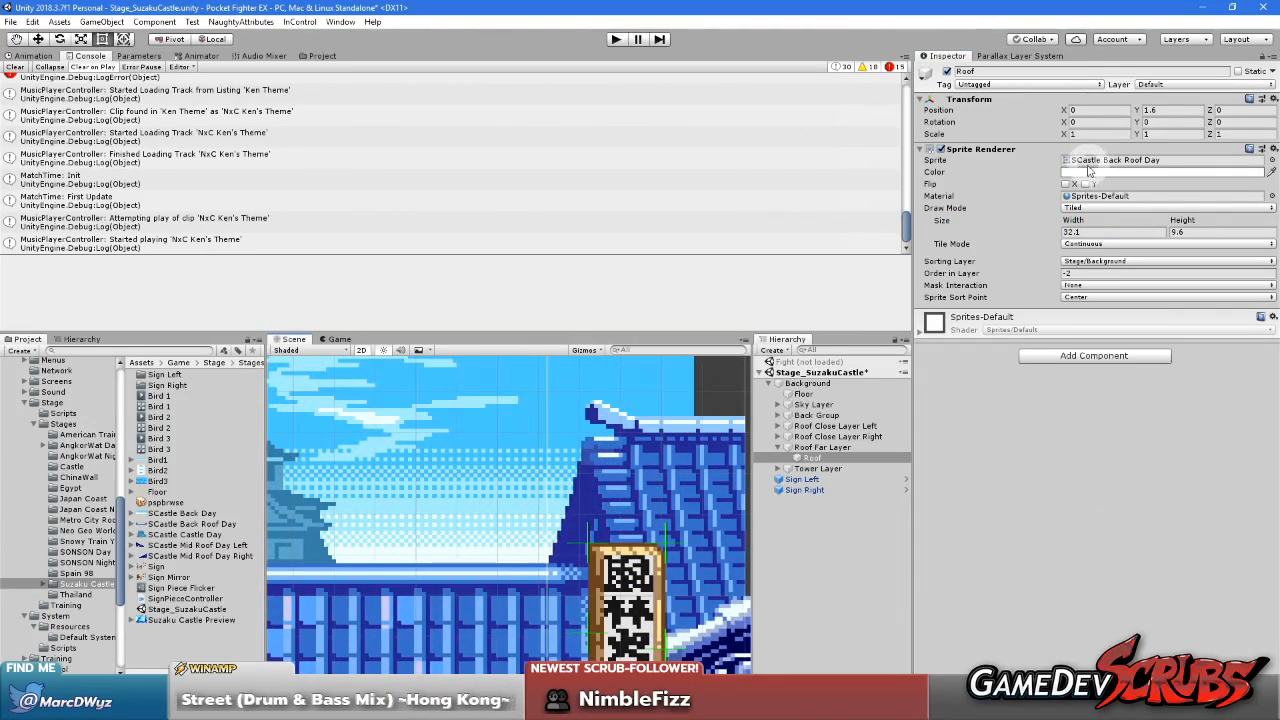
{"action": "left_click_drag", "start_coordinate": [1075, 222], "coordinate": [1066, 222]}
{"action": "scroll", "coordinate": [613, 384], "scroll_direction": "down", "scroll_amount": 8}
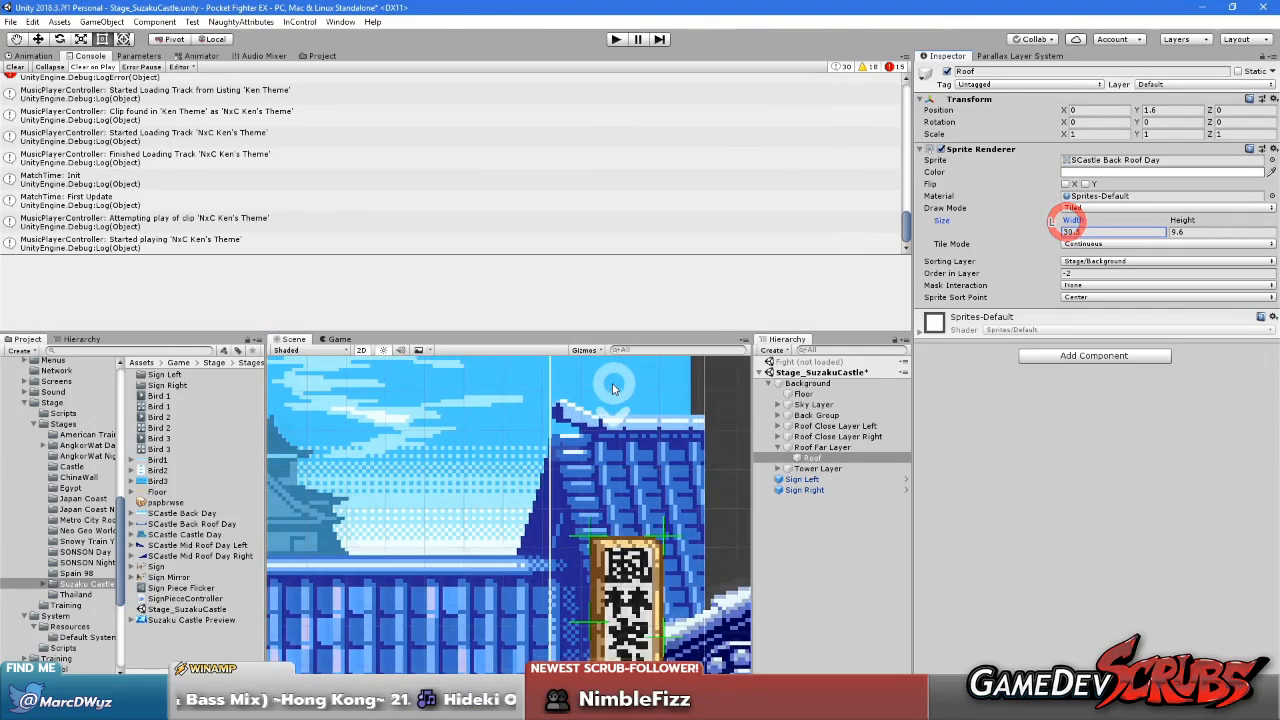
{"action": "scroll", "coordinate": [441, 483], "scroll_direction": "down", "scroll_amount": 6}
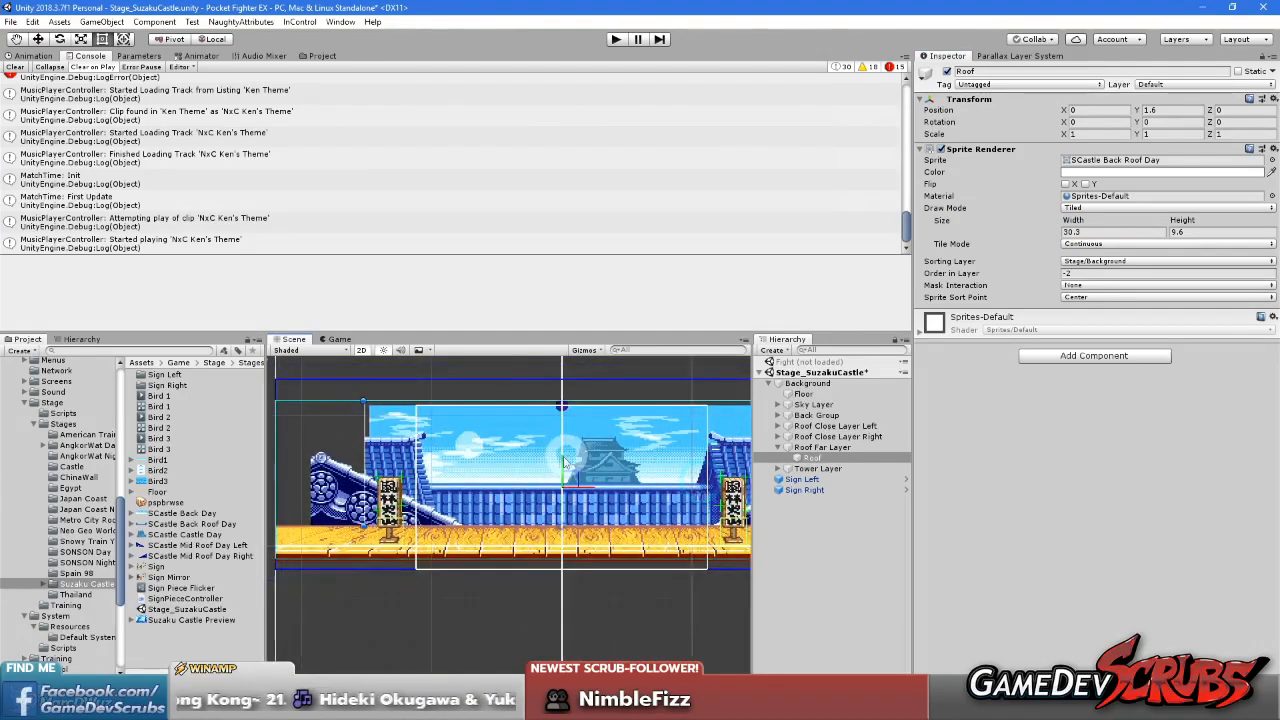
Narrow the Roof's tiled width to 28.9 and inspect both roof ends against the mock camera frame
{"action": "left_click", "coordinate": [325, 340]}
{"action": "left_click", "coordinate": [299, 340]}
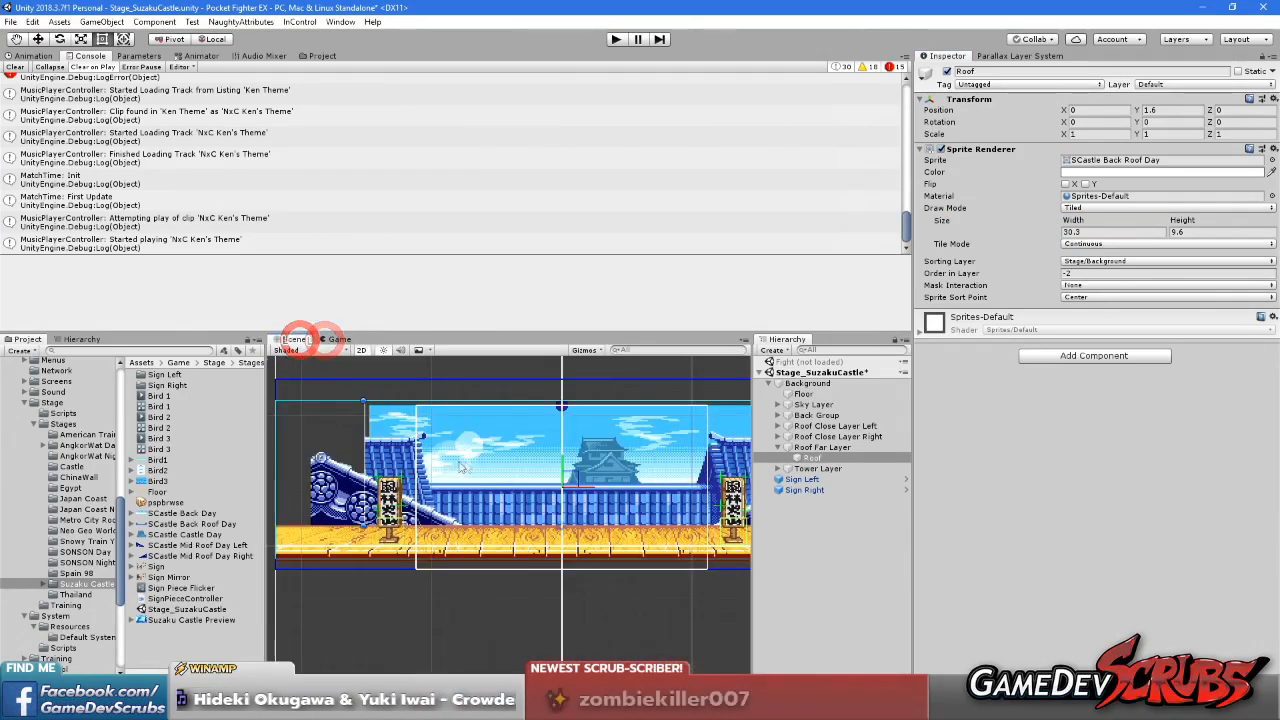
{"action": "scroll", "coordinate": [457, 466], "scroll_direction": "up", "scroll_amount": 2}
{"action": "middle_click_drag", "start_coordinate": [458, 467], "coordinate": [343, 483]}
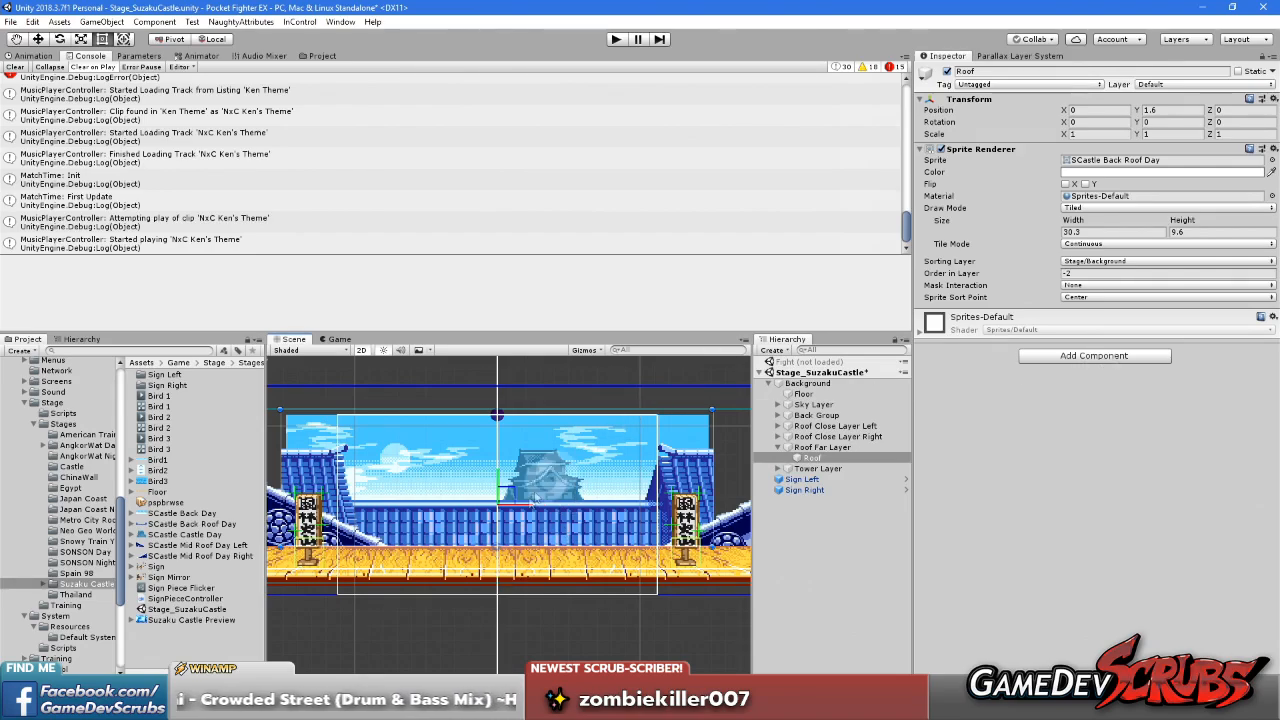
{"action": "left_click_drag", "start_coordinate": [1073, 221], "coordinate": [1074, 221]}
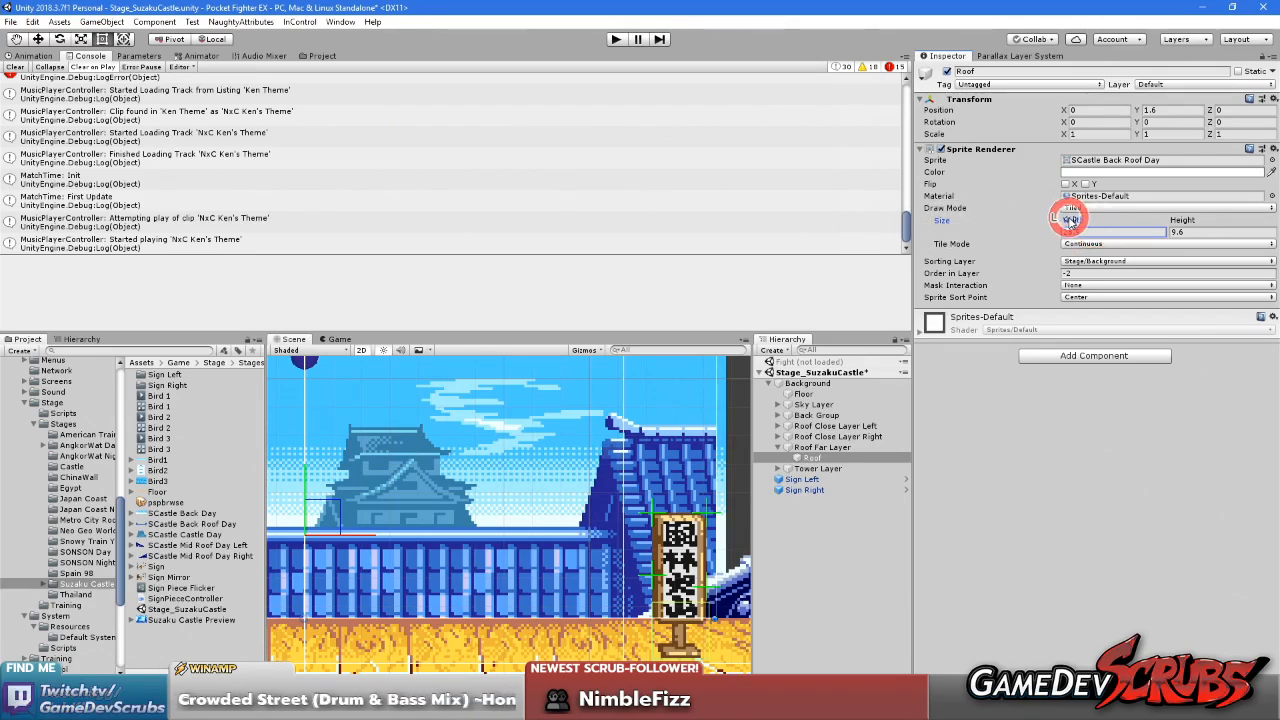
{"action": "left_click_drag", "start_coordinate": [1069, 221], "coordinate": [1069, 221]}
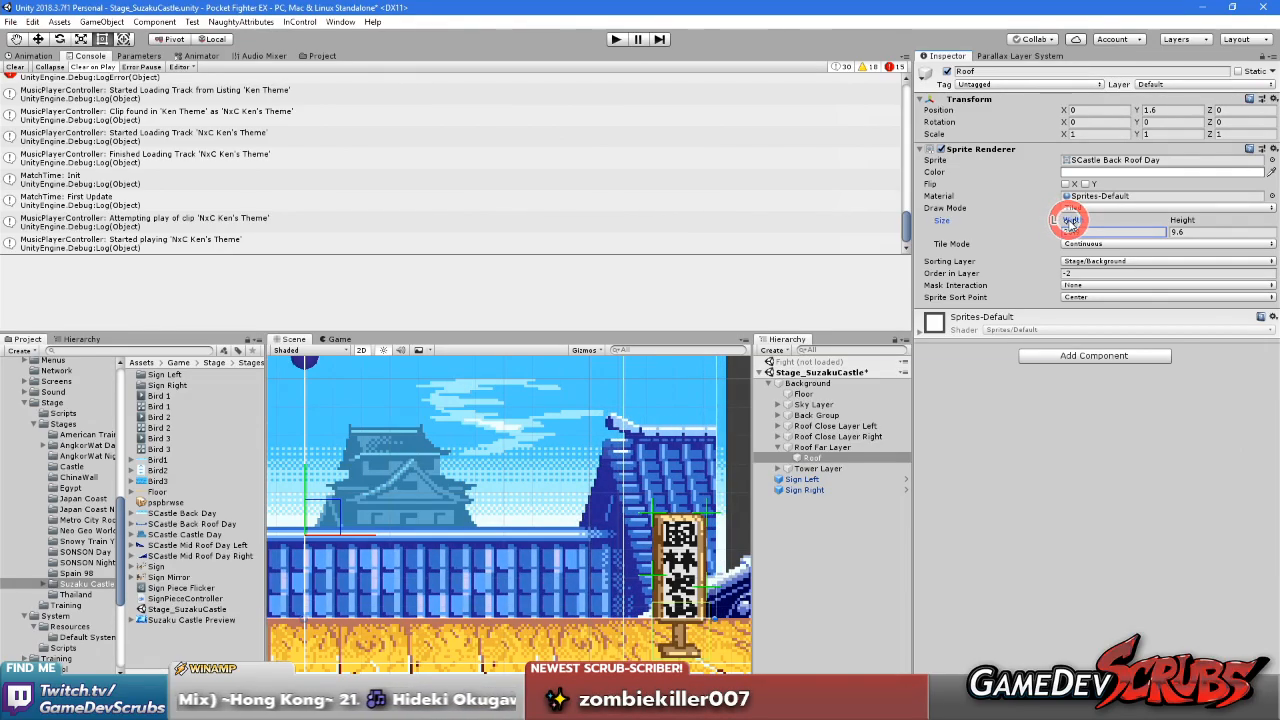
{"action": "scroll", "coordinate": [585, 517], "scroll_direction": "down", "scroll_amount": 8}
{"action": "middle_click_drag", "start_coordinate": [427, 553], "coordinate": [728, 538]}
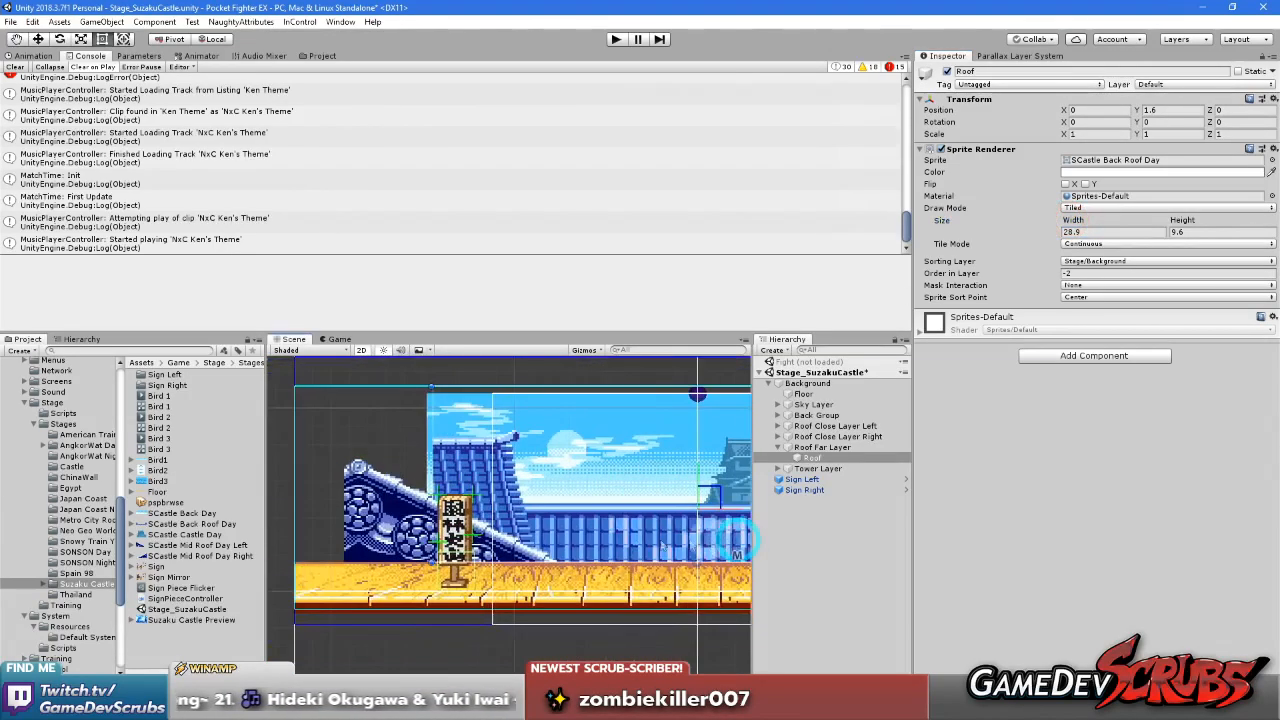
{"action": "scroll", "coordinate": [615, 537], "scroll_direction": "down", "scroll_amount": 3}
{"action": "middle_click_drag", "start_coordinate": [594, 522], "coordinate": [548, 521]}
{"action": "key", "text": "f"}
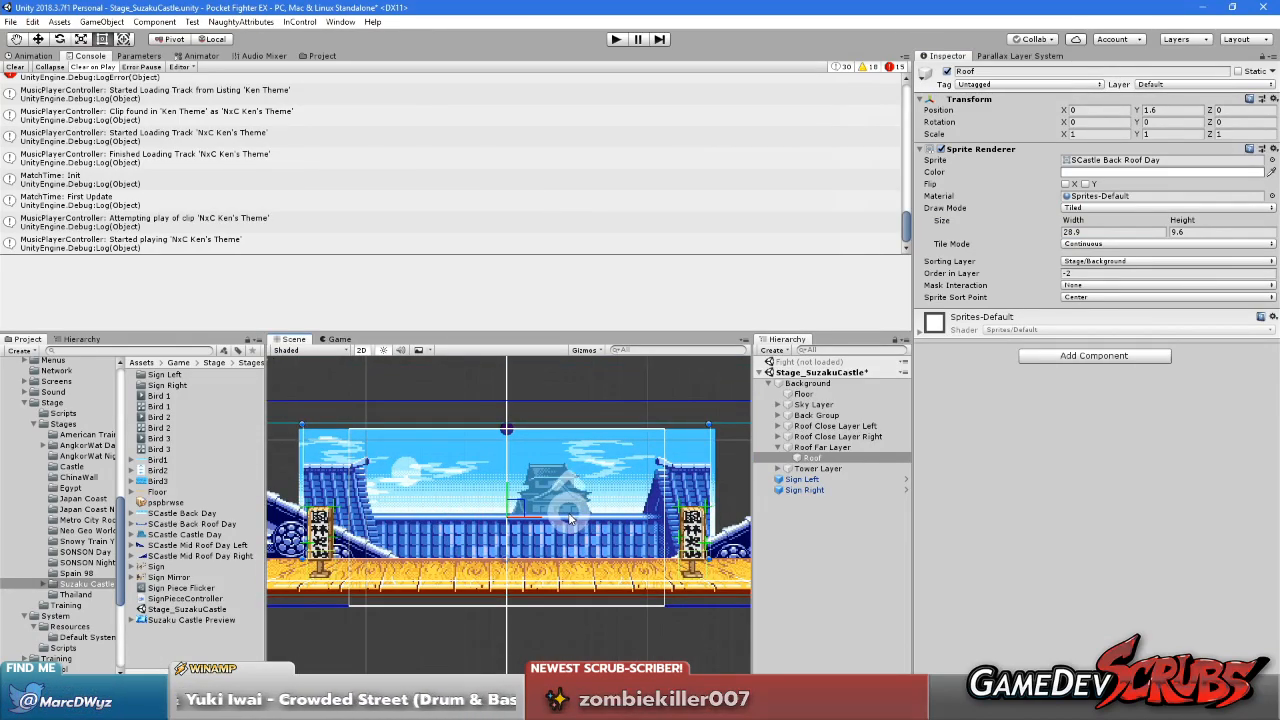
Adjust the Roof's tiled width to 29.5
{"action": "scroll", "coordinate": [570, 517], "scroll_direction": "up", "scroll_amount": 2}
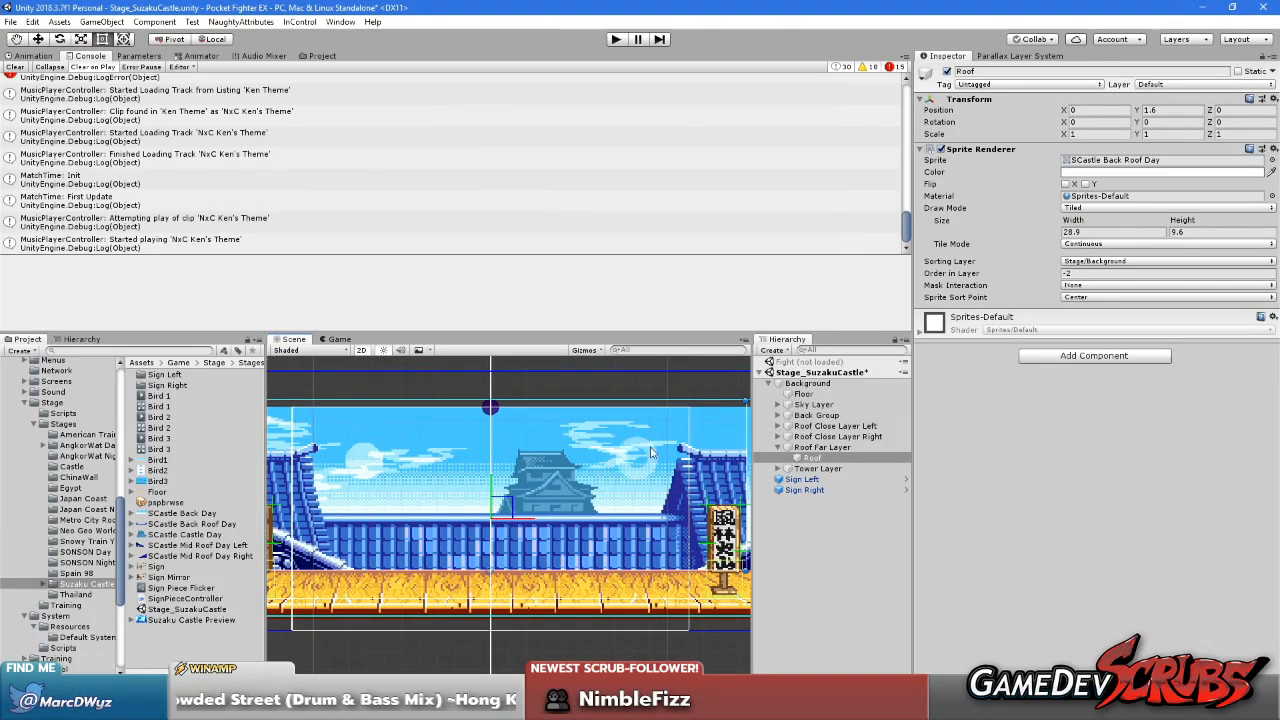
{"action": "left_click_drag", "start_coordinate": [1075, 222], "coordinate": [1086, 226]}
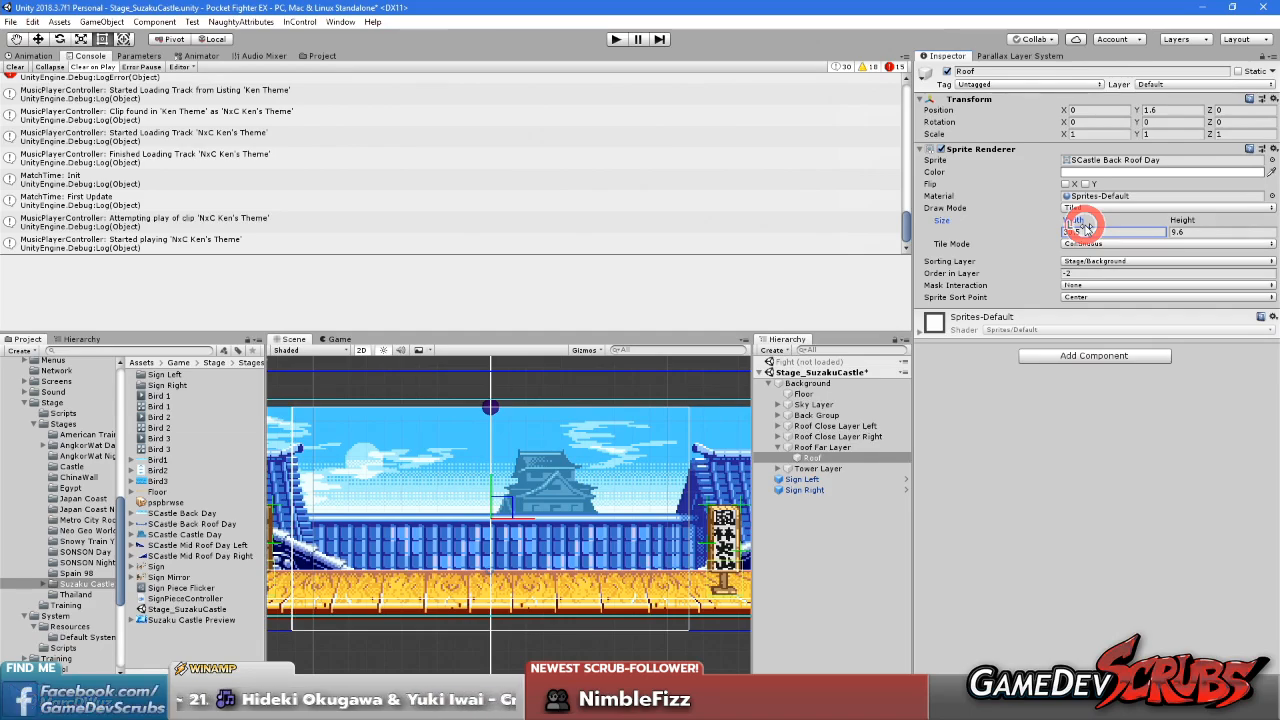
{"action": "left_click_drag", "start_coordinate": [1085, 226], "coordinate": [1045, 230]}
{"action": "scroll", "coordinate": [365, 485], "scroll_direction": "down", "scroll_amount": 2}
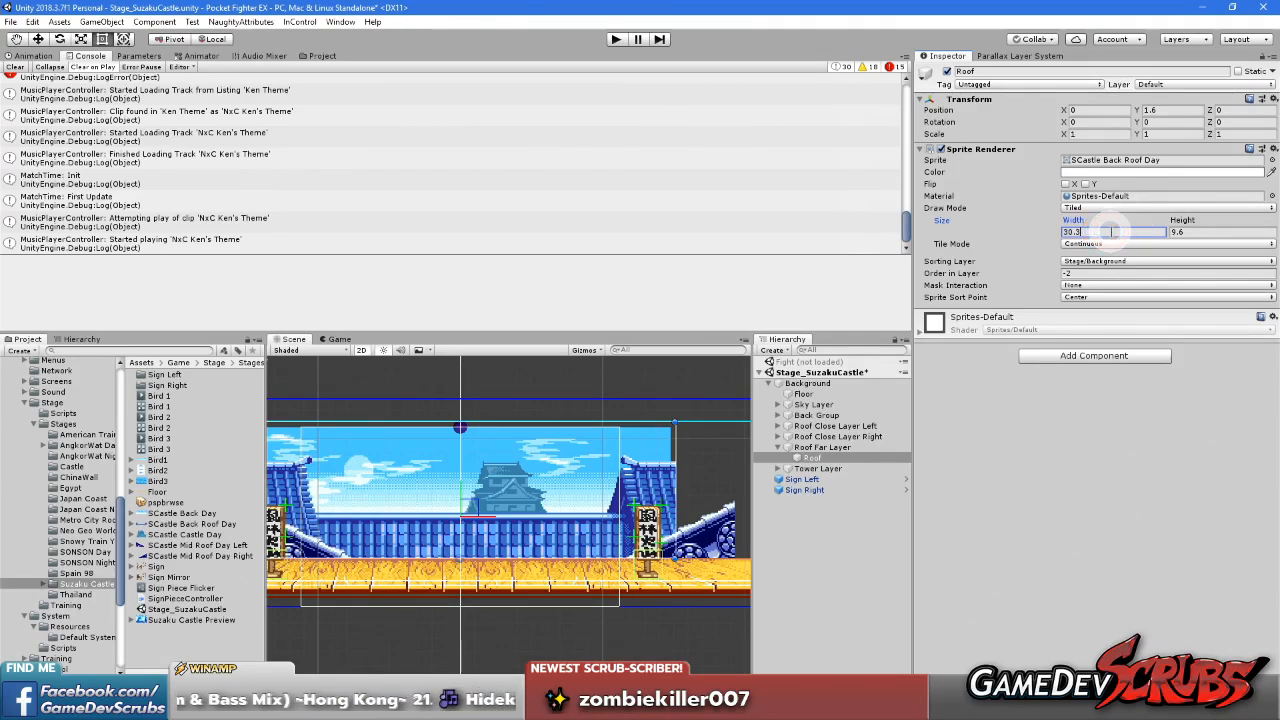
{"action": "type", "text": "0.6"}
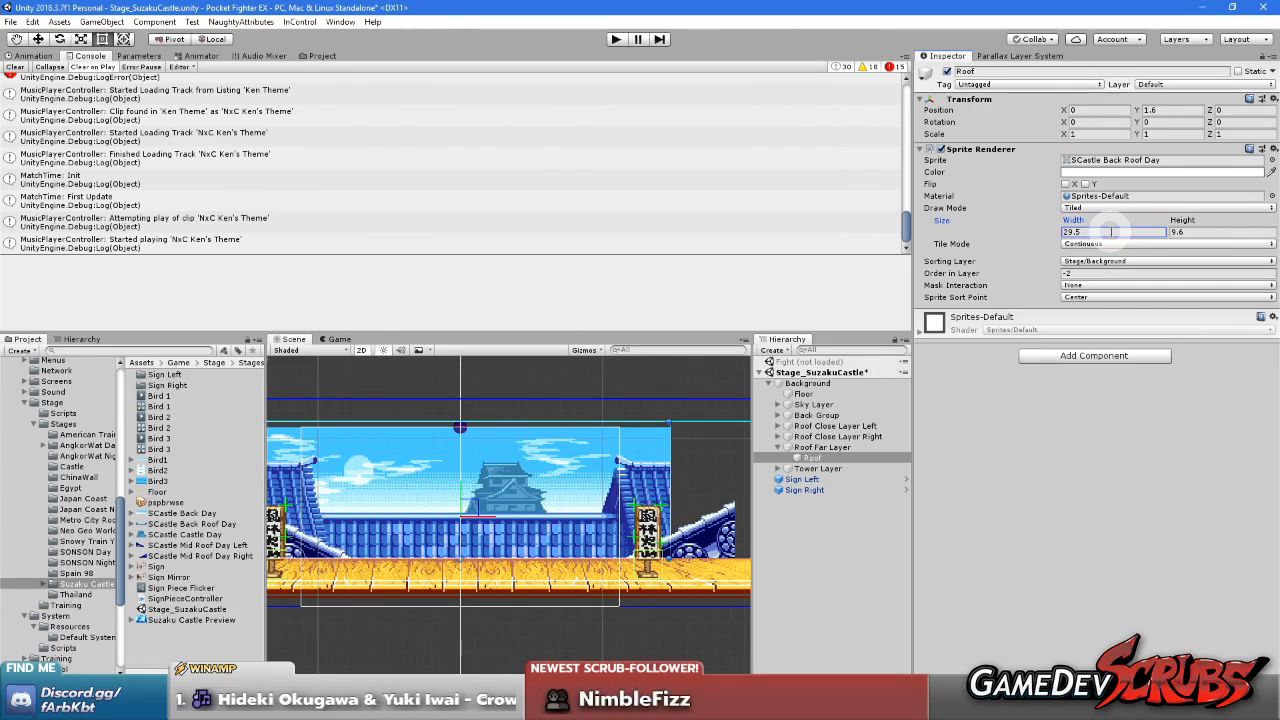
Switch to Paint Shop Pro, open SCastle Back Roof Day.gif and measure the width of one roof tile
{"action": "key", "text": "alt+Tab"}
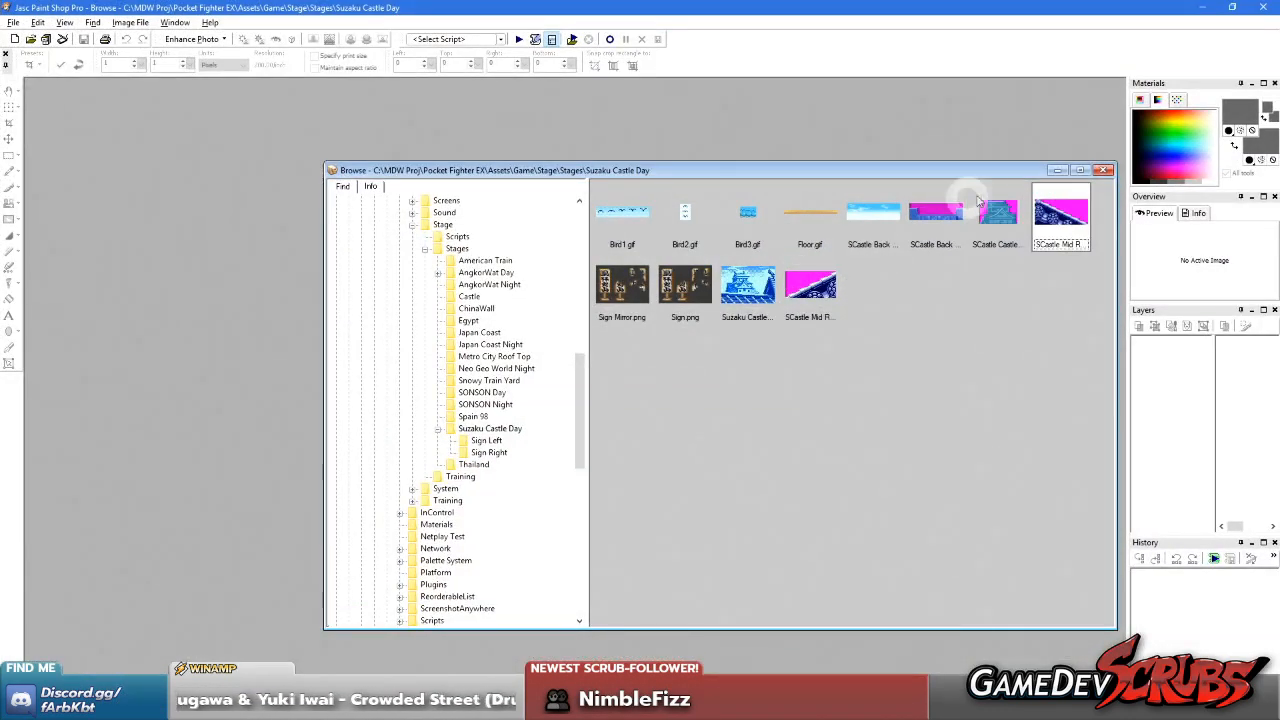
{"action": "double_click", "coordinate": [933, 225]}
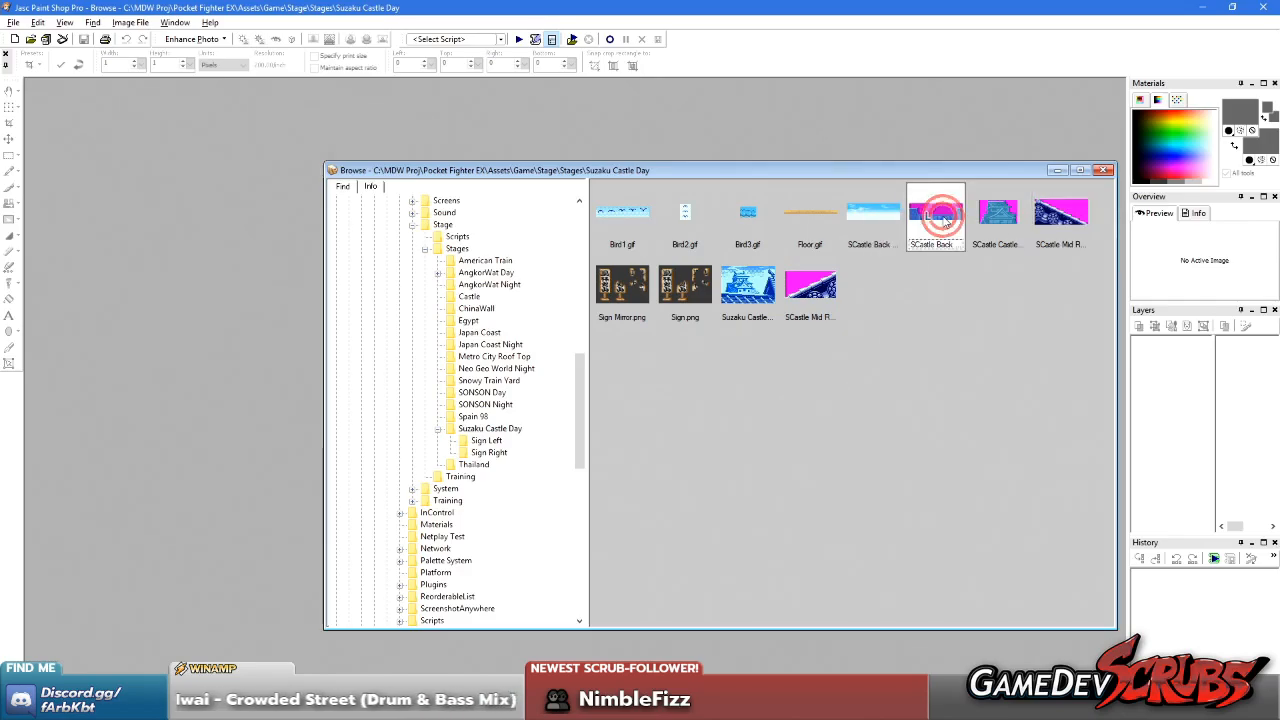
{"action": "scroll", "coordinate": [652, 524], "scroll_direction": "up", "scroll_amount": 6}
{"action": "left_click_drag", "start_coordinate": [485, 364], "coordinate": [566, 378]}
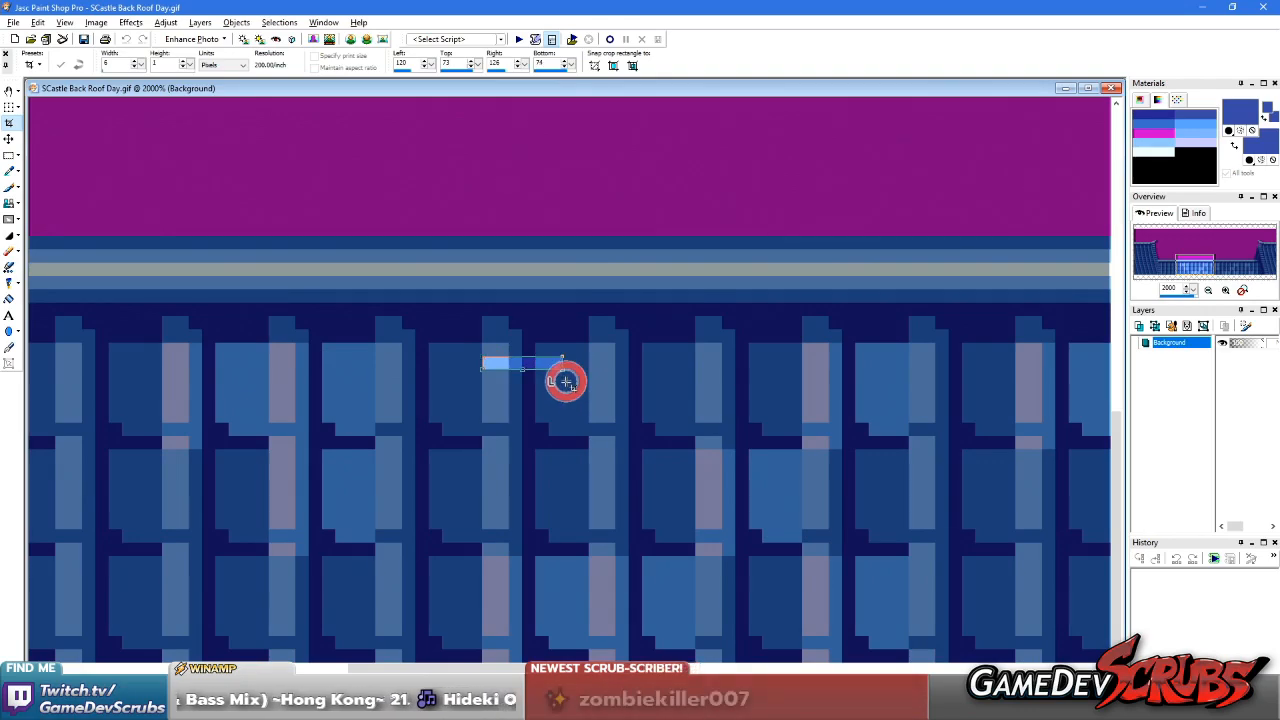
{"action": "right_click", "coordinate": [698, 381]}
{"action": "key", "text": "s"}
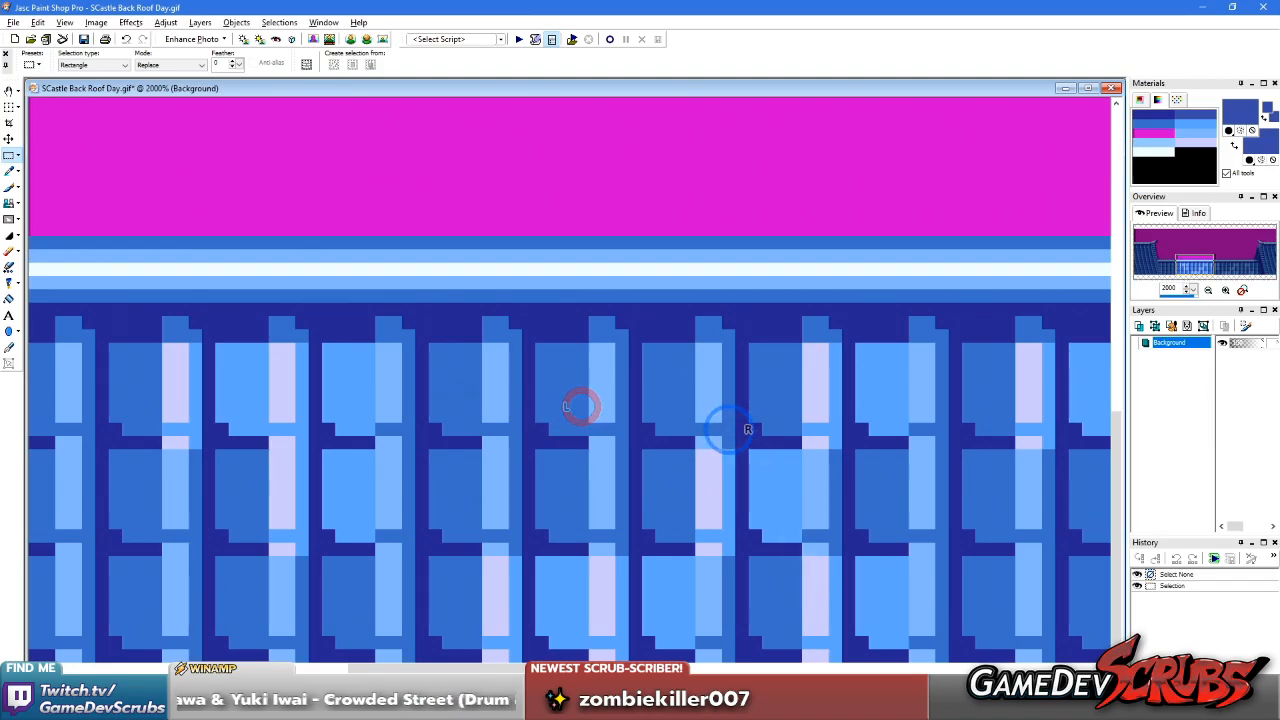
Return to Unity, view the whole stage and open the Parallax Layer System settings
{"action": "key", "text": "alt+Tab"}
{"action": "scroll", "coordinate": [558, 495], "scroll_direction": "down", "scroll_amount": 1}
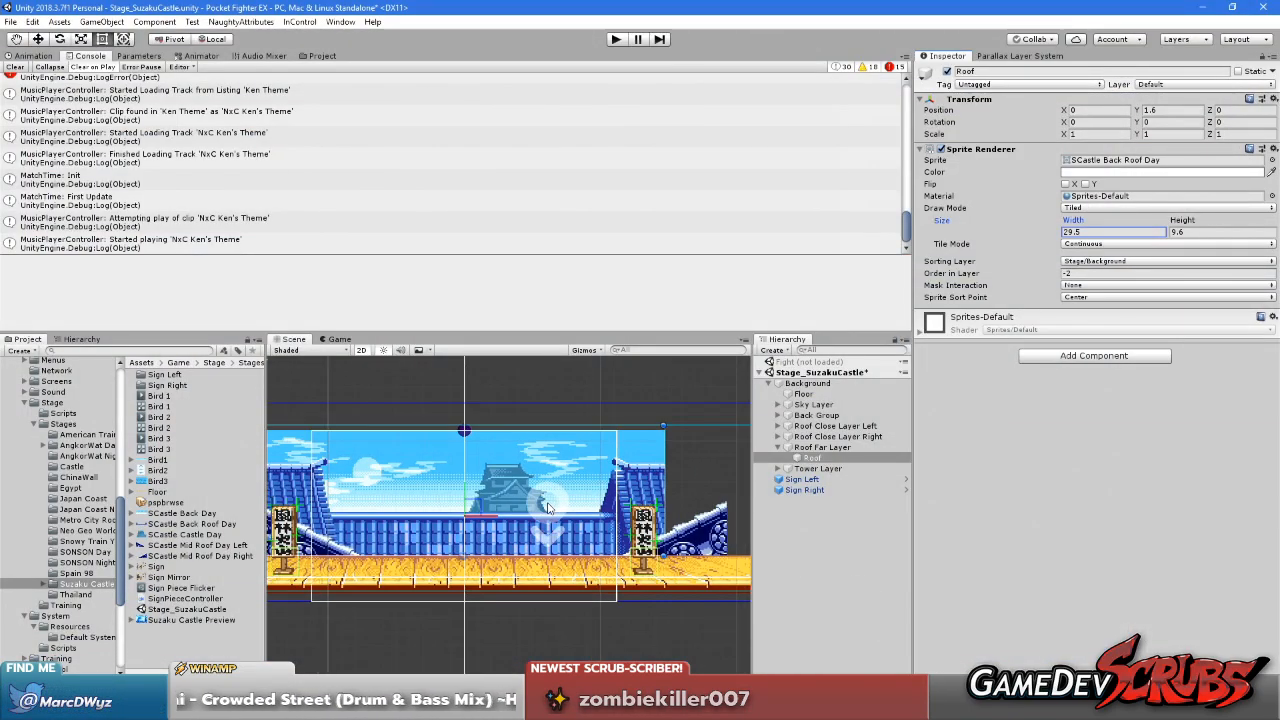
{"action": "scroll", "coordinate": [424, 499], "scroll_direction": "down", "scroll_amount": 4}
{"action": "scroll", "coordinate": [425, 490], "scroll_direction": "down", "scroll_amount": 1}
{"action": "middle_click_drag", "start_coordinate": [424, 488], "coordinate": [461, 483]}
{"action": "left_click", "coordinate": [1012, 57]}
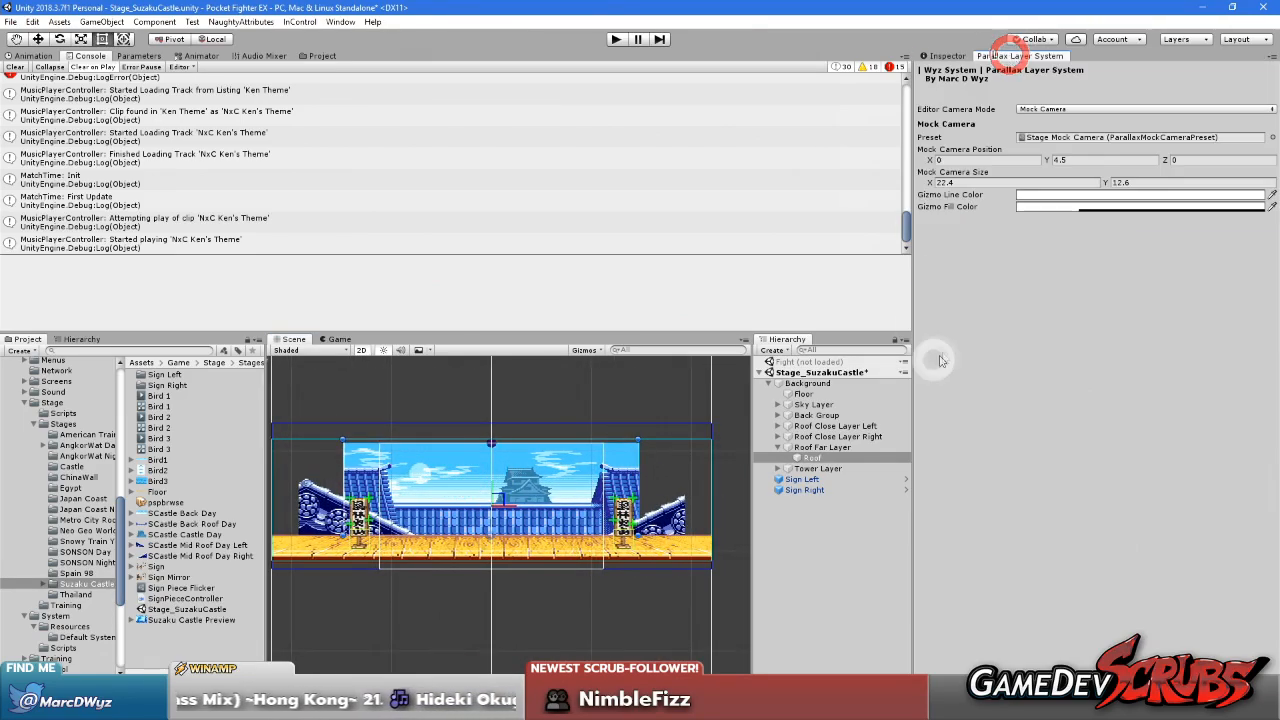
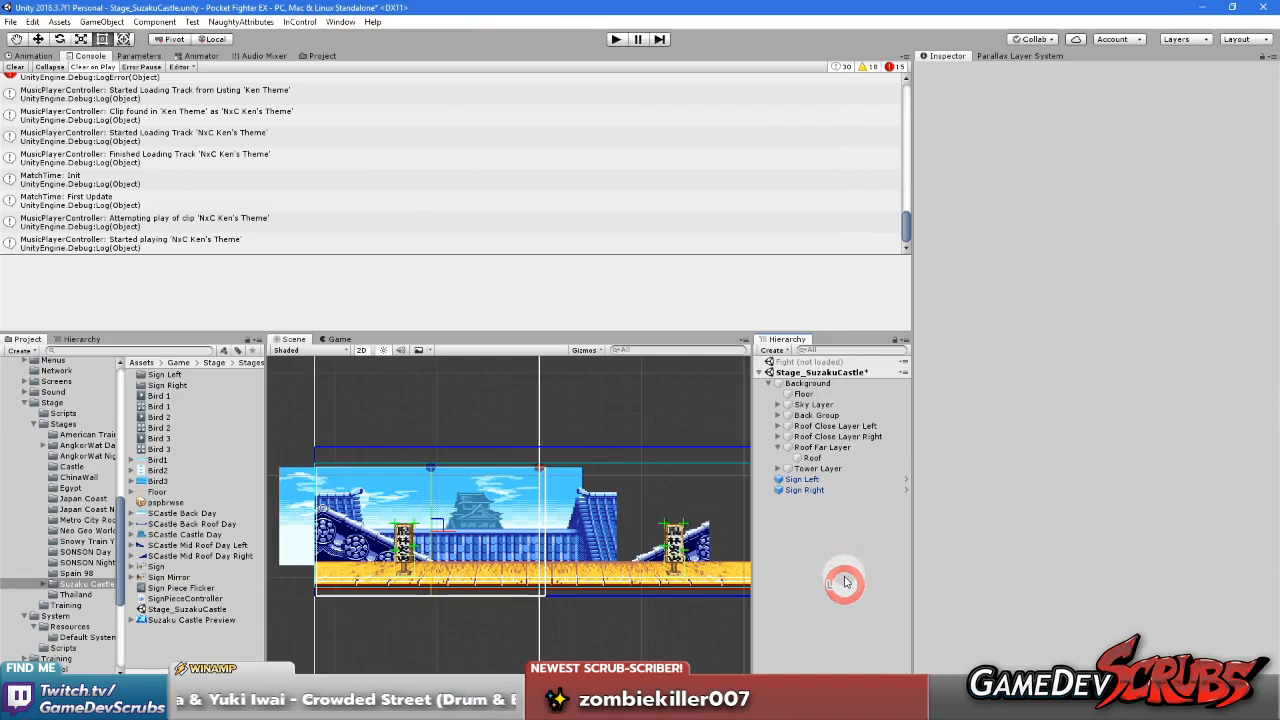
Save the stage scene, load the Fight scene and unload Stage_SuzakuCastle
{"action": "key", "text": "ctrl+s"}
{"action": "right_click", "coordinate": [801, 373]}
{"action": "left_click", "coordinate": [795, 362]}
{"action": "right_click", "coordinate": [795, 362]}
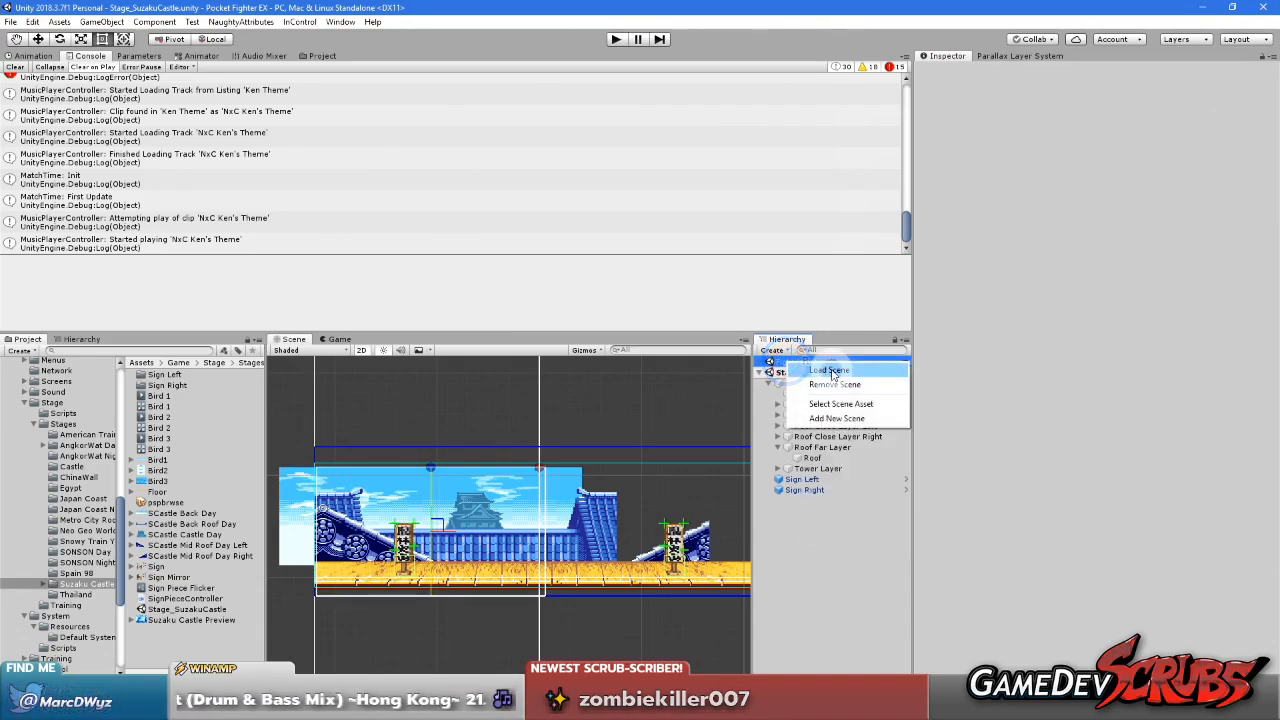
{"action": "left_click", "coordinate": [828, 371]}
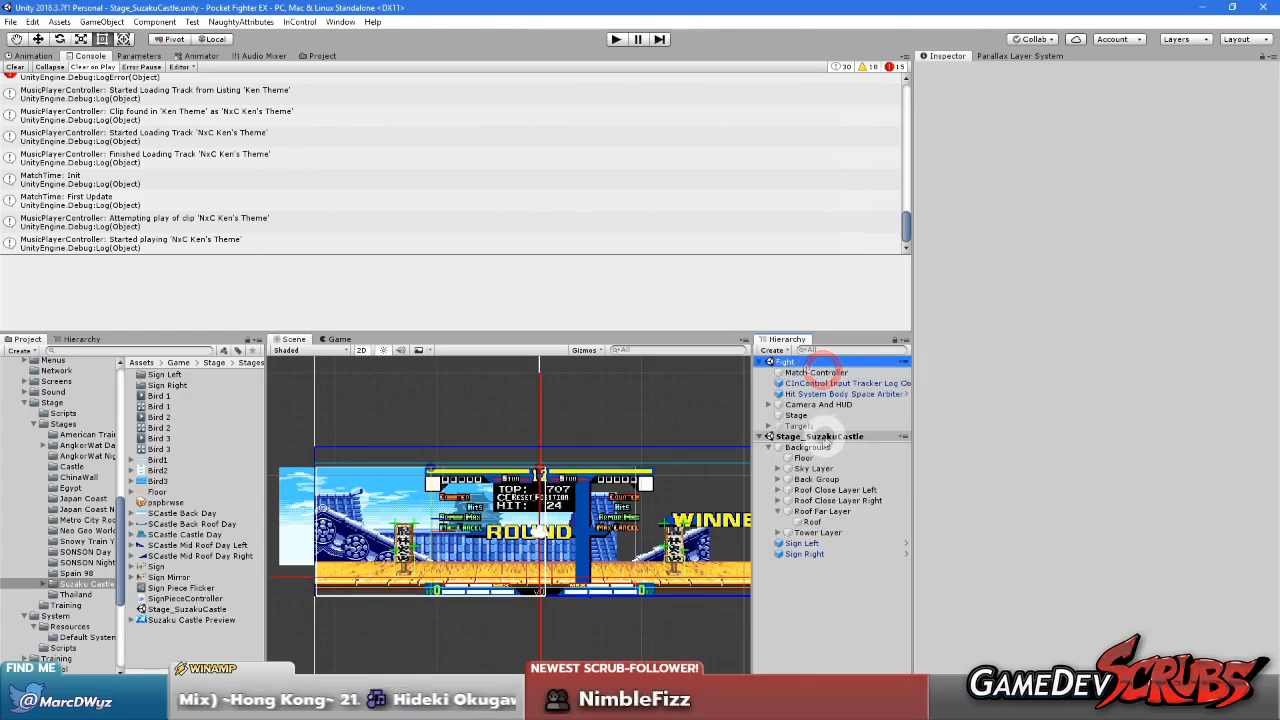
{"action": "right_click", "coordinate": [818, 438]}
{"action": "left_click", "coordinate": [868, 514]}
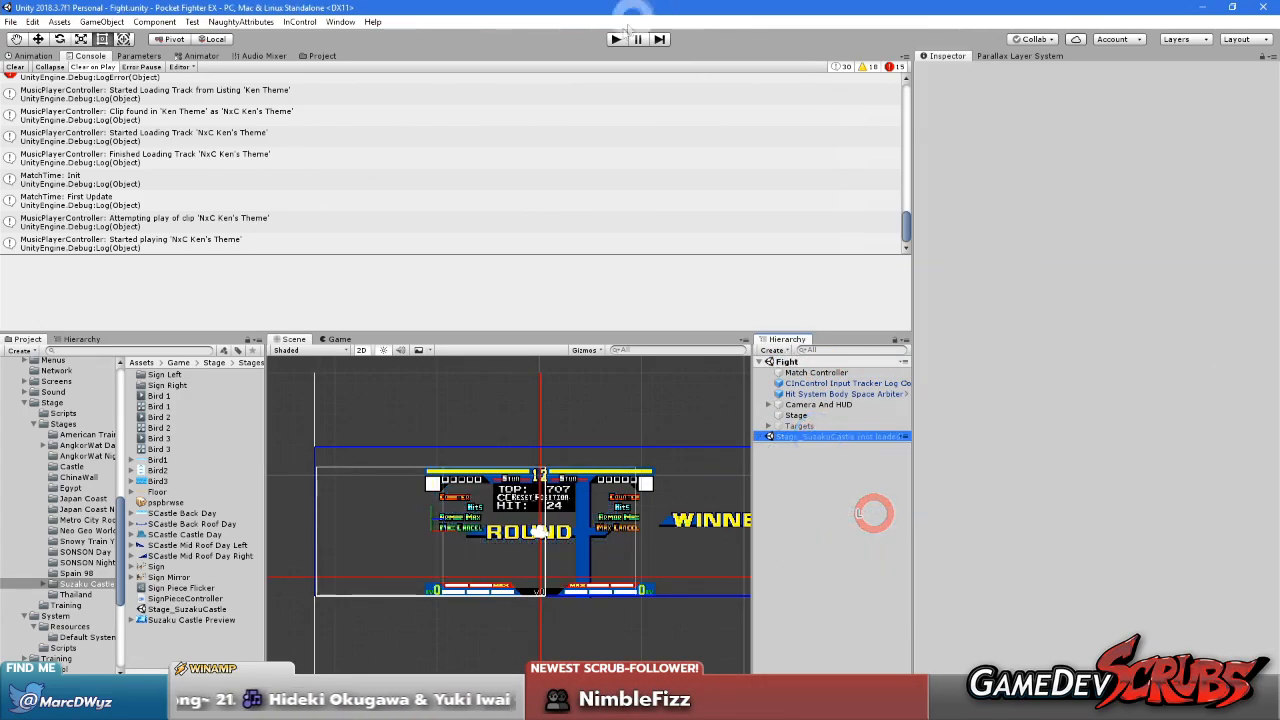
Run the game, check the castle backdrop's parallax in a maximized Game view and restore the editor layout
{"action": "left_click", "coordinate": [616, 39]}
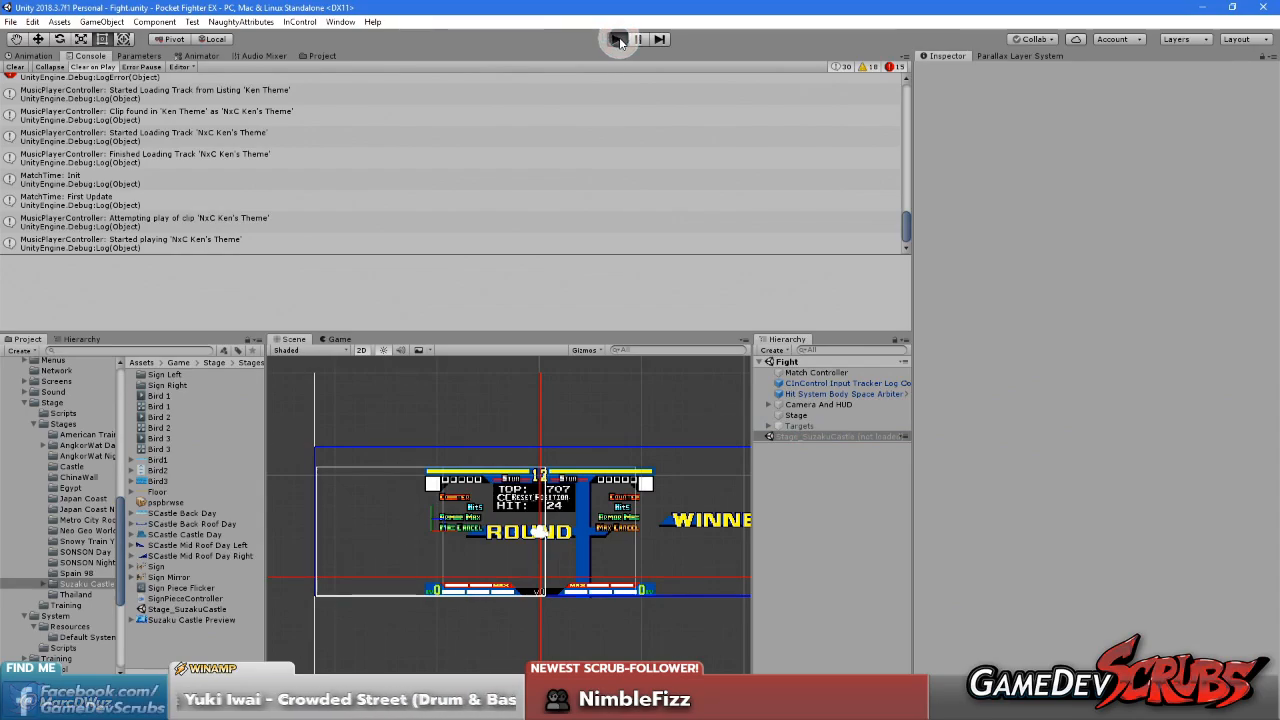
{"action": "right_click", "coordinate": [340, 339]}
{"action": "left_click", "coordinate": [386, 381]}
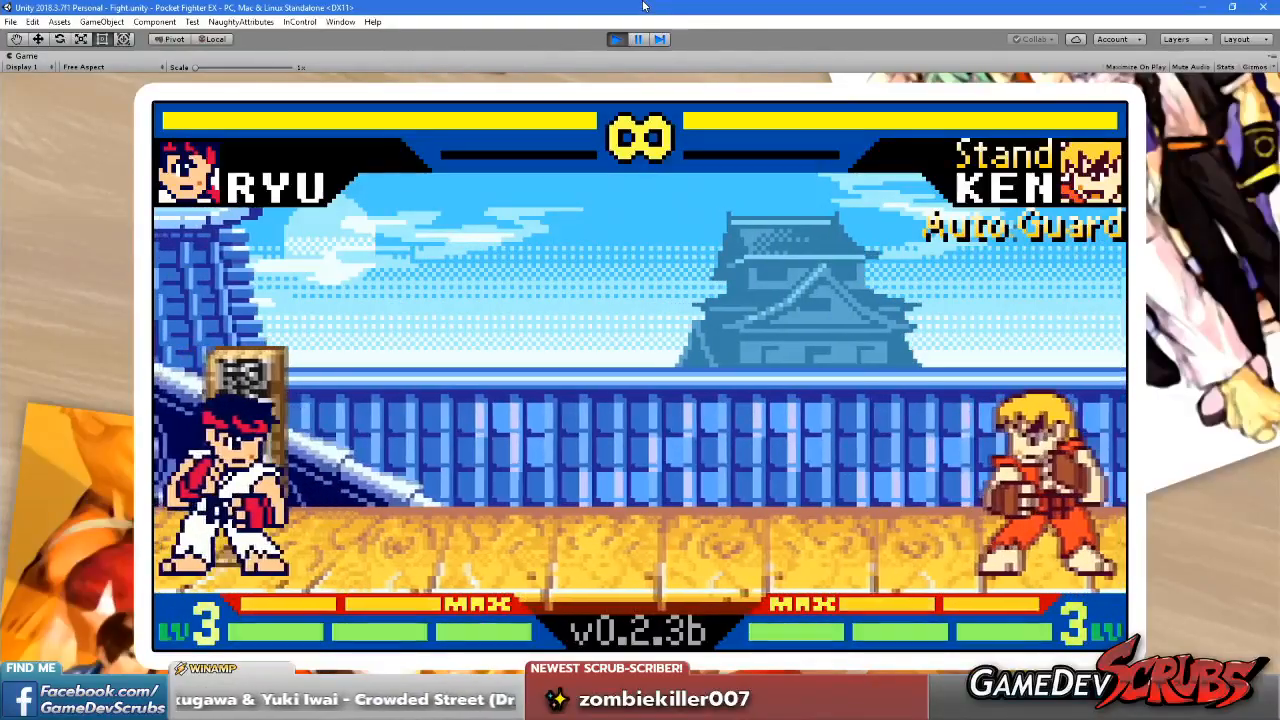
{"action": "left_click", "coordinate": [480, 156]}
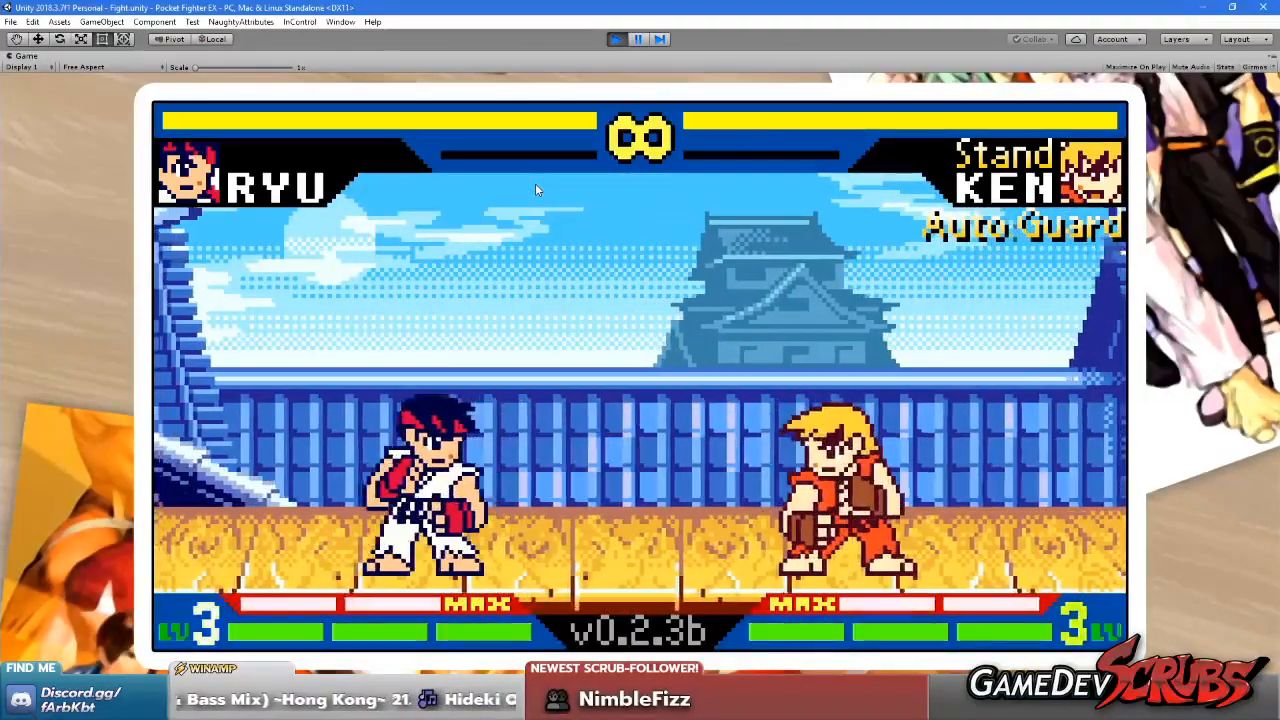
{"action": "left_click", "coordinate": [573, 220]}
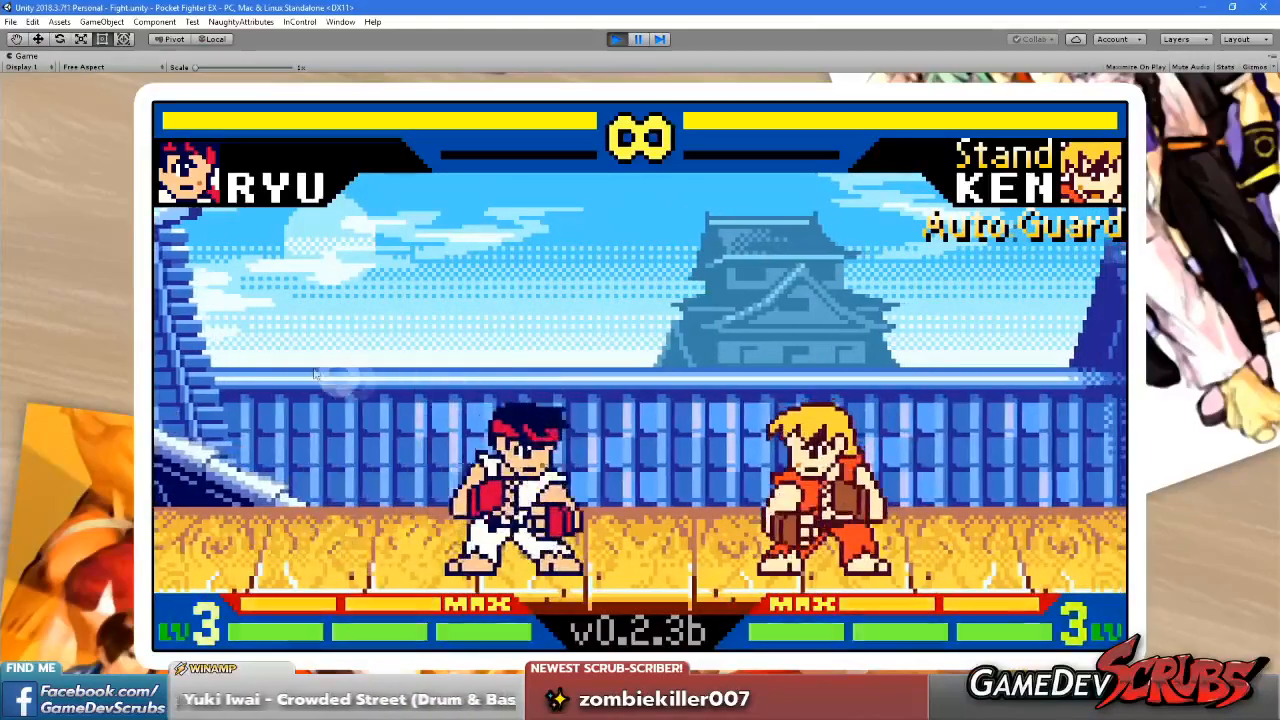
{"action": "right_click", "coordinate": [40, 56]}
{"action": "left_click", "coordinate": [60, 100]}
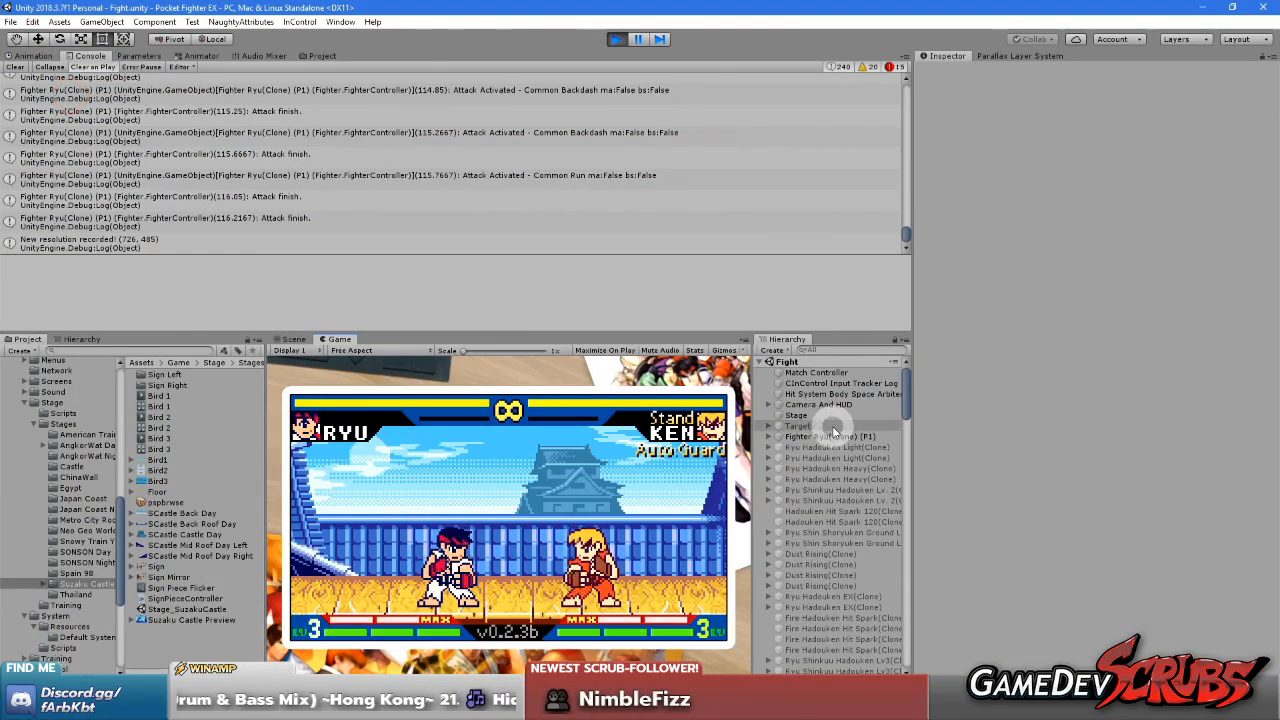
In the running Stage_SuzakuCastle scene, widen the Roof under Roof Far Layer by 0.8 twice, to a tiled width of 31.1
{"action": "scroll", "coordinate": [835, 440], "scroll_direction": "down", "scroll_amount": 7}
{"action": "scroll", "coordinate": [829, 438], "scroll_direction": "up", "scroll_amount": 7}
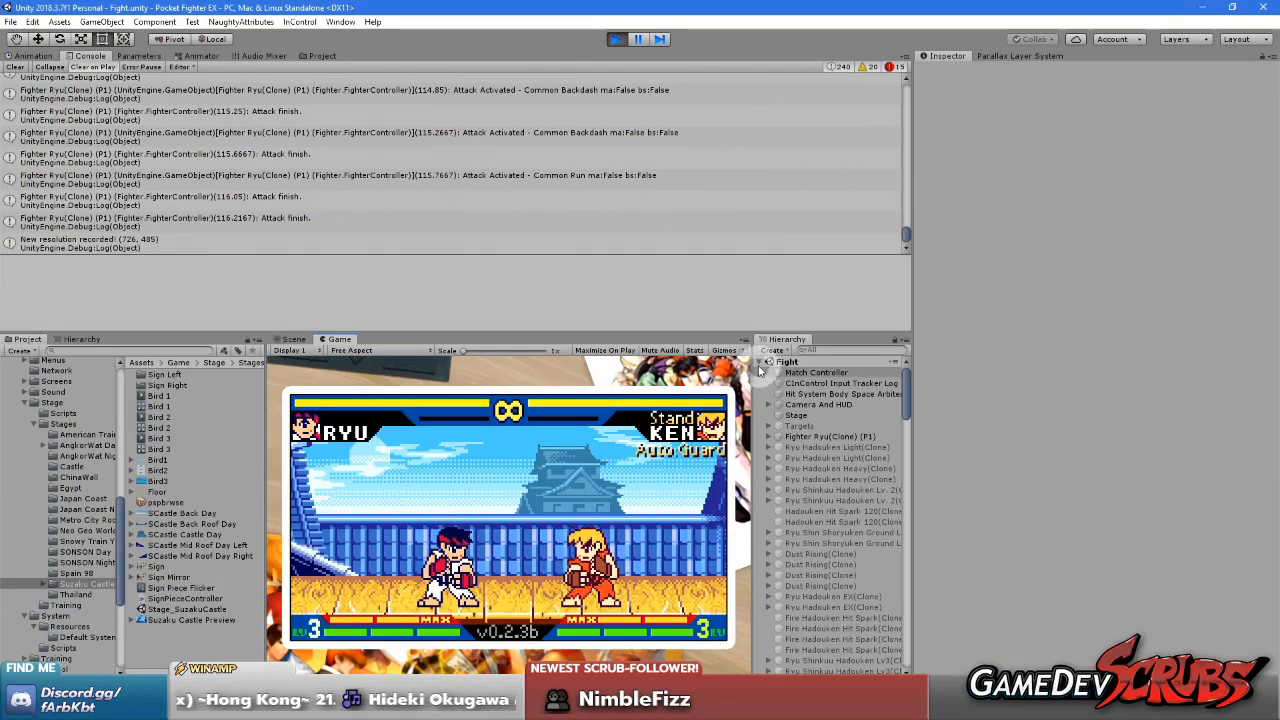
{"action": "left_click", "coordinate": [759, 363]}
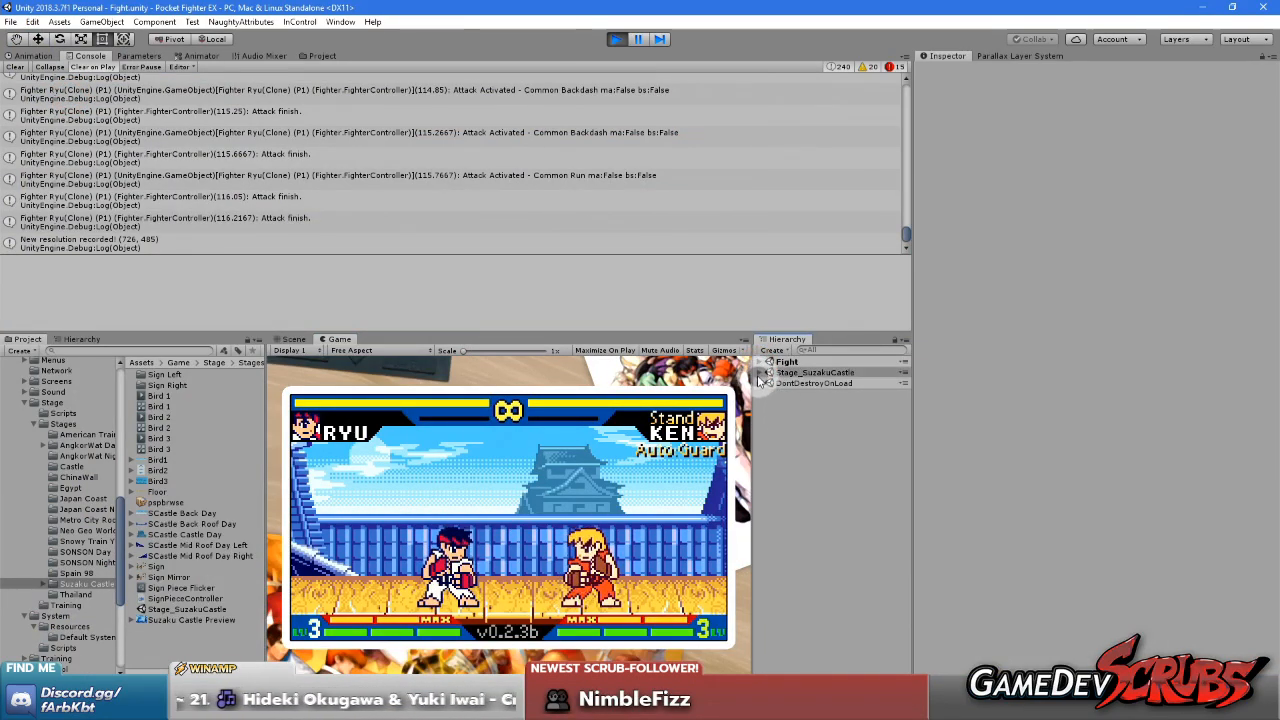
{"action": "left_click", "coordinate": [760, 383]}
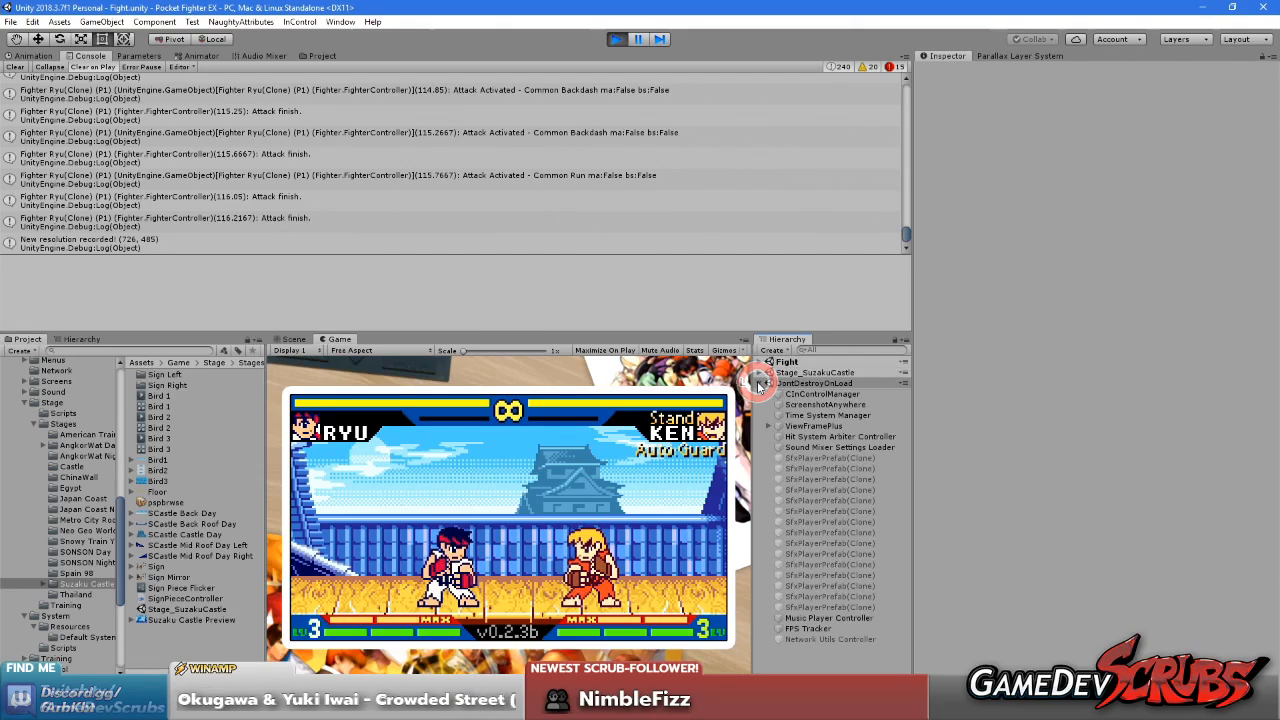
{"action": "left_click", "coordinate": [759, 373]}
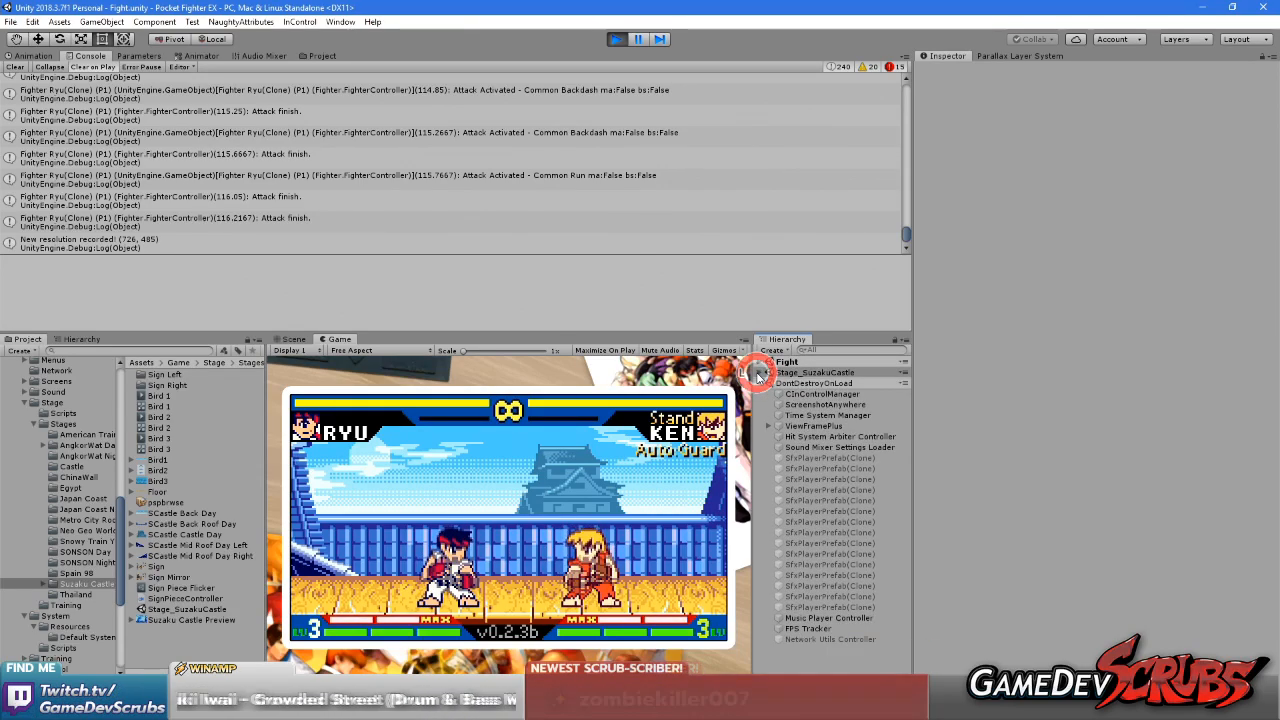
{"action": "left_click", "coordinate": [760, 415]}
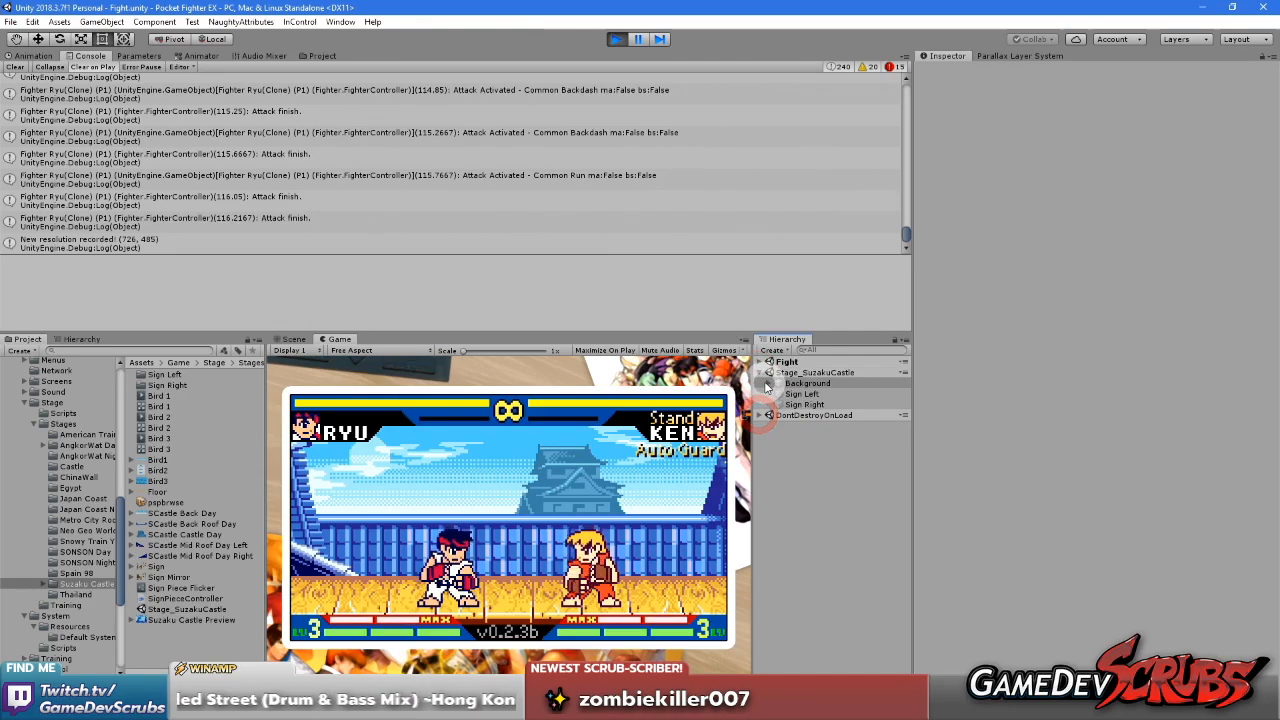
{"action": "left_click", "coordinate": [768, 384]}
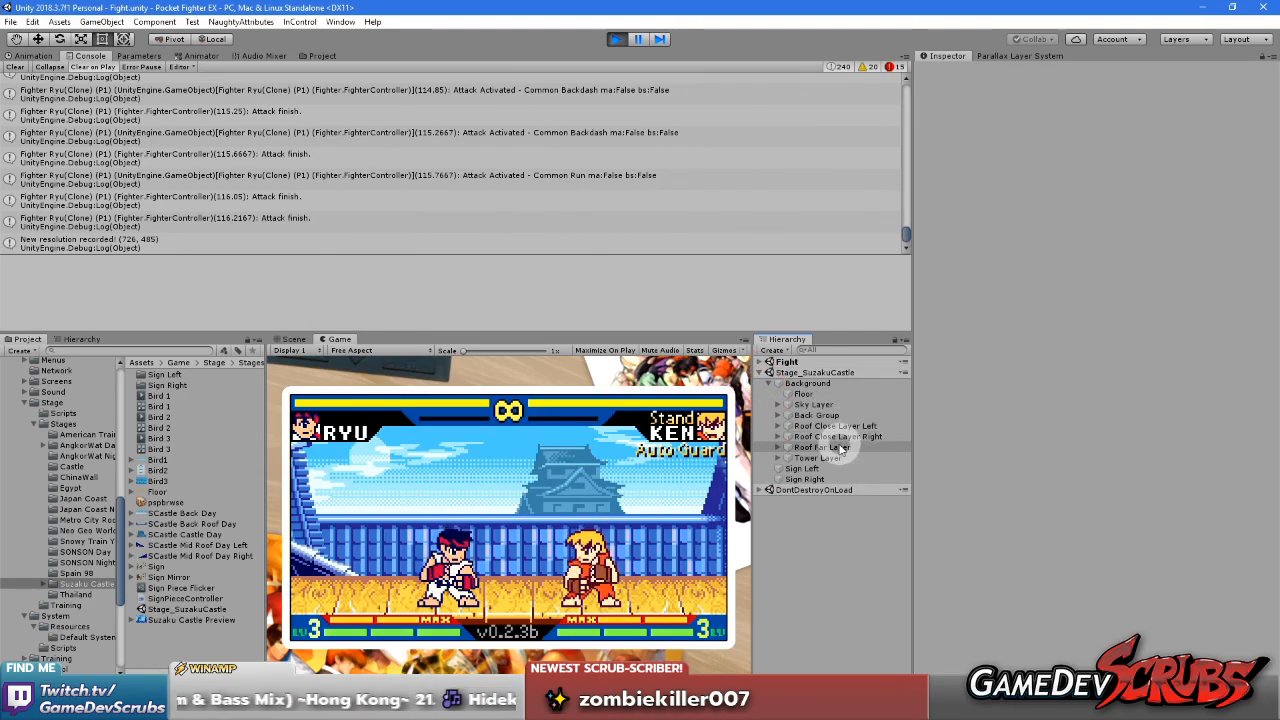
{"action": "left_click", "coordinate": [778, 447]}
{"action": "left_click", "coordinate": [810, 458]}
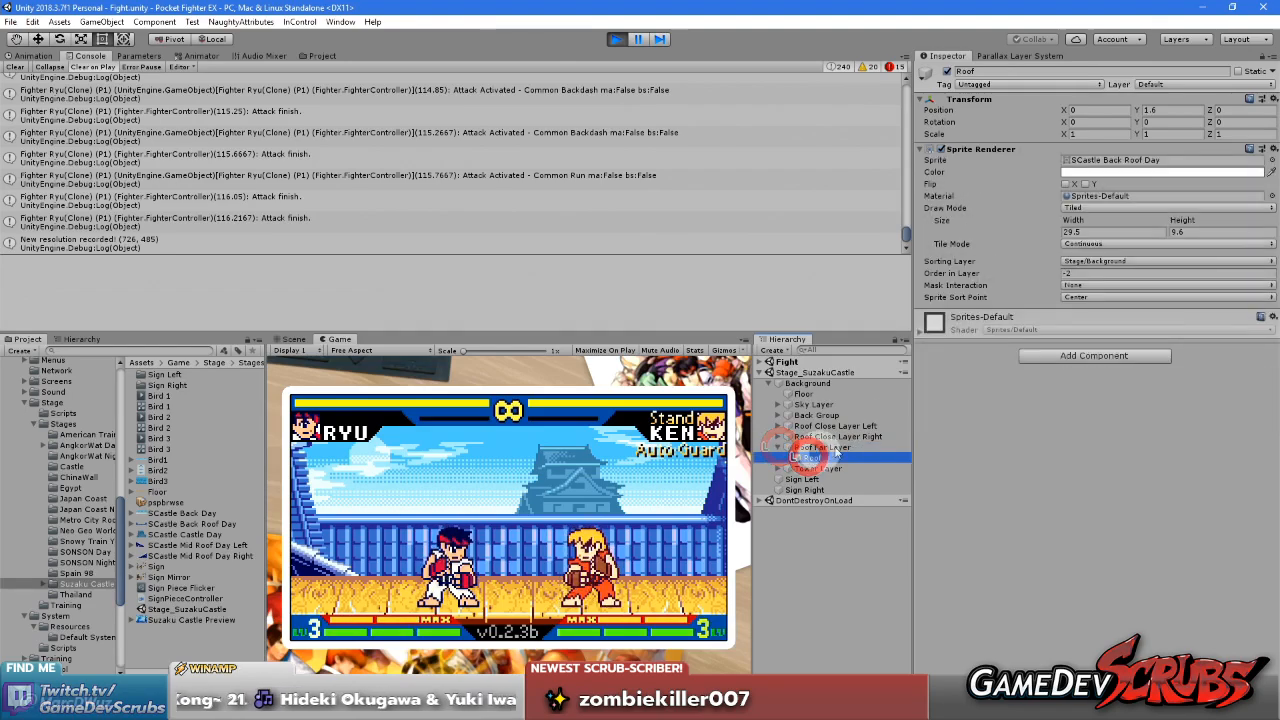
{"action": "left_click", "coordinate": [1097, 231]}
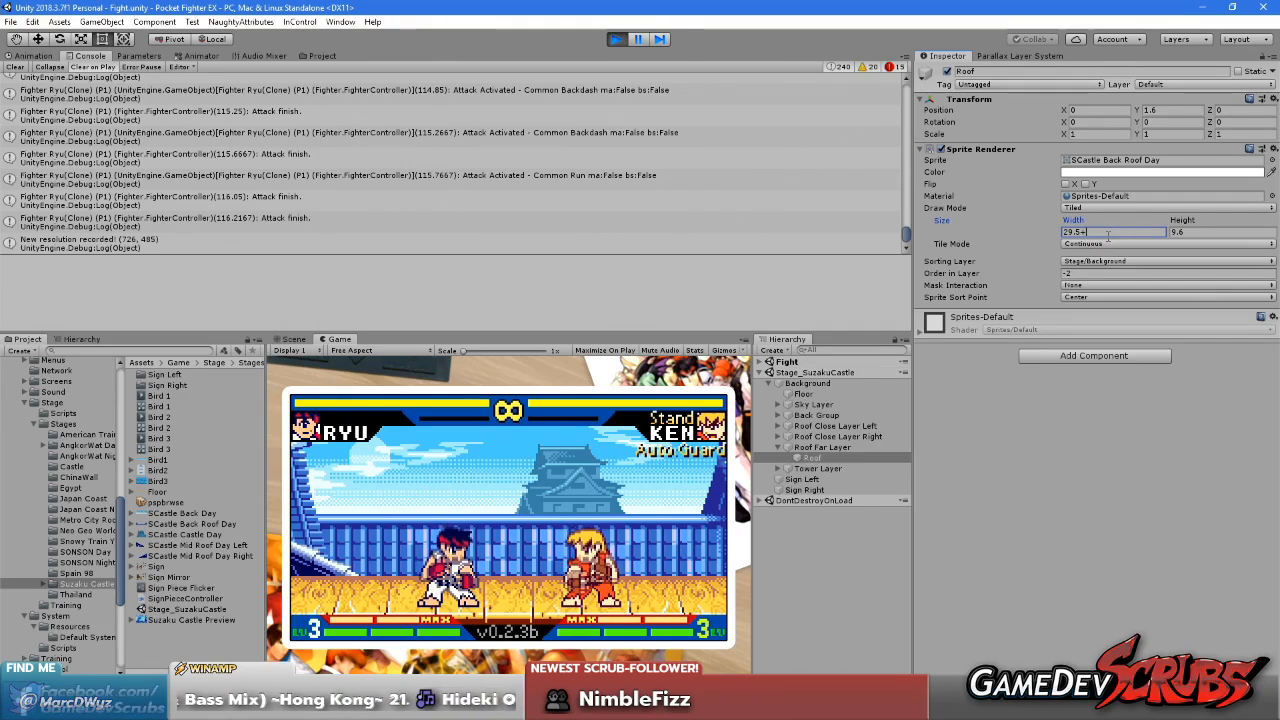
{"action": "type", "text": "8"}
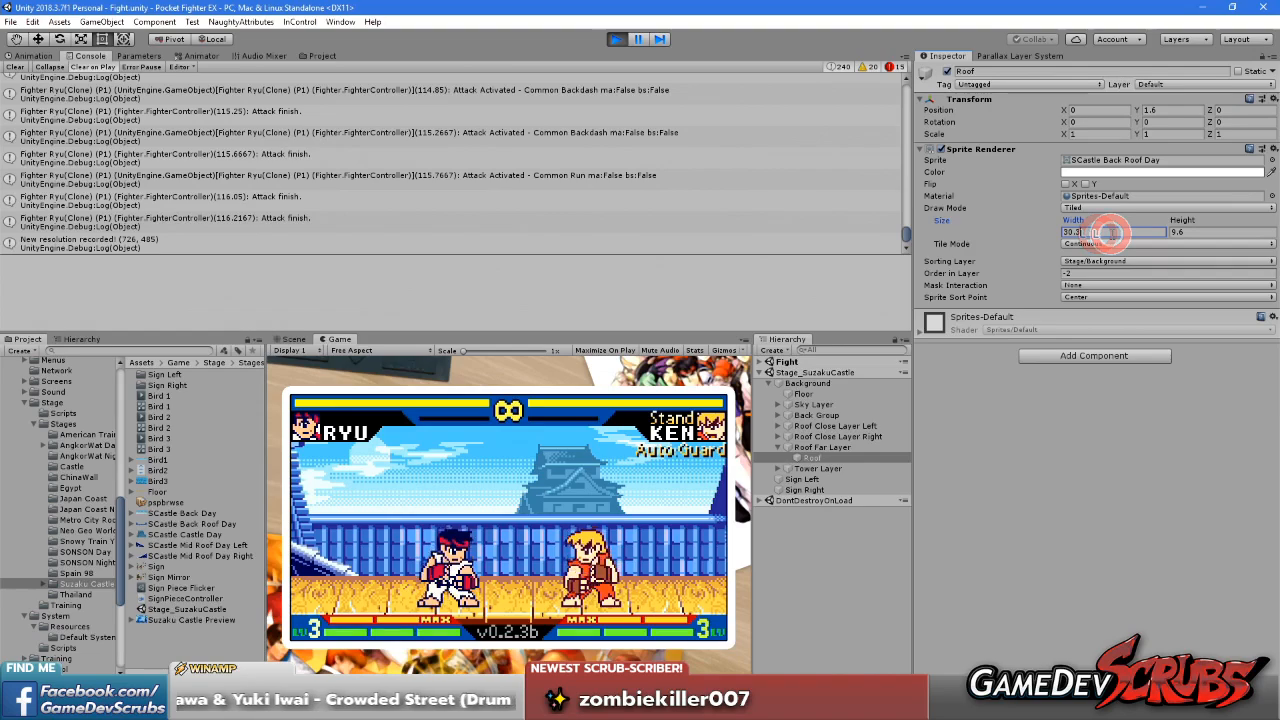
{"action": "type", "text": "8"}
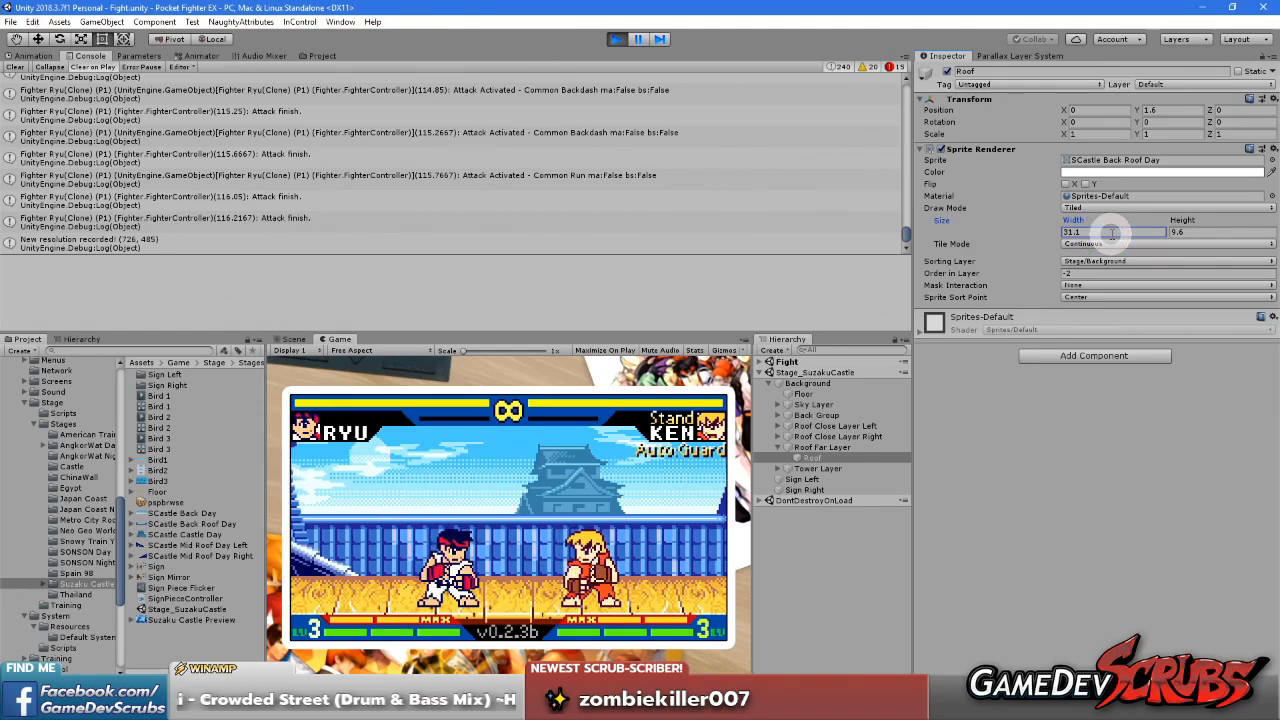
Move the fighter back and forth and compare the widened roof in the Game and Scene views
{"action": "left_click", "coordinate": [294, 339]}
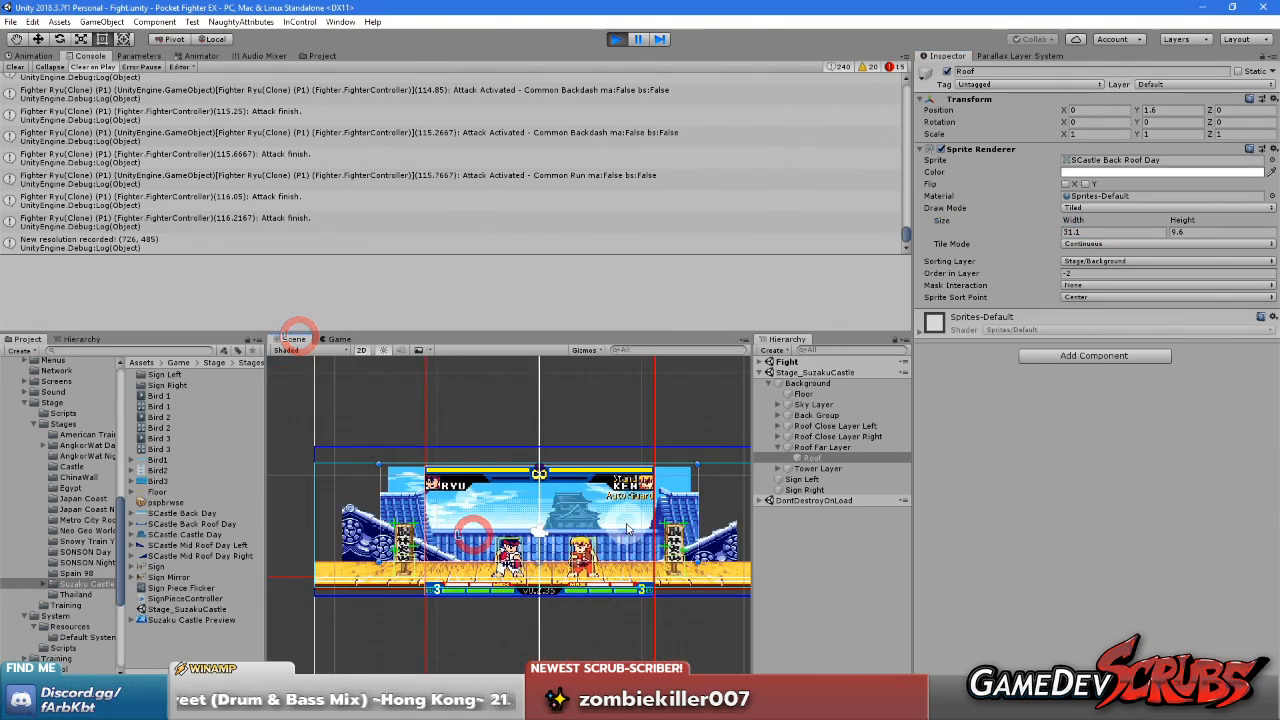
{"action": "left_click", "coordinate": [334, 340]}
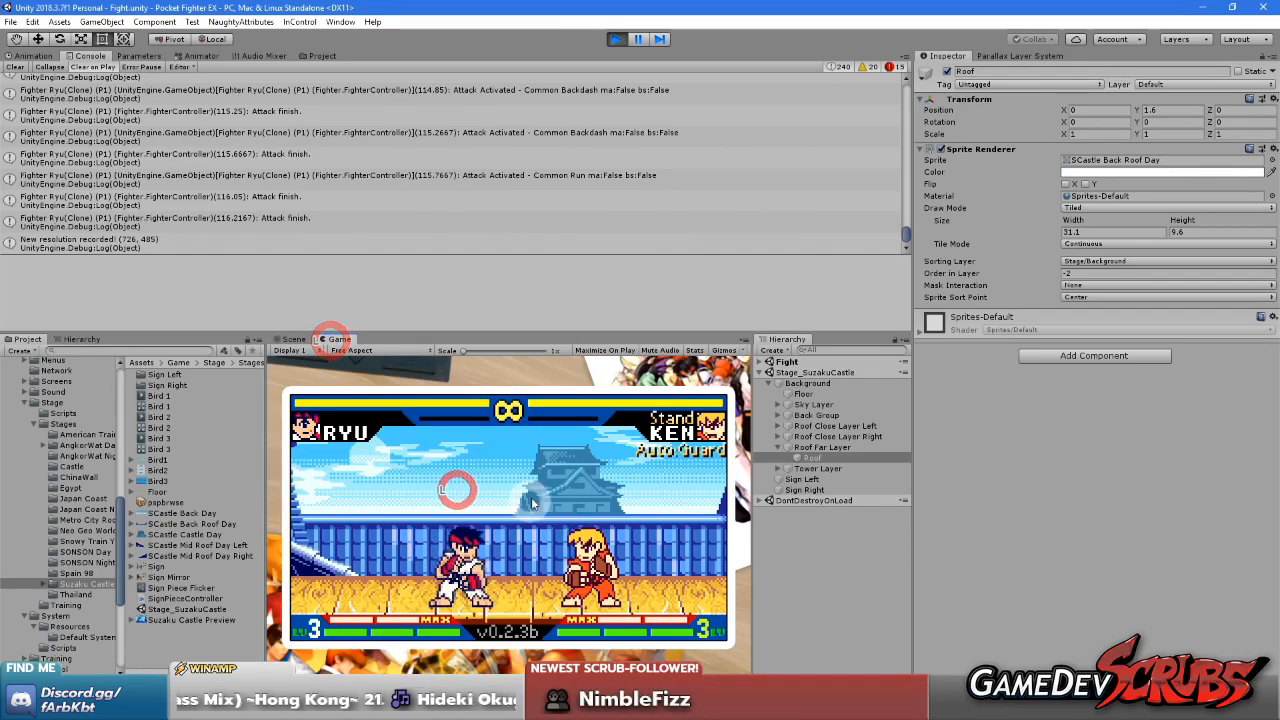
{"action": "key", "text": "Right"}
{"action": "key", "text": "Right"}
{"action": "key", "text": "Left"}
{"action": "key", "text": "Left"}
{"action": "left_click", "coordinate": [294, 340]}
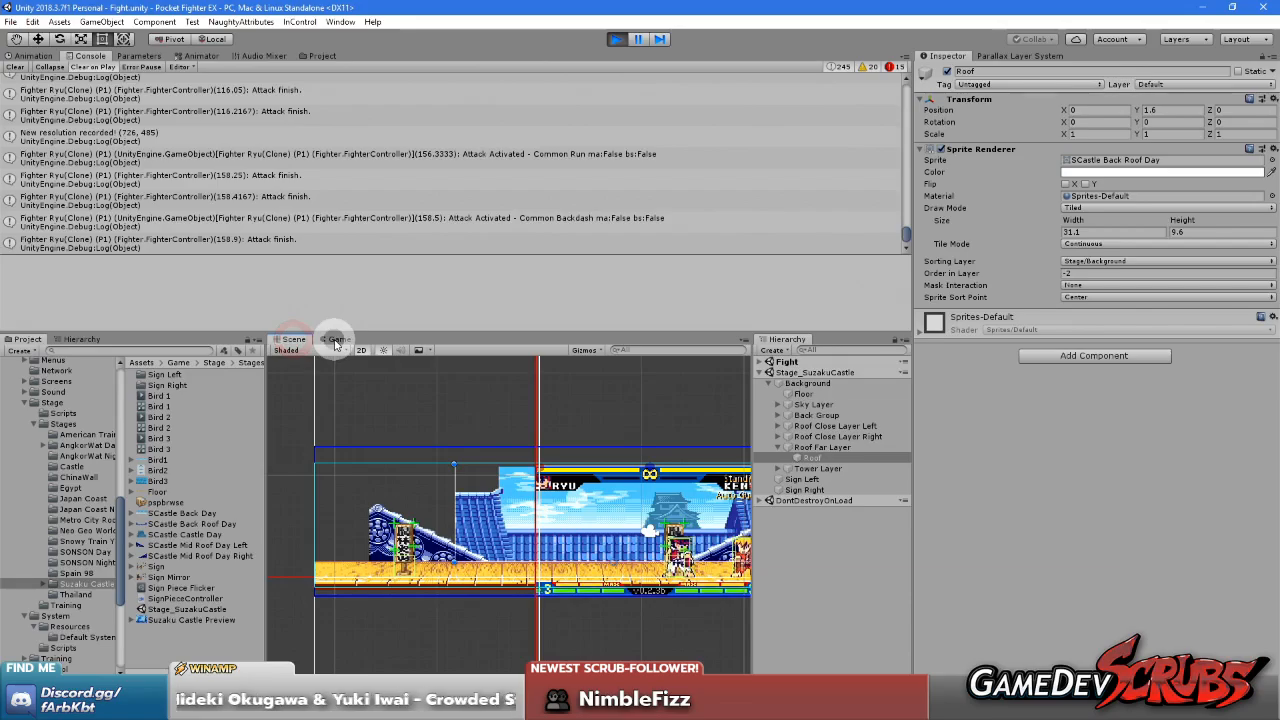
Maximize the running game, fight near the stage's right edge to examine the roof's end, and restore the layout
{"action": "left_click", "coordinate": [334, 340]}
{"action": "right_click", "coordinate": [336, 340]}
{"action": "left_click", "coordinate": [372, 380]}
{"action": "key", "text": "Right"}
{"action": "key", "text": "Right"}
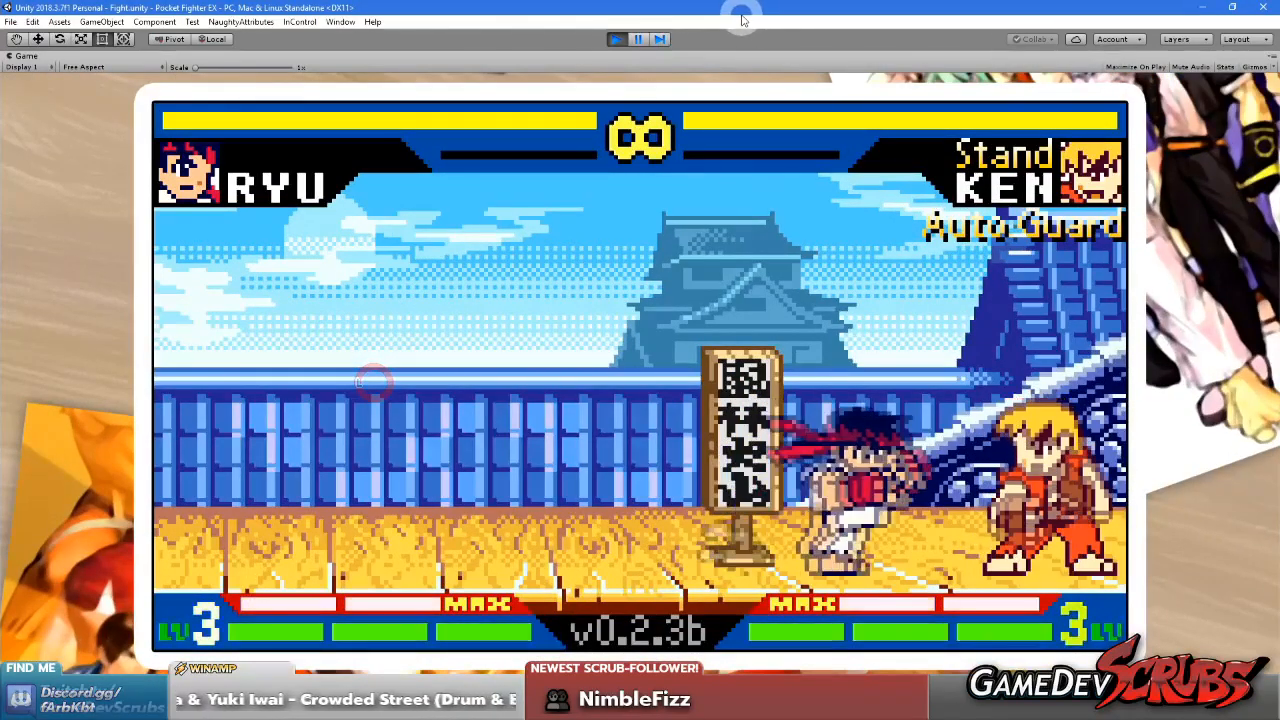
{"action": "key", "text": "Left"}
{"action": "key", "text": "Left"}
{"action": "key", "text": "Right"}
{"action": "key", "text": "Right"}
{"action": "key", "text": "a"}
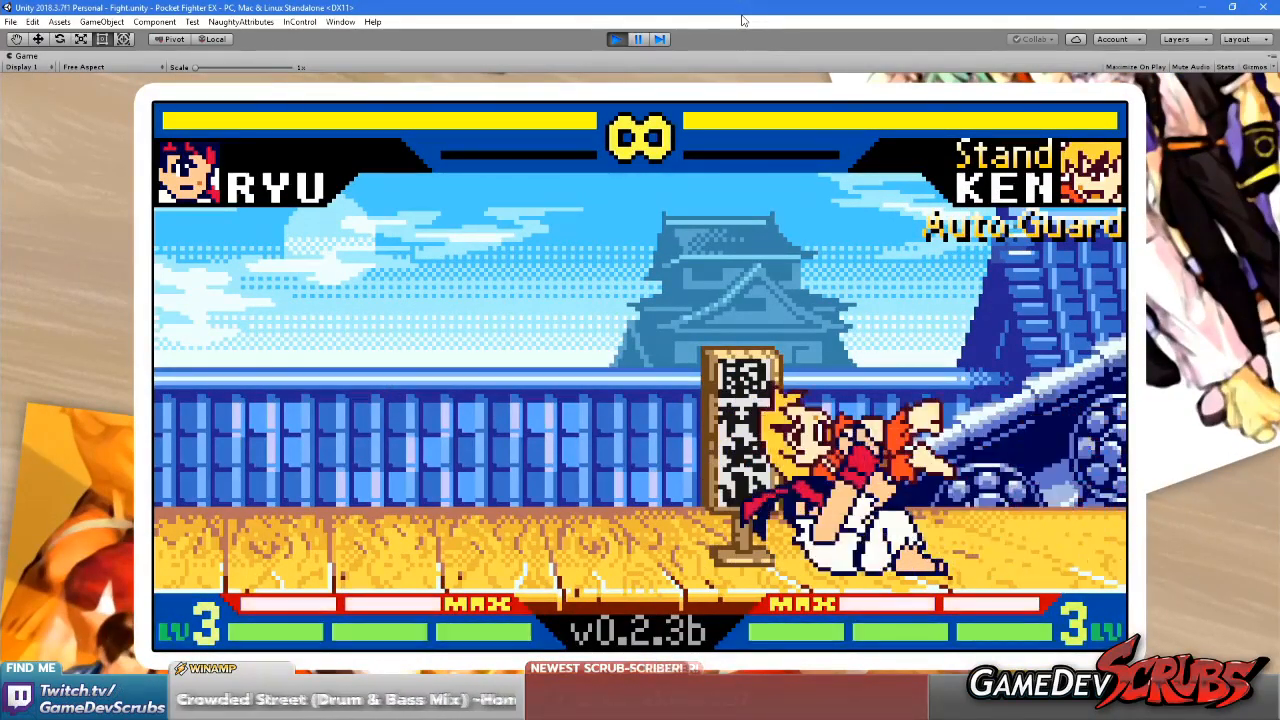
{"action": "key", "text": "Left"}
{"action": "key", "text": "Left"}
{"action": "key", "text": "Right"}
{"action": "key", "text": "Right"}
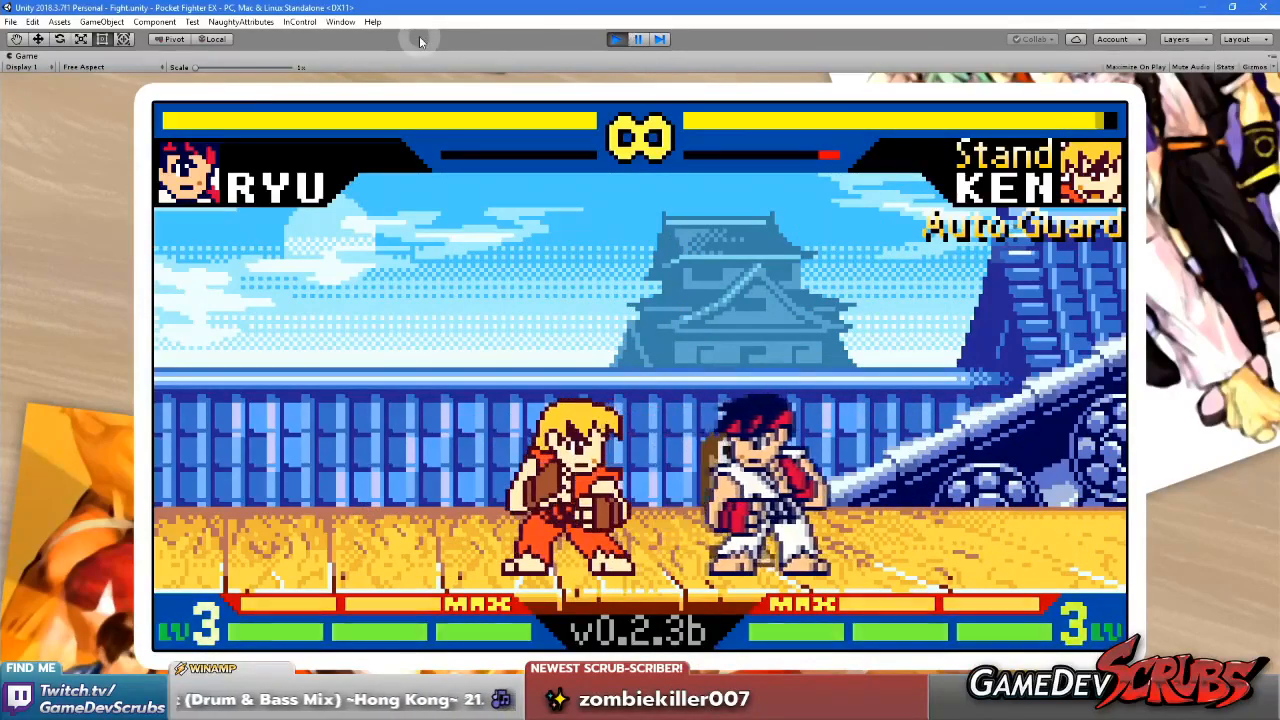
{"action": "right_click", "coordinate": [26, 56]}
{"action": "left_click", "coordinate": [64, 96]}
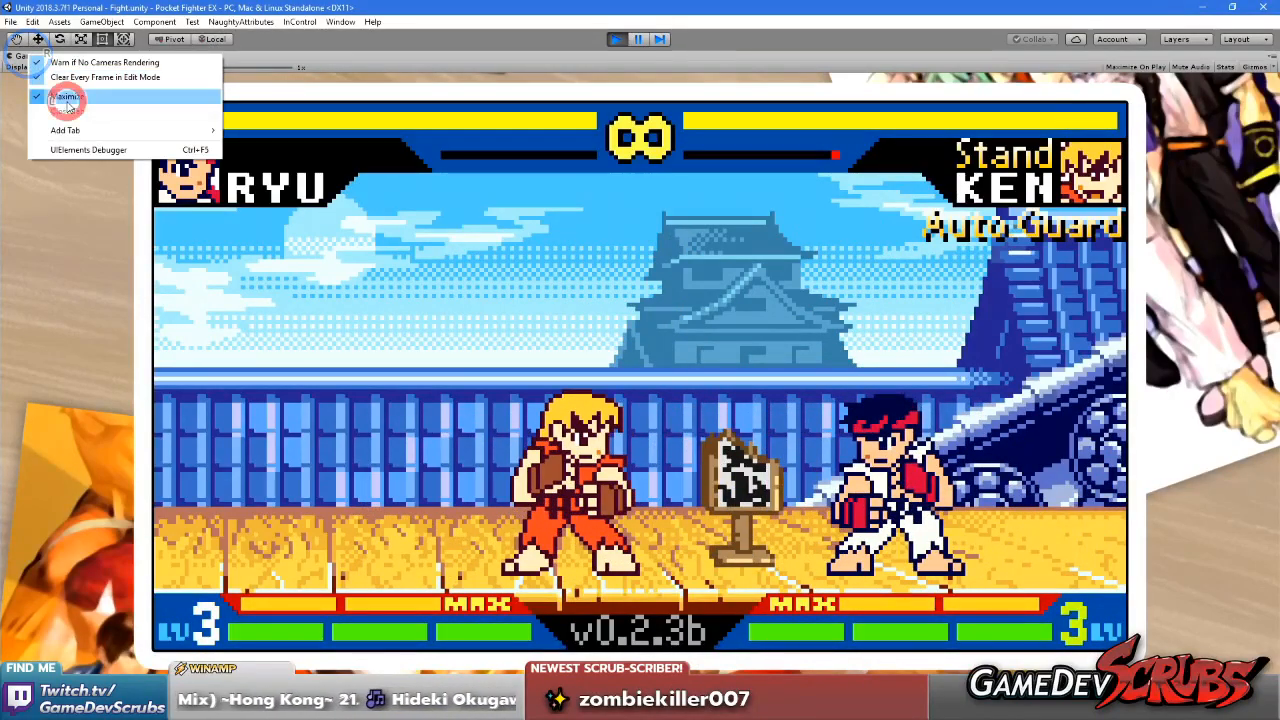
Set the Roof Far Layer's horizontal Scroll Factor to 0.4 and inspect the roof's right end in the Scene view
{"action": "left_click", "coordinate": [297, 340]}
{"action": "middle_click_drag", "start_coordinate": [520, 490], "coordinate": [275, 491]}
{"action": "scroll", "coordinate": [655, 512], "scroll_direction": "up", "scroll_amount": 3}
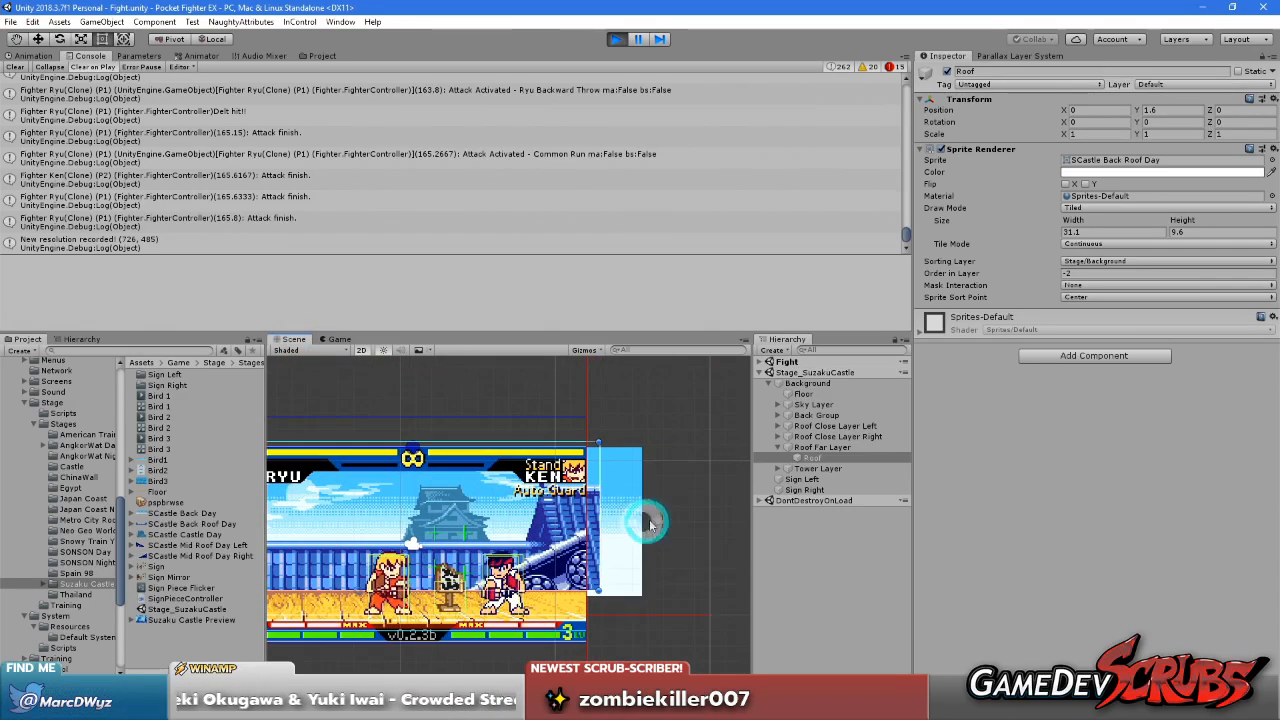
{"action": "scroll", "coordinate": [643, 518], "scroll_direction": "up", "scroll_amount": 2}
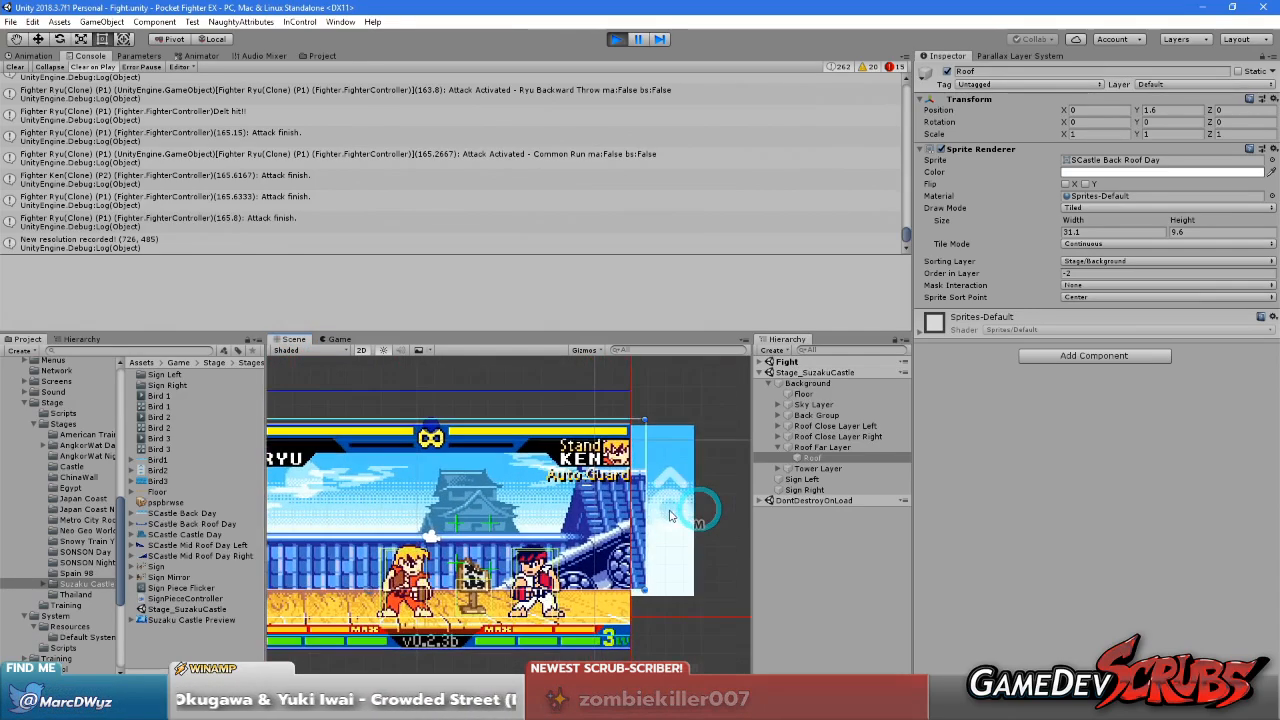
{"action": "left_click", "coordinate": [822, 447]}
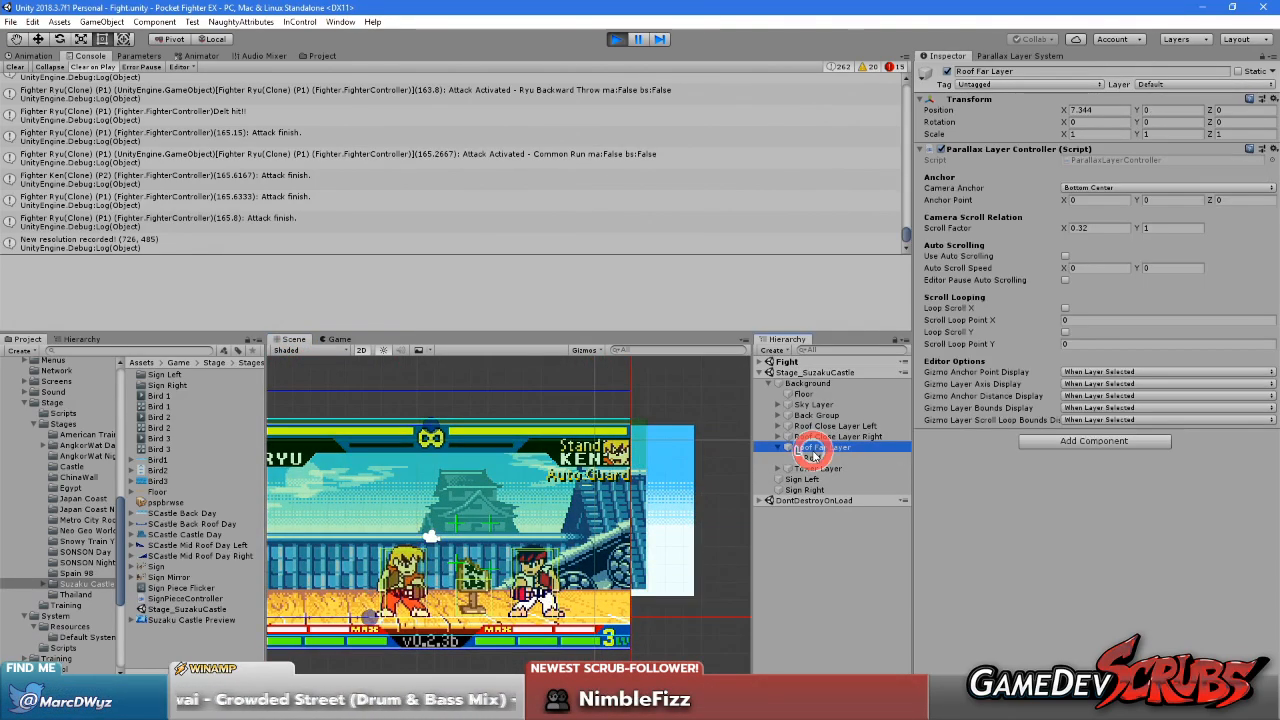
{"action": "left_click", "coordinate": [1102, 228]}
{"action": "key", "text": "BackSpace"}
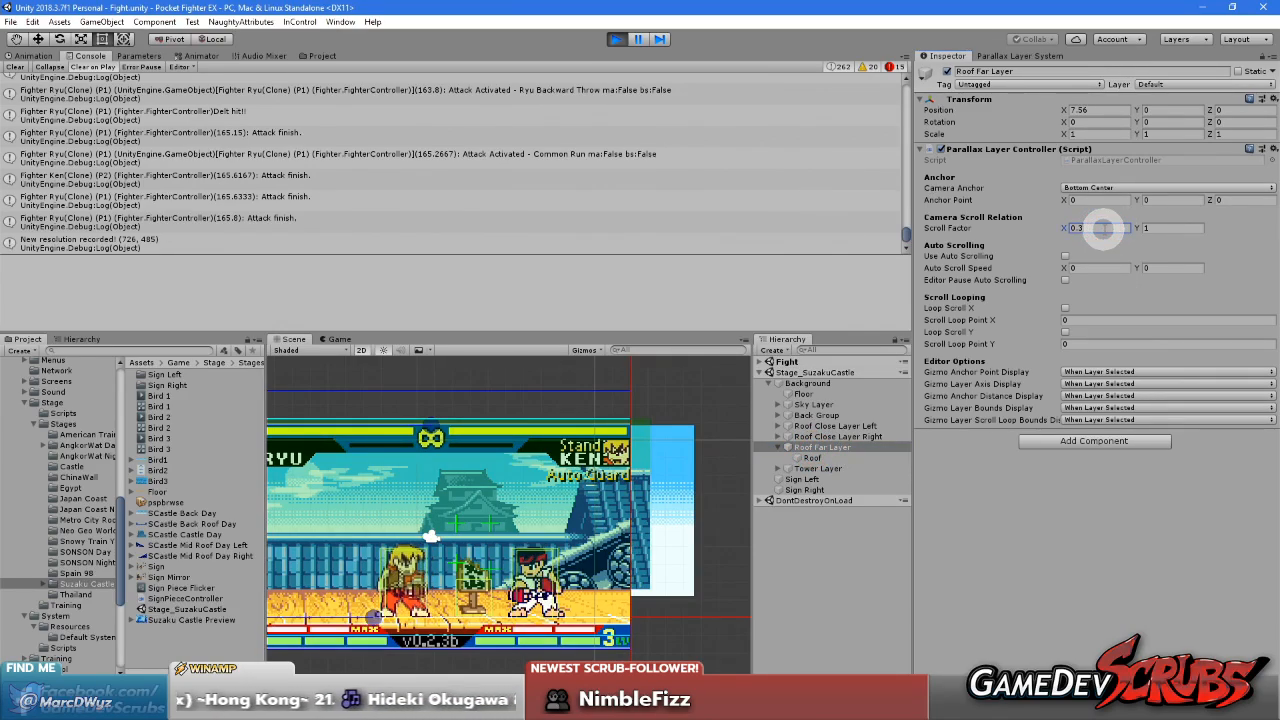
{"action": "key", "text": "BackSpace"}
{"action": "type", "text": "4"}
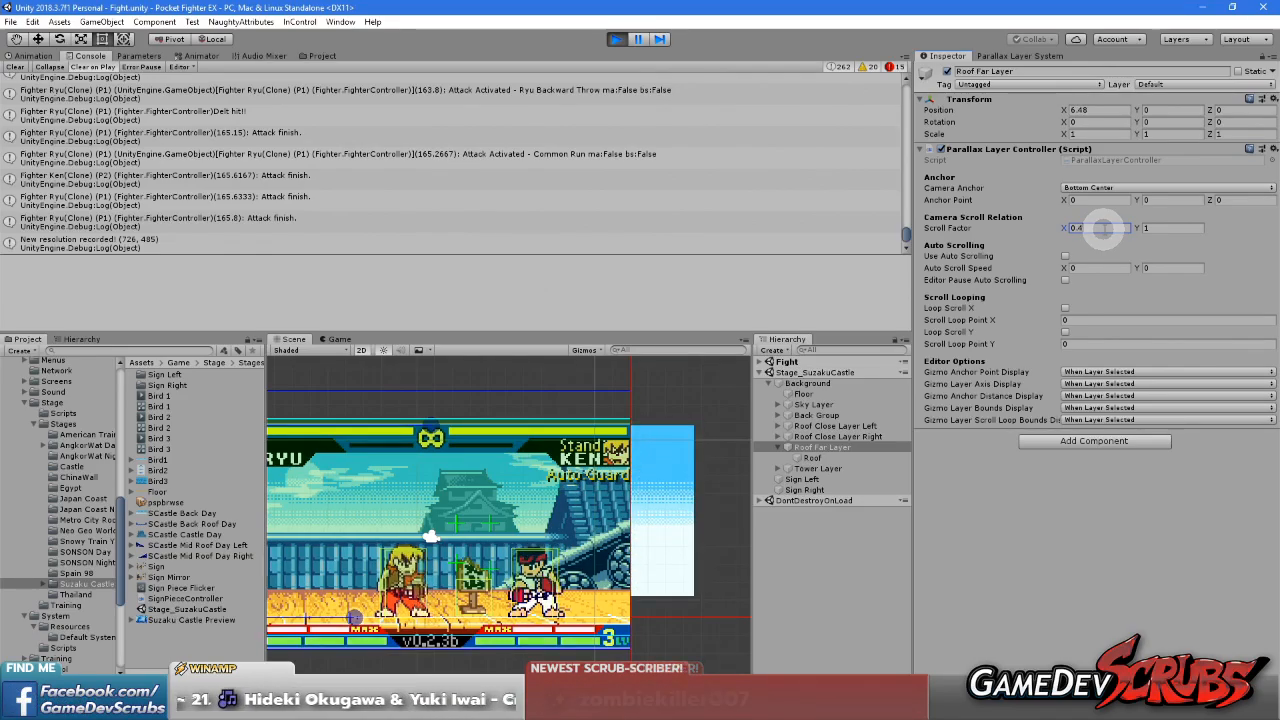
{"action": "scroll", "coordinate": [592, 518], "scroll_direction": "up", "scroll_amount": 10}
{"action": "scroll", "coordinate": [592, 518], "scroll_direction": "down", "scroll_amount": 8}
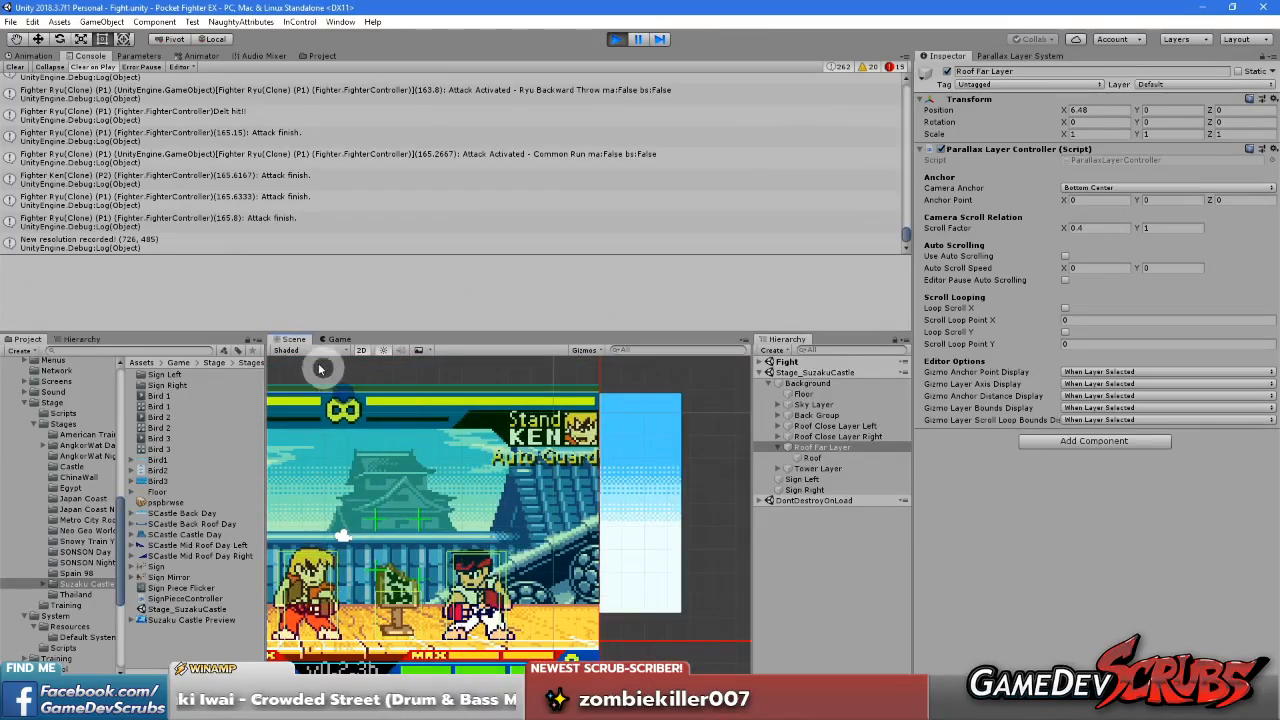
Playtest the stage in a maximized Game view with the new roof scrolling, restore the layout and select the Roof
{"action": "right_click", "coordinate": [338, 342]}
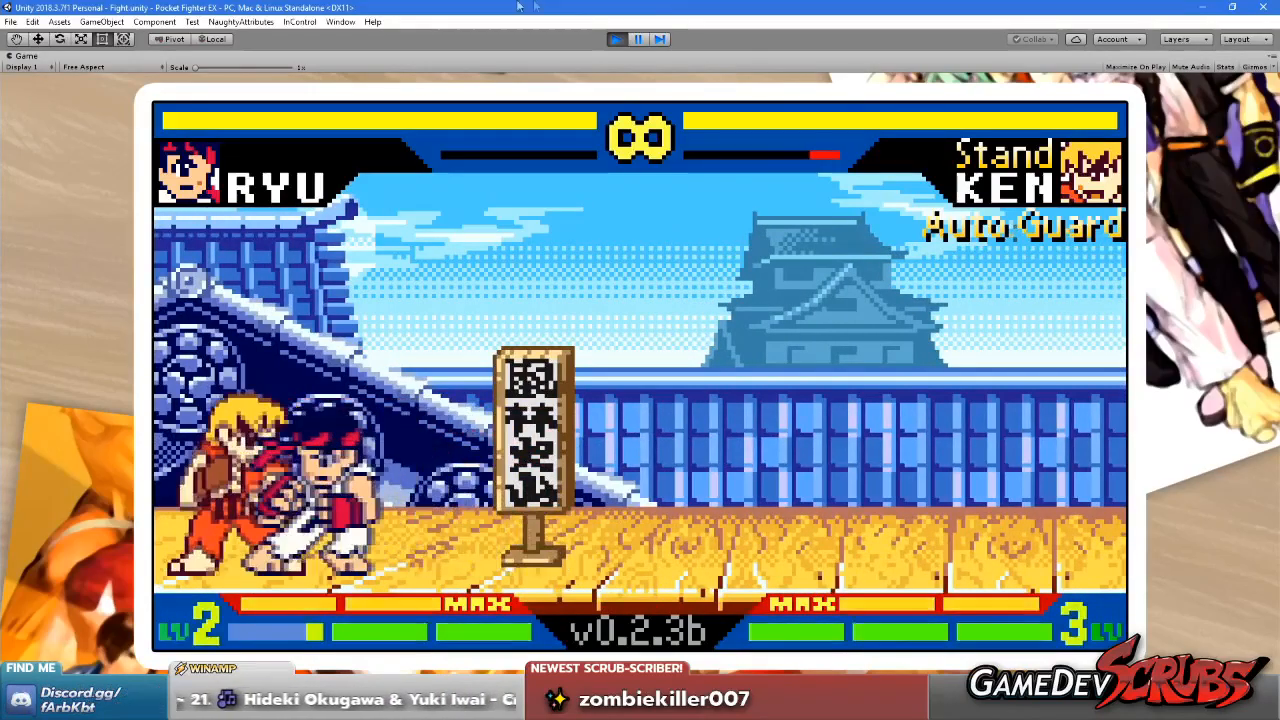
{"action": "right_click", "coordinate": [27, 56]}
{"action": "left_click", "coordinate": [56, 101]}
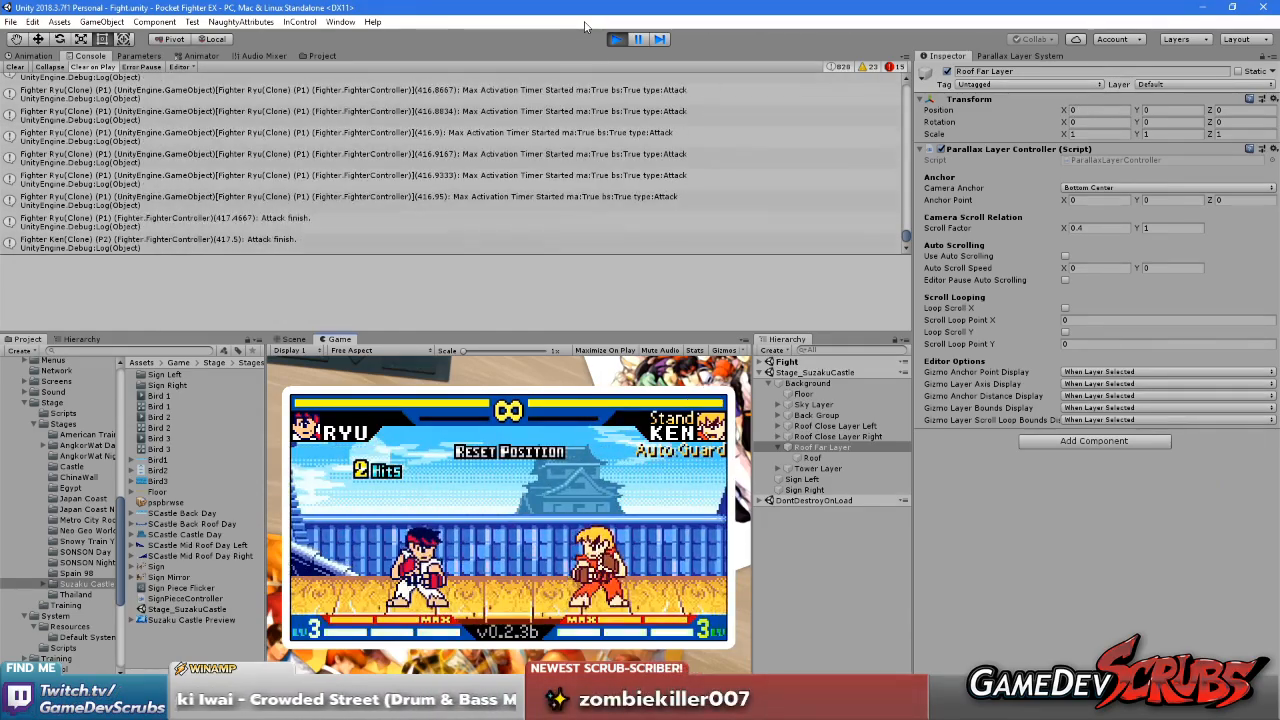
{"action": "left_click", "coordinate": [822, 458]}
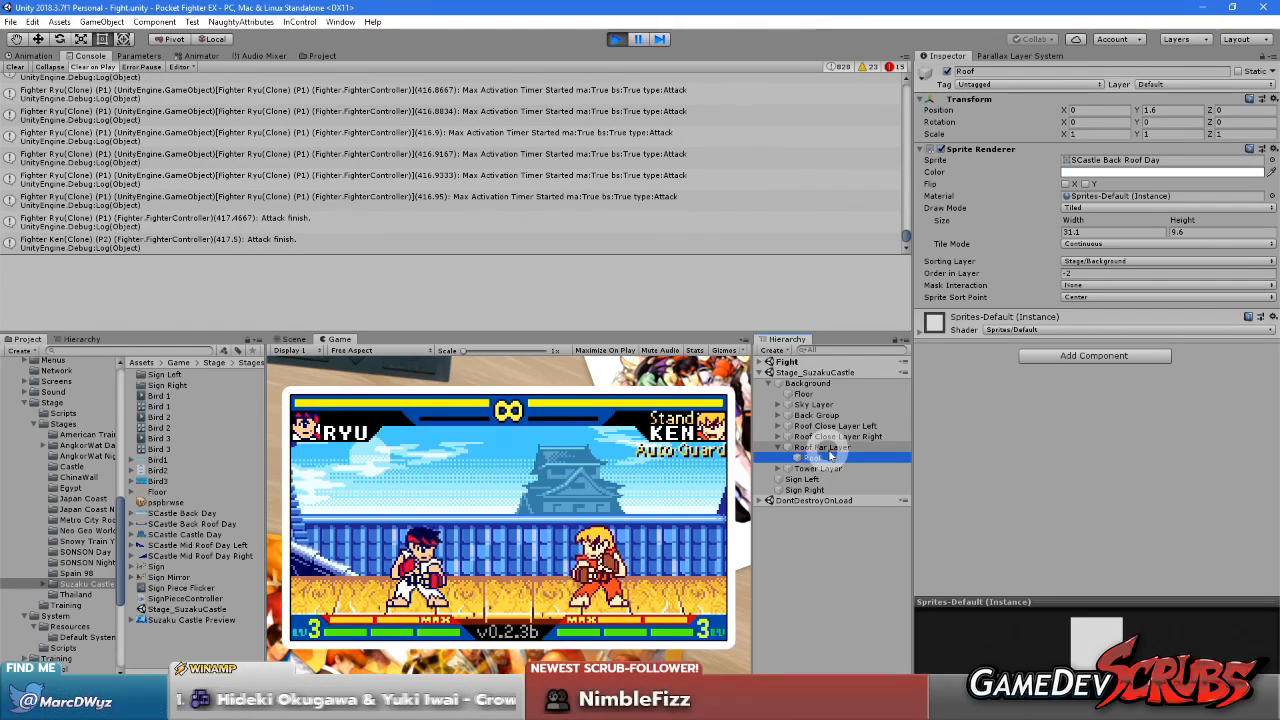
{"action": "left_click", "coordinate": [556, 503]}
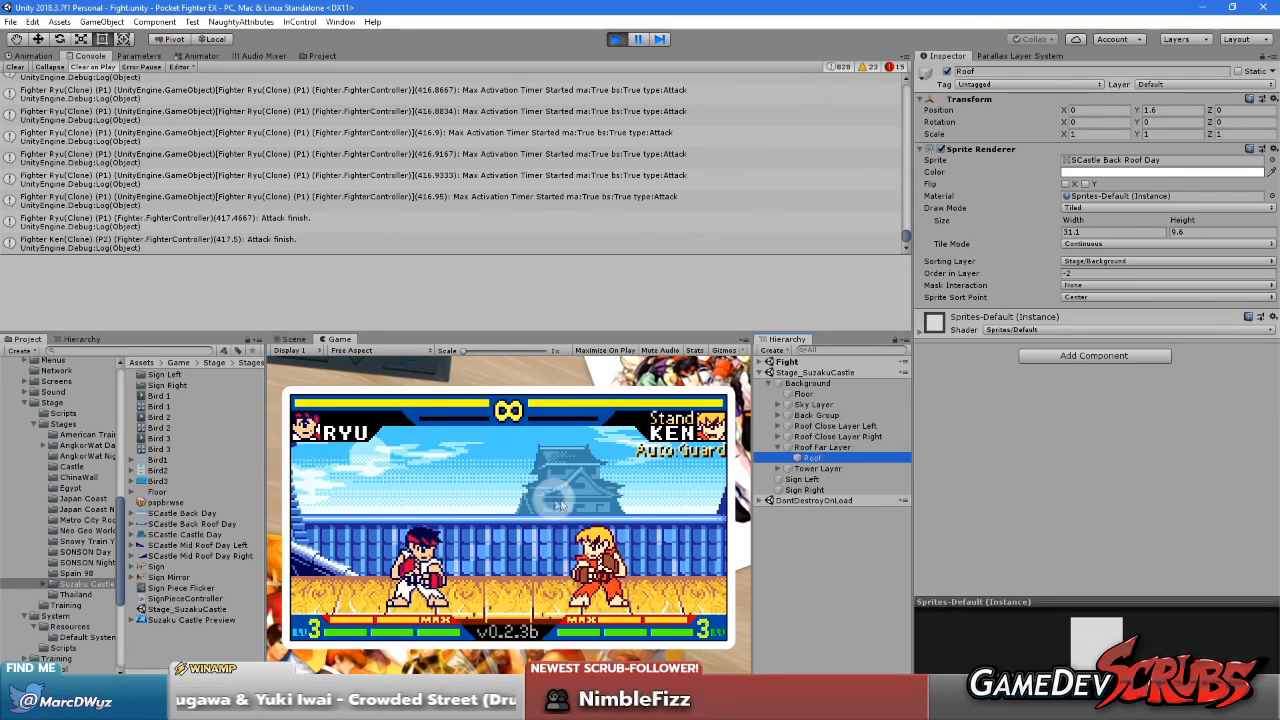
Playtest the fight by dashing, jumping and attacking across the whole stage to examine the far roof's scrolling toward both edges
{"action": "left_click", "coordinate": [575, 502]}
{"action": "key", "text": "Right"}
{"action": "key", "text": "Right"}
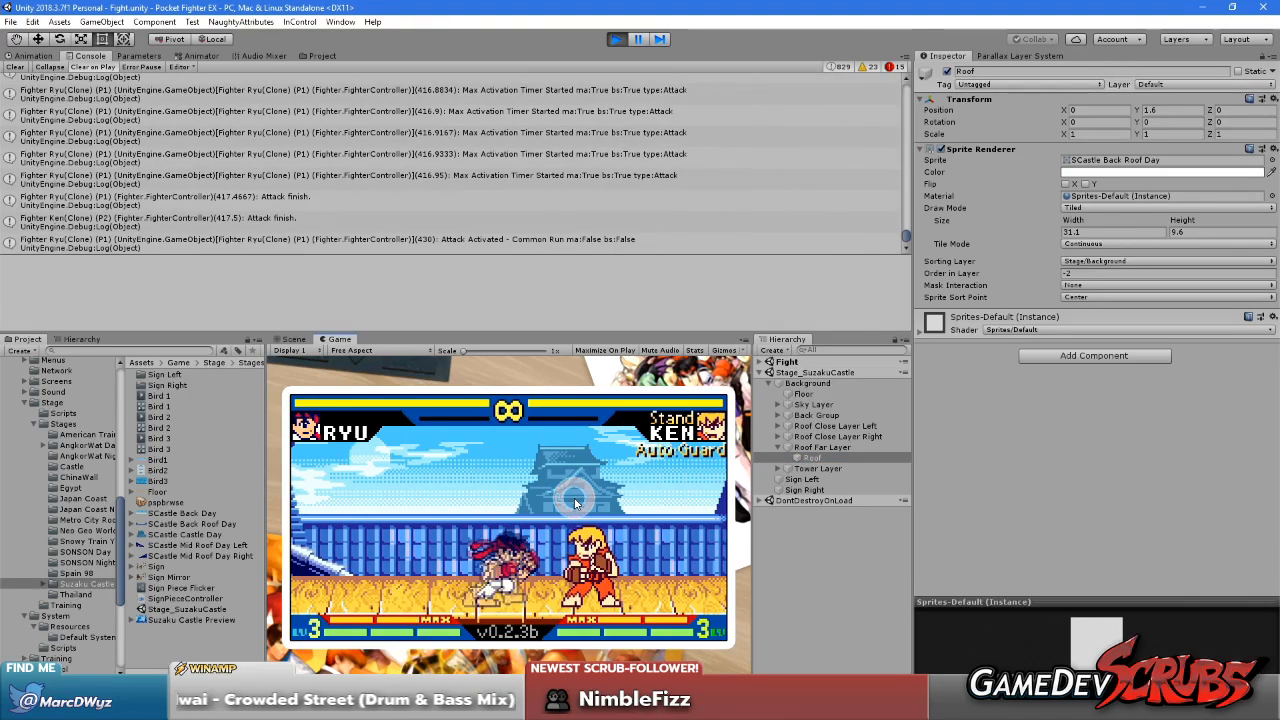
{"action": "key", "text": "Up"}
{"action": "key", "text": "Left"}
{"action": "key", "text": "Left"}
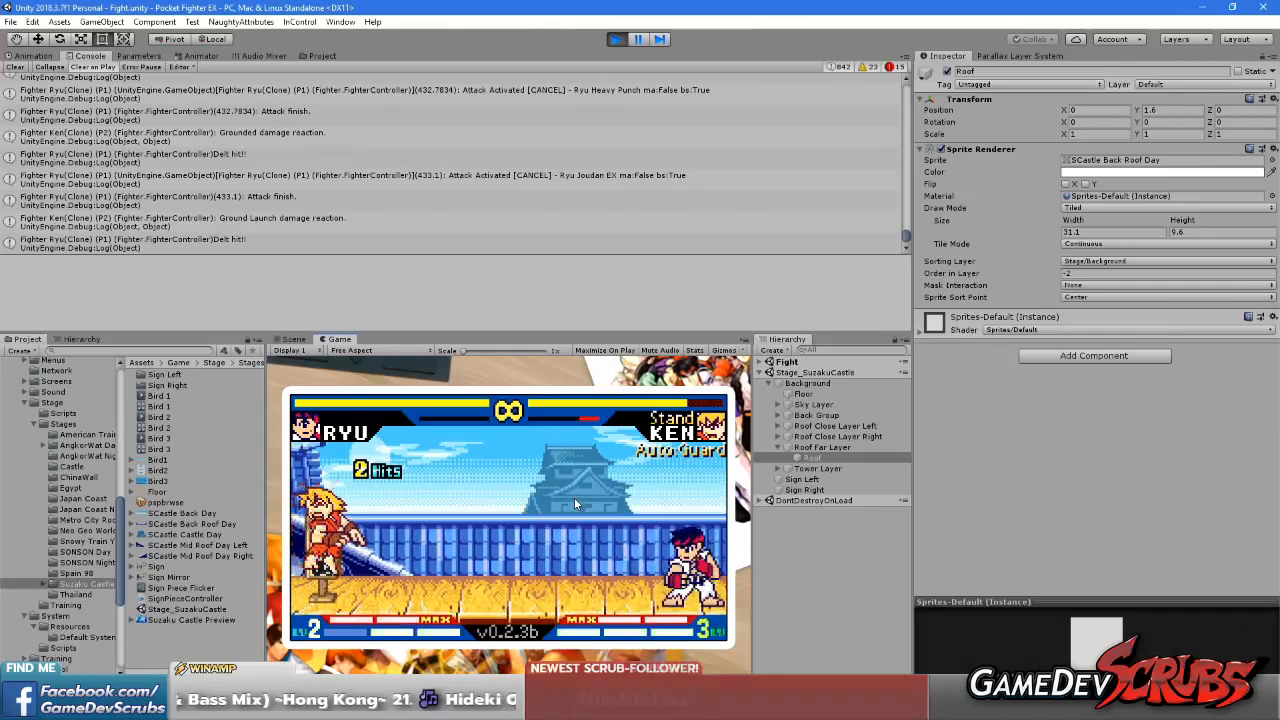
{"action": "key", "text": "Left"}
{"action": "key", "text": "Left"}
{"action": "key", "text": "Left"}
{"action": "key", "text": "Left"}
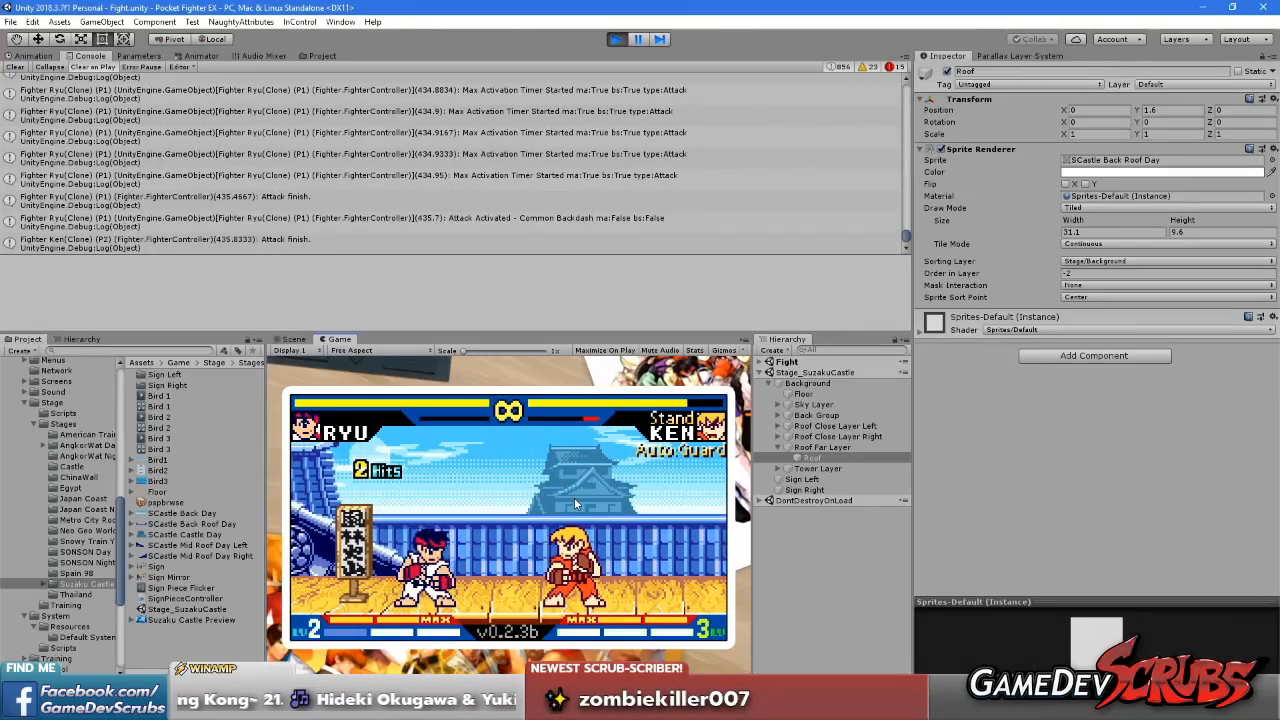
{"action": "key", "text": "Left"}
{"action": "key", "text": "Left"}
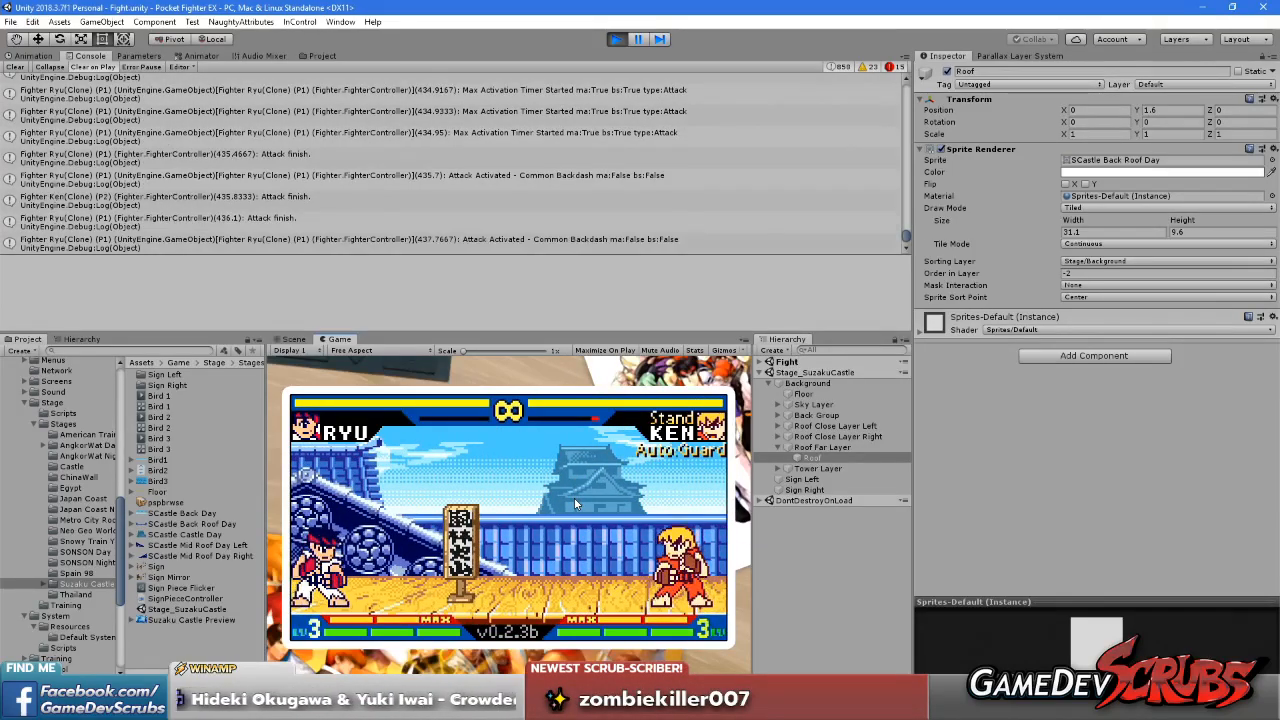
{"action": "key", "text": "Right"}
{"action": "key", "text": "Right"}
{"action": "key", "text": "Up"}
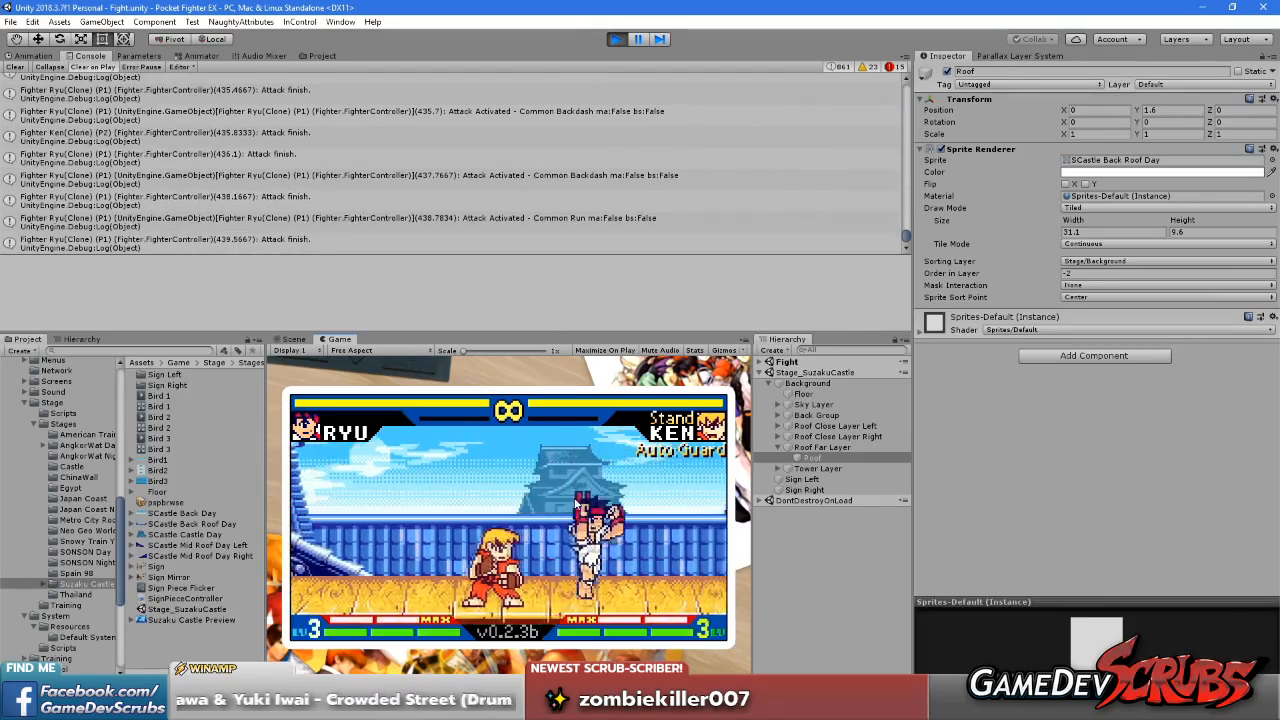
{"action": "key", "text": "Right"}
{"action": "key", "text": "Right"}
{"action": "key", "text": "Right"}
{"action": "key", "text": "Right"}
{"action": "key", "text": "Right"}
{"action": "key", "text": "Right"}
{"action": "key", "text": "Left"}
{"action": "key", "text": "Left"}
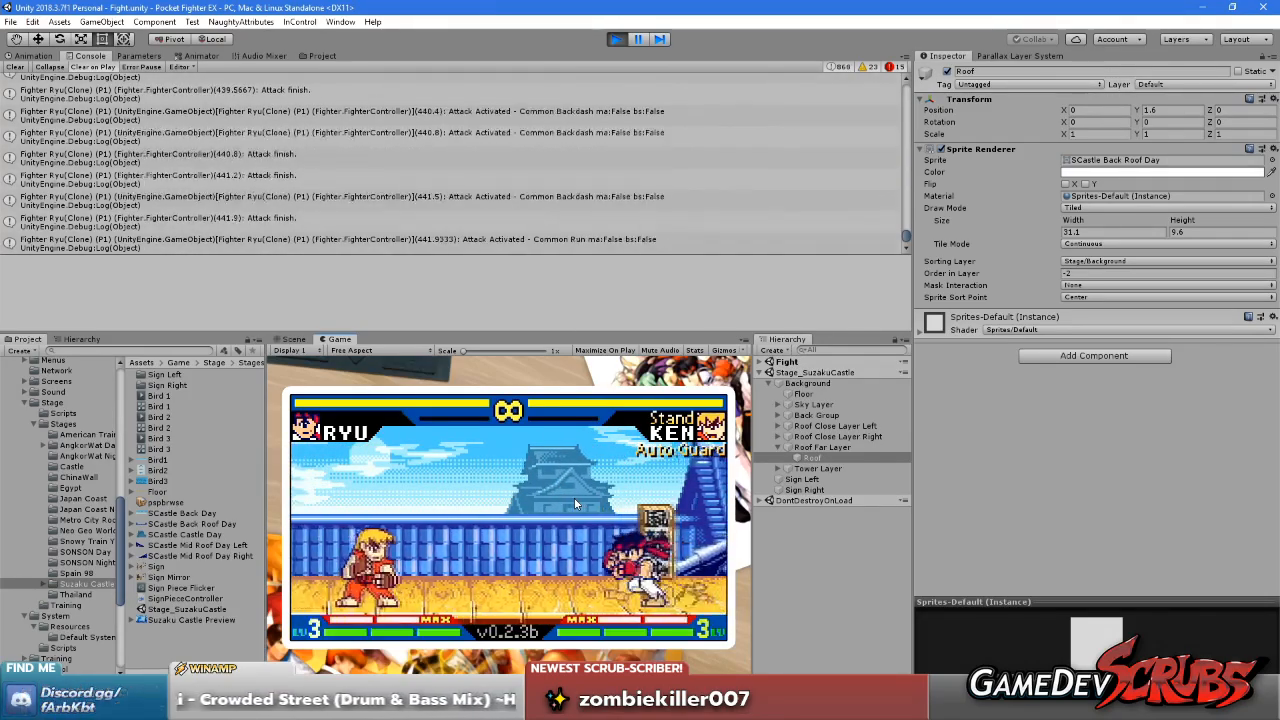
{"action": "key", "text": "Up"}
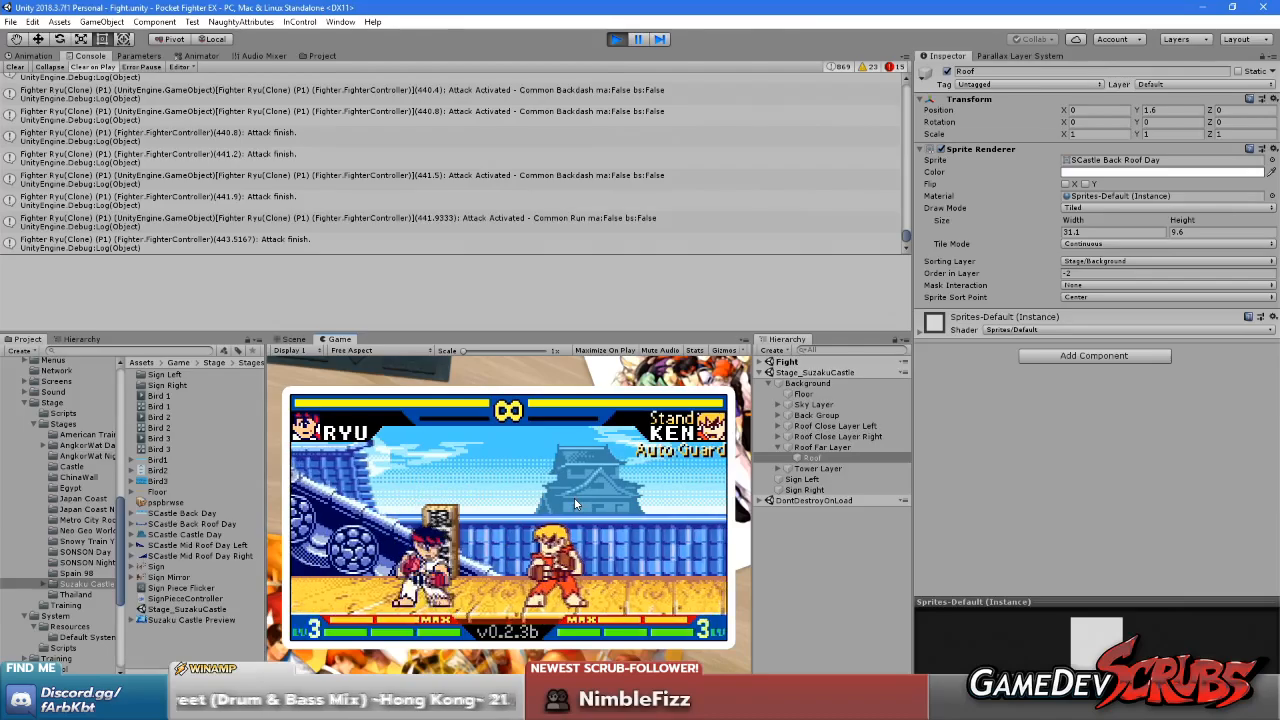
{"action": "key", "text": "Left"}
{"action": "key", "text": "Left"}
{"action": "key", "text": "Left"}
{"action": "key", "text": "Left"}
{"action": "key", "text": "Right"}
{"action": "key", "text": "Right"}
{"action": "key", "text": "Right"}
{"action": "key", "text": "Right"}
{"action": "key", "text": "Right"}
{"action": "key", "text": "Right"}
{"action": "key", "text": "Right"}
{"action": "key", "text": "Right"}
{"action": "key", "text": "Left"}
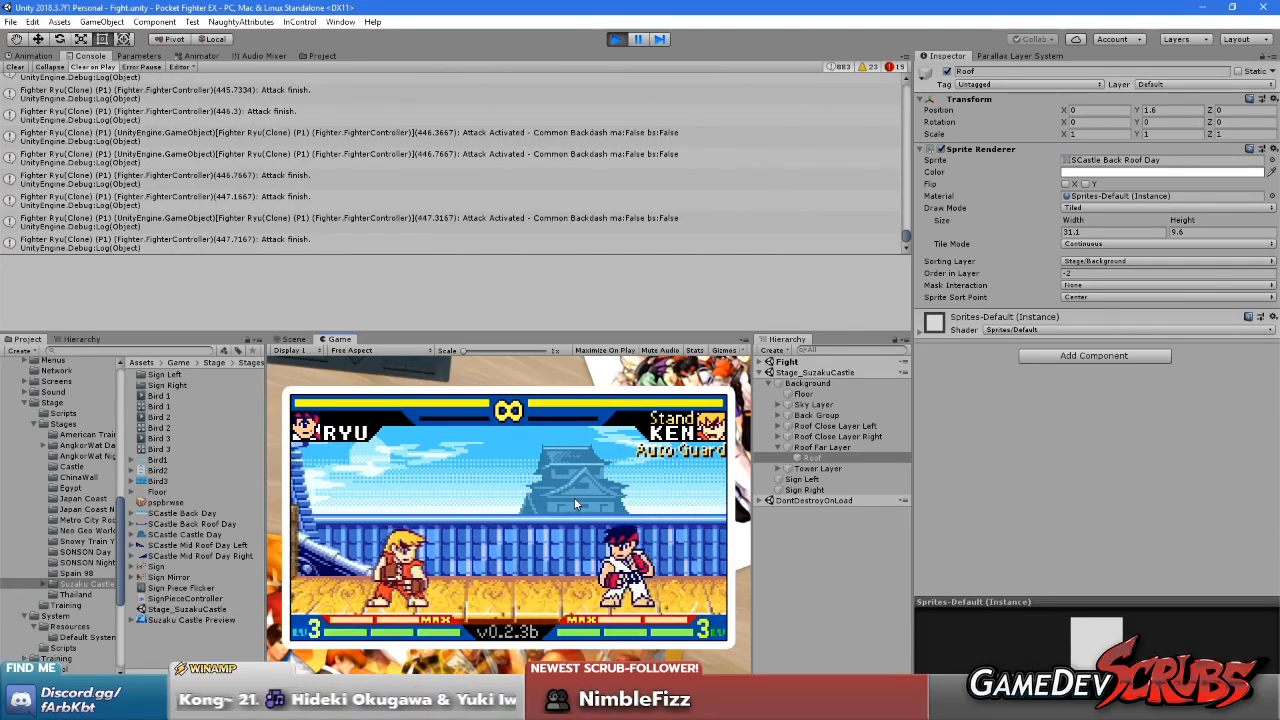
{"action": "key", "text": "Up"}
{"action": "key", "text": "Left"}
{"action": "key", "text": "Left"}
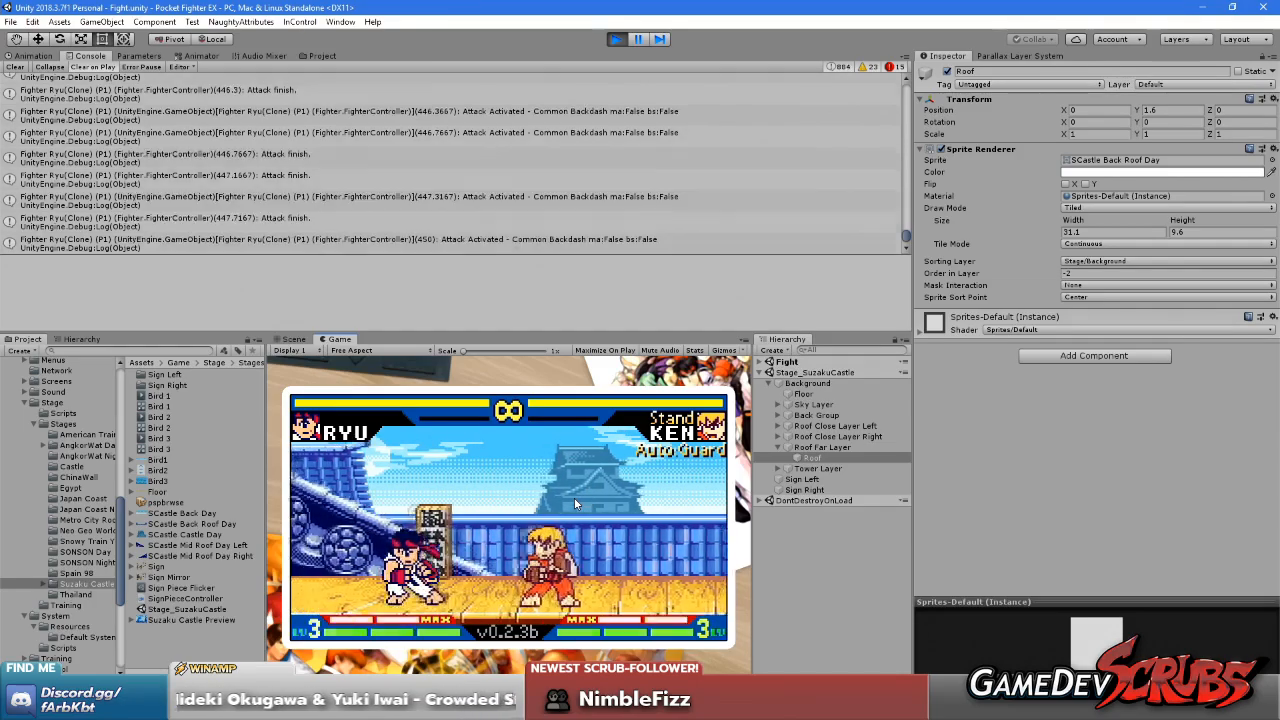
{"action": "key", "text": "Right"}
{"action": "key", "text": "Right"}
{"action": "key", "text": "Down"}
{"action": "key", "text": "Right"}
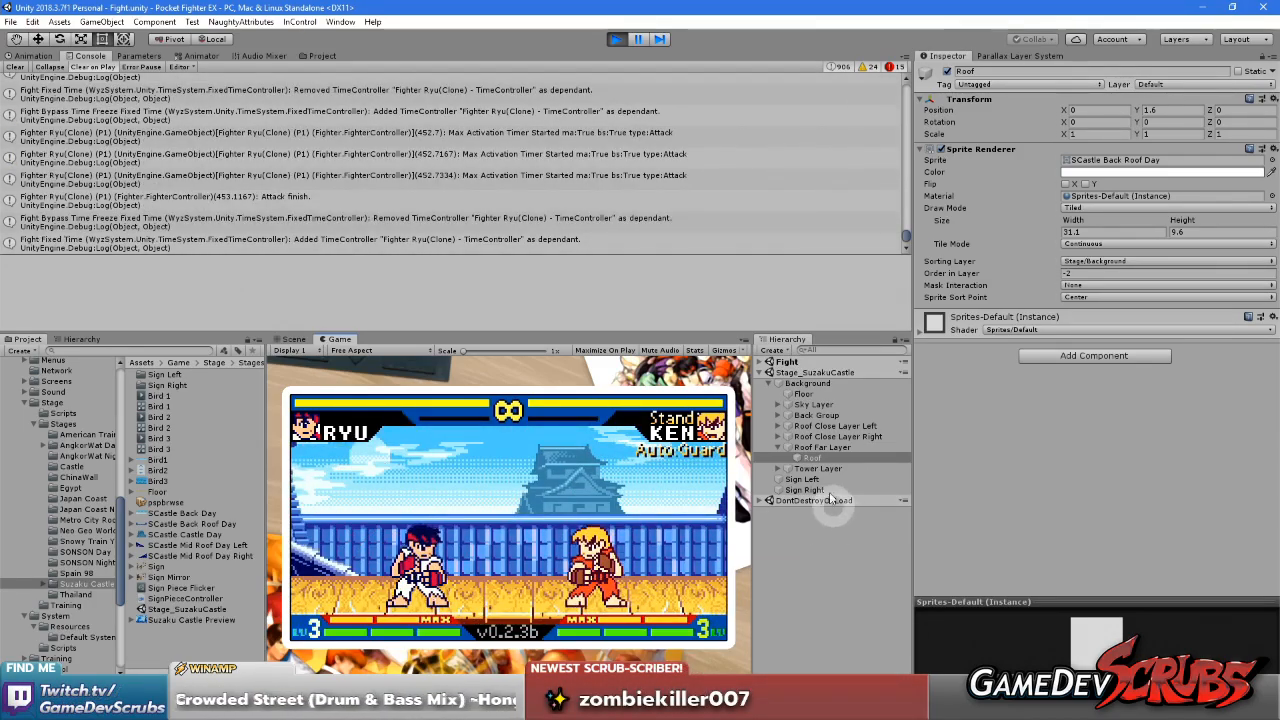
Copy the Roof Far Layer's Parallax Layer Controller component from the running game and stop the playtest
{"action": "left_click", "coordinate": [830, 448]}
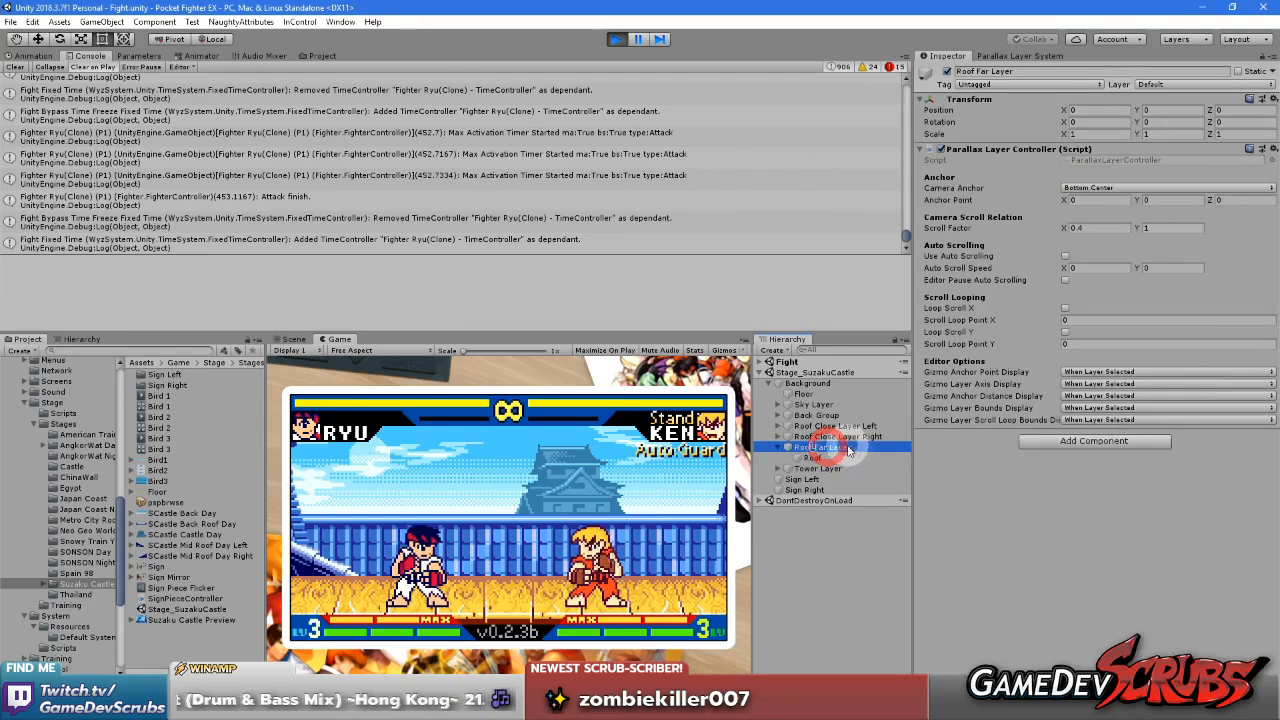
{"action": "right_click", "coordinate": [1040, 149]}
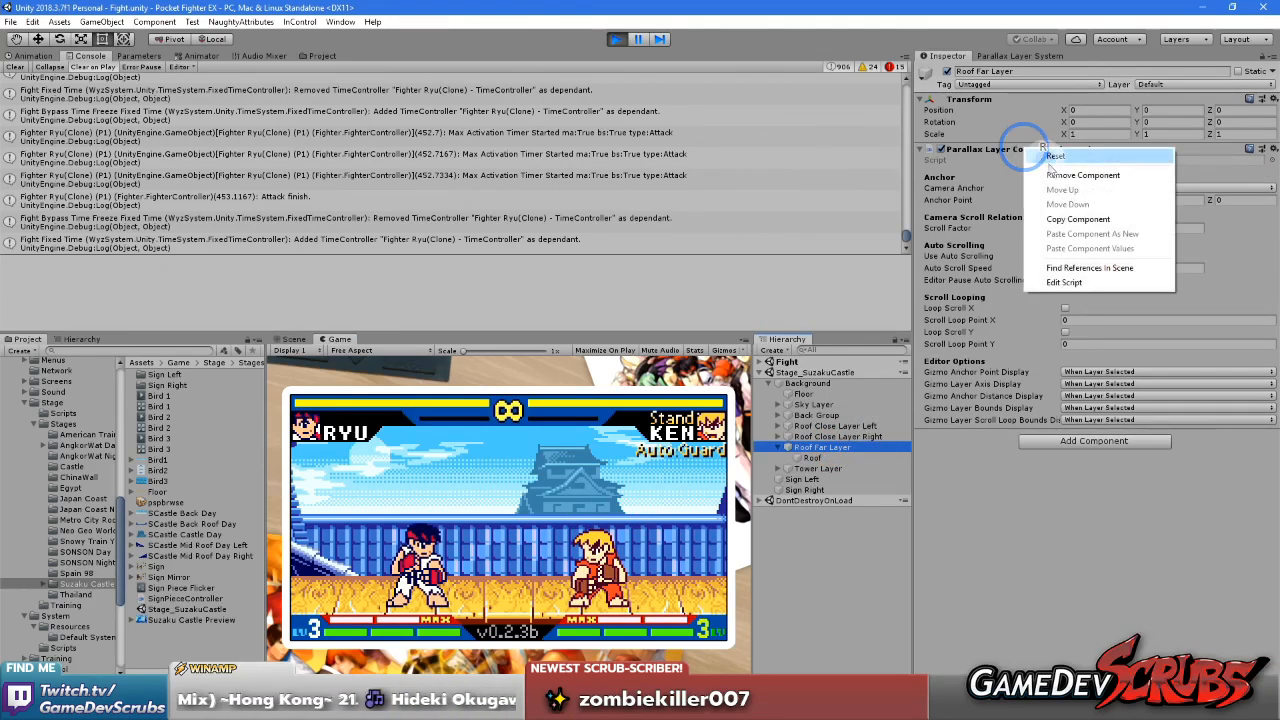
{"action": "left_click", "coordinate": [1078, 220]}
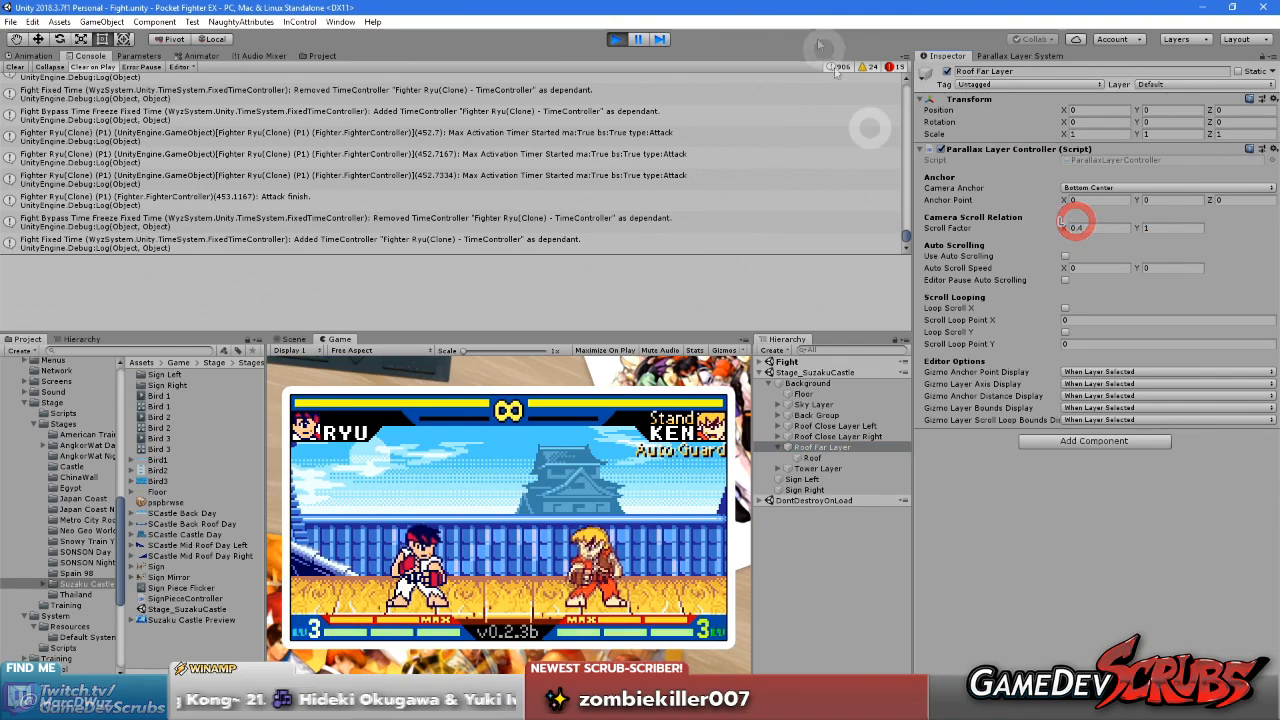
{"action": "left_click", "coordinate": [616, 39]}
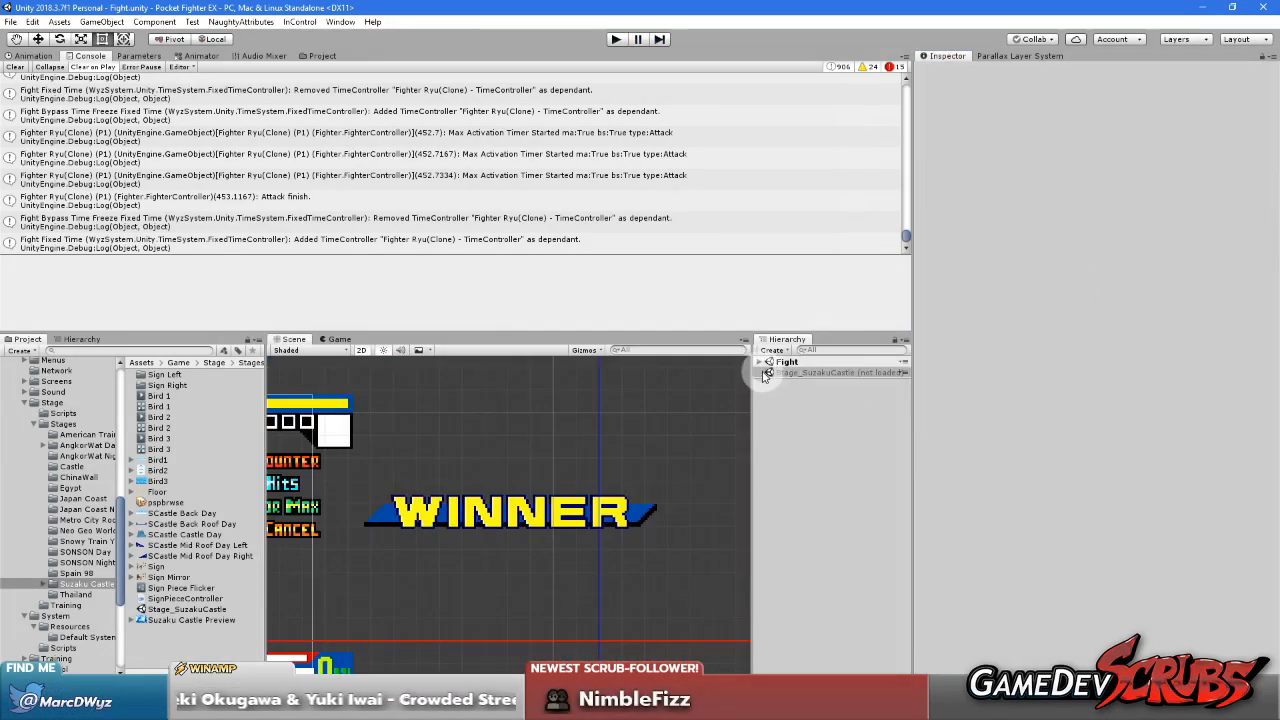
Load the Stage_SuzakuCastle scene and paste the copied component values into the Roof Far Layer's Parallax Layer Controller
{"action": "right_click", "coordinate": [787, 375]}
{"action": "left_click", "coordinate": [813, 383]}
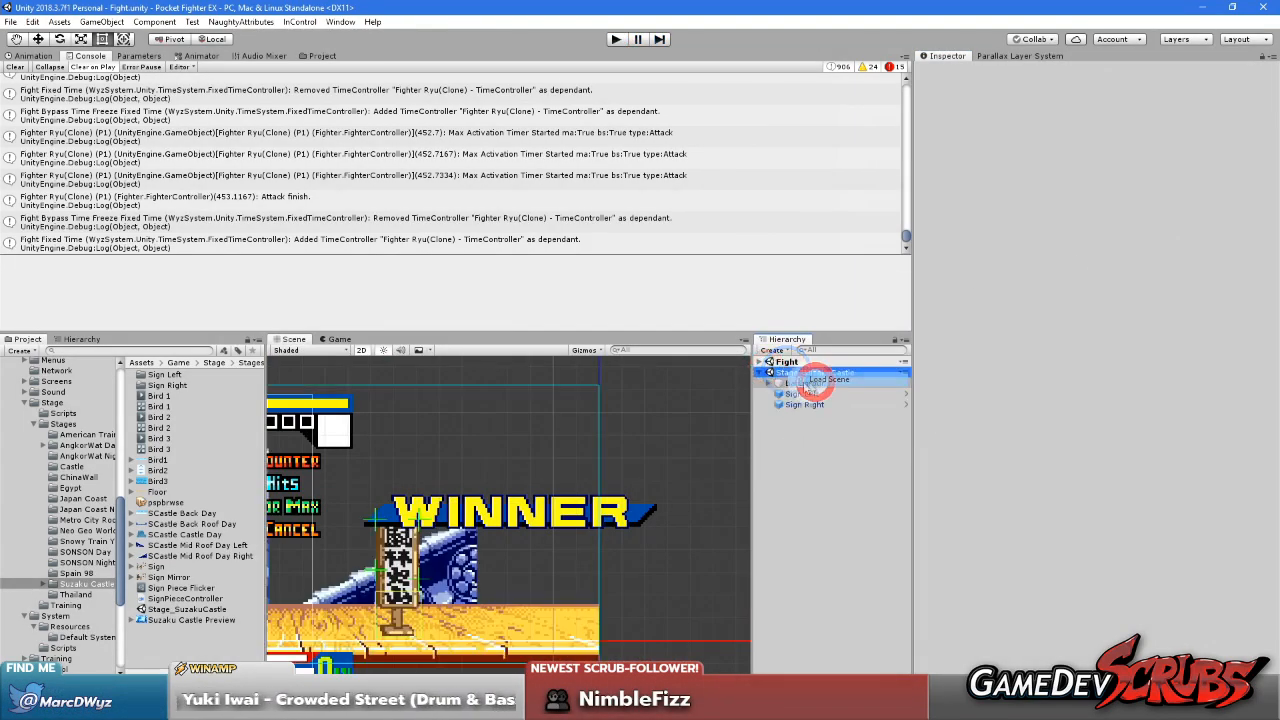
{"action": "left_click", "coordinate": [768, 384]}
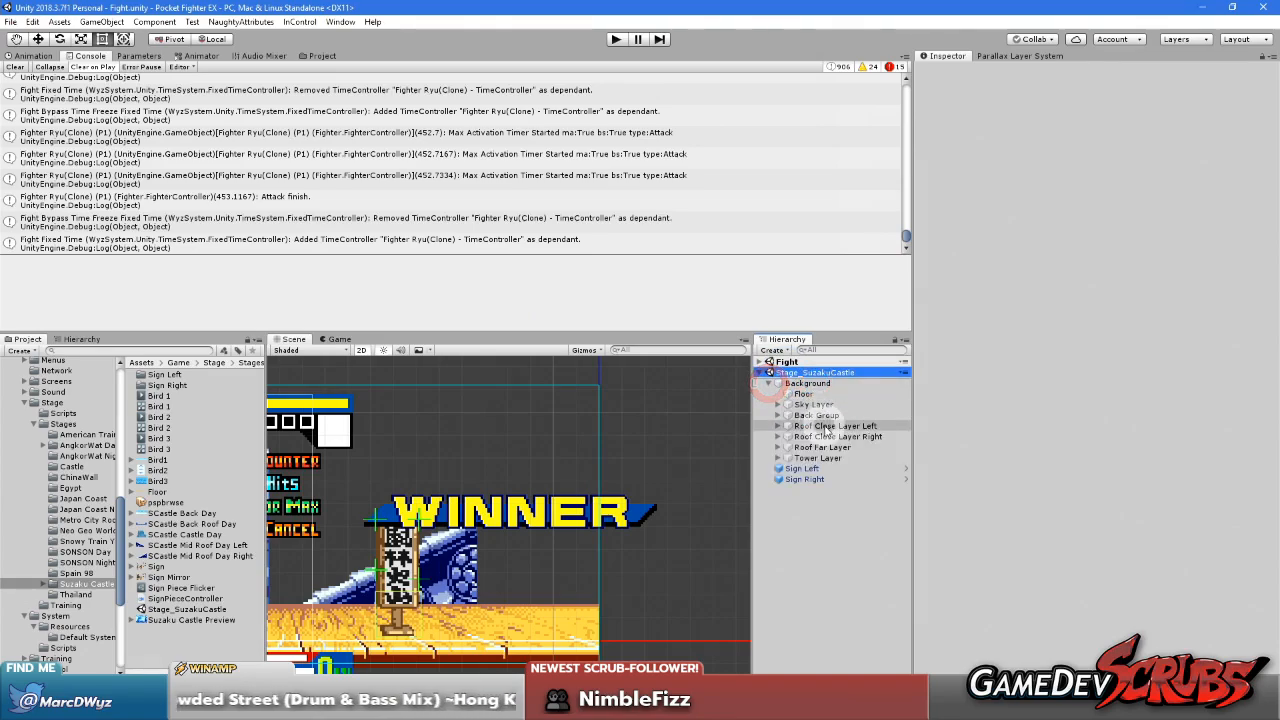
{"action": "left_click", "coordinate": [824, 447]}
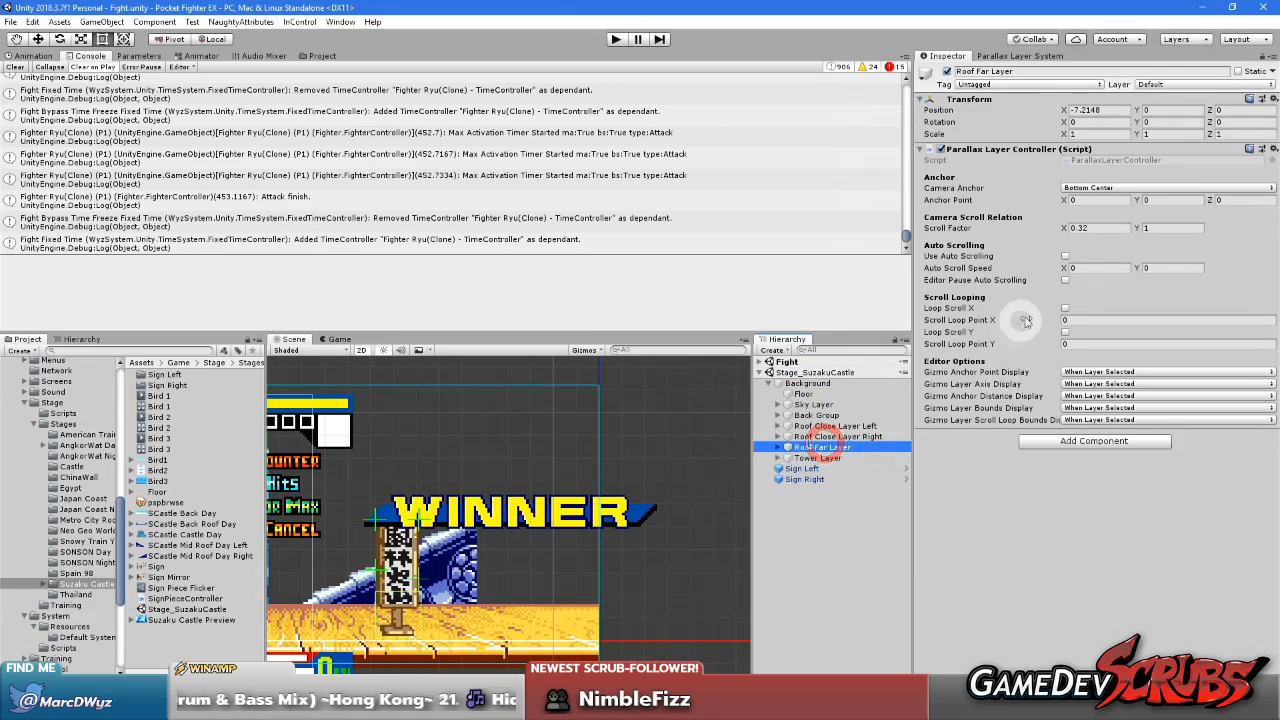
{"action": "right_click", "coordinate": [1017, 153]}
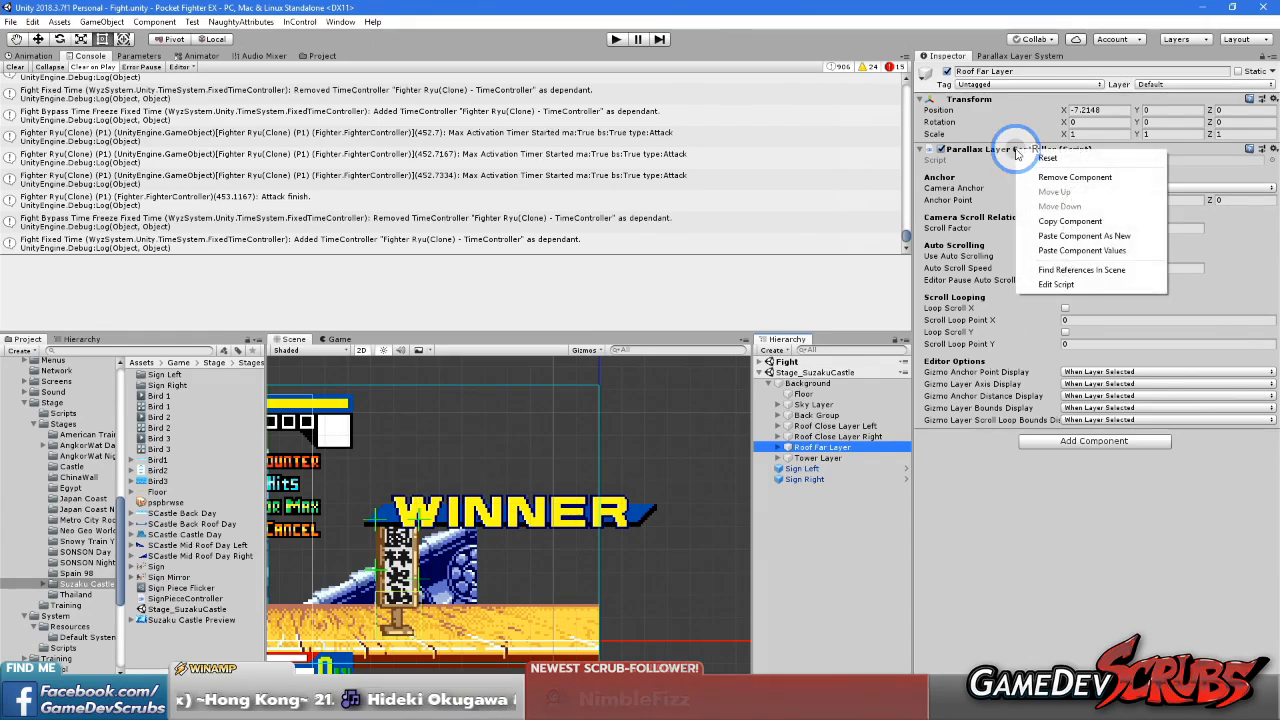
{"action": "left_click", "coordinate": [1085, 251]}
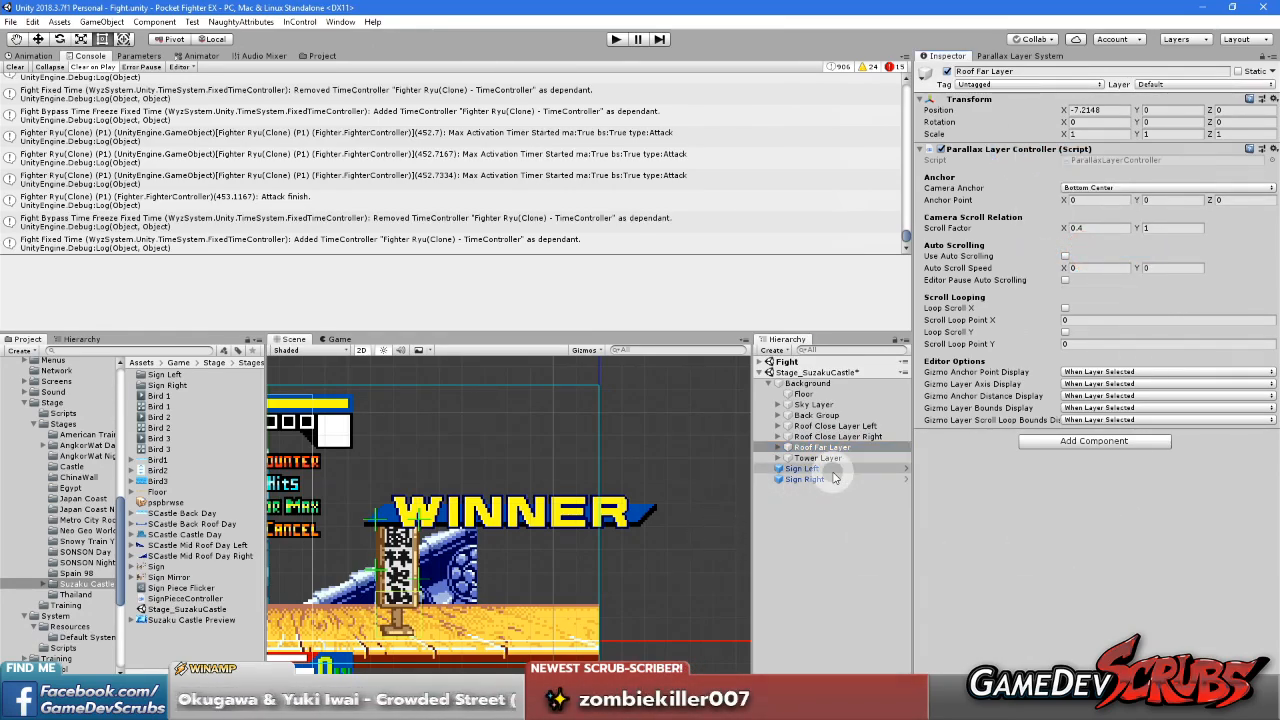
Set the tiled width of the Roof sprite under Roof Far Layer to 31.1
{"action": "middle_click_drag", "start_coordinate": [494, 491], "coordinate": [650, 471]}
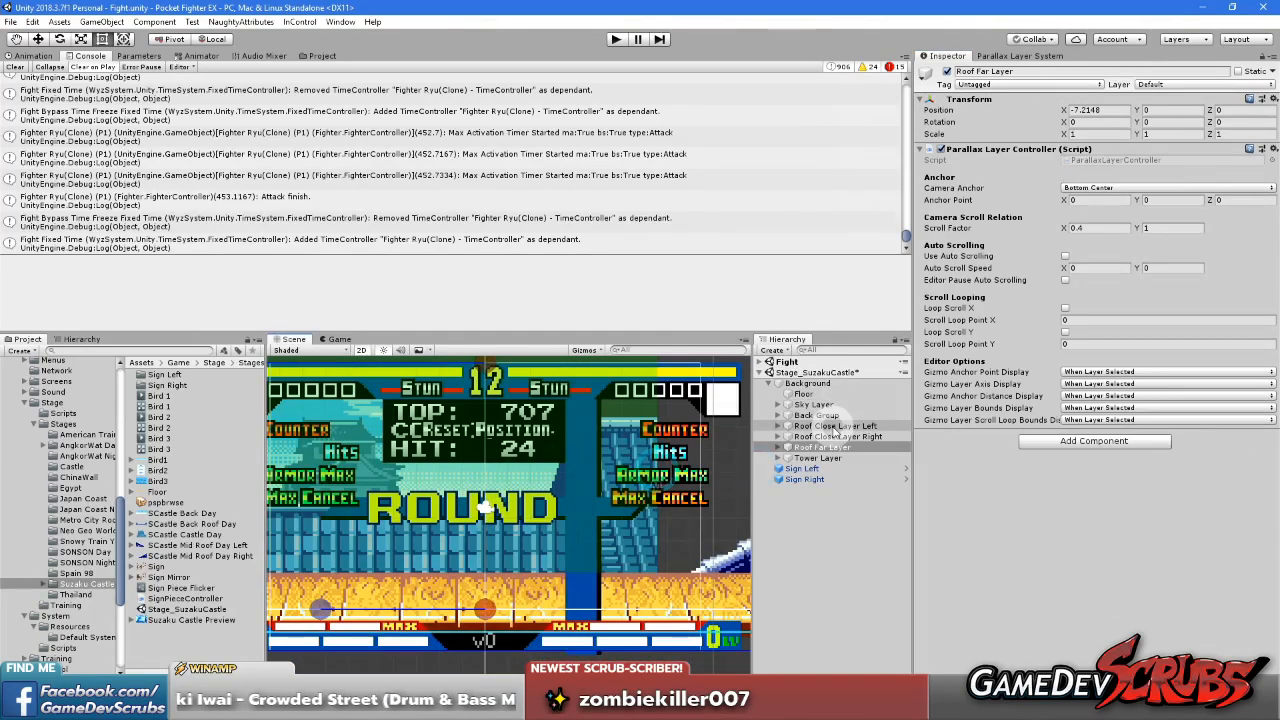
{"action": "left_click", "coordinate": [787, 447]}
{"action": "left_click", "coordinate": [810, 457]}
{"action": "left_click", "coordinate": [1097, 232]}
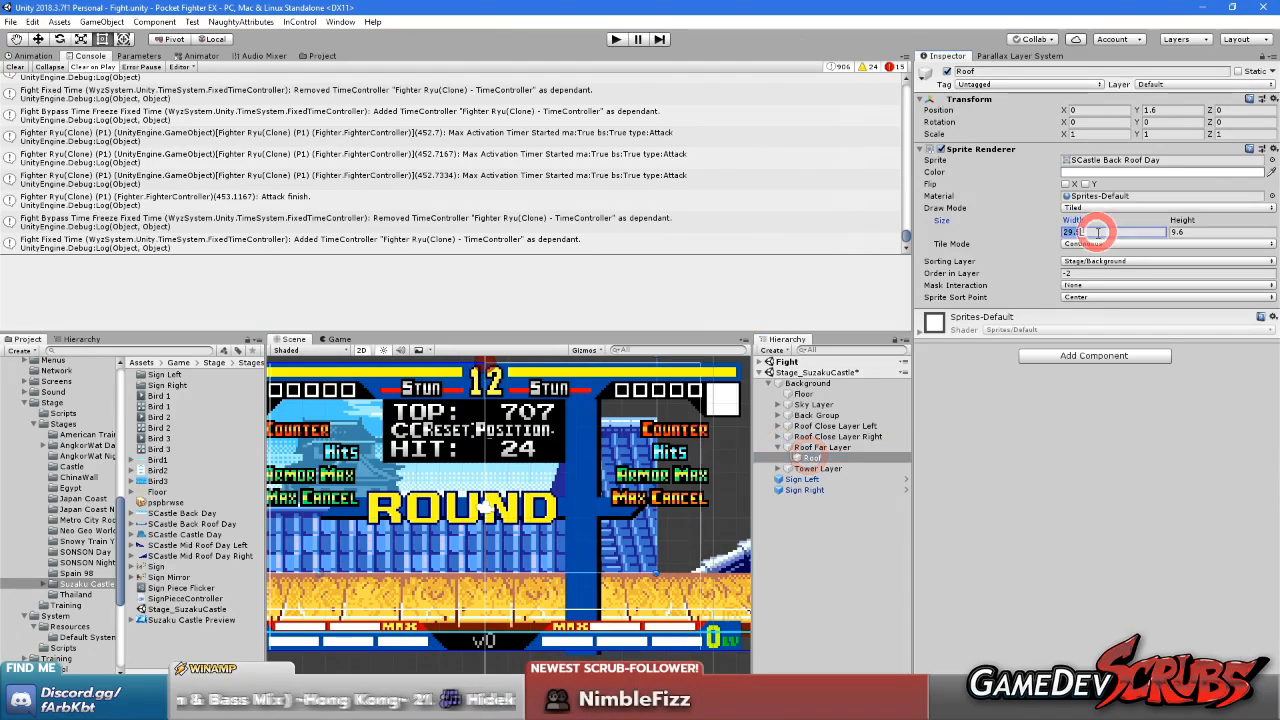
{"action": "type", "text": "311"}
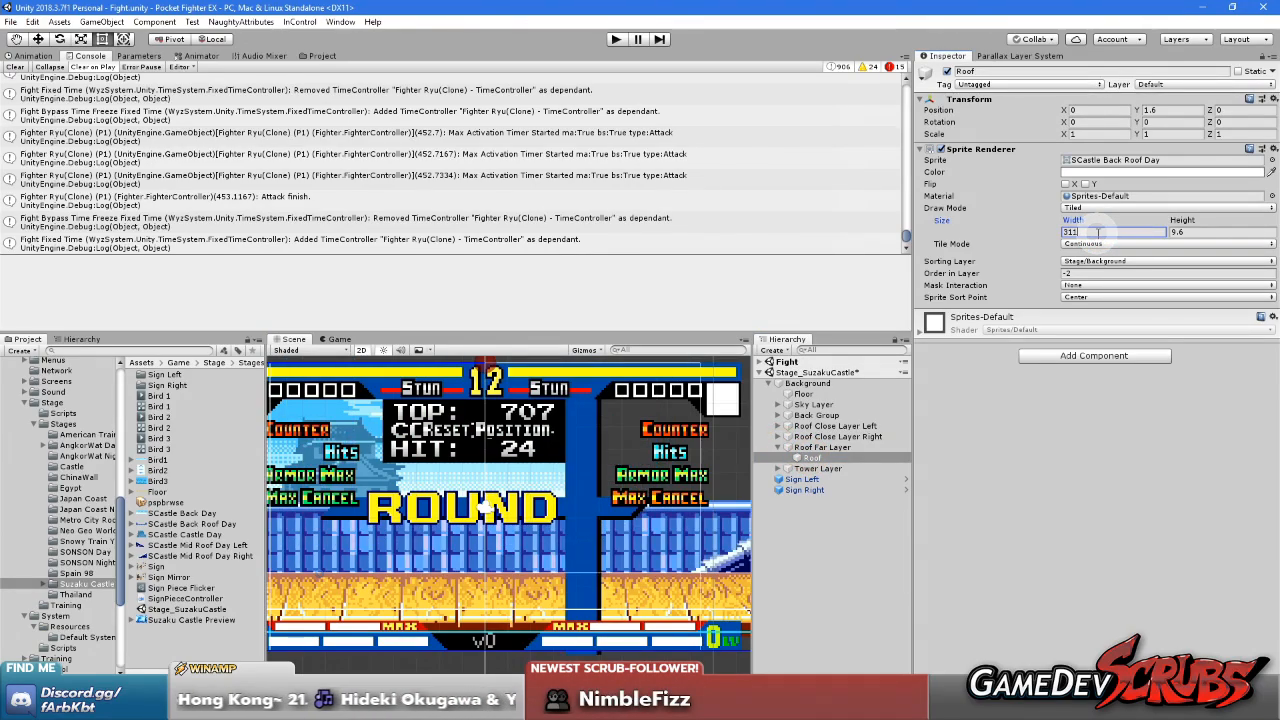
{"action": "scroll", "coordinate": [643, 498], "scroll_direction": "down", "scroll_amount": 5}
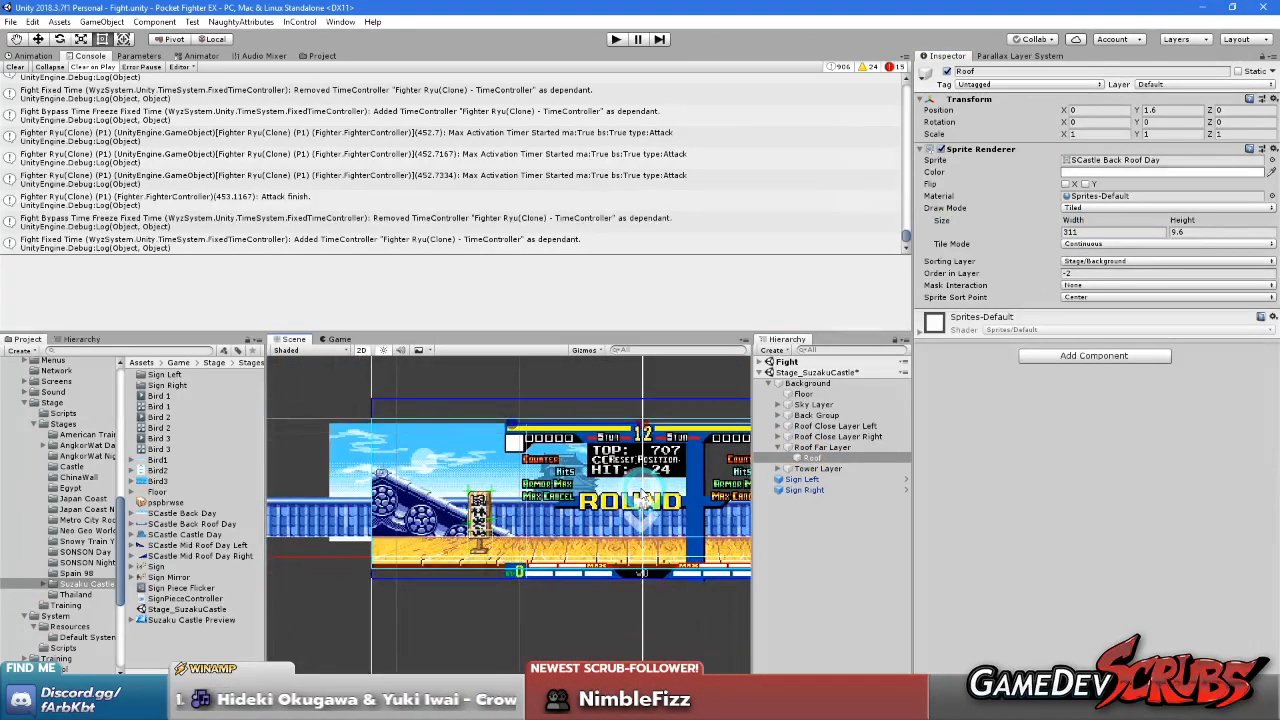
{"action": "scroll", "coordinate": [643, 498], "scroll_direction": "down", "scroll_amount": 3}
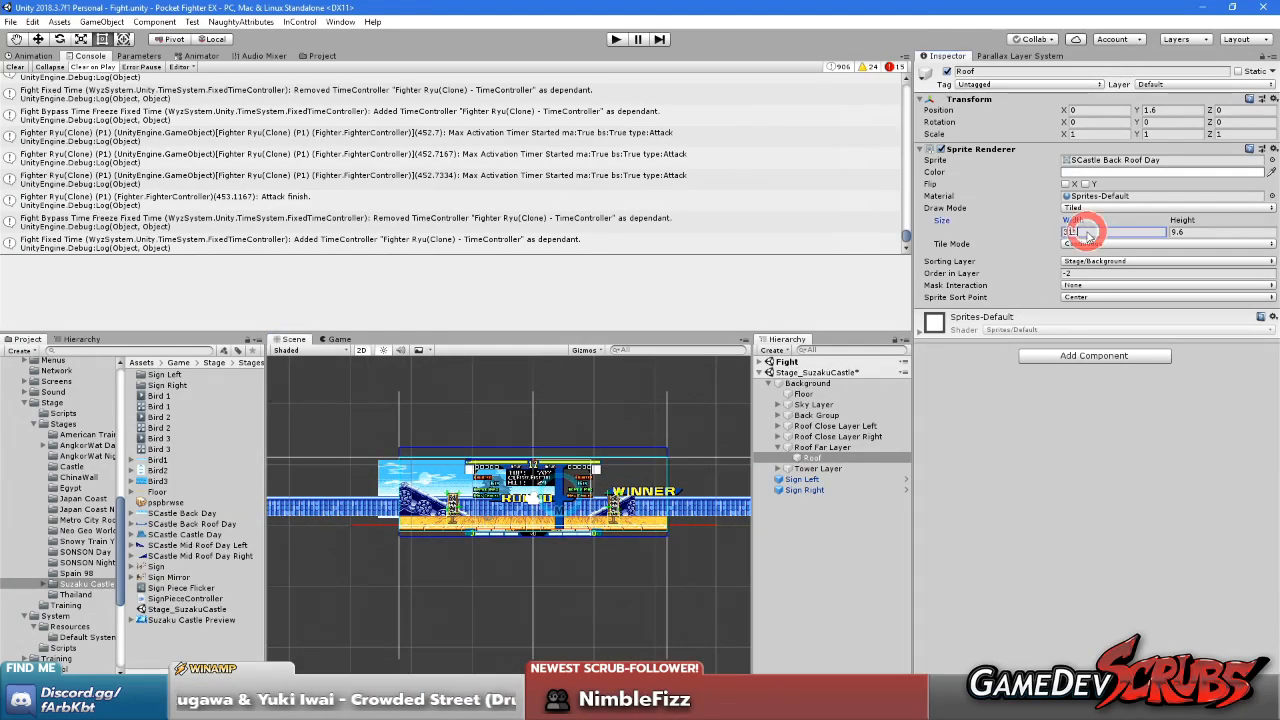
{"action": "key", "text": "Left"}
{"action": "type", "text": "."}
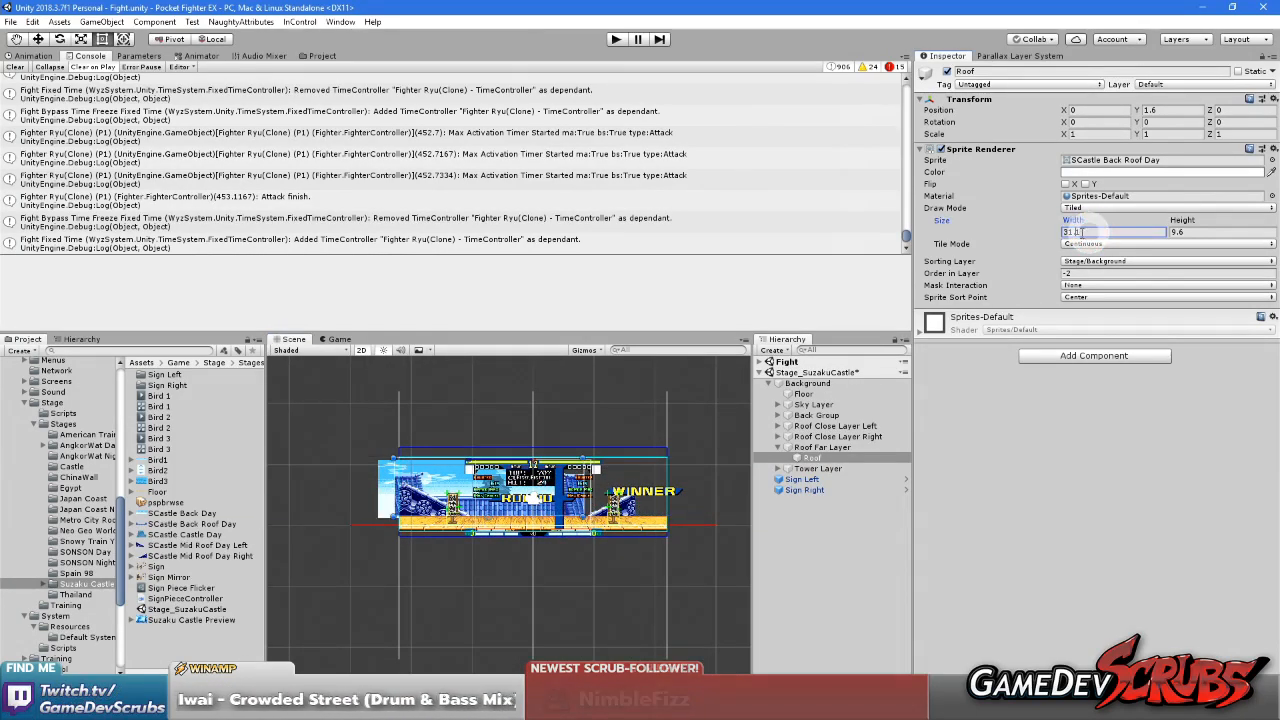
Set the Parallax Layer System's Editor Camera Mode to Mock Camera and assign the Stage Mock Camera preset
{"action": "scroll", "coordinate": [600, 490], "scroll_direction": "up", "scroll_amount": 8}
{"action": "scroll", "coordinate": [603, 495], "scroll_direction": "down", "scroll_amount": 1}
{"action": "left_click", "coordinate": [1020, 56]}
{"action": "left_click", "coordinate": [1043, 109]}
{"action": "left_click", "coordinate": [1045, 116]}
{"action": "left_click", "coordinate": [1269, 137]}
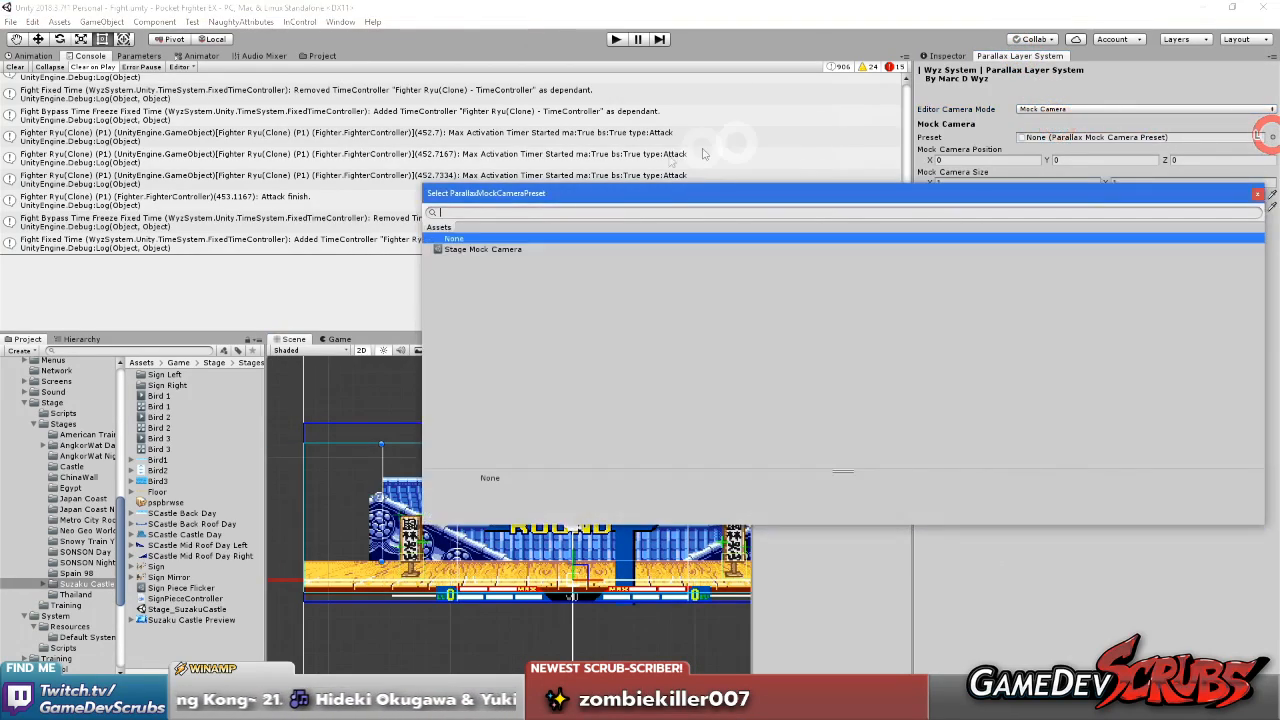
{"action": "double_click", "coordinate": [484, 249]}
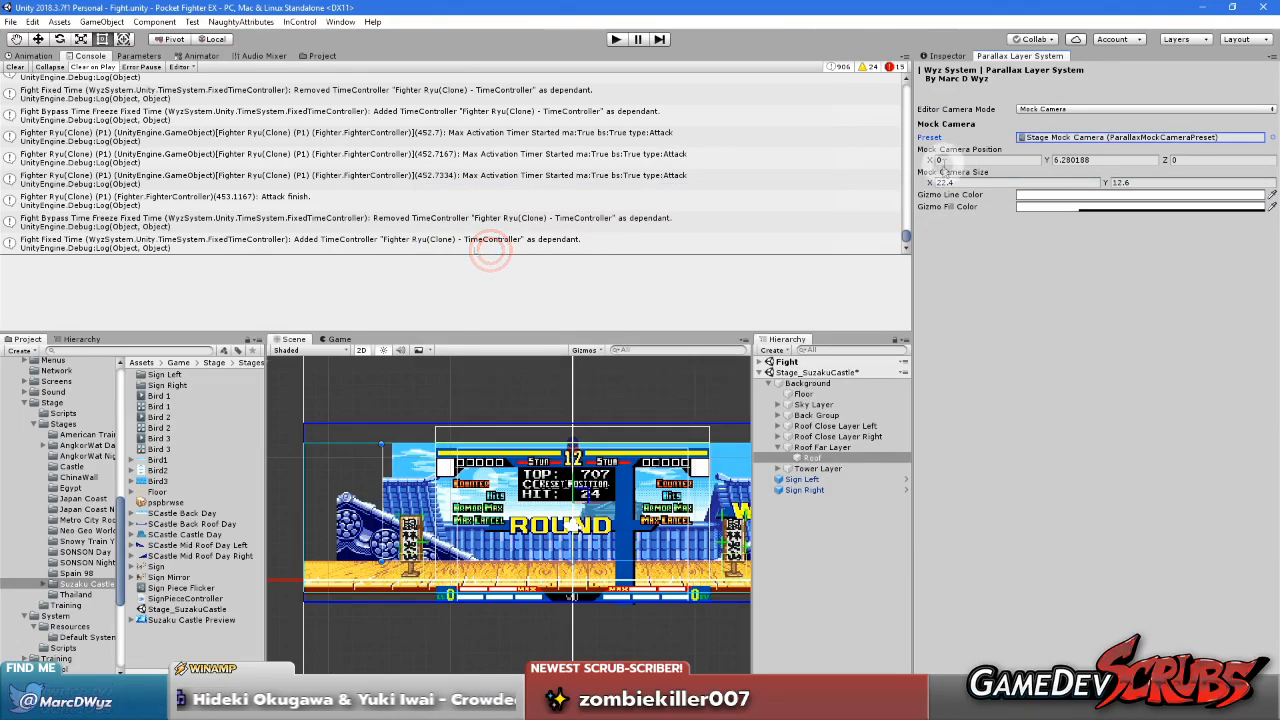
Inspect the parallax layers around the mock camera frame in the Scene view and save the stage scene
{"action": "scroll", "coordinate": [609, 443], "scroll_direction": "down", "scroll_amount": 4}
{"action": "middle_click_drag", "start_coordinate": [609, 444], "coordinate": [634, 466]}
{"action": "scroll", "coordinate": [514, 431], "scroll_direction": "up", "scroll_amount": 5}
{"action": "scroll", "coordinate": [582, 470], "scroll_direction": "up", "scroll_amount": 5}
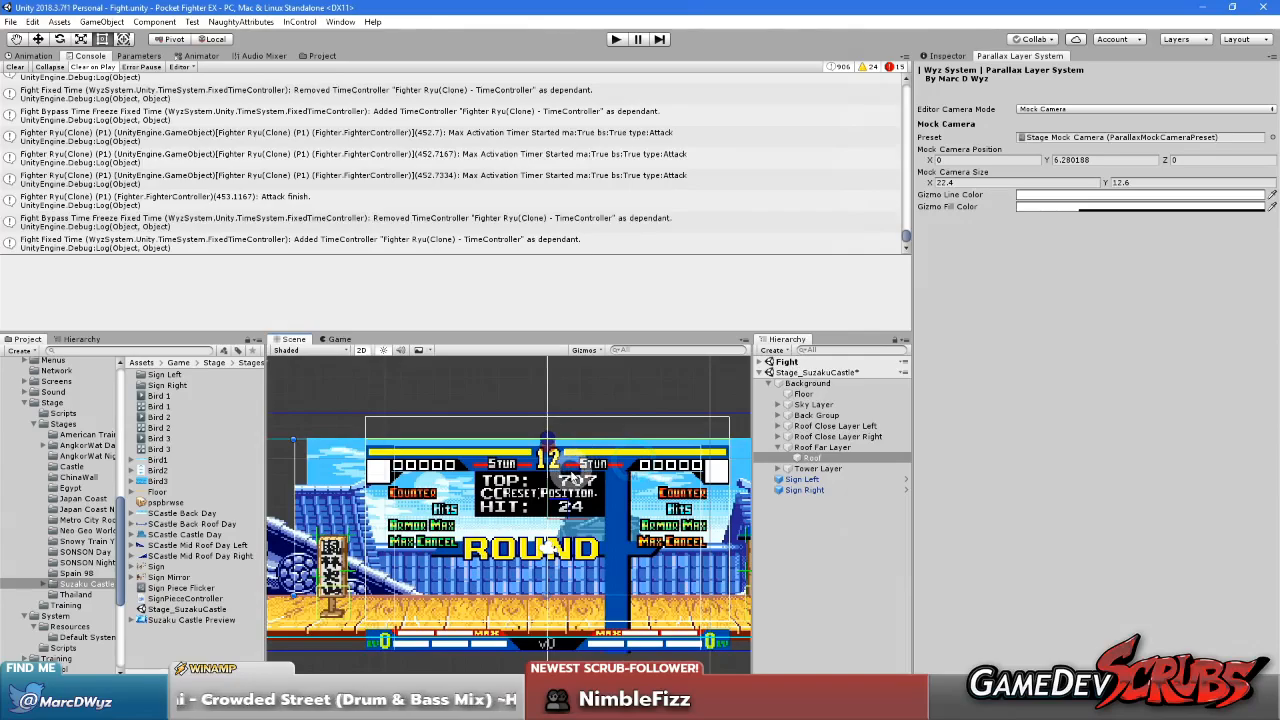
{"action": "left_click", "coordinate": [844, 561]}
{"action": "middle_click_drag", "start_coordinate": [544, 595], "coordinate": [590, 578]}
{"action": "middle_click_drag", "start_coordinate": [688, 562], "coordinate": [502, 563]}
{"action": "scroll", "coordinate": [502, 565], "scroll_direction": "down", "scroll_amount": 8}
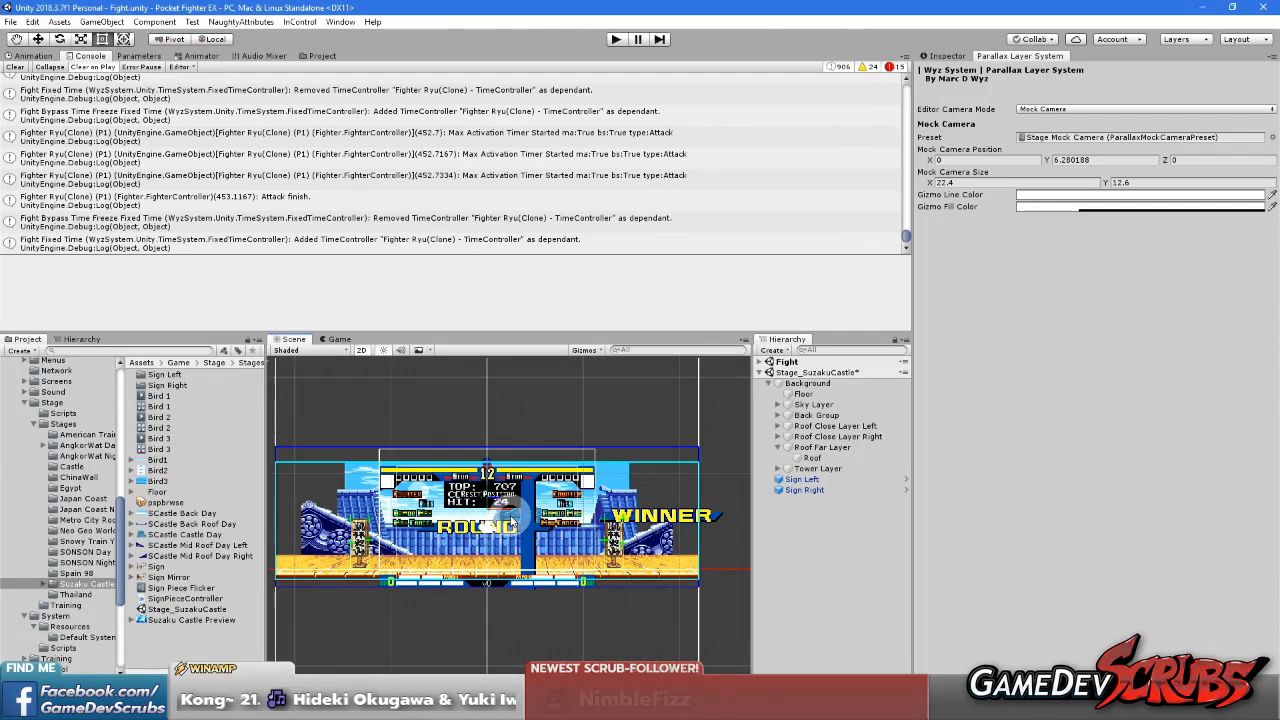
{"action": "scroll", "coordinate": [500, 515], "scroll_direction": "up", "scroll_amount": 2}
{"action": "left_click", "coordinate": [842, 558]}
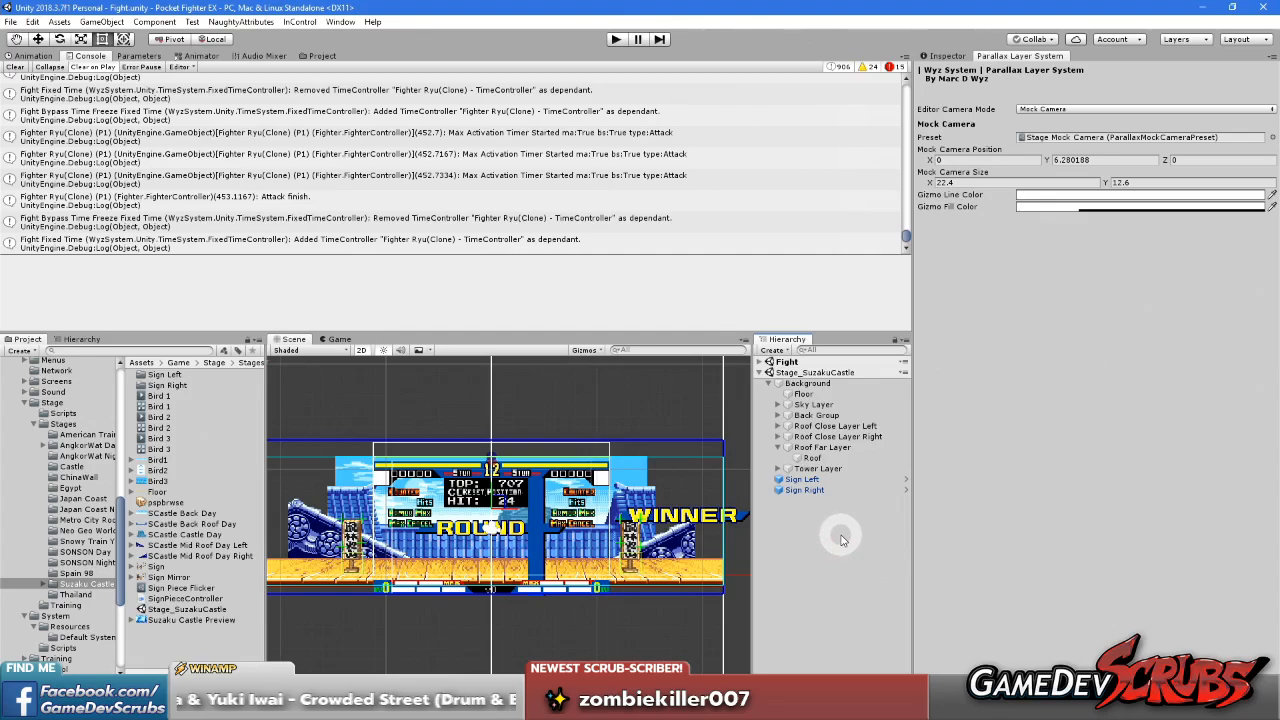
{"action": "left_click_drag", "start_coordinate": [830, 461], "coordinate": [800, 453]}
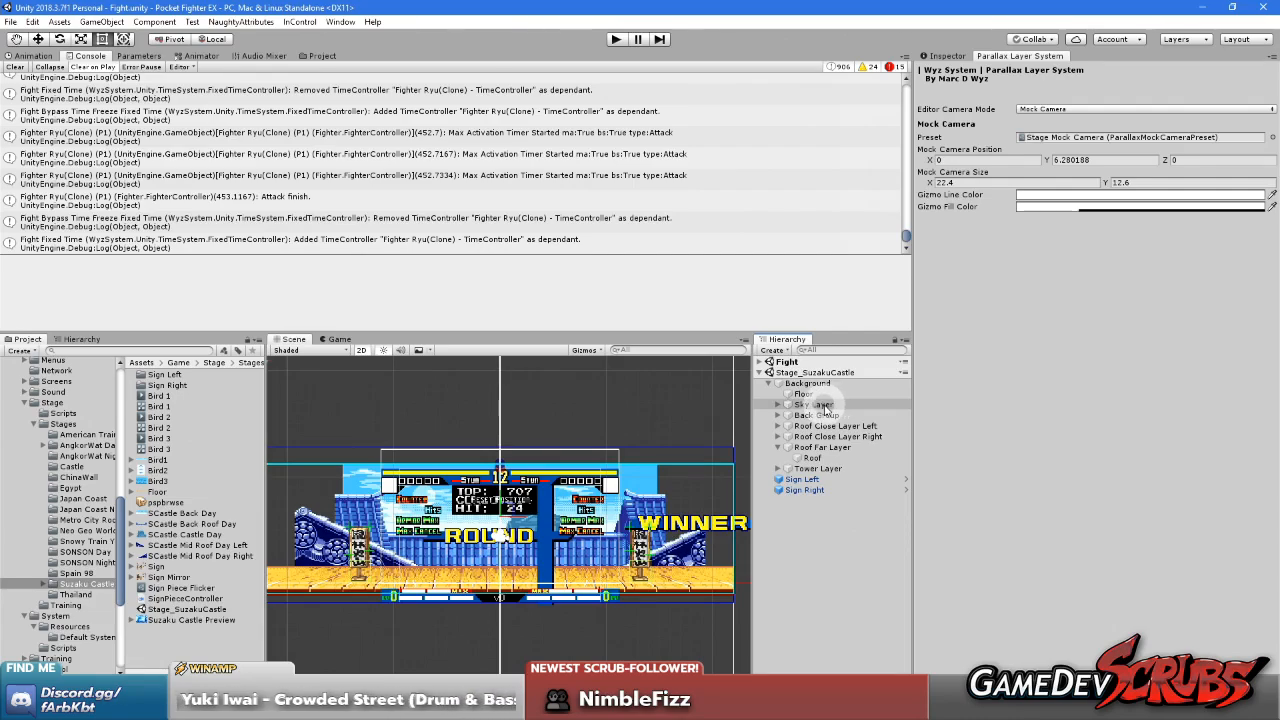
Set the Tower Layer's horizontal Scroll Factor to 0 in its Parallax Layer Controller
{"action": "left_click", "coordinate": [776, 449]}
{"action": "left_click", "coordinate": [816, 457]}
{"action": "left_click", "coordinate": [940, 56]}
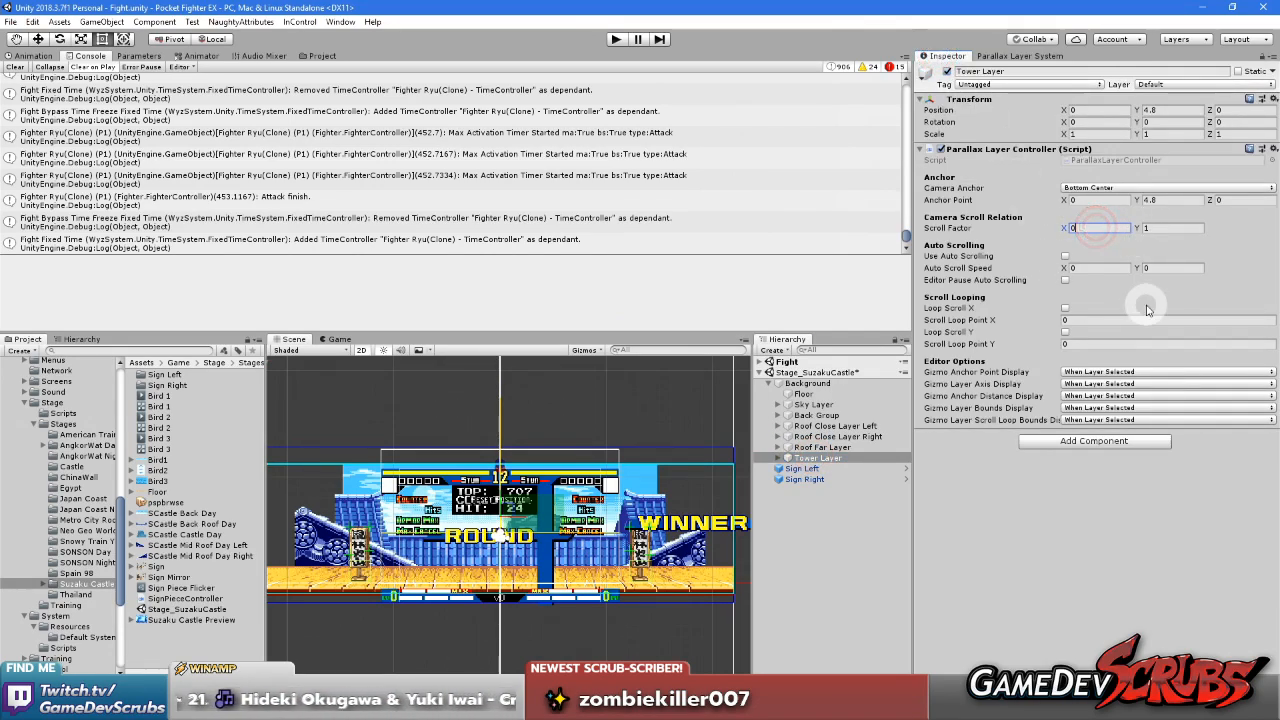
{"action": "left_click", "coordinate": [845, 555]}
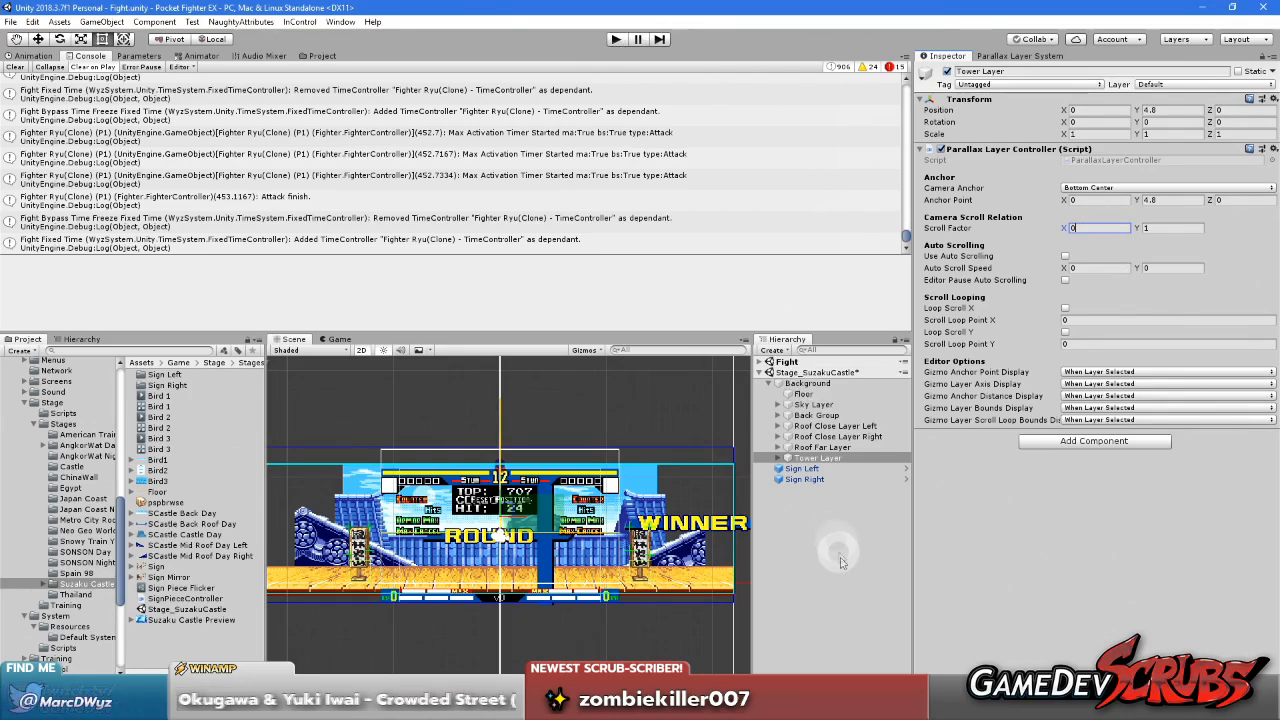
Save the Stage_SuzakuCastle scene and unload it, leaving only the Fight scene loaded
{"action": "left_click", "coordinate": [822, 374]}
{"action": "left_click", "coordinate": [817, 362]}
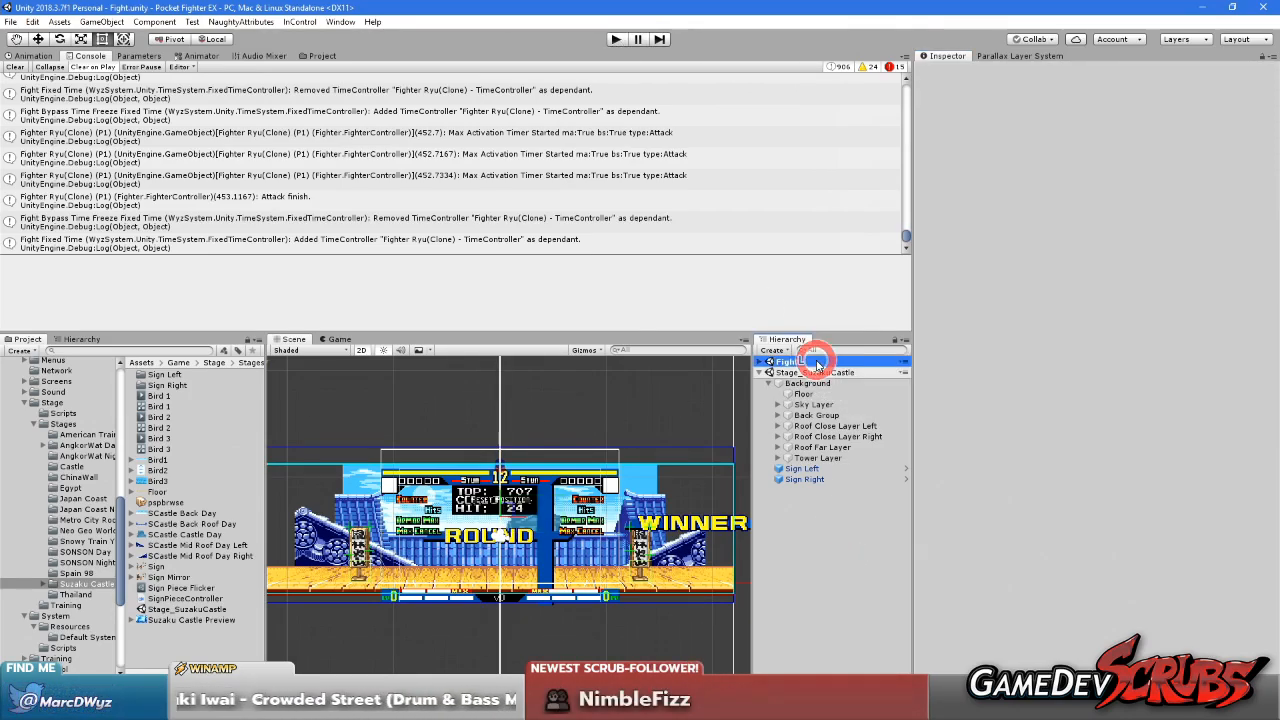
{"action": "right_click", "coordinate": [815, 372]}
{"action": "left_click", "coordinate": [857, 443]}
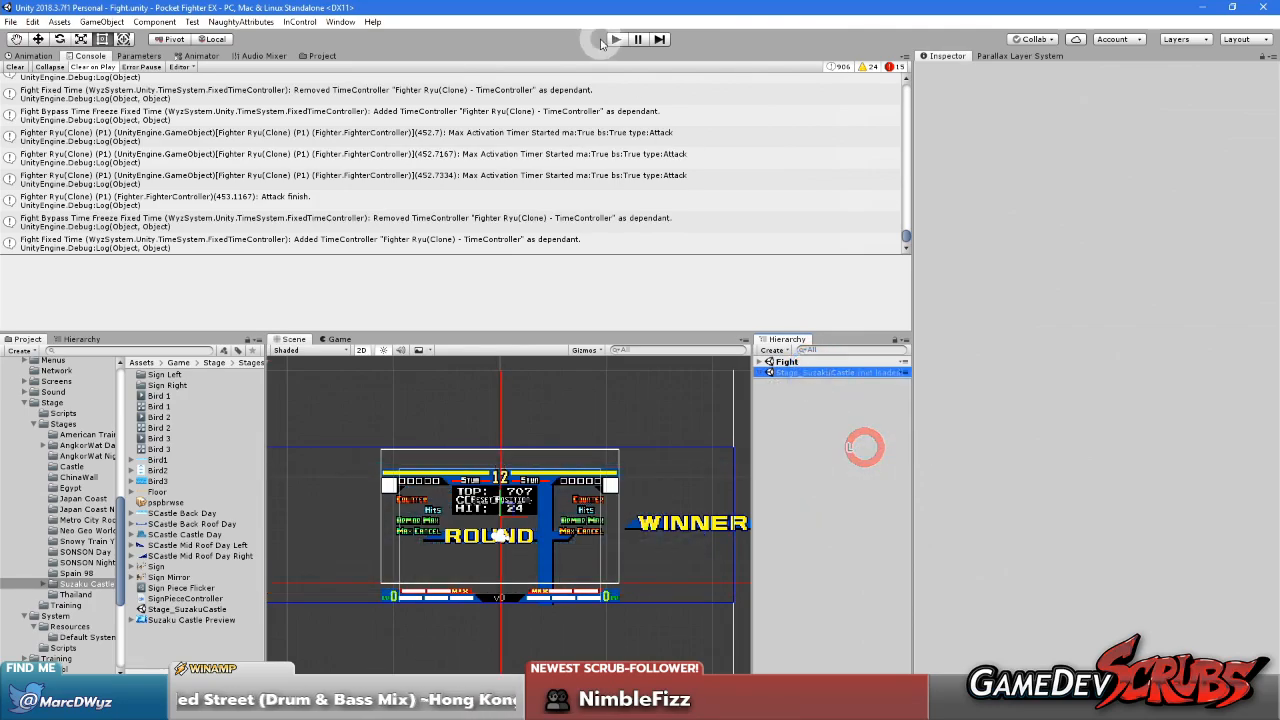
Playtest the Fight scene, moving Ryu back and forth across the stage to check the tower's scrolling, and stop play mode
{"action": "left_click", "coordinate": [614, 39]}
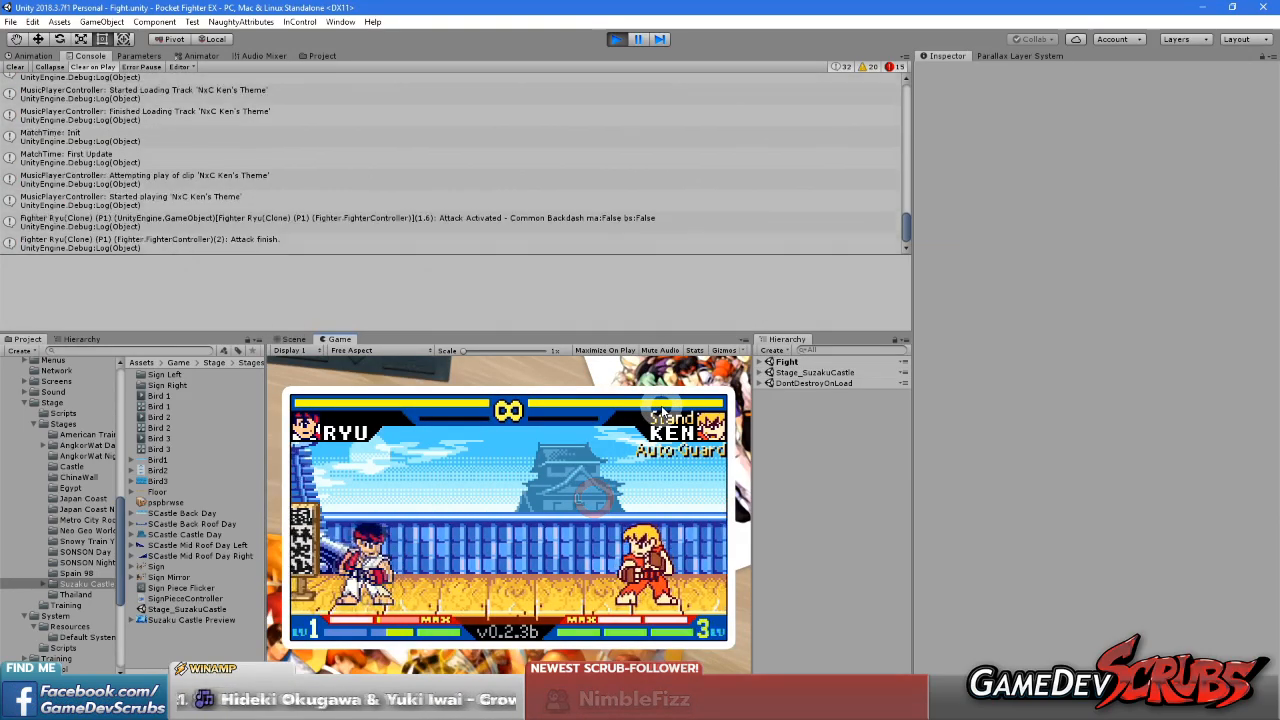
{"action": "key", "text": "Right"}
{"action": "key", "text": "Right"}
{"action": "key", "text": "Up"}
{"action": "key", "text": "Right"}
{"action": "key", "text": "Right"}
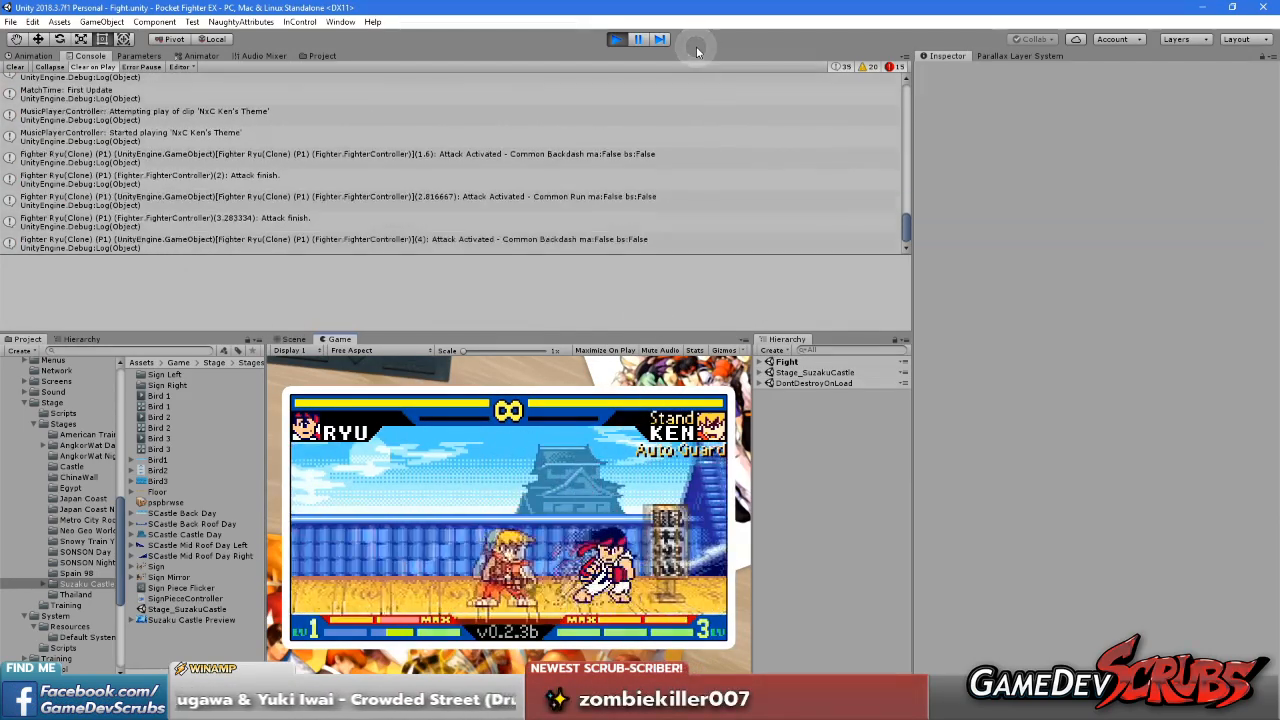
{"action": "key", "text": "Right"}
{"action": "key", "text": "Right"}
{"action": "key", "text": "Right"}
{"action": "key", "text": "Right"}
{"action": "key", "text": "Left"}
{"action": "key", "text": "Left"}
{"action": "key", "text": "Up"}
{"action": "key", "text": "Left"}
{"action": "key", "text": "Left"}
{"action": "key", "text": "Left"}
{"action": "key", "text": "Left"}
{"action": "key", "text": "Left"}
{"action": "key", "text": "Left"}
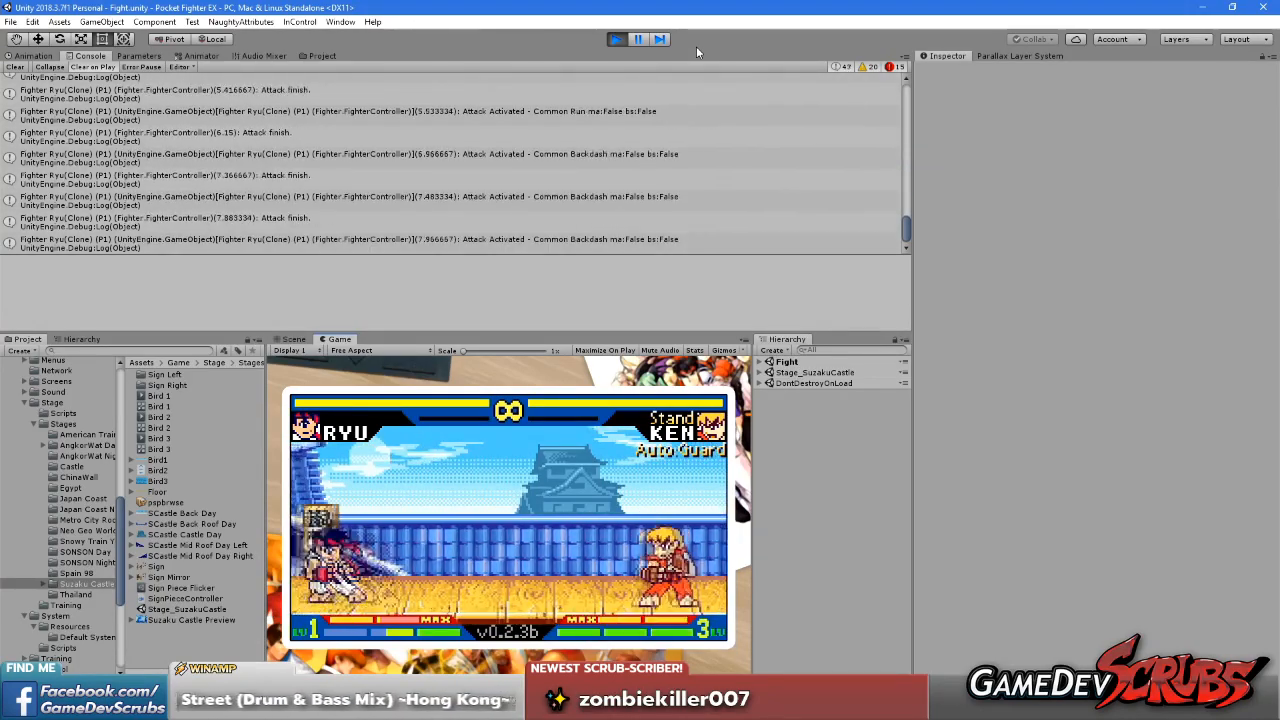
{"action": "key", "text": "Right"}
{"action": "key", "text": "Right"}
{"action": "key", "text": "Up"}
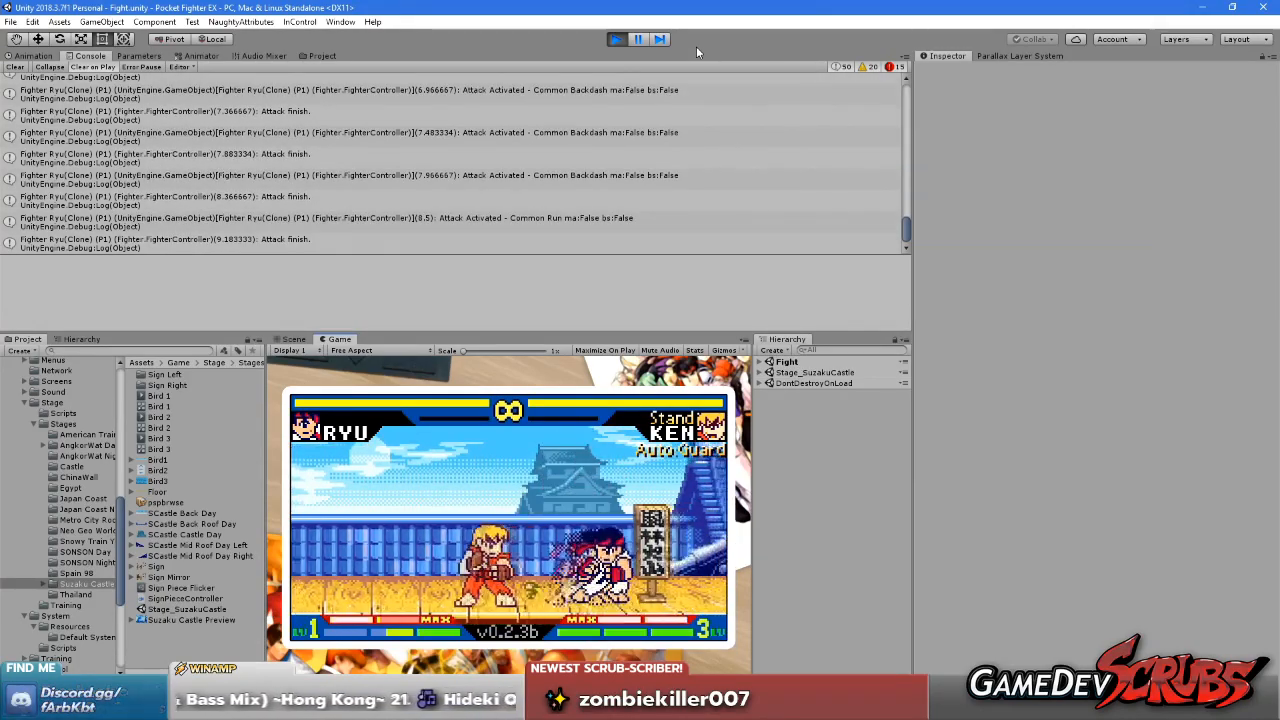
{"action": "key", "text": "Right"}
{"action": "key", "text": "Right"}
{"action": "key", "text": "Right"}
{"action": "key", "text": "Right"}
{"action": "key", "text": "Left"}
{"action": "key", "text": "Left"}
{"action": "key", "text": "Up"}
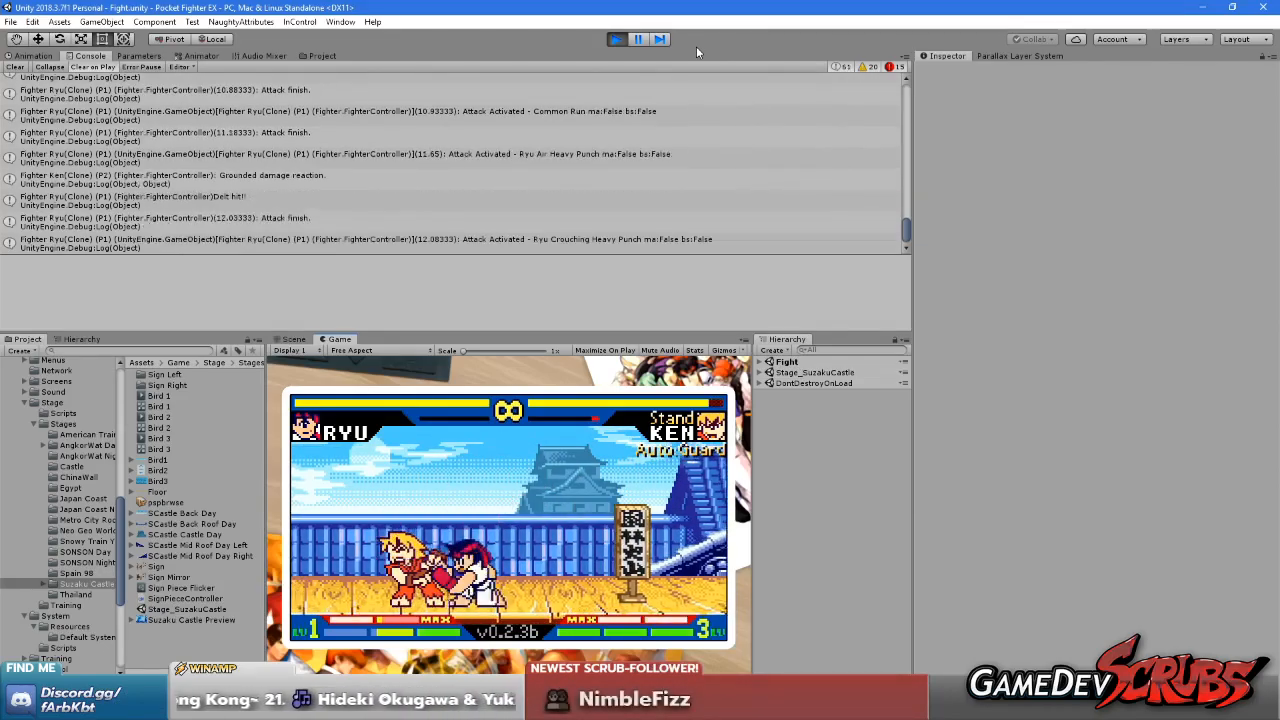
{"action": "key", "text": "Left"}
{"action": "key", "text": "Left"}
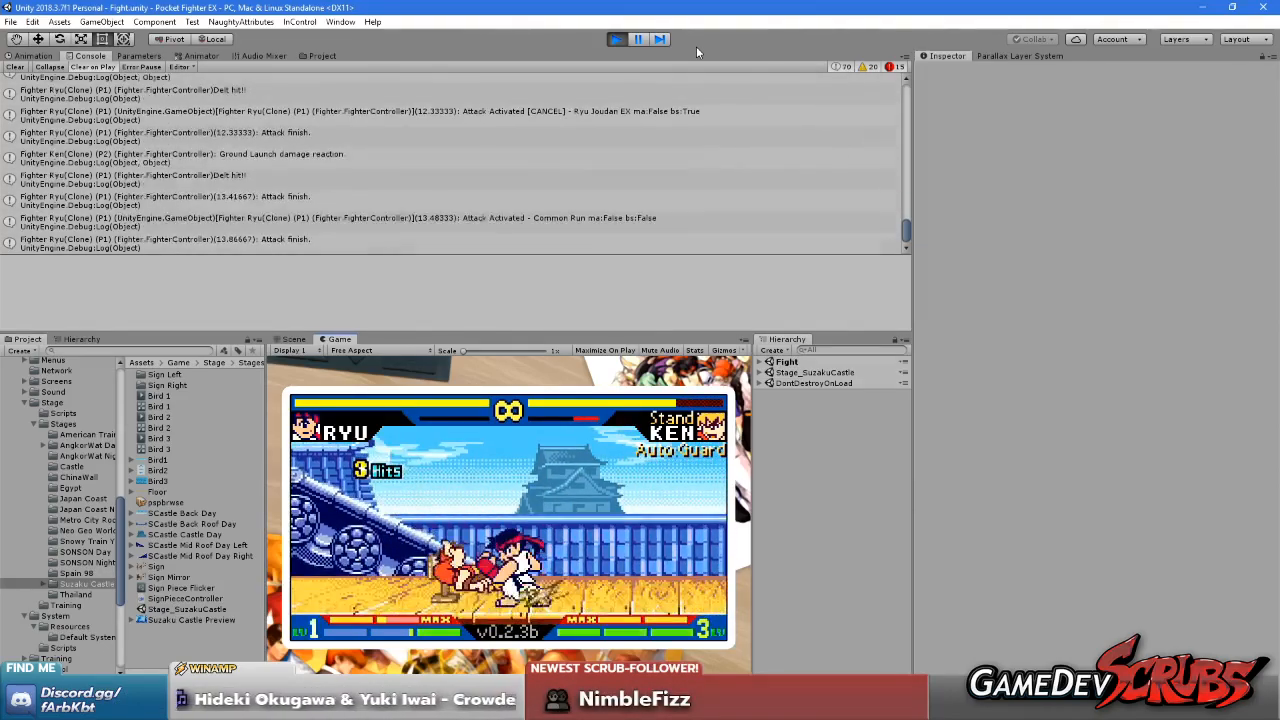
{"action": "left_click", "coordinate": [618, 39]}
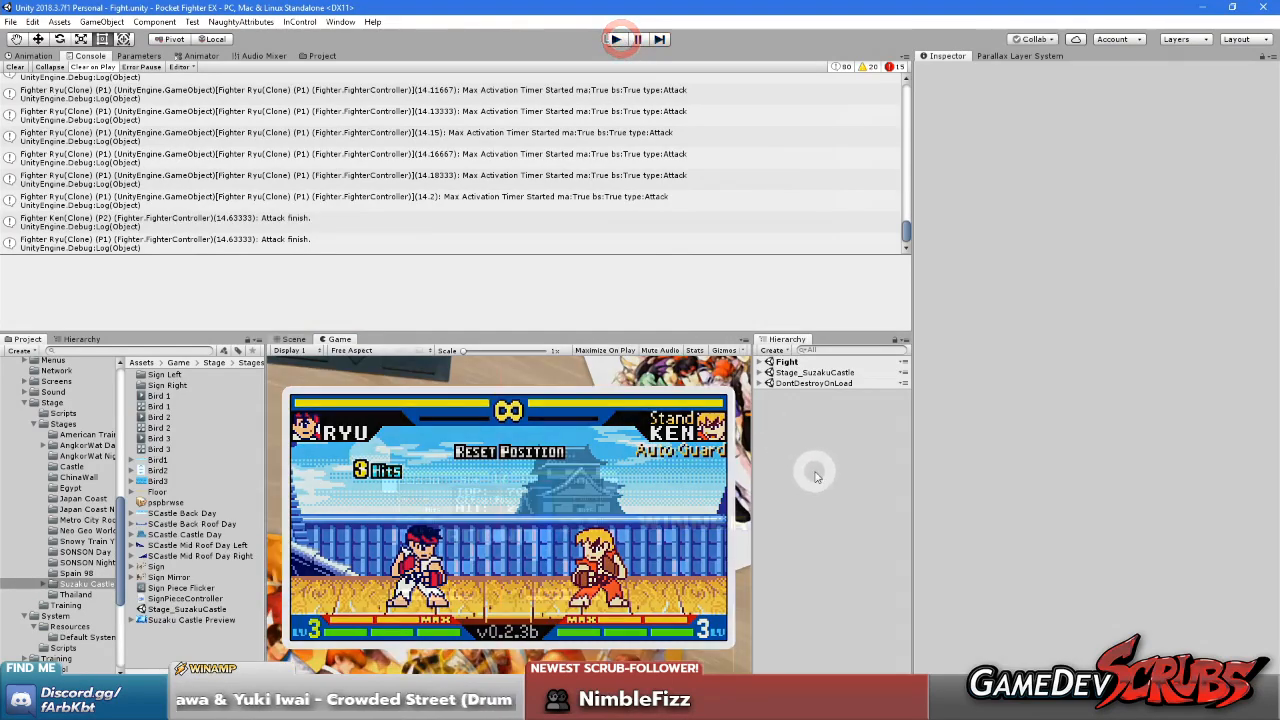
Load the Stage_SuzakuCastle scene and set the Tower Layer's horizontal Scroll Factor to 0.15
{"action": "right_click", "coordinate": [793, 375]}
{"action": "left_click", "coordinate": [820, 375]}
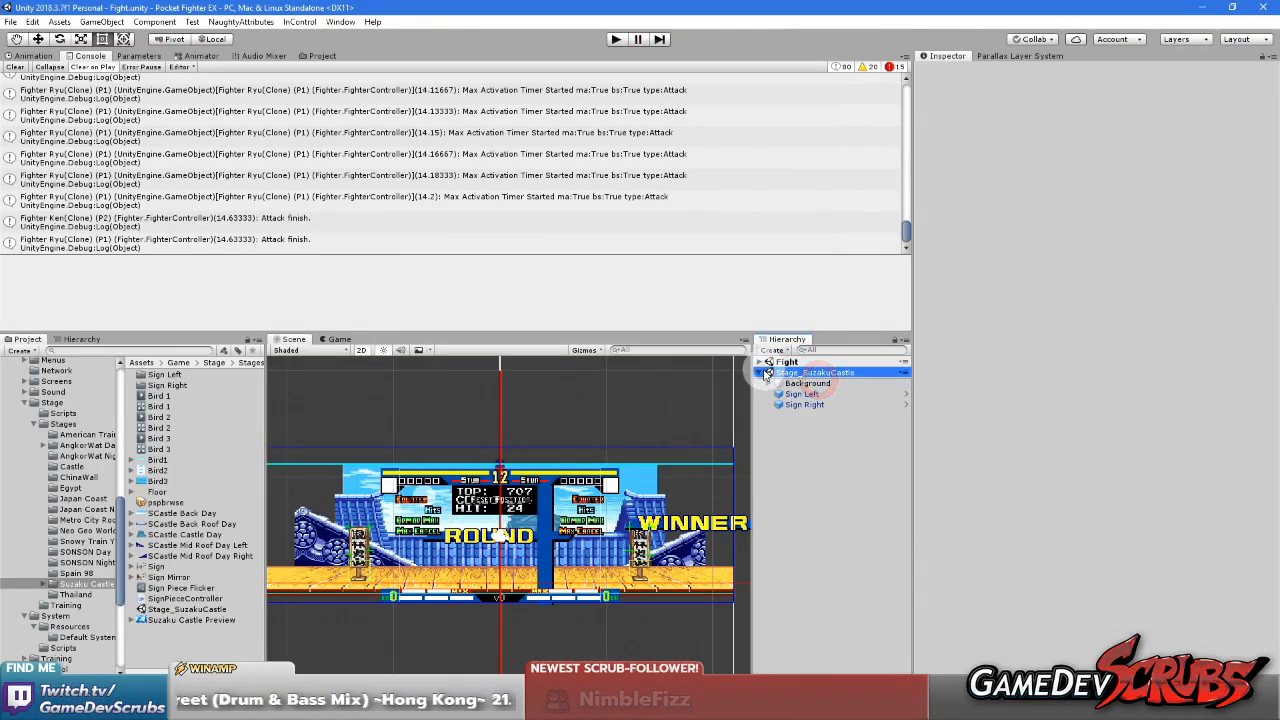
{"action": "left_click", "coordinate": [771, 383]}
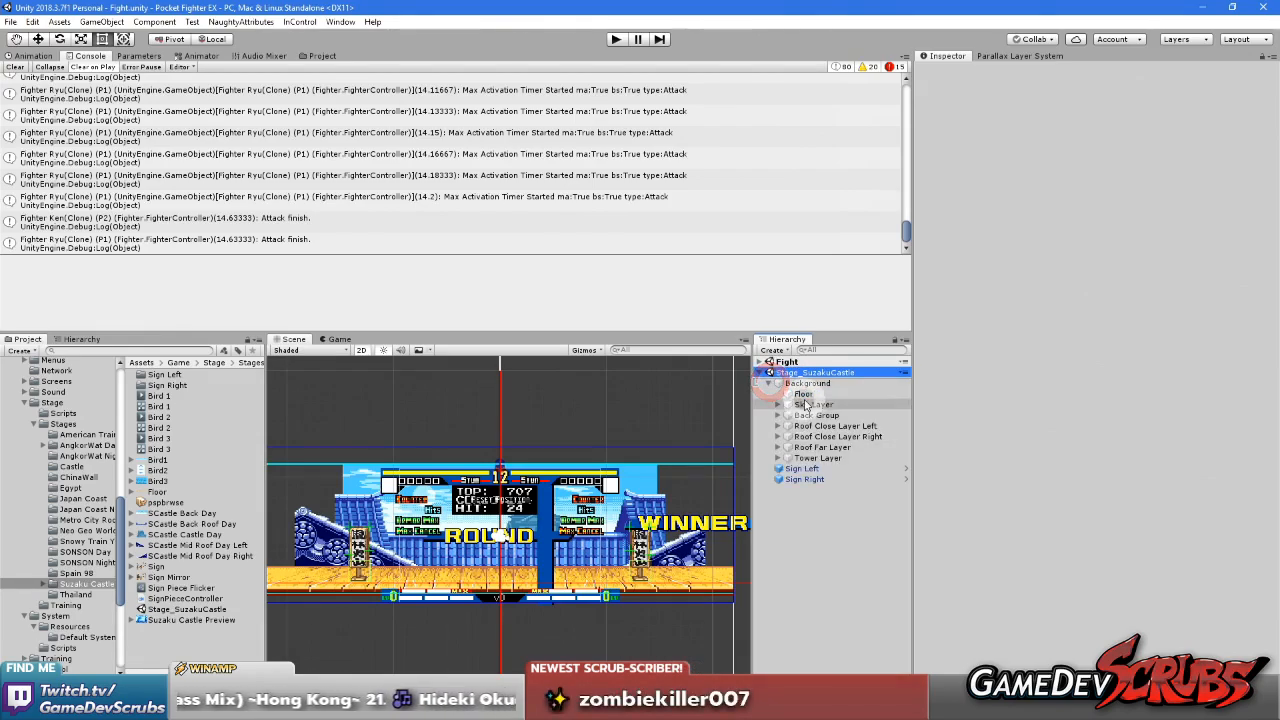
{"action": "left_click", "coordinate": [821, 458]}
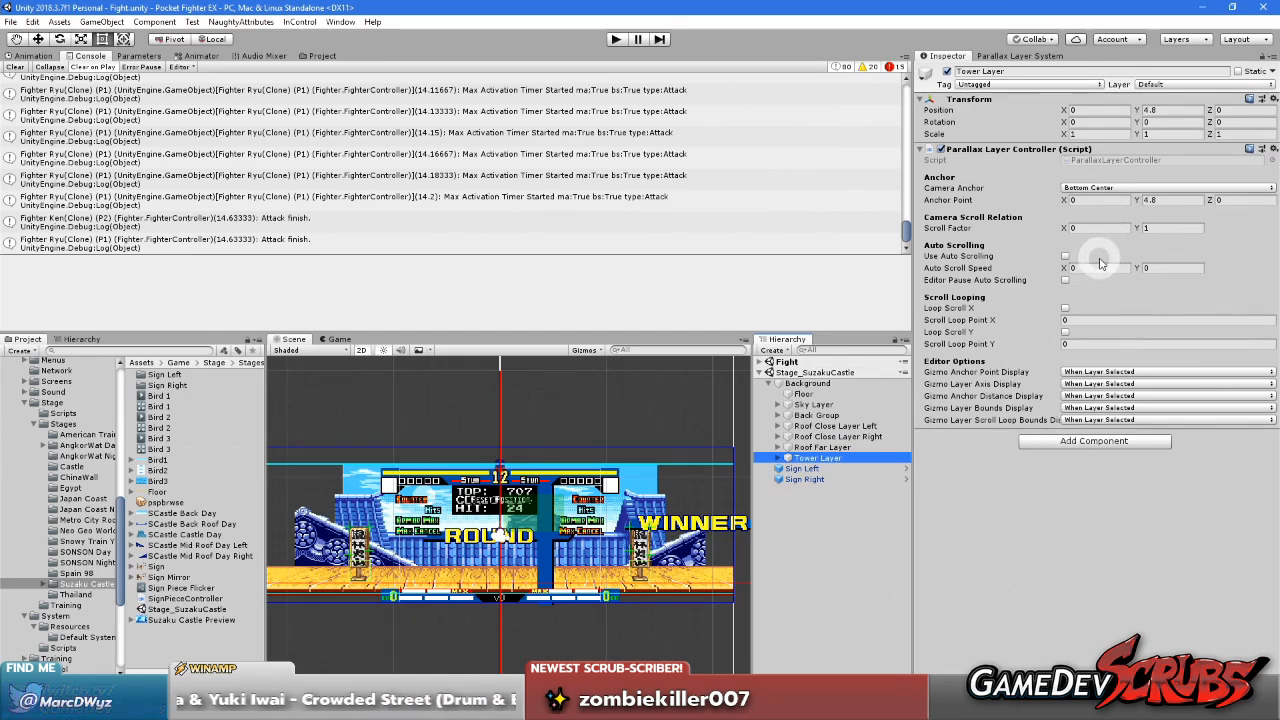
{"action": "left_click", "coordinate": [1088, 228]}
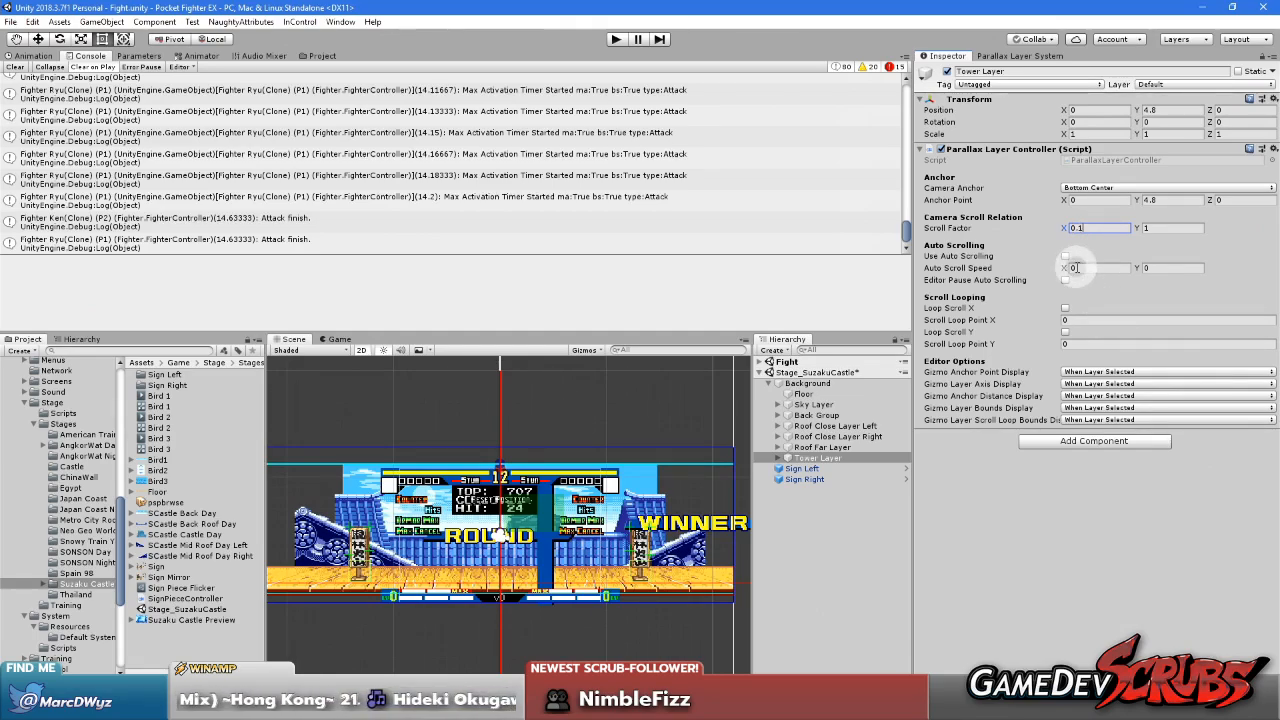
{"action": "left_click", "coordinate": [815, 586]}
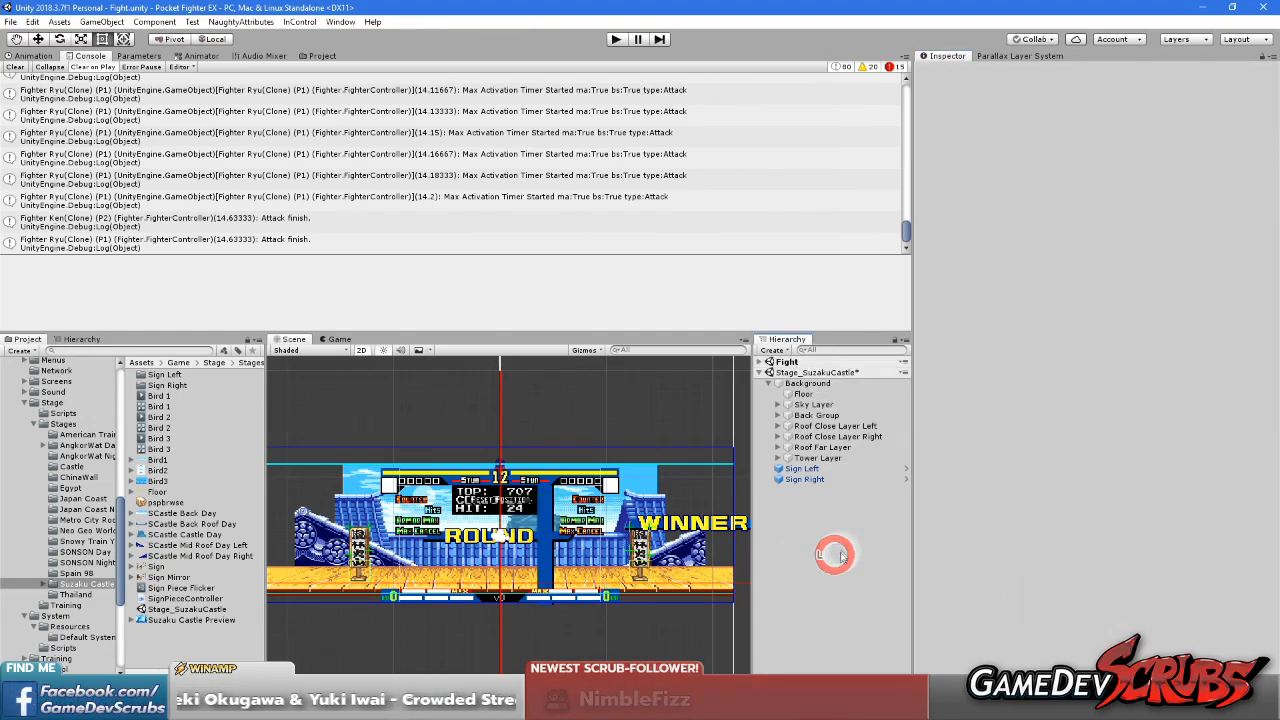
Unload the Stage_SuzakuCastle scene and playtest the Fight scene, moving Ryu to check the tower's scrolling
{"action": "right_click", "coordinate": [806, 371]}
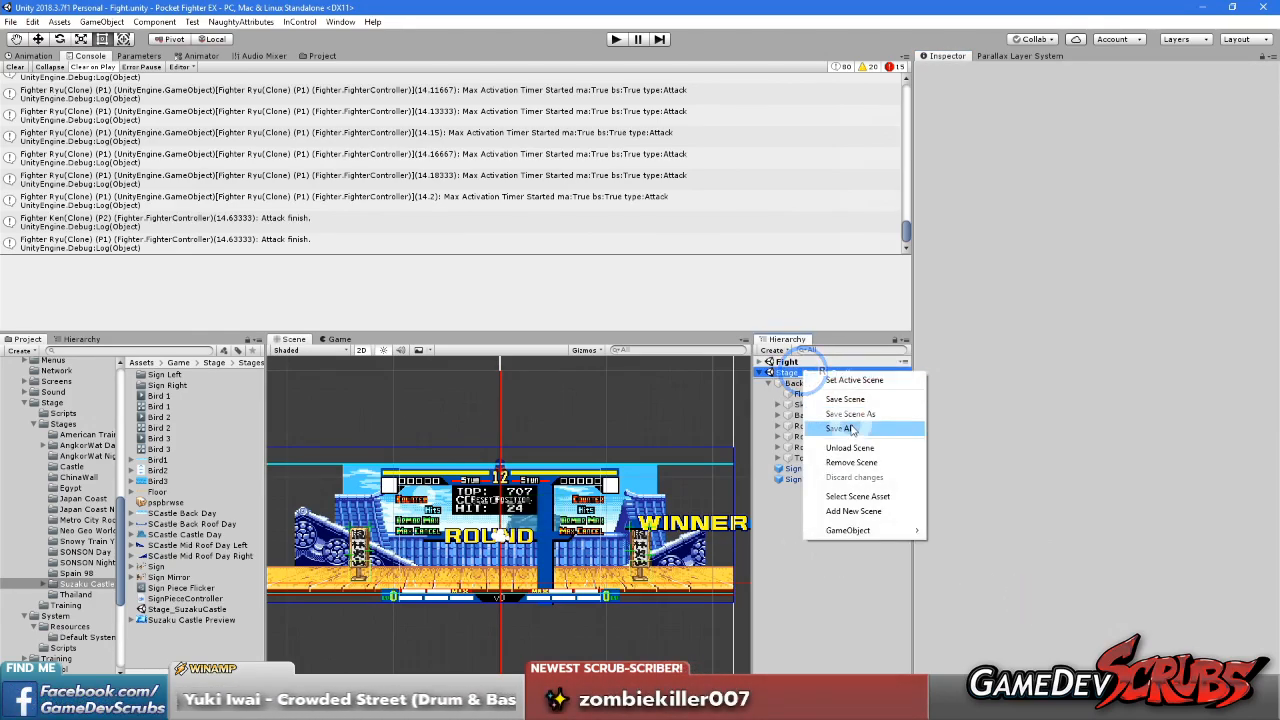
{"action": "left_click", "coordinate": [852, 447]}
{"action": "left_click", "coordinate": [616, 39]}
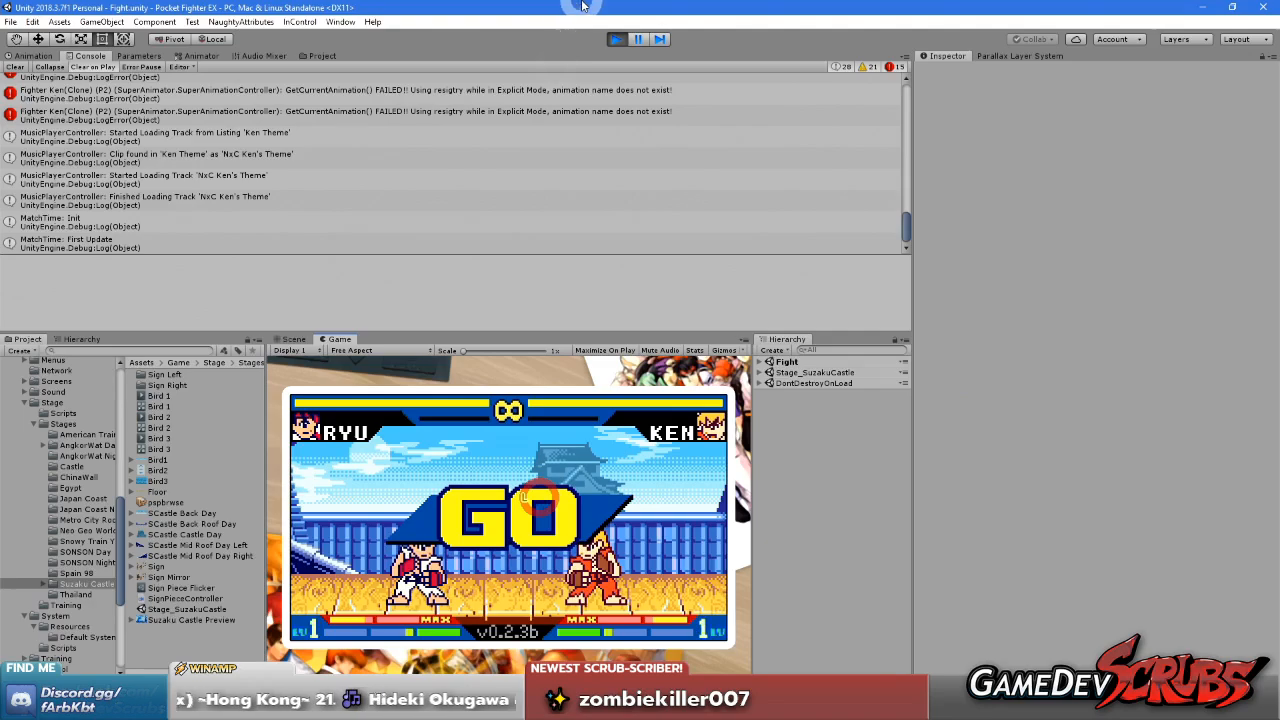
{"action": "left_click", "coordinate": [540, 497]}
{"action": "key", "text": "Right"}
{"action": "key", "text": "Right"}
{"action": "key", "text": "Up"}
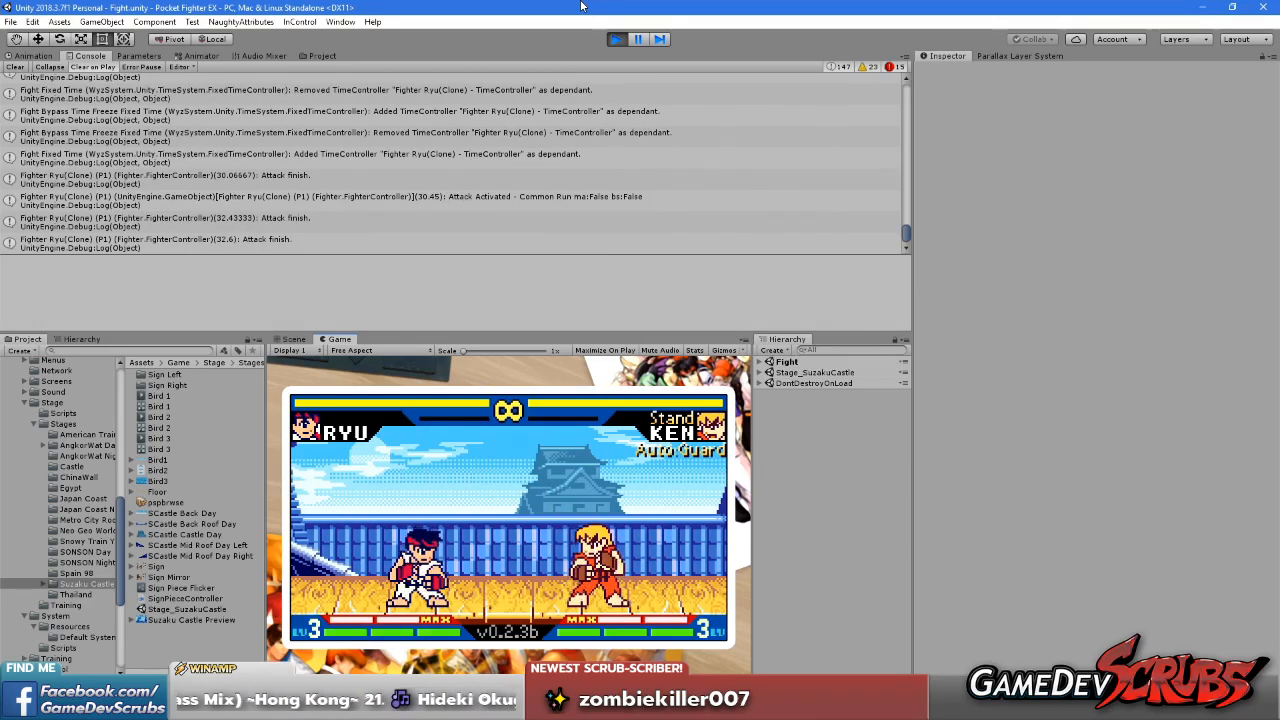
Switch to Paint Shop Pro and close the SCastle Back Roof Day.gif image
{"action": "left_click", "coordinate": [395, 703]}
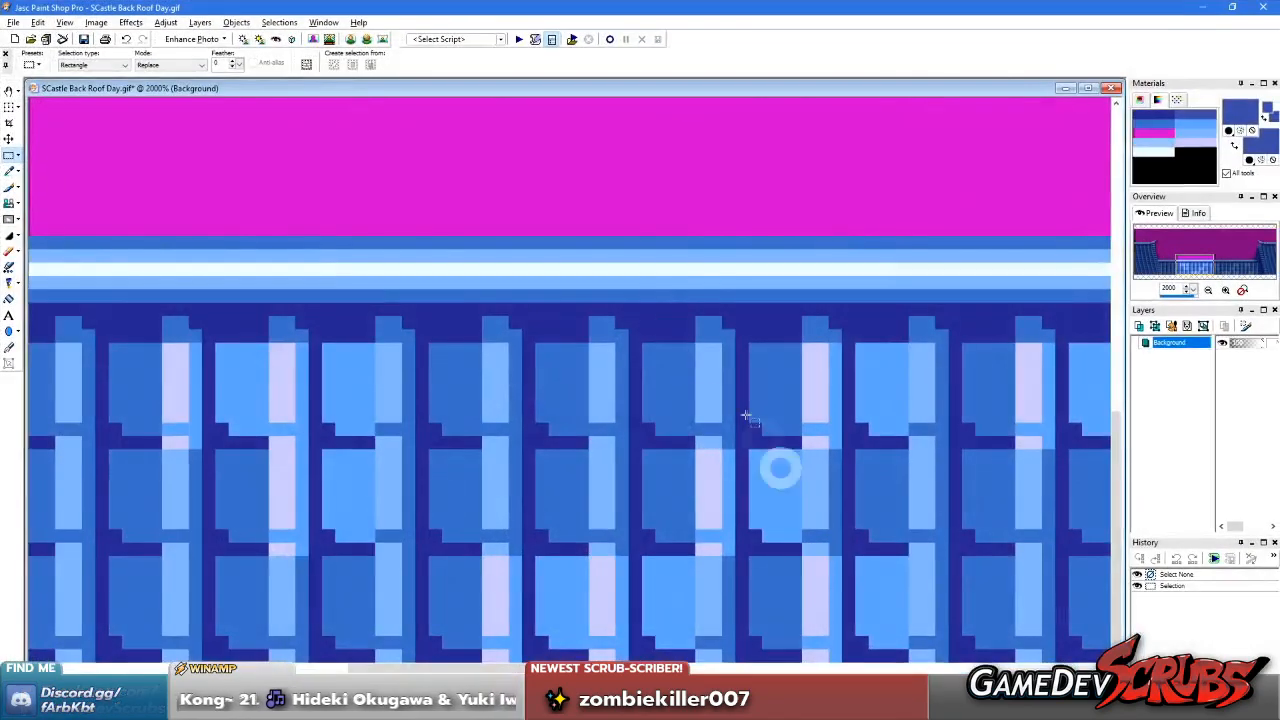
{"action": "scroll", "coordinate": [385, 282], "scroll_direction": "down", "scroll_amount": 6}
{"action": "left_click", "coordinate": [800, 457]}
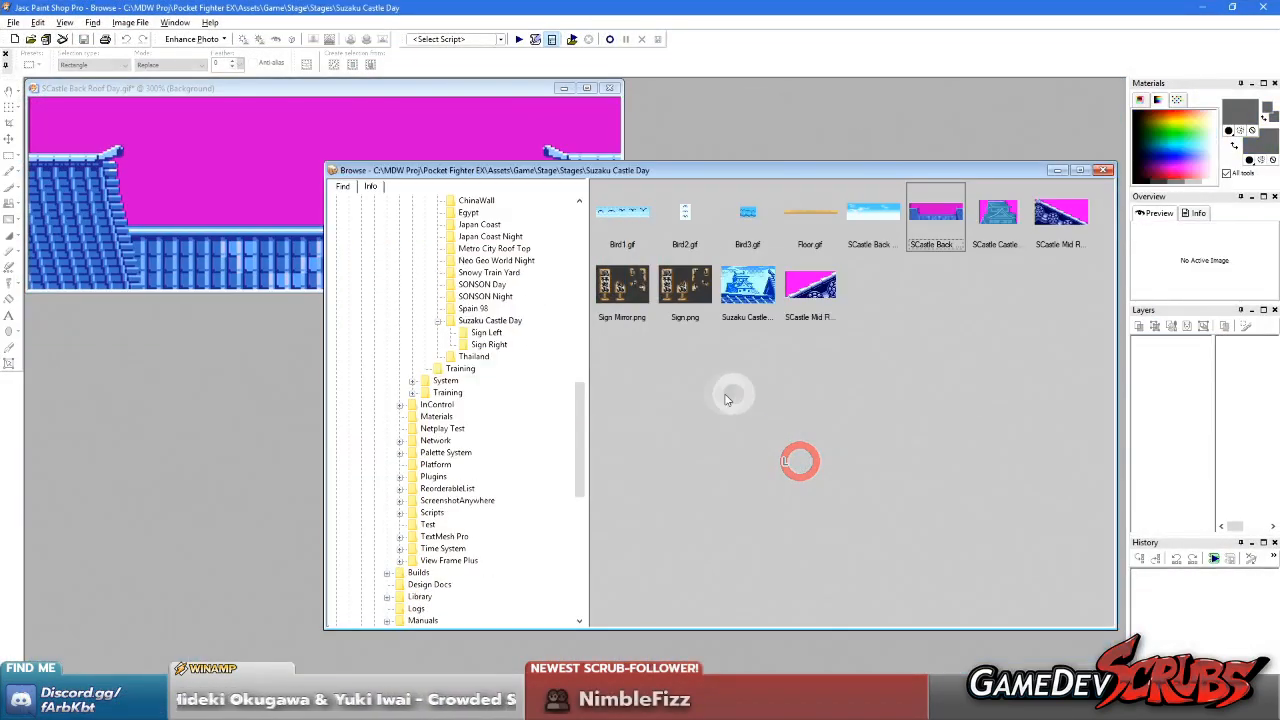
{"action": "middle_click", "coordinate": [299, 180]}
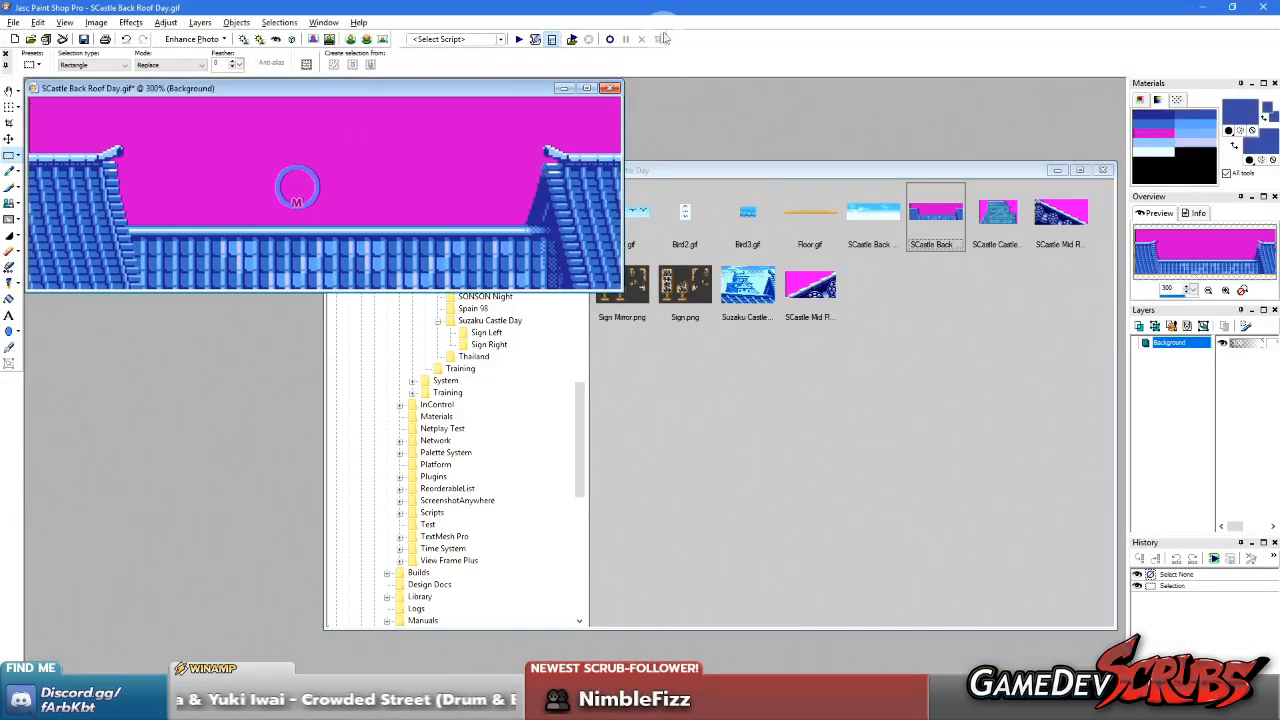
{"action": "left_click", "coordinate": [612, 88]}
{"action": "left_click", "coordinate": [654, 378]}
Refresh the image browser's thumbnails for the Suzaku Castle Day folder
{"action": "right_click", "coordinate": [779, 366]}
{"action": "left_click", "coordinate": [1043, 312]}
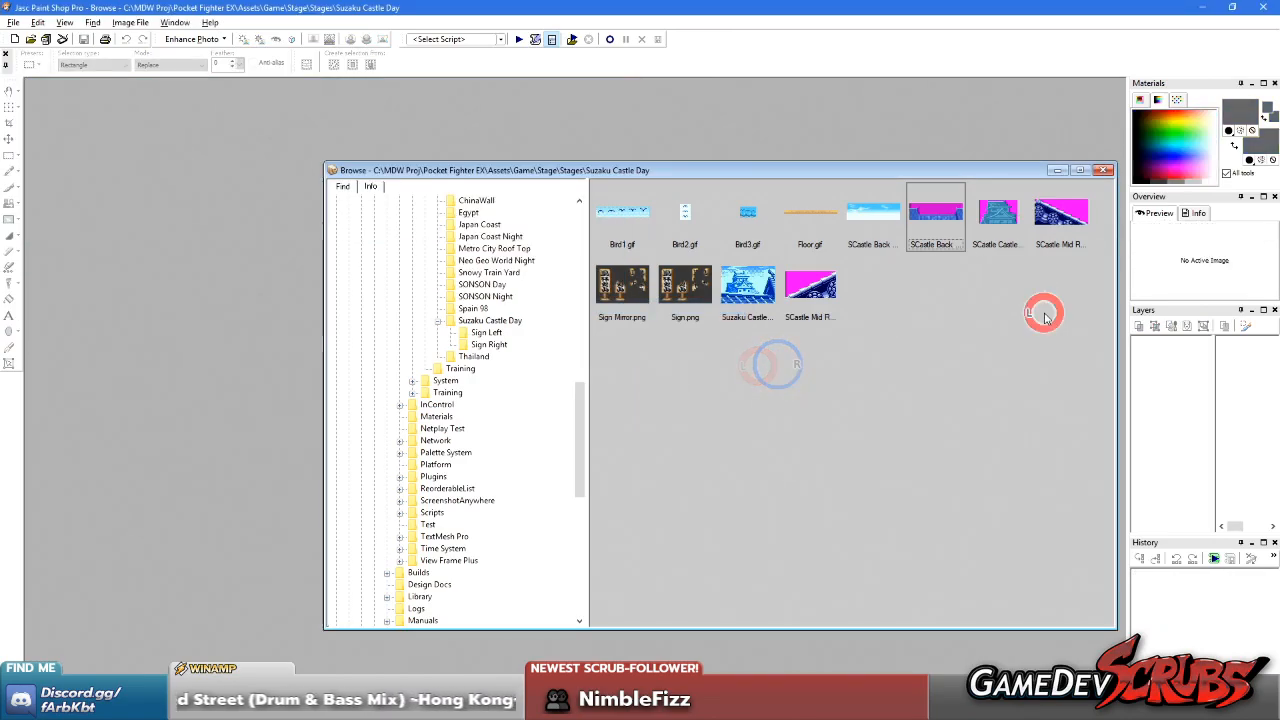
{"action": "left_click", "coordinate": [487, 322]}
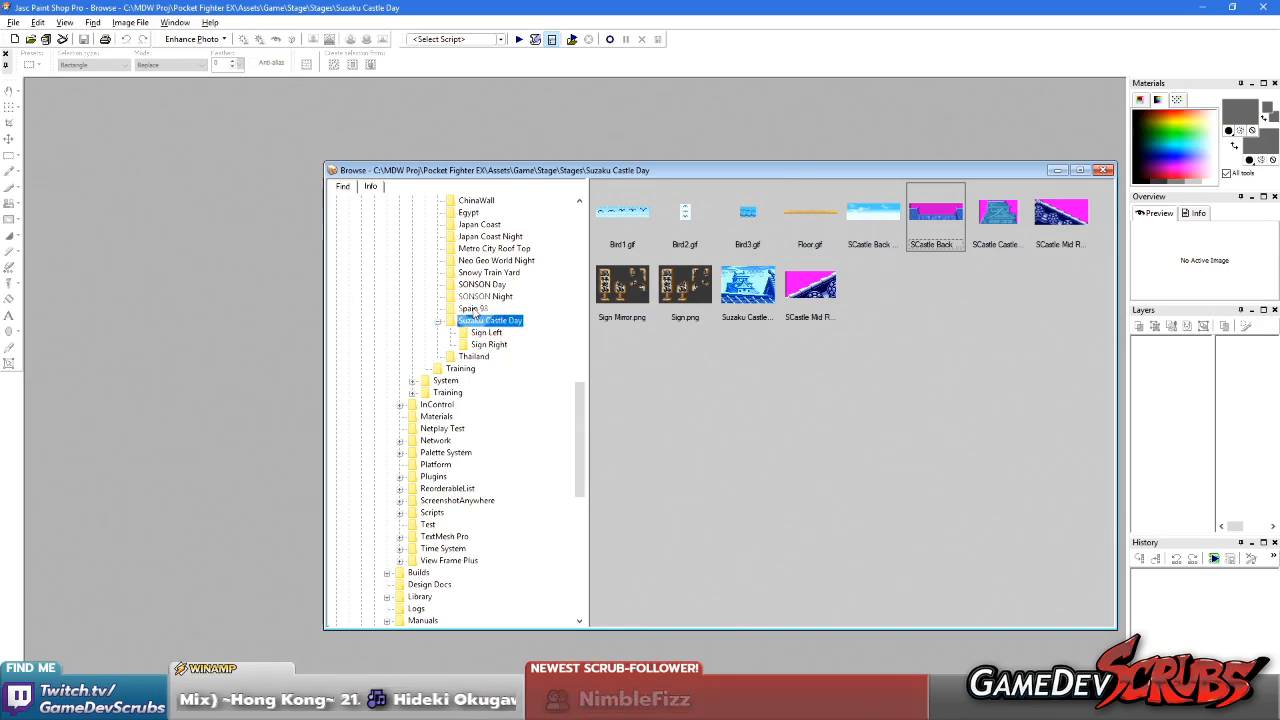
{"action": "left_click", "coordinate": [480, 324]}
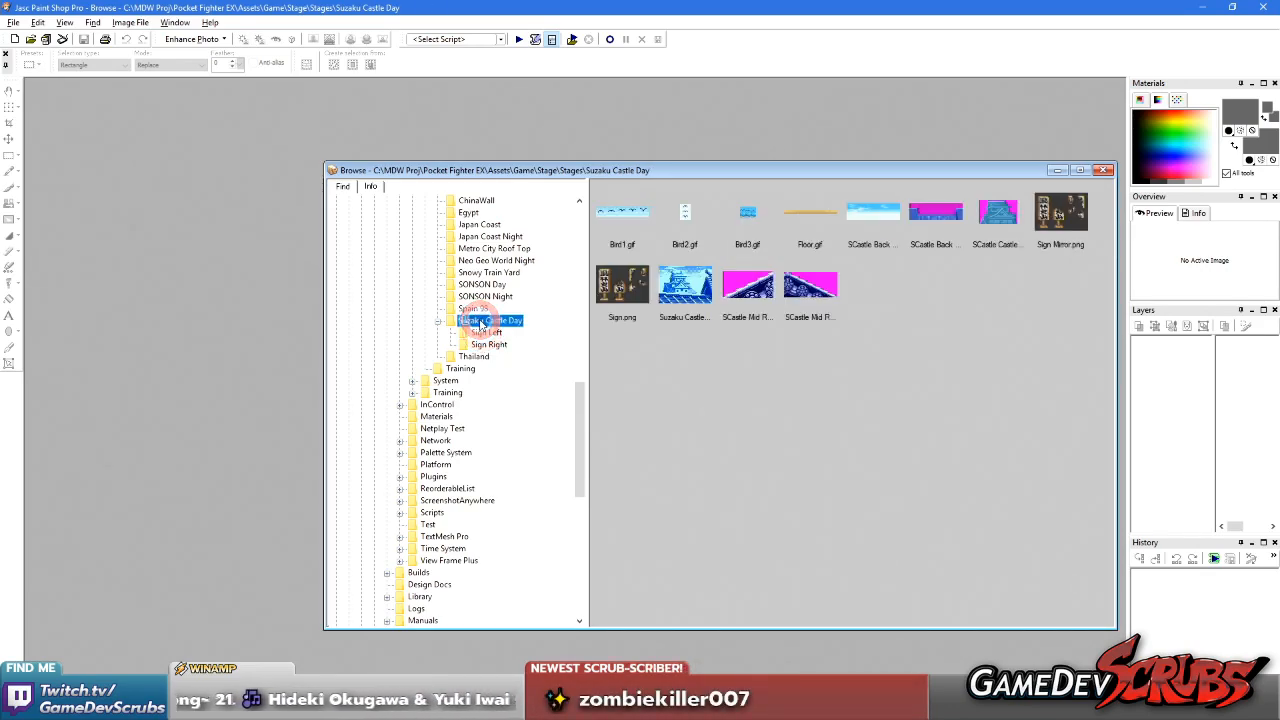
{"action": "right_click", "coordinate": [766, 381]}
{"action": "left_click", "coordinate": [823, 453]}
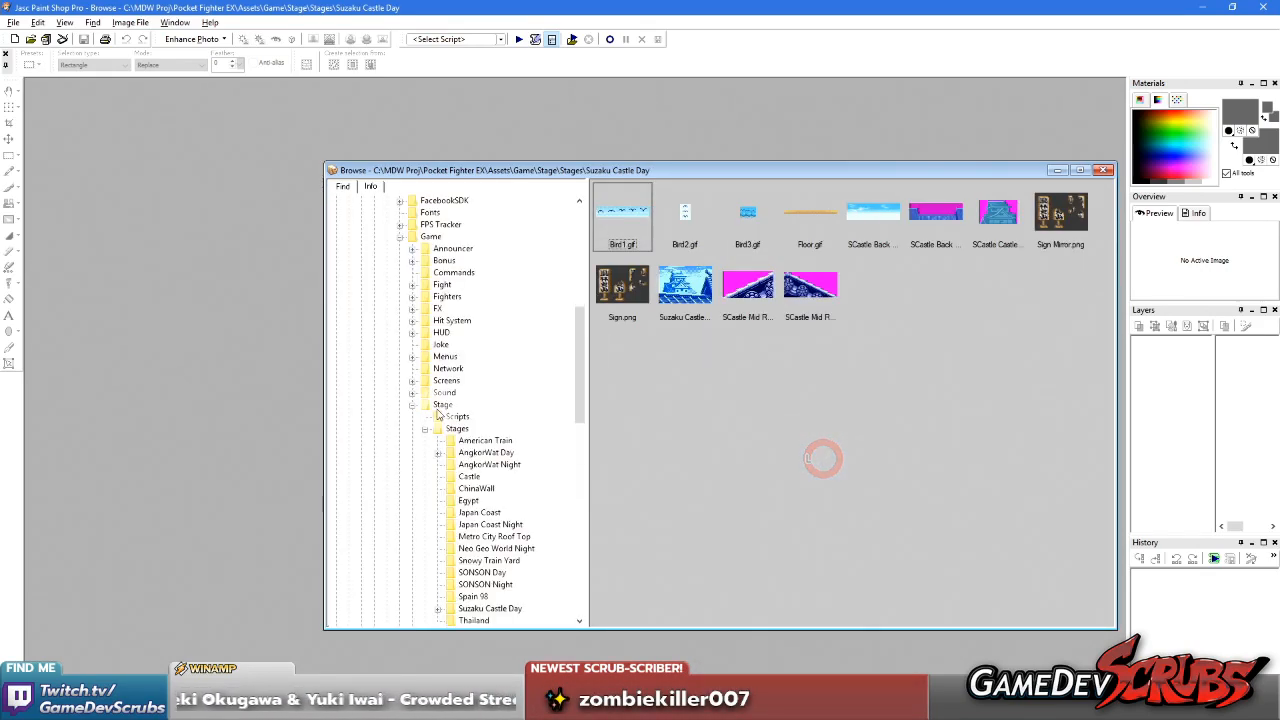
Expand the Pocket Fighter EX project's Resources folder in the browser's folder tree
{"action": "scroll", "coordinate": [432, 403], "scroll_direction": "down", "scroll_amount": 19}
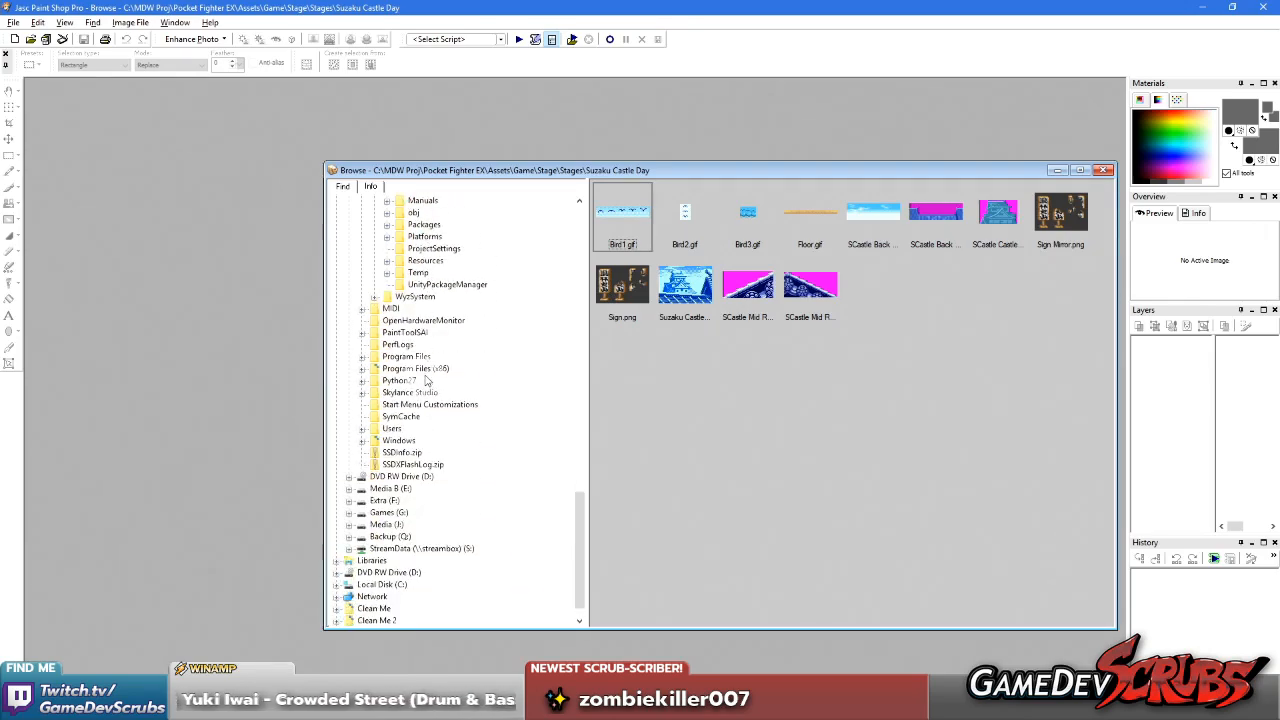
{"action": "scroll", "coordinate": [390, 320], "scroll_direction": "up", "scroll_amount": 2}
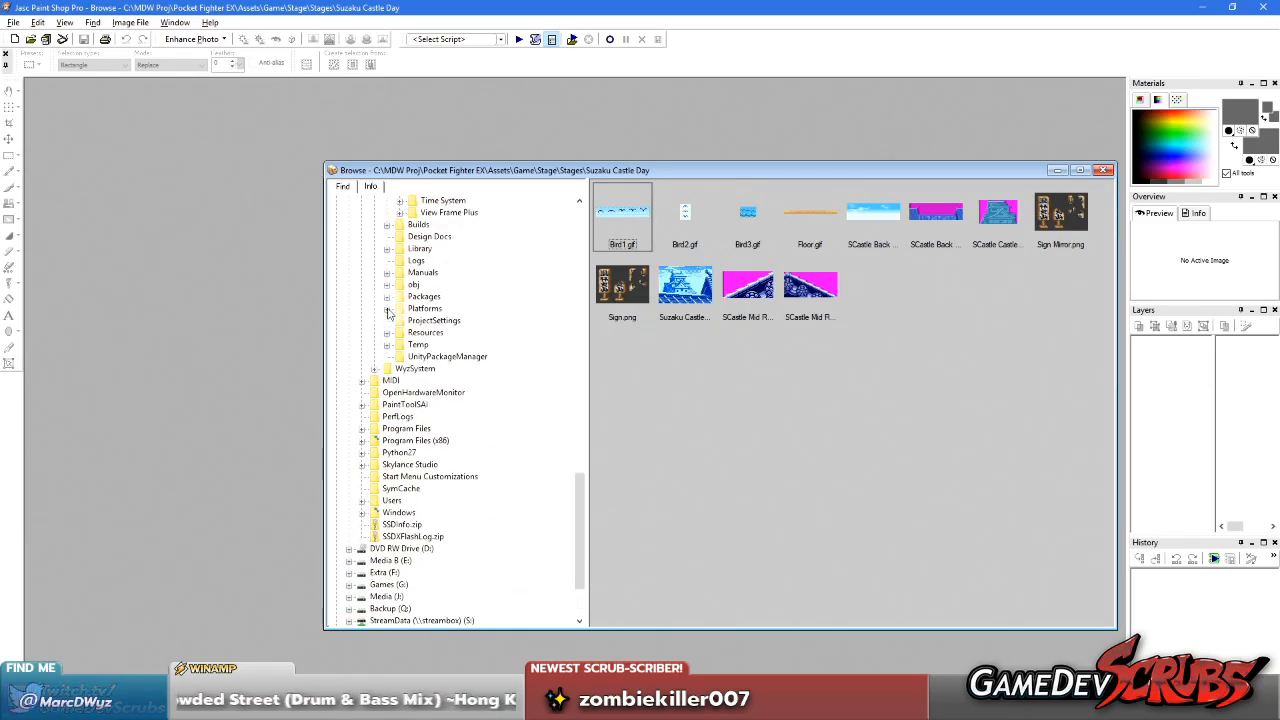
{"action": "left_click", "coordinate": [387, 332]}
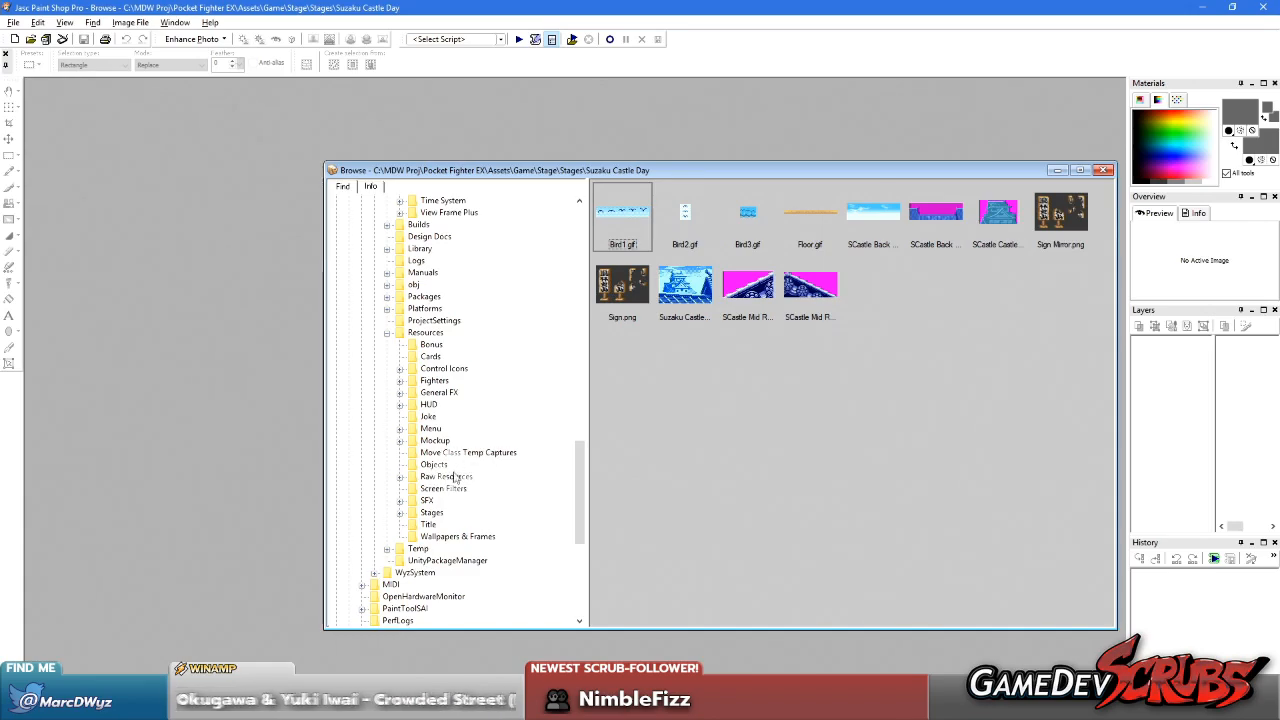
{"action": "left_click", "coordinate": [400, 476]}
{"action": "scroll", "coordinate": [400, 470], "scroll_direction": "down", "scroll_amount": 3}
{"action": "left_click", "coordinate": [412, 416]}
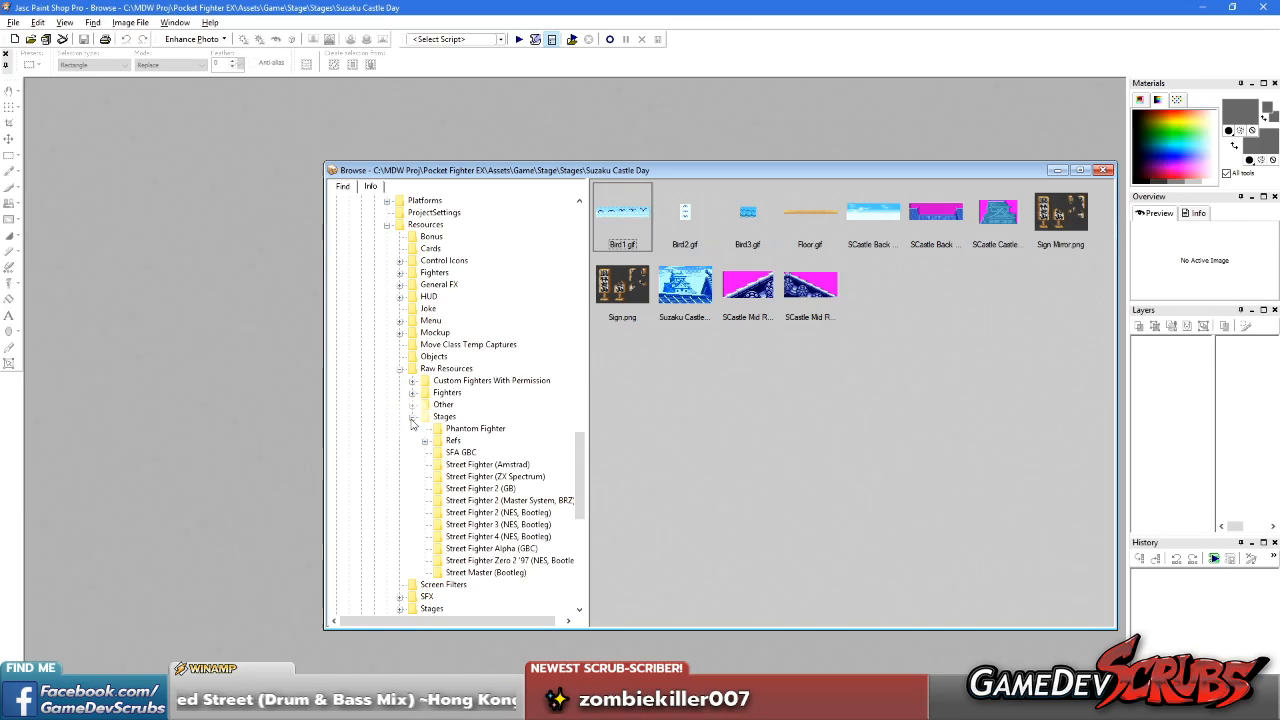
{"action": "left_click", "coordinate": [411, 417]}
{"action": "left_click", "coordinate": [400, 369]}
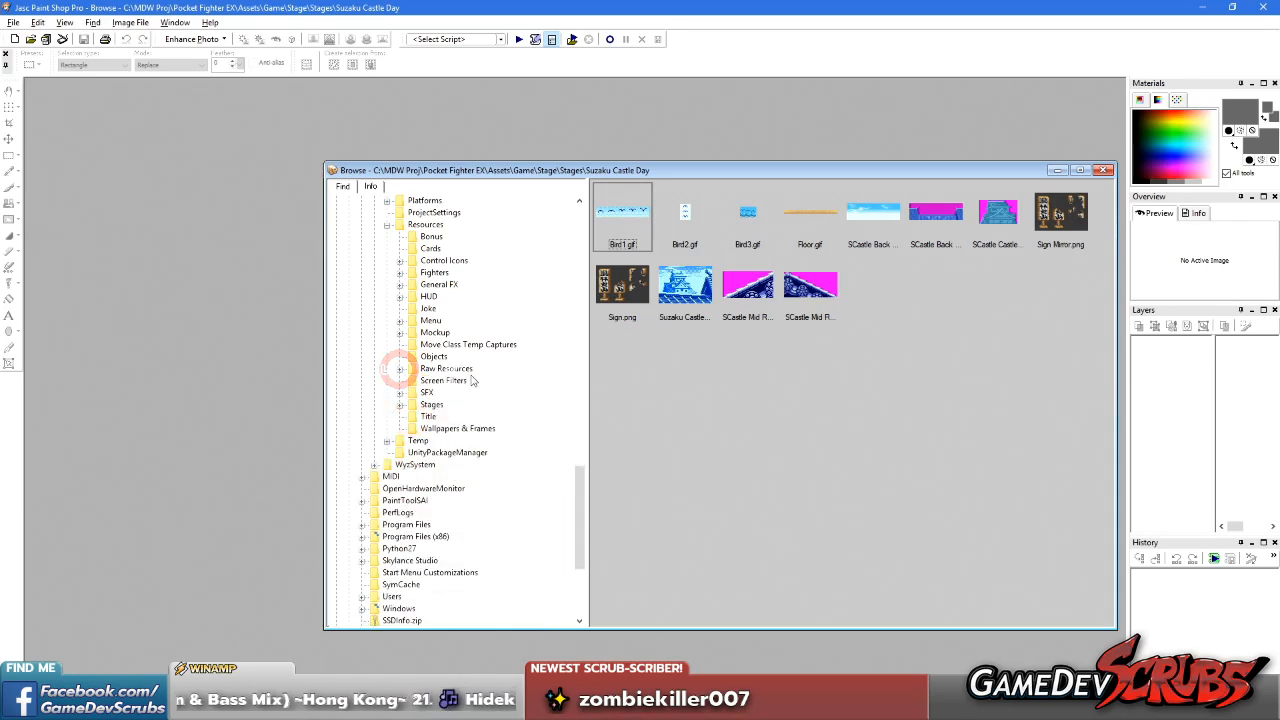
{"action": "left_click", "coordinate": [400, 272]}
{"action": "left_click", "coordinate": [400, 272]}
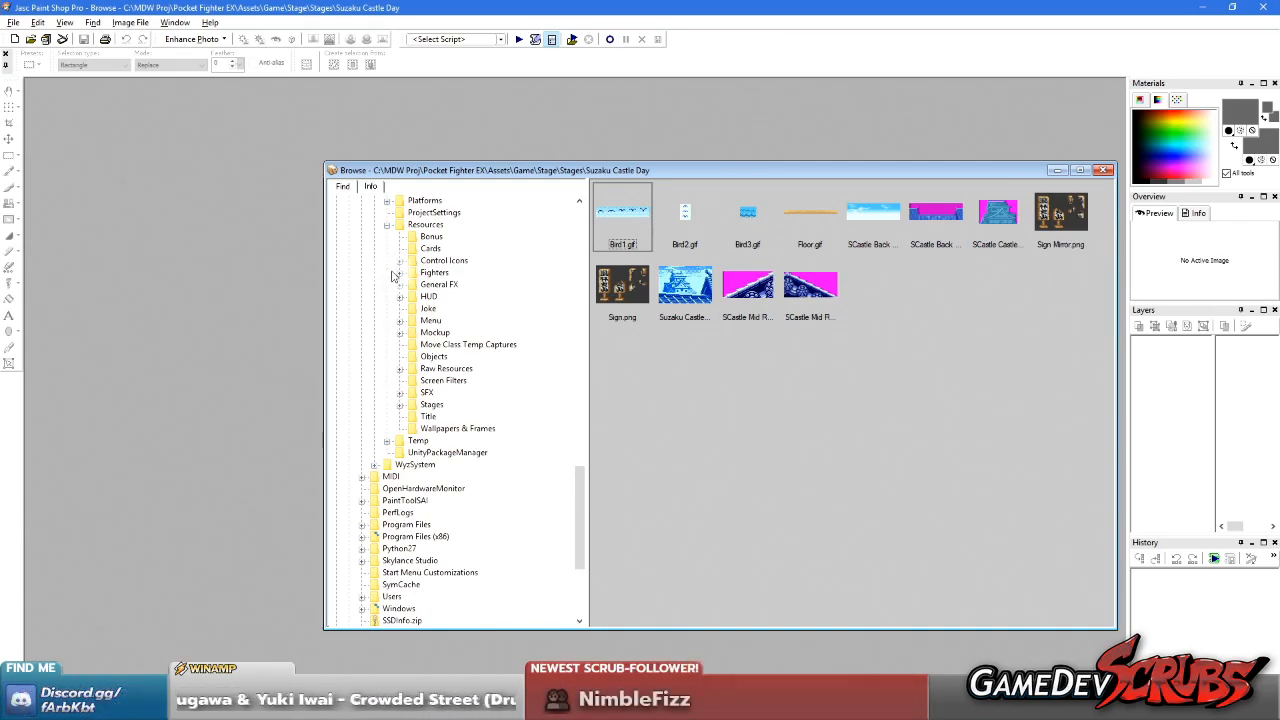
Open suzakulayers.png from the Suzaku Castle folder within Resources > Stages
{"action": "left_click", "coordinate": [400, 405]}
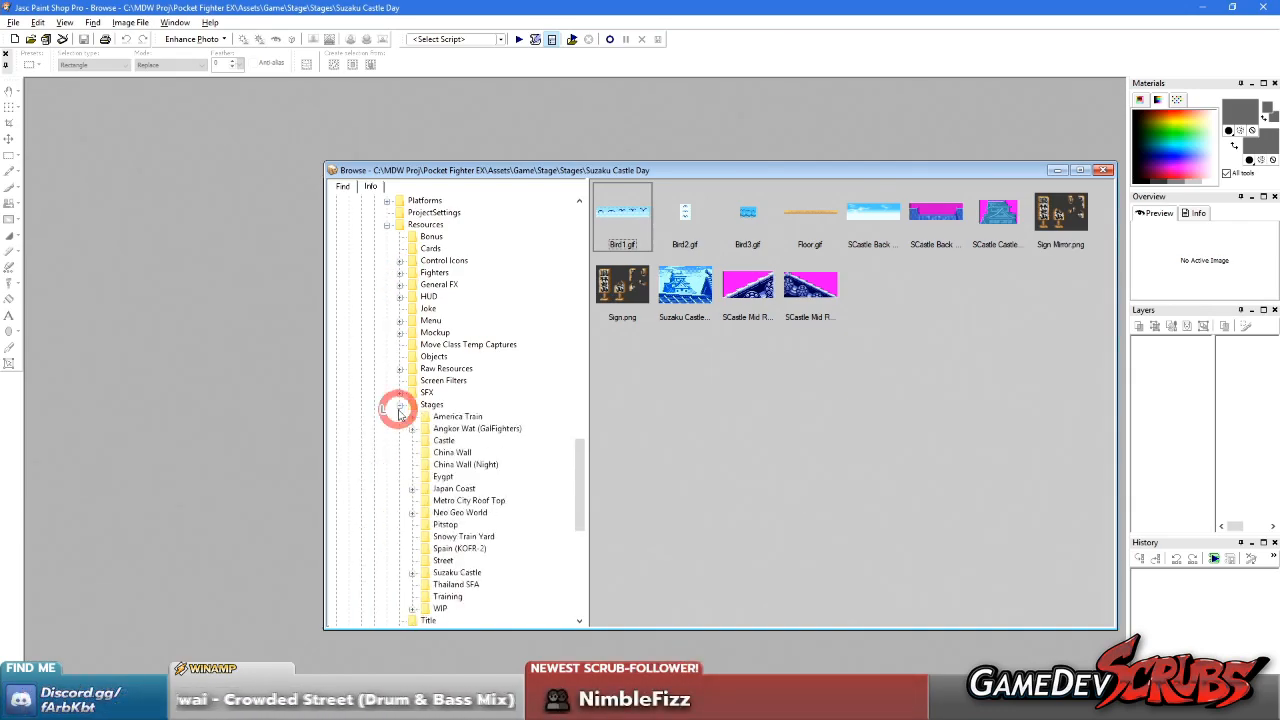
{"action": "scroll", "coordinate": [450, 420], "scroll_direction": "down", "scroll_amount": 4}
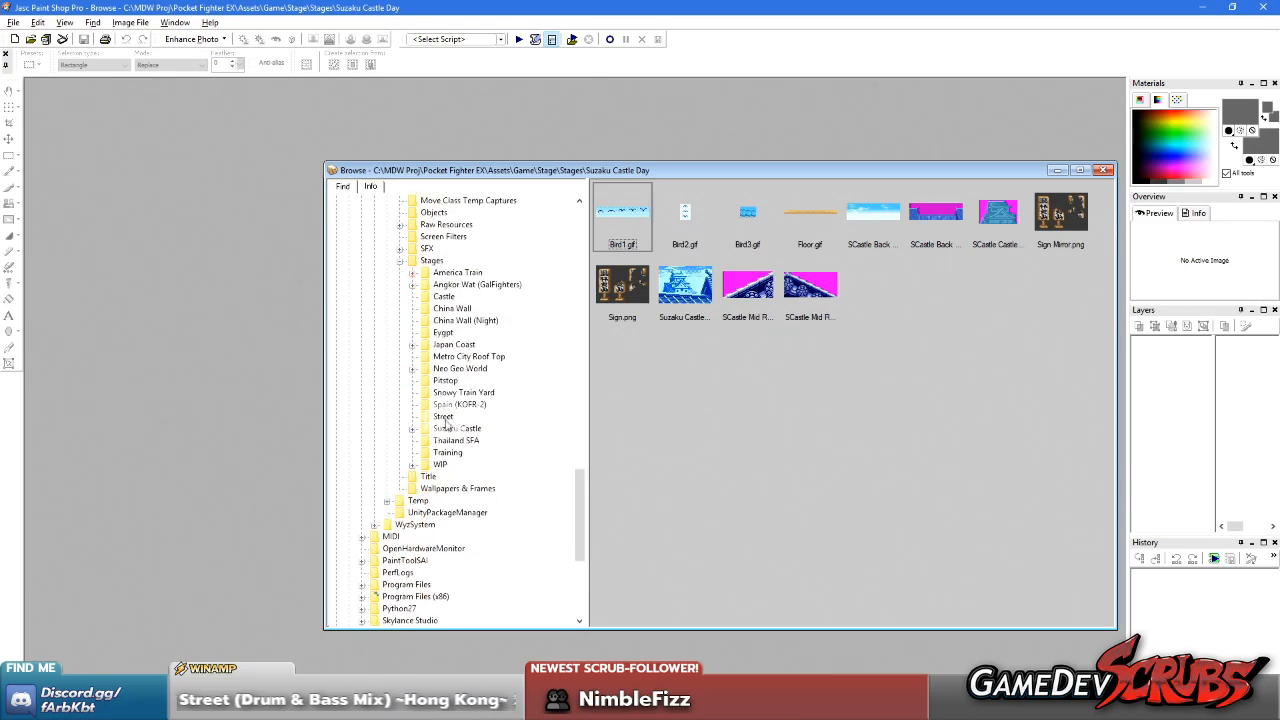
{"action": "left_click", "coordinate": [444, 296]}
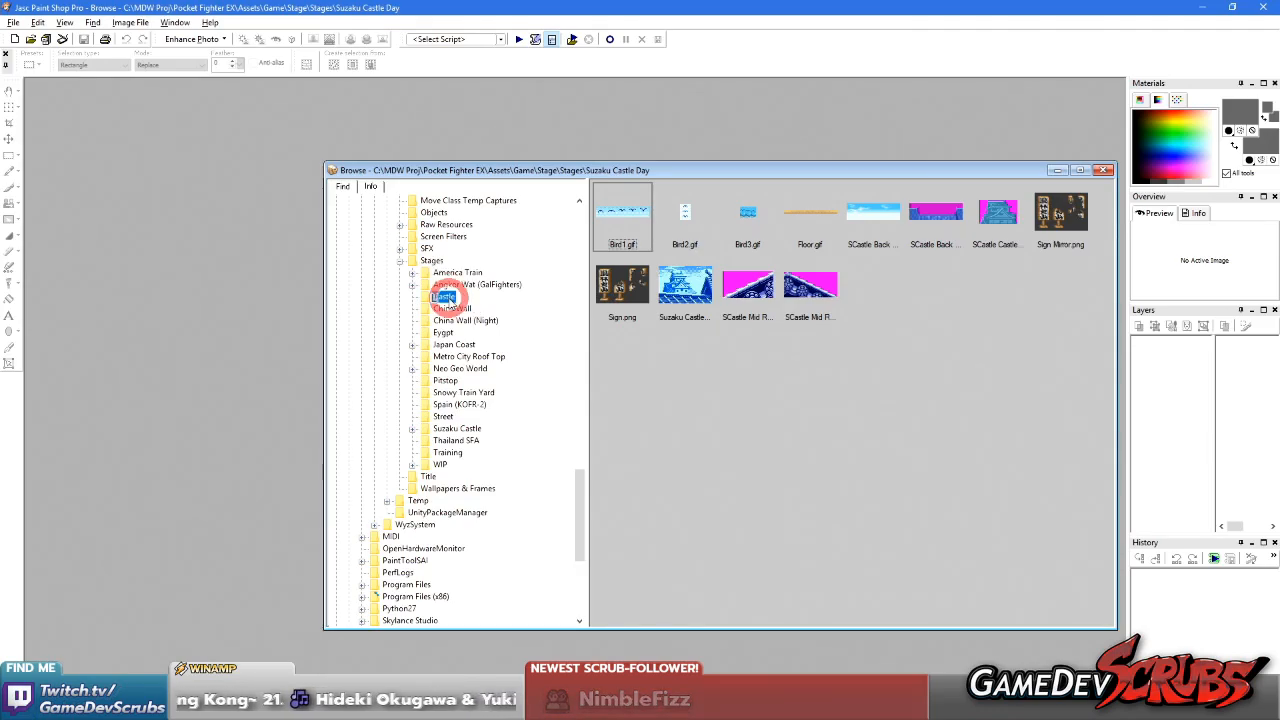
{"action": "left_click", "coordinate": [447, 428]}
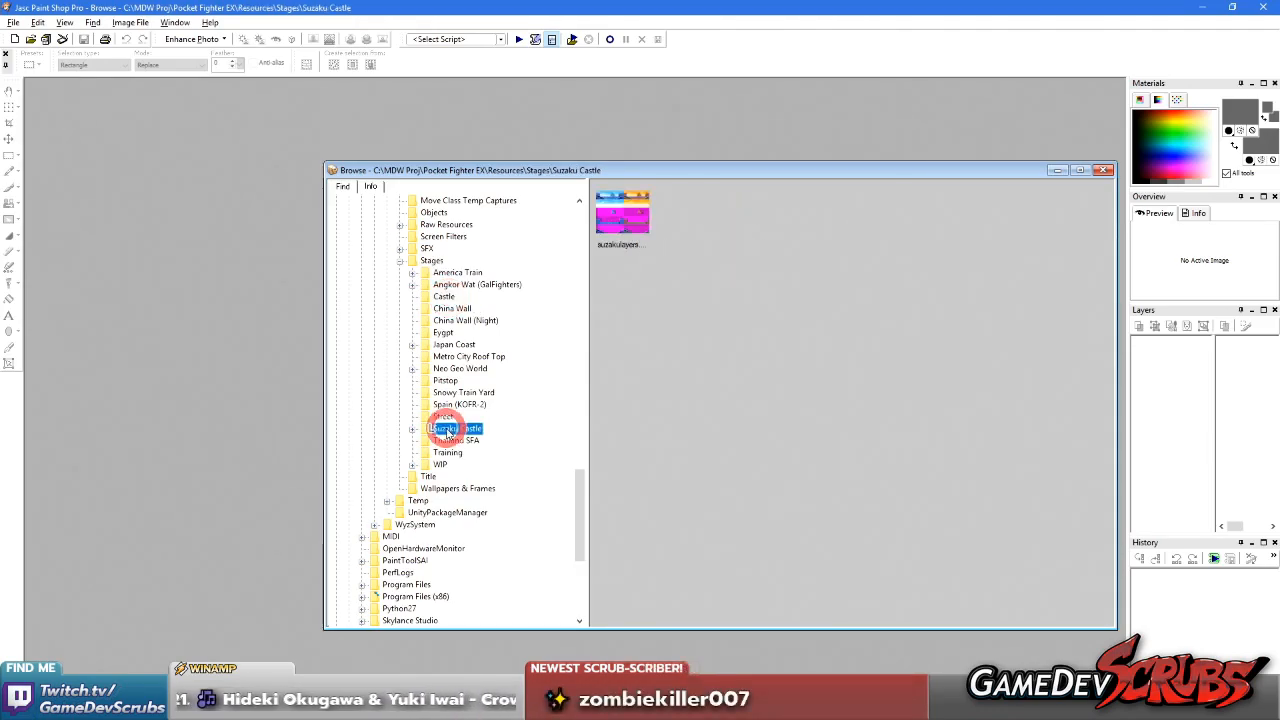
{"action": "double_click", "coordinate": [632, 218]}
Examine the day and sunset roof, sky and tower layers in suzakulayers.png, and return to the image browser
{"action": "scroll", "coordinate": [363, 426], "scroll_direction": "up", "scroll_amount": 5}
{"action": "scroll", "coordinate": [430, 383], "scroll_direction": "down", "scroll_amount": 2}
{"action": "scroll", "coordinate": [330, 395], "scroll_direction": "up", "scroll_amount": 1}
{"action": "scroll", "coordinate": [320, 365], "scroll_direction": "down", "scroll_amount": 1}
{"action": "scroll", "coordinate": [275, 213], "scroll_direction": "up", "scroll_amount": 2}
{"action": "scroll", "coordinate": [277, 213], "scroll_direction": "up", "scroll_amount": 1}
{"action": "scroll", "coordinate": [465, 188], "scroll_direction": "down", "scroll_amount": 1}
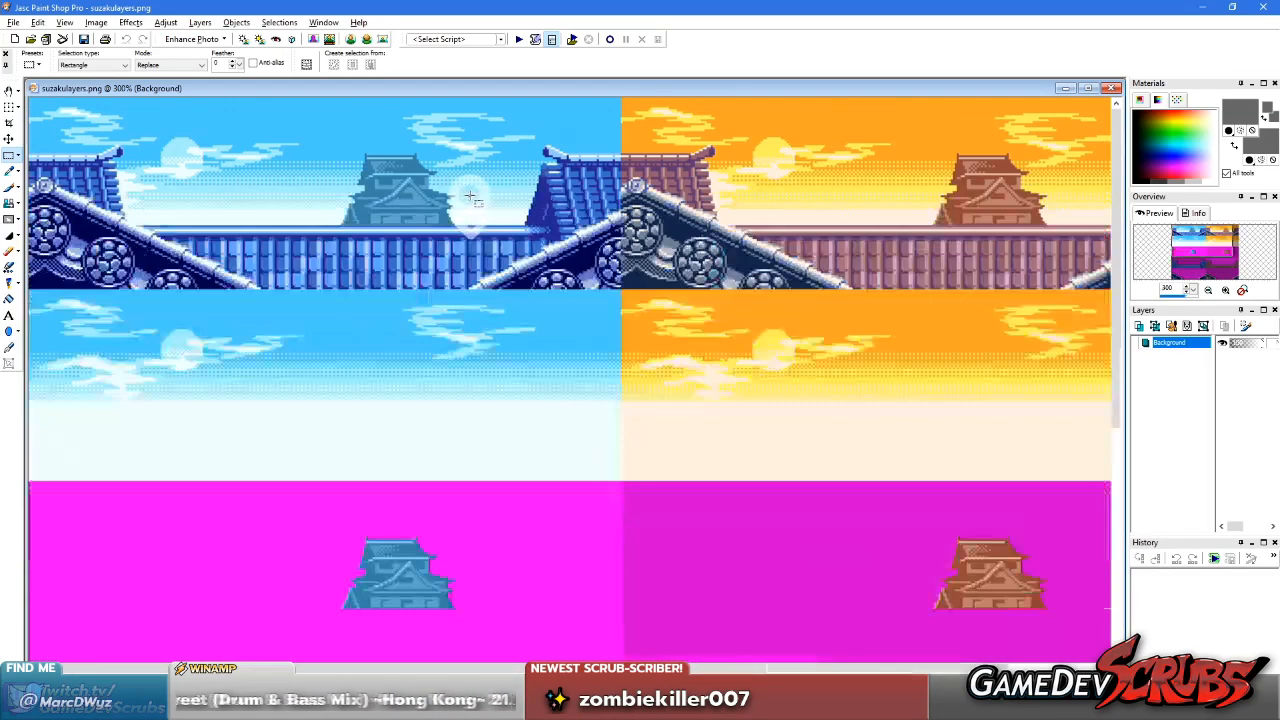
{"action": "scroll", "coordinate": [363, 222], "scroll_direction": "down", "scroll_amount": 2}
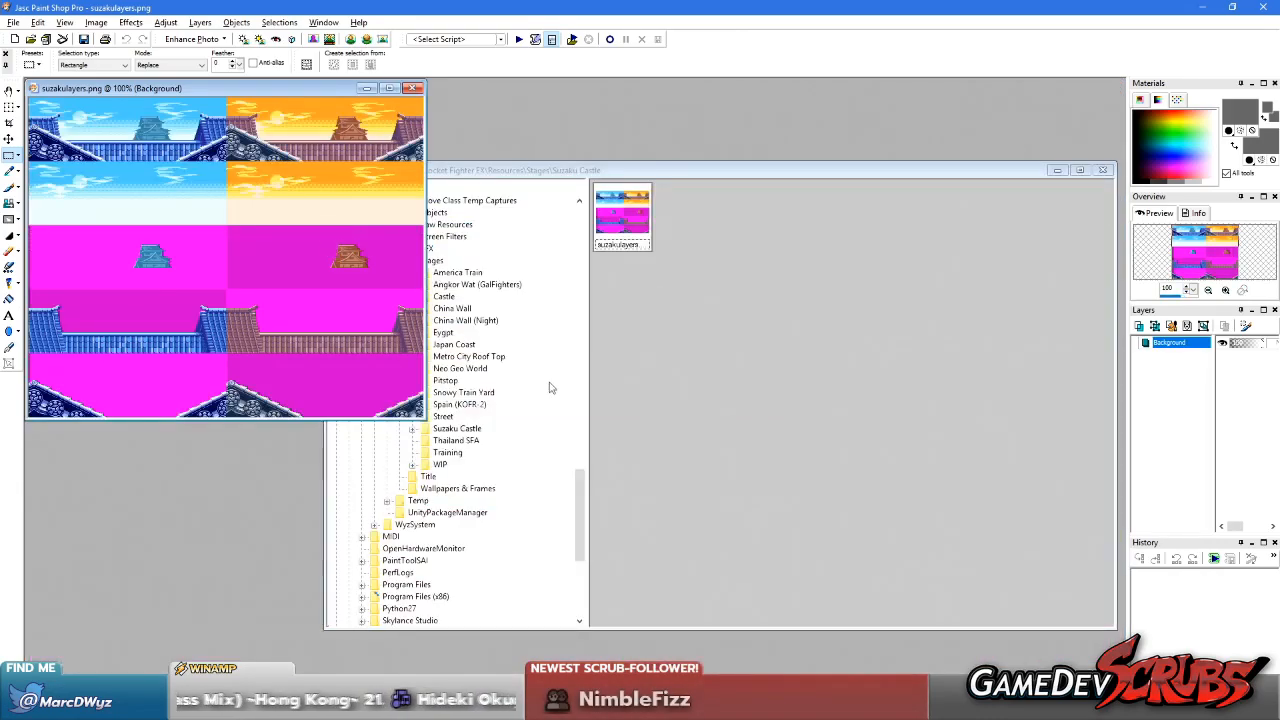
{"action": "middle_click", "coordinate": [549, 383]}
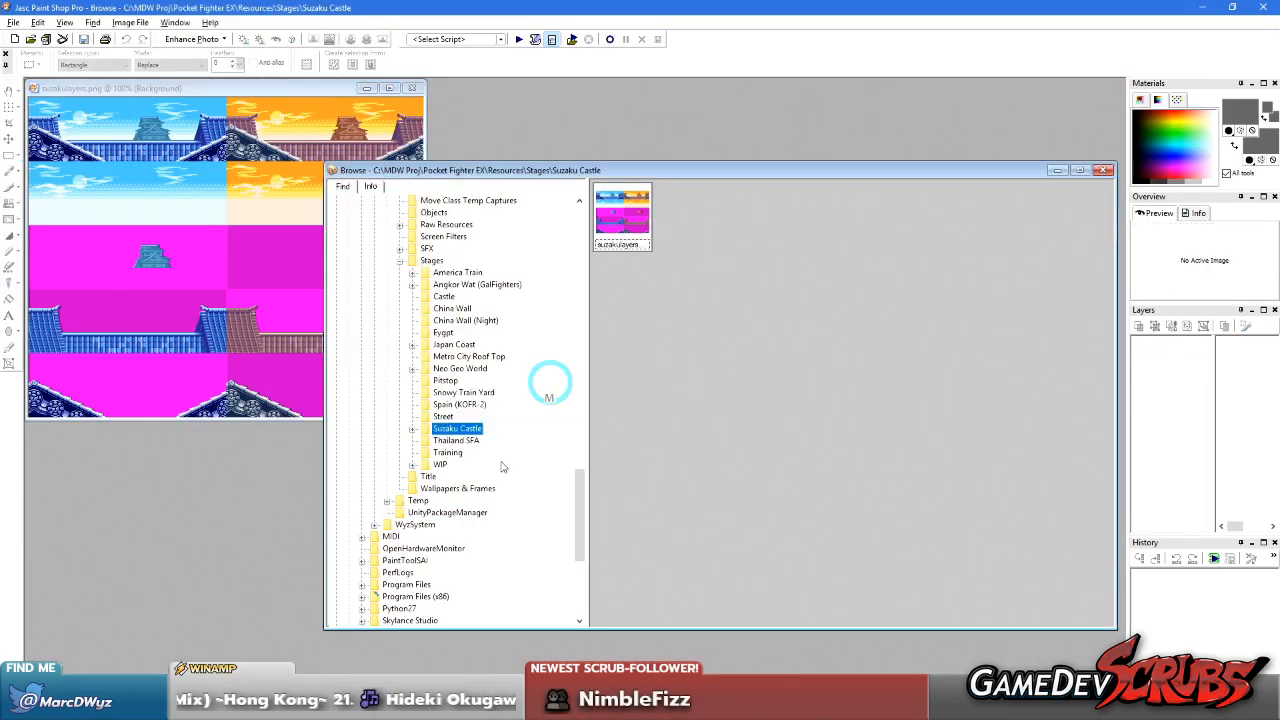
Open Japan2.png from the project's Resources > Raw Resources > Stages folder
{"action": "left_click", "coordinate": [412, 429]}
{"action": "scroll", "coordinate": [430, 430], "scroll_direction": "down", "scroll_amount": 3}
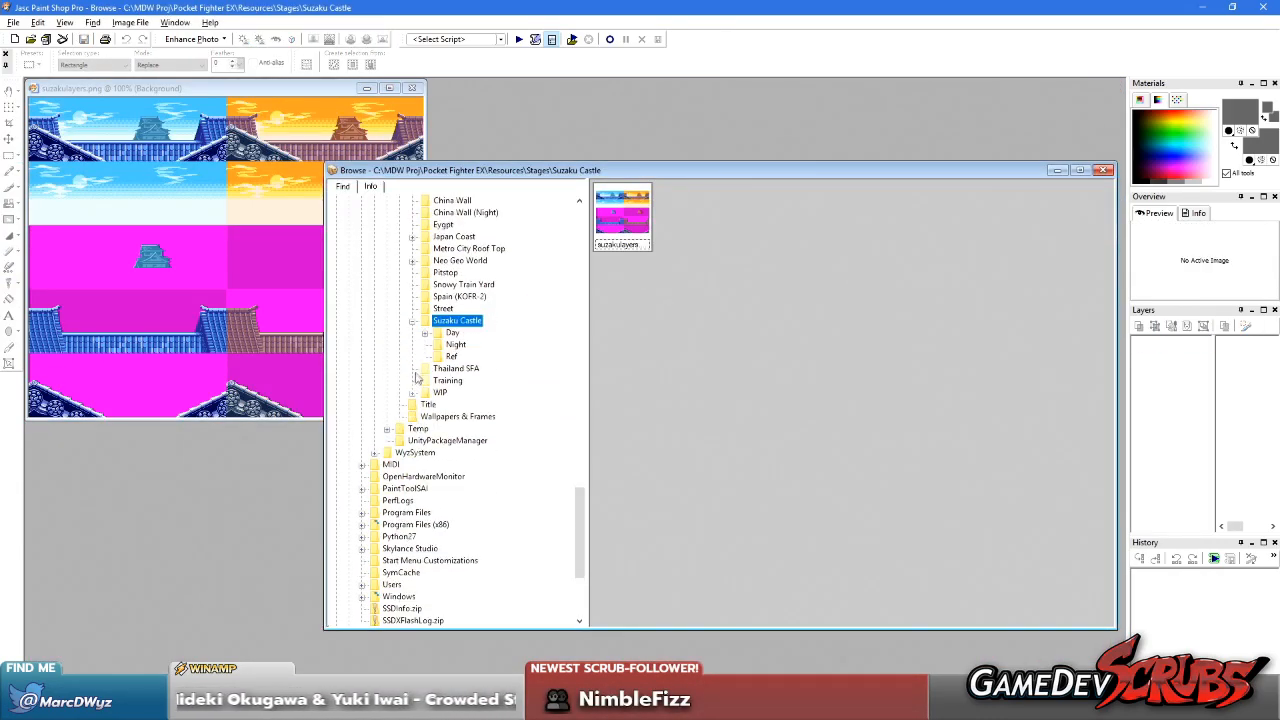
{"action": "scroll", "coordinate": [415, 414], "scroll_direction": "up", "scroll_amount": 5}
{"action": "left_click", "coordinate": [400, 297]}
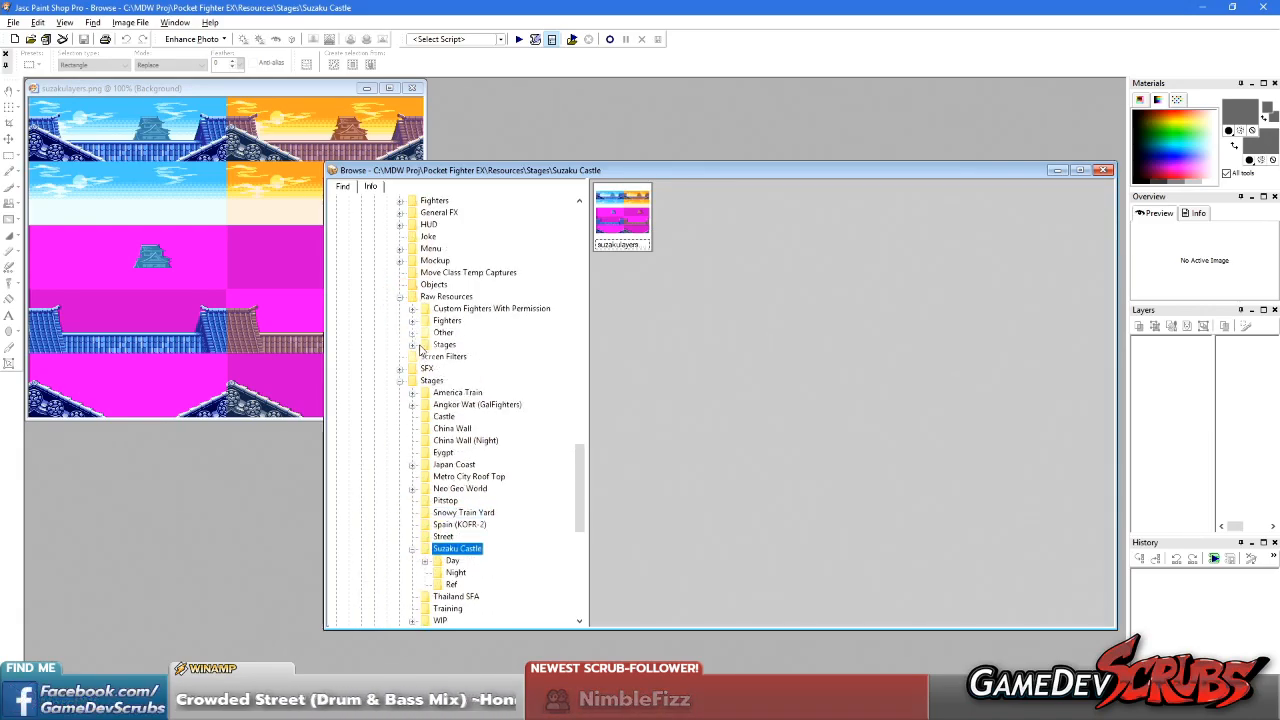
{"action": "left_click", "coordinate": [411, 345]}
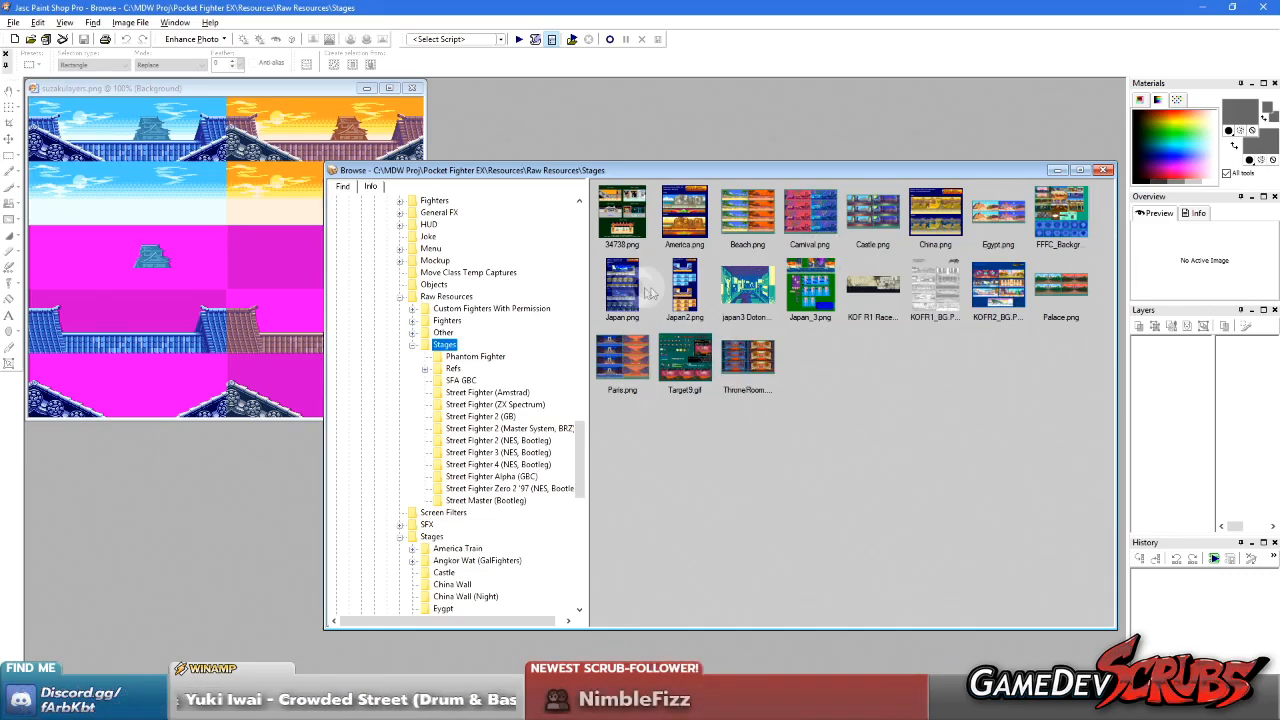
{"action": "double_click", "coordinate": [677, 290]}
{"action": "scroll", "coordinate": [379, 278], "scroll_direction": "down", "scroll_amount": 1}
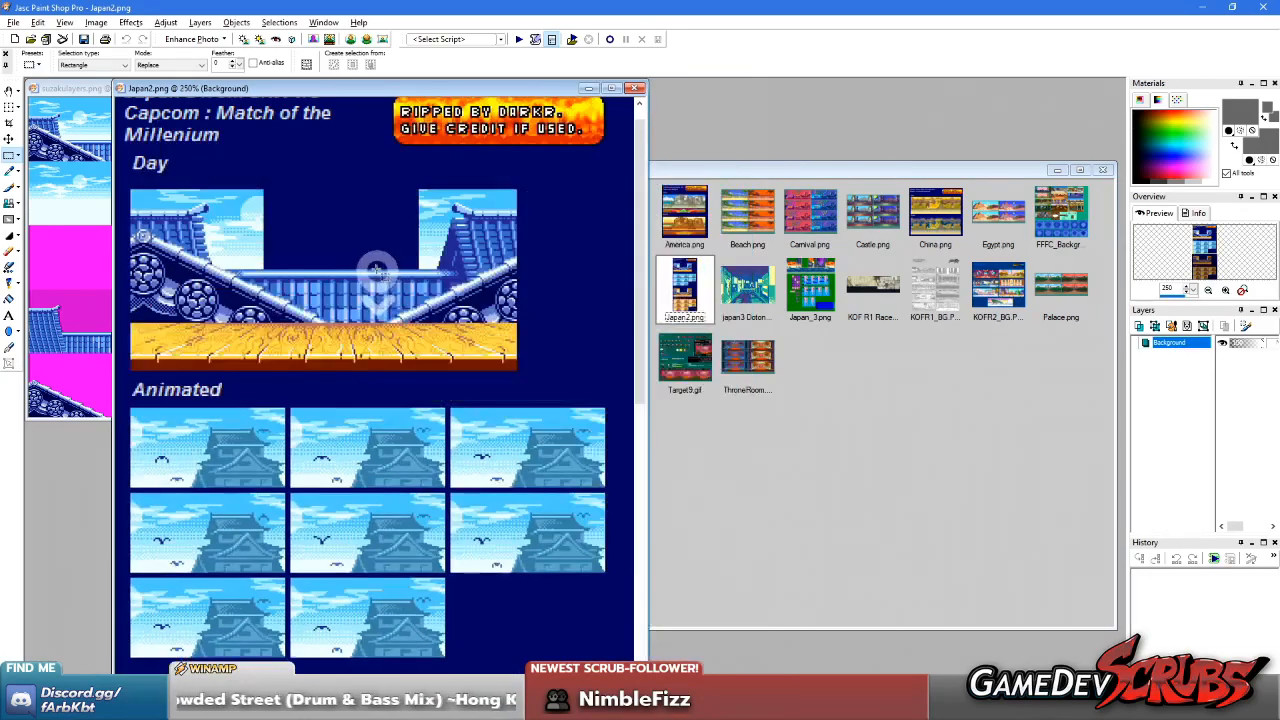
{"action": "scroll", "coordinate": [411, 285], "scroll_direction": "down", "scroll_amount": 1}
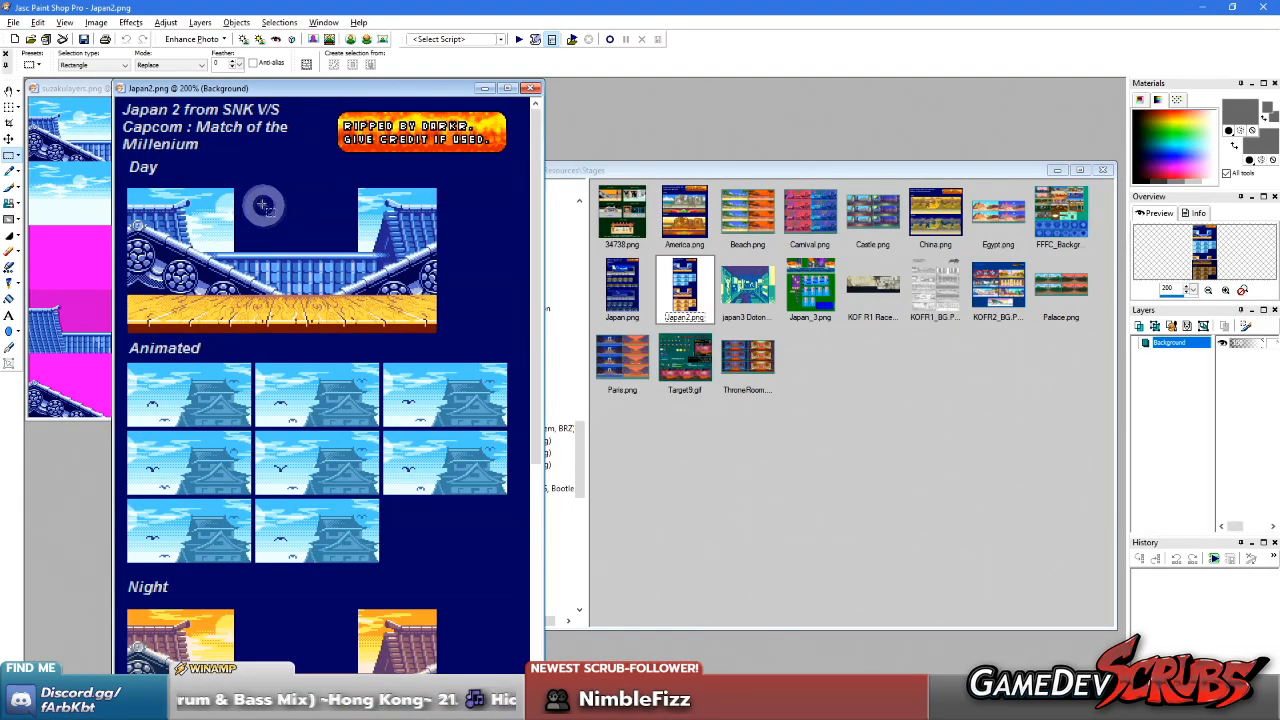
Copy the first frame of the Day animation in Japan2.png with a rectangular selection
{"action": "left_click_drag", "start_coordinate": [235, 185], "coordinate": [364, 337]}
{"action": "right_click", "coordinate": [437, 388]}
{"action": "scroll", "coordinate": [437, 388], "scroll_direction": "up", "scroll_amount": 3}
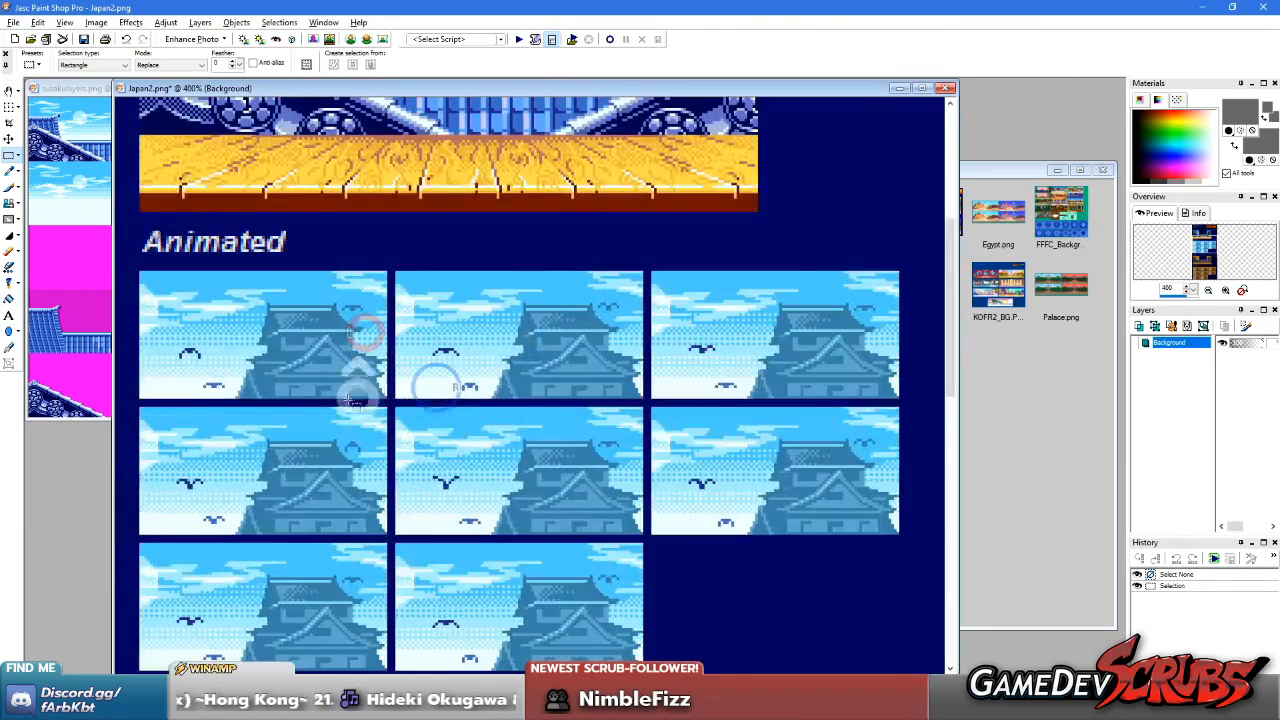
{"action": "left_click_drag", "start_coordinate": [390, 270], "coordinate": [115, 400]}
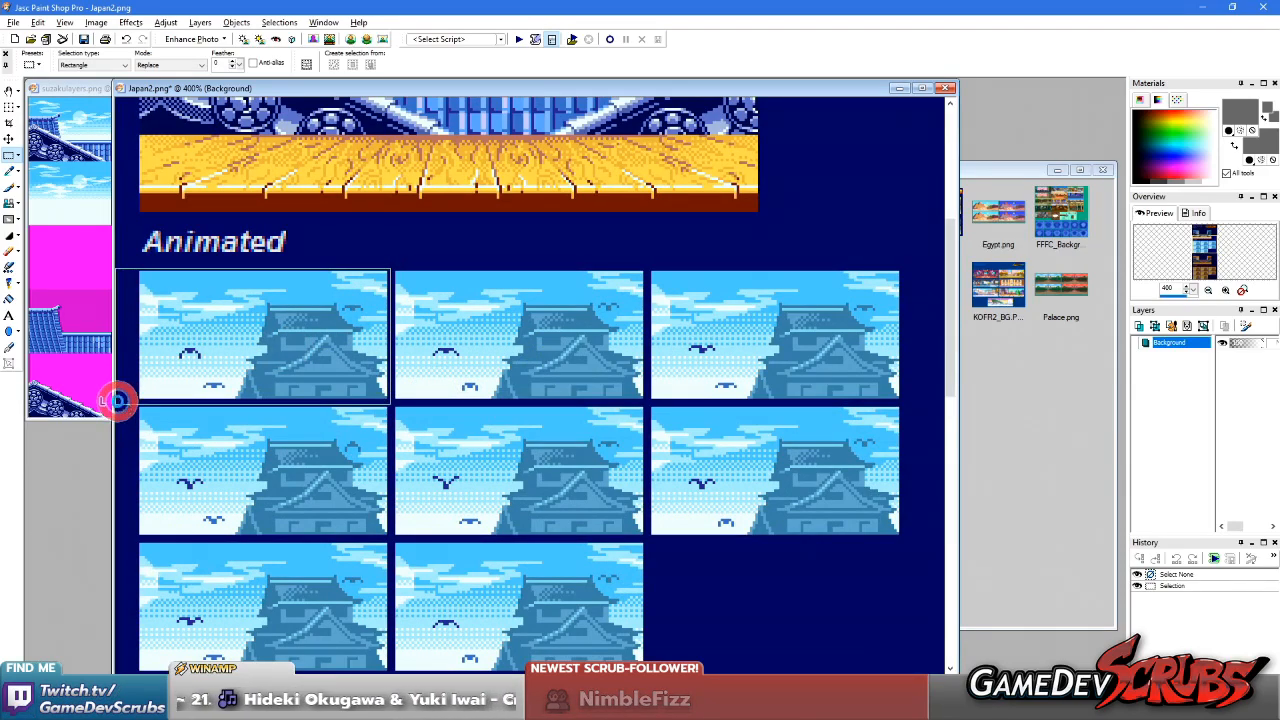
{"action": "key", "text": "ctrl+c"}
Paste the copied frame as a transparent selection, fit it into the Day scene's sky gap behind the roofs, and deselect it
{"action": "scroll", "coordinate": [451, 214], "scroll_direction": "down", "scroll_amount": 1}
{"action": "key", "text": "ctrl+e"}
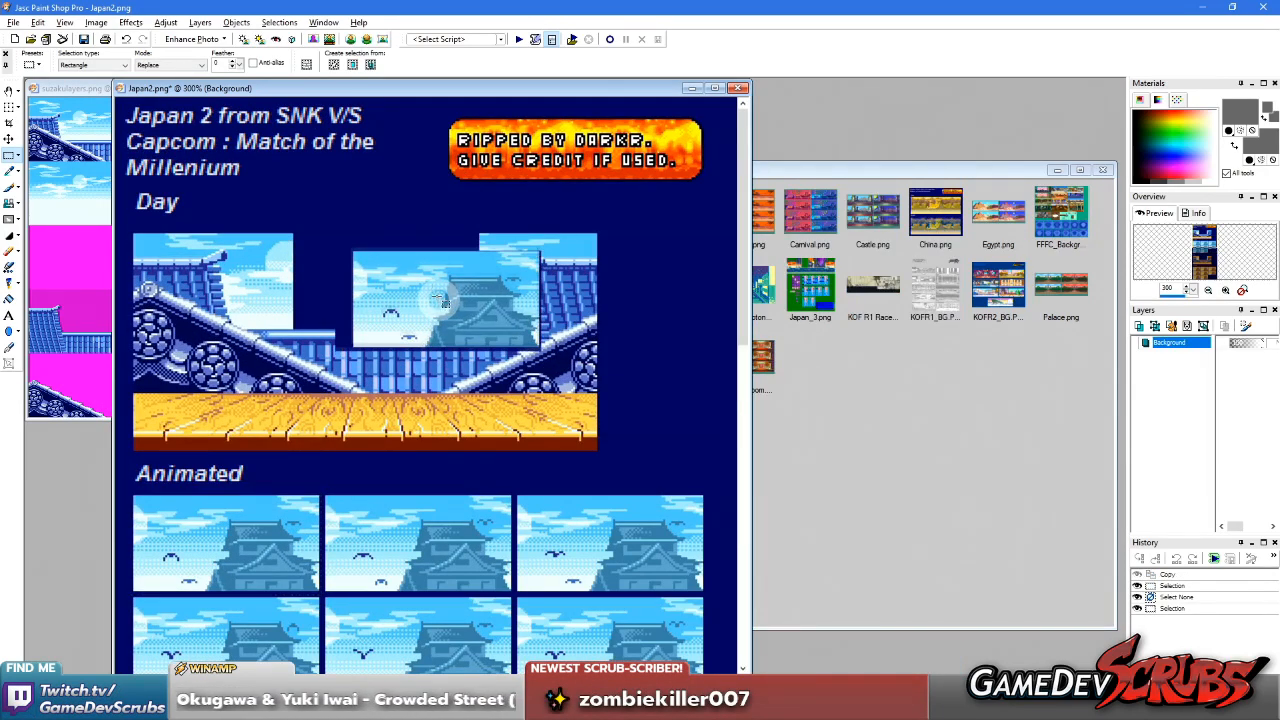
{"action": "left_click", "coordinate": [384, 272]}
{"action": "key", "text": "Delete"}
{"action": "key", "text": "ctrl+e"}
{"action": "scroll", "coordinate": [377, 277], "scroll_direction": "up", "scroll_amount": 2}
{"action": "left_click", "coordinate": [495, 412]}
{"action": "left_click_drag", "start_coordinate": [495, 412], "coordinate": [494, 409]}
{"action": "scroll", "coordinate": [440, 290], "scroll_direction": "down", "scroll_amount": 2}
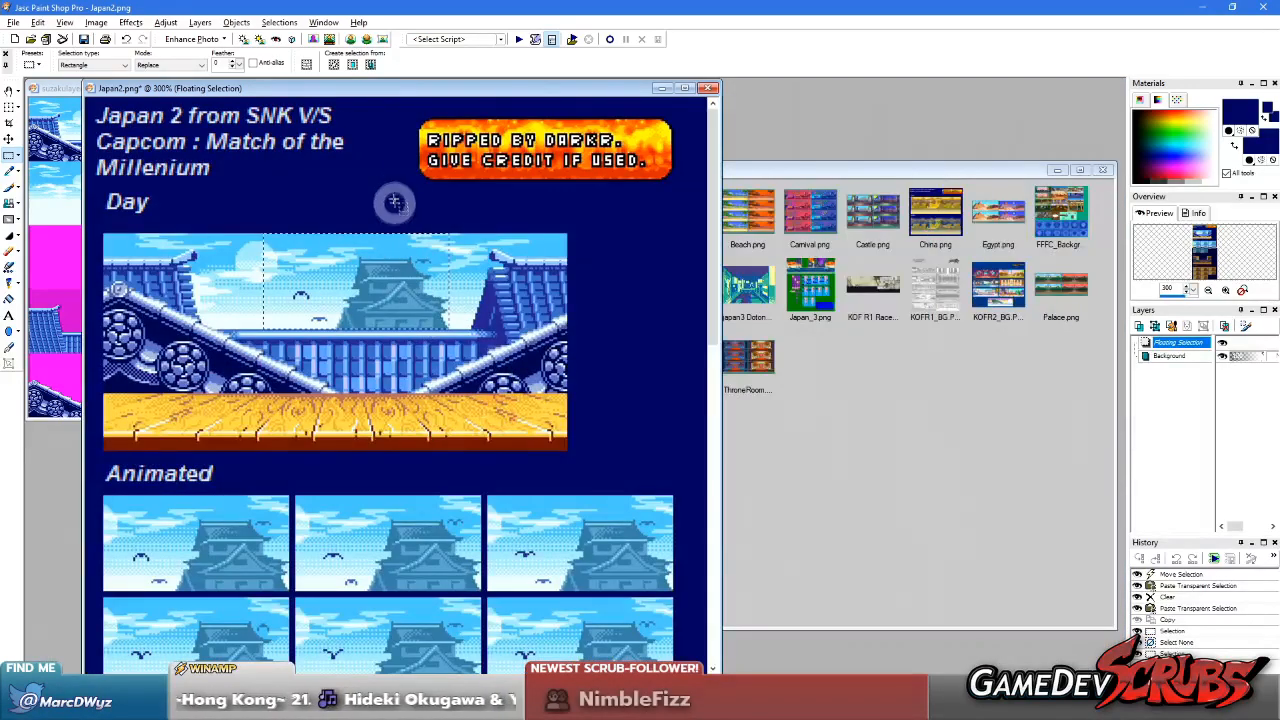
{"action": "key", "text": "ctrl+d"}
Examine where the moon and castle tower sit relative to the roofs in the assembled Day scene
{"action": "scroll", "coordinate": [396, 352], "scroll_direction": "up", "scroll_amount": 1}
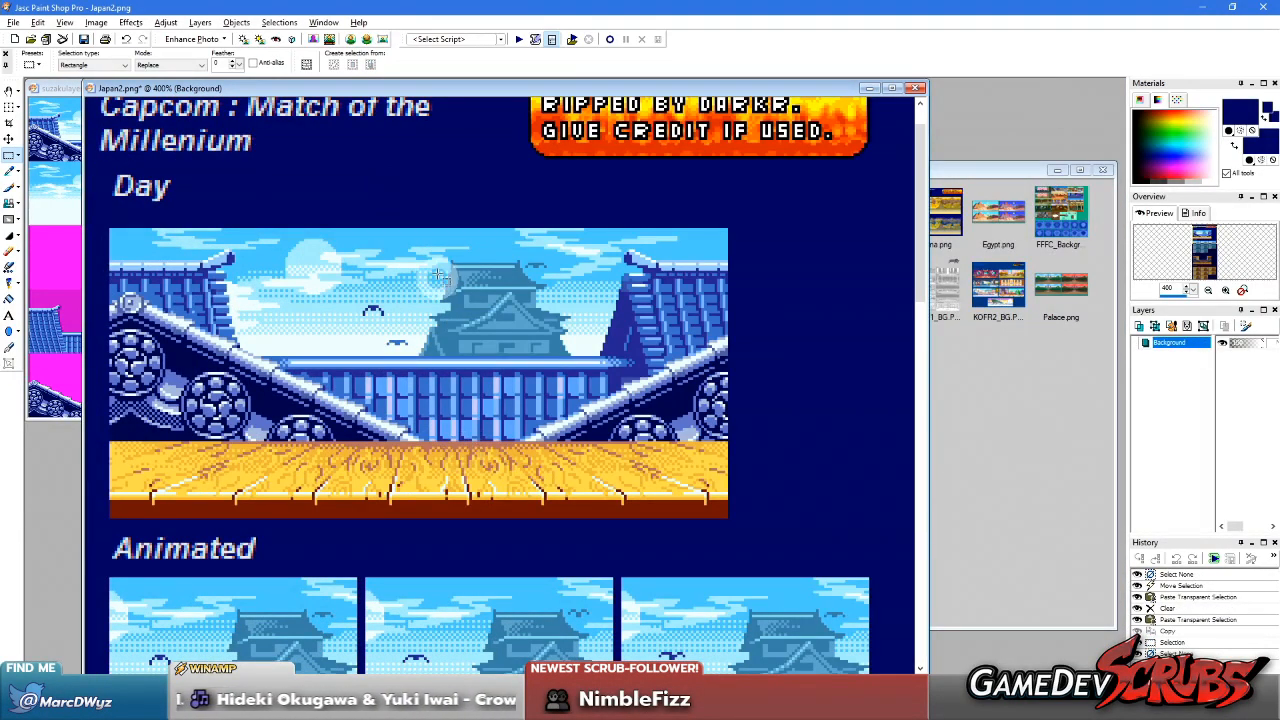
{"action": "left_click_drag", "start_coordinate": [371, 191], "coordinate": [443, 294]}
{"action": "right_click", "coordinate": [506, 536]}
{"action": "right_click", "coordinate": [573, 412]}
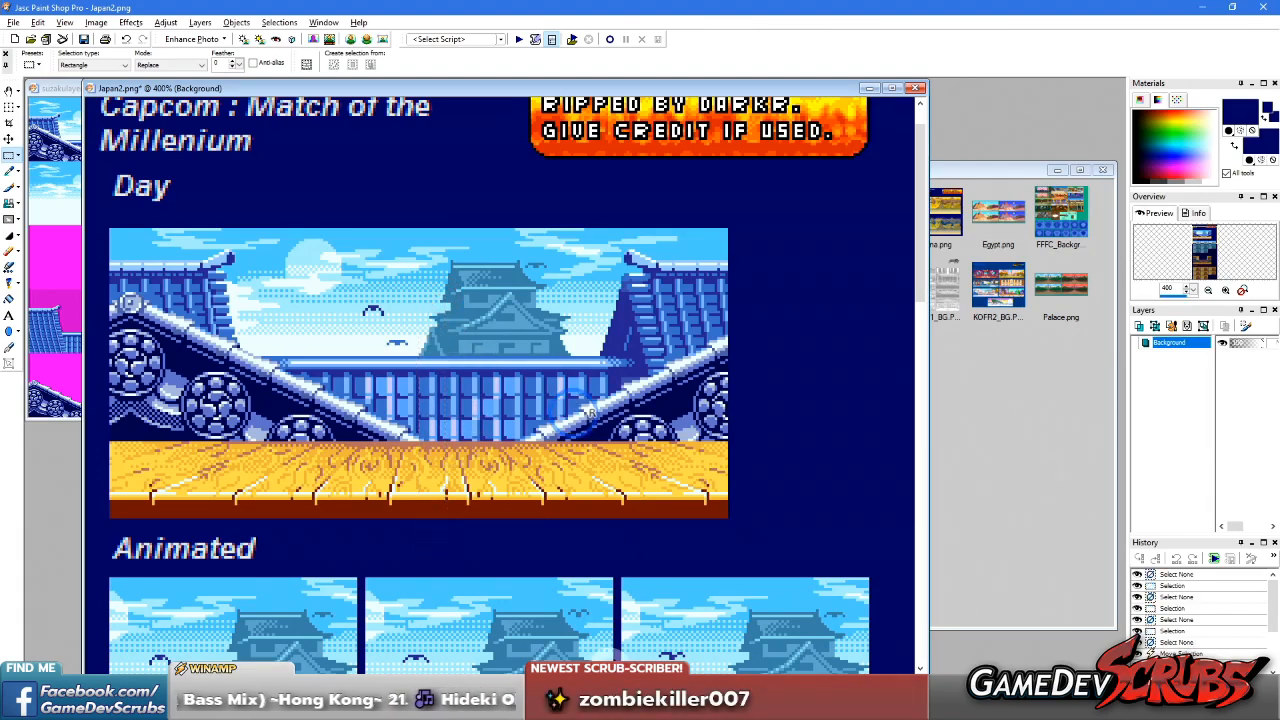
Switch to Unity and set the X position of Tower, under Background > Tower Layer, to 2.3 in the running game
{"action": "key", "text": "alt+Tab"}
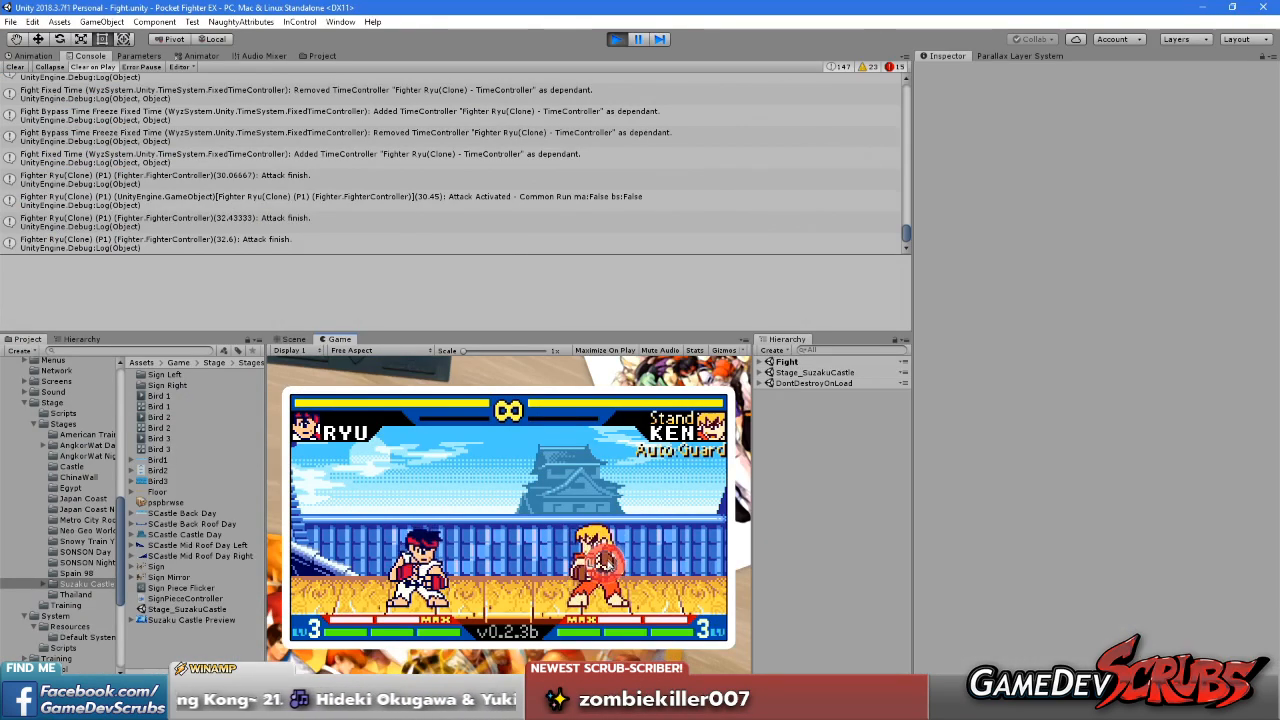
{"action": "left_click", "coordinate": [760, 372]}
{"action": "left_click", "coordinate": [771, 388]}
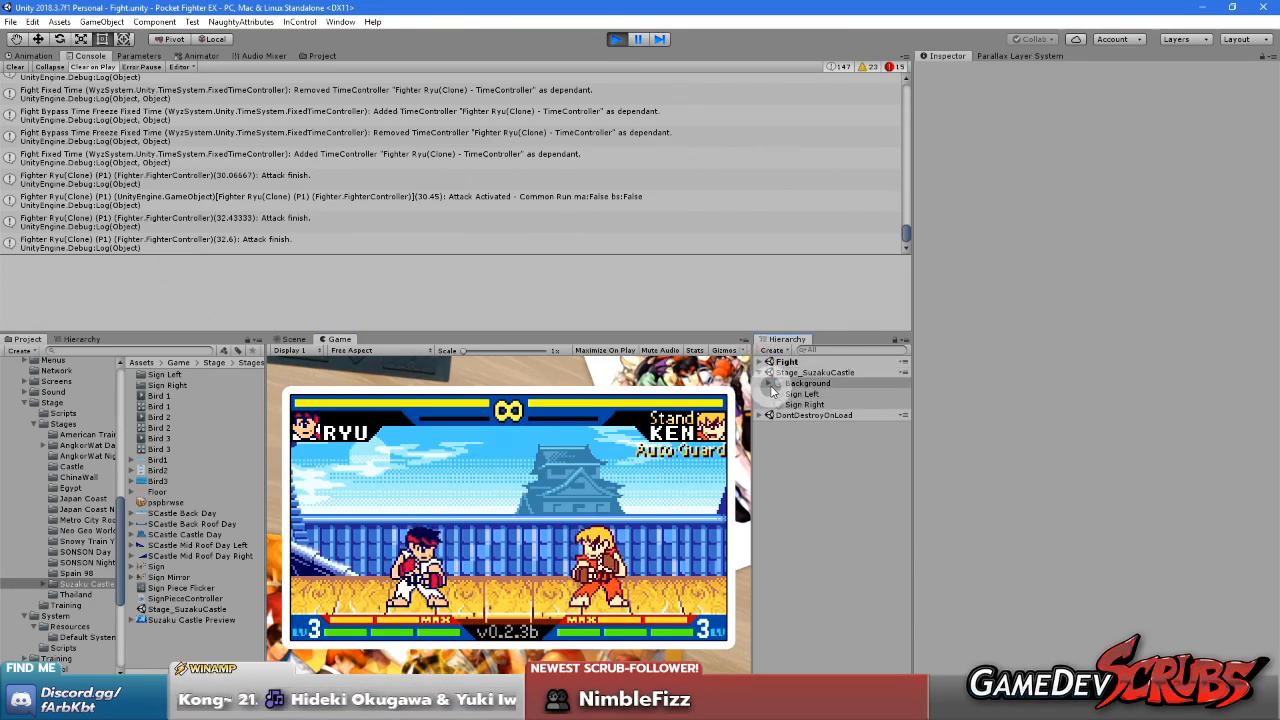
{"action": "left_click", "coordinate": [768, 383]}
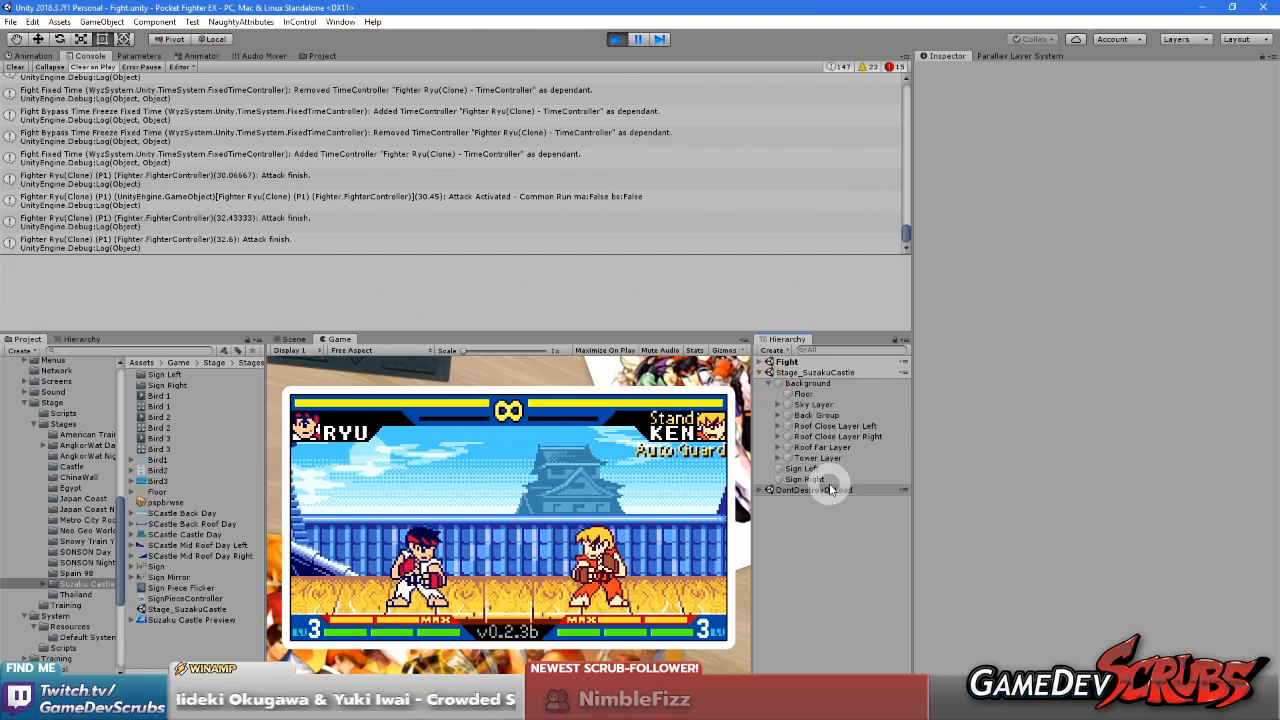
{"action": "left_click", "coordinate": [779, 457]}
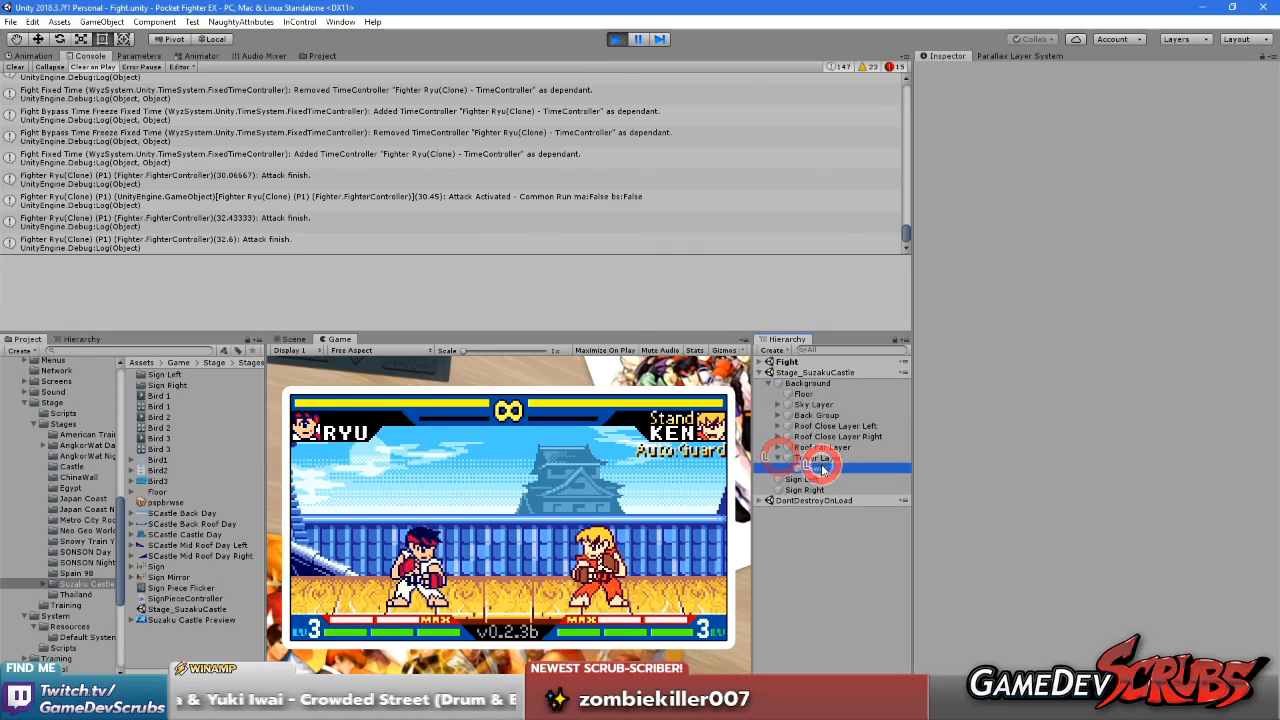
{"action": "left_click", "coordinate": [812, 468]}
{"action": "left_click", "coordinate": [1061, 113]}
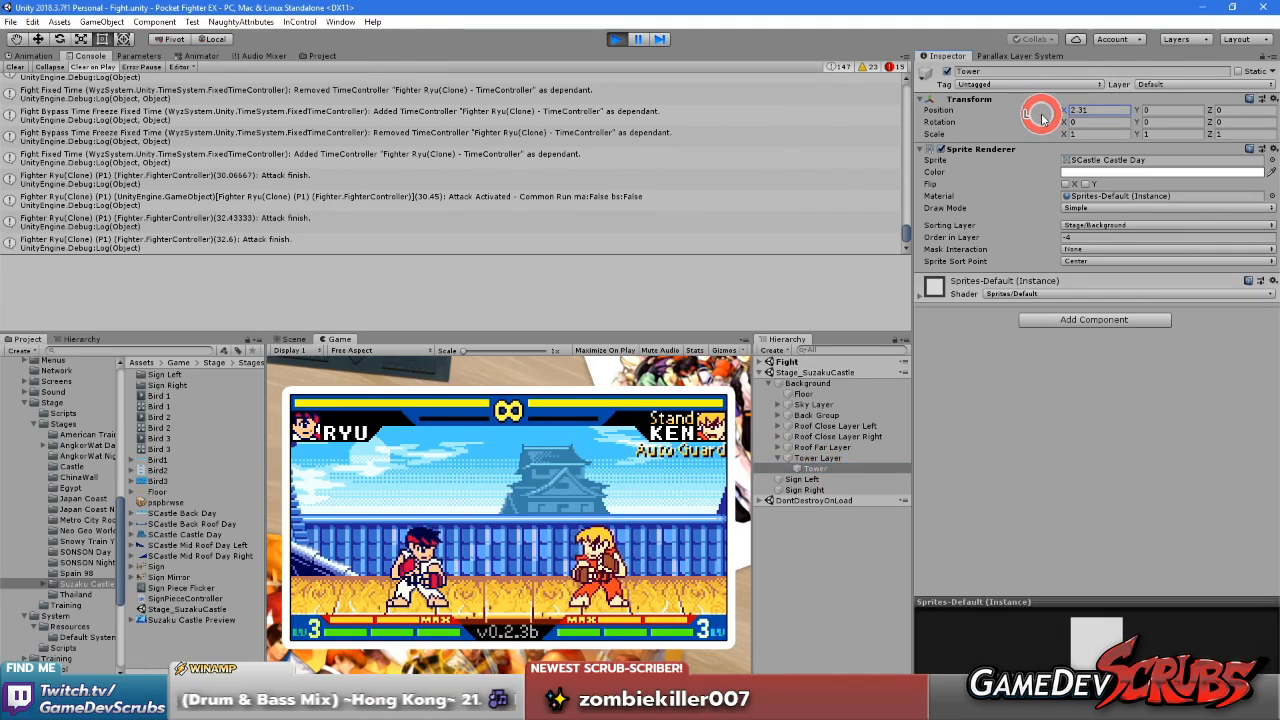
{"action": "key", "text": "BackSpace"}
{"action": "left_click", "coordinate": [1138, 383]}
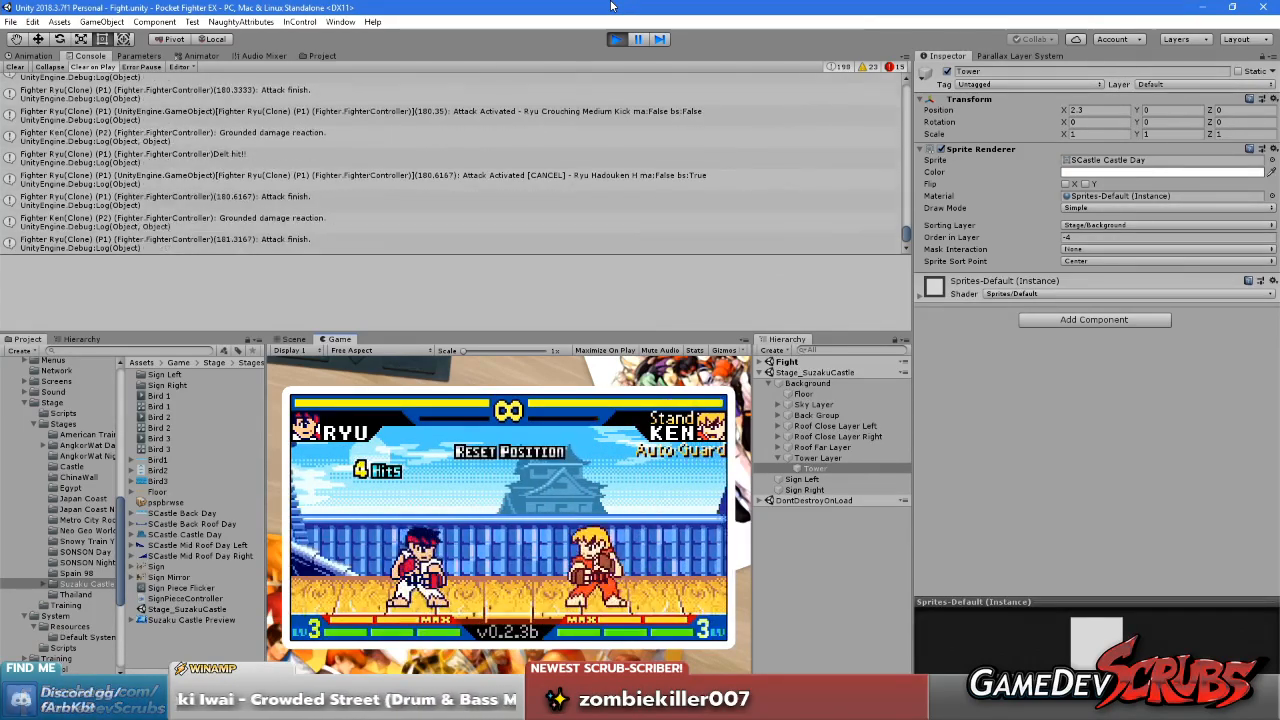
Stop the playtest and load the Stage_SuzakuCastle scene for editing
{"action": "right_click", "coordinate": [971, 103]}
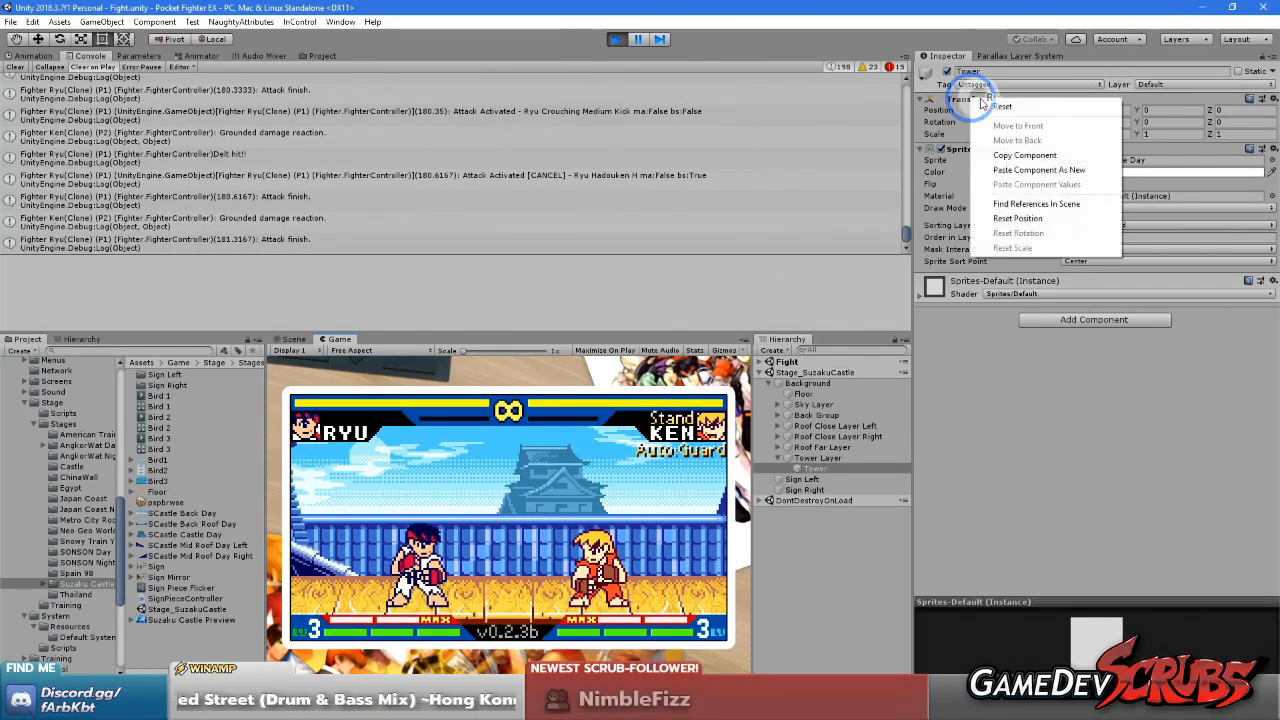
{"action": "left_click", "coordinate": [1160, 103]}
{"action": "left_click", "coordinate": [1097, 110]}
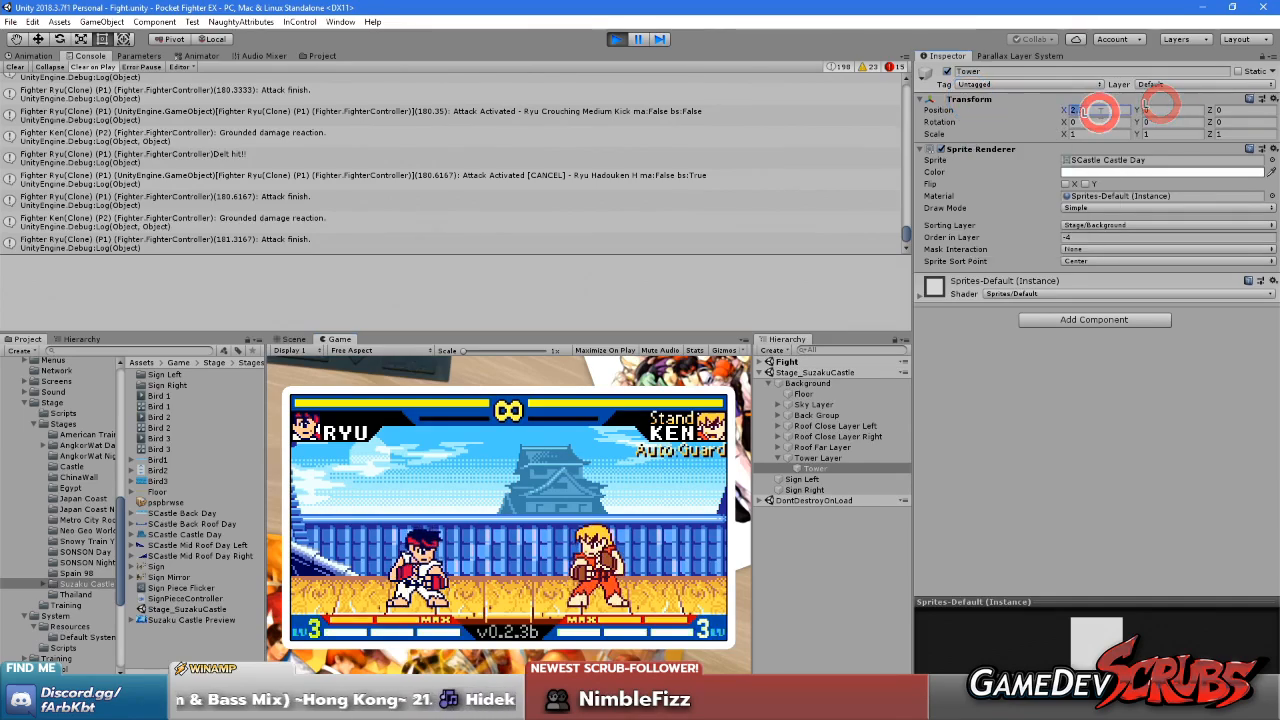
{"action": "left_click", "coordinate": [620, 38]}
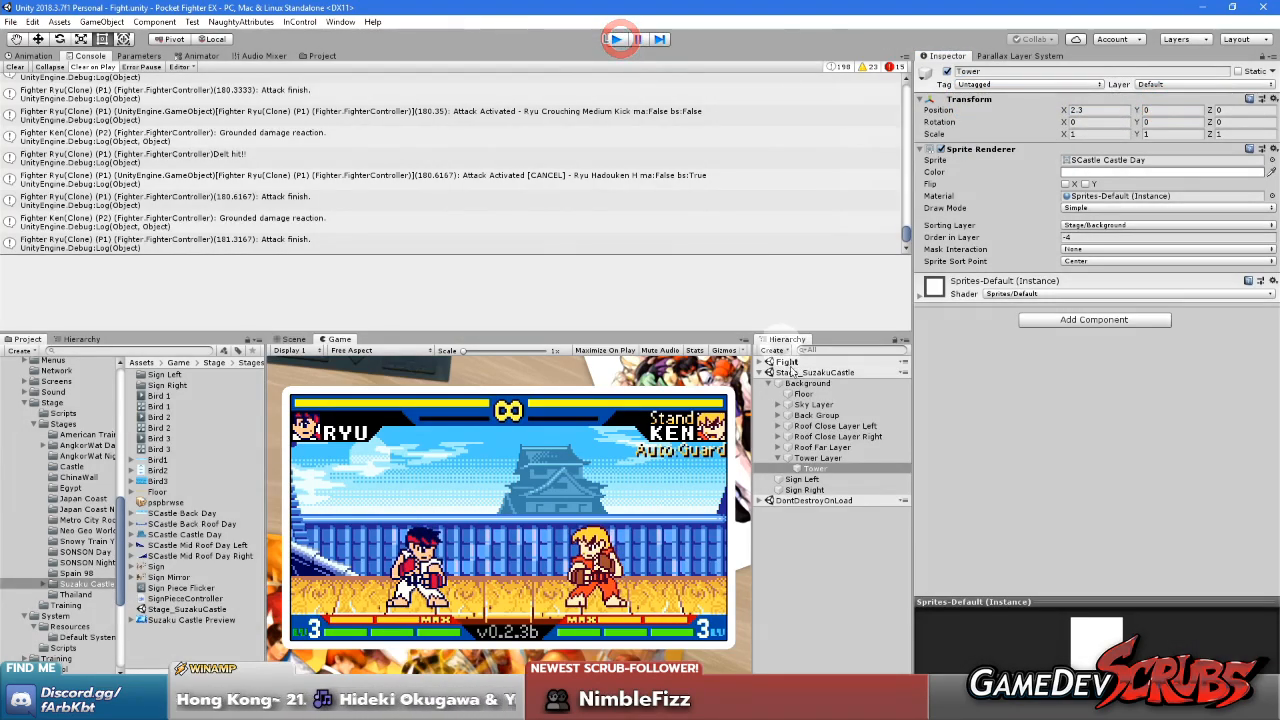
{"action": "right_click", "coordinate": [790, 373]}
{"action": "left_click", "coordinate": [810, 384]}
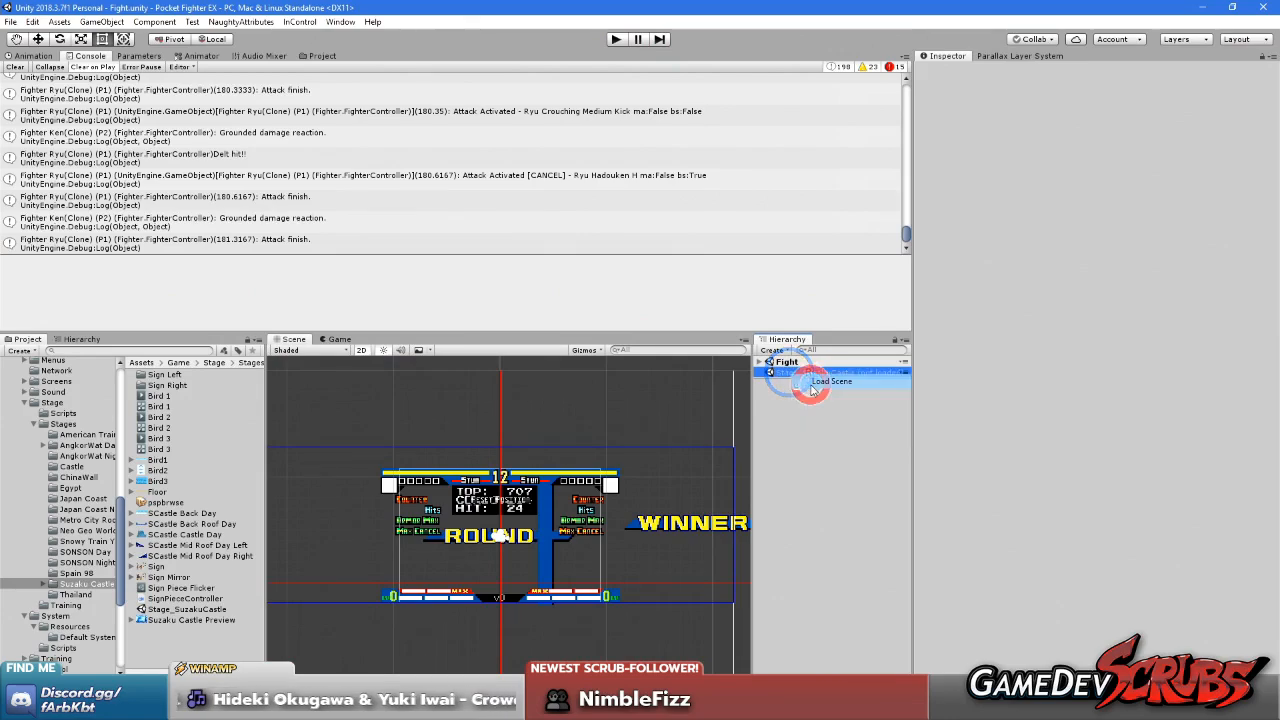
Set the Tower object's X position to 2.3 in the loaded stage scene
{"action": "left_click", "coordinate": [767, 383]}
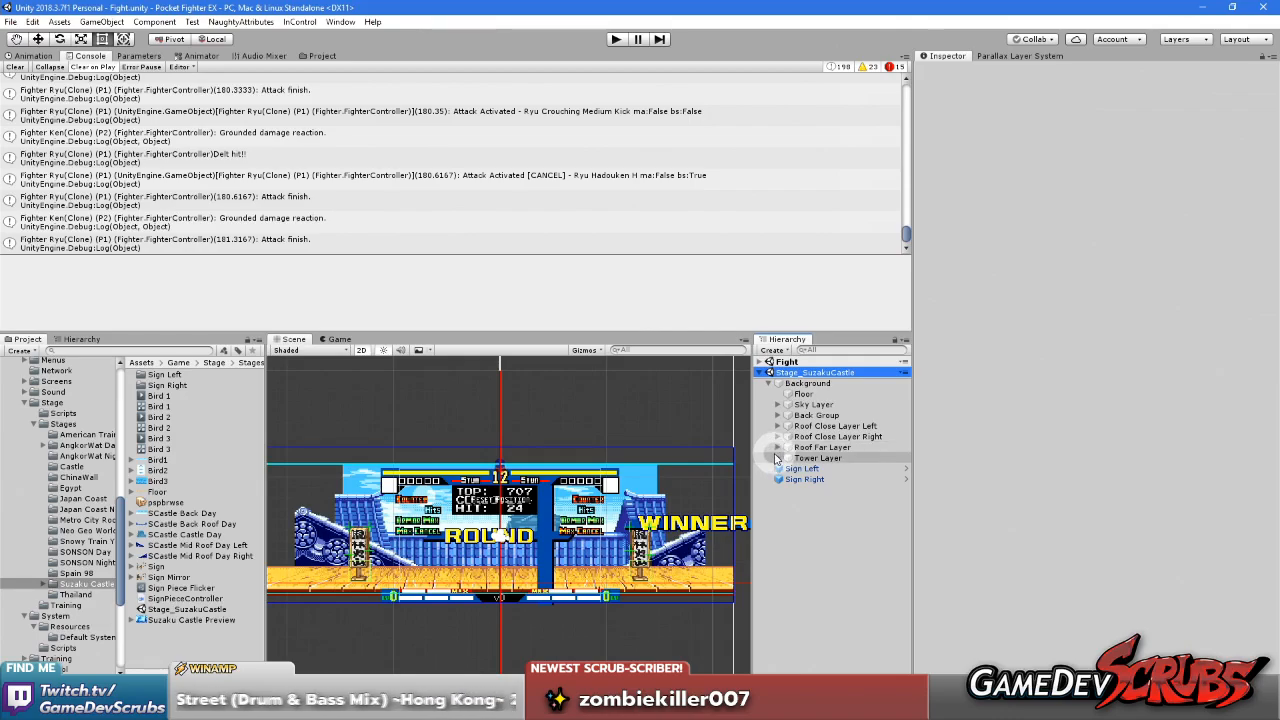
{"action": "left_click", "coordinate": [812, 468]}
{"action": "left_click", "coordinate": [1096, 111]}
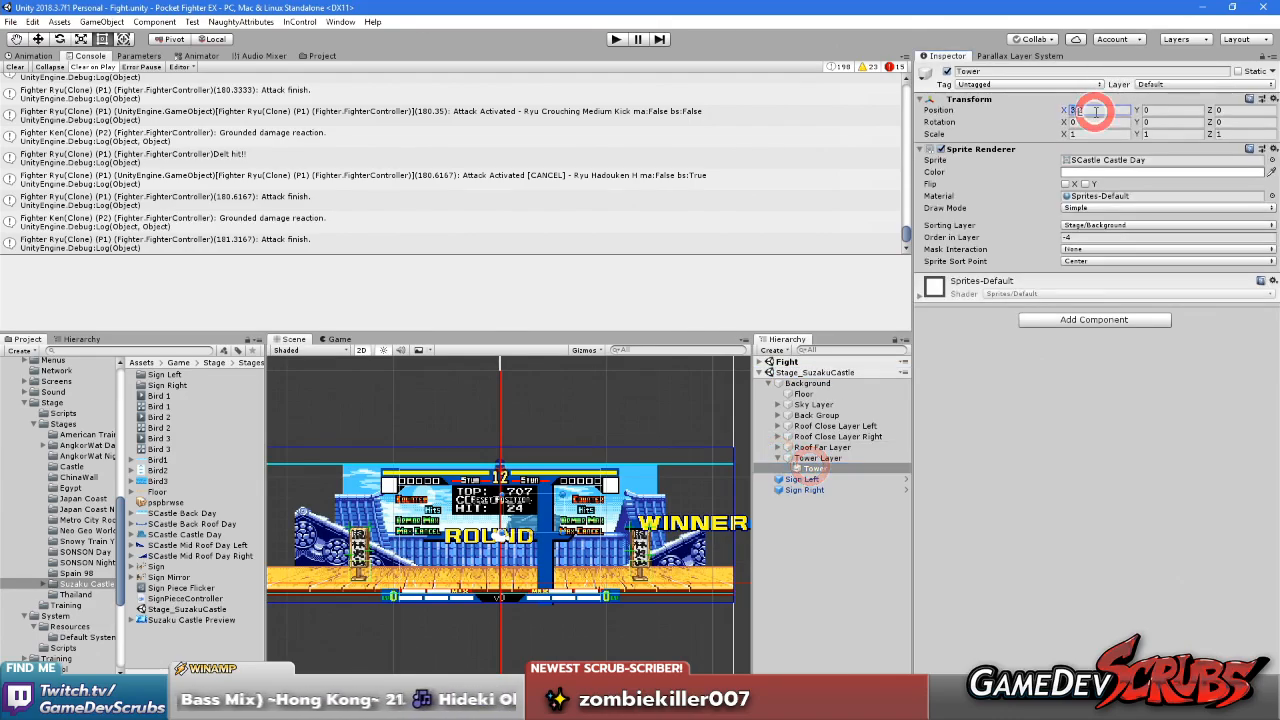
{"action": "type", "text": "2.3"}
{"action": "left_click", "coordinate": [1135, 412]}
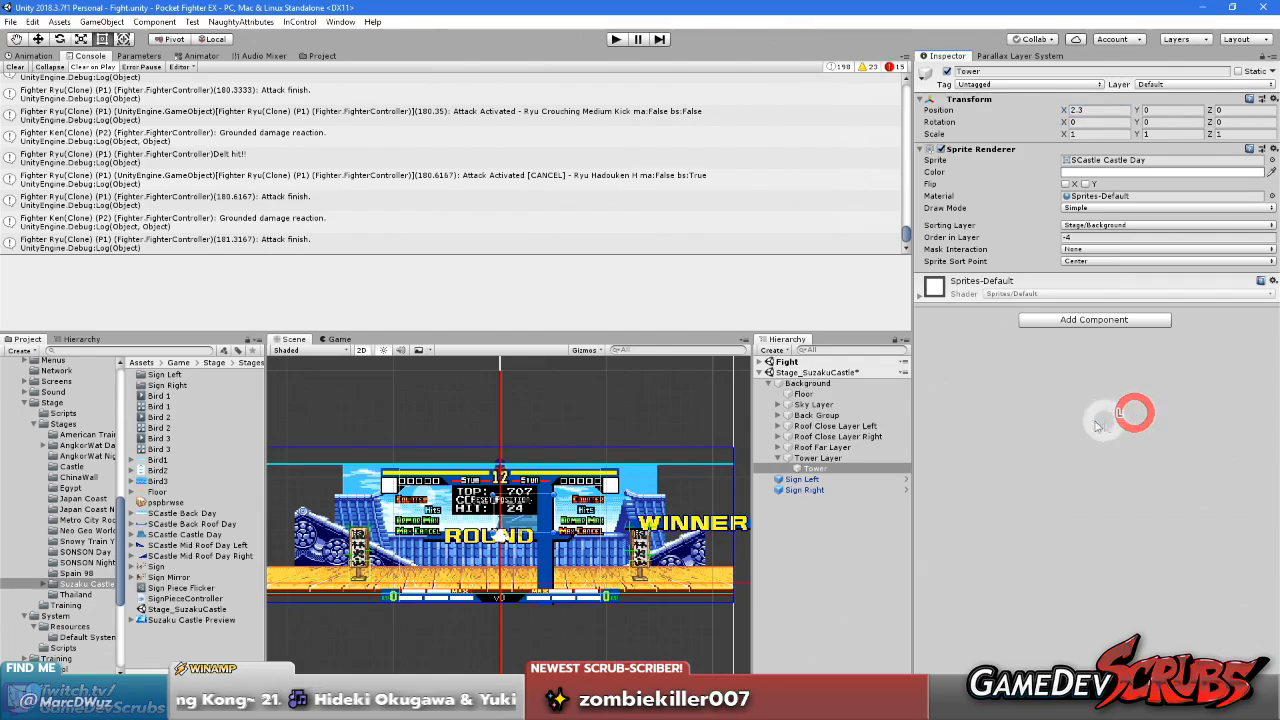
{"action": "left_click", "coordinate": [778, 458]}
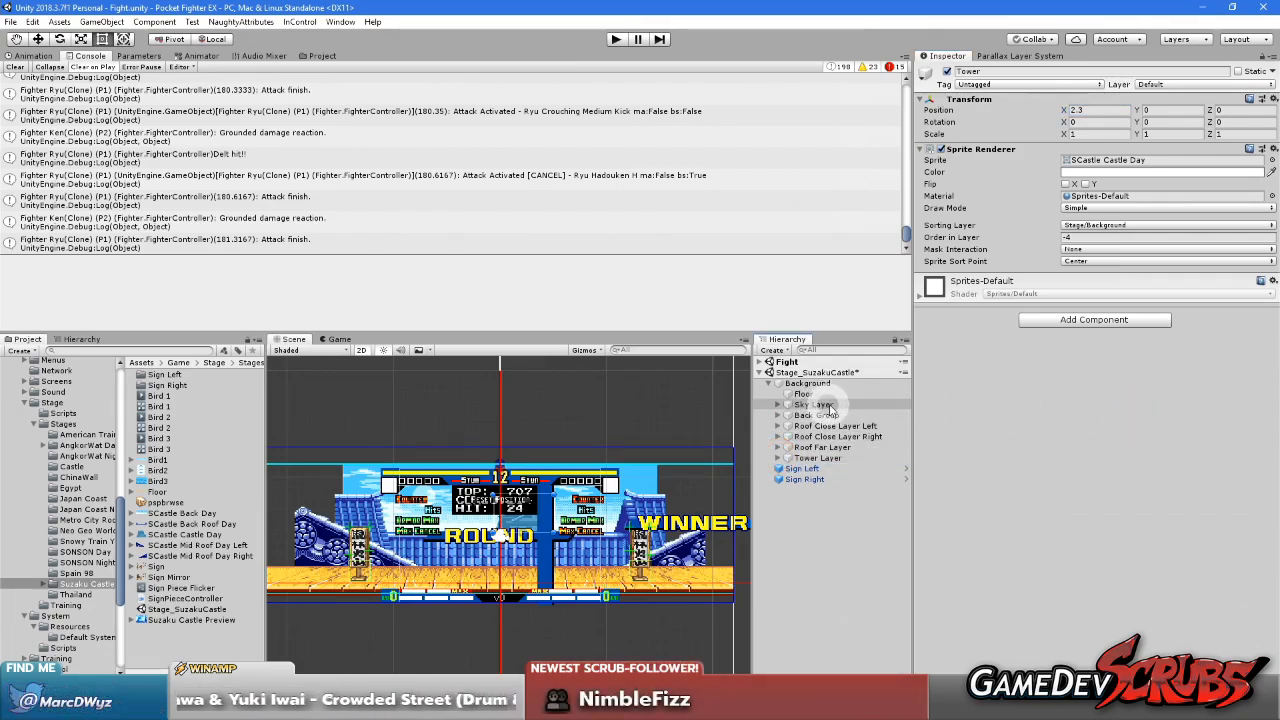
Save and unload the Stage_SuzakuCastle scene, and start a playtest of the Fight scene
{"action": "left_click", "coordinate": [823, 537]}
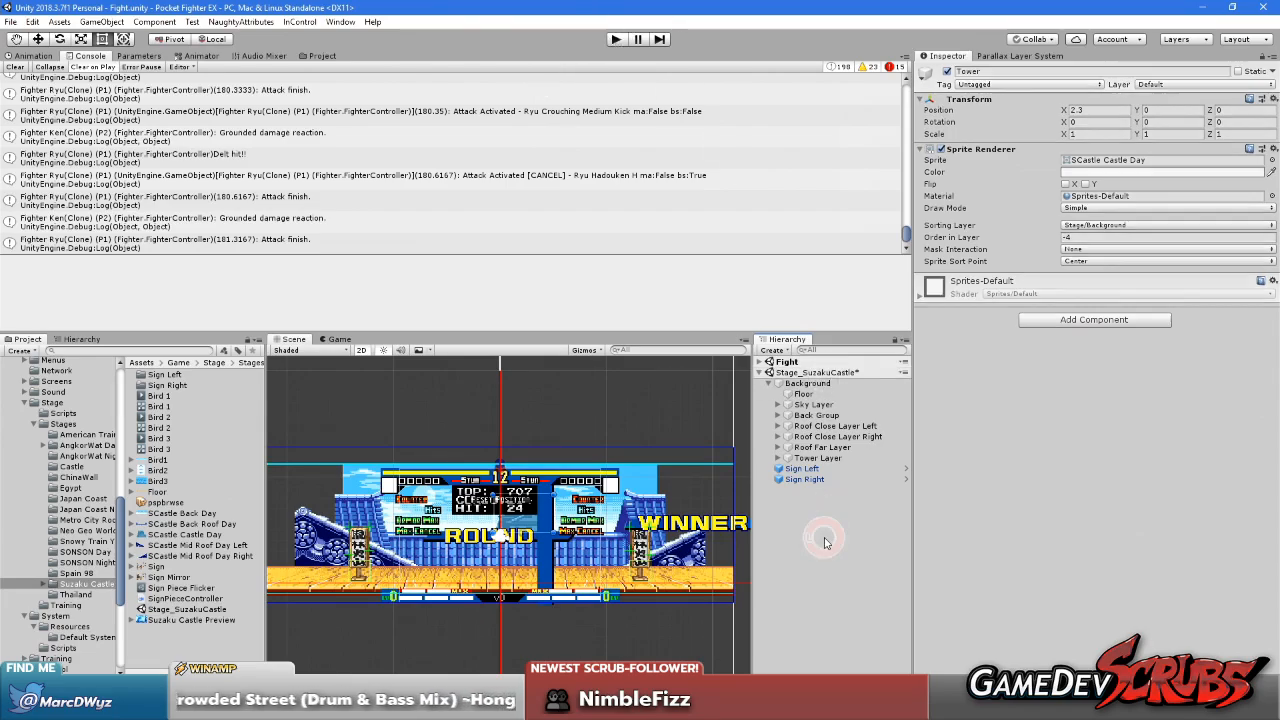
{"action": "right_click", "coordinate": [818, 371]}
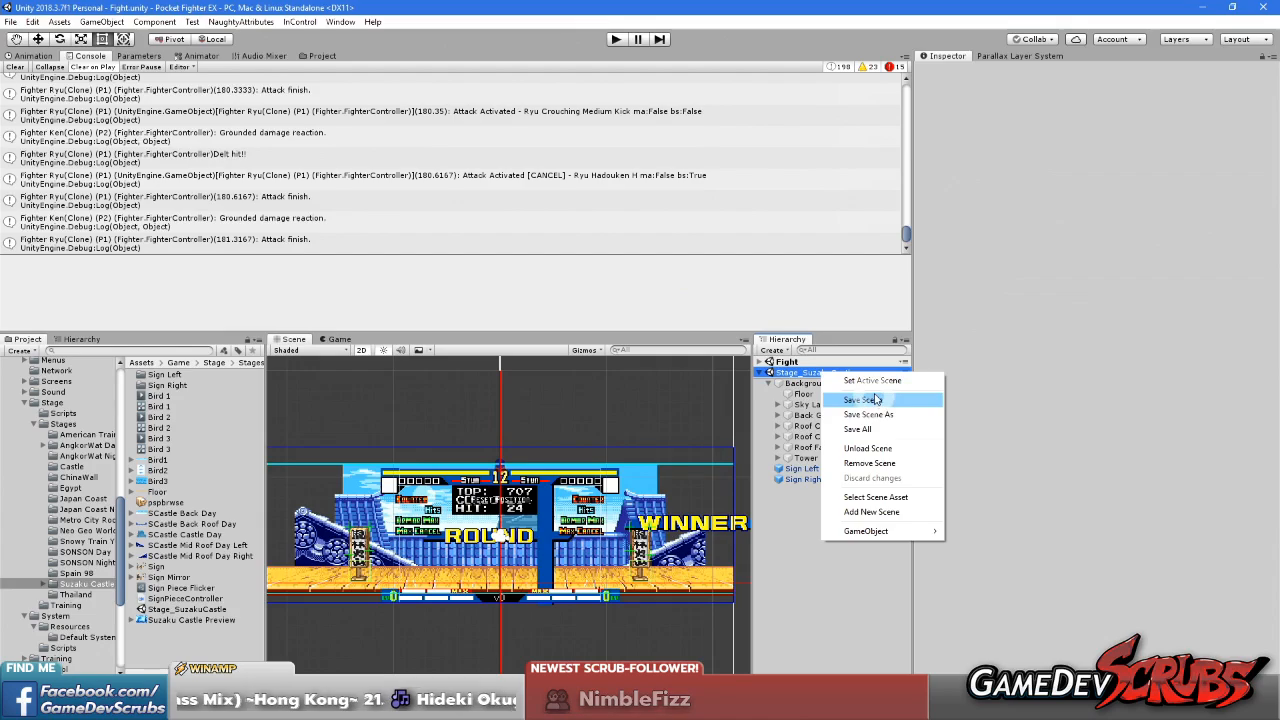
{"action": "left_click", "coordinate": [870, 448]}
{"action": "left_click", "coordinate": [797, 362]}
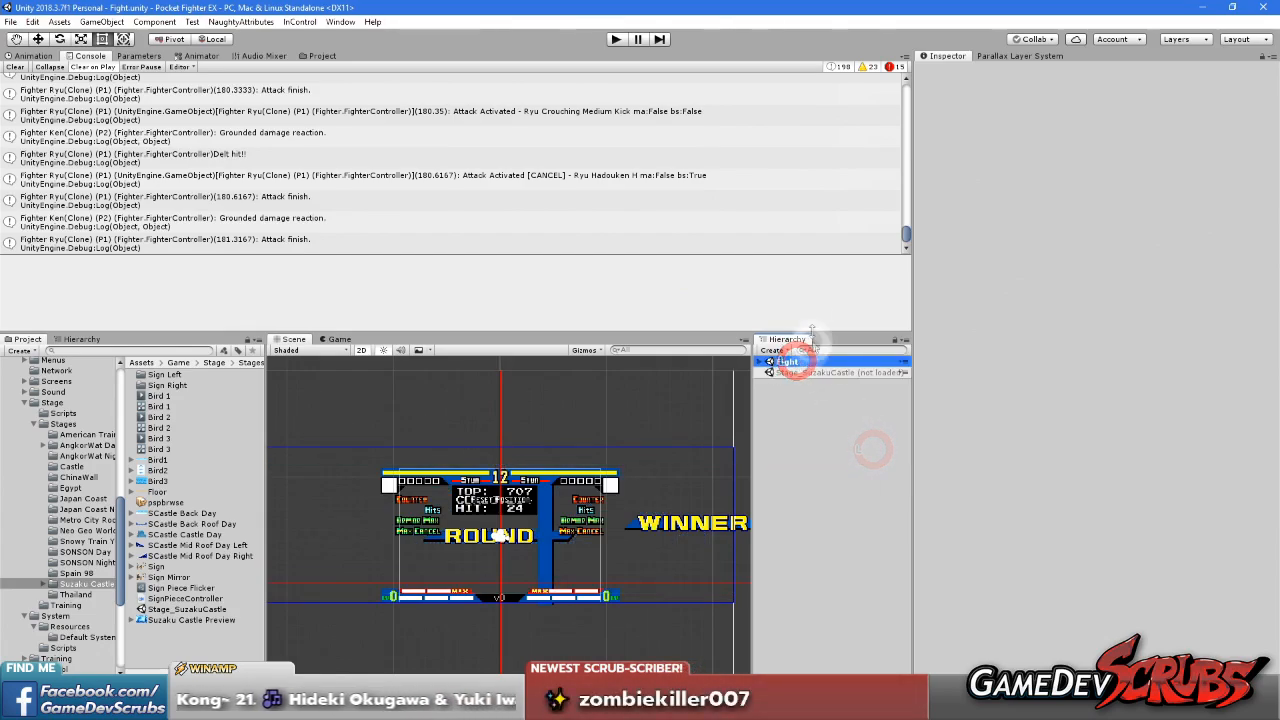
{"action": "left_click", "coordinate": [615, 39]}
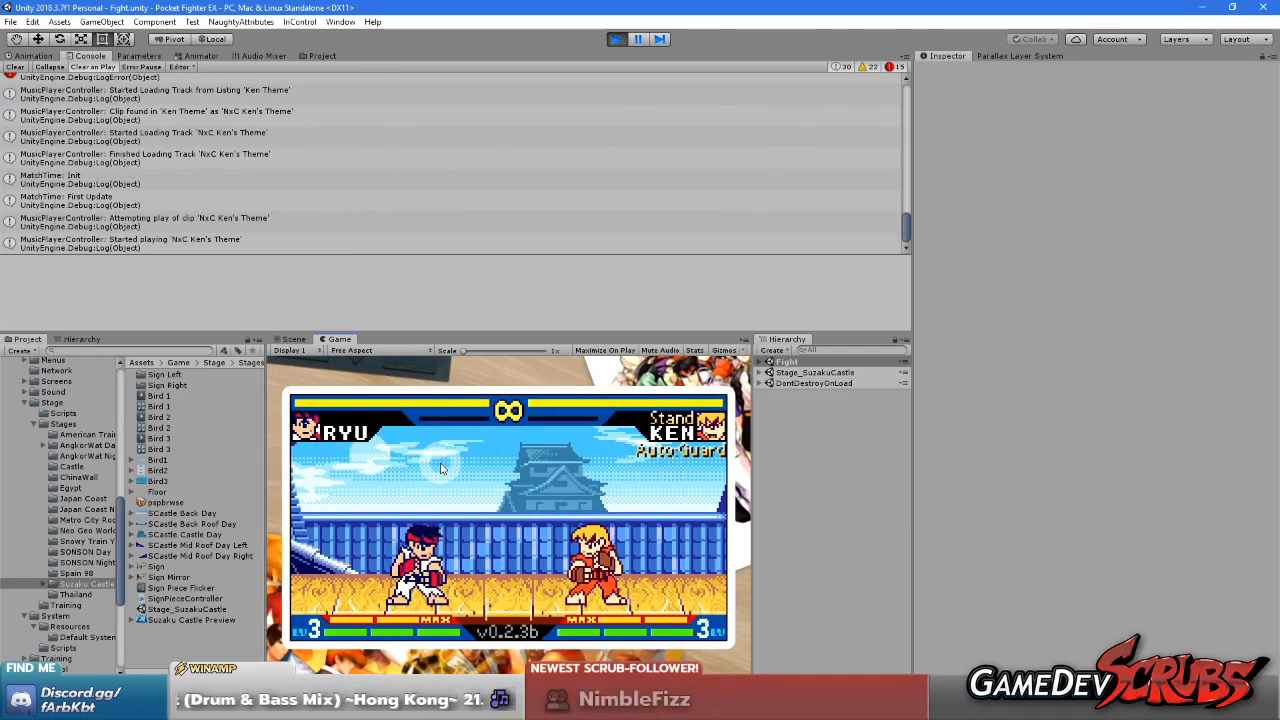
Set the X position of Sky, under Background > Sky Layer in Stage_SuzakuCastle, to 3.6 in the running game
{"action": "left_click", "coordinate": [760, 362]}
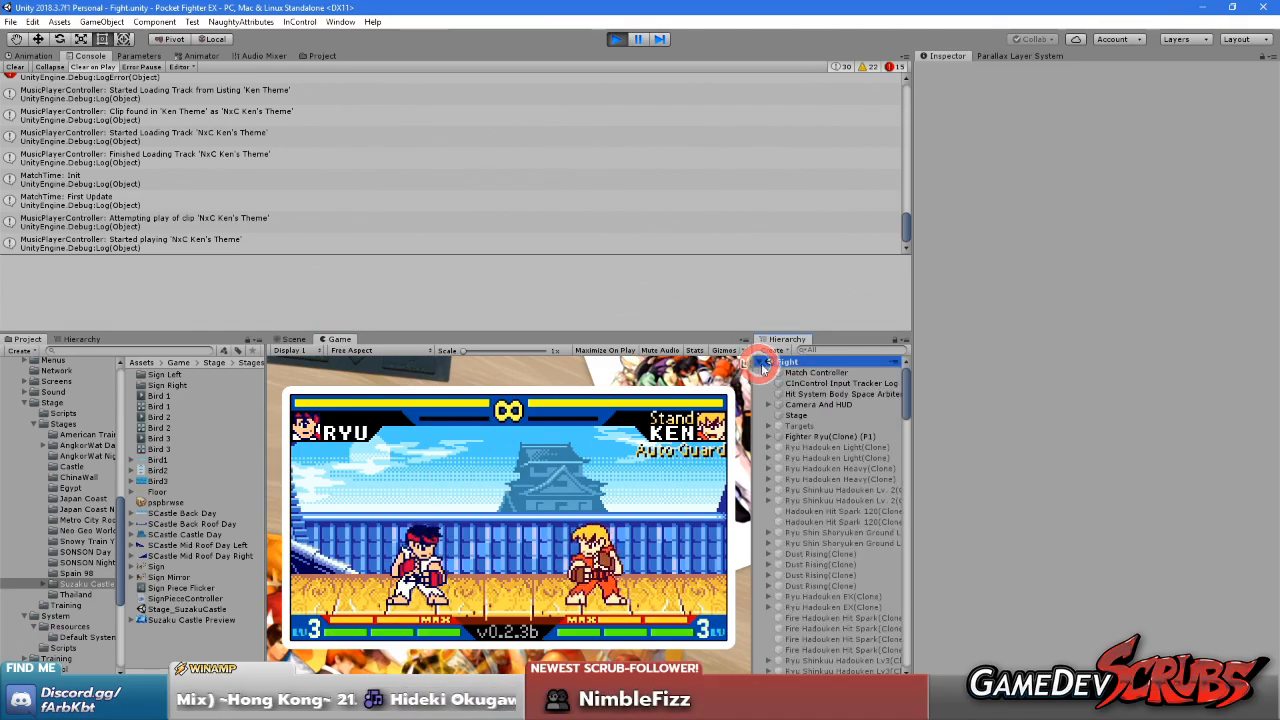
{"action": "left_click", "coordinate": [760, 362]}
{"action": "left_click", "coordinate": [759, 372]}
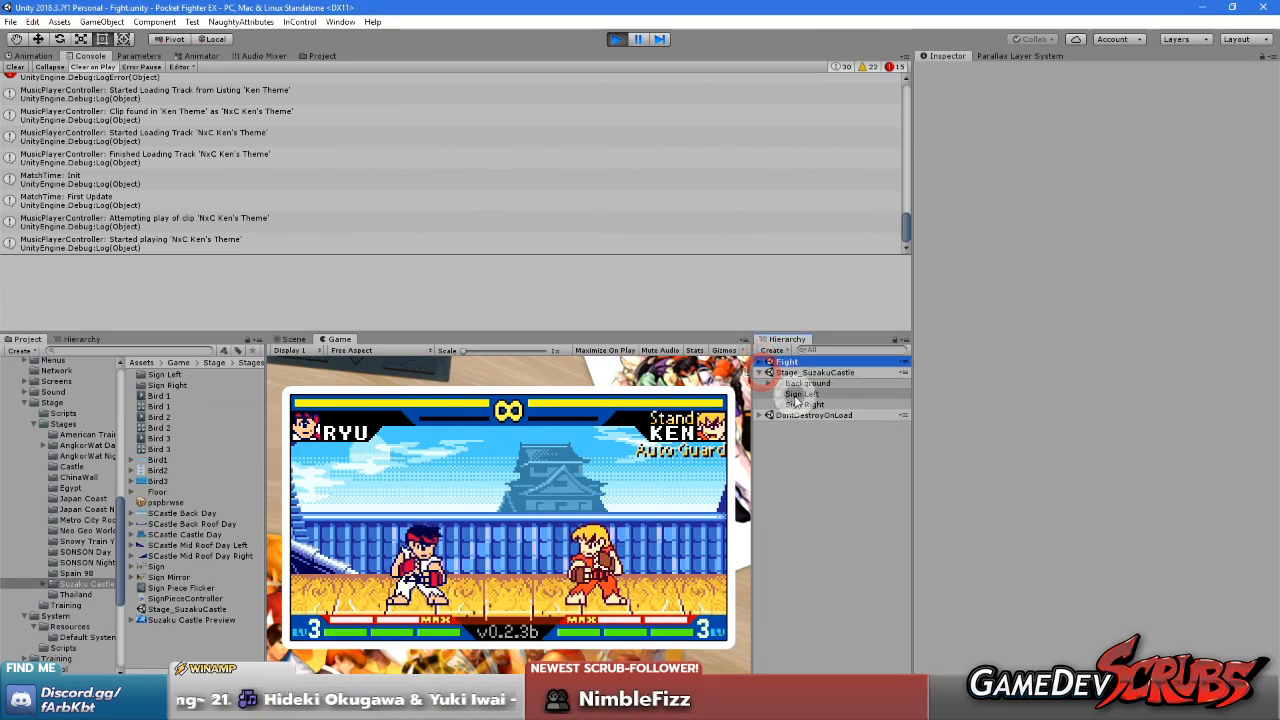
{"action": "left_click", "coordinate": [768, 383]}
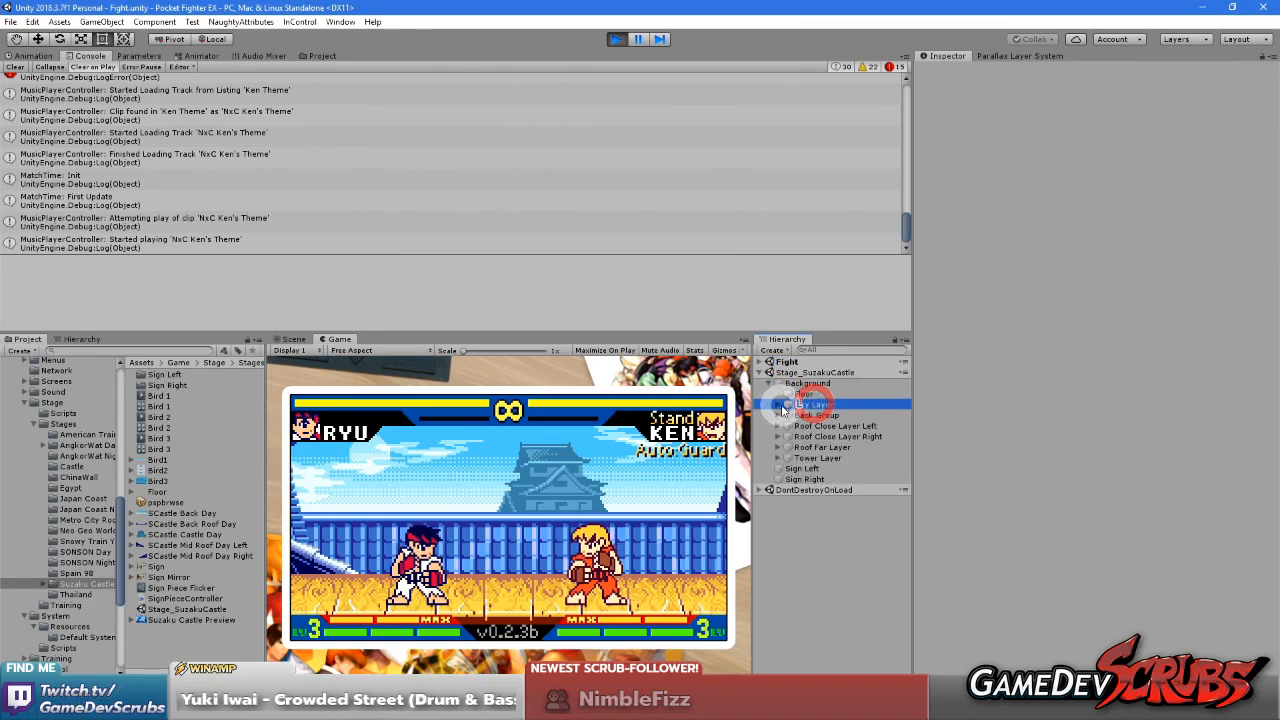
{"action": "left_click", "coordinate": [781, 406]}
{"action": "left_click", "coordinate": [779, 405]}
{"action": "left_click", "coordinate": [810, 415]}
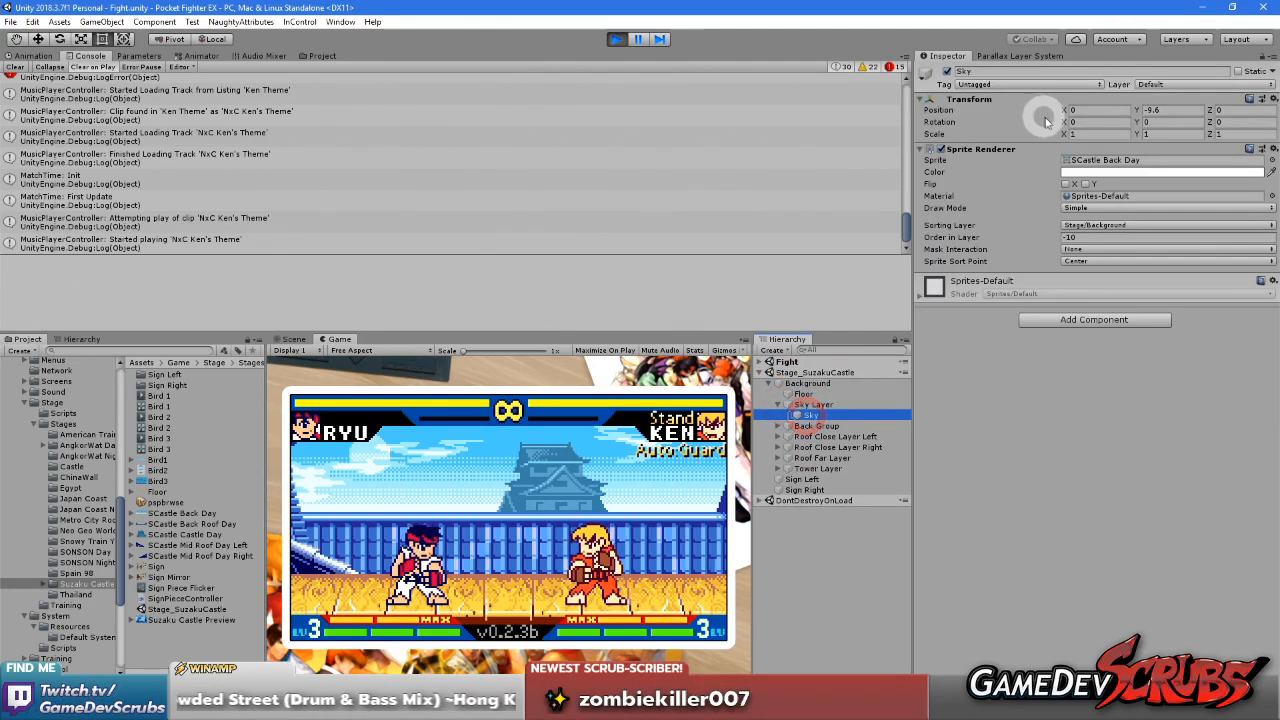
{"action": "left_click_drag", "start_coordinate": [1065, 113], "coordinate": [1147, 137]}
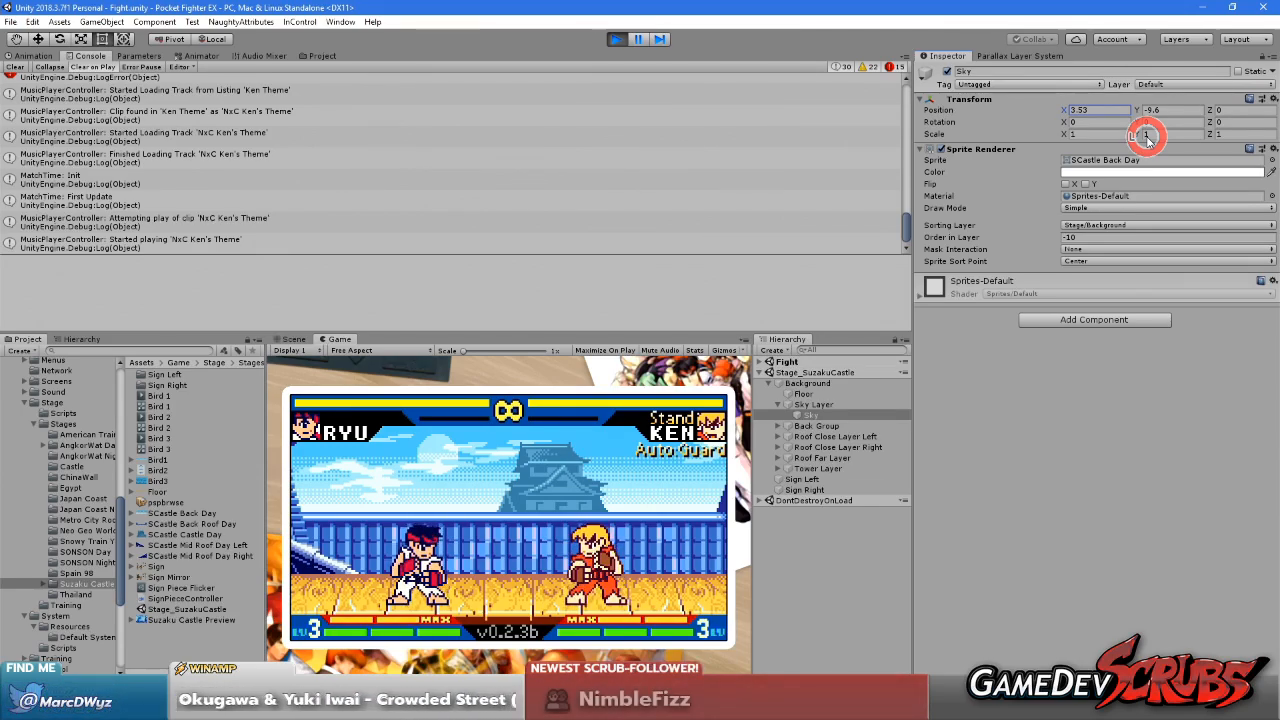
{"action": "left_click_drag", "start_coordinate": [1147, 137], "coordinate": [1150, 140]}
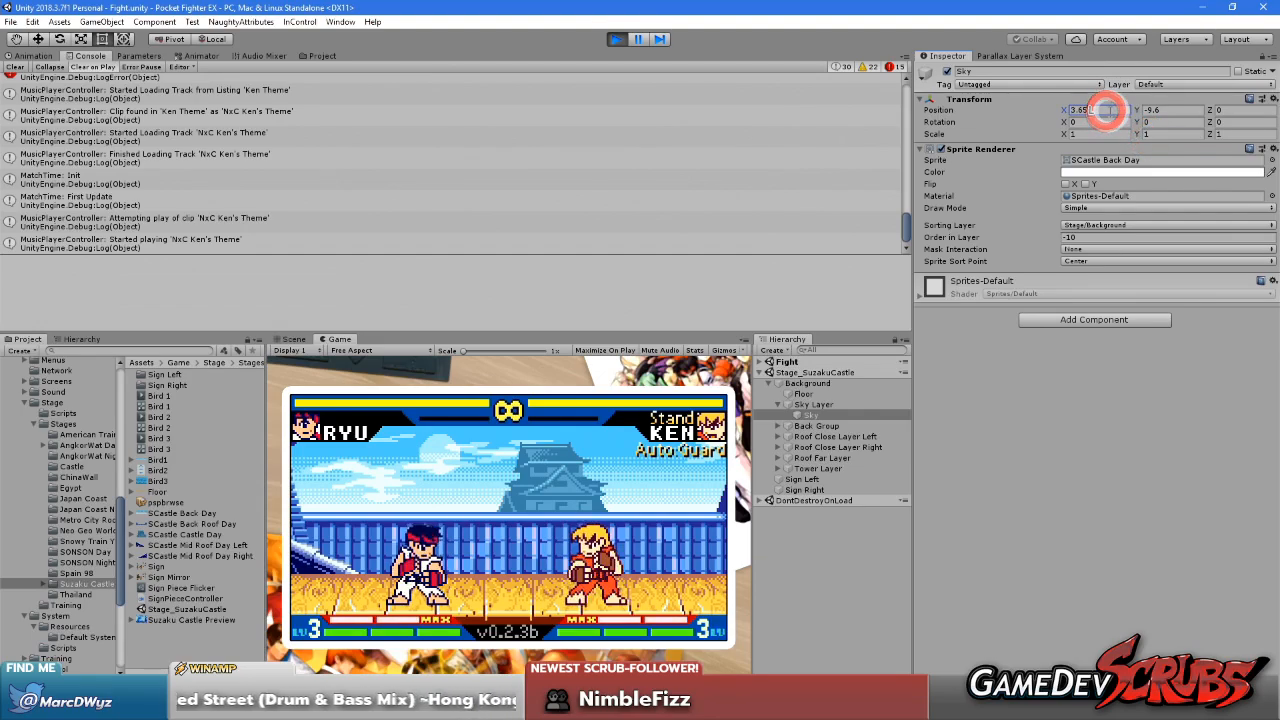
{"action": "left_click", "coordinate": [1122, 420]}
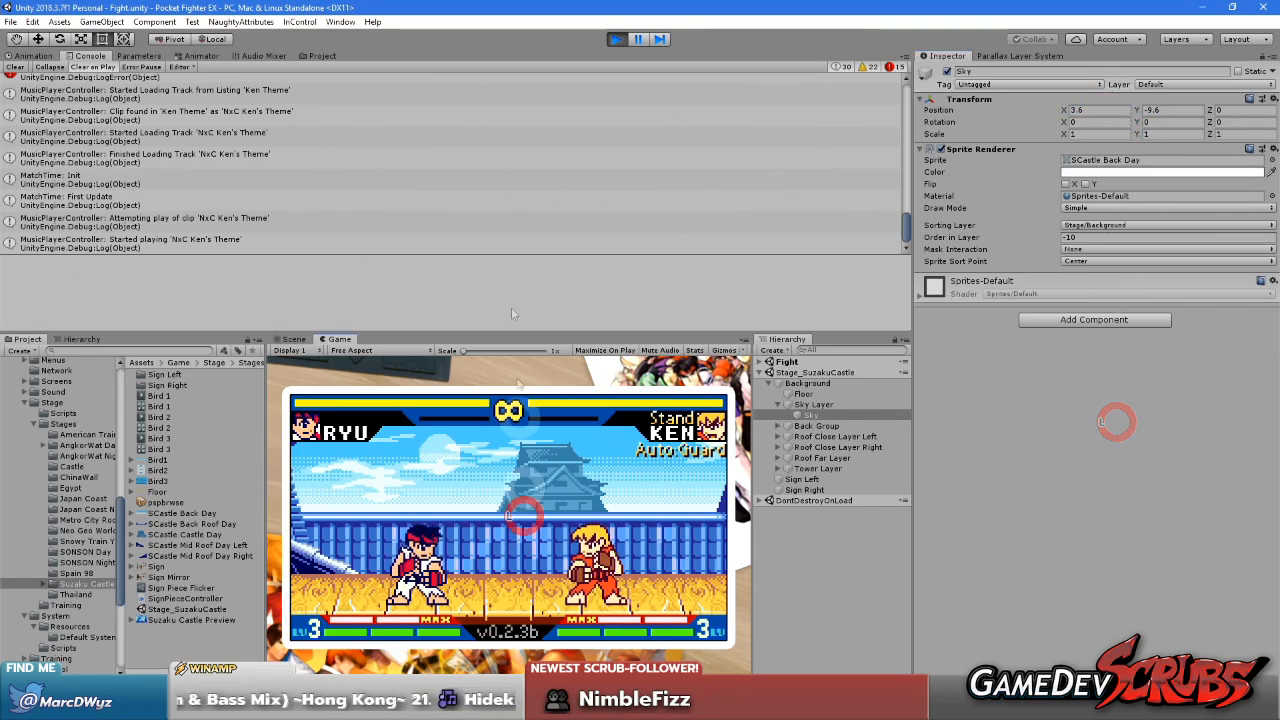
Move Ryu back and forth across the whole stage to check how the sky lines up with the tower
{"action": "key", "text": "Left"}
{"action": "key", "text": "Left"}
{"action": "key", "text": "Right"}
{"action": "key", "text": "Right"}
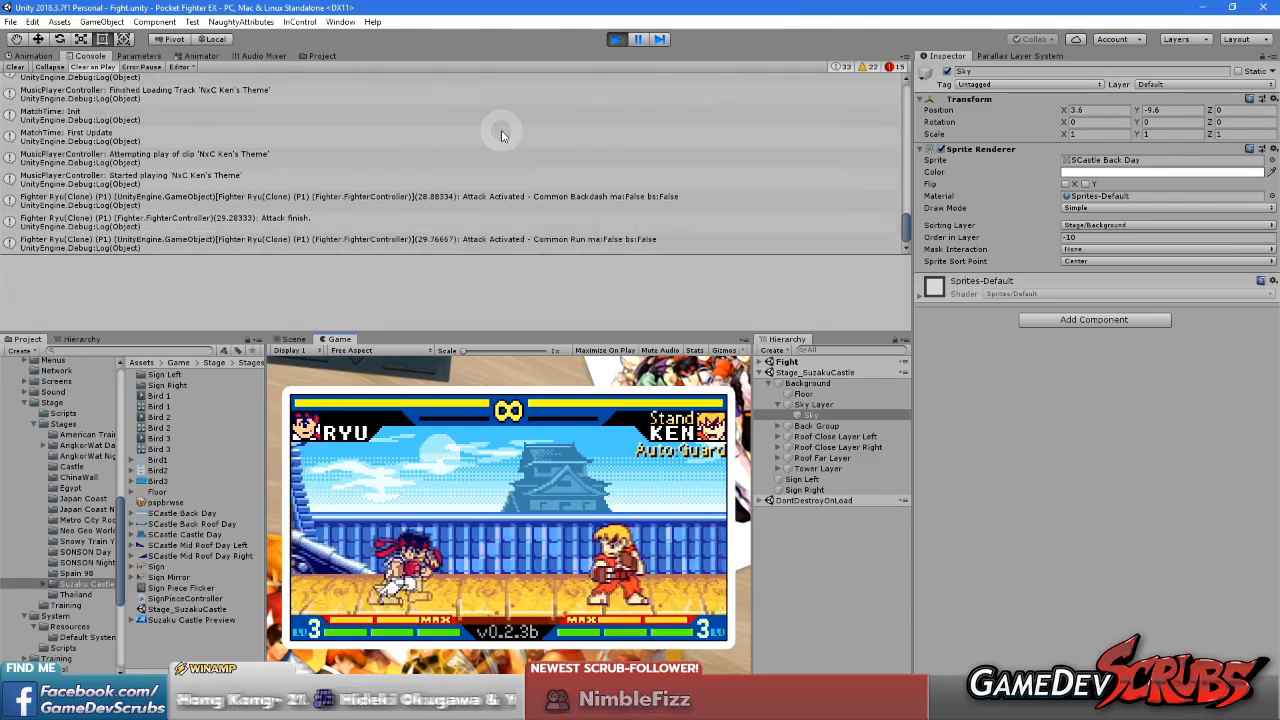
{"action": "key", "text": "x"}
{"action": "key", "text": "Down"}
{"action": "key", "text": "Right"}
{"action": "key", "text": "c"}
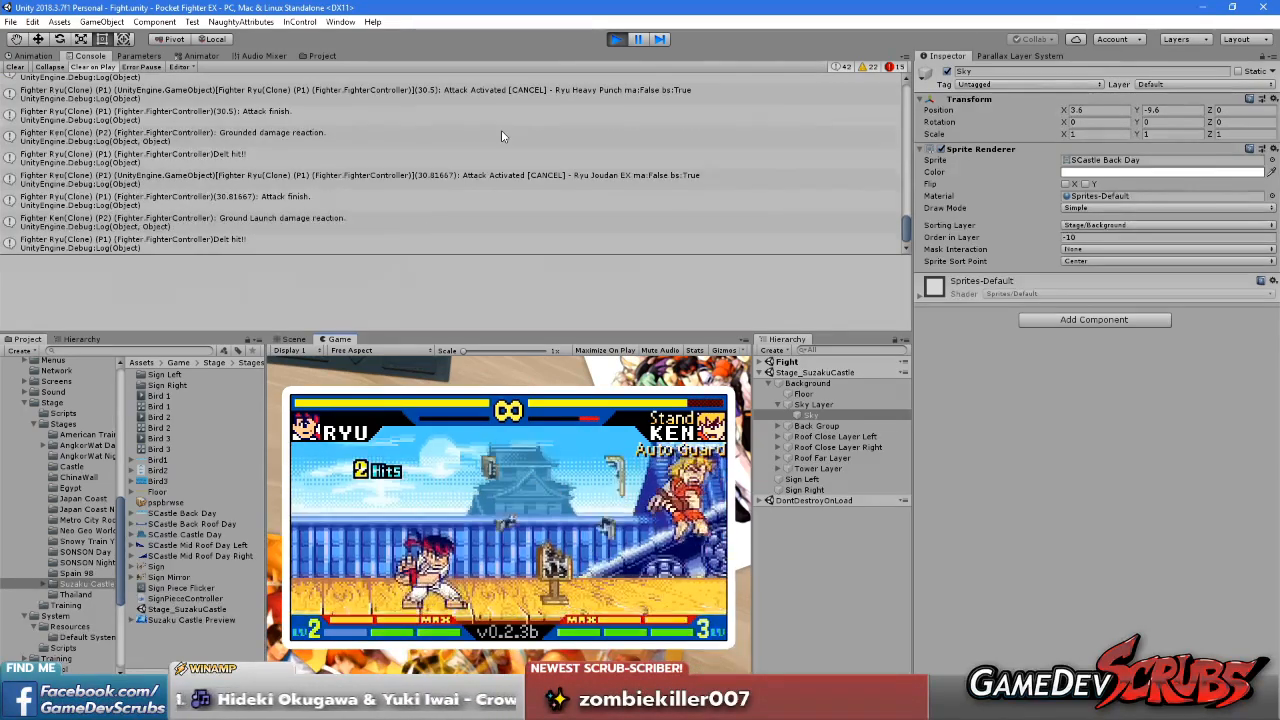
{"action": "key", "text": "Right"}
{"action": "key", "text": "Right"}
{"action": "key", "text": "Up"}
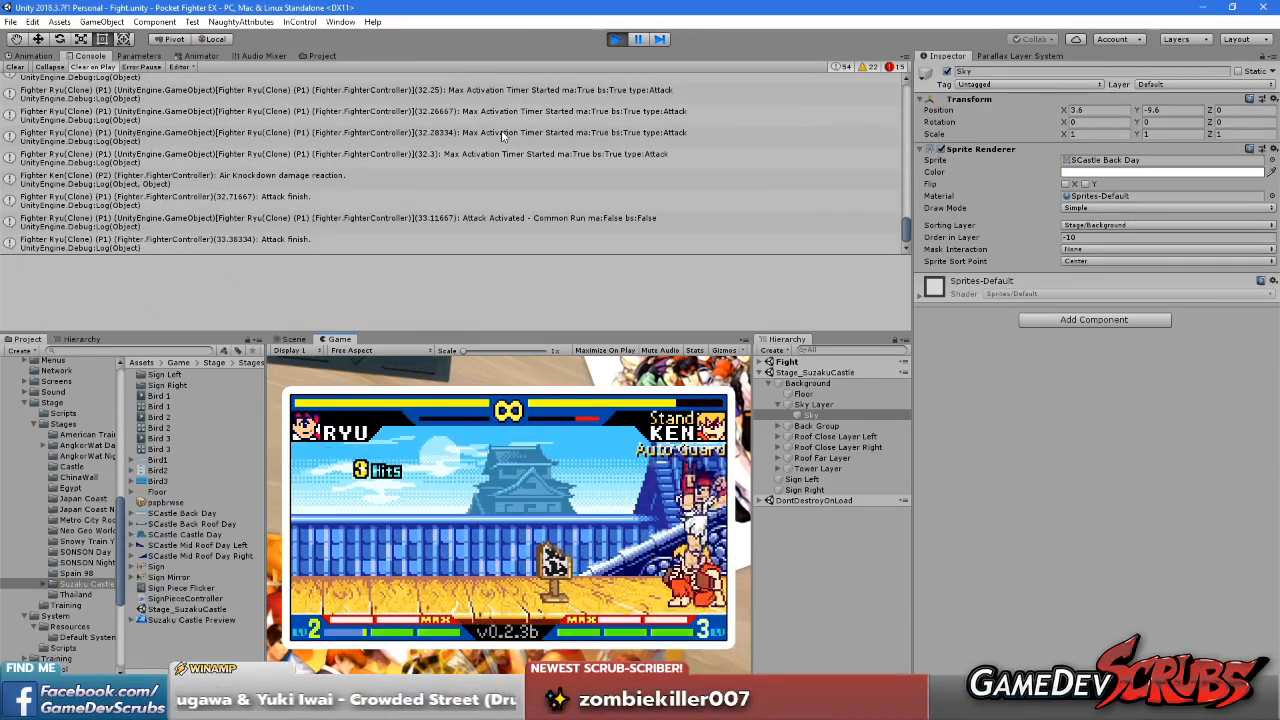
{"action": "key", "text": "Left"}
{"action": "key", "text": "Left"}
{"action": "key", "text": "Up"}
{"action": "key", "text": "Left"}
{"action": "key", "text": "Left"}
{"action": "key", "text": "Right"}
{"action": "key", "text": "Right"}
{"action": "key", "text": "Left"}
{"action": "key", "text": "x"}
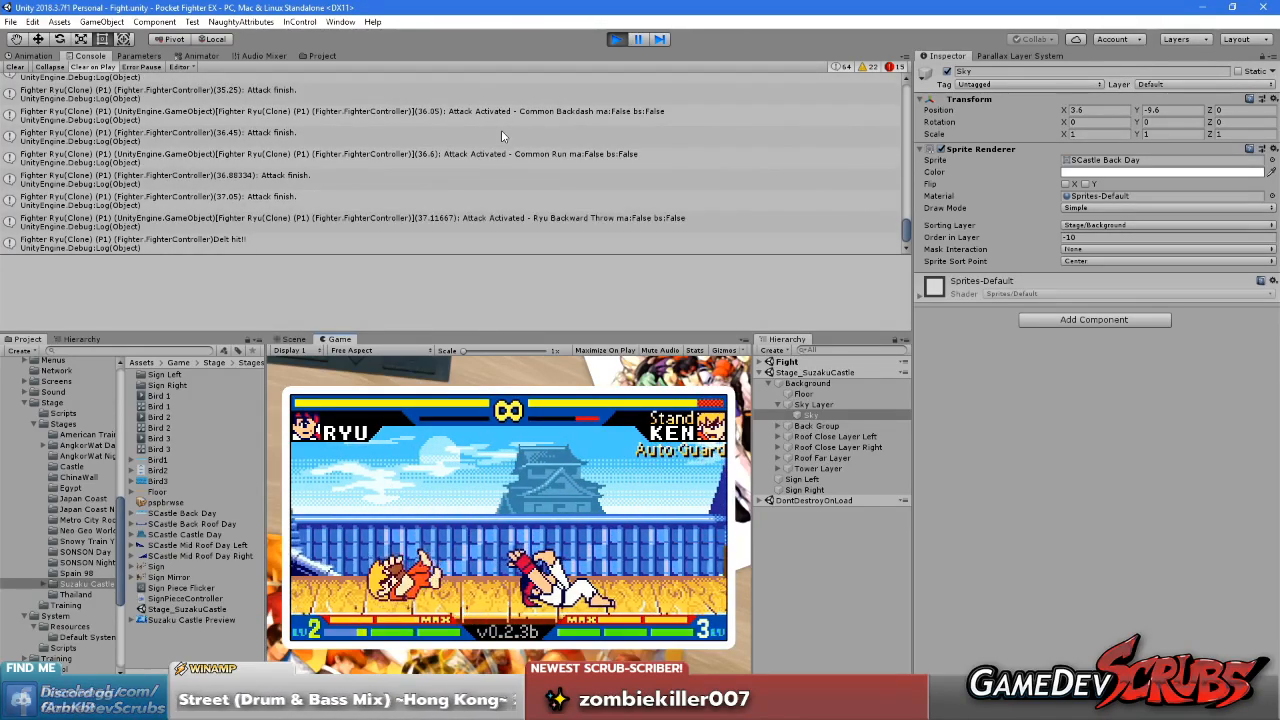
{"action": "key", "text": "Left"}
{"action": "key", "text": "Left"}
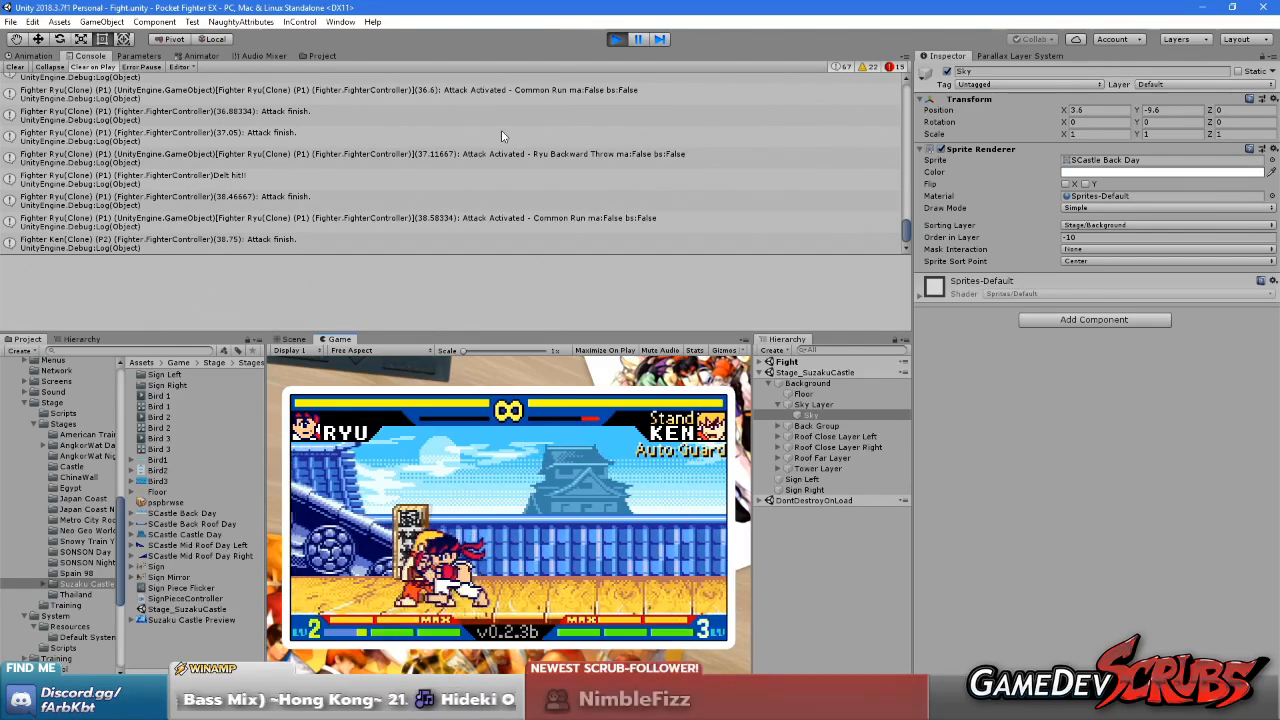
{"action": "key", "text": "Up"}
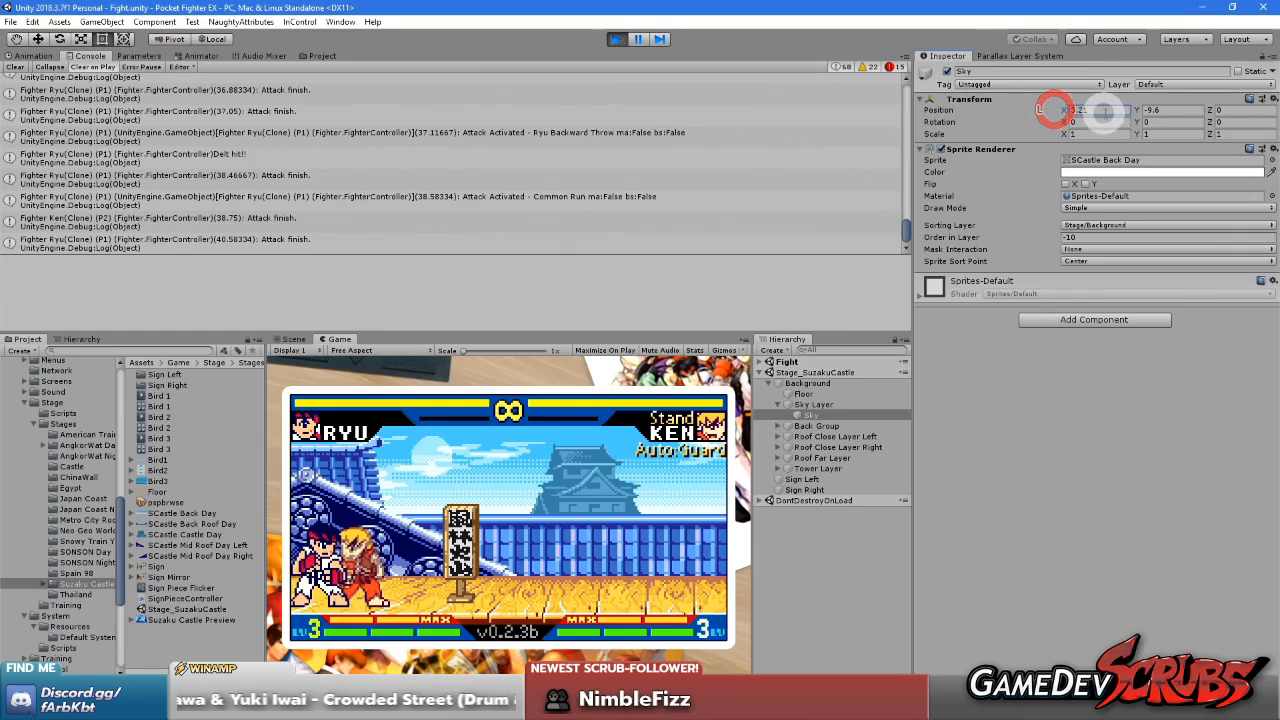
Set Sky's X position to 3.2 in the running game and move the fighters across the stage to recheck the alignment
{"action": "left_click", "coordinate": [1086, 492]}
{"action": "left_click", "coordinate": [656, 543]}
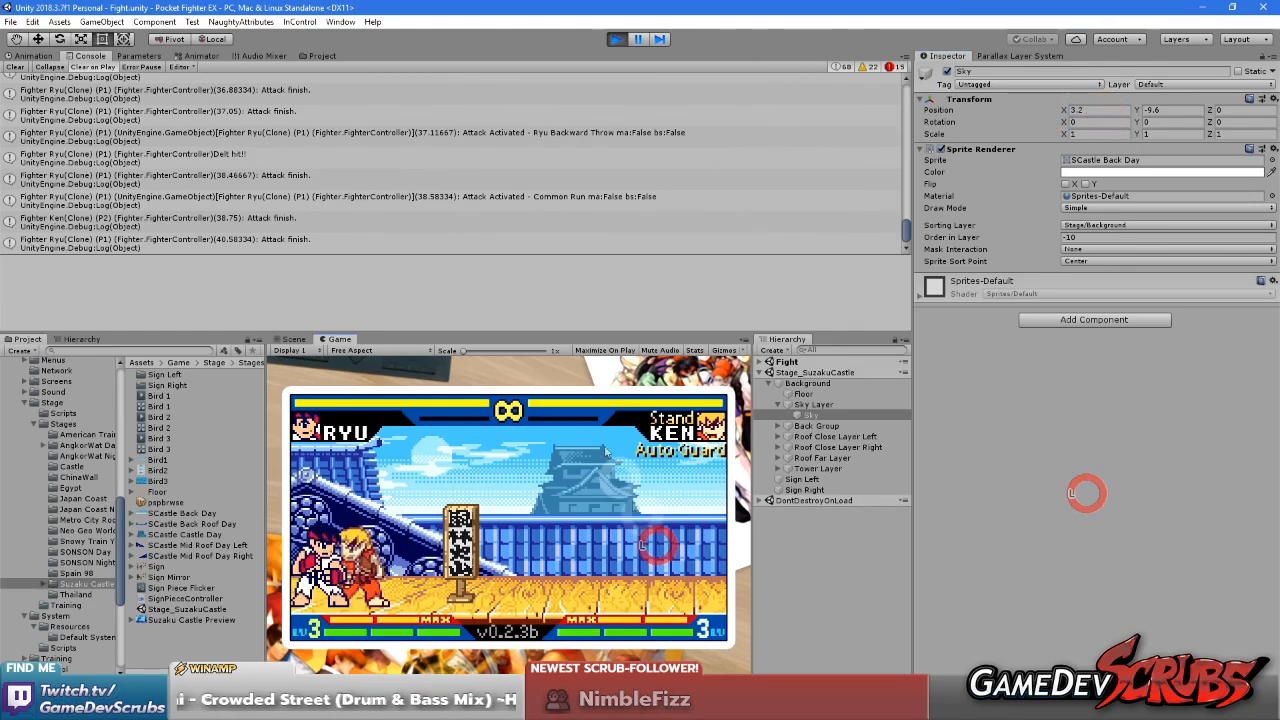
{"action": "key", "text": "Right"}
{"action": "key", "text": "Right"}
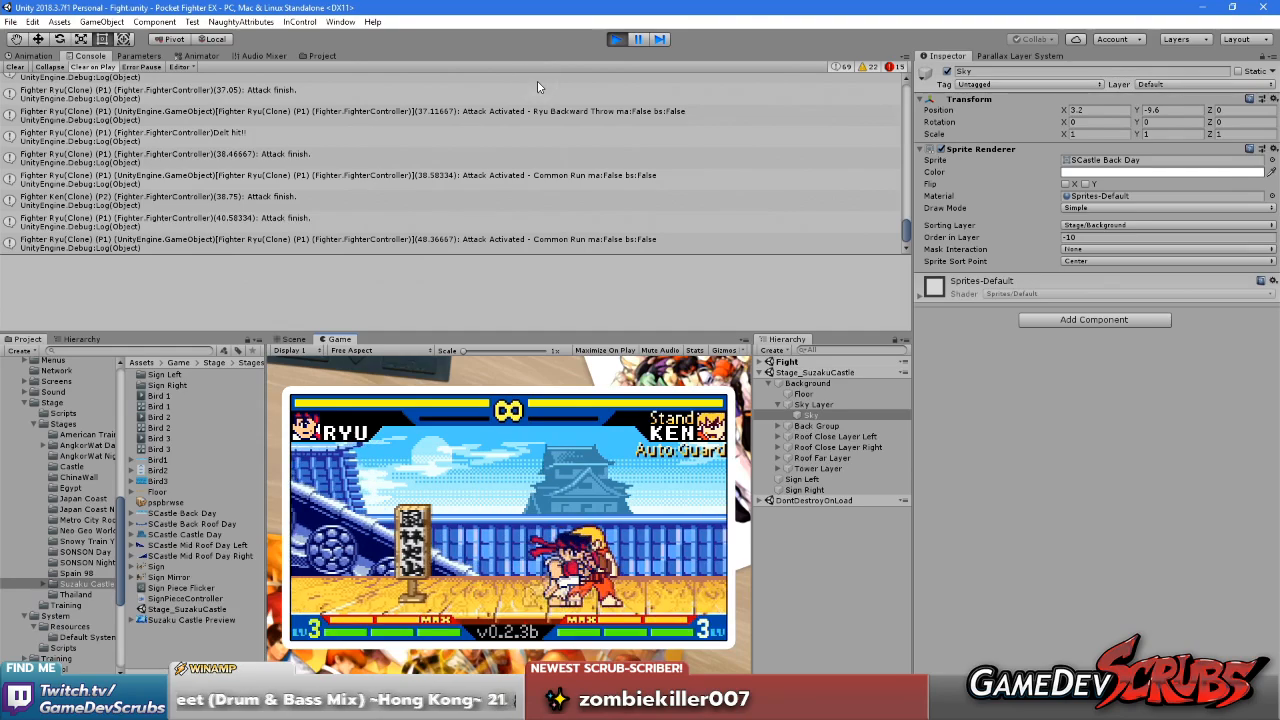
{"action": "key", "text": "Up"}
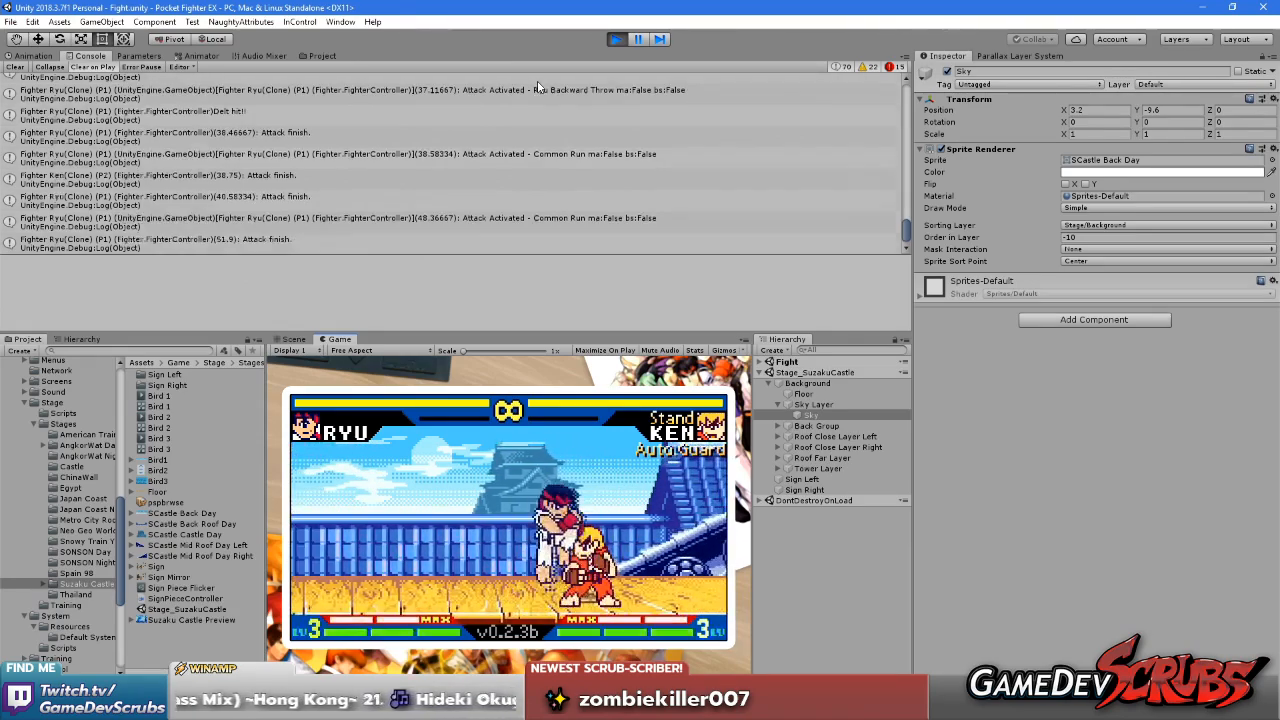
{"action": "key", "text": "Left"}
{"action": "key", "text": "Left"}
{"action": "key", "text": "Down"}
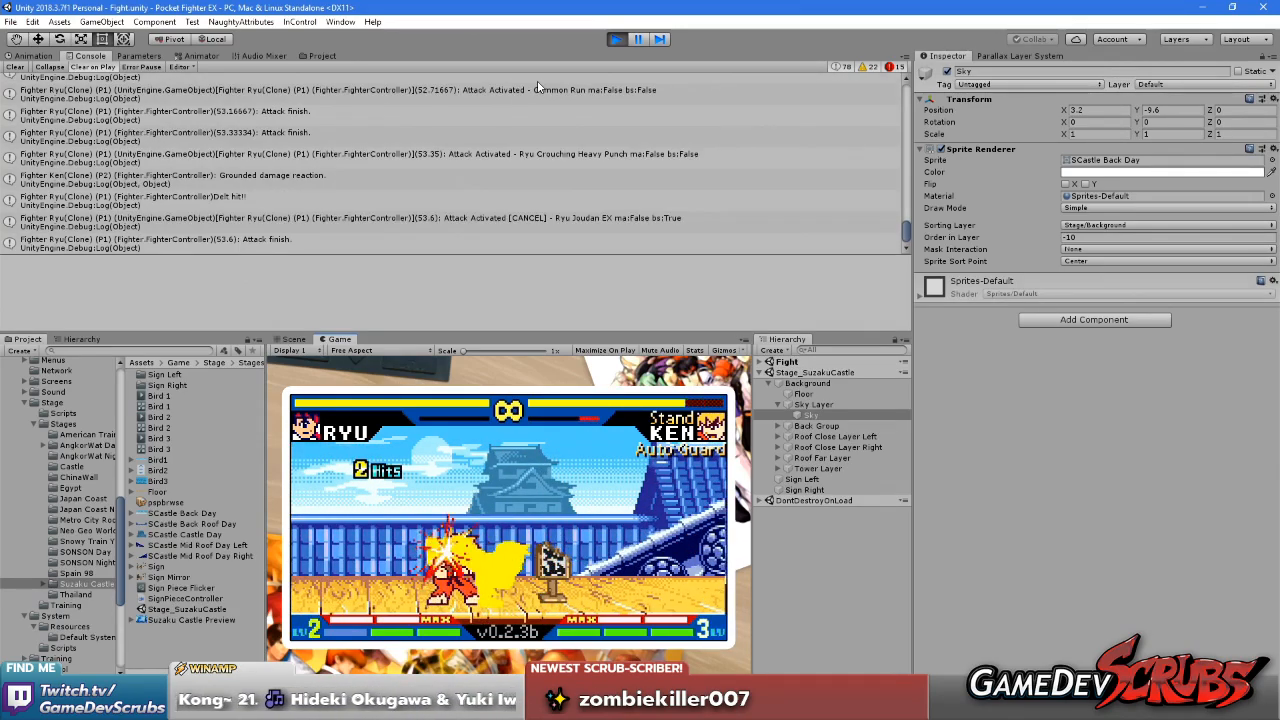
{"action": "key", "text": "Left"}
{"action": "key", "text": "Left"}
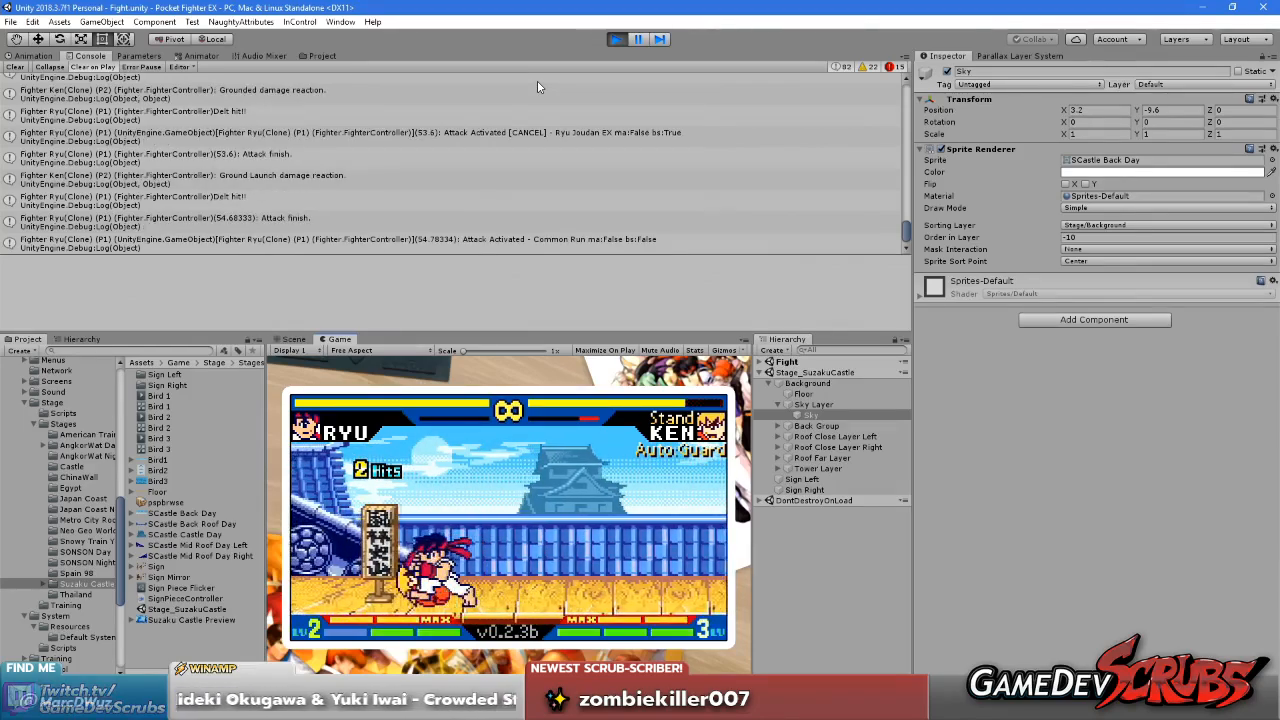
{"action": "key", "text": "Right"}
{"action": "key", "text": "Right"}
Stop the playtest of the Fight scene
{"action": "left_click", "coordinate": [690, 6]}
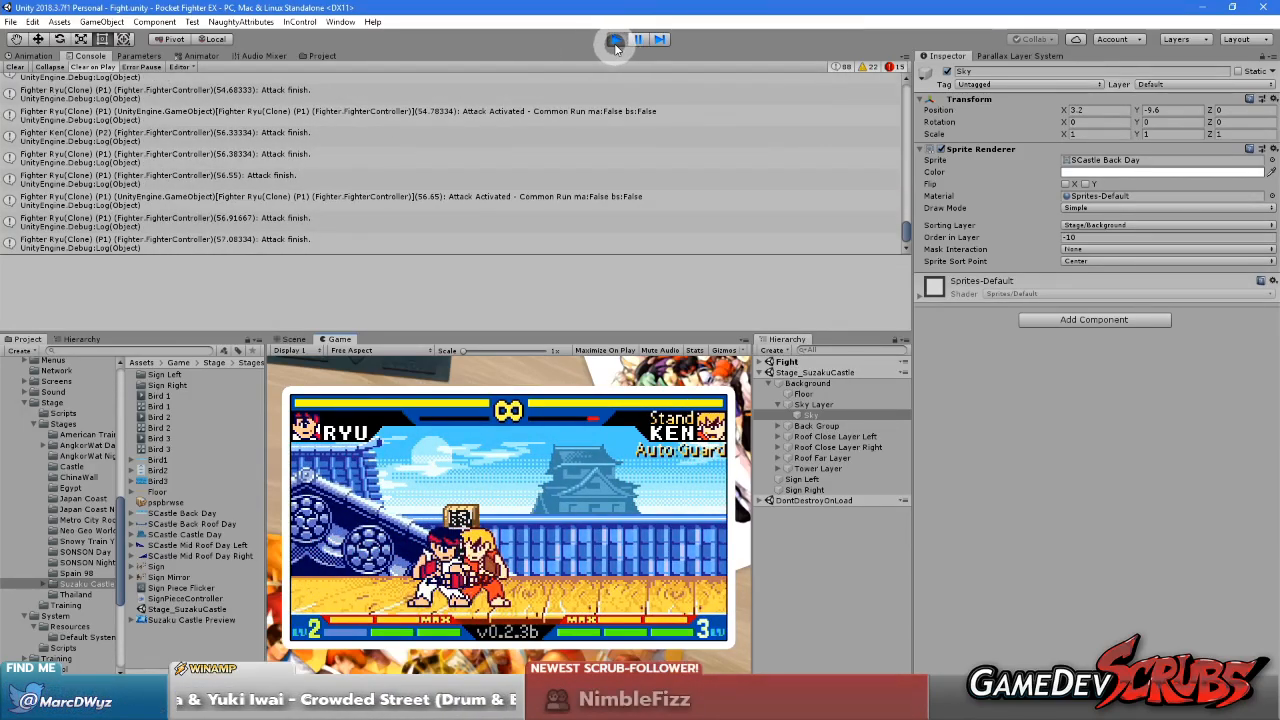
{"action": "left_click", "coordinate": [1090, 110]}
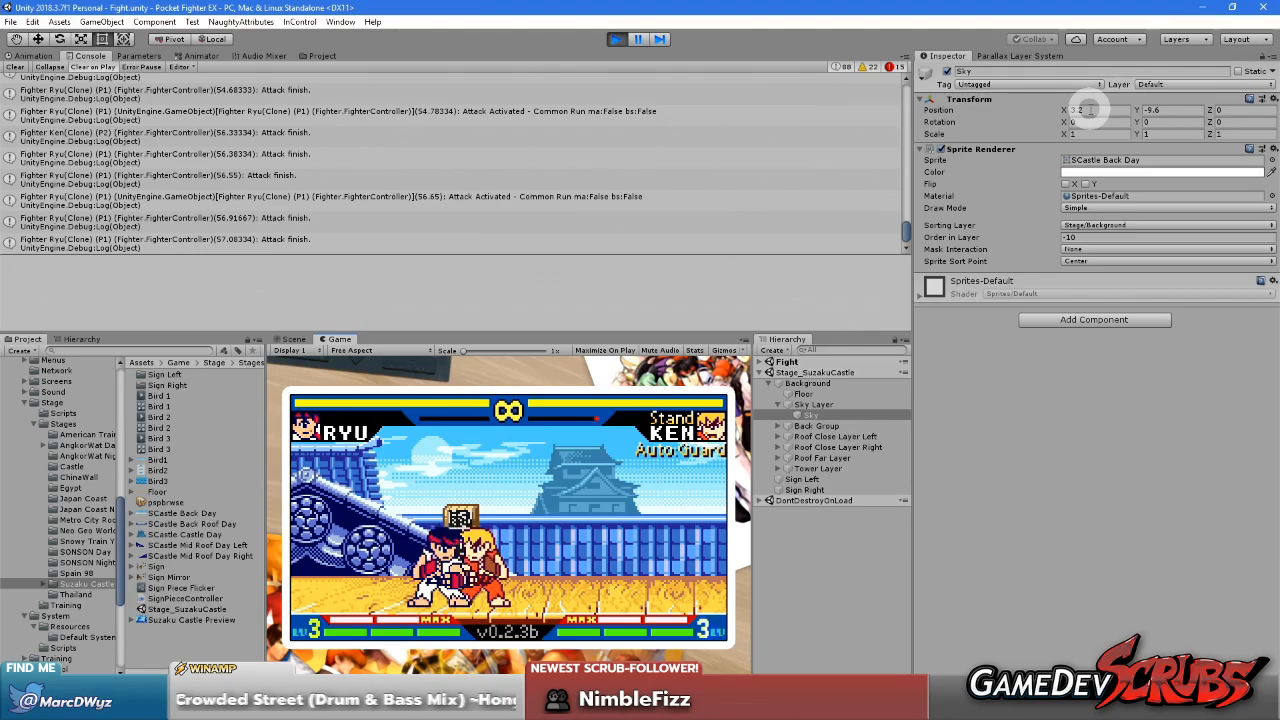
{"action": "left_click", "coordinate": [693, 36]}
{"action": "left_click", "coordinate": [612, 37]}
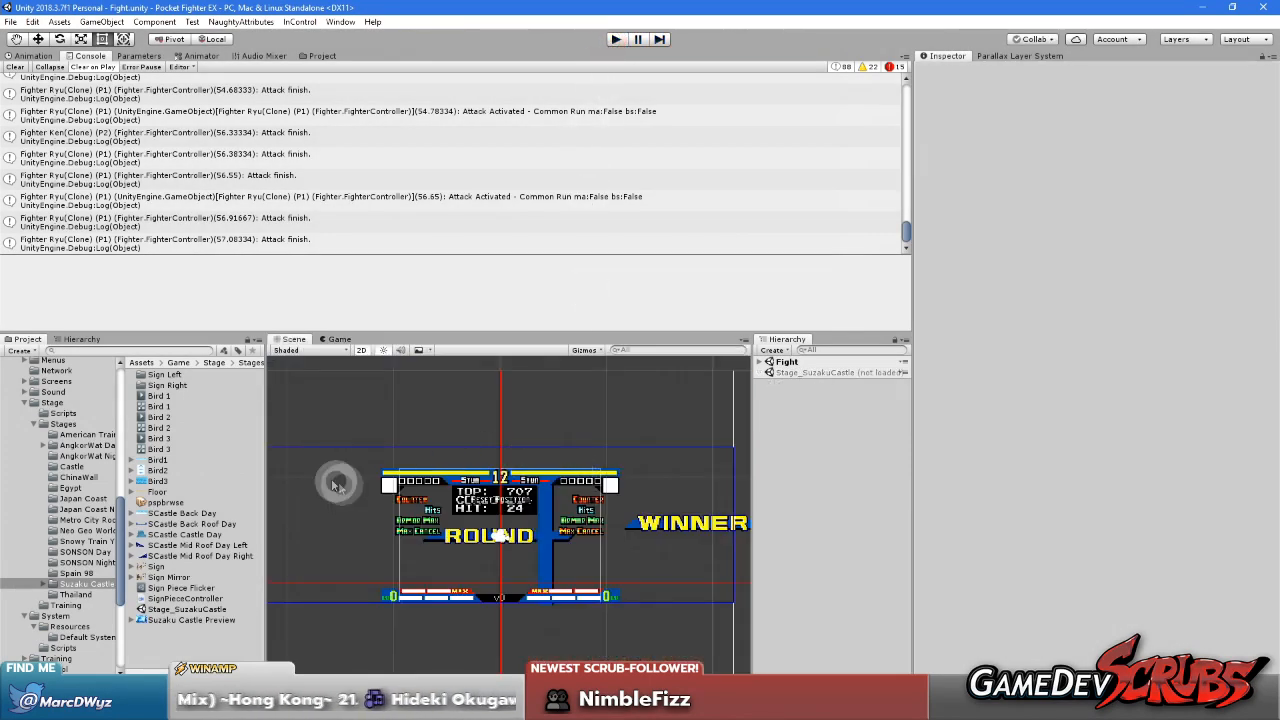
Give the SCastle Back Day sprite a left border of 135 and a right border of 109, and apply it in the Sprite Editor
{"action": "left_click", "coordinate": [176, 513]}
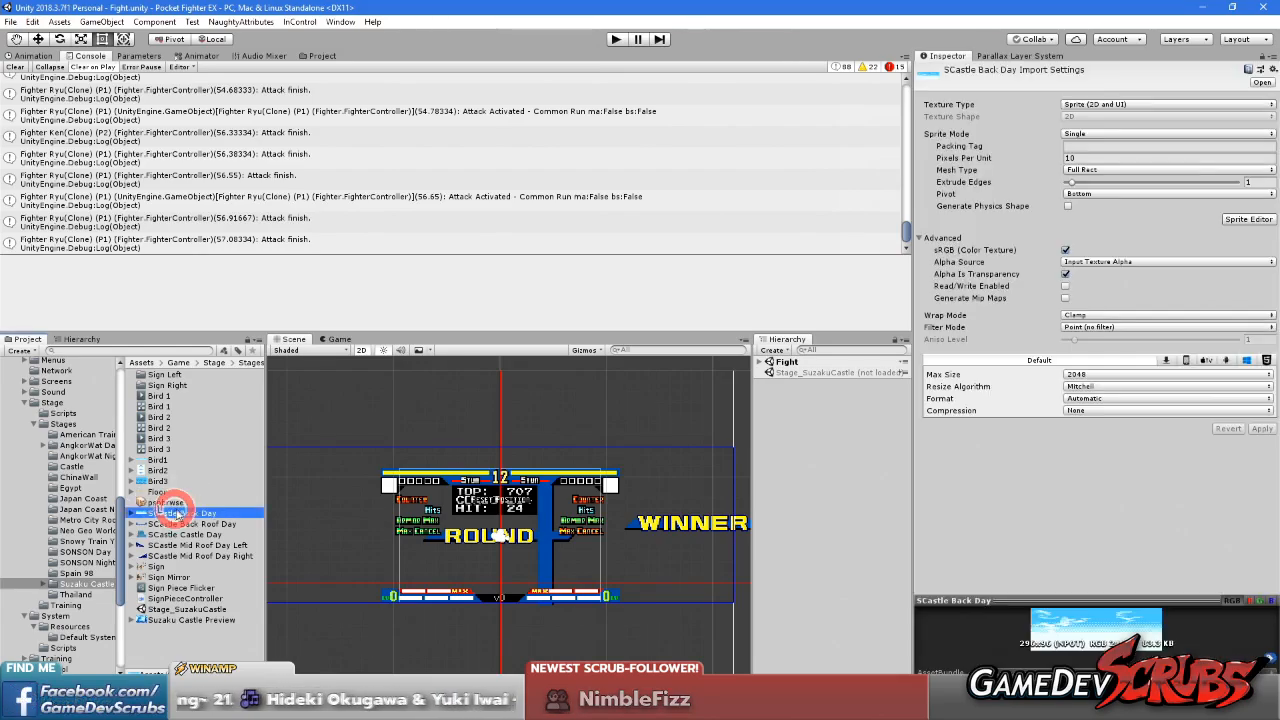
{"action": "left_click", "coordinate": [1248, 218]}
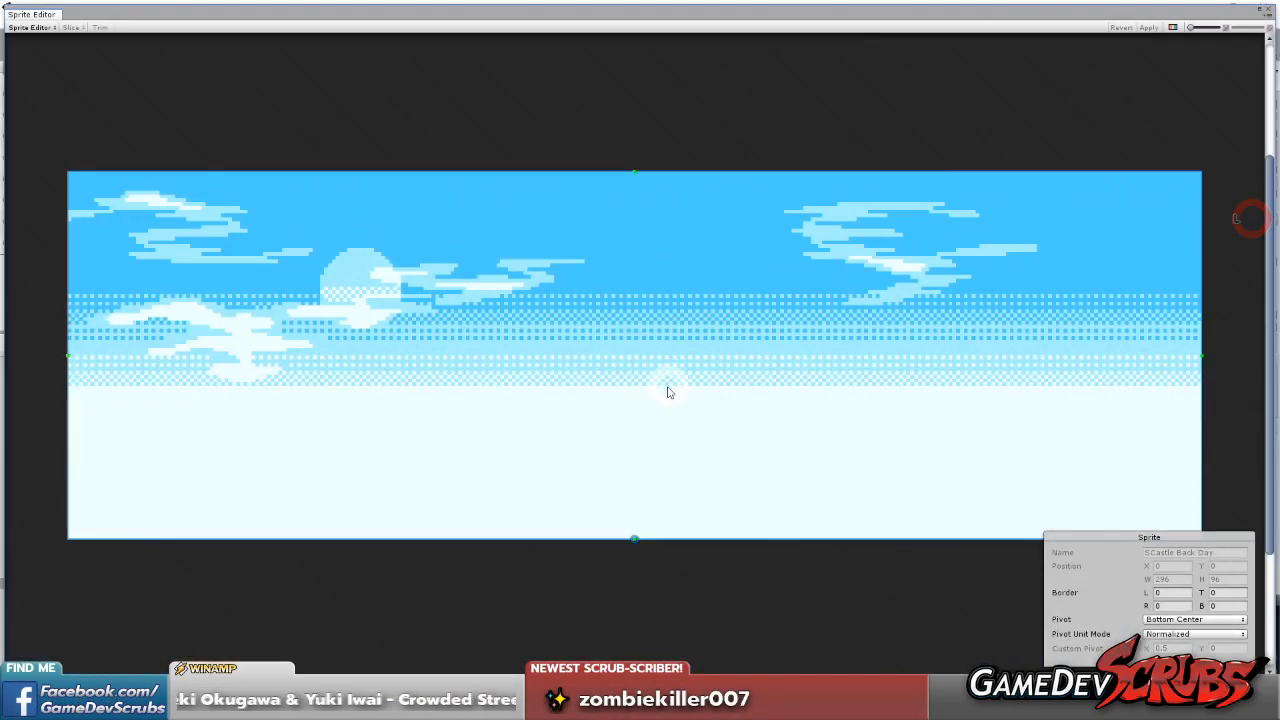
{"action": "left_click_drag", "start_coordinate": [66, 357], "coordinate": [588, 367]}
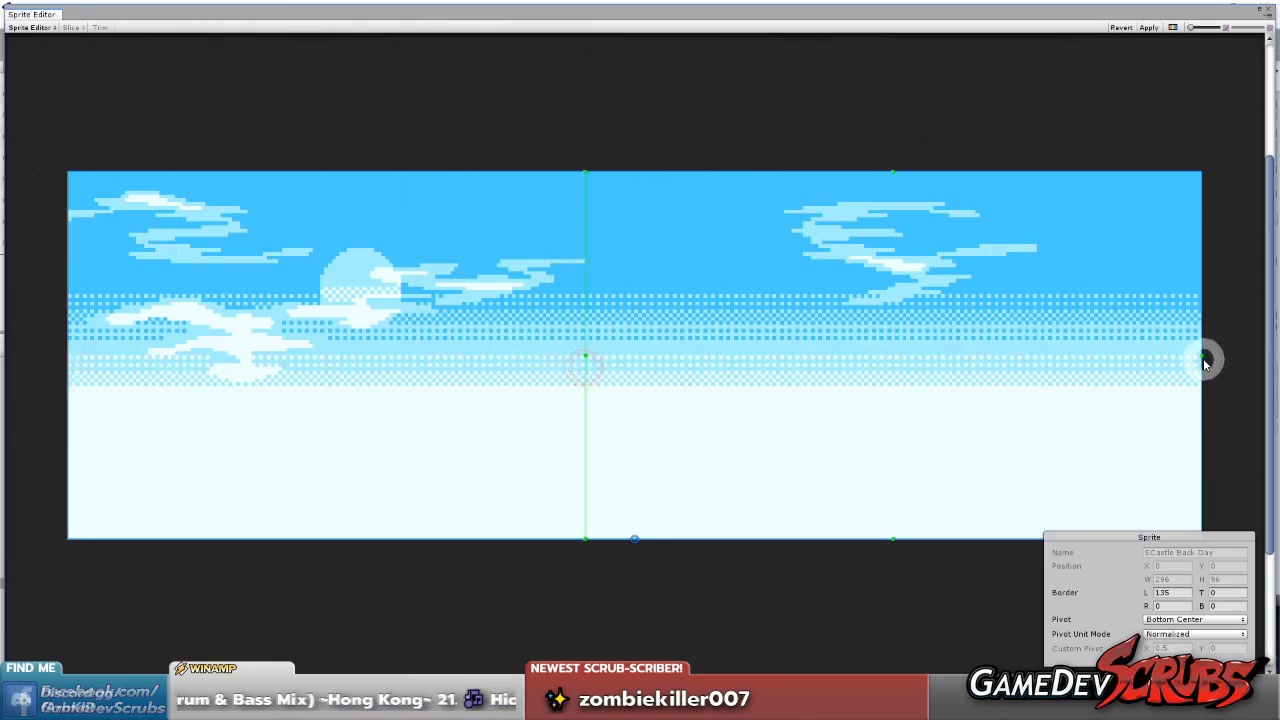
{"action": "left_click_drag", "start_coordinate": [1202, 357], "coordinate": [784, 360]}
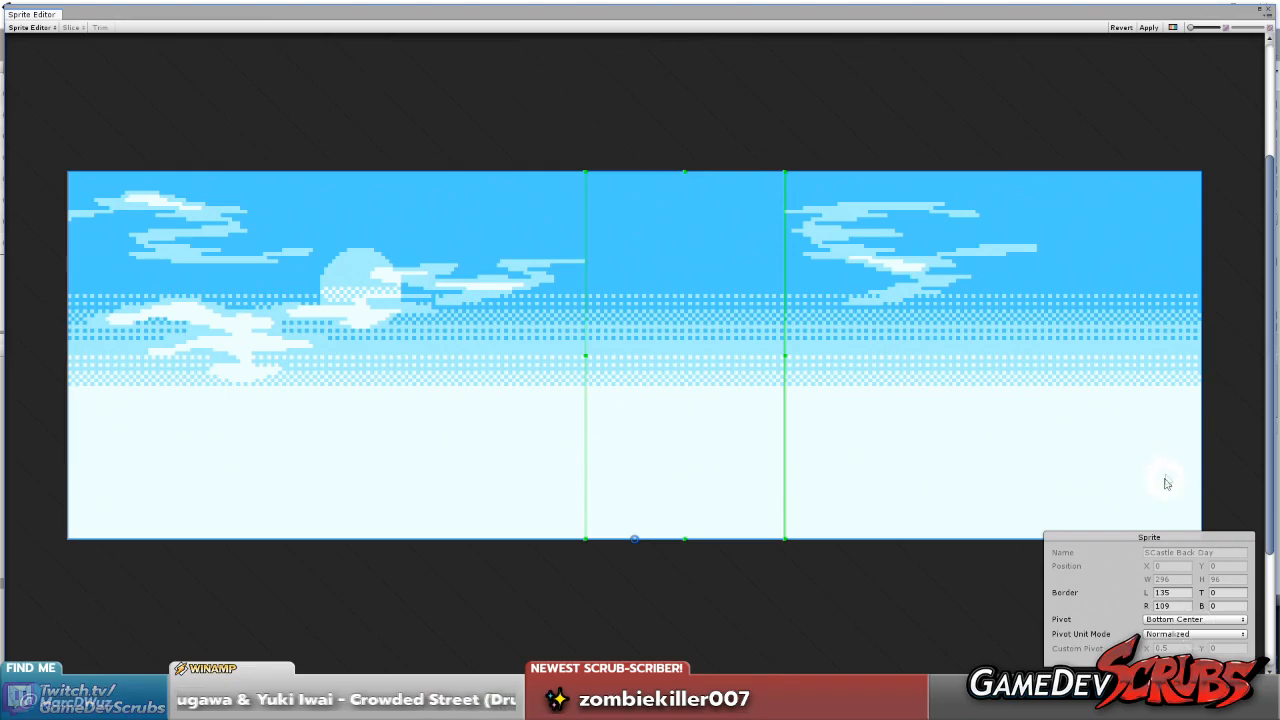
{"action": "left_click", "coordinate": [1149, 27]}
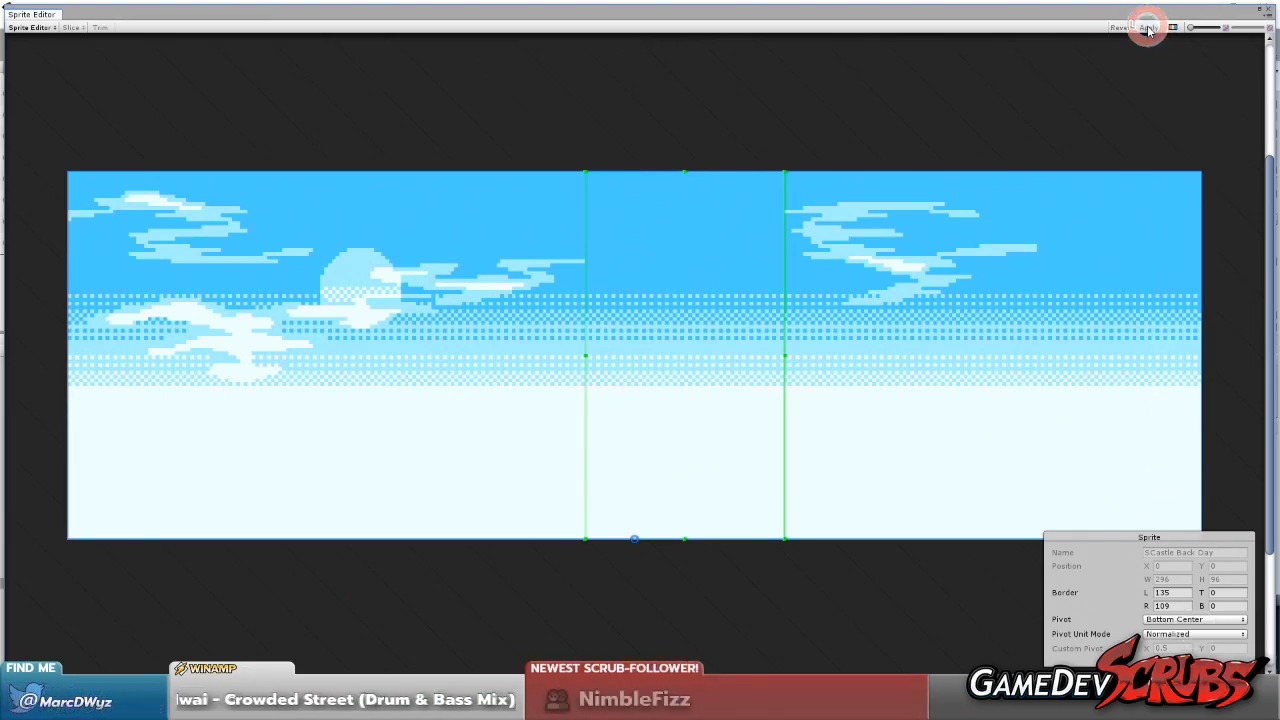
{"action": "left_click", "coordinate": [1269, 11]}
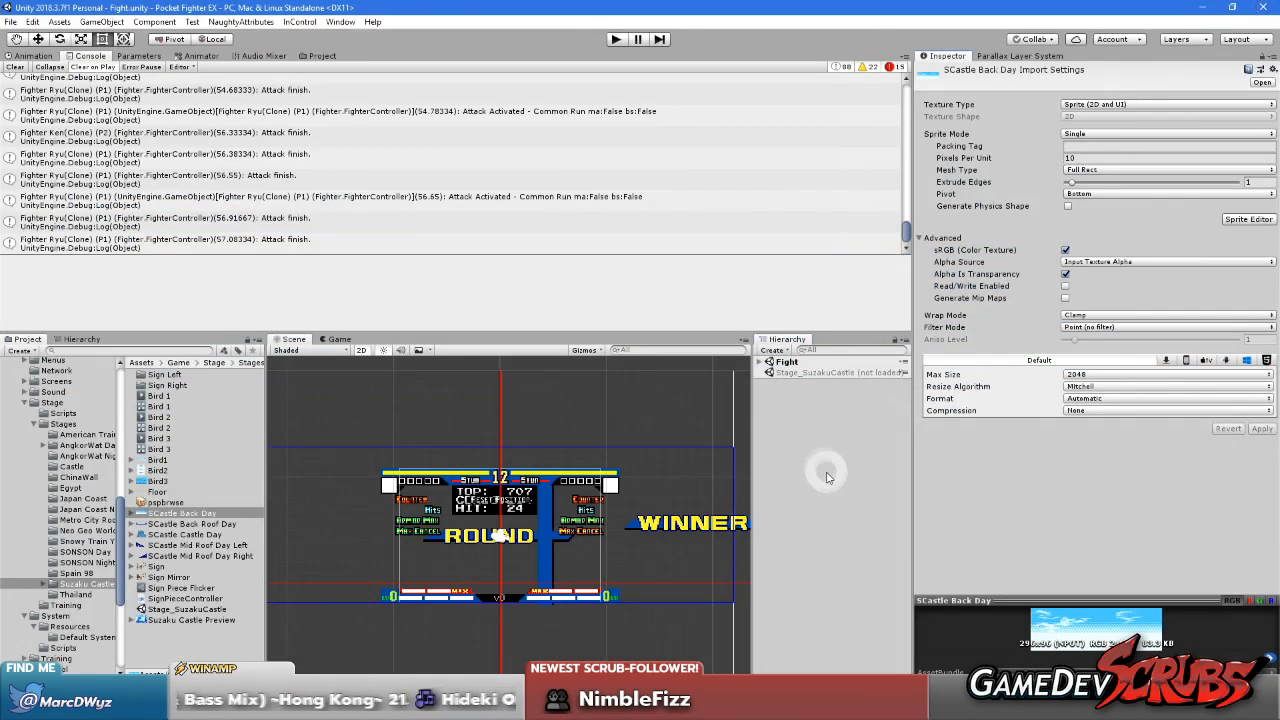
Reopen SCastle Back Day in the Sprite Editor, set its top border to 5 and bottom border to 40, and apply
{"action": "left_click", "coordinate": [1248, 220]}
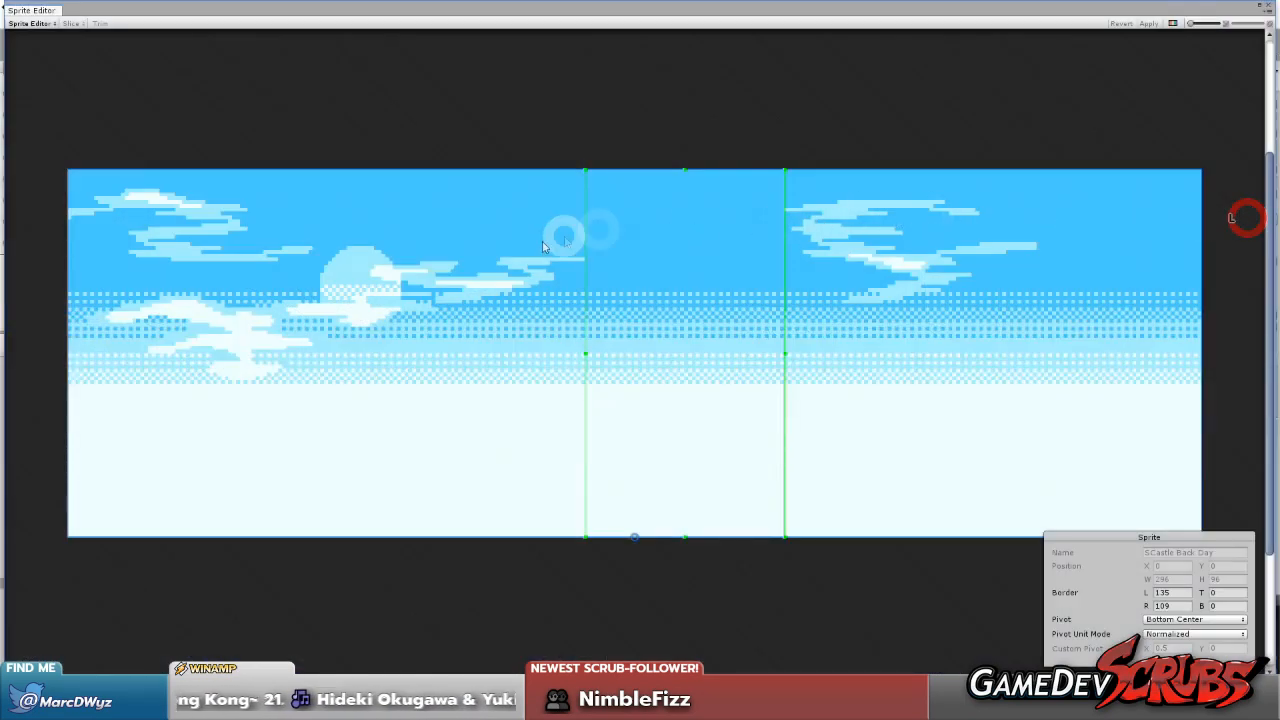
{"action": "left_click_drag", "start_coordinate": [684, 170], "coordinate": [684, 188]}
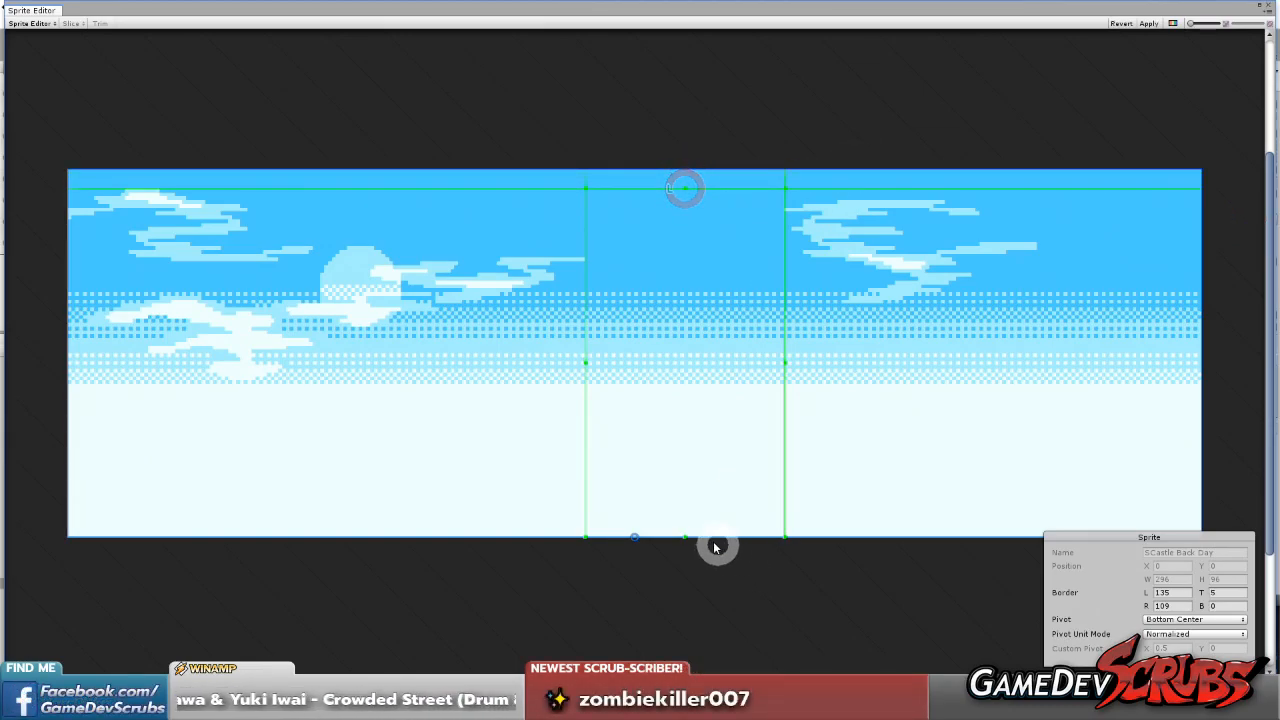
{"action": "left_click_drag", "start_coordinate": [684, 537], "coordinate": [685, 391]}
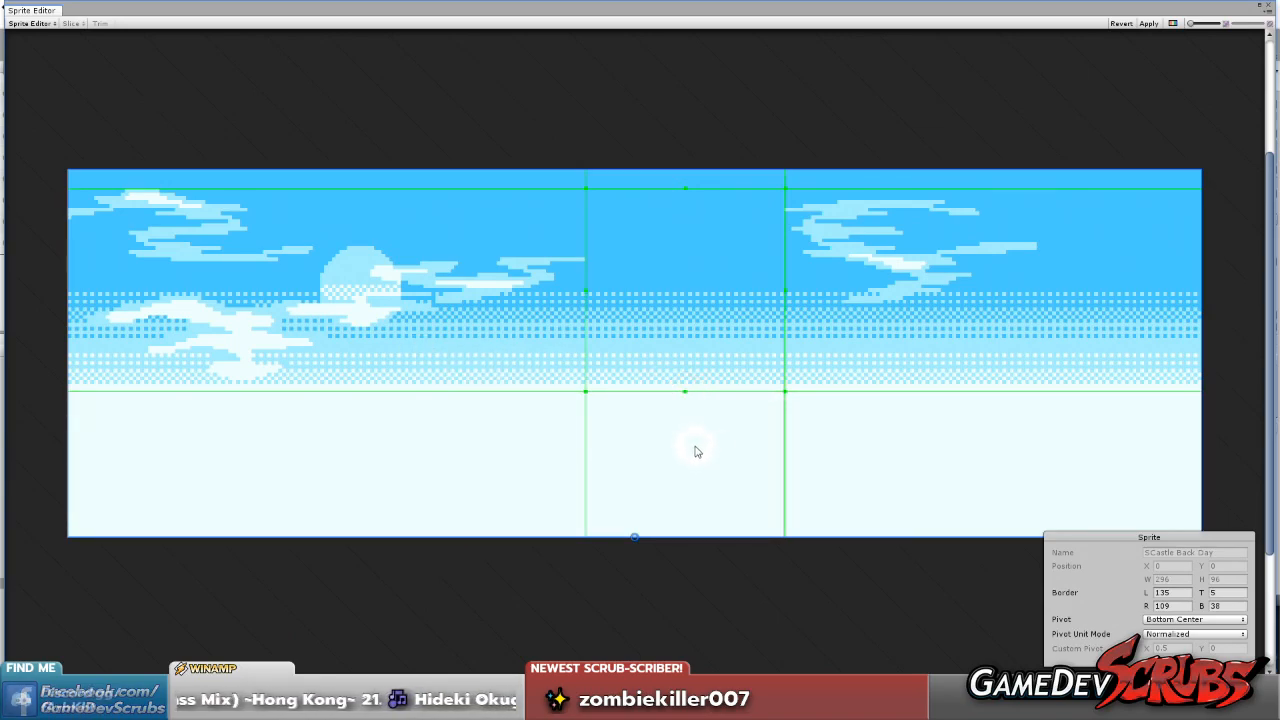
{"action": "left_click_drag", "start_coordinate": [683, 391], "coordinate": [684, 387]}
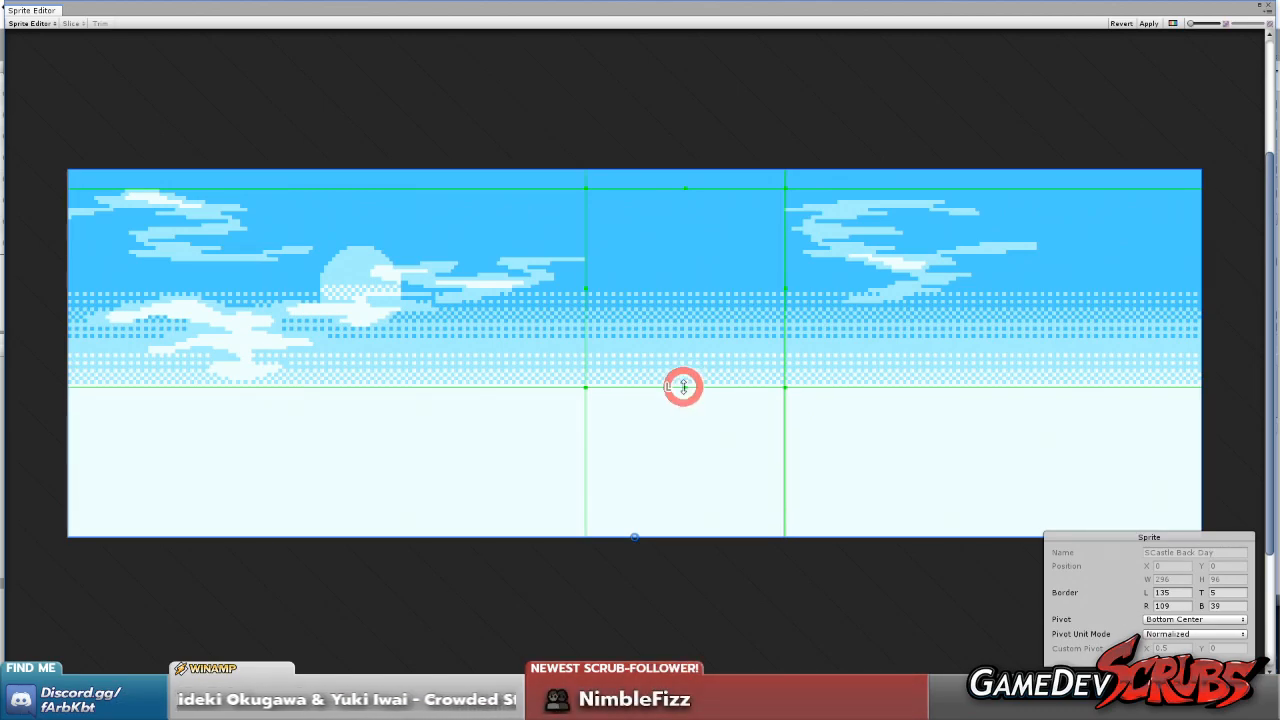
{"action": "left_click_drag", "start_coordinate": [683, 387], "coordinate": [683, 385]}
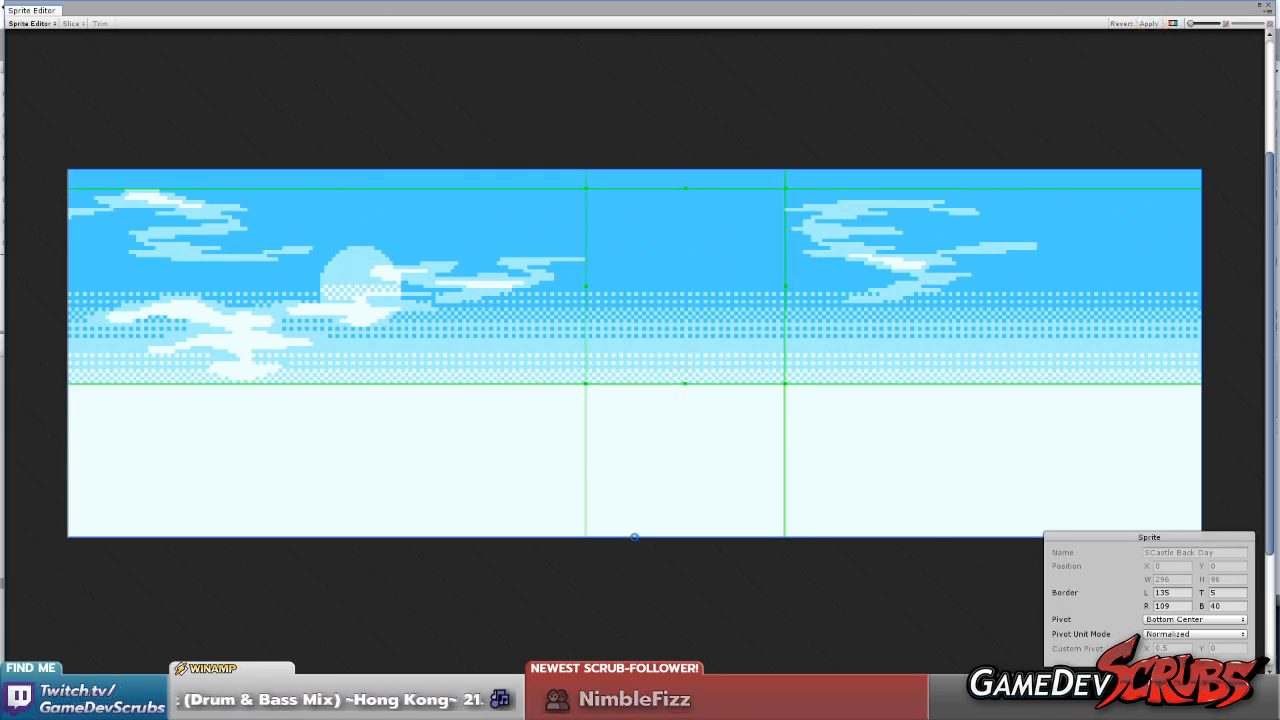
Switch to Paint Shop Pro, close Japan2.png, and open the SCastle Back Day image from the Suzaku Castle Day folder
{"action": "key", "text": "alt+Tab"}
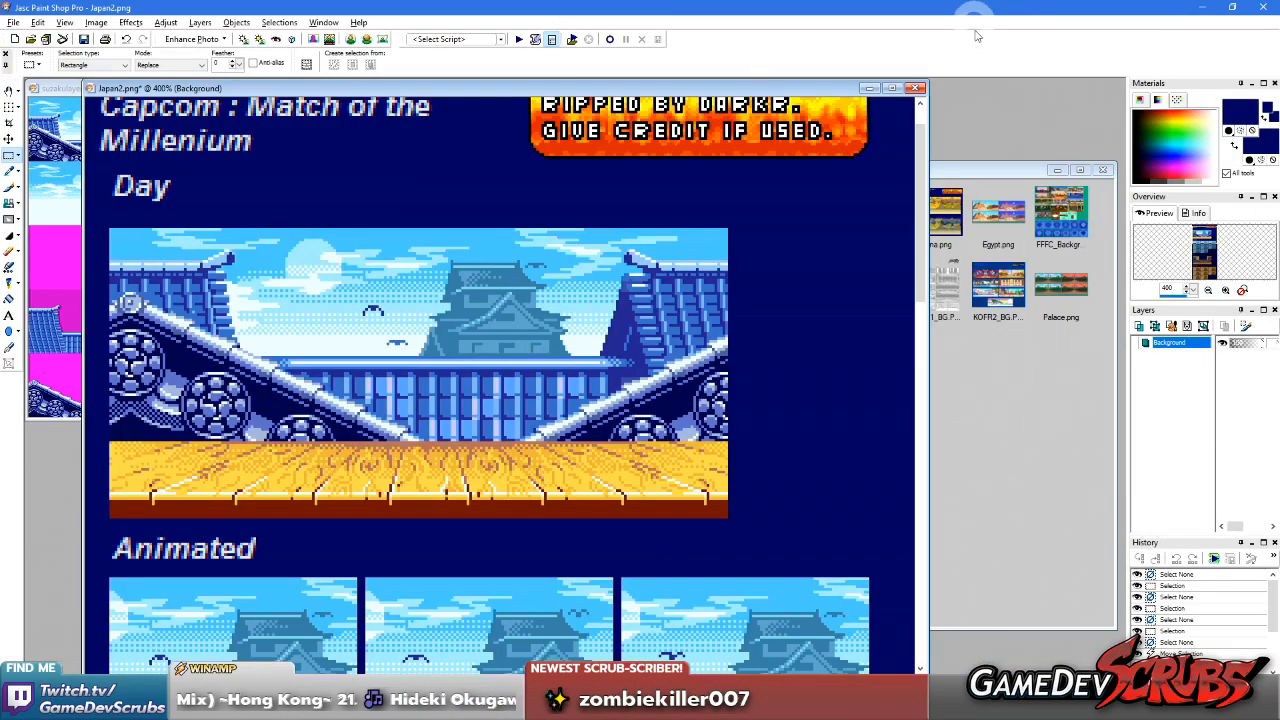
{"action": "left_click", "coordinate": [917, 88]}
{"action": "left_click", "coordinate": [646, 384]}
{"action": "scroll", "coordinate": [462, 361], "scroll_direction": "up", "scroll_amount": 18}
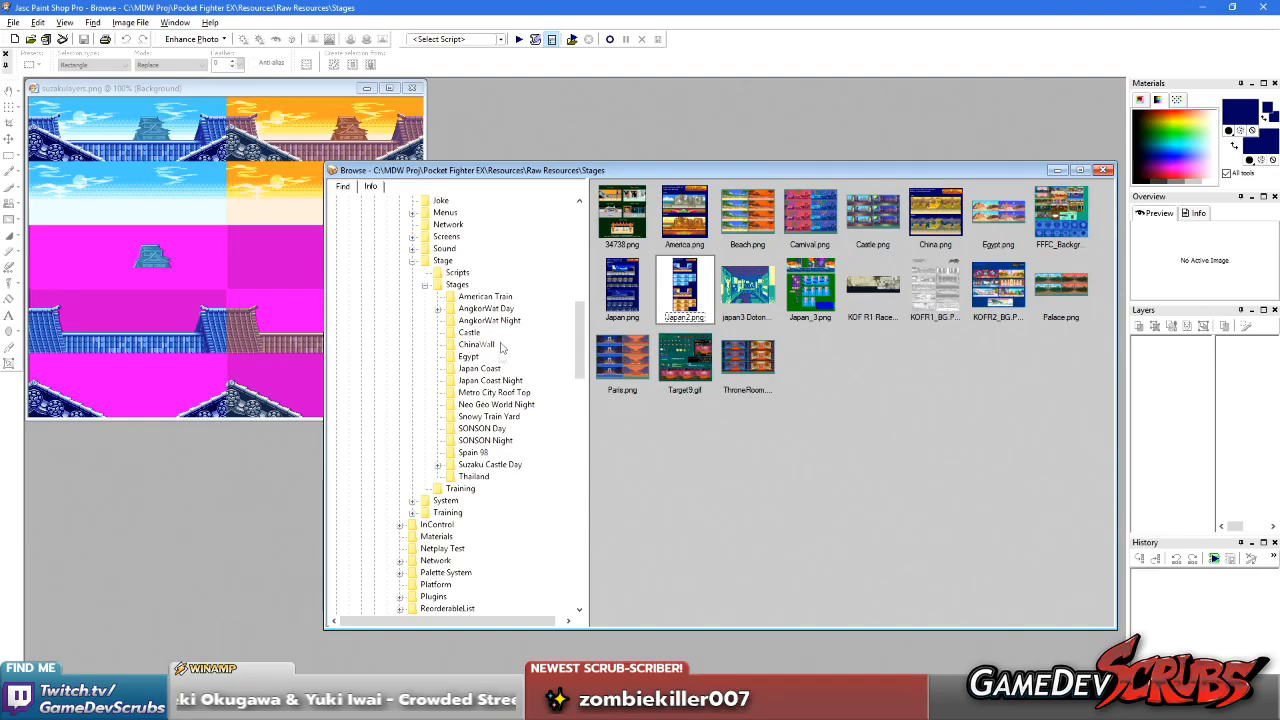
{"action": "left_click", "coordinate": [490, 464]}
{"action": "double_click", "coordinate": [872, 214]}
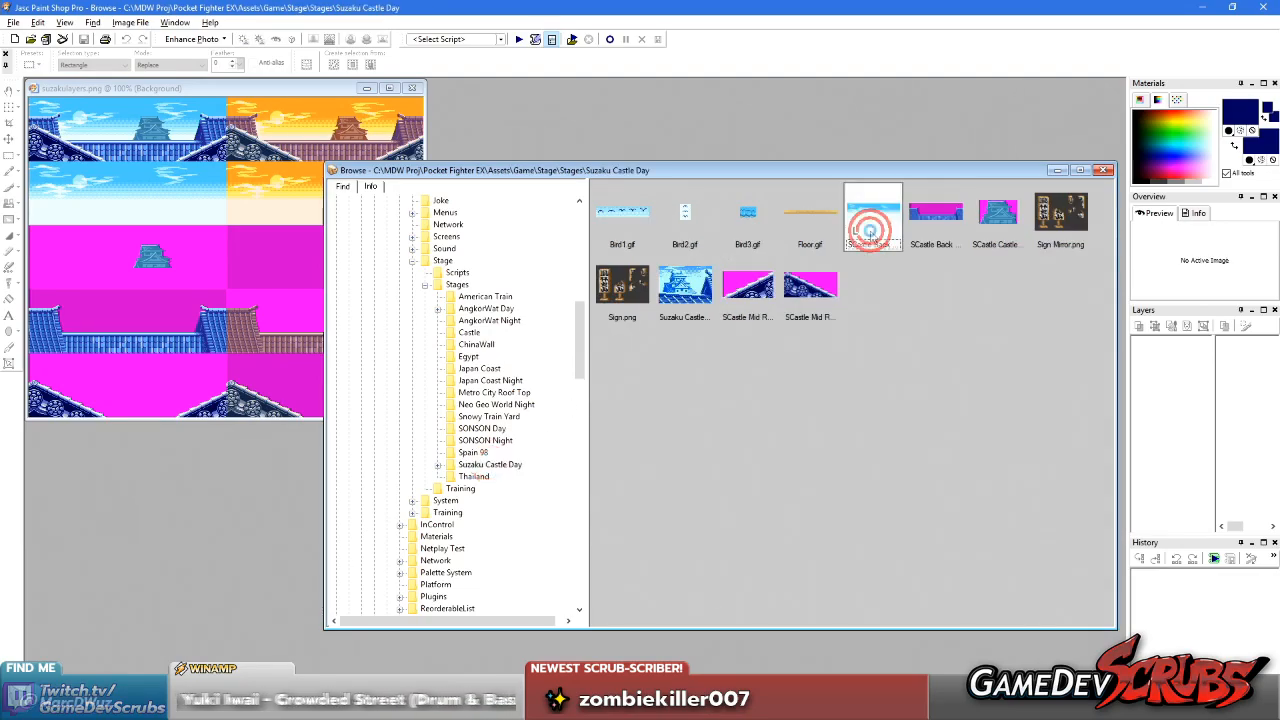
Crop the right end off the SCastle Back Day sky image, keeping 253 × 96 pixels
{"action": "double_click", "coordinate": [236, 191]}
{"action": "scroll", "coordinate": [278, 233], "scroll_direction": "up", "scroll_amount": 5}
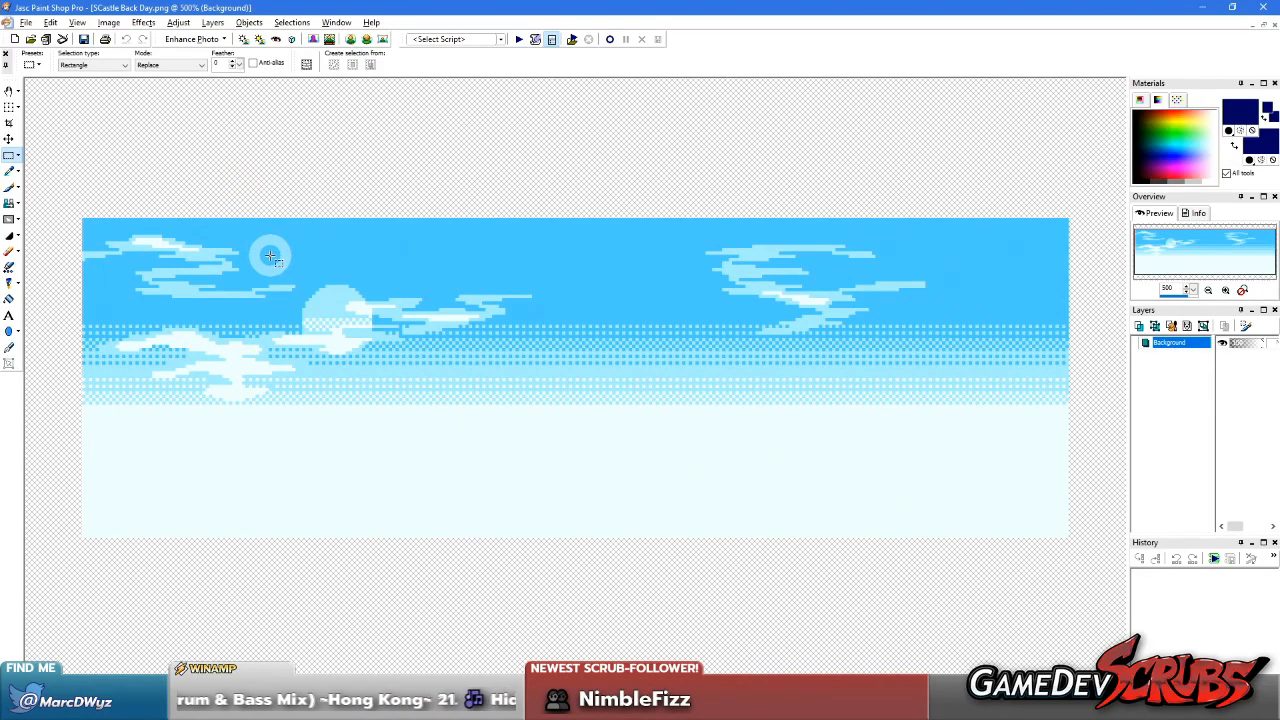
{"action": "key", "text": "r"}
{"action": "left_click_drag", "start_coordinate": [62, 191], "coordinate": [926, 685]}
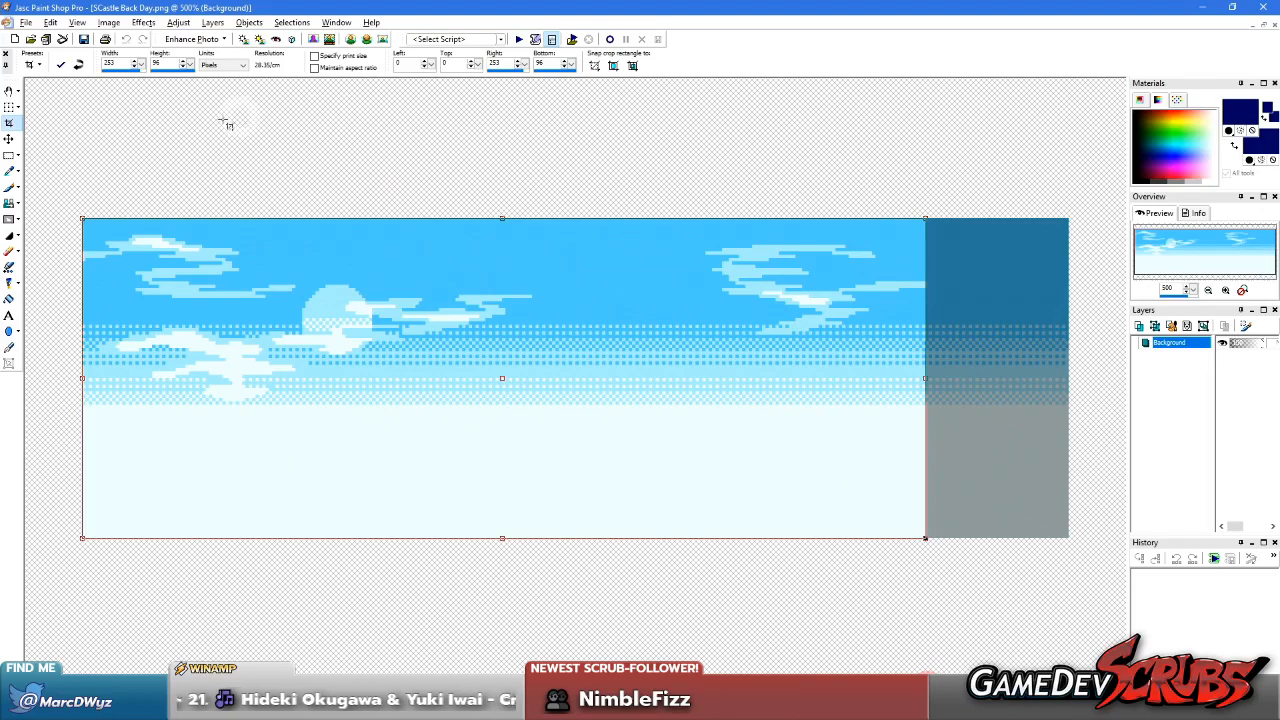
{"action": "left_click", "coordinate": [60, 66]}
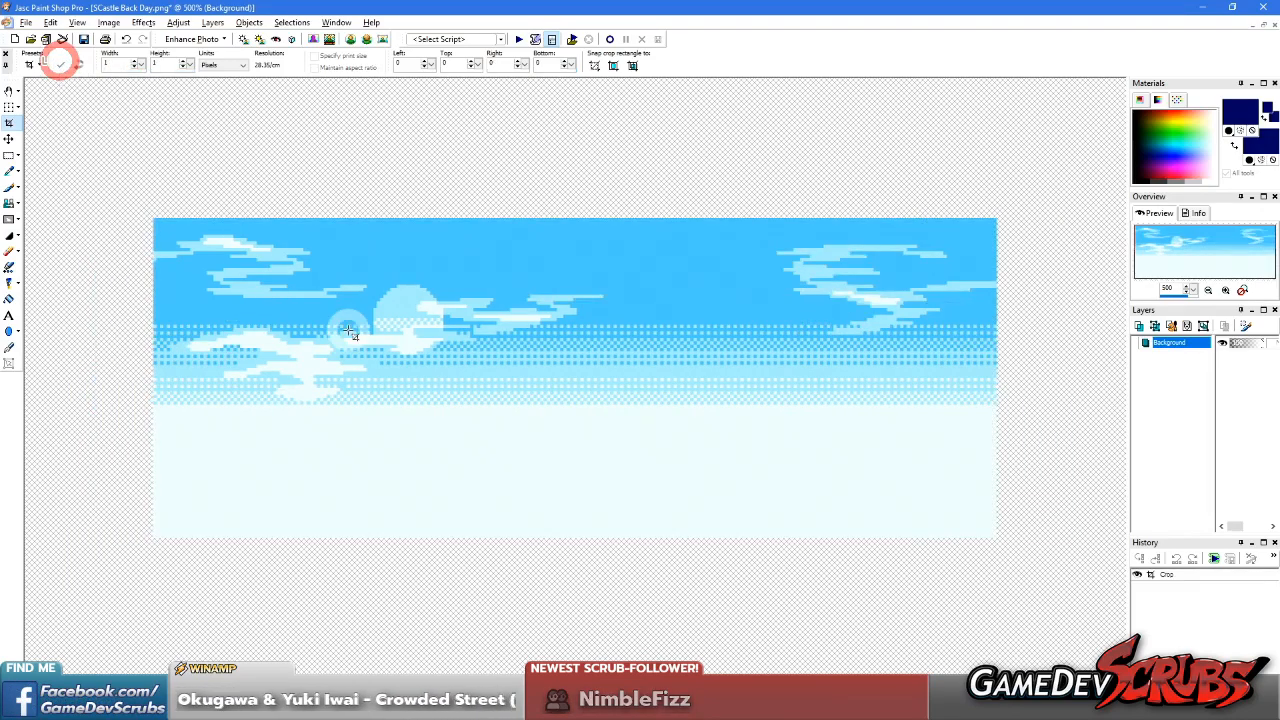
Try to crop the pale lower area off the sky at a height of 57 pixels and trim the top edge, and undo it
{"action": "left_click_drag", "start_coordinate": [73, 168], "coordinate": [1270, 408]}
{"action": "left_click", "coordinate": [60, 68]}
{"action": "left_click_drag", "start_coordinate": [94, 246], "coordinate": [1128, 640]}
{"action": "scroll", "coordinate": [600, 340], "scroll_direction": "up", "scroll_amount": 1}
{"action": "left_click_drag", "start_coordinate": [432, 265], "coordinate": [429, 278]}
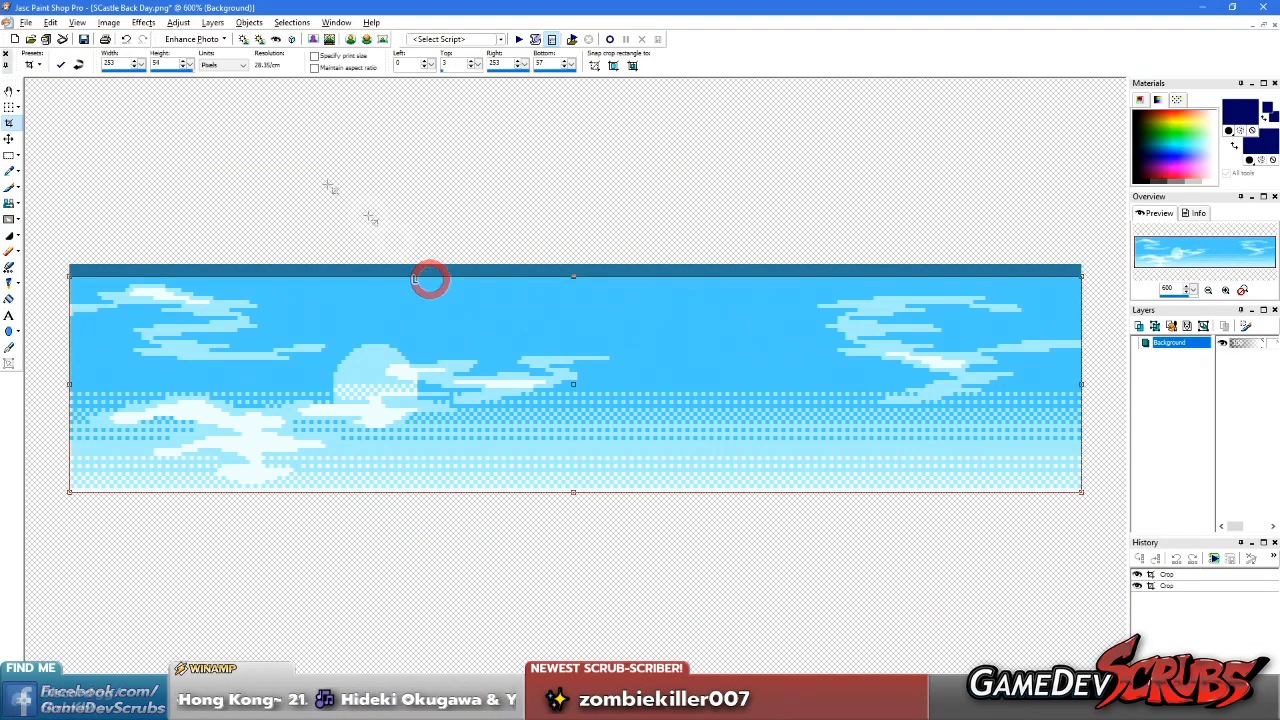
{"action": "scroll", "coordinate": [222, 255], "scroll_direction": "up", "scroll_amount": 5}
{"action": "left_click_drag", "start_coordinate": [354, 124], "coordinate": [352, 146]}
{"action": "scroll", "coordinate": [429, 280], "scroll_direction": "down", "scroll_amount": 5}
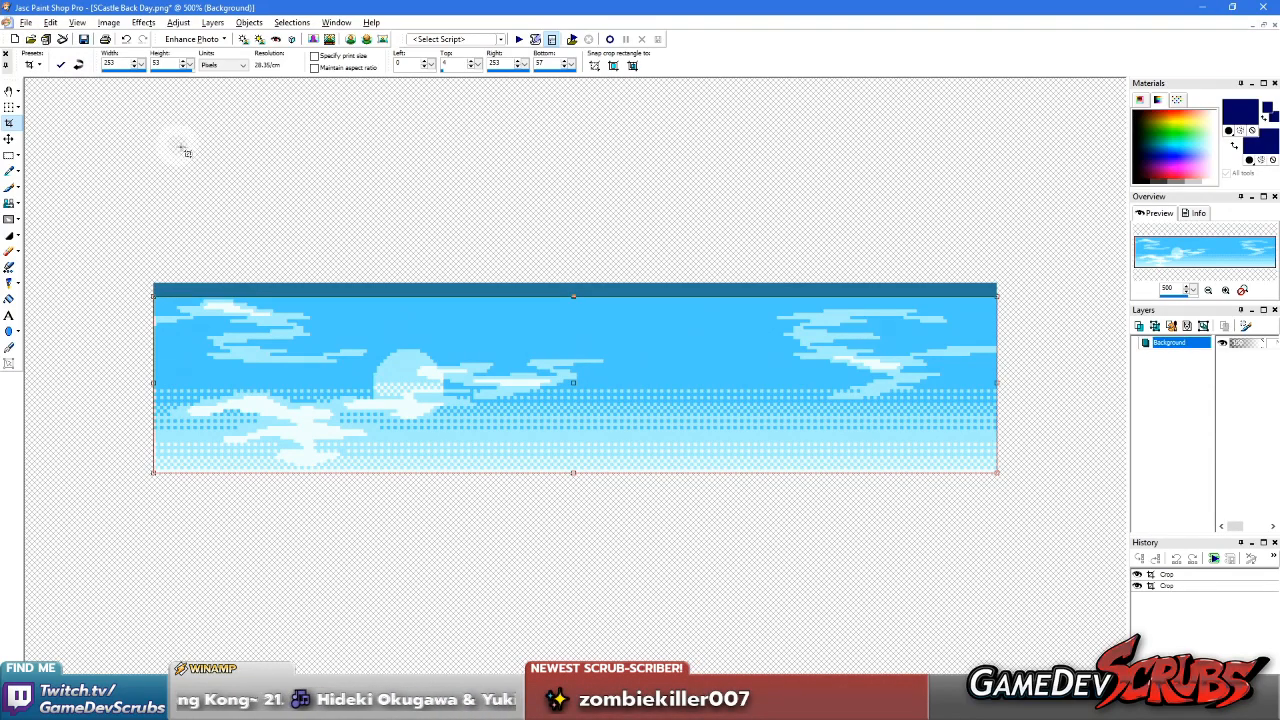
{"action": "key", "text": "ctrl+z"}
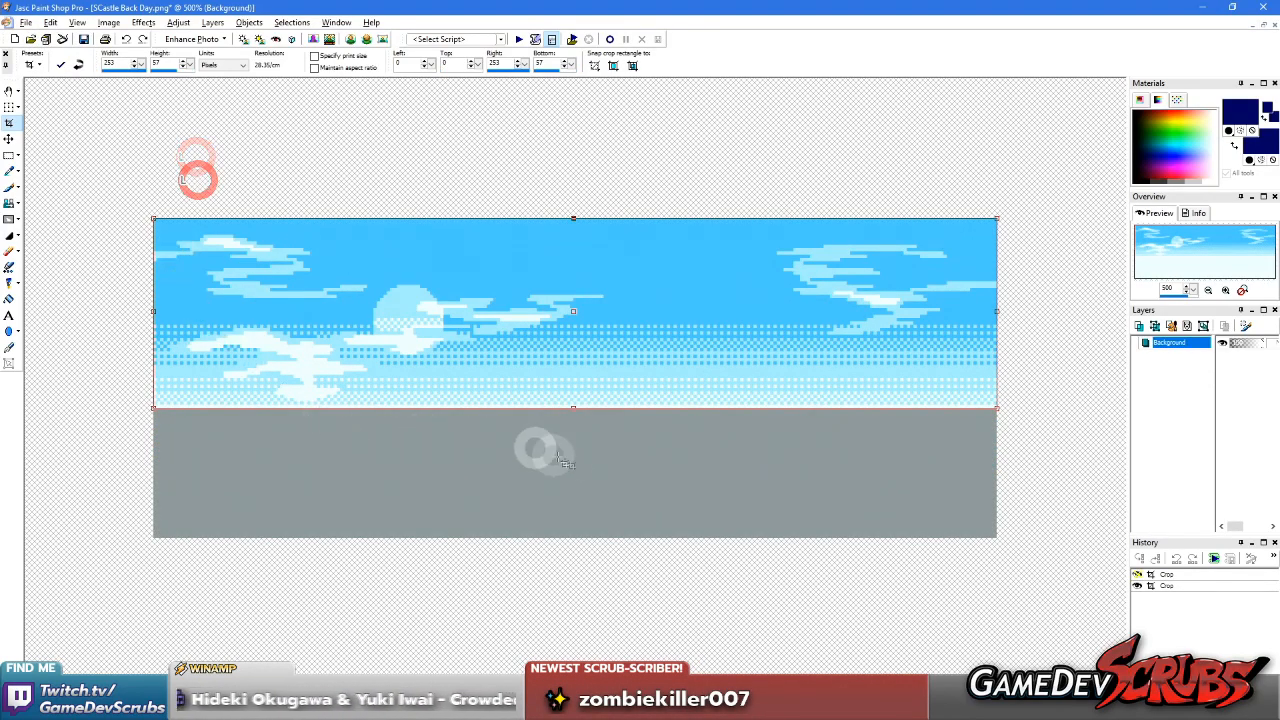
Crop the sky image to 253 × 55 pixels, with the top edge at 3 and the bottom edge at 58
{"action": "left_click_drag", "start_coordinate": [576, 410], "coordinate": [574, 413]}
{"action": "scroll", "coordinate": [497, 262], "scroll_direction": "up", "scroll_amount": 5}
{"action": "scroll", "coordinate": [703, 149], "scroll_direction": "down", "scroll_amount": 1}
{"action": "scroll", "coordinate": [769, 90], "scroll_direction": "up", "scroll_amount": 1}
{"action": "scroll", "coordinate": [177, 143], "scroll_direction": "up", "scroll_amount": 2}
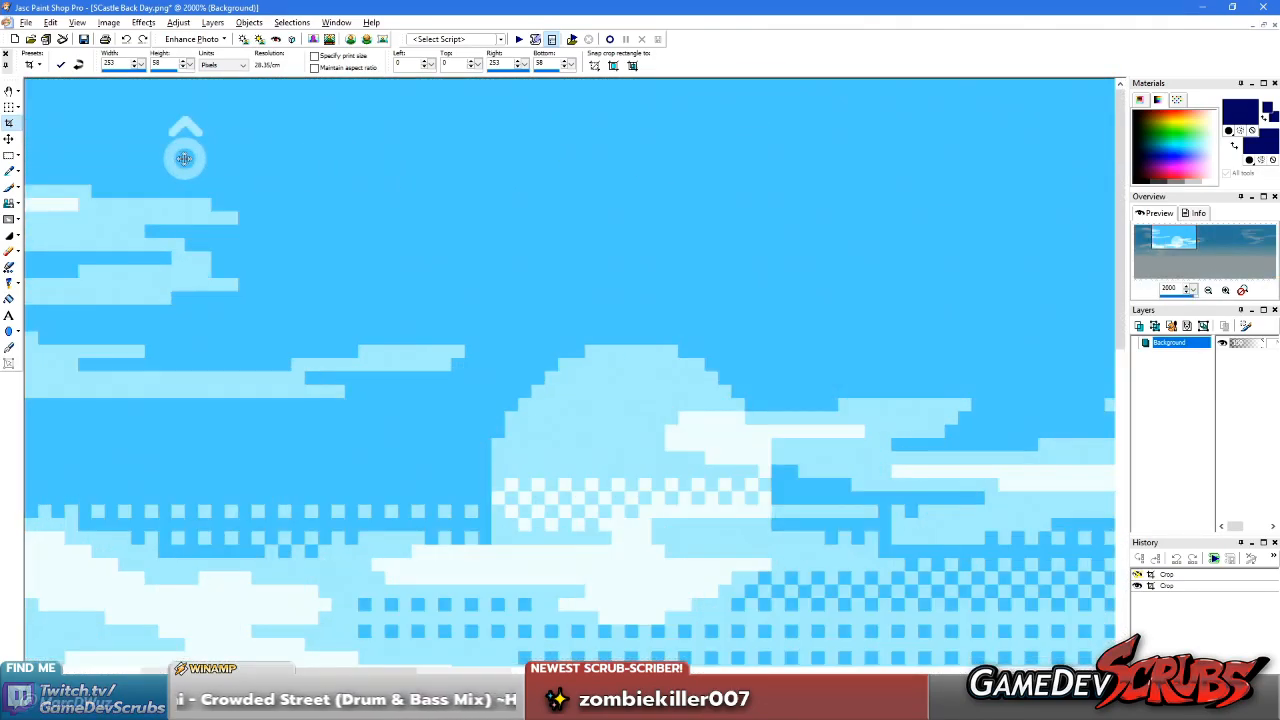
{"action": "mouse_move", "coordinate": [243, 79]}
{"action": "left_mouse_down"}
{"action": "mouse_move", "coordinate": [241, 152]}
{"action": "mouse_move", "coordinate": [243, 134]}
{"action": "left_mouse_up"}
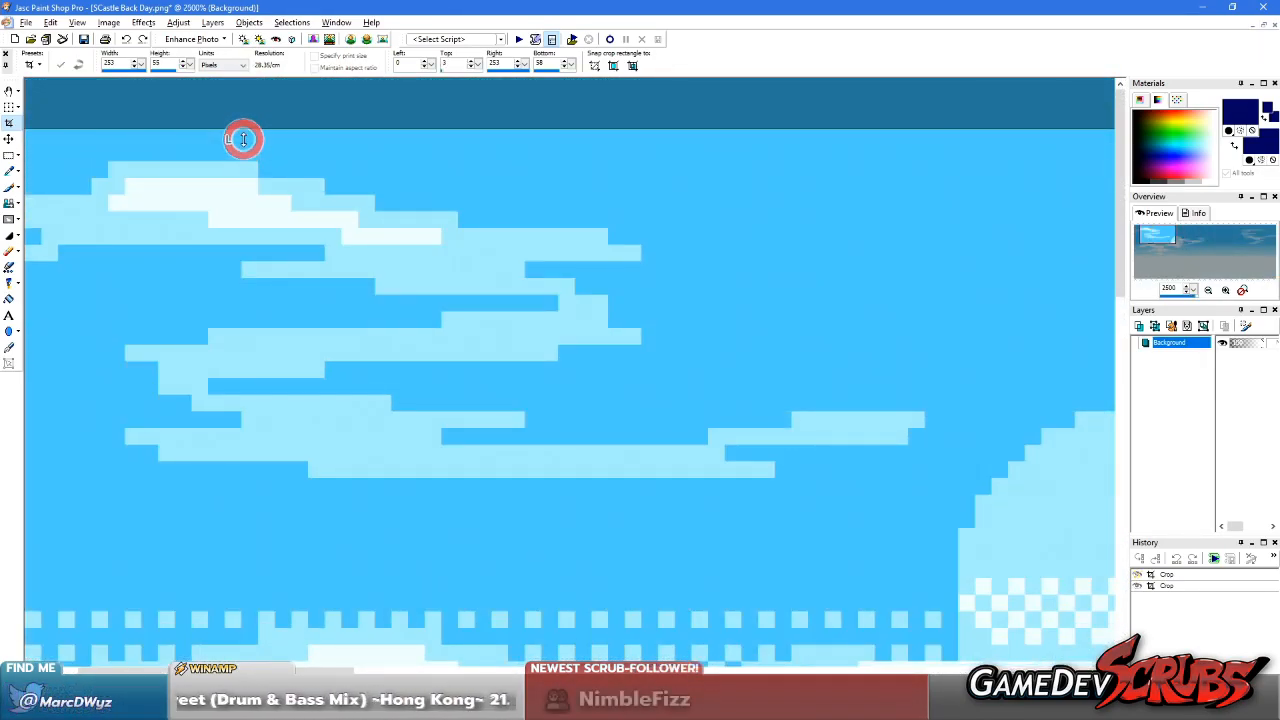
{"action": "scroll", "coordinate": [243, 134], "scroll_direction": "down", "scroll_amount": 7}
{"action": "scroll", "coordinate": [537, 193], "scroll_direction": "up", "scroll_amount": 1}
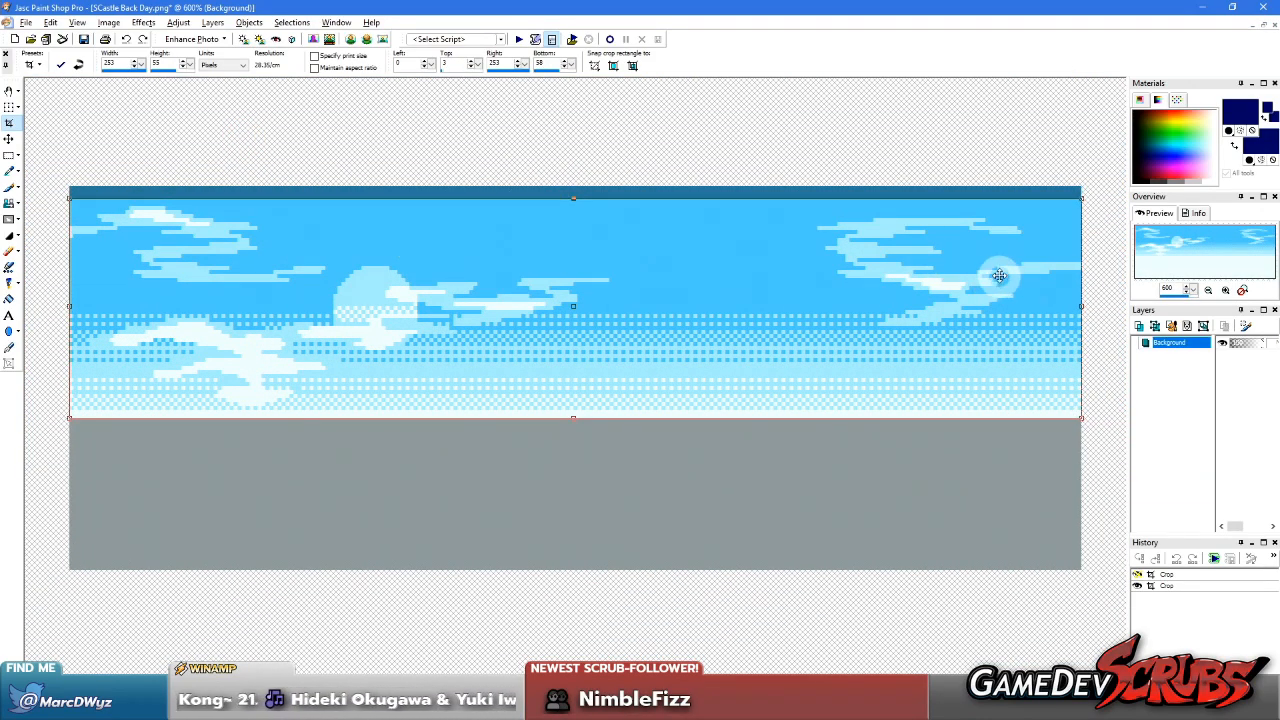
{"action": "left_click", "coordinate": [60, 64]}
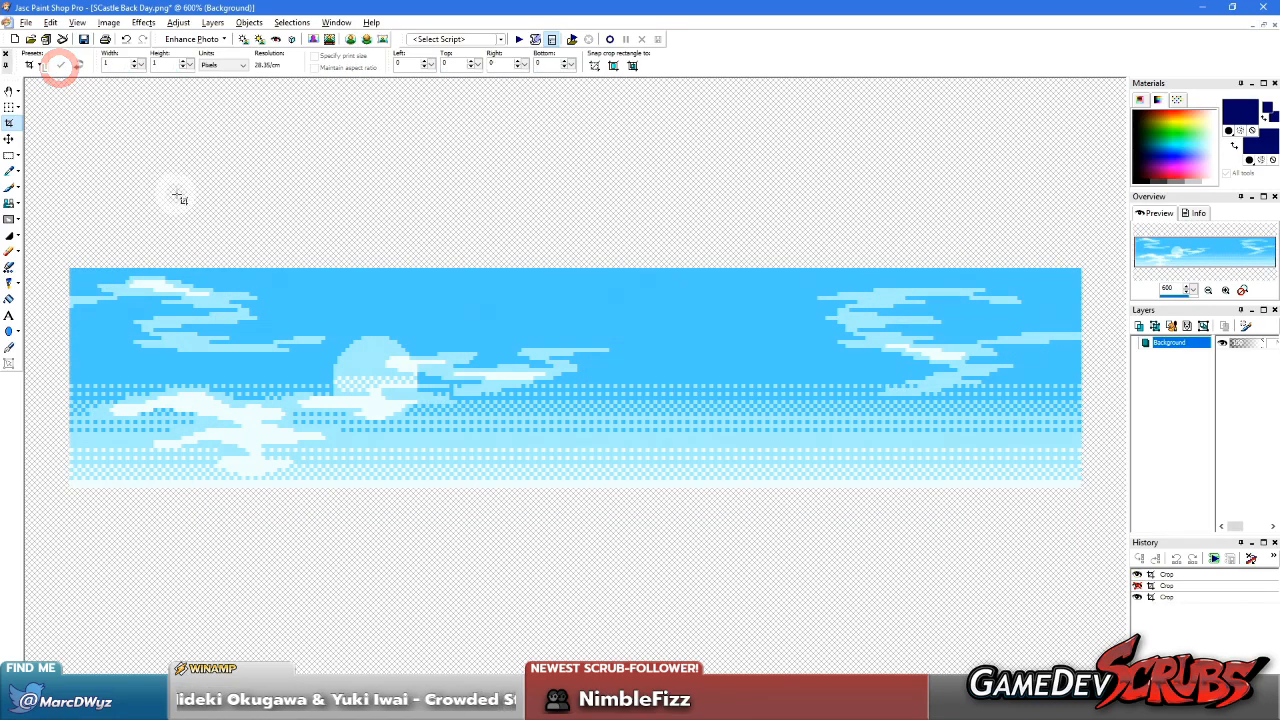
Select the part of the sky with the sun and left clouds, move it closer to the right-hand cloud, and deselect
{"action": "key", "text": "s"}
{"action": "left_click_drag", "start_coordinate": [48, 248], "coordinate": [606, 638]}
{"action": "left_click_drag", "start_coordinate": [456, 461], "coordinate": [646, 458]}
{"action": "scroll", "coordinate": [782, 394], "scroll_direction": "up", "scroll_amount": 2}
{"action": "scroll", "coordinate": [589, 390], "scroll_direction": "up", "scroll_amount": 3}
{"action": "left_click_drag", "start_coordinate": [500, 405], "coordinate": [498, 446]}
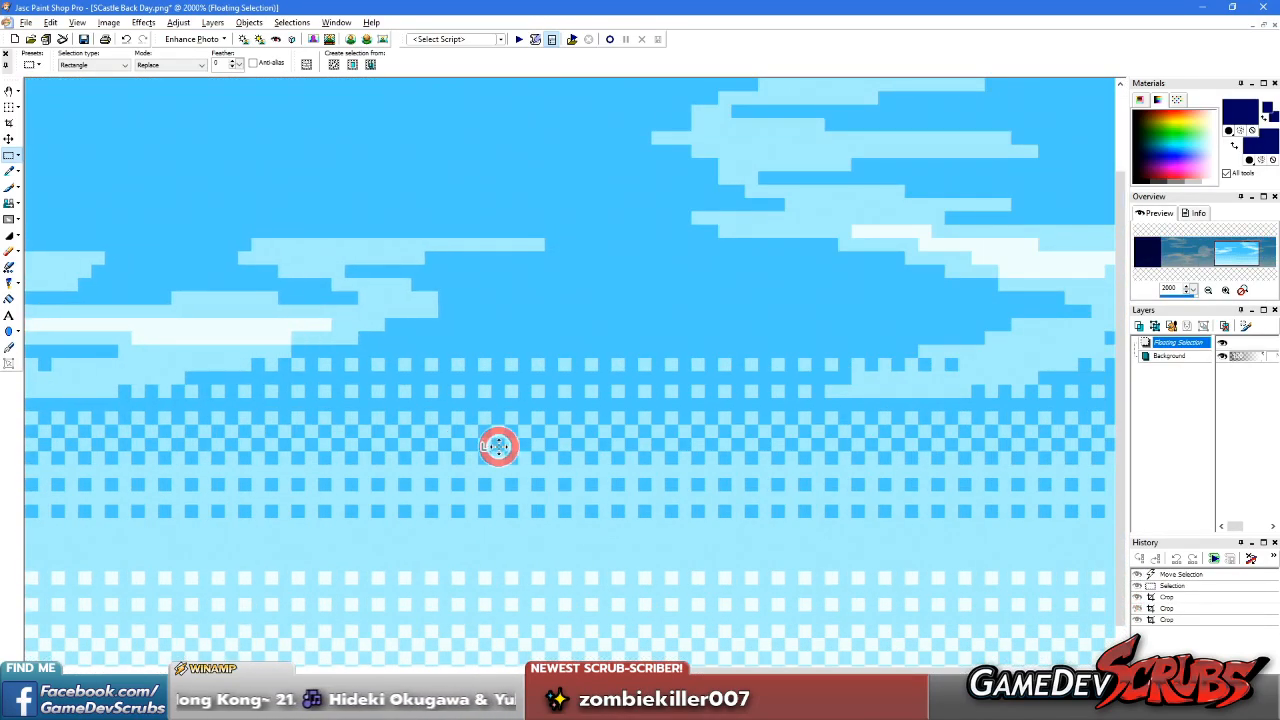
{"action": "left_click", "coordinate": [572, 228]}
Check the gap between the clouds, reselect the left part of the sky, and adjust its position to match the dither pattern
{"action": "left_click_drag", "start_coordinate": [546, 262], "coordinate": [647, 380]}
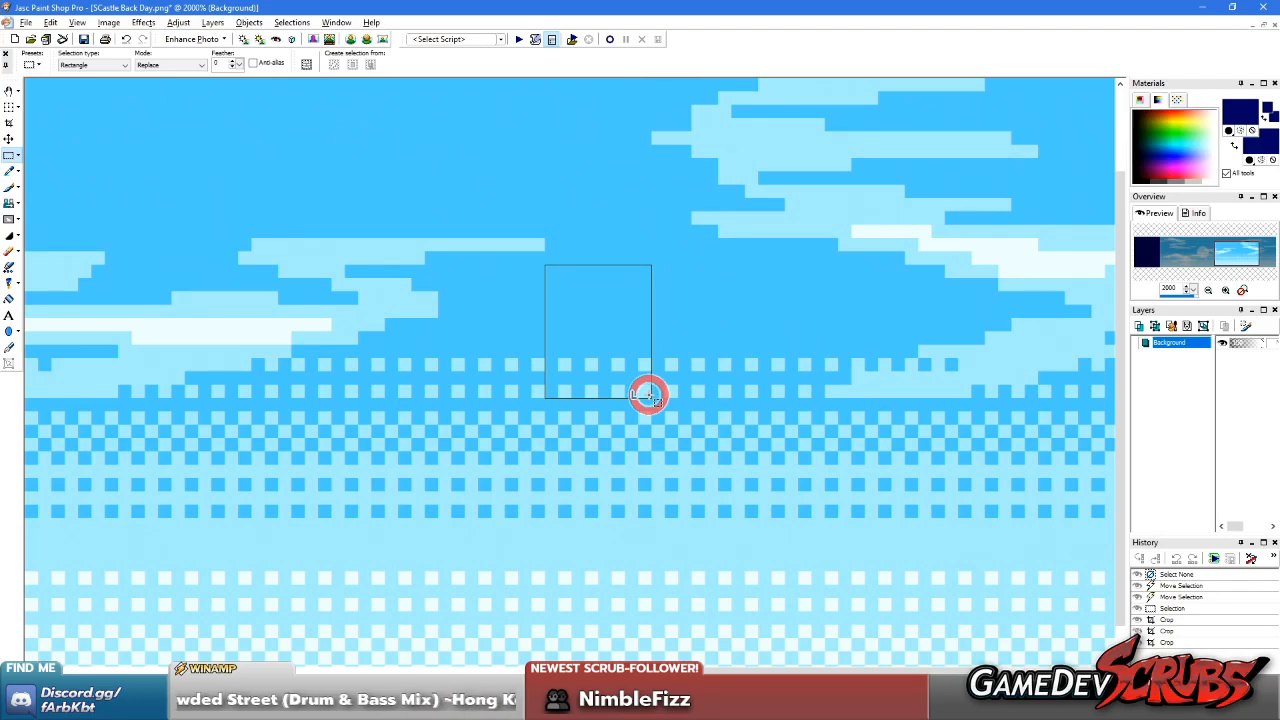
{"action": "left_click_drag", "start_coordinate": [650, 396], "coordinate": [651, 397]}
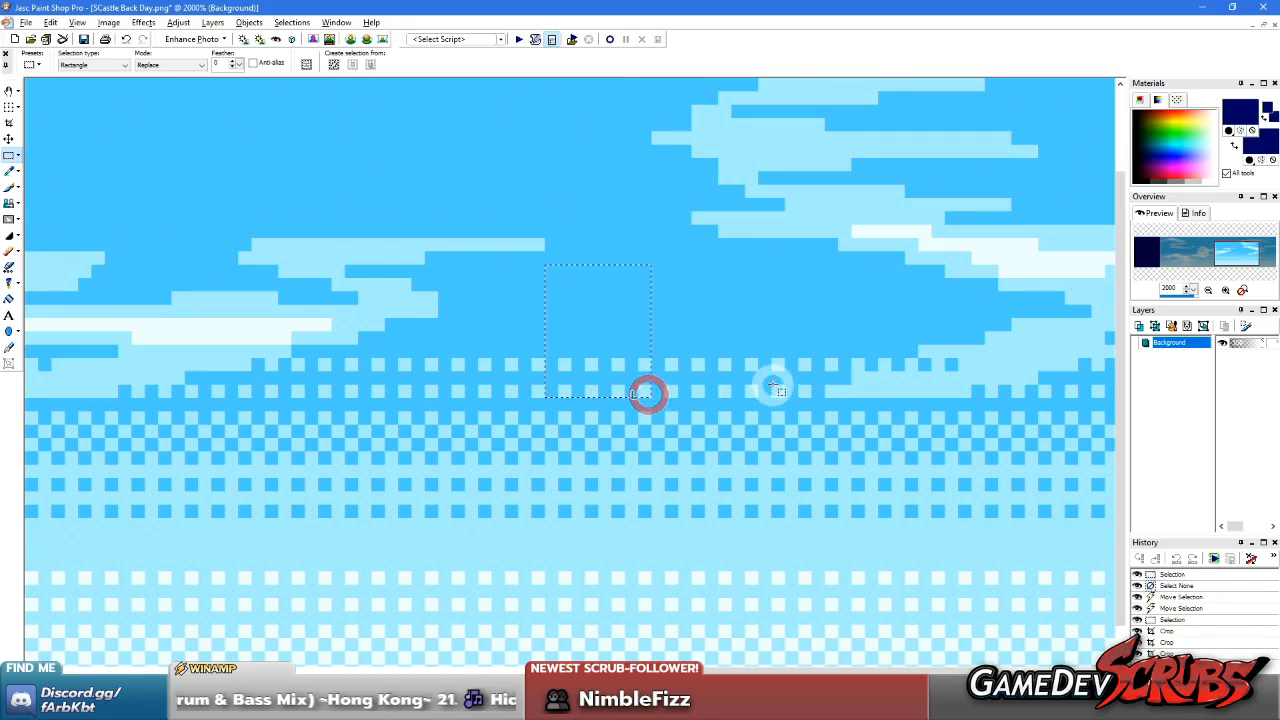
{"action": "scroll", "coordinate": [771, 386], "scroll_direction": "down", "scroll_amount": 5}
{"action": "left_click_drag", "start_coordinate": [157, 180], "coordinate": [800, 652]}
{"action": "scroll", "coordinate": [791, 584], "scroll_direction": "up", "scroll_amount": 5}
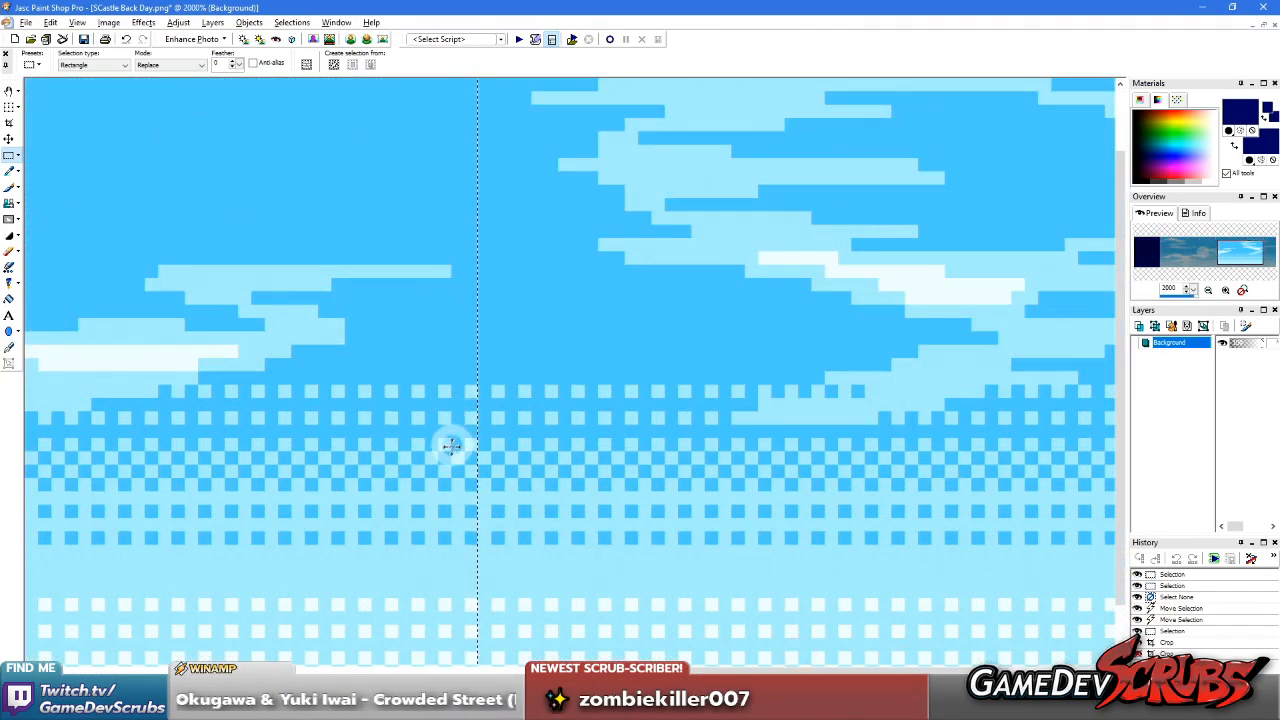
{"action": "mouse_move", "coordinate": [449, 452]}
{"action": "left_mouse_down"}
{"action": "mouse_move", "coordinate": [494, 451]}
{"action": "mouse_move", "coordinate": [445, 450]}
{"action": "left_mouse_up"}
{"action": "scroll", "coordinate": [566, 246], "scroll_direction": "down", "scroll_amount": 1}
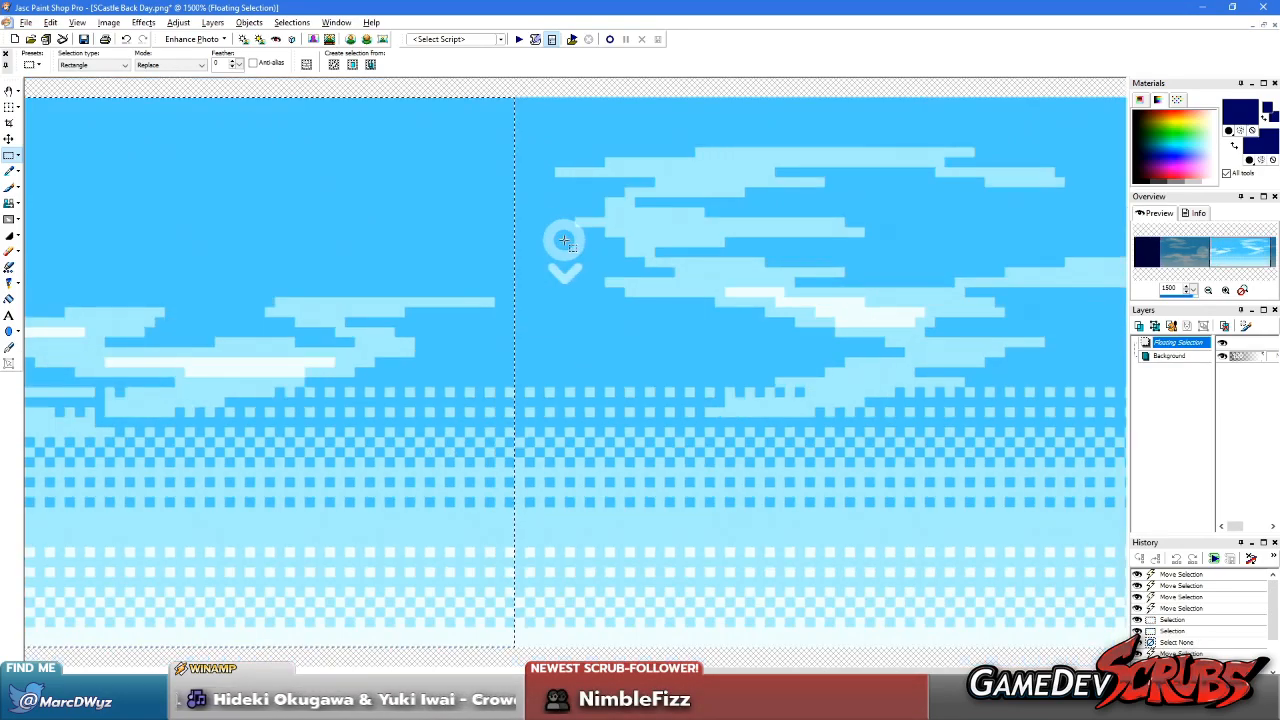
Mark the gap beside the seam with a selection, and undo the last shift of the left sky portion
{"action": "scroll", "coordinate": [566, 247], "scroll_direction": "up", "scroll_amount": 1}
{"action": "mouse_move", "coordinate": [489, 486]}
{"action": "left_mouse_down"}
{"action": "mouse_move", "coordinate": [514, 486]}
{"action": "mouse_move", "coordinate": [569, 314]}
{"action": "mouse_move", "coordinate": [569, 155]}
{"action": "left_mouse_up"}
{"action": "right_click", "coordinate": [606, 487]}
{"action": "key", "text": "ctrl+z"}
{"action": "key", "text": "ctrl+z"}
{"action": "key", "text": "ctrl+z"}
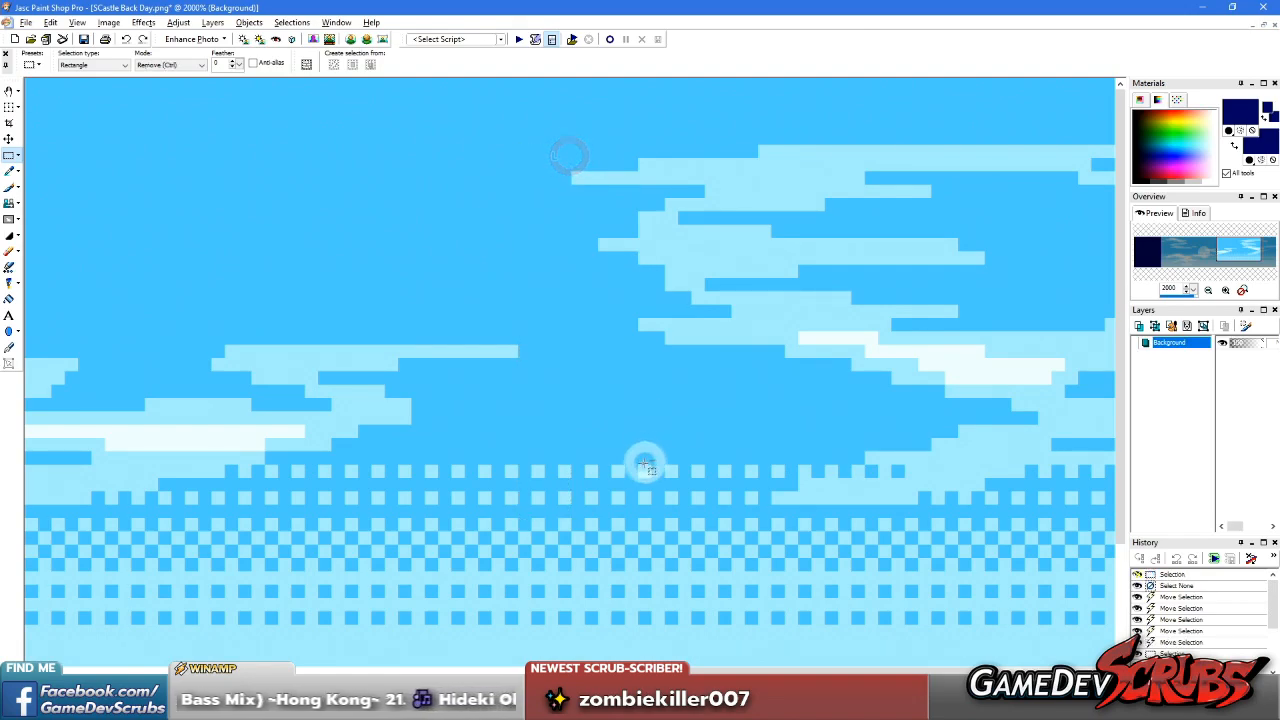
{"action": "right_click", "coordinate": [603, 456]}
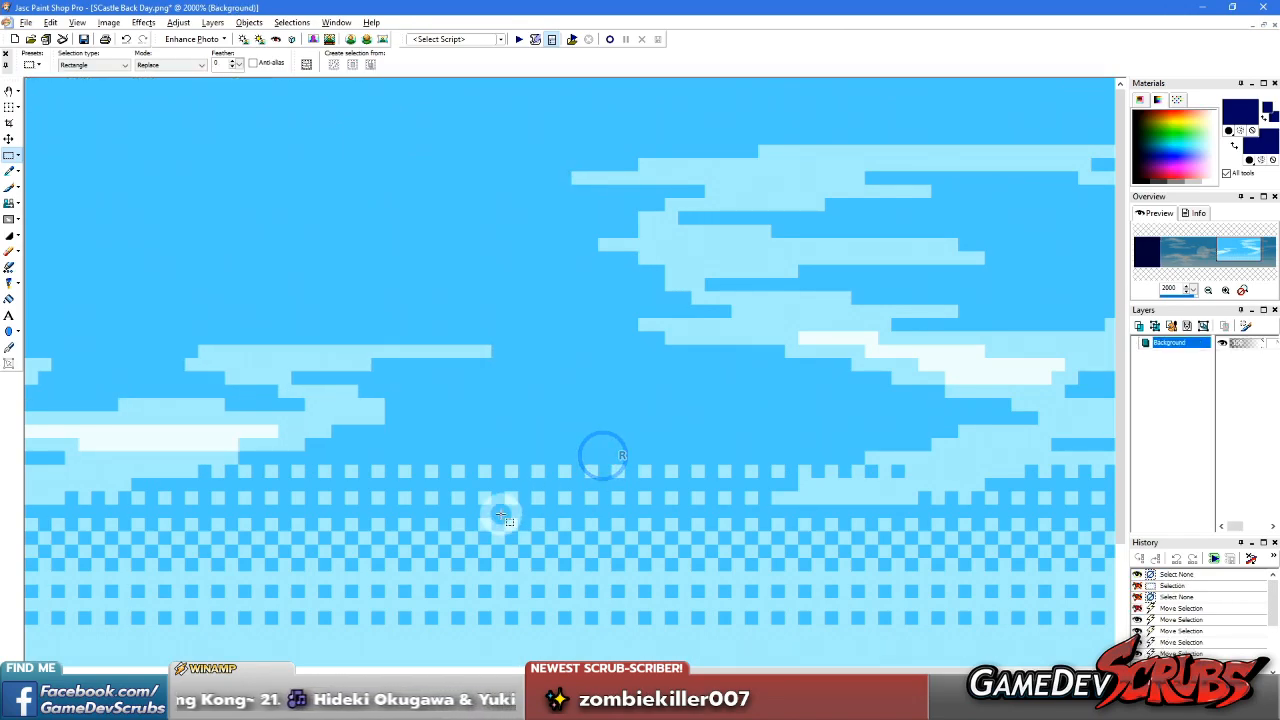
Measure the dither spacing and gap between the left cloud's tip and the right-hand cloud with narrow selections
{"action": "left_click_drag", "start_coordinate": [497, 520], "coordinate": [523, 271]}
{"action": "right_click", "coordinate": [584, 595]}
{"action": "left_click", "coordinate": [527, 463]}
{"action": "left_click_drag", "start_coordinate": [527, 463], "coordinate": [555, 108]}
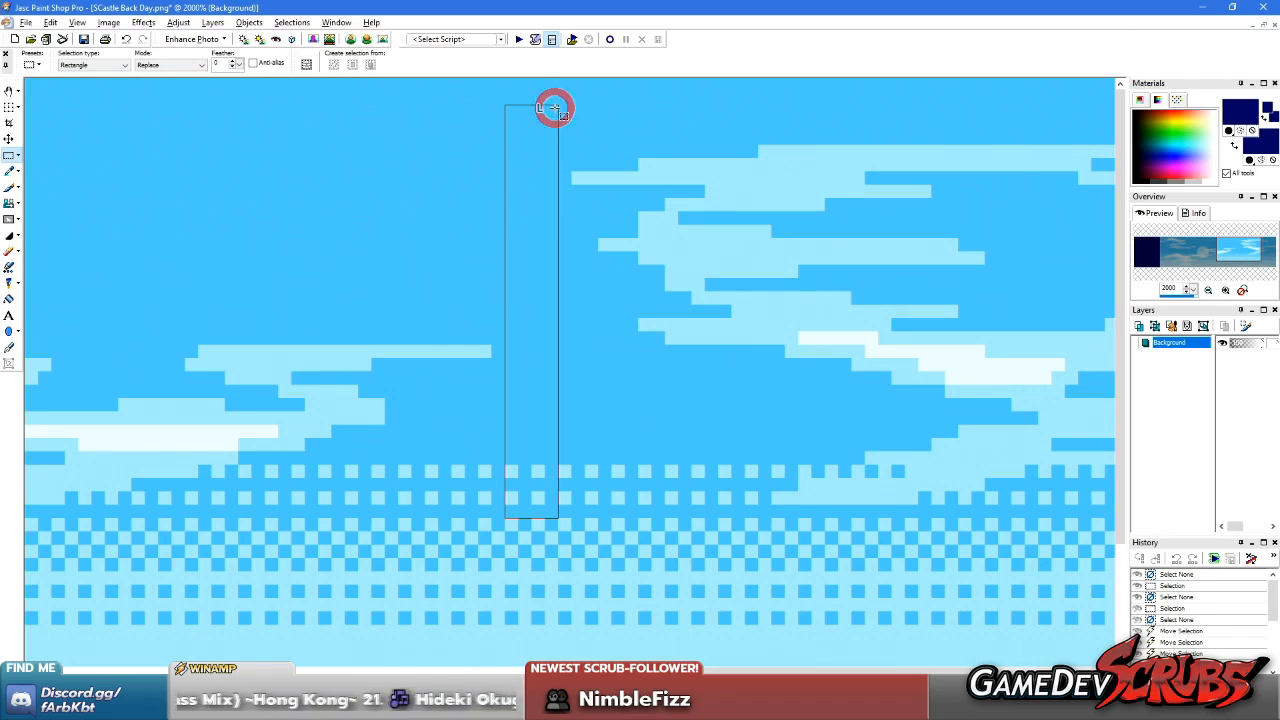
{"action": "left_click_drag", "start_coordinate": [555, 108], "coordinate": [554, 108]}
{"action": "scroll", "coordinate": [554, 108], "scroll_direction": "down", "scroll_amount": 5}
{"action": "right_click", "coordinate": [323, 247]}
Select the left sky portion, shift it slightly toward the right-hand cloud, and recheck the gap between the clouds
{"action": "left_click_drag", "start_coordinate": [217, 209], "coordinate": [754, 614]}
{"action": "scroll", "coordinate": [691, 466], "scroll_direction": "up", "scroll_amount": 4}
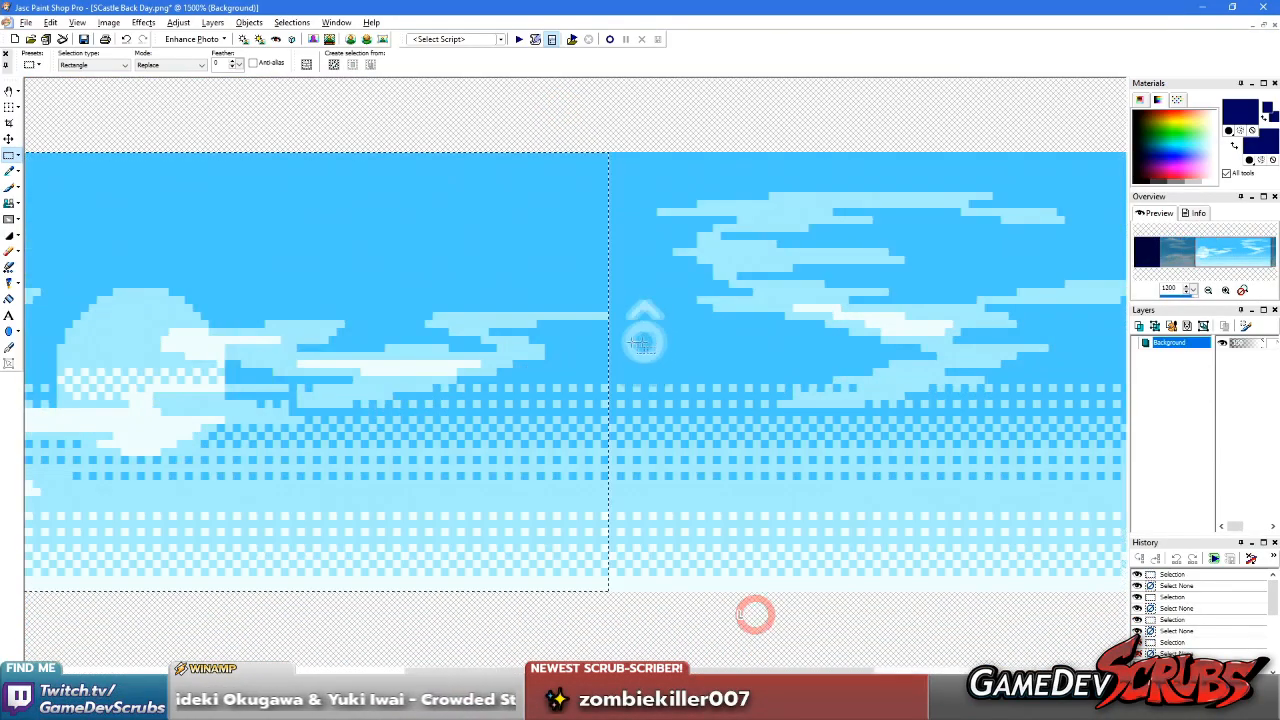
{"action": "left_click_drag", "start_coordinate": [429, 423], "coordinate": [446, 420]}
{"action": "right_click", "coordinate": [571, 391]}
{"action": "scroll", "coordinate": [713, 364], "scroll_direction": "up", "scroll_amount": 2}
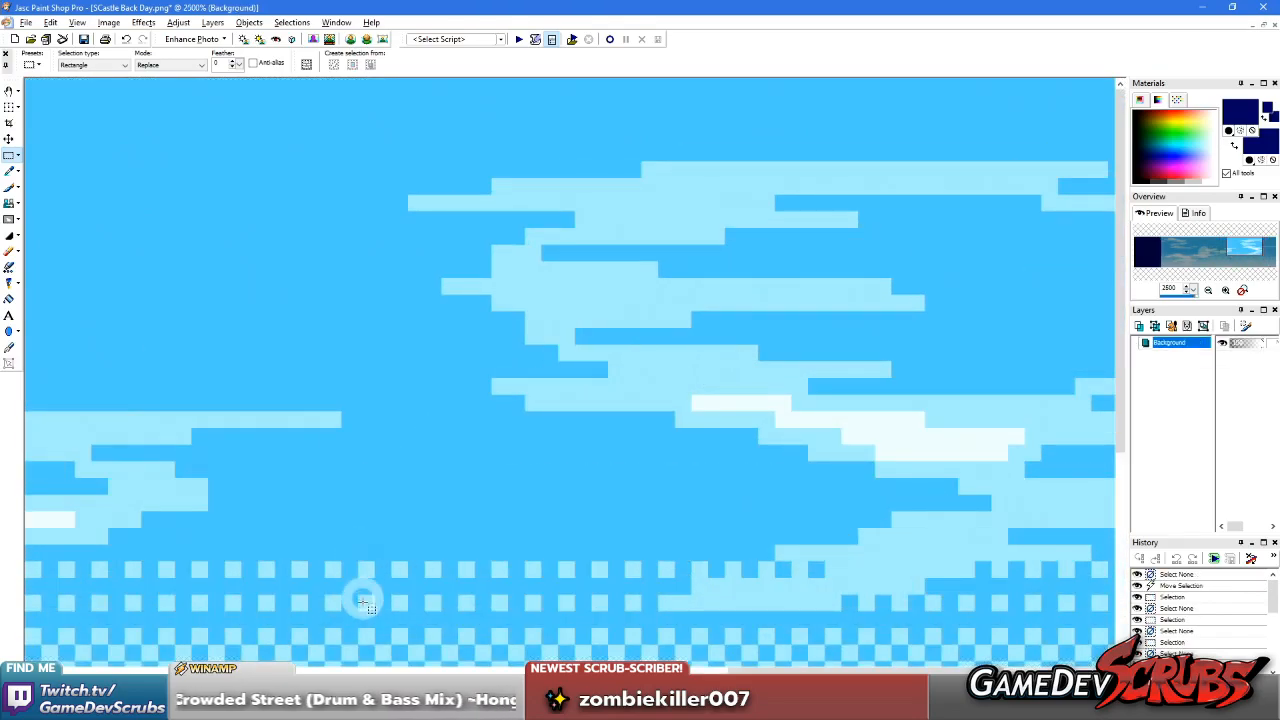
{"action": "left_click_drag", "start_coordinate": [363, 620], "coordinate": [386, 78]}
{"action": "scroll", "coordinate": [550, 400], "scroll_direction": "down", "scroll_amount": 5}
{"action": "right_click", "coordinate": [452, 387]}
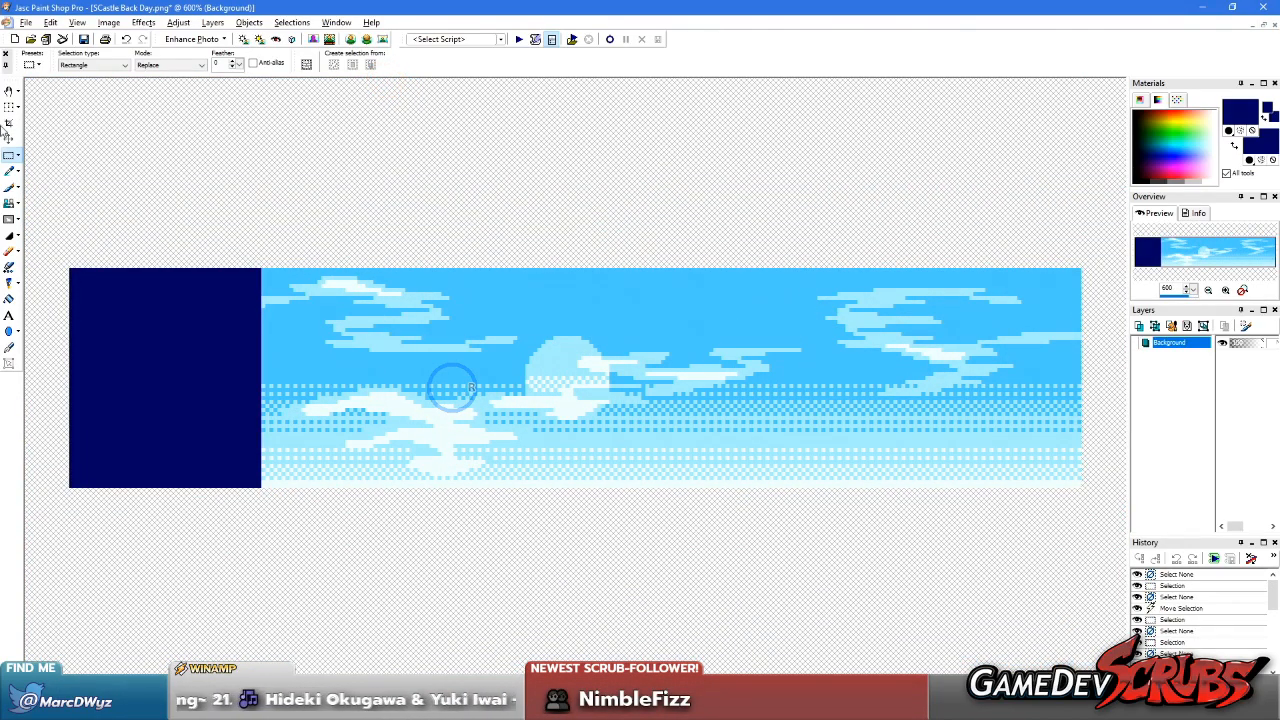
Crop the dark blue strip off the sky image, keeping 205 × 55 pixels, and save the file
{"action": "left_click", "coordinate": [10, 122]}
{"action": "left_click_drag", "start_coordinate": [1108, 248], "coordinate": [262, 651]}
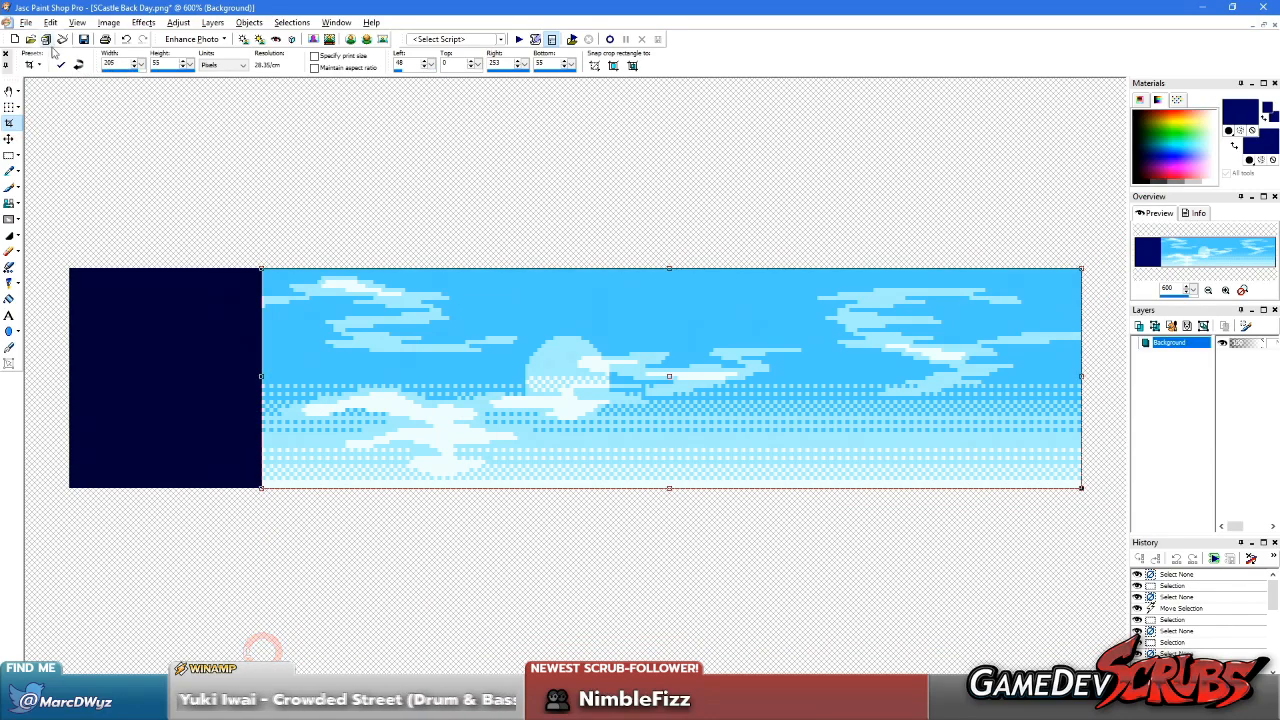
{"action": "left_click", "coordinate": [59, 64]}
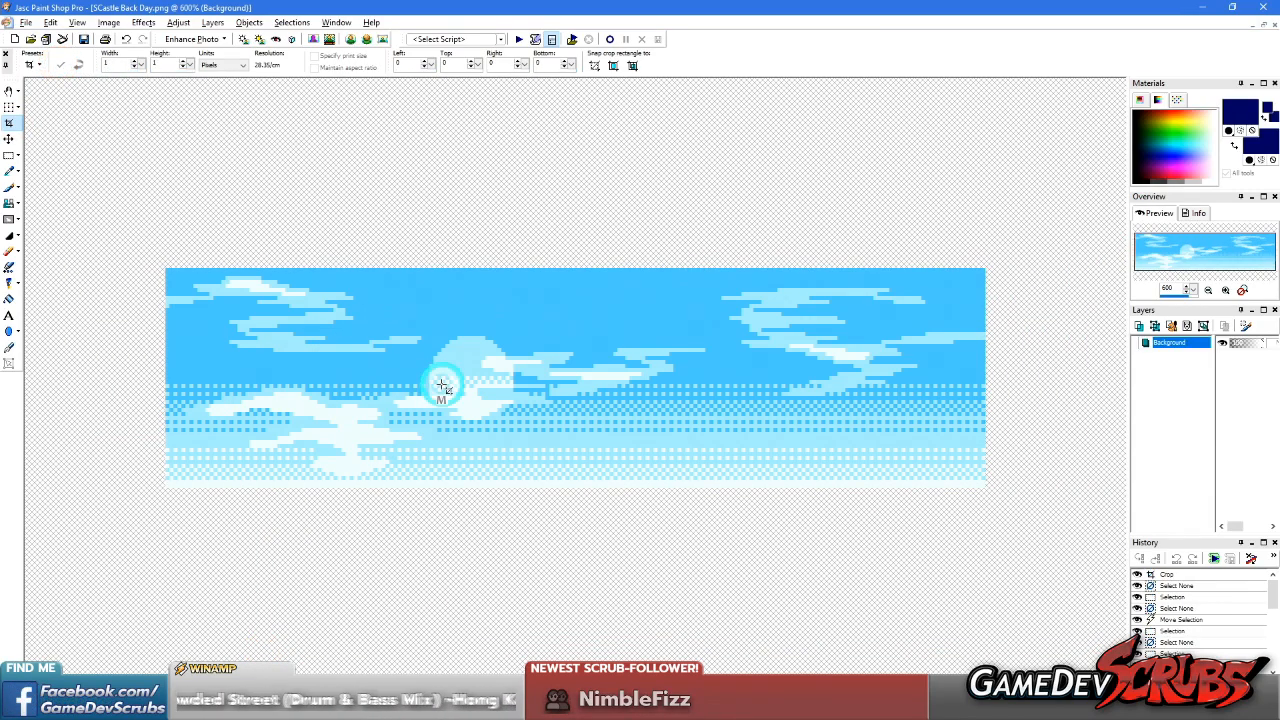
Switch to Unity, reopen SCastle Back Day in the Sprite Editor, and set its bottom and top borders to 1
{"action": "key", "text": "alt+Tab"}
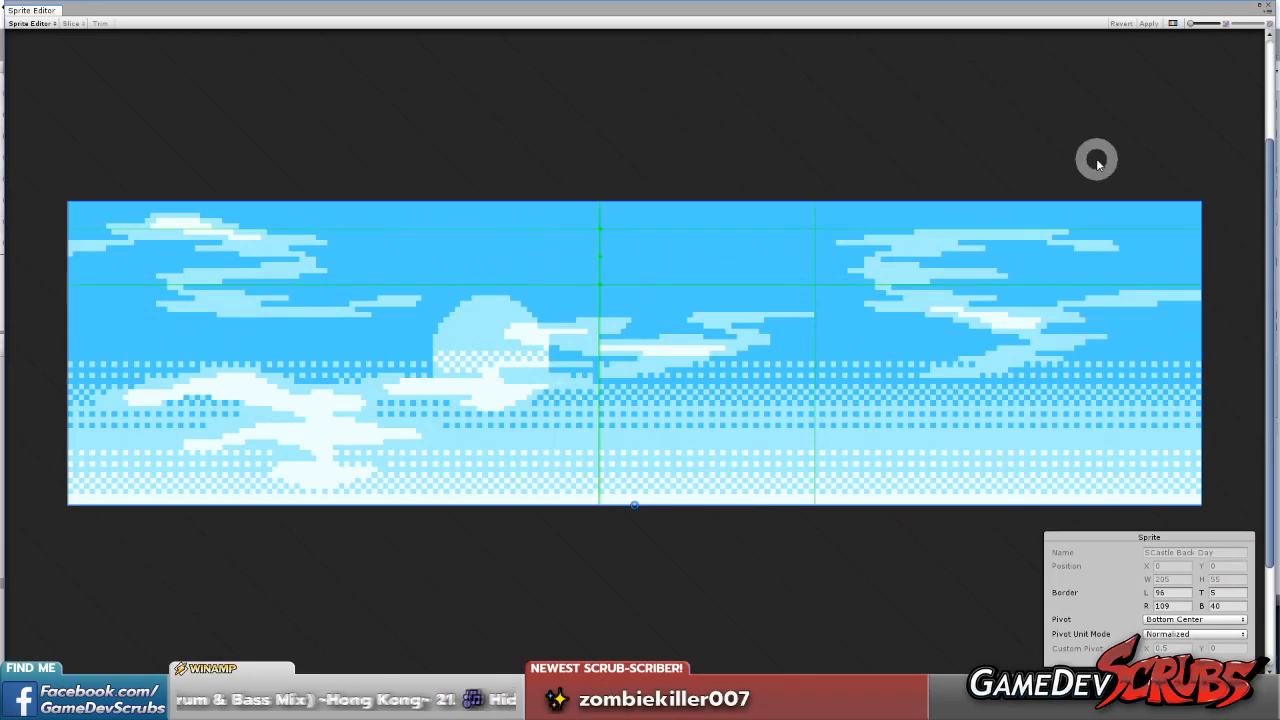
{"action": "left_click", "coordinate": [1266, 9]}
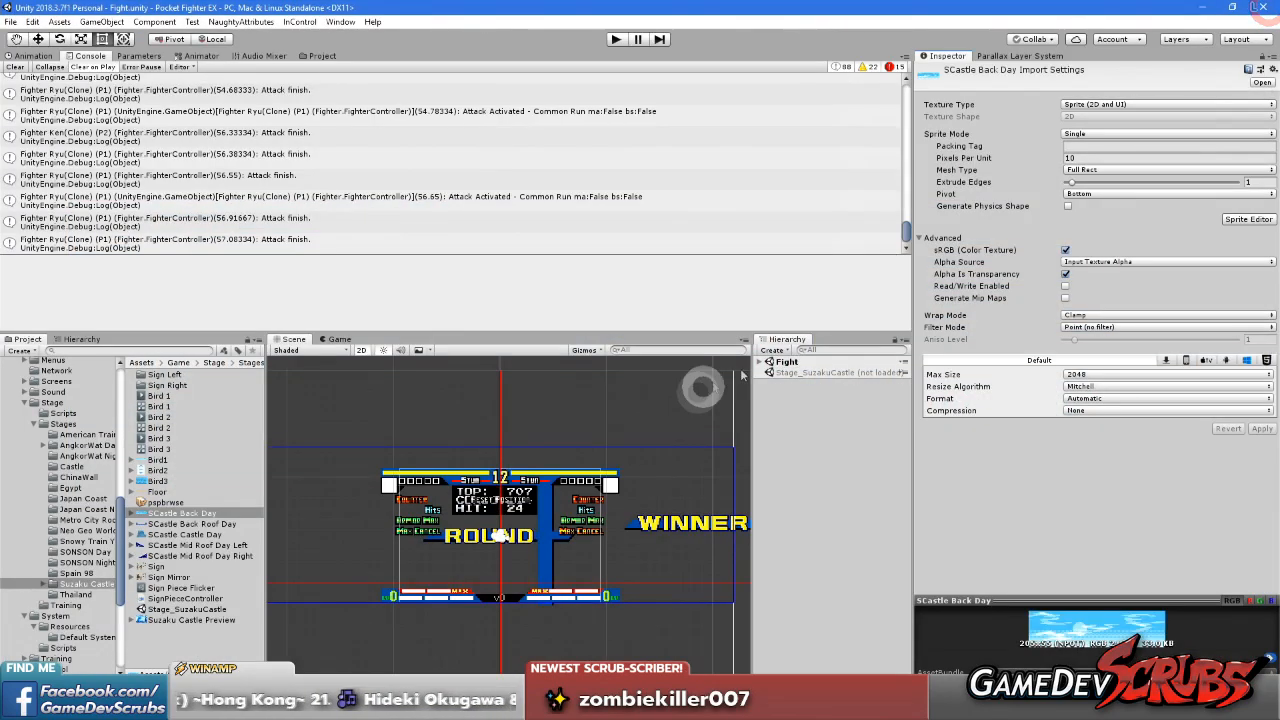
{"action": "left_click", "coordinate": [1250, 219]}
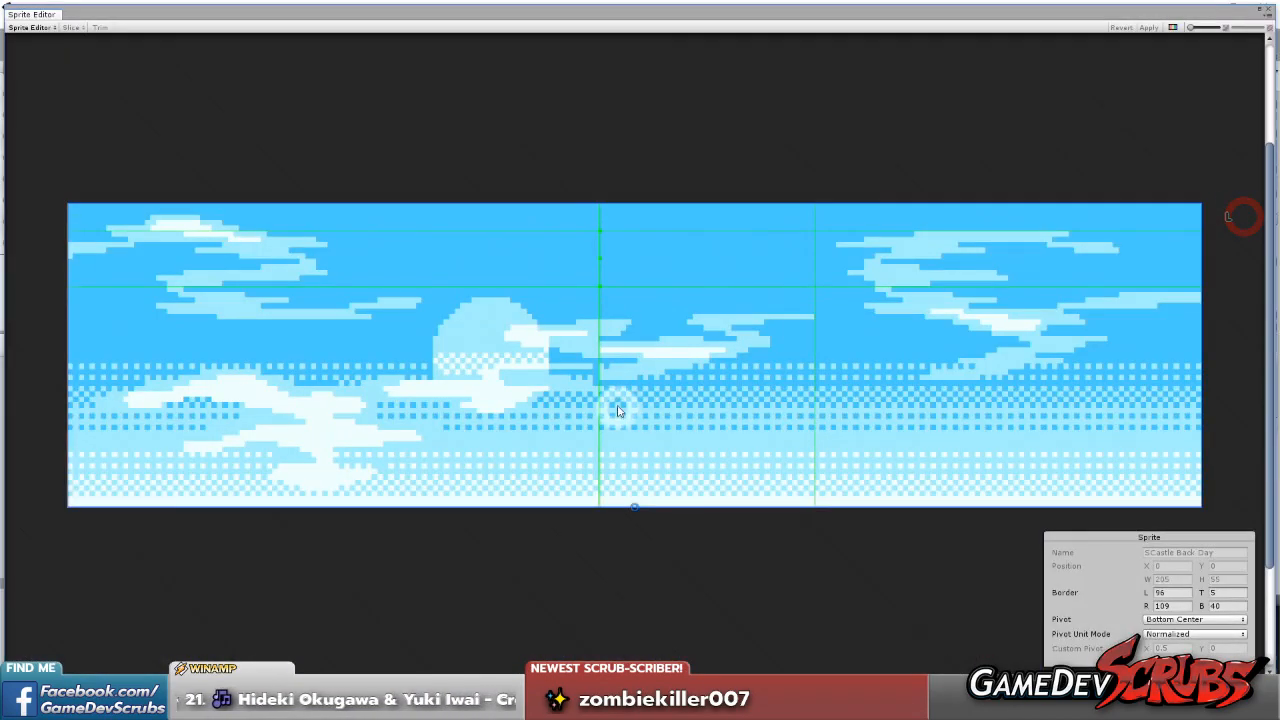
{"action": "scroll", "coordinate": [455, 347], "scroll_direction": "up", "scroll_amount": 1}
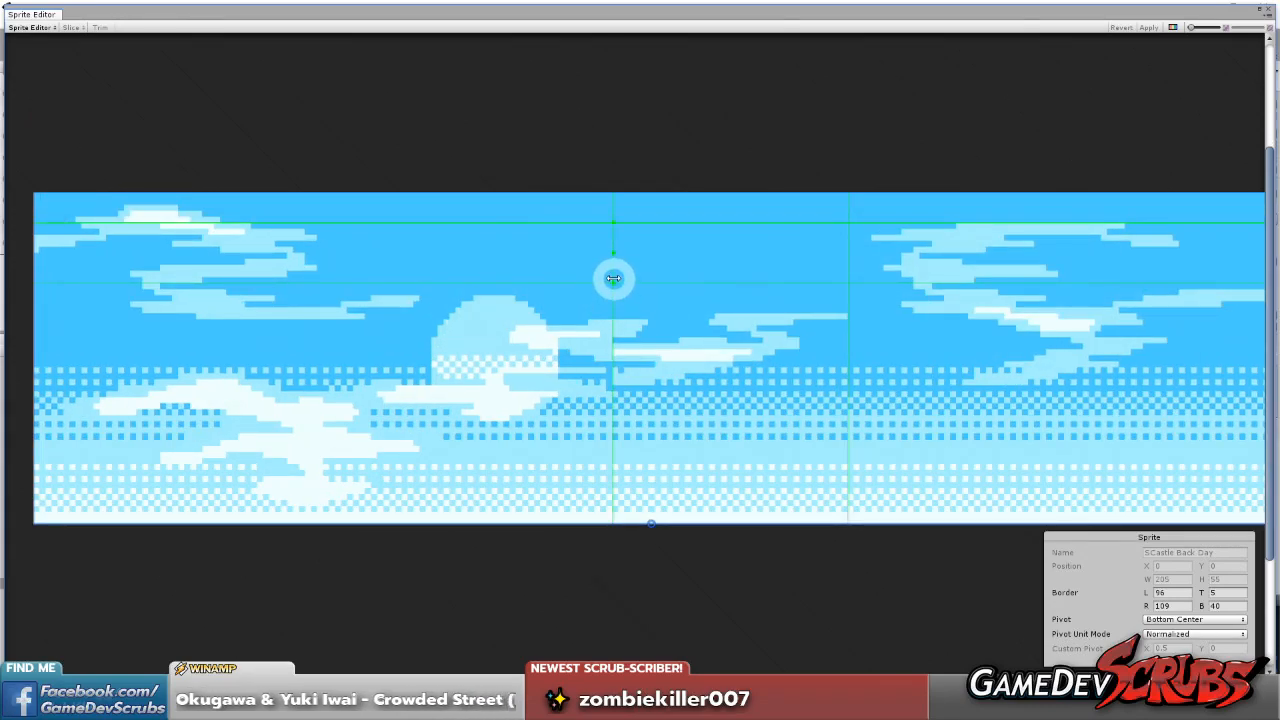
{"action": "left_click_drag", "start_coordinate": [607, 290], "coordinate": [562, 516]}
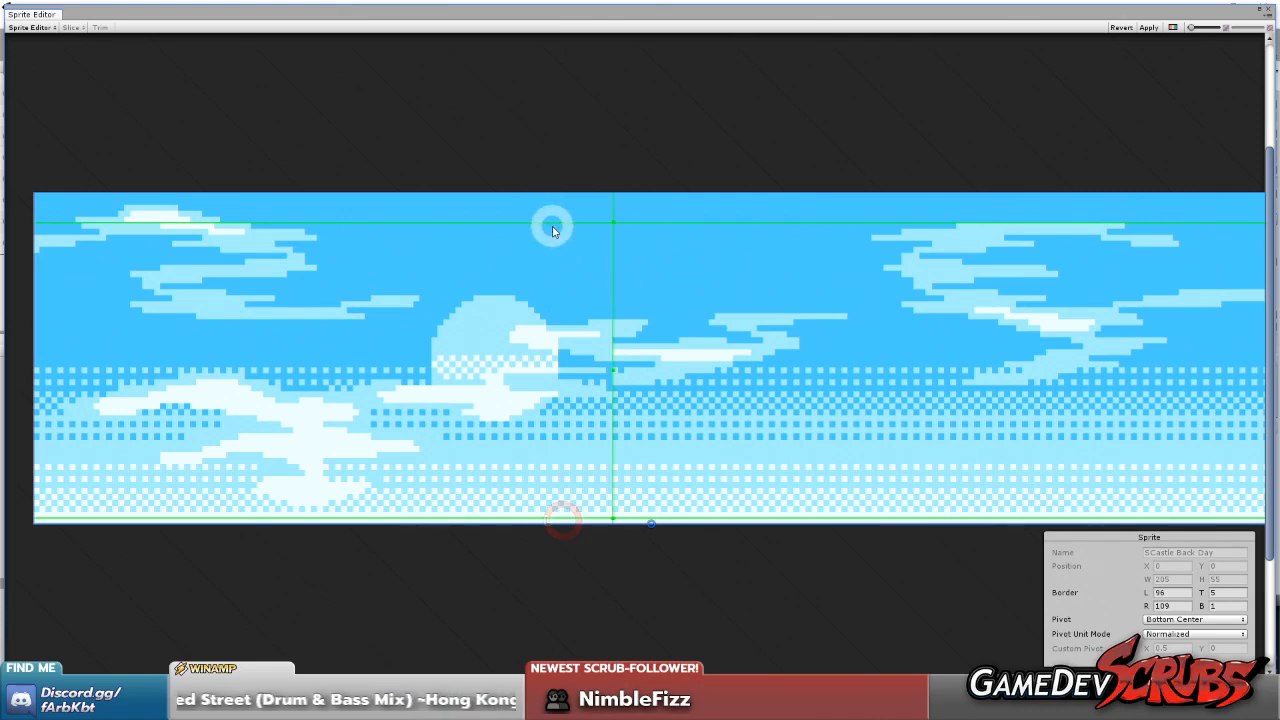
{"action": "left_click_drag", "start_coordinate": [554, 203], "coordinate": [555, 198]}
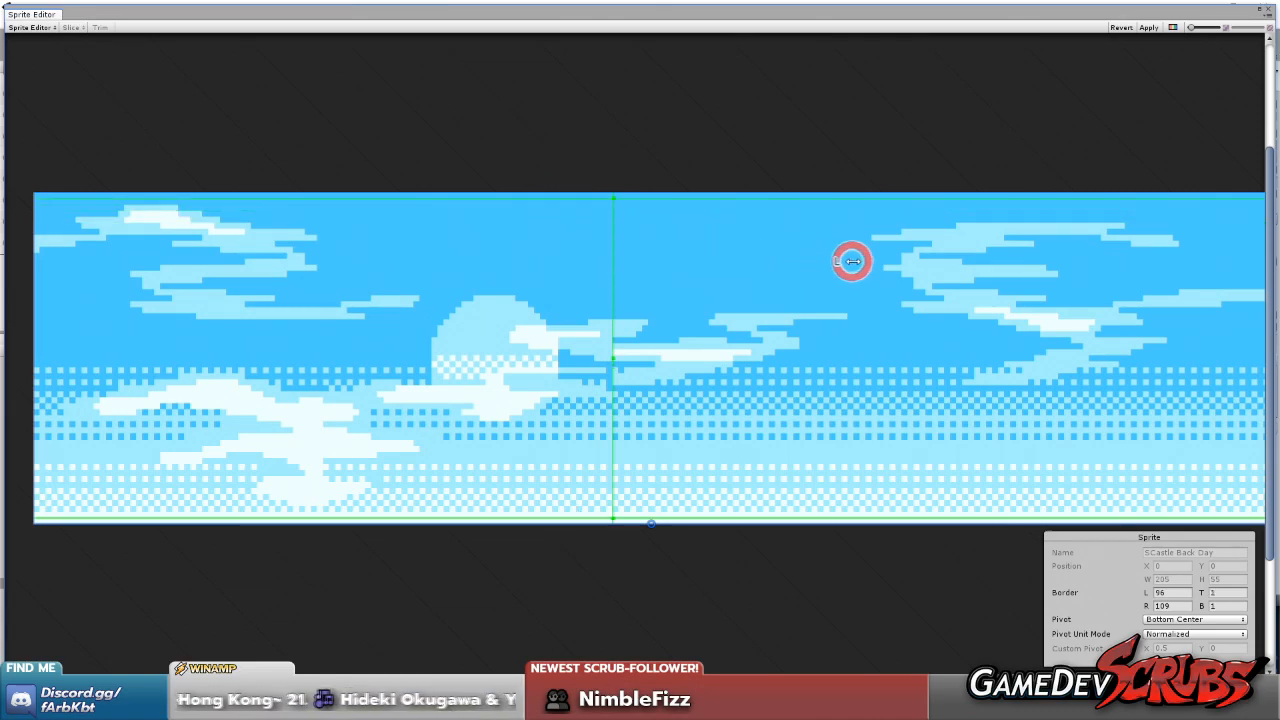
{"action": "scroll", "coordinate": [849, 263], "scroll_direction": "up", "scroll_amount": 1}
{"action": "left_click", "coordinate": [592, 367]}
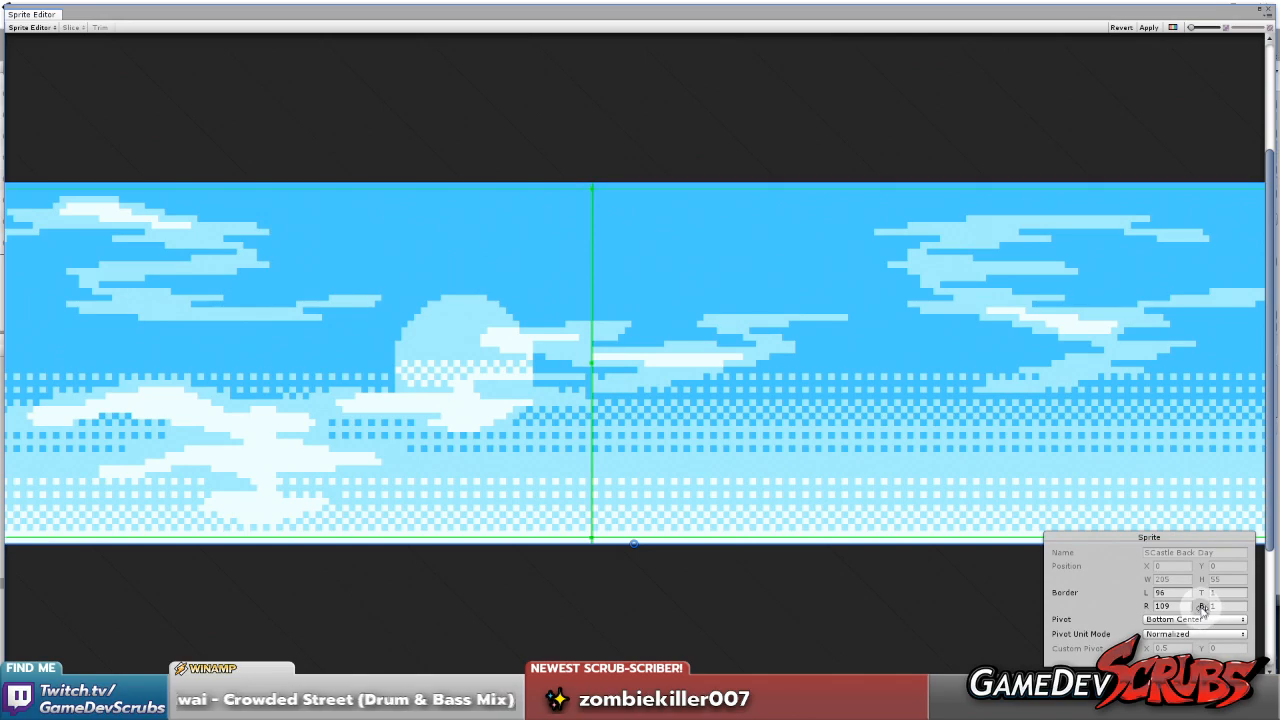
{"action": "left_click_drag", "start_coordinate": [1203, 611], "coordinate": [1236, 606]}
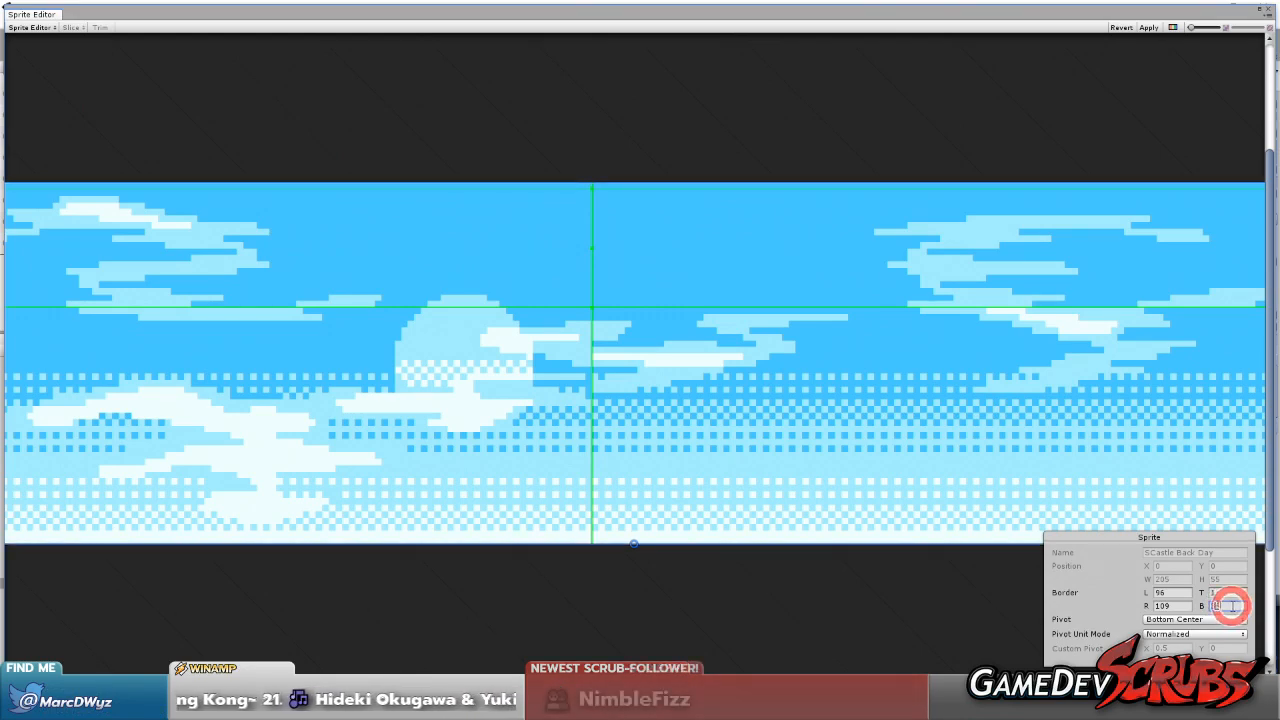
{"action": "left_click", "coordinate": [610, 306]}
{"action": "left_click_drag", "start_coordinate": [611, 306], "coordinate": [622, 540]}
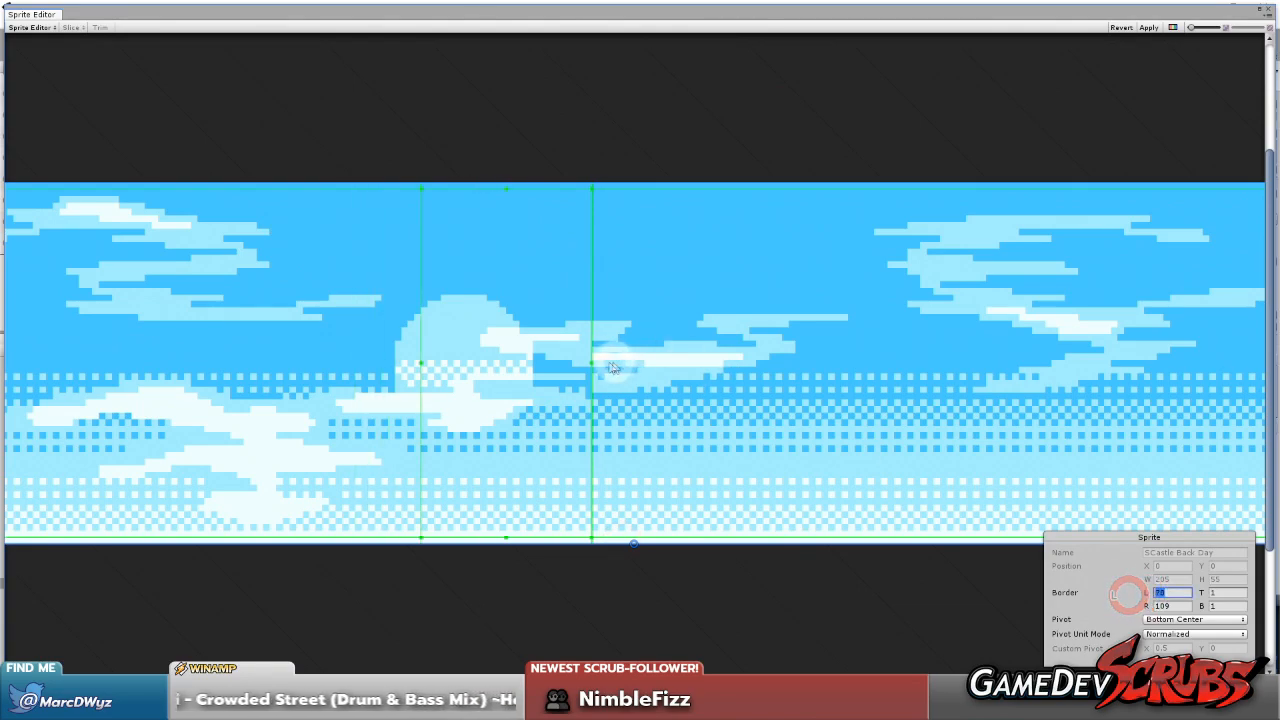
Set the sky sprite's right border to 67 and left border to 136, and apply the changes
{"action": "left_click_drag", "start_coordinate": [591, 362], "coordinate": [868, 370]}
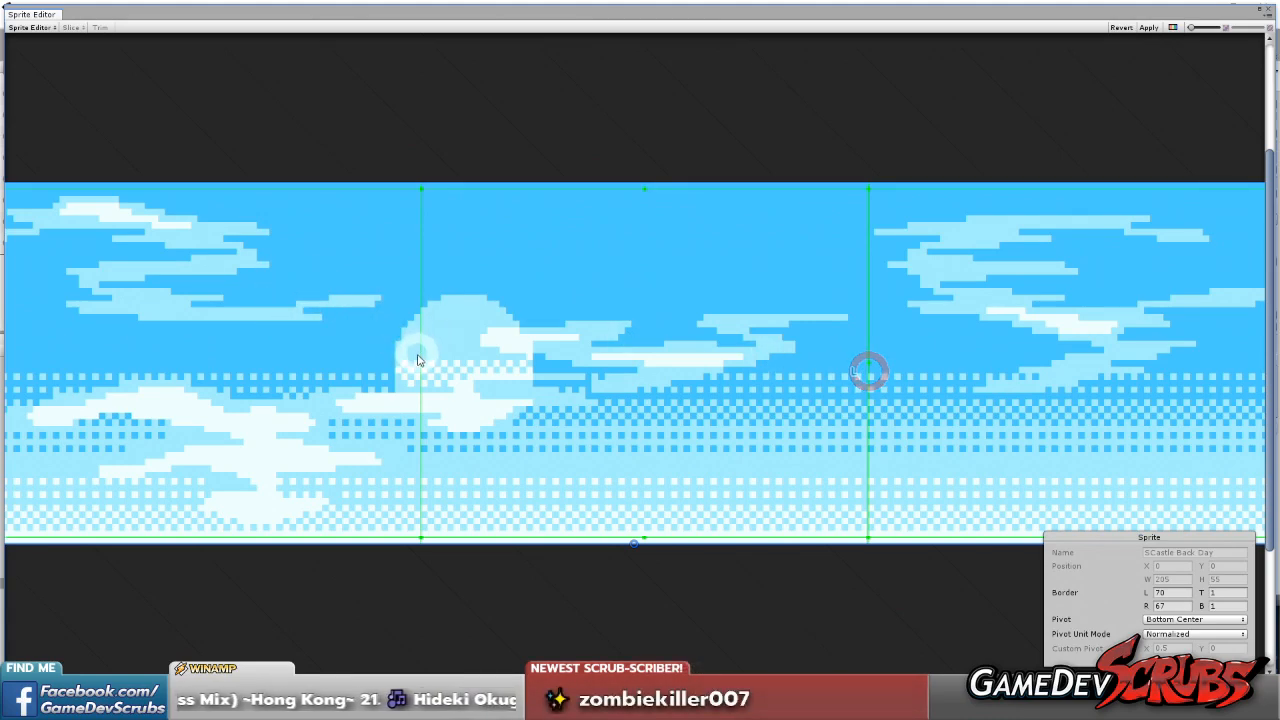
{"action": "left_click_drag", "start_coordinate": [420, 362], "coordinate": [853, 368]}
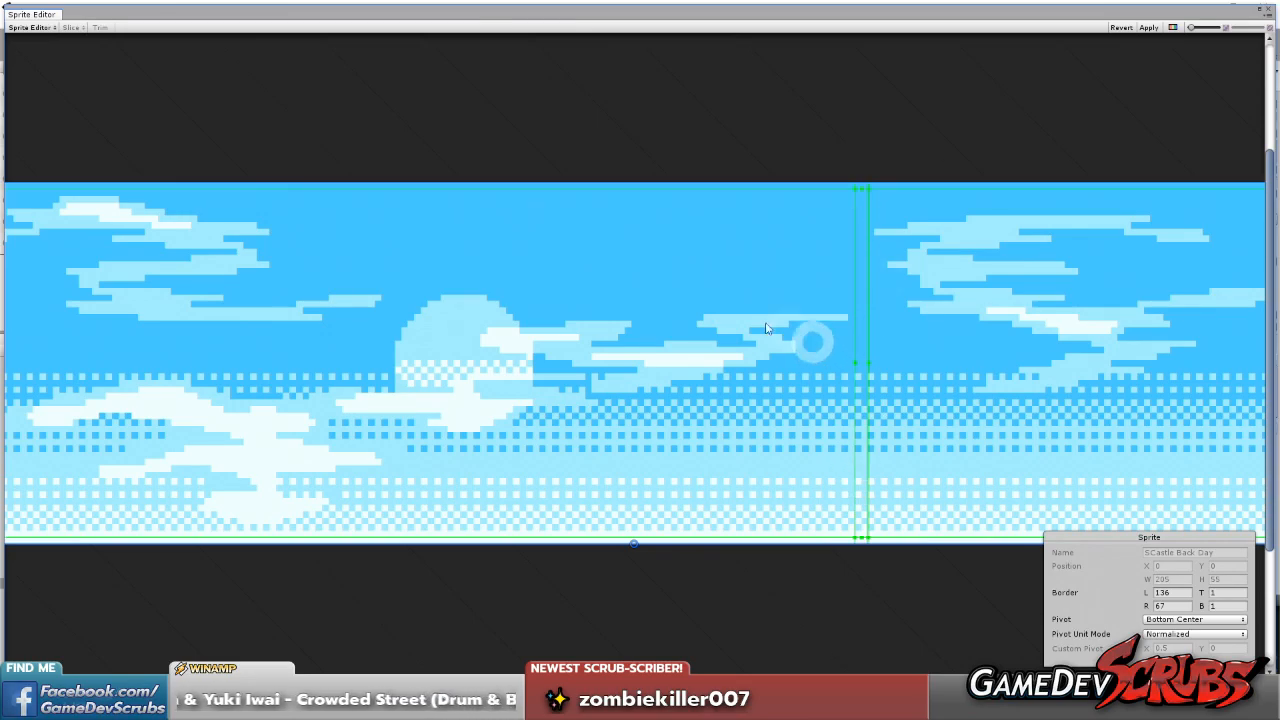
{"action": "left_click", "coordinate": [1149, 27]}
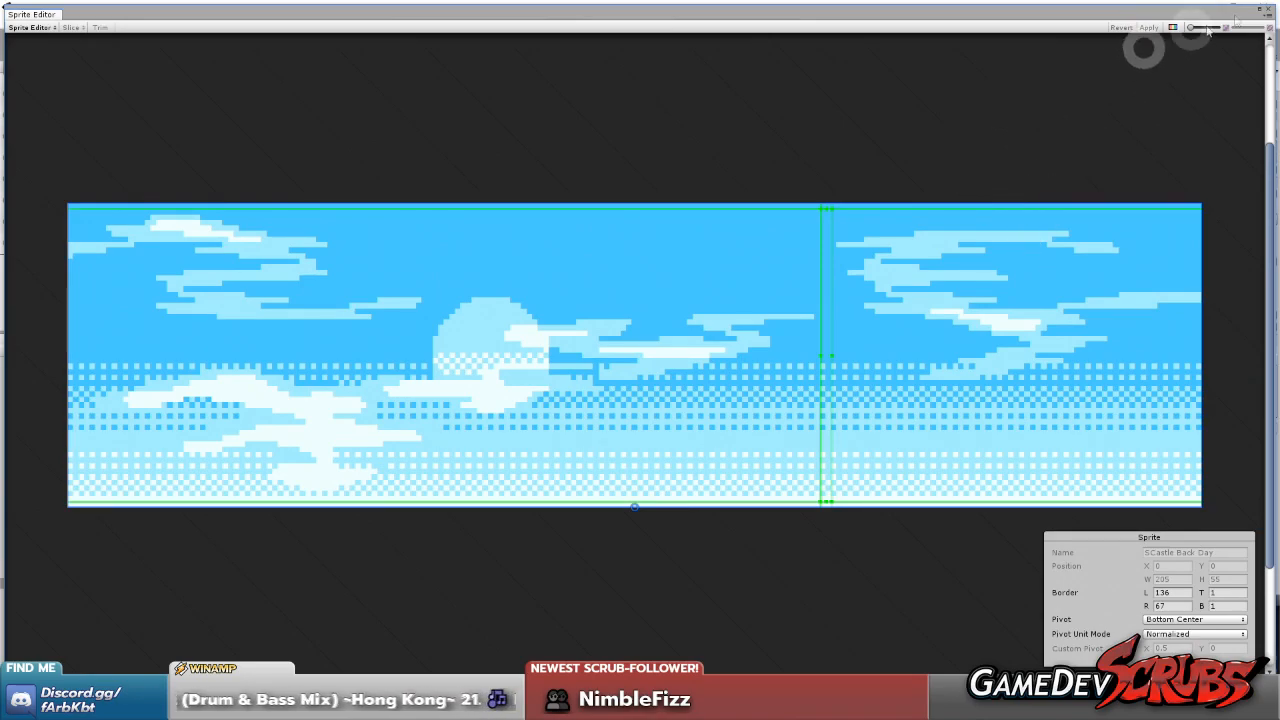
Close the Sprite Editor and load the Stage_SuzakuCastle scene alongside the Fight scene
{"action": "left_click", "coordinate": [1262, 11]}
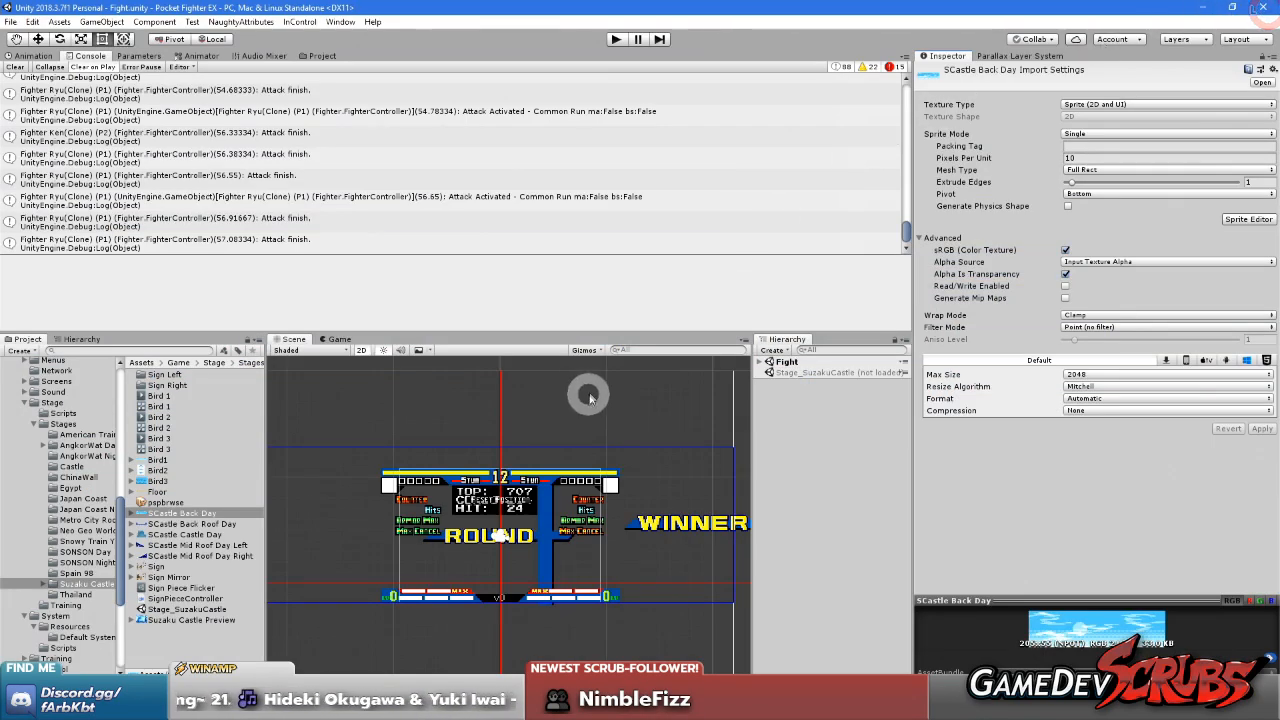
{"action": "right_click", "coordinate": [785, 372]}
{"action": "left_click", "coordinate": [830, 380]}
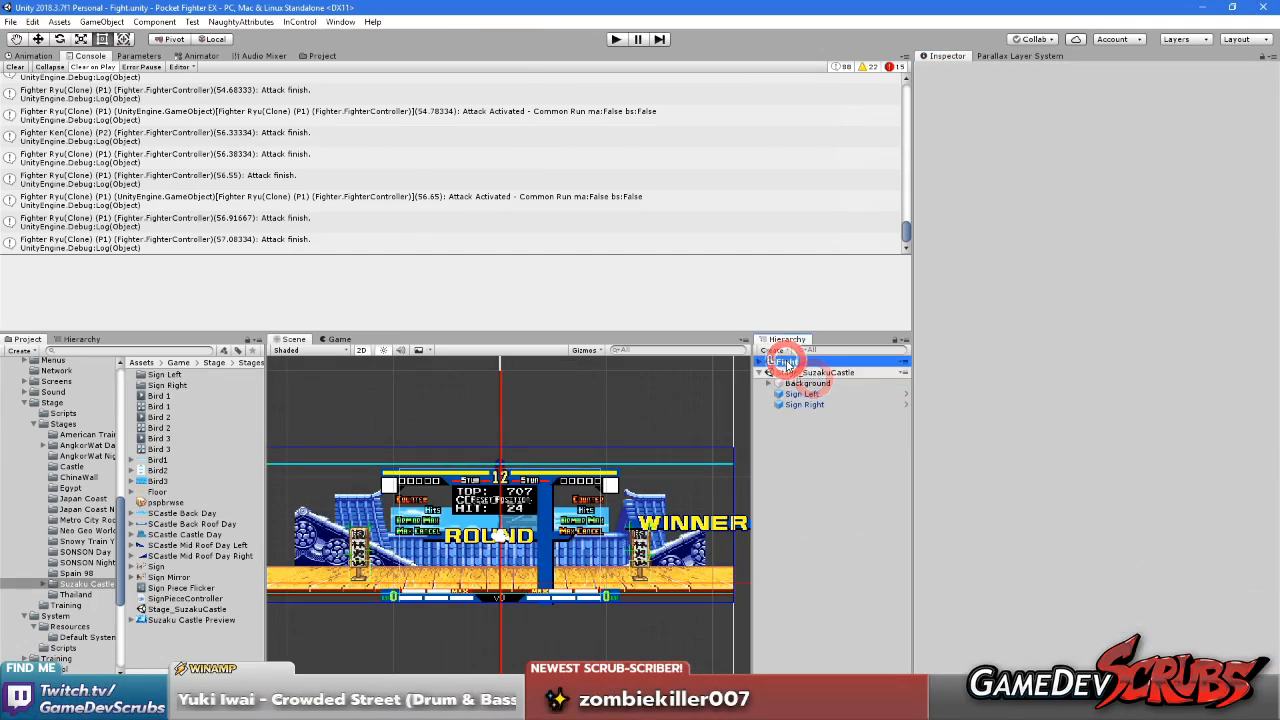
Unload the Stage_SuzakuCastle scene and start the fight in Play mode
{"action": "right_click", "coordinate": [790, 362]}
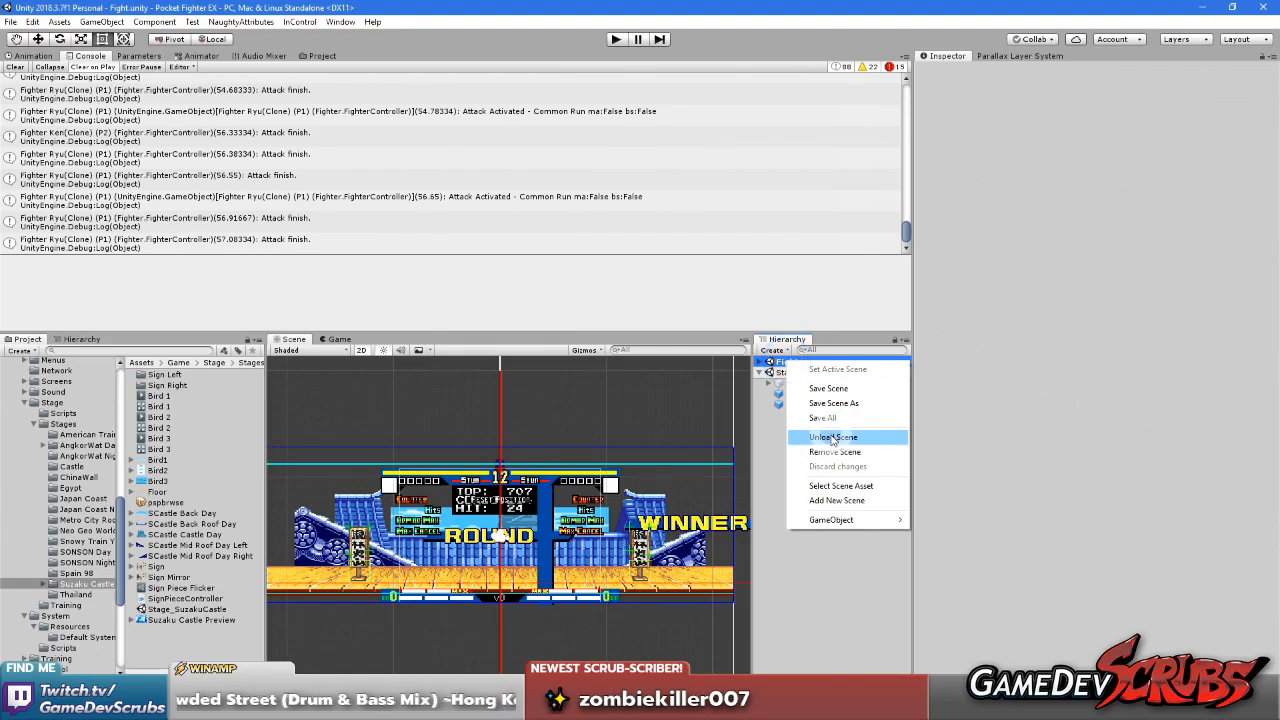
{"action": "left_click", "coordinate": [772, 438]}
{"action": "left_click", "coordinate": [768, 383]}
{"action": "left_click", "coordinate": [768, 383]}
{"action": "right_click", "coordinate": [800, 372]}
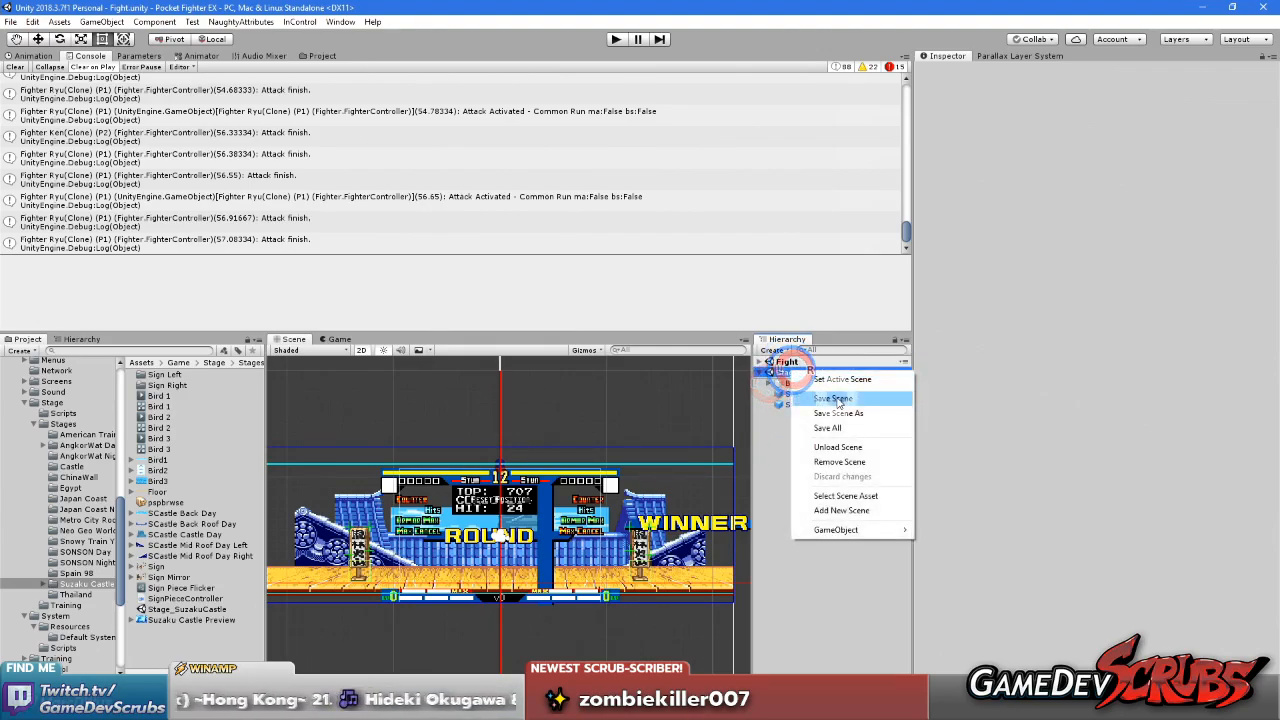
{"action": "left_click", "coordinate": [845, 447]}
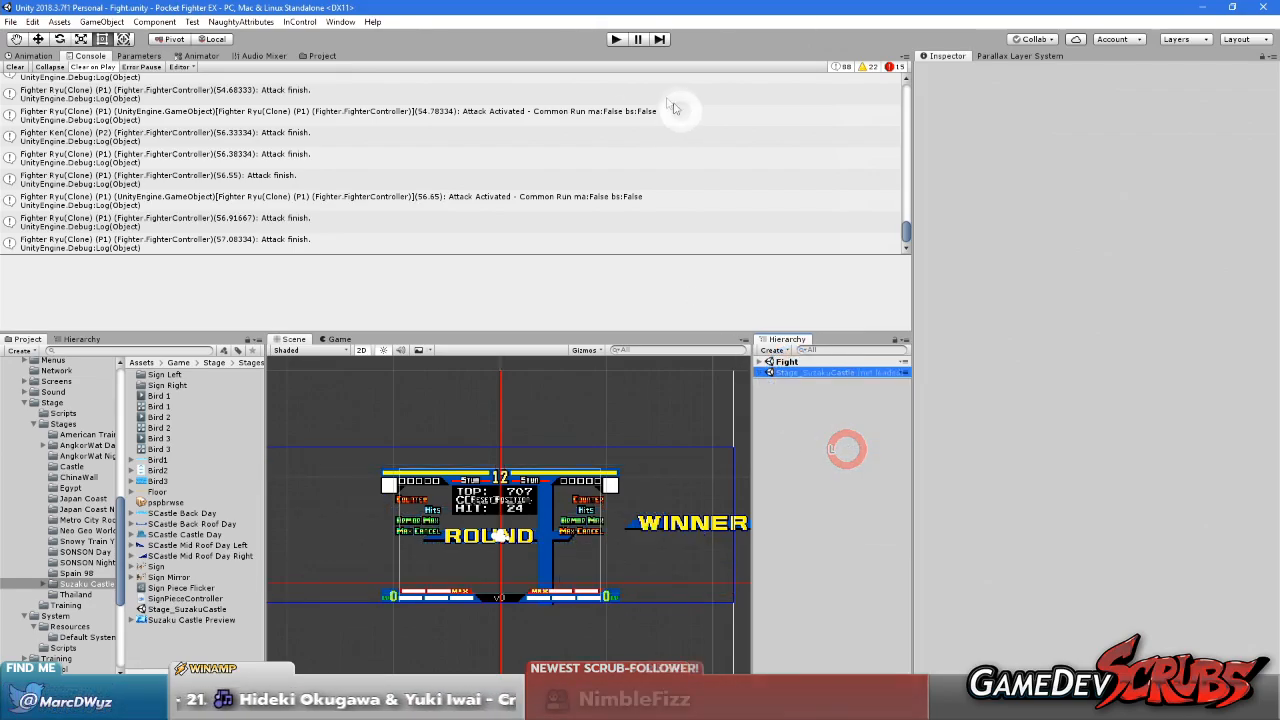
{"action": "left_click", "coordinate": [615, 39]}
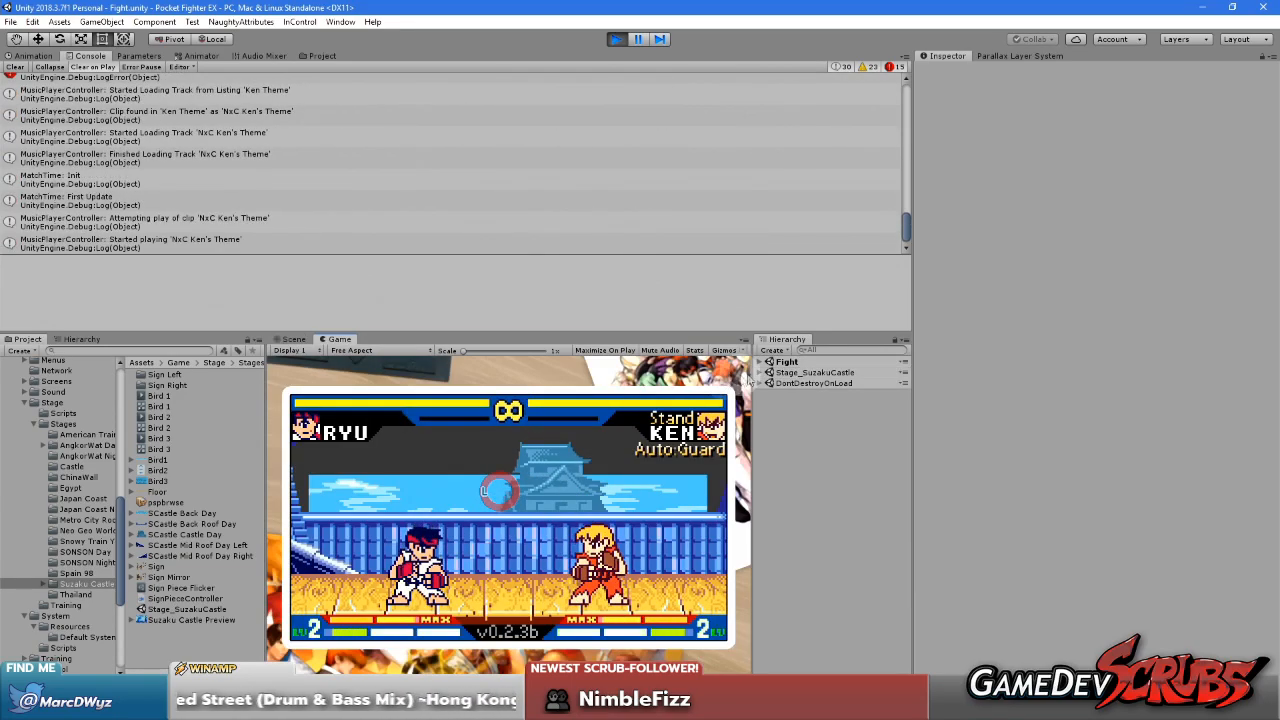
Select the Sky object inside the Suzaku Castle stage's Sky Layer and set its position to X -3.2, Y -6.45
{"action": "left_click", "coordinate": [764, 362]}
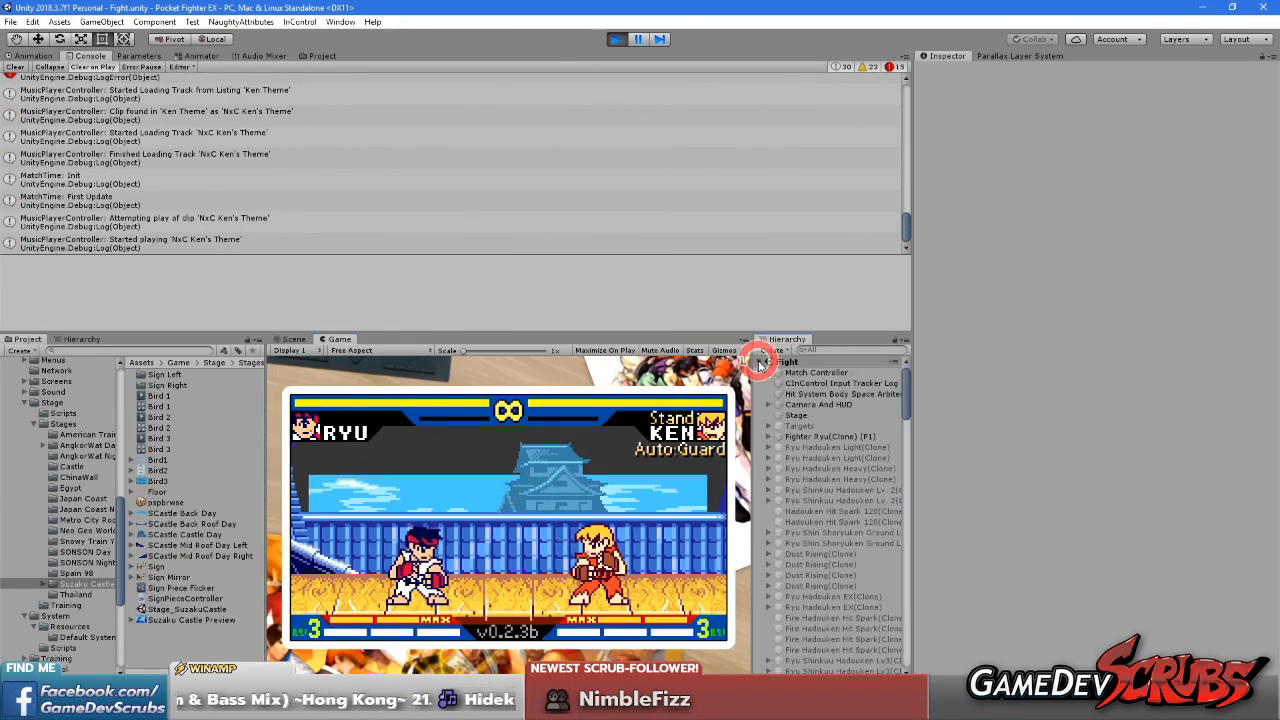
{"action": "left_click", "coordinate": [764, 362]}
{"action": "left_click", "coordinate": [764, 372]}
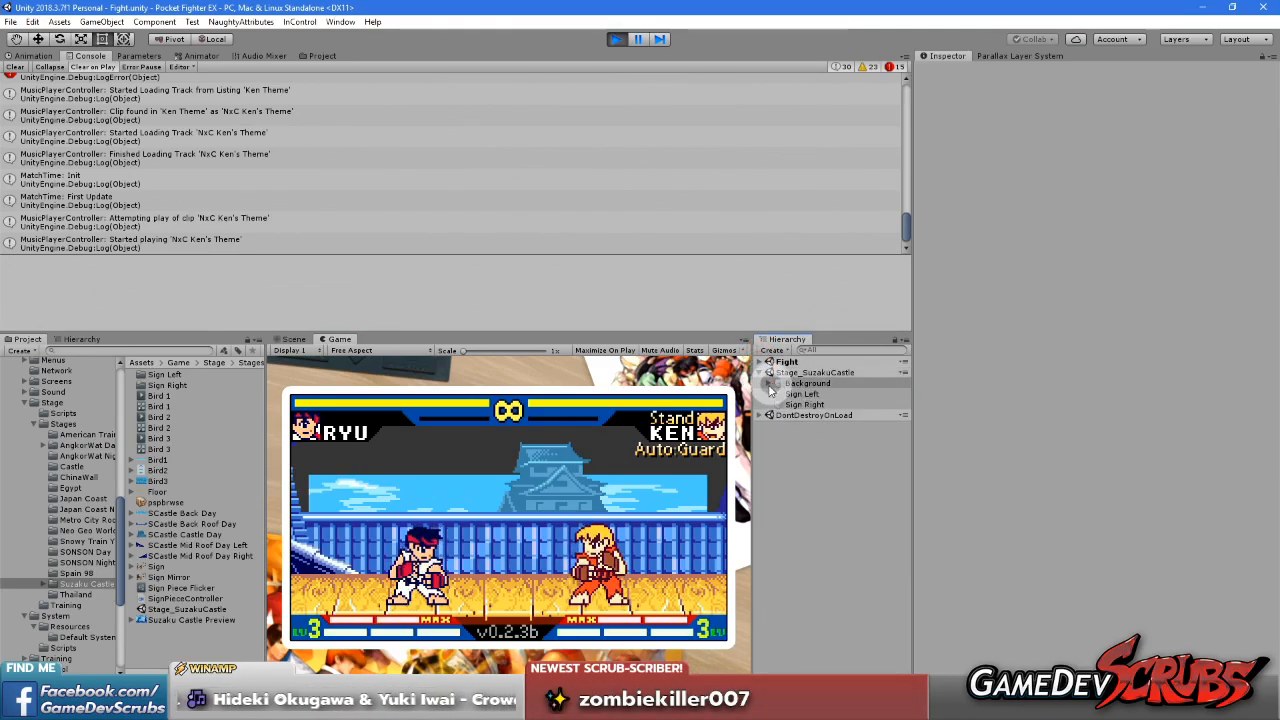
{"action": "left_click", "coordinate": [768, 384]}
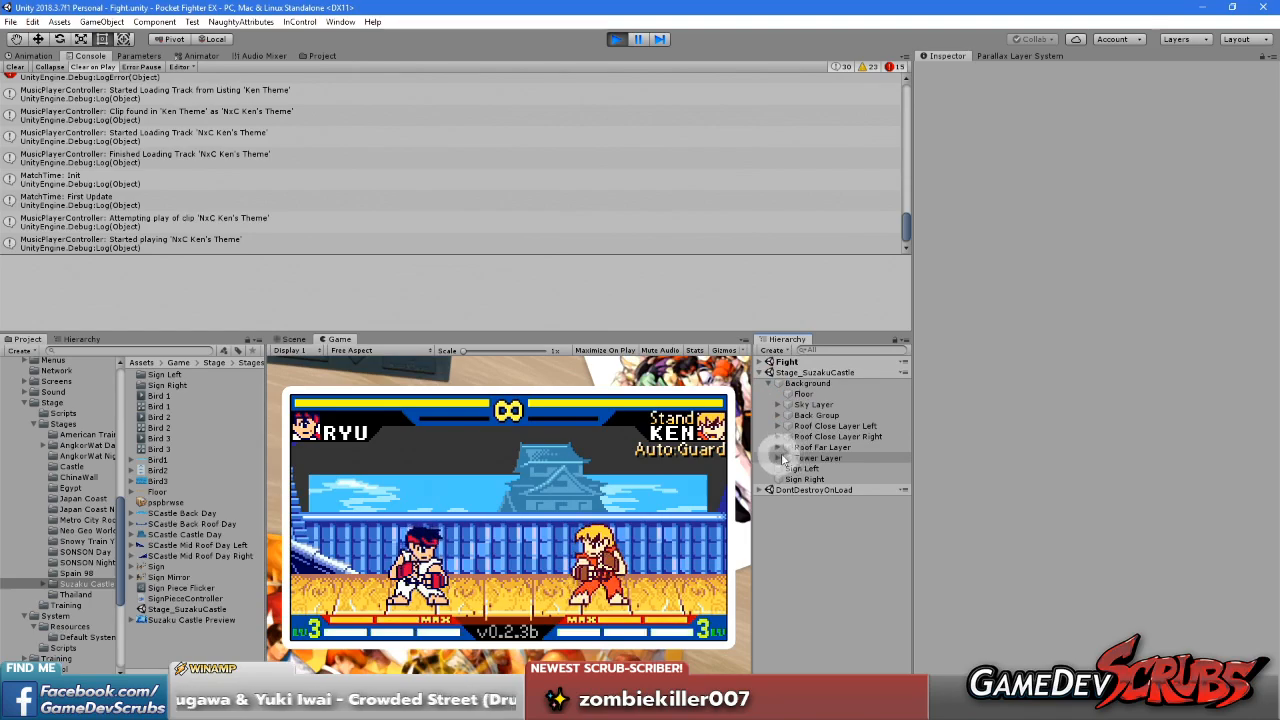
{"action": "left_click", "coordinate": [810, 404]}
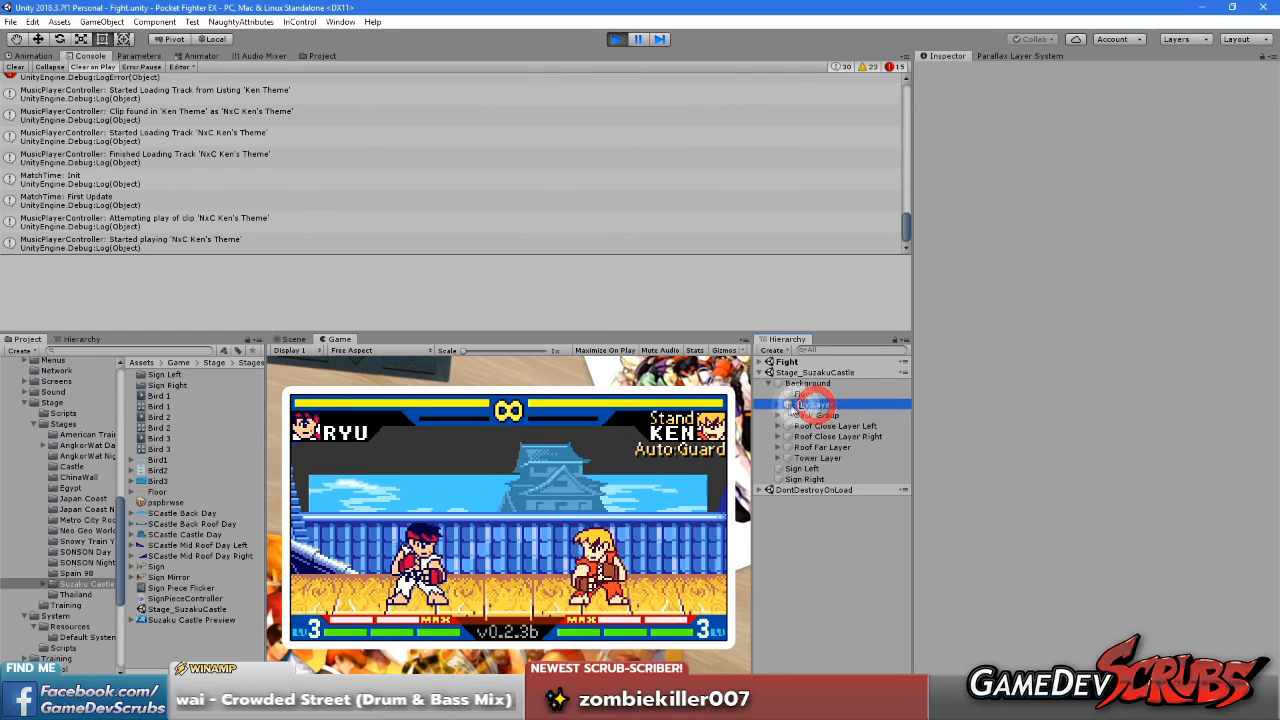
{"action": "left_click", "coordinate": [778, 404]}
{"action": "left_click", "coordinate": [812, 415]}
{"action": "left_click_drag", "start_coordinate": [1136, 111], "coordinate": [1205, 107]}
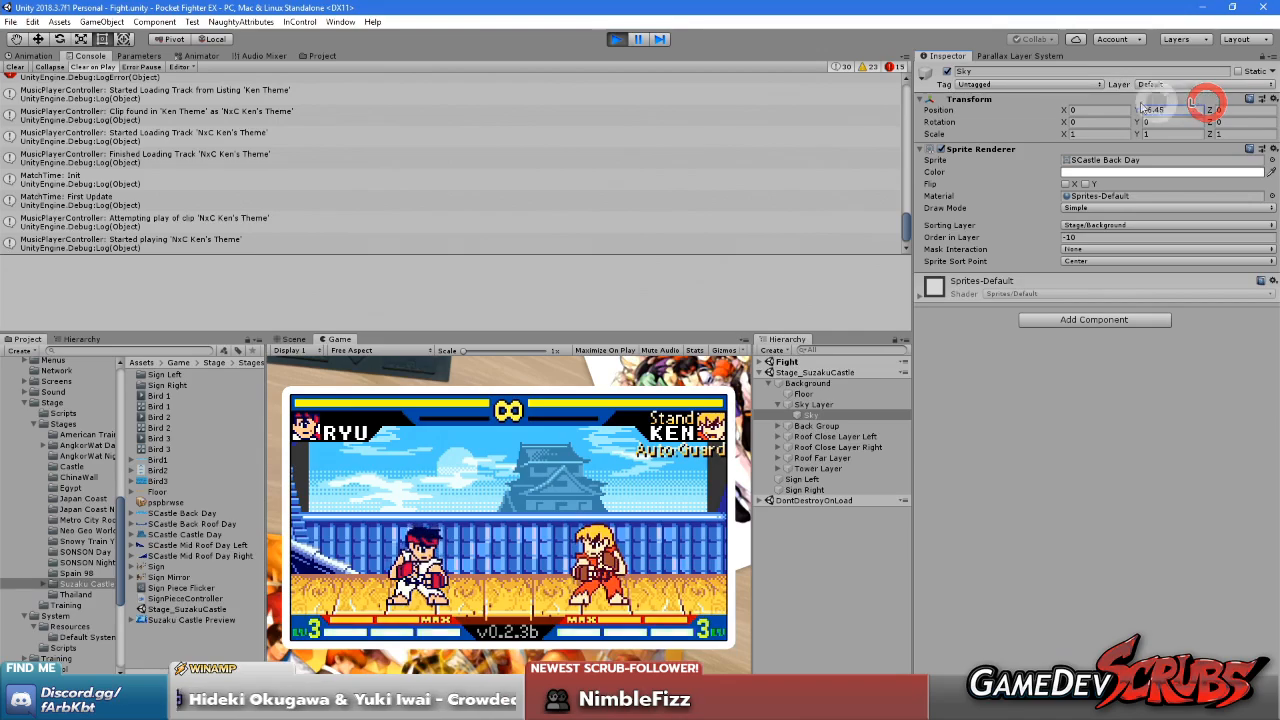
{"action": "left_click_drag", "start_coordinate": [1064, 110], "coordinate": [1045, 130]}
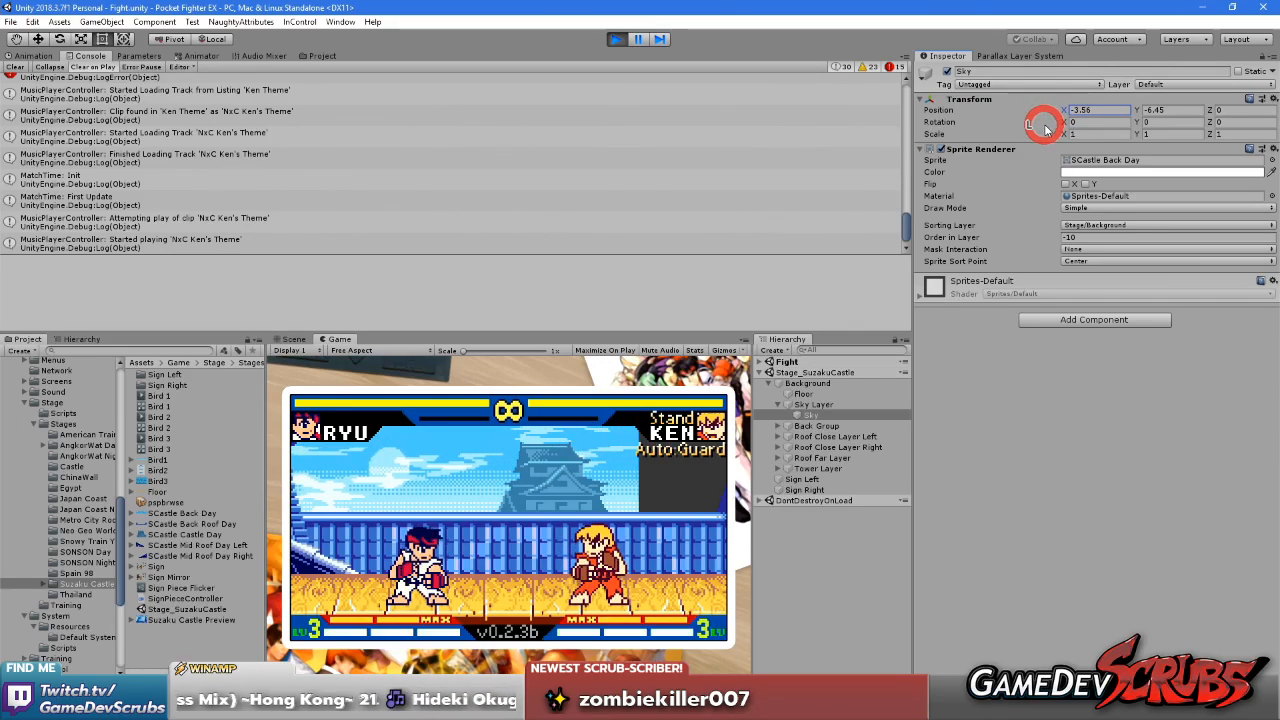
Move the fighter across the stage and check the sky's coverage in the Game and Scene views
{"action": "left_click", "coordinate": [612, 461]}
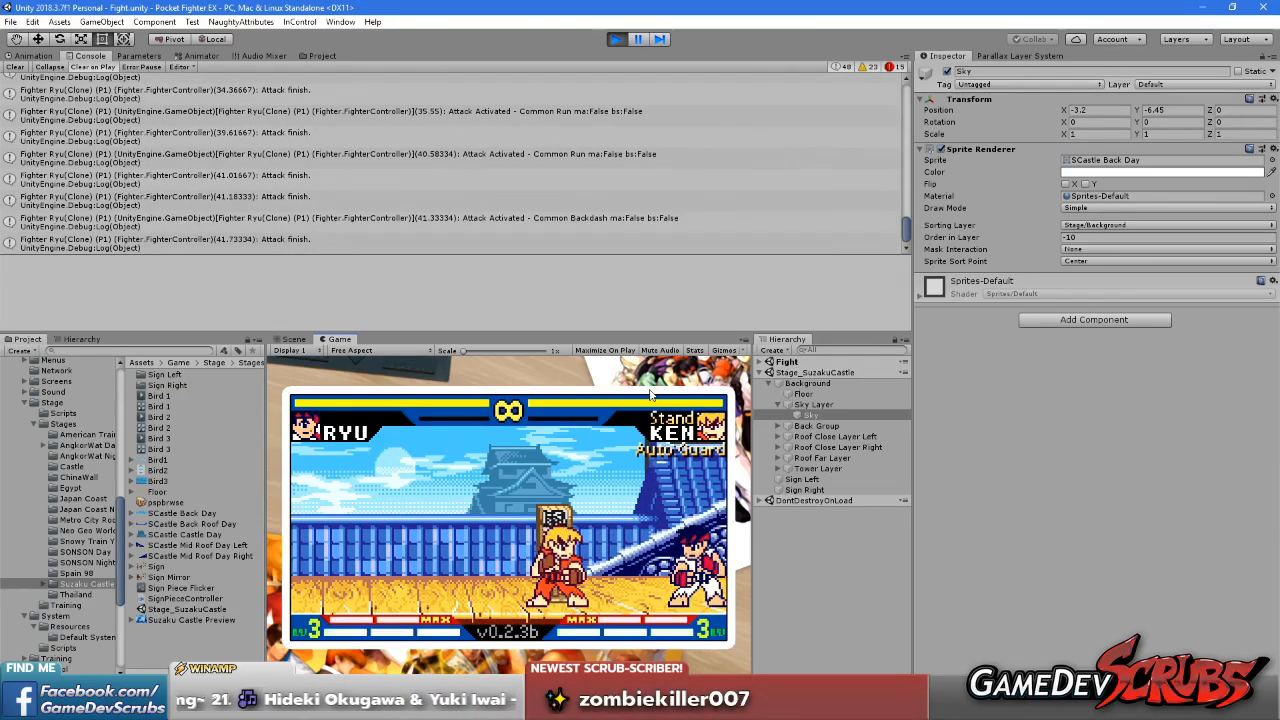
{"action": "left_click", "coordinate": [285, 340]}
{"action": "scroll", "coordinate": [570, 518], "scroll_direction": "down", "scroll_amount": 2}
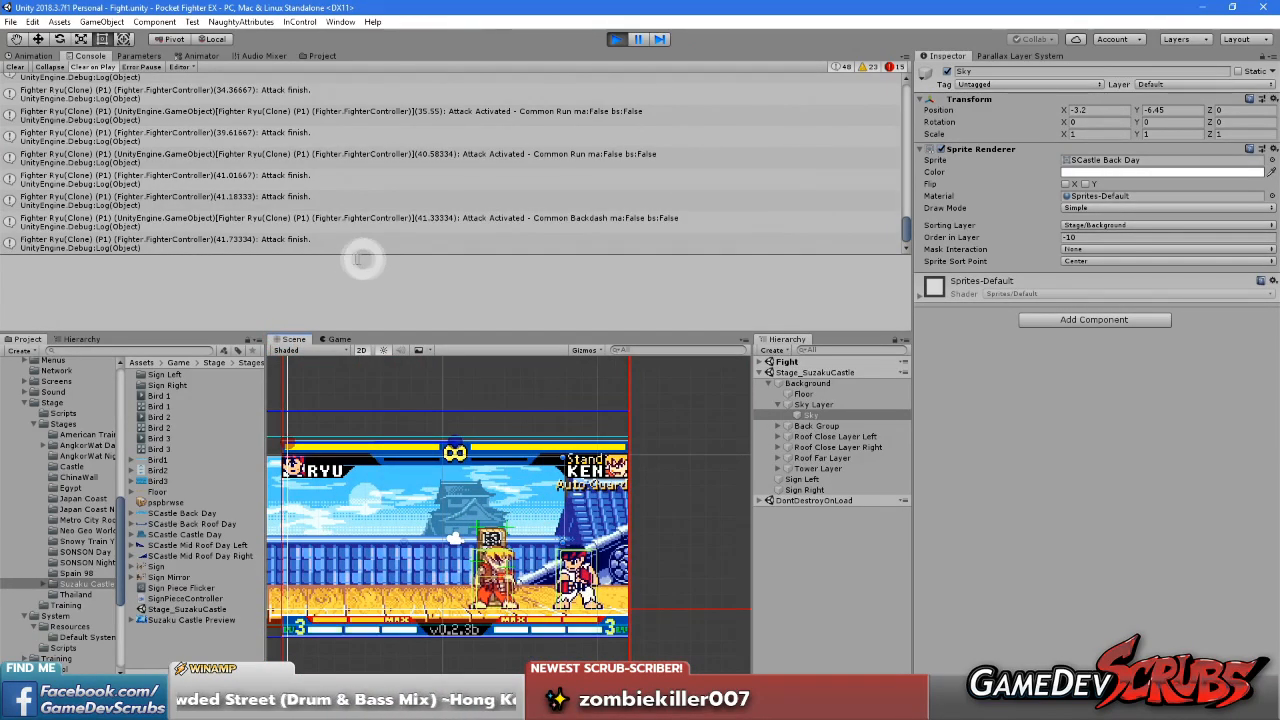
{"action": "left_click", "coordinate": [339, 339]}
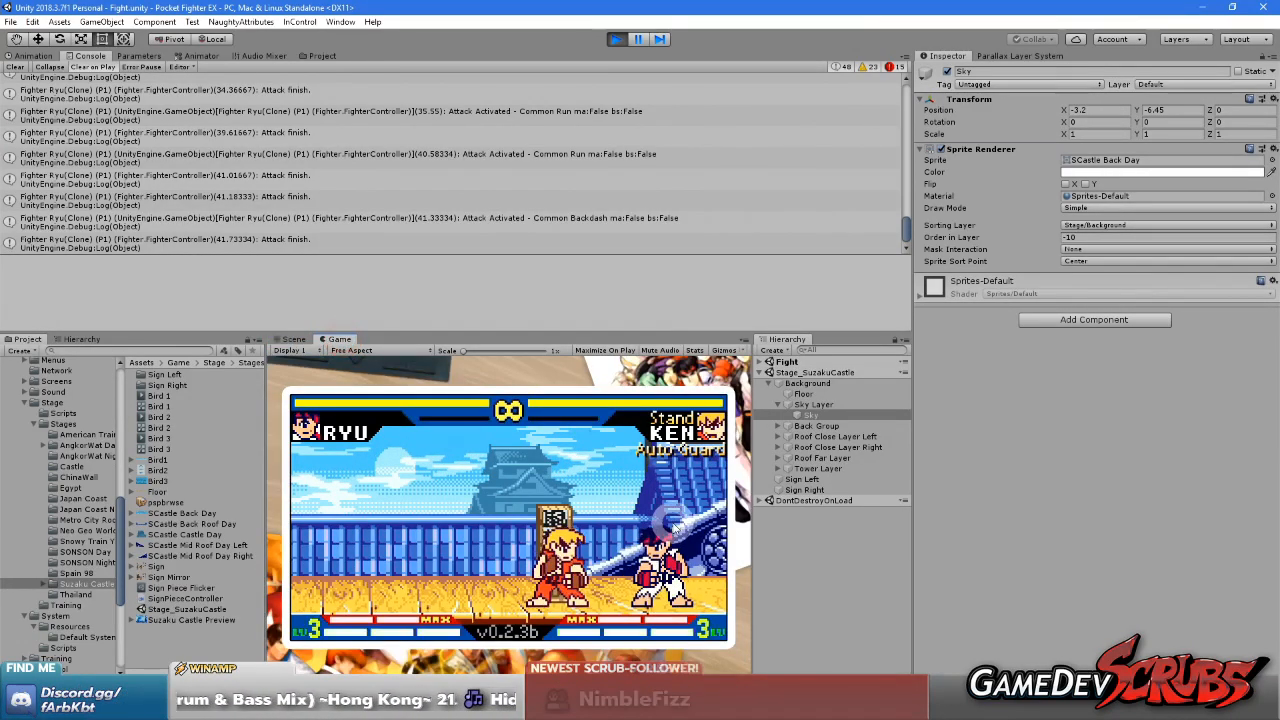
{"action": "key", "text": "Left"}
{"action": "key", "text": "Left"}
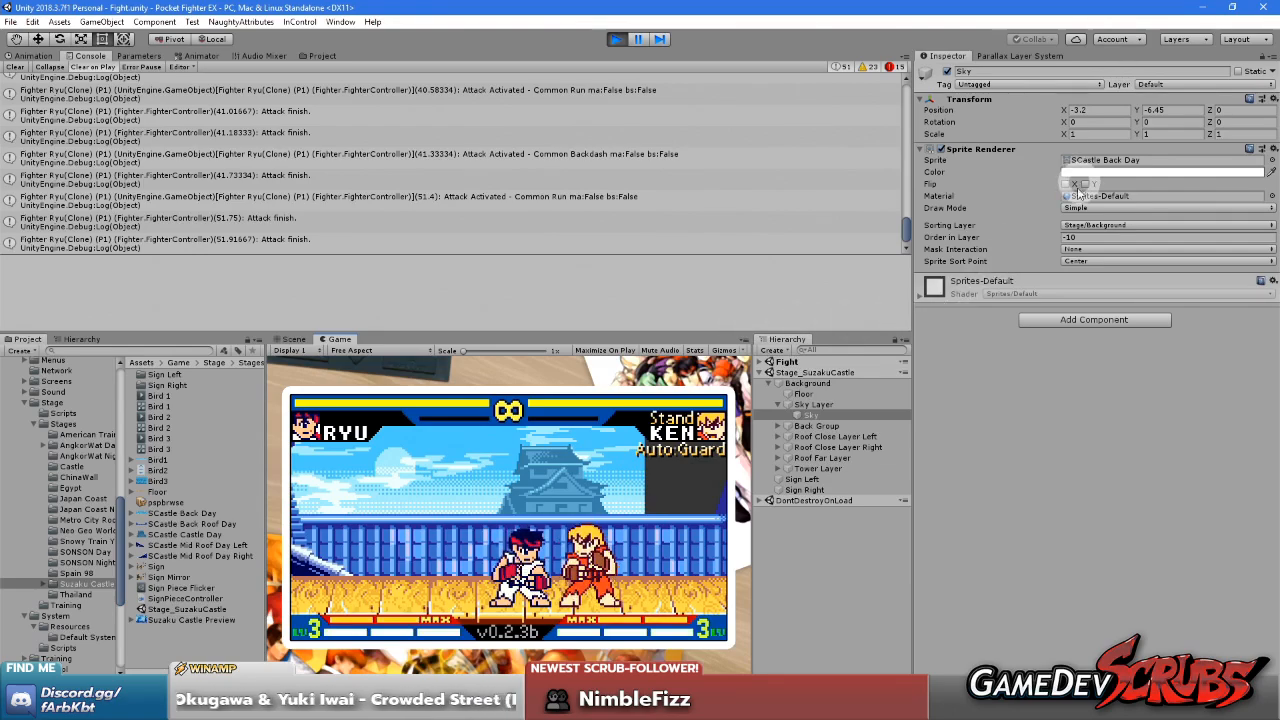
Try the Tiled and Sliced draw modes on the Sky sprite, and return it to Simple
{"action": "left_click", "coordinate": [1080, 208]}
{"action": "left_click", "coordinate": [1080, 240]}
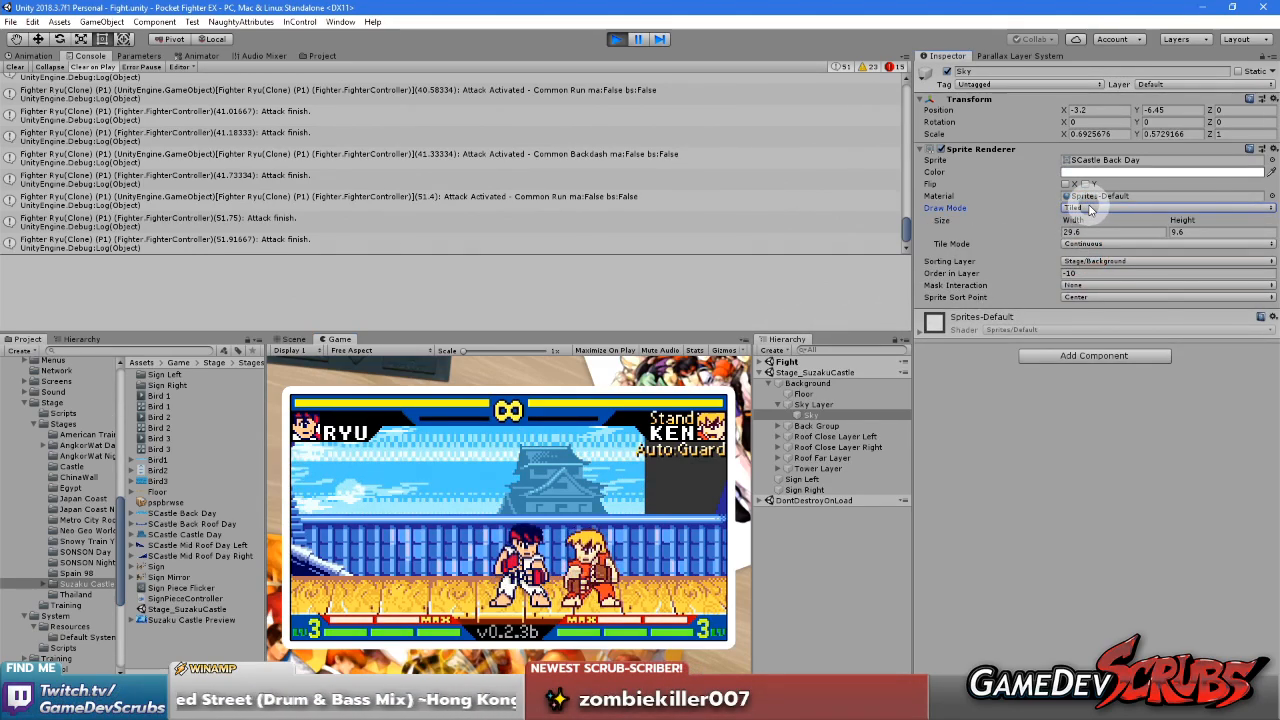
{"action": "left_click", "coordinate": [1090, 208]}
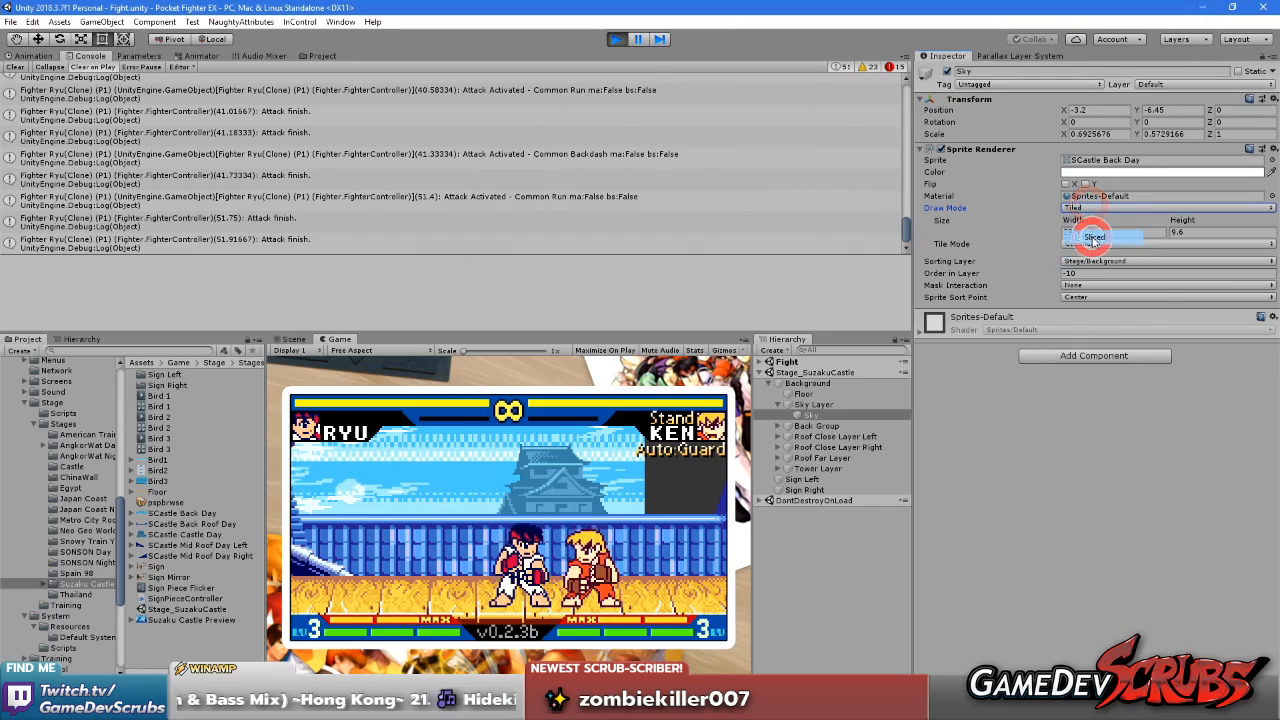
{"action": "left_click", "coordinate": [1092, 232]}
{"action": "left_click", "coordinate": [1090, 207]}
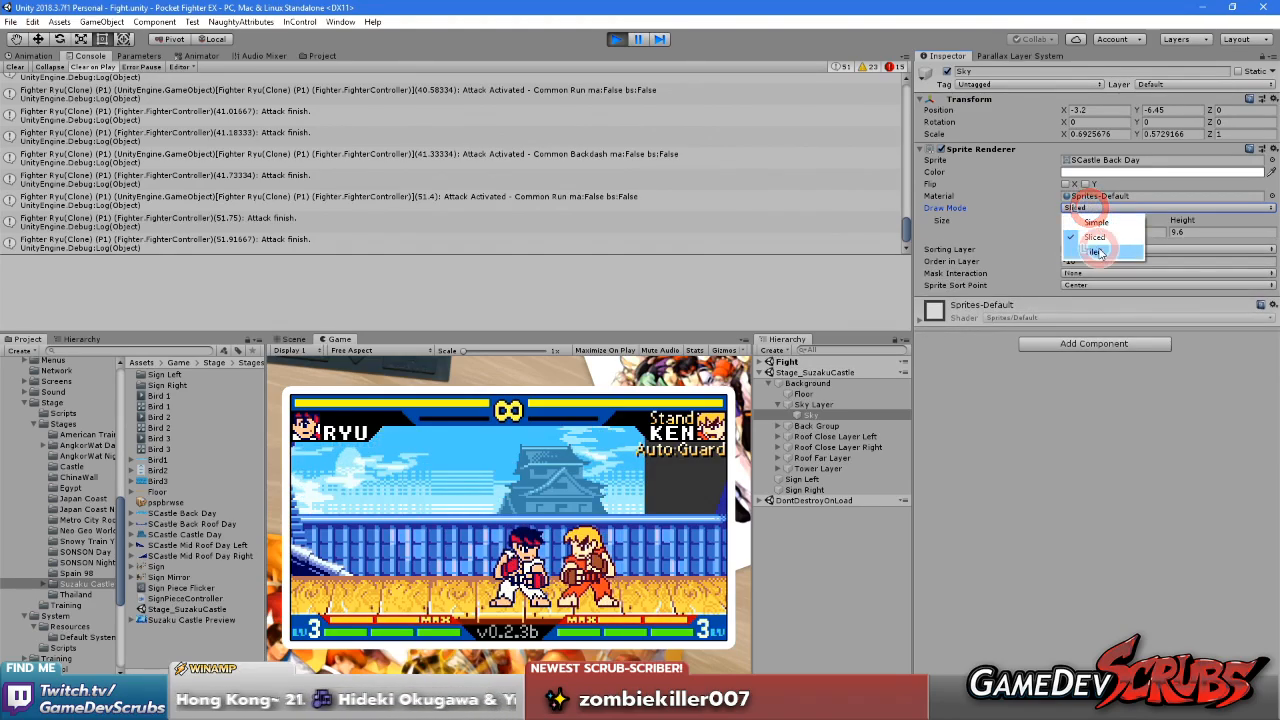
{"action": "left_click", "coordinate": [1097, 241]}
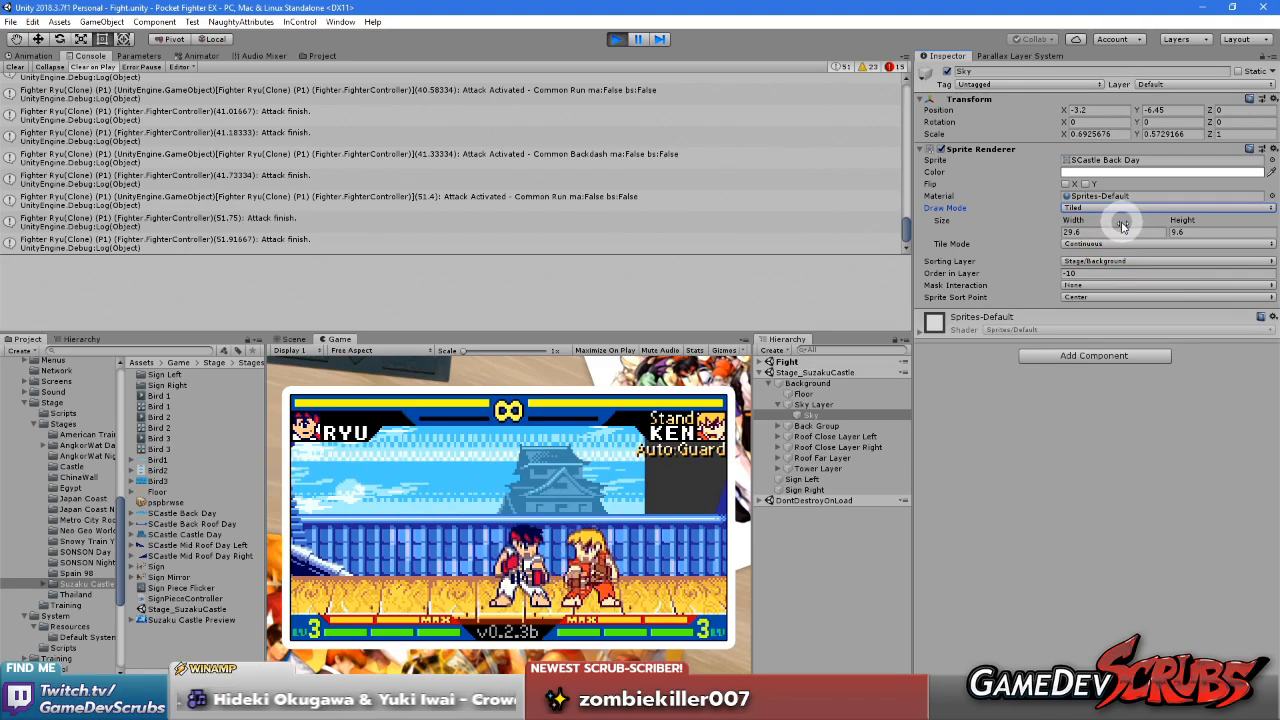
{"action": "left_click", "coordinate": [1190, 232]}
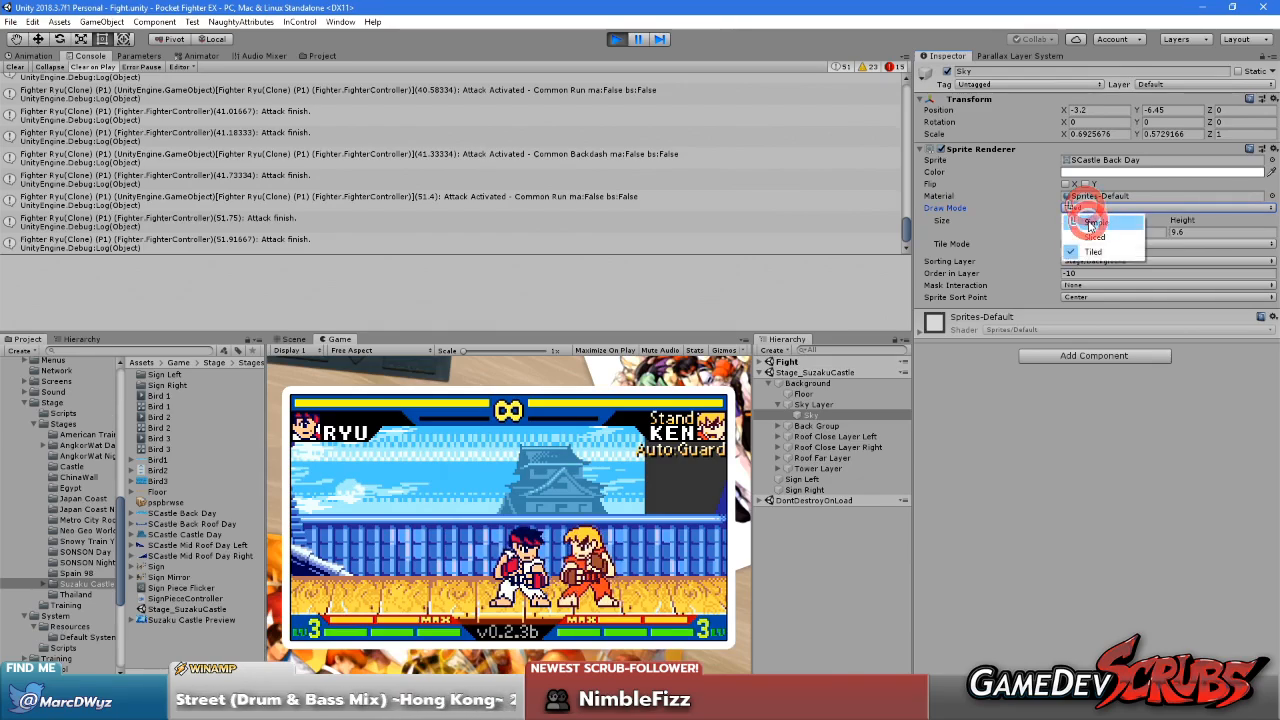
{"action": "left_click", "coordinate": [1090, 222]}
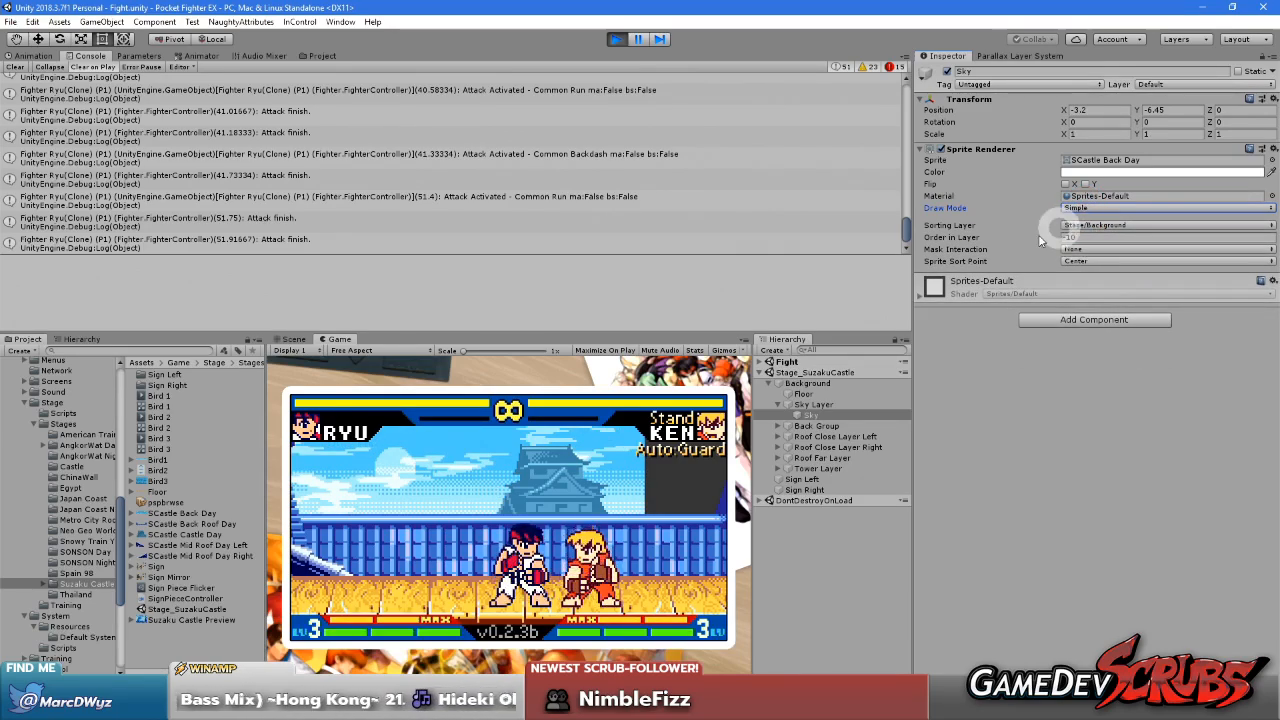
Check the slice borders of SCastle Back Day in the Sprite Editor and close it
{"action": "left_click", "coordinate": [170, 513]}
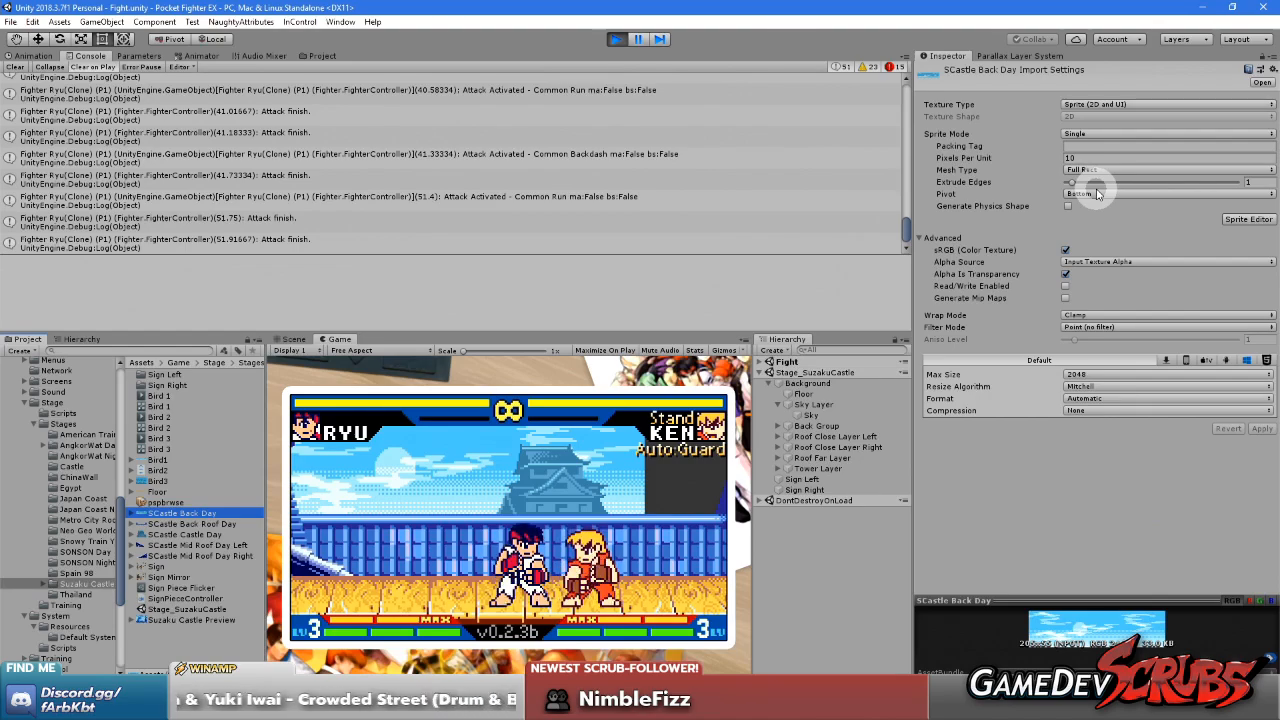
{"action": "left_click", "coordinate": [1236, 222]}
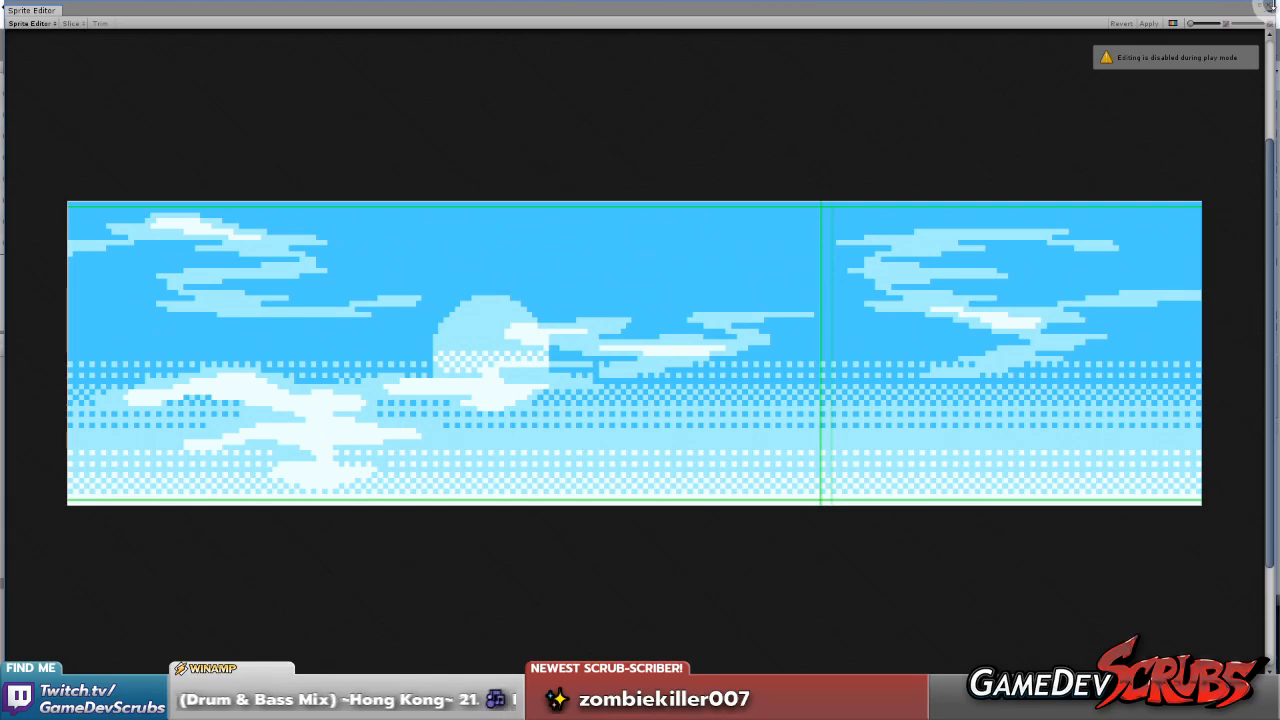
{"action": "left_click", "coordinate": [1270, 6]}
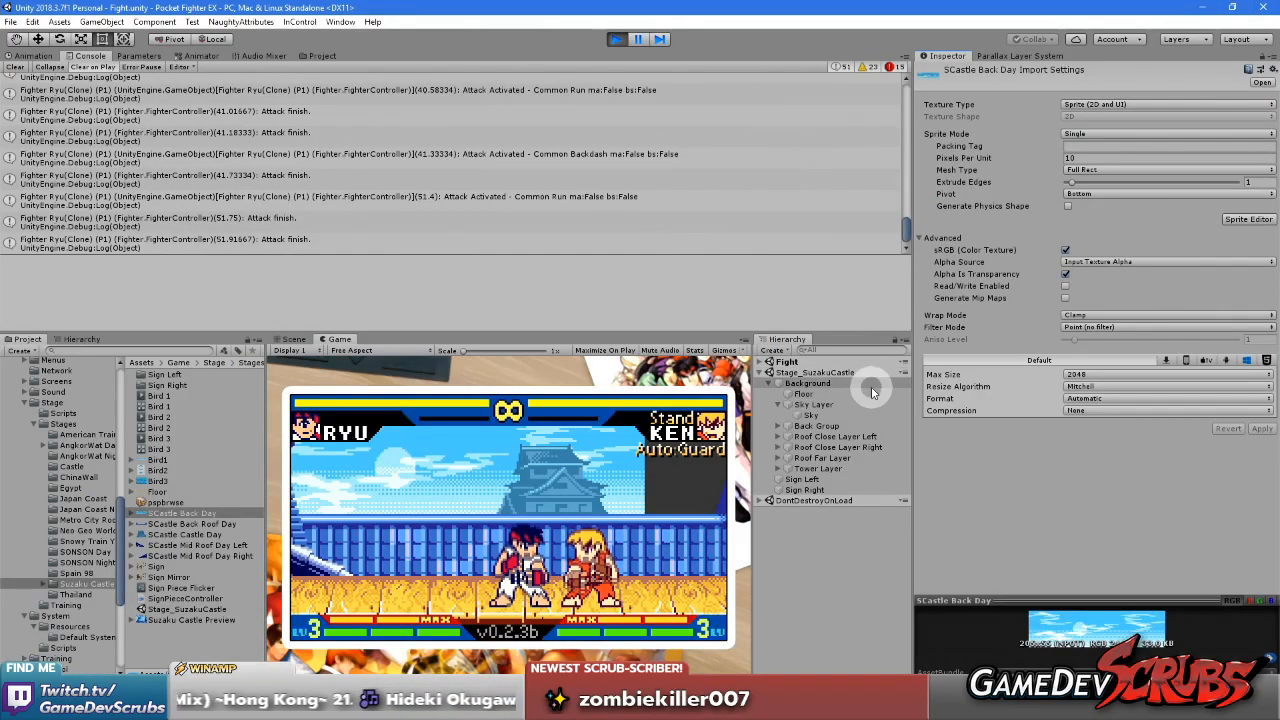
Try Y positions of -6.5, -6.4, -6.3 and -6.2 on the Sky object, and settle on -6
{"action": "left_click", "coordinate": [811, 415]}
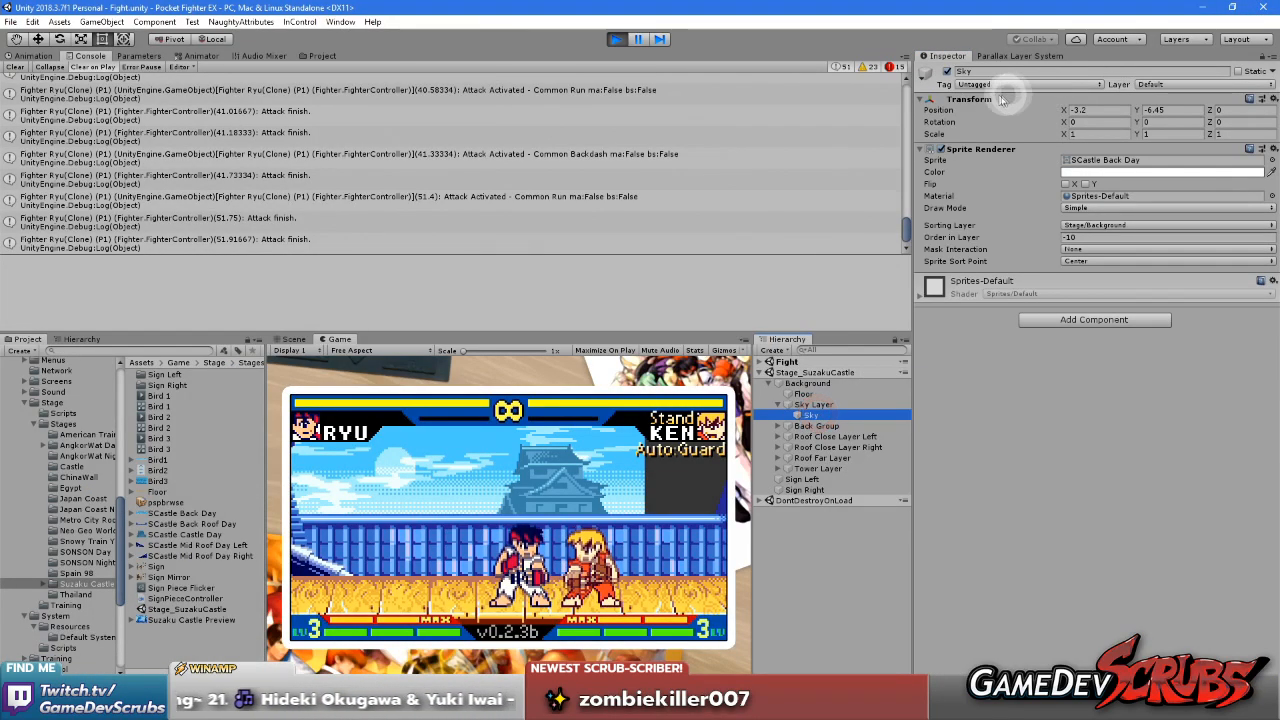
{"action": "right_click", "coordinate": [957, 105]}
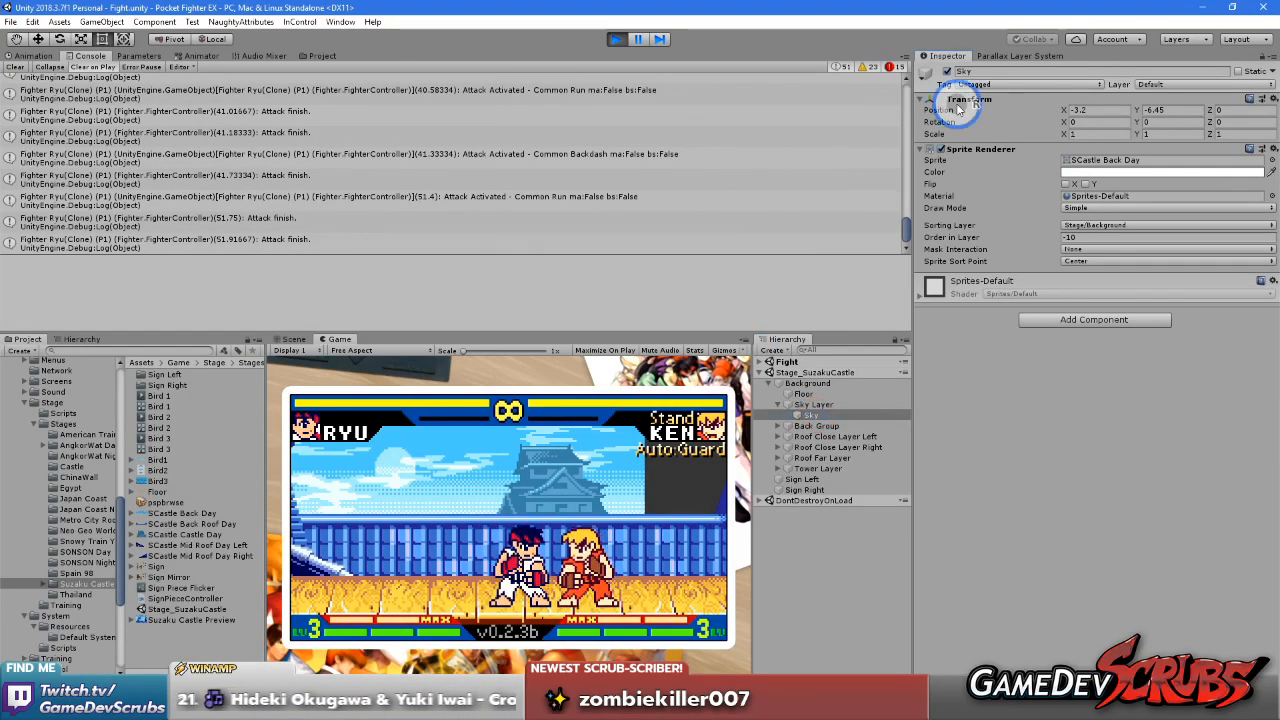
{"action": "left_click", "coordinate": [1169, 109]}
{"action": "left_click", "coordinate": [1171, 110]}
{"action": "left_click", "coordinate": [1171, 110]}
{"action": "key", "text": "BackSpace"}
{"action": "key", "text": "BackSpace"}
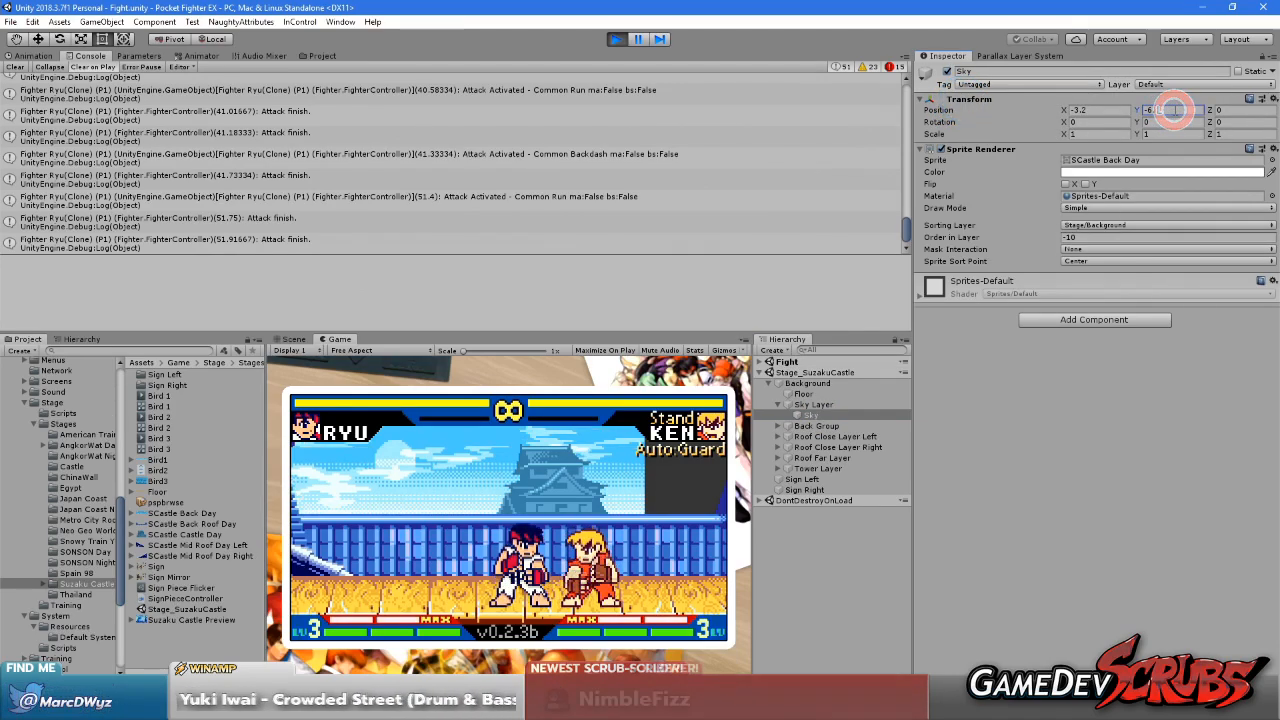
{"action": "type", "text": "5"}
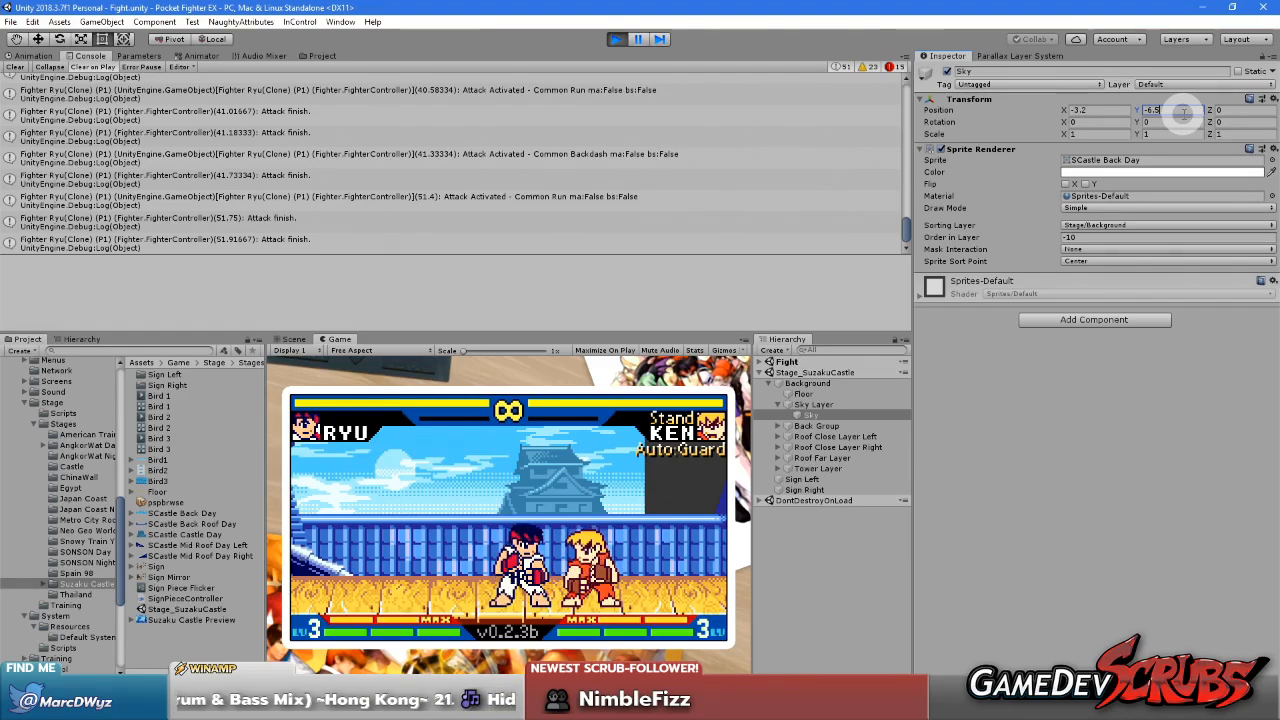
{"action": "key", "text": "BackSpace"}
{"action": "type", "text": "4"}
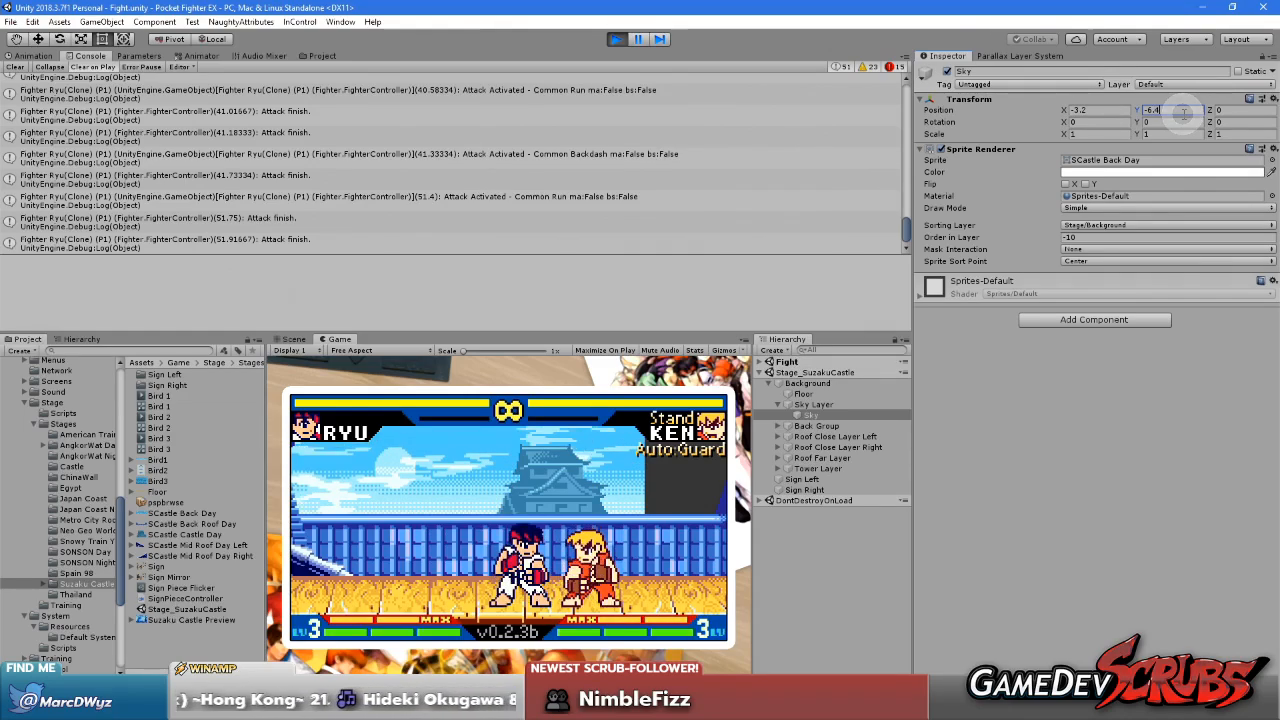
{"action": "key", "text": "BackSpace"}
{"action": "type", "text": "3"}
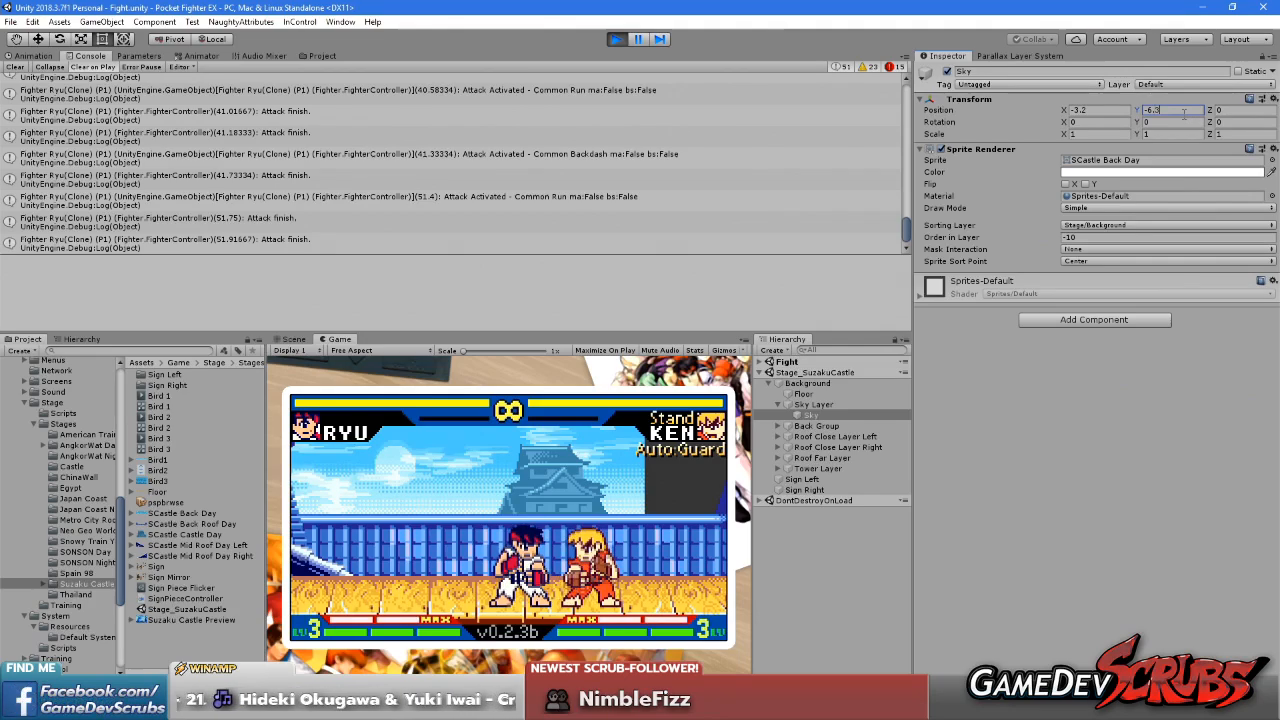
{"action": "key", "text": "BackSpace"}
{"action": "type", "text": "2"}
{"action": "key", "text": "BackSpace"}
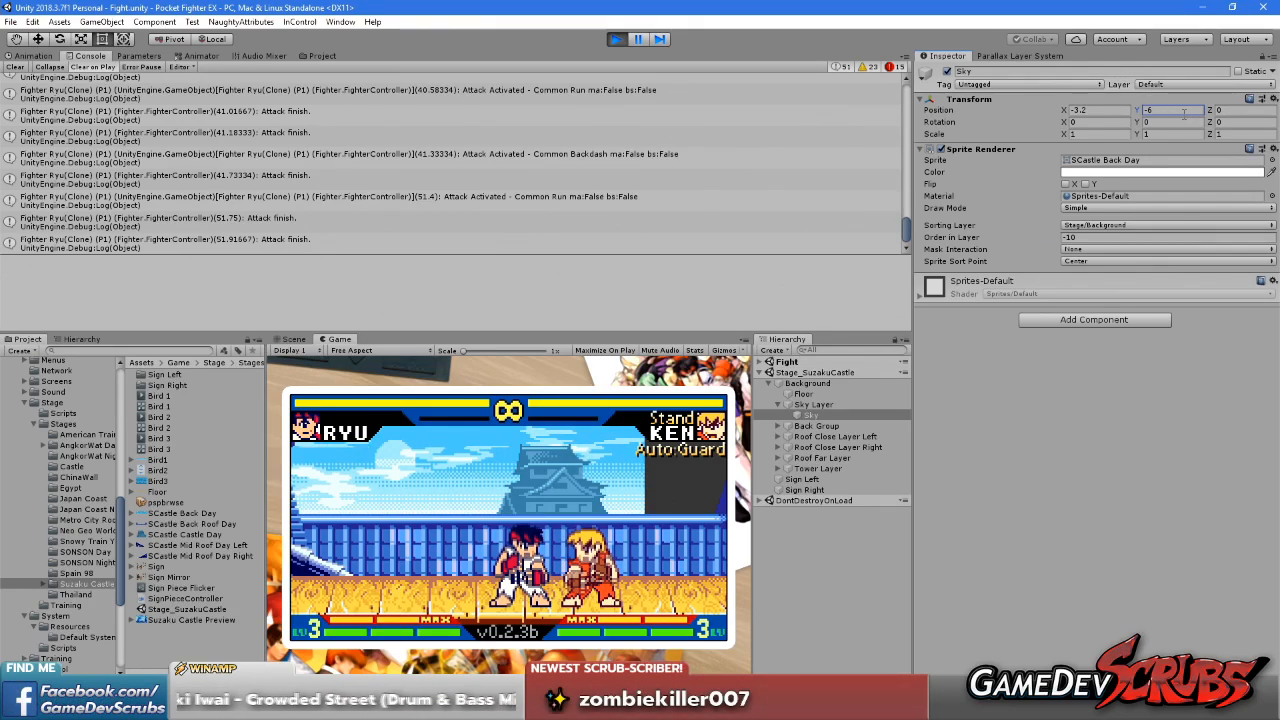
{"action": "left_click", "coordinate": [1103, 432]}
Run the fighter back and forth in the running game to check the sky's new height
{"action": "left_click", "coordinate": [595, 543]}
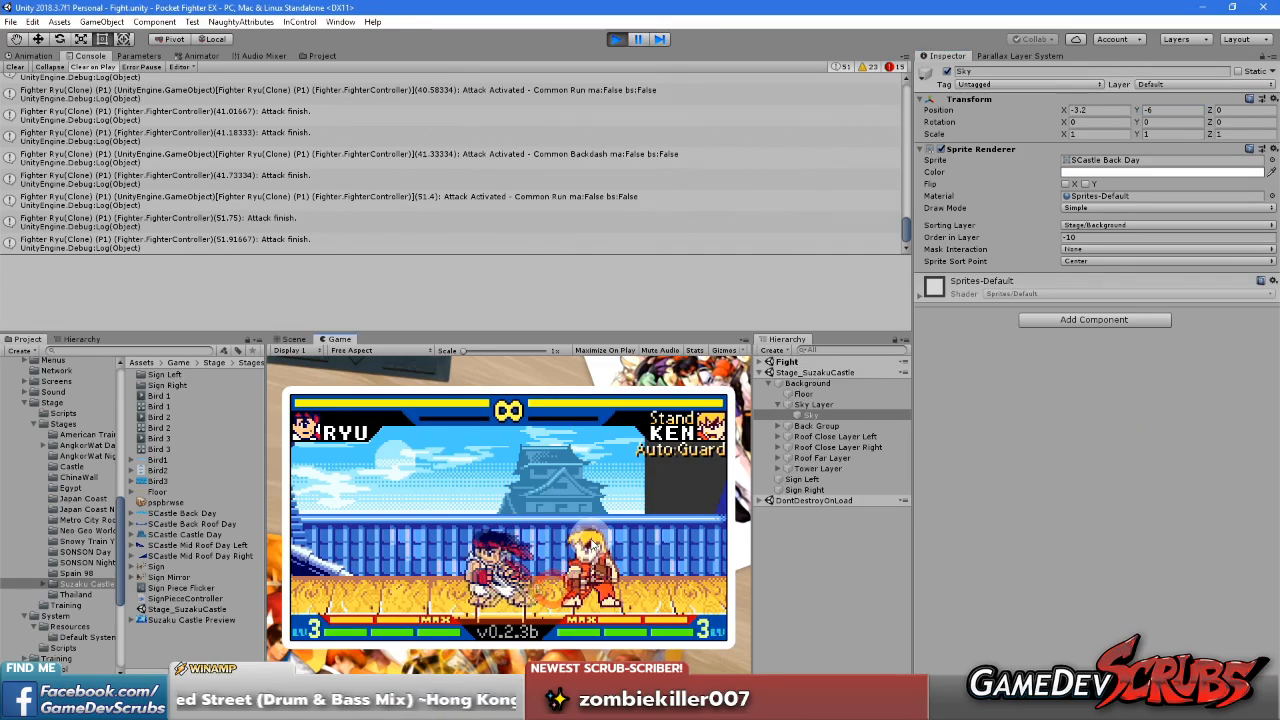
{"action": "key", "text": "Left"}
{"action": "key", "text": "Left"}
{"action": "key", "text": "Right"}
{"action": "key", "text": "Right"}
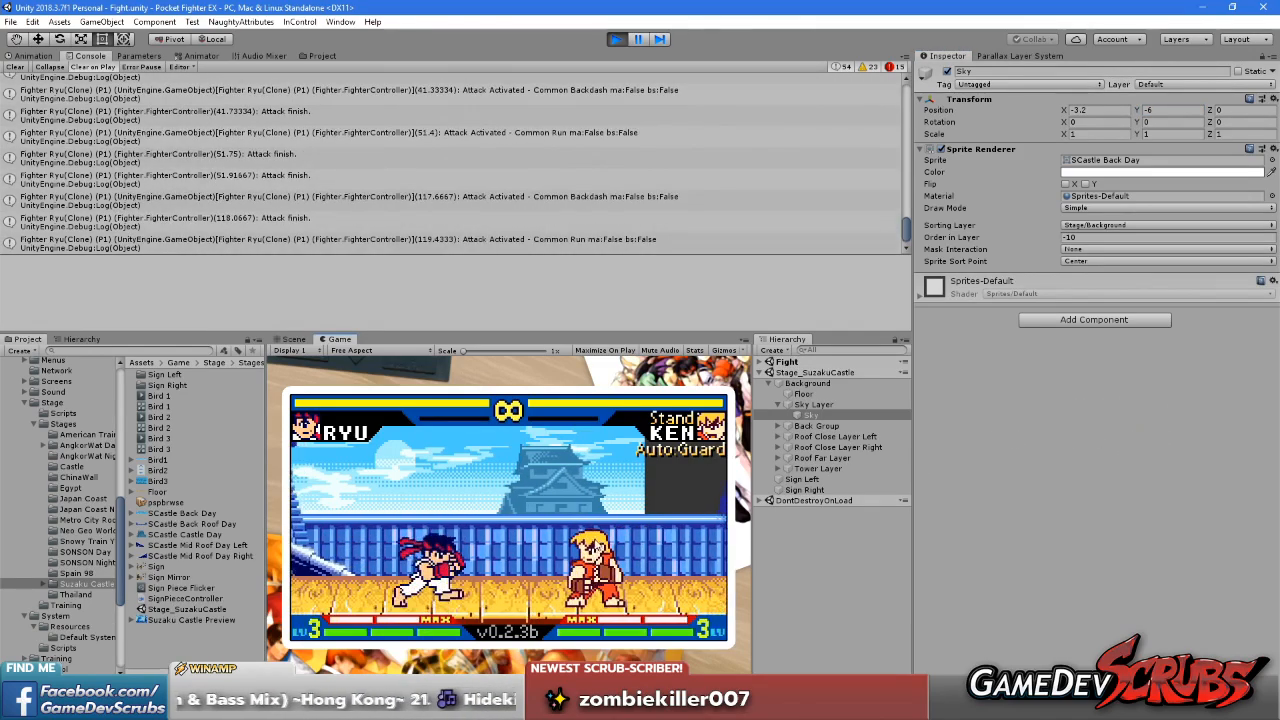
Copy the Sky object's Transform component and stop the running game
{"action": "right_click", "coordinate": [975, 100]}
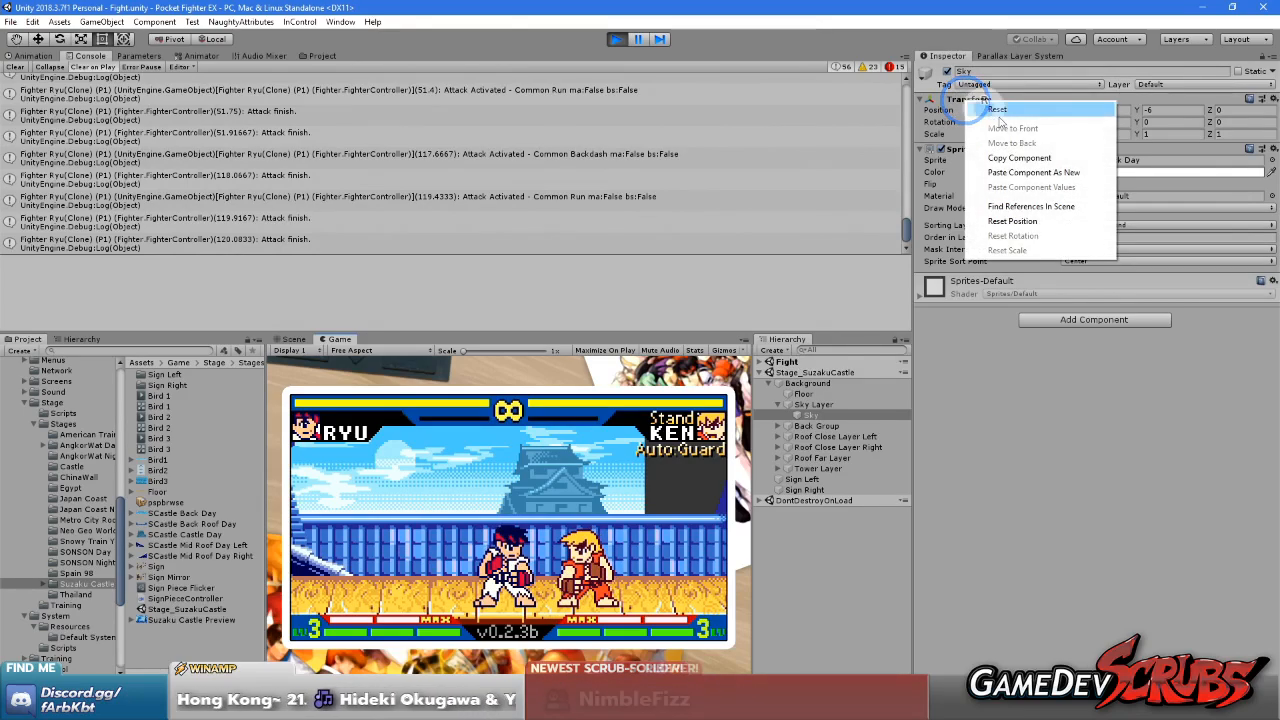
{"action": "left_click", "coordinate": [1026, 157]}
{"action": "left_click", "coordinate": [615, 39]}
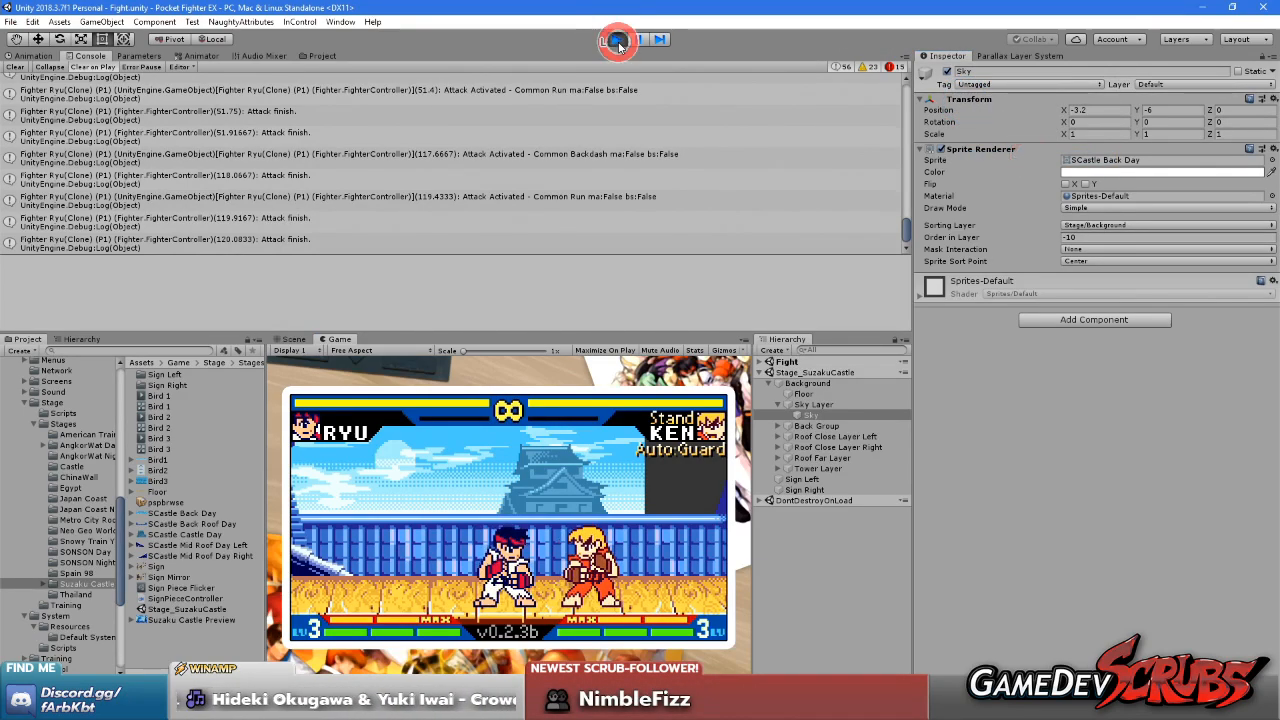
Load the Stage_SuzakuCastle scene and paste the copied Transform values onto its Sky object, position -3.2, -6, 0
{"action": "left_click", "coordinate": [810, 372]}
{"action": "right_click", "coordinate": [808, 372]}
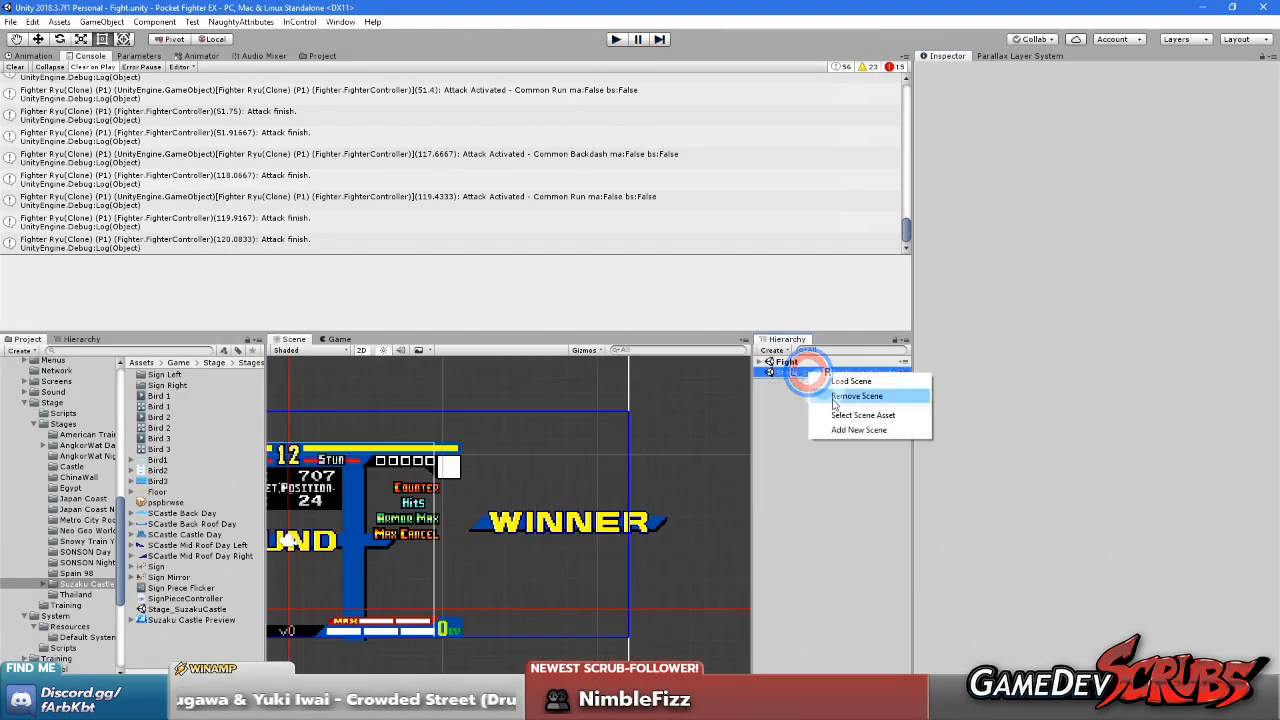
{"action": "left_click", "coordinate": [848, 384]}
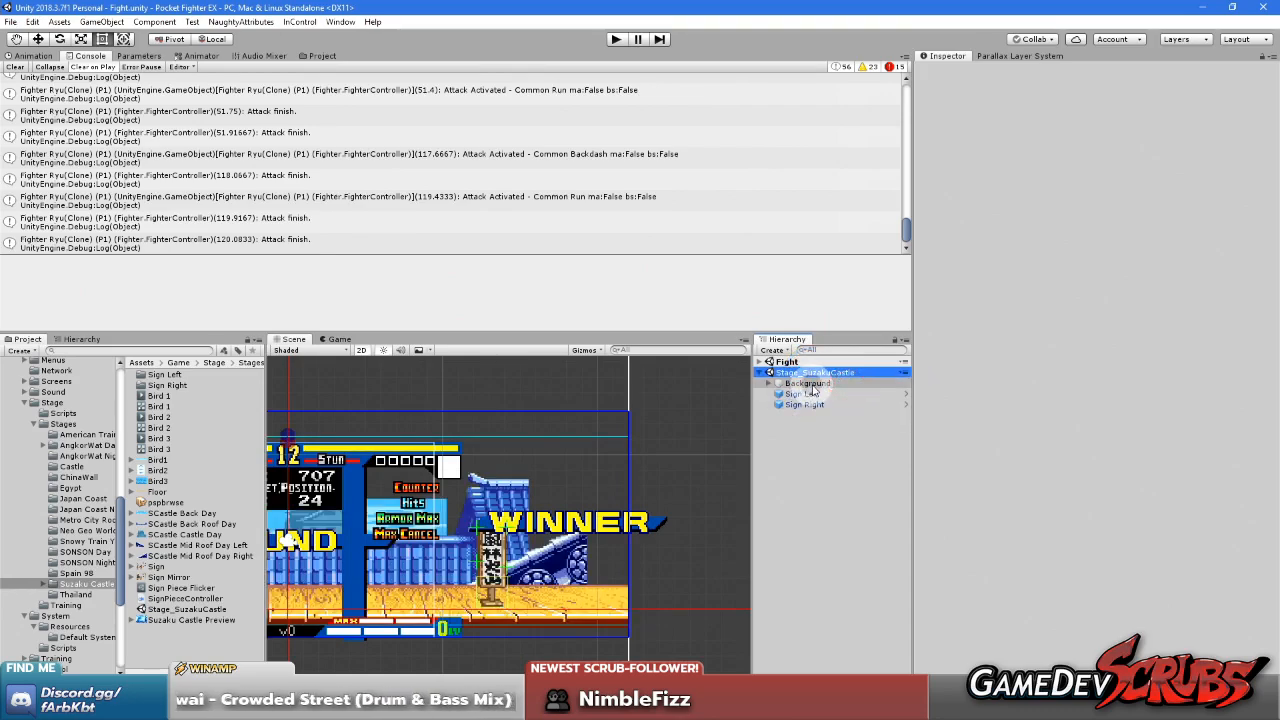
{"action": "left_click", "coordinate": [804, 383]}
{"action": "left_click", "coordinate": [768, 385]}
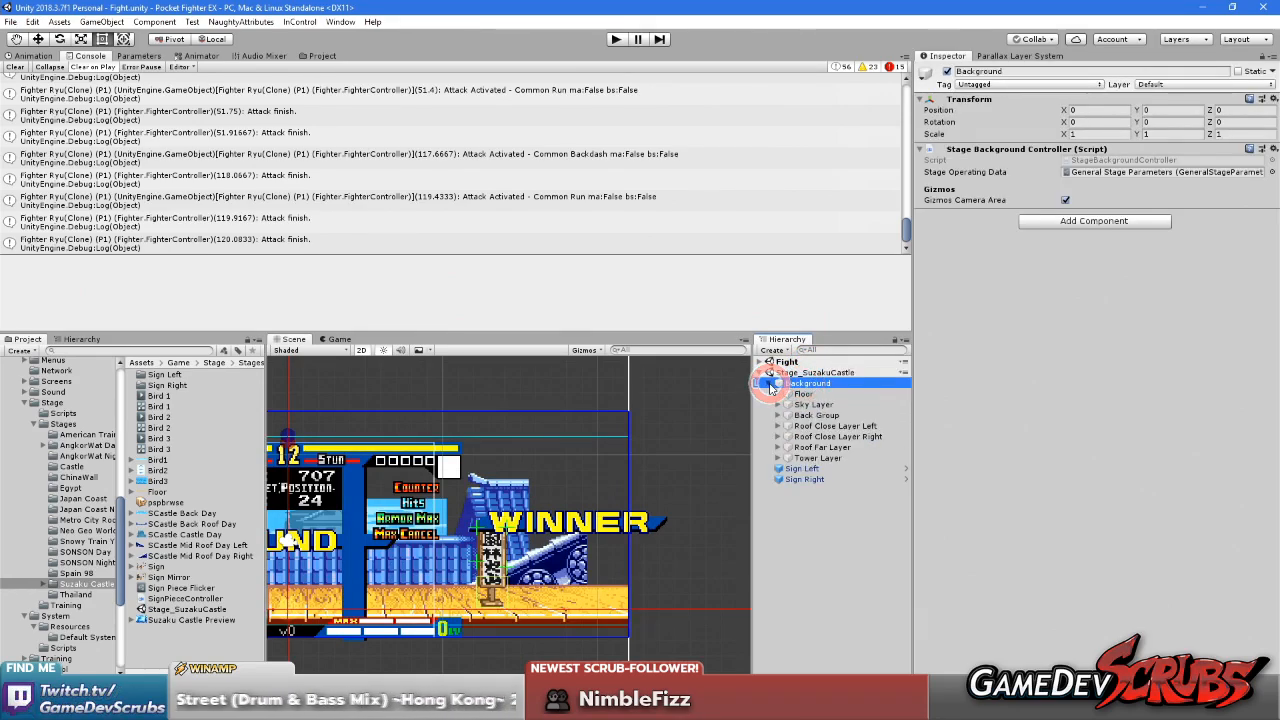
{"action": "left_click", "coordinate": [778, 404]}
{"action": "left_click", "coordinate": [808, 415]}
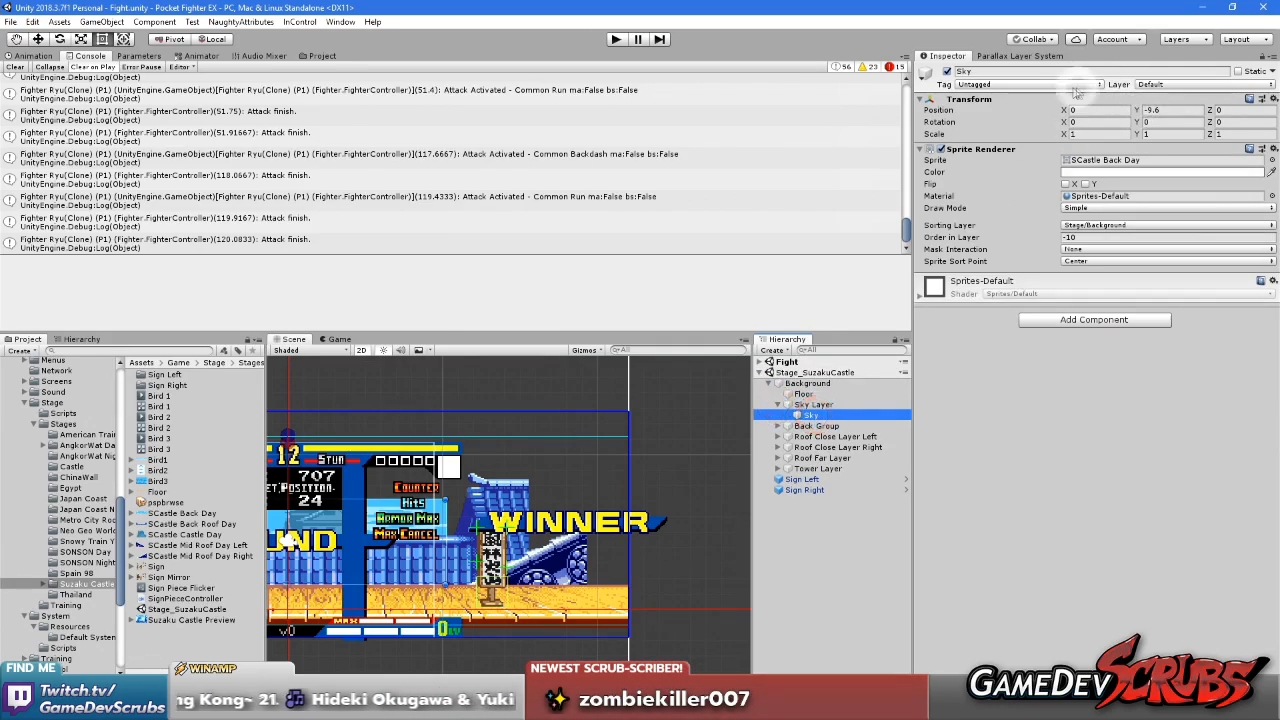
{"action": "right_click", "coordinate": [973, 104]}
{"action": "left_click", "coordinate": [1048, 185]}
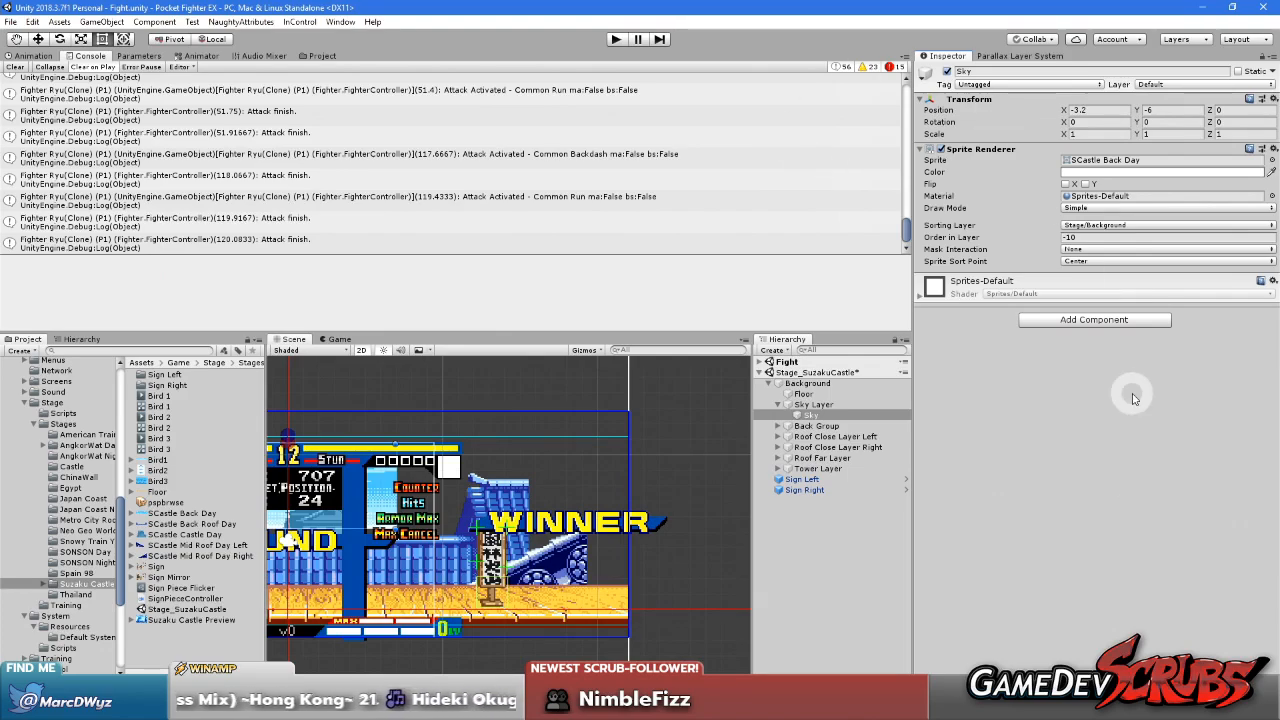
Save the scene and the project, and collapse Sky Layer in the Hierarchy
{"action": "left_click", "coordinate": [12, 21]}
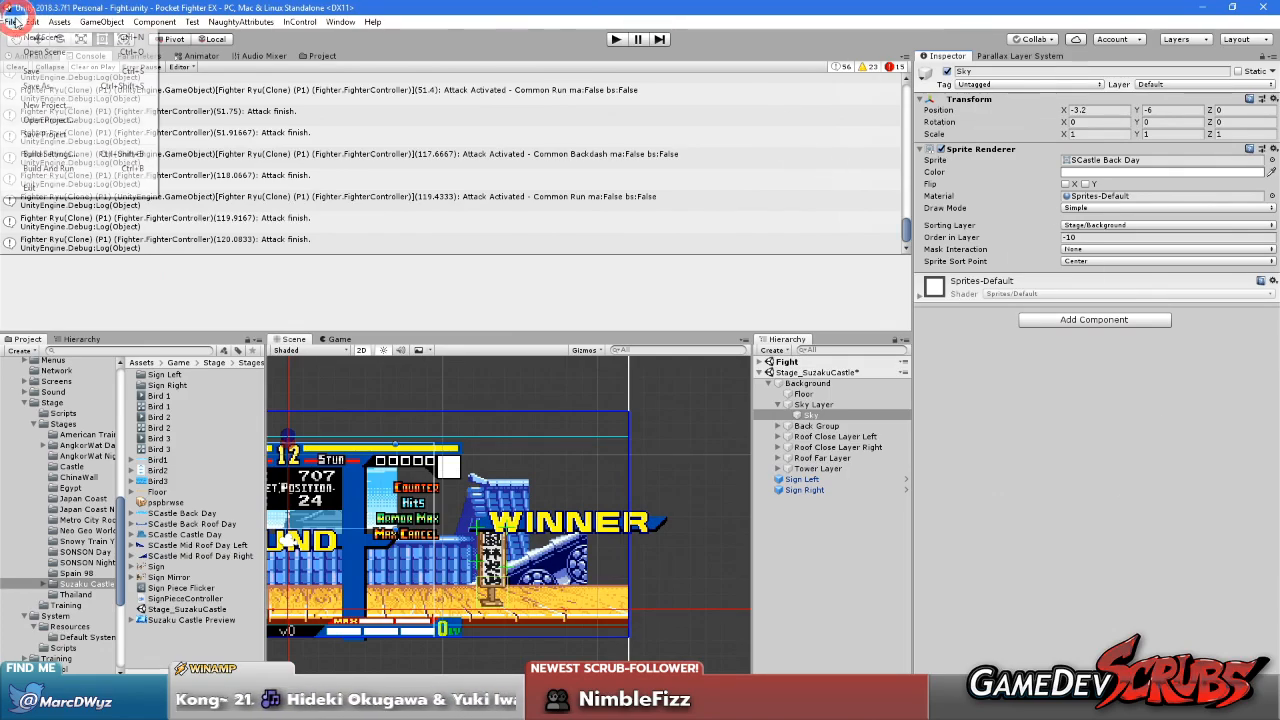
{"action": "left_click", "coordinate": [33, 71]}
{"action": "left_click", "coordinate": [12, 22]}
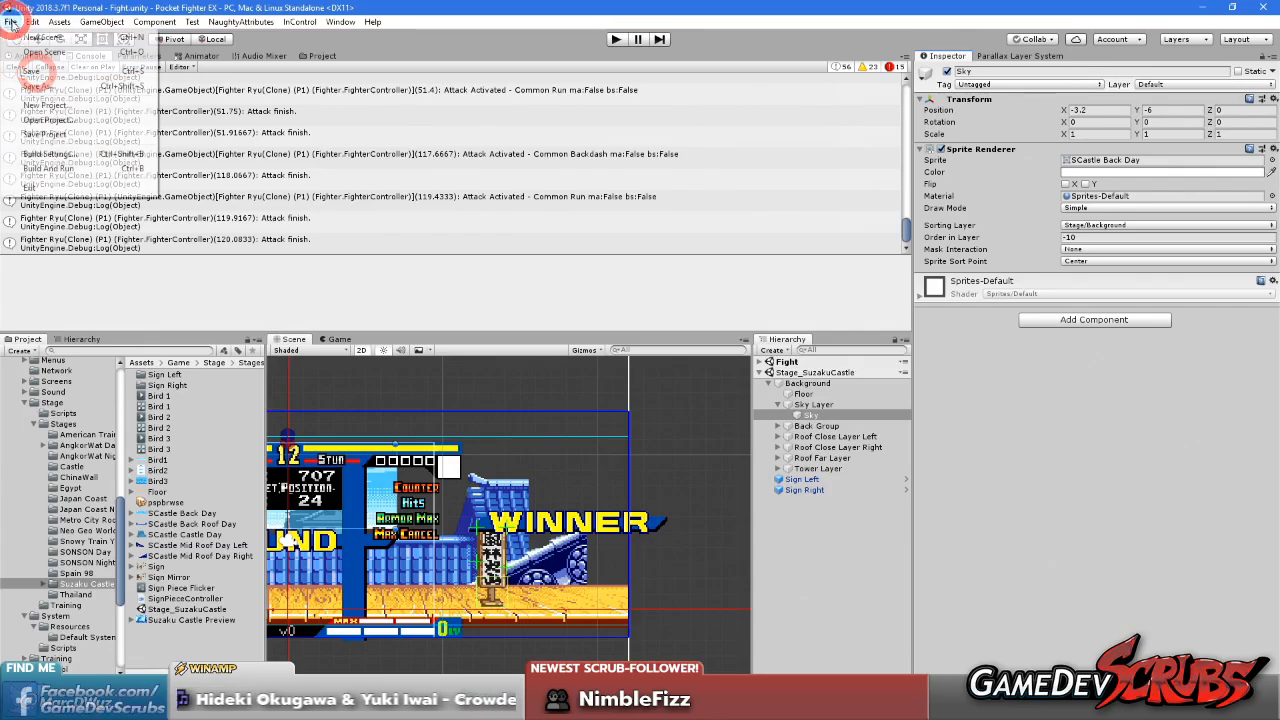
{"action": "left_click", "coordinate": [51, 134]}
{"action": "middle_click_drag", "start_coordinate": [520, 489], "coordinate": [688, 486]}
{"action": "middle_click_drag", "start_coordinate": [432, 463], "coordinate": [462, 453]}
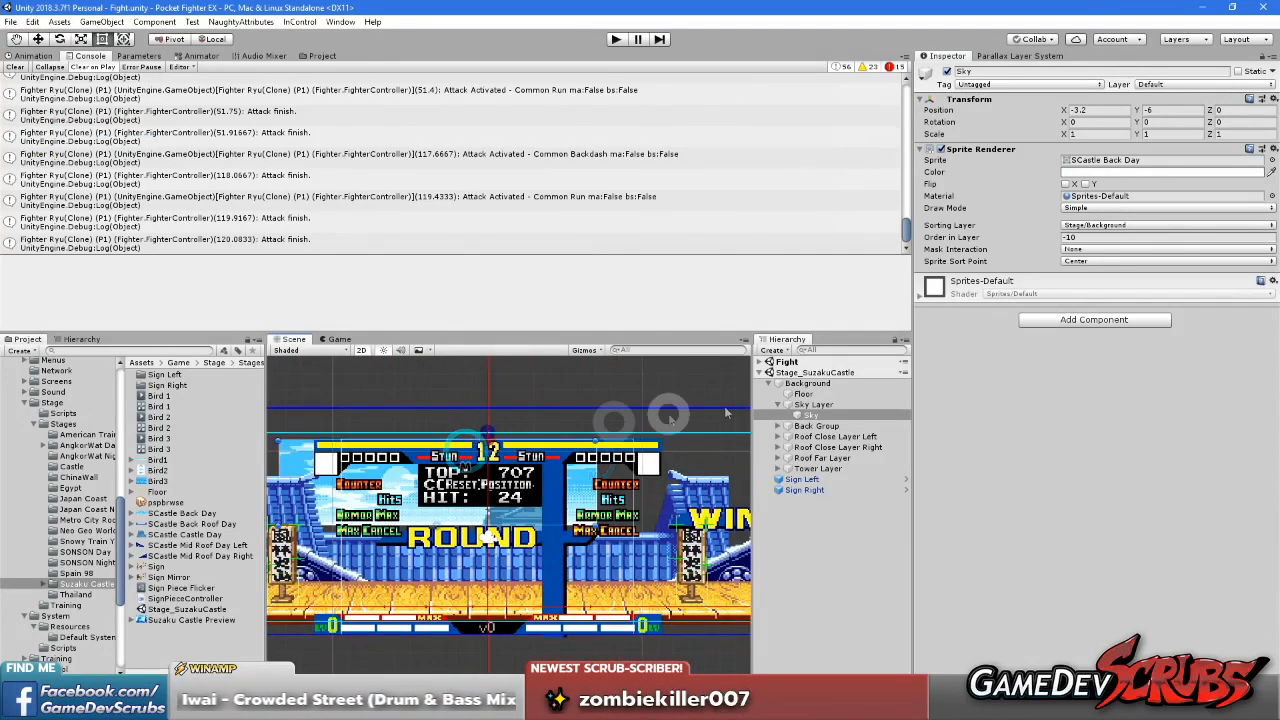
{"action": "left_click", "coordinate": [779, 405]}
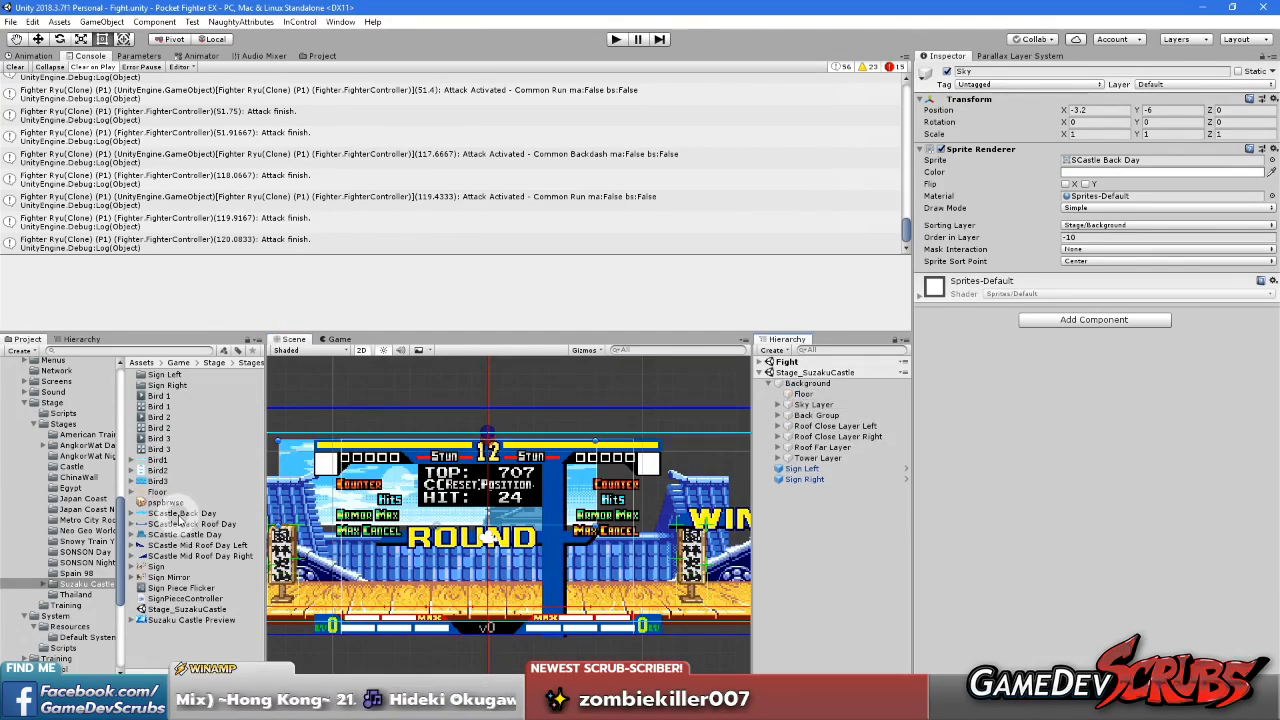
Give the SCastle Back Day sprite a custom pivot in pixels at X 137, Y 1, and apply it
{"action": "left_click", "coordinate": [170, 513]}
{"action": "left_click", "coordinate": [1248, 218]}
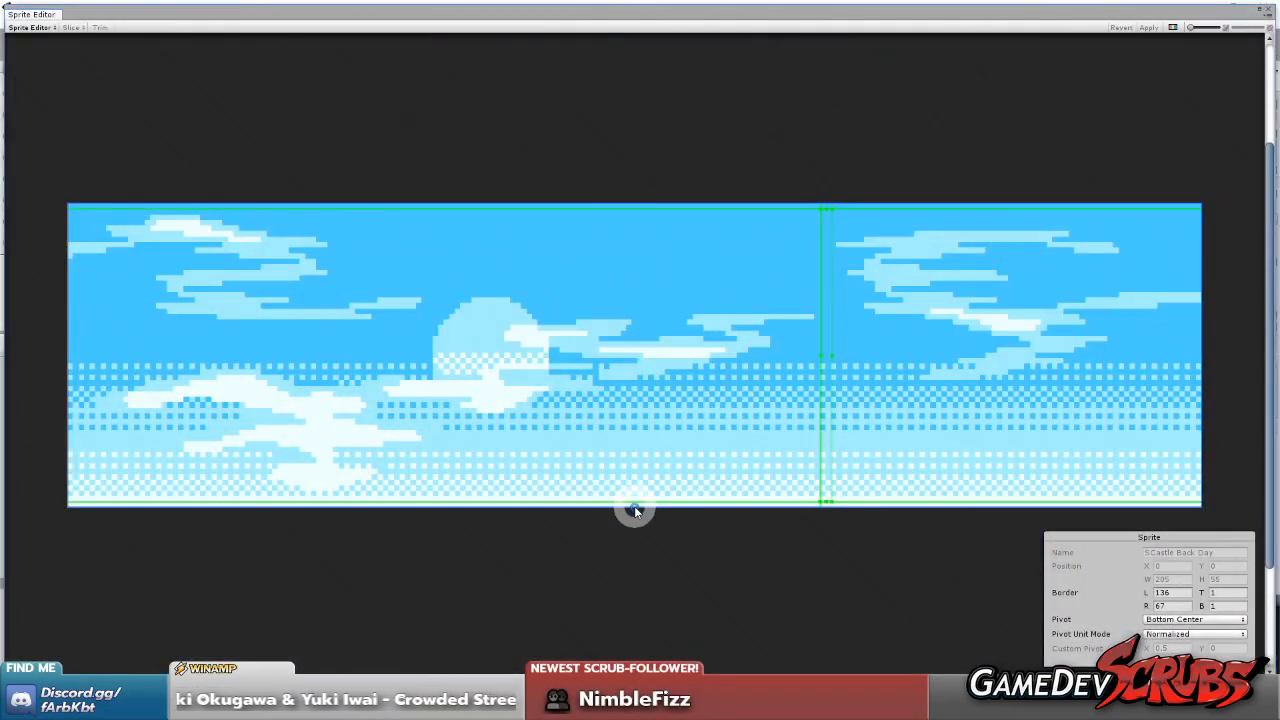
{"action": "left_click", "coordinate": [1180, 662]}
{"action": "scroll", "coordinate": [859, 556], "scroll_direction": "up", "scroll_amount": 3}
{"action": "left_click_drag", "start_coordinate": [539, 494], "coordinate": [829, 485]}
{"action": "scroll", "coordinate": [871, 381], "scroll_direction": "down", "scroll_amount": 2}
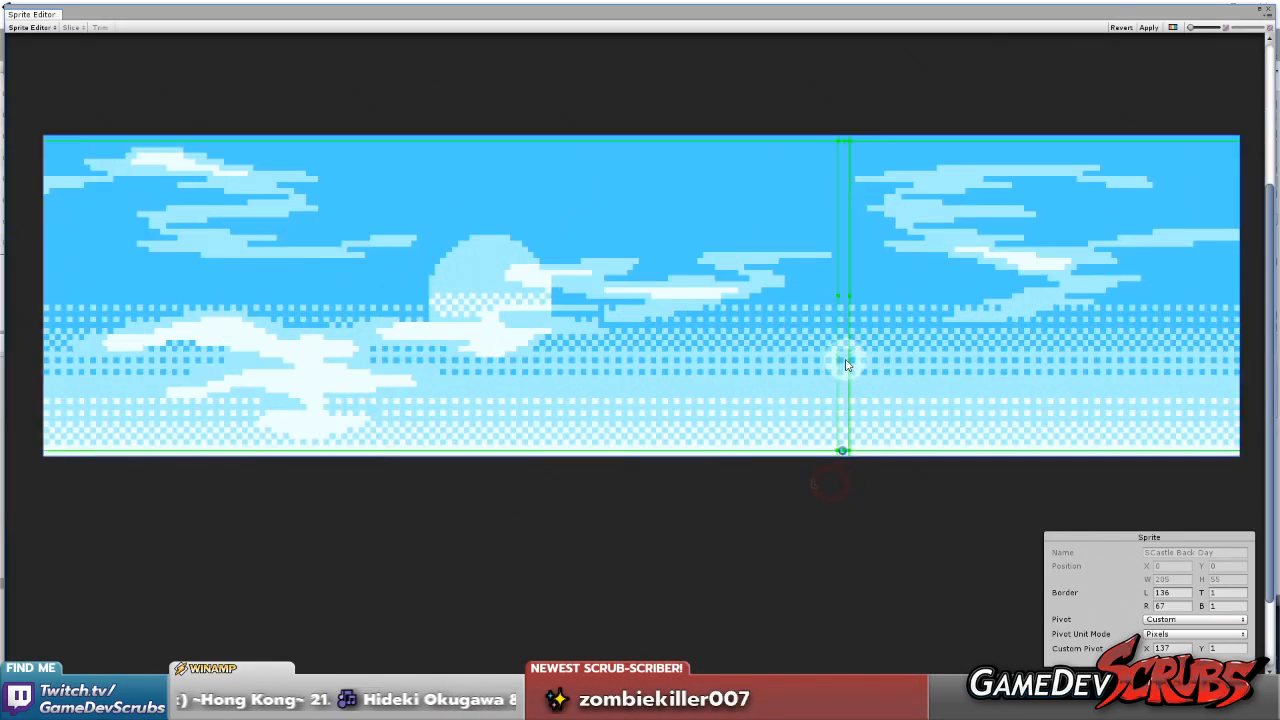
{"action": "left_click", "coordinate": [1147, 27]}
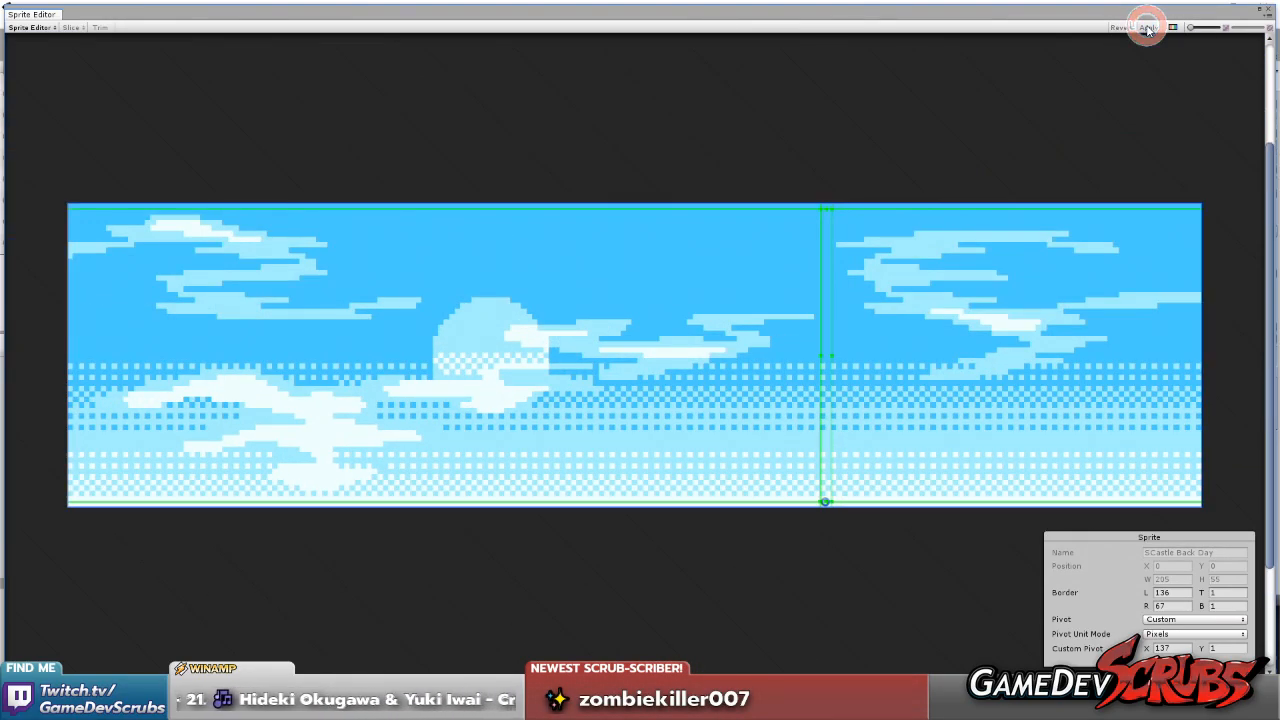
Try a top border of 21 and various right borders on the SCastle Back Day sprite, reverting each change
{"action": "scroll", "coordinate": [749, 371], "scroll_direction": "up", "scroll_amount": 3}
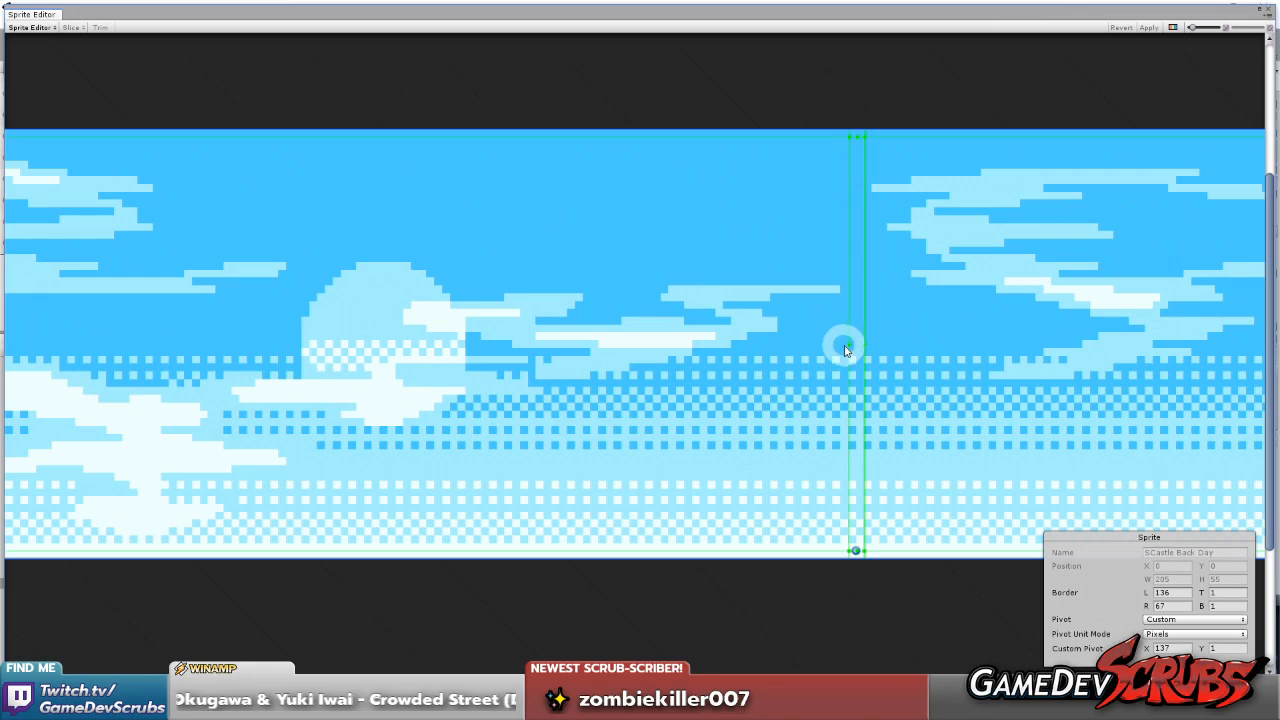
{"action": "left_click_drag", "start_coordinate": [808, 346], "coordinate": [843, 346]}
{"action": "left_click", "coordinate": [1203, 592]}
{"action": "left_click_drag", "start_coordinate": [1211, 590], "coordinate": [1215, 590]}
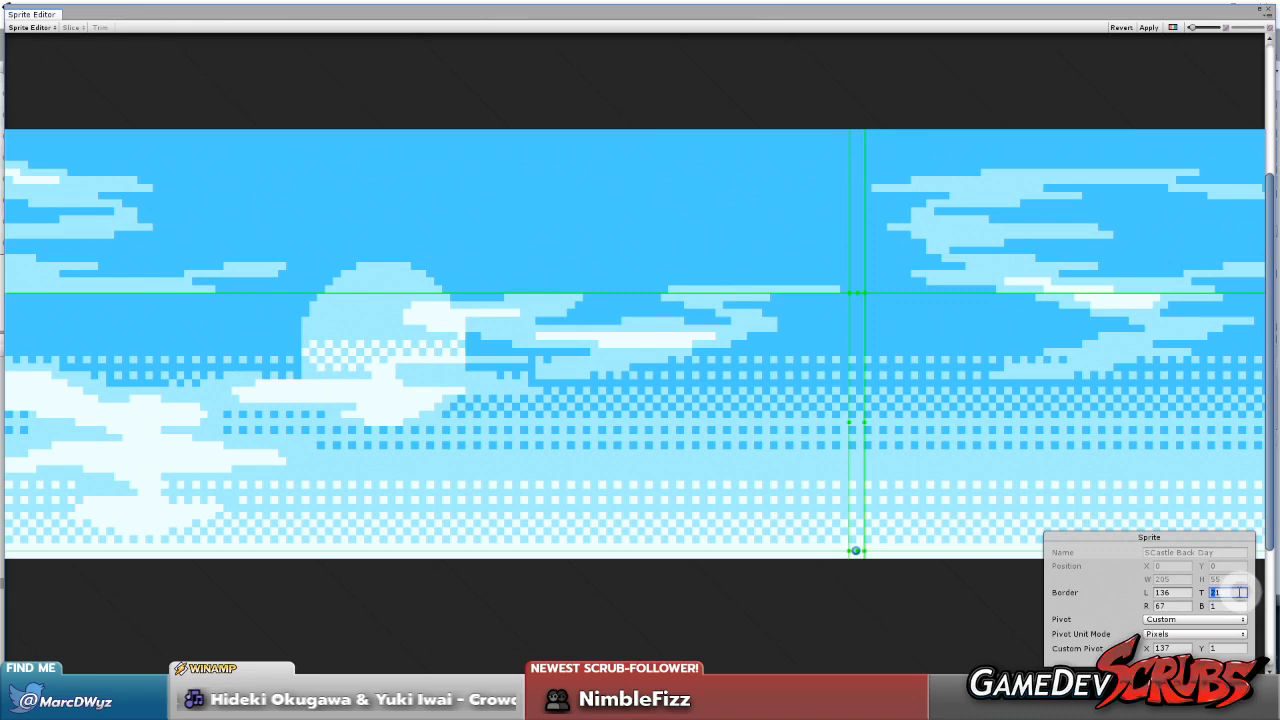
{"action": "left_click", "coordinate": [1119, 29]}
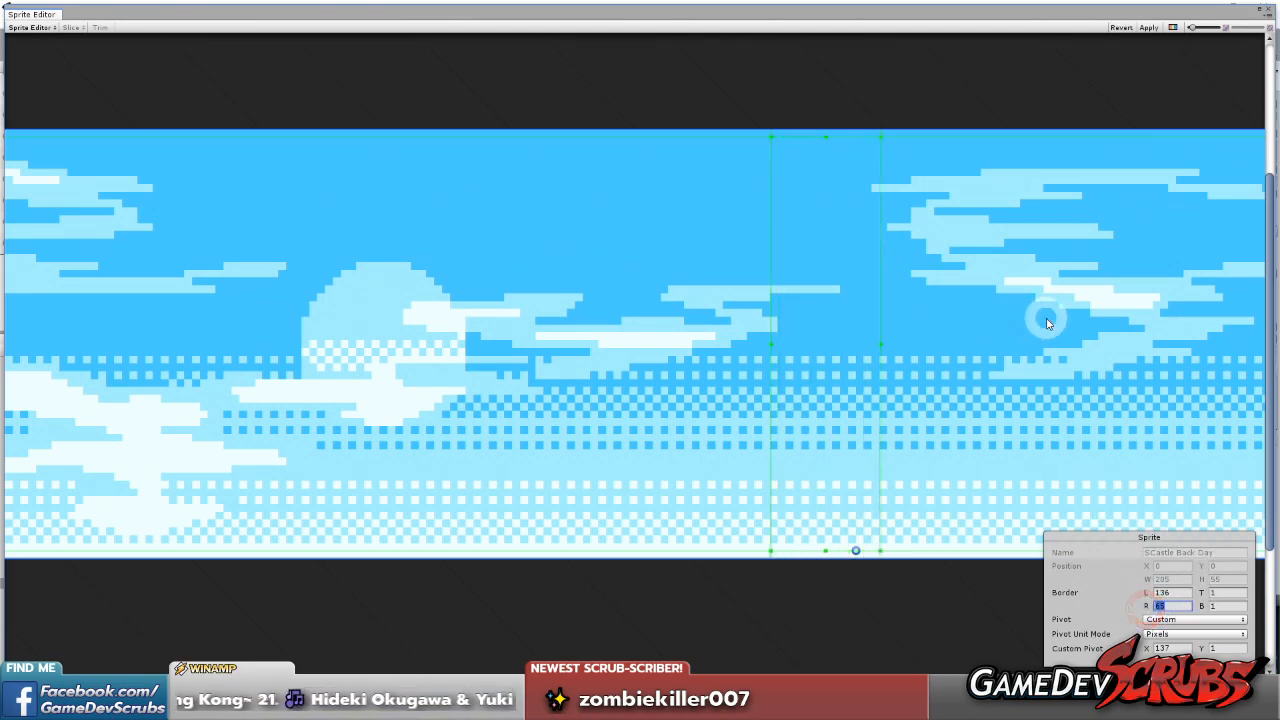
{"action": "left_click", "coordinate": [1120, 27]}
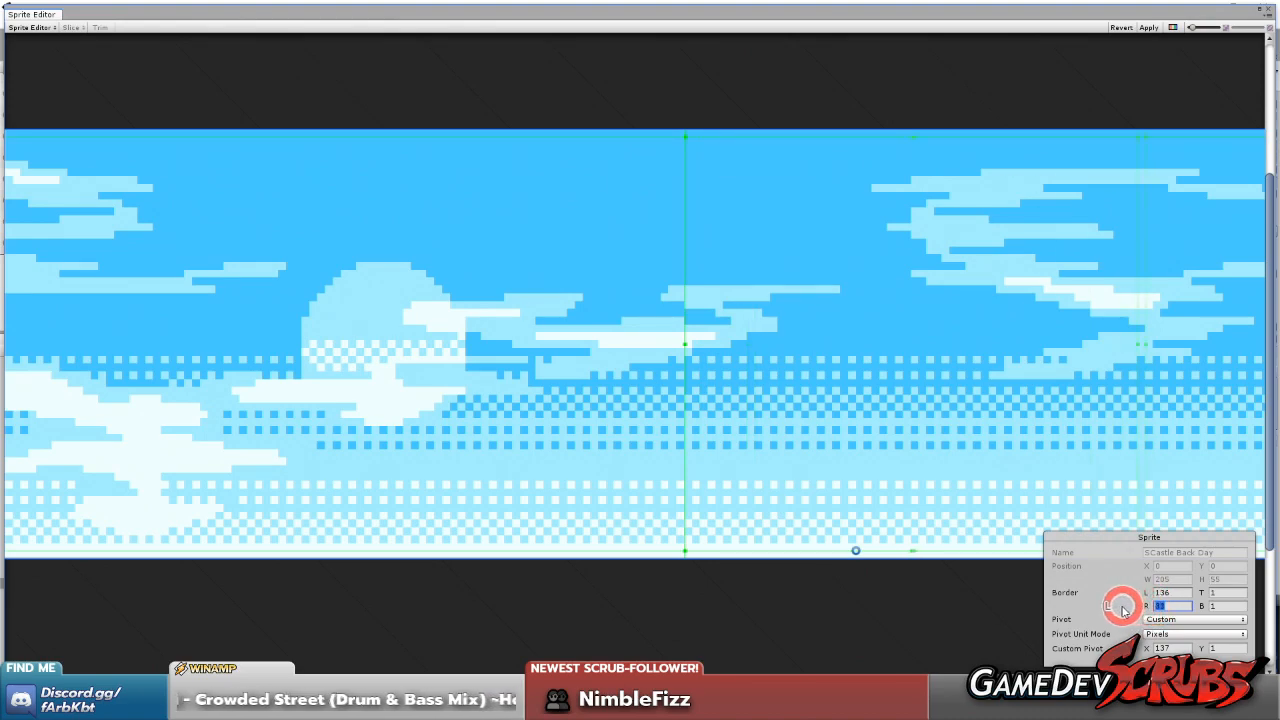
{"action": "left_click", "coordinate": [1125, 27]}
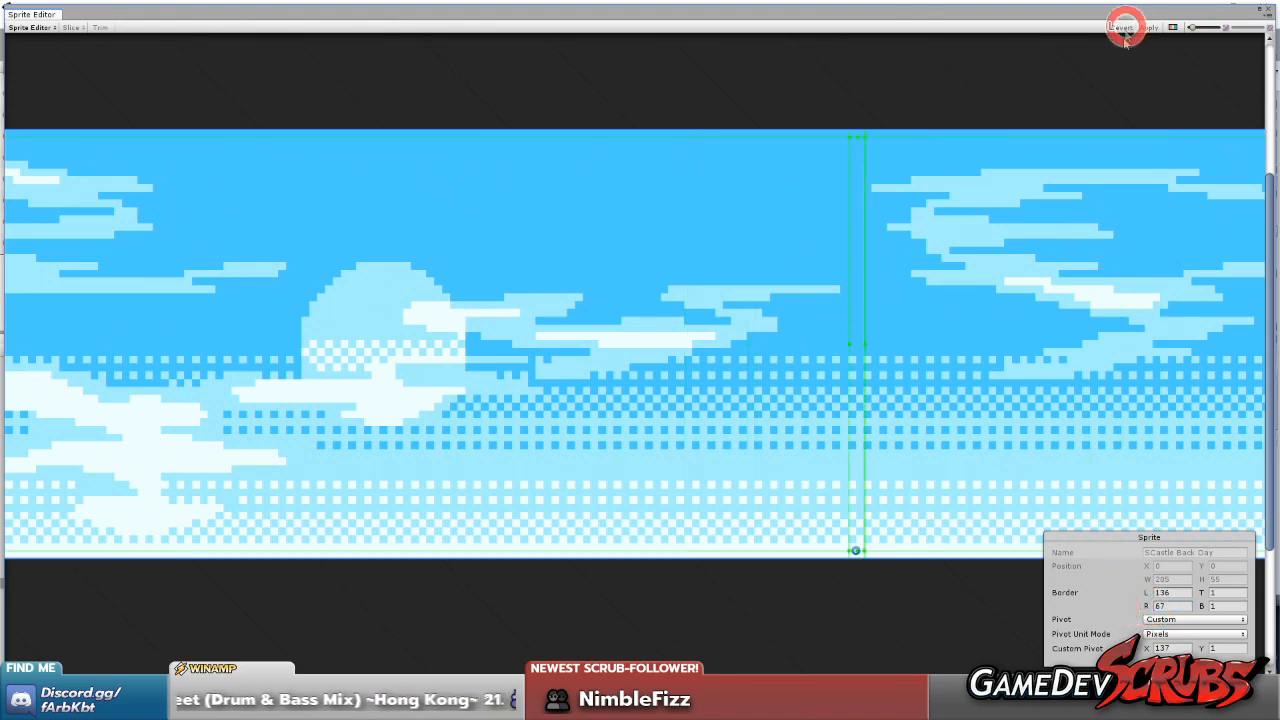
{"action": "left_click_drag", "start_coordinate": [1147, 607], "coordinate": [1145, 607]}
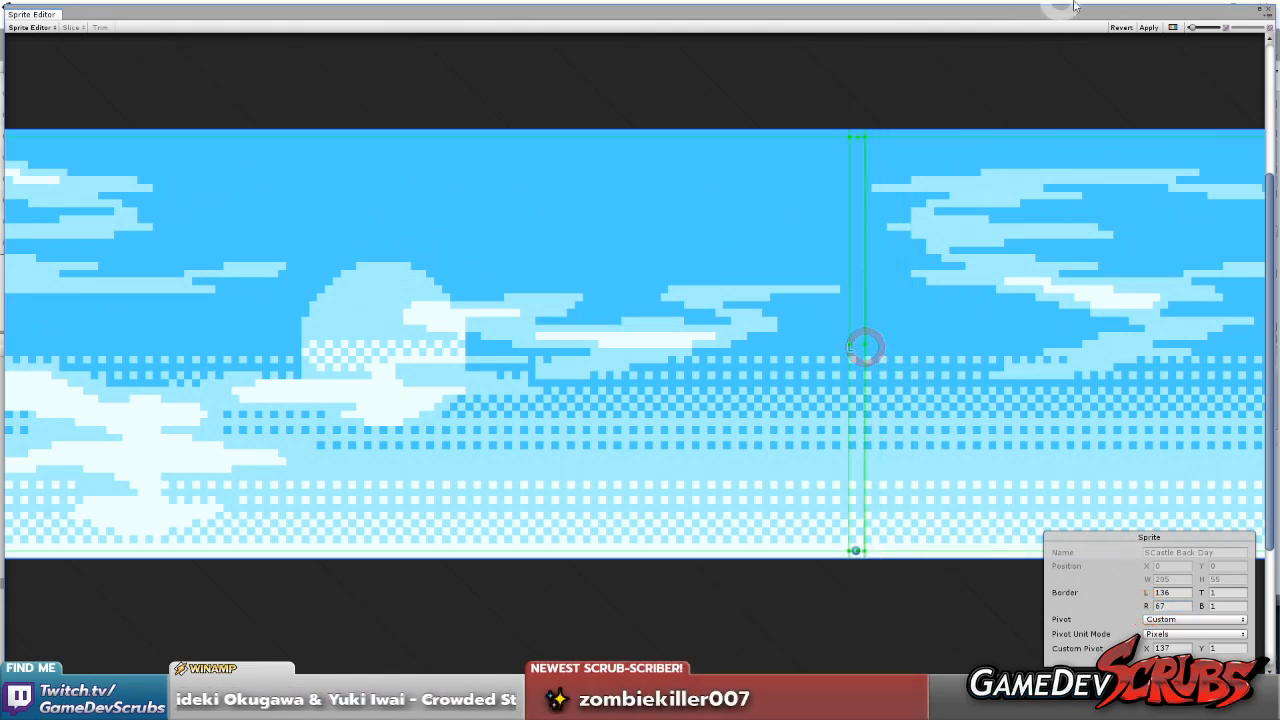
Apply the sprite settings, close the Sprite Editor and unload the Fight scene
{"action": "left_click", "coordinate": [1153, 27]}
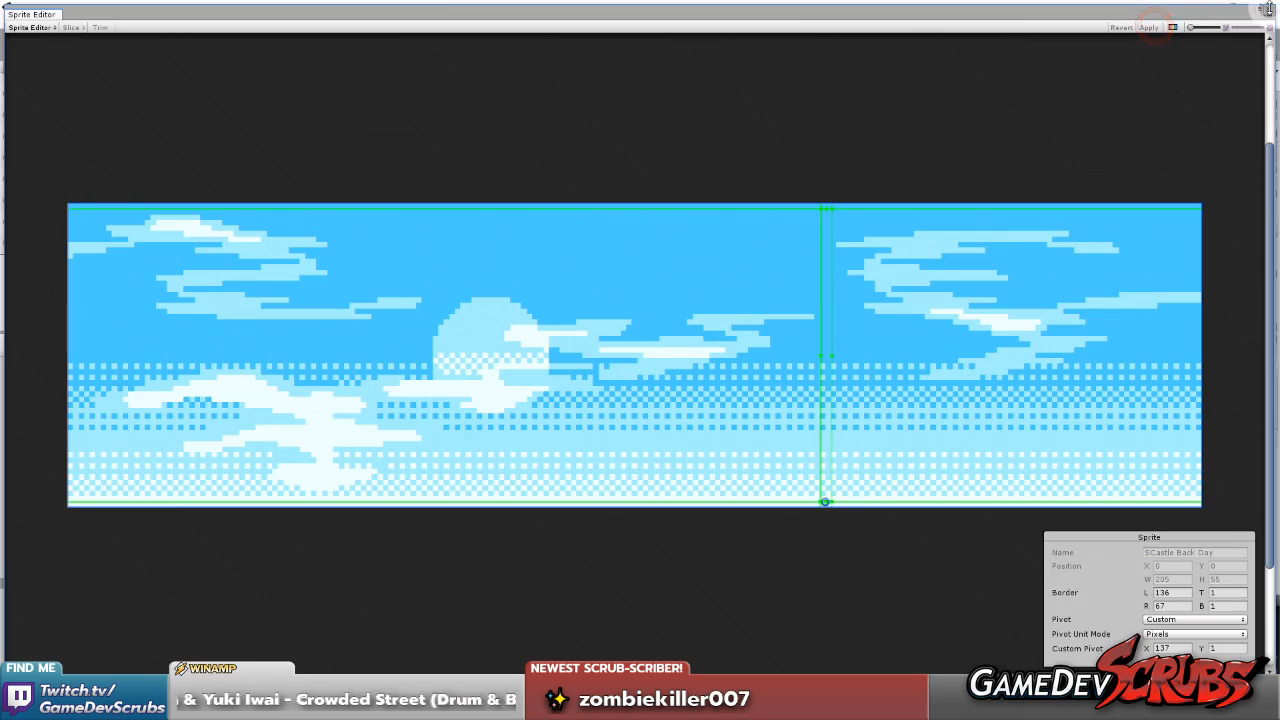
{"action": "left_click", "coordinate": [1268, 14]}
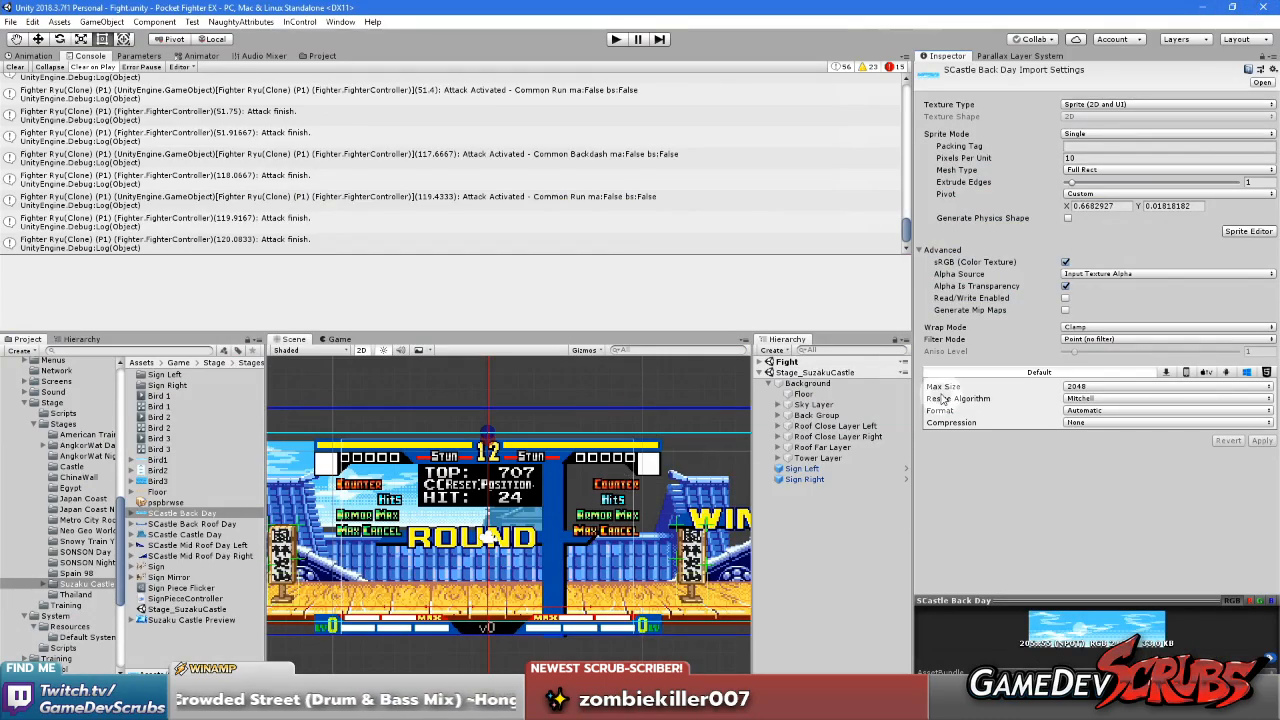
{"action": "left_click", "coordinate": [779, 405]}
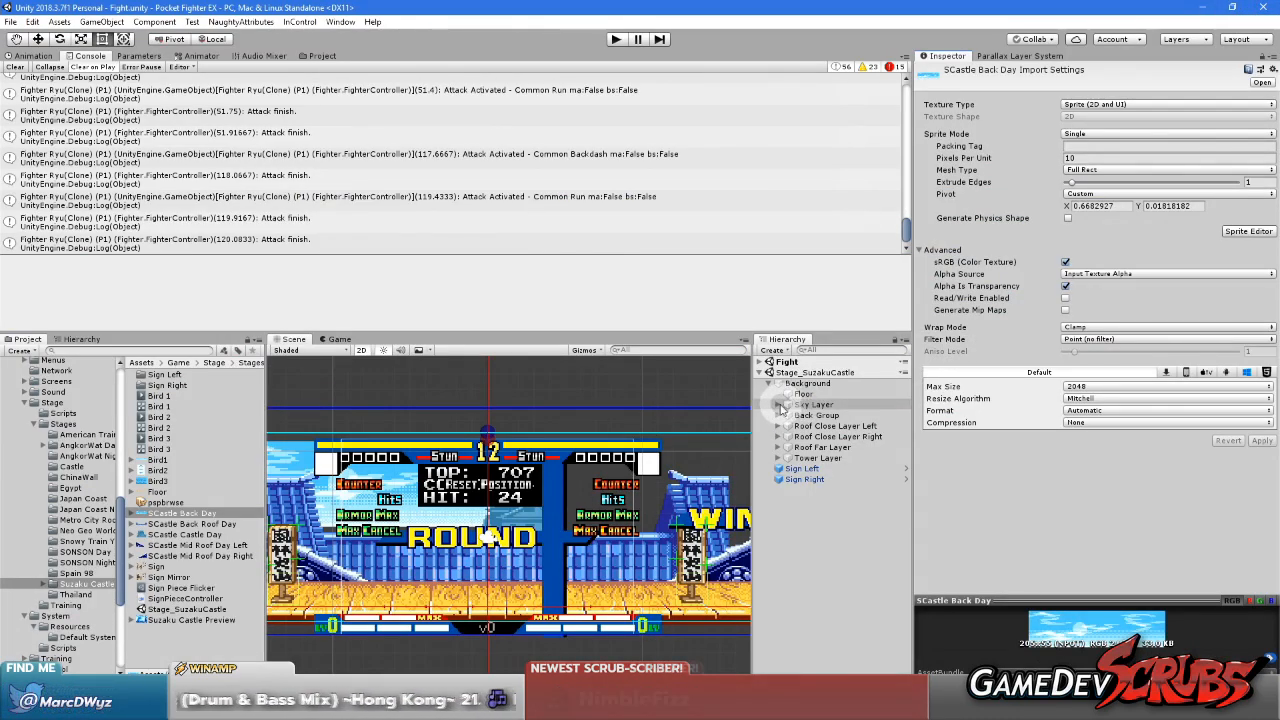
{"action": "left_click", "coordinate": [810, 414]}
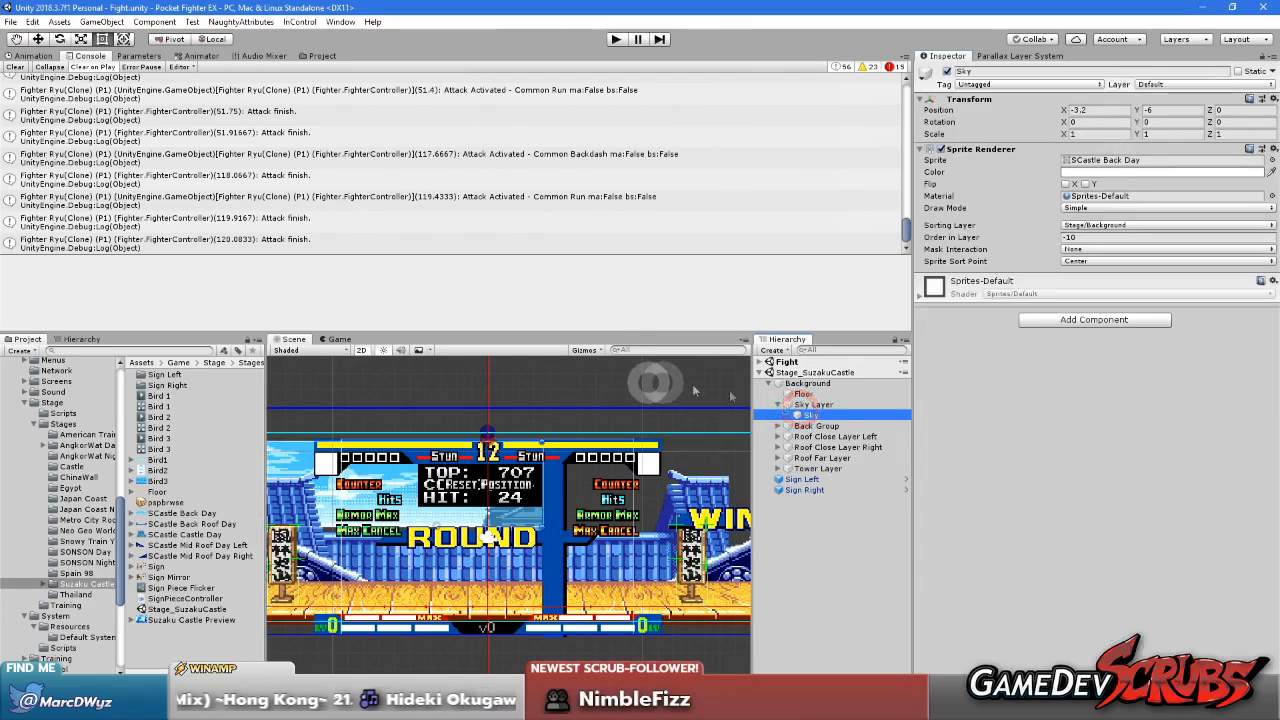
{"action": "right_click", "coordinate": [797, 362]}
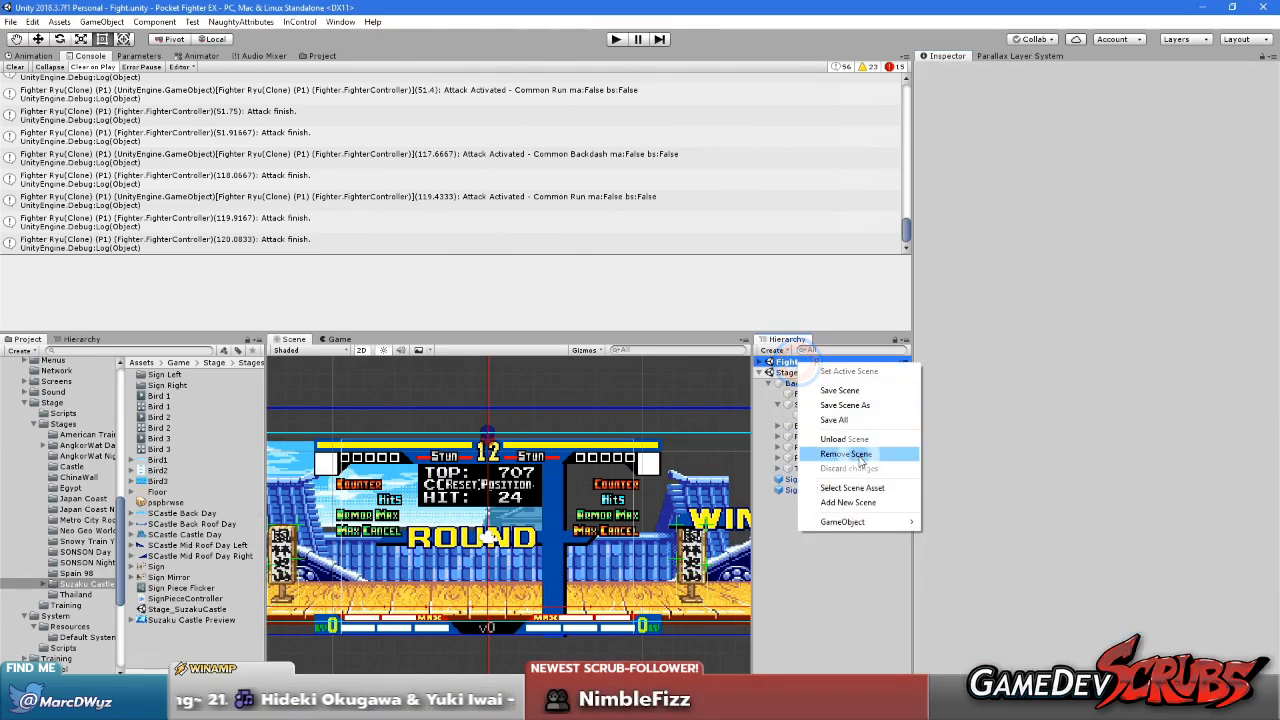
{"action": "left_click", "coordinate": [858, 440]}
Set the Sky sprite's draw mode to Tiled and examine how the sky repeats in the Scene view
{"action": "left_click", "coordinate": [813, 404]}
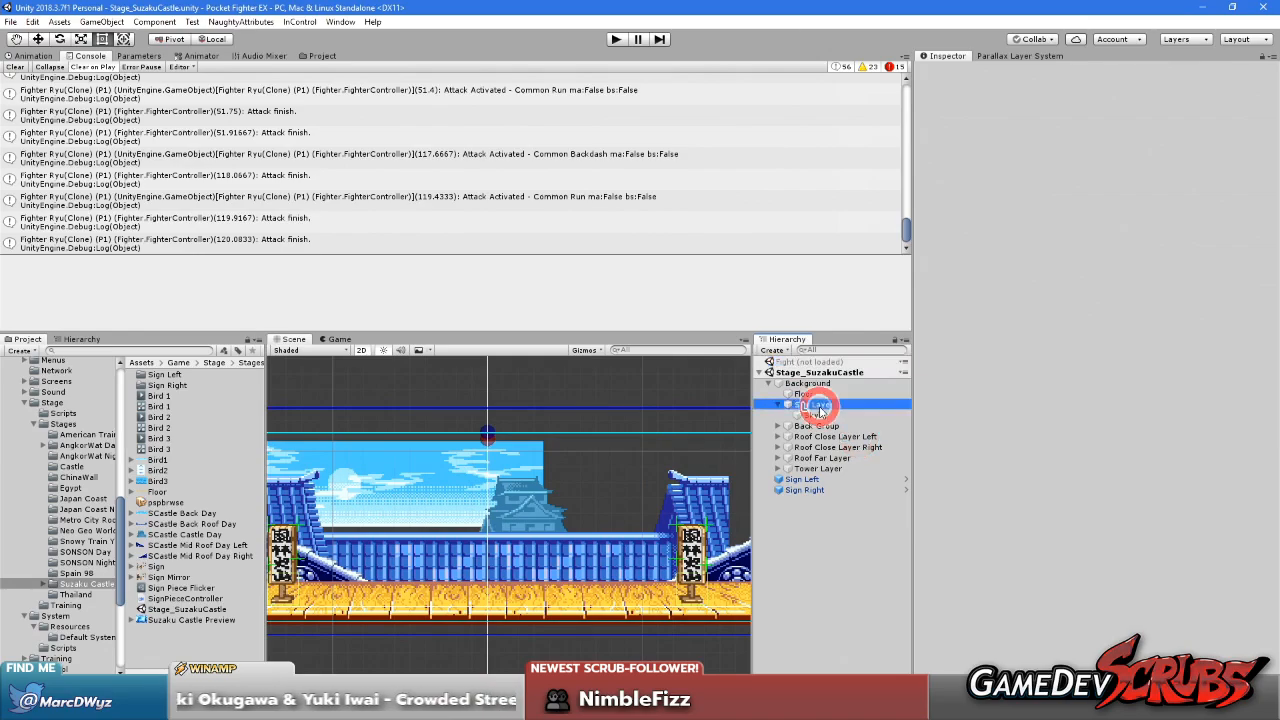
{"action": "left_click", "coordinate": [812, 414]}
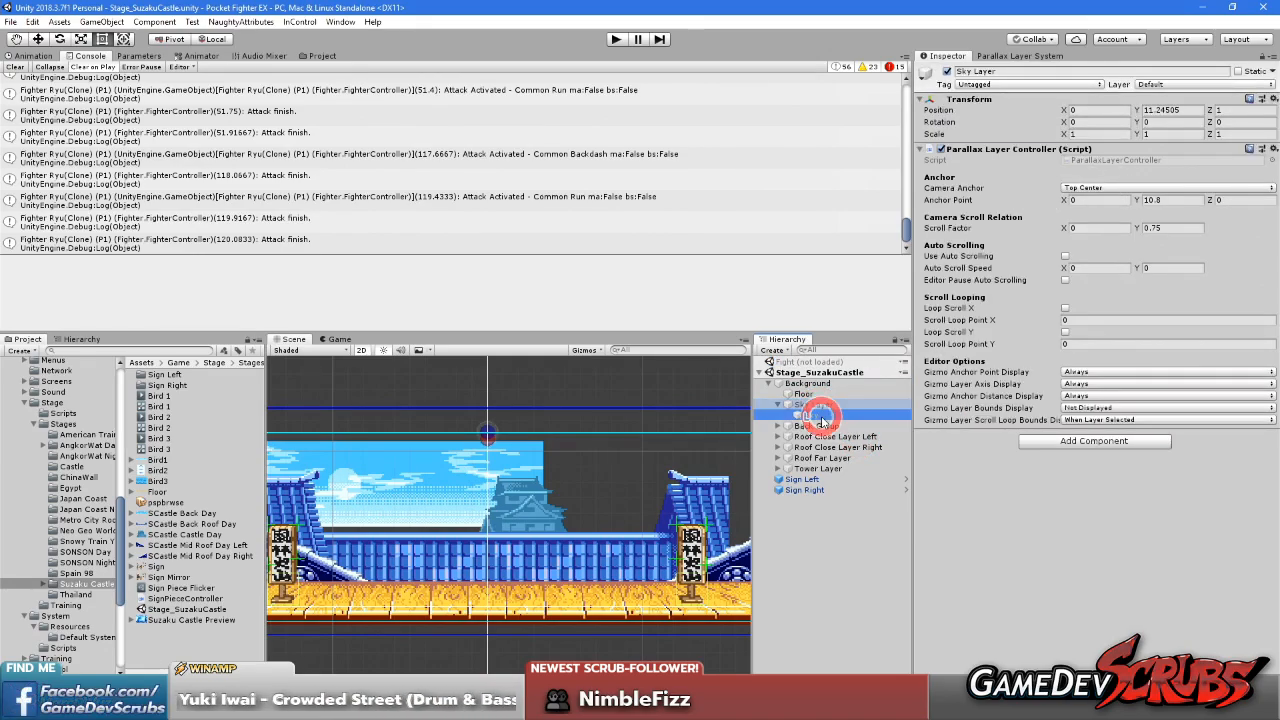
{"action": "left_click", "coordinate": [1091, 208]}
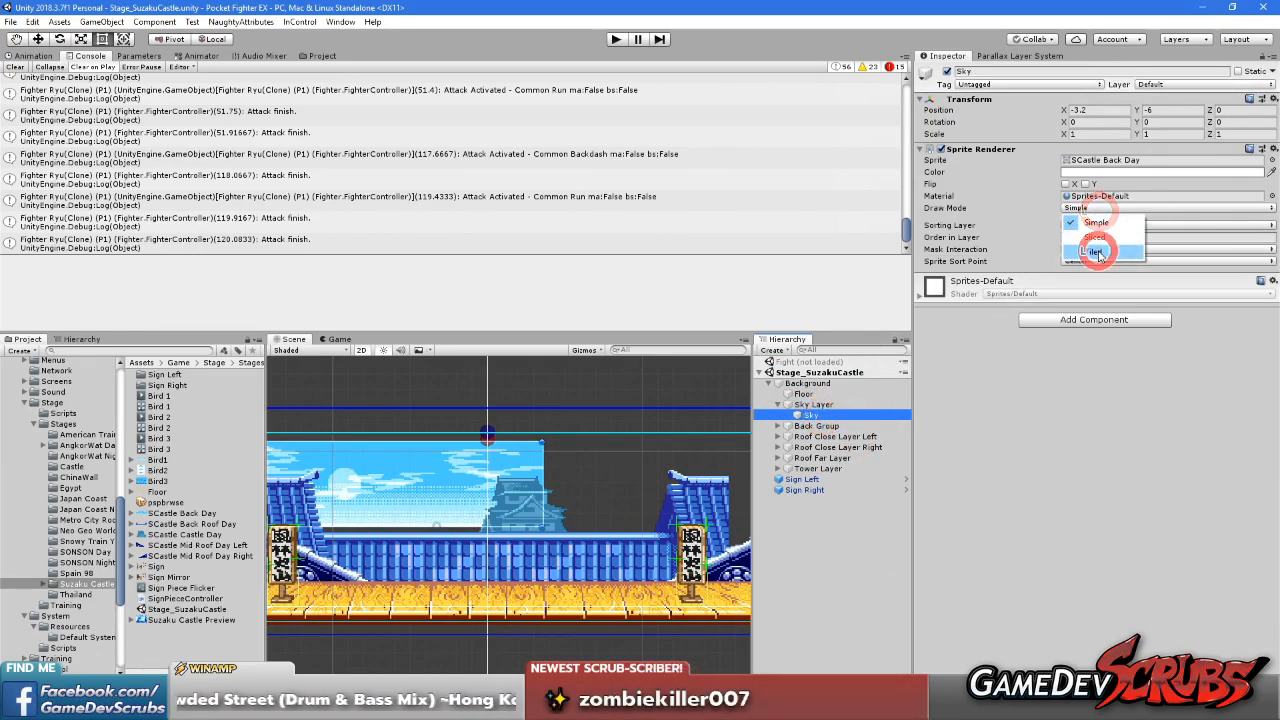
{"action": "left_click", "coordinate": [1098, 243]}
{"action": "middle_click_drag", "start_coordinate": [556, 505], "coordinate": [689, 504]}
{"action": "scroll", "coordinate": [591, 481], "scroll_direction": "up", "scroll_amount": 5}
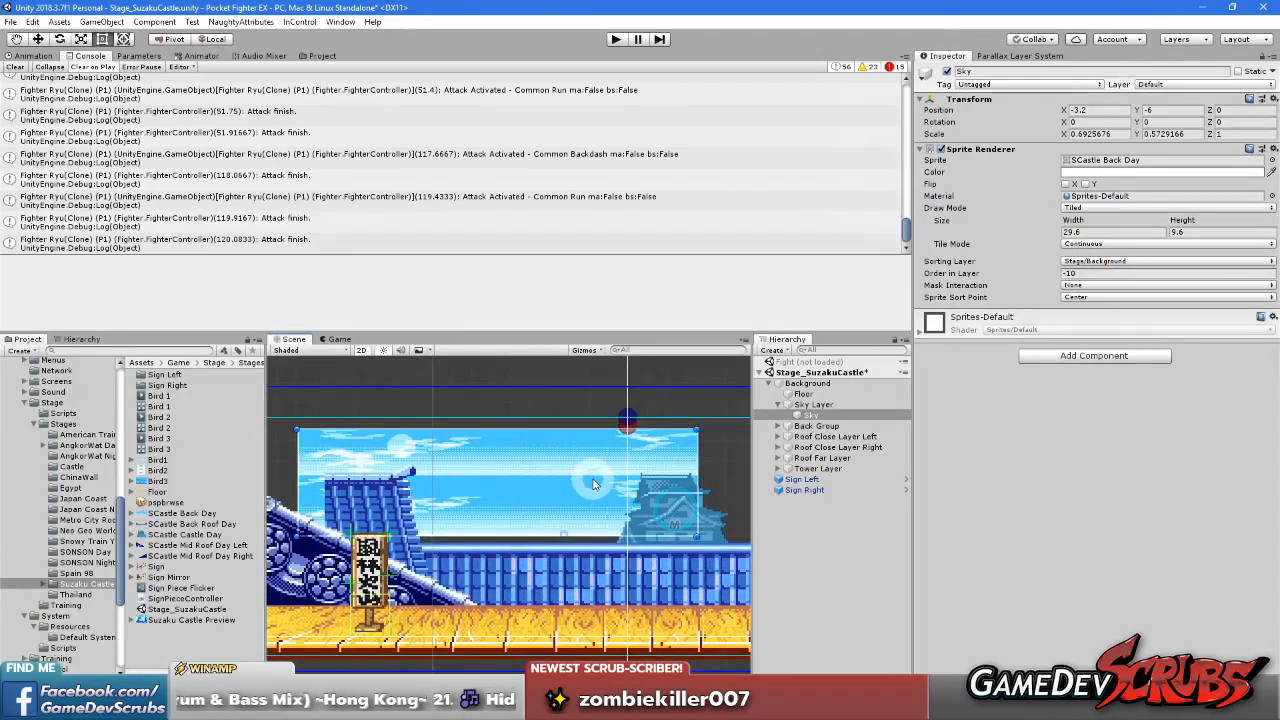
{"action": "scroll", "coordinate": [589, 479], "scroll_direction": "up", "scroll_amount": 1}
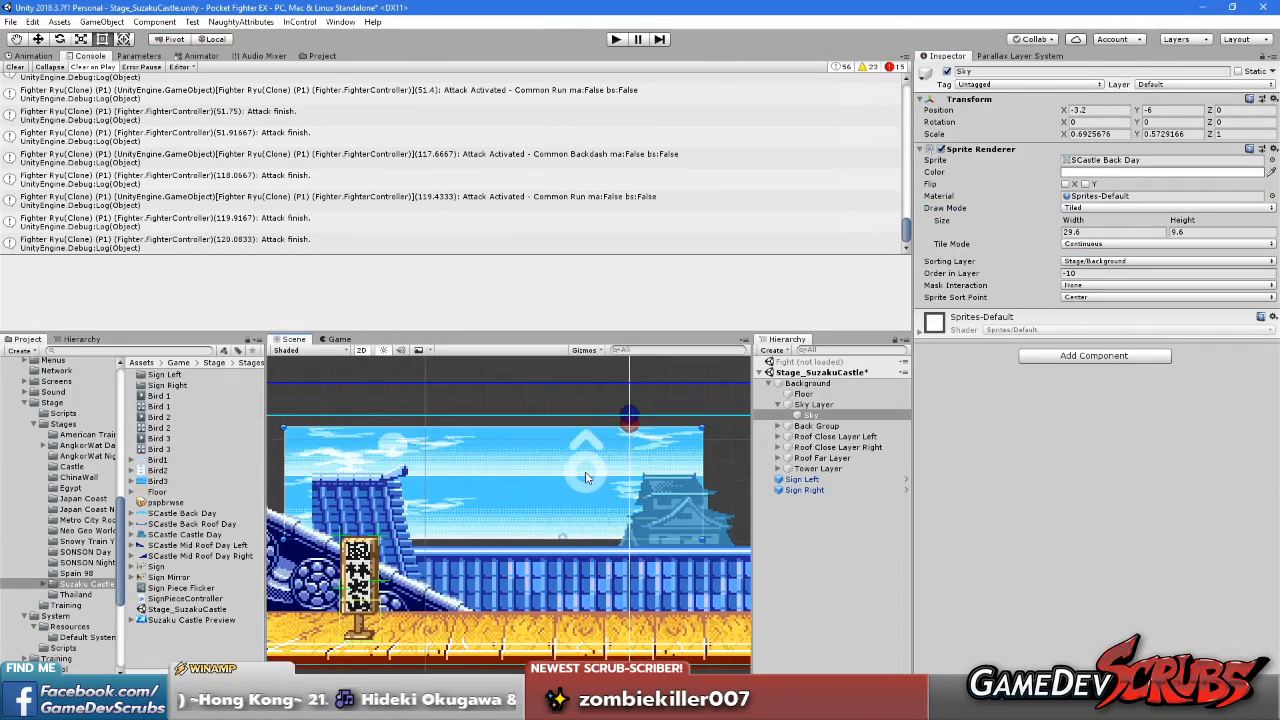
{"action": "scroll", "coordinate": [585, 477], "scroll_direction": "down", "scroll_amount": 1}
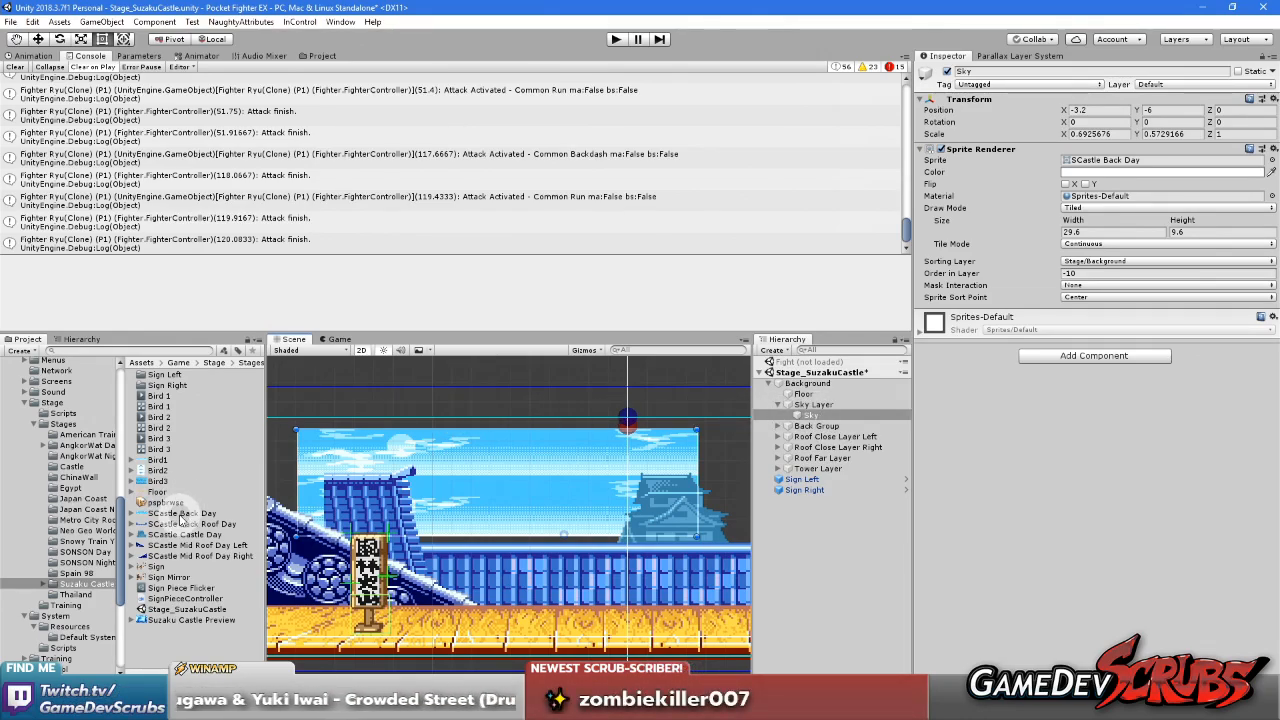
Set the top and bottom borders of the SCastle Back Day sprite to 0 in the Sprite Editor and apply
{"action": "left_click", "coordinate": [180, 513]}
{"action": "left_click", "coordinate": [1245, 229]}
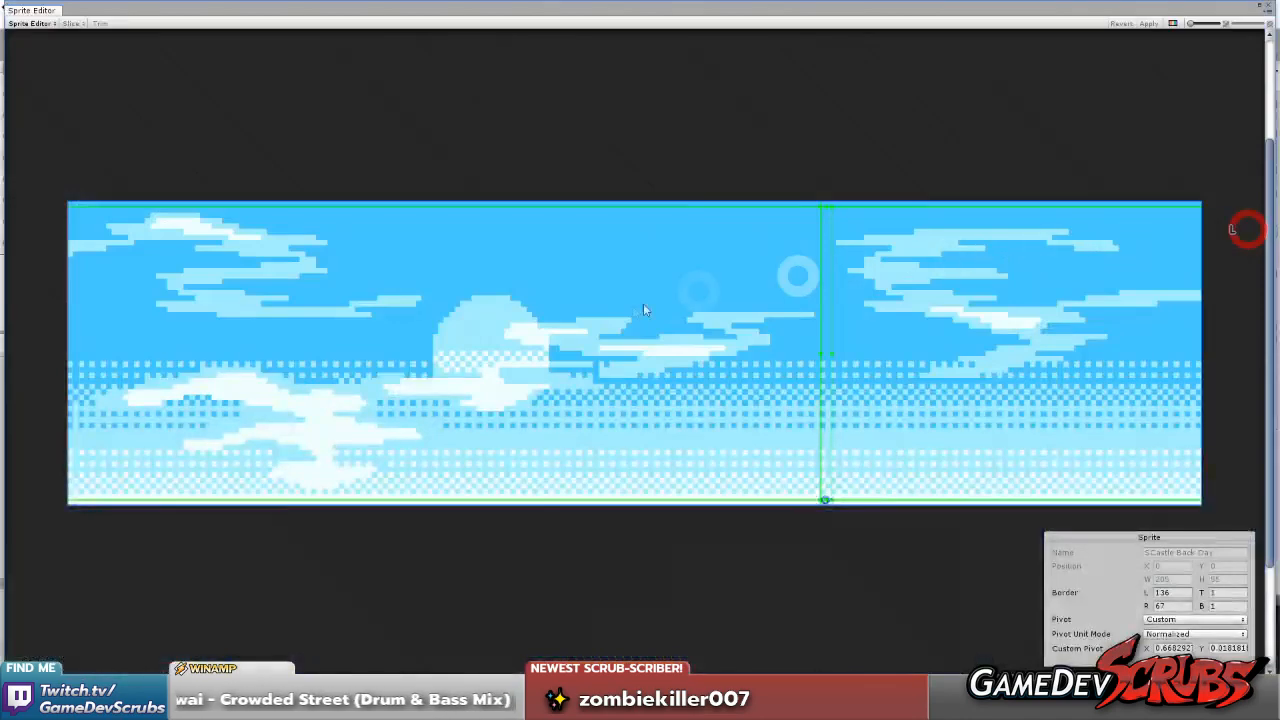
{"action": "left_click_drag", "start_coordinate": [825, 205], "coordinate": [825, 201]}
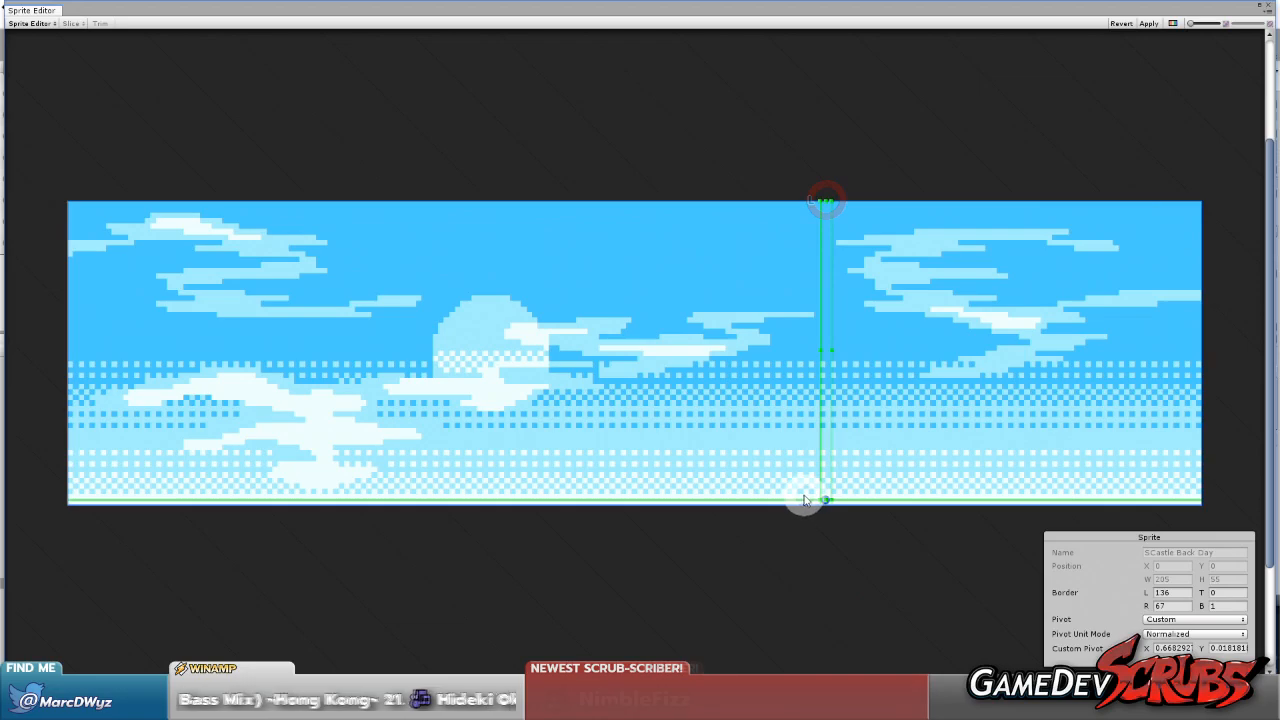
{"action": "left_click_drag", "start_coordinate": [803, 502], "coordinate": [803, 516]}
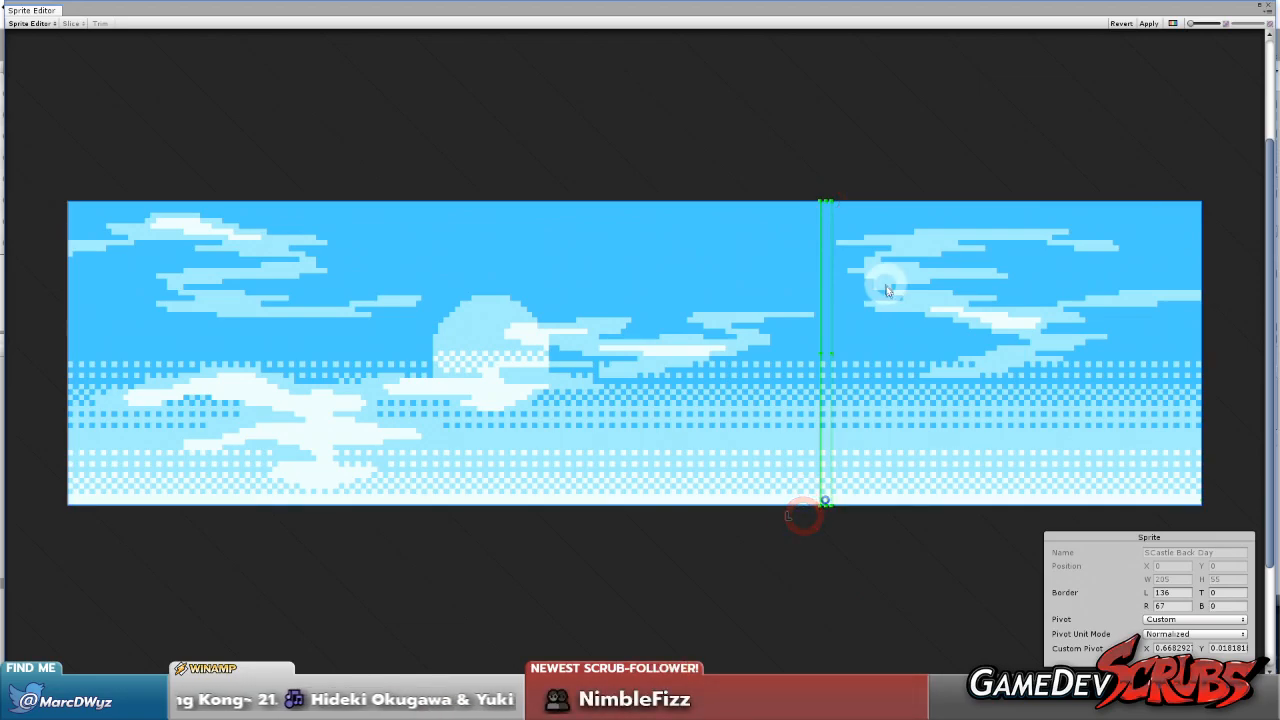
{"action": "left_click", "coordinate": [1148, 24]}
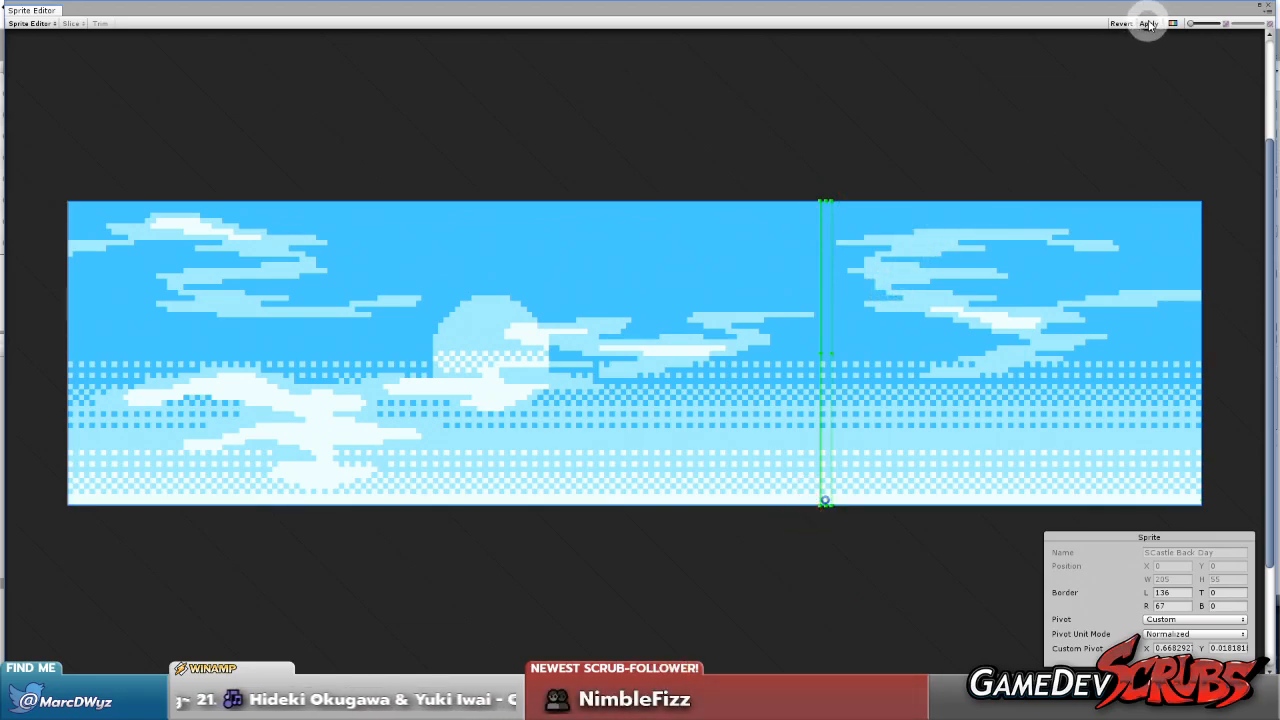
Close the Sprite Editor, select the Sky object and reduce its tiled height to about 5.64
{"action": "left_click", "coordinate": [1270, 10]}
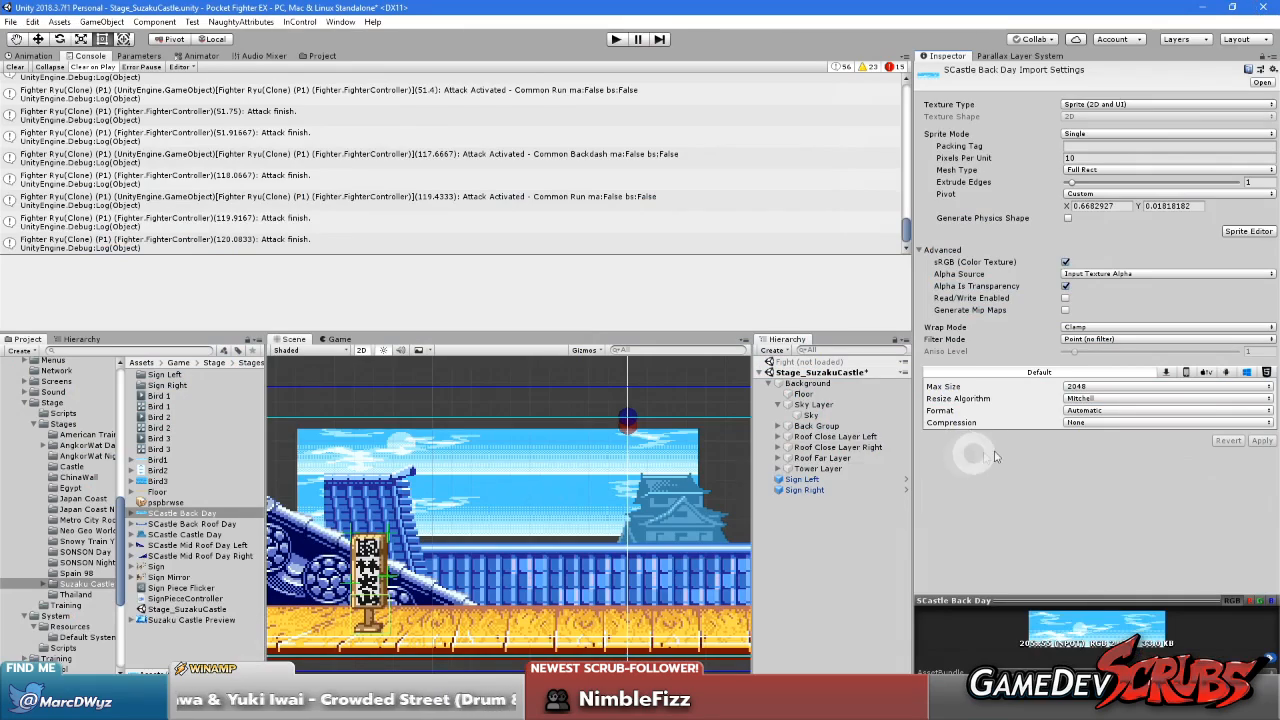
{"action": "left_click", "coordinate": [812, 415]}
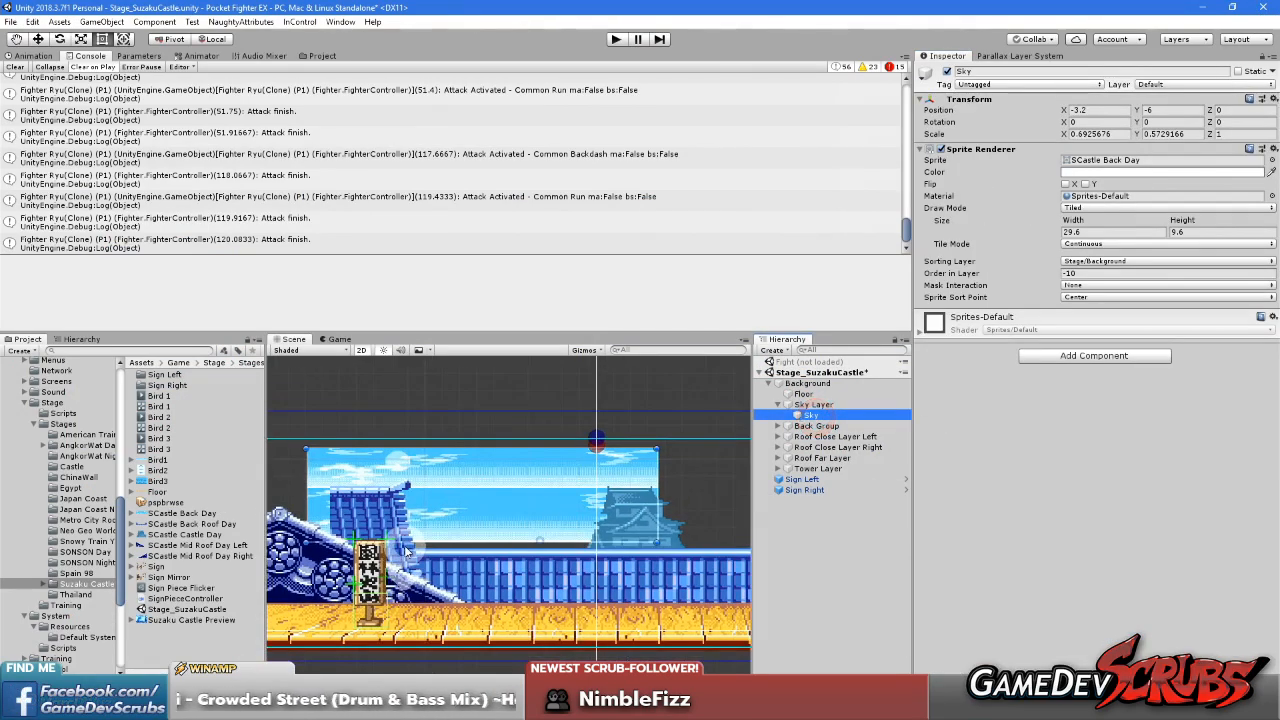
{"action": "middle_click_drag", "start_coordinate": [466, 550], "coordinate": [488, 517]}
{"action": "scroll", "coordinate": [567, 522], "scroll_direction": "up", "scroll_amount": 3}
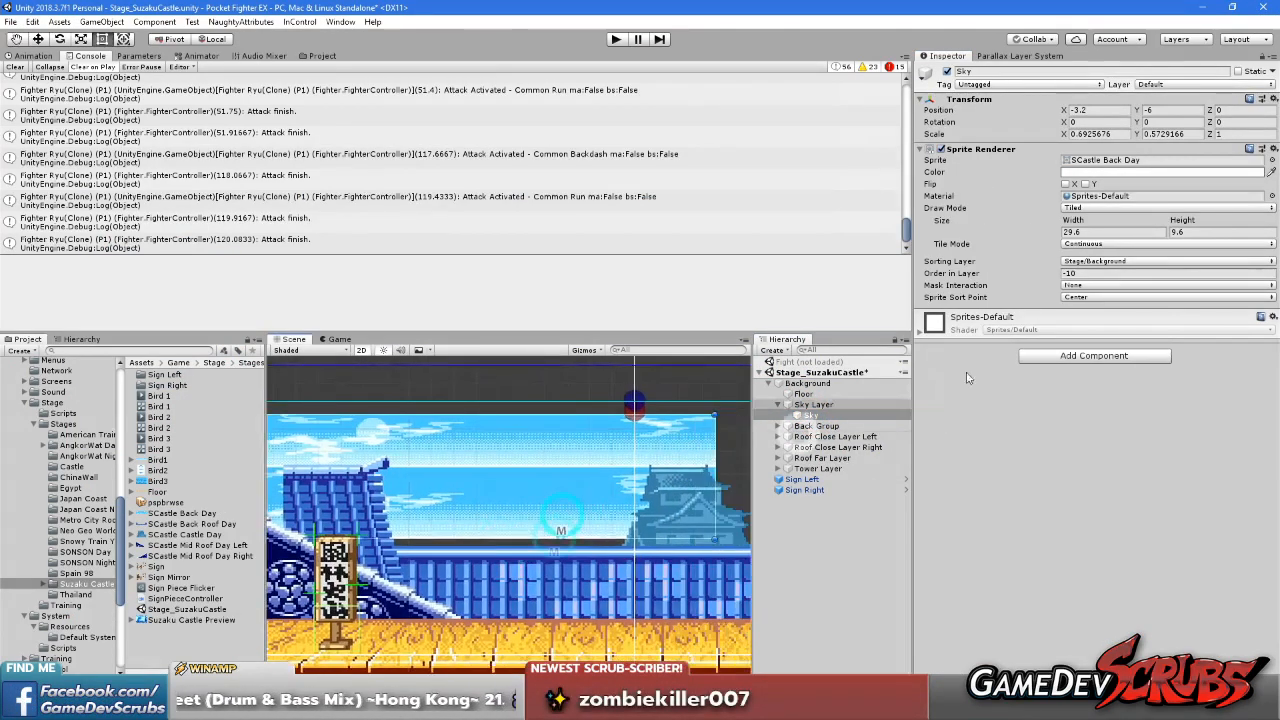
{"action": "scroll", "coordinate": [590, 421], "scroll_direction": "down", "scroll_amount": 3}
{"action": "middle_click_drag", "start_coordinate": [588, 421], "coordinate": [639, 422]}
{"action": "left_click_drag", "start_coordinate": [1186, 220], "coordinate": [1116, 248]}
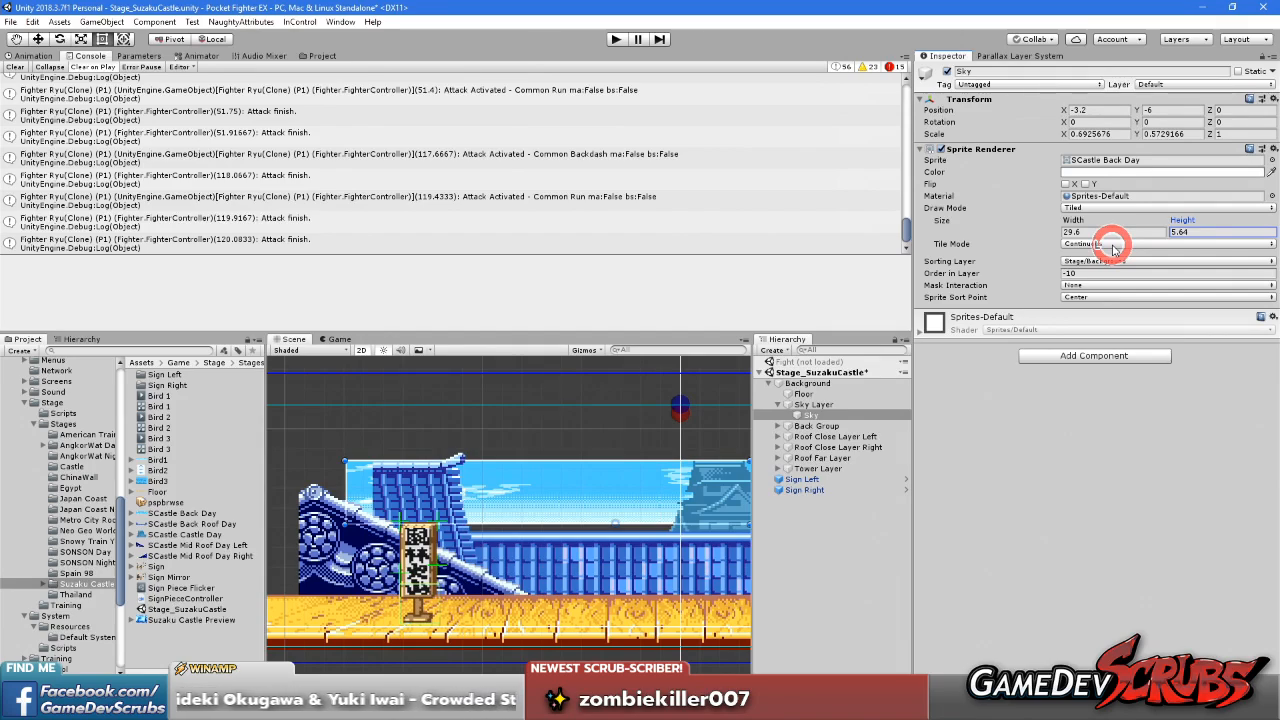
Move the Sky to about X -2.59, Y -5.49 and set its X and Y scale to 1
{"action": "mouse_move", "coordinate": [548, 514]}
{"action": "left_mouse_down"}
{"action": "mouse_move", "coordinate": [566, 453]}
{"action": "mouse_move", "coordinate": [559, 503]}
{"action": "left_mouse_up"}
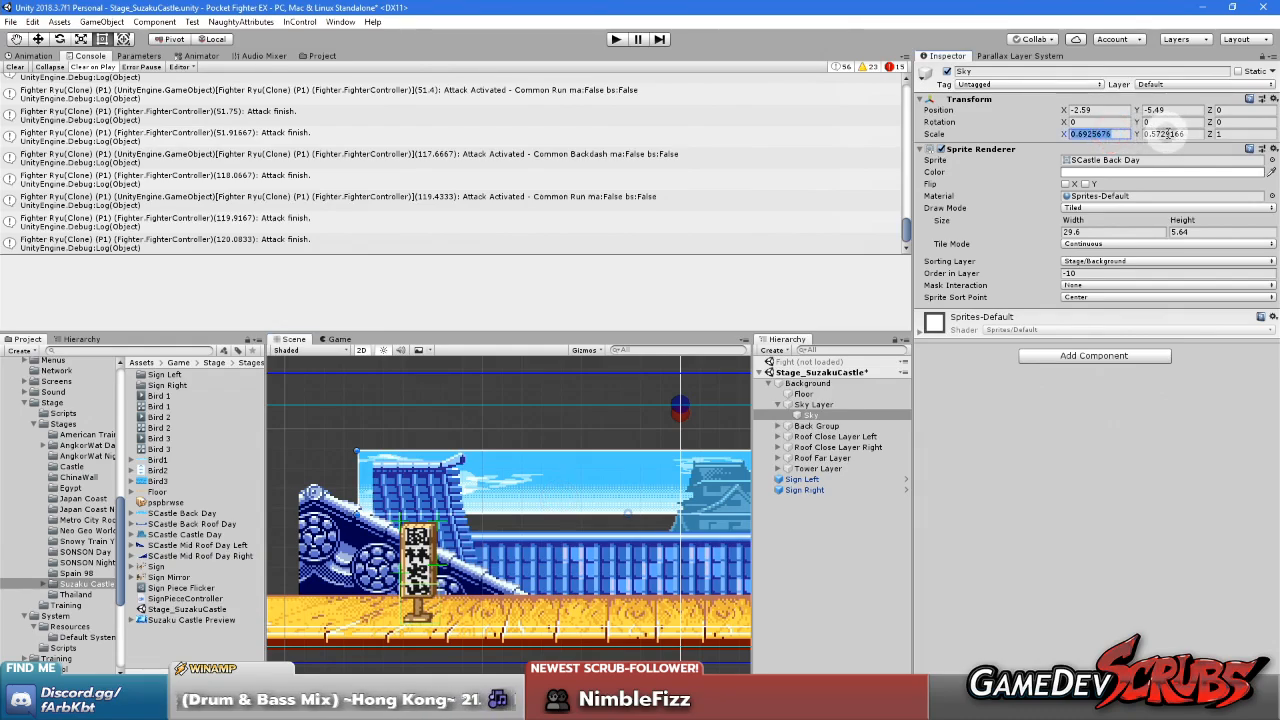
{"action": "type", "text": "11"}
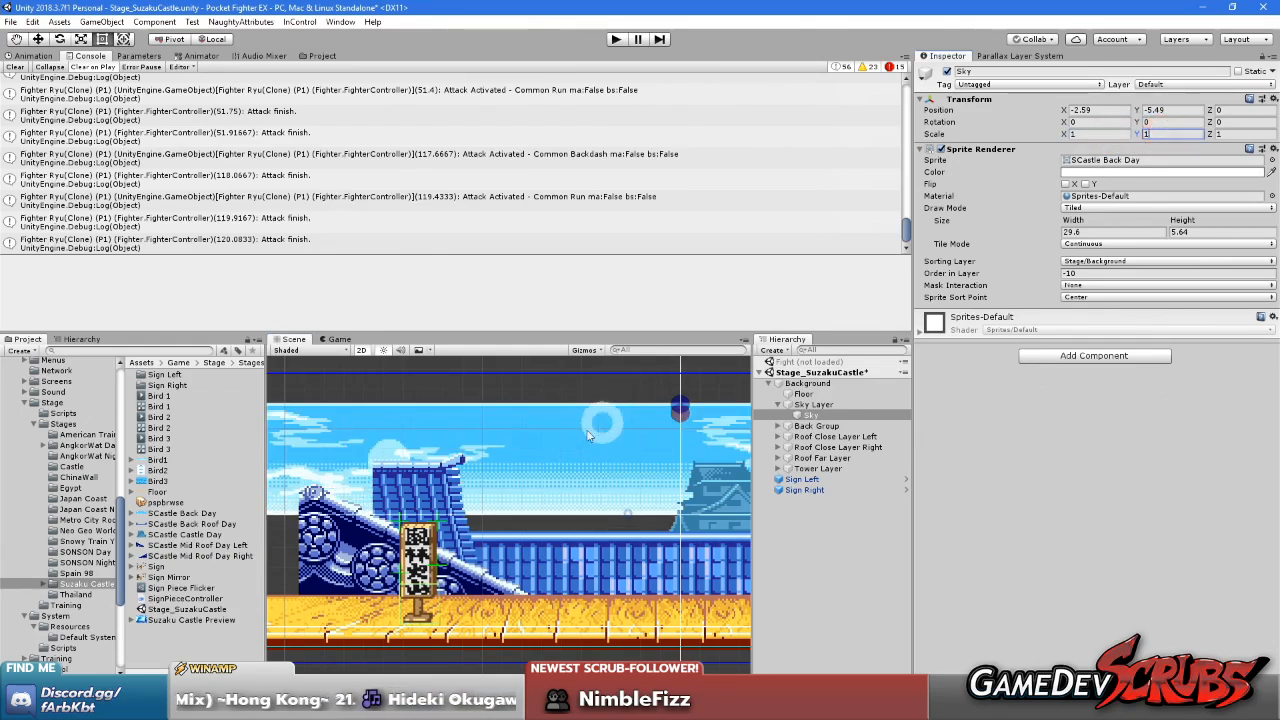
Try fine-tuning the Sky's tiled height to about 5.55 against the sprite's repeating top edge
{"action": "scroll", "coordinate": [590, 435], "scroll_direction": "down", "scroll_amount": 1}
{"action": "left_click", "coordinate": [1112, 500]}
{"action": "left_click", "coordinate": [1182, 232]}
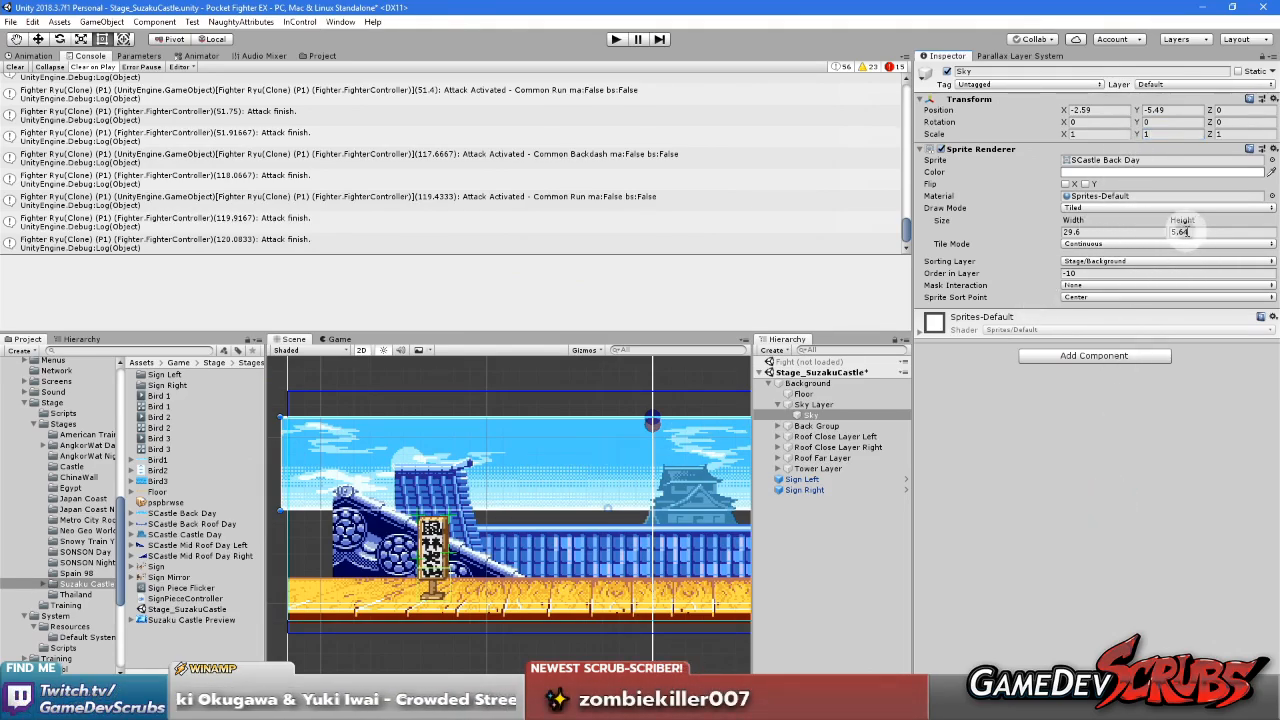
{"action": "mouse_move", "coordinate": [1186, 221]}
{"action": "left_mouse_down"}
{"action": "mouse_move", "coordinate": [1203, 219]}
{"action": "mouse_move", "coordinate": [1185, 229]}
{"action": "left_mouse_up"}
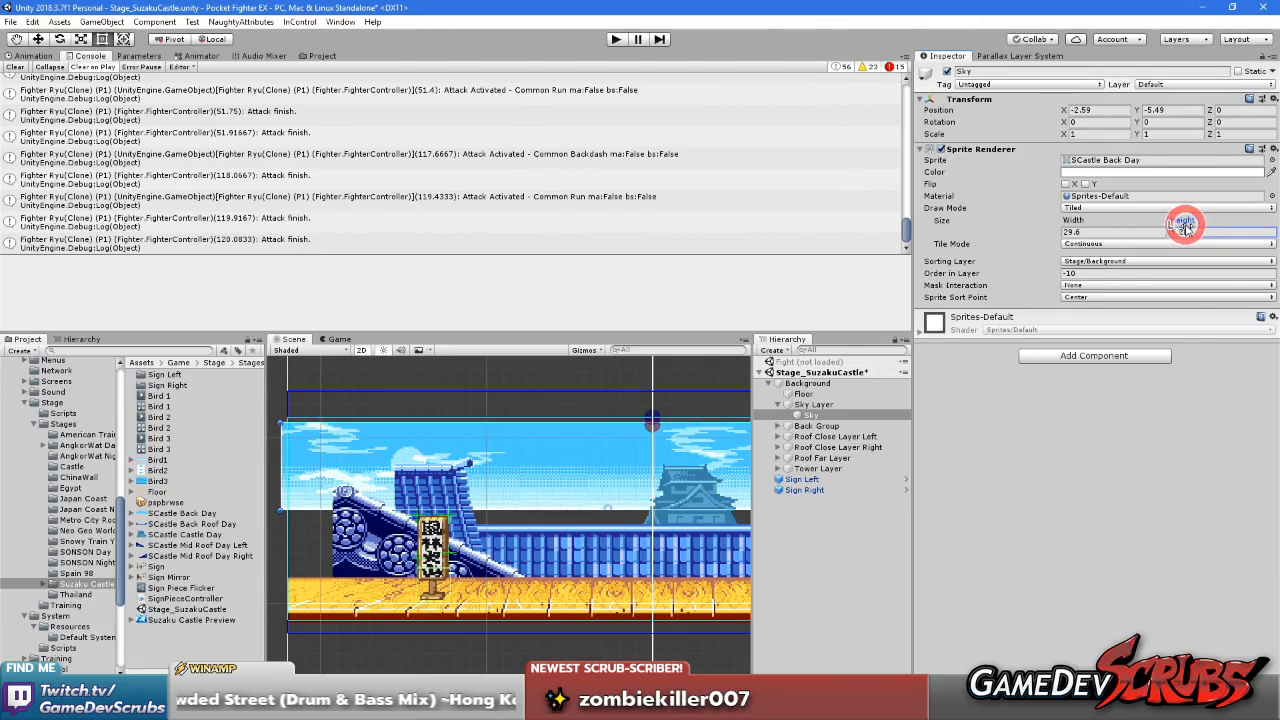
{"action": "scroll", "coordinate": [583, 430], "scroll_direction": "up", "scroll_amount": 8}
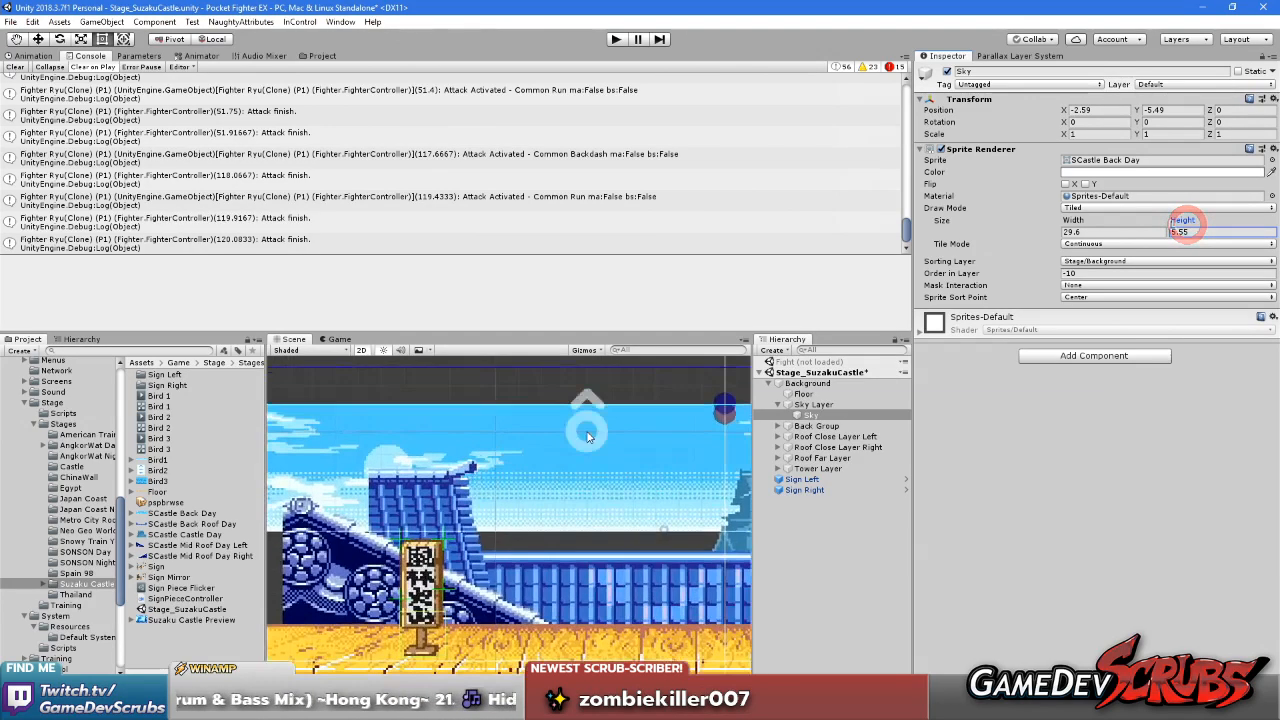
{"action": "middle_click_drag", "start_coordinate": [528, 443], "coordinate": [646, 461]}
{"action": "middle_click_drag", "start_coordinate": [480, 441], "coordinate": [645, 441]}
{"action": "scroll", "coordinate": [635, 440], "scroll_direction": "up", "scroll_amount": 7}
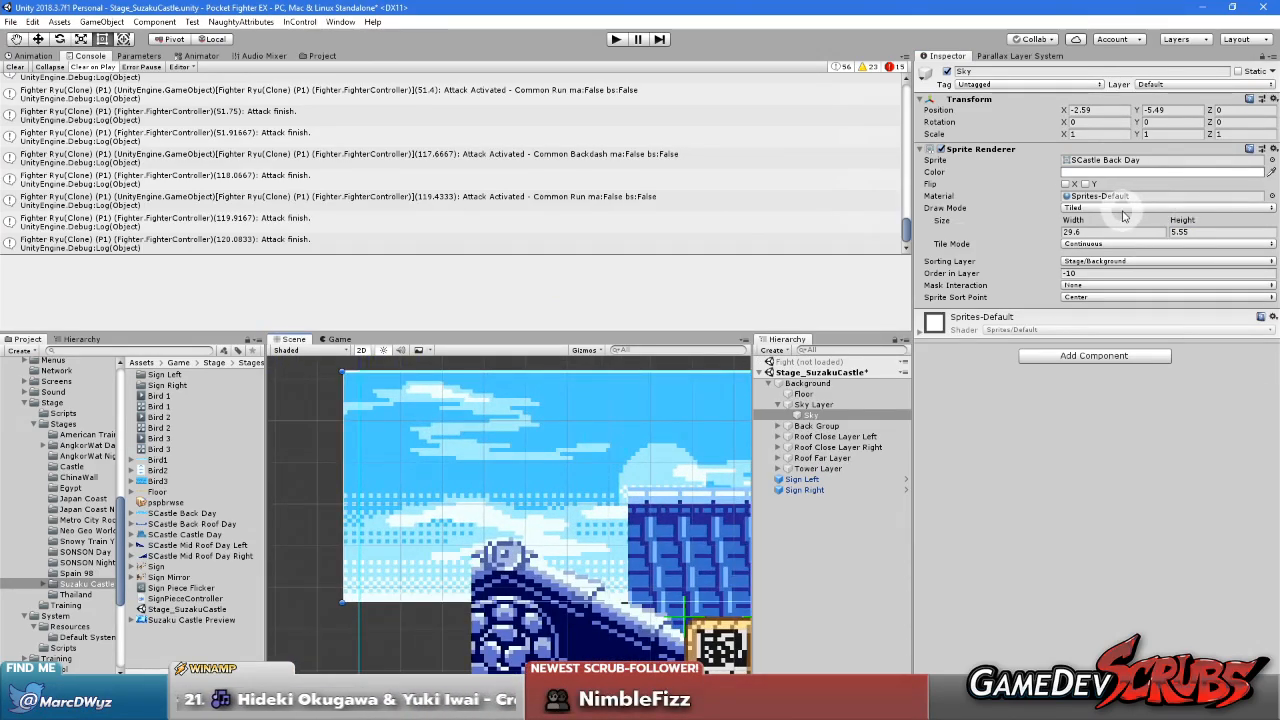
{"action": "left_click_drag", "start_coordinate": [1184, 223], "coordinate": [1187, 222]}
Measure the full height of SCastle Back Day.png in Paint Shop Pro and set the Sky's tiled height to 5.5 in Unity
{"action": "key", "text": "alt+Tab"}
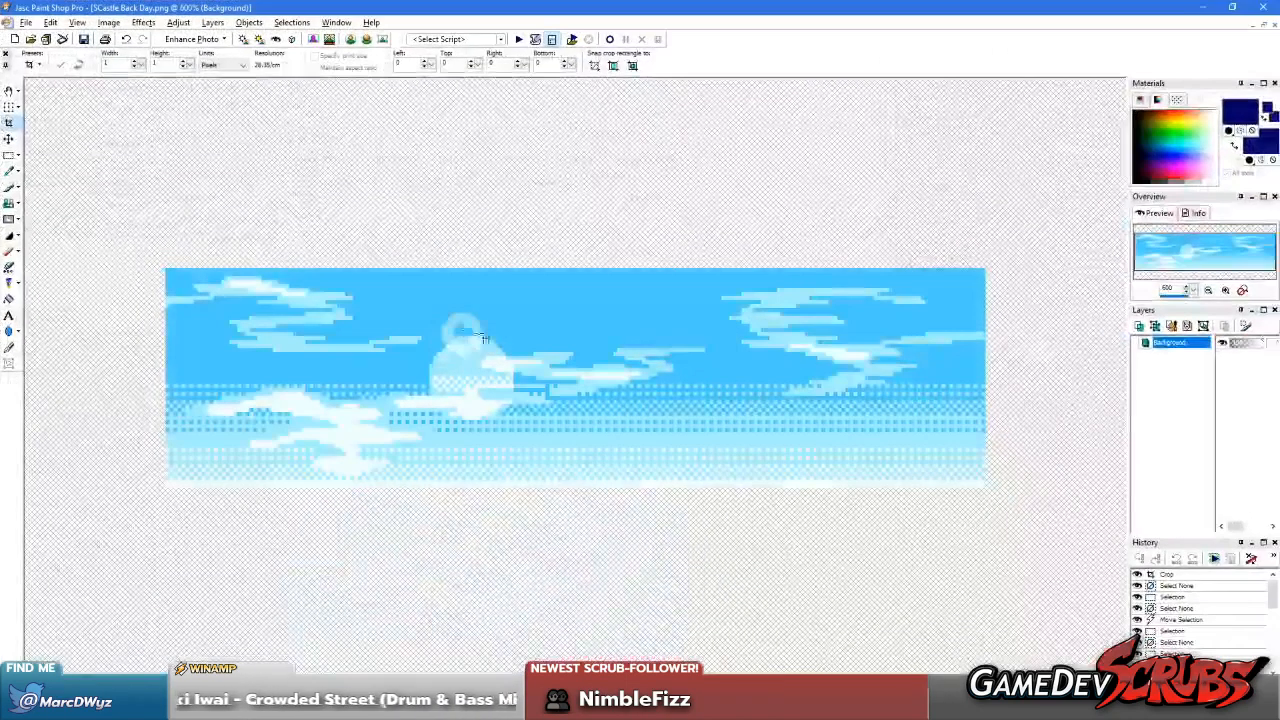
{"action": "left_click_drag", "start_coordinate": [466, 221], "coordinate": [647, 568]}
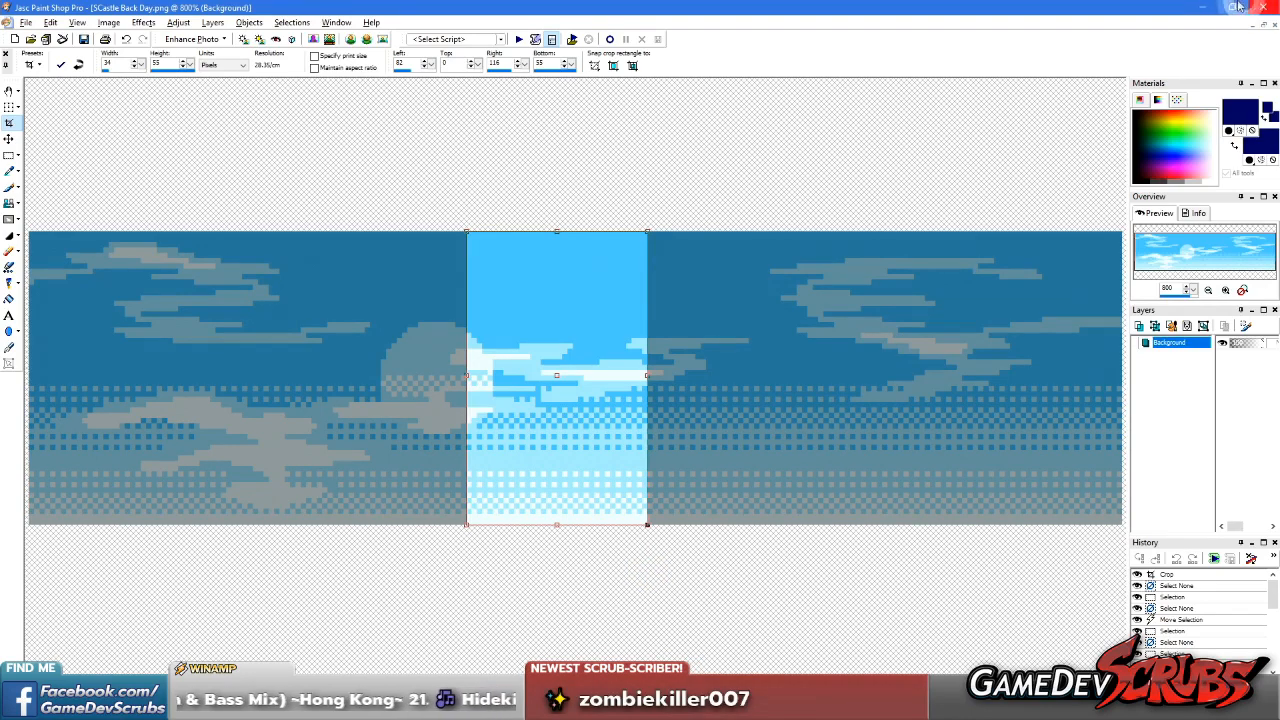
{"action": "left_click", "coordinate": [1202, 7]}
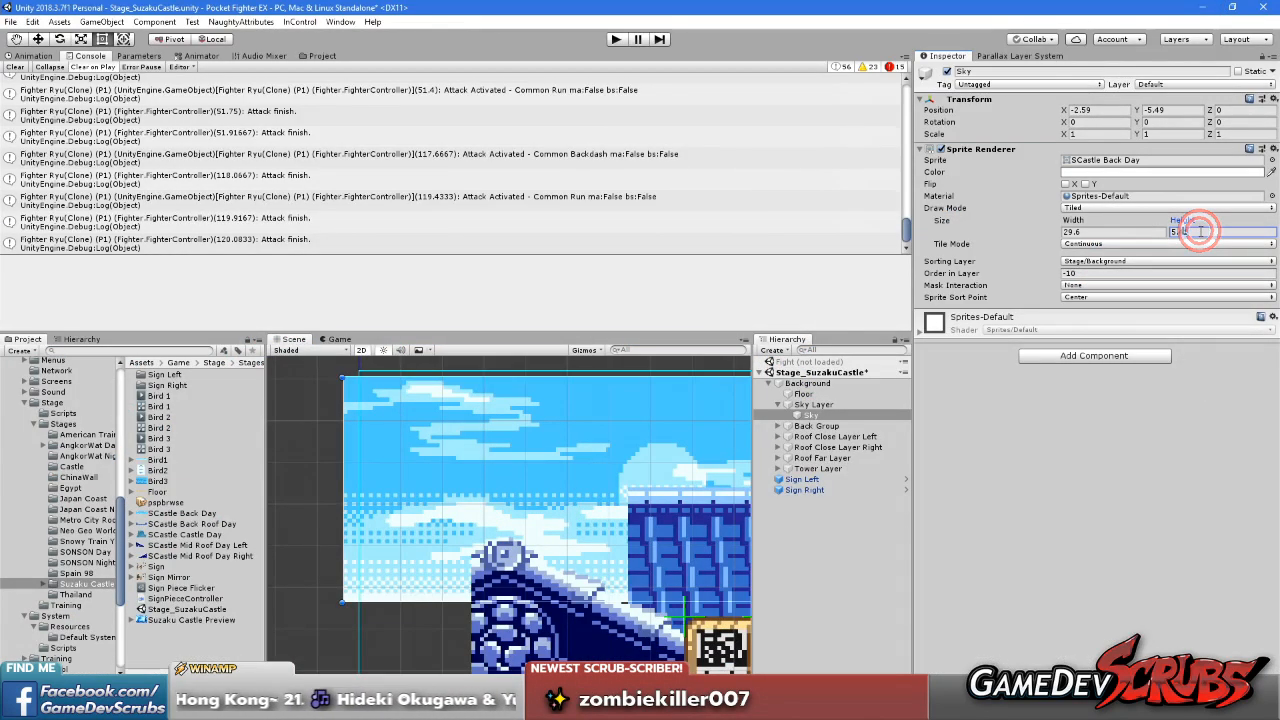
{"action": "type", "text": "1.5"}
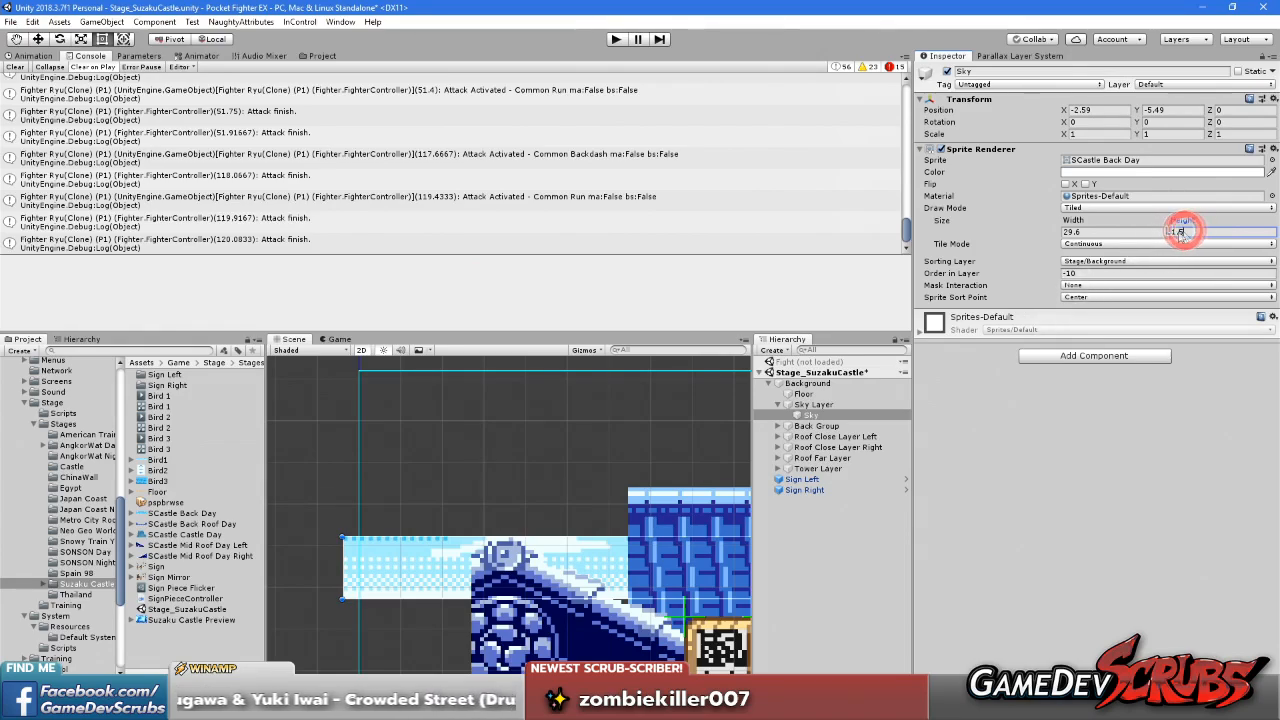
{"action": "type", "text": "5.5"}
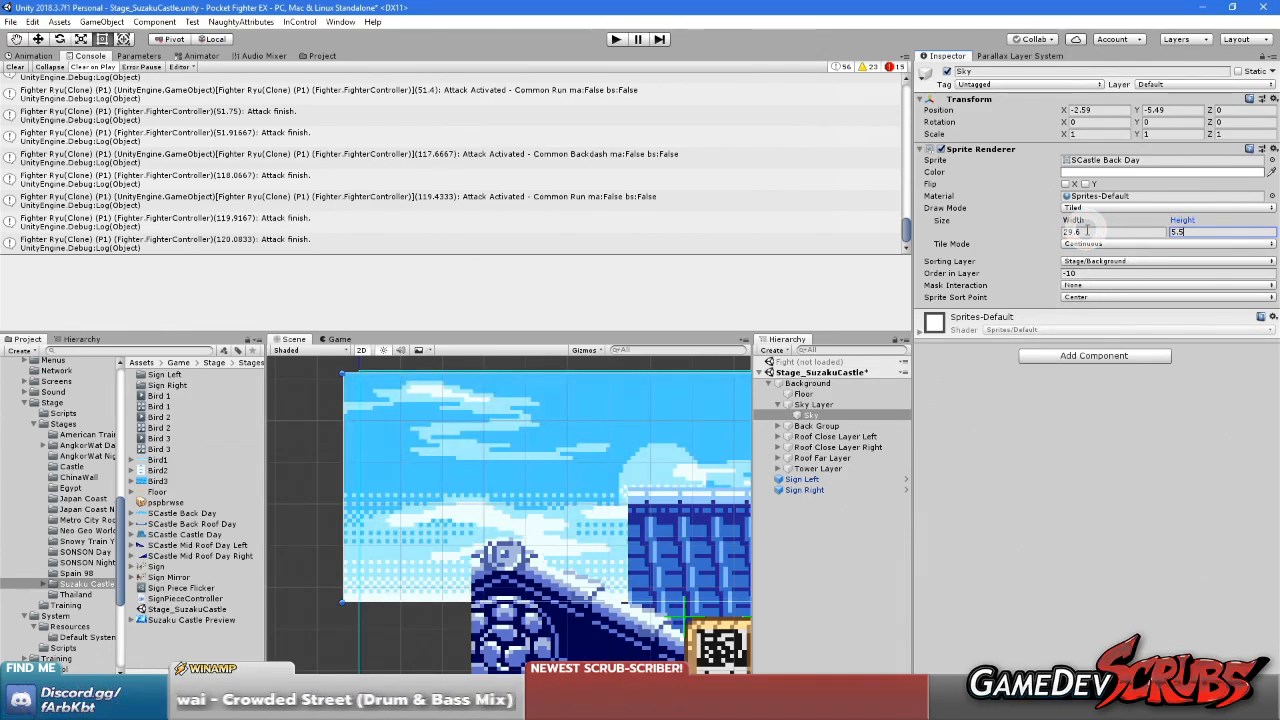
Move the Sky to about X 3.33, Y -5.78 and narrow its tiled width to about 20.59
{"action": "scroll", "coordinate": [426, 477], "scroll_direction": "down", "scroll_amount": 9}
{"action": "middle_click_drag", "start_coordinate": [602, 465], "coordinate": [337, 475]}
{"action": "scroll", "coordinate": [594, 471], "scroll_direction": "down", "scroll_amount": 10}
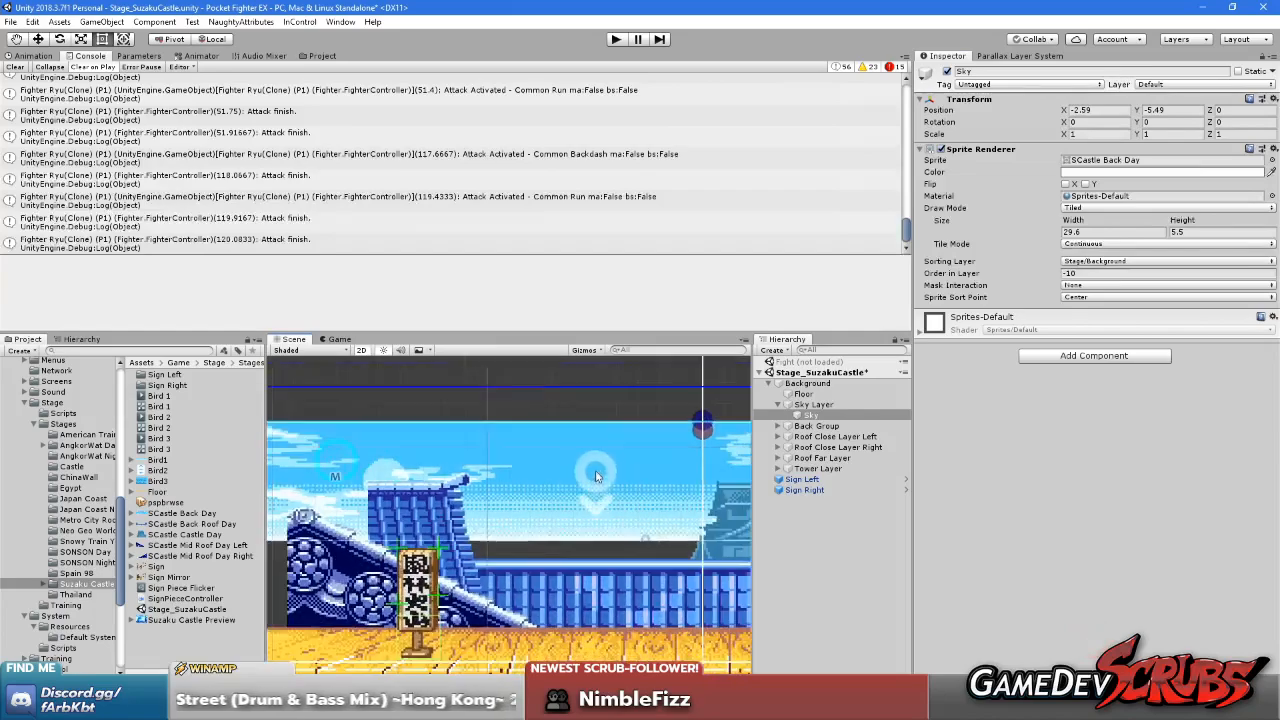
{"action": "middle_click_drag", "start_coordinate": [652, 525], "coordinate": [449, 482]}
{"action": "left_click_drag", "start_coordinate": [426, 470], "coordinate": [577, 441]}
{"action": "scroll", "coordinate": [561, 464], "scroll_direction": "down", "scroll_amount": 4}
{"action": "scroll", "coordinate": [589, 453], "scroll_direction": "down", "scroll_amount": 4}
{"action": "scroll", "coordinate": [590, 455], "scroll_direction": "down", "scroll_amount": 3}
{"action": "scroll", "coordinate": [590, 455], "scroll_direction": "up", "scroll_amount": 6}
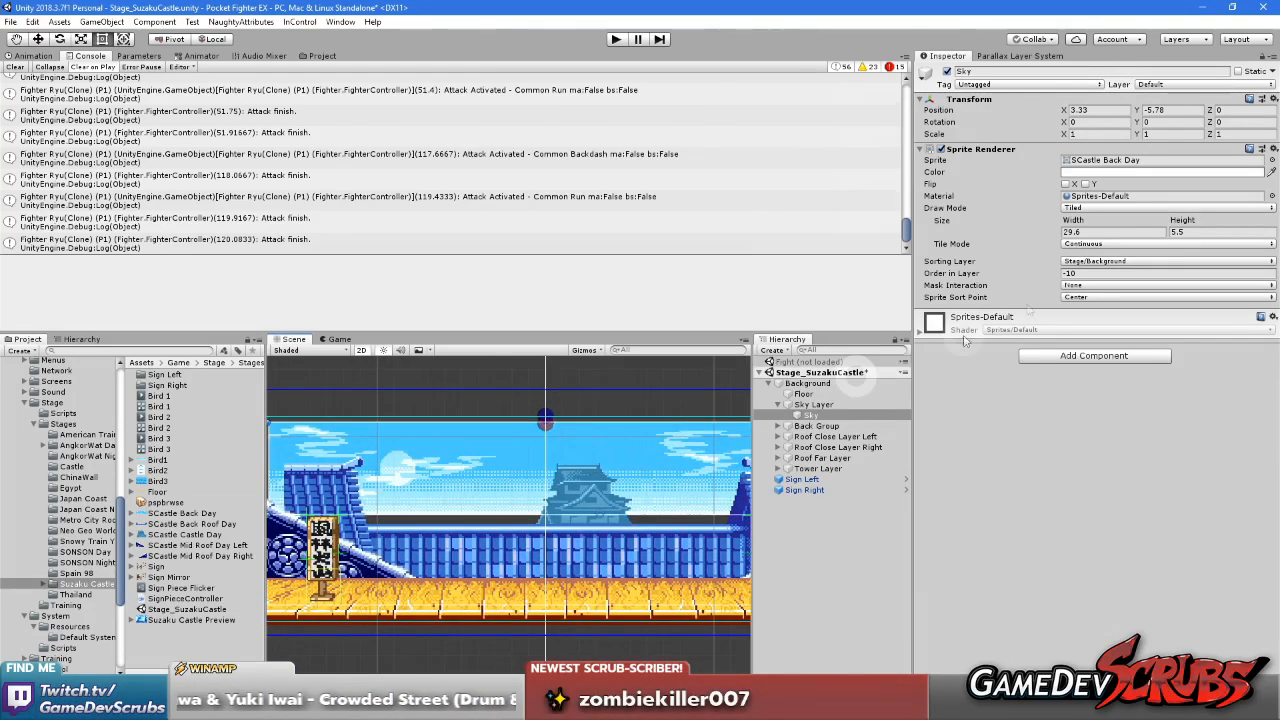
{"action": "left_click_drag", "start_coordinate": [1077, 221], "coordinate": [1002, 247]}
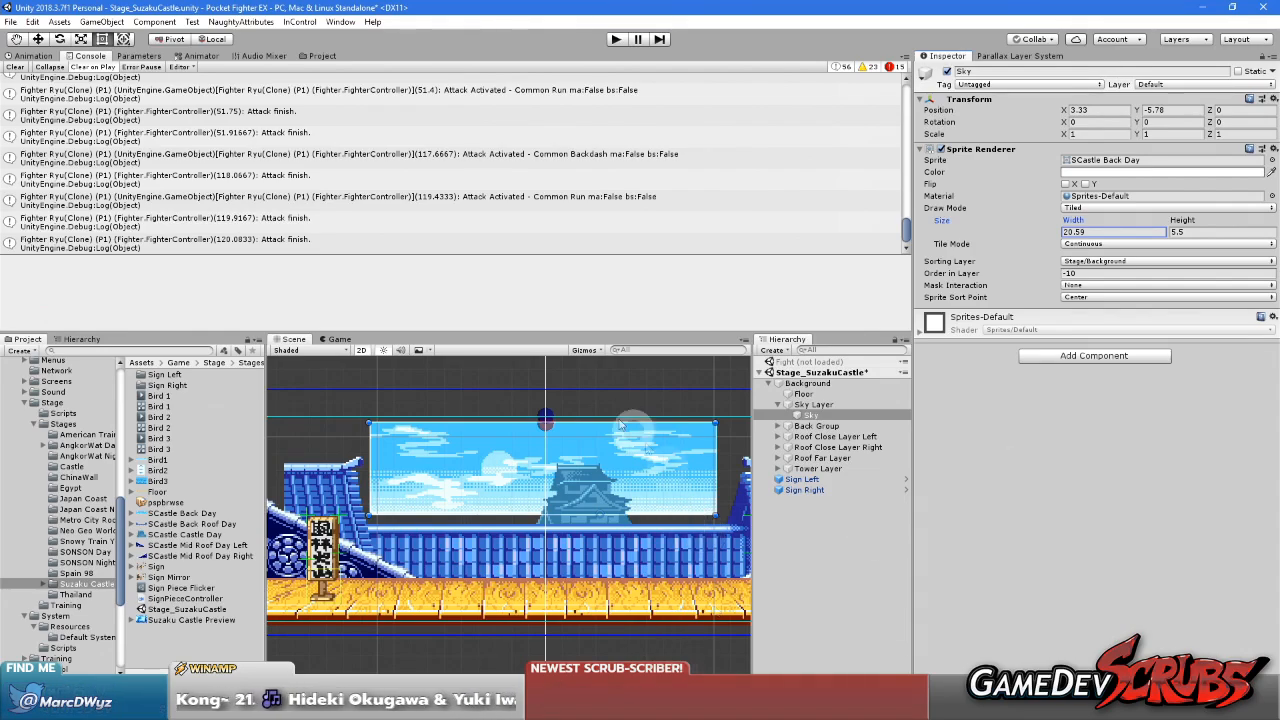
Switch the Parallax Layer System's editor camera mode to Mock Camera and set the mock camera's Y position to 4.5
{"action": "left_click", "coordinate": [1010, 56]}
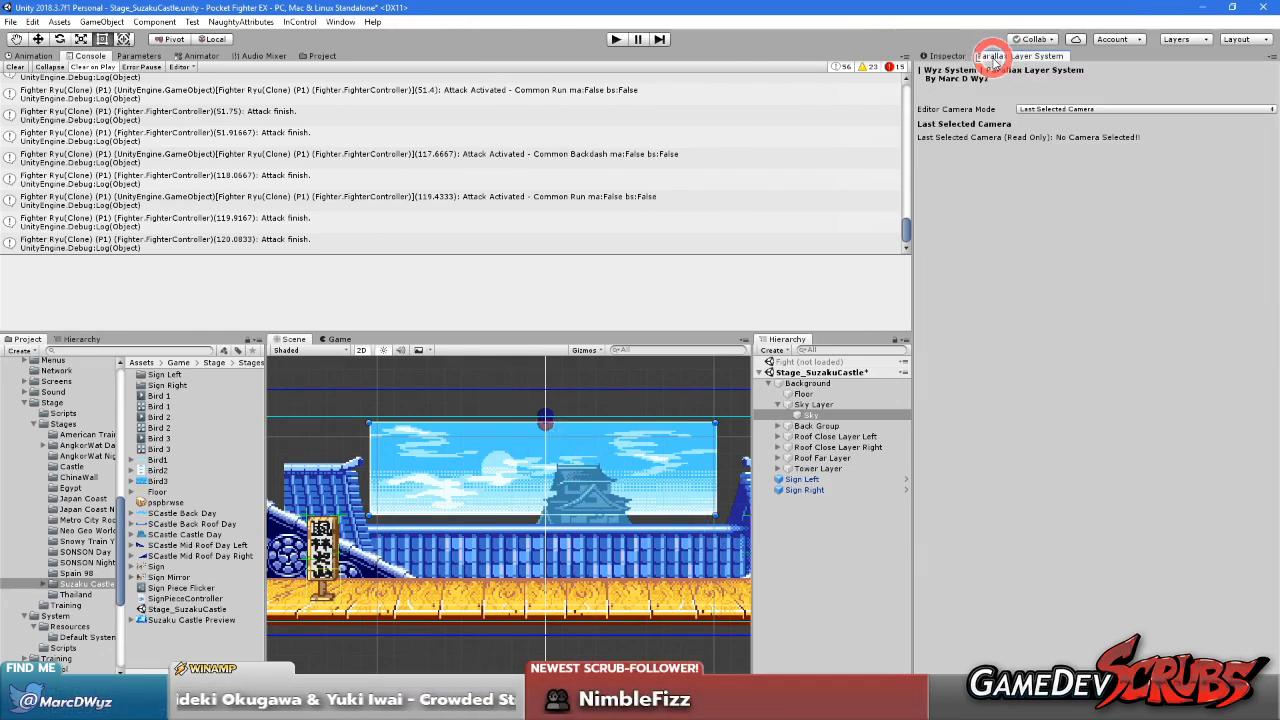
{"action": "left_click", "coordinate": [1033, 110]}
{"action": "left_click", "coordinate": [1052, 120]}
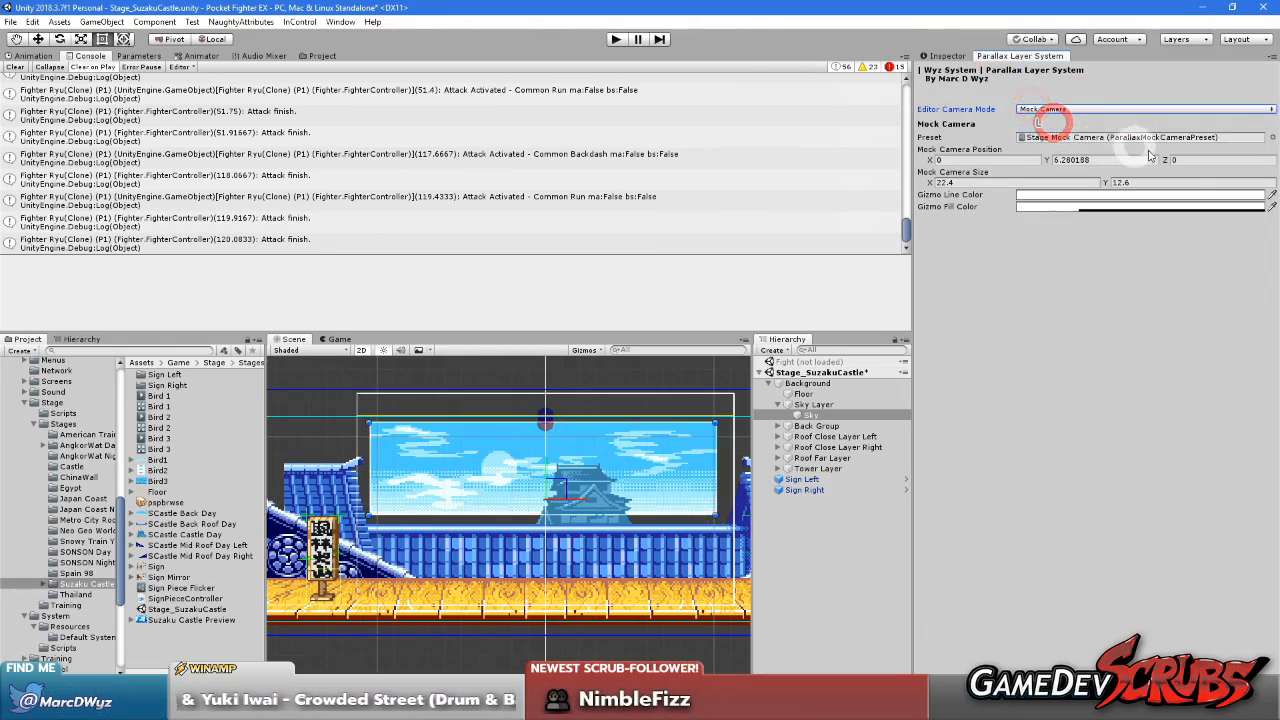
{"action": "left_click", "coordinate": [1122, 158]}
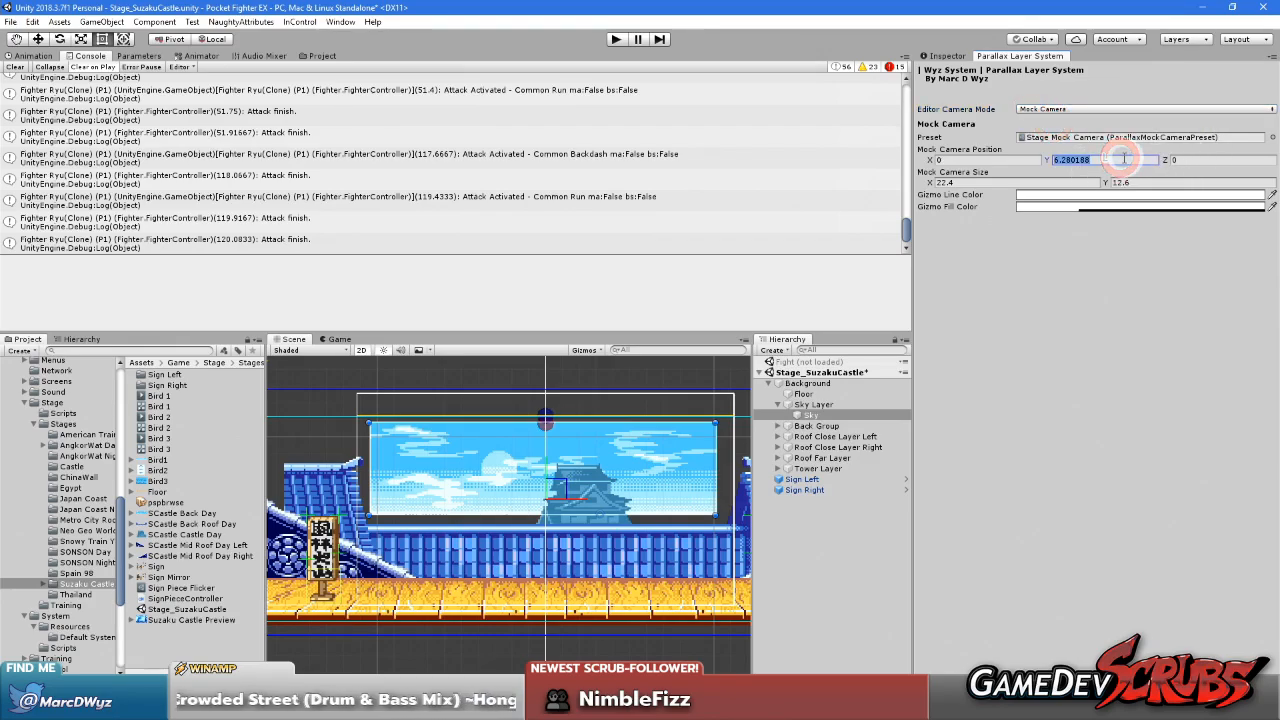
{"action": "type", "text": "4.5"}
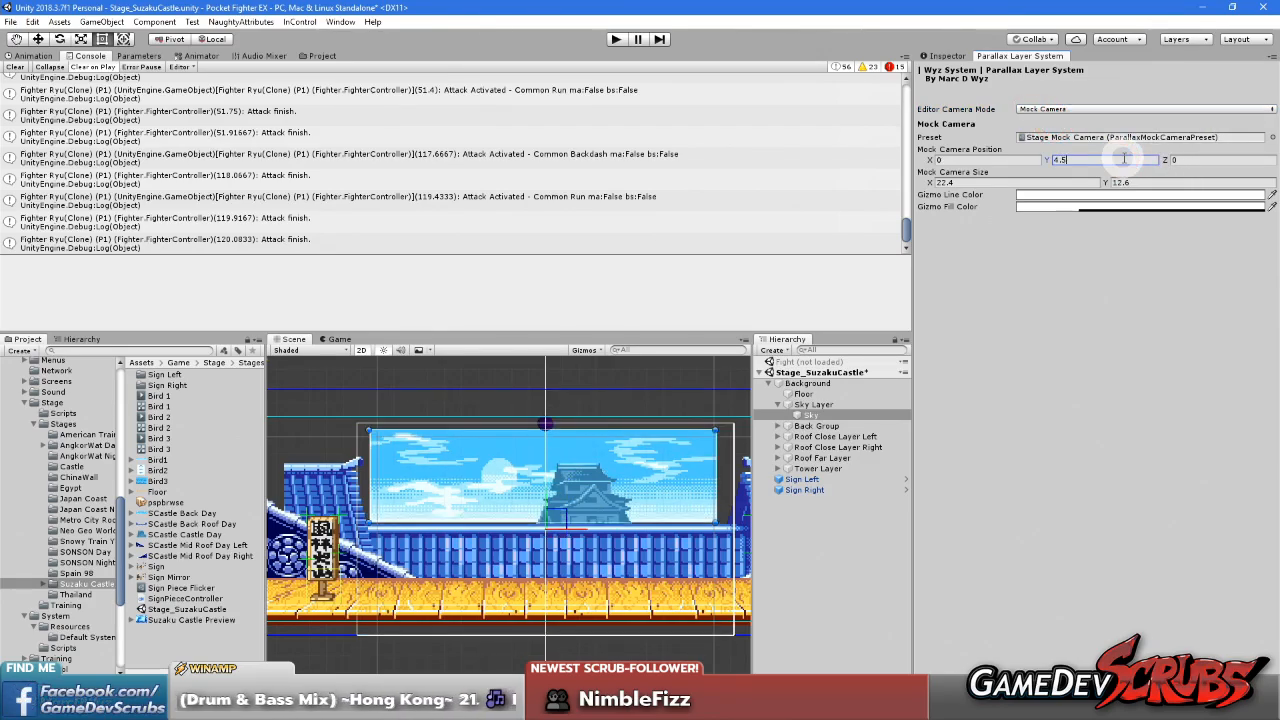
{"action": "left_click", "coordinate": [940, 290]}
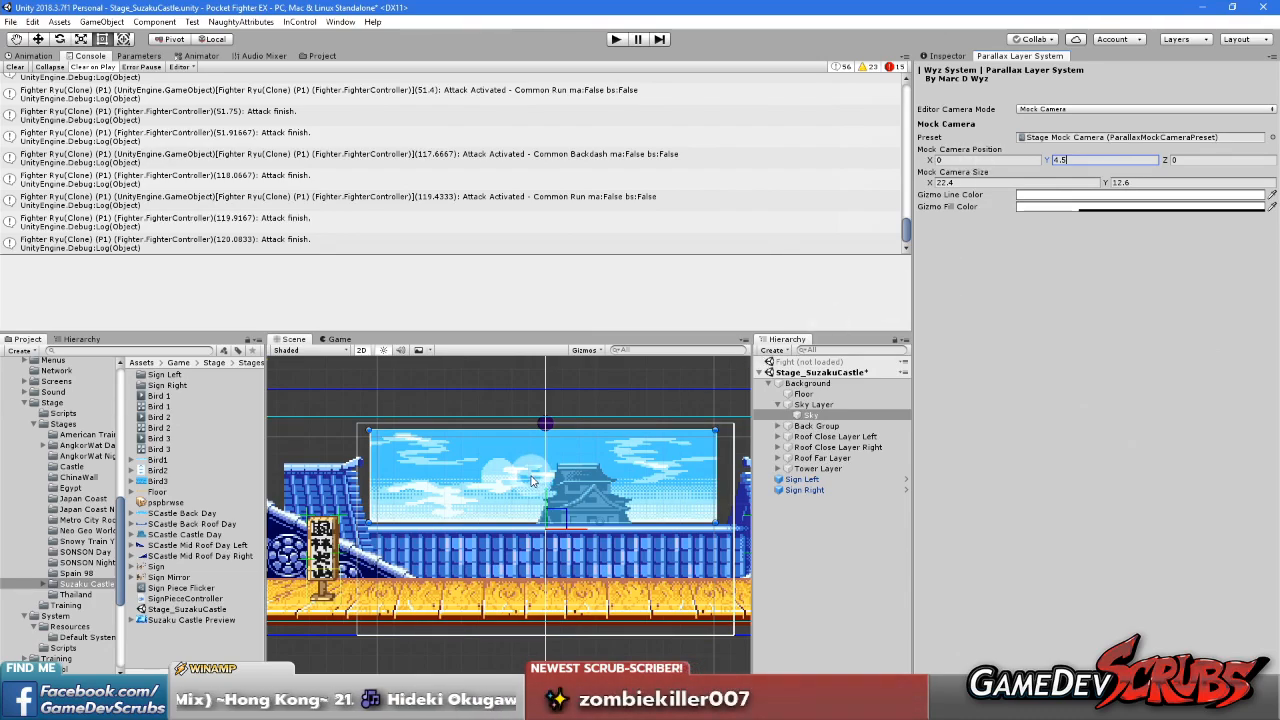
{"action": "scroll", "coordinate": [535, 460], "scroll_direction": "up", "scroll_amount": 2}
{"action": "middle_click_drag", "start_coordinate": [559, 476], "coordinate": [527, 463]}
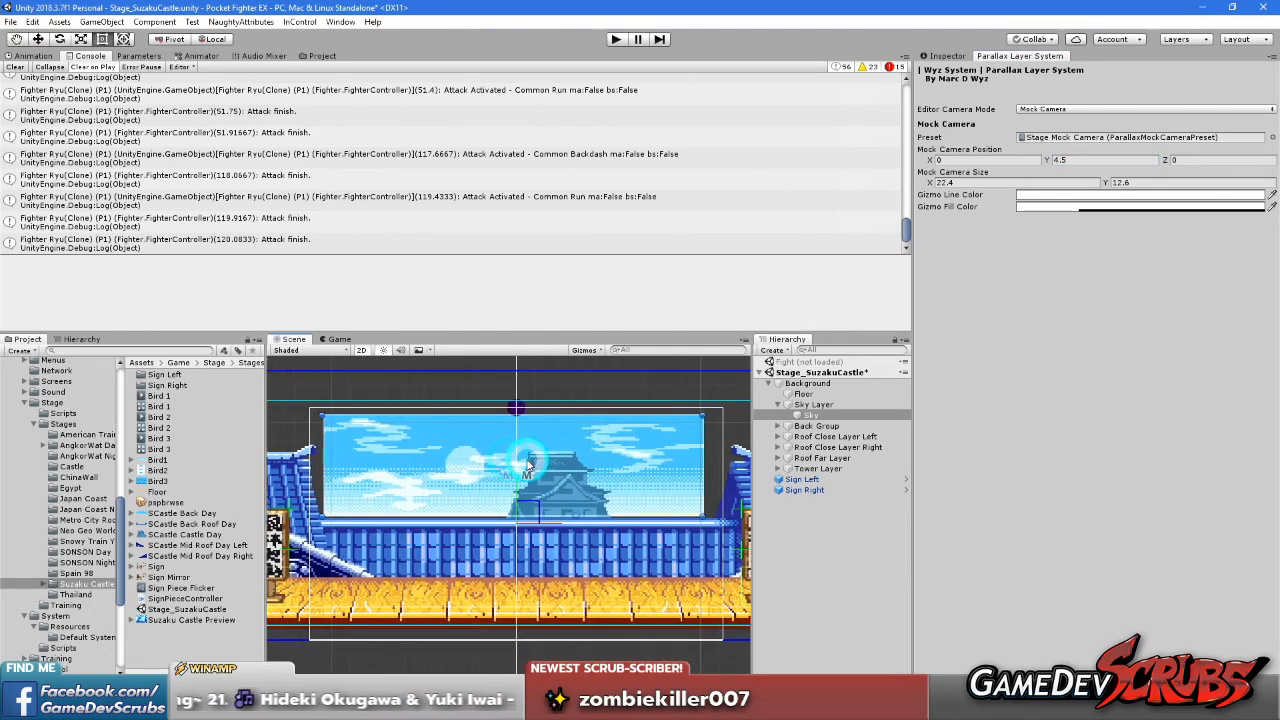